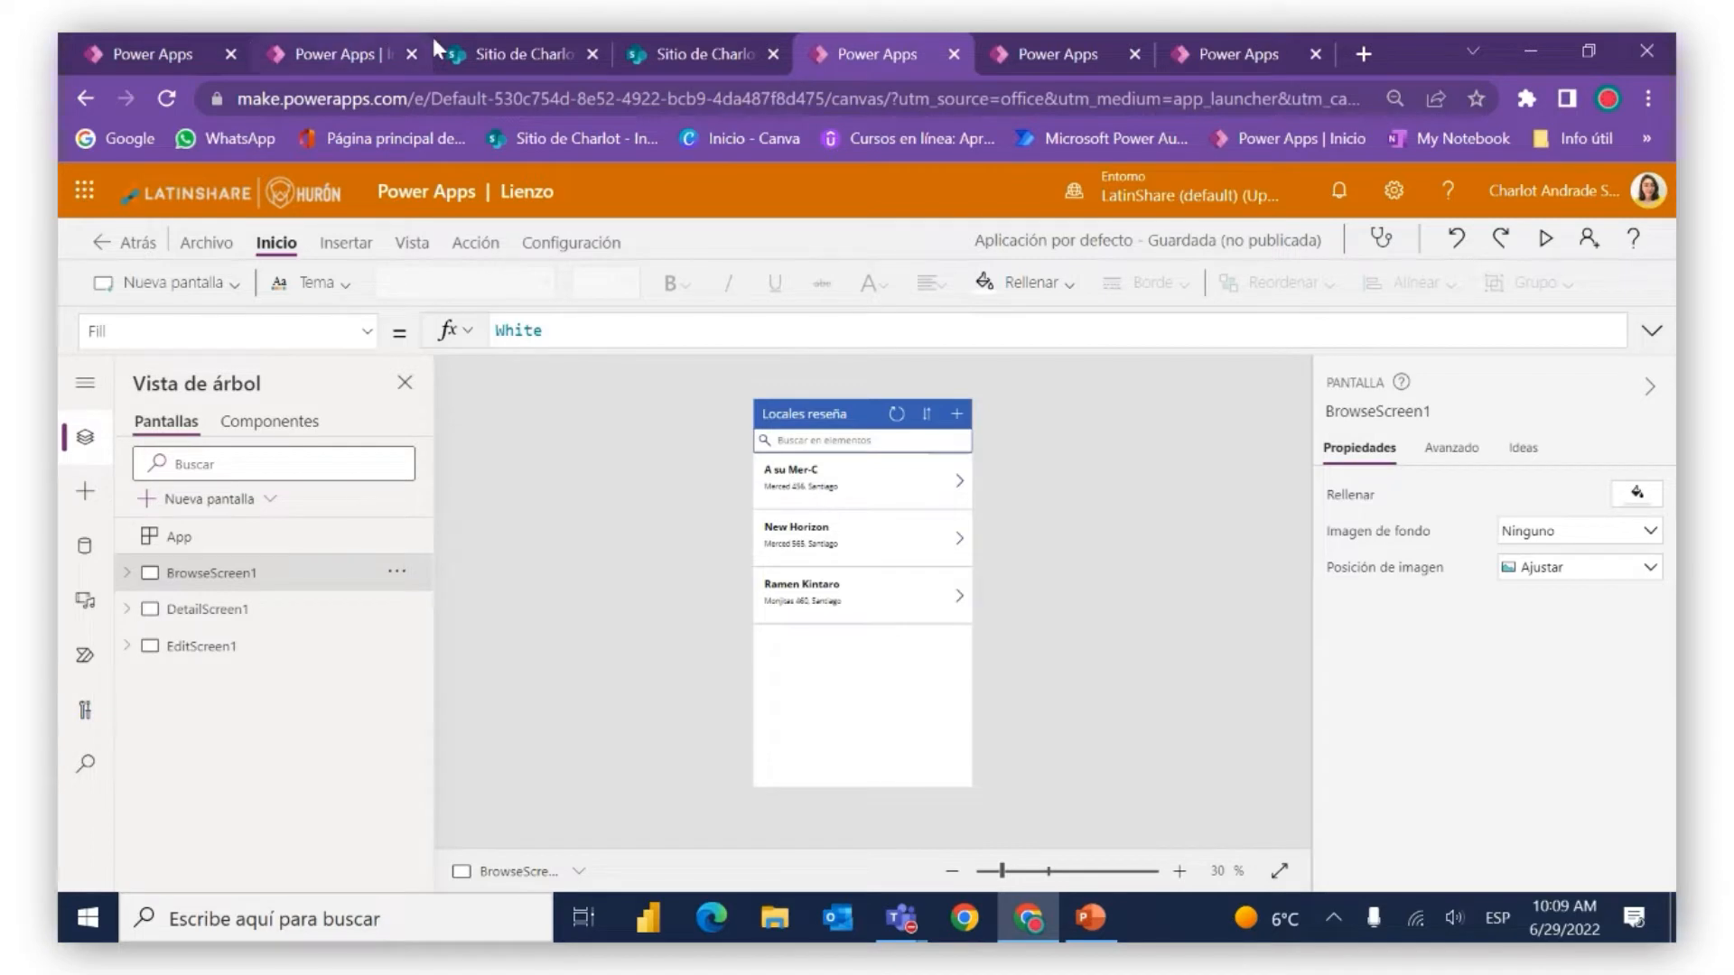
Review the Locales reseña SharePoint list and the SharePoint starting option on the Power Apps home page
{"action": "left_click", "coordinate": [465, 53]}
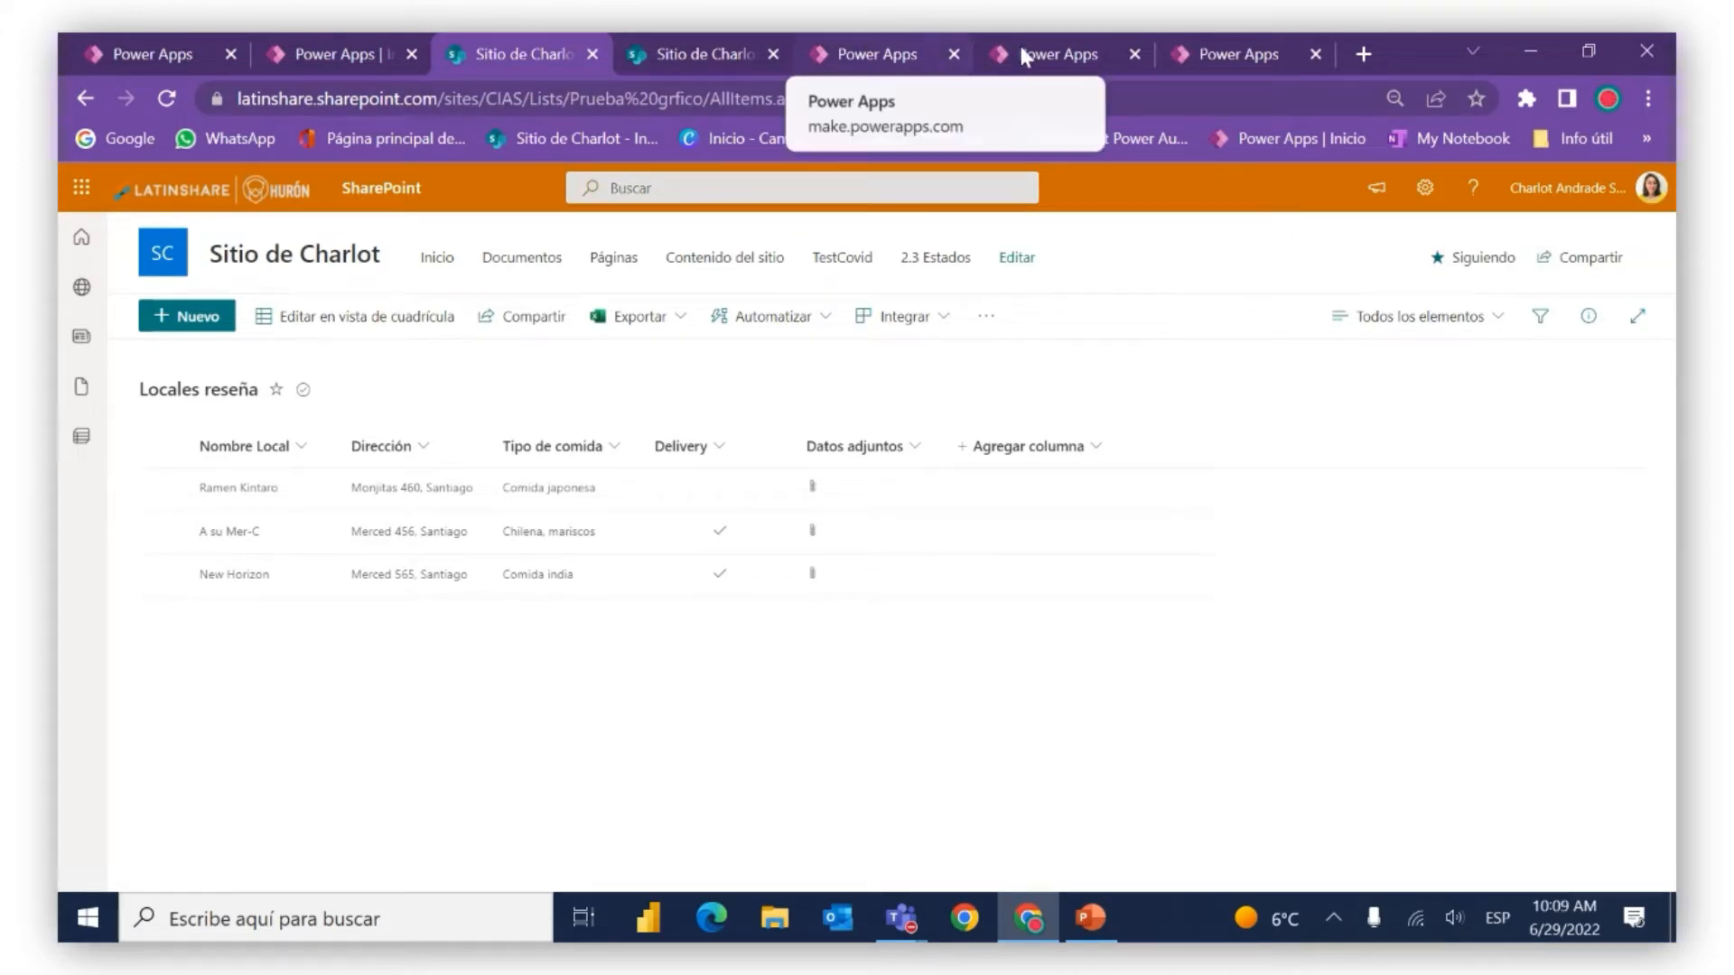
{"action": "left_click", "coordinate": [372, 54]}
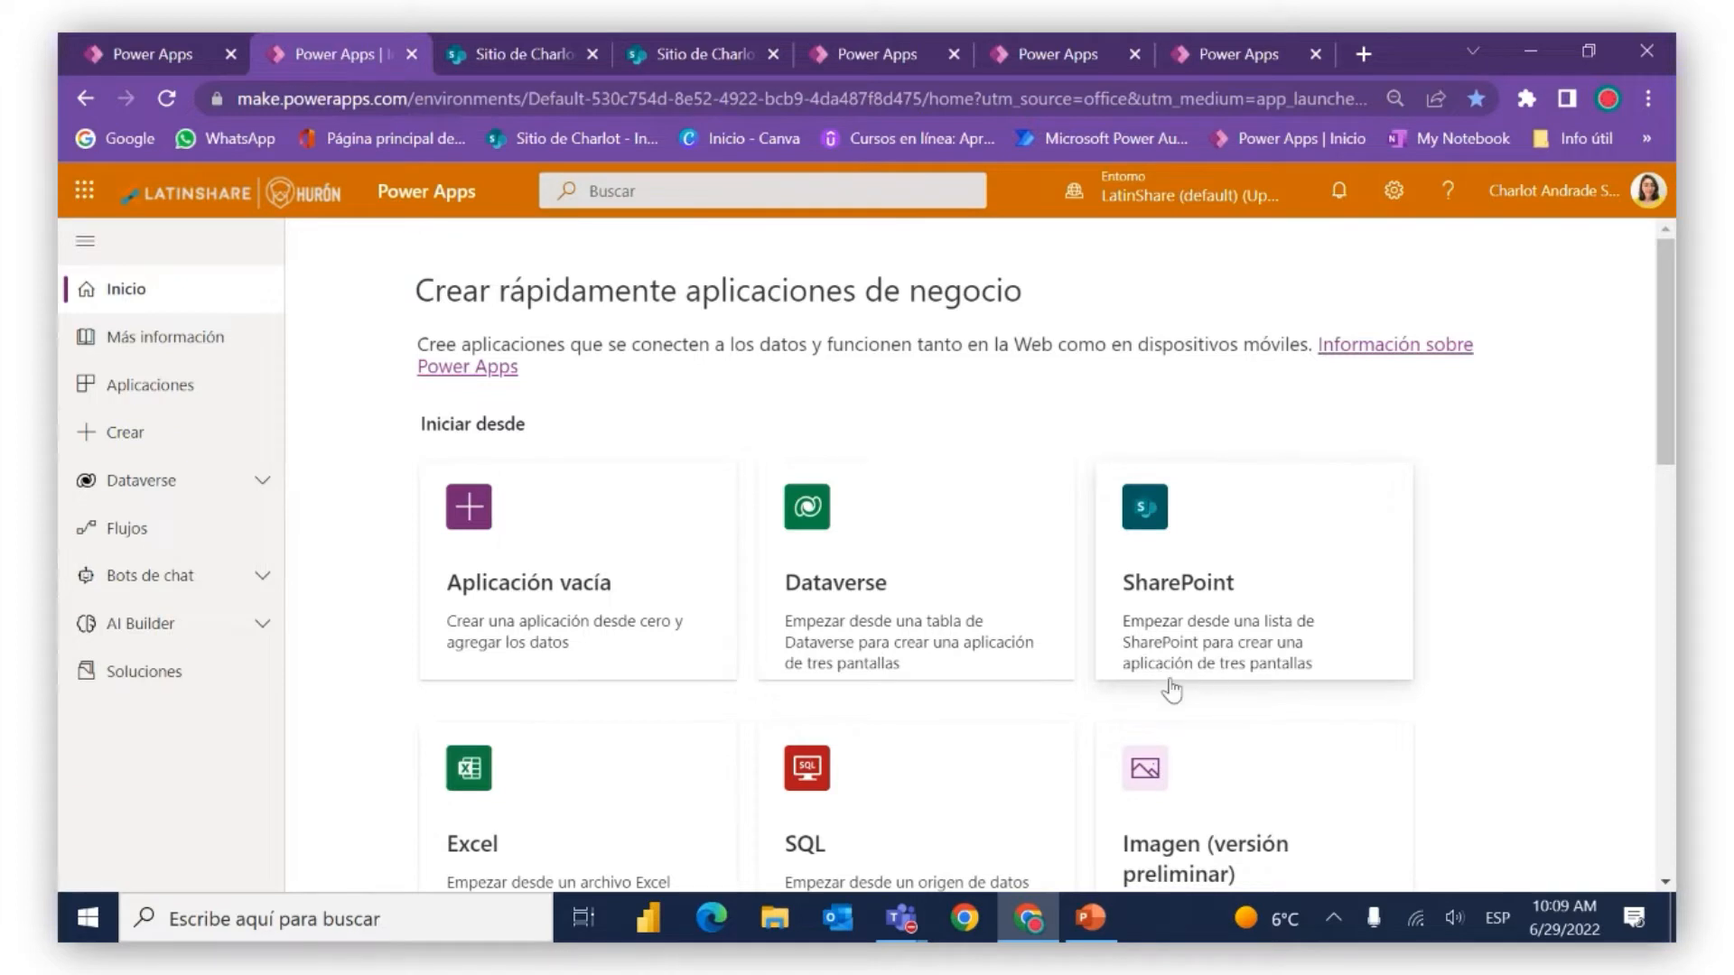
{"action": "scroll", "coordinate": [712, 714], "scroll_direction": "down", "scroll_amount": 1}
{"action": "scroll", "coordinate": [711, 720], "scroll_direction": "up", "scroll_amount": 1}
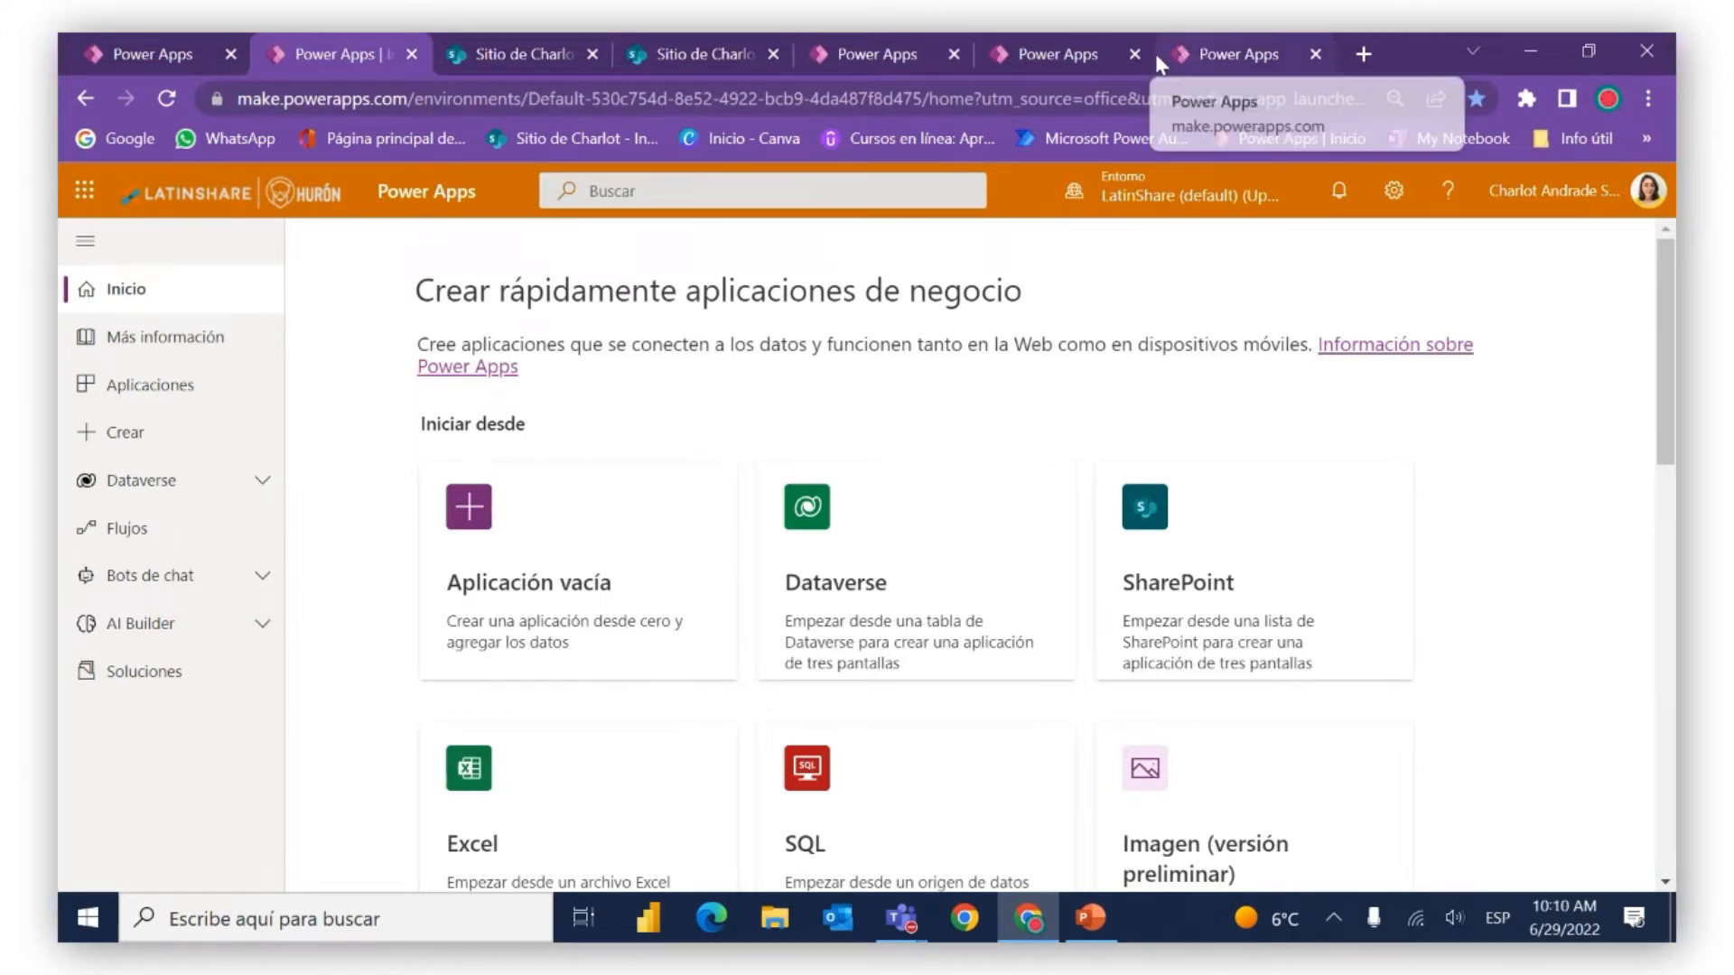
Return to the Locales reseña app editor and view DetailScreen1 and EditScreen1, ending on BrowseScreen1
{"action": "left_click", "coordinate": [918, 56]}
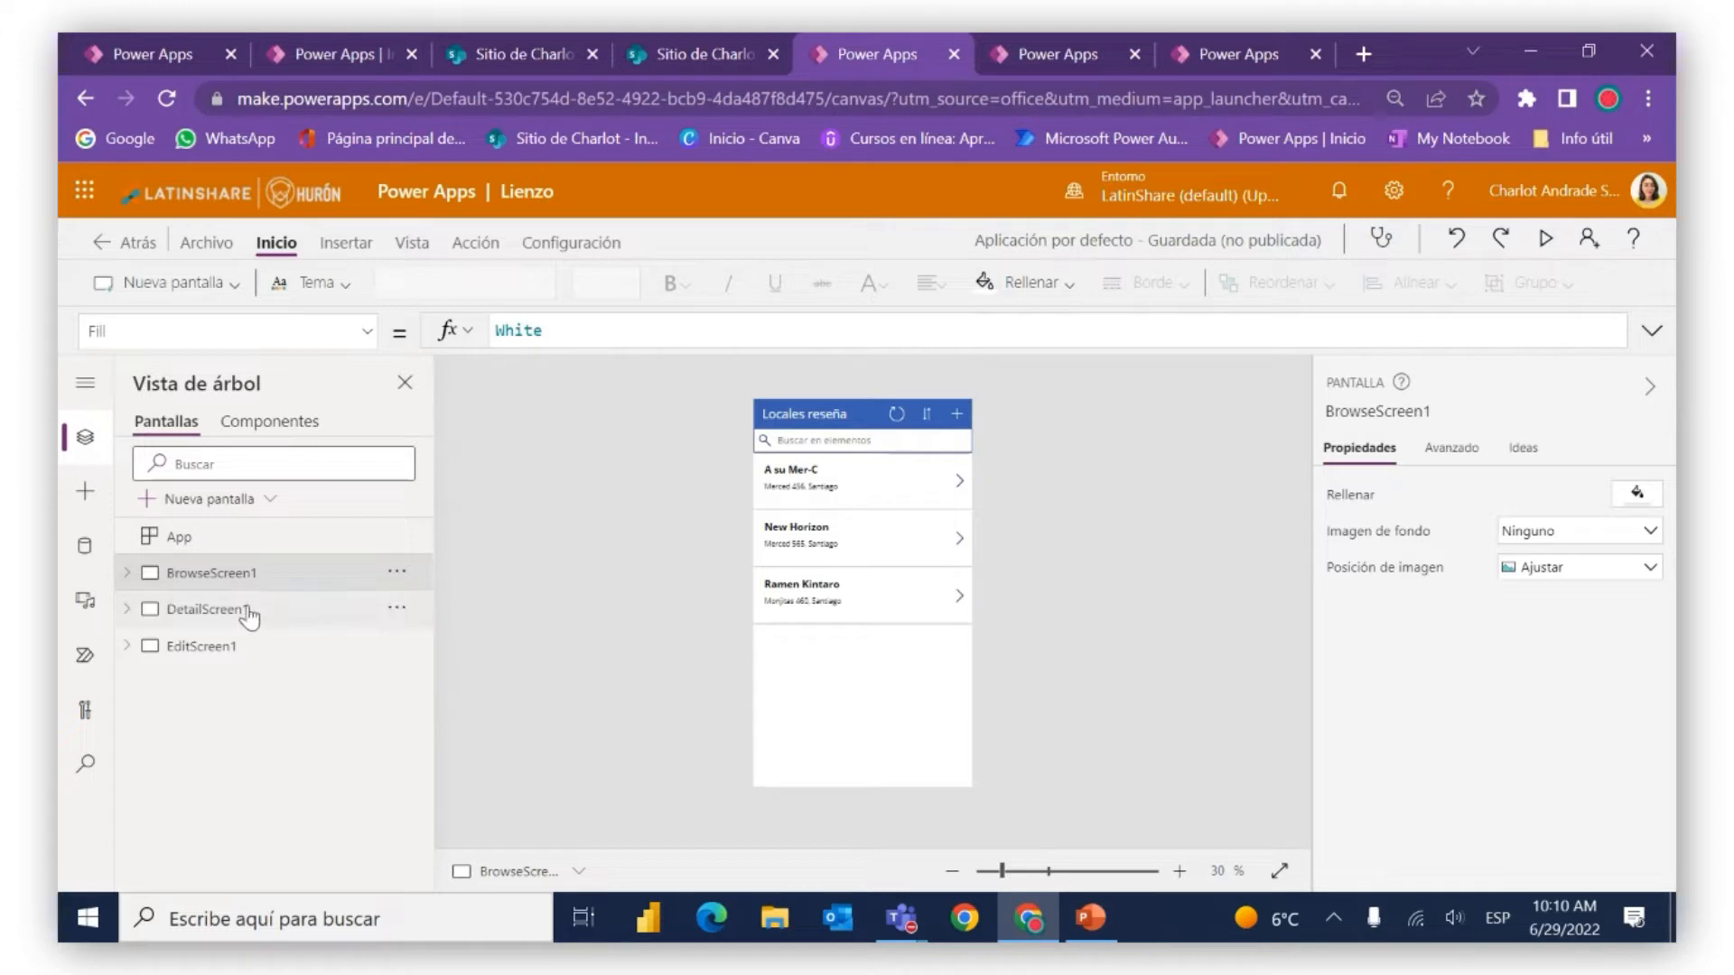
{"action": "left_click", "coordinate": [208, 610]}
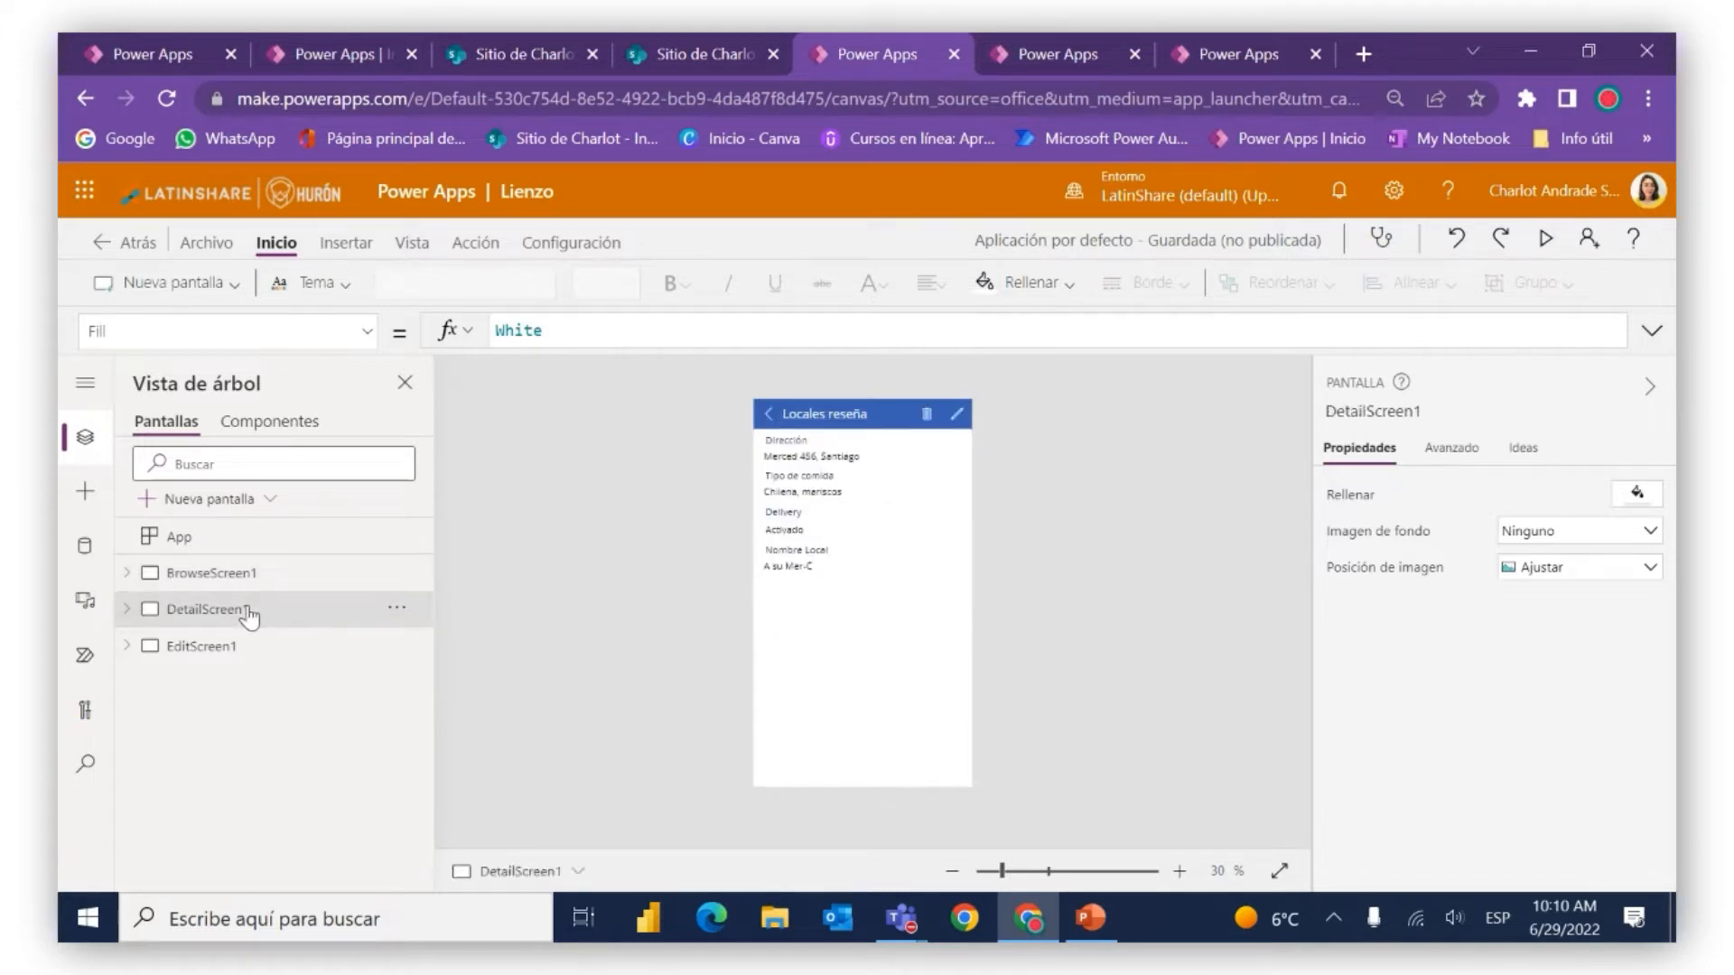
{"action": "left_click", "coordinate": [287, 649]}
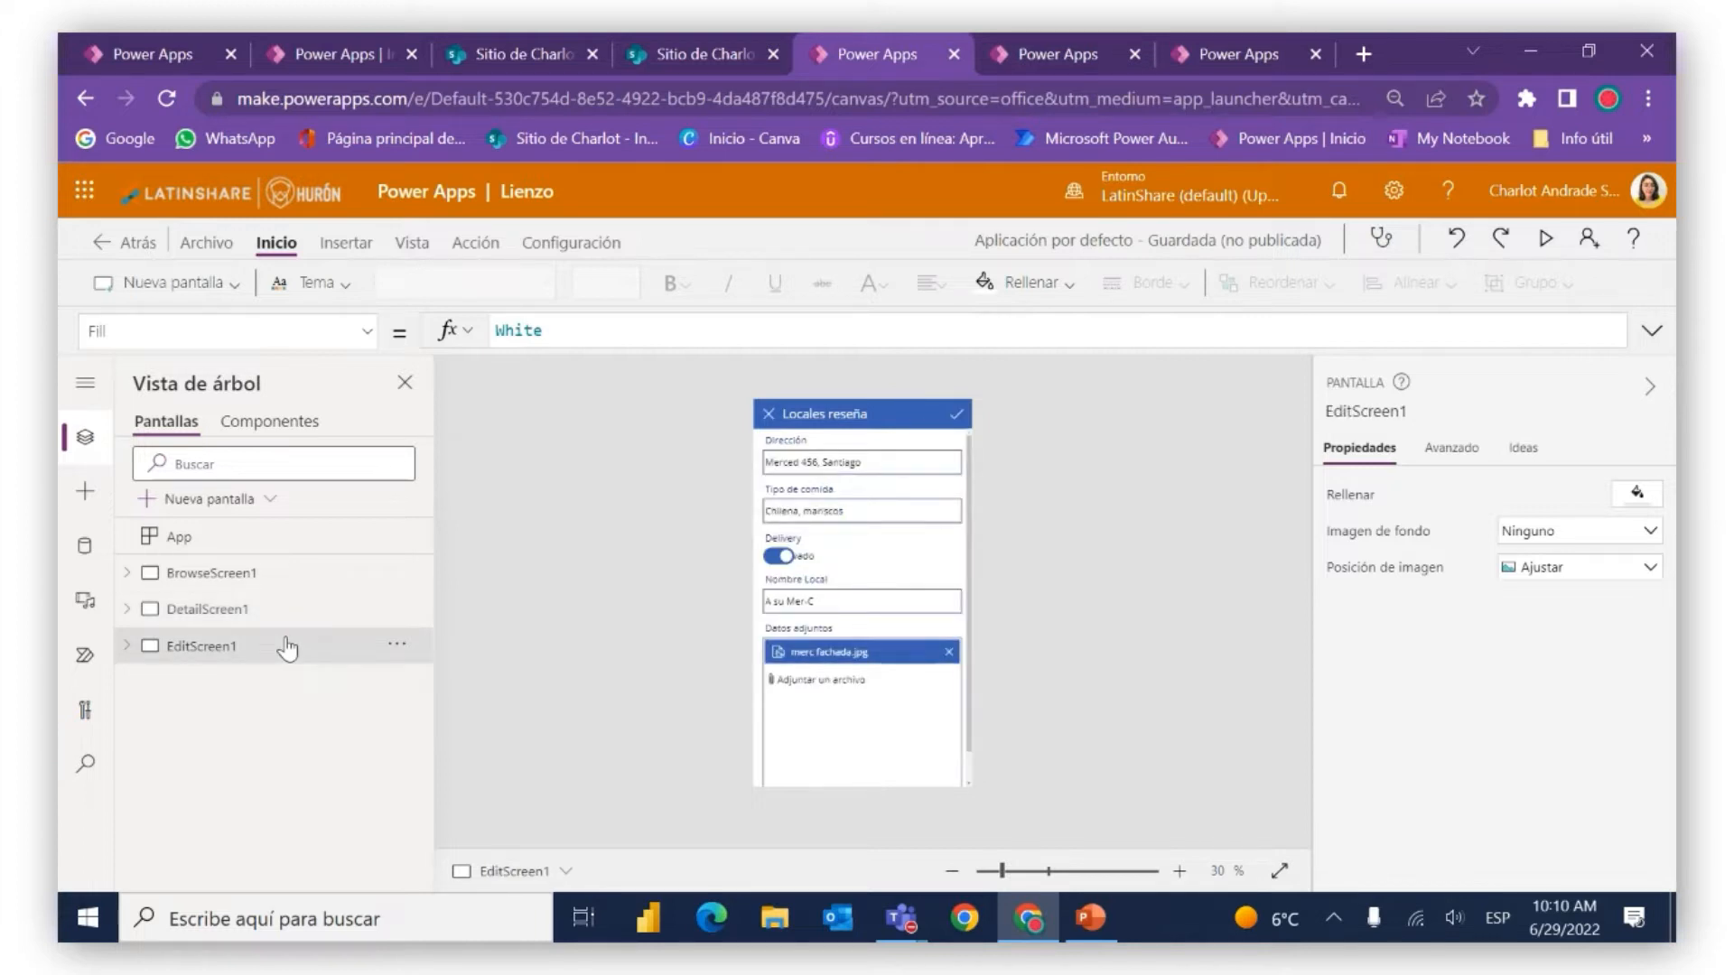
{"action": "left_click", "coordinate": [268, 582]}
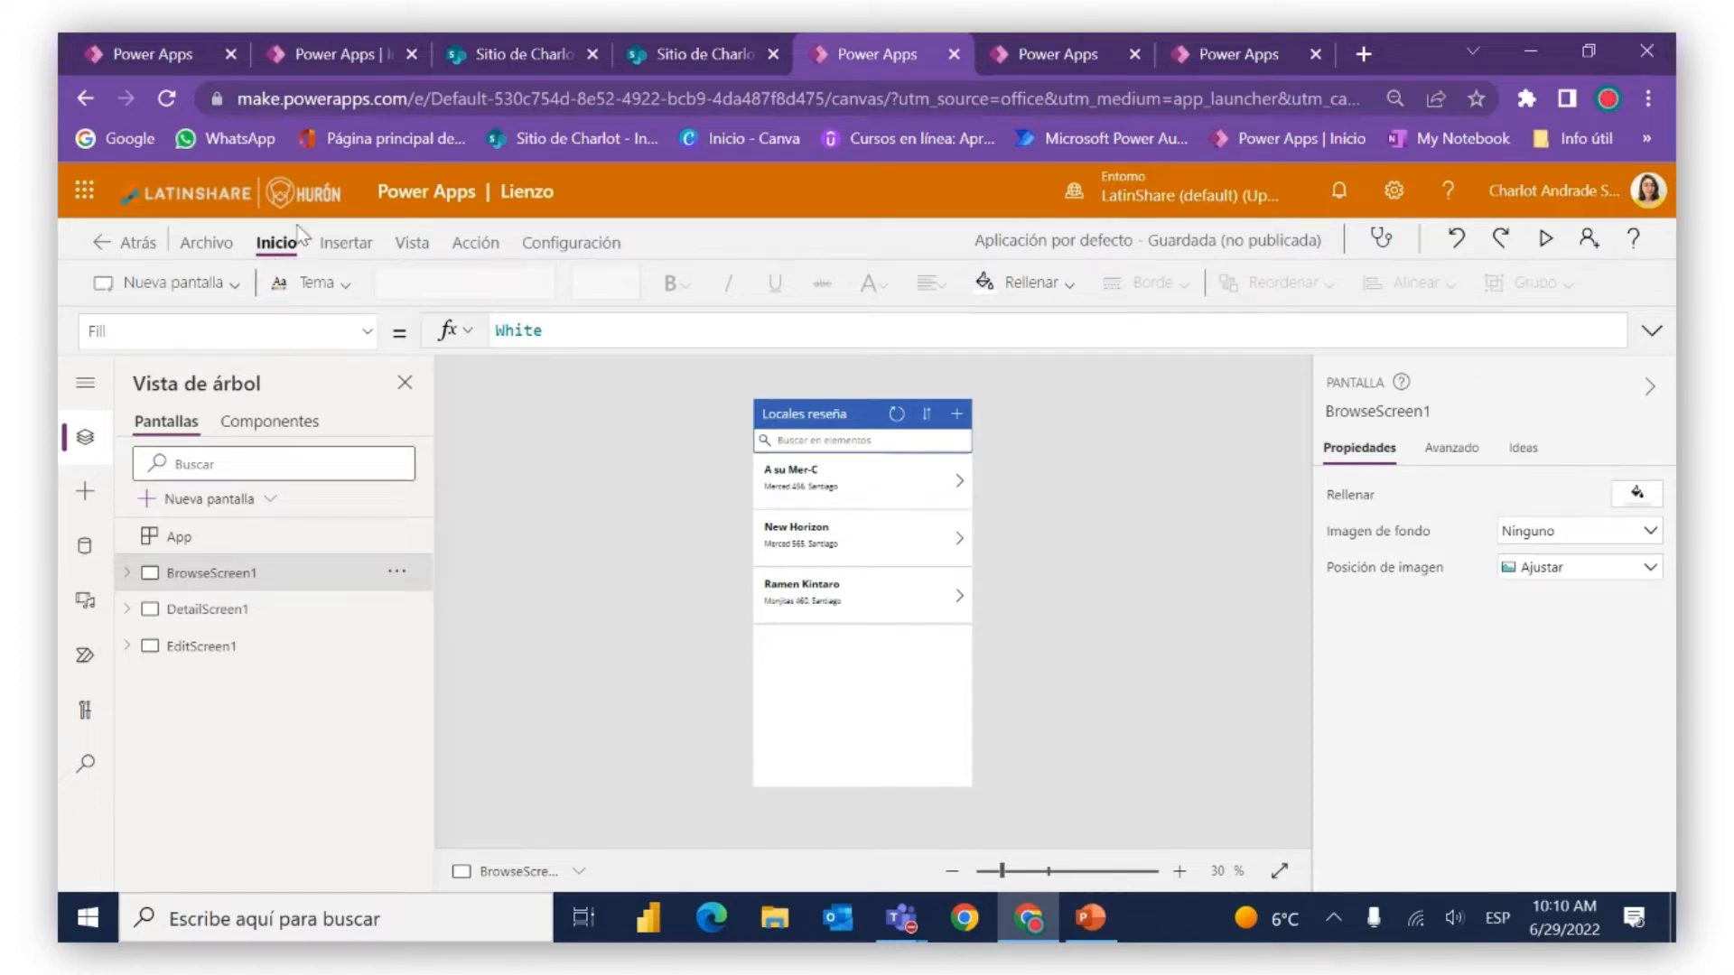
Browse the predefined themes and apply the standard Bosque theme to the app
{"action": "left_click", "coordinate": [343, 287]}
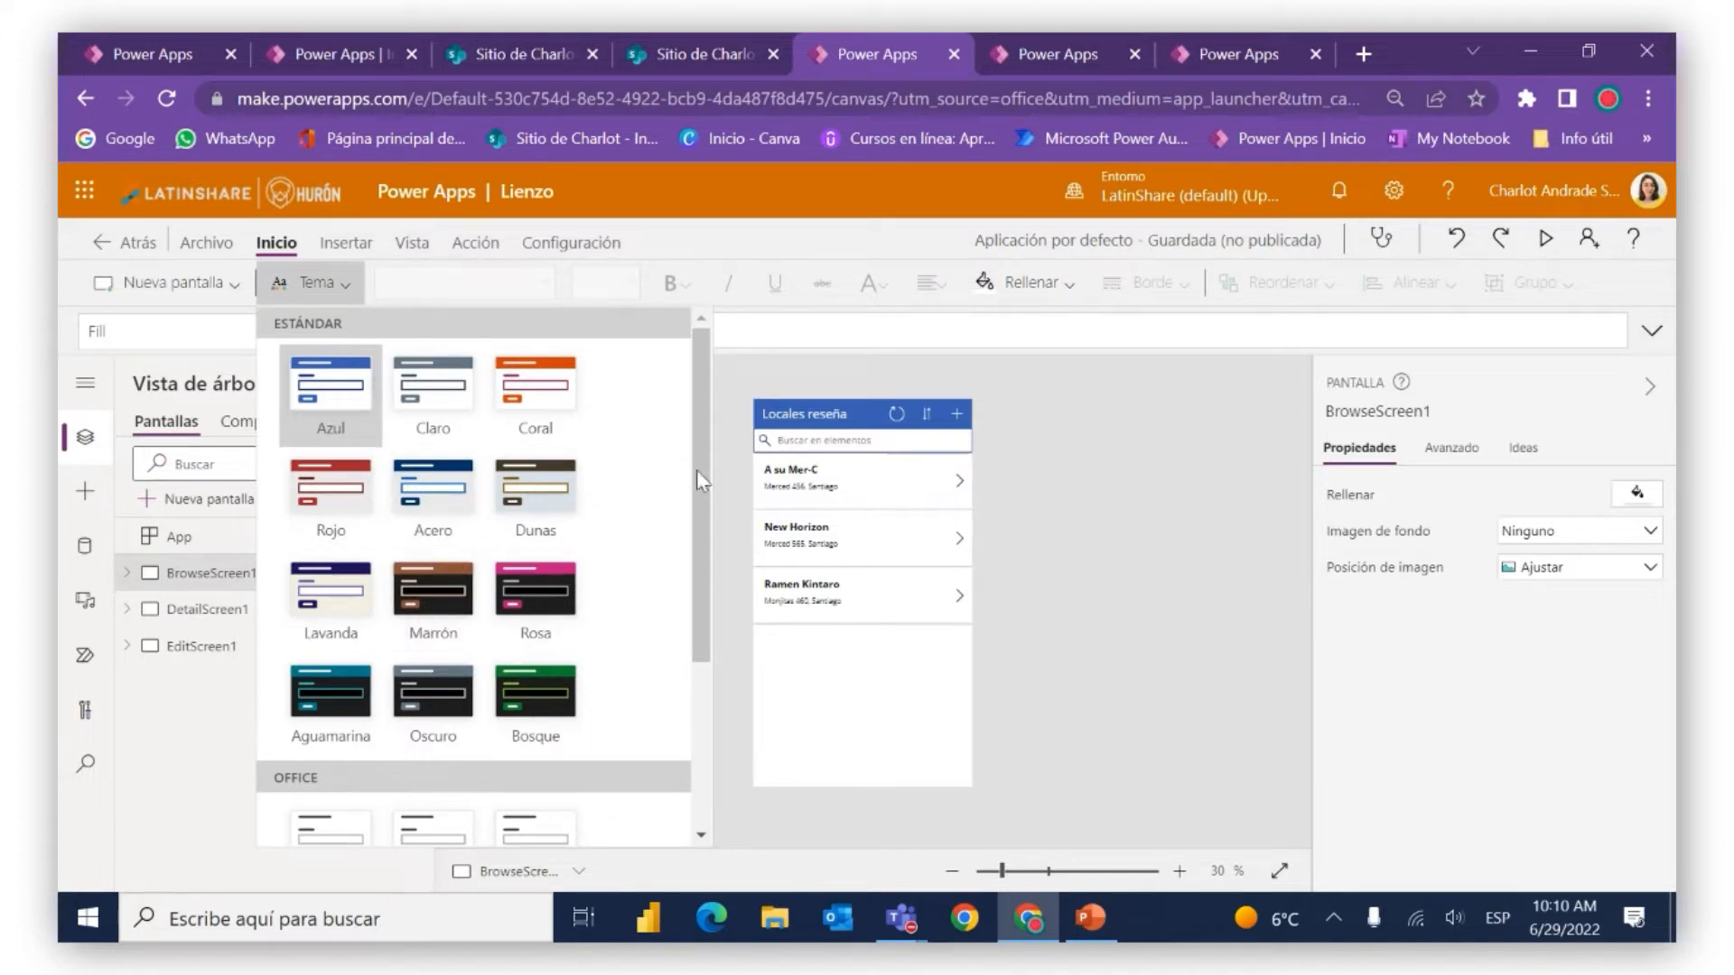
{"action": "left_click_drag", "start_coordinate": [708, 465], "coordinate": [651, 720]}
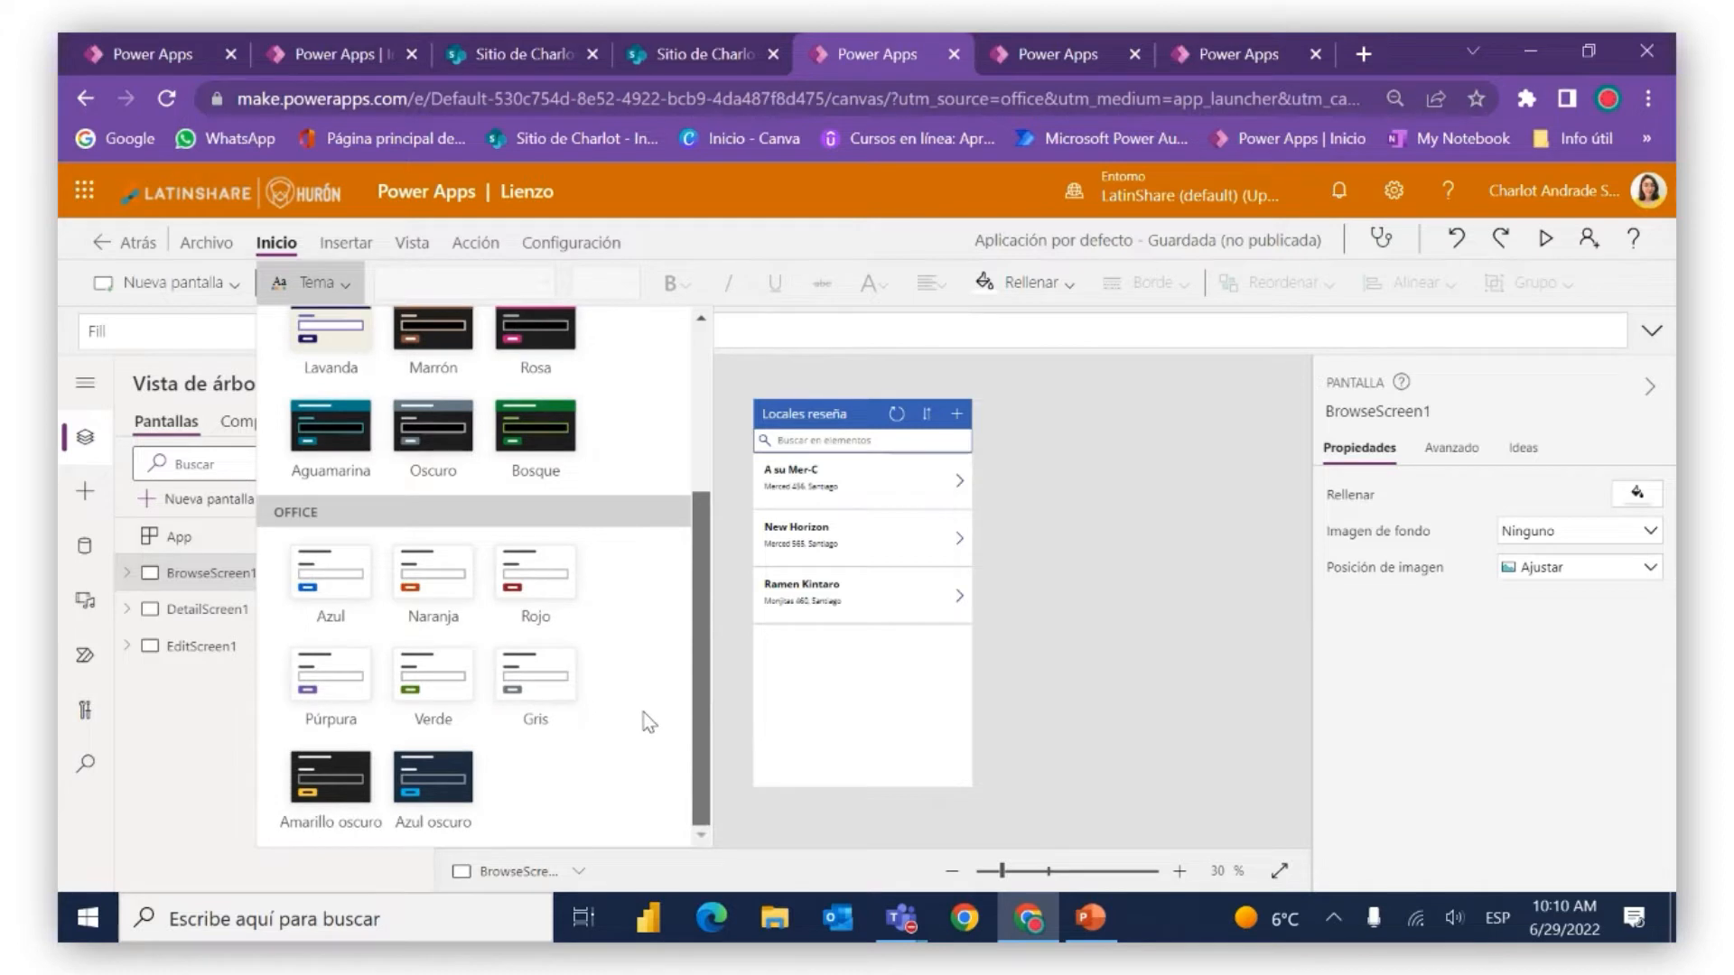
{"action": "scroll", "coordinate": [669, 685], "scroll_direction": "up", "scroll_amount": 3}
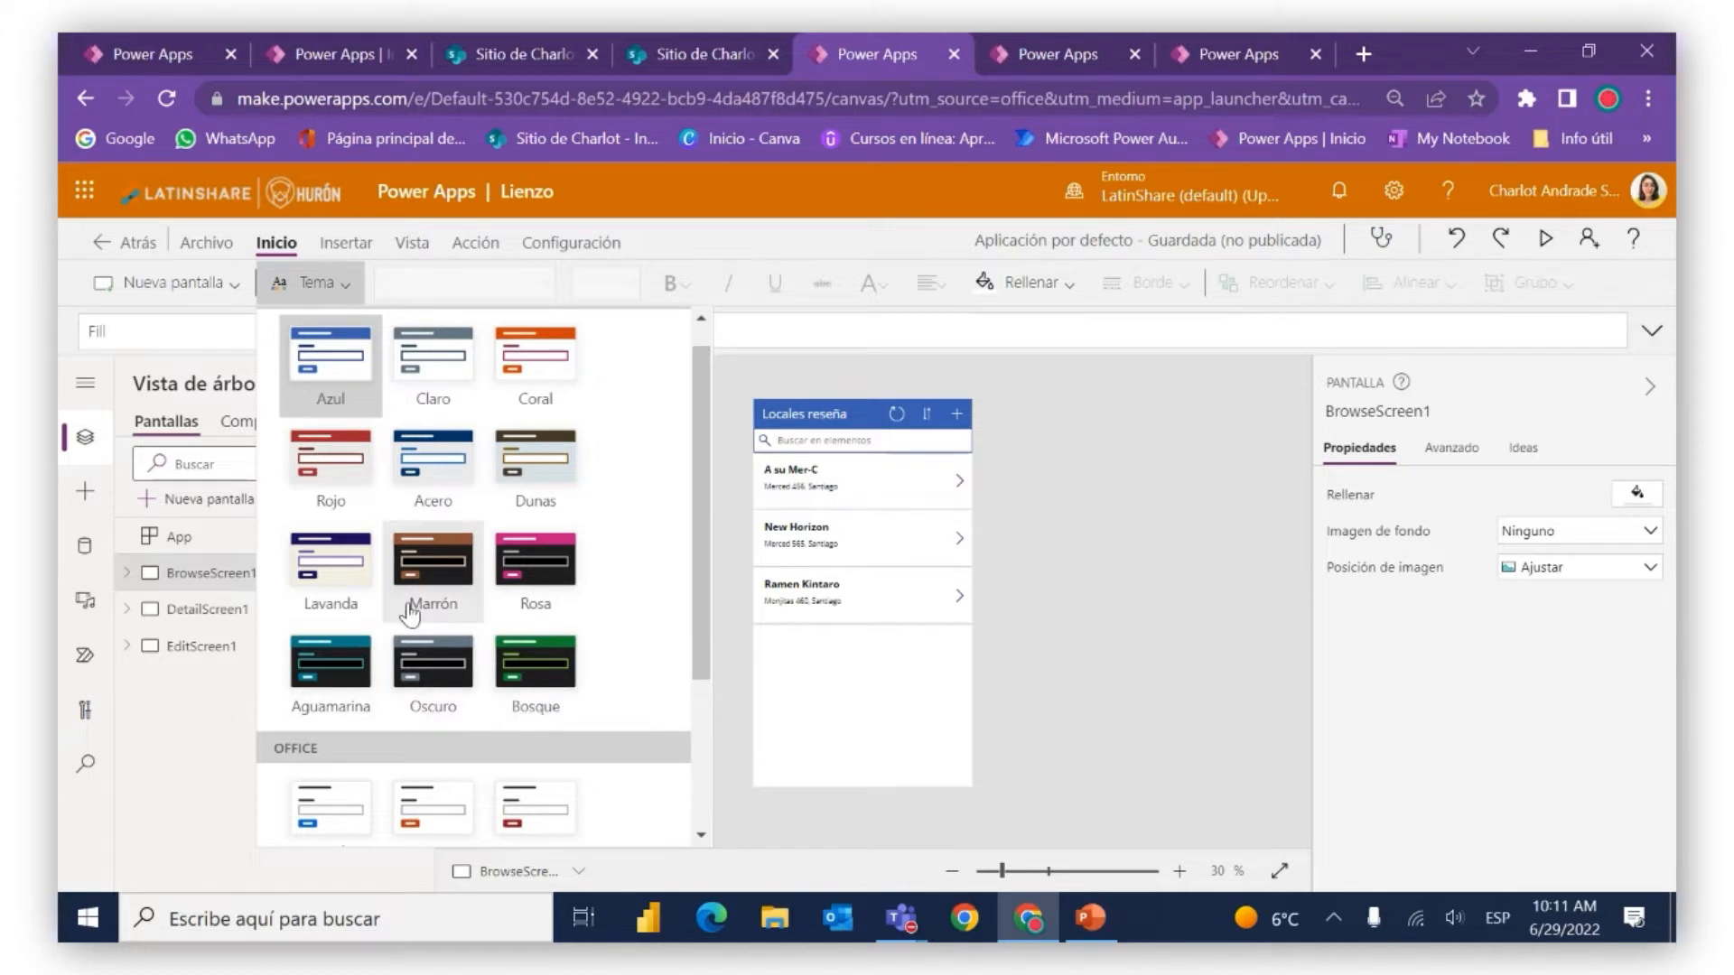
{"action": "left_click", "coordinate": [550, 664]}
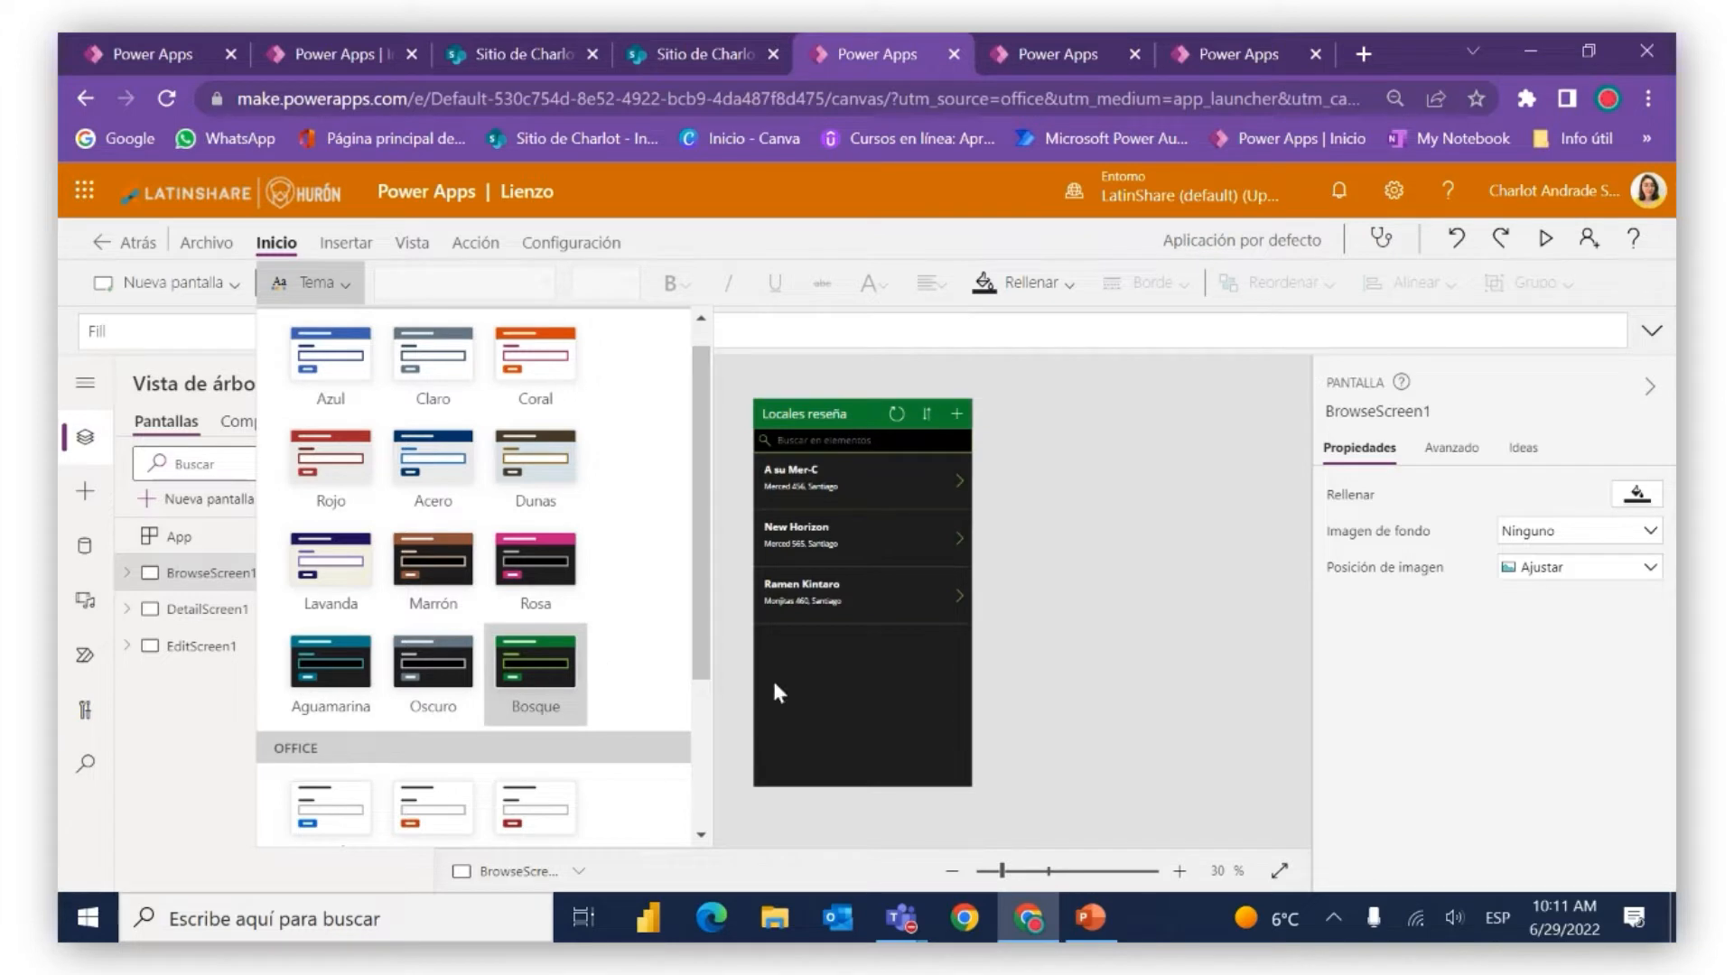
{"action": "left_click", "coordinate": [804, 736]}
Shorten the BrowseGallery1 gallery on BrowseScreen1 to a height of 695
{"action": "left_click", "coordinate": [885, 705]}
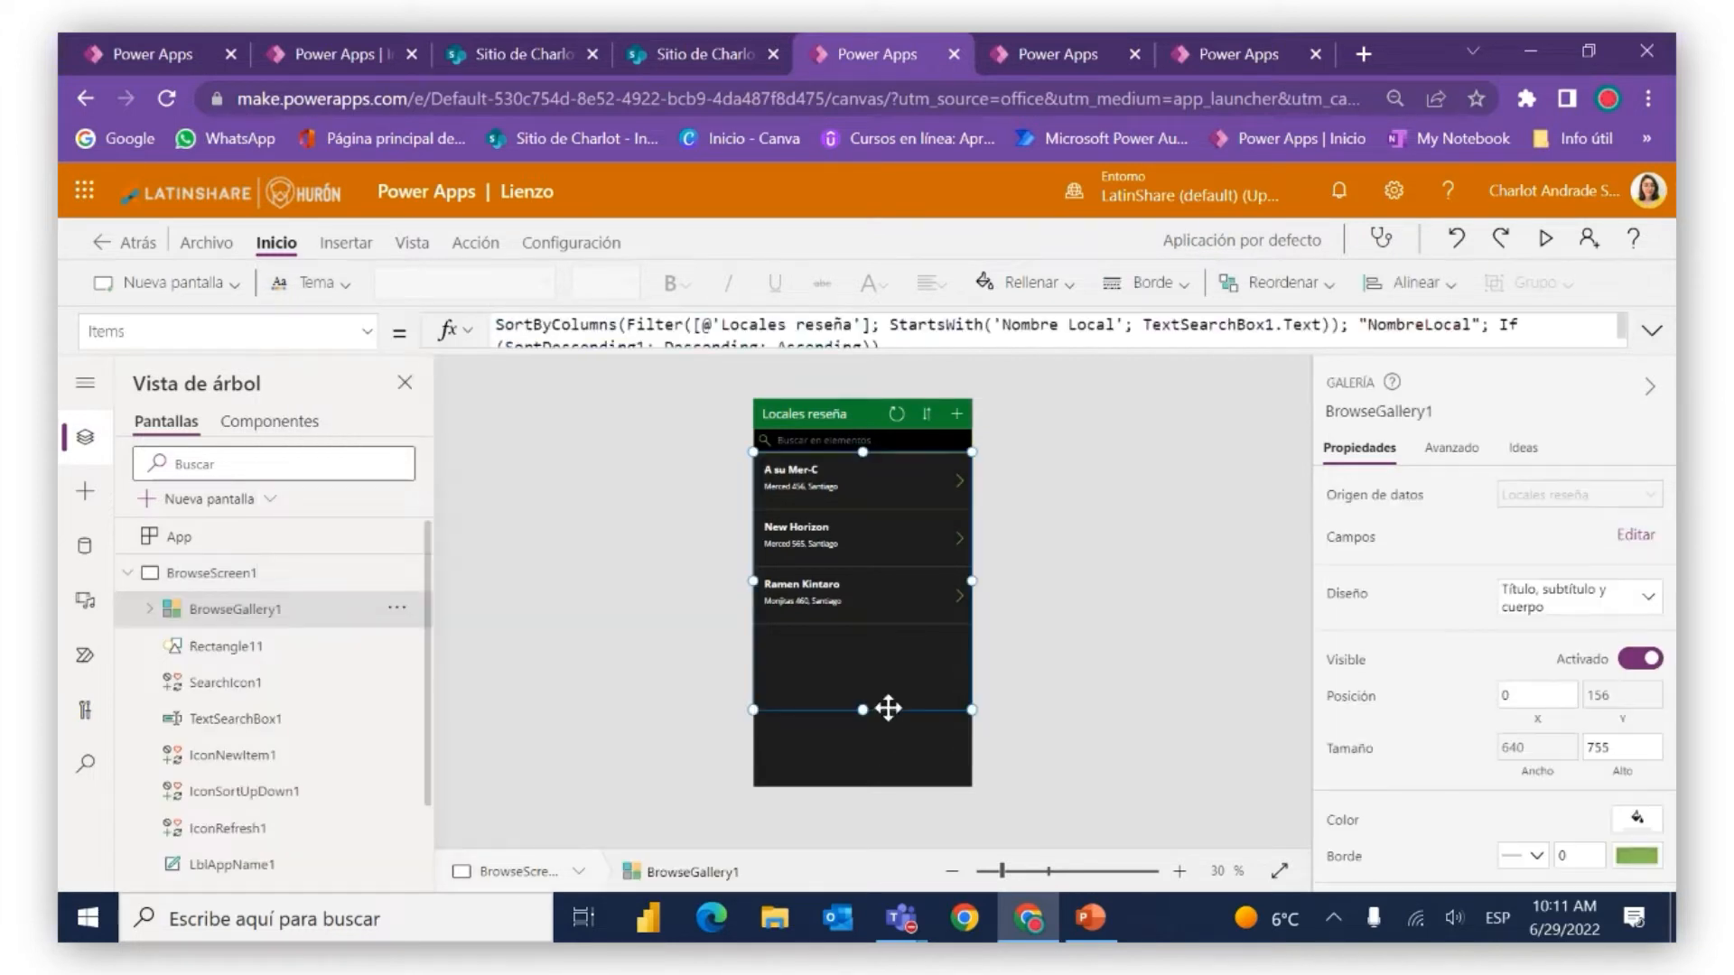
{"action": "left_click_drag", "start_coordinate": [864, 709], "coordinate": [869, 688]}
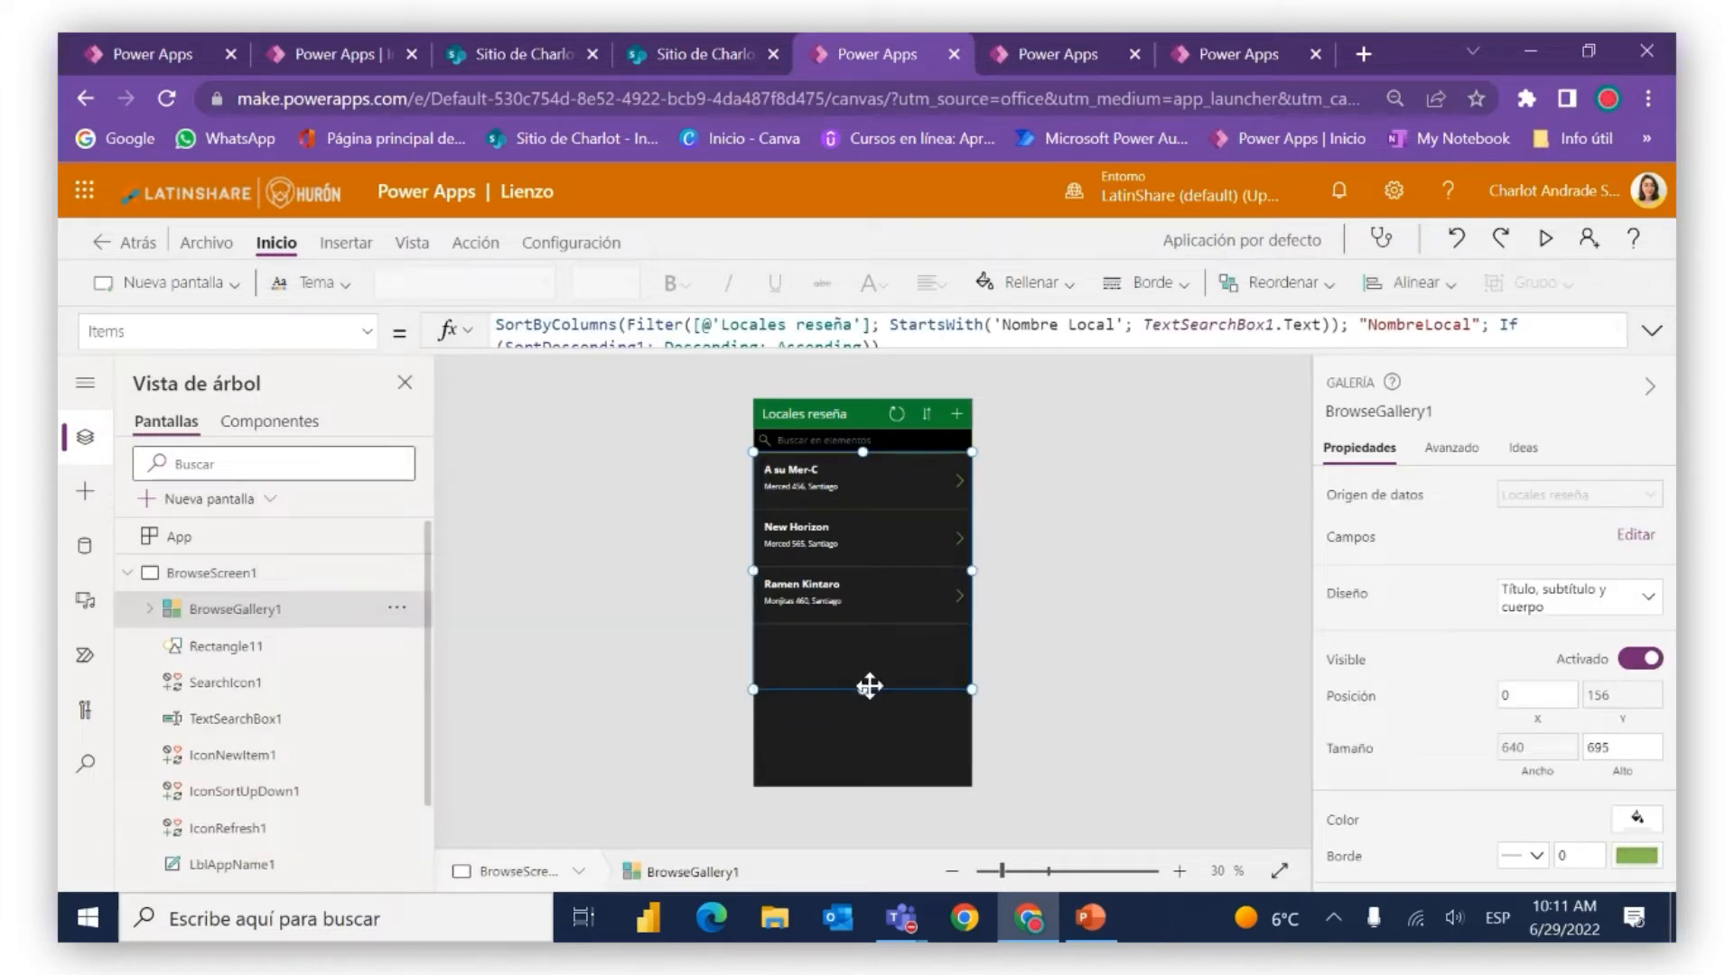
{"action": "left_click", "coordinate": [873, 740]}
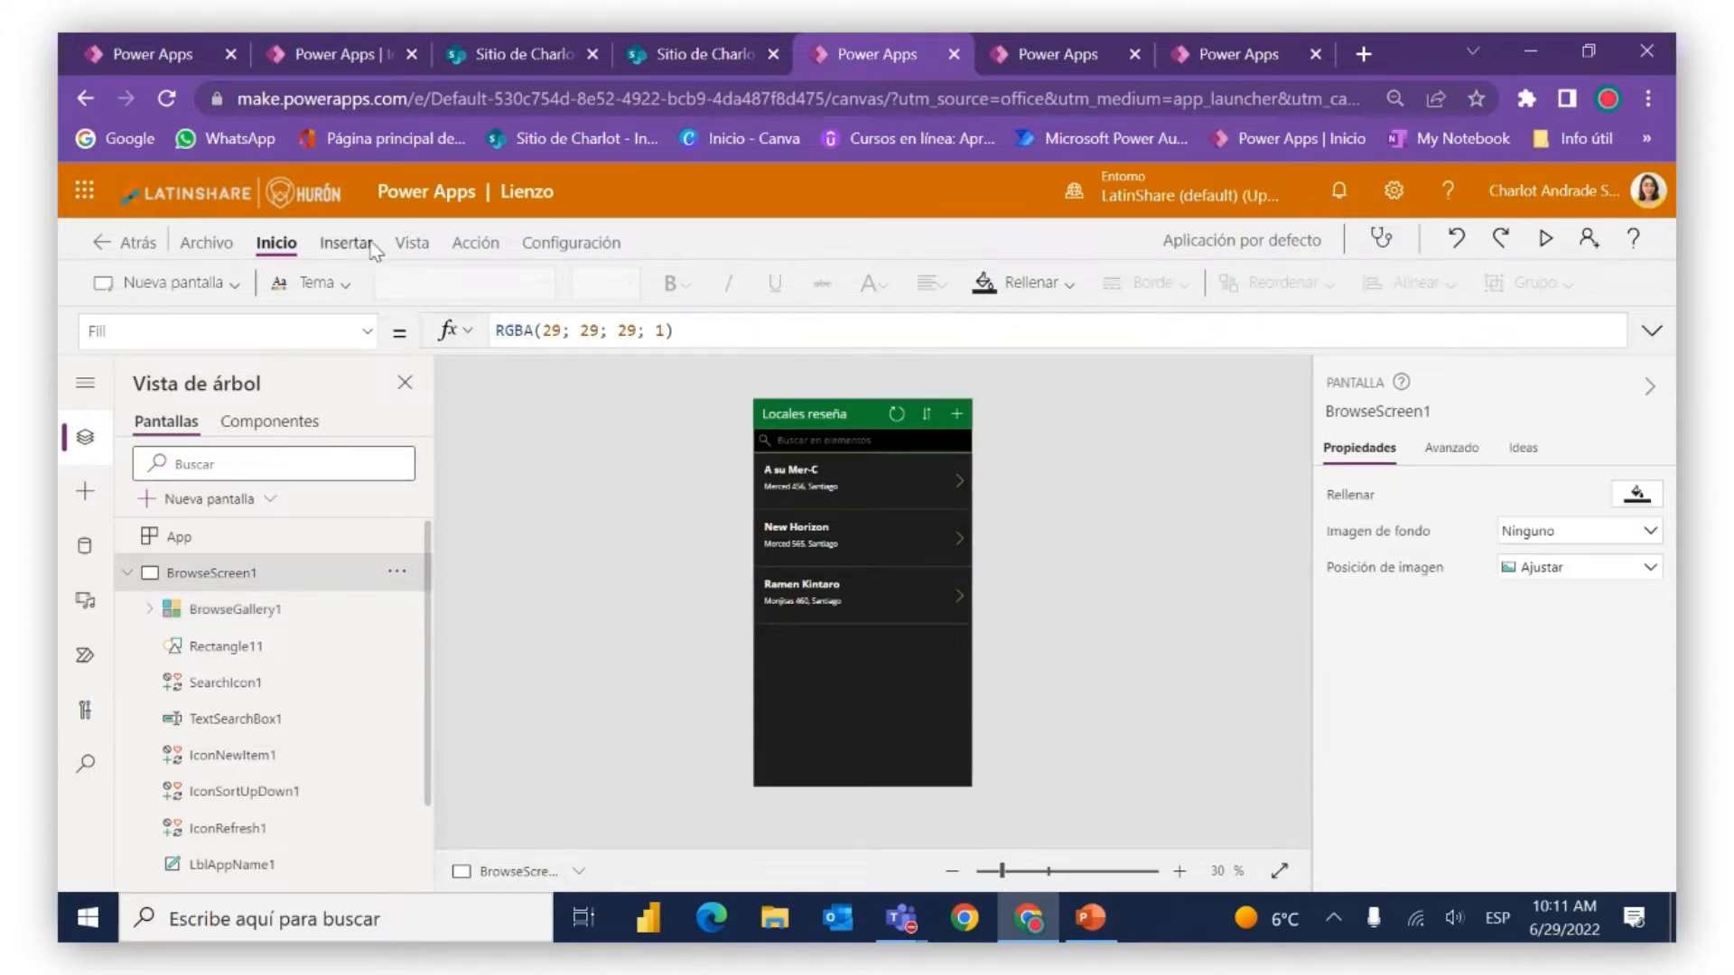
Insert a button on BrowseScreen1 and place it centred in the empty area below the gallery
{"action": "left_click", "coordinate": [352, 243]}
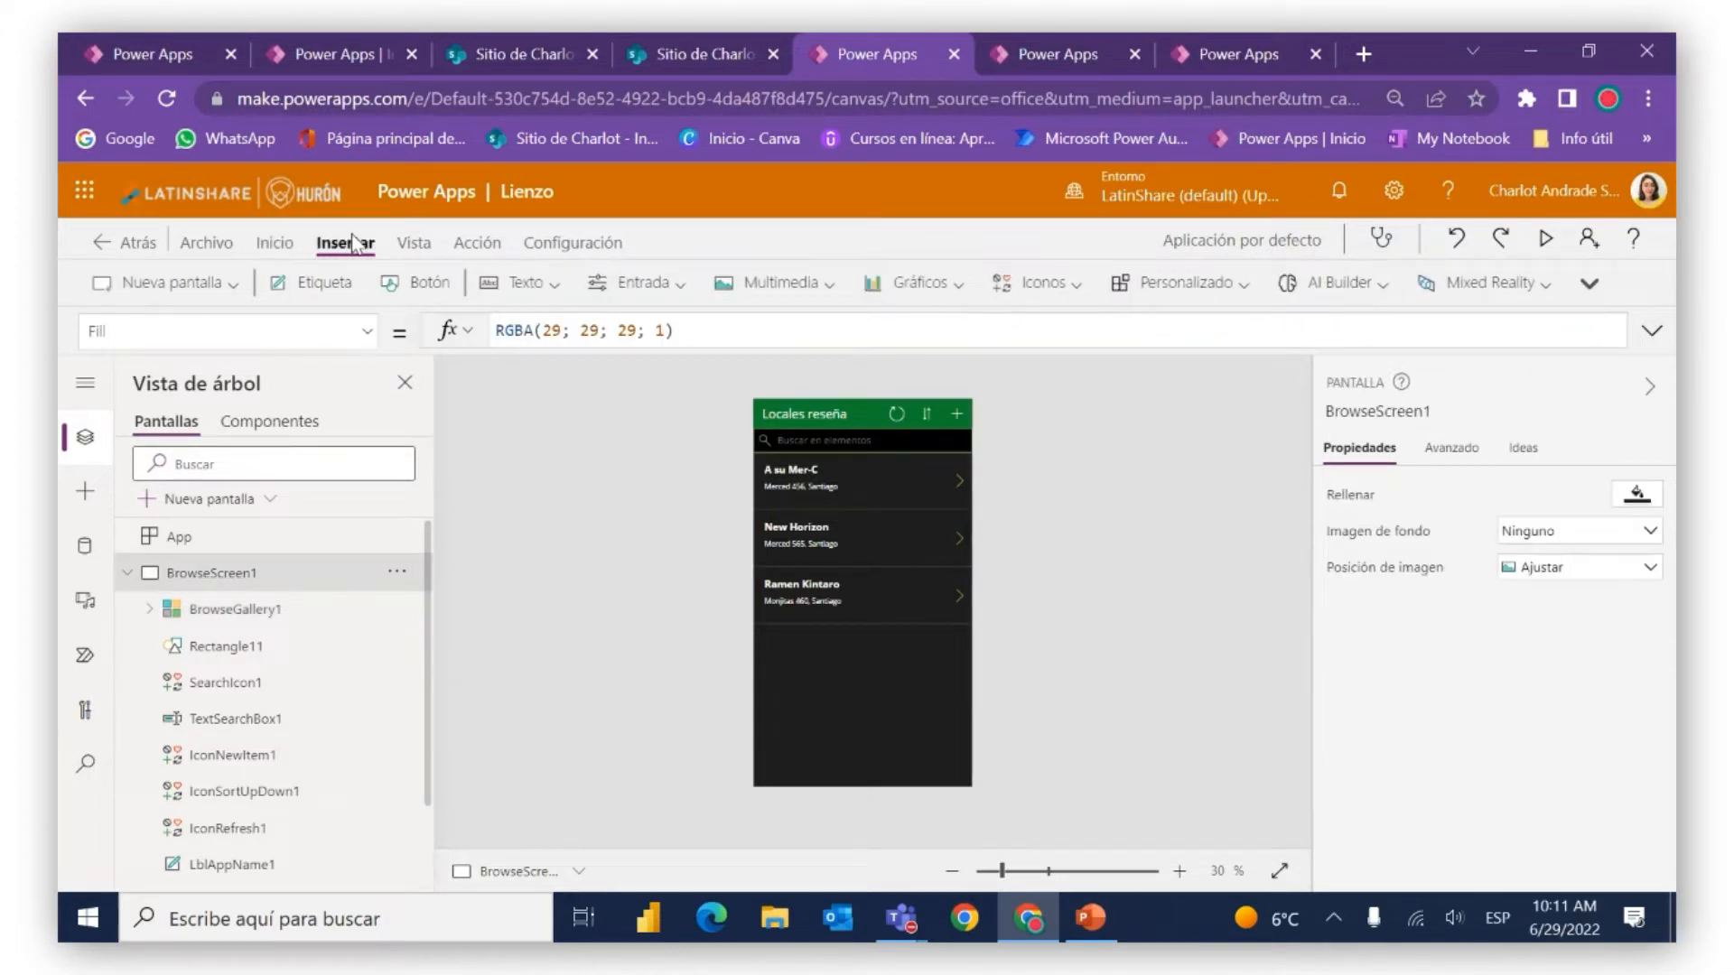
{"action": "left_click", "coordinate": [406, 285]}
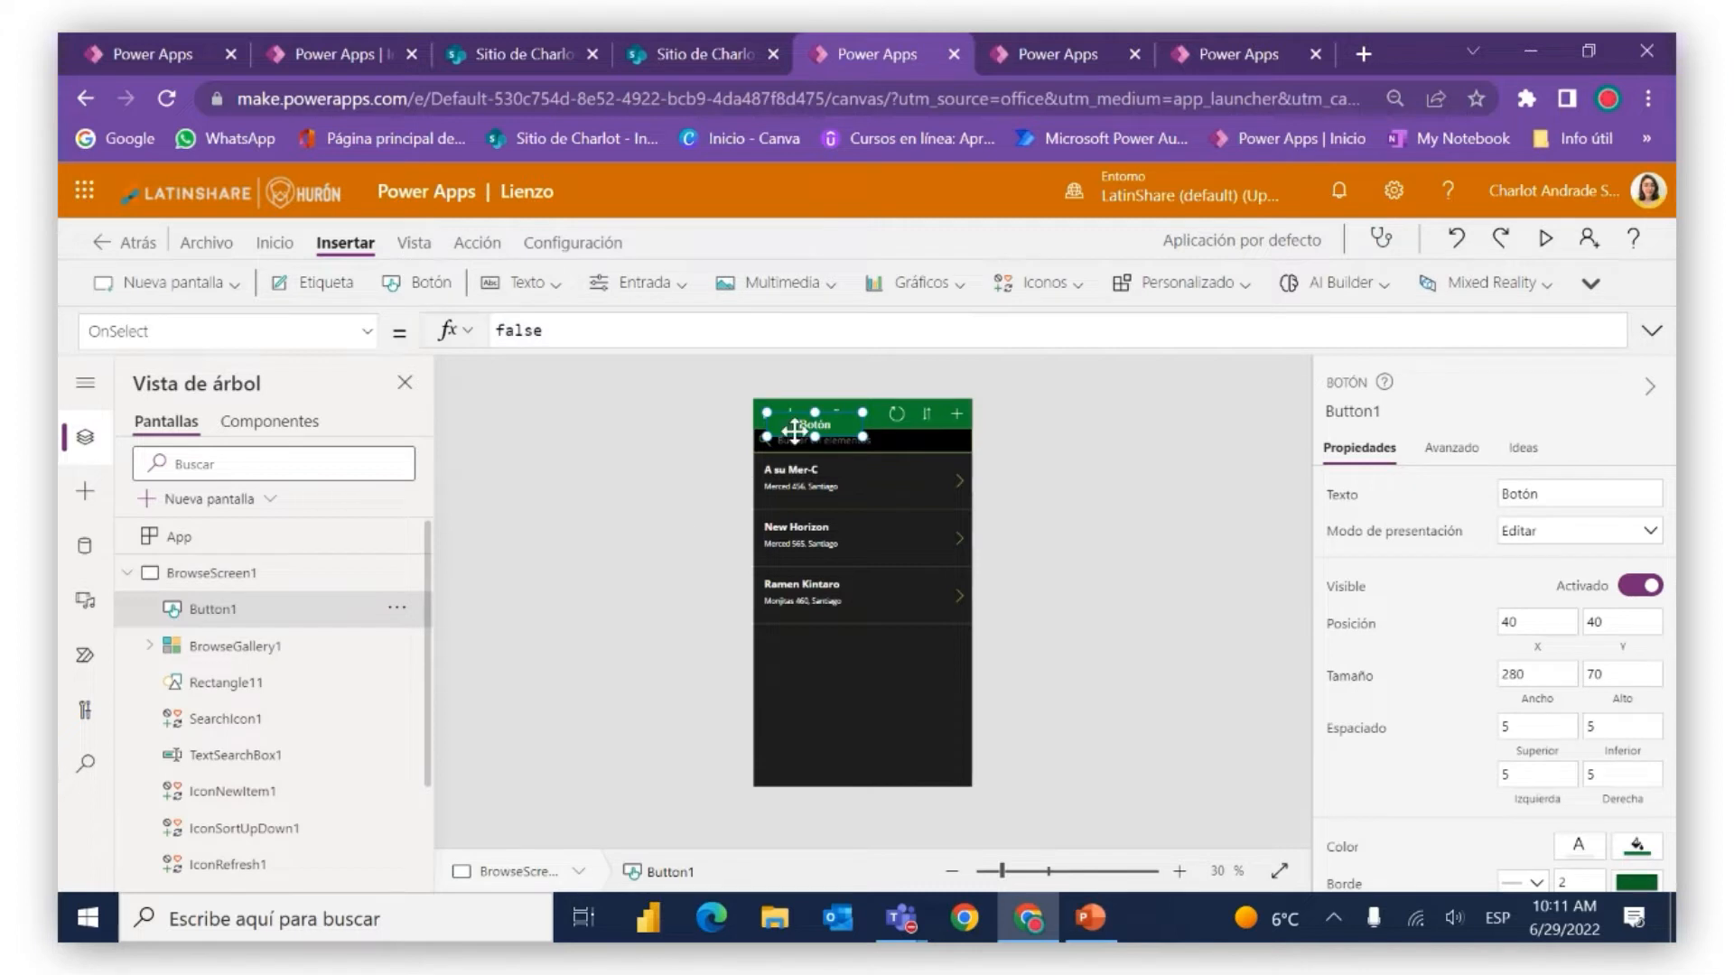
{"action": "left_click_drag", "start_coordinate": [814, 422], "coordinate": [862, 716]}
{"action": "left_click", "coordinate": [921, 758]}
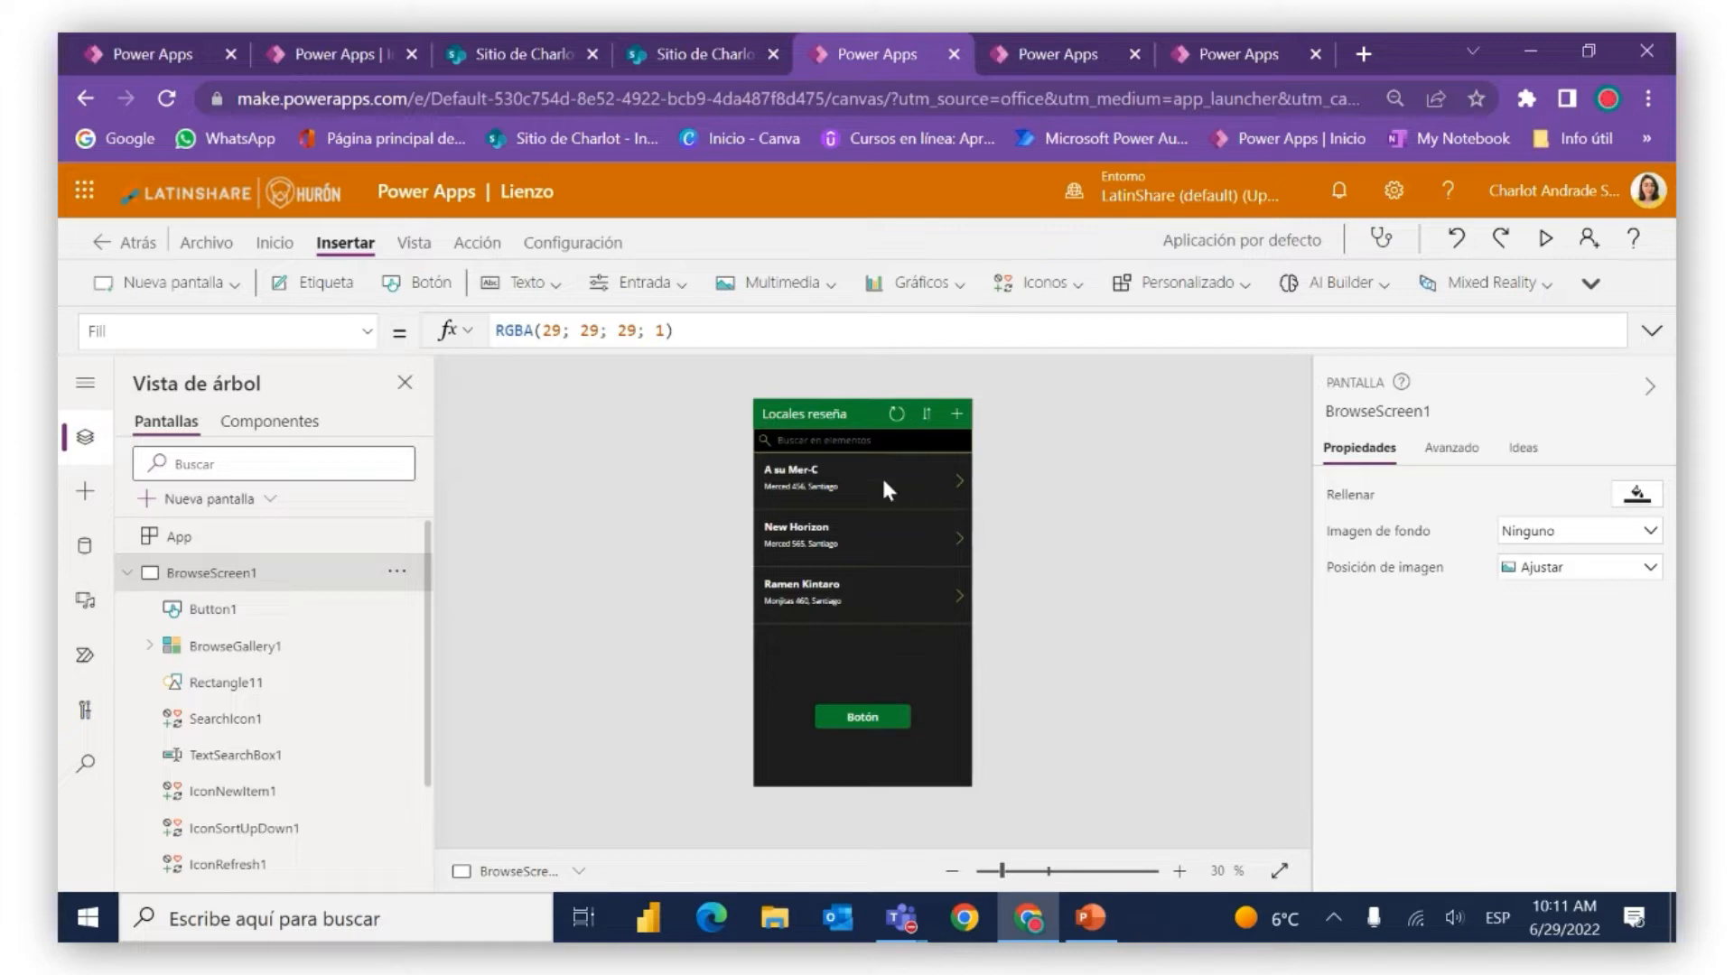
Collapse BrowseScreen1 and check how the theme looks on DetailScreen1 and EditScreen1, returning to BrowseScreen1
{"action": "left_click", "coordinate": [136, 574]}
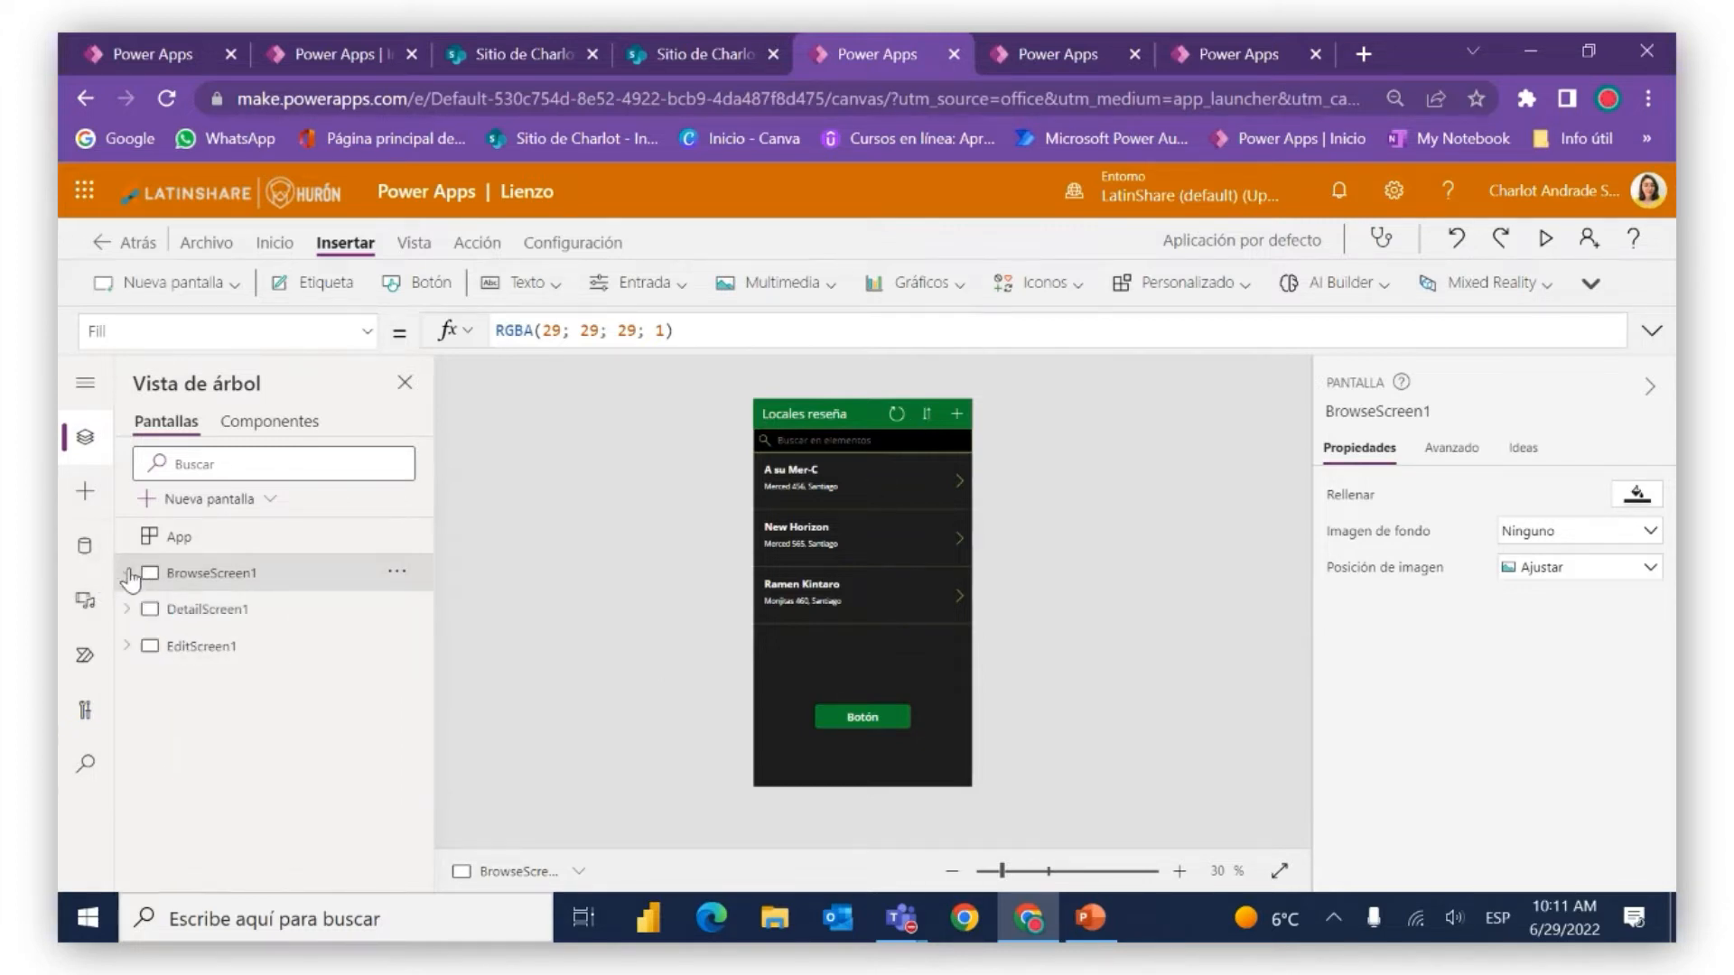
{"action": "left_click", "coordinate": [240, 611]}
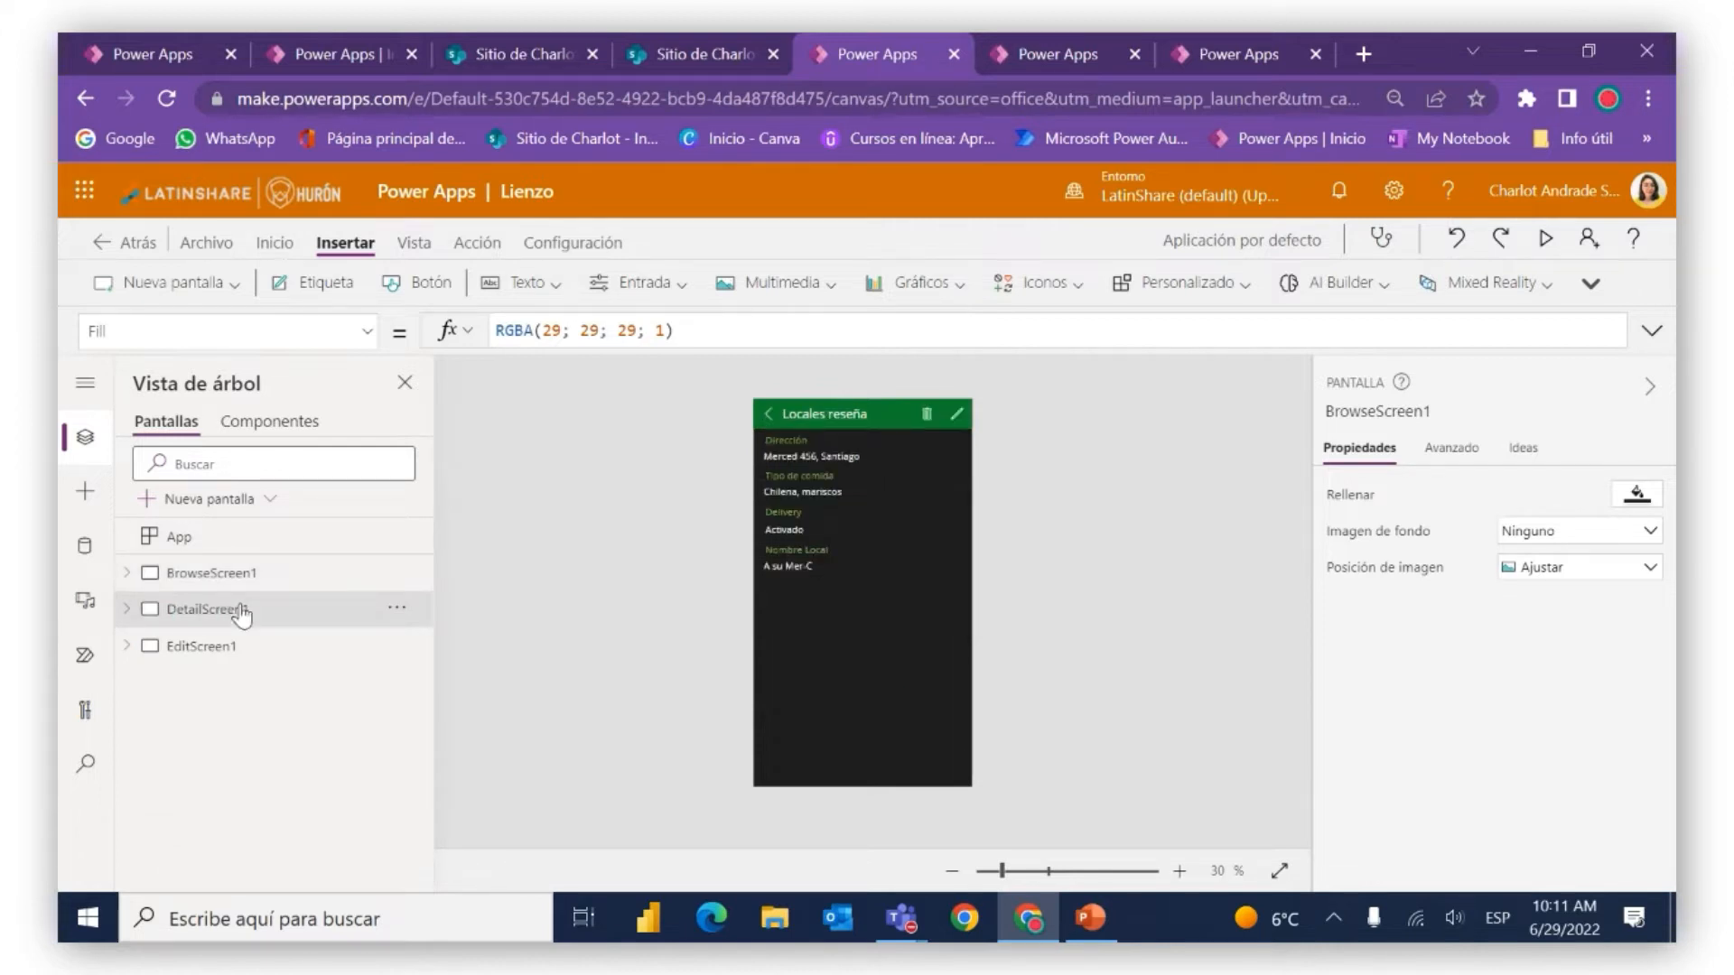
{"action": "left_click", "coordinate": [243, 662]}
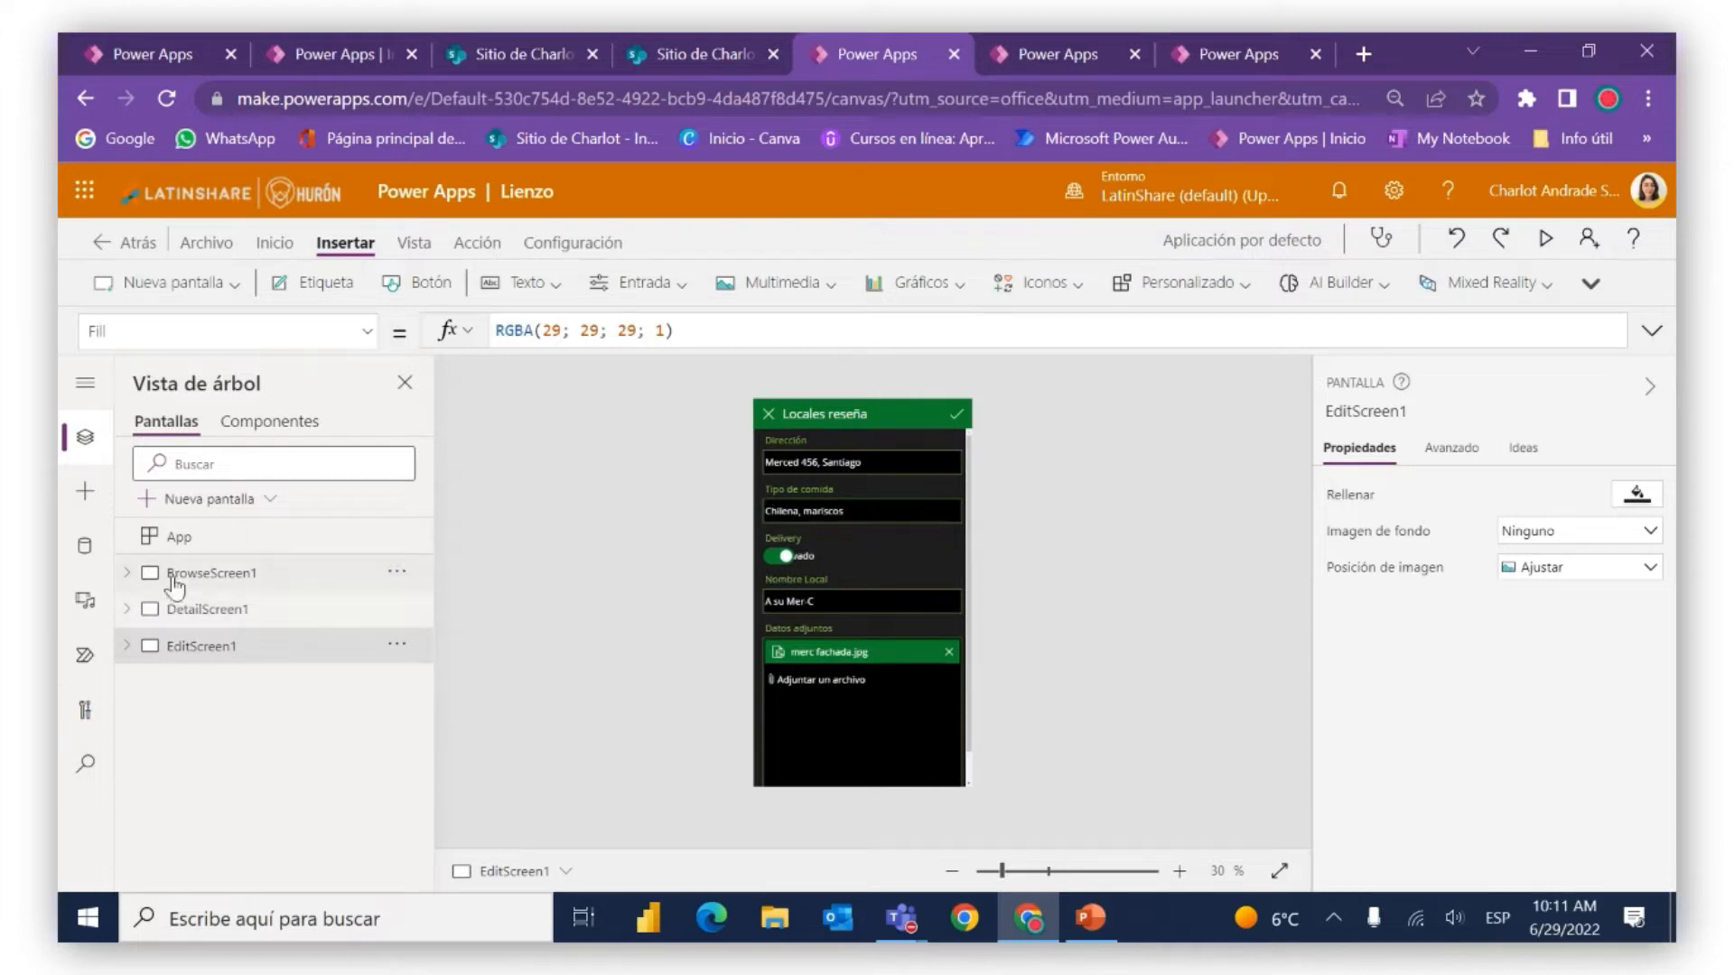
{"action": "left_click", "coordinate": [190, 576]}
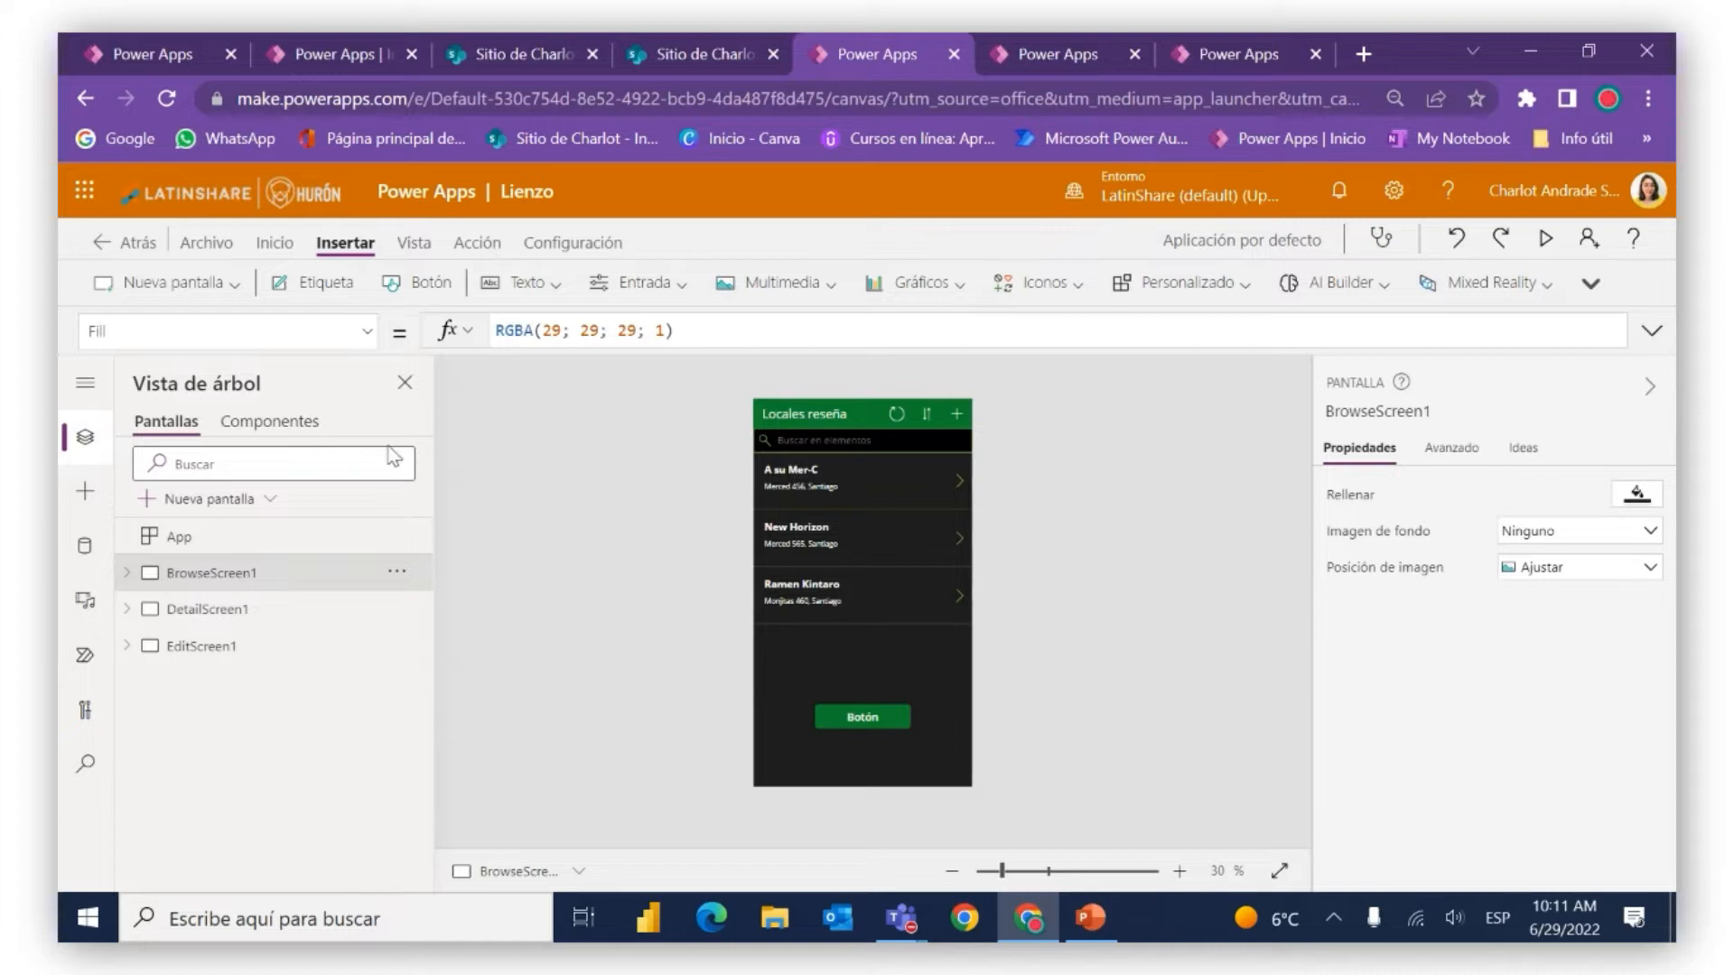
Apply the Púrpura theme from the Office group to the app
{"action": "left_click", "coordinate": [277, 245]}
{"action": "left_click", "coordinate": [327, 283]}
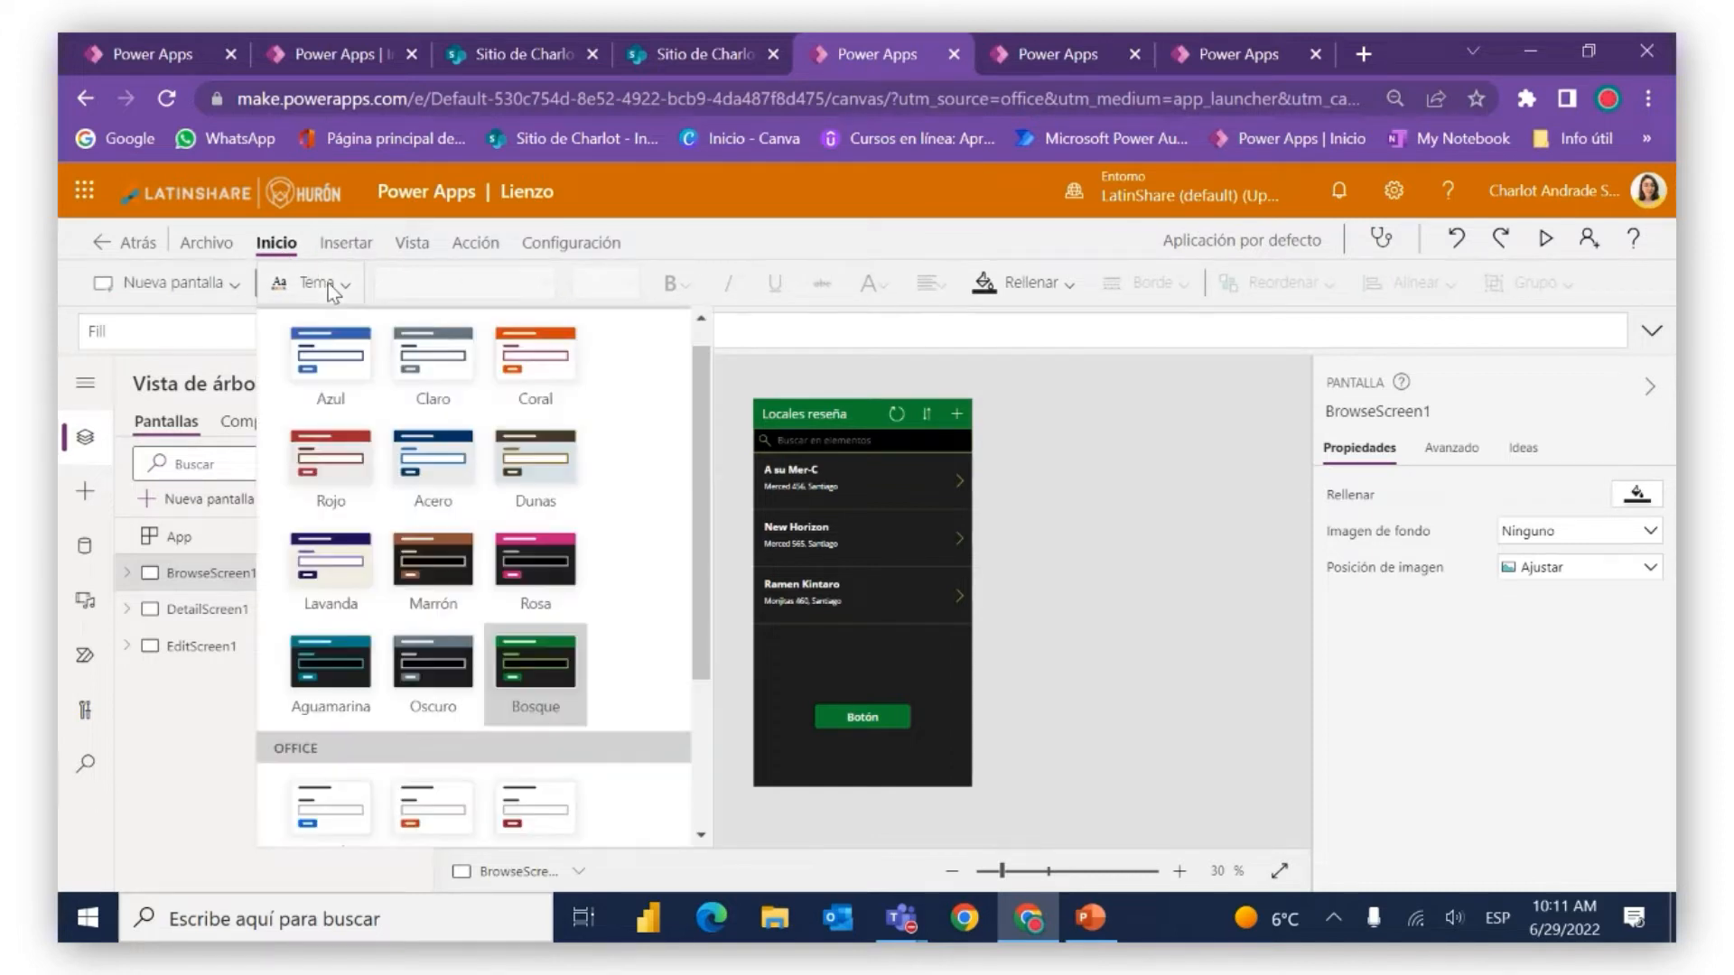
{"action": "scroll", "coordinate": [502, 524], "scroll_direction": "down", "scroll_amount": 2}
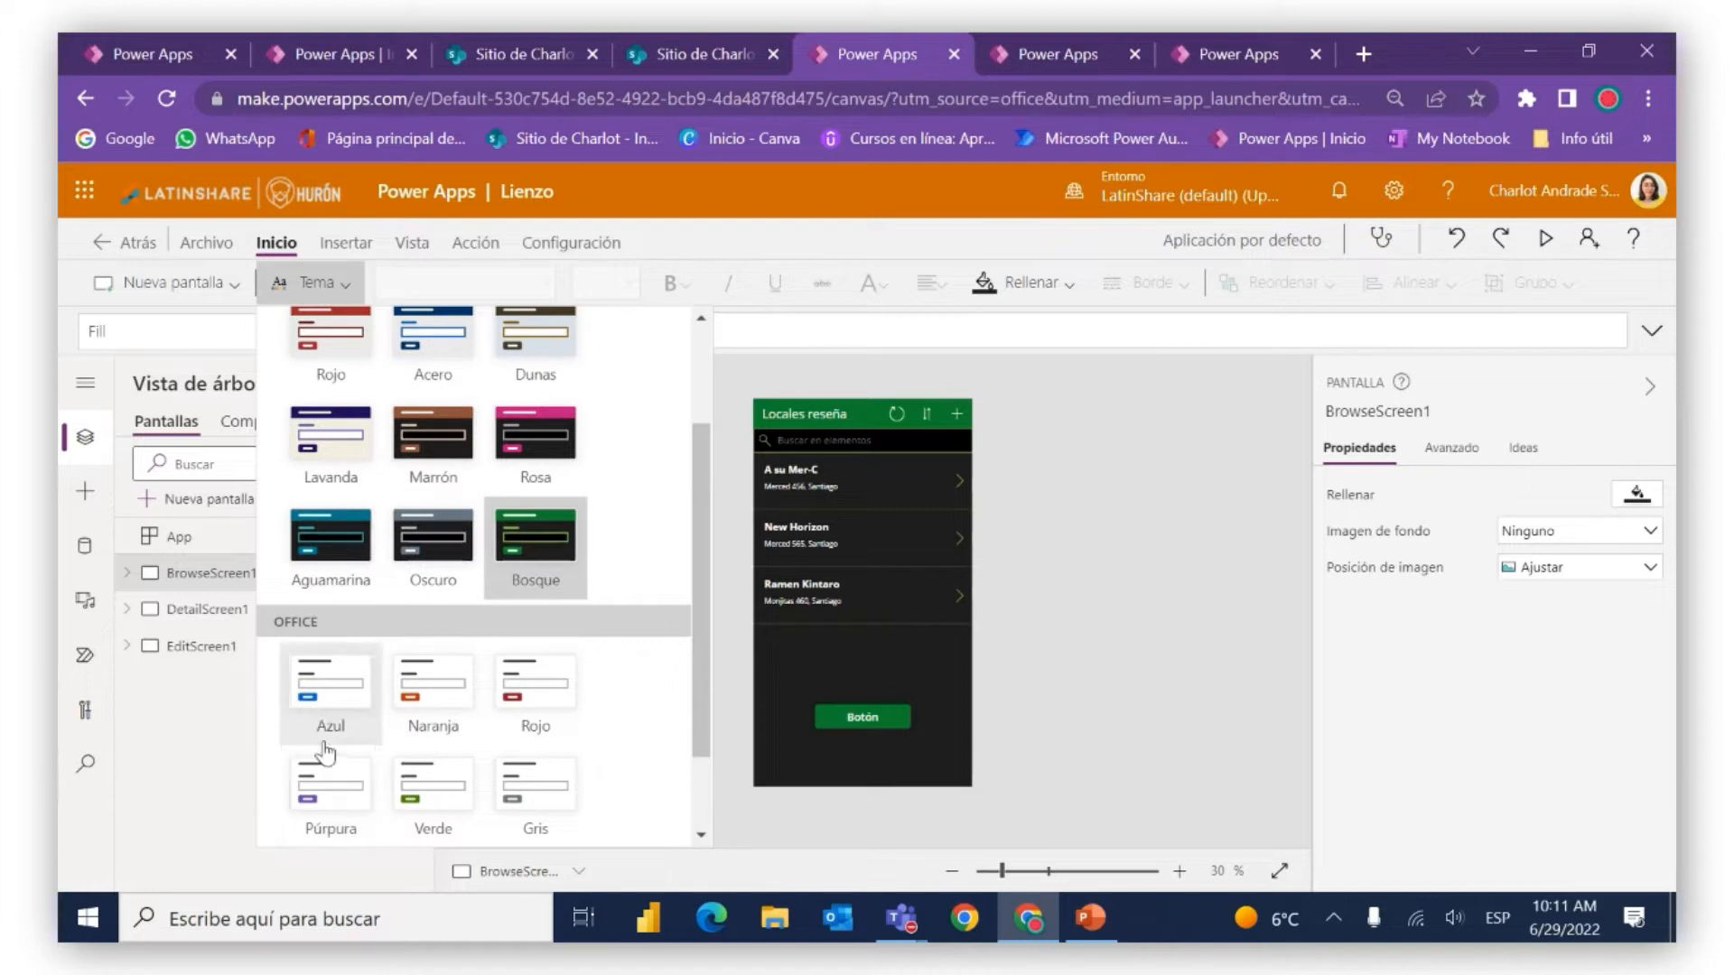
{"action": "left_click", "coordinate": [312, 807]}
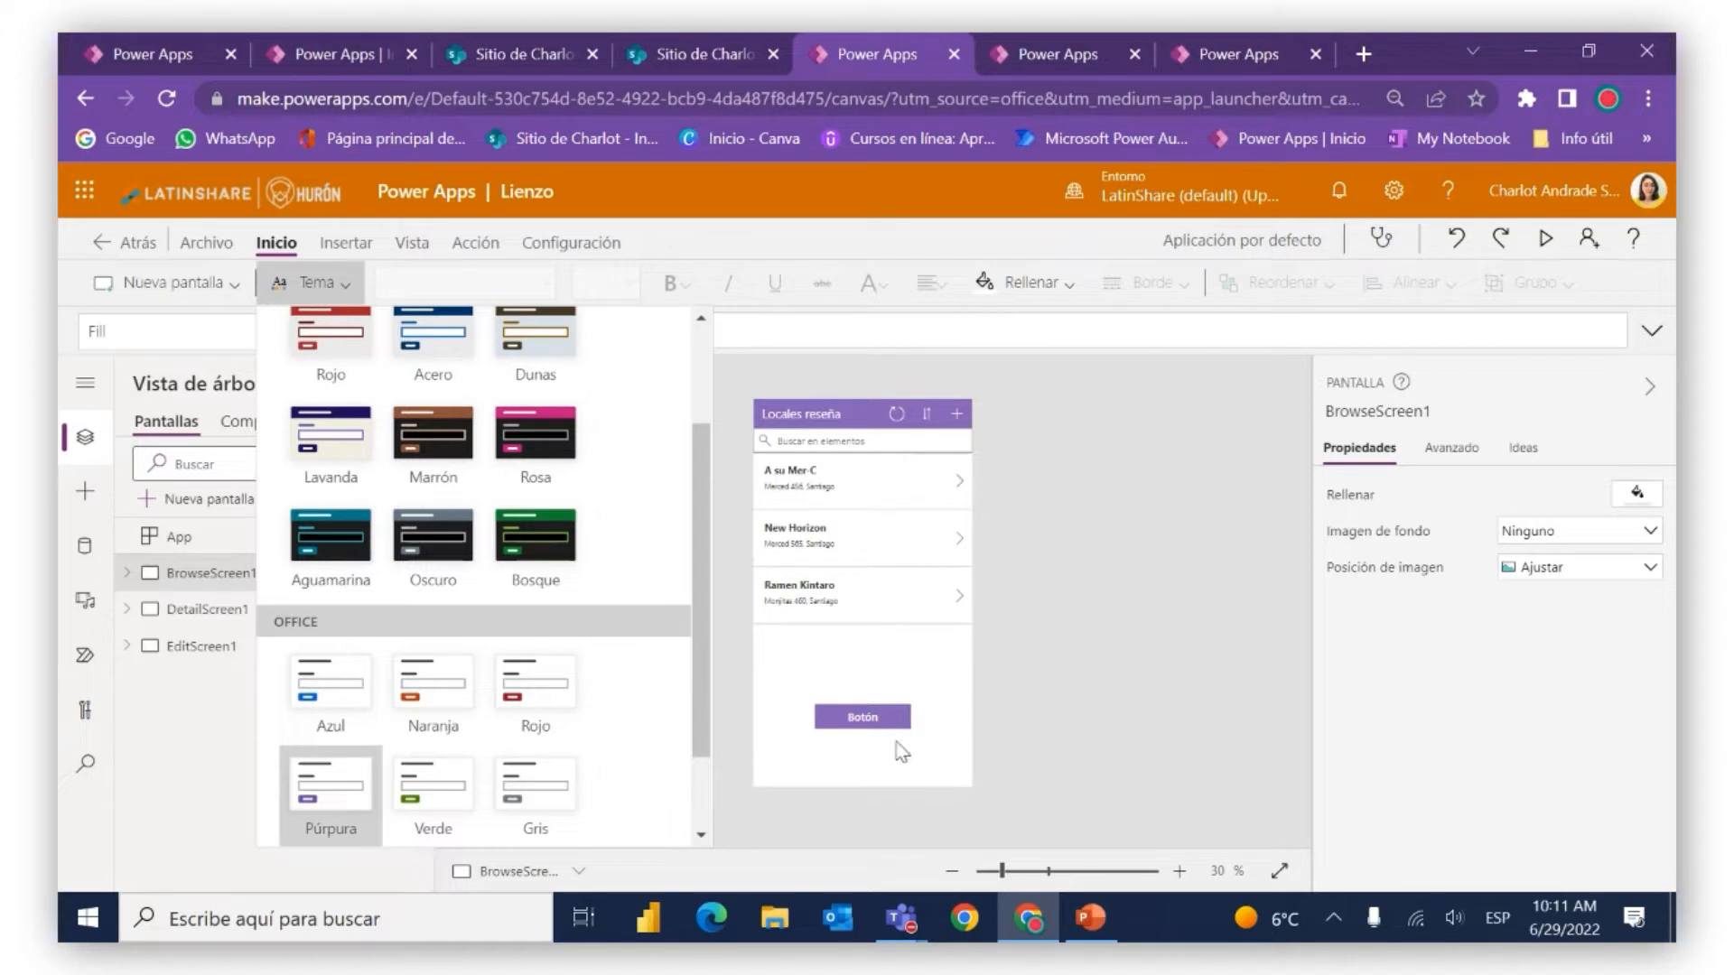
{"action": "left_click", "coordinate": [1024, 702]}
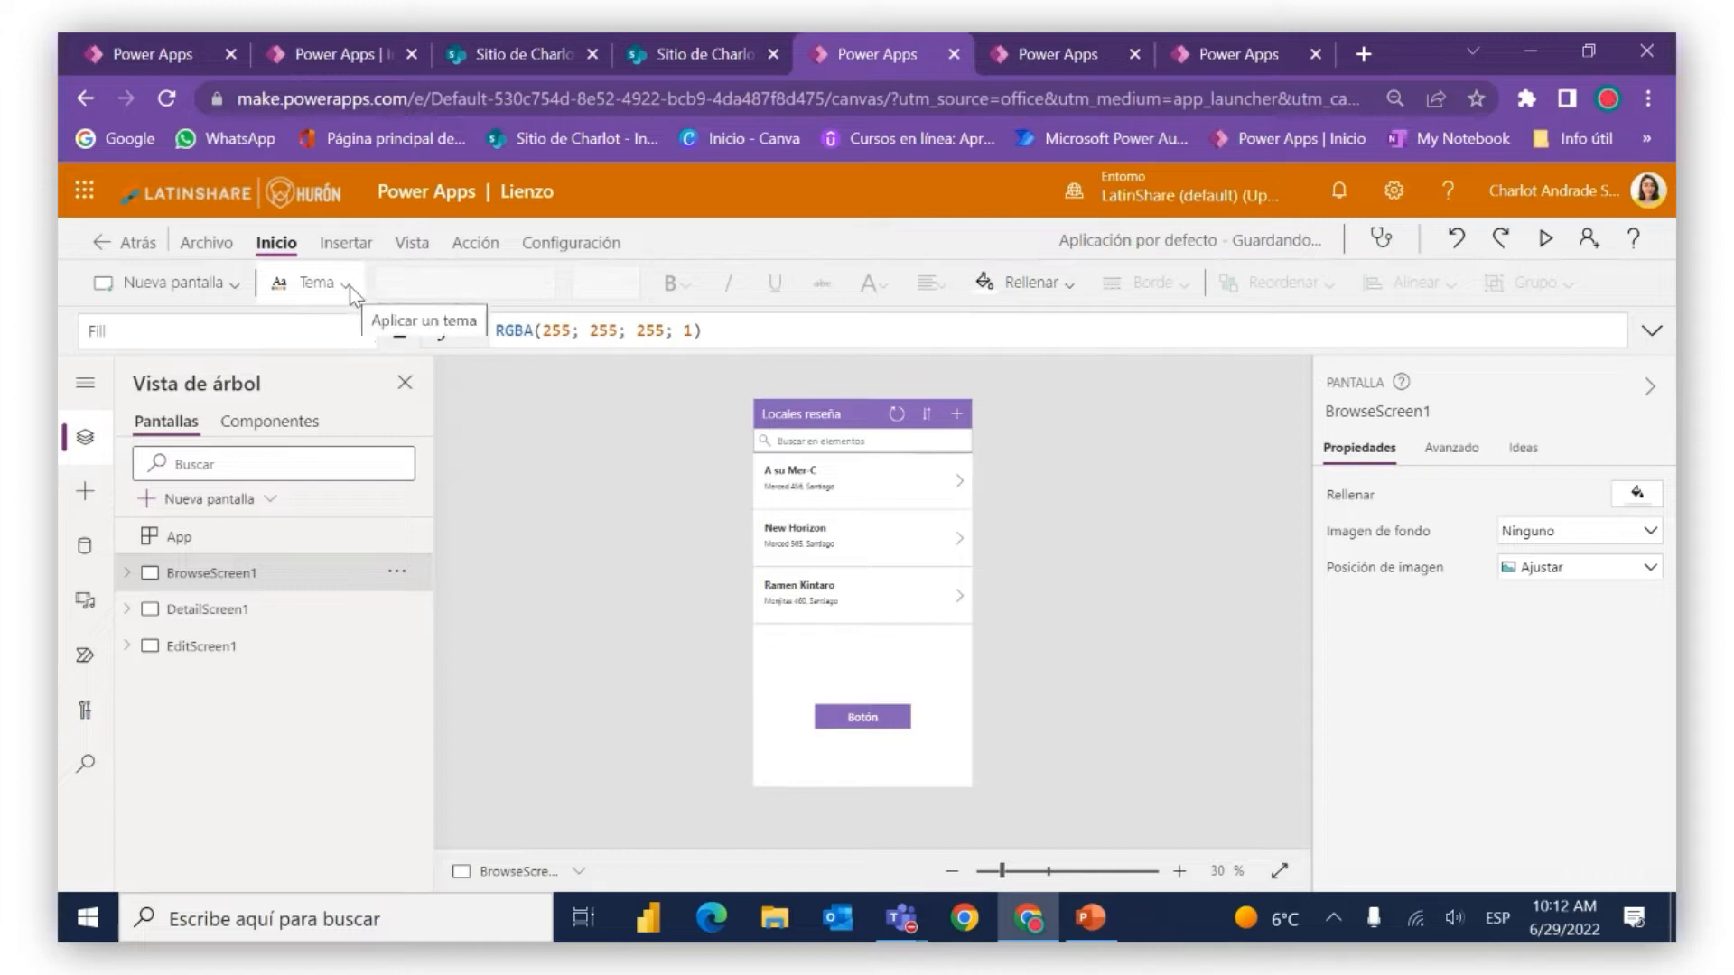
Look through the available Estándar and Office themes without choosing another one
{"action": "left_click", "coordinate": [350, 291]}
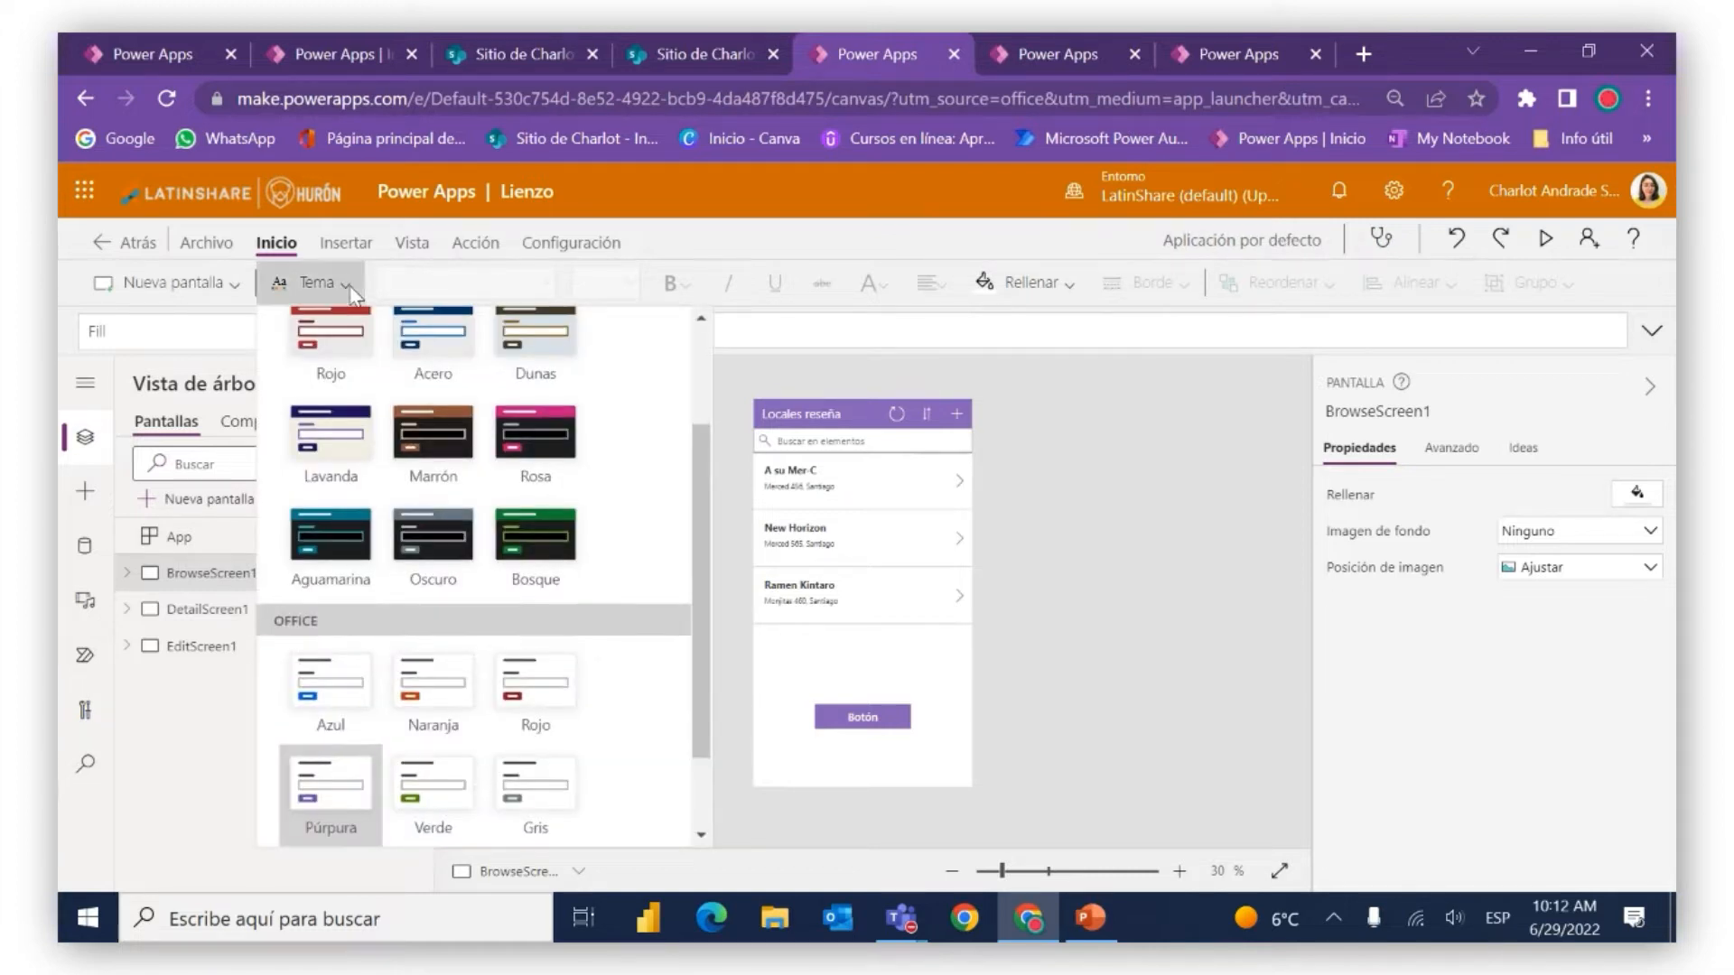
{"action": "left_click_drag", "start_coordinate": [706, 592], "coordinate": [733, 442]}
{"action": "scroll", "coordinate": [650, 528], "scroll_direction": "down", "scroll_amount": 1}
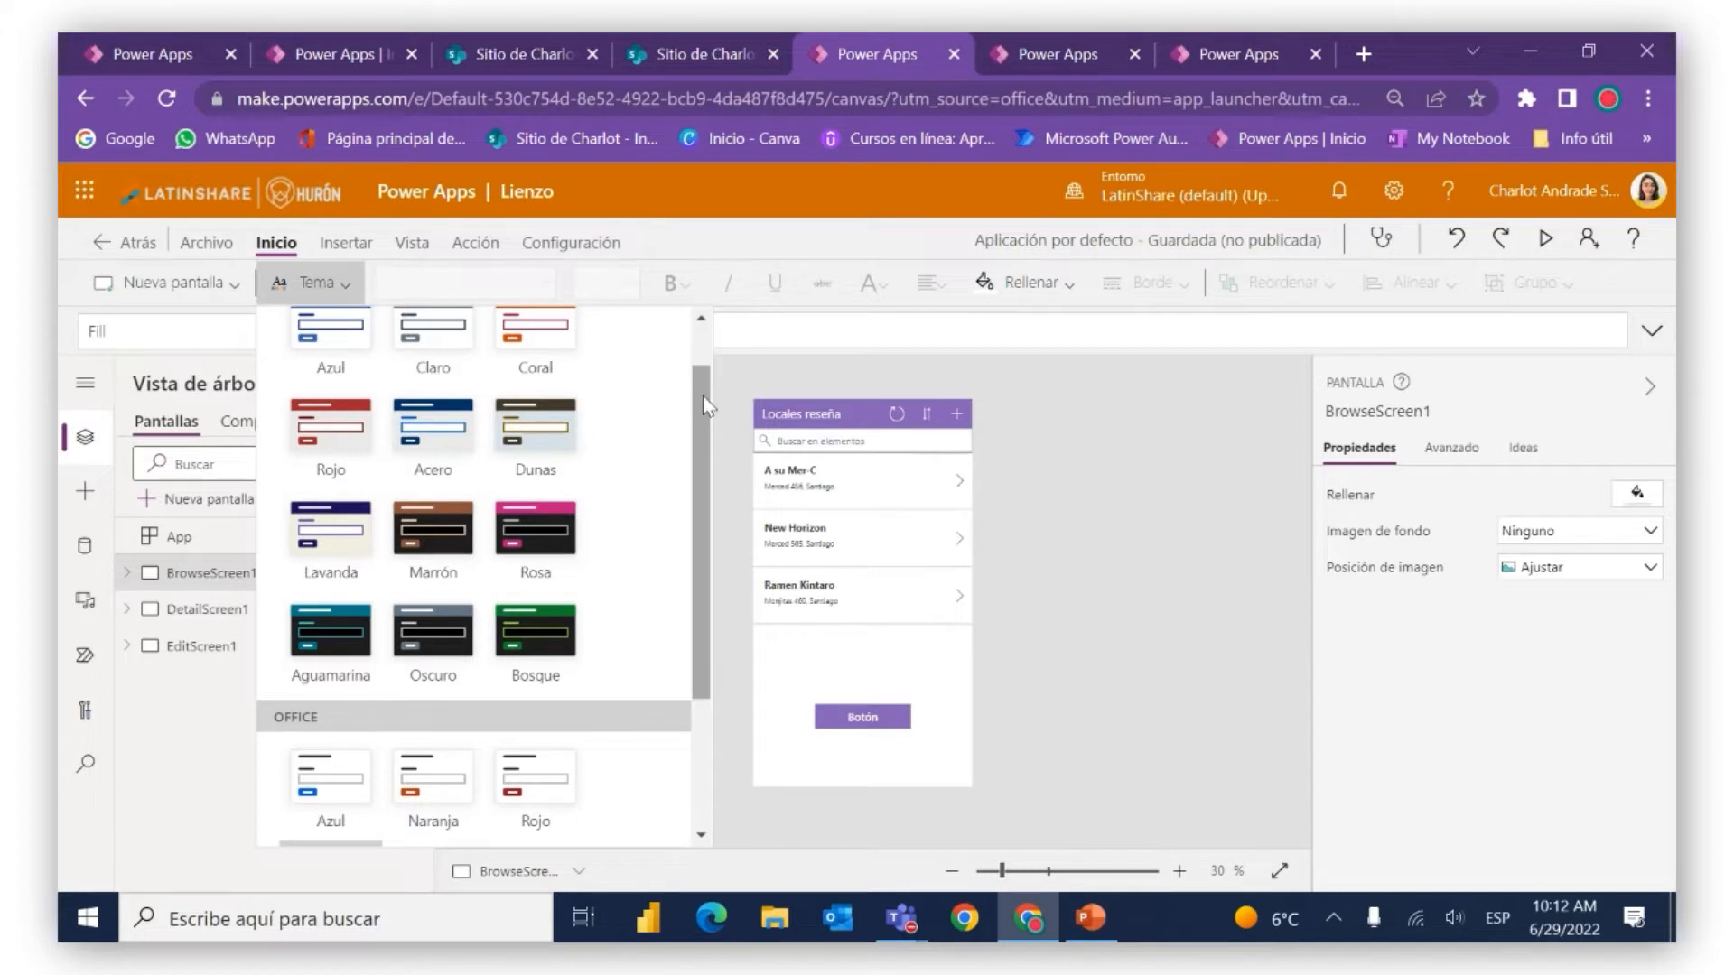
{"action": "left_click_drag", "start_coordinate": [695, 392], "coordinate": [719, 354]}
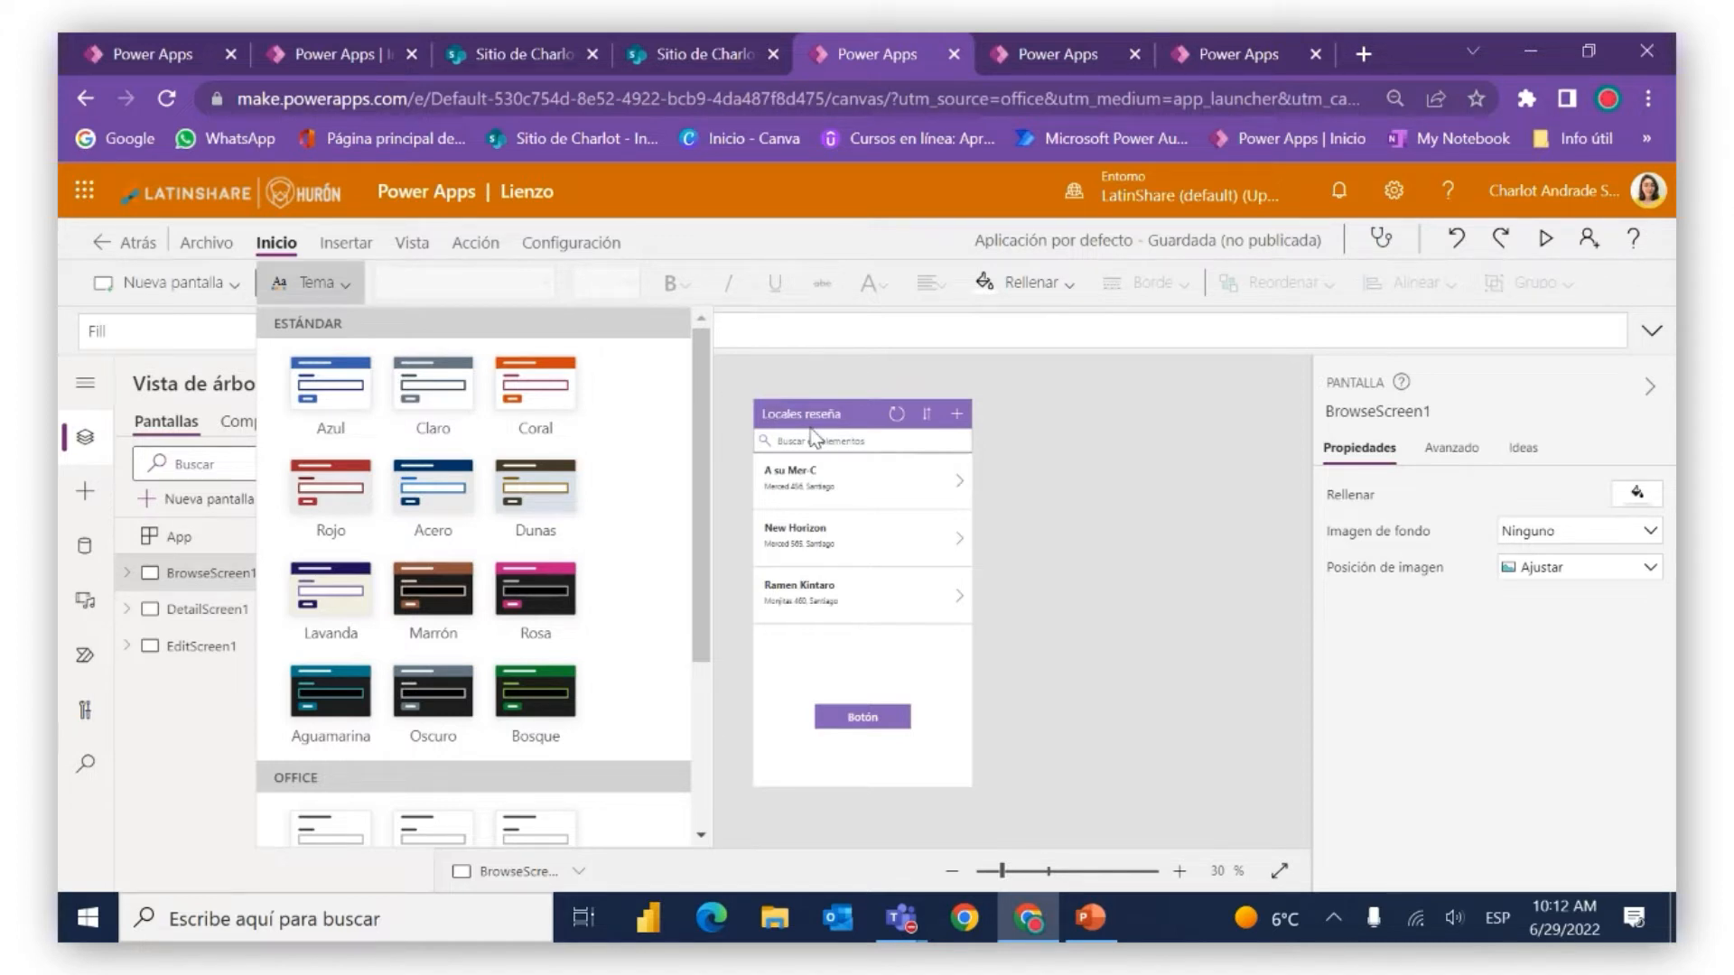
{"action": "scroll", "coordinate": [686, 505], "scroll_direction": "down", "scroll_amount": 1}
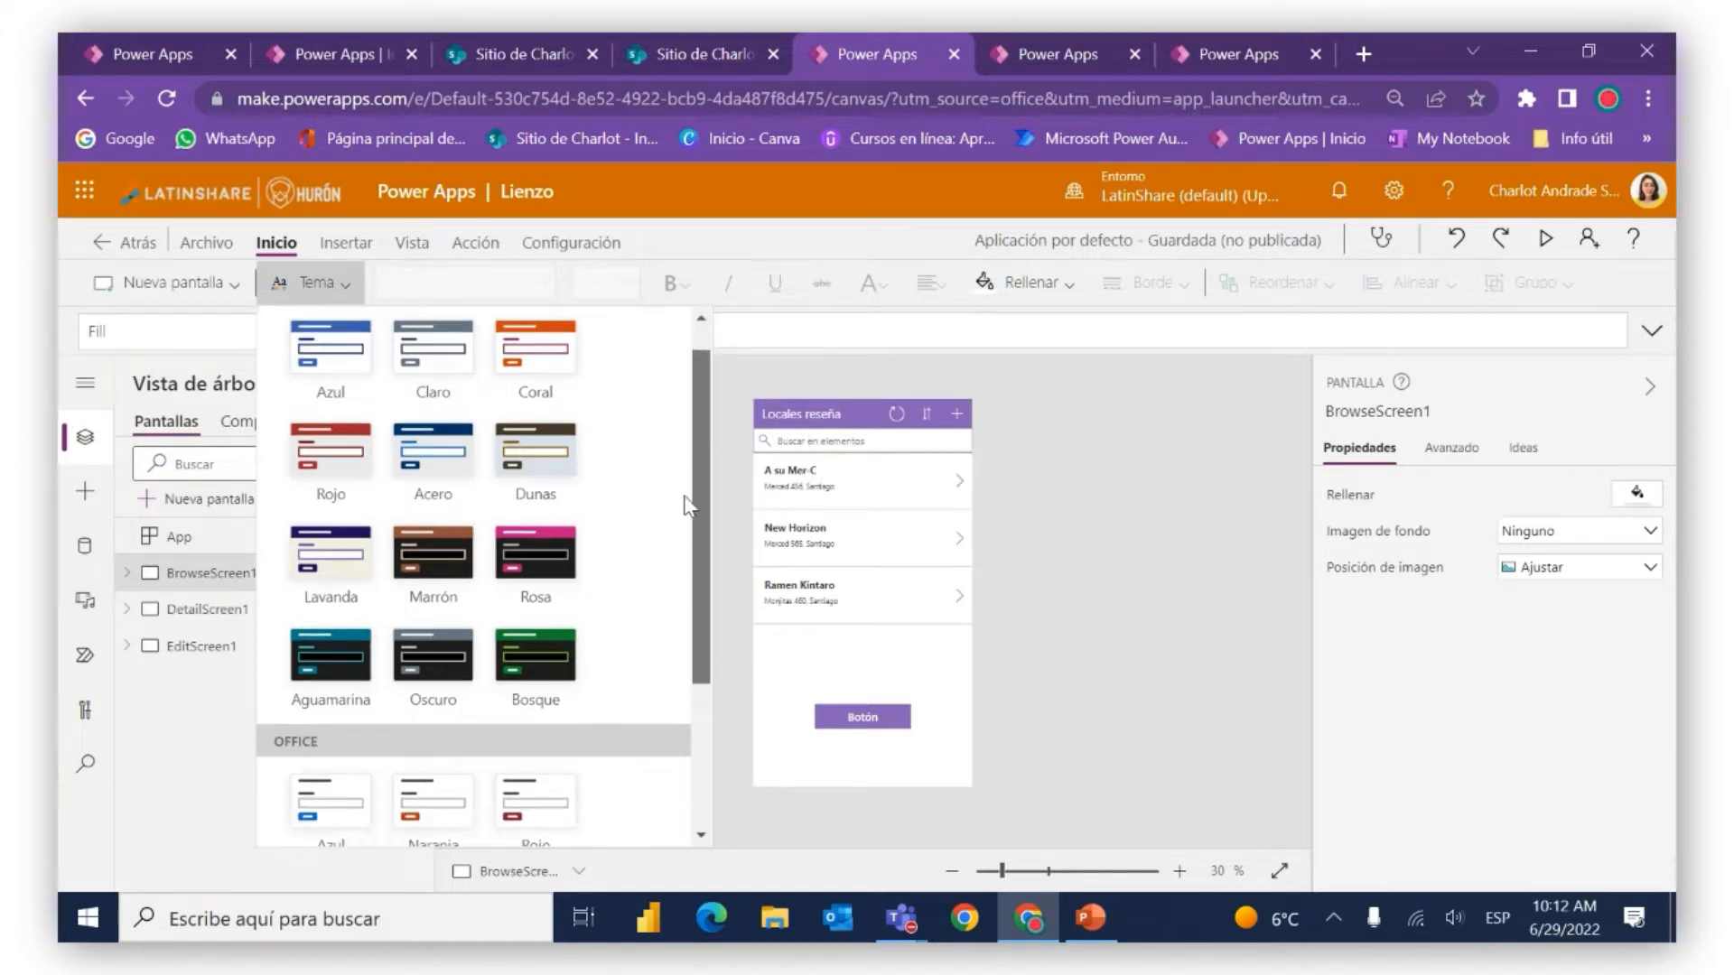
{"action": "scroll", "coordinate": [686, 510], "scroll_direction": "down", "scroll_amount": 1}
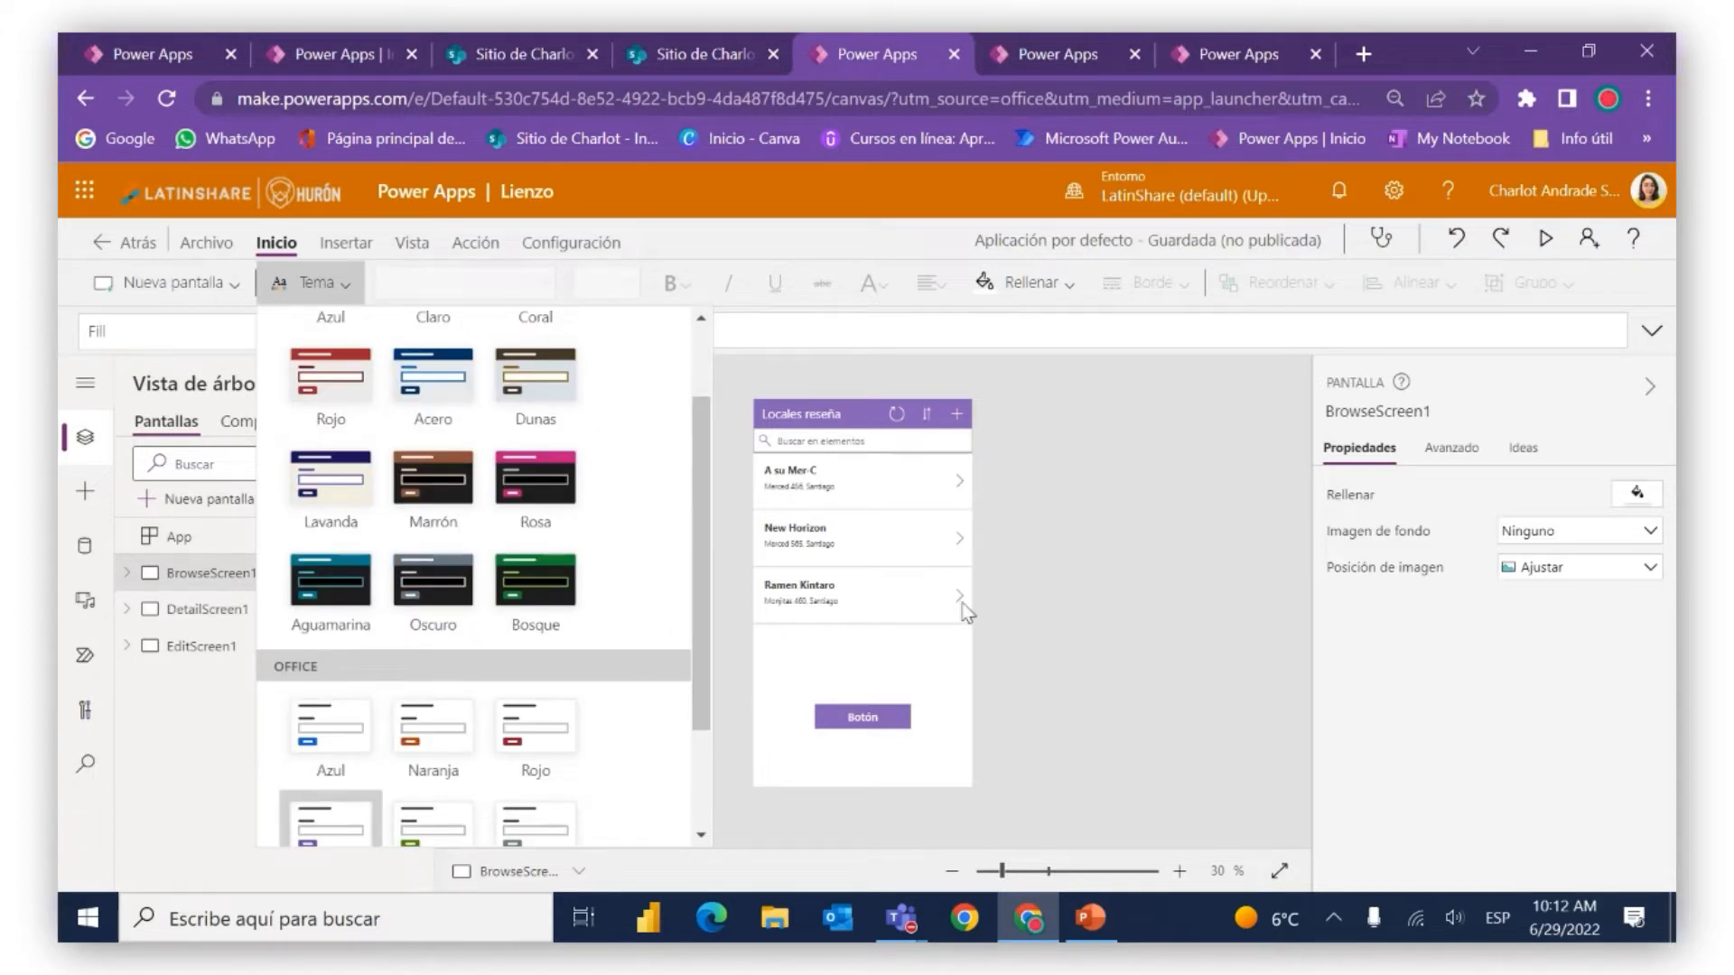
{"action": "left_click", "coordinate": [731, 511]}
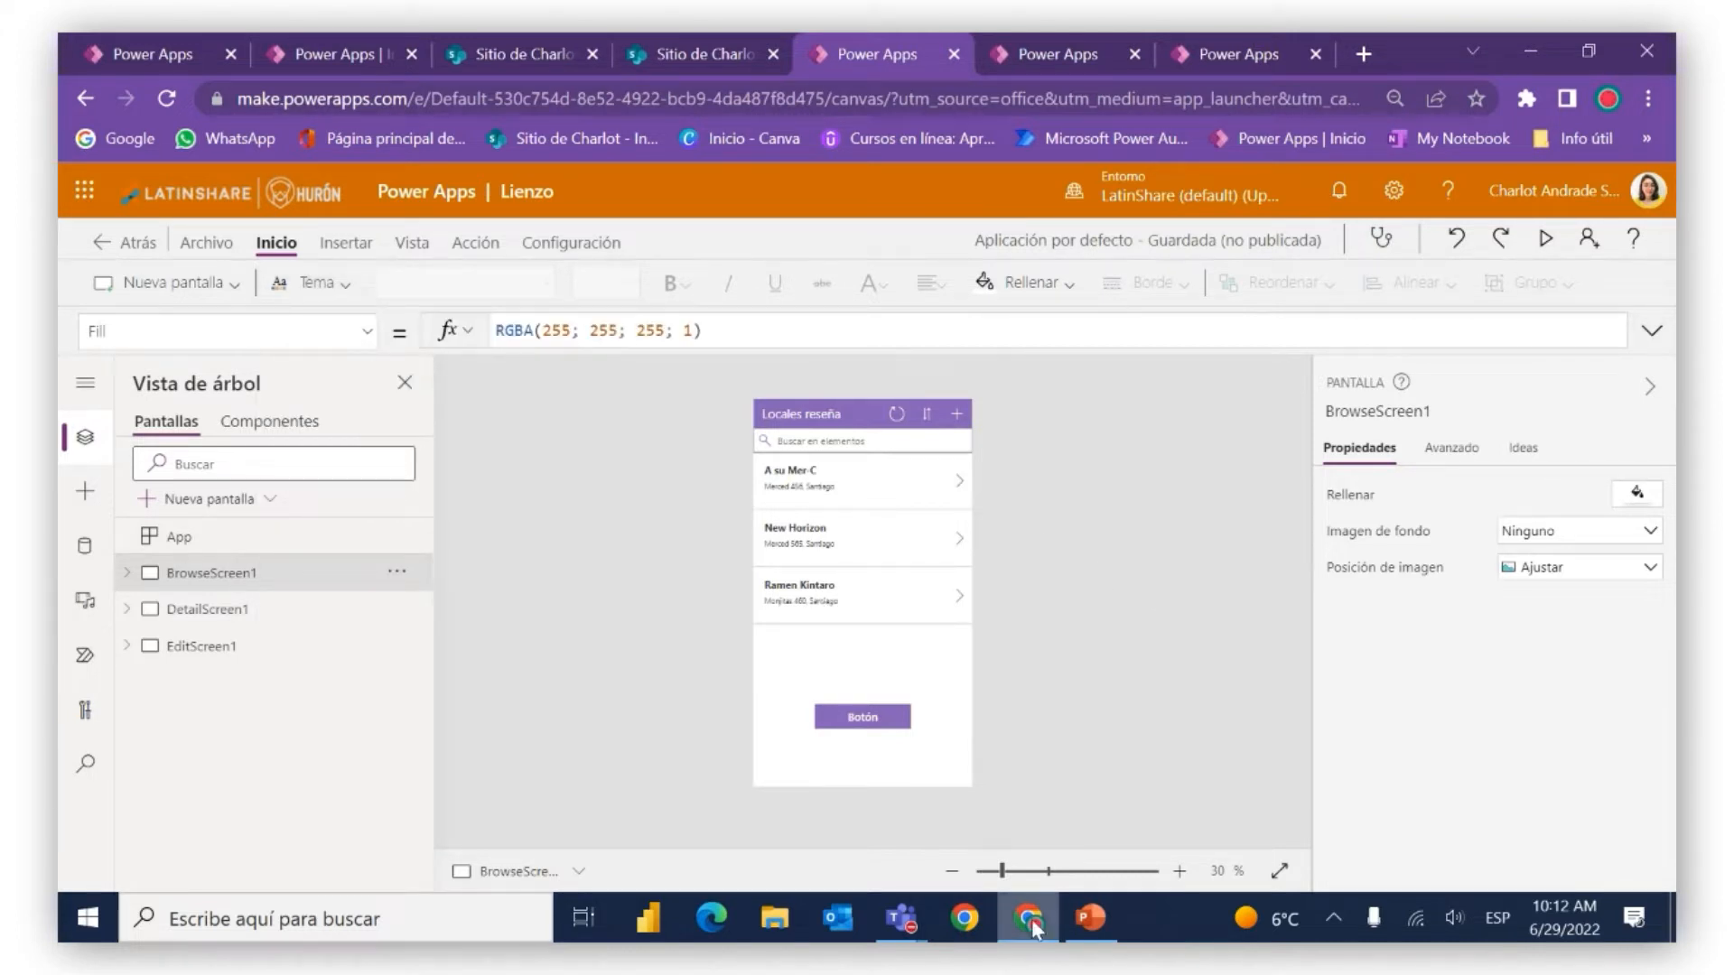
Switch to the PowerPoint presentation and start the slide show from slide 7 on element design properties
{"action": "left_click", "coordinate": [1090, 918]}
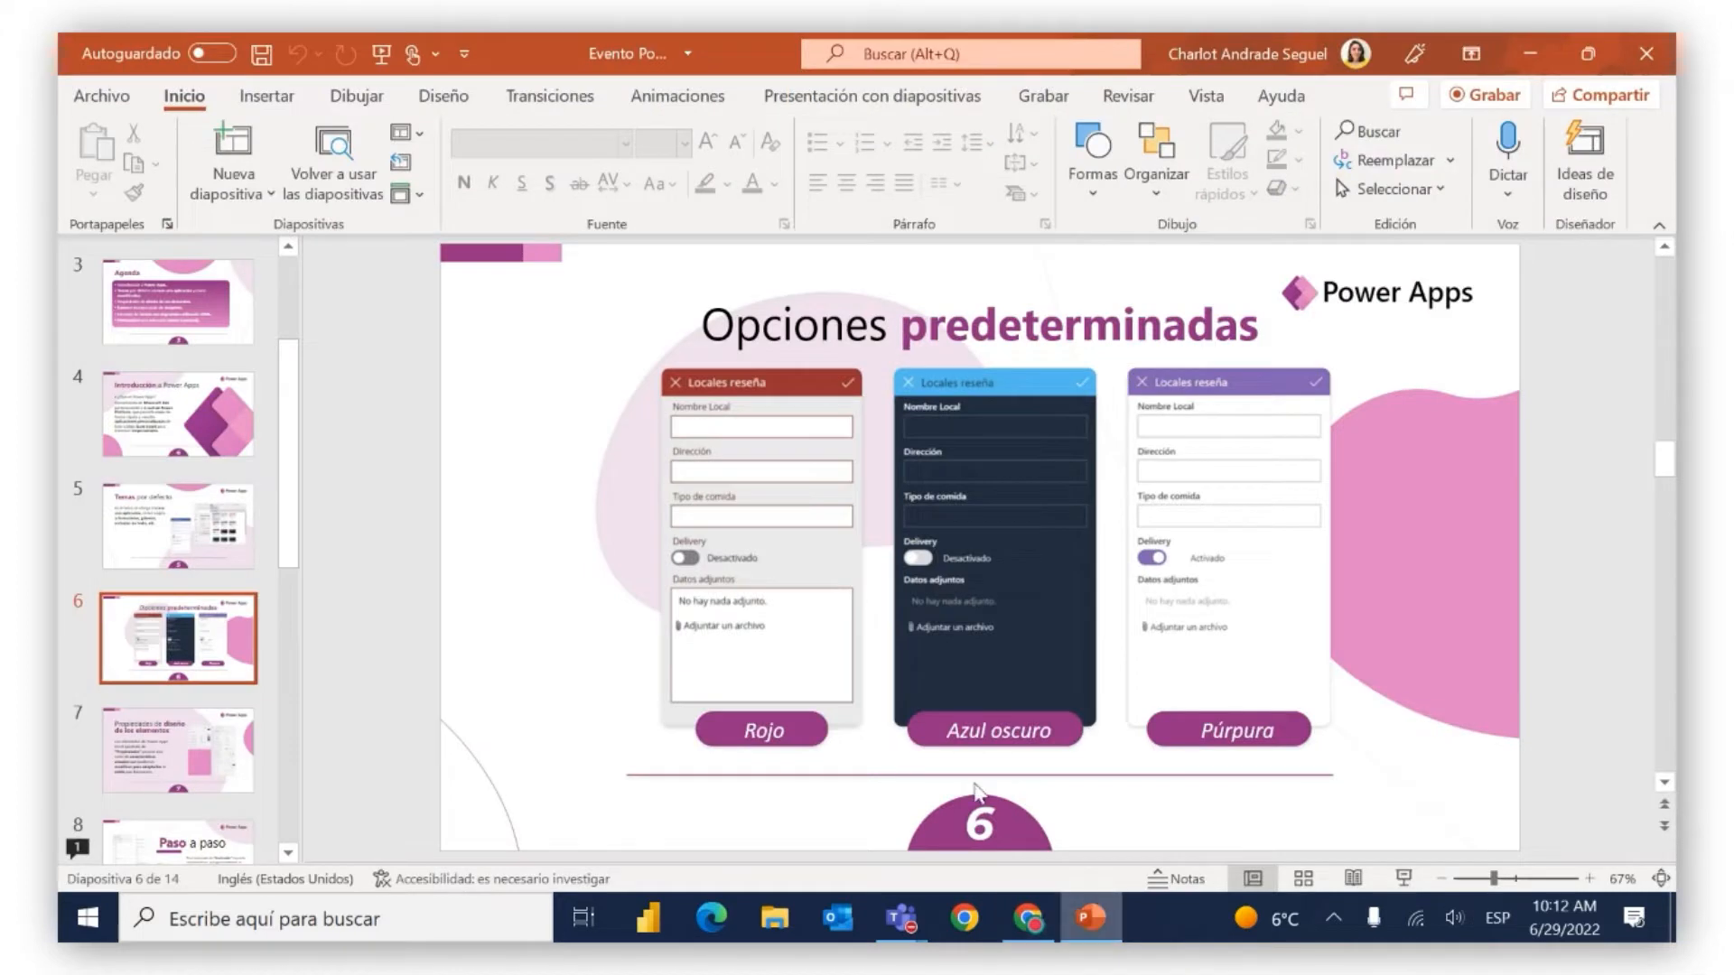
{"action": "scroll", "coordinate": [930, 717], "scroll_direction": "down", "scroll_amount": 1}
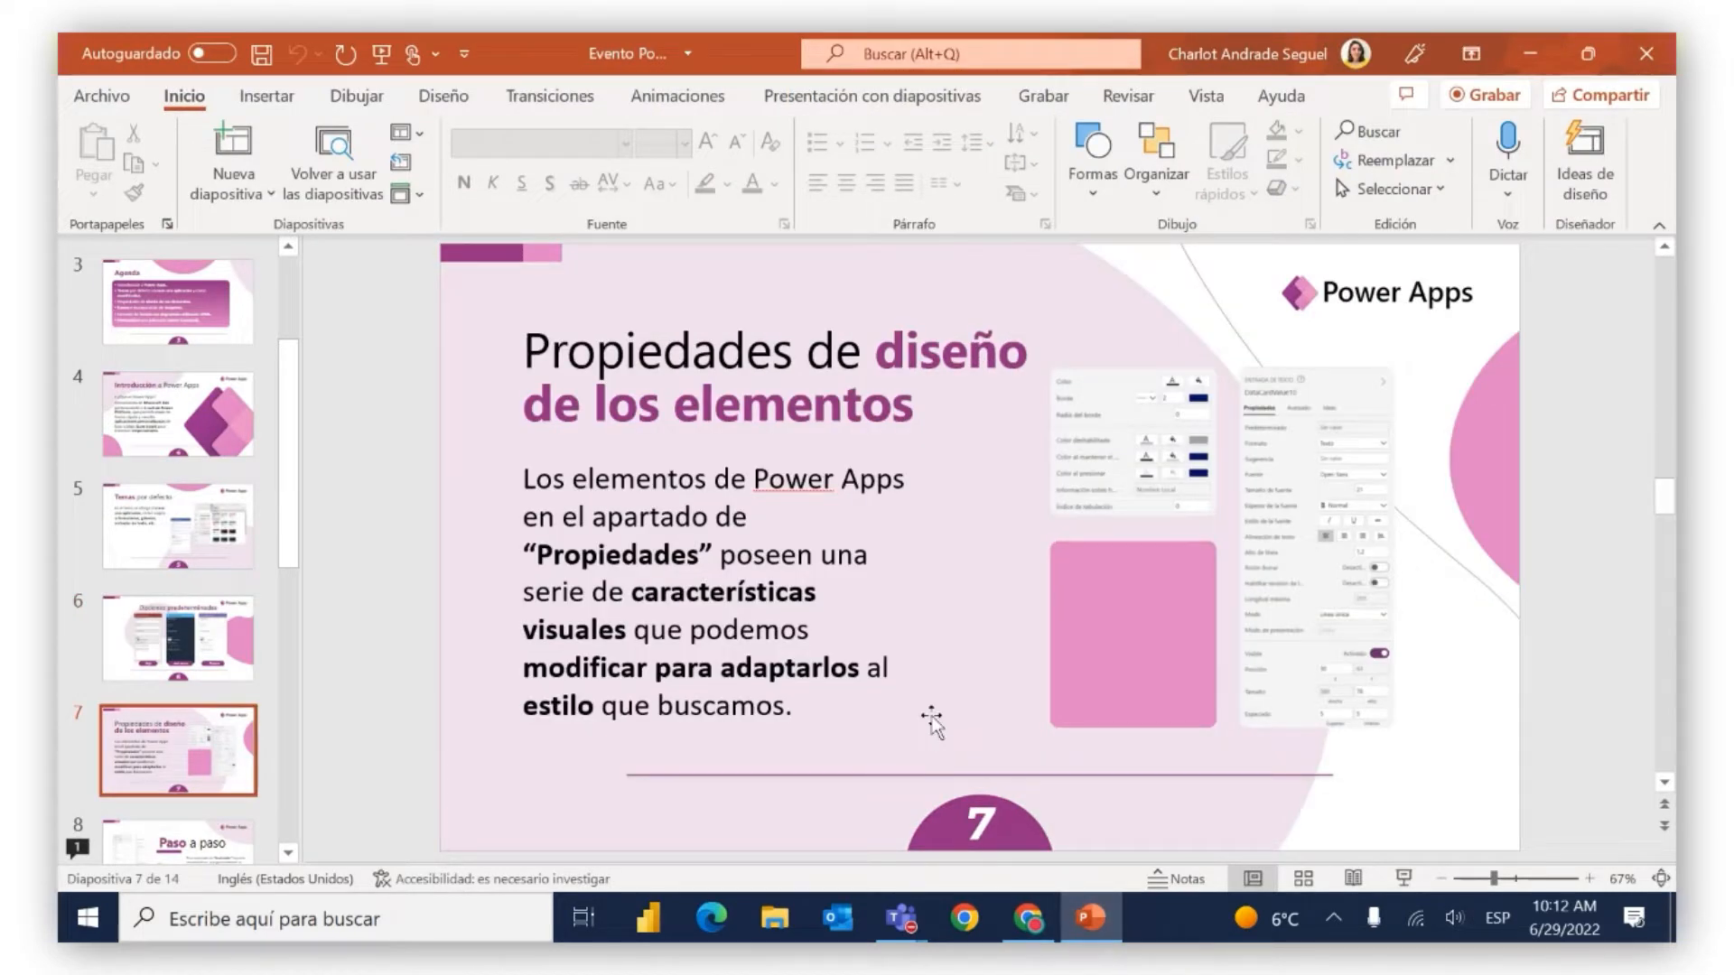
{"action": "left_click", "coordinate": [1405, 878]}
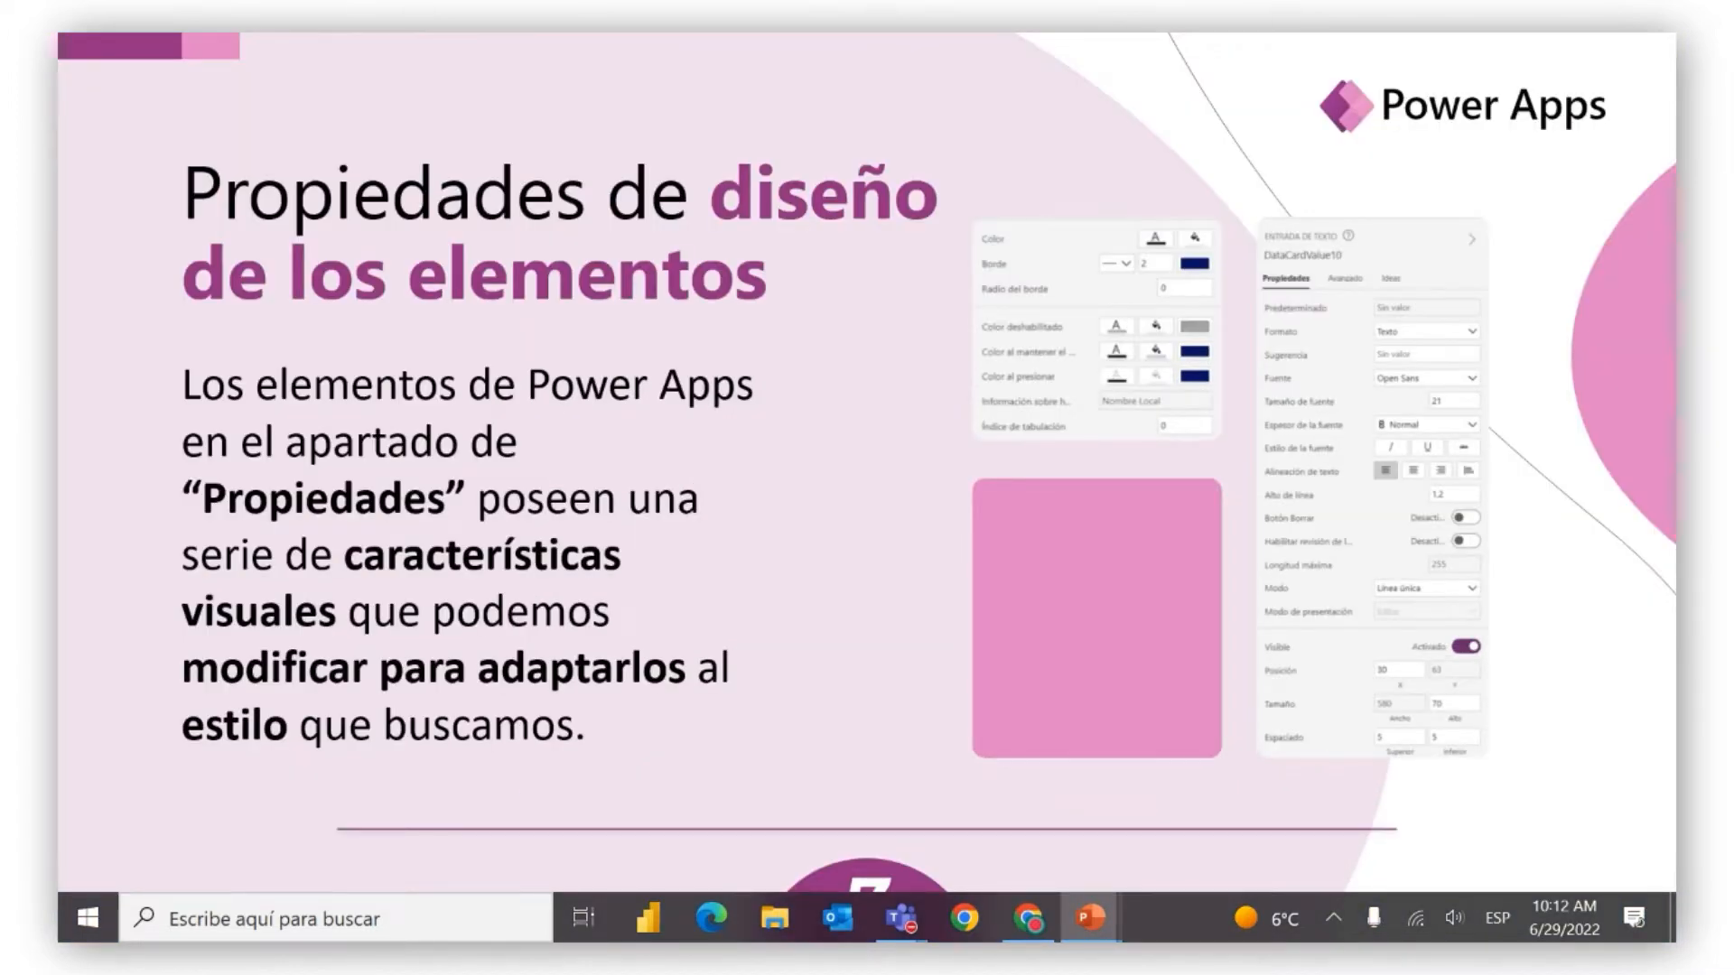
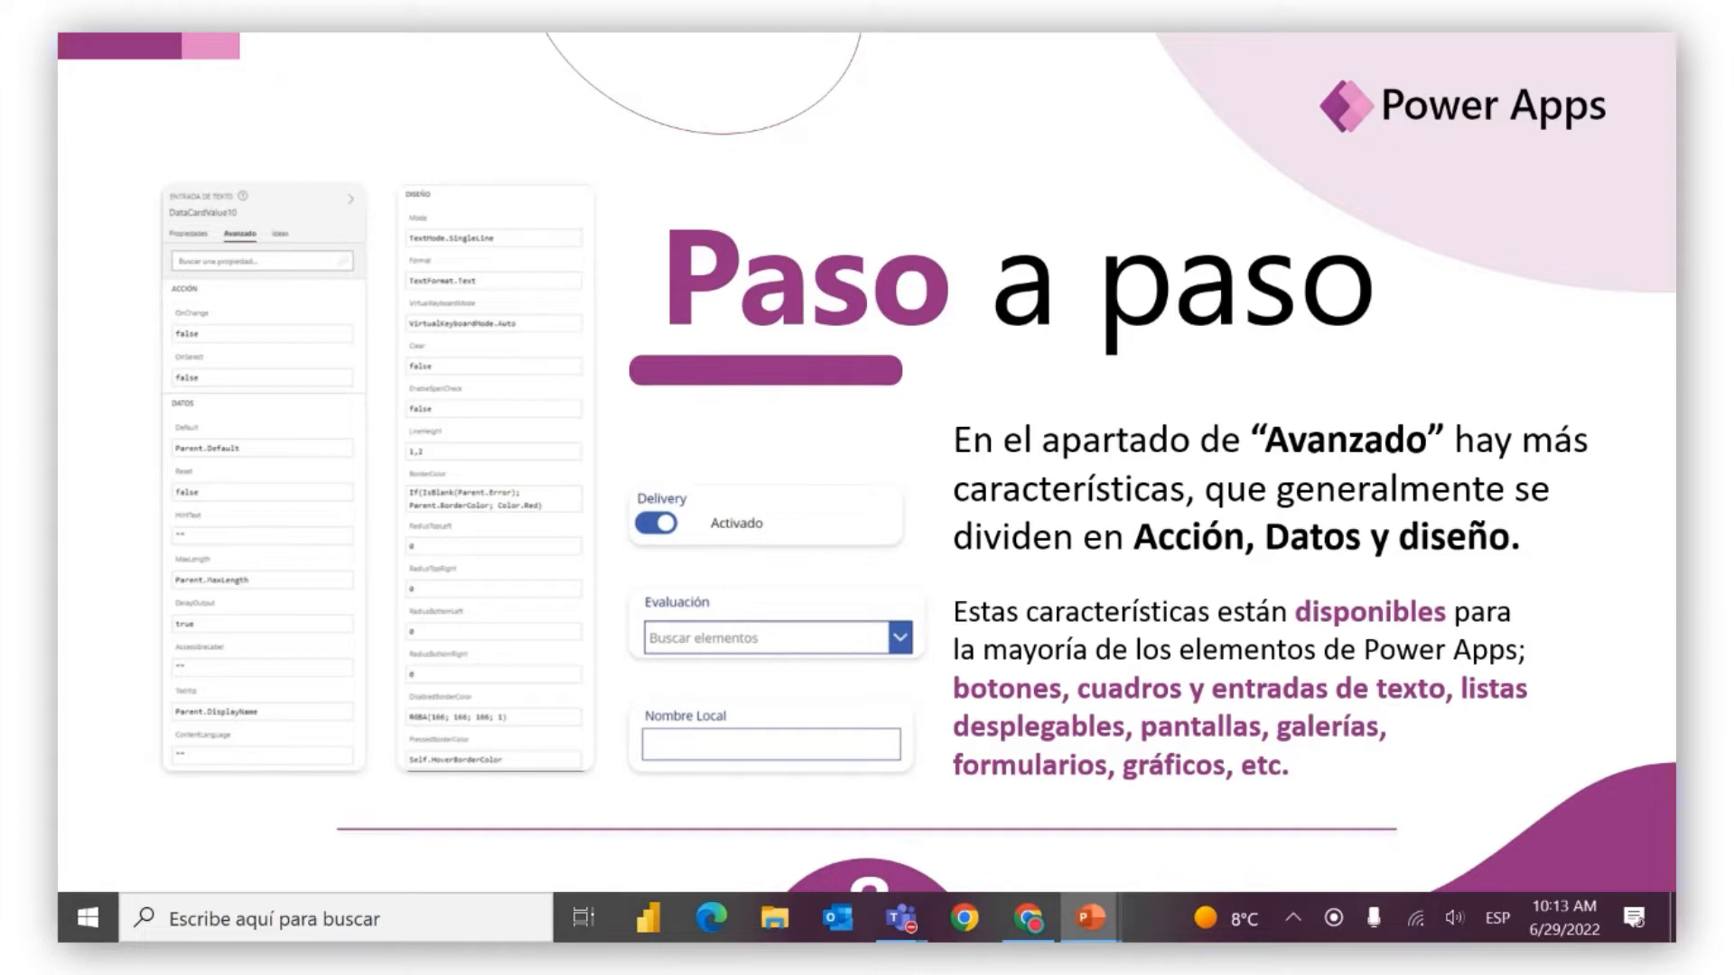
End the slide show, switch back to Power Apps and apply the Azul theme from the Estándar group to the app
{"action": "key", "text": "Escape"}
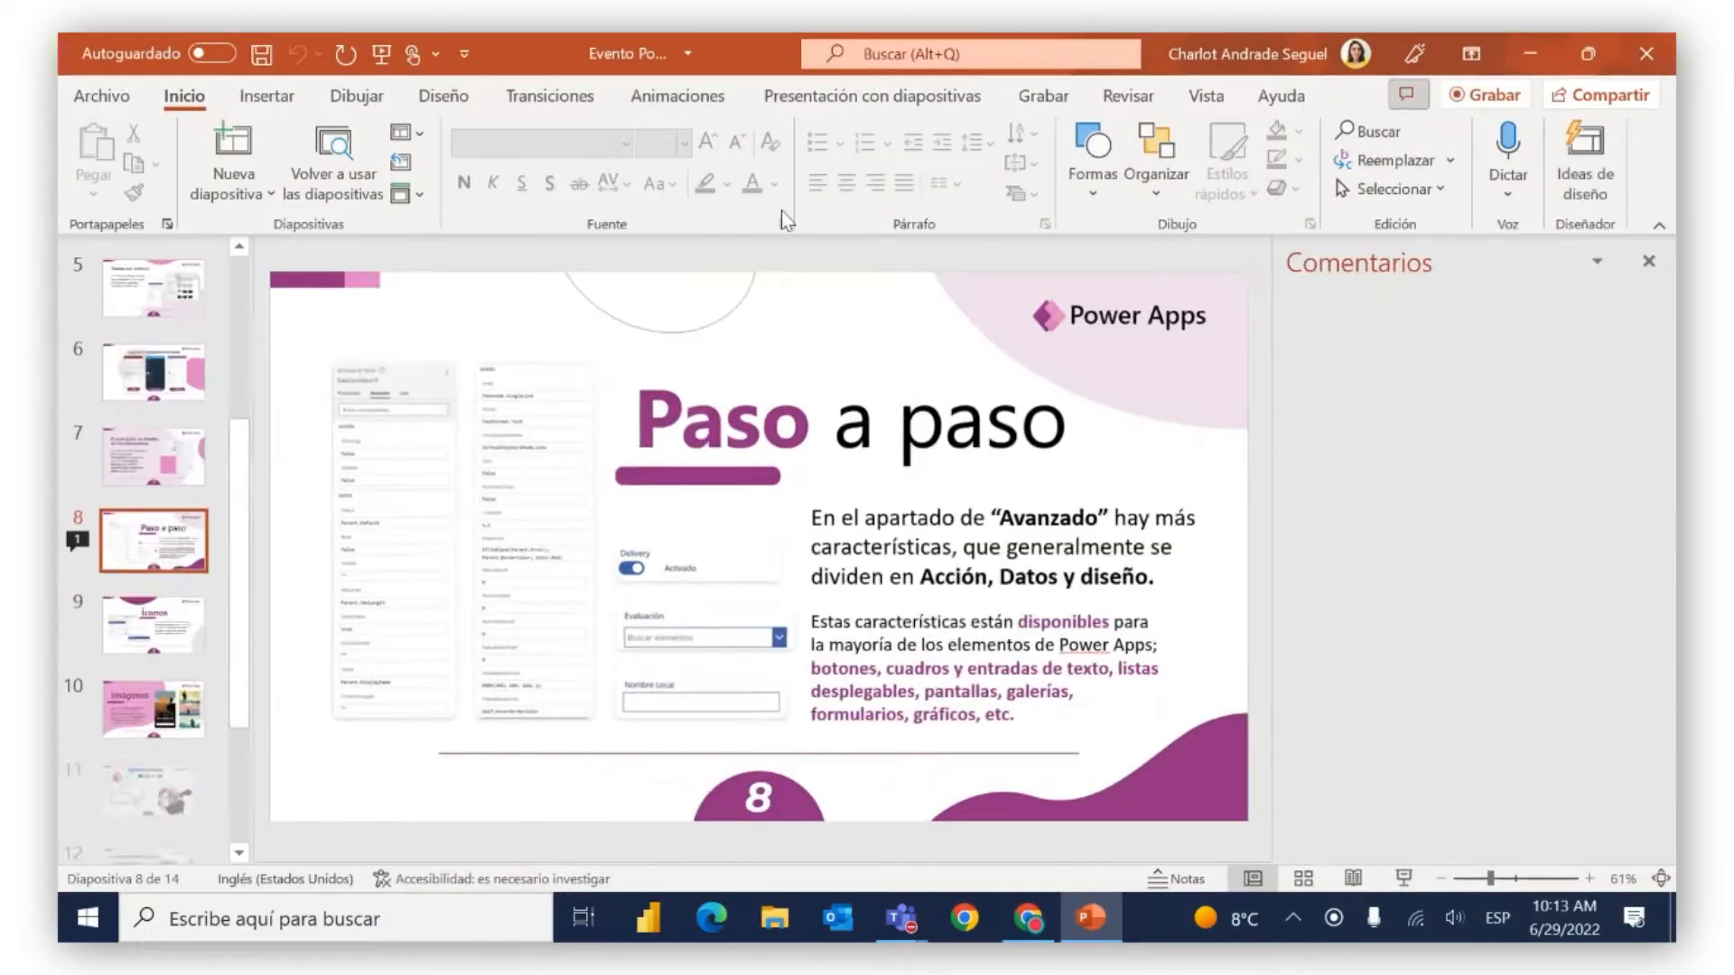
{"action": "left_click", "coordinate": [1028, 918]}
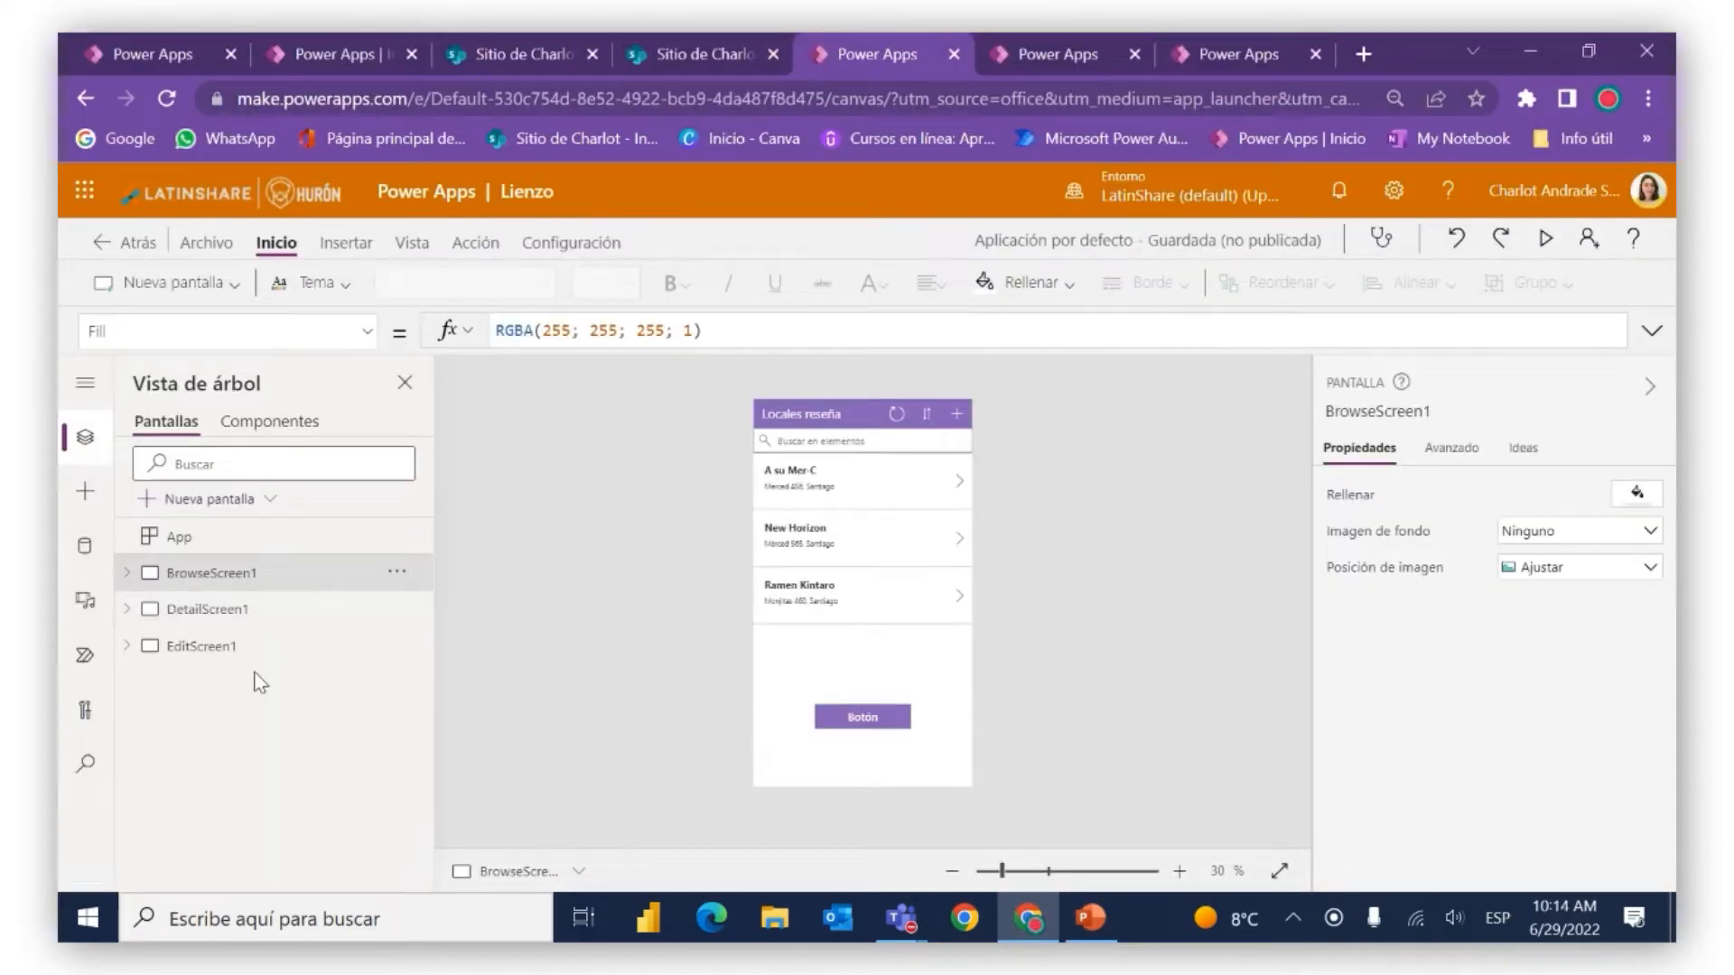
{"action": "left_click", "coordinate": [316, 284]}
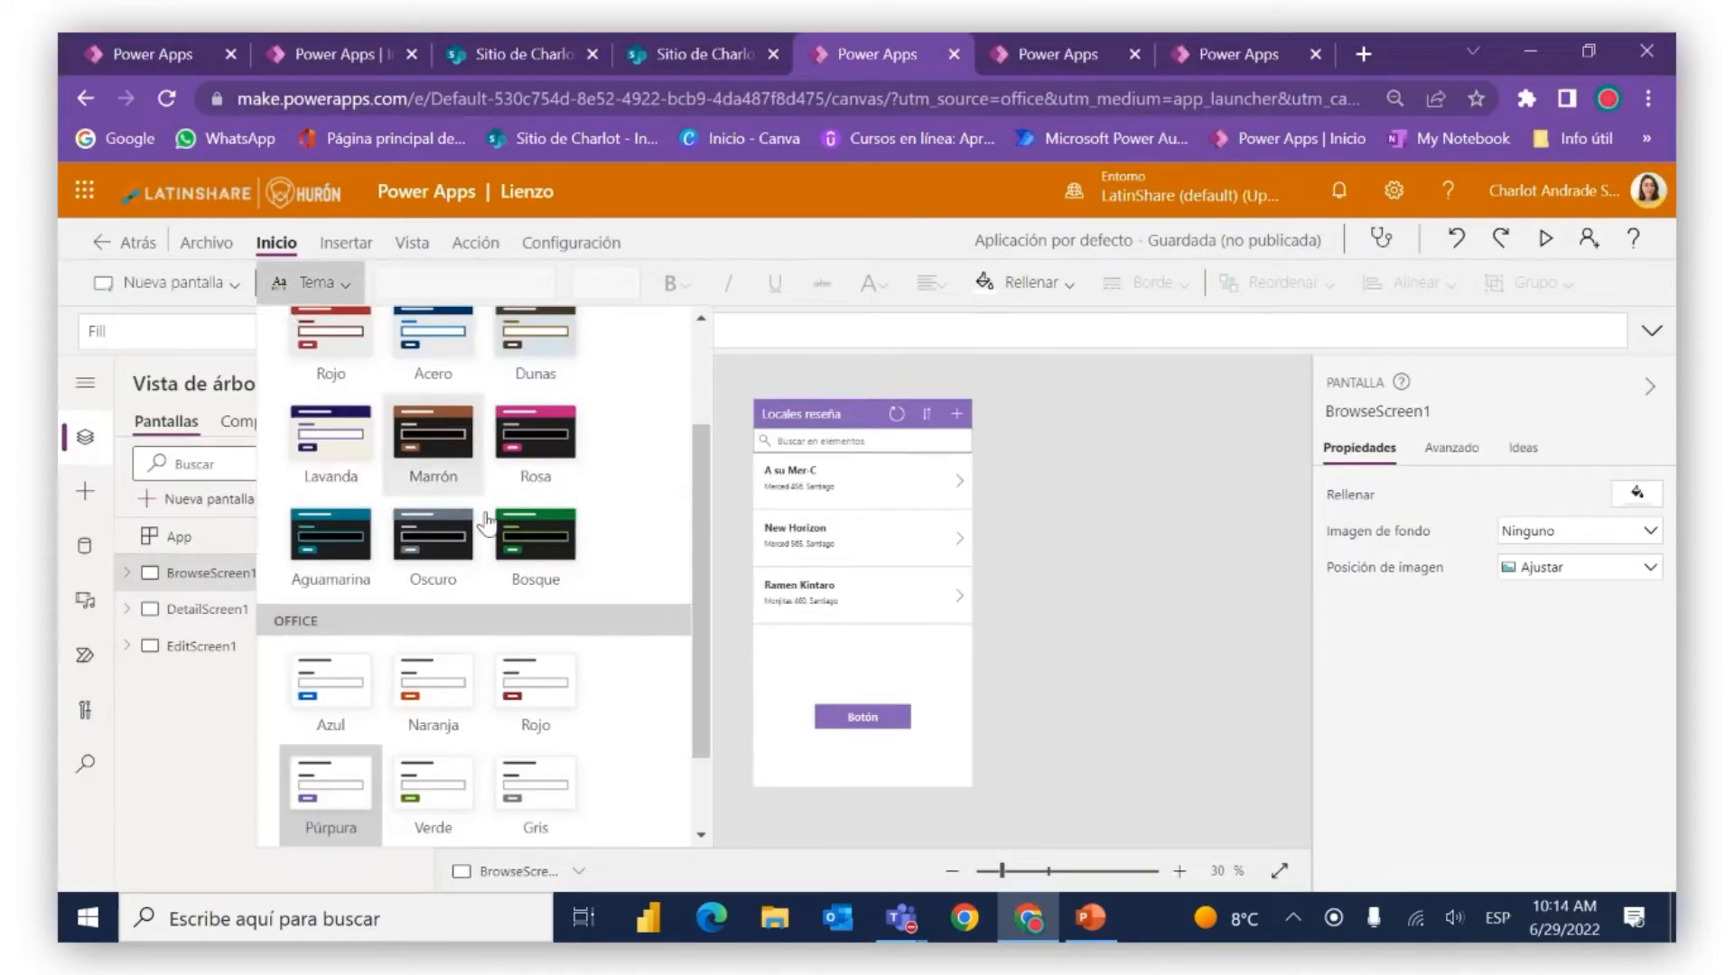
{"action": "scroll", "coordinate": [487, 524], "scroll_direction": "up", "scroll_amount": 3}
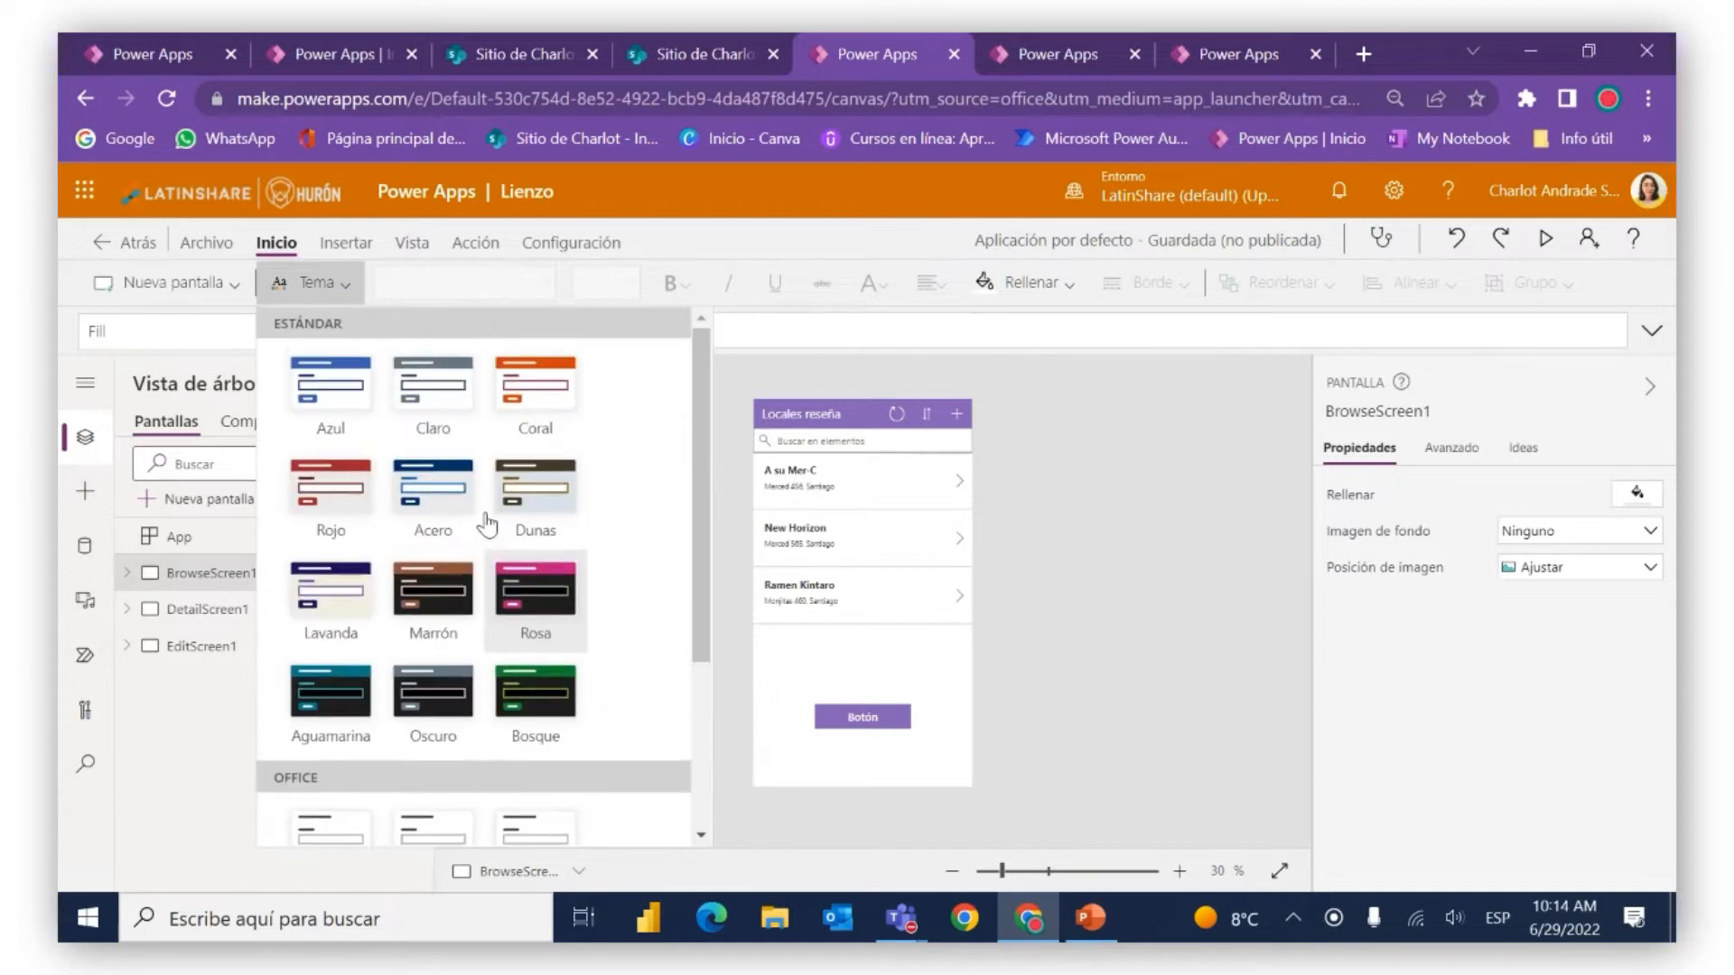
{"action": "left_click", "coordinate": [345, 408]}
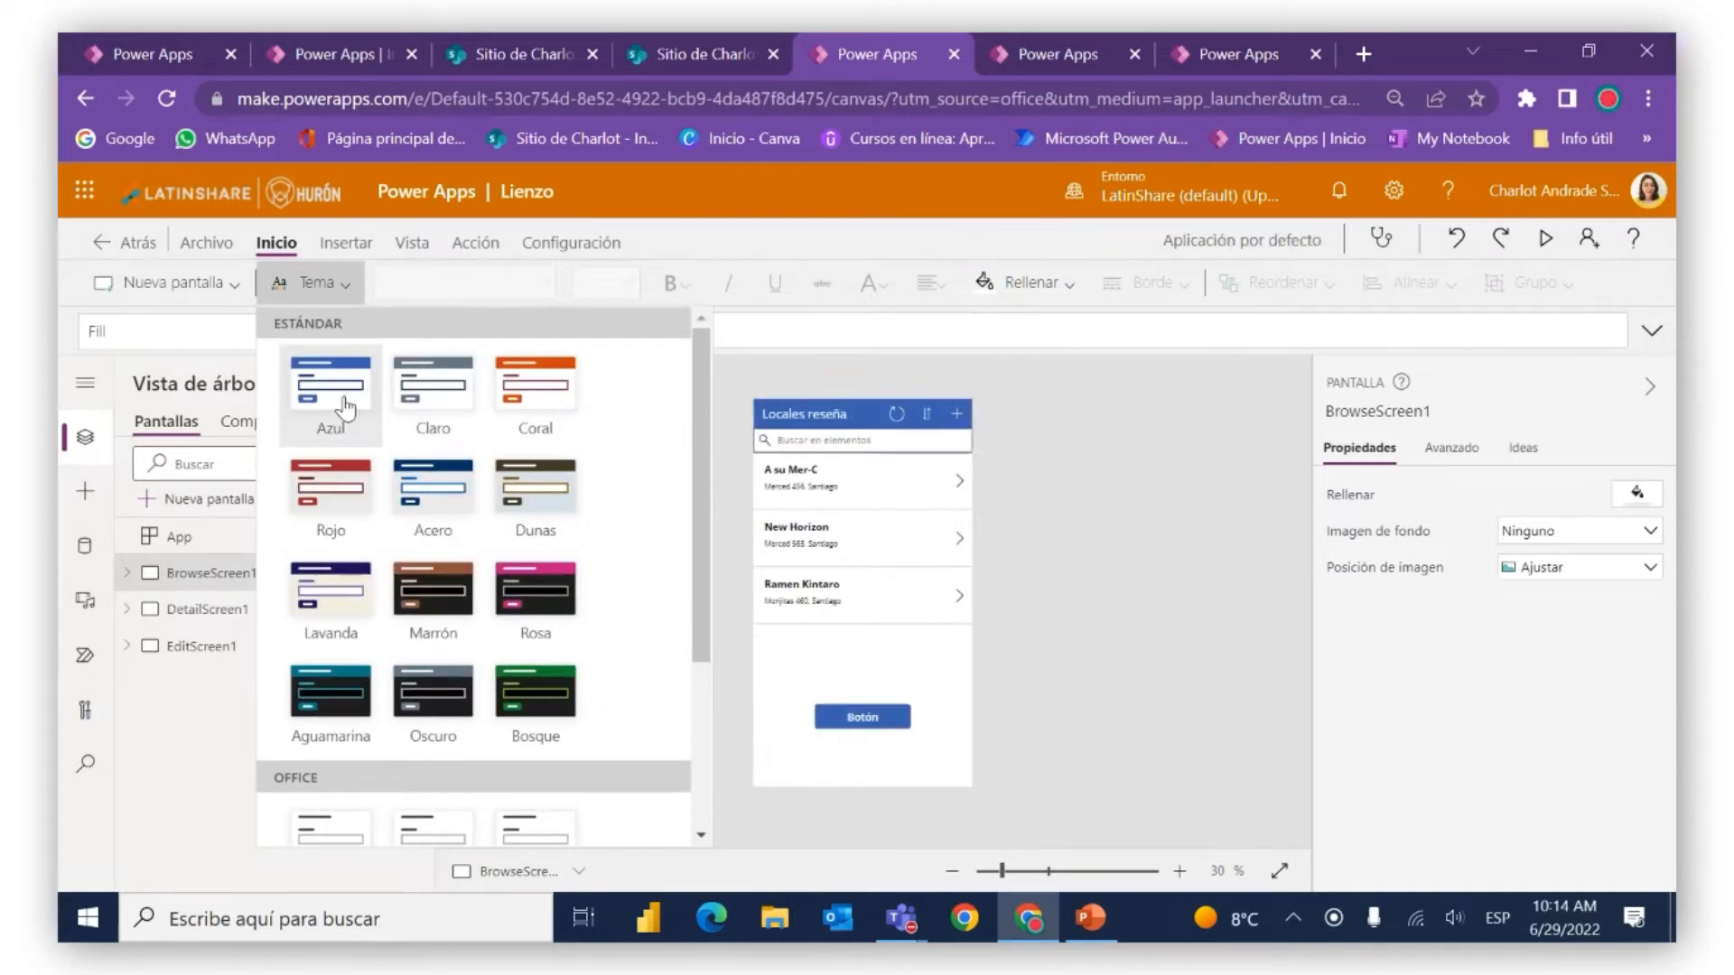
{"action": "left_click", "coordinate": [168, 777]}
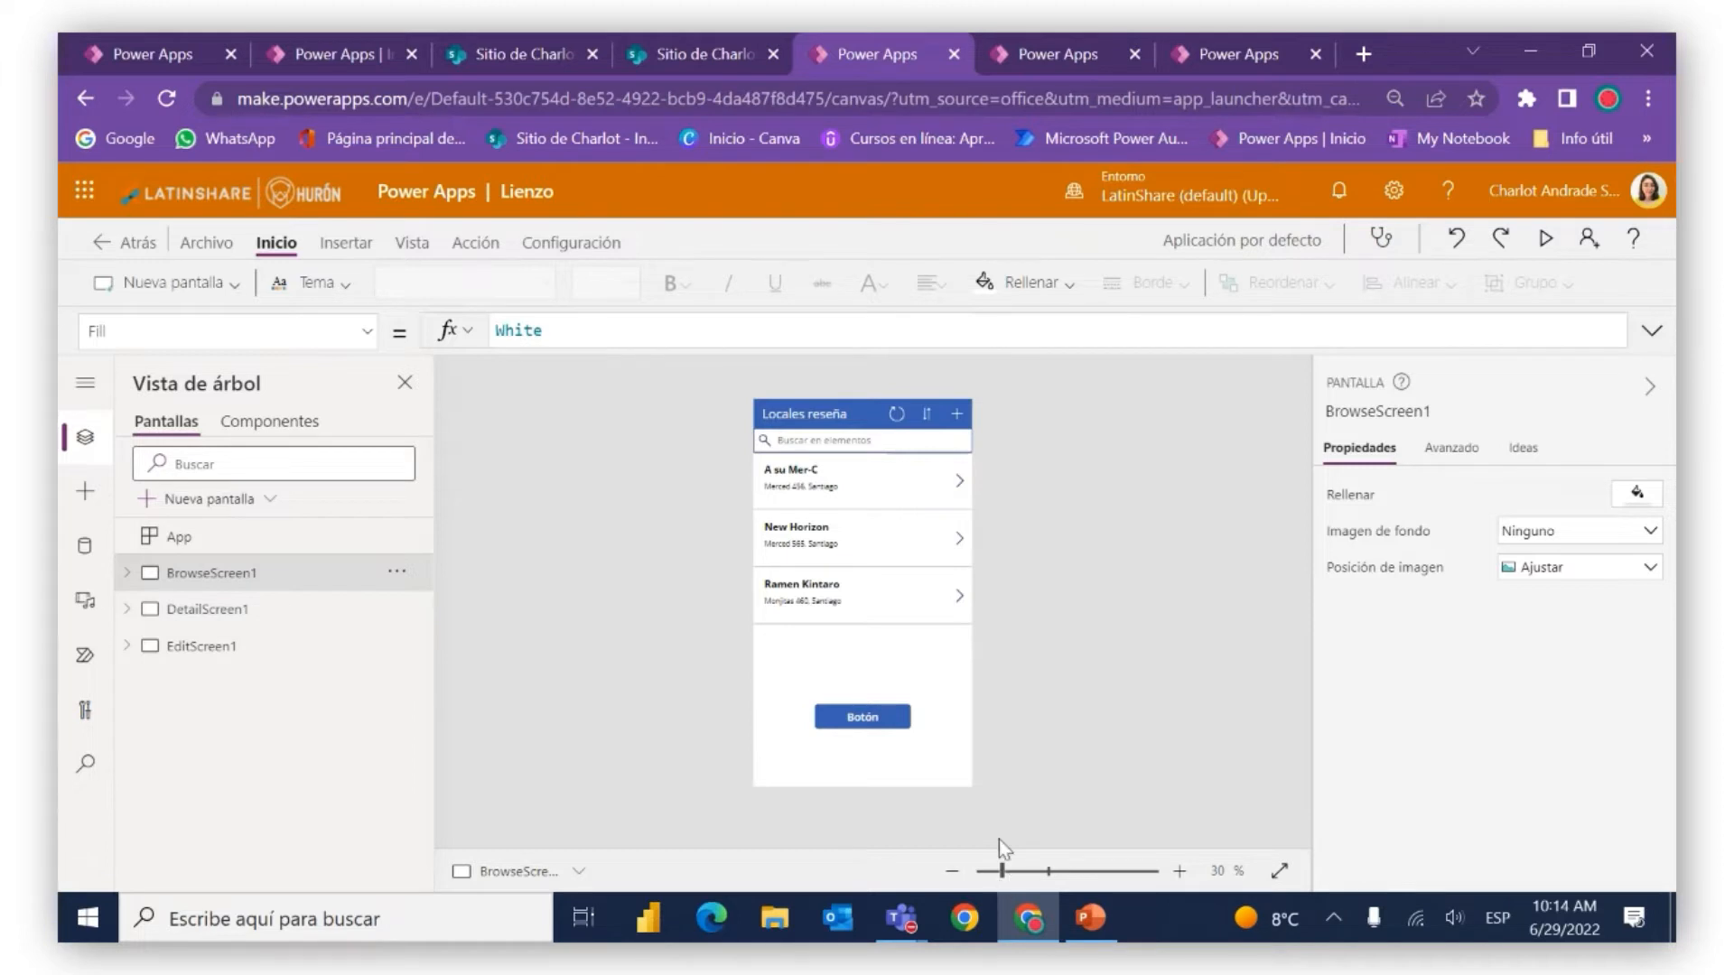
Try a light blue theme colour as the fill of BrowseGallery1, and restore its white background
{"action": "left_click_drag", "start_coordinate": [999, 869], "coordinate": [1014, 869]}
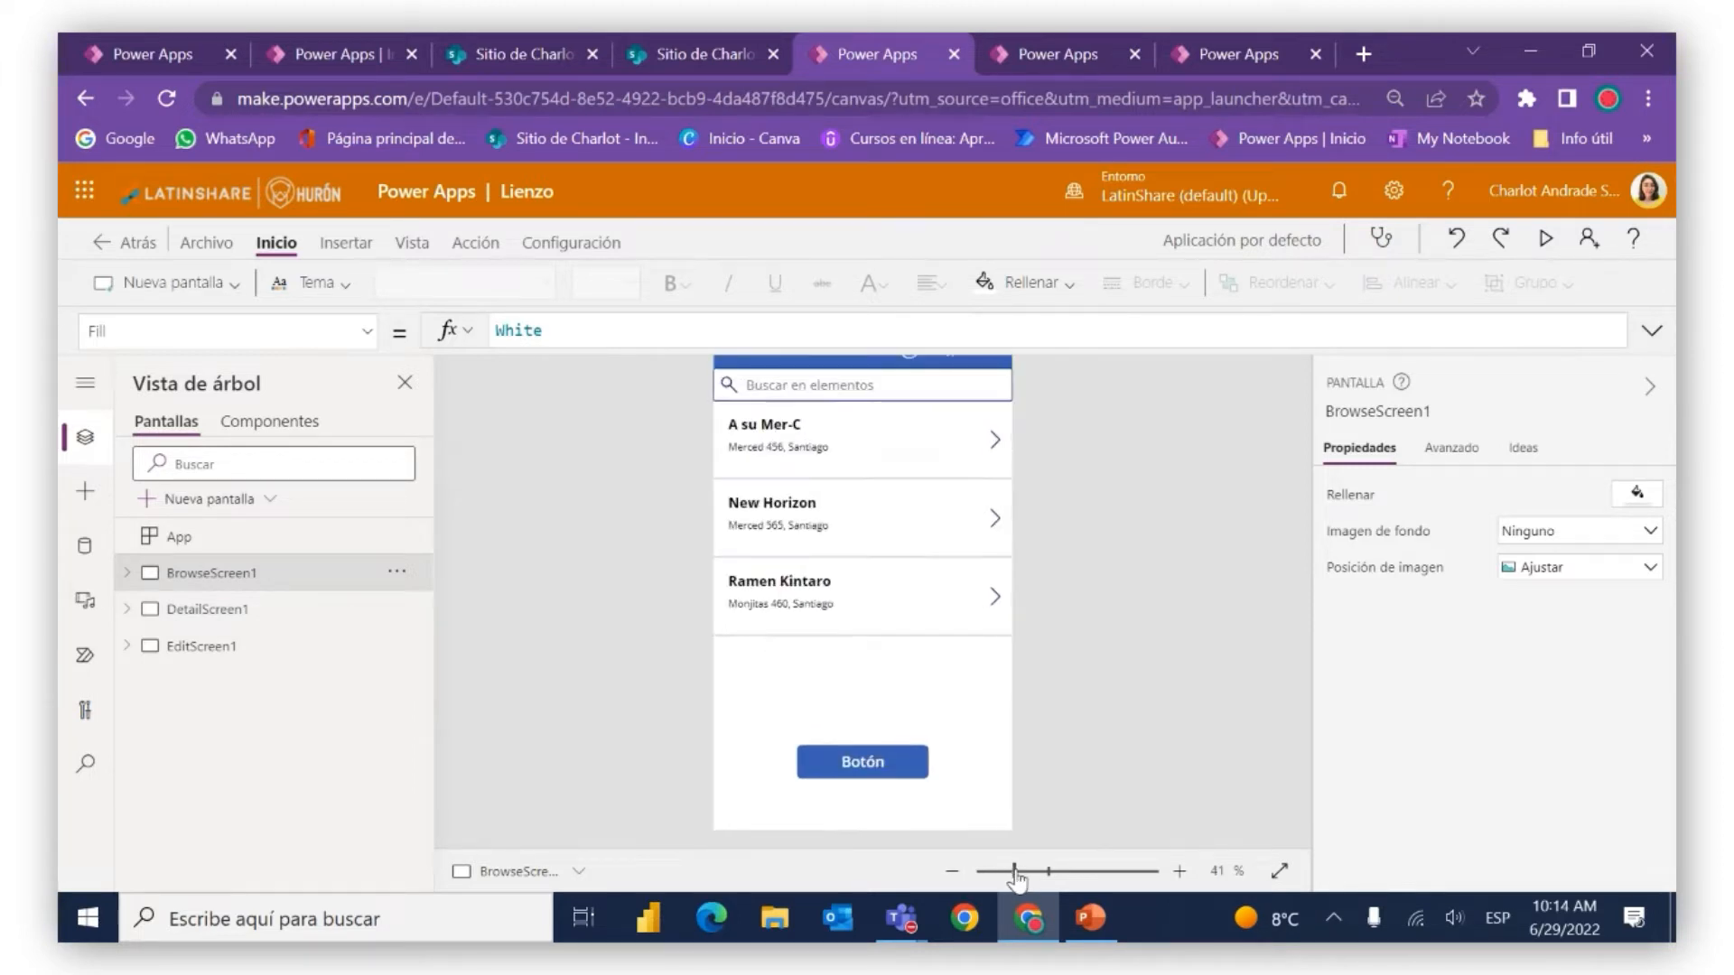
{"action": "left_click", "coordinate": [910, 703]}
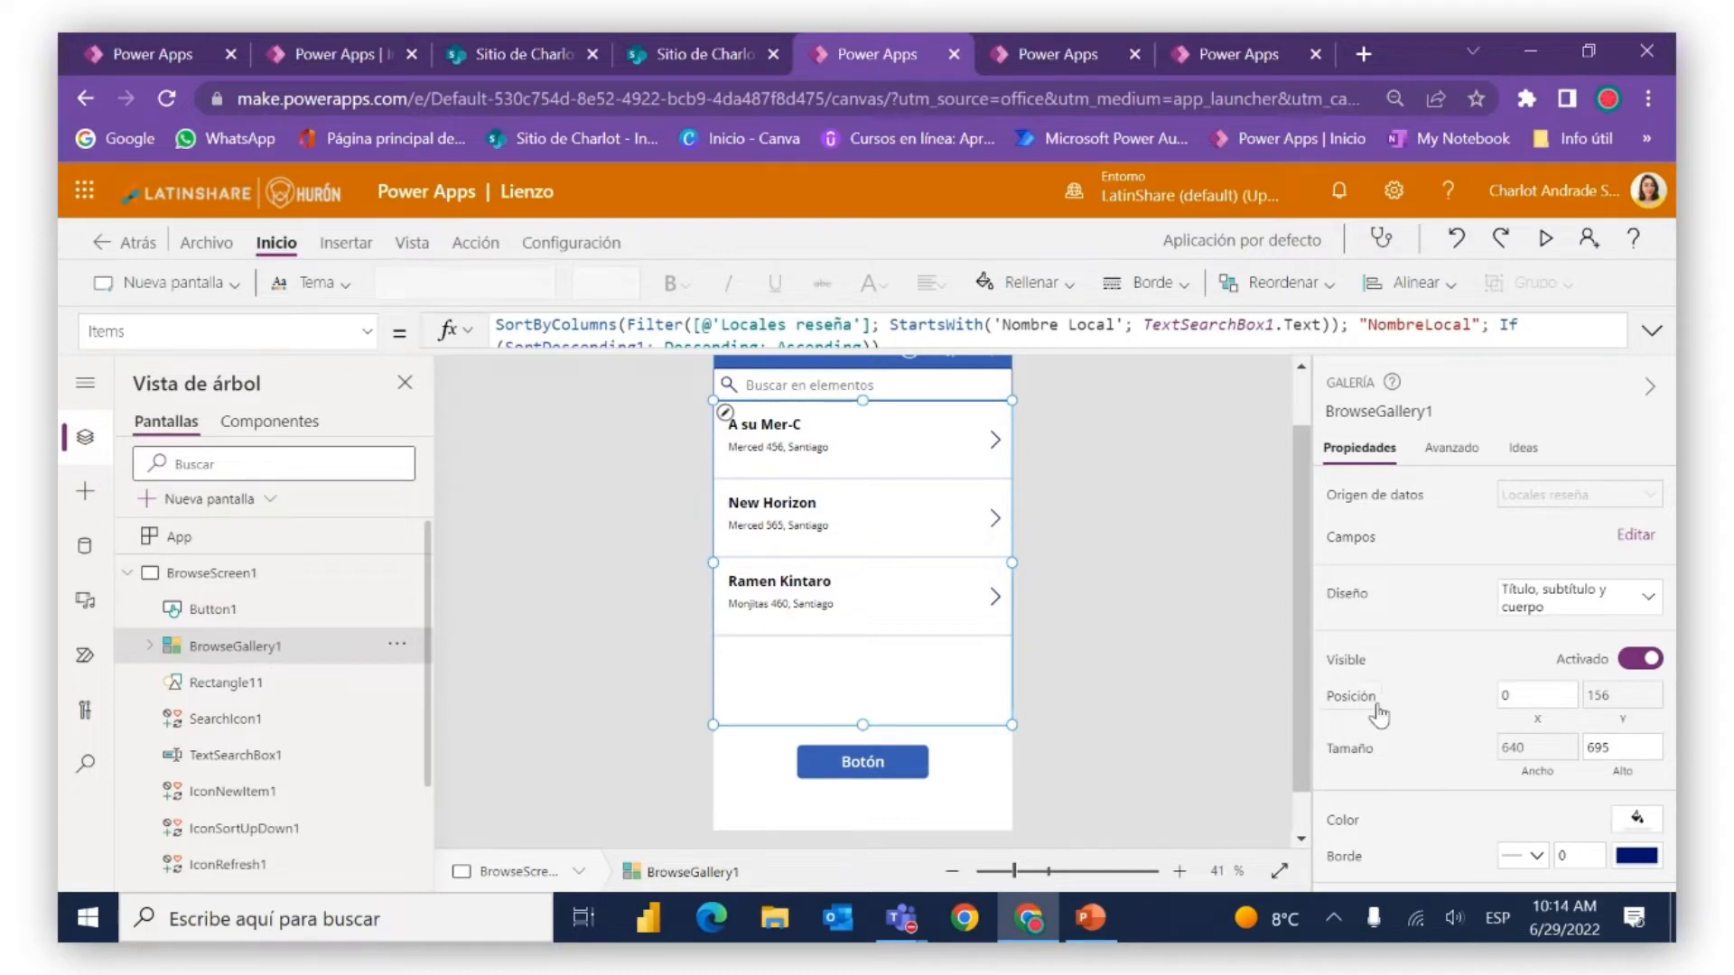
{"action": "scroll", "coordinate": [1488, 746], "scroll_direction": "down", "scroll_amount": 3}
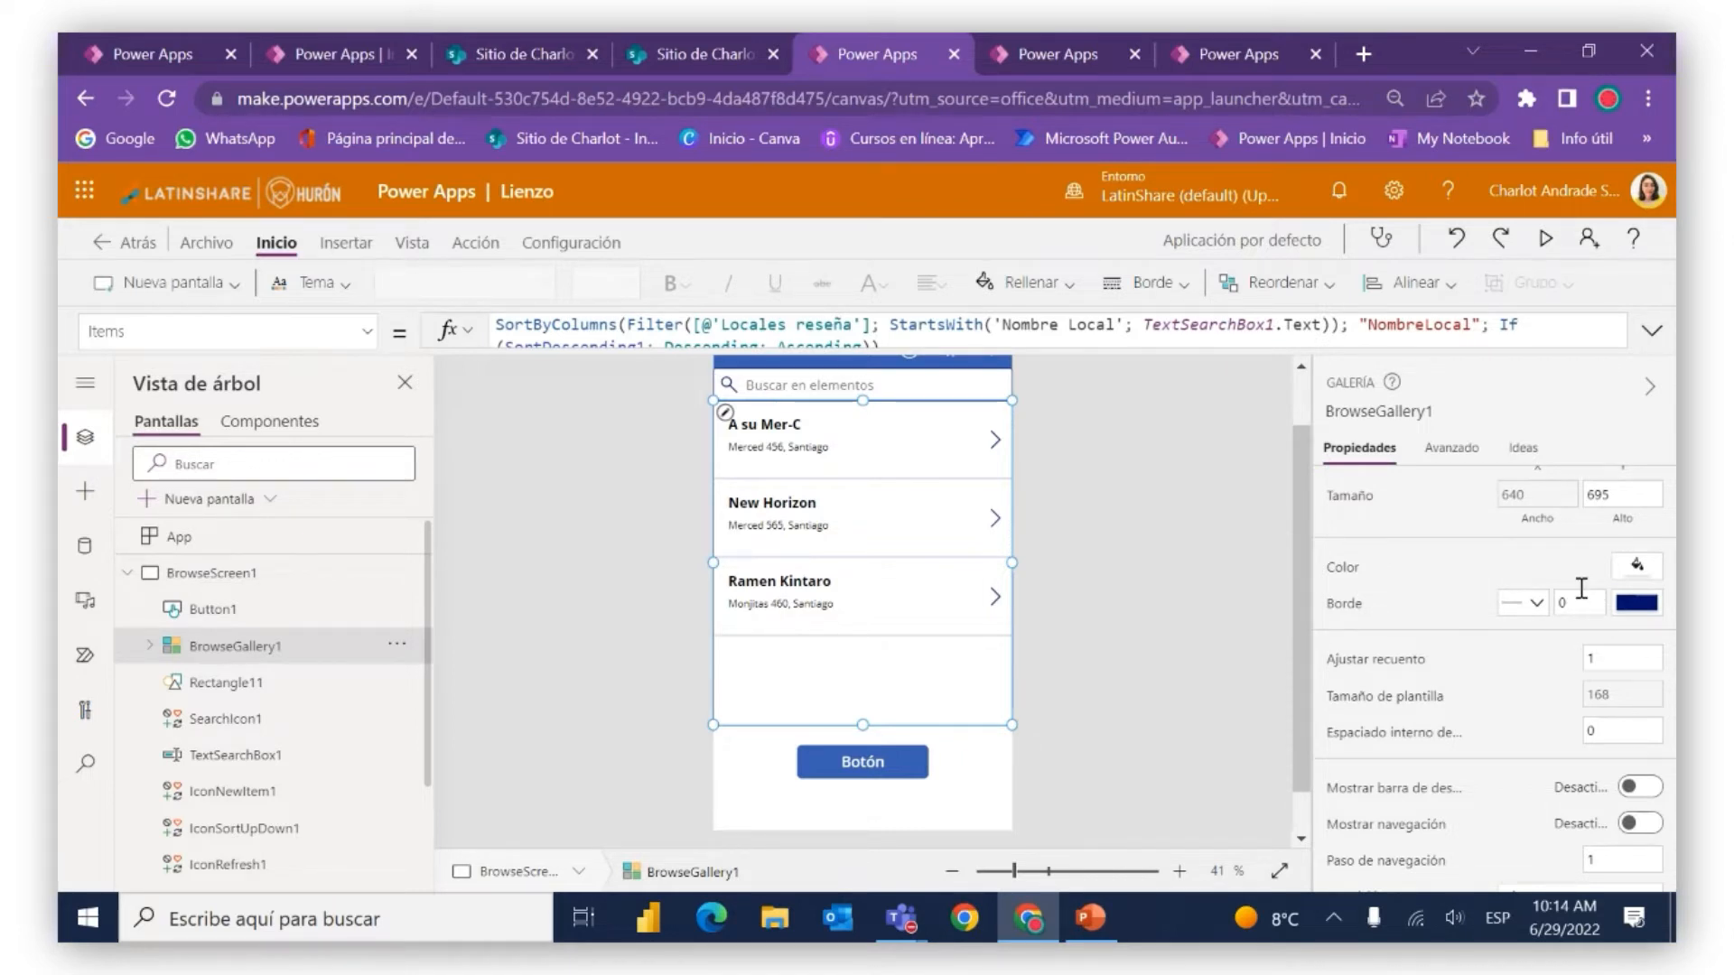
{"action": "left_click", "coordinate": [1637, 567]}
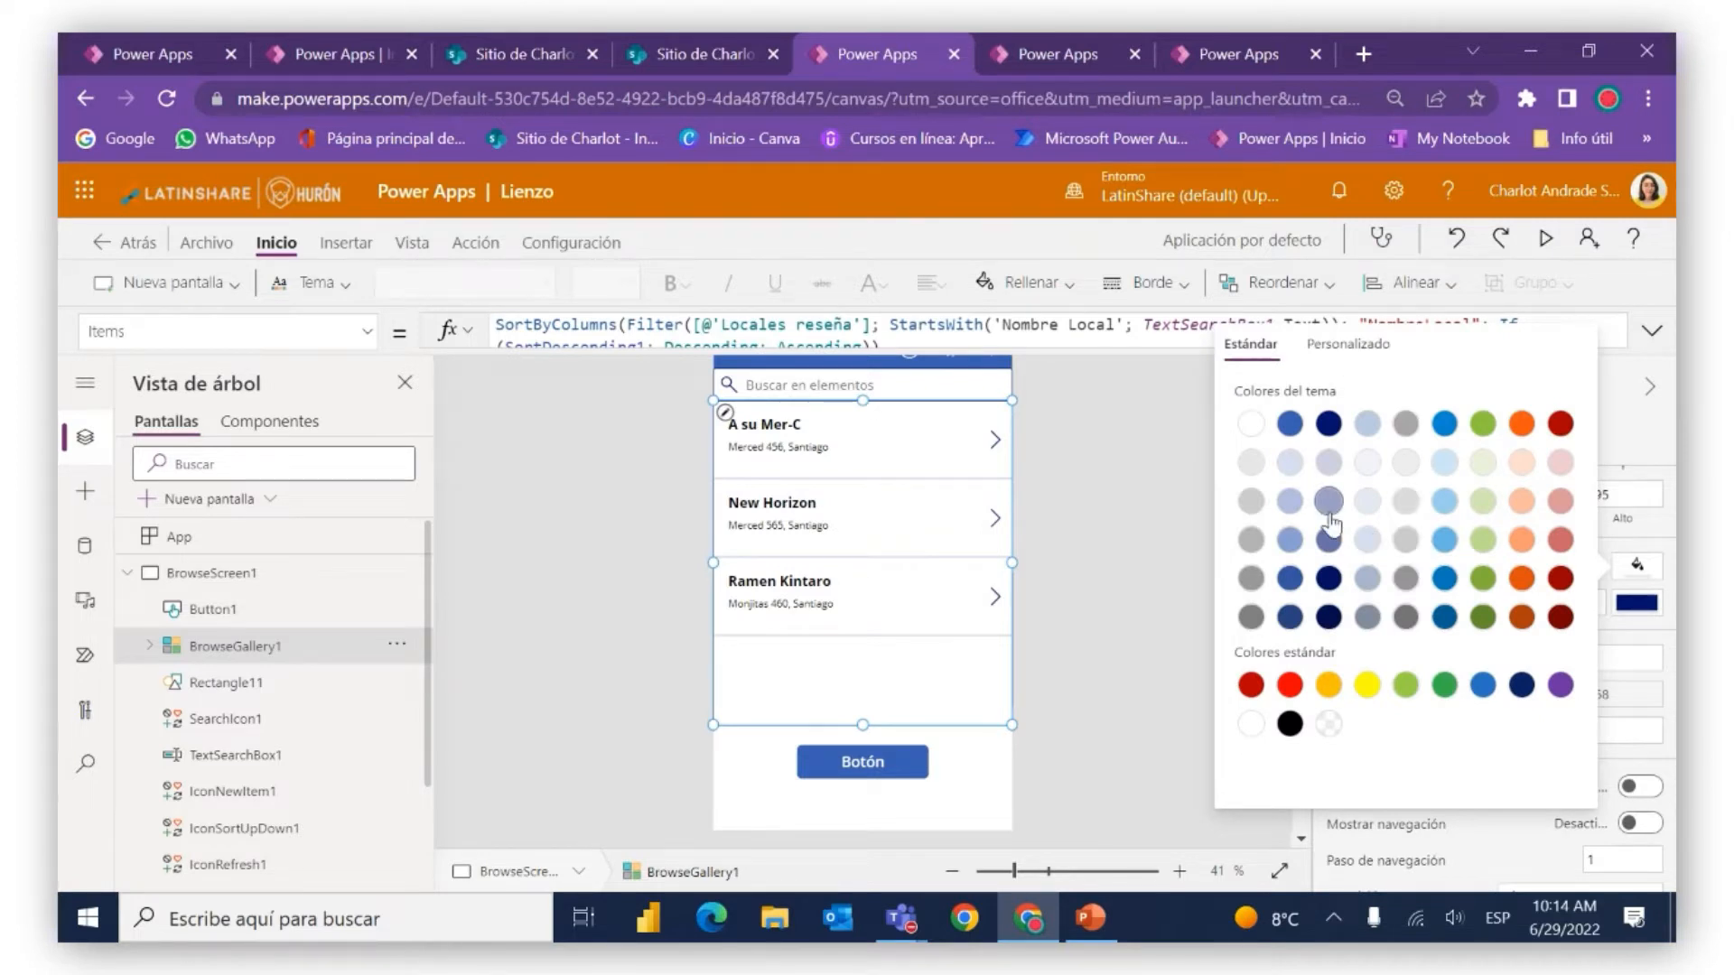
{"action": "left_click", "coordinate": [1289, 501]}
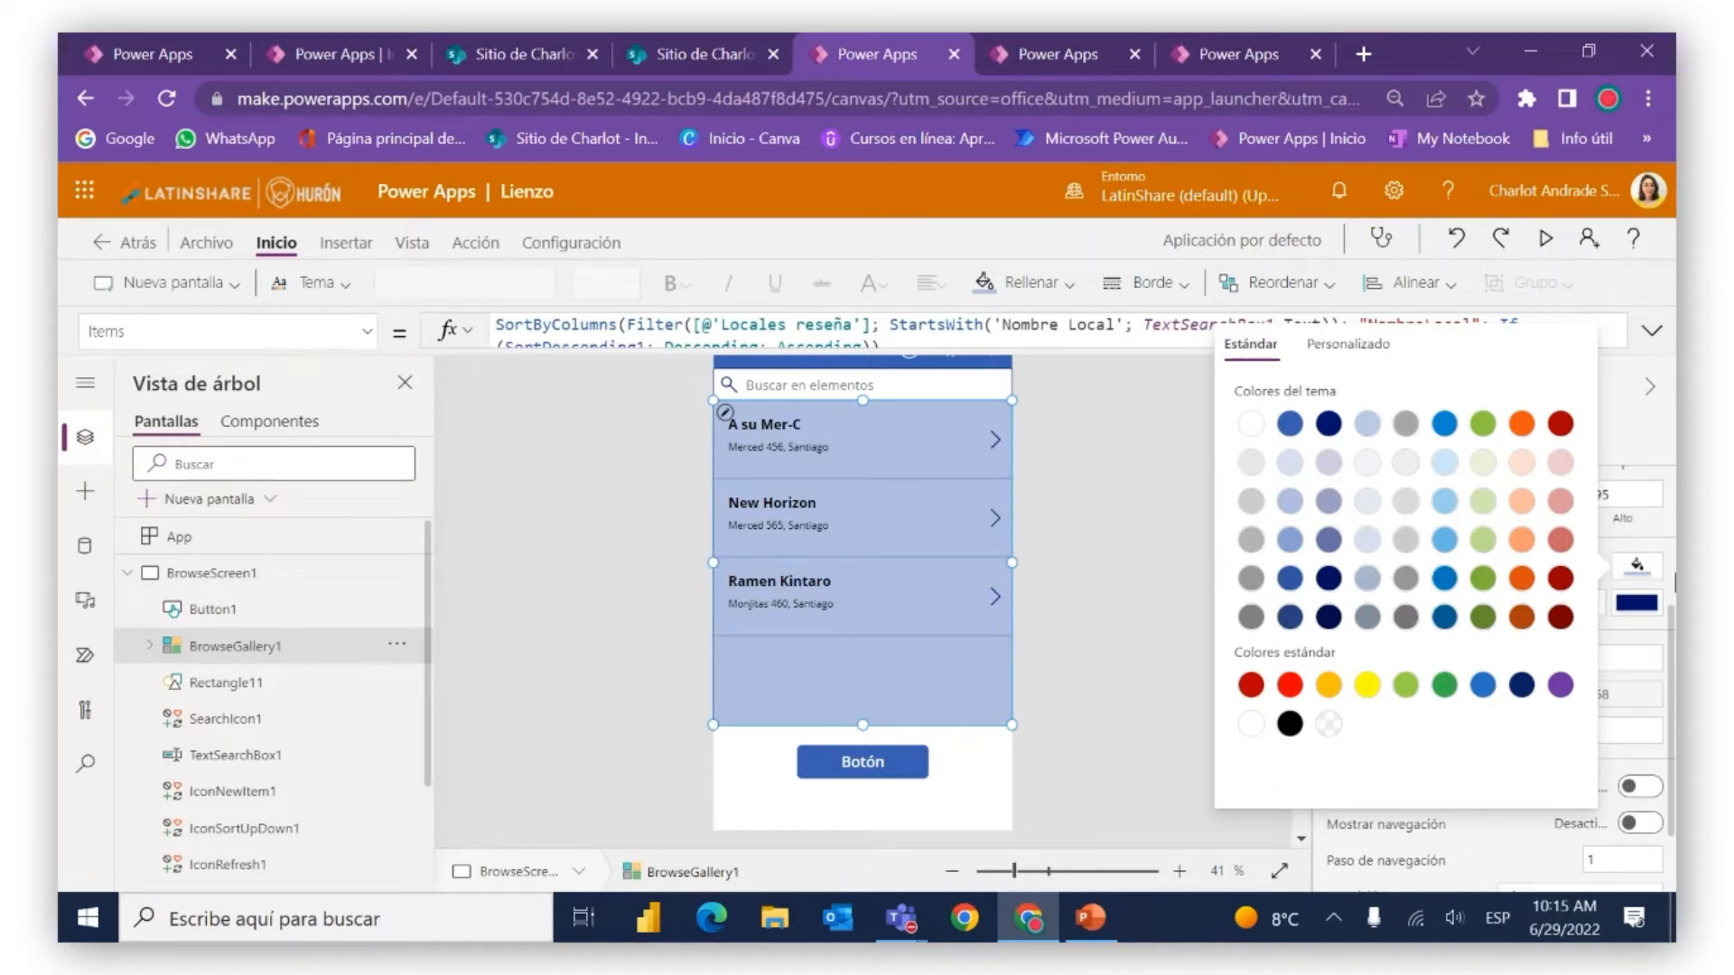
{"action": "left_click", "coordinate": [1665, 596]}
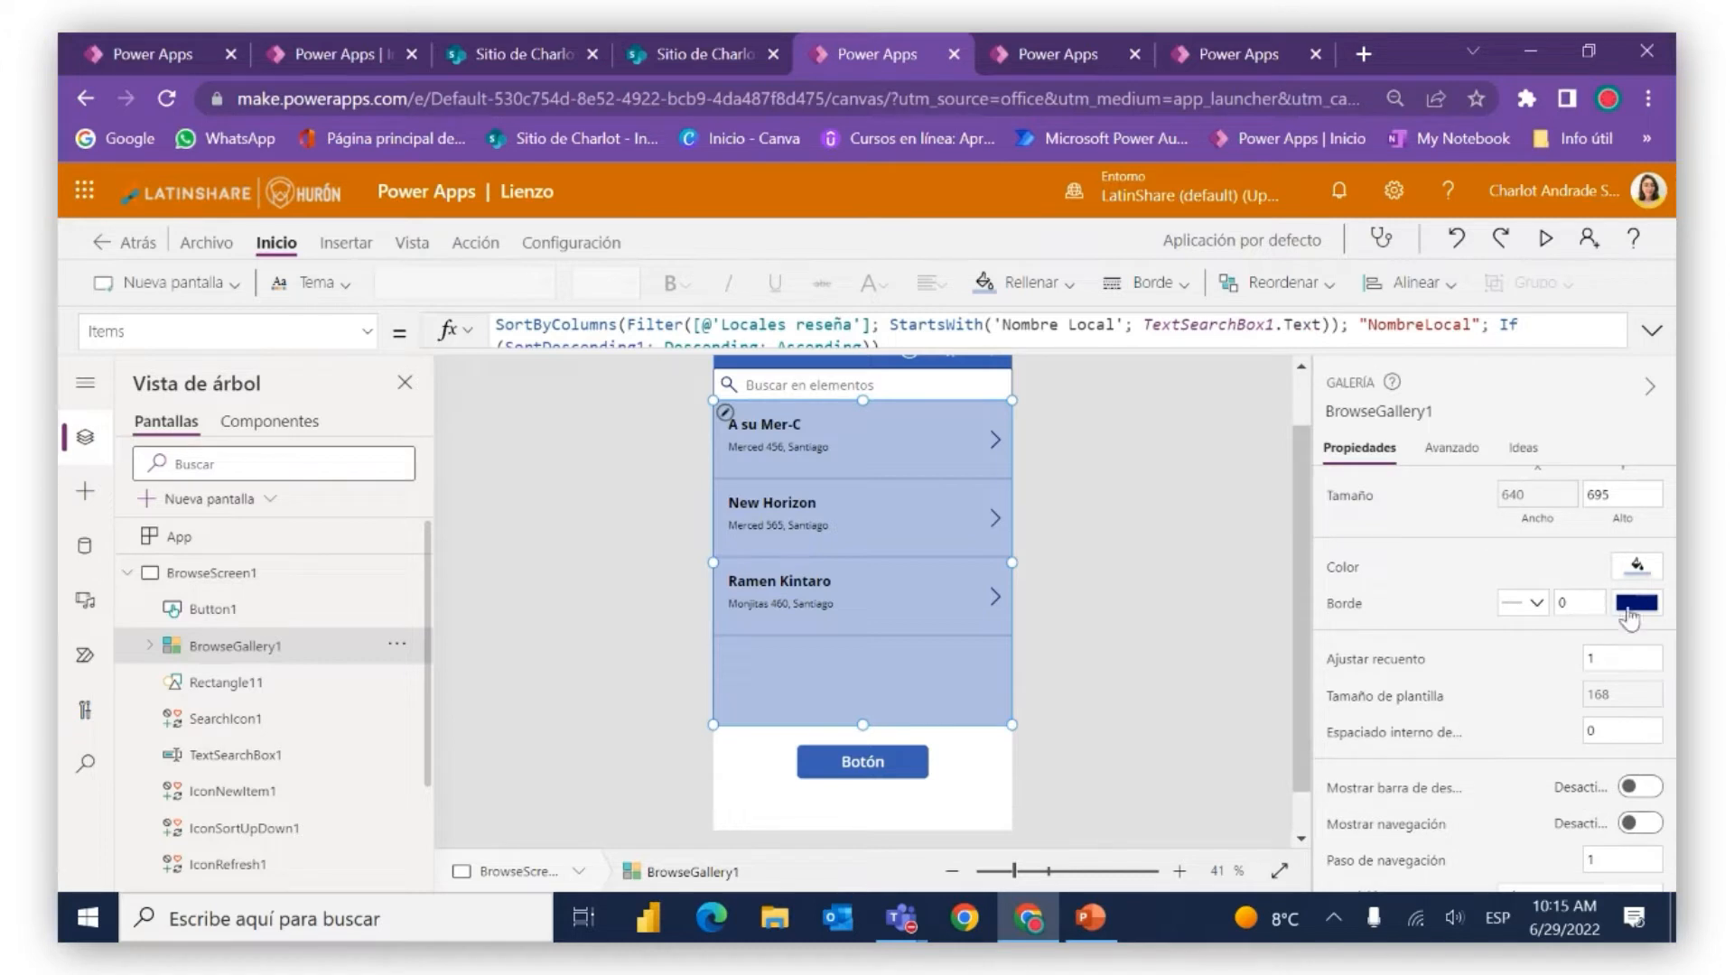
{"action": "left_click", "coordinate": [1636, 605]}
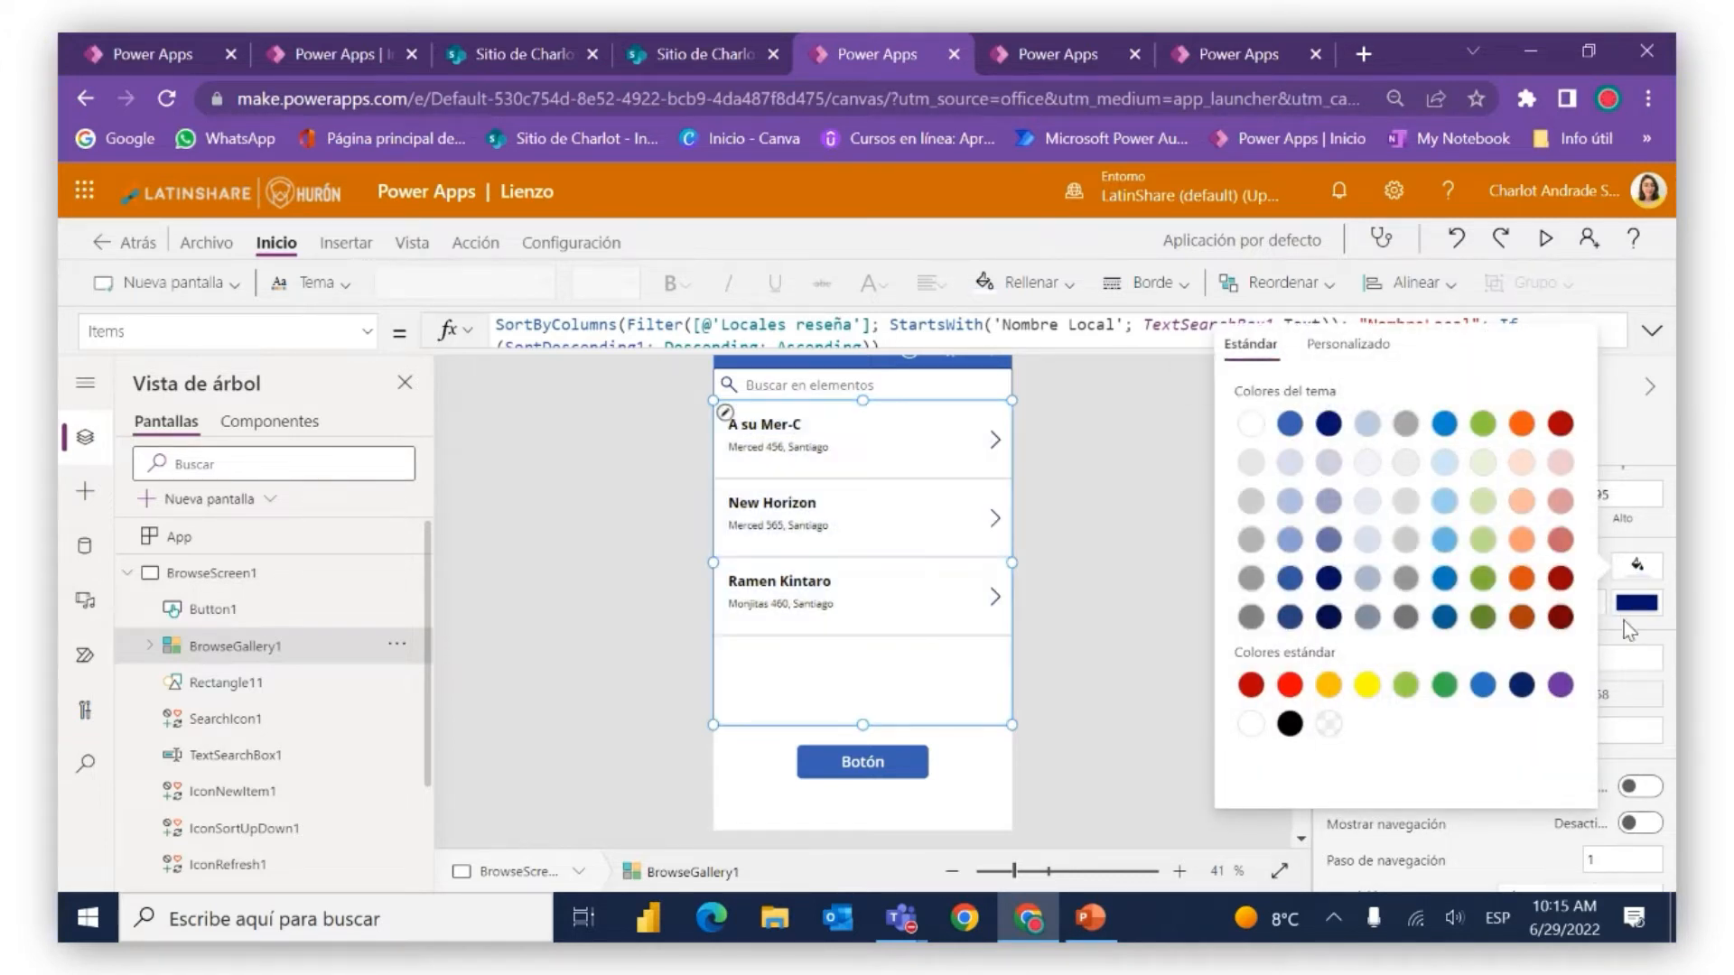
{"action": "left_click", "coordinate": [1650, 630]}
Set the border thickness of BrowseGallery1 to 2 and deselect the gallery to check it
{"action": "left_click", "coordinate": [1587, 601]}
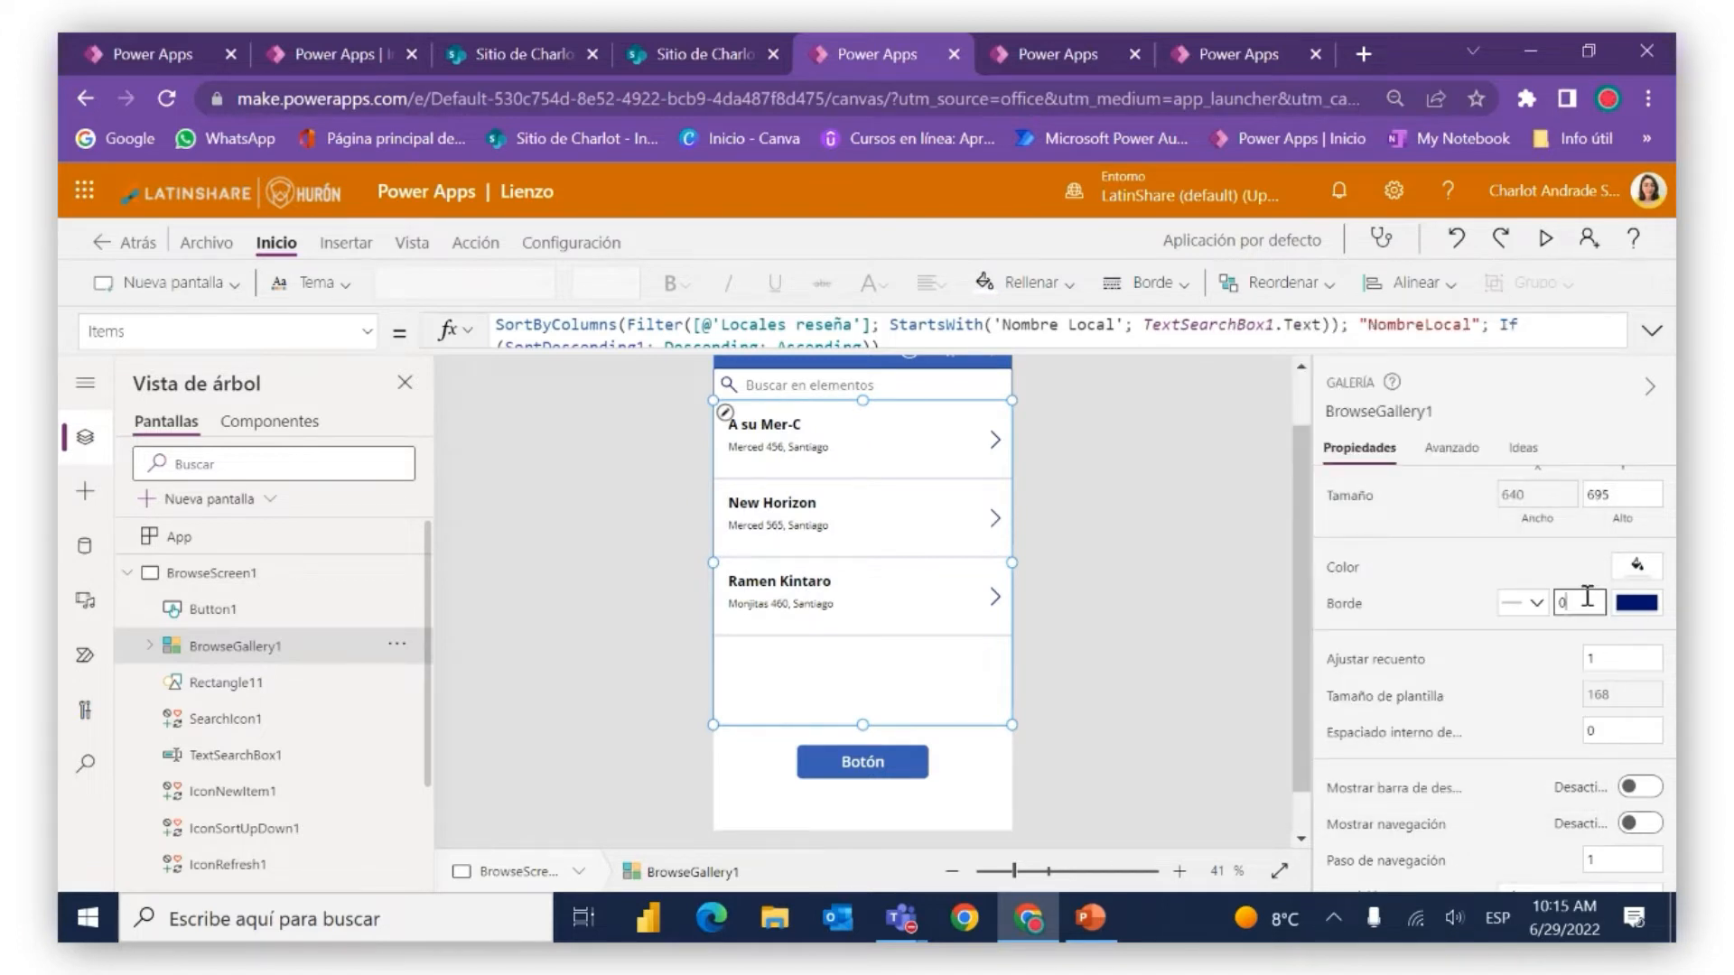
{"action": "key", "text": "BackSpace"}
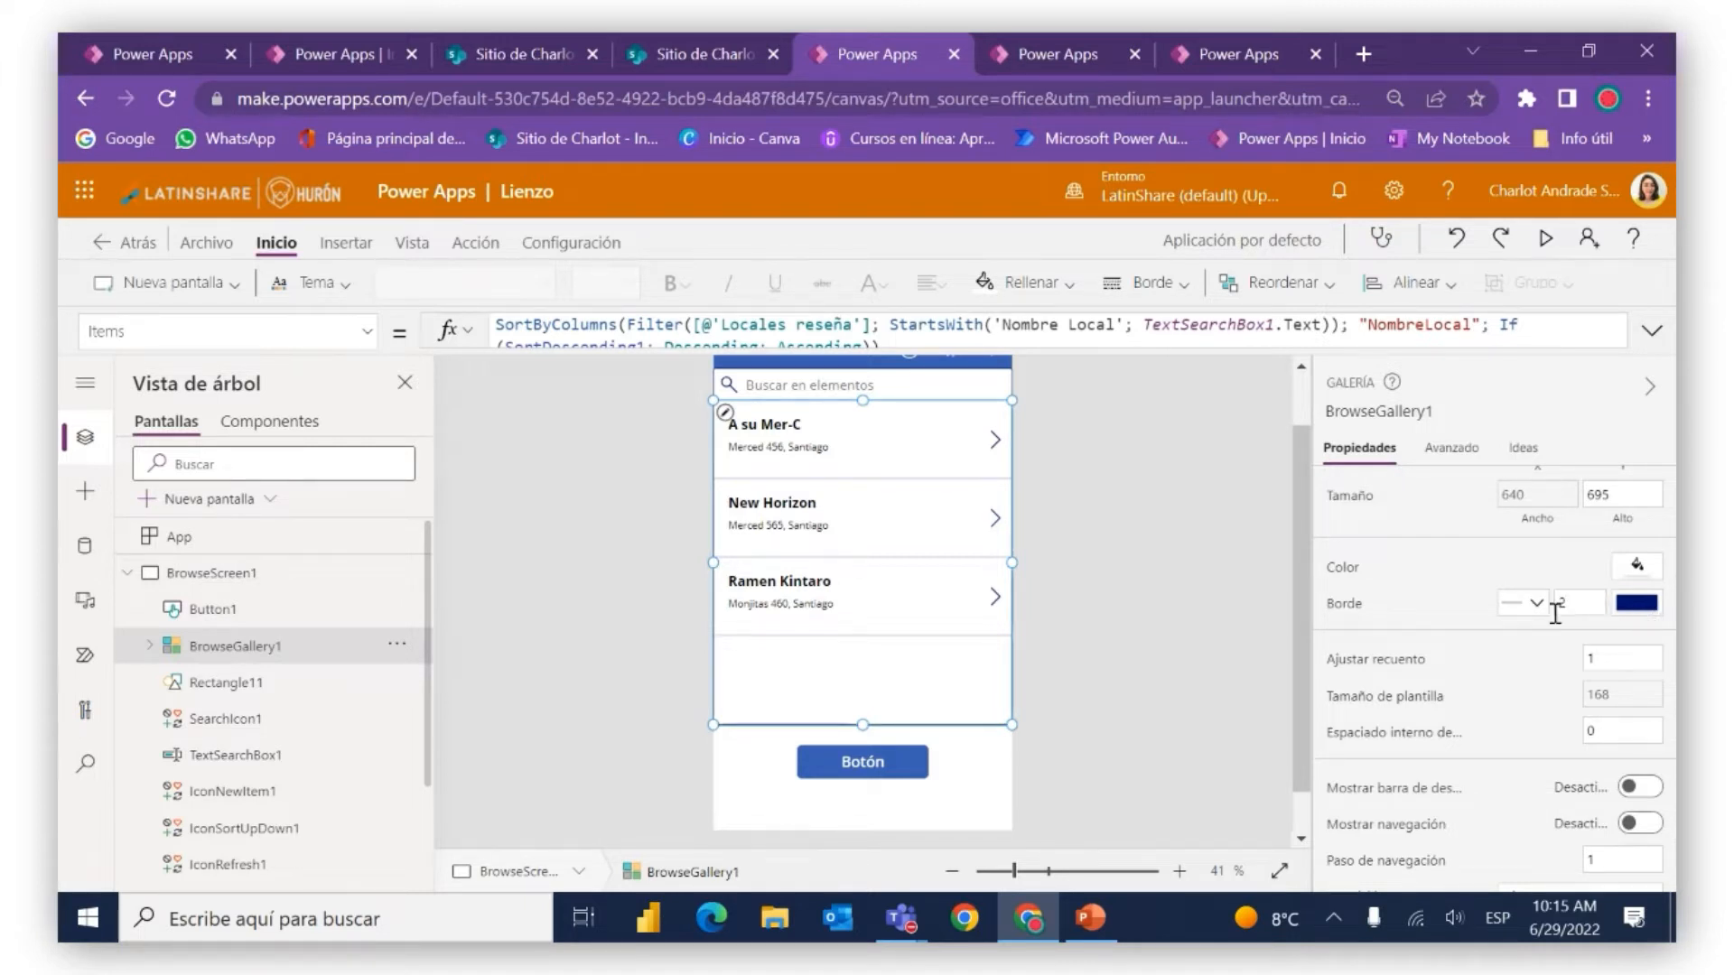
{"action": "left_click", "coordinate": [1128, 587]}
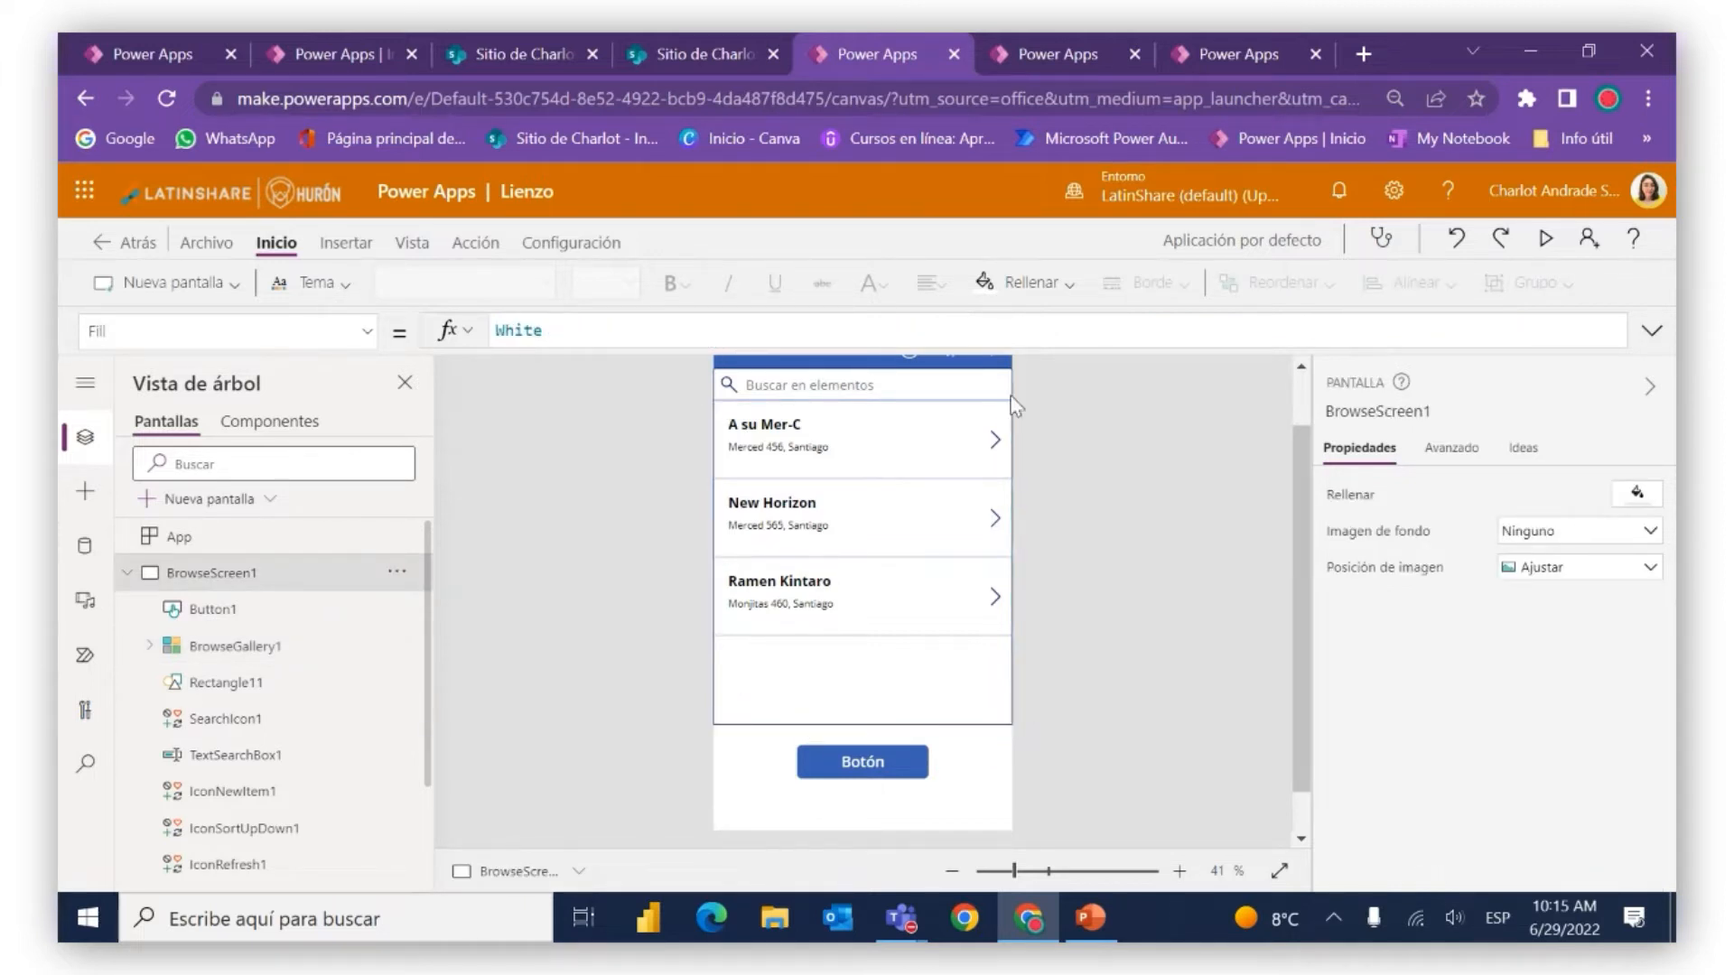
Set the border thickness of BrowseGallery1 to 5 and deselect the gallery
{"action": "left_click", "coordinate": [756, 713]}
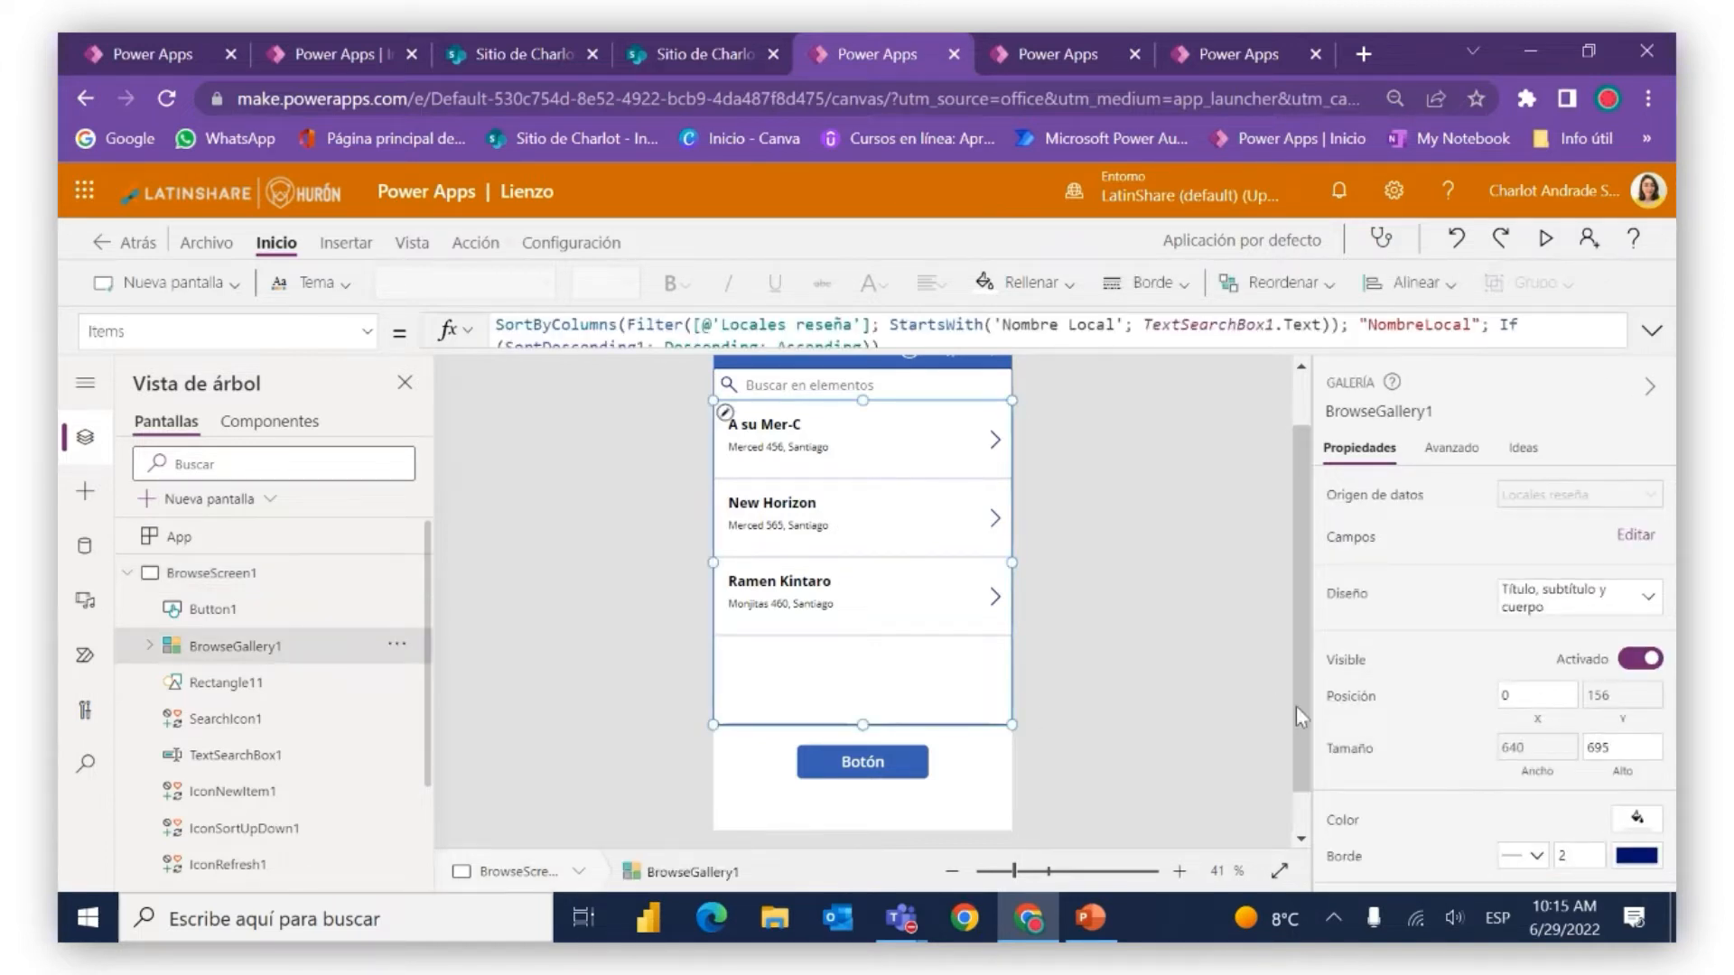
{"action": "scroll", "coordinate": [1462, 648], "scroll_direction": "down", "scroll_amount": 3}
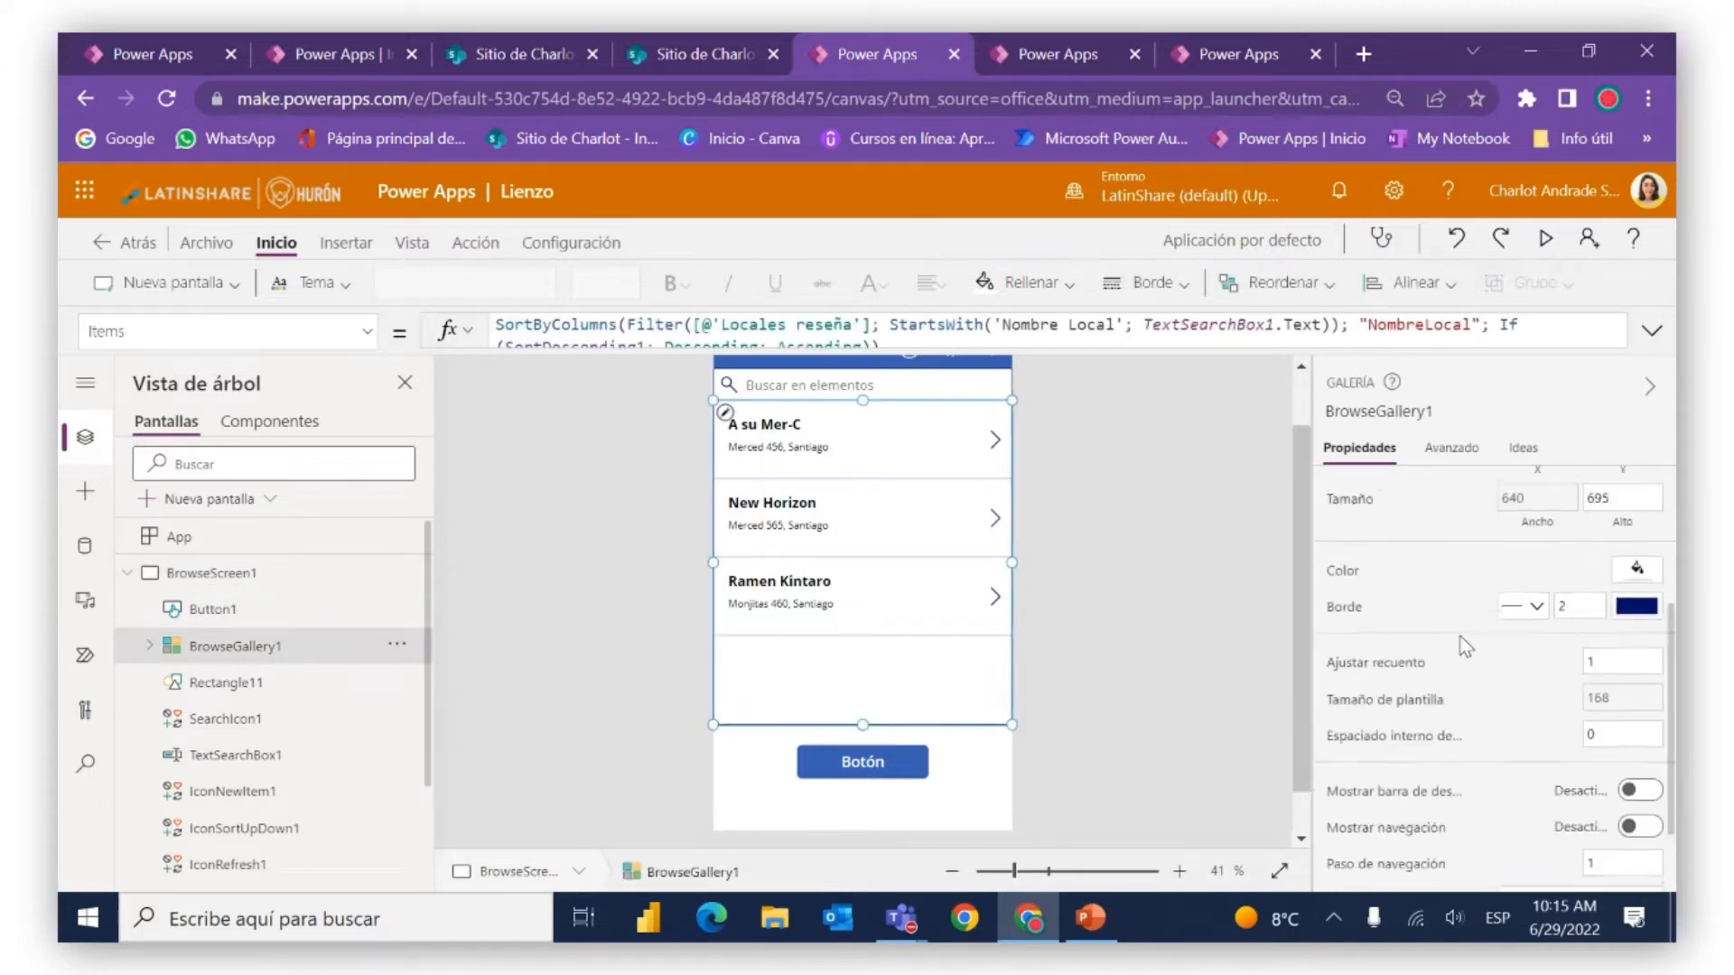
{"action": "left_click", "coordinate": [1582, 600]}
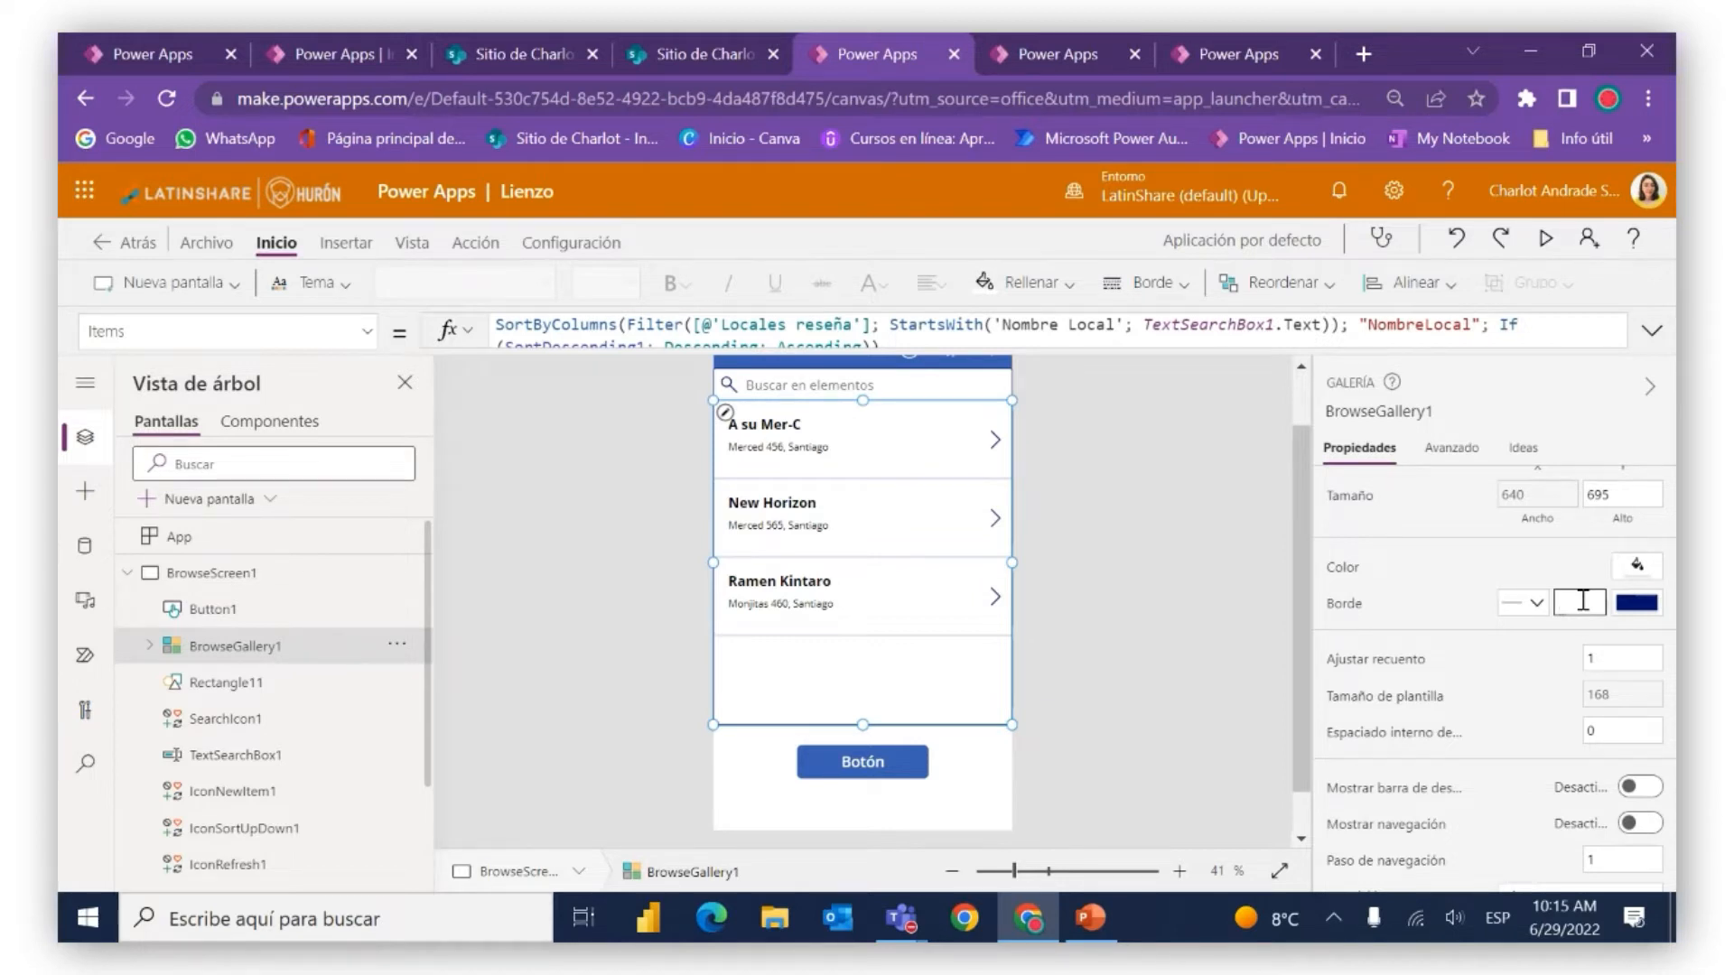
{"action": "type", "text": "4"}
{"action": "type", "text": "2"}
{"action": "type", "text": "5"}
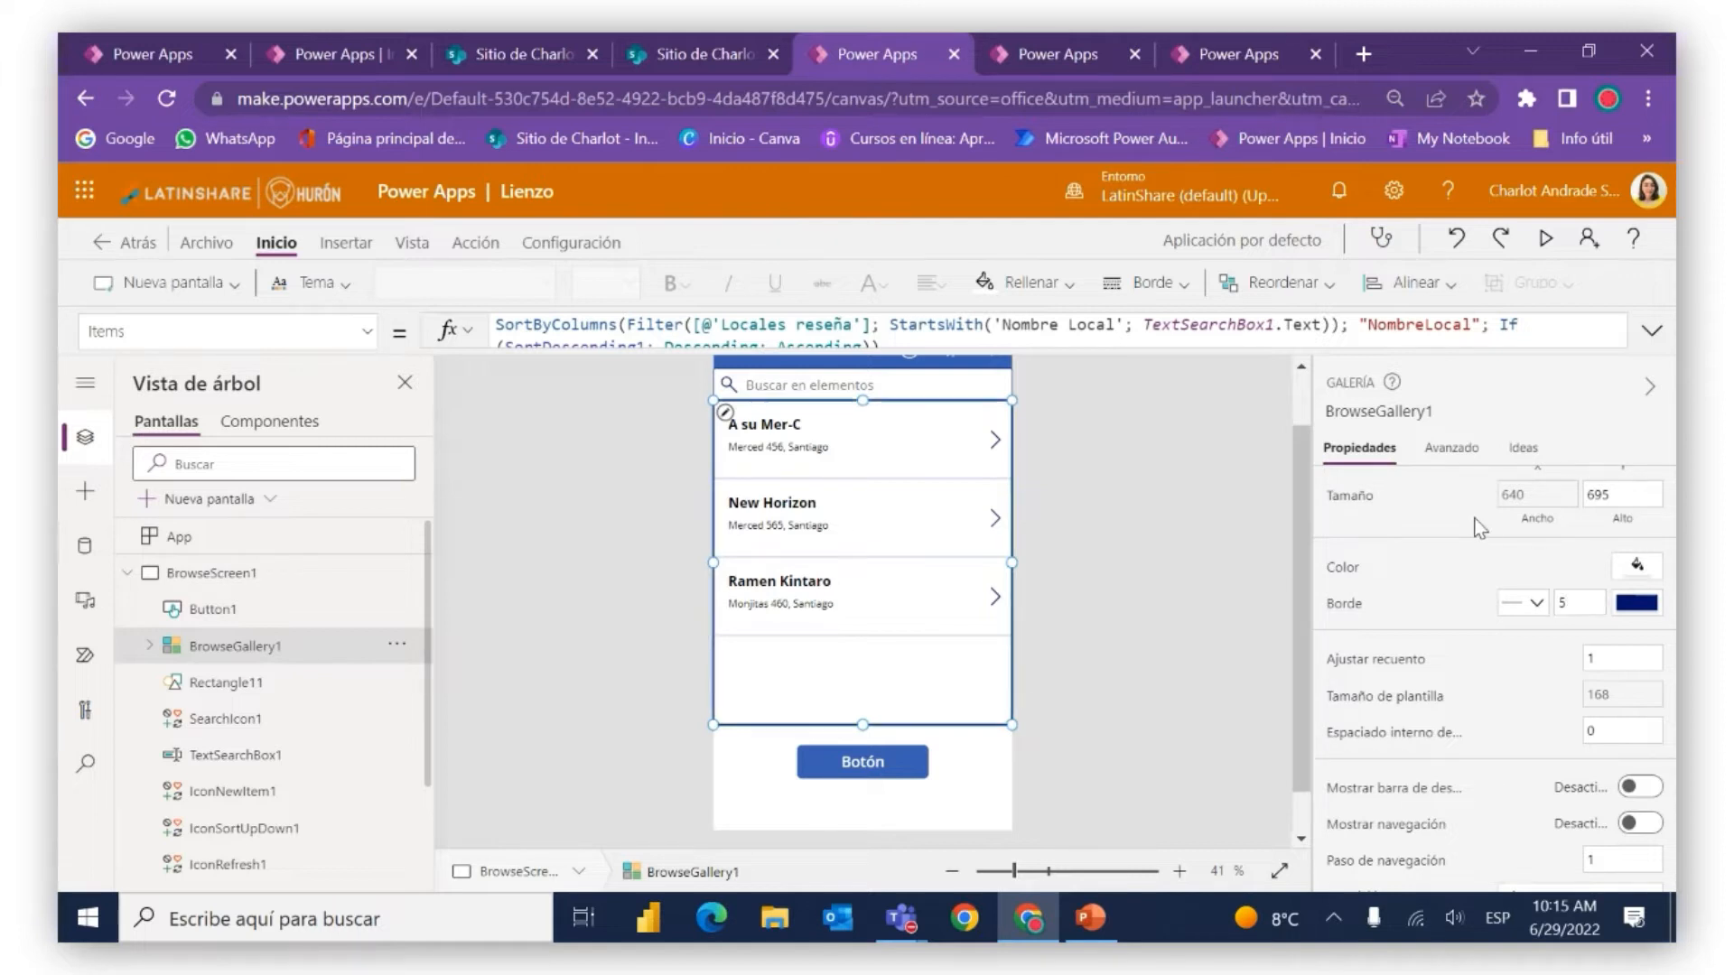
{"action": "left_click", "coordinate": [959, 795]}
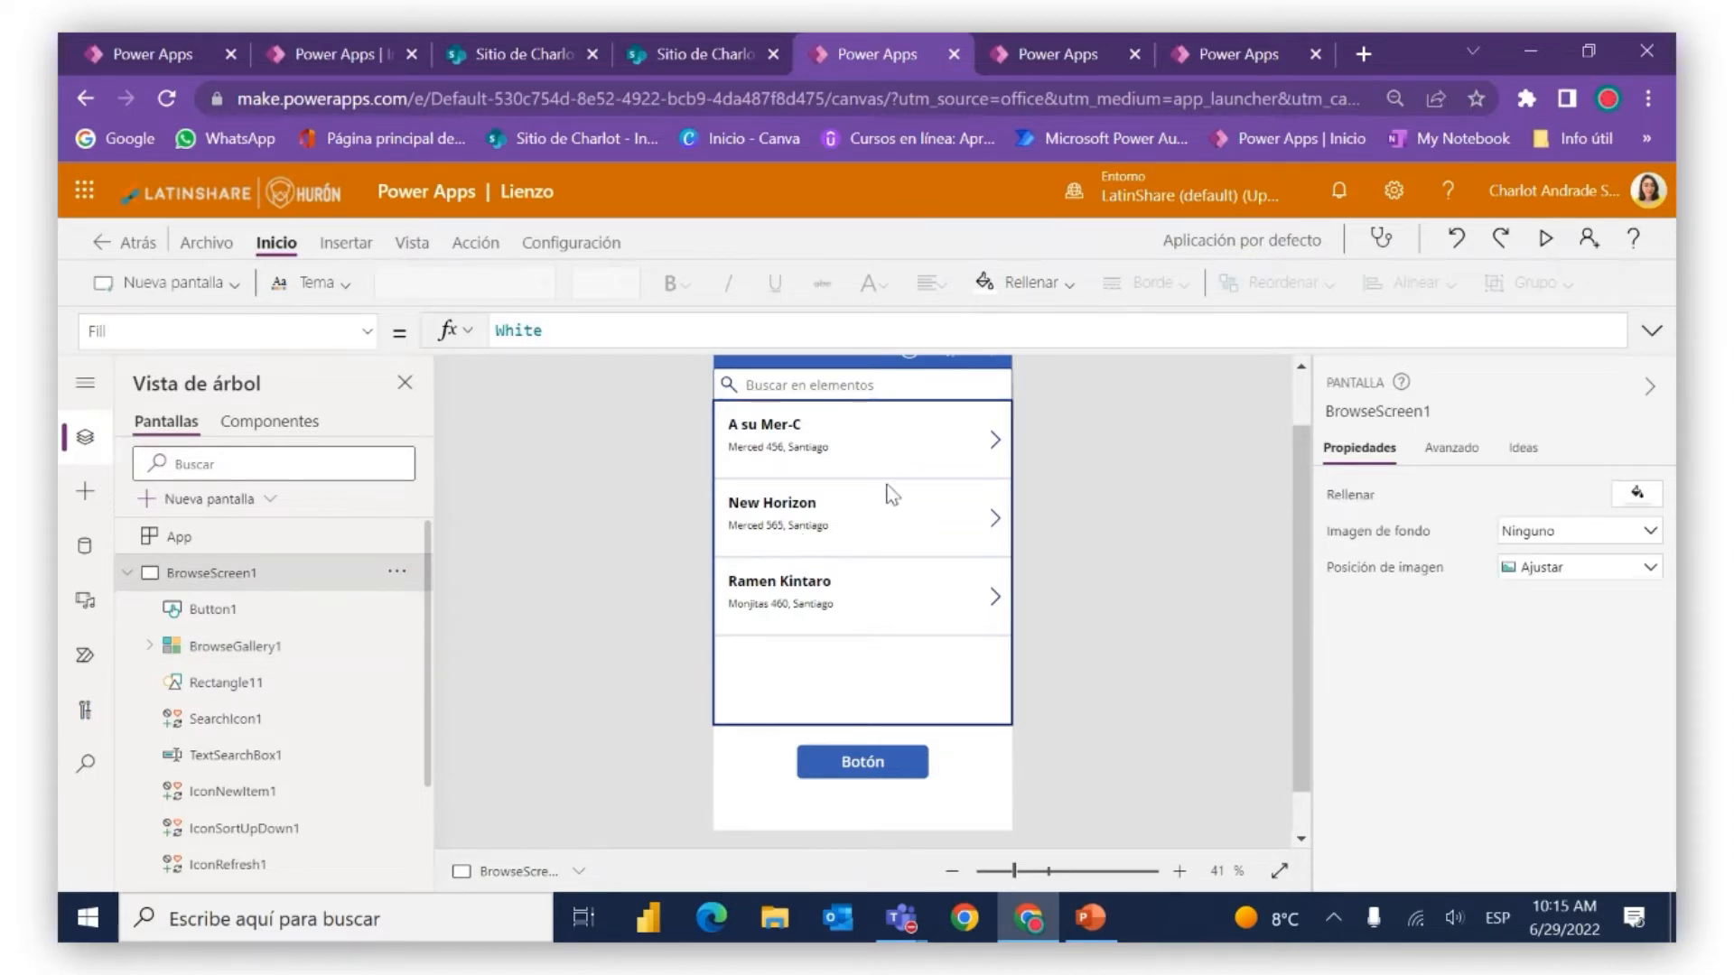
Examine the properties of the gallery's name and address labels, including the name label's font and font weight options
{"action": "left_click", "coordinate": [906, 430]}
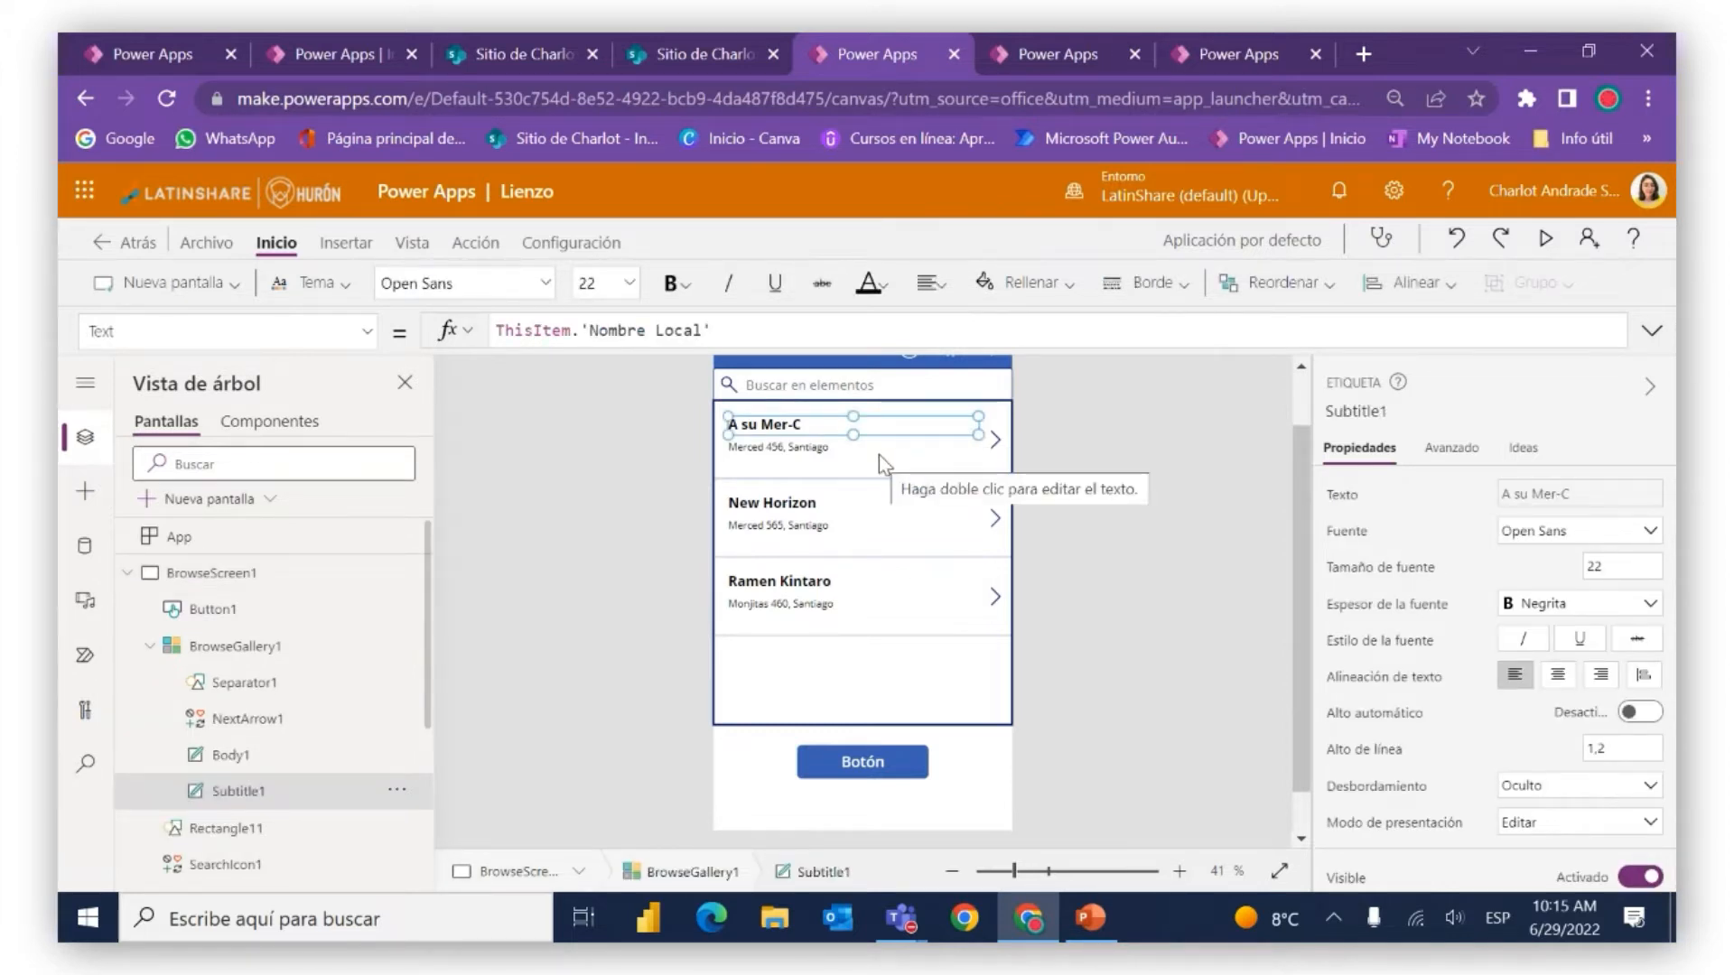
{"action": "left_click", "coordinate": [879, 453]}
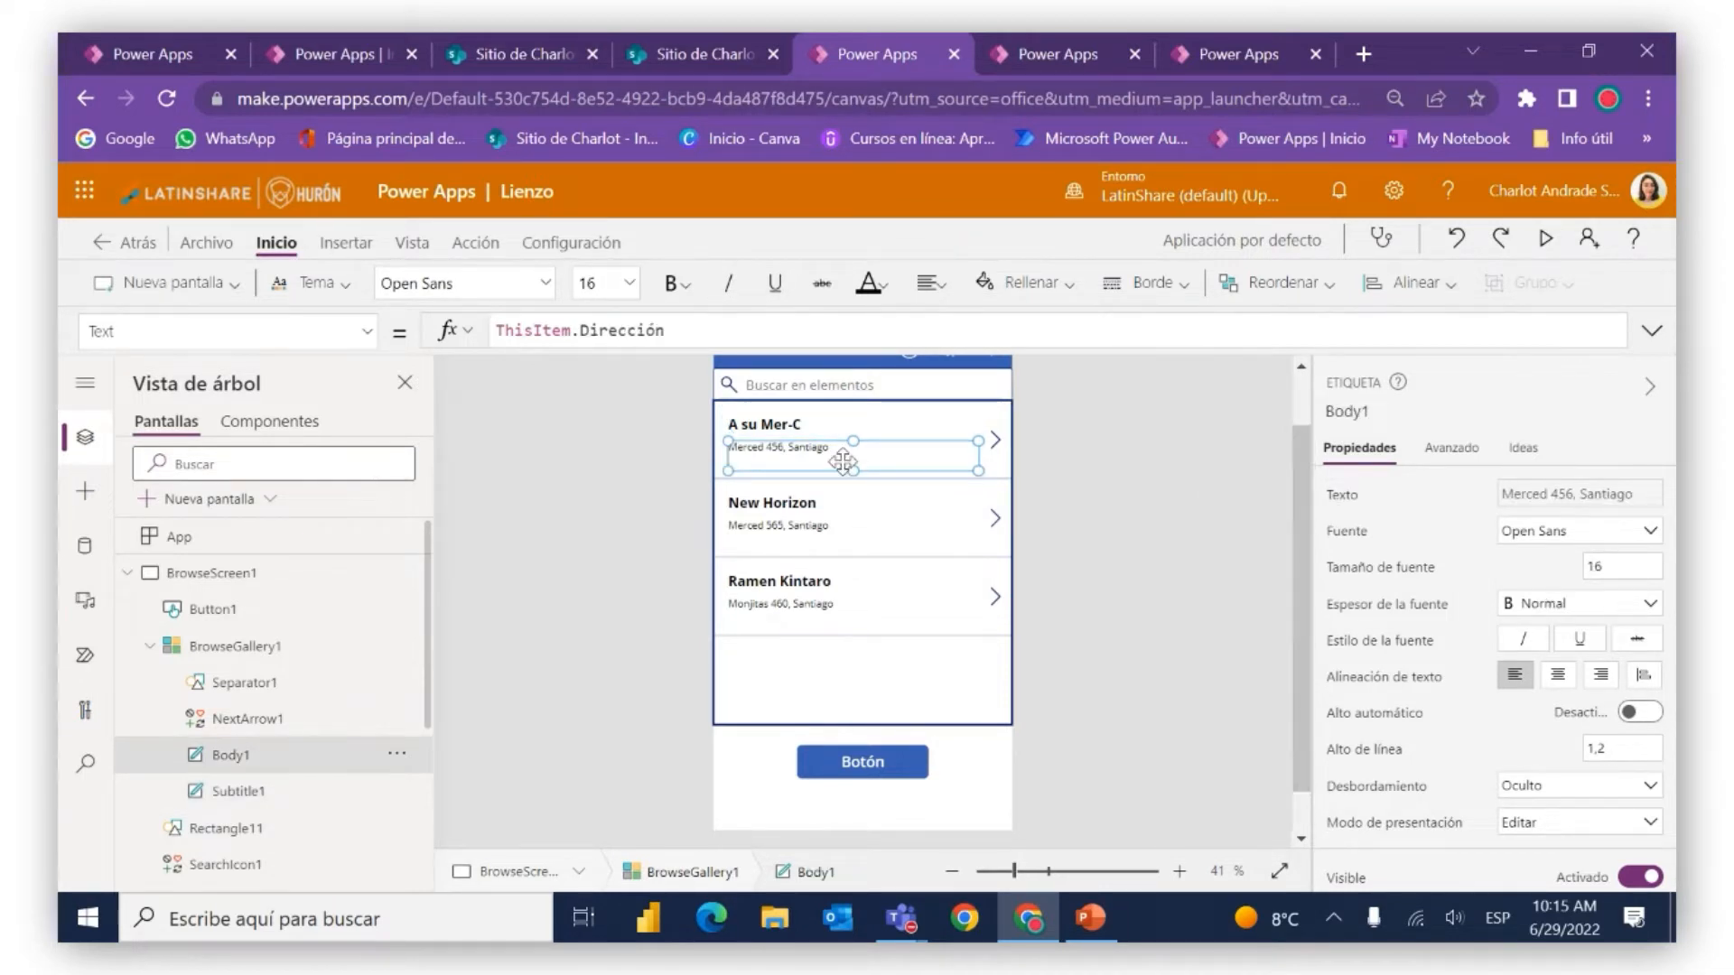
{"action": "left_click", "coordinate": [839, 424]}
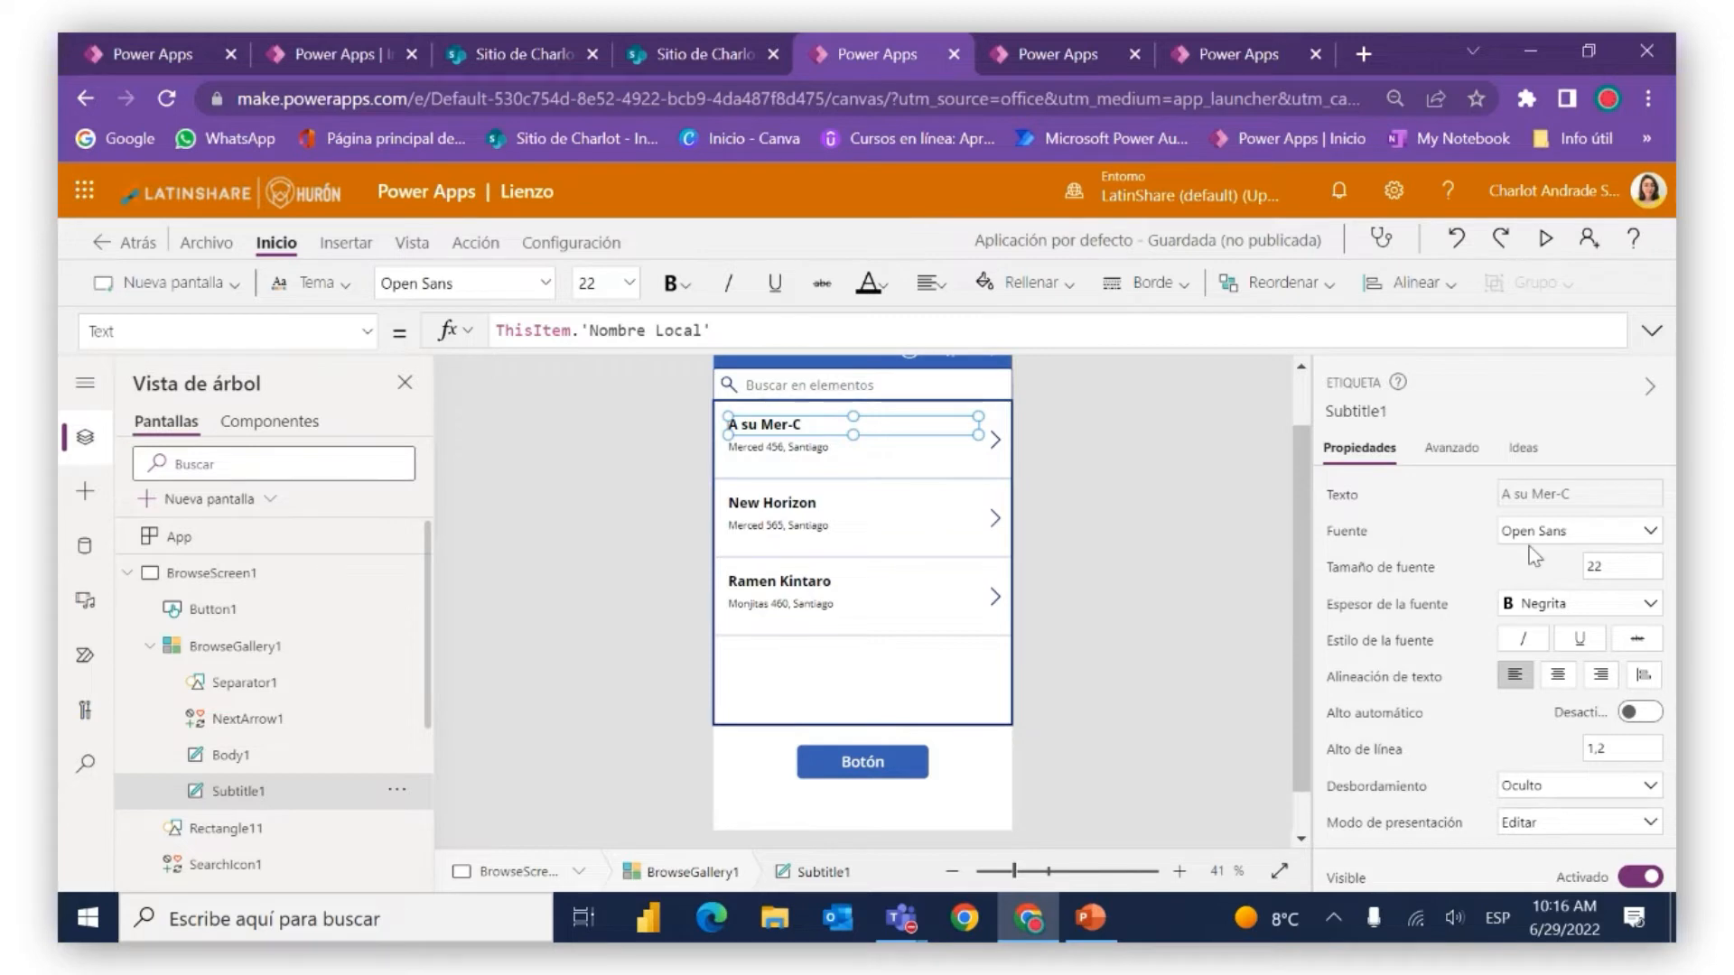
{"action": "left_click", "coordinate": [1657, 537]}
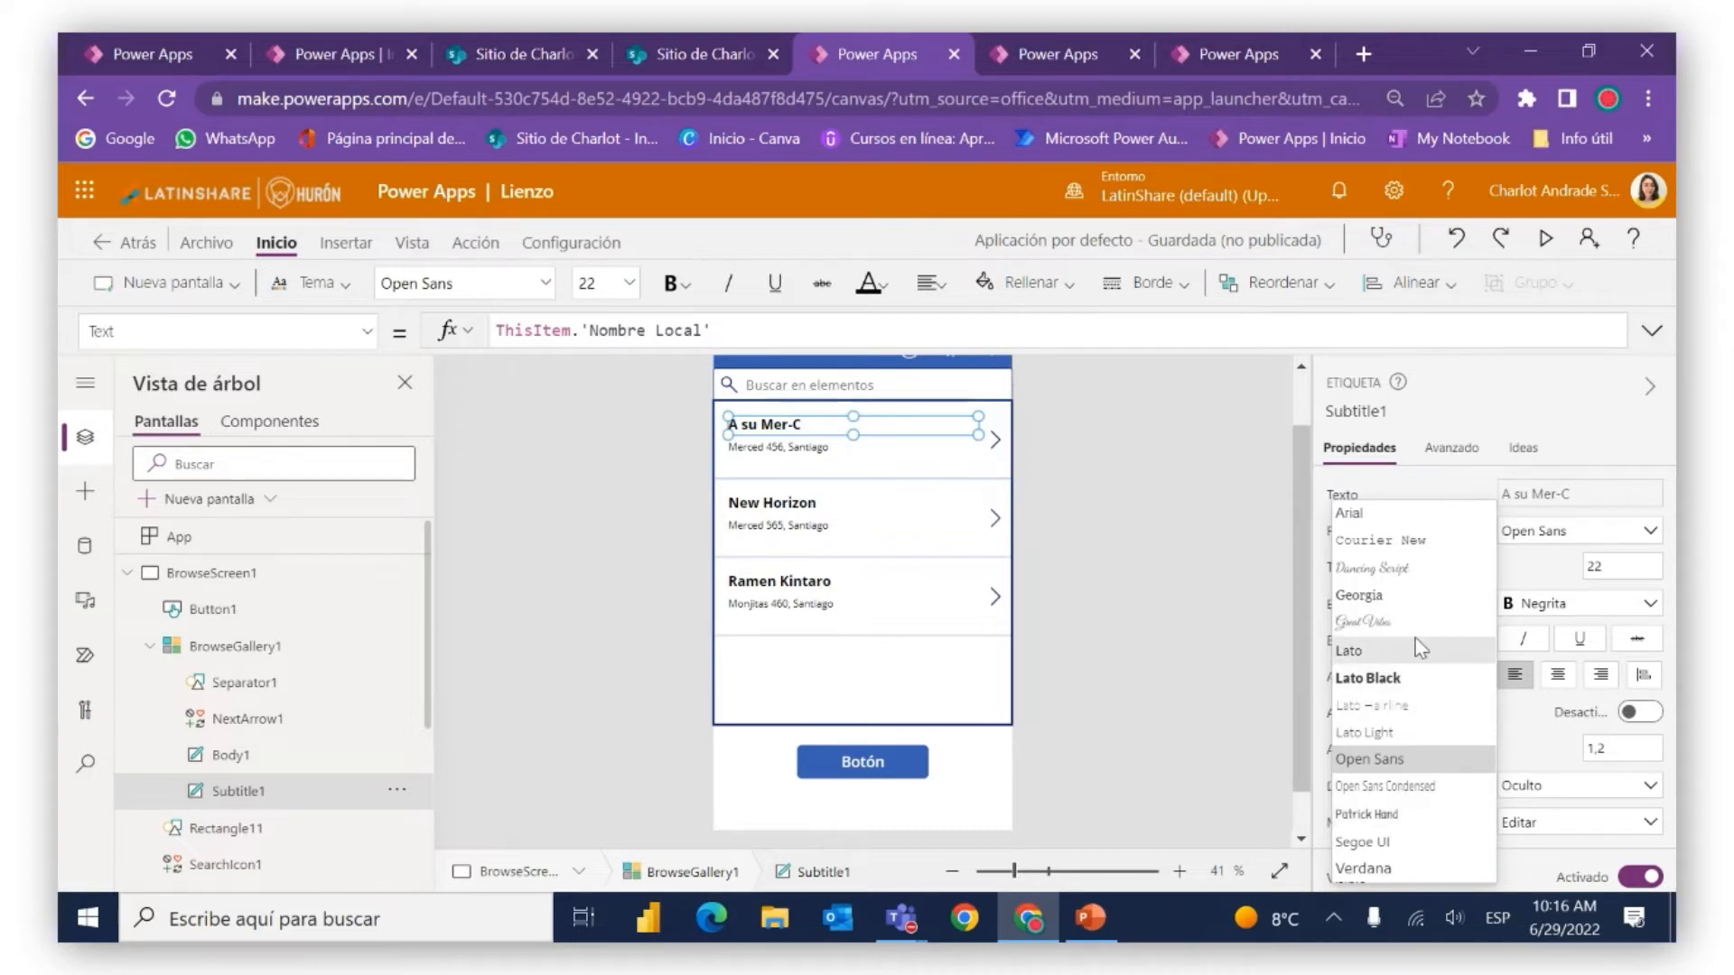
{"action": "left_click", "coordinate": [1549, 579]}
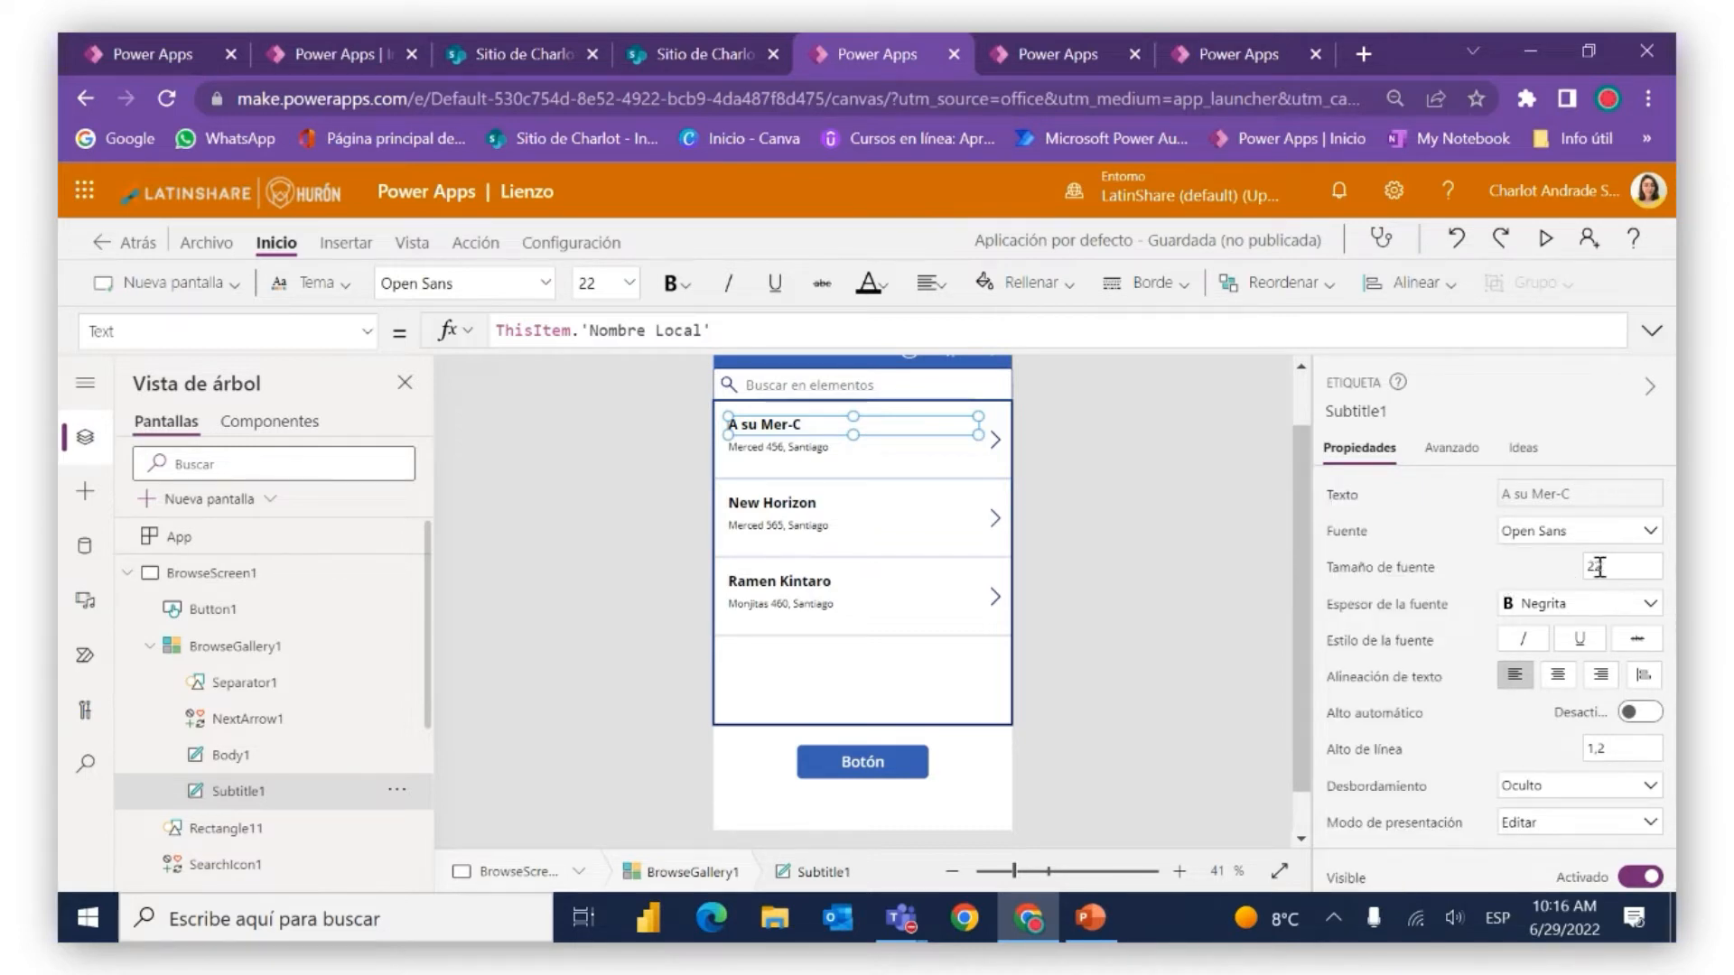
{"action": "left_click", "coordinate": [1583, 619]}
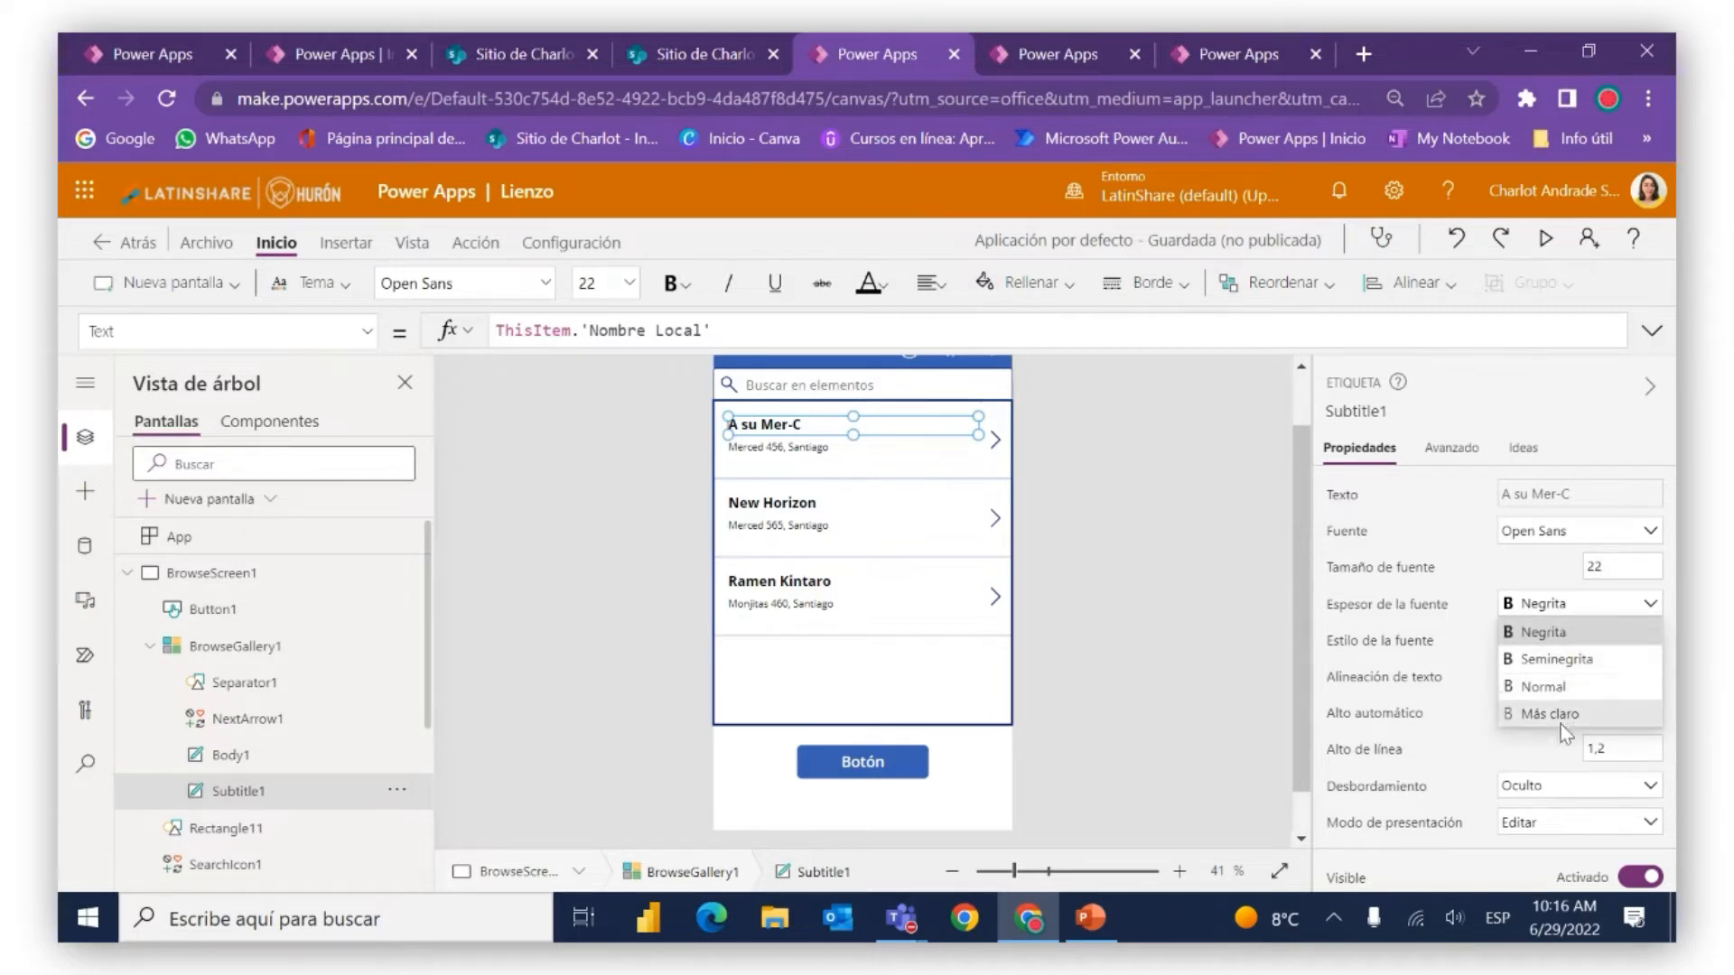
{"action": "left_click", "coordinate": [1488, 578]}
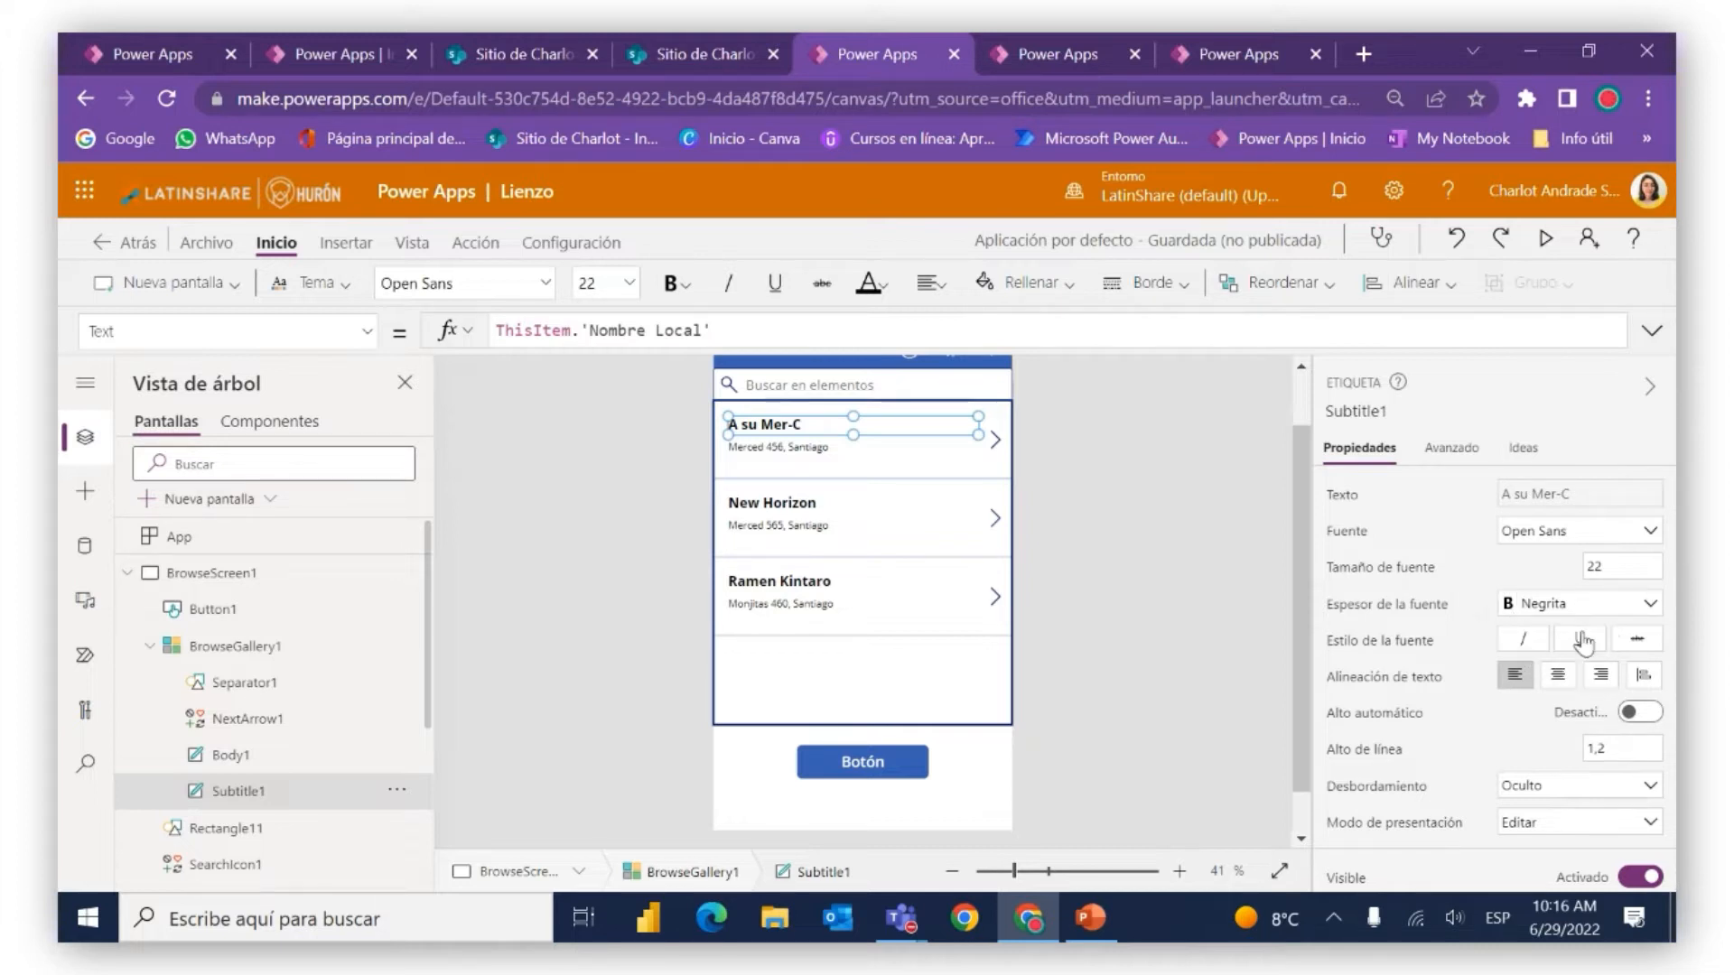
Try strikethrough and hiding on the gallery's name label, reverting both, and look through its spacing, colour and border properties
{"action": "left_click", "coordinate": [1637, 640]}
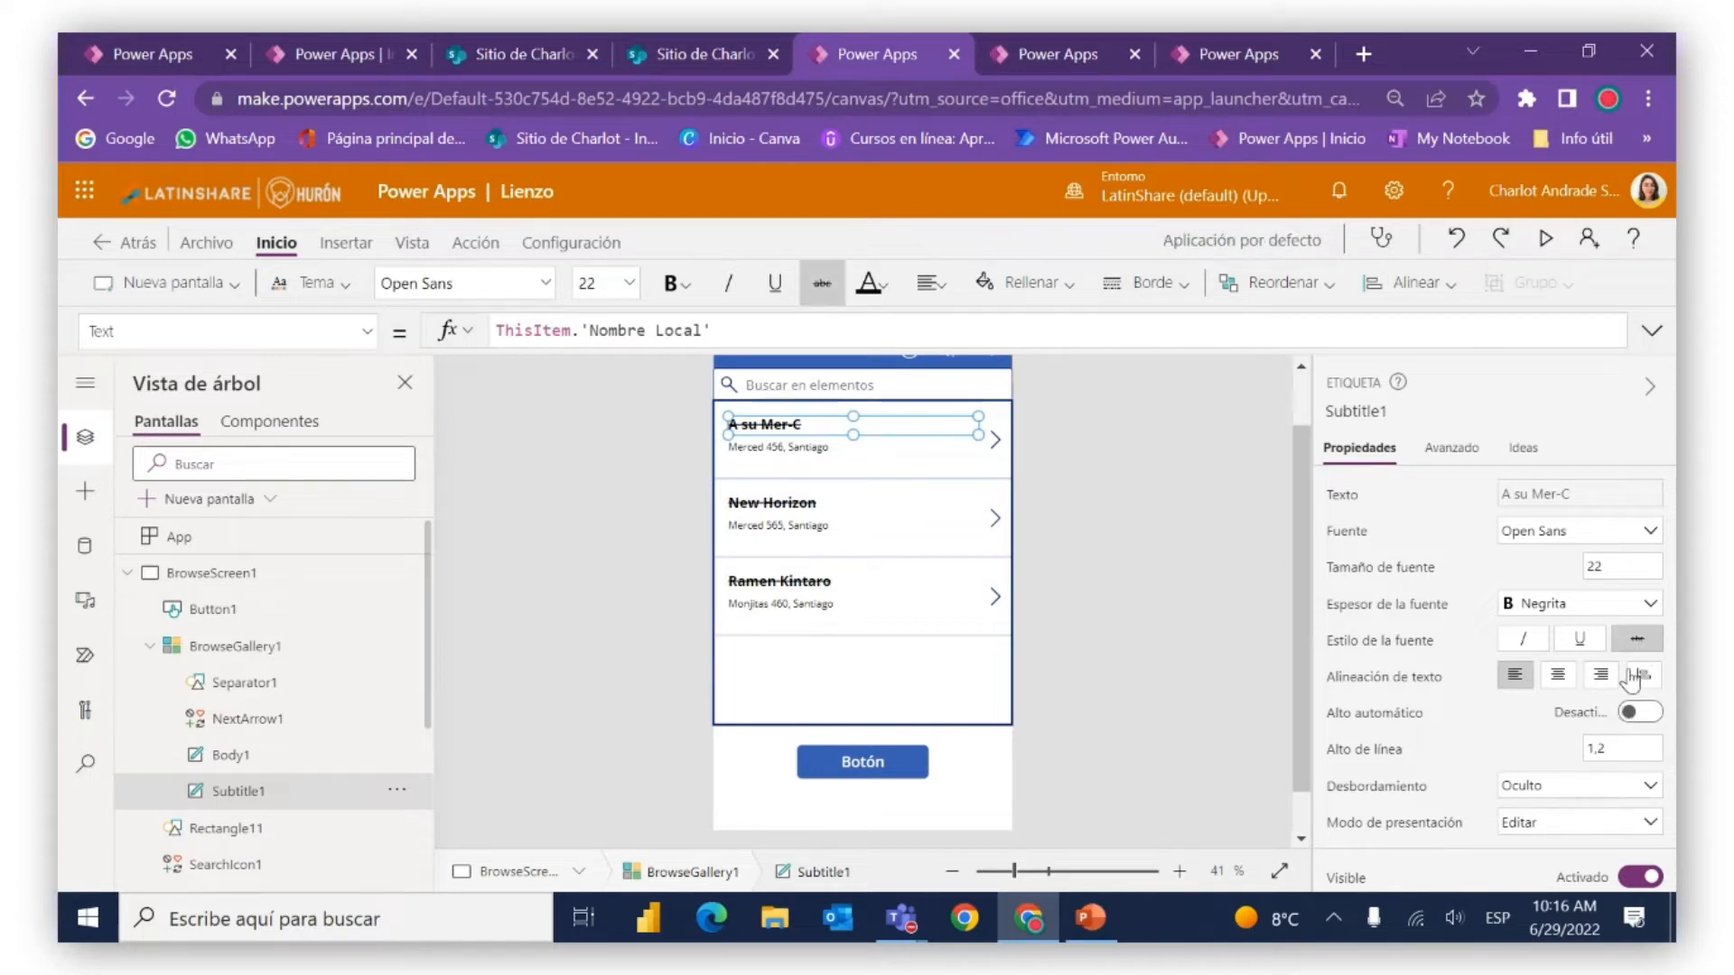
{"action": "left_click", "coordinate": [1636, 640]}
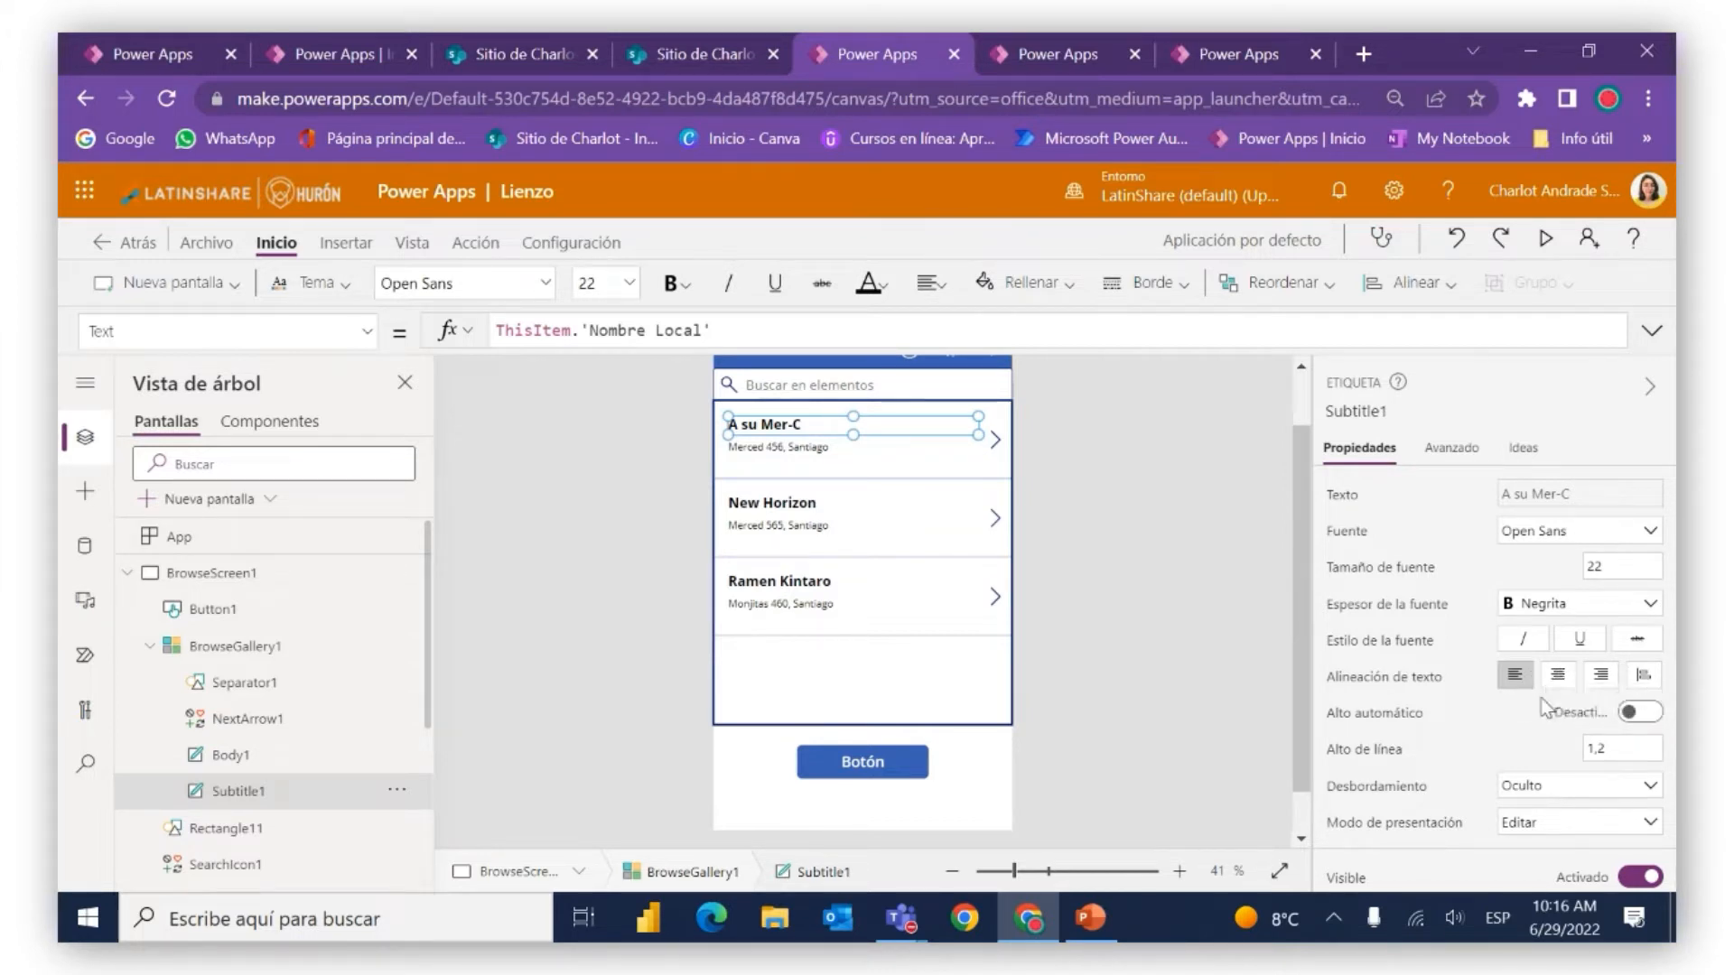
{"action": "scroll", "coordinate": [1402, 707], "scroll_direction": "down", "scroll_amount": 1}
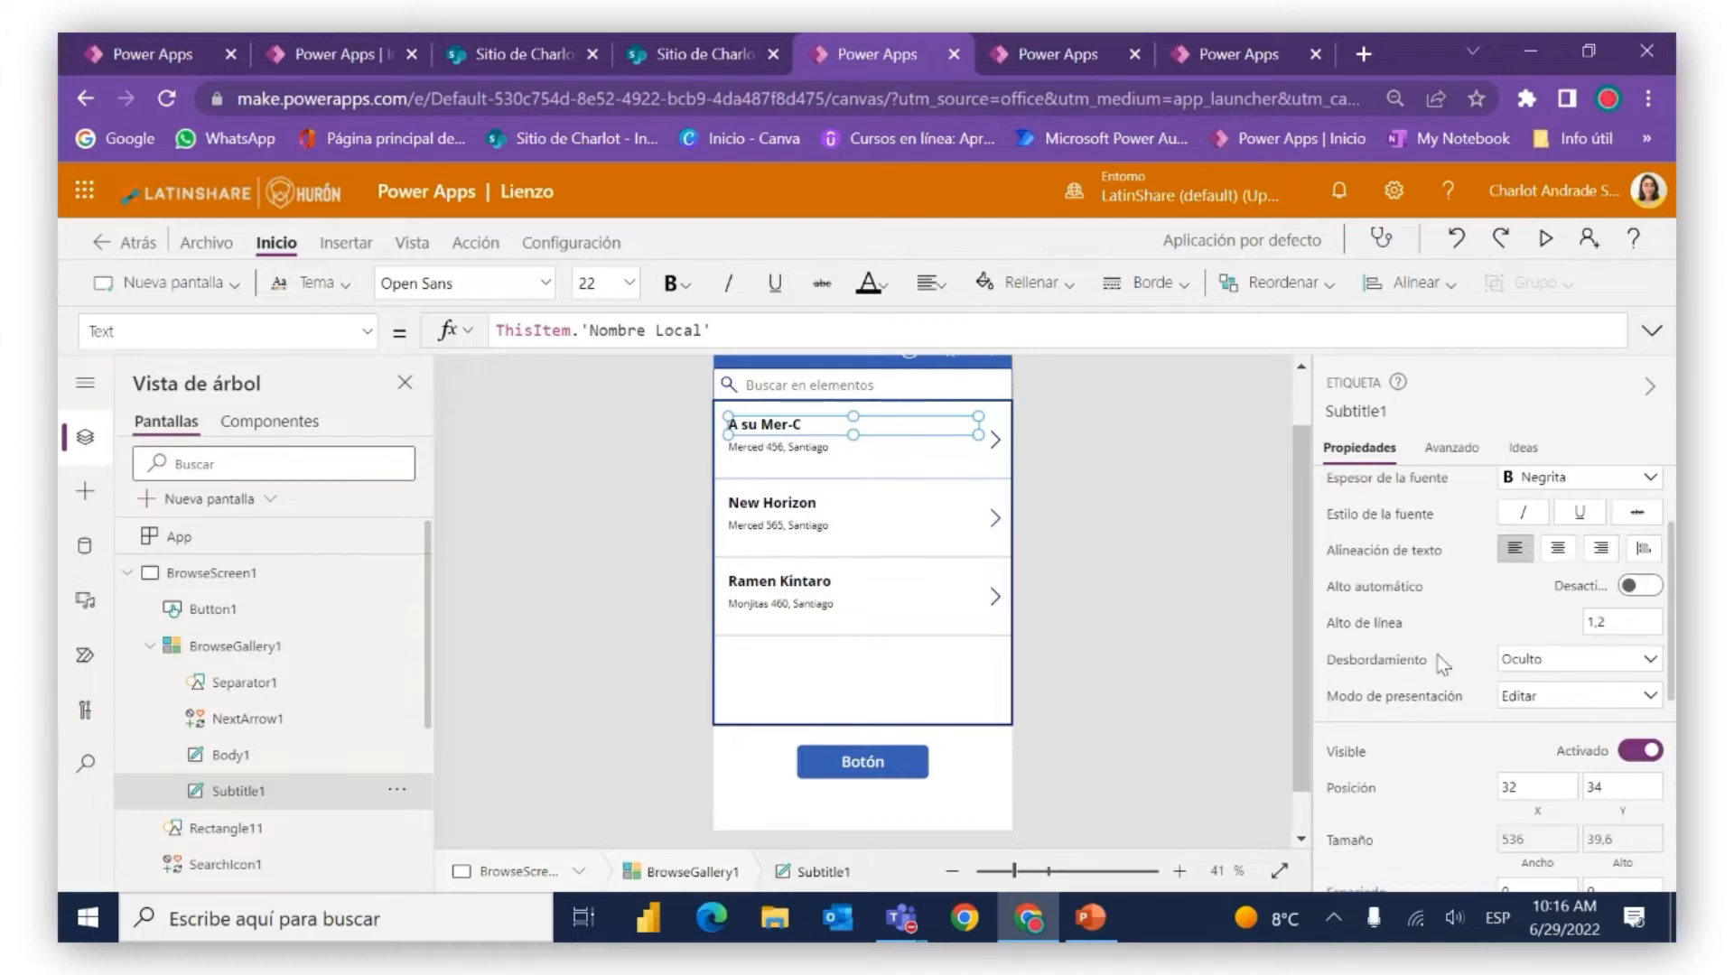
{"action": "scroll", "coordinate": [1470, 637], "scroll_direction": "down", "scroll_amount": 1}
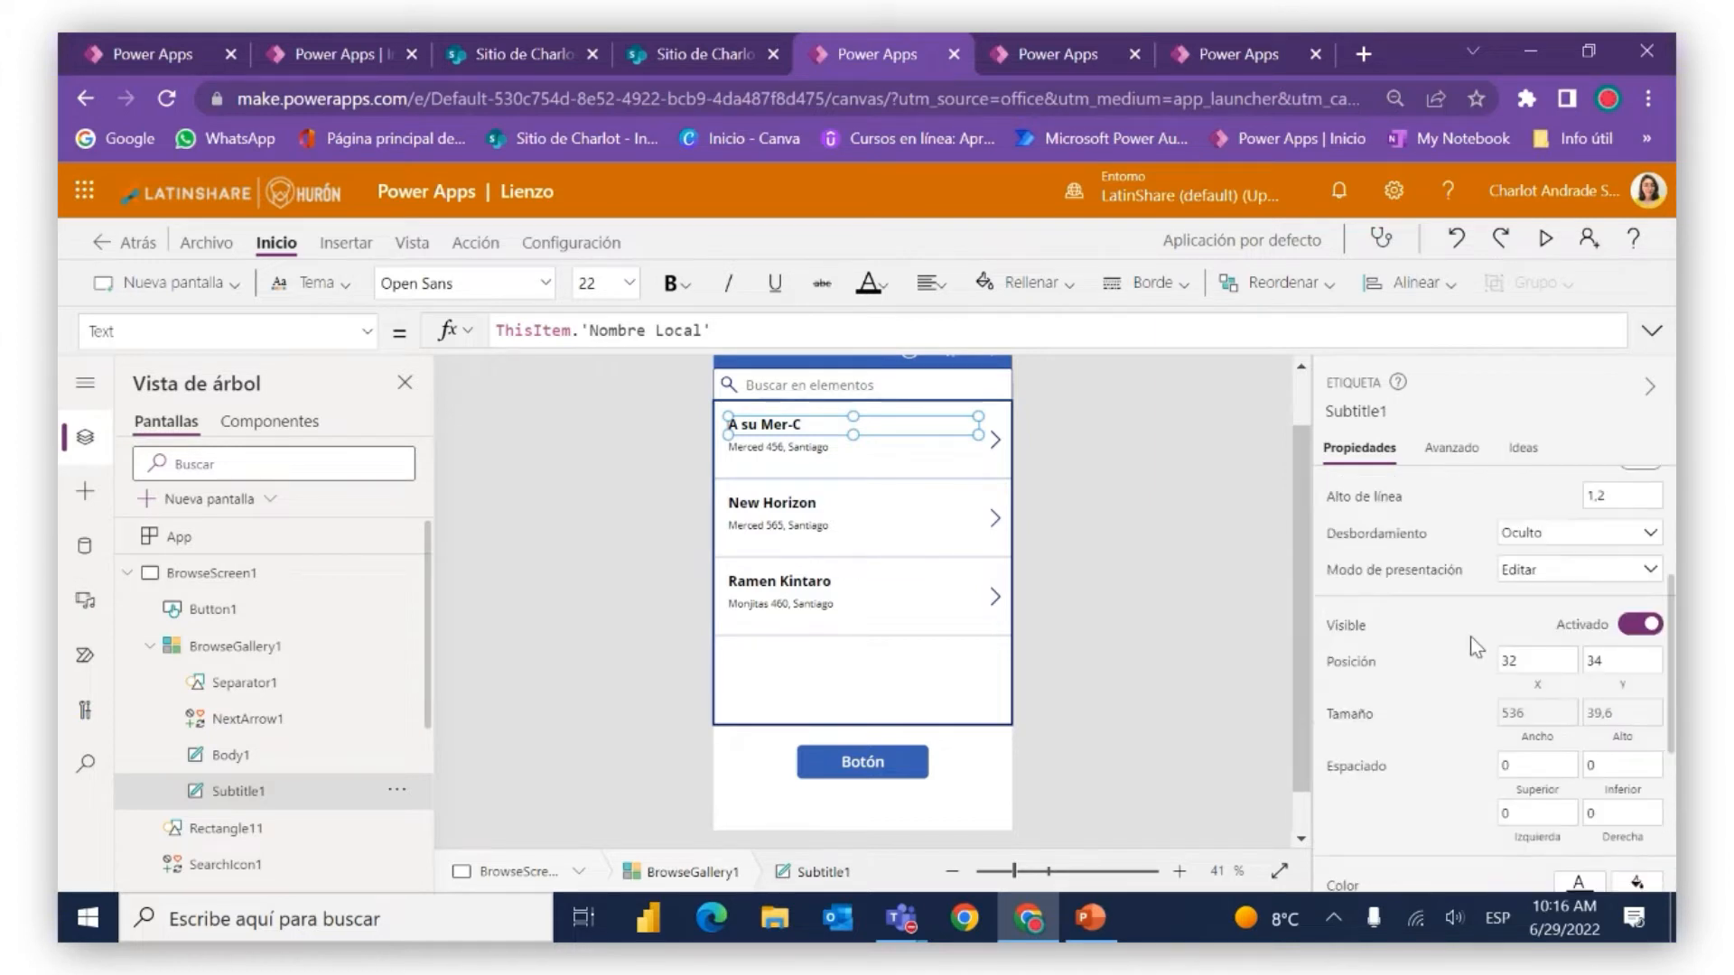
{"action": "left_click", "coordinate": [1638, 635]}
{"action": "left_click", "coordinate": [1638, 635]}
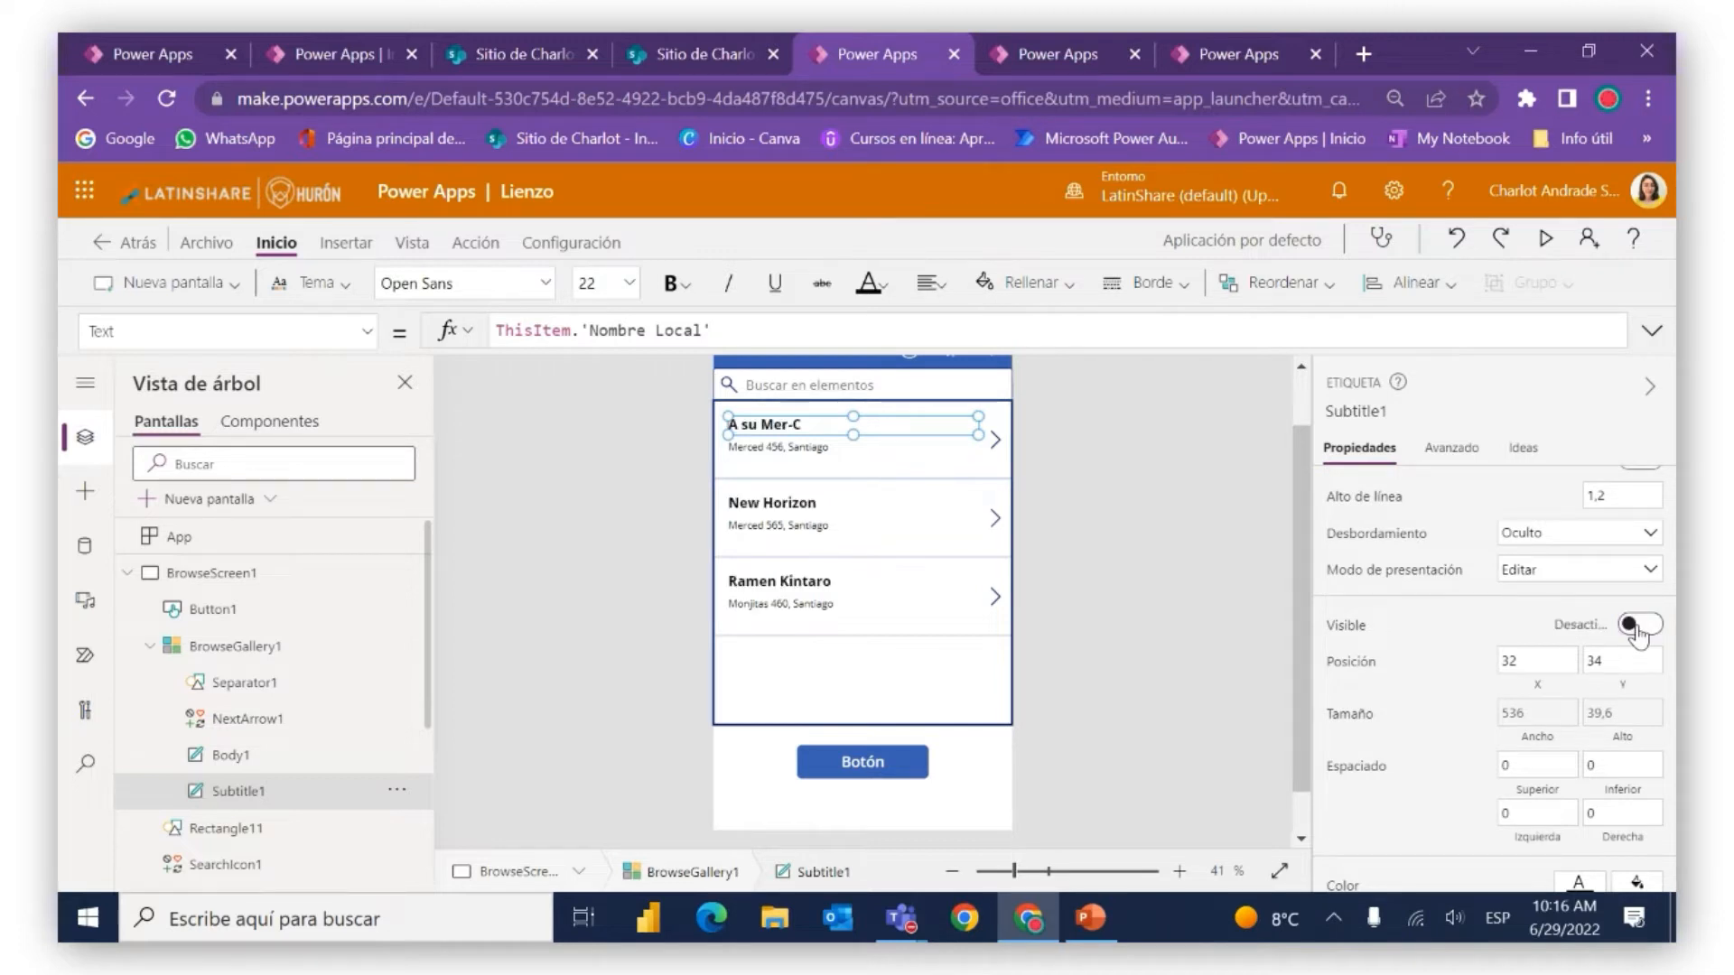
{"action": "scroll", "coordinate": [1481, 686], "scroll_direction": "down", "scroll_amount": 1}
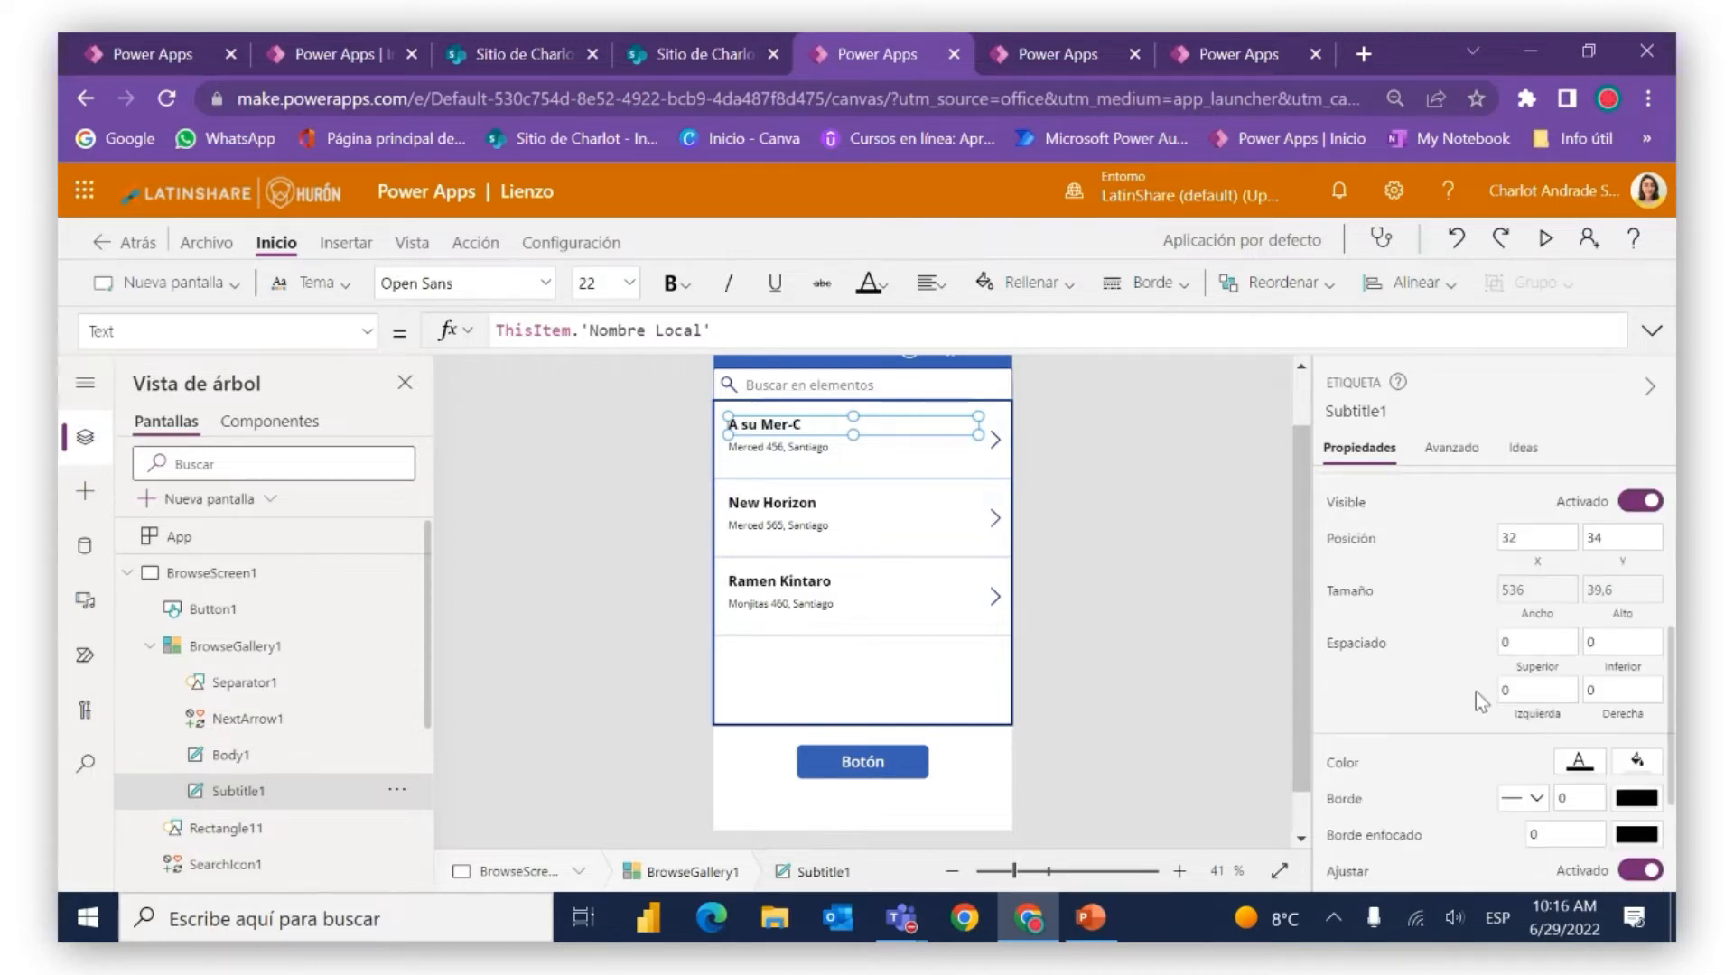
{"action": "scroll", "coordinate": [1475, 691], "scroll_direction": "down", "scroll_amount": 1}
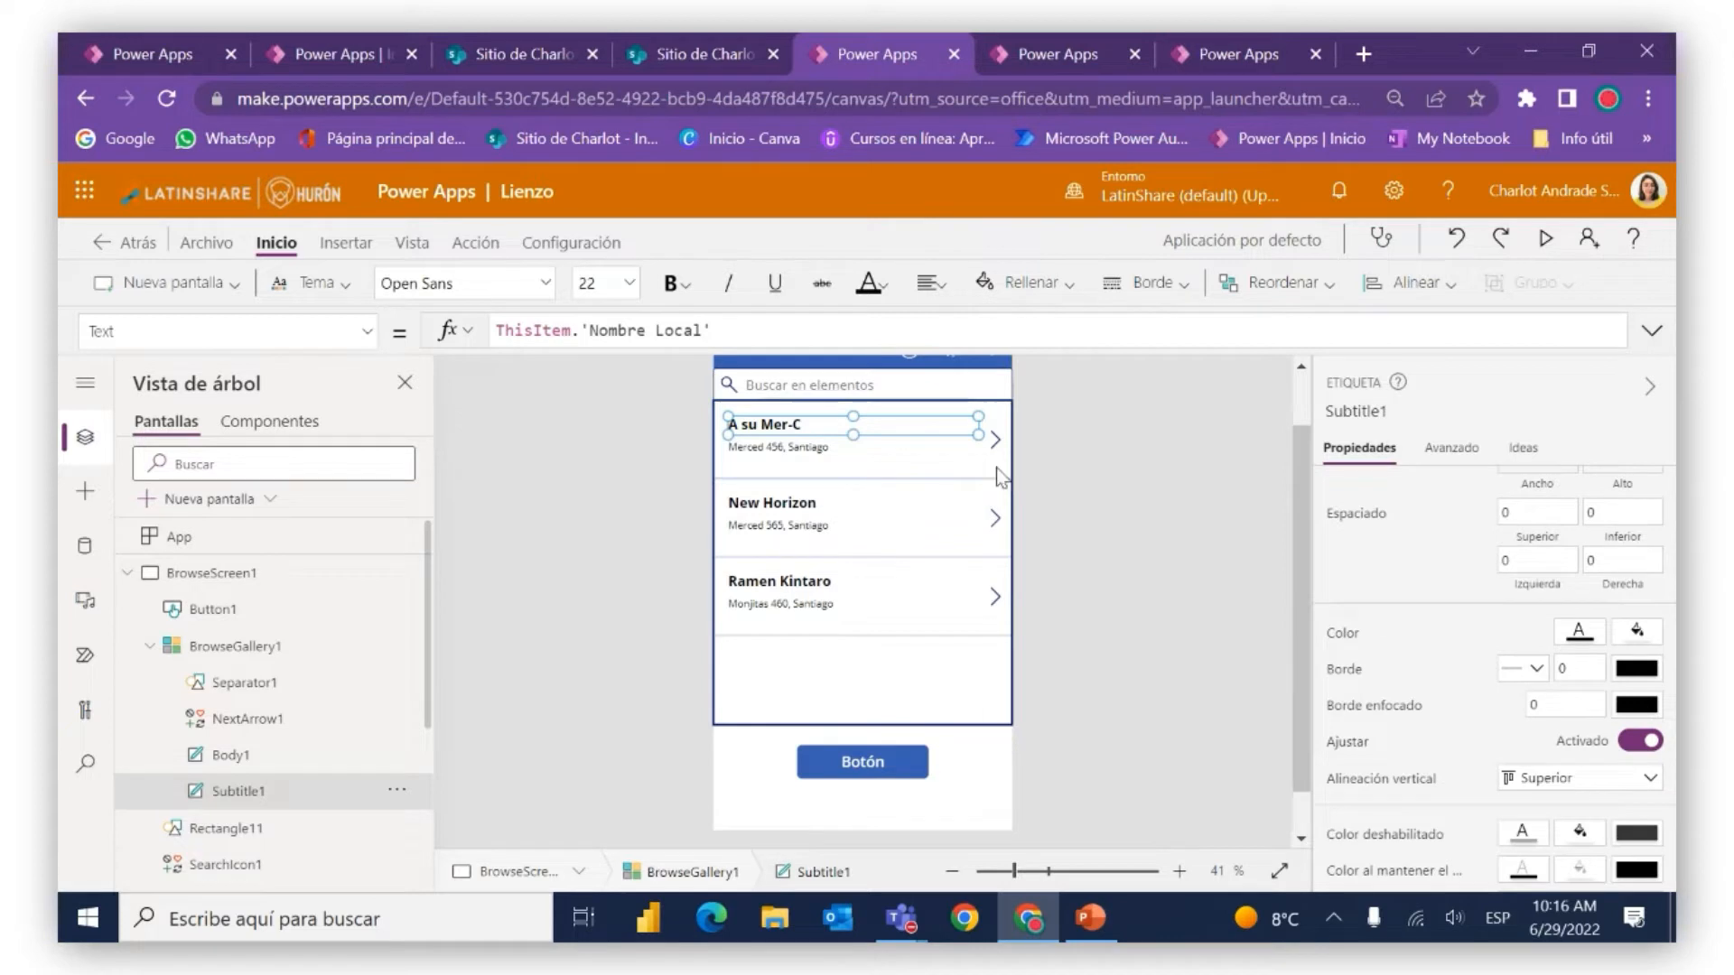
Try a dark blue fill with white text on the gallery's name label, Subtitle1
{"action": "scroll", "coordinate": [1350, 578], "scroll_direction": "up", "scroll_amount": 1}
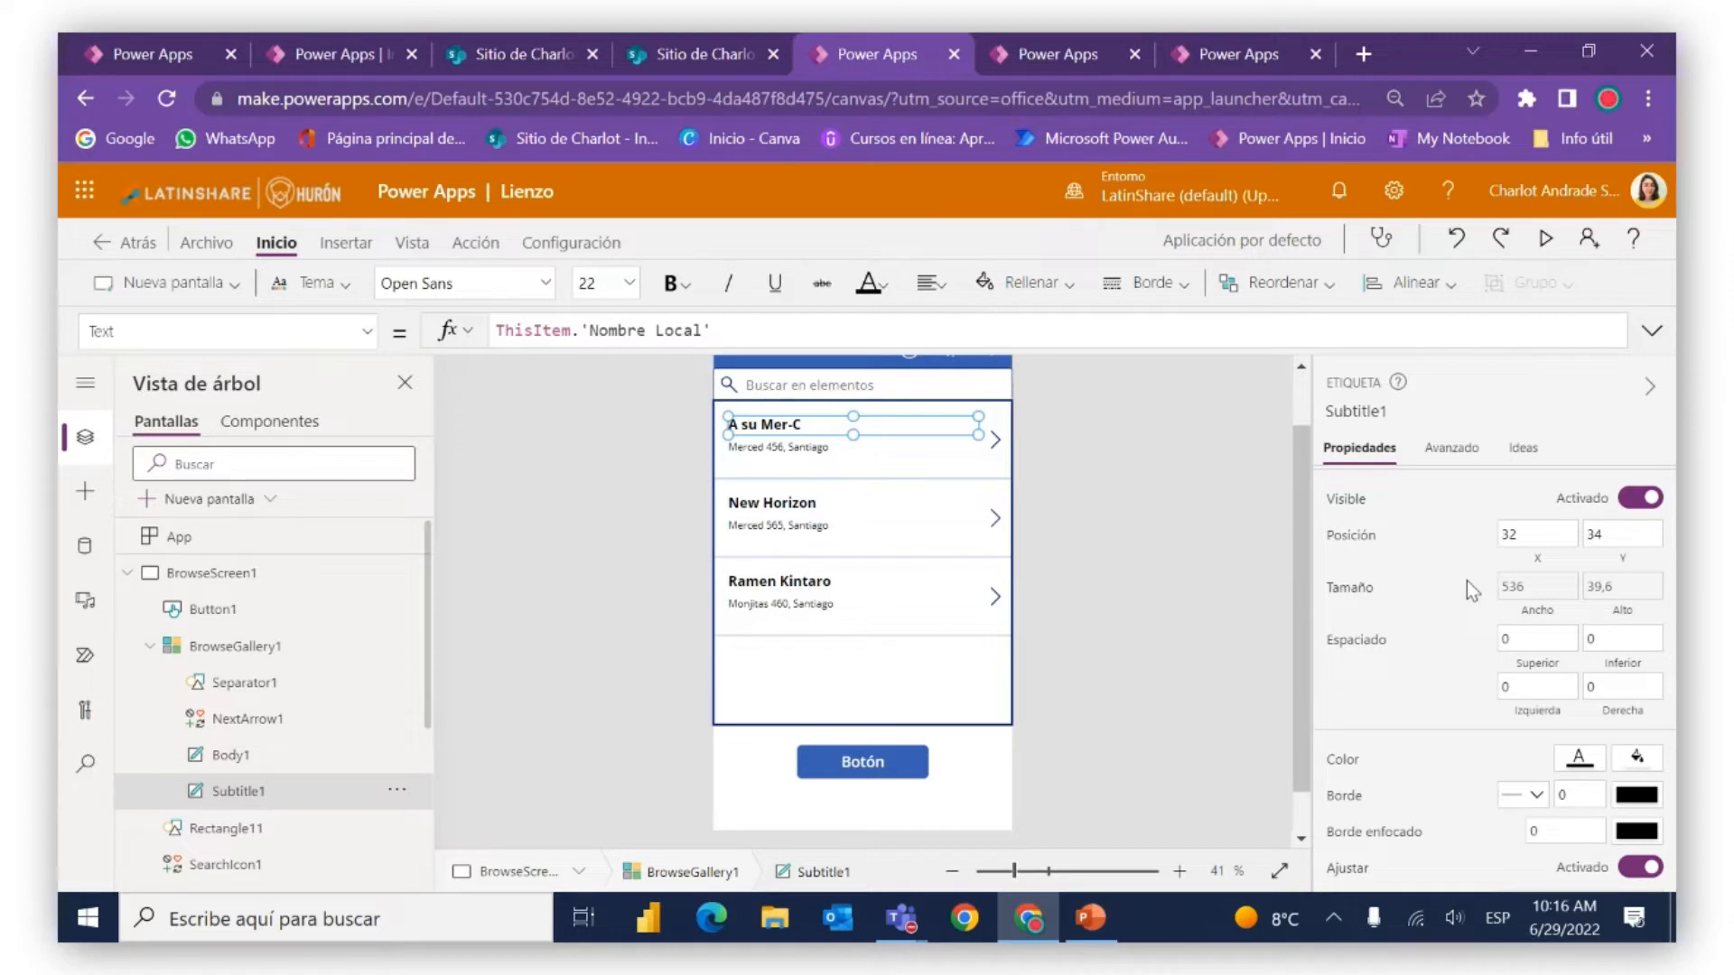
{"action": "scroll", "coordinate": [1472, 601], "scroll_direction": "up", "scroll_amount": 3}
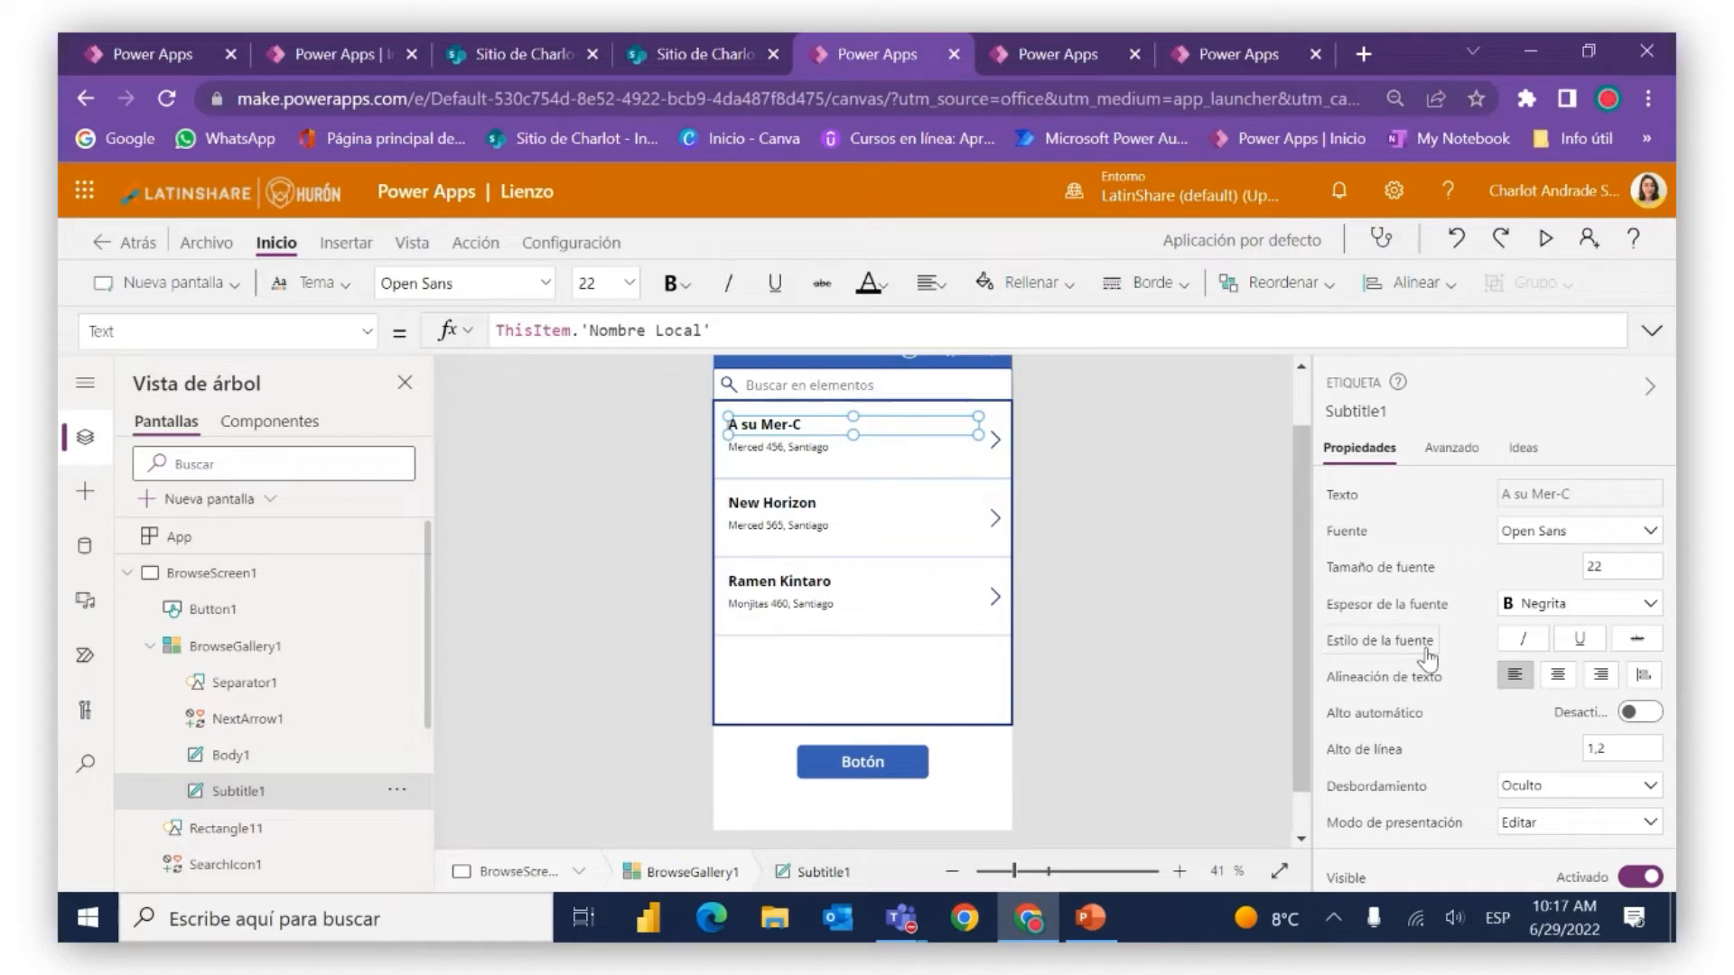
{"action": "scroll", "coordinate": [1427, 654], "scroll_direction": "down", "scroll_amount": 5}
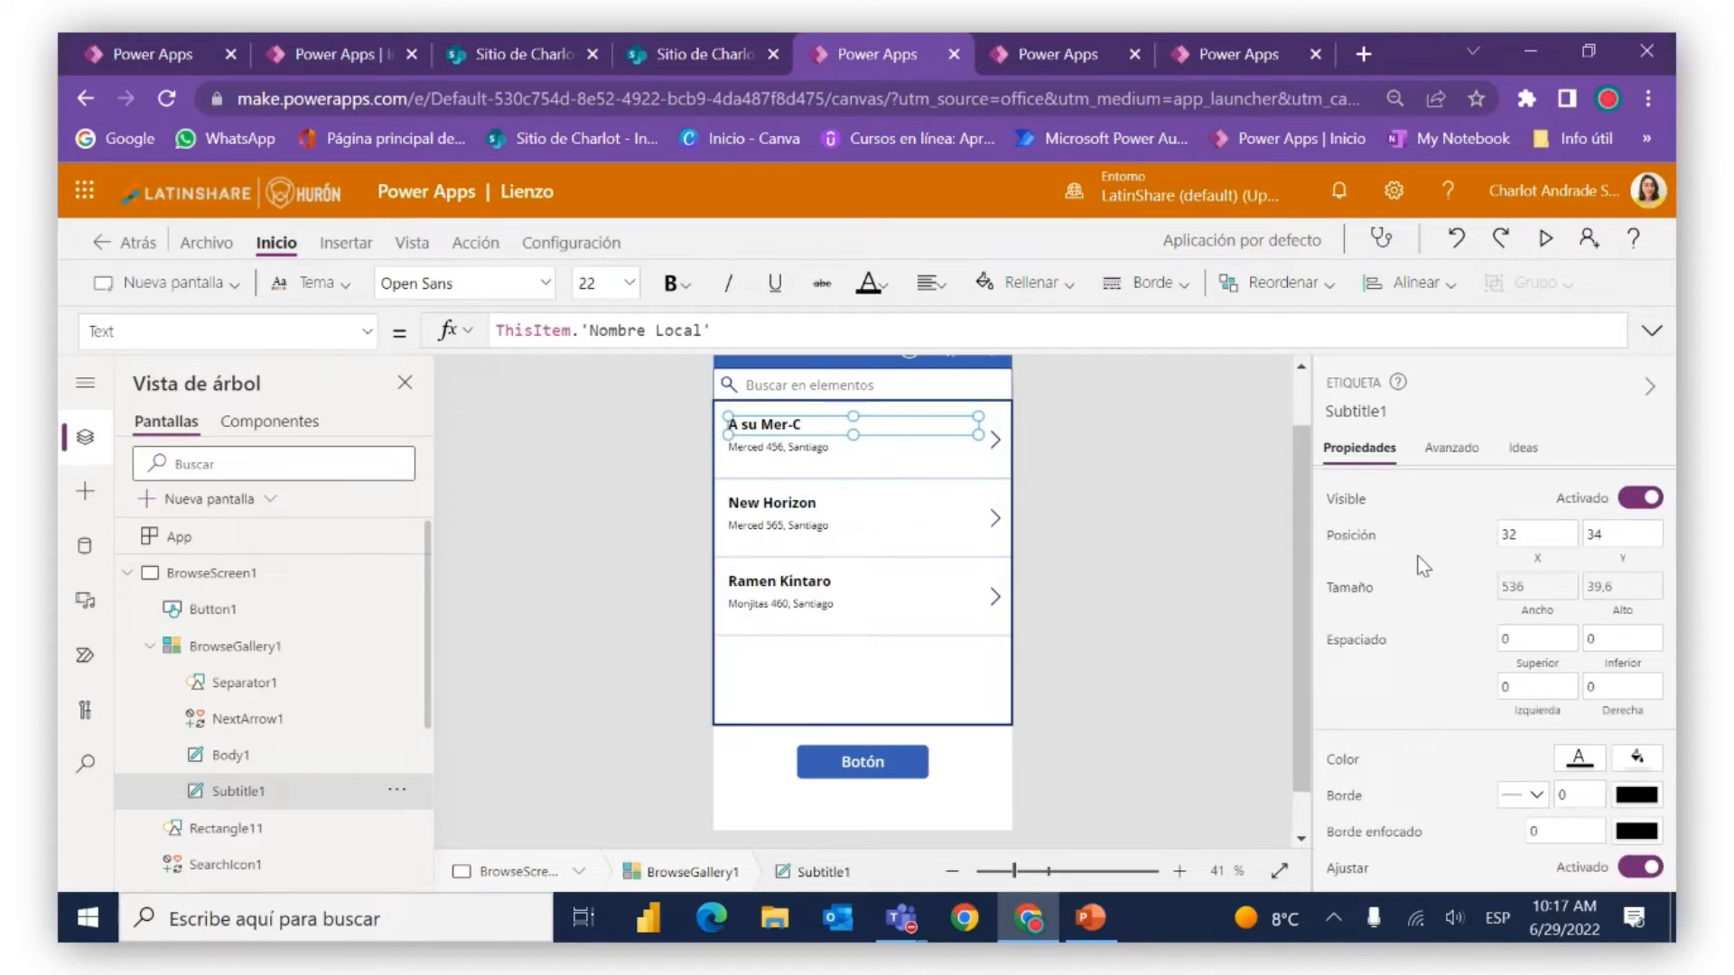
{"action": "scroll", "coordinate": [1423, 565], "scroll_direction": "down", "scroll_amount": 2}
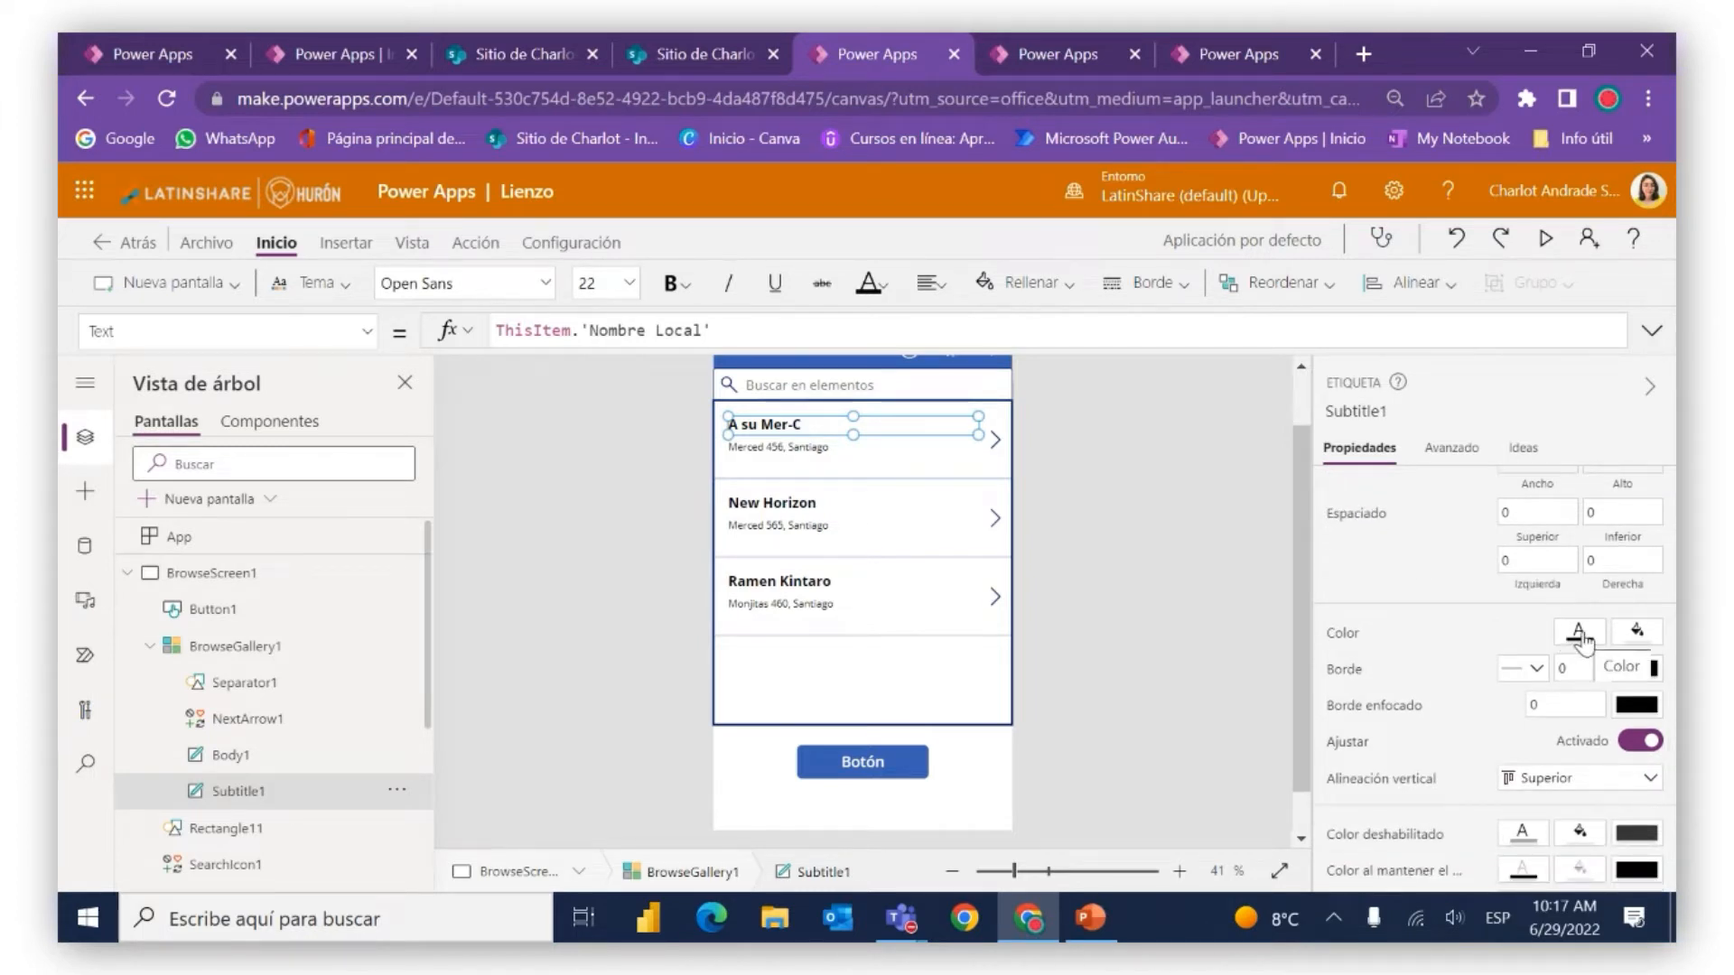
{"action": "left_click", "coordinate": [1637, 634]}
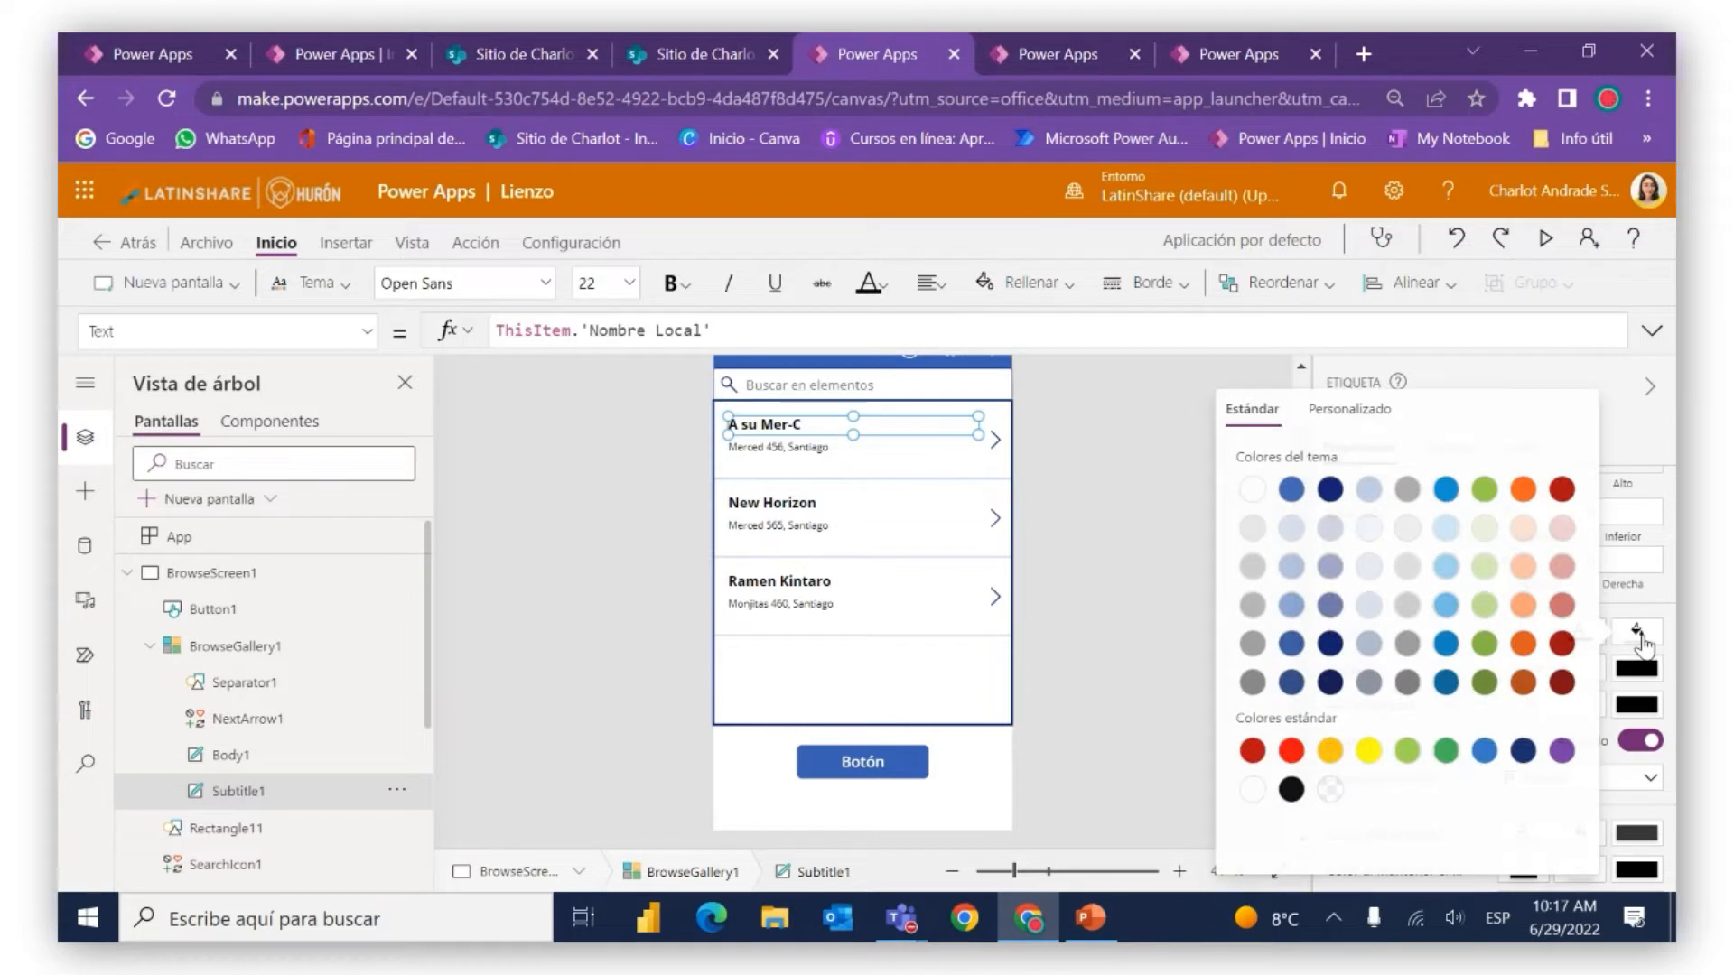
{"action": "left_click", "coordinate": [1329, 646]}
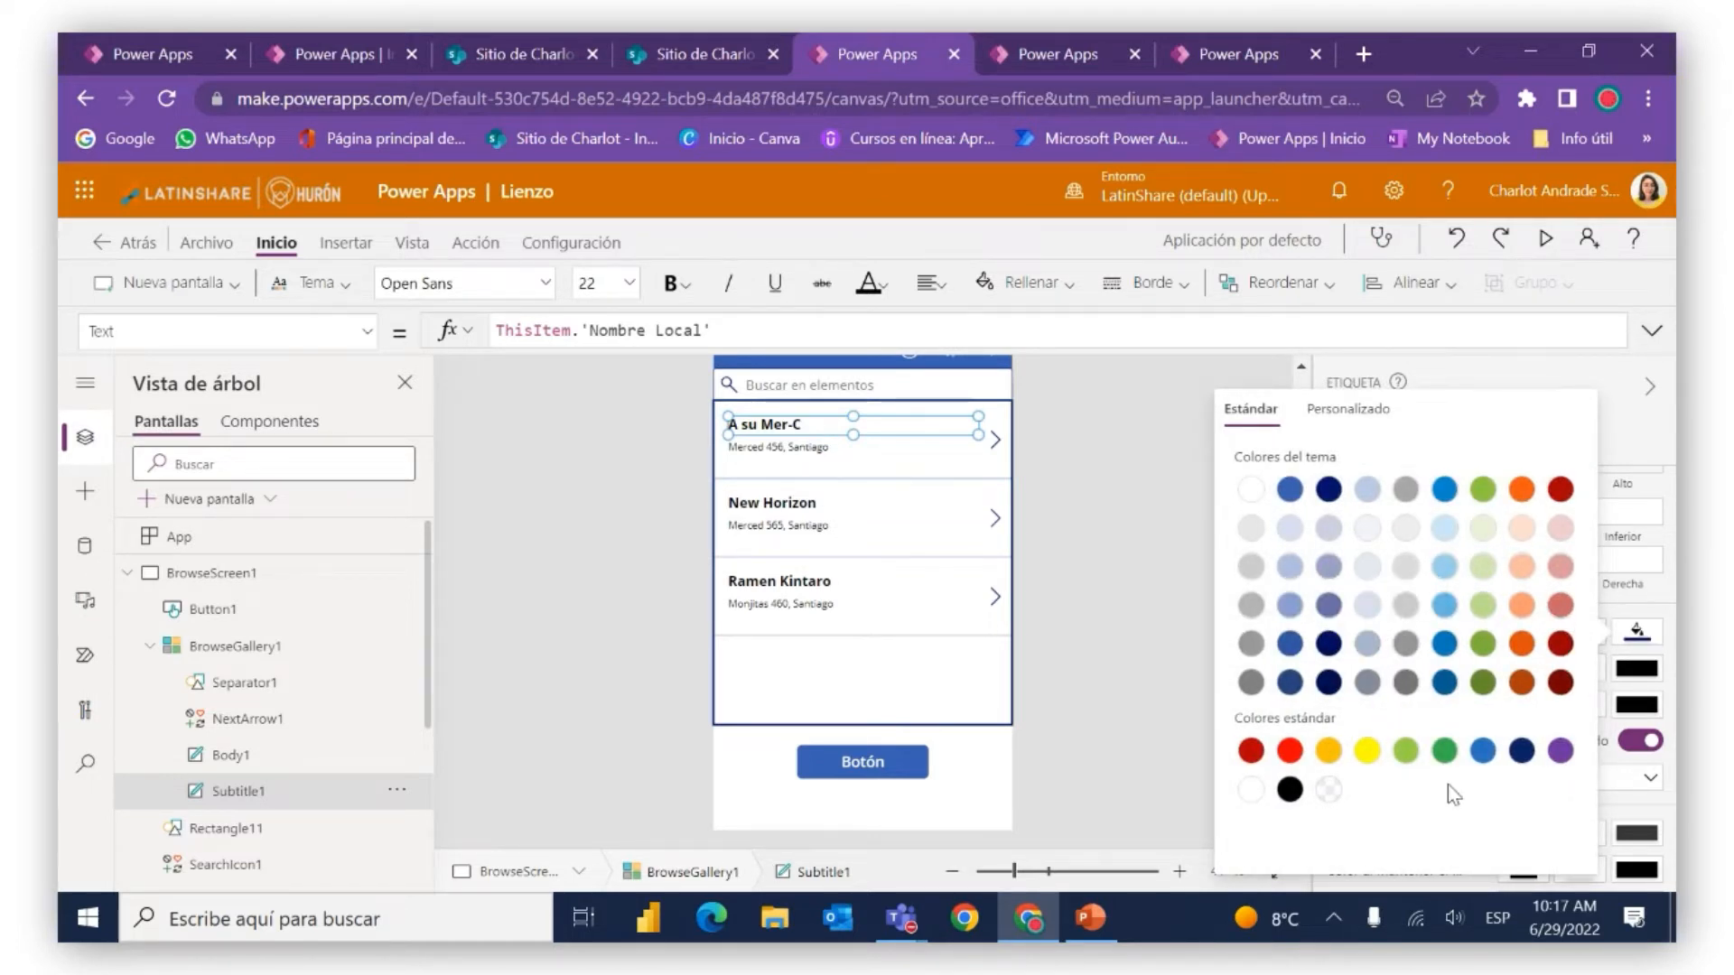
{"action": "left_click", "coordinate": [1670, 650]}
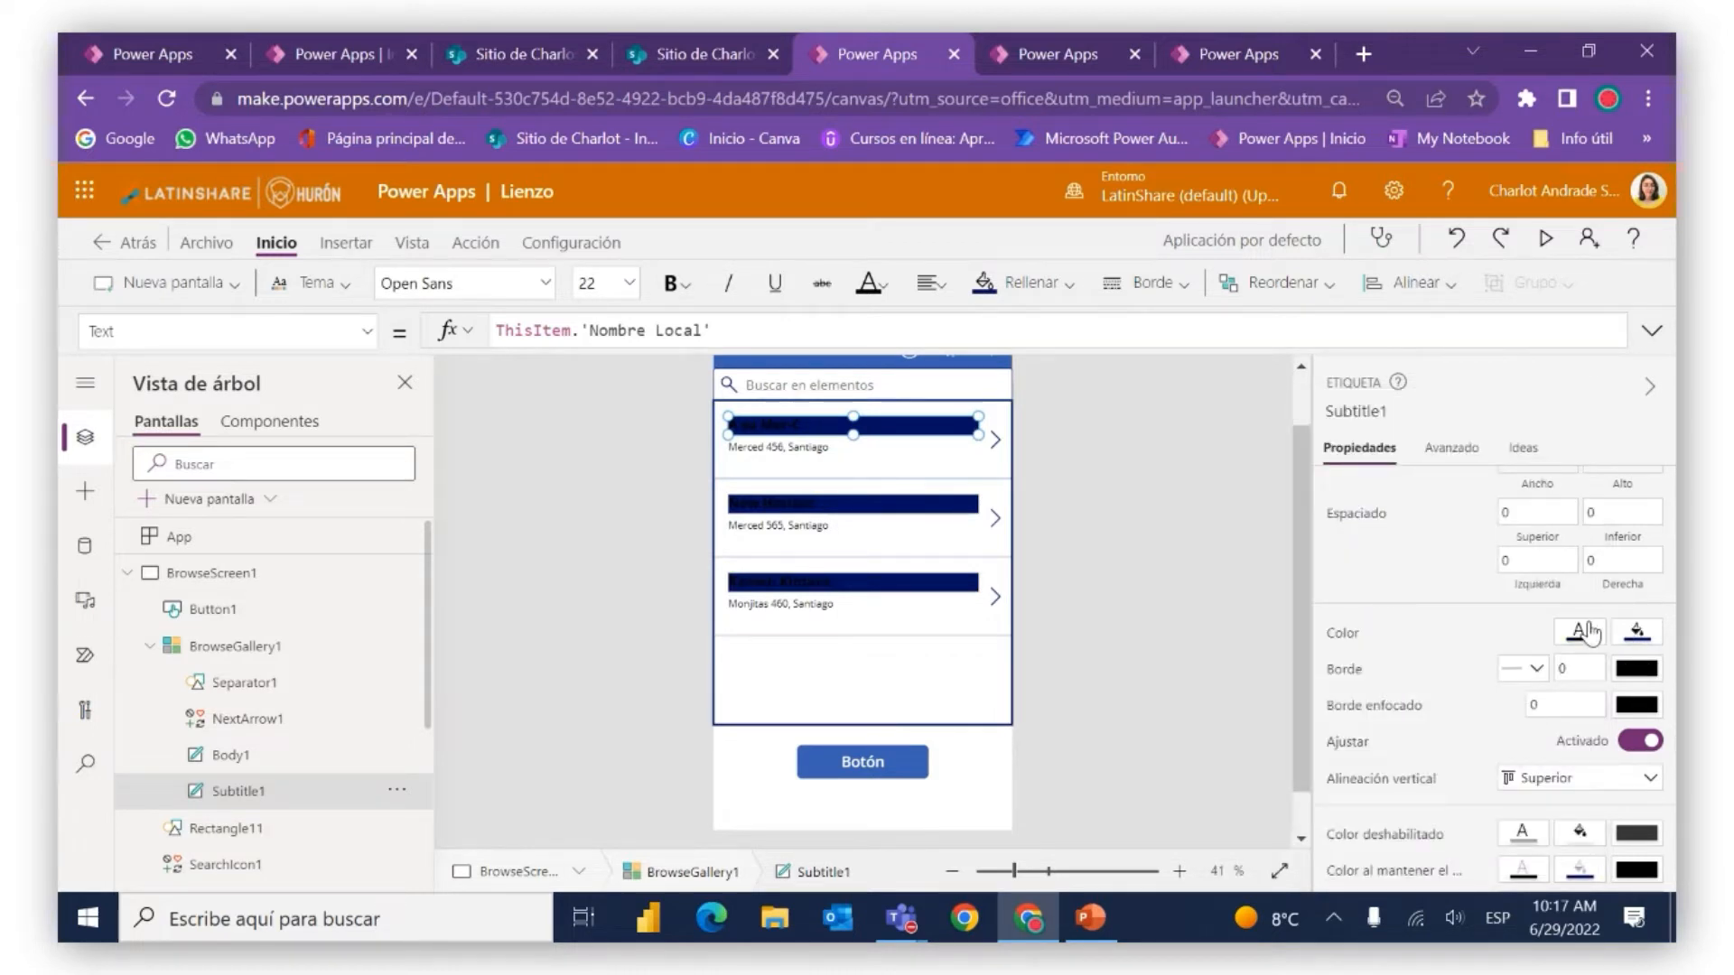
{"action": "left_click", "coordinate": [1590, 635]}
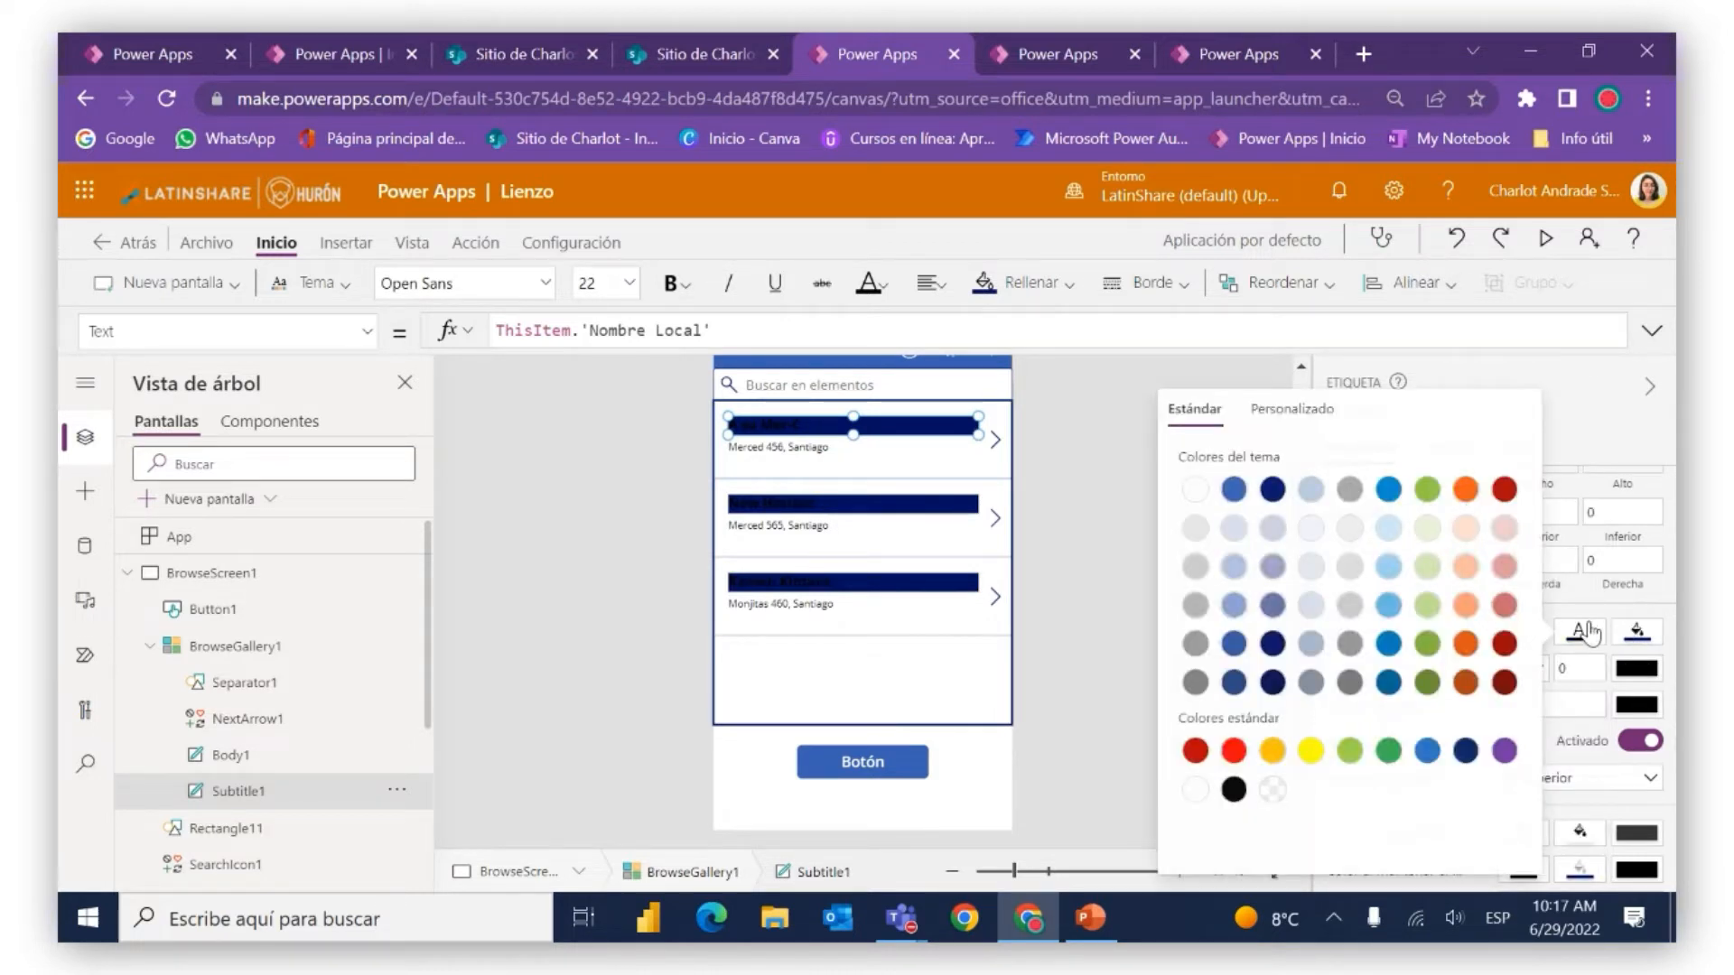
{"action": "left_click", "coordinate": [1194, 787]}
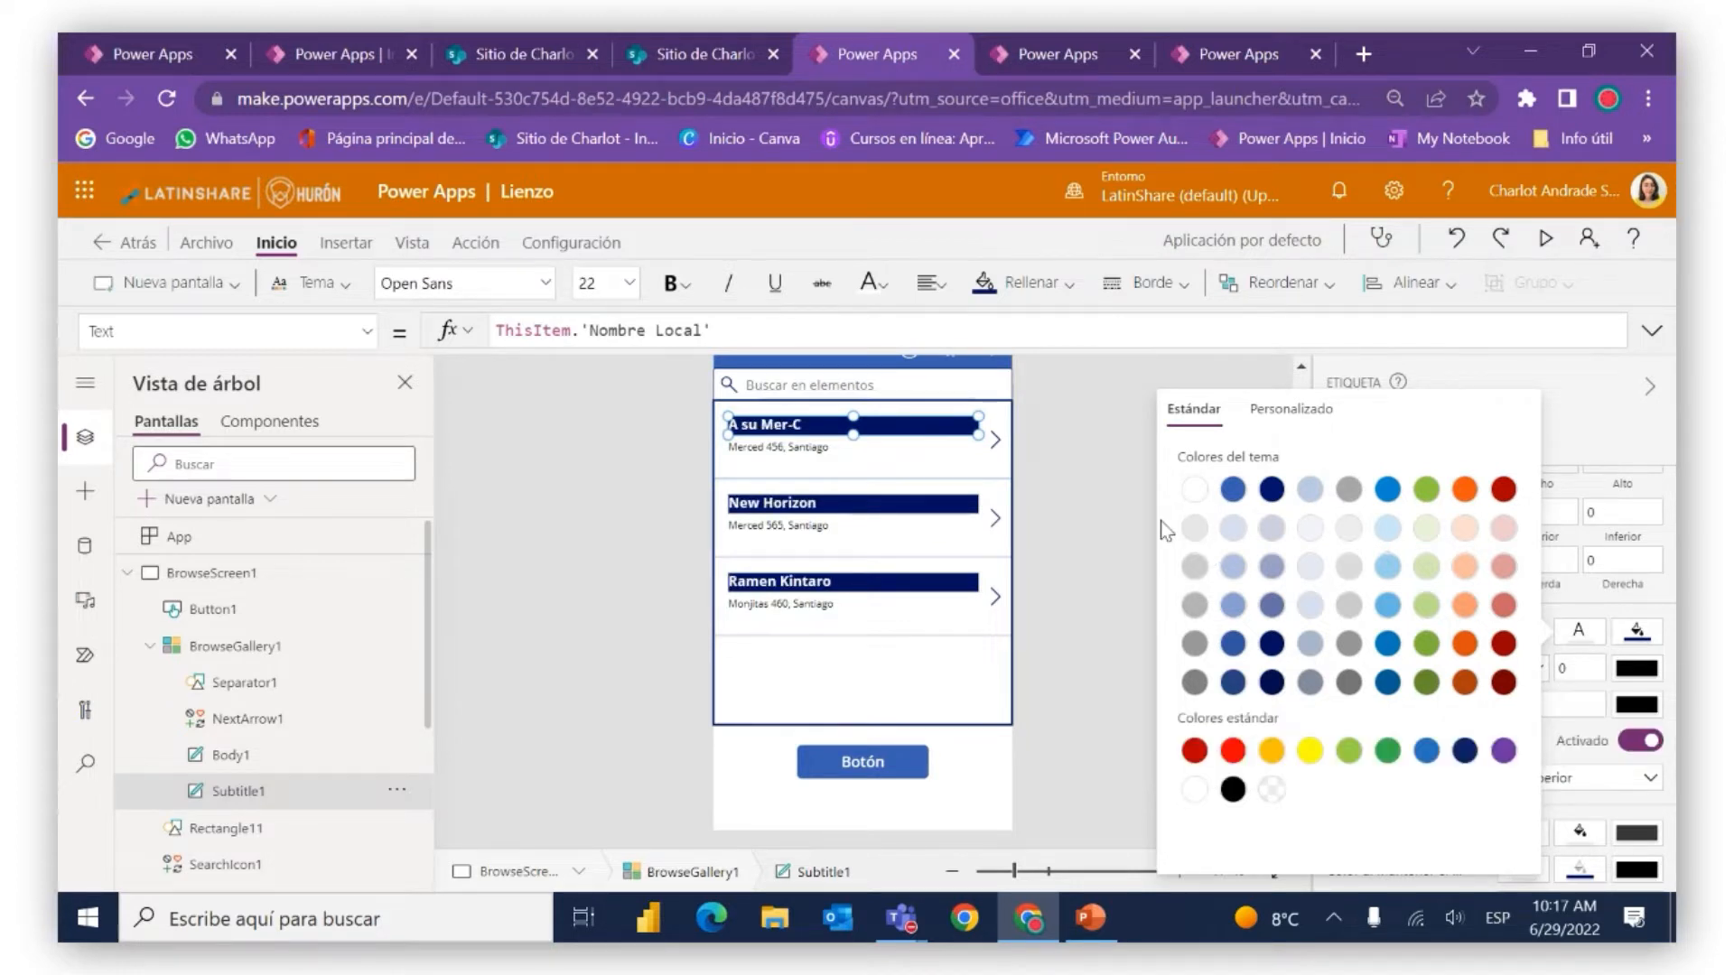
Set the name label's text colour to the theme's dark blue and its fill to white
{"action": "left_click", "coordinate": [1271, 489]}
{"action": "left_click", "coordinate": [1654, 667]}
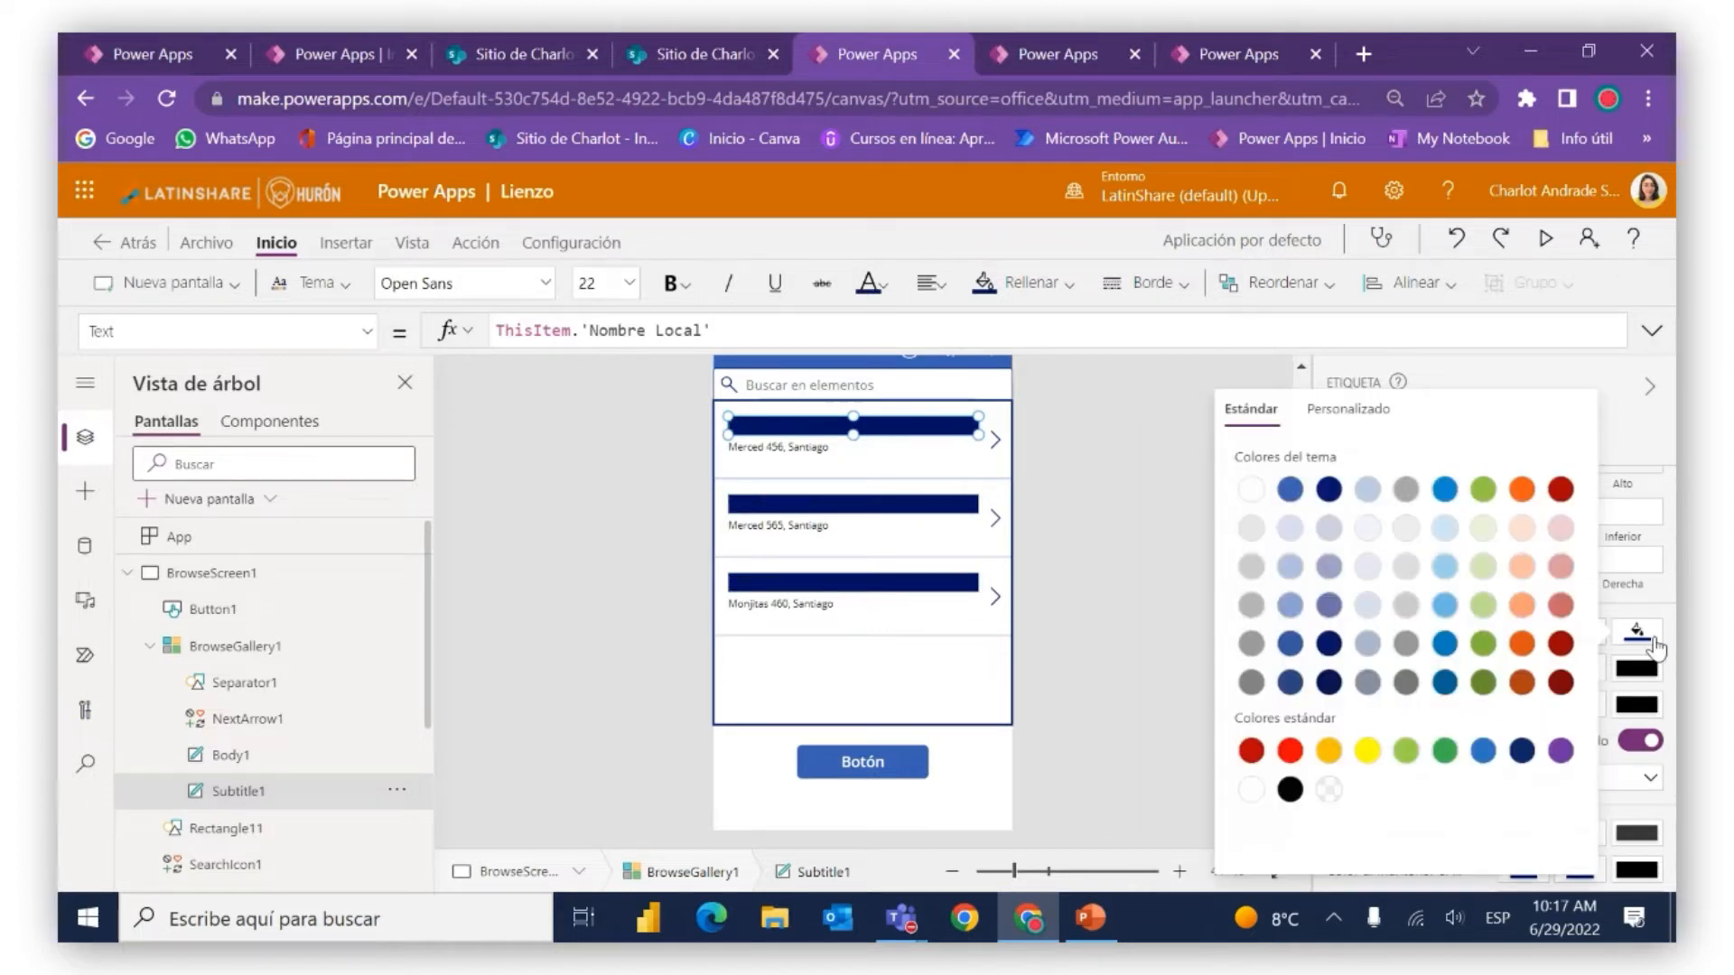
{"action": "left_click", "coordinate": [1251, 488]}
{"action": "left_click", "coordinate": [1665, 650]}
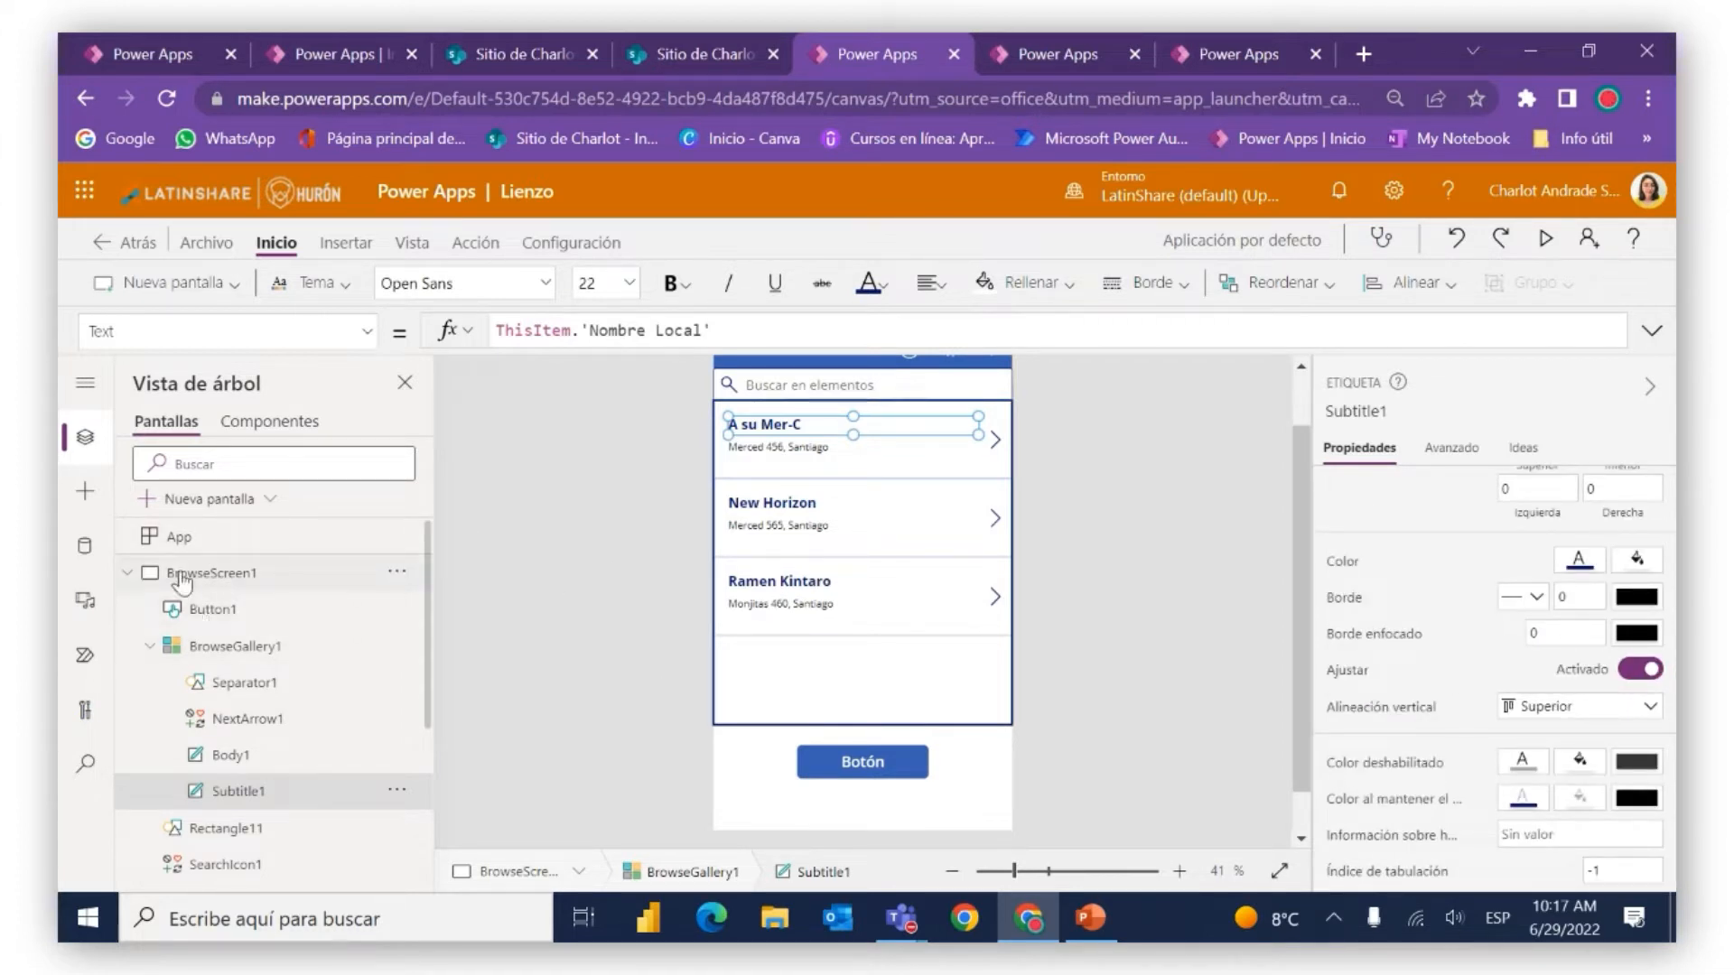
Look through the new-screen templates and add a blank screen (En blanco) to the app
{"action": "left_click", "coordinate": [129, 572]}
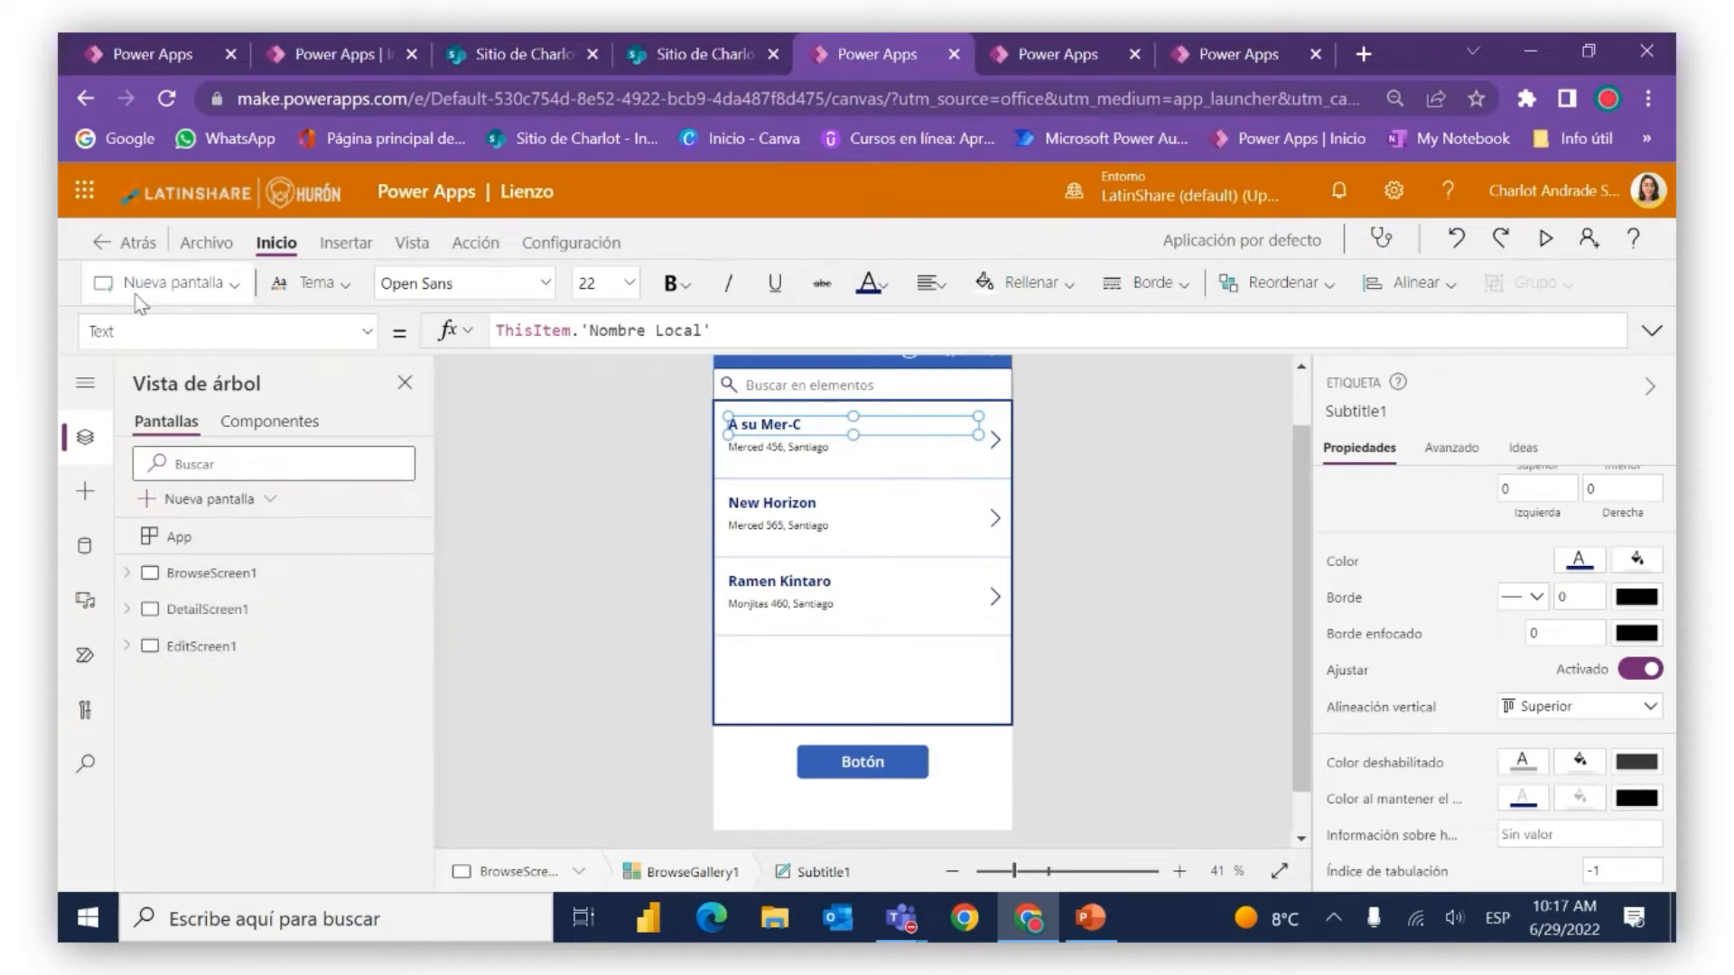
{"action": "left_click", "coordinate": [171, 282]}
{"action": "left_click_drag", "start_coordinate": [208, 397], "coordinate": [236, 346]}
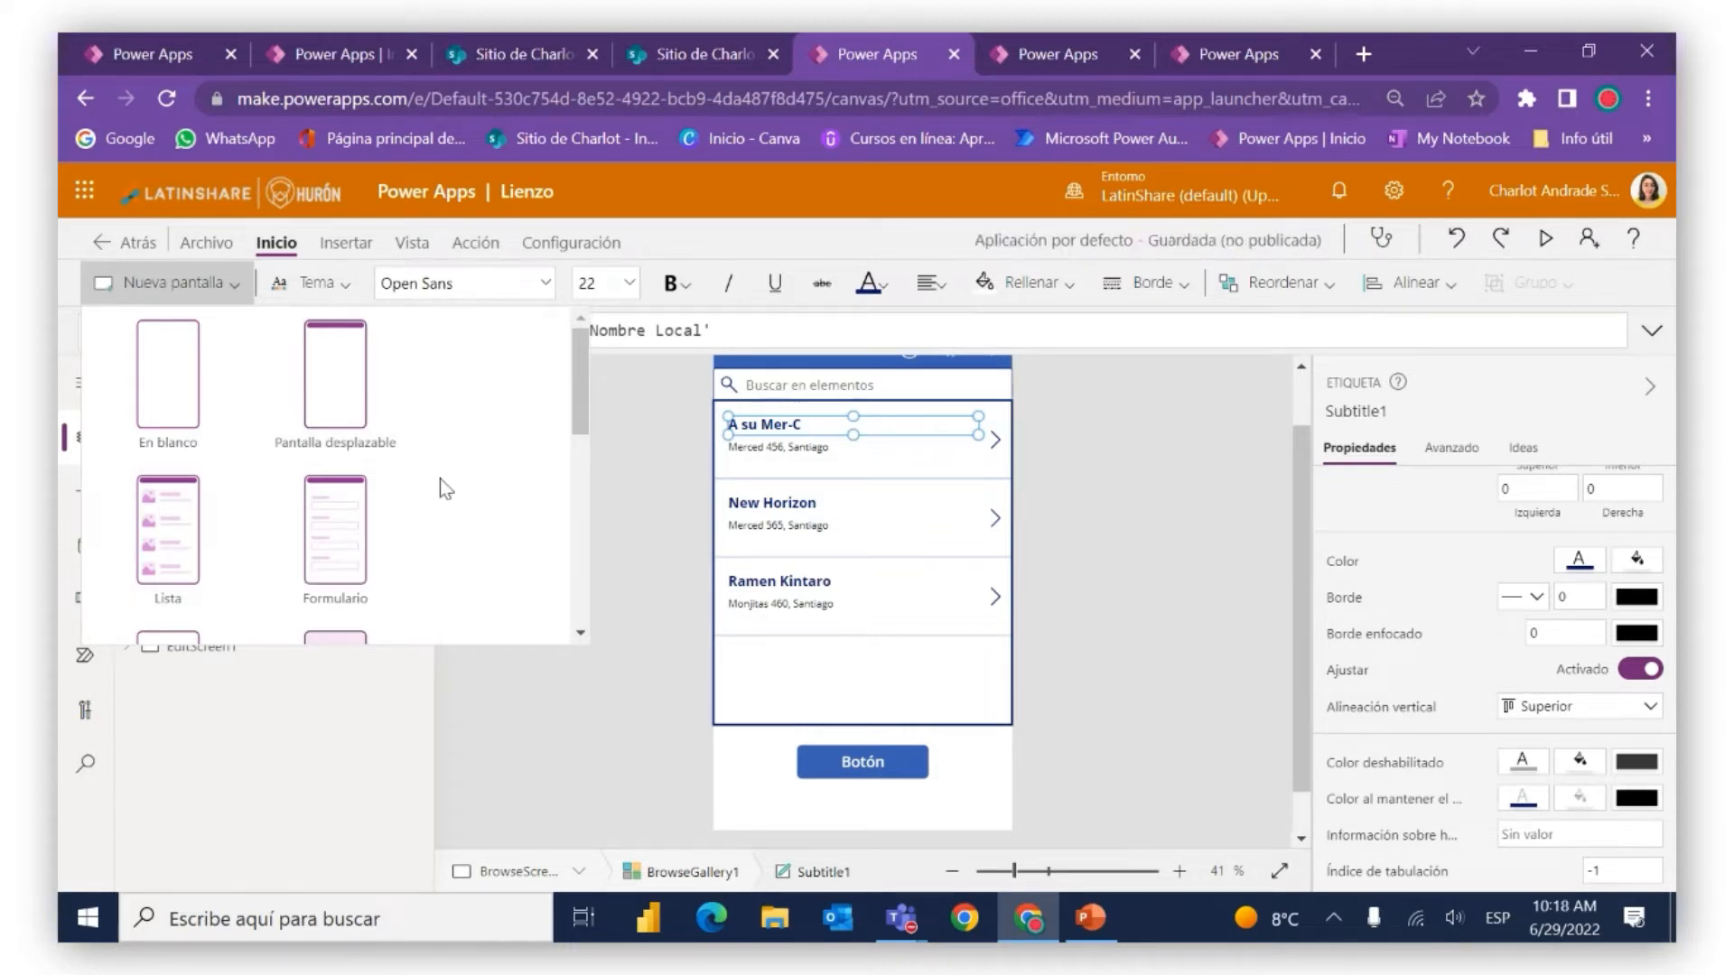
{"action": "scroll", "coordinate": [442, 480], "scroll_direction": "down", "scroll_amount": 2}
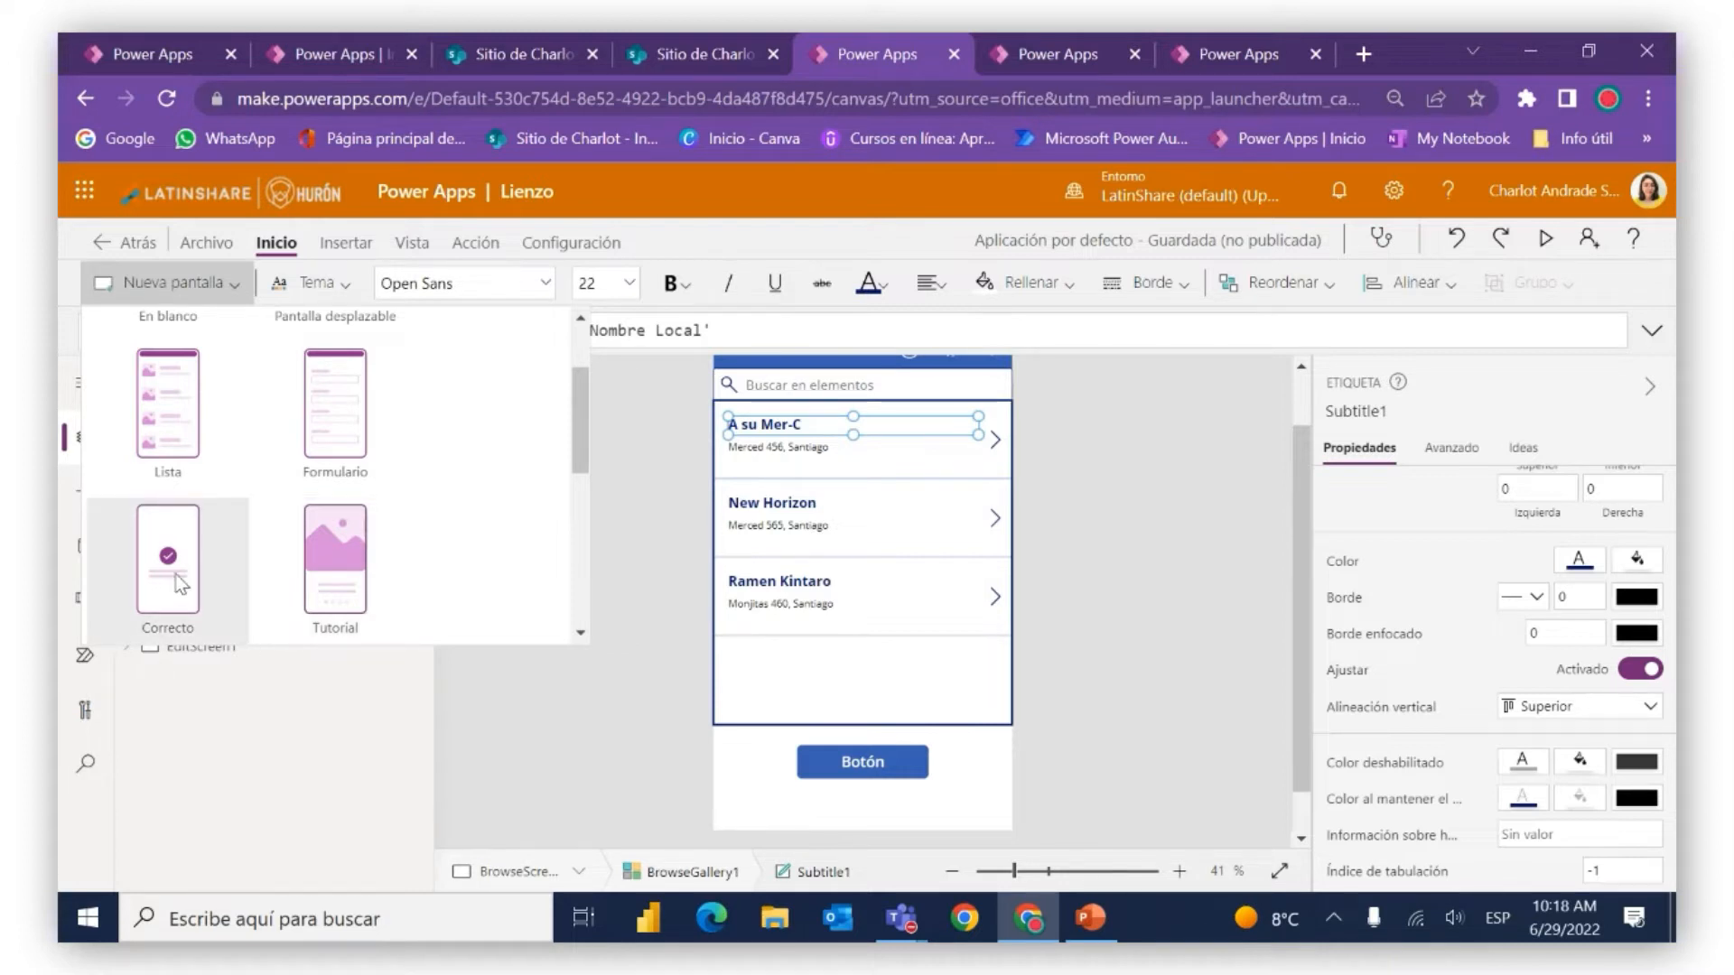
{"action": "scroll", "coordinate": [192, 571], "scroll_direction": "down", "scroll_amount": 1}
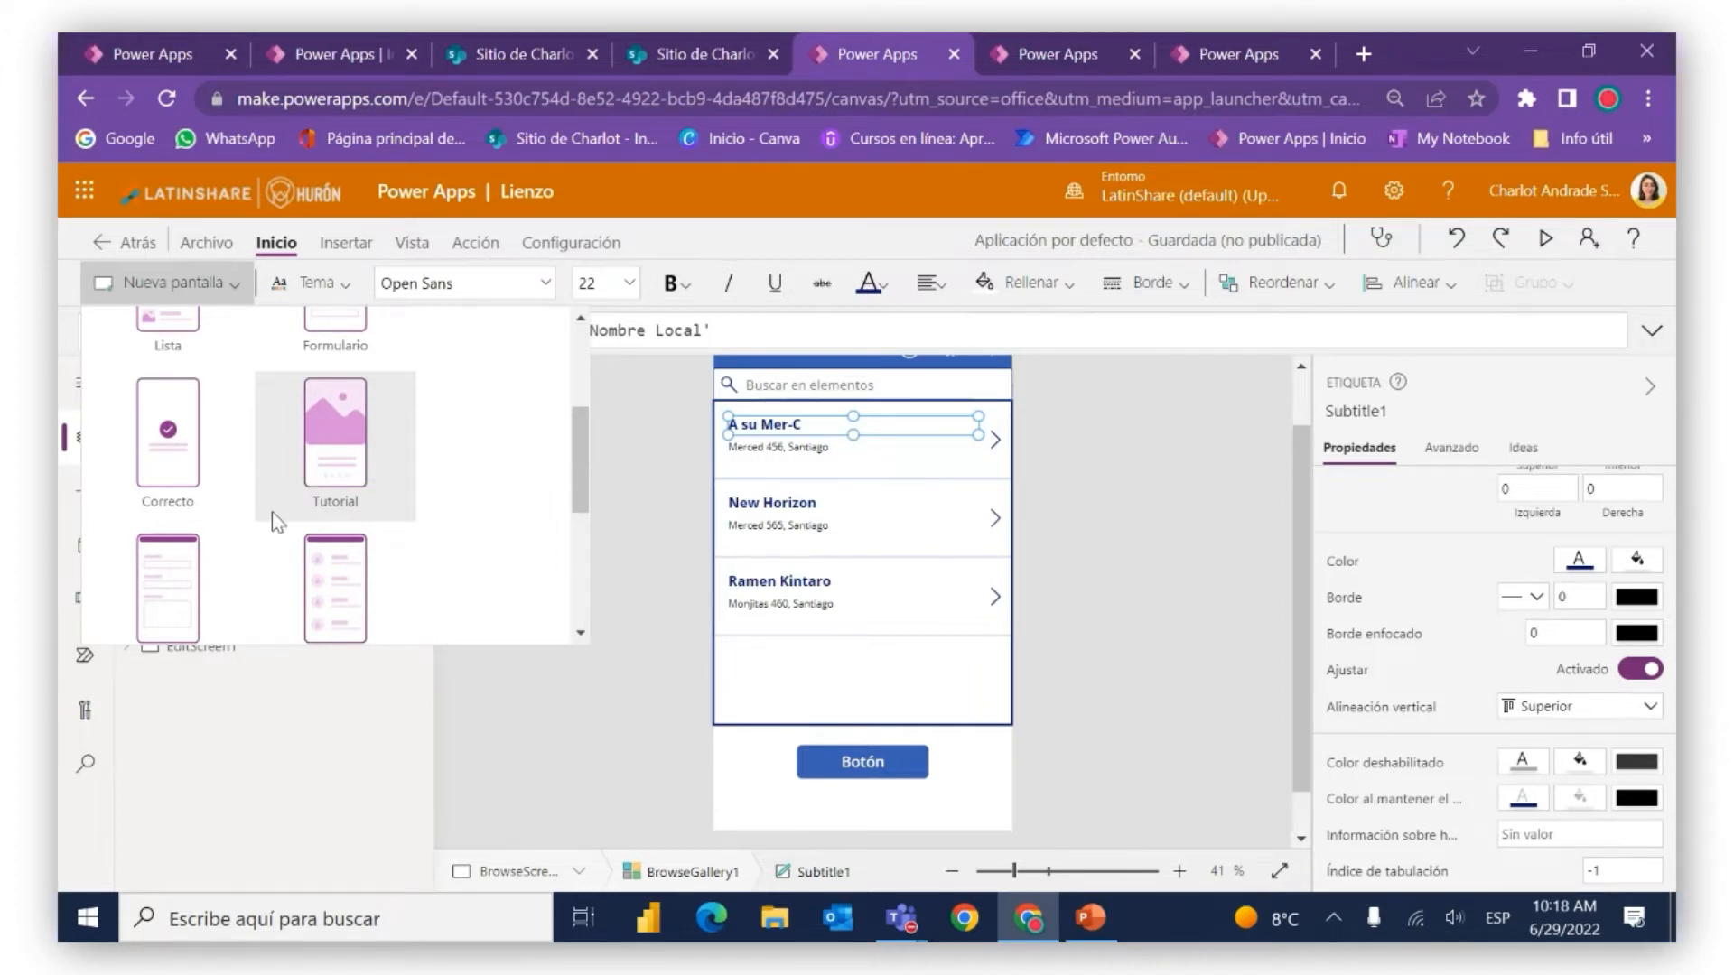
{"action": "scroll", "coordinate": [273, 512], "scroll_direction": "down", "scroll_amount": 2}
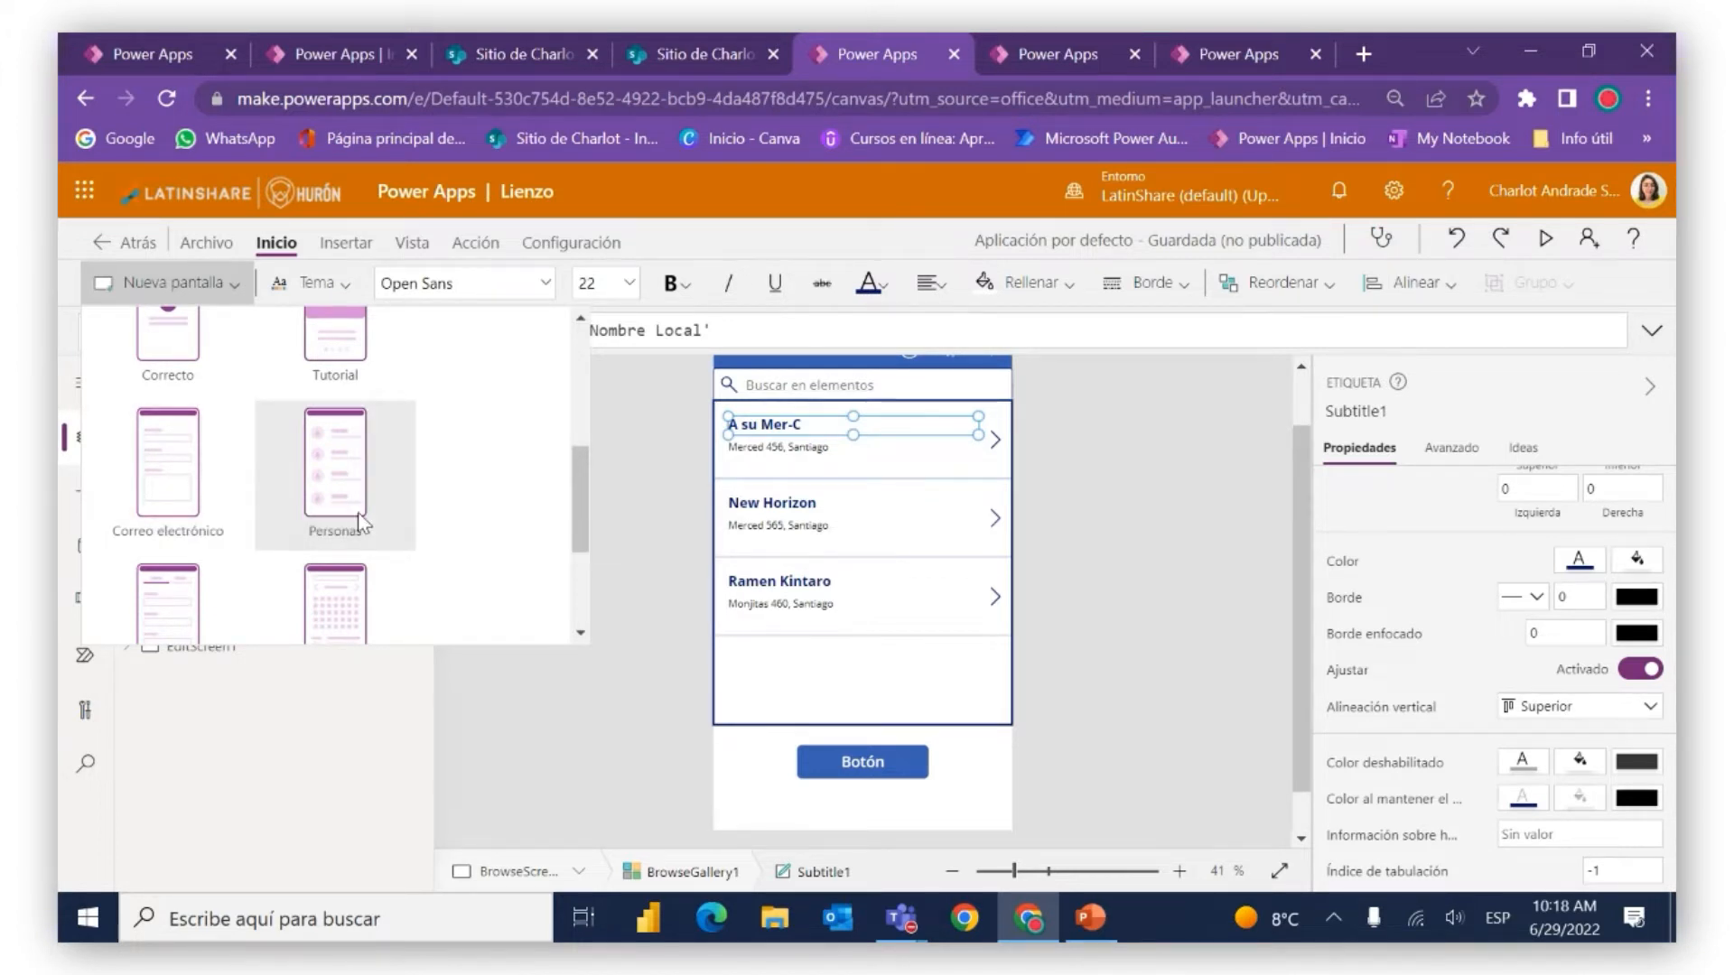
{"action": "scroll", "coordinate": [361, 523], "scroll_direction": "down", "scroll_amount": 2}
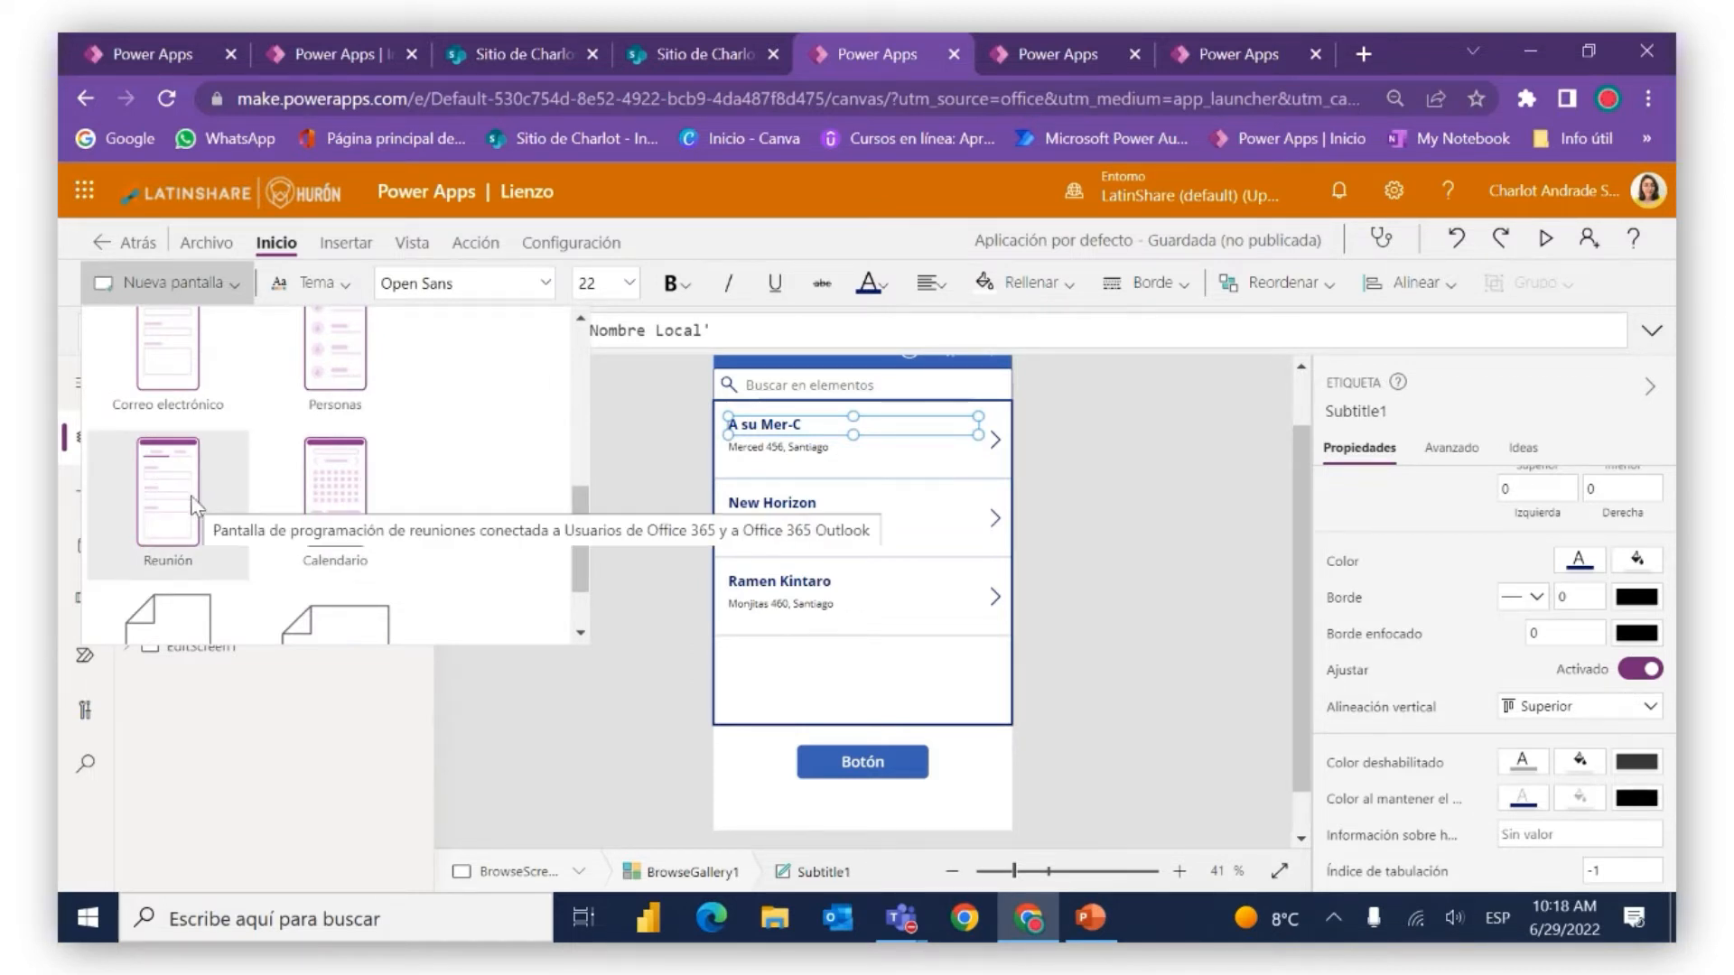
{"action": "scroll", "coordinate": [195, 505], "scroll_direction": "up", "scroll_amount": 3}
{"action": "scroll", "coordinate": [192, 502], "scroll_direction": "up", "scroll_amount": 3}
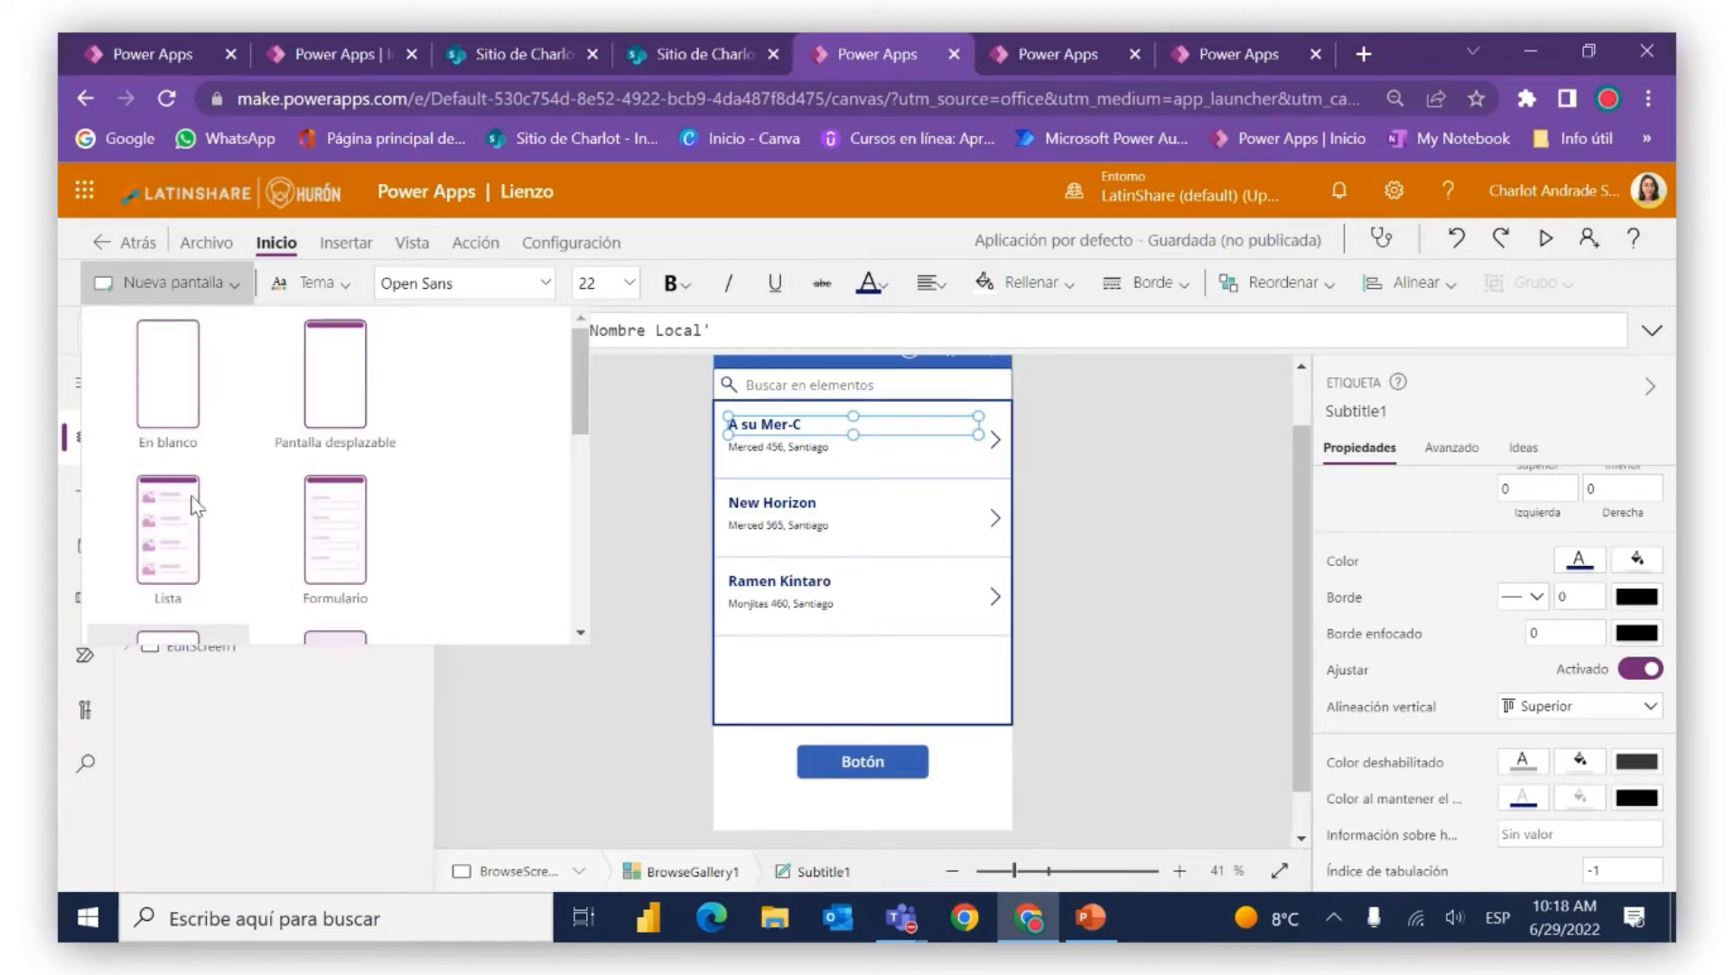
{"action": "left_click", "coordinate": [192, 417]}
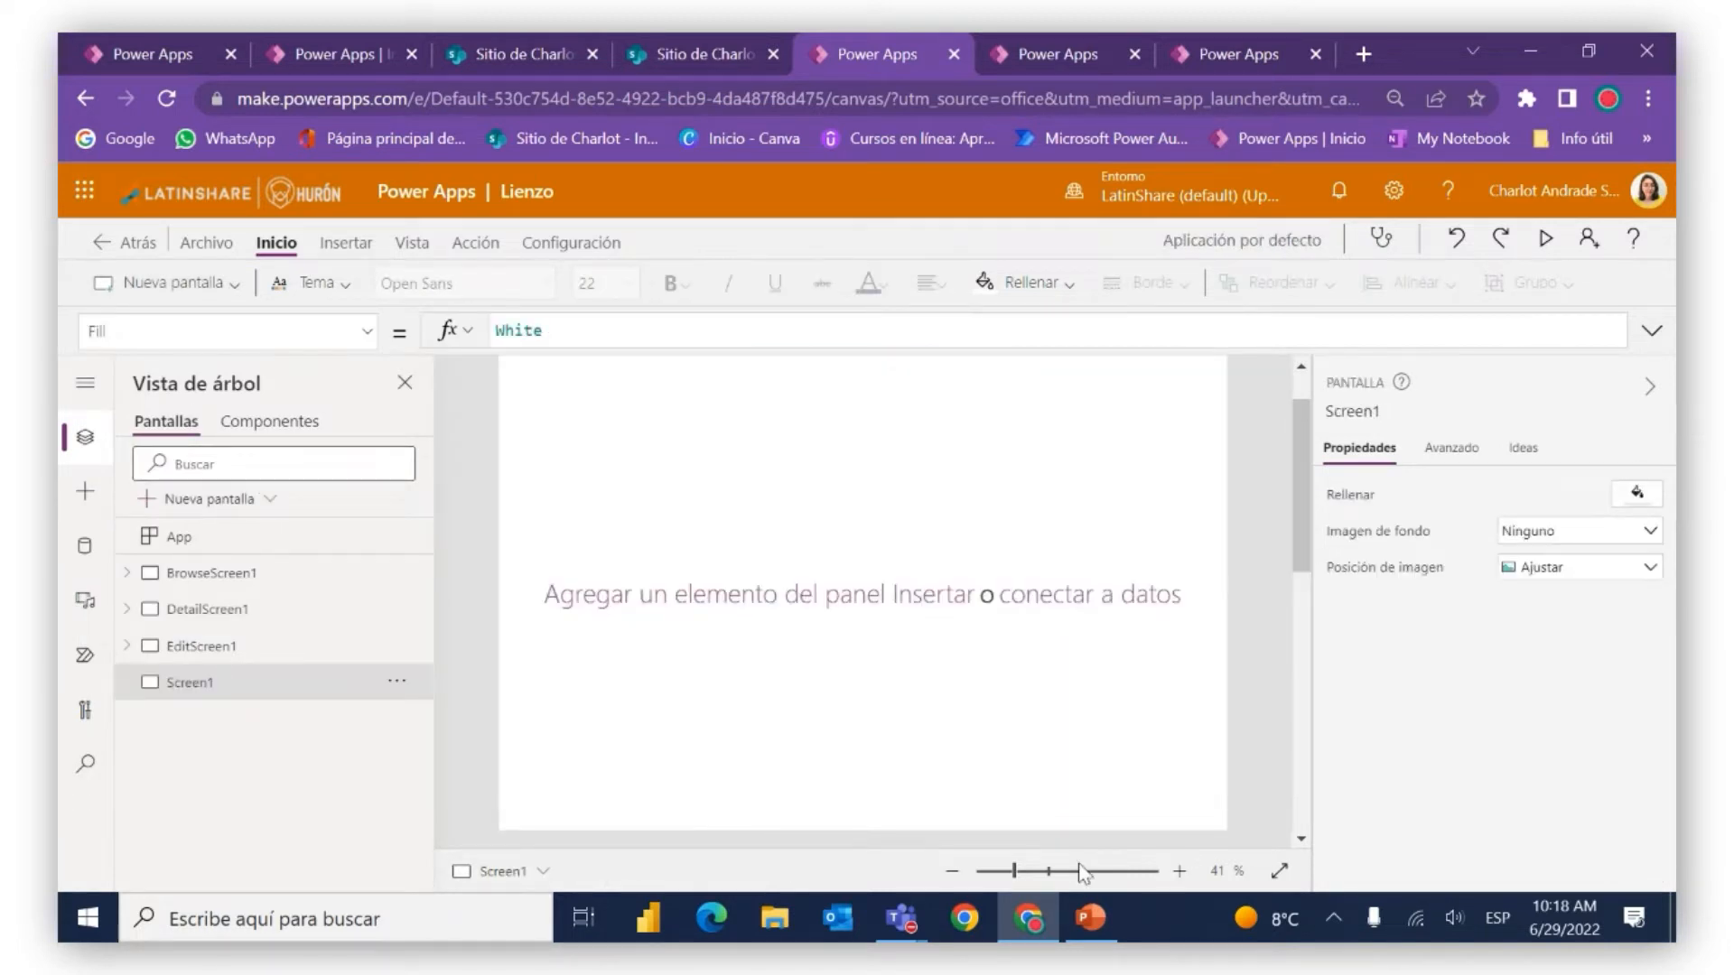
Insert a button in the upper half of Screen1 at about X 158, Y 350, and deselect it
{"action": "left_click", "coordinate": [1008, 871]}
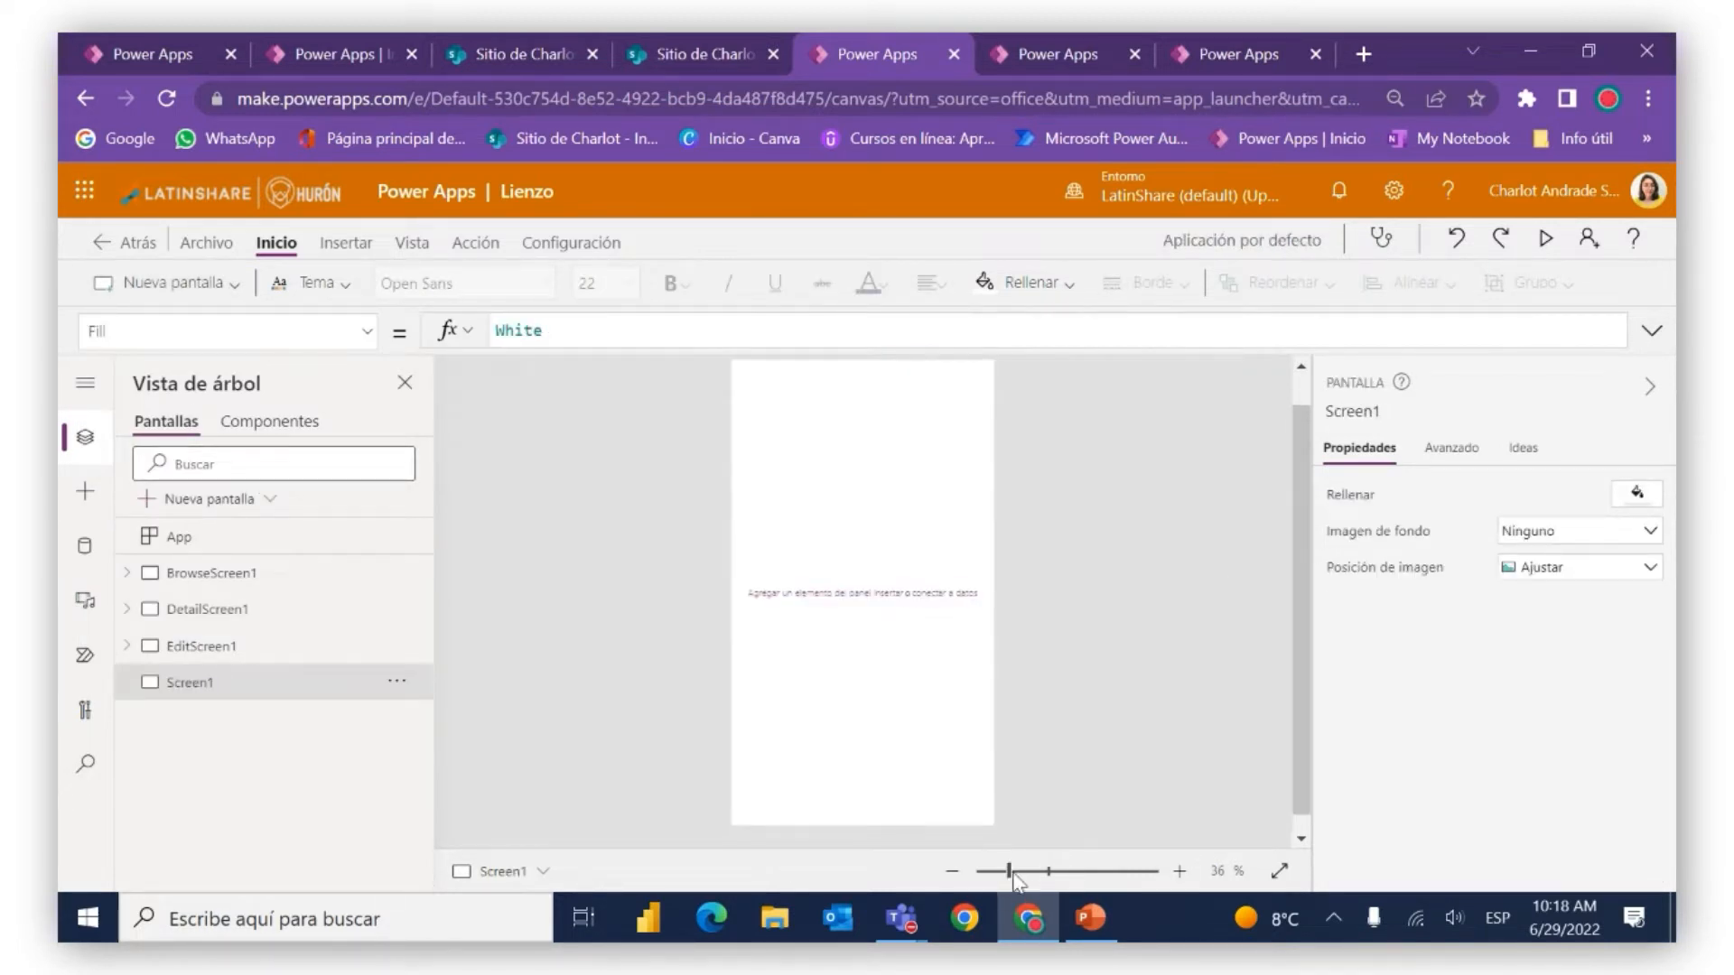
{"action": "left_click", "coordinate": [1014, 871]}
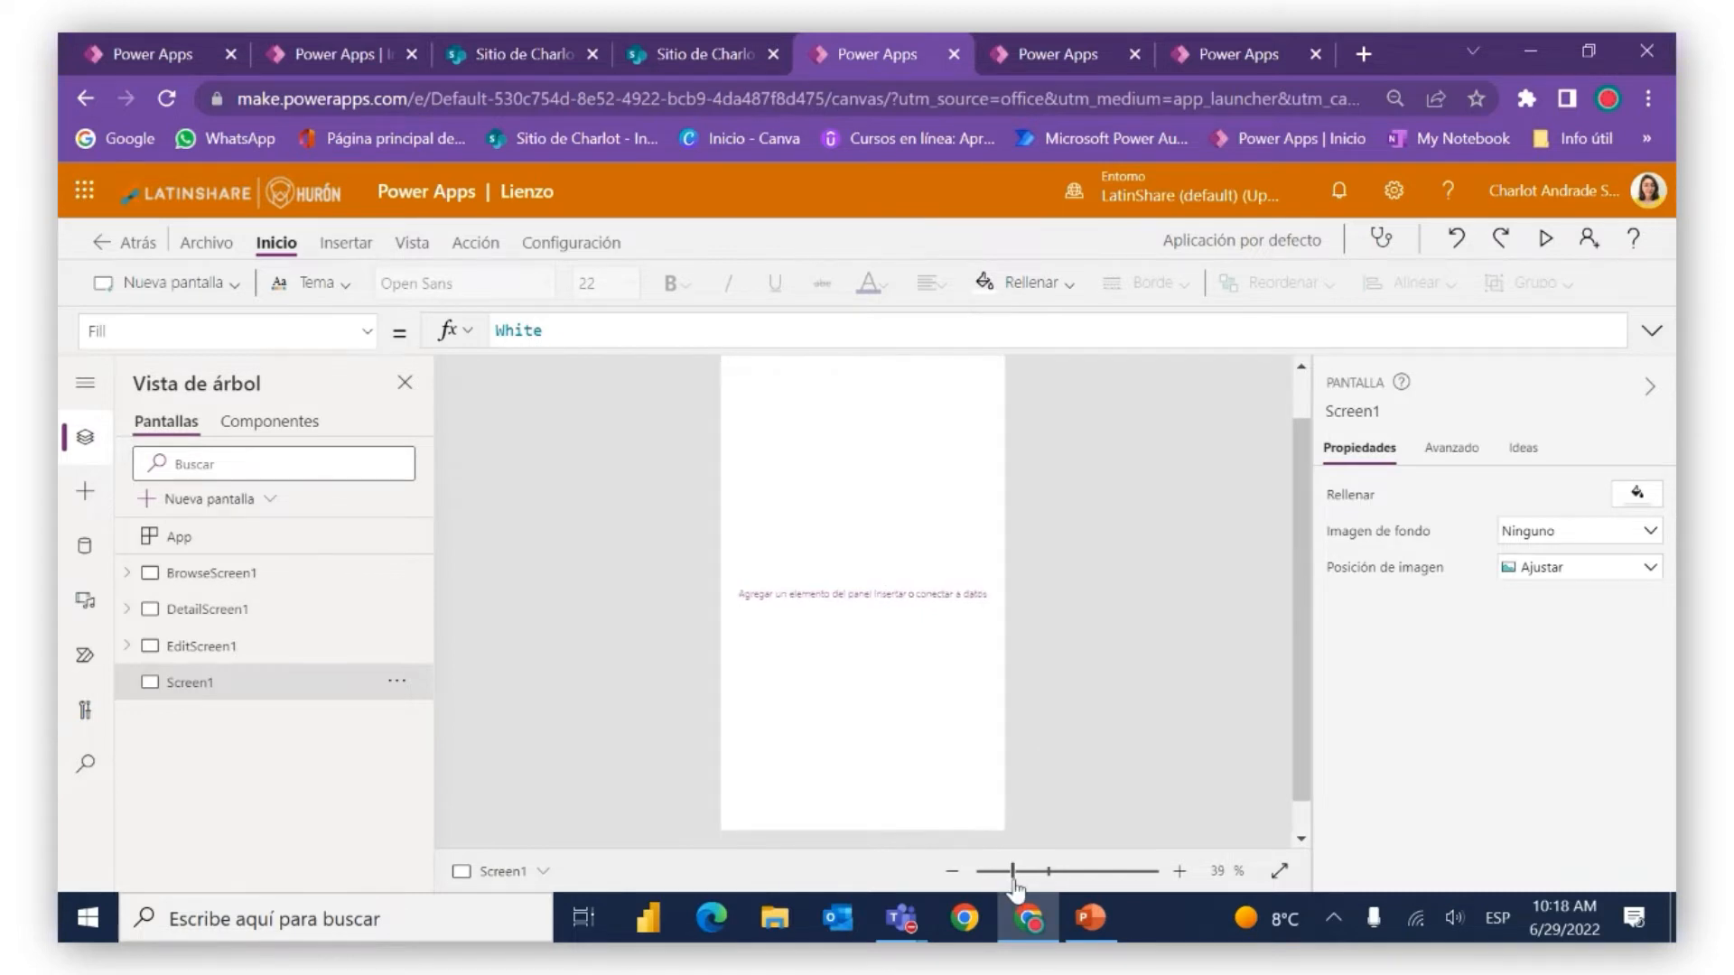
{"action": "left_click", "coordinate": [358, 242]}
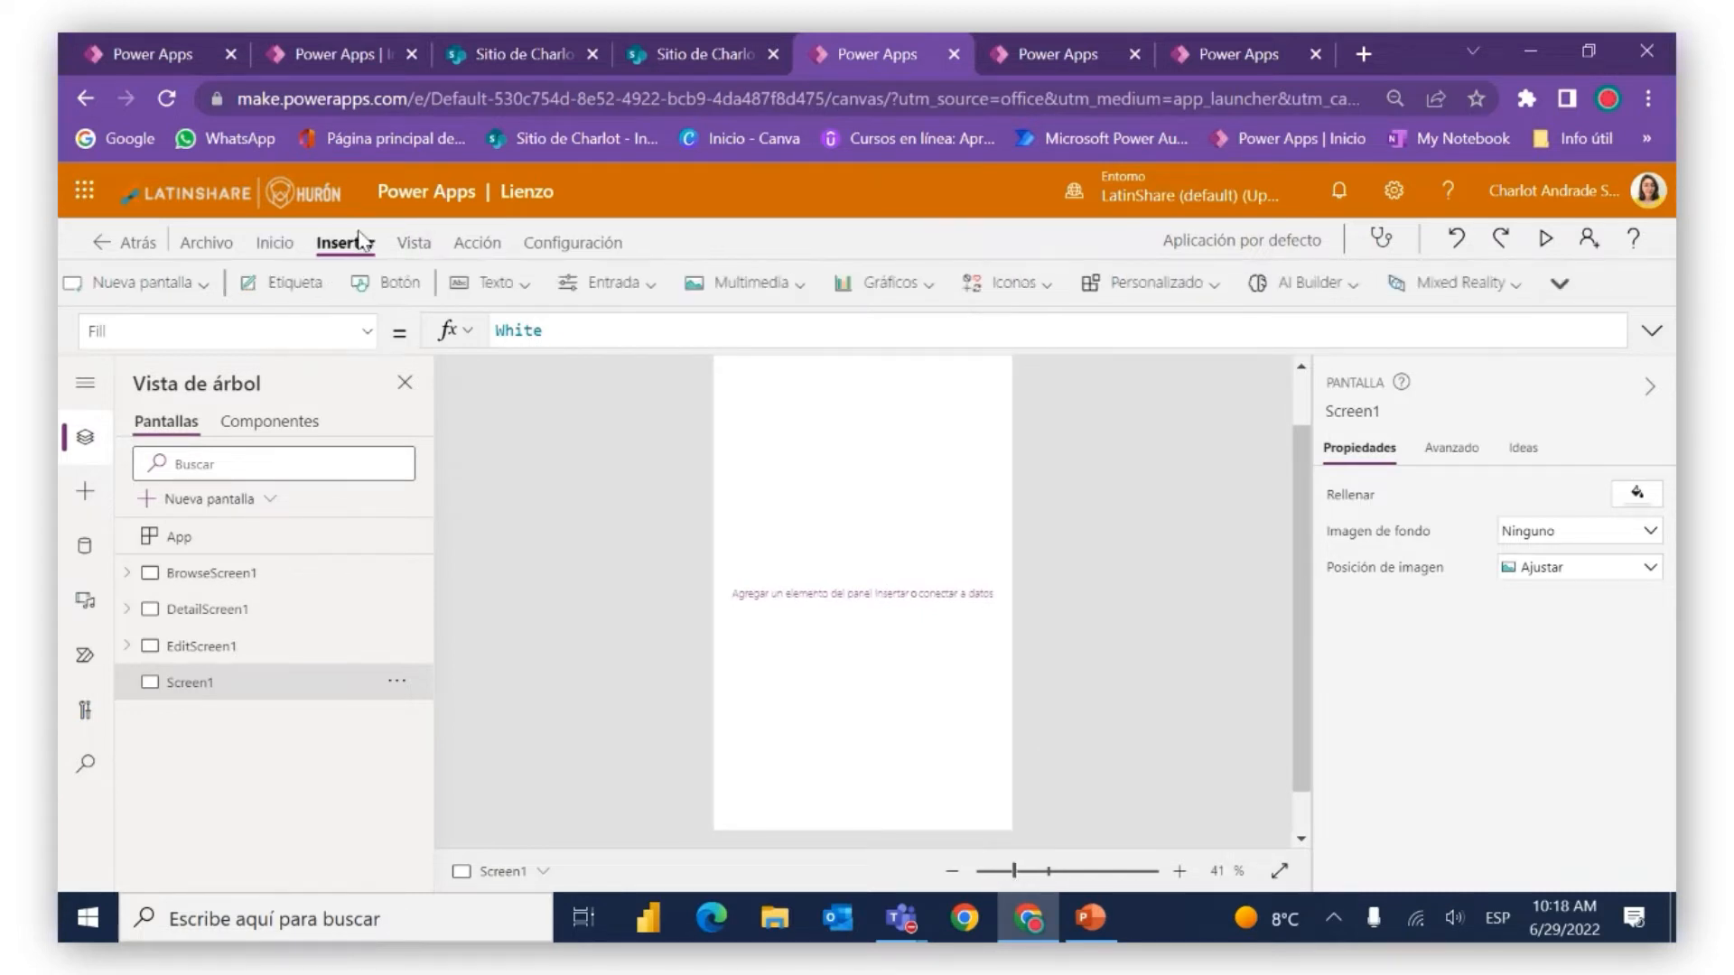
{"action": "left_click", "coordinate": [423, 283]}
{"action": "left_click_drag", "start_coordinate": [779, 370], "coordinate": [833, 514]}
{"action": "left_click", "coordinate": [953, 416]}
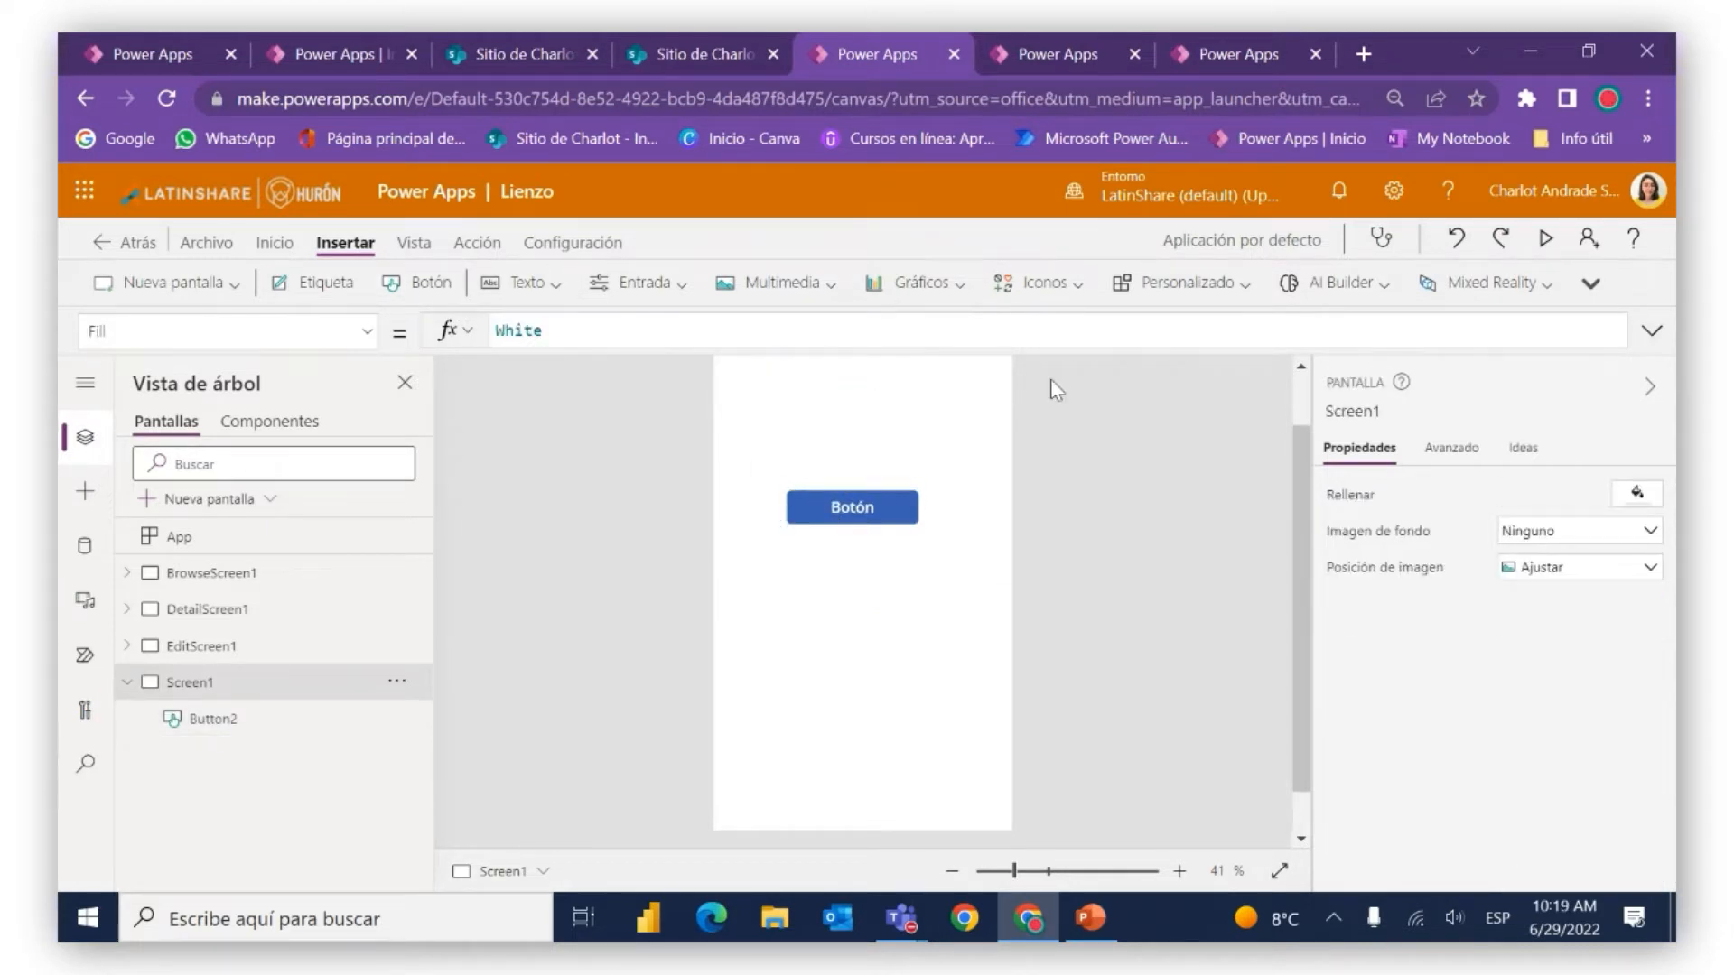
Change the text of the new button on Screen1 to "Guardar"
{"action": "left_click", "coordinate": [896, 503]}
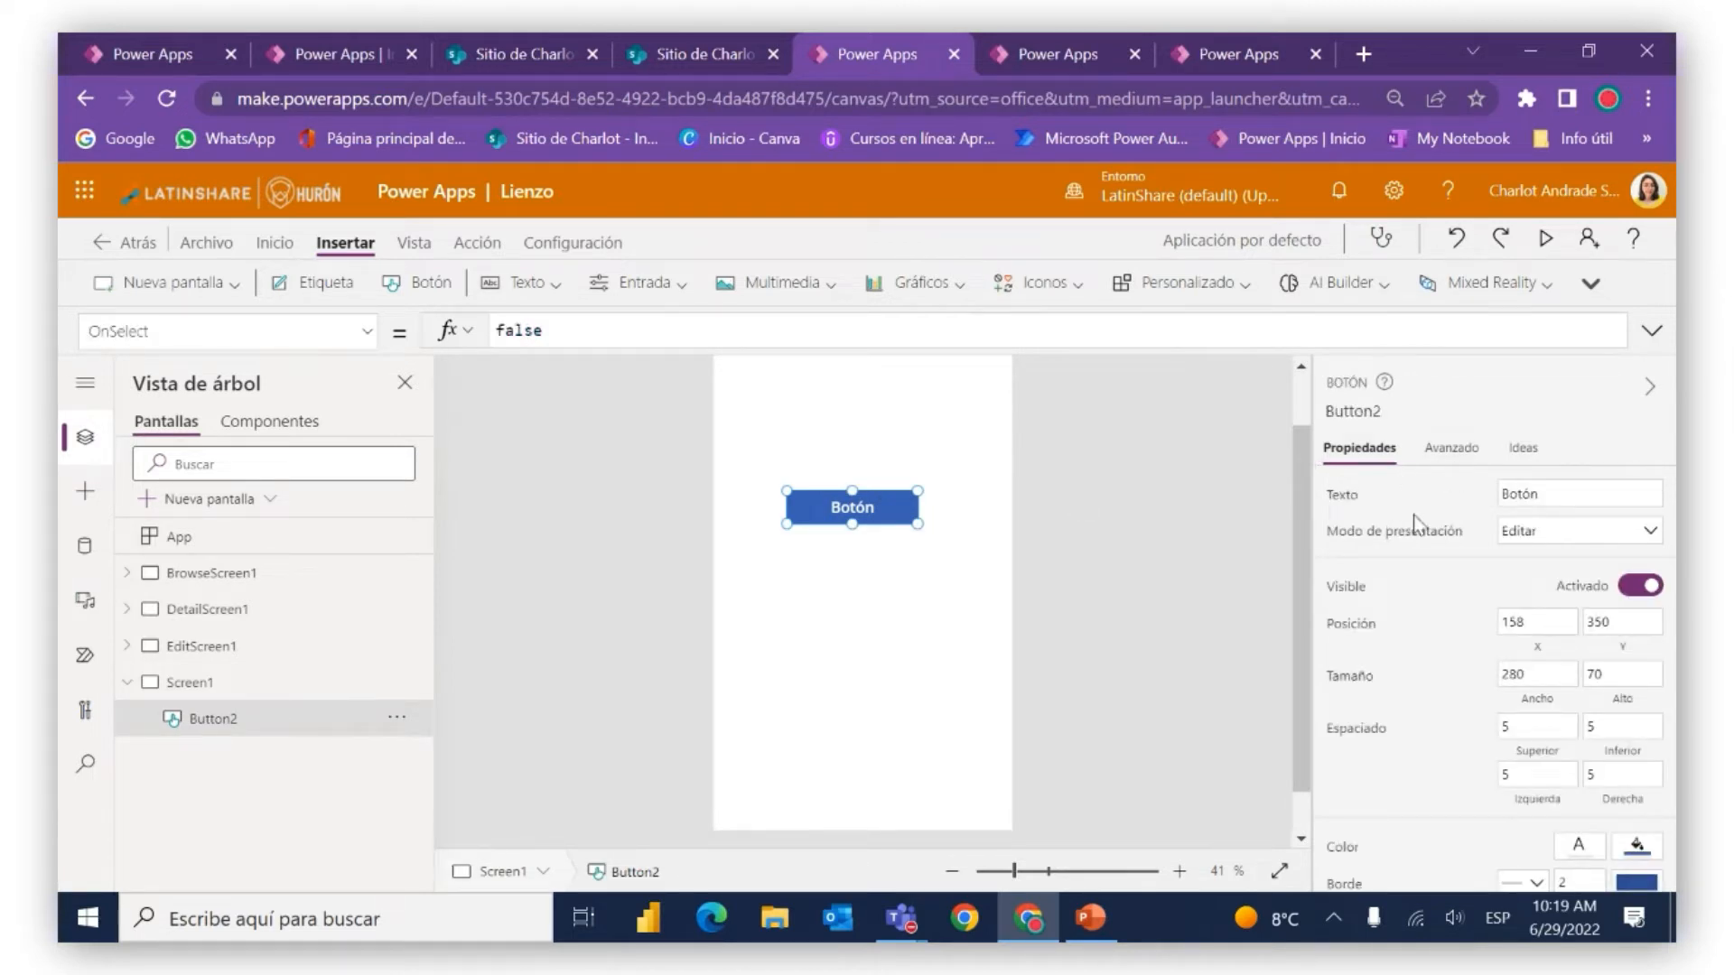
{"action": "left_click", "coordinate": [1553, 493]}
{"action": "key", "text": "BackSpace"}
{"action": "key", "text": "BackSpace"}
{"action": "key", "text": "BackSpace"}
{"action": "key", "text": "BackSpace"}
{"action": "type", "text": "Guardar"}
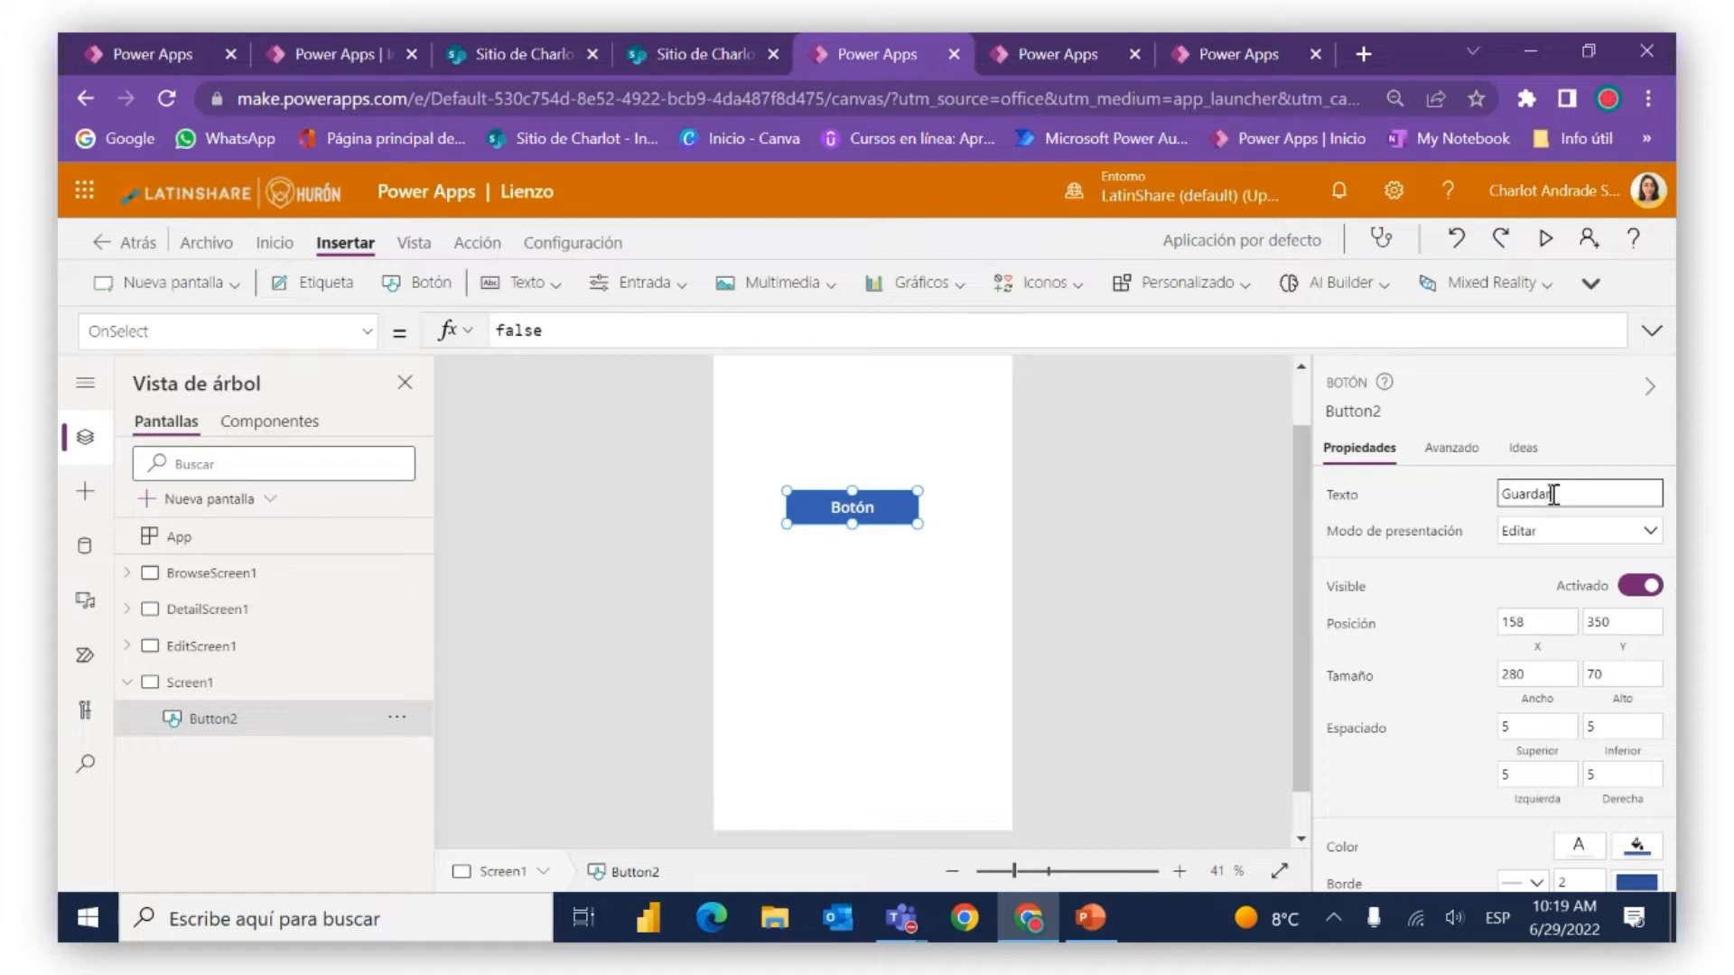
{"action": "left_click", "coordinate": [1421, 566]}
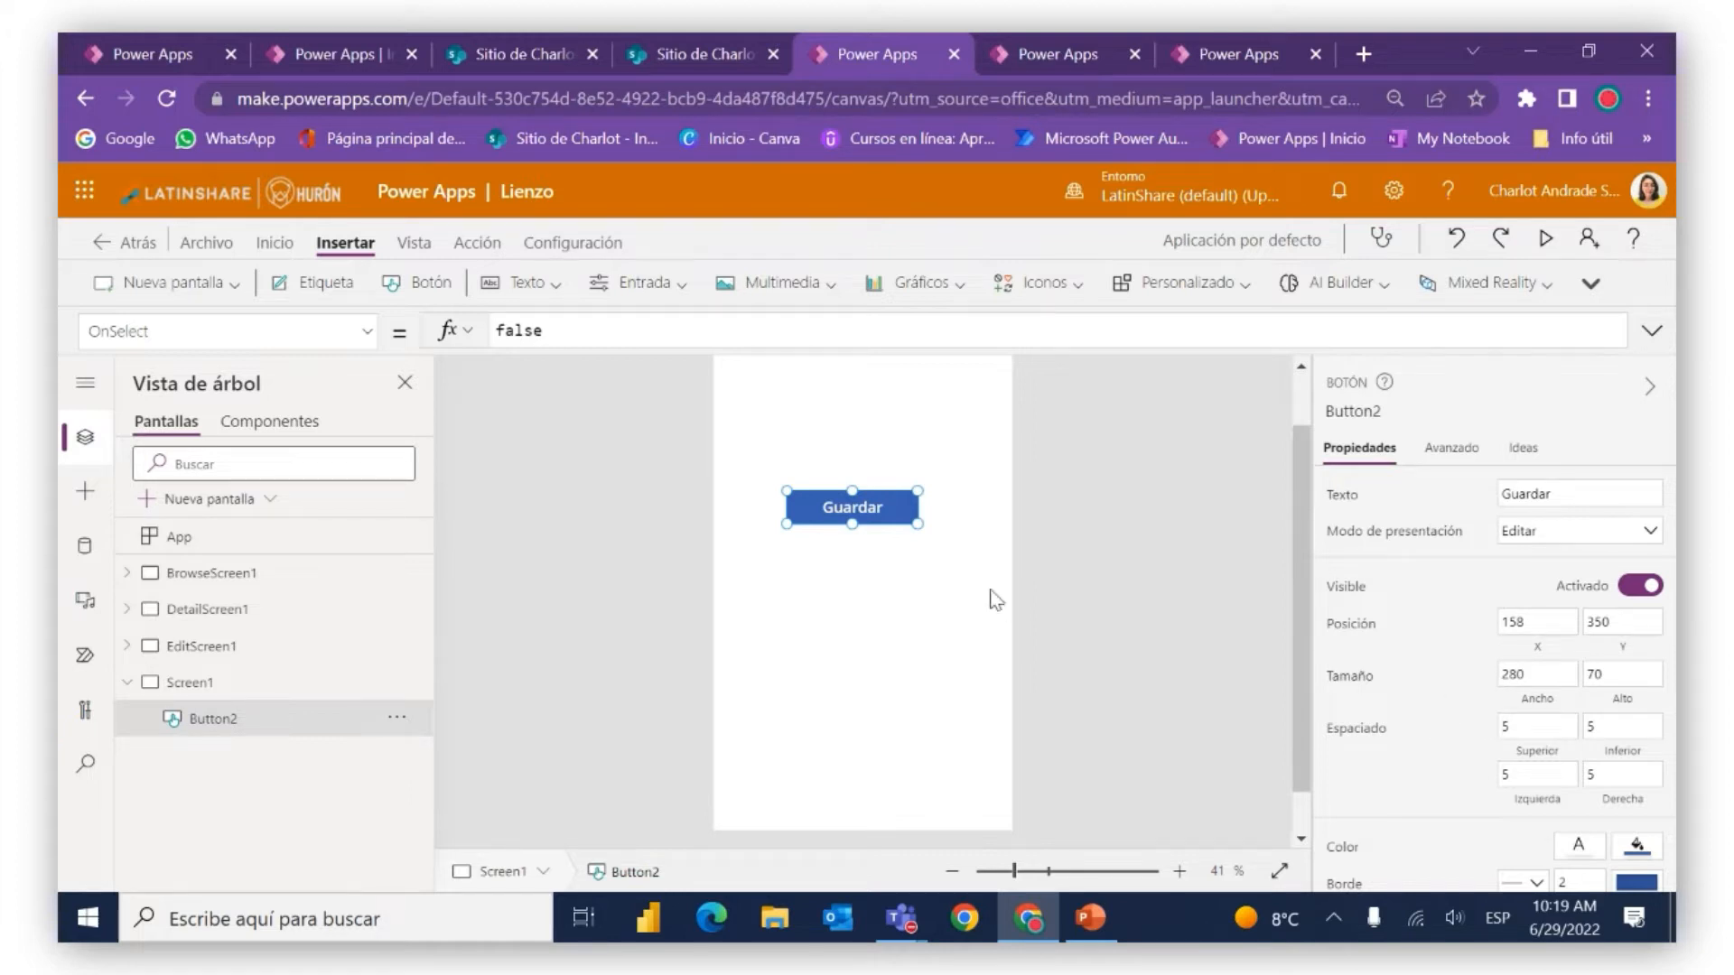
Set the fill of the Guardar button to the theme green RGBA(127, 178, 57, 1)
{"action": "scroll", "coordinate": [1403, 648], "scroll_direction": "down", "scroll_amount": 3}
{"action": "scroll", "coordinate": [1403, 648], "scroll_direction": "down", "scroll_amount": 1}
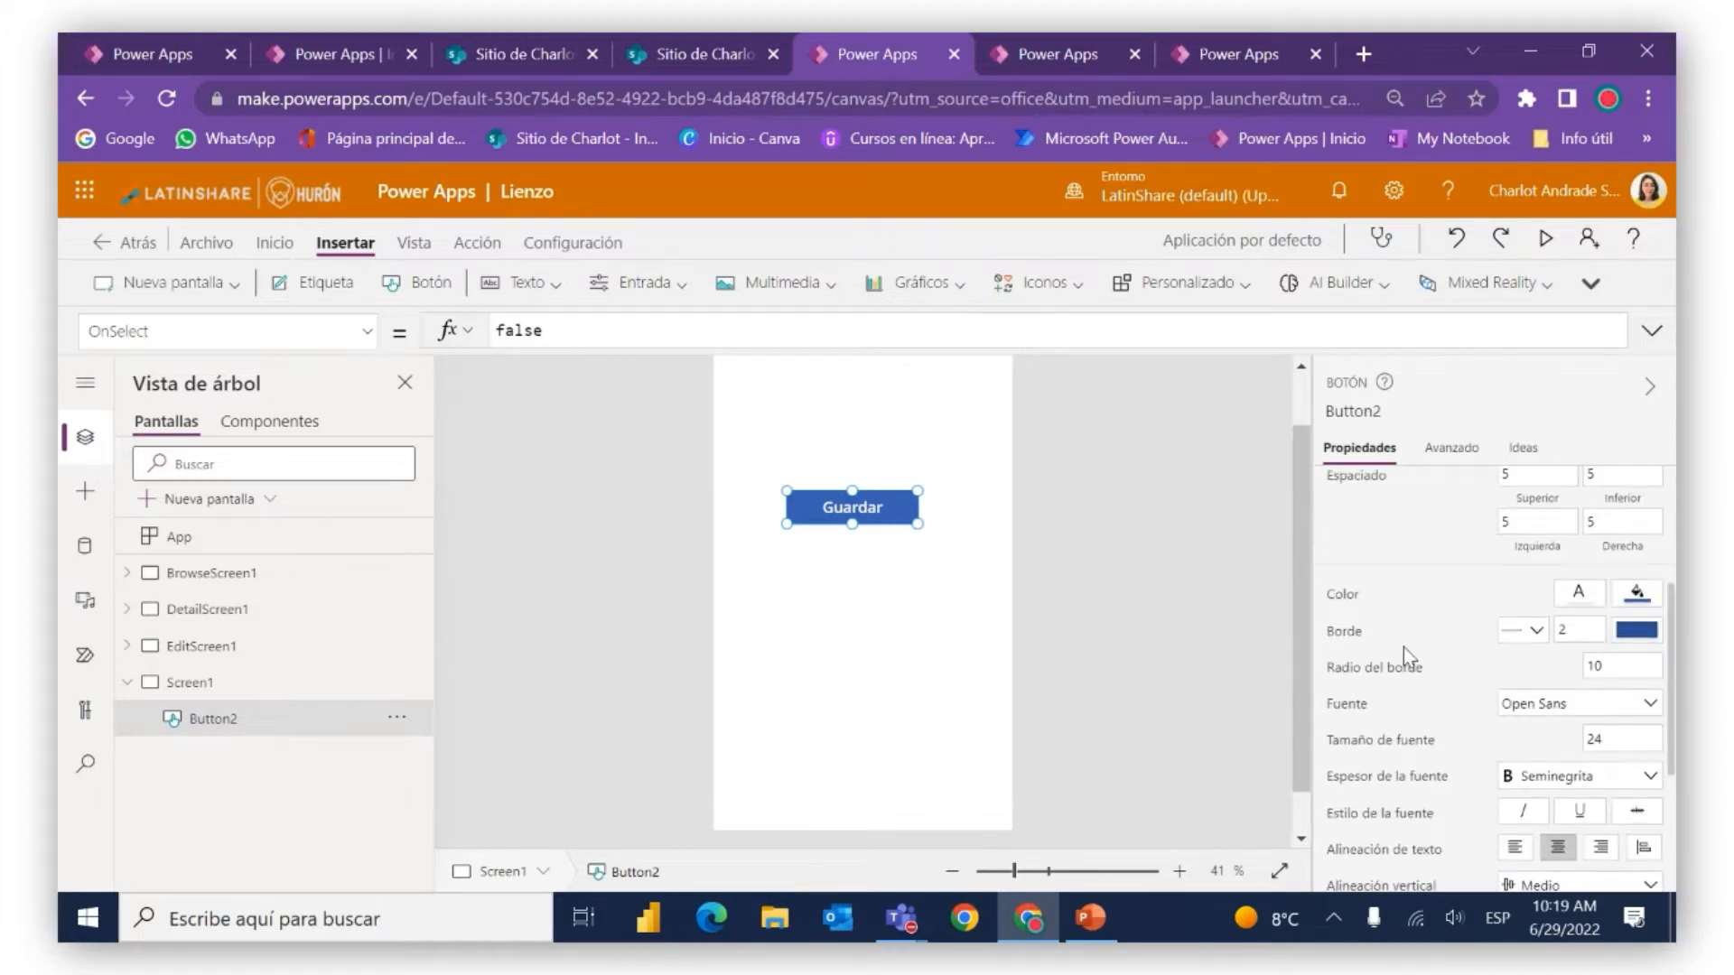
{"action": "left_click", "coordinate": [1638, 596]}
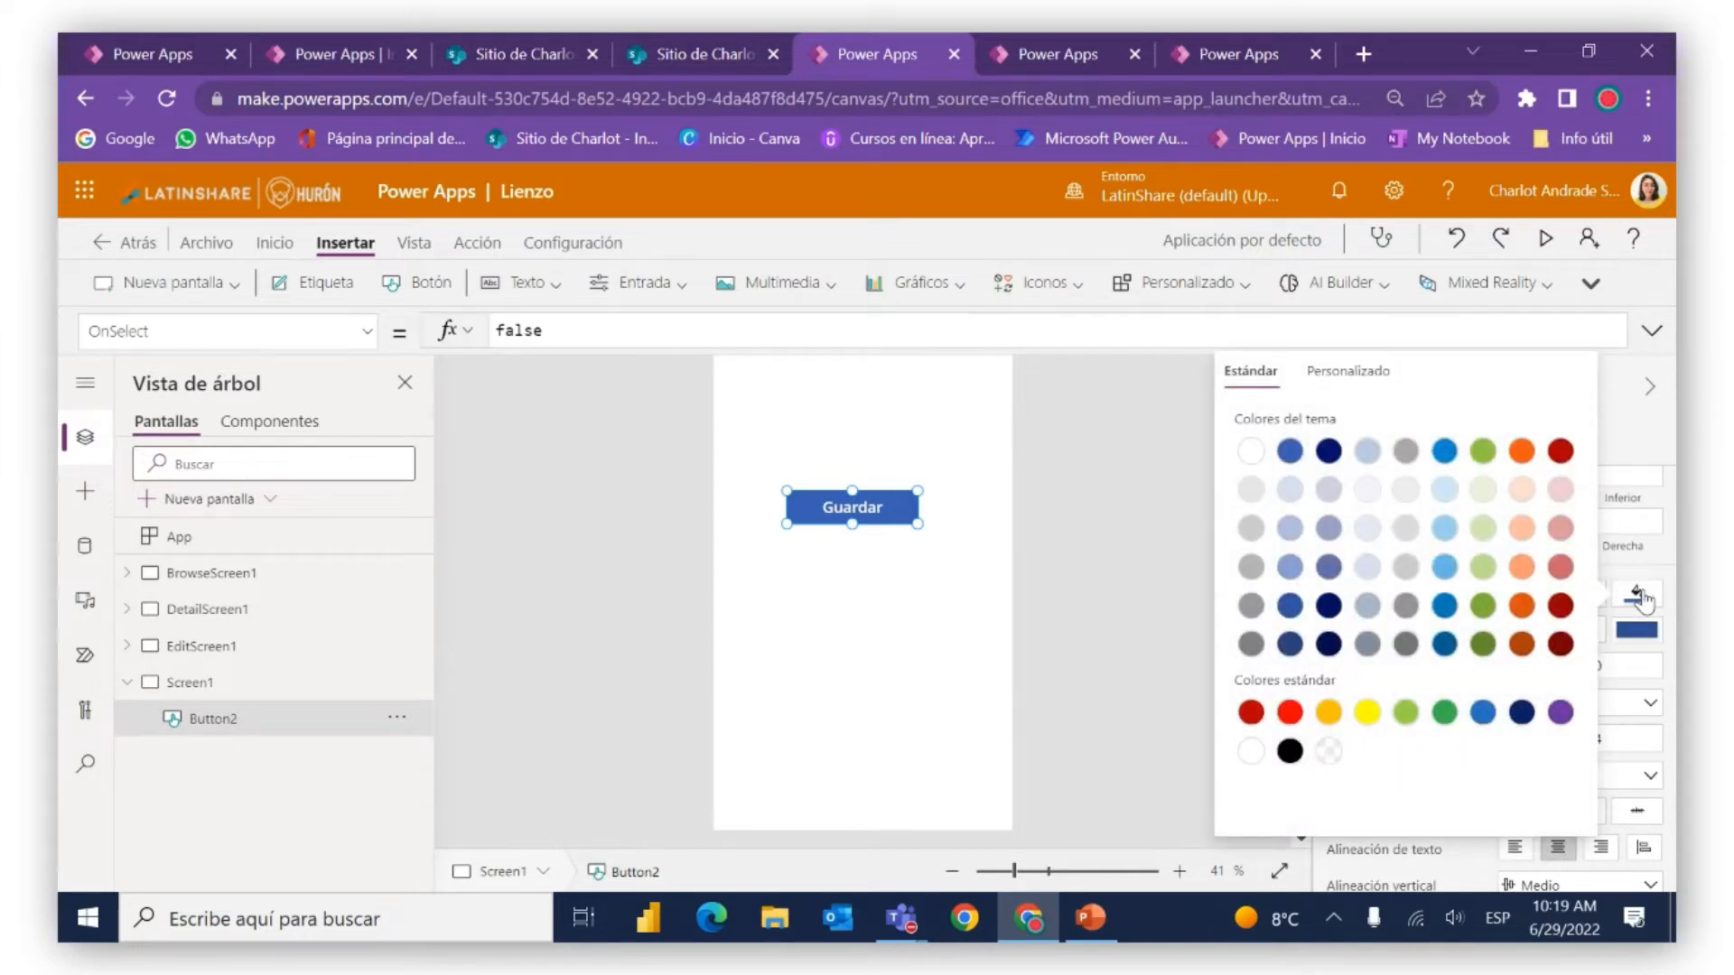
{"action": "left_click", "coordinate": [1483, 607]}
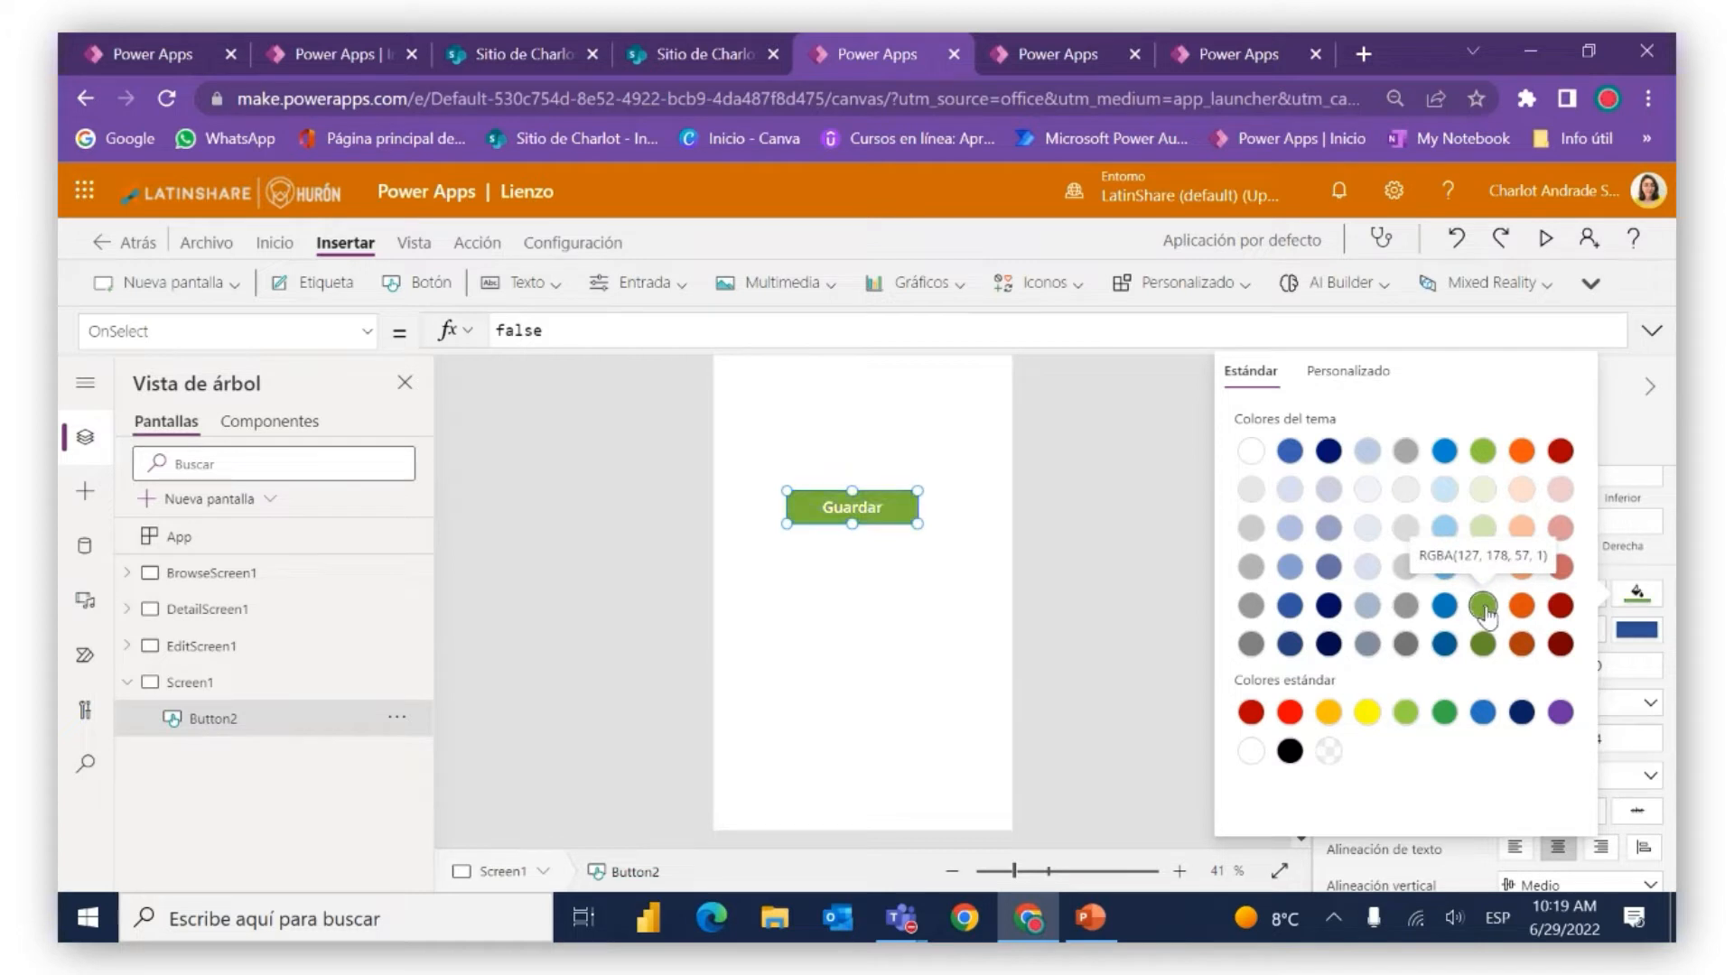
{"action": "left_click", "coordinate": [1666, 574]}
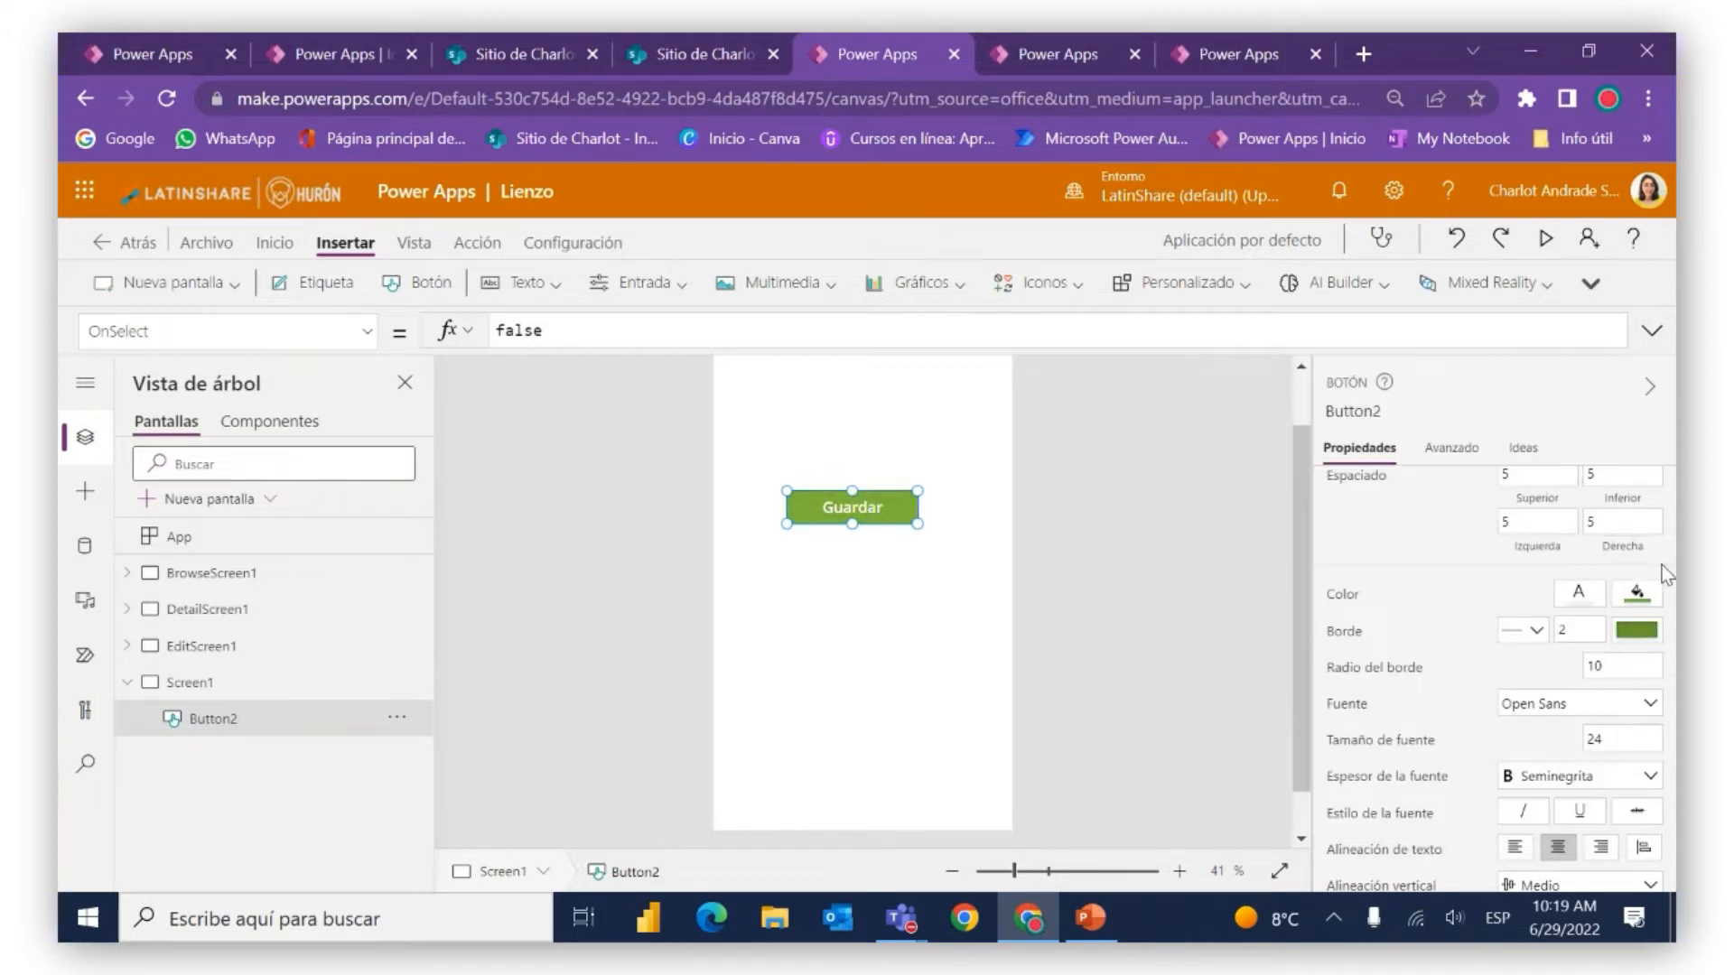
Check the border style options of the Guardar button, set its border thickness to 4 and deselect it
{"action": "left_click", "coordinate": [1532, 632]}
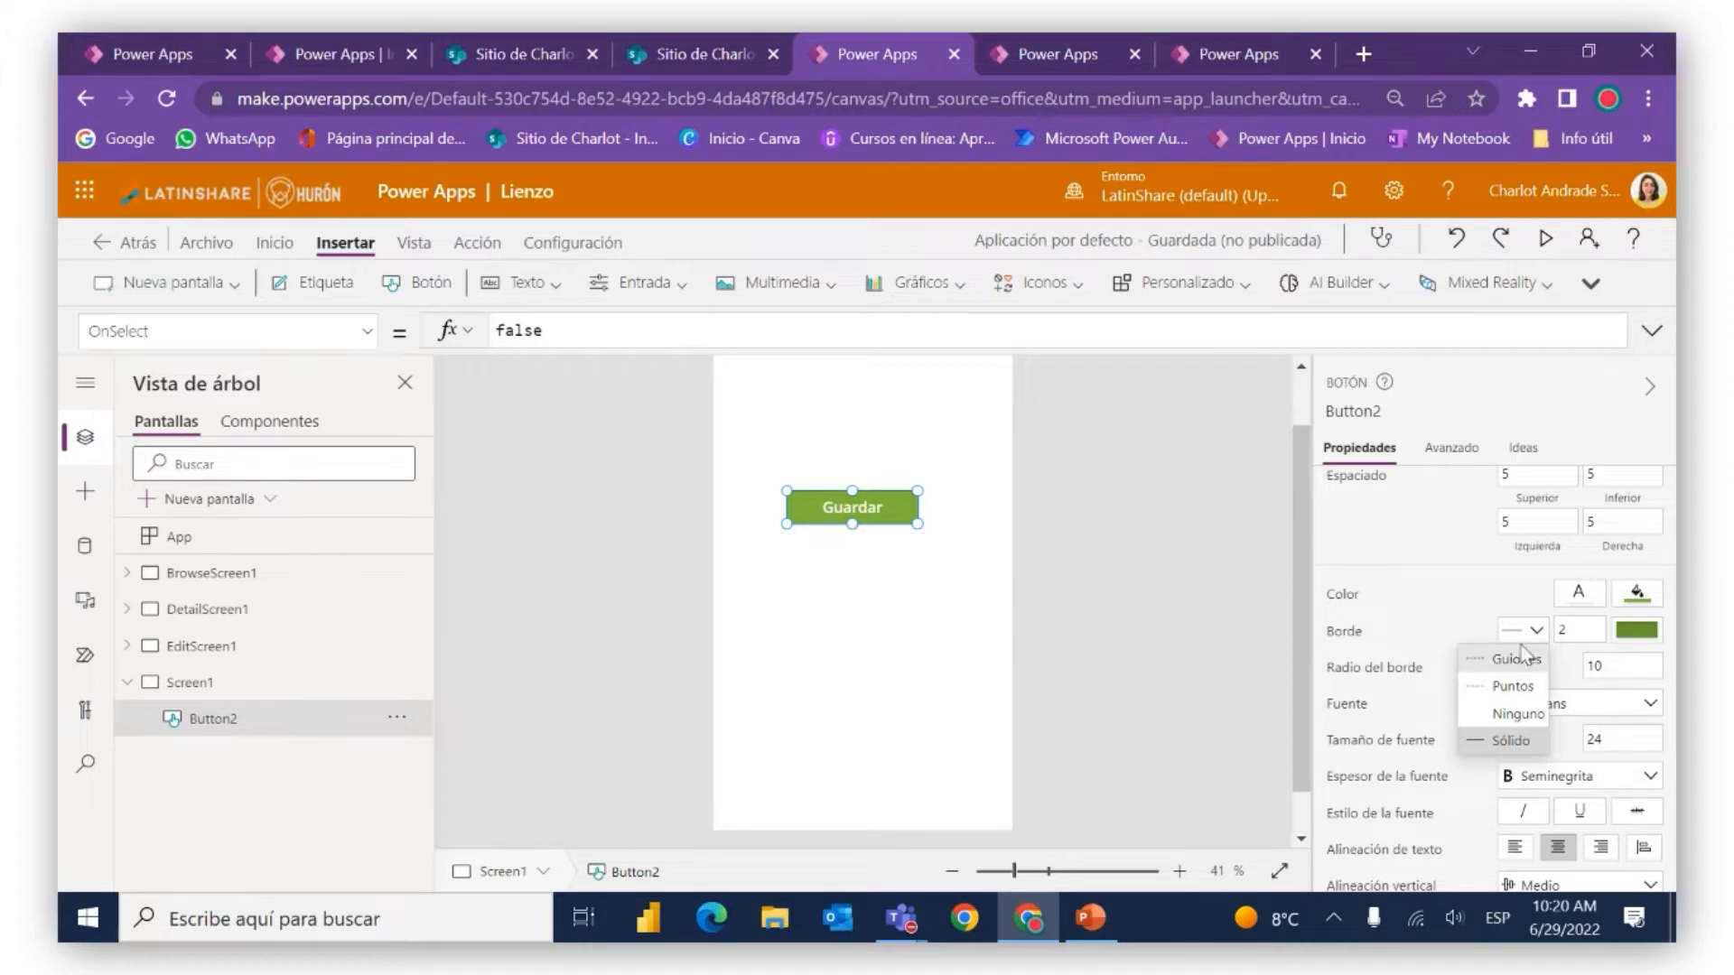
{"action": "left_click", "coordinate": [1572, 620]}
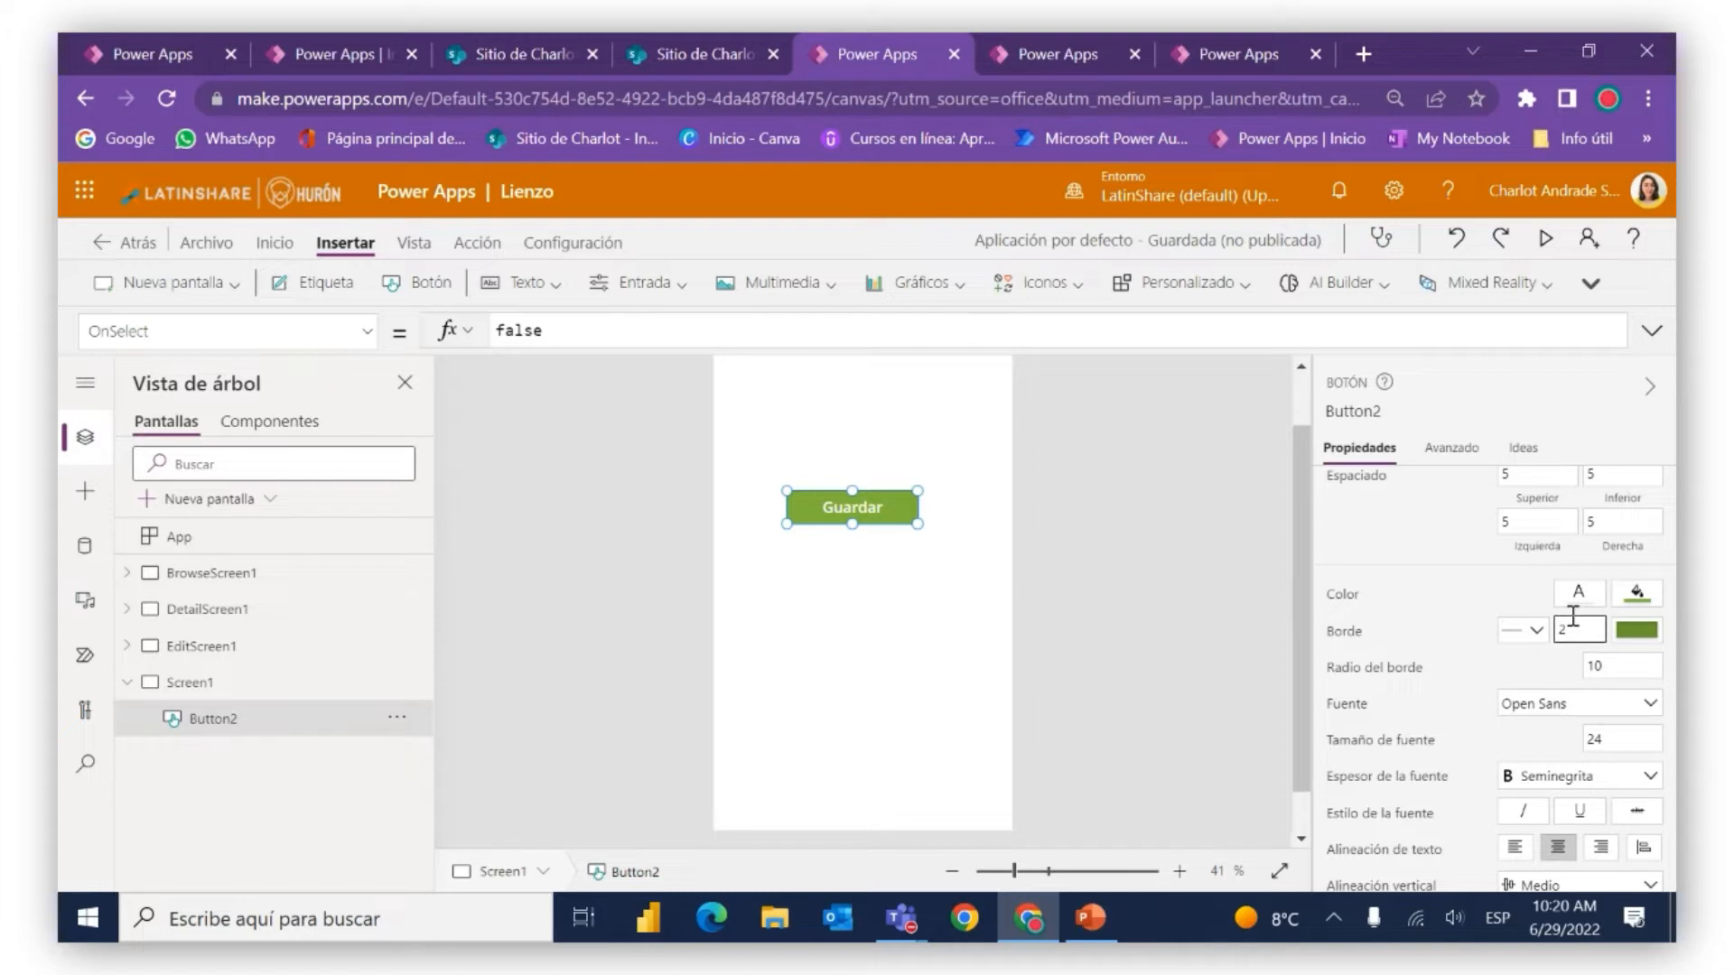
{"action": "key", "text": "BackSpace"}
{"action": "left_click", "coordinate": [1495, 579]}
{"action": "left_click", "coordinate": [969, 487]}
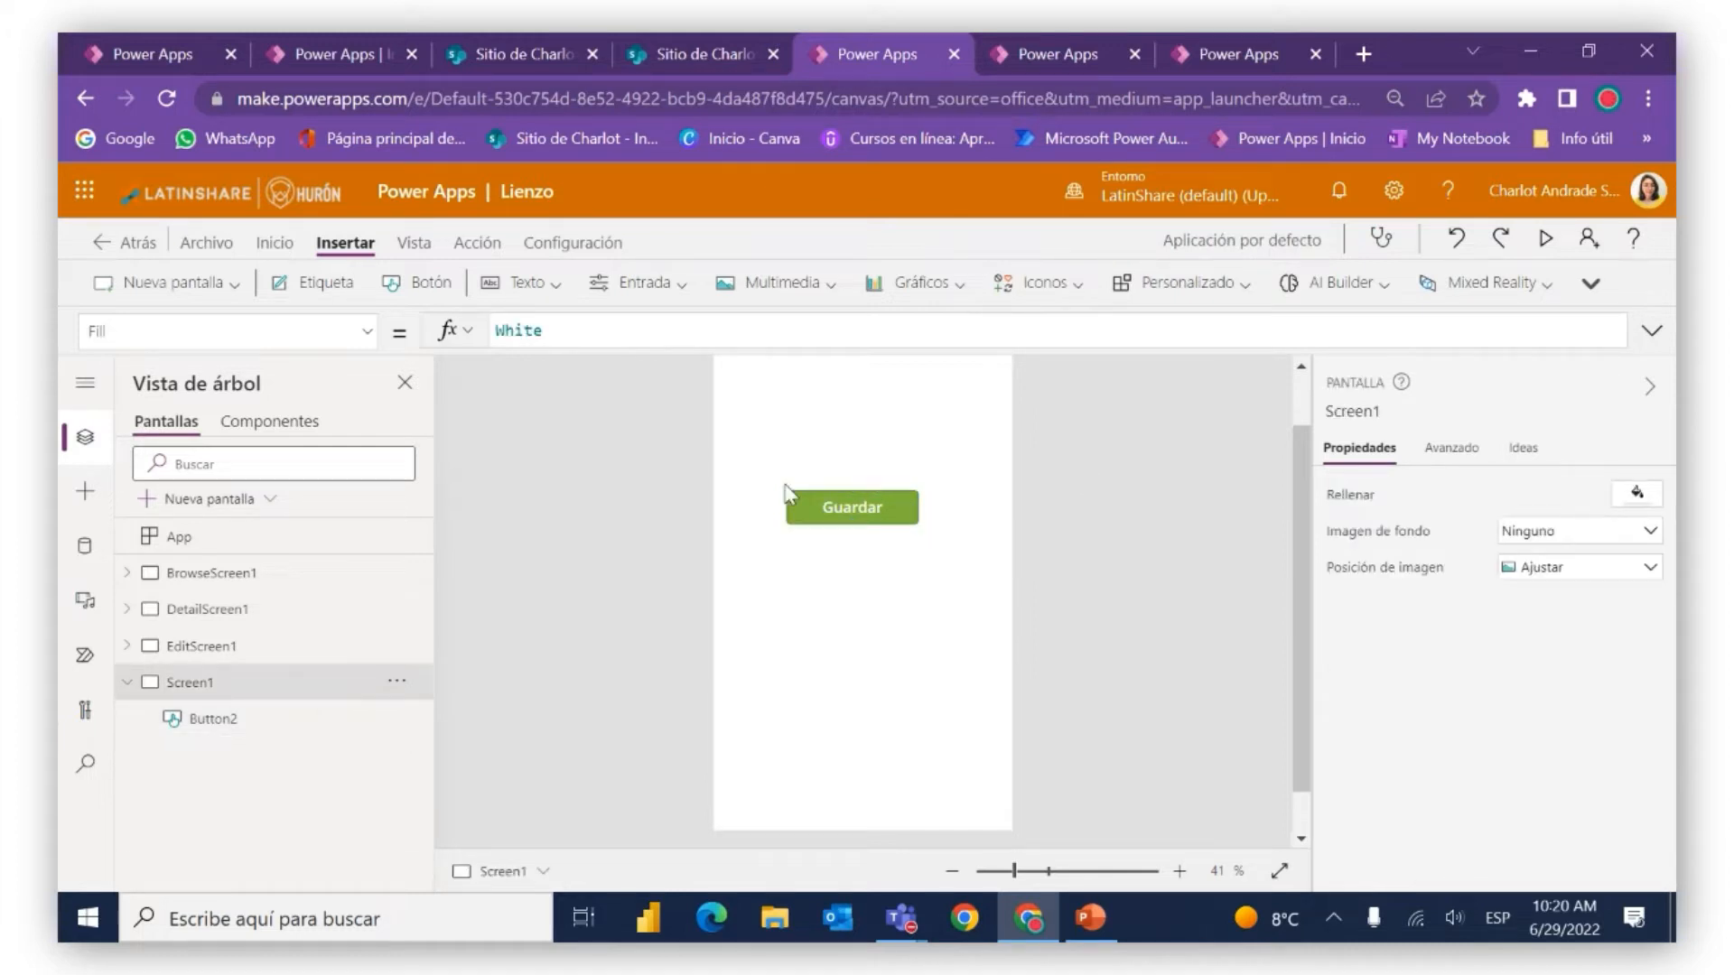
Check the border color formula of the Guardar button, set its border radius to 0 and deselect it
{"action": "left_click", "coordinate": [880, 498]}
{"action": "scroll", "coordinate": [1558, 650], "scroll_direction": "down", "scroll_amount": 3}
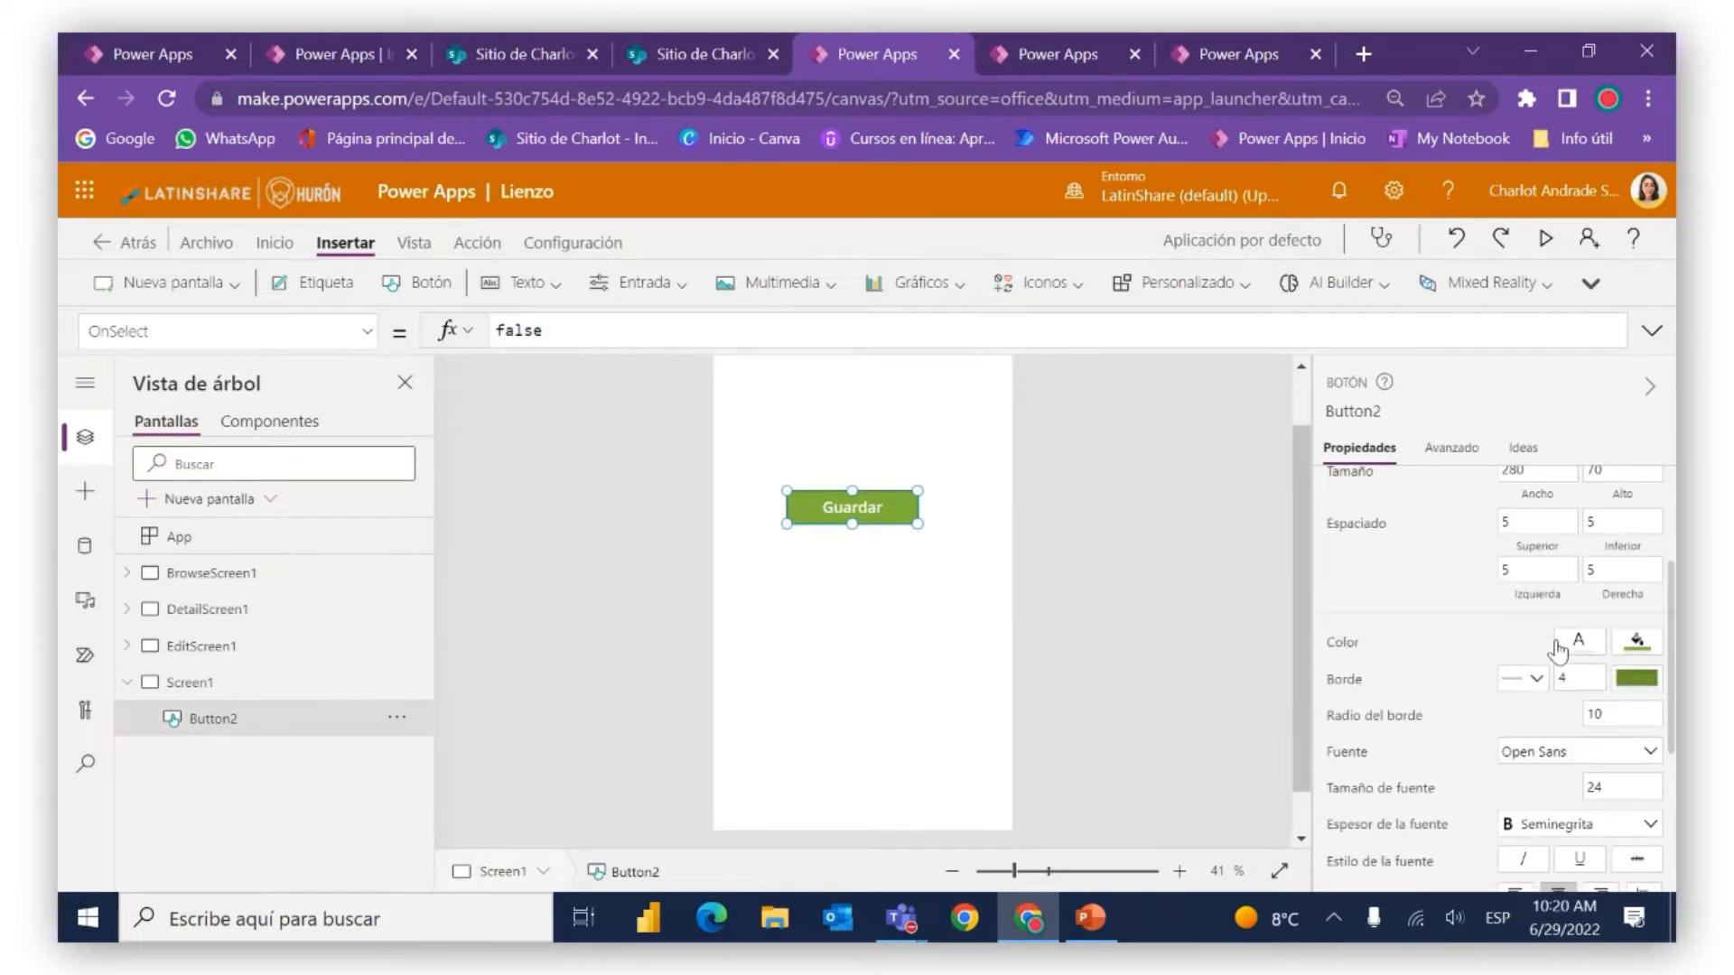
{"action": "left_click", "coordinate": [1643, 636]}
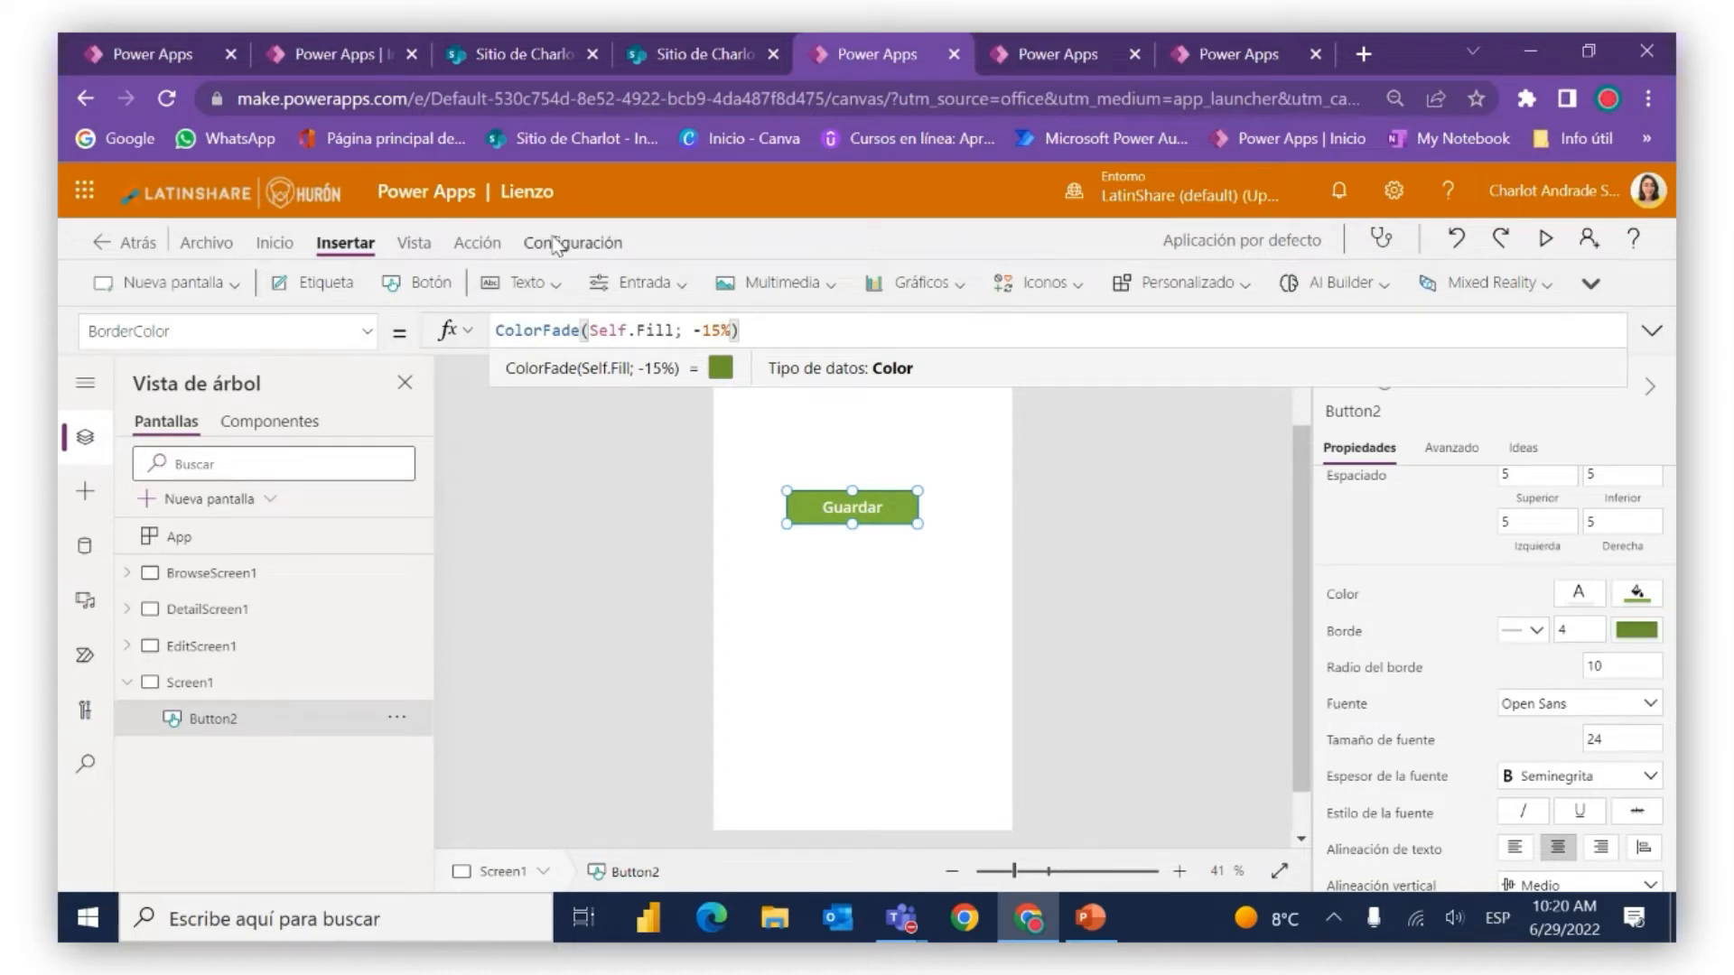
{"action": "left_click", "coordinate": [673, 326]}
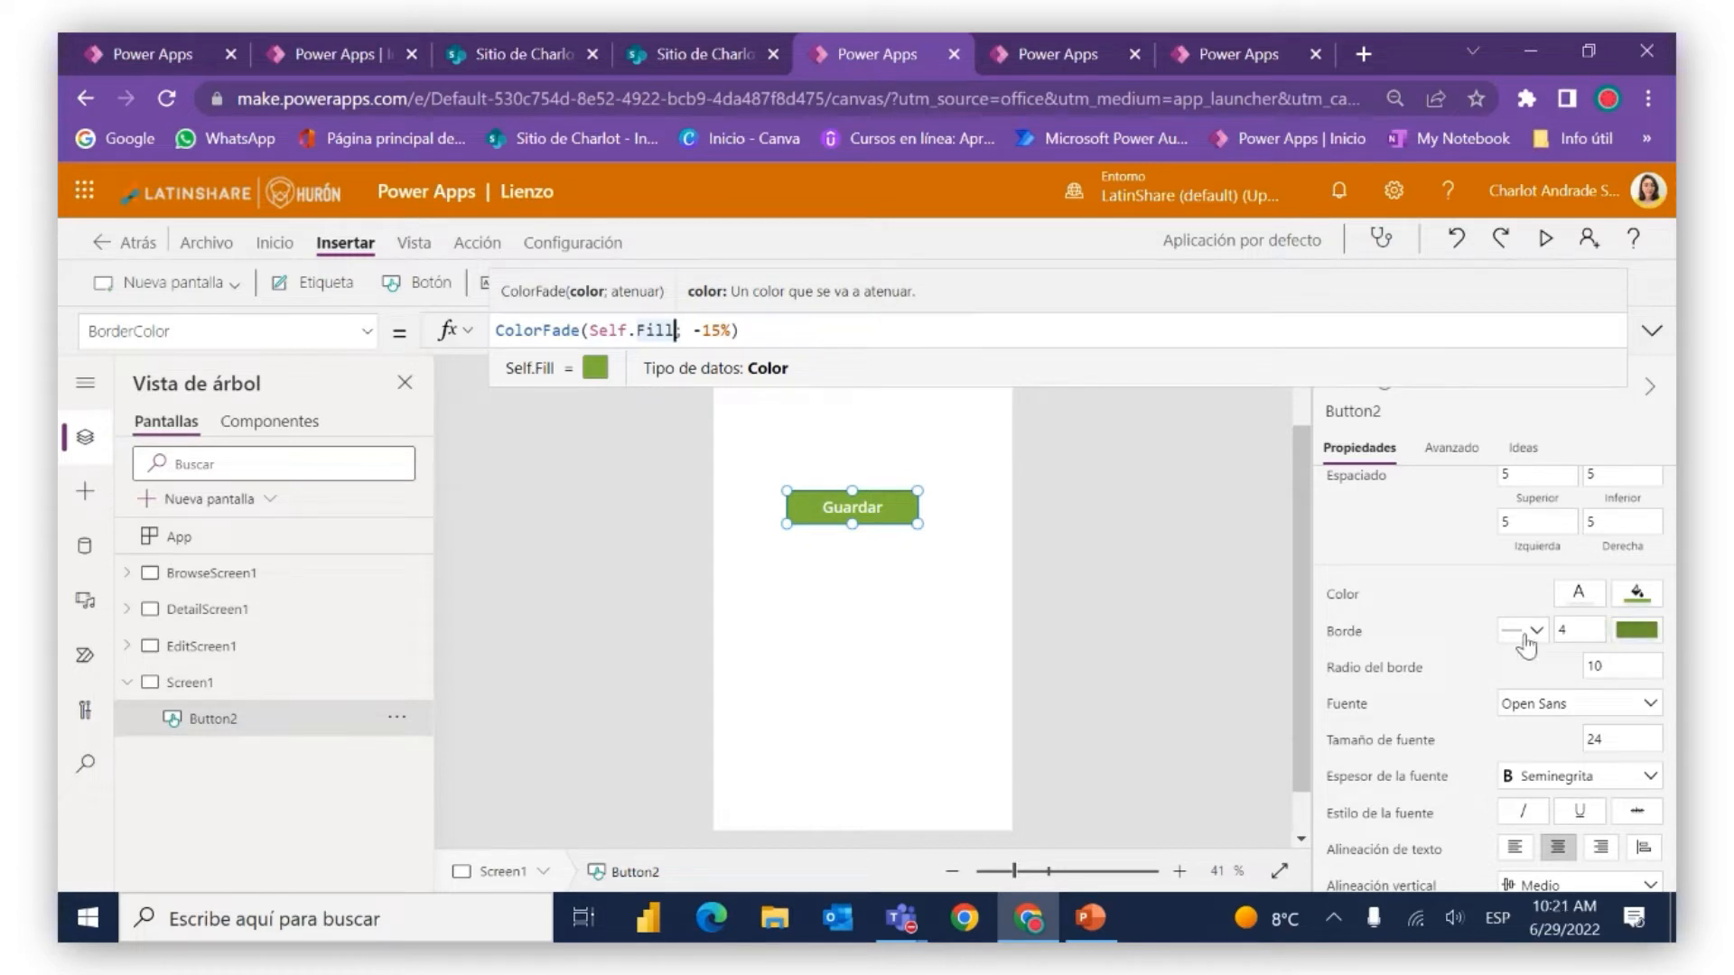
{"action": "scroll", "coordinate": [1524, 643], "scroll_direction": "down", "scroll_amount": 2}
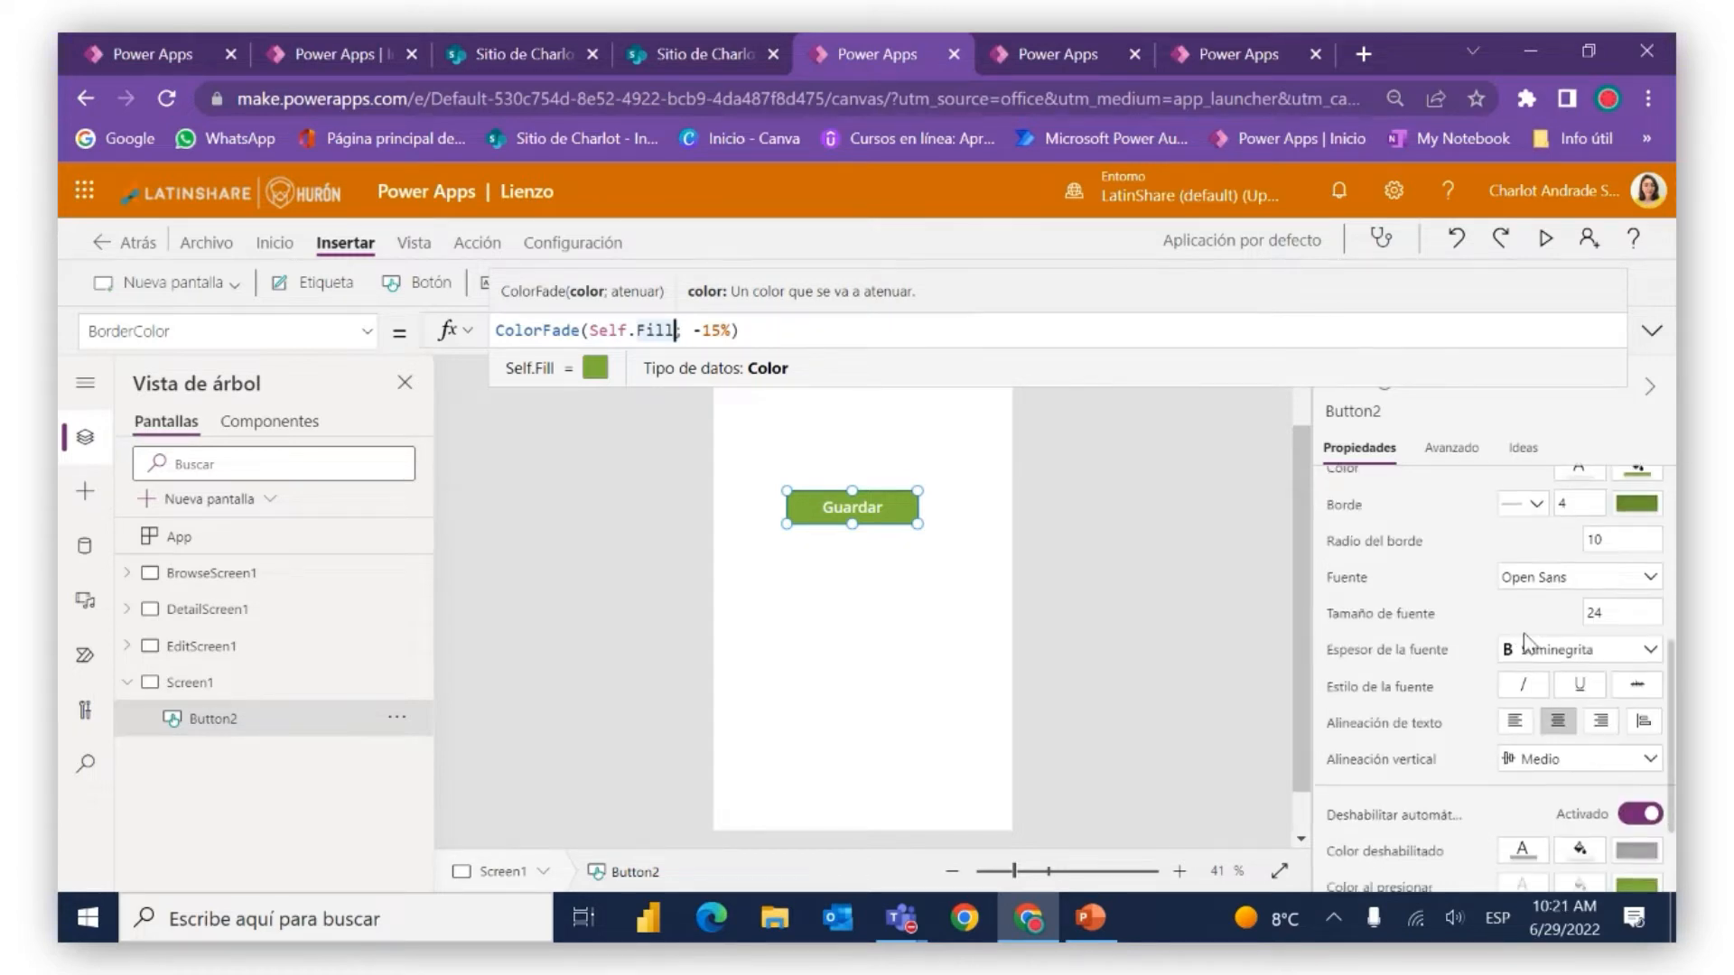
{"action": "left_click", "coordinate": [1621, 540]}
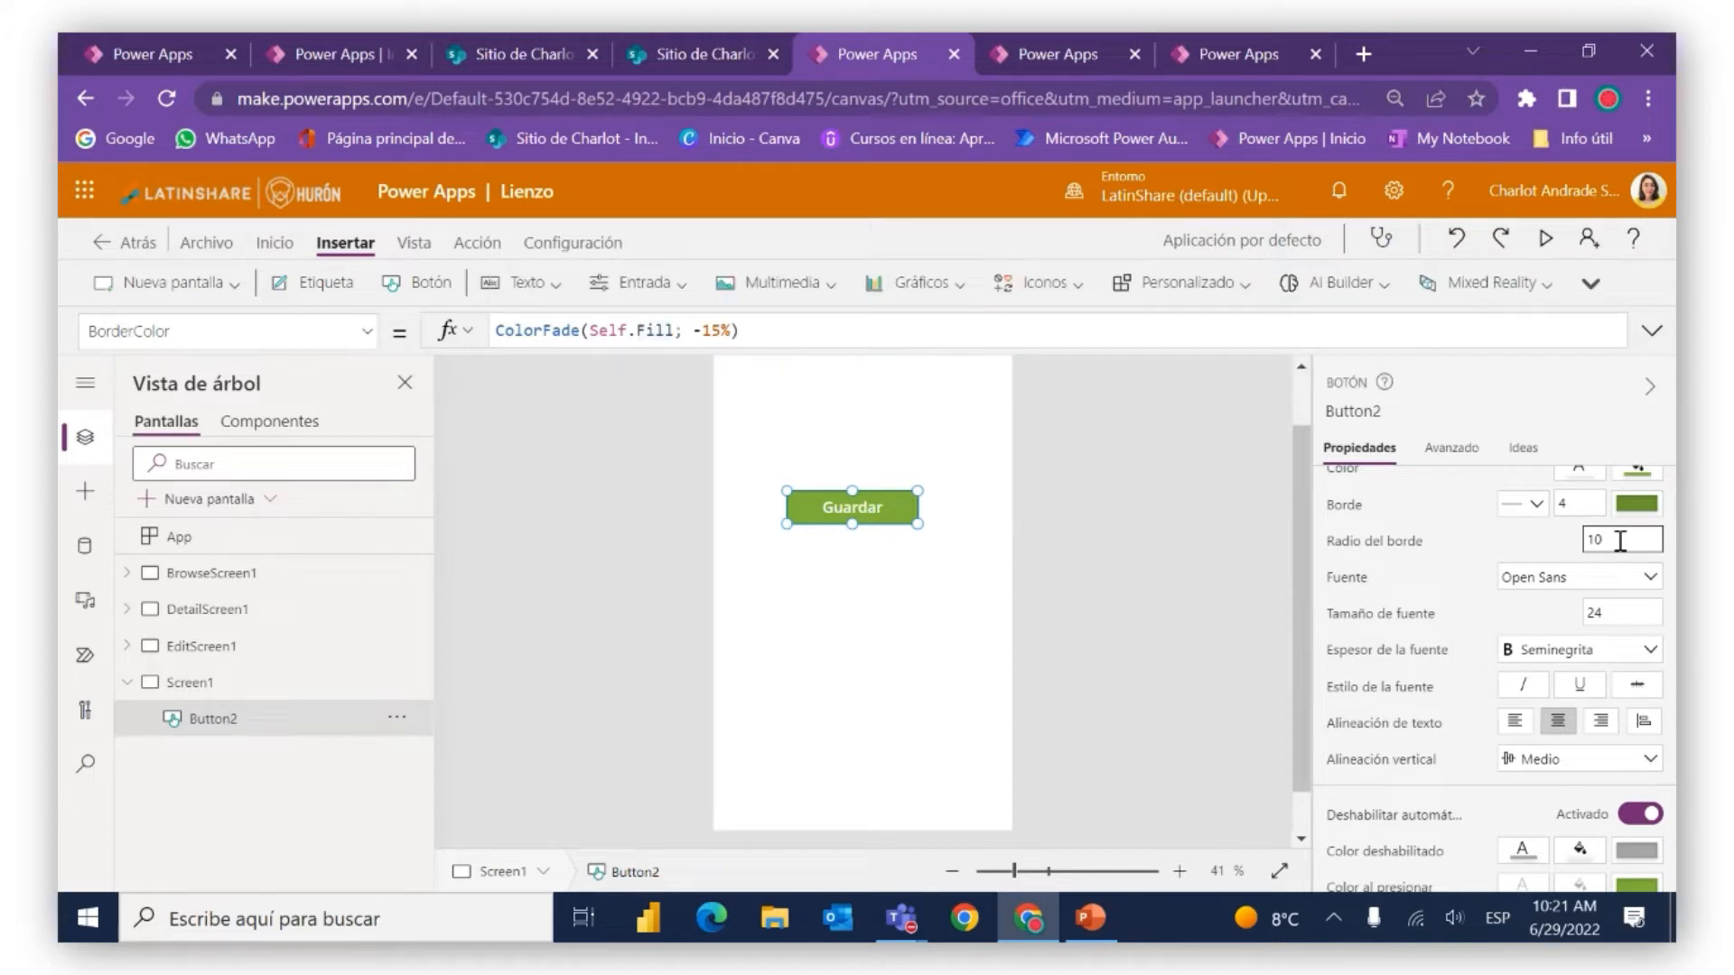
{"action": "key", "text": "BackSpace"}
{"action": "key", "text": "BackSpace"}
{"action": "type", "text": "0"}
{"action": "left_click", "coordinate": [874, 555]}
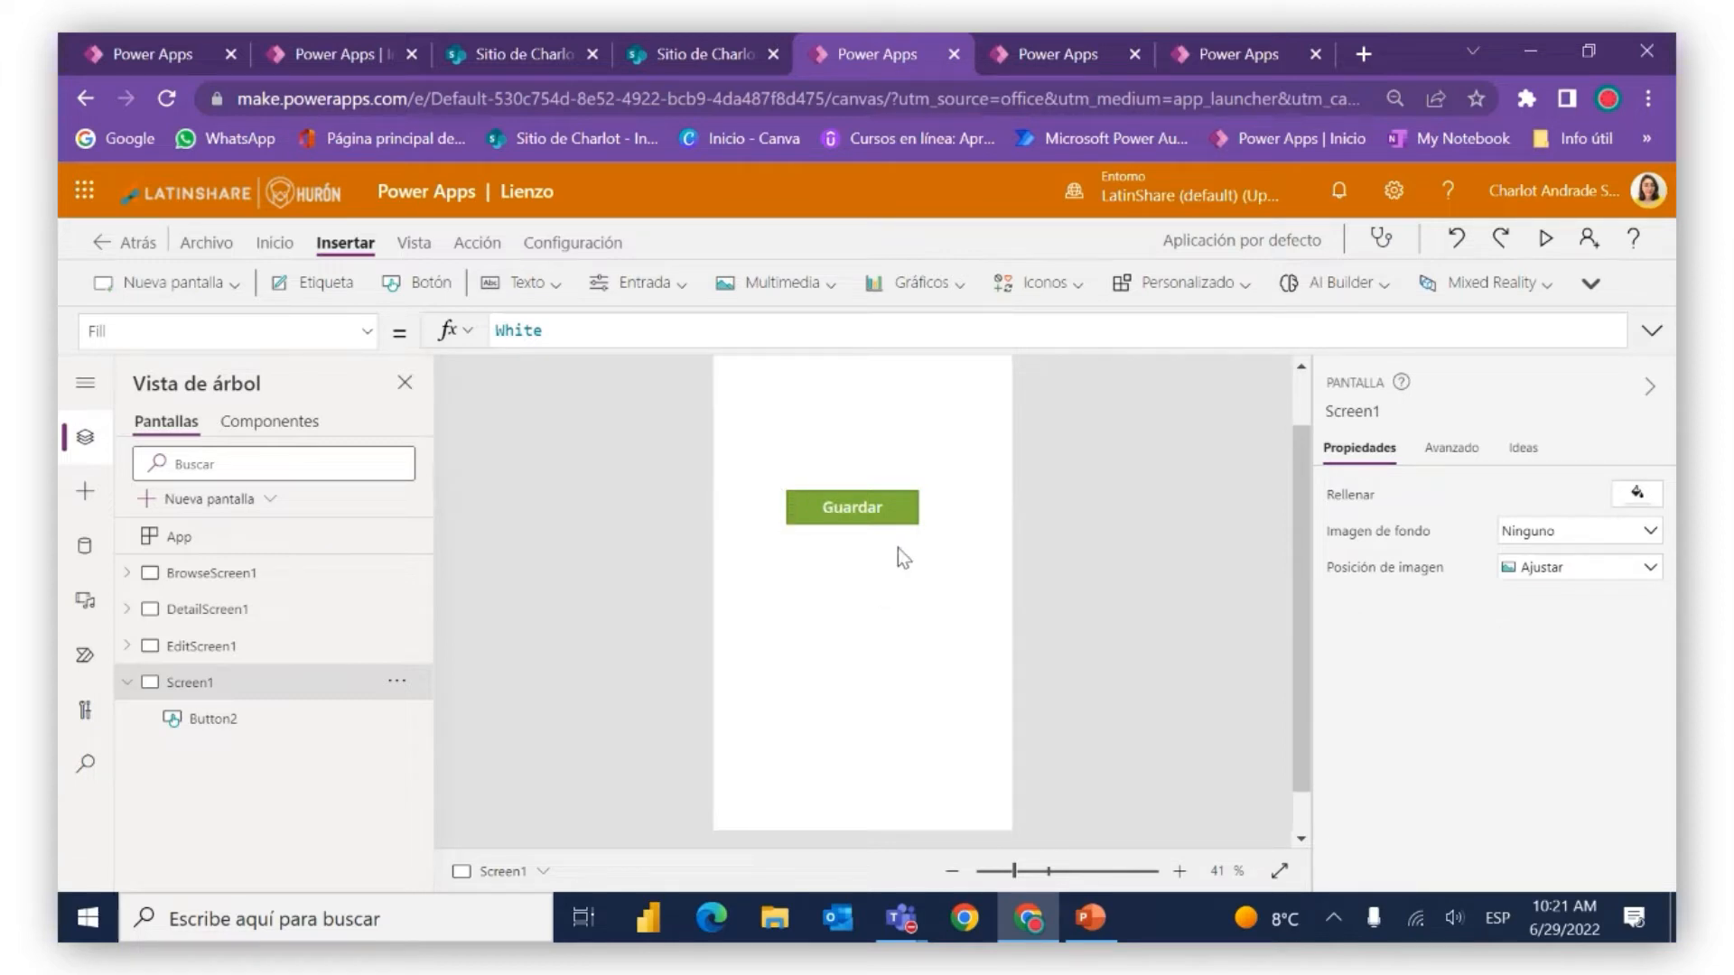
Set the border radius of the Guardar button to 30 and deselect it
{"action": "left_click", "coordinate": [905, 503]}
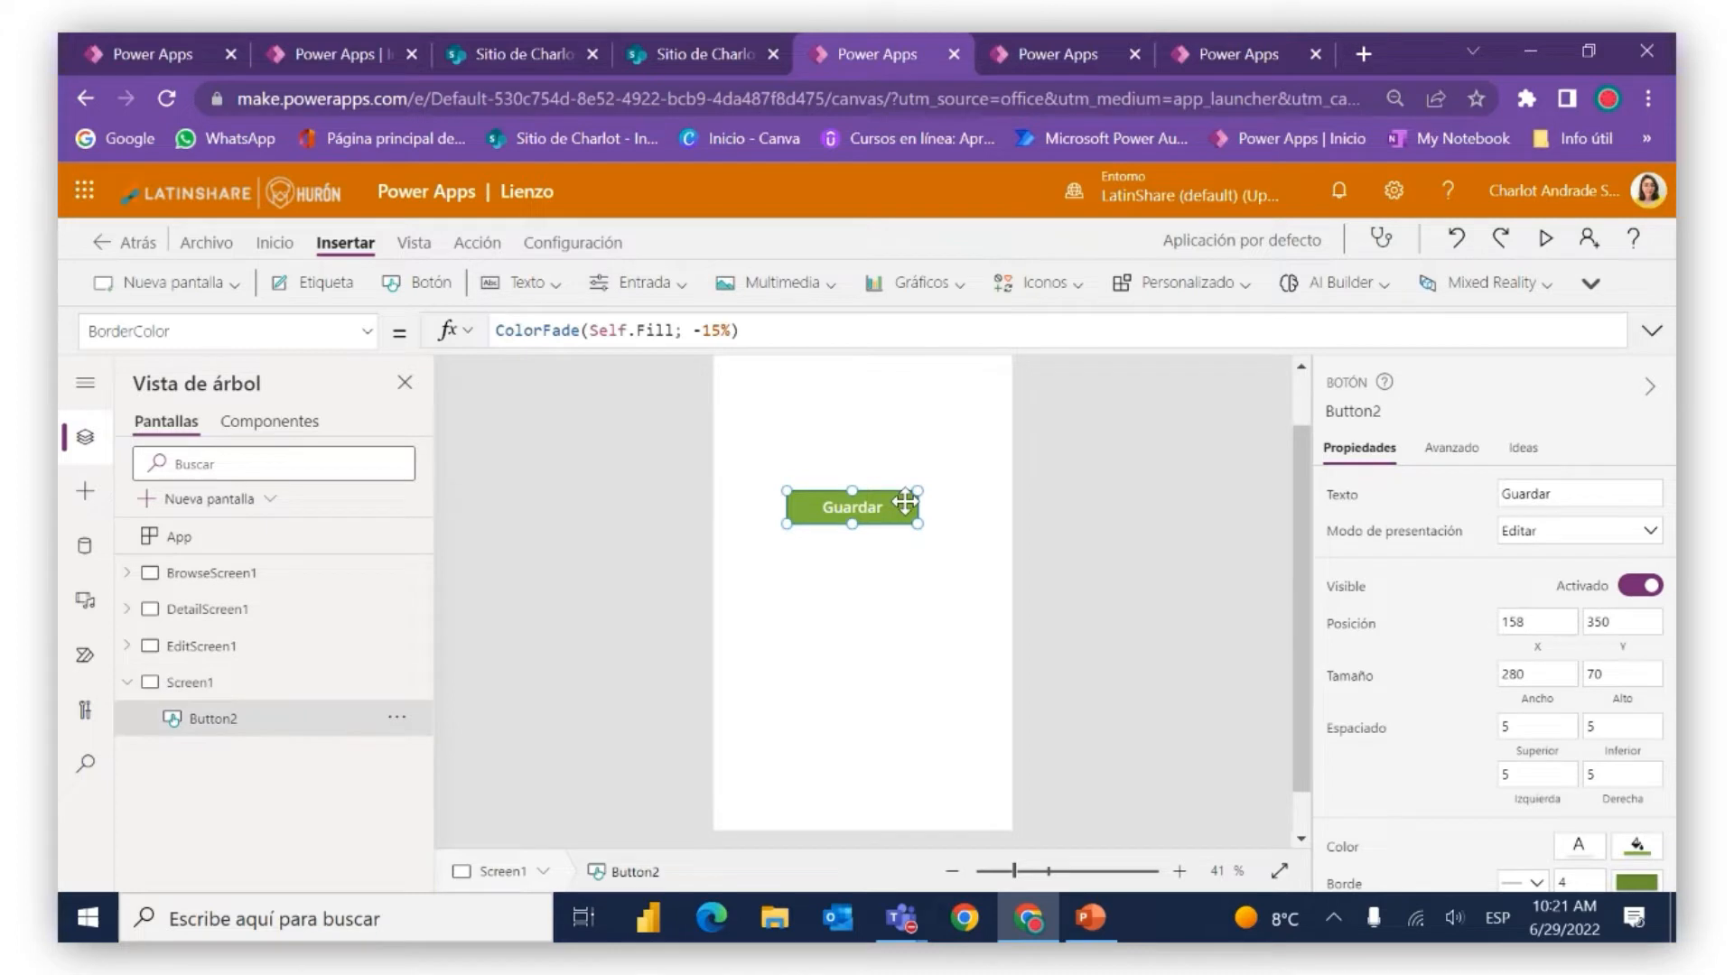
{"action": "scroll", "coordinate": [1474, 635], "scroll_direction": "down", "scroll_amount": 2}
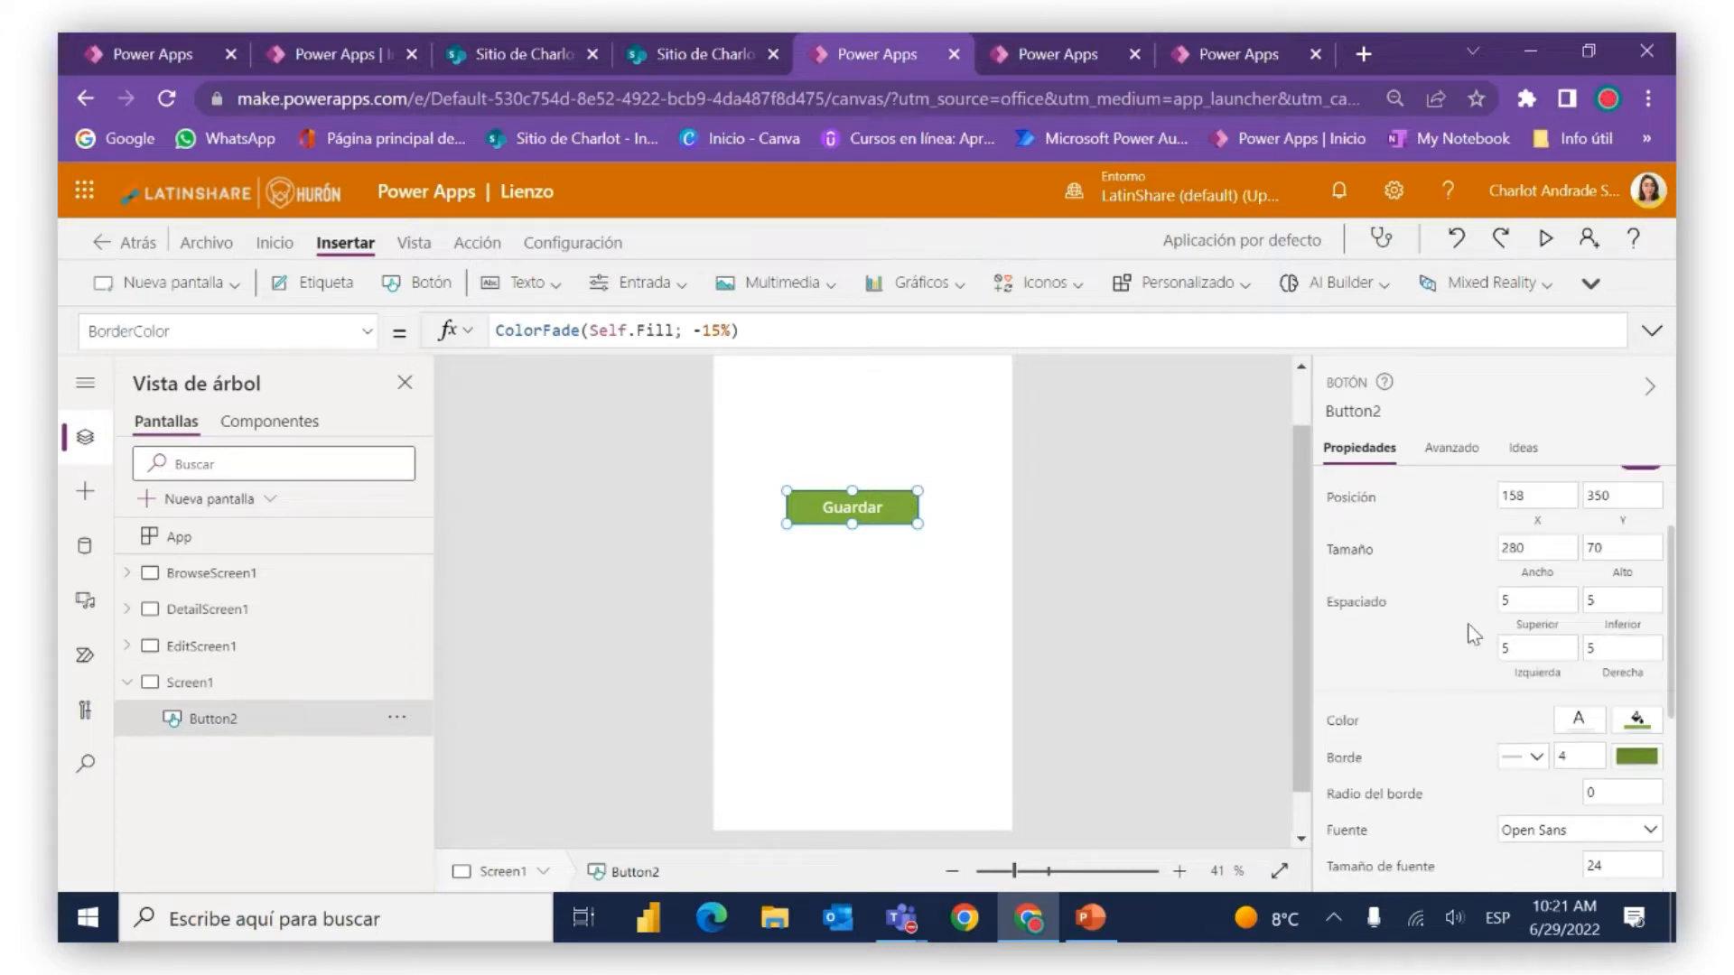
{"action": "scroll", "coordinate": [1466, 624], "scroll_direction": "down", "scroll_amount": 2}
{"action": "left_click", "coordinate": [1600, 668]}
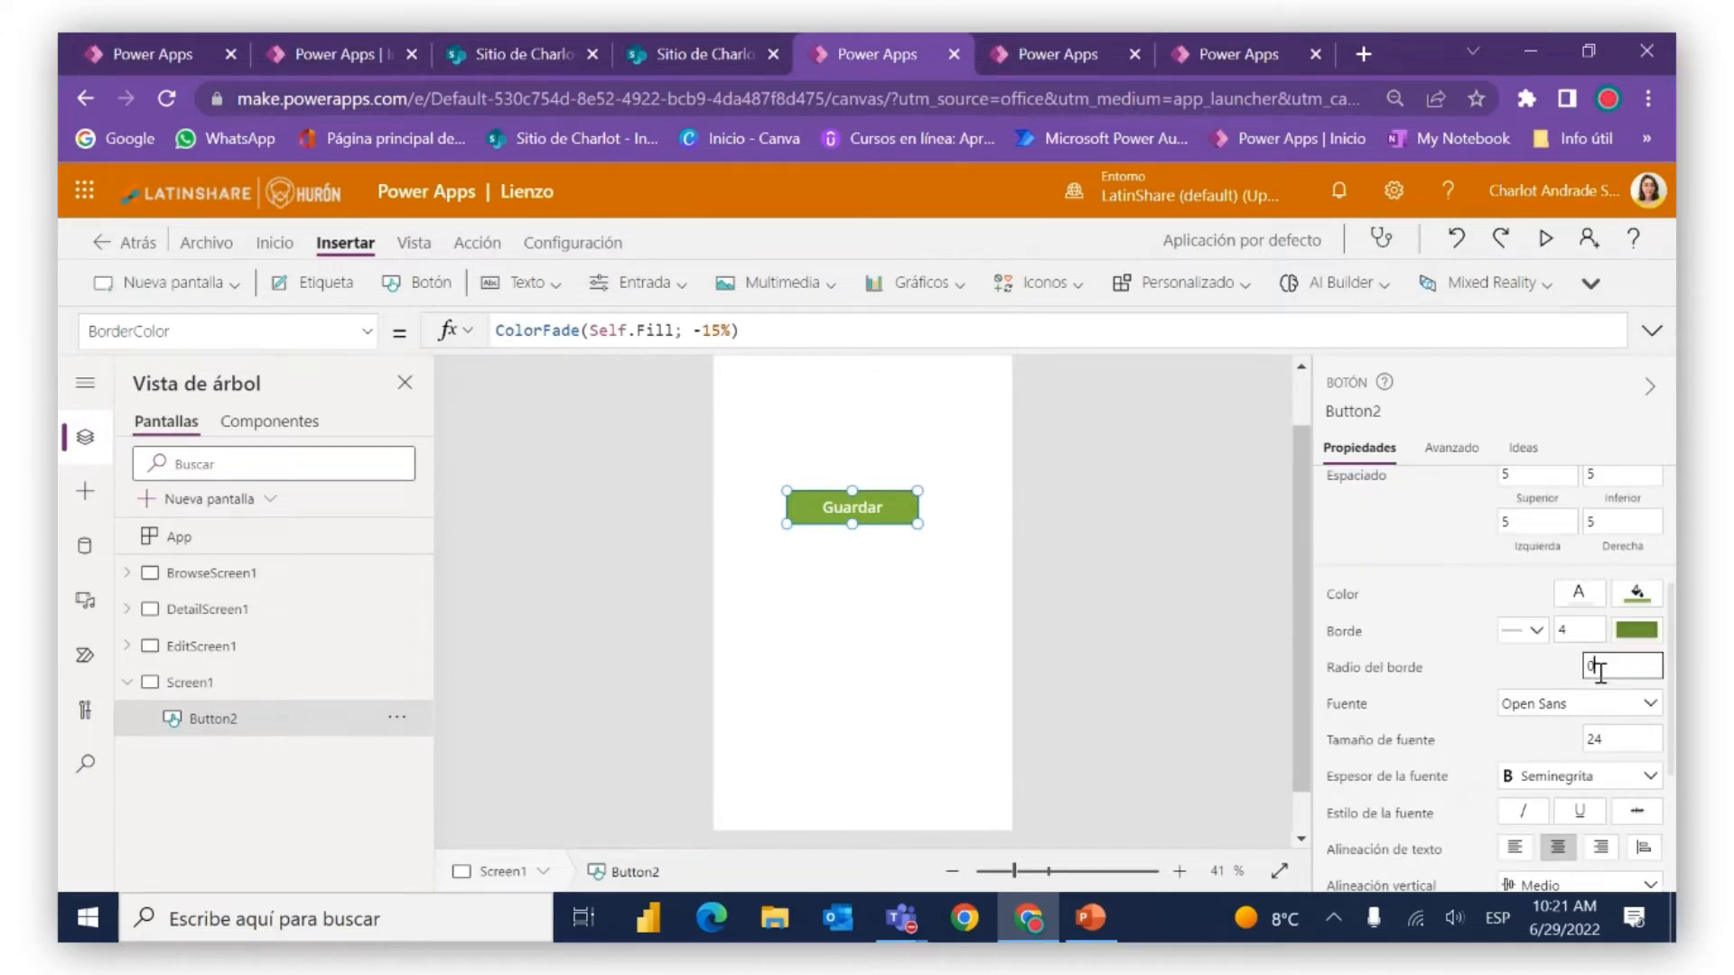
{"action": "key", "text": "BackSpace"}
{"action": "type", "text": "30"}
{"action": "left_click", "coordinate": [789, 569]}
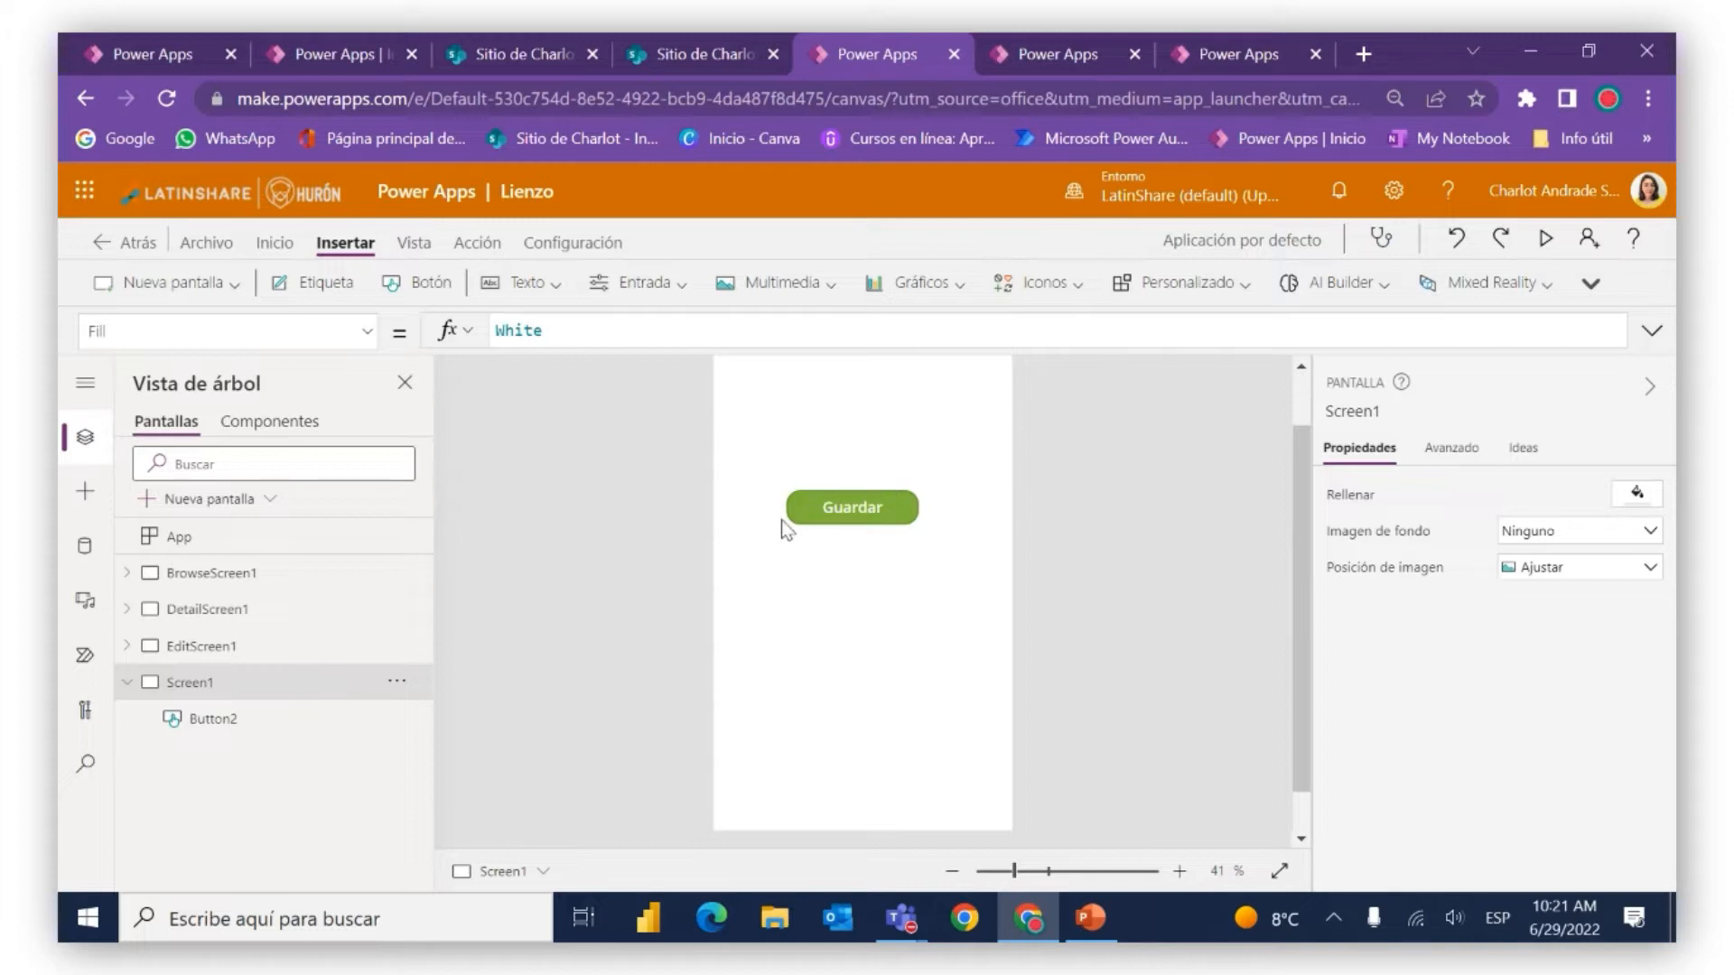
Change the font of the Guardar button to Dancing Script
{"action": "left_click", "coordinate": [879, 507]}
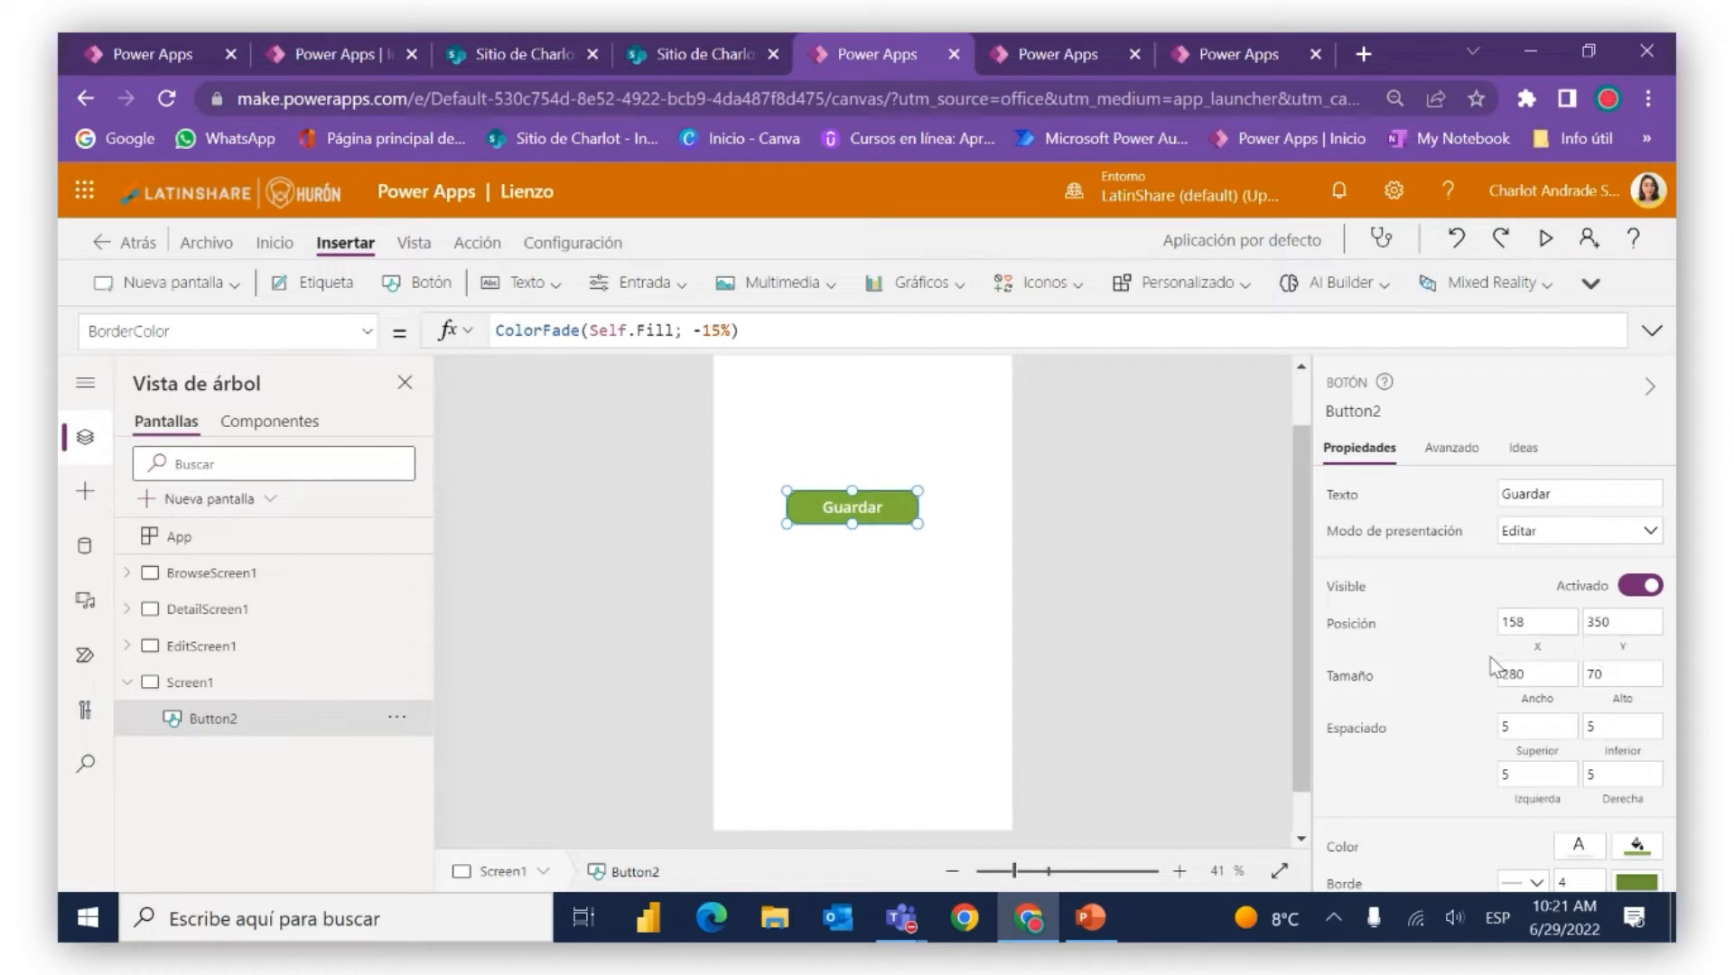
{"action": "scroll", "coordinate": [1469, 632], "scroll_direction": "down", "scroll_amount": 5}
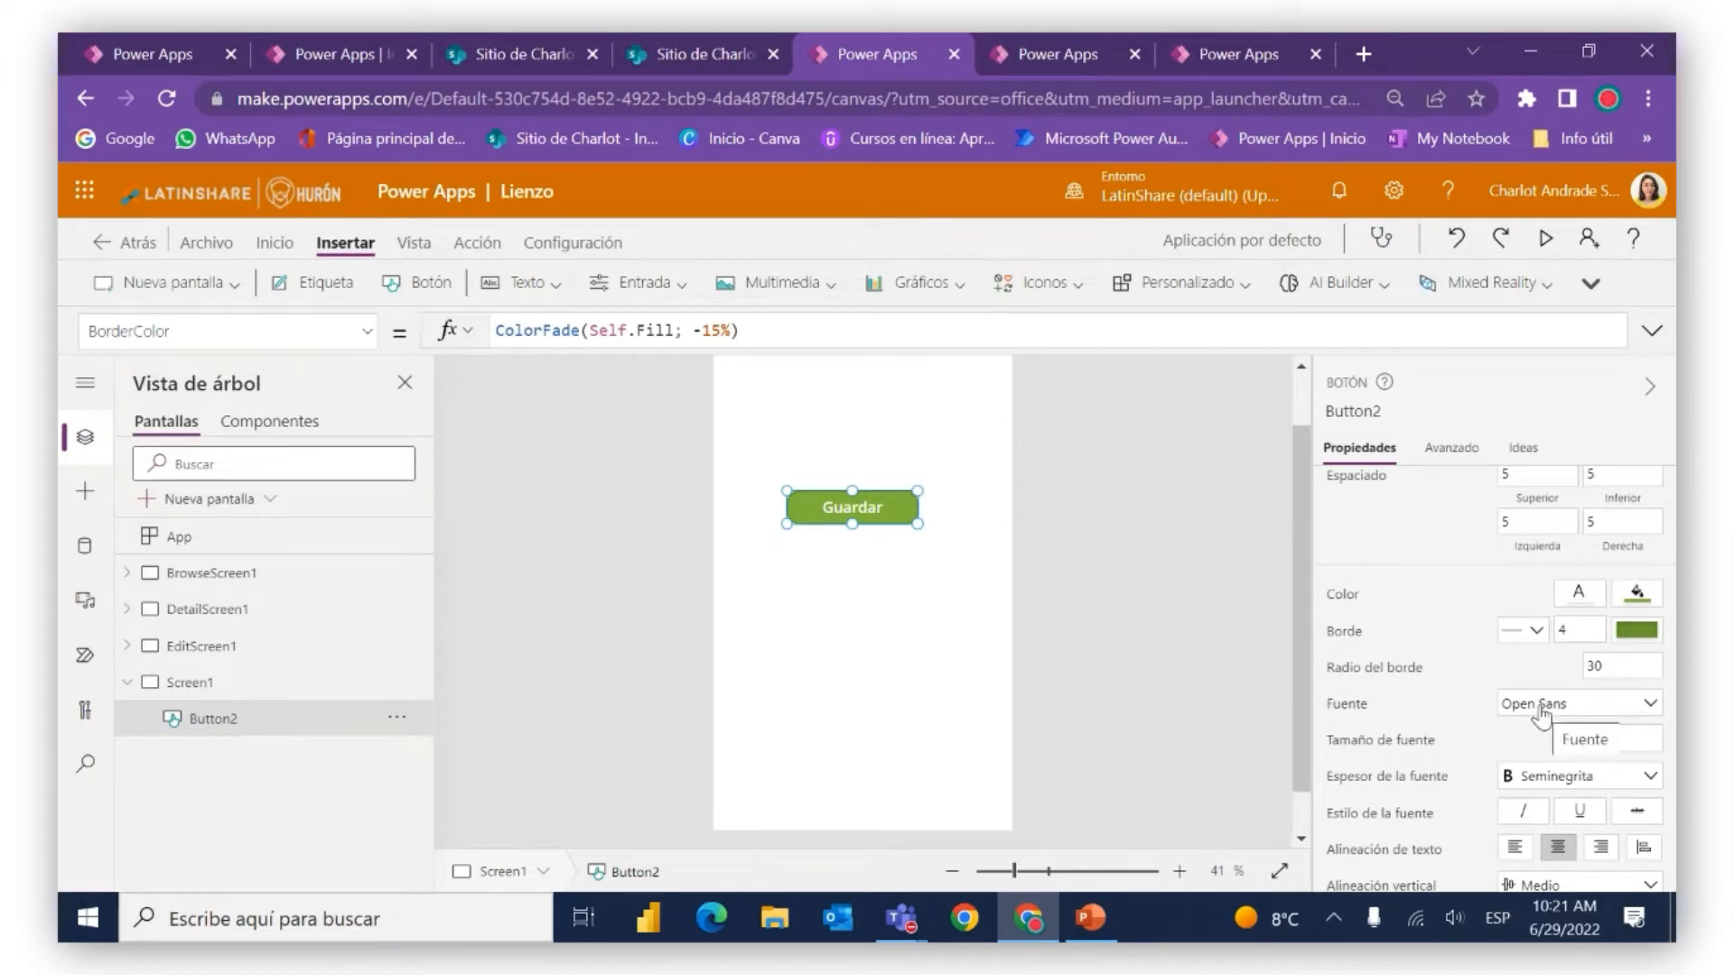
{"action": "left_click", "coordinate": [1540, 709]}
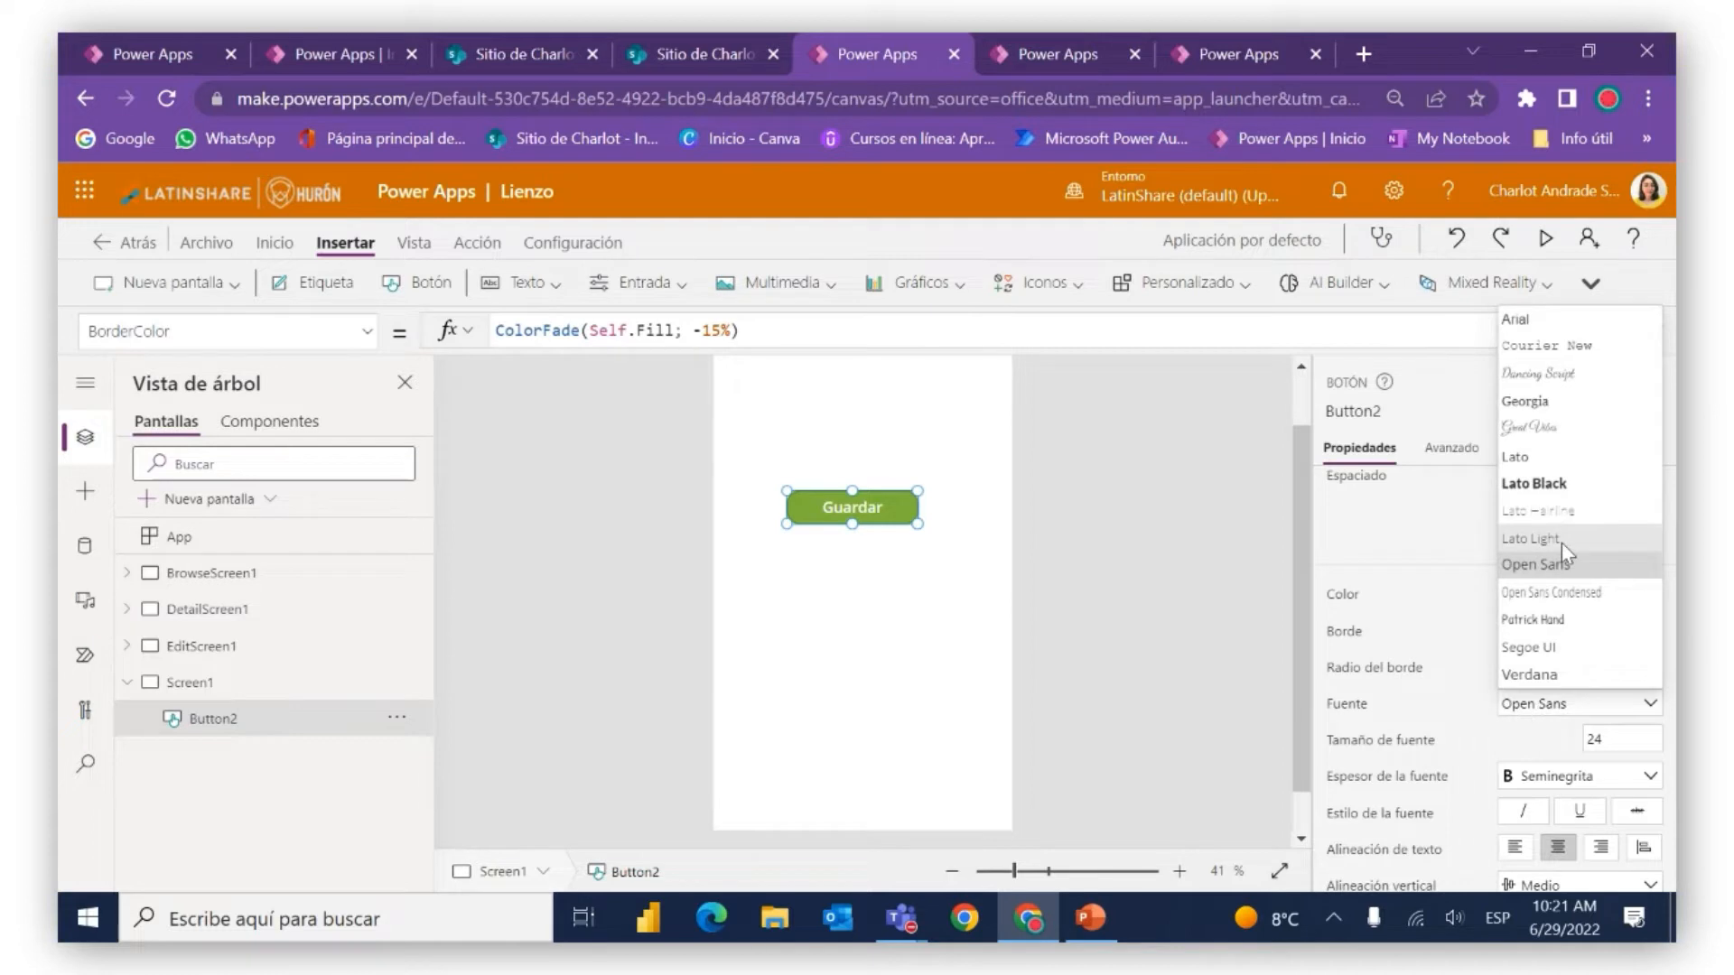
{"action": "left_click", "coordinate": [1545, 373]}
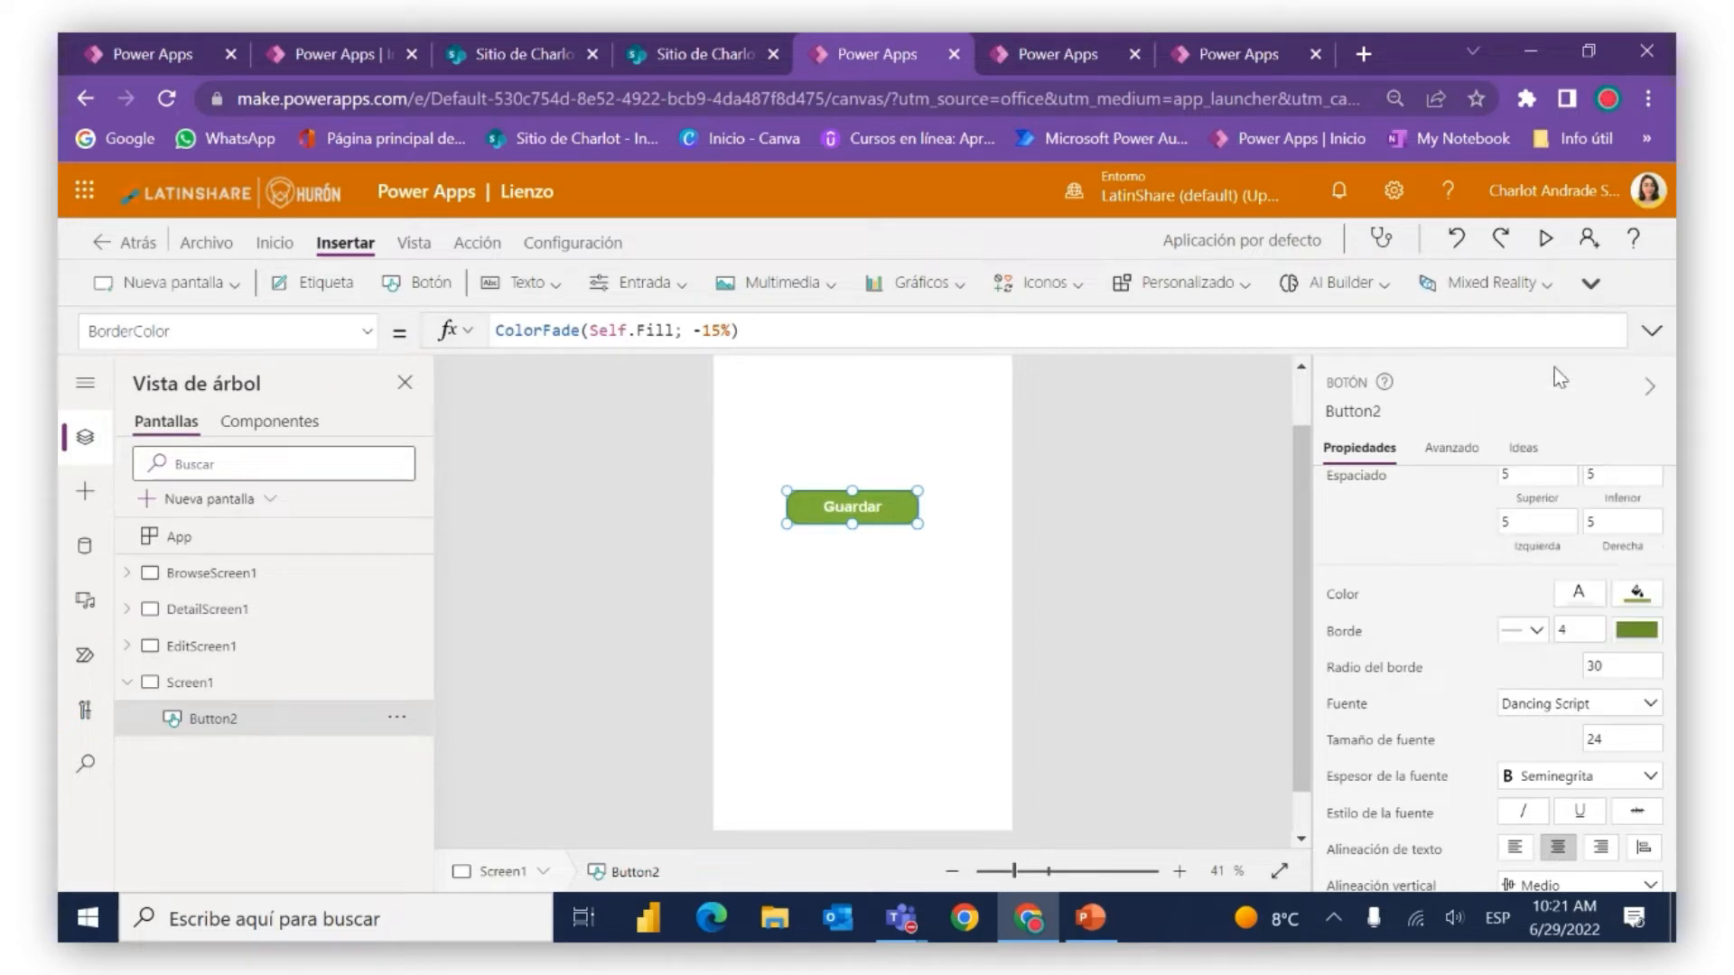
{"action": "left_click", "coordinate": [1539, 703]}
Set the Guardar button's font size to 30 and its font weight to Negrita
{"action": "left_click", "coordinate": [1633, 736]}
{"action": "key", "text": "BackSpace"}
{"action": "key", "text": "BackSpace"}
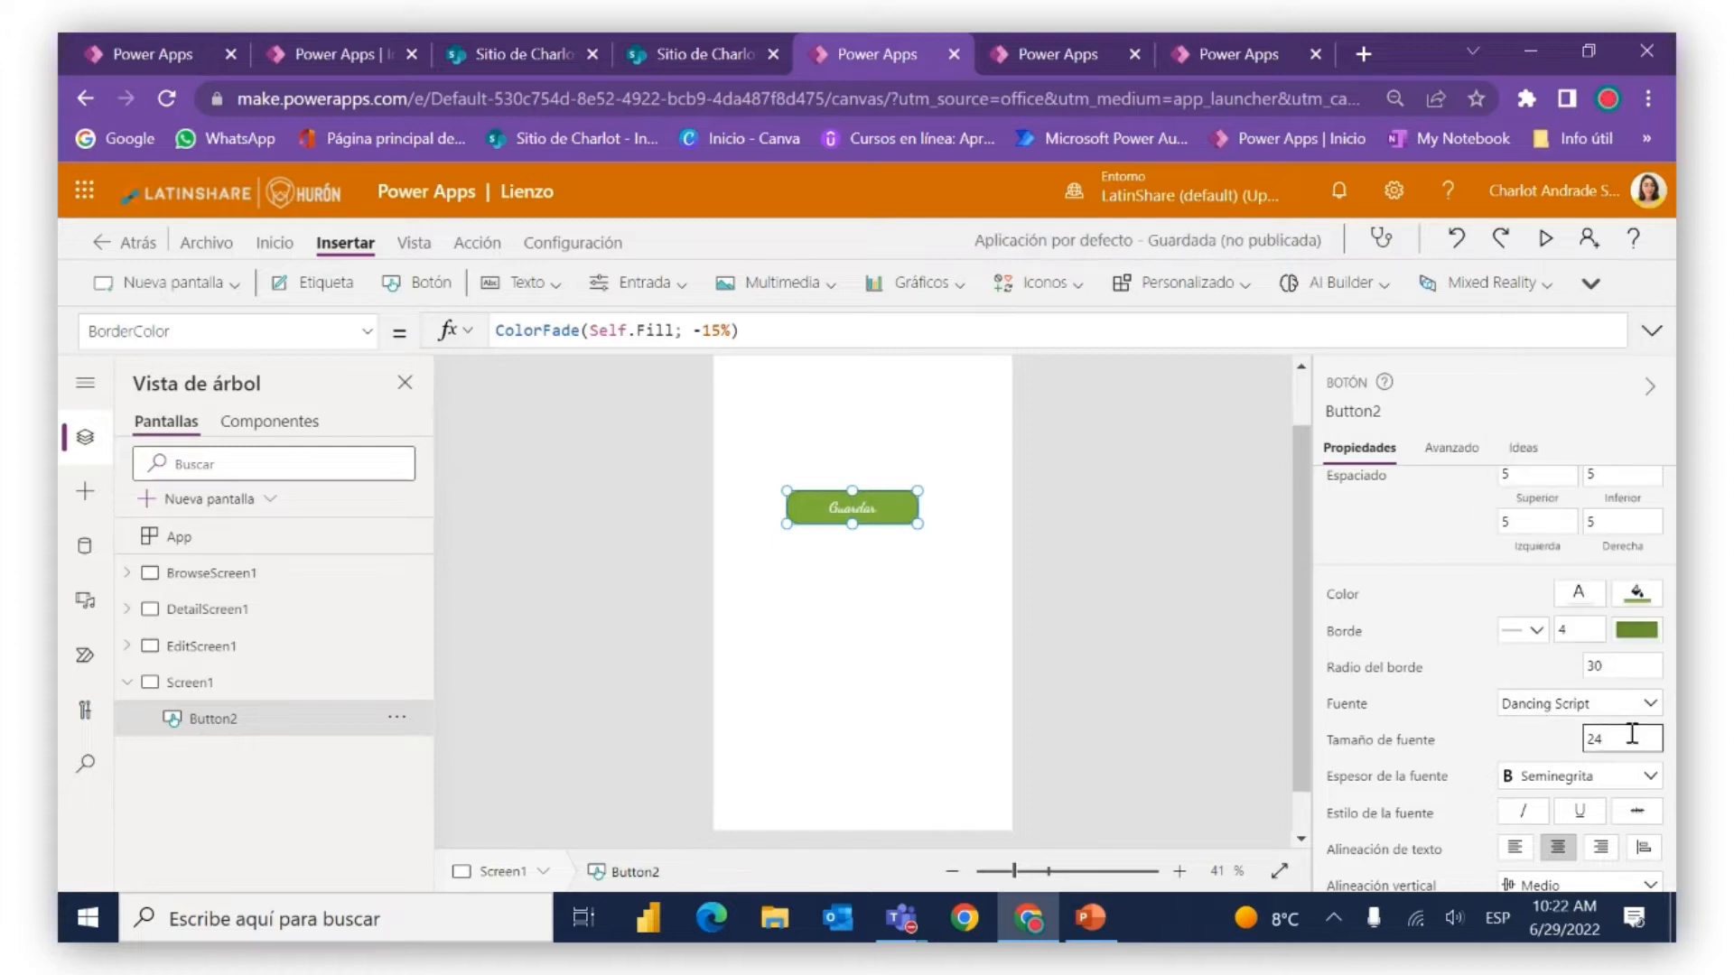
{"action": "type", "text": "30"}
{"action": "left_click", "coordinate": [1539, 734]}
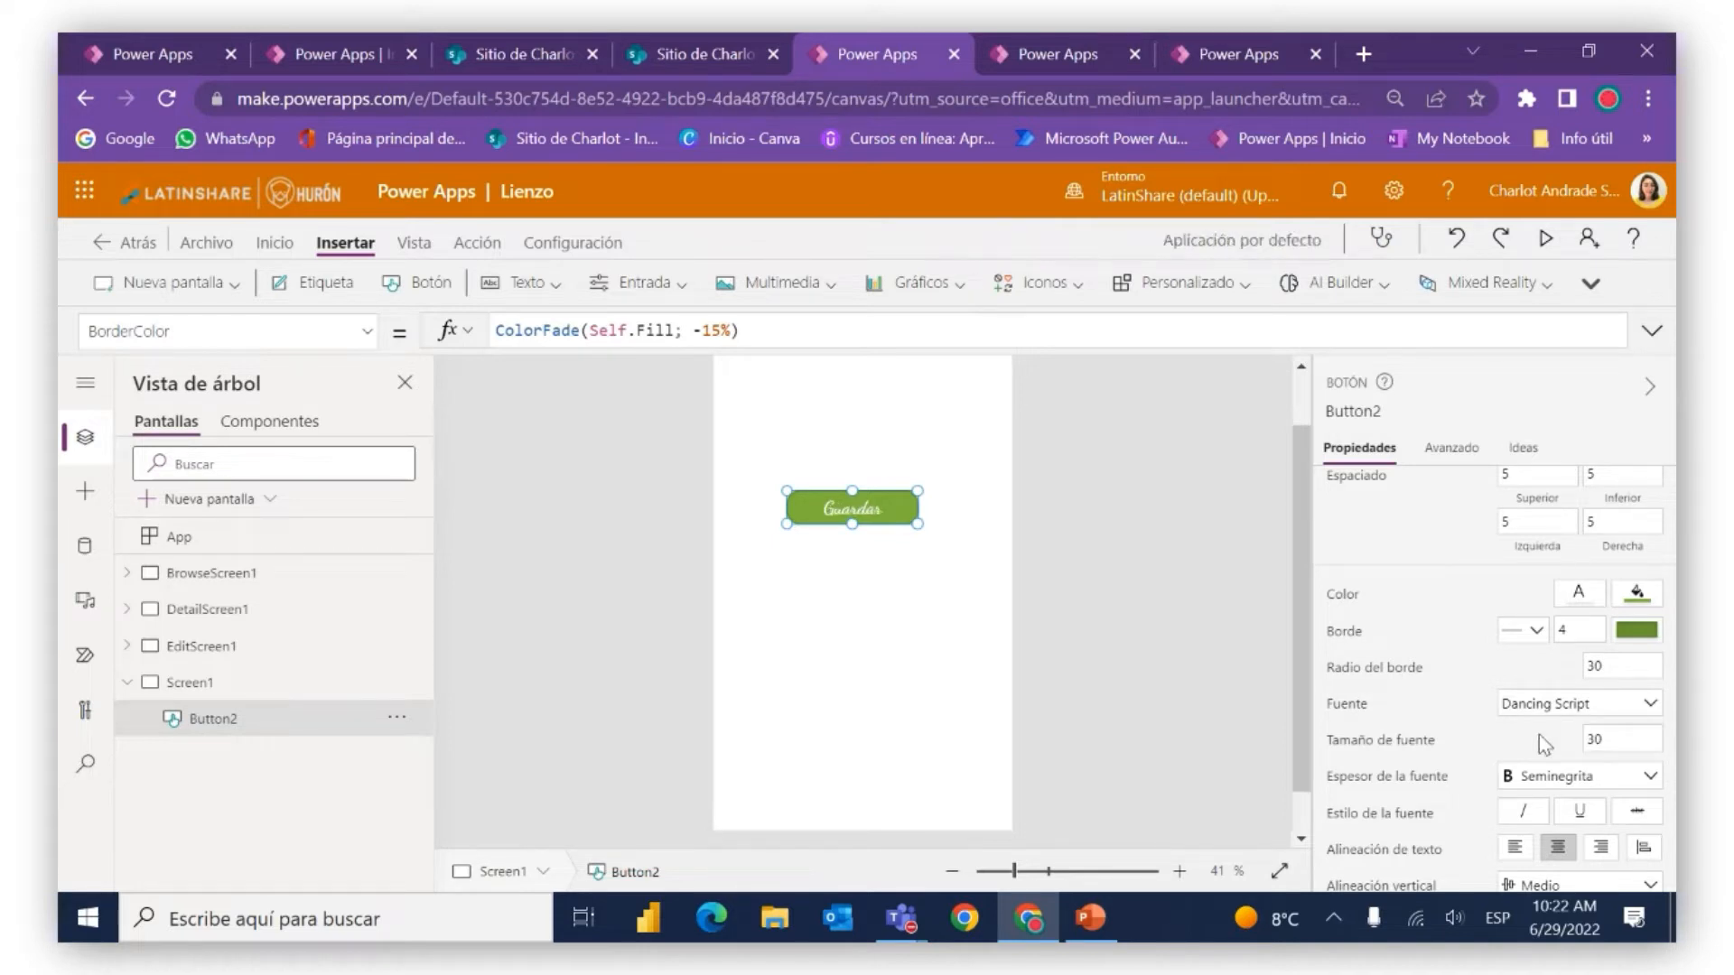
{"action": "left_click", "coordinate": [1524, 791]}
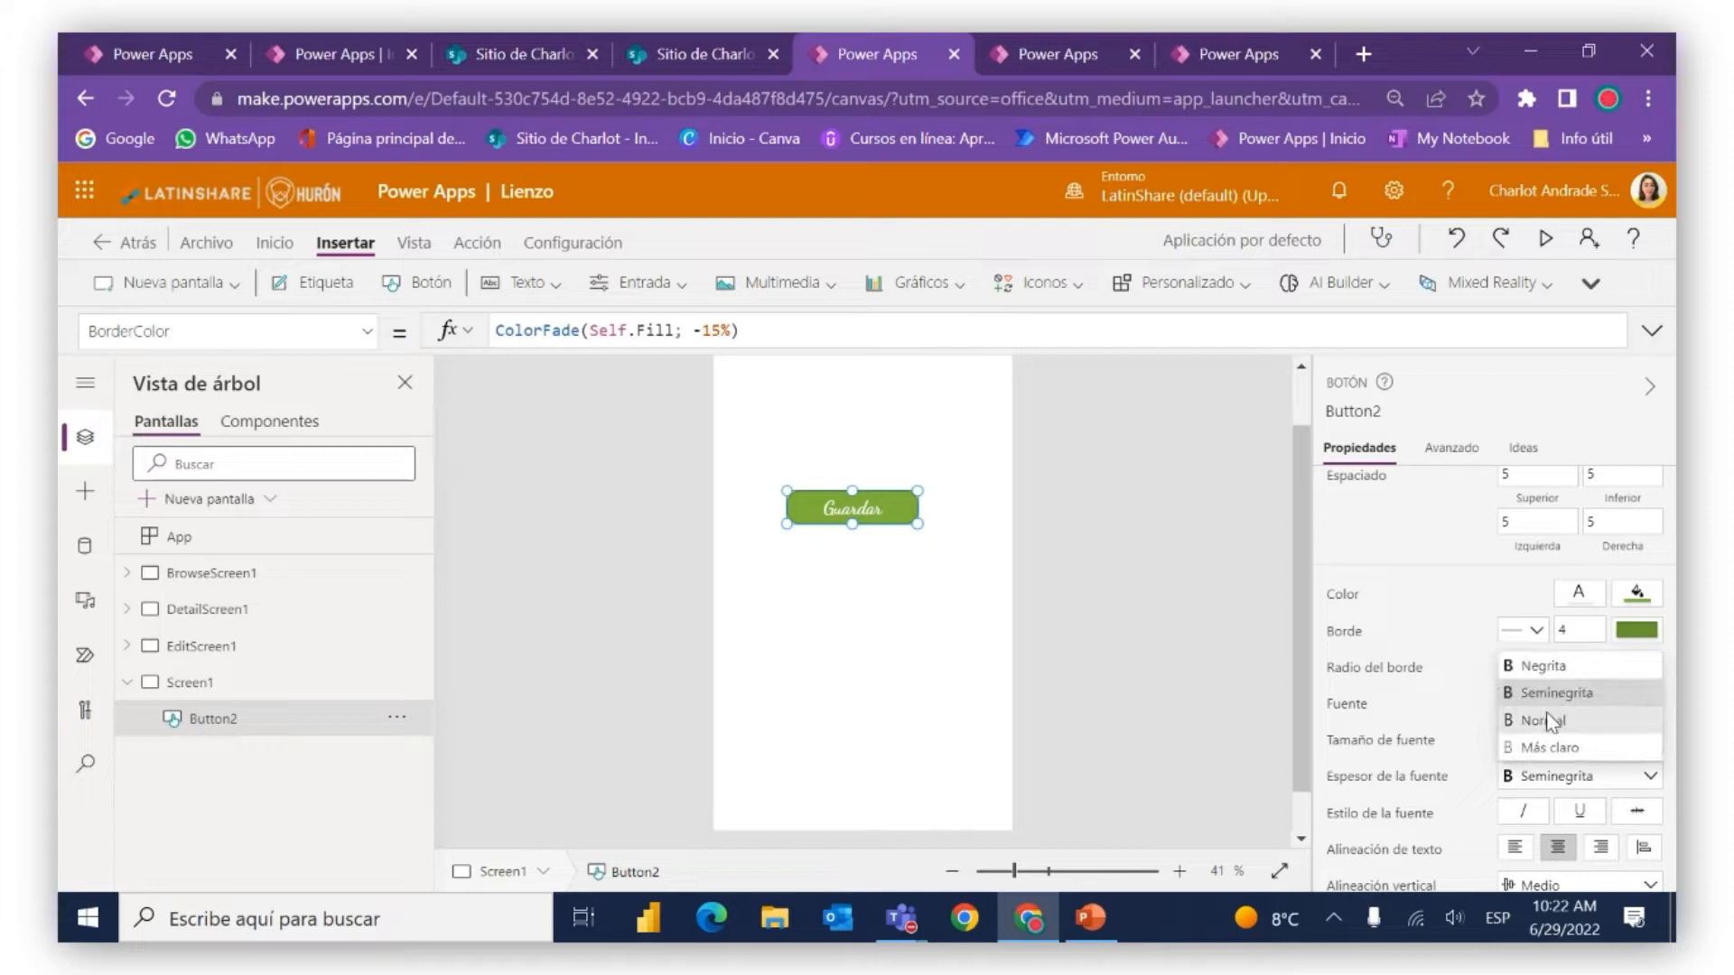
{"action": "left_click", "coordinate": [1567, 685]}
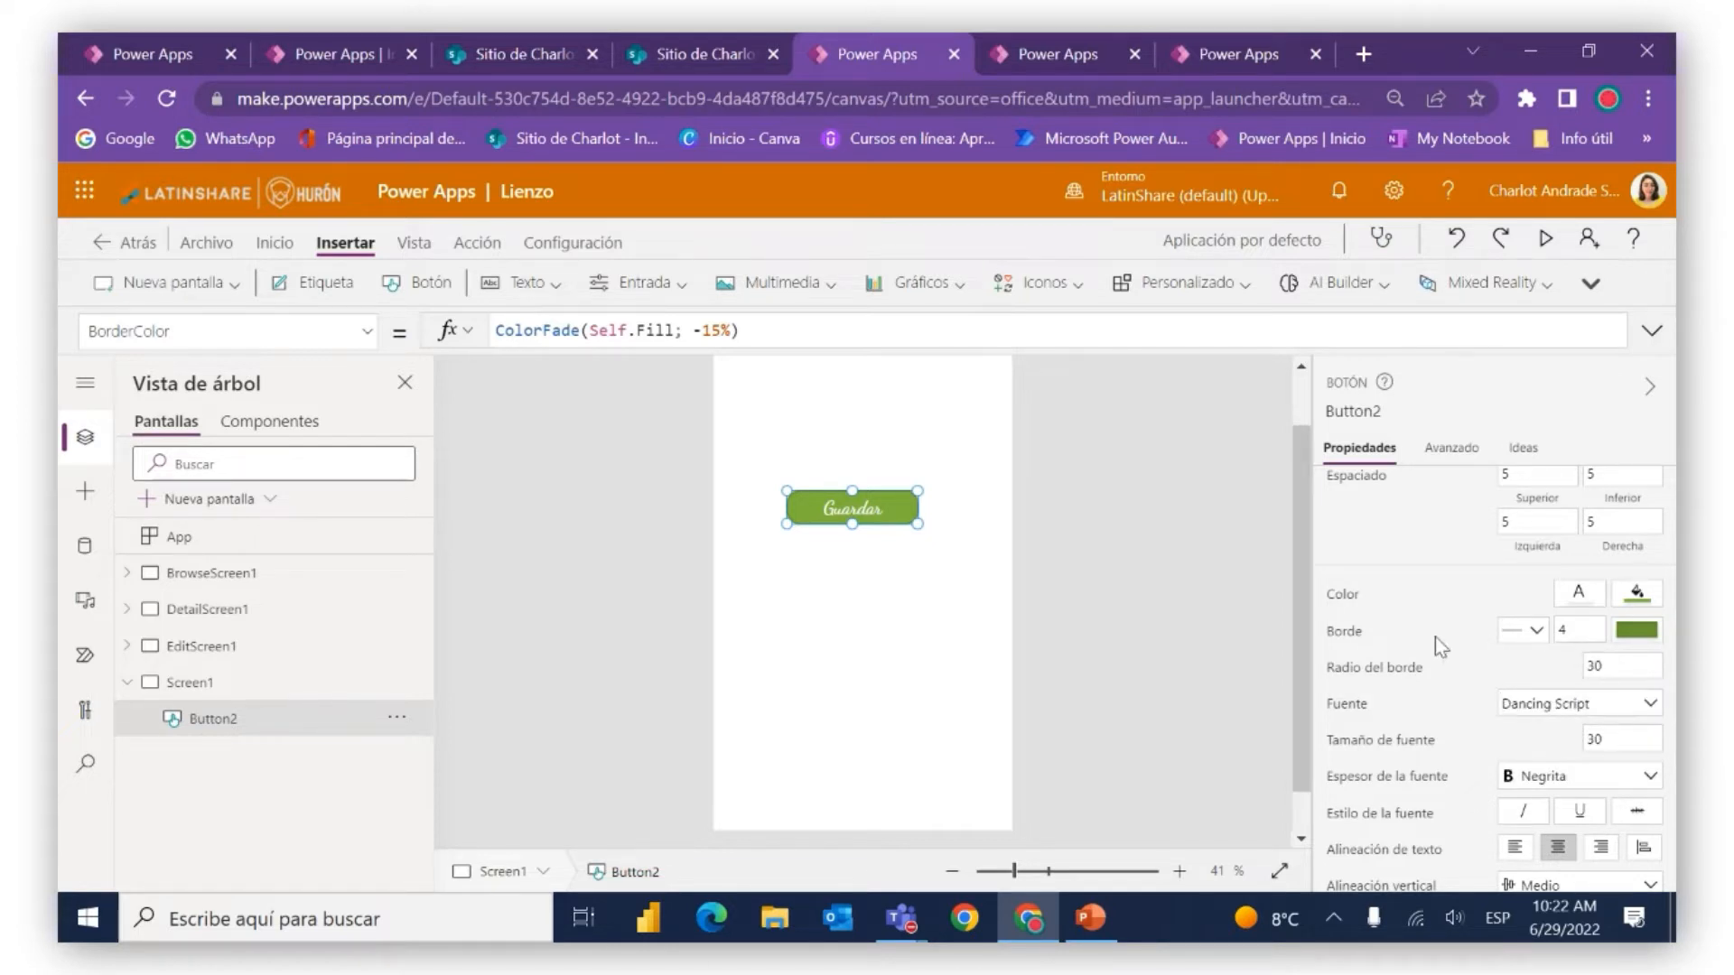
Review the disabled, pressed and hover color settings of the Guardar button, and test its hover and pressed appearance in the app preview
{"action": "scroll", "coordinate": [1435, 645], "scroll_direction": "down", "scroll_amount": 3}
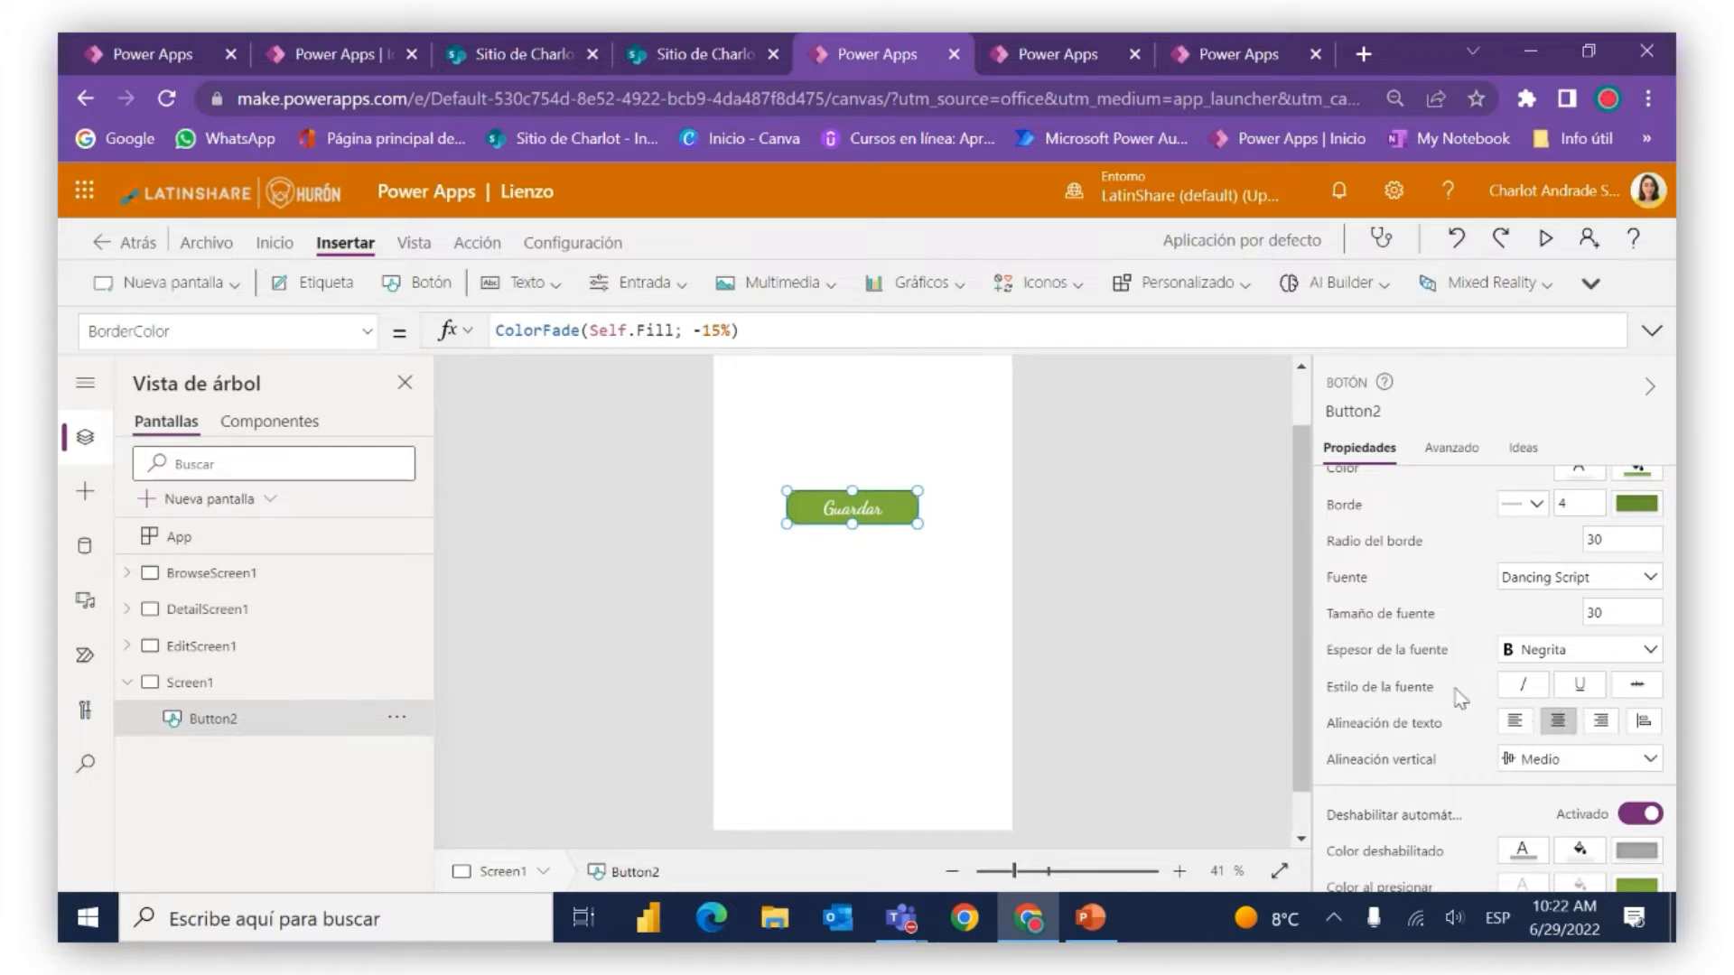
{"action": "scroll", "coordinate": [1460, 698], "scroll_direction": "down", "scroll_amount": 2}
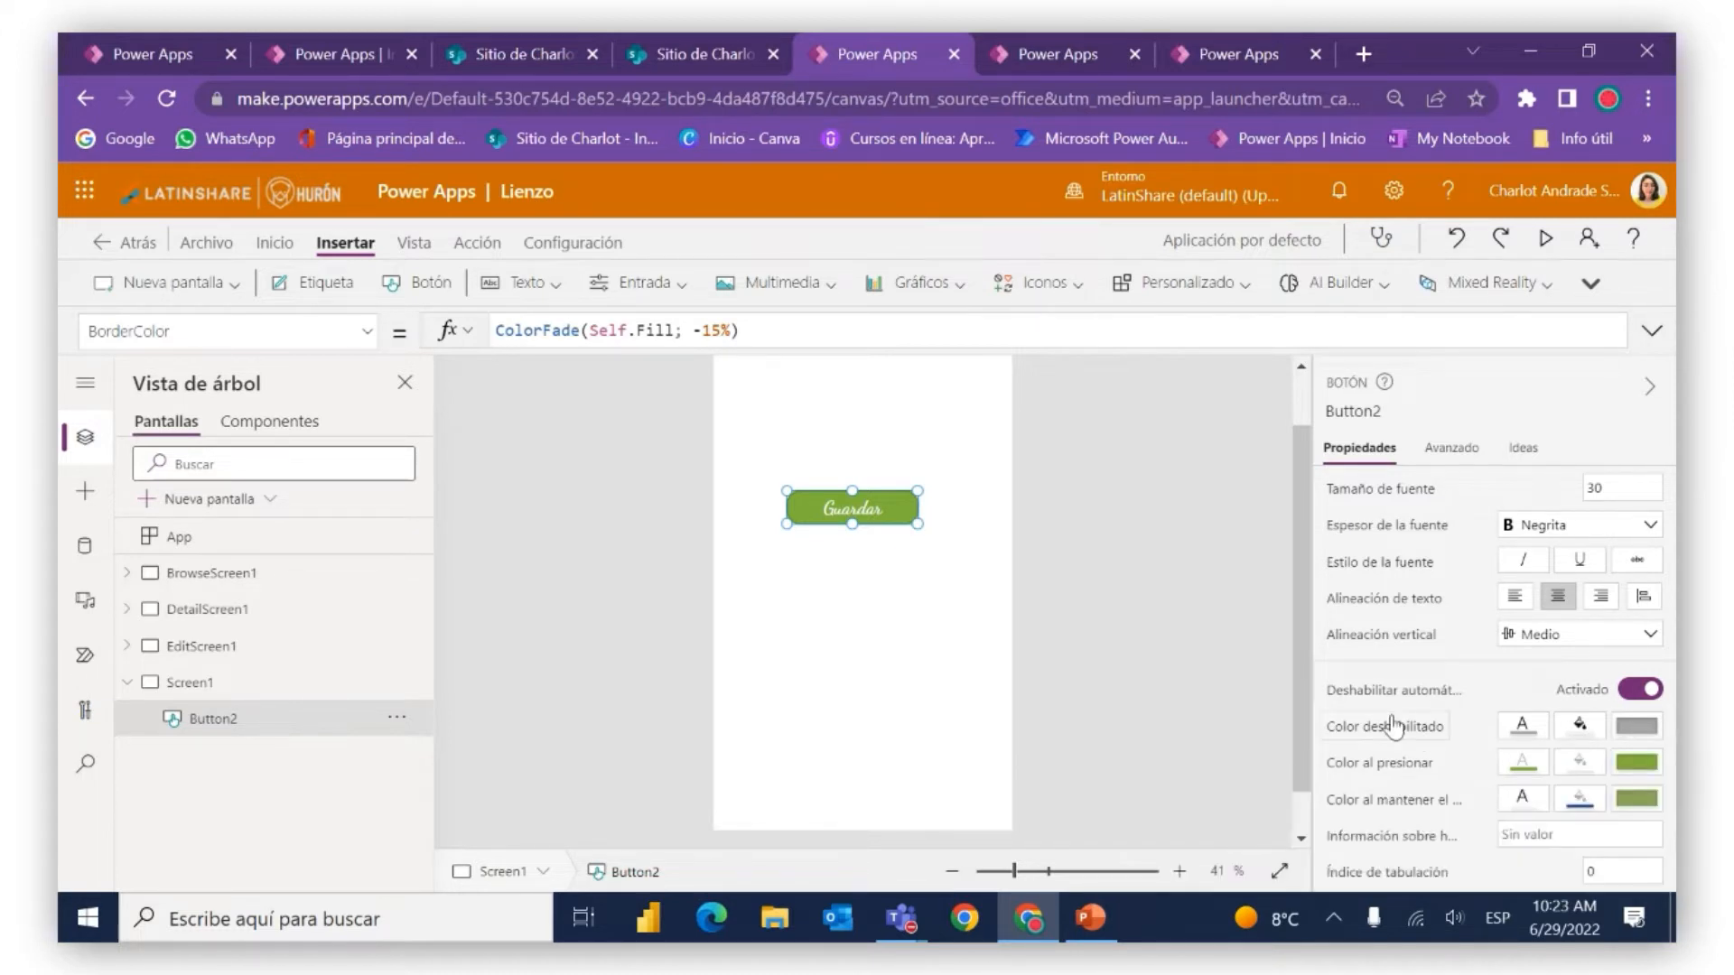
{"action": "left_click", "coordinate": [1550, 239]}
{"action": "left_click", "coordinate": [857, 440]}
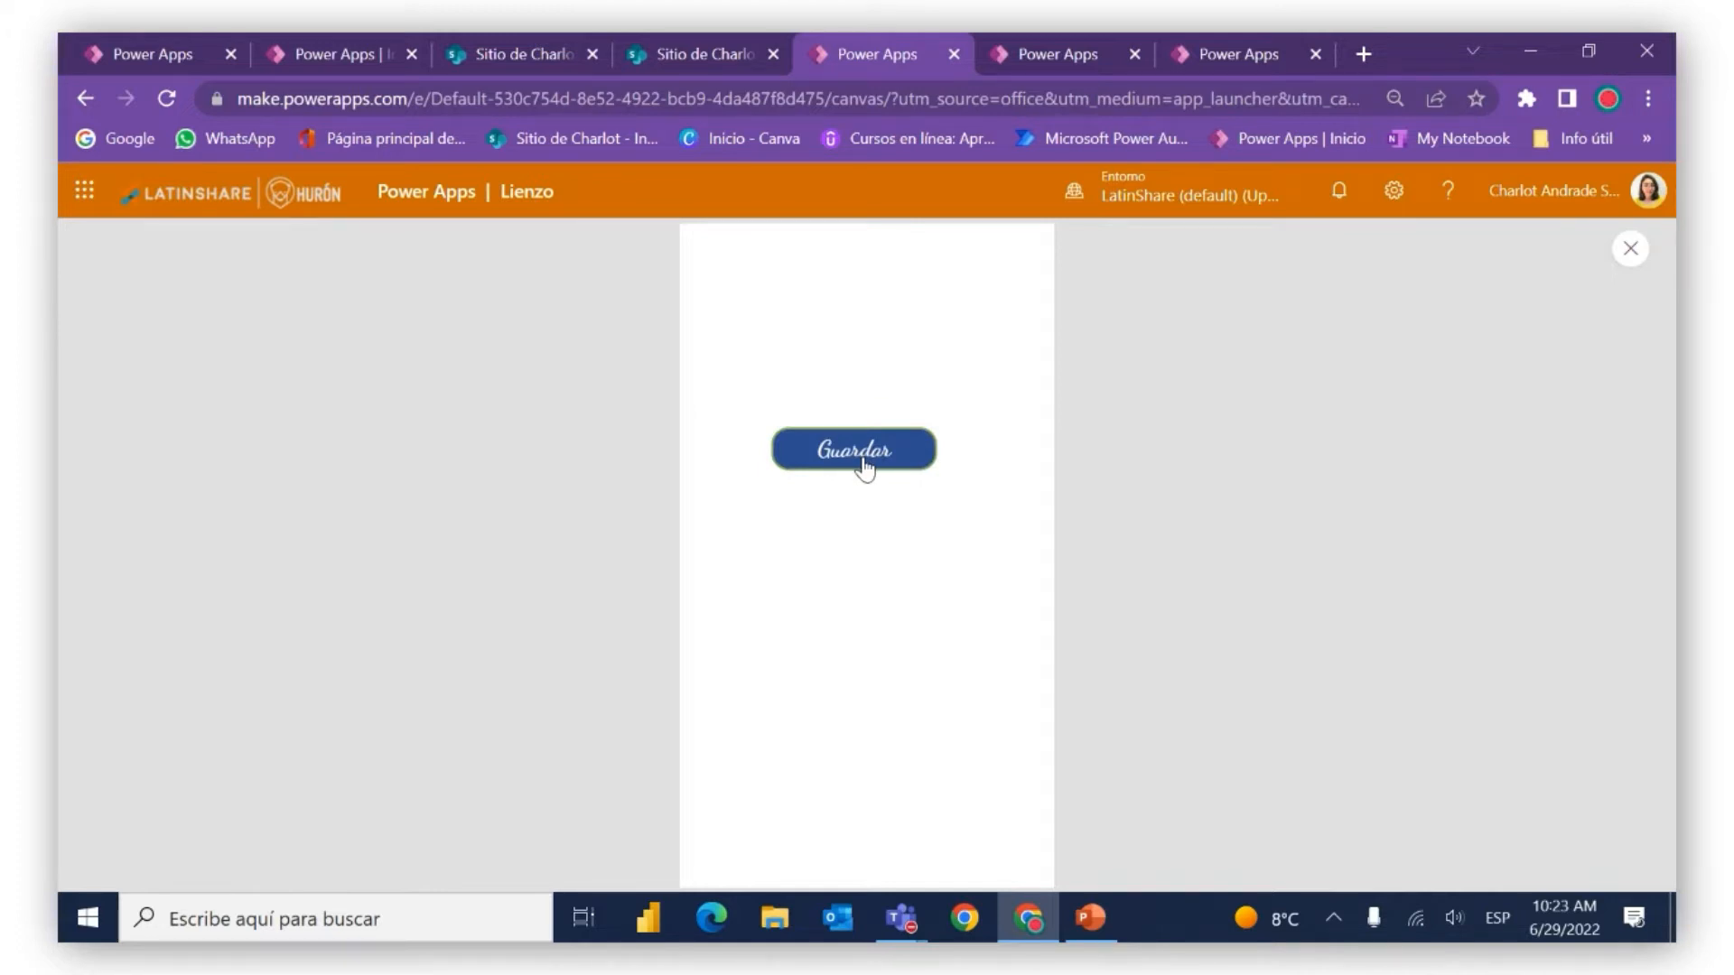
{"action": "left_click", "coordinate": [864, 465]}
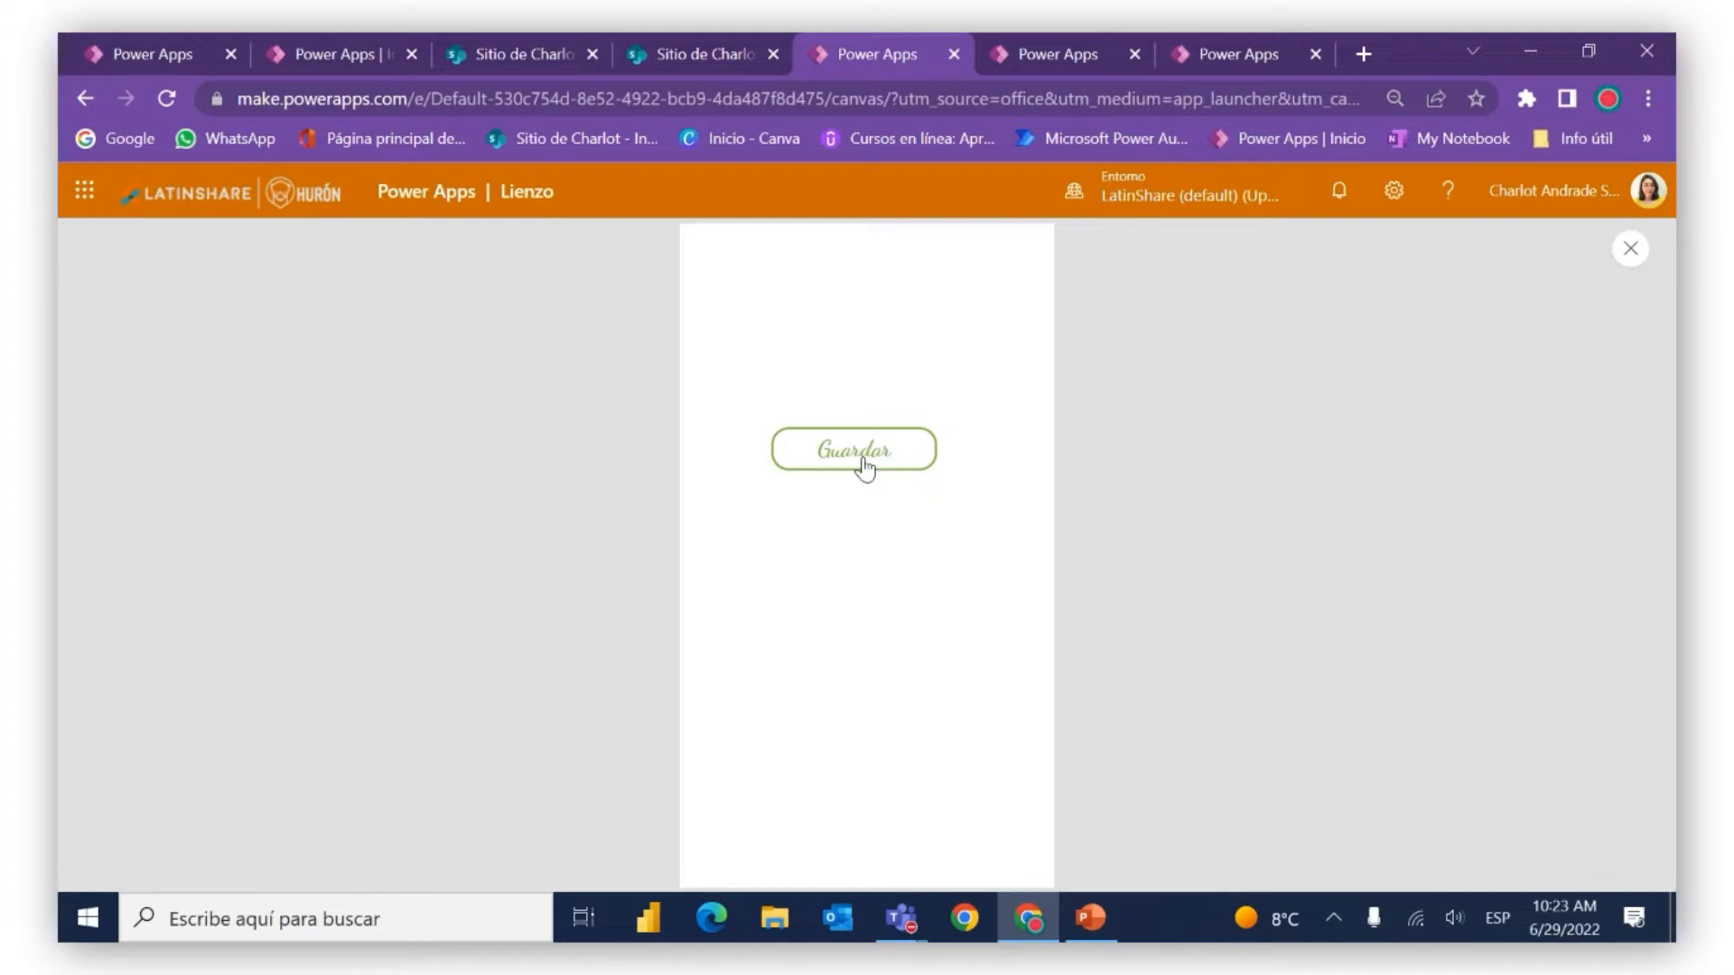
{"action": "left_click", "coordinate": [864, 465]}
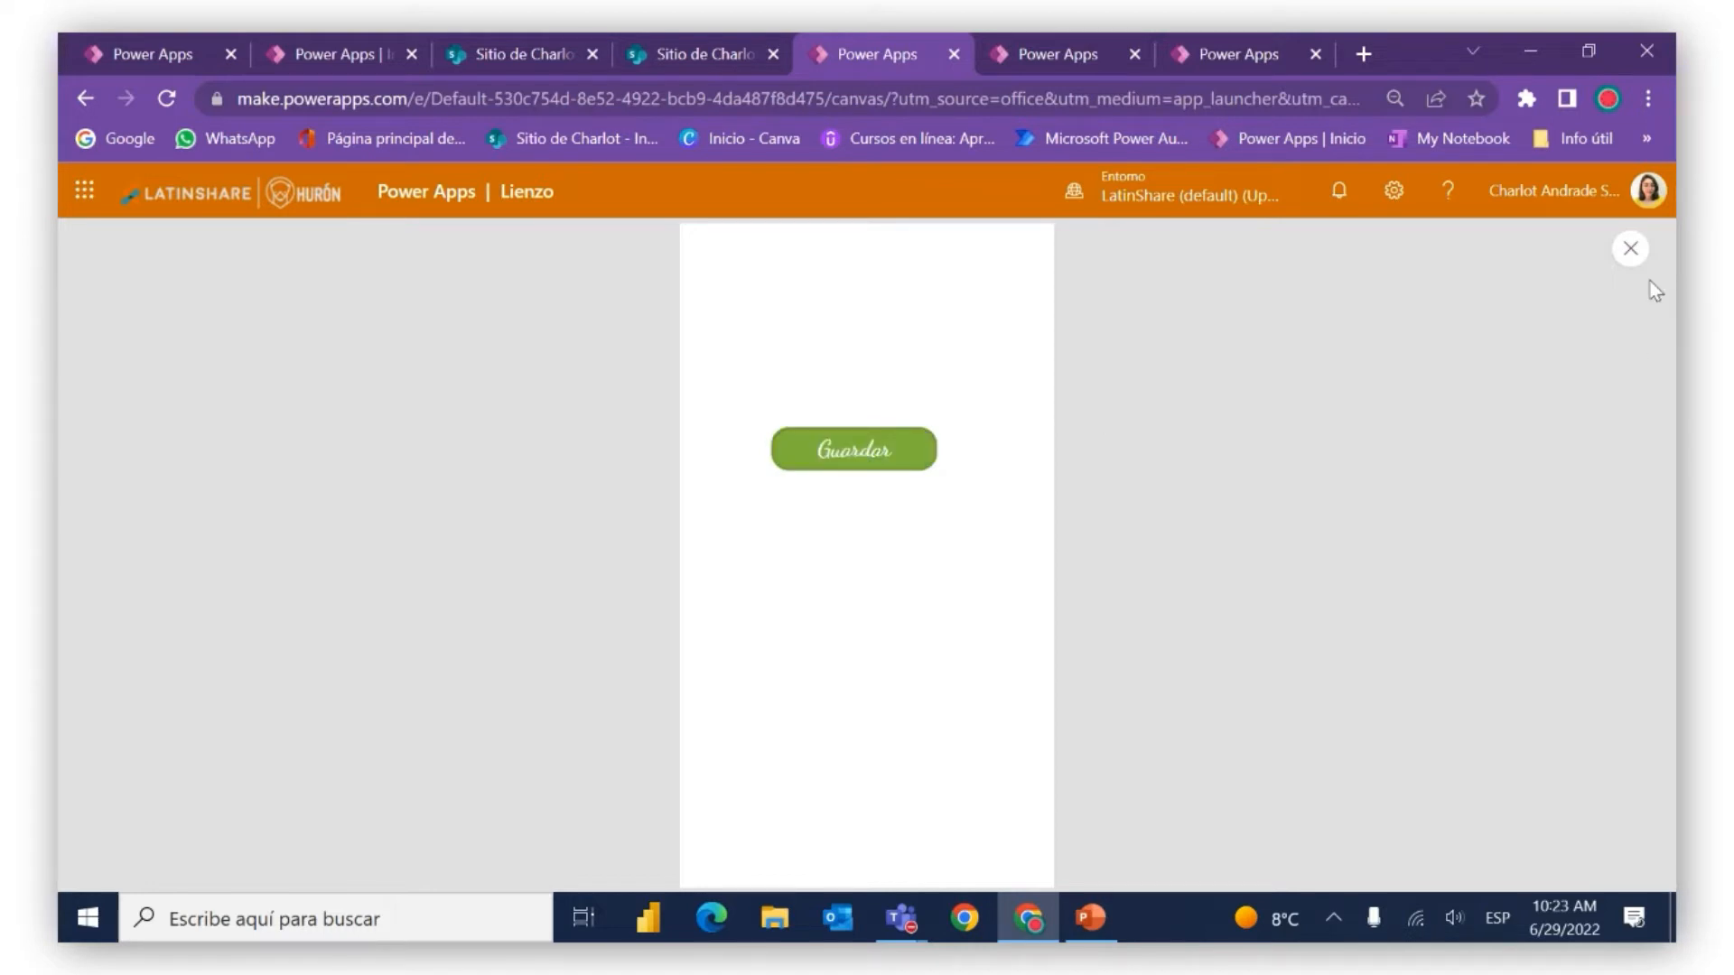
{"action": "left_click", "coordinate": [1631, 250]}
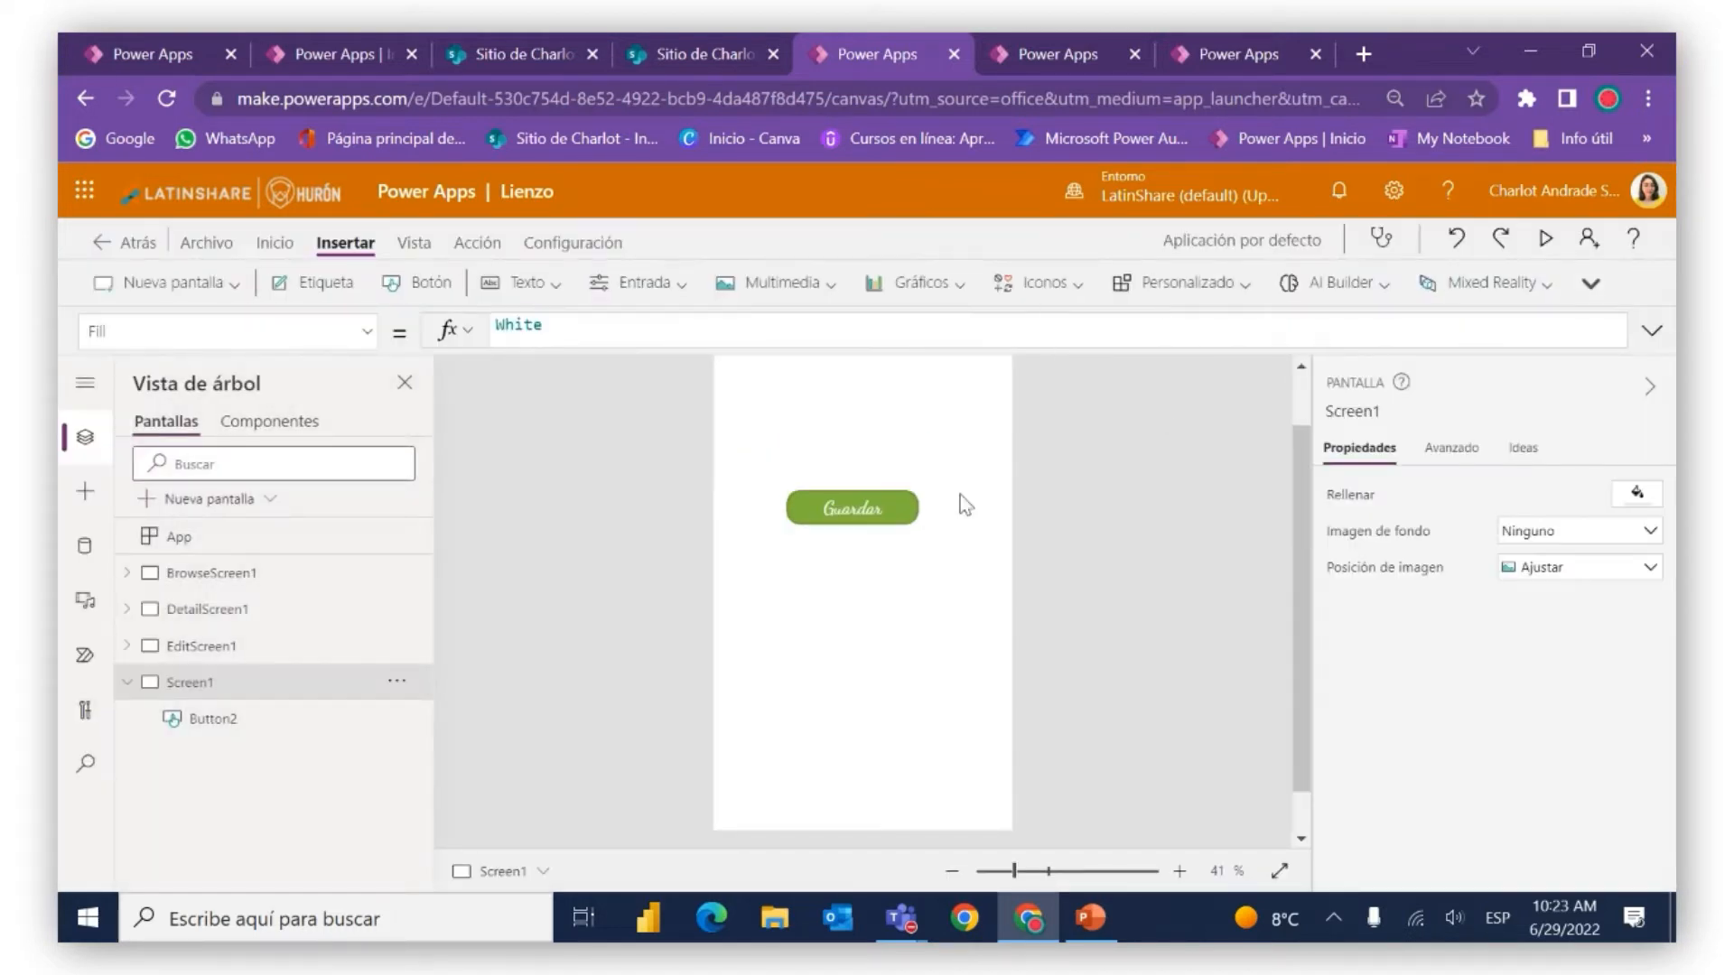
Move the Guardar button up to about X 182, Y 228 on Screen1 and check the available text controls
{"action": "left_click", "coordinate": [865, 522]}
{"action": "left_click_drag", "start_coordinate": [865, 522], "coordinate": [879, 459]}
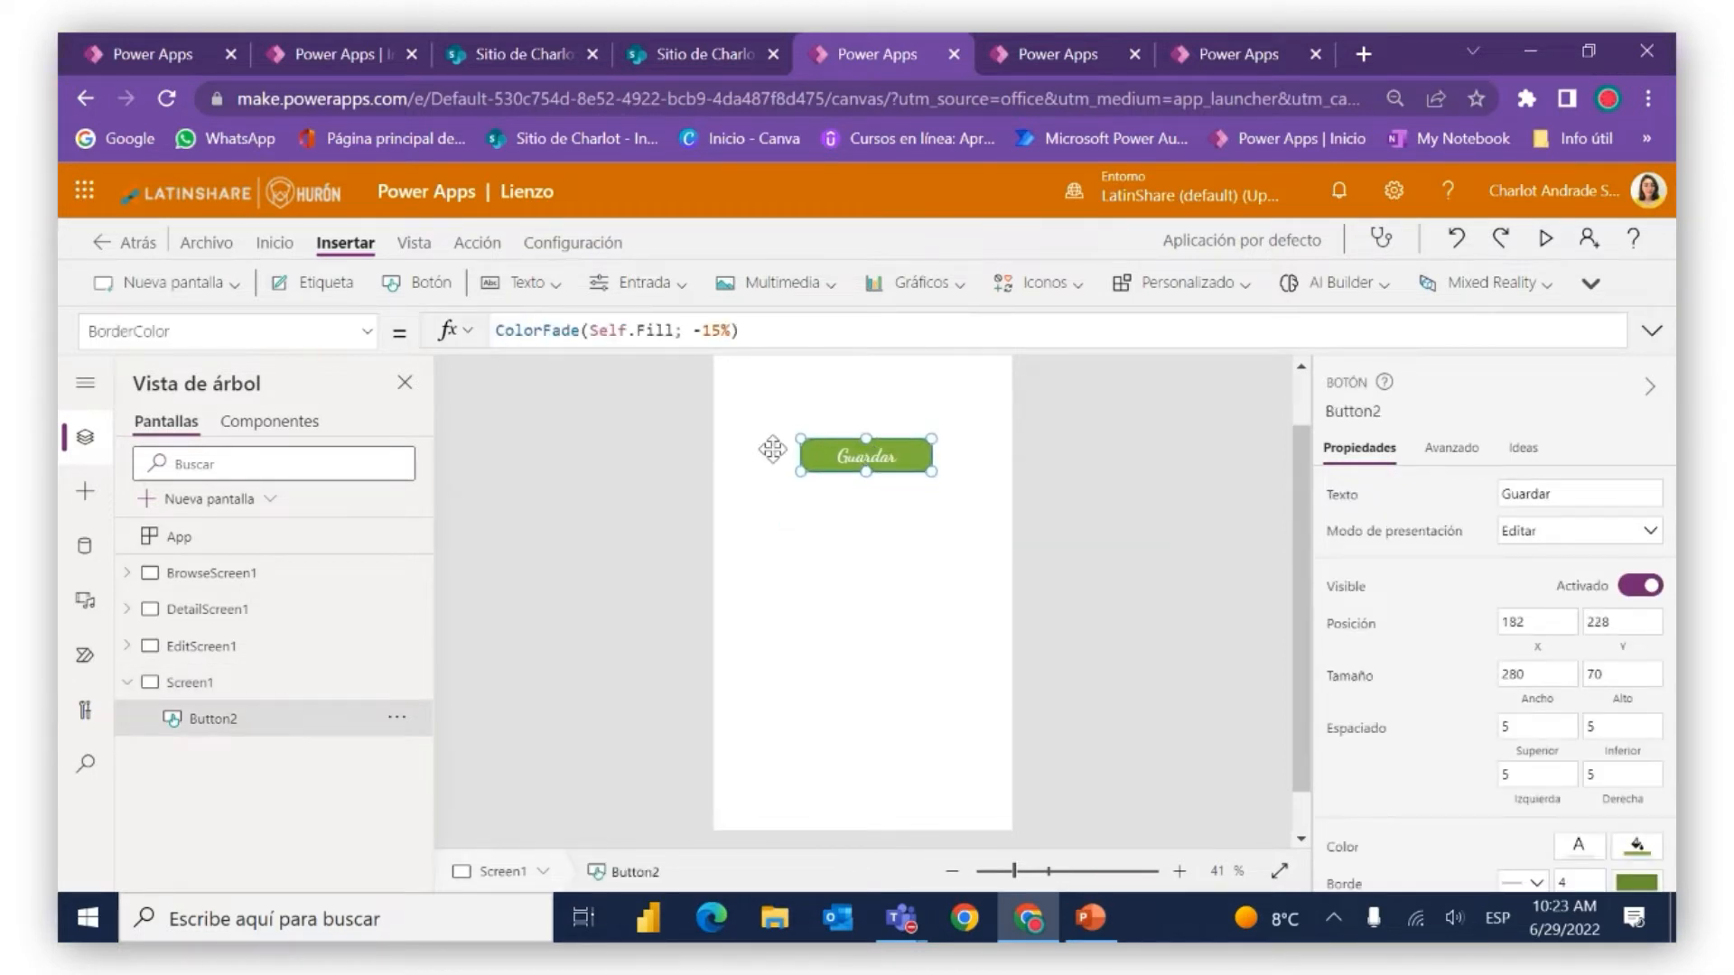
{"action": "left_click", "coordinate": [558, 285]}
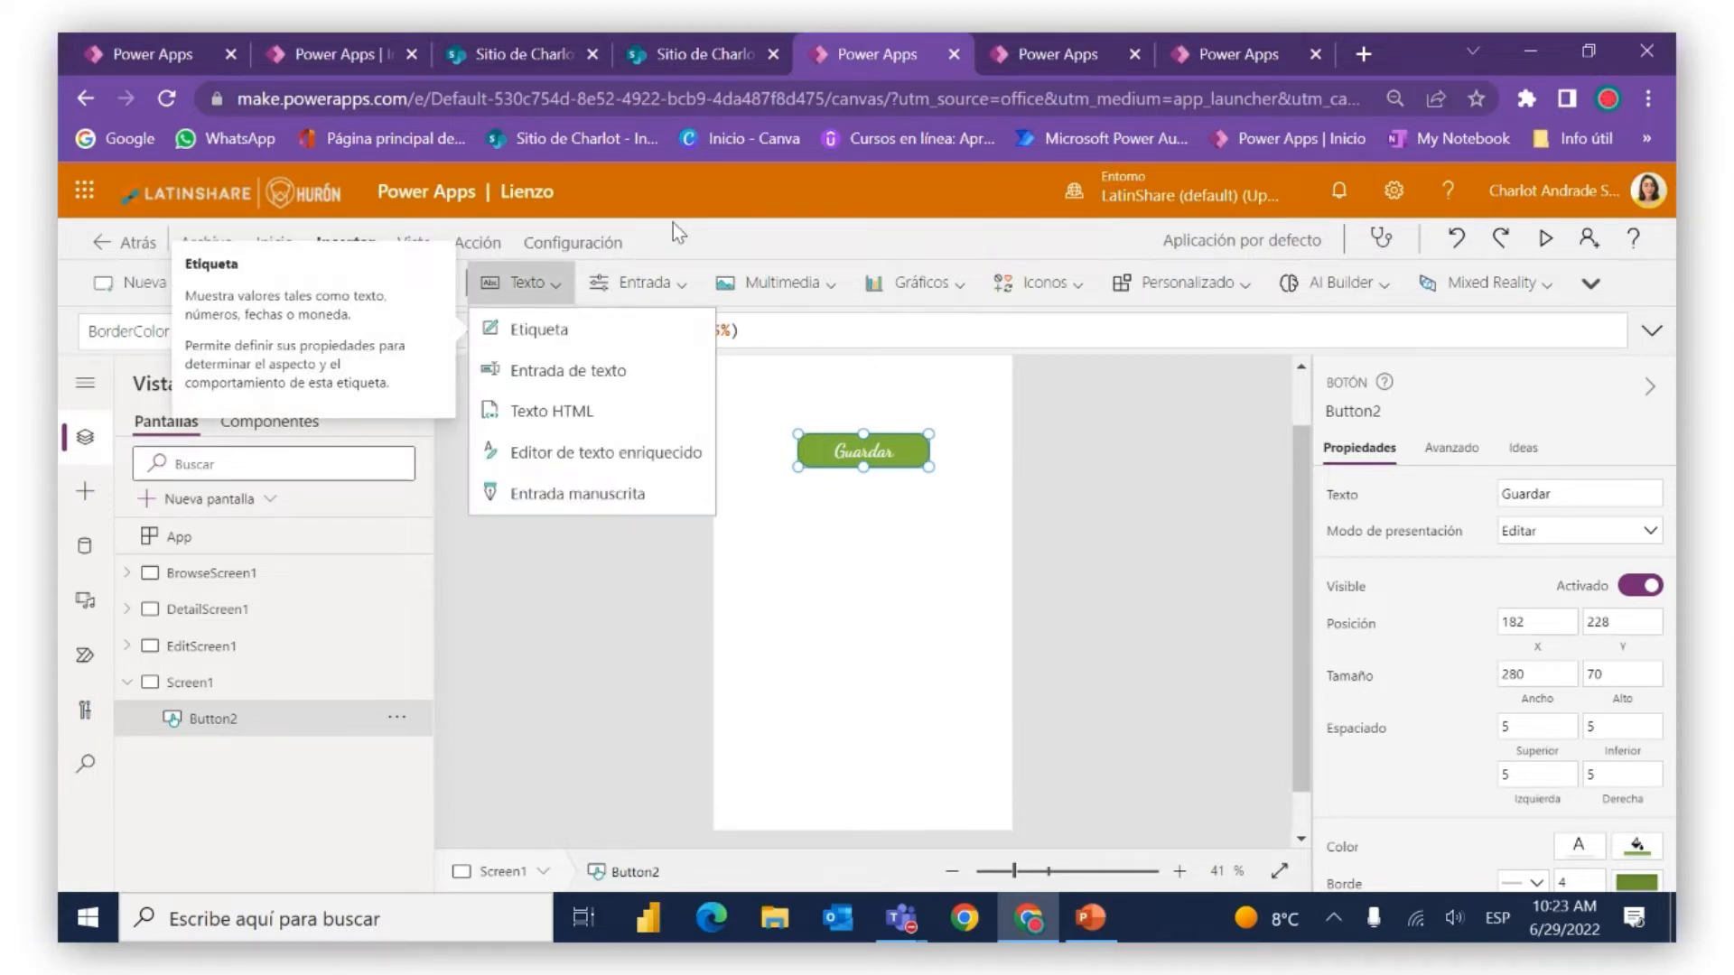
{"action": "left_click", "coordinate": [684, 253]}
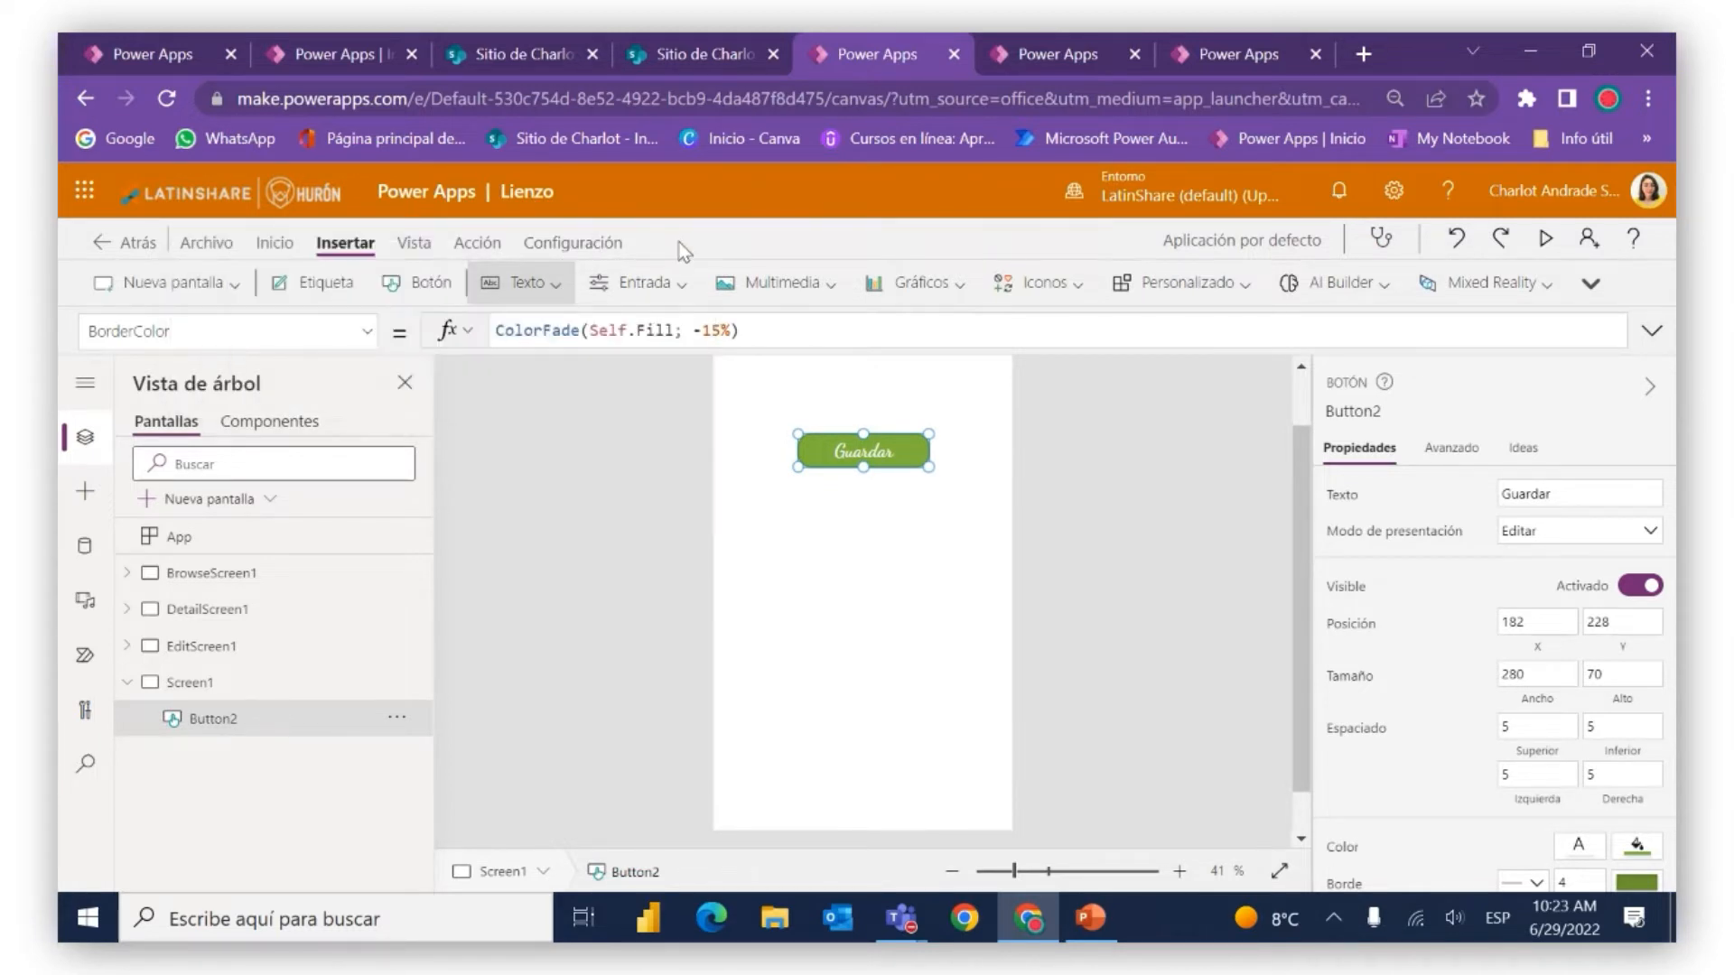
Insert a label below the Guardar button at about X 30, Y 416 and look through its properties
{"action": "left_click", "coordinate": [553, 289]}
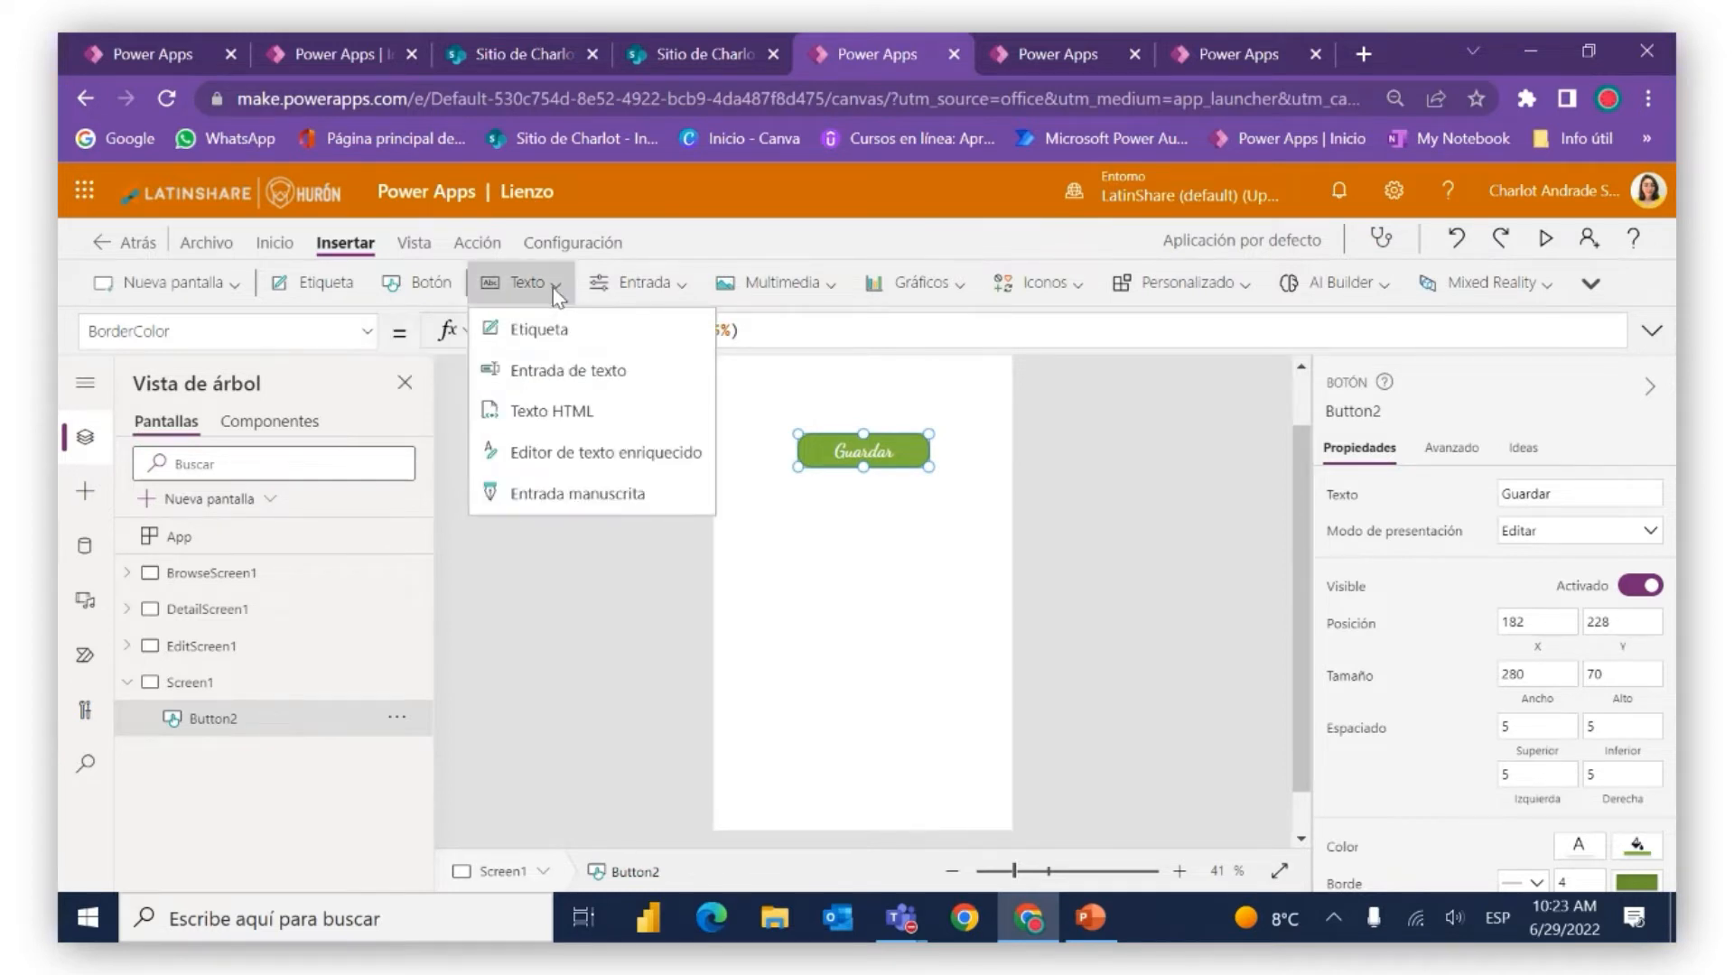
{"action": "left_click", "coordinate": [561, 328]}
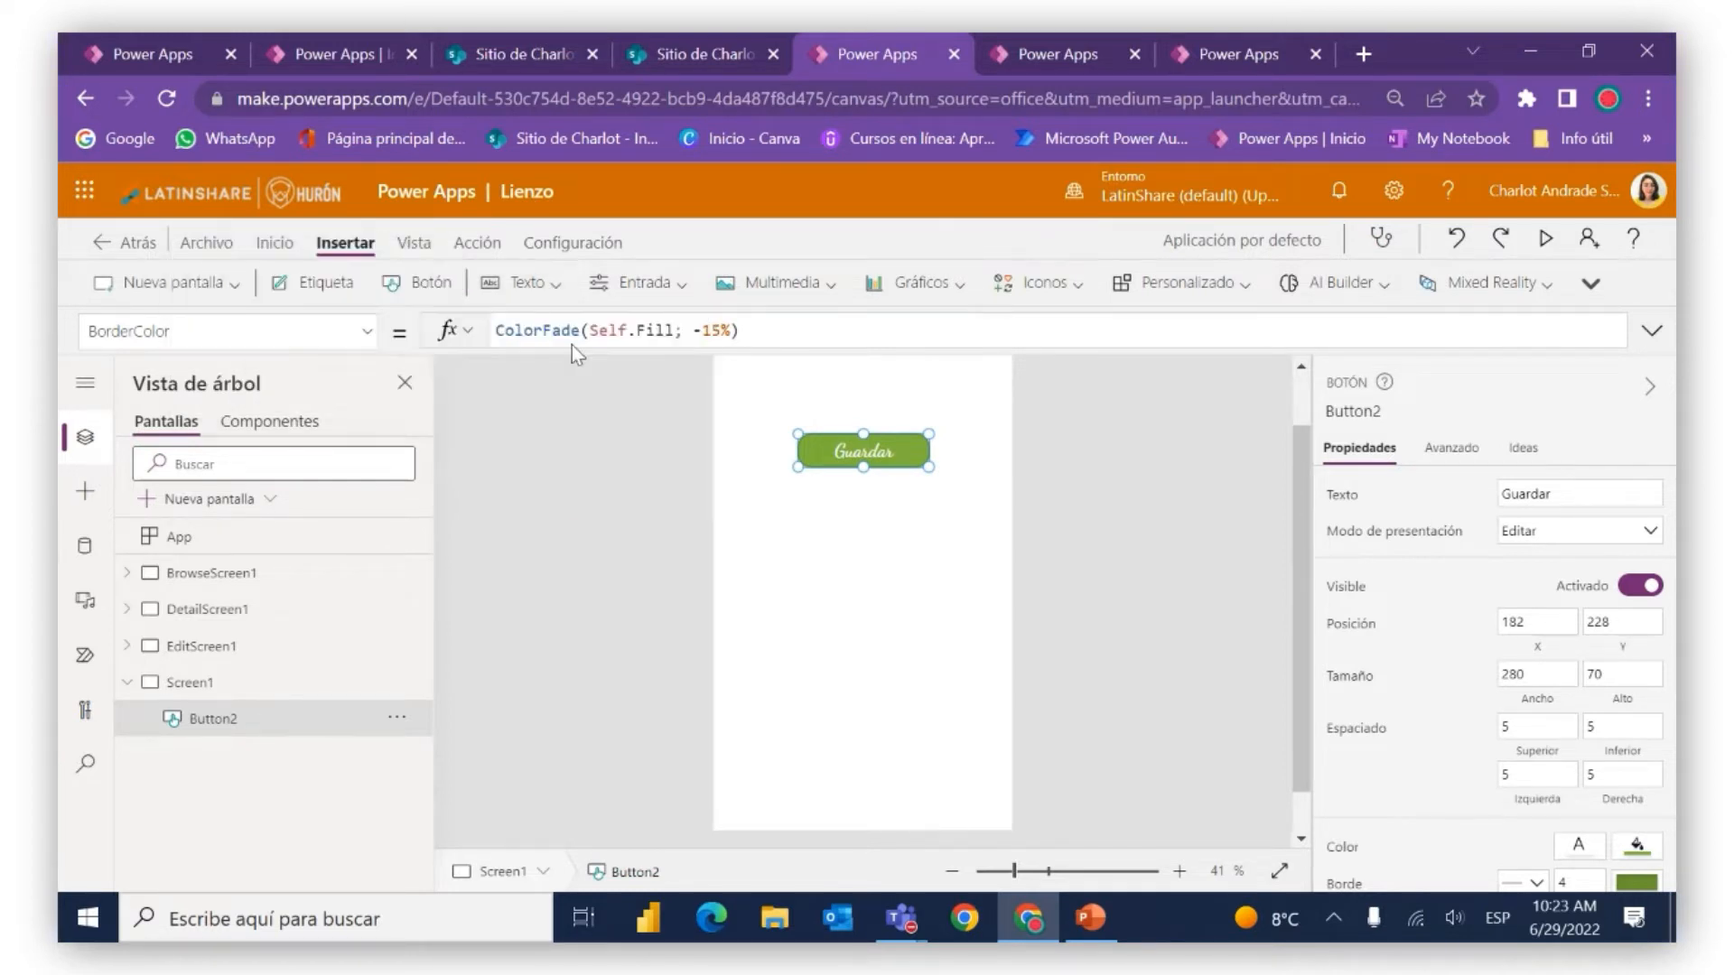
{"action": "left_click_drag", "start_coordinate": [794, 374], "coordinate": [798, 550]}
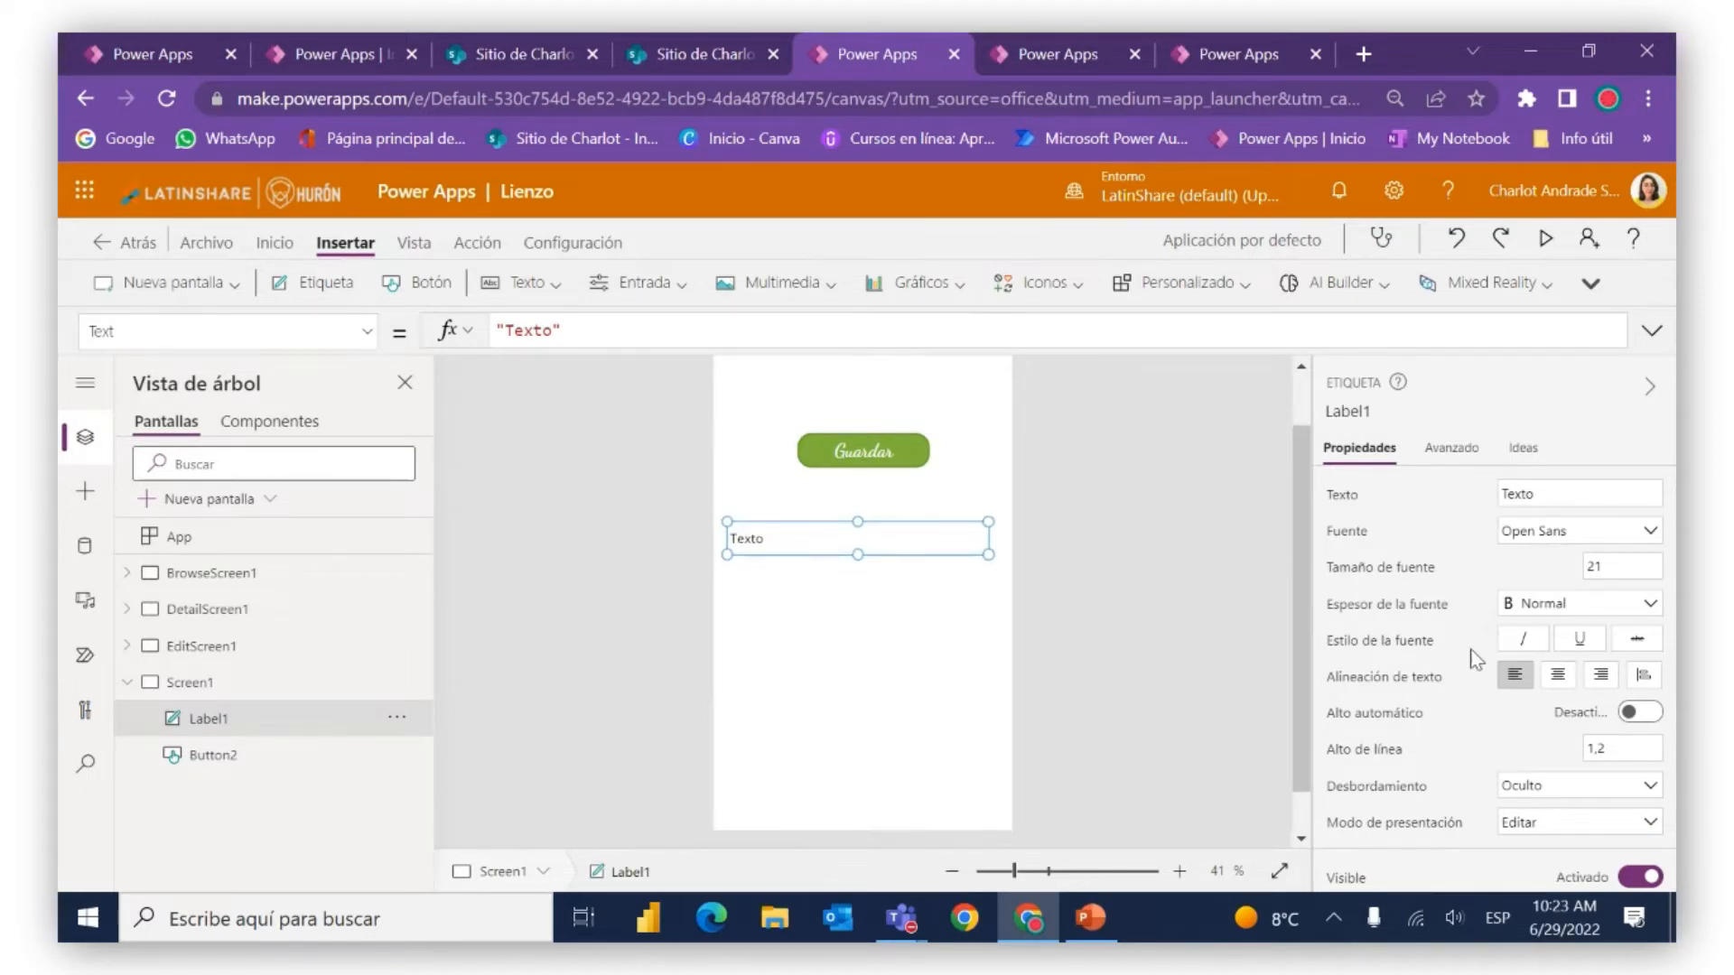
{"action": "scroll", "coordinate": [1471, 783], "scroll_direction": "down", "scroll_amount": 4}
{"action": "scroll", "coordinate": [1472, 783], "scroll_direction": "down", "scroll_amount": 3}
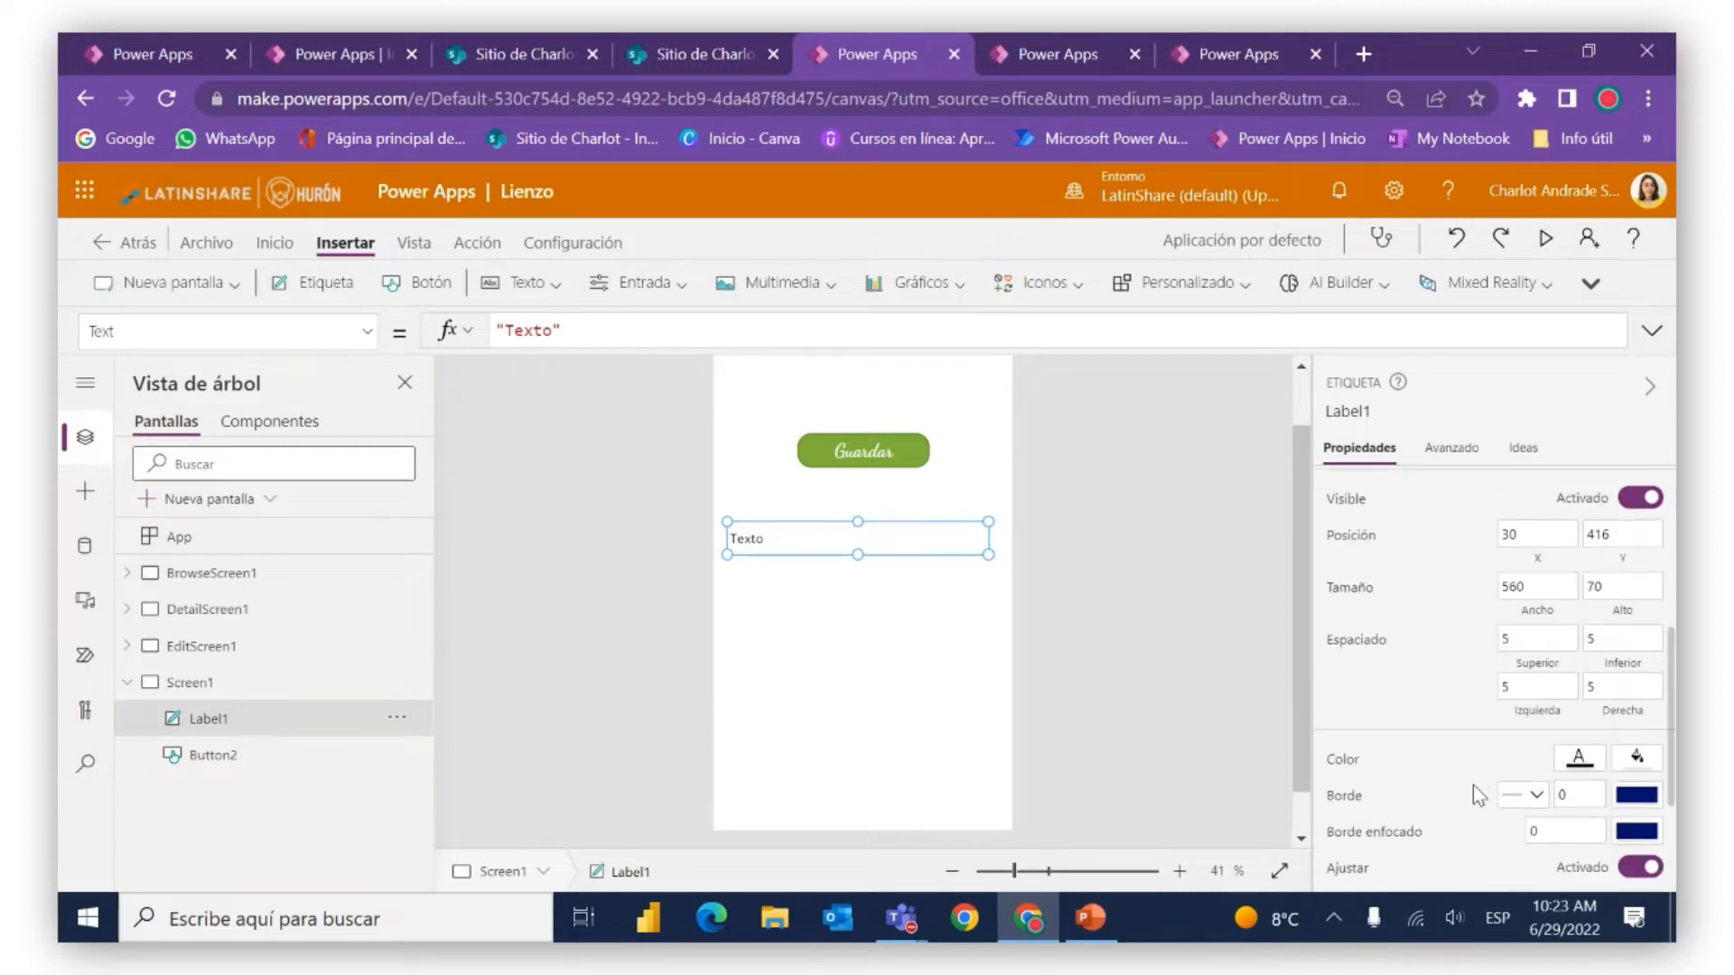
{"action": "scroll", "coordinate": [1472, 784], "scroll_direction": "up", "scroll_amount": 6}
{"action": "scroll", "coordinate": [1472, 784], "scroll_direction": "up", "scroll_amount": 1}
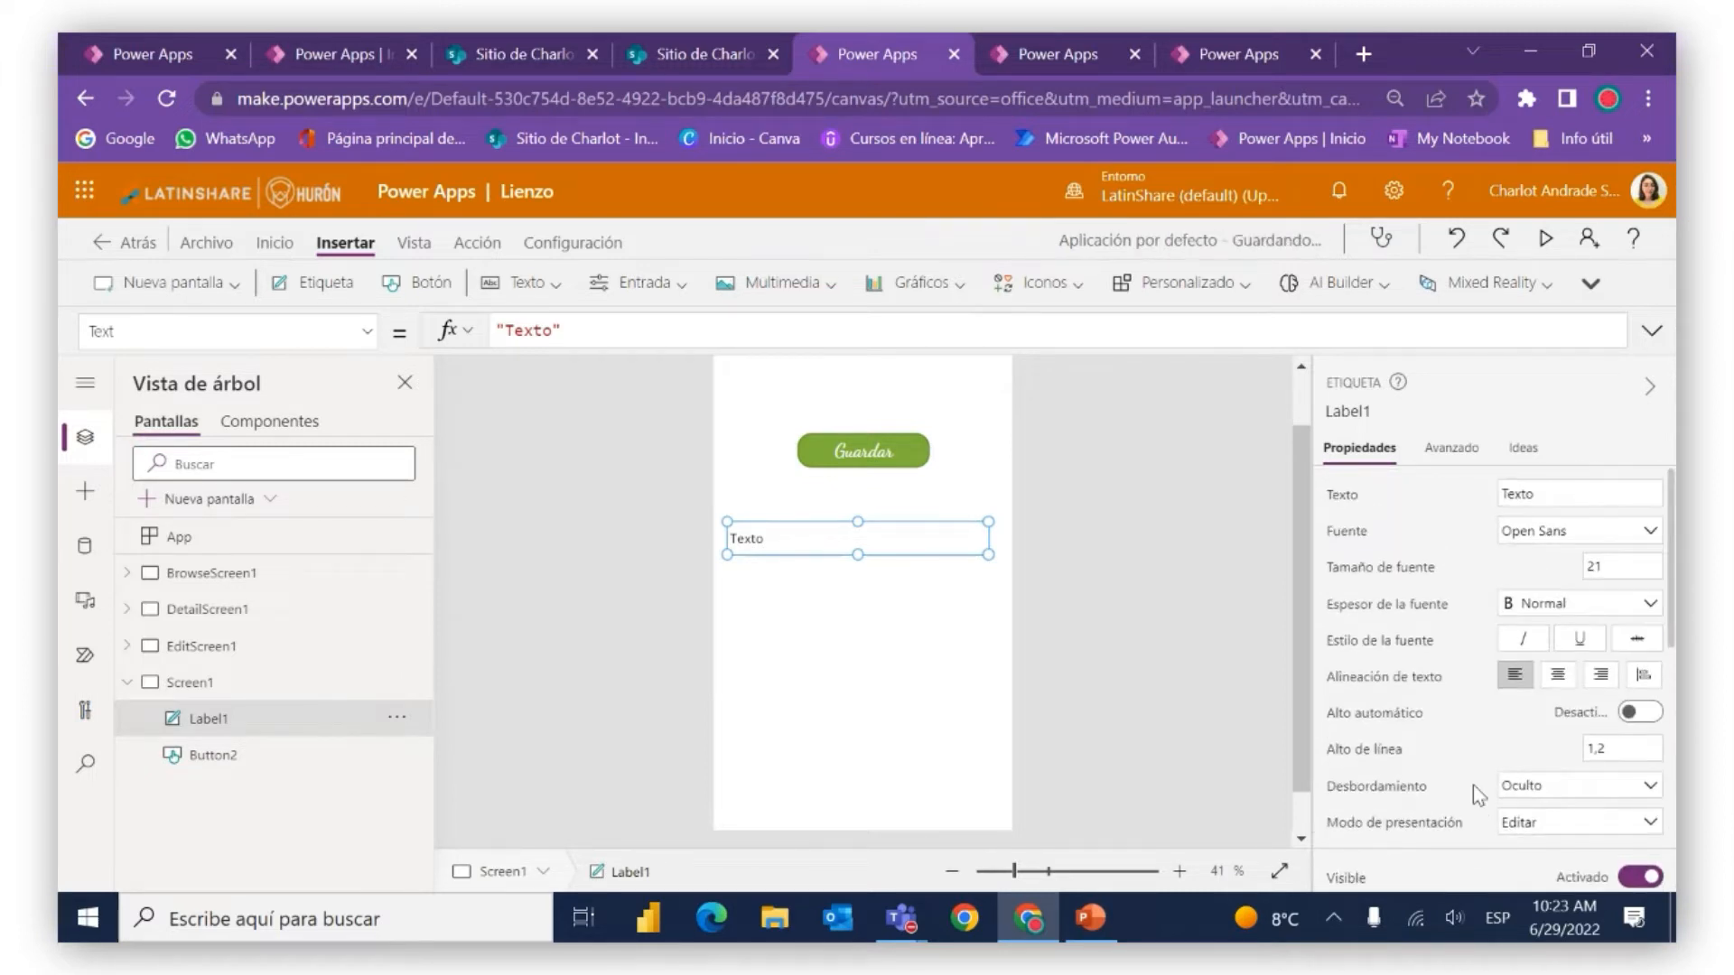
Insert a text input below the label on Screen1 and move the Guardar button beneath it
{"action": "left_click", "coordinate": [553, 288]}
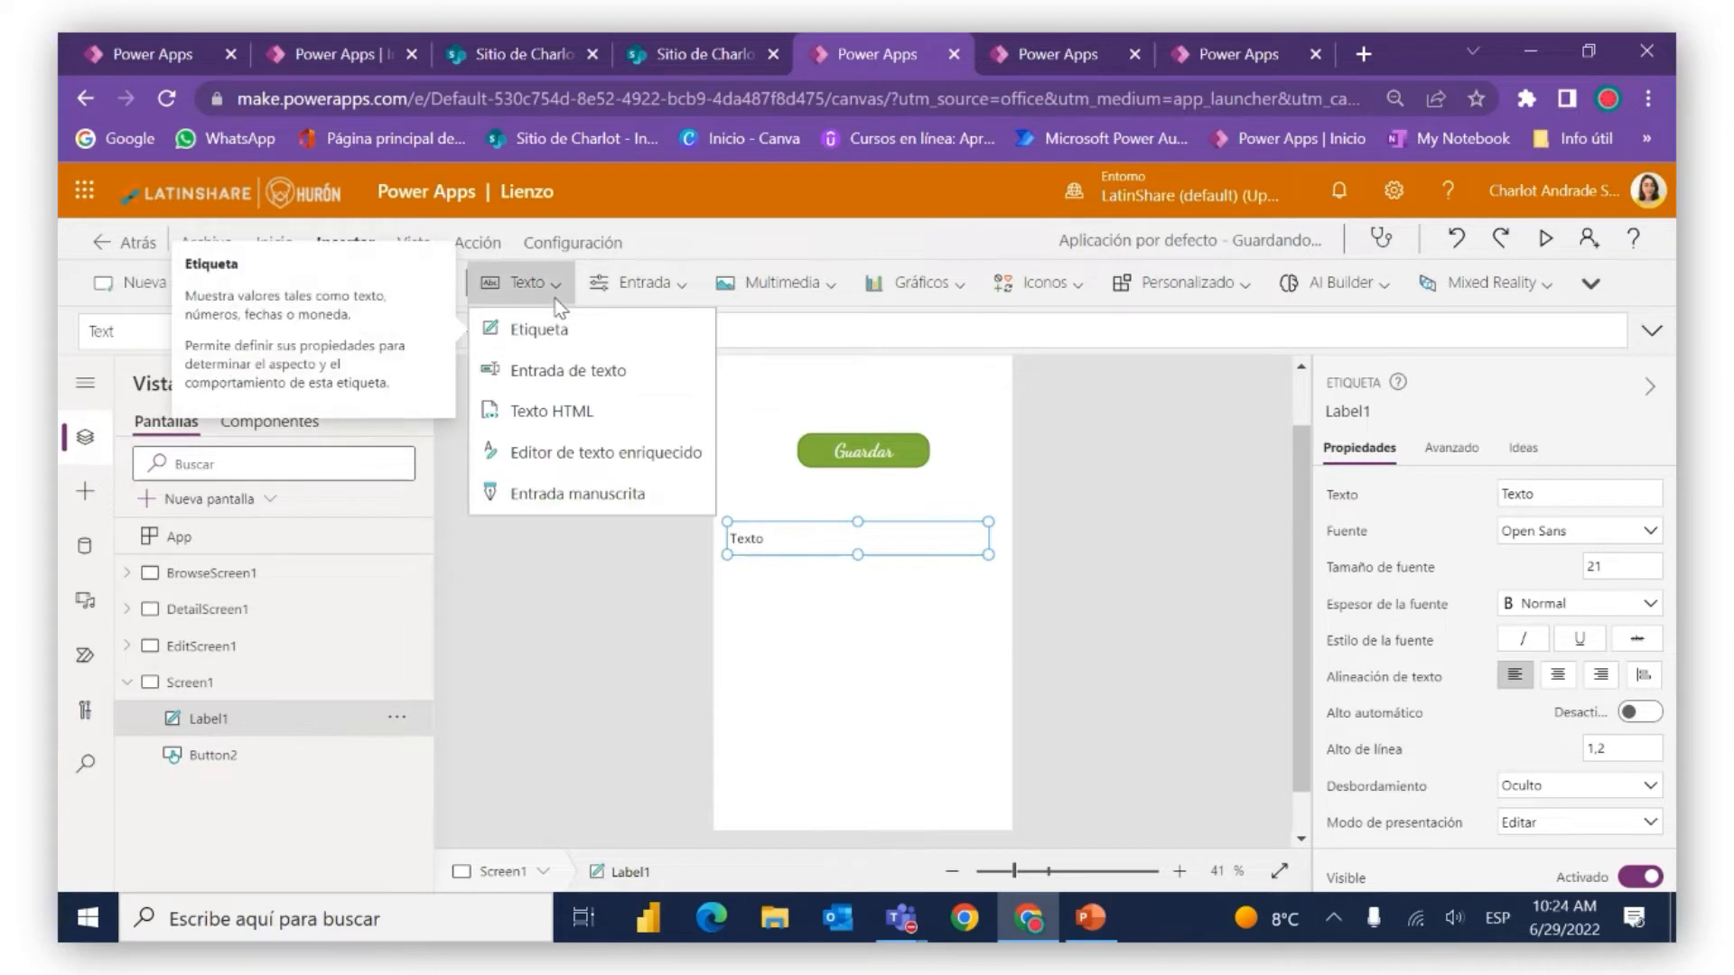
{"action": "left_click", "coordinate": [572, 371]}
{"action": "left_click_drag", "start_coordinate": [902, 369], "coordinate": [894, 634]}
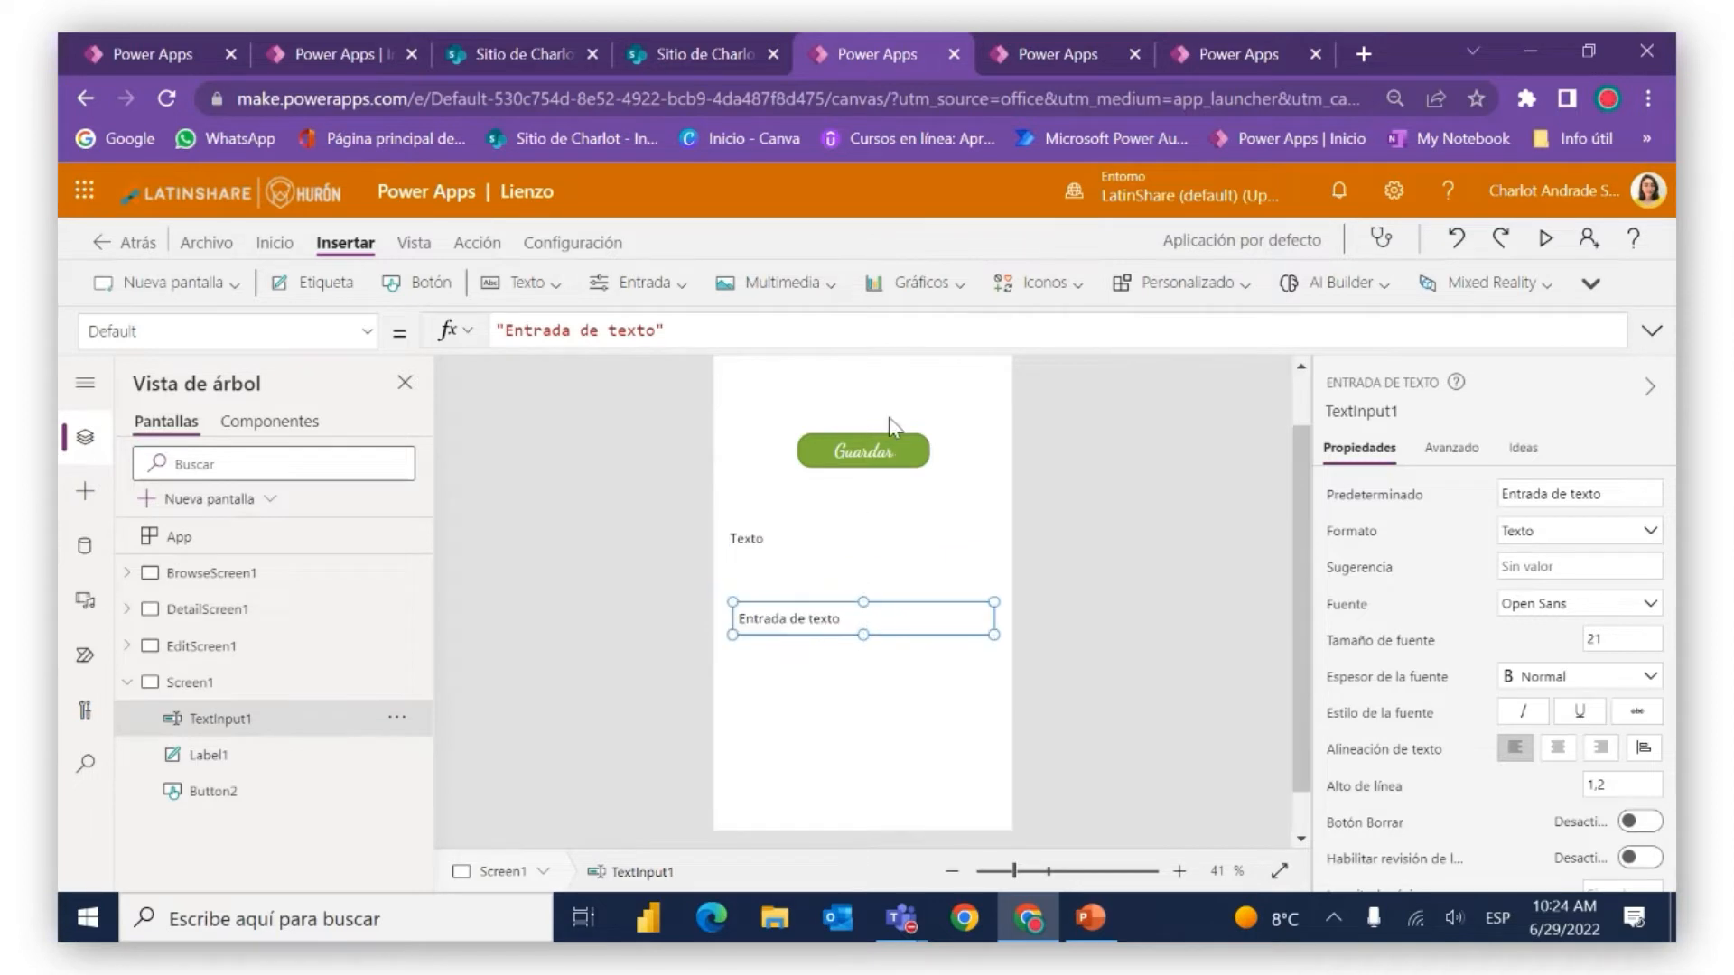
{"action": "left_click_drag", "start_coordinate": [891, 445], "coordinate": [878, 687]}
{"action": "left_click", "coordinate": [876, 618]}
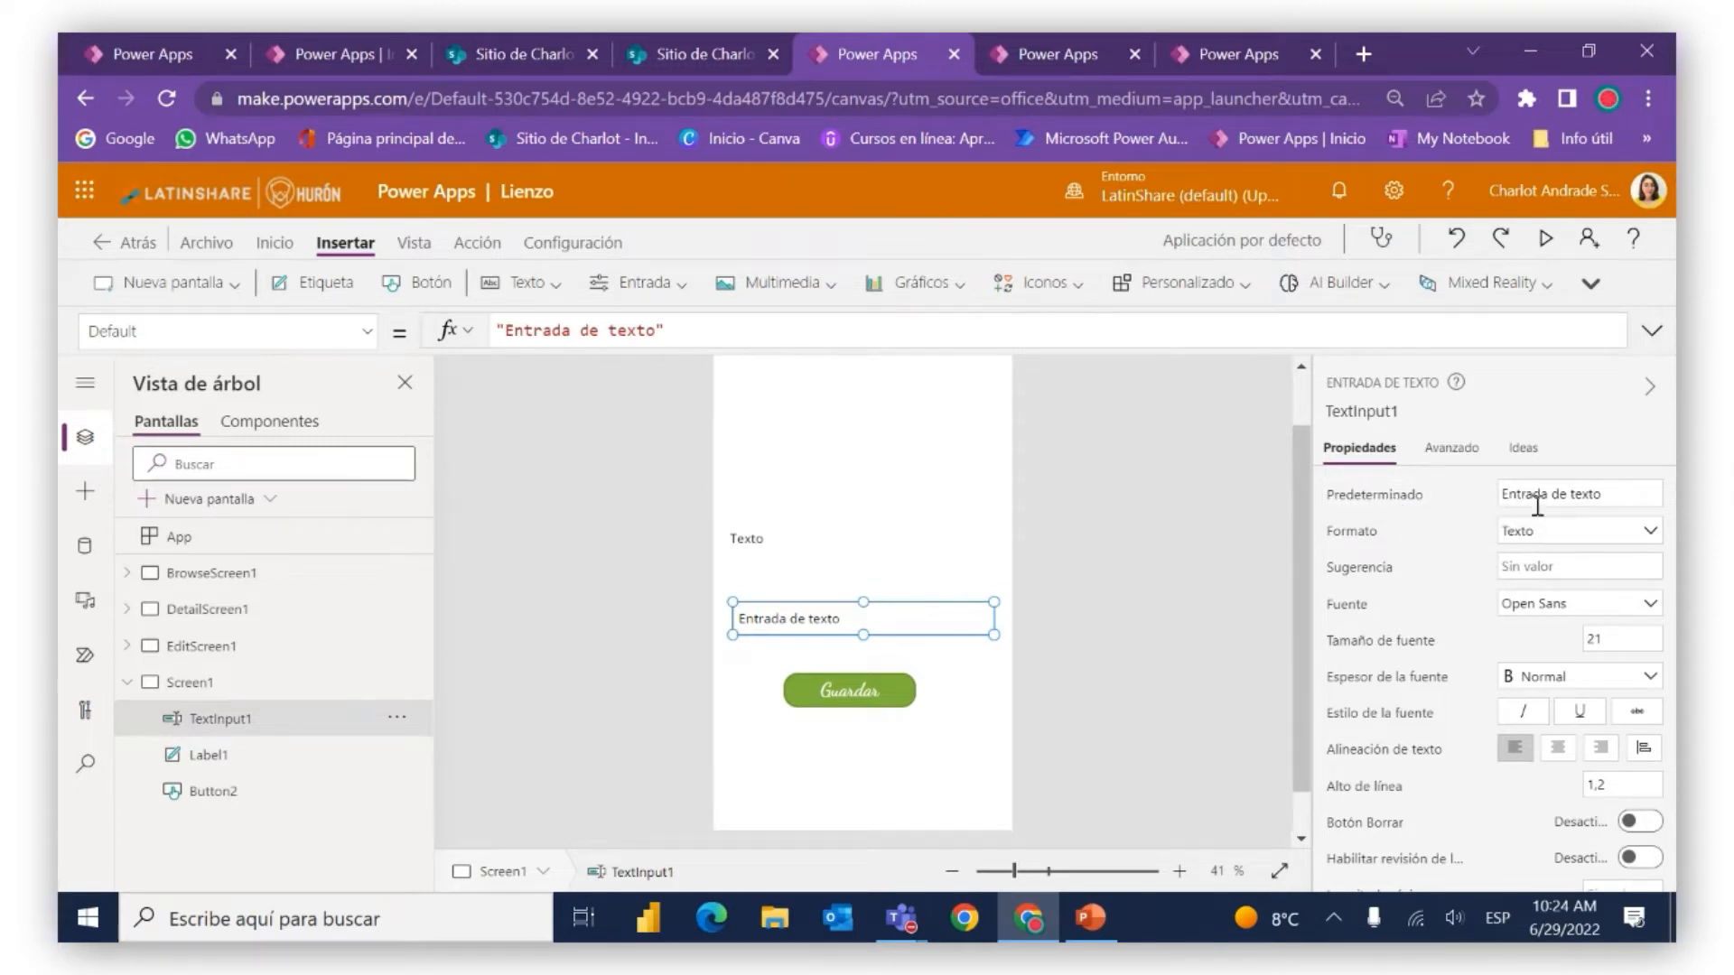
Clear the default text of the text input on Screen1 and check its available format options
{"action": "left_click", "coordinate": [1604, 502]}
{"action": "key", "text": "BackSpace"}
{"action": "key", "text": "BackSpace"}
{"action": "key", "text": "BackSpace"}
{"action": "key", "text": "BackSpace"}
{"action": "key", "text": "BackSpace"}
{"action": "key", "text": "BackSpace"}
{"action": "key", "text": "BackSpace"}
{"action": "key", "text": "BackSpace"}
{"action": "key", "text": "BackSpace"}
{"action": "key", "text": "BackSpace"}
{"action": "key", "text": "BackSpace"}
{"action": "key", "text": "BackSpace"}
{"action": "key", "text": "BackSpace"}
{"action": "key", "text": "BackSpace"}
{"action": "key", "text": "BackSpace"}
{"action": "key", "text": "BackSpace"}
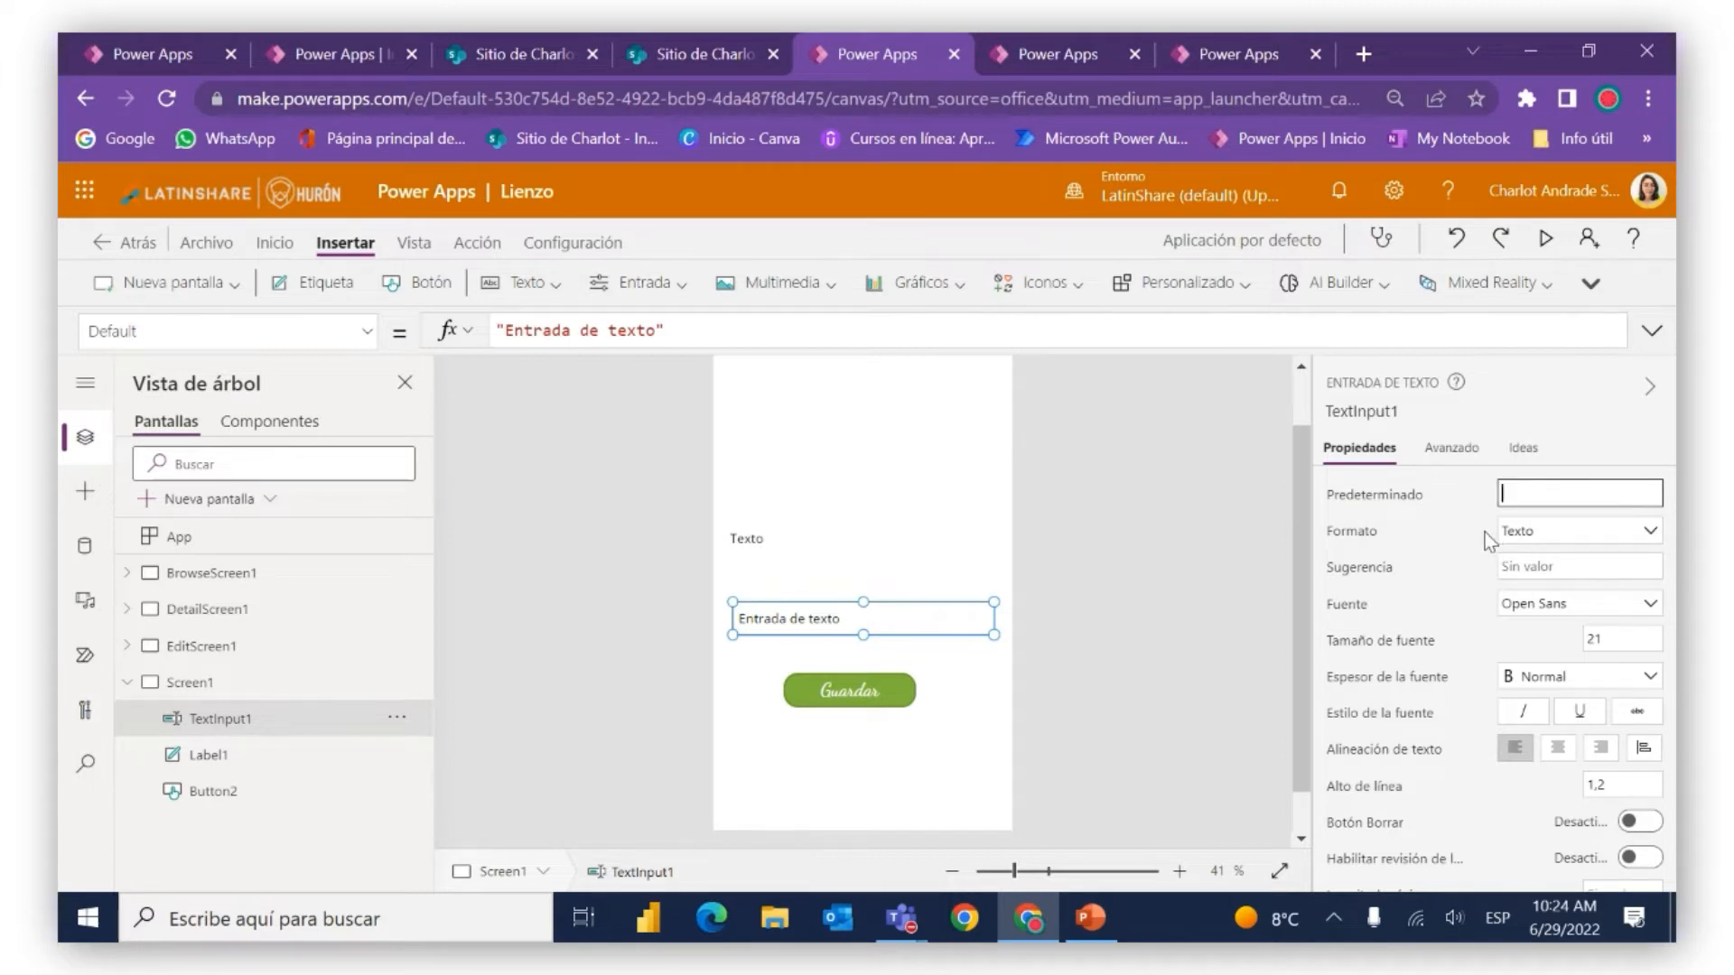
{"action": "left_click", "coordinate": [1484, 533]}
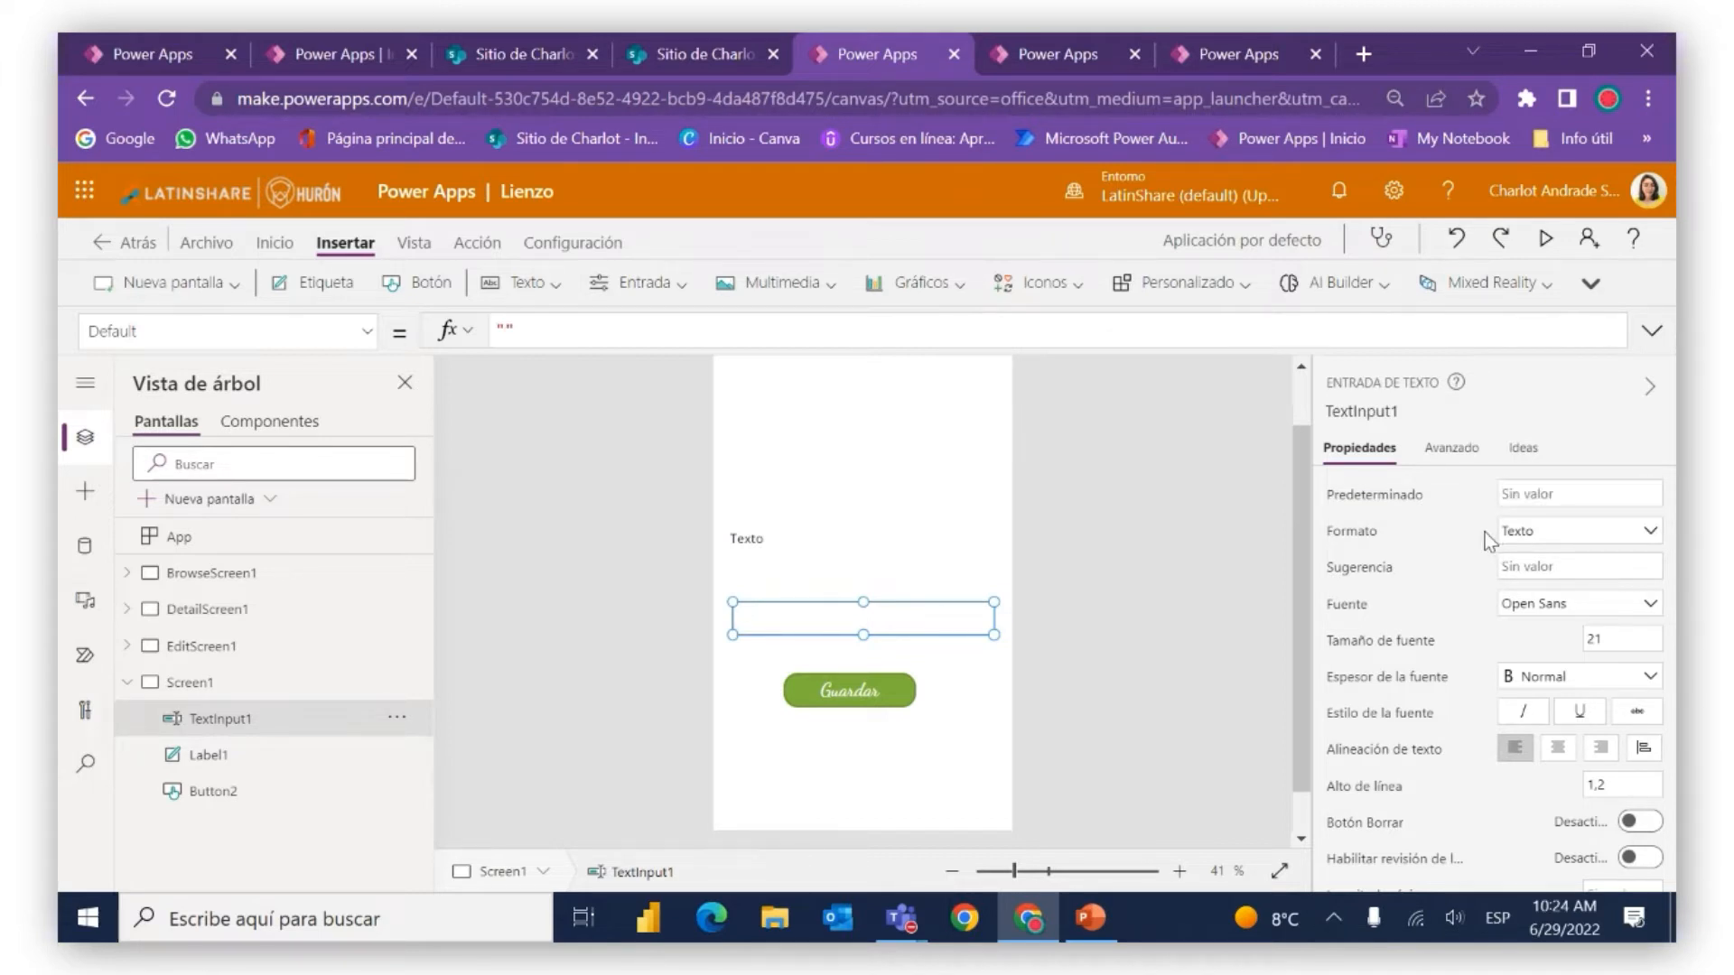
{"action": "left_click", "coordinate": [1548, 540]}
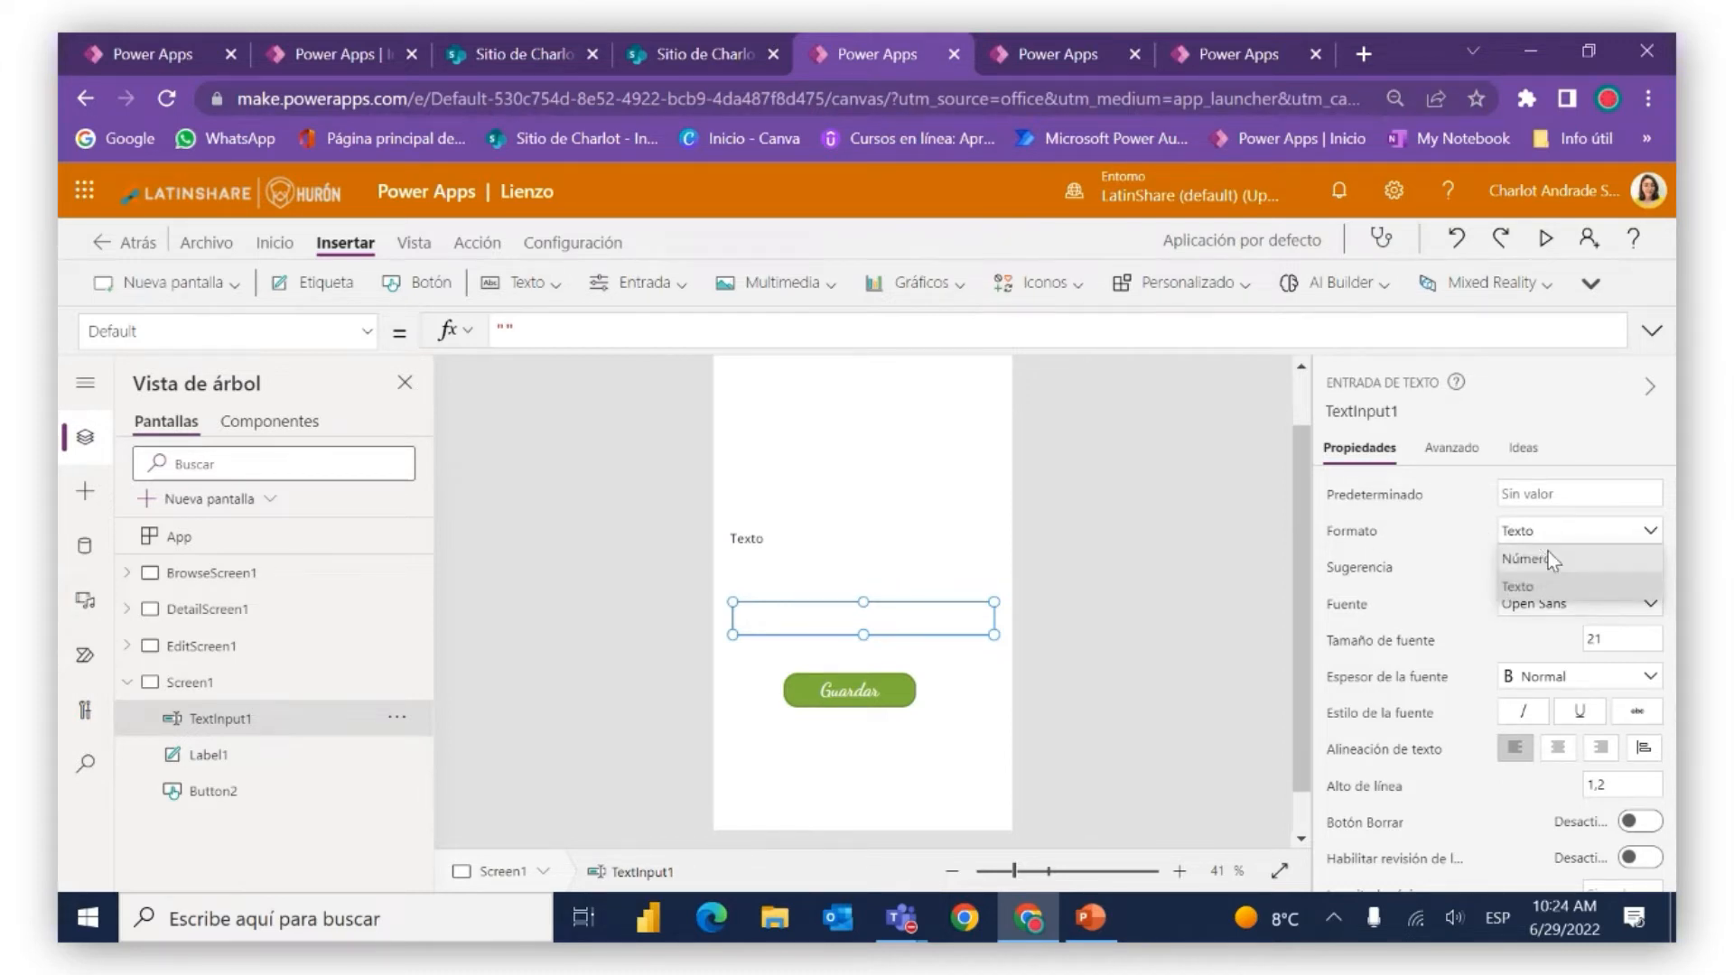
{"action": "left_click", "coordinate": [1546, 540]}
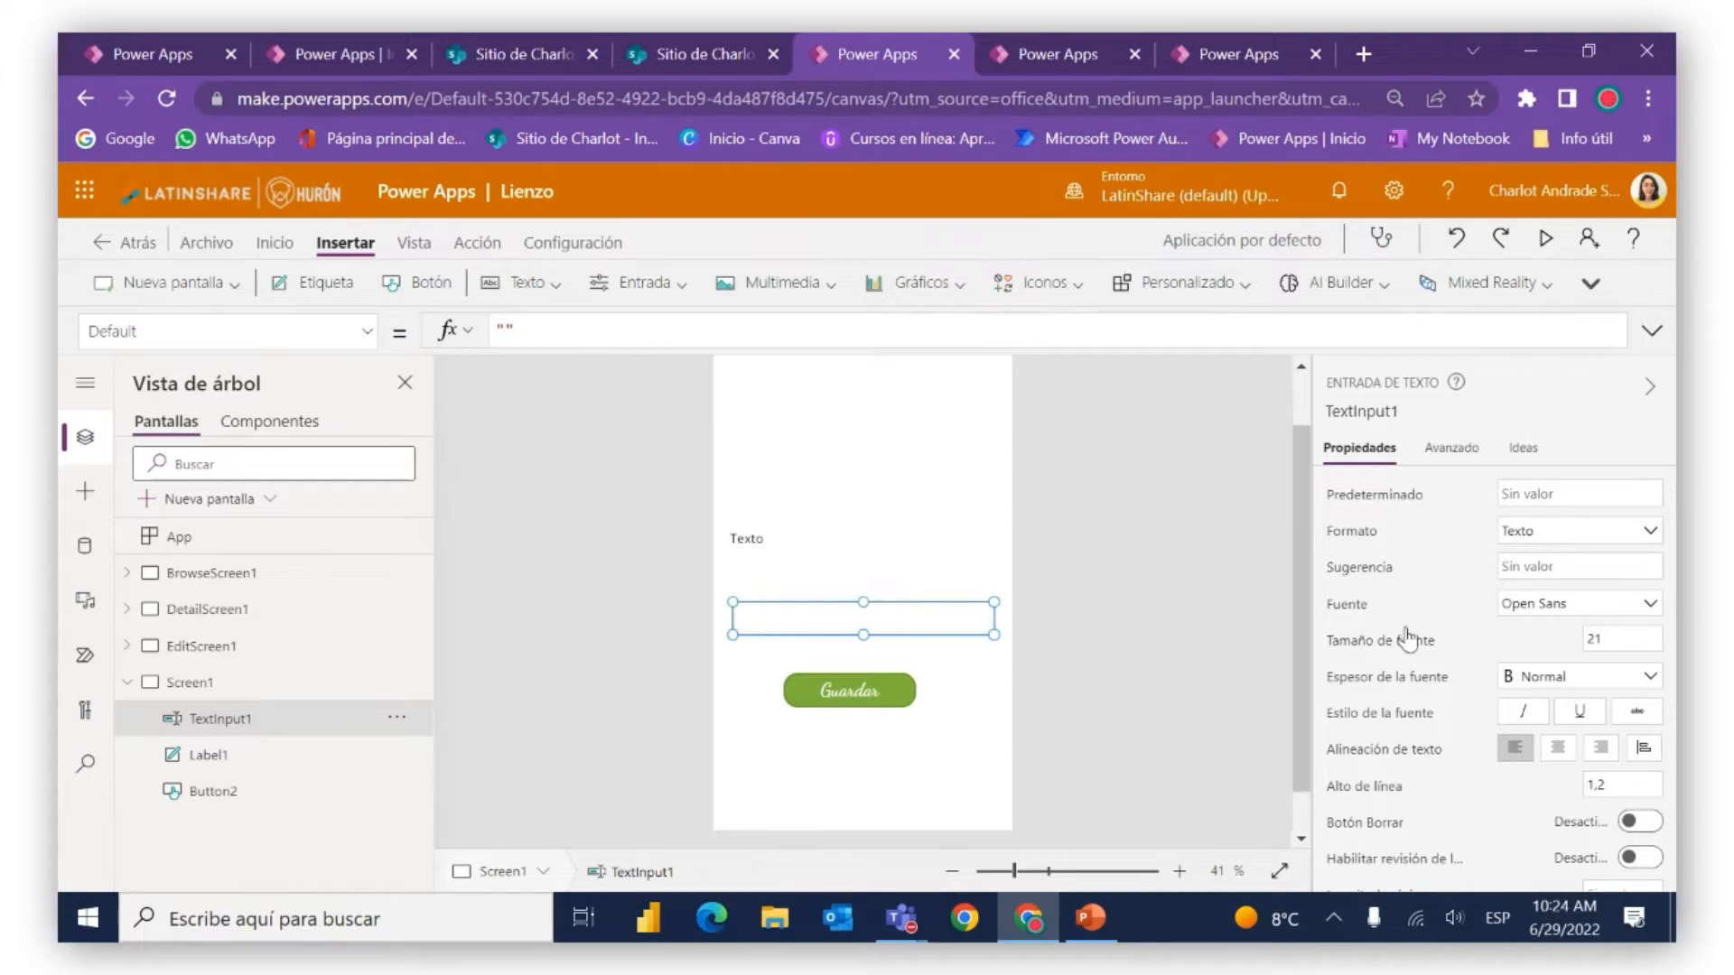
Set the text input's border thickness to 3 and its border color to the darker theme green
{"action": "scroll", "coordinate": [1404, 636], "scroll_direction": "down", "scroll_amount": 2}
{"action": "scroll", "coordinate": [1404, 636], "scroll_direction": "up", "scroll_amount": 1}
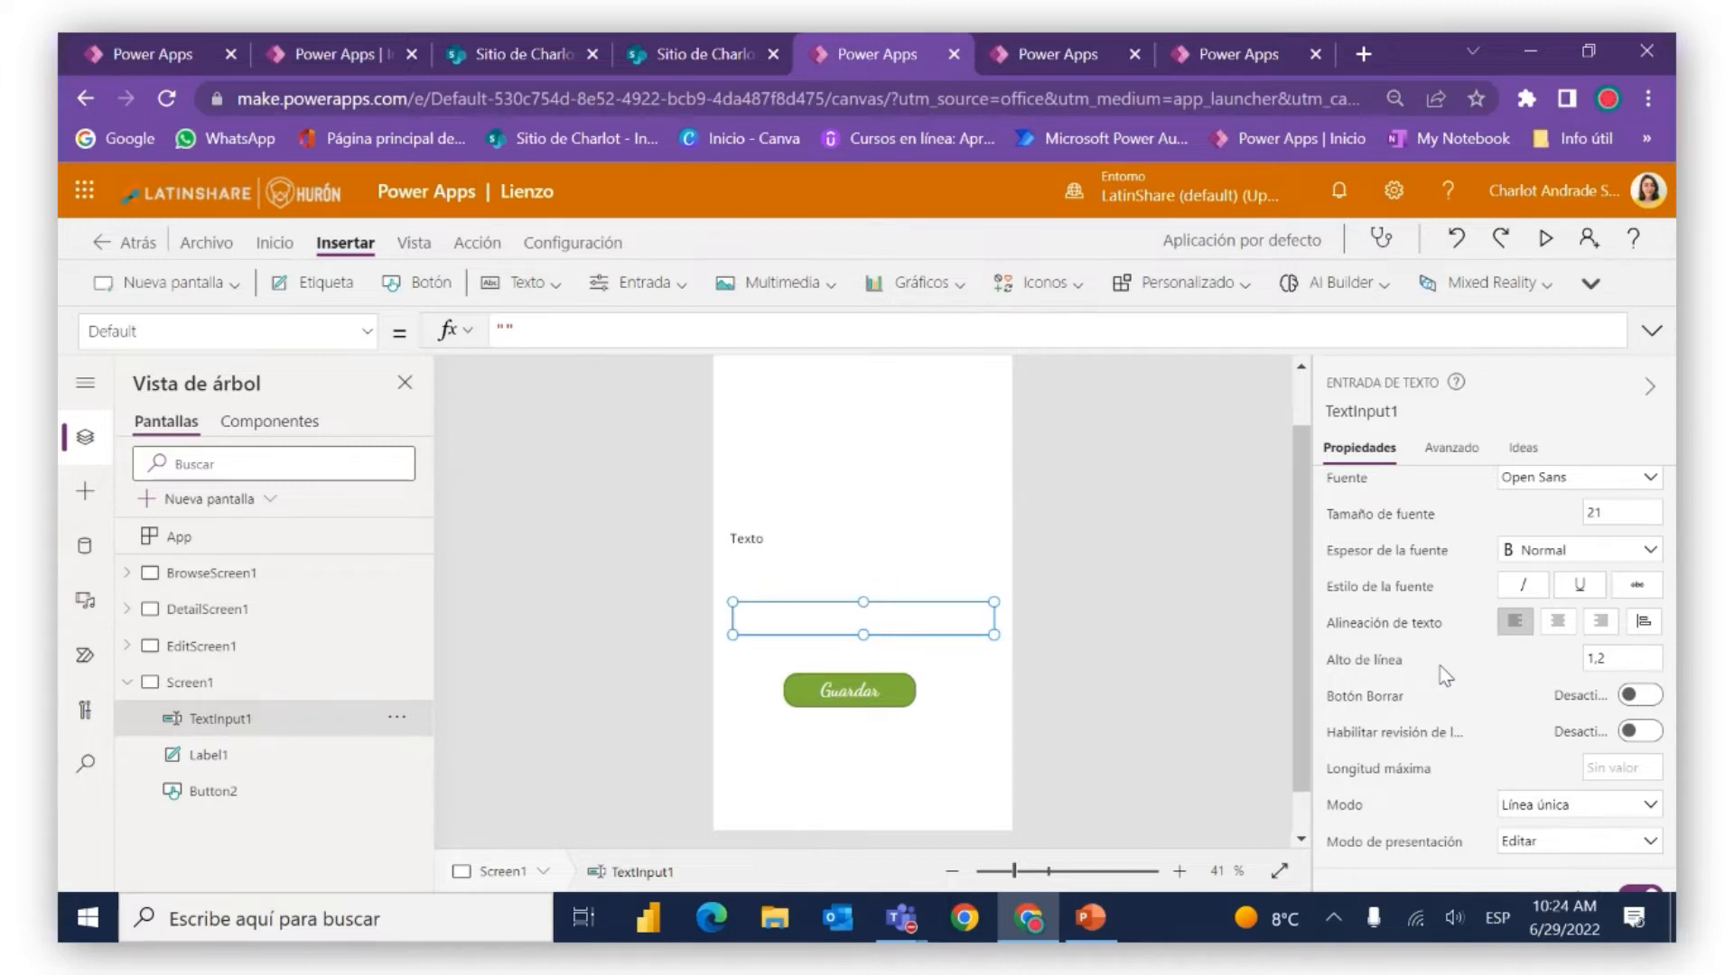
{"action": "scroll", "coordinate": [1446, 675], "scroll_direction": "down", "scroll_amount": 5}
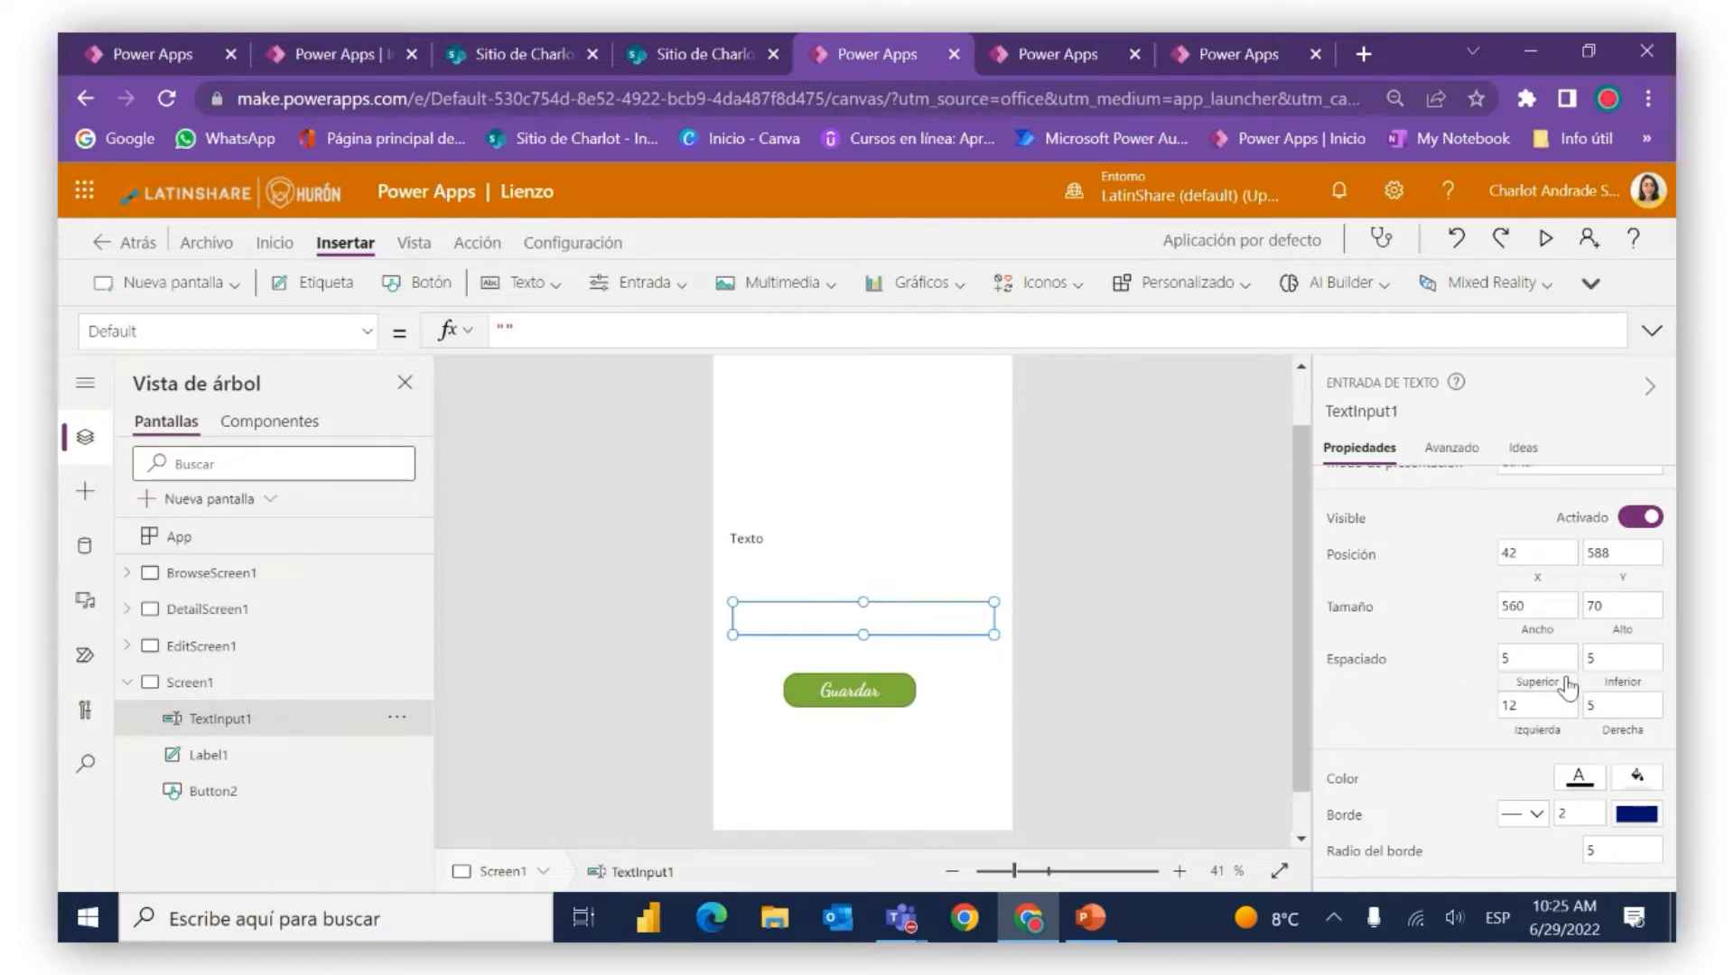
{"action": "scroll", "coordinate": [1490, 693], "scroll_direction": "down", "scroll_amount": 2}
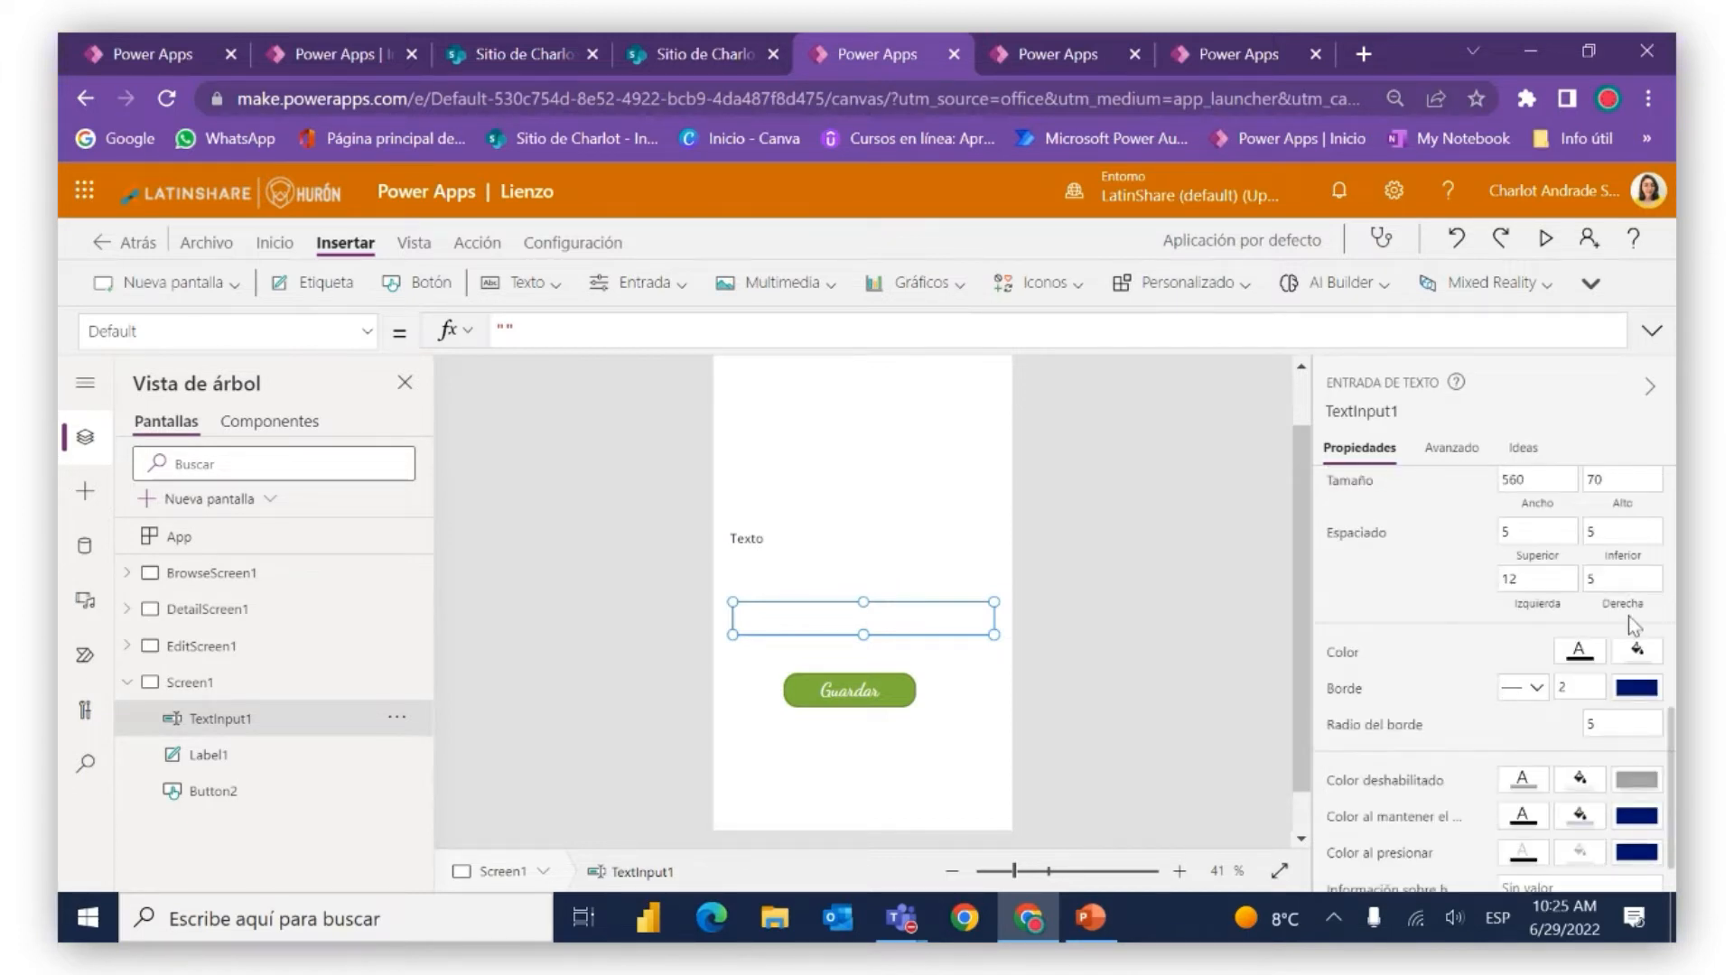
{"action": "left_click", "coordinate": [1573, 689]}
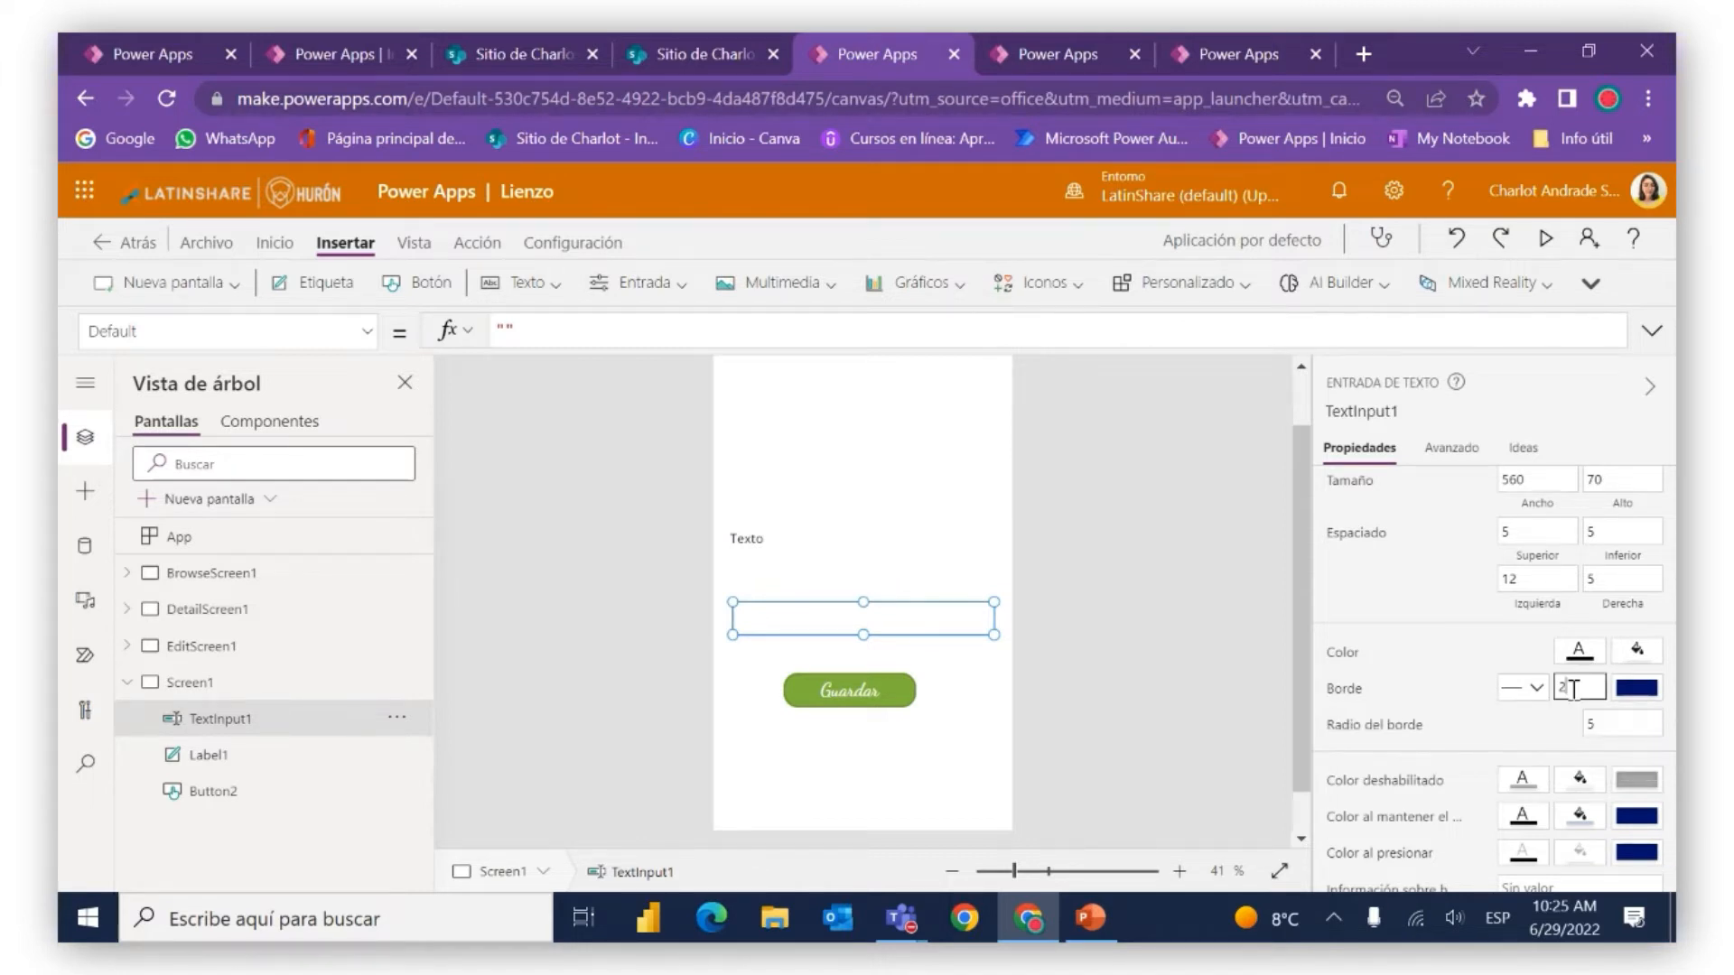
{"action": "key", "text": "BackSpace"}
{"action": "type", "text": "3"}
{"action": "left_click", "coordinate": [1628, 696]}
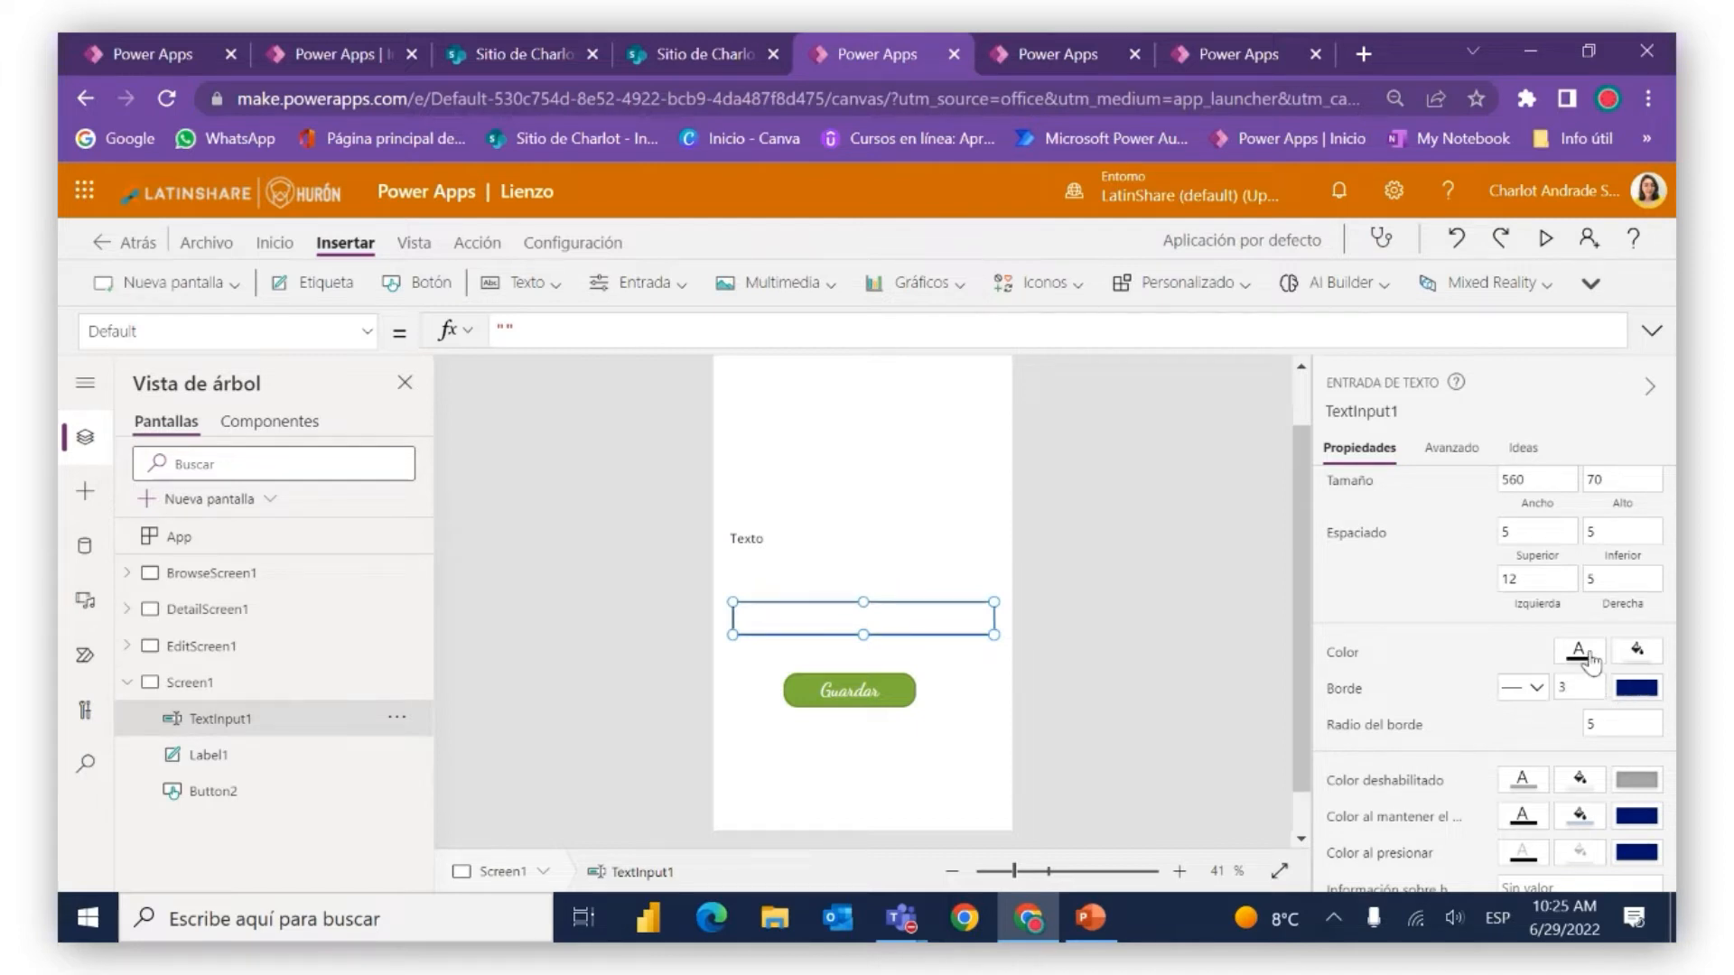
{"action": "left_click", "coordinate": [1636, 690]}
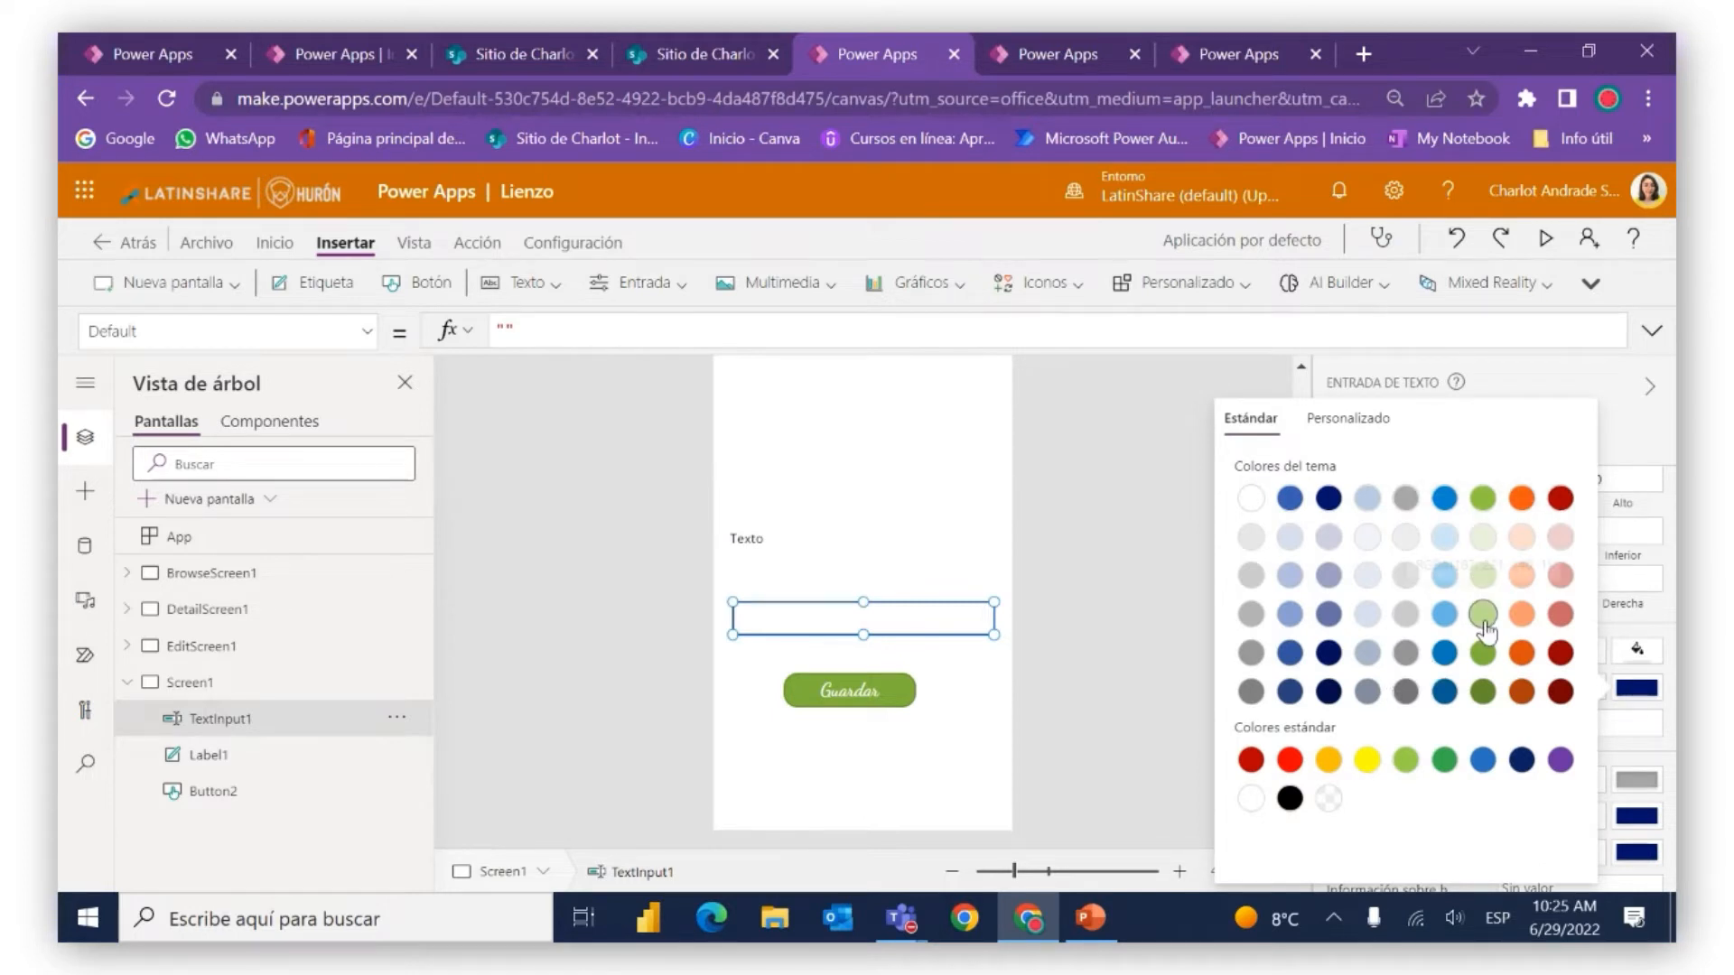
{"action": "left_click", "coordinate": [1484, 667]}
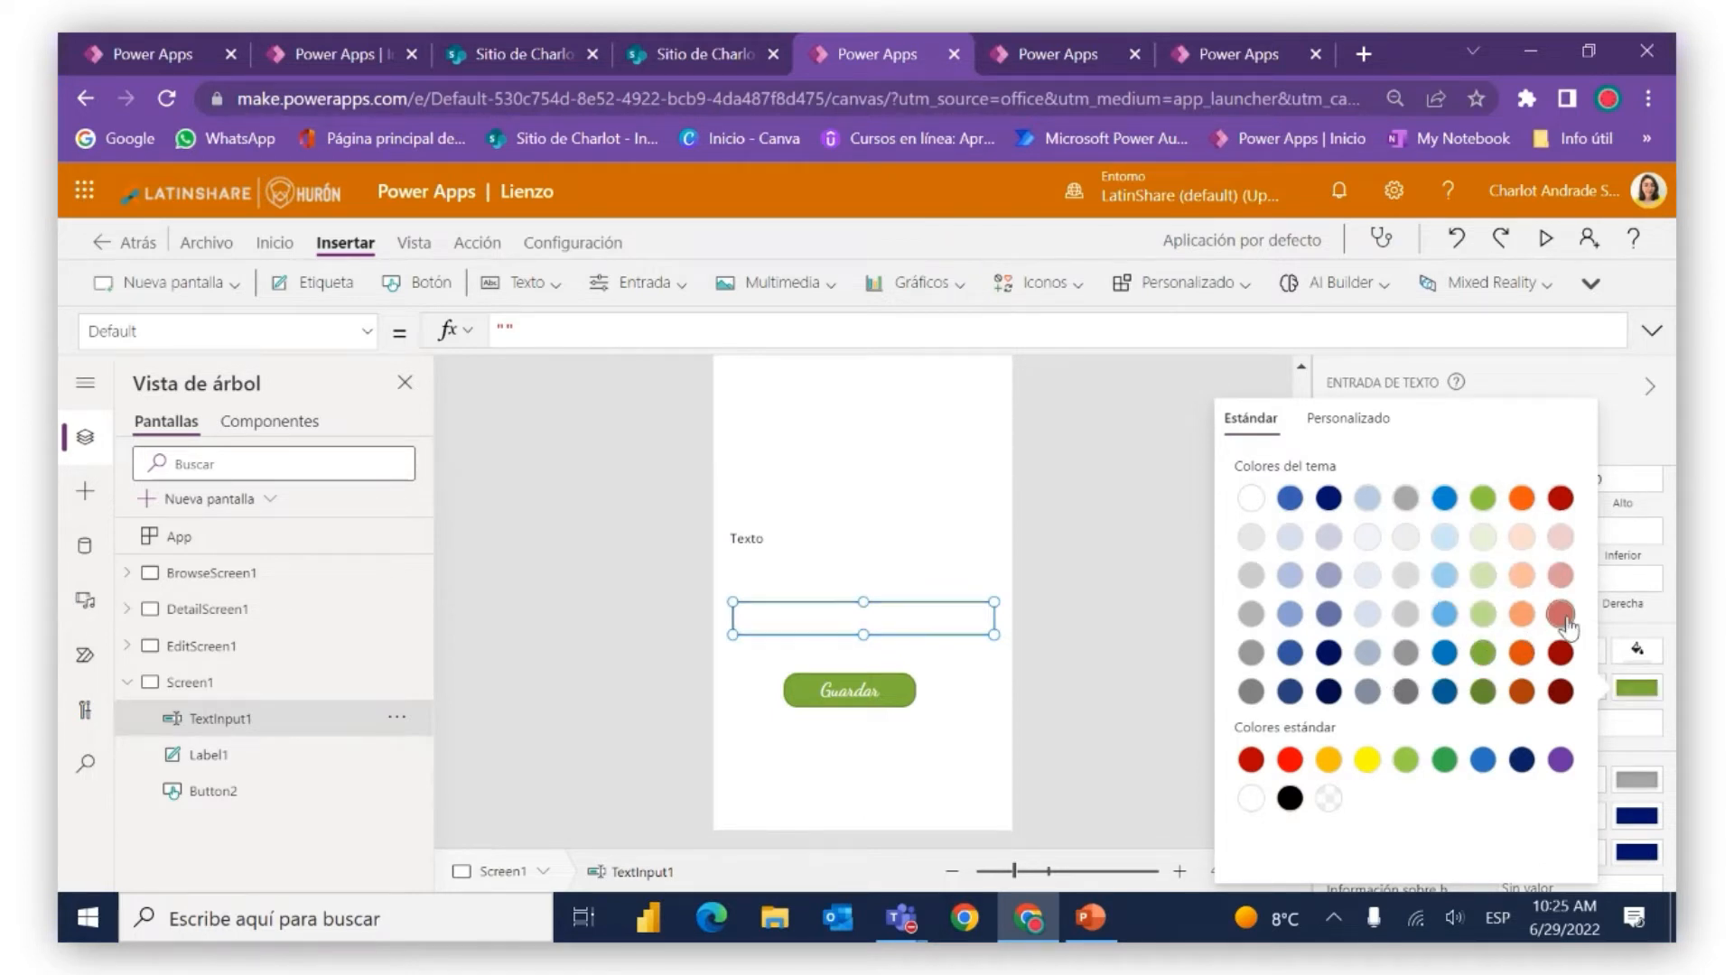
{"action": "left_click", "coordinate": [1674, 691]}
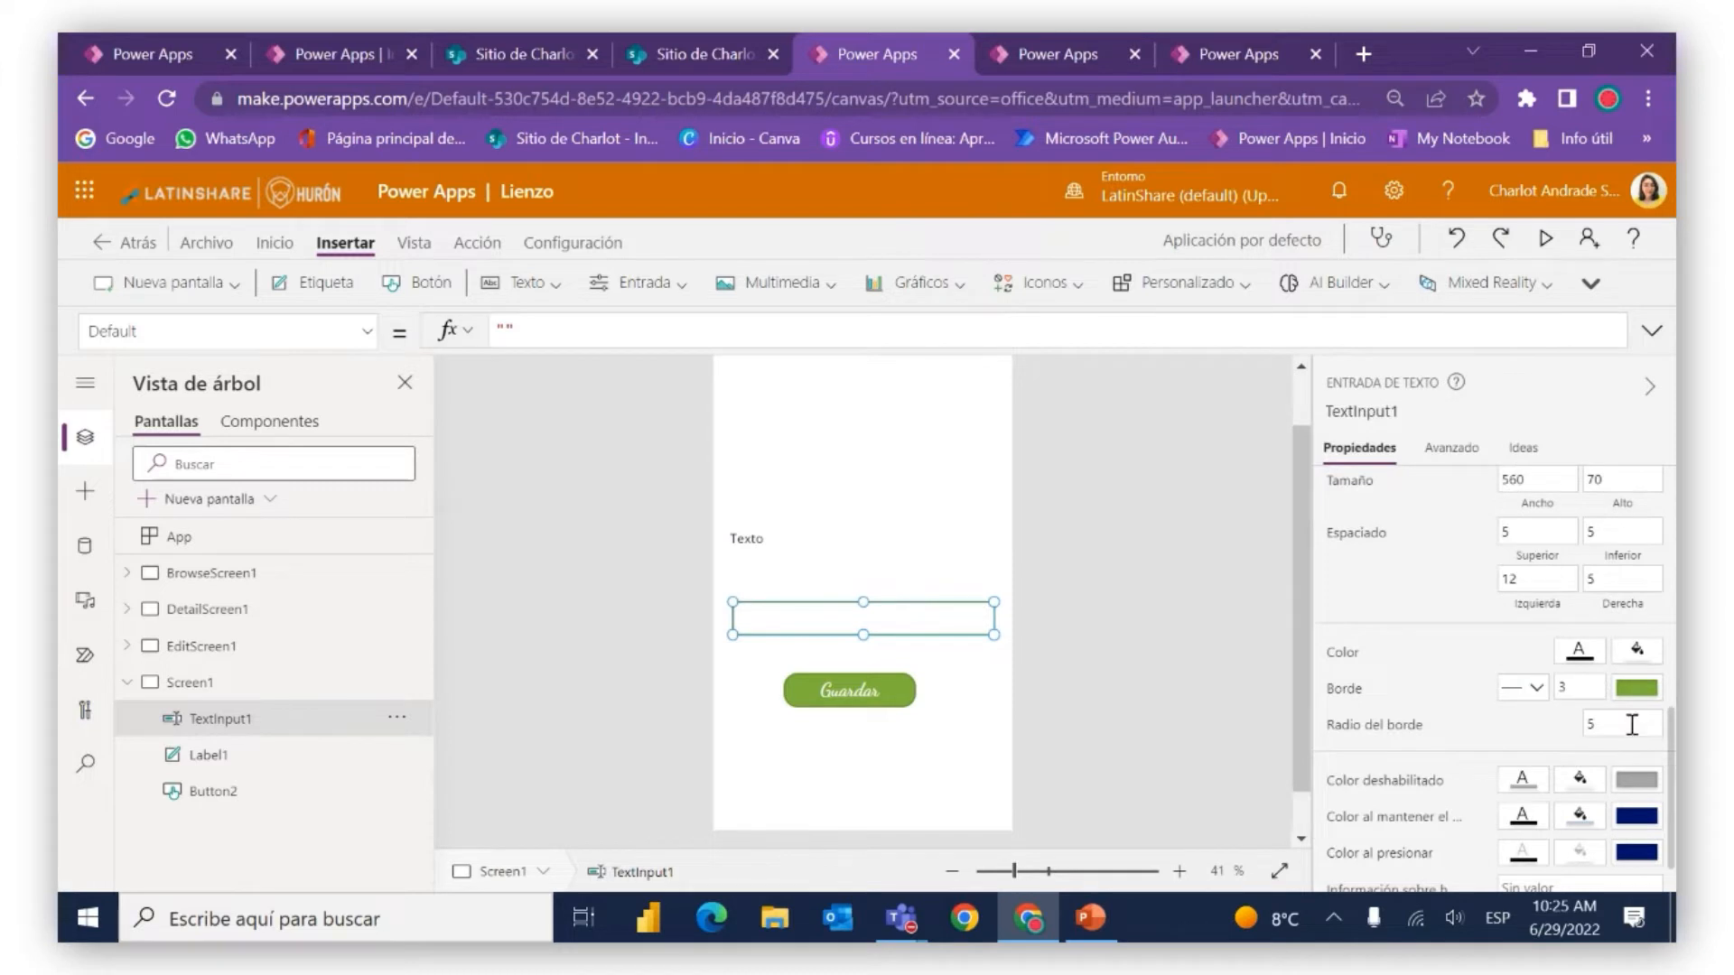
{"action": "left_click", "coordinate": [985, 539]}
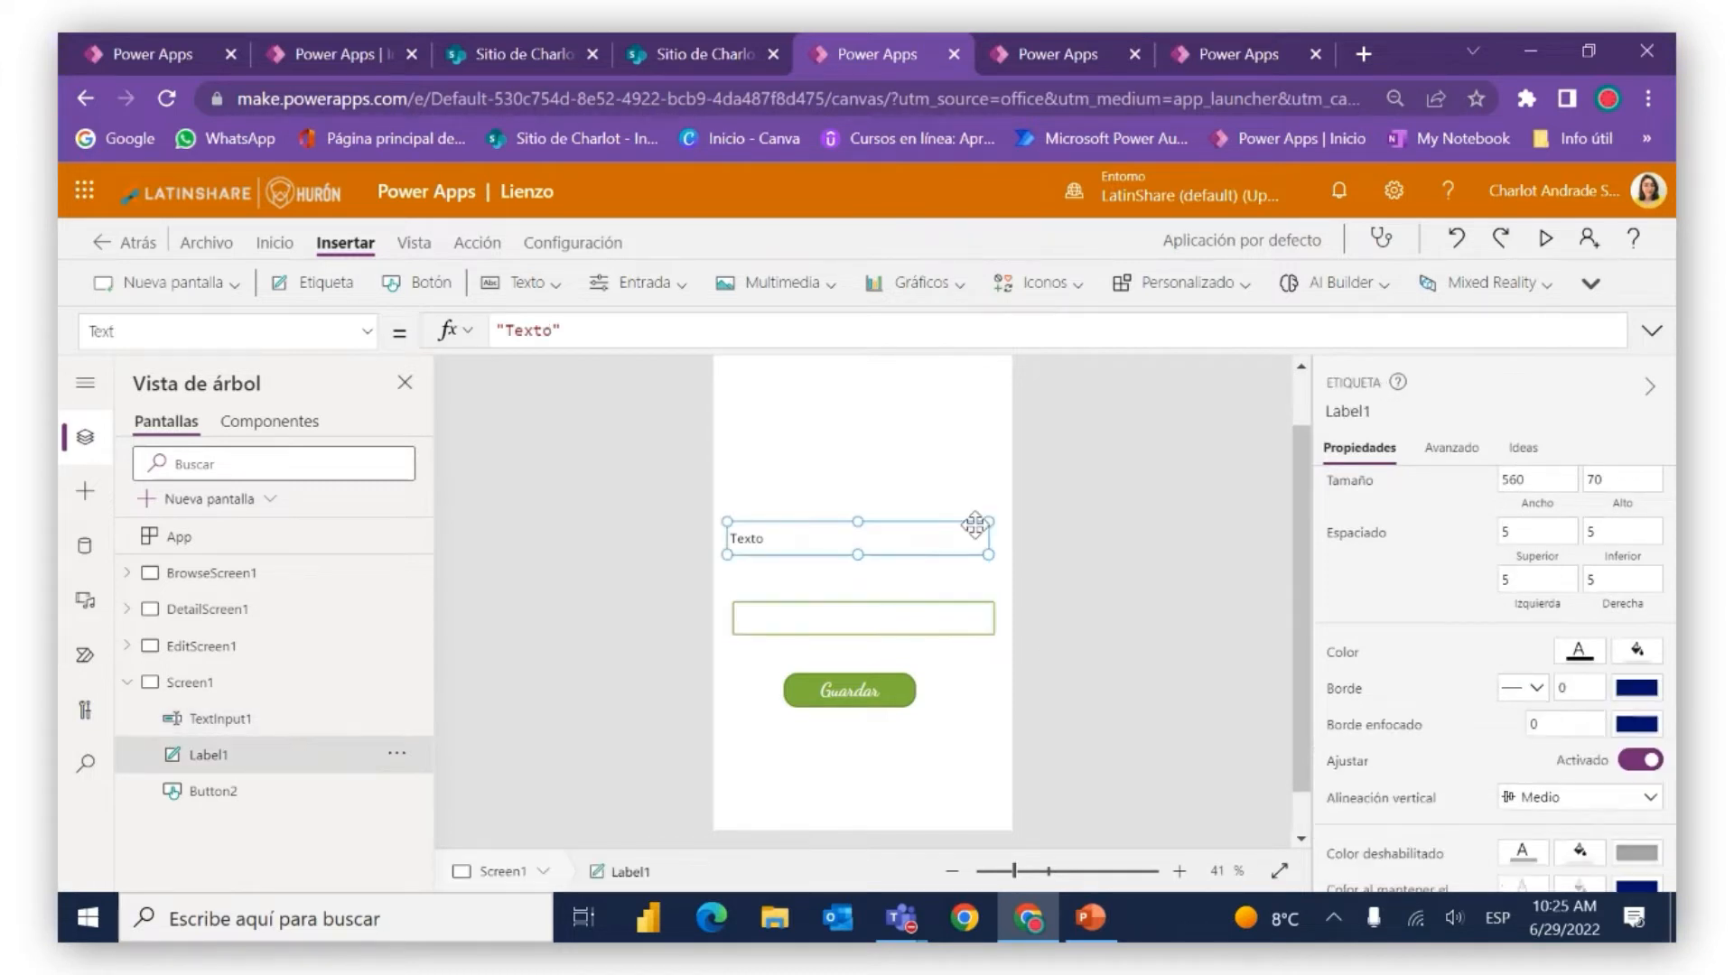
Set the text input's border radius to 0 and check the squared corners on the screen
{"action": "left_click", "coordinate": [958, 610]}
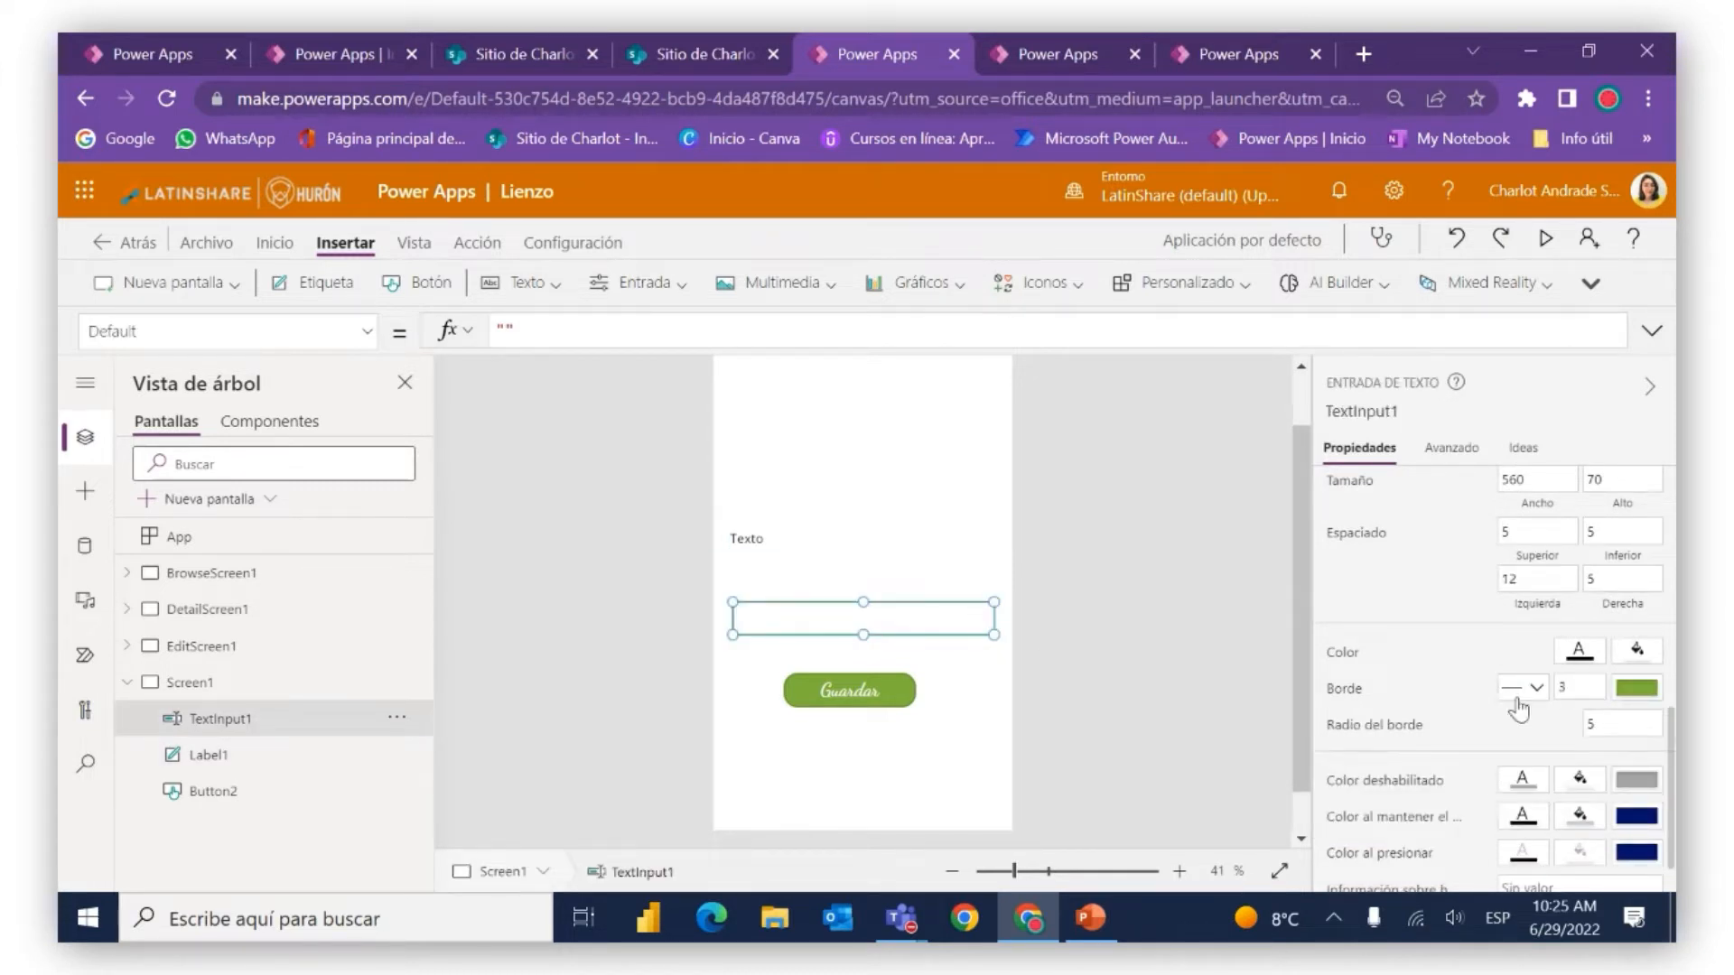
{"action": "left_click", "coordinate": [1615, 720]}
{"action": "key", "text": "BackSpace"}
{"action": "type", "text": "0"}
{"action": "left_click", "coordinate": [947, 539]}
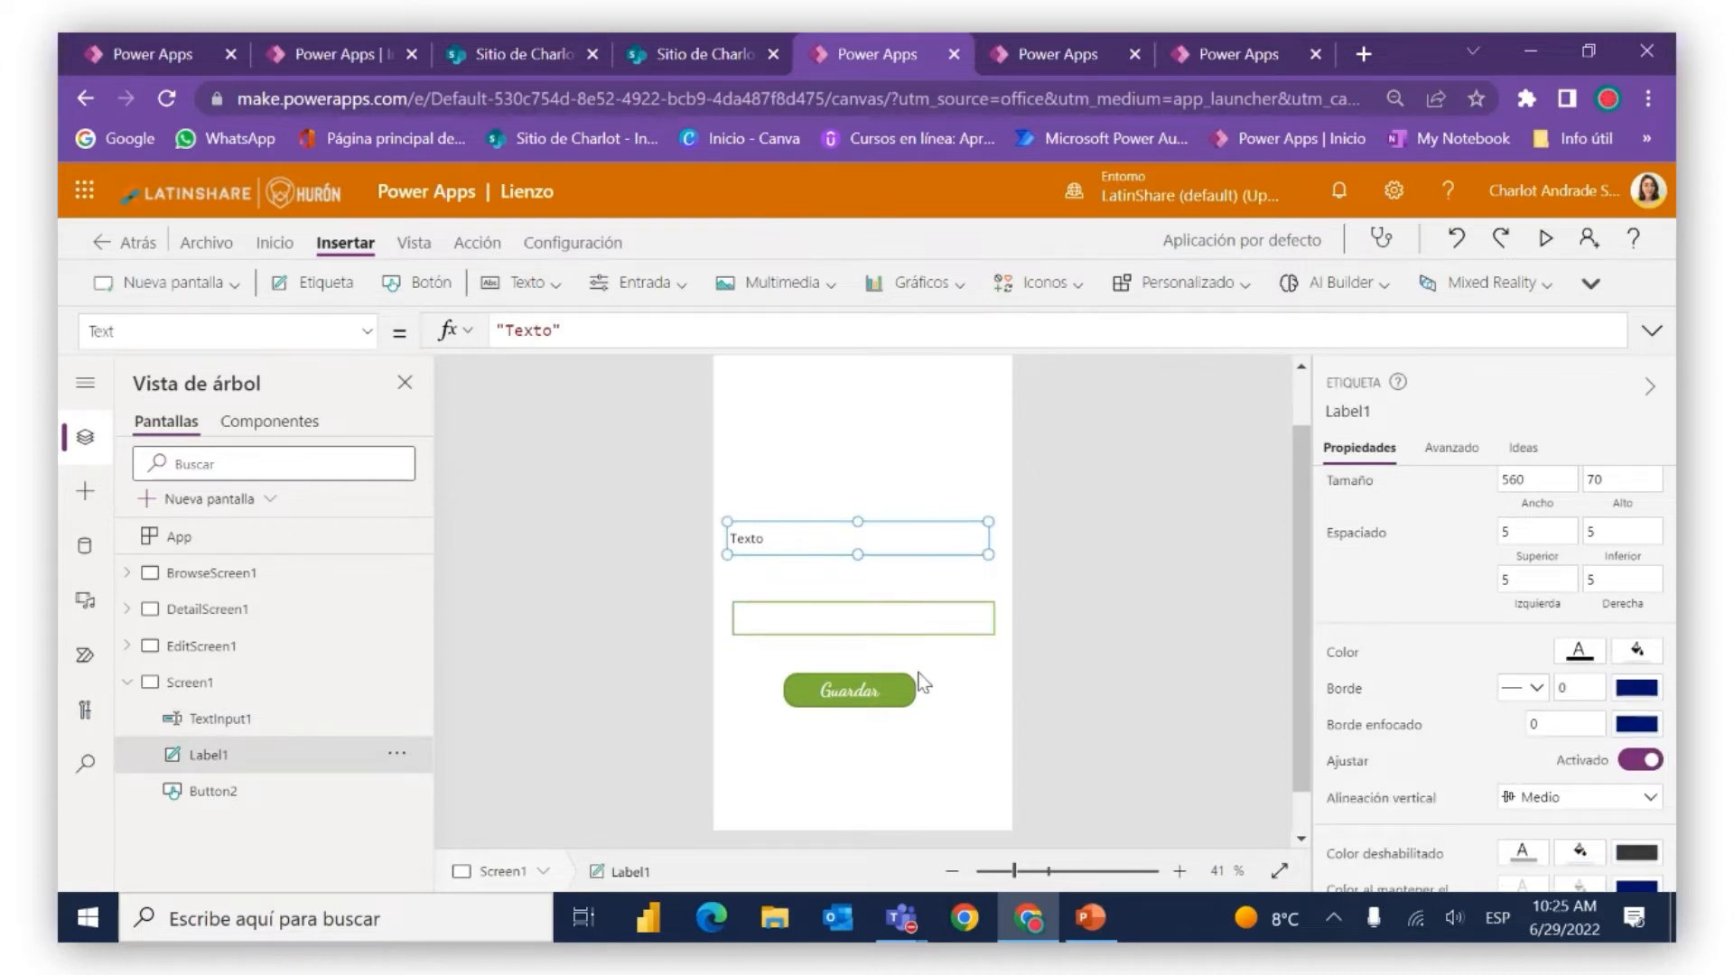
Set the text input's border radius to 30 and check its rounded outline on Screen1
{"action": "left_click", "coordinate": [959, 622]}
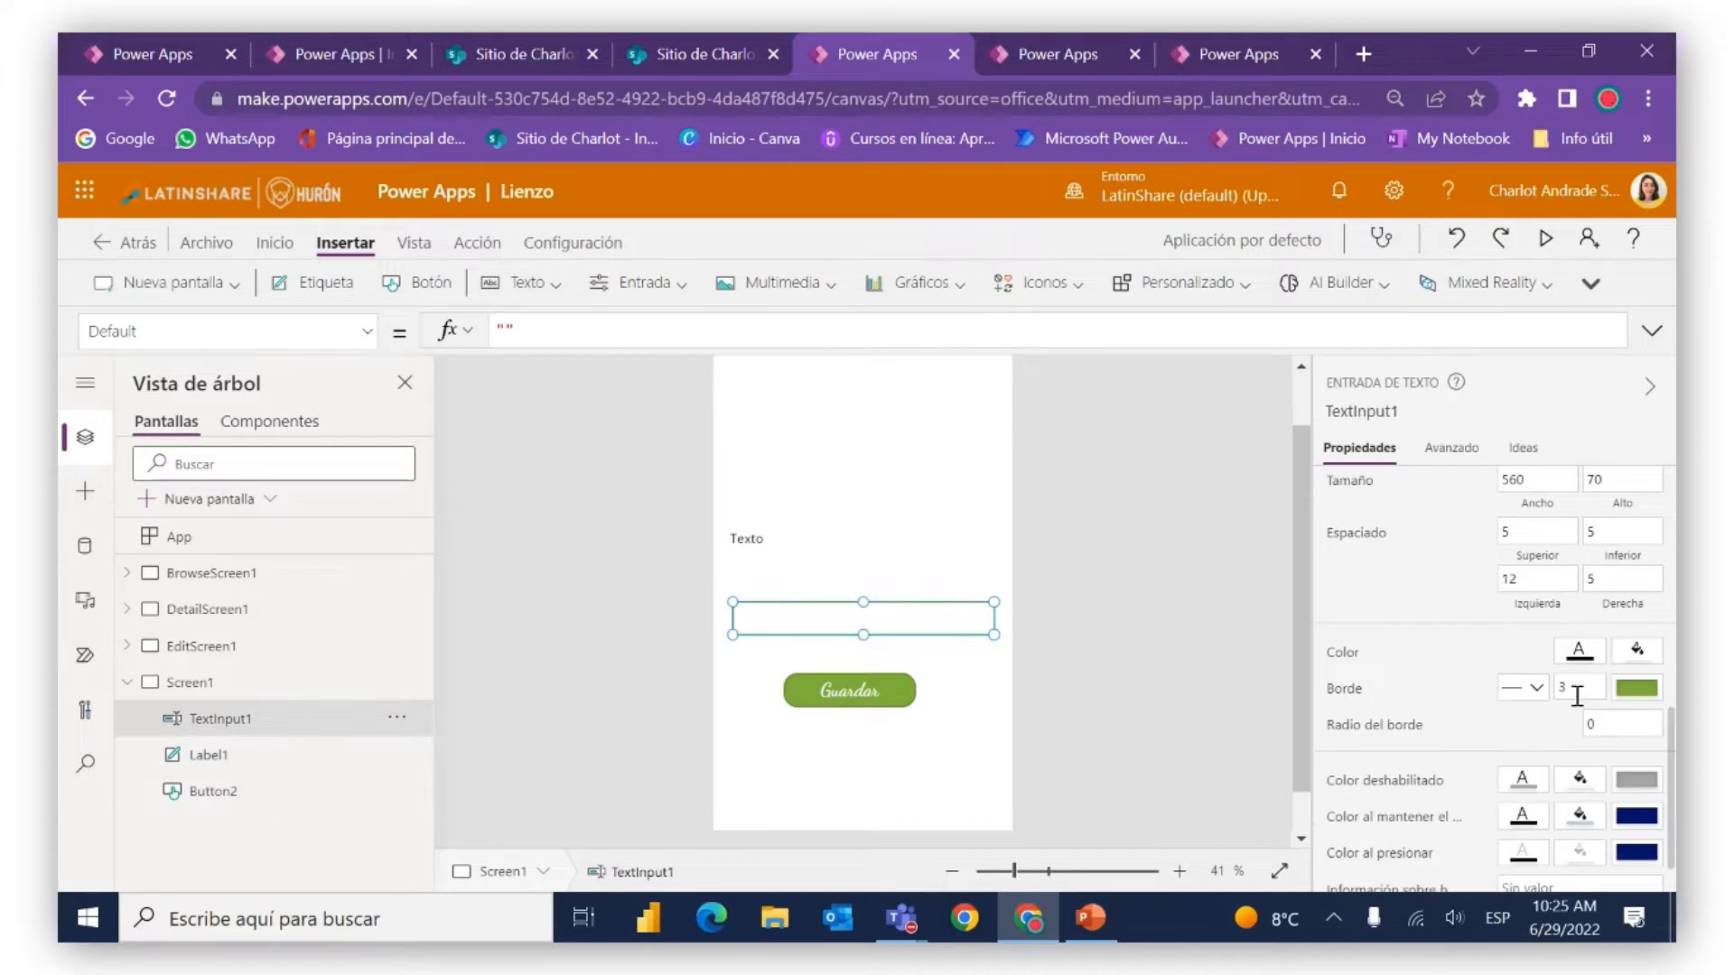
{"action": "key", "text": "BackSpace"}
{"action": "type", "text": "30"}
{"action": "left_click", "coordinate": [1541, 717]}
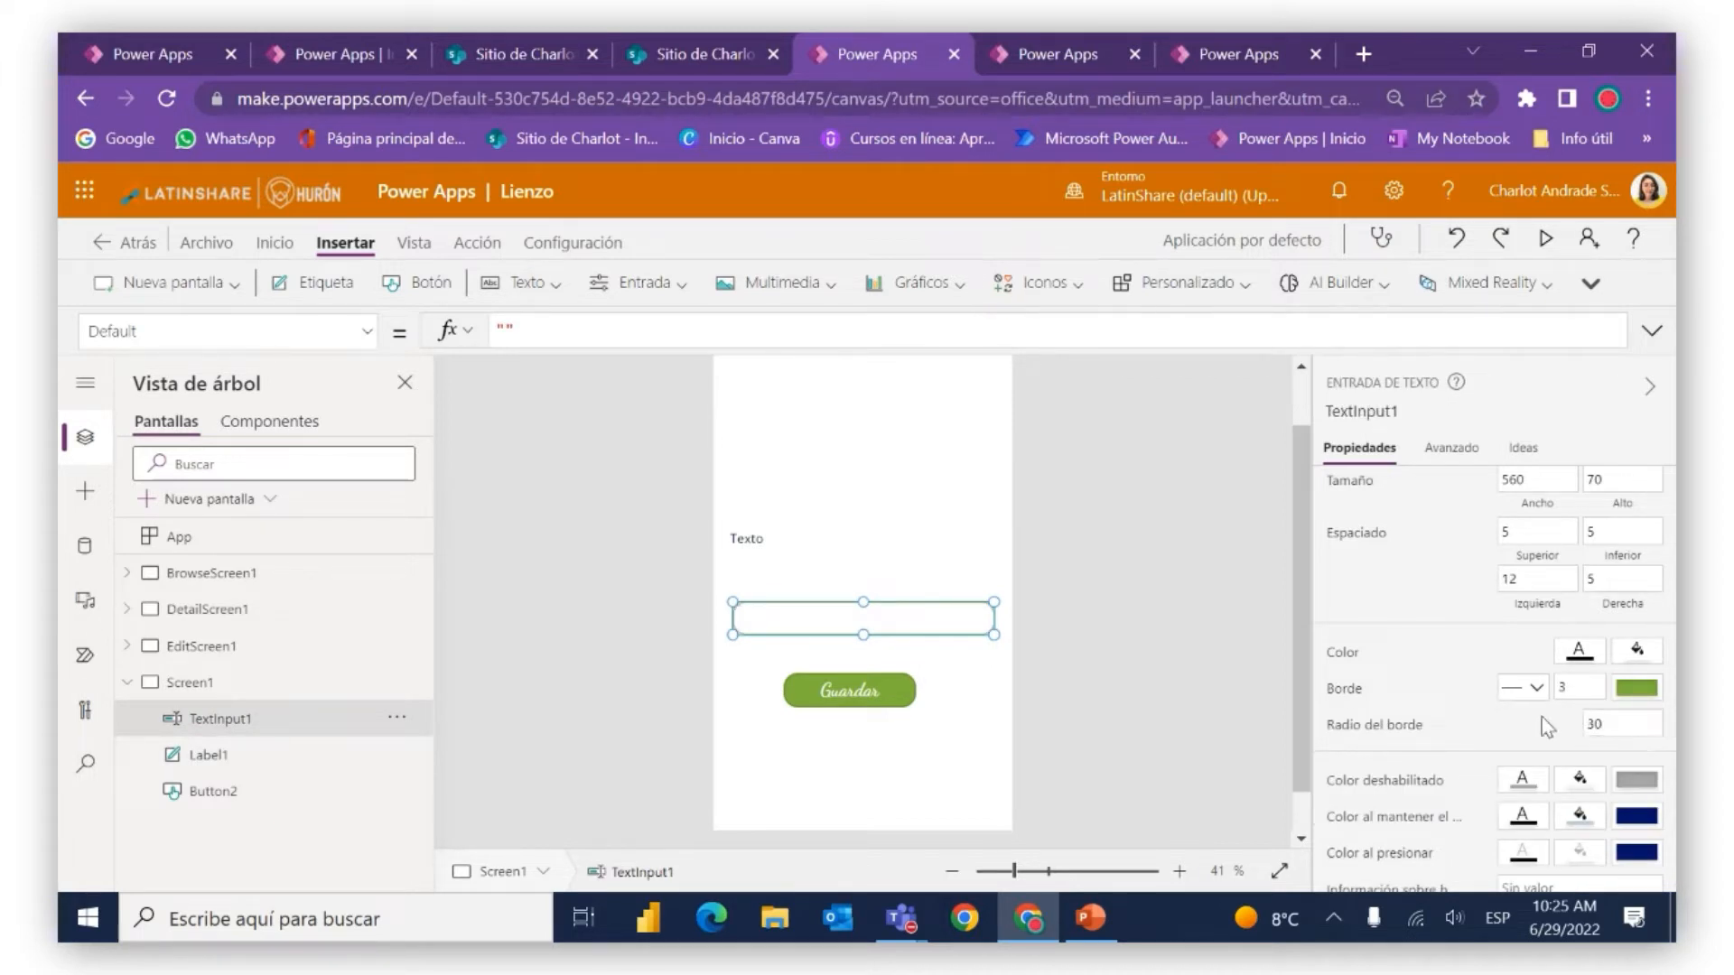
{"action": "left_click", "coordinate": [825, 578]}
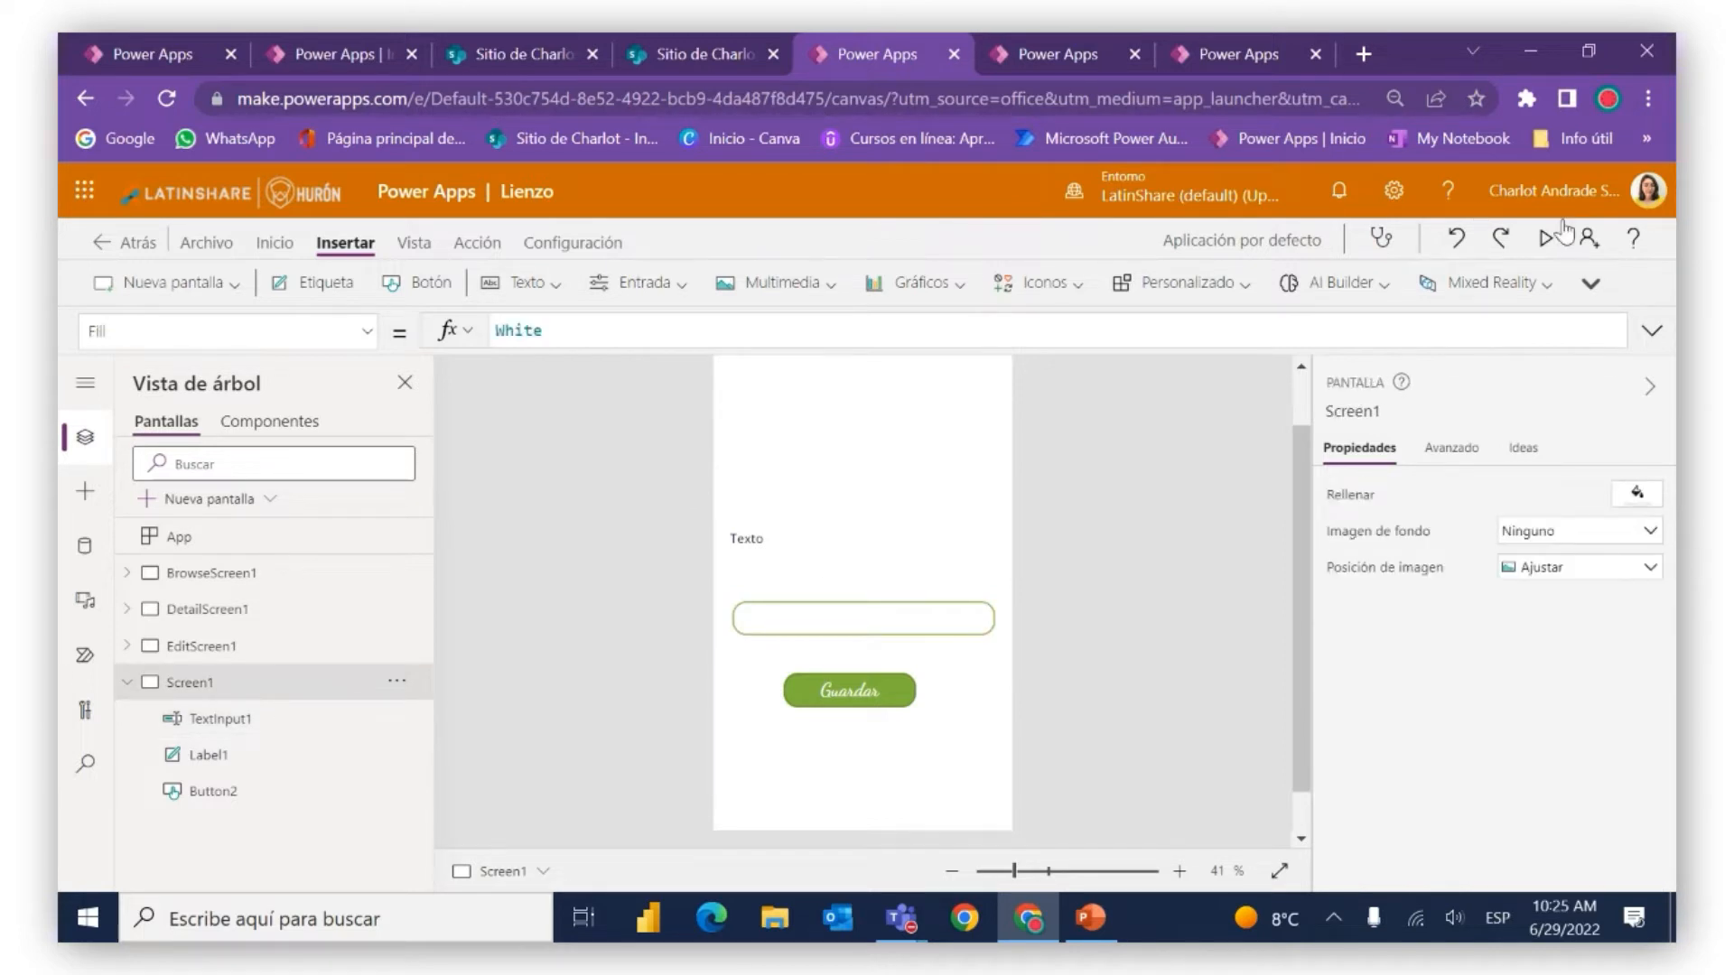
Test the text input in the app preview by entering "hola", and return to the editor
{"action": "left_click", "coordinate": [1547, 240]}
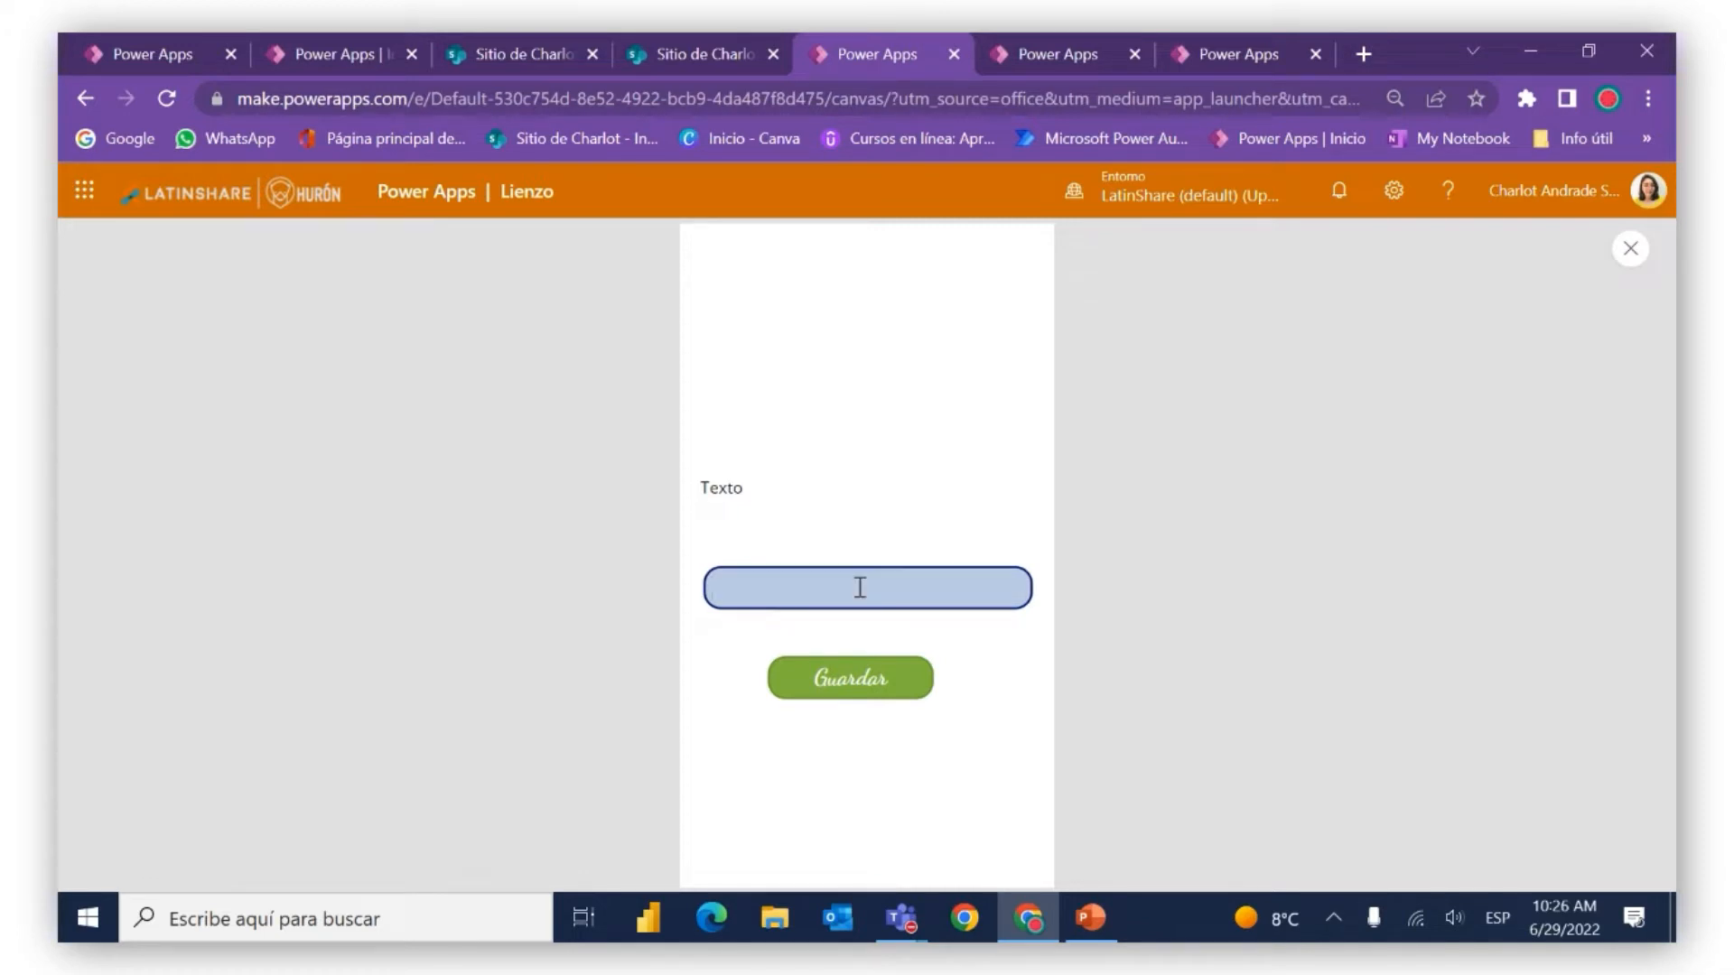
{"action": "type", "text": "hola"}
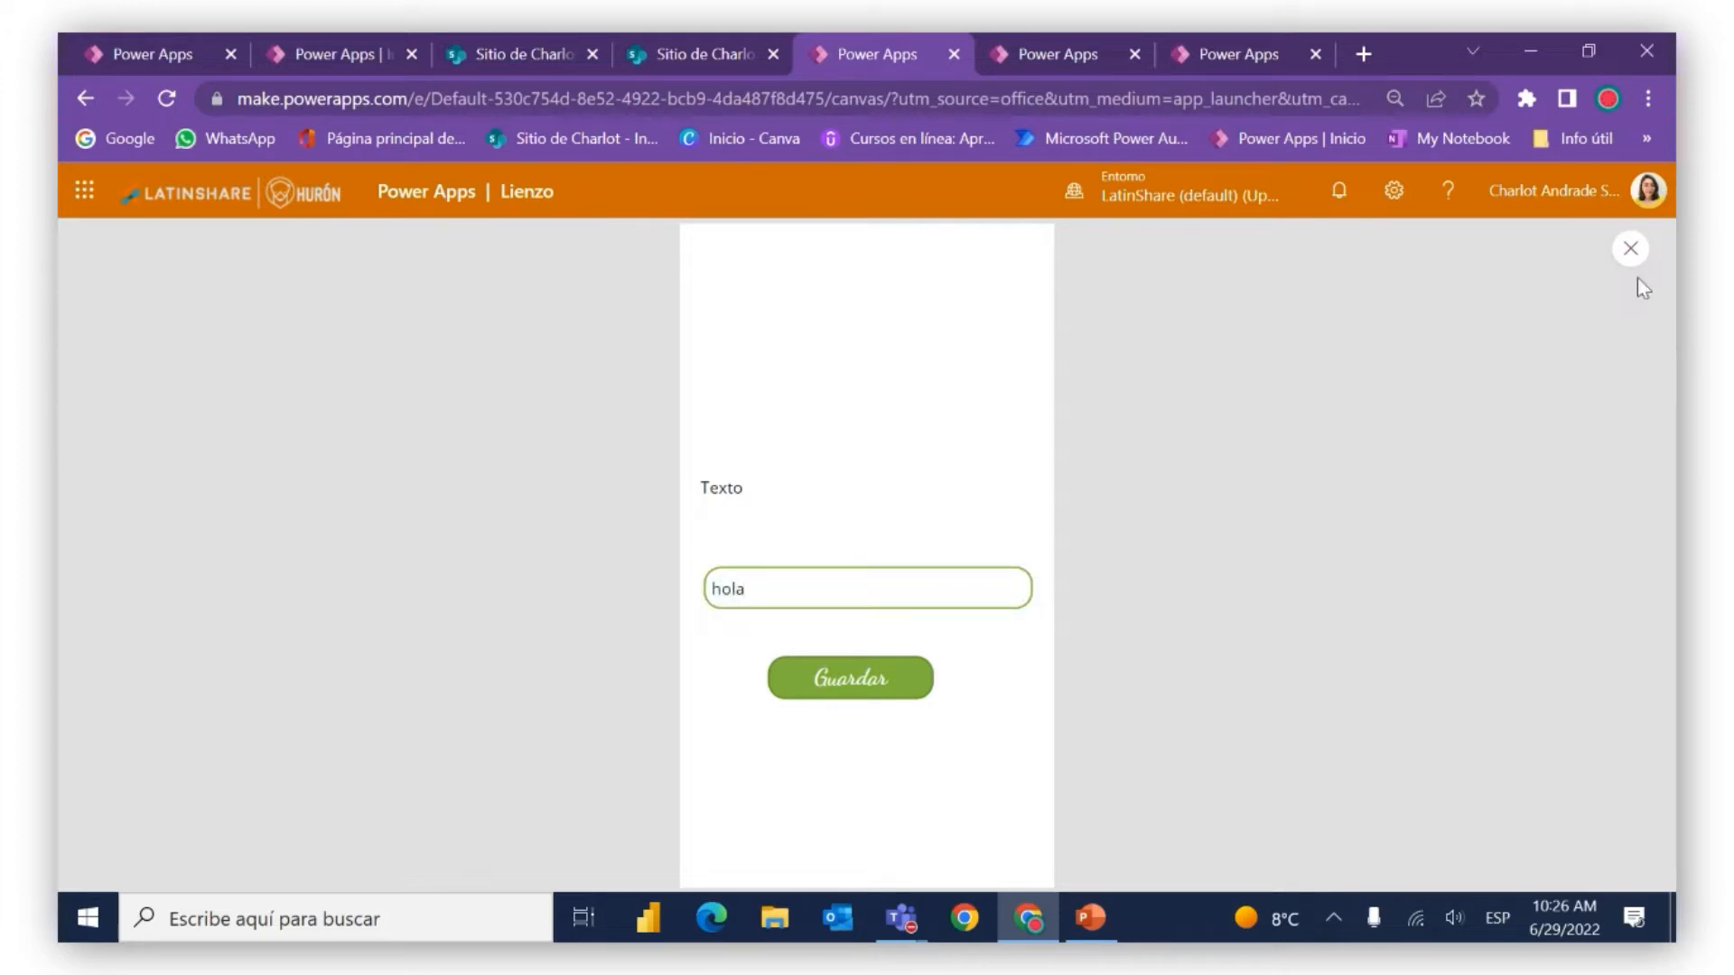
{"action": "left_click", "coordinate": [1628, 251]}
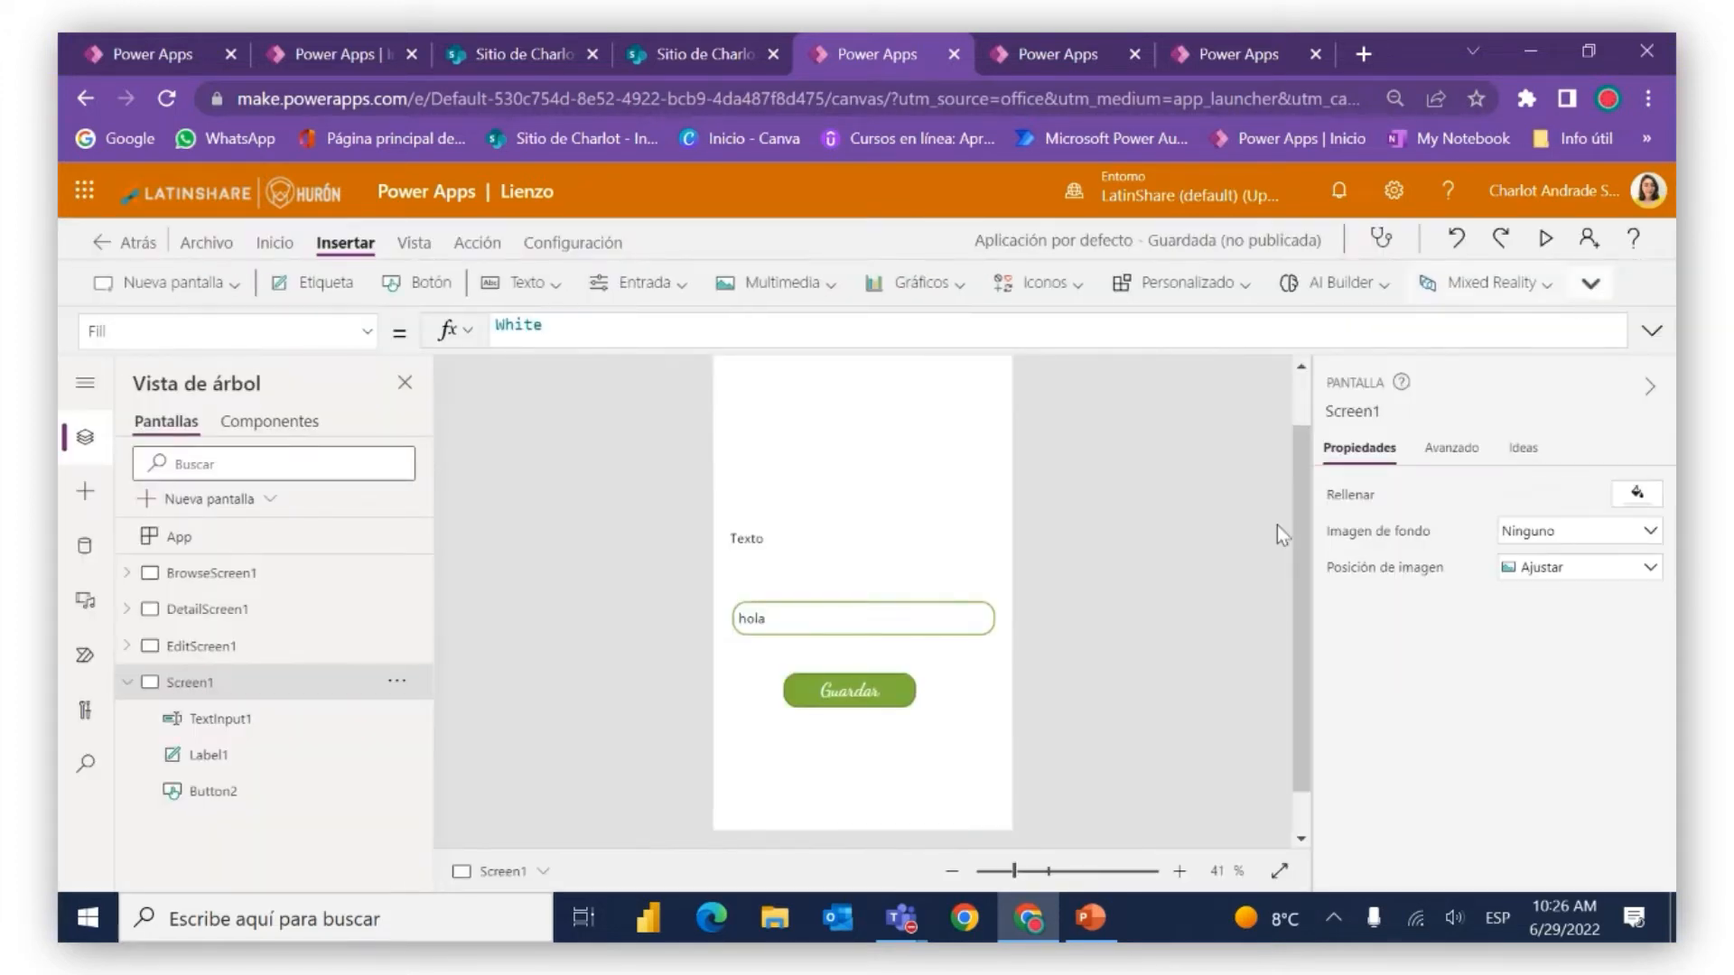
Move the Texto label up on Screen1, leaving free space above the text input
{"action": "left_click", "coordinate": [853, 540]}
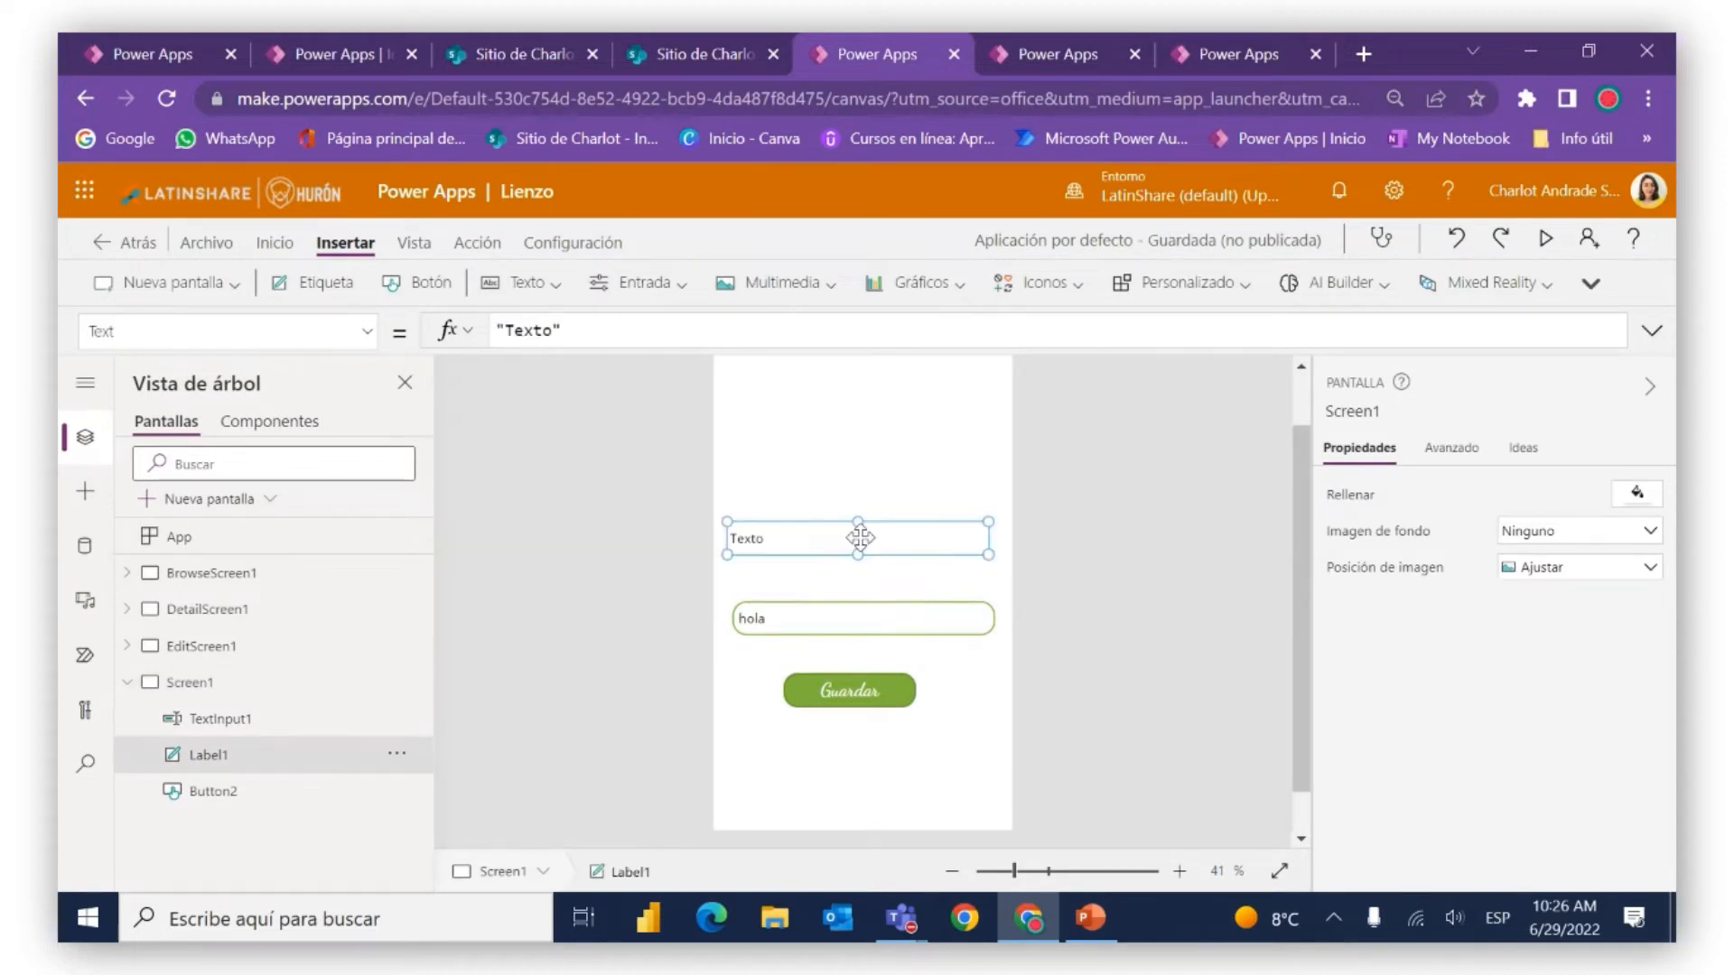
{"action": "left_click_drag", "start_coordinate": [850, 544], "coordinate": [859, 386]}
{"action": "left_click", "coordinate": [857, 459]}
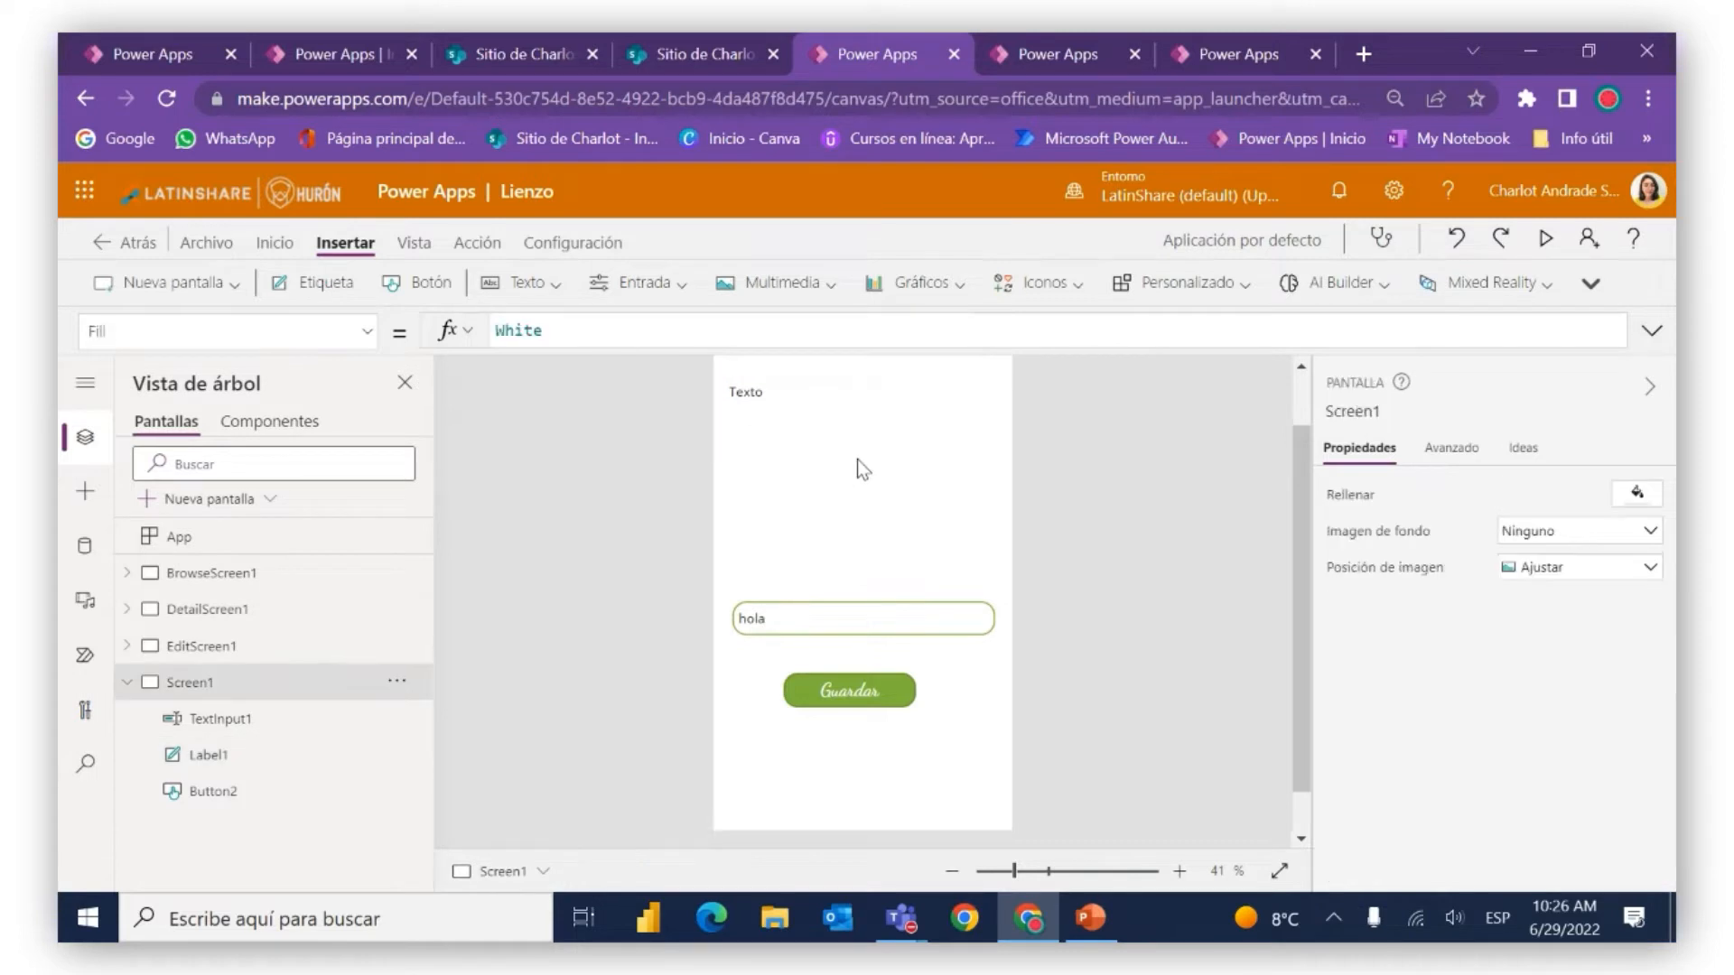
Insert a dropdown list (Lista desplegable) just above the text input at about X 27, Y 405 and check its sample options
{"action": "left_click", "coordinate": [610, 285]}
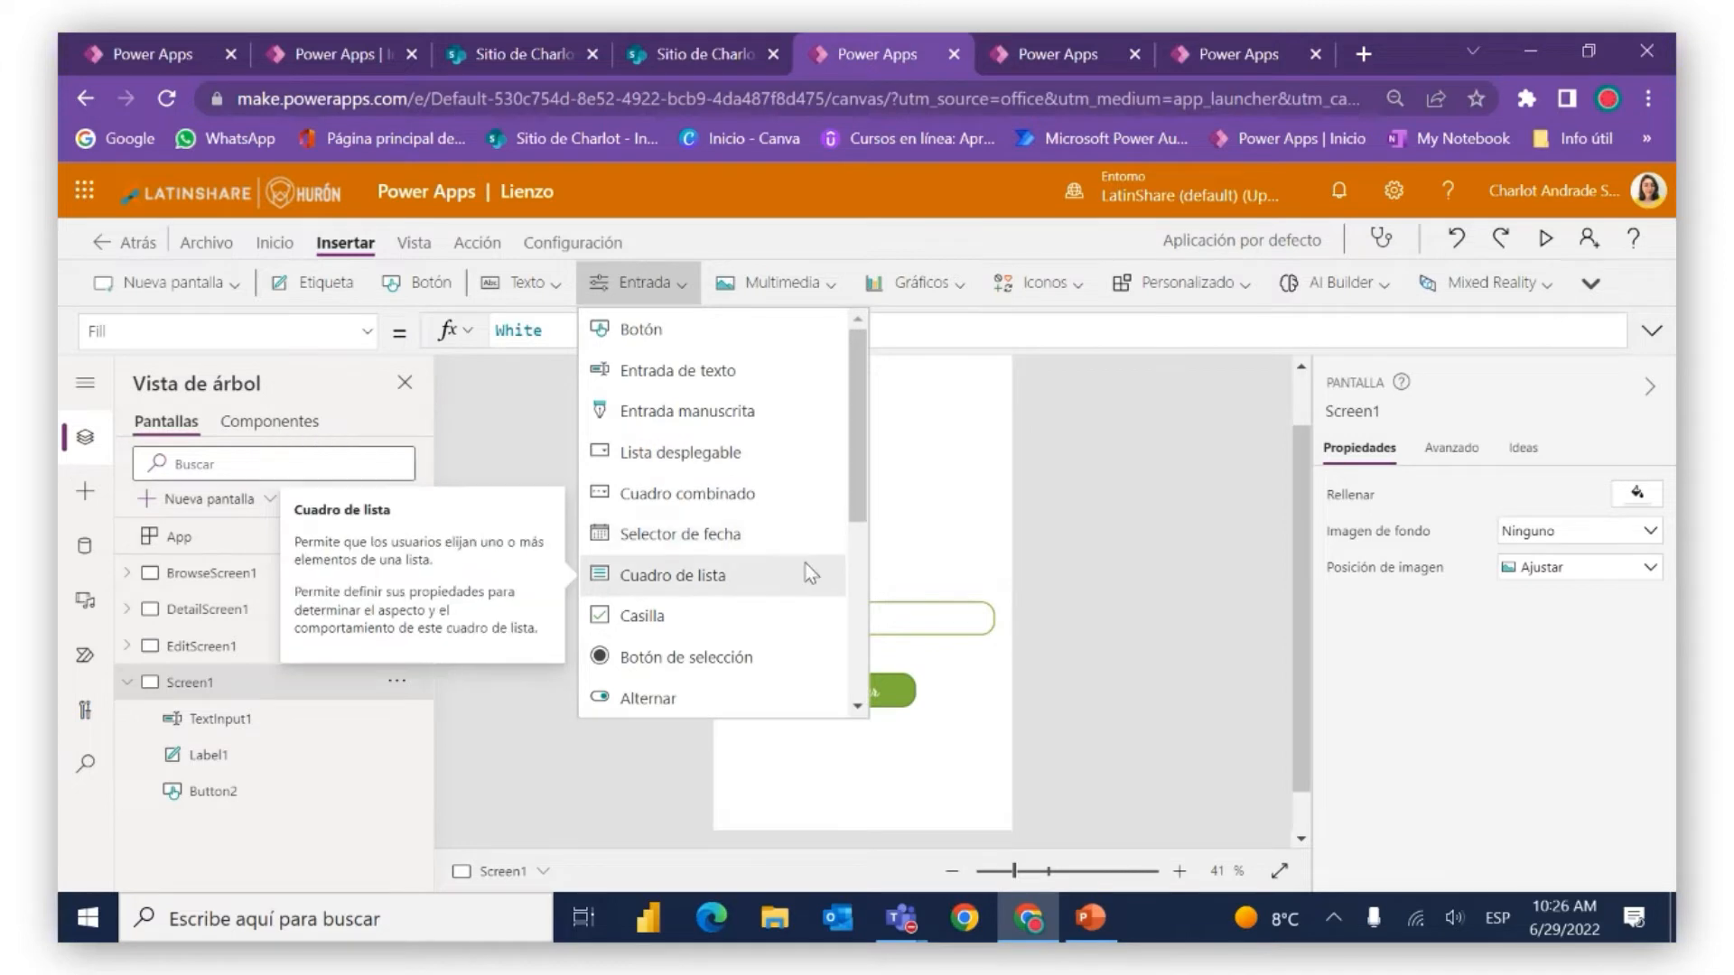
{"action": "left_click_drag", "start_coordinate": [853, 494], "coordinate": [846, 623]}
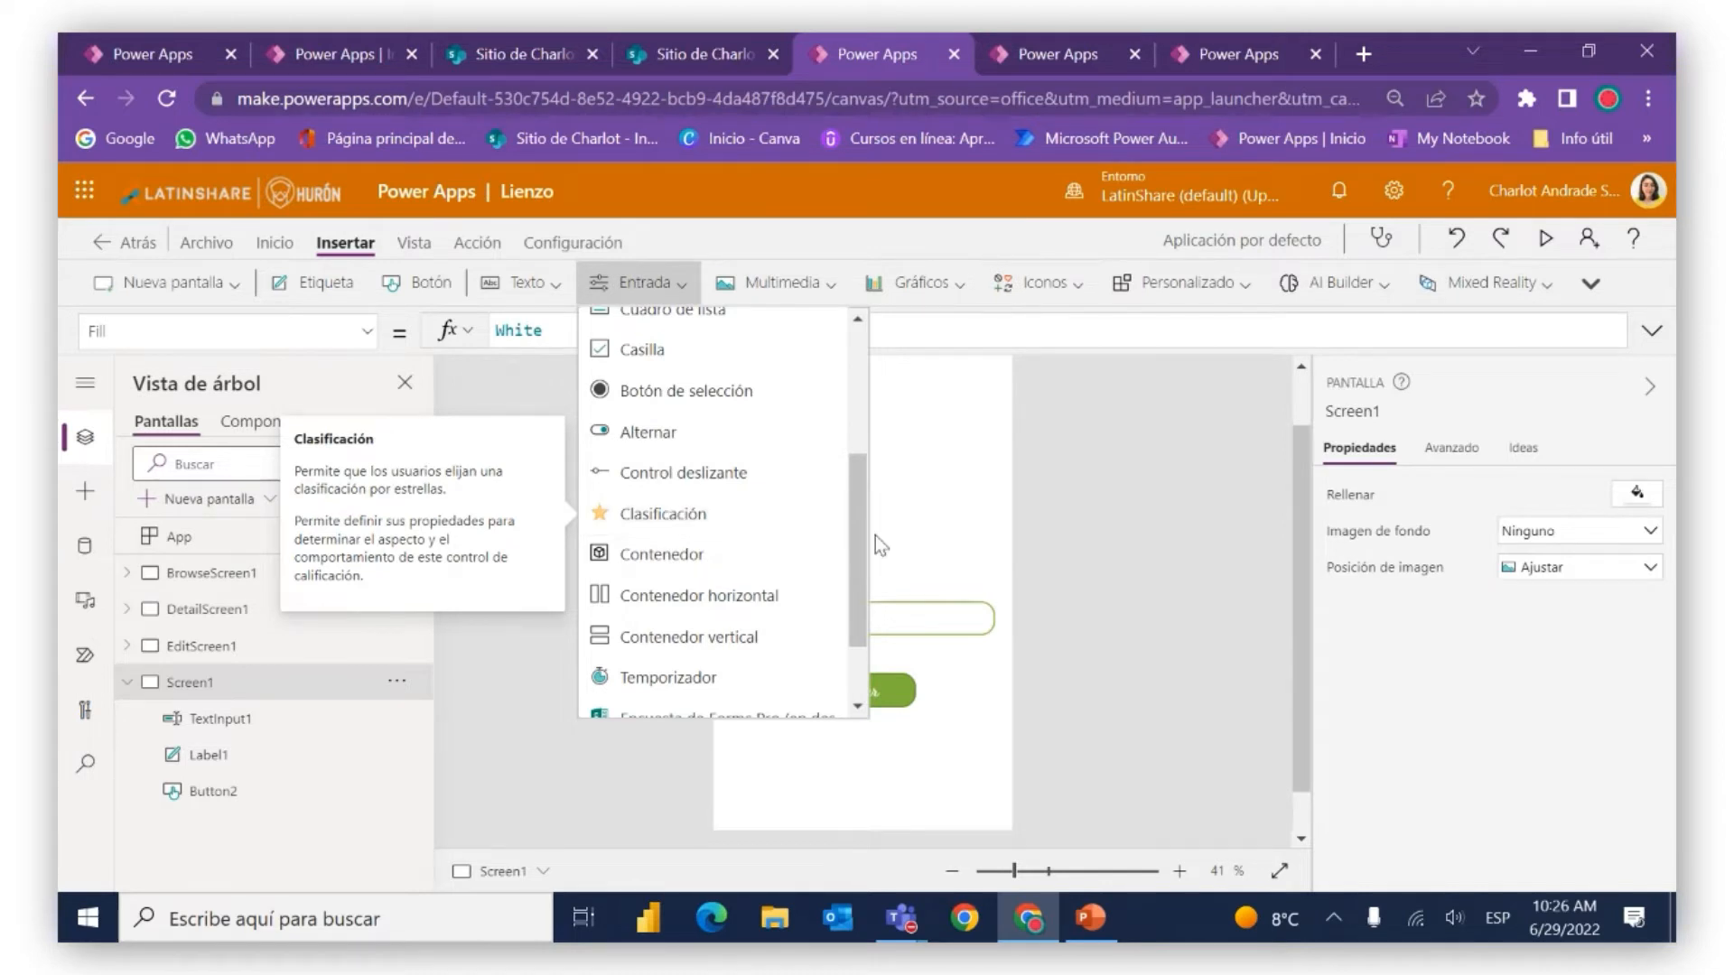
{"action": "left_click_drag", "start_coordinate": [853, 527], "coordinate": [856, 459]}
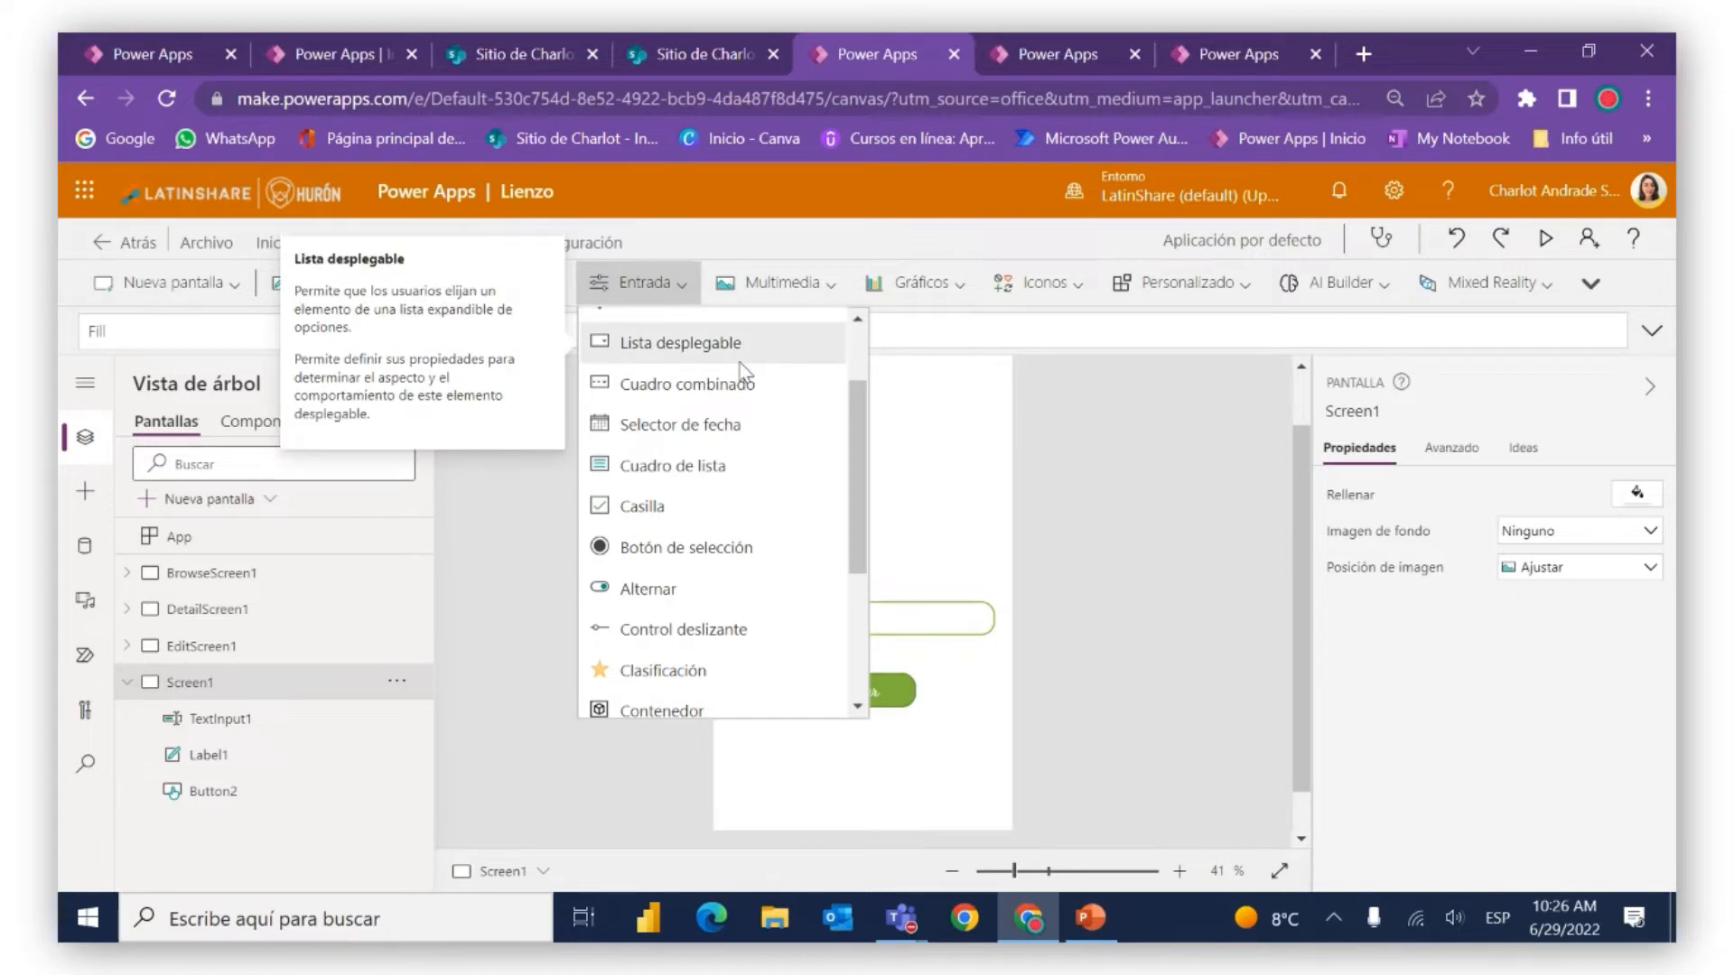
{"action": "left_click", "coordinate": [773, 354]}
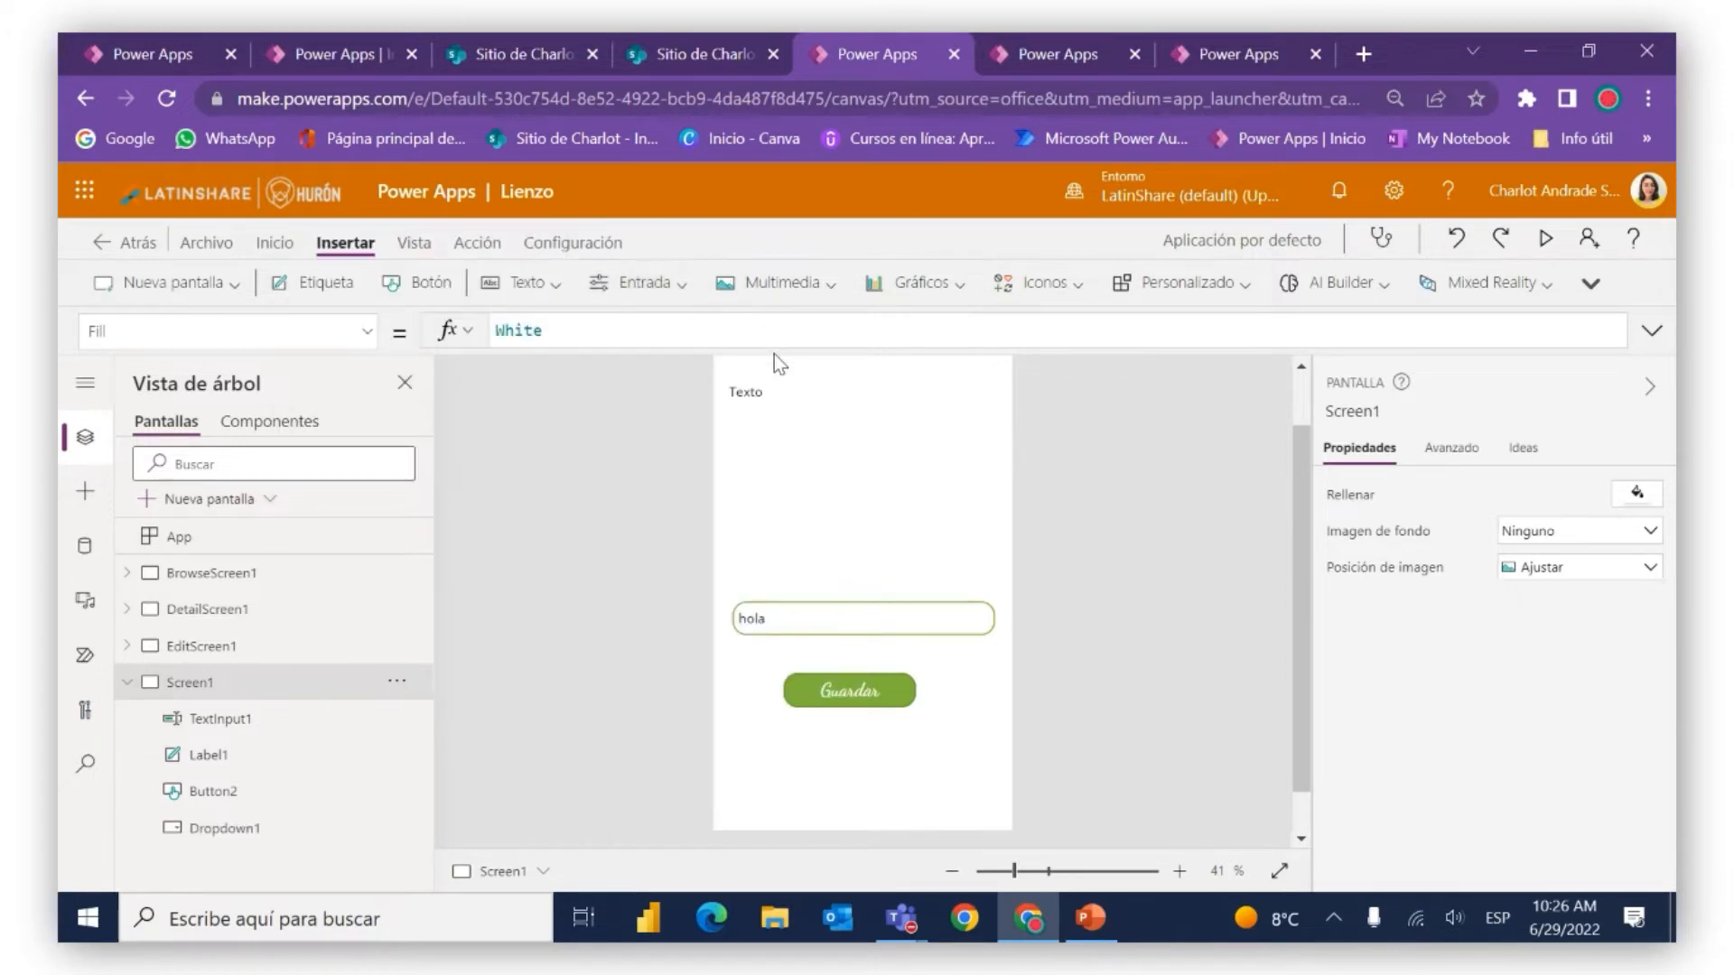
{"action": "left_click_drag", "start_coordinate": [897, 366], "coordinate": [888, 542]}
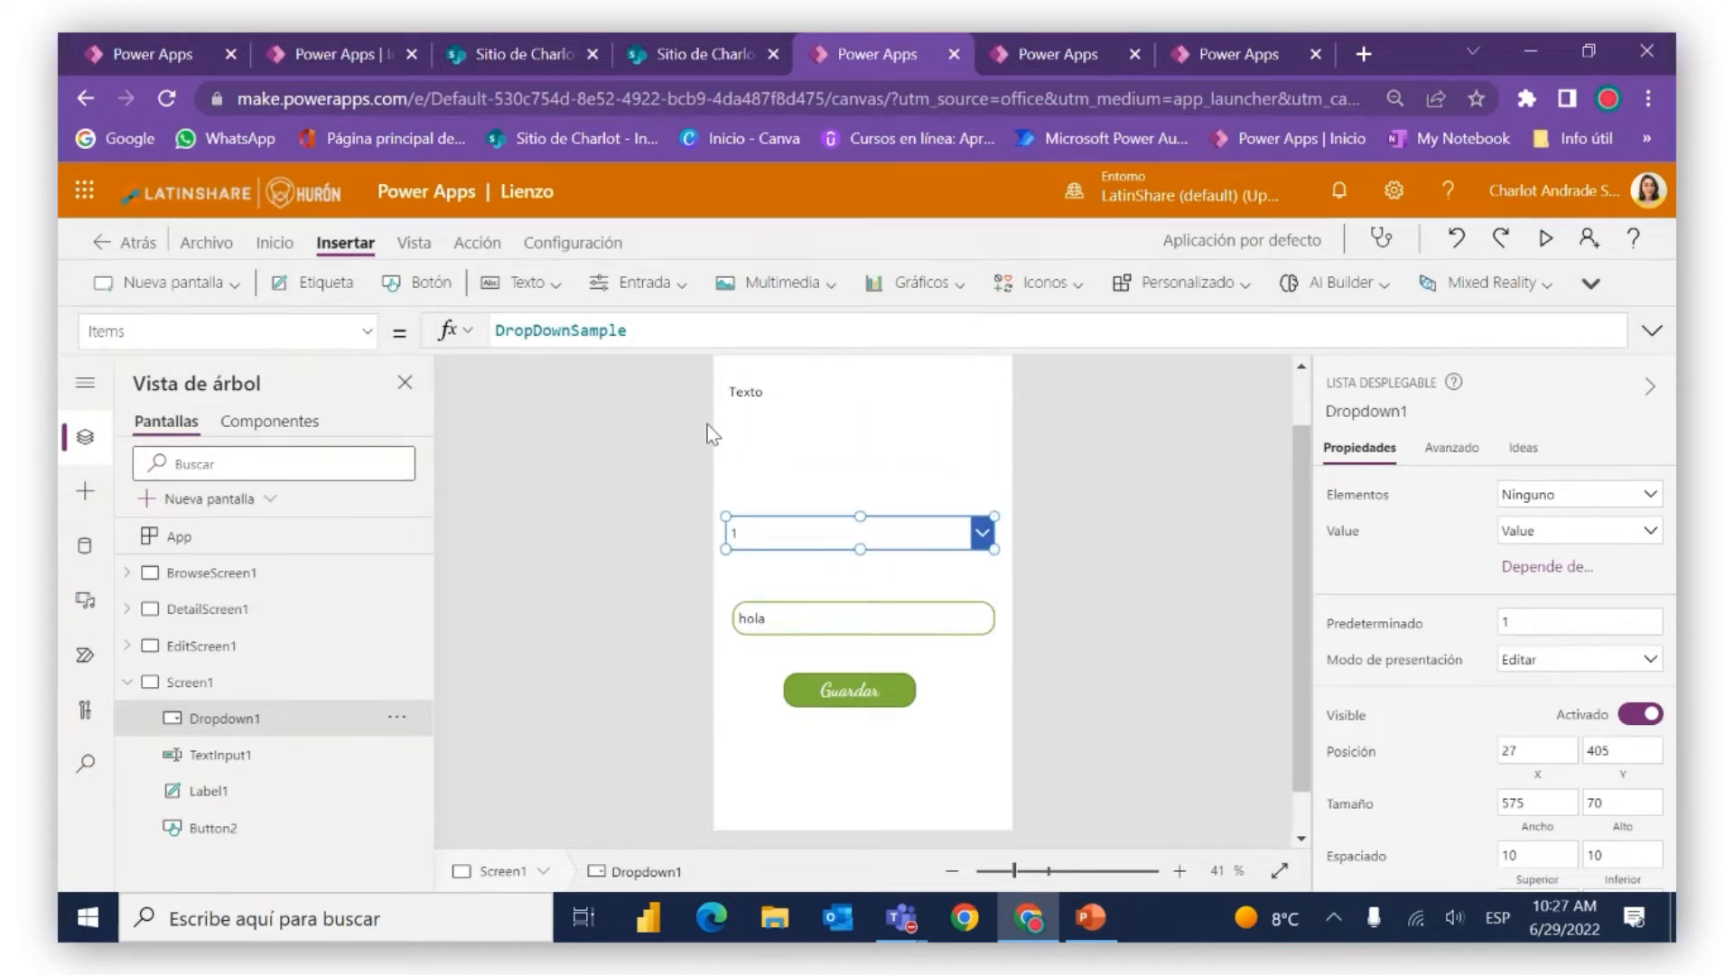
{"action": "left_click", "coordinate": [977, 534]}
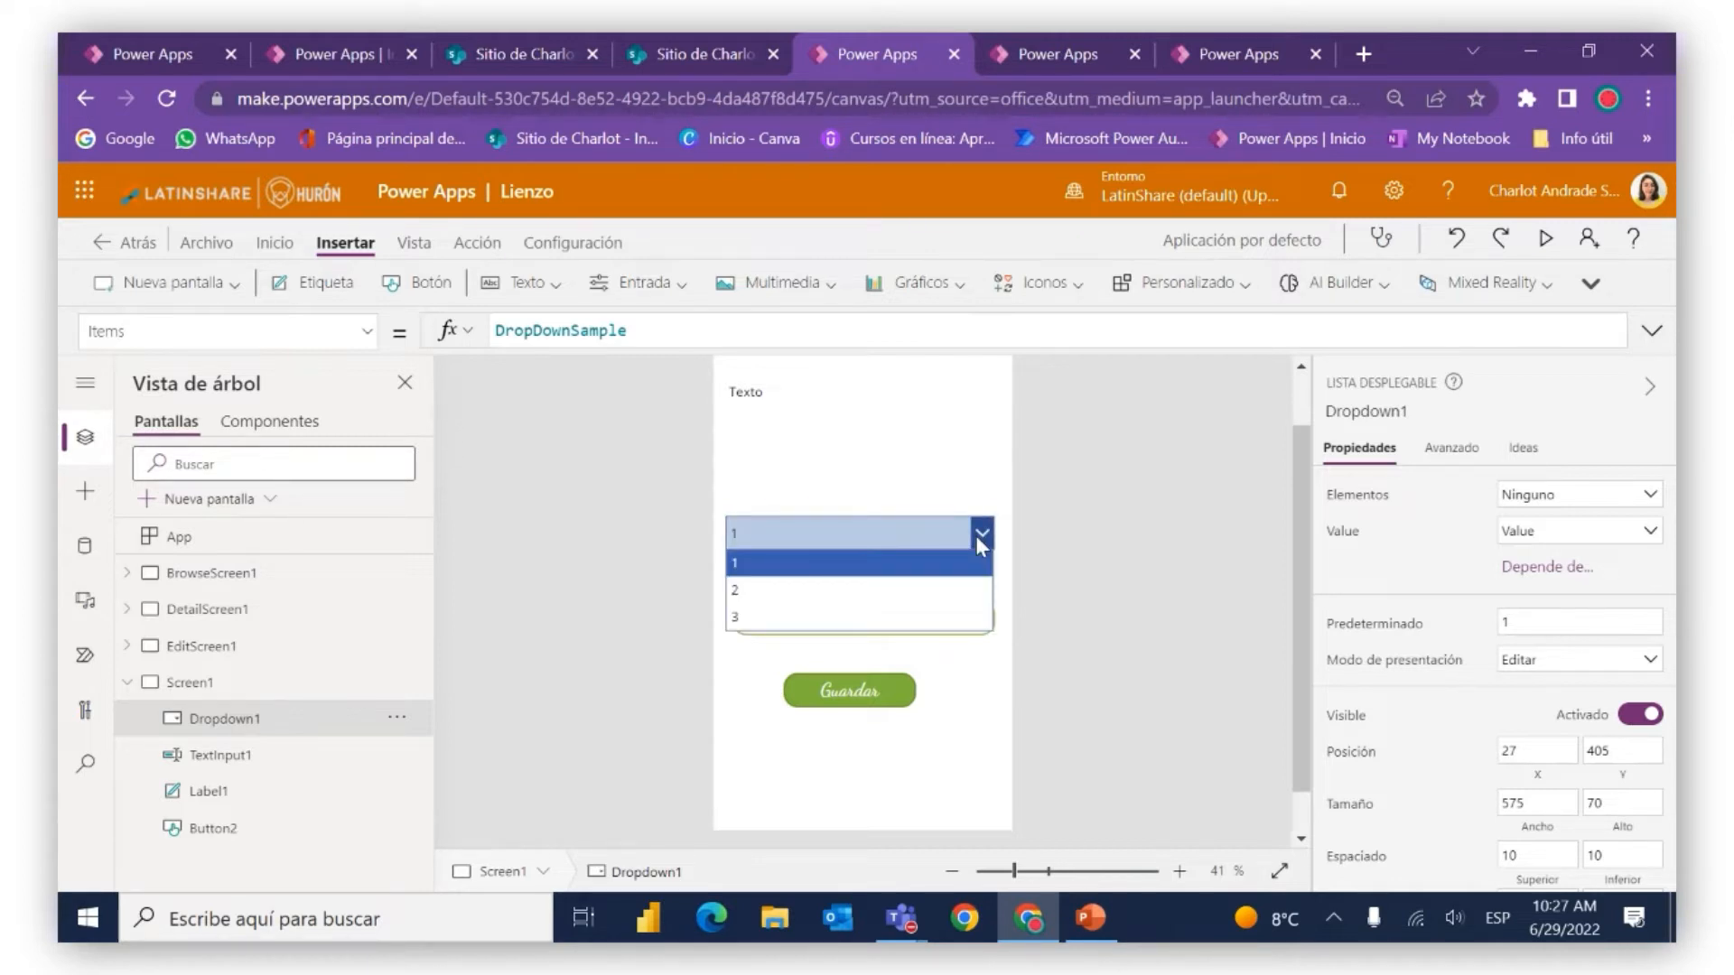
{"action": "left_click", "coordinate": [975, 534]}
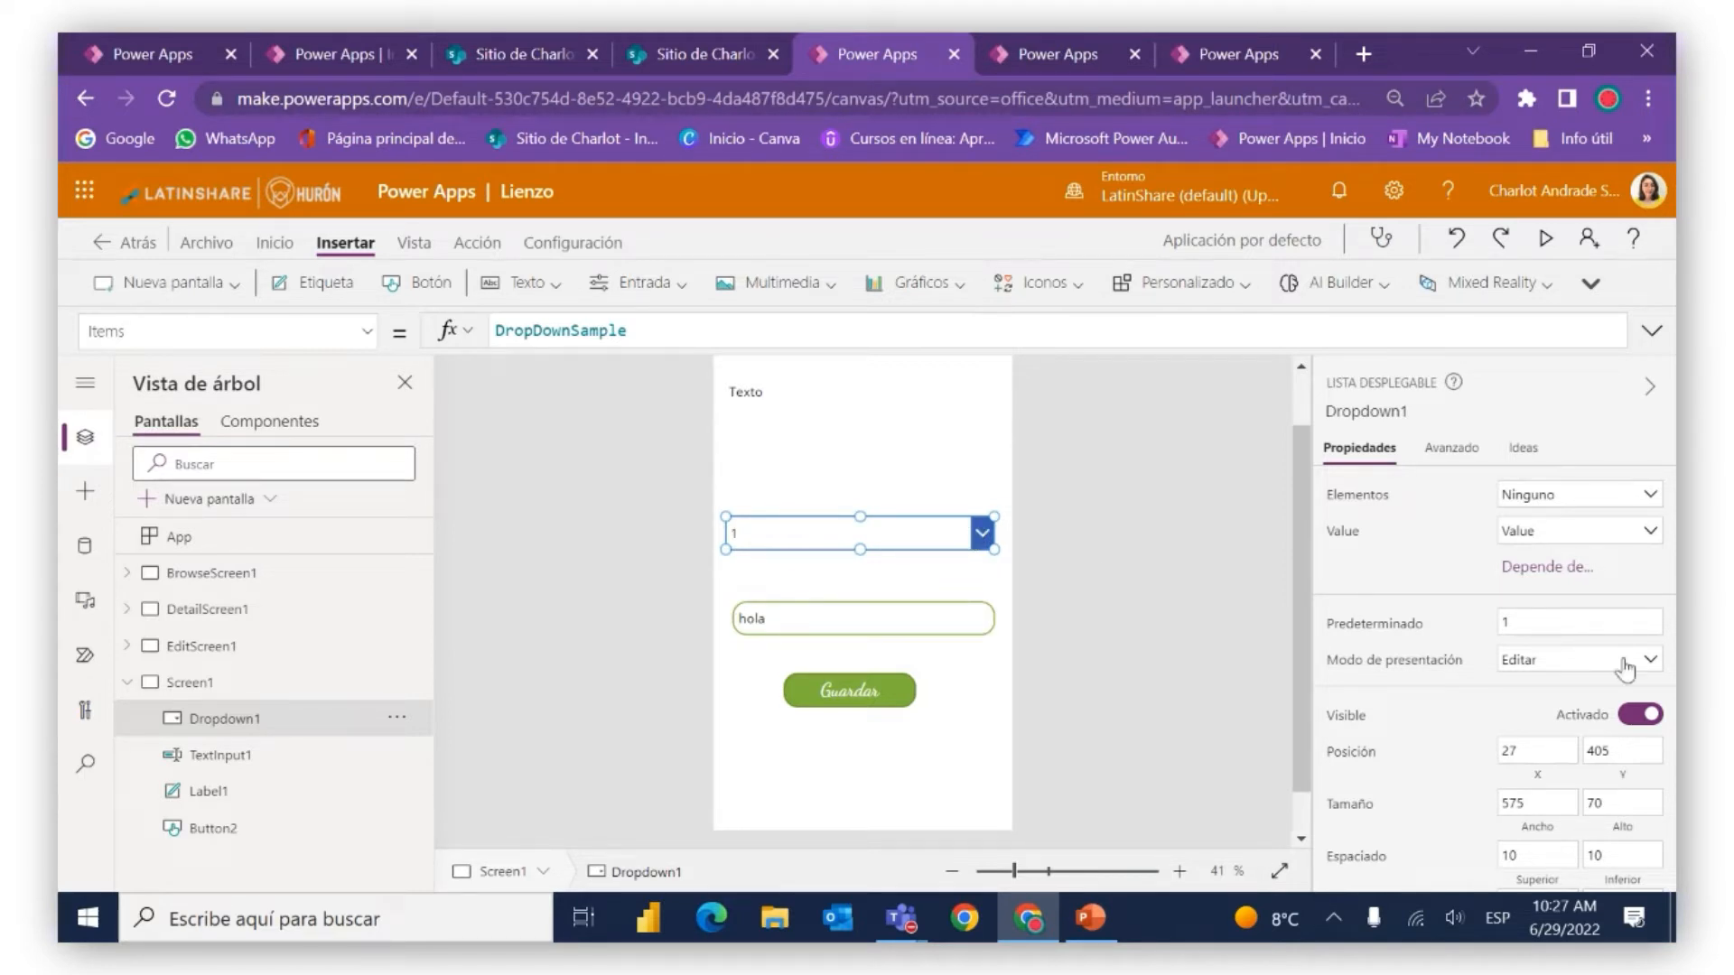
Set the background color of the dropdown's arrow button to green RGBA(127, 178, 57, 1) and check it on Screen1
{"action": "scroll", "coordinate": [1441, 599], "scroll_direction": "down", "scroll_amount": 5}
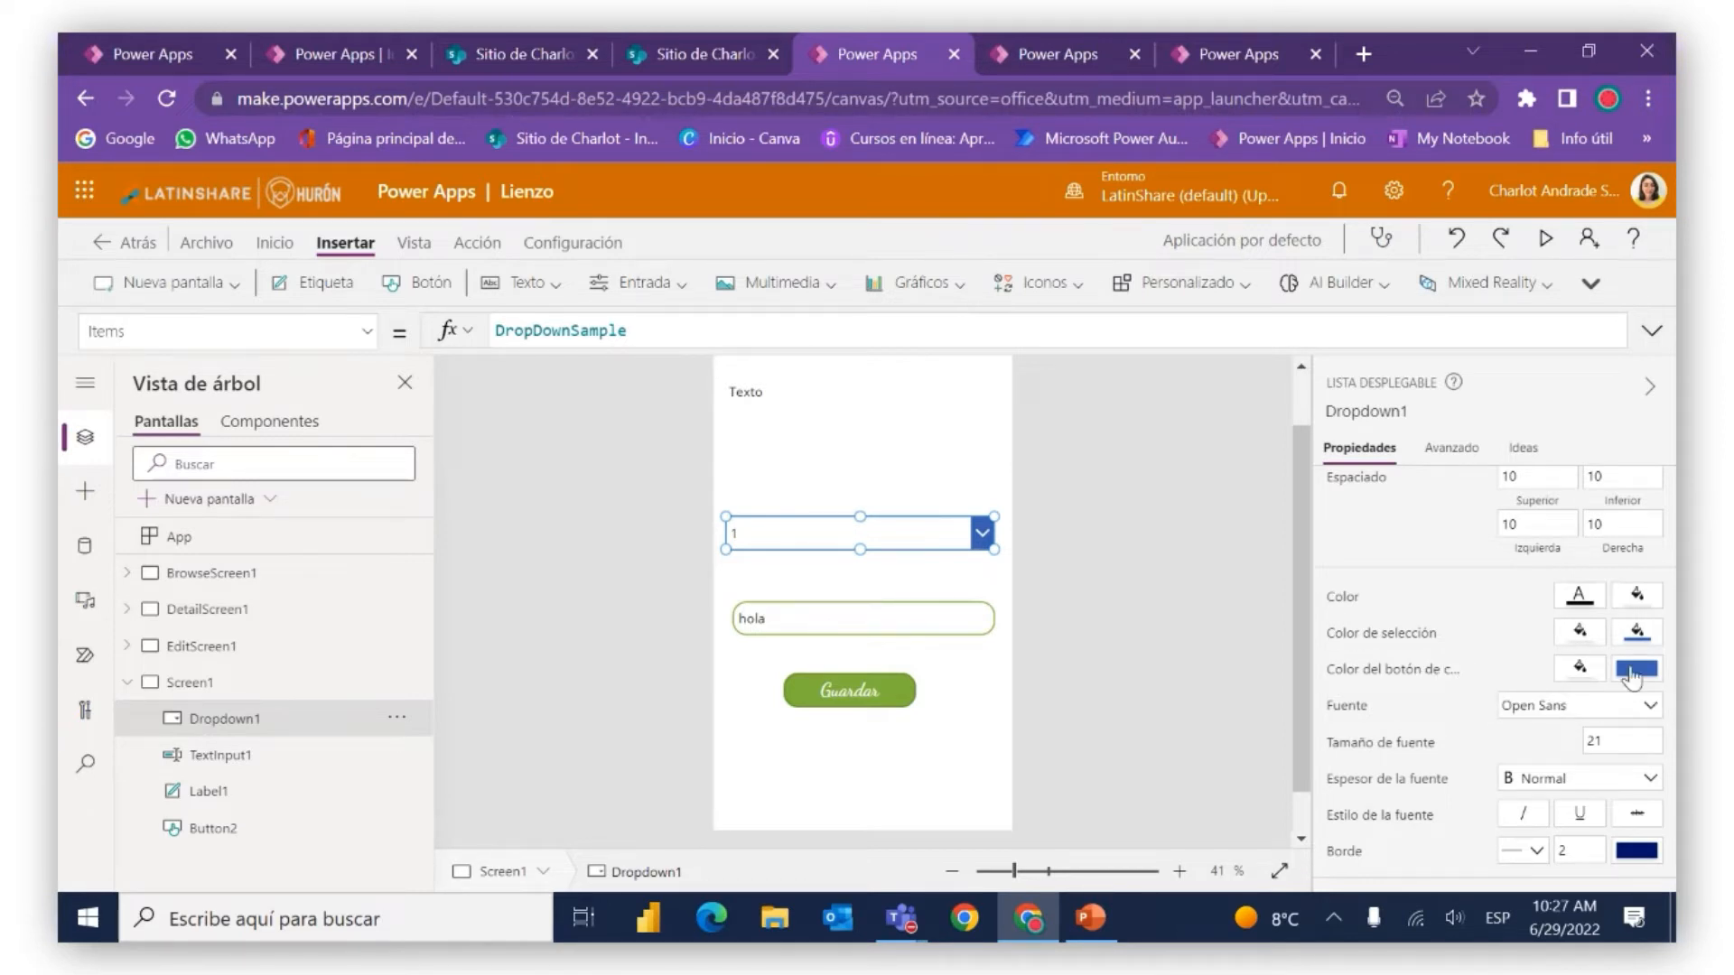
{"action": "left_click", "coordinate": [1633, 672]}
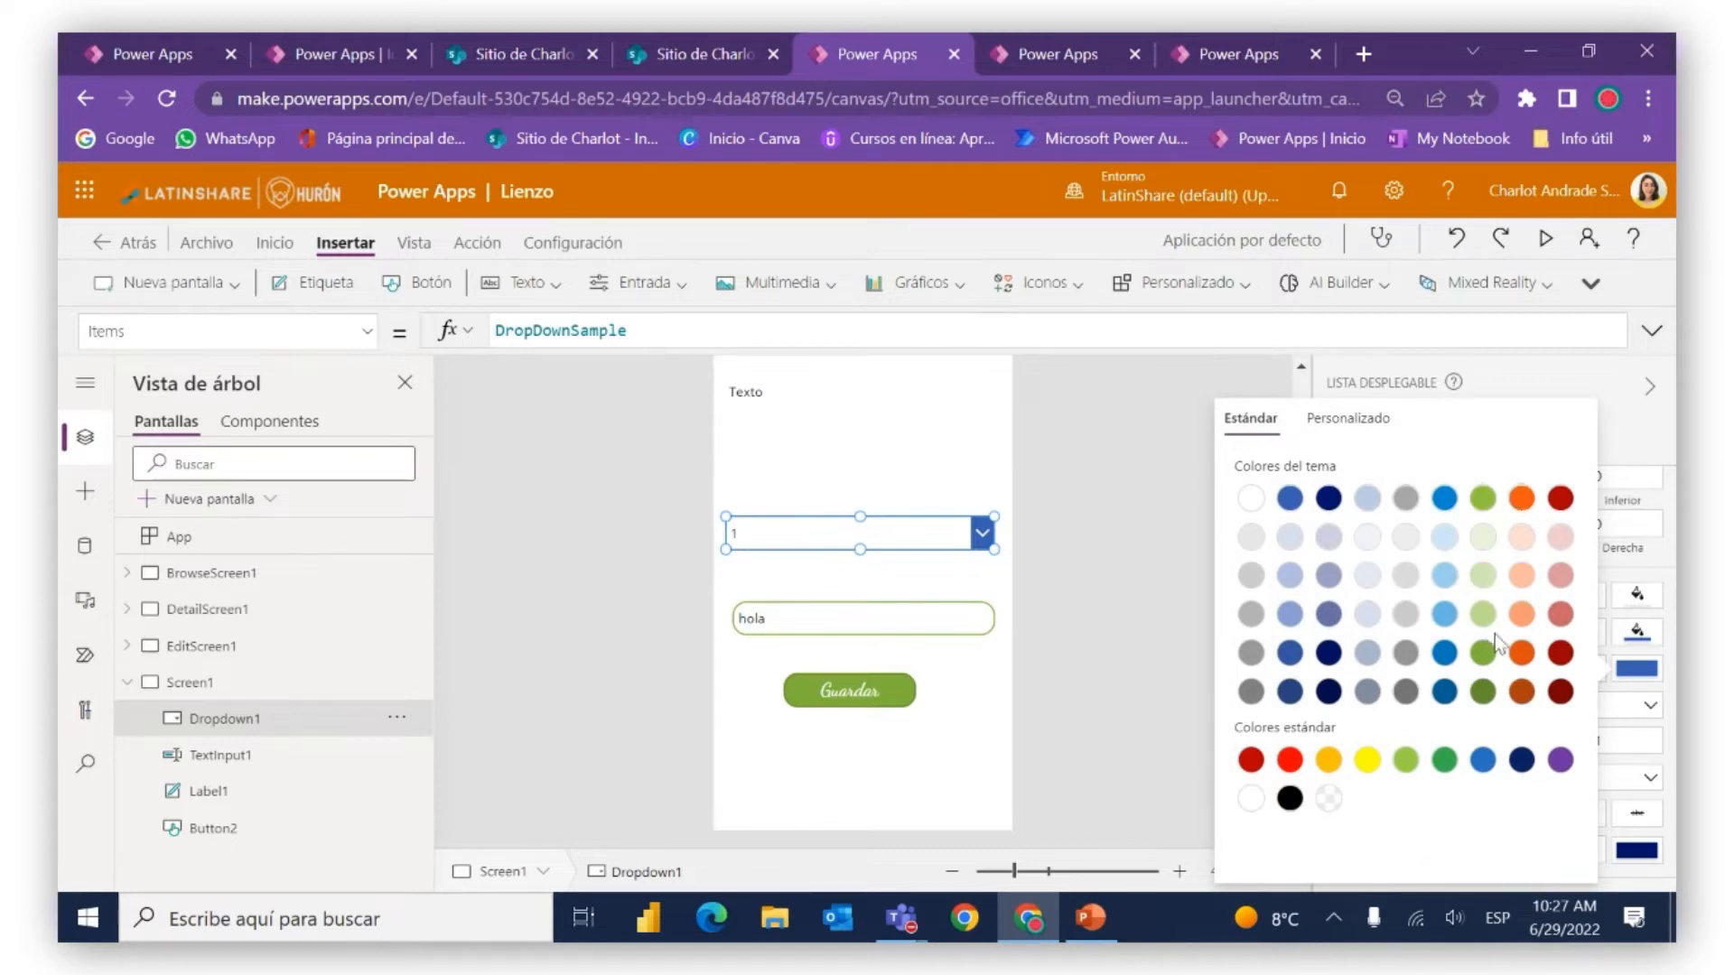
{"action": "left_click", "coordinate": [1492, 662]}
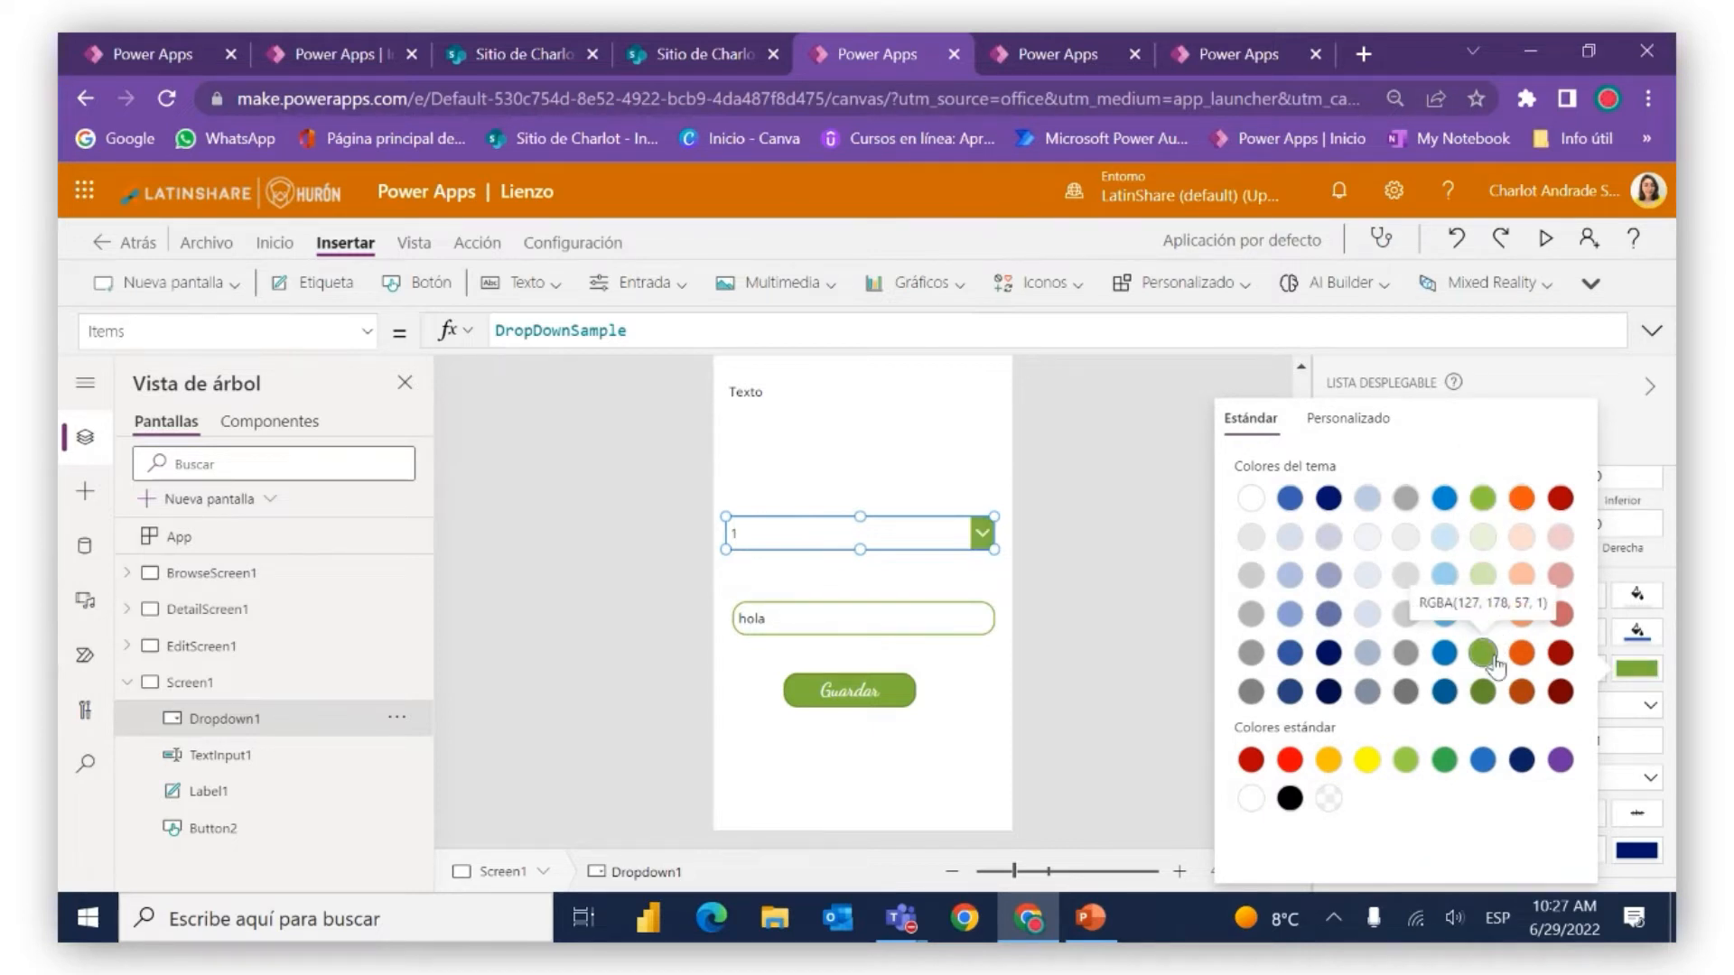
{"action": "left_click", "coordinate": [942, 576]}
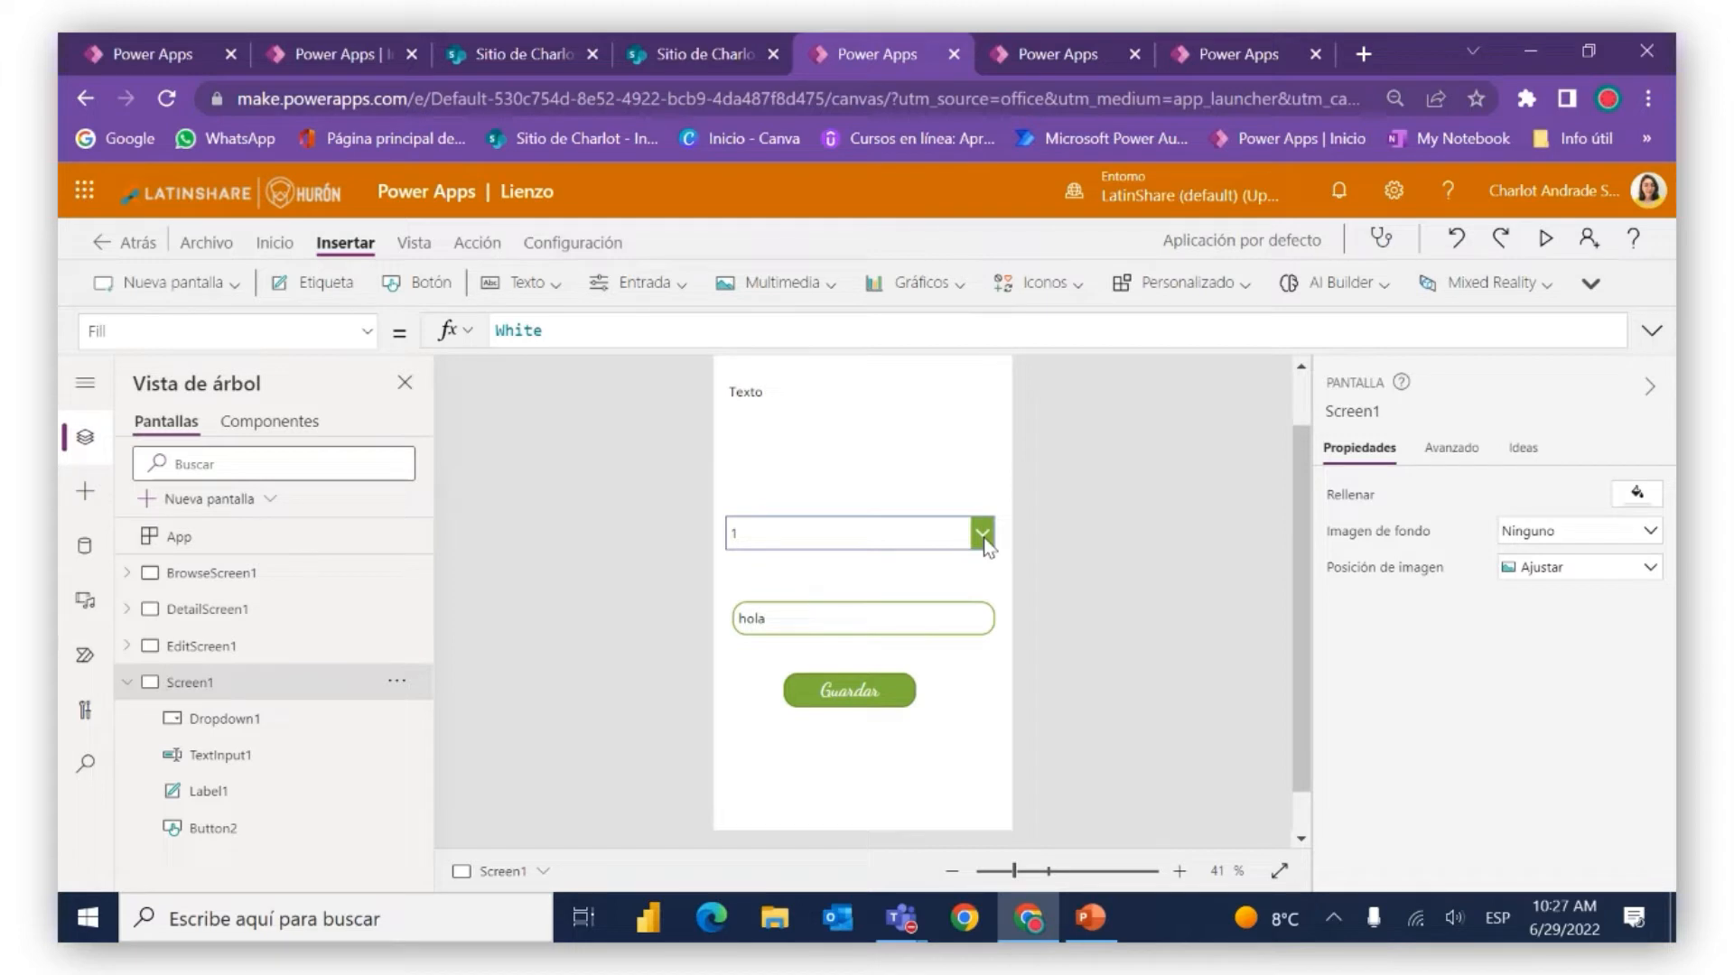
{"action": "left_click", "coordinate": [975, 538]}
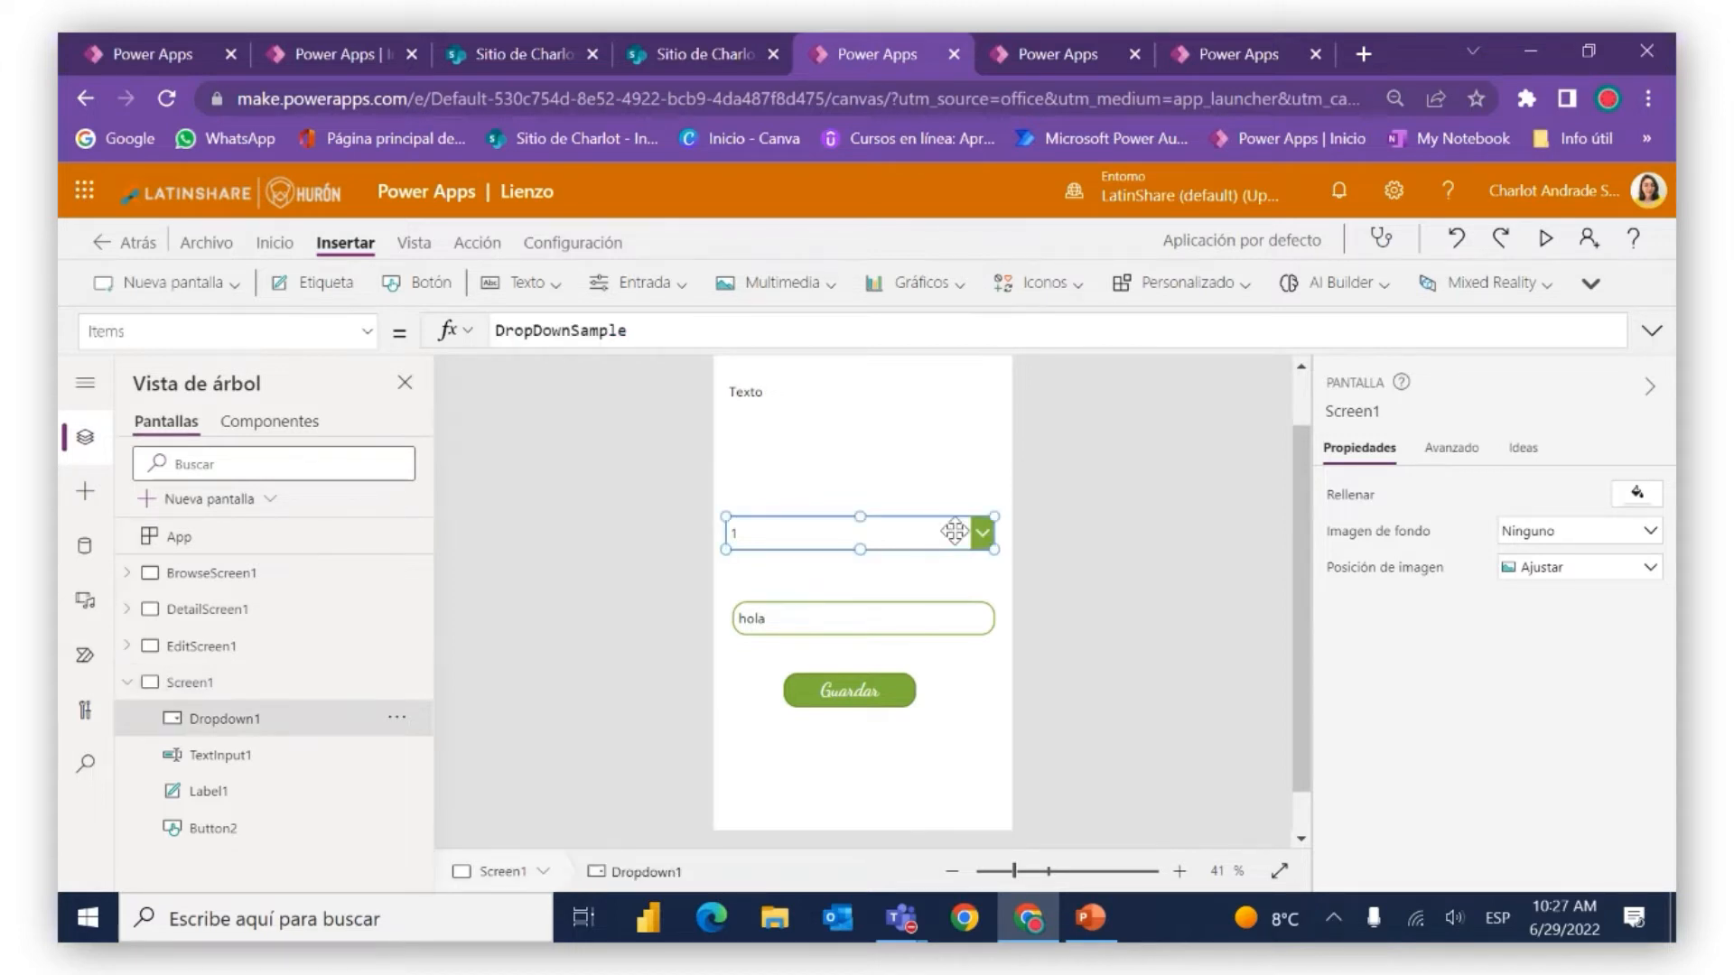
Set the dropdown's border thickness to 3 and its border color to the same green as its arrow button
{"action": "scroll", "coordinate": [1504, 541], "scroll_direction": "down", "scroll_amount": 8}
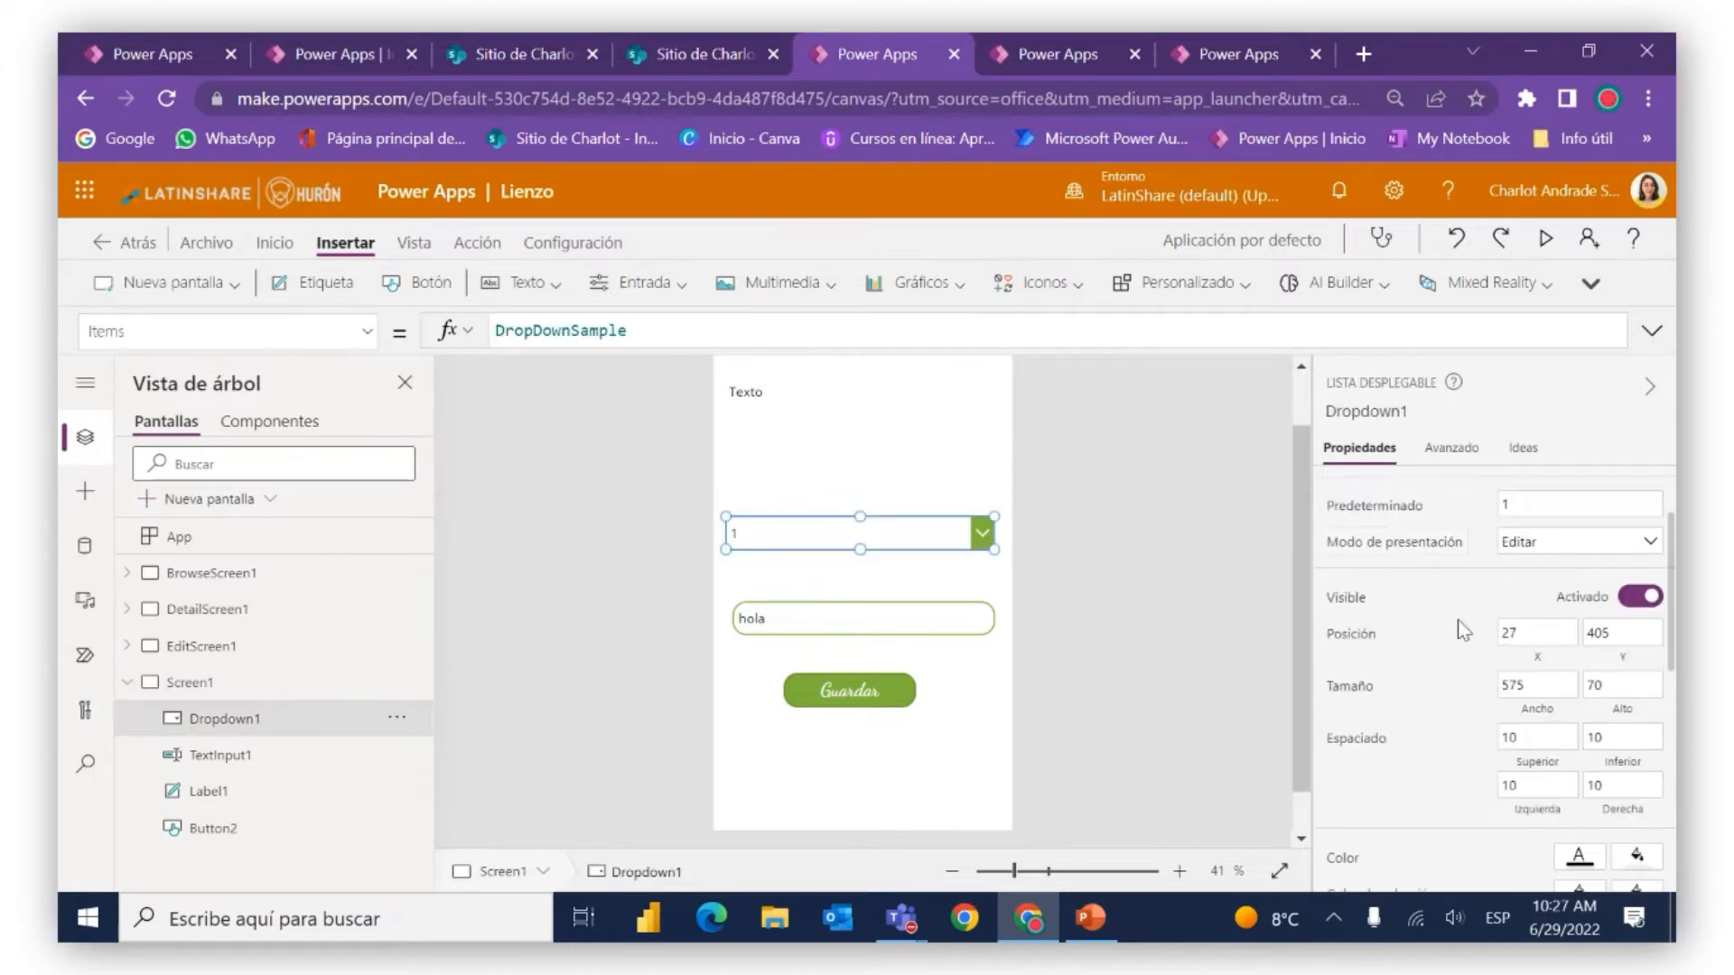
{"action": "scroll", "coordinate": [1513, 542], "scroll_direction": "up", "scroll_amount": 1}
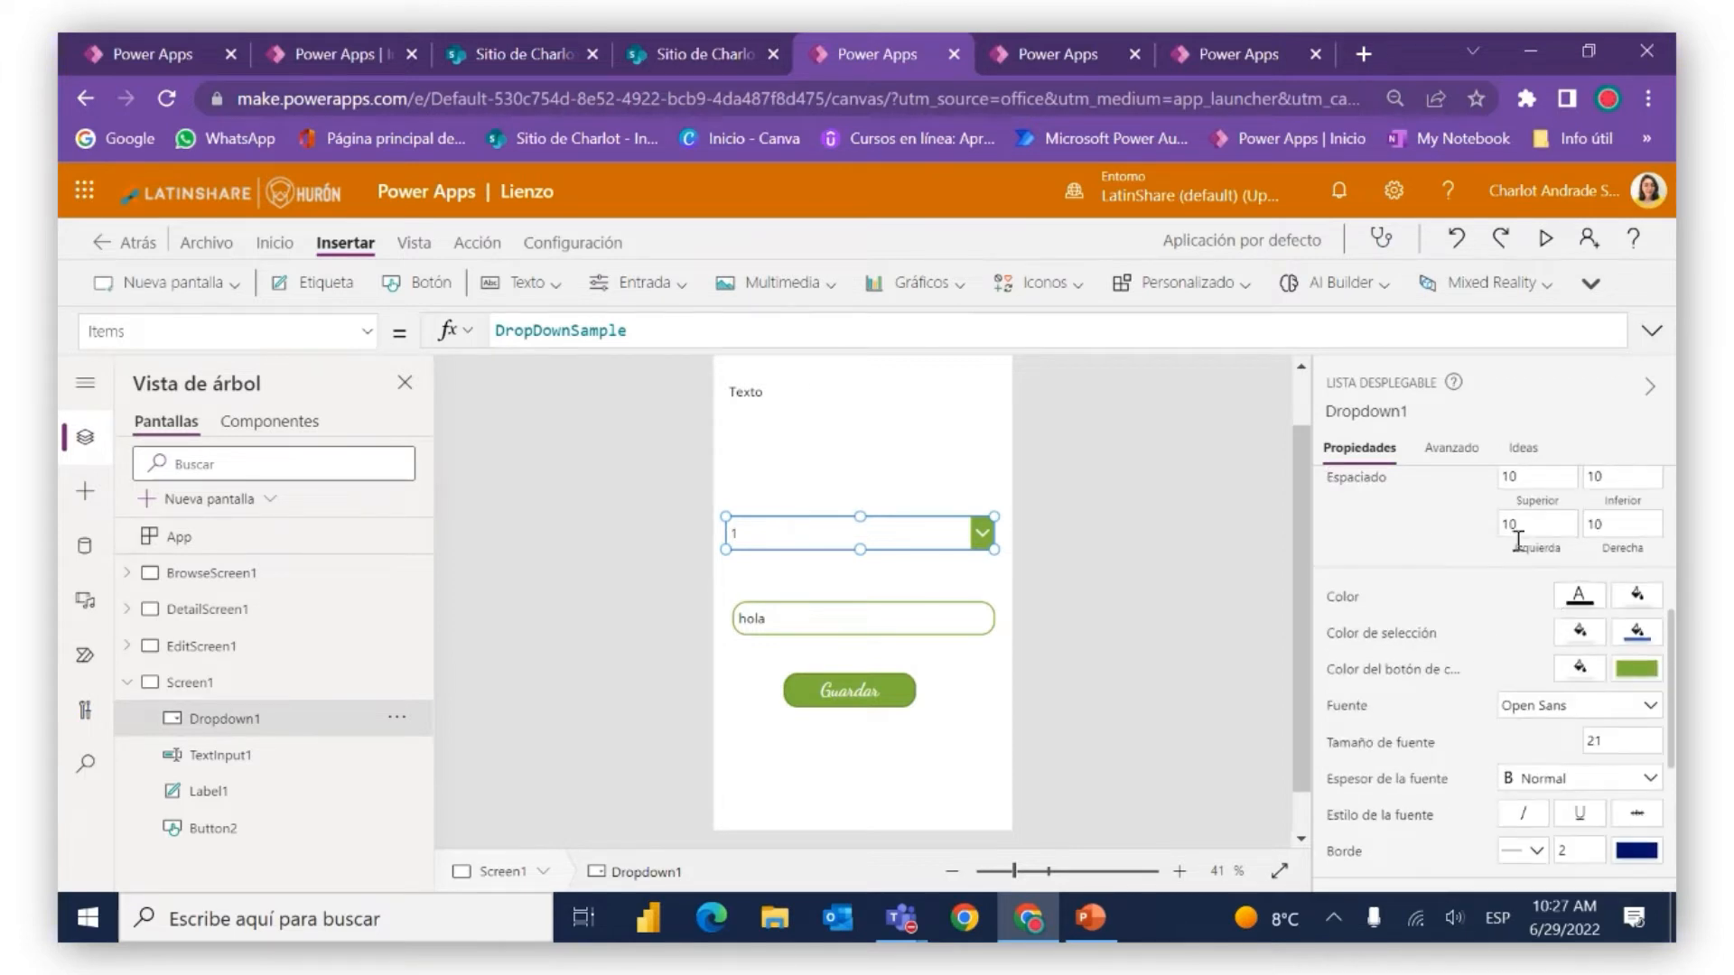
{"action": "scroll", "coordinate": [1571, 668], "scroll_direction": "down", "scroll_amount": 1}
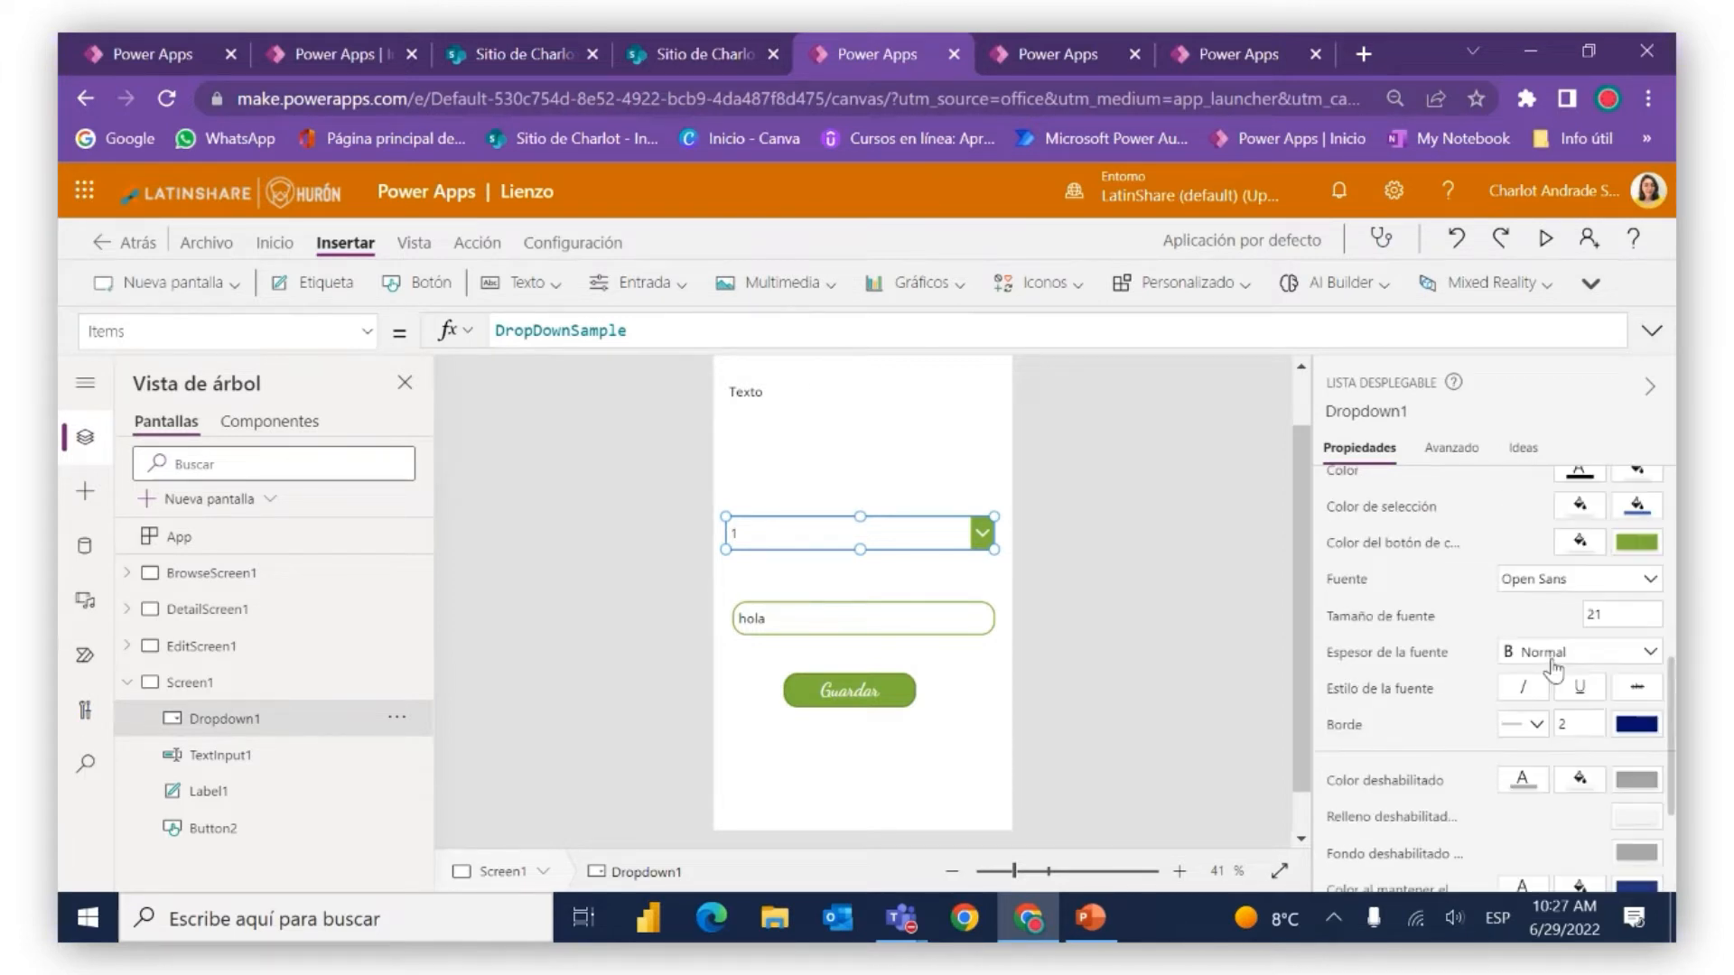
{"action": "left_click", "coordinate": [1582, 729]}
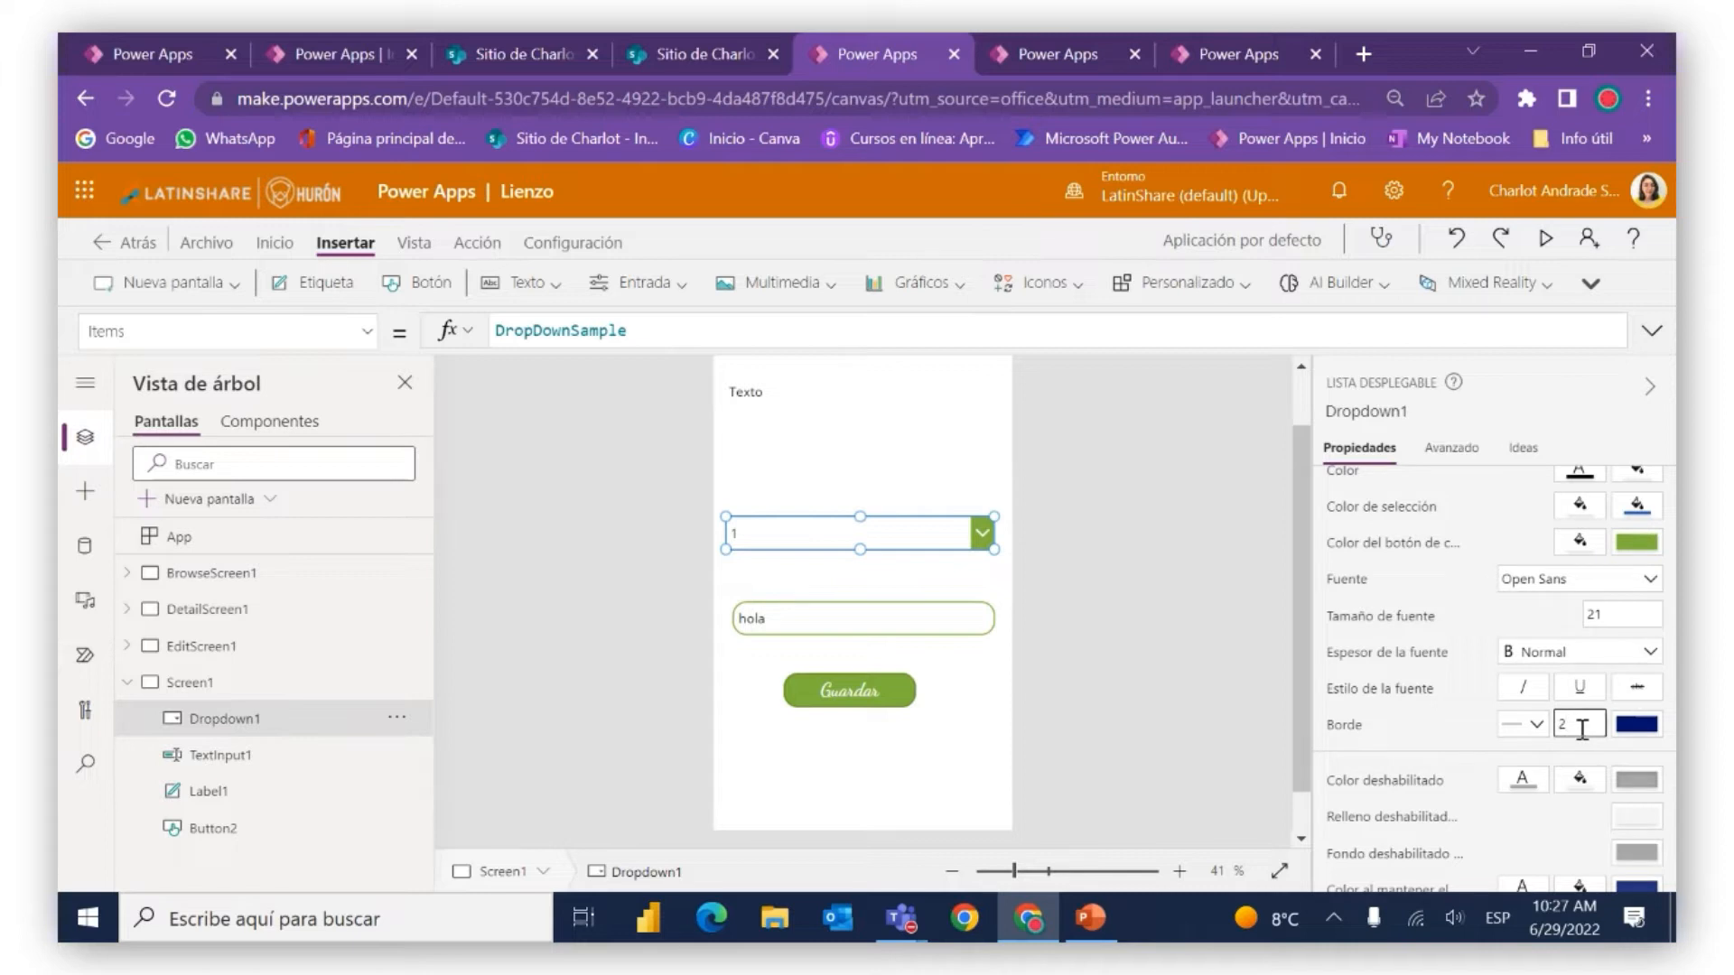
{"action": "key", "text": "BackSpace"}
{"action": "type", "text": "3"}
{"action": "left_click", "coordinate": [1637, 727]}
{"action": "left_click", "coordinate": [1637, 725]}
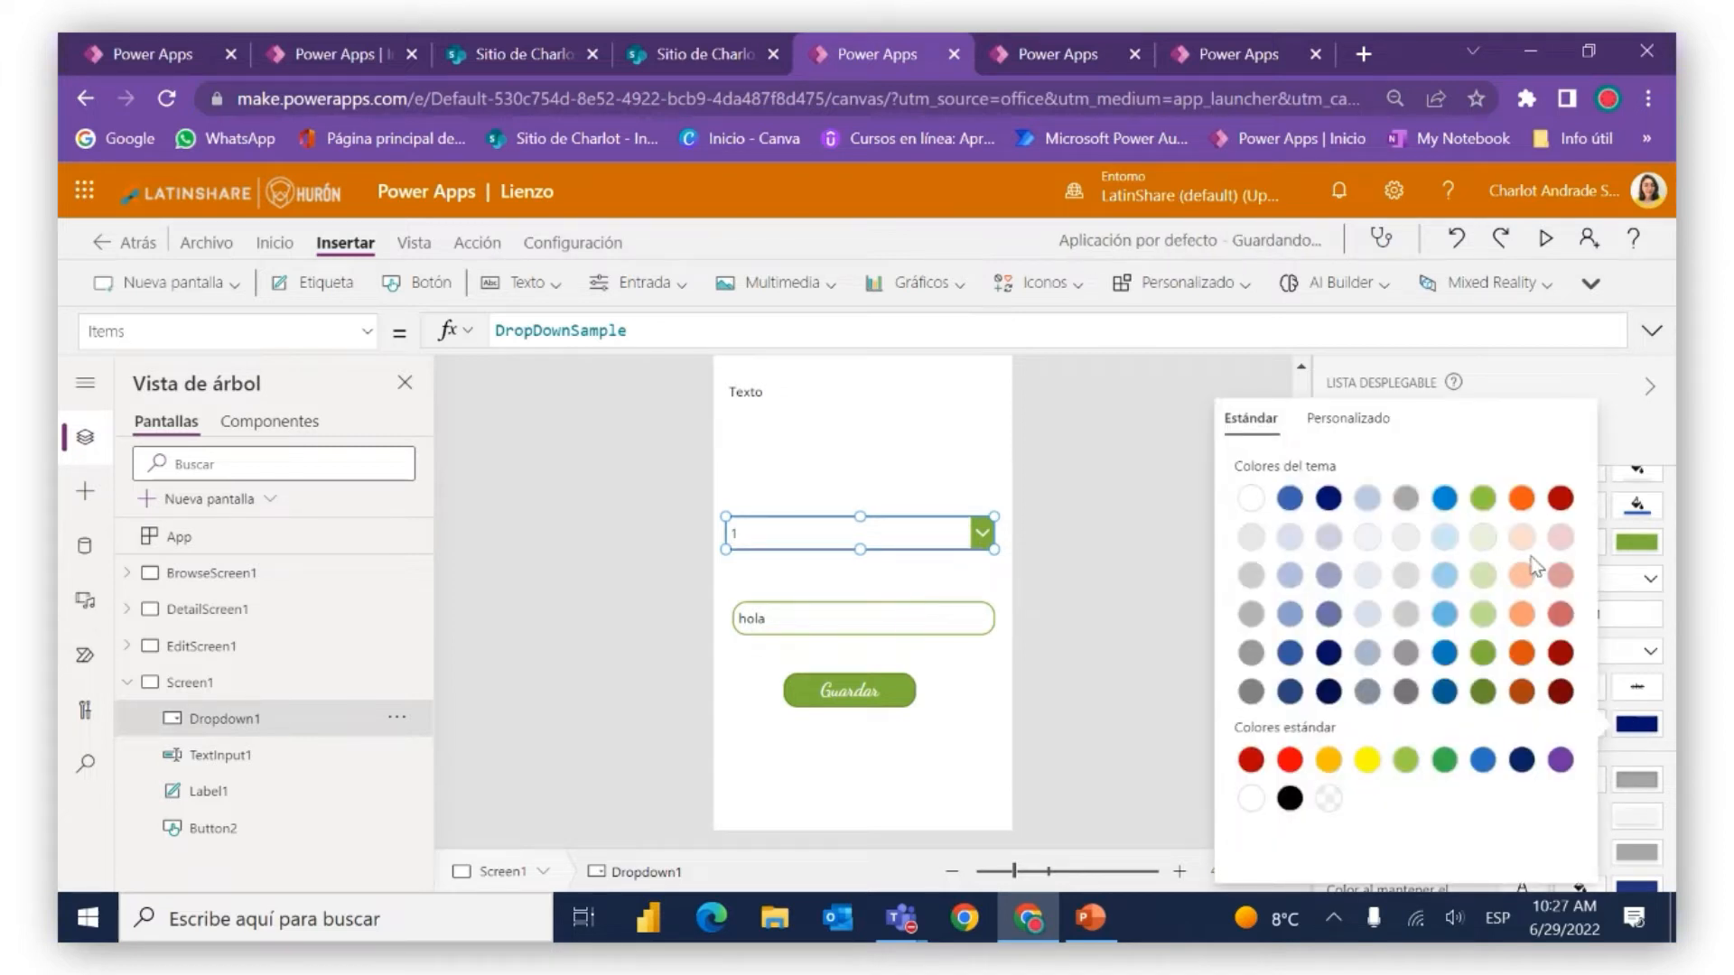
{"action": "left_click", "coordinate": [1481, 652]}
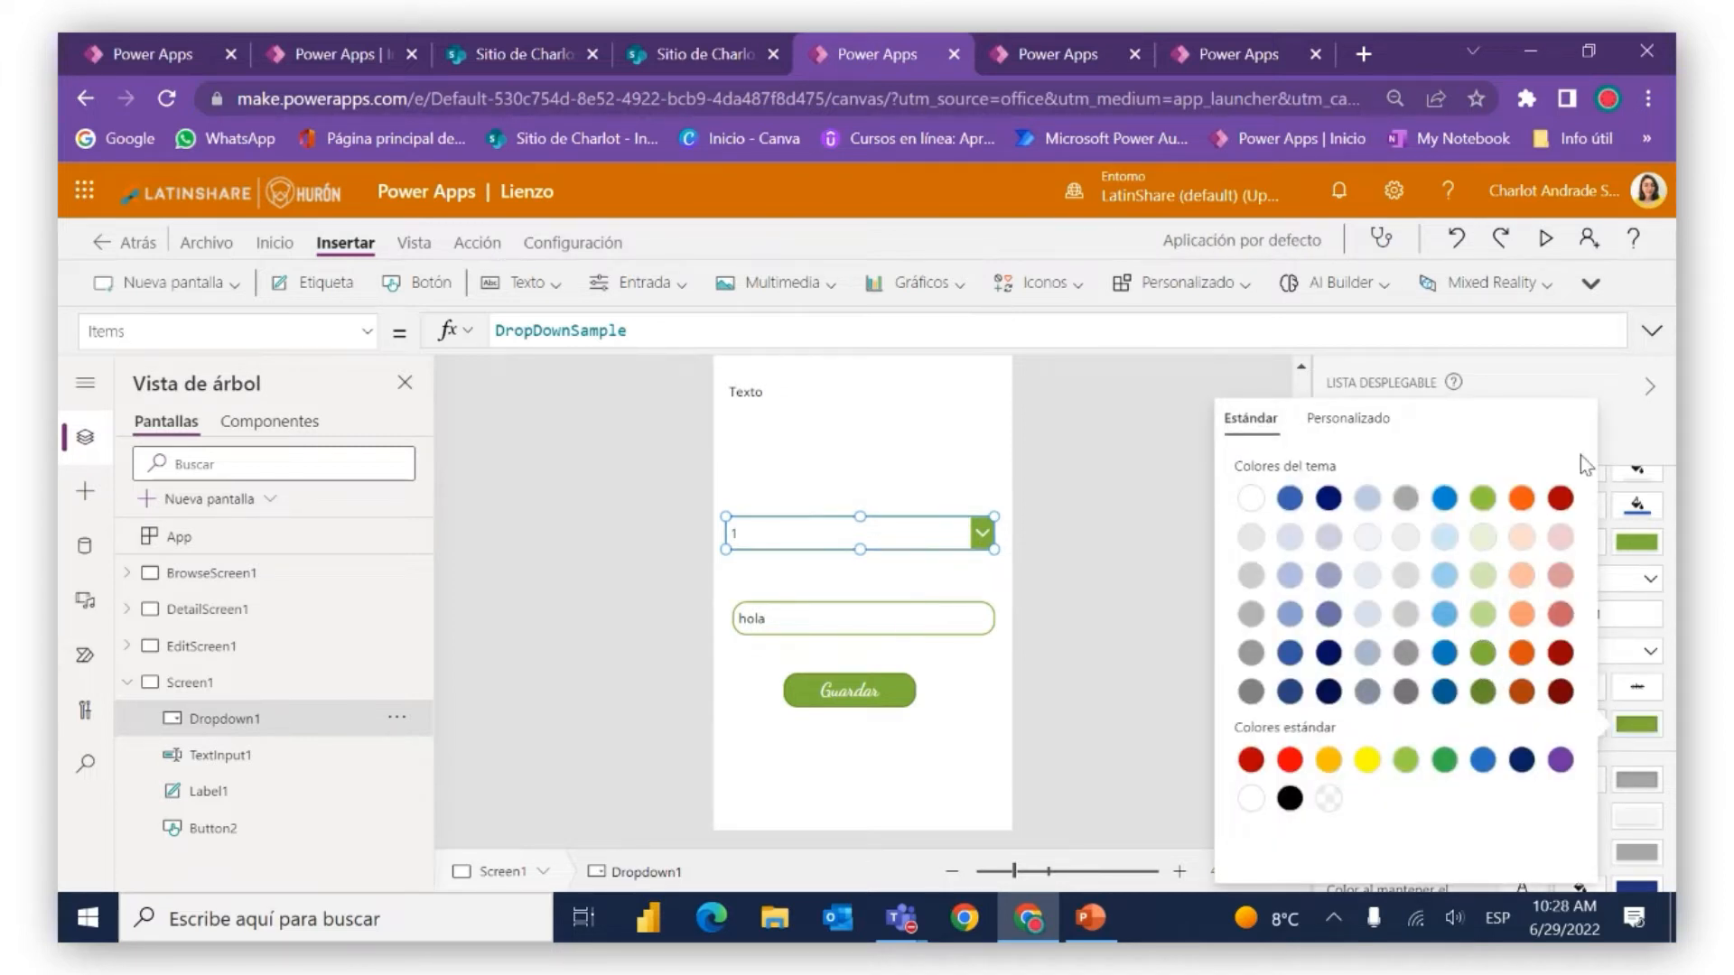
{"action": "left_click", "coordinate": [1617, 404]}
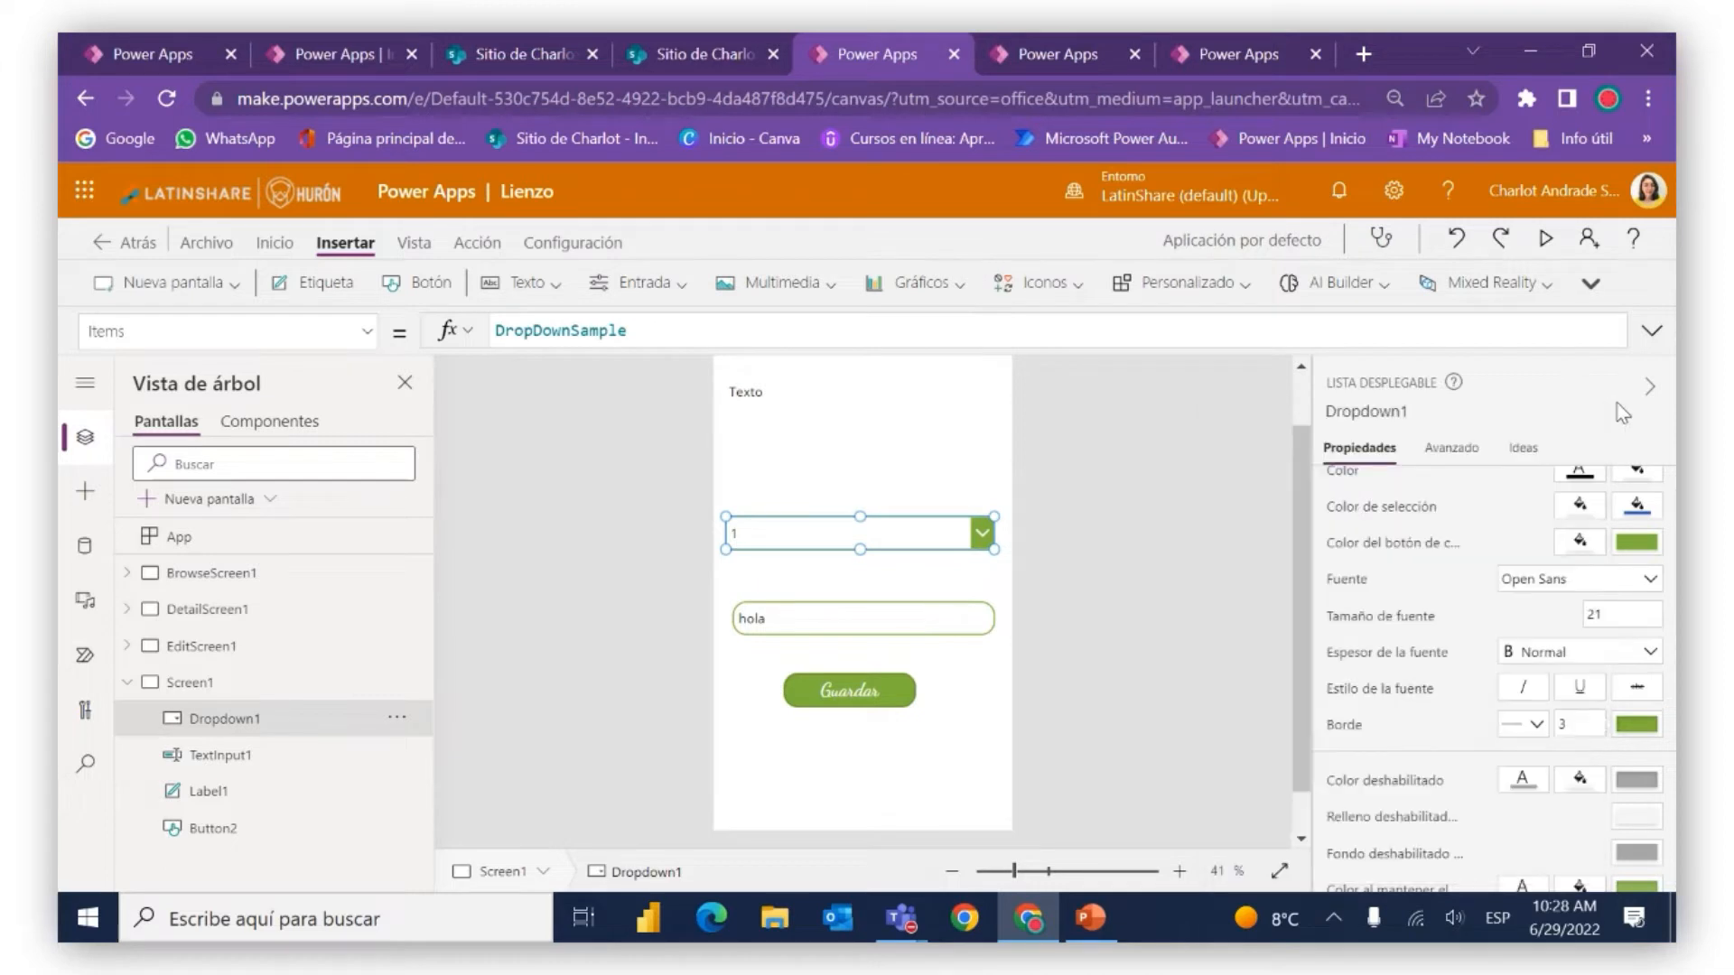
{"action": "left_click", "coordinate": [856, 503]}
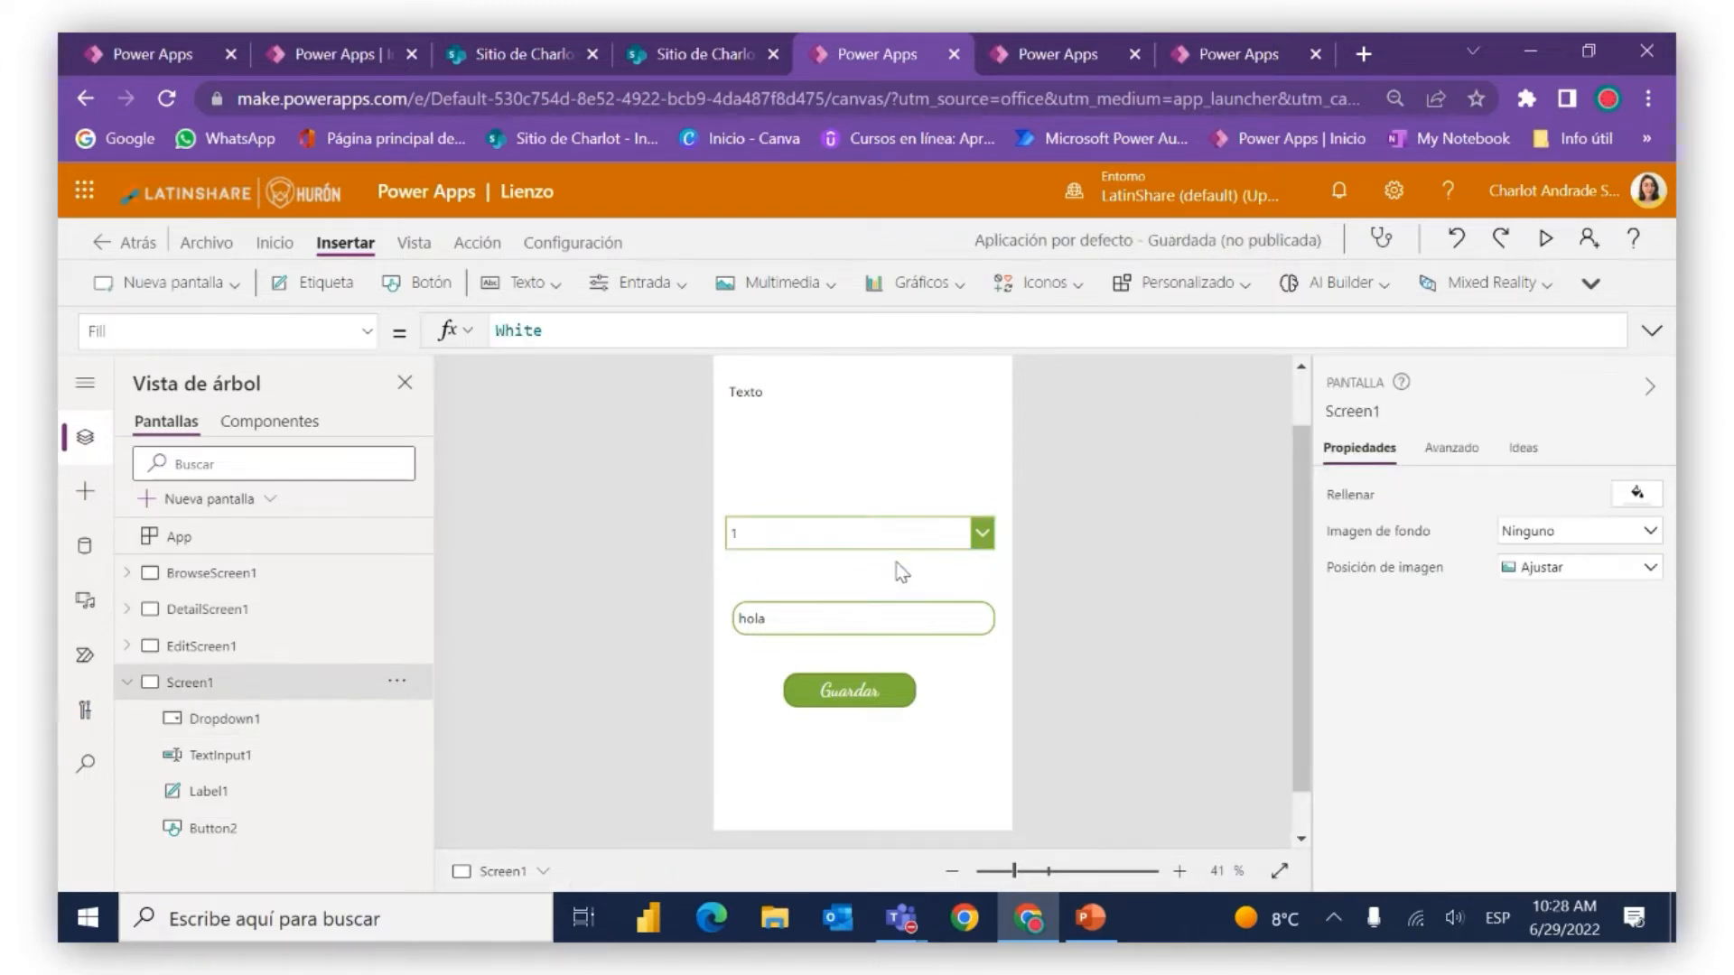
Move the dropdown on Screen1 to about X 34, Y 422 and review its remaining design properties
{"action": "left_click_drag", "start_coordinate": [892, 534], "coordinate": [904, 541]}
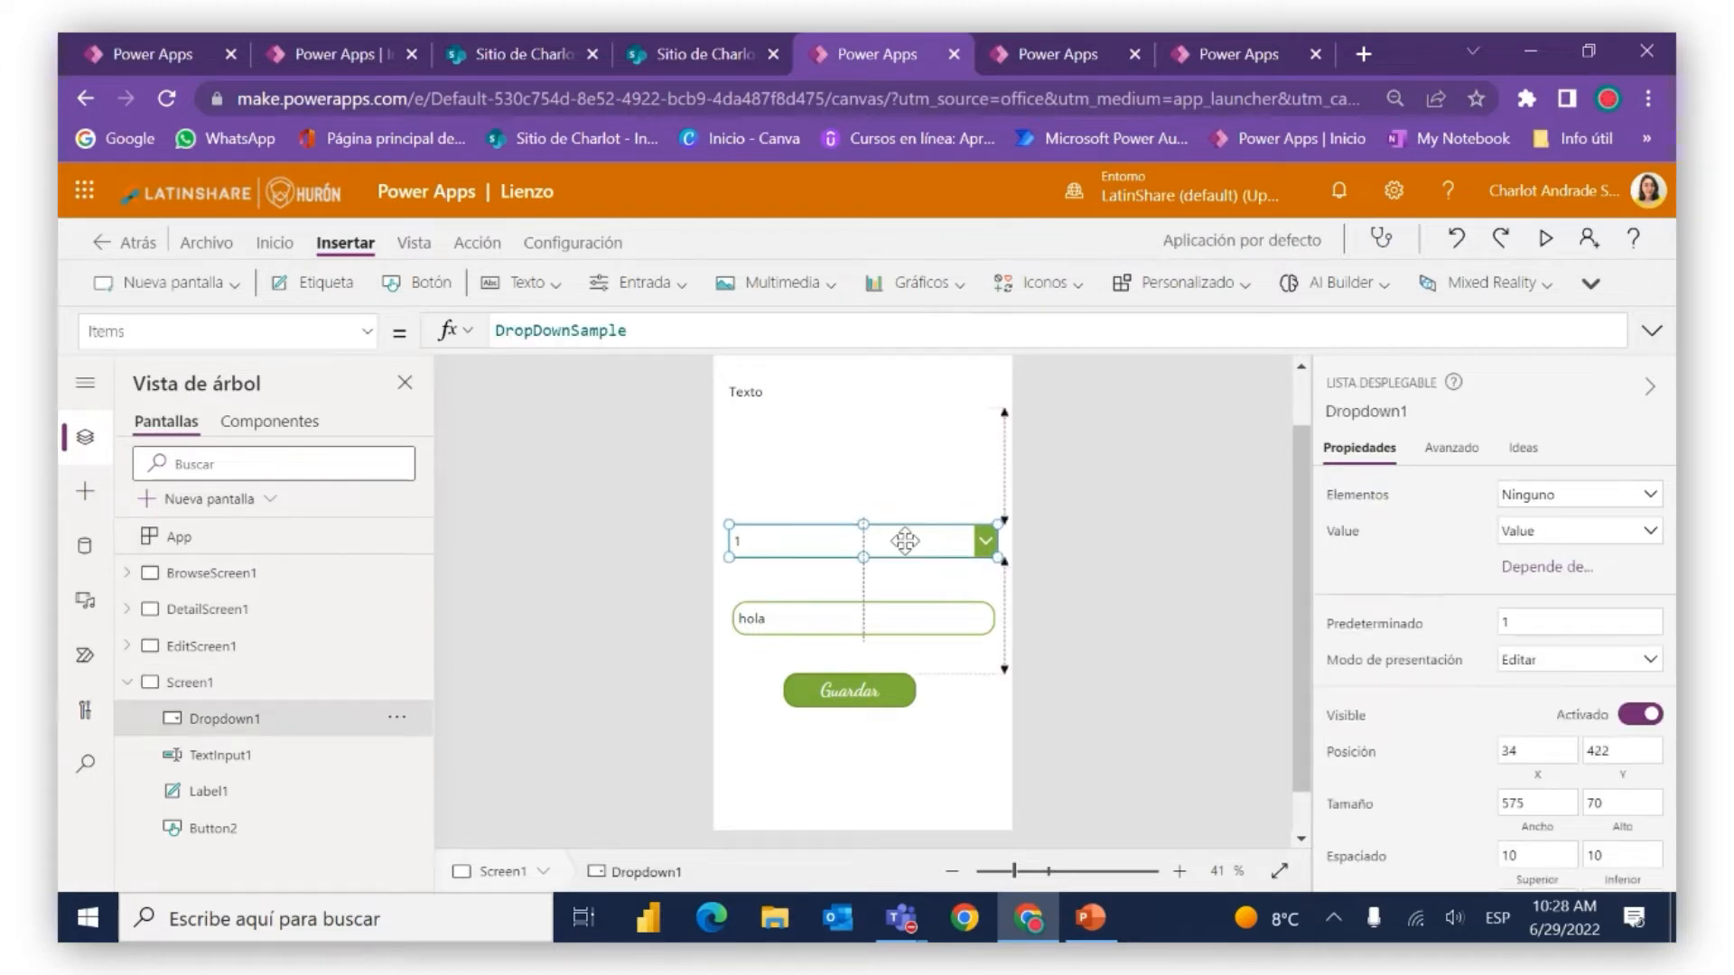
{"action": "left_click", "coordinate": [889, 493]}
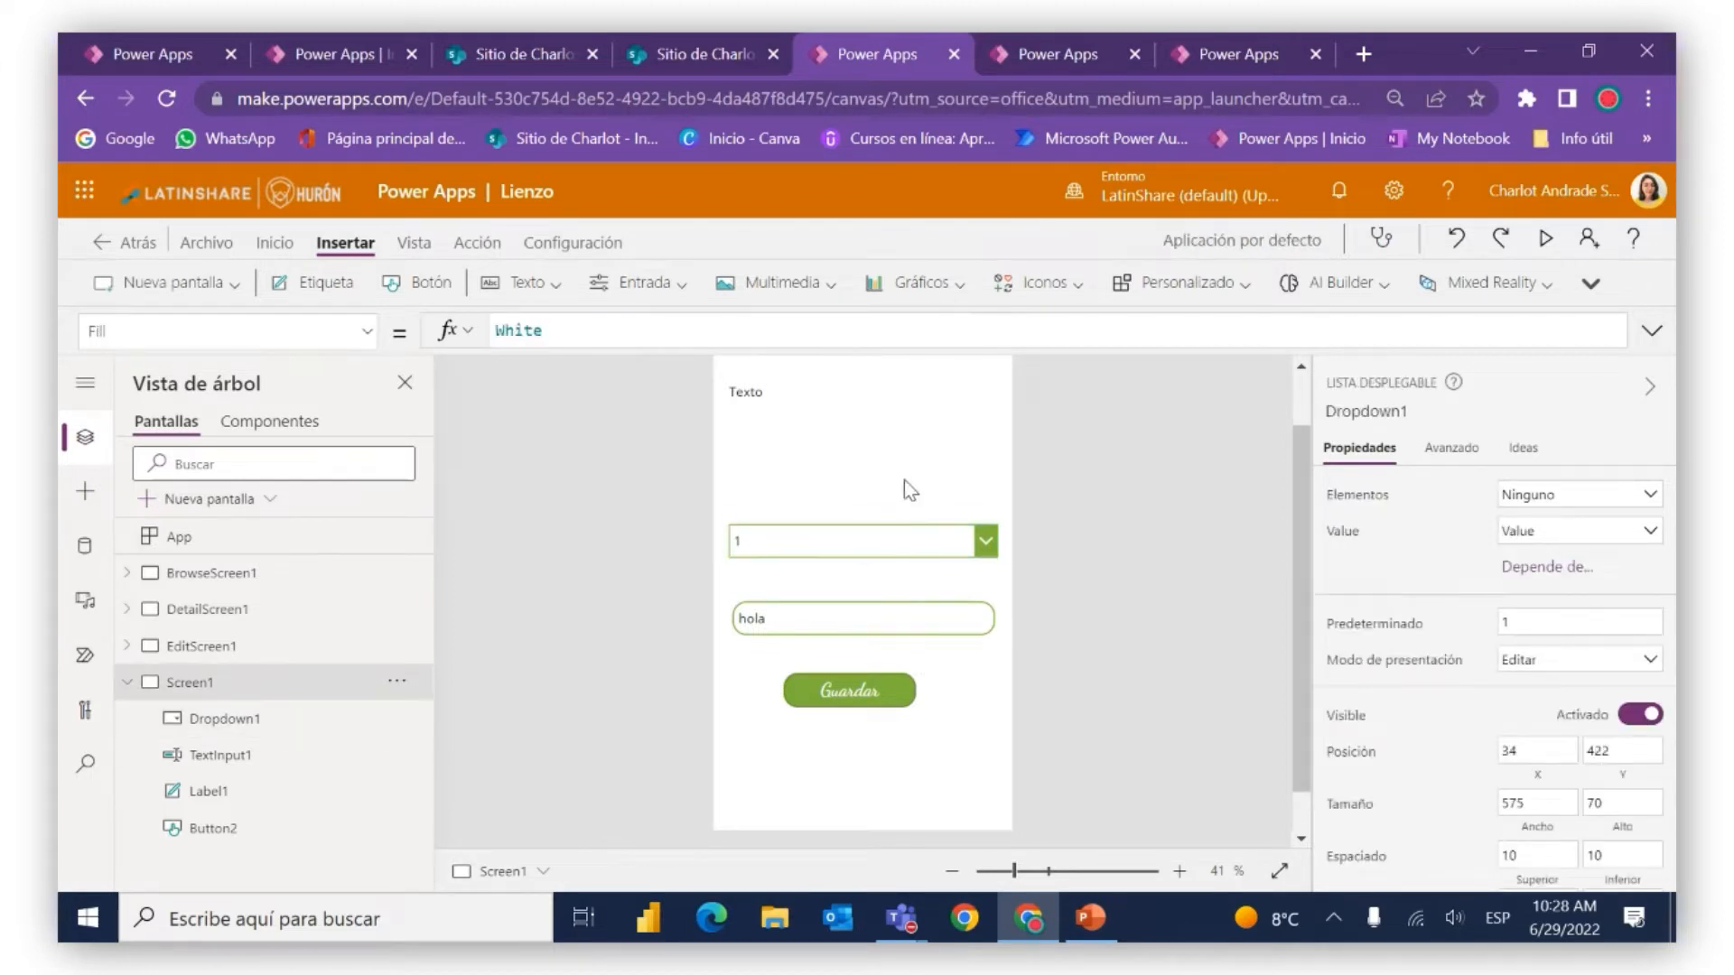
{"action": "left_click", "coordinate": [896, 542]}
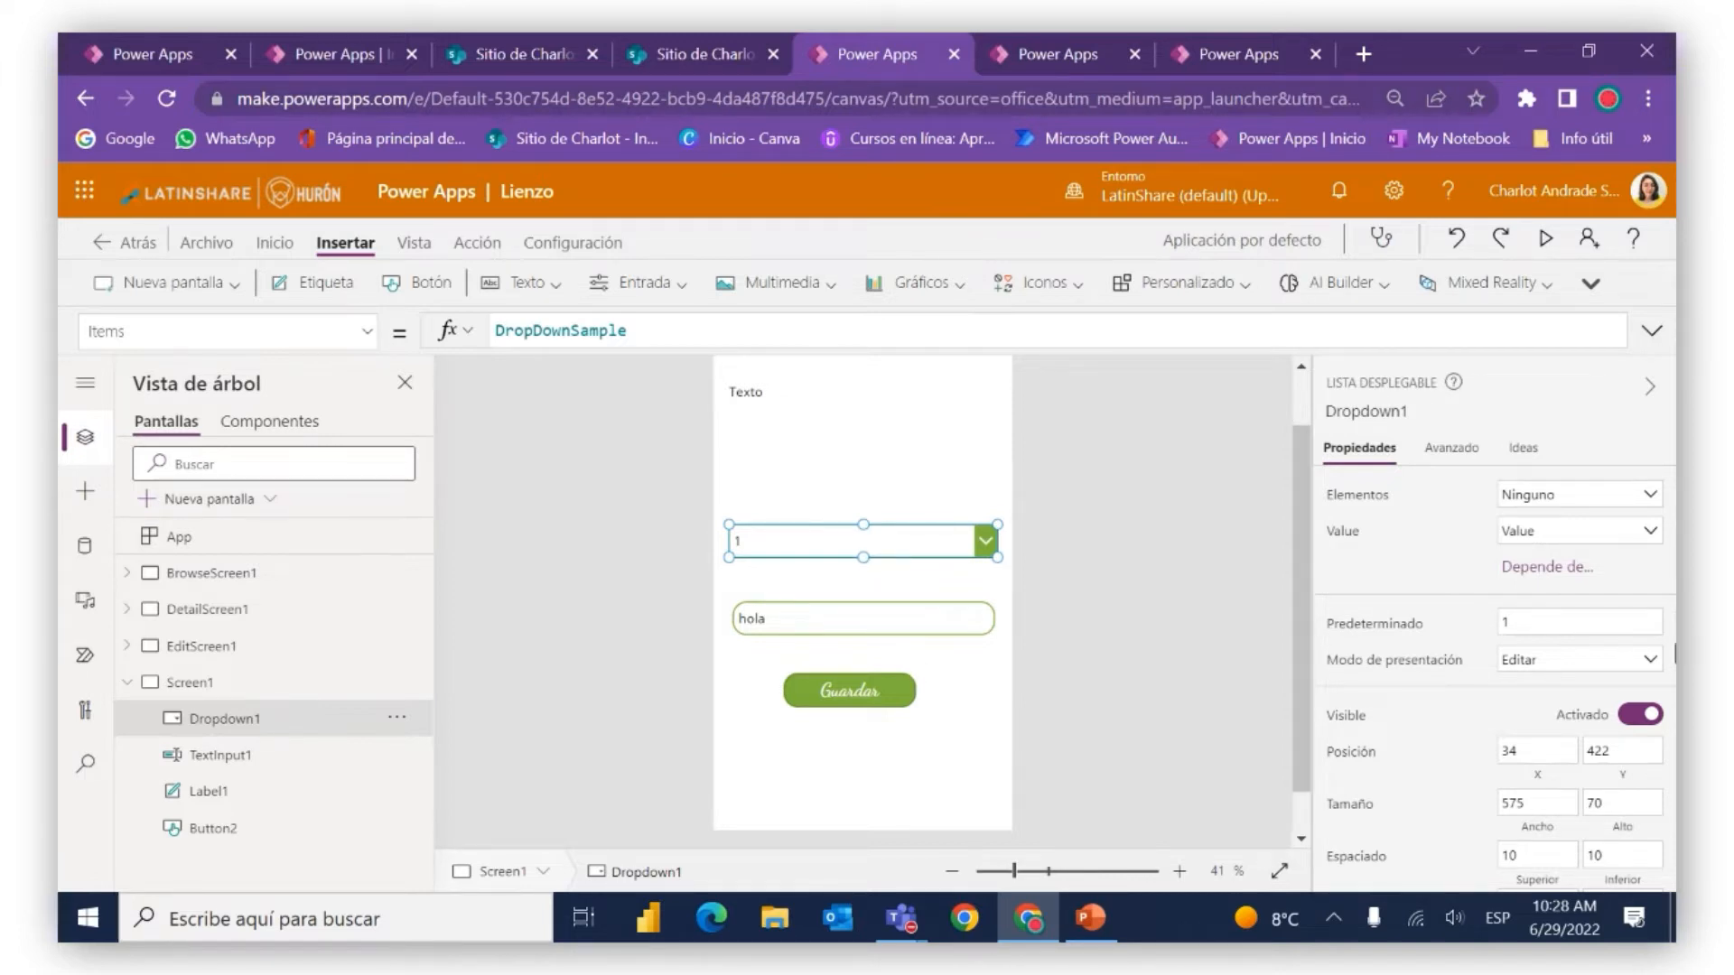
{"action": "scroll", "coordinate": [1524, 657], "scroll_direction": "down", "scroll_amount": 2}
{"action": "scroll", "coordinate": [1524, 656], "scroll_direction": "down", "scroll_amount": 3}
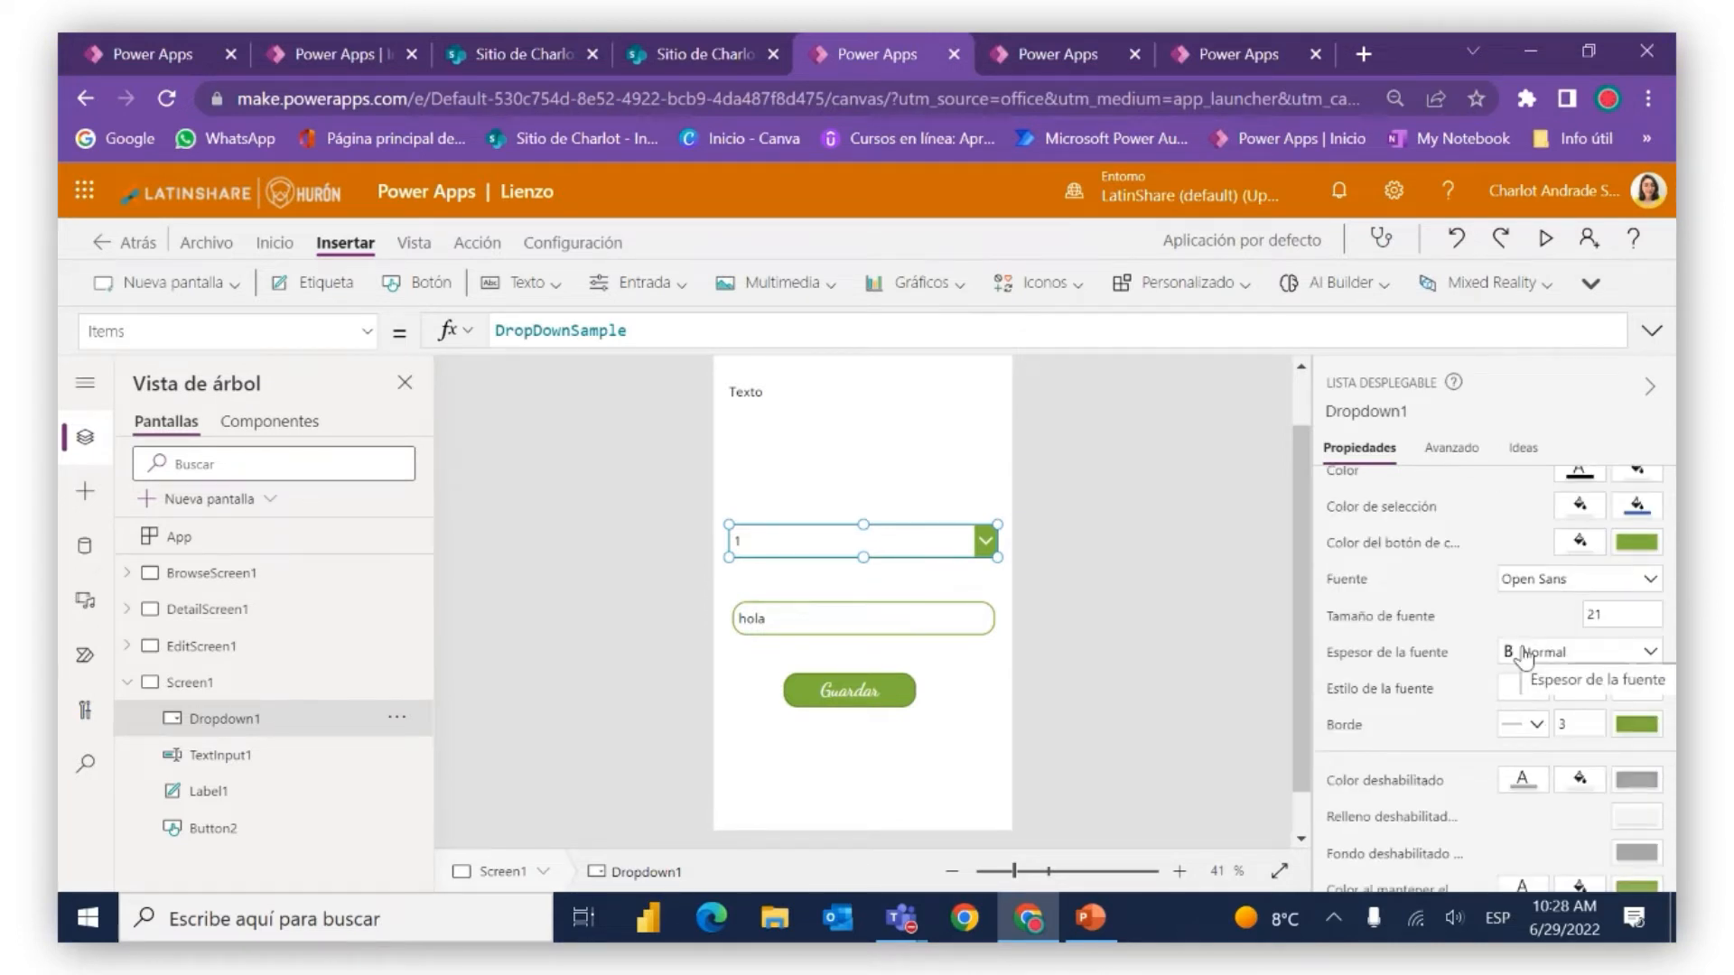
{"action": "scroll", "coordinate": [1524, 656], "scroll_direction": "down", "scroll_amount": 1}
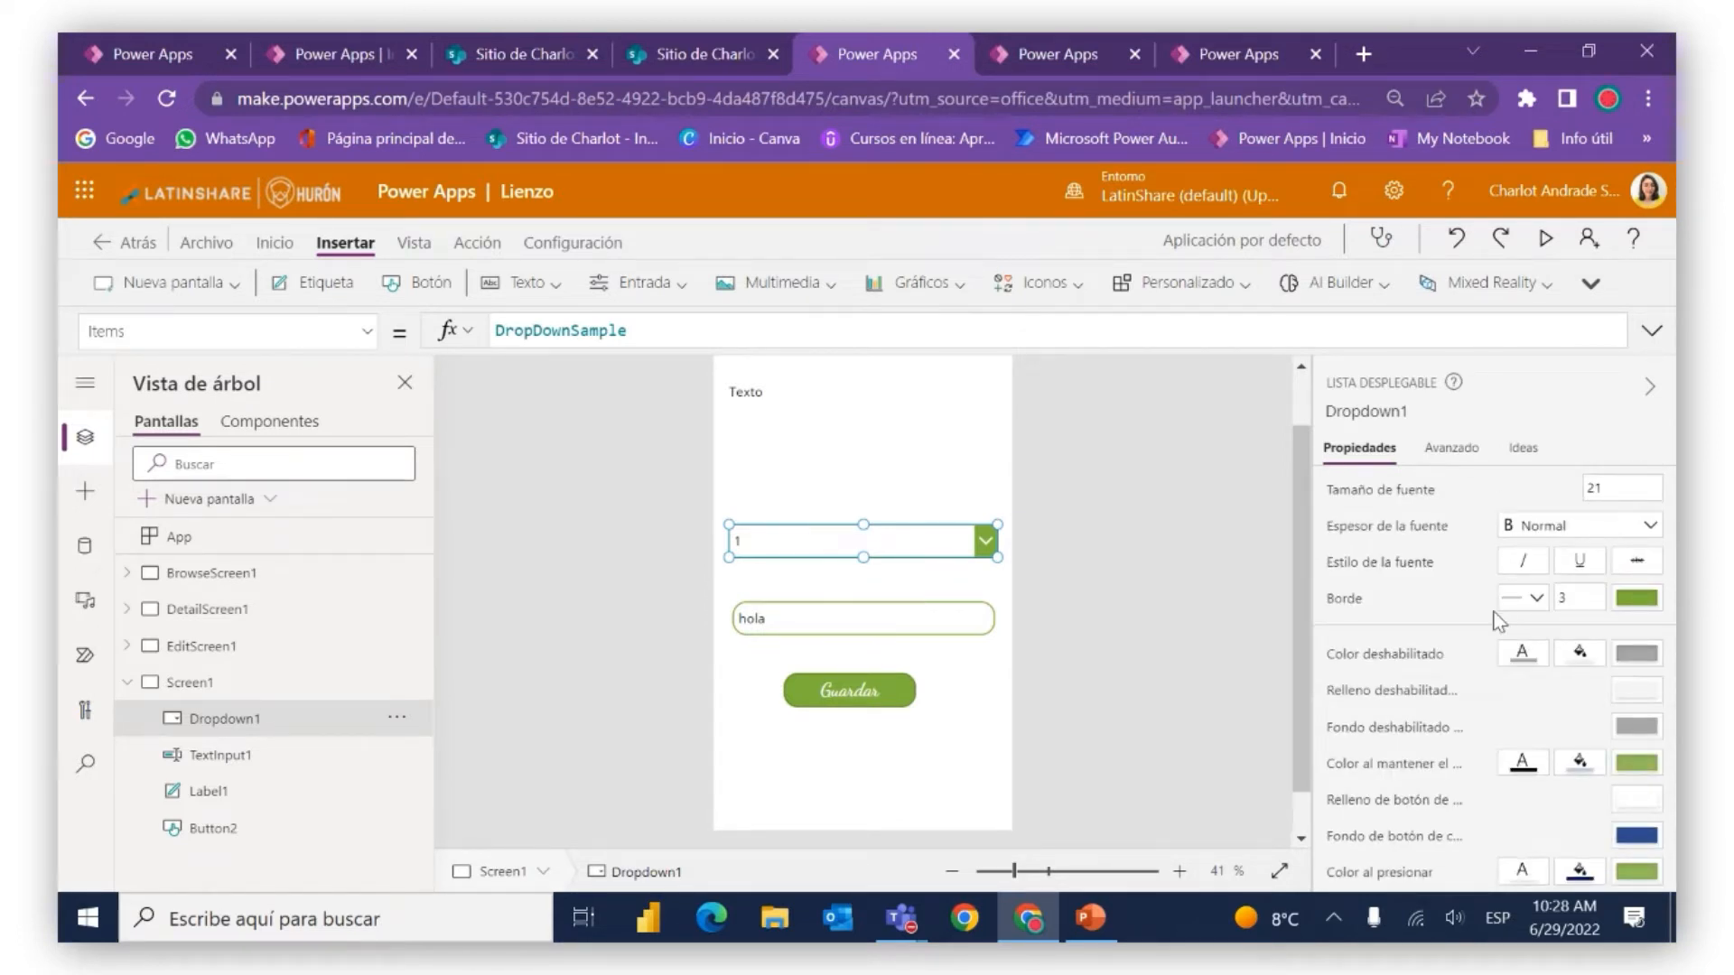
{"action": "left_click", "coordinate": [907, 576]}
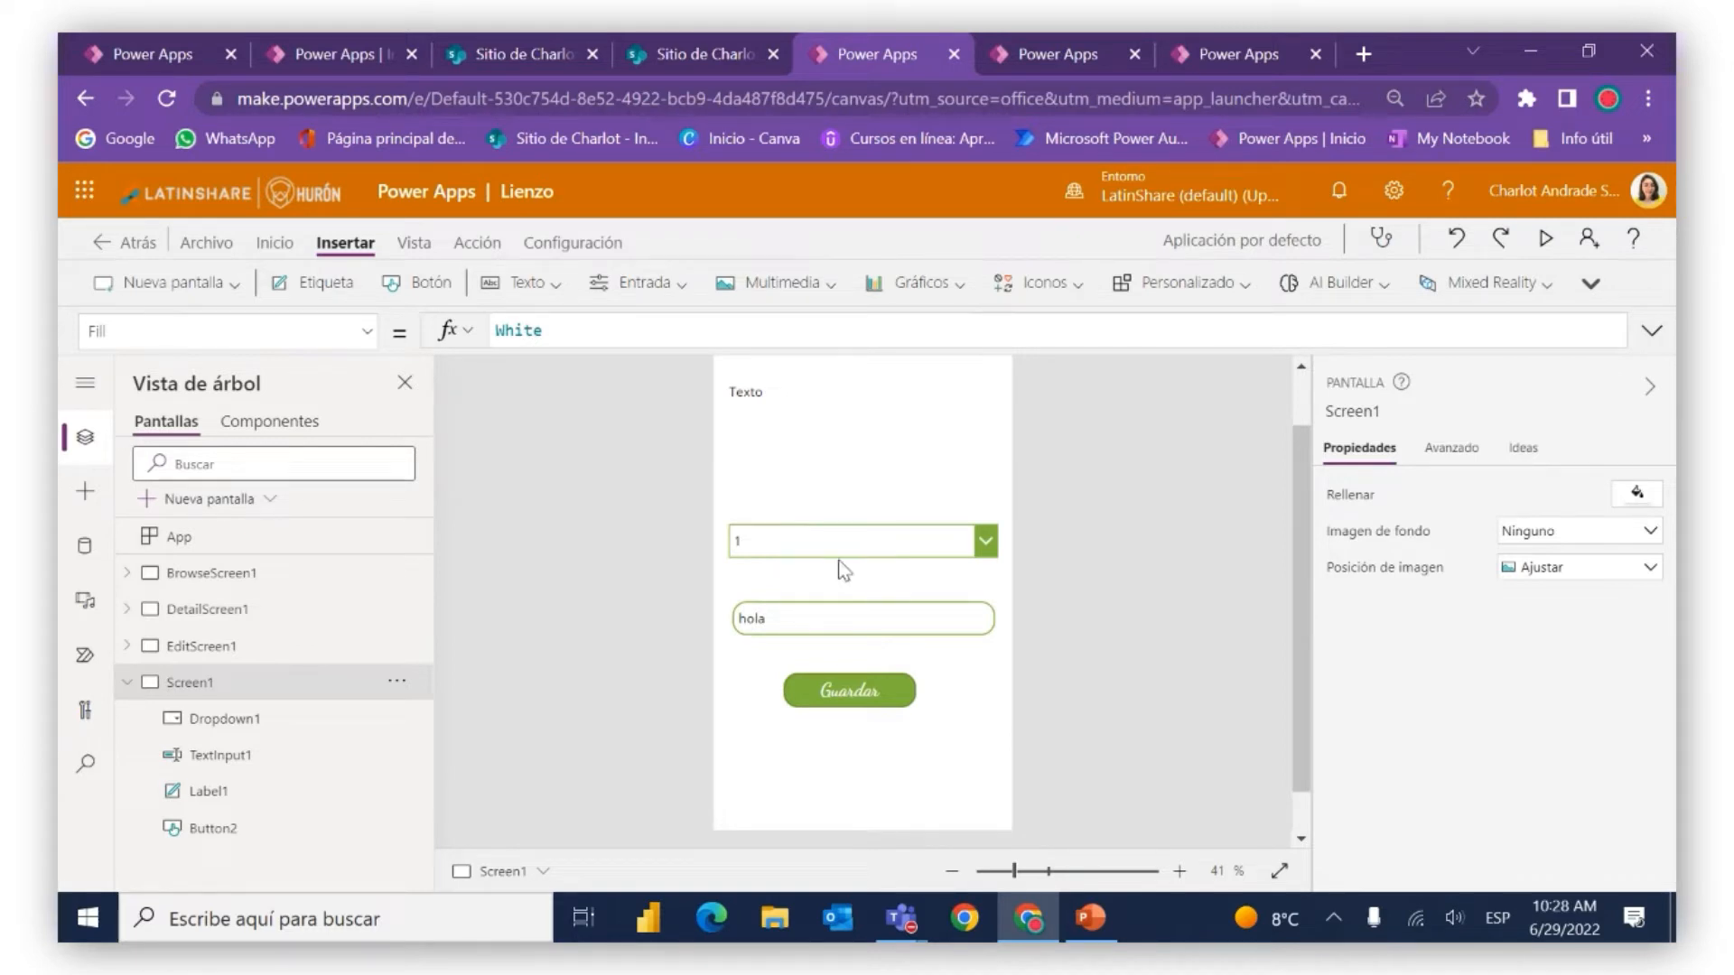
Insert a date picker (Selector de fecha) below the Texto label at about X 34, Y 208 and preview its calendar
{"action": "left_click", "coordinate": [645, 285]}
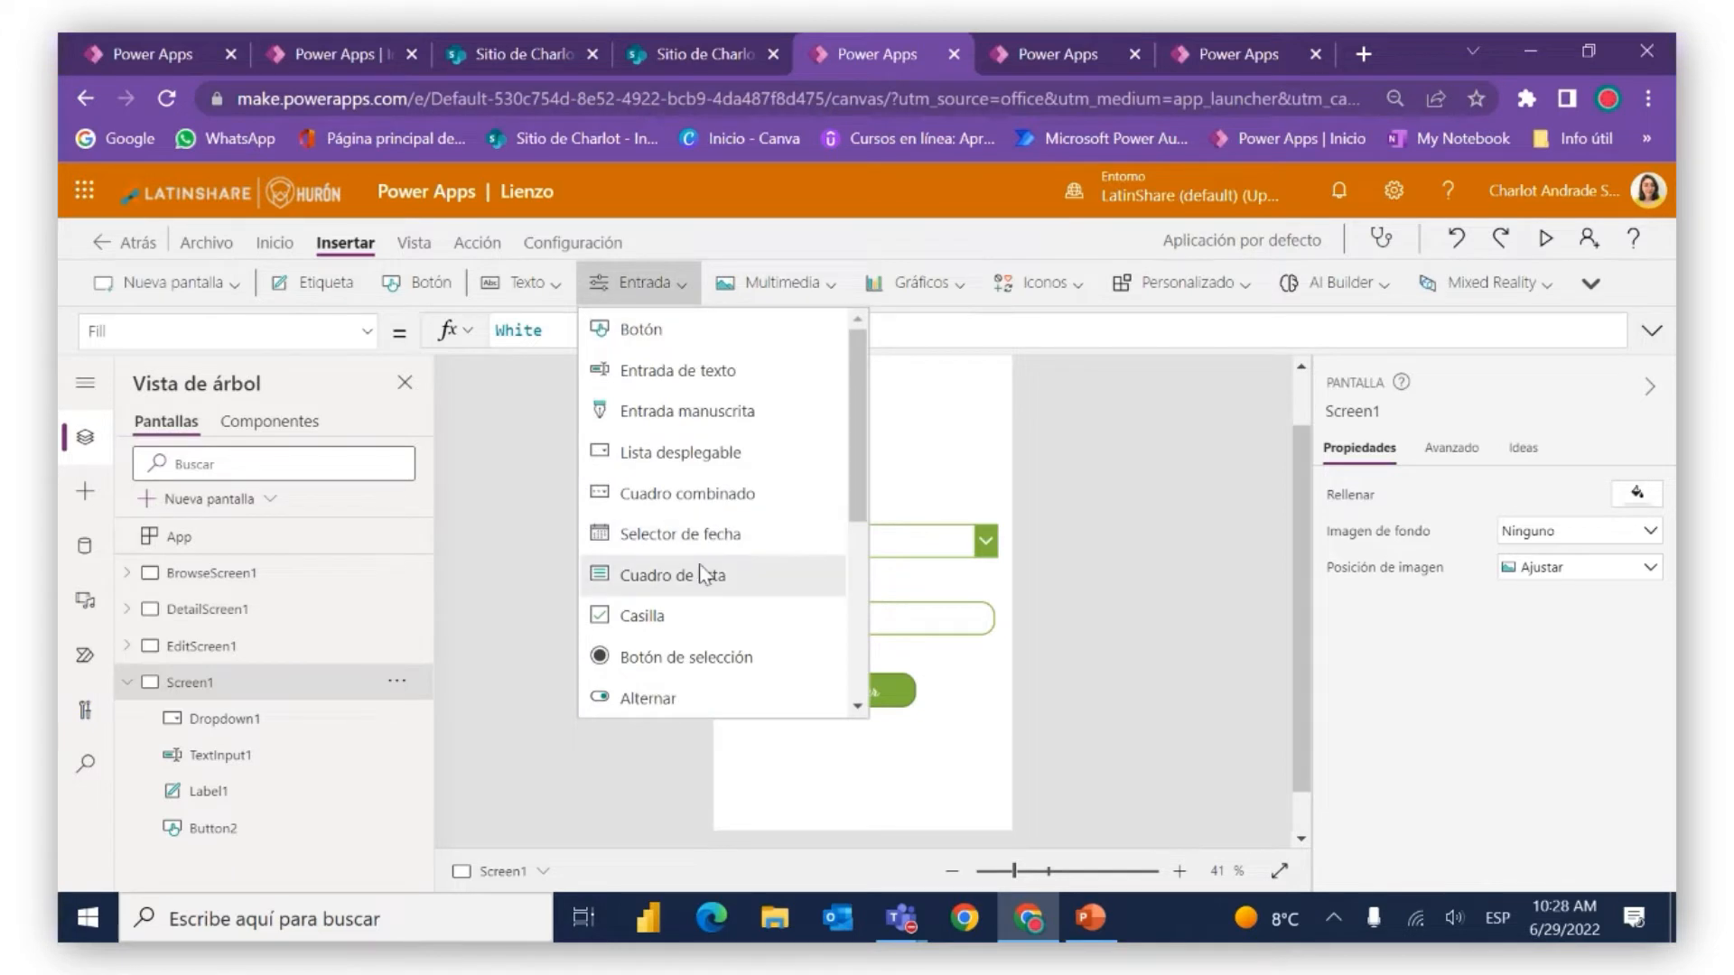
{"action": "left_click", "coordinate": [691, 533]}
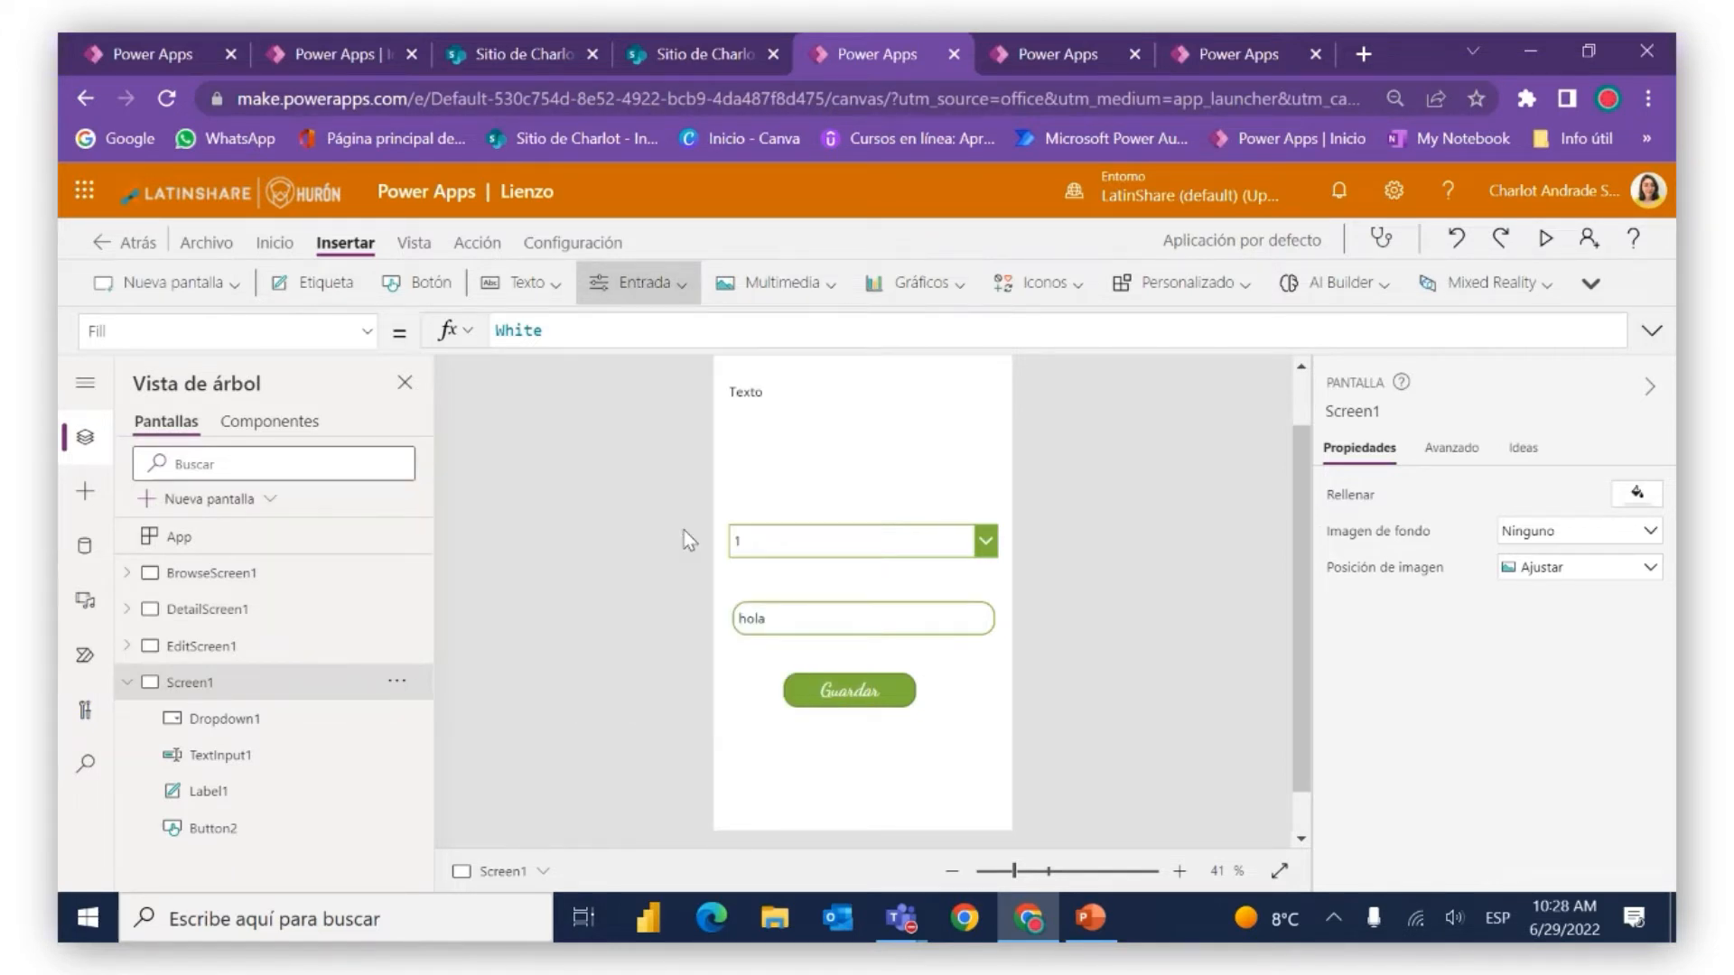
{"action": "left_click_drag", "start_coordinate": [882, 367], "coordinate": [882, 437]}
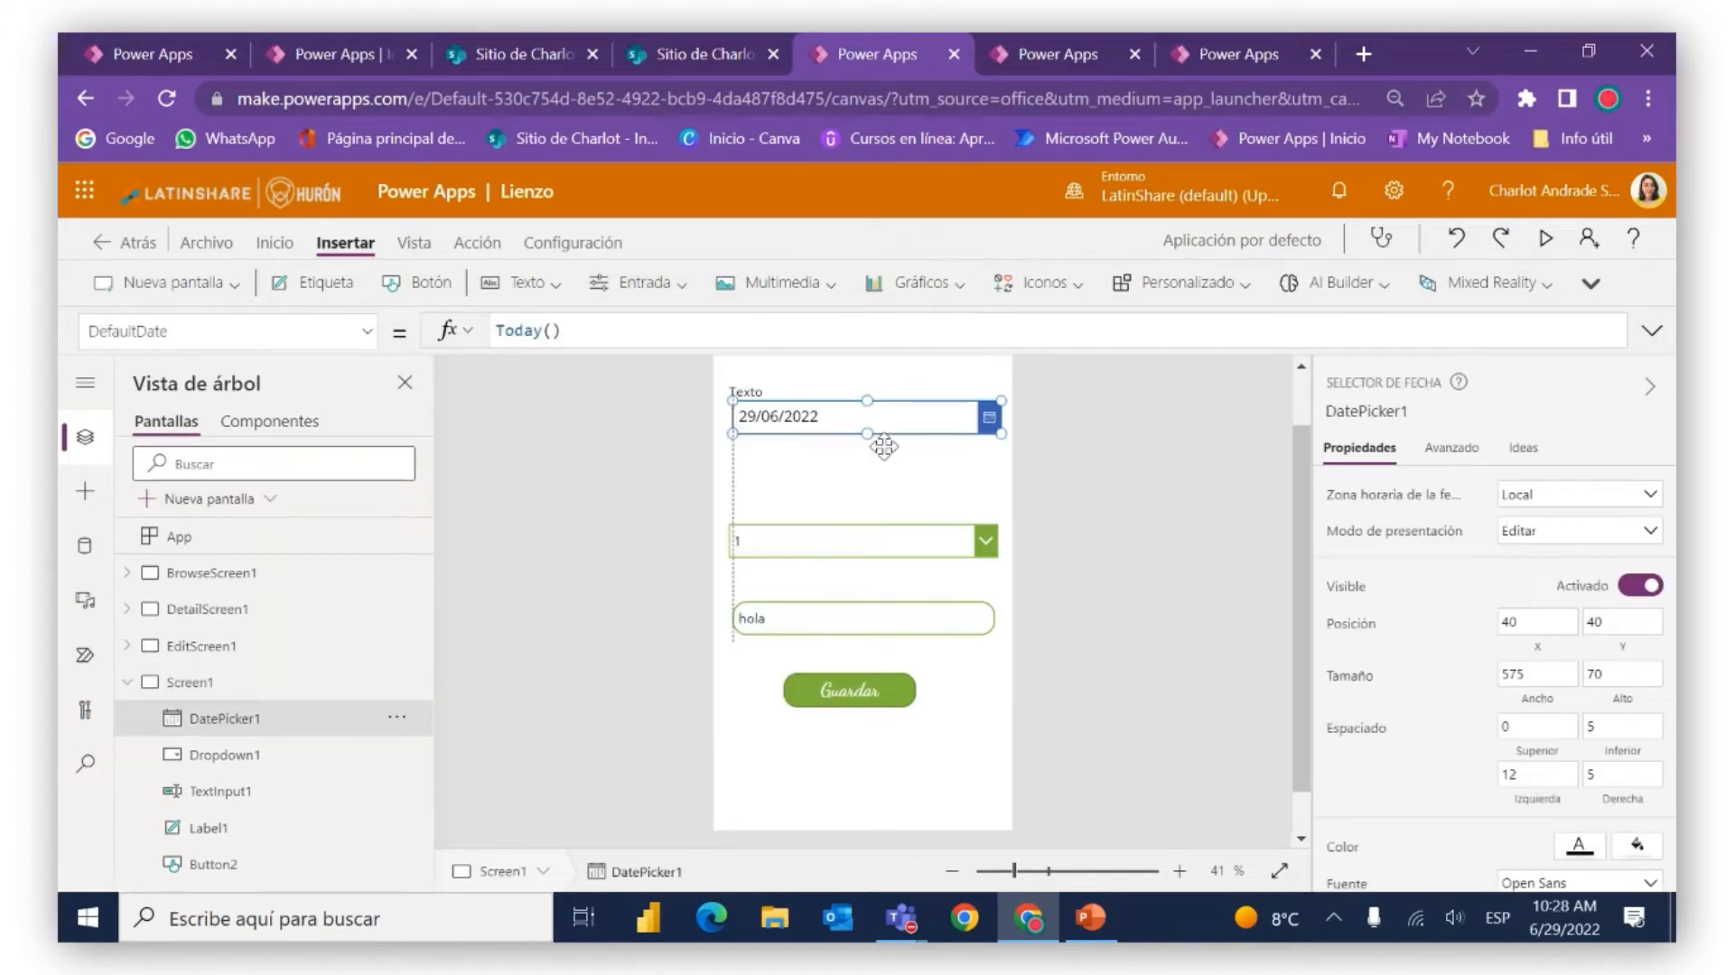
{"action": "key", "text": "alt"}
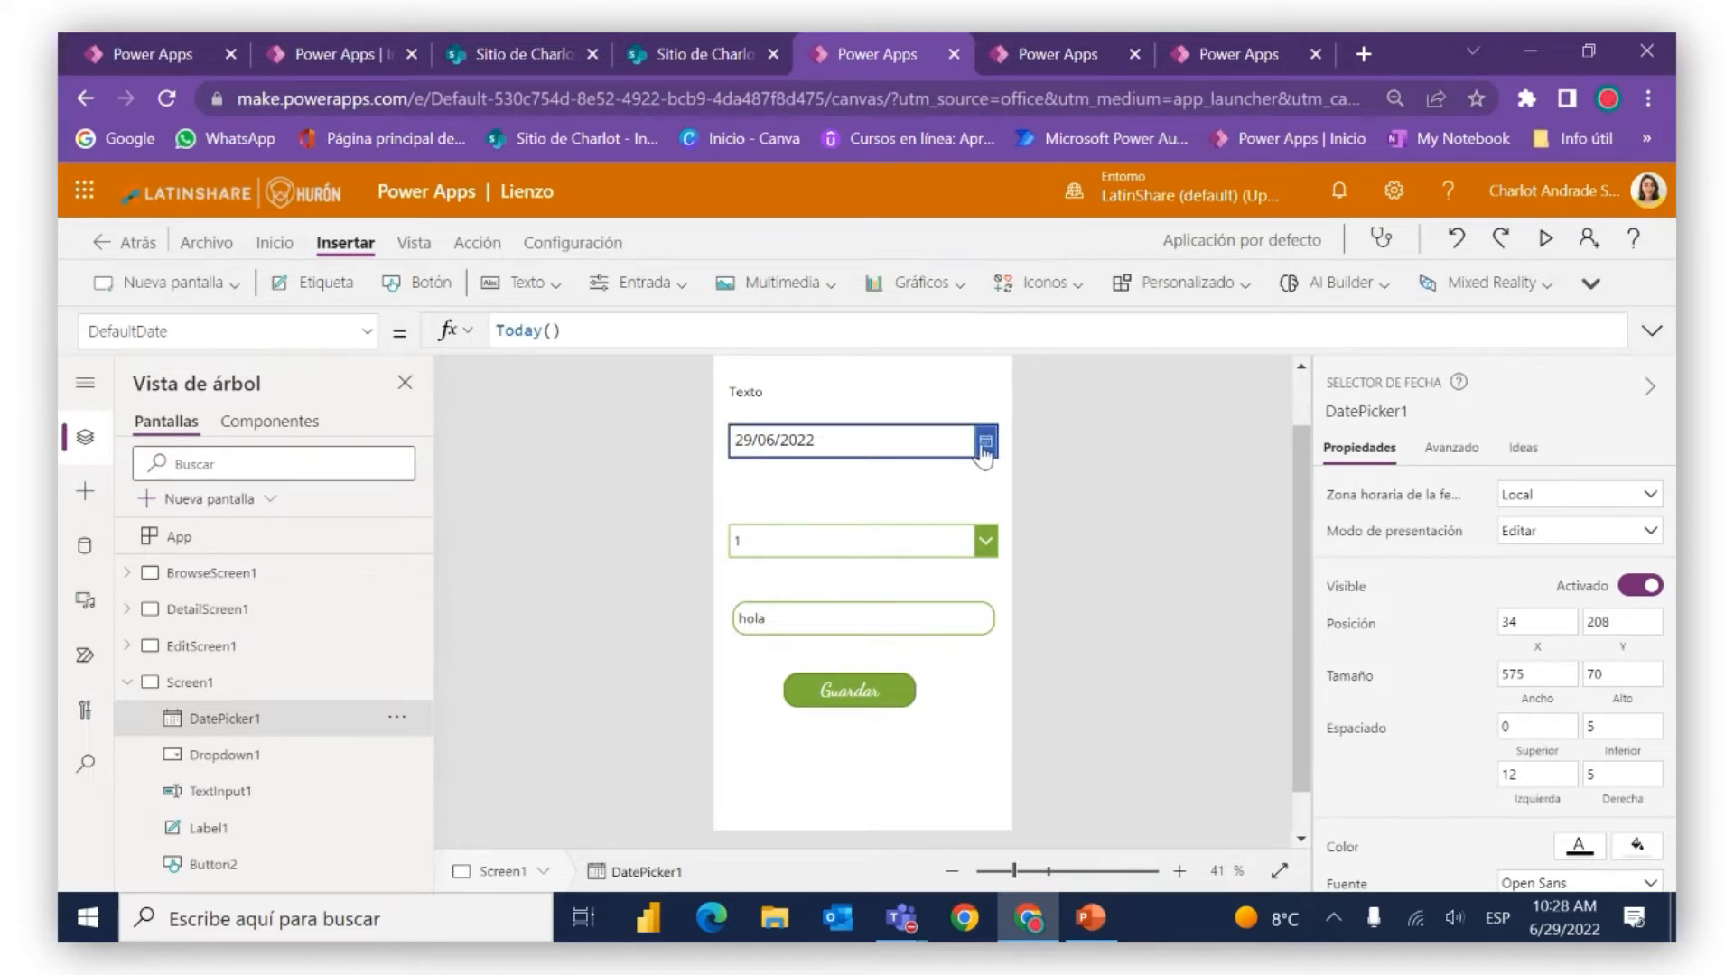
{"action": "left_click", "coordinate": [984, 444]}
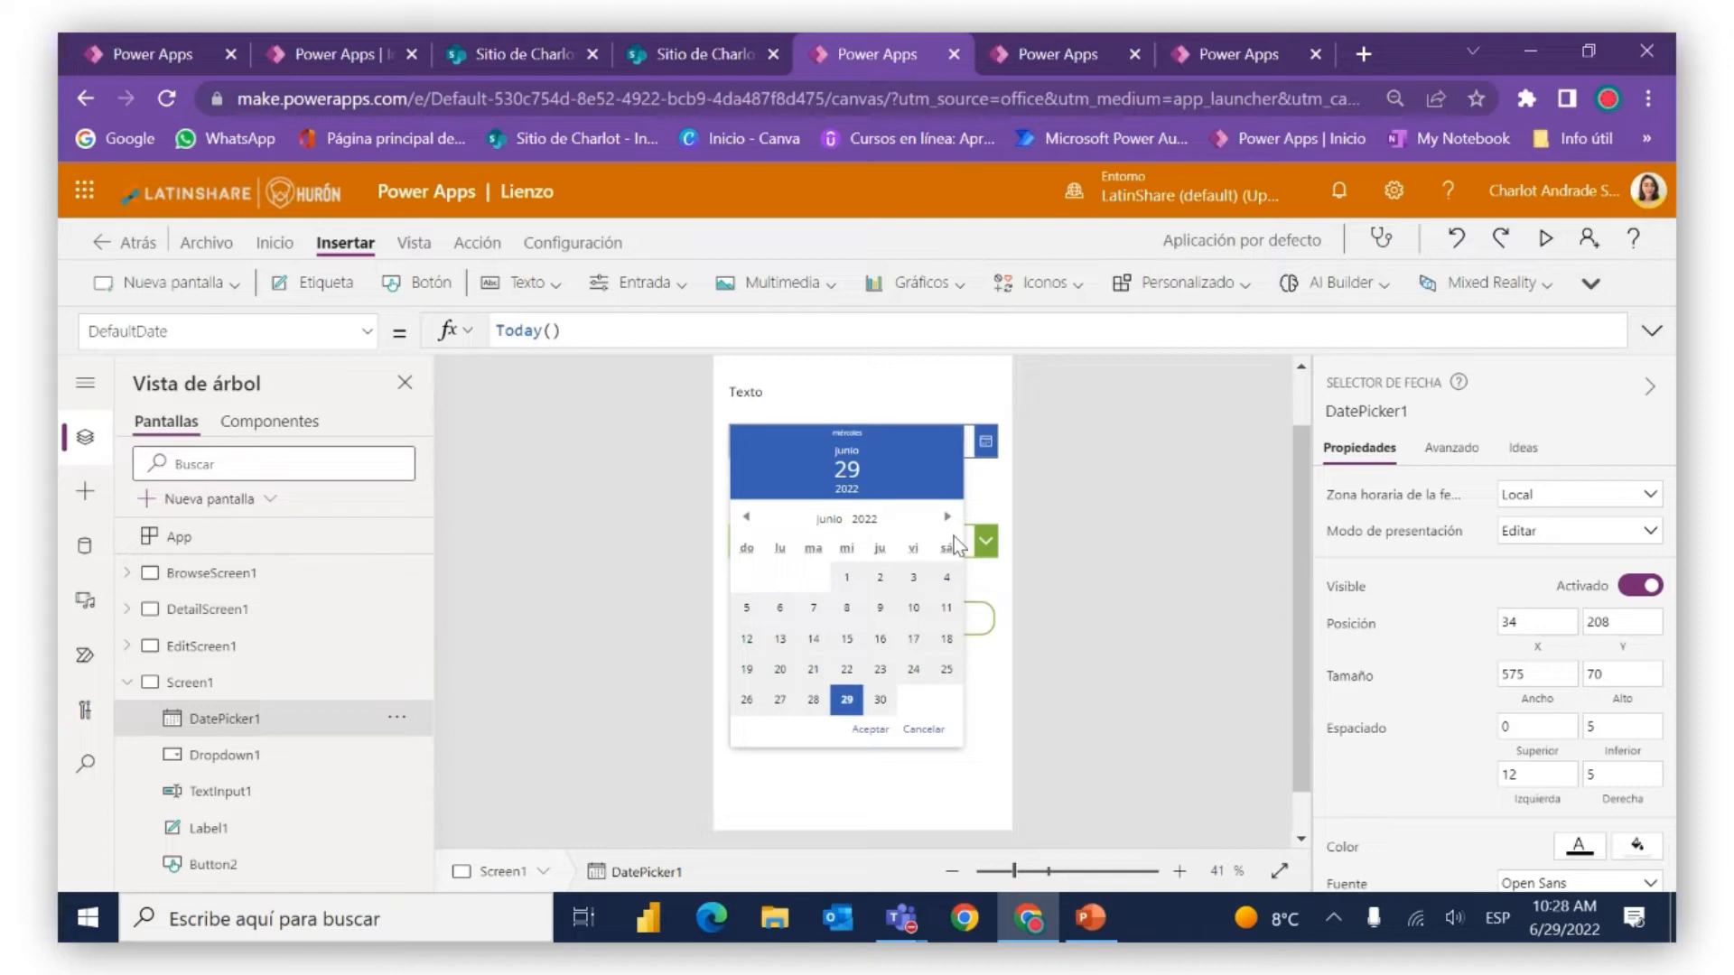
{"action": "key", "text": "alt"}
Move the date picker just above the dropdown at about X 42, Y 310 and review its design properties
{"action": "left_click_drag", "start_coordinate": [964, 441], "coordinate": [972, 489]}
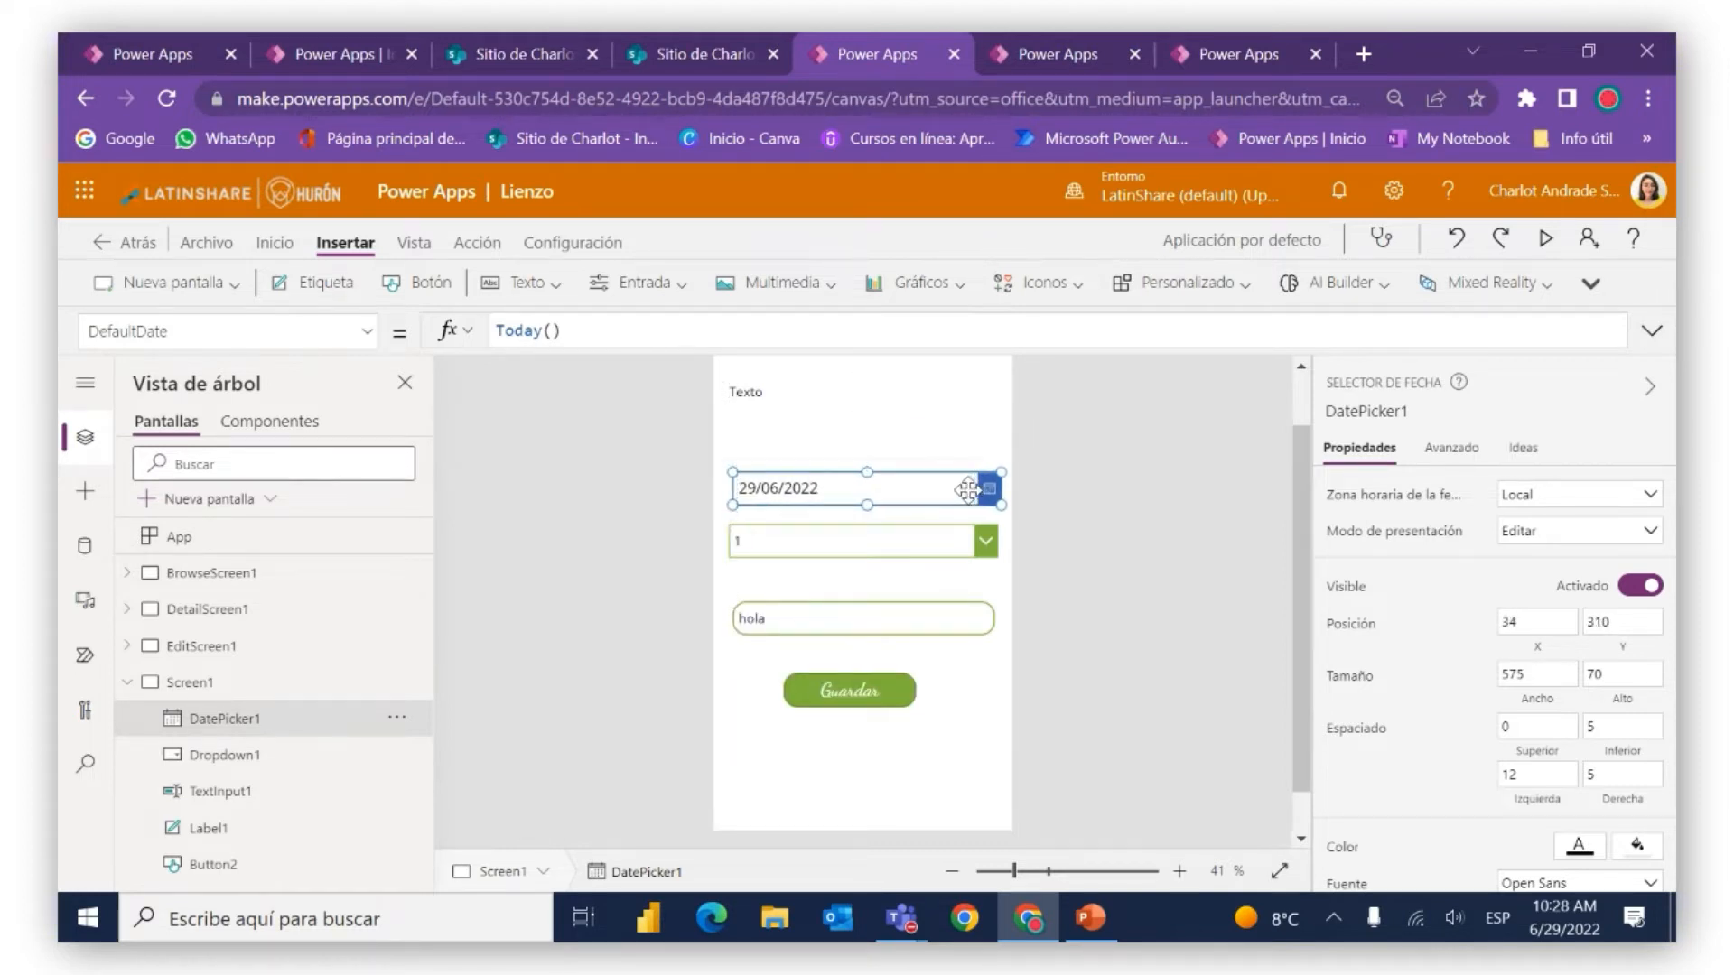
{"action": "scroll", "coordinate": [1343, 621], "scroll_direction": "down", "scroll_amount": 3}
{"action": "scroll", "coordinate": [1344, 623], "scroll_direction": "down", "scroll_amount": 1}
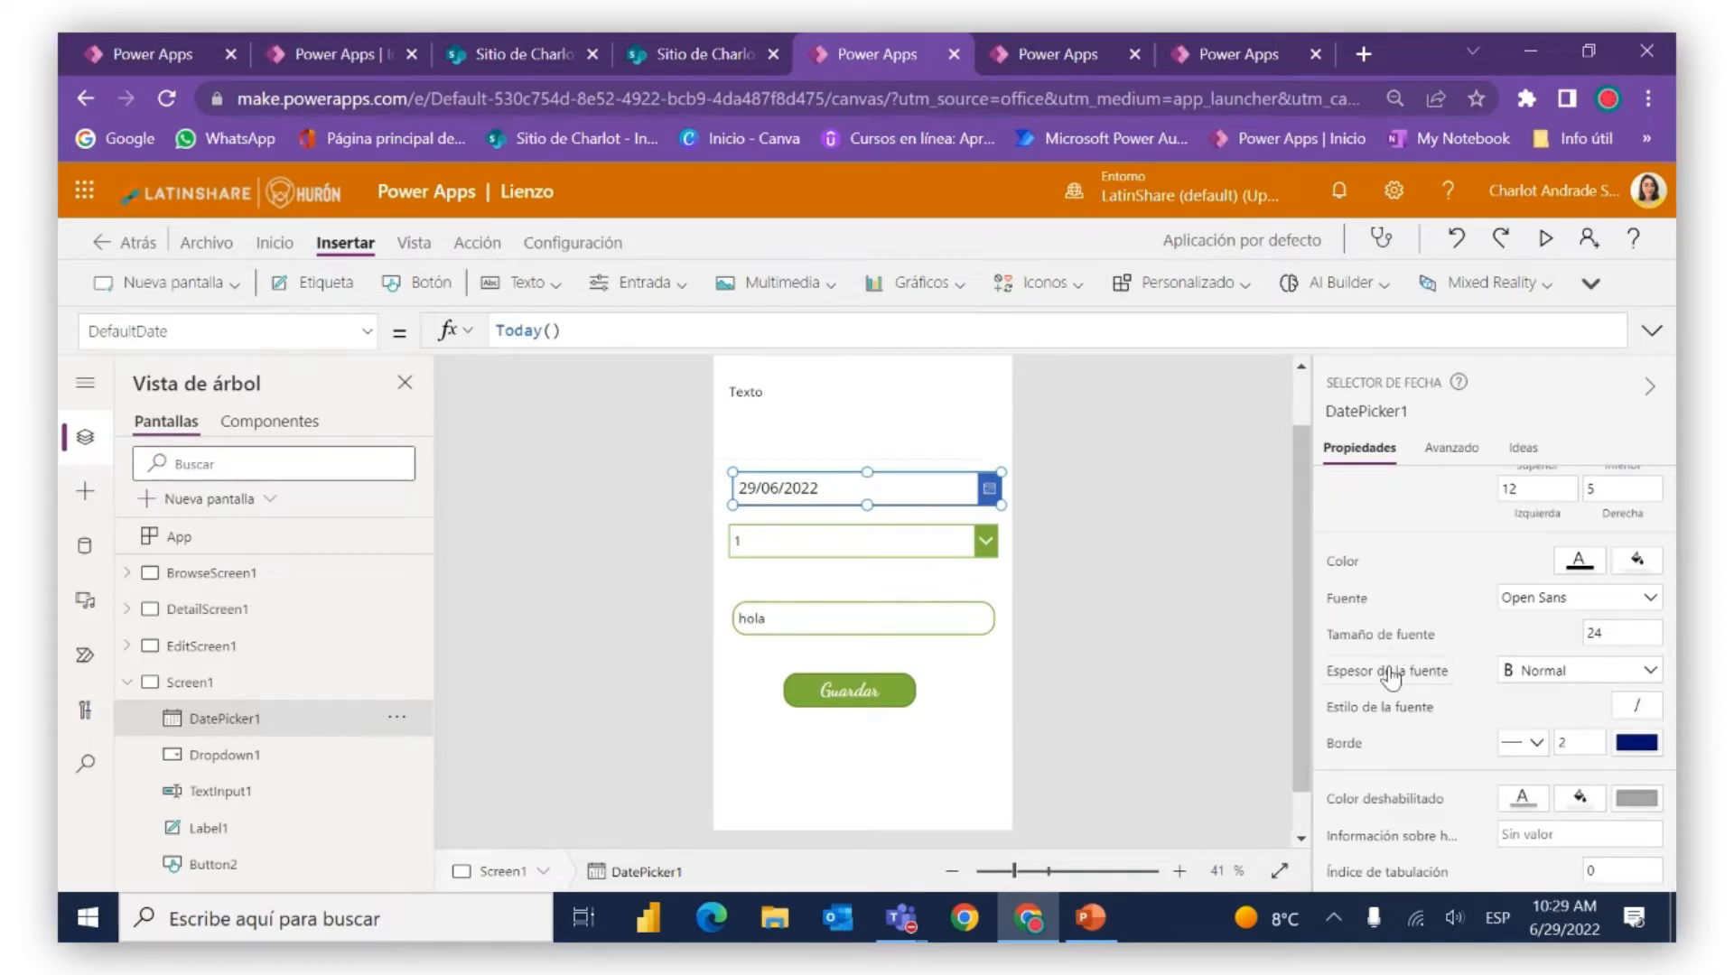
{"action": "scroll", "coordinate": [1392, 673], "scroll_direction": "up", "scroll_amount": 3}
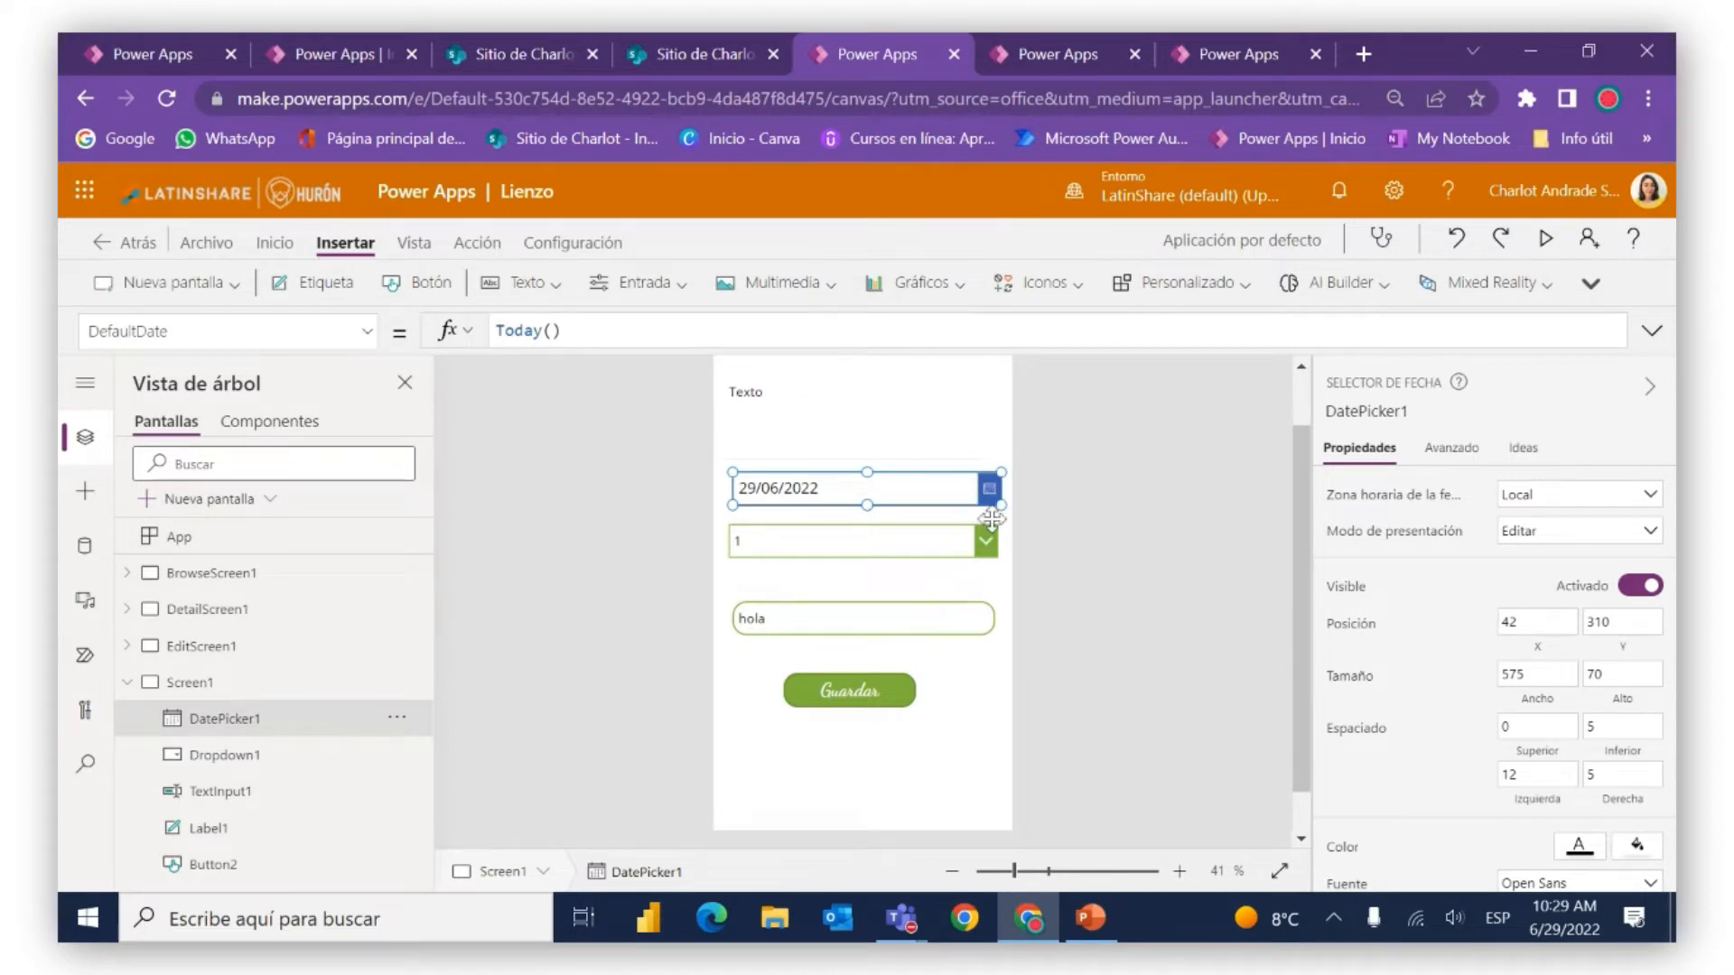
{"action": "scroll", "coordinate": [1467, 677], "scroll_direction": "down", "scroll_amount": 2}
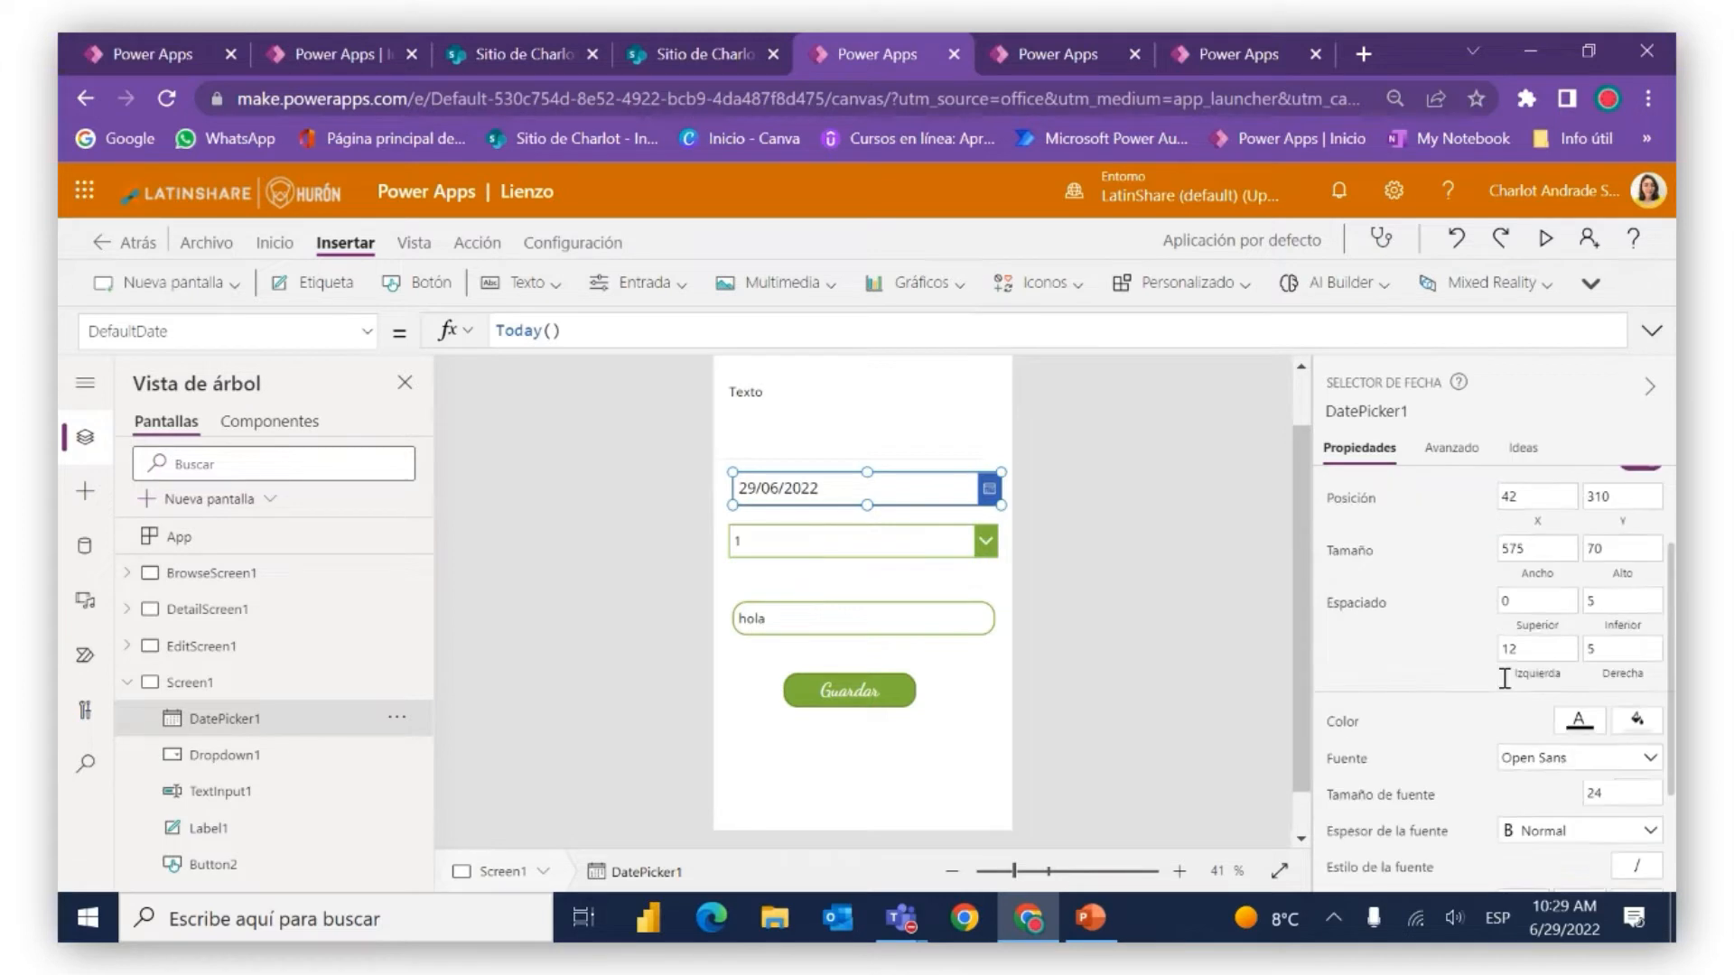
{"action": "scroll", "coordinate": [1464, 587], "scroll_direction": "up", "scroll_amount": 2}
{"action": "scroll", "coordinate": [1466, 585], "scroll_direction": "down", "scroll_amount": 4}
{"action": "scroll", "coordinate": [1445, 583], "scroll_direction": "down", "scroll_amount": 2}
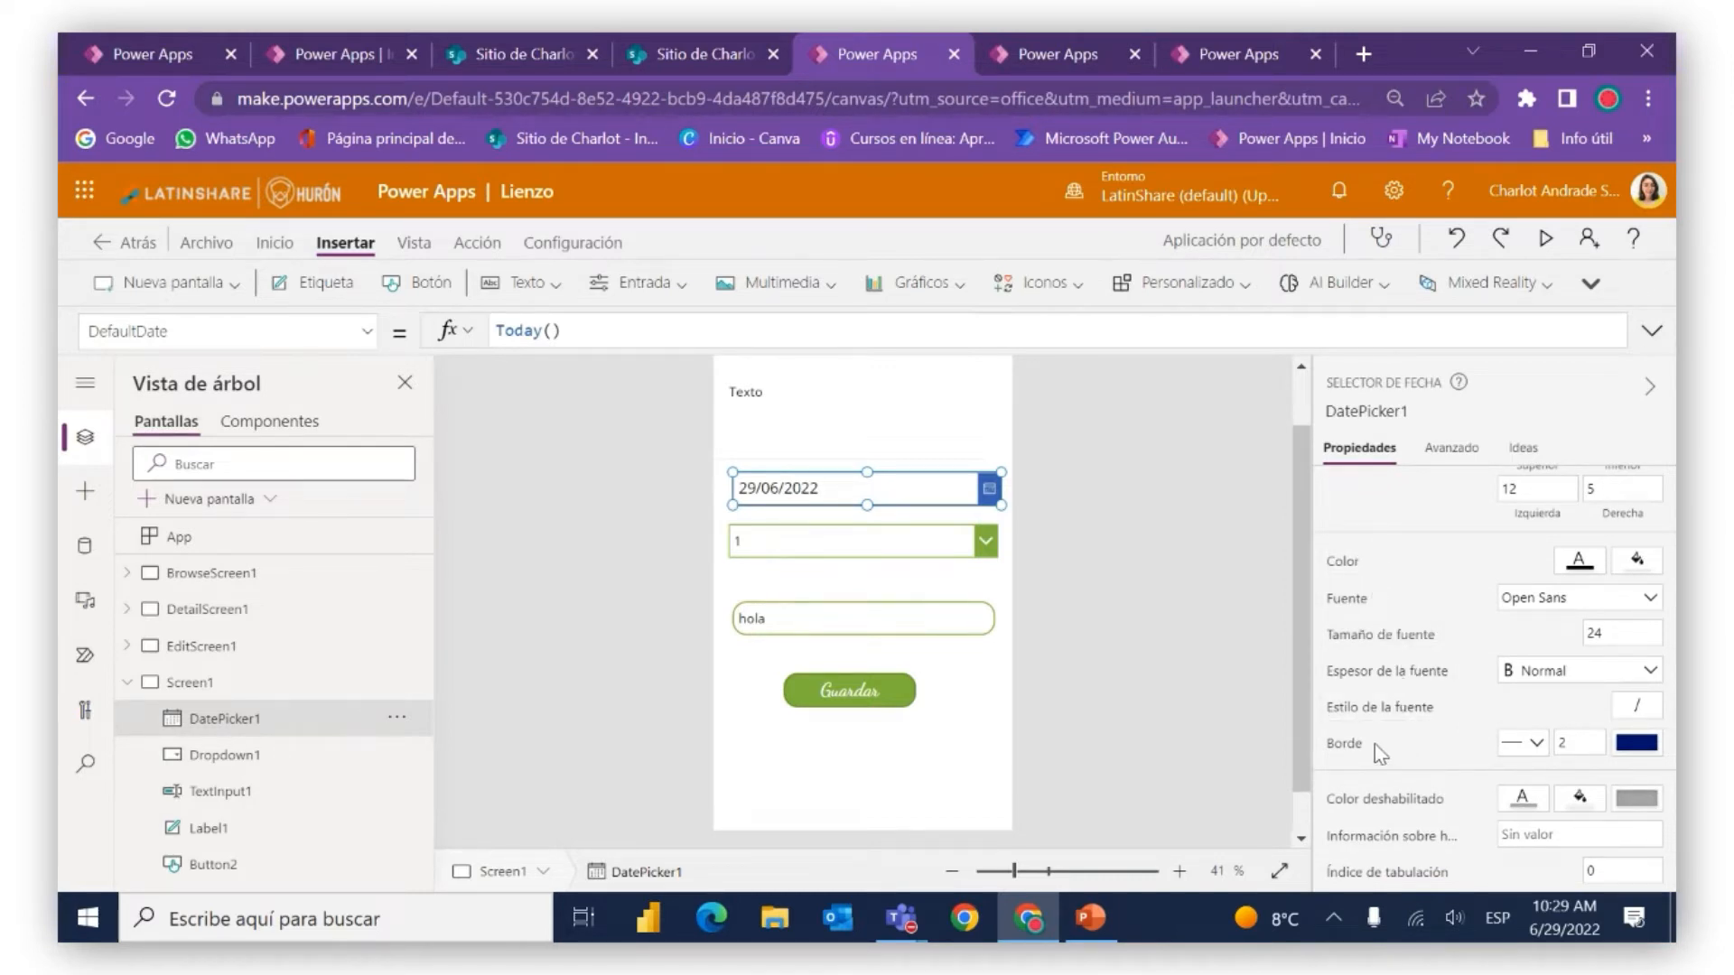
Set the date picker's border thickness to 3 and its border color to green RGBA(127; 178; 57; 1)
{"action": "left_click", "coordinate": [1580, 744]}
{"action": "key", "text": "BackSpace"}
{"action": "type", "text": "3"}
{"action": "left_click", "coordinate": [1626, 752]}
{"action": "left_click", "coordinate": [1631, 754]}
{"action": "left_click", "coordinate": [1482, 653]}
{"action": "left_click", "coordinate": [1546, 382]}
{"action": "left_click", "coordinate": [964, 465]}
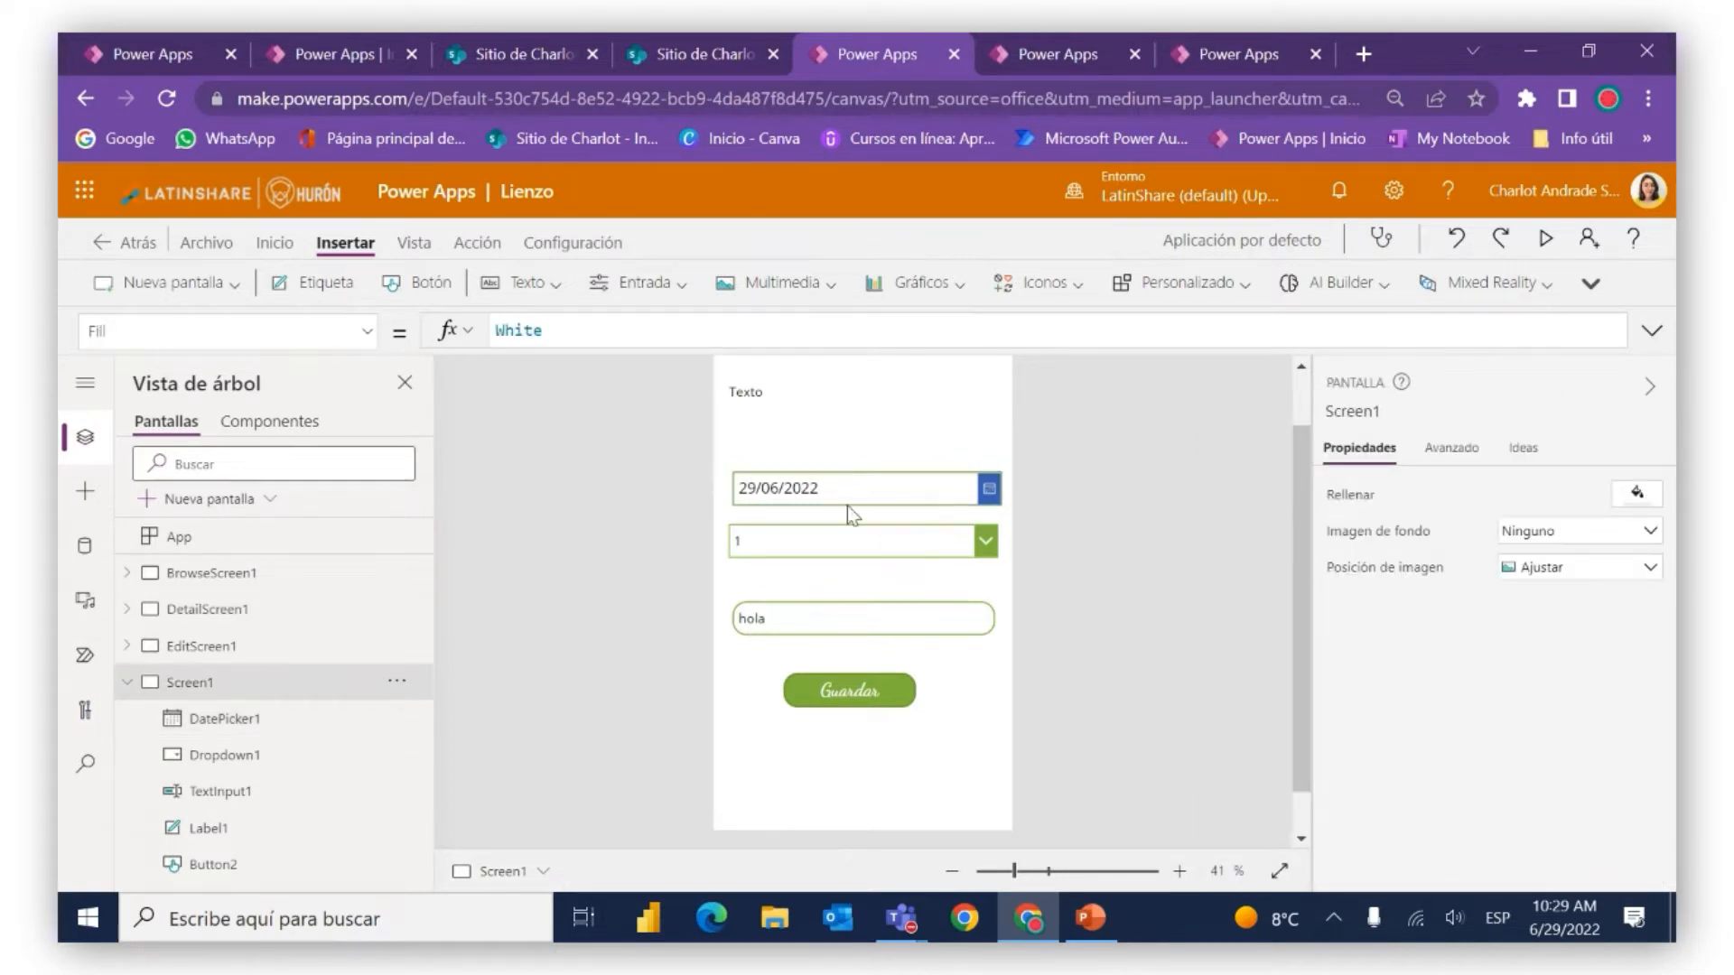
Examine the date picker's basic and advanced properties for the color settings of its calendar icon
{"action": "left_click", "coordinate": [889, 493]}
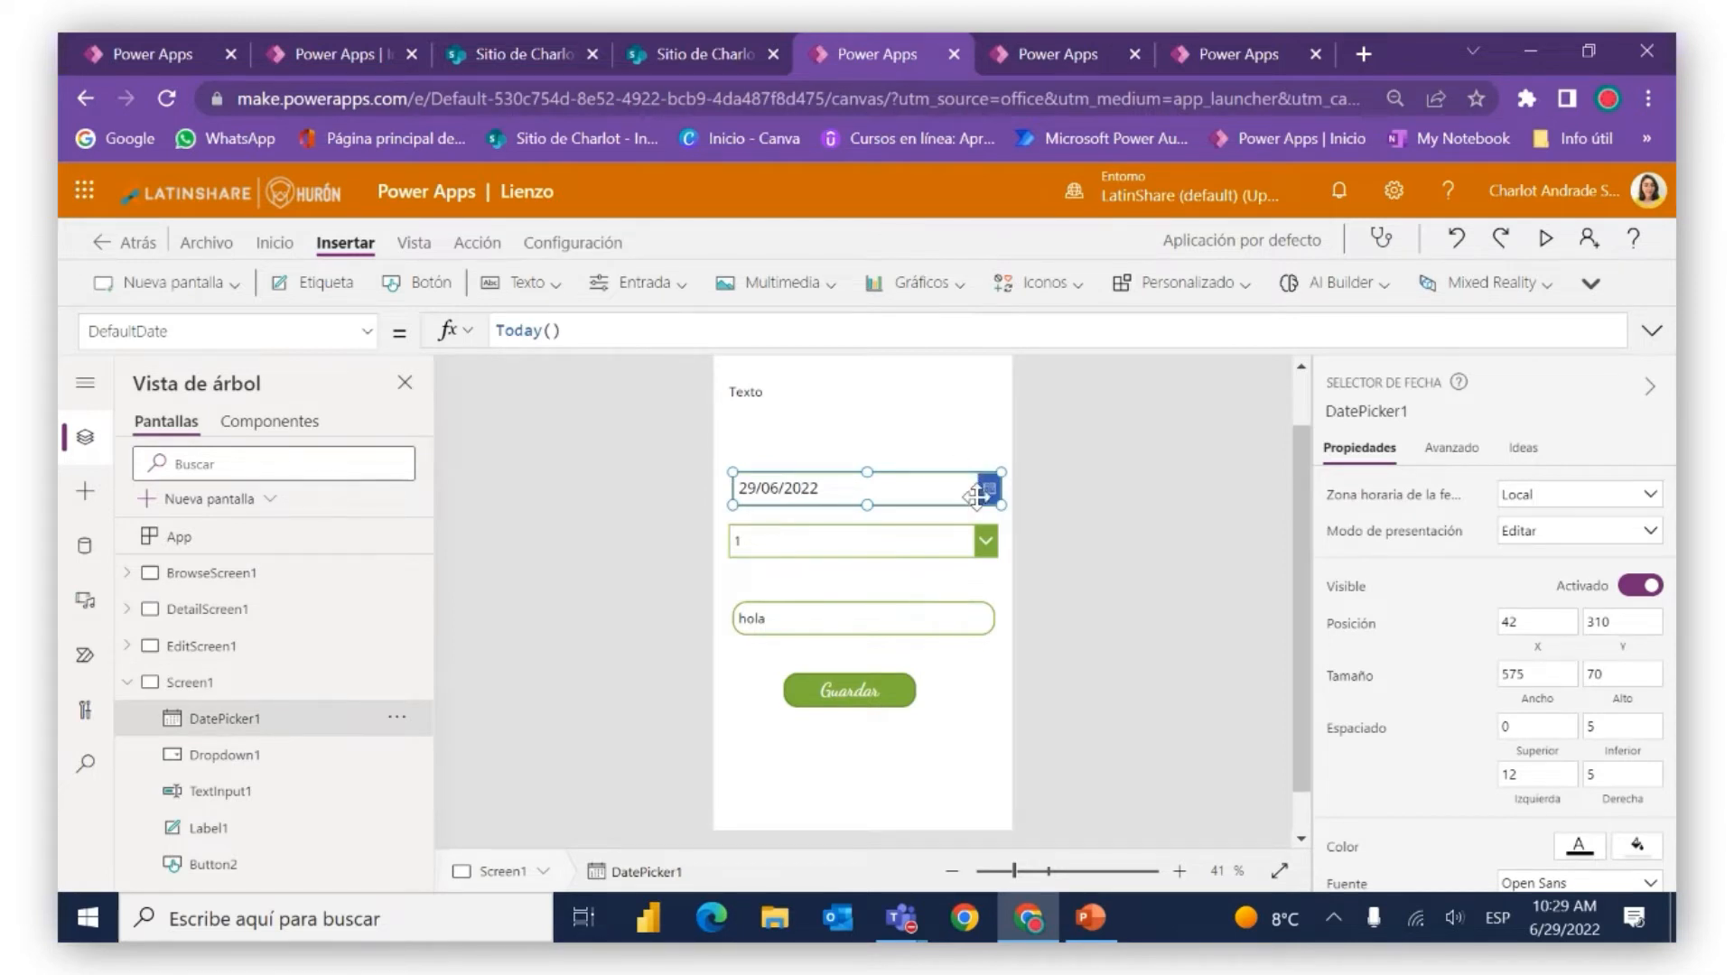
{"action": "scroll", "coordinate": [1408, 708], "scroll_direction": "down", "scroll_amount": 5}
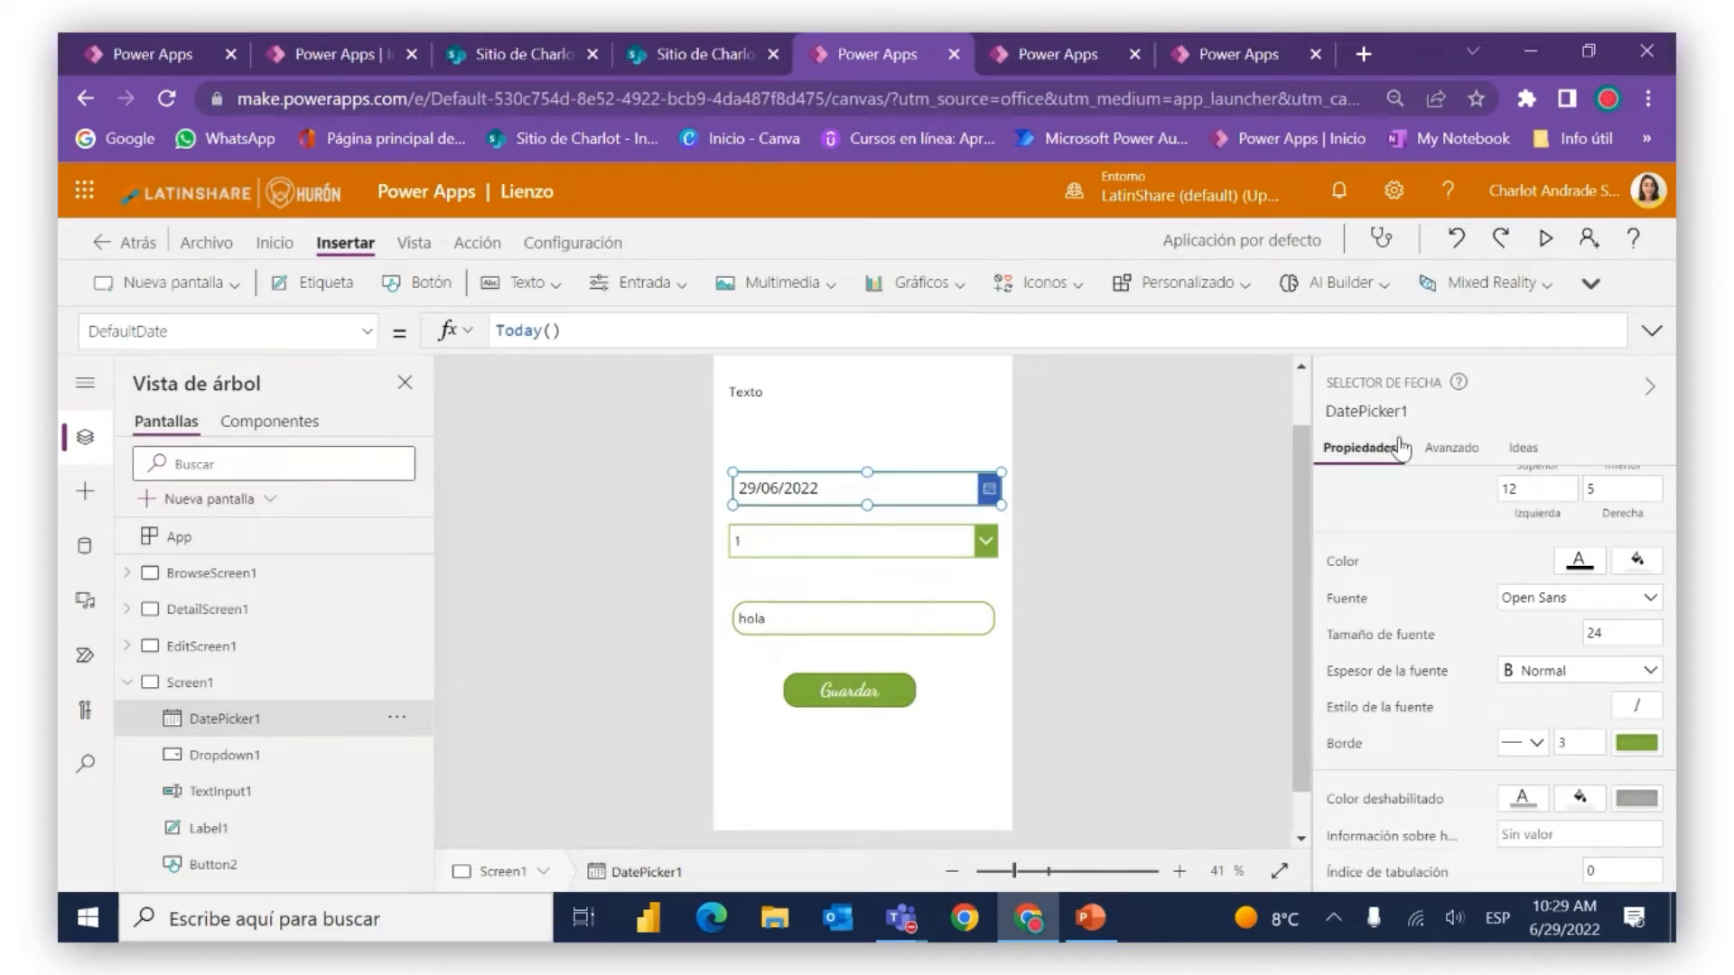
{"action": "left_click", "coordinate": [1456, 451]}
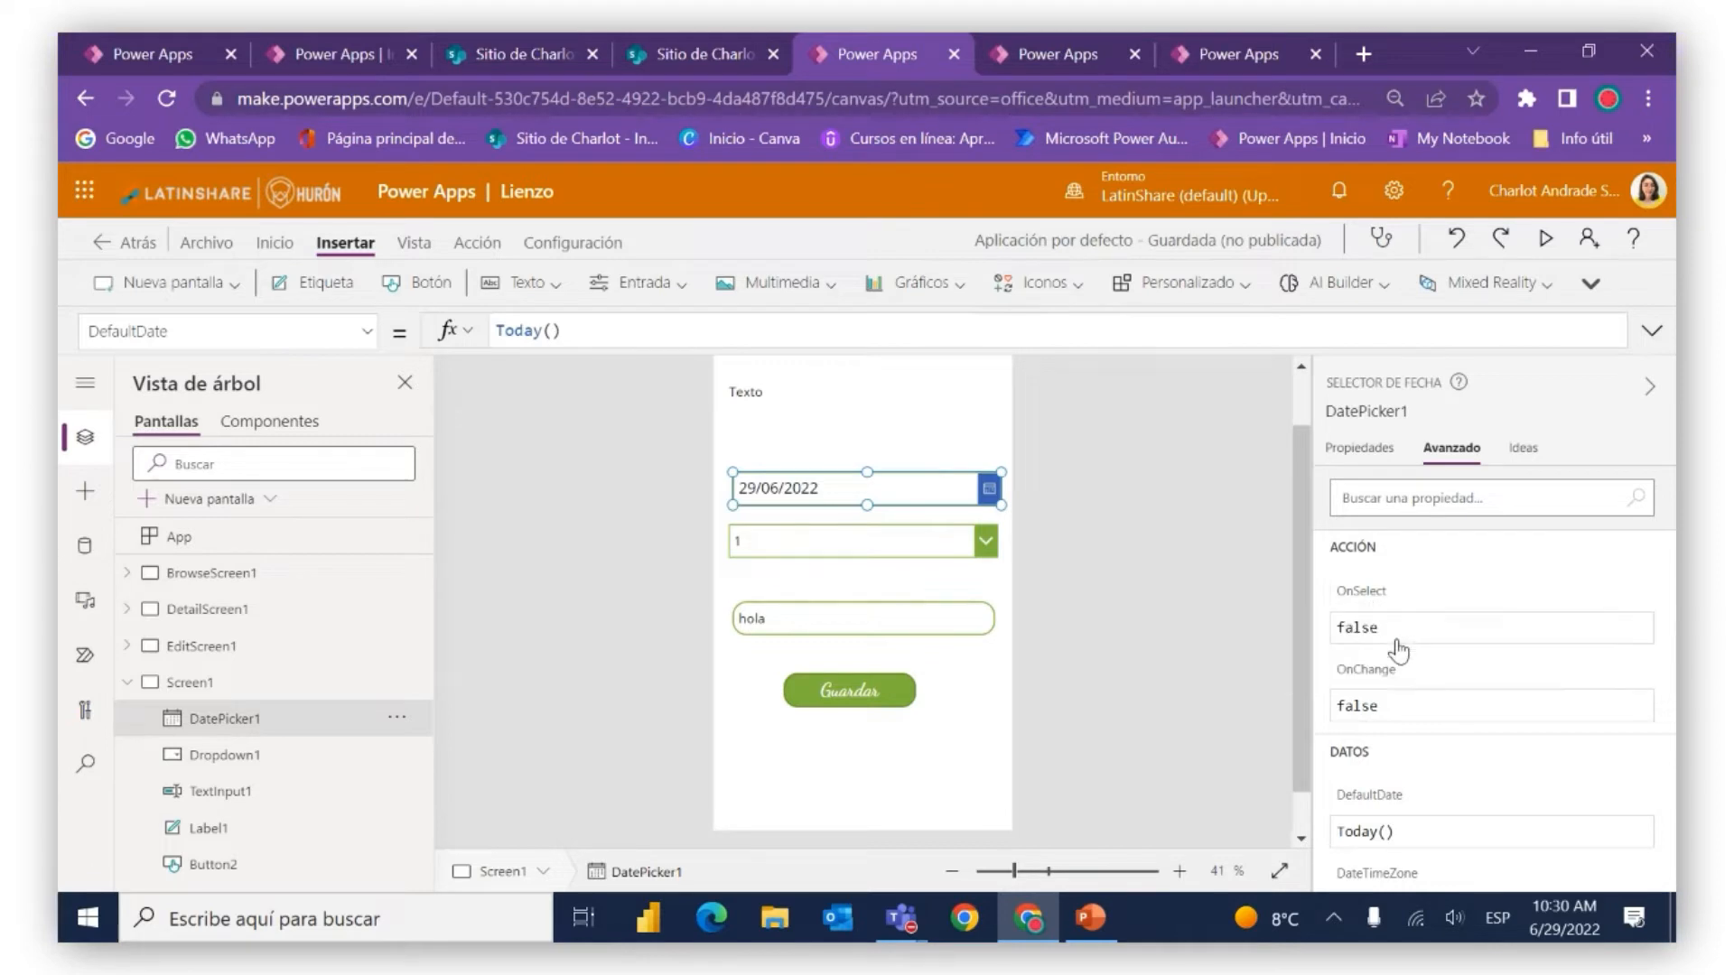
{"action": "scroll", "coordinate": [1474, 599], "scroll_direction": "down", "scroll_amount": 1}
{"action": "scroll", "coordinate": [1474, 598], "scroll_direction": "down", "scroll_amount": 2}
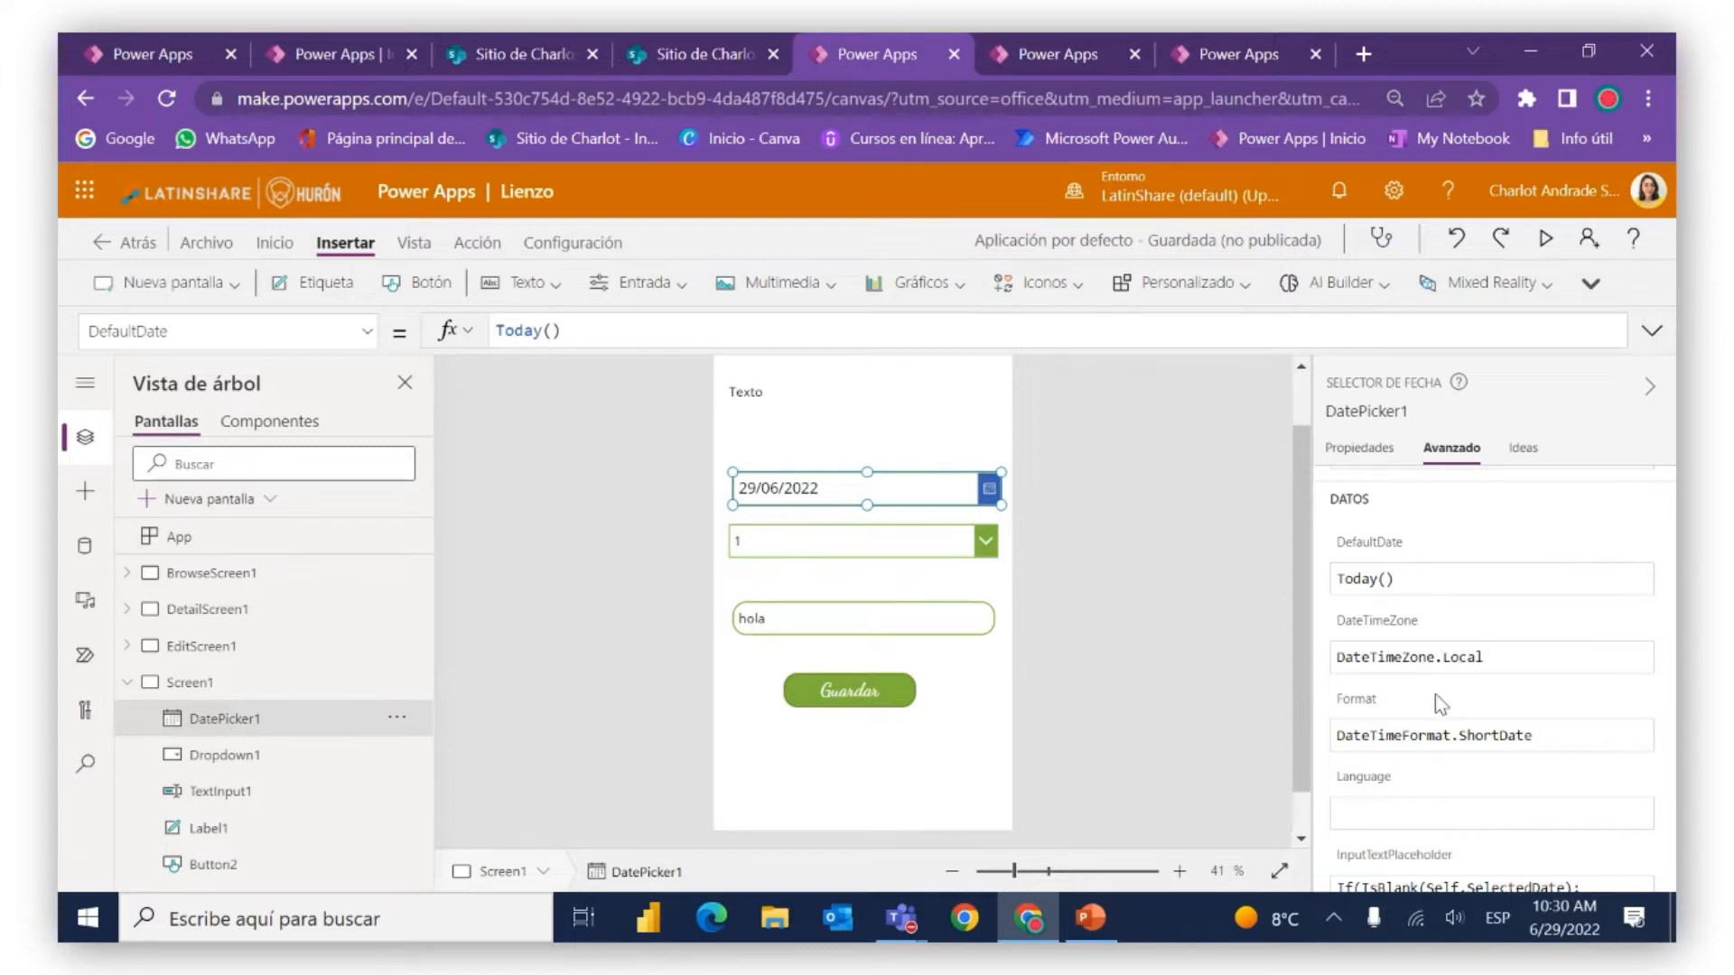
{"action": "scroll", "coordinate": [1433, 695], "scroll_direction": "down", "scroll_amount": 2}
{"action": "scroll", "coordinate": [1433, 703], "scroll_direction": "down", "scroll_amount": 2}
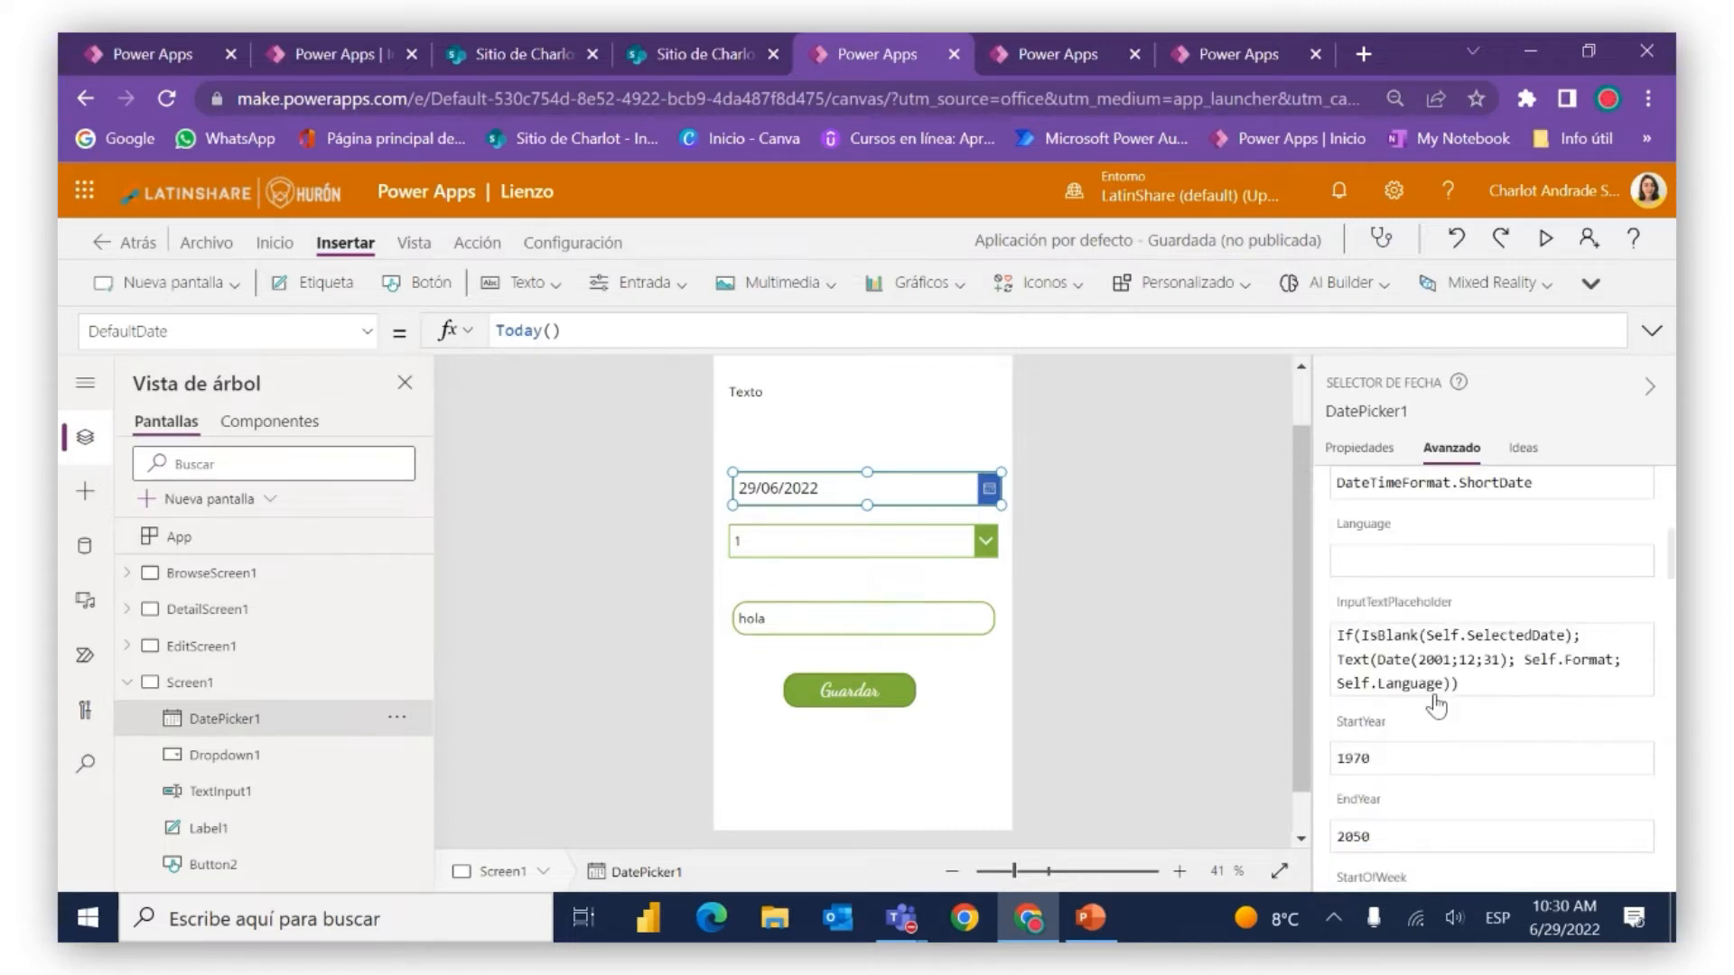
{"action": "scroll", "coordinate": [1435, 705], "scroll_direction": "down", "scroll_amount": 5}
{"action": "scroll", "coordinate": [1435, 705], "scroll_direction": "down", "scroll_amount": 2}
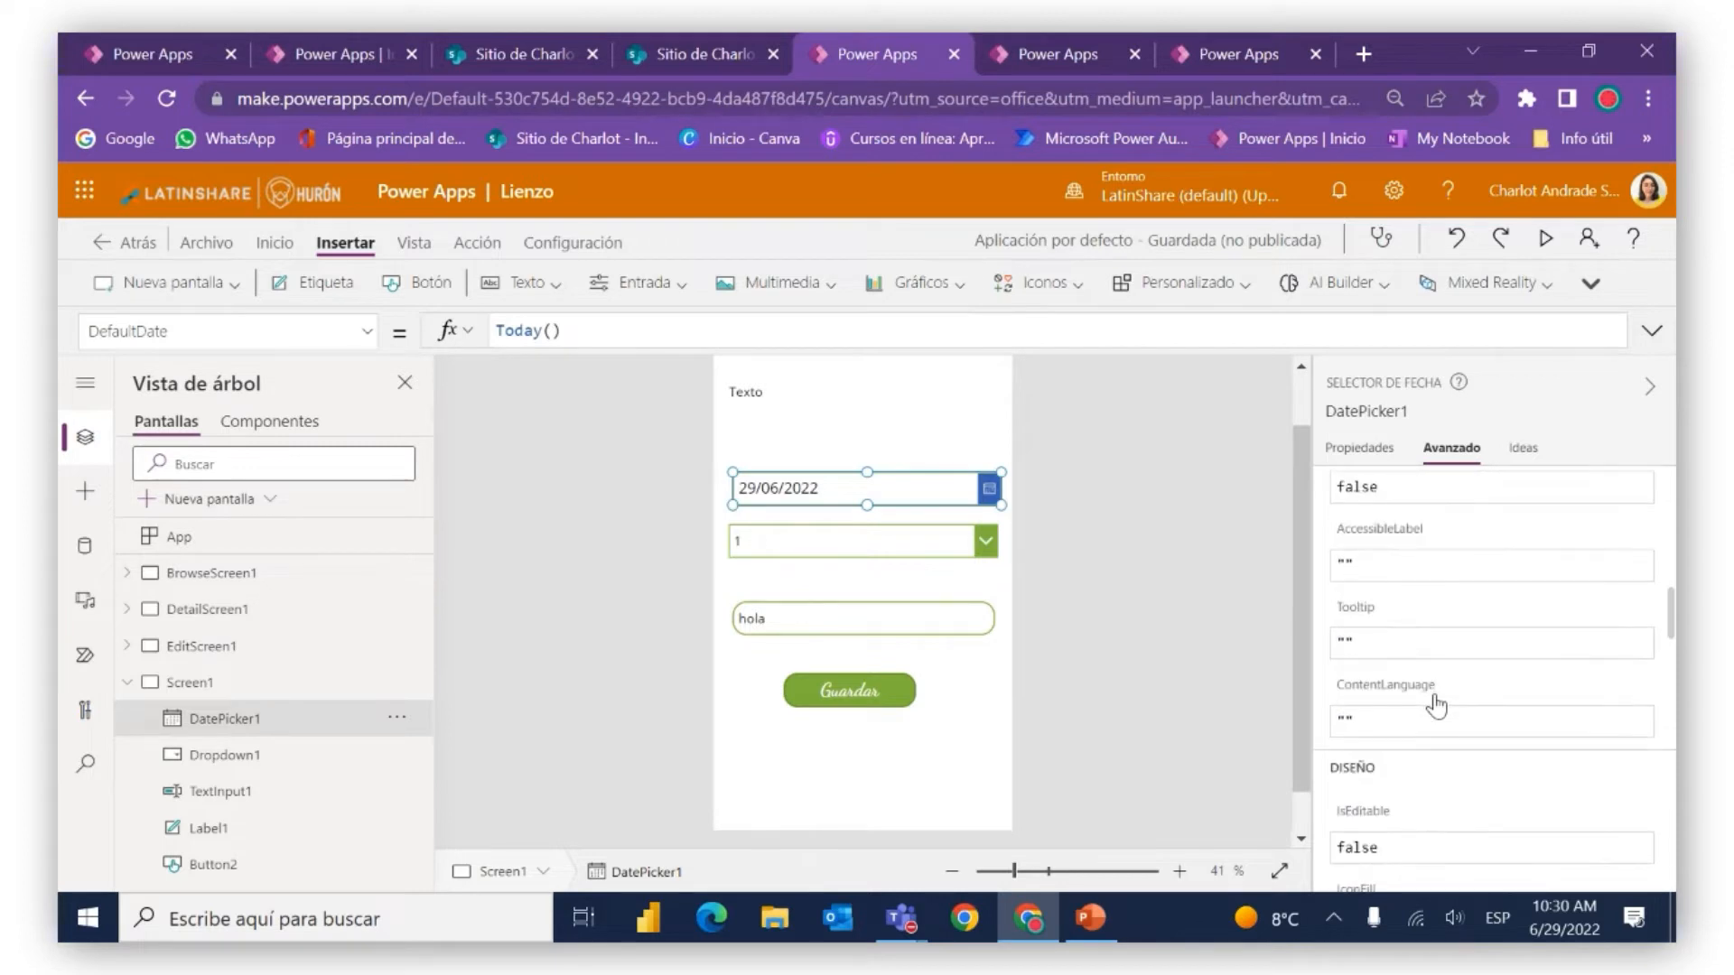
{"action": "scroll", "coordinate": [1436, 706], "scroll_direction": "down", "scroll_amount": 2}
{"action": "scroll", "coordinate": [1432, 677], "scroll_direction": "down", "scroll_amount": 2}
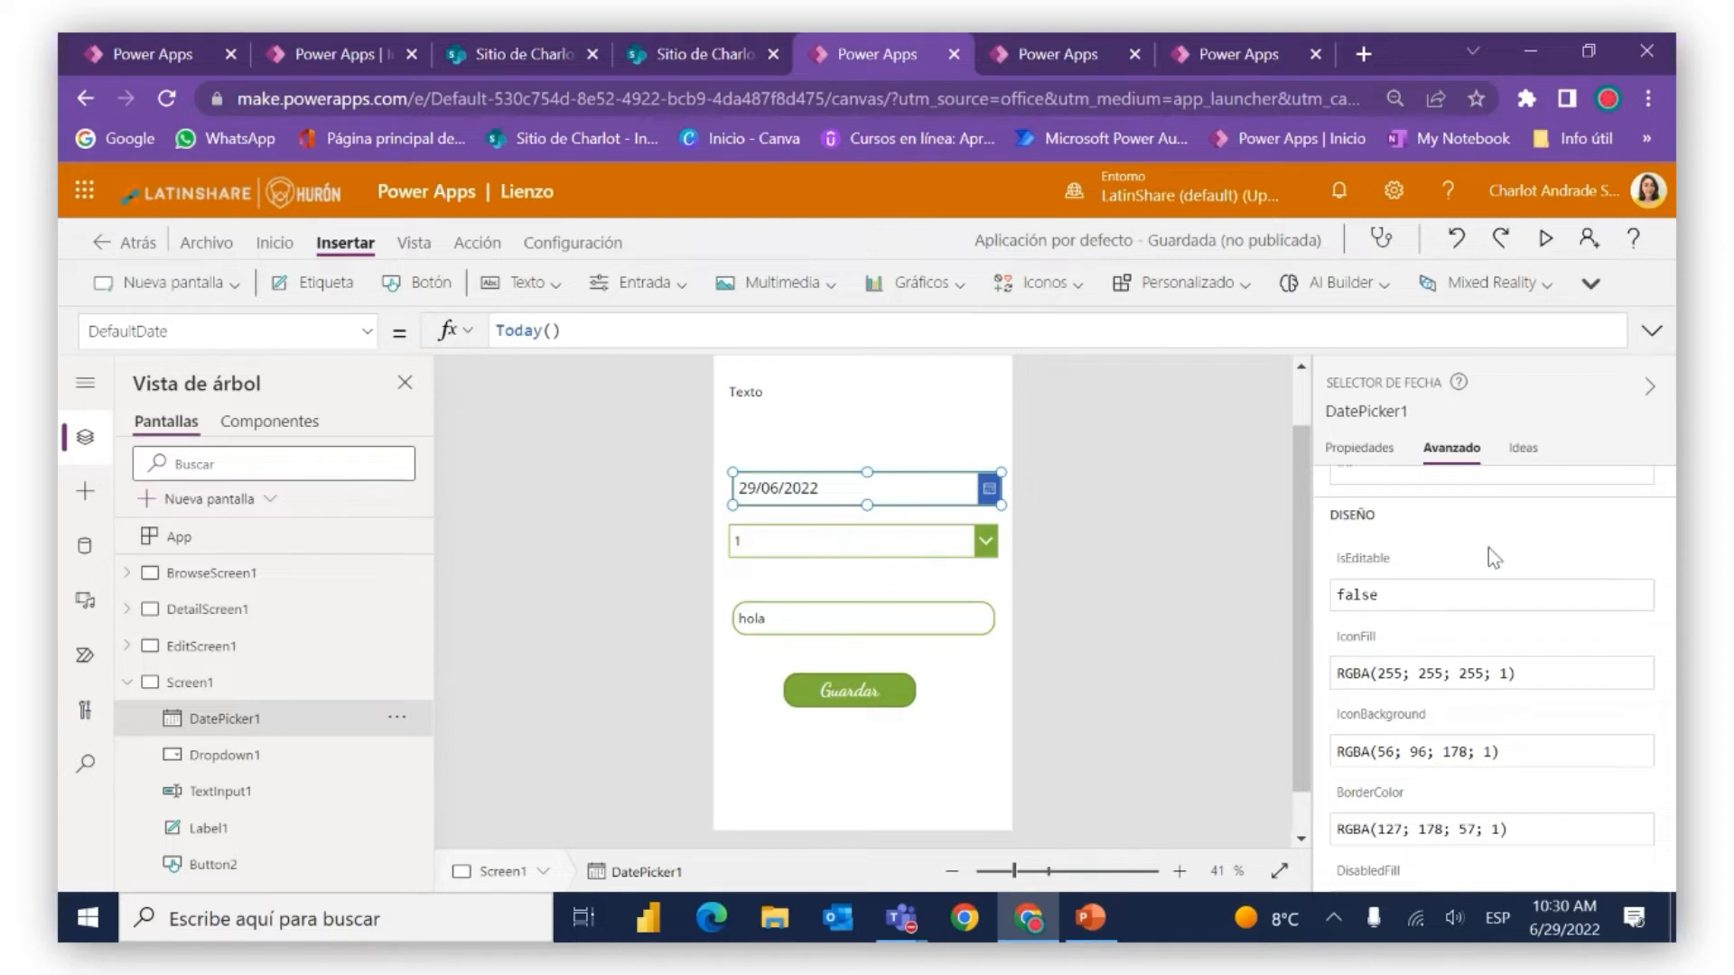
{"action": "scroll", "coordinate": [1488, 547], "scroll_direction": "down", "scroll_amount": 2}
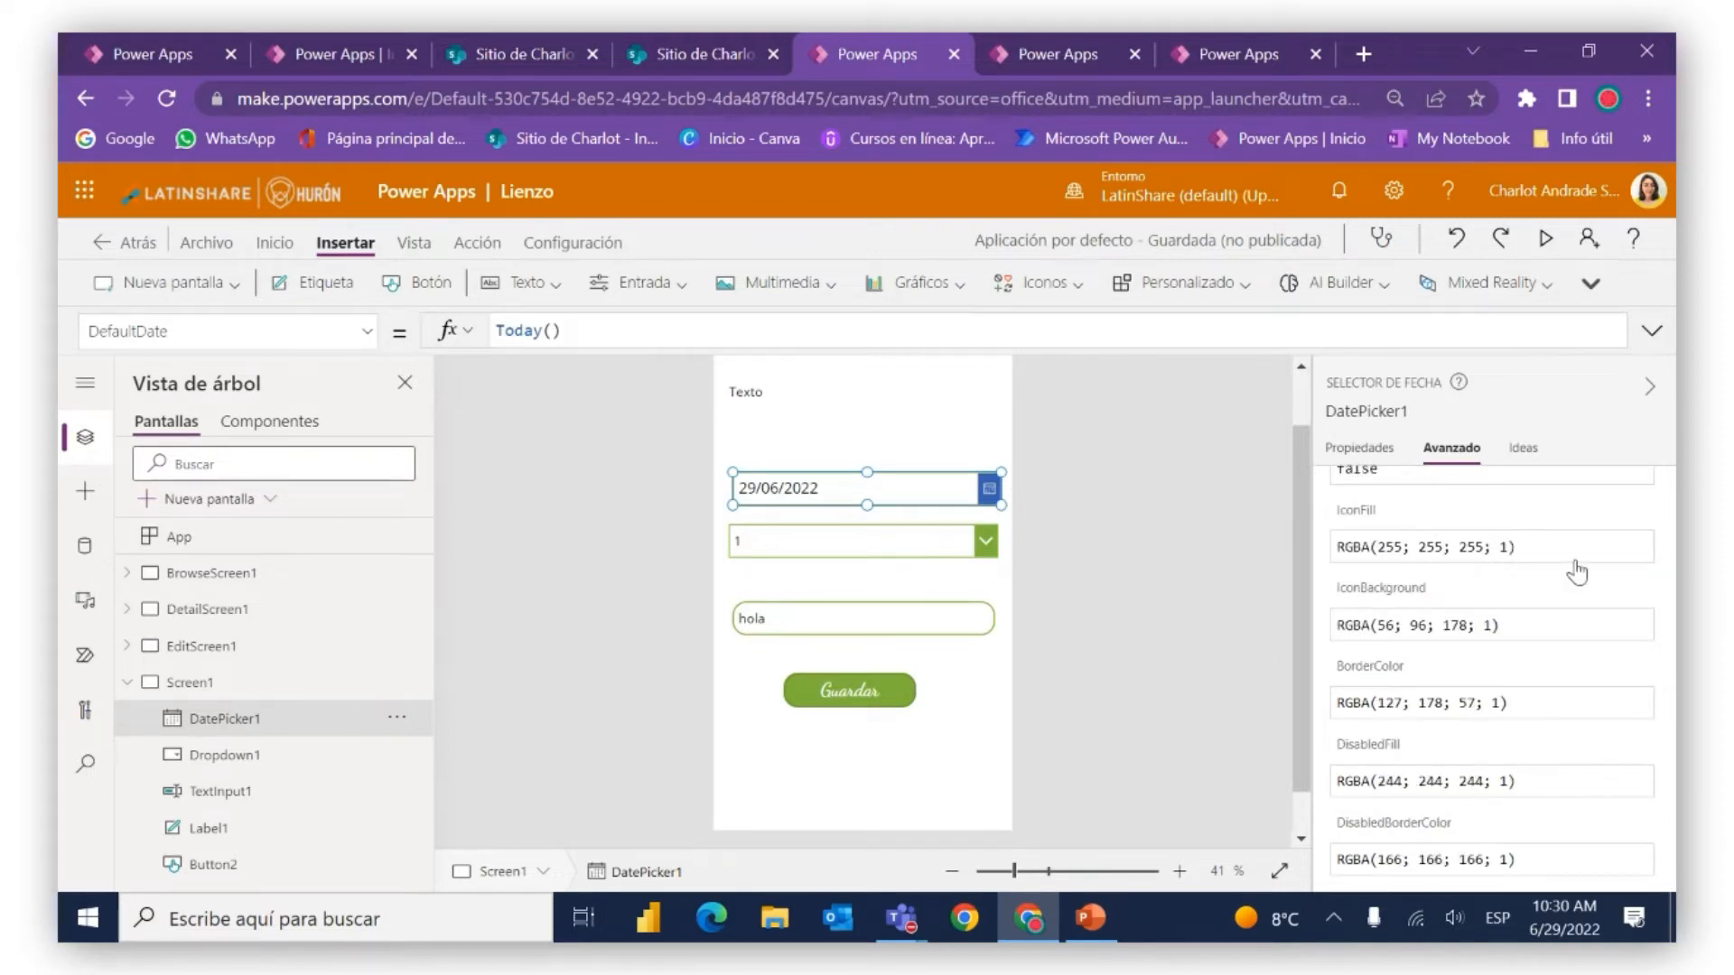
Examine the date picker's IconFill and IconBackground color formulas
{"action": "left_click", "coordinate": [1551, 546]}
{"action": "left_click", "coordinate": [1366, 511]}
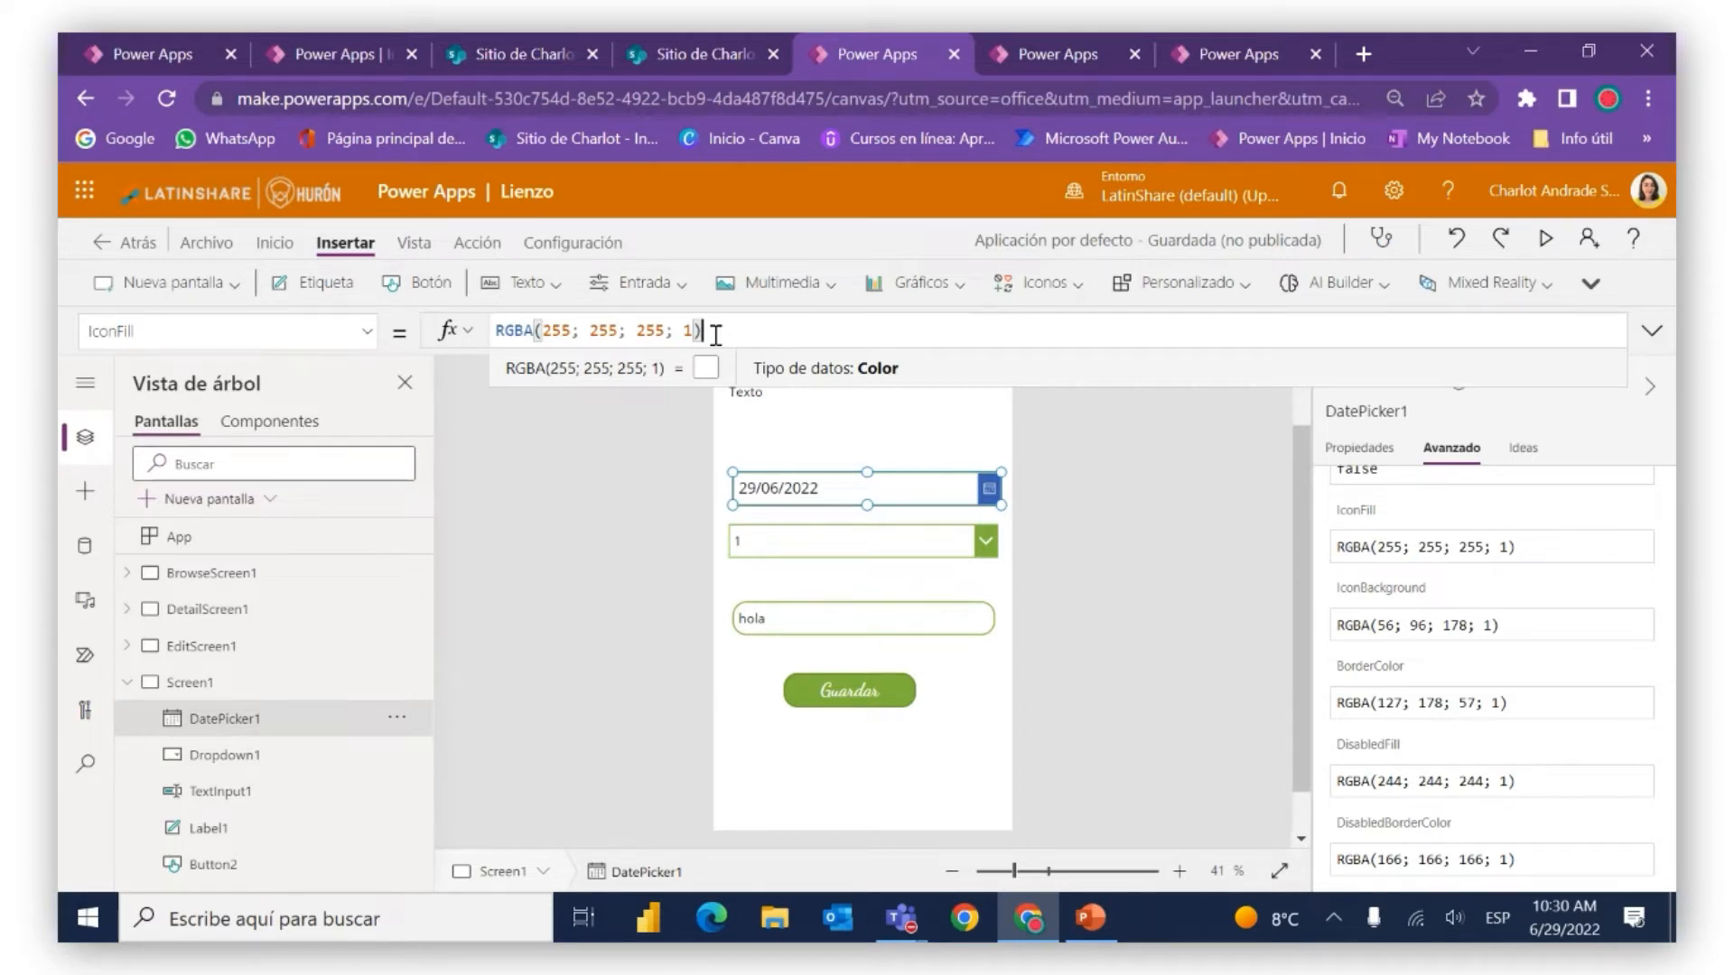
{"action": "left_click", "coordinate": [1359, 595]}
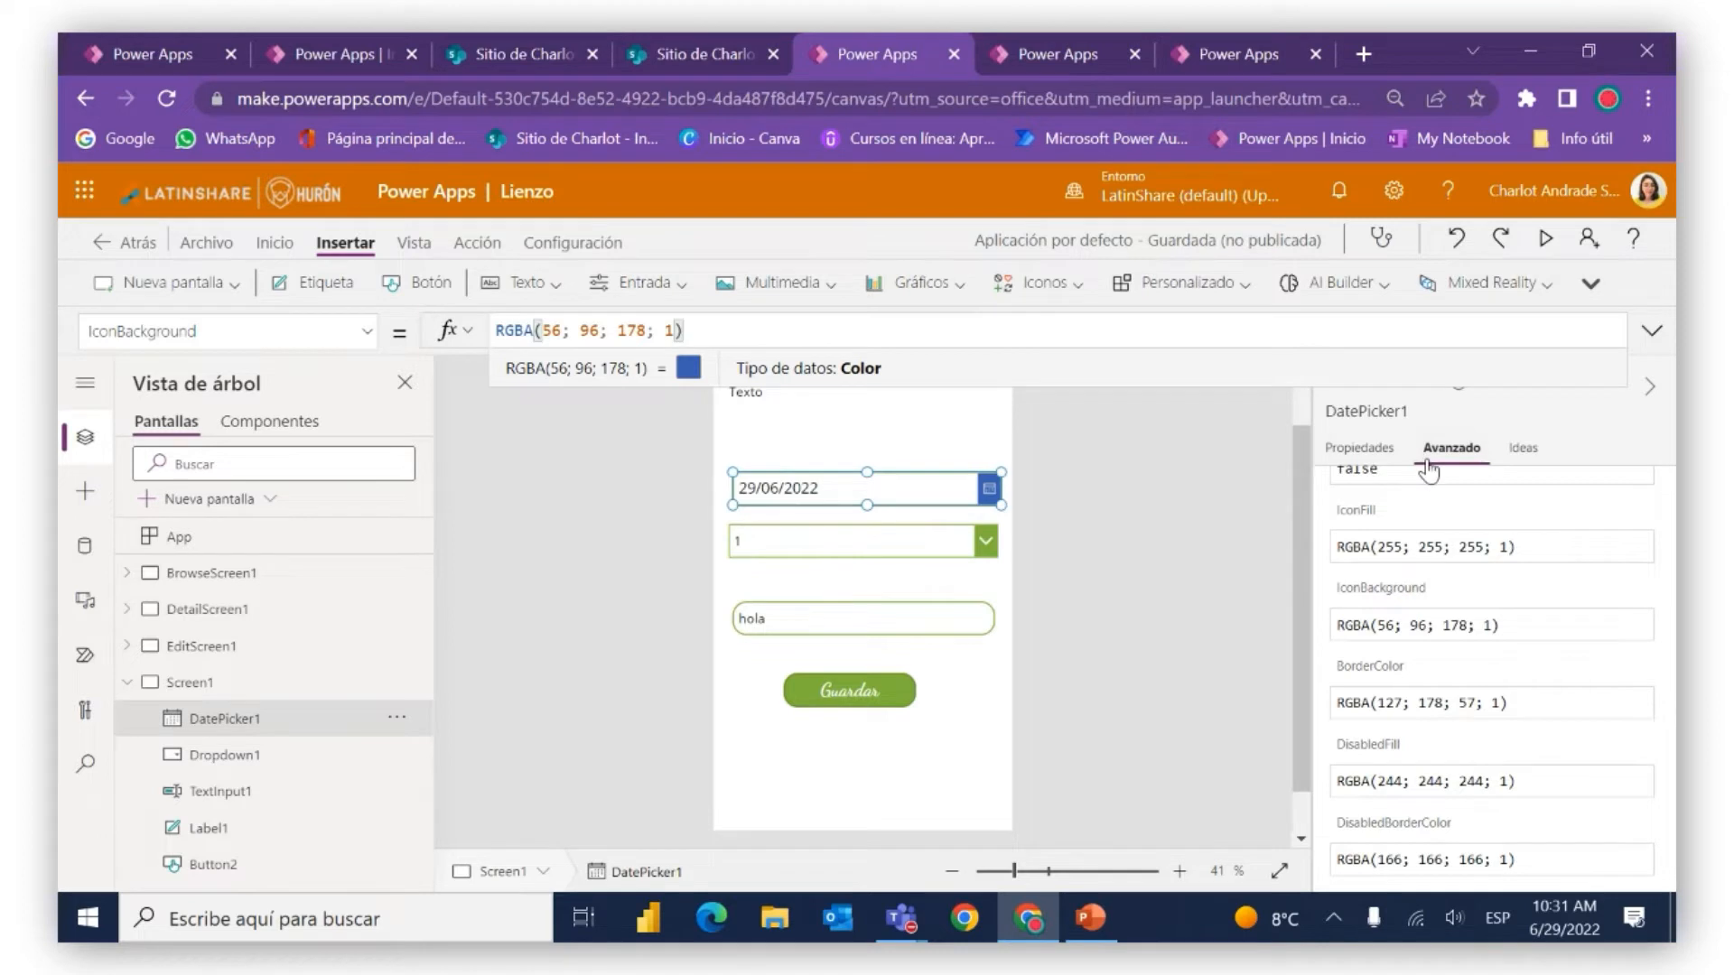
Copy the Fill color formula RGBA(127; 178; 57; 1) from the Guardar button
{"action": "left_click", "coordinate": [900, 698]}
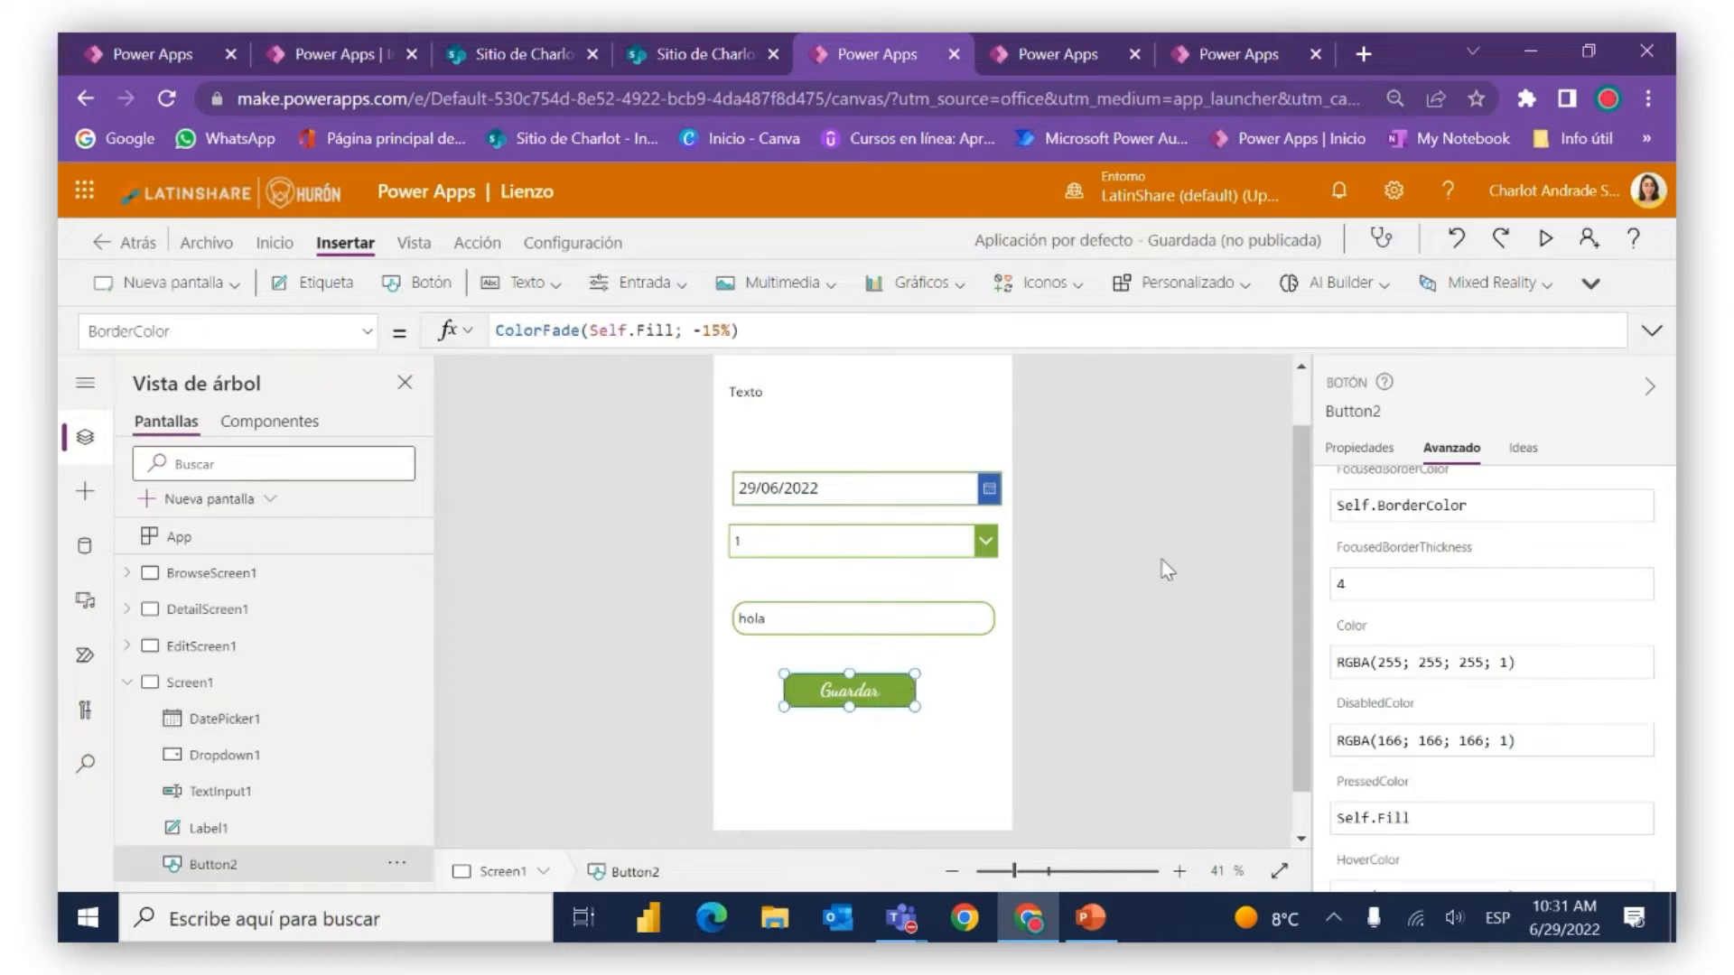
{"action": "scroll", "coordinate": [1366, 635], "scroll_direction": "down", "scroll_amount": 1}
{"action": "scroll", "coordinate": [1366, 635], "scroll_direction": "down", "scroll_amount": 3}
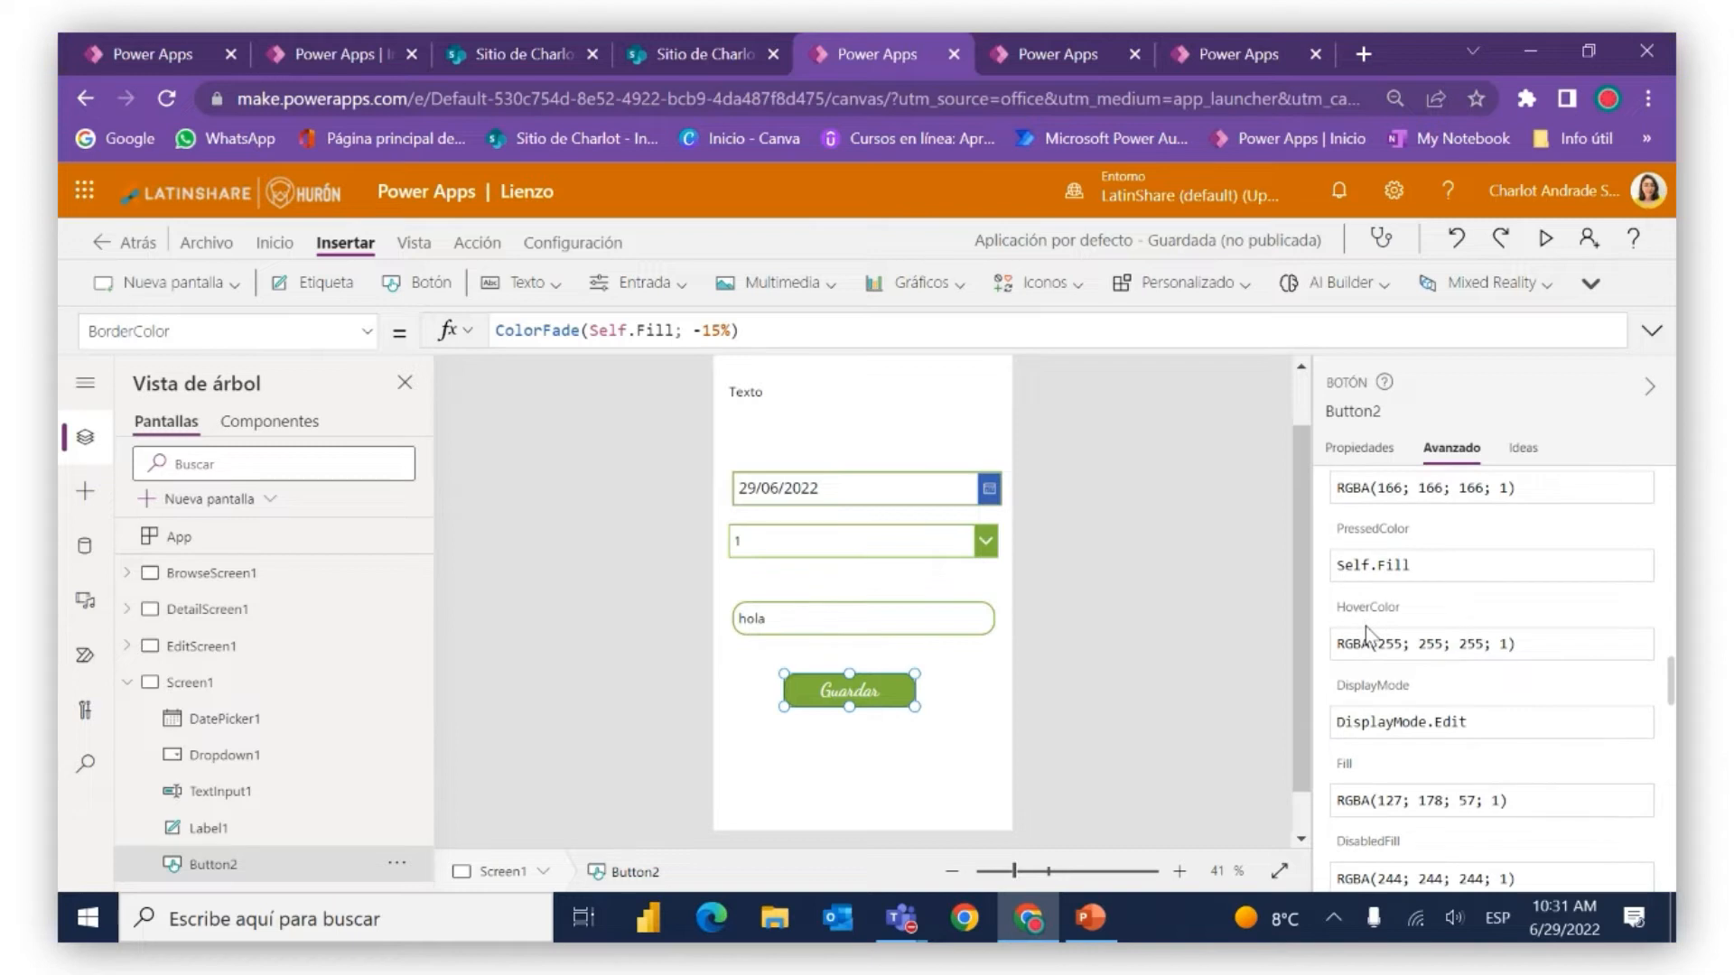
{"action": "left_click", "coordinate": [1342, 767]}
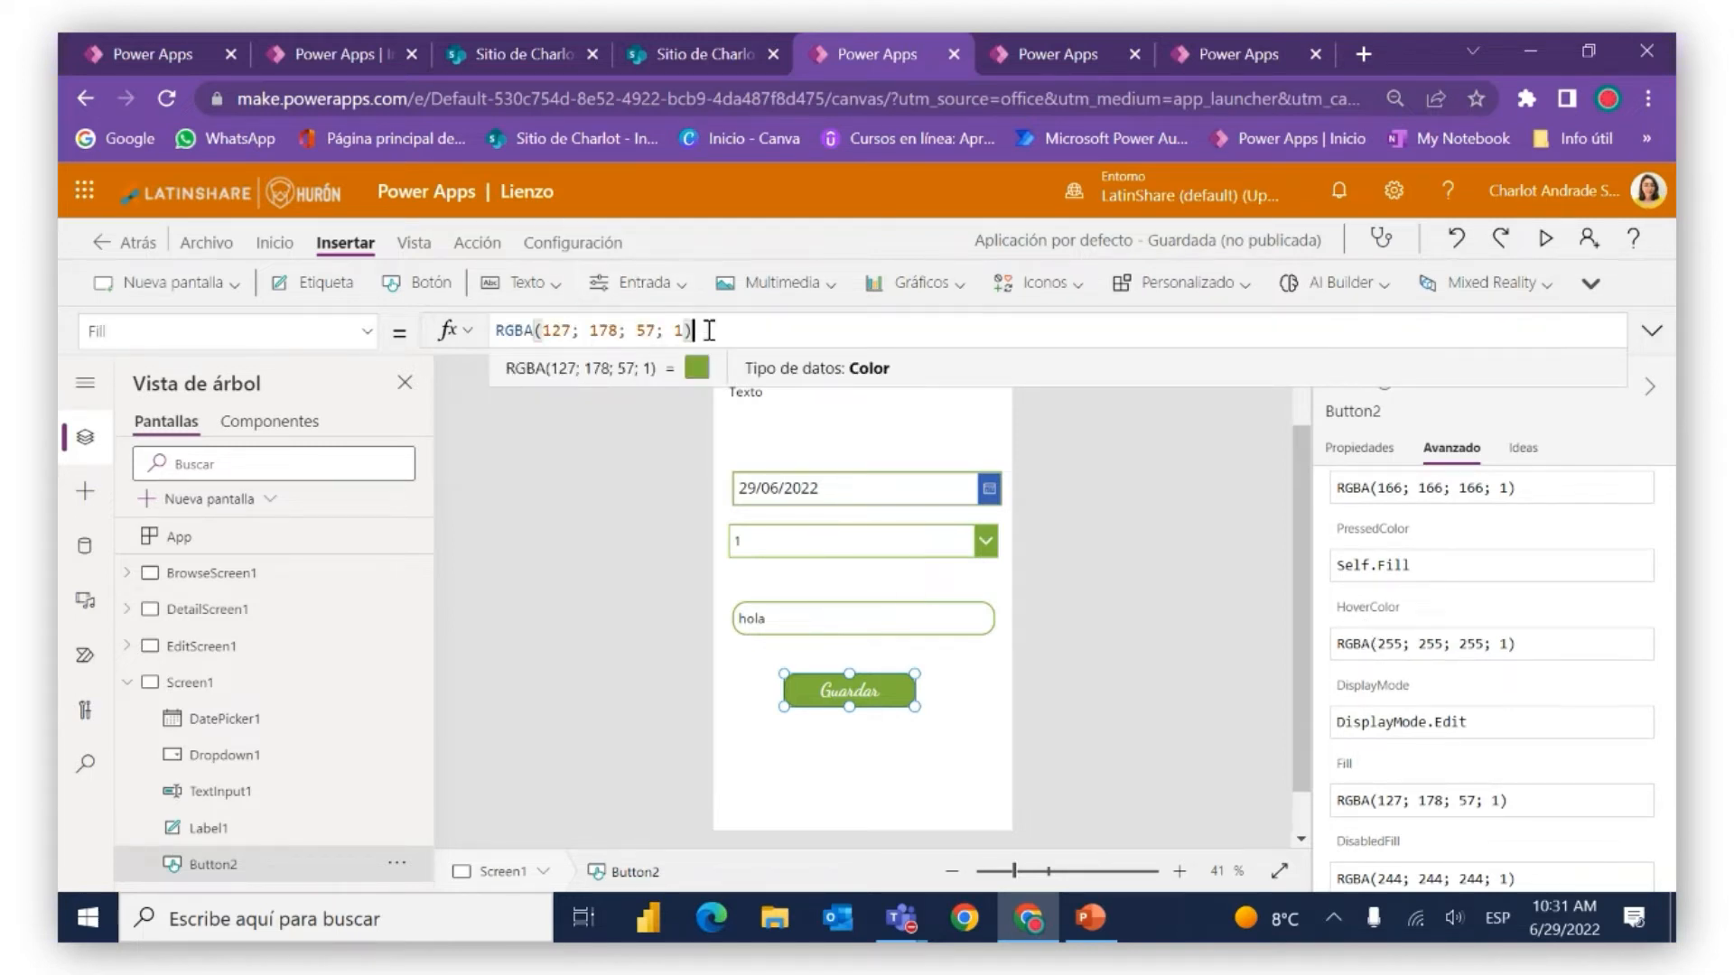
{"action": "left_click_drag", "start_coordinate": [697, 330], "coordinate": [477, 332]}
{"action": "key", "text": "ctrl+c"}
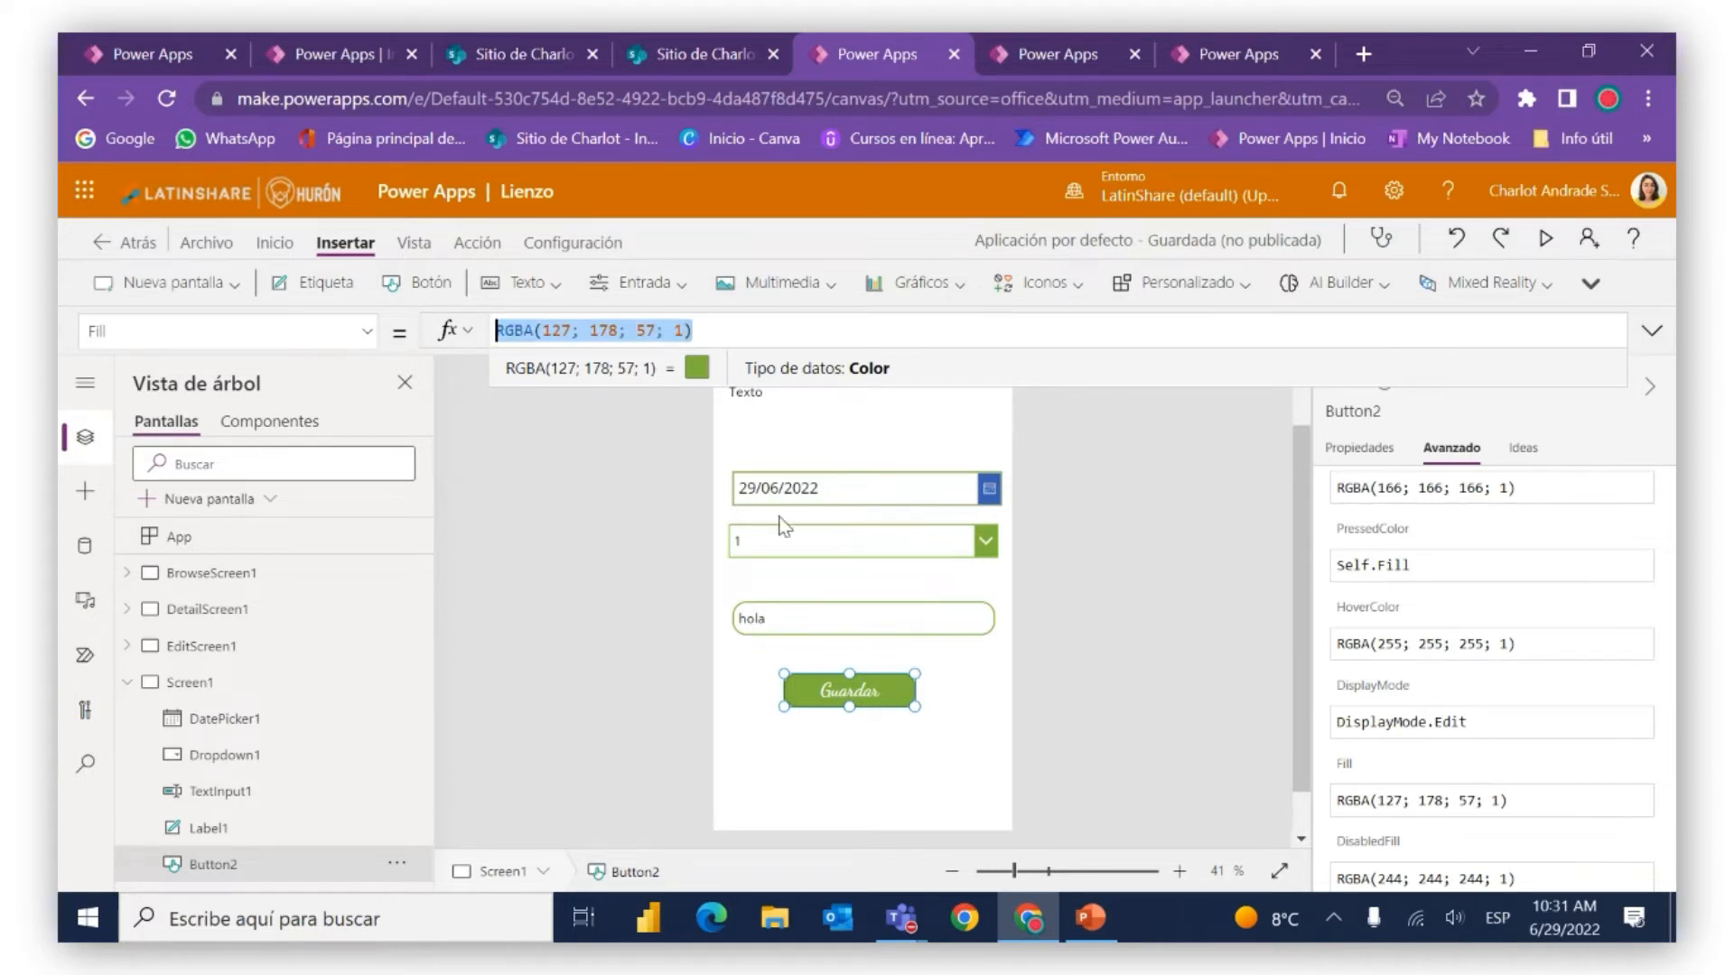
Set the date picker's IconBackground to the copied green RGBA(127; 178; 57; 1)
{"action": "left_click", "coordinate": [832, 491]}
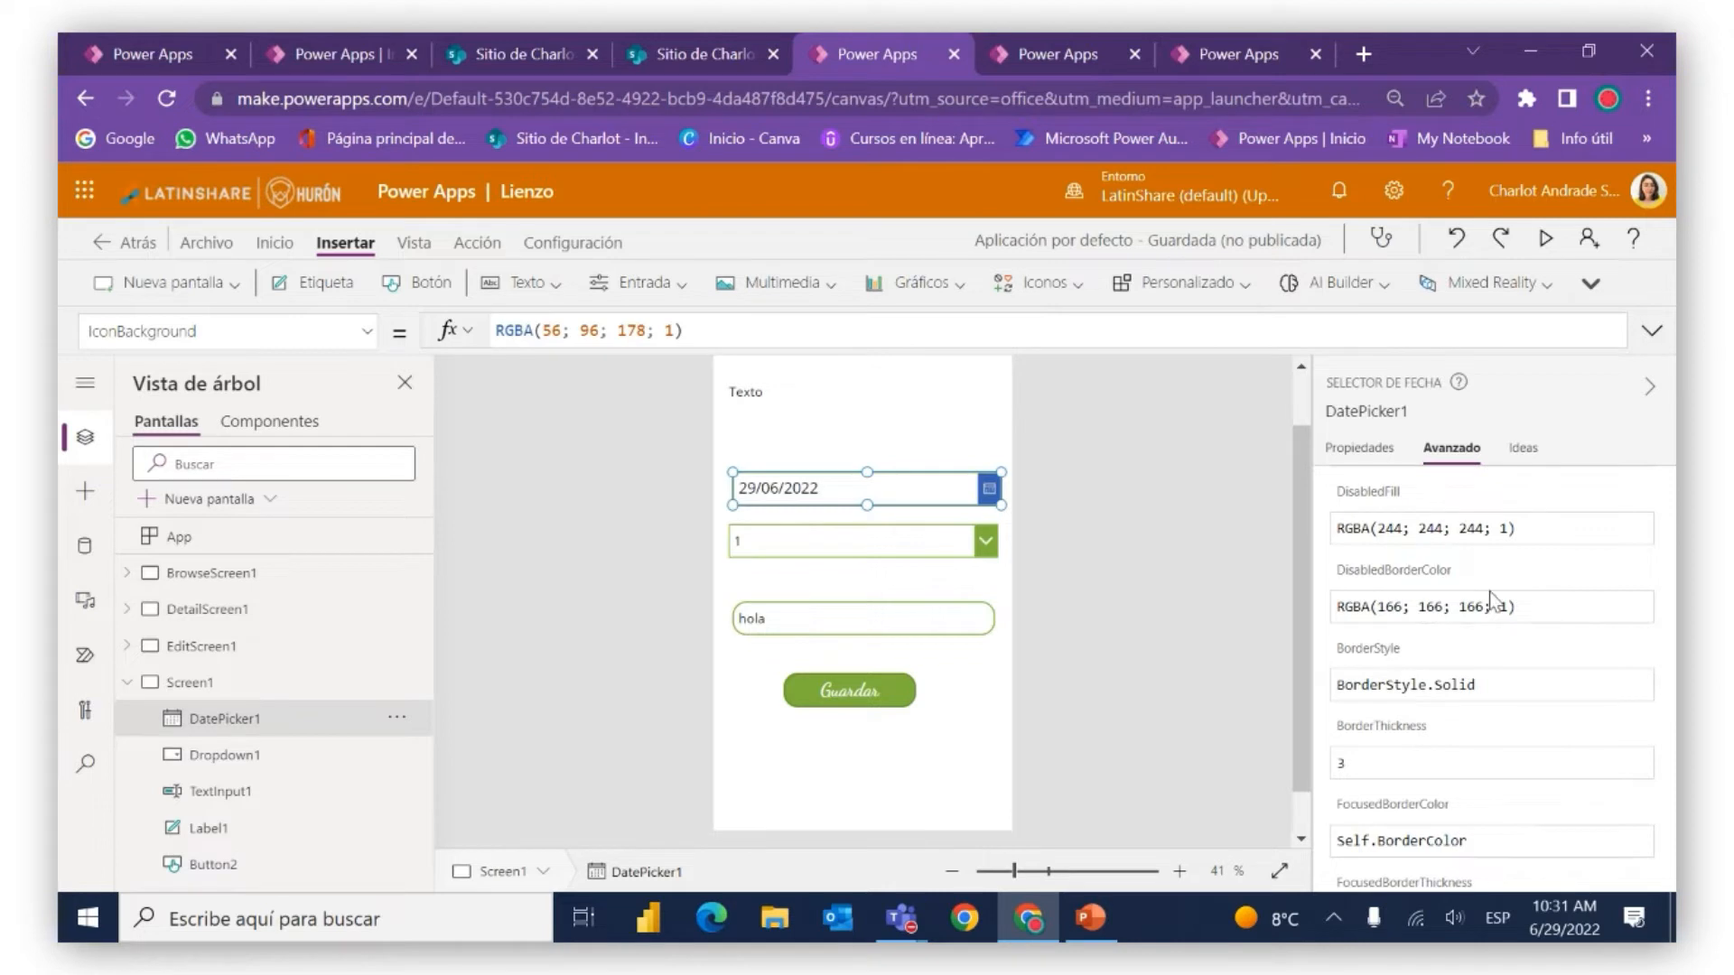
{"action": "left_click", "coordinate": [367, 331]}
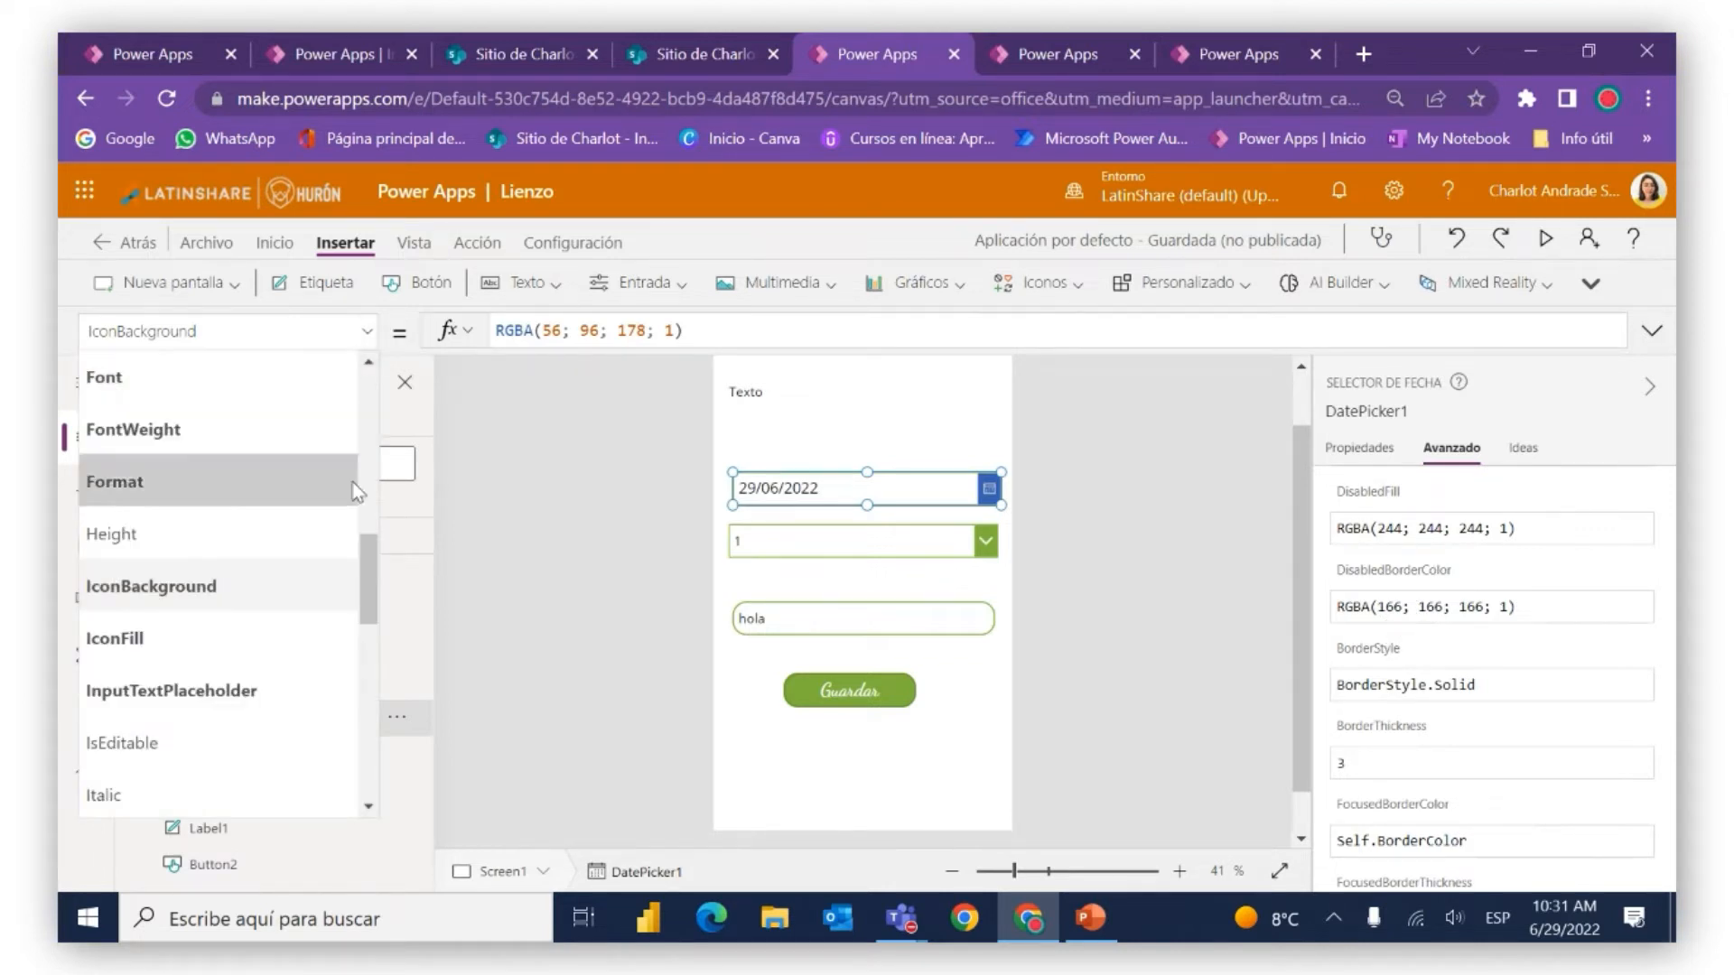
{"action": "mouse_move", "coordinate": [361, 582]}
{"action": "left_mouse_down"}
{"action": "mouse_move", "coordinate": [357, 649]}
{"action": "mouse_move", "coordinate": [363, 591]}
{"action": "left_mouse_up"}
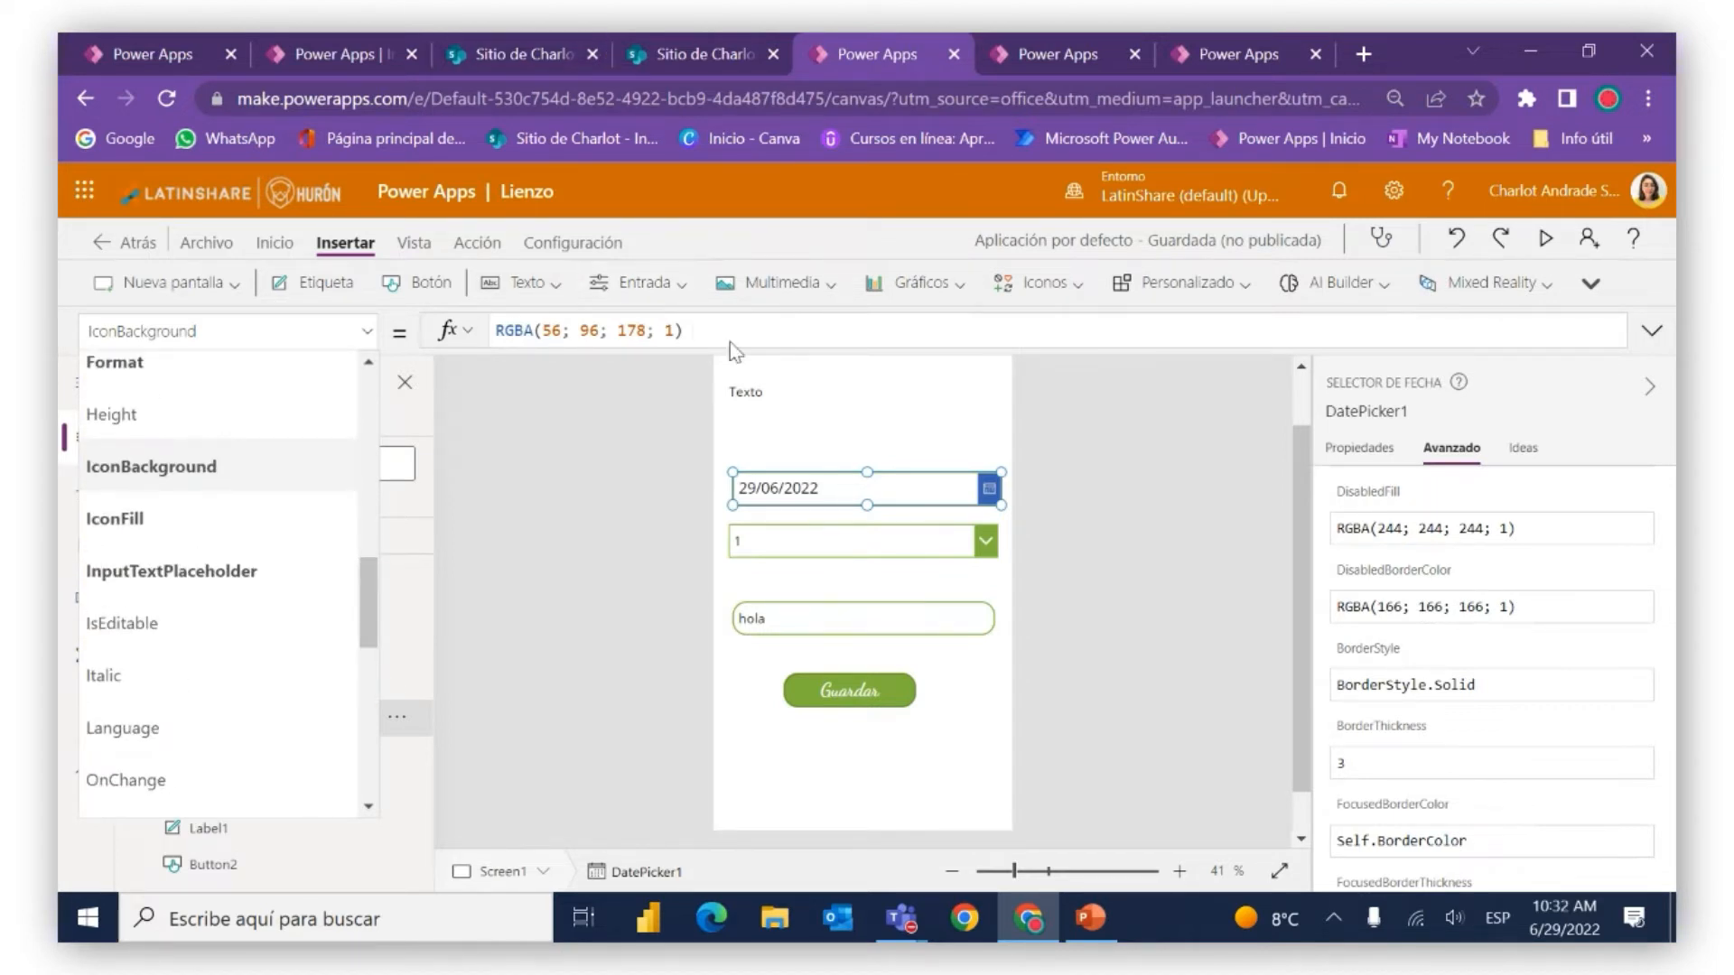
{"action": "left_click", "coordinate": [688, 330]}
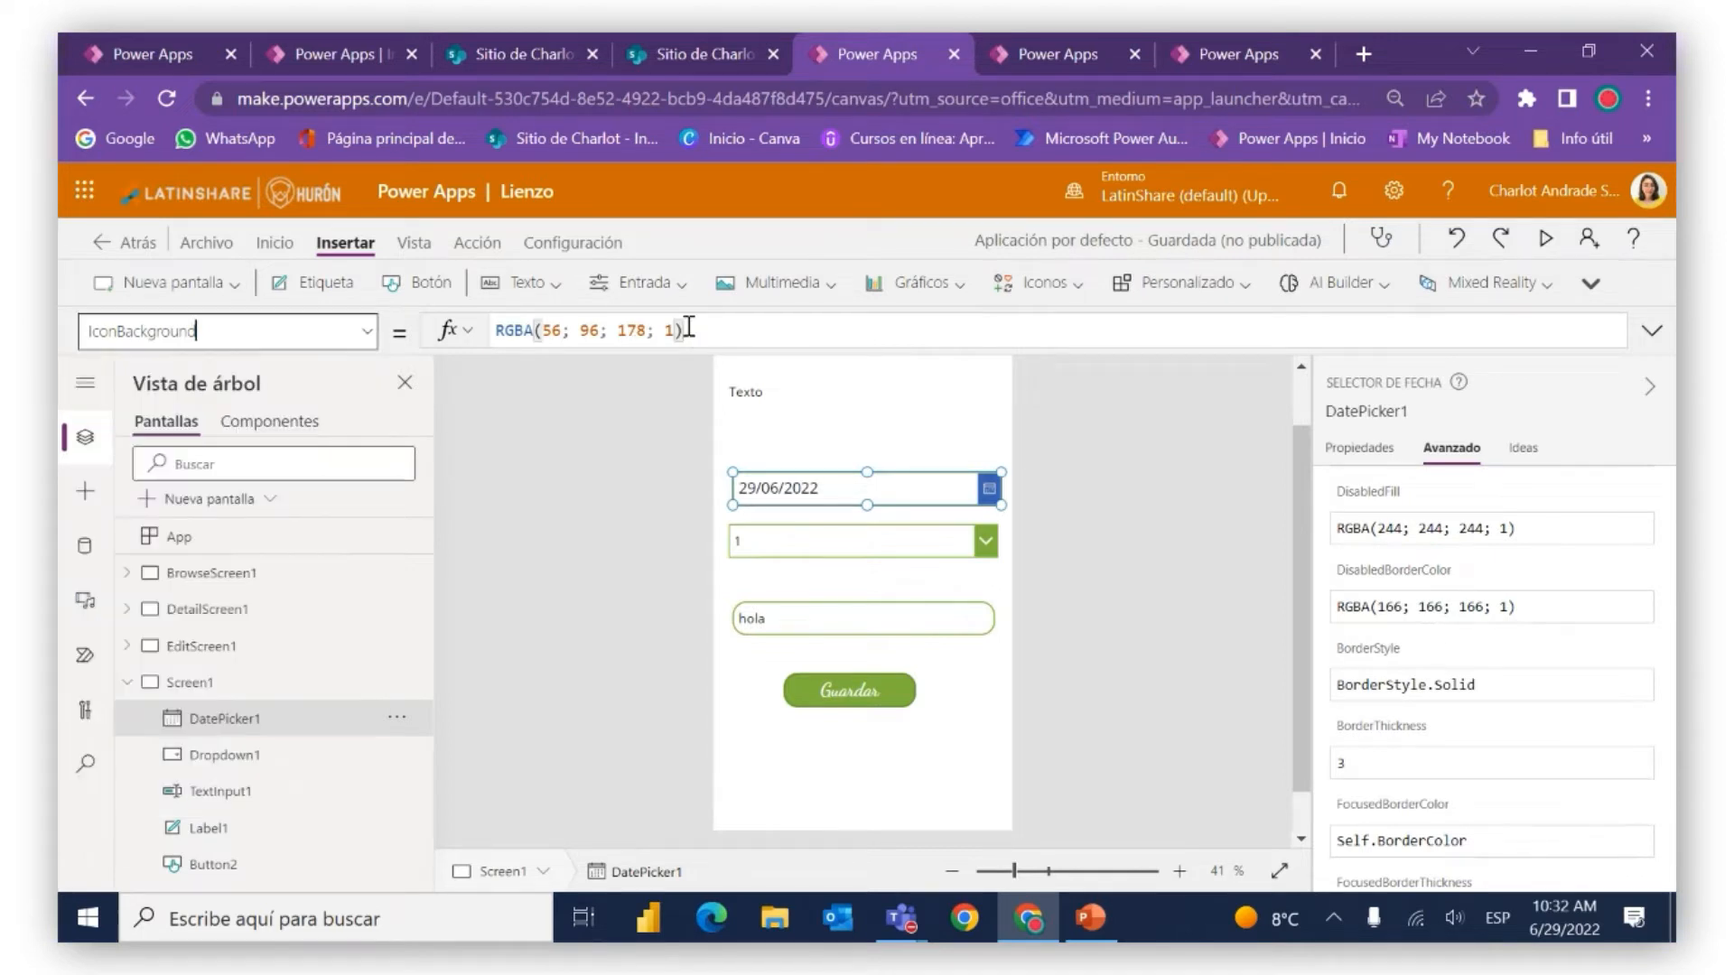
{"action": "left_click_drag", "start_coordinate": [688, 330], "coordinate": [473, 323]}
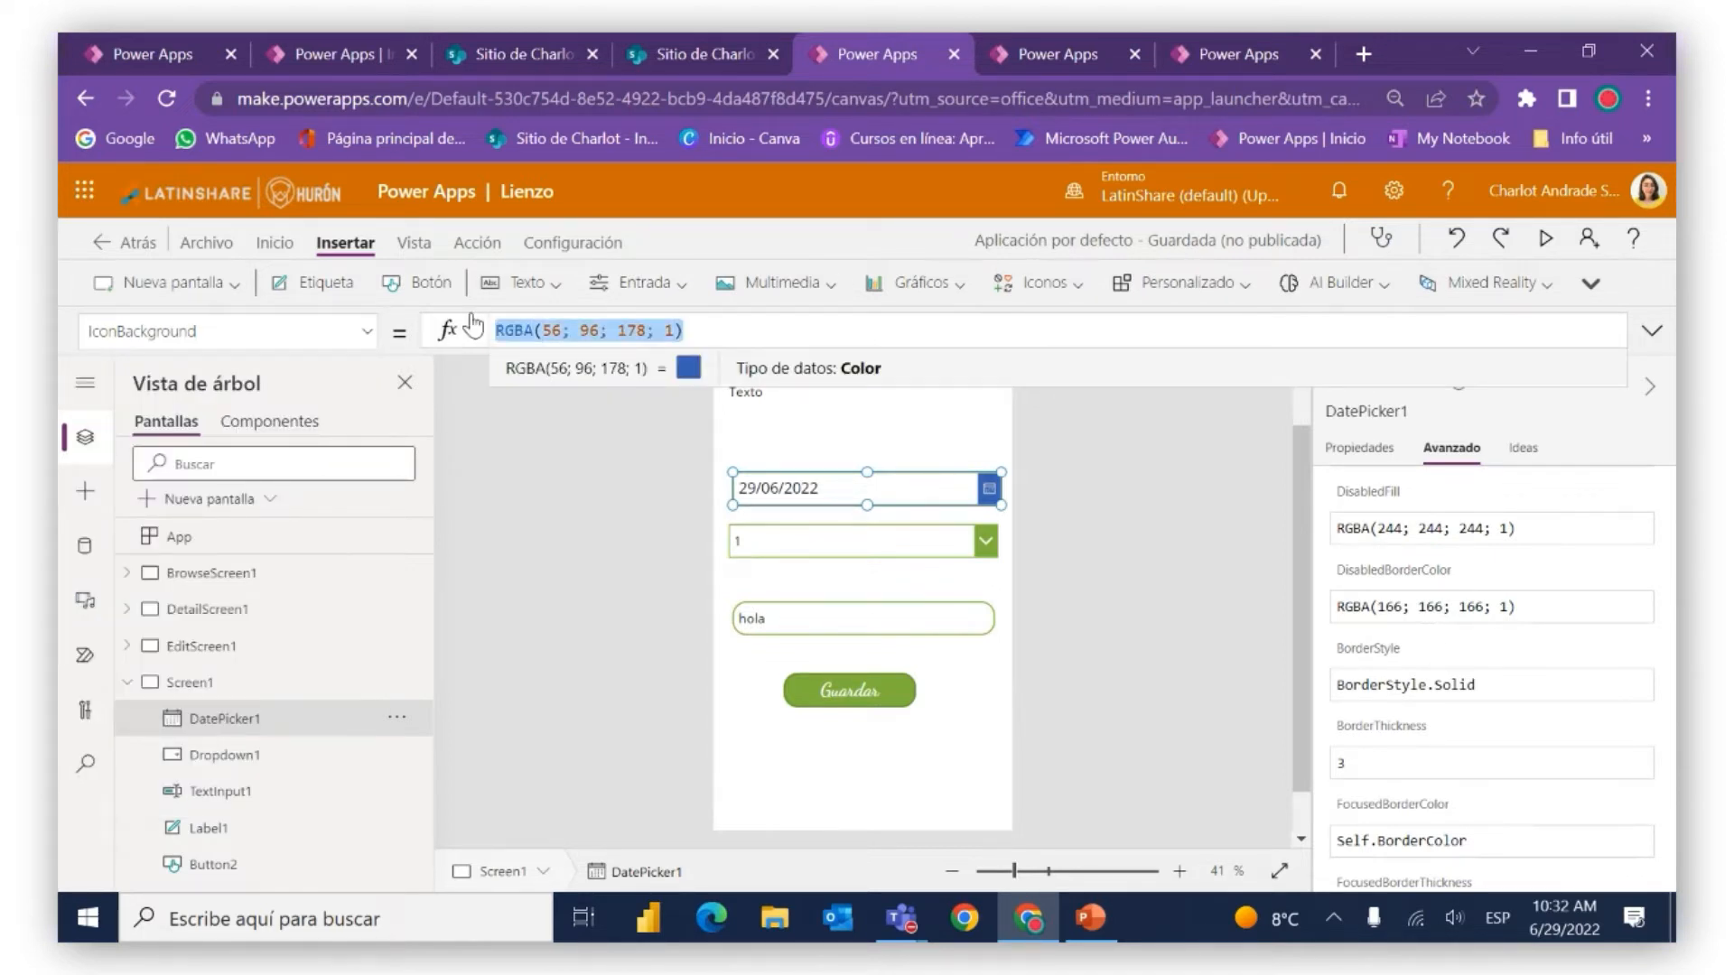
{"action": "key", "text": "ctrl+v"}
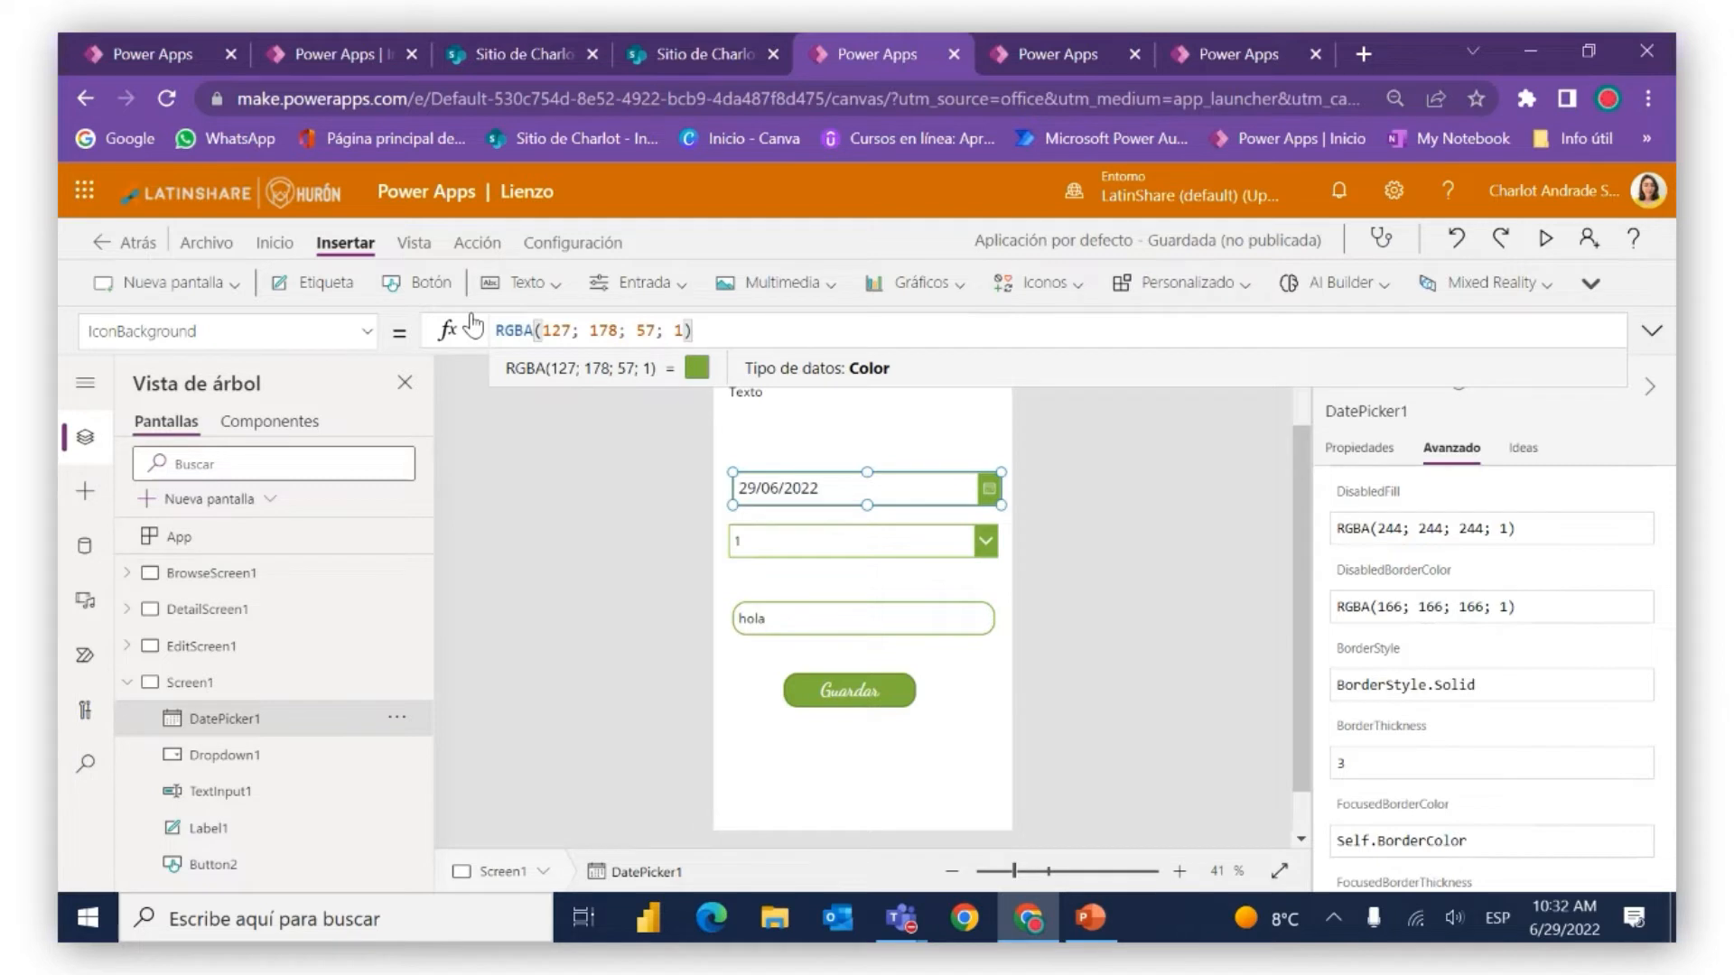
{"action": "left_click", "coordinate": [930, 454]}
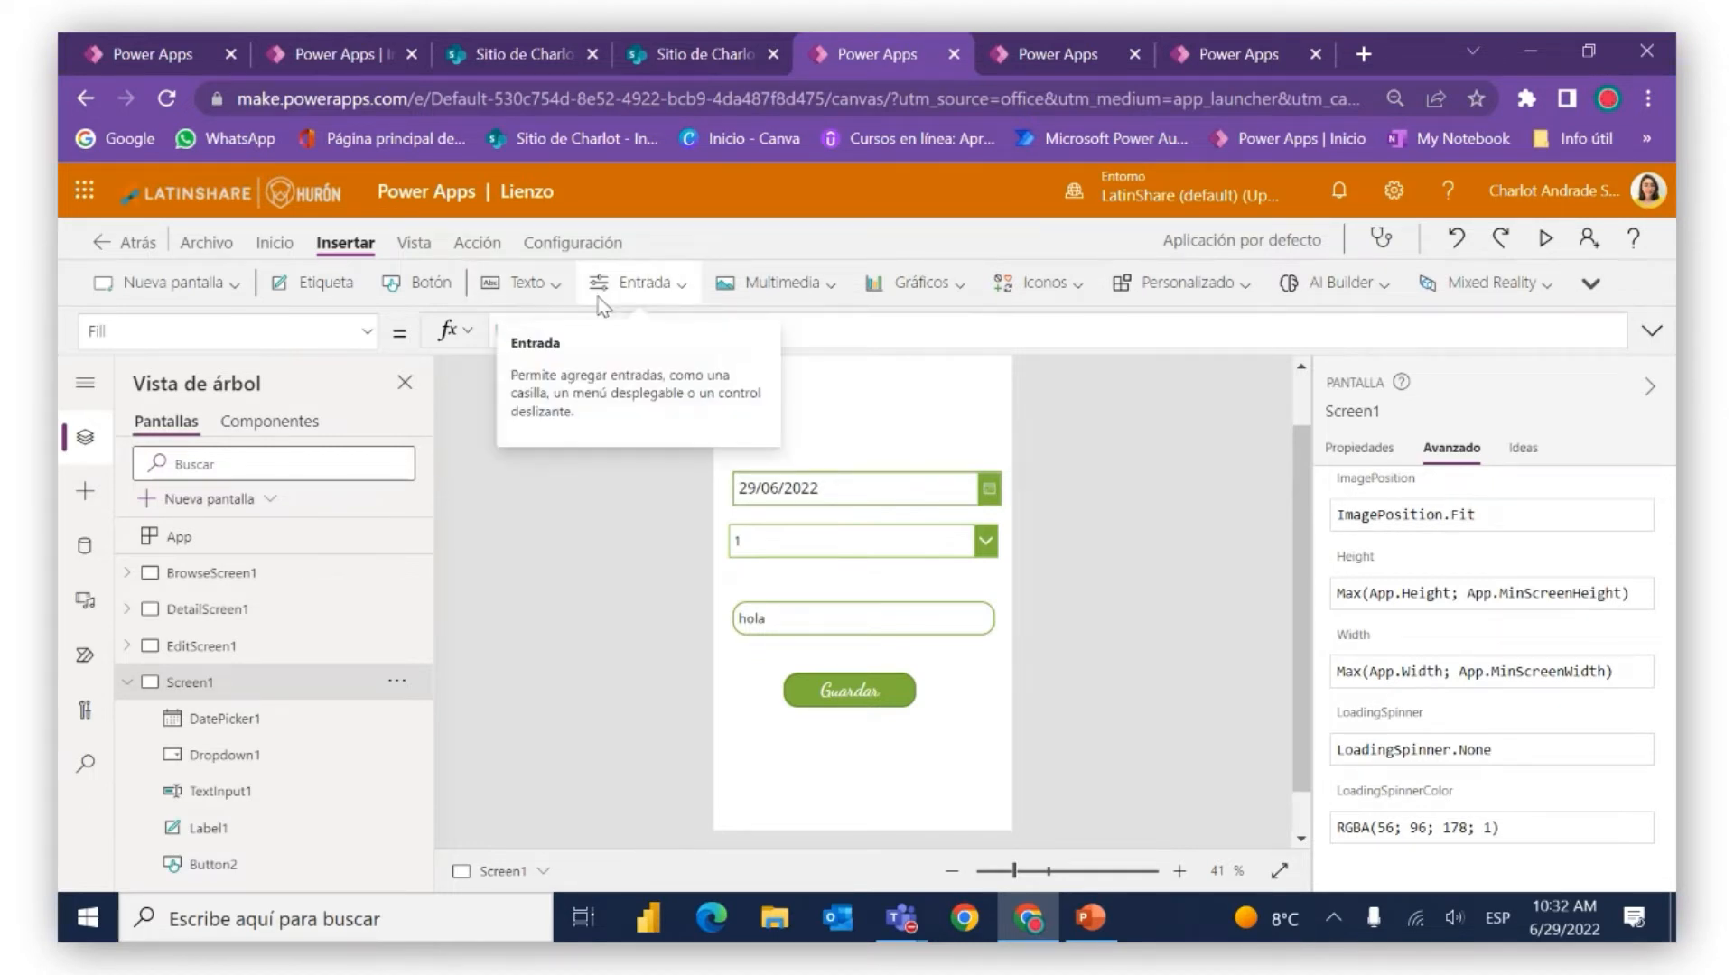
Insert a toggle (Alternar) between the Texto label and the date picker at about X 80, Y 188, about 373 wide and 49 high
{"action": "left_click", "coordinate": [636, 283]}
{"action": "scroll", "coordinate": [680, 542], "scroll_direction": "down", "scroll_amount": 1}
{"action": "scroll", "coordinate": [680, 541], "scroll_direction": "down", "scroll_amount": 2}
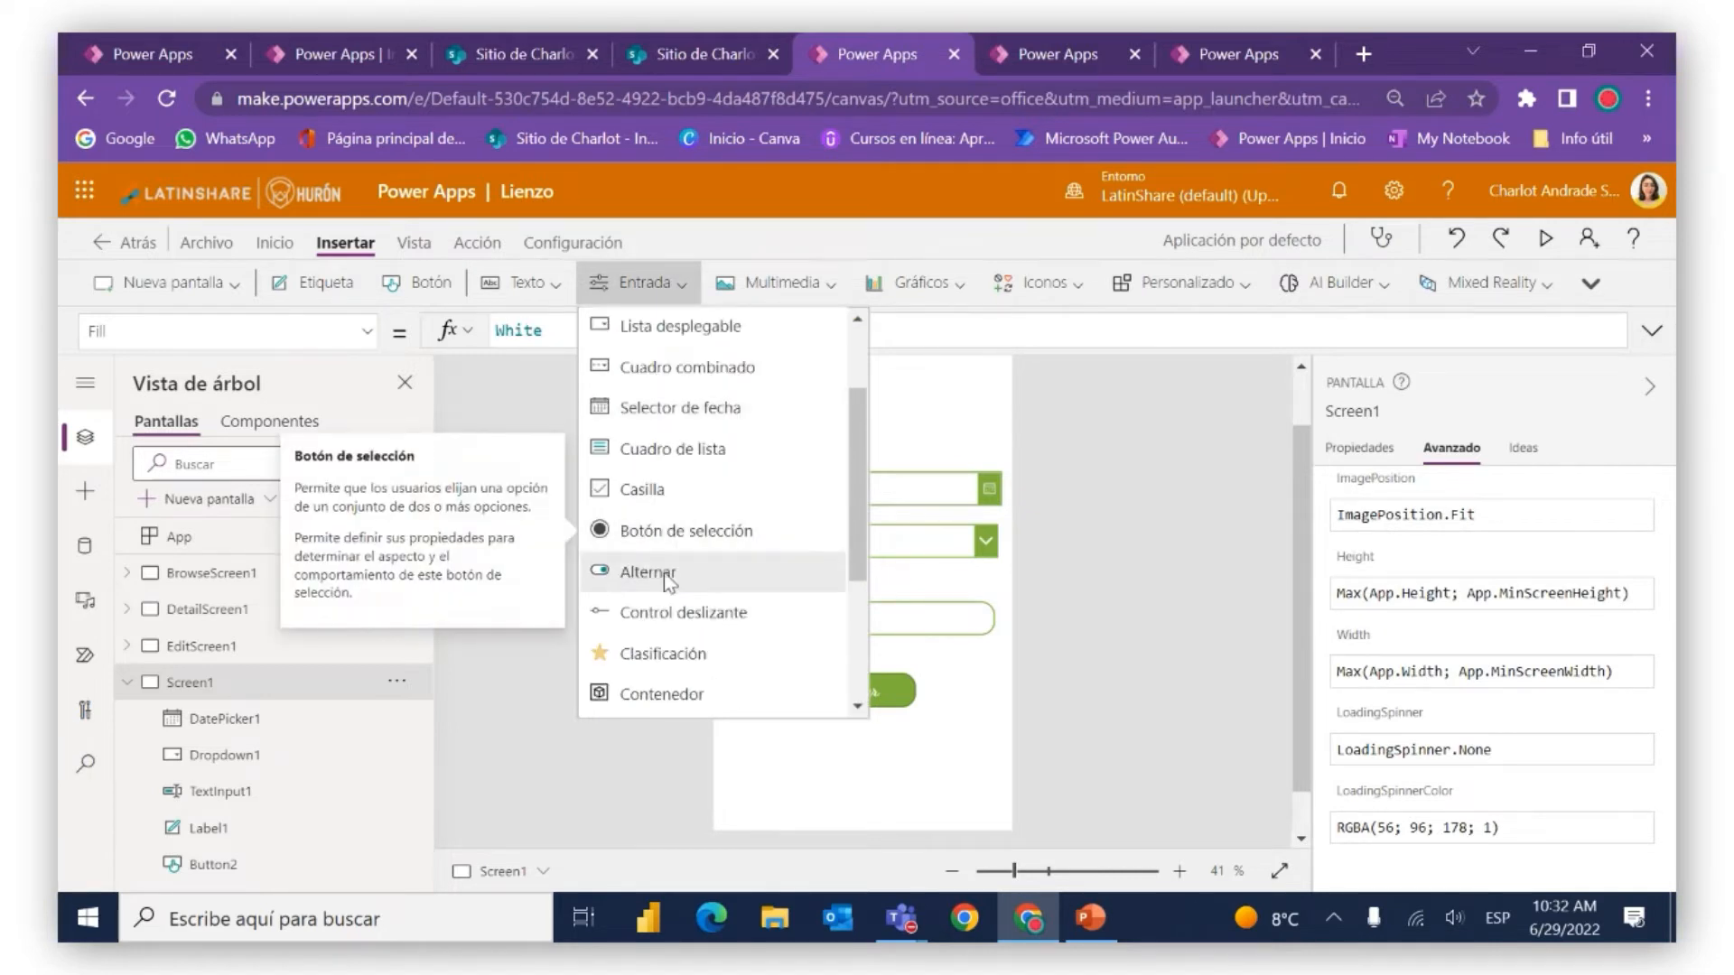
{"action": "left_click", "coordinate": [663, 576]}
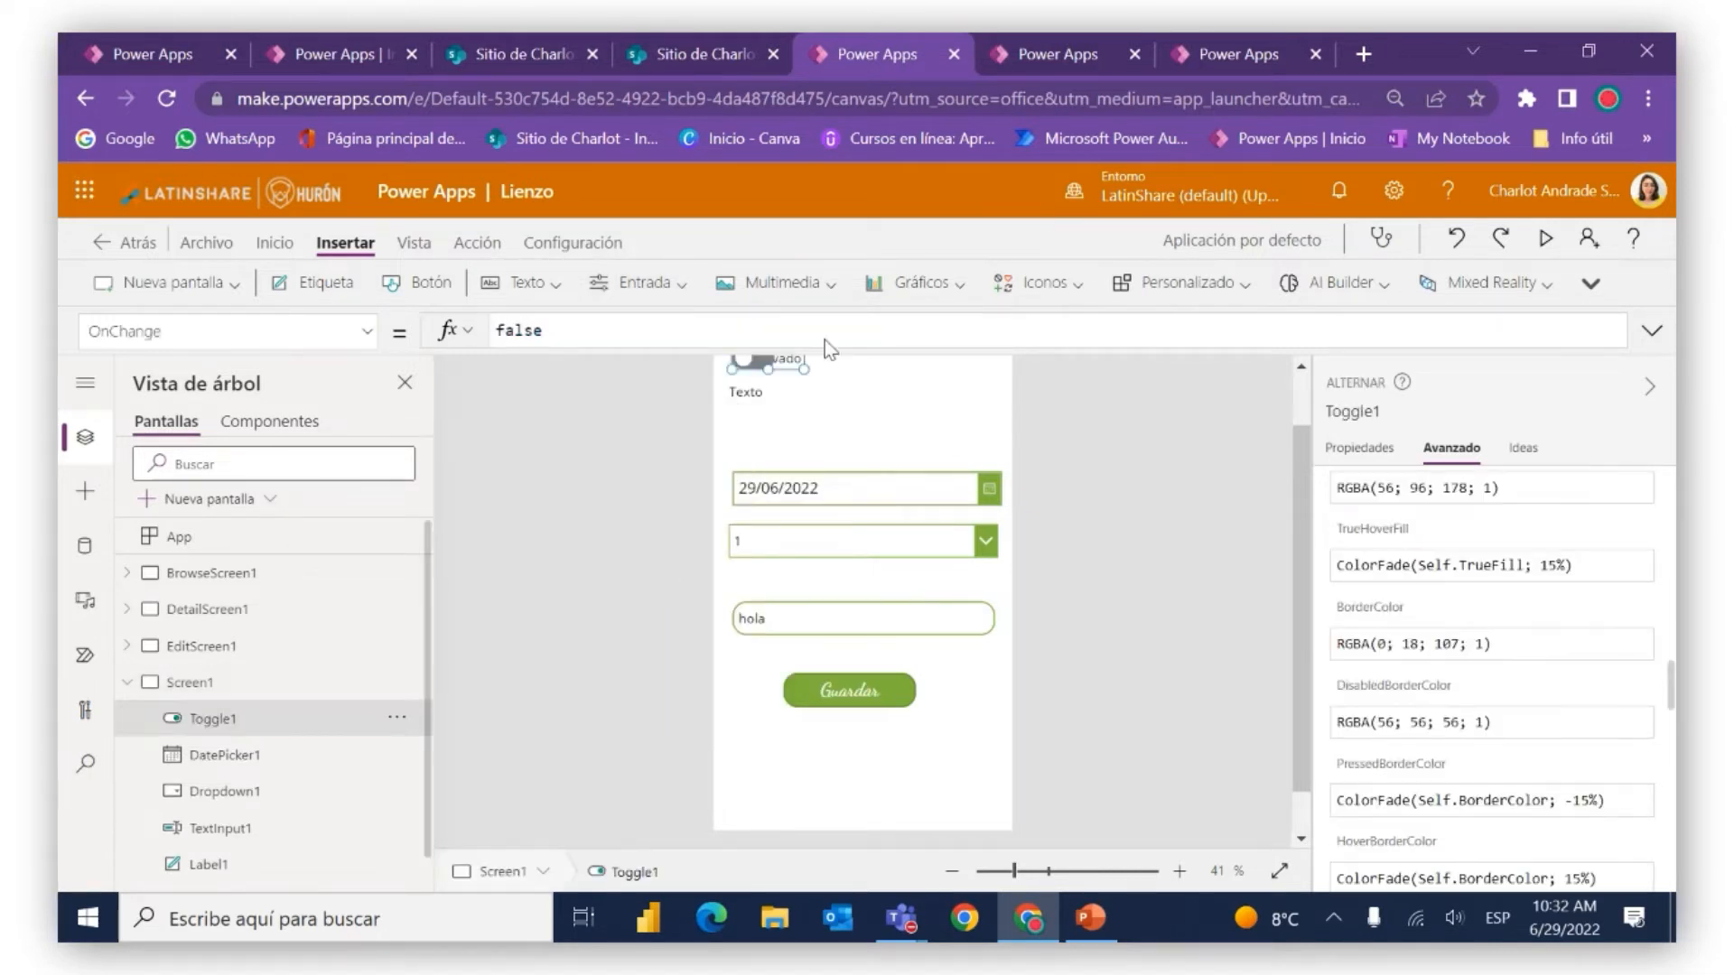
{"action": "left_click_drag", "start_coordinate": [795, 346], "coordinate": [923, 439]}
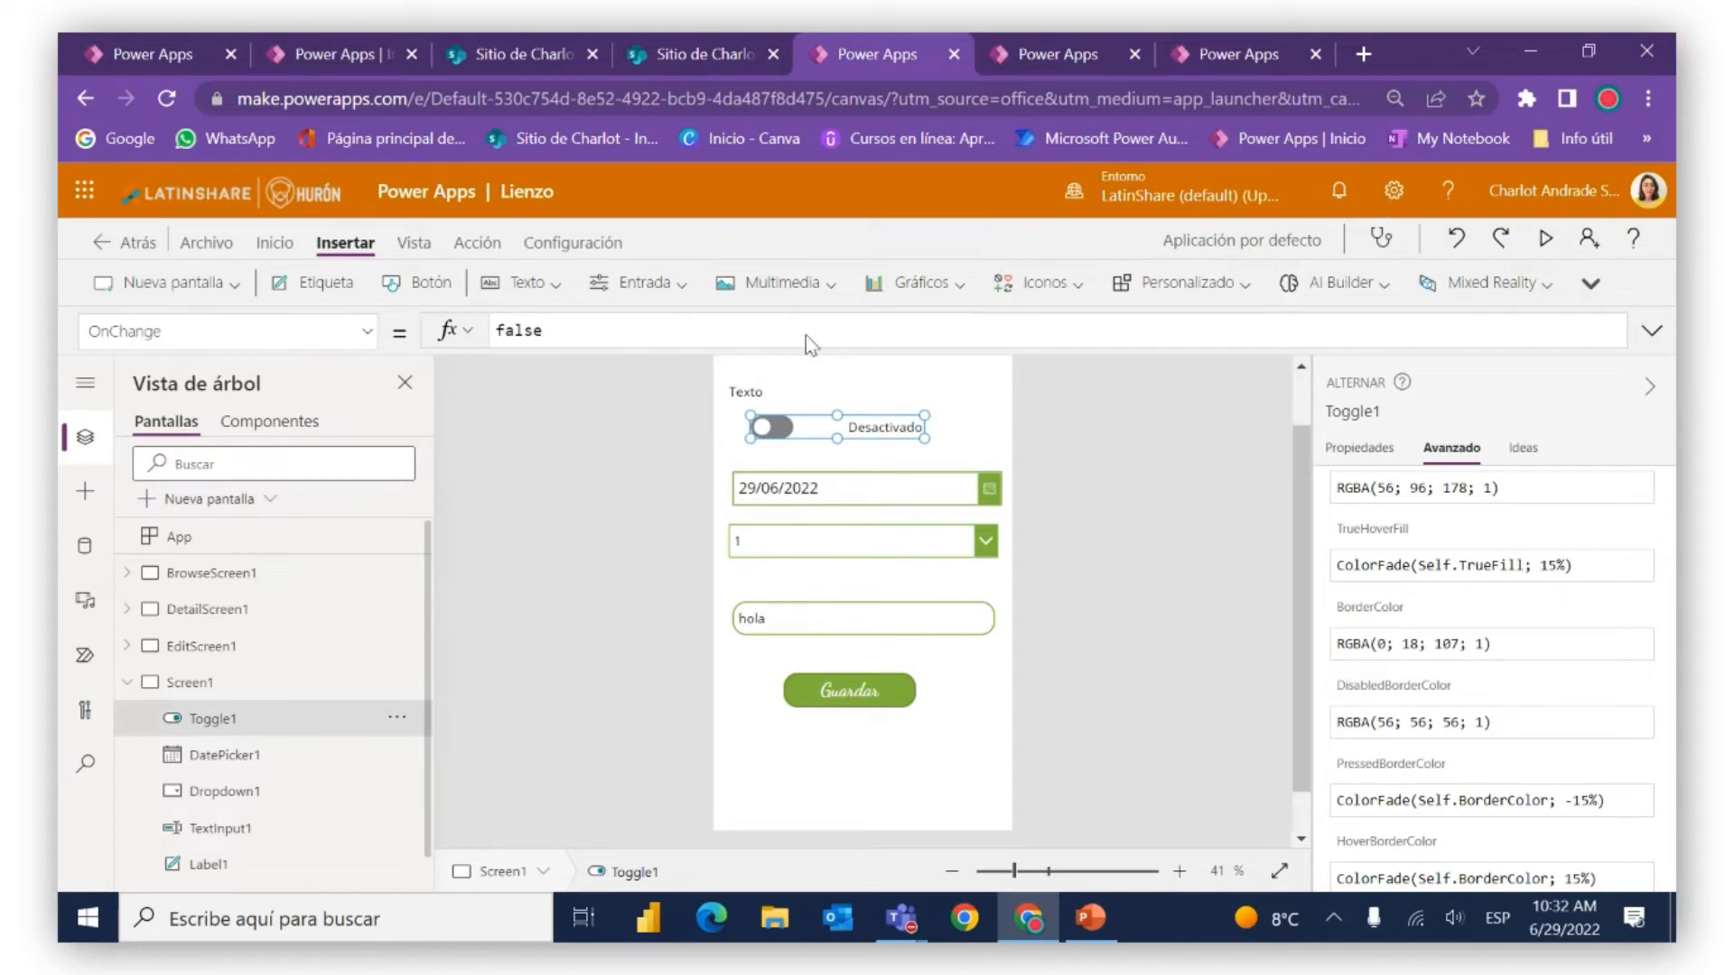
Preview the app, test the toggle by switching it on and off, leave it on and return to editing
{"action": "left_click", "coordinate": [823, 389]}
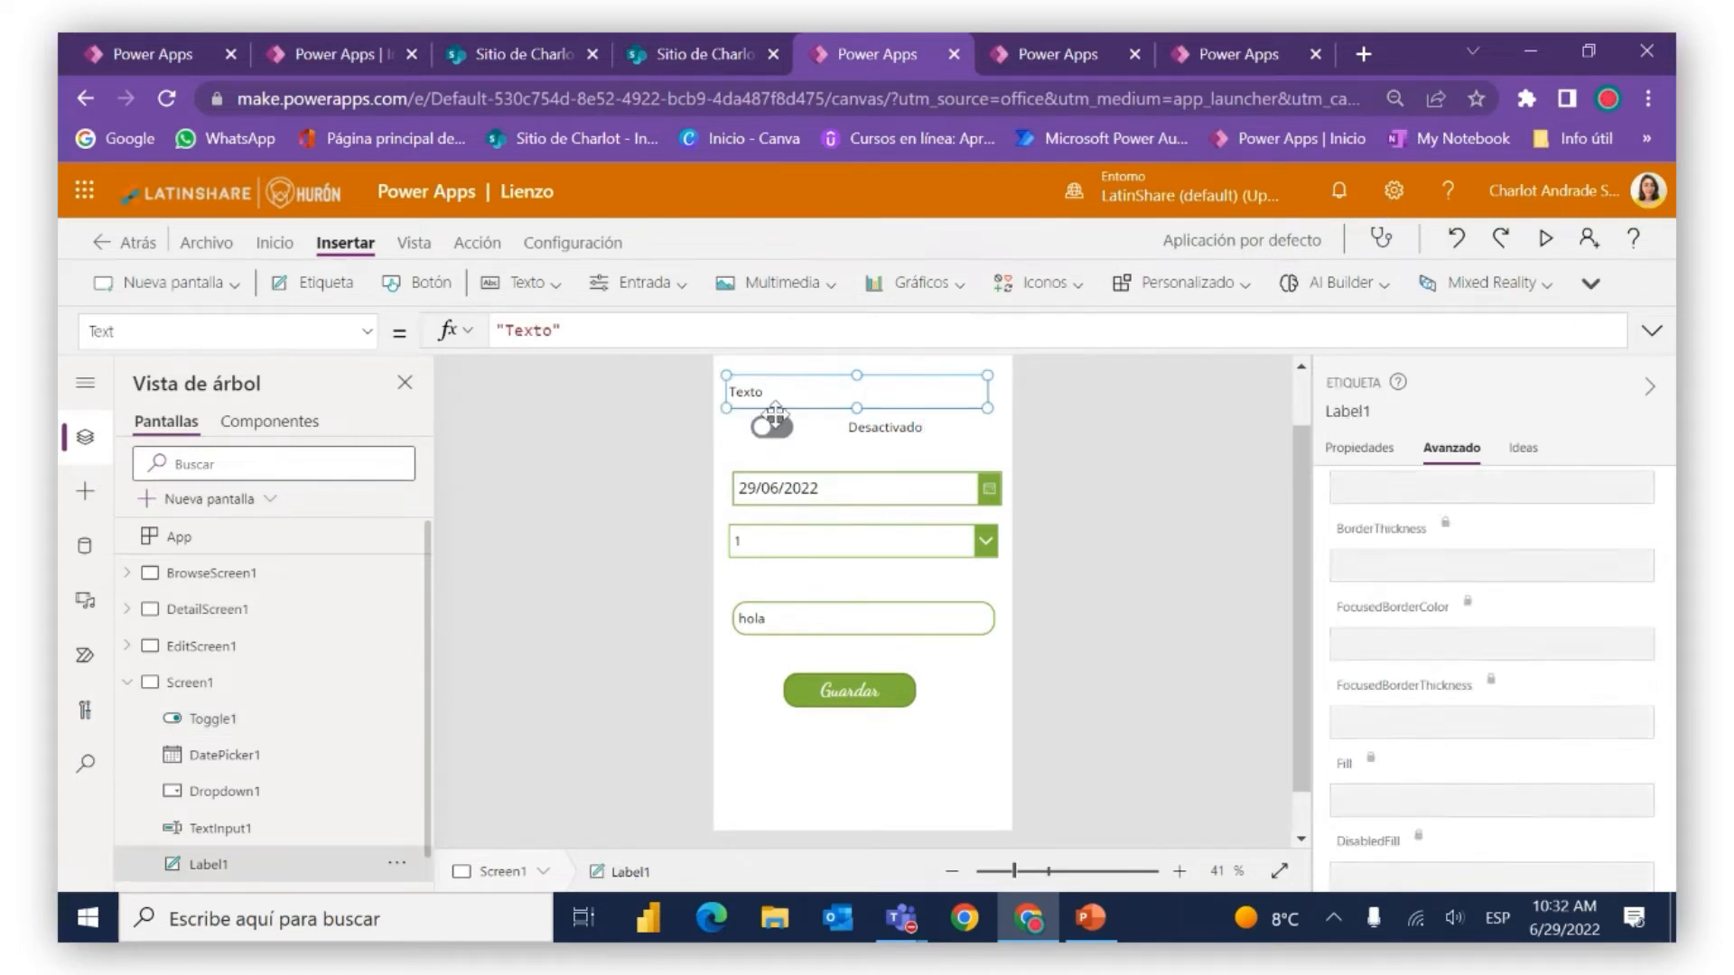
{"action": "left_click", "coordinate": [1545, 239]}
{"action": "left_click", "coordinate": [770, 347]}
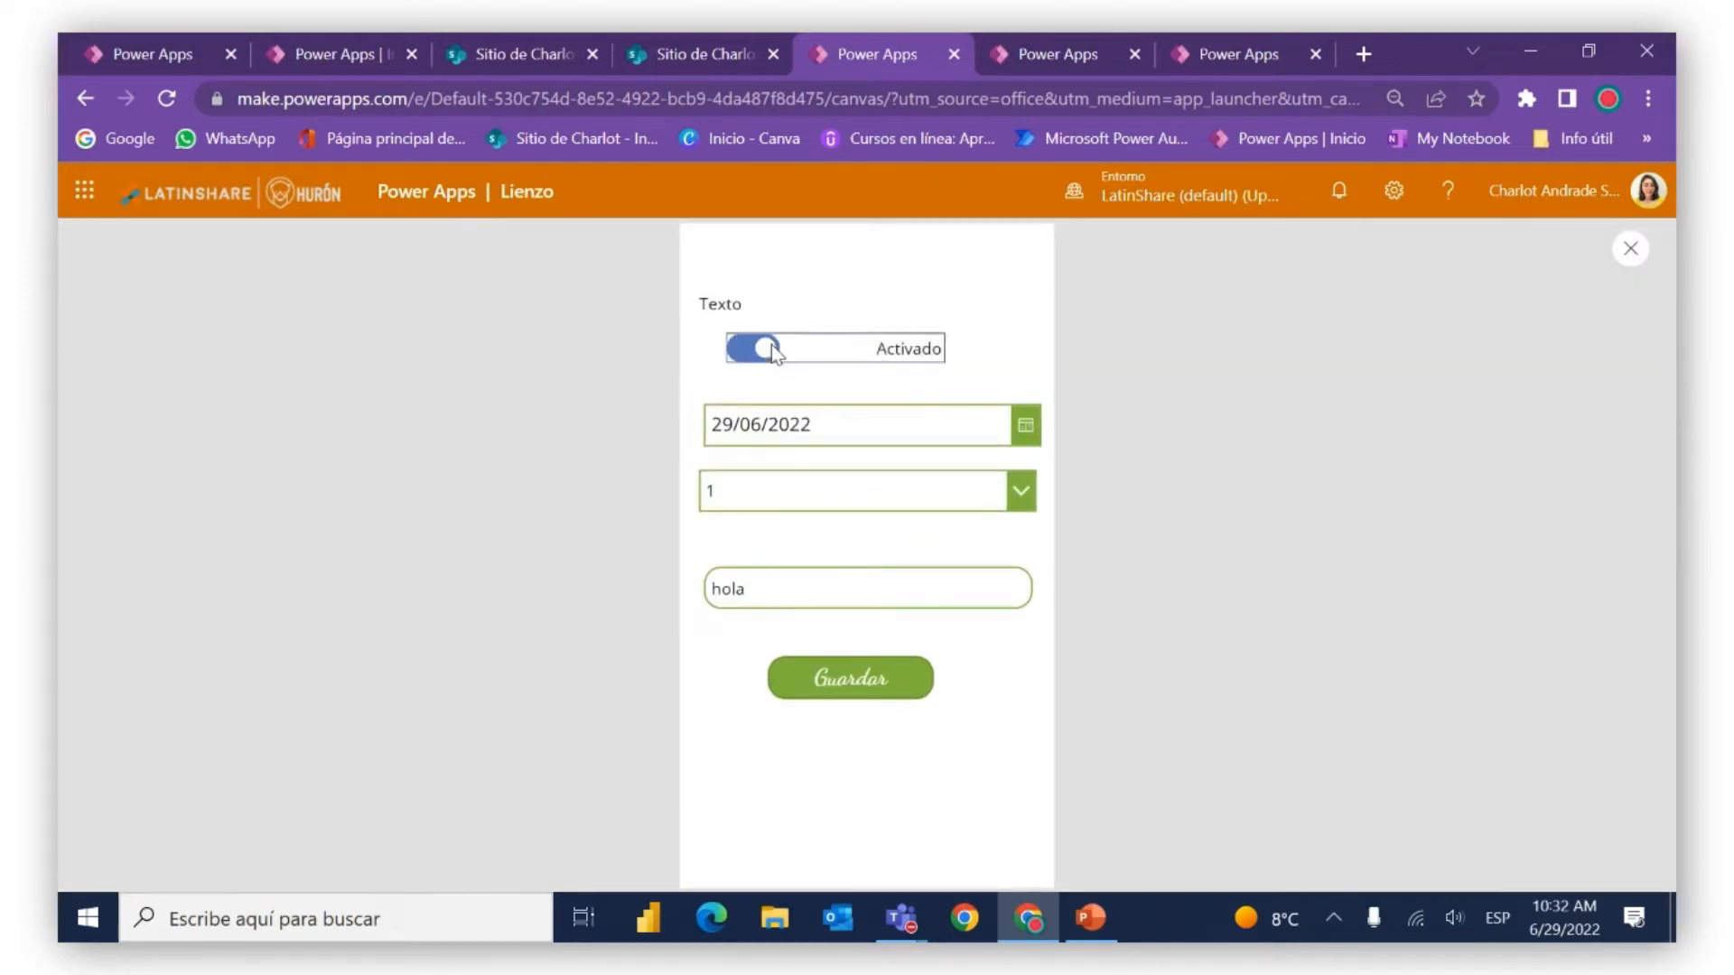
{"action": "left_click", "coordinate": [770, 353]}
{"action": "left_click", "coordinate": [766, 349]}
{"action": "left_click", "coordinate": [1629, 249]}
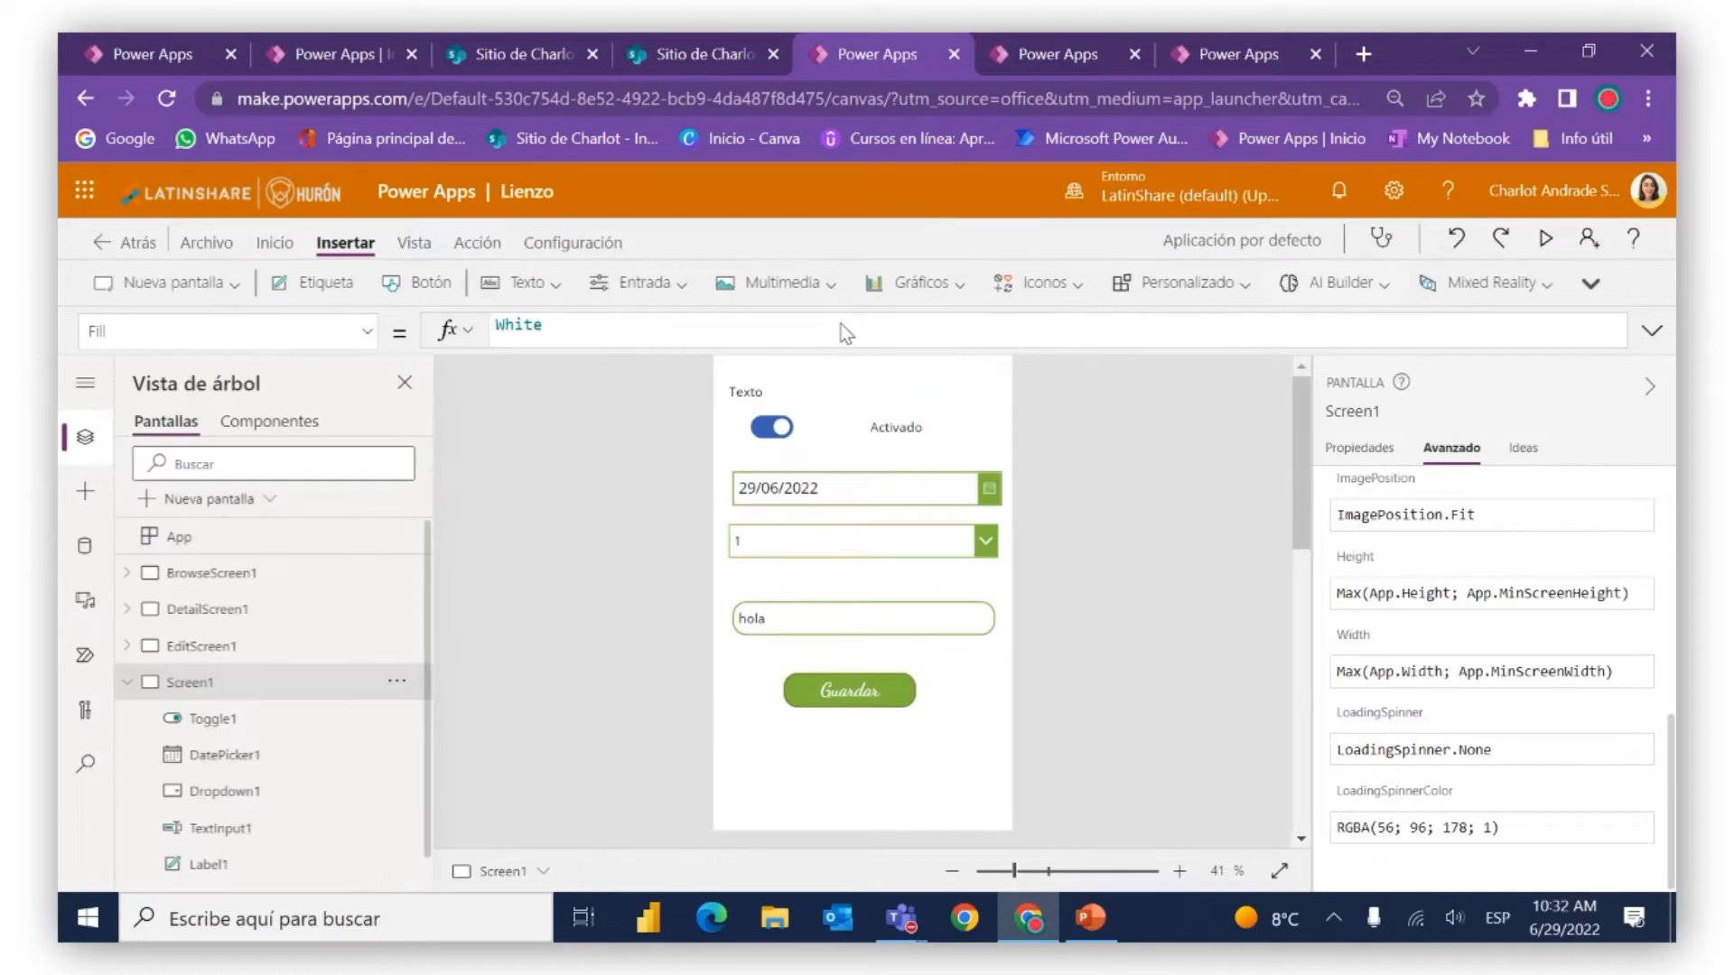
Set the toggle's false fill to a light gray theme color and its true fill to green RGBA(127, 178, 57, 1)
{"action": "left_click", "coordinate": [860, 426]}
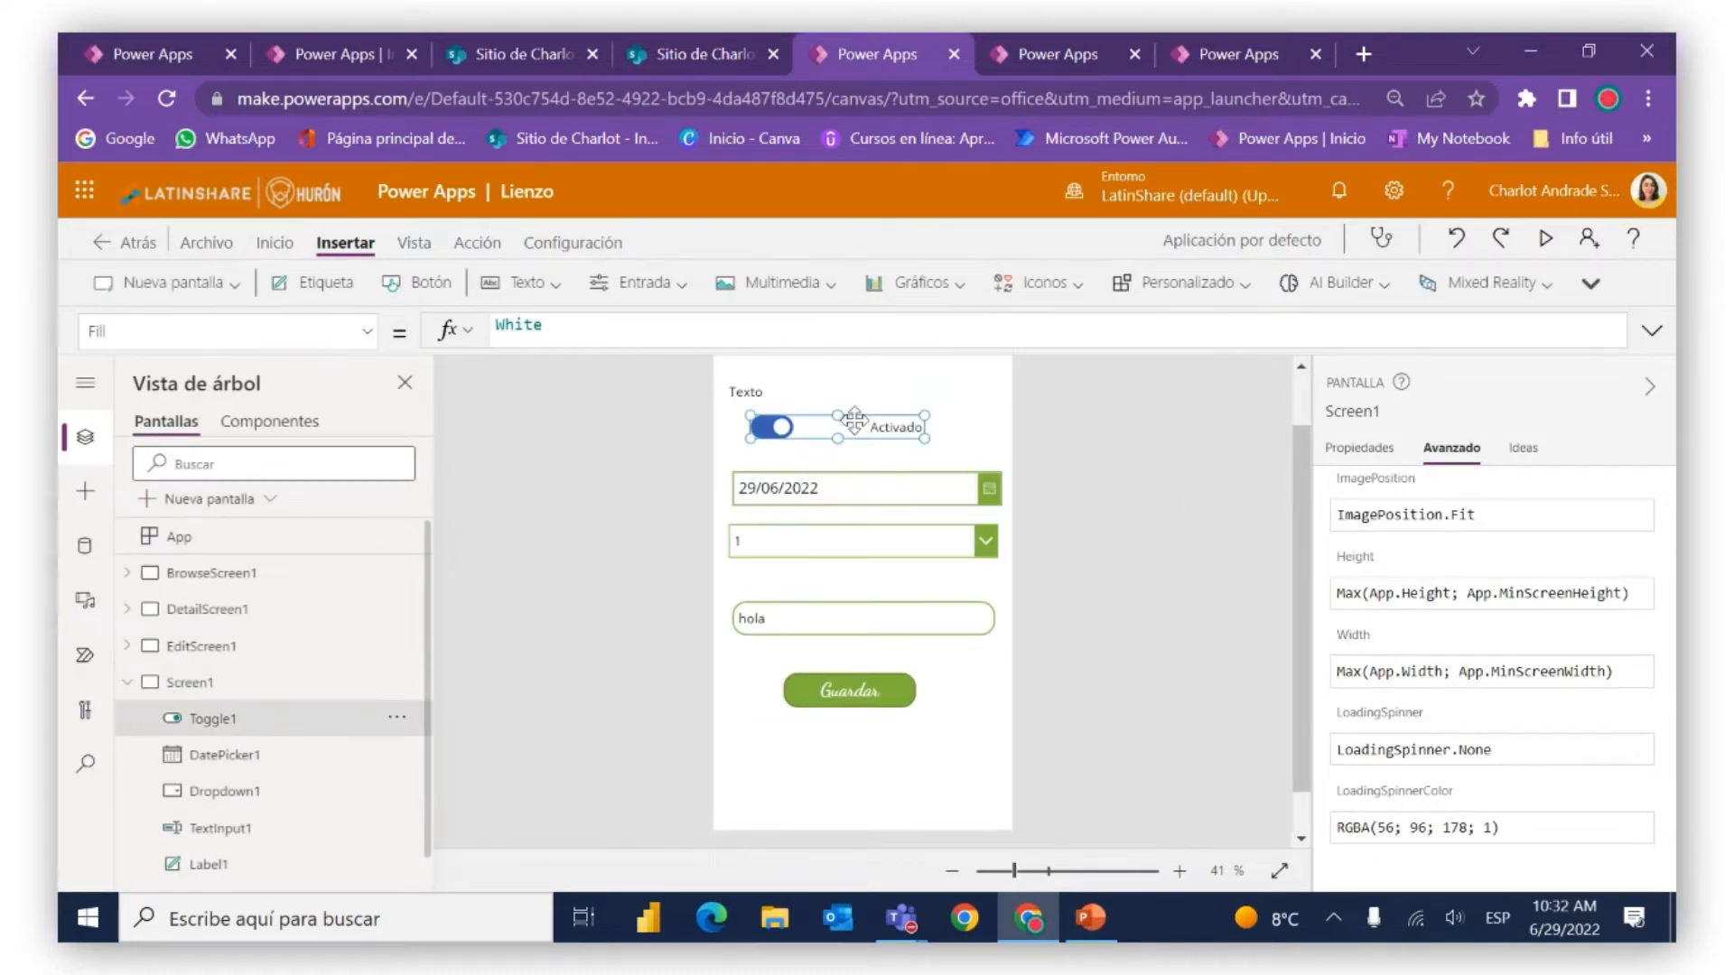
{"action": "left_click", "coordinate": [1359, 447]}
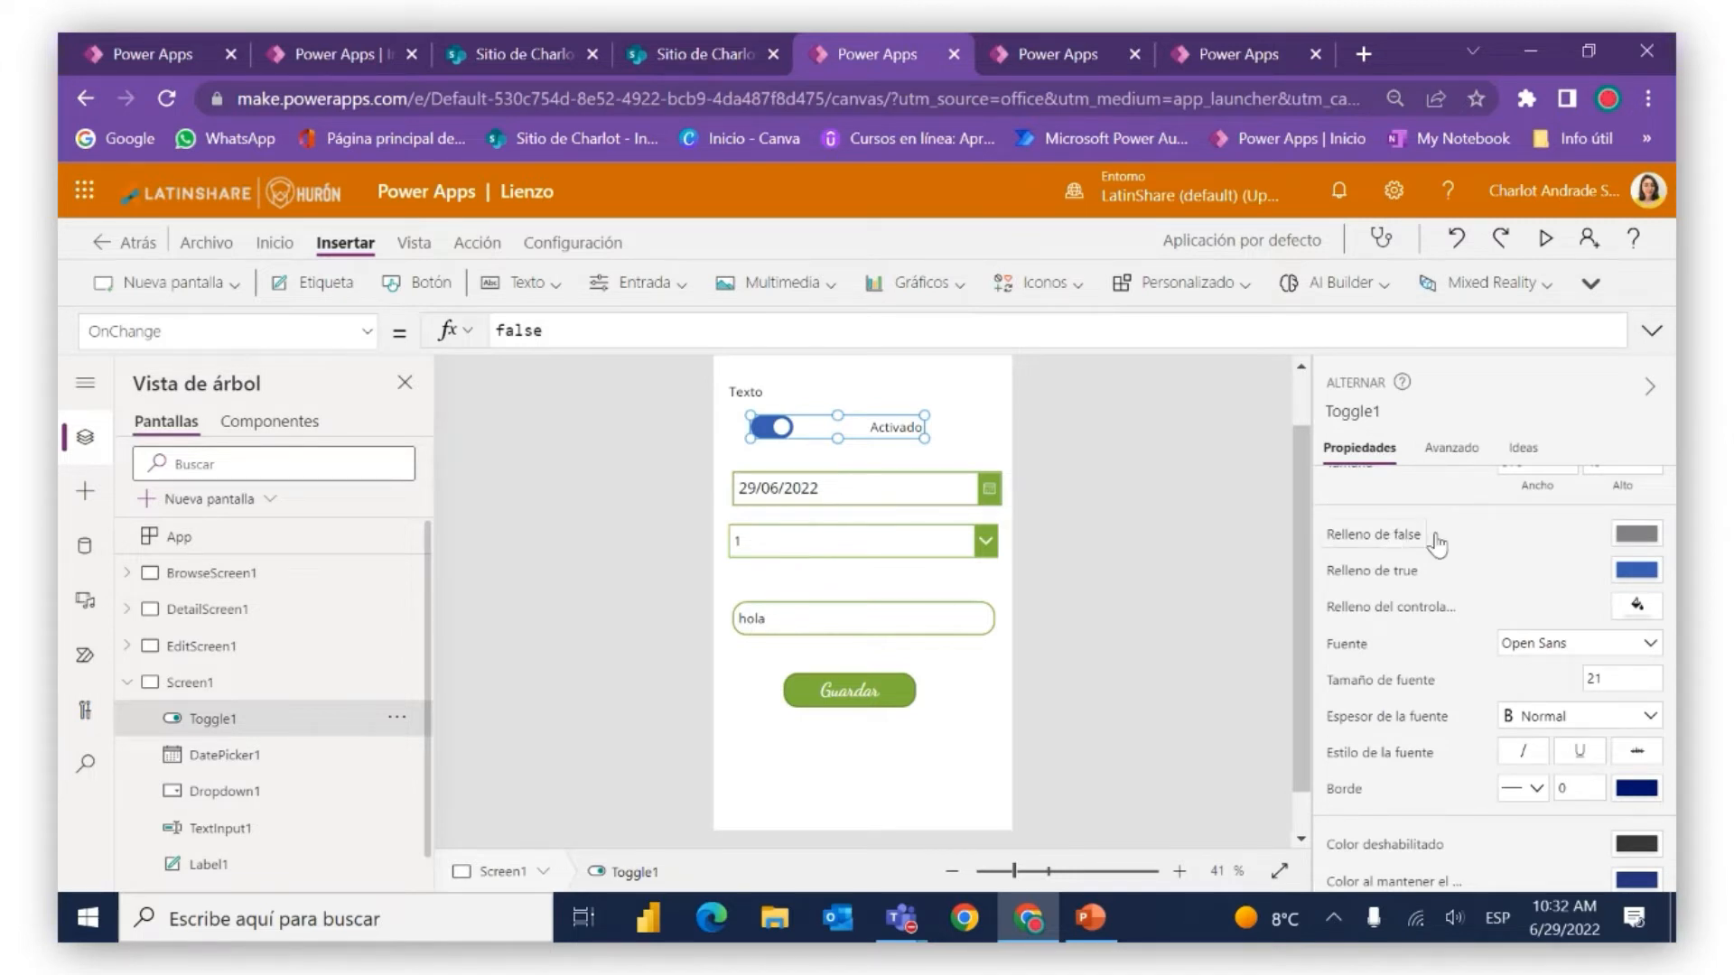
{"action": "left_click", "coordinate": [1632, 537]}
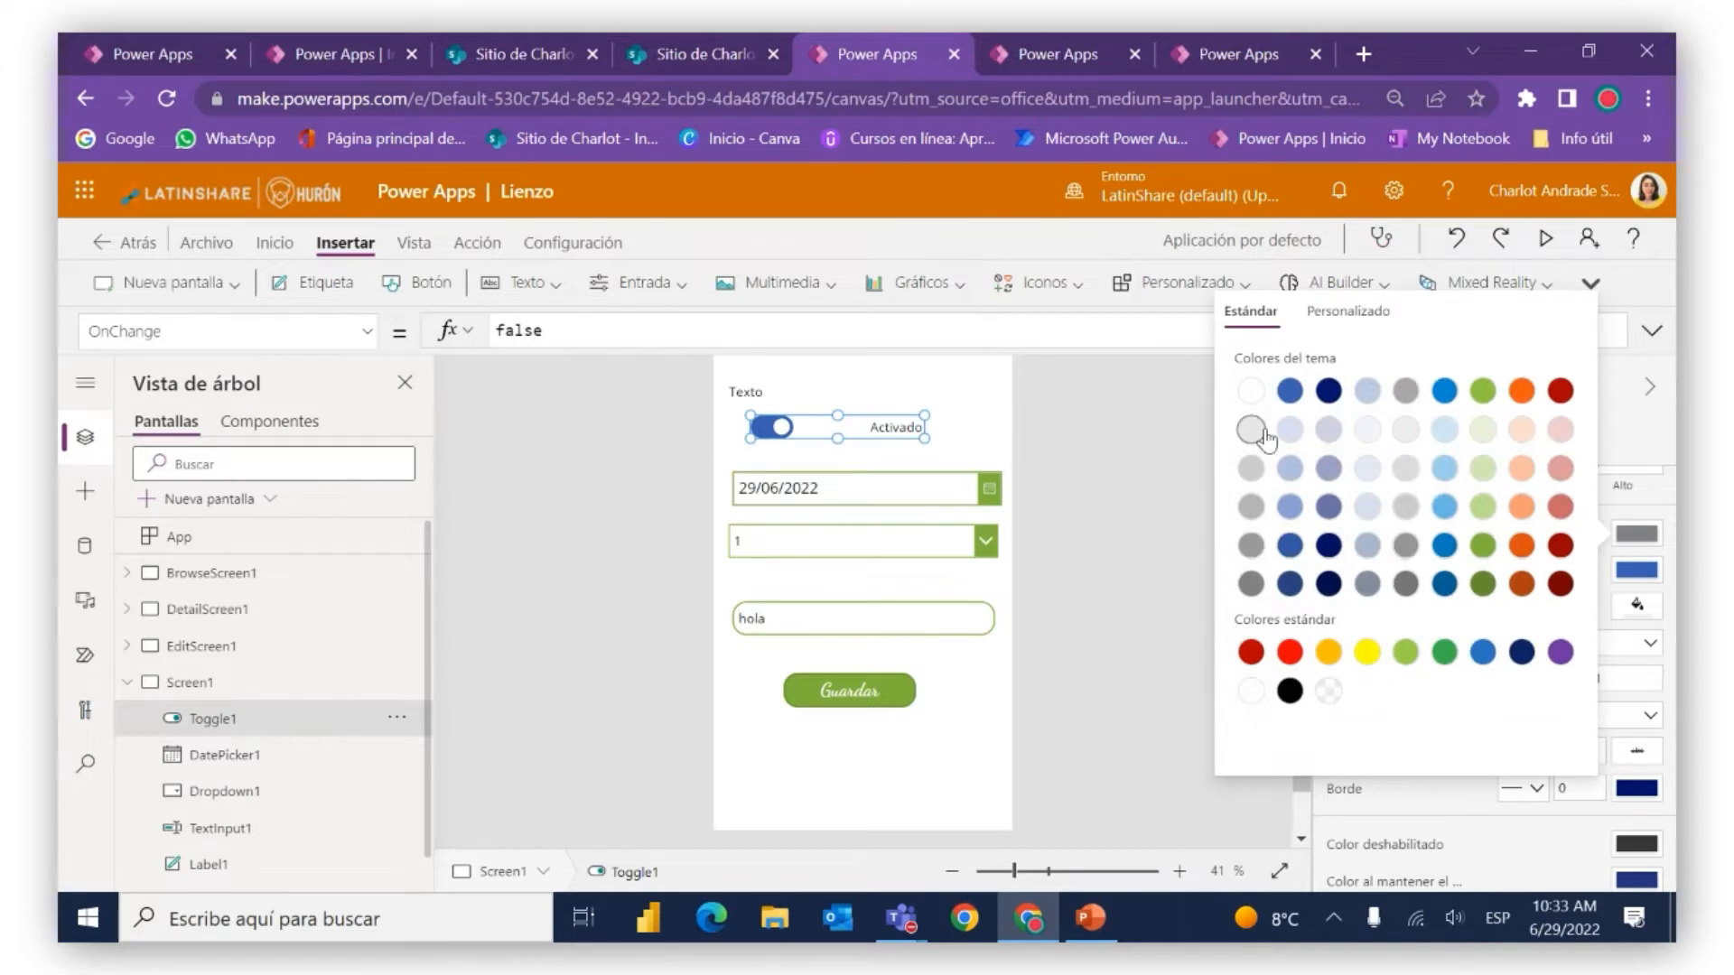
{"action": "left_click", "coordinate": [1249, 468]}
{"action": "left_click", "coordinate": [1600, 572]}
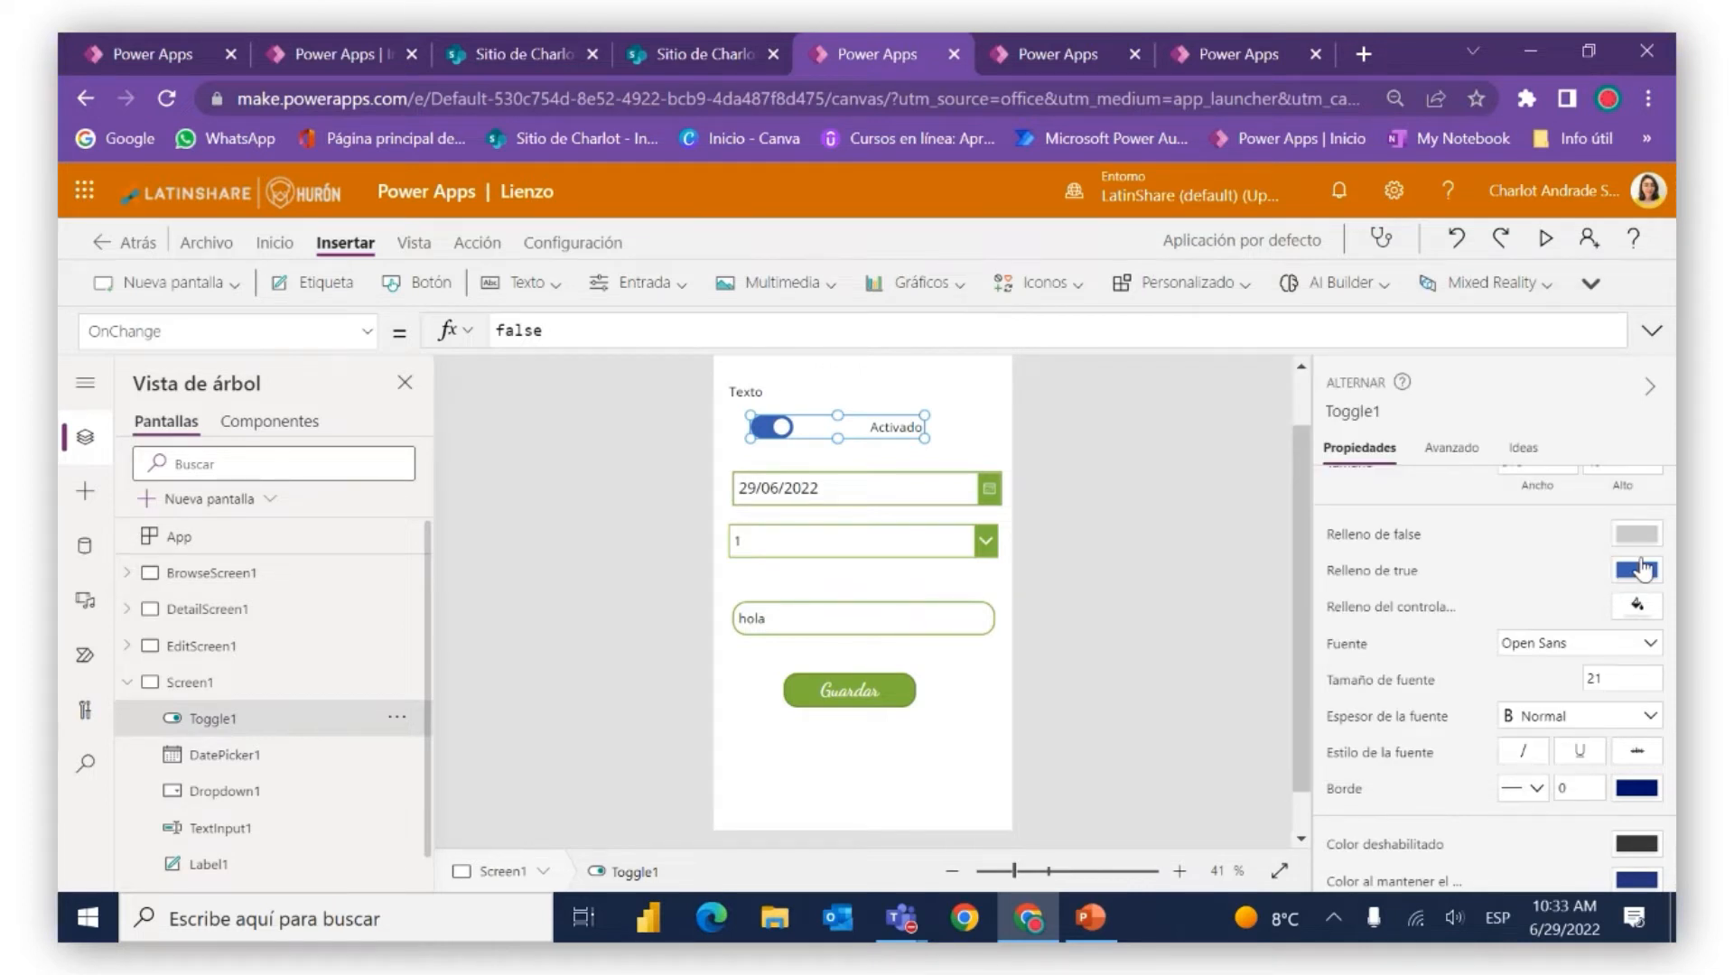
{"action": "left_click", "coordinate": [1638, 571]}
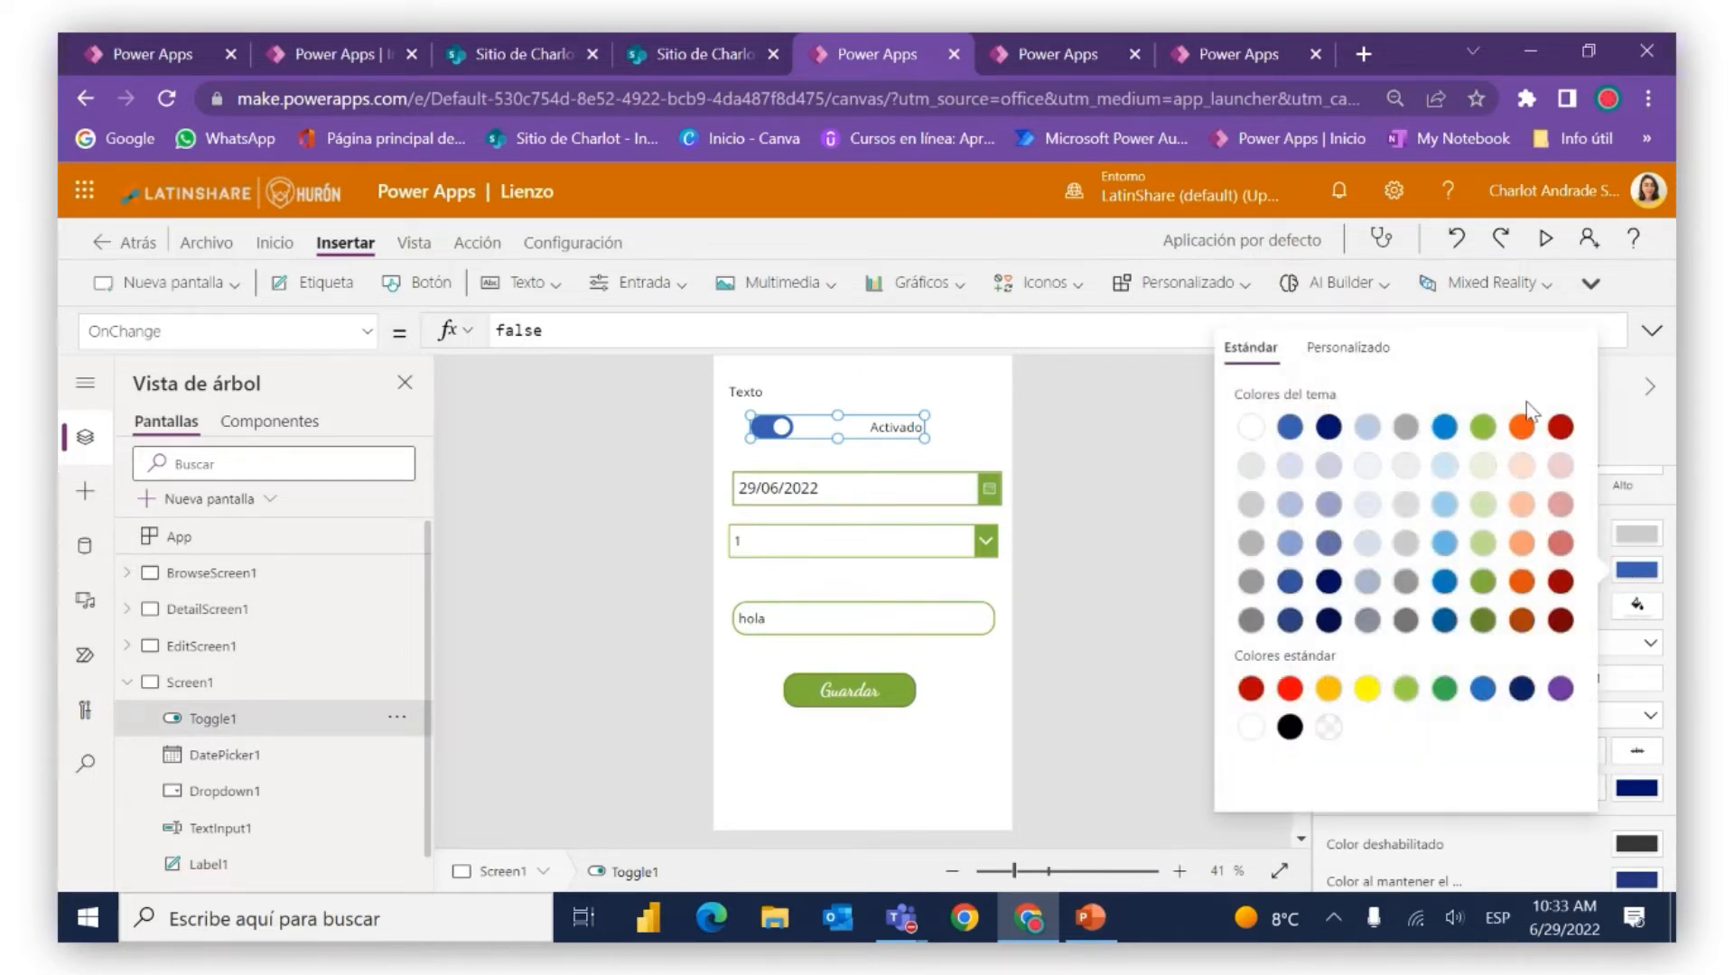
{"action": "left_click", "coordinate": [1481, 585]}
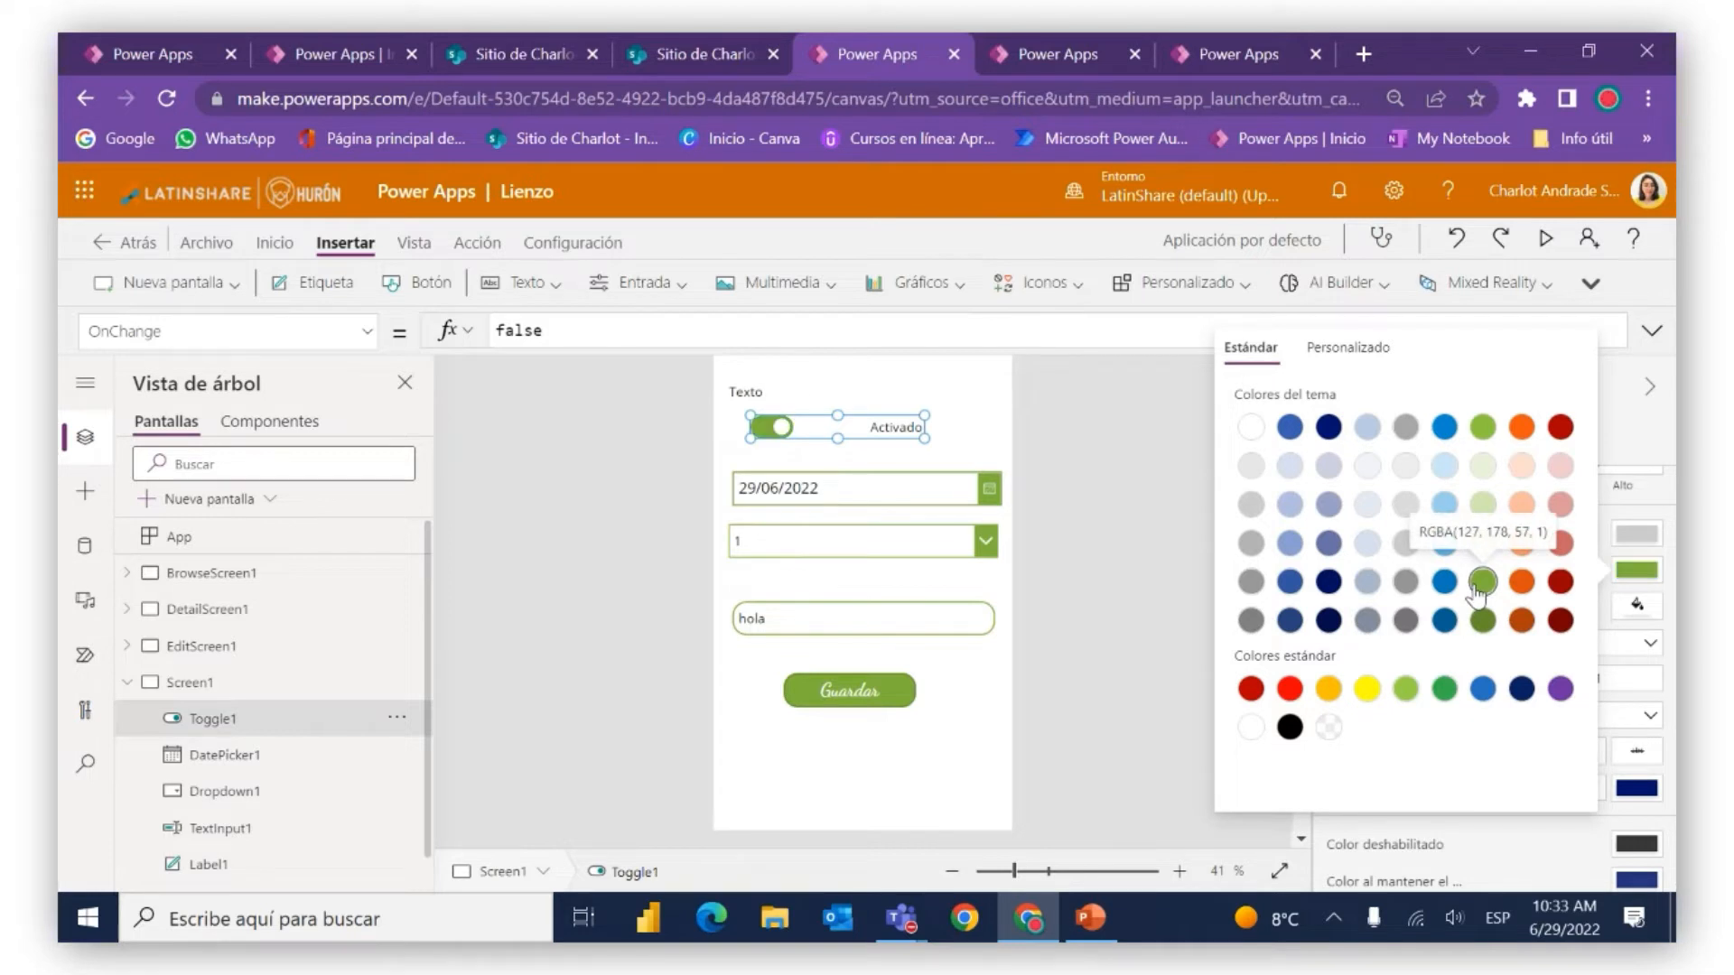
{"action": "left_click", "coordinate": [1657, 490]}
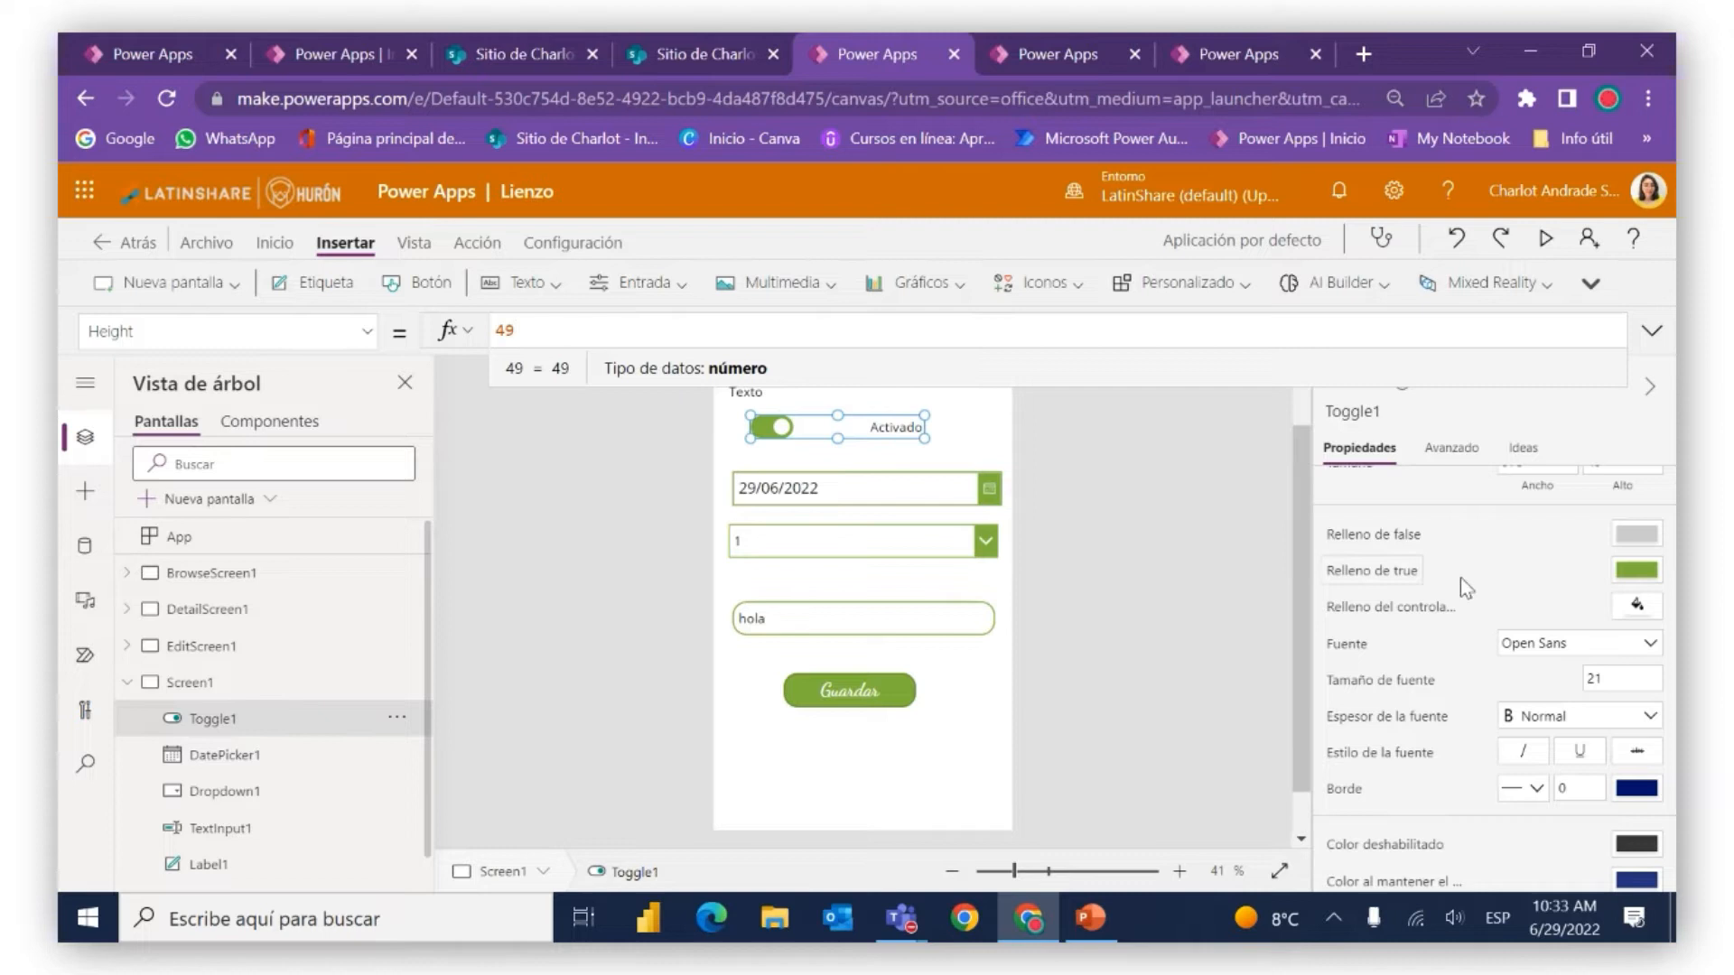
Set the toggle's label position to Izquierda
{"action": "scroll", "coordinate": [1502, 623], "scroll_direction": "up", "scroll_amount": 3}
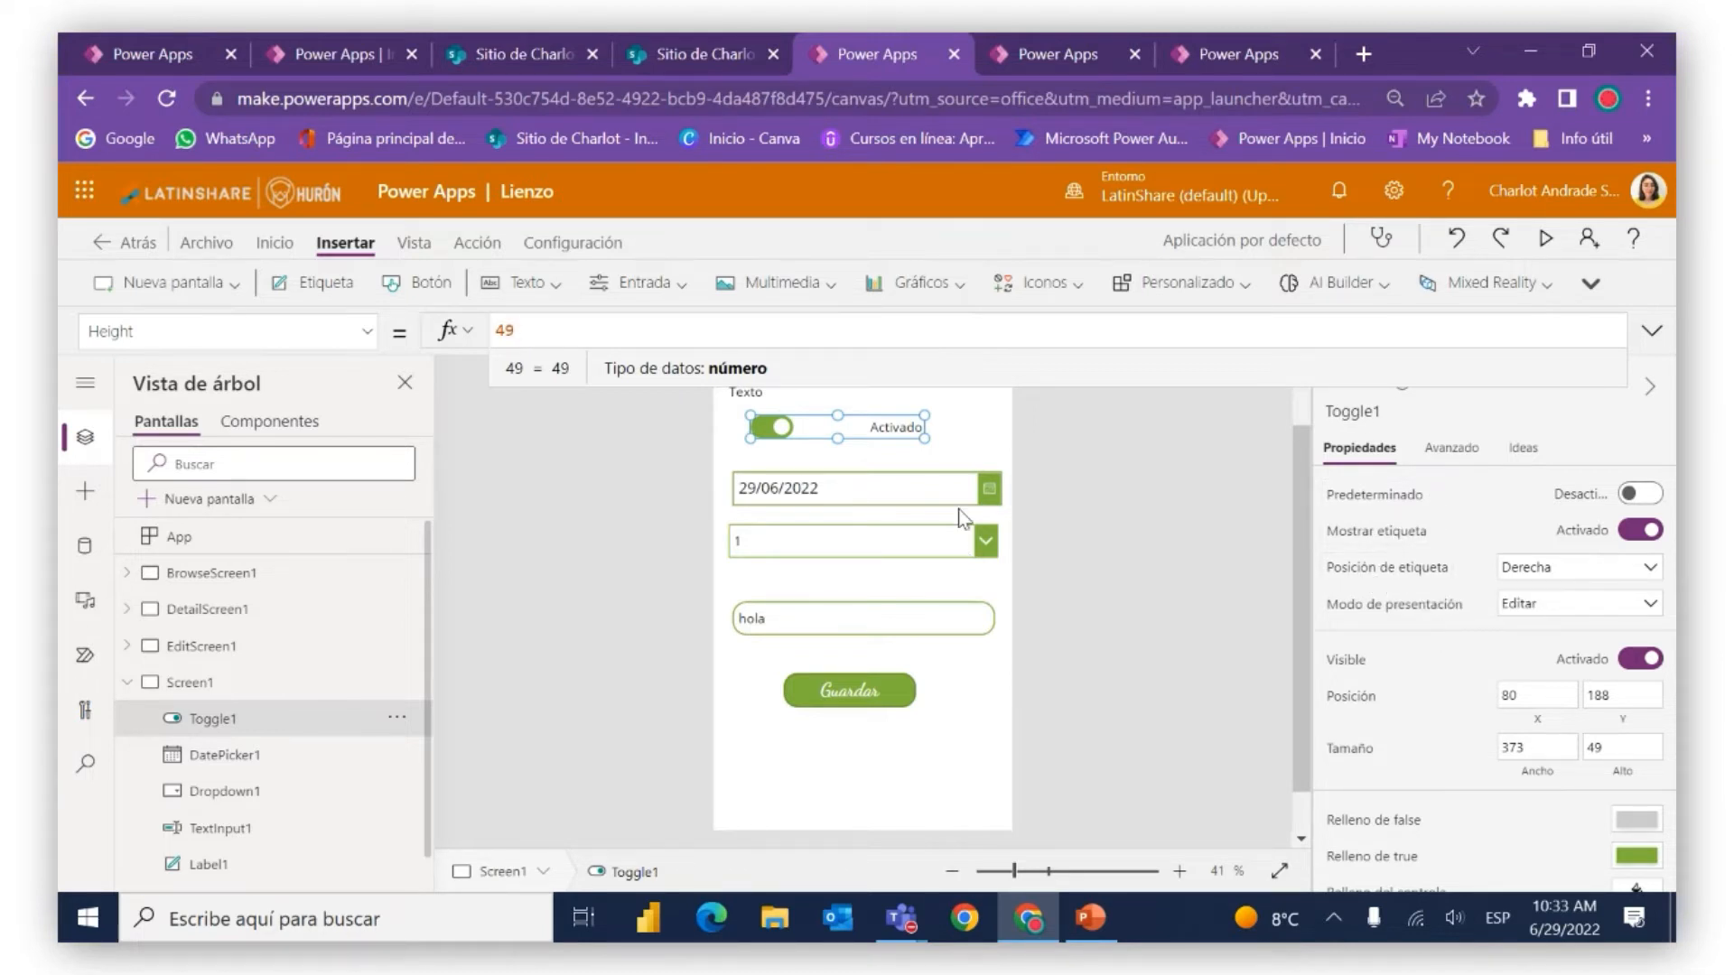
{"action": "left_click", "coordinate": [1603, 571]}
{"action": "left_click", "coordinate": [1551, 592]}
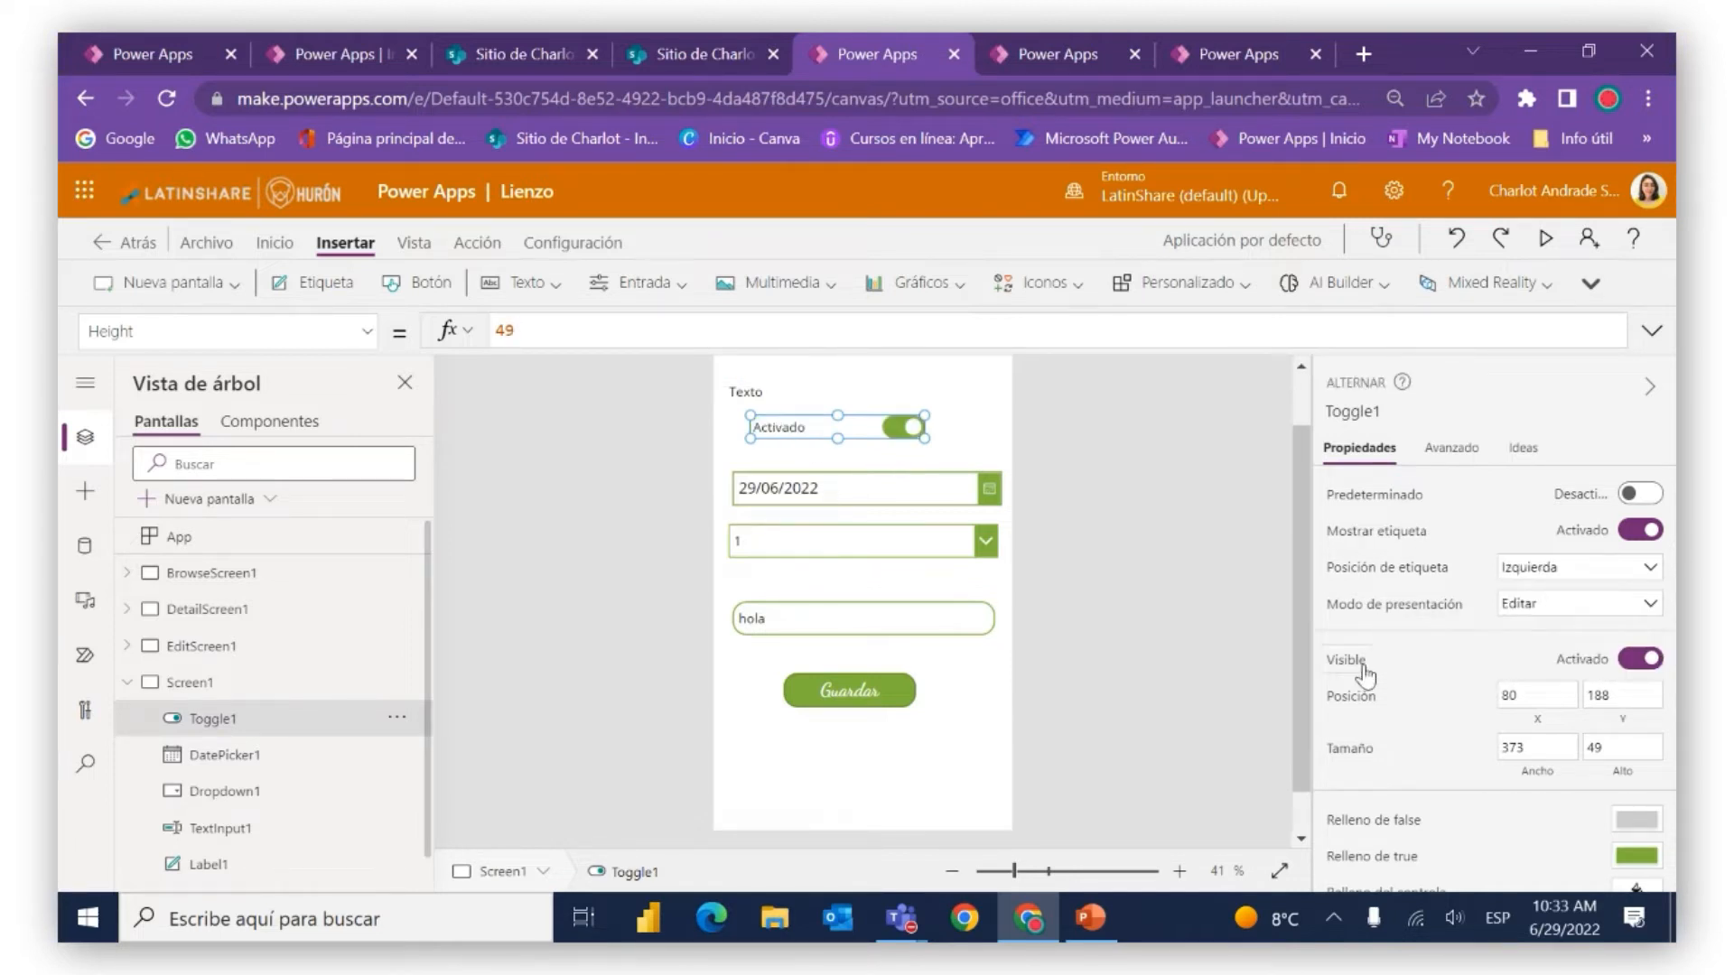
Examine the toggle's remaining design properties and its advanced text and action properties, including OnCheck, OnUncheck, OnSelect and OnChange
{"action": "scroll", "coordinate": [1402, 628], "scroll_direction": "down", "scroll_amount": 2}
{"action": "scroll", "coordinate": [1401, 628], "scroll_direction": "down", "scroll_amount": 5}
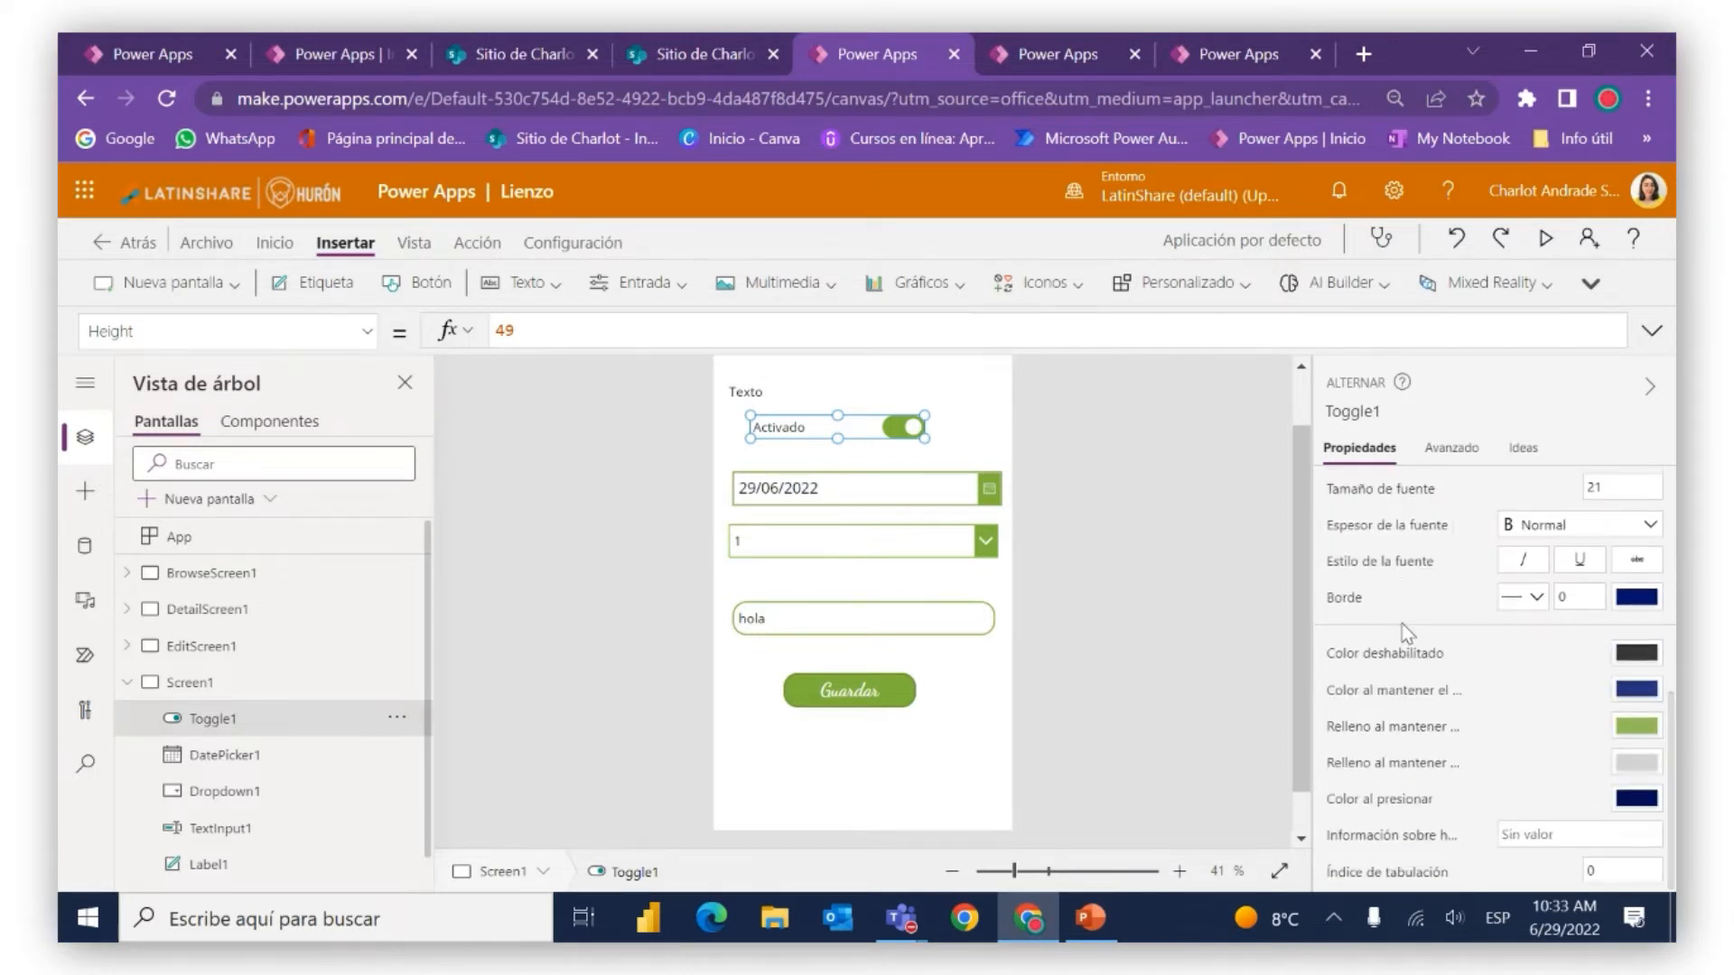
{"action": "scroll", "coordinate": [1401, 632], "scroll_direction": "up", "scroll_amount": 5}
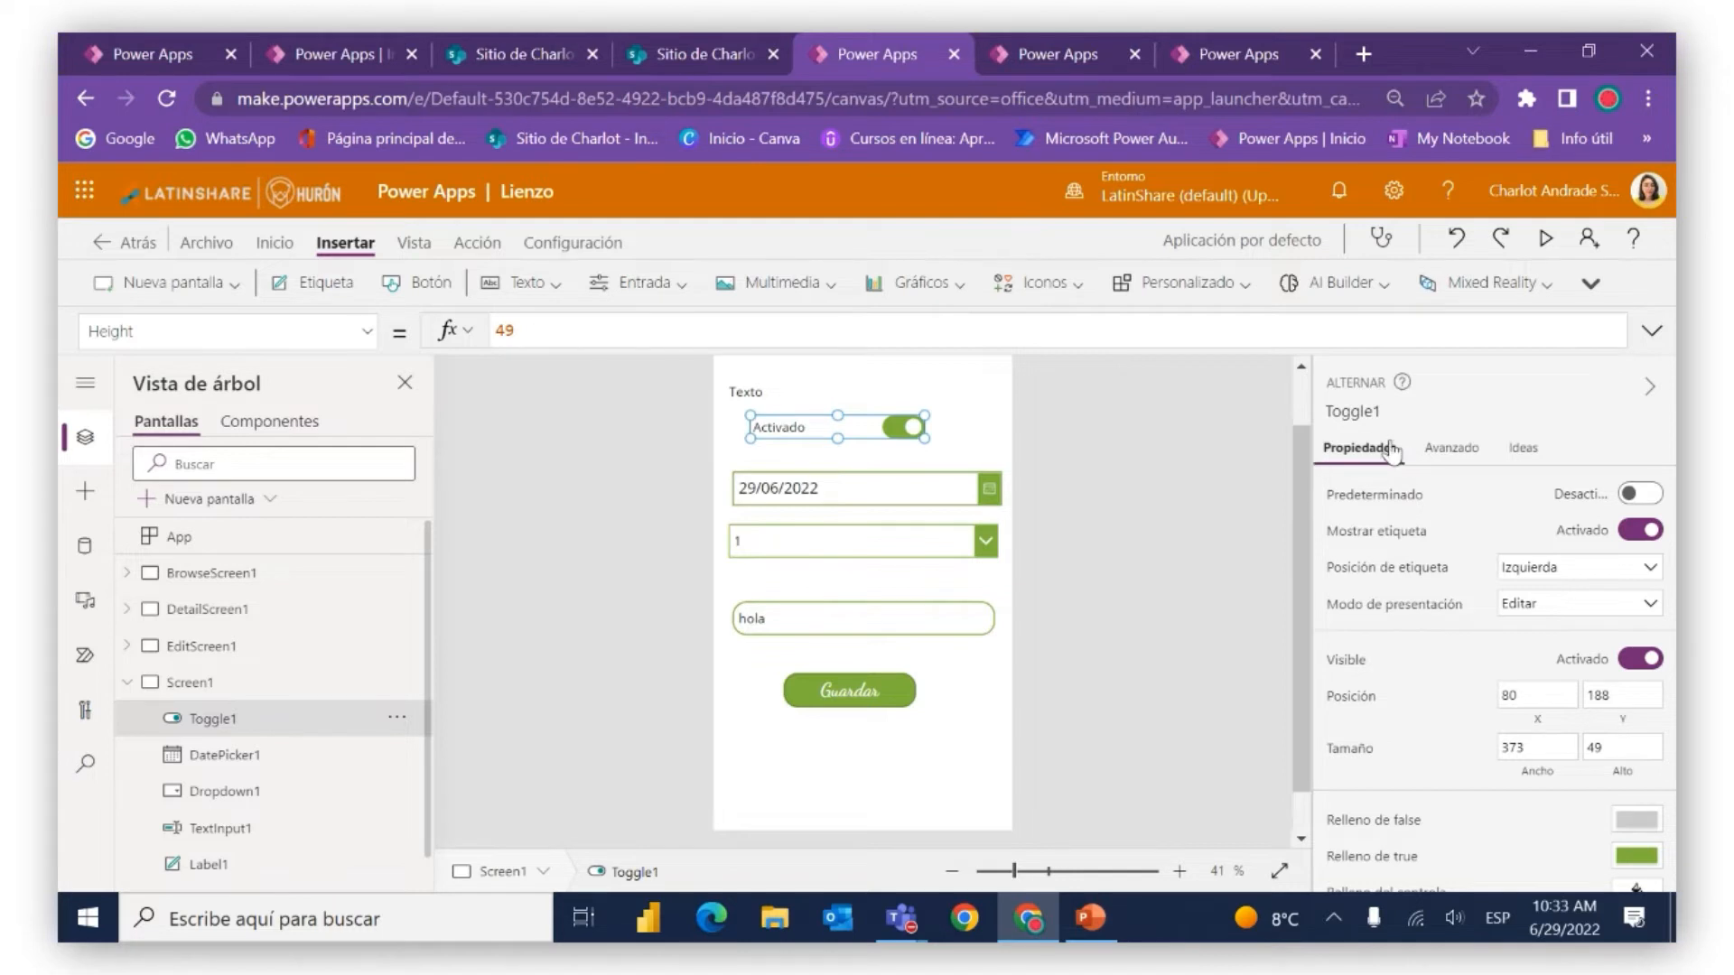
{"action": "mouse_move", "coordinate": [1400, 420]}
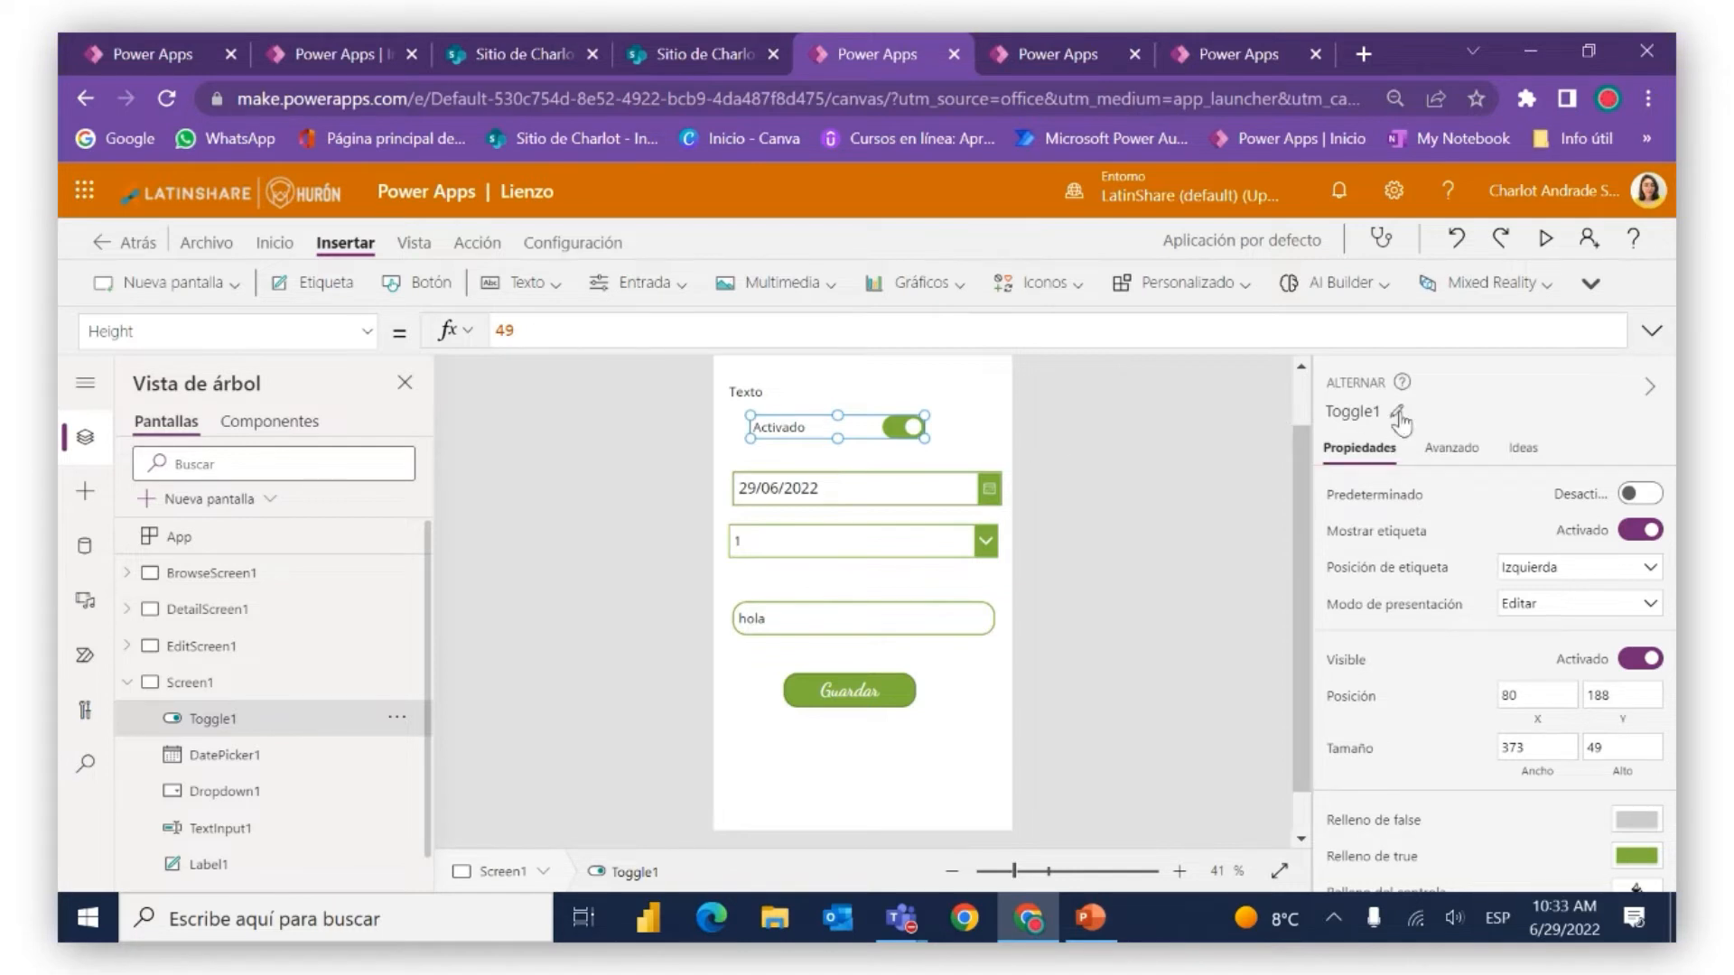
{"action": "left_click", "coordinate": [1452, 449]}
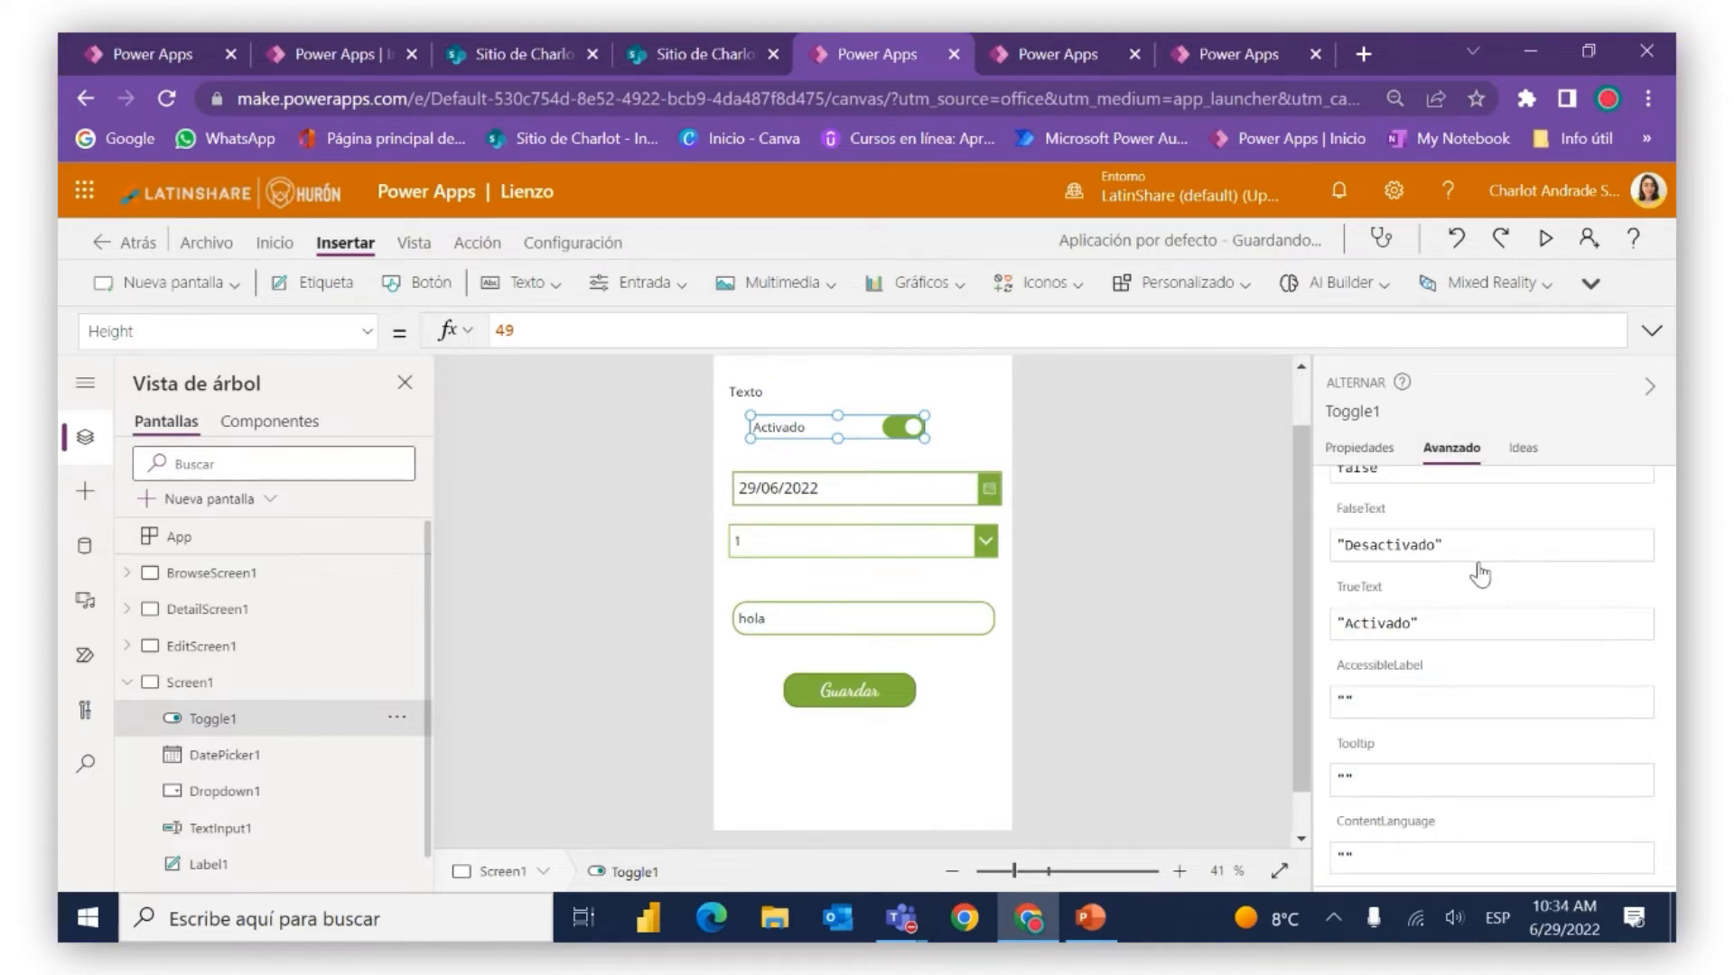
{"action": "scroll", "coordinate": [1472, 568], "scroll_direction": "up", "scroll_amount": 3}
{"action": "scroll", "coordinate": [1451, 562], "scroll_direction": "up", "scroll_amount": 4}
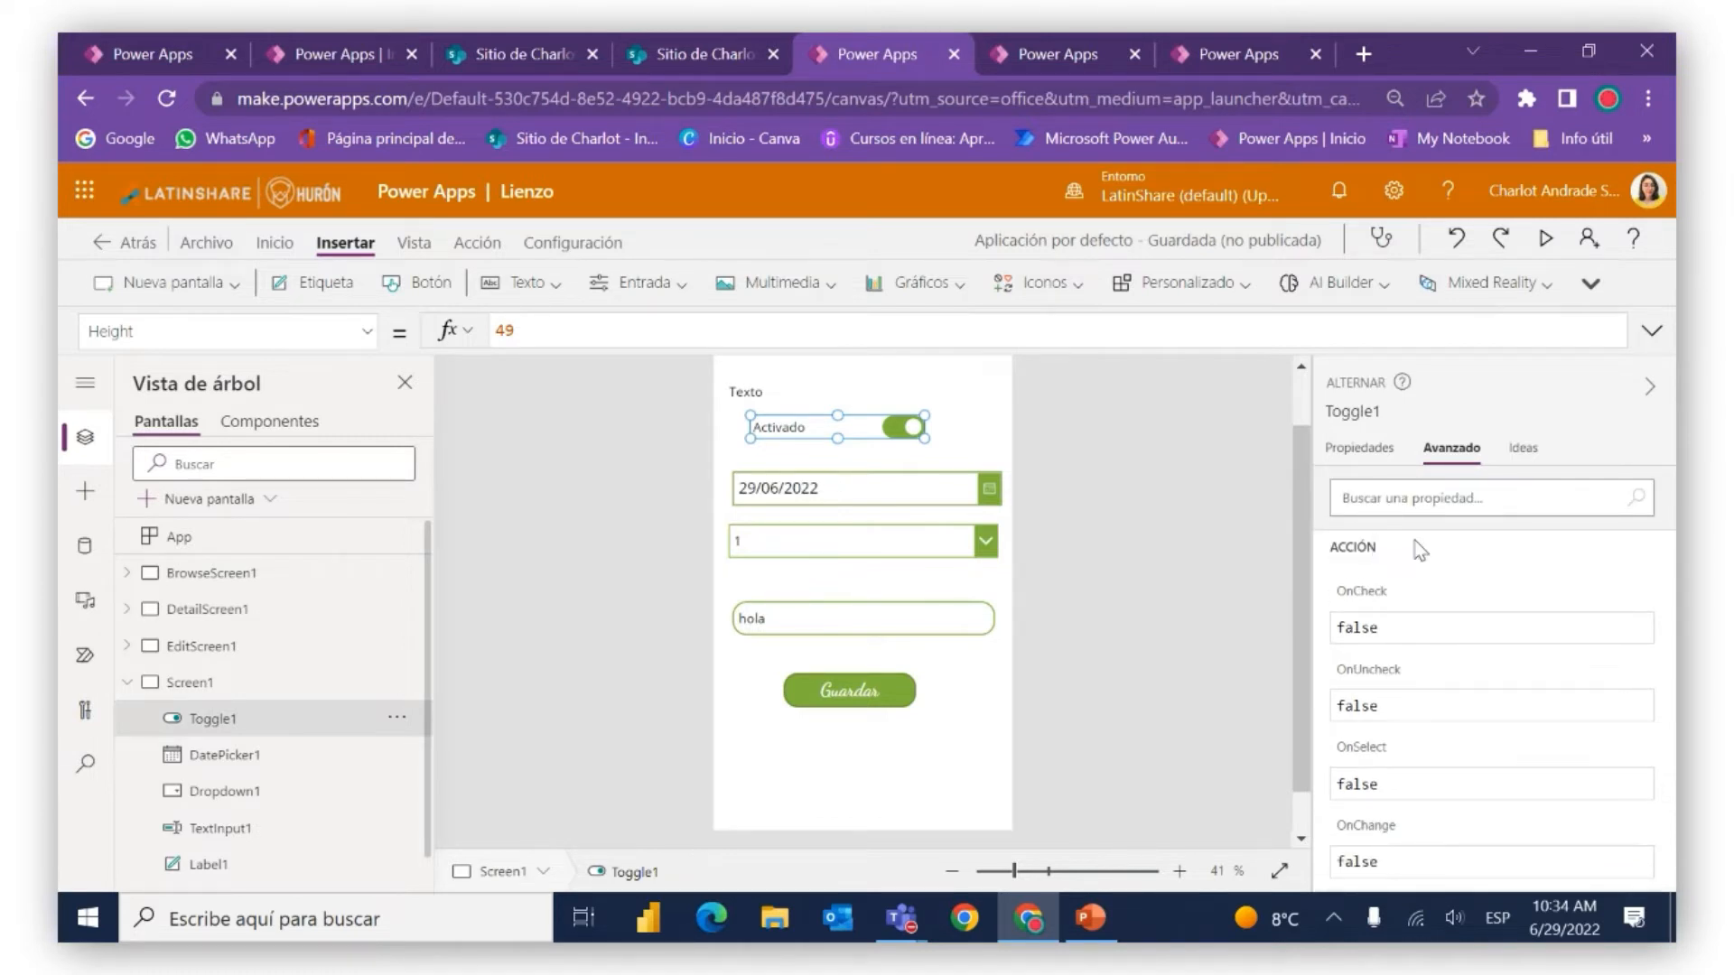
{"action": "scroll", "coordinate": [1418, 547], "scroll_direction": "down", "scroll_amount": 2}
{"action": "scroll", "coordinate": [1418, 547], "scroll_direction": "up", "scroll_amount": 2}
{"action": "scroll", "coordinate": [1399, 551], "scroll_direction": "down", "scroll_amount": 2}
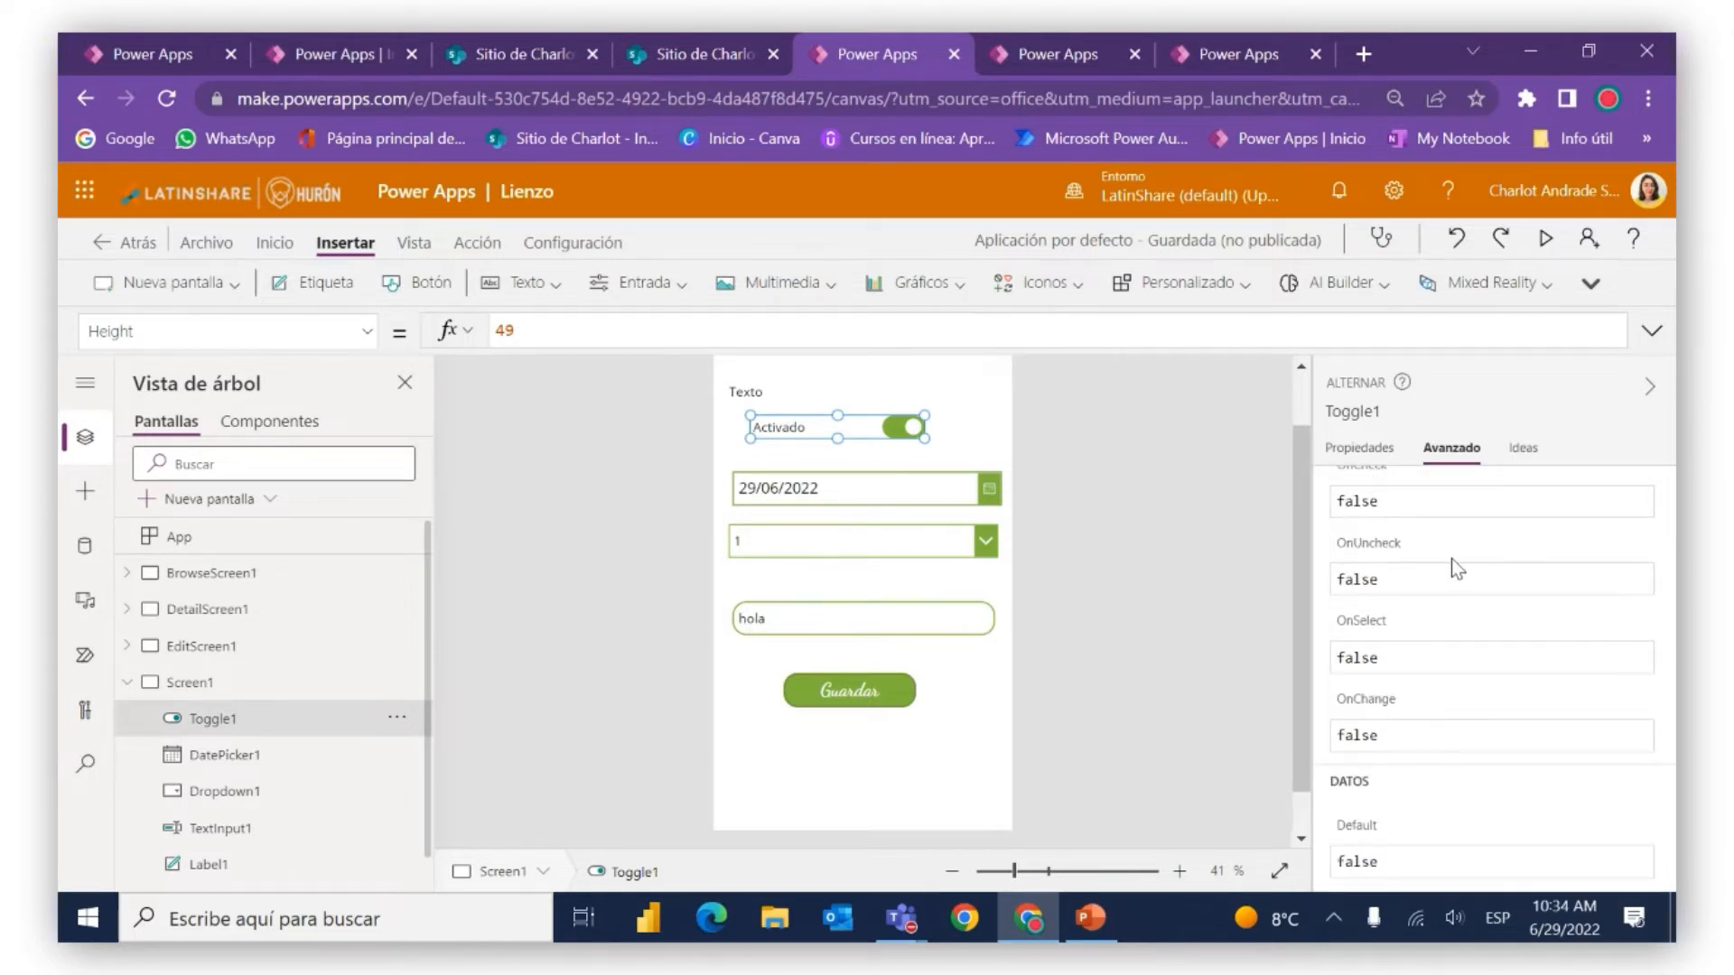
{"action": "scroll", "coordinate": [1450, 558], "scroll_direction": "up", "scroll_amount": 2}
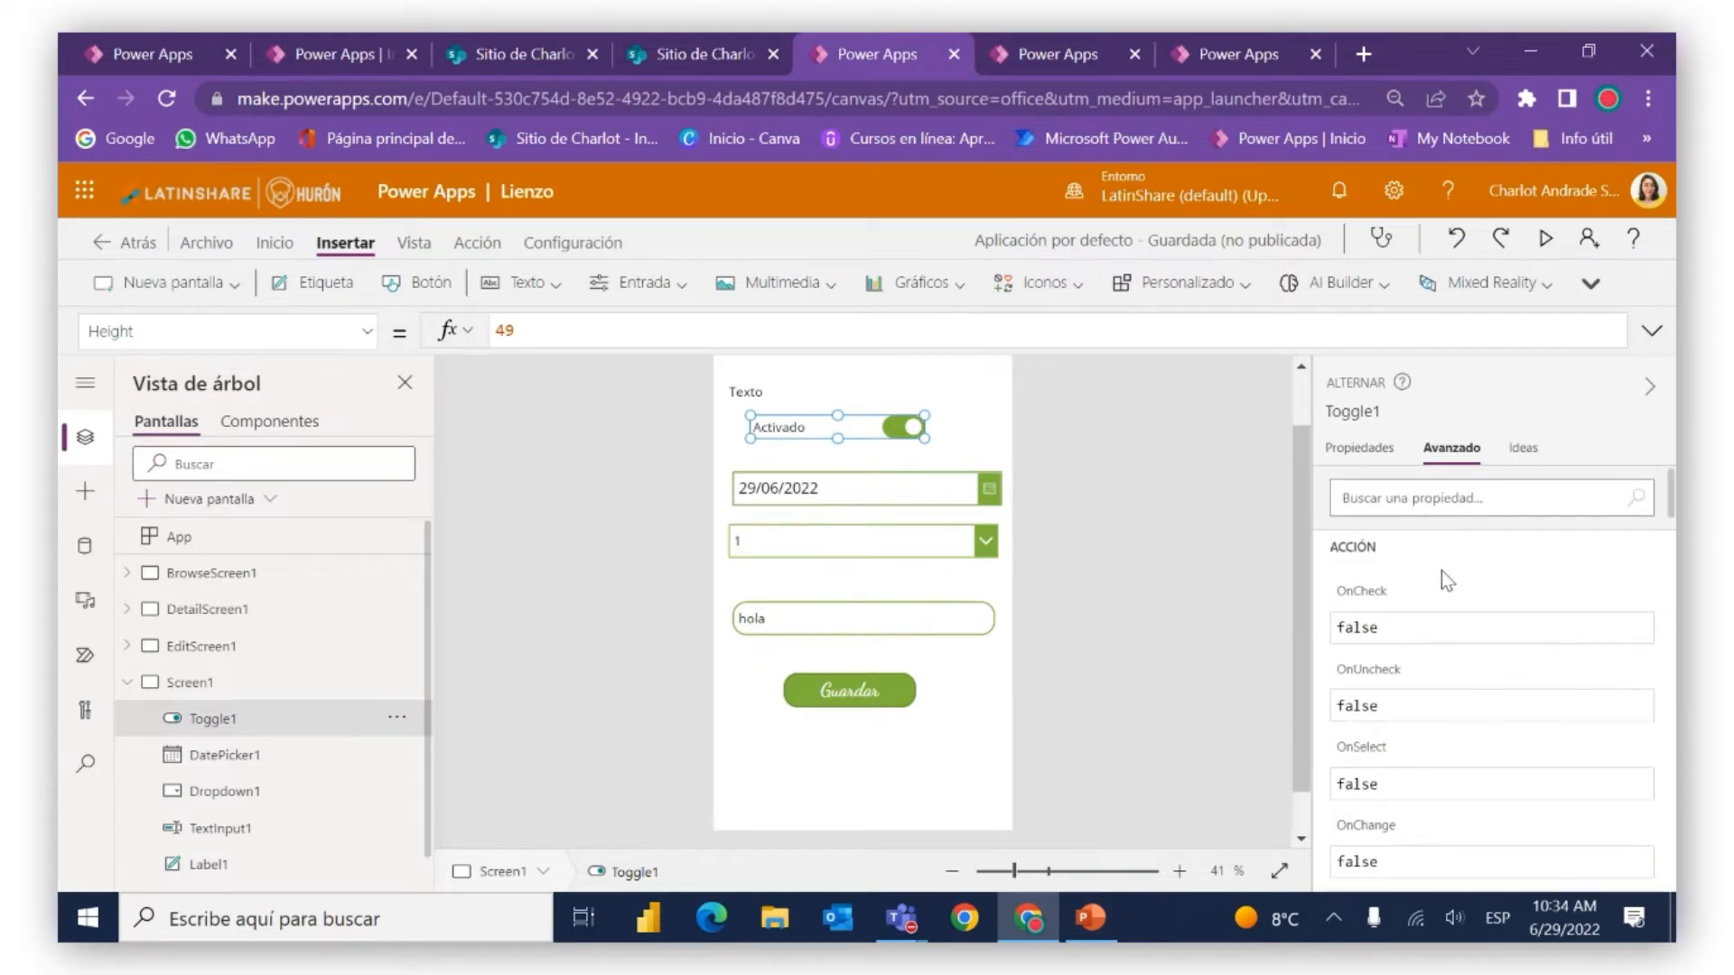
Set the toggle's FalseText to "No"
{"action": "scroll", "coordinate": [1396, 589], "scroll_direction": "down", "scroll_amount": 3}
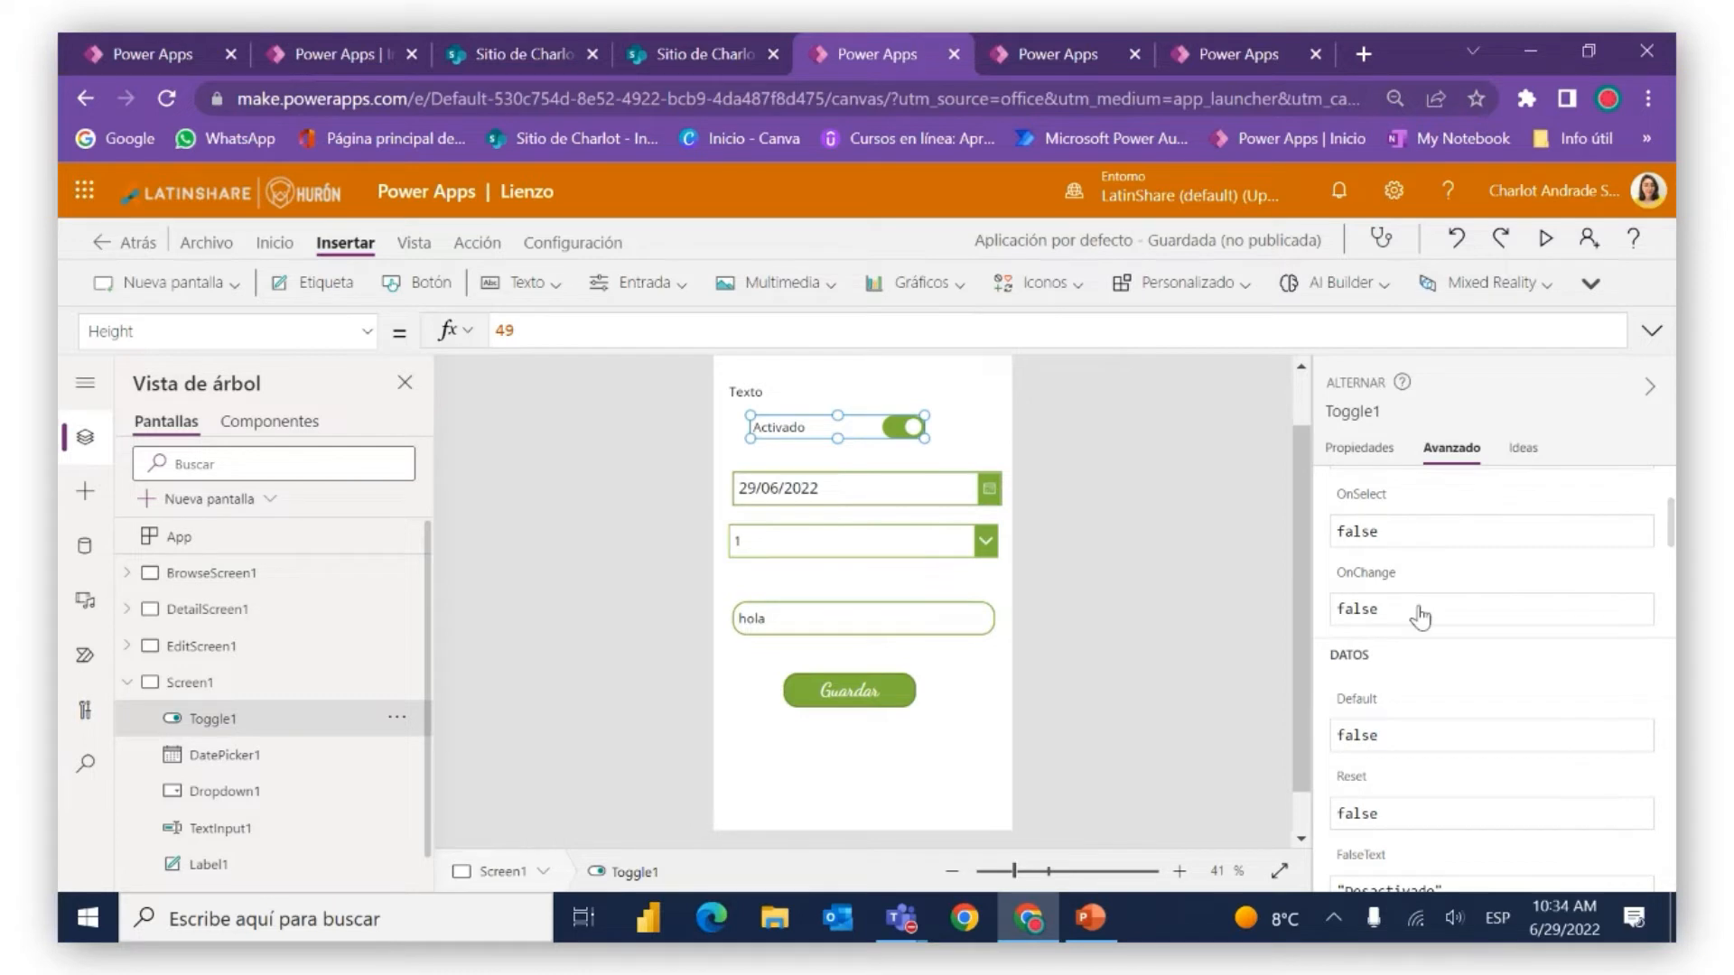
{"action": "scroll", "coordinate": [1407, 601], "scroll_direction": "down", "scroll_amount": 2}
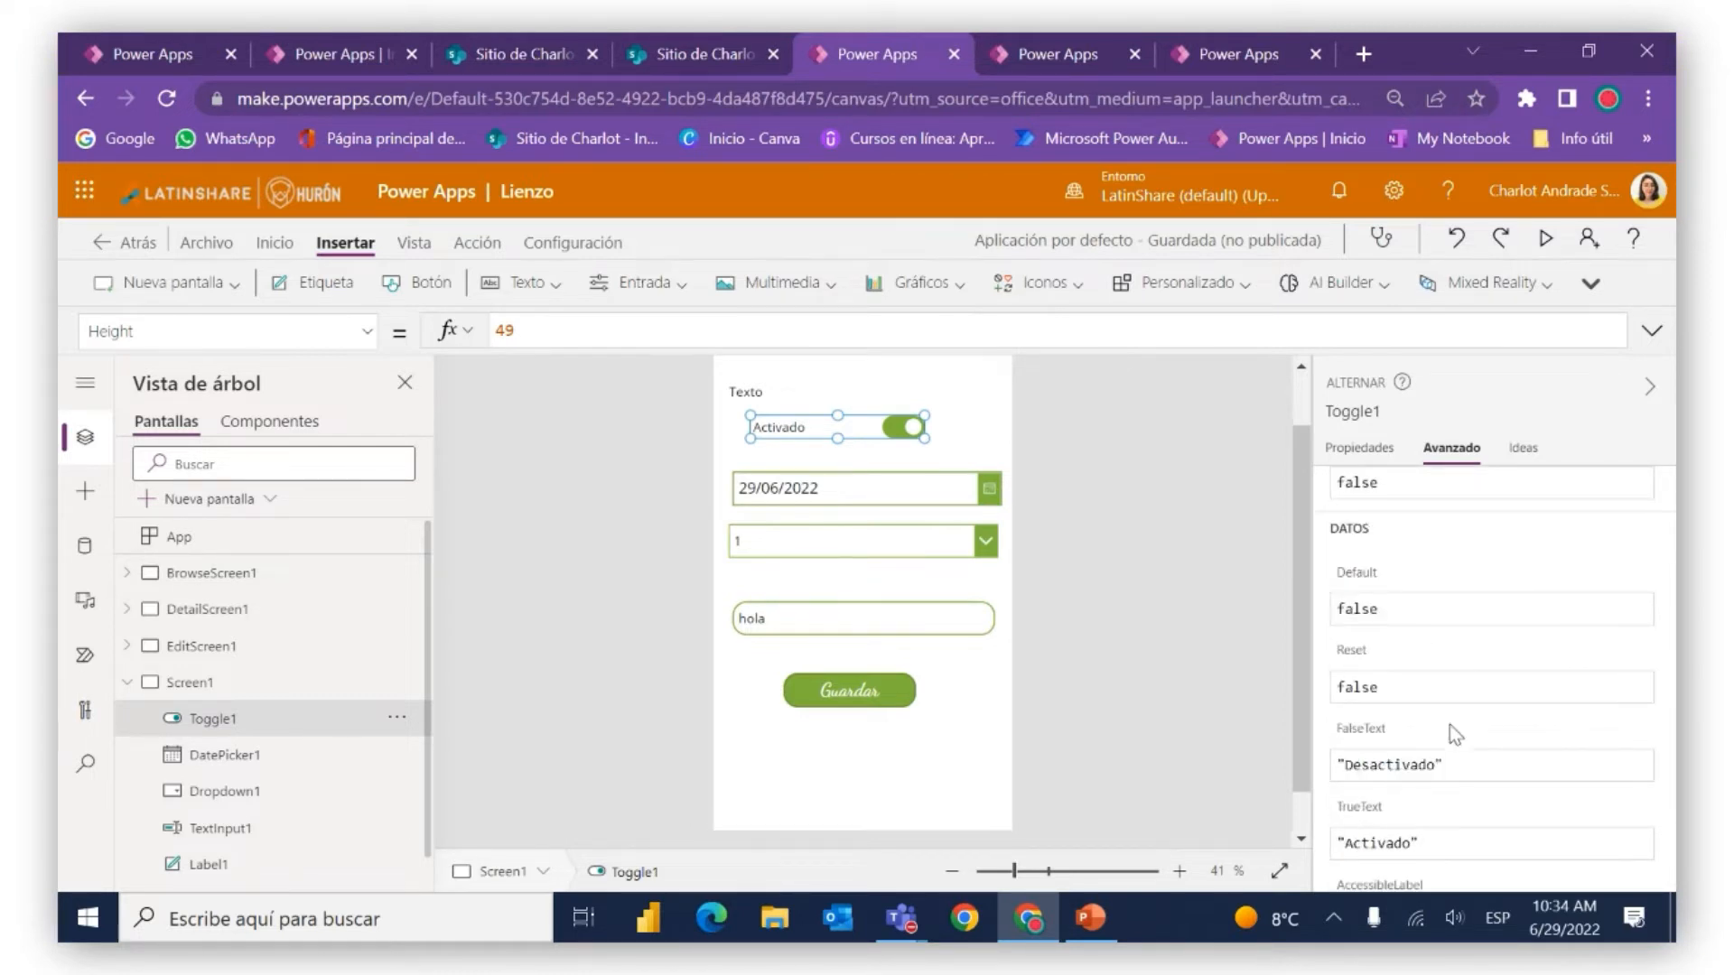
{"action": "scroll", "coordinate": [1441, 722], "scroll_direction": "down", "scroll_amount": 1}
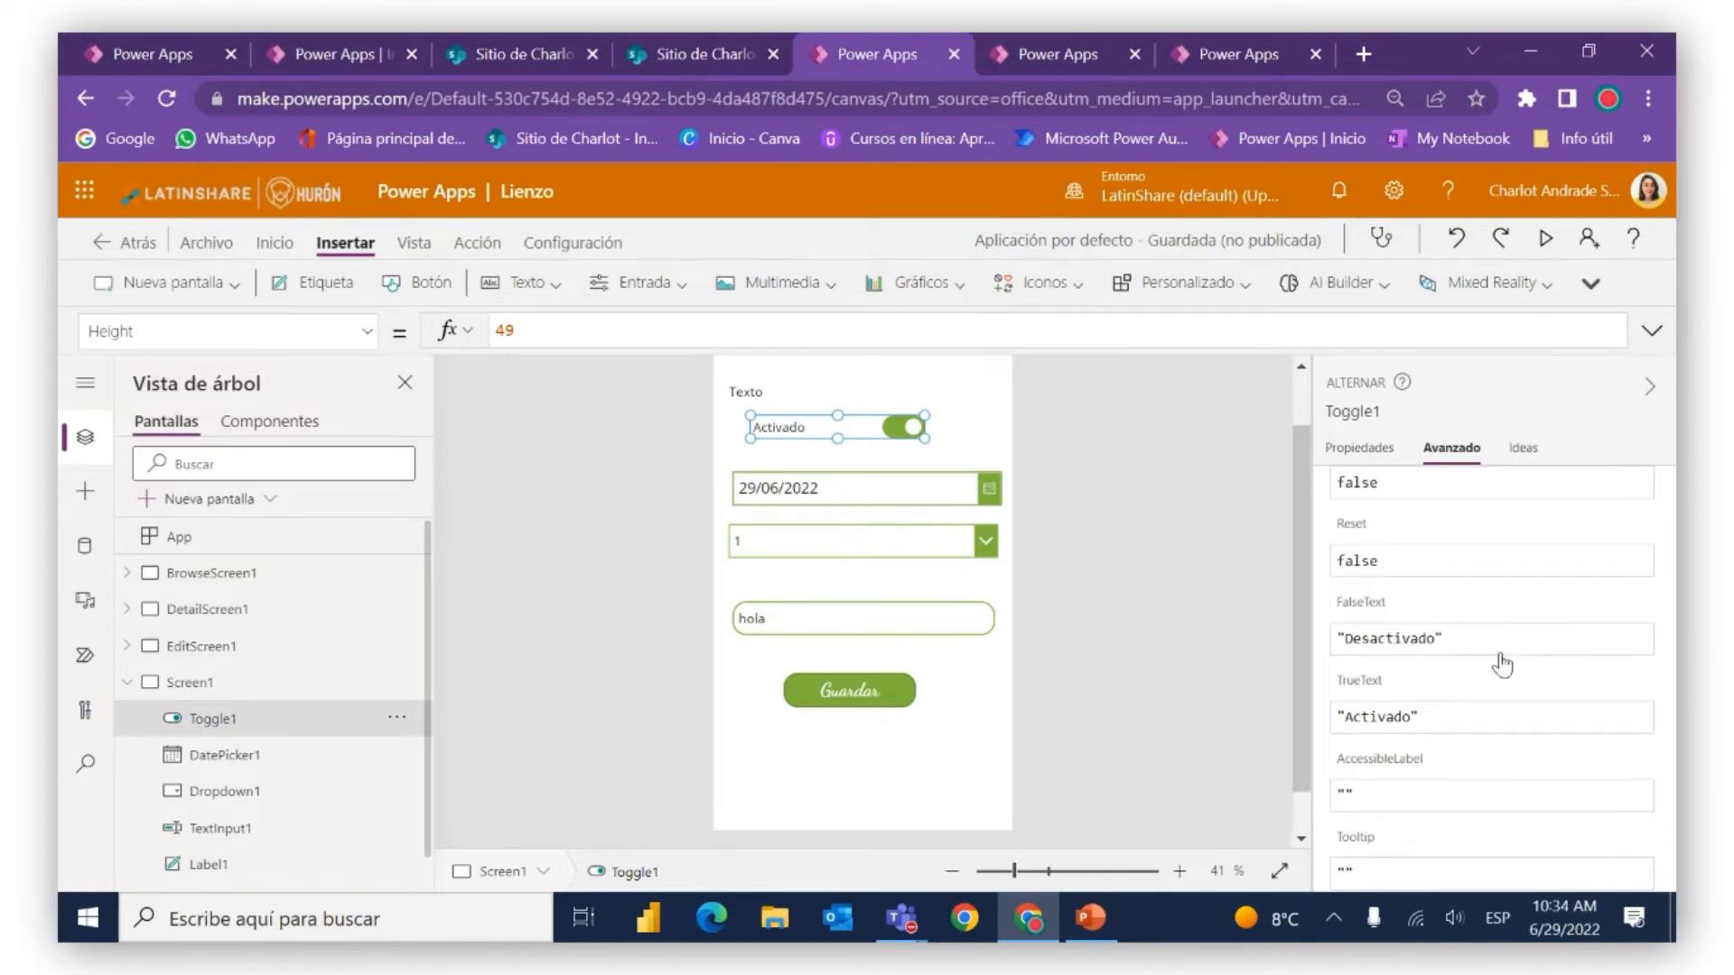
{"action": "left_click", "coordinate": [1438, 637]}
{"action": "double_click", "coordinate": [1437, 637]}
{"action": "left_click", "coordinate": [1437, 631]}
{"action": "key", "text": "BackSpace"}
{"action": "key", "text": "BackSpace"}
{"action": "key", "text": "BackSpace"}
{"action": "key", "text": "BackSpace"}
{"action": "key", "text": "BackSpace"}
{"action": "key", "text": "BackSpace"}
{"action": "key", "text": "BackSpace"}
{"action": "key", "text": "BackSpace"}
{"action": "key", "text": "BackSpace"}
{"action": "key", "text": "BackSpace"}
{"action": "key", "text": "BackSpace"}
{"action": "type", "text": "No"}
Set the toggle's TrueText to "Sí"
{"action": "left_click", "coordinate": [1411, 718]}
{"action": "key", "text": "BackSpace"}
{"action": "key", "text": "BackSpace"}
{"action": "key", "text": "BackSpace"}
{"action": "key", "text": "BackSpace"}
{"action": "key", "text": "BackSpace"}
{"action": "key", "text": "BackSpace"}
{"action": "key", "text": "BackSpace"}
{"action": "key", "text": "BackSpace"}
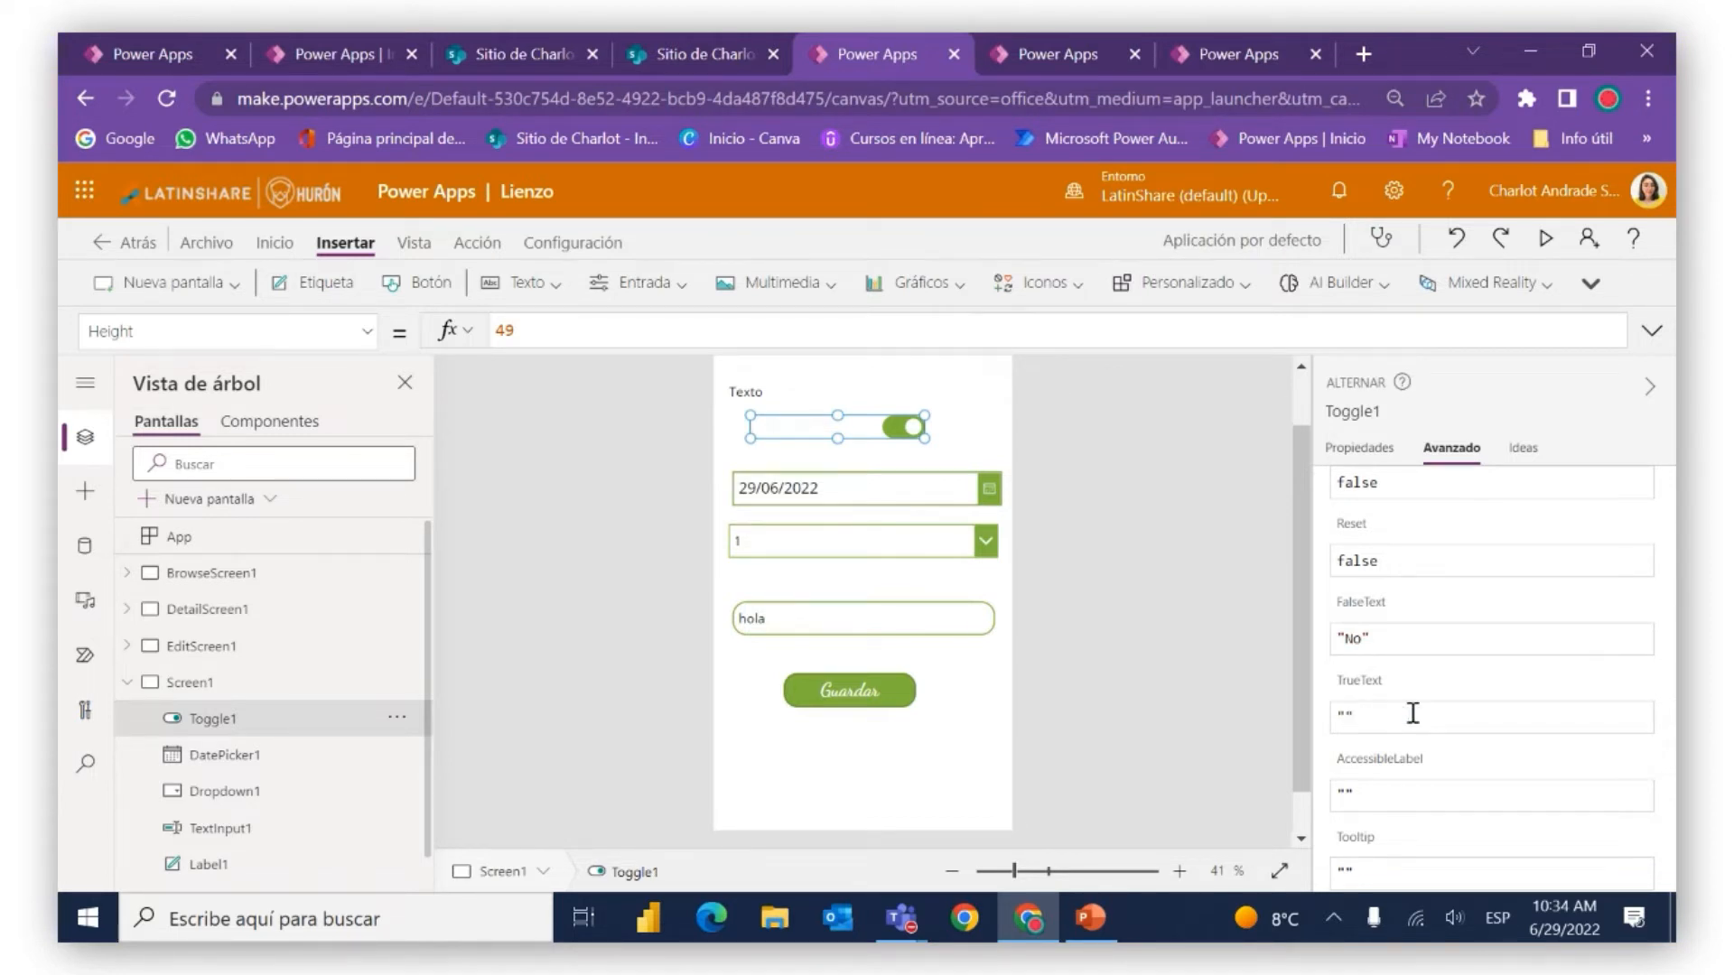
{"action": "type", "text": "Sí"}
{"action": "left_click", "coordinate": [892, 392]}
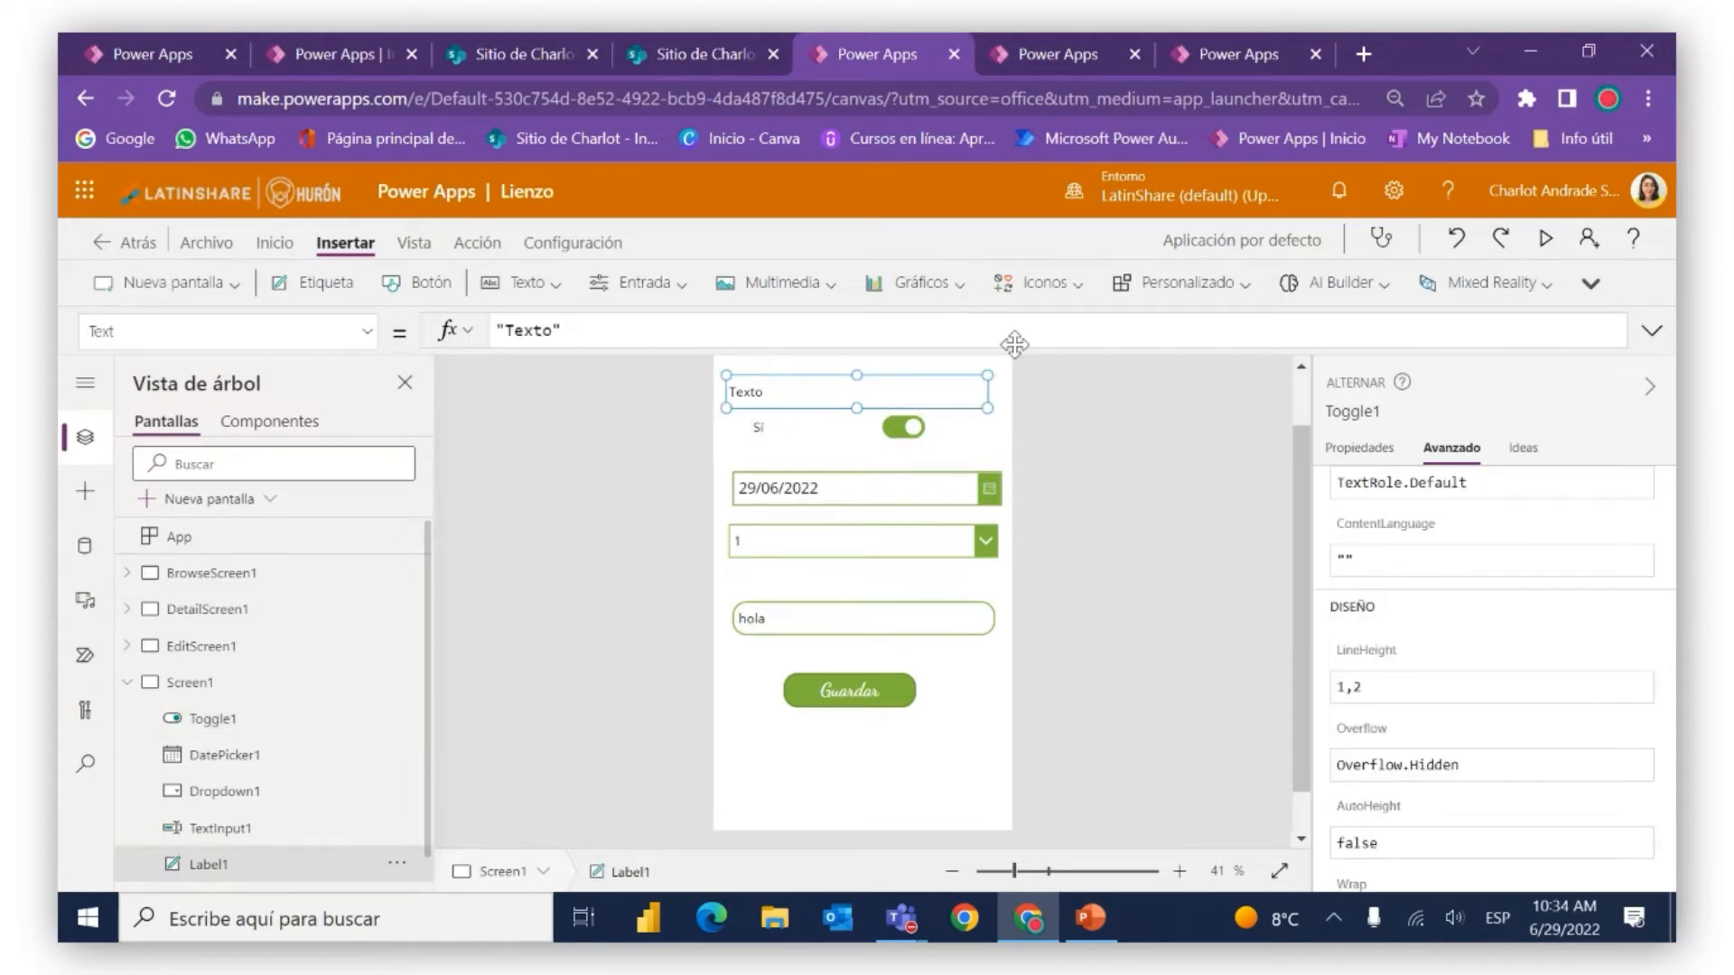
Preview the app, switch the toggle off and on repeatedly to test its labels, leave it on and return to editing
{"action": "left_click", "coordinate": [1544, 242]}
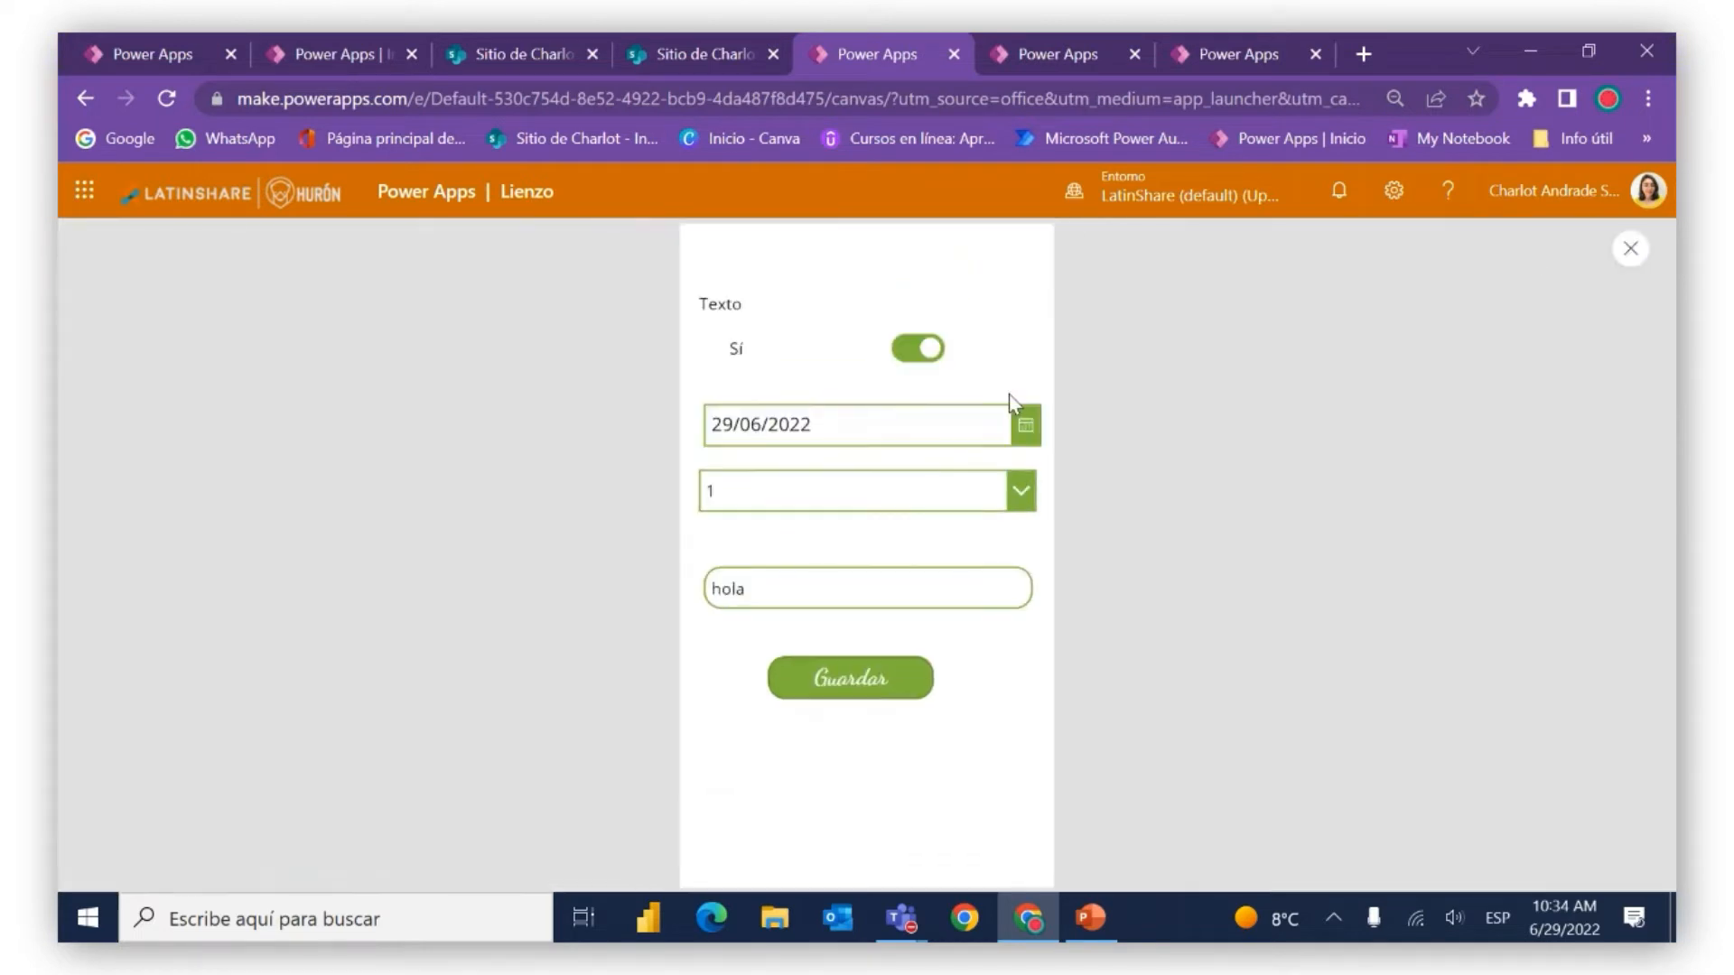
{"action": "left_click", "coordinate": [921, 351]}
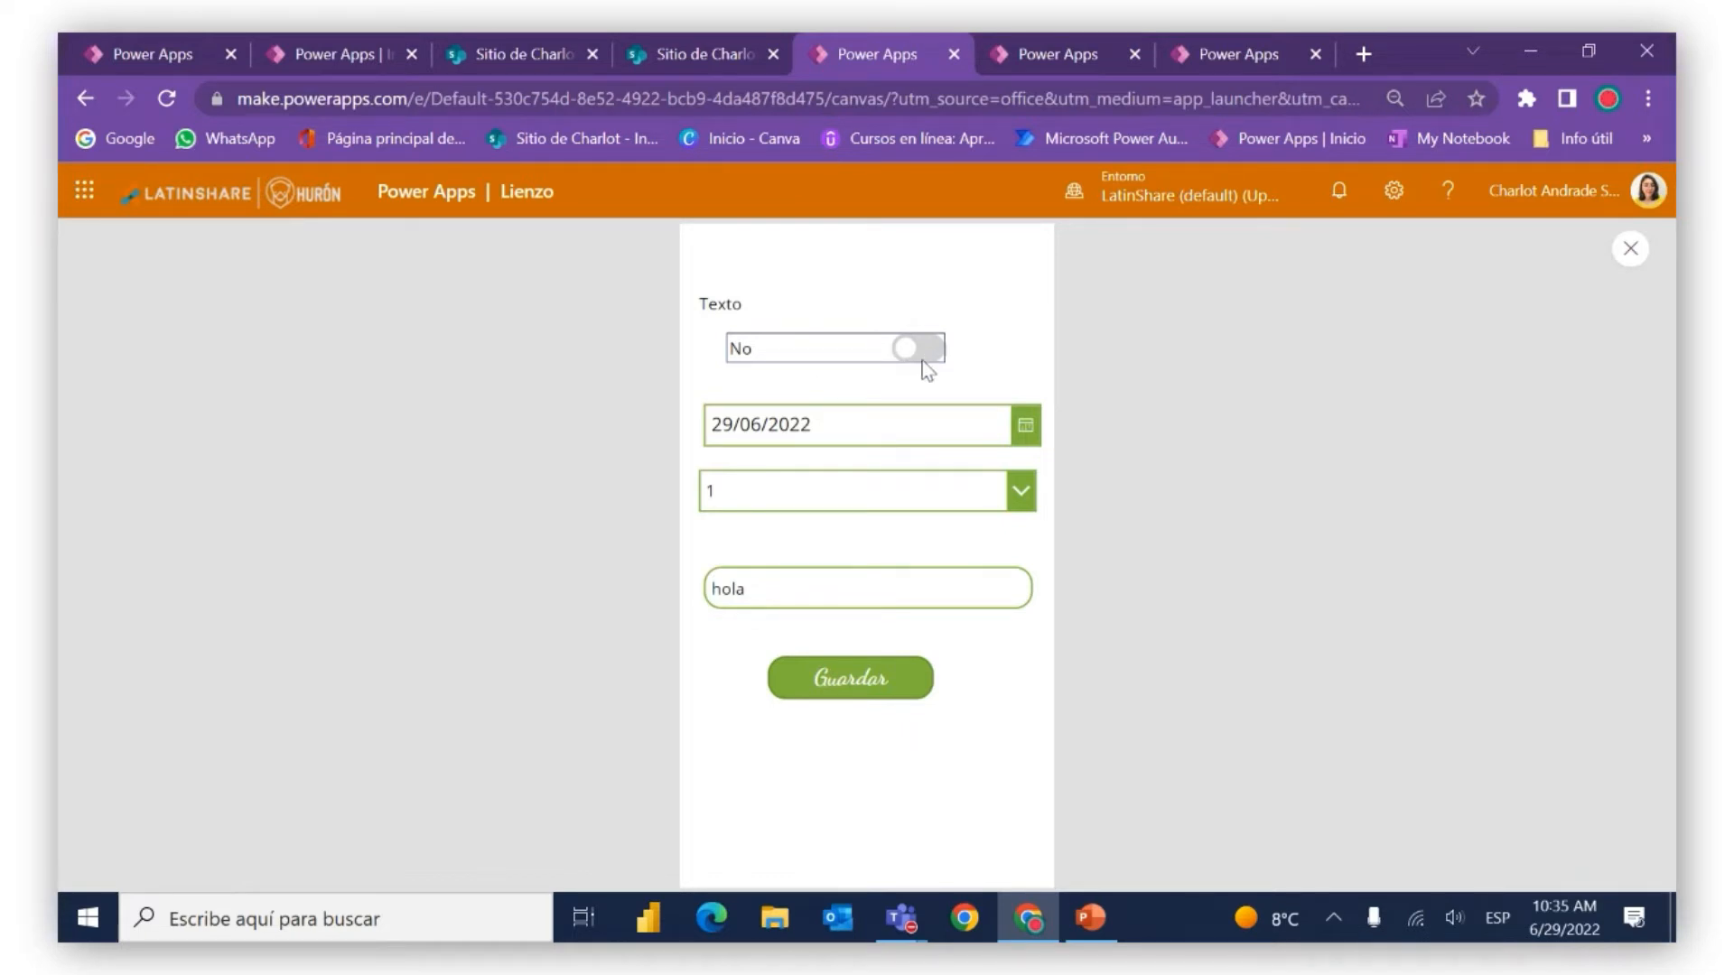
{"action": "left_click", "coordinate": [925, 356]}
{"action": "left_click", "coordinate": [925, 354]}
{"action": "left_click", "coordinate": [924, 354]}
{"action": "left_click", "coordinate": [924, 354]}
{"action": "left_click", "coordinate": [925, 354]}
{"action": "left_click", "coordinate": [1618, 261]}
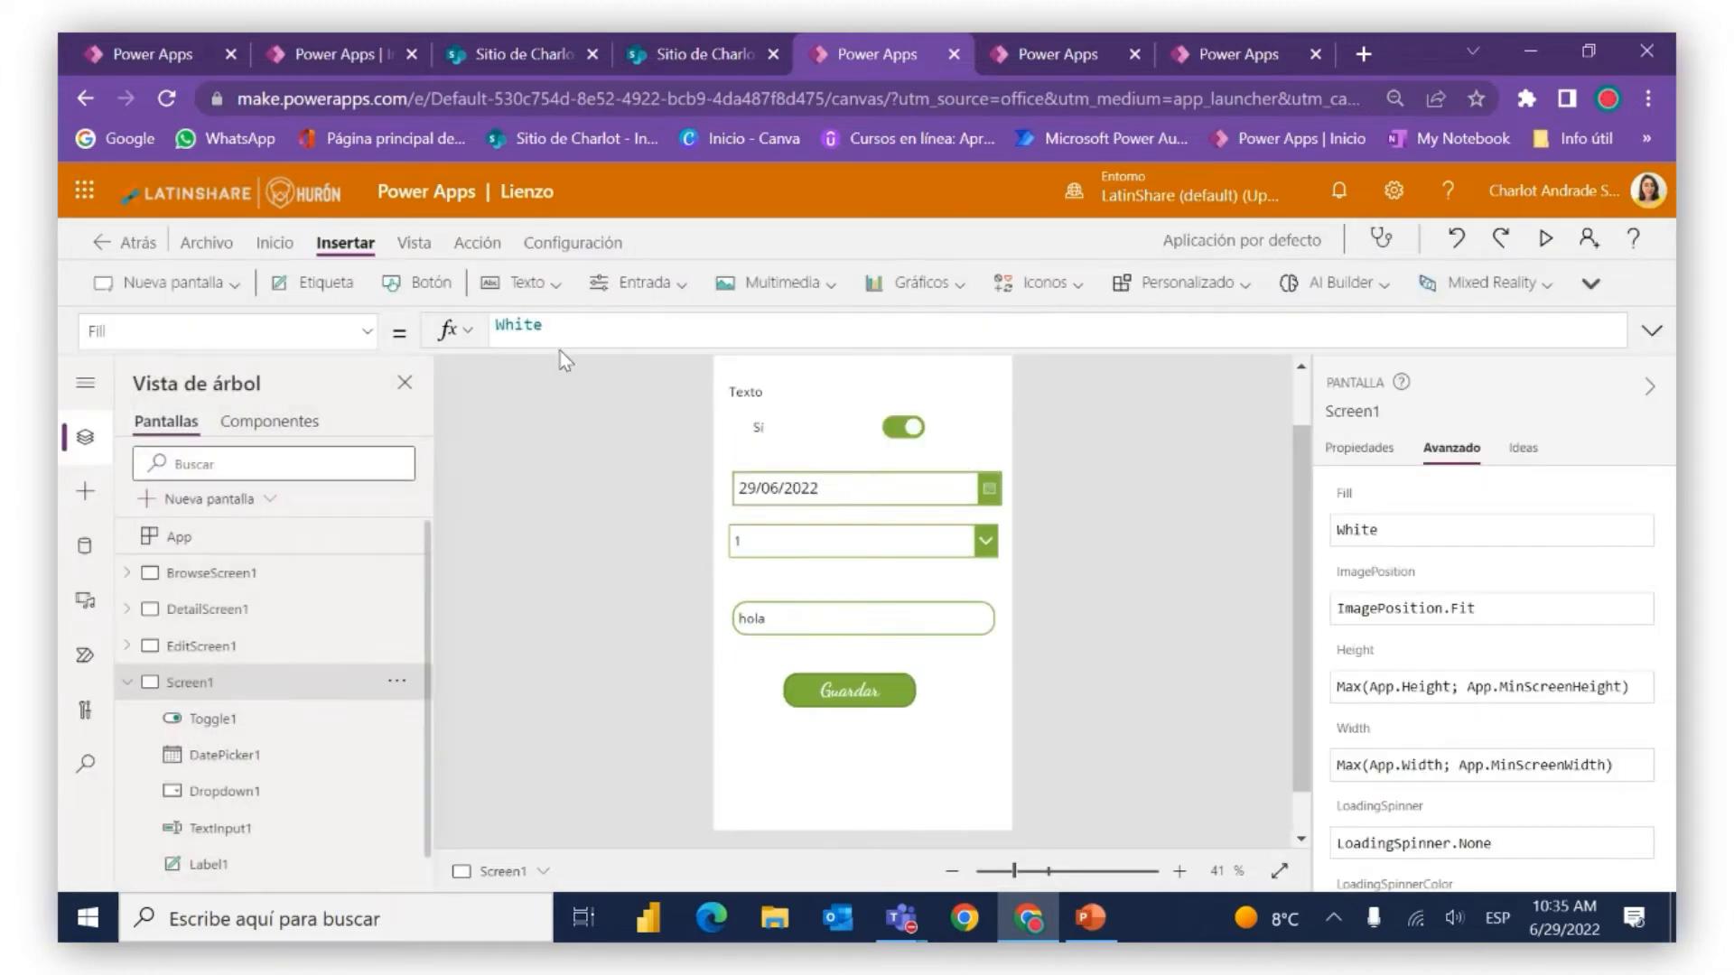
Insert a slider (Control deslizante) and place it below the Guardar button
{"action": "left_click", "coordinate": [659, 280]}
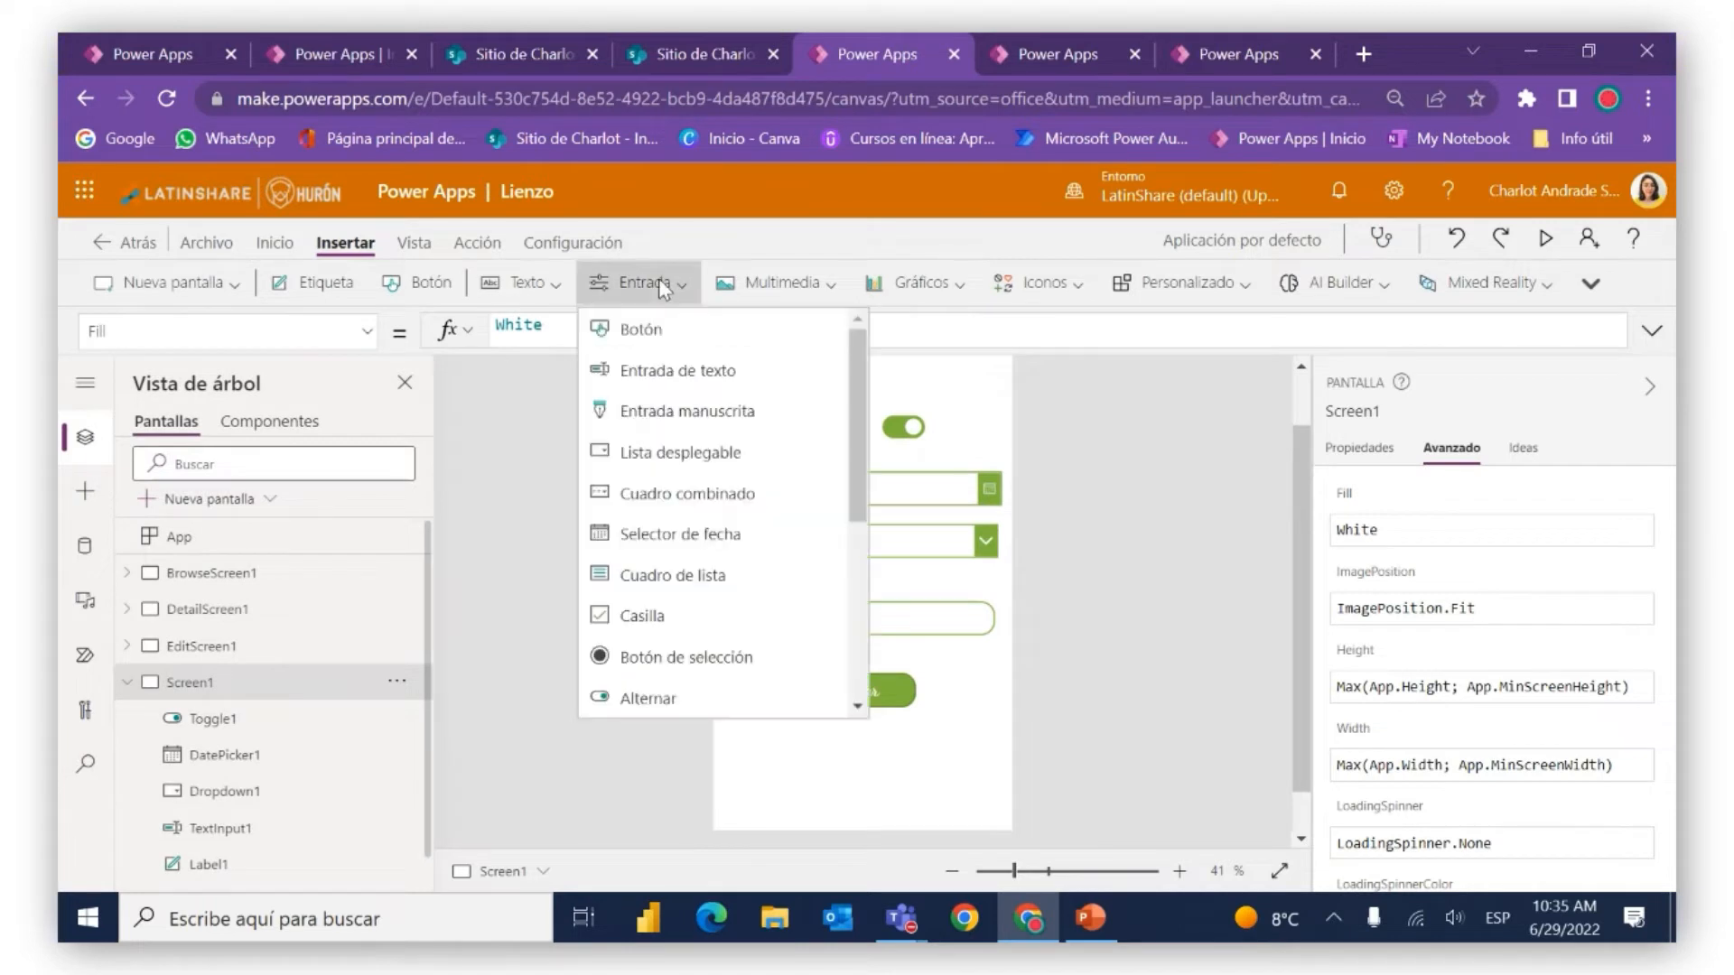
{"action": "scroll", "coordinate": [740, 474], "scroll_direction": "down", "scroll_amount": 3}
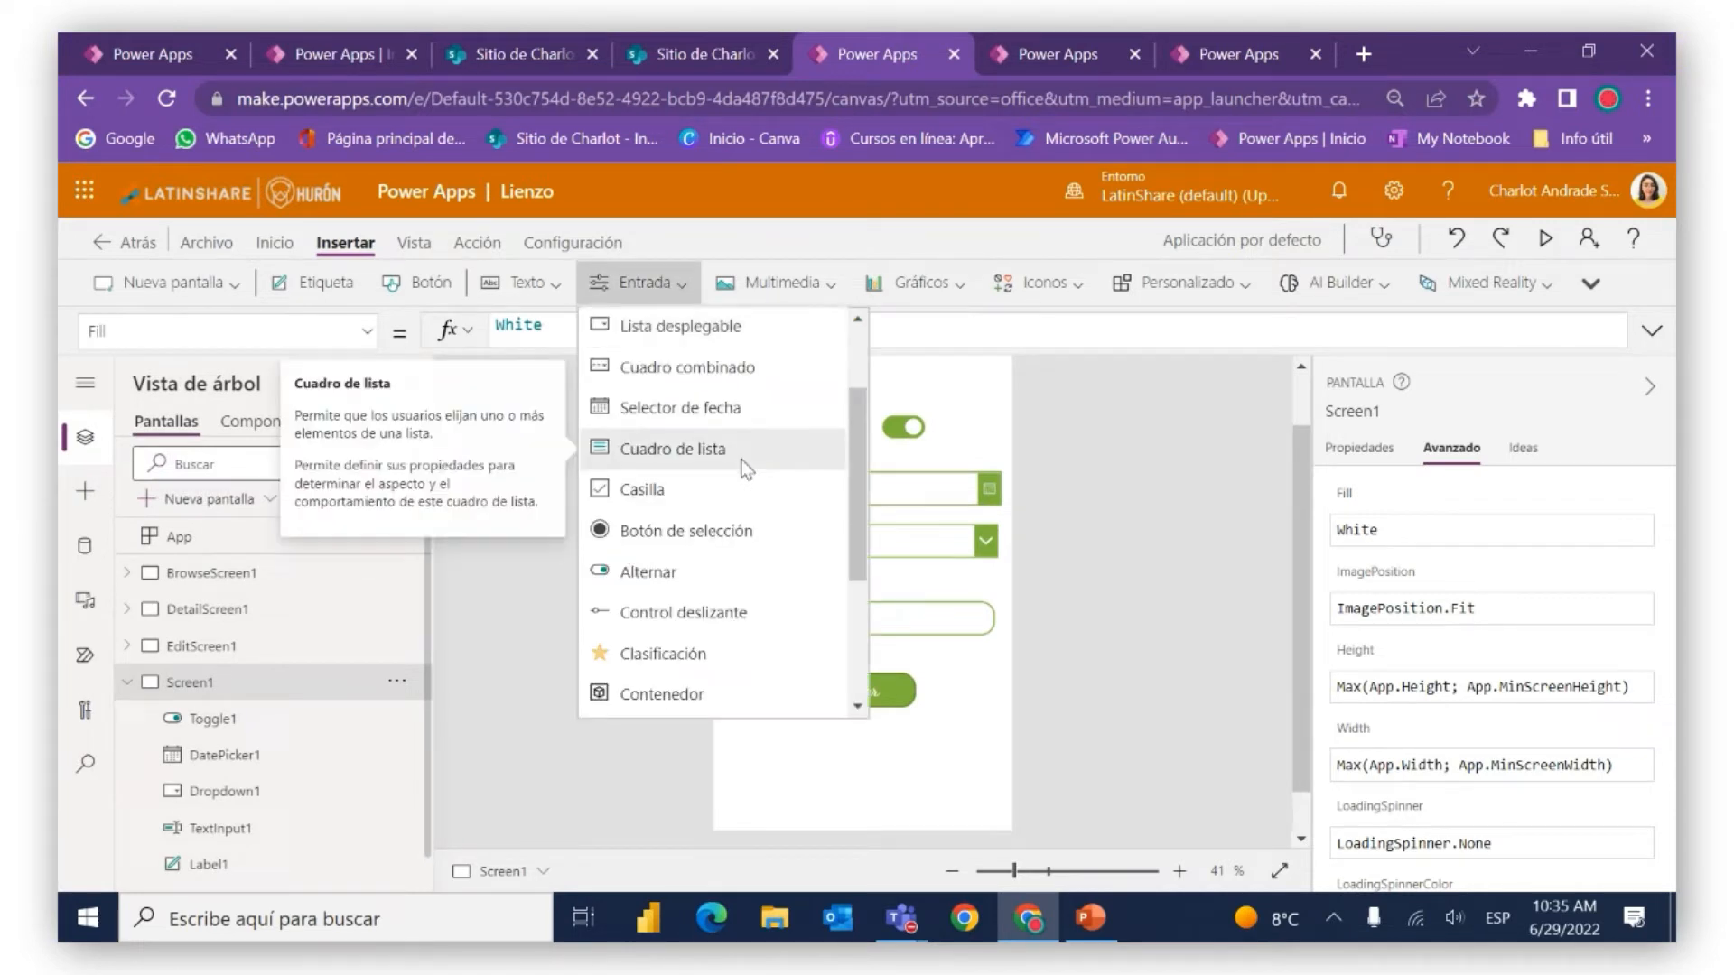
{"action": "left_click", "coordinate": [699, 623]}
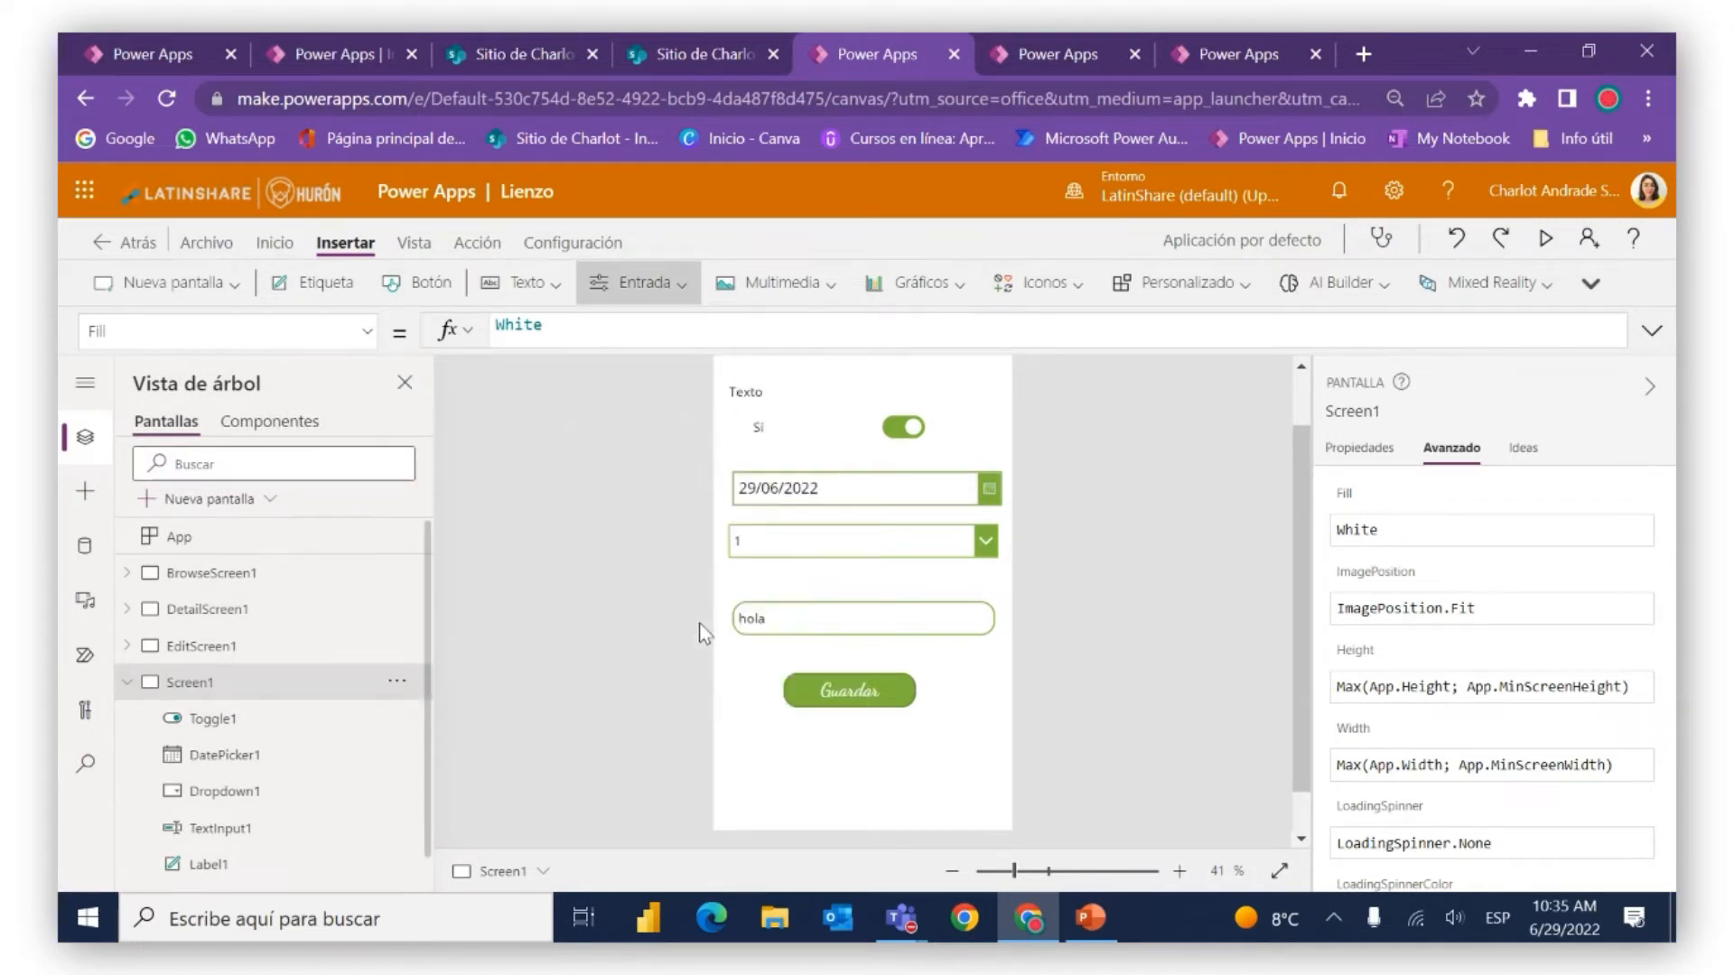
{"action": "left_click_drag", "start_coordinate": [867, 372], "coordinate": [894, 789]}
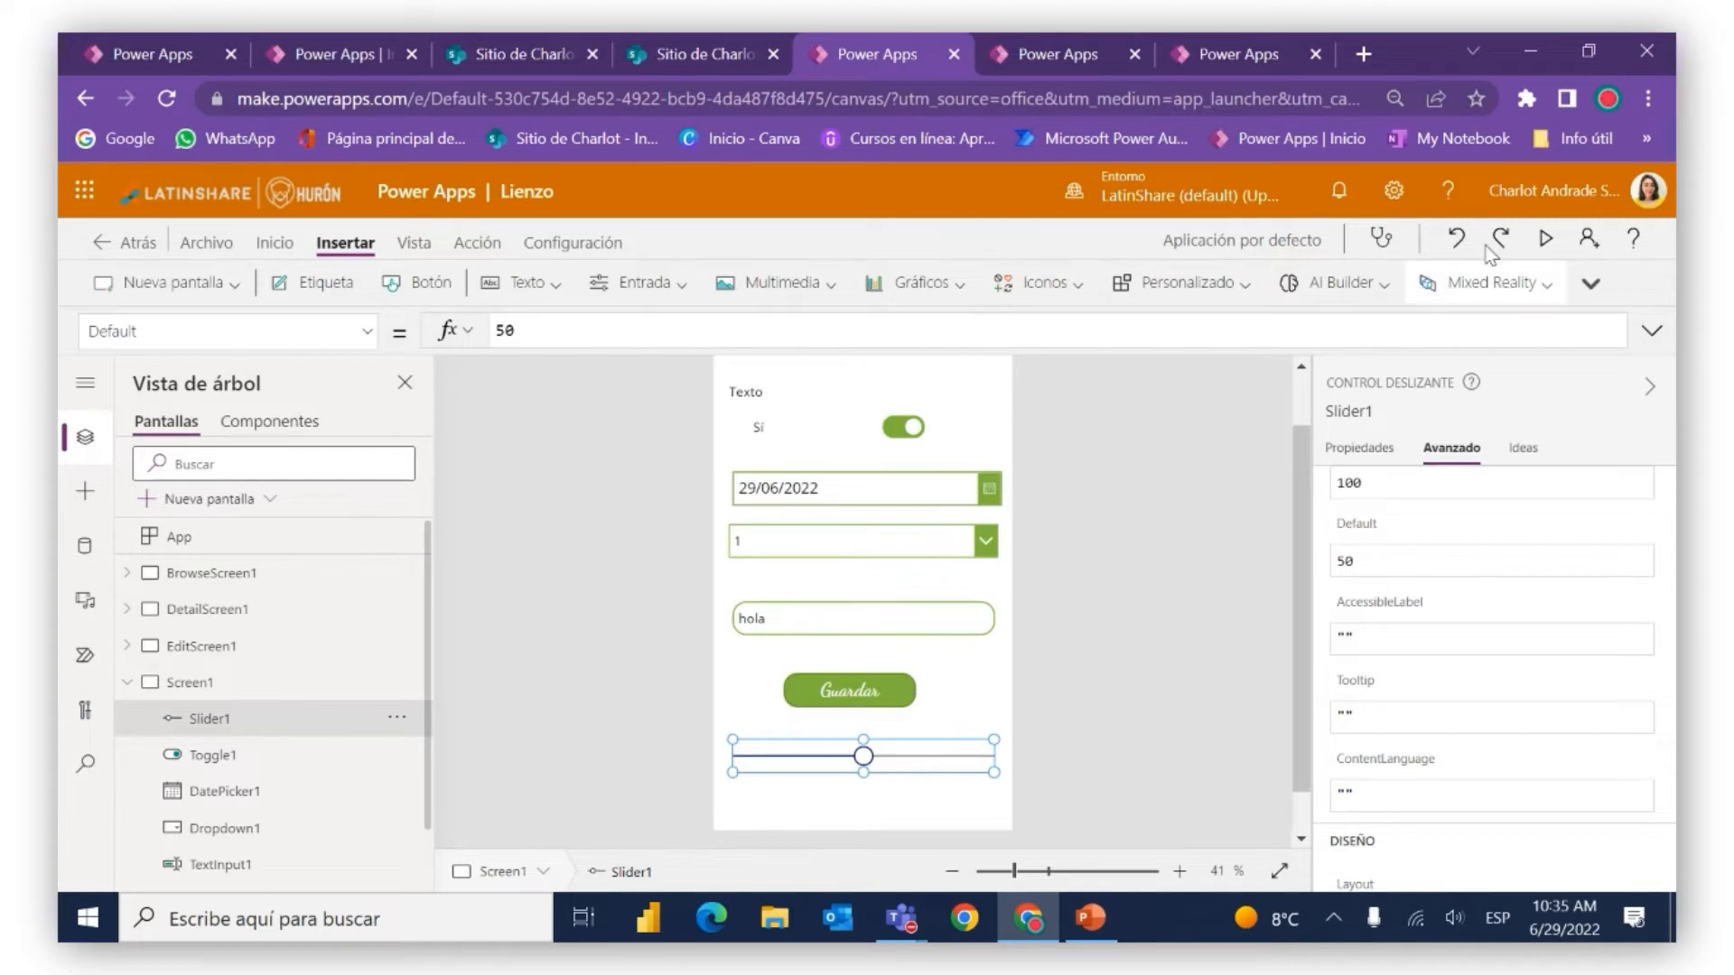
Preview the app, test the slider by moving its handle slightly toward the lower end, and return to editing
{"action": "left_click", "coordinate": [1545, 240]}
{"action": "mouse_move", "coordinate": [867, 761]}
{"action": "left_mouse_down"}
{"action": "mouse_move", "coordinate": [691, 761]}
{"action": "mouse_move", "coordinate": [1021, 786]}
{"action": "mouse_move", "coordinate": [441, 690]}
{"action": "mouse_move", "coordinate": [731, 767]}
{"action": "mouse_move", "coordinate": [698, 772]}
{"action": "mouse_move", "coordinate": [1107, 777]}
{"action": "mouse_move", "coordinate": [846, 763]}
{"action": "left_mouse_up"}
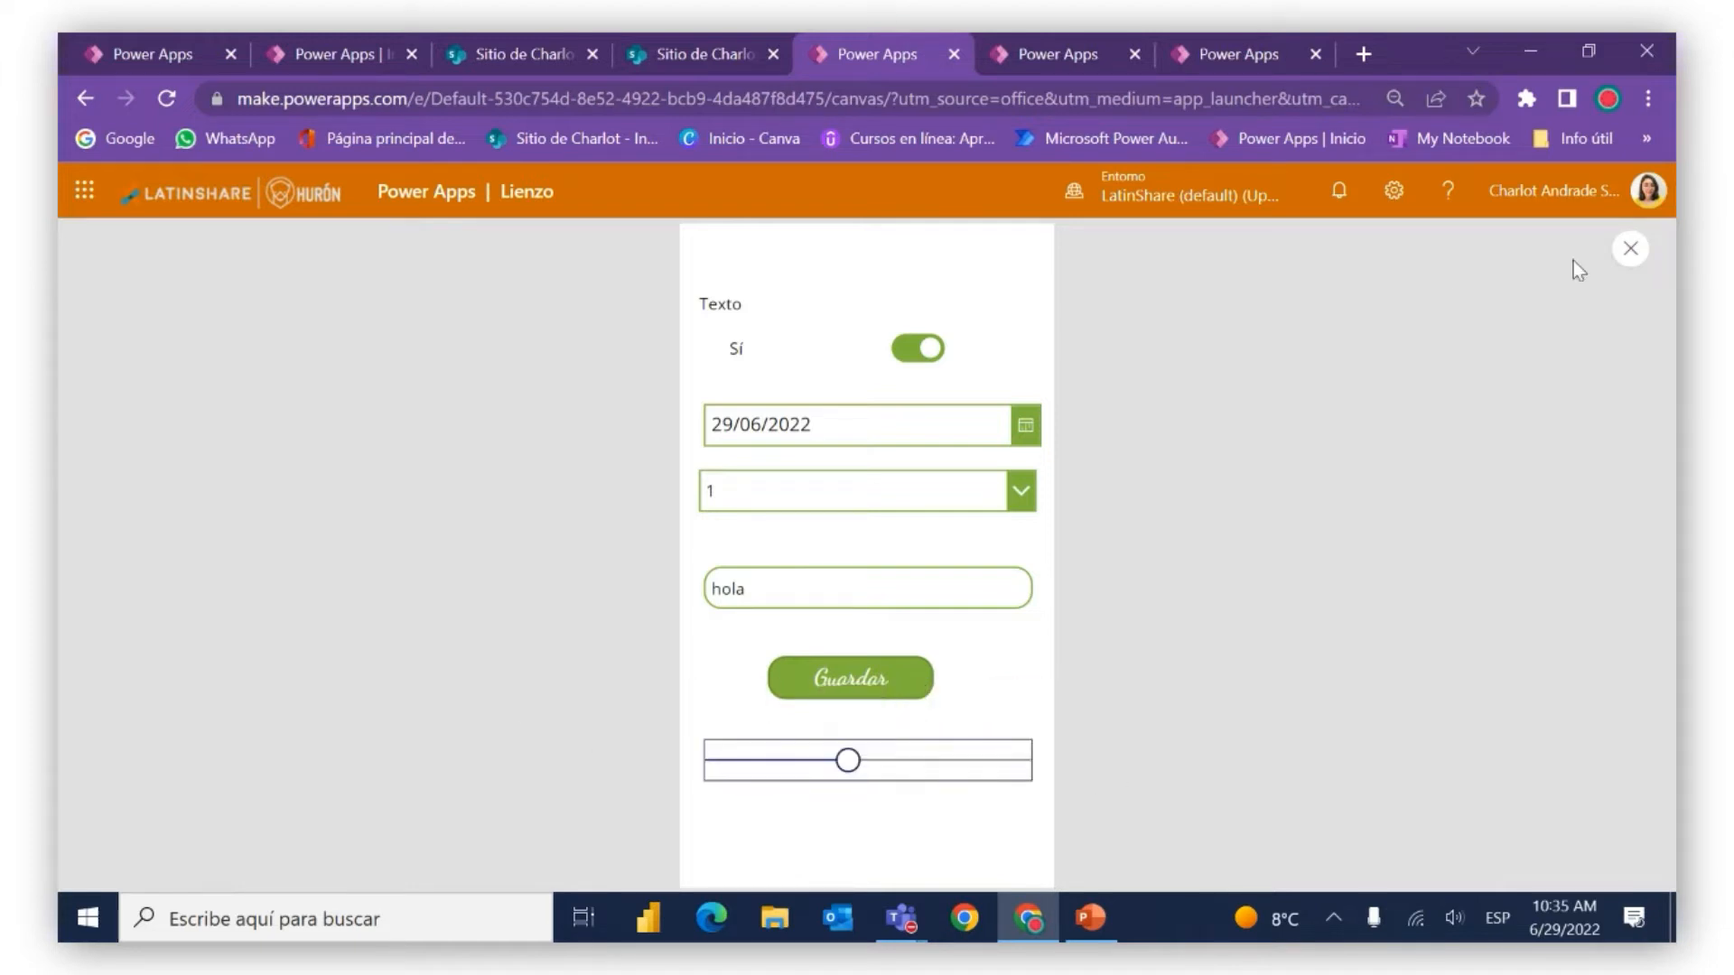
{"action": "left_click", "coordinate": [1630, 247]}
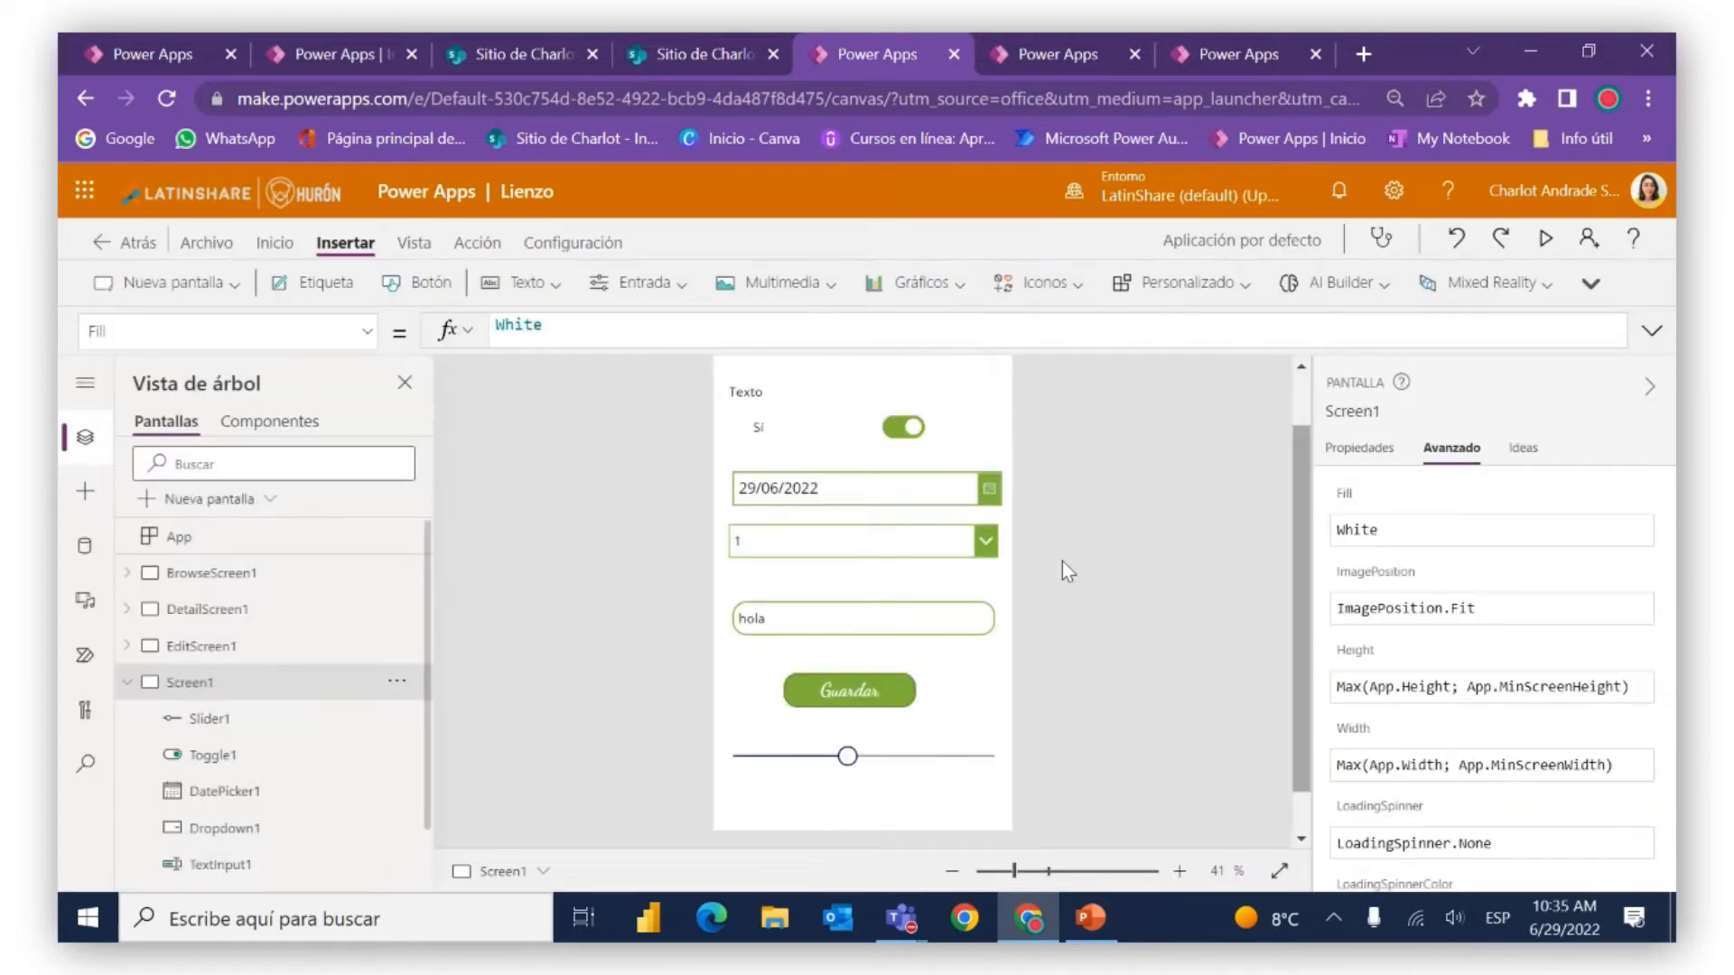
Set the slider's layout (Diseño) to Vertical
{"action": "left_click", "coordinate": [892, 759]}
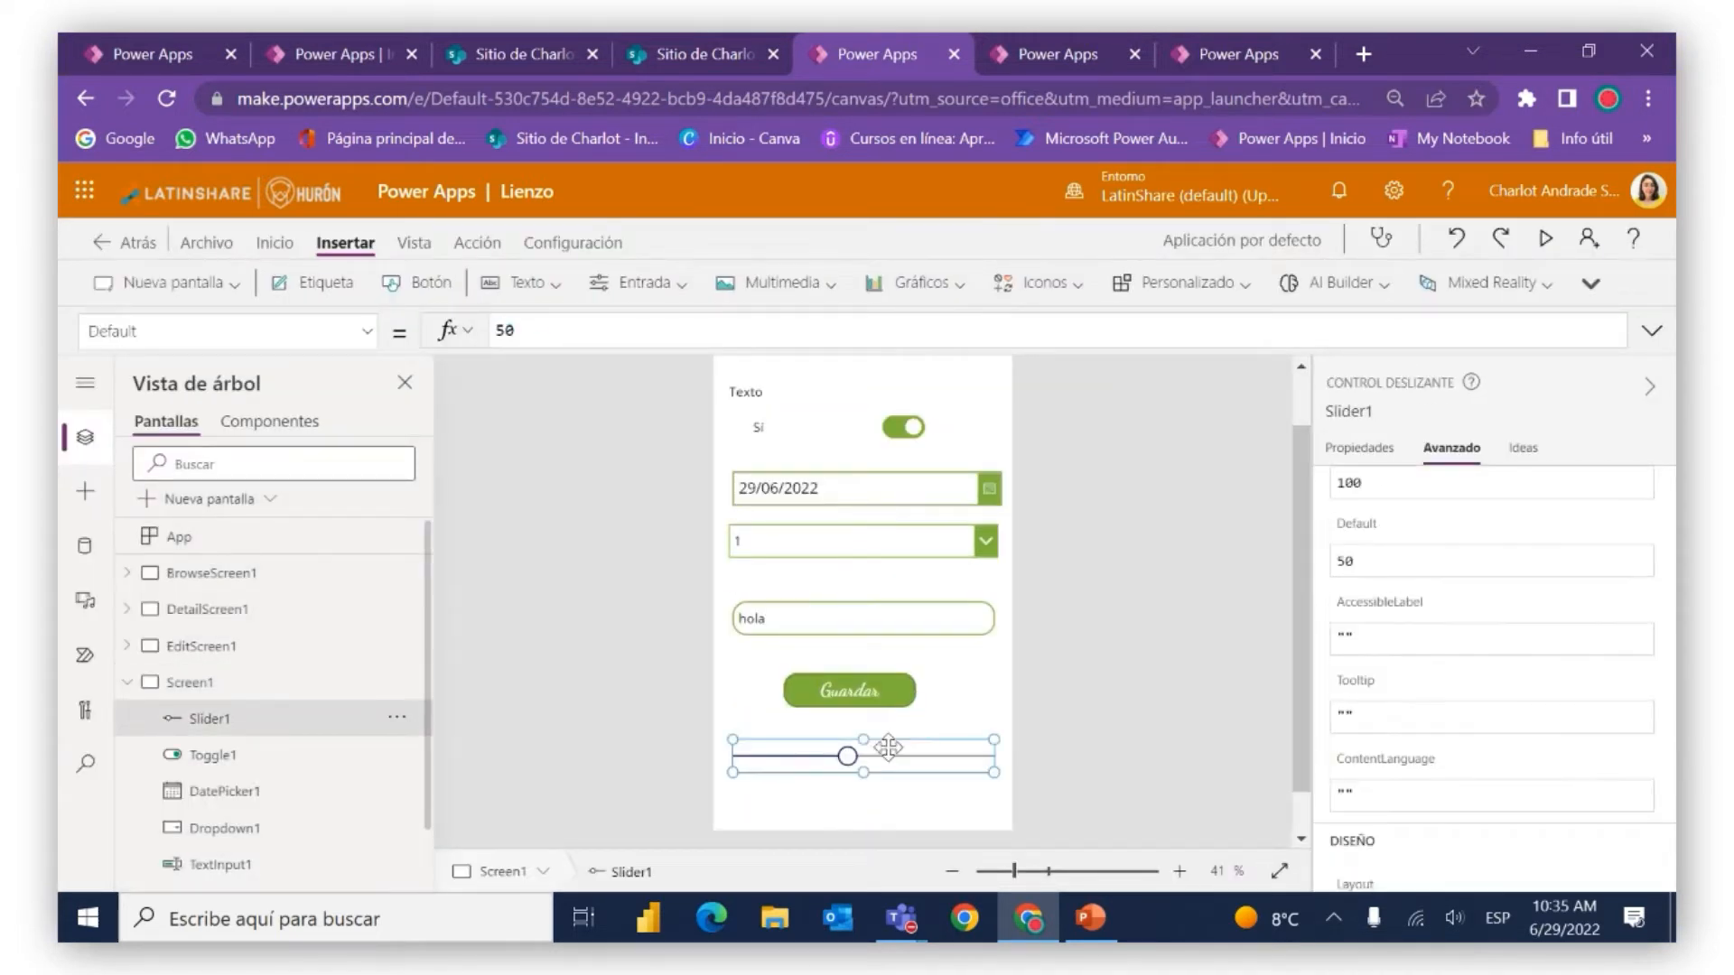
{"action": "left_click", "coordinate": [1361, 449]}
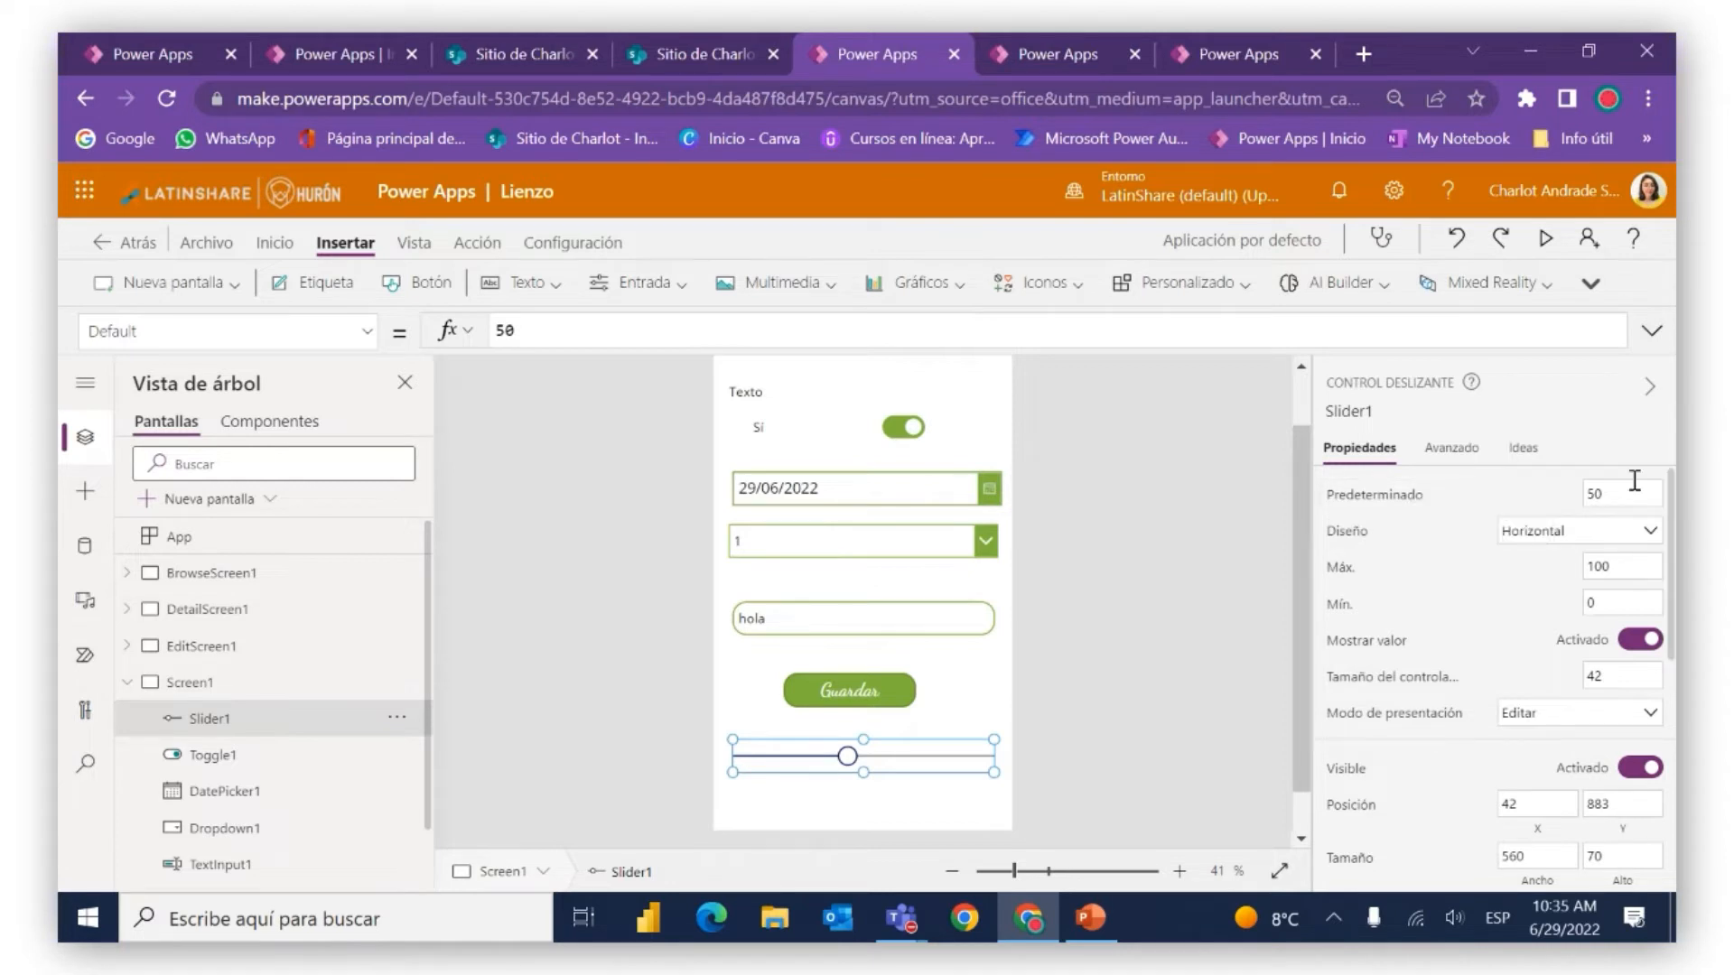
{"action": "left_click", "coordinate": [1556, 534]}
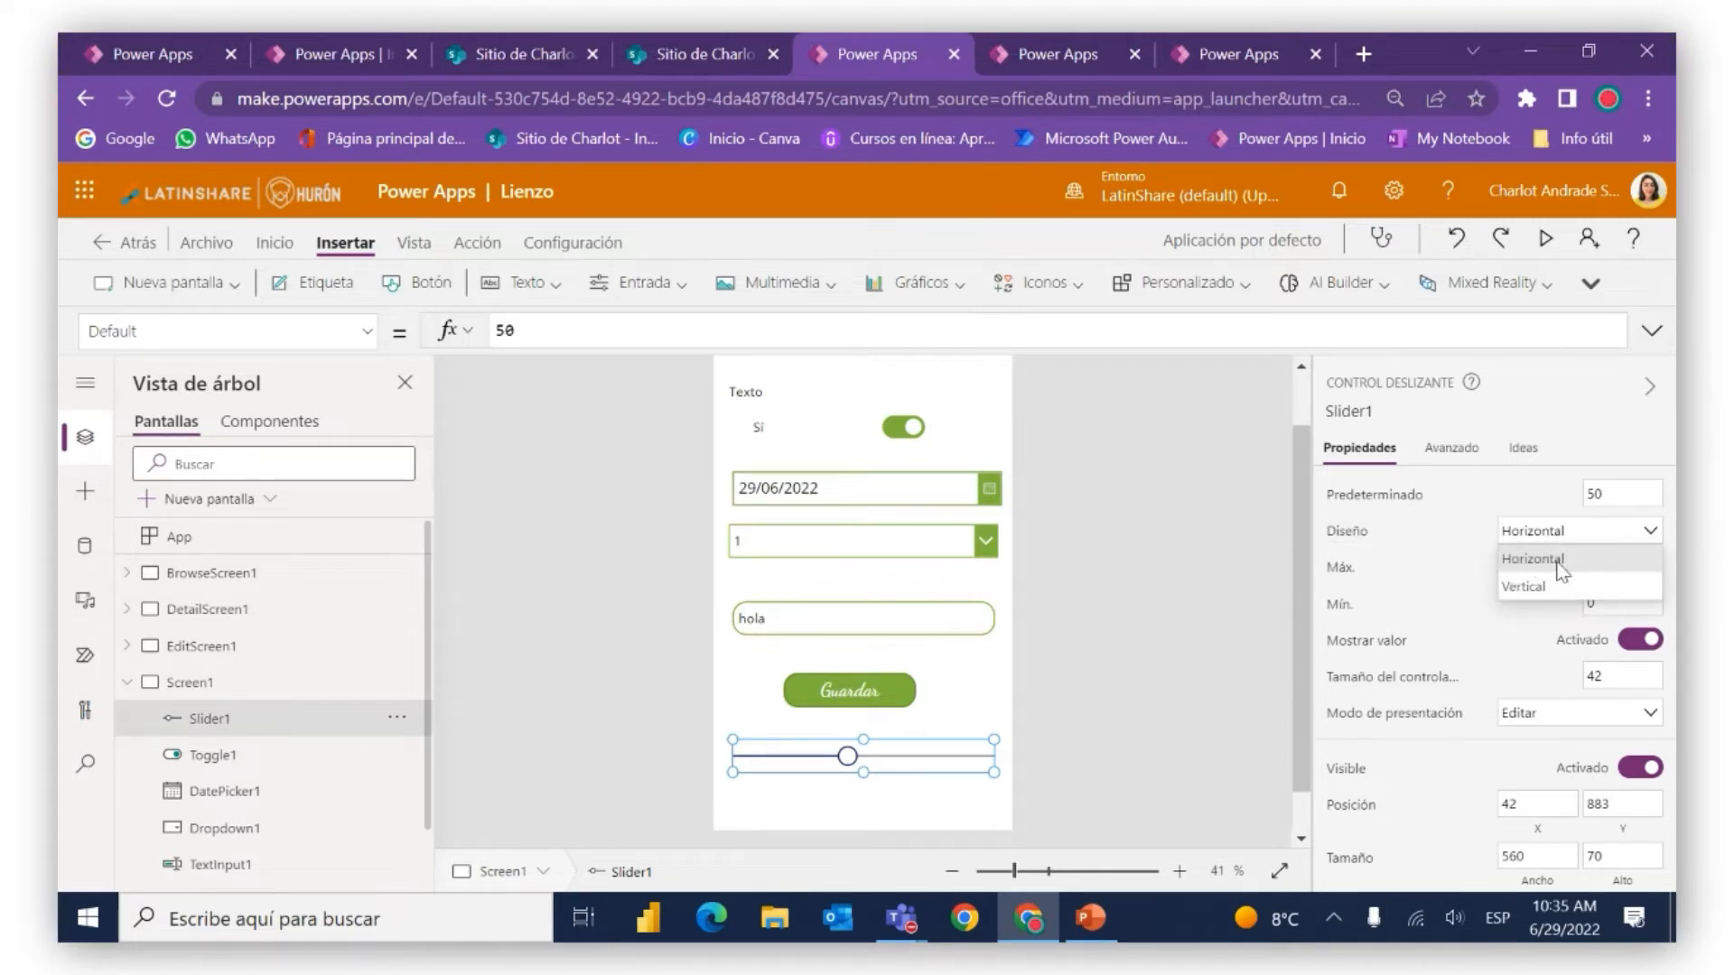
{"action": "left_click", "coordinate": [1539, 588]}
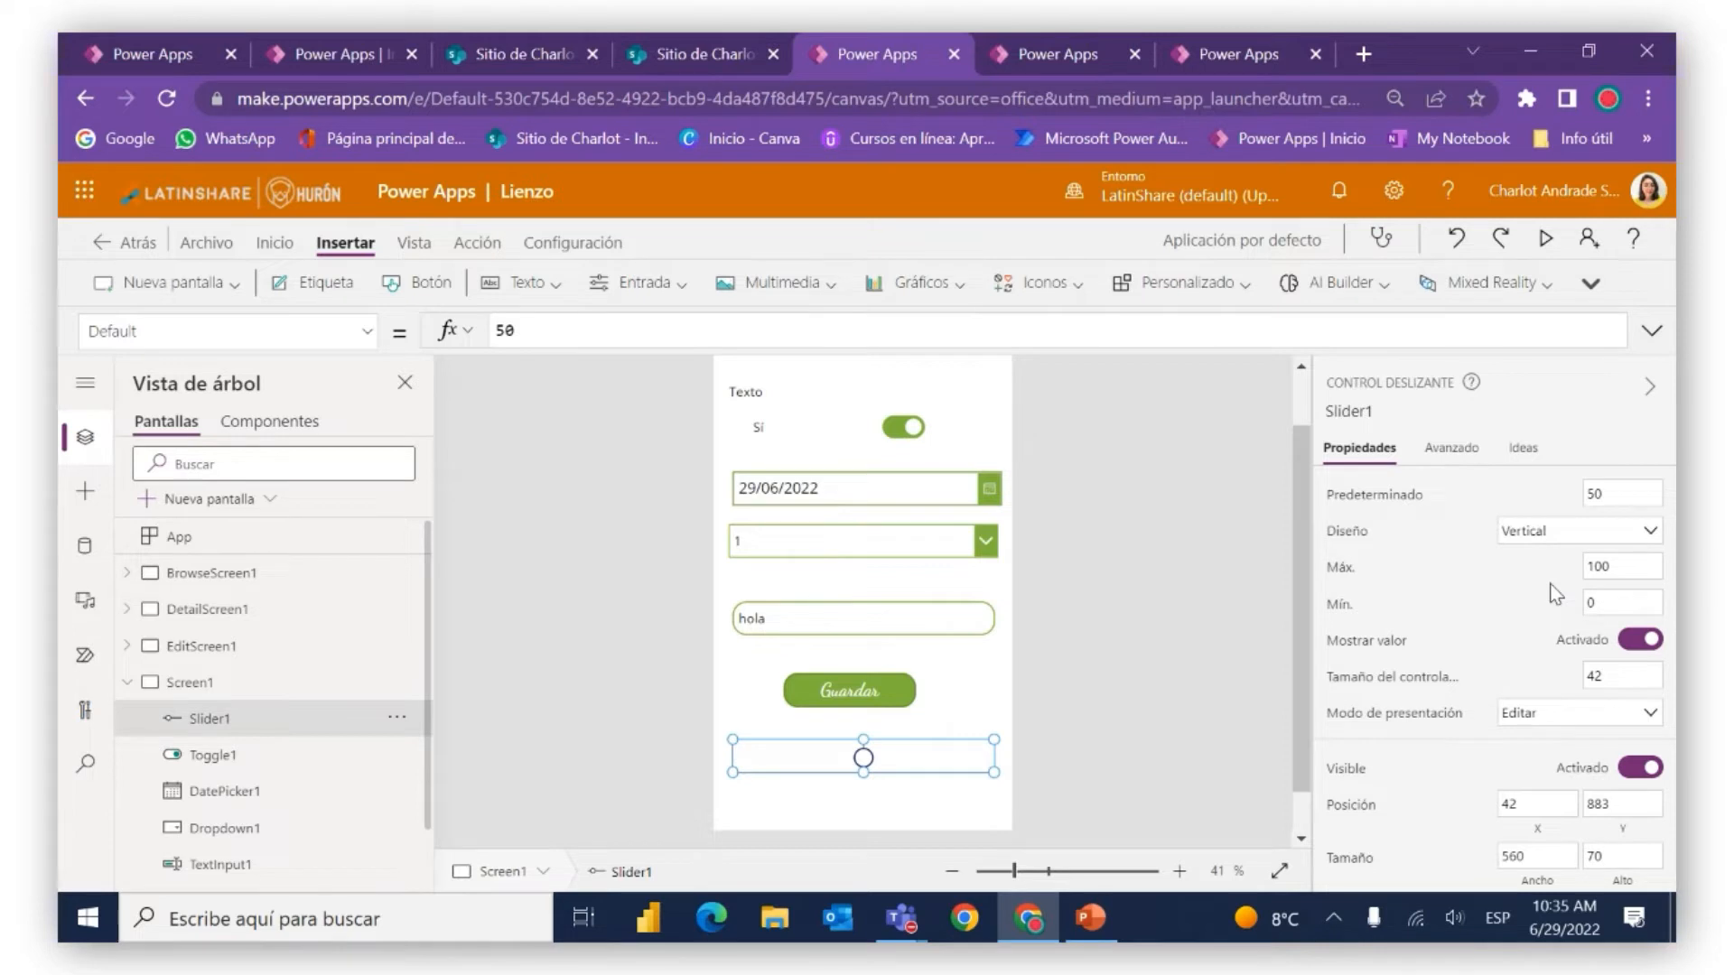
Stretch the slider slightly upward to a height of 72 and set its layout back to Horizontal
{"action": "left_click_drag", "start_coordinate": [860, 733], "coordinate": [817, 738]}
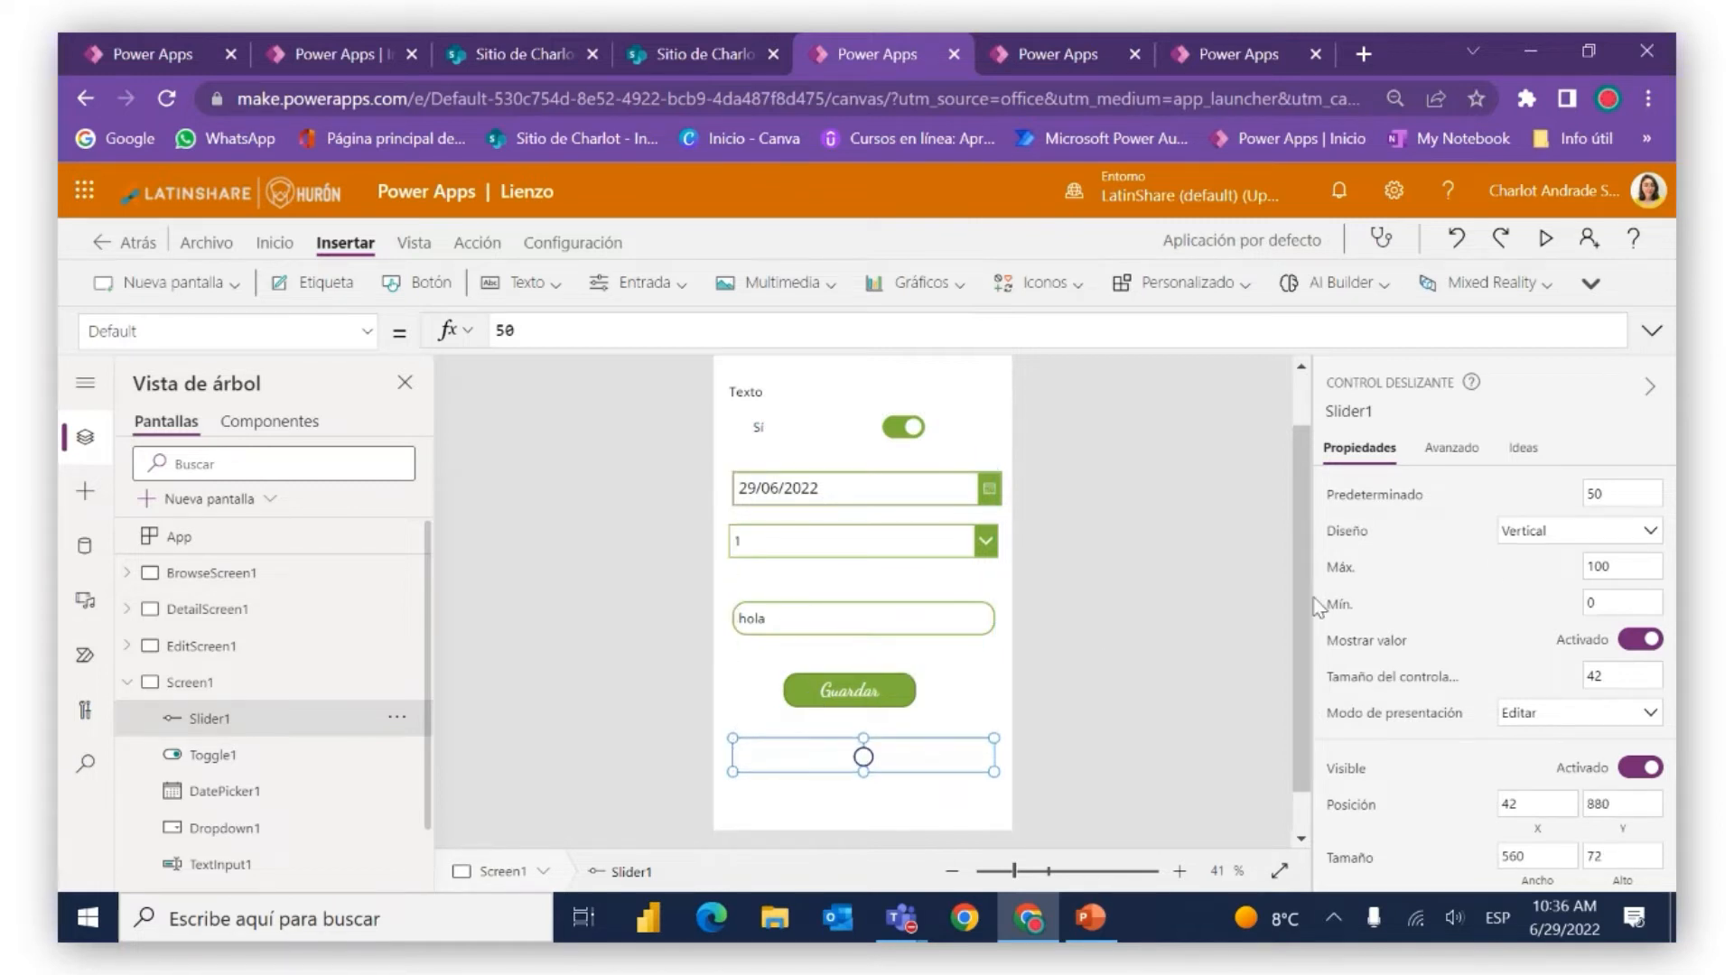
{"action": "left_click", "coordinate": [1528, 532]}
{"action": "left_click", "coordinate": [1508, 565]}
{"action": "left_click", "coordinate": [1516, 533]}
{"action": "left_click", "coordinate": [1519, 556]}
Set the slider's maximum value to 10
{"action": "left_click", "coordinate": [1622, 567]}
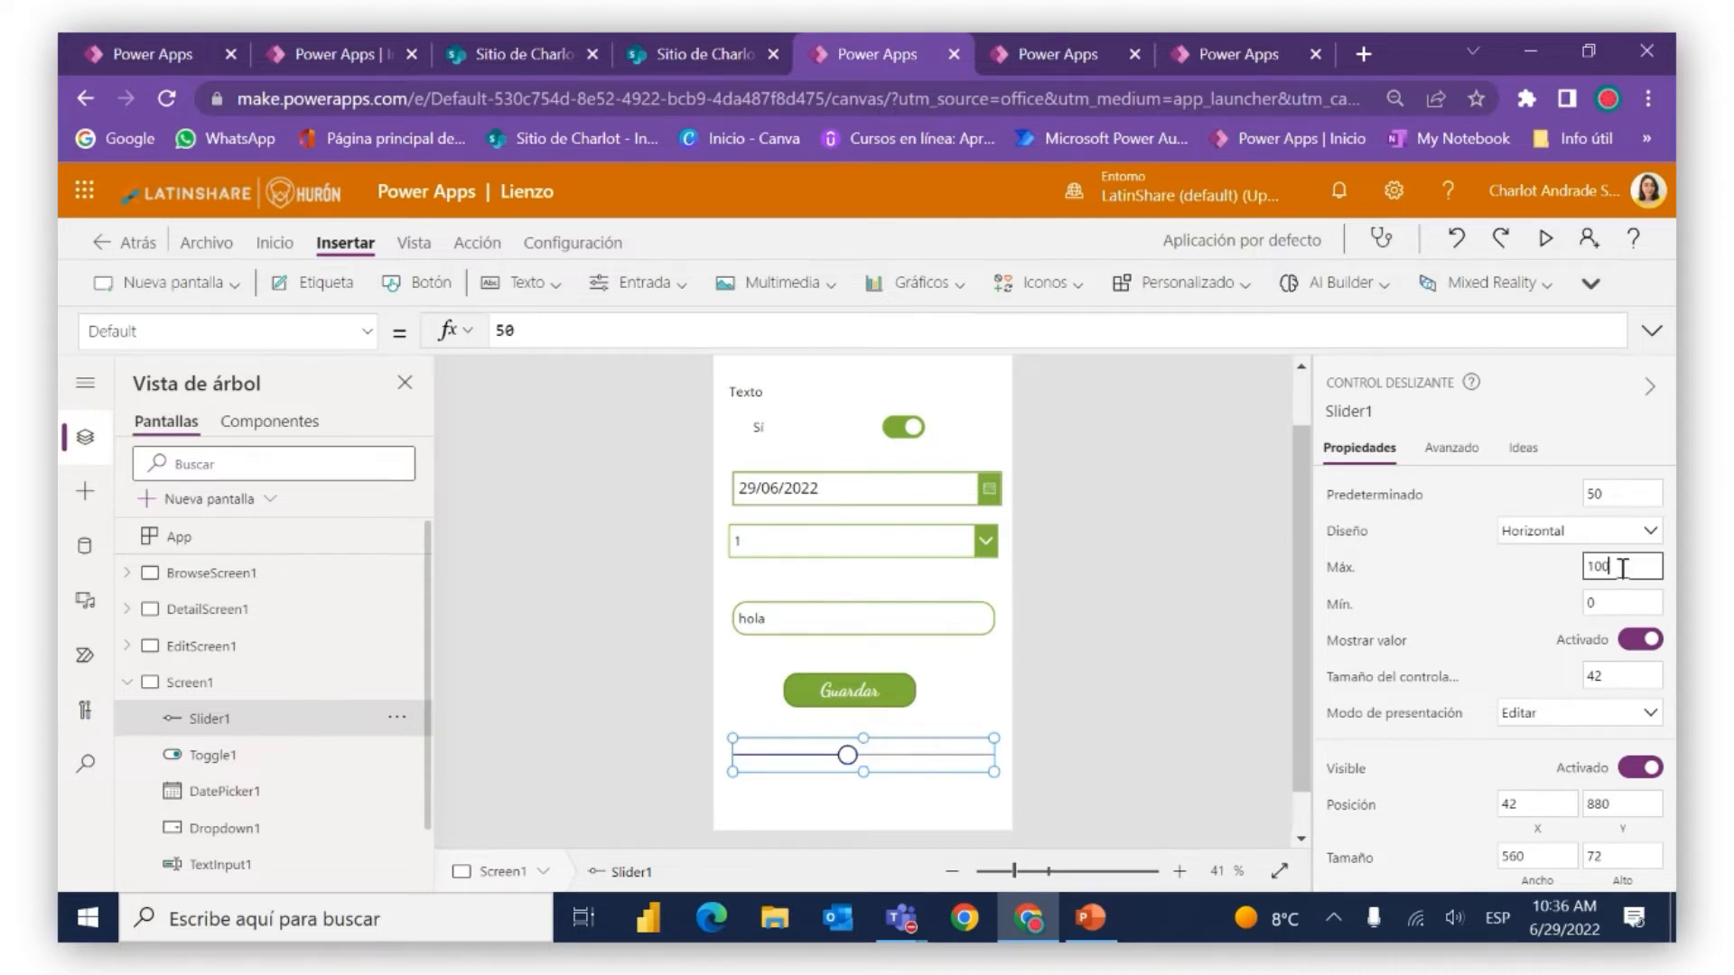
{"action": "key", "text": "BackSpace"}
{"action": "key", "text": "BackSpace"}
{"action": "key", "text": "BackSpace"}
{"action": "type", "text": "10"}
{"action": "left_click", "coordinate": [1510, 576]}
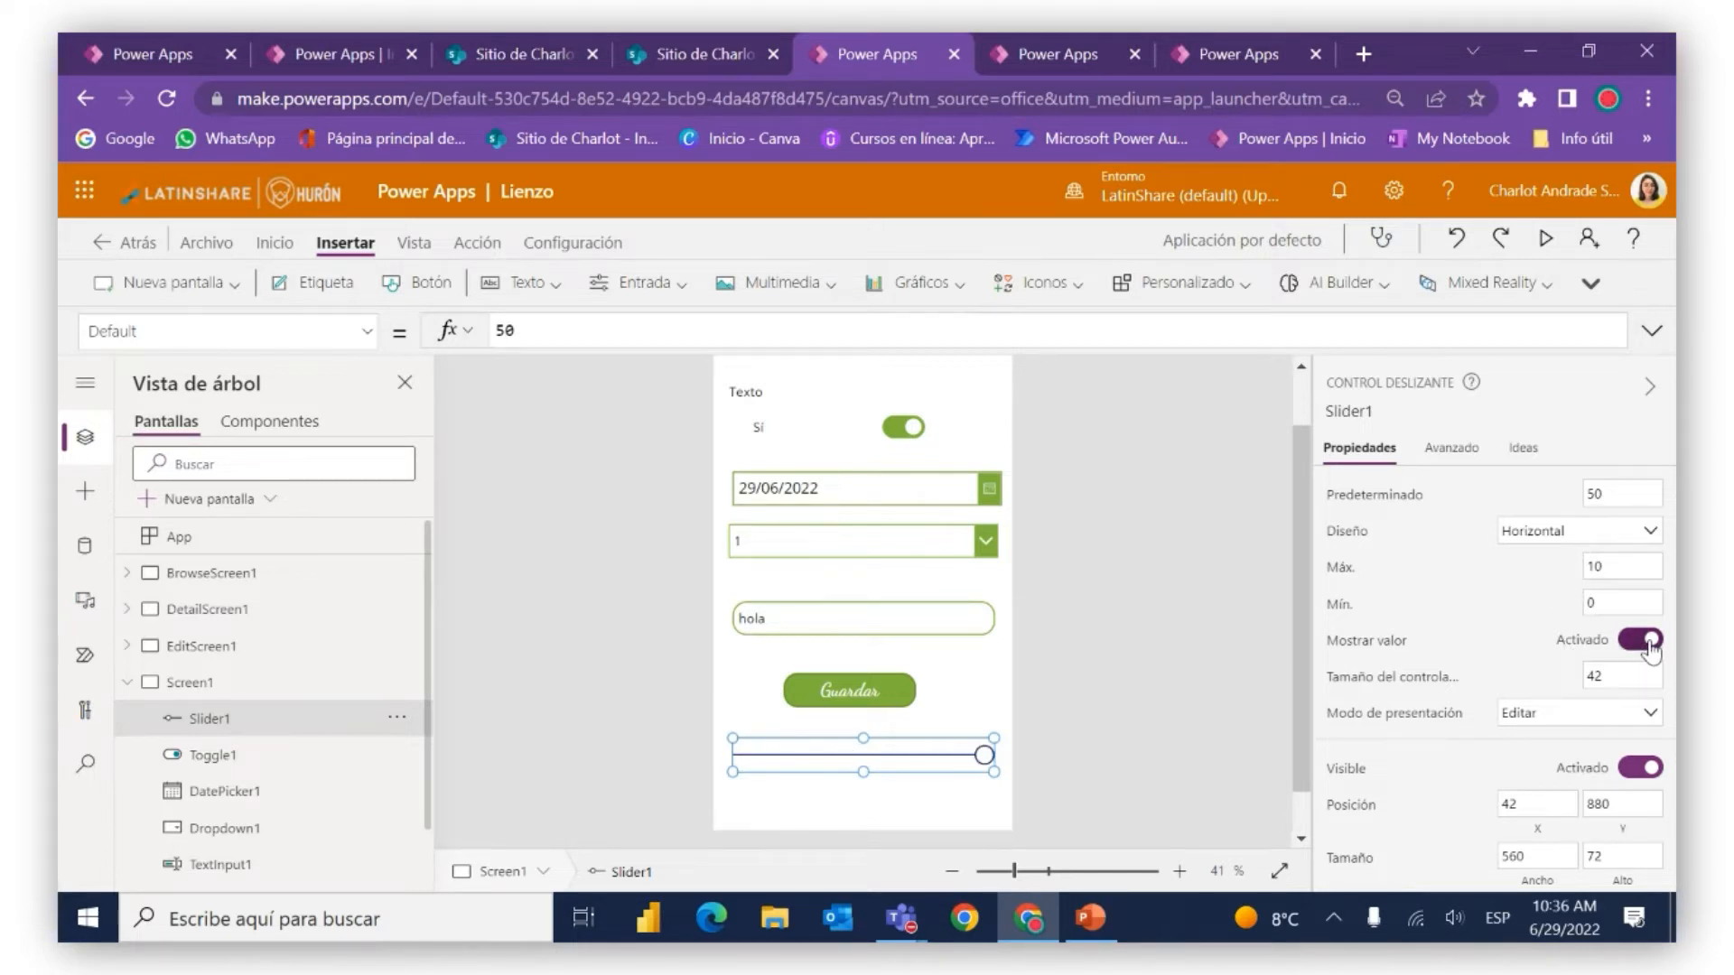
Preview the app, check the value displayed at the slider's handle, and return to editing
{"action": "left_click", "coordinate": [1546, 240]}
{"action": "mouse_move", "coordinate": [1031, 757]}
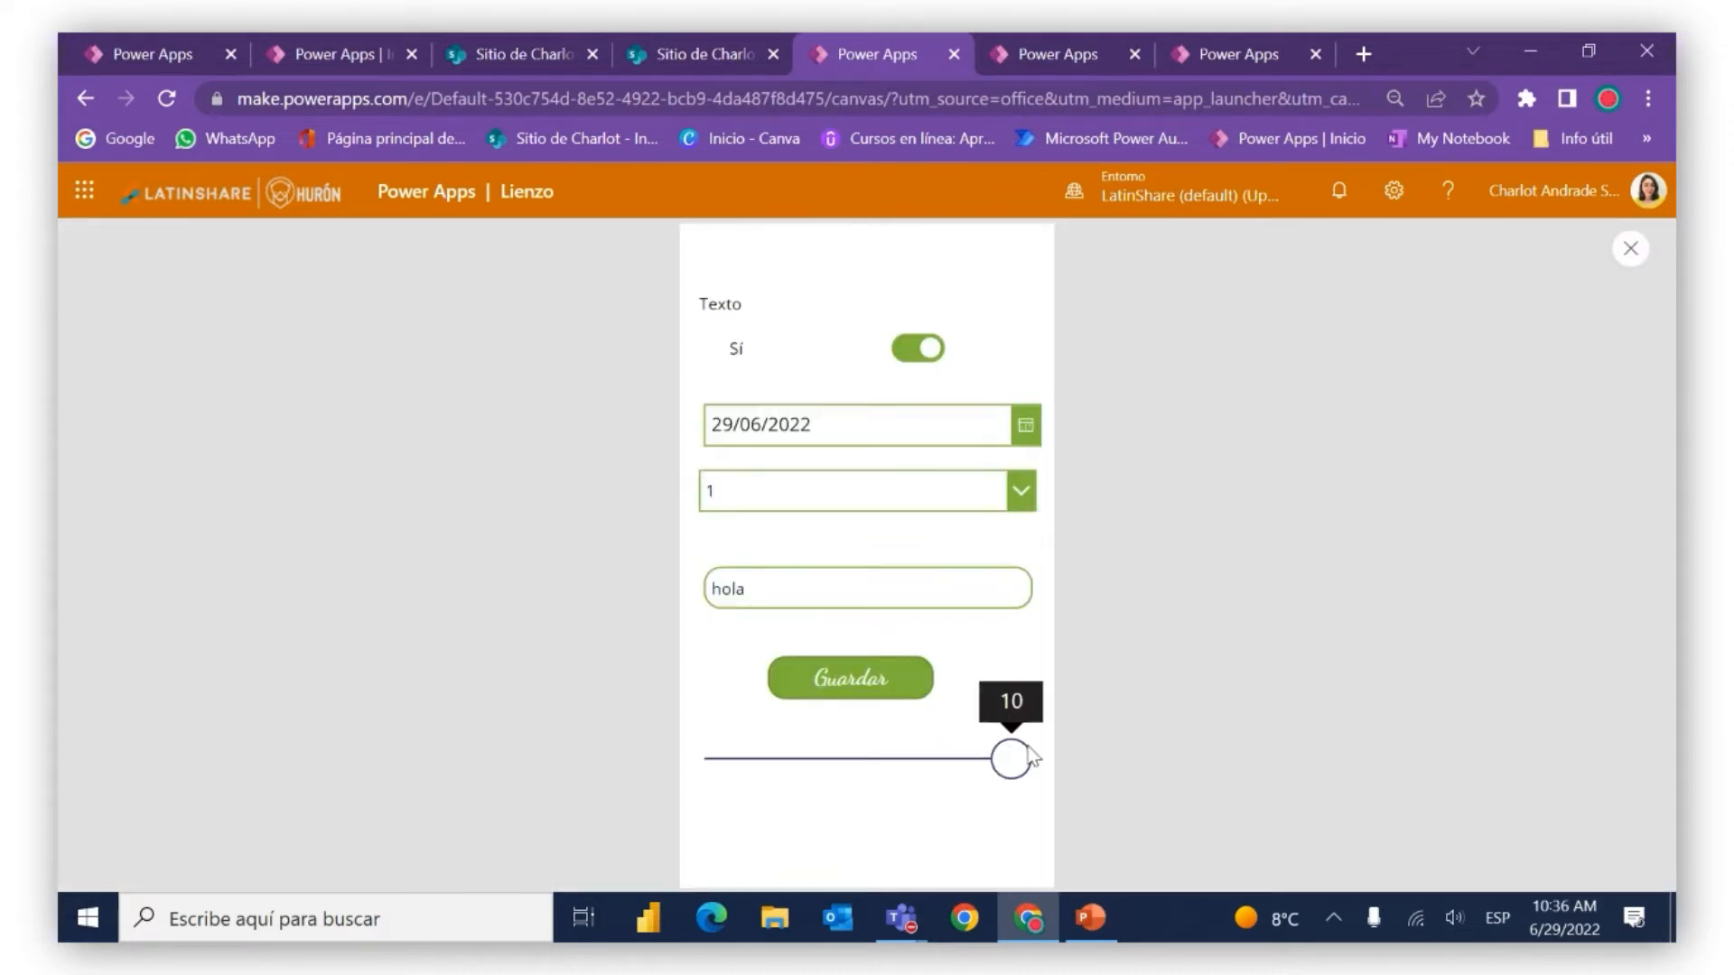
{"action": "mouse_move", "coordinate": [1014, 759]}
{"action": "left_mouse_down"}
{"action": "mouse_move", "coordinate": [893, 733]}
{"action": "mouse_move", "coordinate": [659, 738]}
{"action": "mouse_move", "coordinate": [1016, 758]}
{"action": "left_mouse_up"}
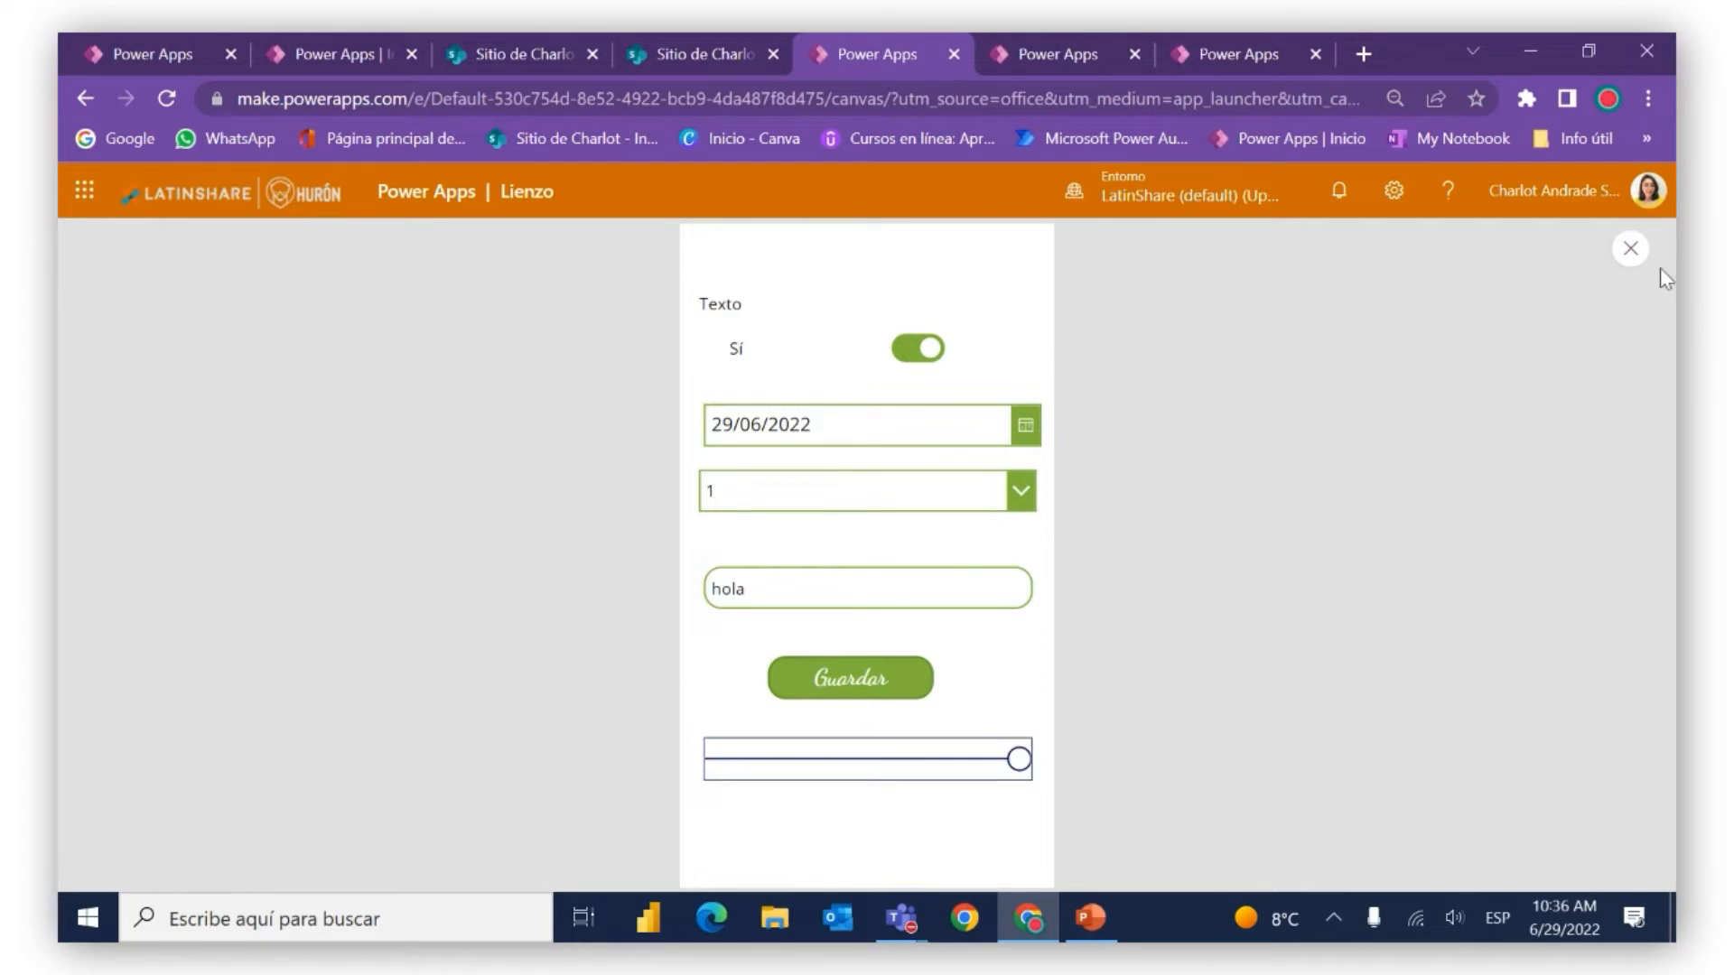
{"action": "left_click", "coordinate": [1630, 248]}
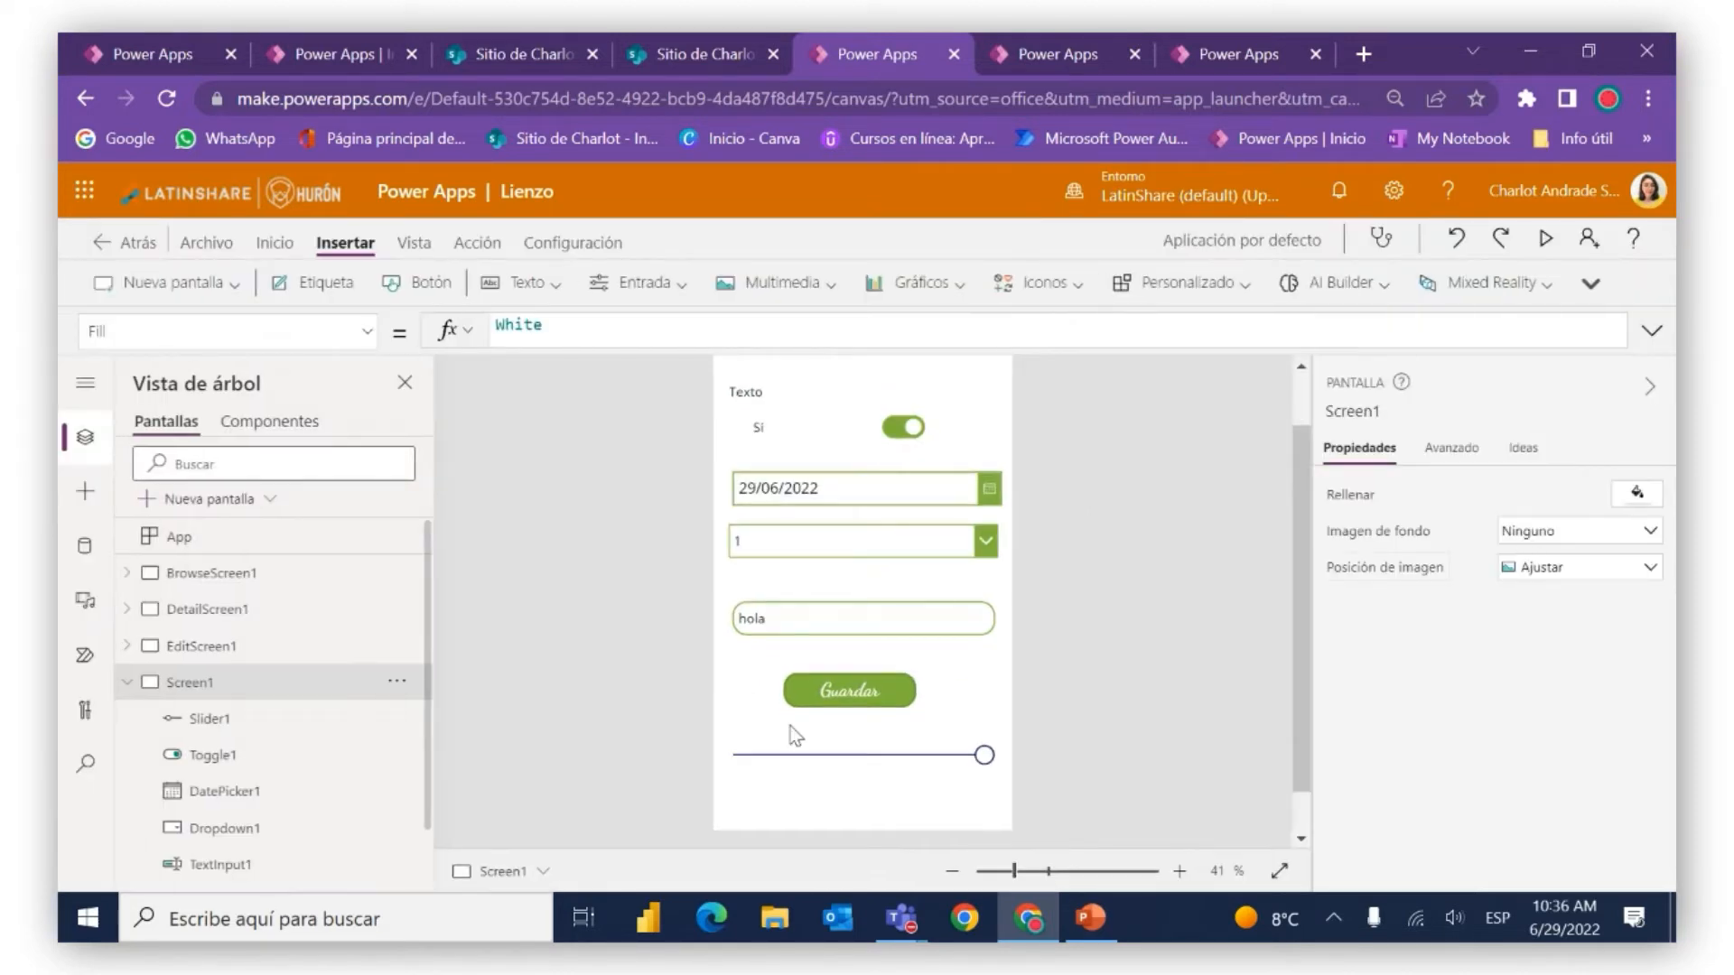
Choose a light gray rail color for the slider and move its handle to the middle of the track
{"action": "left_click", "coordinate": [815, 767]}
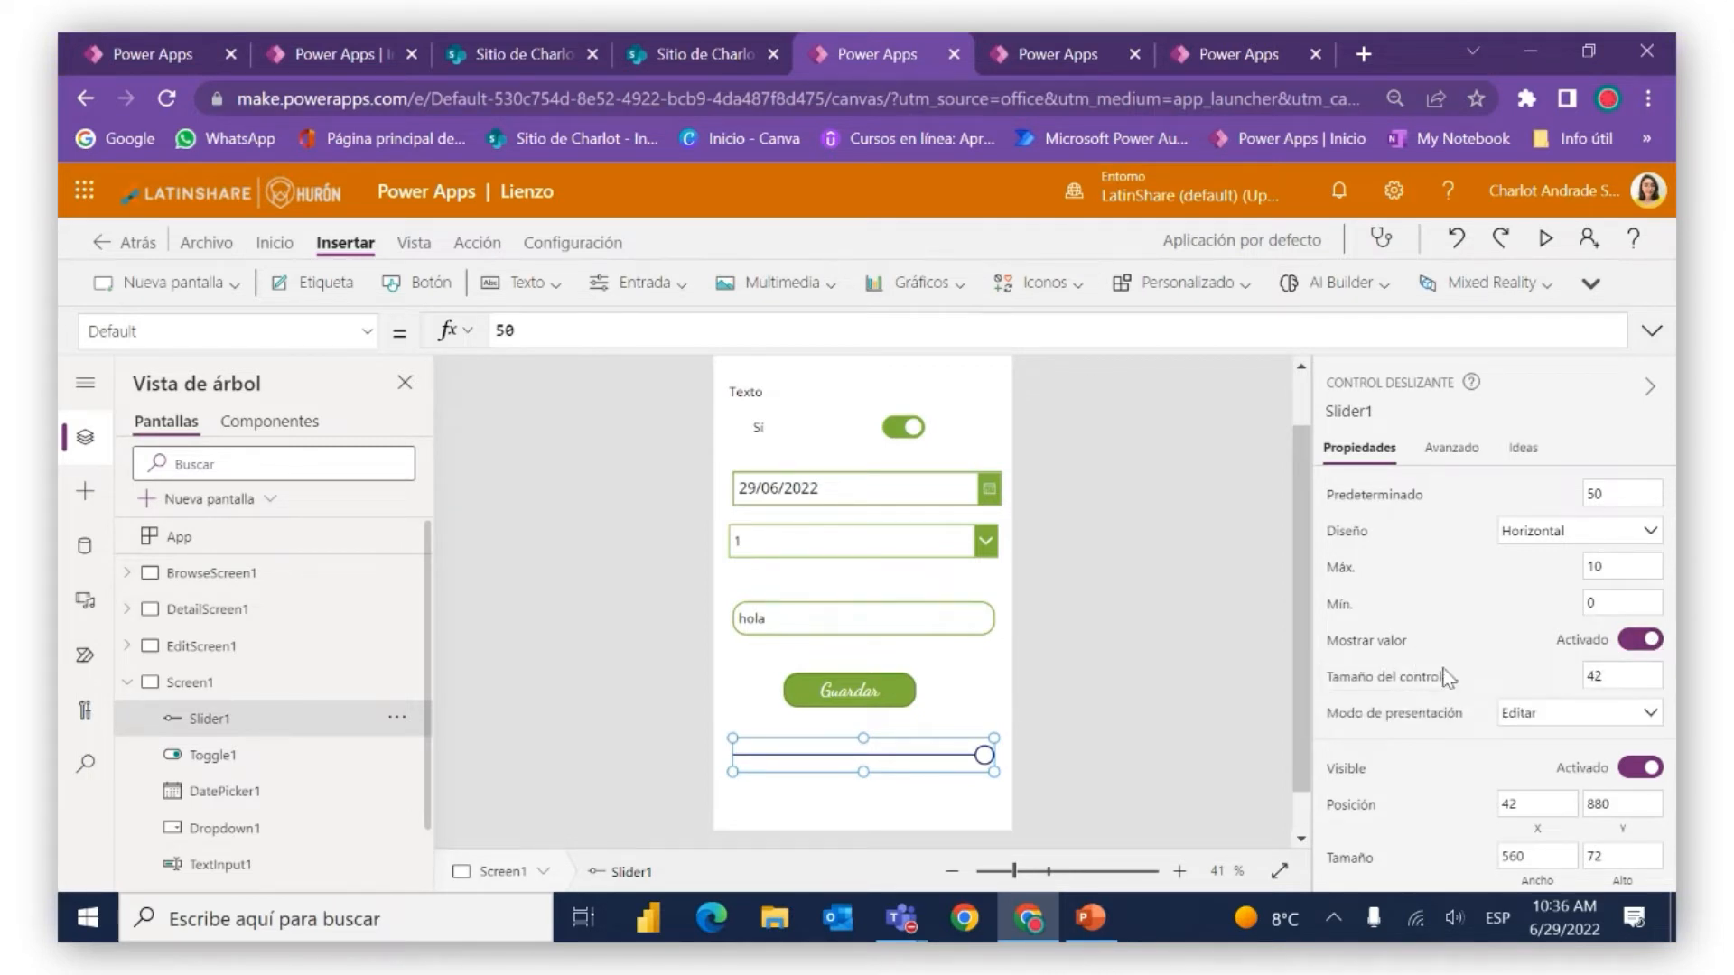
{"action": "scroll", "coordinate": [1444, 718], "scroll_direction": "down", "scroll_amount": 2}
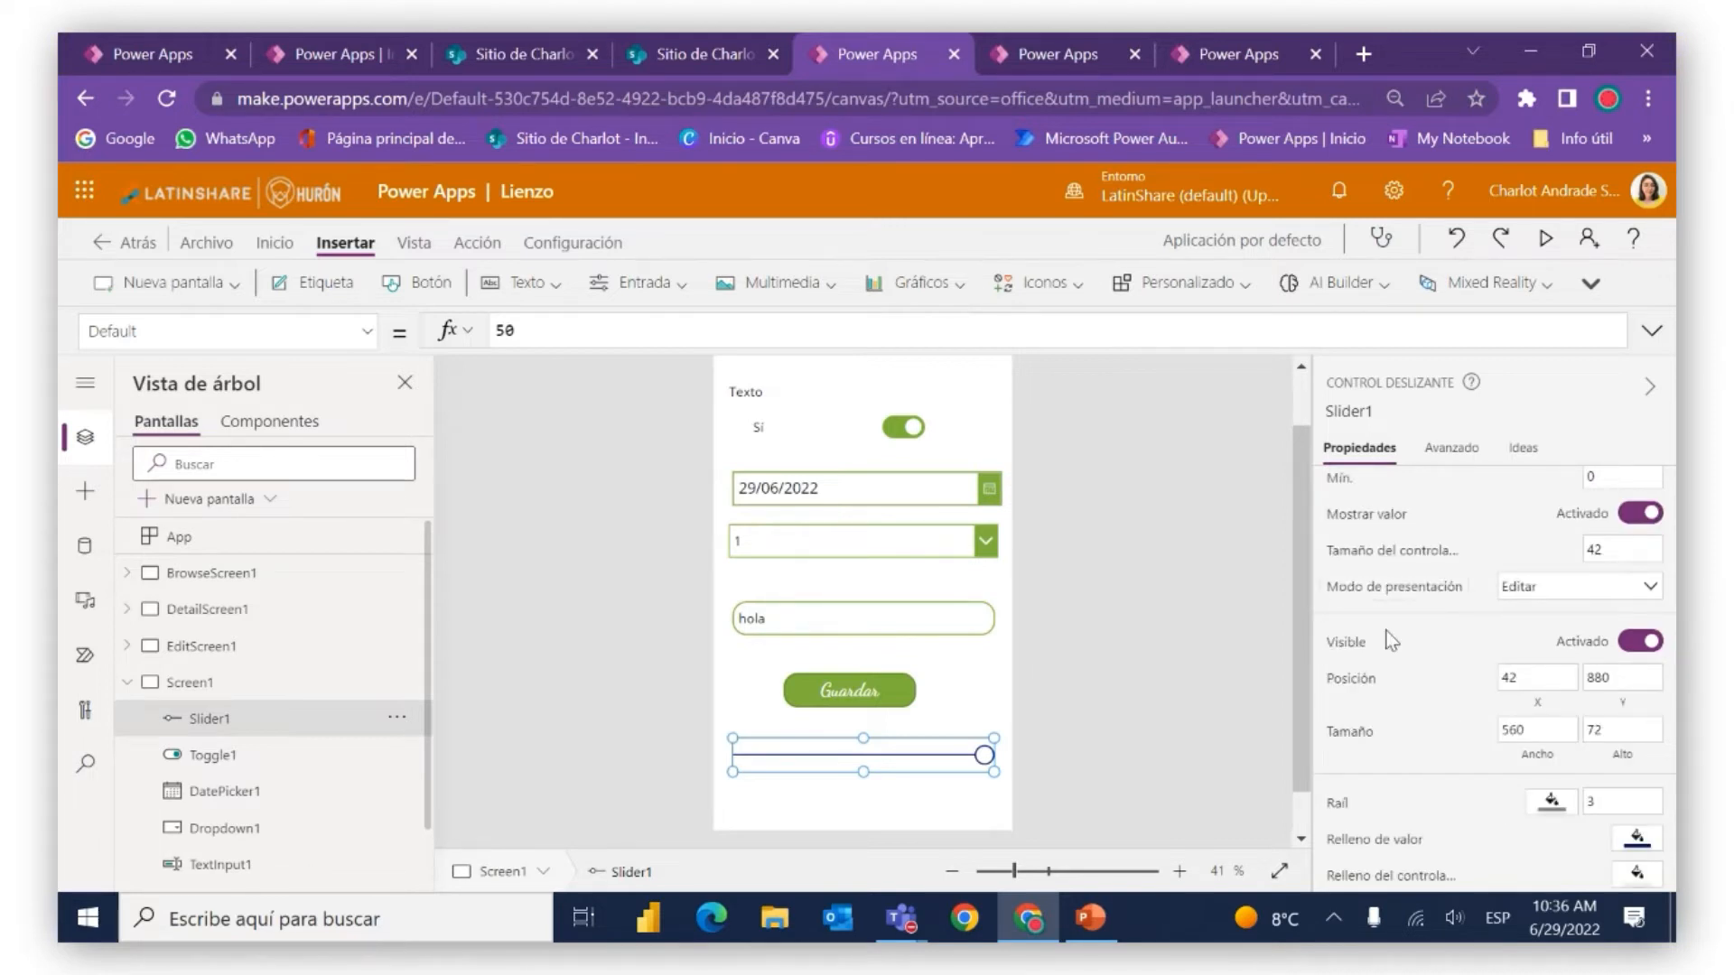
{"action": "scroll", "coordinate": [1377, 626], "scroll_direction": "down", "scroll_amount": 4}
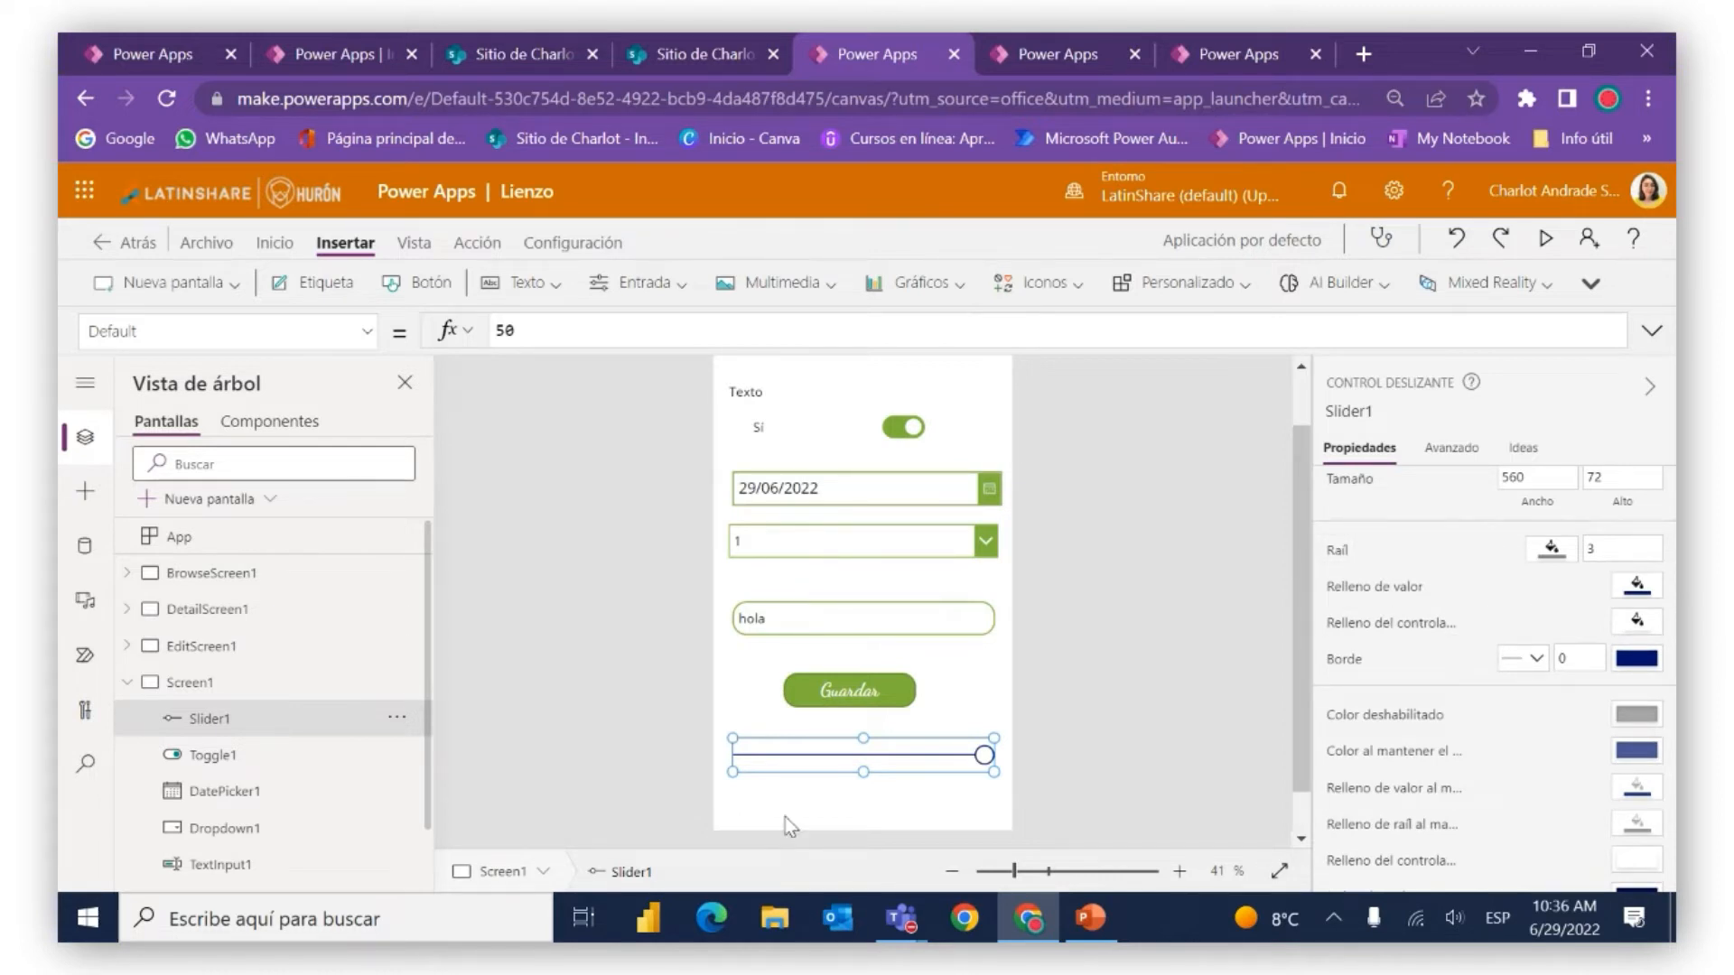
{"action": "left_click", "coordinate": [1549, 553]}
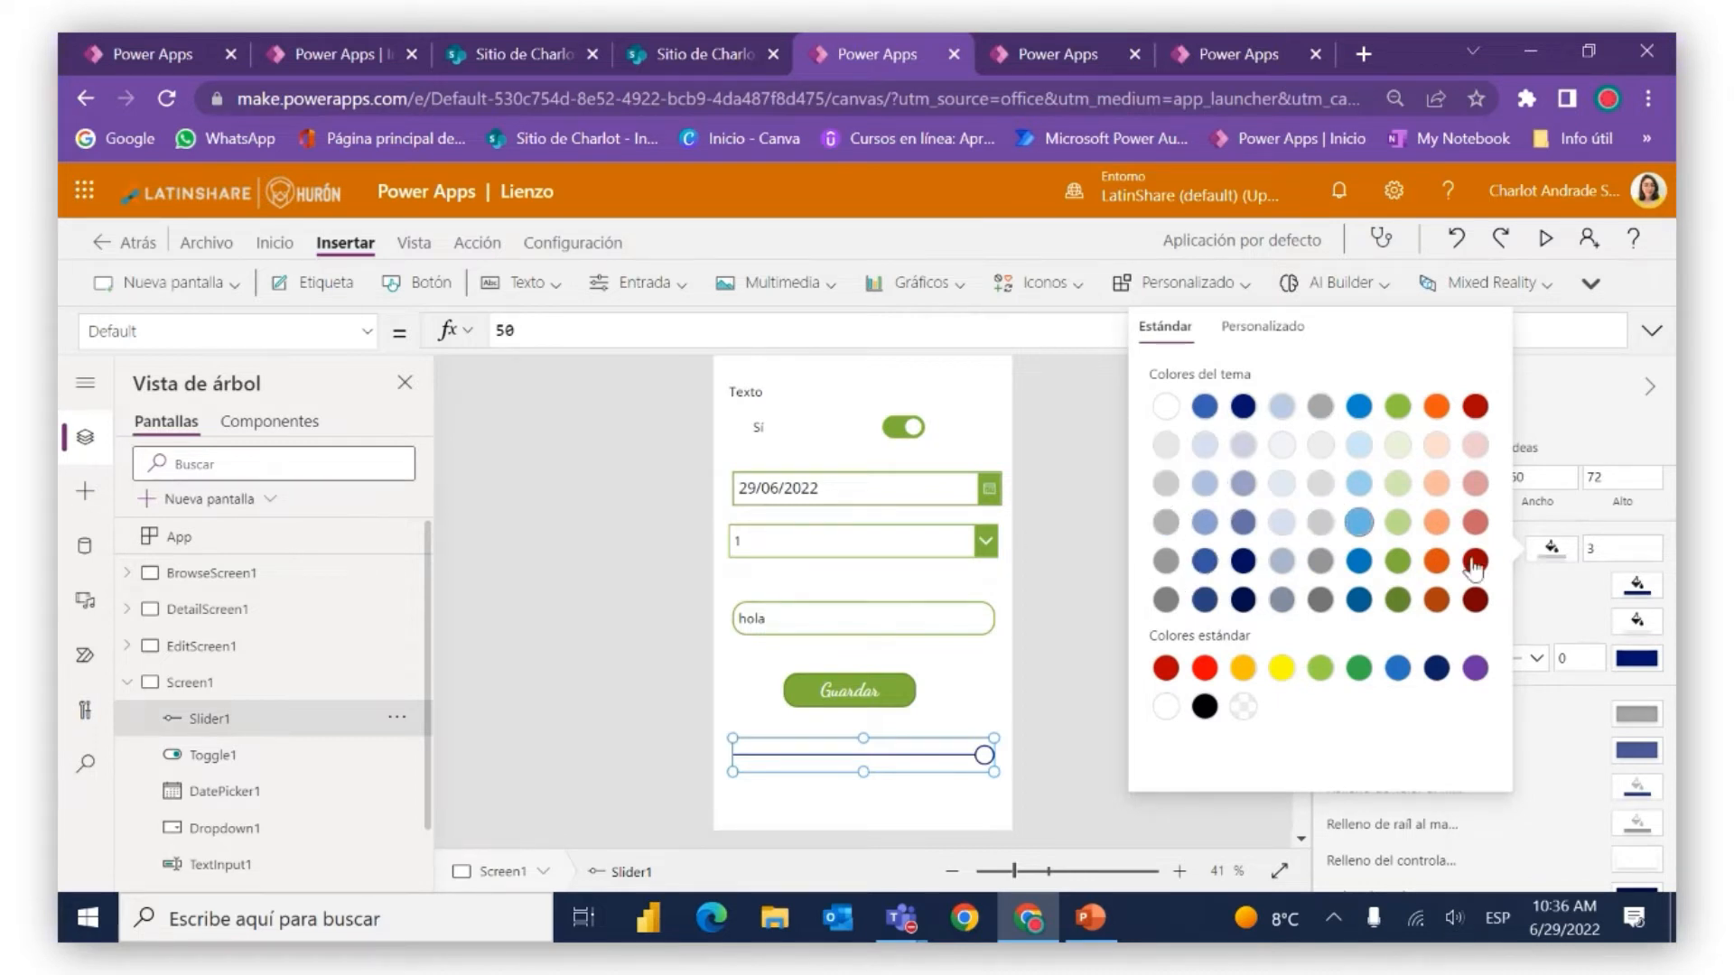
{"action": "left_click", "coordinate": [1556, 626]}
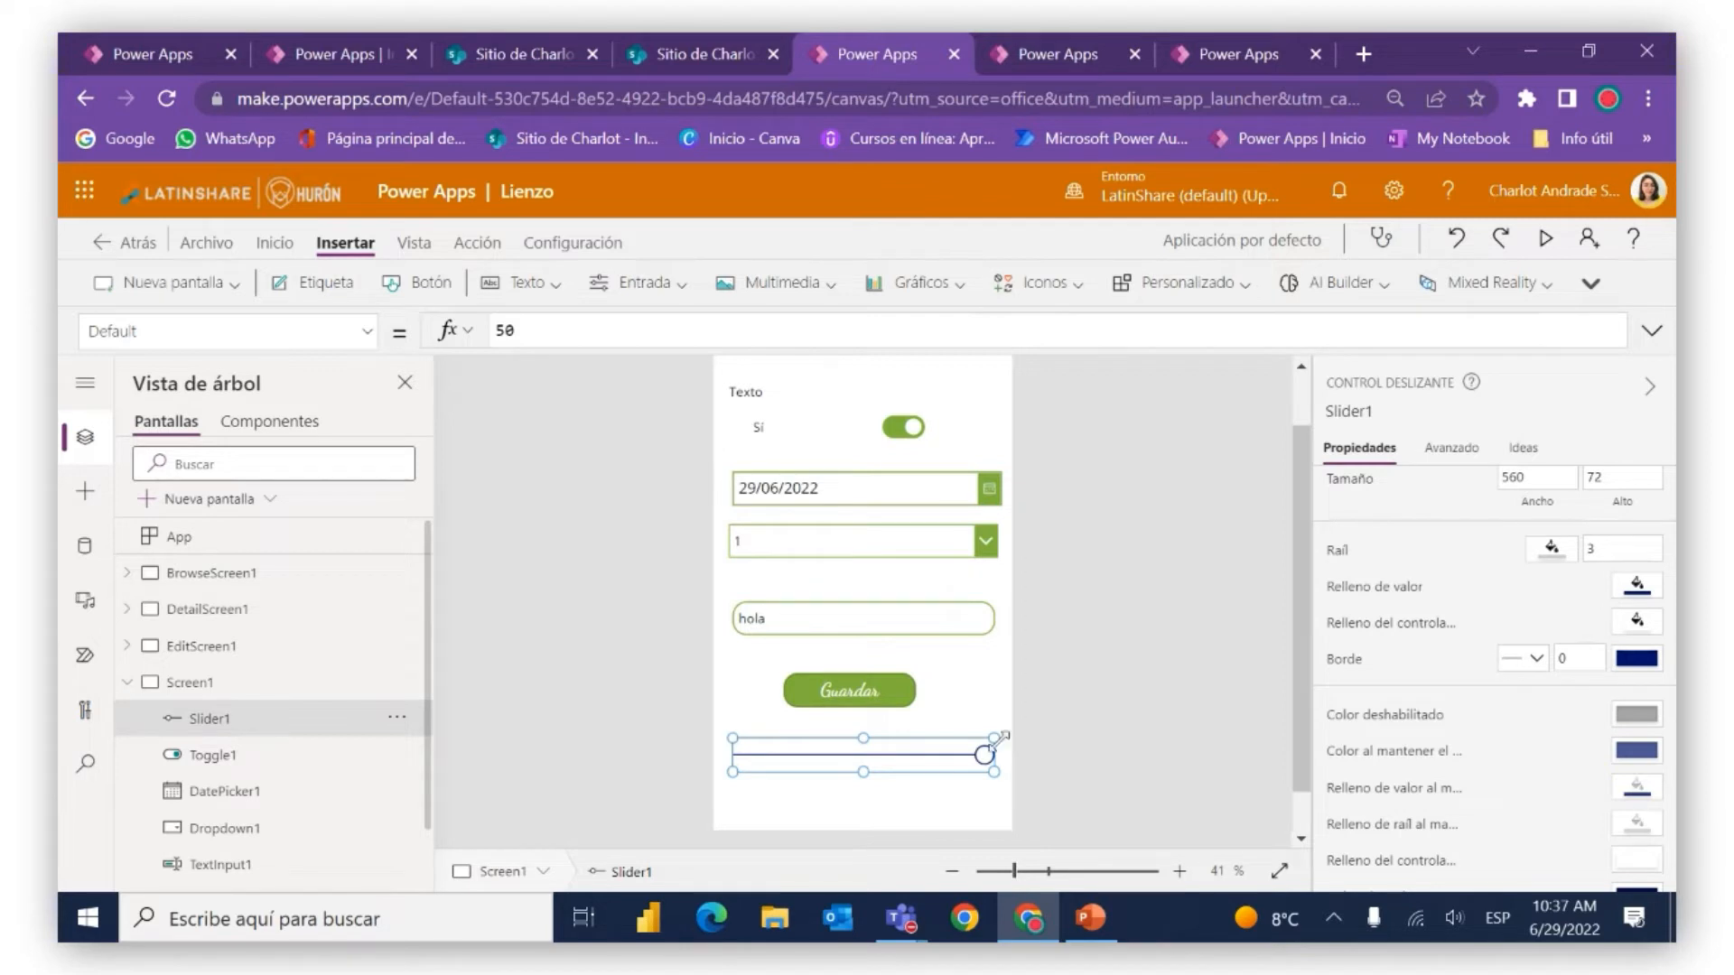
{"action": "left_click_drag", "start_coordinate": [982, 755], "coordinate": [870, 765]}
Set the slider's value fill to the medium-dark green theme color that matches the other controls
{"action": "left_click", "coordinate": [1636, 585]}
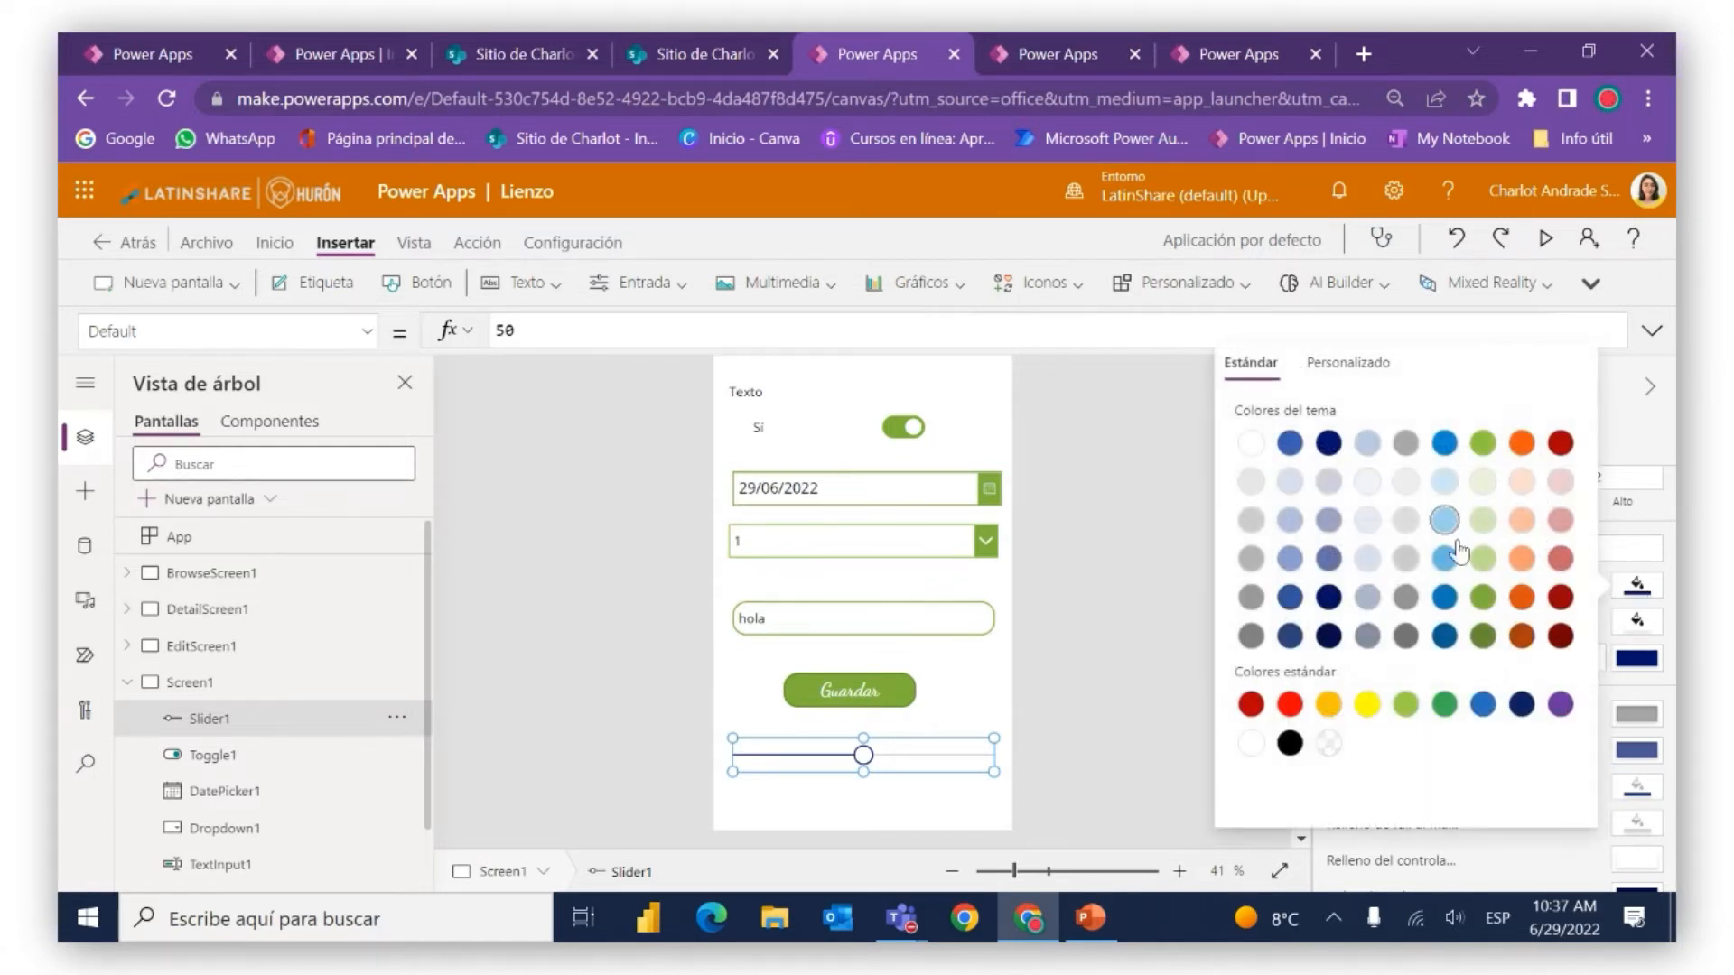
{"action": "left_click", "coordinate": [1482, 597]}
{"action": "left_click", "coordinate": [1630, 394]}
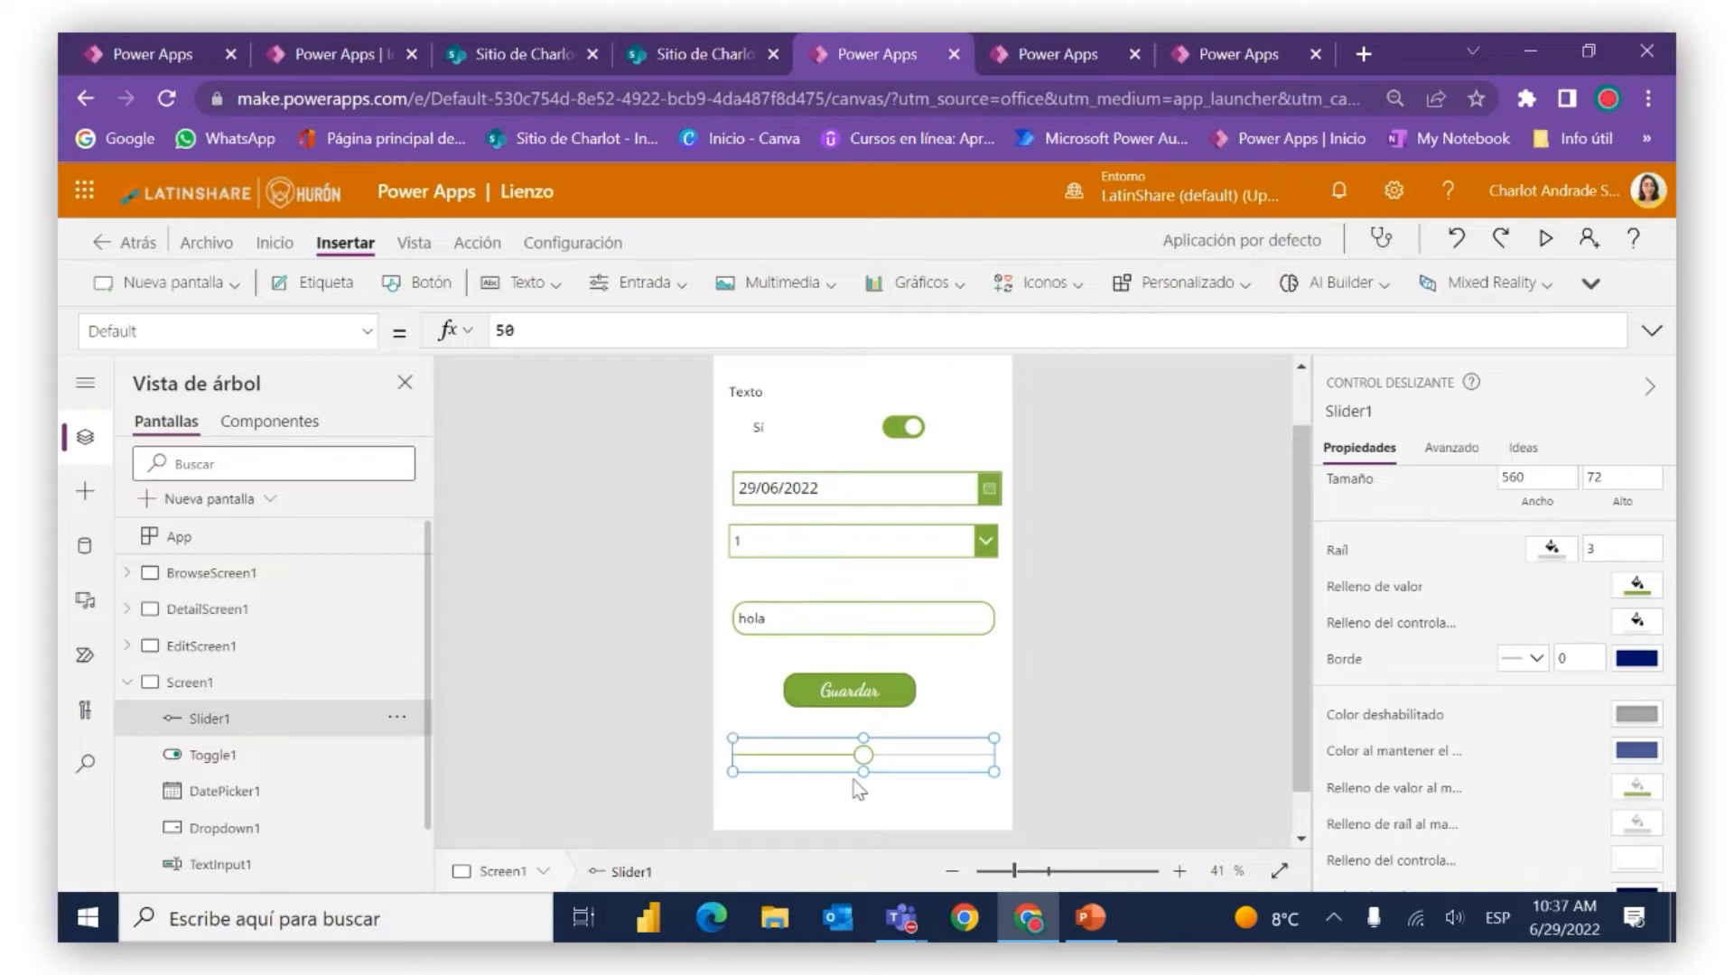
{"action": "left_click", "coordinate": [899, 799]}
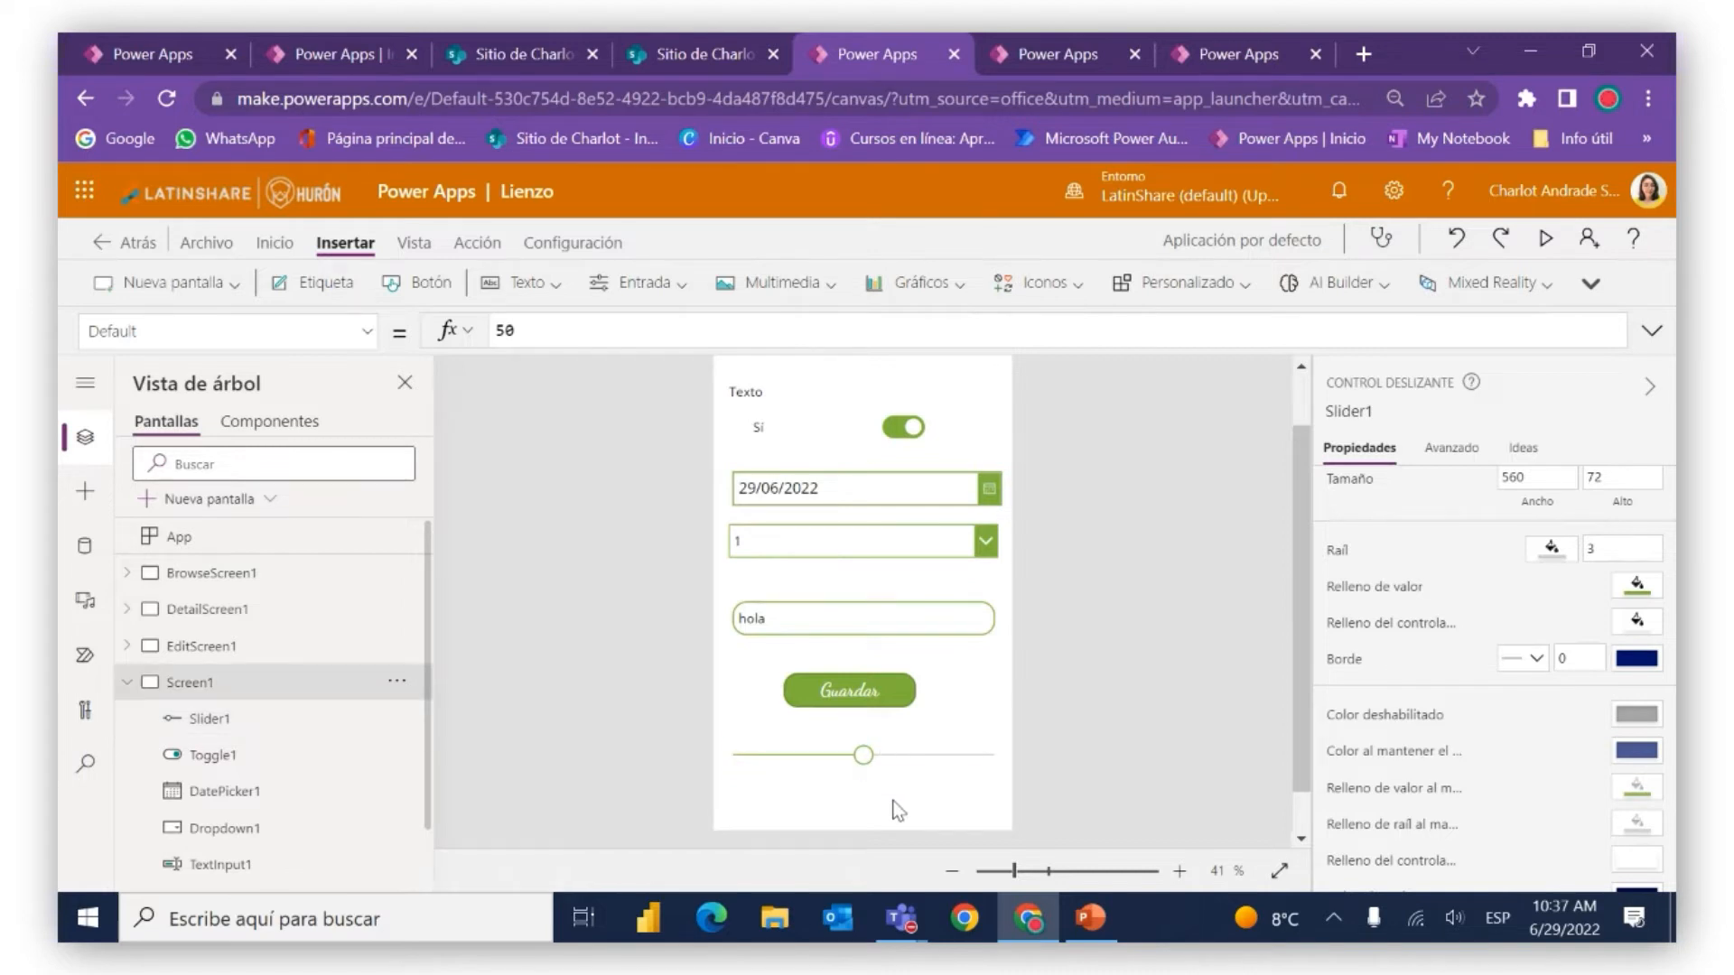
Set the slider's border thickness to 3 and deselect the slider to view its outline
{"action": "left_click", "coordinate": [927, 763]}
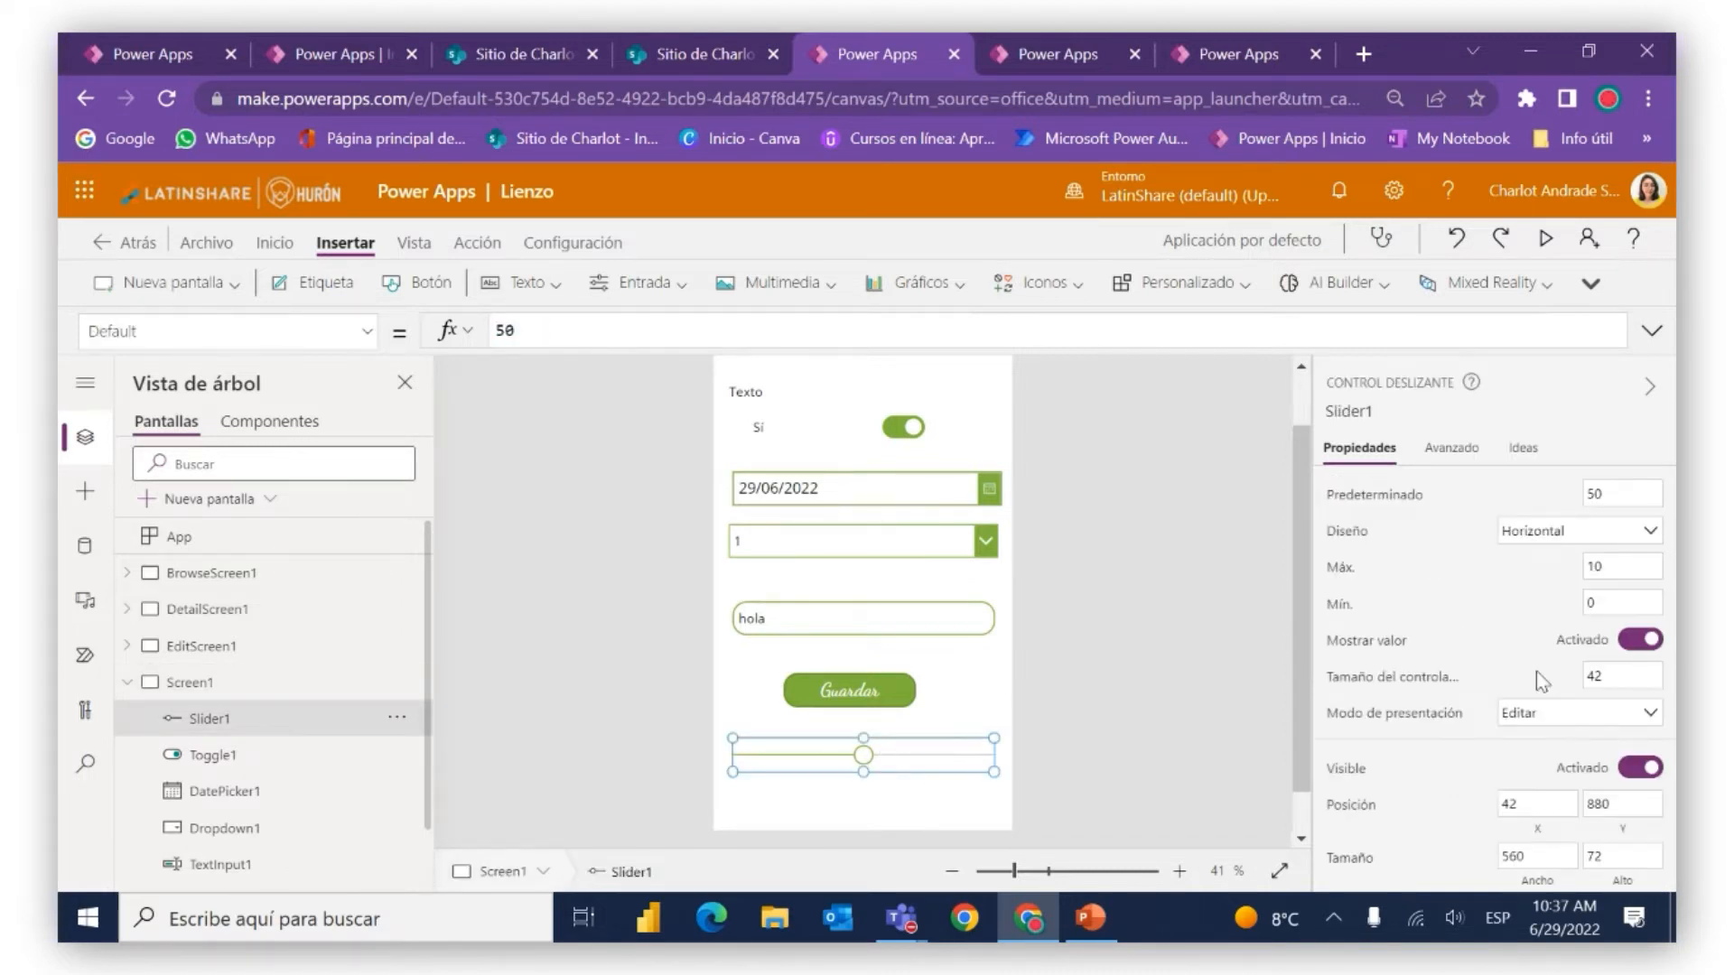
{"action": "scroll", "coordinate": [1579, 714], "scroll_direction": "down", "scroll_amount": 3}
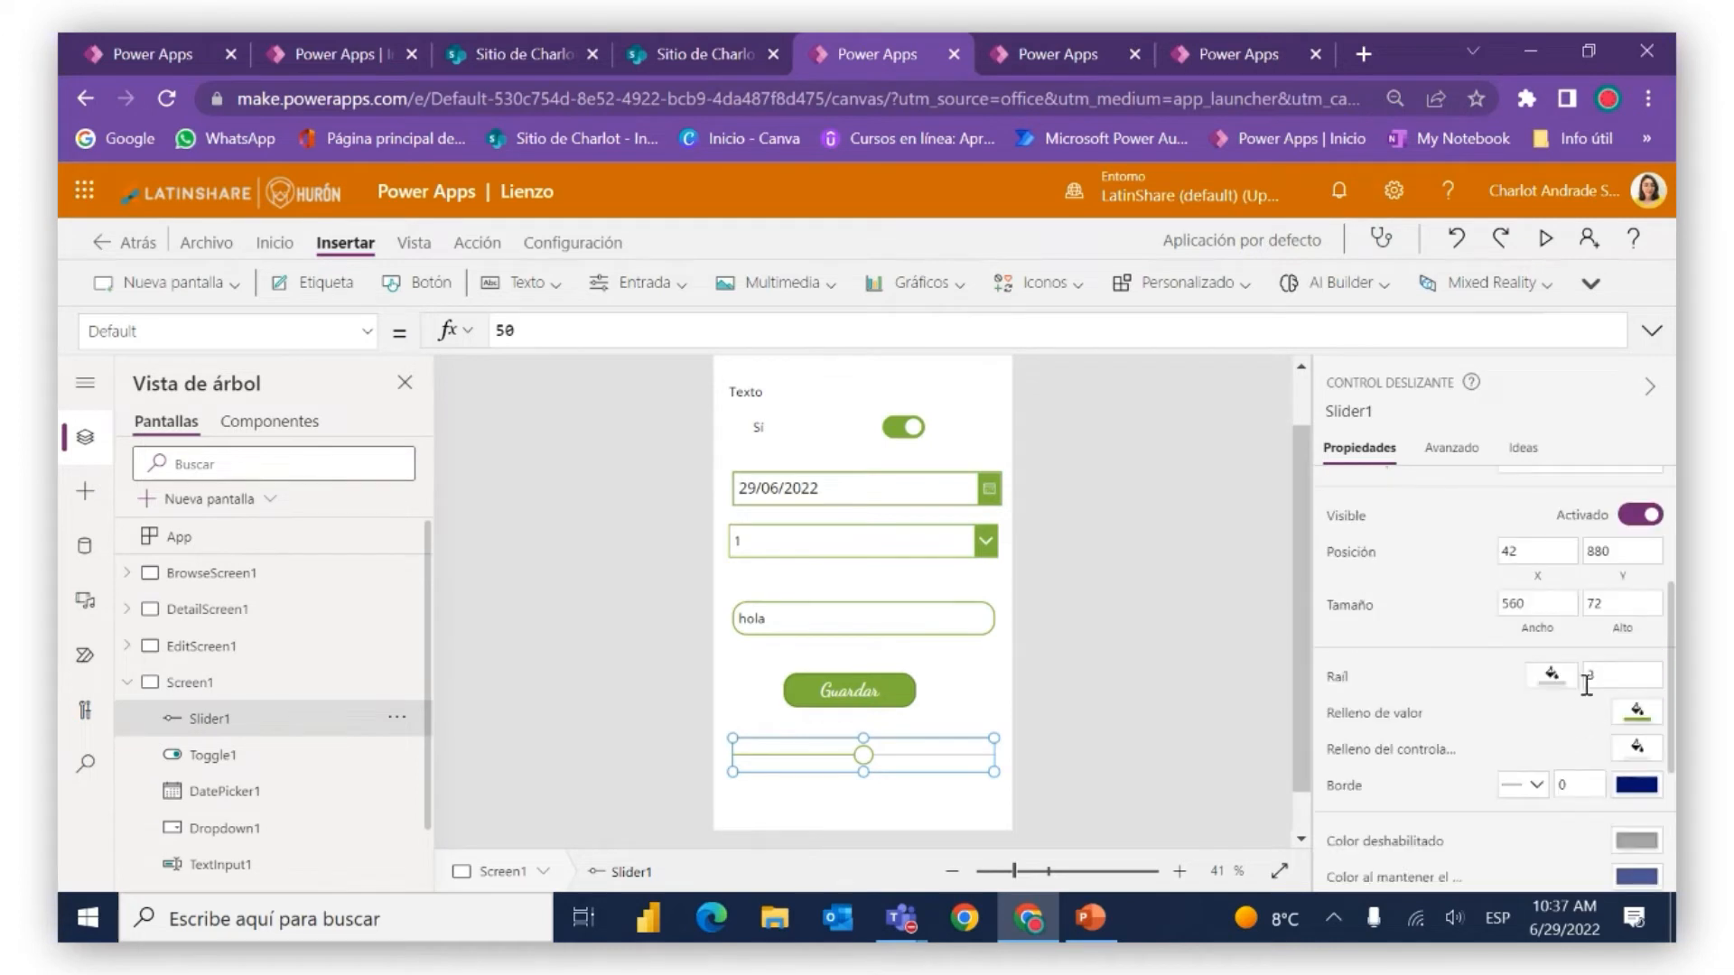
{"action": "scroll", "coordinate": [1586, 687], "scroll_direction": "down", "scroll_amount": 2}
{"action": "left_click", "coordinate": [1586, 668]}
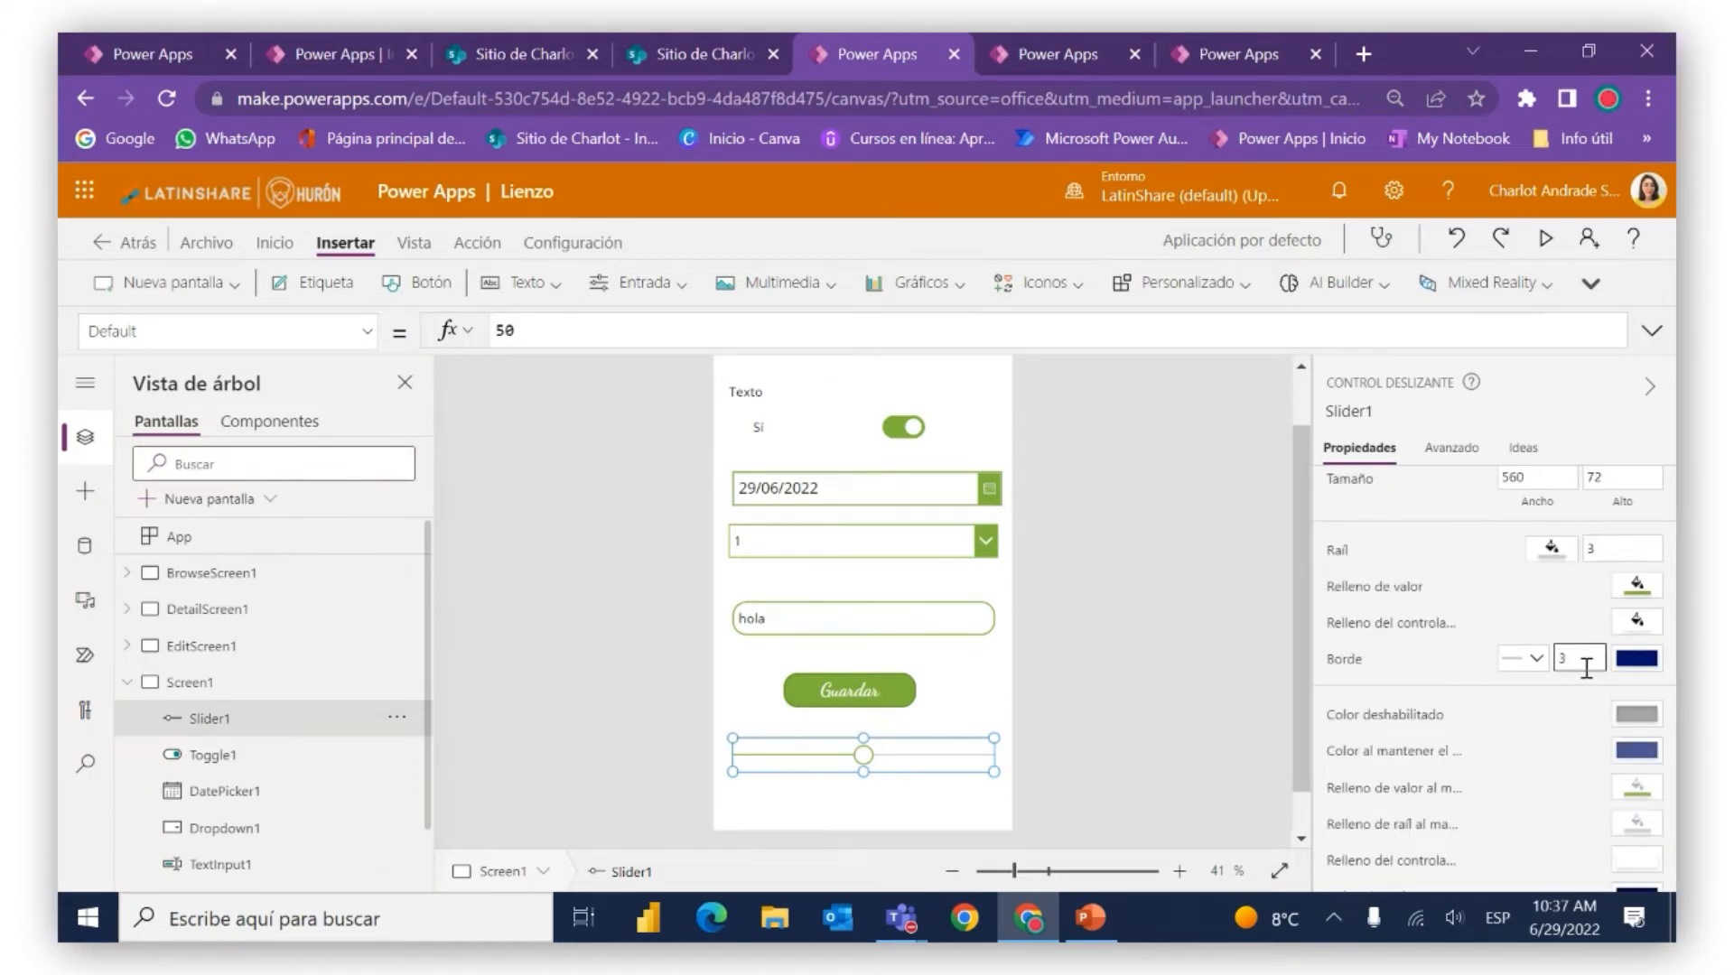
{"action": "type", "text": "3"}
{"action": "left_click", "coordinate": [1439, 657]}
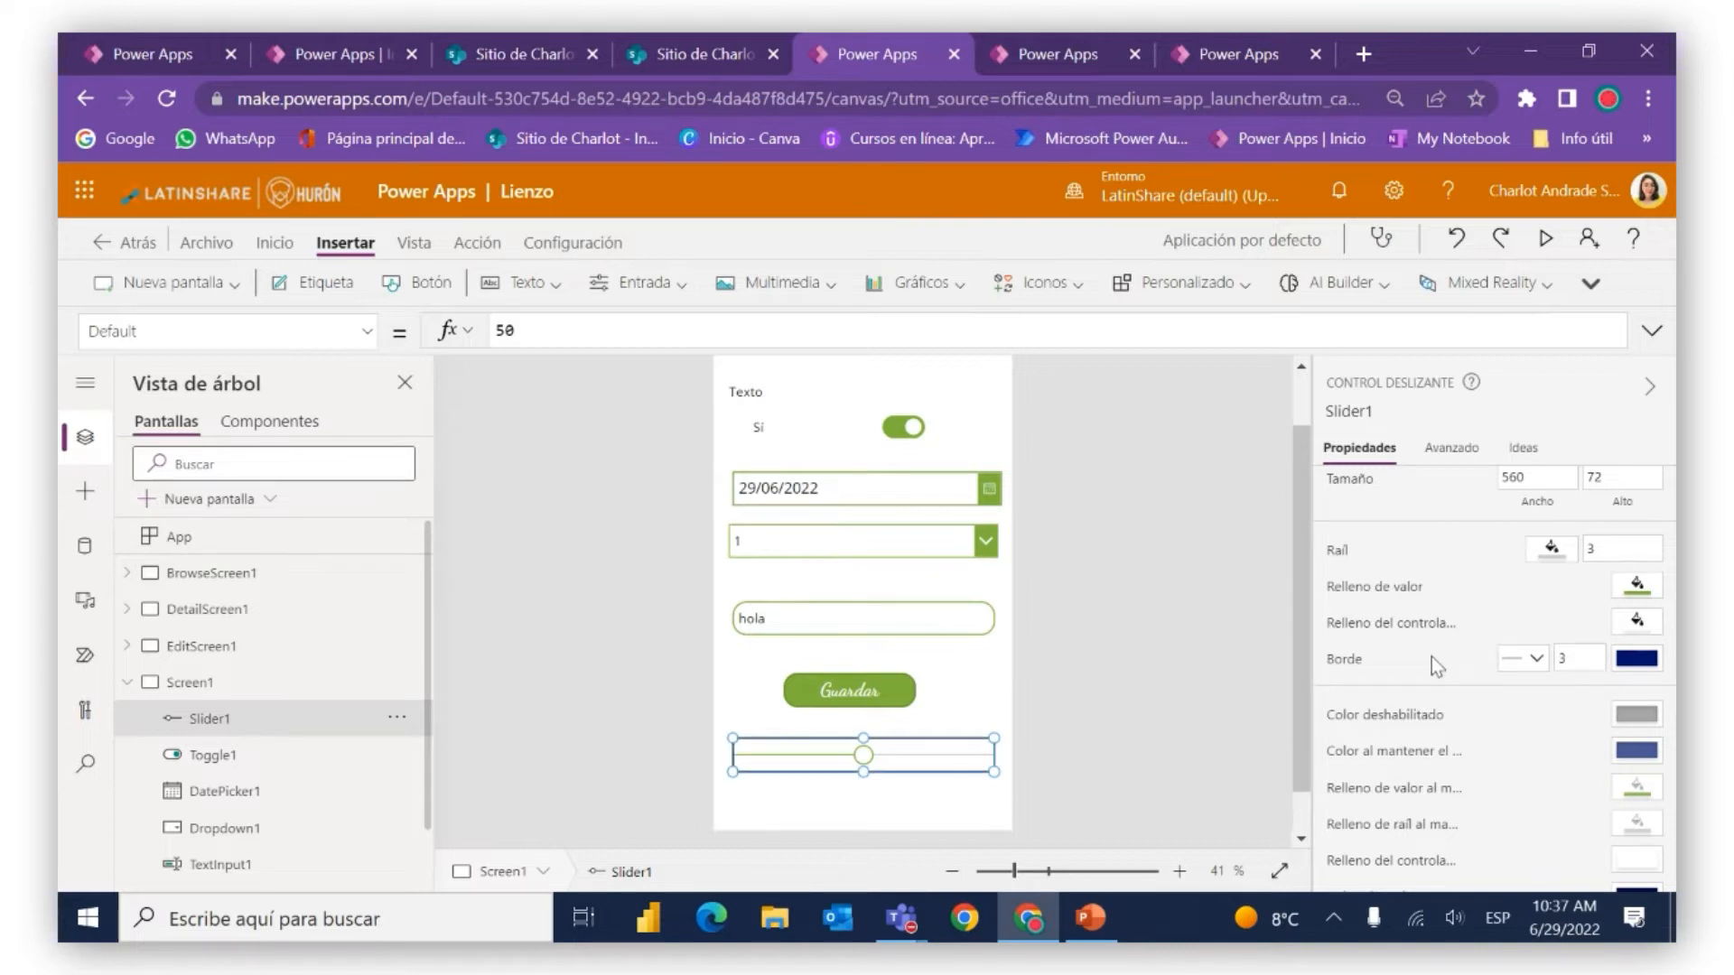
{"action": "left_click", "coordinate": [889, 812]}
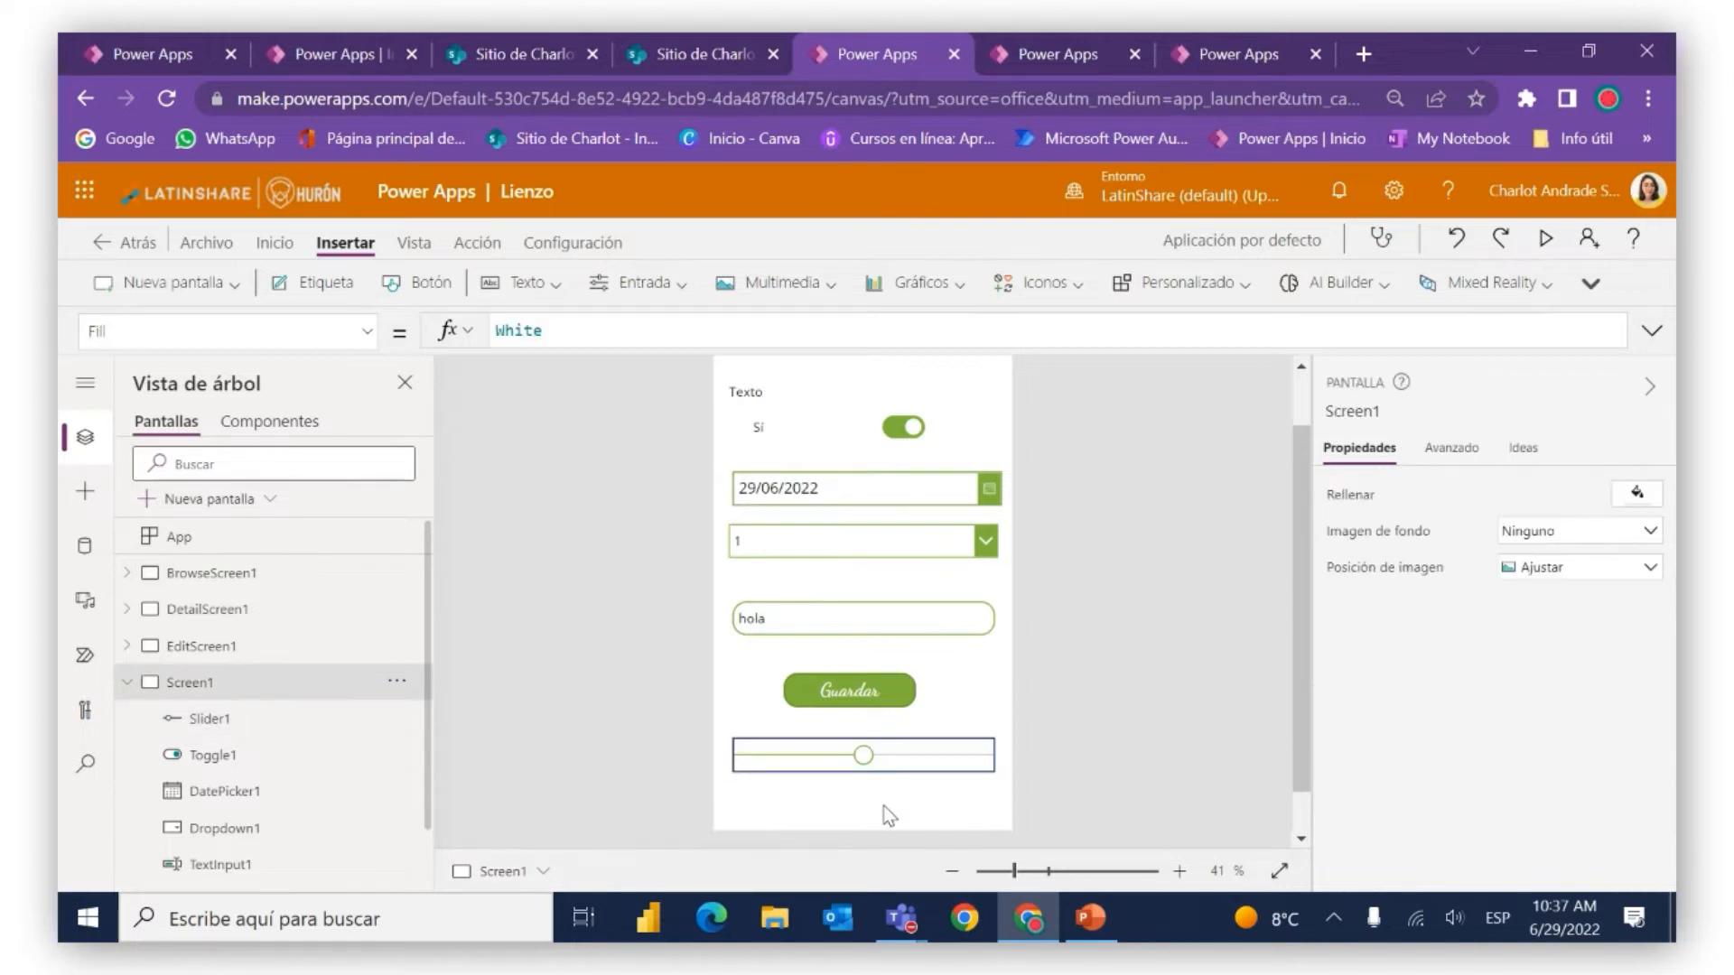
Select the slider again and set its border thickness back to 0
{"action": "left_click", "coordinate": [958, 752]}
{"action": "scroll", "coordinate": [1526, 691], "scroll_direction": "down", "scroll_amount": 3}
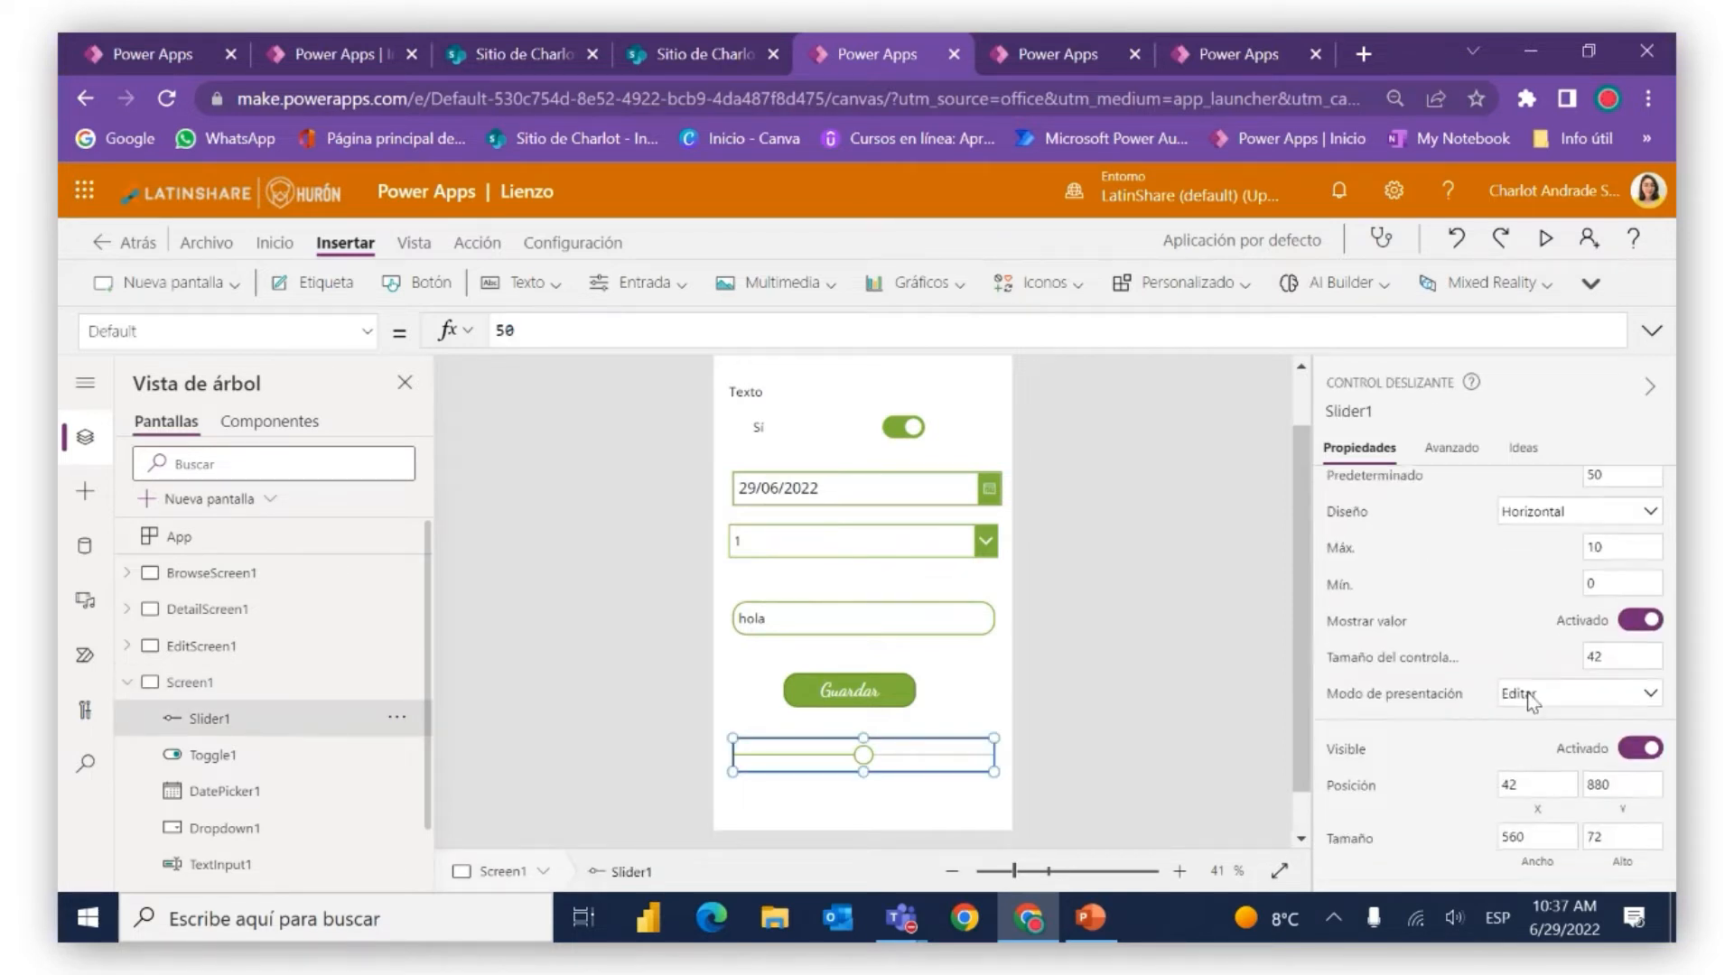
{"action": "scroll", "coordinate": [1548, 731], "scroll_direction": "down", "scroll_amount": 2}
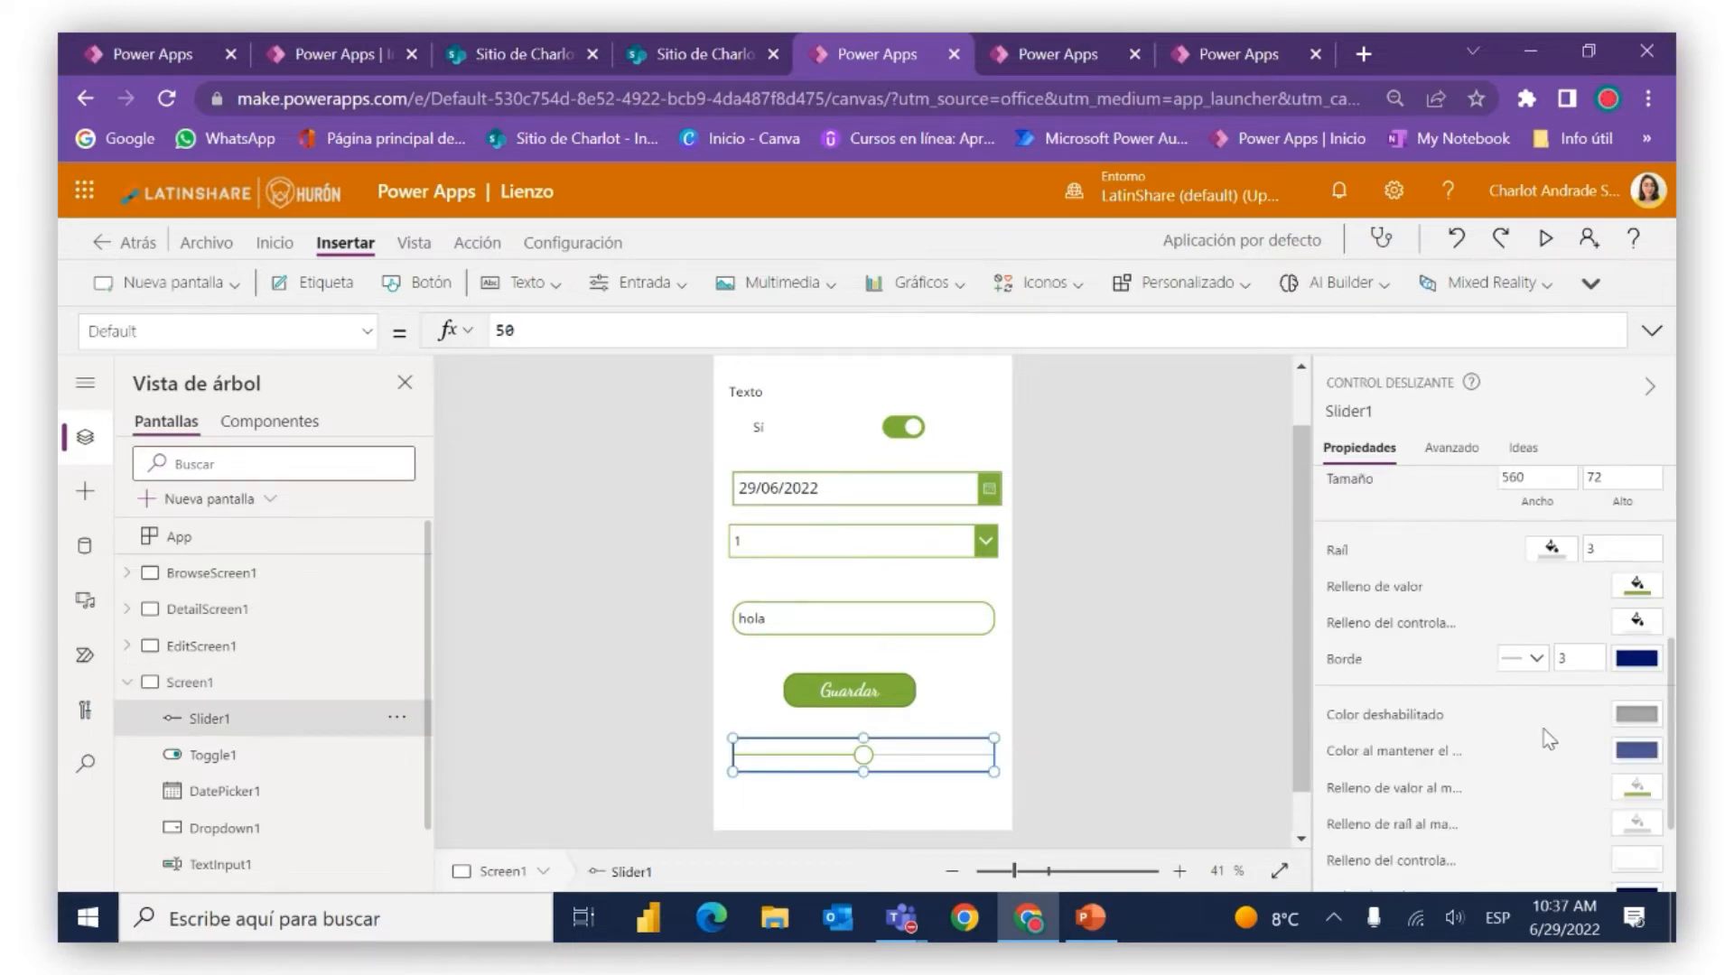
{"action": "left_click", "coordinate": [1589, 661]}
{"action": "key", "text": "BackSpace"}
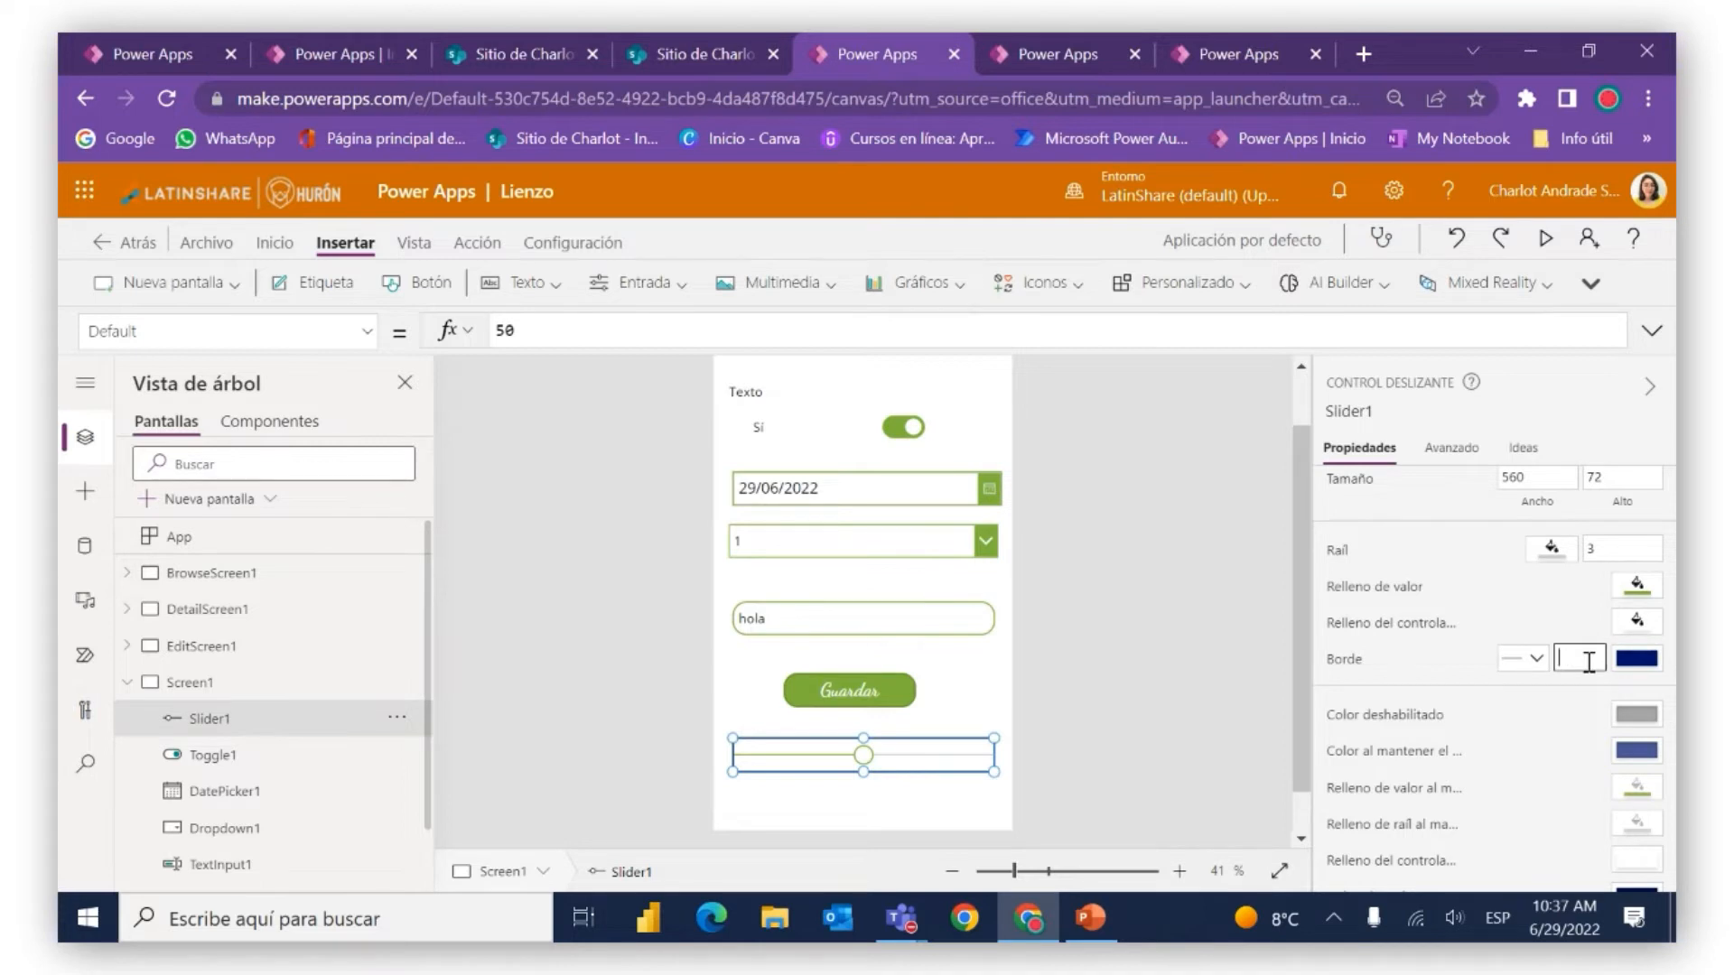
{"action": "left_click", "coordinate": [1492, 724]}
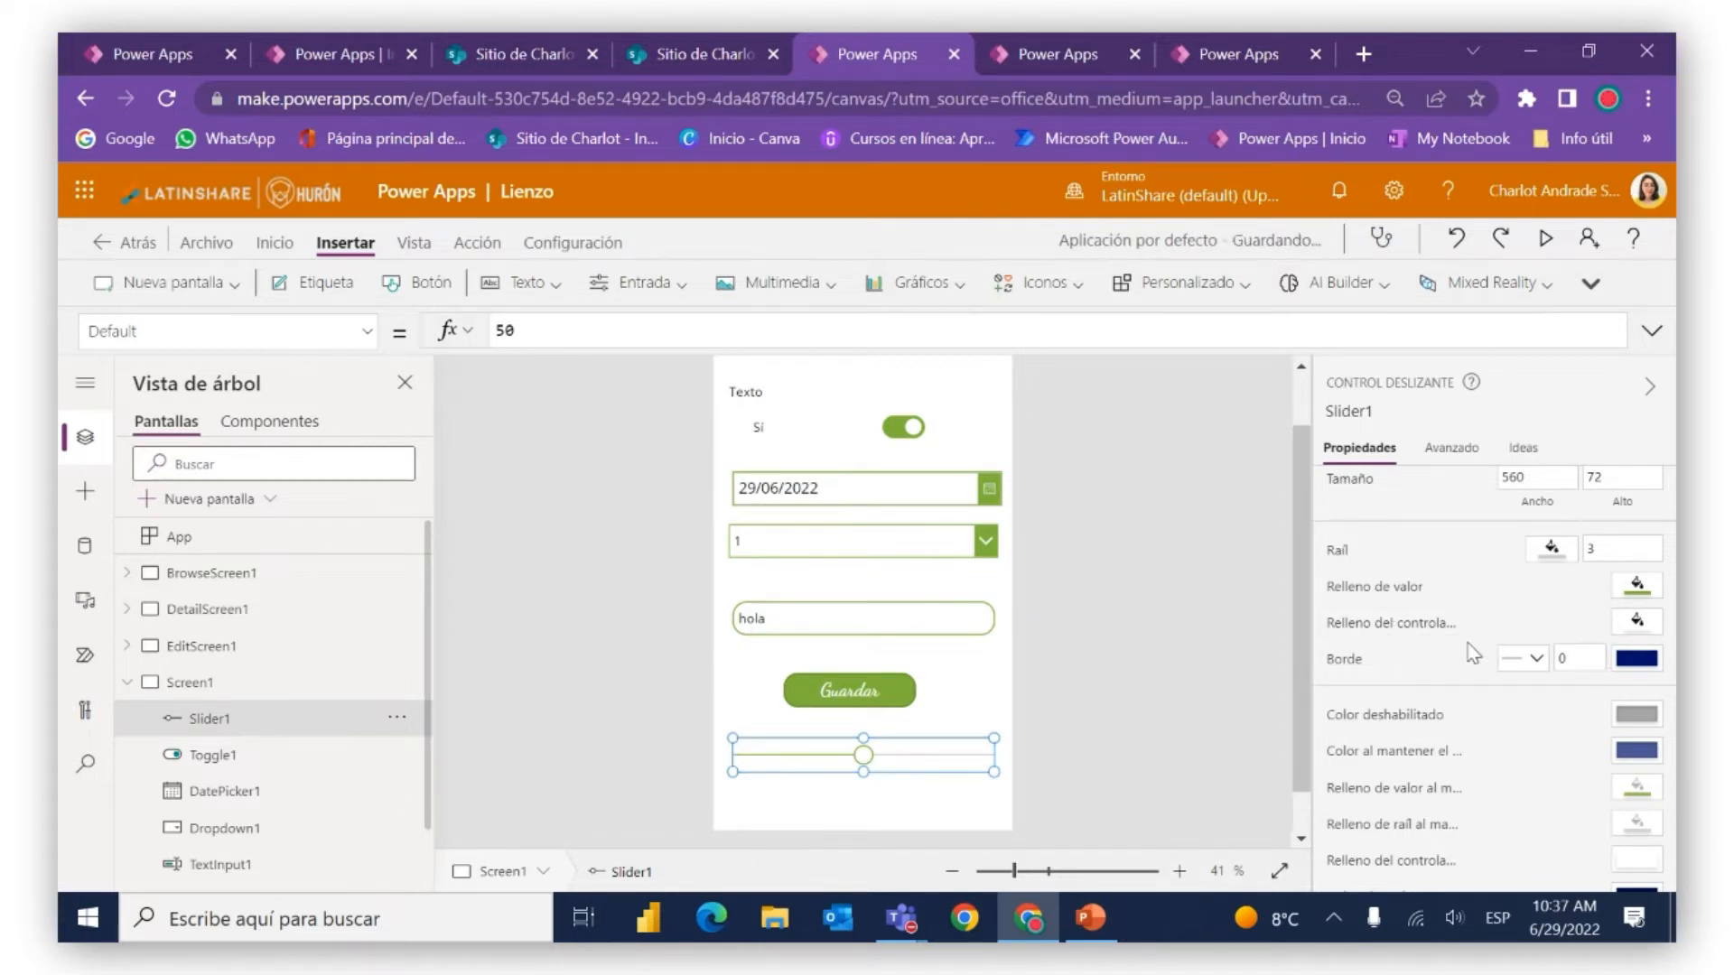
Preview the app, test the slider's handle, and return to editing
{"action": "scroll", "coordinate": [1465, 643], "scroll_direction": "down", "scroll_amount": 2}
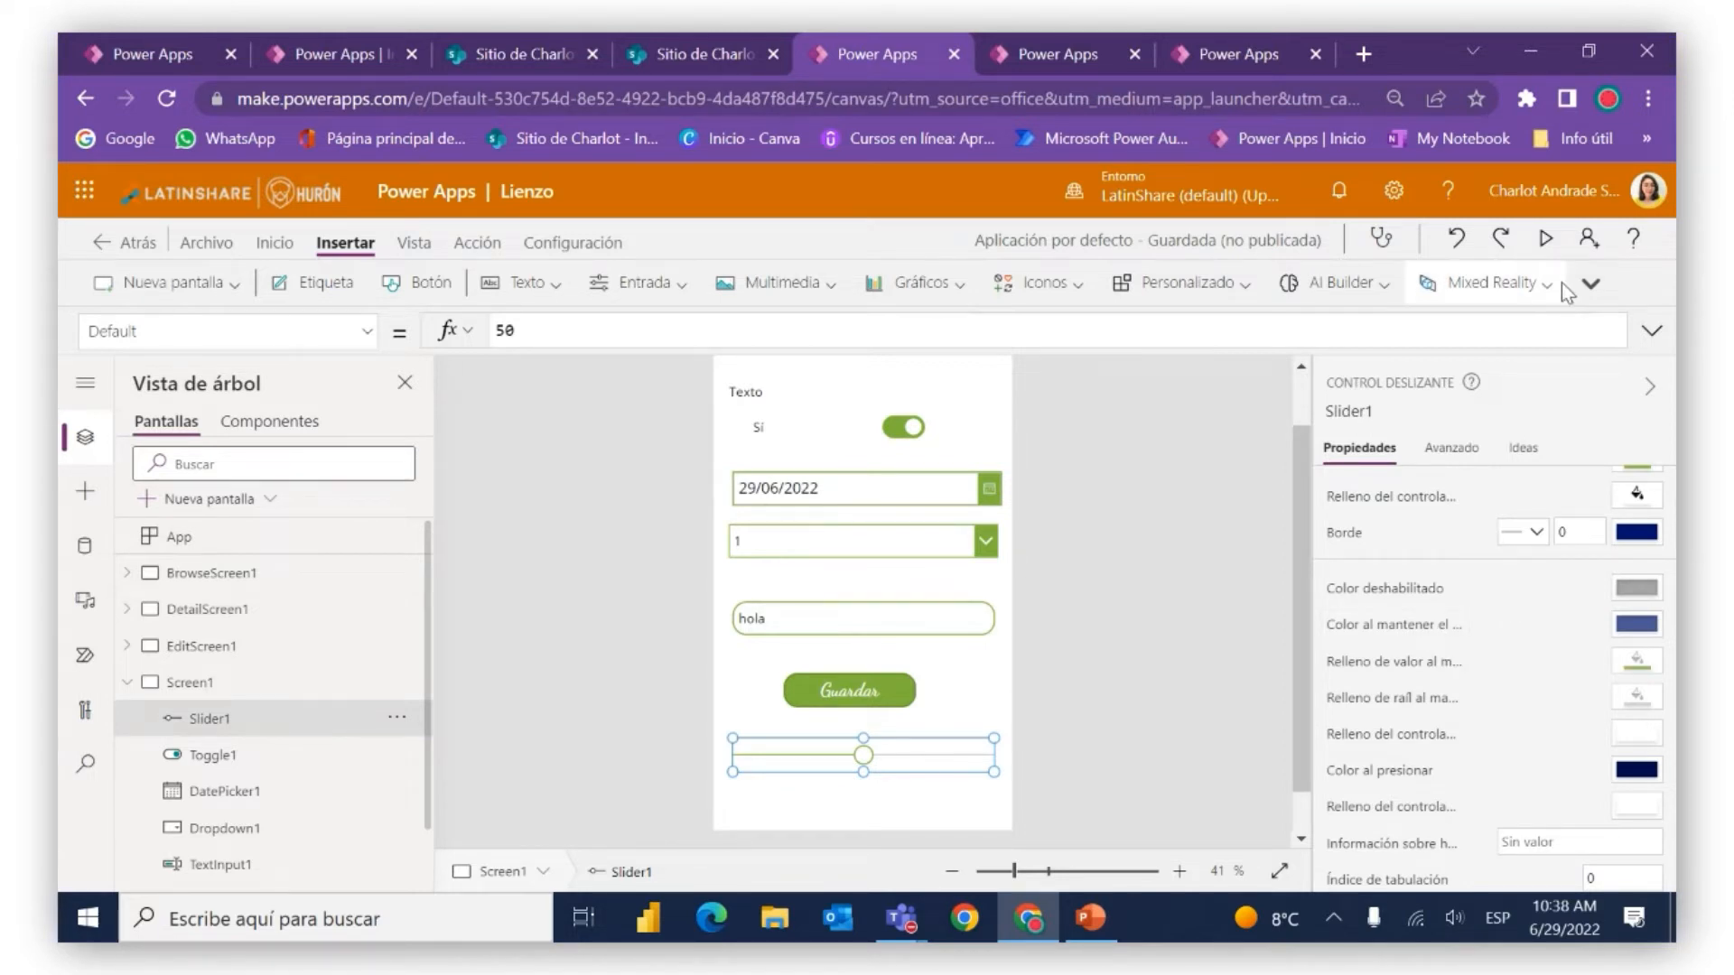
{"action": "left_click", "coordinate": [1546, 238]}
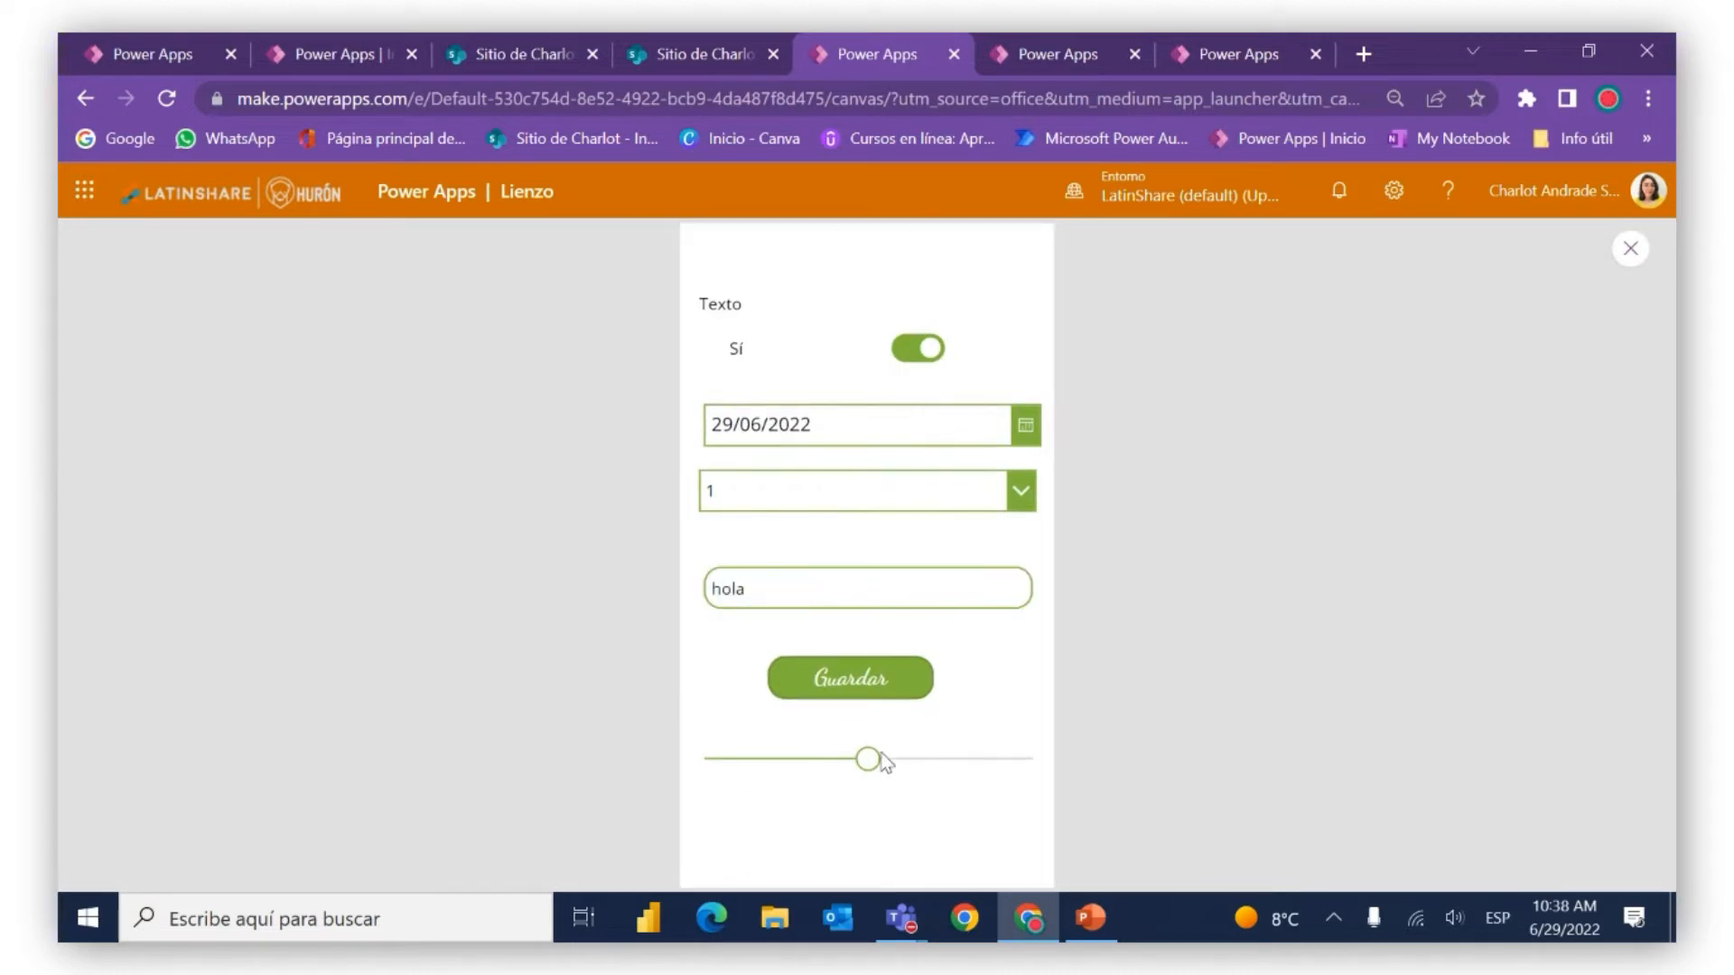
{"action": "mouse_move", "coordinate": [885, 767]}
{"action": "mouse_move", "coordinate": [880, 758]}
{"action": "left_mouse_down"}
{"action": "mouse_move", "coordinate": [901, 764]}
{"action": "mouse_move", "coordinate": [717, 767]}
{"action": "mouse_move", "coordinate": [868, 770]}
{"action": "left_mouse_up"}
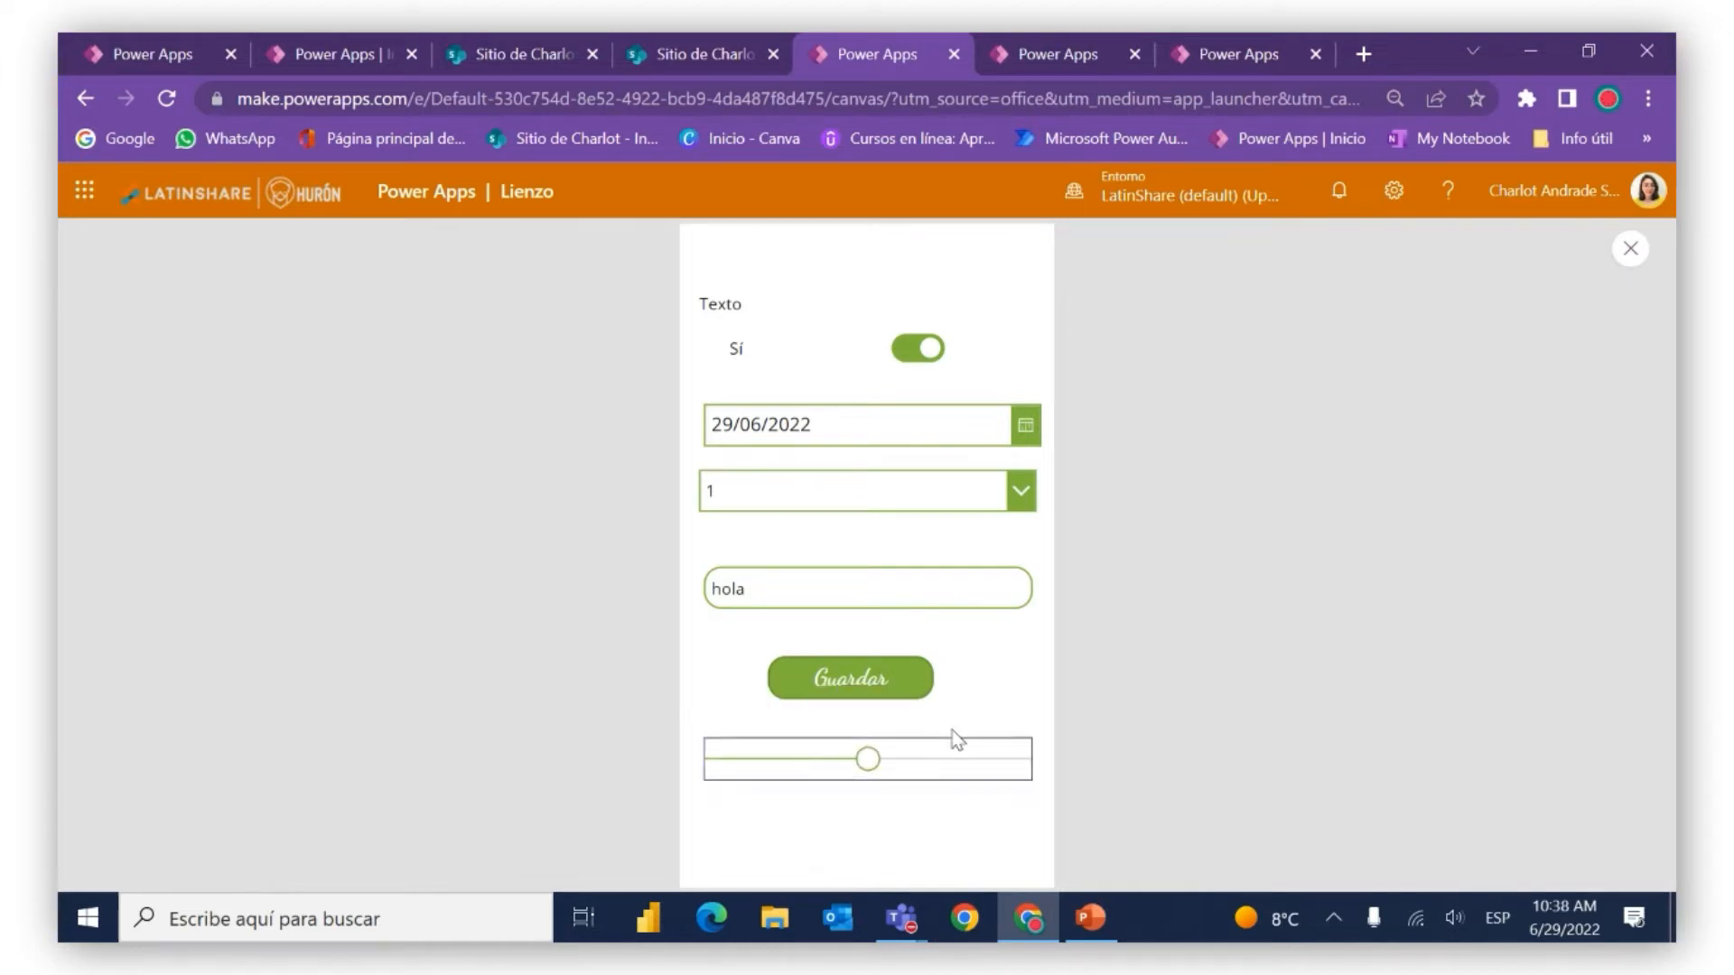
{"action": "left_click", "coordinate": [1630, 246]}
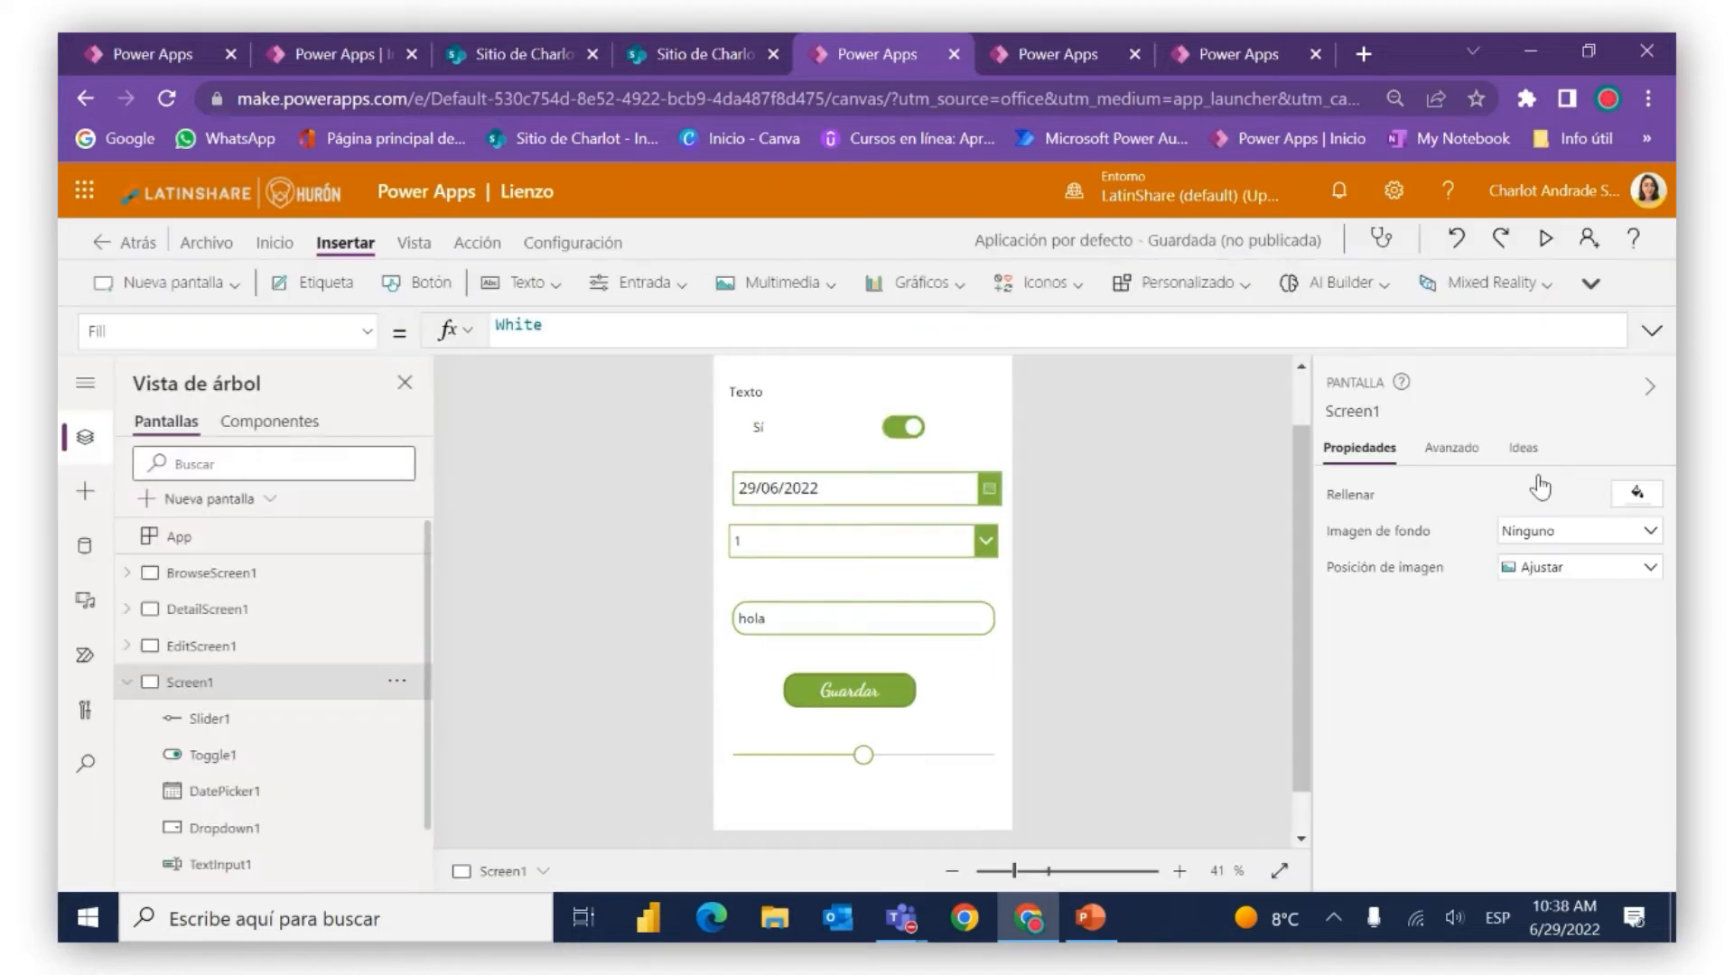
{"action": "left_click", "coordinate": [897, 755]}
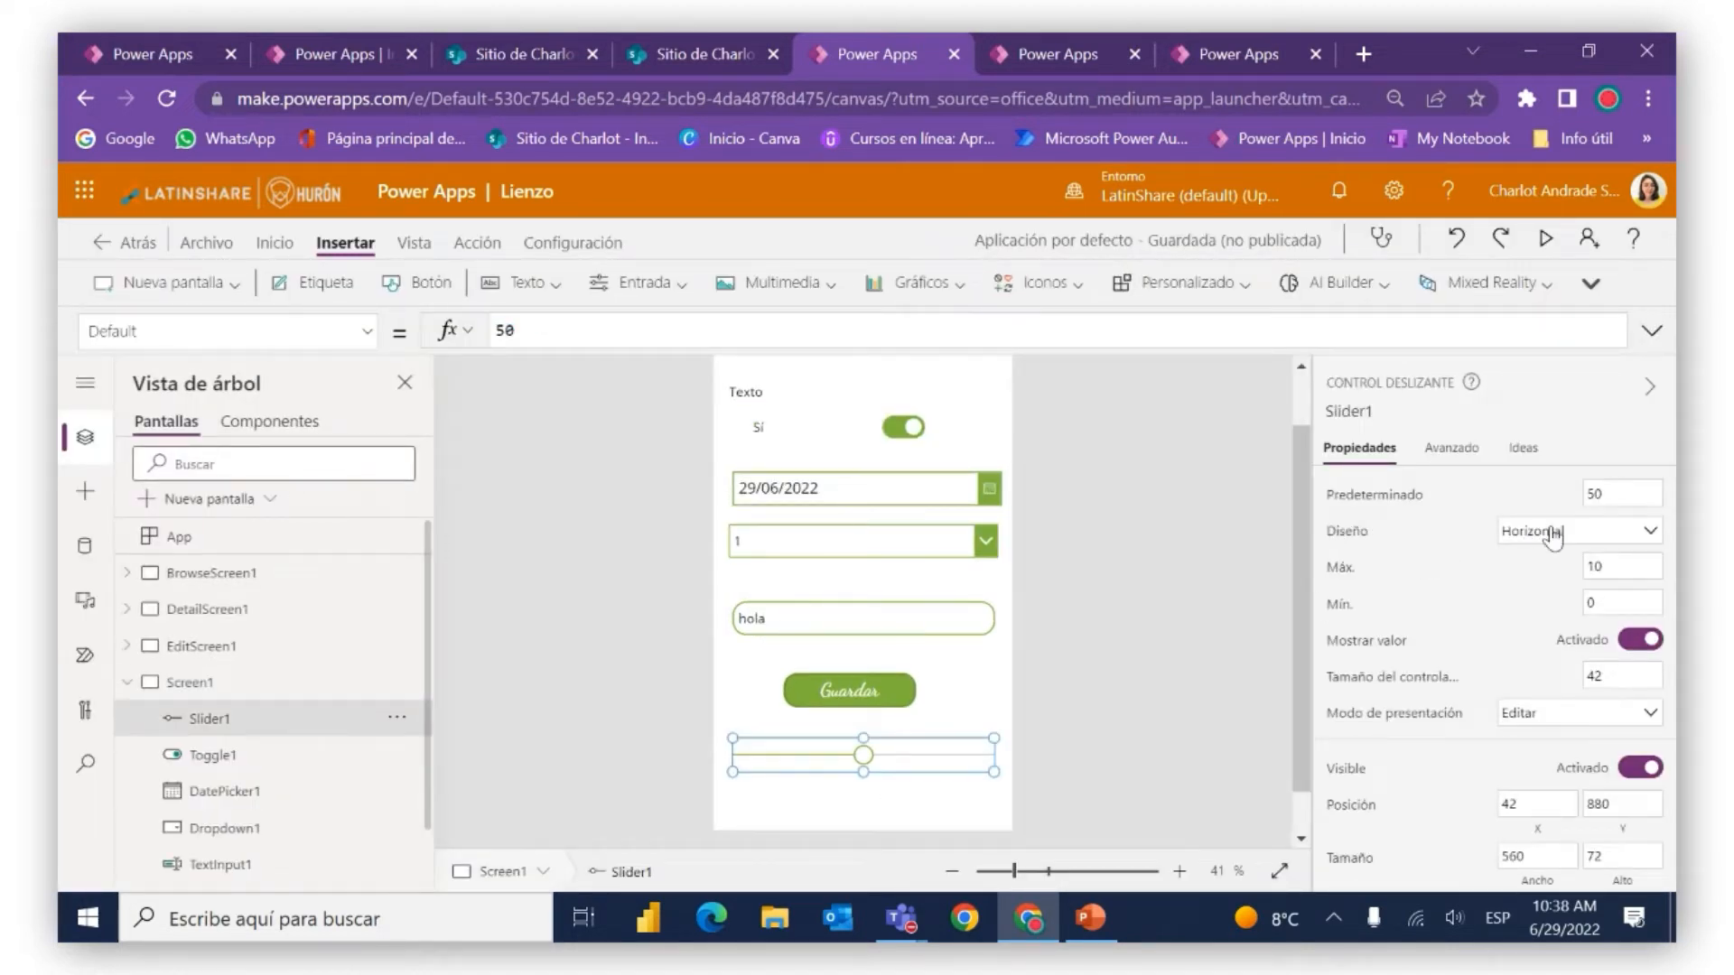
{"action": "scroll", "coordinate": [1551, 537], "scroll_direction": "down", "scroll_amount": 2}
{"action": "scroll", "coordinate": [1552, 538], "scroll_direction": "down", "scroll_amount": 4}
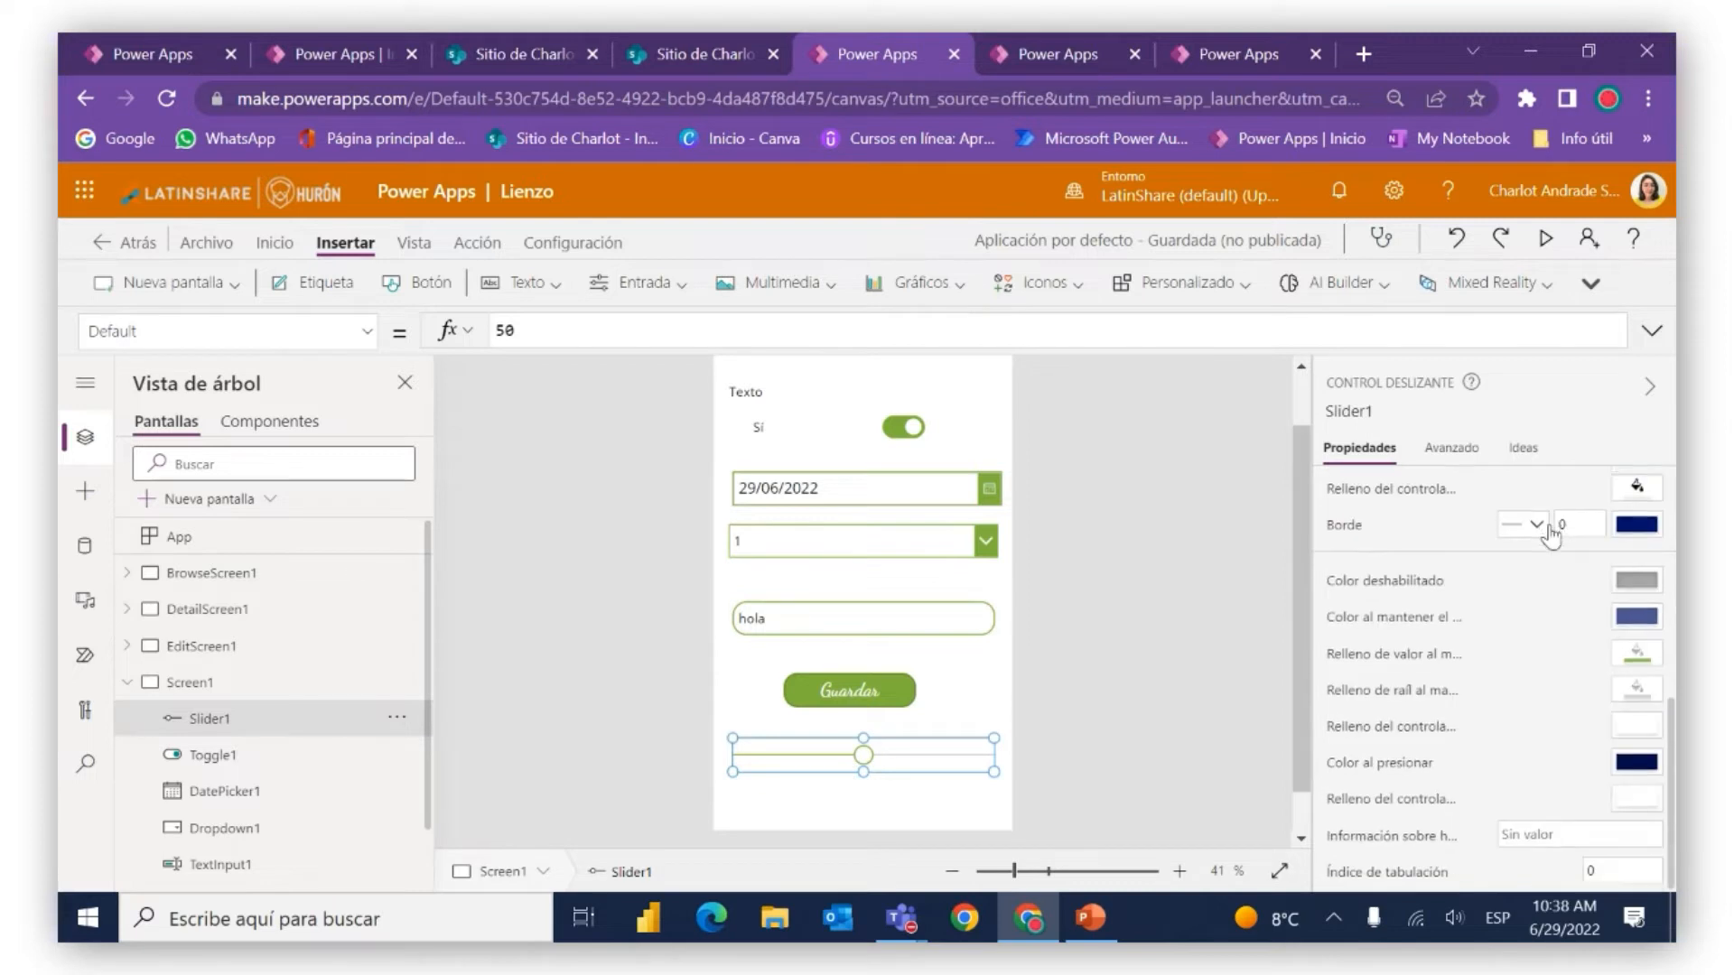
{"action": "scroll", "coordinate": [1526, 568], "scroll_direction": "down", "scroll_amount": 1}
{"action": "left_click", "coordinate": [799, 821]}
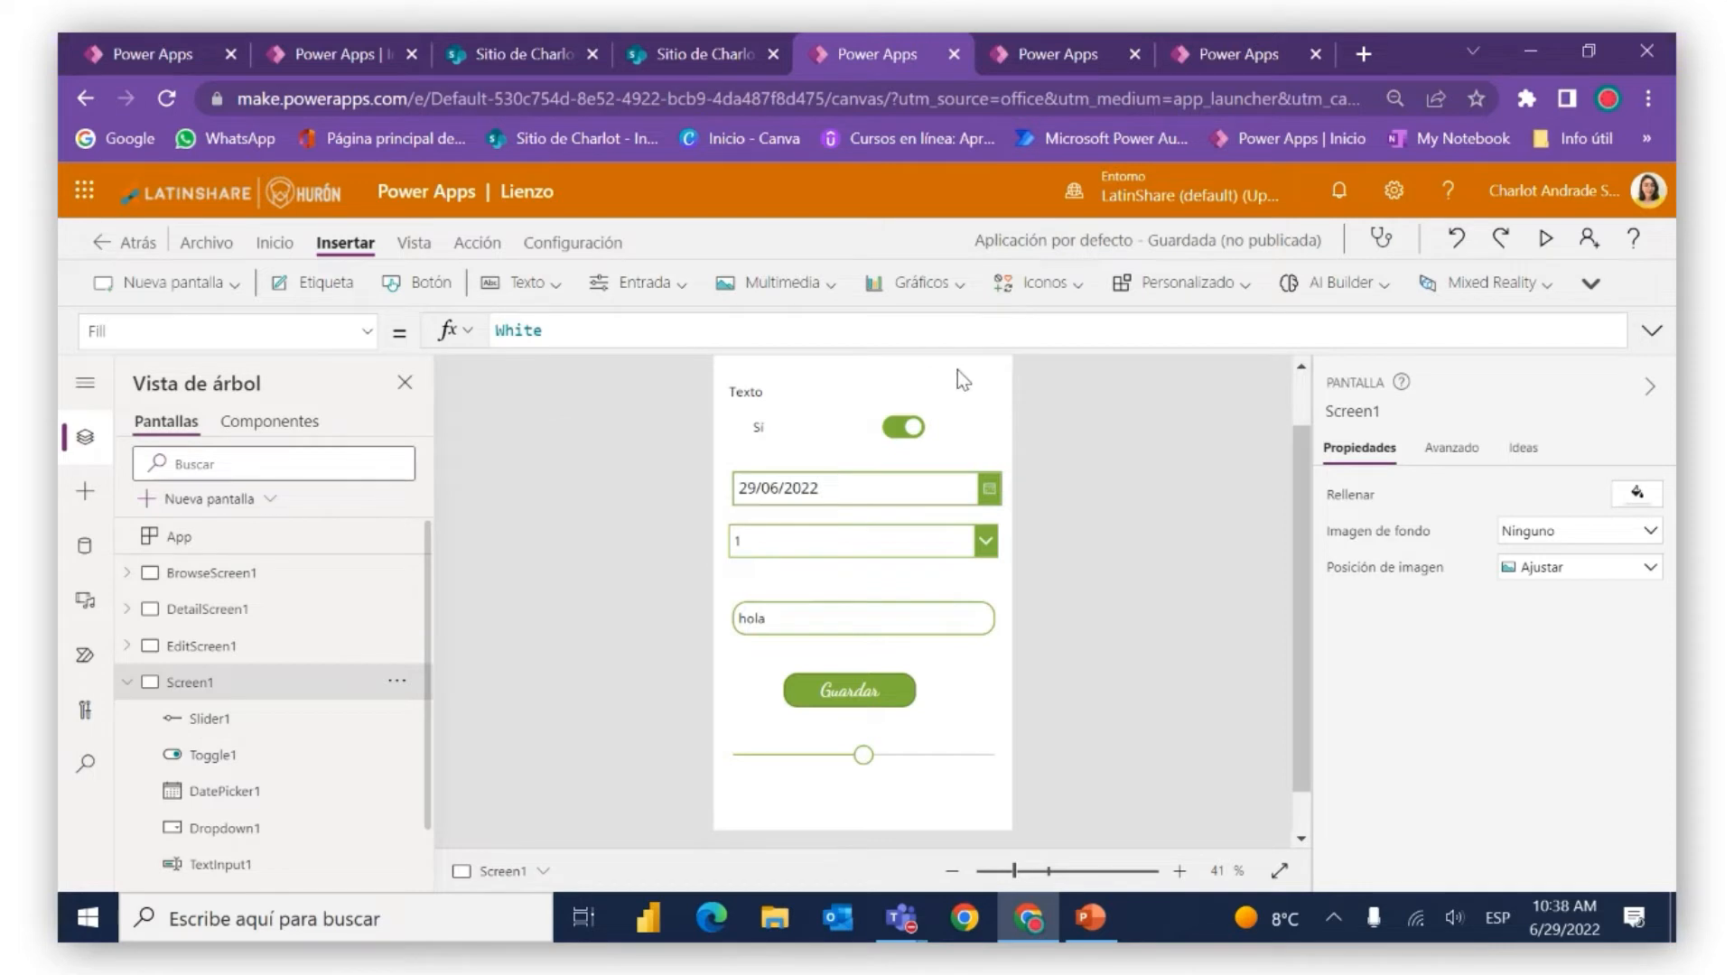
Select all seven controls on the screen and move them together slightly upward, leaving free space below the slider
{"action": "scroll", "coordinate": [1026, 502], "scroll_direction": "up", "scroll_amount": 1}
{"action": "left_click_drag", "start_coordinate": [815, 677], "coordinate": [722, 826]}
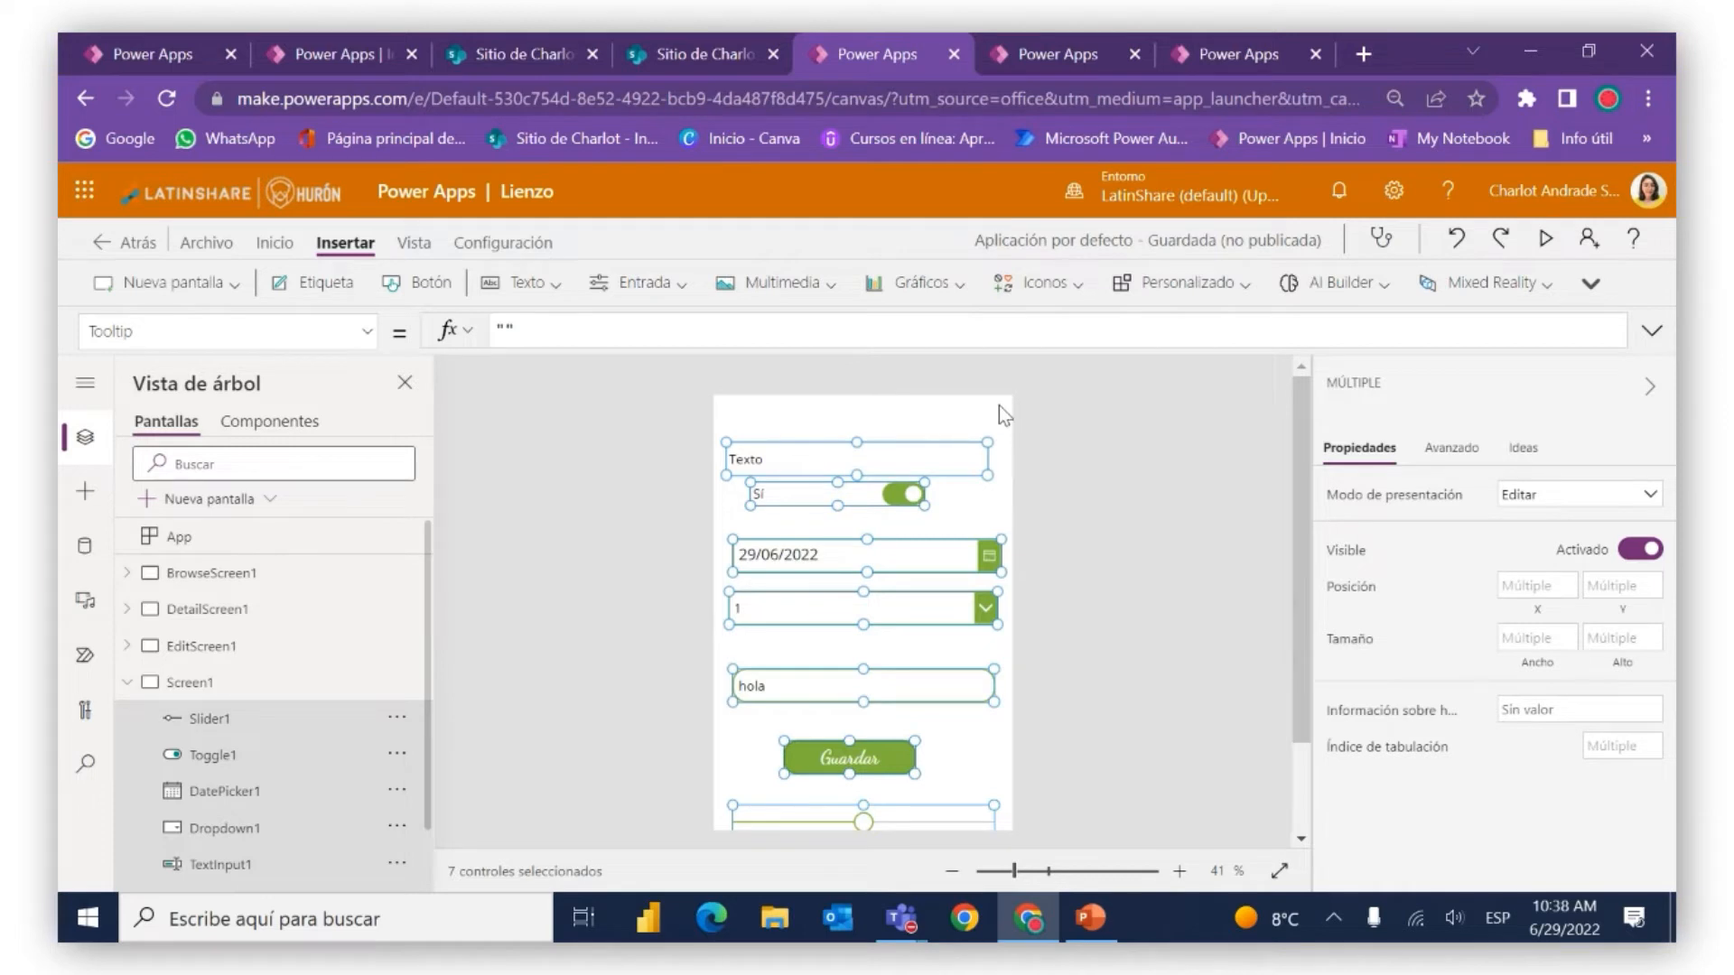
{"action": "left_click_drag", "start_coordinate": [911, 440], "coordinate": [921, 430]}
{"action": "left_click", "coordinate": [1043, 517]}
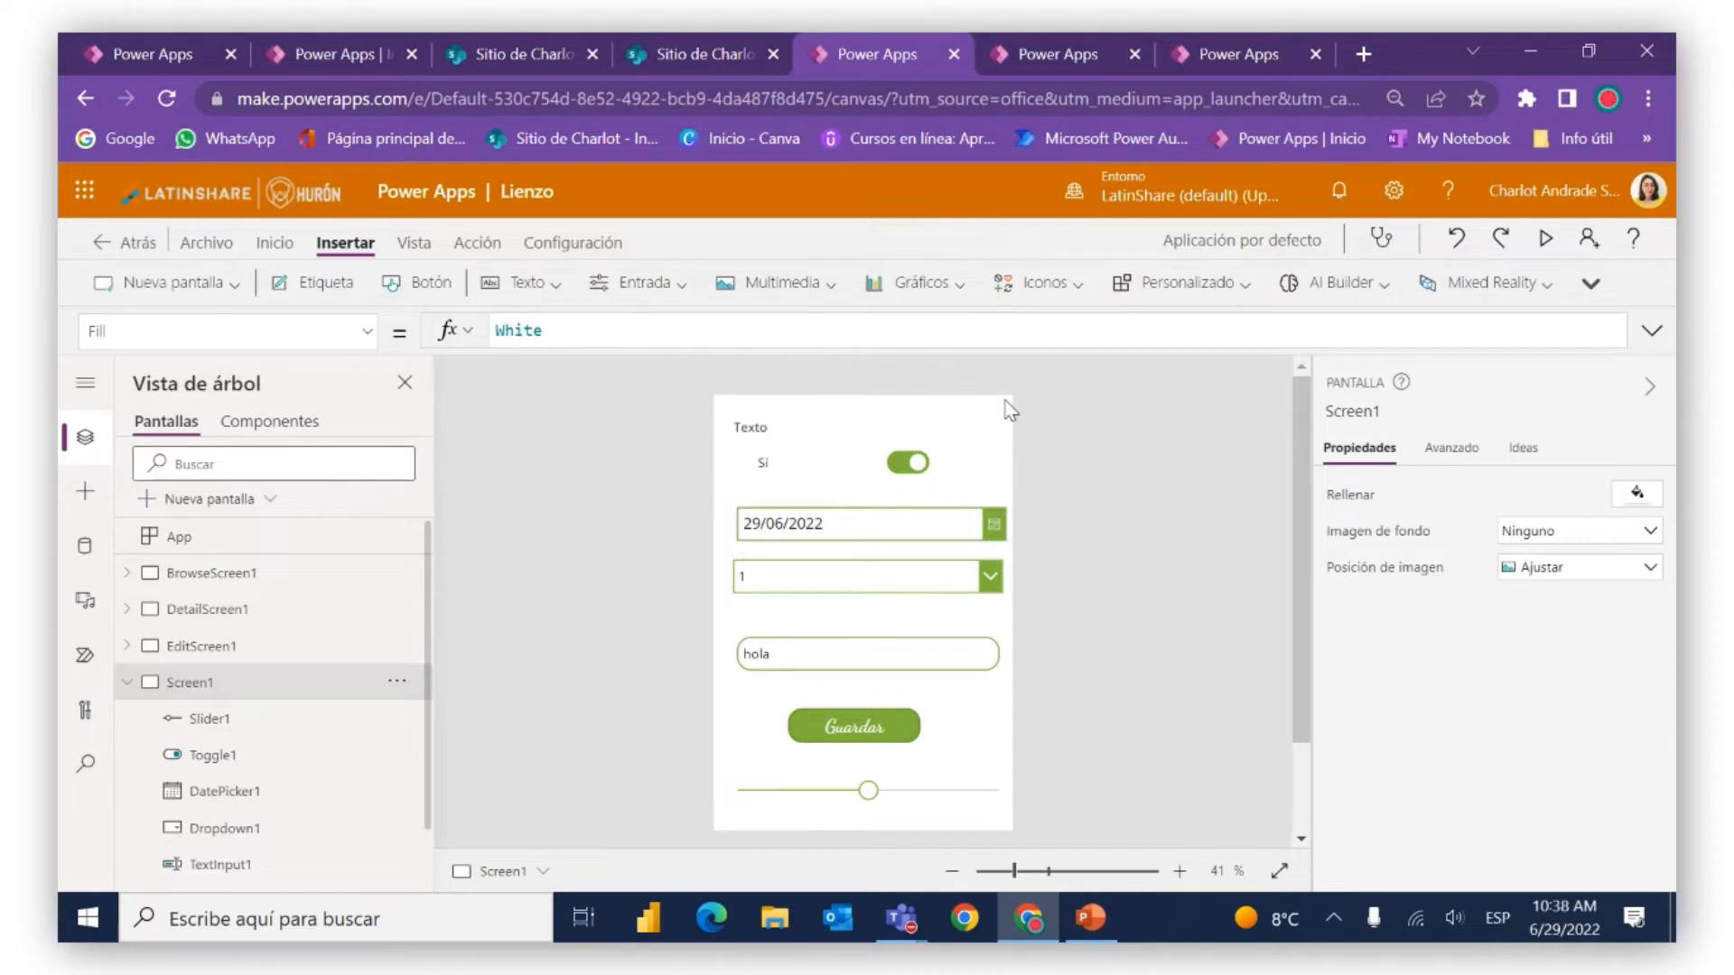
{"action": "left_click_drag", "start_coordinate": [1005, 400], "coordinate": [689, 854]}
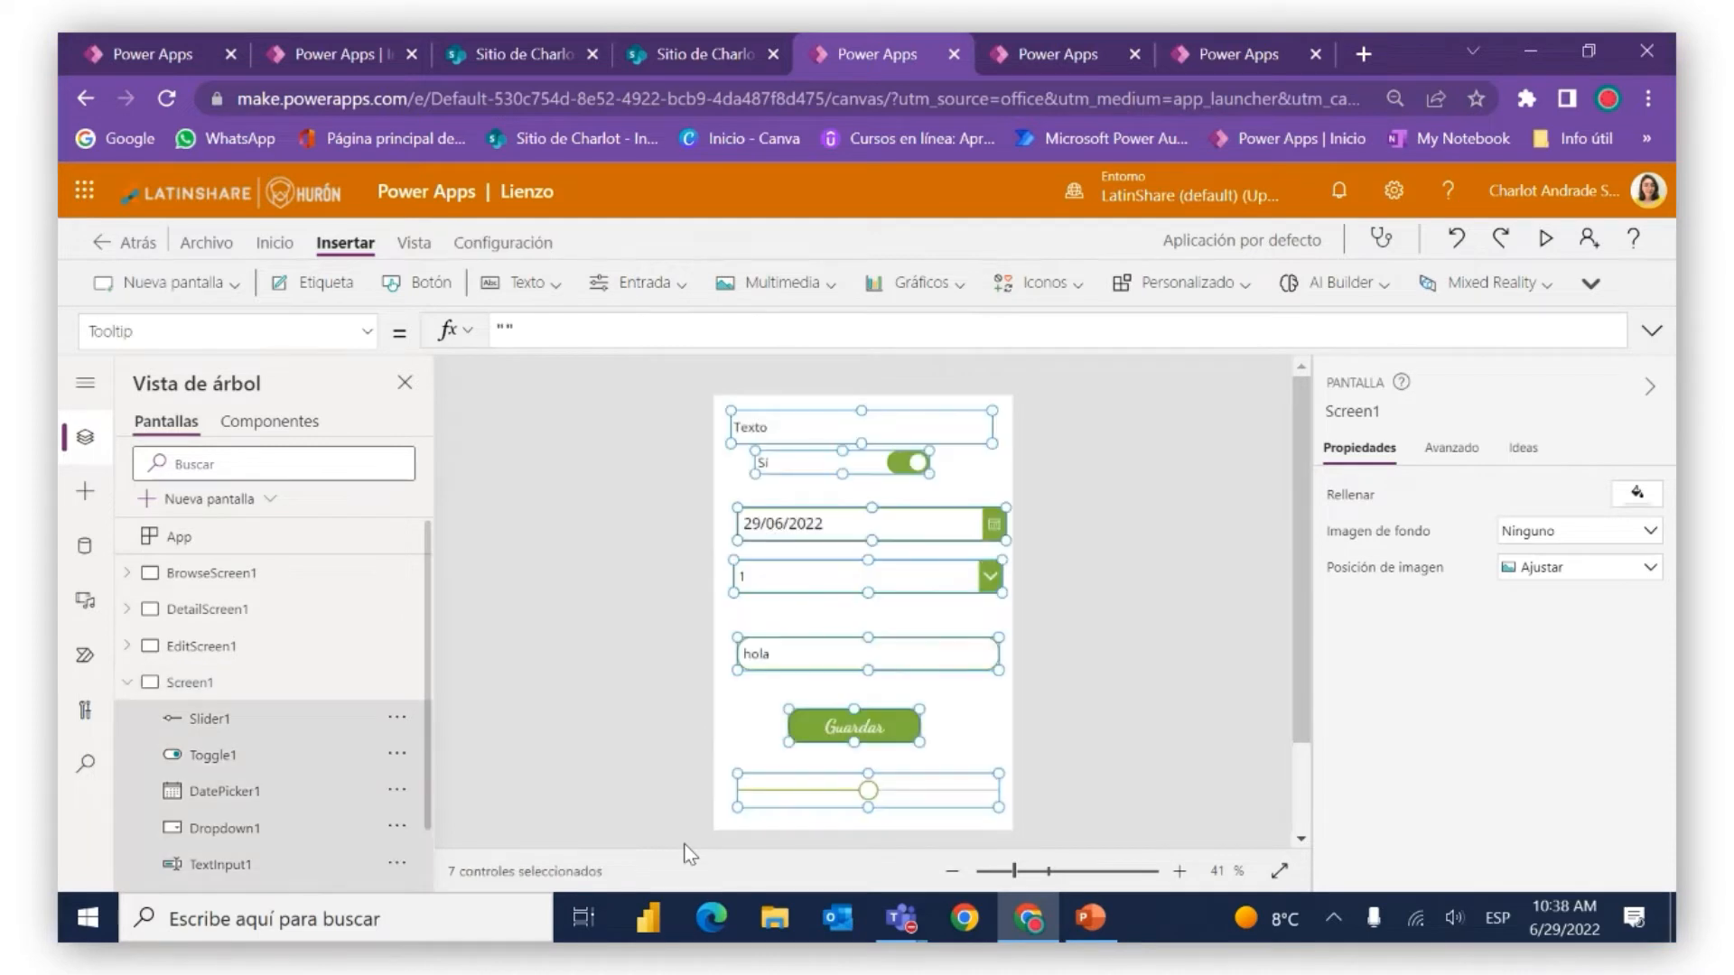
{"action": "scroll", "coordinate": [956, 536], "scroll_direction": "down", "scroll_amount": 2}
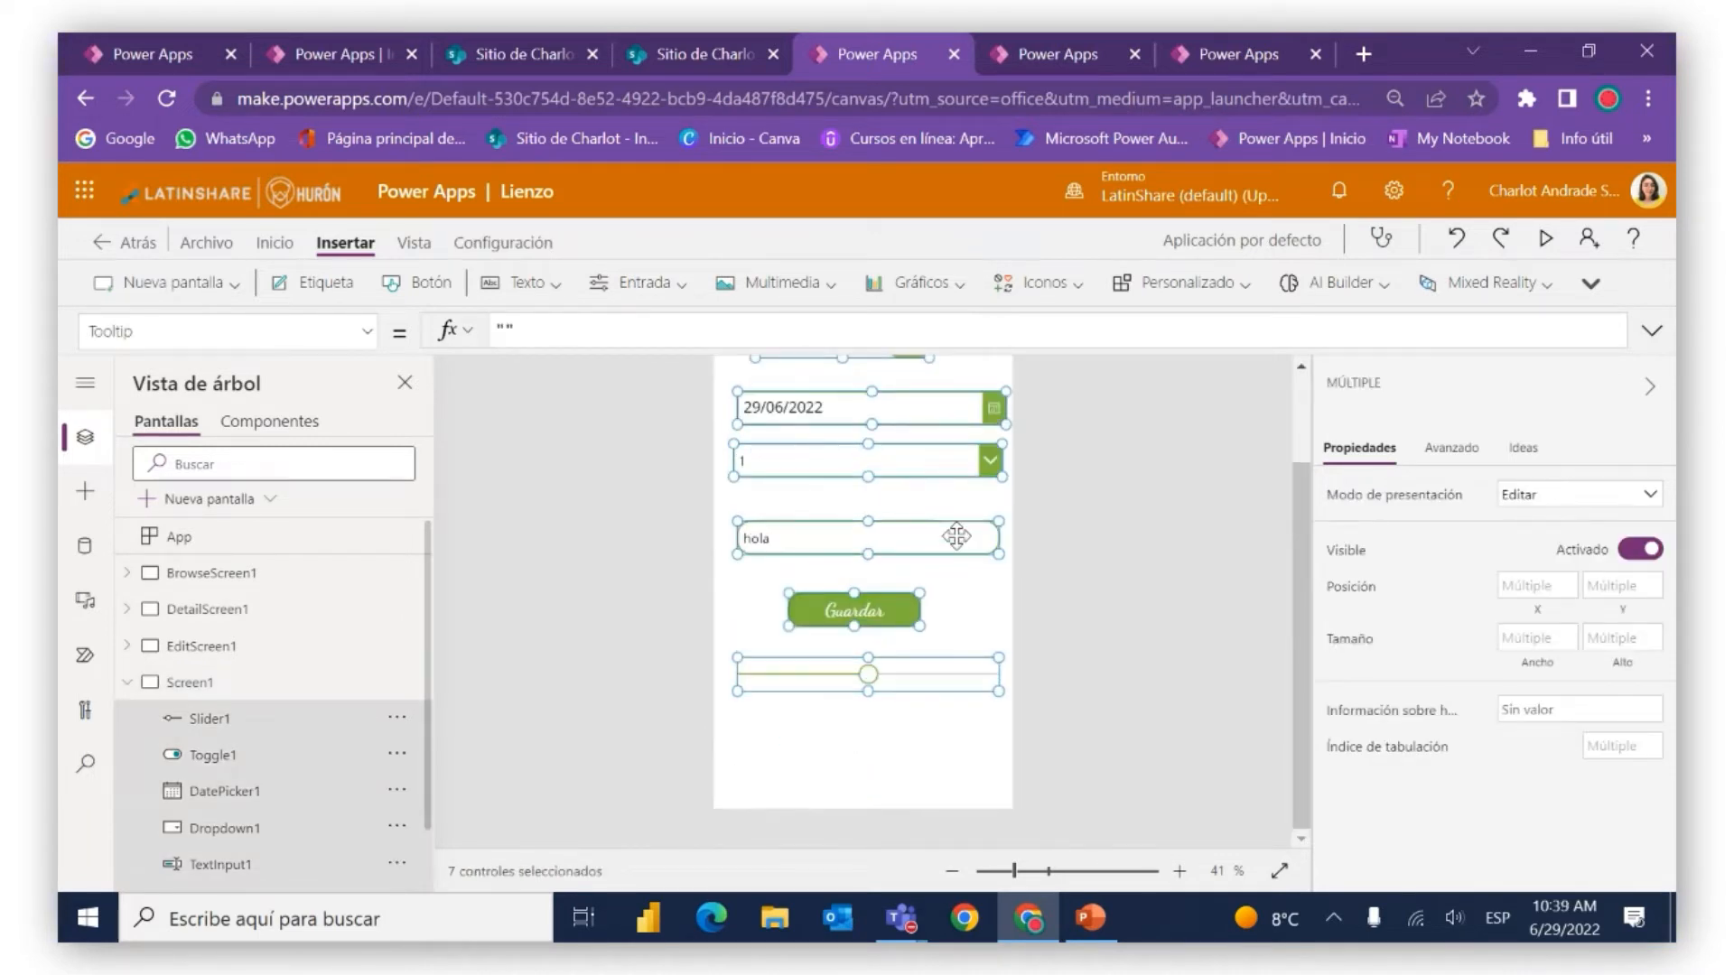
{"action": "left_click", "coordinate": [934, 711]}
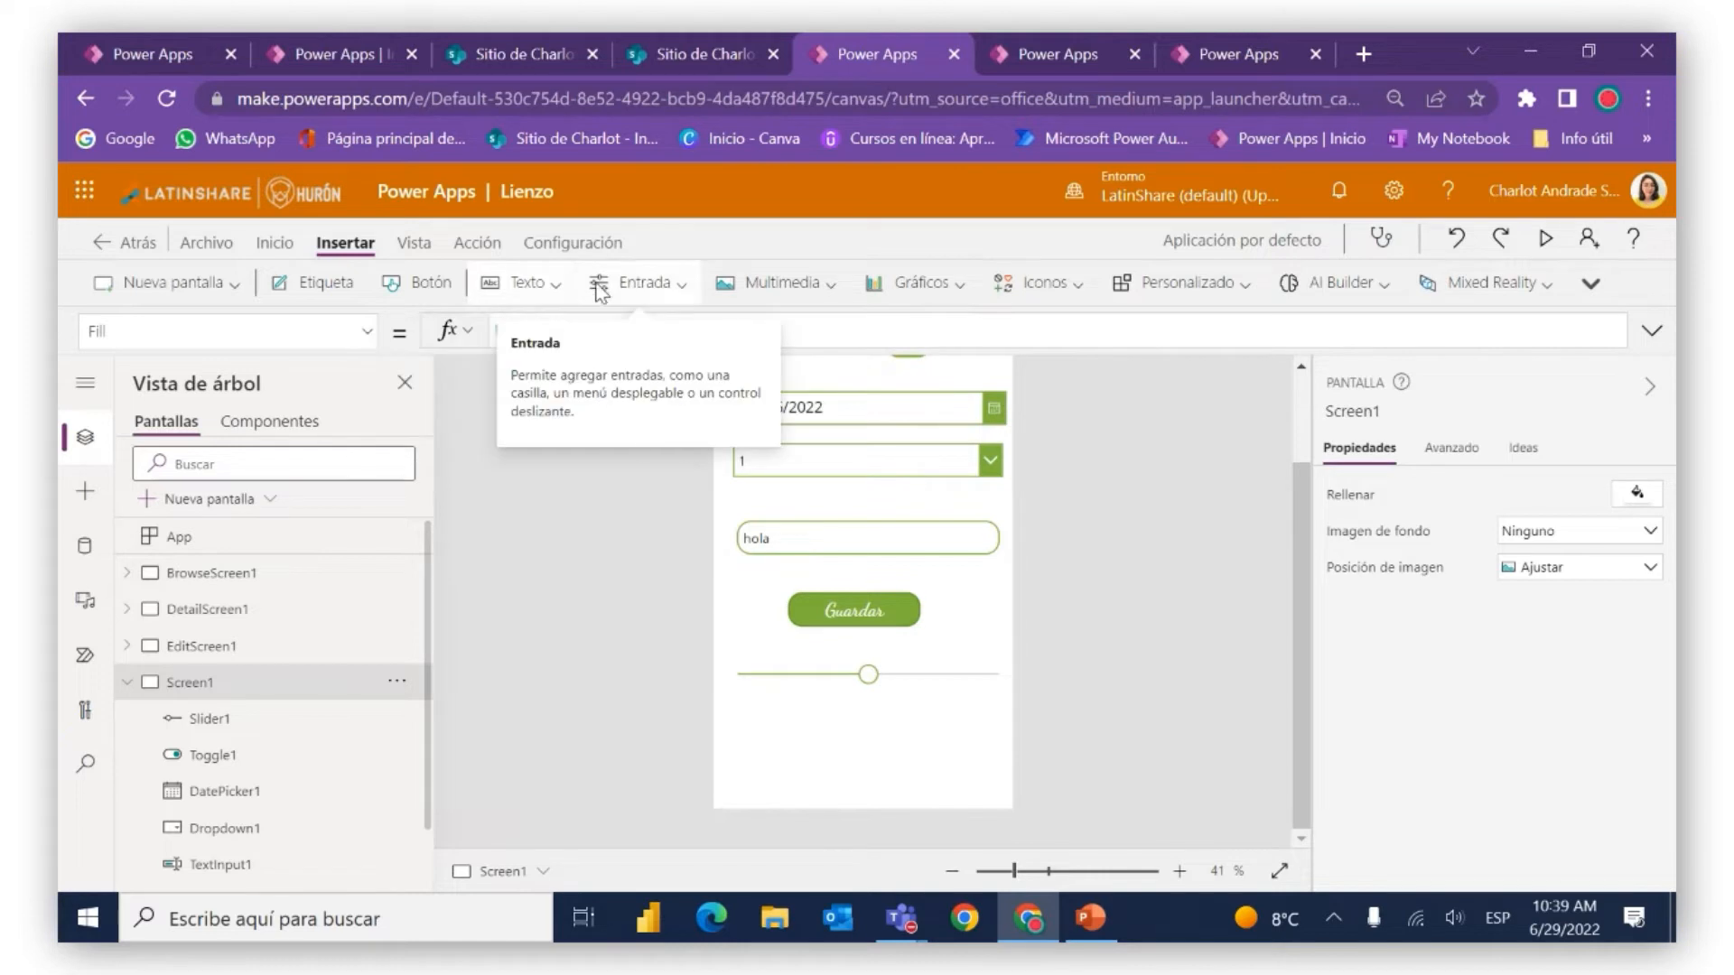
Insert a rating control (Clasificación) and place it below the slider at about X 127, Y 948
{"action": "left_click", "coordinate": [632, 282]}
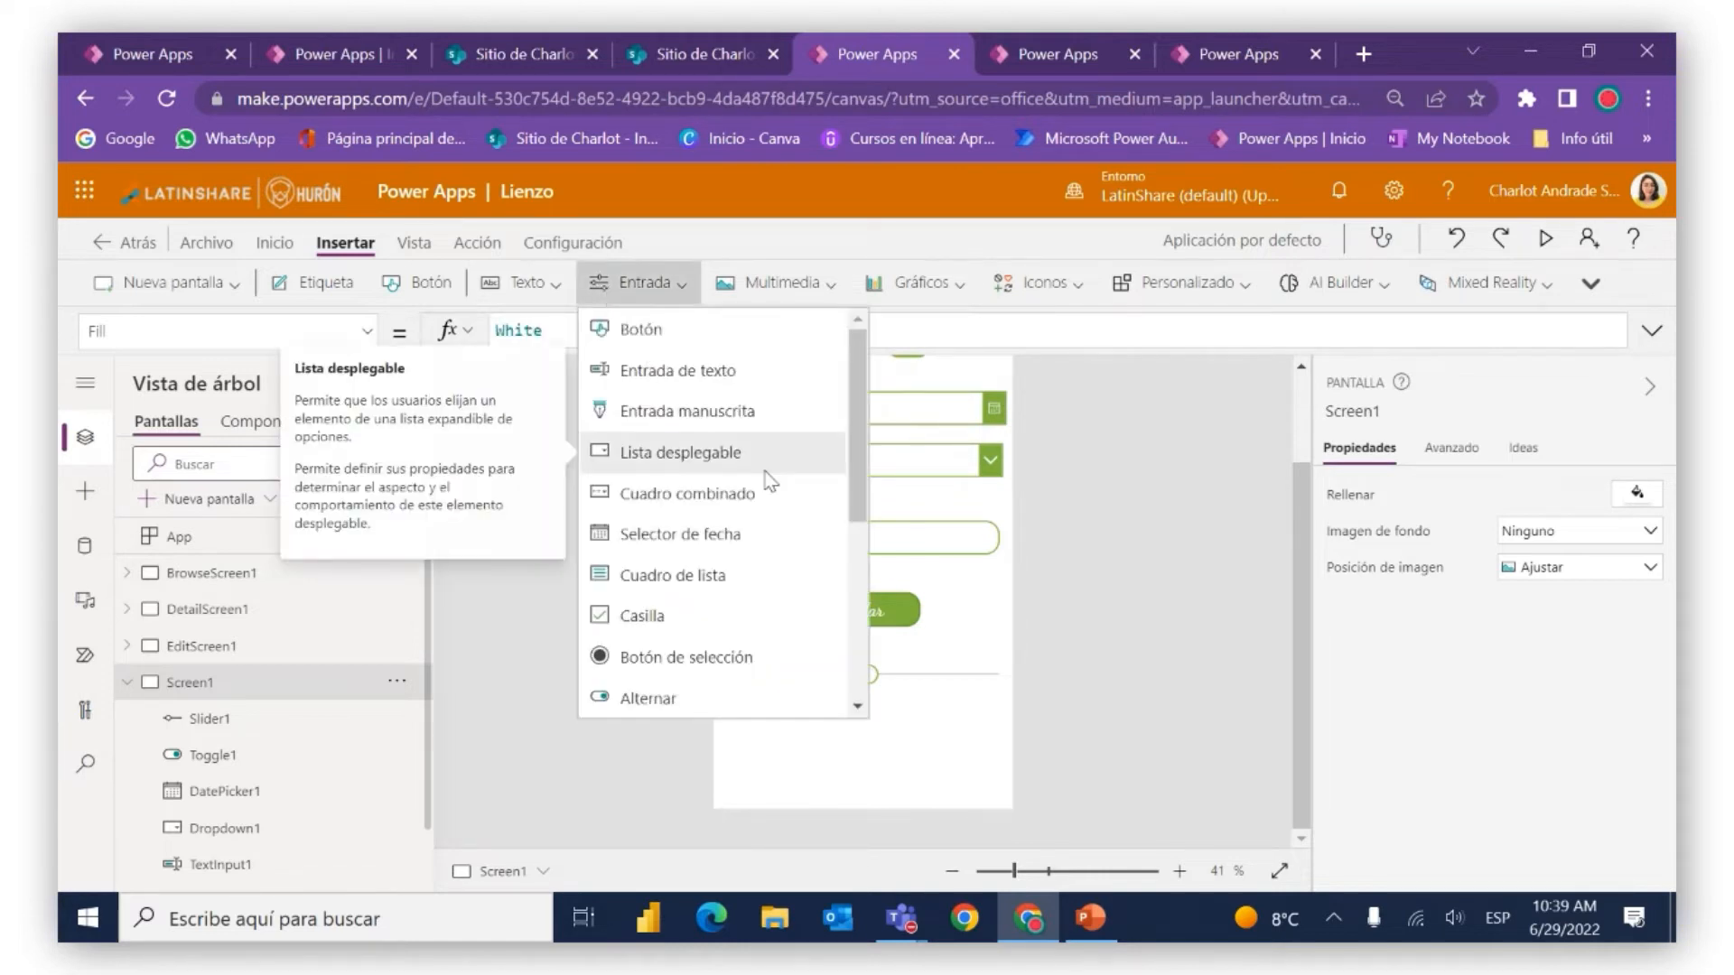
{"action": "scroll", "coordinate": [754, 492], "scroll_direction": "down", "scroll_amount": 1}
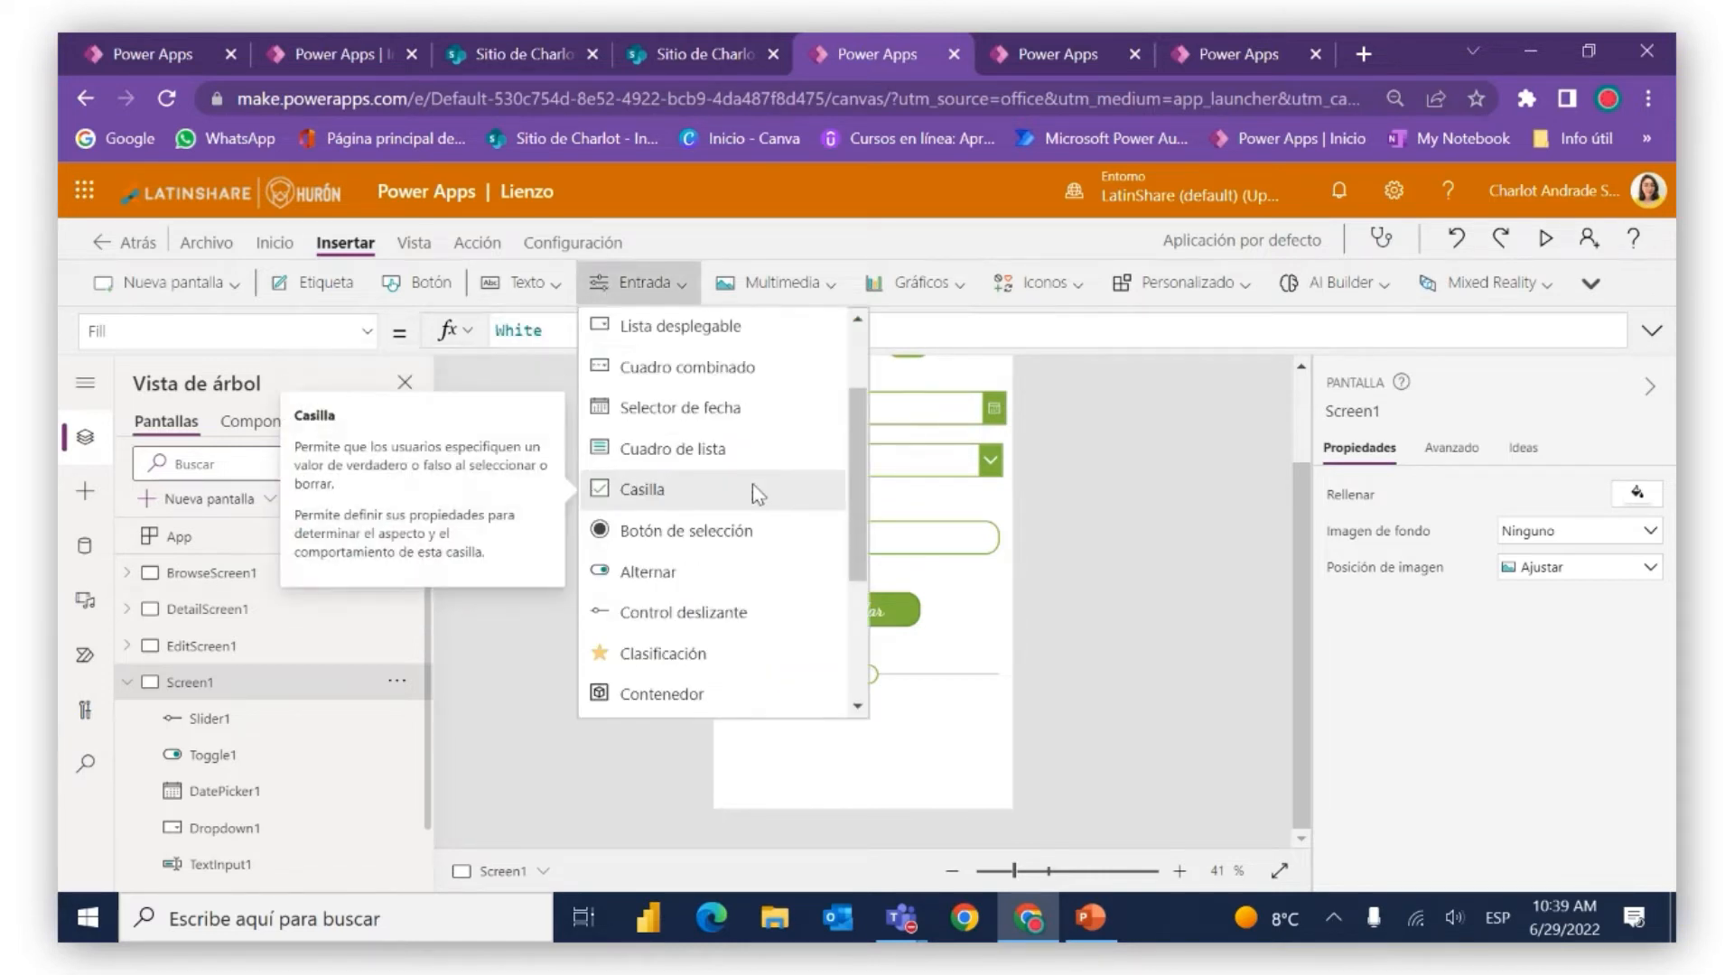
{"action": "left_click", "coordinate": [698, 654]}
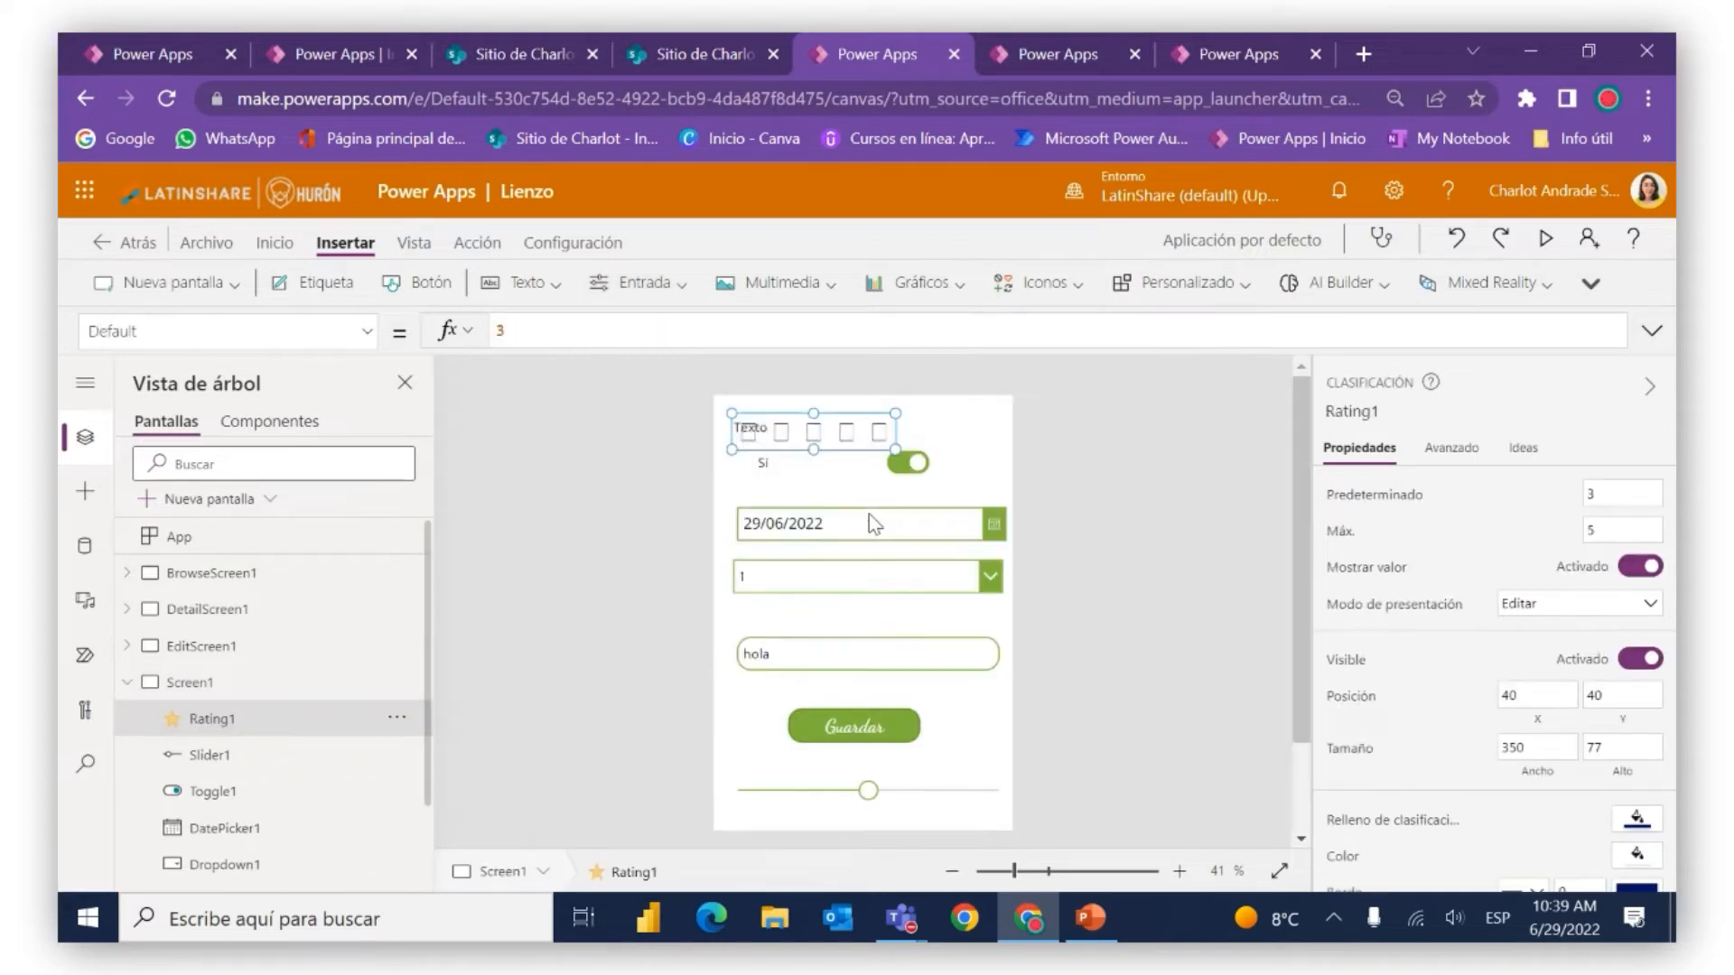
{"action": "left_click_drag", "start_coordinate": [862, 429], "coordinate": [868, 767]}
{"action": "left_click_drag", "start_coordinate": [874, 660], "coordinate": [909, 745]}
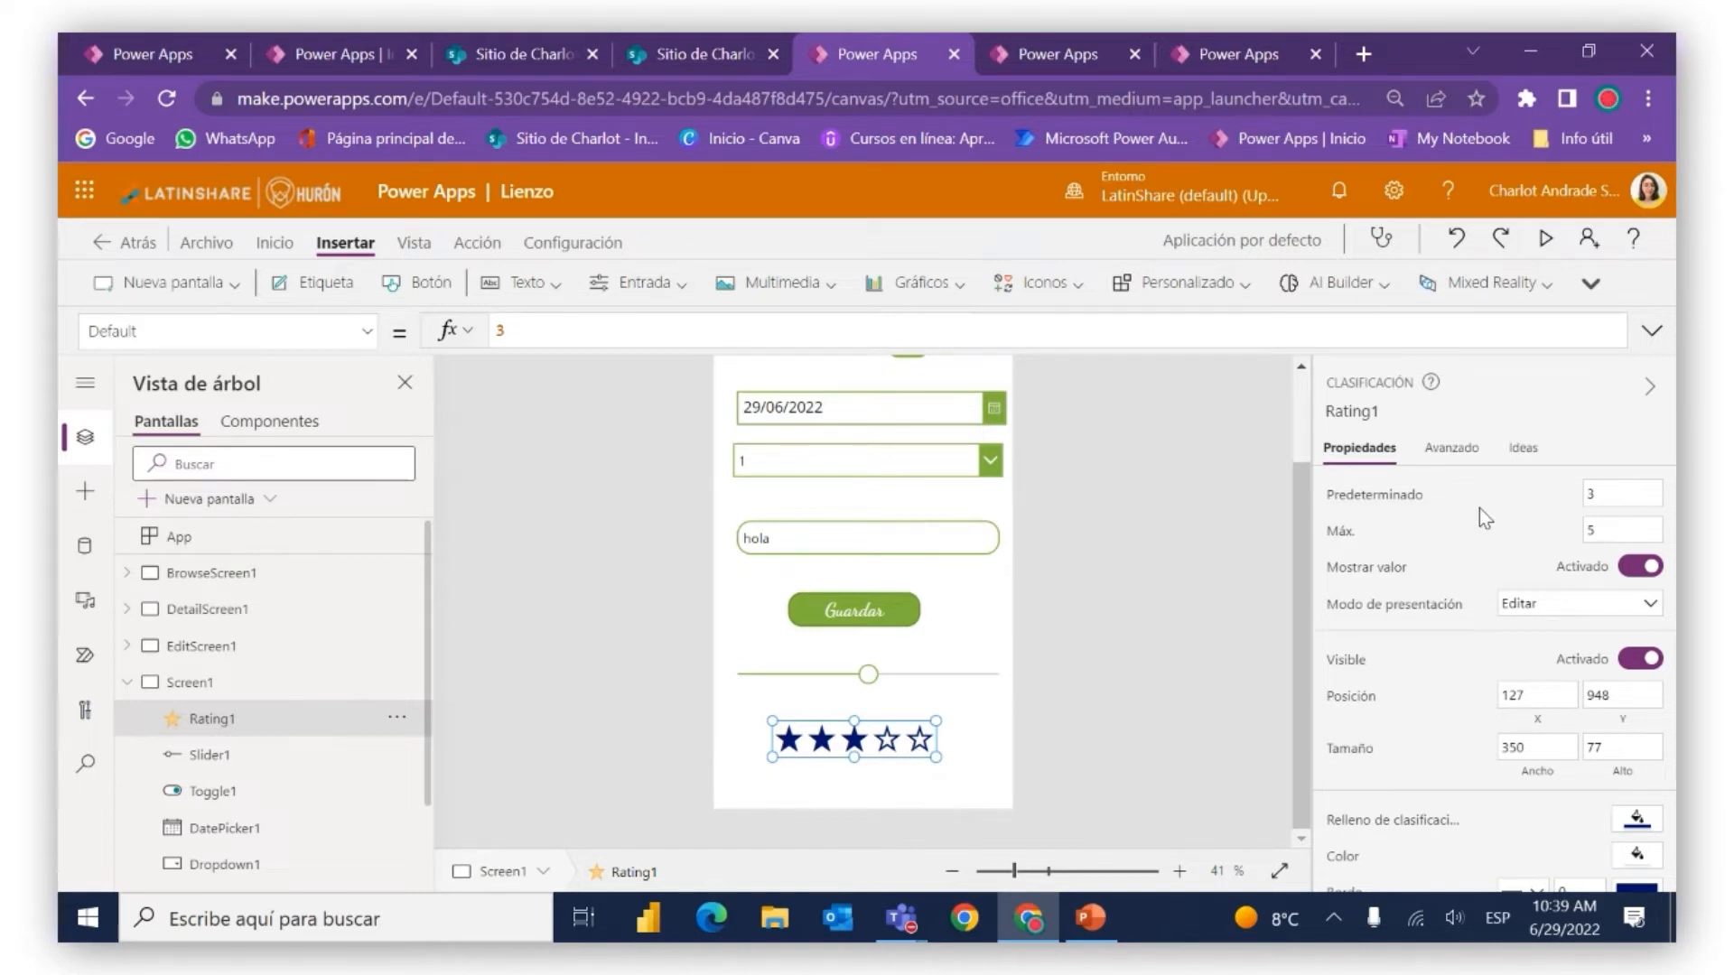
Set the rating control's maximum value to 10
{"action": "left_click", "coordinate": [1602, 492]}
{"action": "left_click", "coordinate": [1609, 529]}
{"action": "type", "text": "10"}
{"action": "left_click", "coordinate": [1515, 538]}
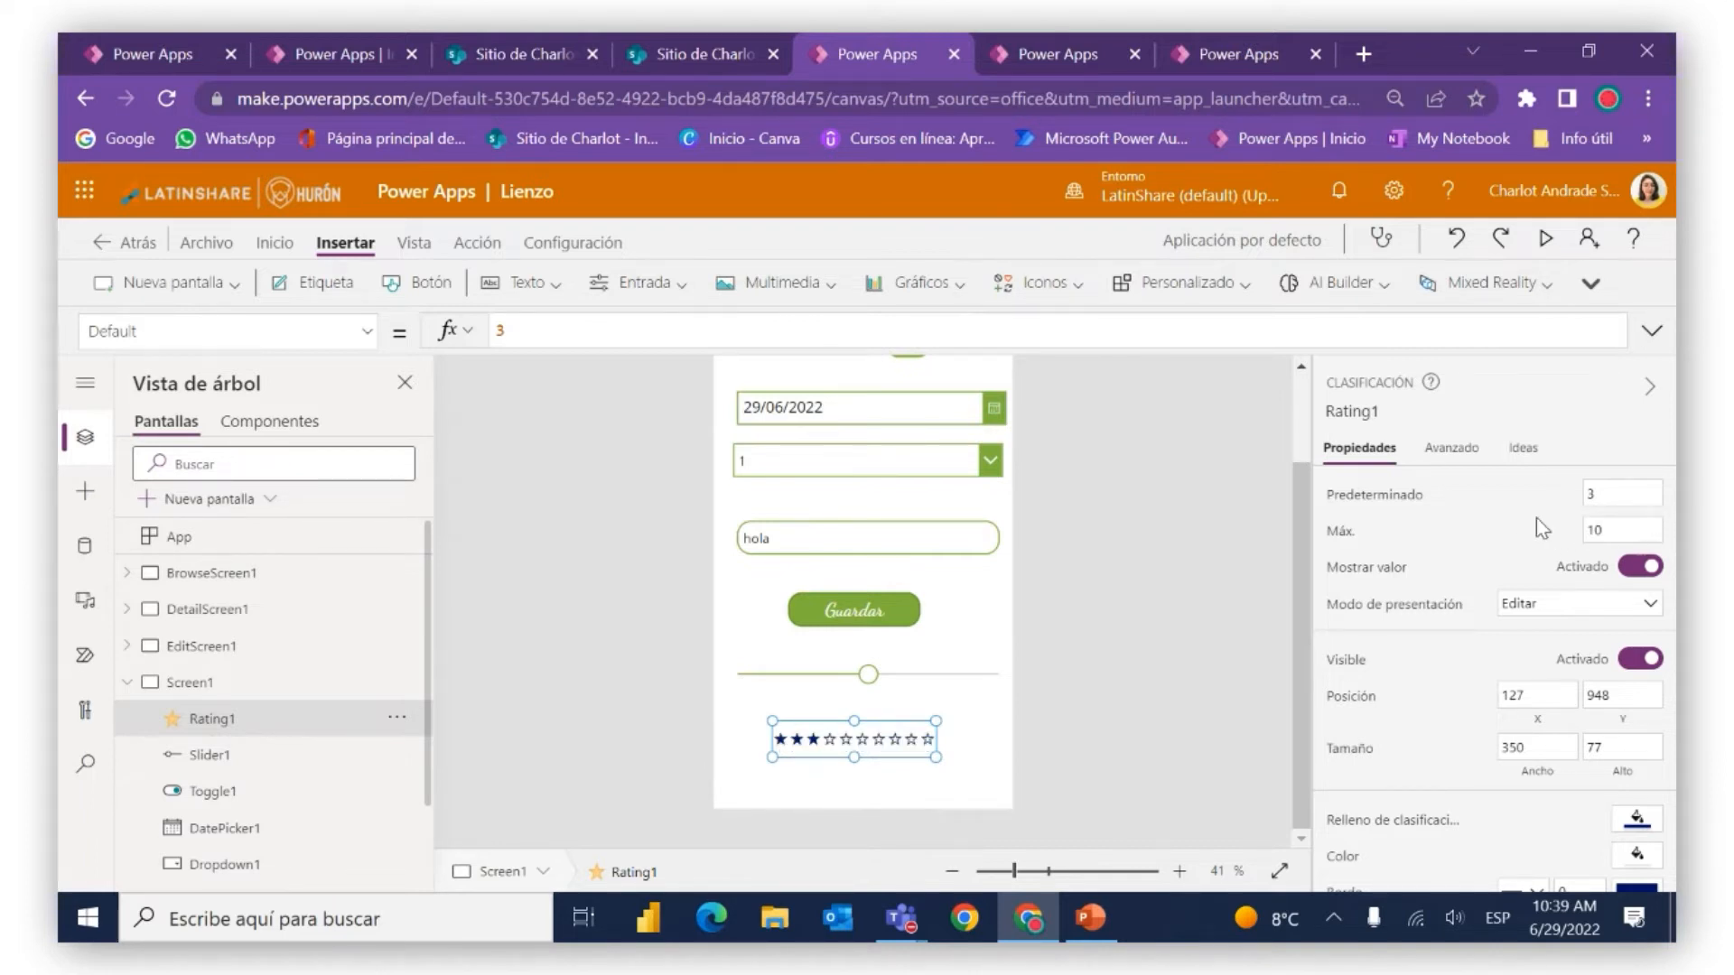
Return the rating control's maximum value to 5
{"action": "left_click", "coordinate": [1635, 535]}
{"action": "key", "text": "BackSpace"}
{"action": "left_click", "coordinate": [1501, 521]}
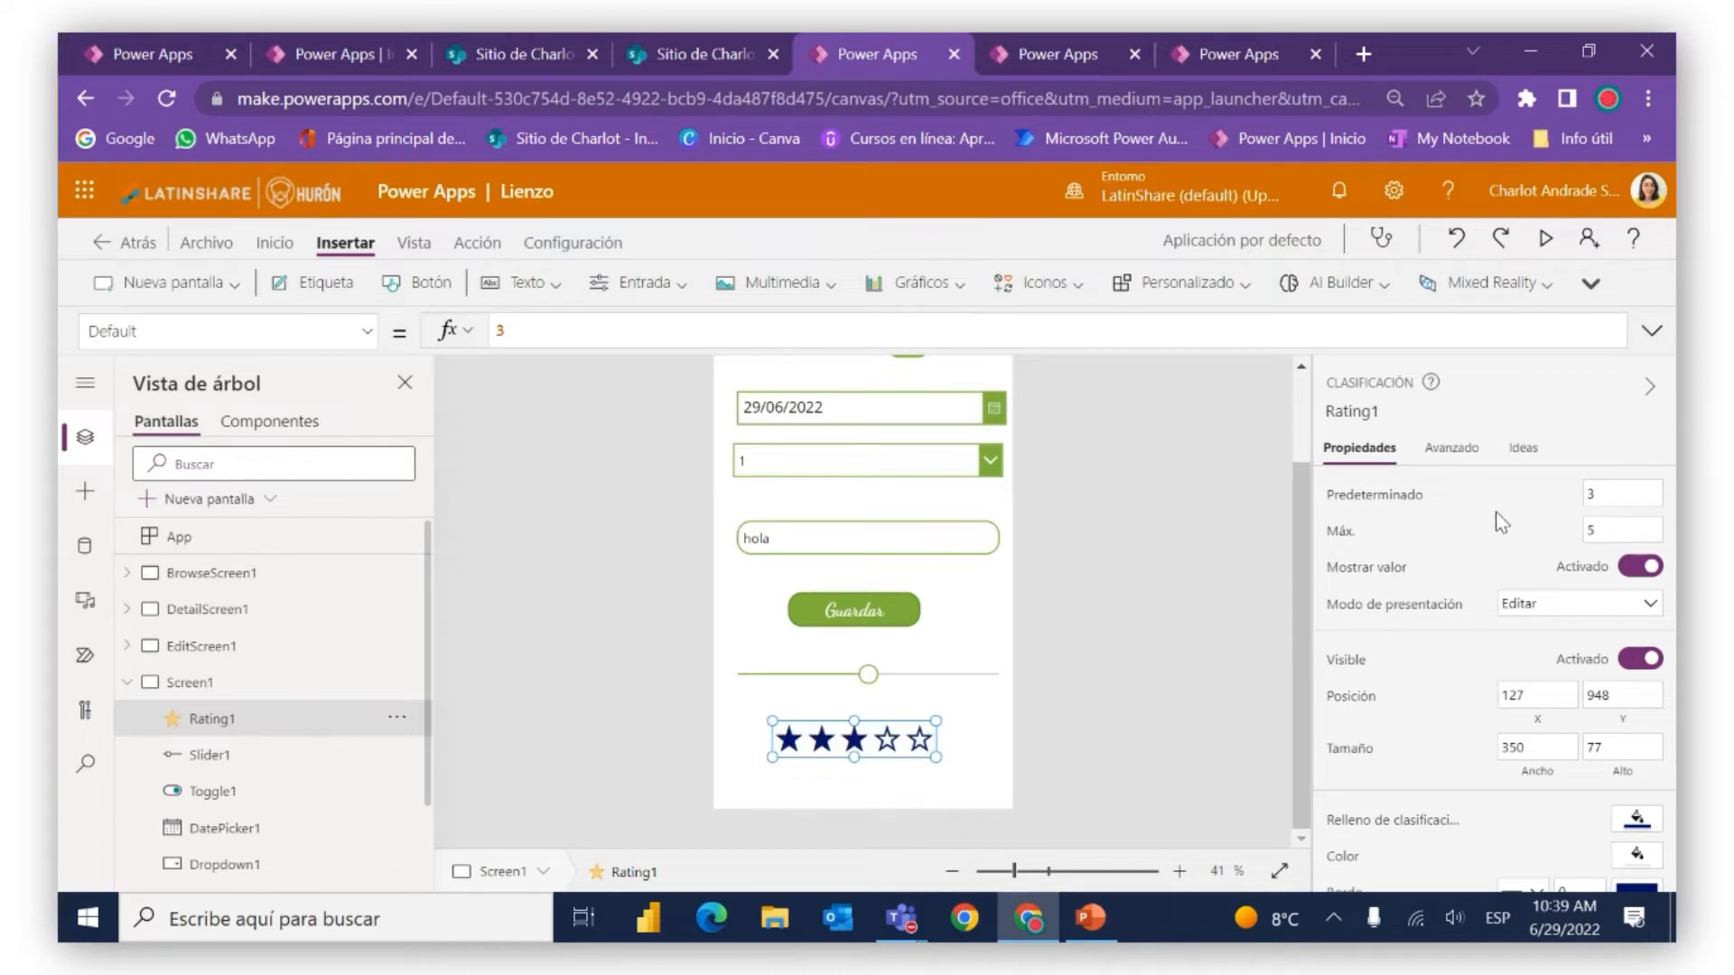
Set the rating's star fill to the medium-dark green theme color RGBA(127, 178, 57, 1)
{"action": "scroll", "coordinate": [1551, 571], "scroll_direction": "down", "scroll_amount": 2}
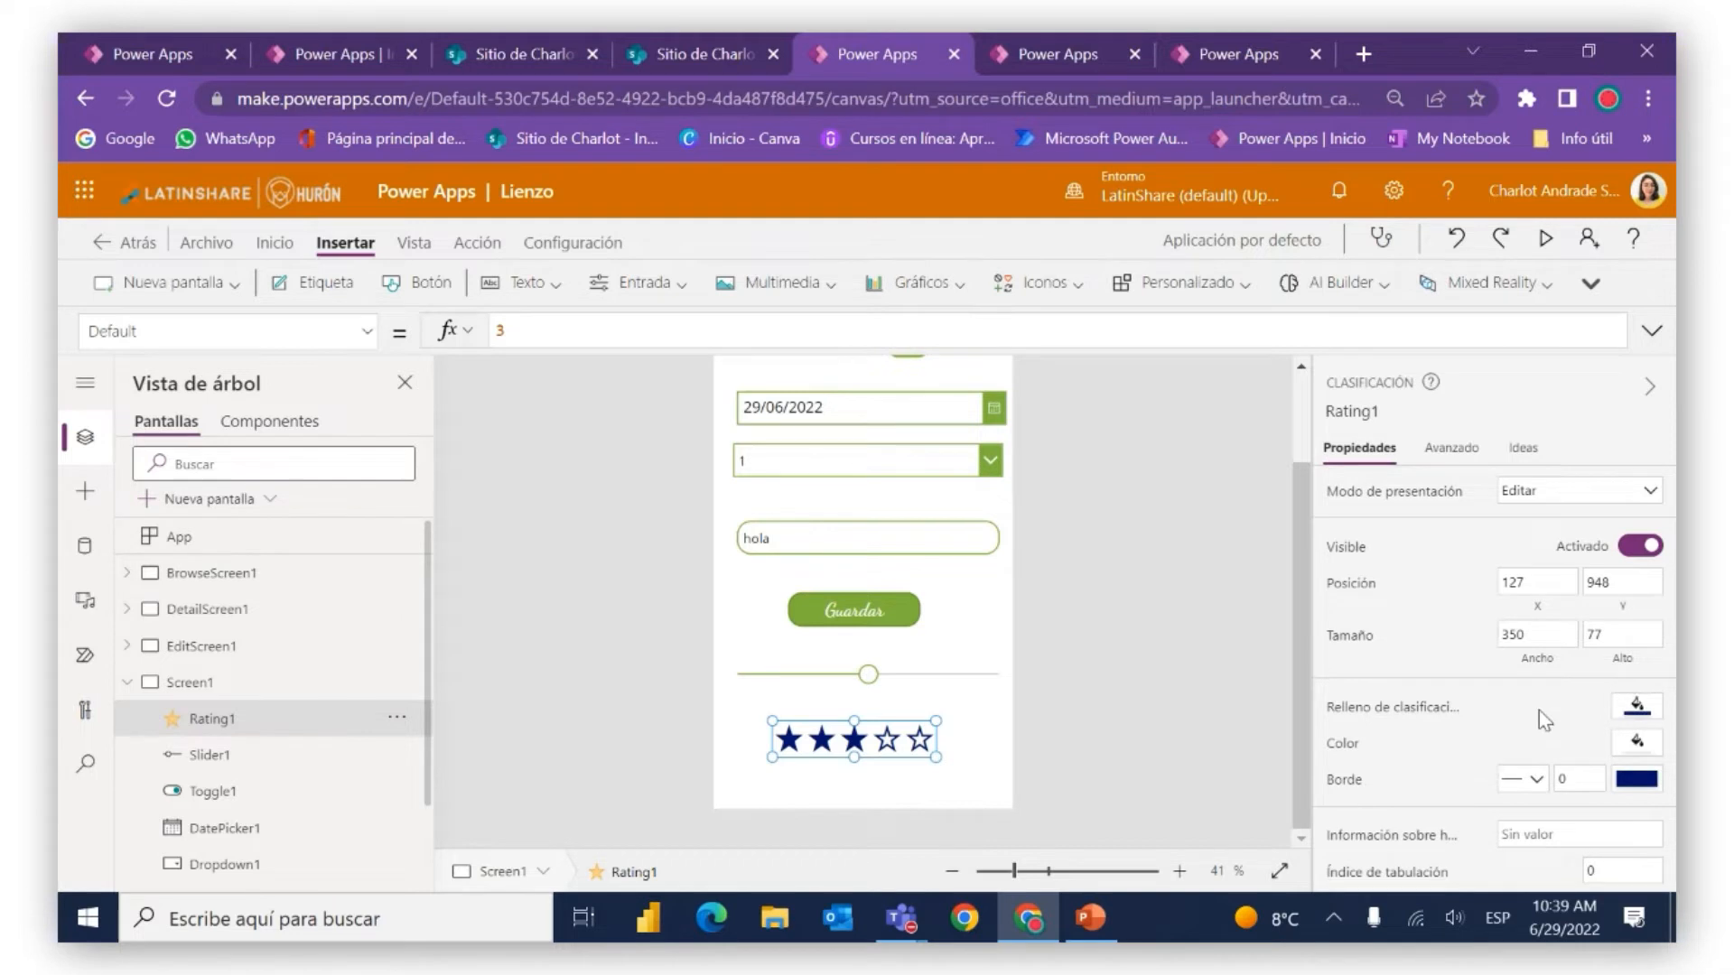
{"action": "left_click", "coordinate": [1631, 707]}
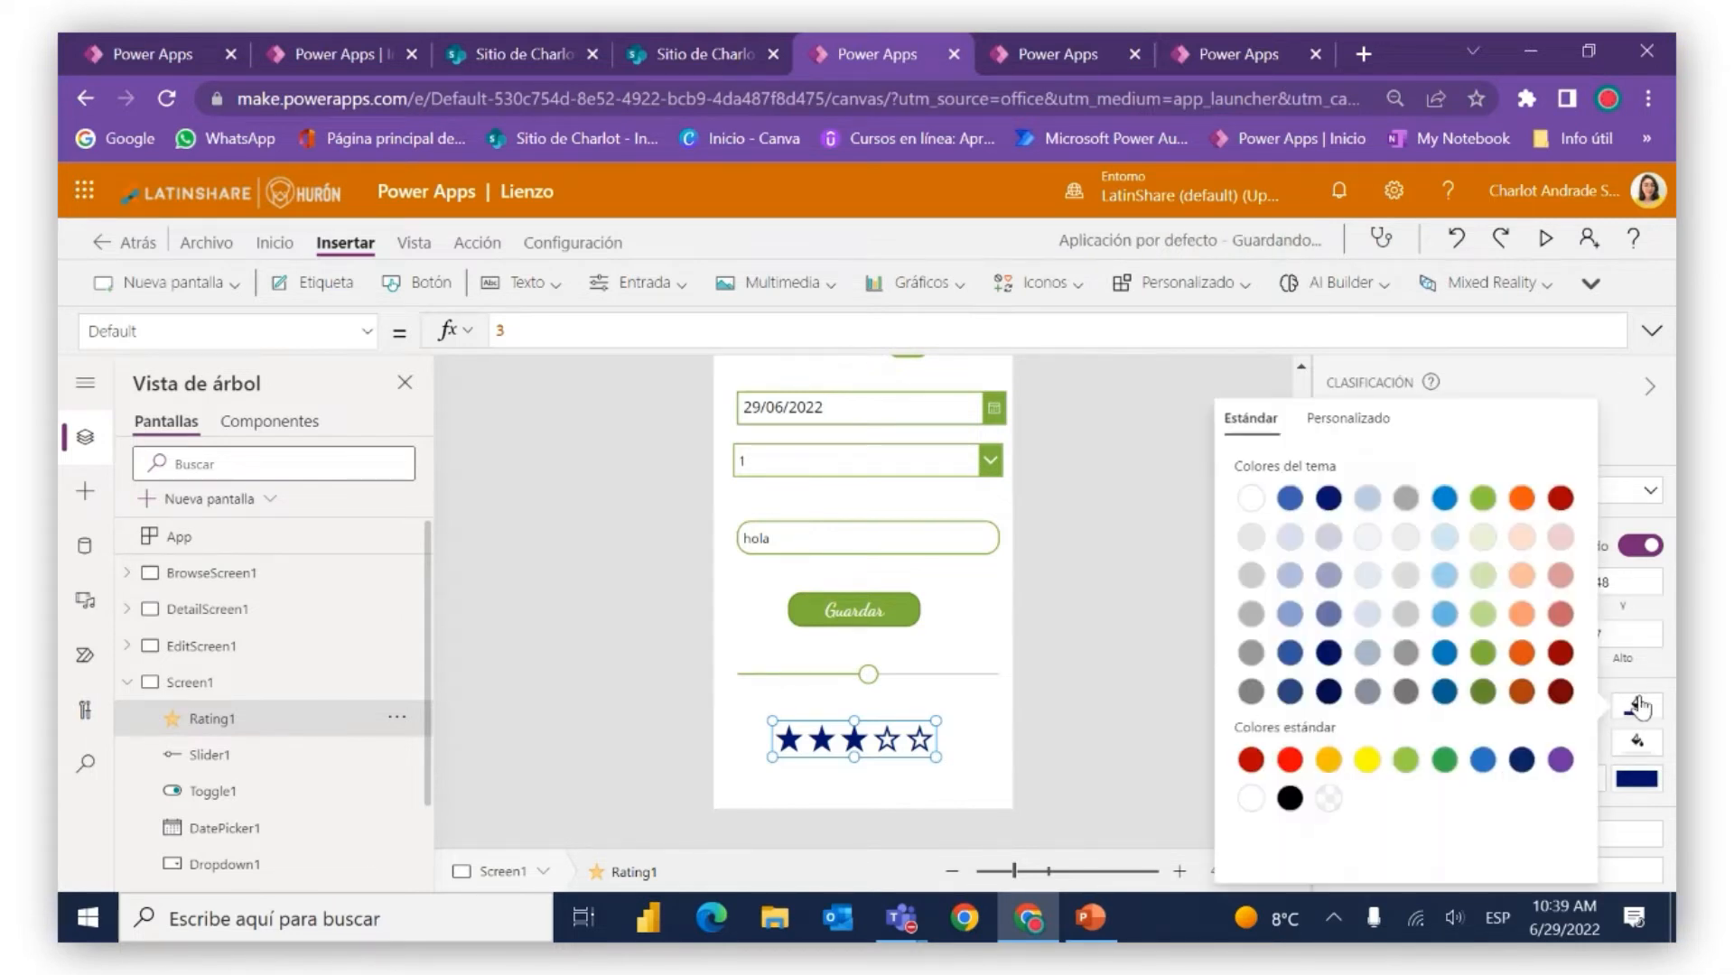
{"action": "left_click", "coordinate": [1483, 651]}
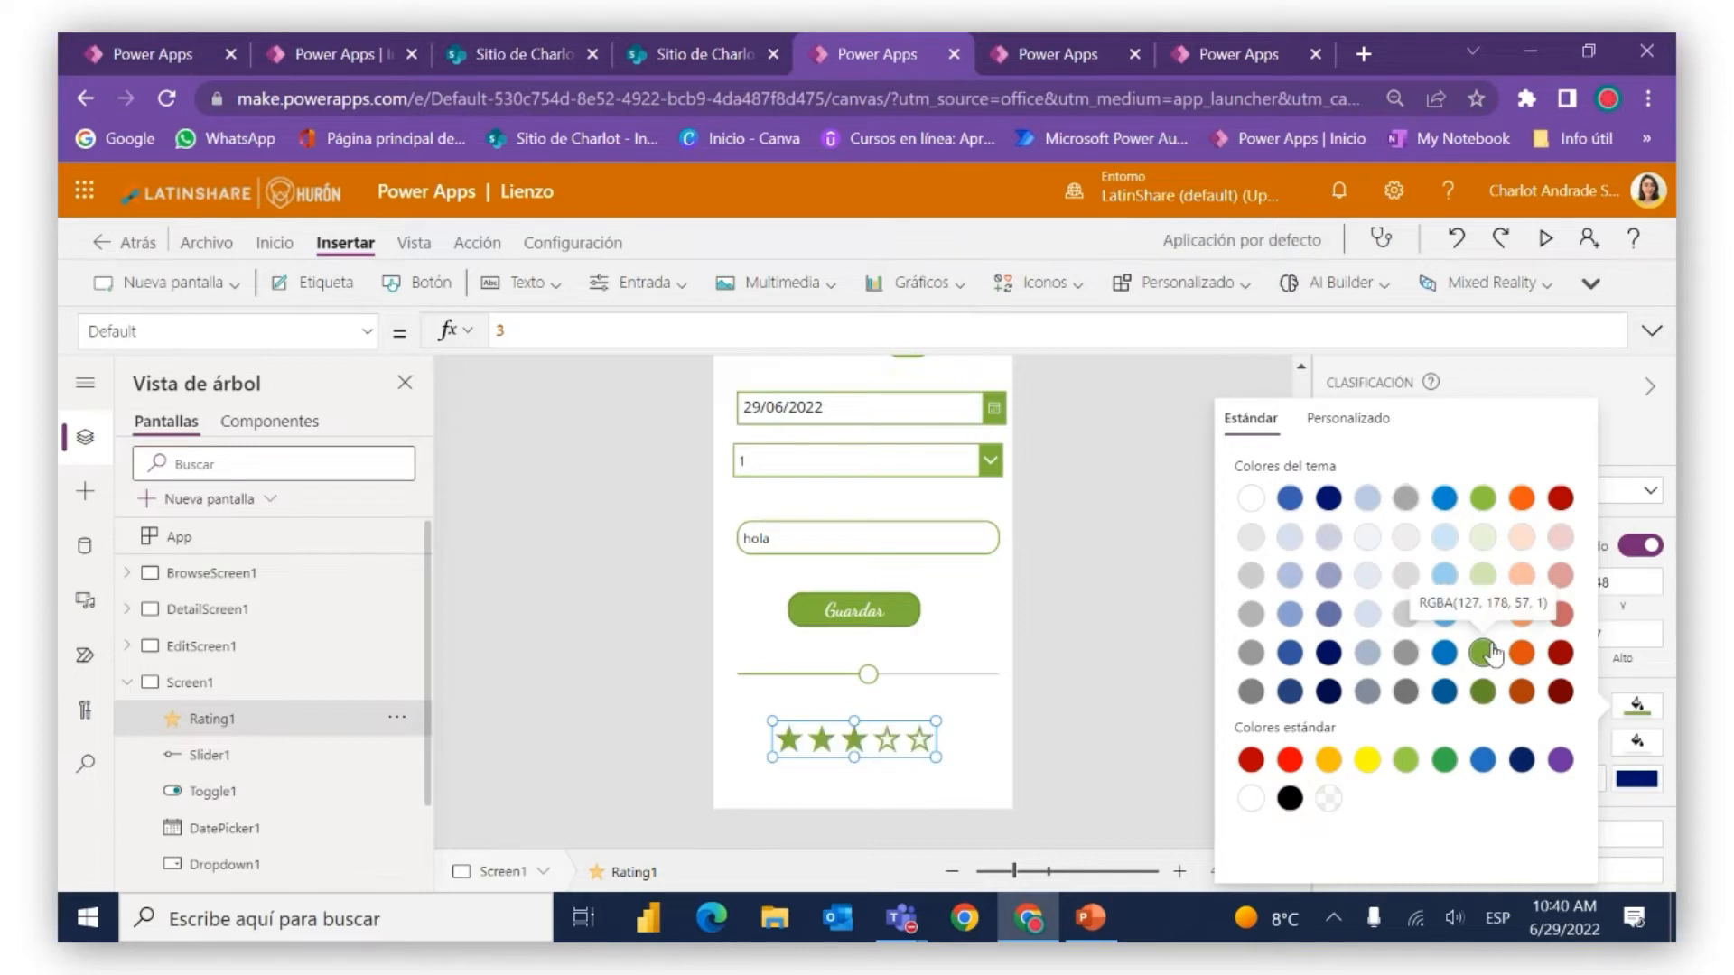
{"action": "left_click", "coordinate": [1661, 674]}
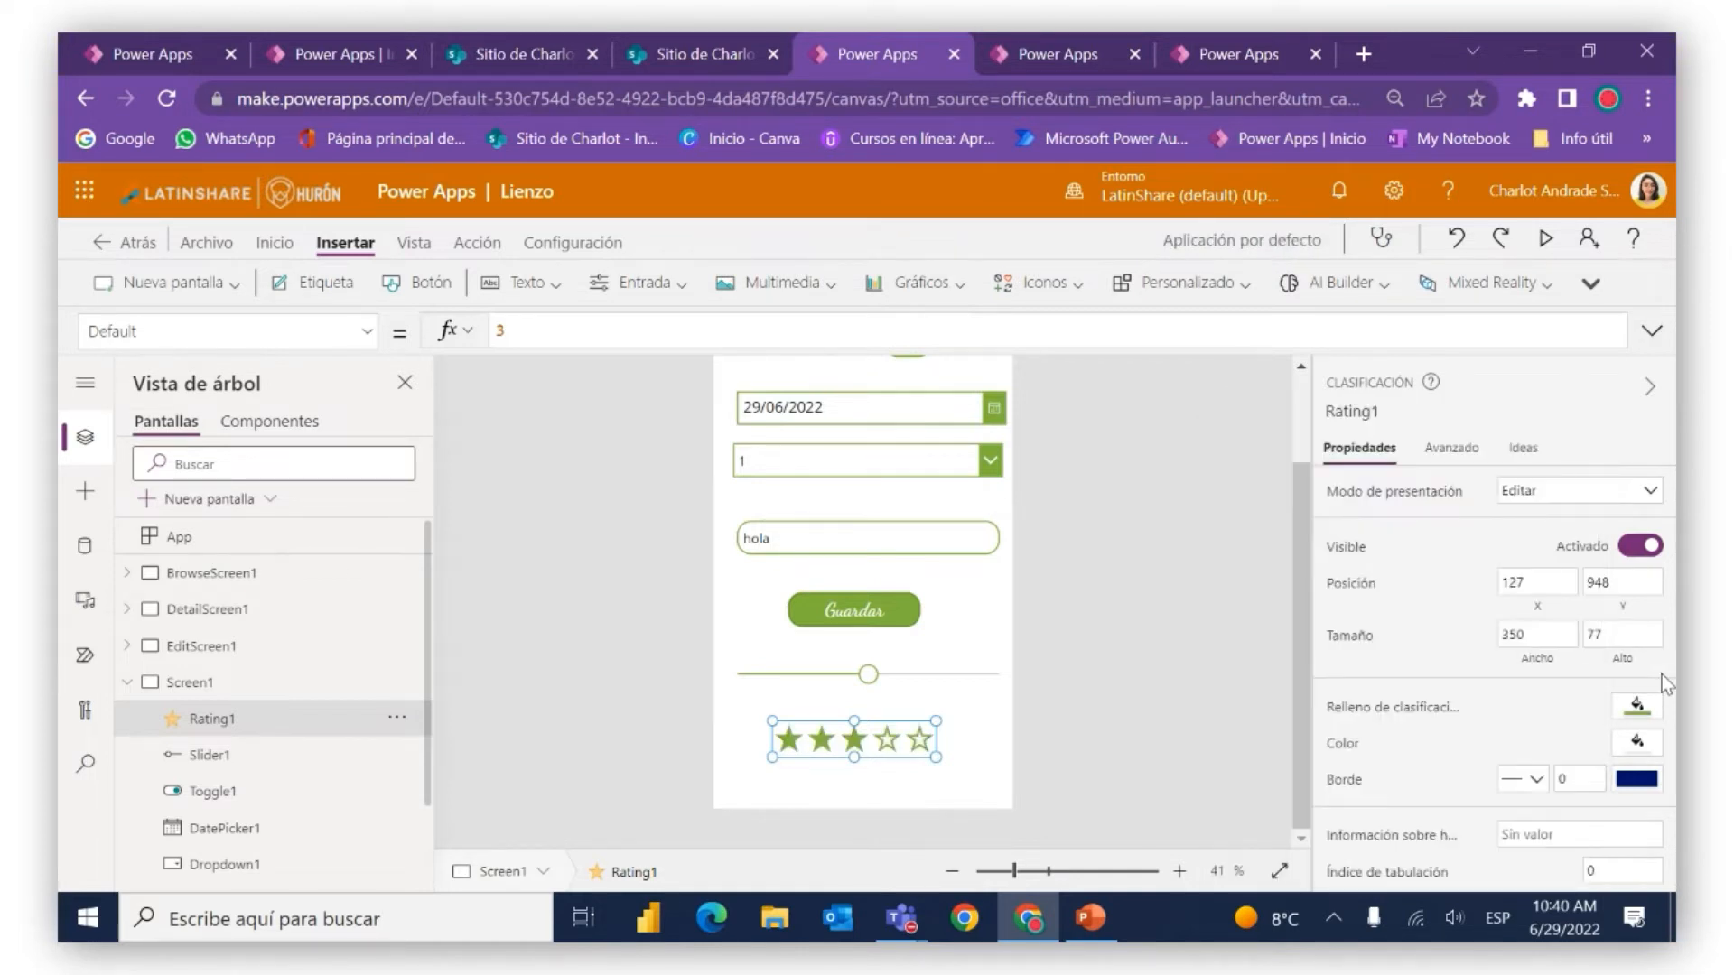
Try dark blue as the rating control's background color and replace it with the white theme color
{"action": "left_click", "coordinate": [1636, 746]}
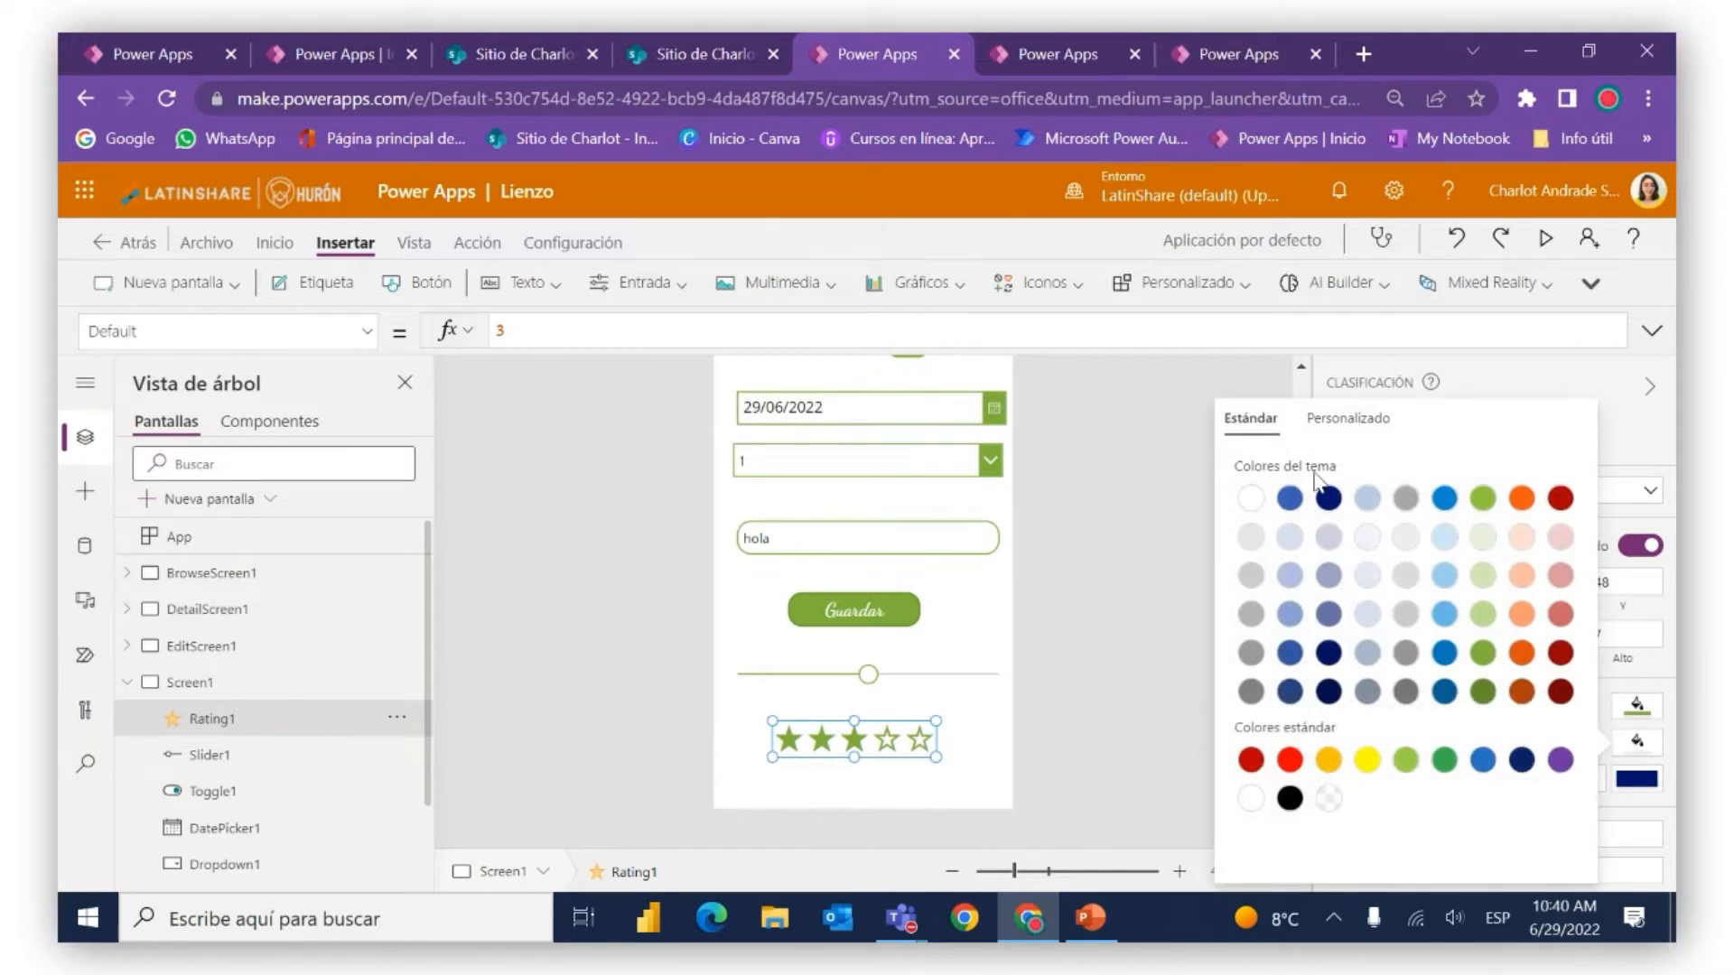
{"action": "left_click", "coordinate": [1327, 500]}
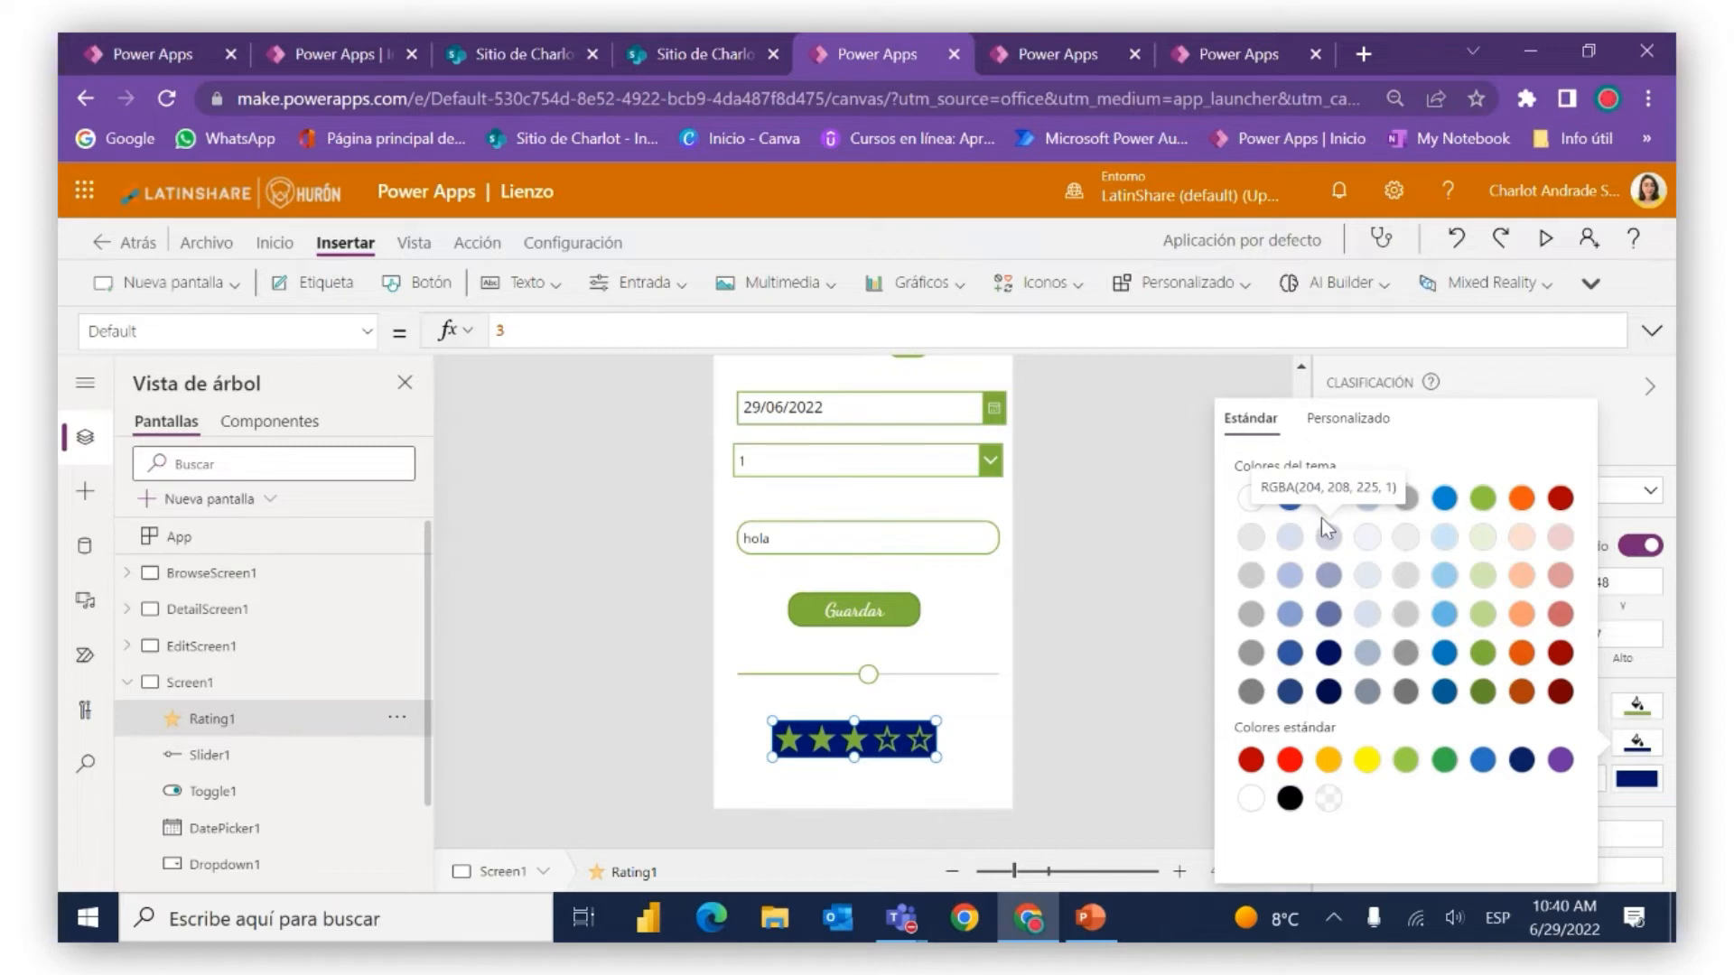
{"action": "left_click", "coordinate": [1252, 500]}
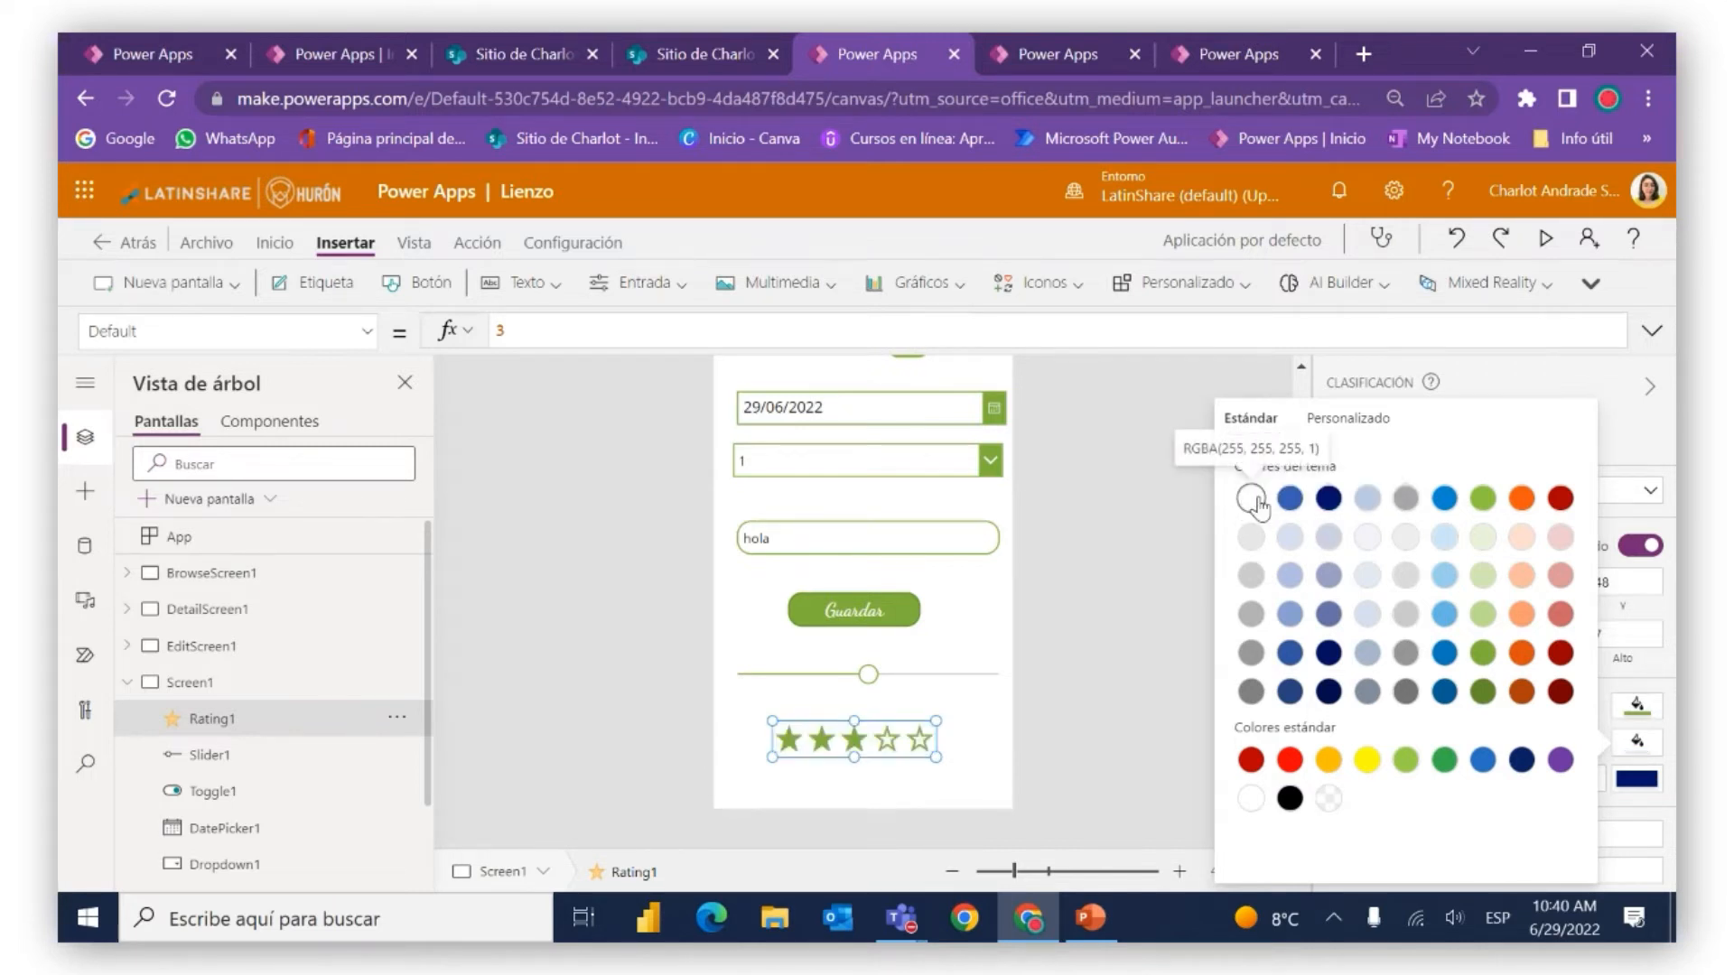
{"action": "left_click", "coordinate": [1670, 700]}
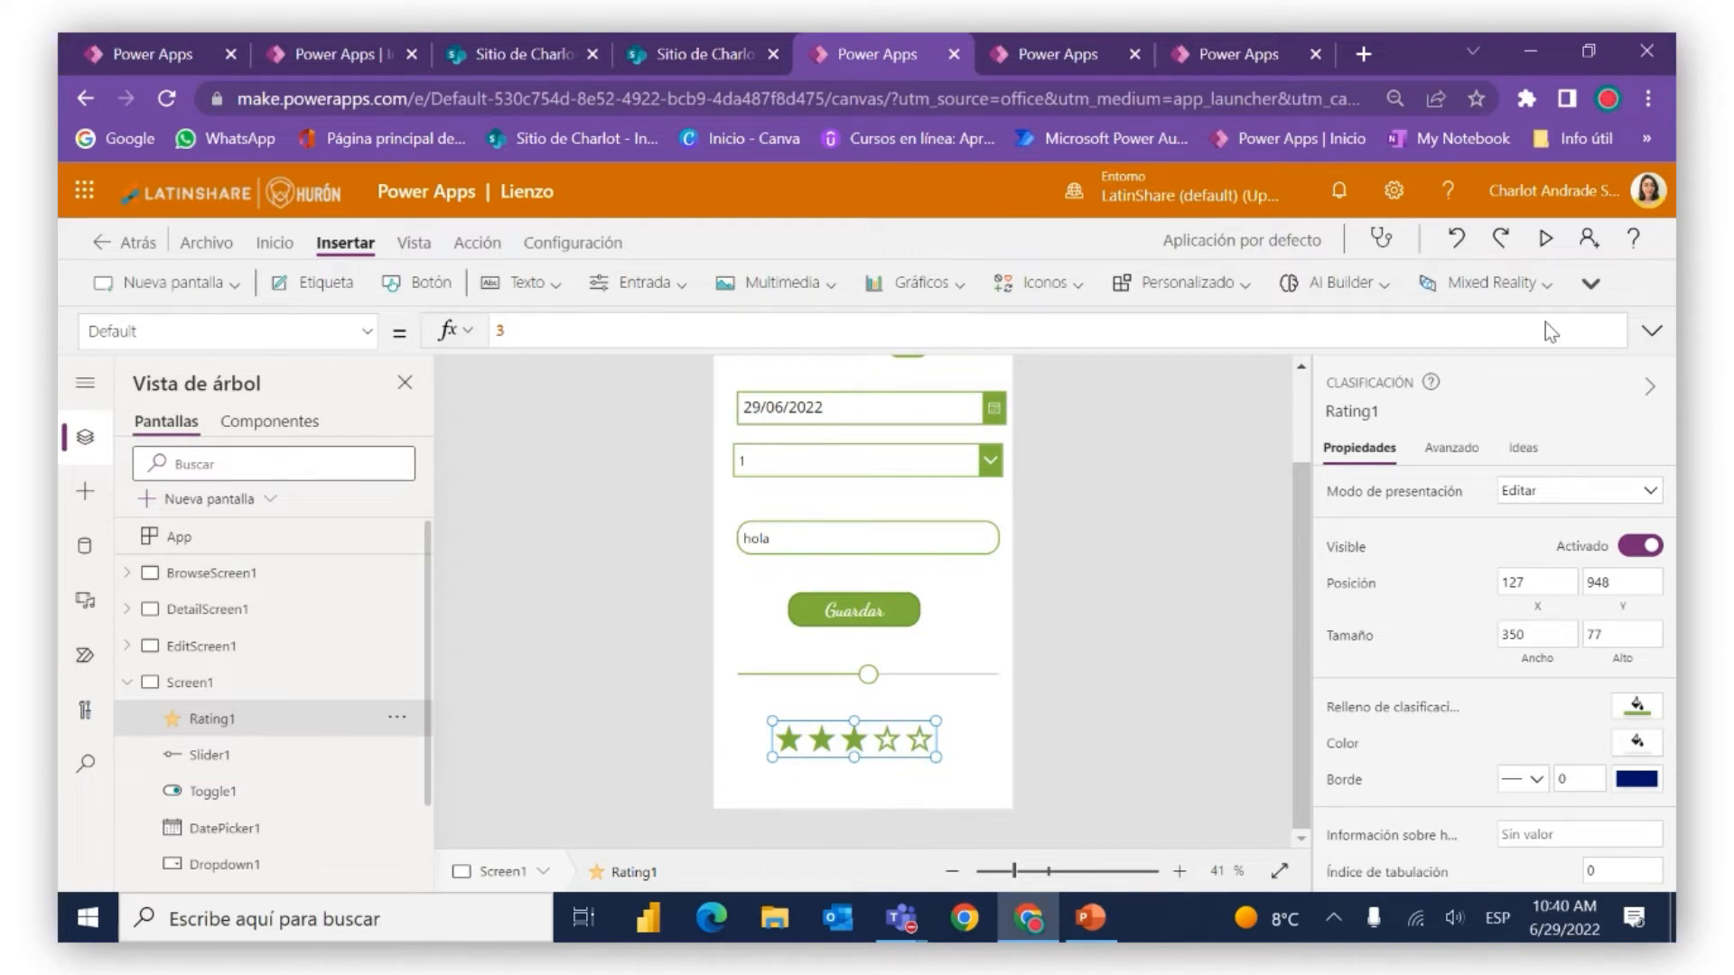
Preview Screen1 and test the rating control by choosing different star ratings, finishing on five stars, and close the preview
{"action": "left_click", "coordinate": [1541, 237]}
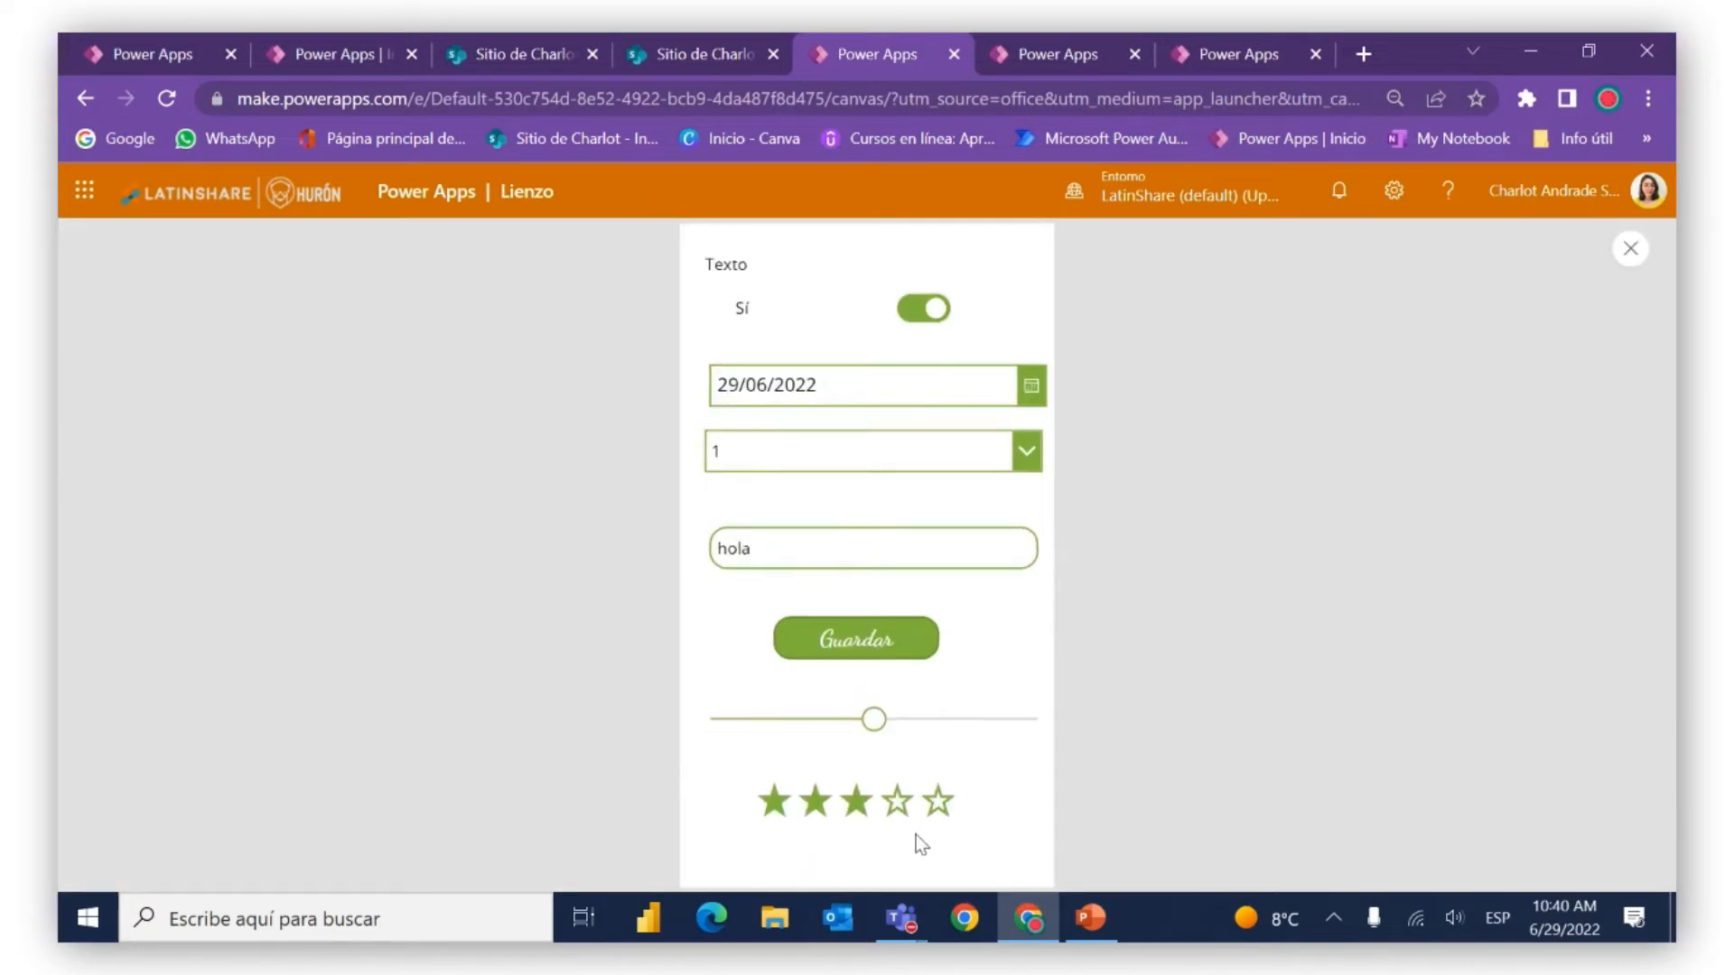
{"action": "left_click", "coordinate": [939, 802]}
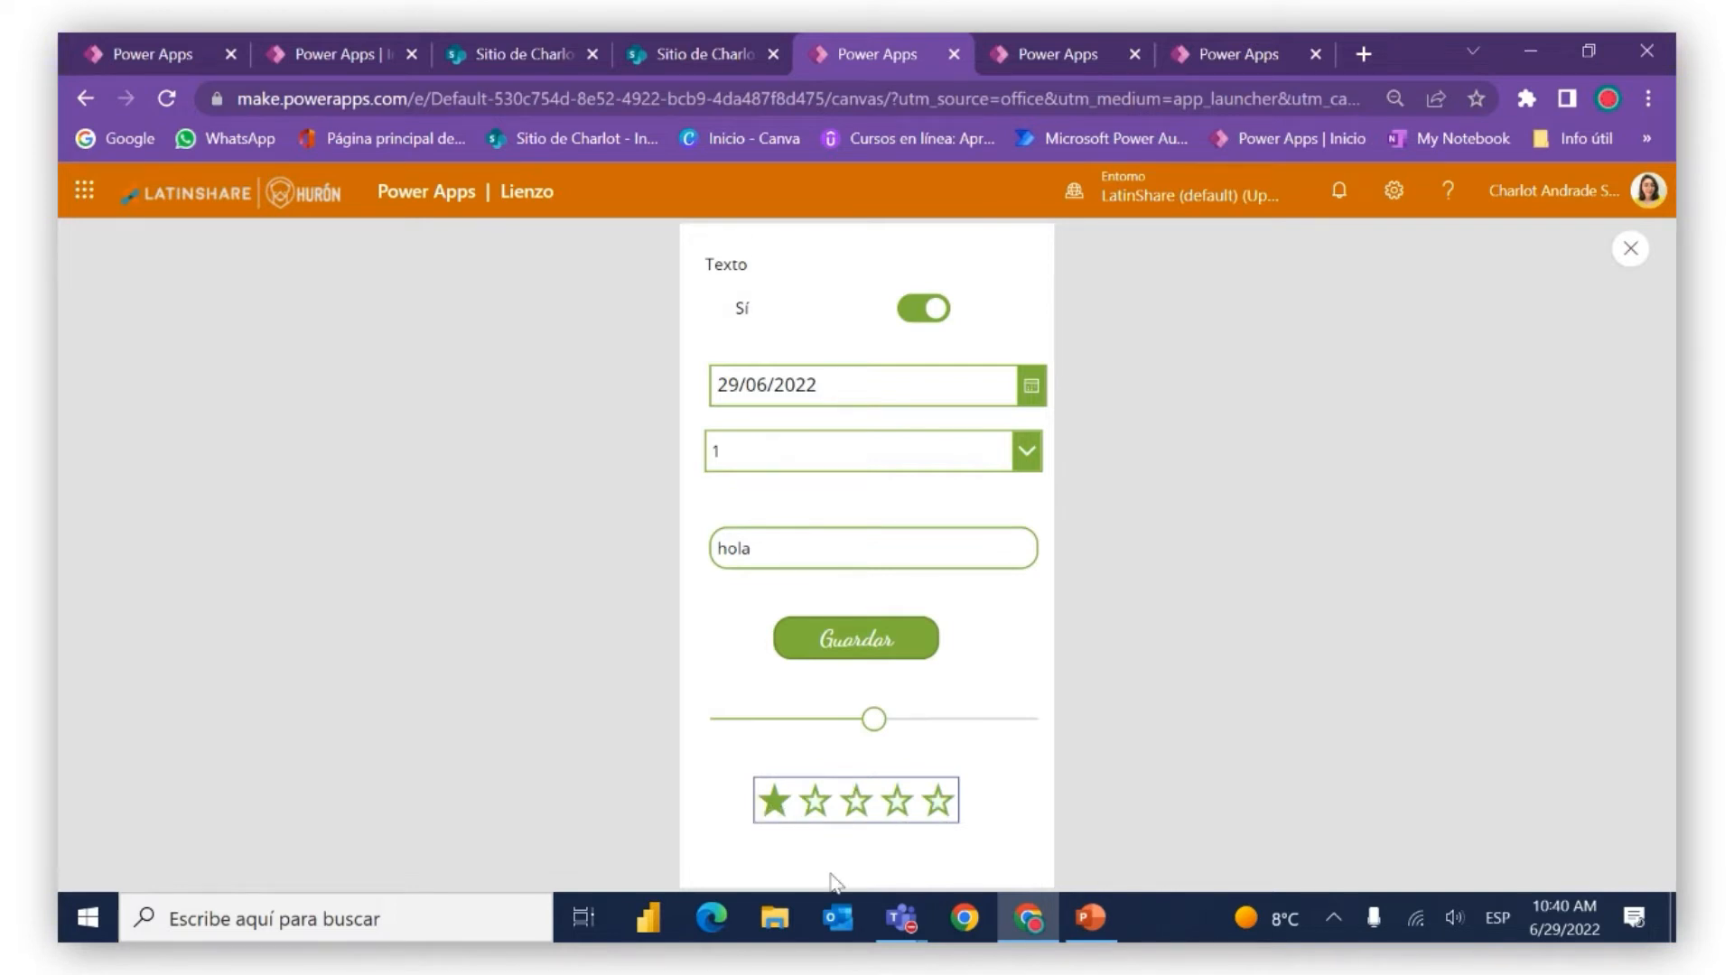
{"action": "mouse_move", "coordinate": [898, 918]}
{"action": "left_click", "coordinate": [814, 800]}
{"action": "left_click", "coordinate": [944, 801]}
{"action": "left_click", "coordinate": [1630, 247]}
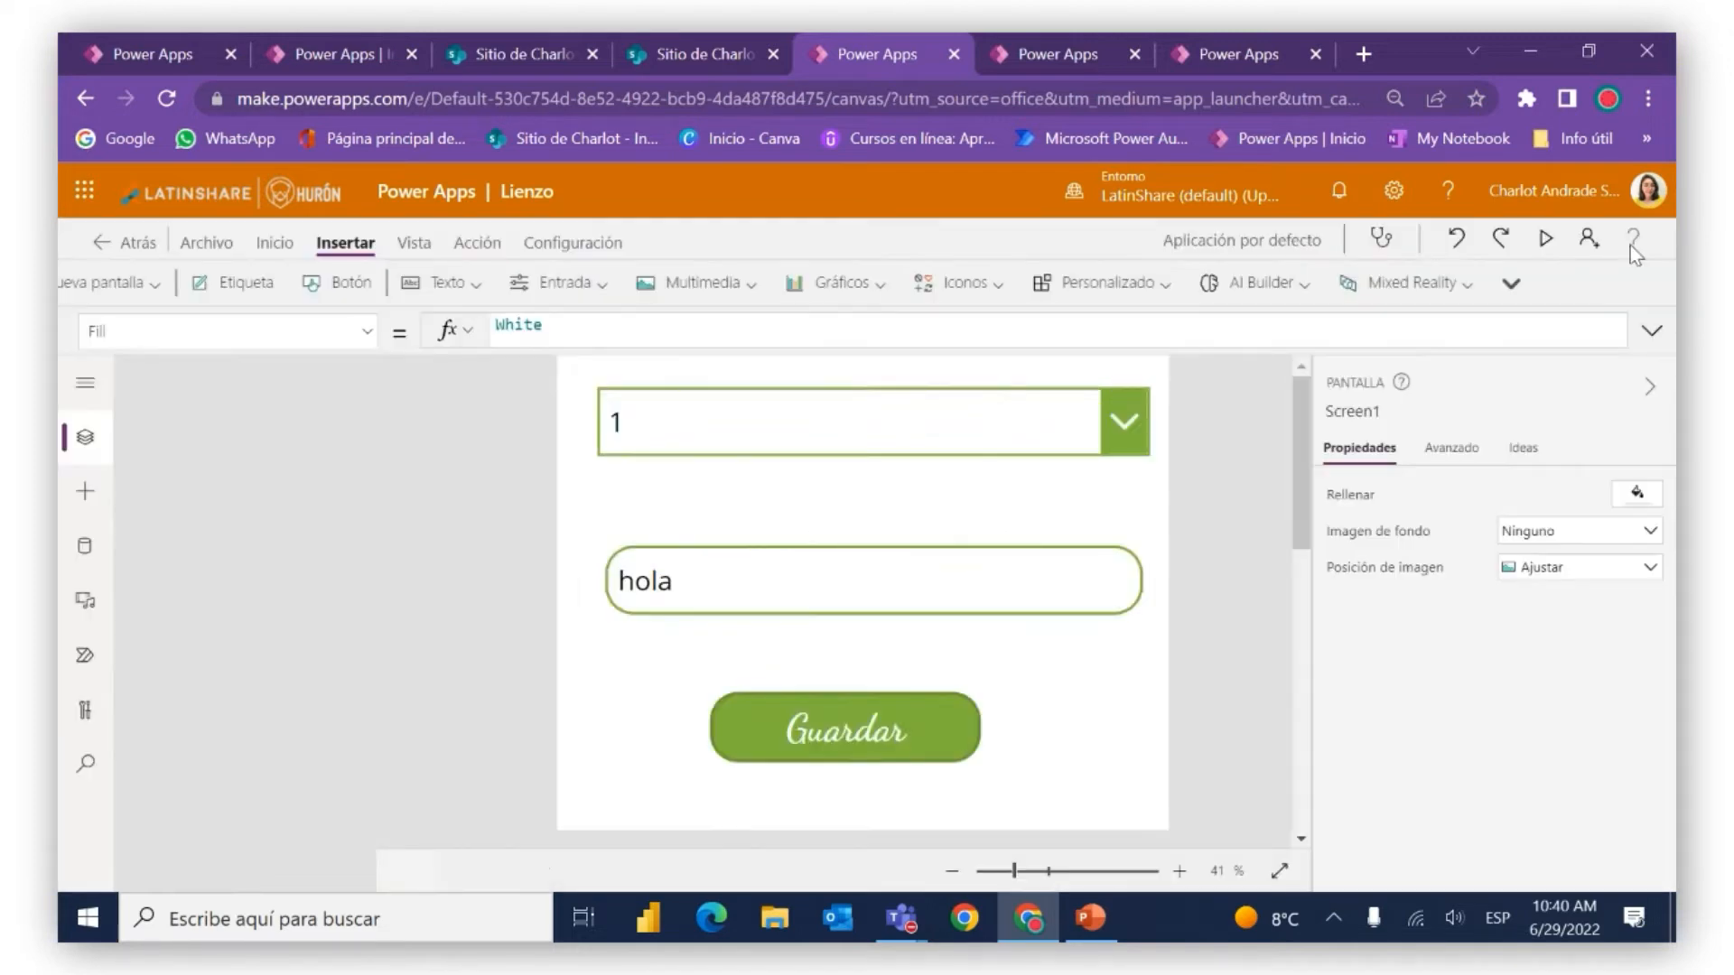
Move the rating control on Screen1 slightly up and to the right, to about X 156, Y 916
{"action": "left_click", "coordinate": [919, 789]}
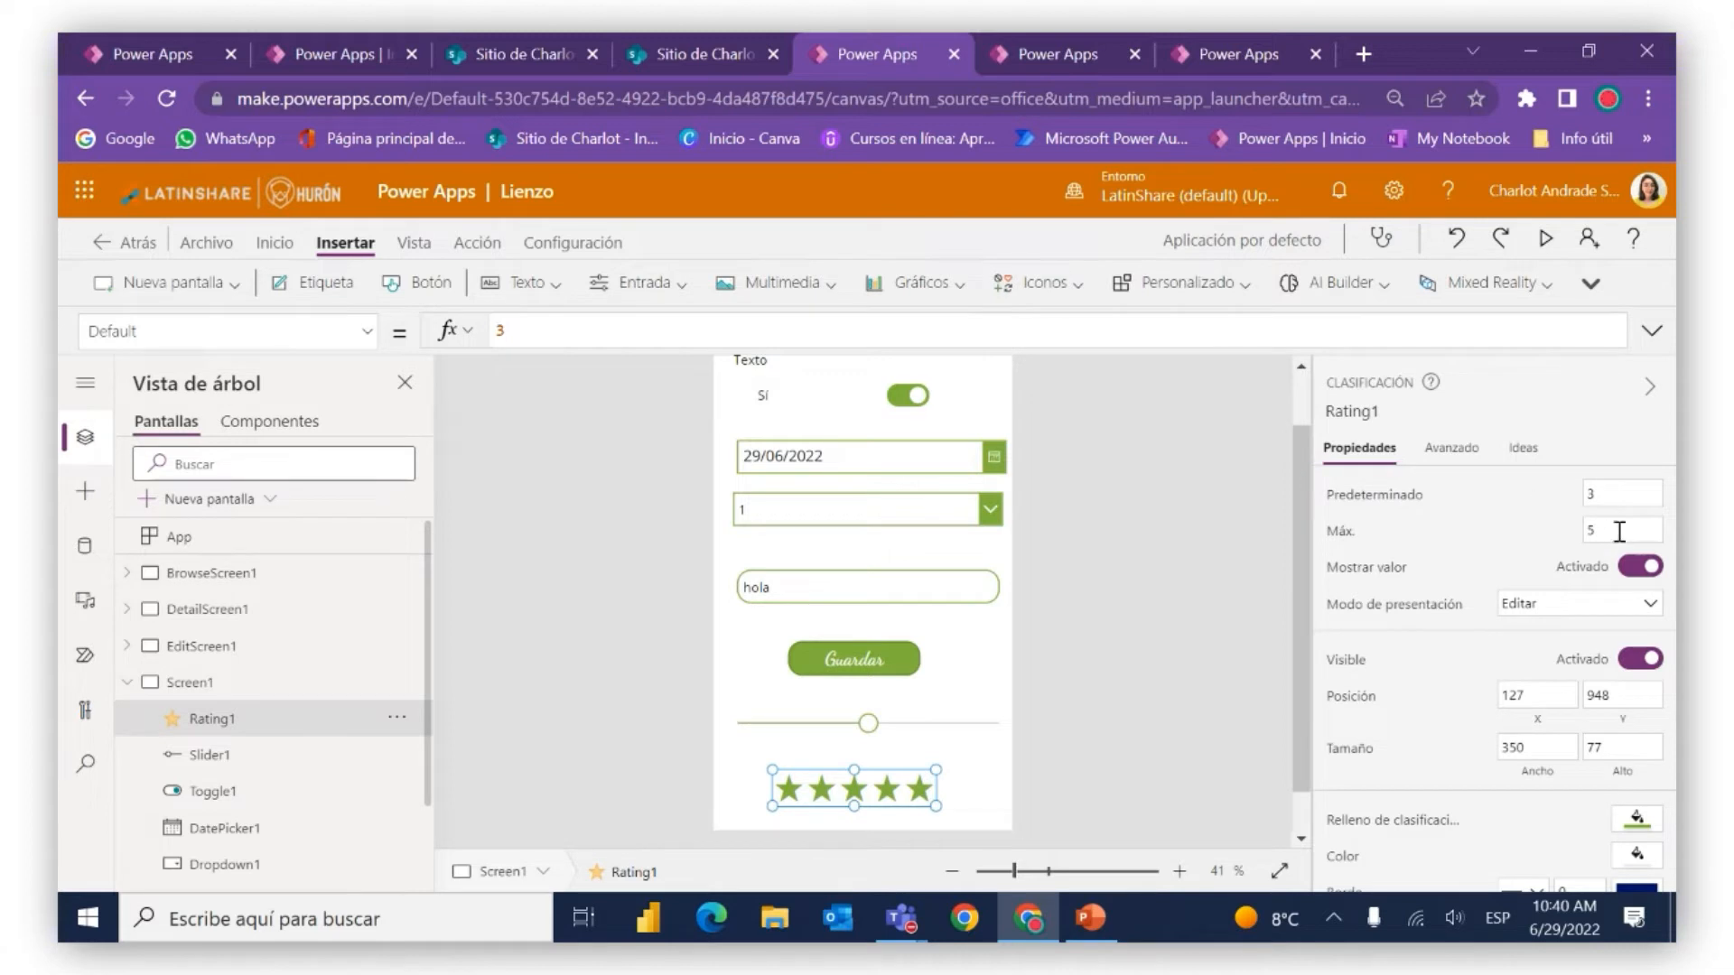
{"action": "left_click", "coordinate": [1619, 532]}
{"action": "left_click", "coordinate": [1450, 509]}
{"action": "left_click_drag", "start_coordinate": [887, 785], "coordinate": [898, 774]}
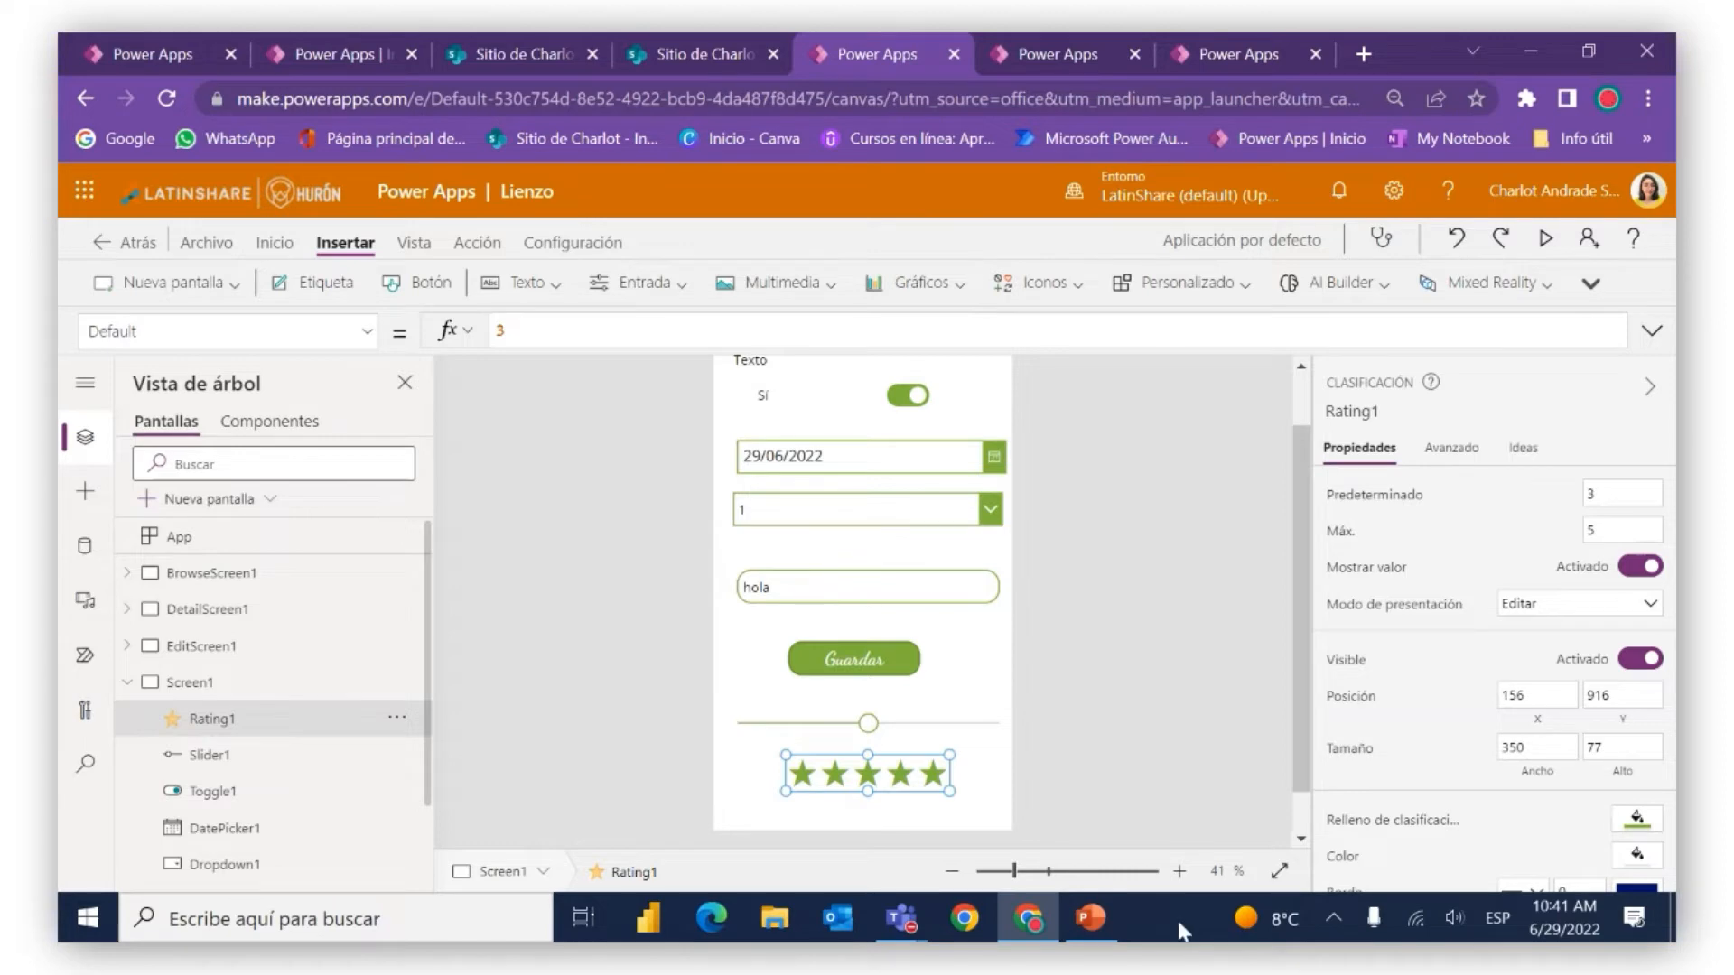
Switch to PowerPoint, start the slide show from the "Paso a paso" slide and advance to the "Íconos" slide
{"action": "left_click", "coordinate": [1091, 917]}
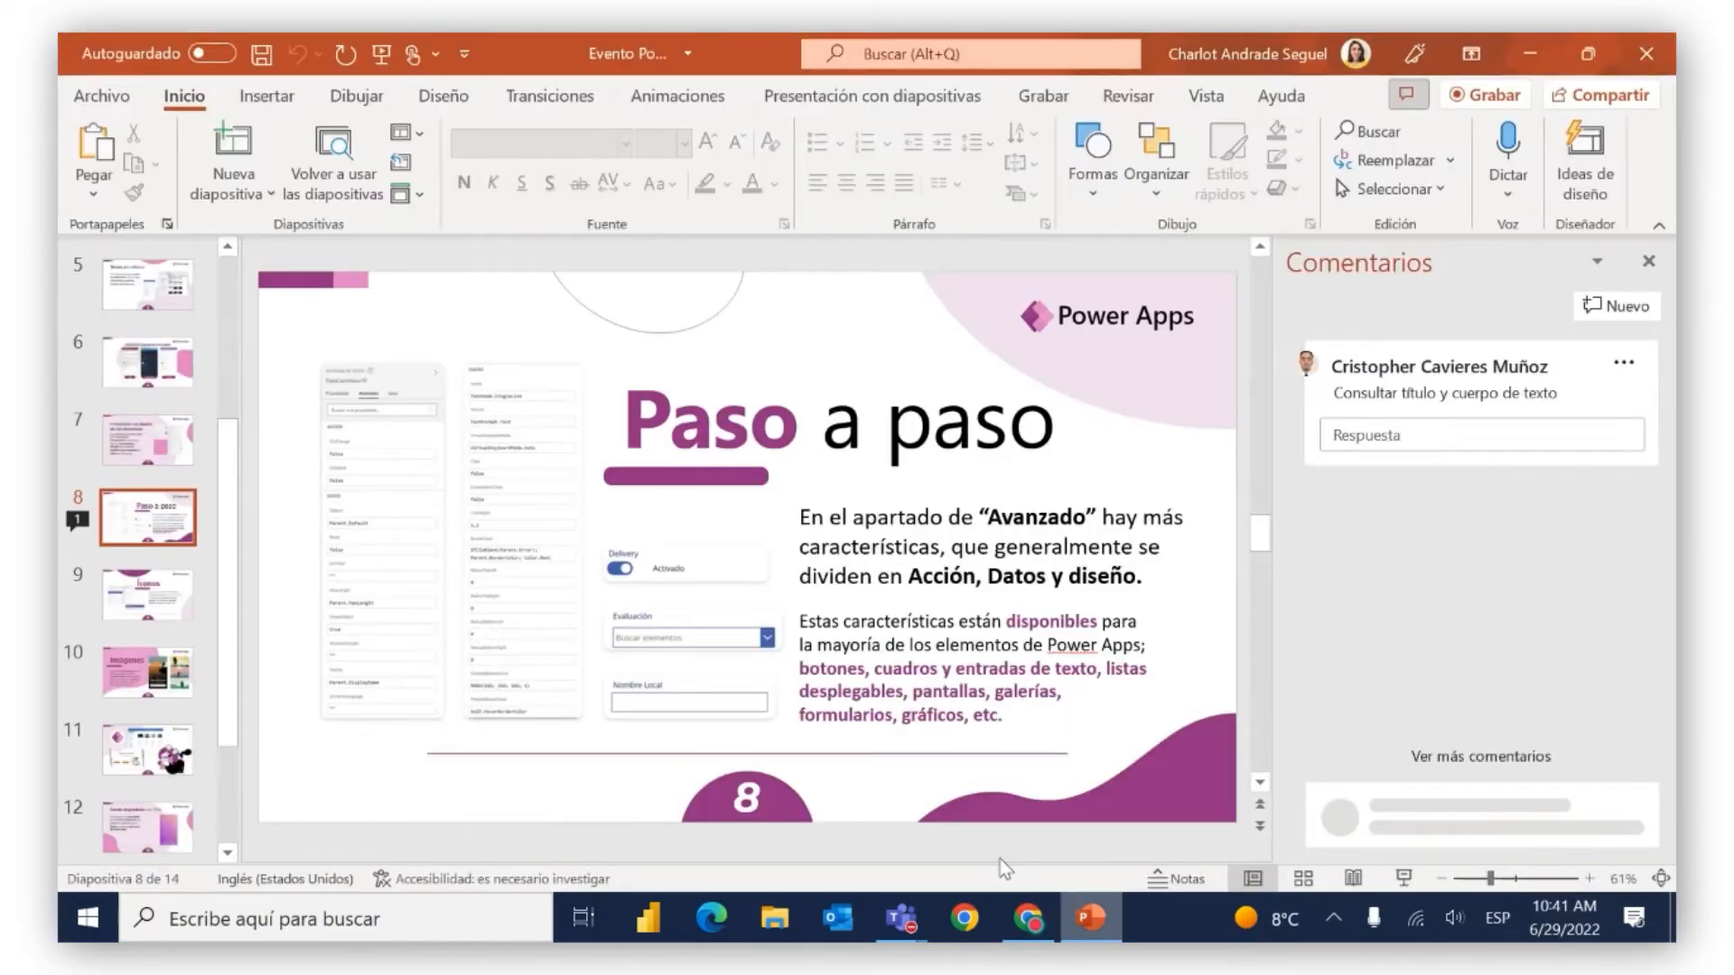
{"action": "left_click", "coordinate": [1402, 879]}
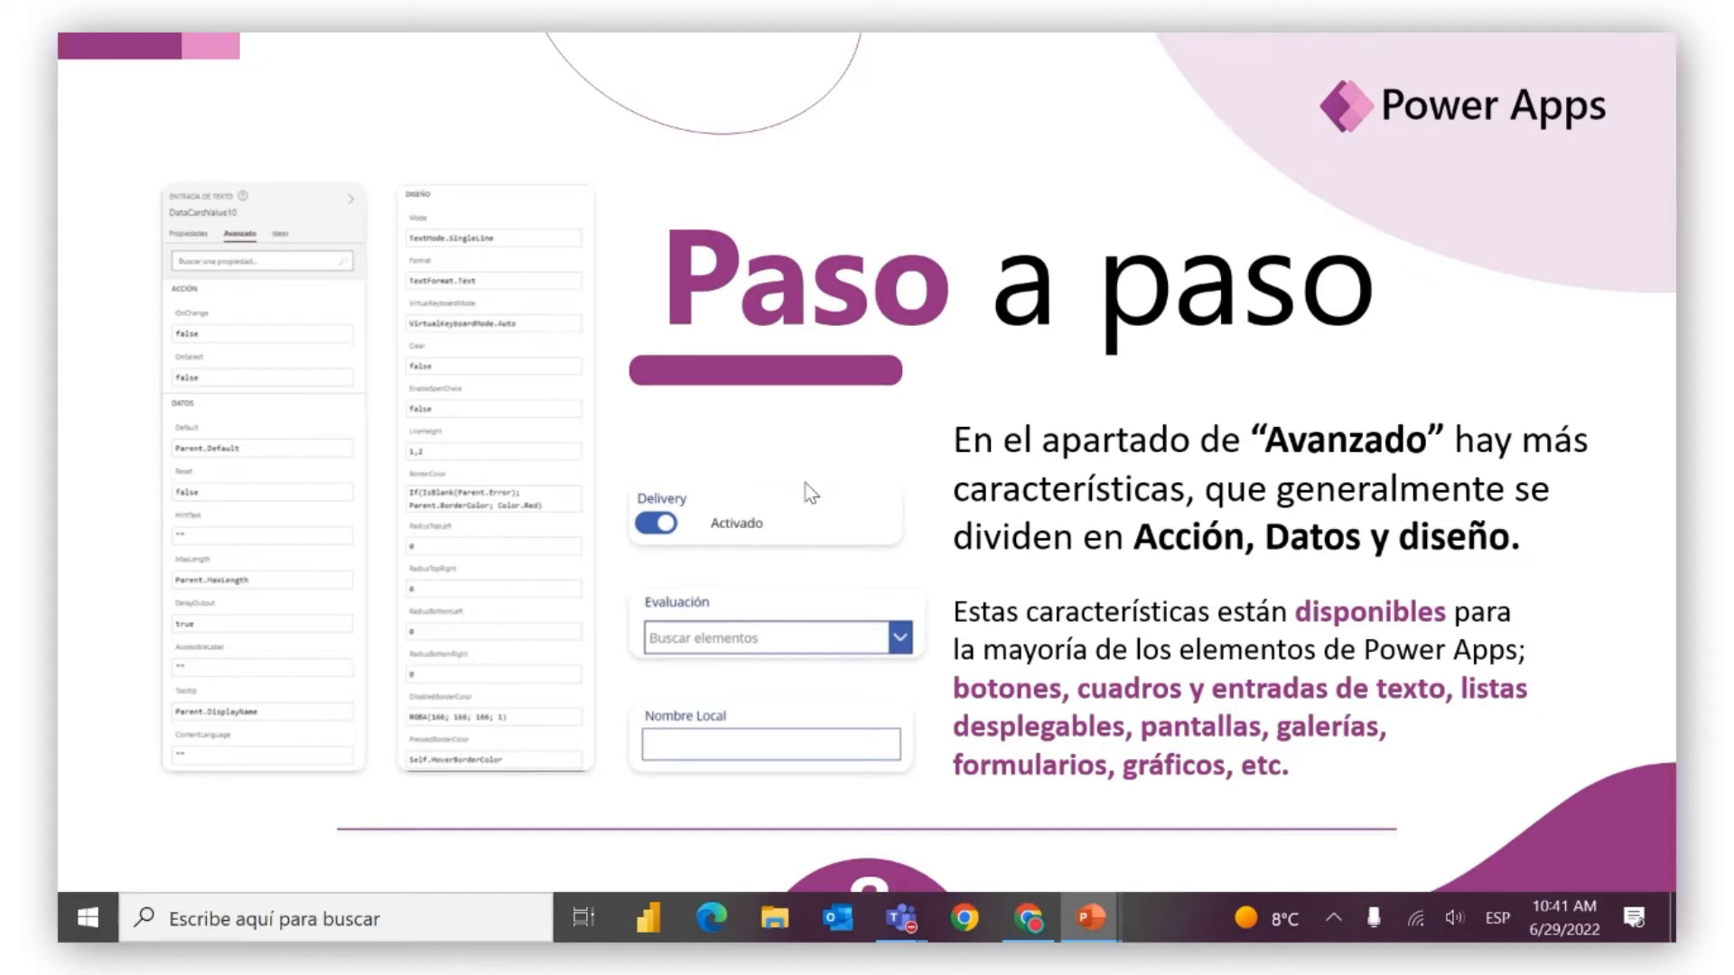
{"action": "left_click", "coordinate": [913, 527]}
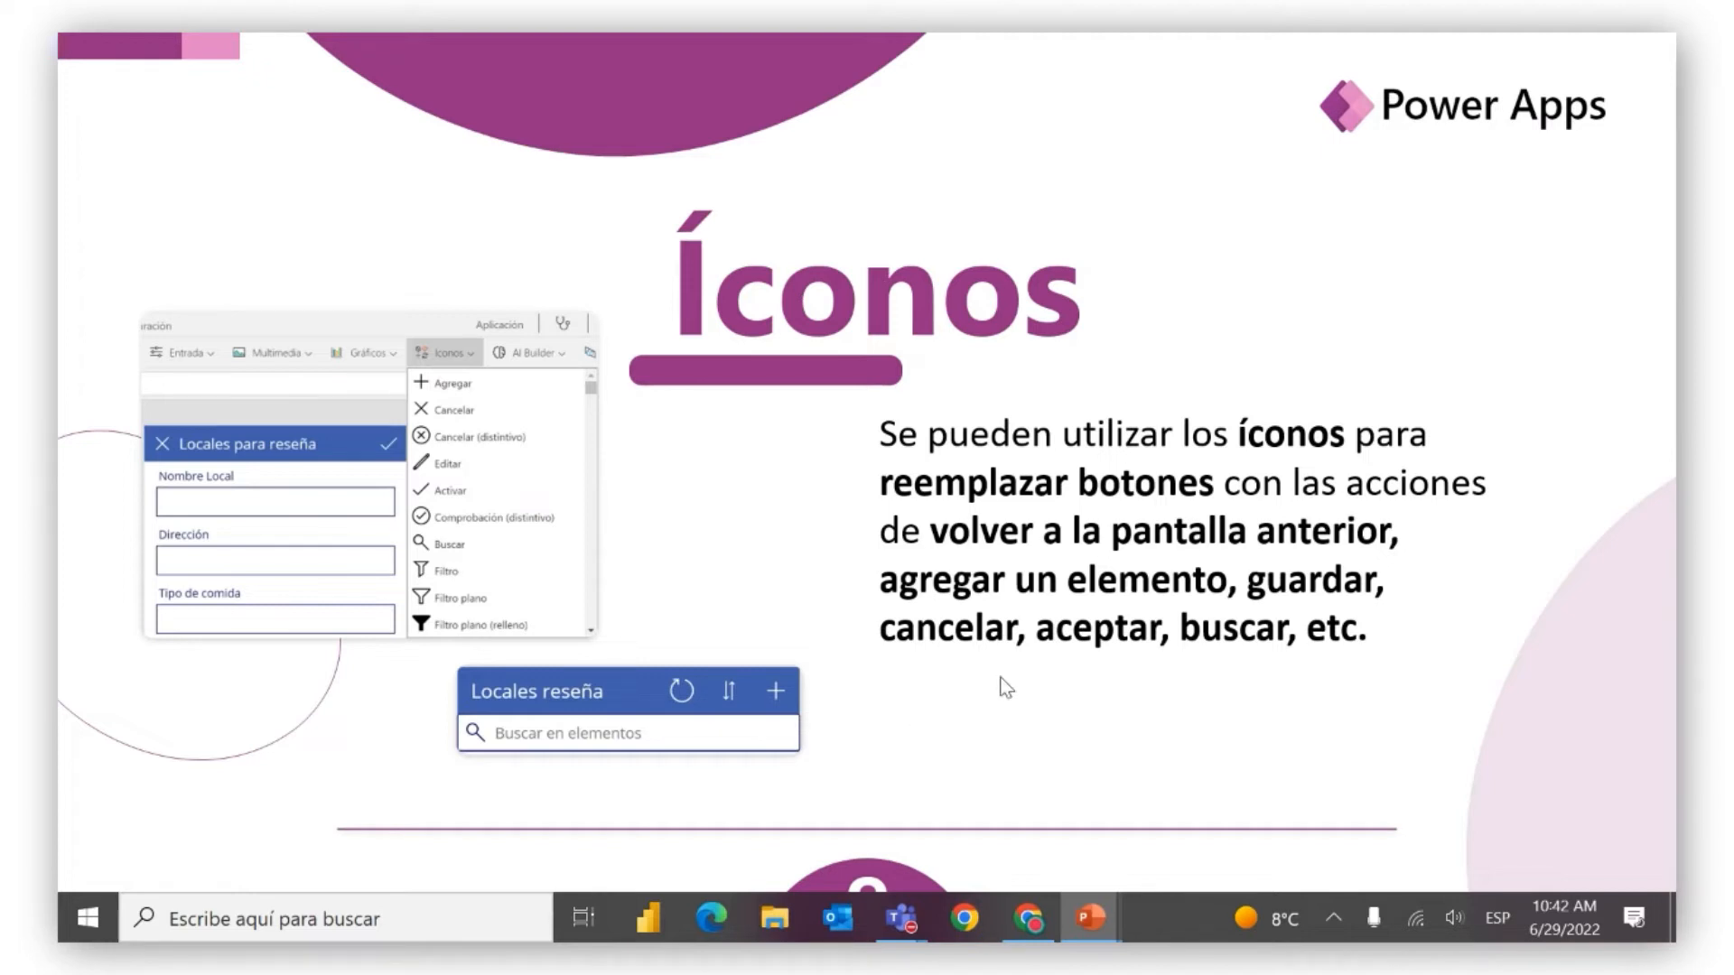
Switch back to Power Apps and move the Guardar button left so it lines up with the text input's left edge
{"action": "left_click", "coordinate": [1018, 936]}
{"action": "left_click", "coordinate": [890, 668]}
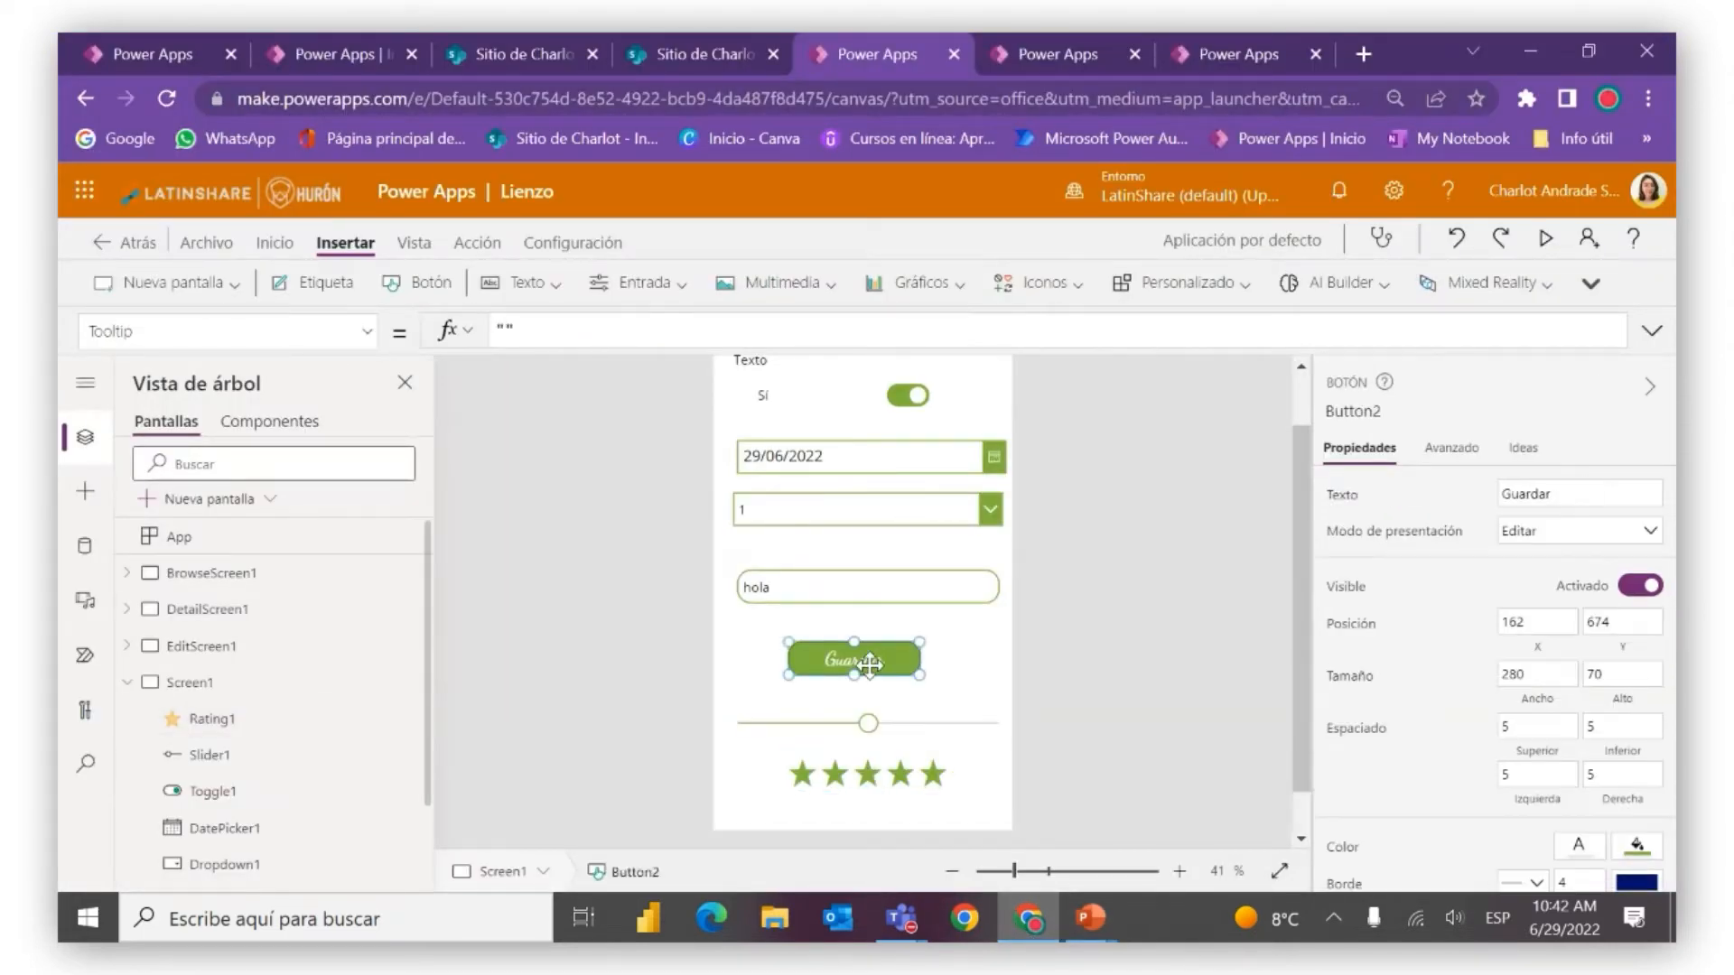
{"action": "left_click_drag", "start_coordinate": [869, 667], "coordinate": [817, 663]}
{"action": "left_click", "coordinate": [915, 673]}
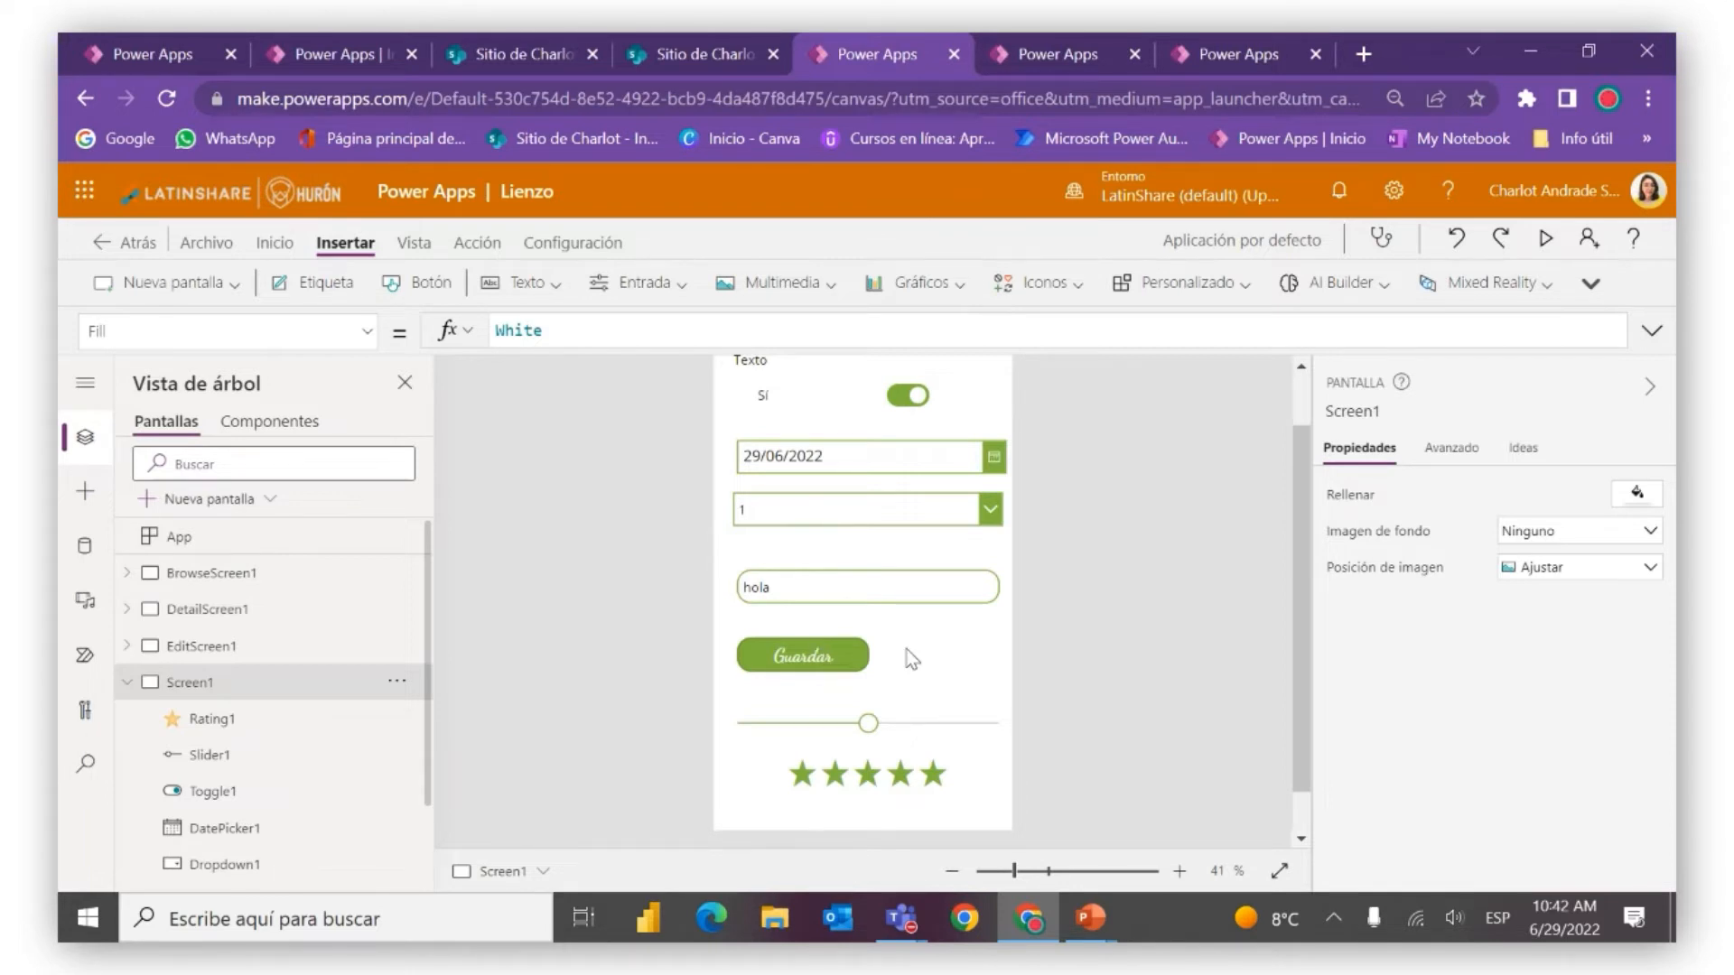
Look through the icons available to insert, from Agregar down to the arrow and document icons and back
{"action": "left_click", "coordinate": [1069, 291]}
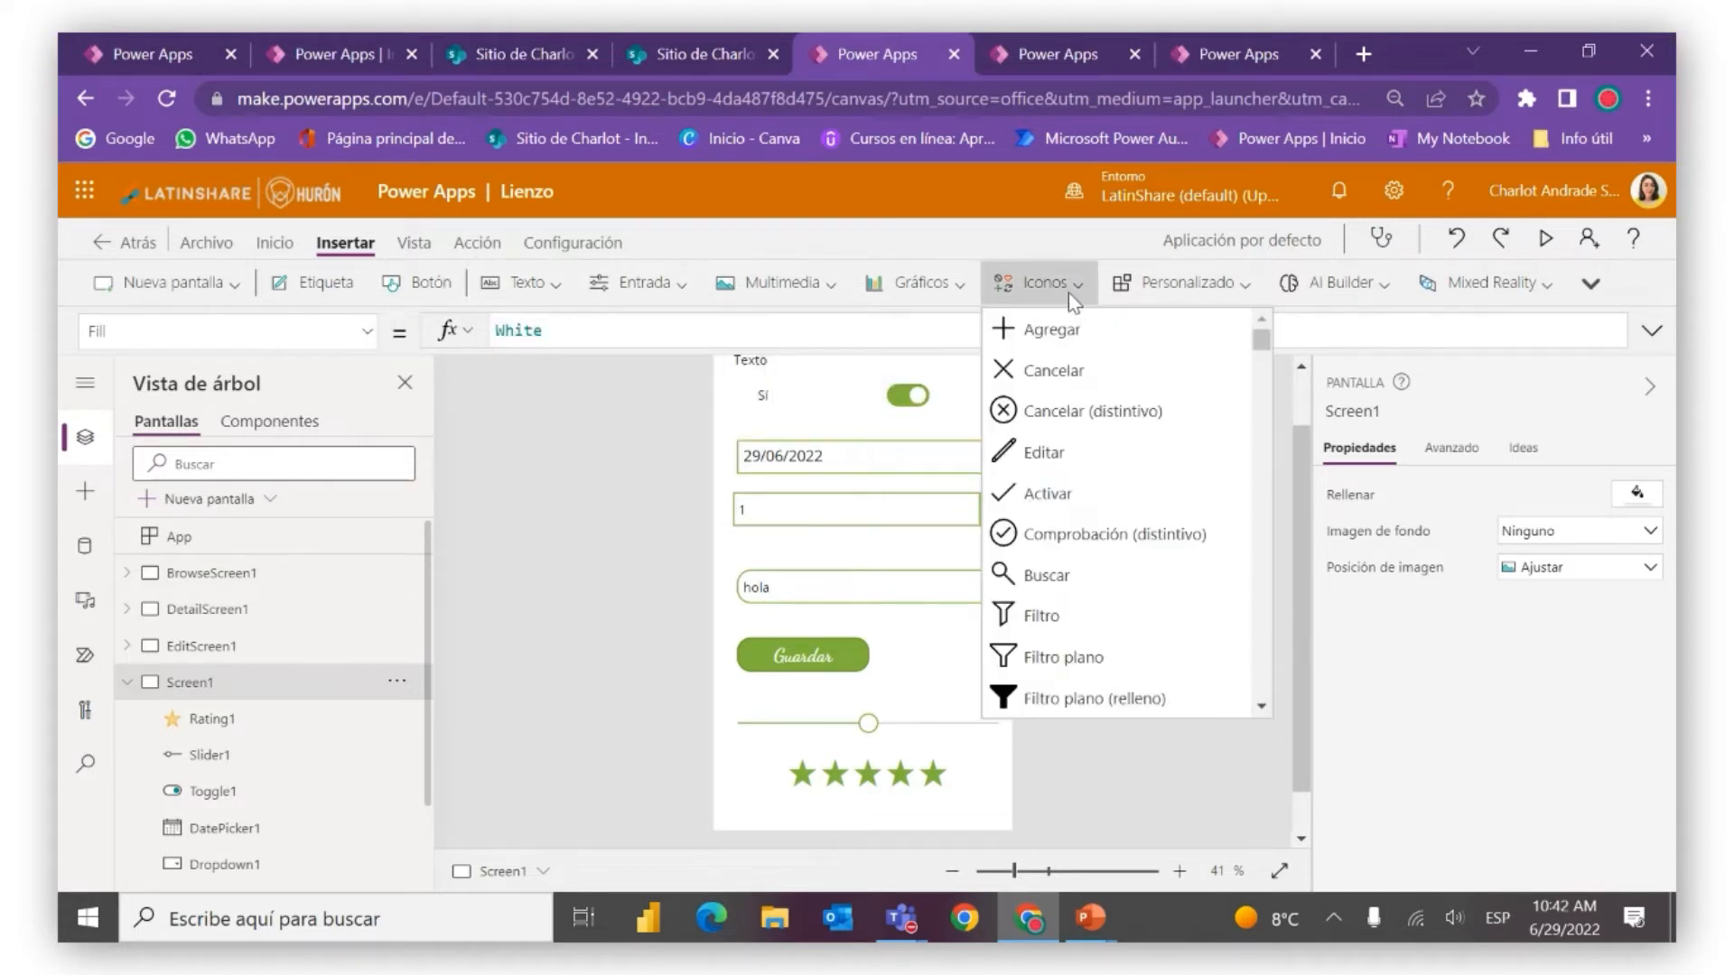
{"action": "scroll", "coordinate": [1117, 473], "scroll_direction": "down", "scroll_amount": 1}
{"action": "scroll", "coordinate": [1116, 473], "scroll_direction": "down", "scroll_amount": 6}
{"action": "scroll", "coordinate": [1117, 473], "scroll_direction": "down", "scroll_amount": 2}
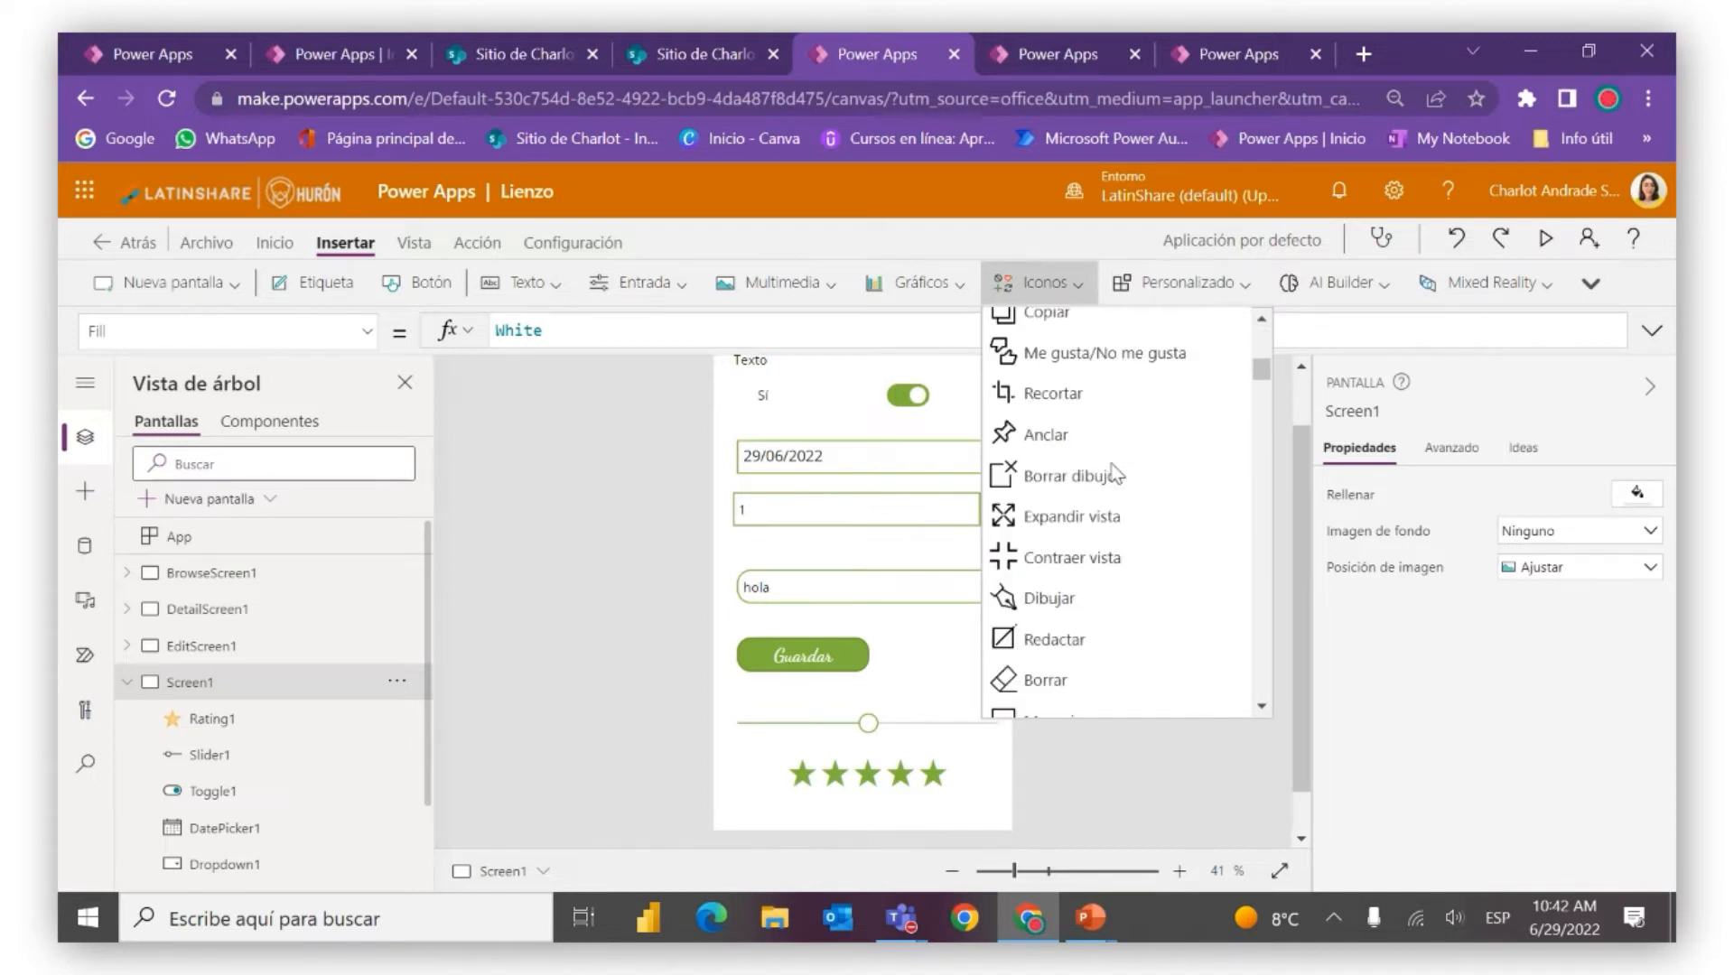
{"action": "scroll", "coordinate": [1117, 474], "scroll_direction": "down", "scroll_amount": 5}
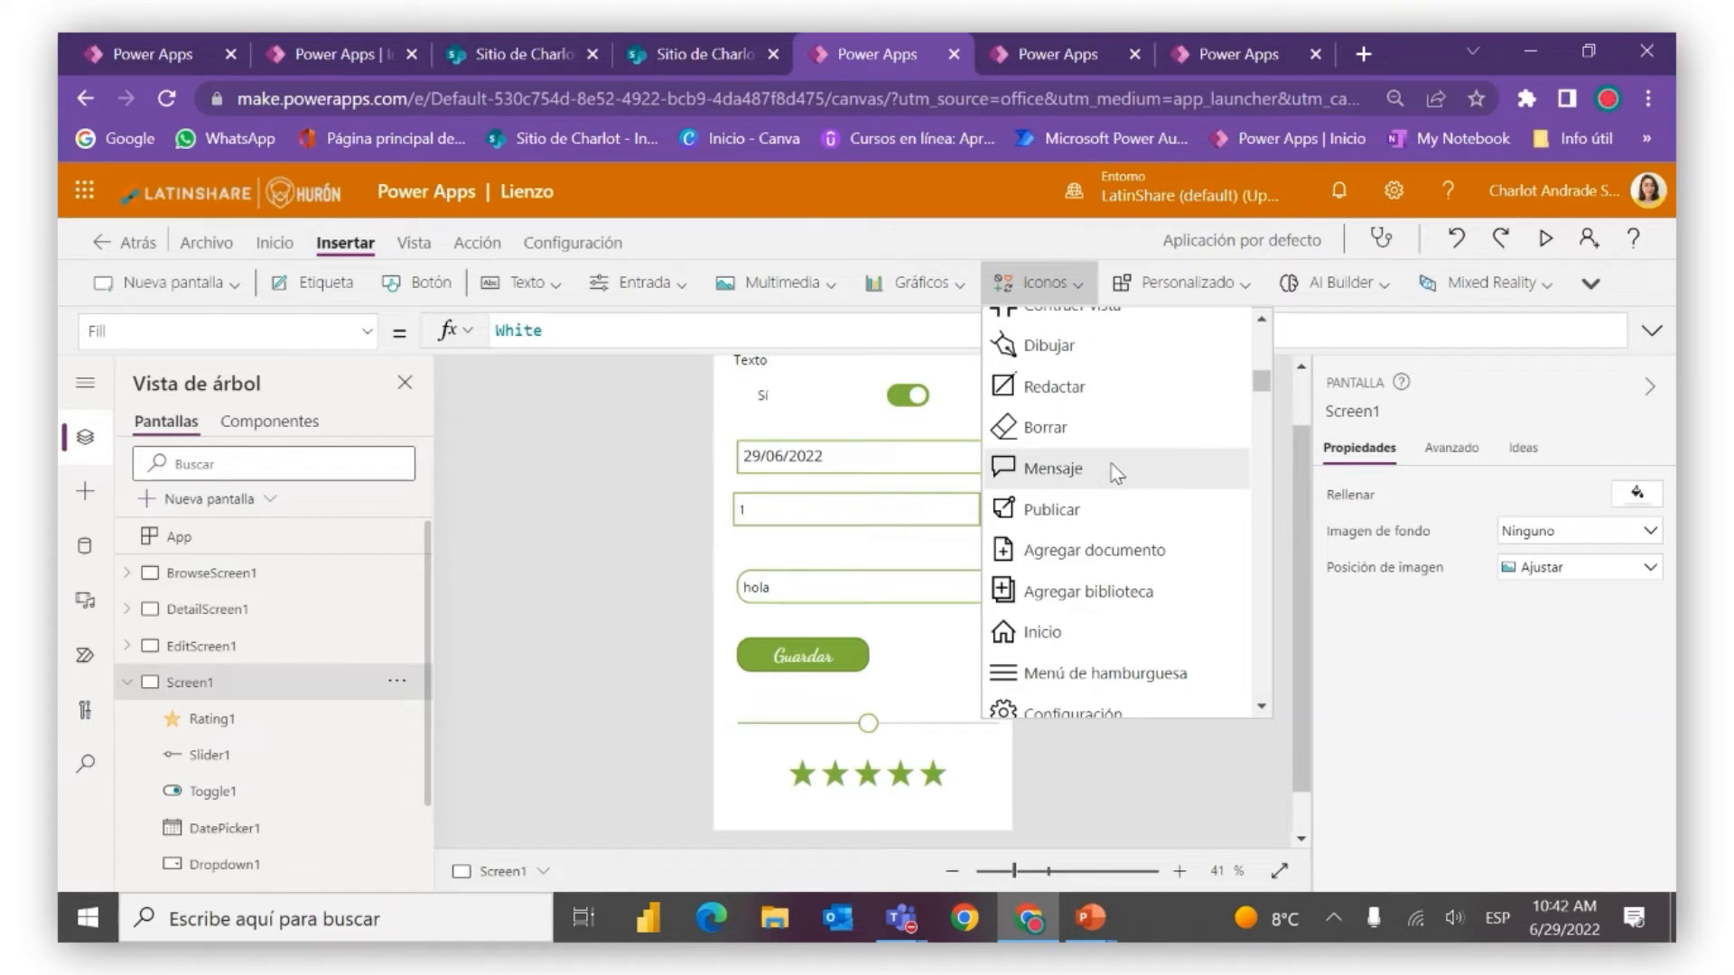
{"action": "scroll", "coordinate": [1117, 474], "scroll_direction": "down", "scroll_amount": 6}
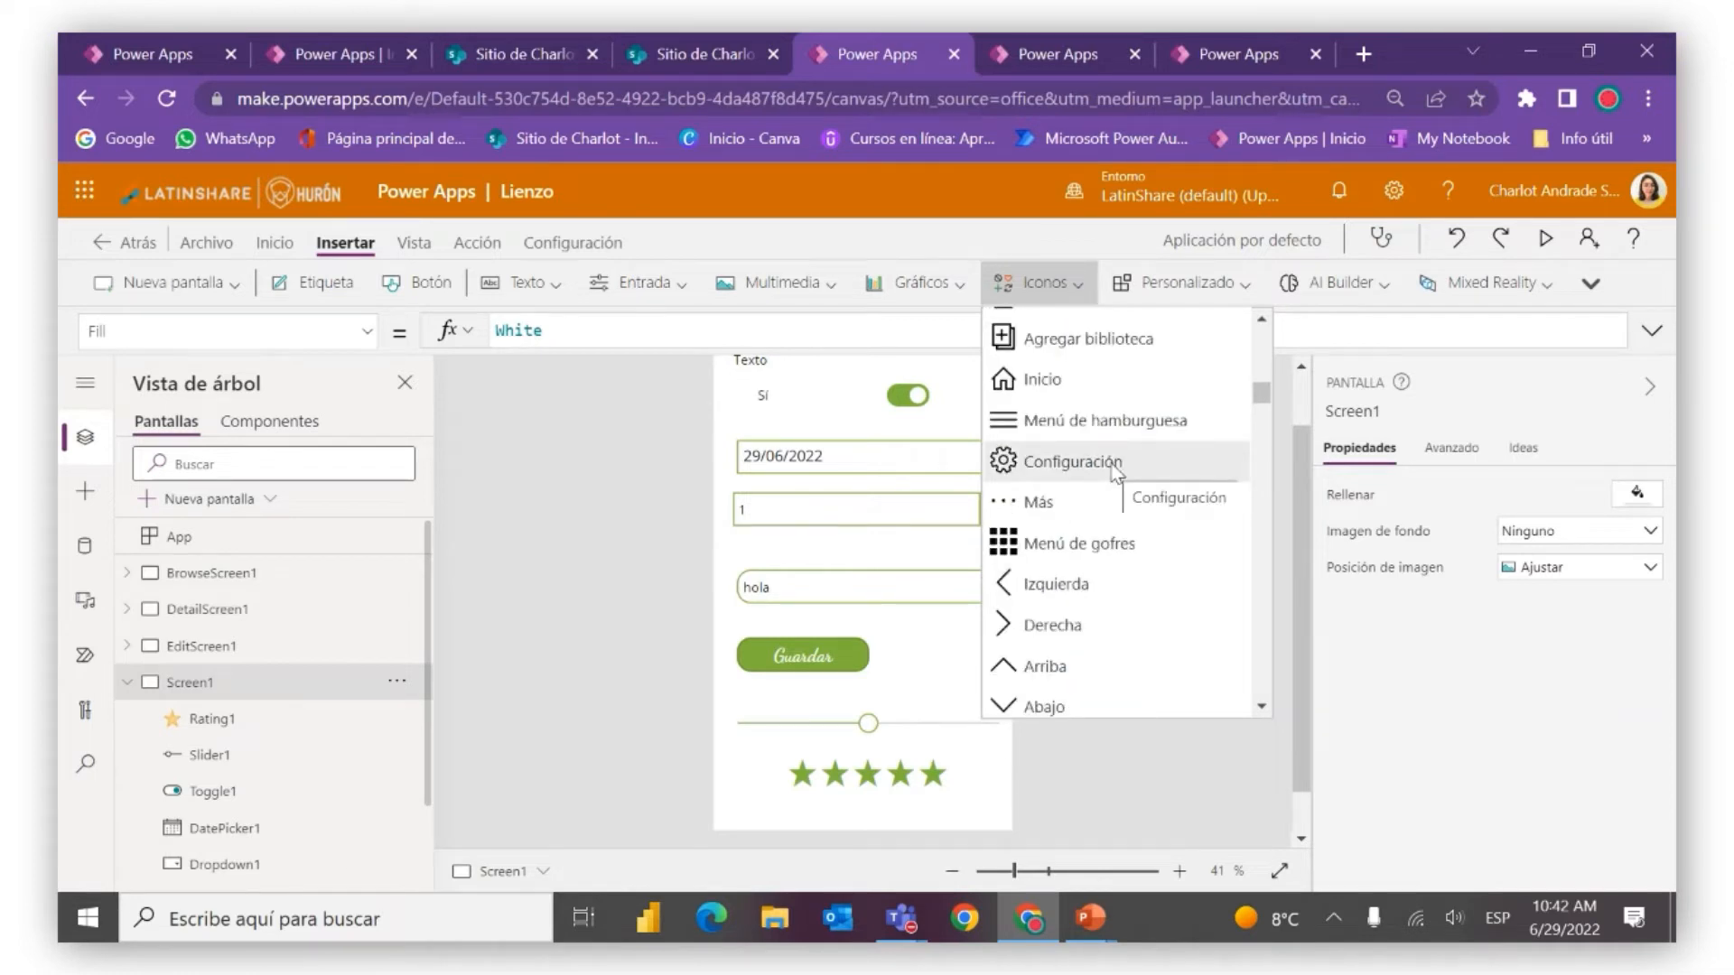
{"action": "scroll", "coordinate": [1117, 473], "scroll_direction": "down", "scroll_amount": 9}
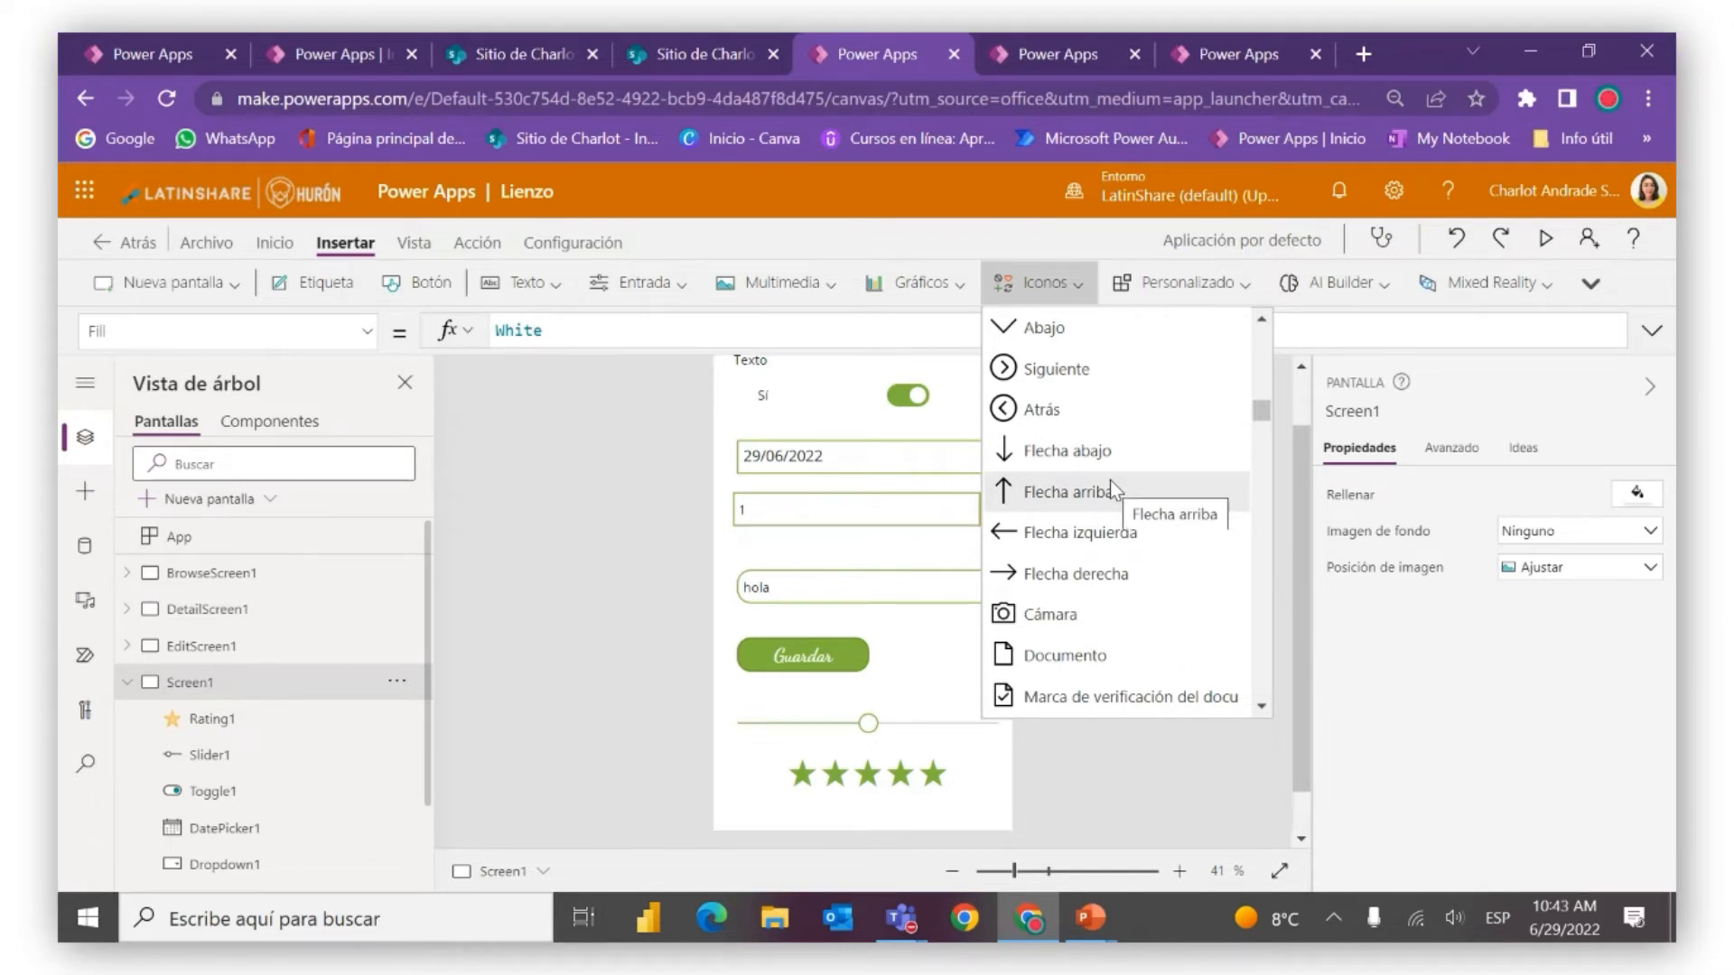
{"action": "scroll", "coordinate": [1110, 486], "scroll_direction": "up", "scroll_amount": 5}
{"action": "scroll", "coordinate": [1096, 434], "scroll_direction": "up", "scroll_amount": 4}
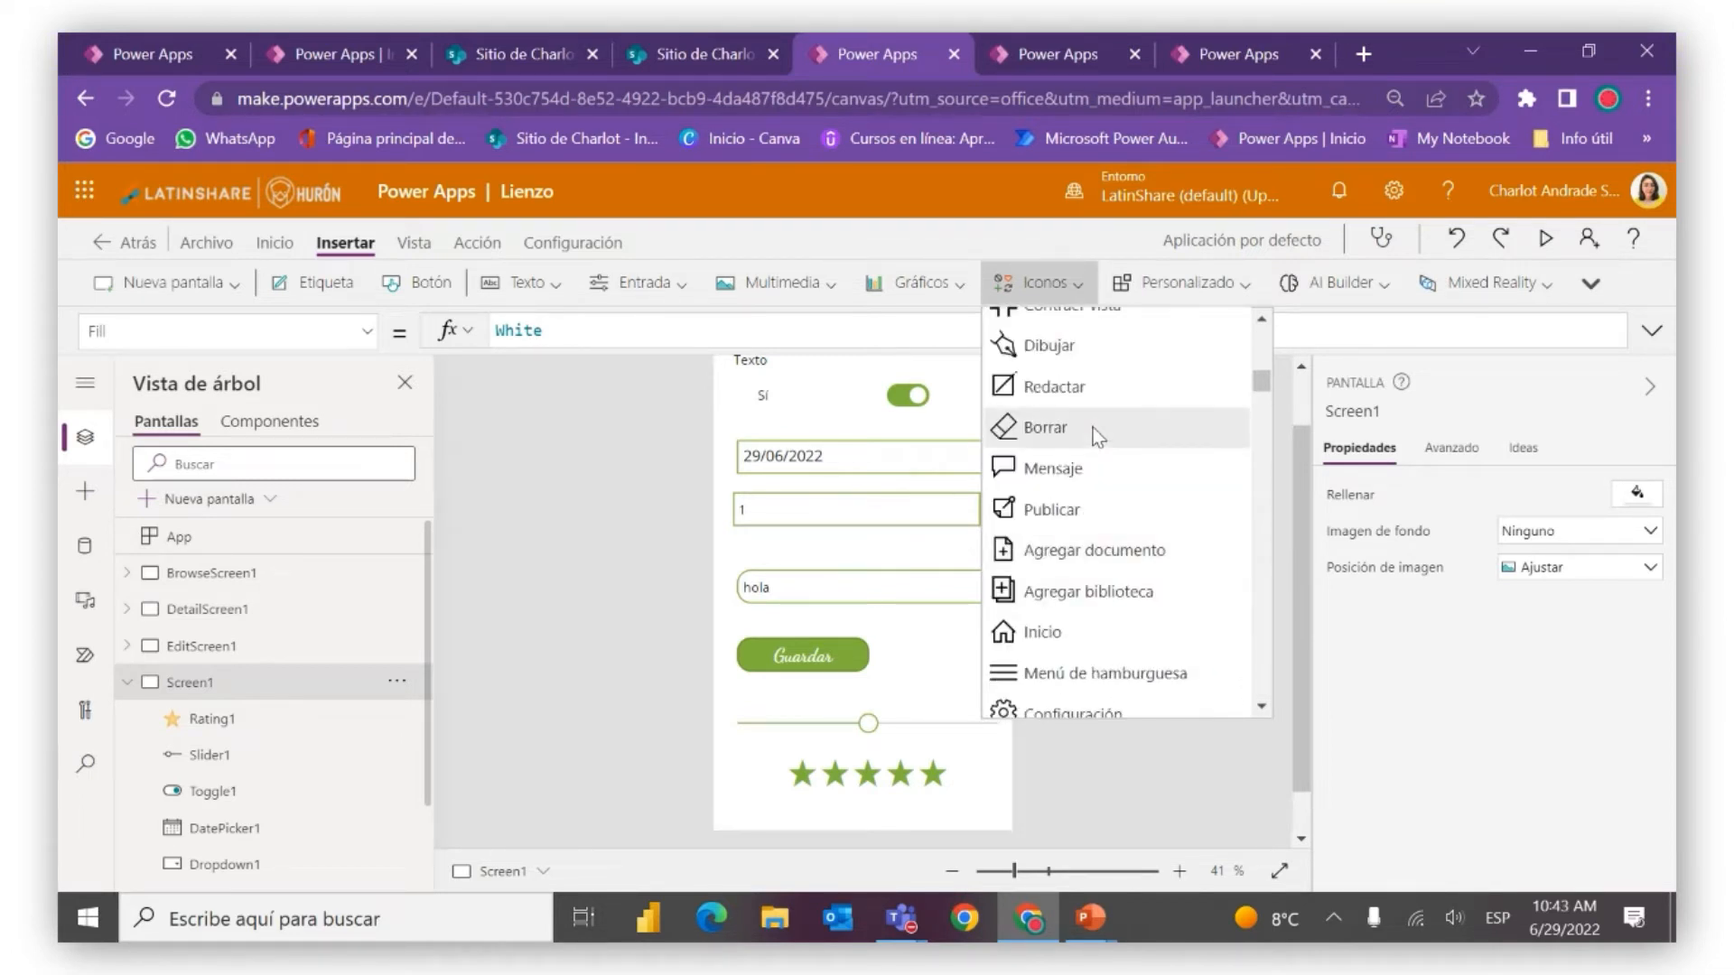
{"action": "scroll", "coordinate": [1085, 375], "scroll_direction": "up", "scroll_amount": 5}
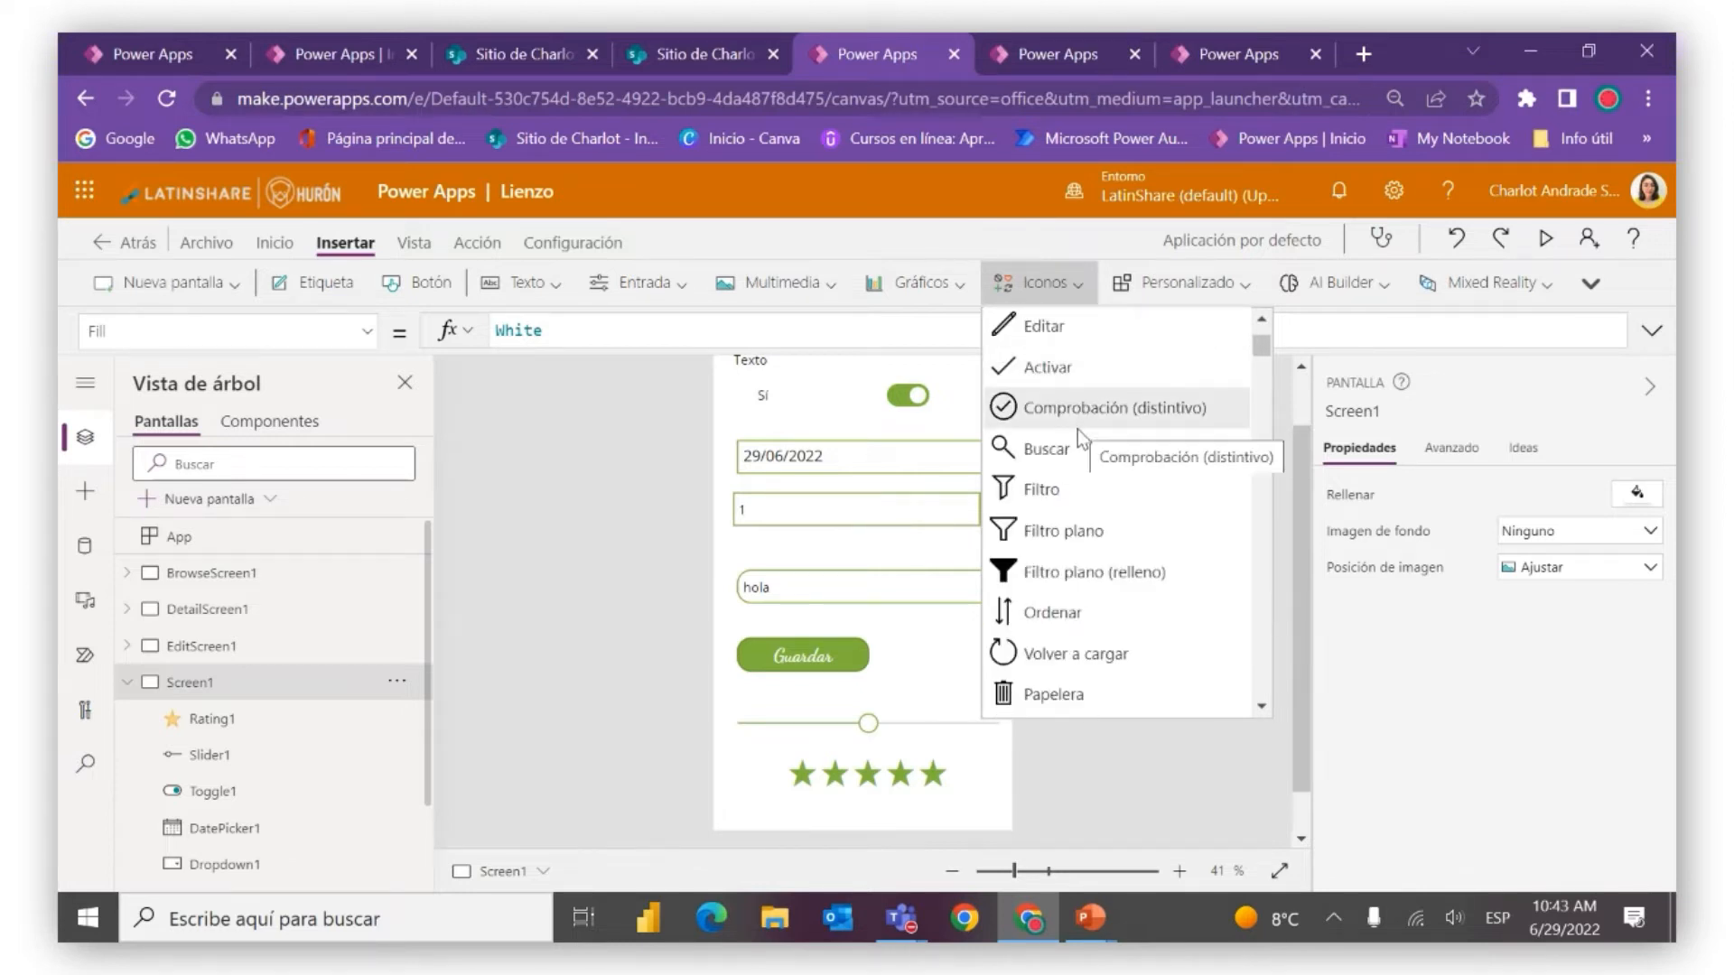
{"action": "scroll", "coordinate": [1091, 569], "scroll_direction": "up", "scroll_amount": 1}
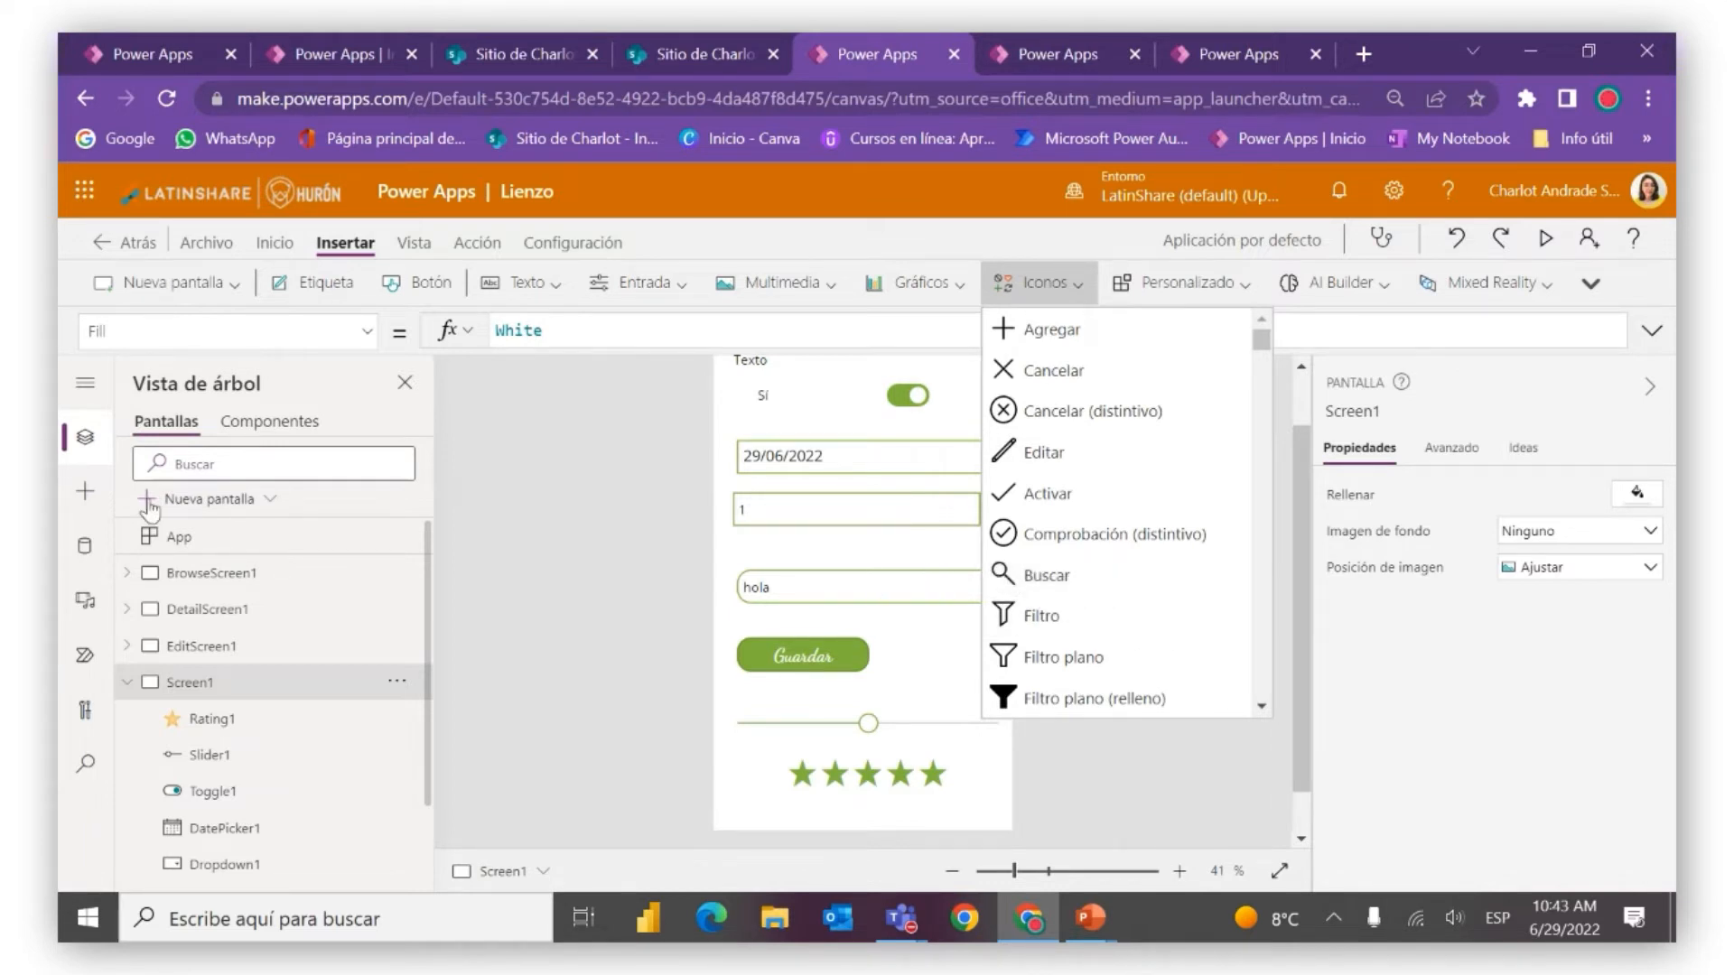
Examine the refresh, sort, add and search icons and the search box on BrowseScreen1
{"action": "left_click", "coordinate": [199, 574]}
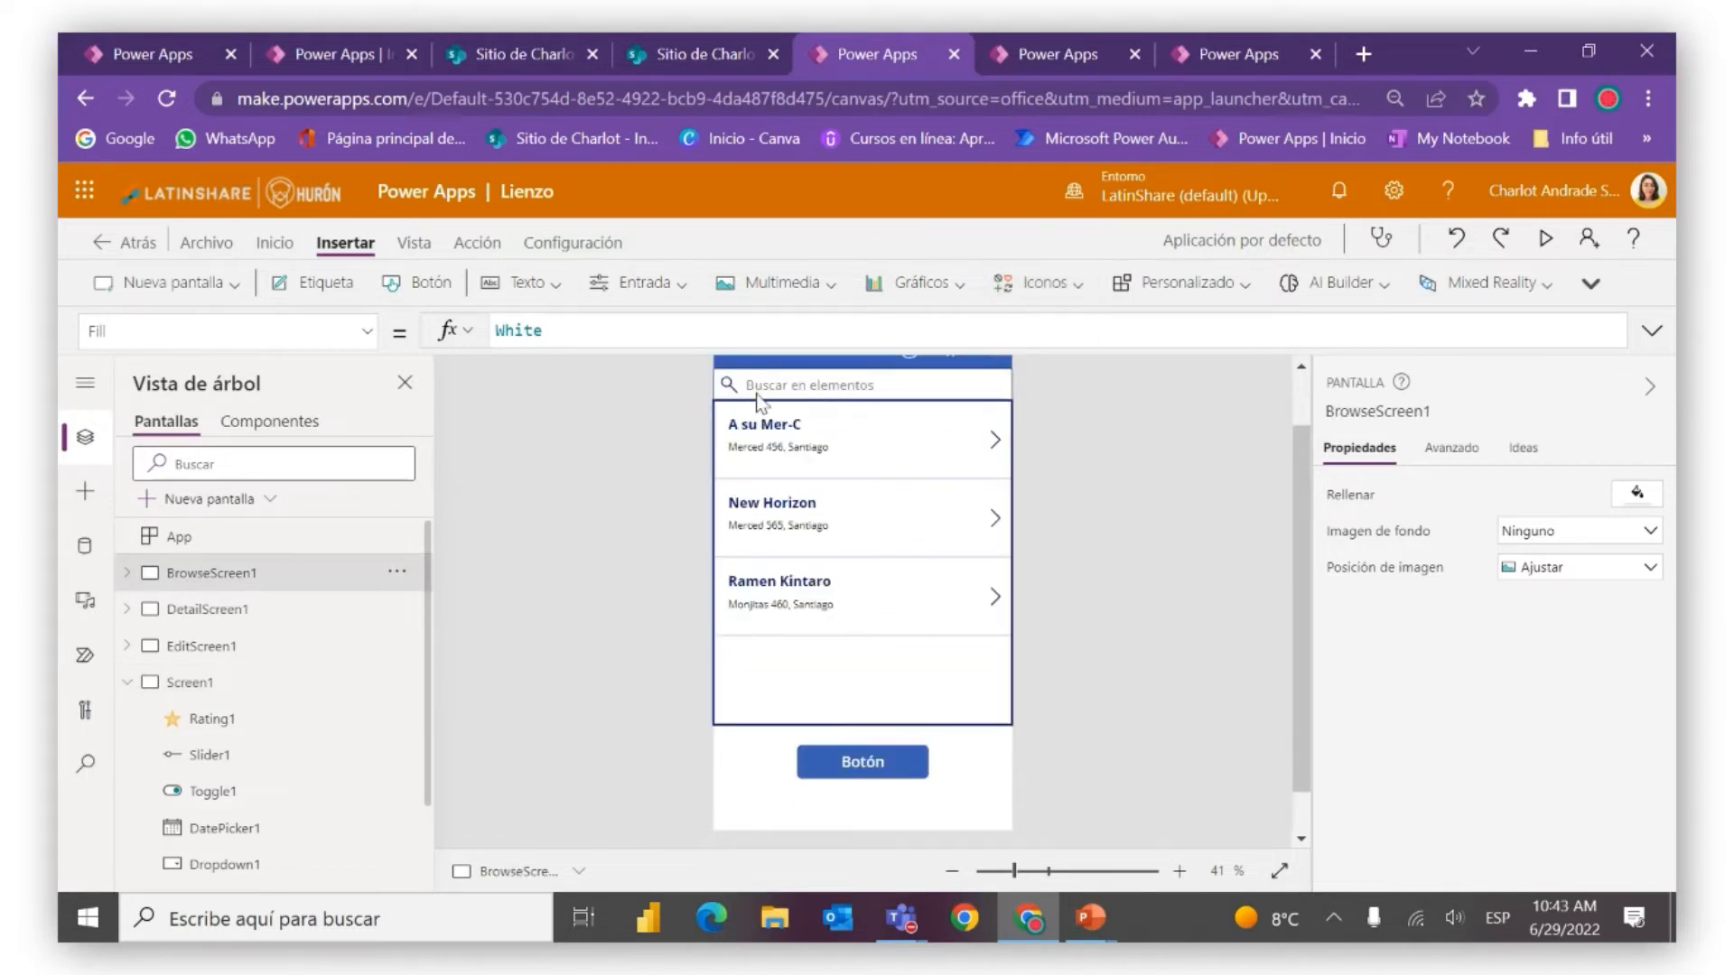
{"action": "scroll", "coordinate": [995, 534], "scroll_direction": "up", "scroll_amount": 1}
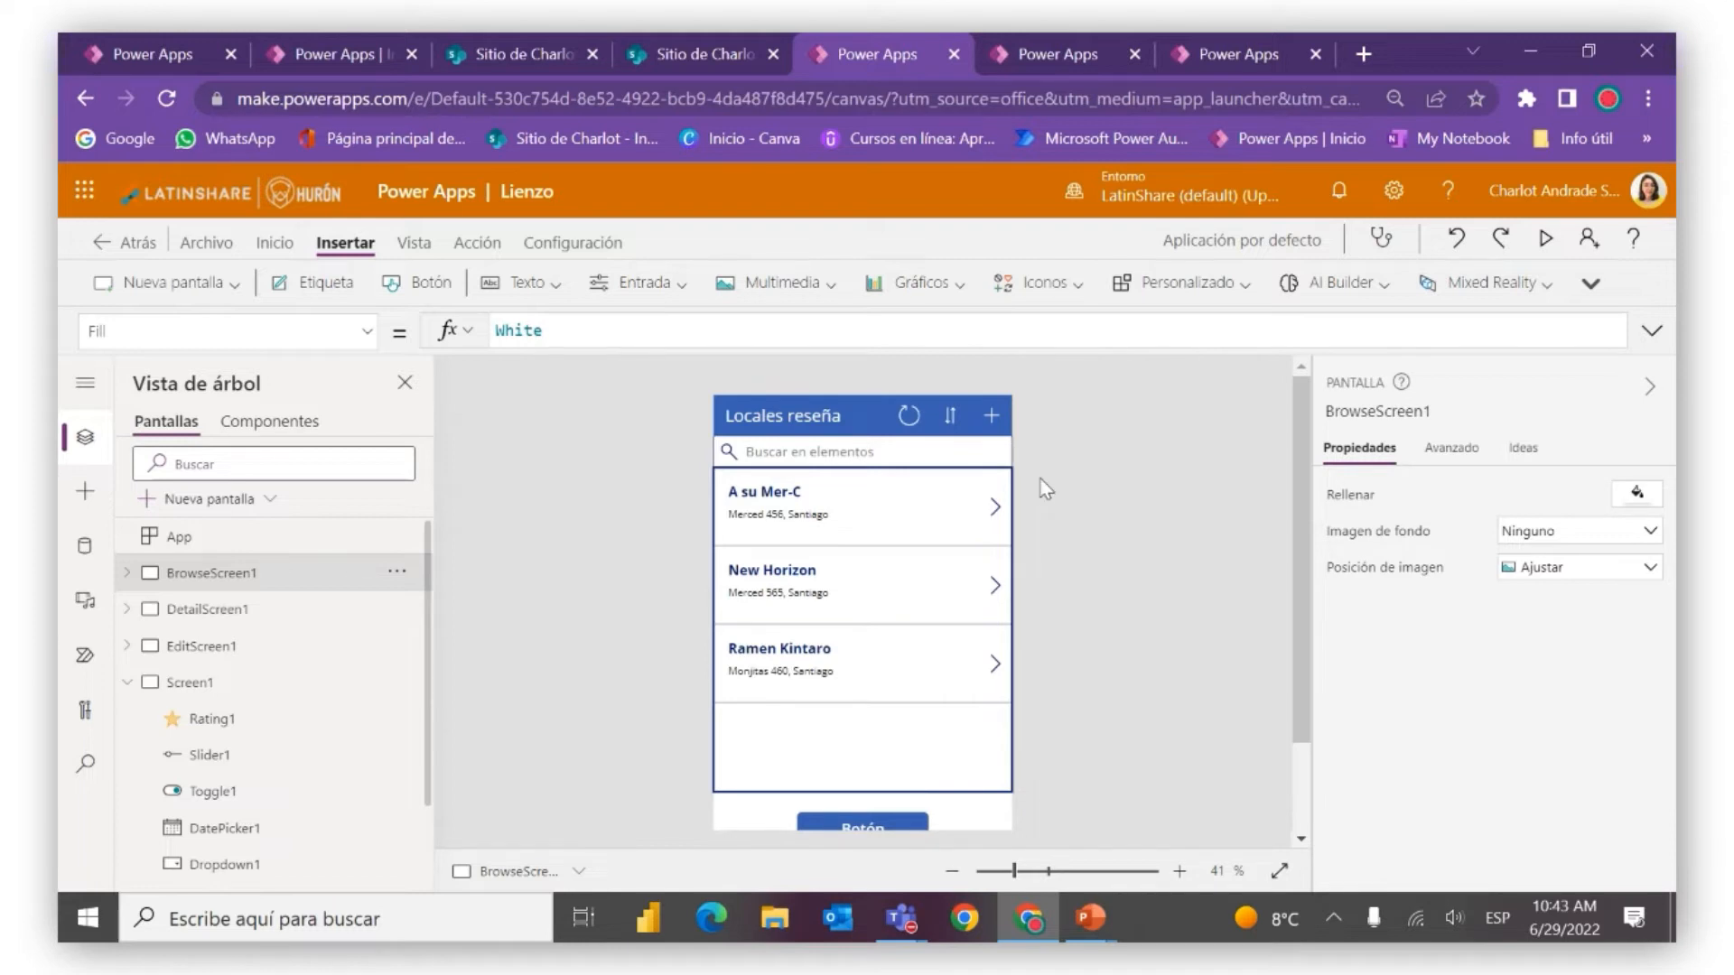
{"action": "left_click", "coordinate": [907, 420]}
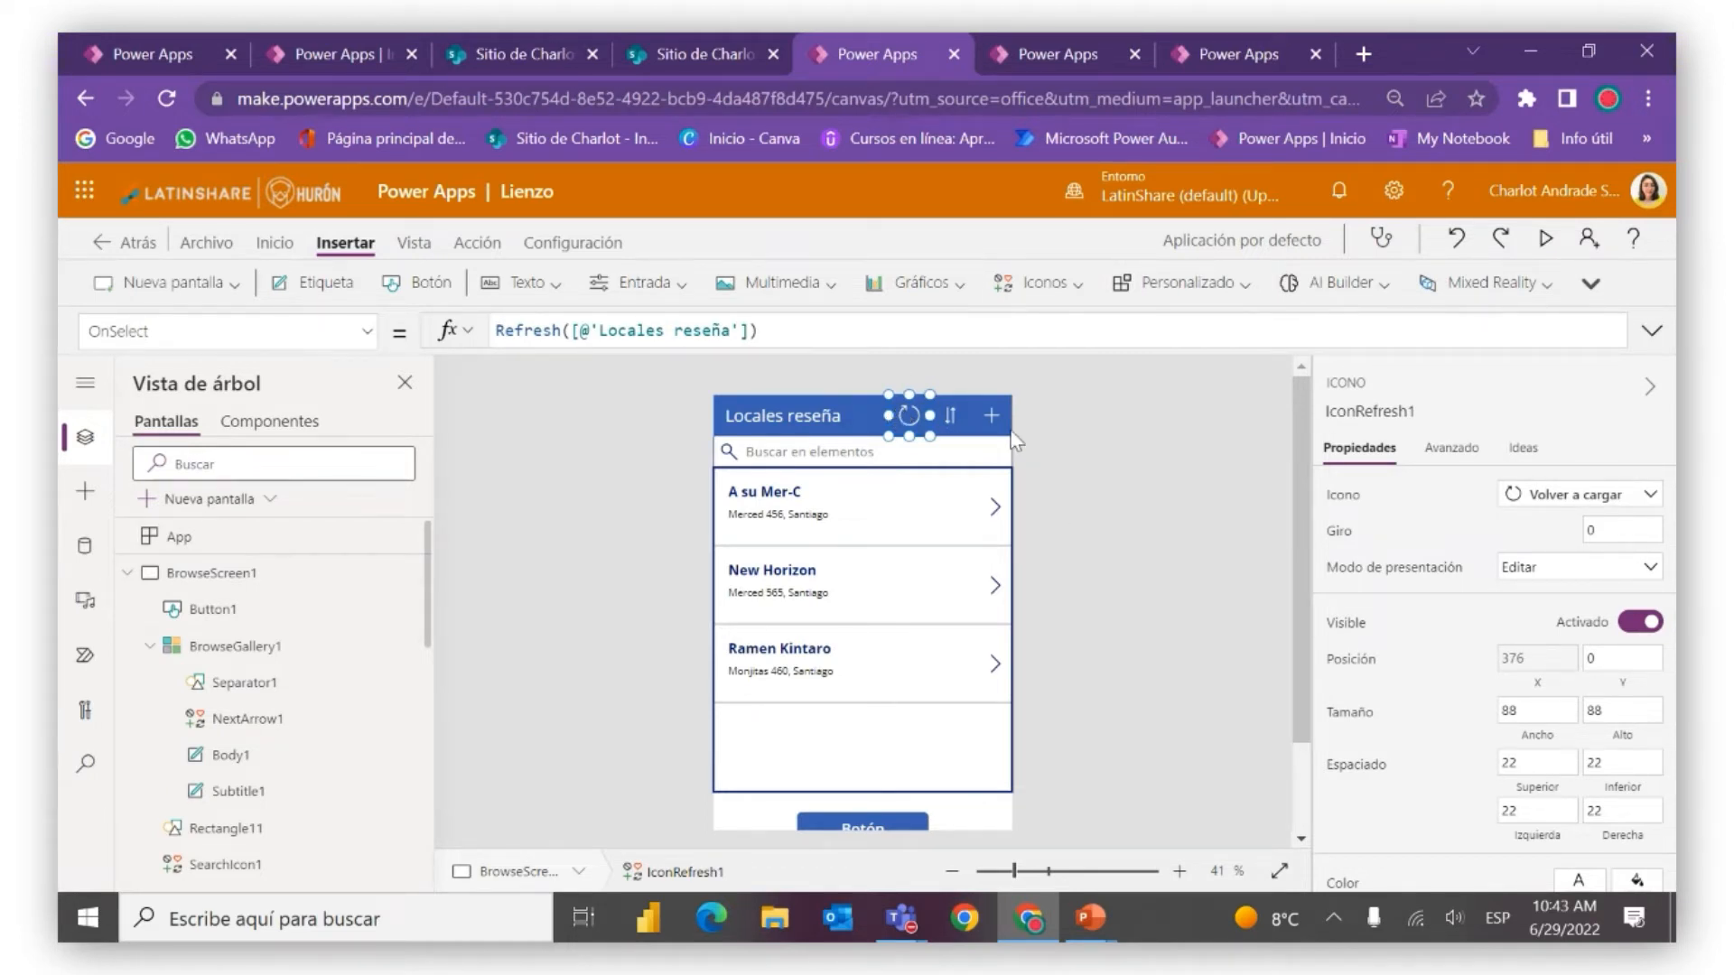
{"action": "left_click", "coordinate": [949, 408]}
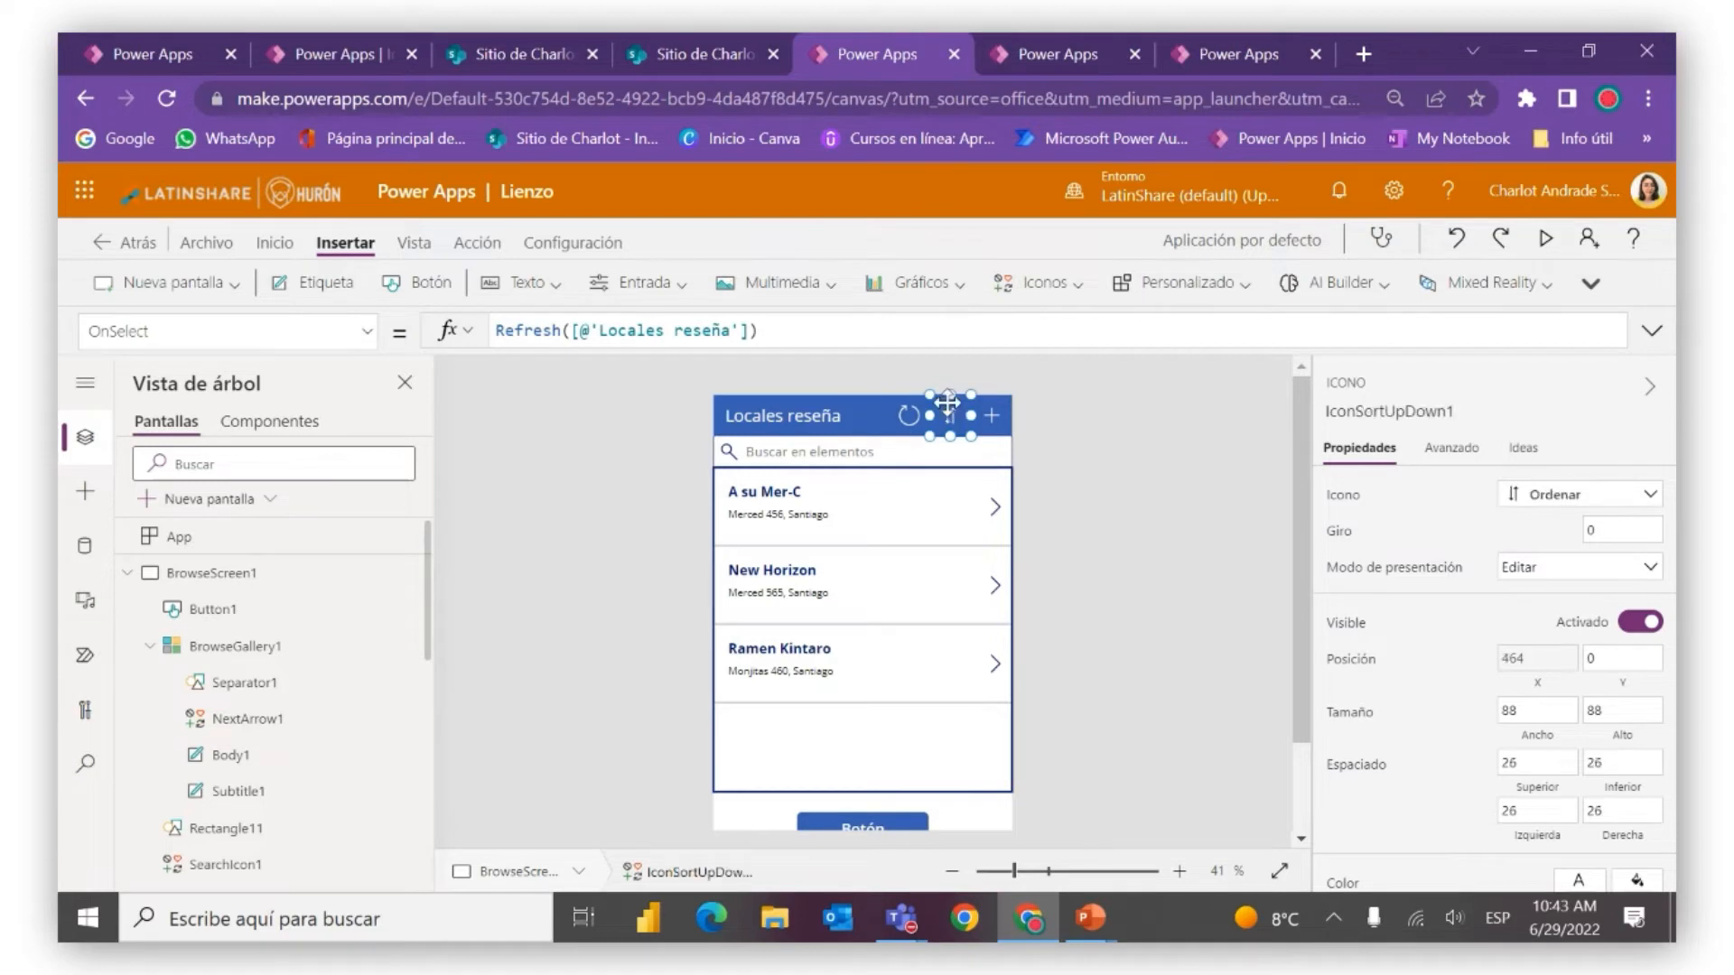
{"action": "left_click", "coordinate": [991, 418]}
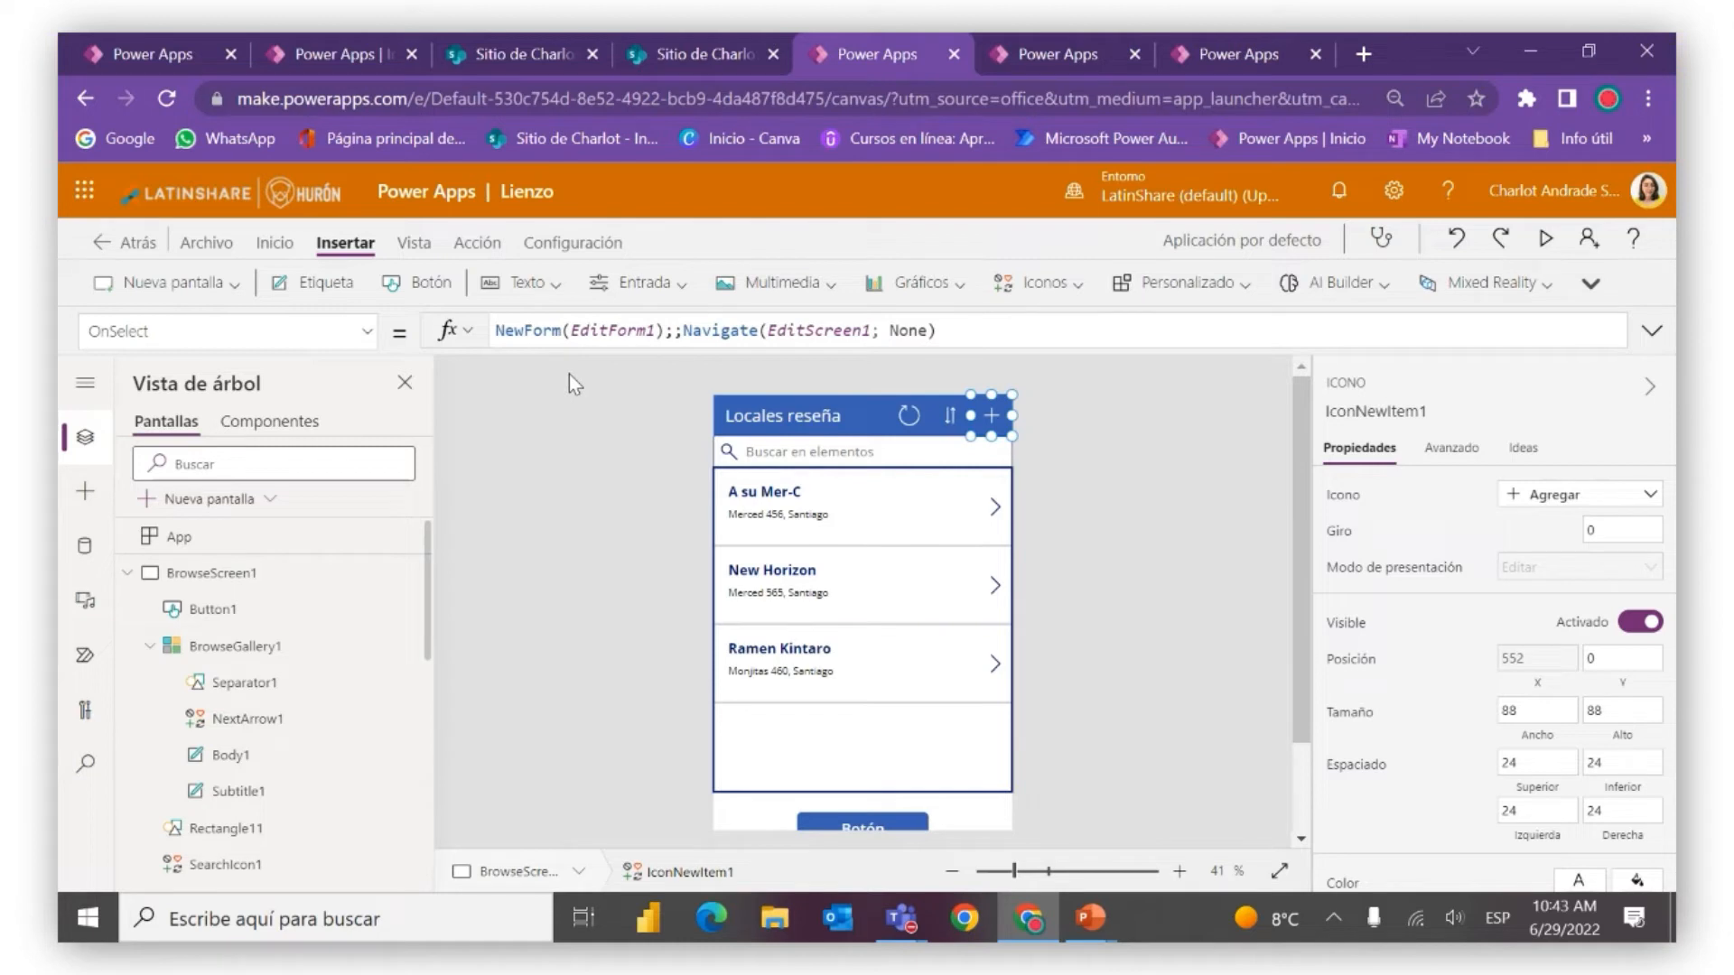
{"action": "left_click", "coordinate": [728, 454]}
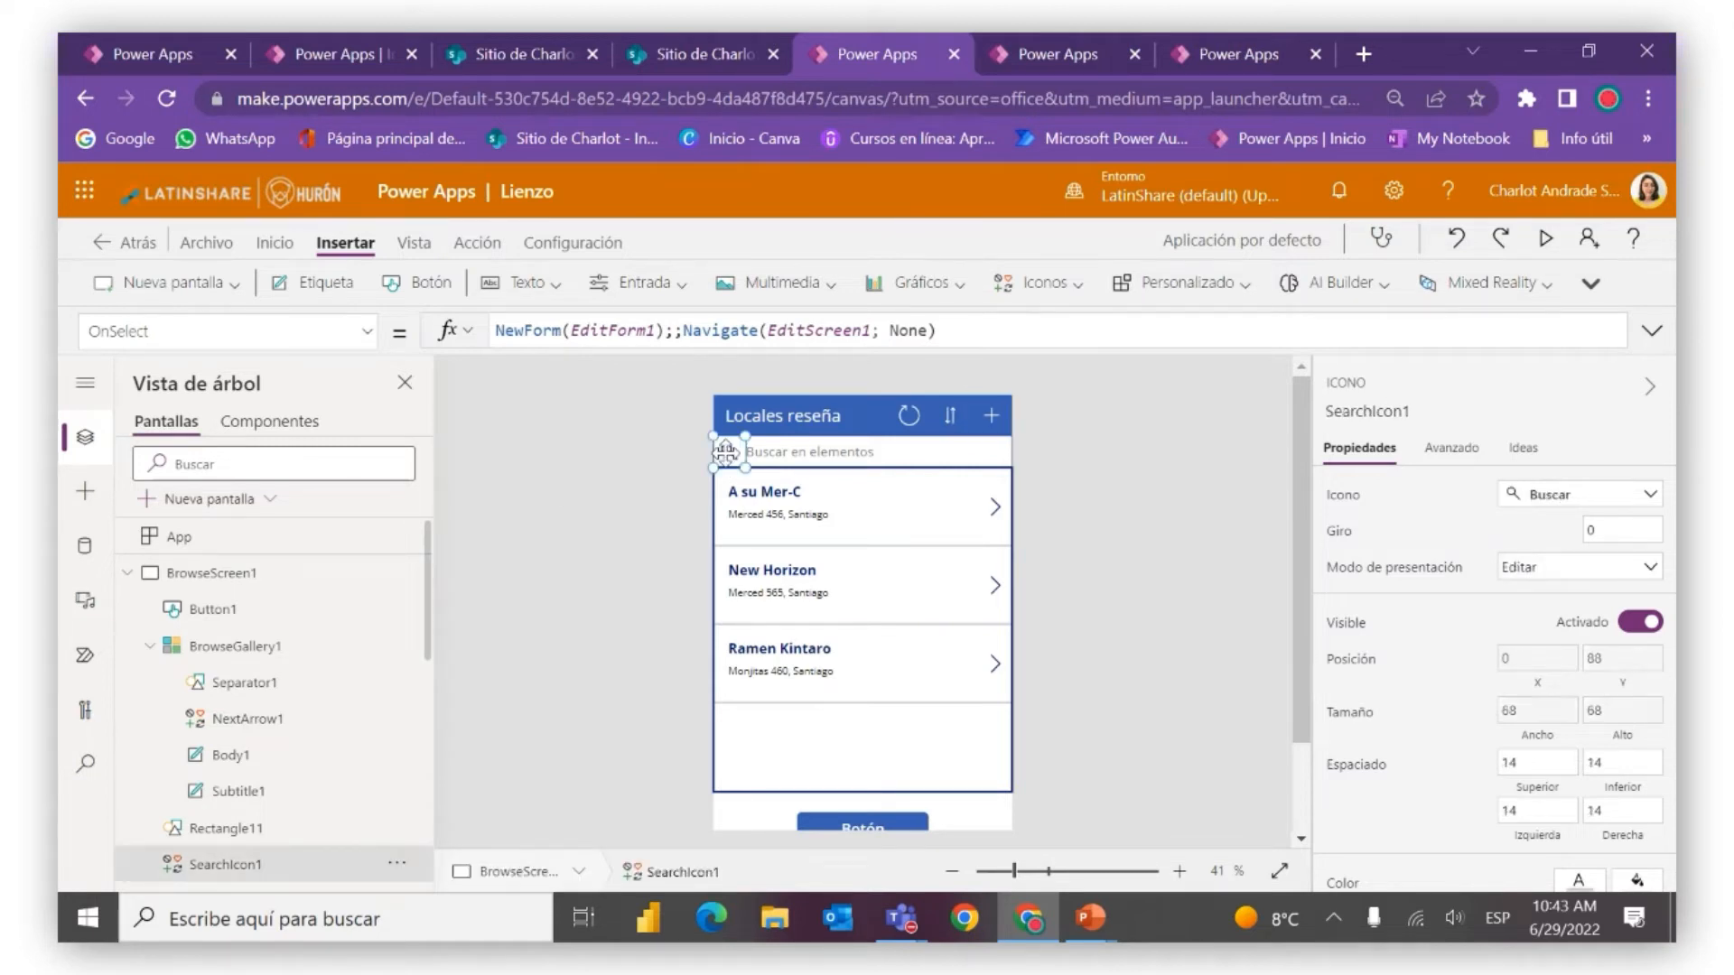
{"action": "left_click", "coordinate": [800, 462]}
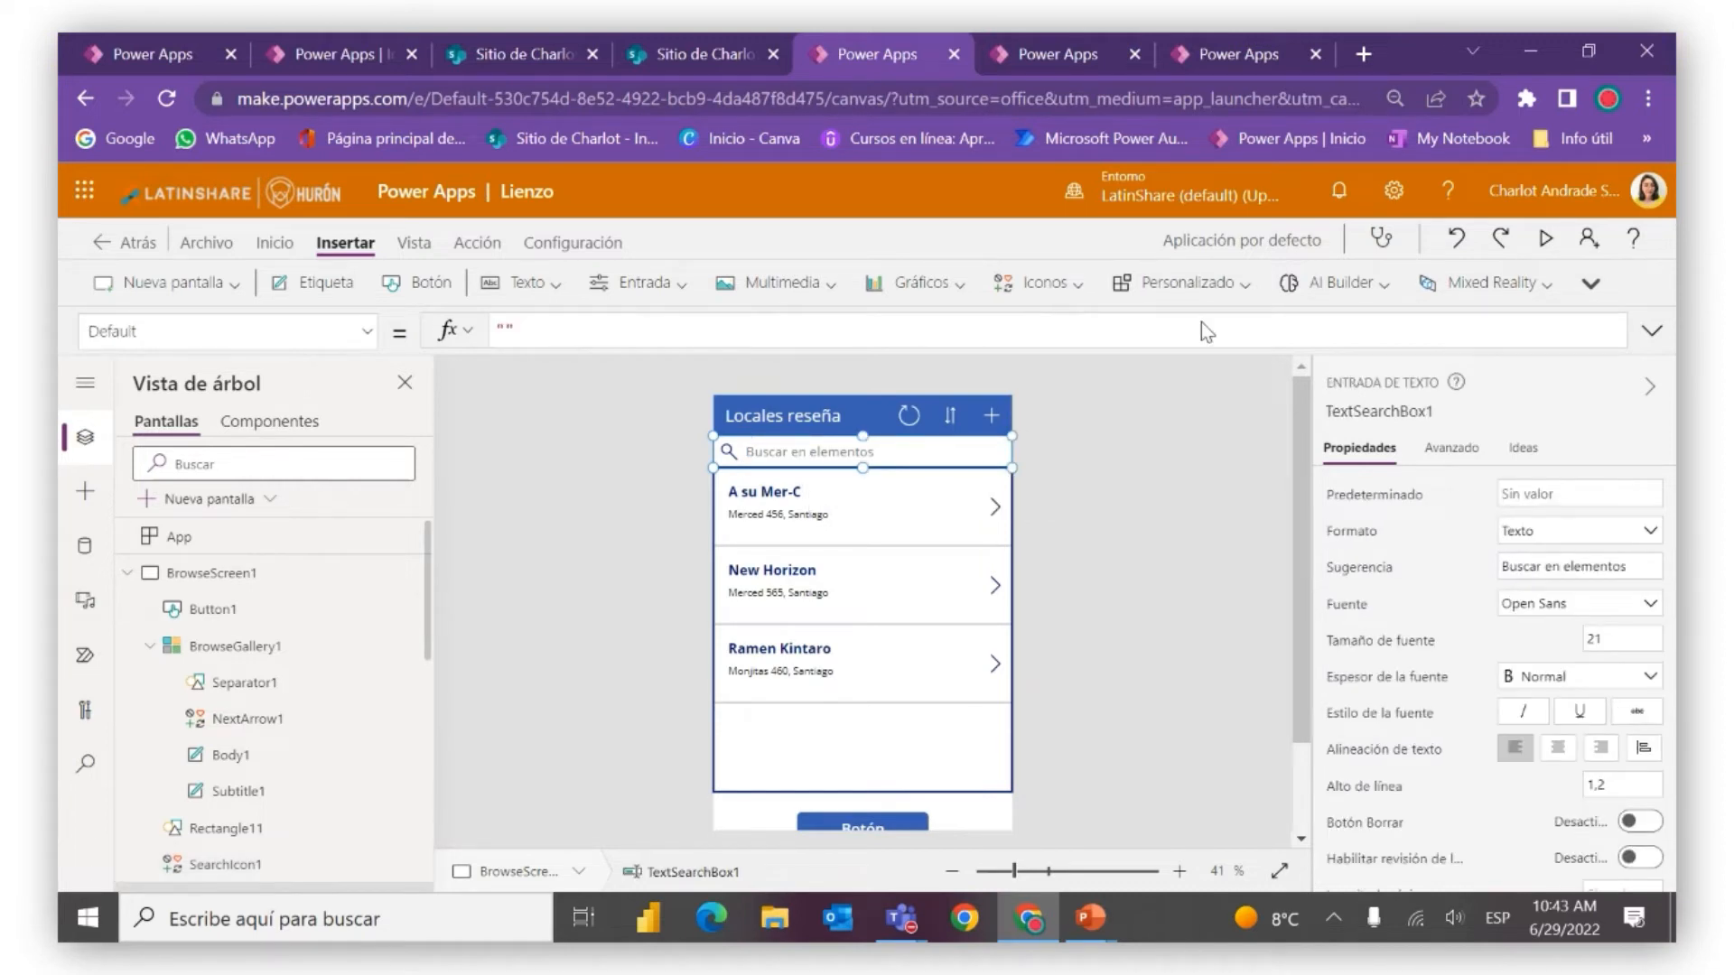
Preview BrowseScreen1, try its search box, open and cancel the new-item form, and close the preview
{"action": "left_click", "coordinate": [1544, 240]}
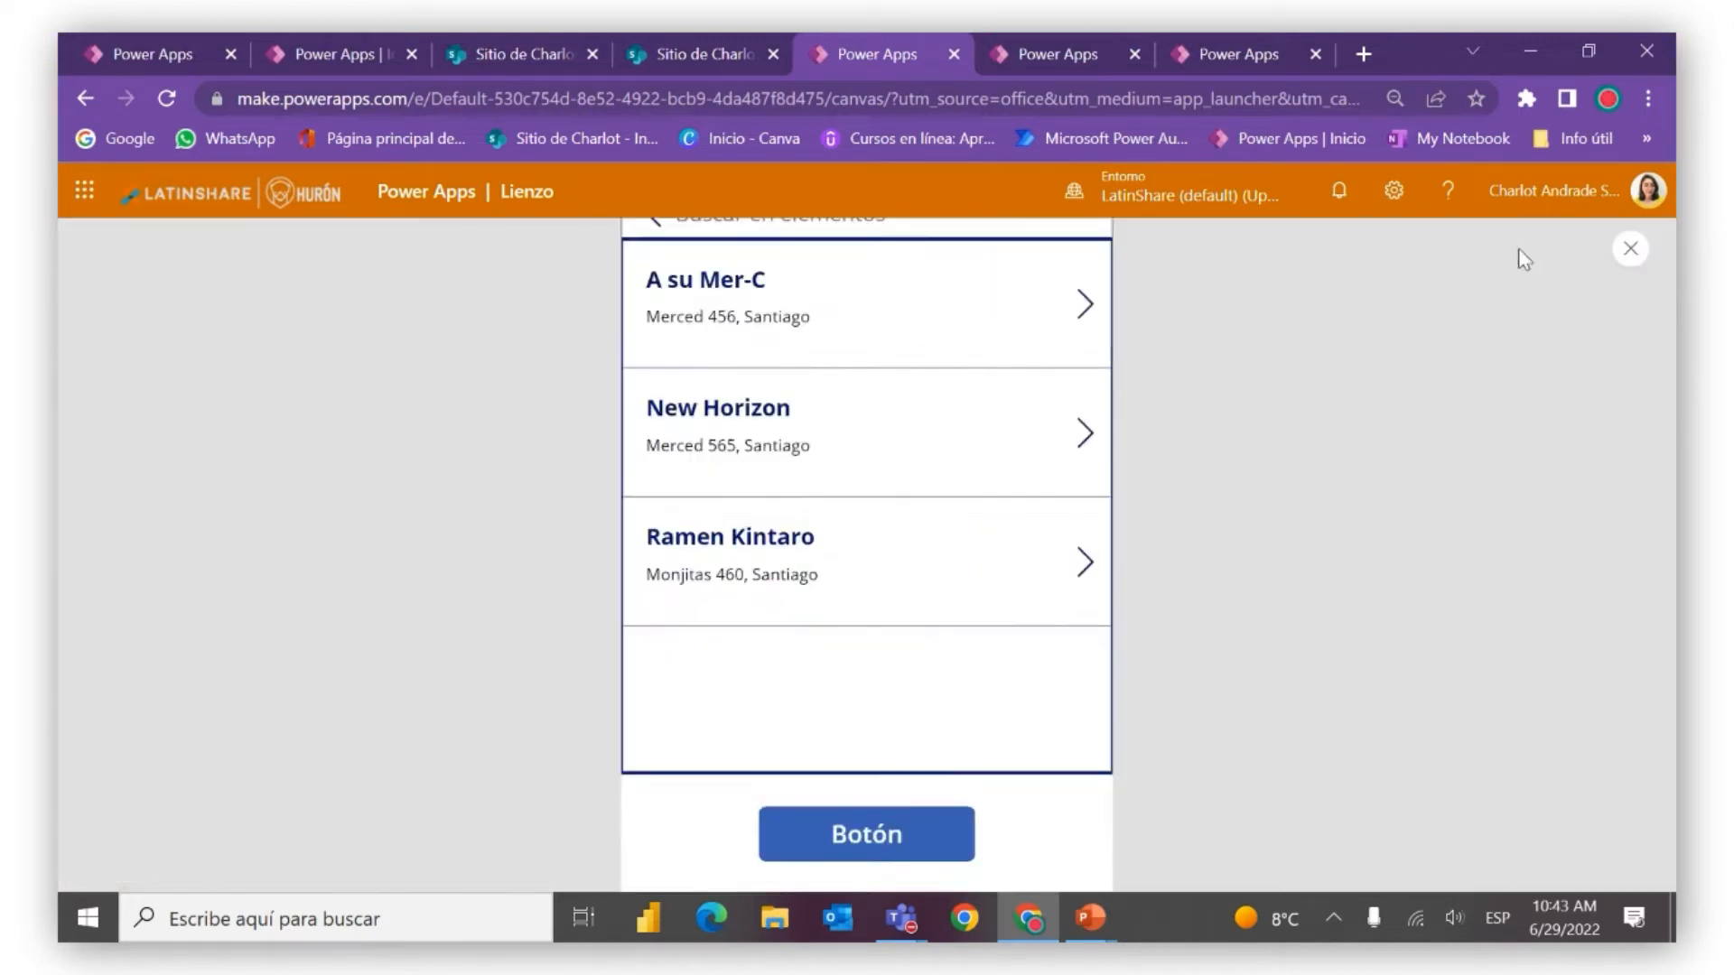
{"action": "left_click", "coordinate": [805, 290]}
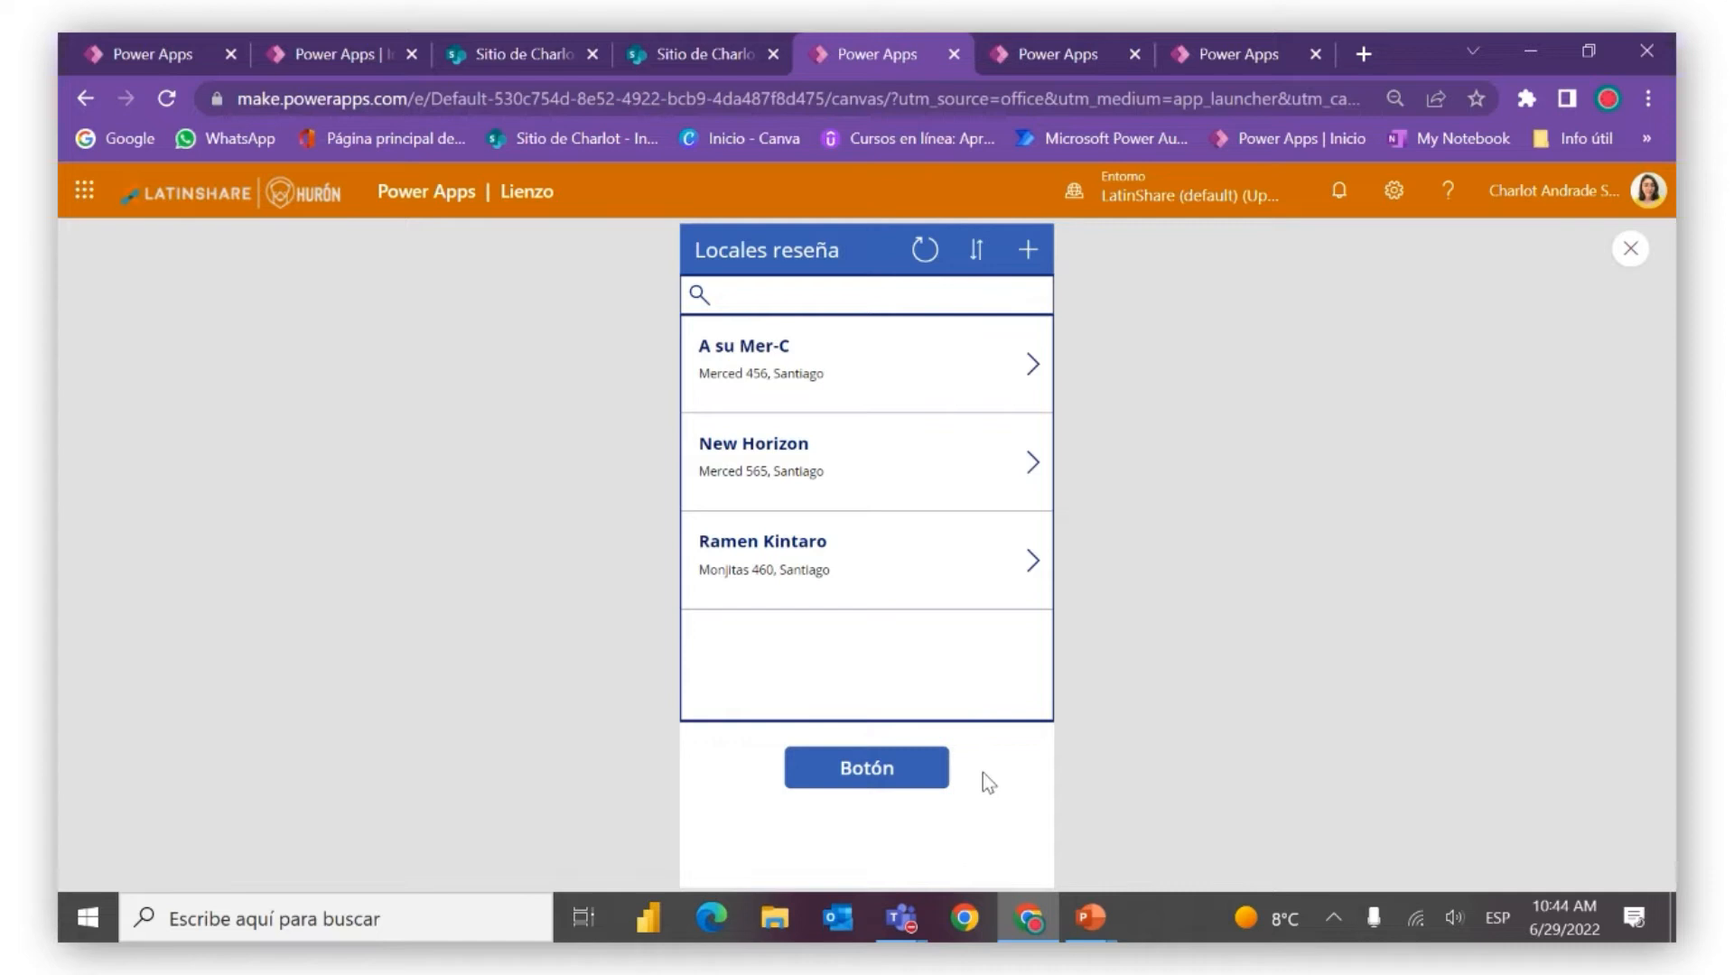
{"action": "left_click", "coordinate": [1027, 253]}
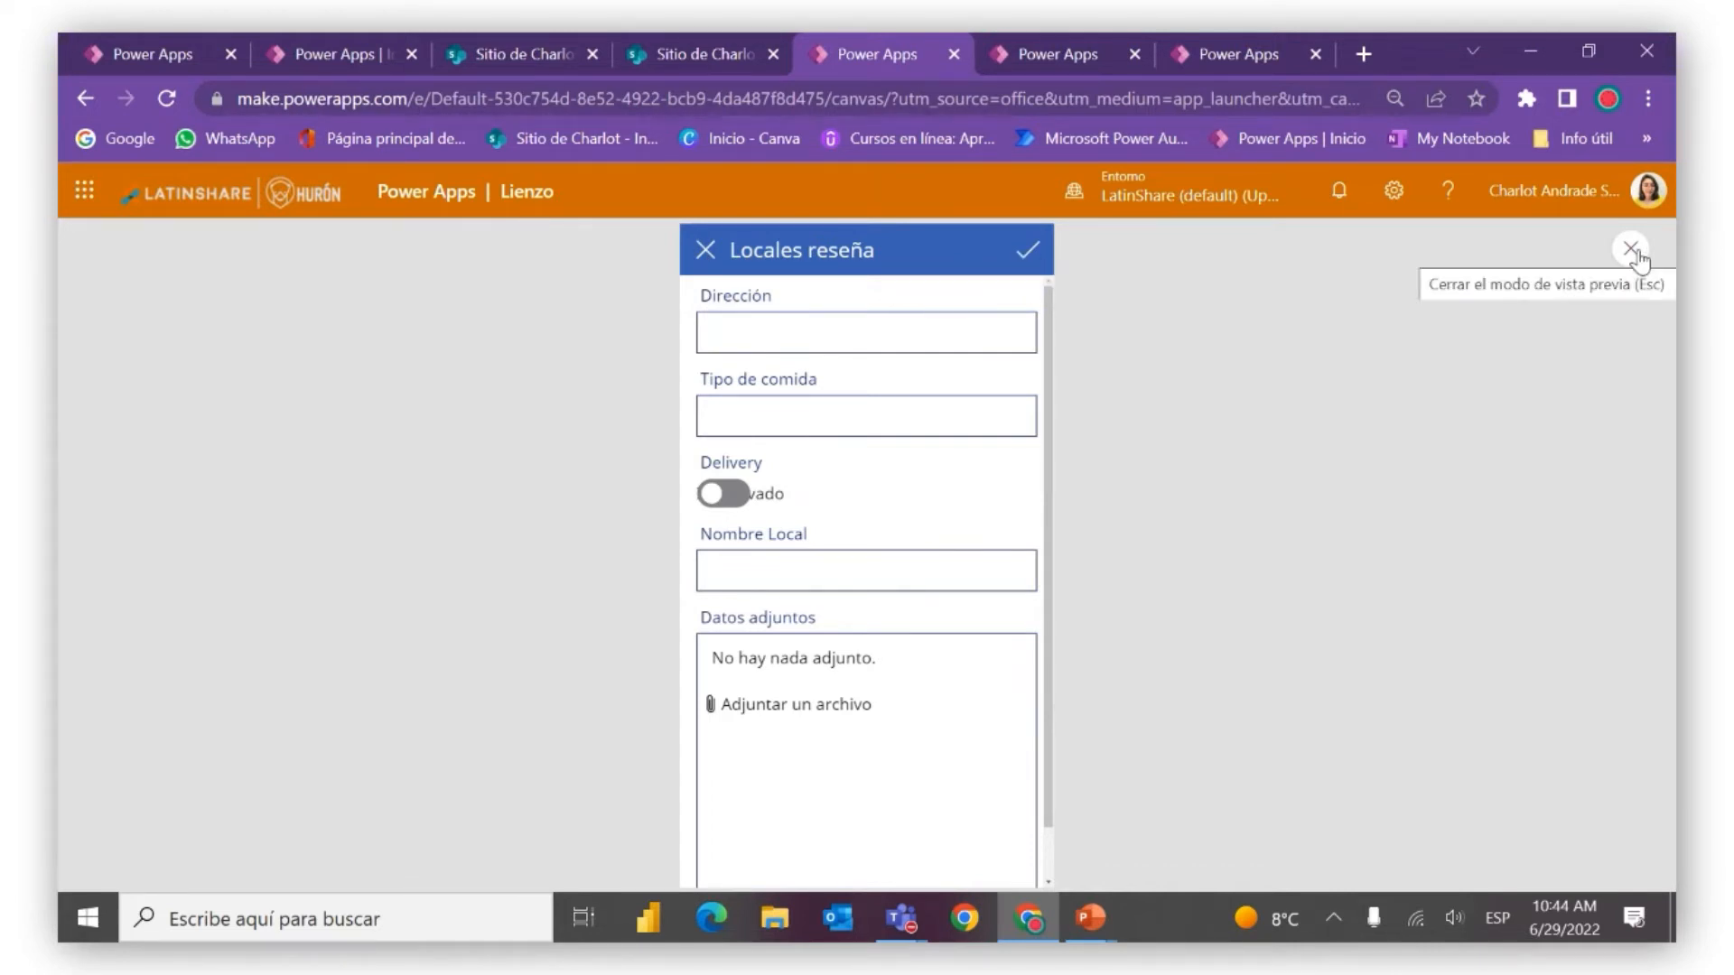
{"action": "left_click", "coordinate": [705, 250]}
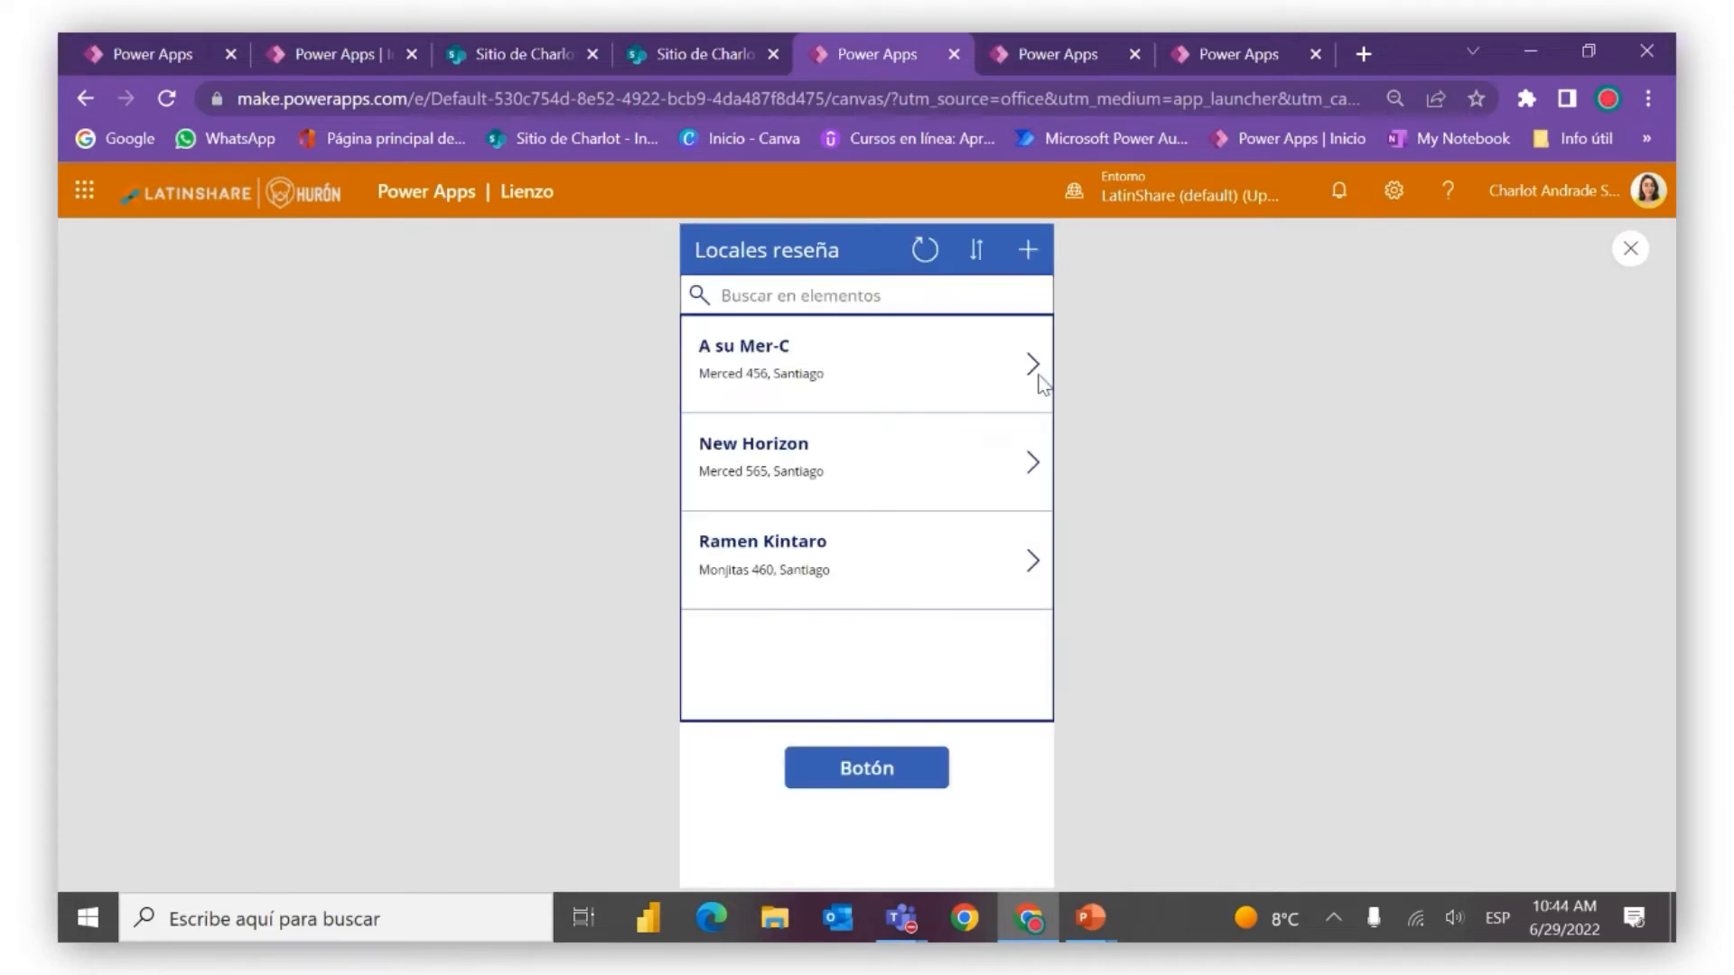
{"action": "left_click", "coordinate": [1629, 248]}
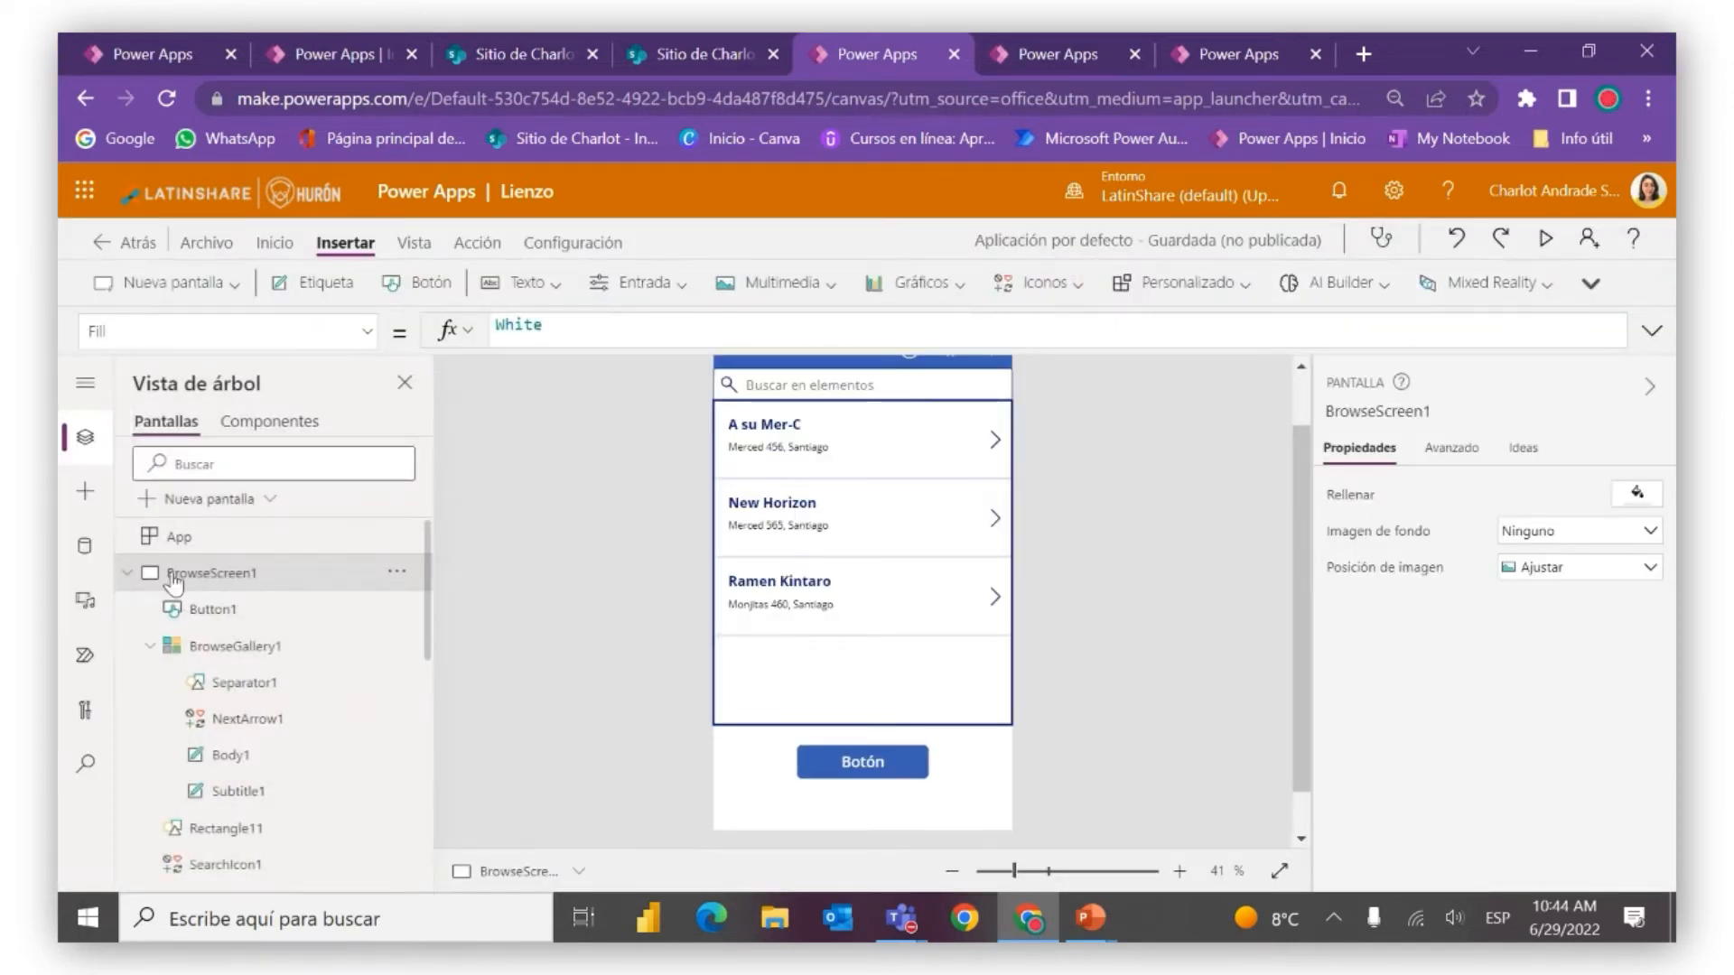
Review Screen1 and BrowseScreen1 once more, and switch to the "Íconos" slide in the PowerPoint slide show
{"action": "left_click", "coordinate": [127, 574]}
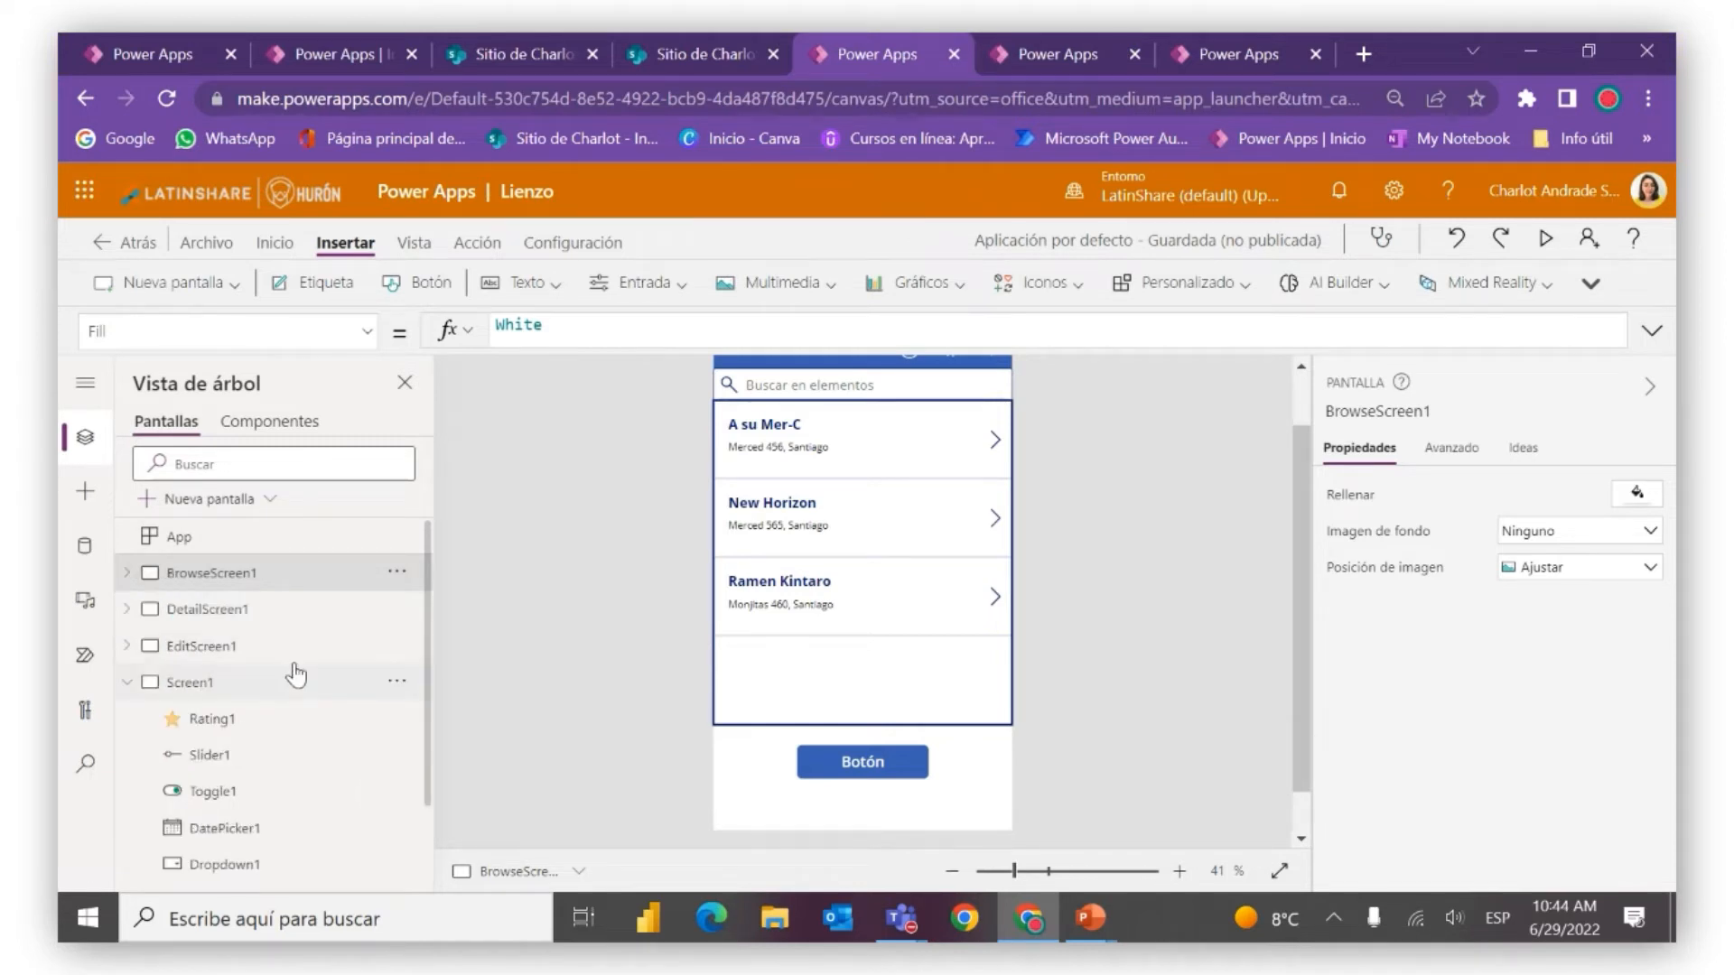
{"action": "left_click", "coordinate": [162, 682]}
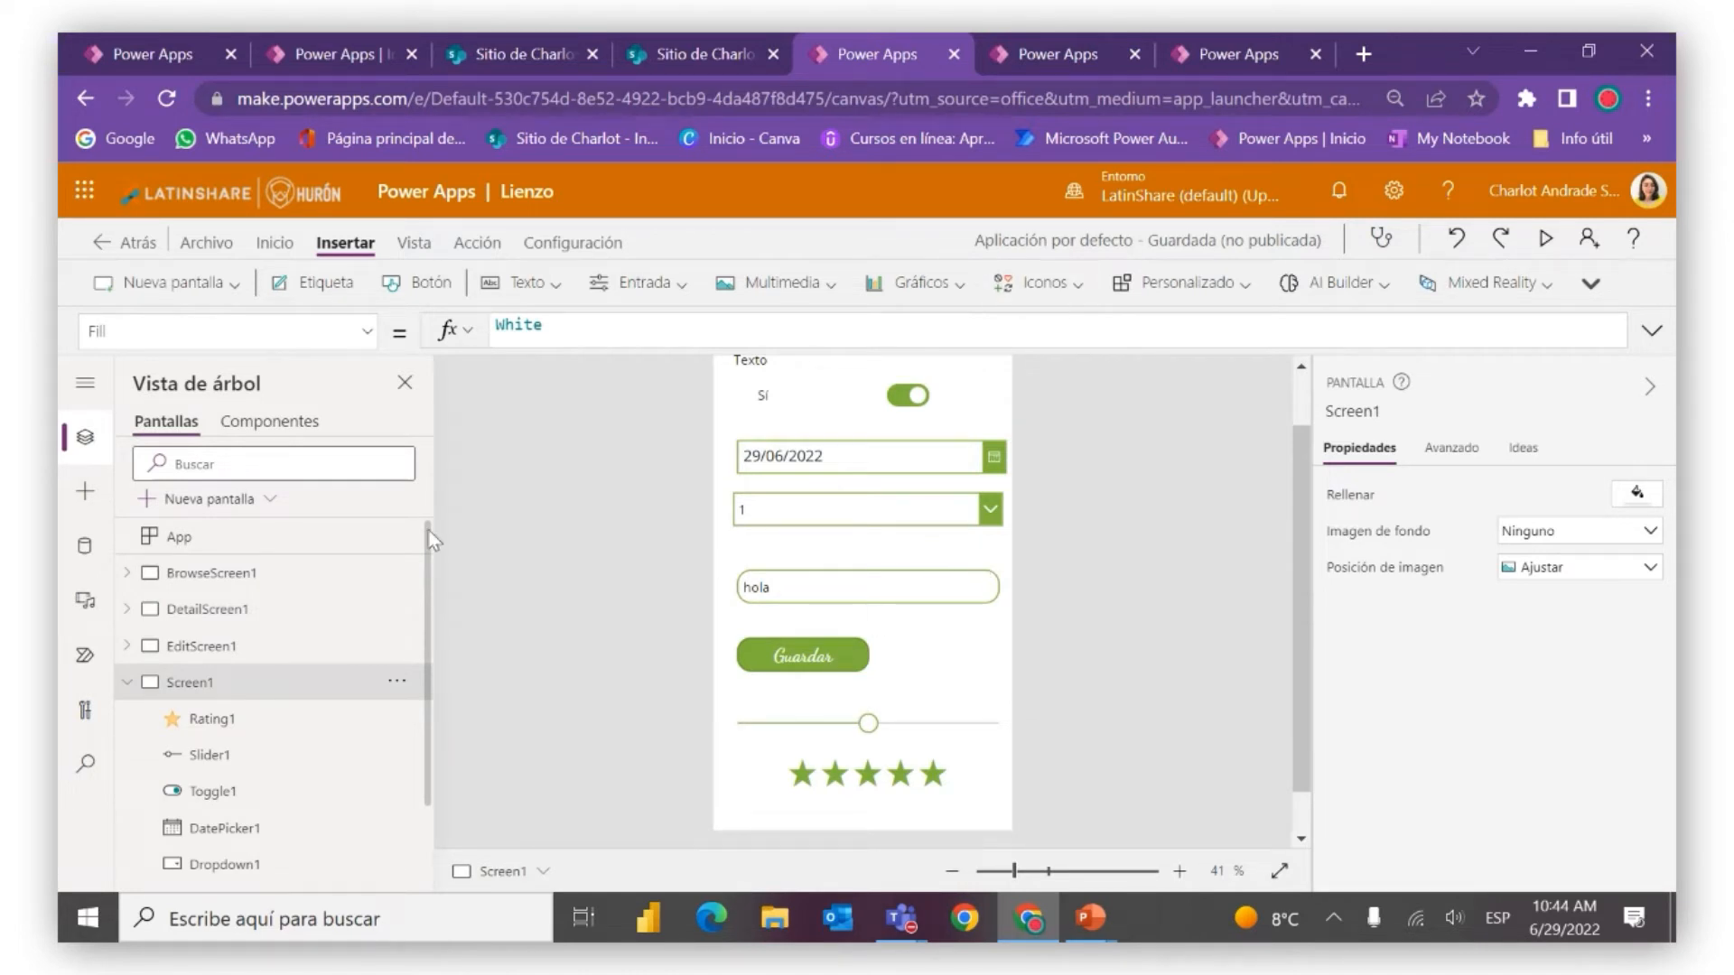
{"action": "left_click", "coordinate": [302, 575]}
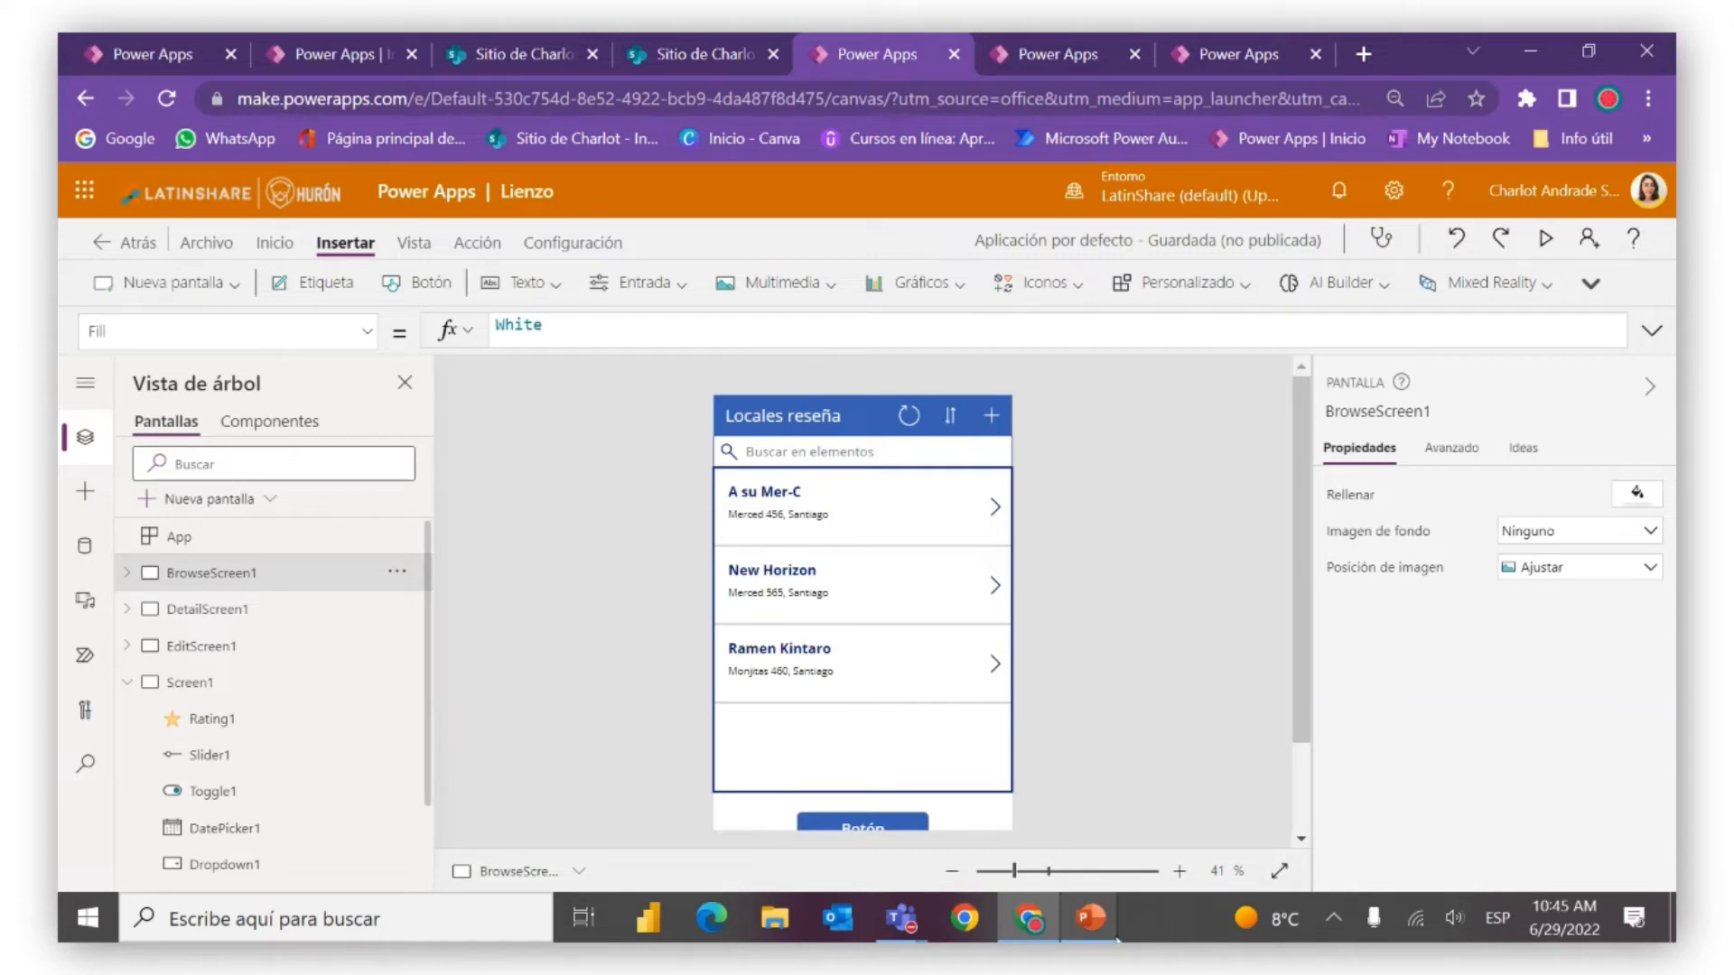
{"action": "mouse_move", "coordinate": [1098, 916]}
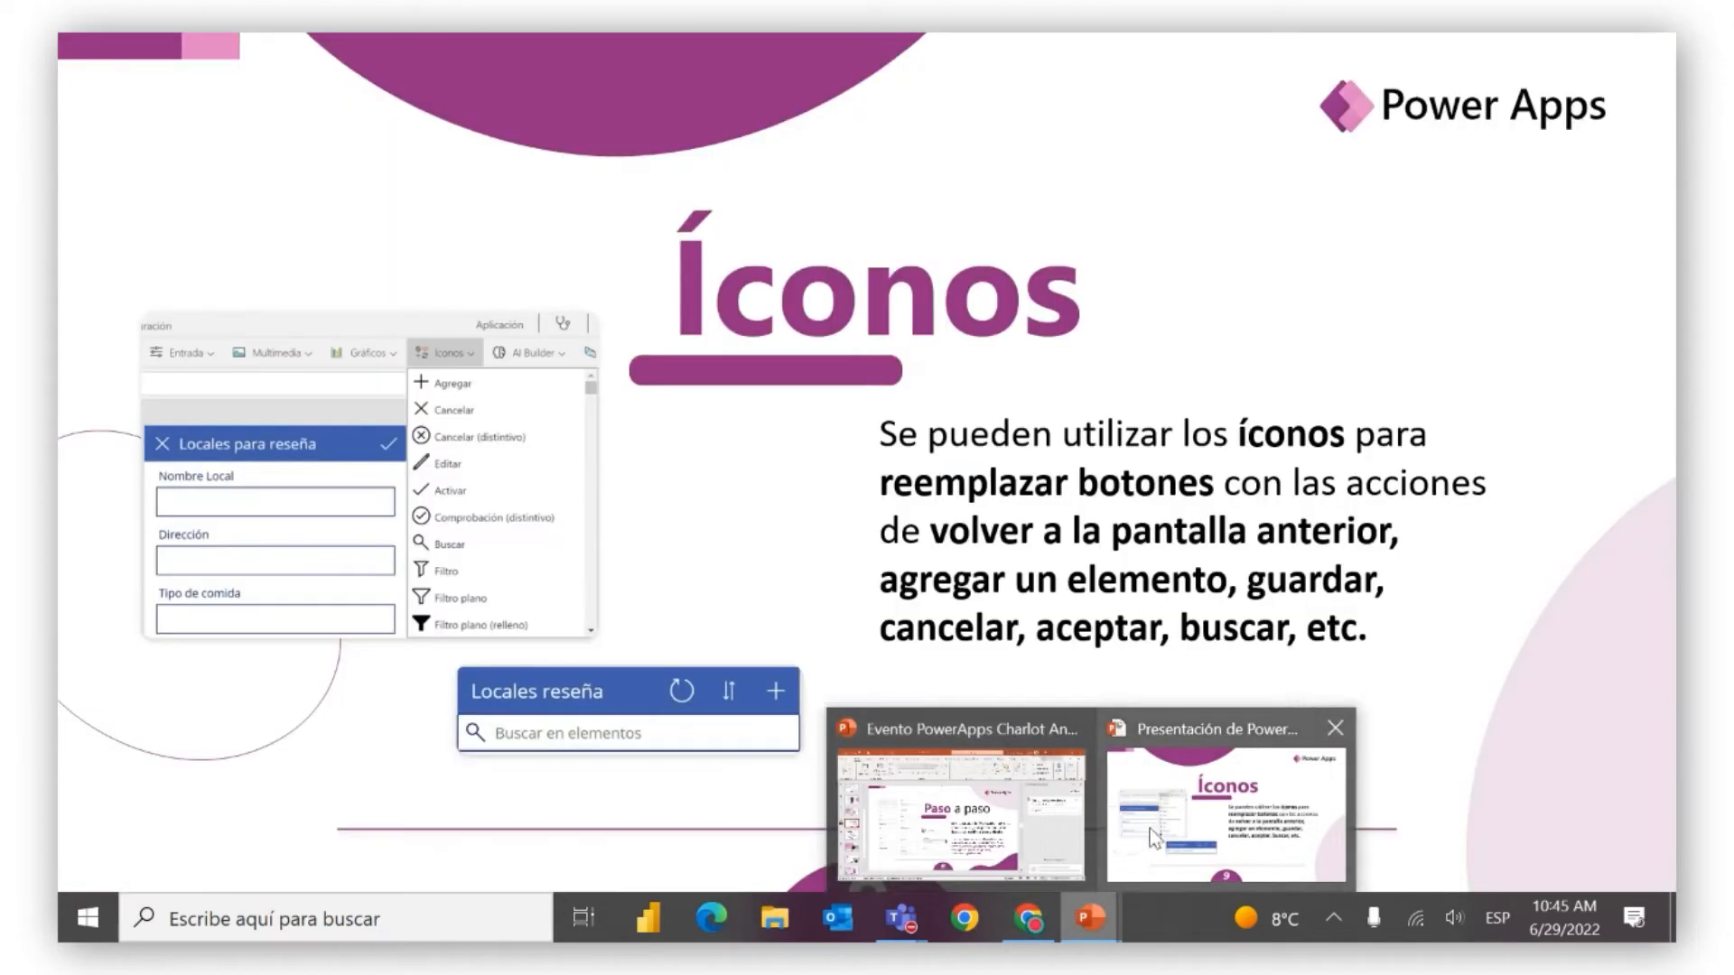
{"action": "left_click", "coordinate": [1151, 827]}
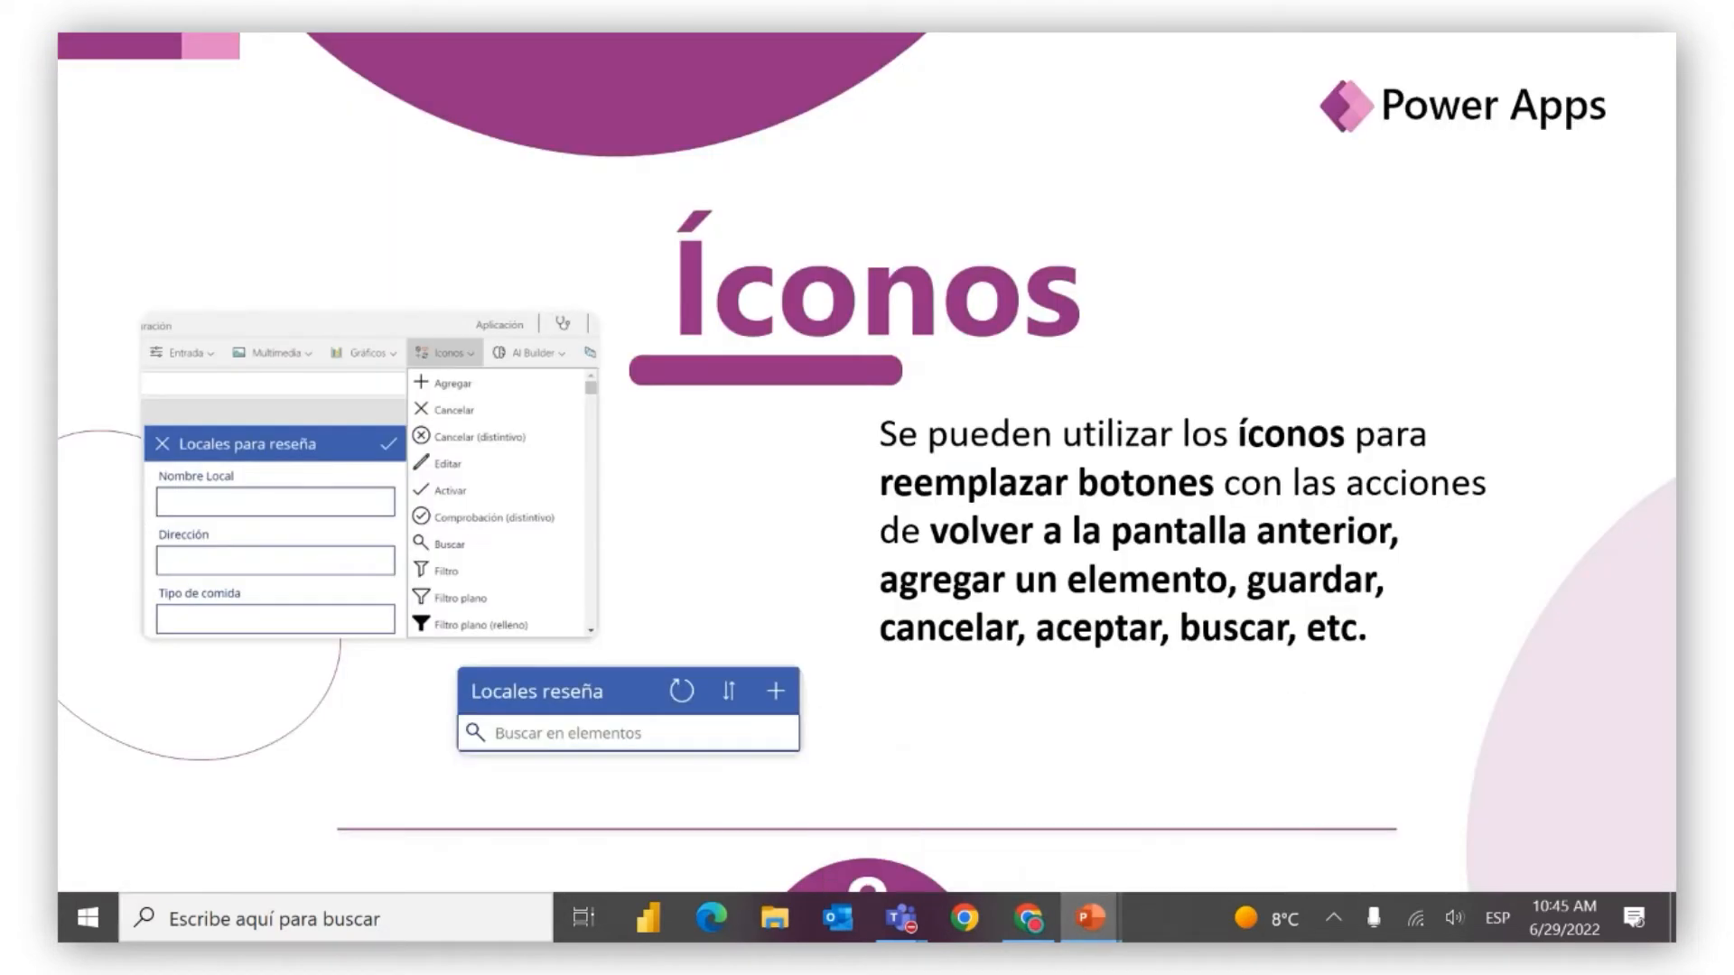
Go through the "Imágenes" slide and the app examples slide, and switch to the Power Apps editor in Chrome
{"action": "left_click", "coordinate": [1010, 647]}
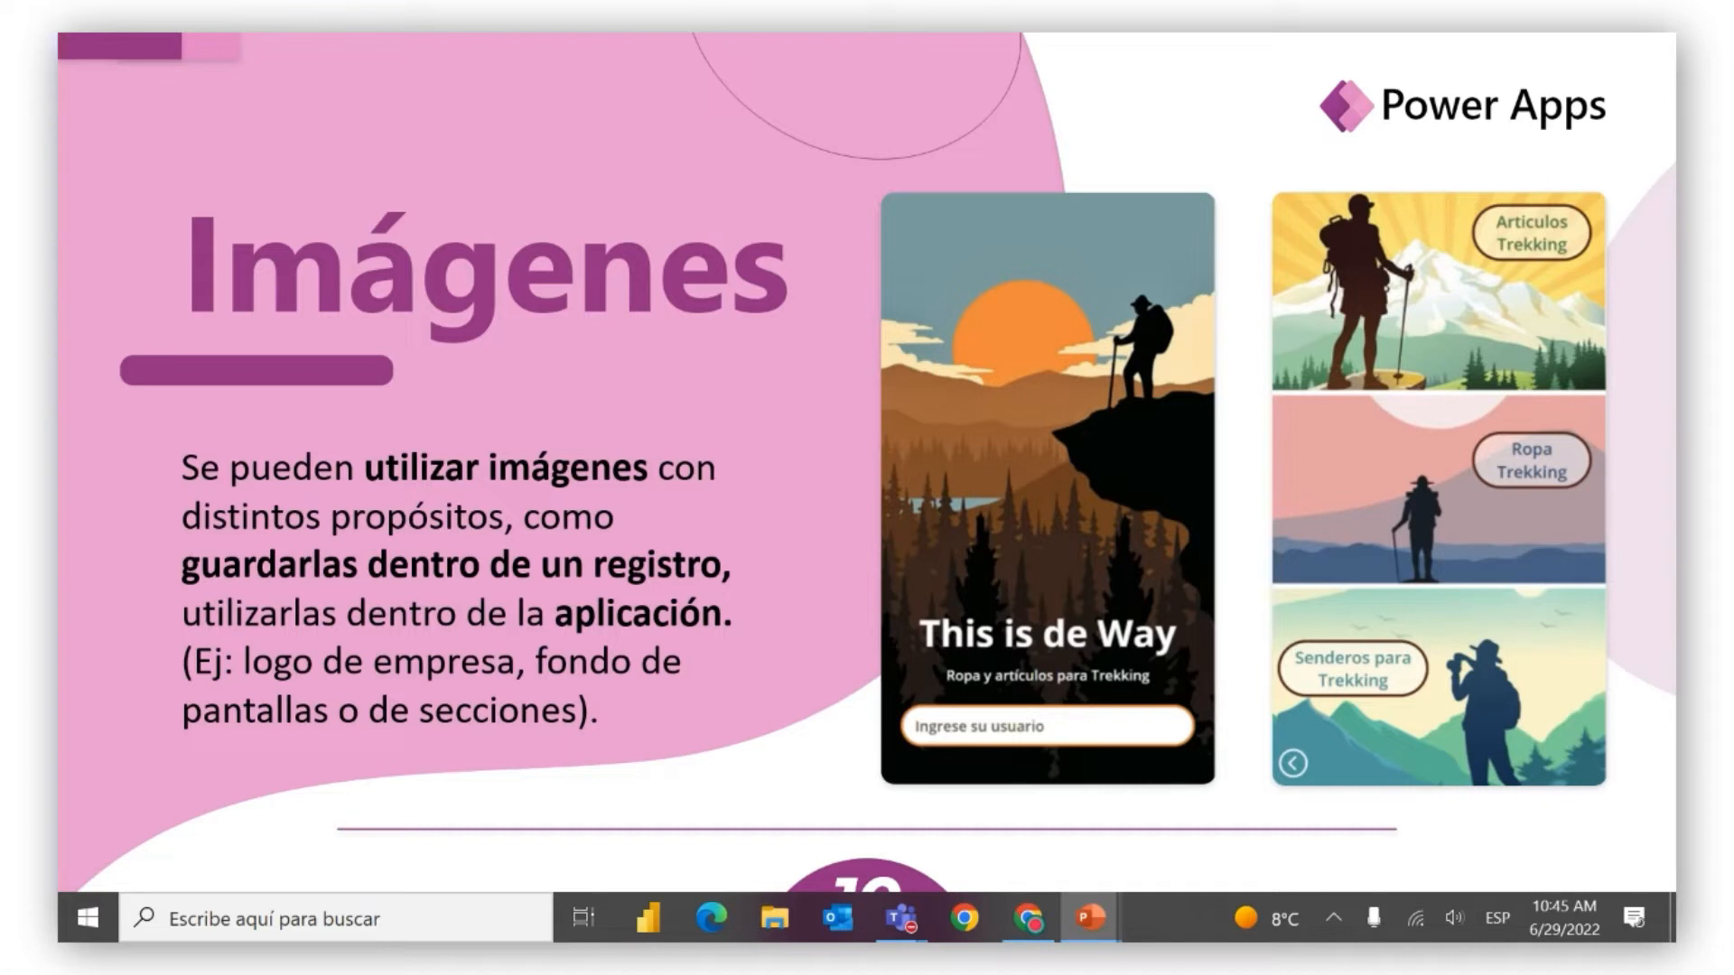
{"action": "key", "text": "Right"}
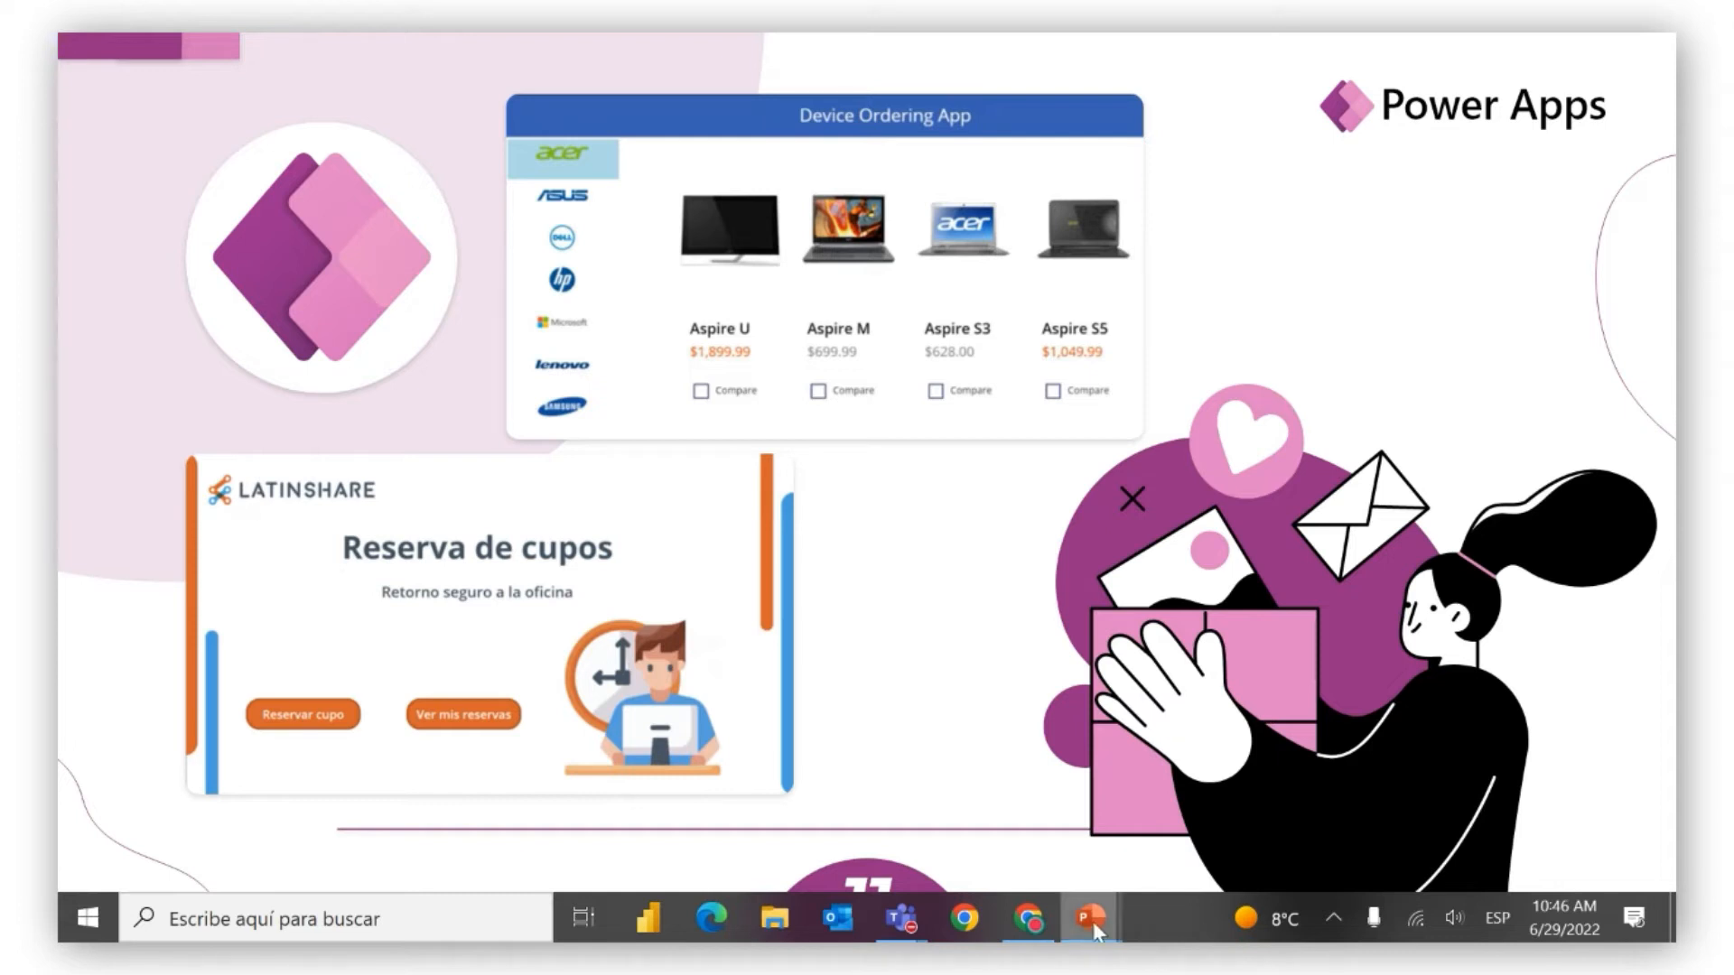
{"action": "mouse_move", "coordinate": [1093, 923]}
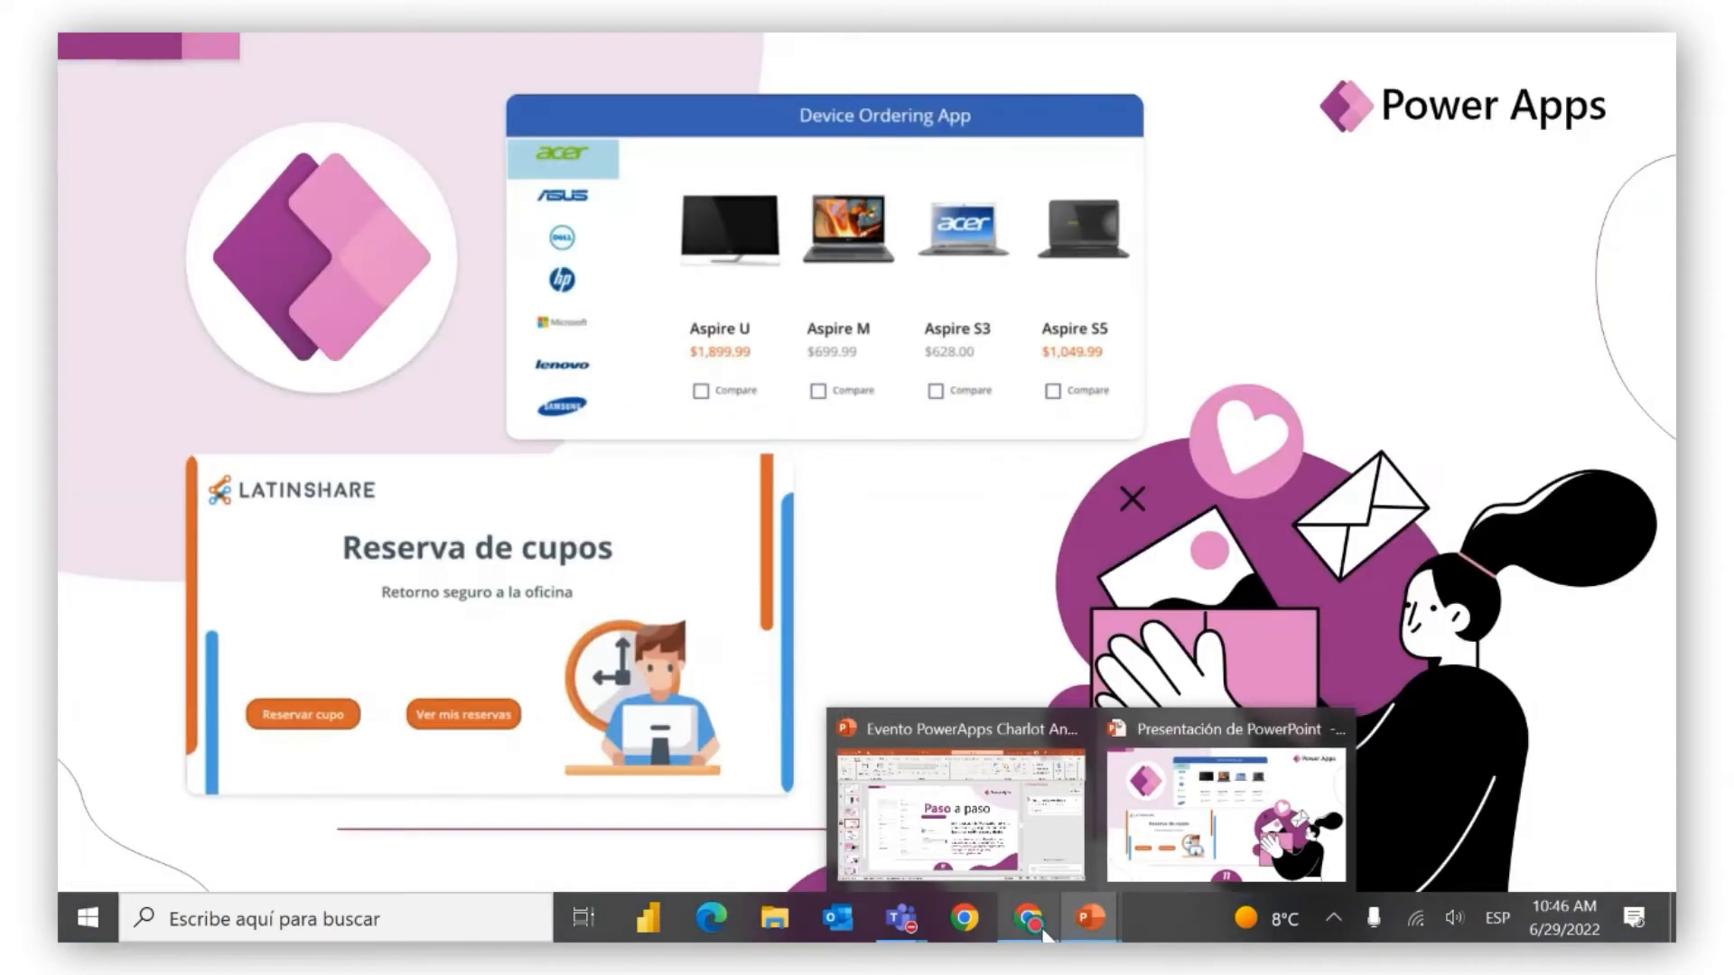
{"action": "left_click", "coordinate": [1034, 915]}
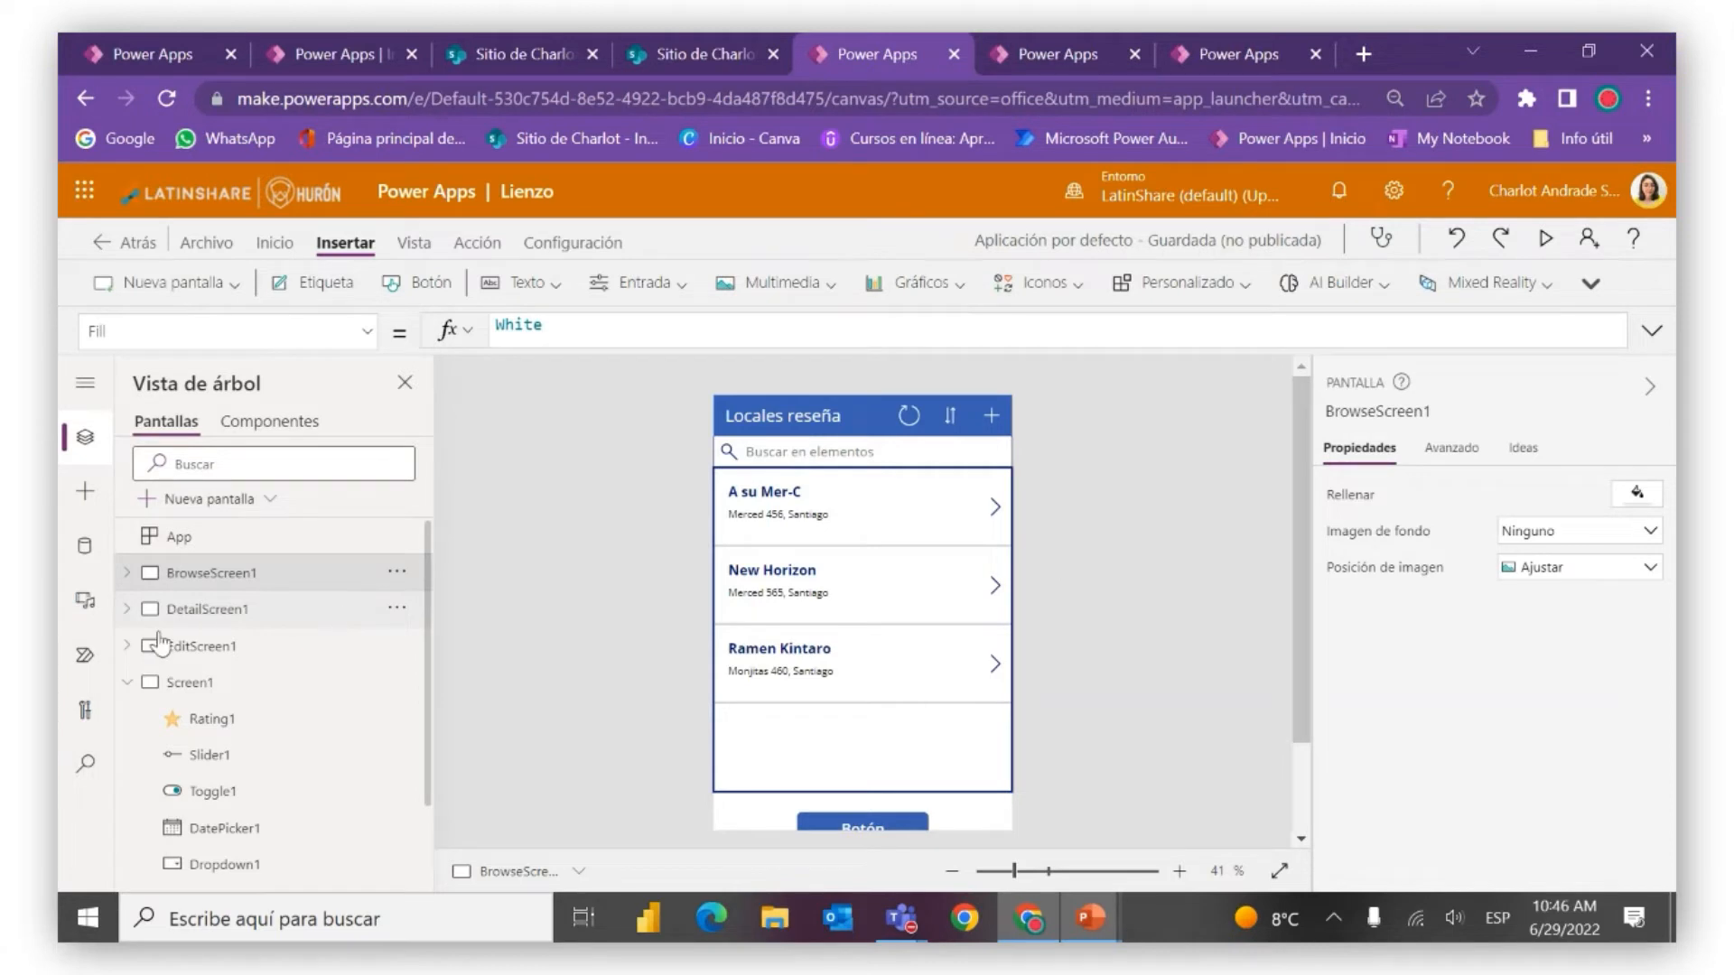
Insert an image control into BrowseGallery1 and place it beside the restaurant text at about X 330, Y 8, sized about 263 by 151
{"action": "left_click", "coordinate": [130, 682]}
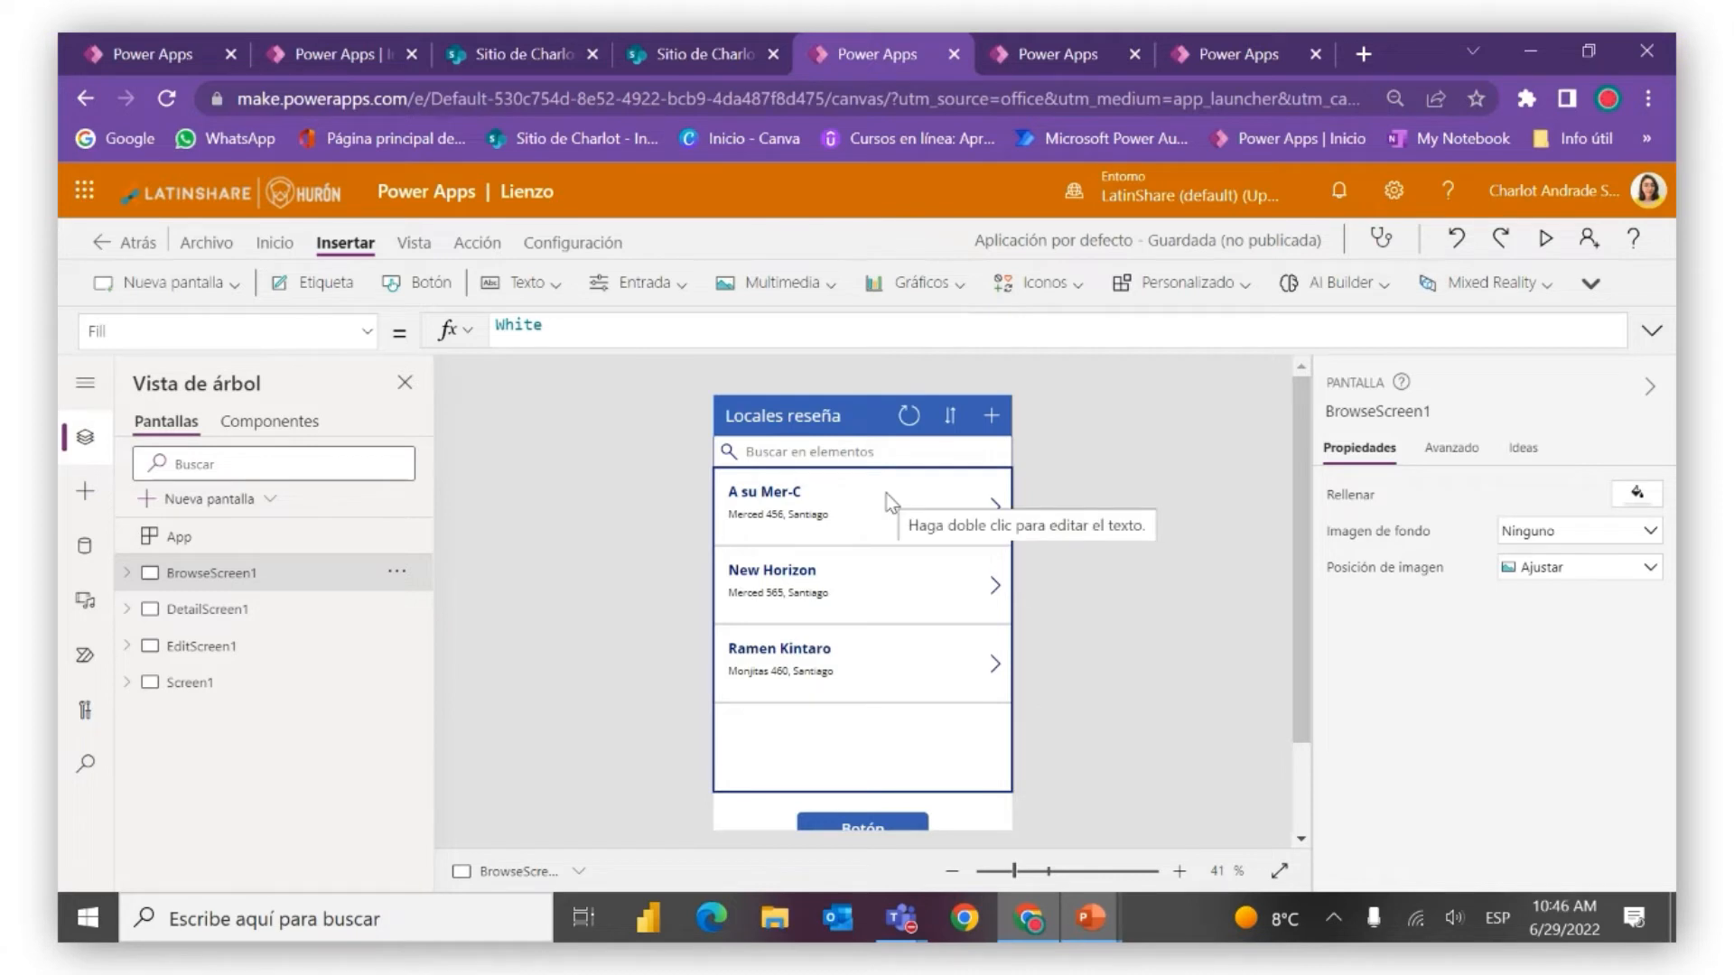
{"action": "left_click", "coordinate": [919, 491]}
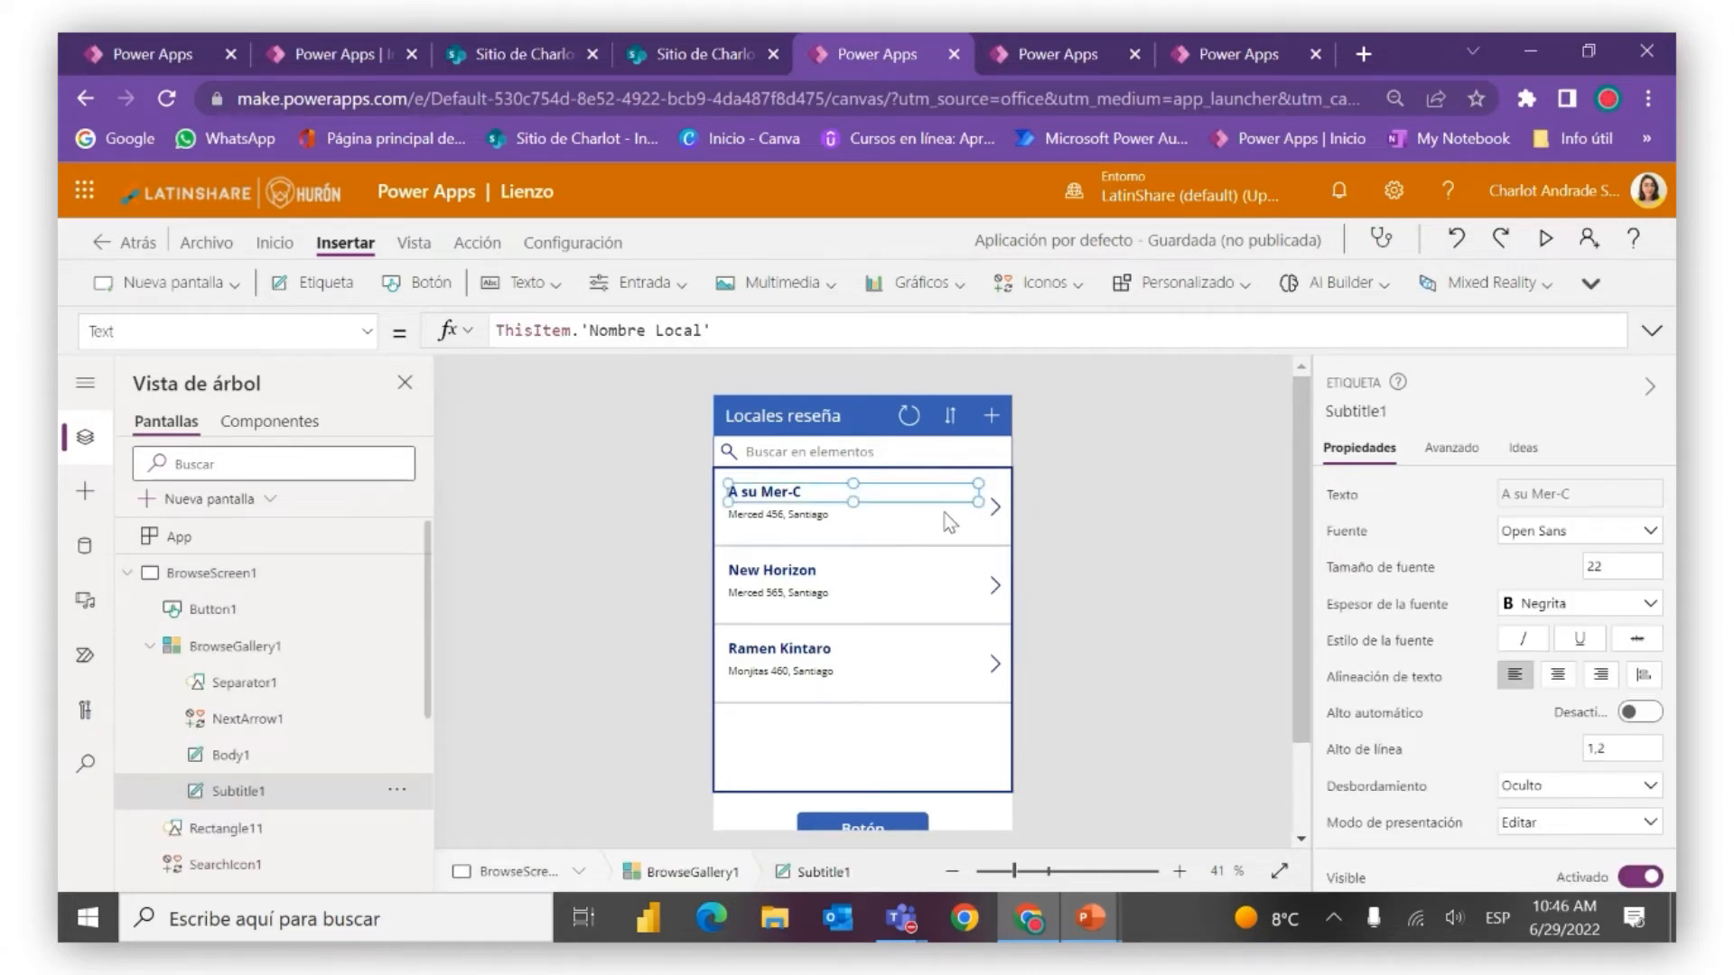
{"action": "left_click", "coordinate": [945, 512]}
{"action": "left_click", "coordinate": [1024, 486]}
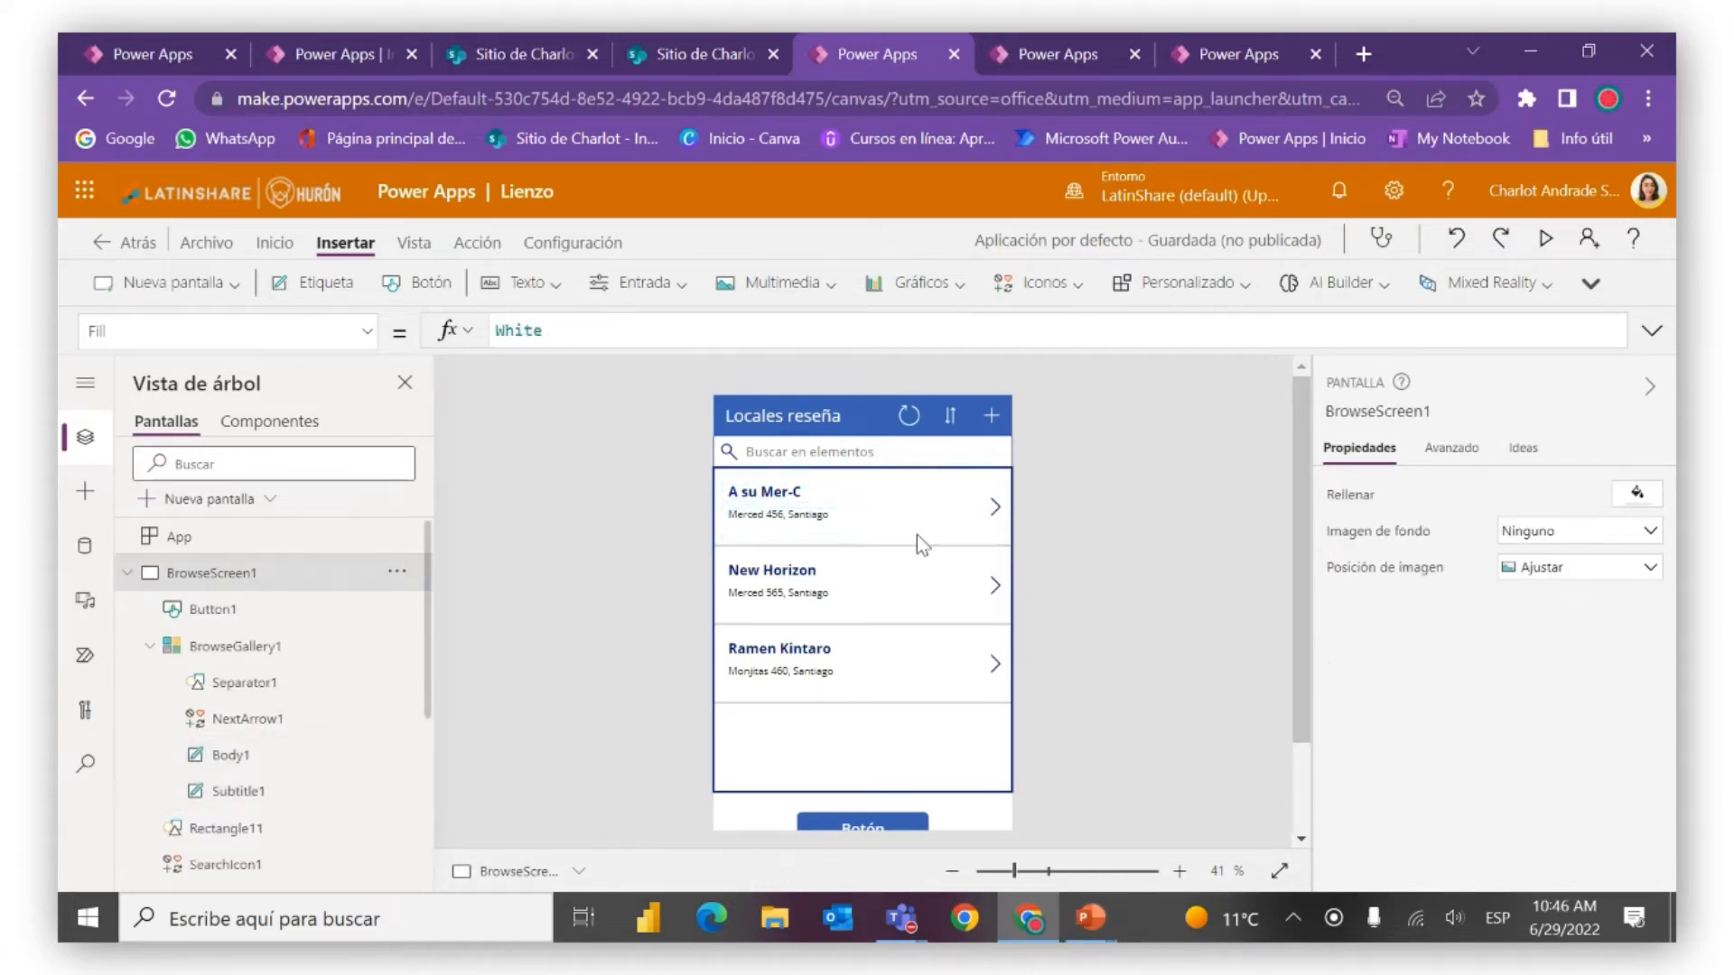
{"action": "left_click", "coordinate": [917, 535]}
{"action": "left_click", "coordinate": [998, 486]}
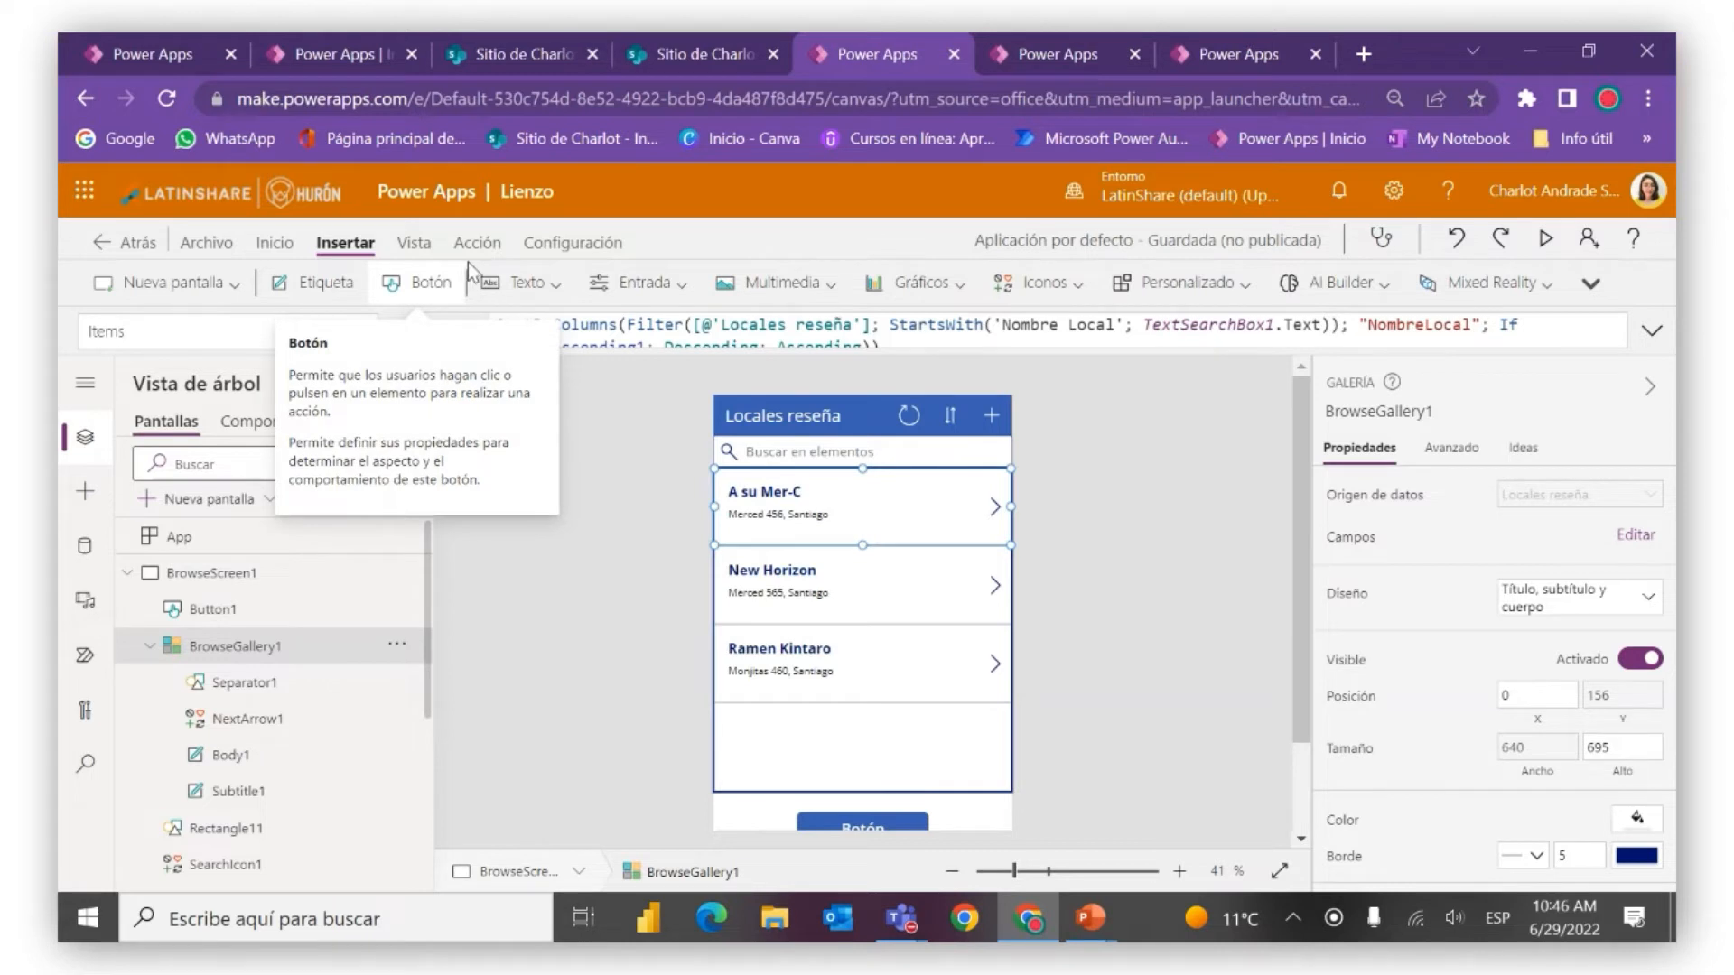
{"action": "left_click", "coordinate": [824, 305]}
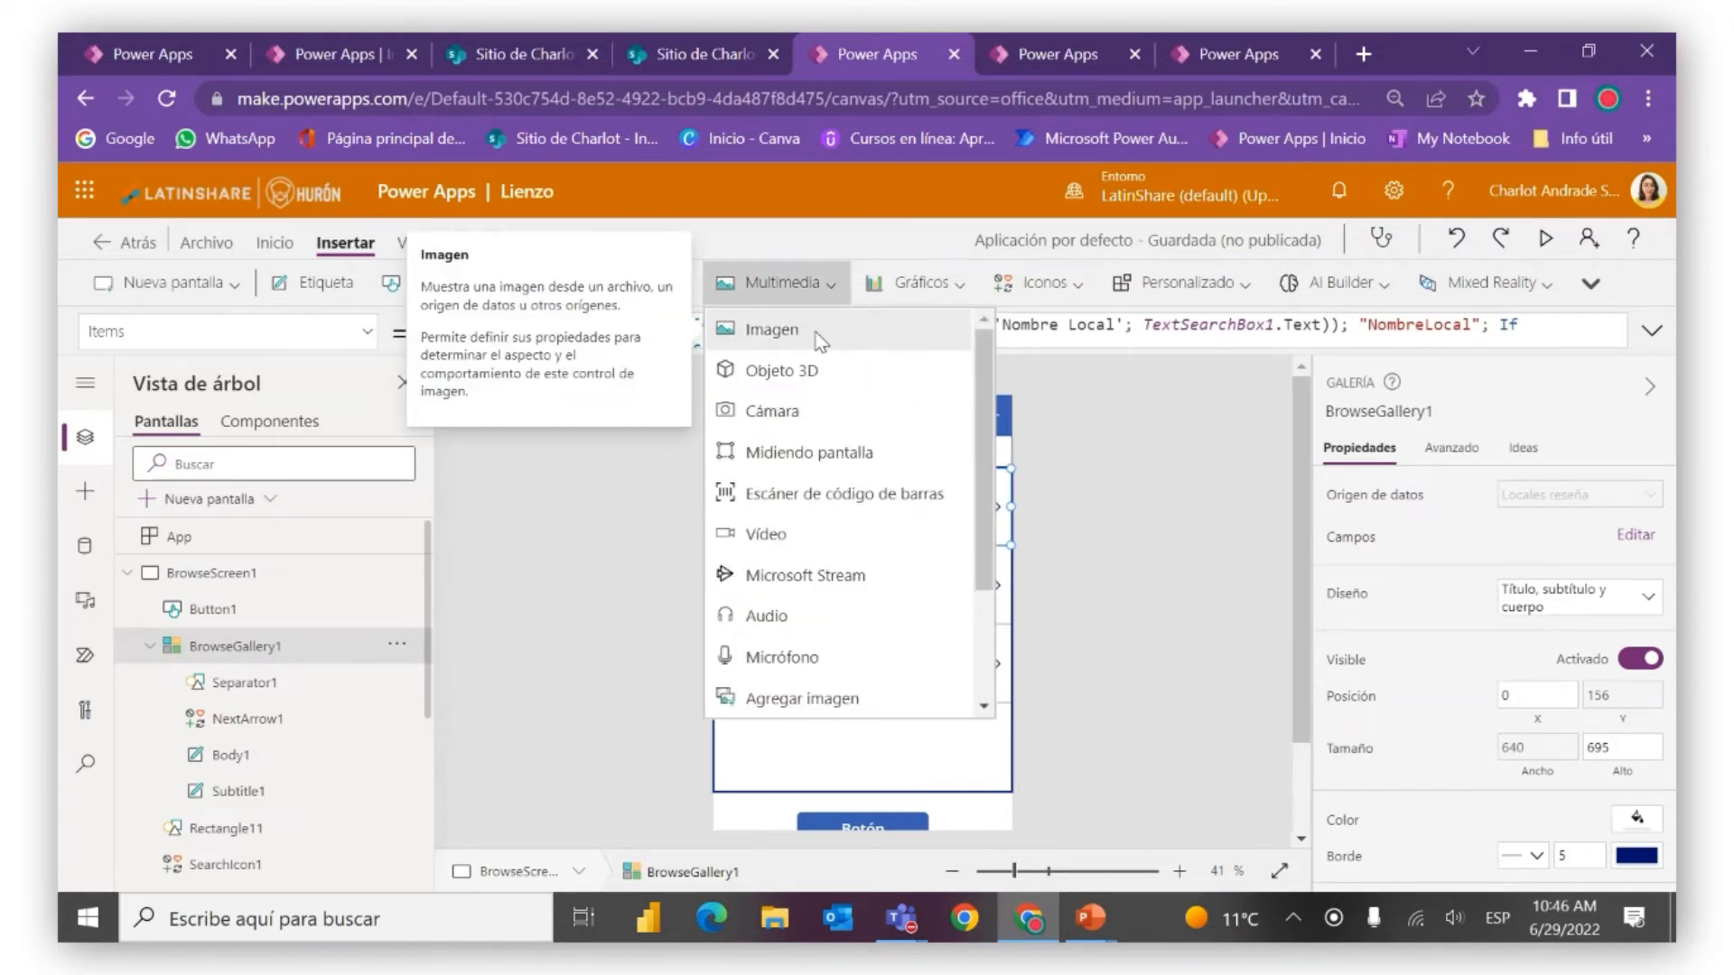
{"action": "left_click", "coordinate": [820, 342]}
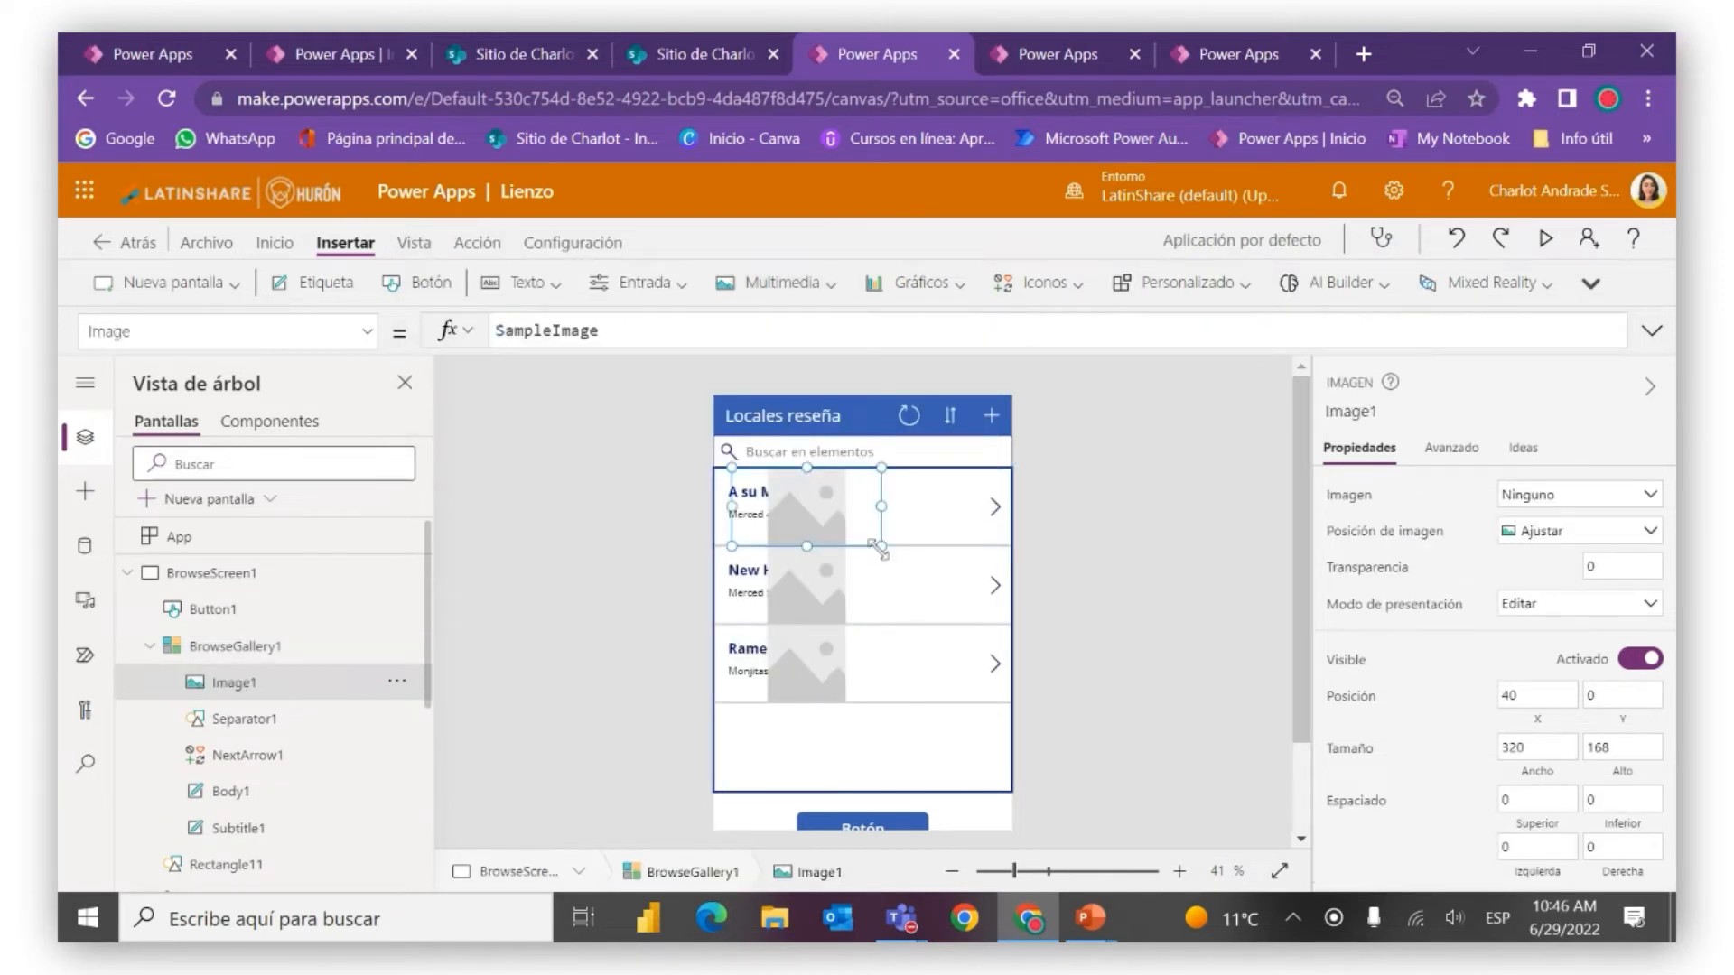
{"action": "left_click_drag", "start_coordinate": [881, 544], "coordinate": [931, 500]}
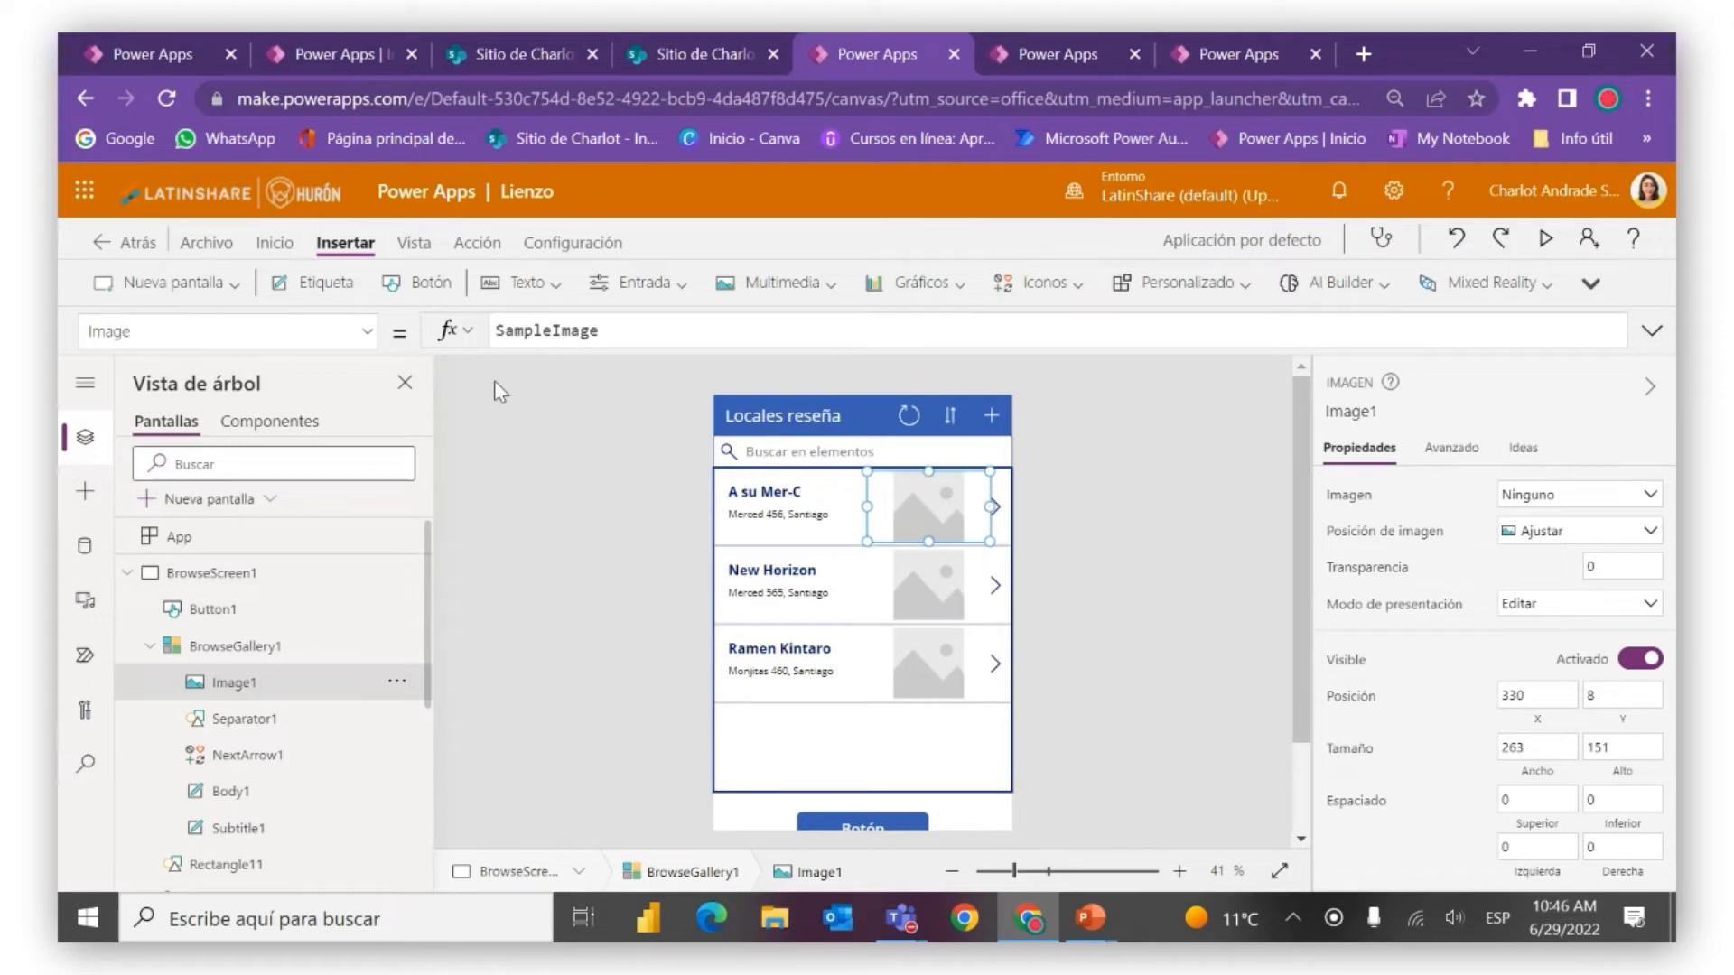
Replace the SampleImage formula of the gallery's image control with a reference starting with "ThisItem."
{"action": "left_click", "coordinate": [613, 332]}
{"action": "key", "text": "BackSpace"}
{"action": "key", "text": "BackSpace"}
{"action": "key", "text": "BackSpace"}
{"action": "key", "text": "BackSpace"}
{"action": "key", "text": "BackSpace"}
{"action": "key", "text": "BackSpace"}
{"action": "key", "text": "BackSpace"}
{"action": "key", "text": "BackSpace"}
{"action": "key", "text": "BackSpace"}
{"action": "key", "text": "BackSpace"}
{"action": "key", "text": "BackSpace"}
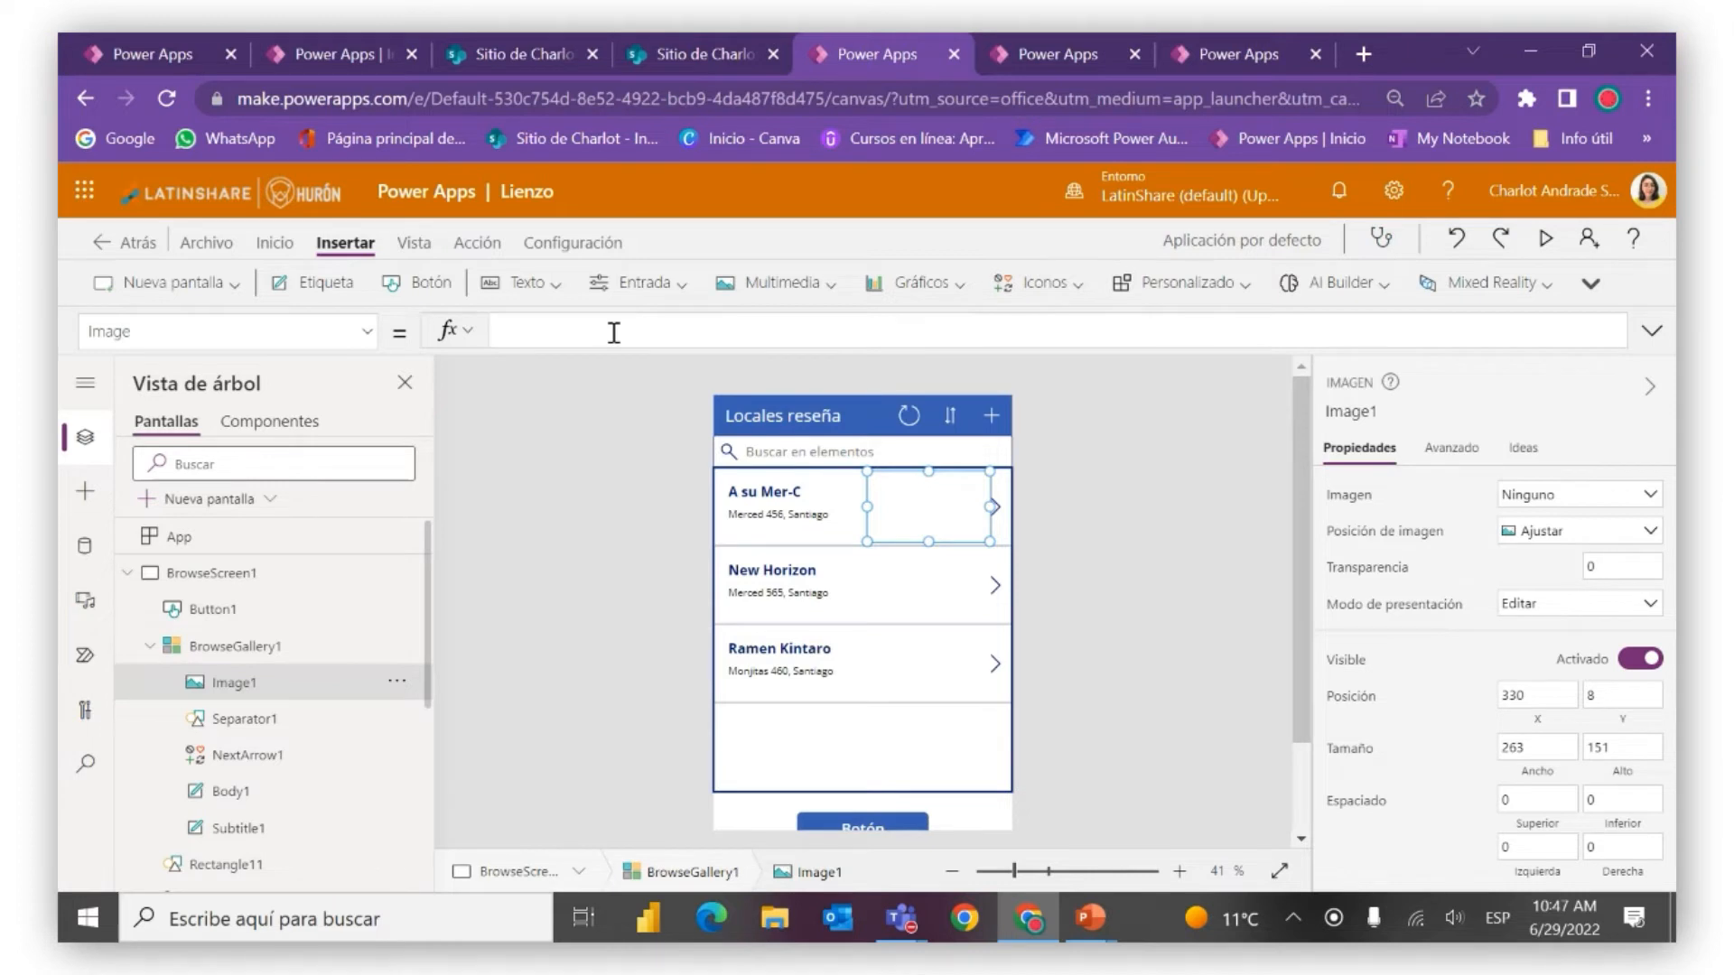
{"action": "type", "text": "This"}
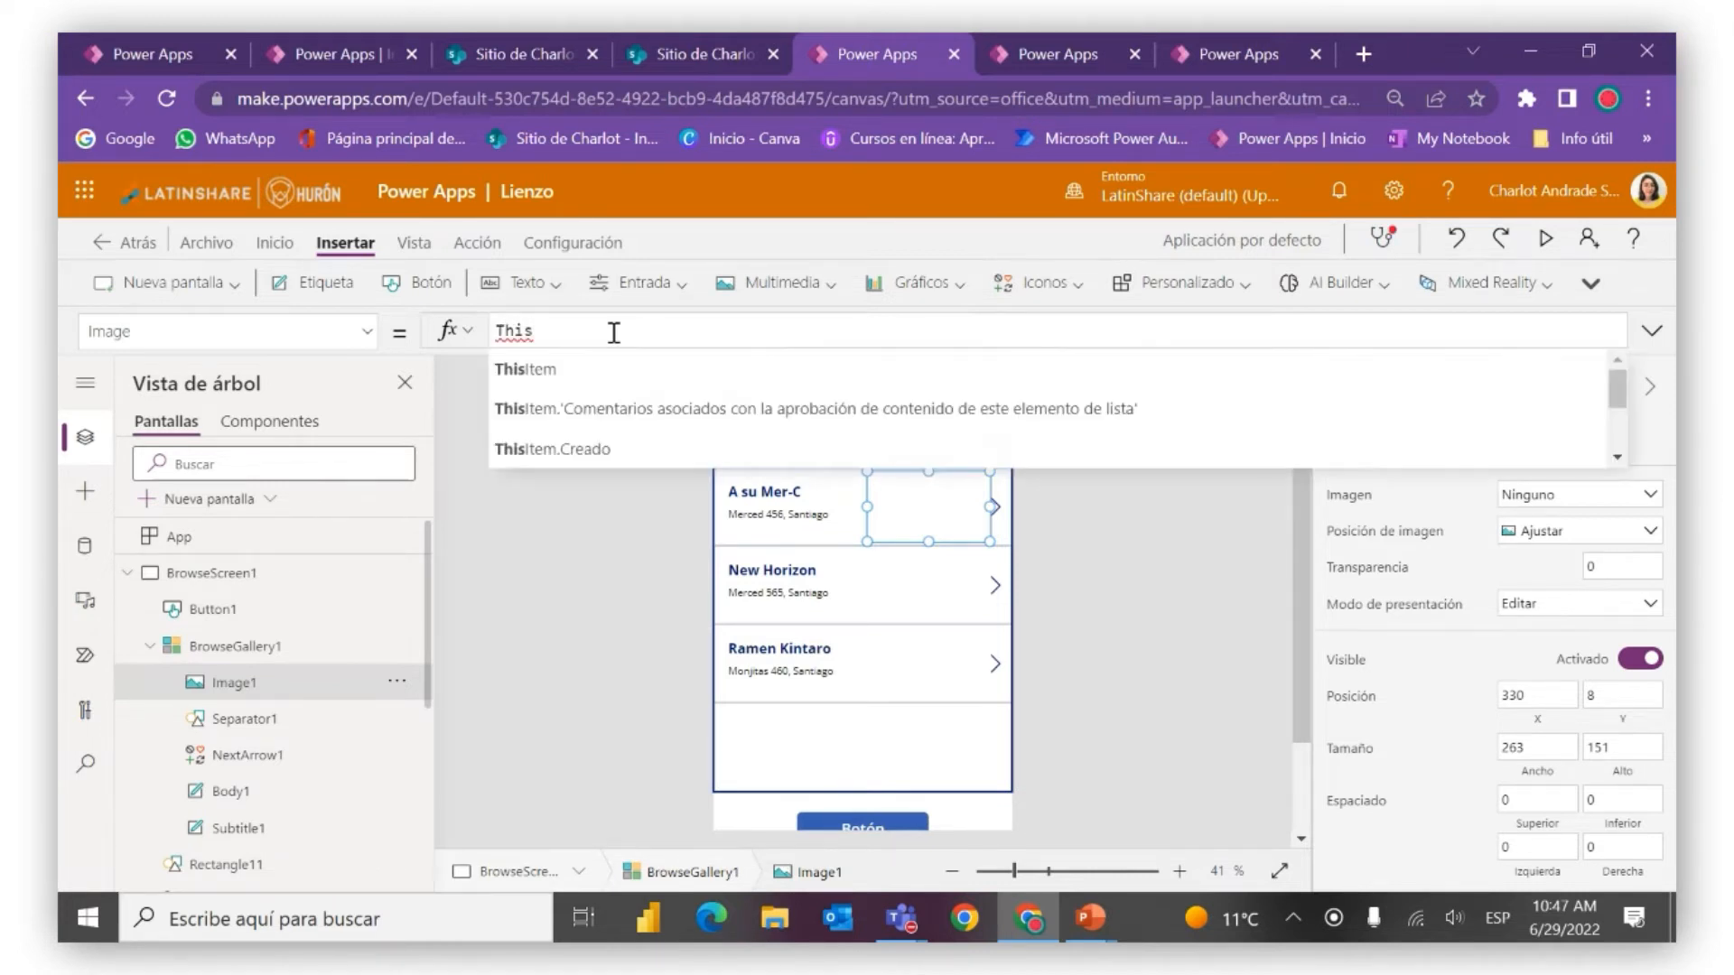
{"action": "left_click", "coordinate": [621, 379]}
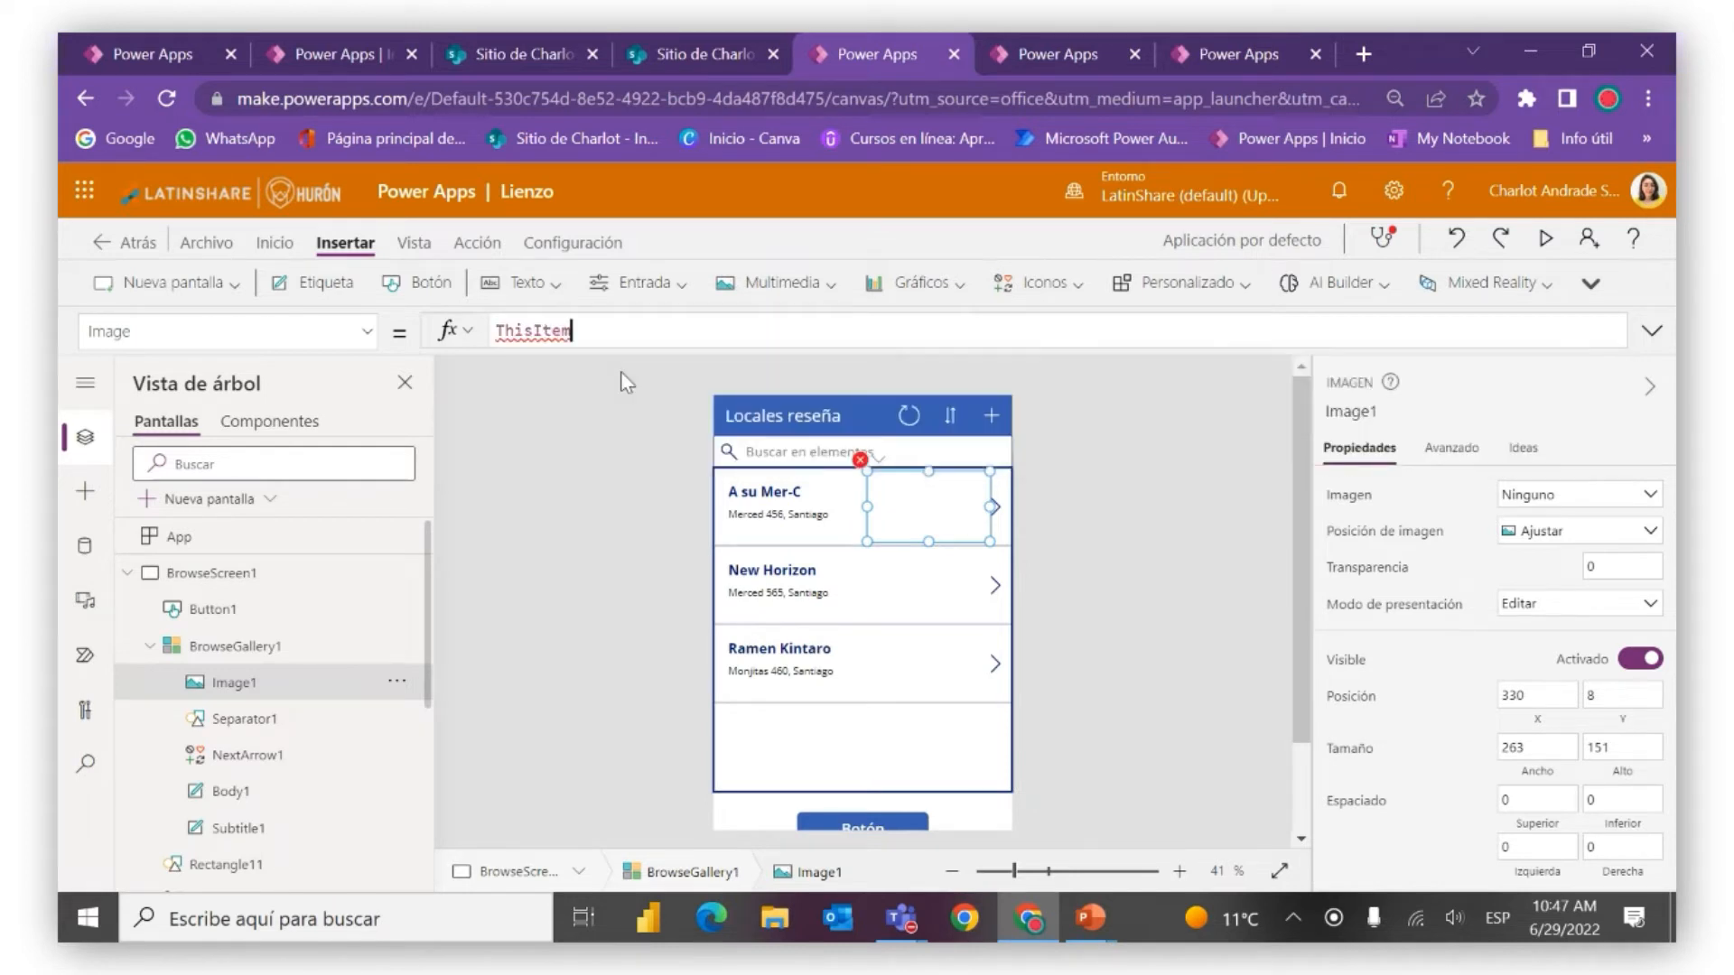
{"action": "type", "text": "."}
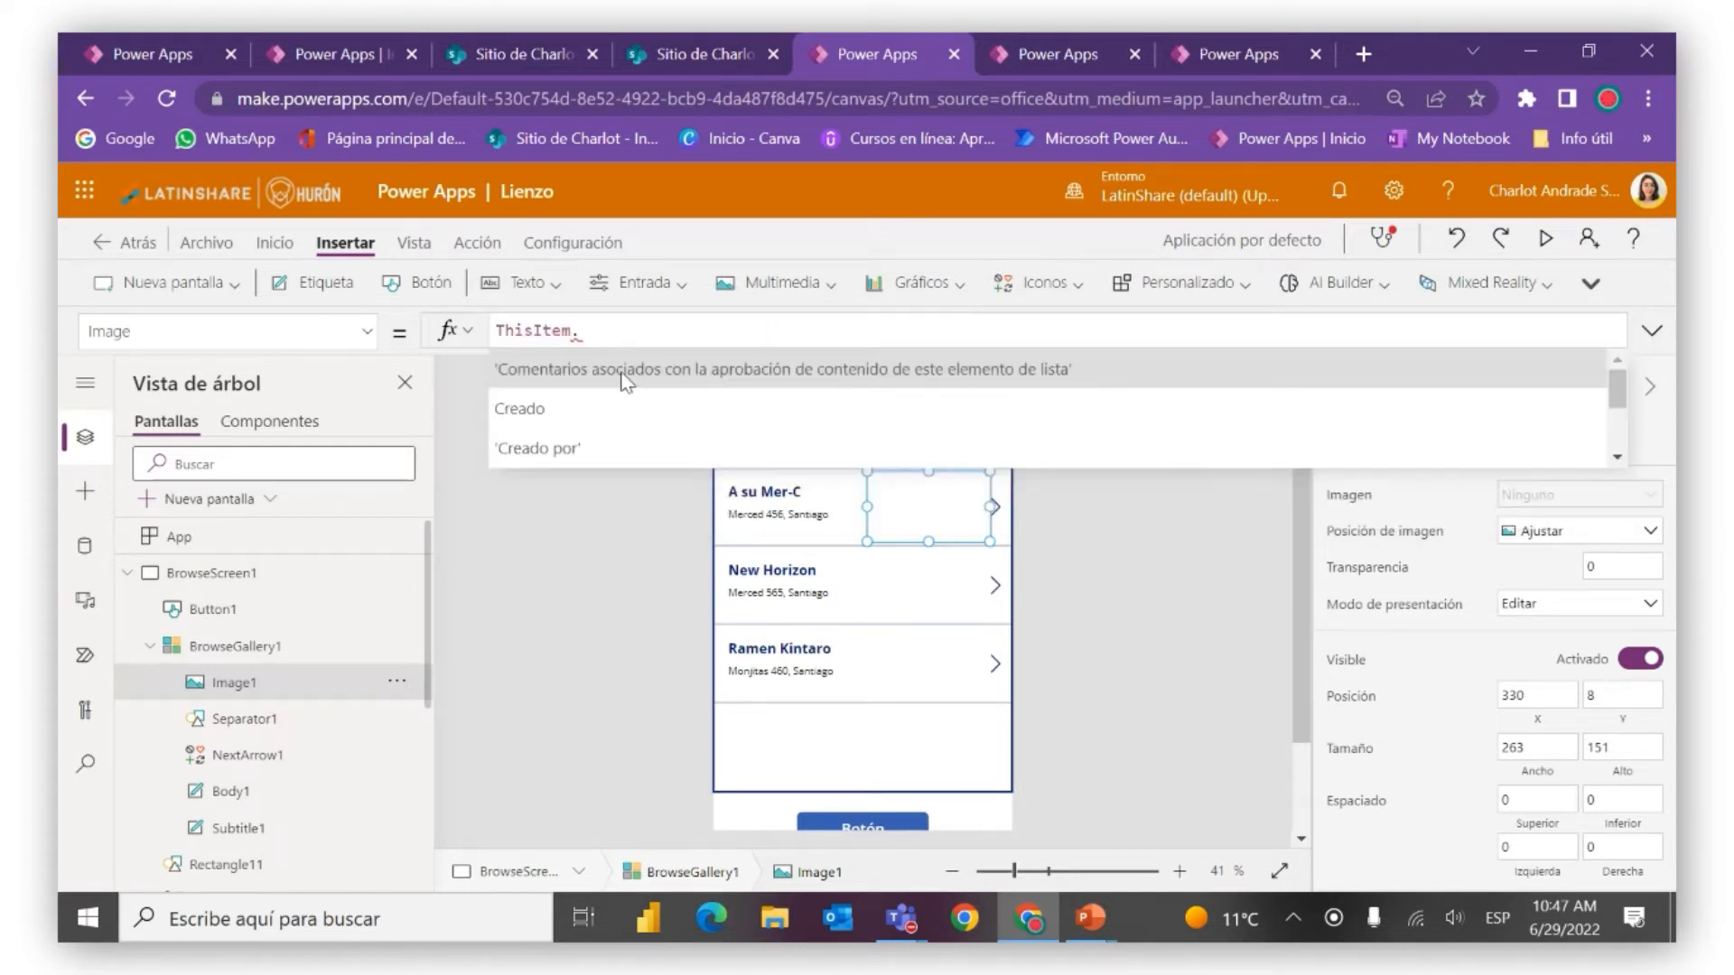
Complete the Image formula of Image1 in BrowseGallery1 as ThisItem.'Datos adjuntos'
{"action": "type", "text": "a"}
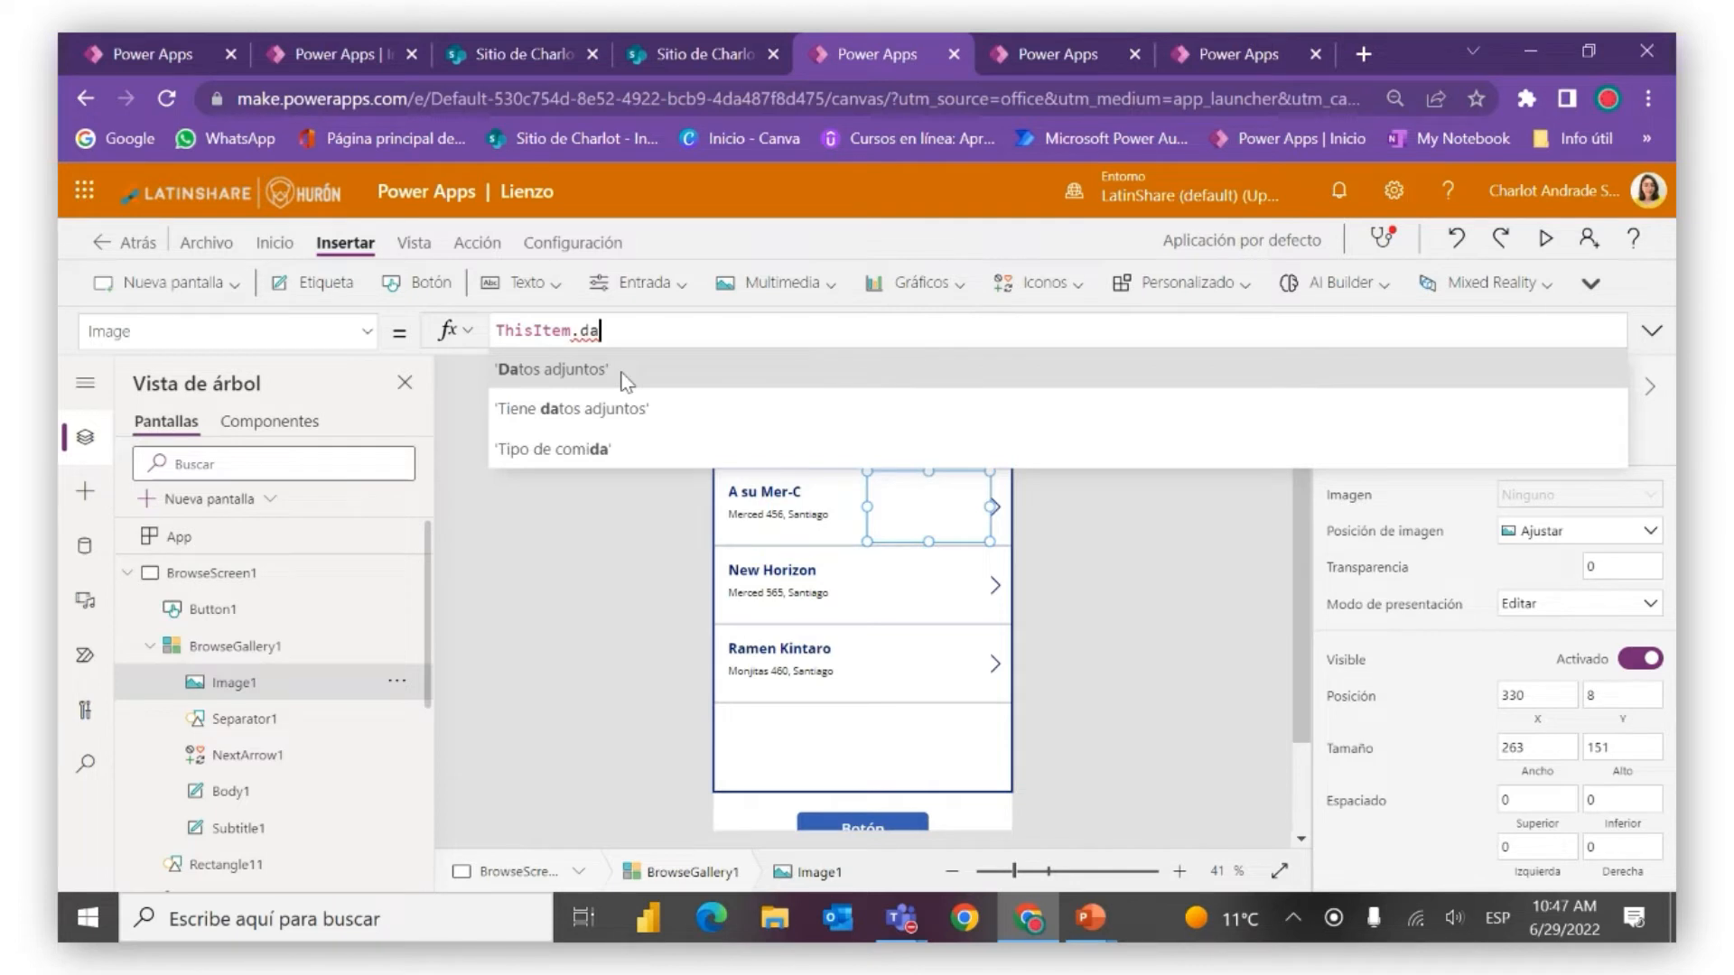
{"action": "left_click", "coordinate": [625, 380]}
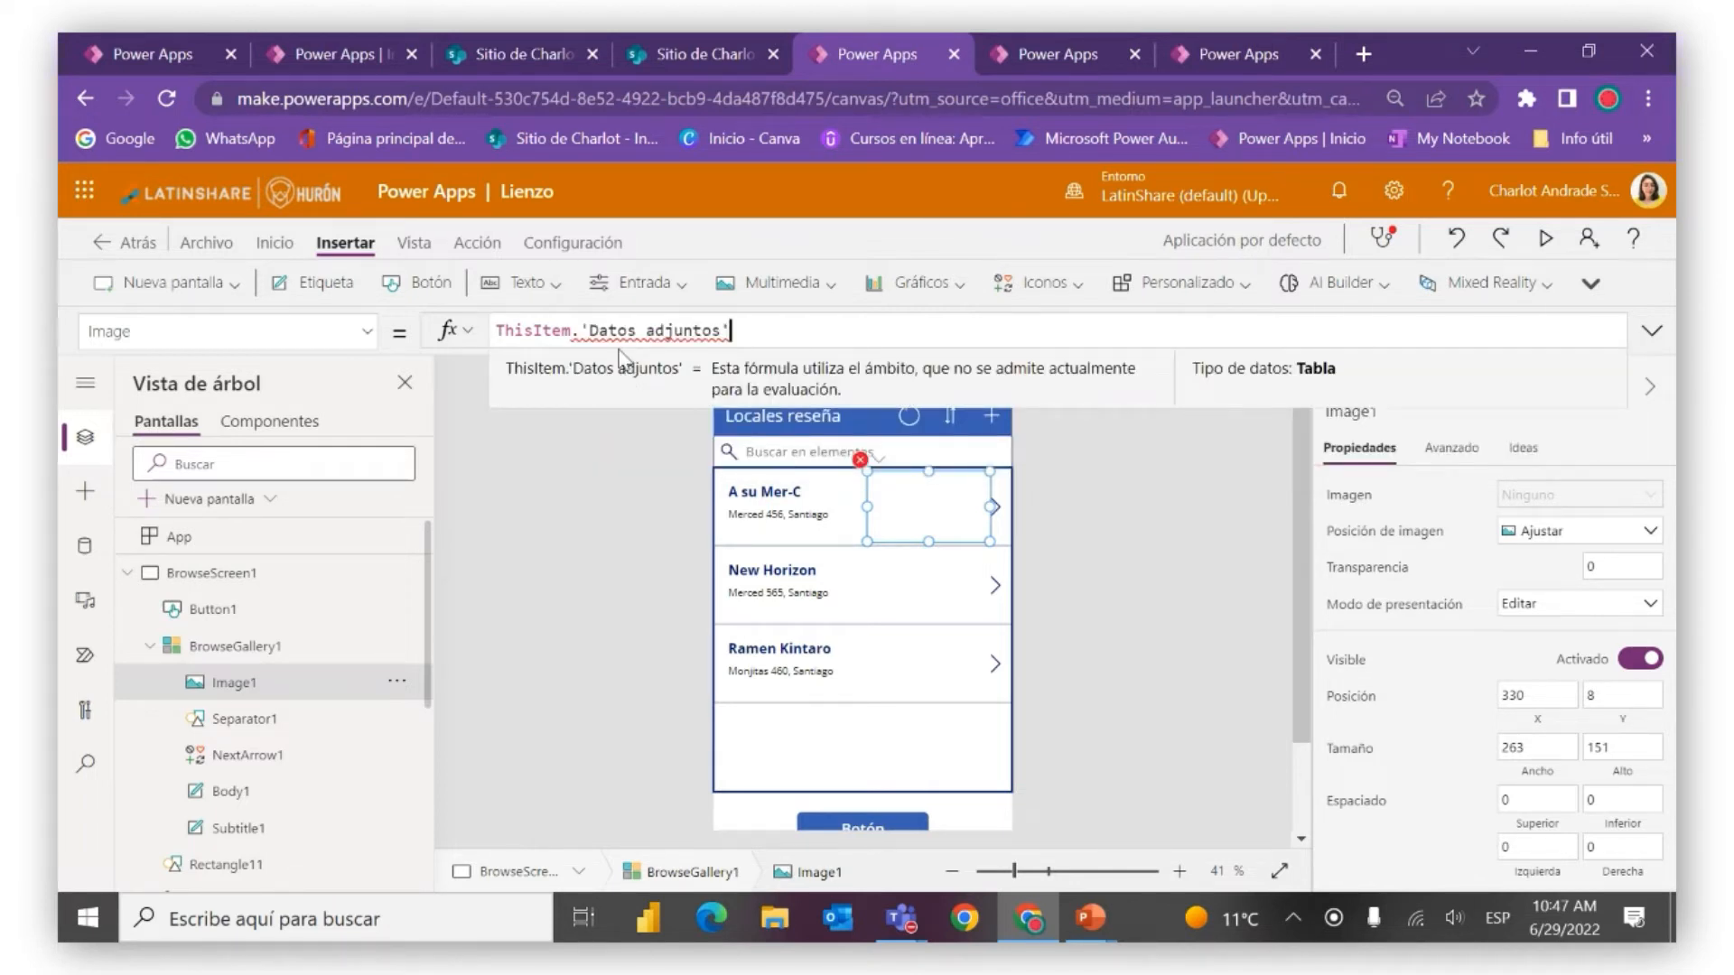
{"action": "mouse_move", "coordinate": [613, 325]}
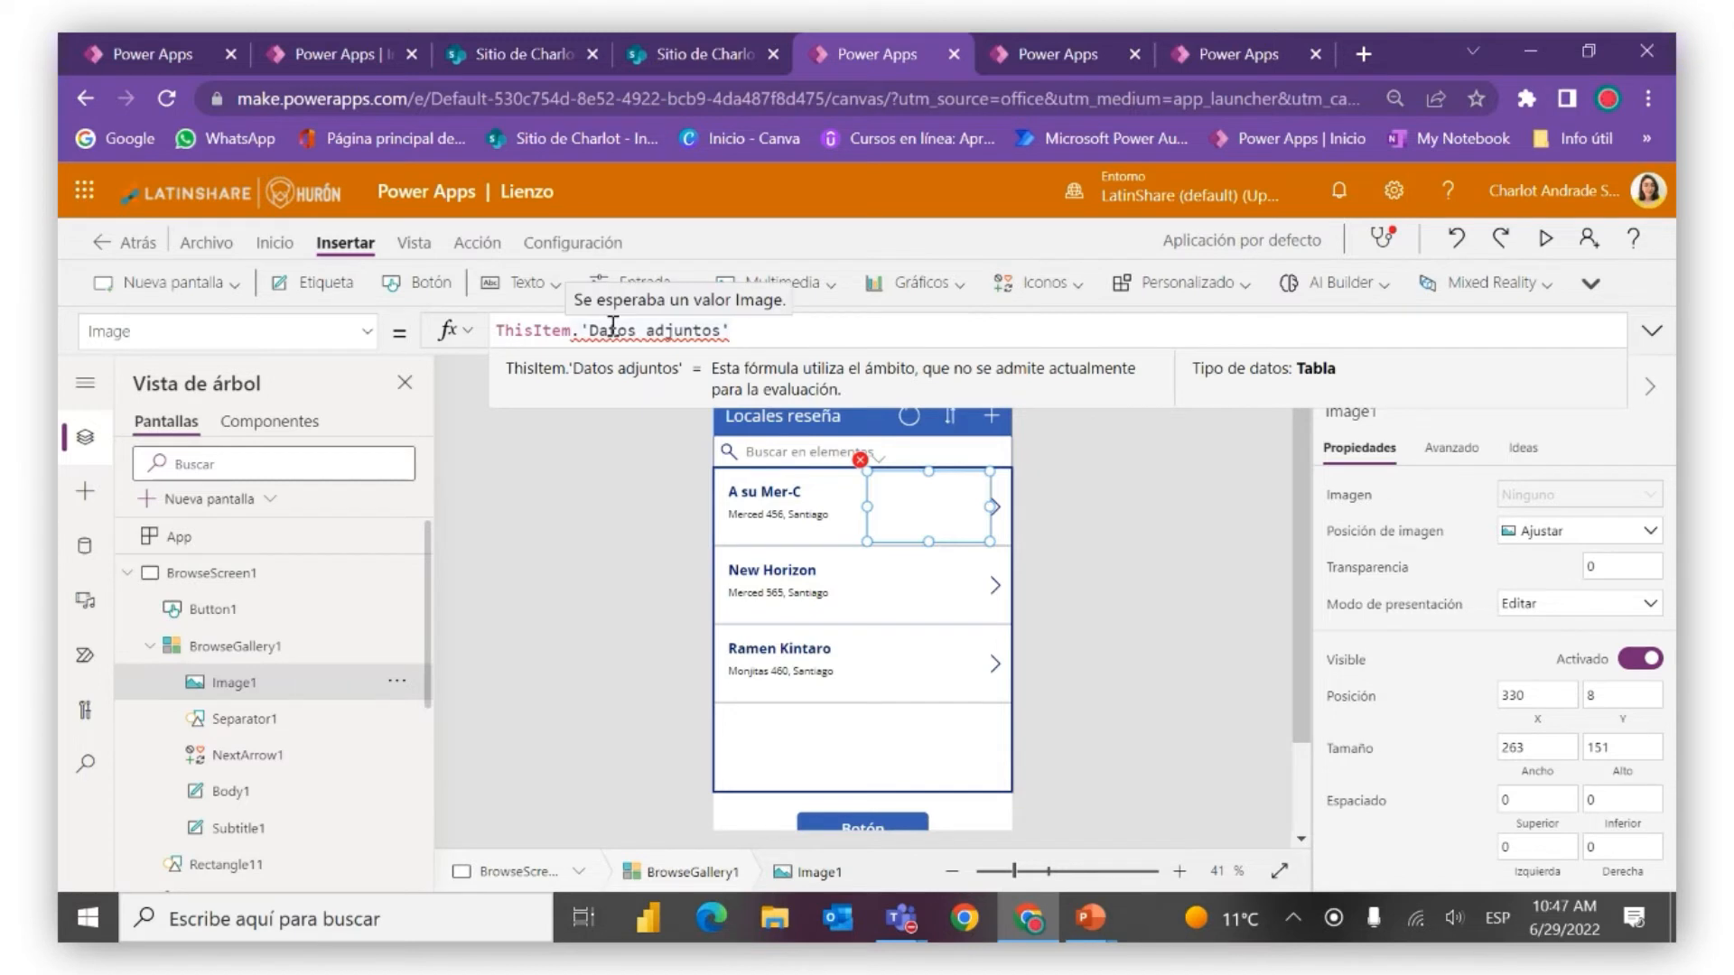
Wrap the attachments reference in First and return its Value, giving First(ThisItem.'Datos adjuntos').Value as the Image formula of Image1
{"action": "double_click", "coordinate": [496, 331]}
{"action": "type", "text": "("}
{"action": "key", "text": "Left"}
{"action": "type", "text": "("}
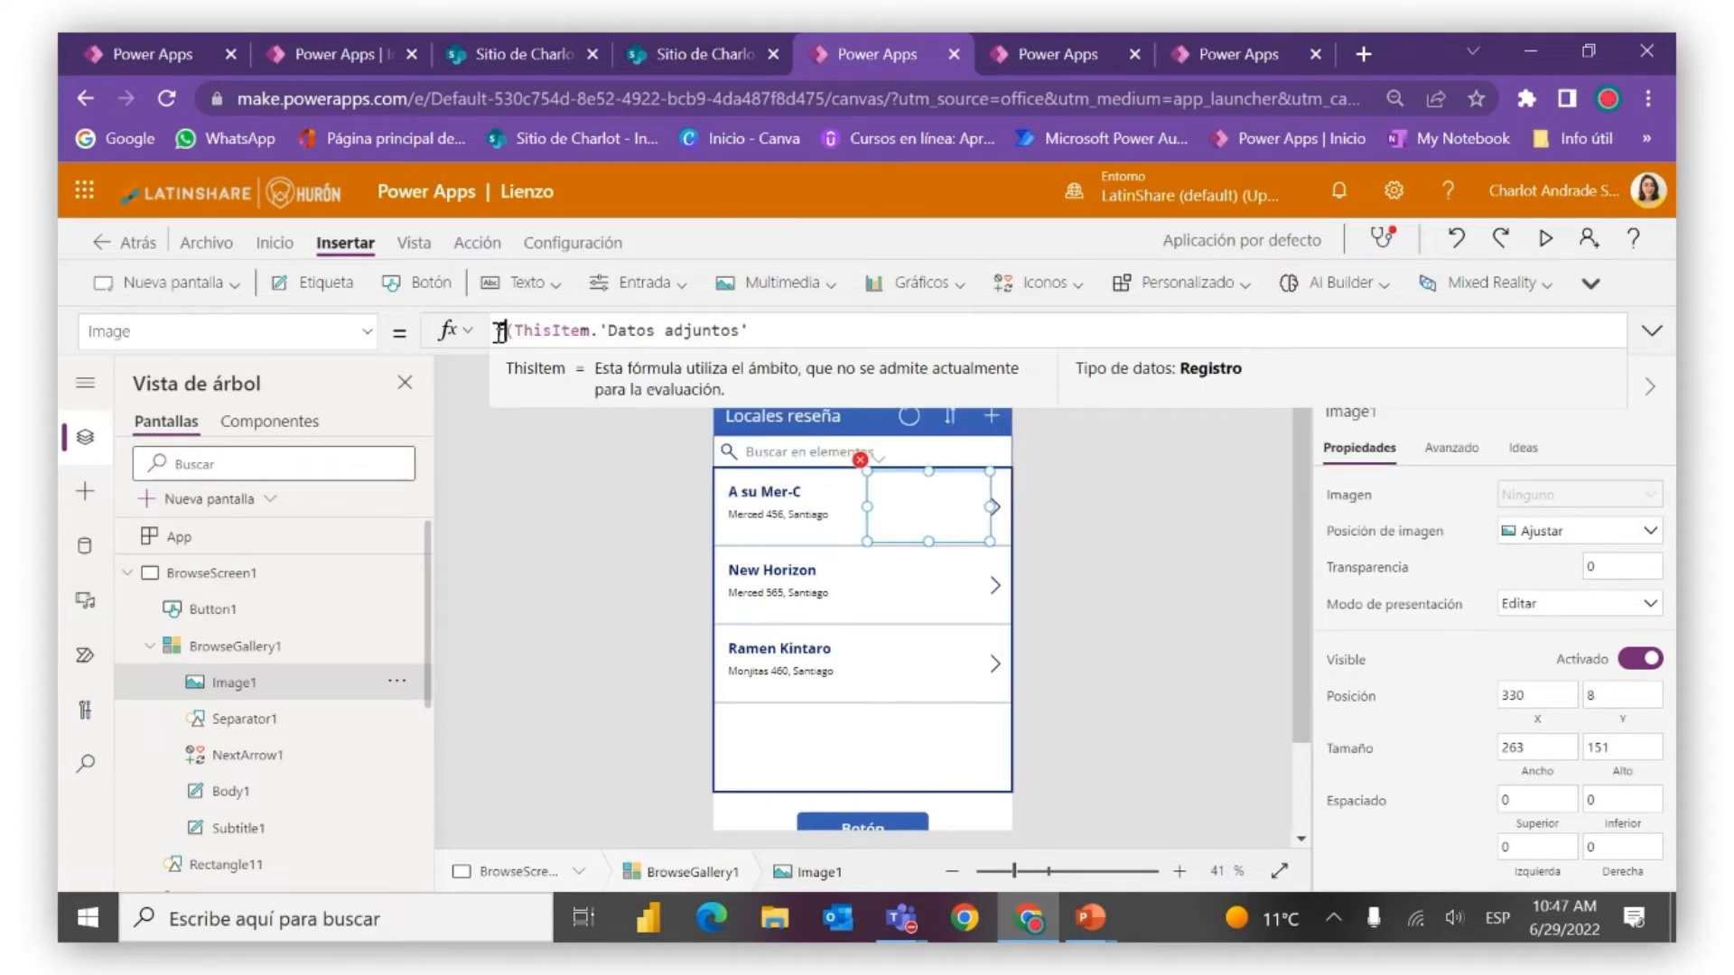
{"action": "type", "text": "F"}
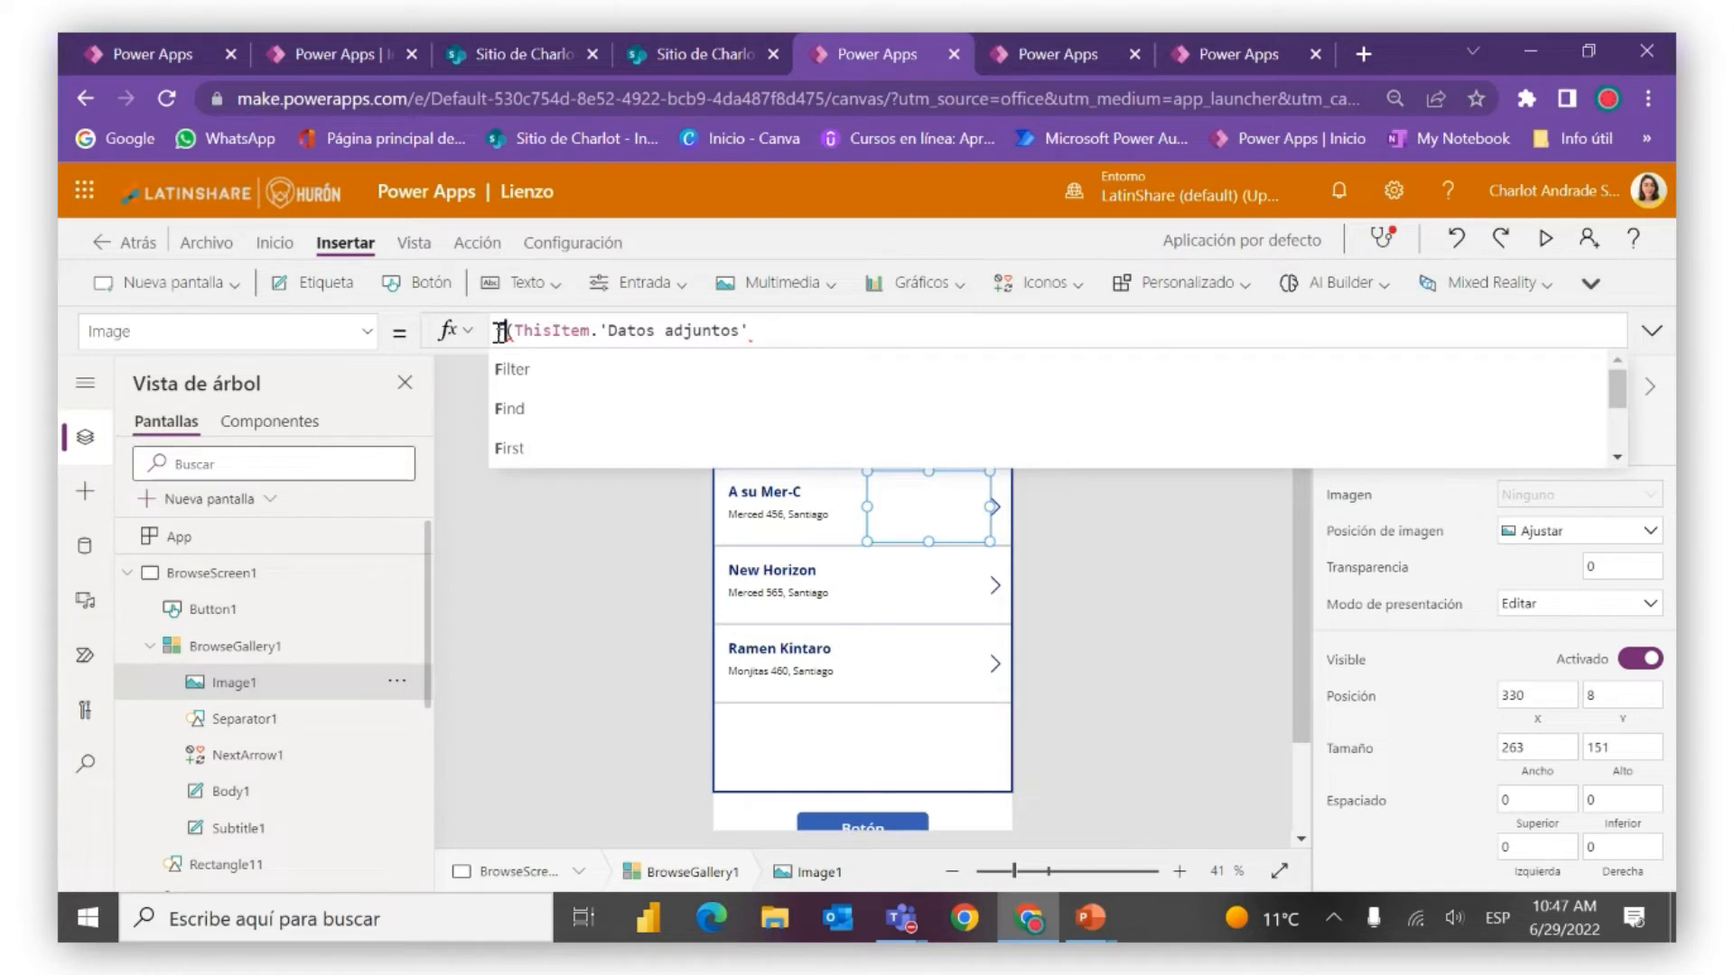
{"action": "left_click", "coordinate": [538, 443]}
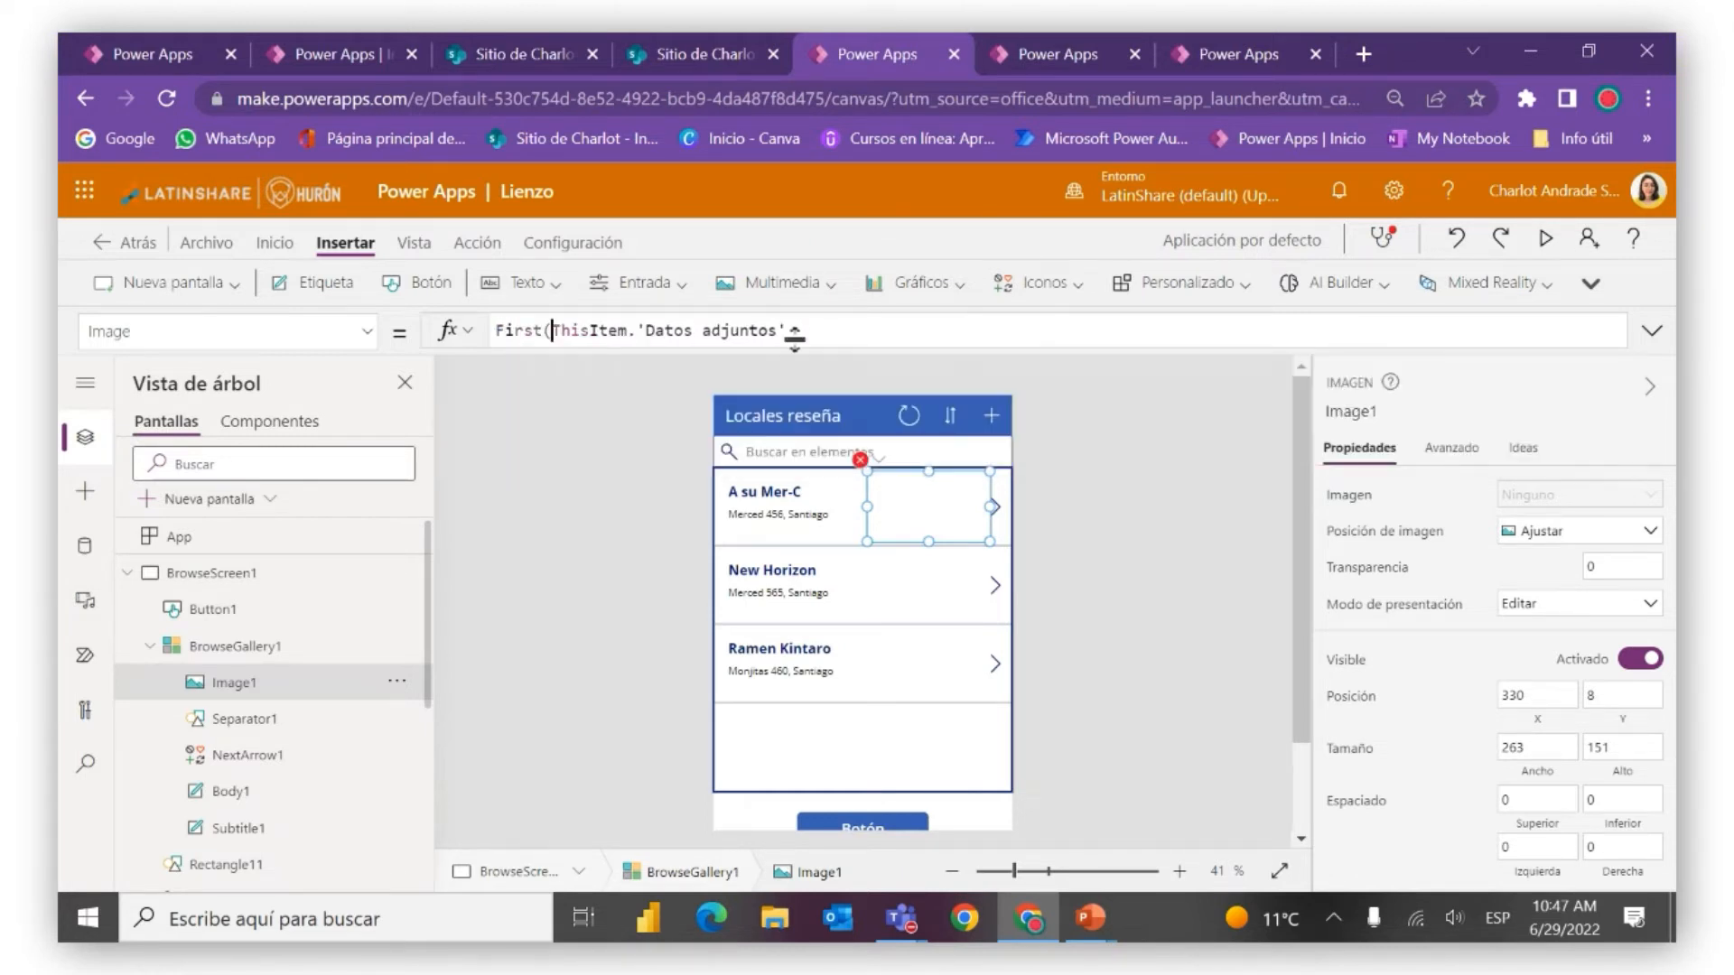
{"action": "type", "text": ")."}
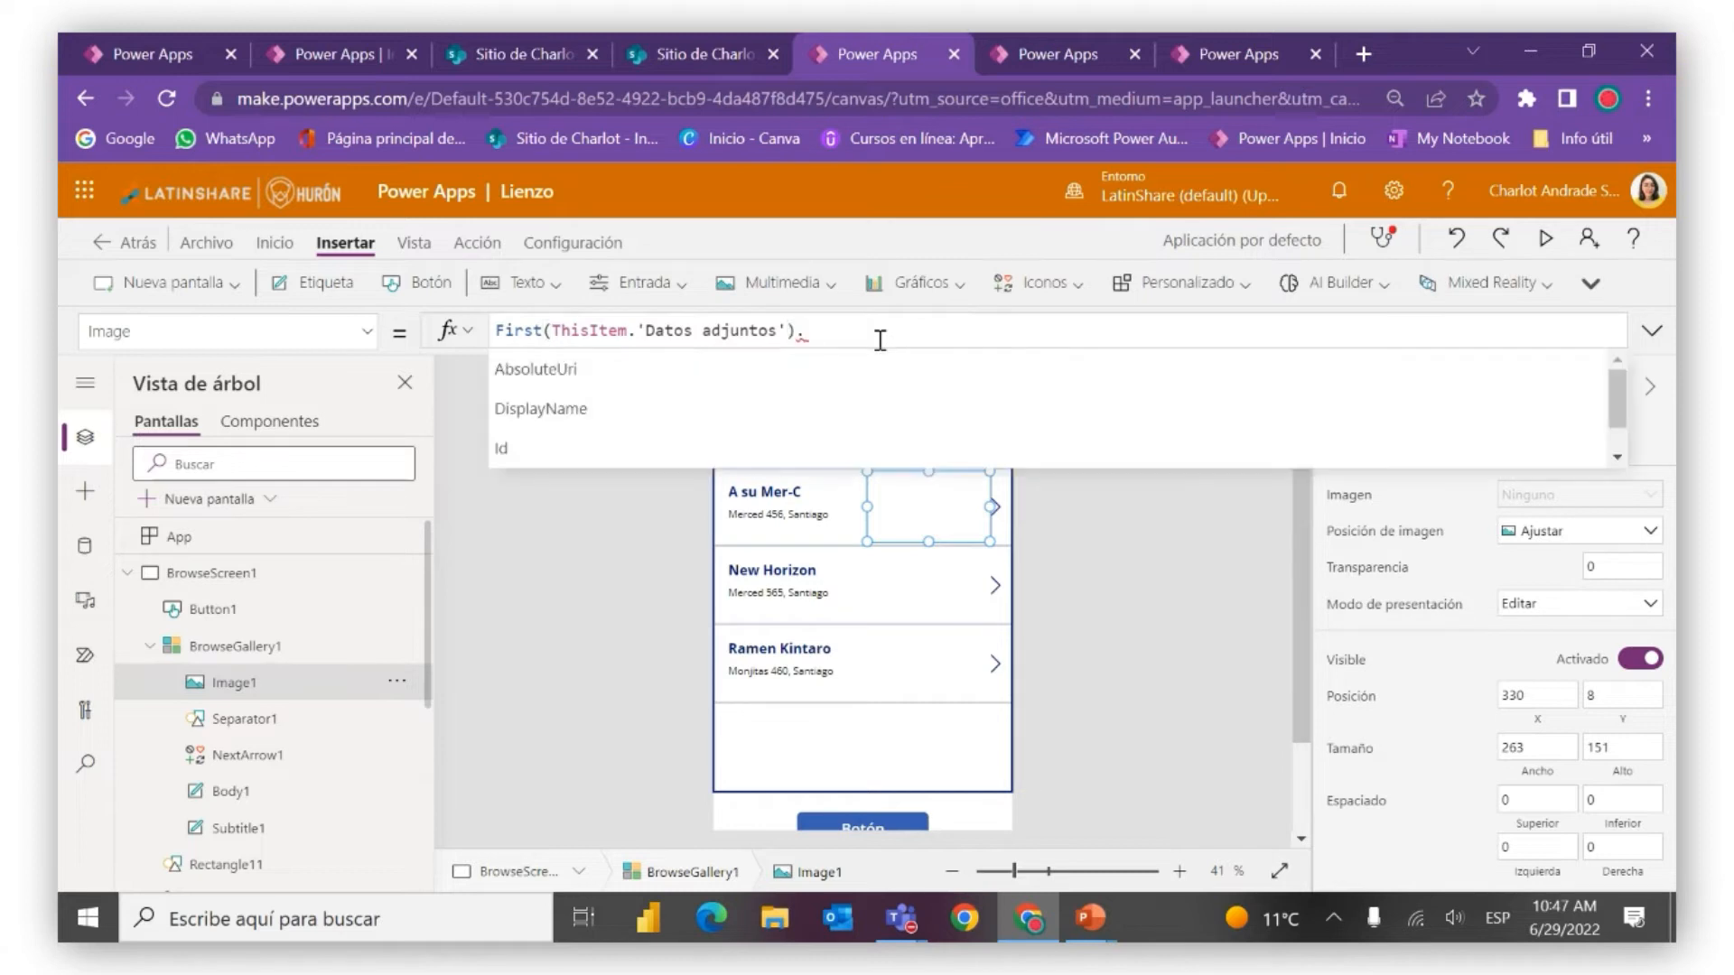
{"action": "scroll", "coordinate": [869, 387], "scroll_direction": "down", "scroll_amount": 1}
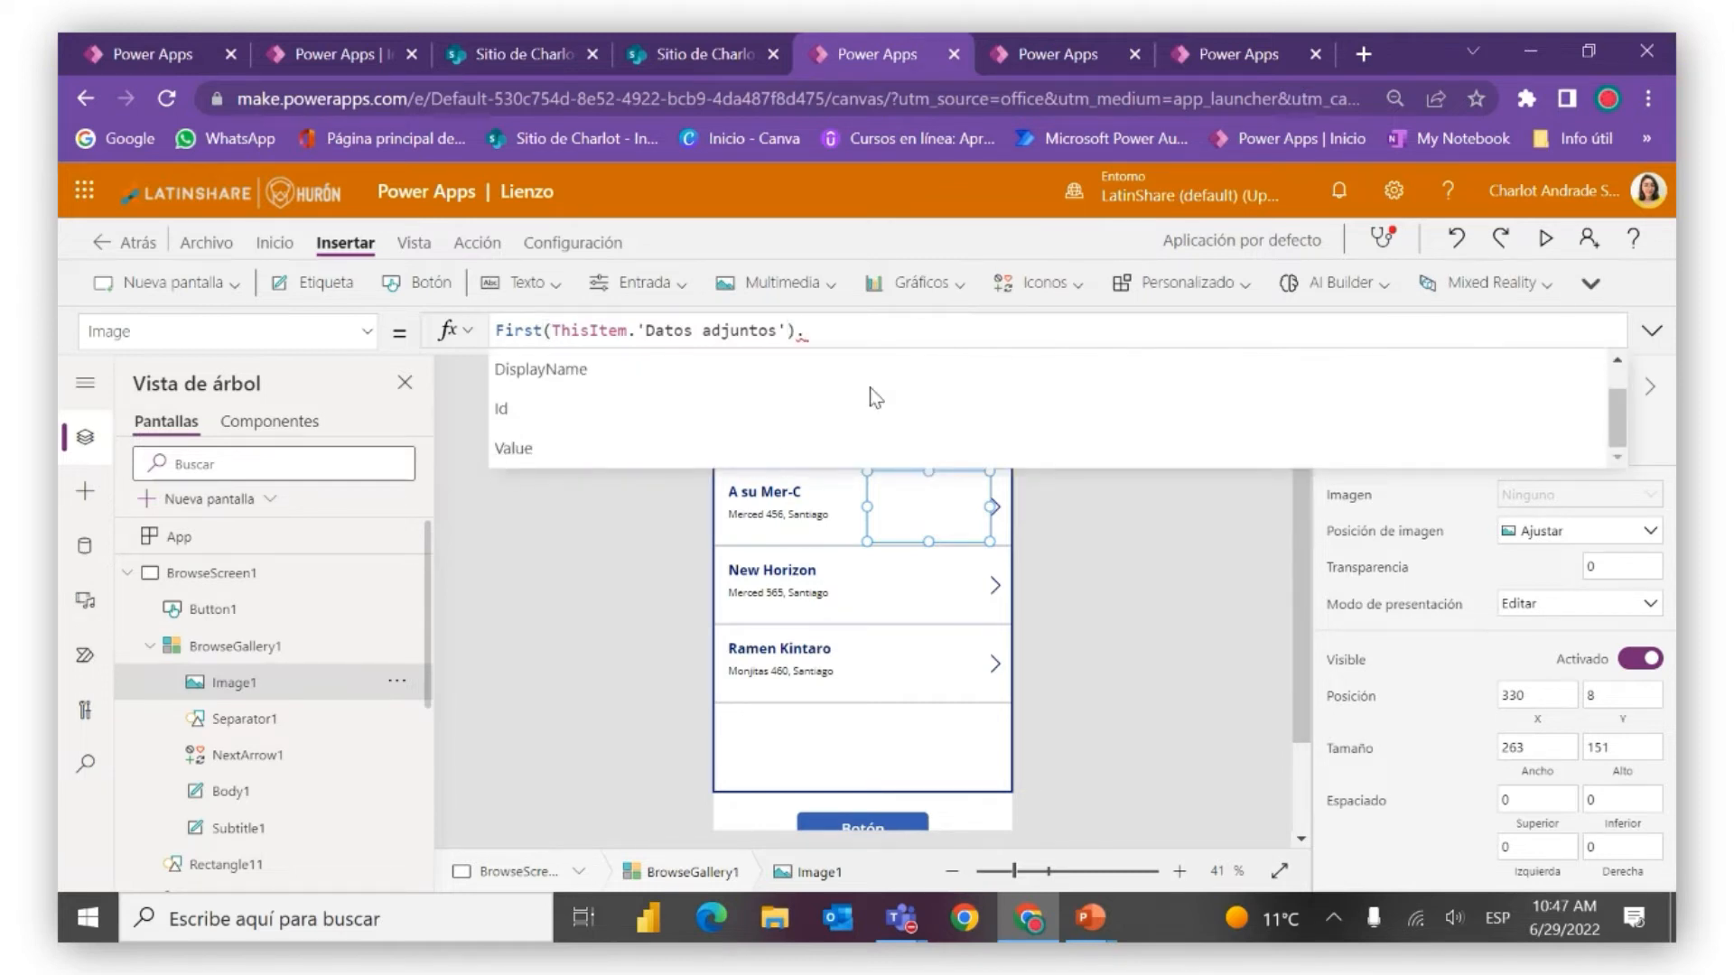
{"action": "left_click", "coordinate": [764, 460]}
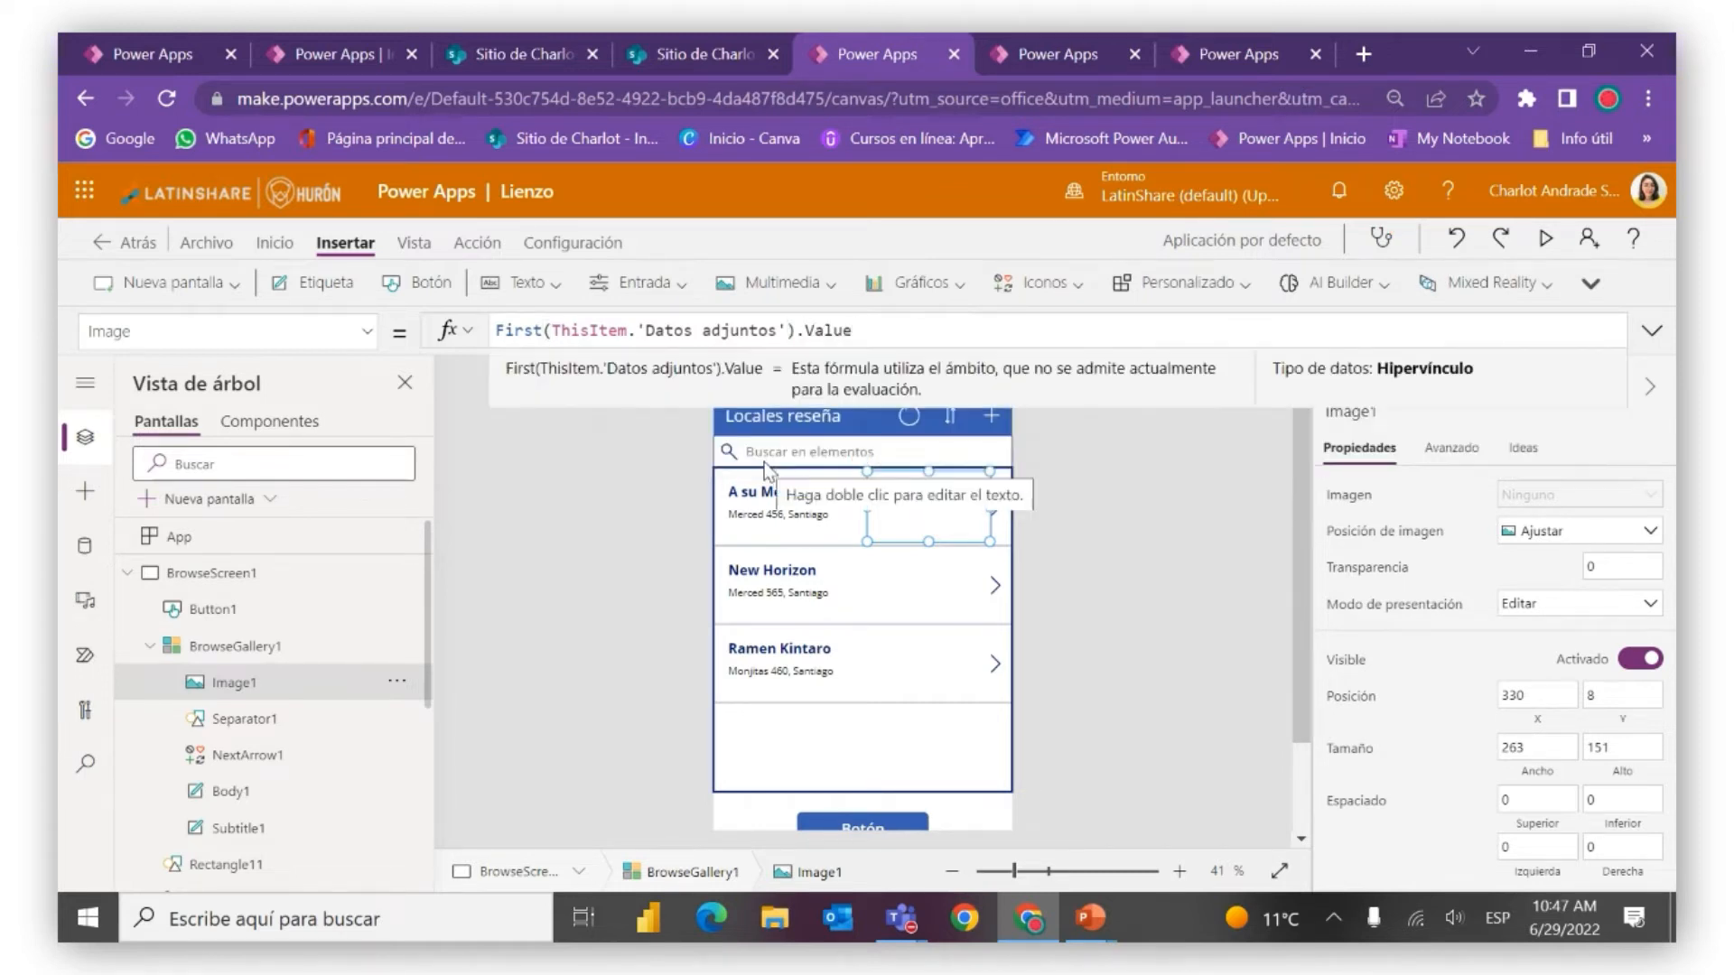
{"action": "left_click", "coordinate": [1134, 507]}
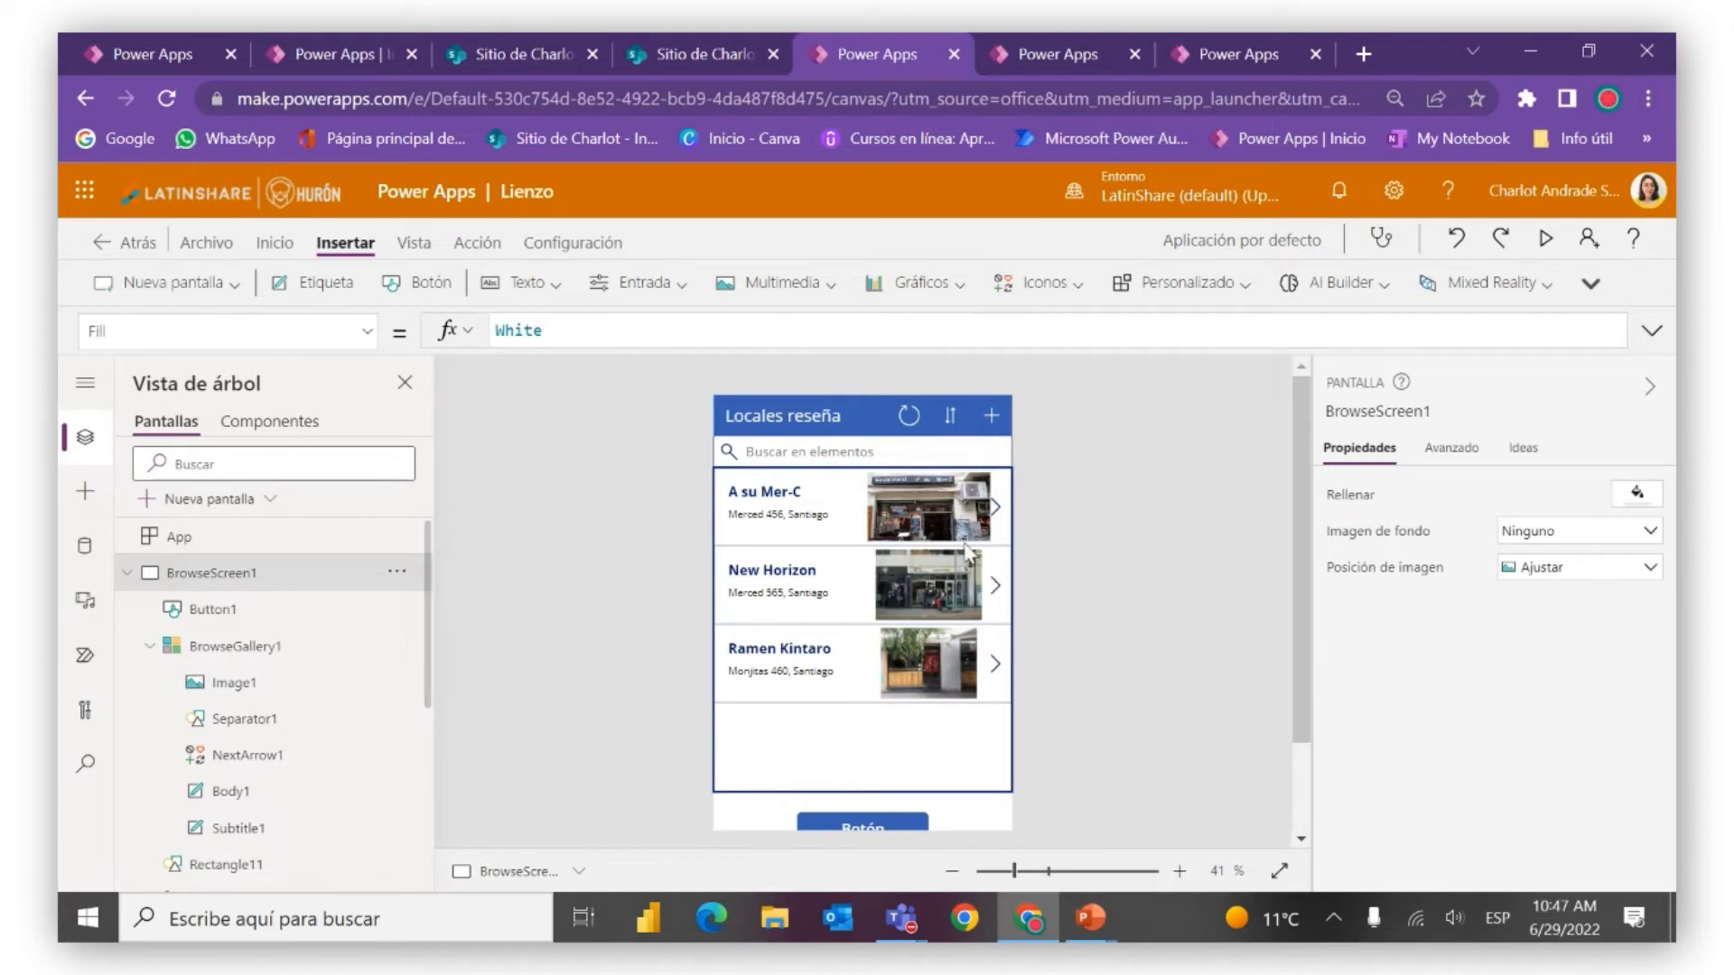
Preview the app to check the gallery's attachment images, and return to editing
{"action": "left_click", "coordinate": [1550, 241]}
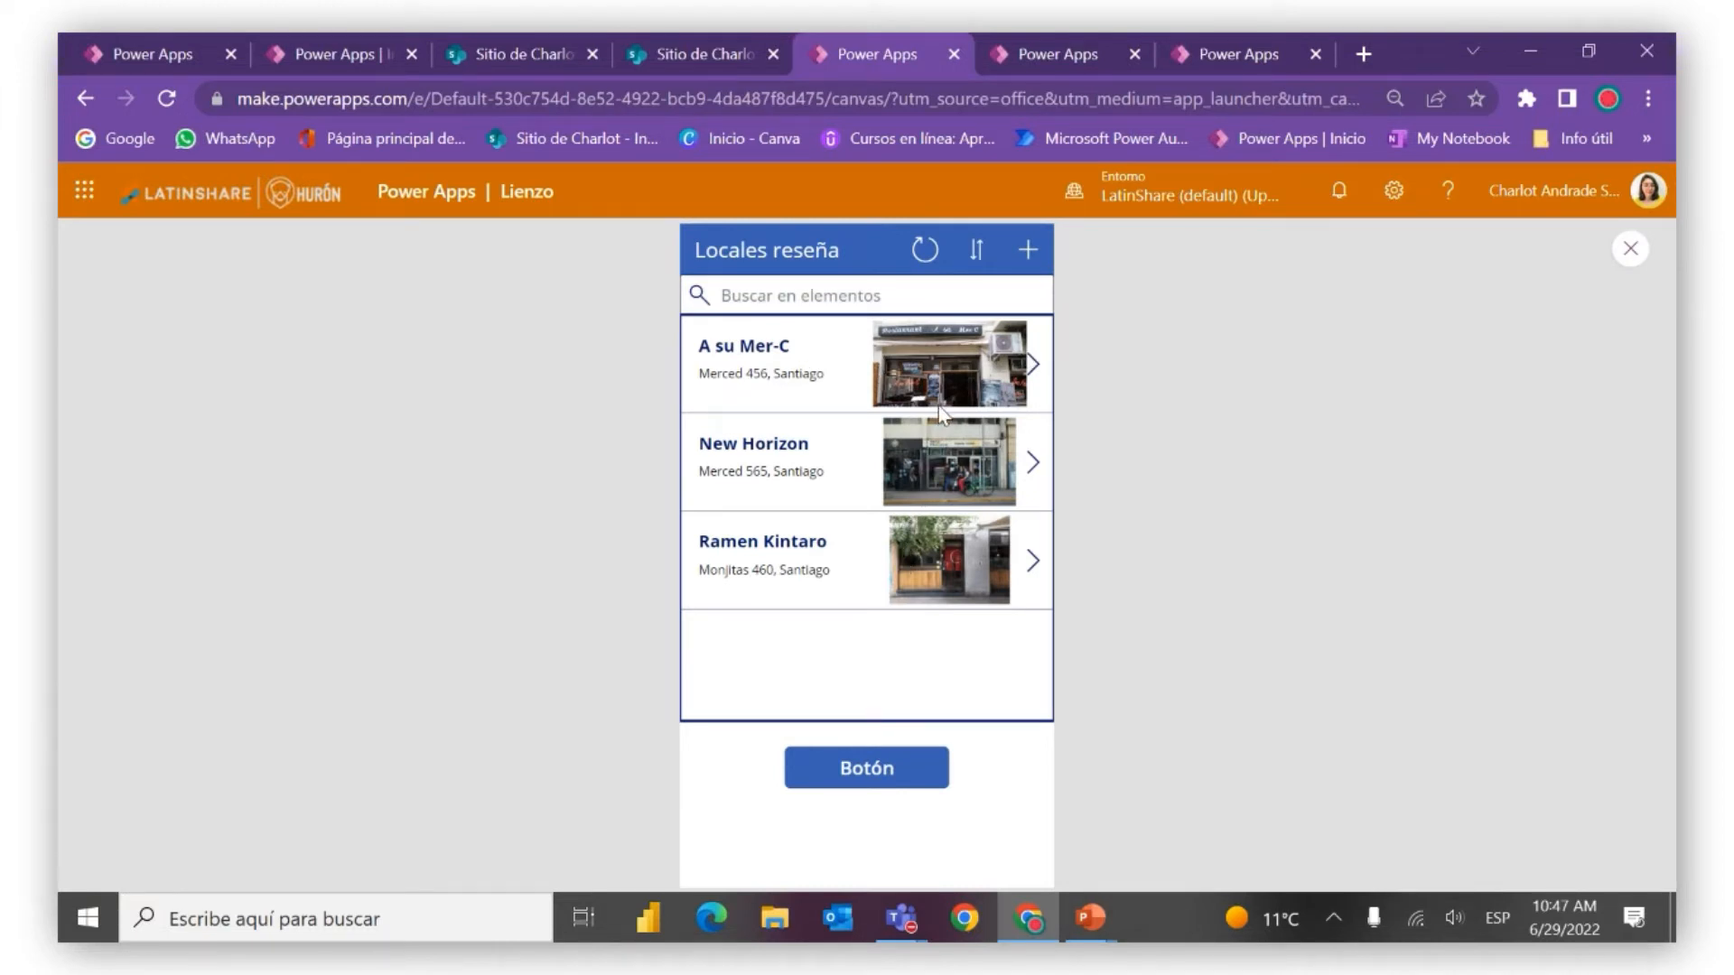
{"action": "left_click", "coordinate": [1631, 249]}
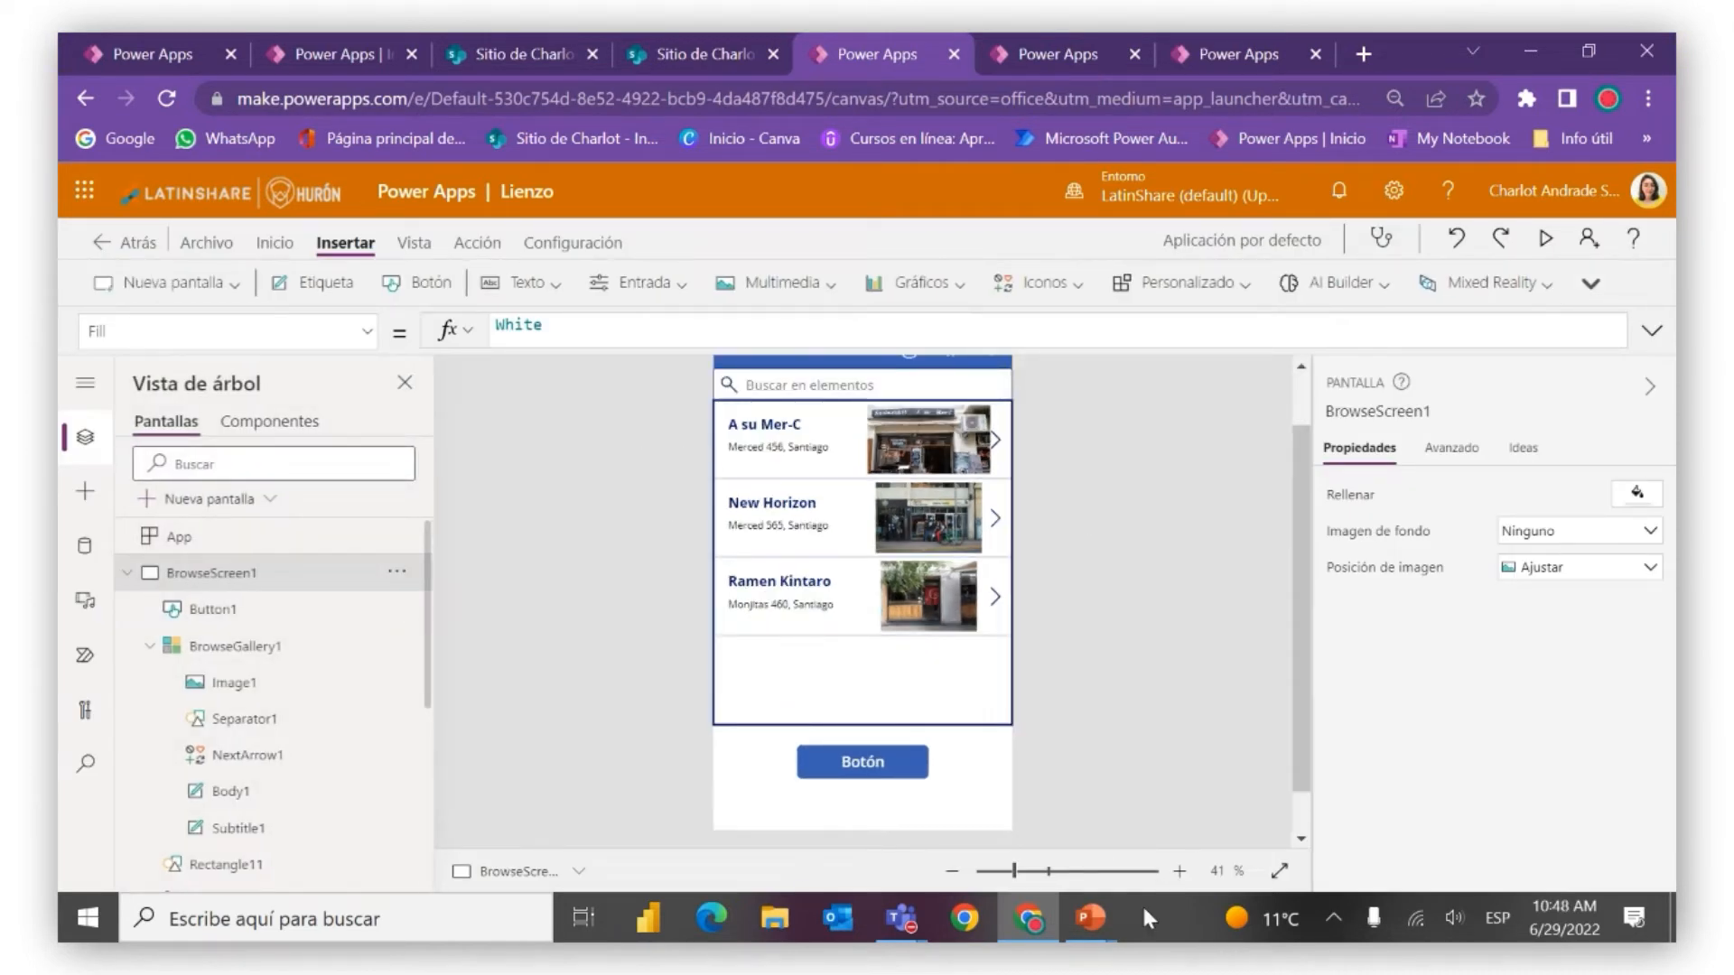
Switch to the running PowerPoint slide show, advance to the slide "Fondo degradado con HTML", and end the show
{"action": "mouse_move", "coordinate": [1092, 918]}
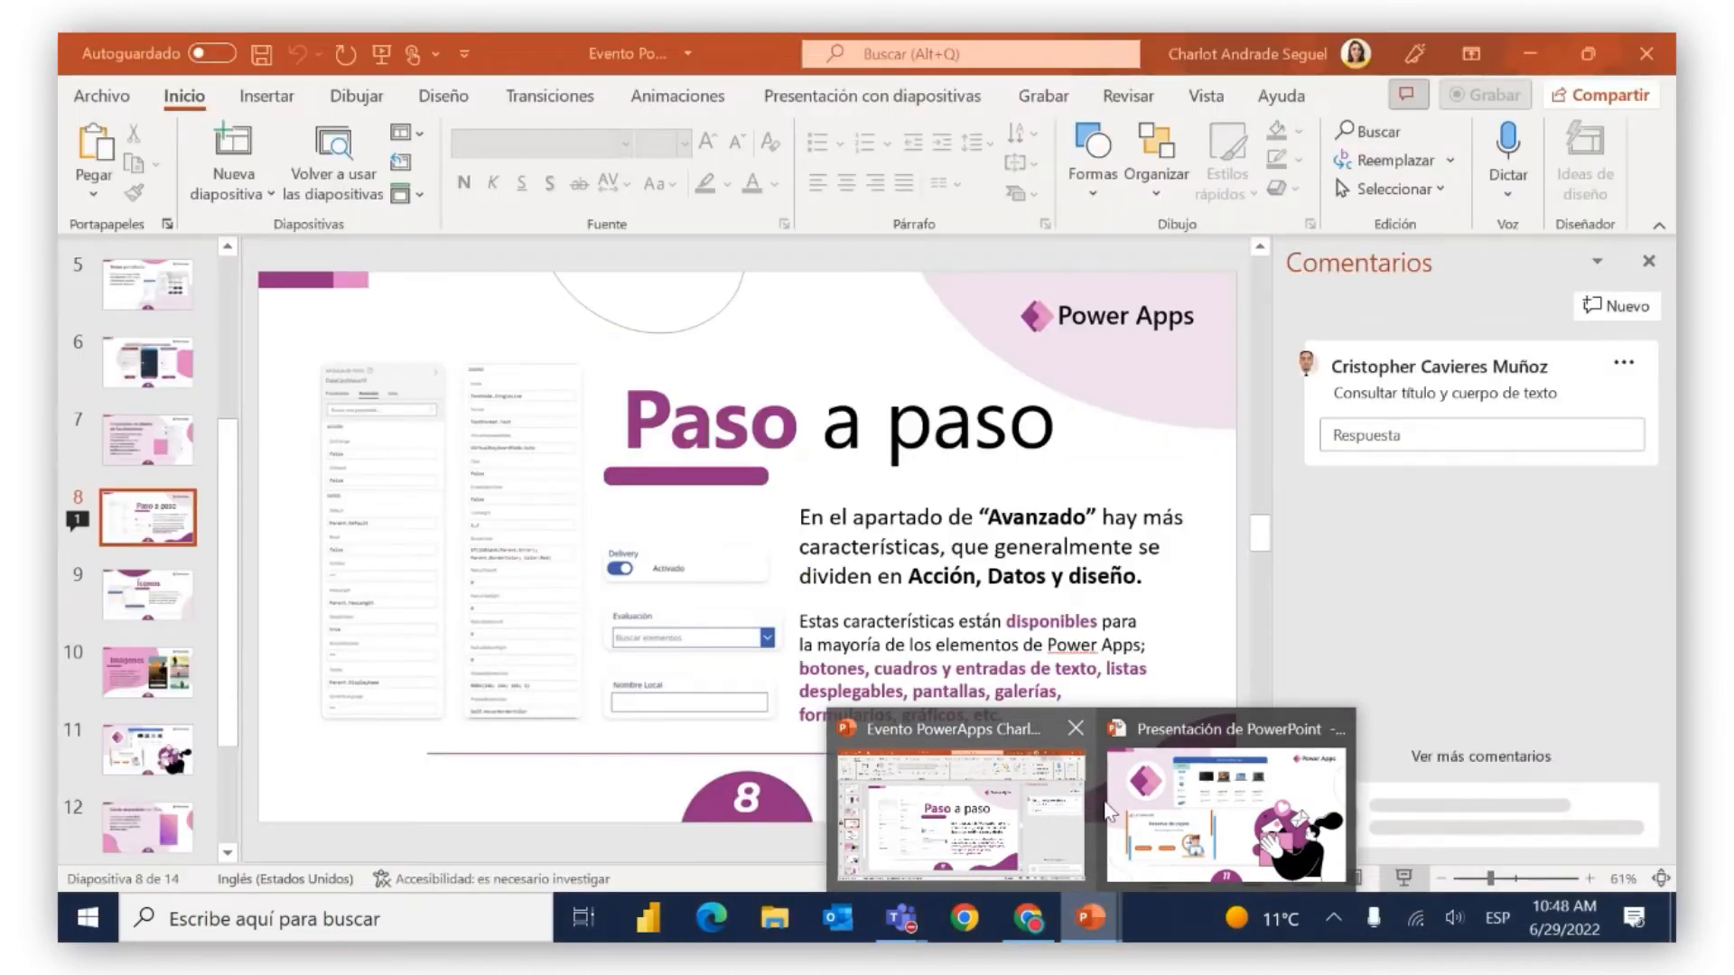
{"action": "left_click", "coordinate": [1109, 811]}
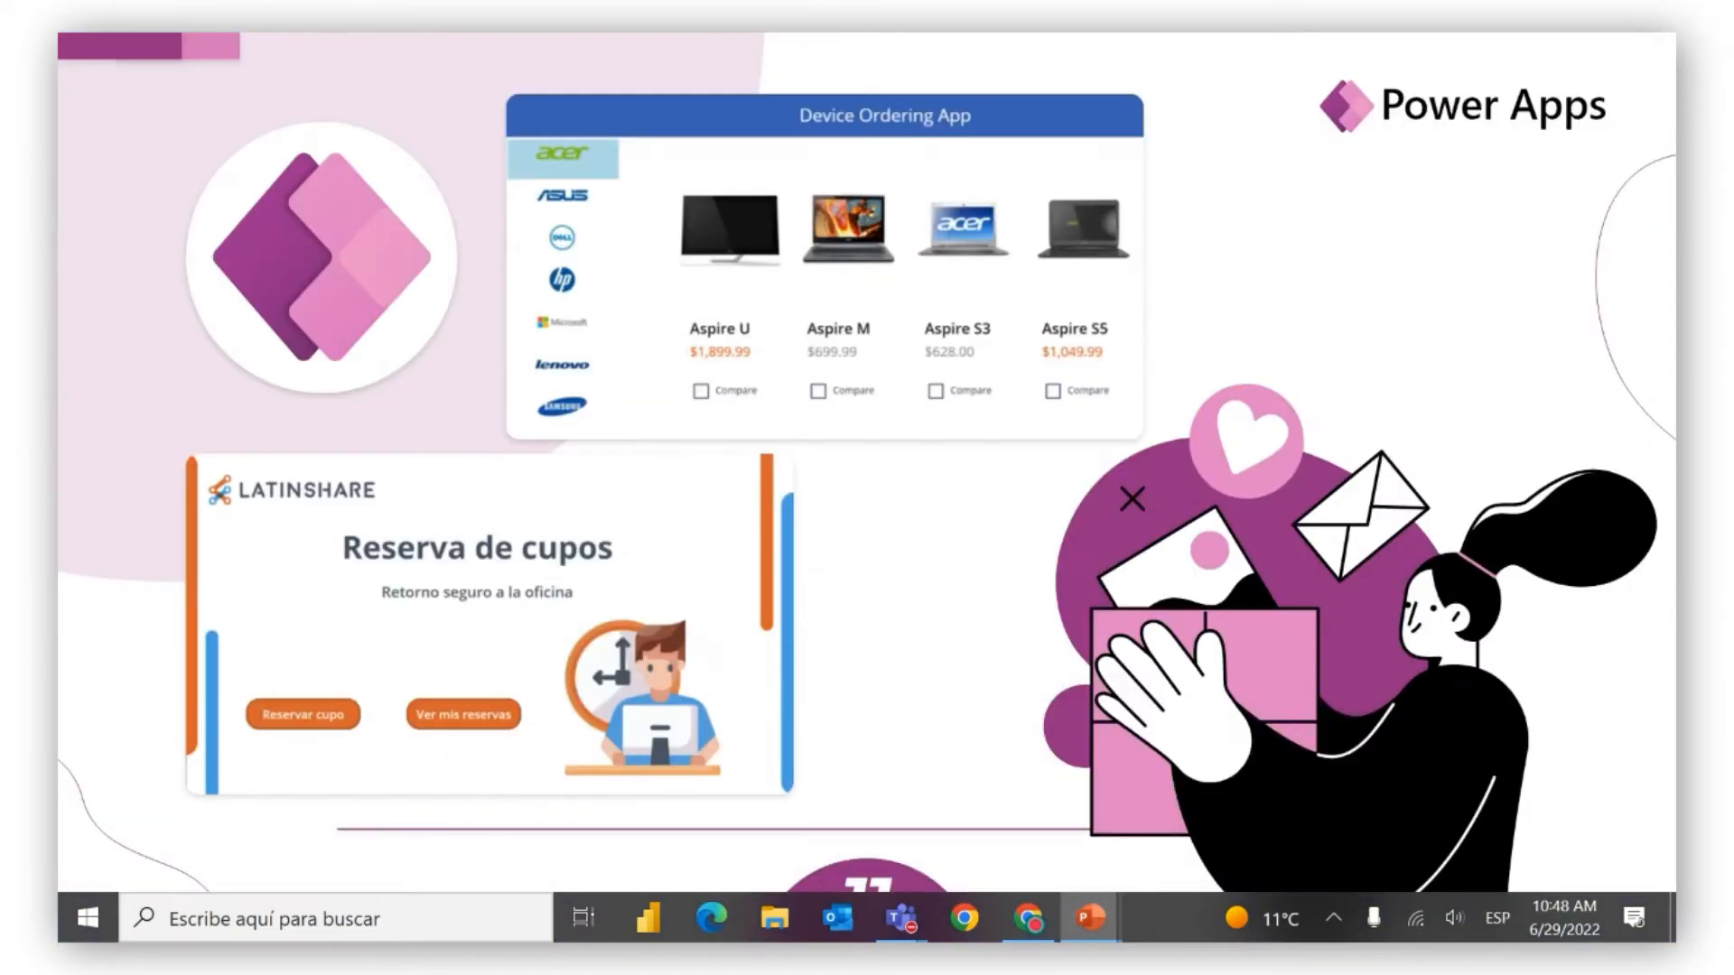
{"action": "key", "text": "Right"}
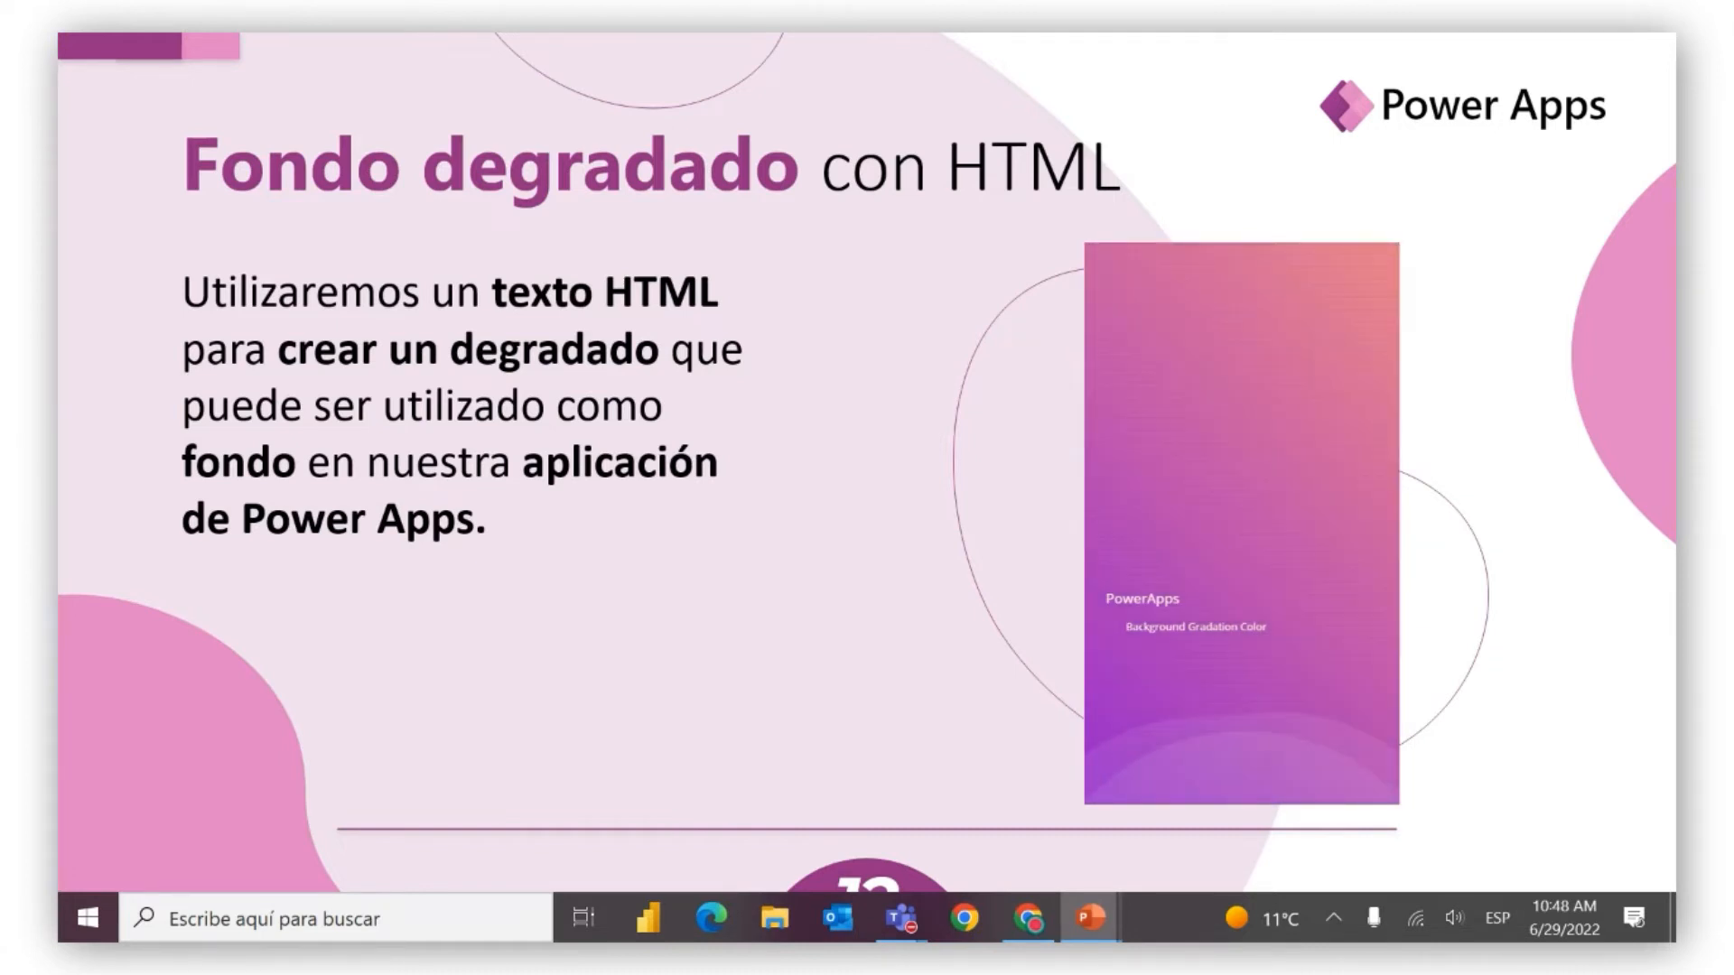
{"action": "key", "text": "Escape"}
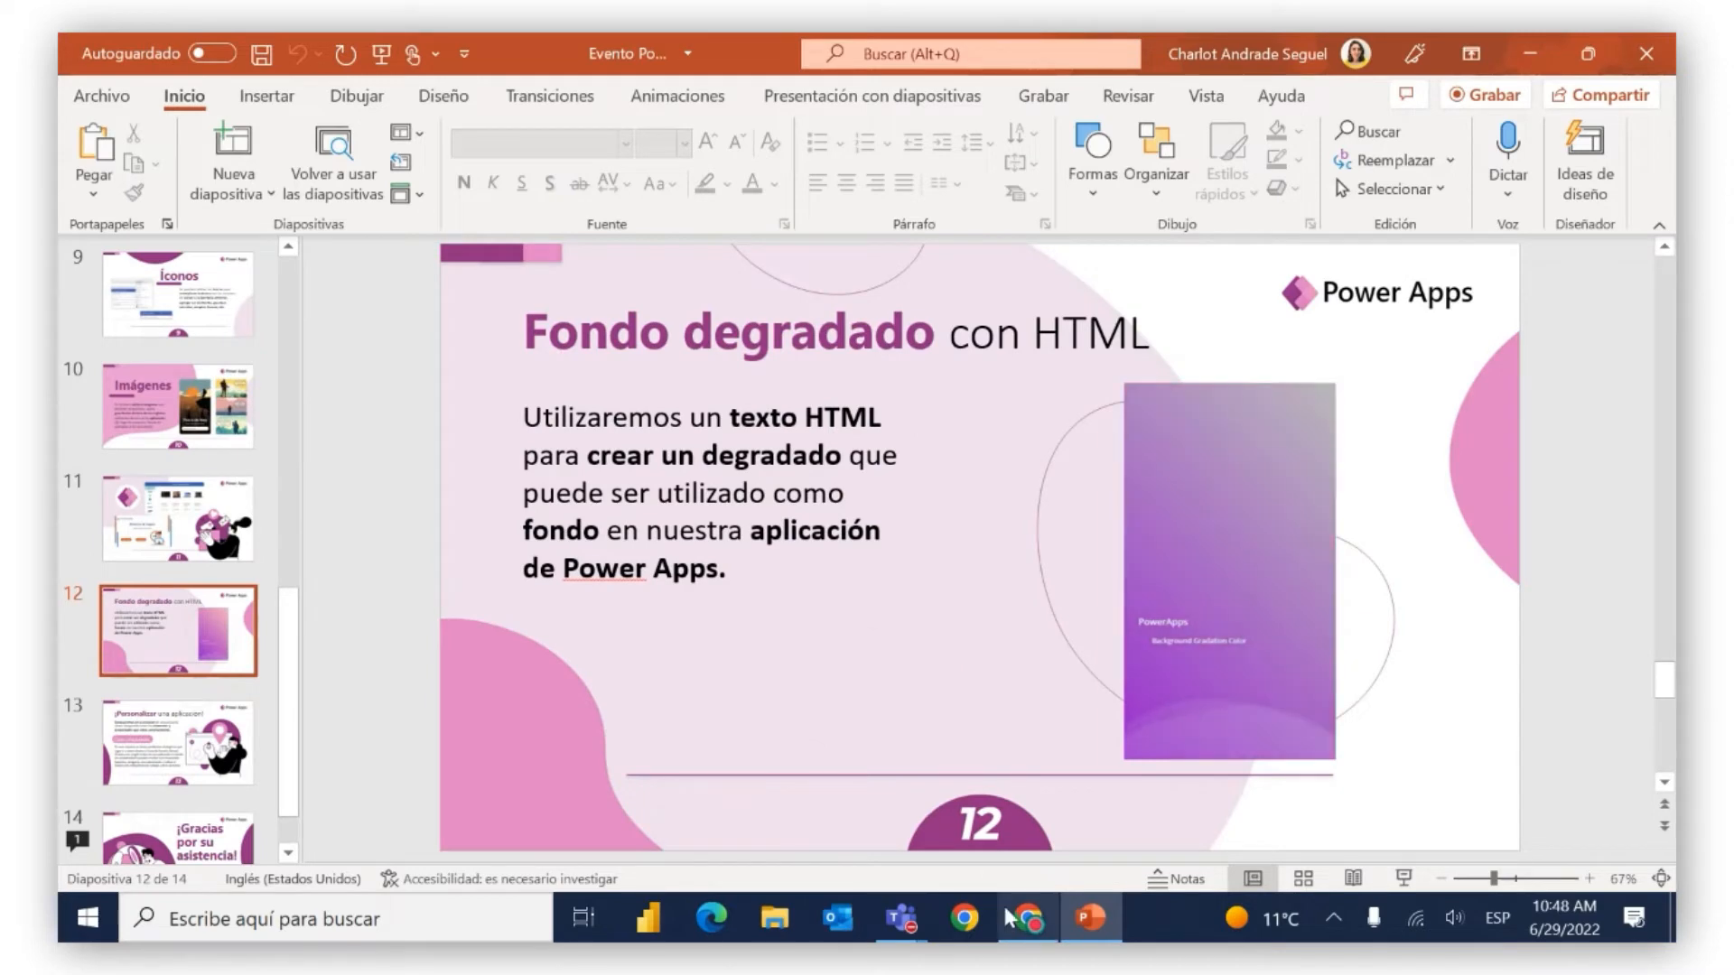
Switch back to Chrome and bring up the Degradado demo app in Power Apps
{"action": "left_click", "coordinate": [1023, 930]}
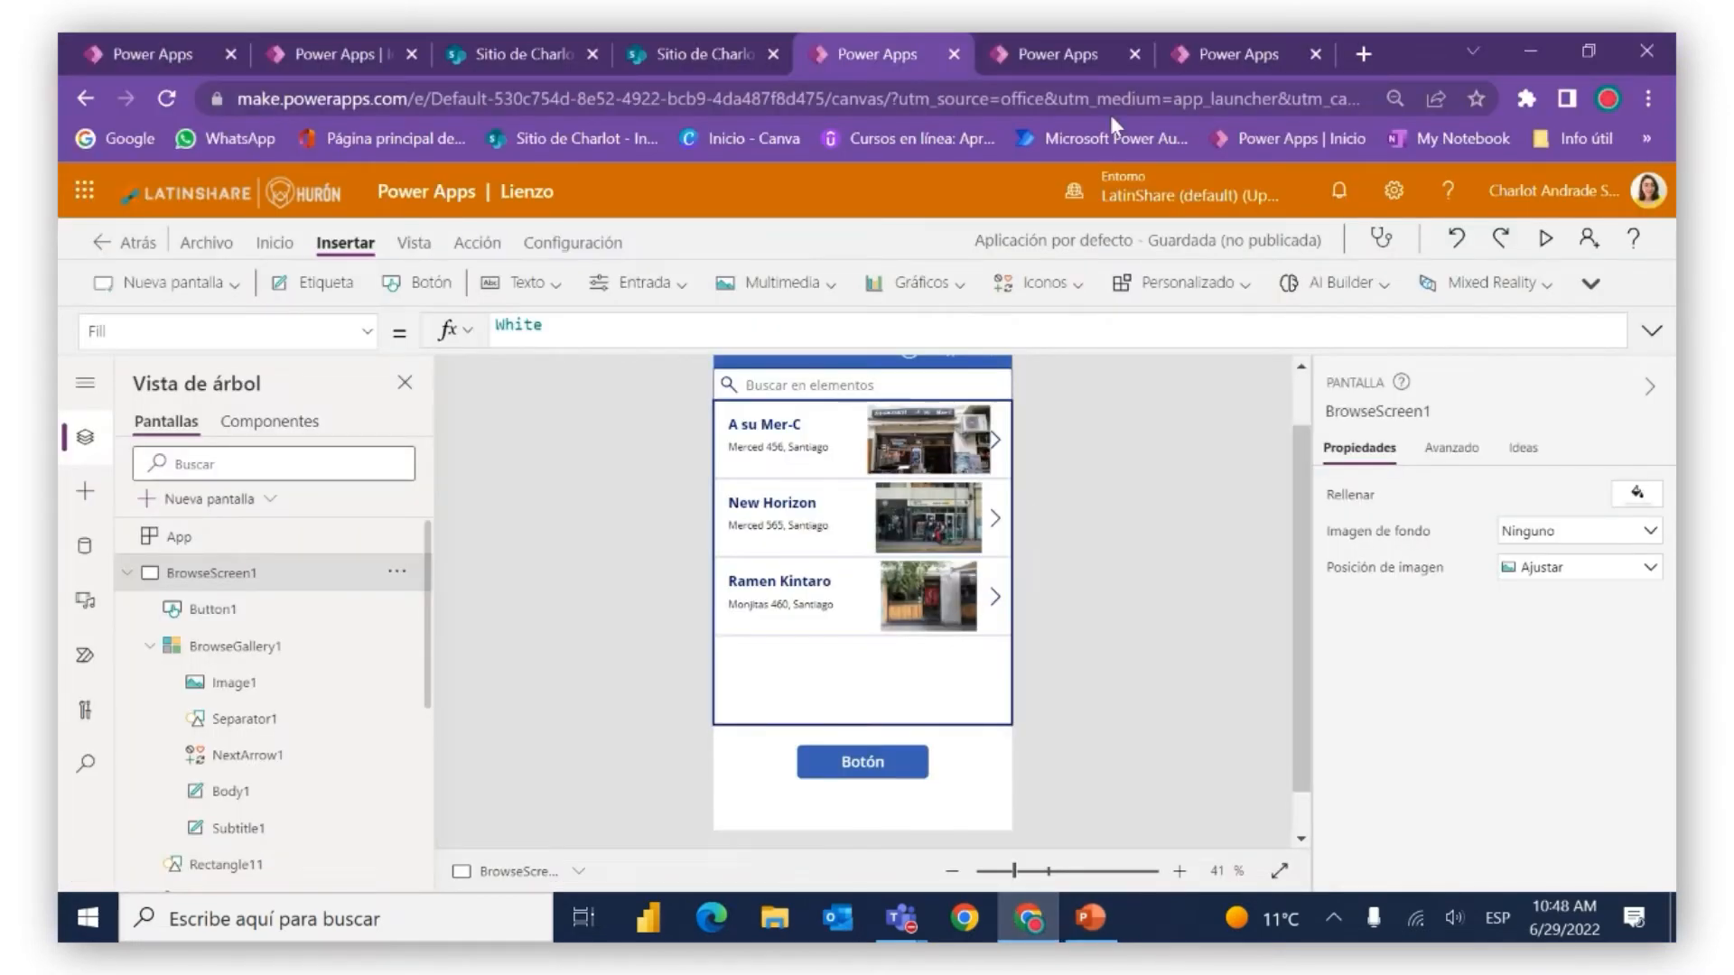
{"action": "left_click", "coordinate": [1089, 56]}
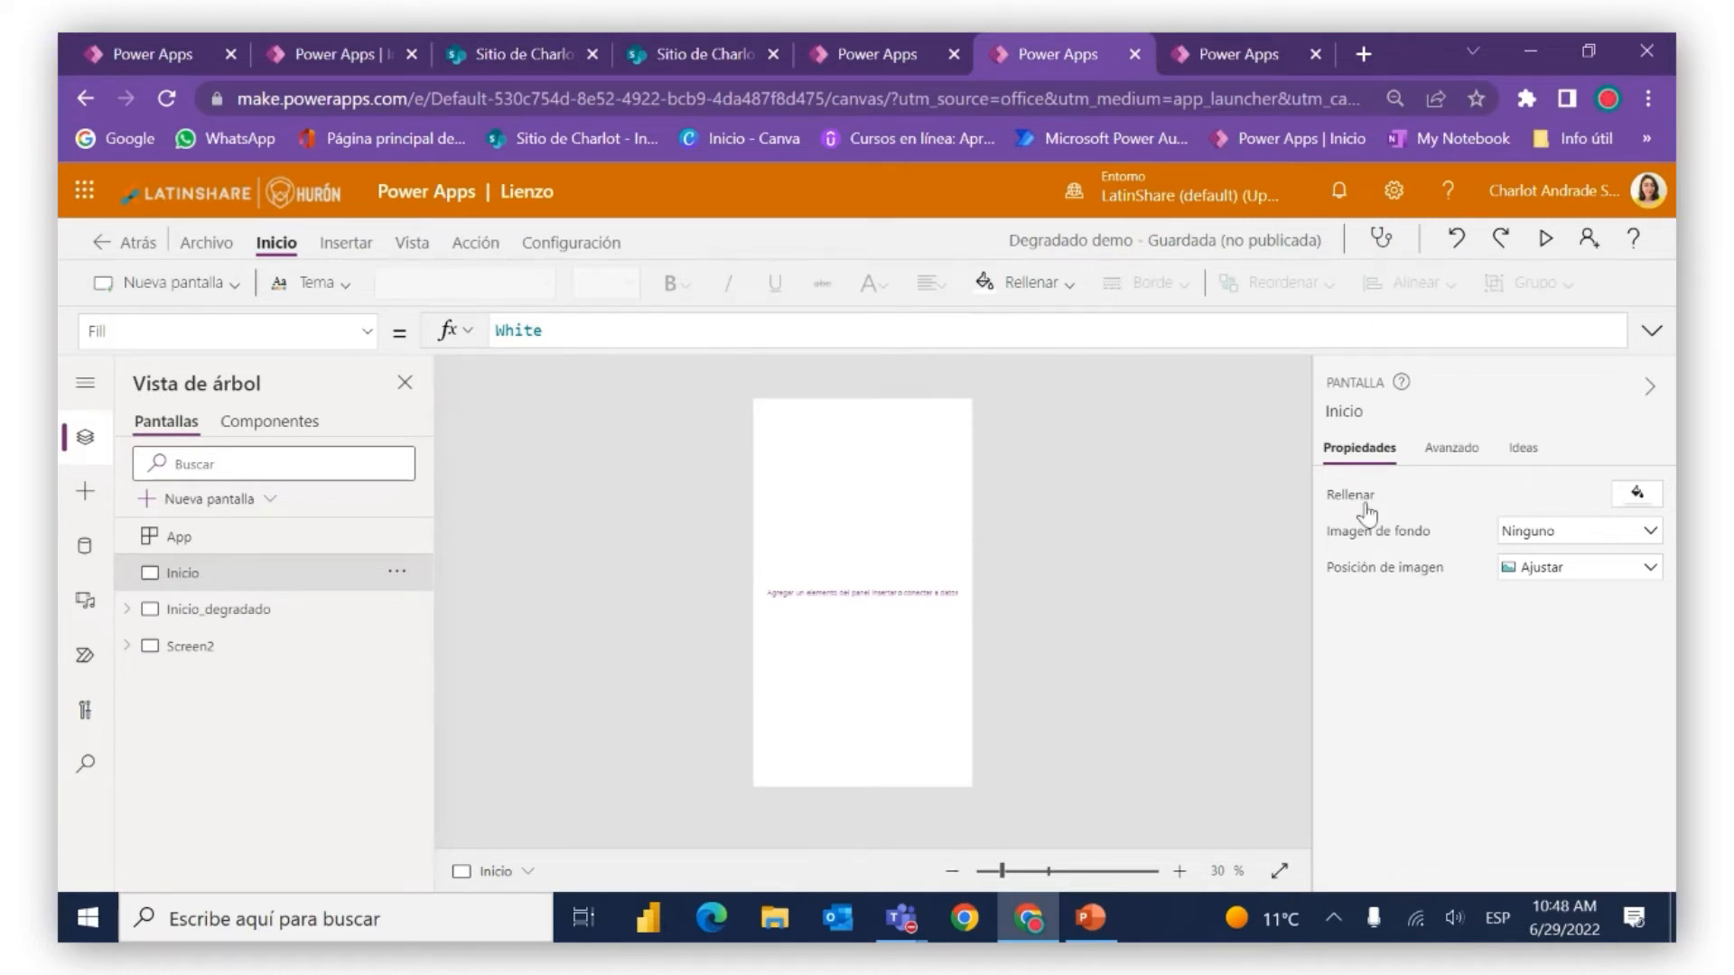
Fill the Inicio screen with the solid blue RGBA(0; 121; 187; 1)
{"action": "left_click", "coordinate": [1637, 495]}
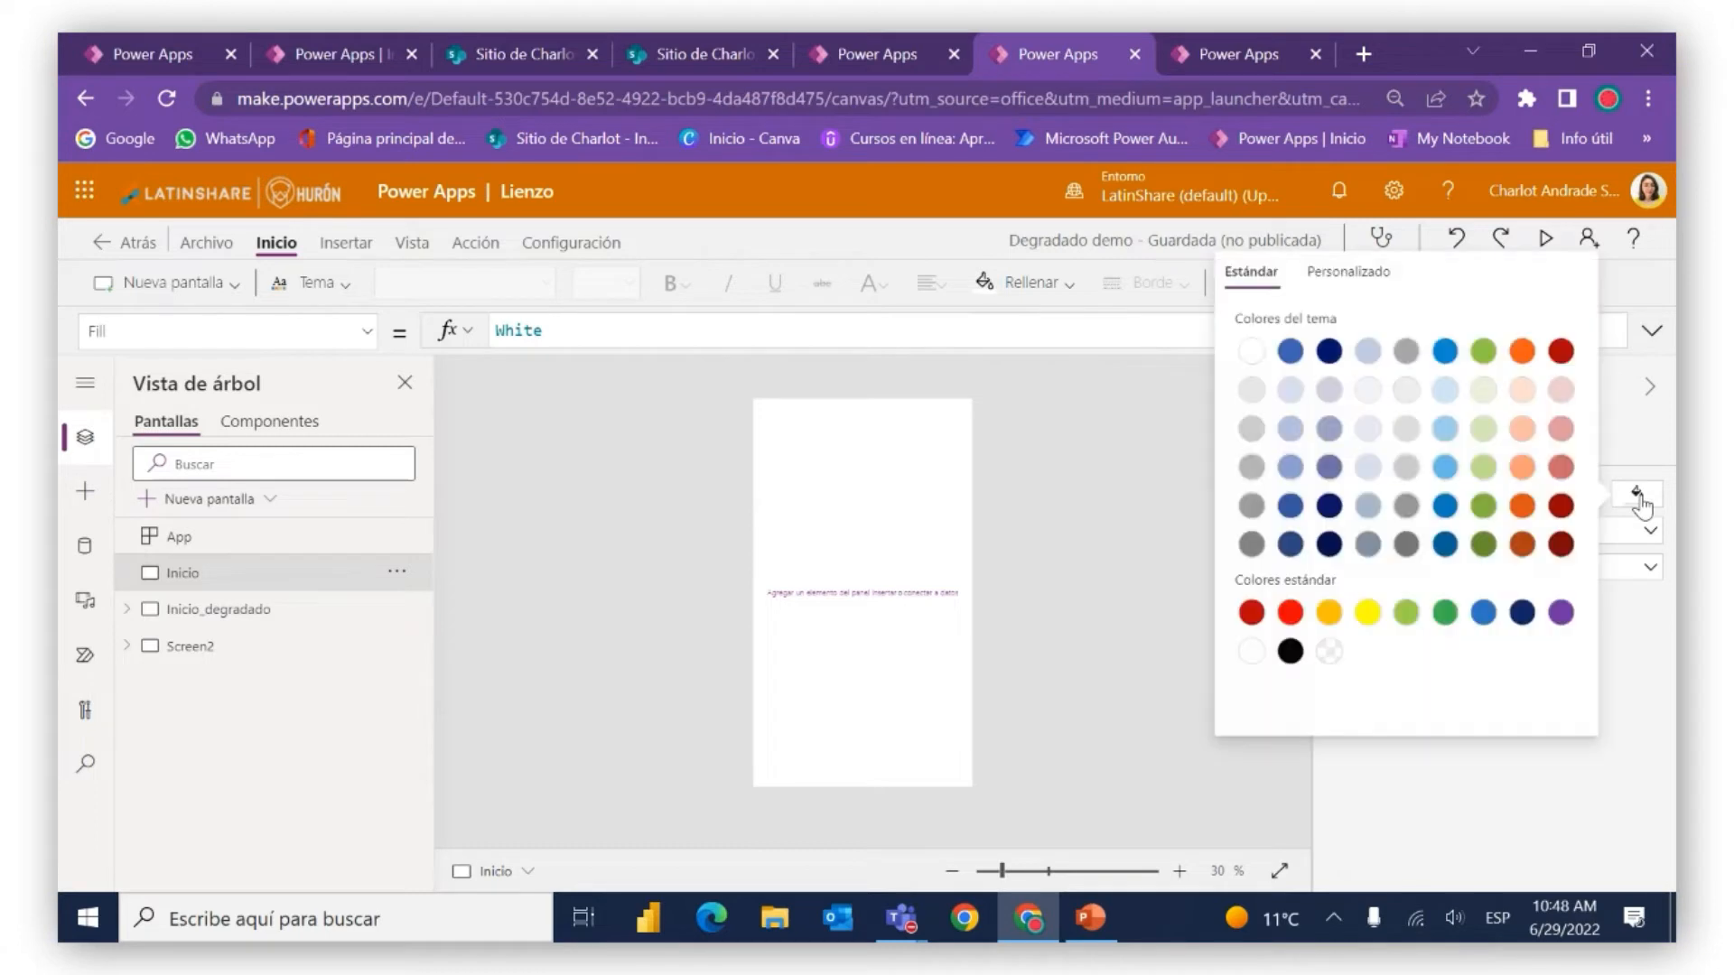
{"action": "left_click", "coordinate": [1444, 506]}
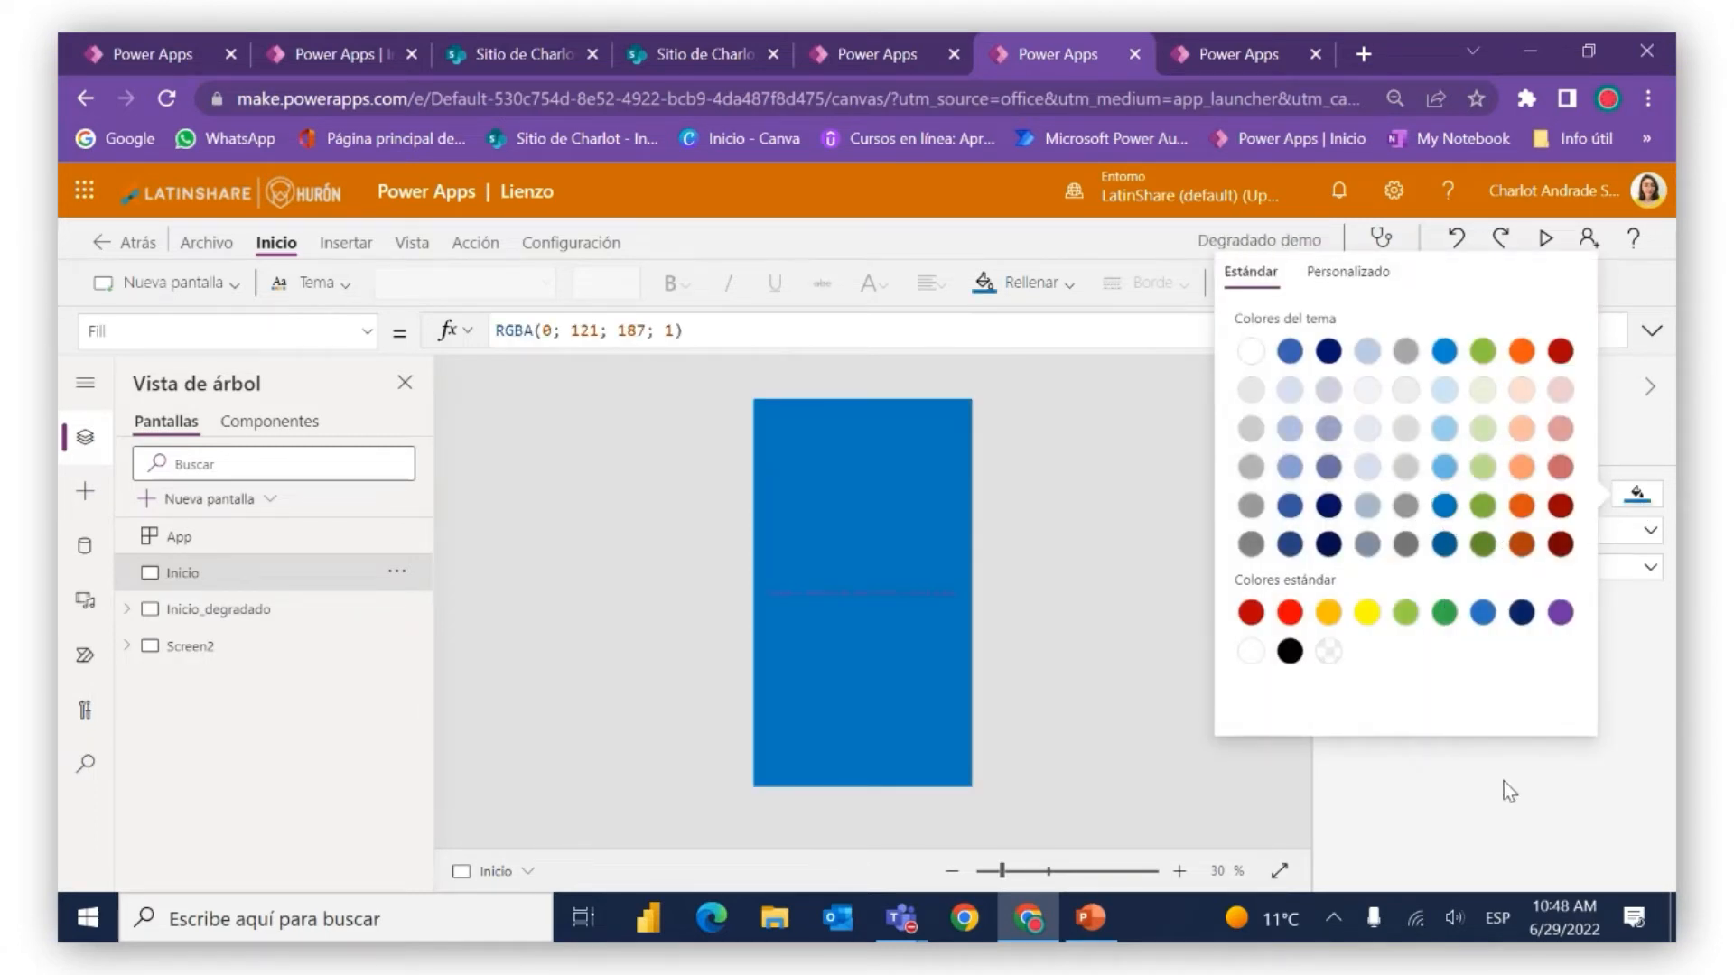
{"action": "left_click", "coordinate": [1504, 780]}
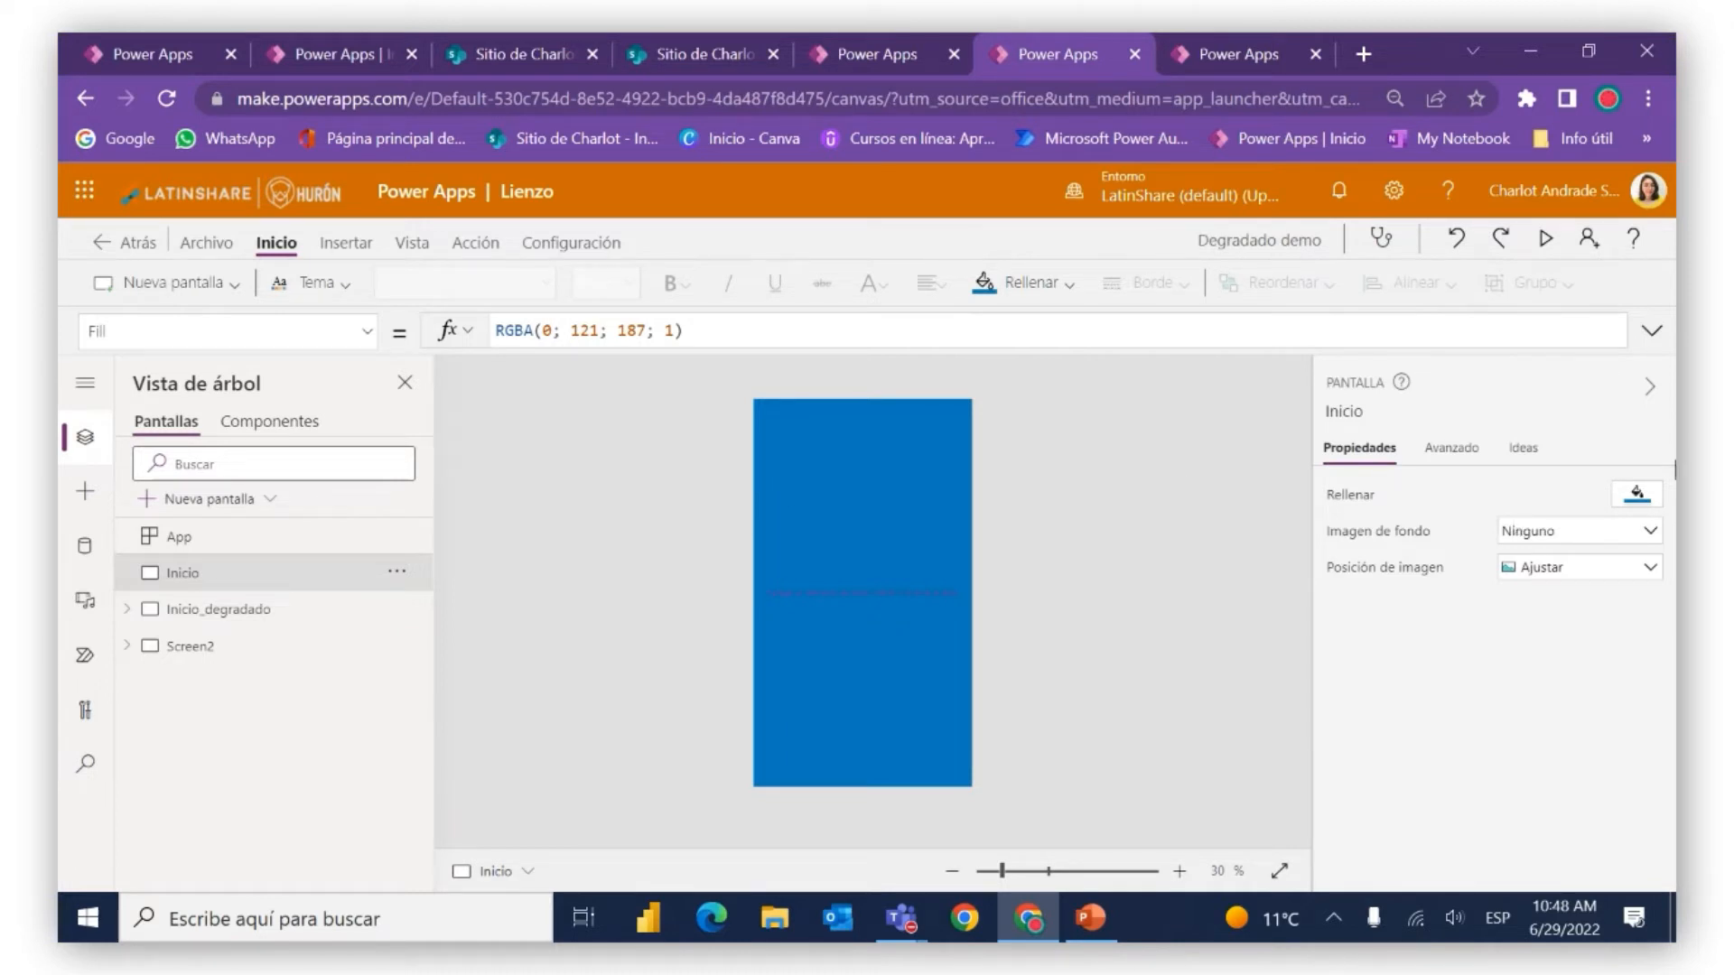
Look over the fill colours and background image choices available for the Inicio screen
{"action": "left_click", "coordinate": [1636, 500]}
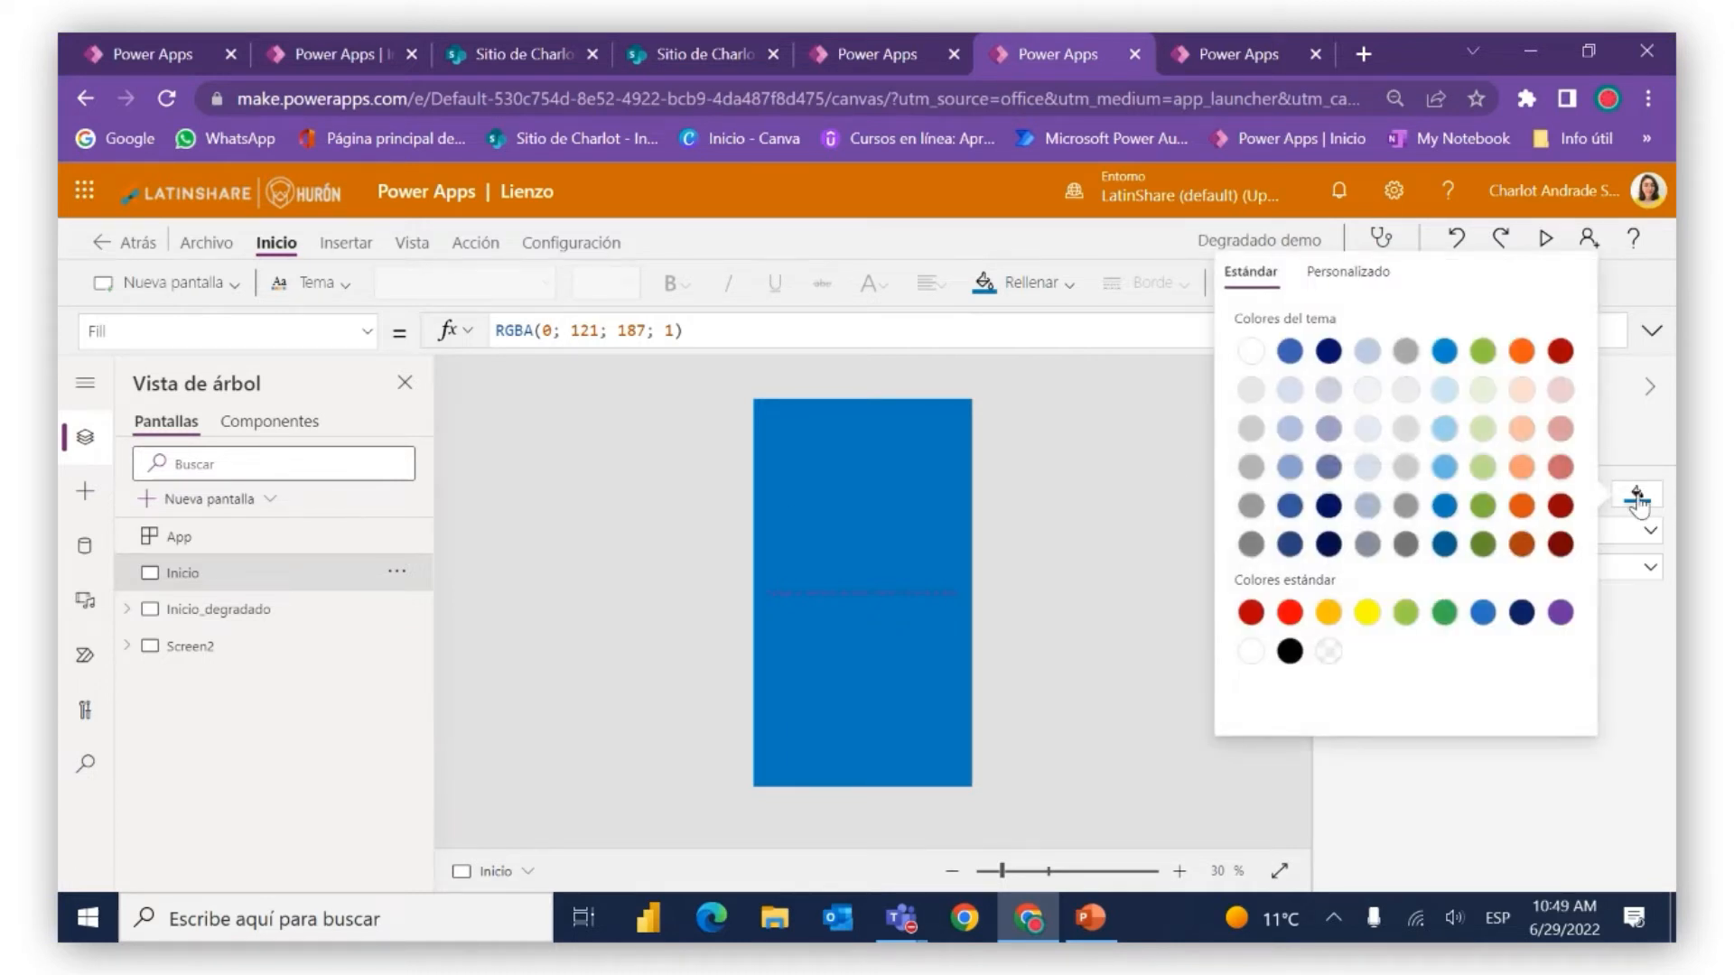
{"action": "left_click", "coordinate": [1602, 587]}
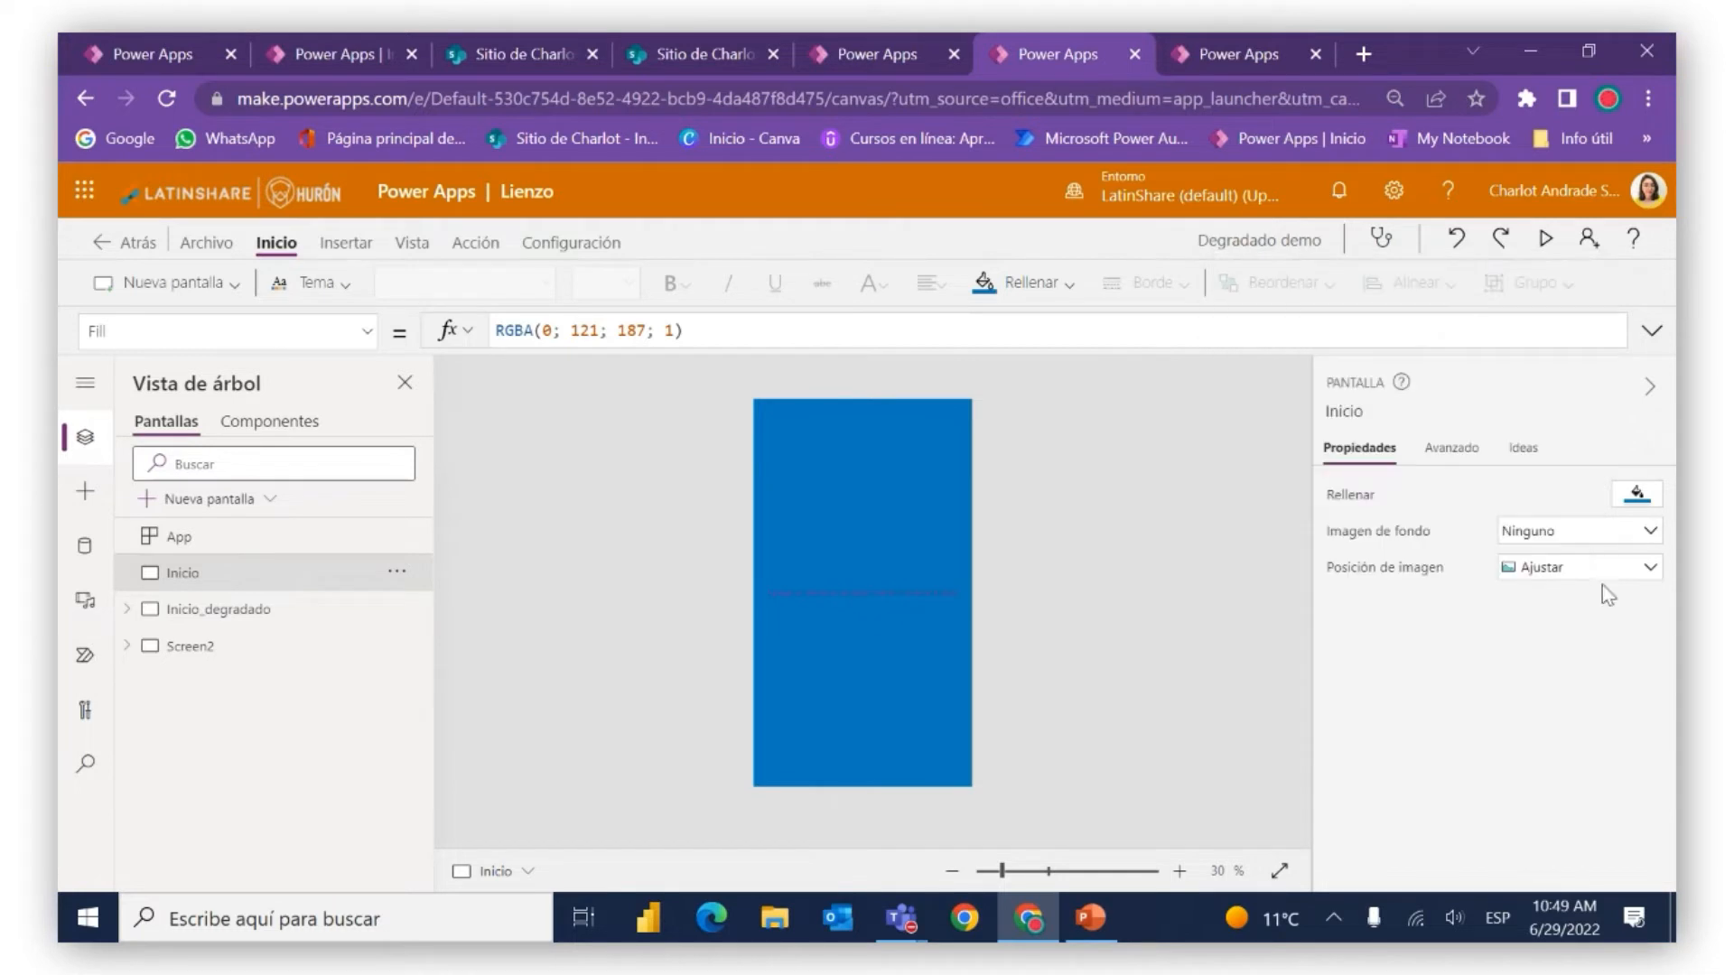
{"action": "left_click", "coordinate": [1608, 533]}
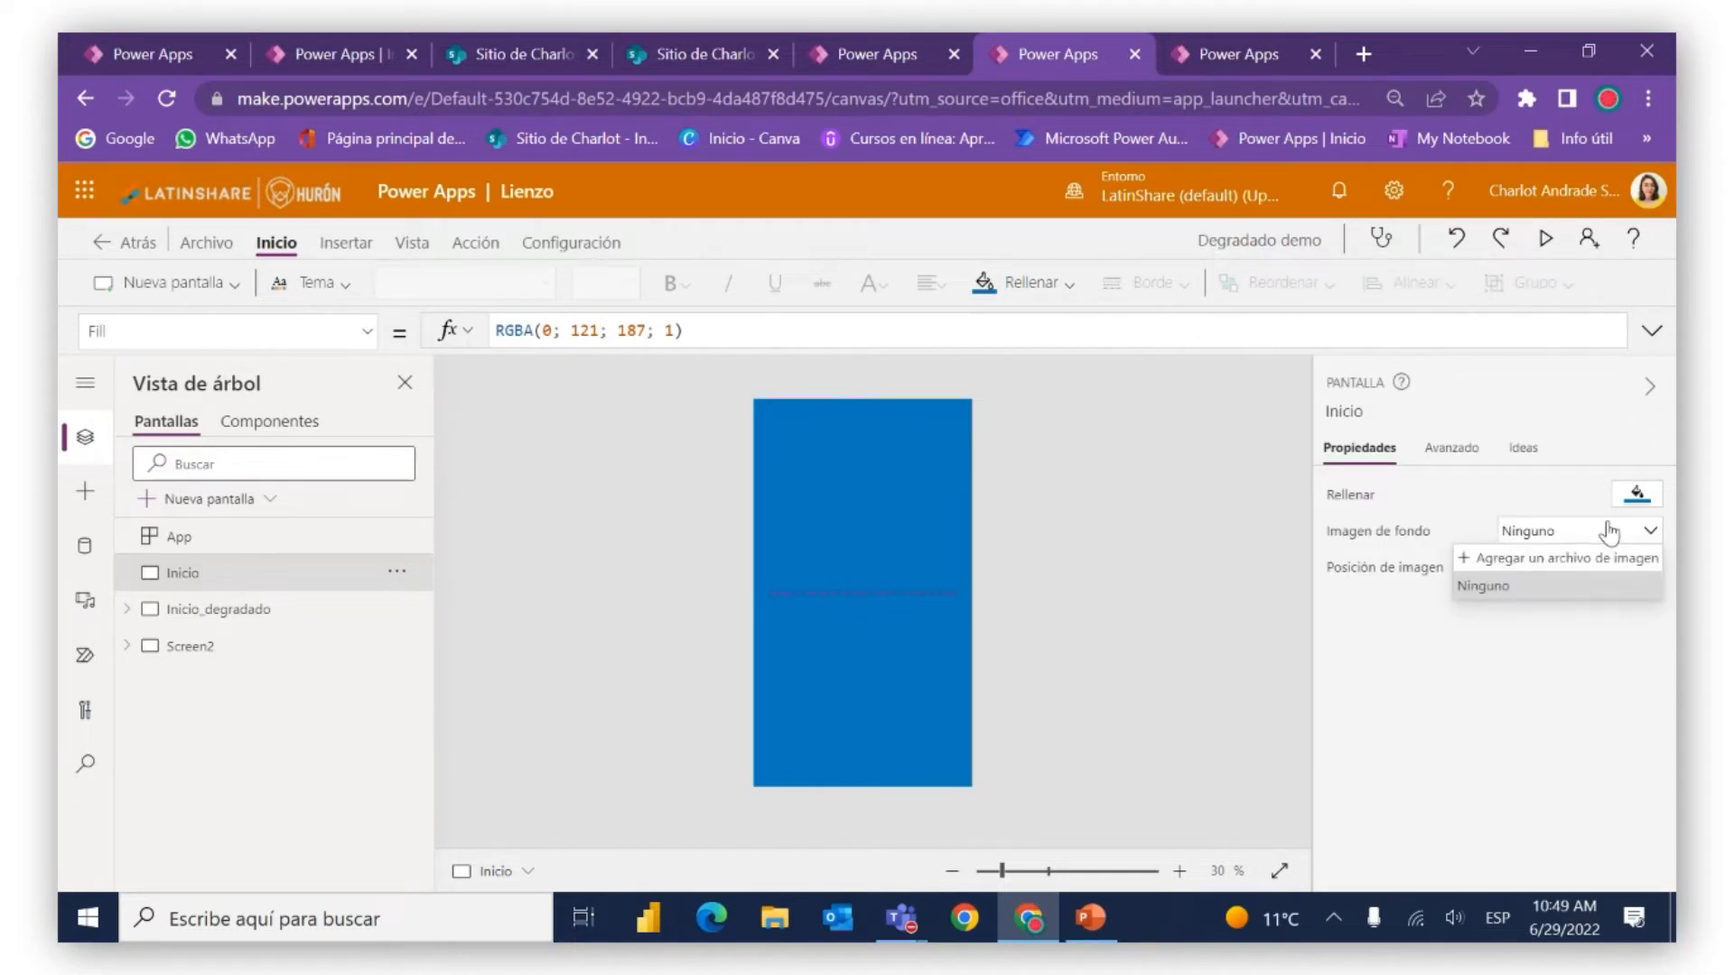
{"action": "left_click", "coordinate": [1517, 502]}
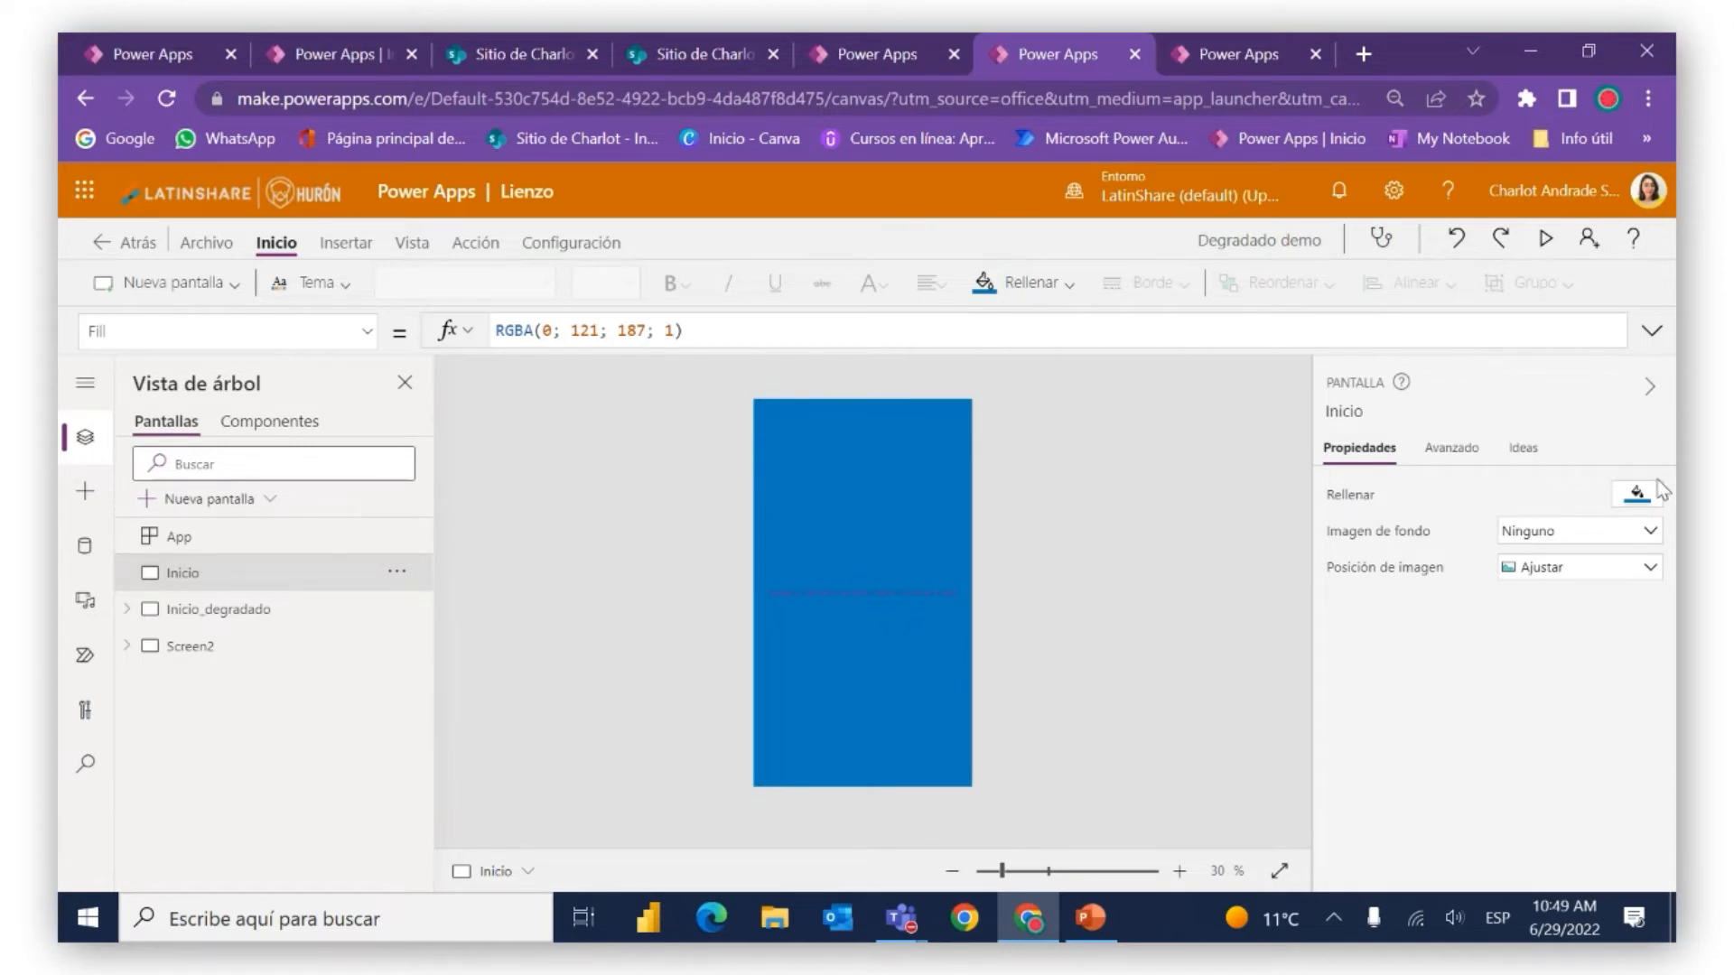
Set the Inicio screen's fill to white, RGBA(255; 255; 255; 1)
{"action": "left_click", "coordinate": [1637, 494]}
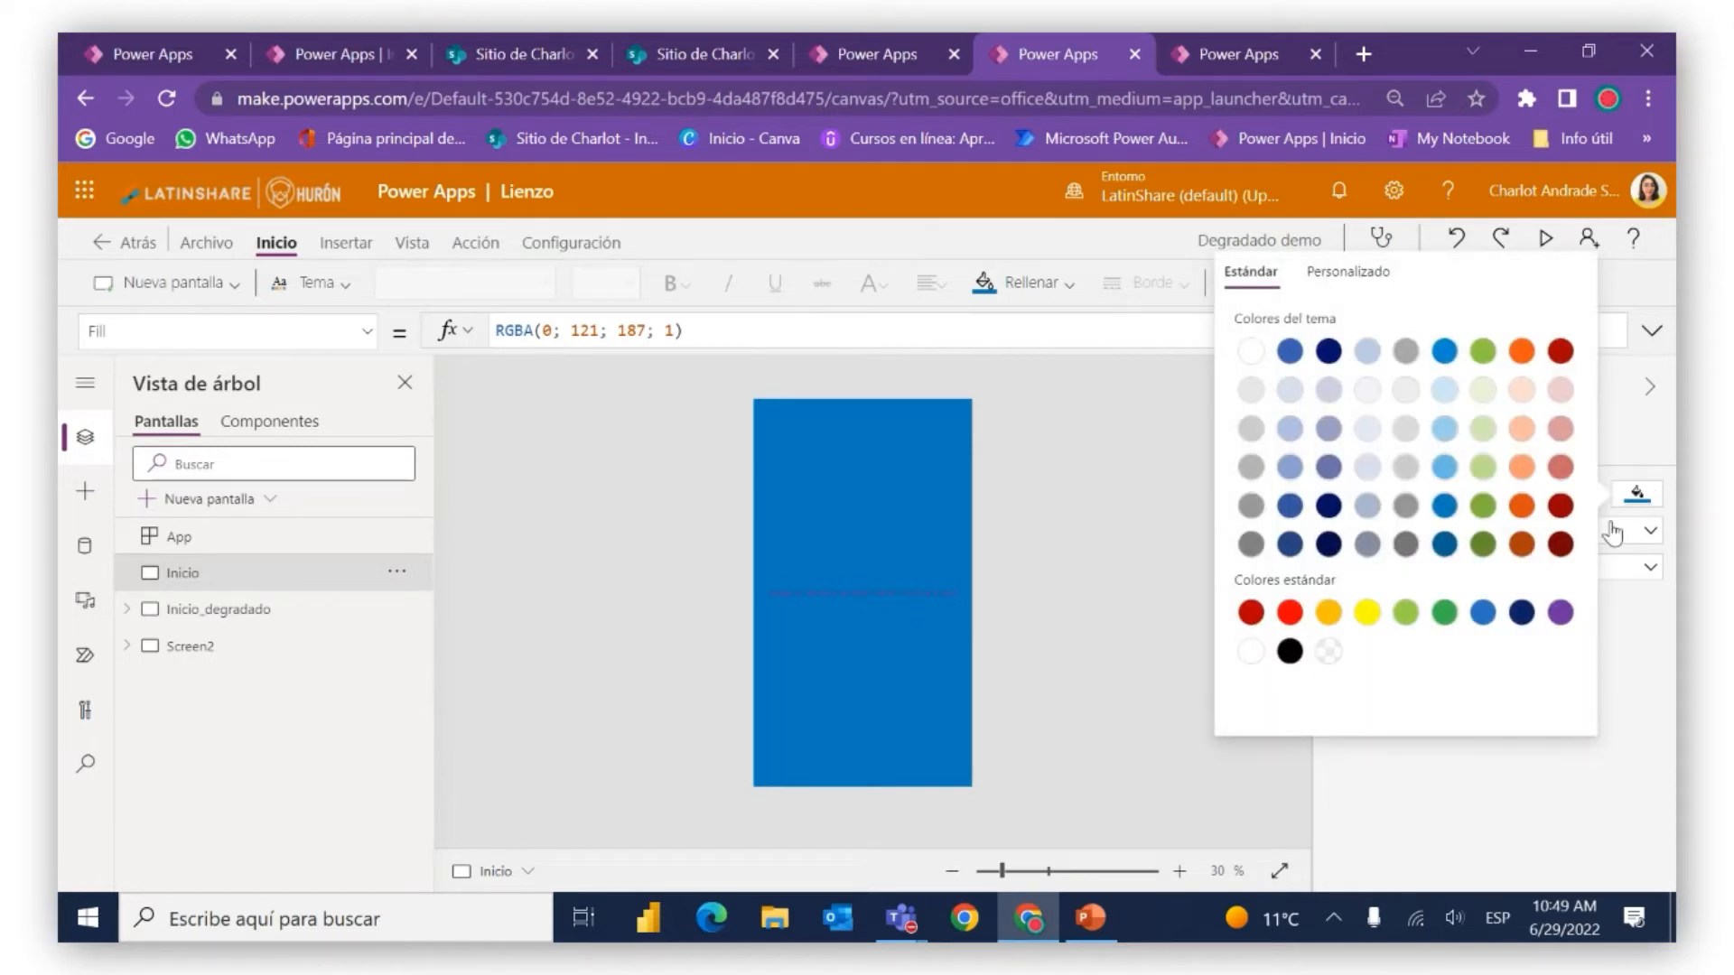
{"action": "left_click", "coordinate": [1251, 353]}
{"action": "left_click", "coordinate": [1553, 822]}
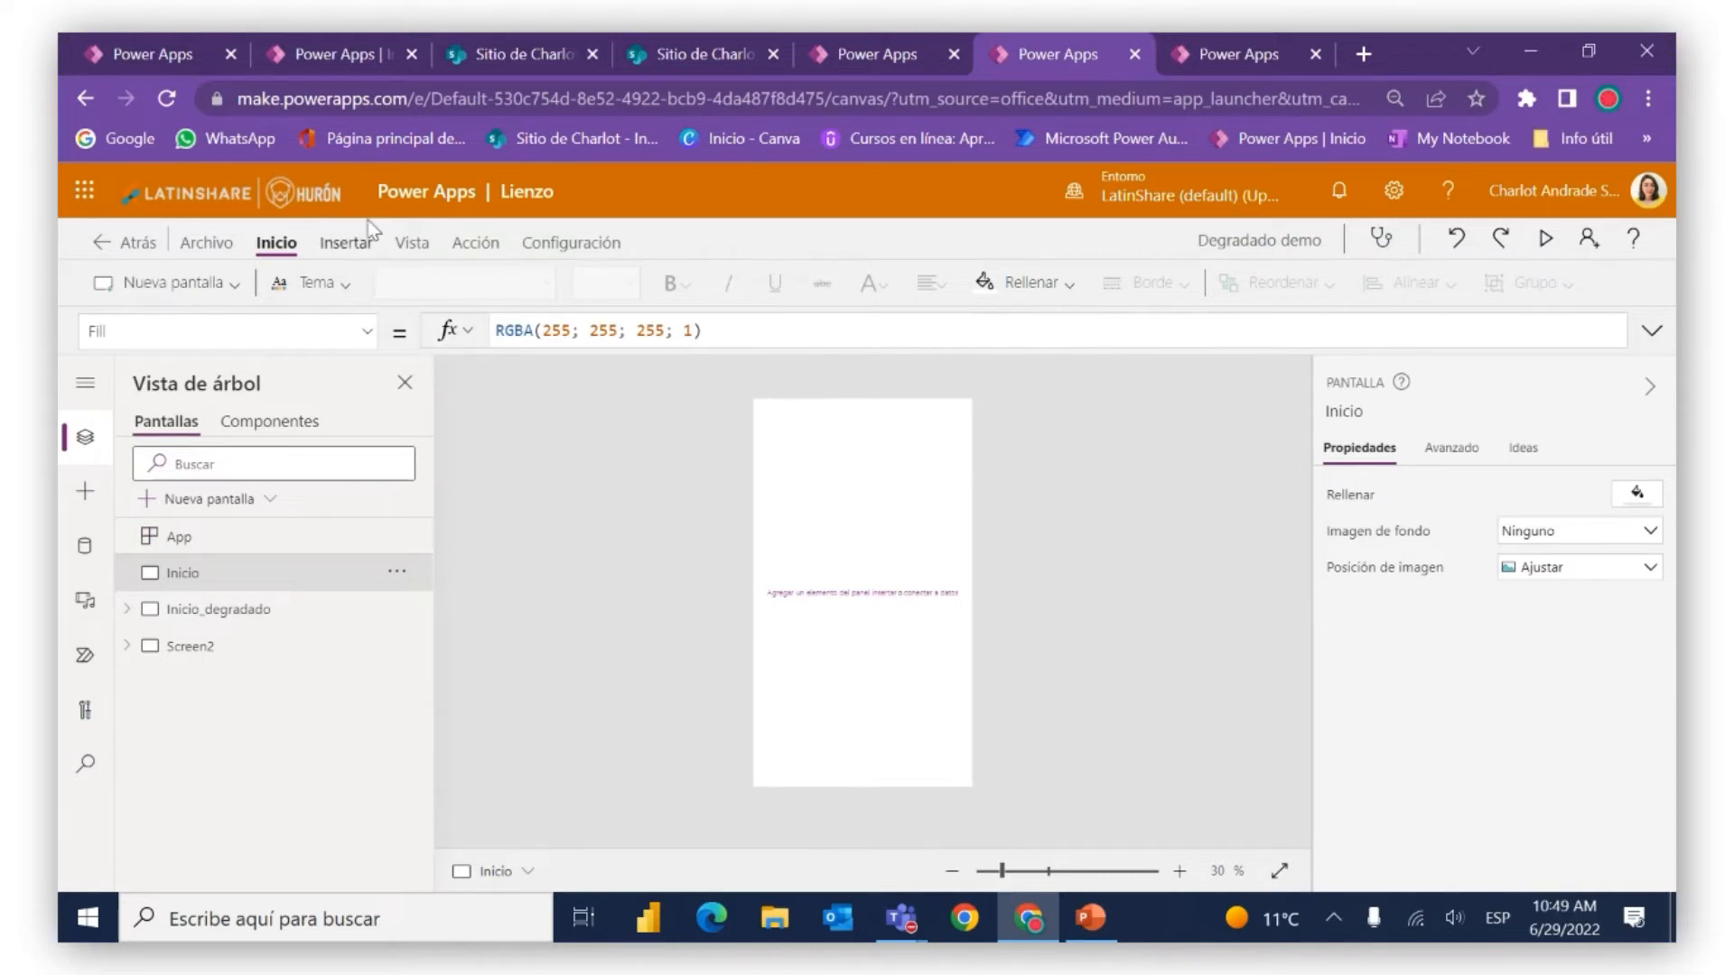
Insert an HTML text control on the Inicio screen and stretch it over the whole screen, 640 by 1136 at position 0, 0
{"action": "left_click", "coordinate": [336, 251]}
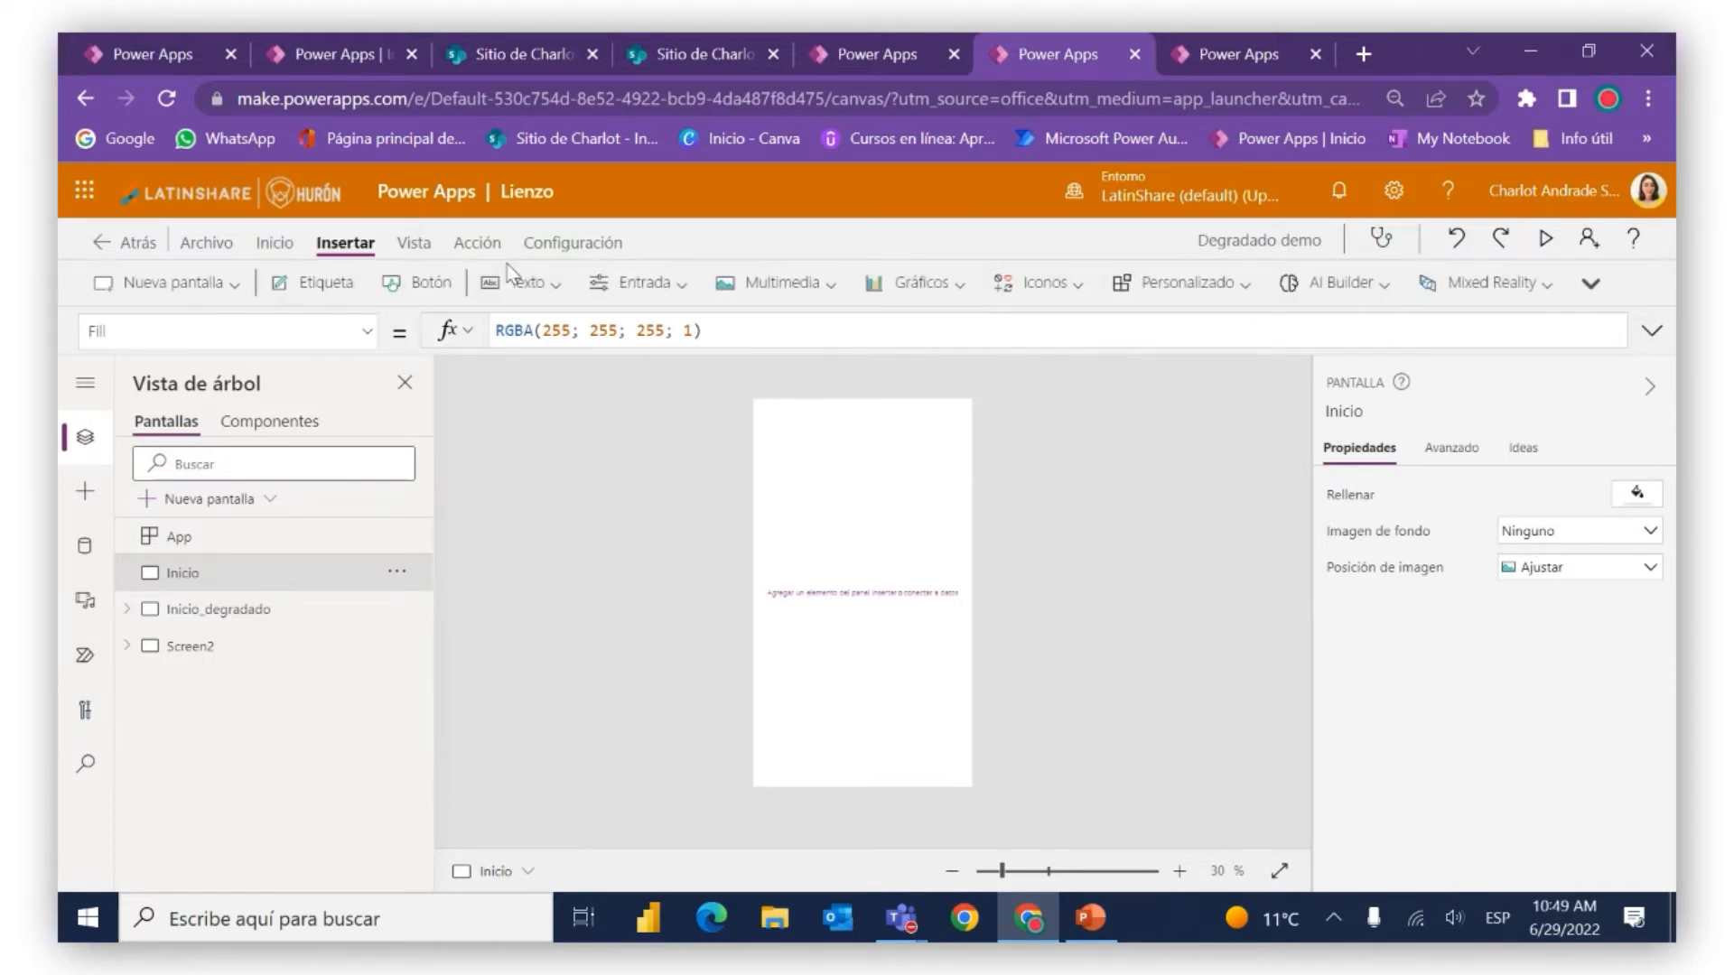
{"action": "left_click", "coordinate": [534, 290]}
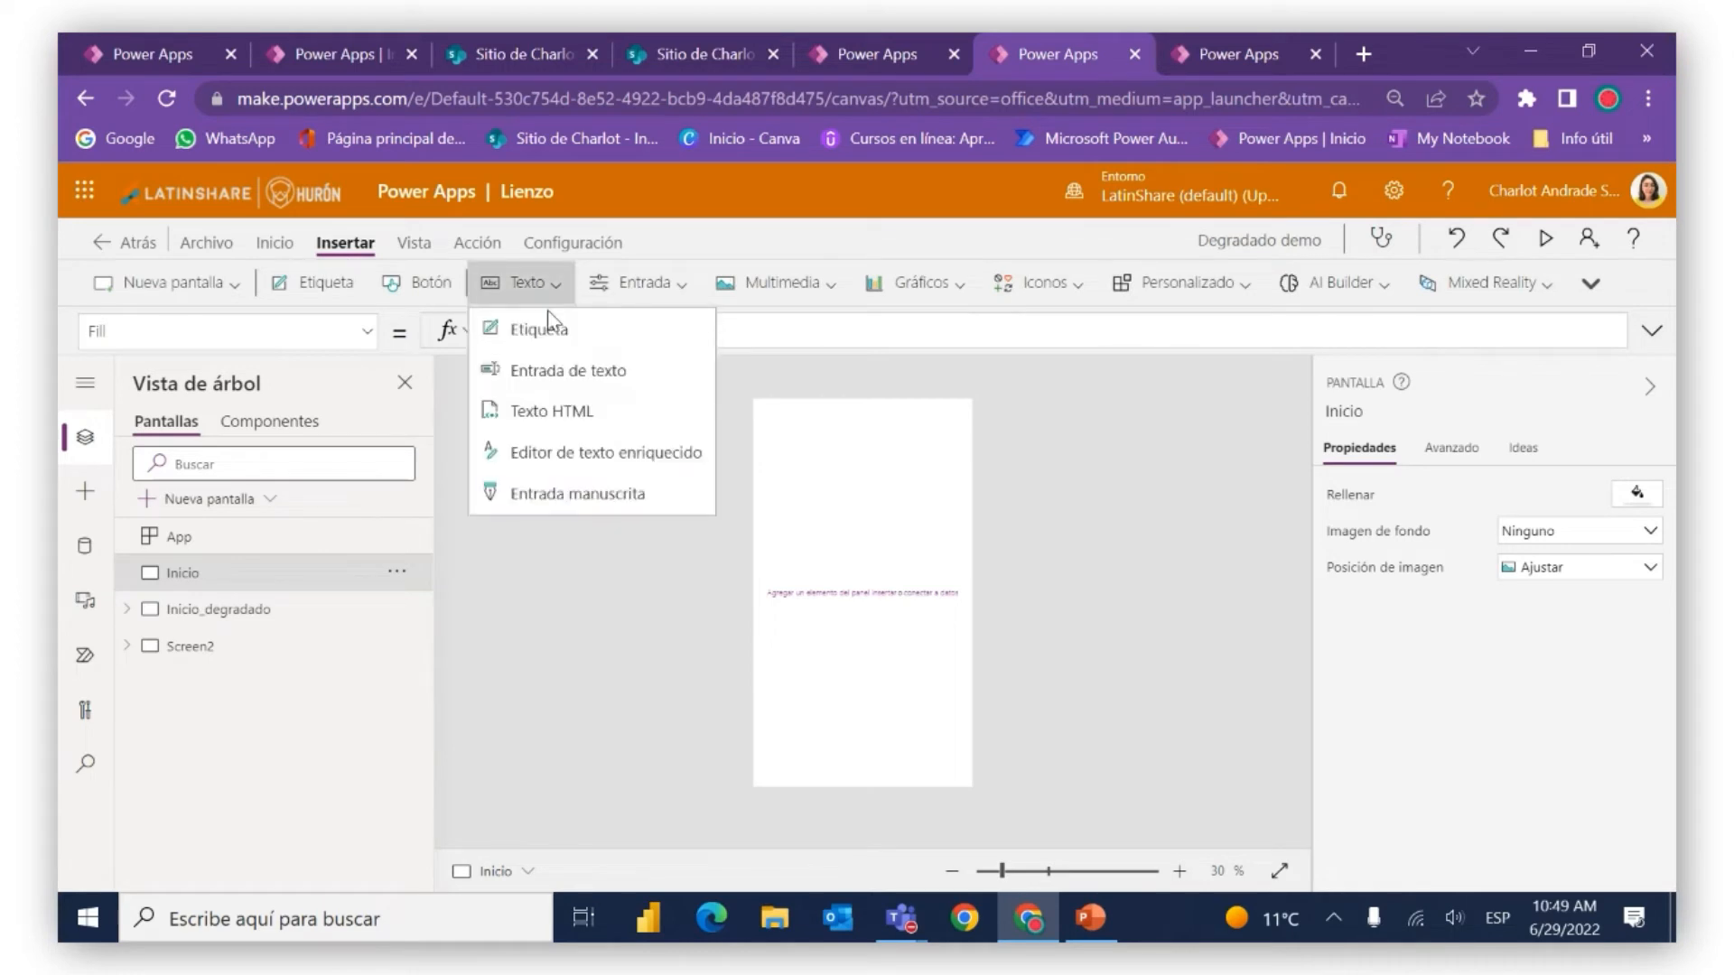
{"action": "left_click", "coordinate": [551, 413]}
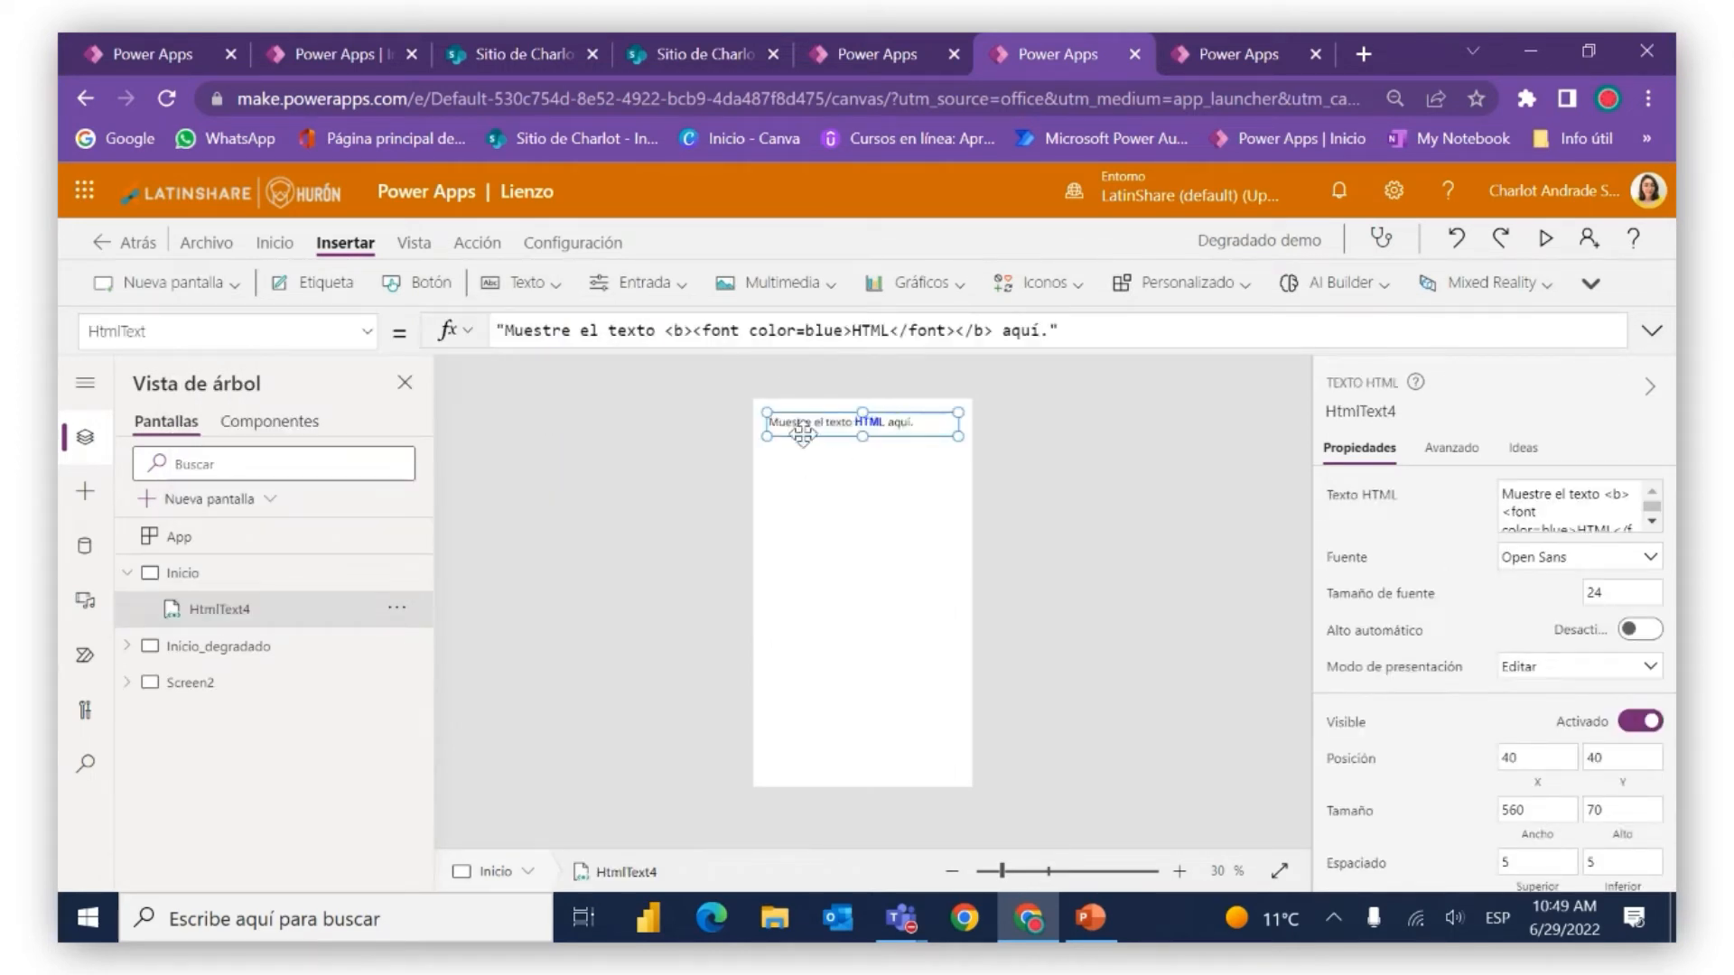
{"action": "left_click_drag", "start_coordinate": [765, 435], "coordinate": [713, 473]}
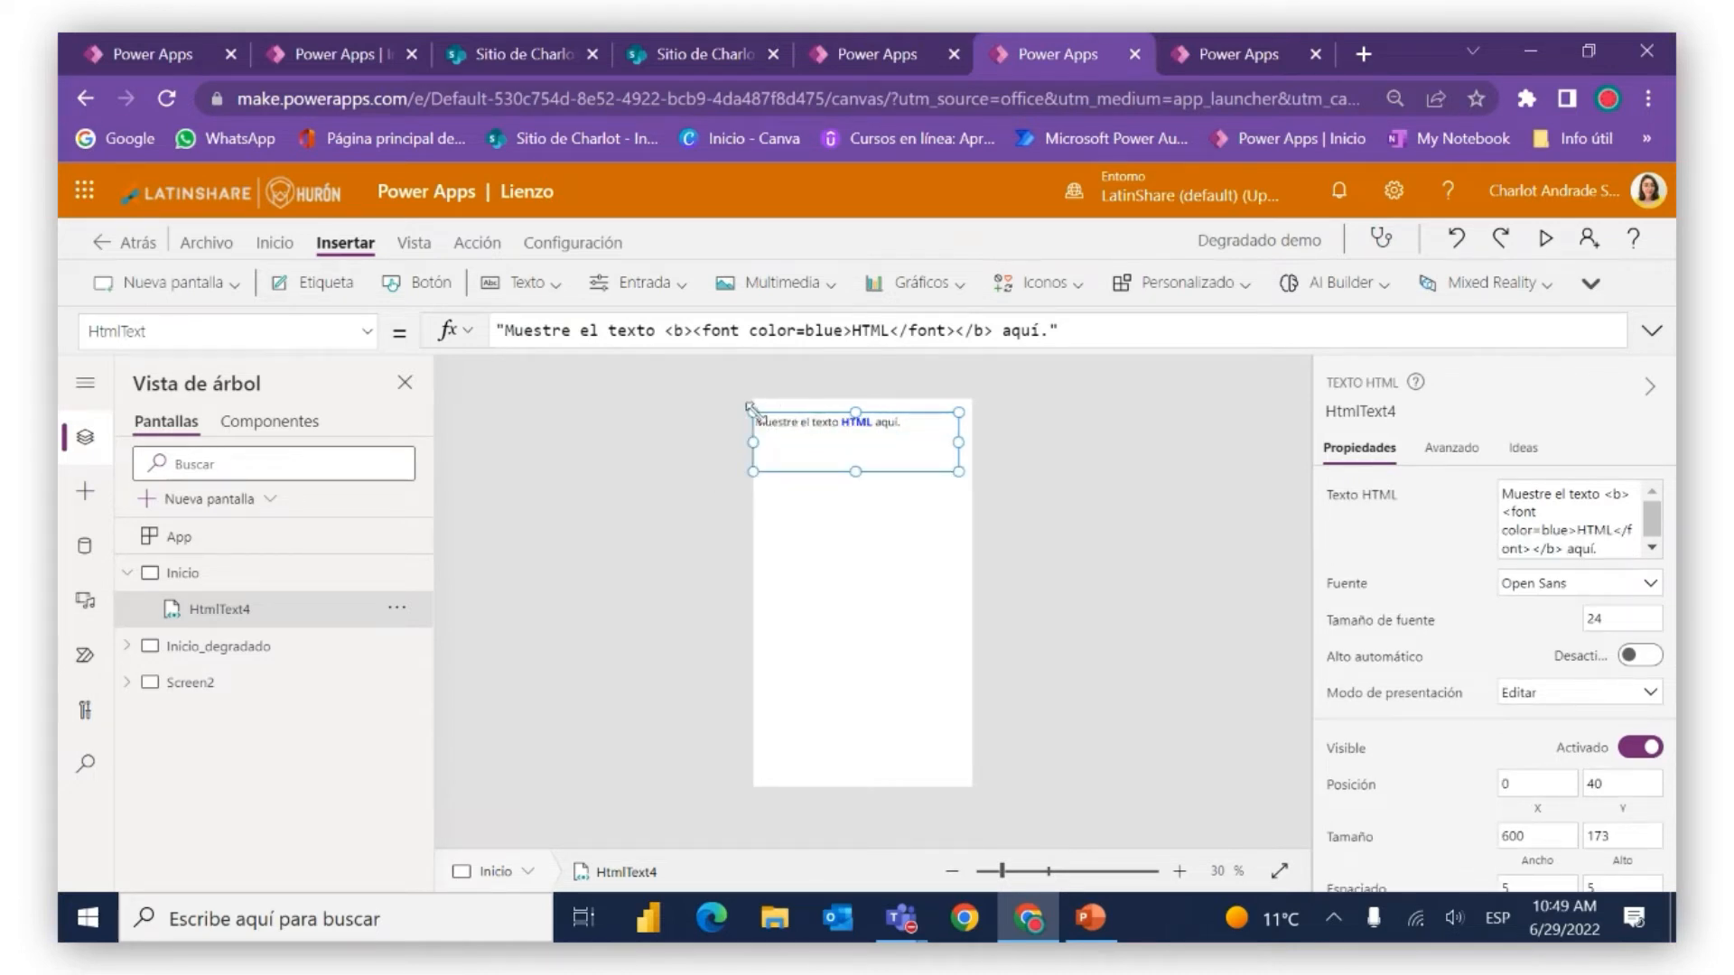
{"action": "left_click_drag", "start_coordinate": [749, 407], "coordinate": [751, 397]}
{"action": "left_click_drag", "start_coordinate": [957, 471], "coordinate": [973, 785]}
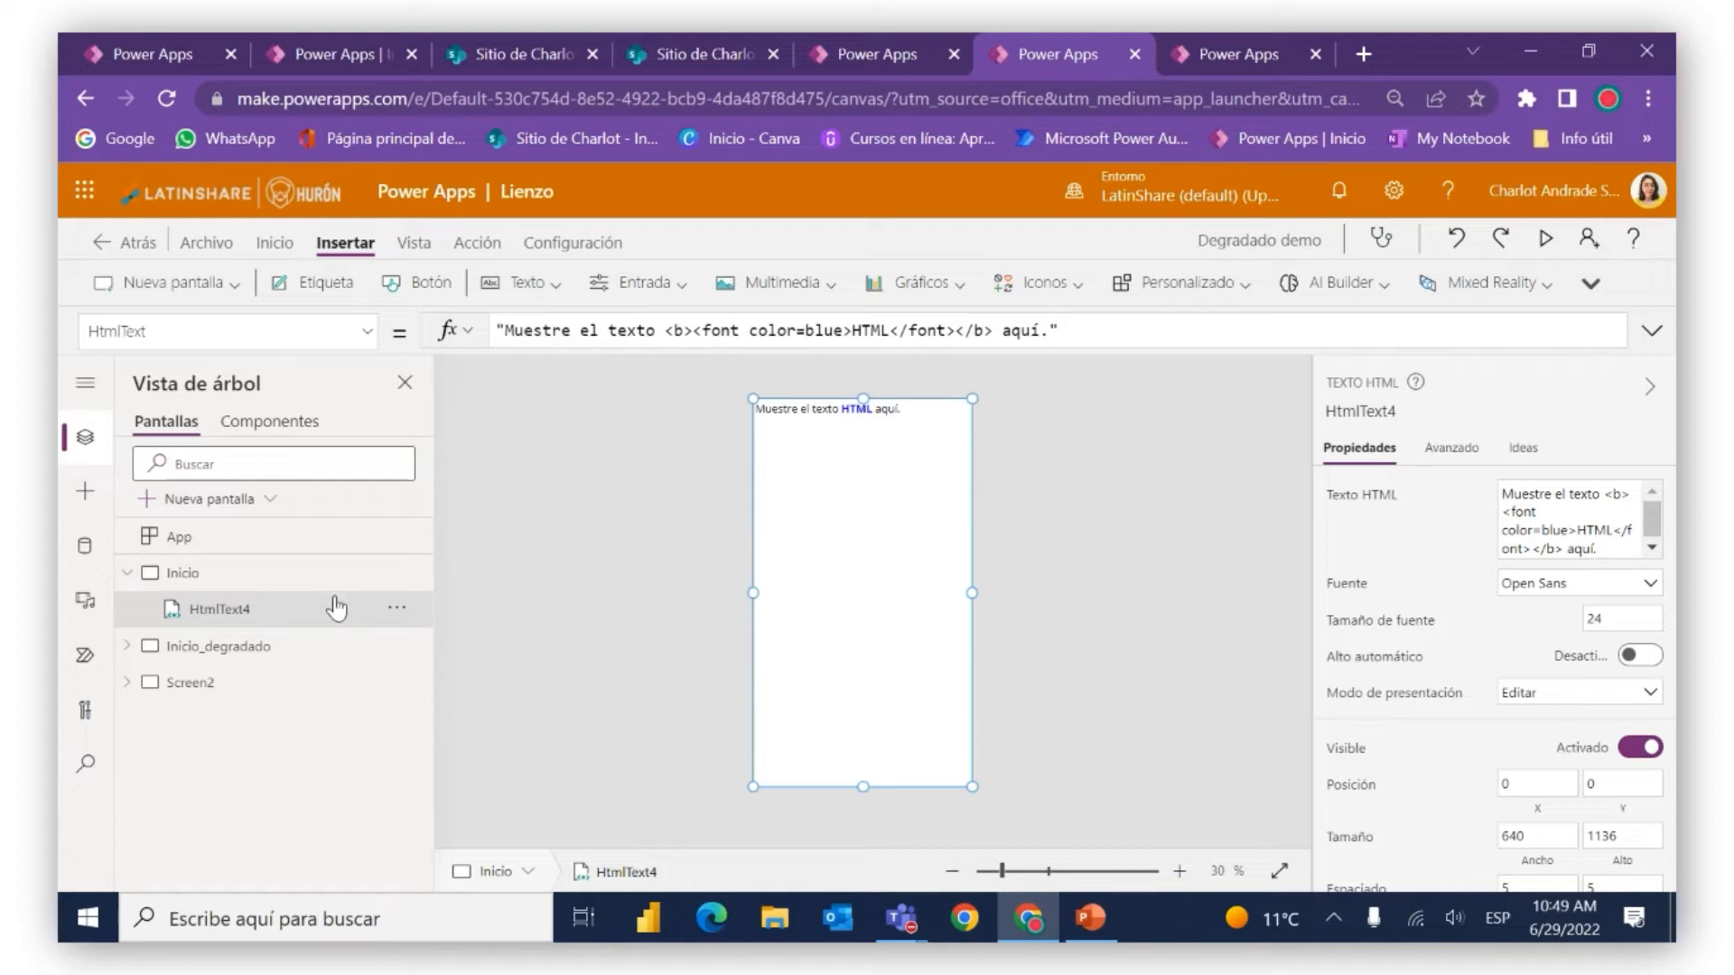
Preview the Inicio_degradado screen to examine its animated gradient background, and return to editing
{"action": "left_click", "coordinate": [282, 647]}
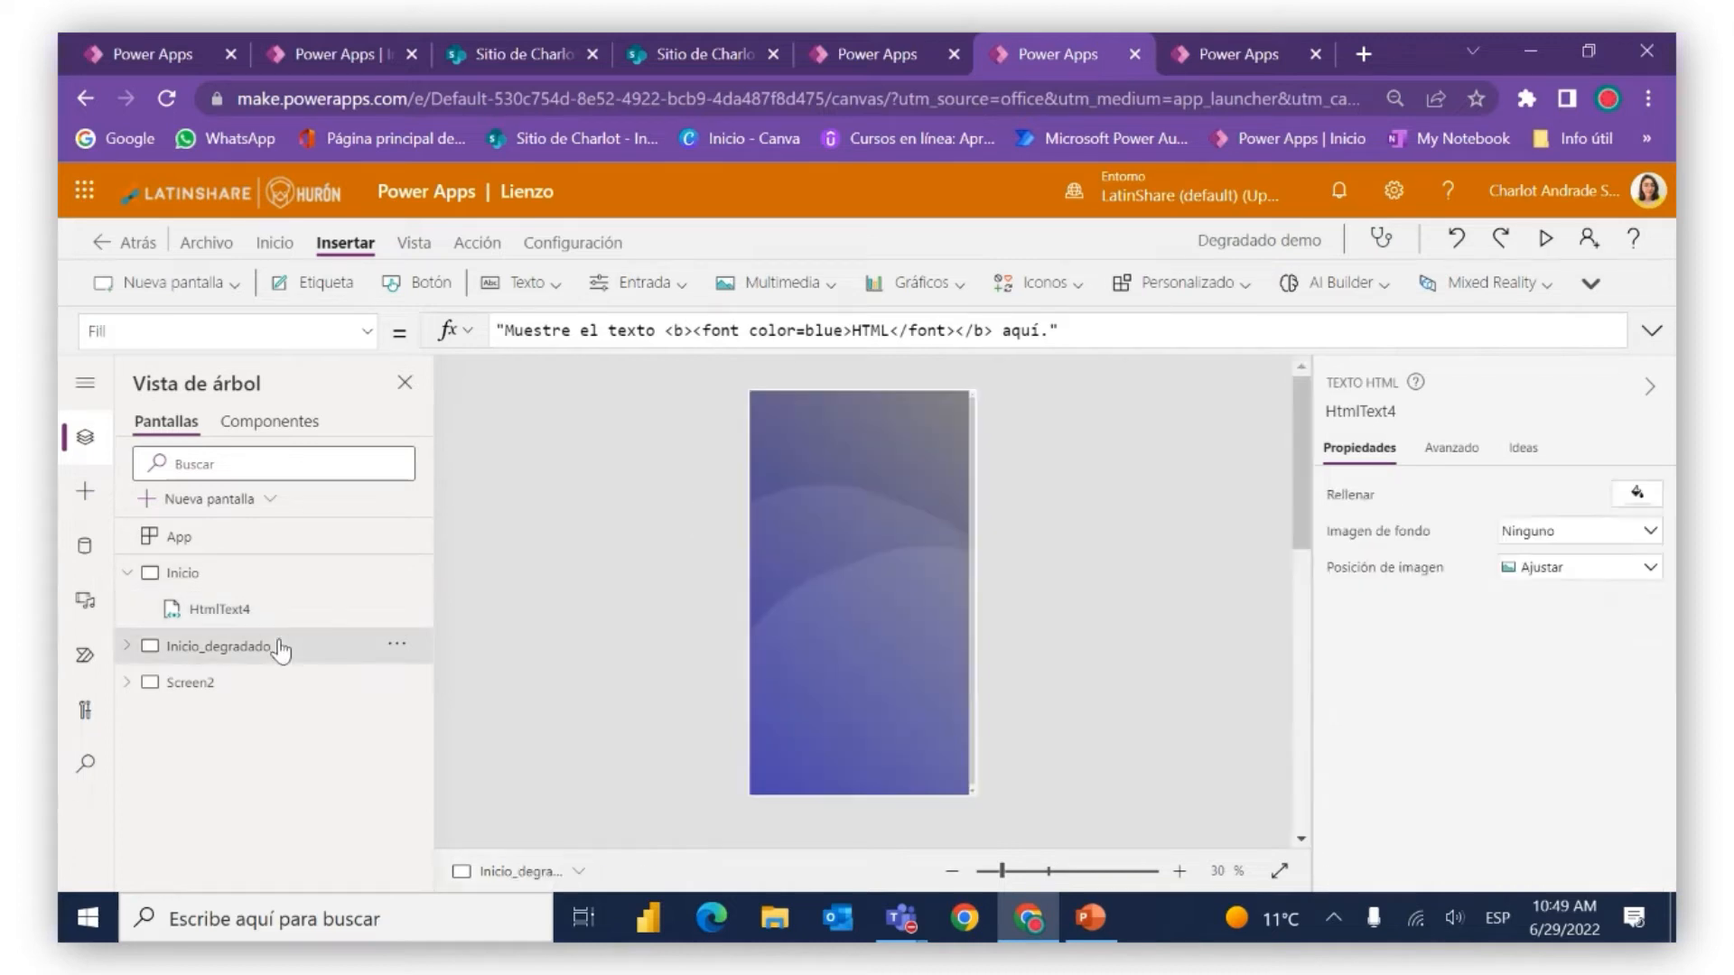
{"action": "left_click", "coordinate": [1542, 239]}
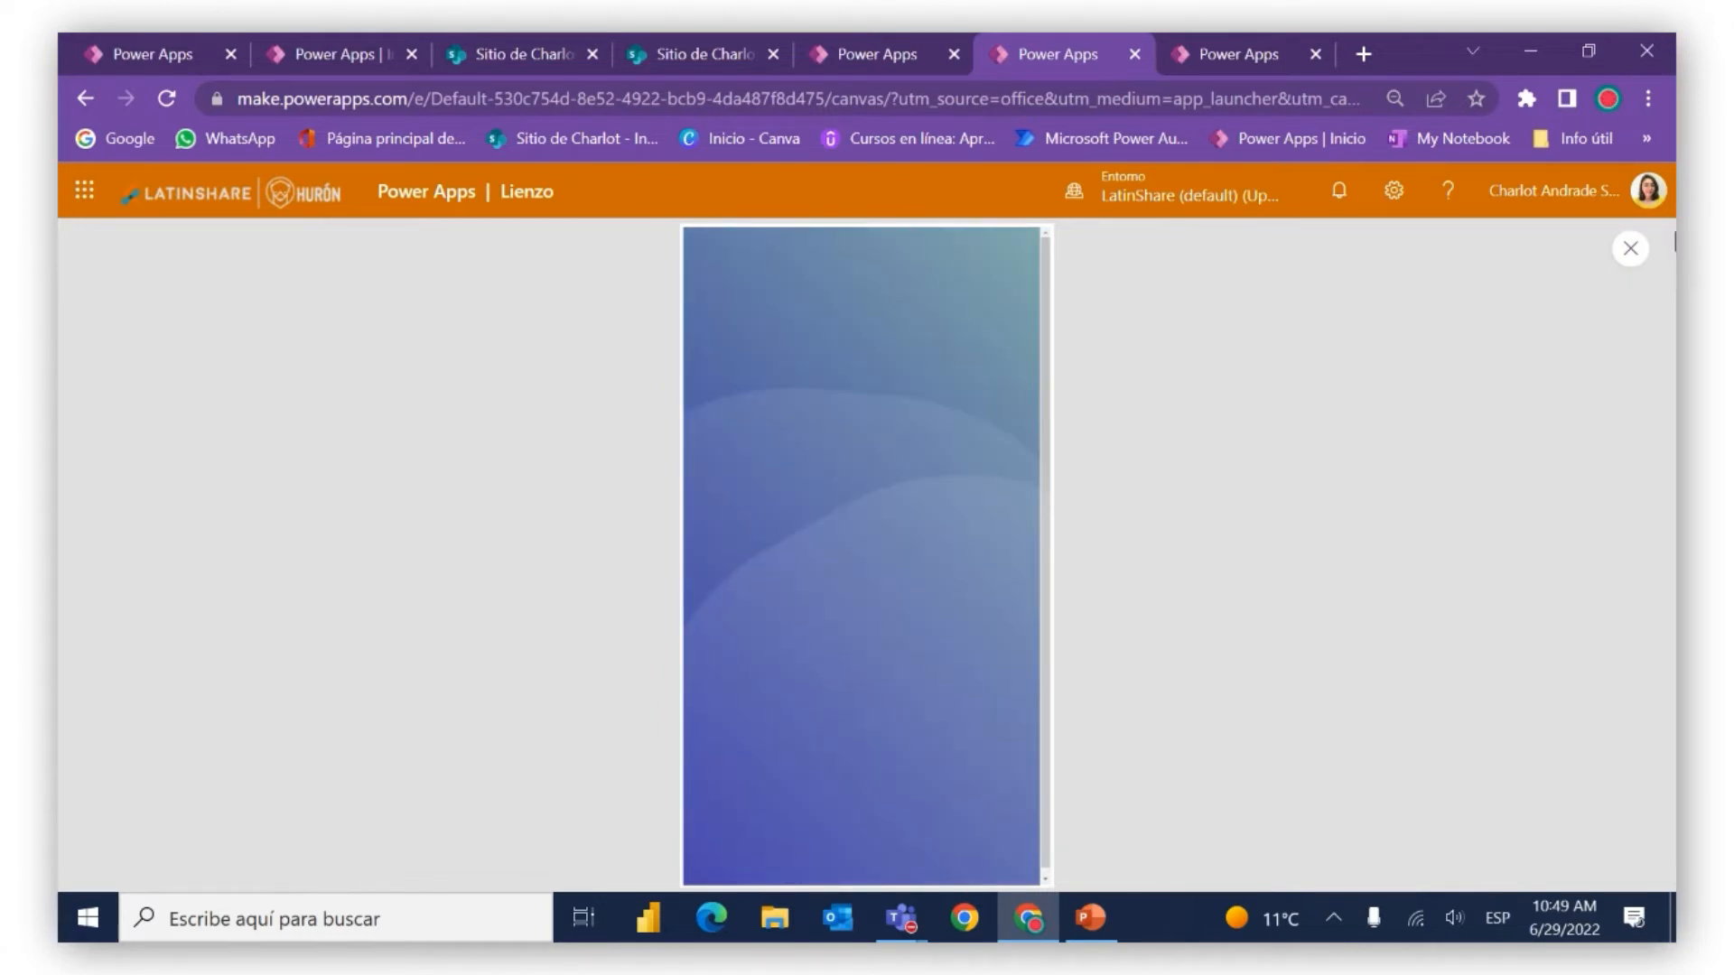
{"action": "left_click", "coordinate": [1630, 248]}
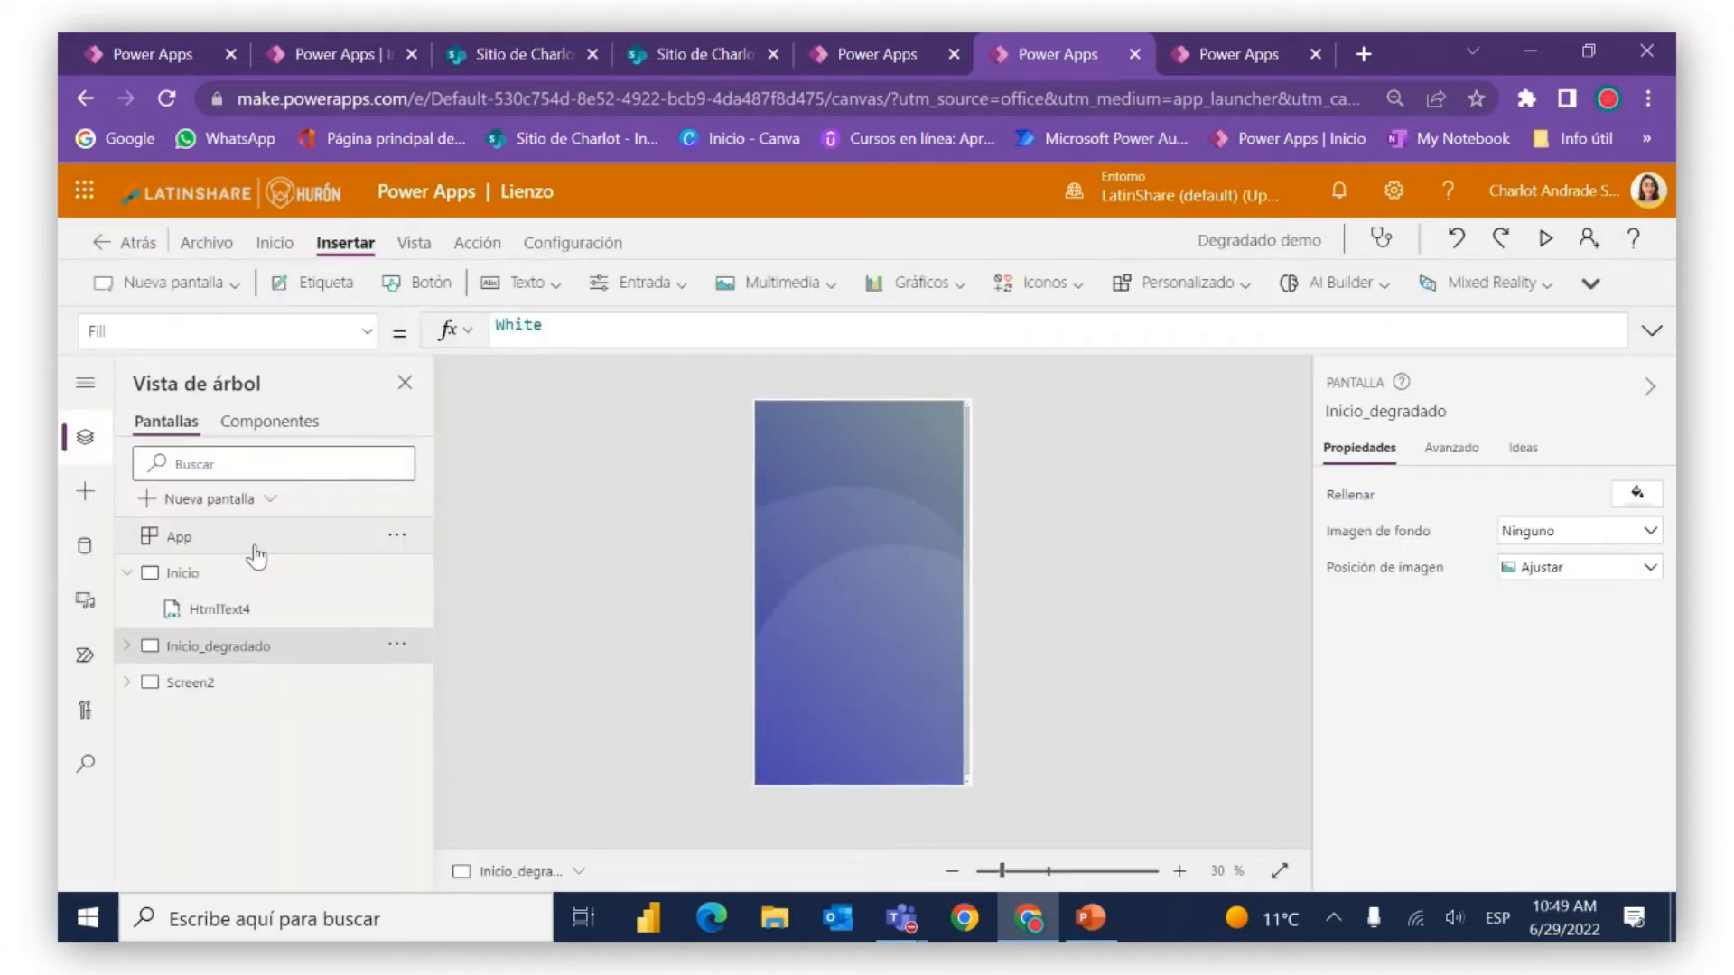
Copy the three UpdateContext lines for azules, verdes and rojos from the Inicio_degradado screen's OnVisible formula
{"action": "left_click", "coordinate": [368, 330]}
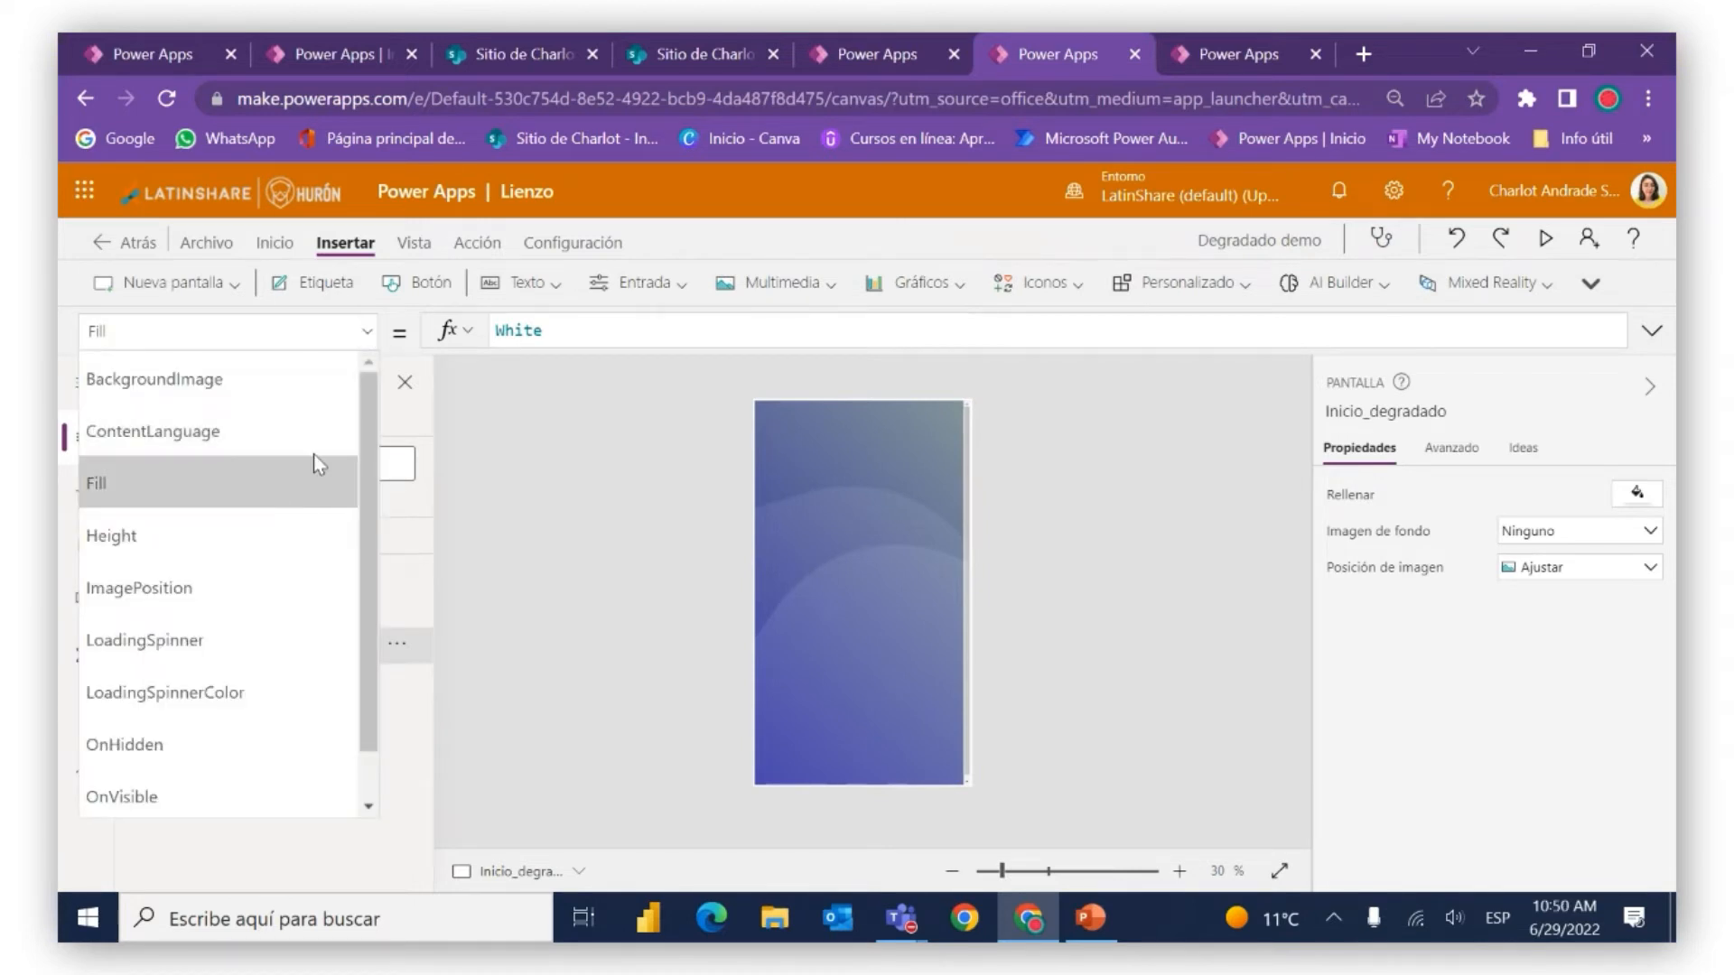
{"action": "scroll", "coordinate": [365, 436], "scroll_direction": "down", "scroll_amount": 1}
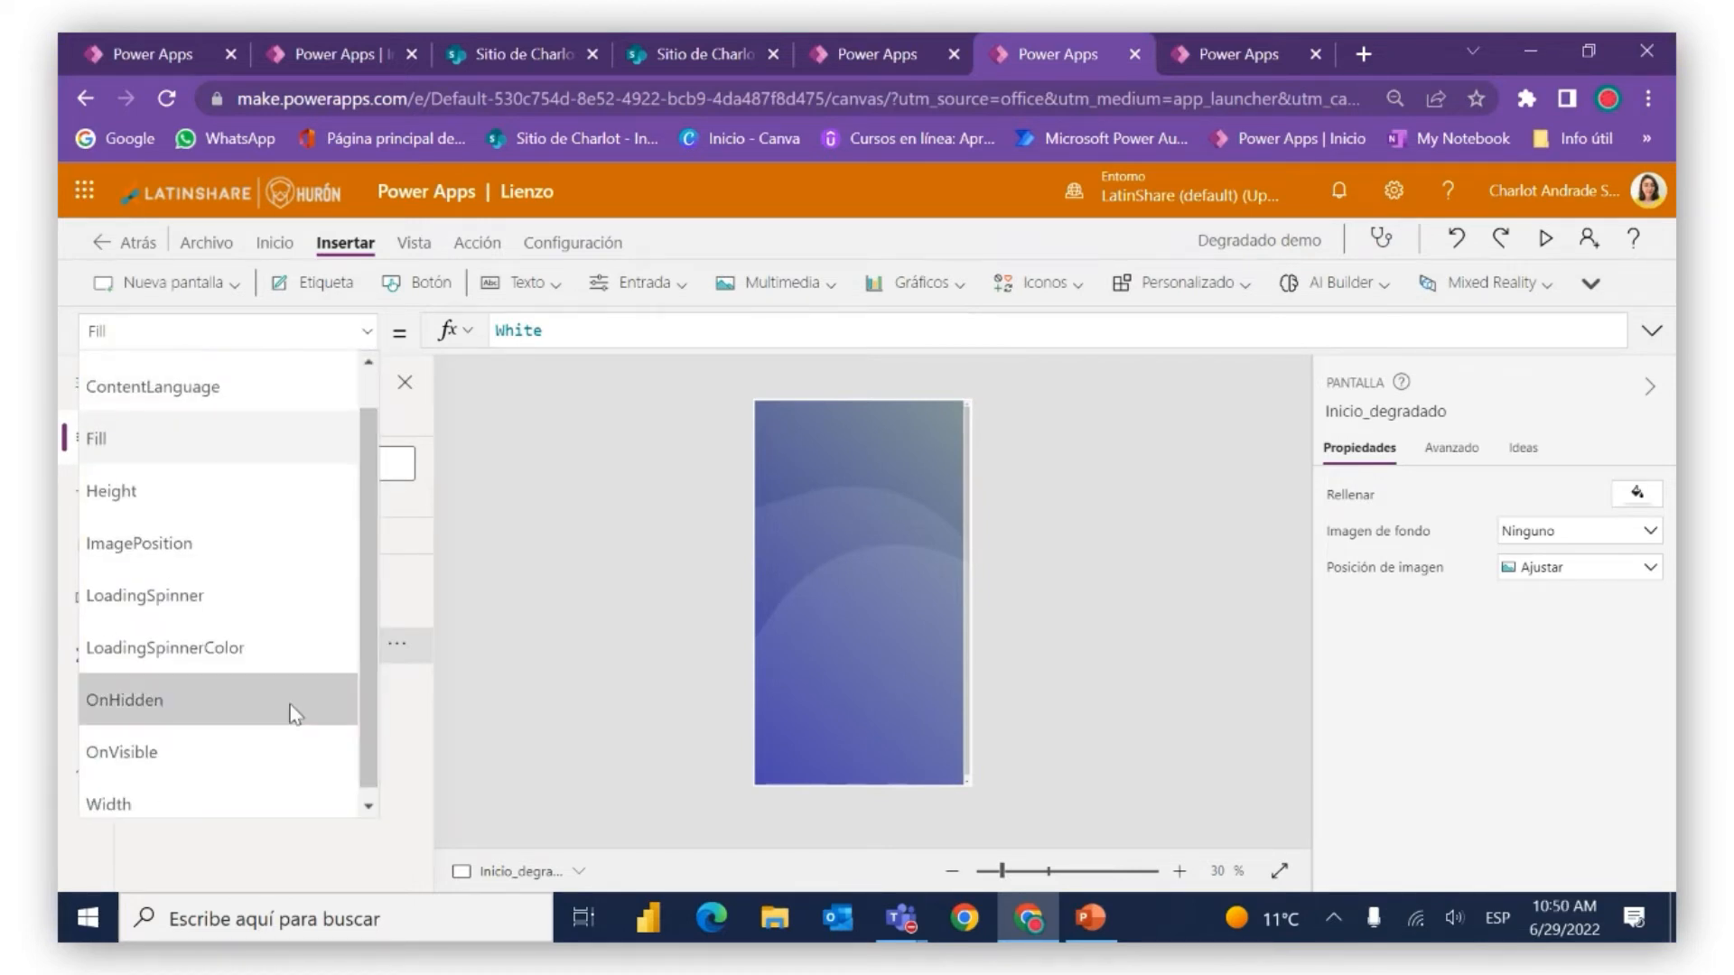
{"action": "left_click", "coordinate": [275, 759]}
{"action": "left_click_drag", "start_coordinate": [573, 352], "coordinate": [587, 410]}
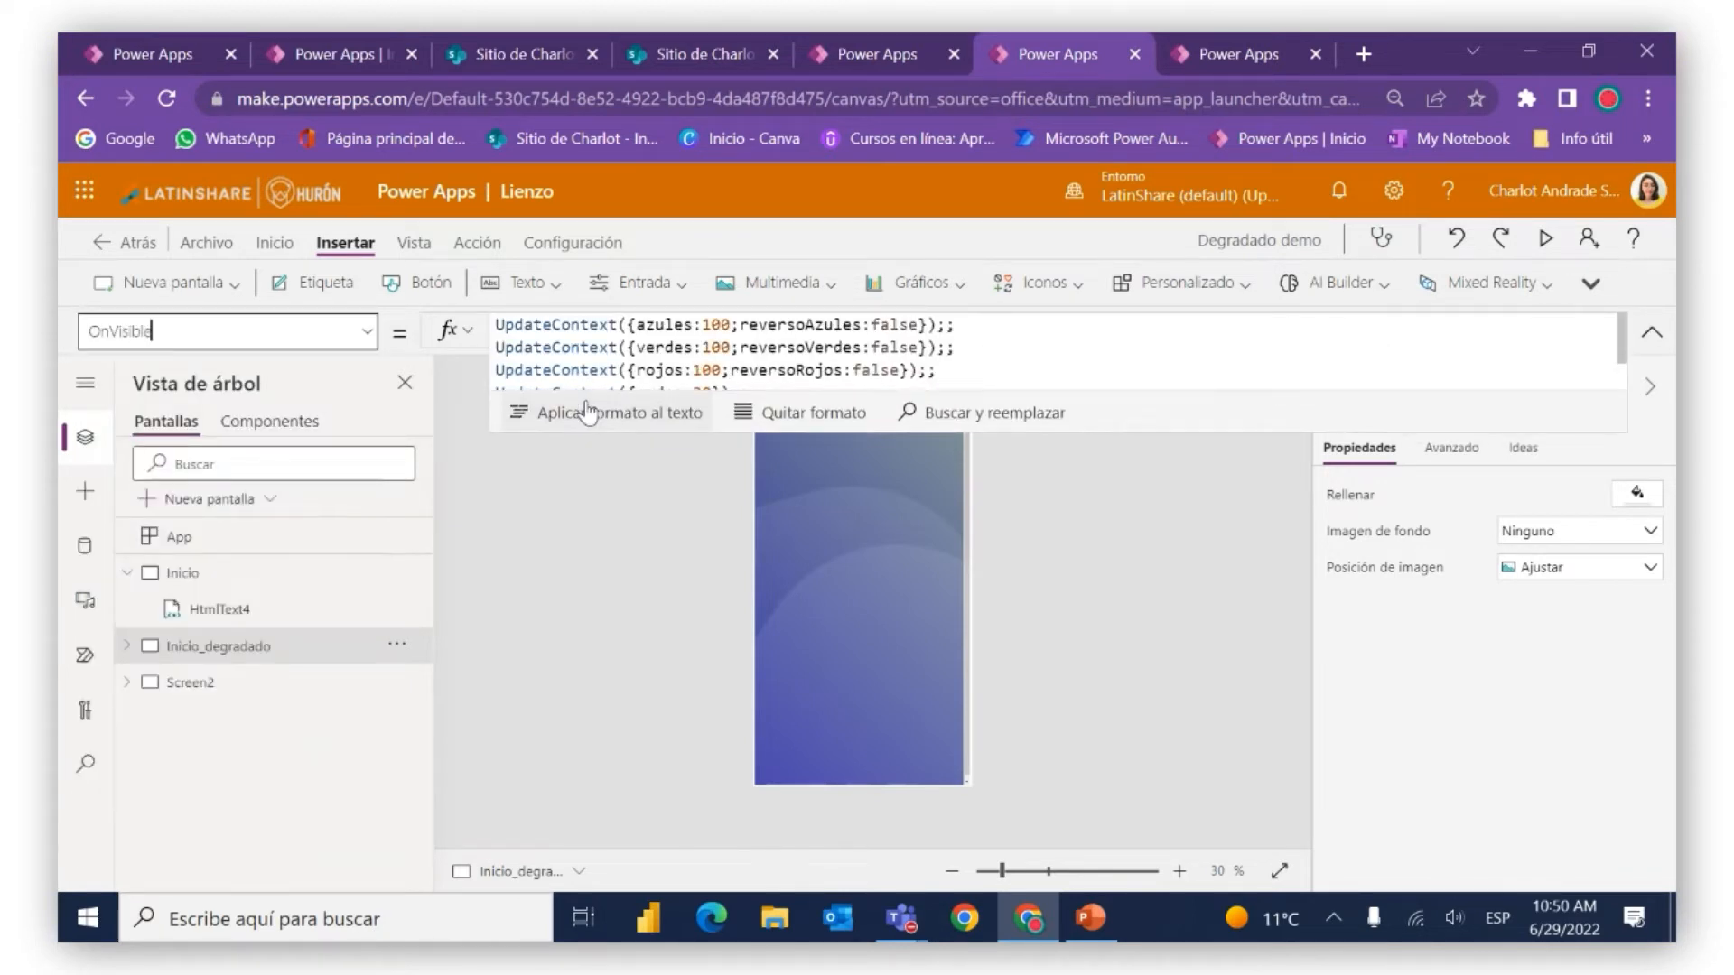
{"action": "left_click_drag", "start_coordinate": [939, 372], "coordinate": [471, 324]}
{"action": "key", "text": "ctrl+c"}
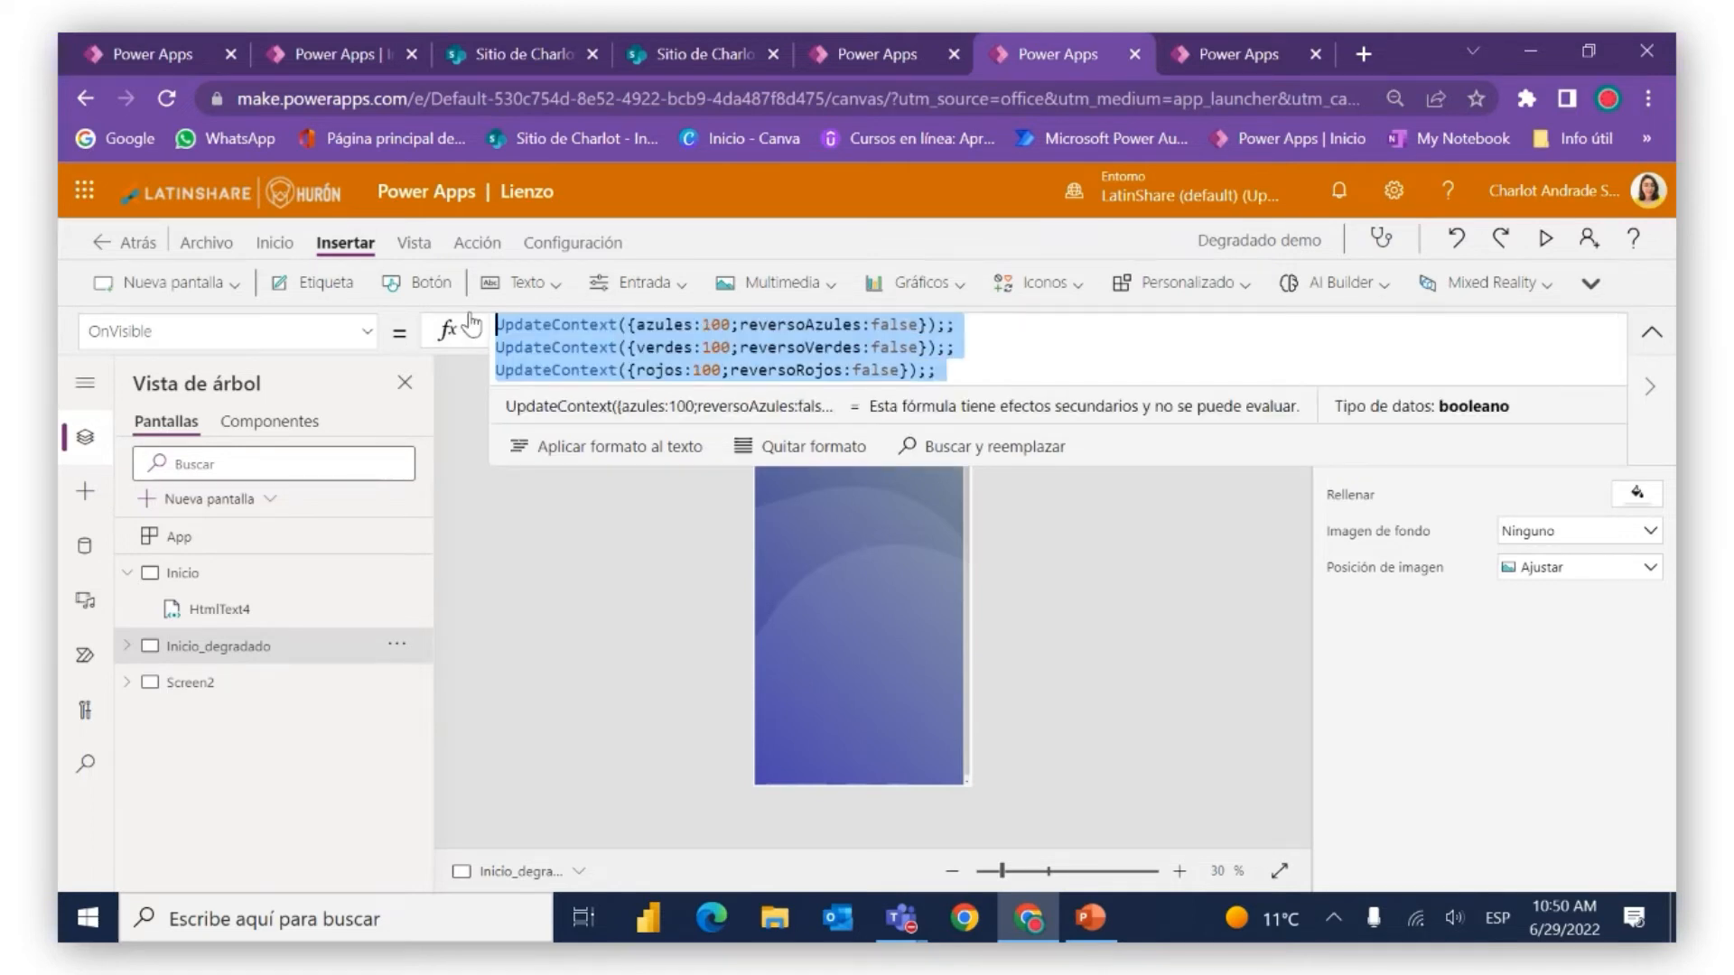
Paste the copied UpdateContext lines into the Inicio screen's OnVisible, setting azules, verdes and rojos to 100 and their reverso variables to false
{"action": "left_click", "coordinate": [280, 572]}
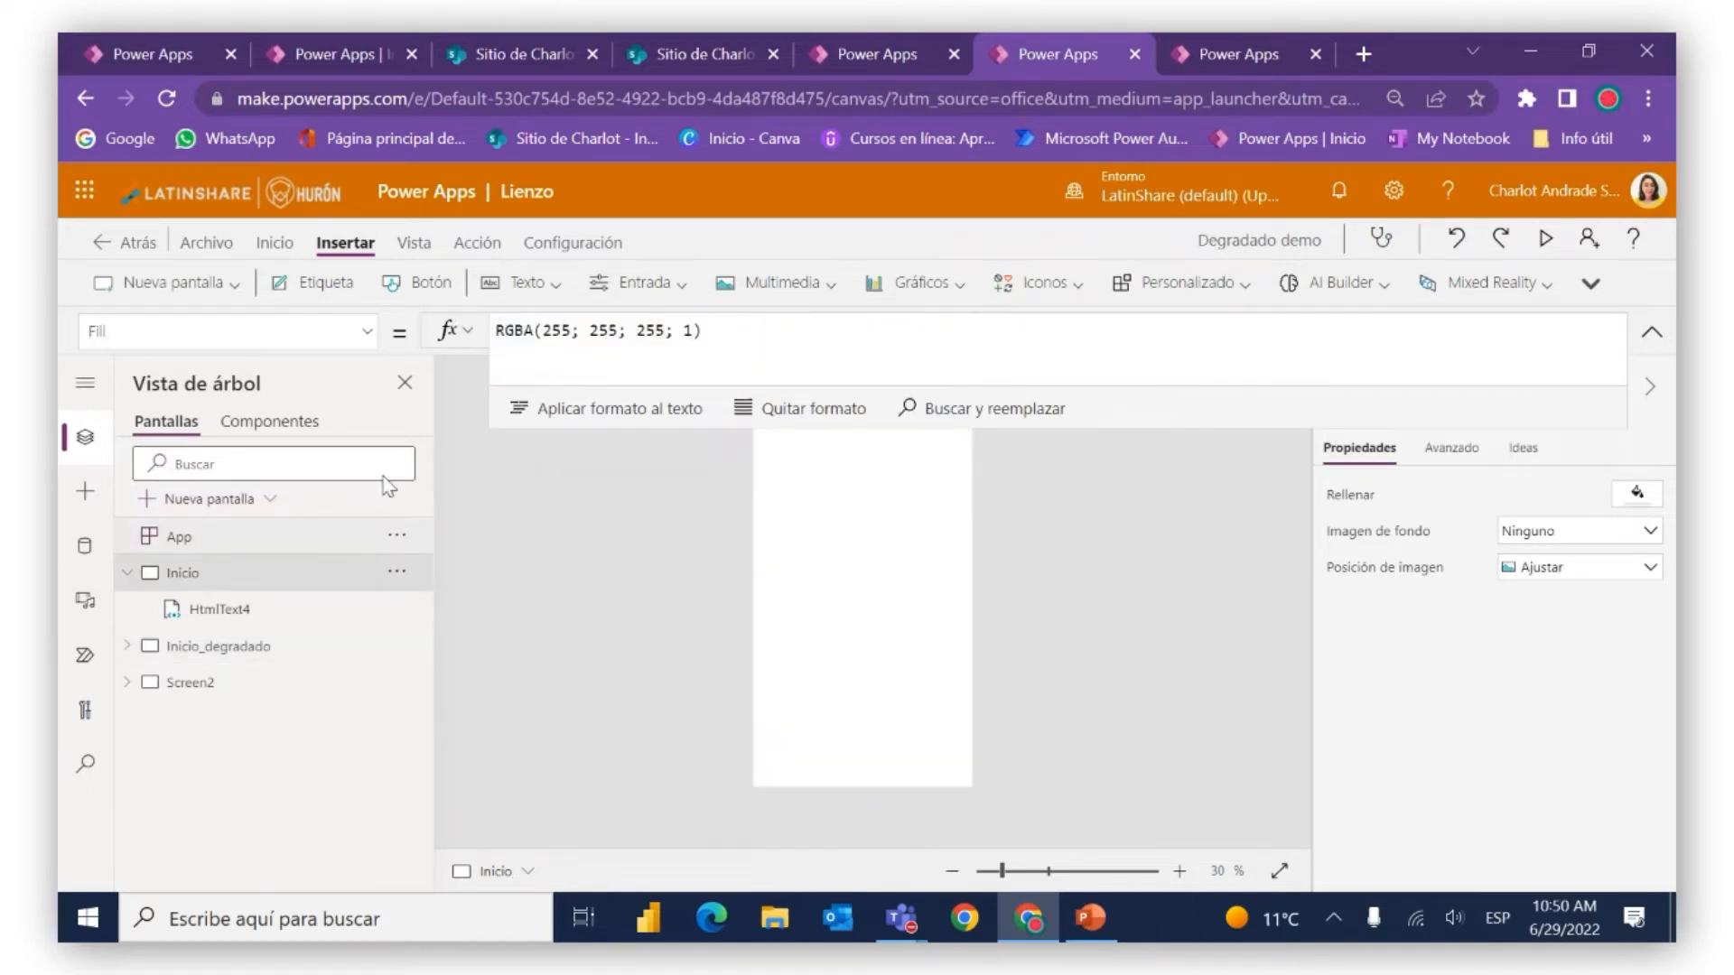
{"action": "left_click", "coordinate": [365, 334]}
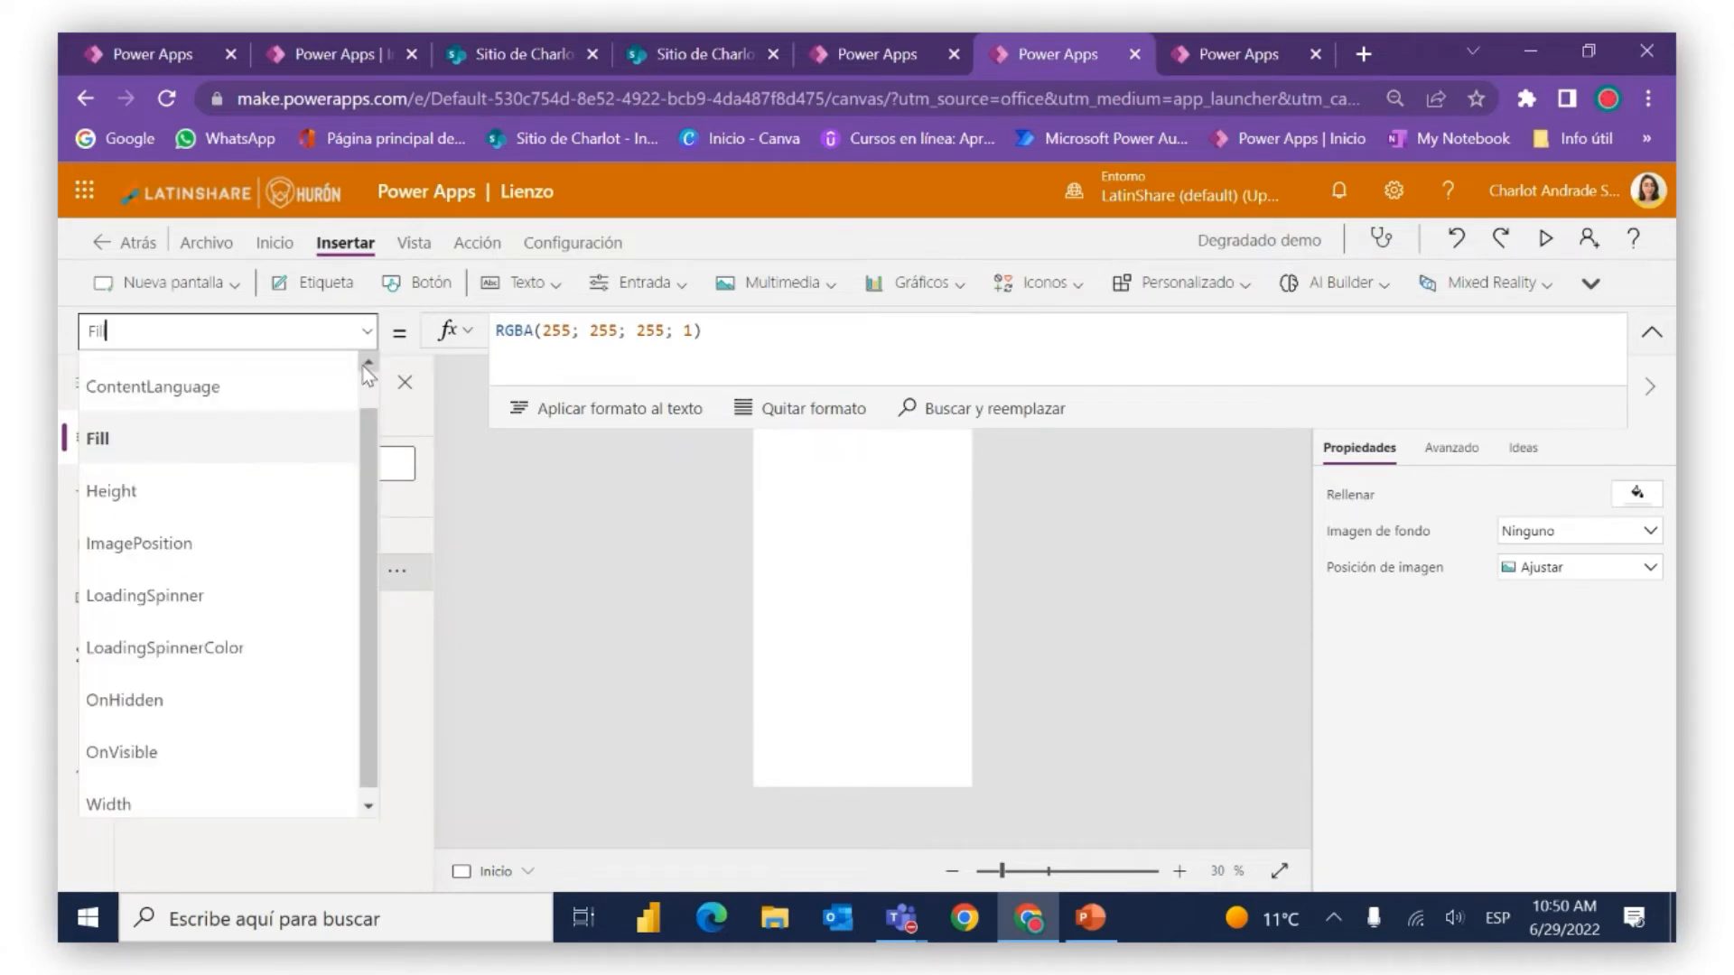
{"action": "left_click", "coordinate": [291, 749]}
{"action": "left_click", "coordinate": [559, 349]}
{"action": "key", "text": "ctrl+v"}
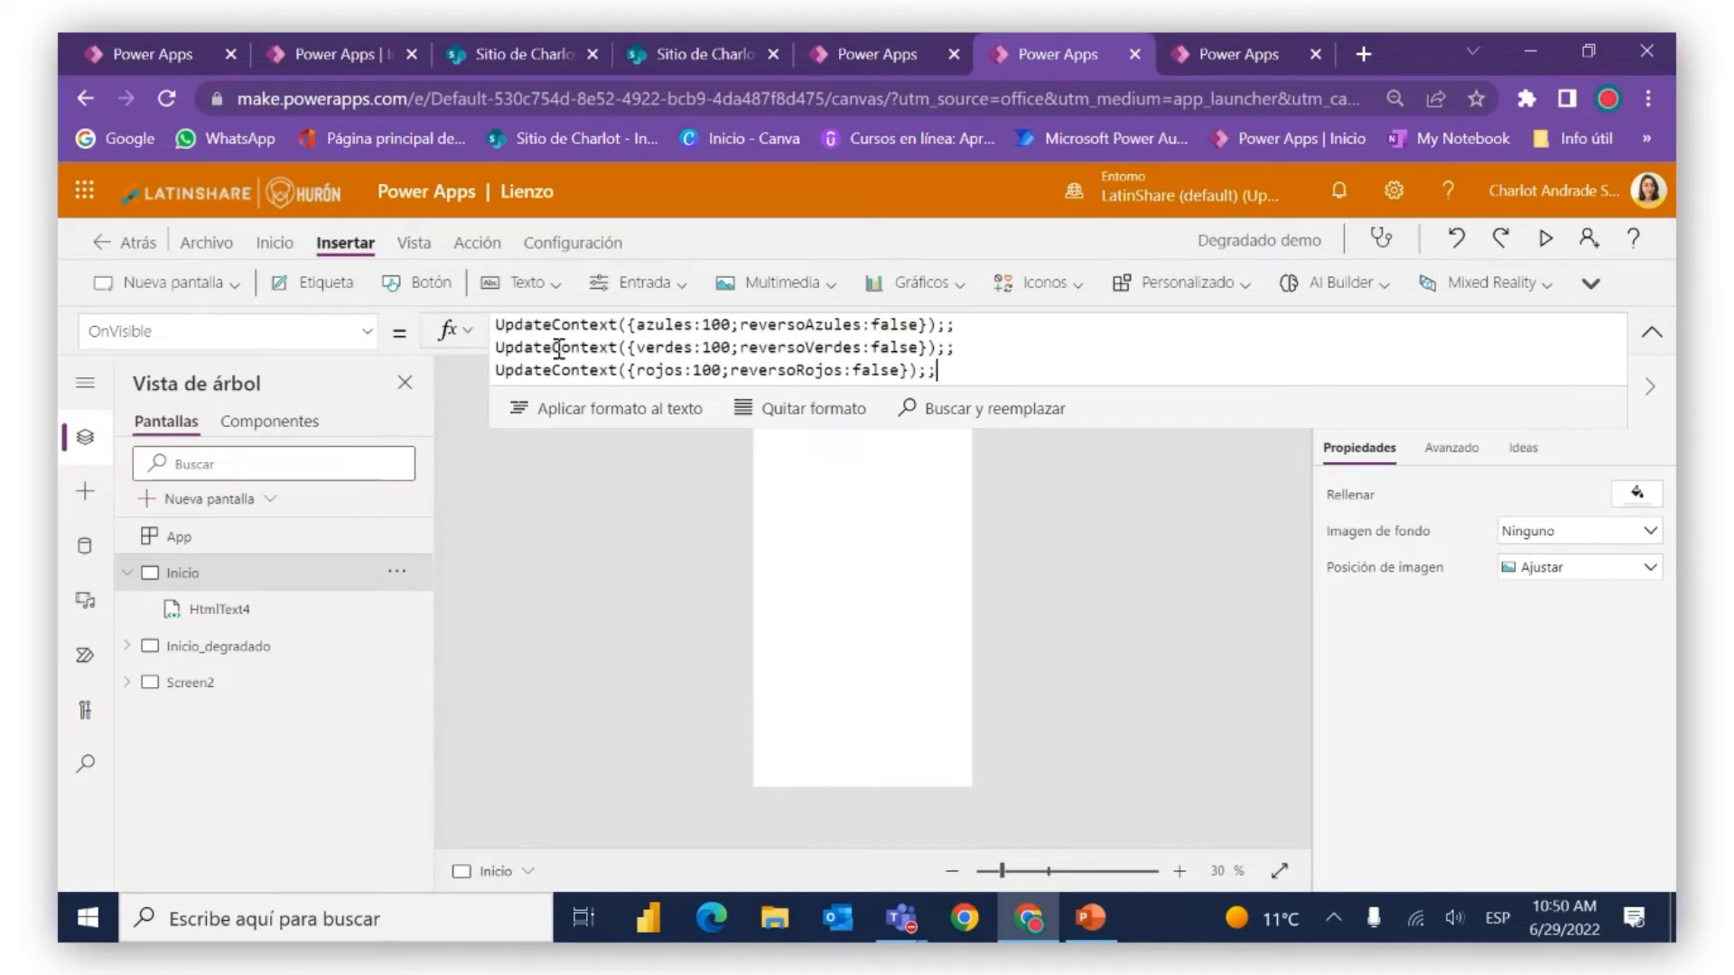
{"action": "left_click", "coordinate": [694, 325]}
Review and copy the complete HtmlText gradient formula of HtmlText1 on the Inicio_degradado screen
{"action": "left_click", "coordinate": [127, 646]}
{"action": "scroll", "coordinate": [290, 777], "scroll_direction": "down", "scroll_amount": 1}
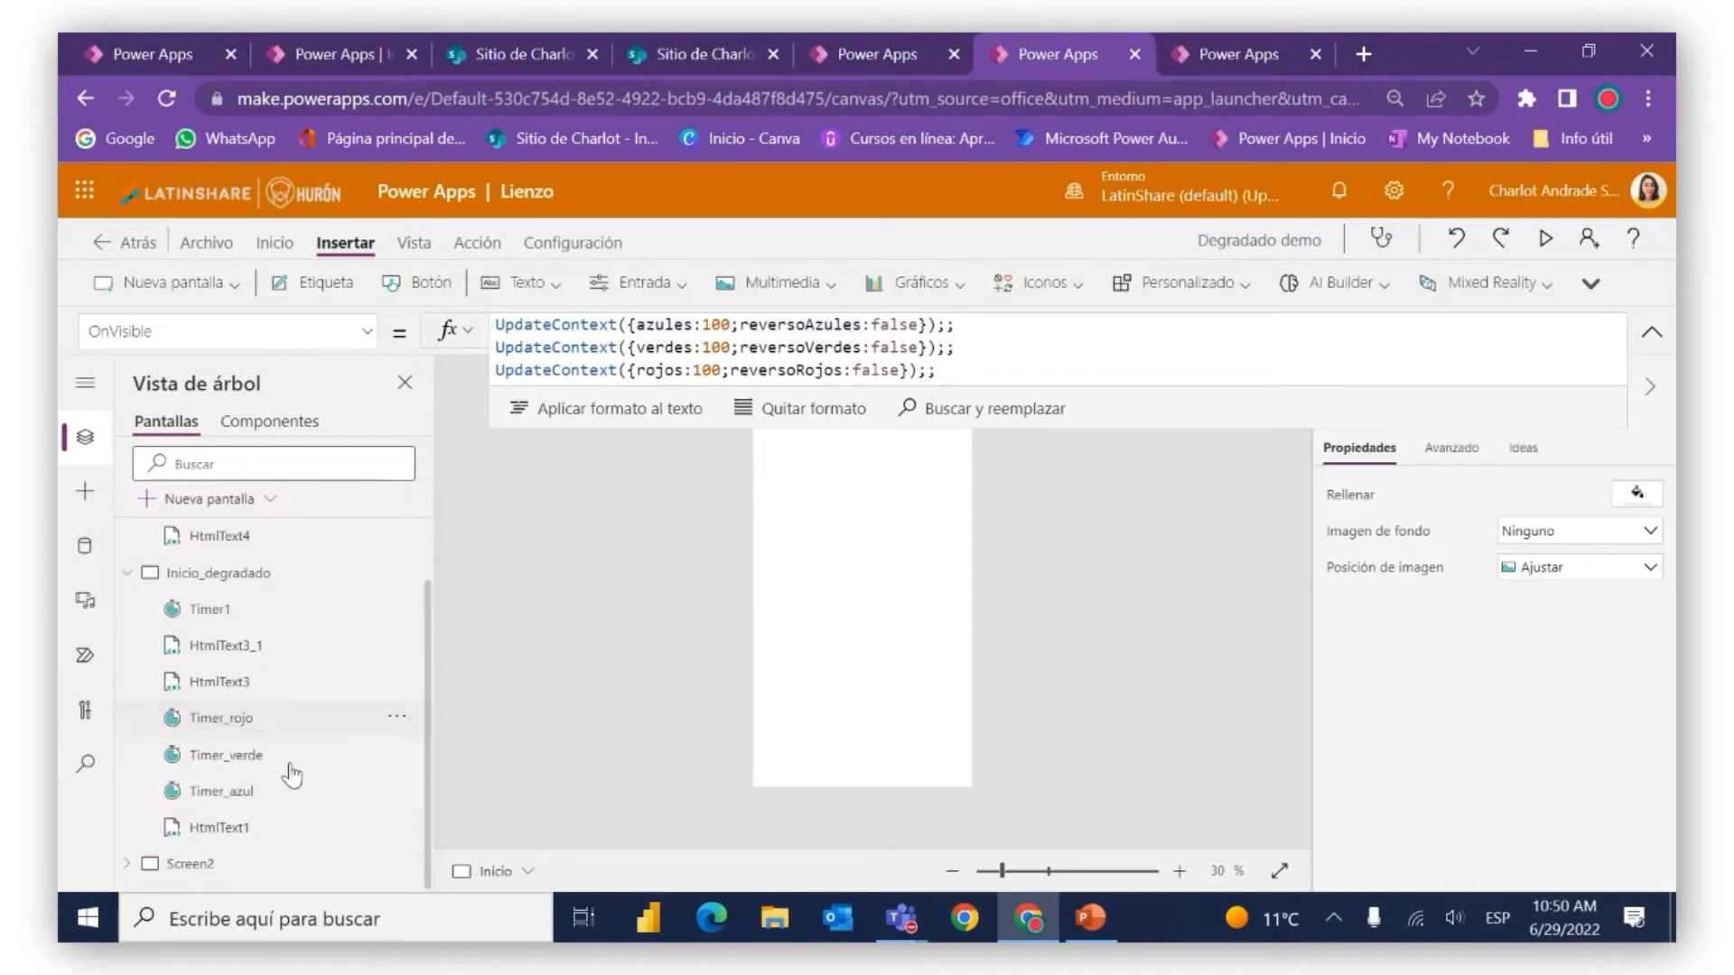
{"action": "left_click", "coordinate": [266, 827]}
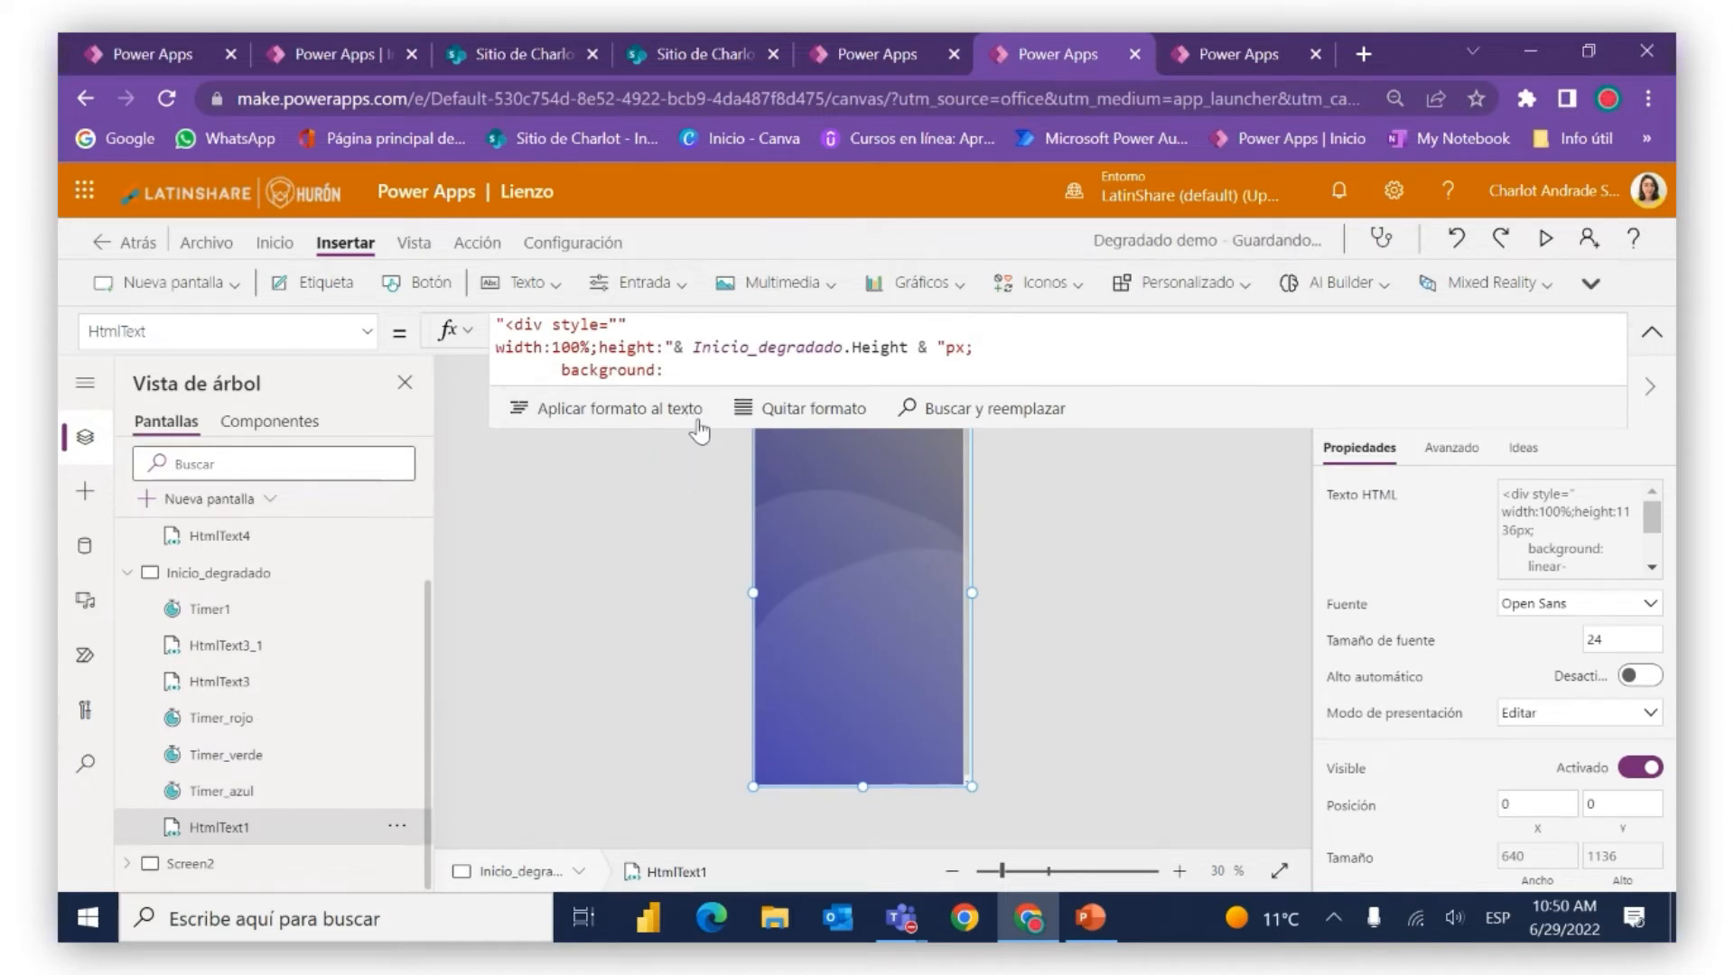
{"action": "left_click_drag", "start_coordinate": [704, 434], "coordinate": [666, 650]}
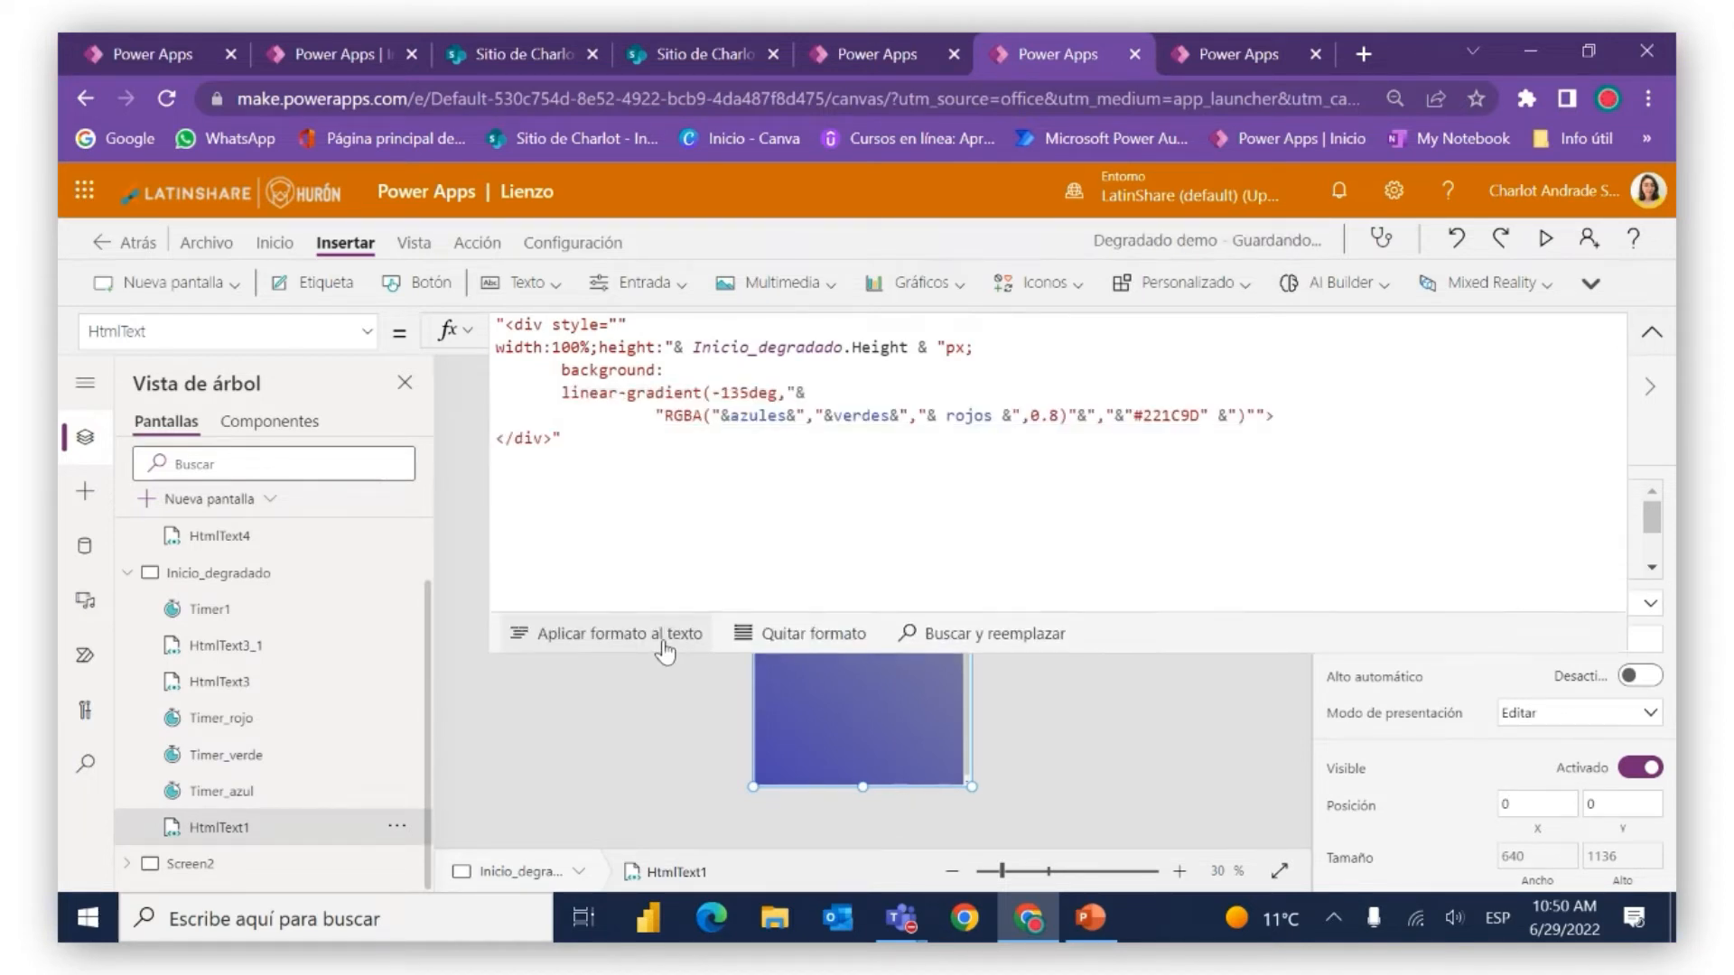
{"action": "left_click", "coordinate": [564, 470]}
{"action": "left_click_drag", "start_coordinate": [597, 441], "coordinate": [494, 323]}
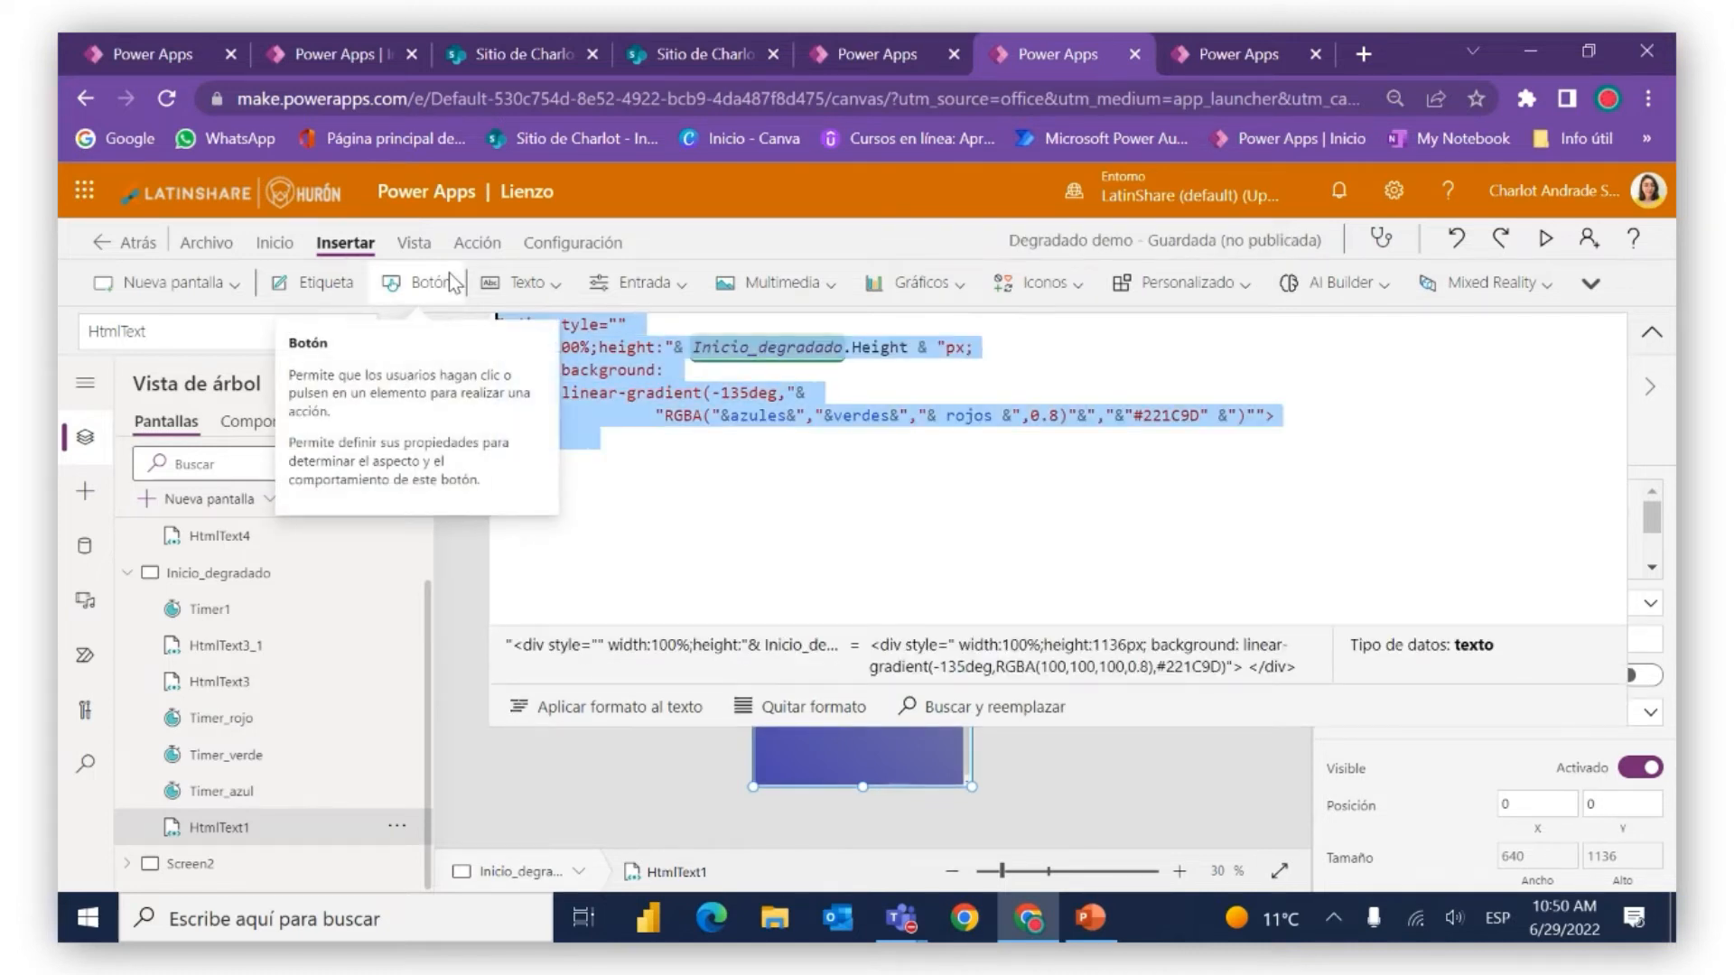
{"action": "left_click", "coordinate": [589, 463]}
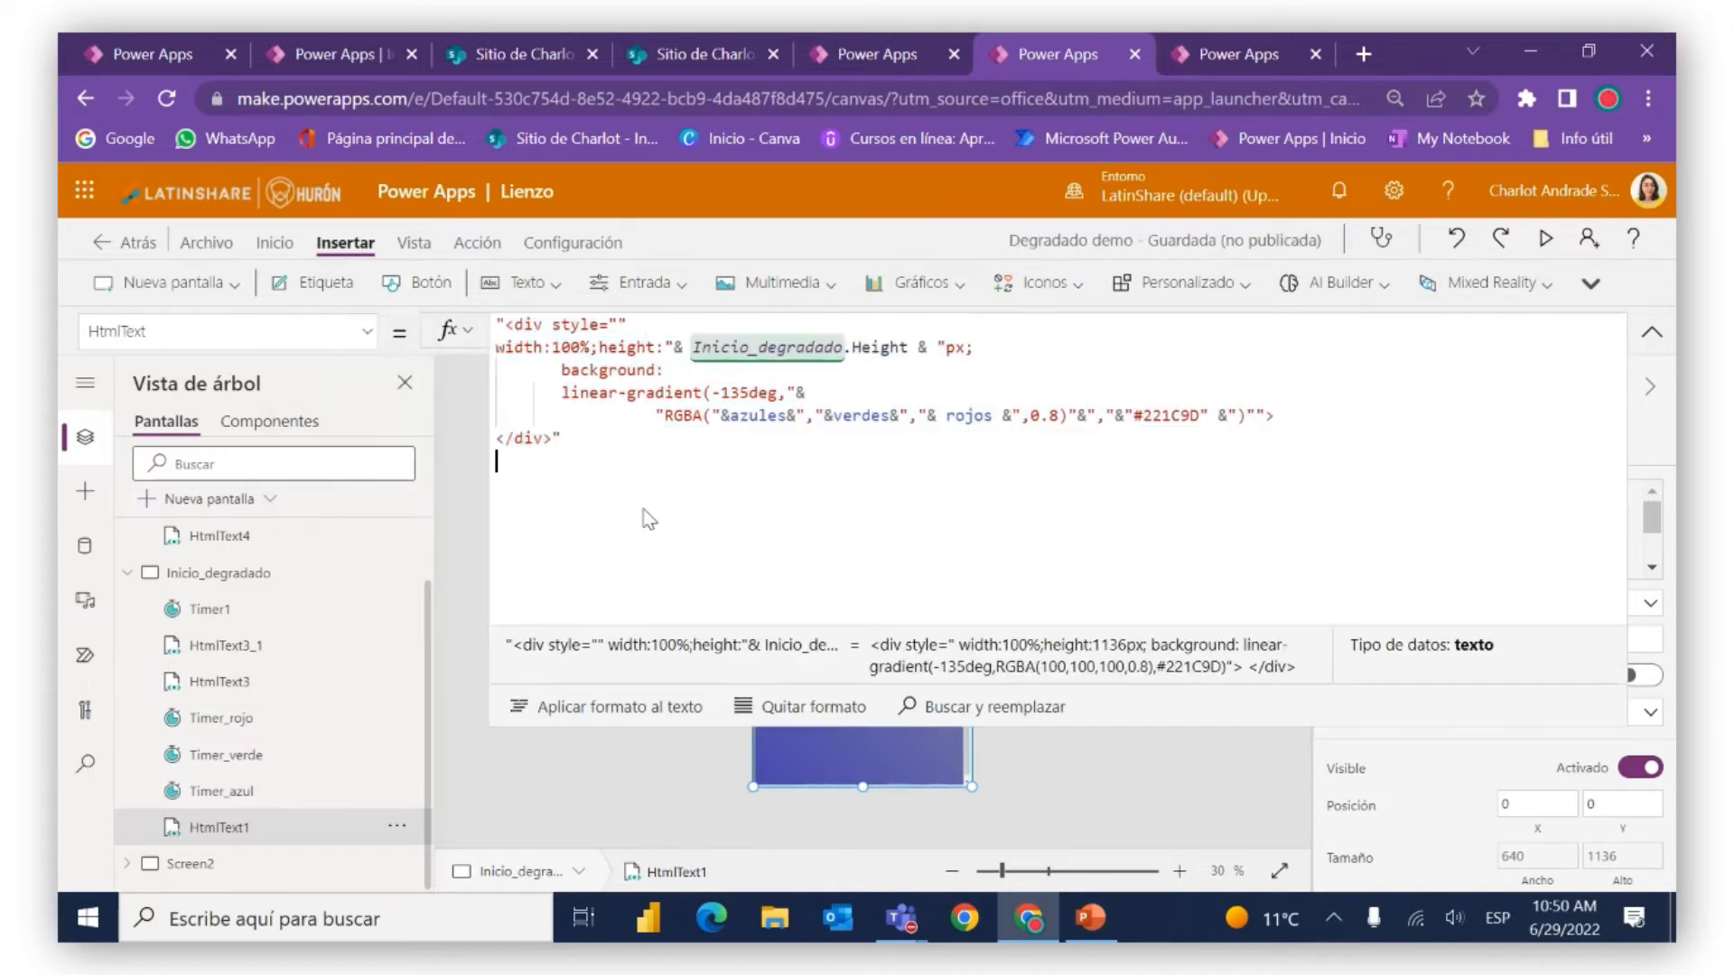
{"action": "left_click", "coordinate": [730, 435]}
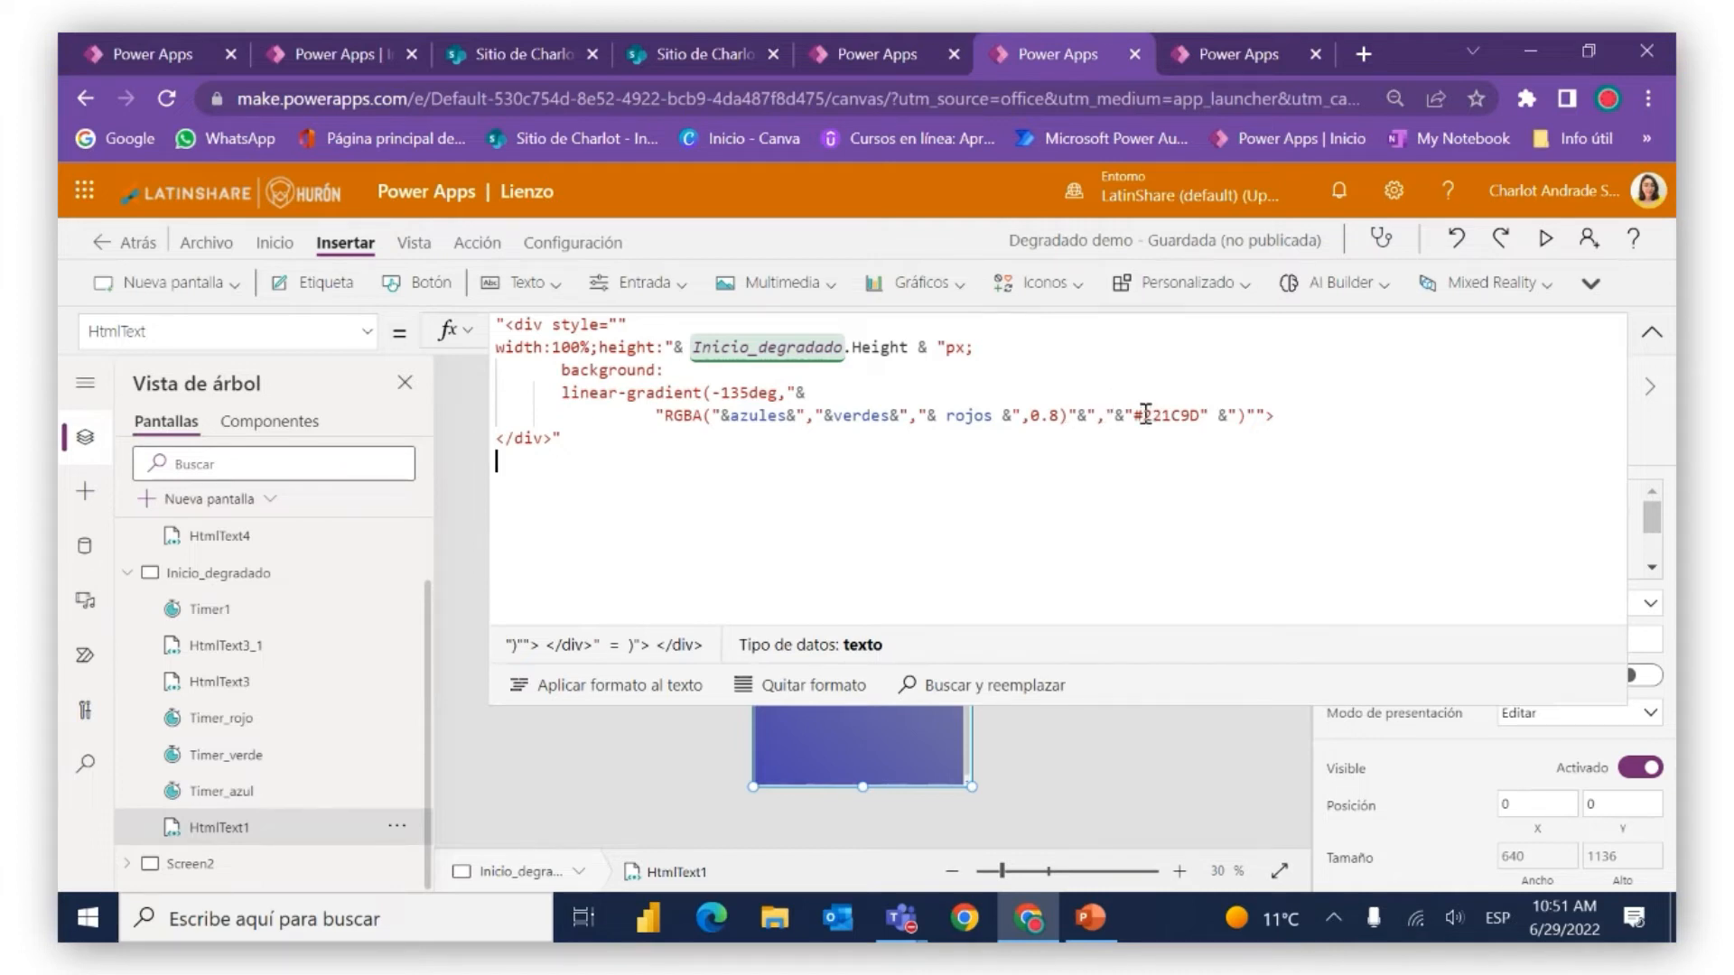
{"action": "left_click", "coordinate": [1651, 331]}
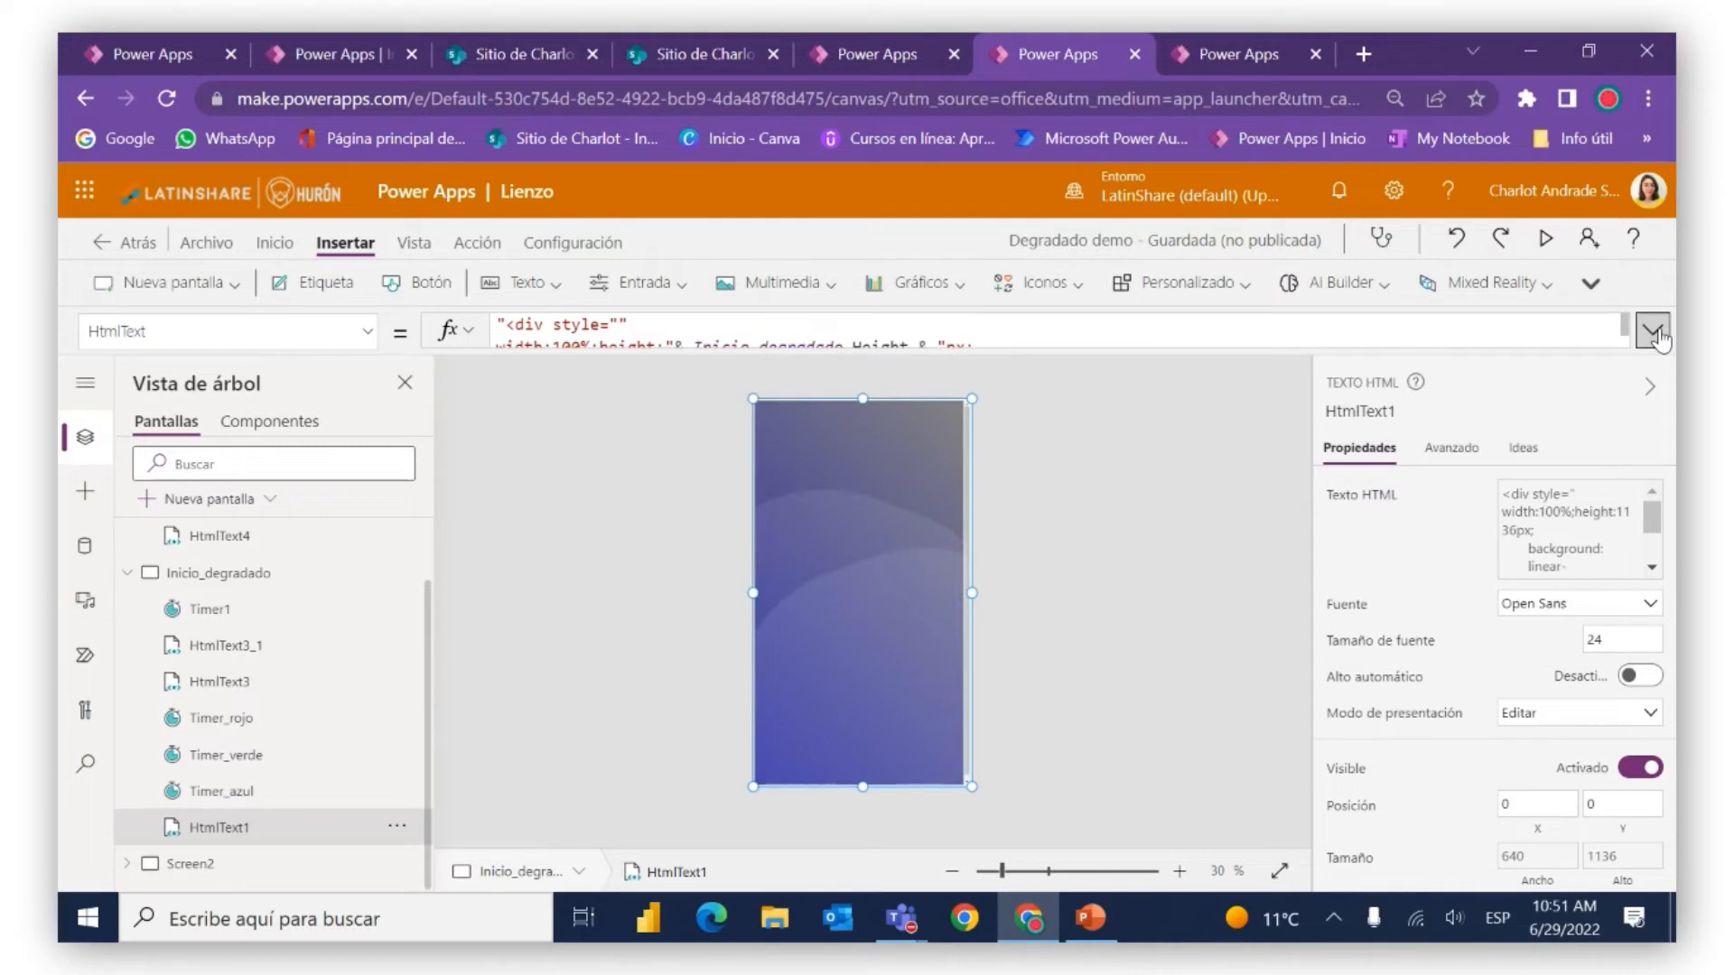
Replace HtmlText4's HTML with the copied -135deg linear gradient from RGBA azules, verdes, rojos at 0.8 to #221C9D, and preview the Inicio screen
{"action": "left_click", "coordinate": [293, 540]}
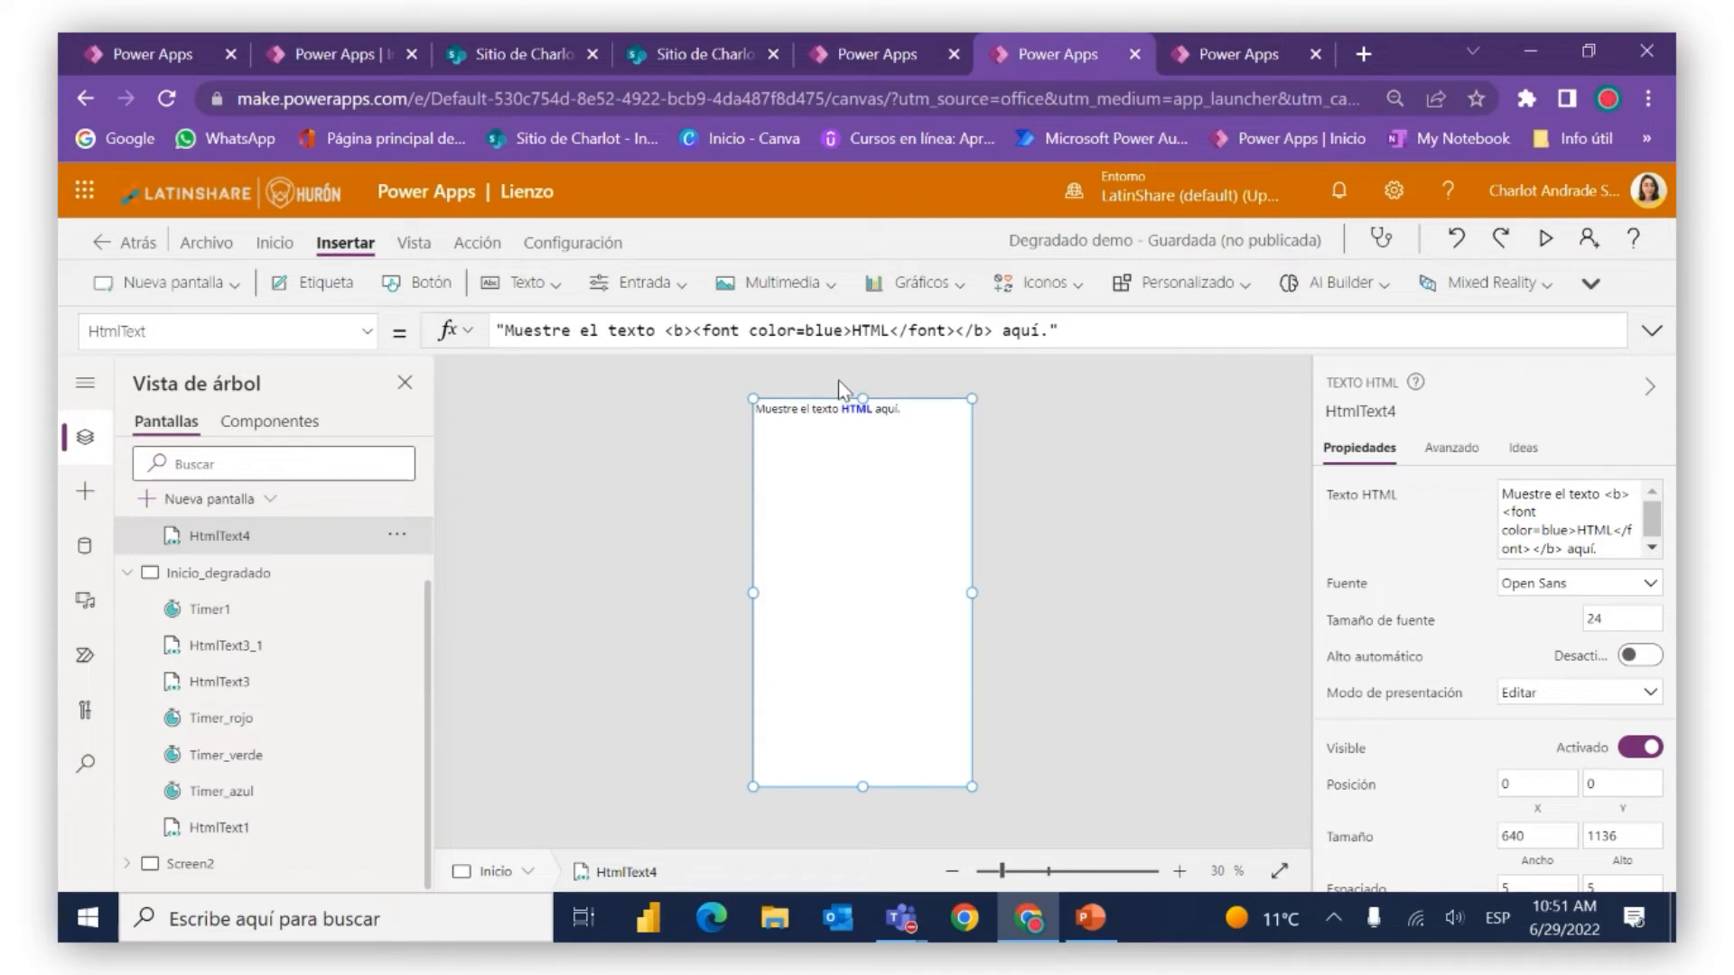
{"action": "left_click_drag", "start_coordinate": [858, 341], "coordinate": [817, 453]}
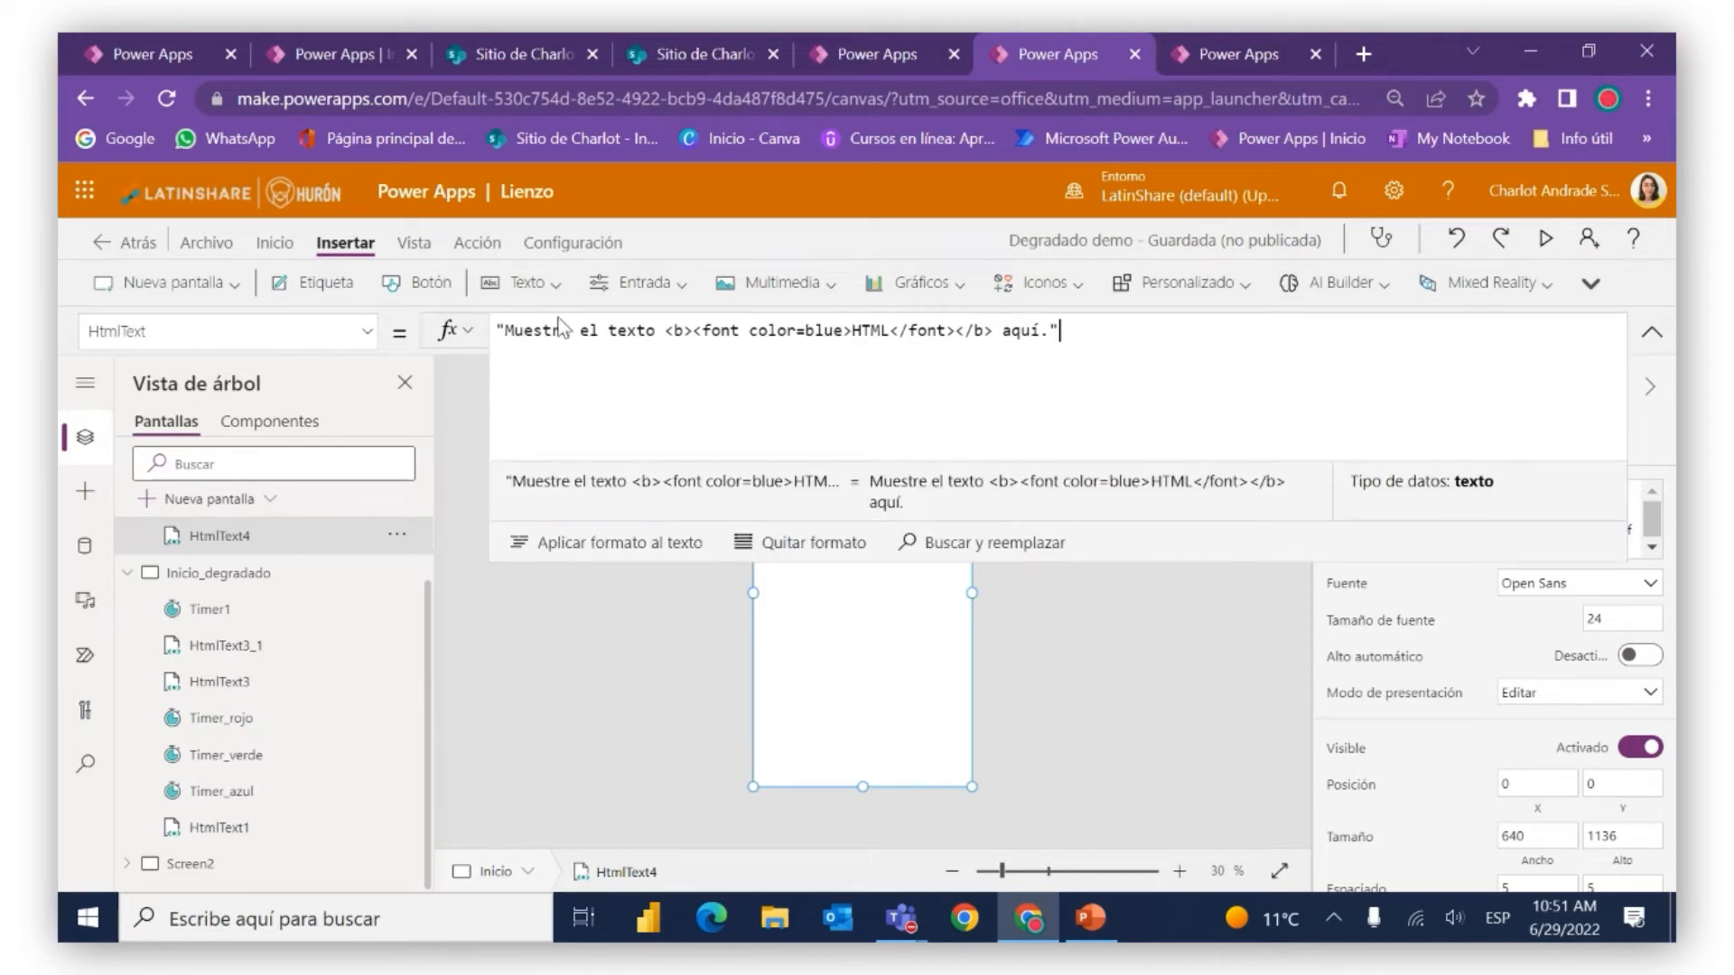
{"action": "key", "text": "ctrl+a"}
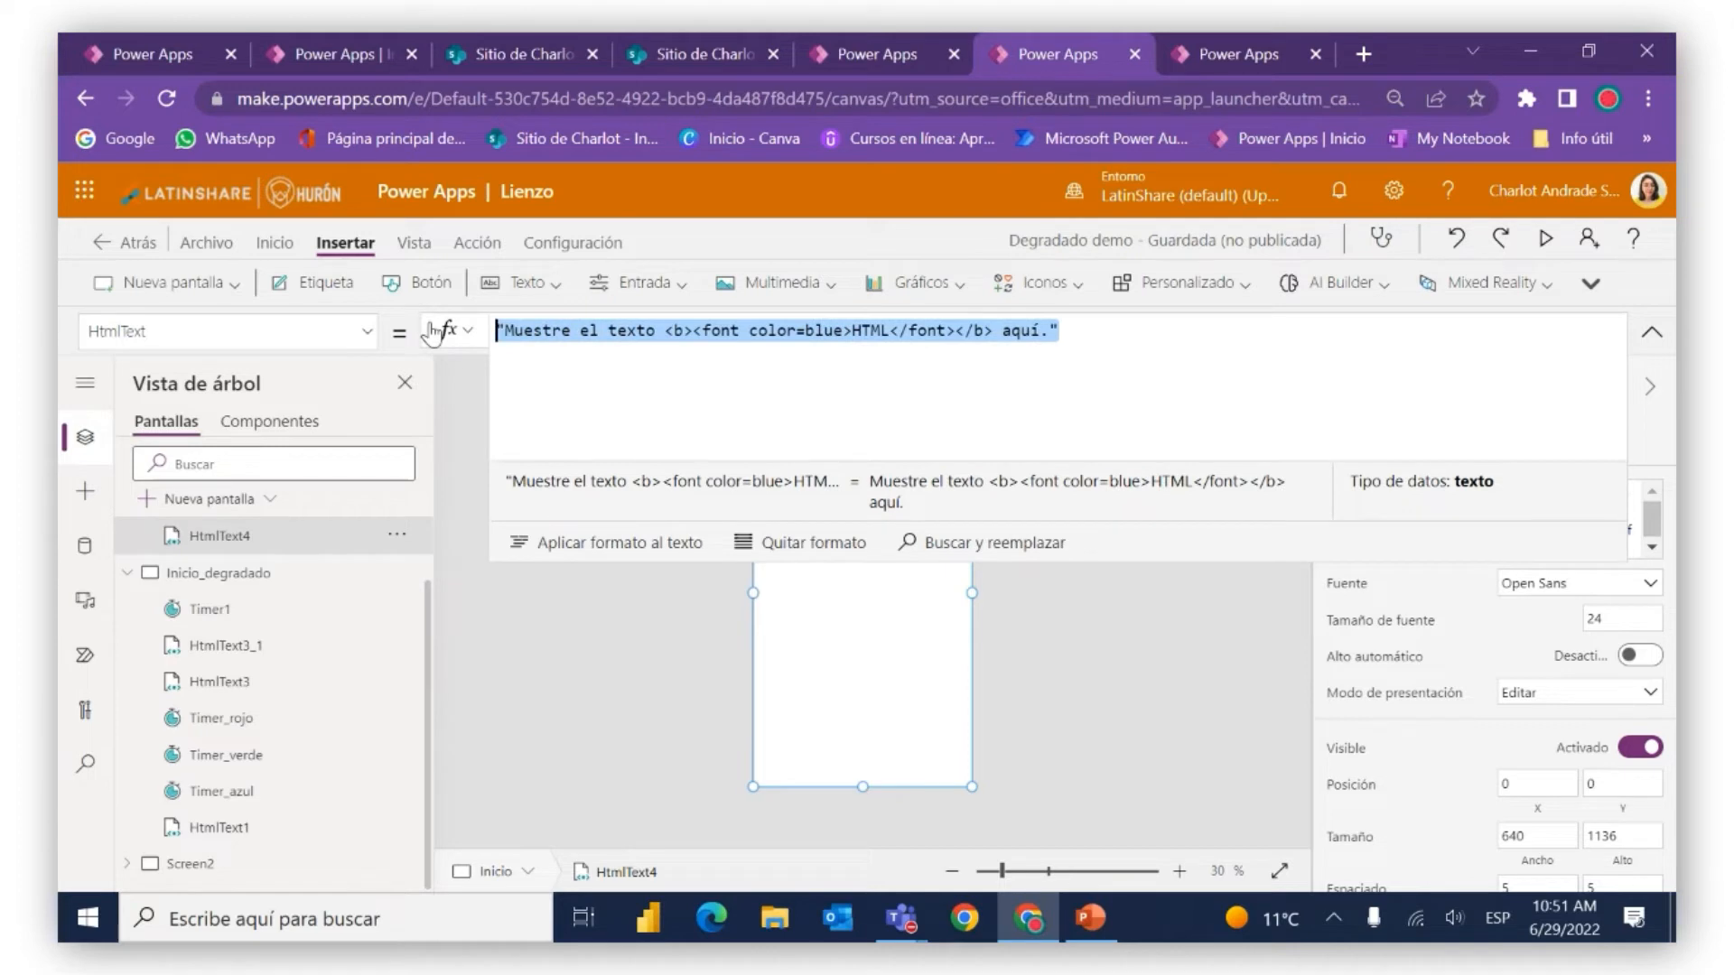
{"action": "type", "text": "\"<div style=\"\" width:100%;height:\"& Inicio_degradado.Height & \"px;       background:       linear-gradient(135deg,\"&               \"RGBA(\"&azules&\",\"&verdes&\",\"& rojos &\",0.8)\"&\",\"&\"#221C9D\" &\")\"\"> </div>\""}
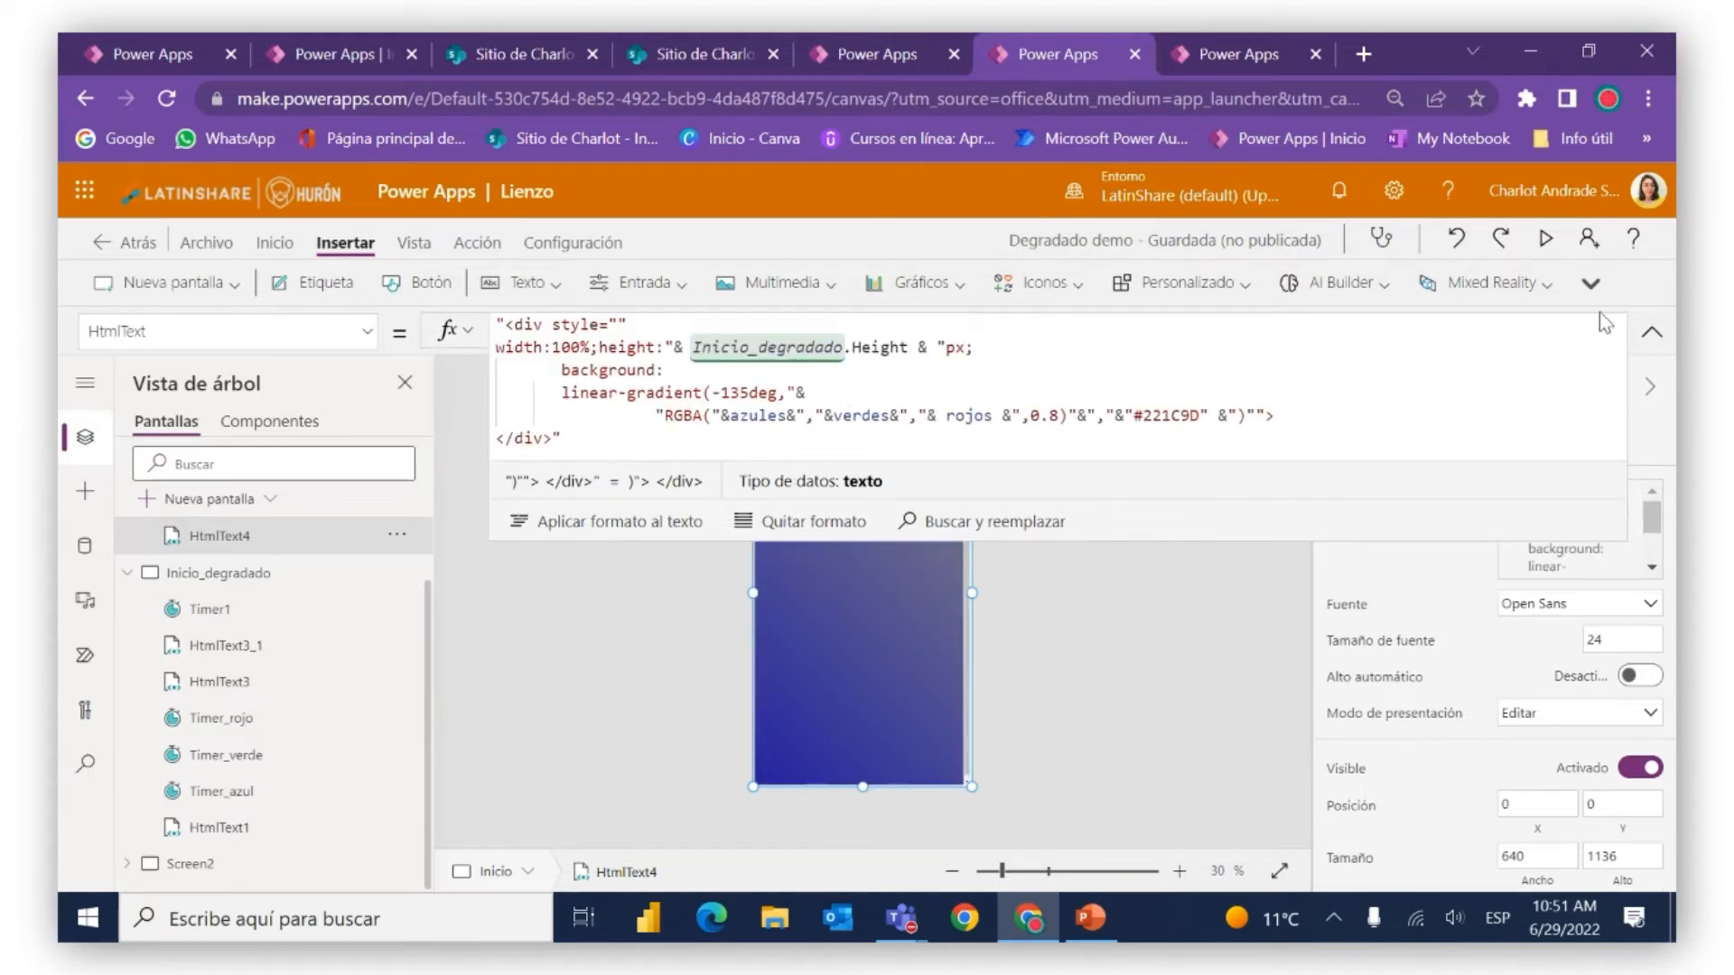
{"action": "left_click", "coordinate": [1651, 332]}
{"action": "left_click", "coordinate": [1545, 238]}
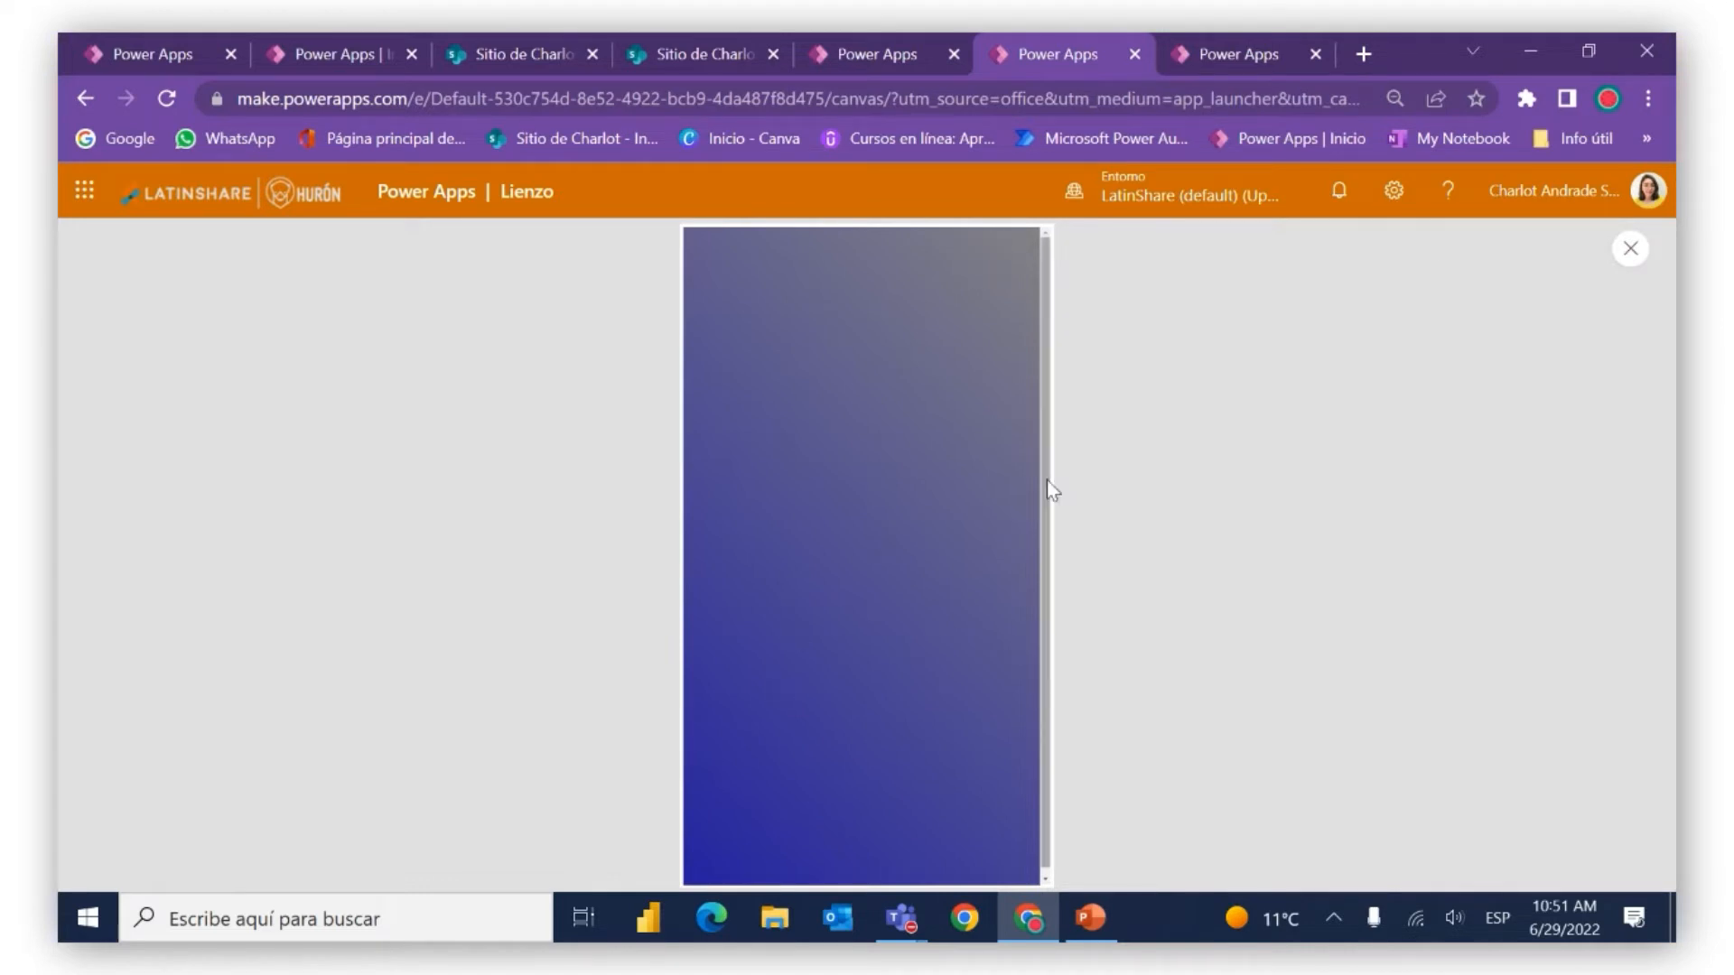
{"action": "left_click", "coordinate": [1629, 249]}
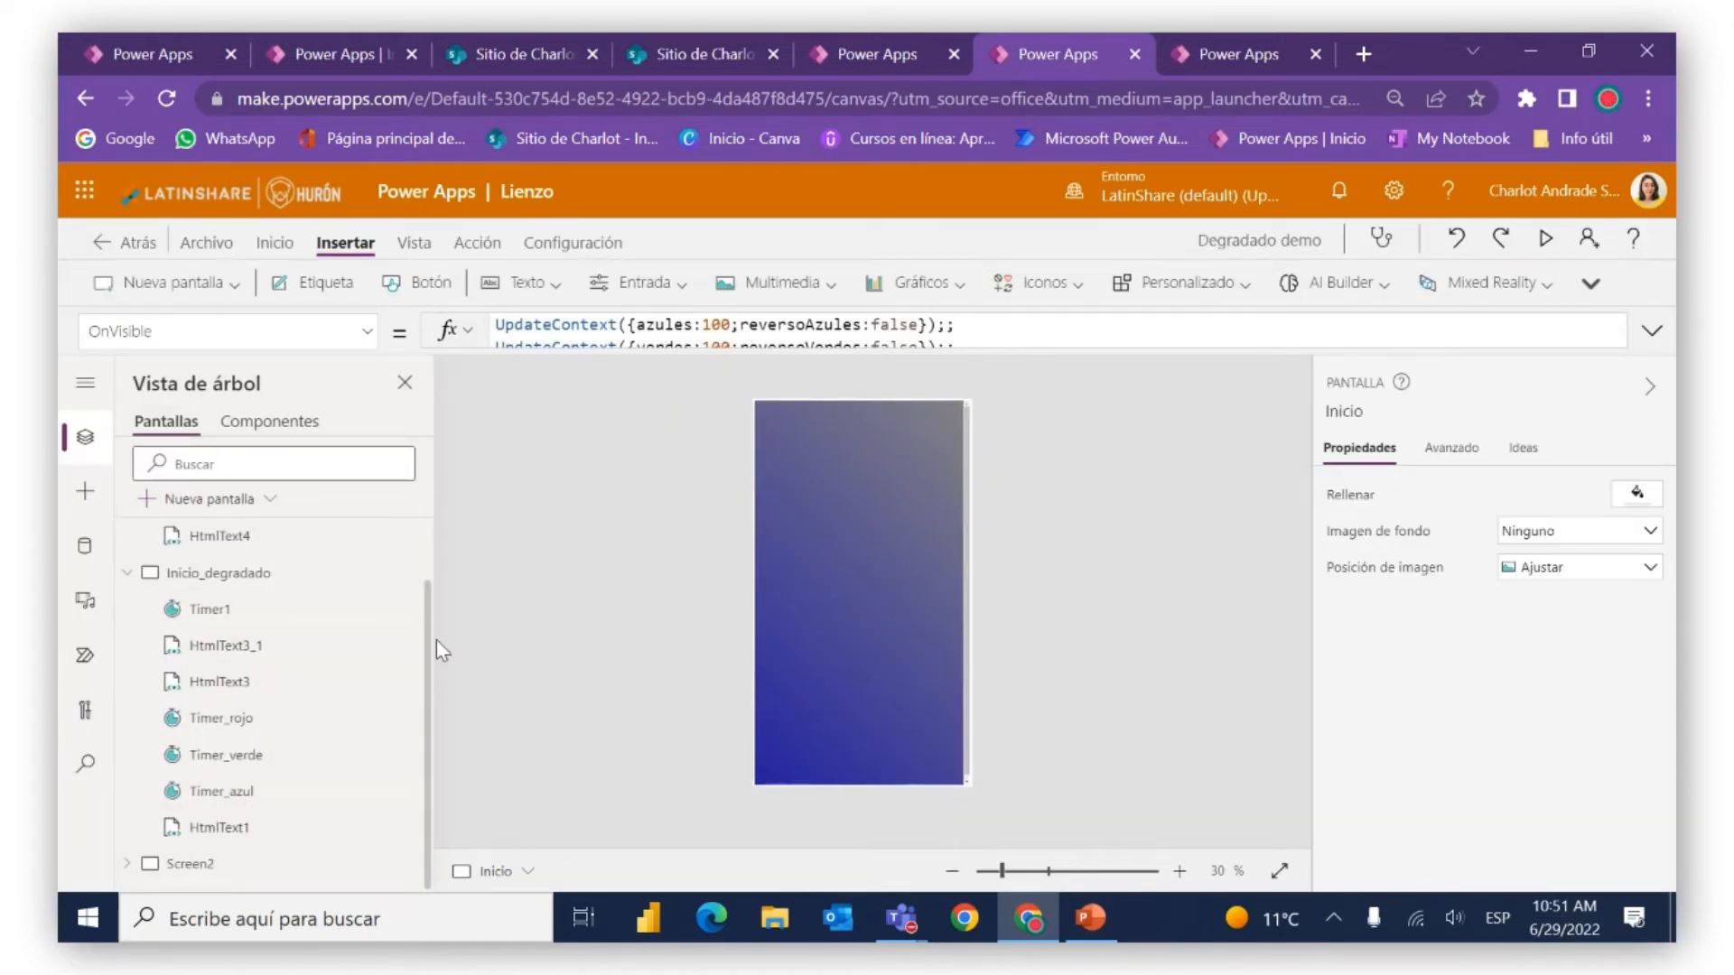
Insert a timer (Temporizador) on the Inicio screen and move it to about position 290, 506
{"action": "scroll", "coordinate": [428, 644], "scroll_direction": "up", "scroll_amount": 3}
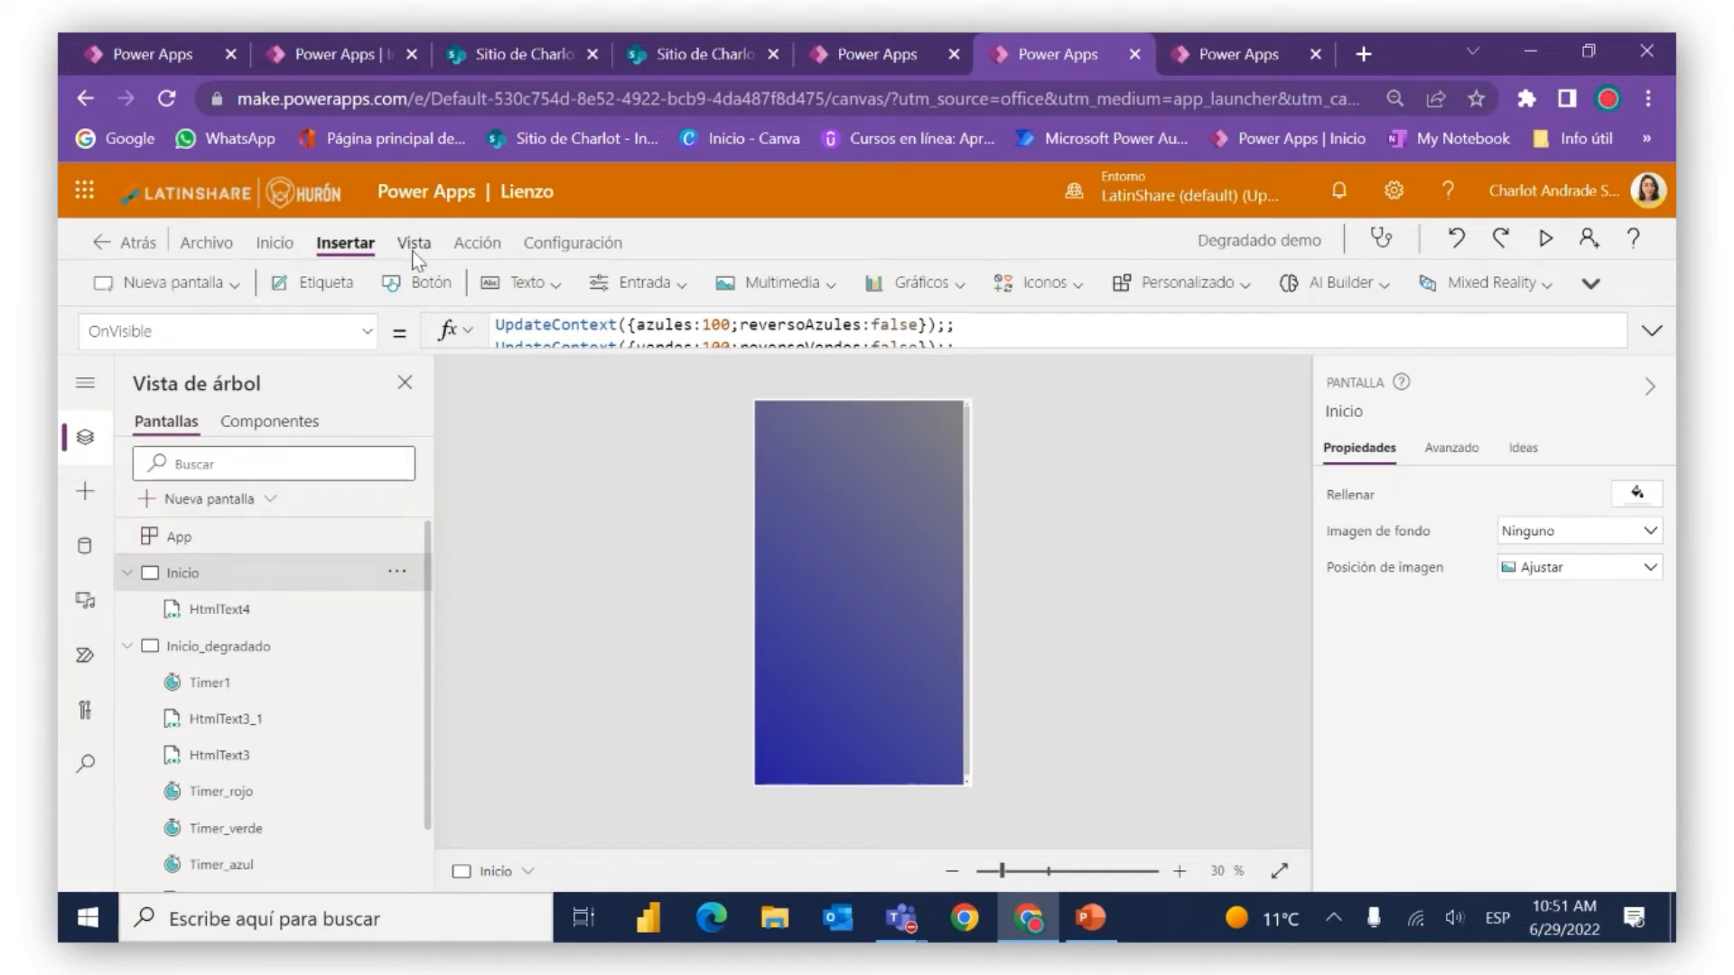
{"action": "left_click", "coordinate": [620, 288]}
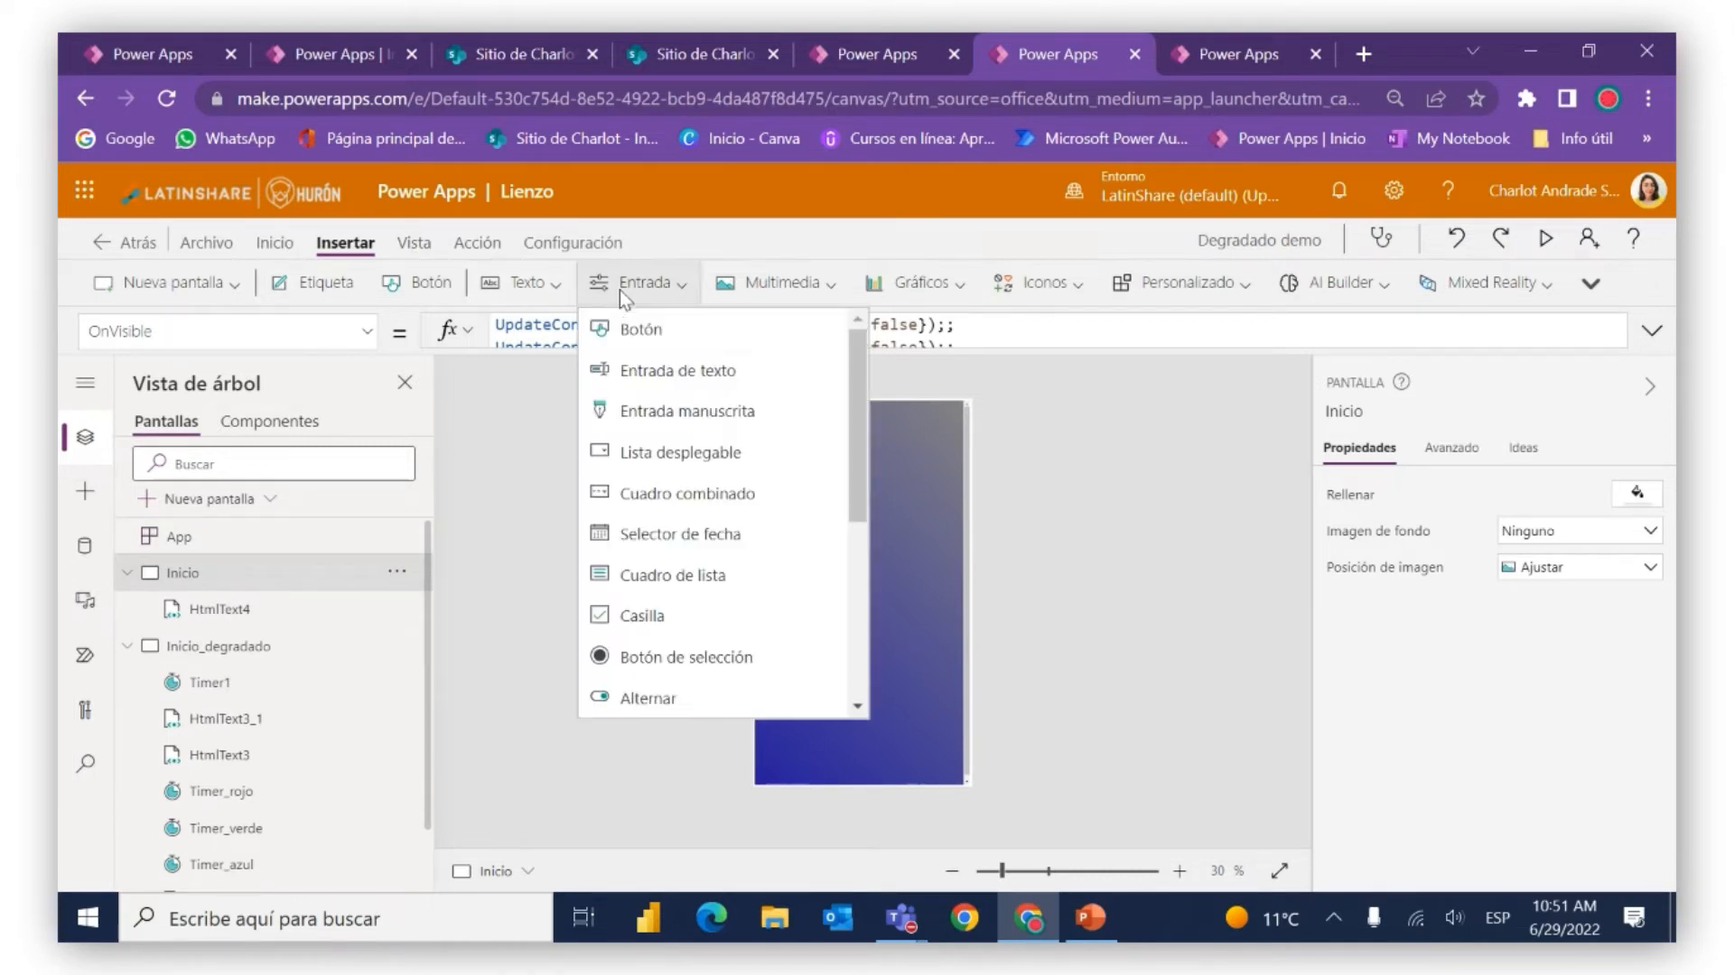
{"action": "scroll", "coordinate": [777, 541], "scroll_direction": "down", "scroll_amount": 2}
{"action": "scroll", "coordinate": [782, 547], "scroll_direction": "down", "scroll_amount": 2}
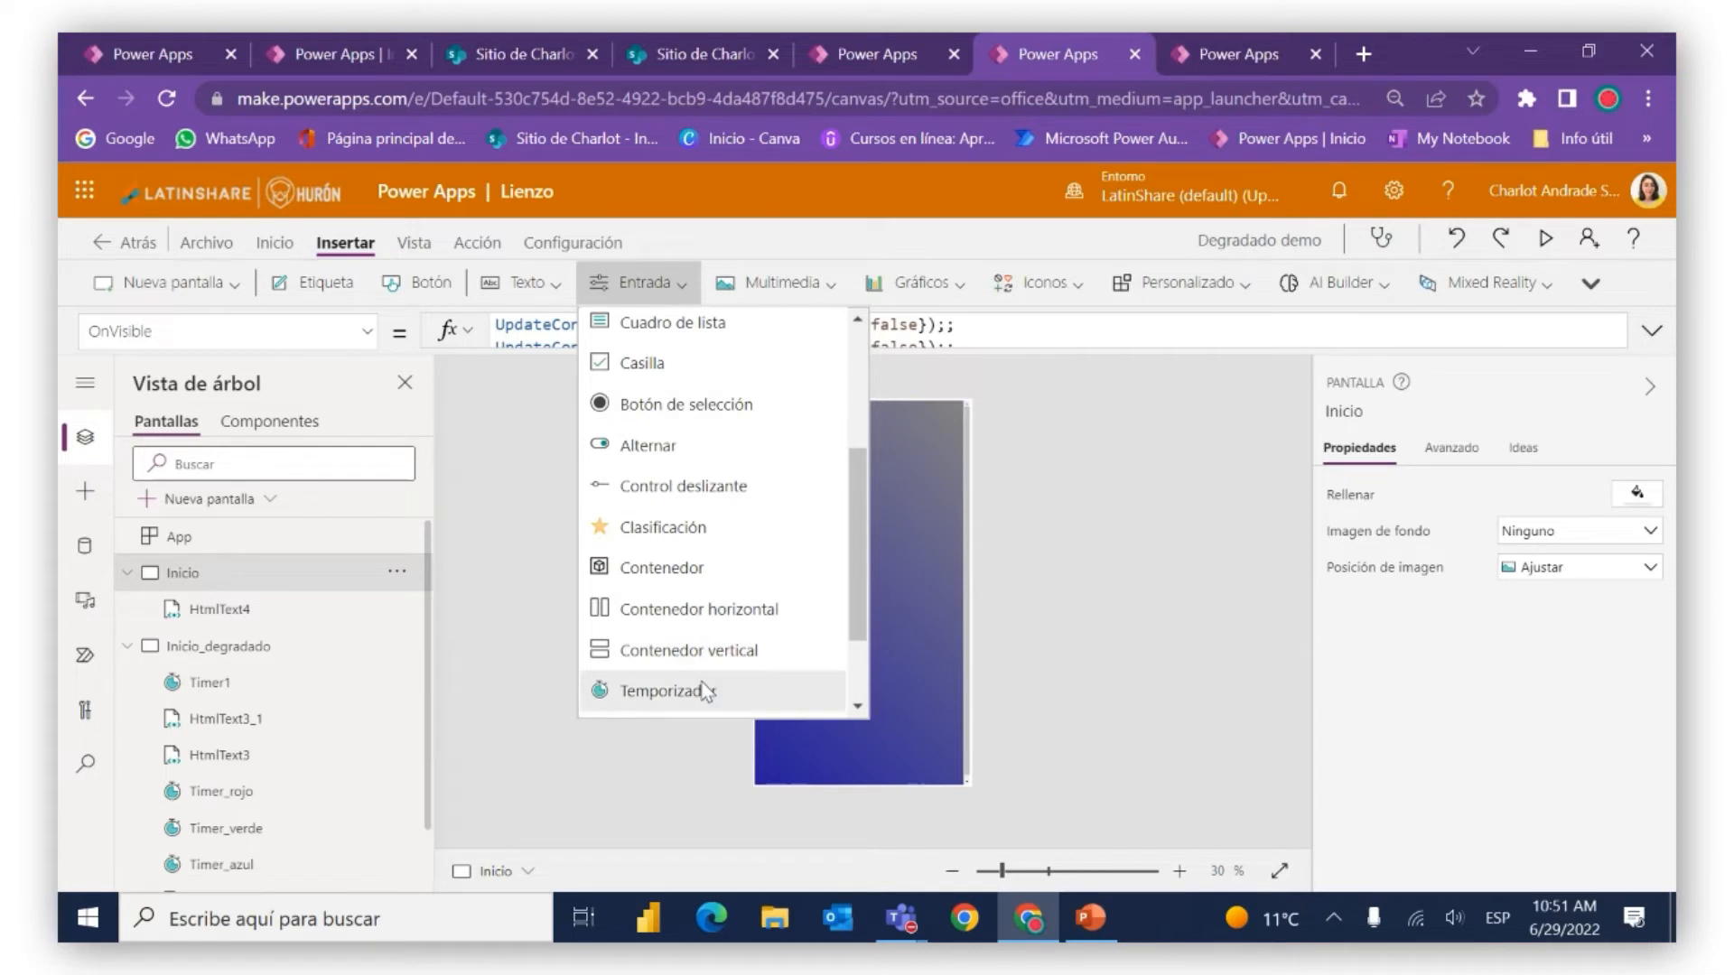
{"action": "left_click", "coordinate": [704, 686]}
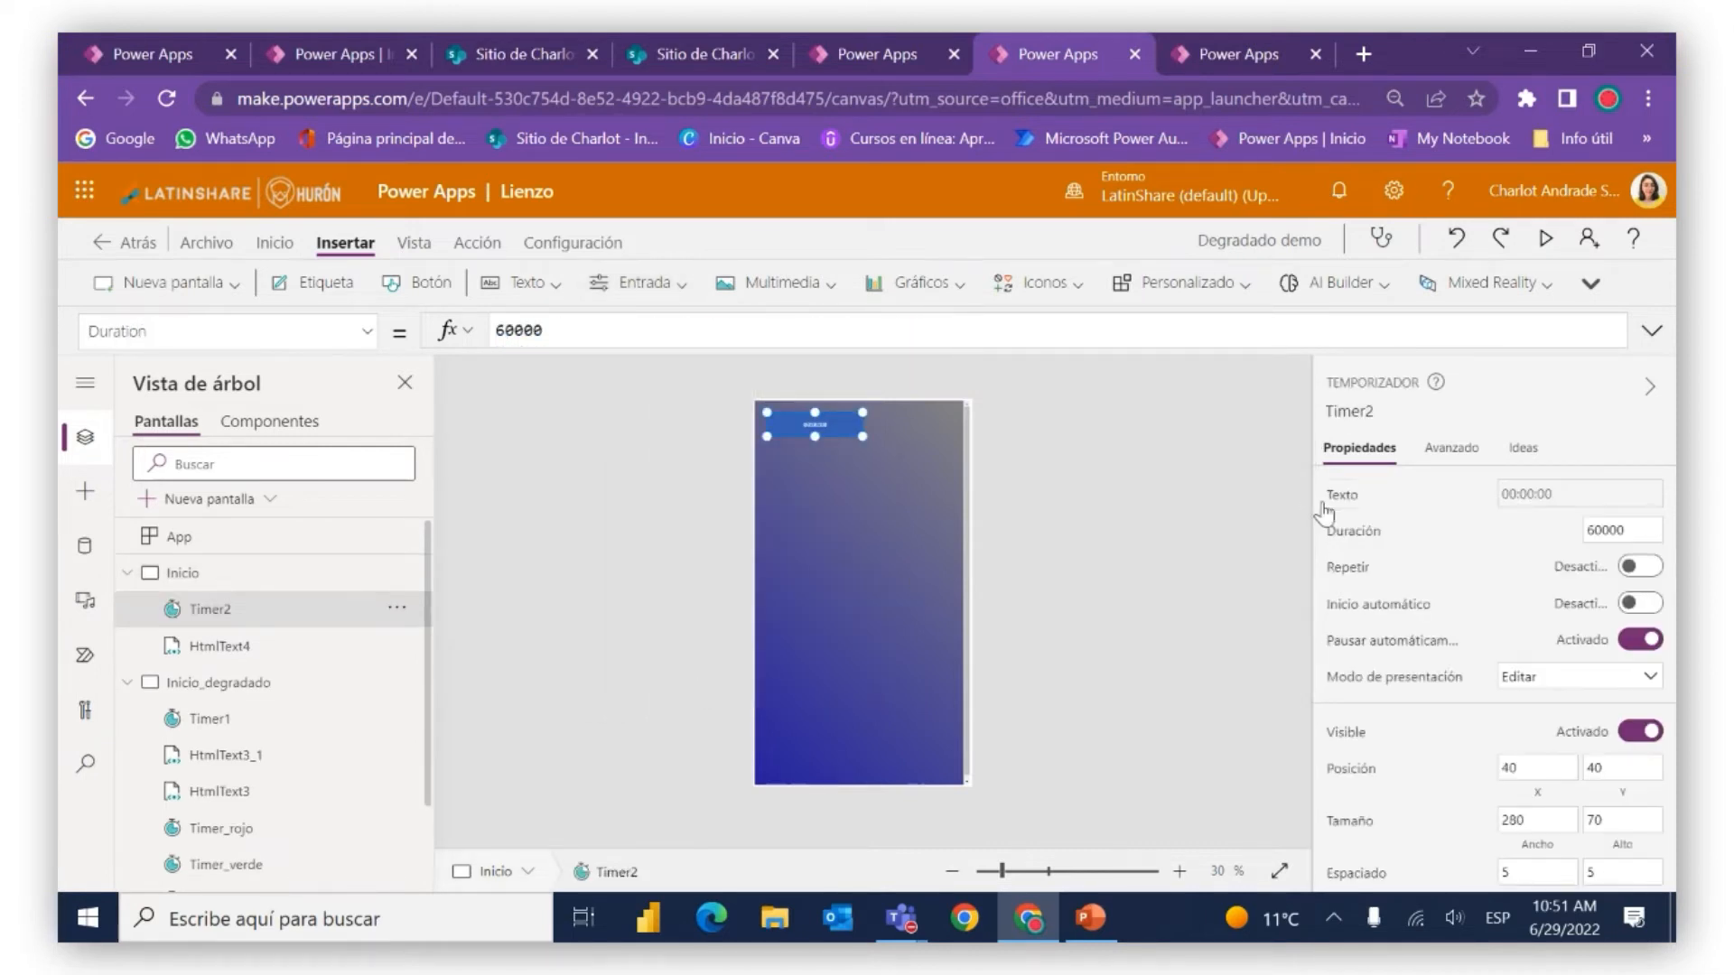
{"action": "left_click_drag", "start_coordinate": [802, 414], "coordinate": [887, 571]}
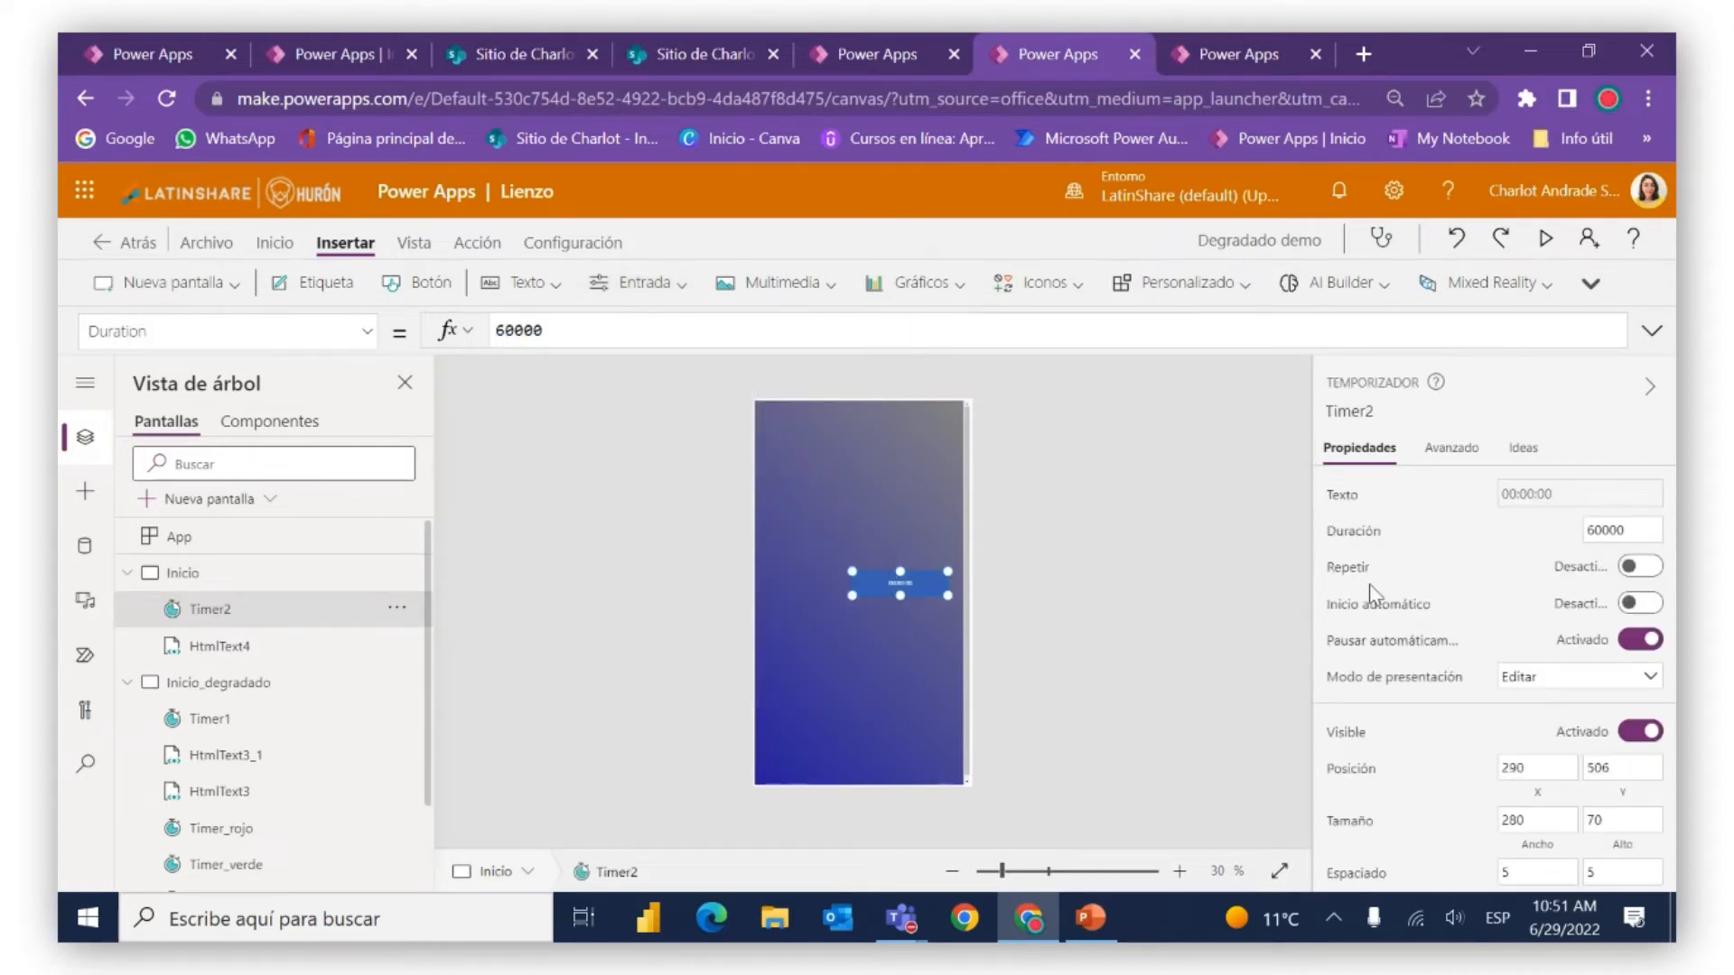
Rename the new timer on the Inicio screen as Timer_azules
{"action": "left_click", "coordinate": [1377, 413]}
{"action": "left_click", "coordinate": [1377, 412]}
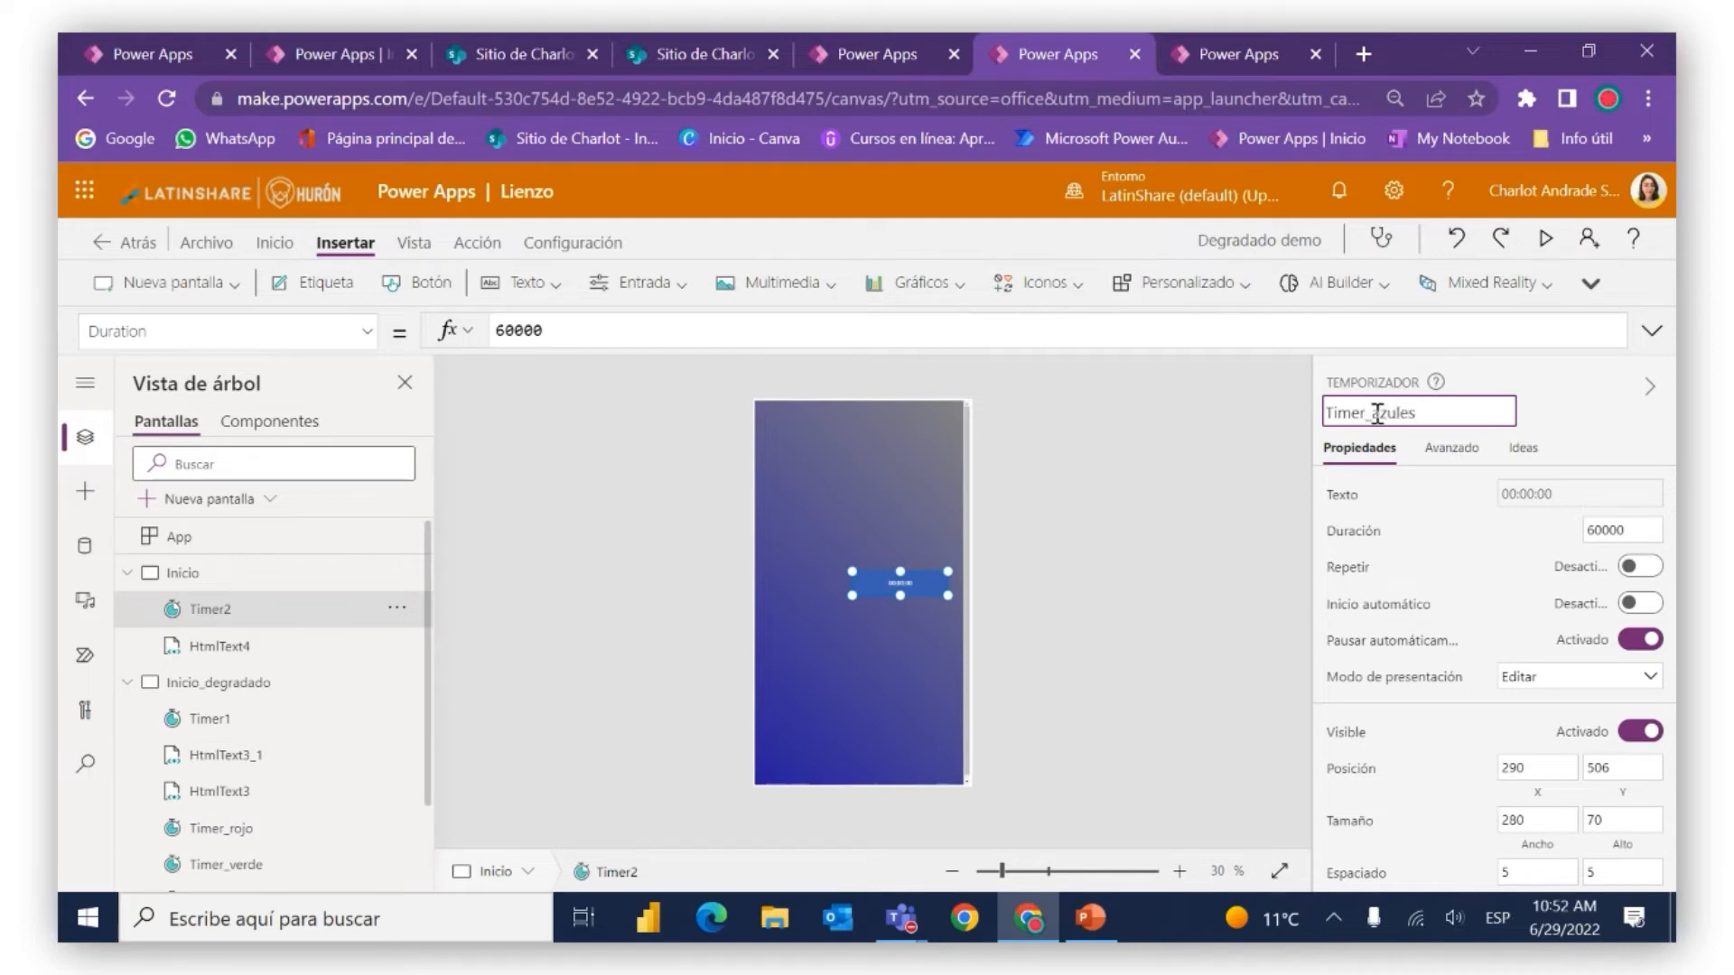
{"action": "left_click", "coordinate": [1594, 430]}
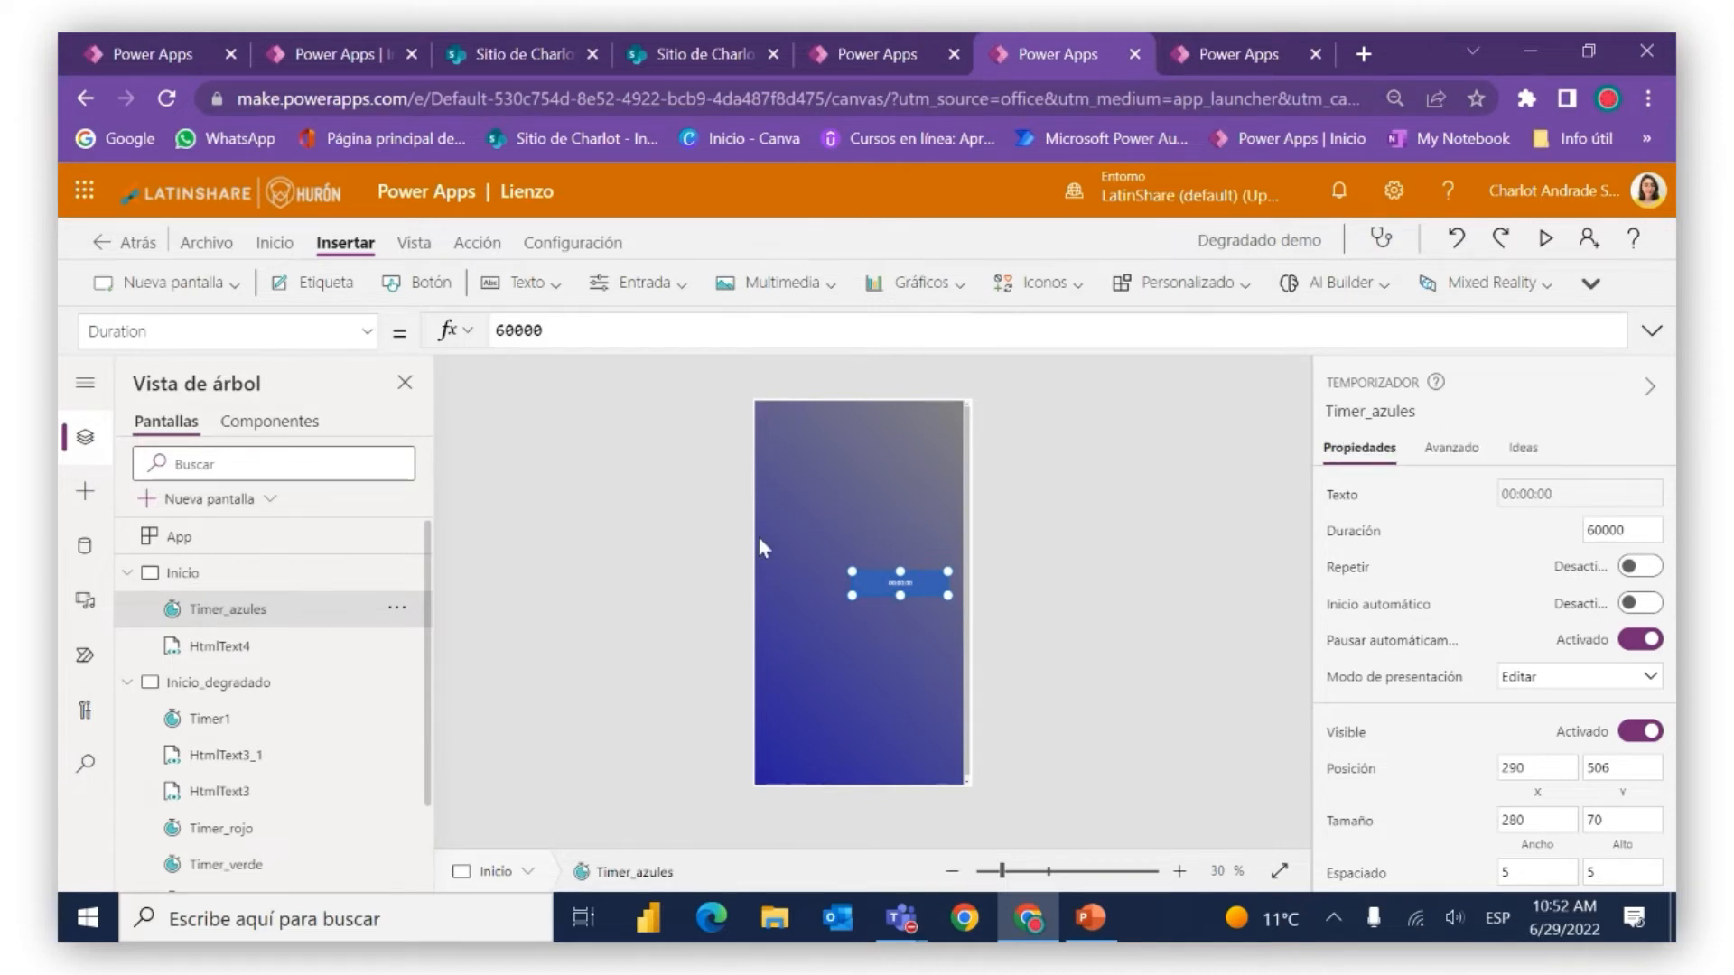
Set Timer_azules' duration to 50 and turn on Repetir and Inicio automático
{"action": "left_click", "coordinate": [1643, 532]}
{"action": "key", "text": "BackSpace"}
{"action": "key", "text": "BackSpace"}
{"action": "key", "text": "BackSpace"}
{"action": "key", "text": "BackSpace"}
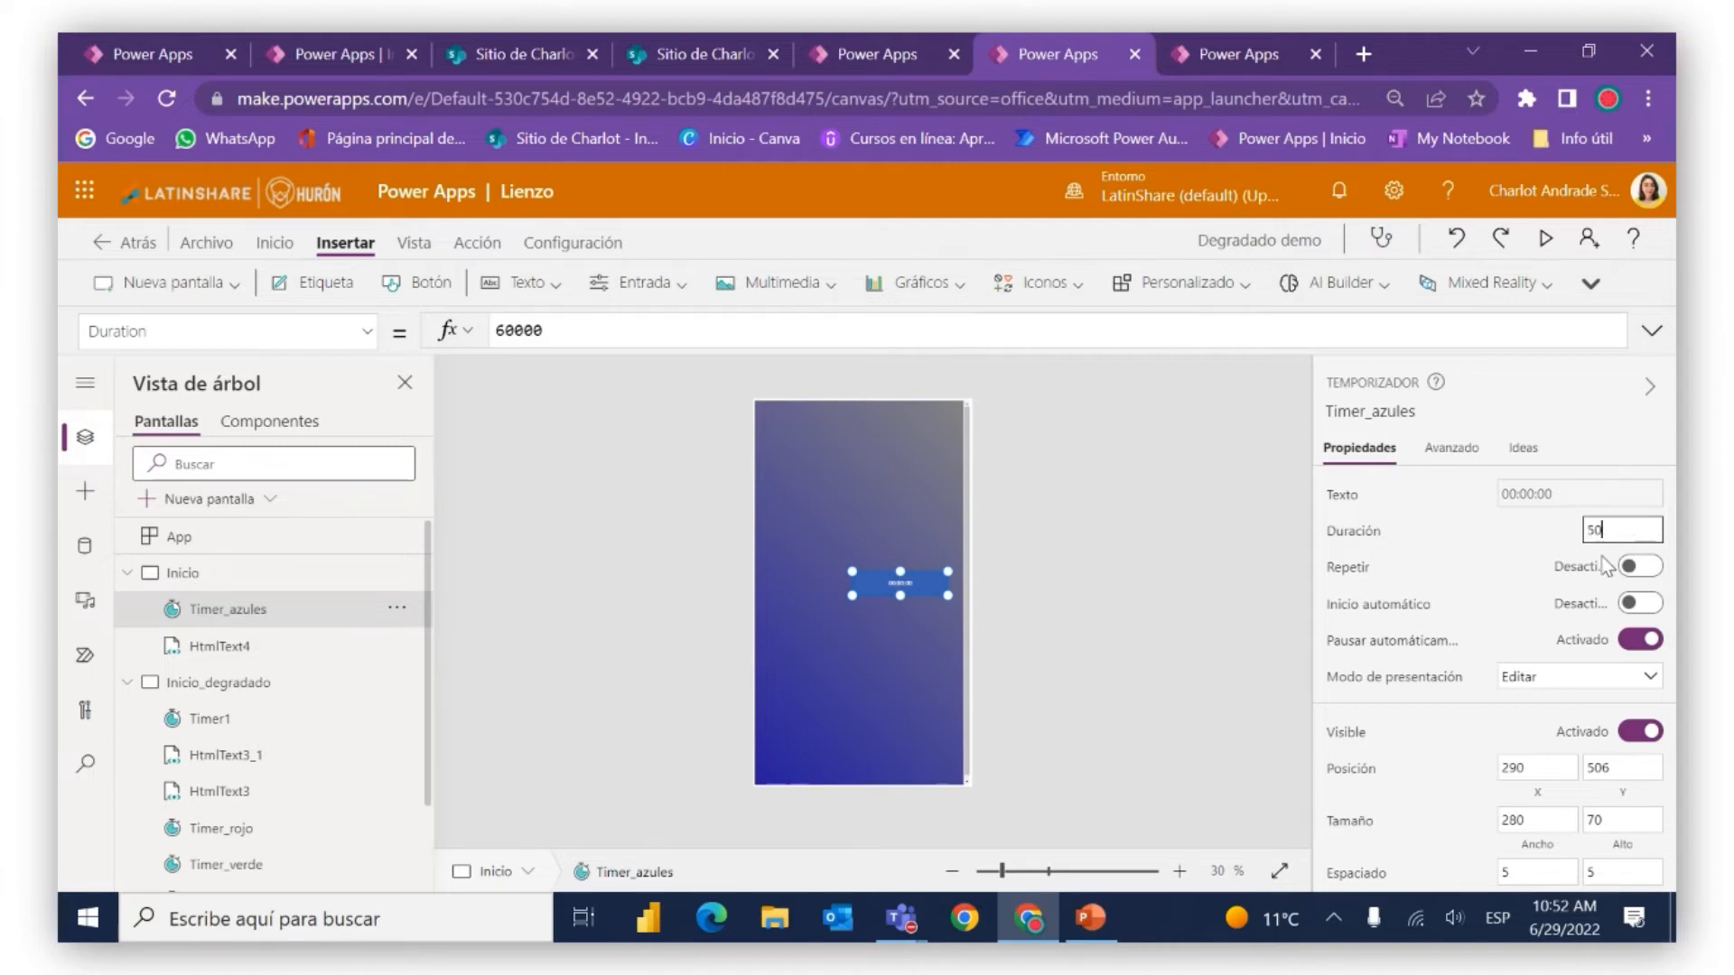
{"action": "left_click", "coordinate": [1653, 575]}
{"action": "left_click", "coordinate": [1652, 568]}
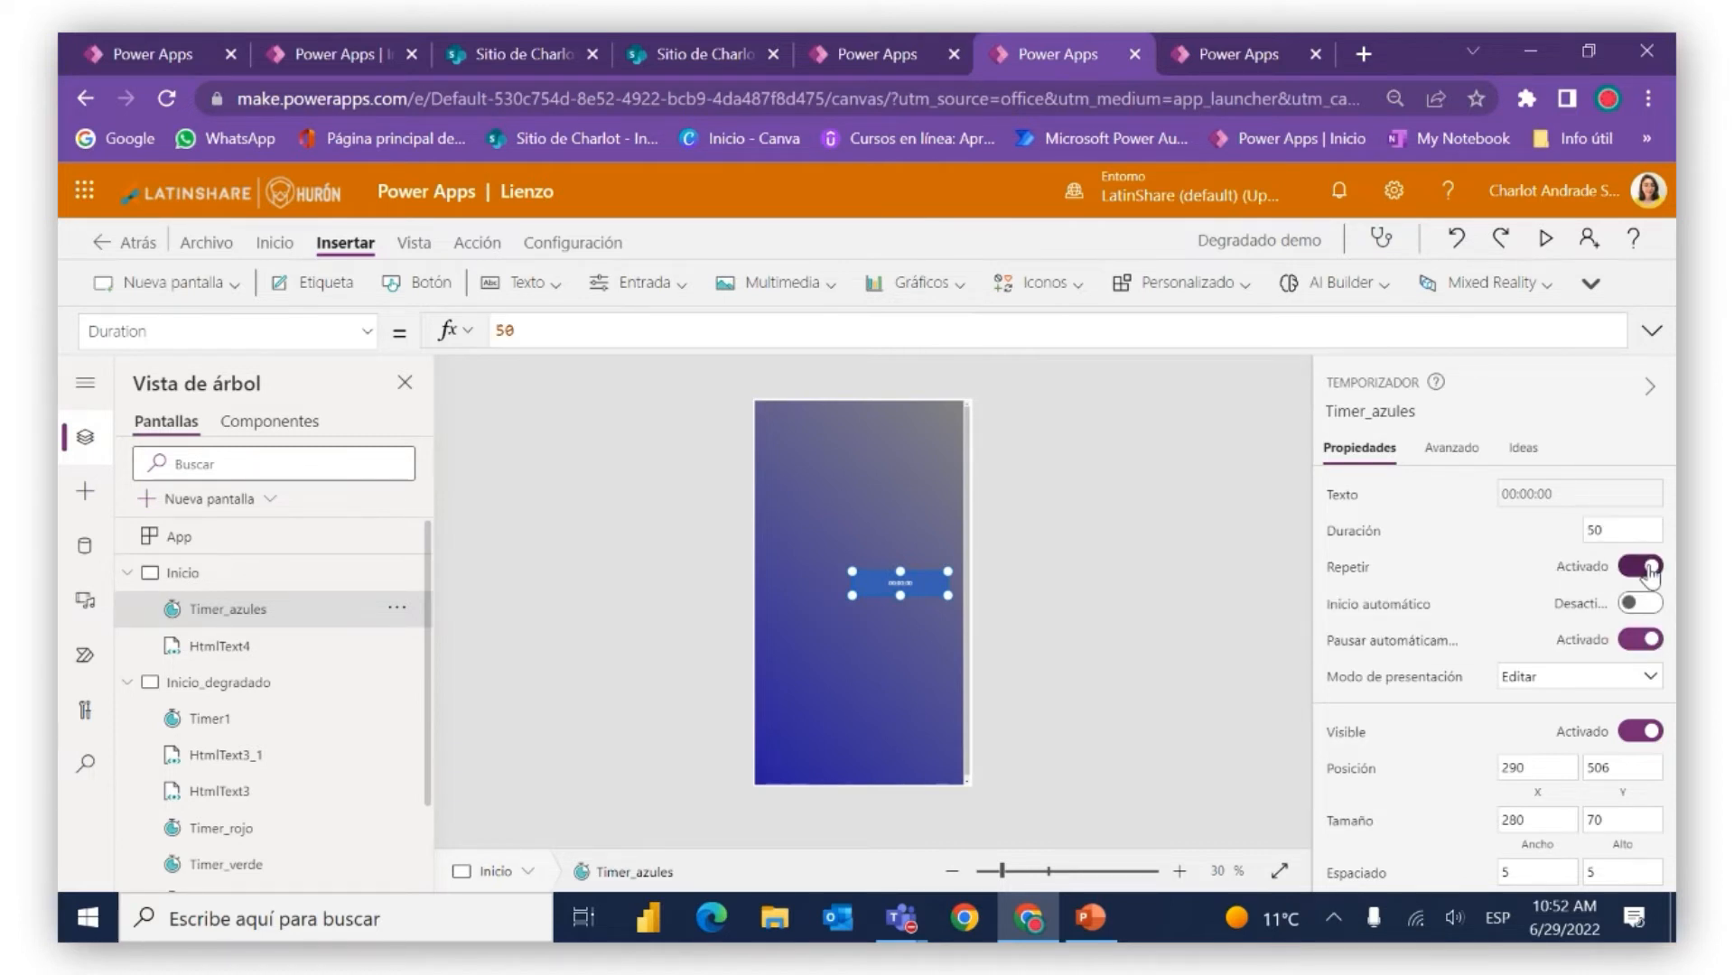
{"action": "left_click", "coordinate": [1651, 569]}
{"action": "left_click", "coordinate": [1649, 569]}
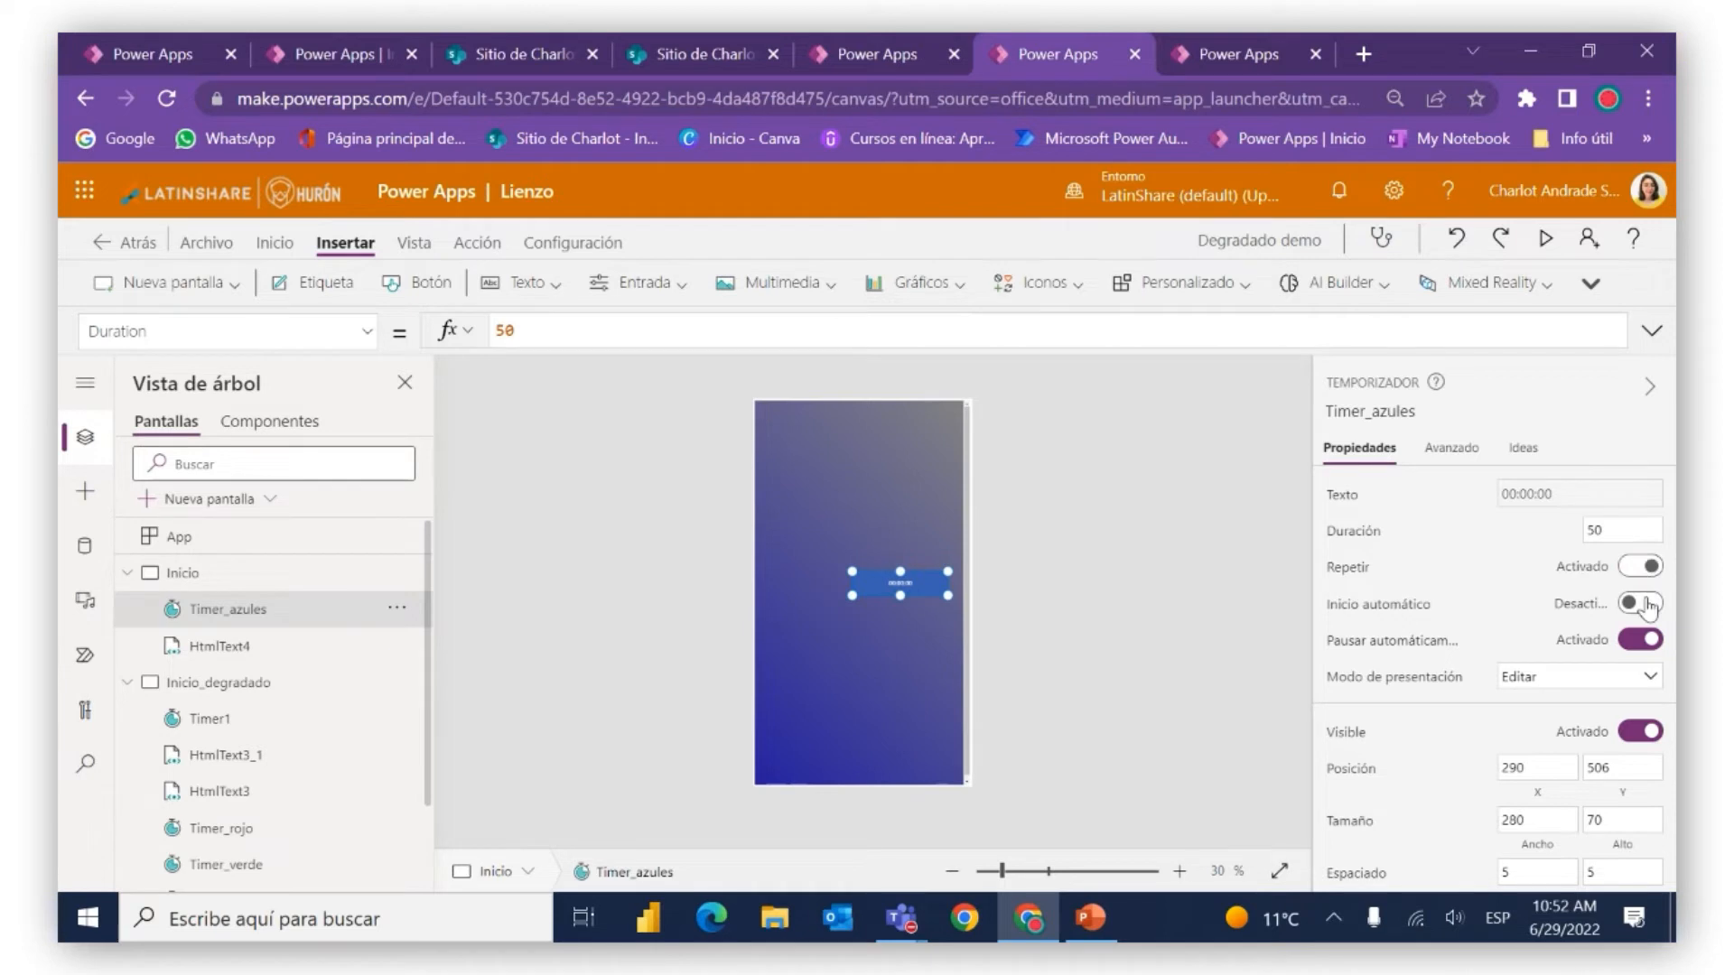
{"action": "left_click", "coordinate": [1648, 604]}
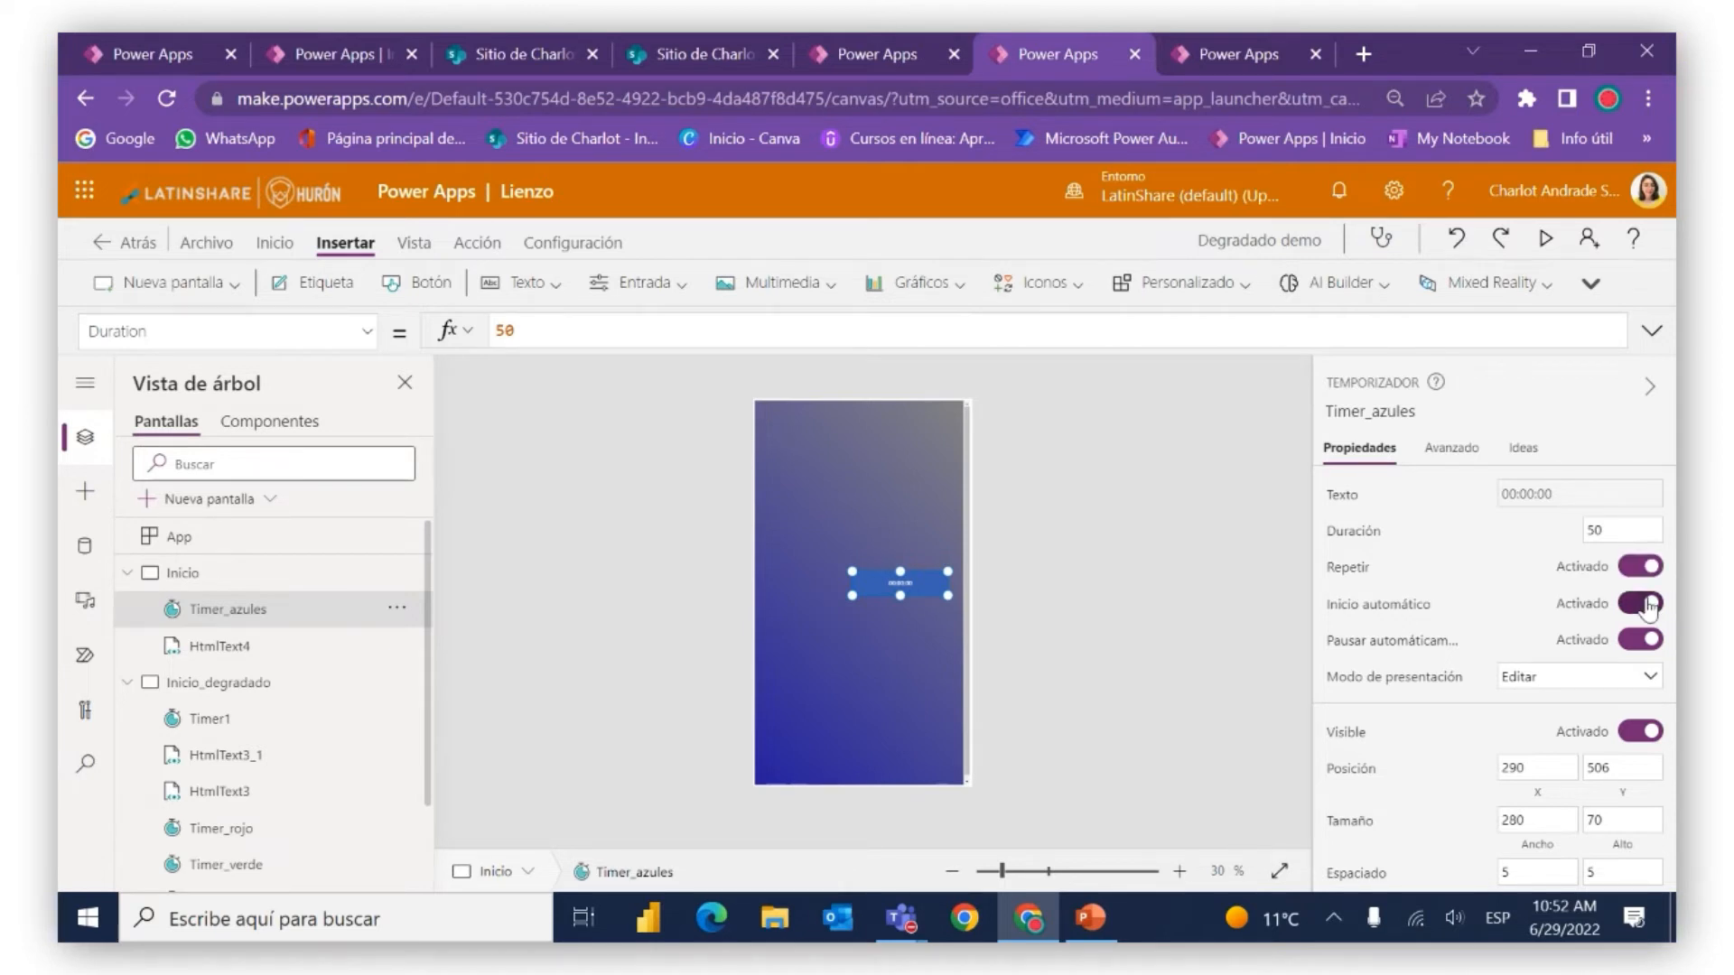
Clear the false value from the OnTimerEnd action of Timer_azules
{"action": "left_click", "coordinate": [1451, 447]}
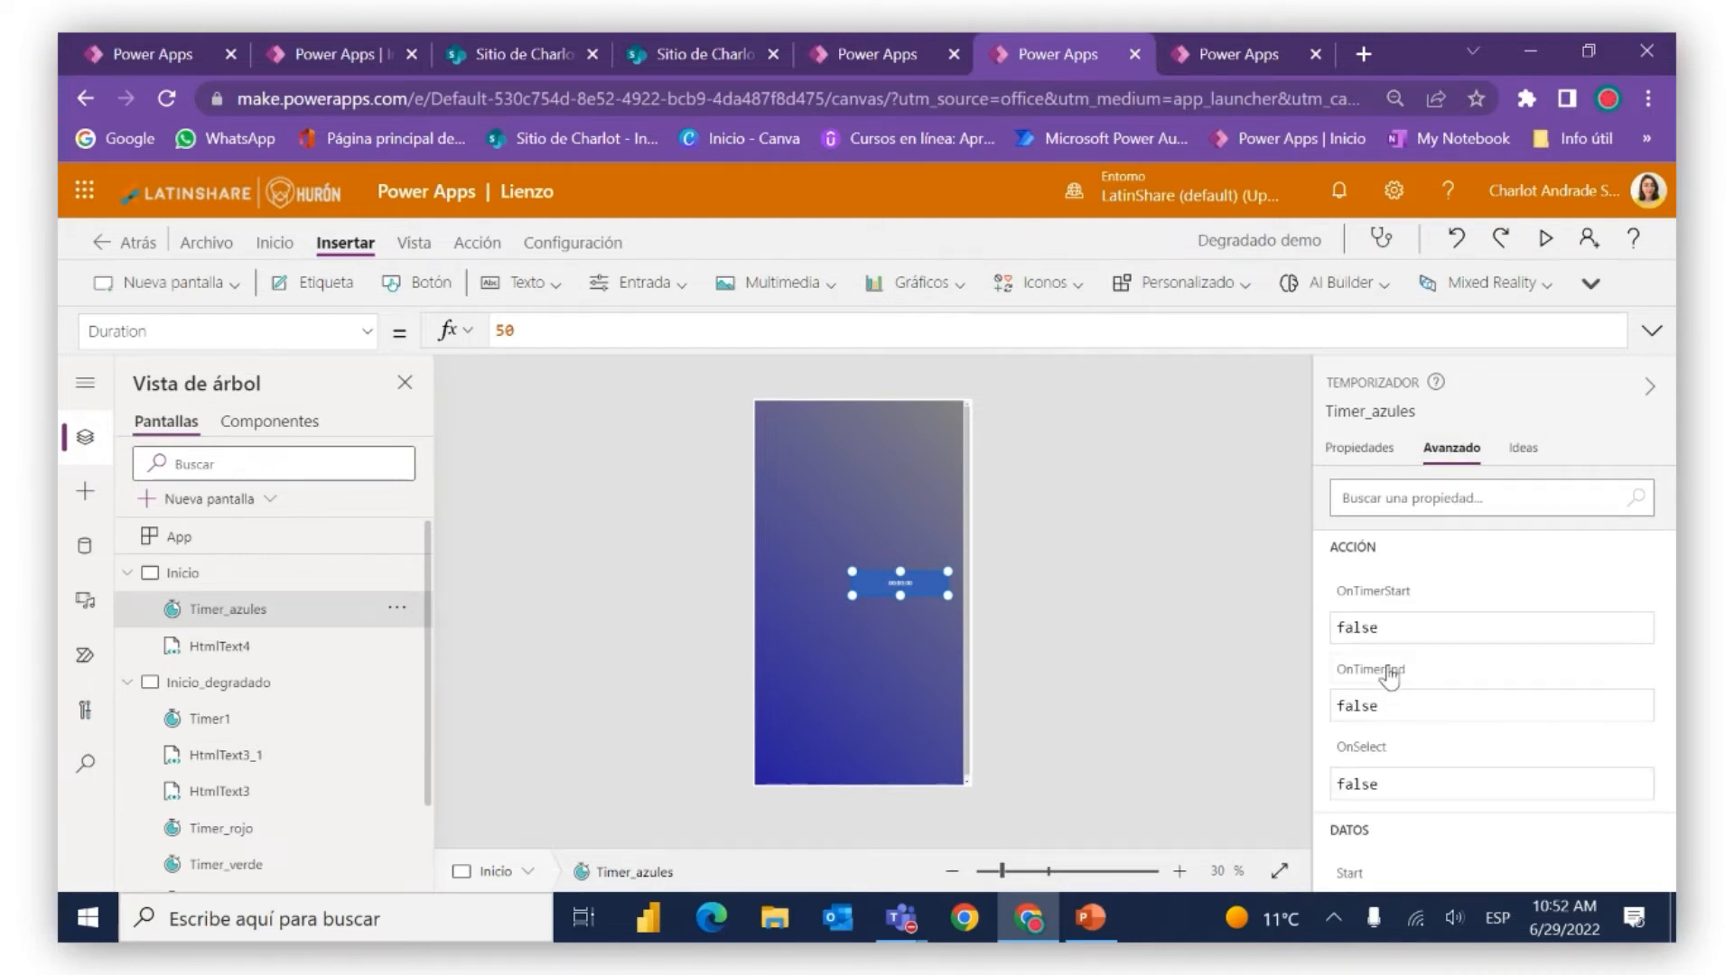
{"action": "left_click", "coordinate": [1396, 702]}
{"action": "key", "text": "BackSpace"}
{"action": "key", "text": "BackSpace"}
{"action": "key", "text": "BackSpace"}
{"action": "key", "text": "BackSpace"}
{"action": "key", "text": "BackSpace"}
Copy the whole OnTimerEnd formula of Timer_azul on the Inicio_degradado screen
{"action": "scroll", "coordinate": [293, 801], "scroll_direction": "down", "scroll_amount": 2}
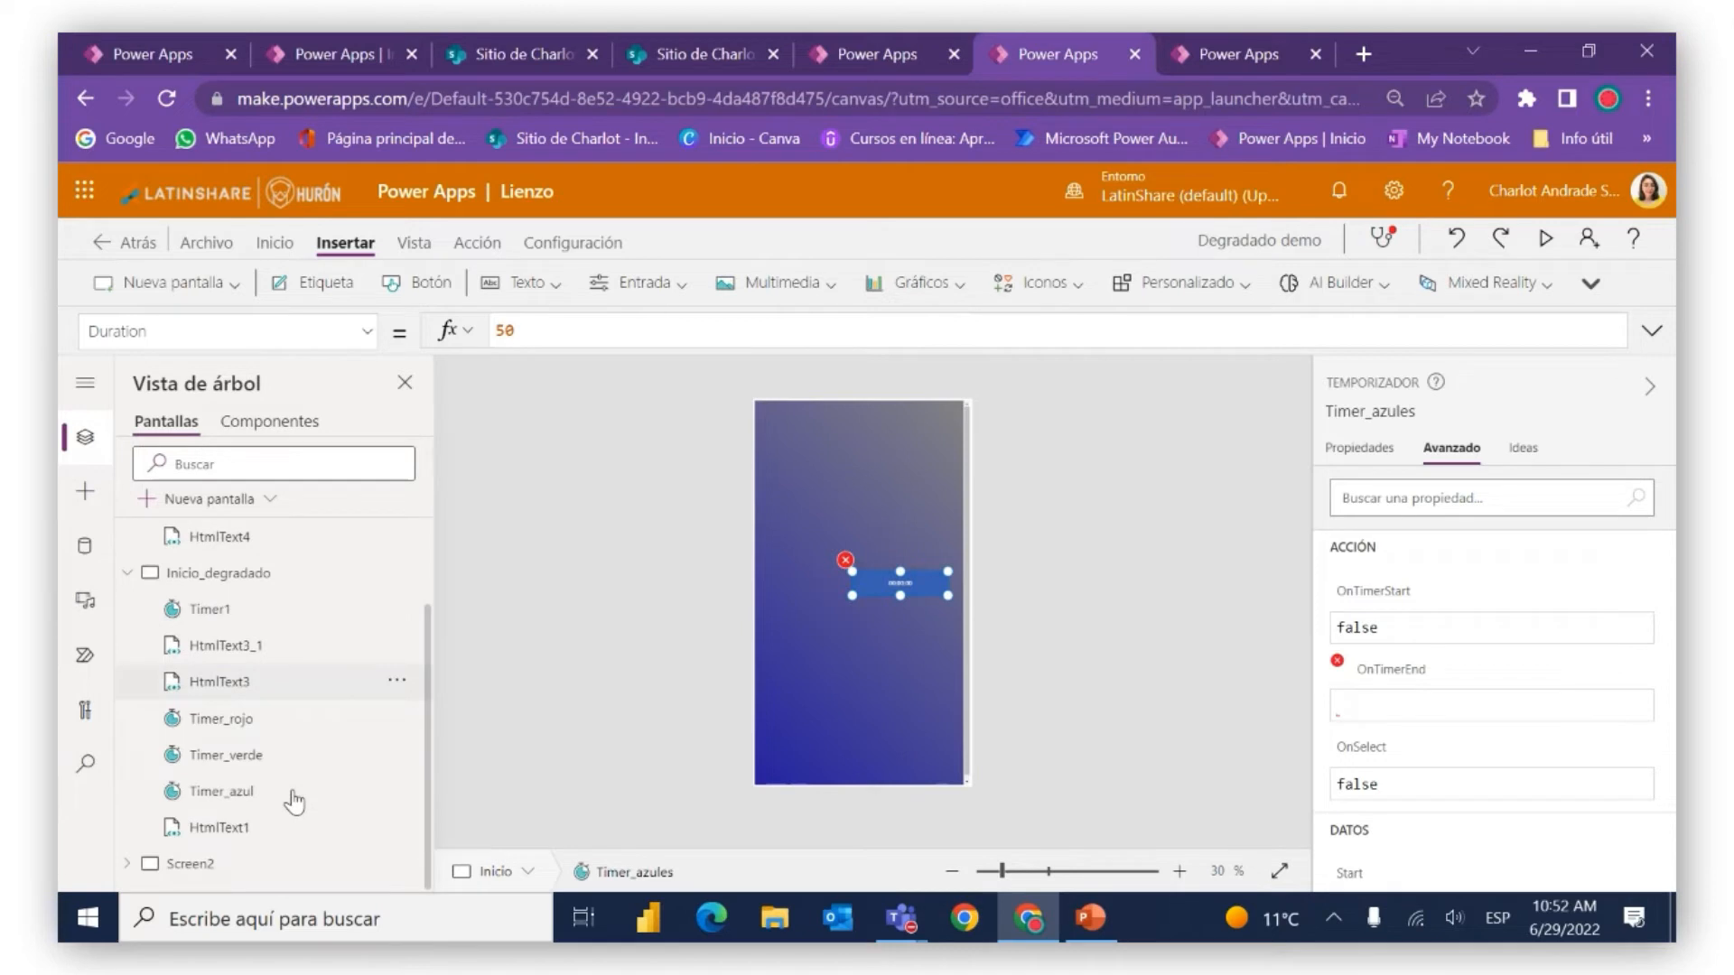
{"action": "left_click", "coordinate": [284, 792]}
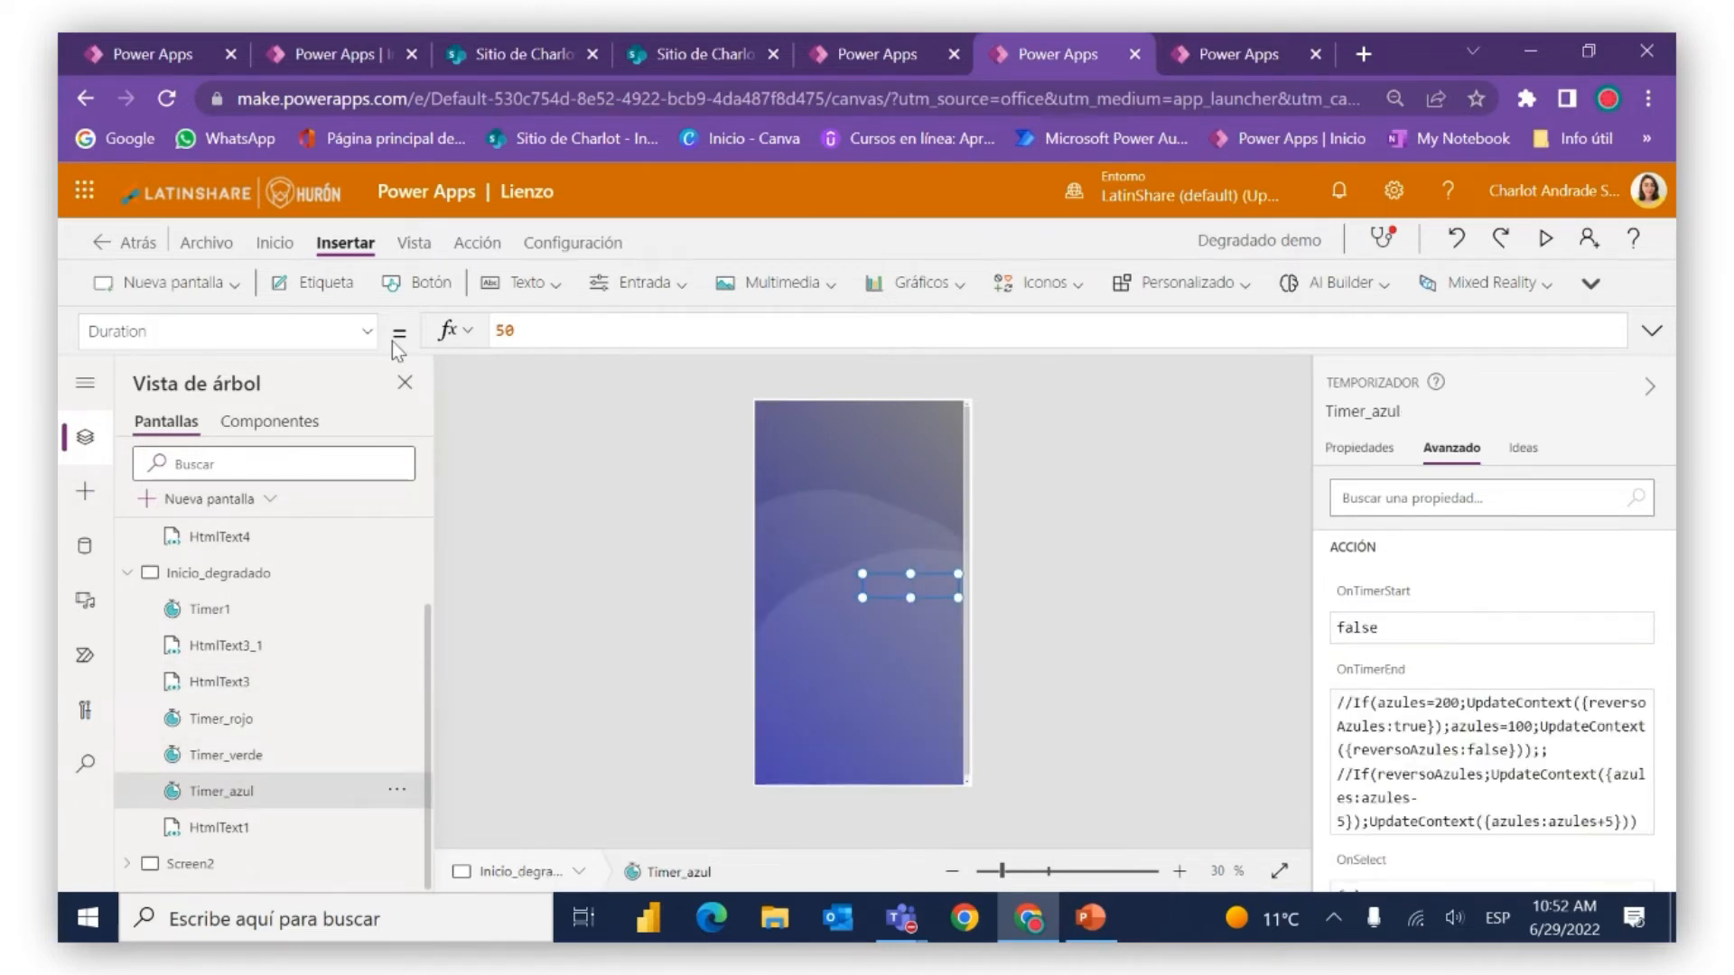
{"action": "left_click", "coordinate": [1398, 671]}
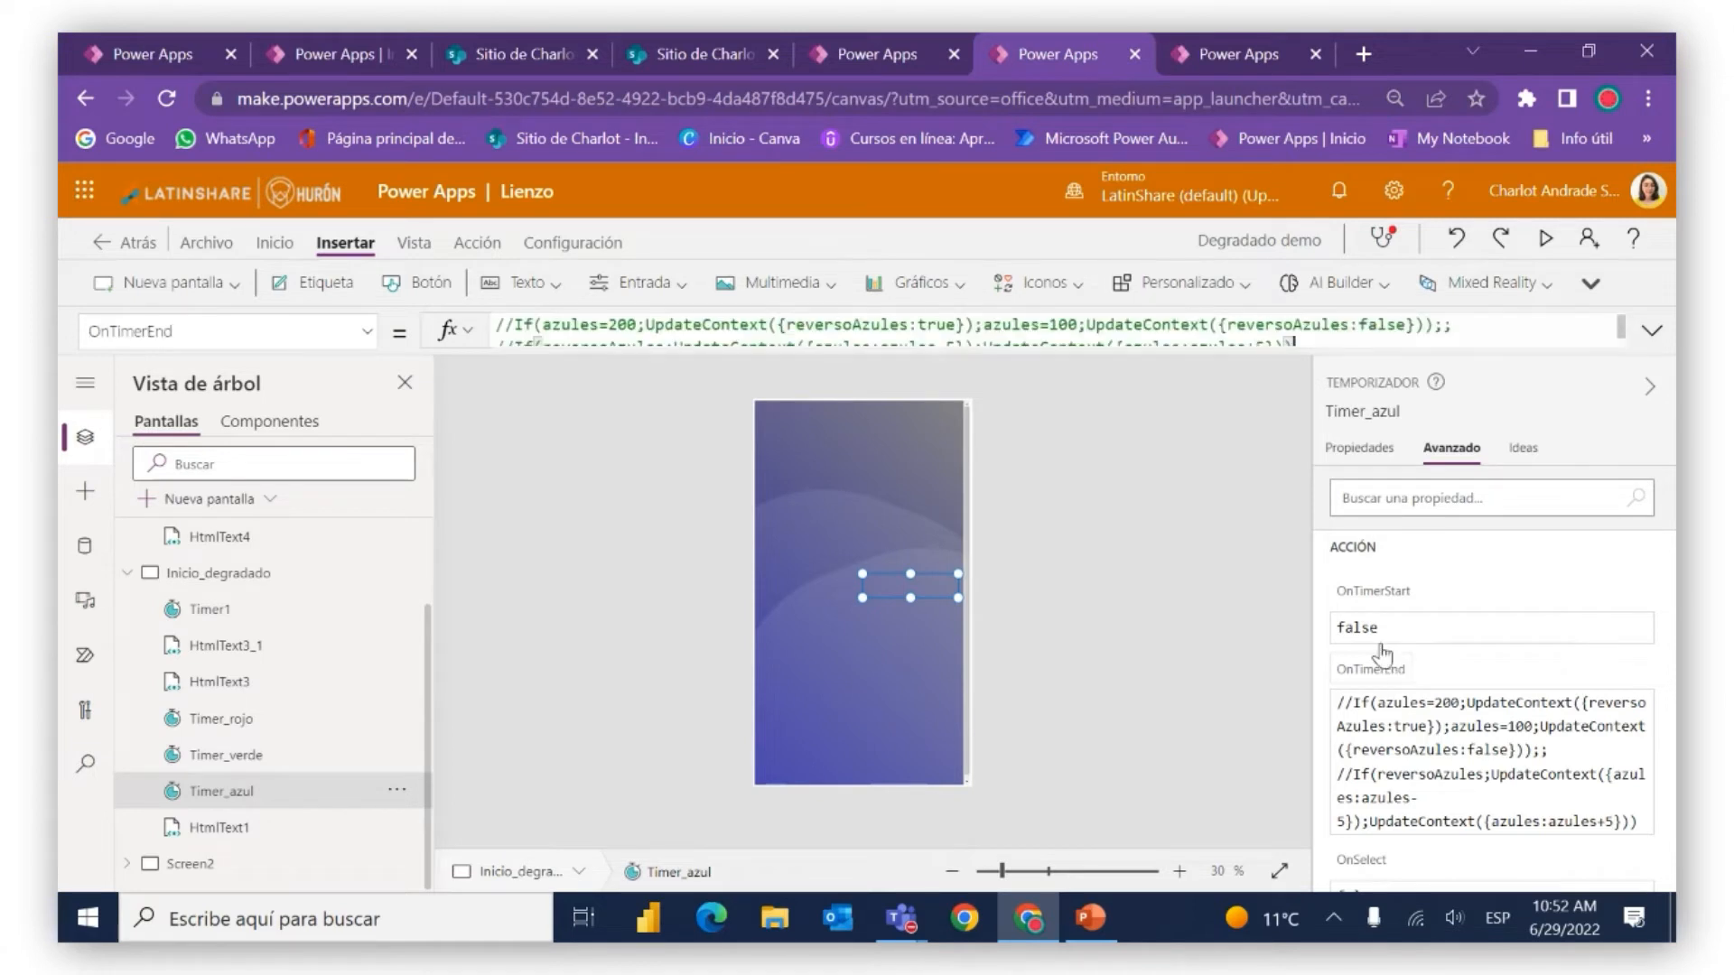
{"action": "left_click", "coordinate": [694, 343]}
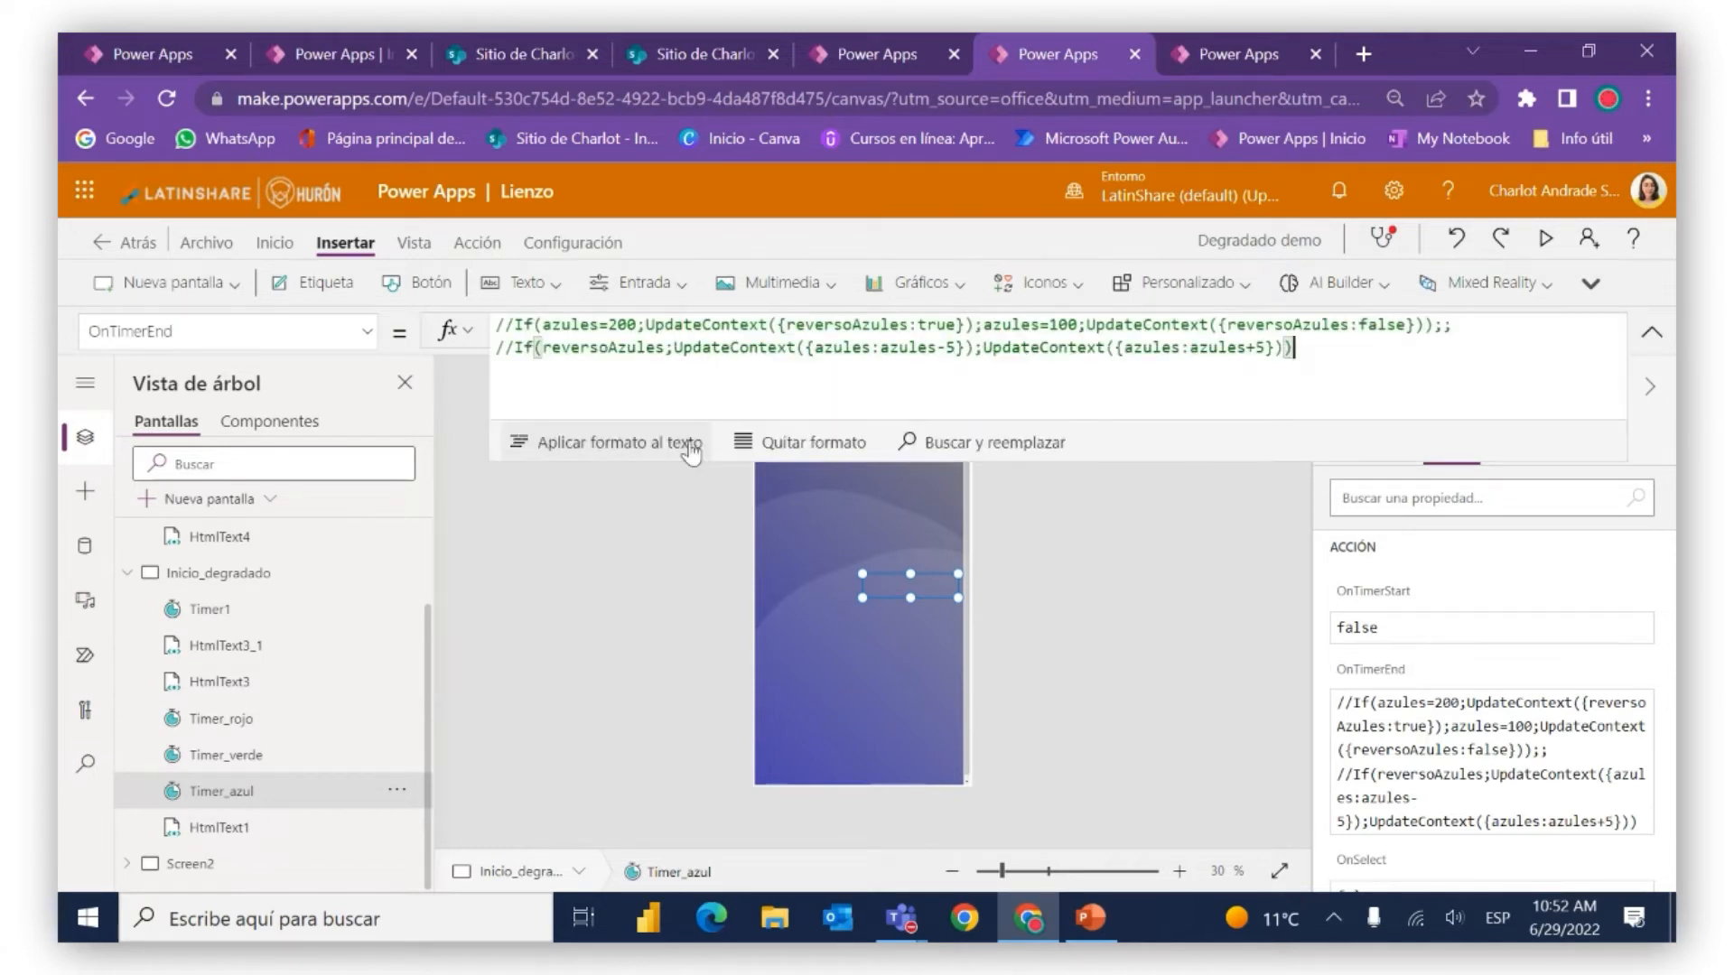
{"action": "left_click", "coordinate": [1462, 332]}
{"action": "left_click_drag", "start_coordinate": [1366, 361], "coordinate": [614, 271]}
{"action": "key", "text": "ctrl+c"}
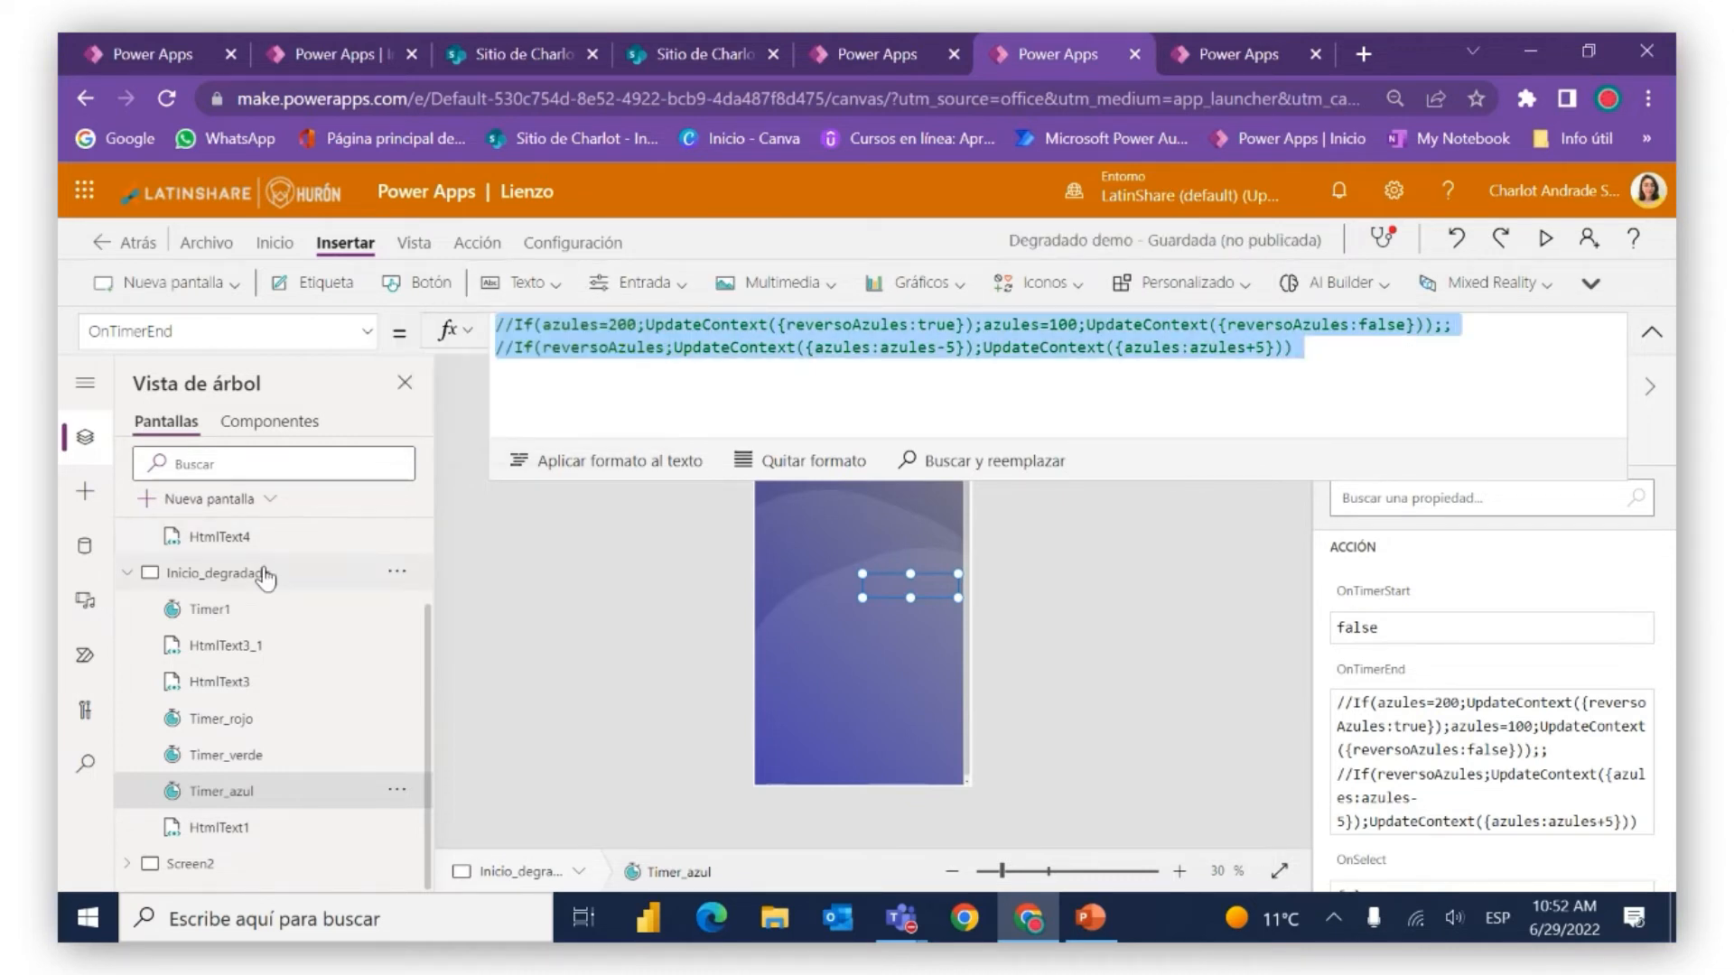
Replace the OnTimerEnd content of Timer_azules on the Inicio screen with the formula copied from Timer_azul
{"action": "scroll", "coordinate": [271, 578], "scroll_direction": "up", "scroll_amount": 2}
{"action": "left_click", "coordinate": [290, 628]}
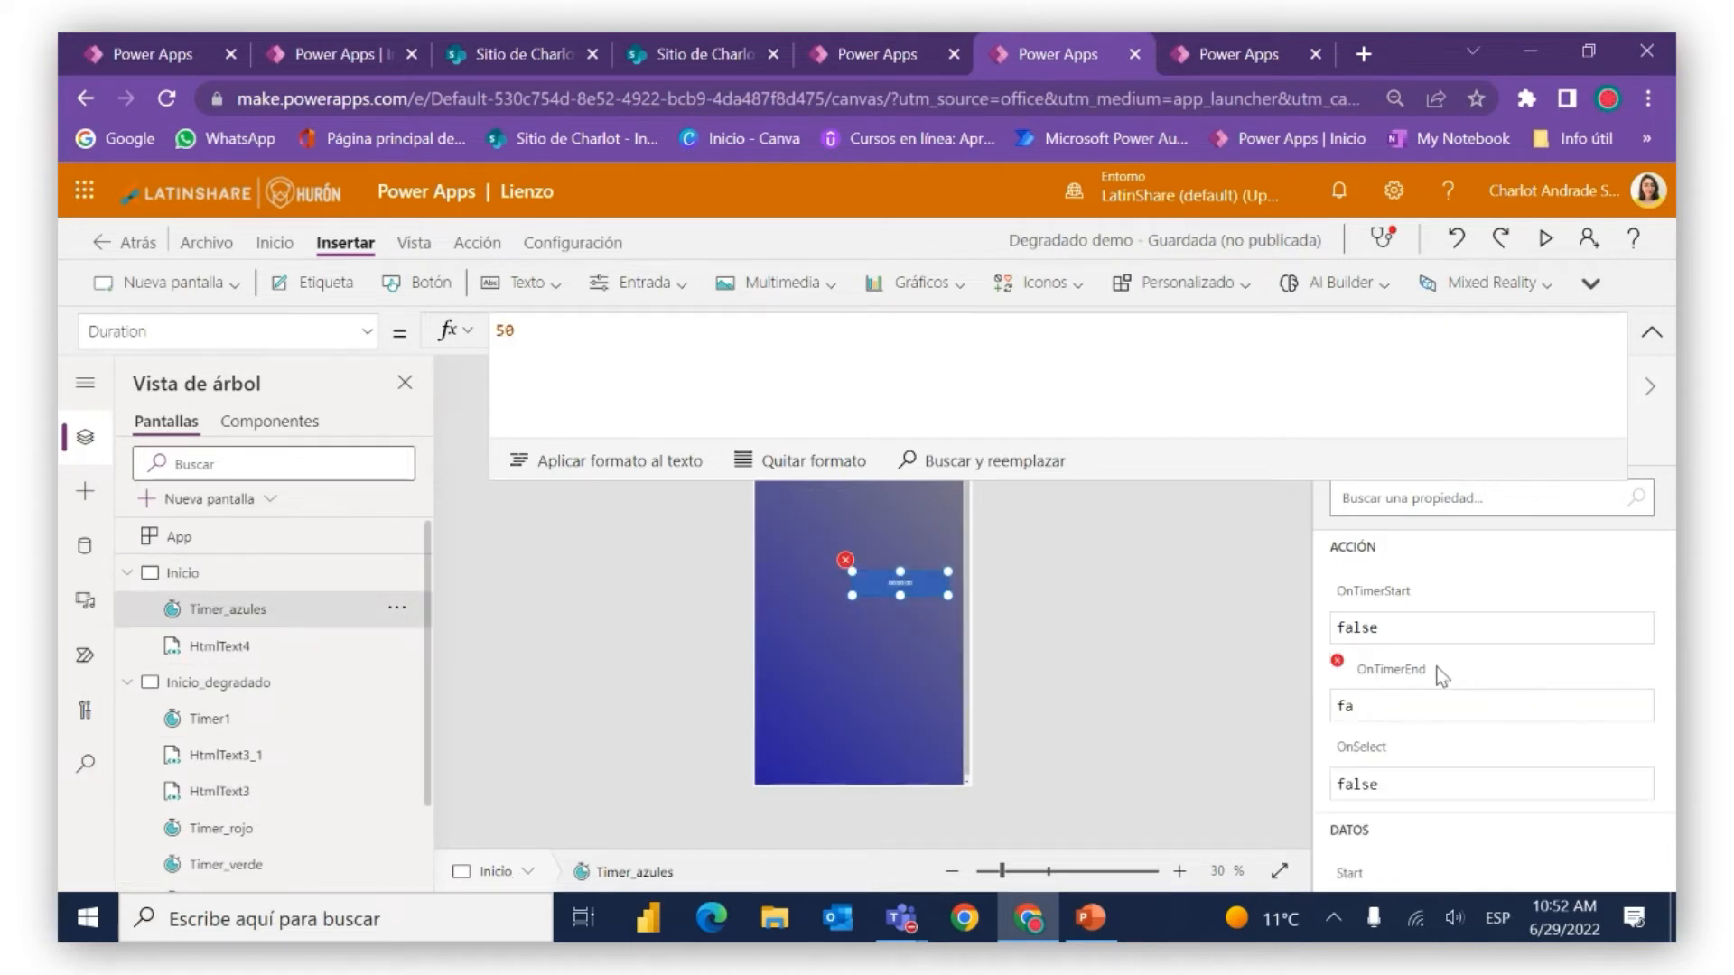
{"action": "left_click", "coordinate": [1413, 675]}
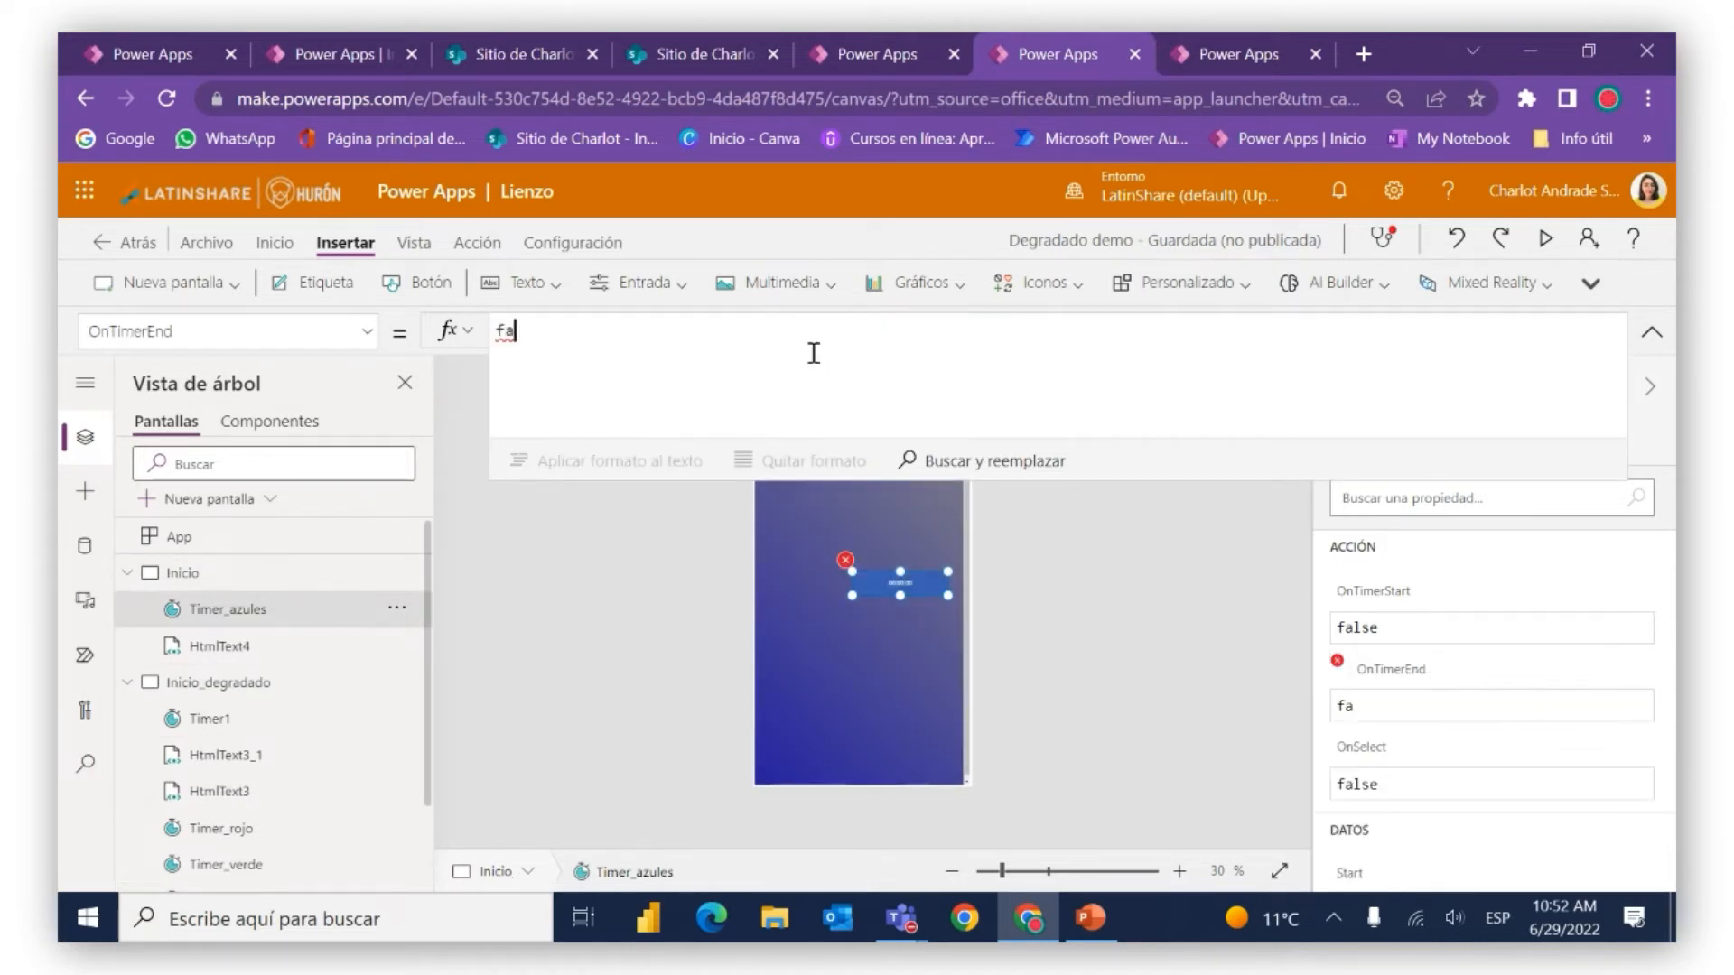
{"action": "key", "text": "BackSpace"}
{"action": "key", "text": "BackSpace"}
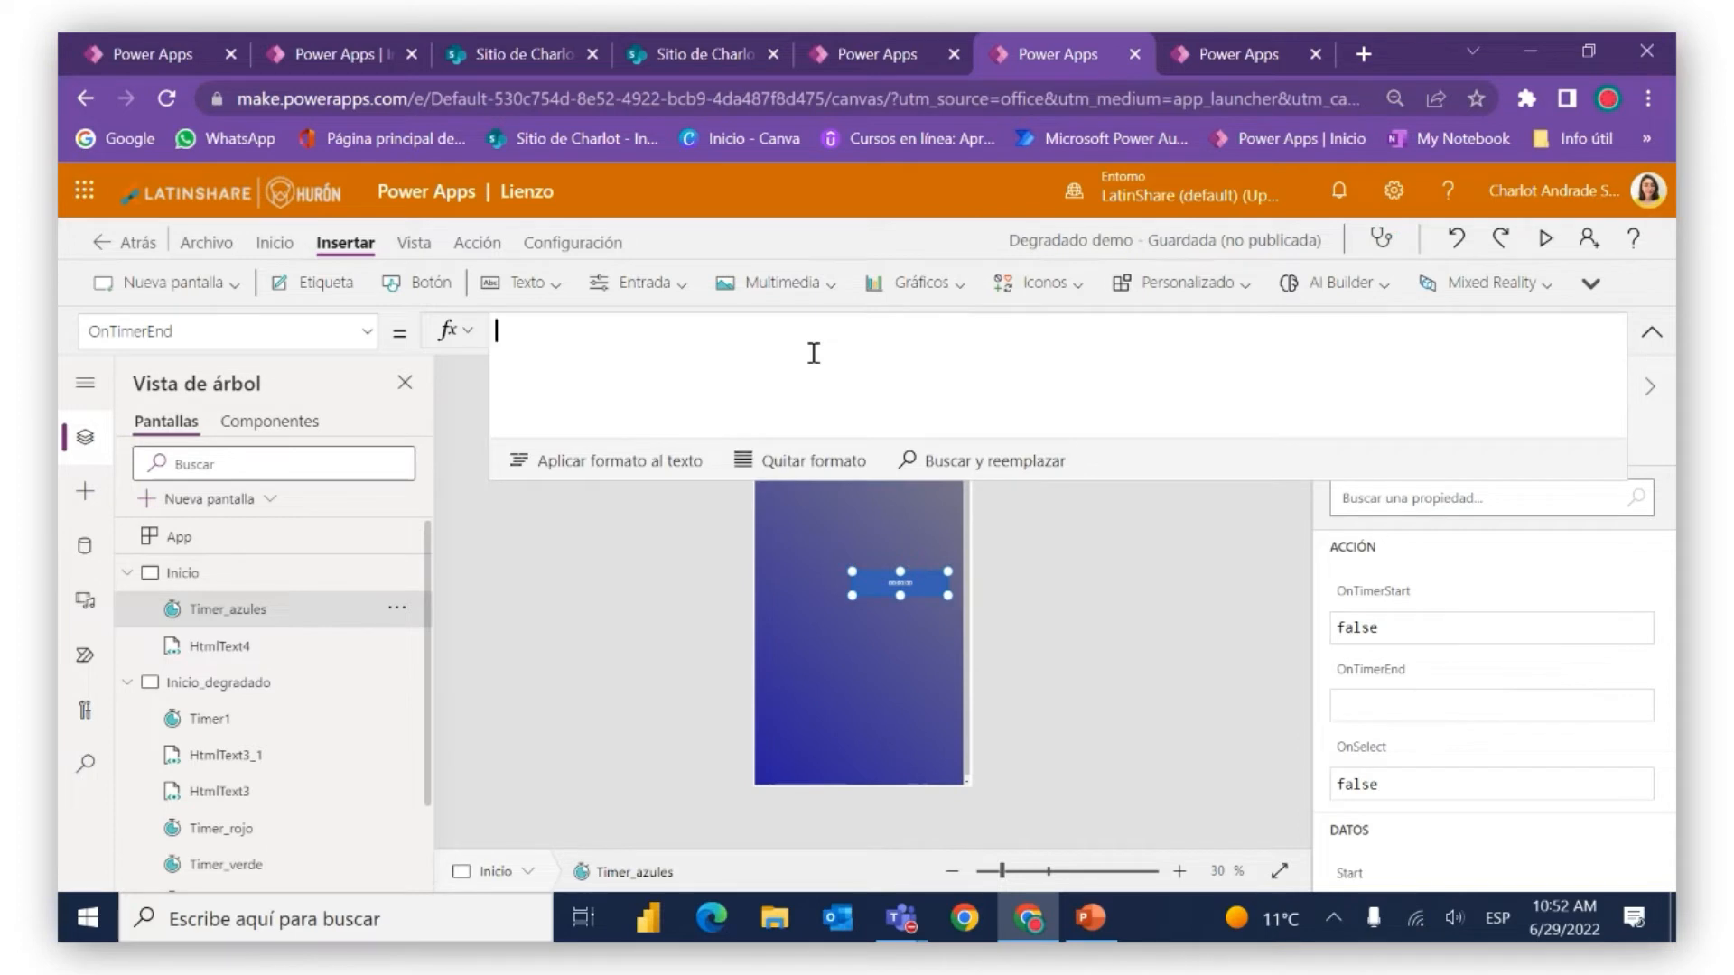
{"action": "key", "text": "ctrl+v"}
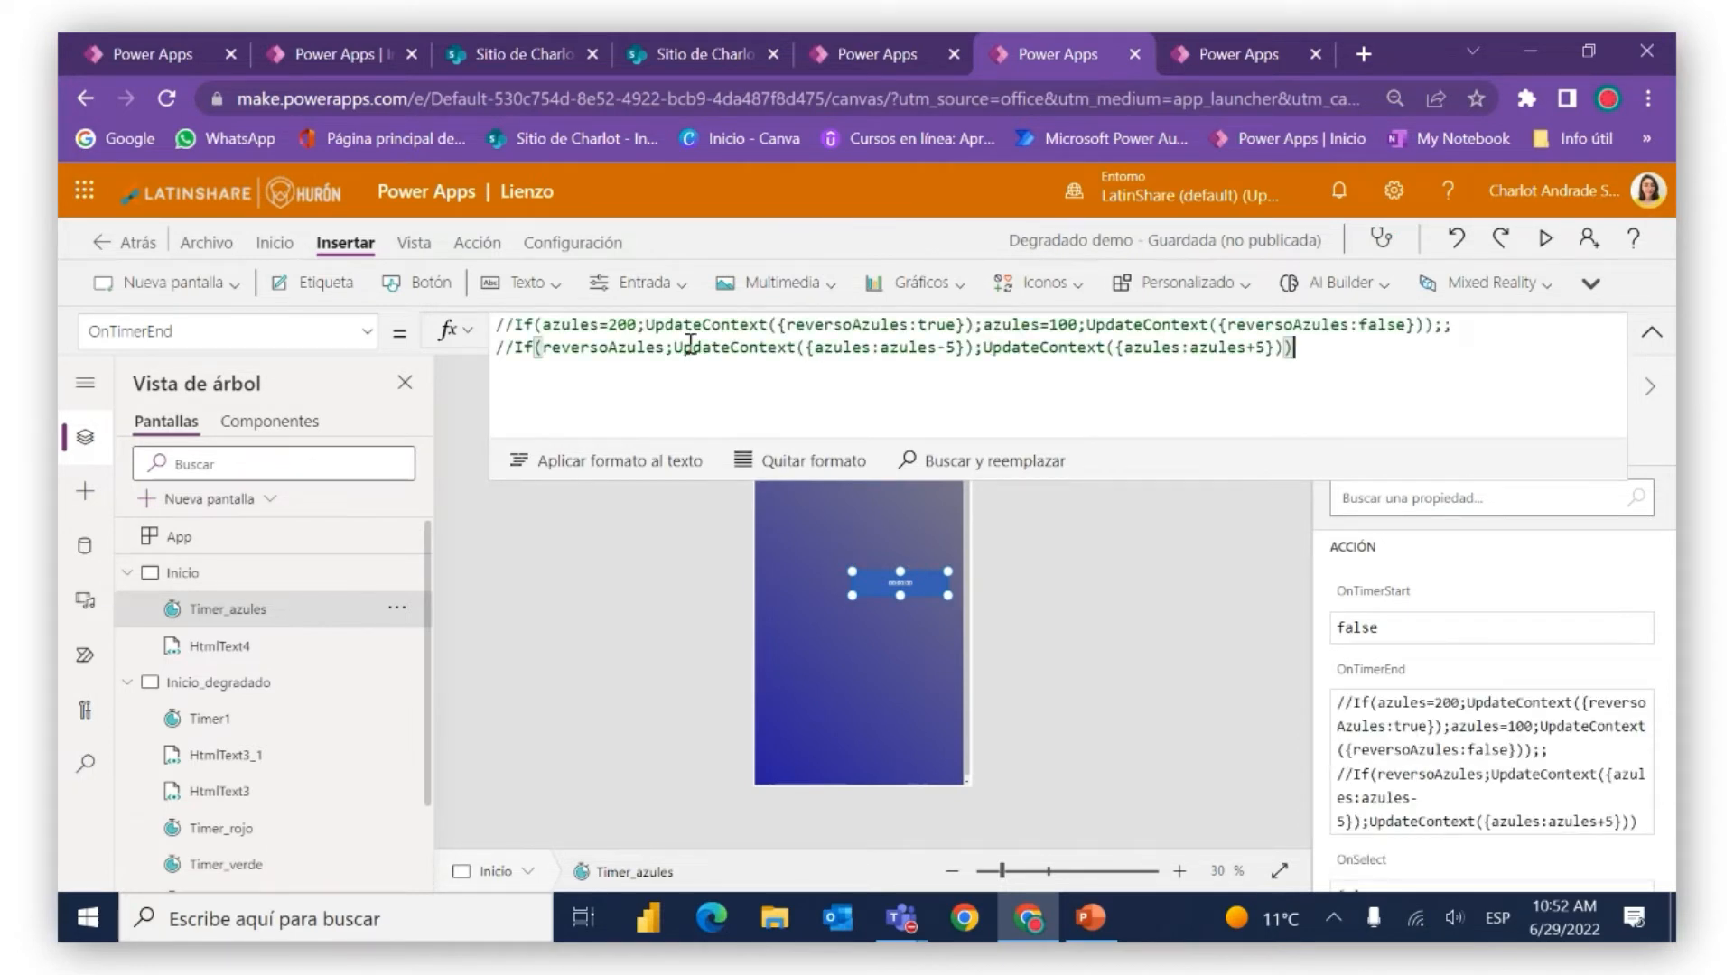
Uncomment both If lines in Timer_azules' OnTimerEnd formula by removing the leading // and preview the app
{"action": "left_click", "coordinate": [515, 326]}
{"action": "key", "text": "BackSpace"}
{"action": "key", "text": "BackSpace"}
{"action": "key", "text": "Down"}
{"action": "key", "text": "BackSpace"}
{"action": "key", "text": "BackSpace"}
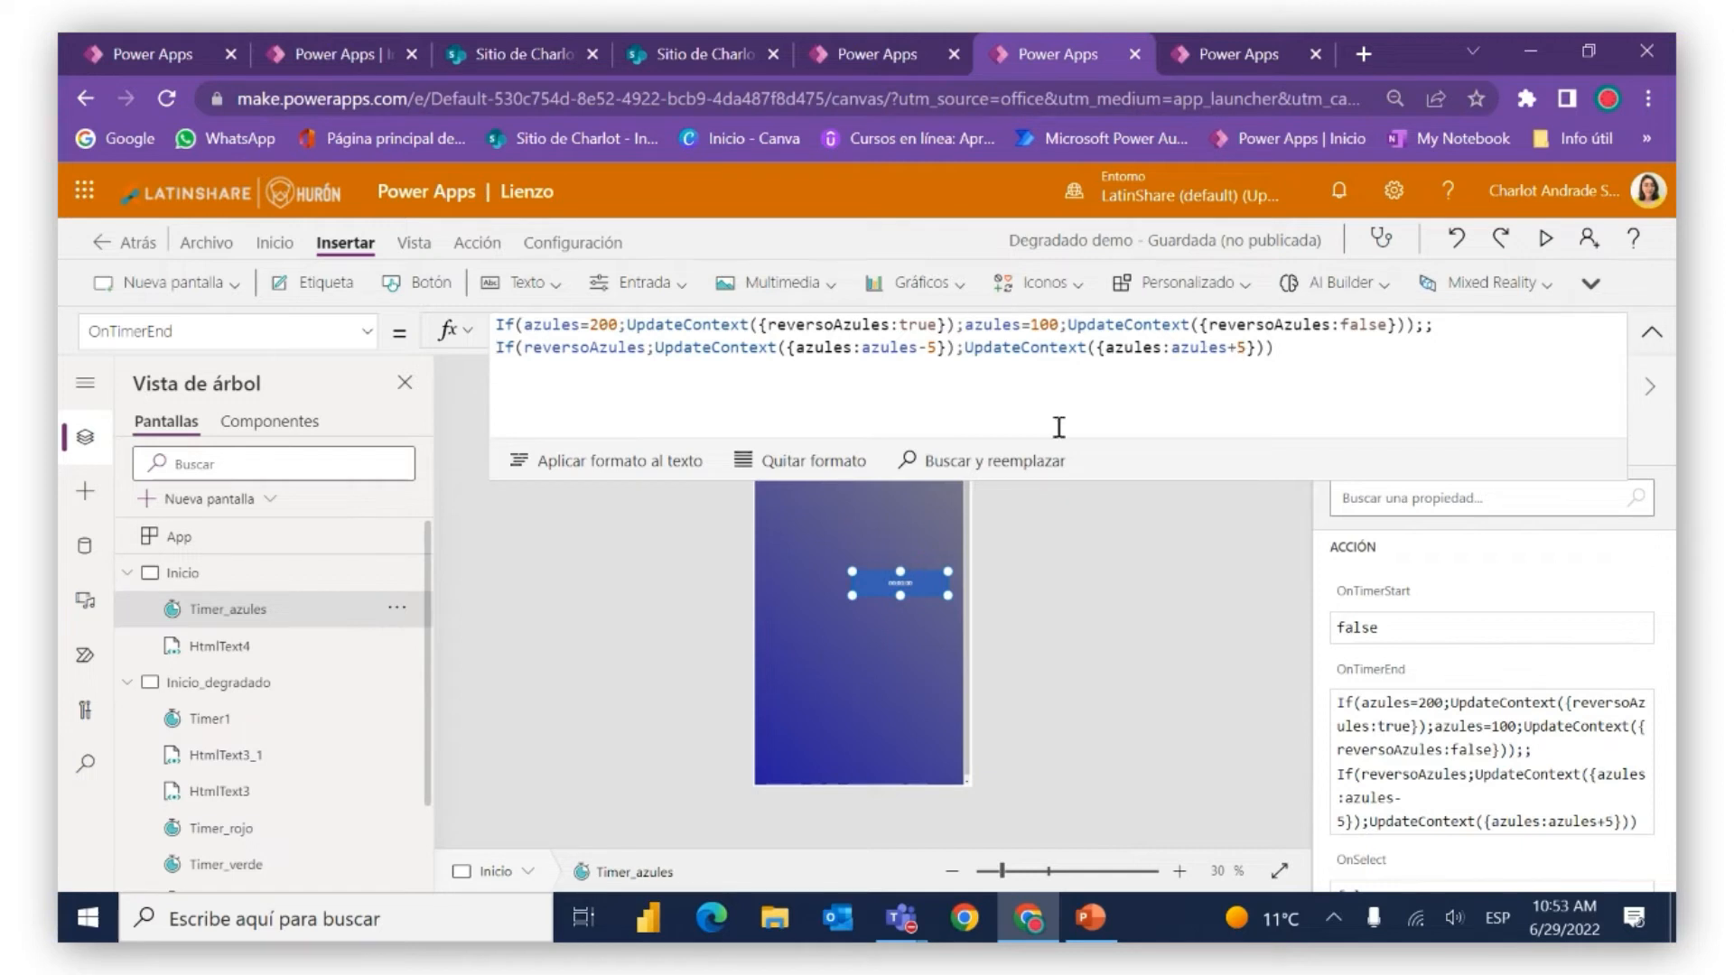
{"action": "left_click", "coordinate": [1547, 242]}
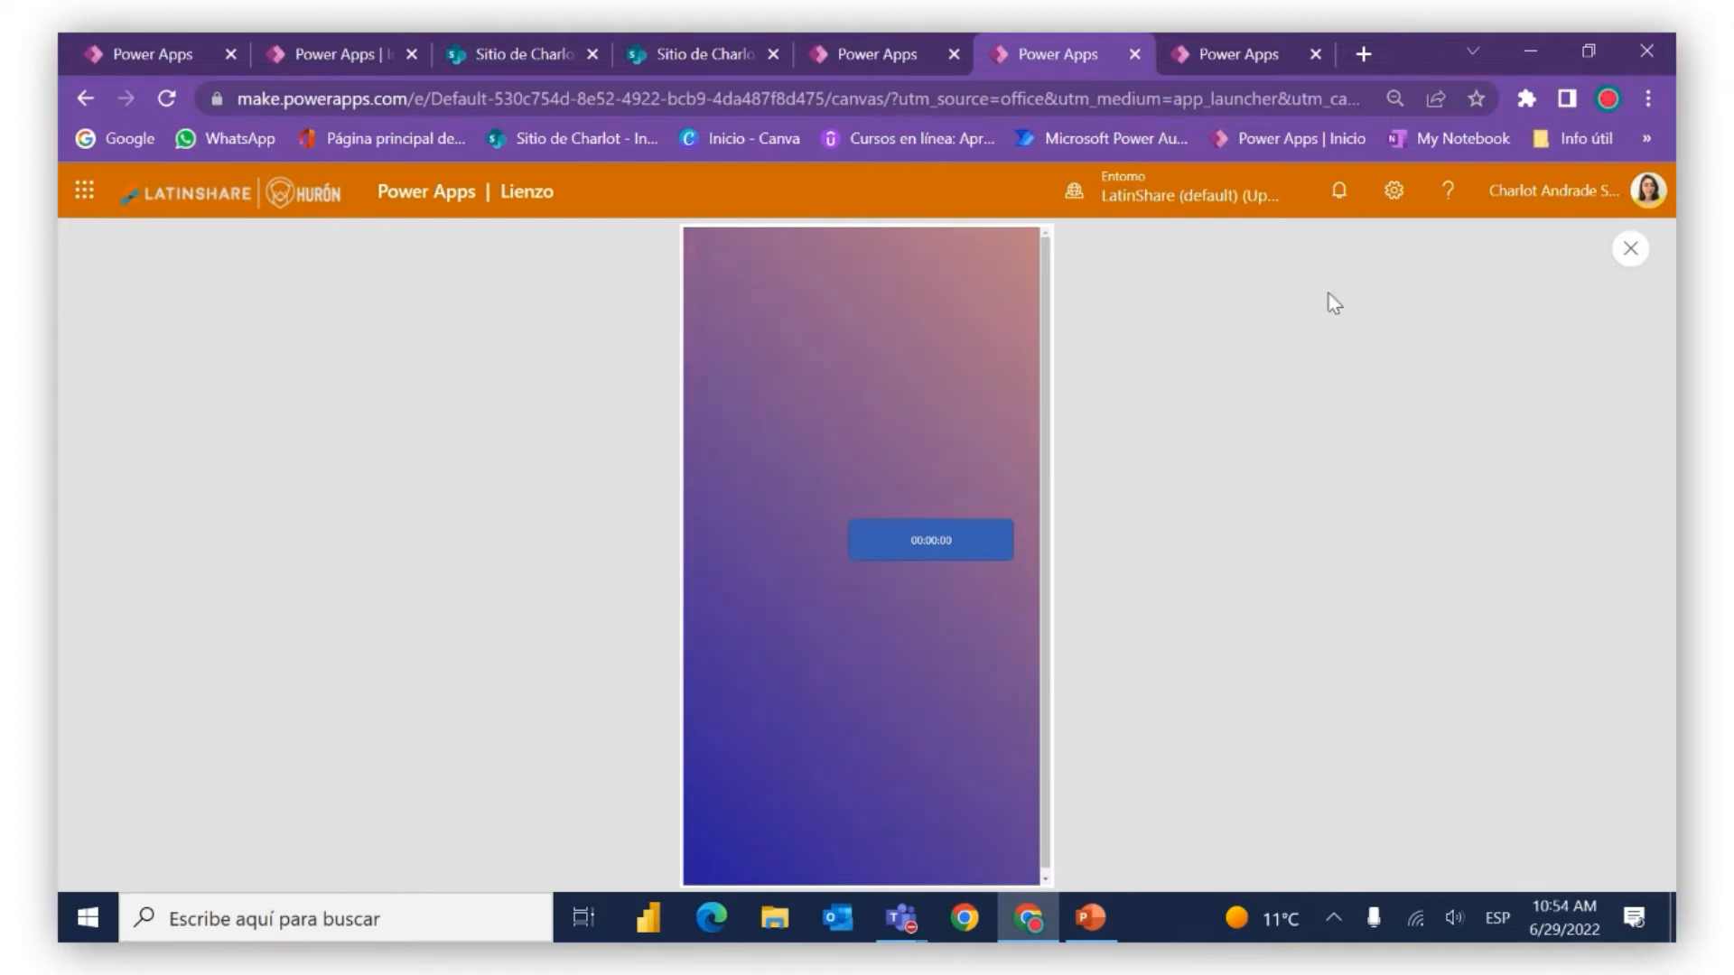
{"action": "left_click", "coordinate": [1630, 248]}
Move Timer_azules down to about position 310, 870 on the Inicio screen and turn off its Visible property
{"action": "left_click", "coordinate": [890, 591]}
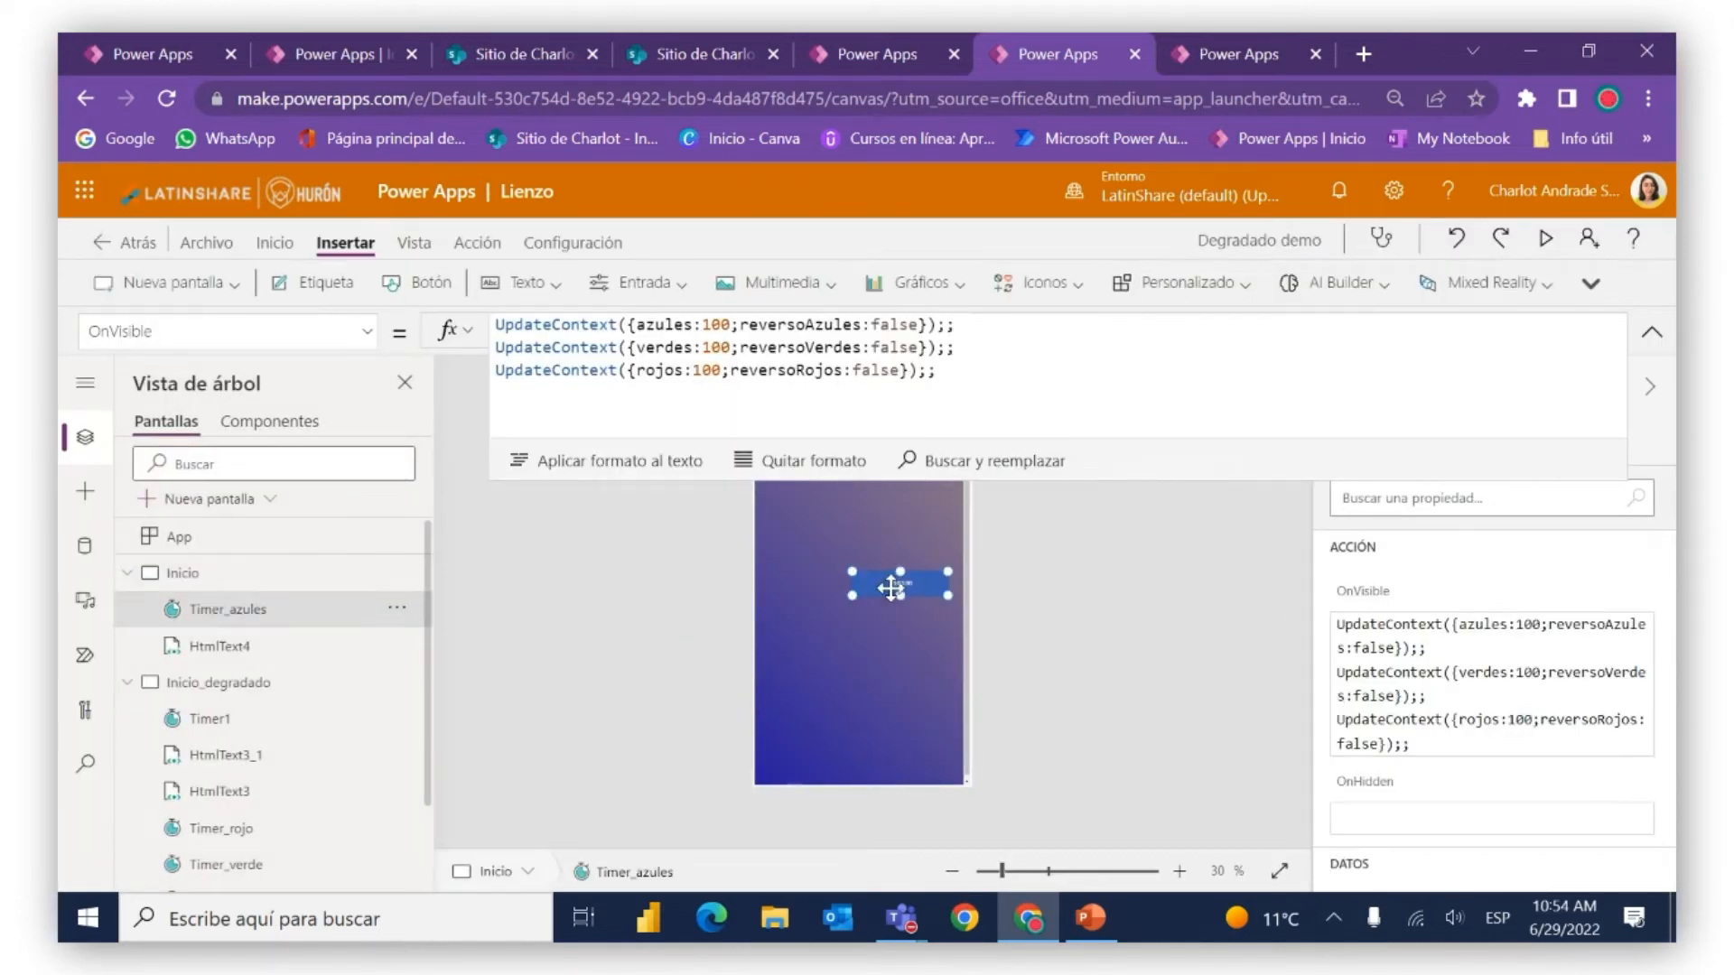
{"action": "left_click_drag", "start_coordinate": [912, 578], "coordinate": [922, 699]}
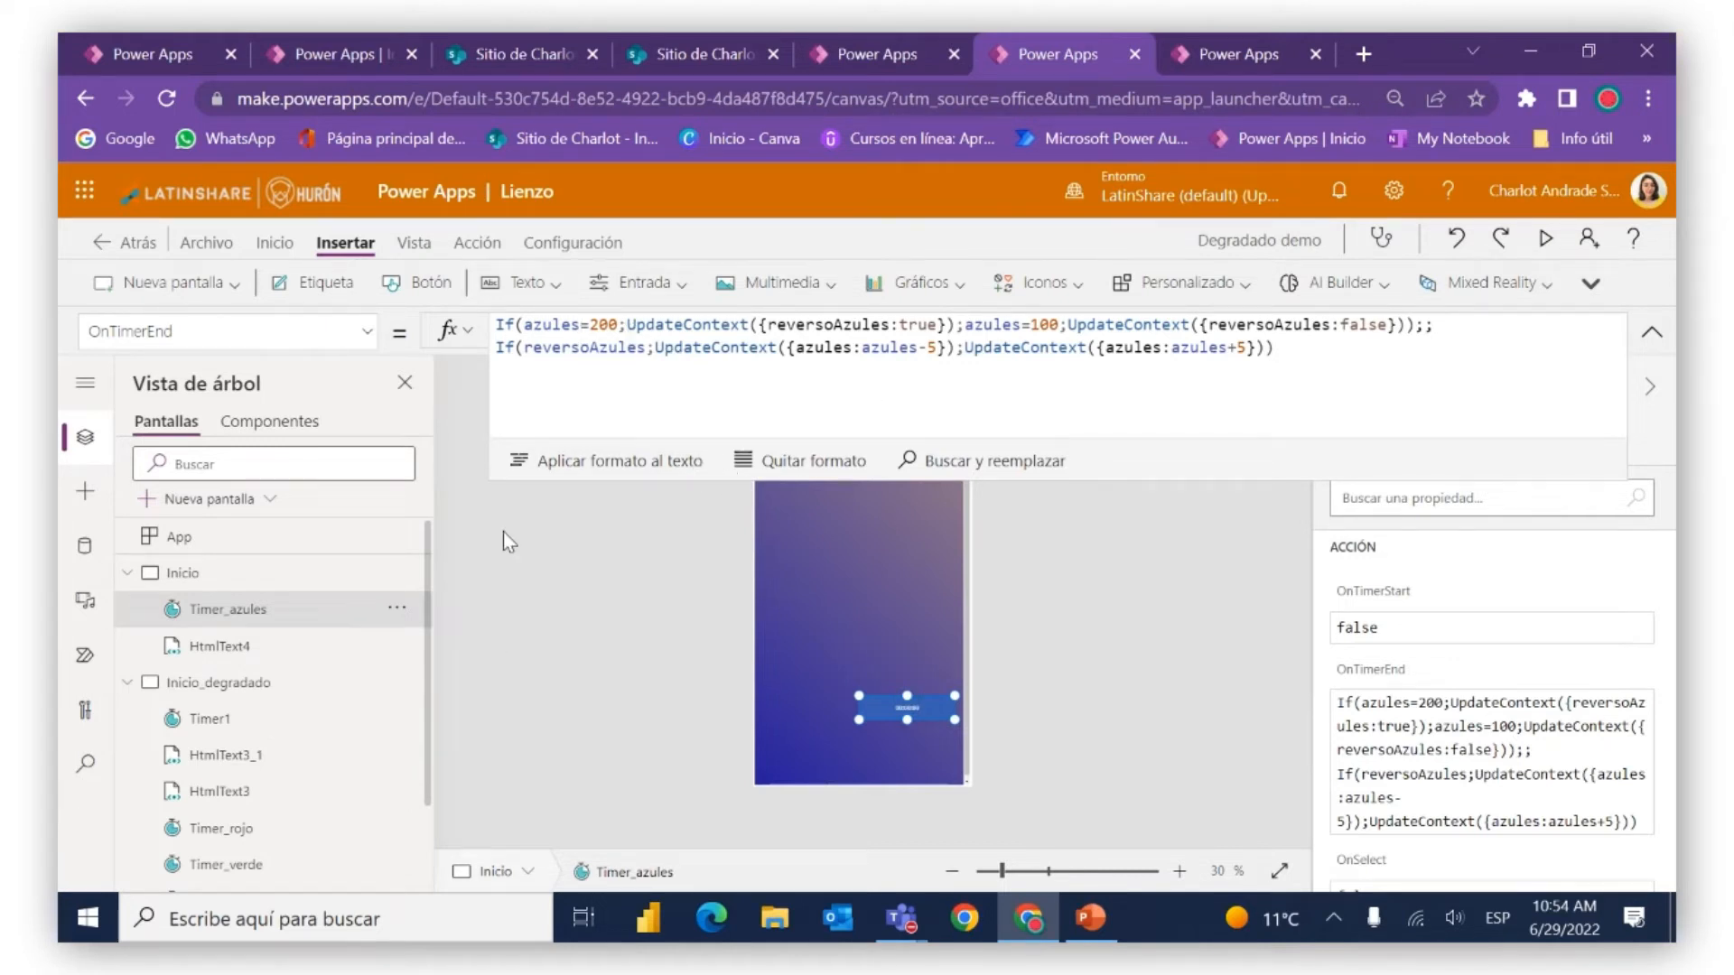
{"action": "left_click", "coordinate": [185, 573]}
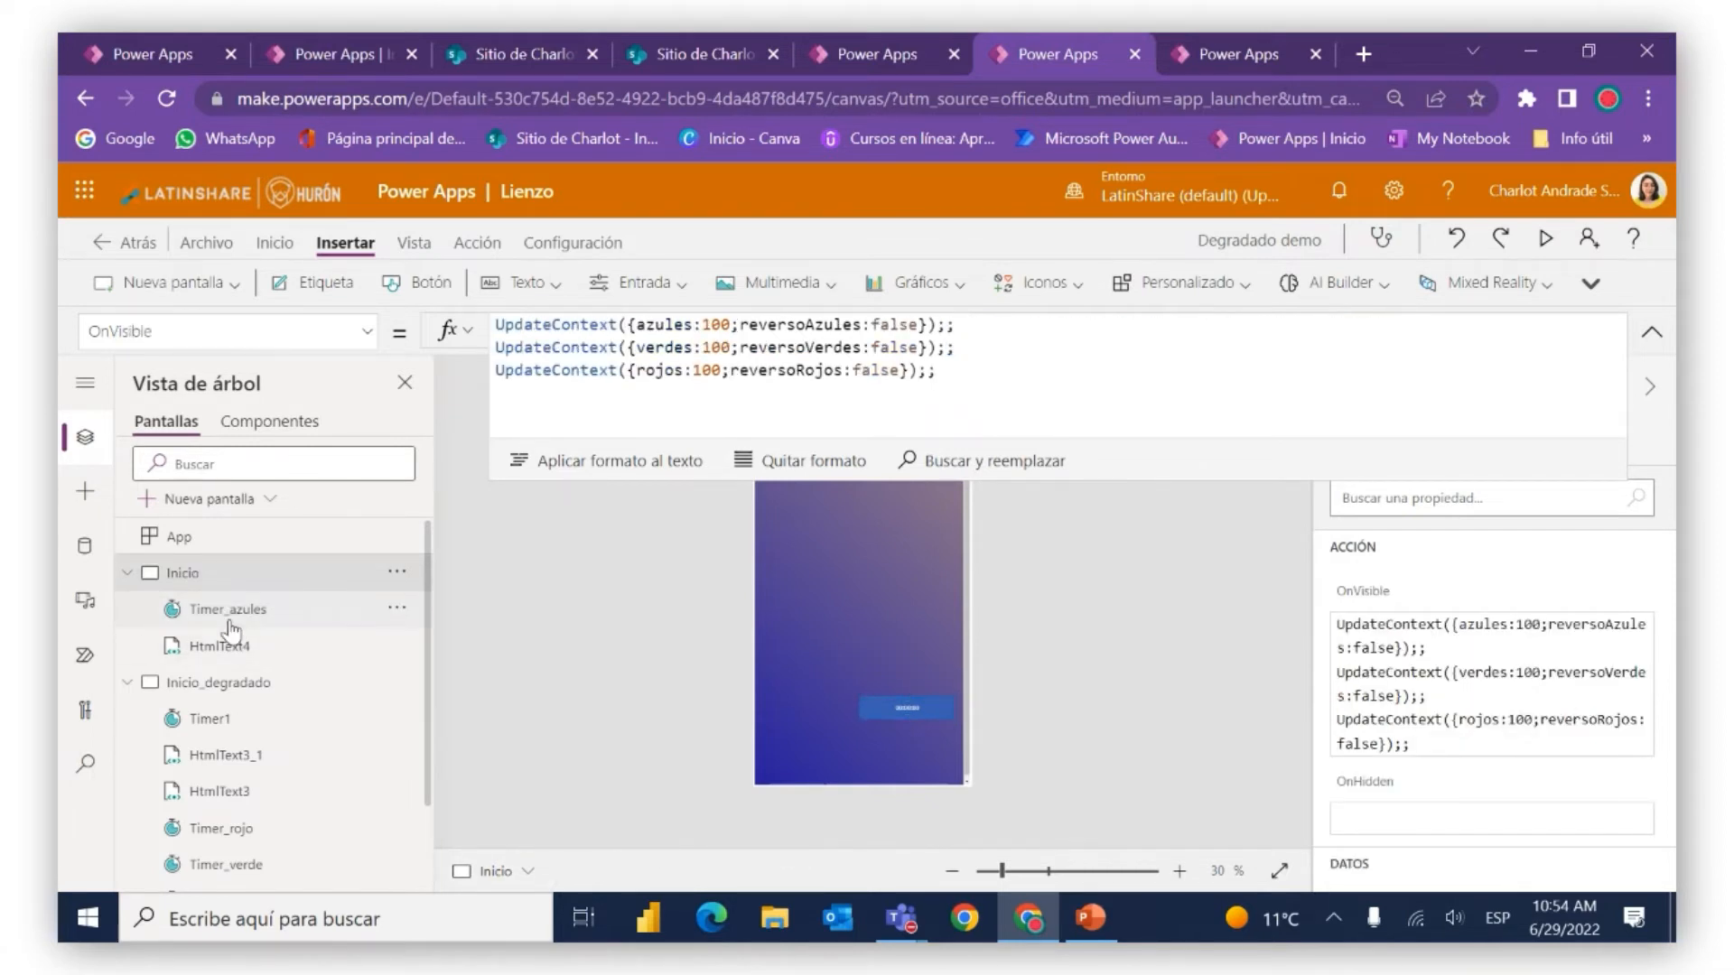
{"action": "left_click", "coordinate": [916, 705]}
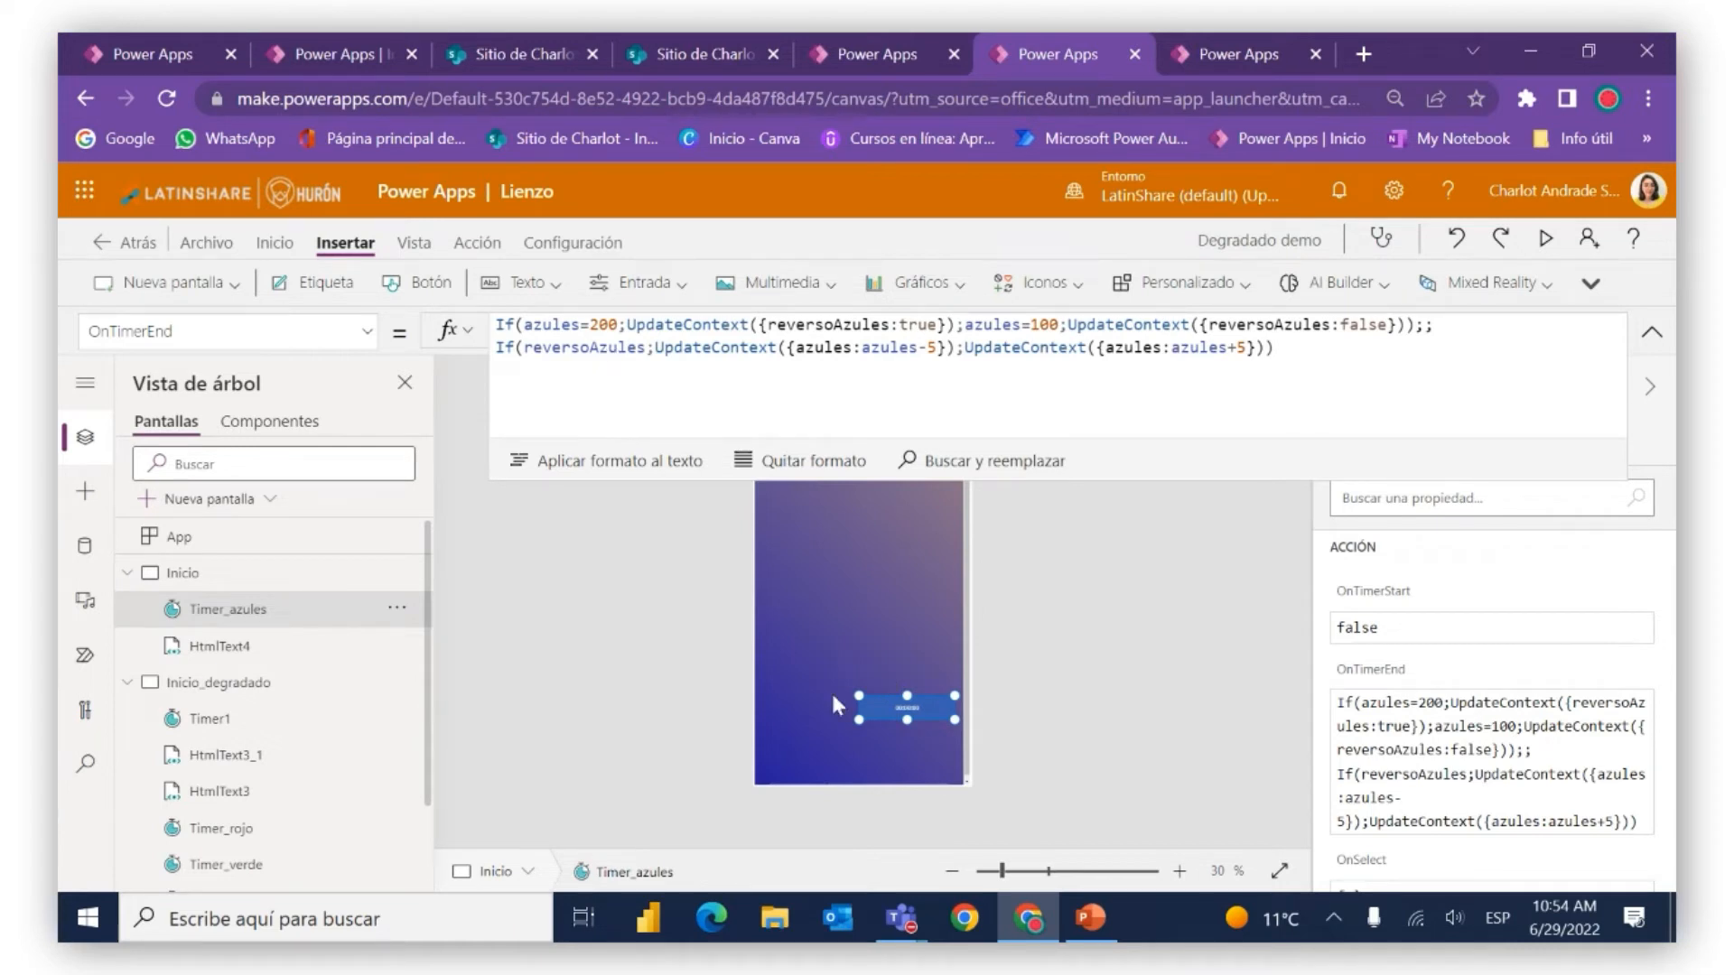
{"action": "left_click", "coordinate": [1651, 331]}
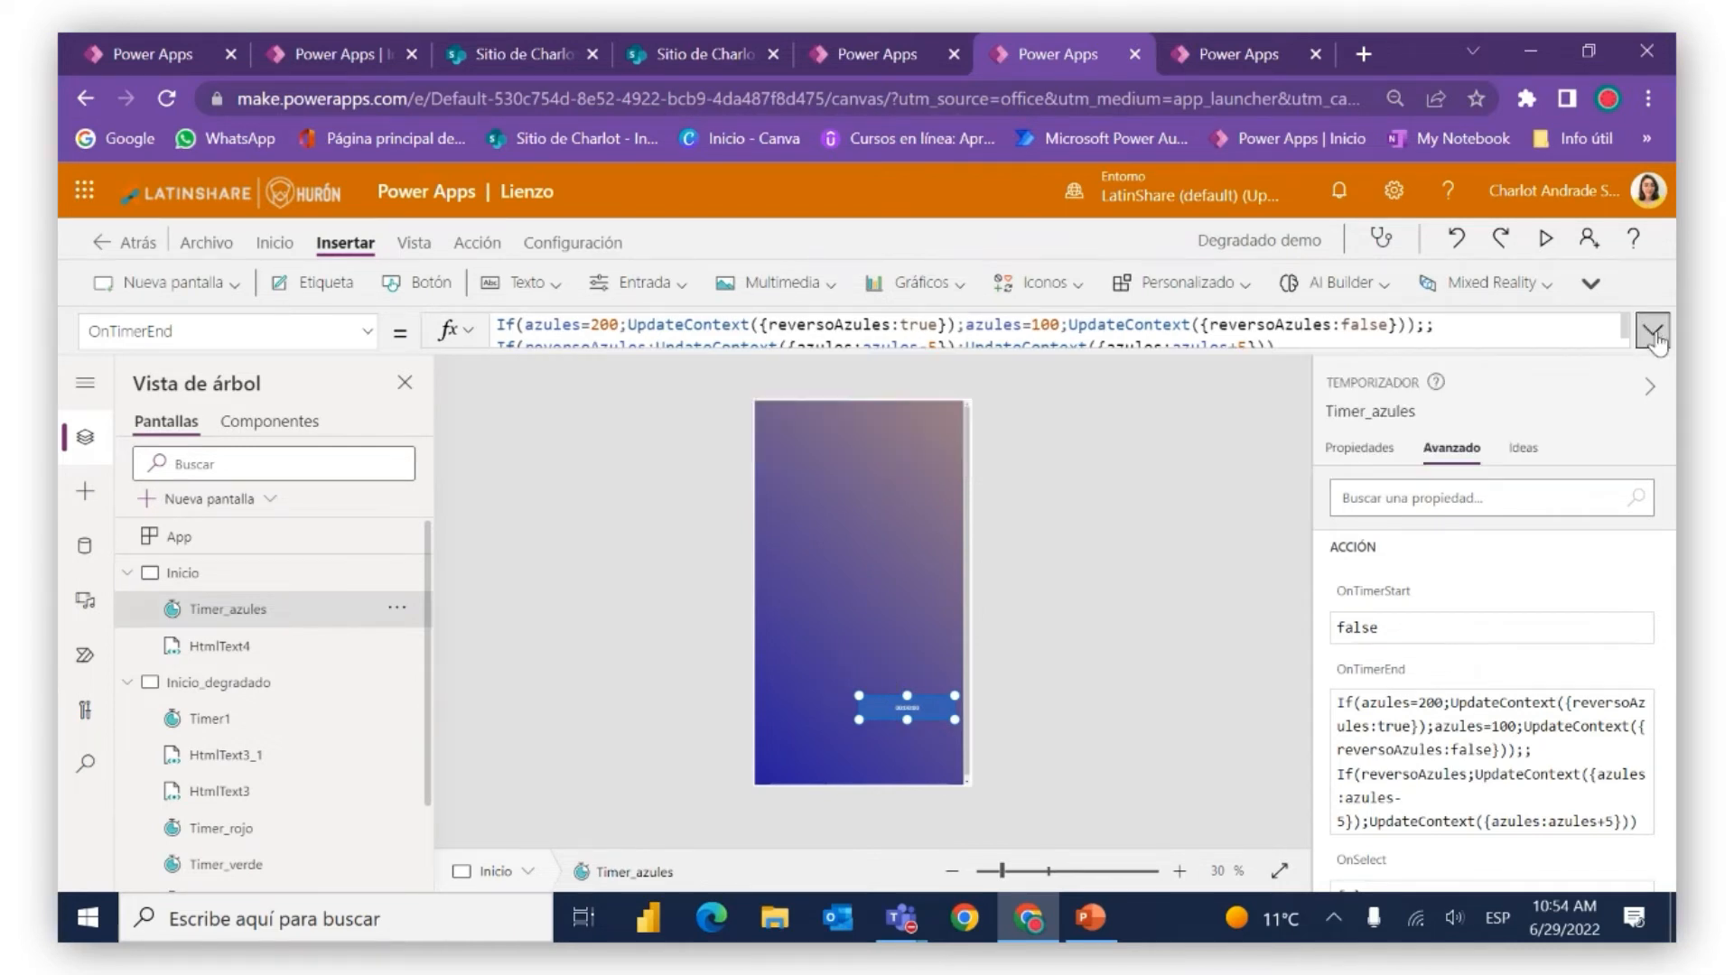
{"action": "left_click", "coordinate": [1347, 446]}
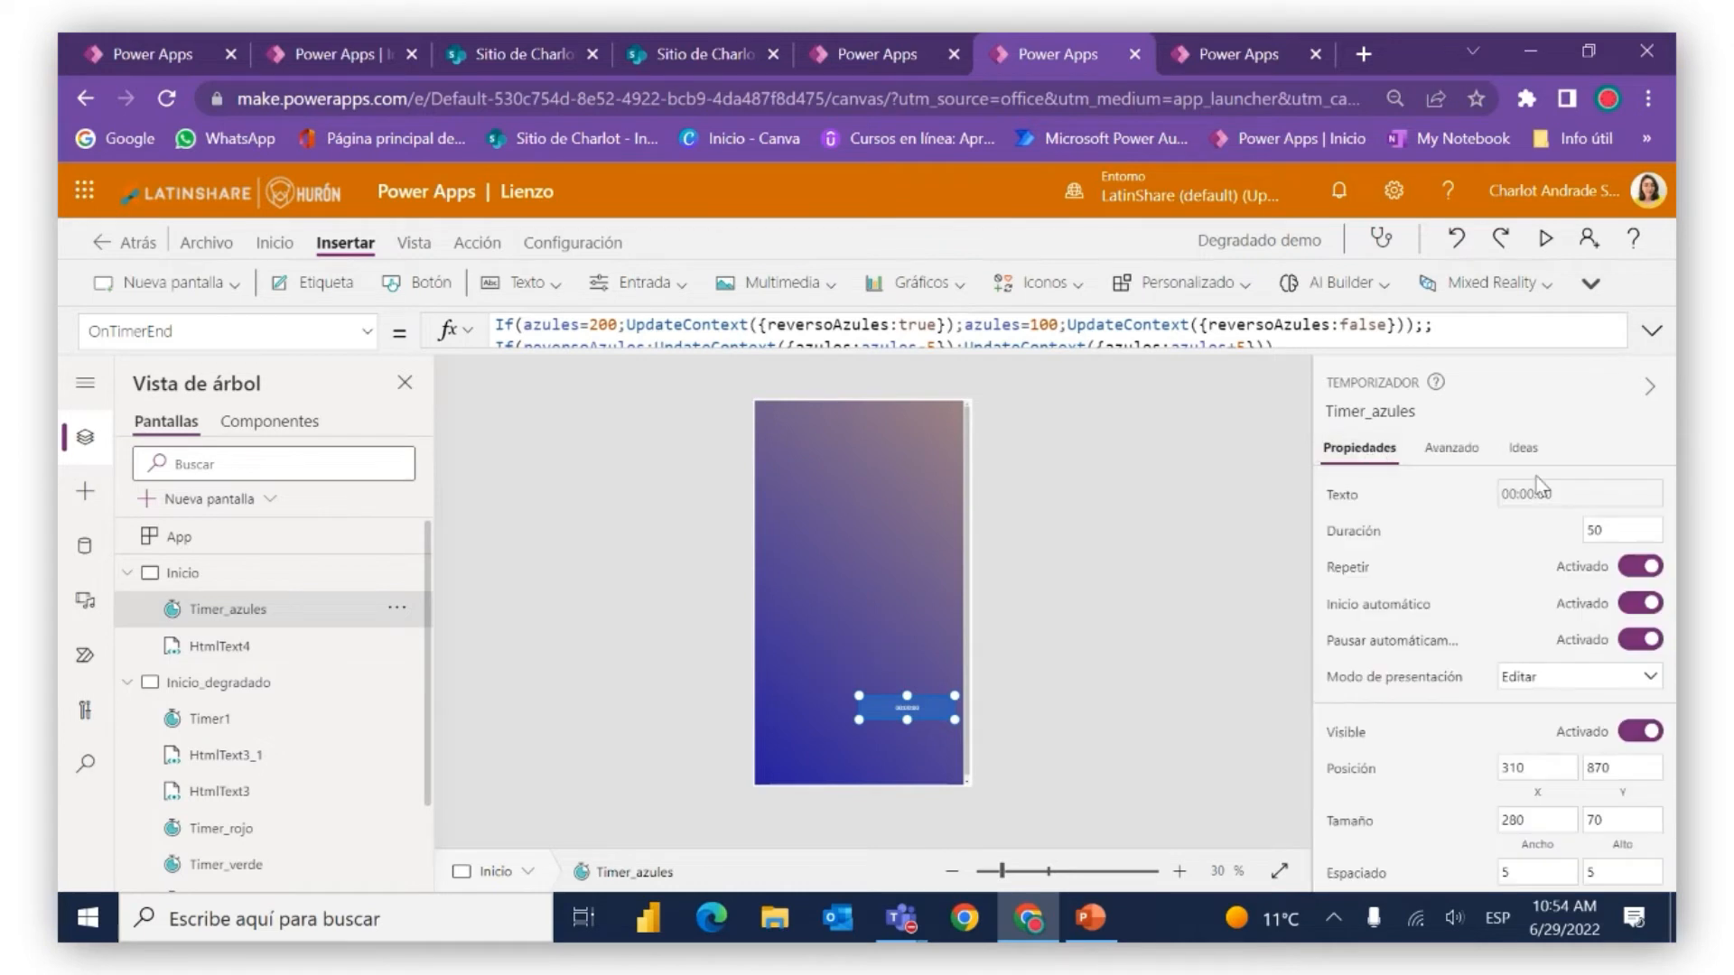
{"action": "left_click", "coordinate": [1635, 733]}
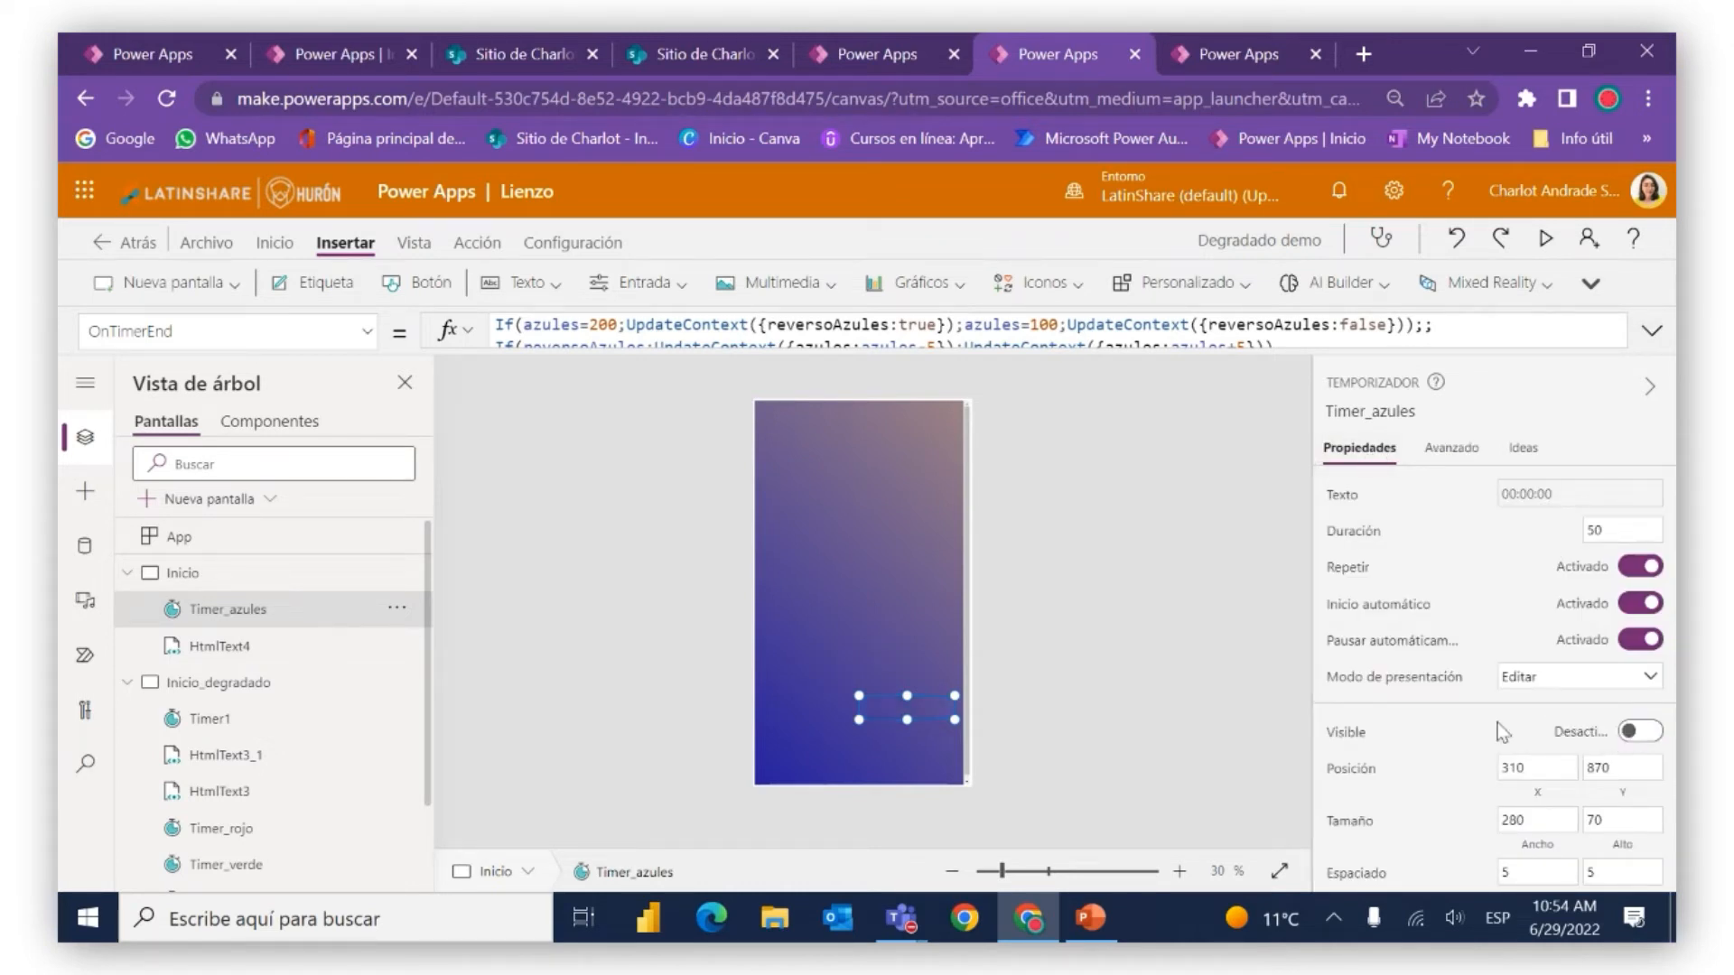
{"action": "left_click", "coordinate": [1206, 609]}
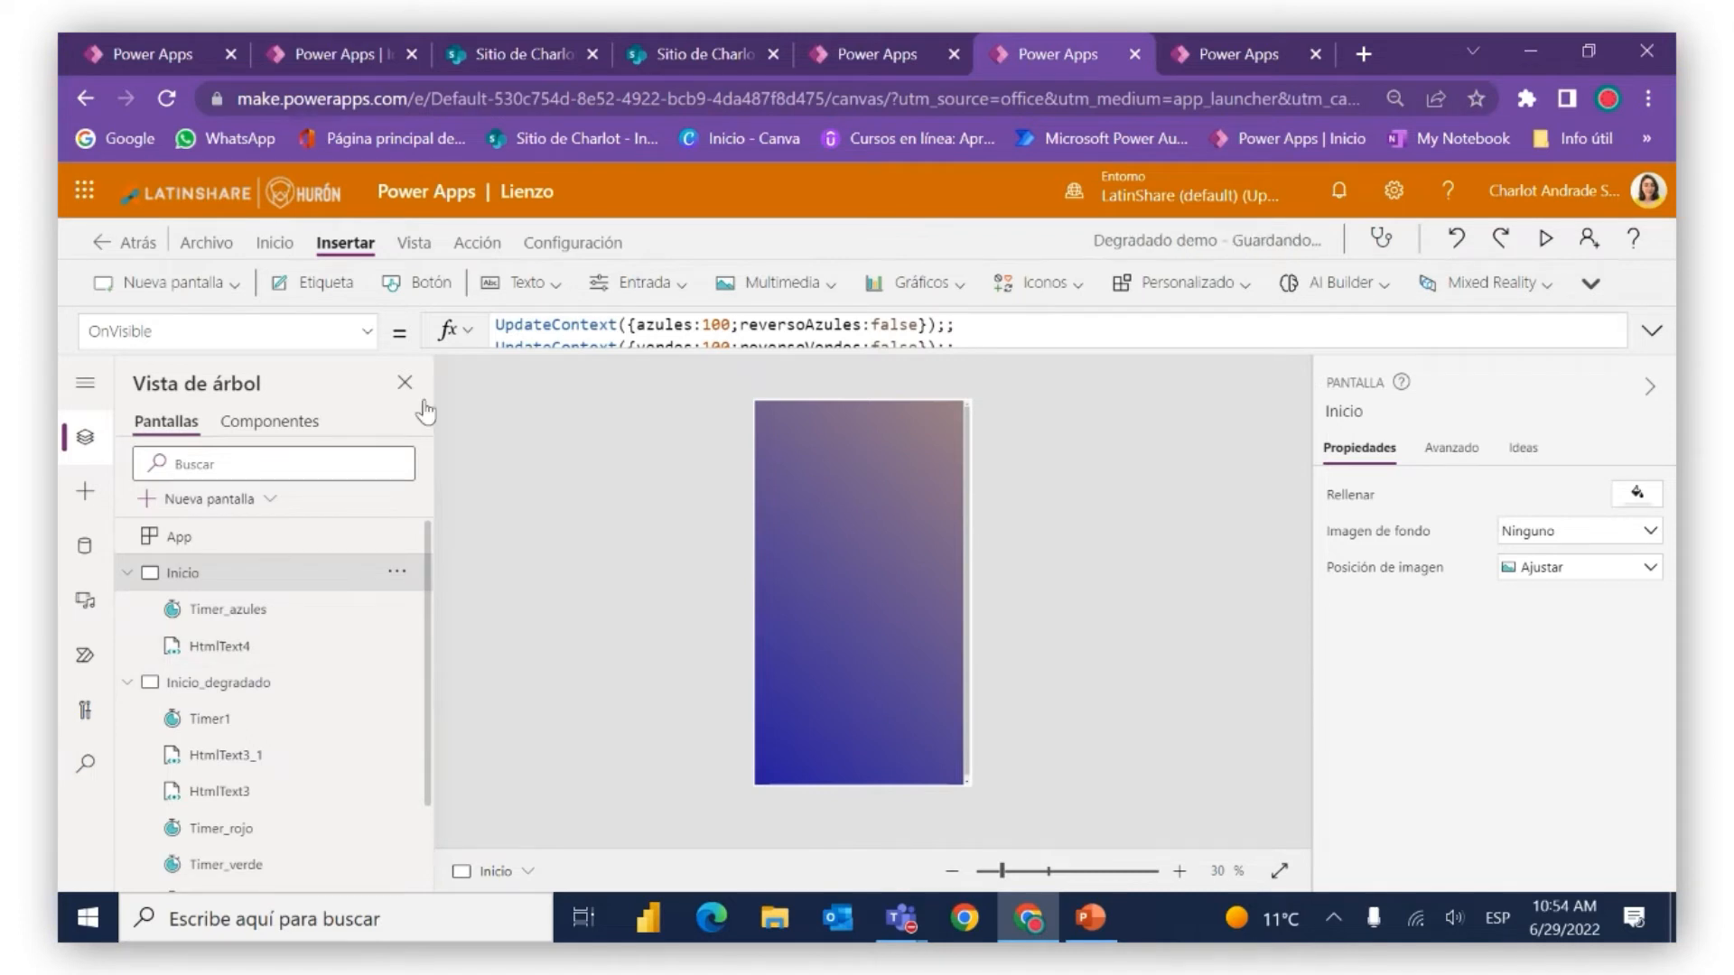
Insert an HTML text (Texto HTML) on the Inicio screen and move it to about position 30, 706
{"action": "left_click", "coordinate": [648, 285]}
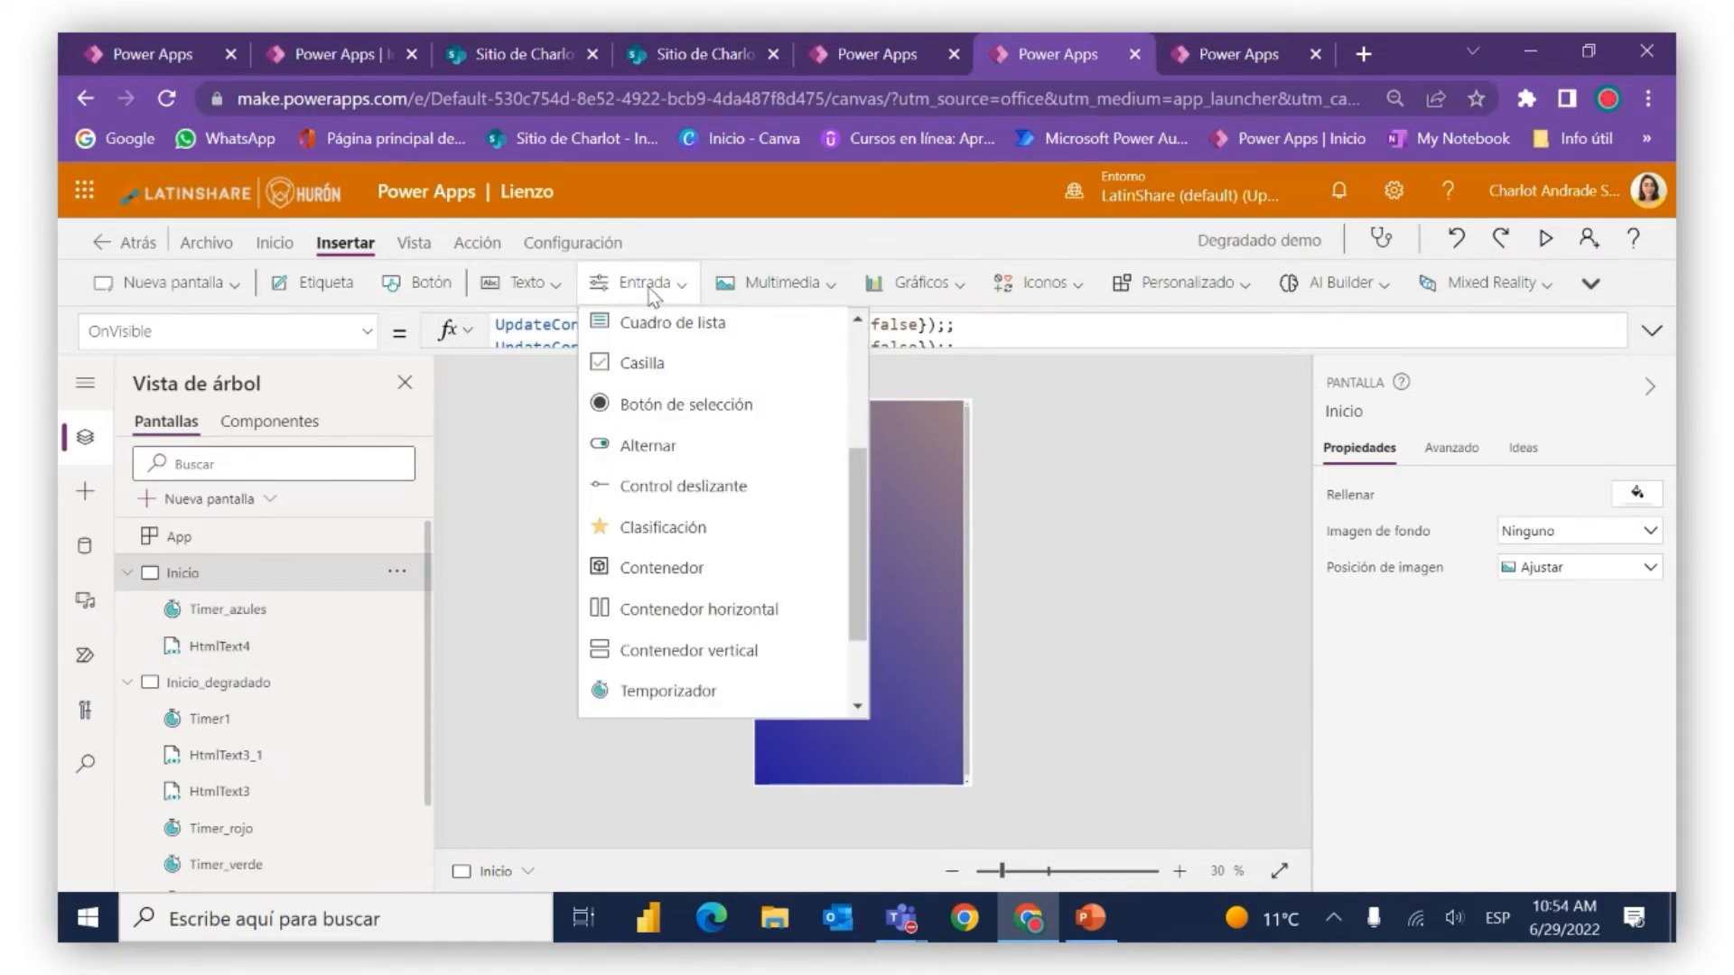
{"action": "left_click", "coordinate": [521, 281]}
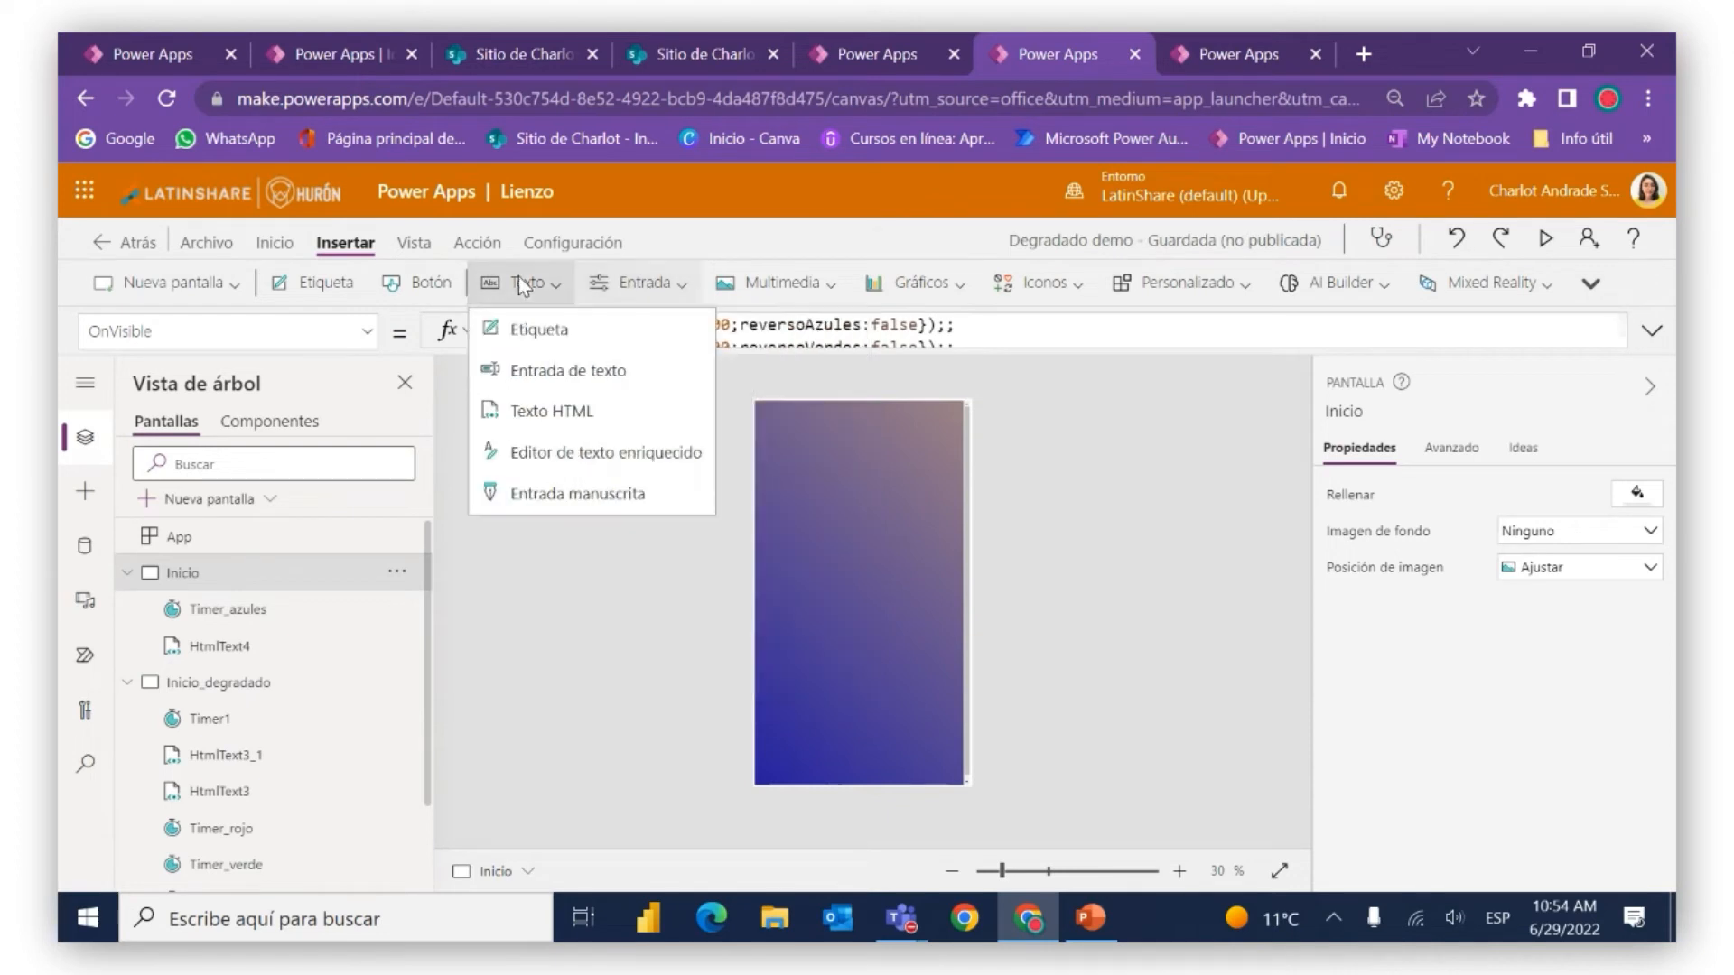
{"action": "left_click", "coordinate": [578, 413]}
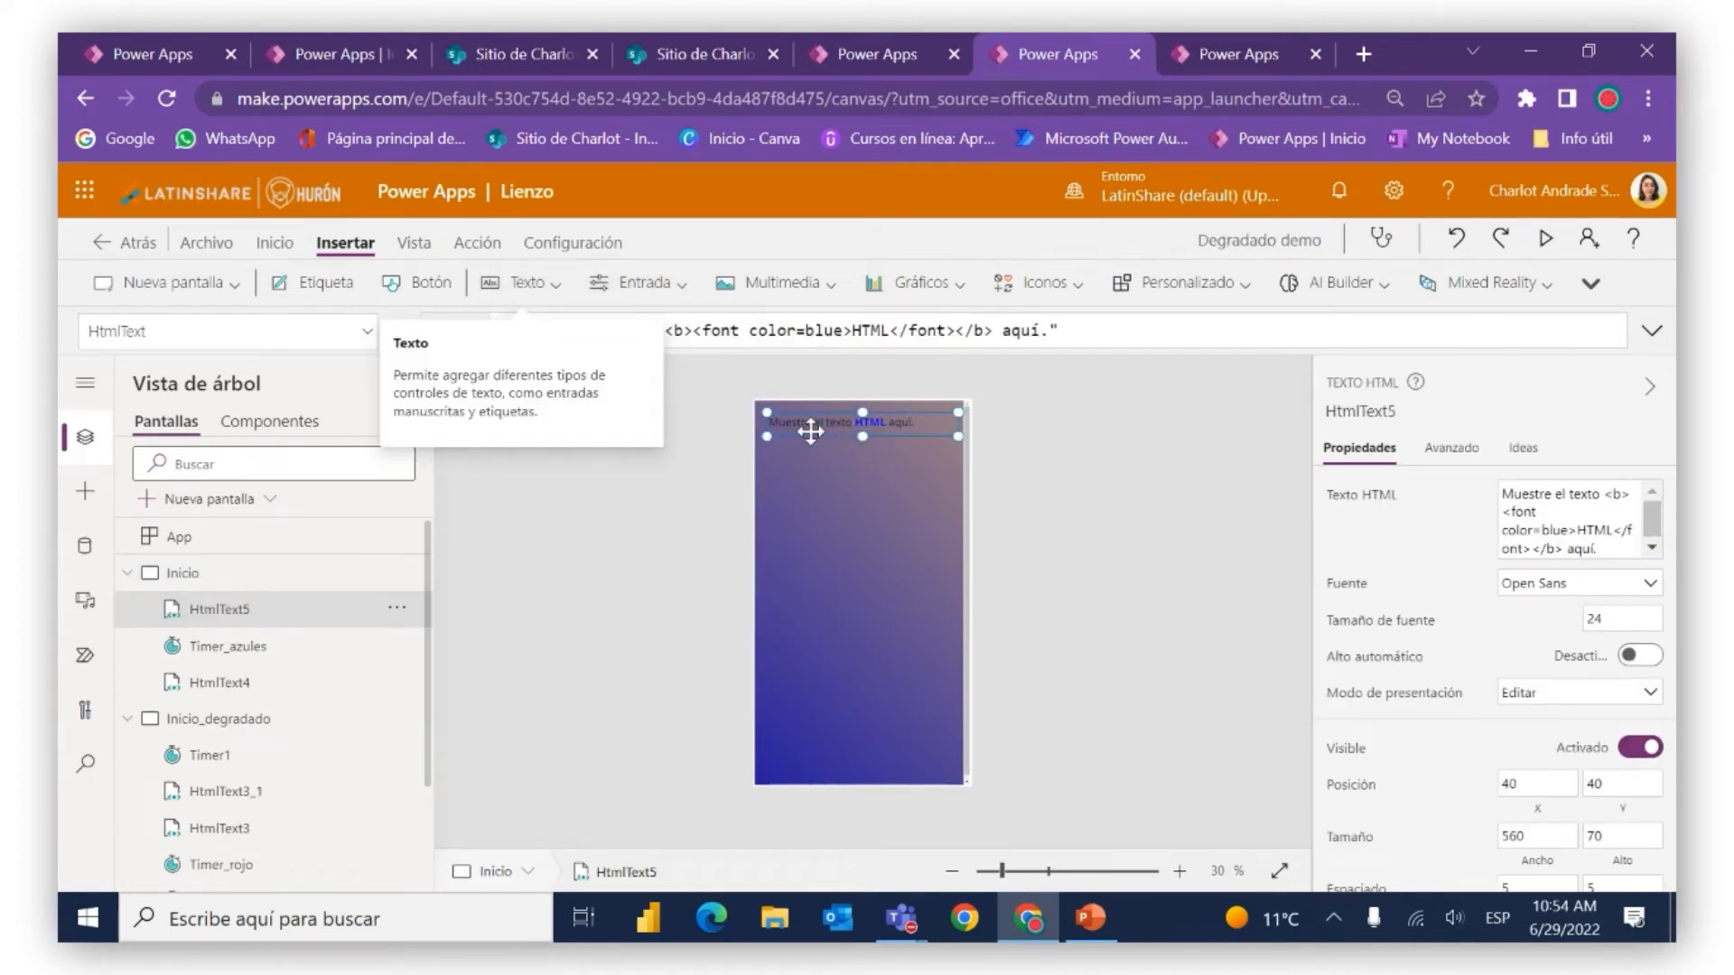
{"action": "left_click_drag", "start_coordinate": [815, 432], "coordinate": [813, 657]}
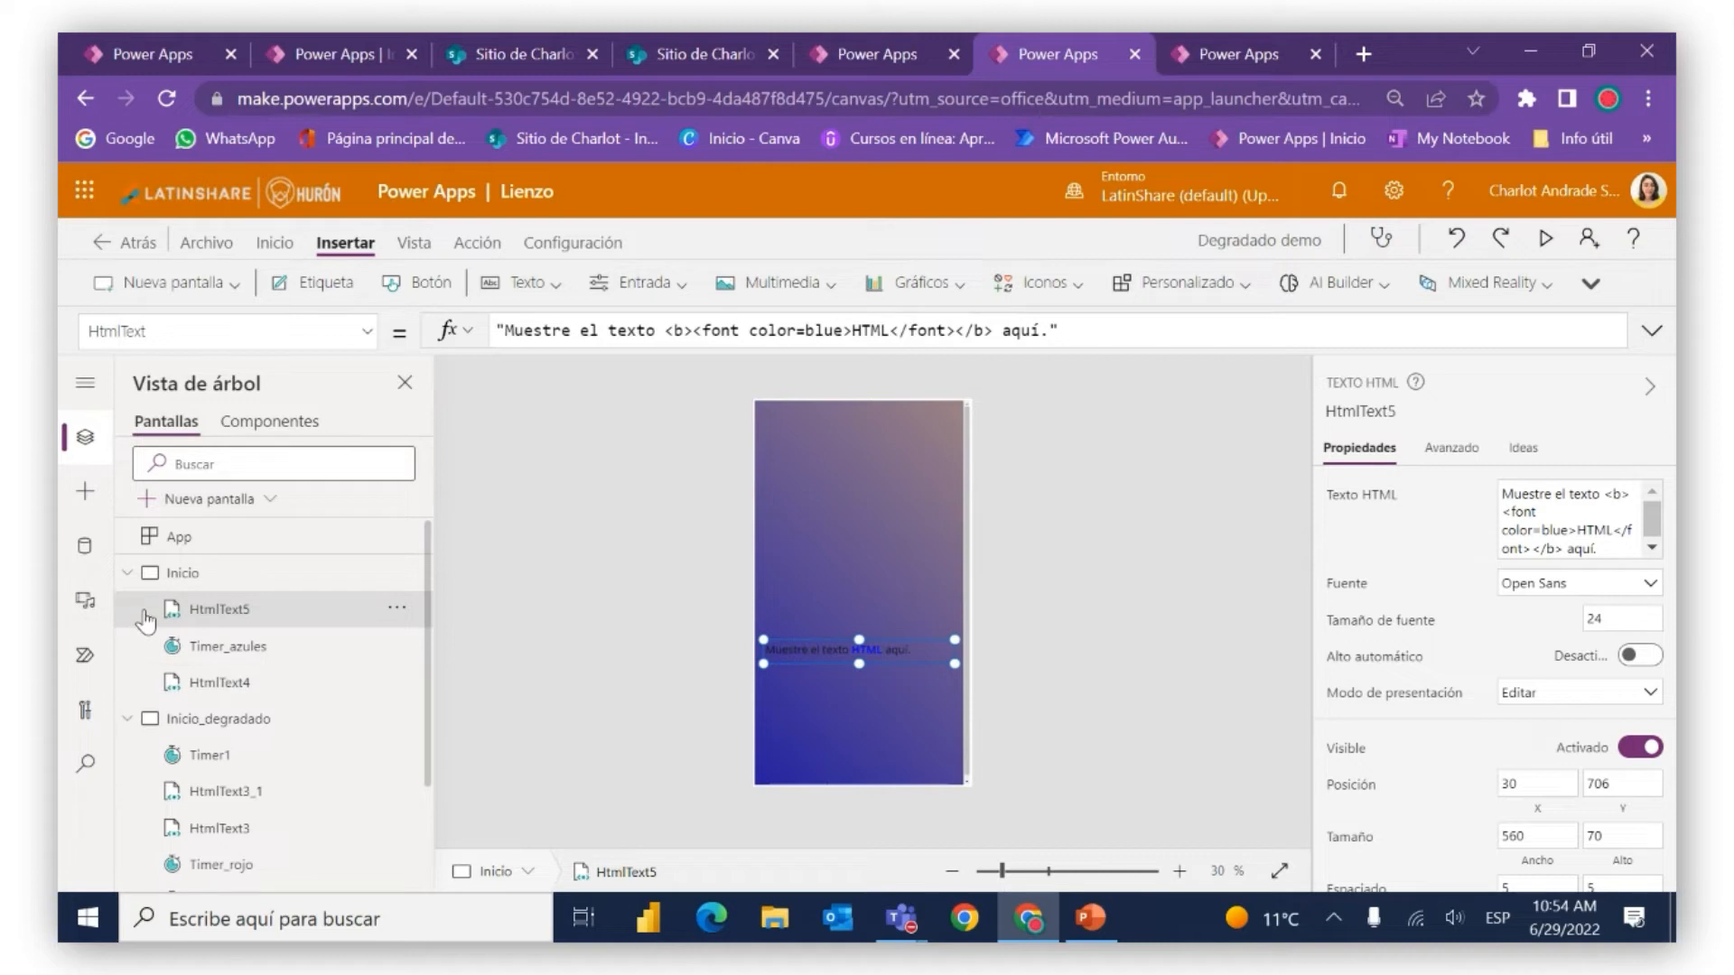
Copy the UpdateContext lines for onda:-20 and onda2:20 from Inicio_degradado's OnVisible to the end of Inicio's OnVisible
{"action": "left_click", "coordinate": [250, 720]}
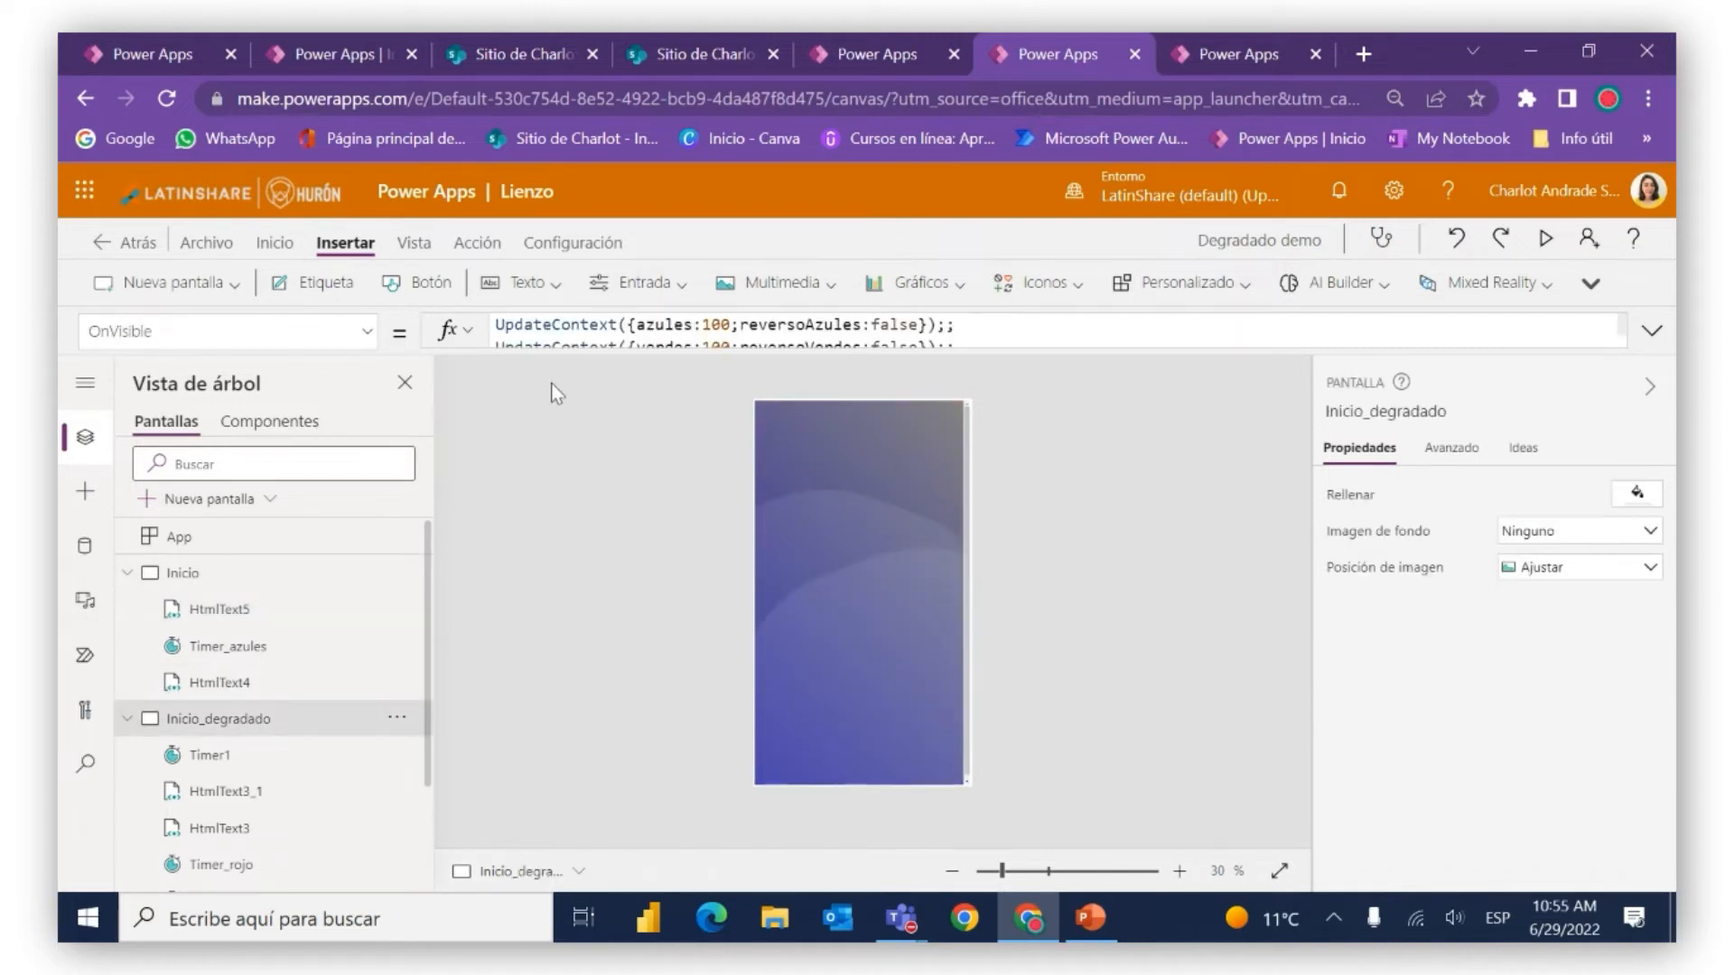
{"action": "left_click_drag", "start_coordinate": [606, 348], "coordinate": [612, 457]}
{"action": "left_click_drag", "start_coordinate": [770, 418], "coordinate": [449, 397]}
{"action": "key", "text": "ctrl+c"}
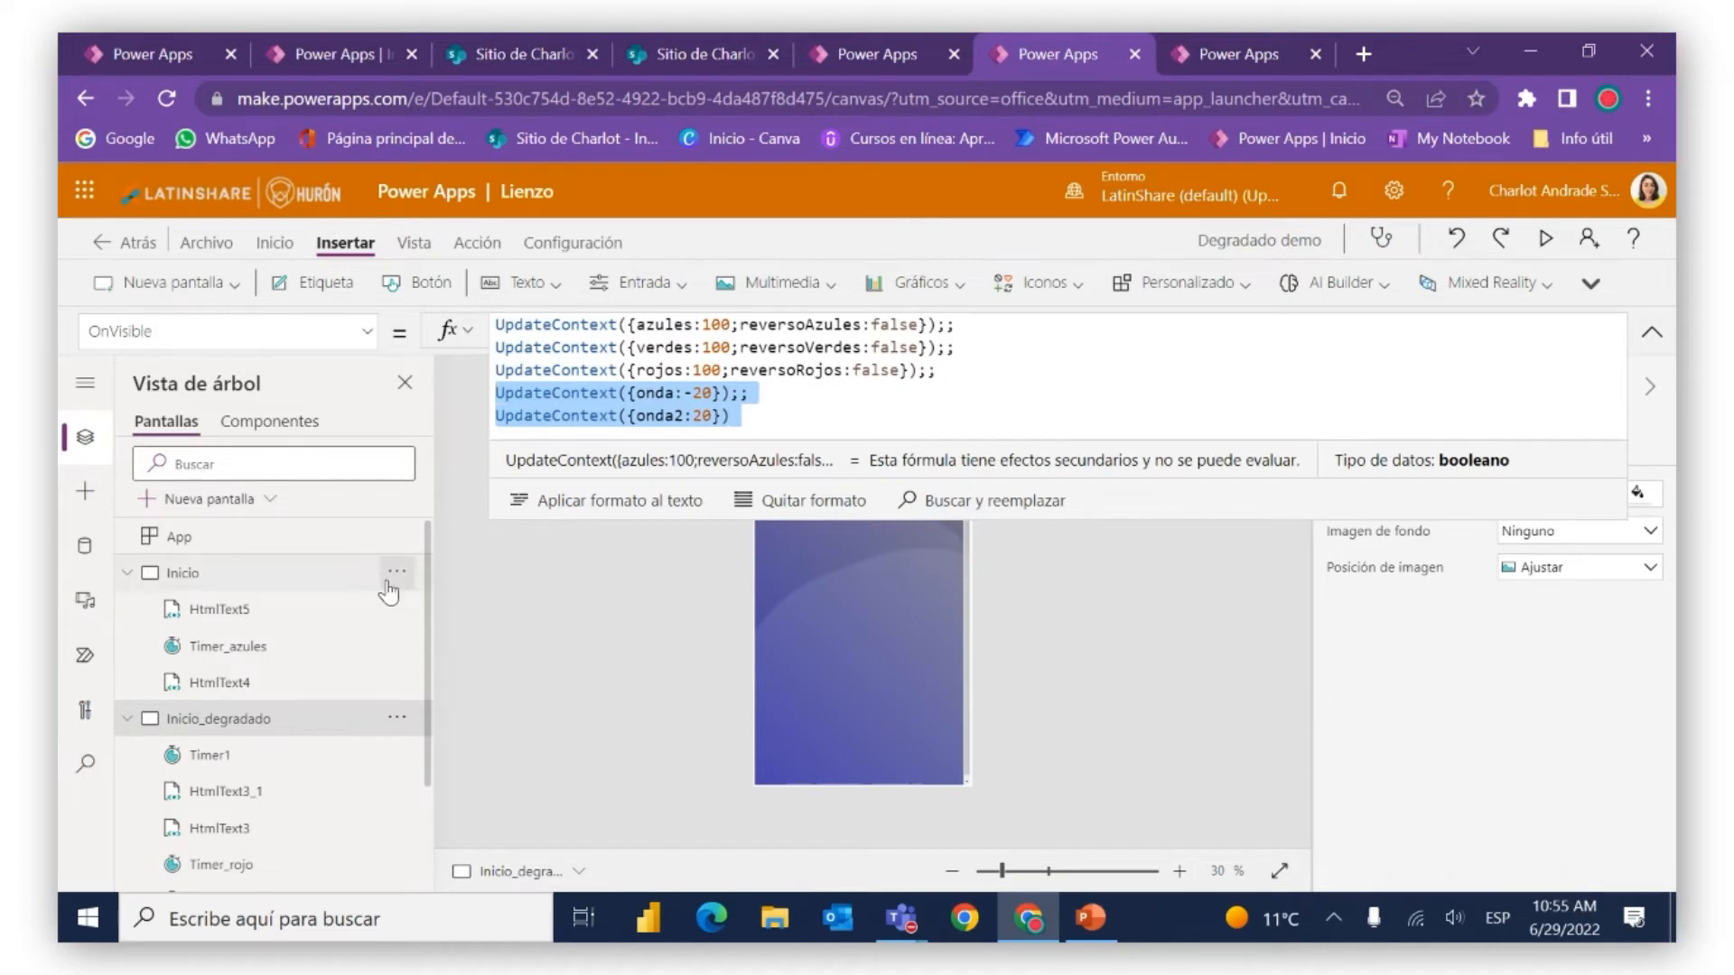
{"action": "left_click", "coordinate": [266, 578]}
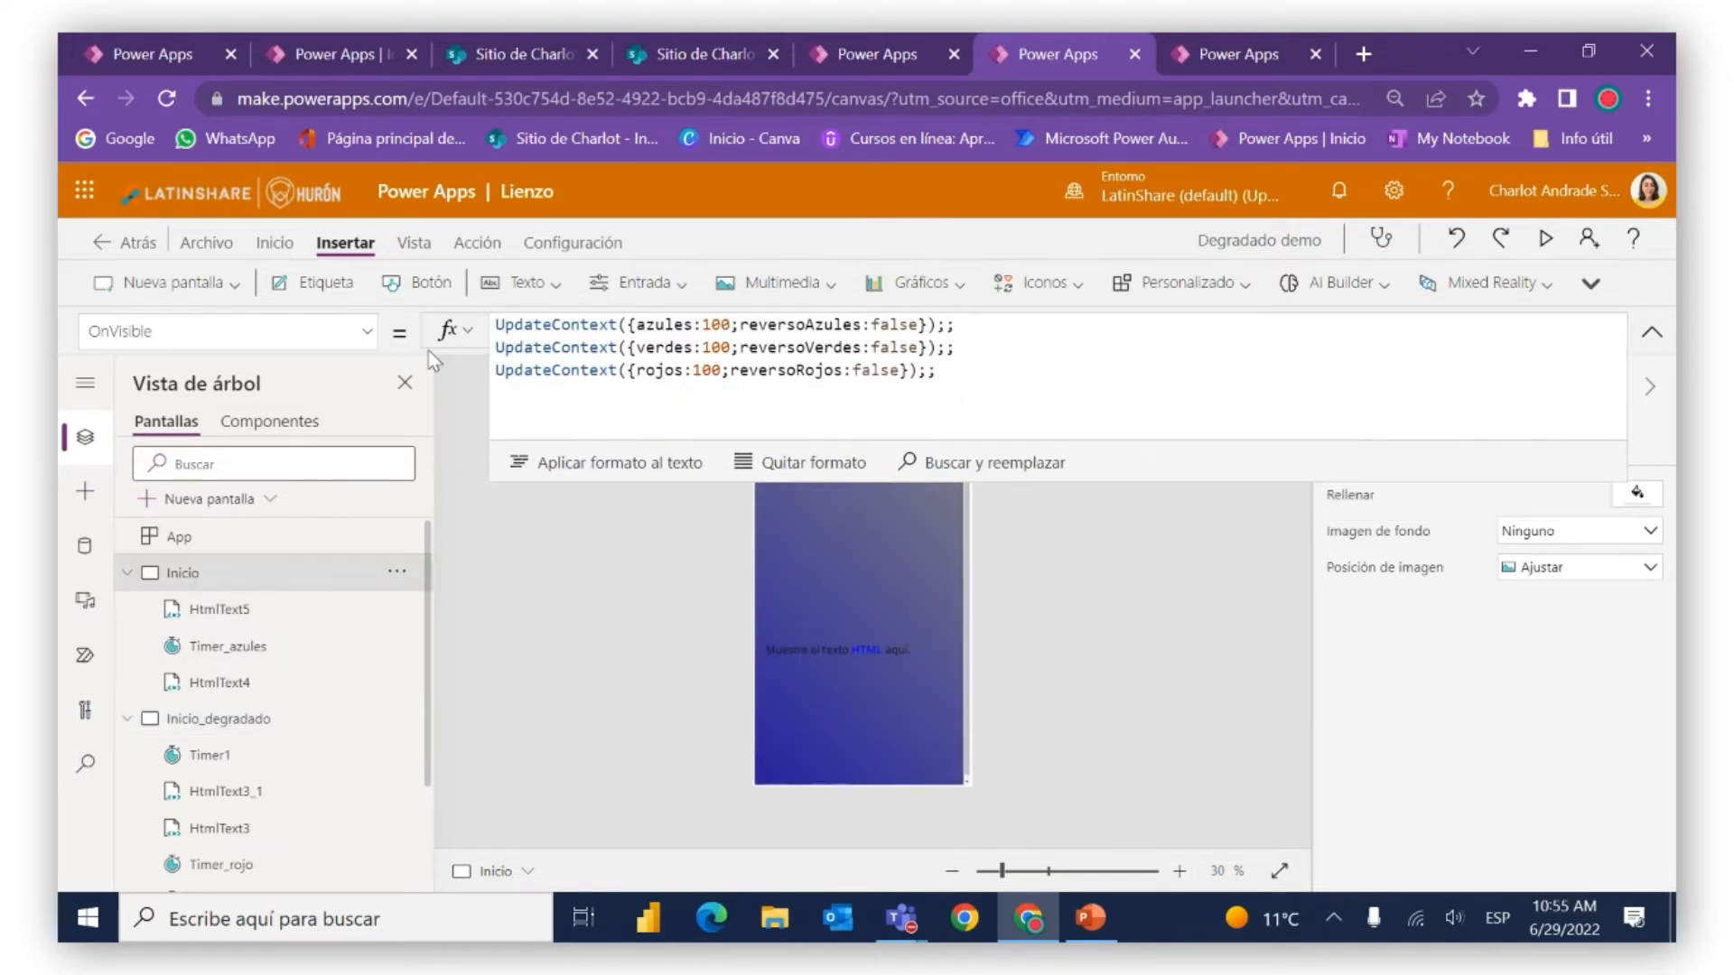
{"action": "left_click", "coordinate": [780, 400]}
{"action": "key", "text": "ctrl+v"}
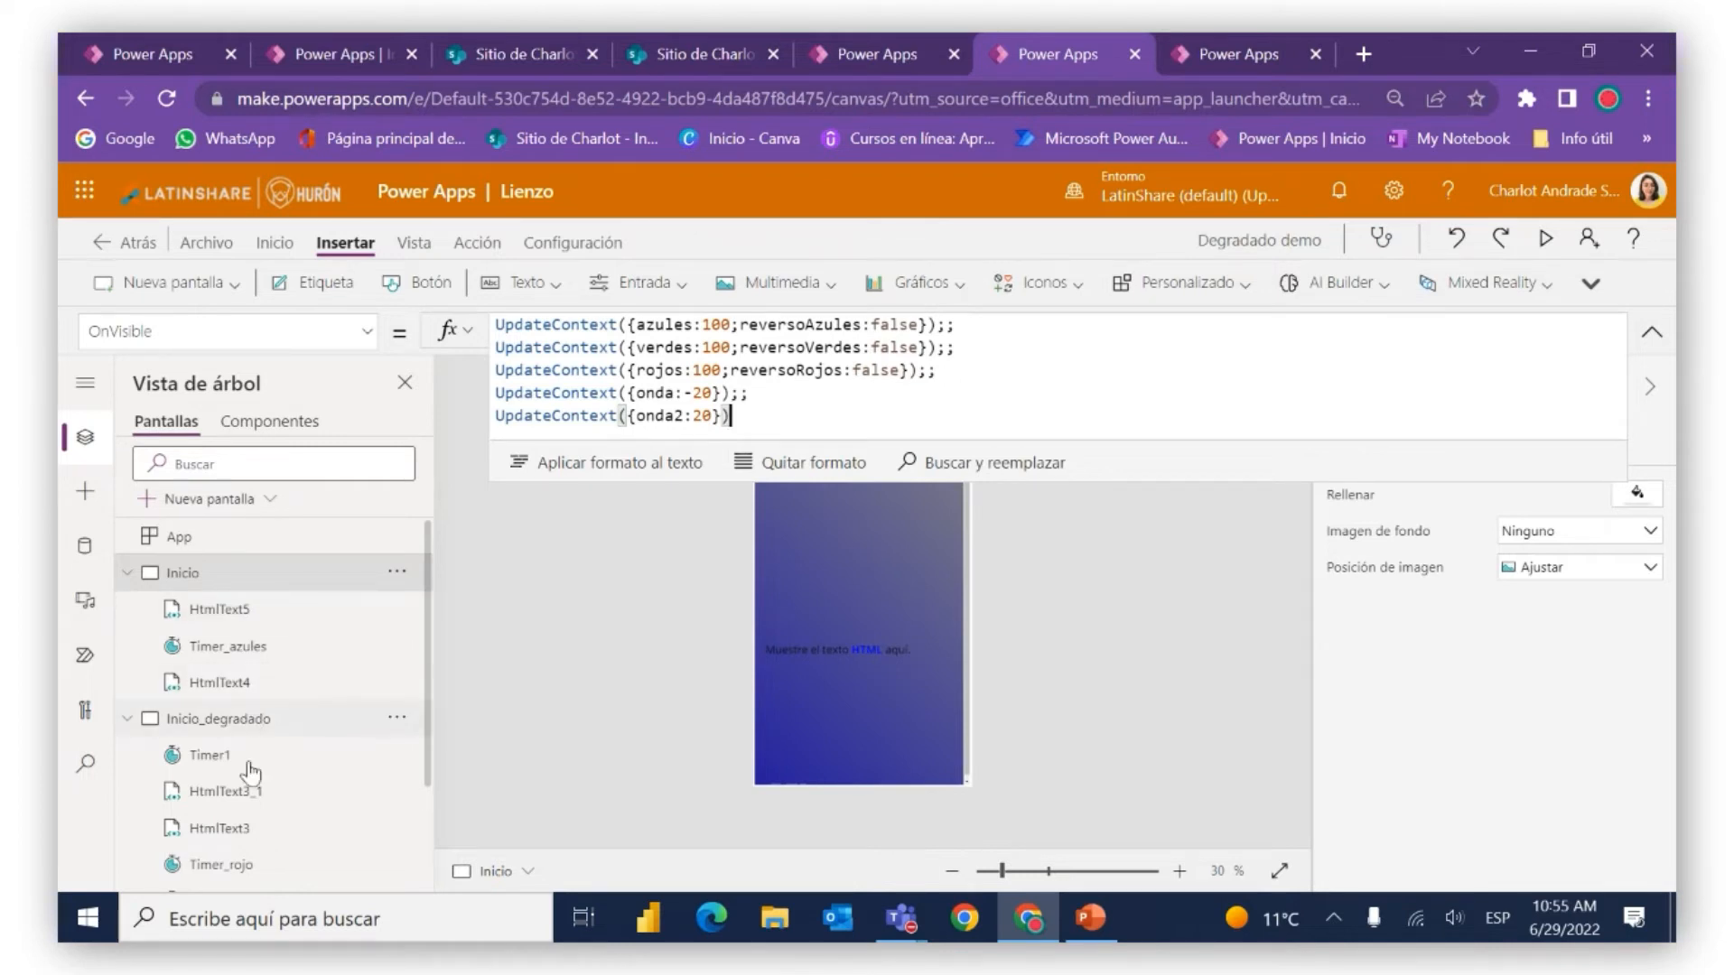
Replace the default HtmlText of the new HTML text on Inicio with the div formula copied from HtmlText3
{"action": "left_click", "coordinate": [257, 829]}
{"action": "left_click_drag", "start_coordinate": [1391, 391], "coordinate": [443, 307]}
{"action": "key", "text": "ctrl+c"}
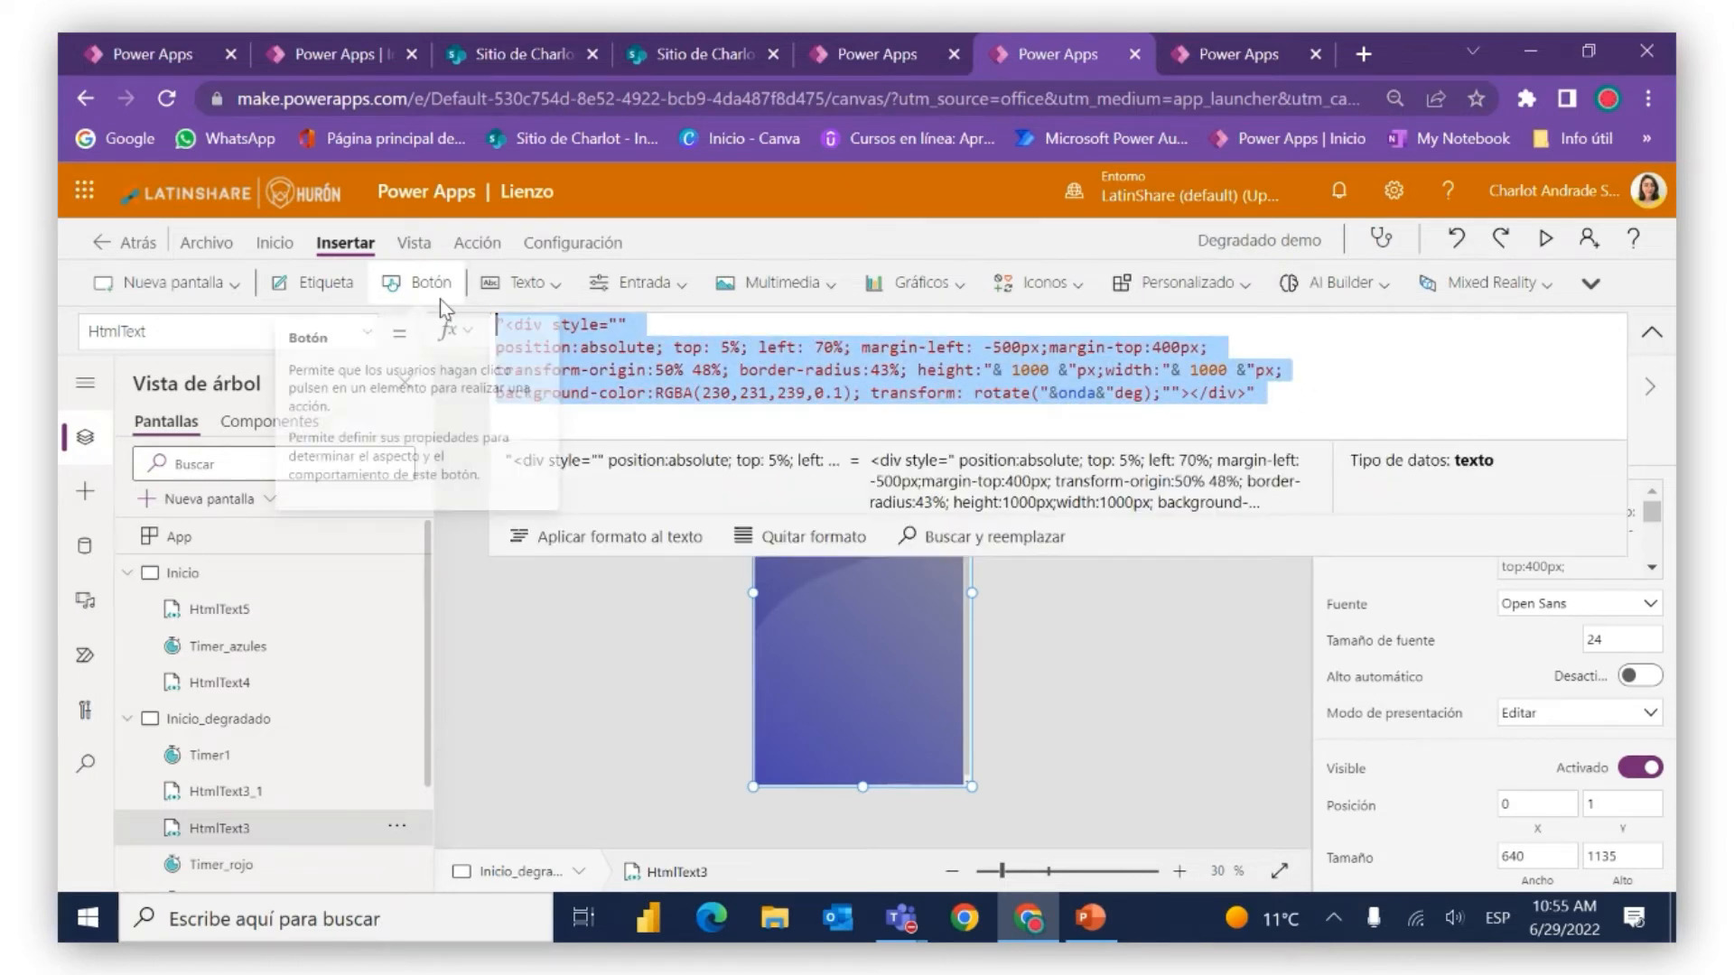
{"action": "left_click", "coordinate": [1355, 374]}
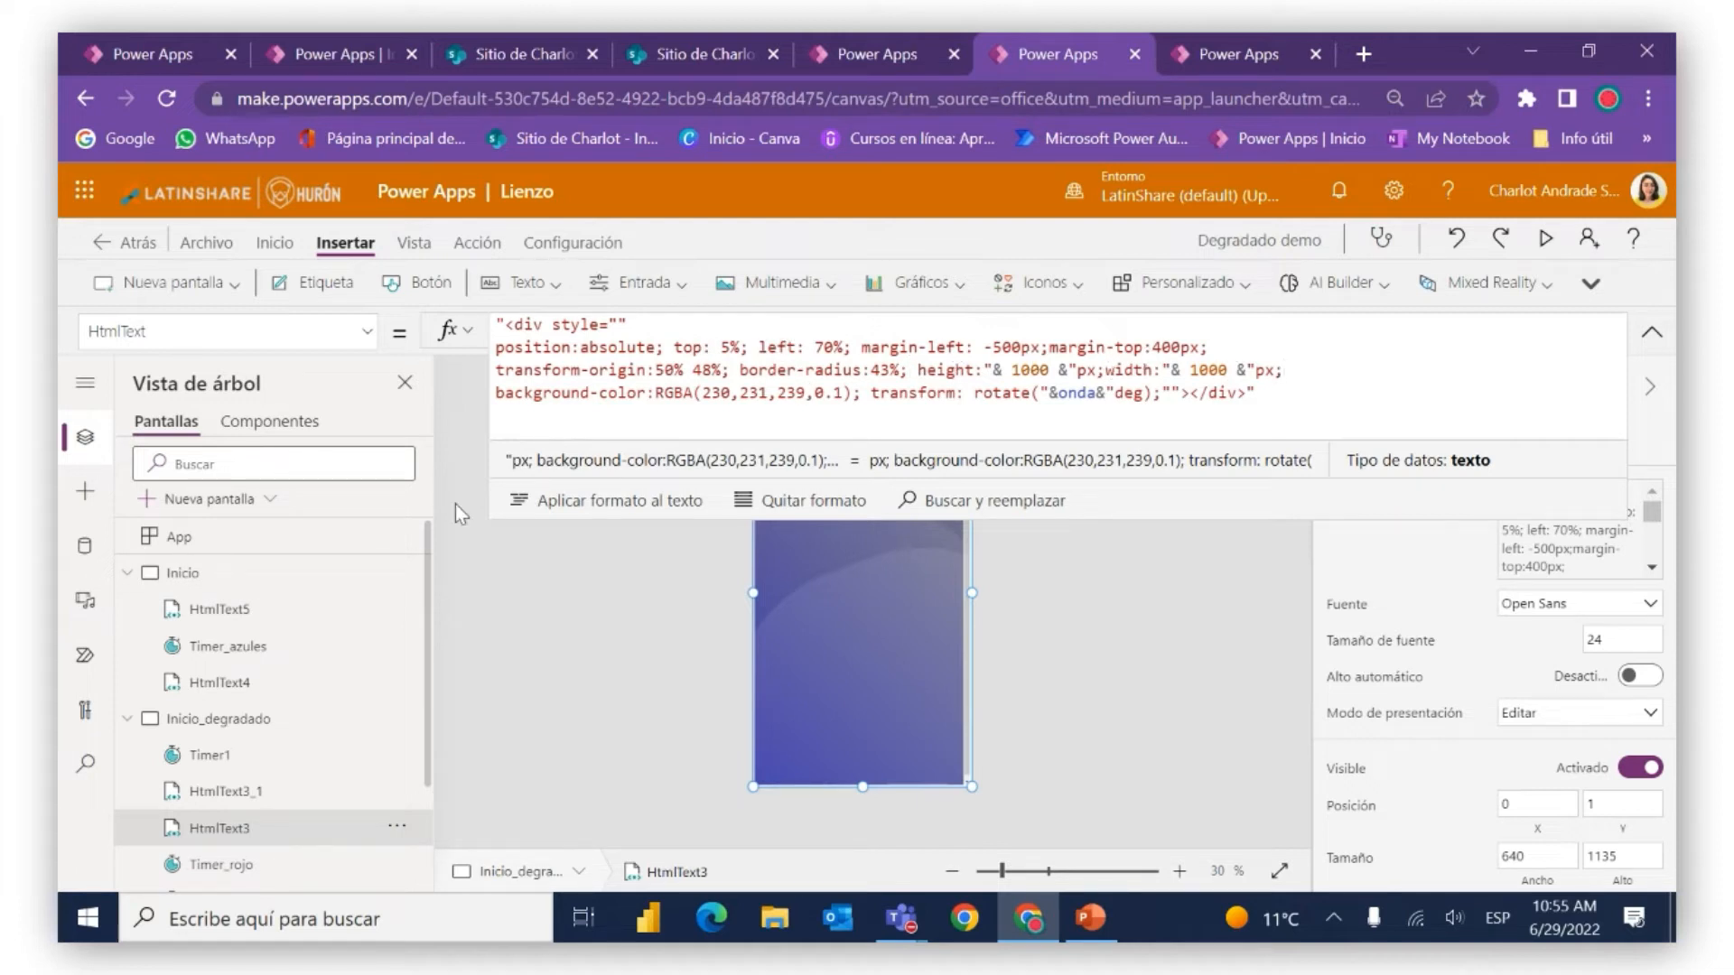
{"action": "left_click", "coordinate": [271, 610]}
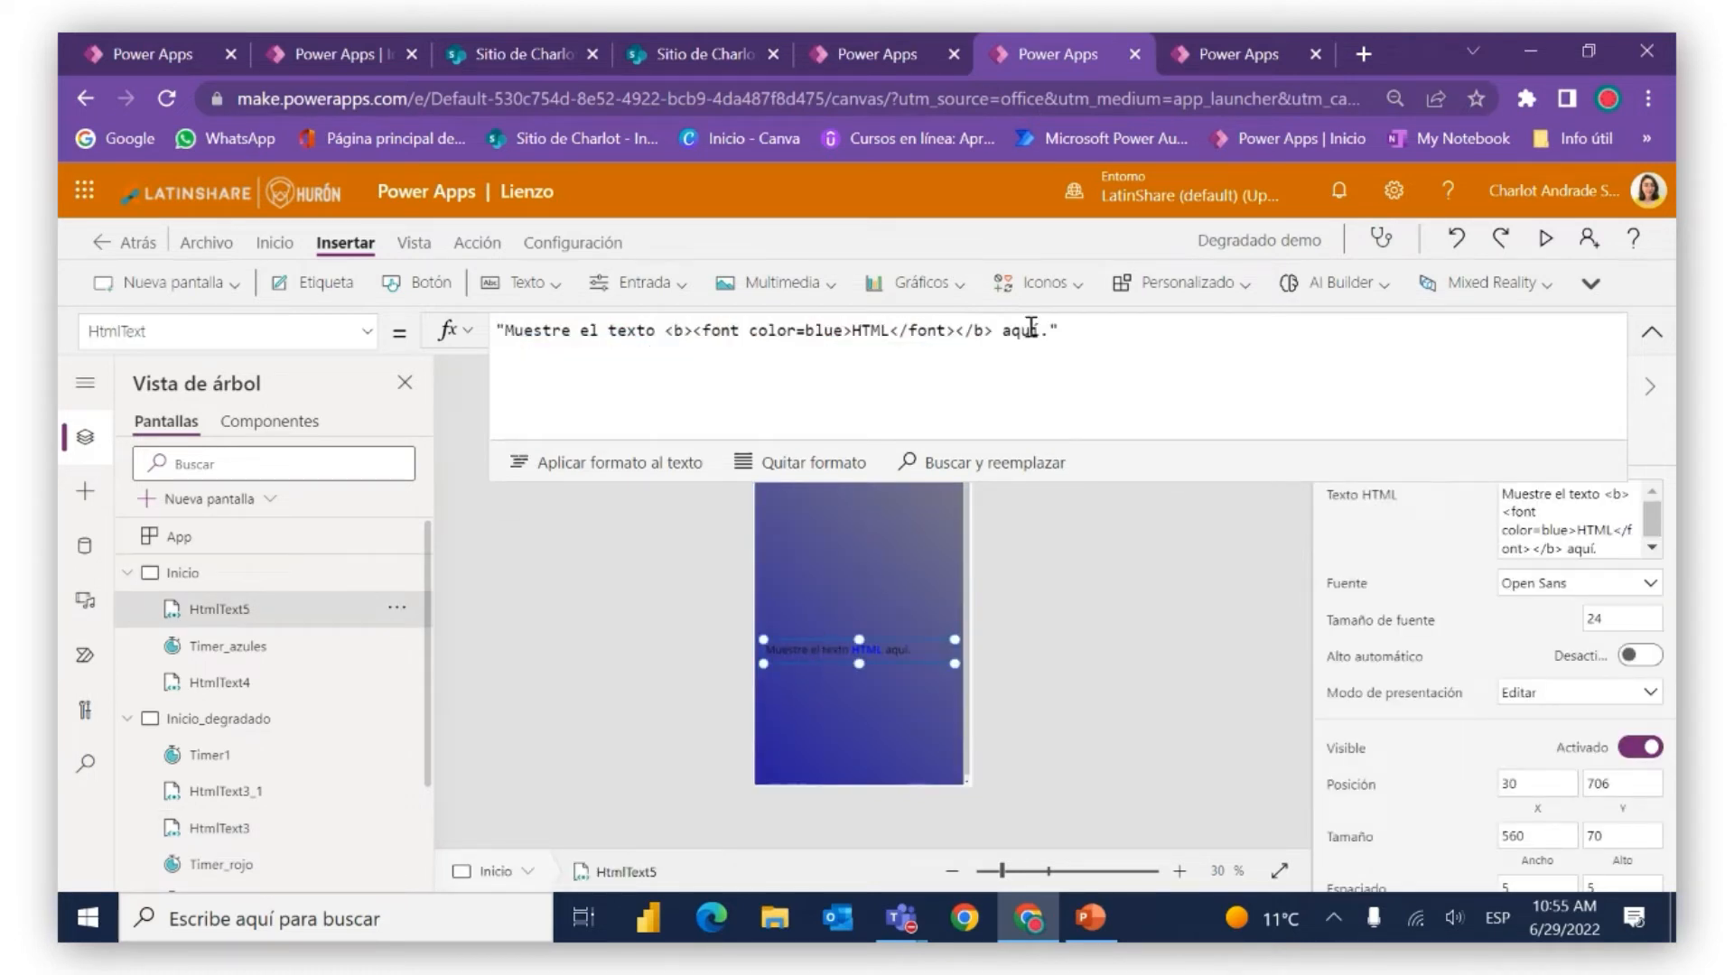
{"action": "left_click_drag", "start_coordinate": [1100, 327], "coordinate": [284, 317]}
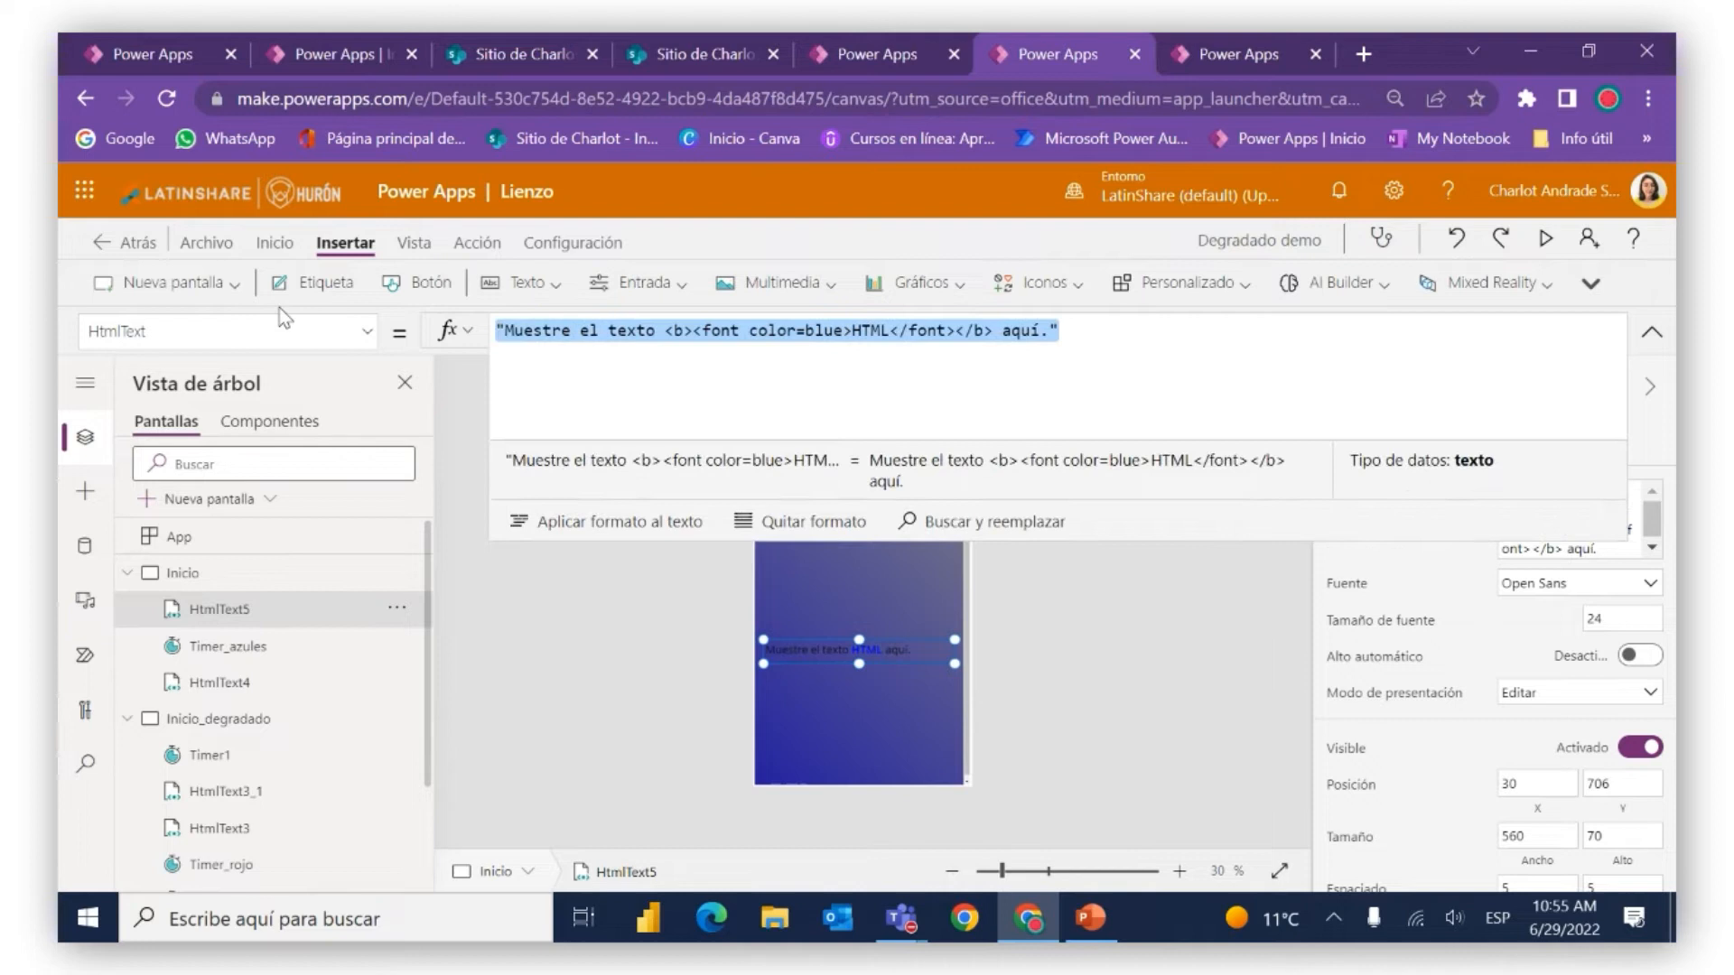
{"action": "key", "text": "ctrl+v"}
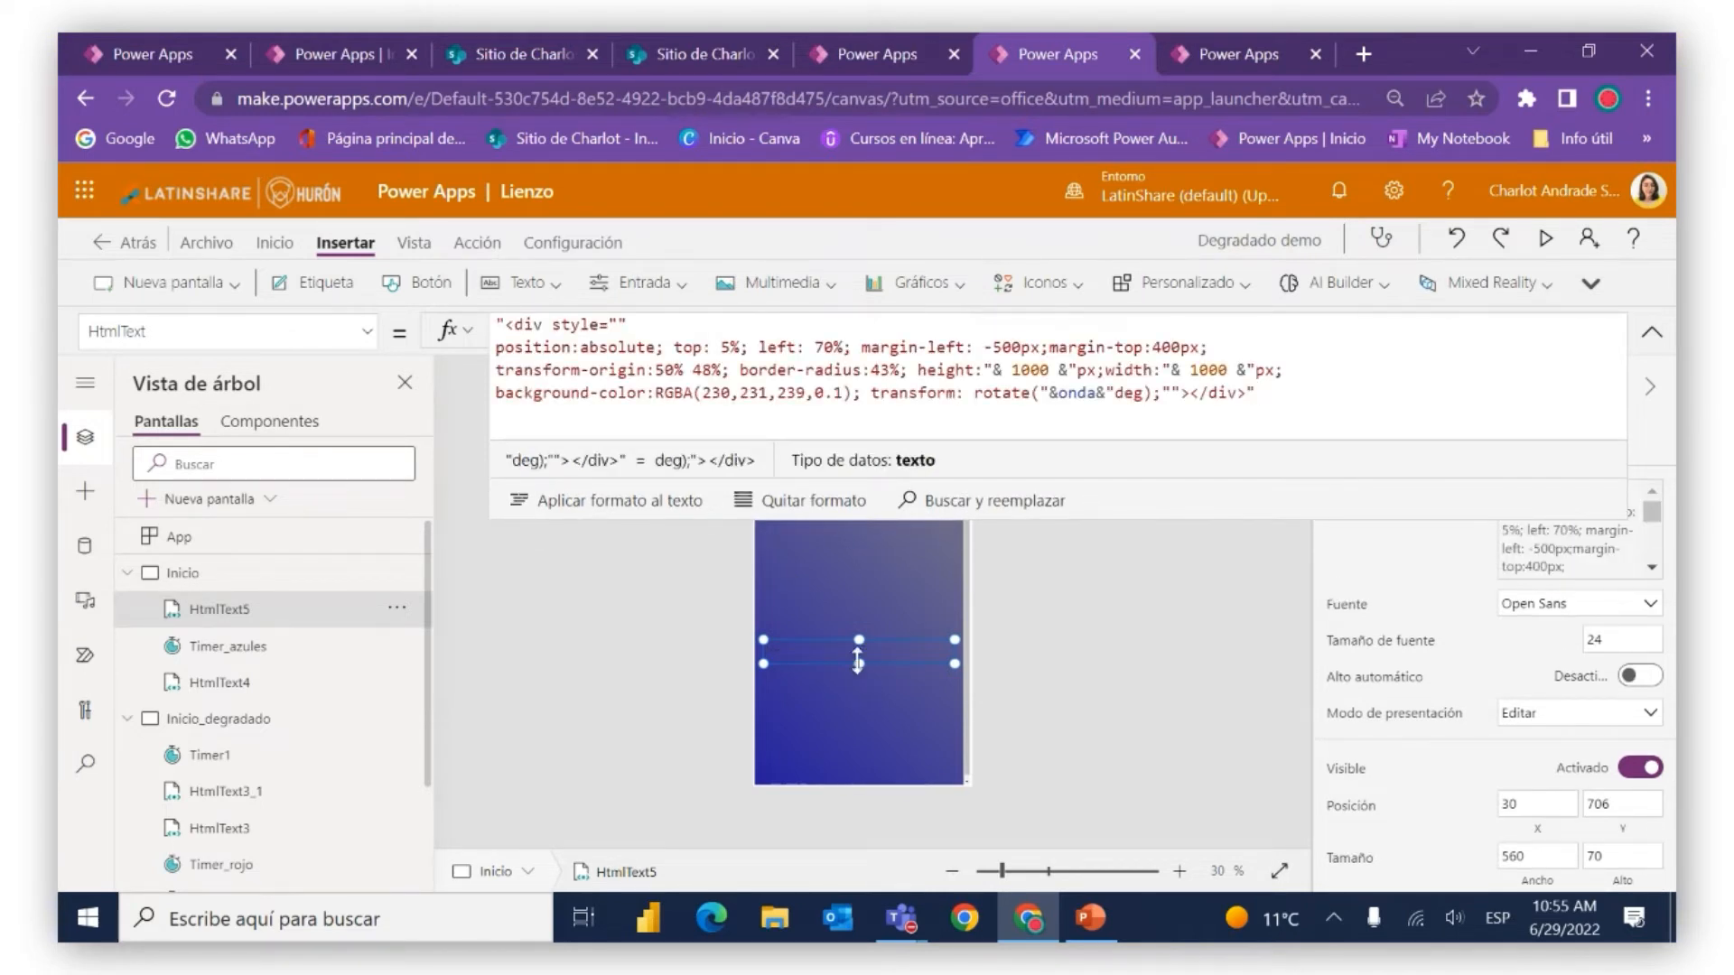
Enlarge the new HTML text on Inicio to about 560 by 836, starting at about position 30, 280
{"action": "left_click_drag", "start_coordinate": [857, 662], "coordinate": [843, 774]}
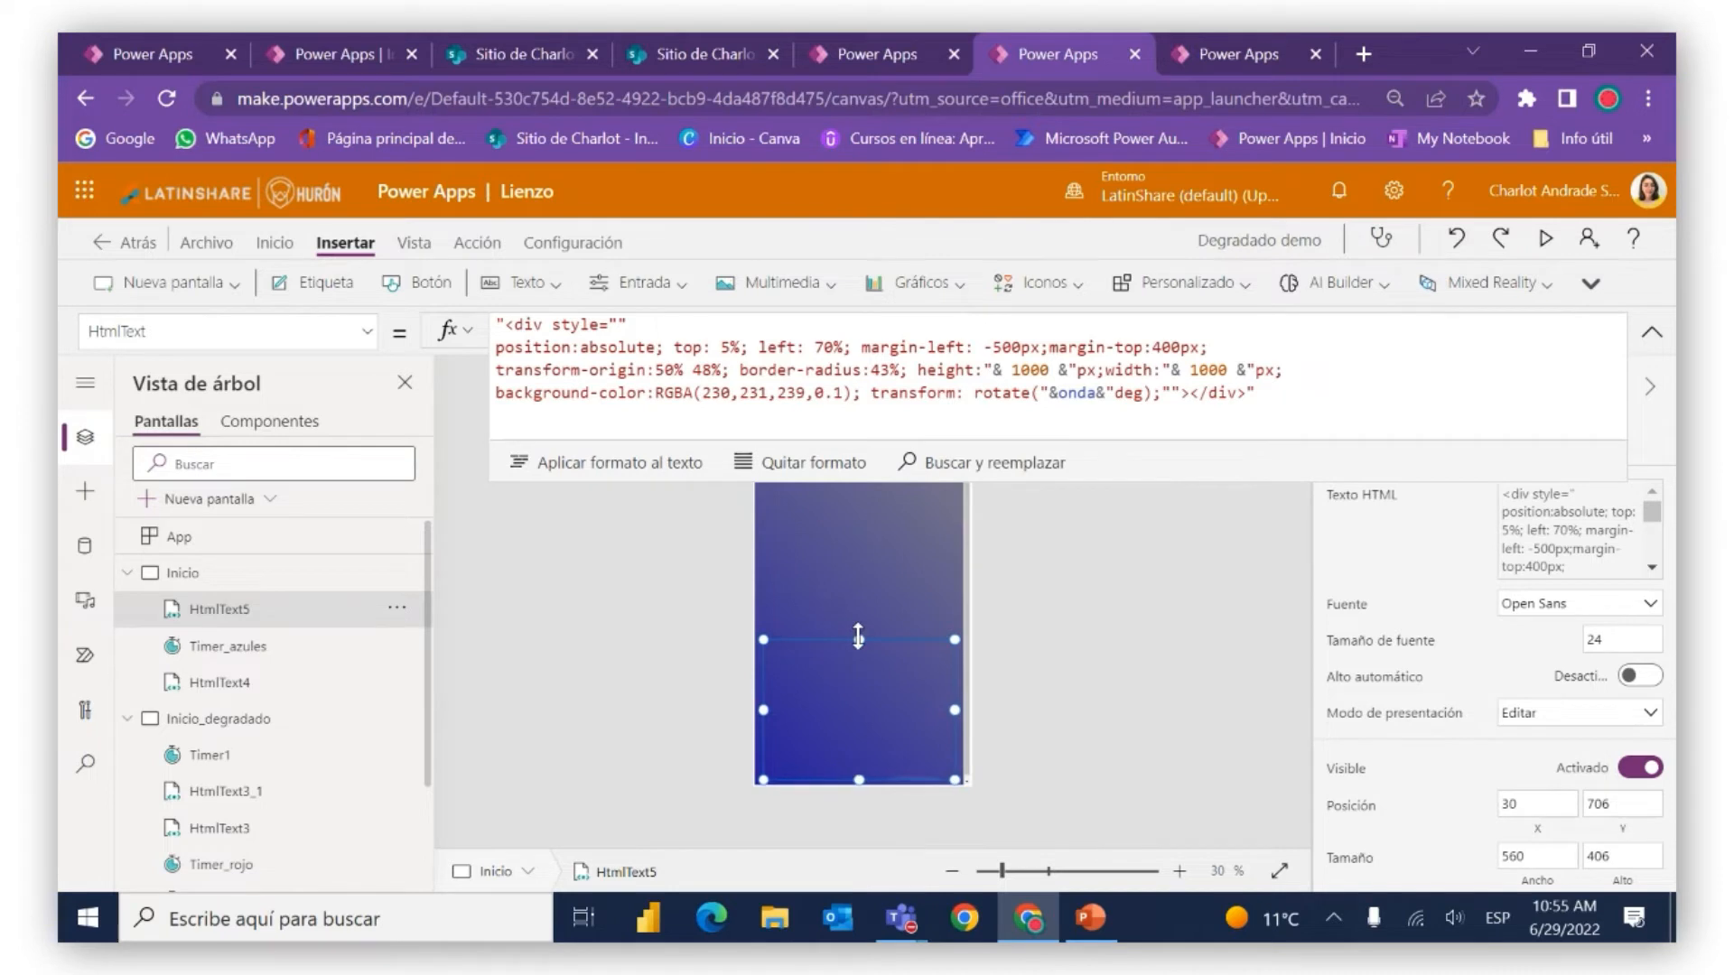
{"action": "left_click_drag", "start_coordinate": [855, 594], "coordinate": [838, 493]}
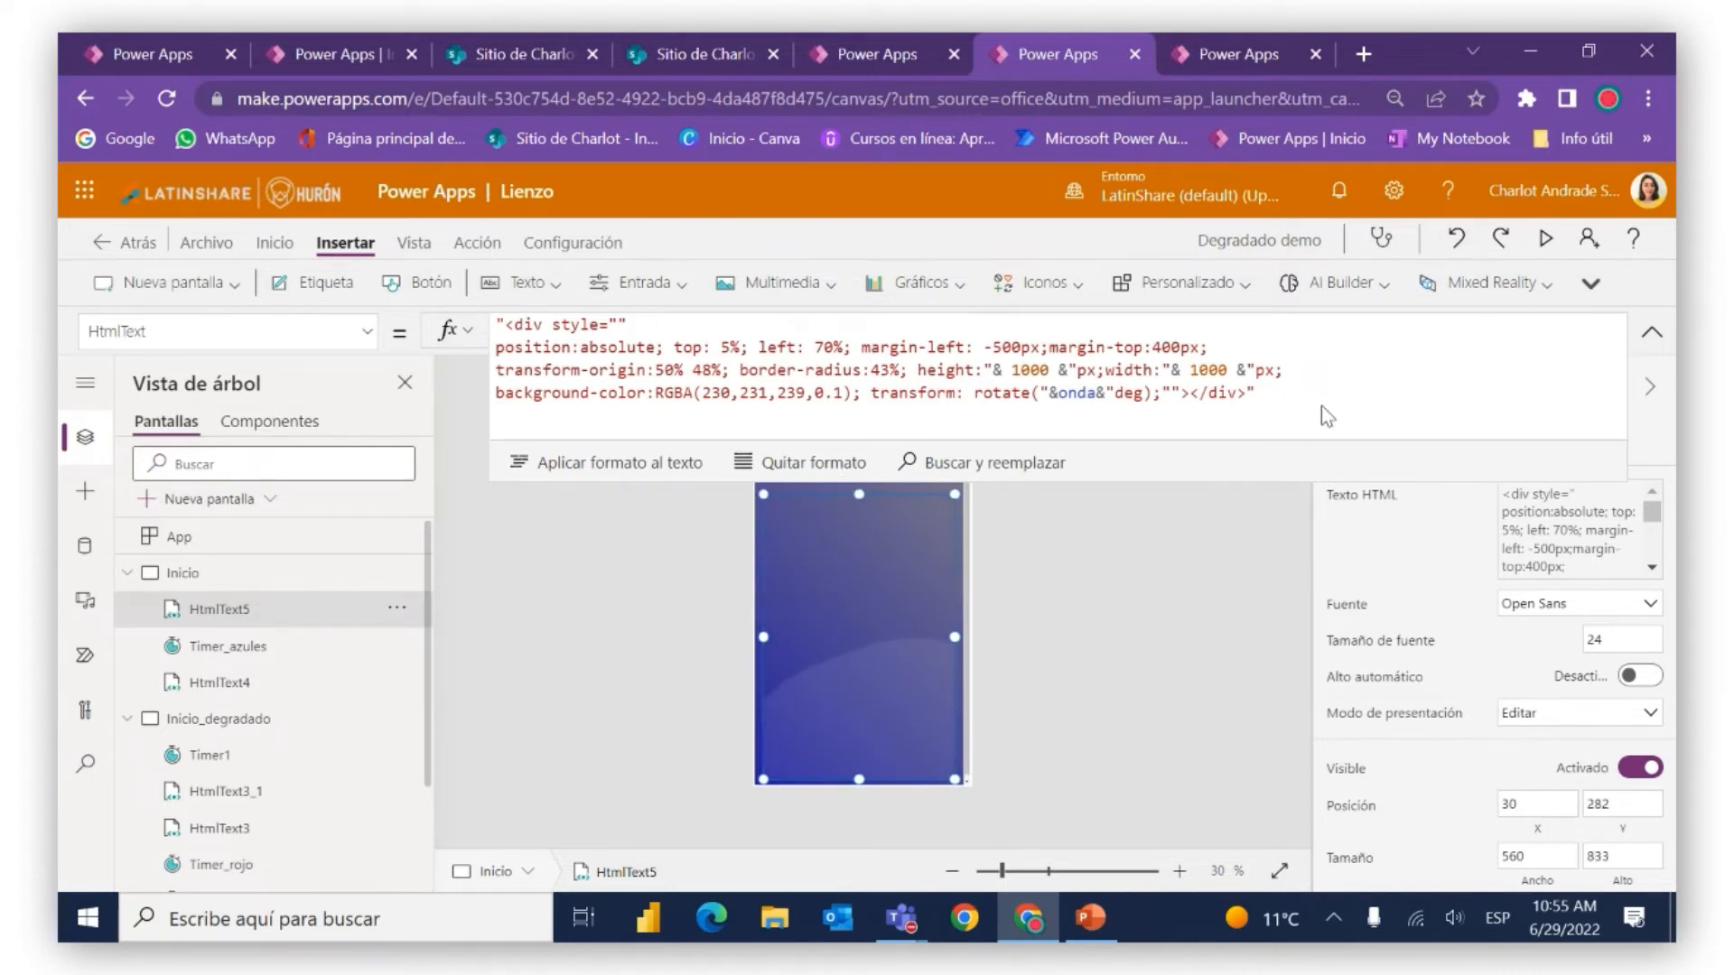
{"action": "left_click", "coordinate": [1651, 331]}
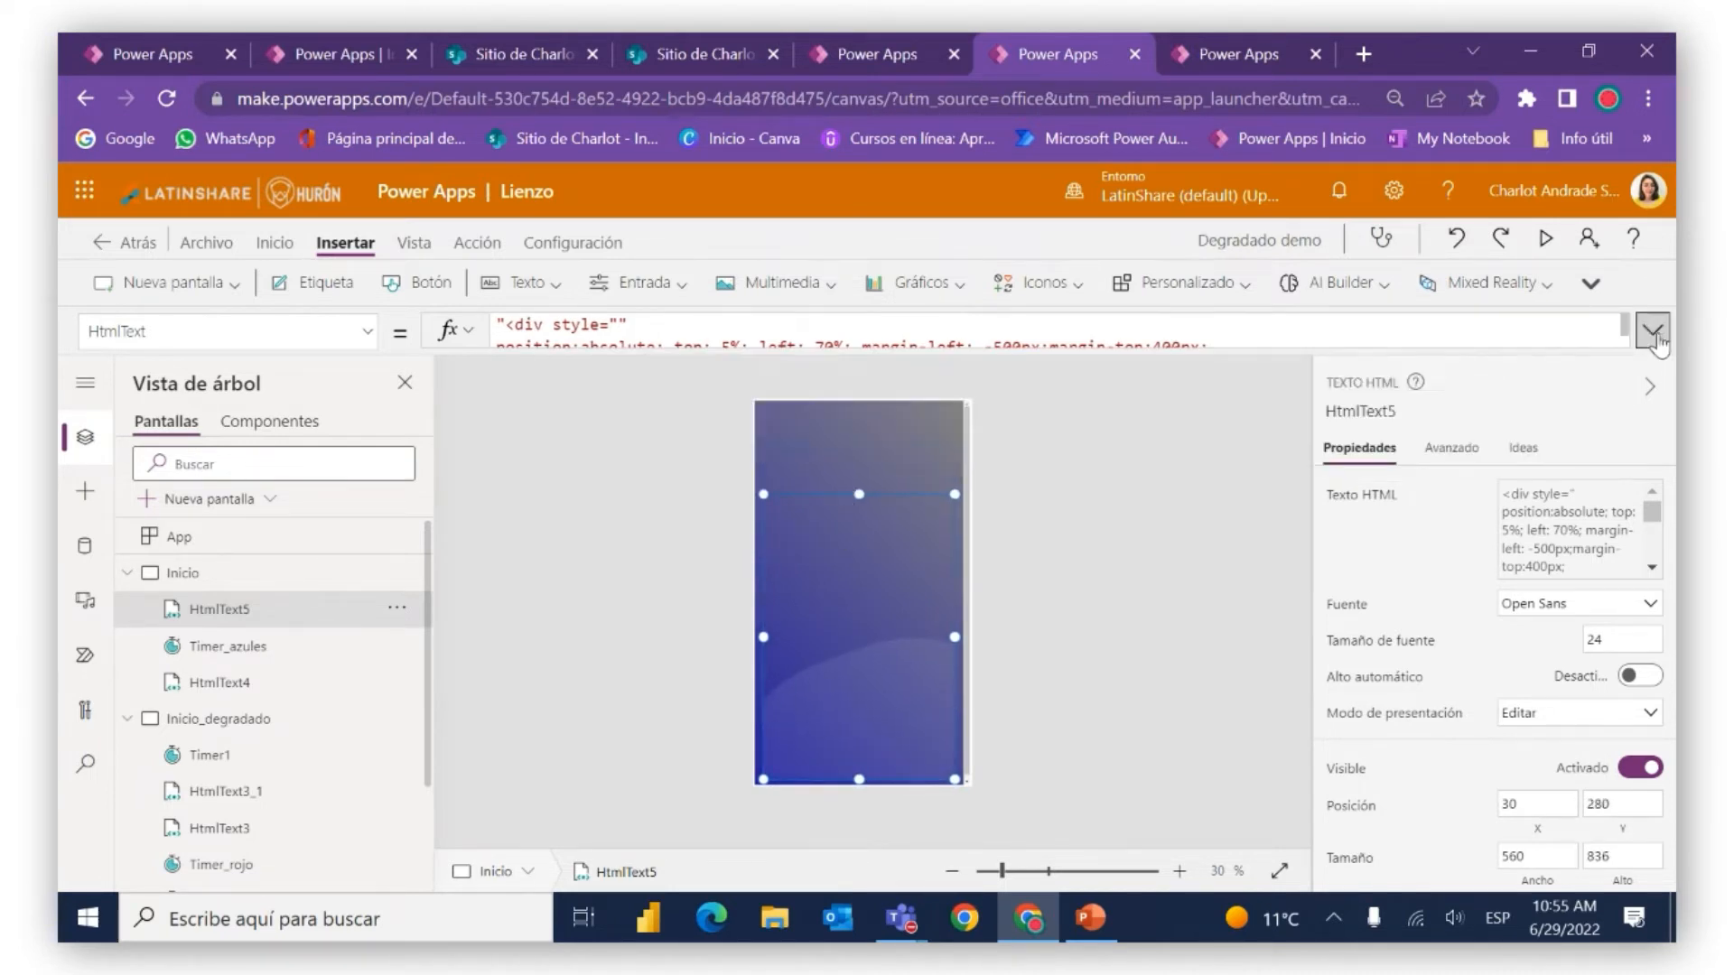
Enlarge the new HTML text on Inicio to 640 by 1066, starting at position 0, 50
{"action": "left_click_drag", "start_coordinate": [857, 493], "coordinate": [842, 414]}
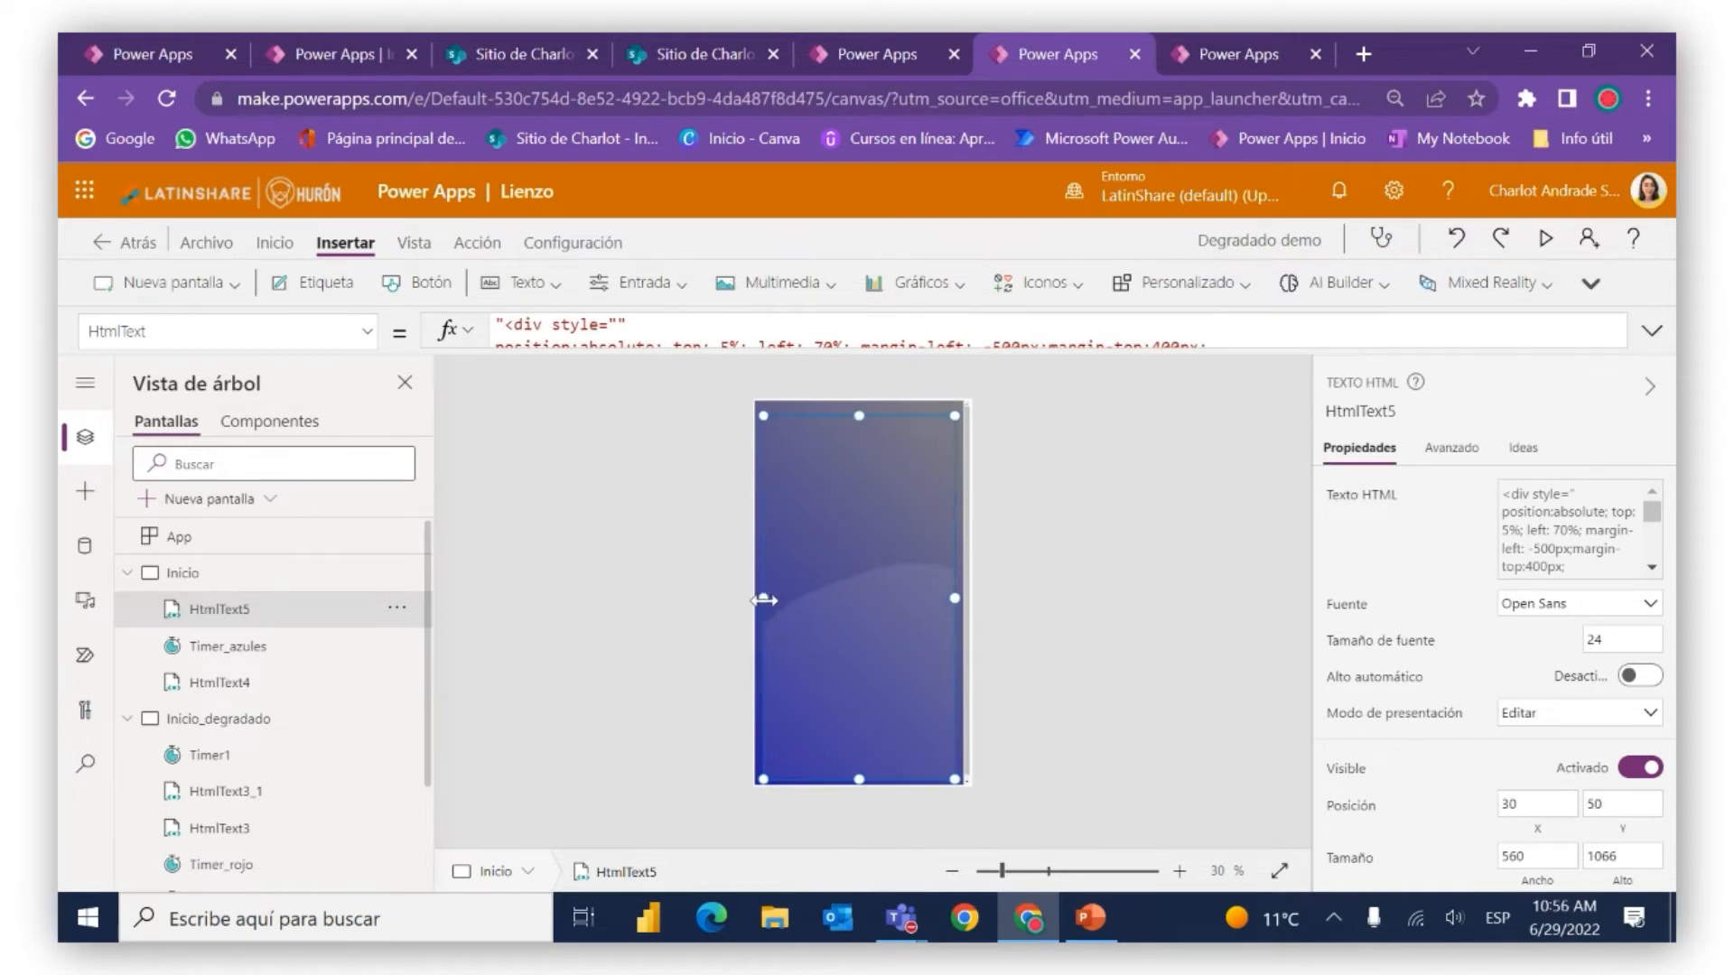
{"action": "left_click_drag", "start_coordinate": [755, 599], "coordinate": [745, 599]}
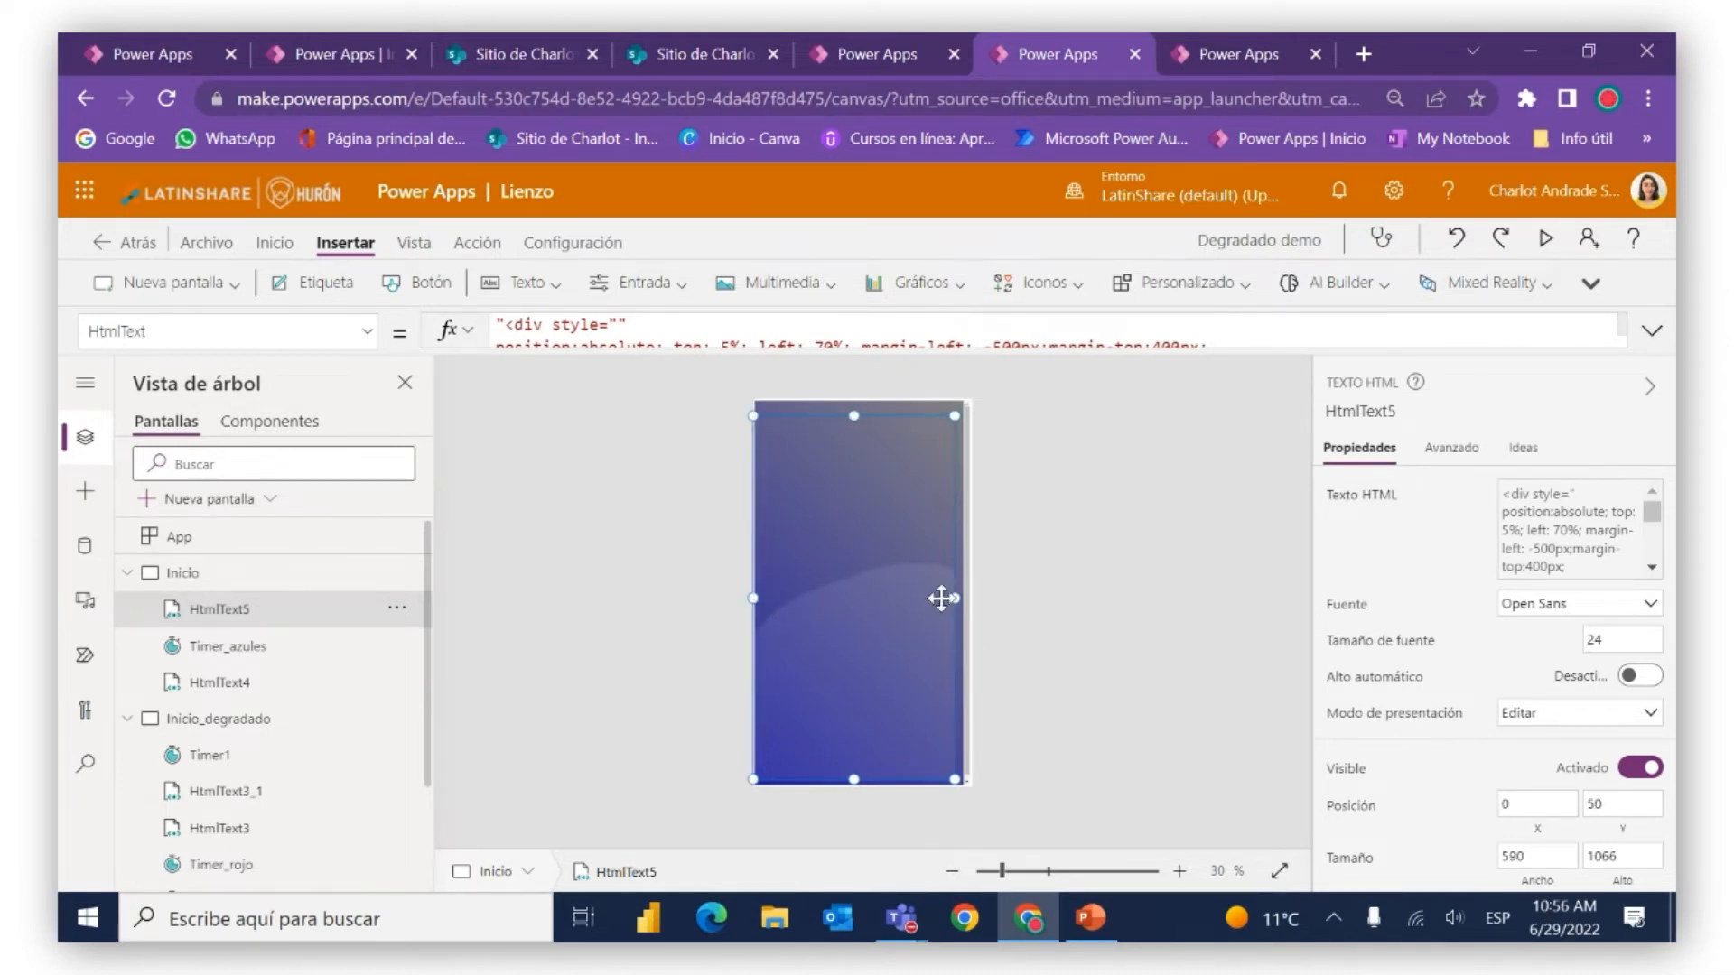
{"action": "left_click_drag", "start_coordinate": [953, 597], "coordinate": [972, 598]}
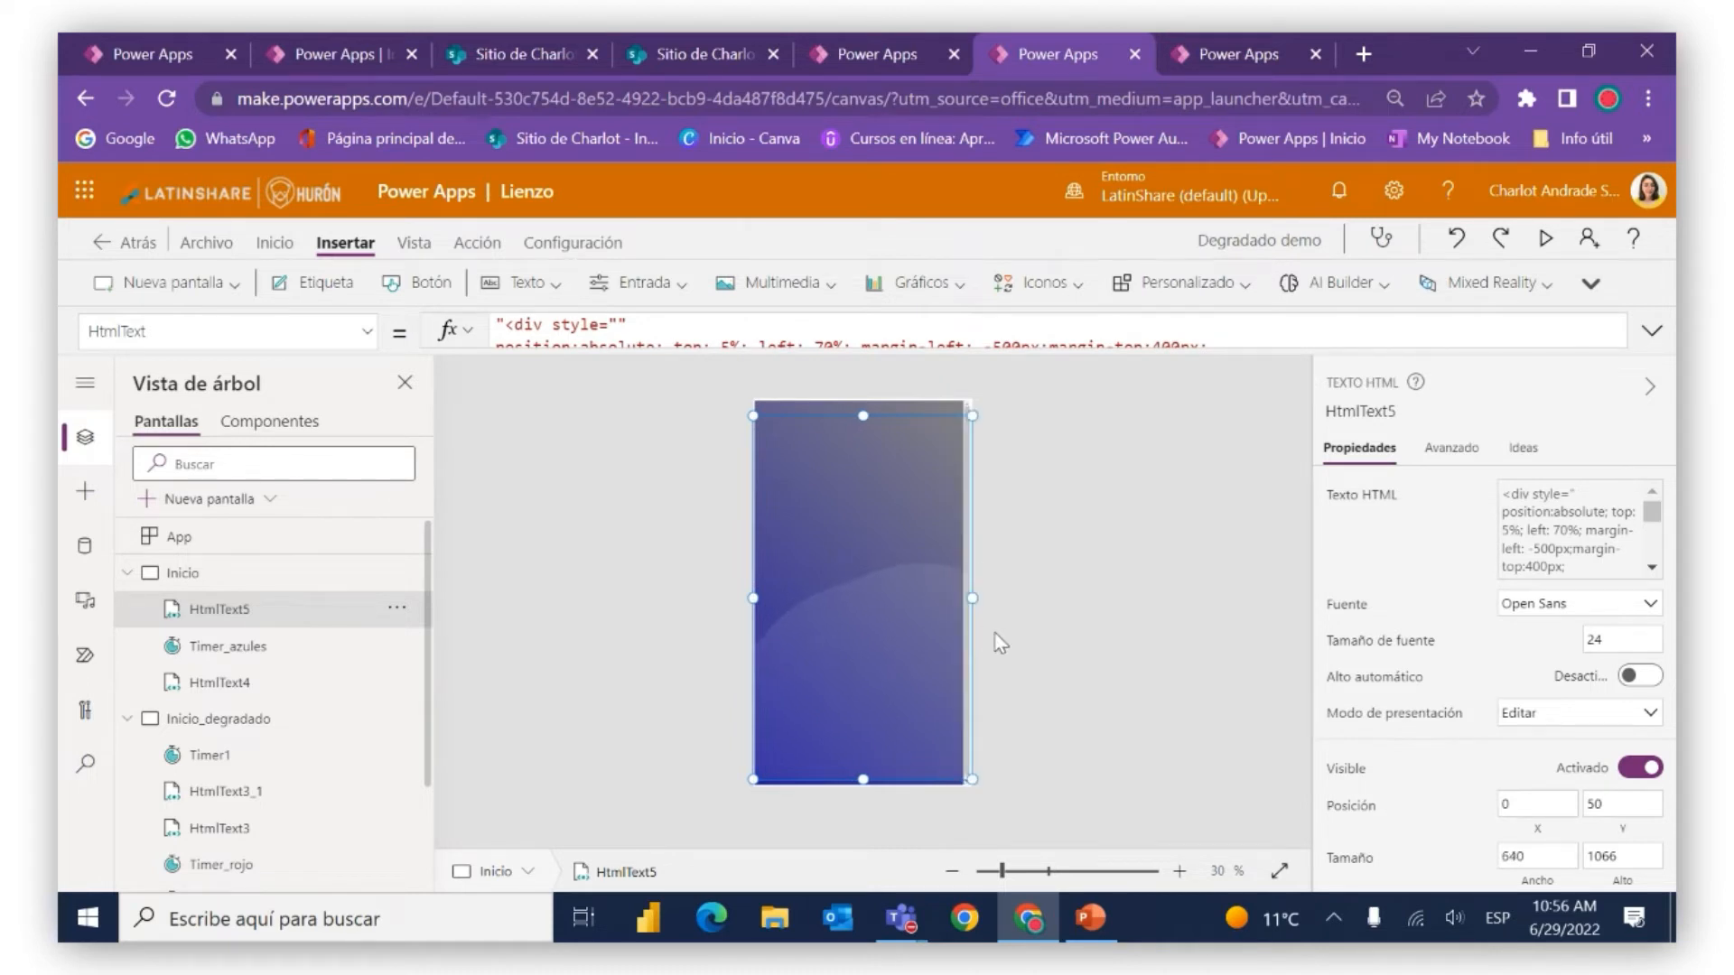
Try a left value of 50% in the HtmlText formula of the new wave and restore it to 70%
{"action": "left_click", "coordinate": [844, 347]}
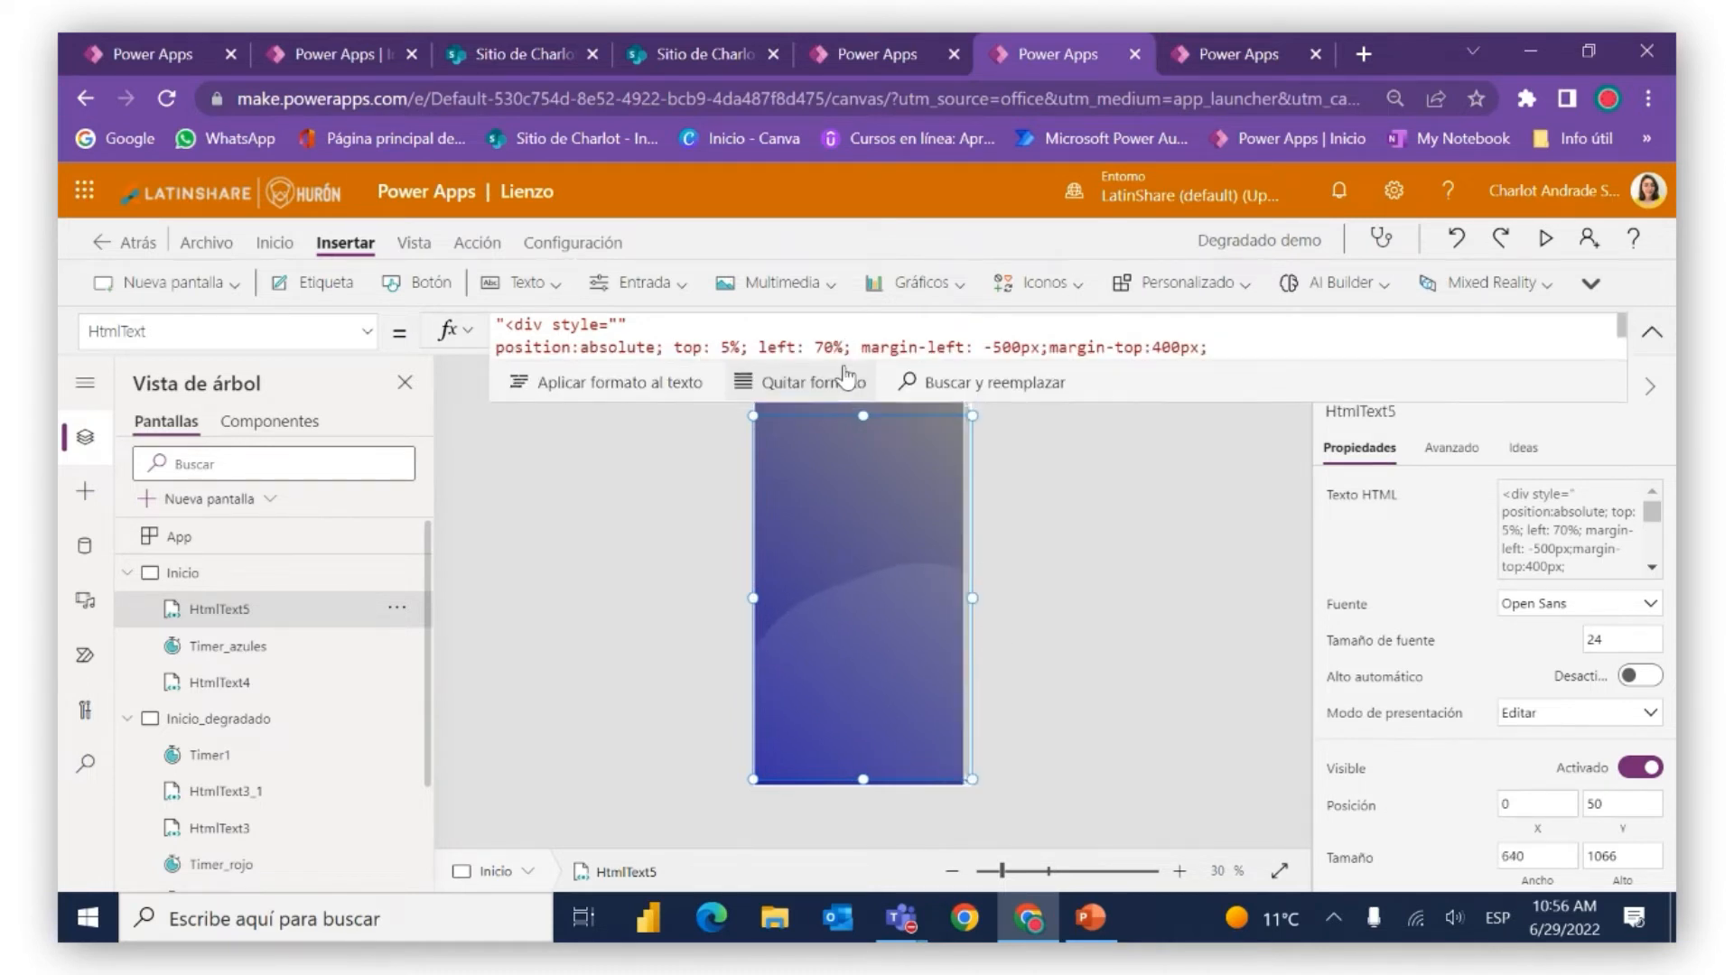
{"action": "left_click", "coordinate": [827, 348]}
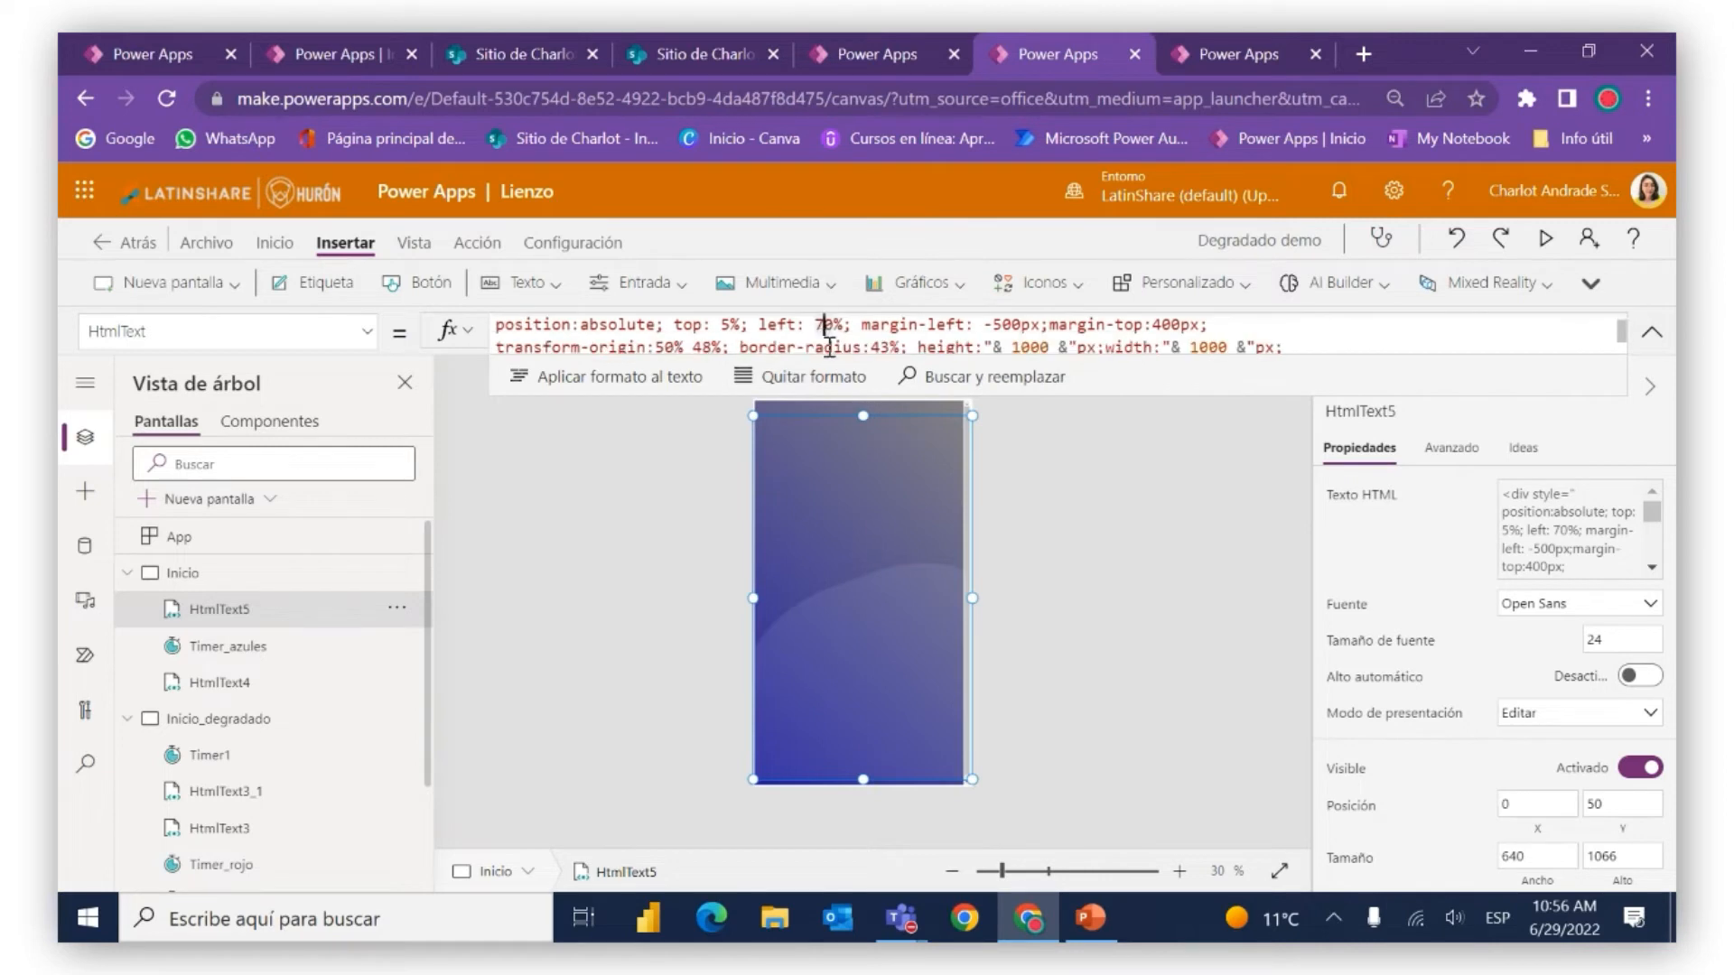
{"action": "key", "text": "BackSpace"}
{"action": "type", "text": "5"}
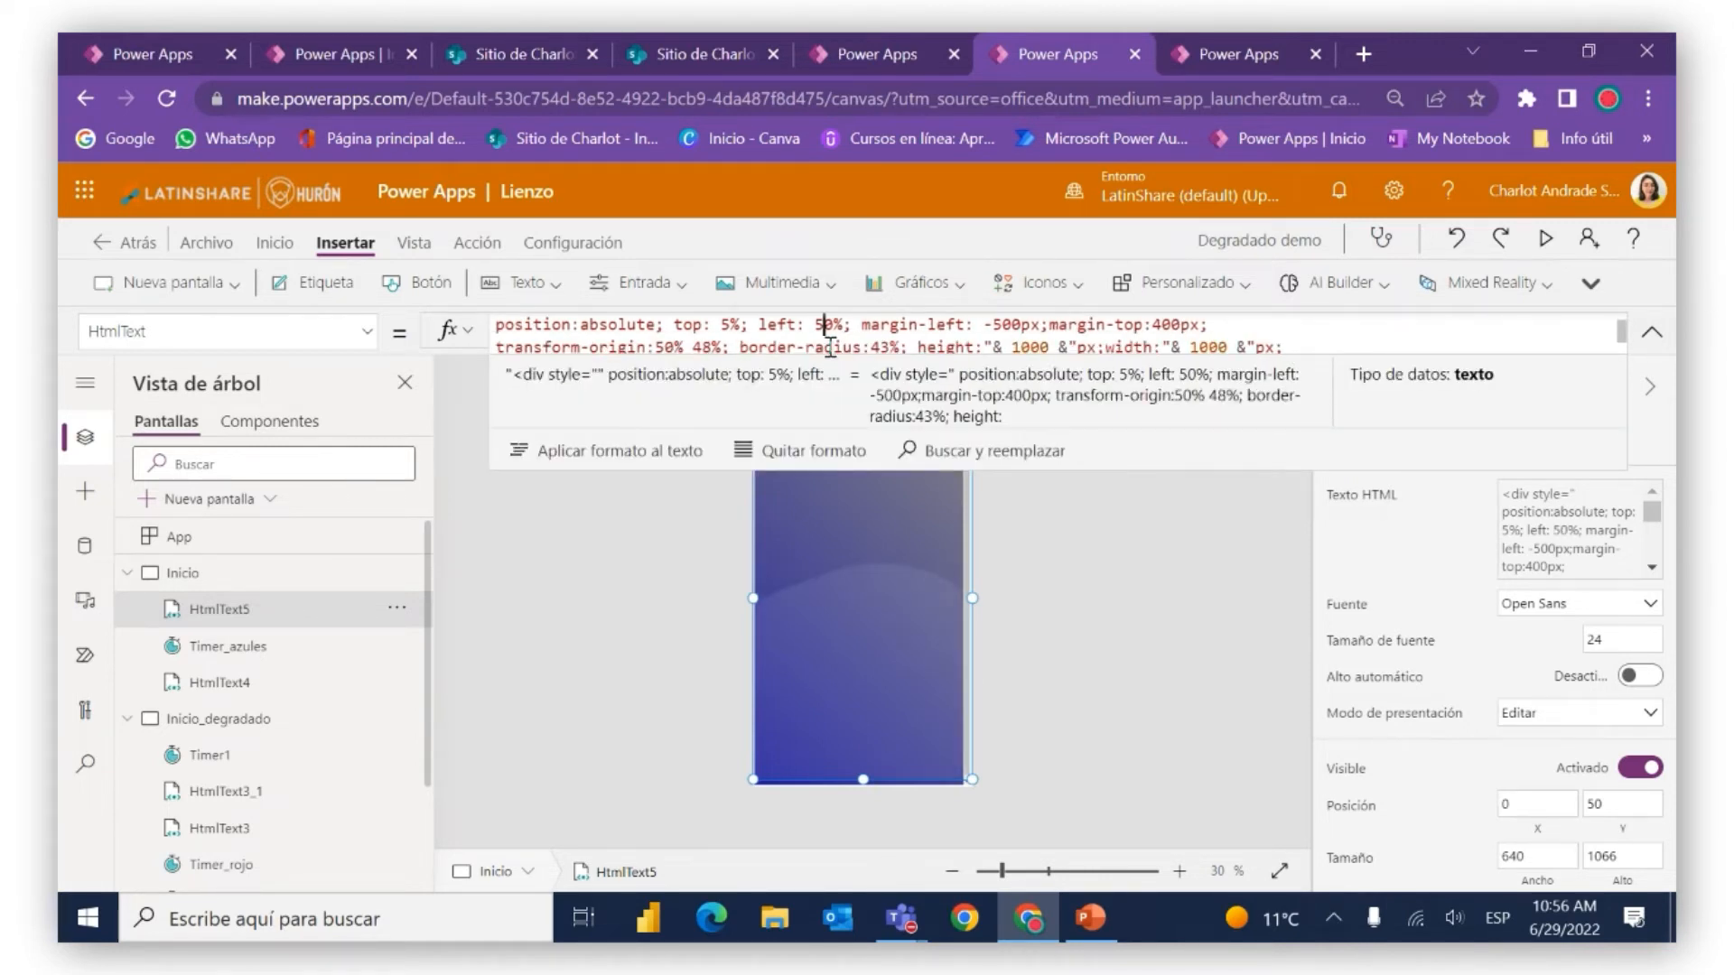
{"action": "key", "text": "BackSpace"}
{"action": "type", "text": "7"}
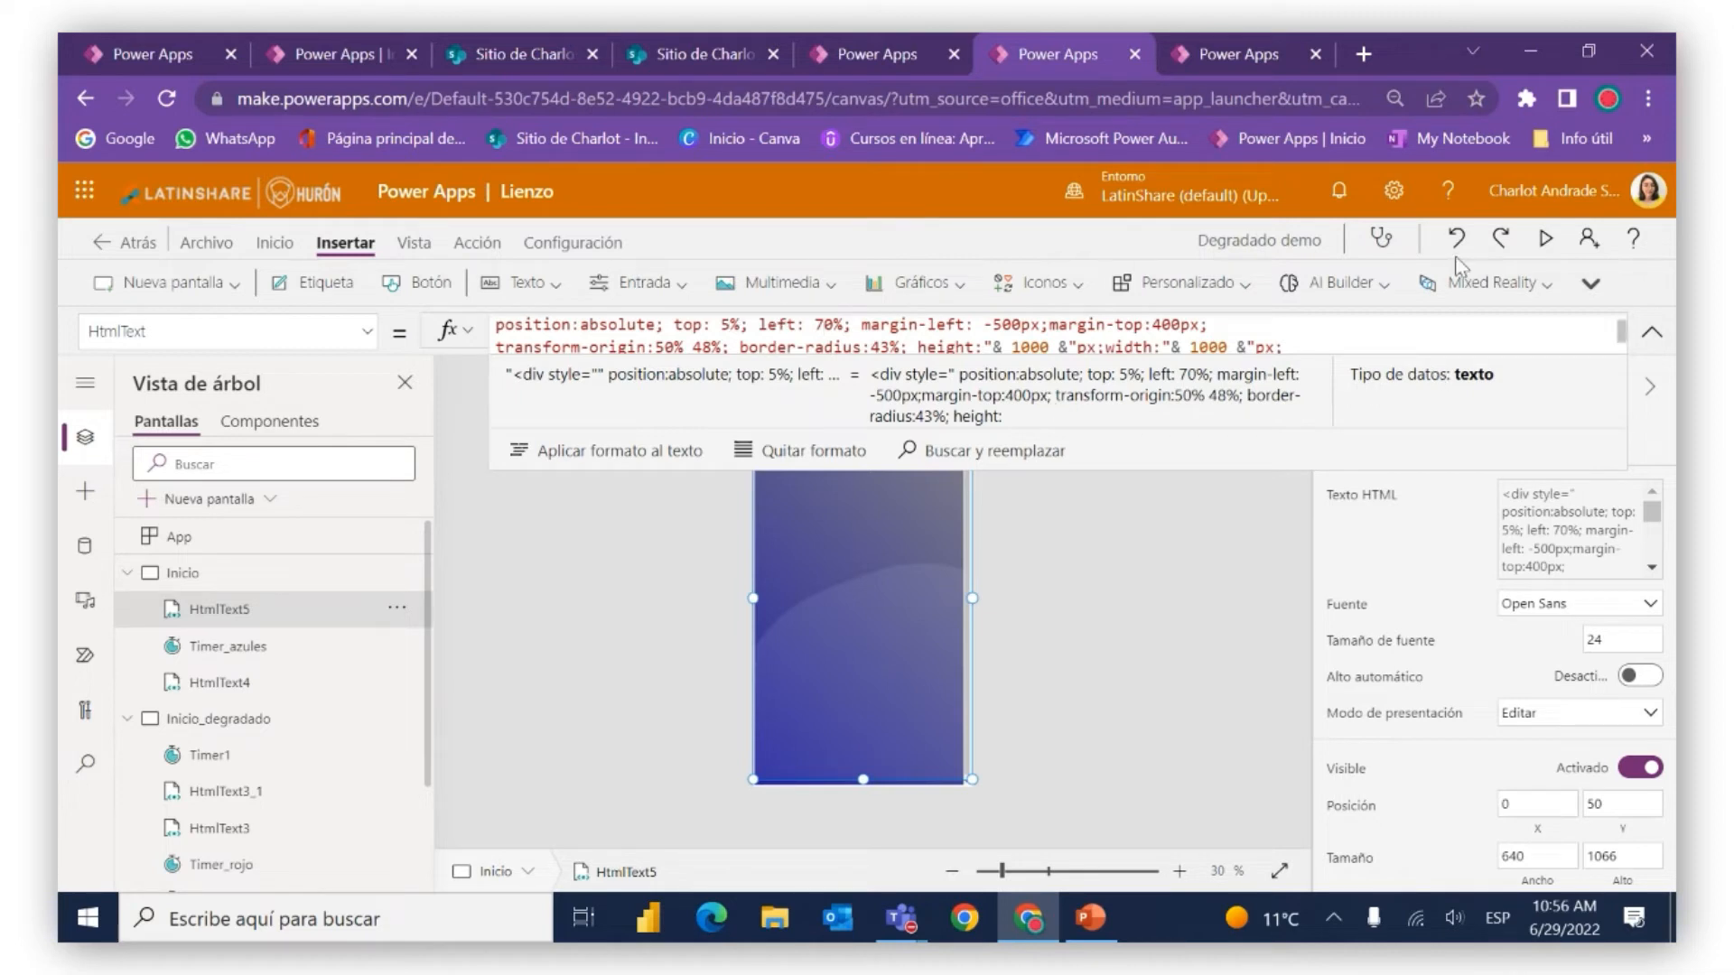
Preview the Inicio screen with the enlarged wave shape and return to editing
{"action": "left_click", "coordinate": [1546, 239]}
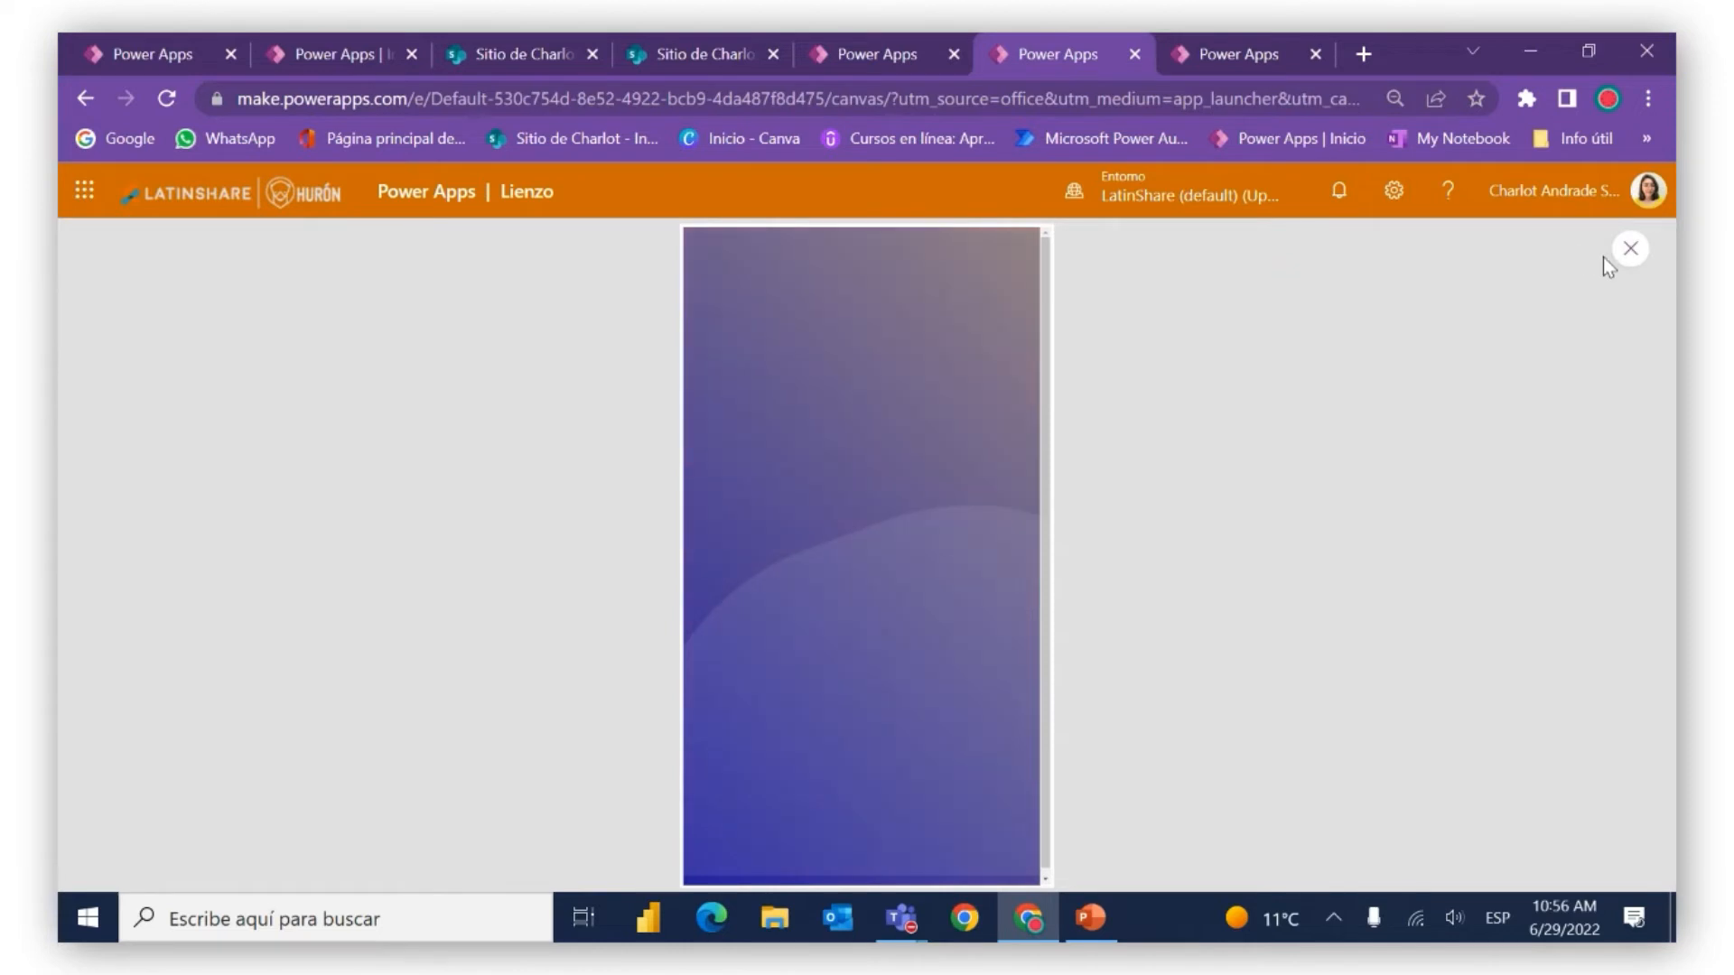
{"action": "left_click", "coordinate": [1630, 250]}
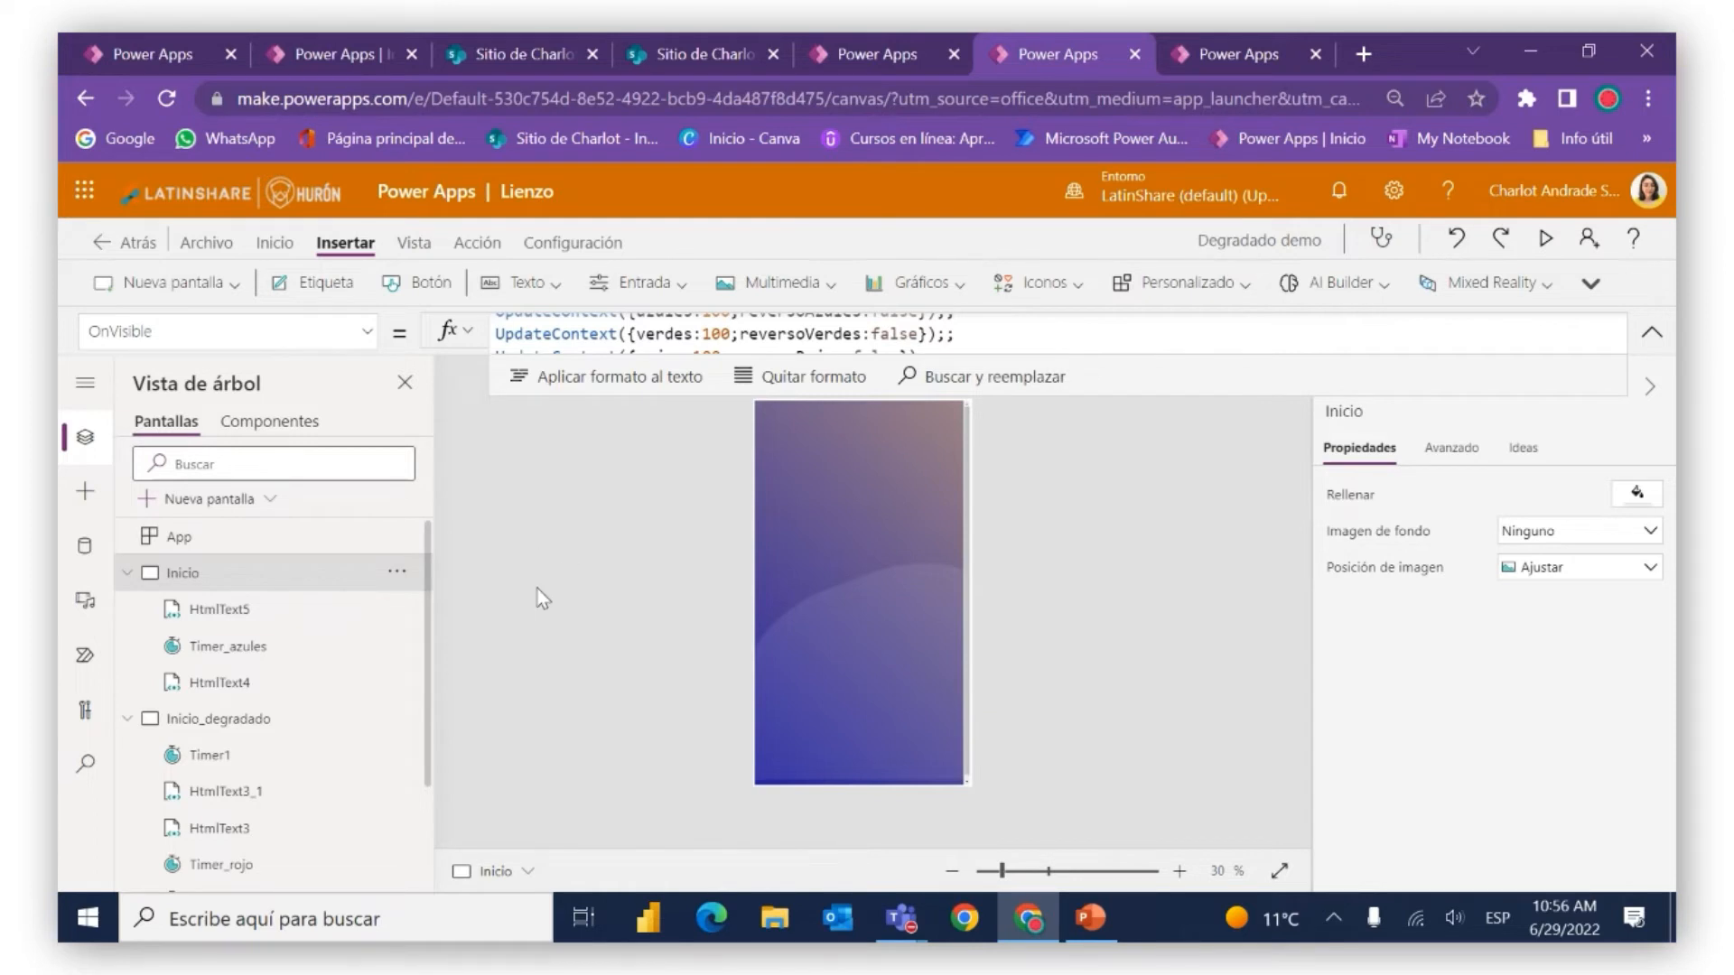
Insert a timer (Temporizador) on the Inicio screen
{"action": "left_click", "coordinate": [523, 284]}
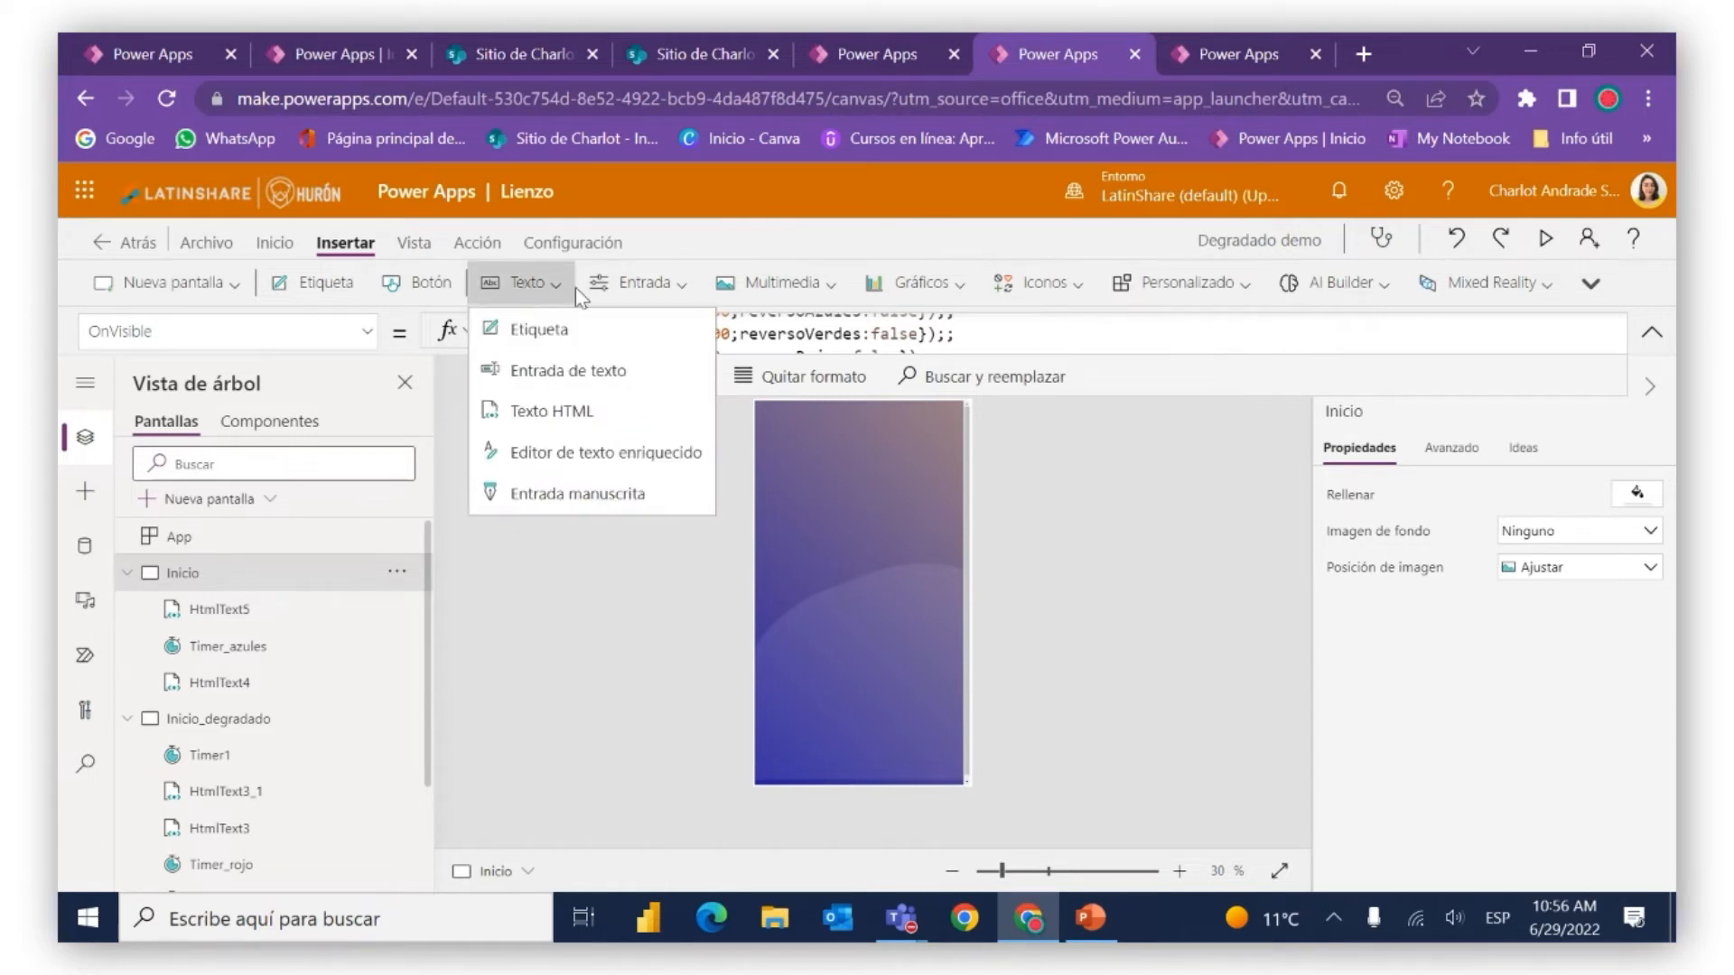
{"action": "left_click", "coordinate": [636, 283]}
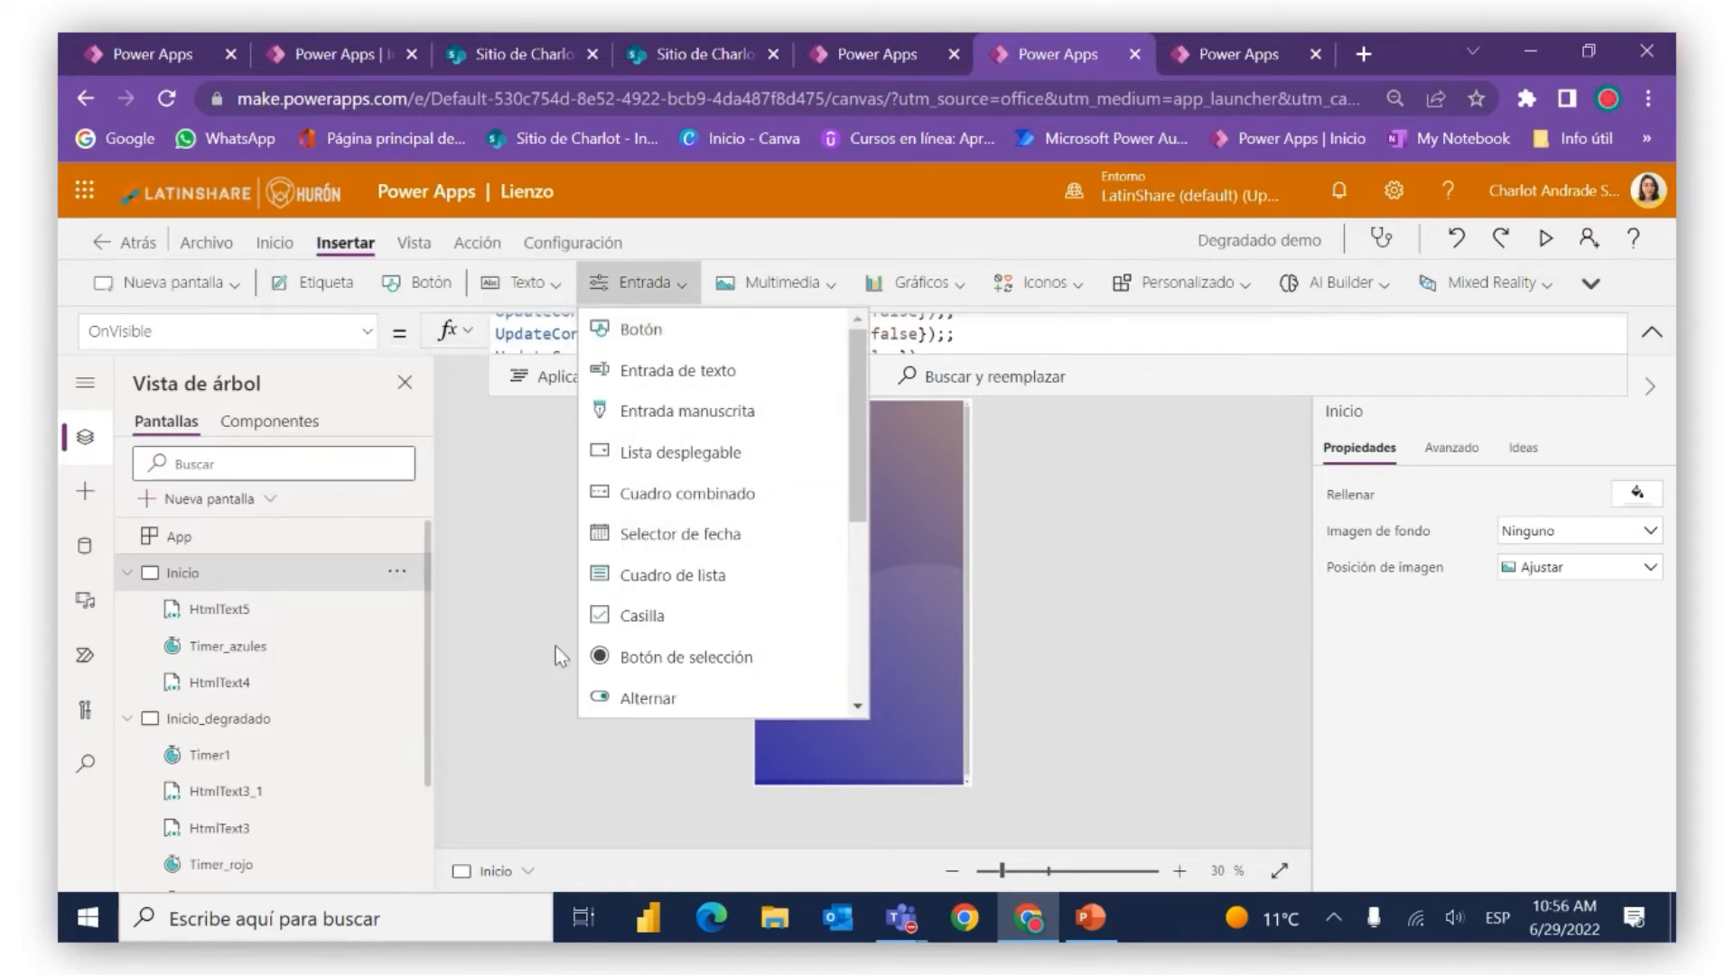
{"action": "scroll", "coordinate": [650, 655], "scroll_direction": "down", "scroll_amount": 3}
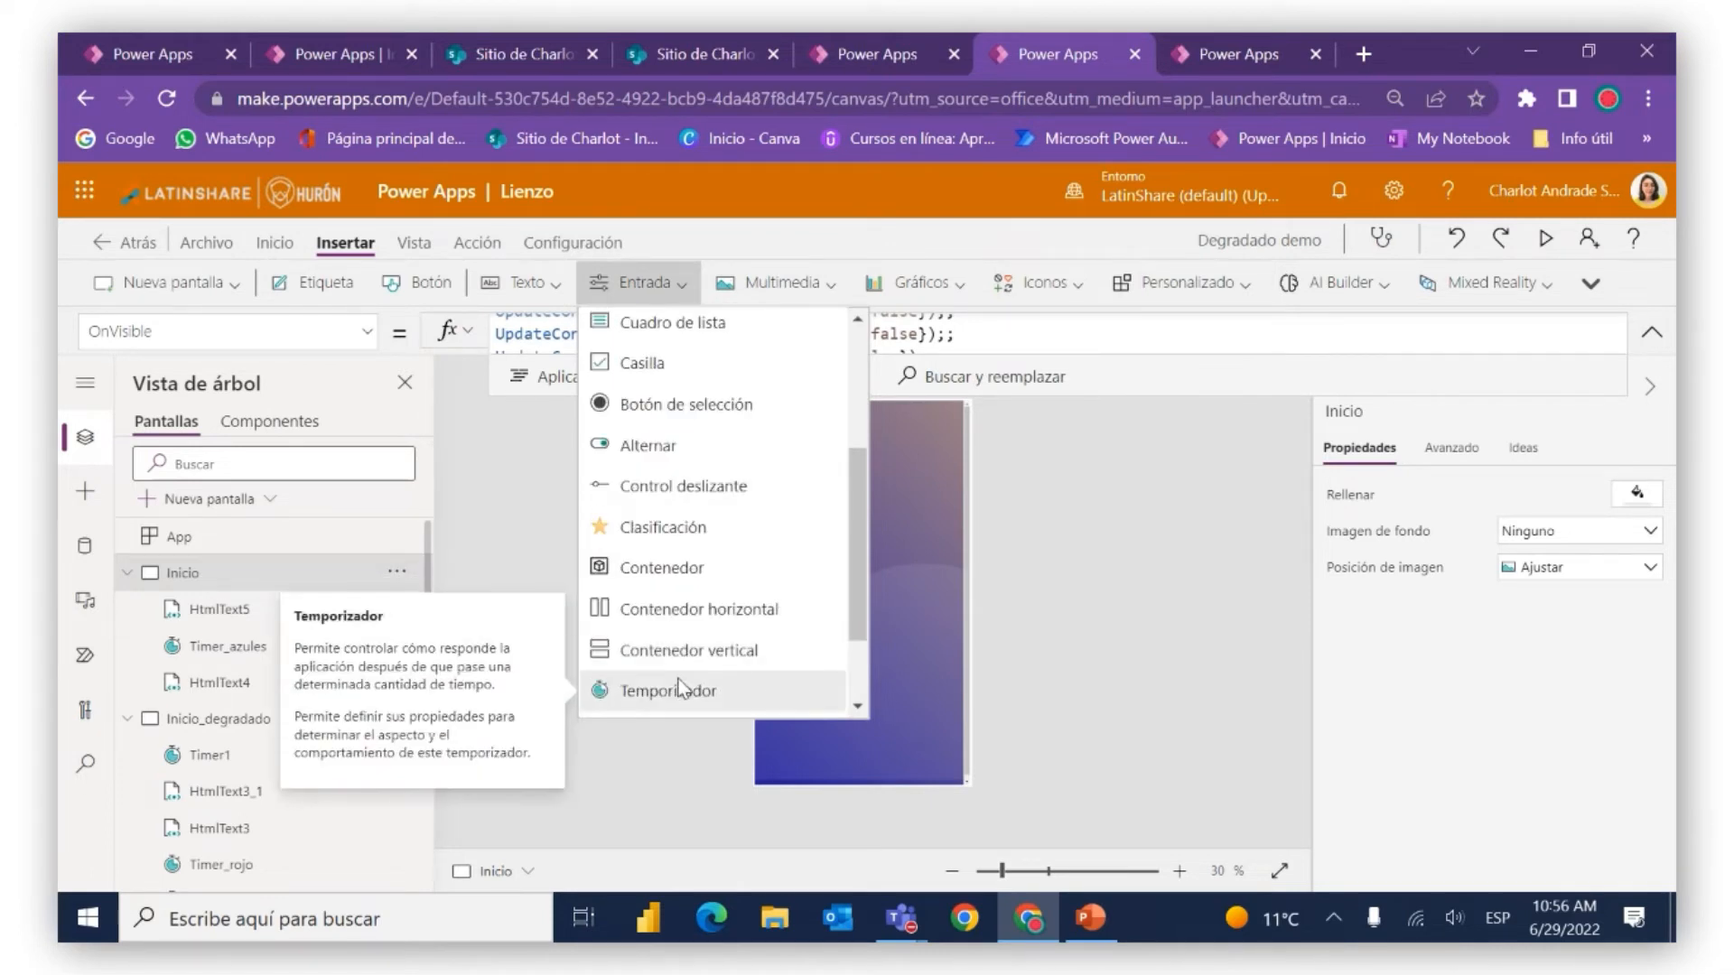
{"action": "left_click", "coordinate": [679, 692]}
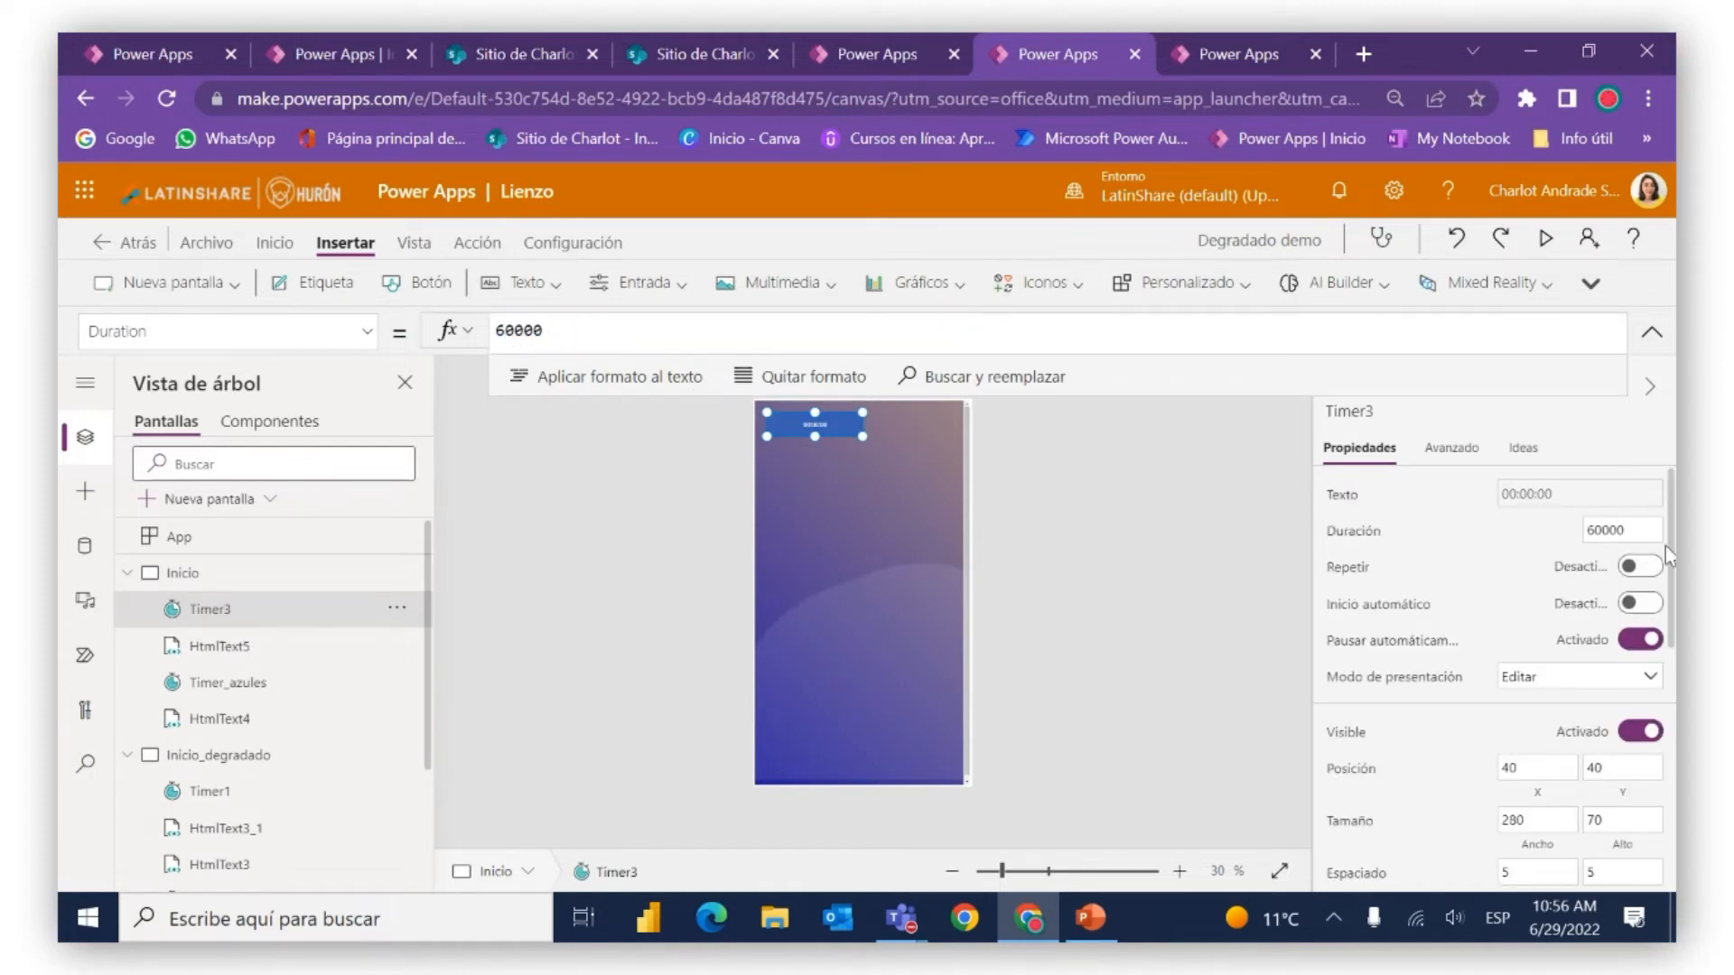
Set the new timer's duration to 50 and turn on automatic start (Inicio automático) and repeat (Repetir)
{"action": "left_click", "coordinate": [1644, 526]}
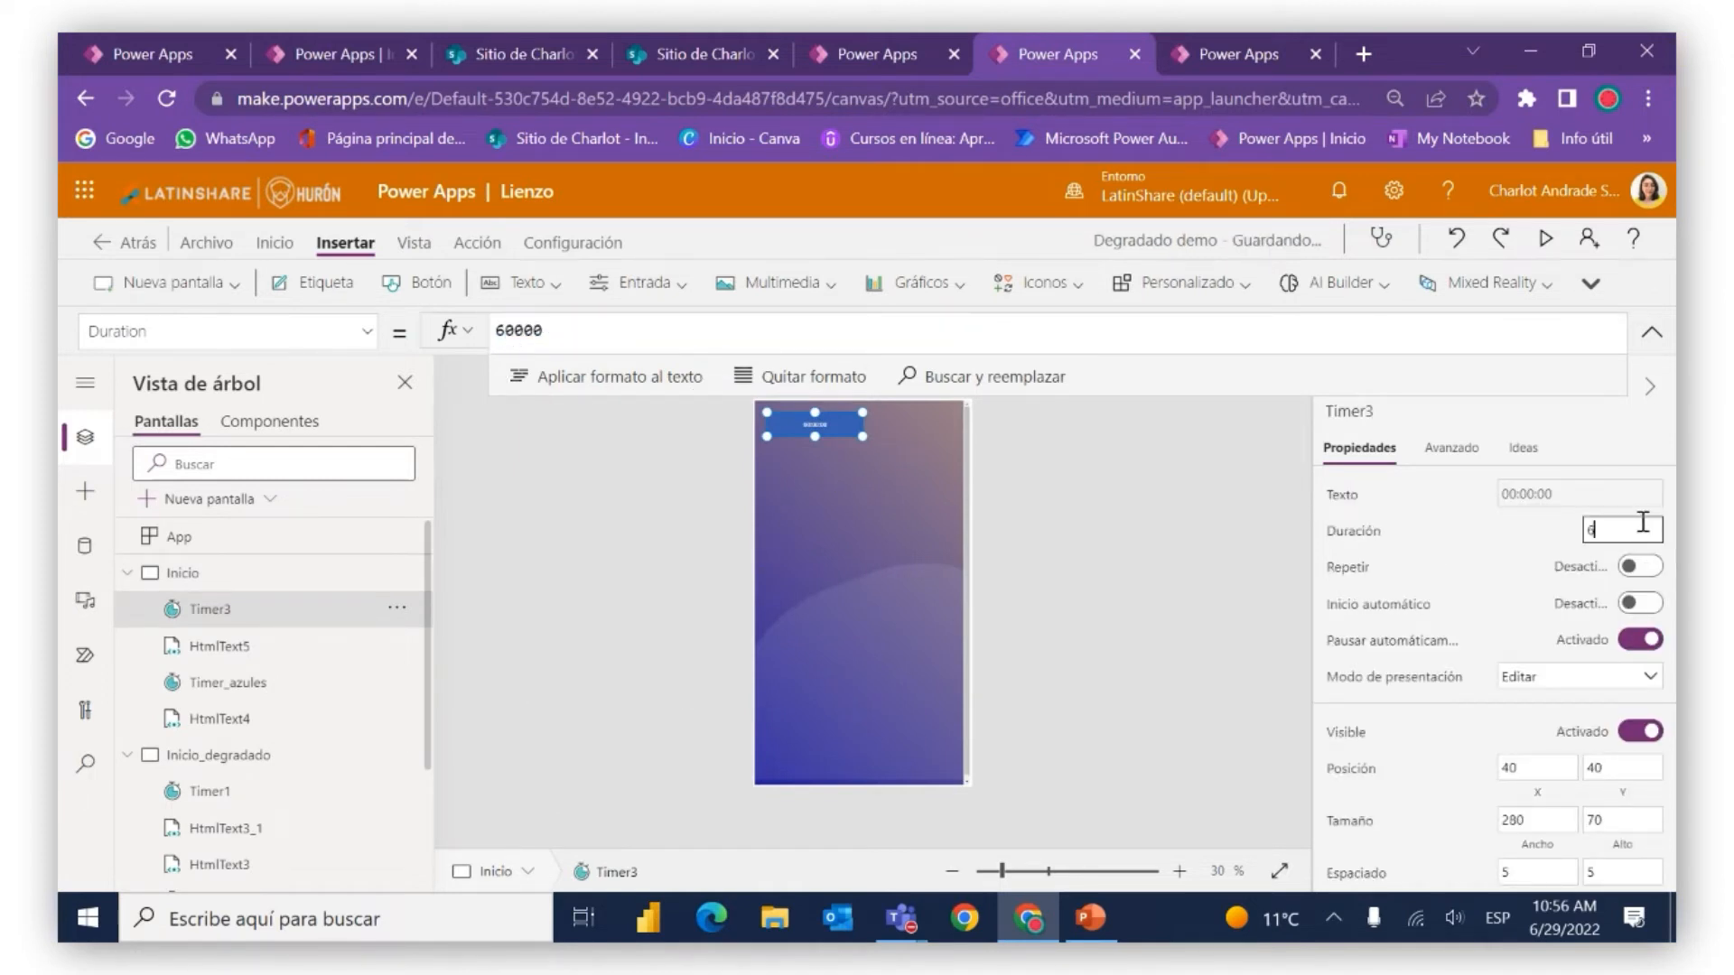
{"action": "type", "text": "600"}
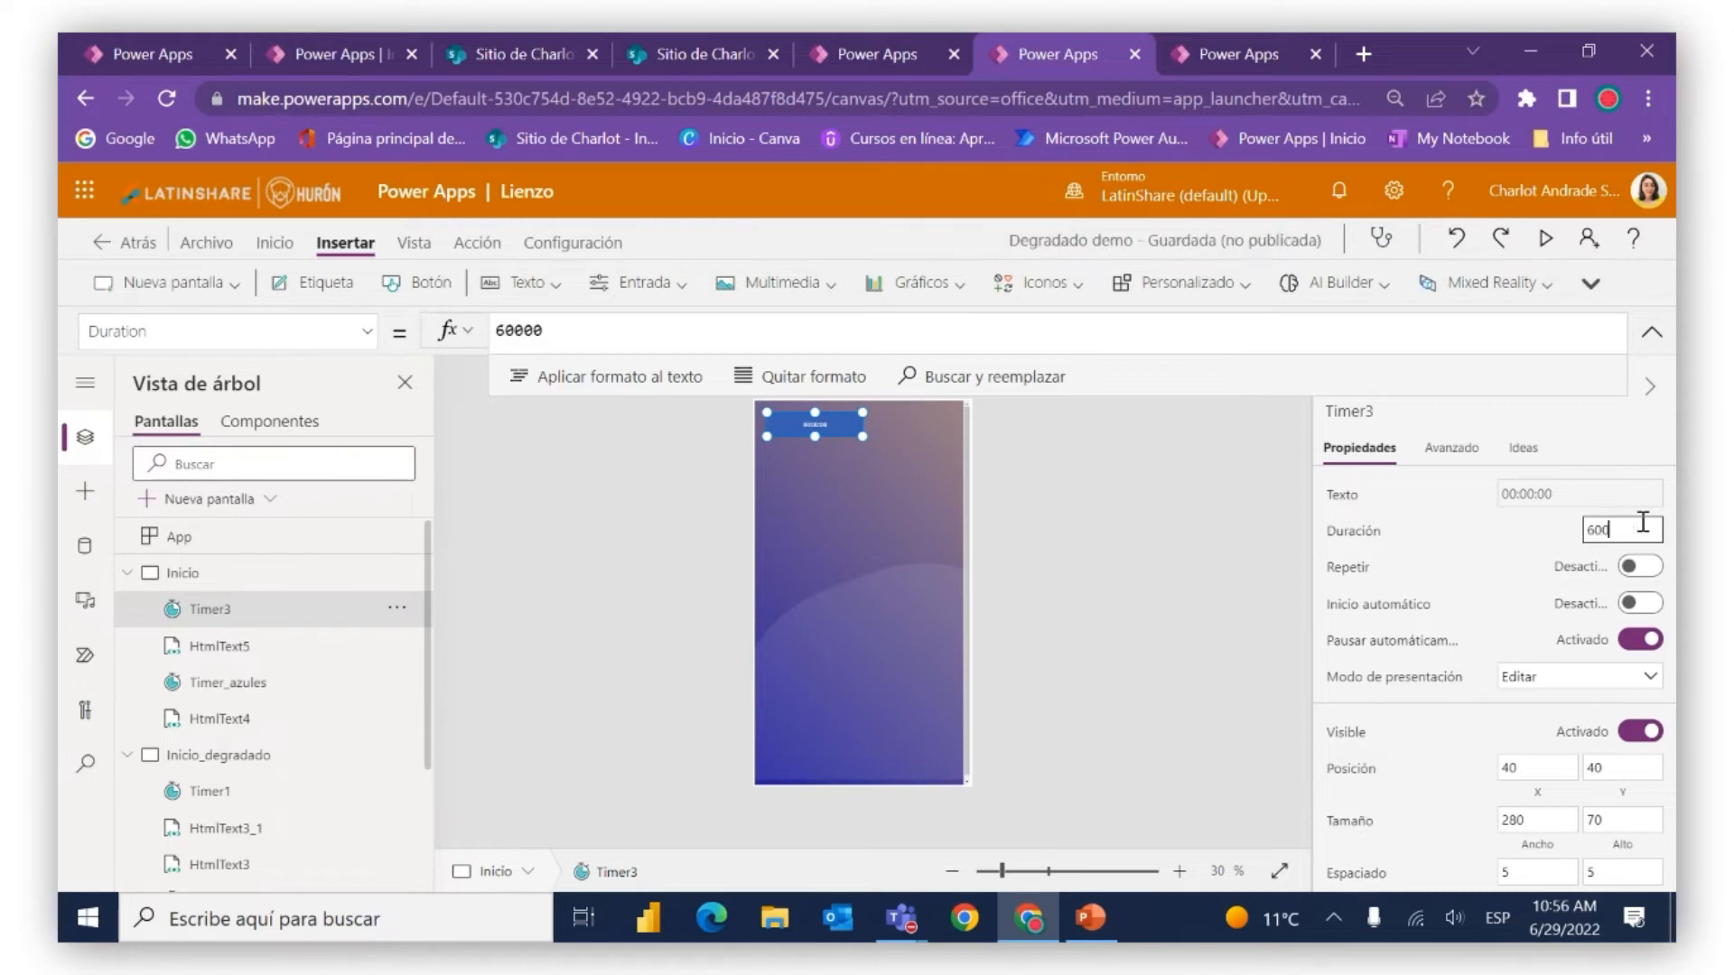
{"action": "type", "text": "005050"}
{"action": "key", "text": "Return"}
{"action": "left_click", "coordinate": [1640, 605]}
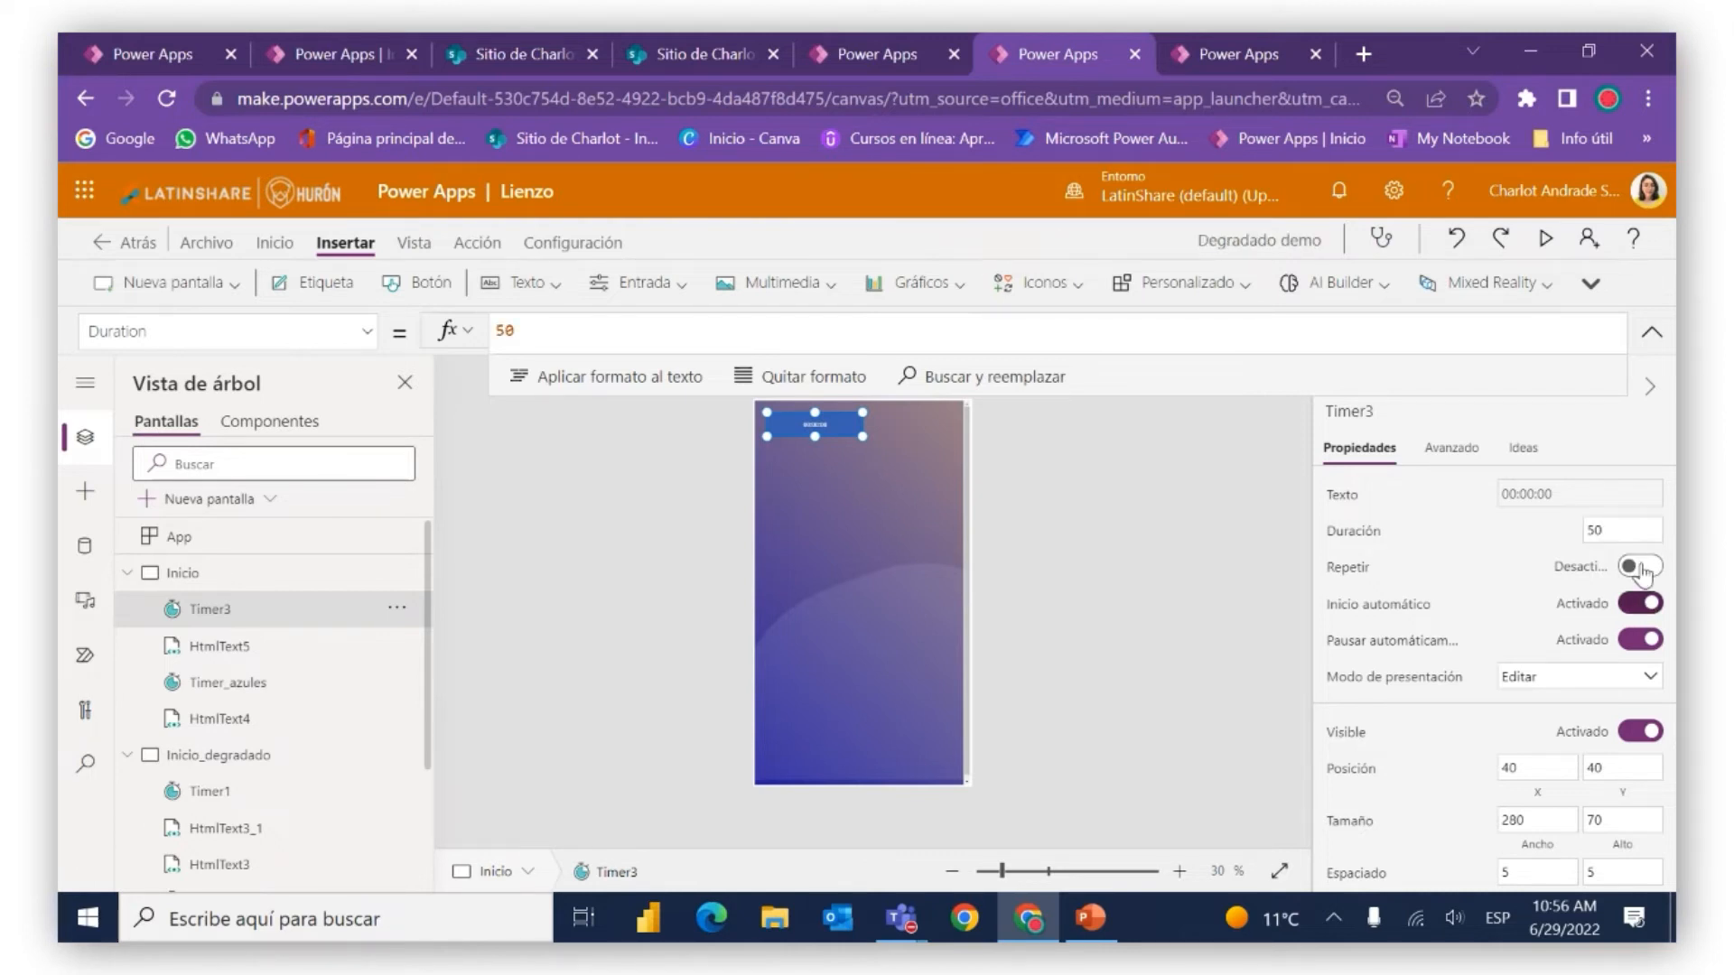
{"action": "left_click", "coordinate": [1642, 567]}
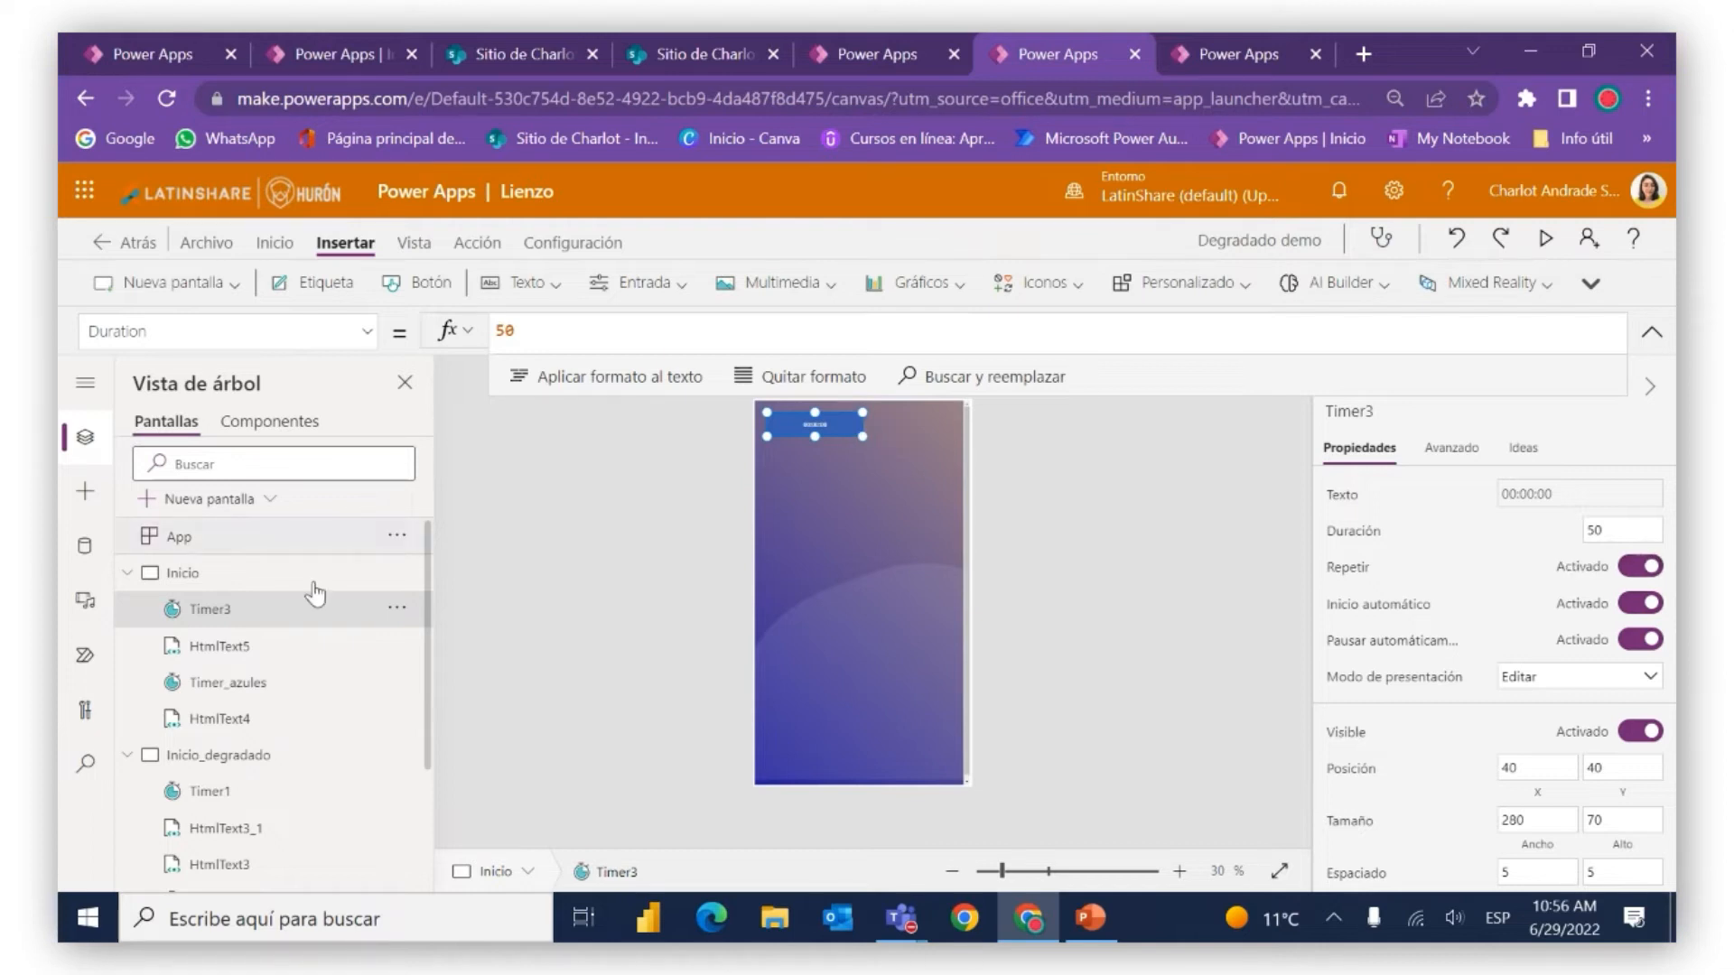
Copy the onda line, the first If statement, from the OnTimerEnd formula of Timer1 on Inicio_degradado
{"action": "left_click", "coordinate": [263, 789]}
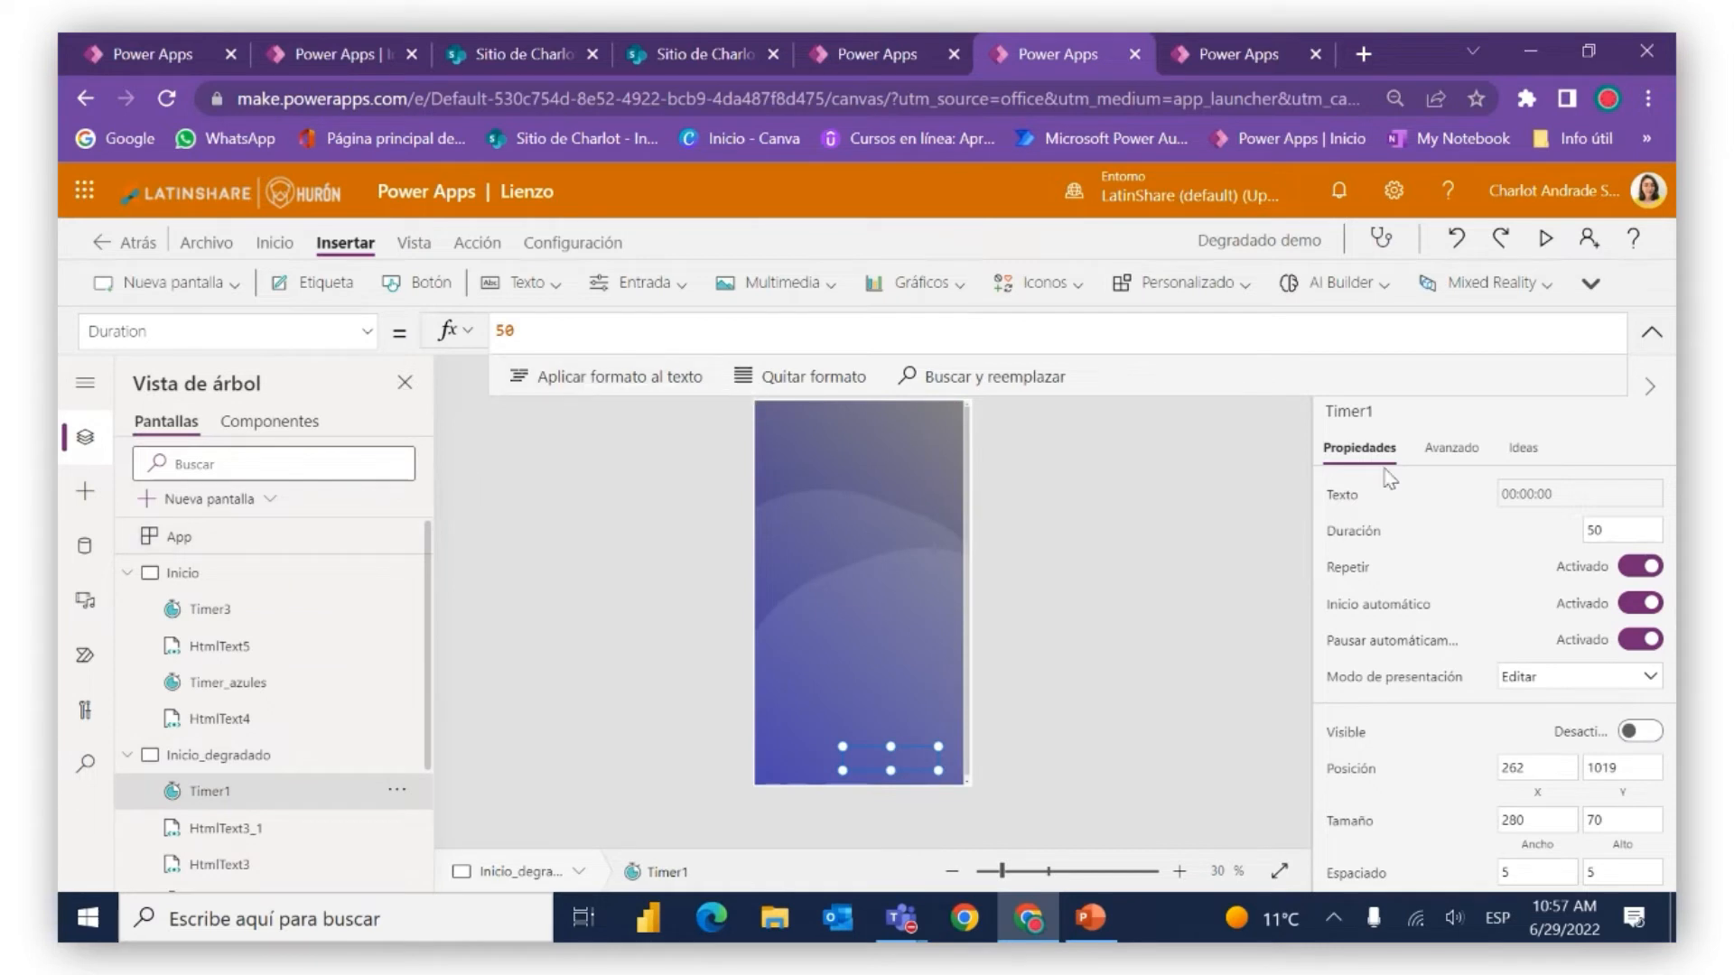
{"action": "left_click", "coordinate": [1451, 448]}
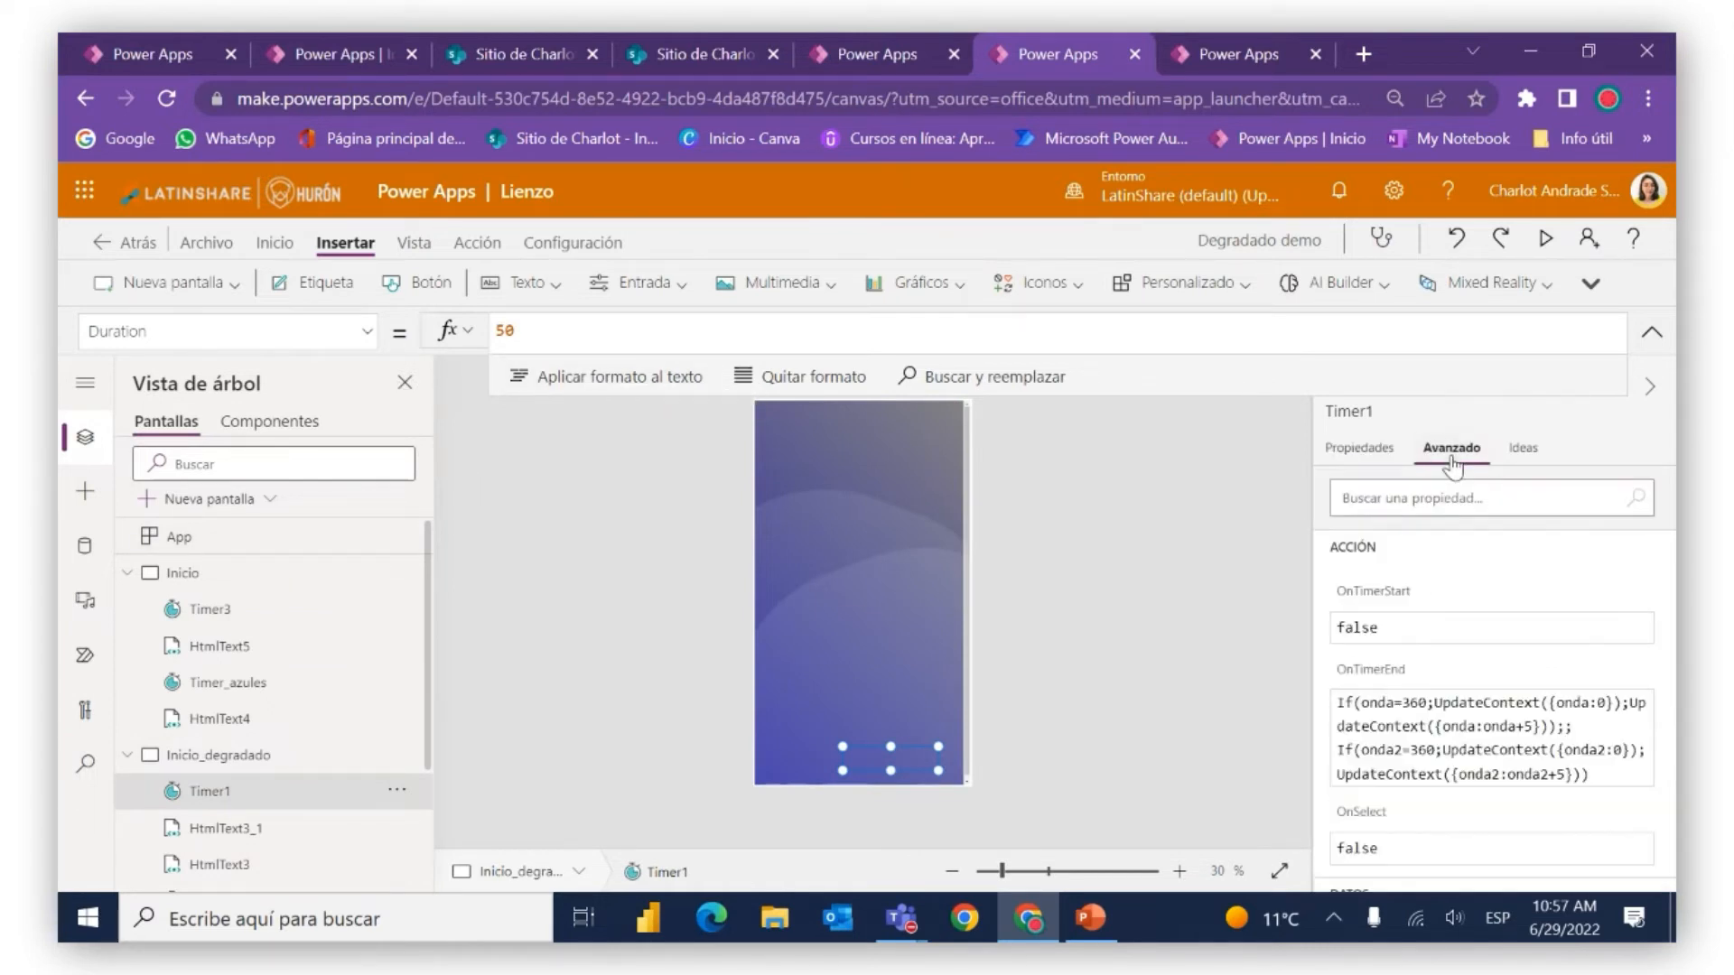
{"action": "left_click", "coordinate": [1374, 679]}
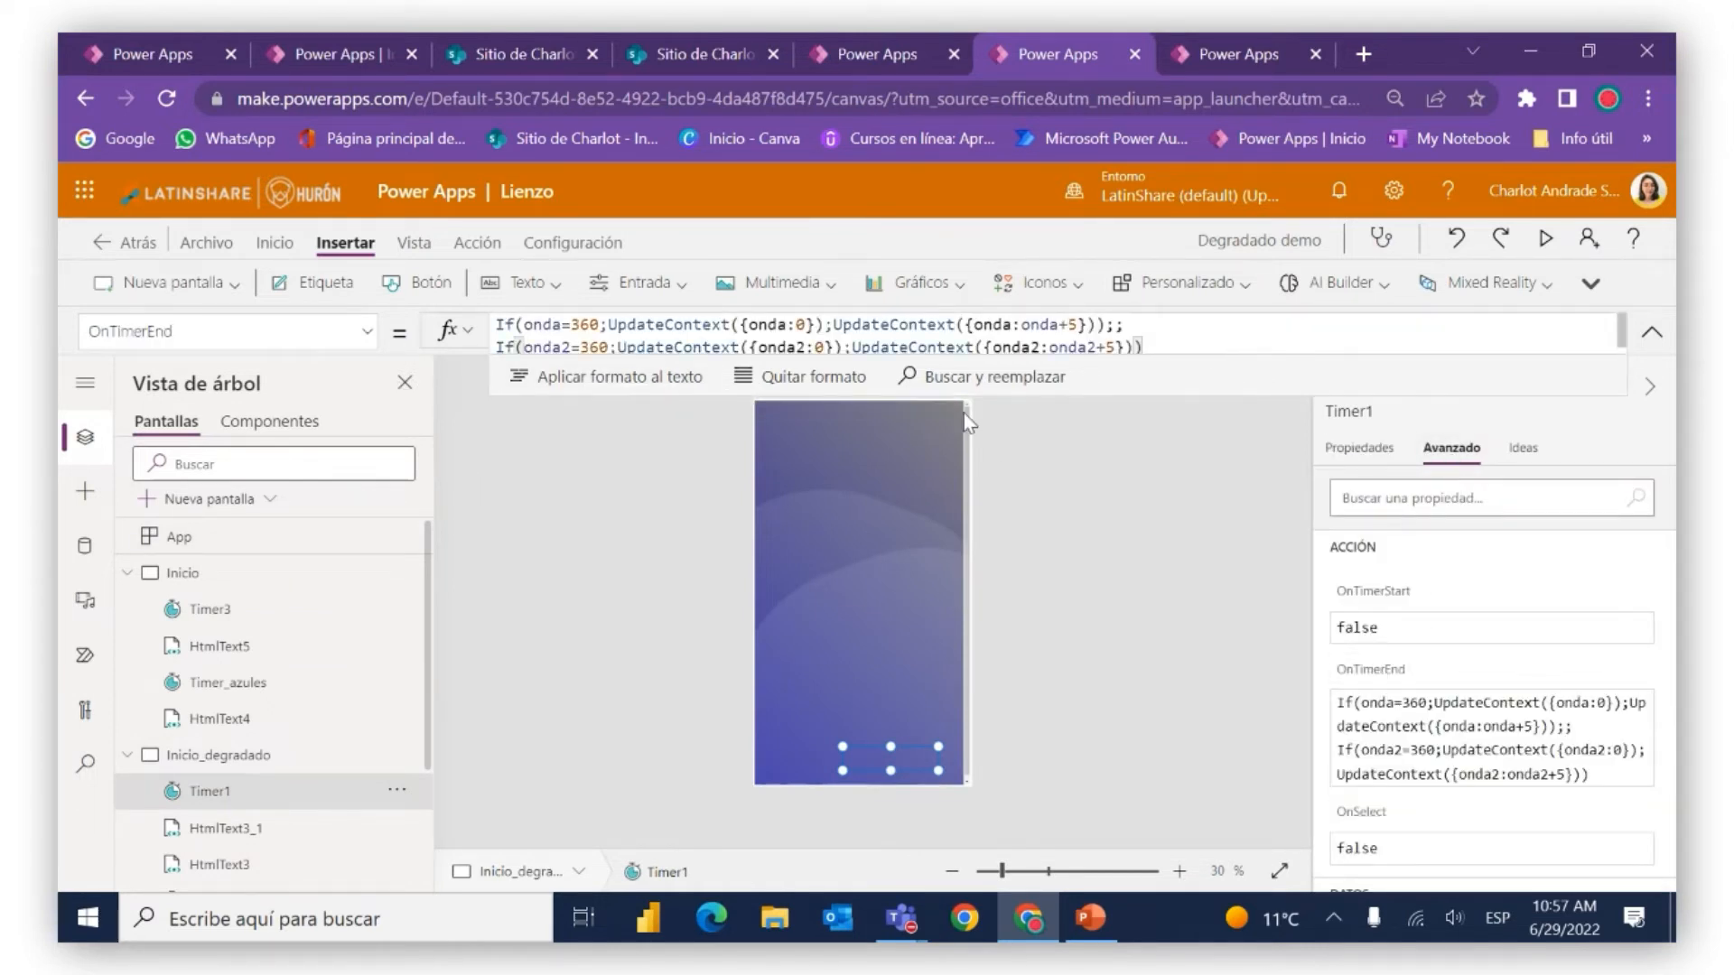
{"action": "left_click_drag", "start_coordinate": [971, 399], "coordinate": [984, 527]}
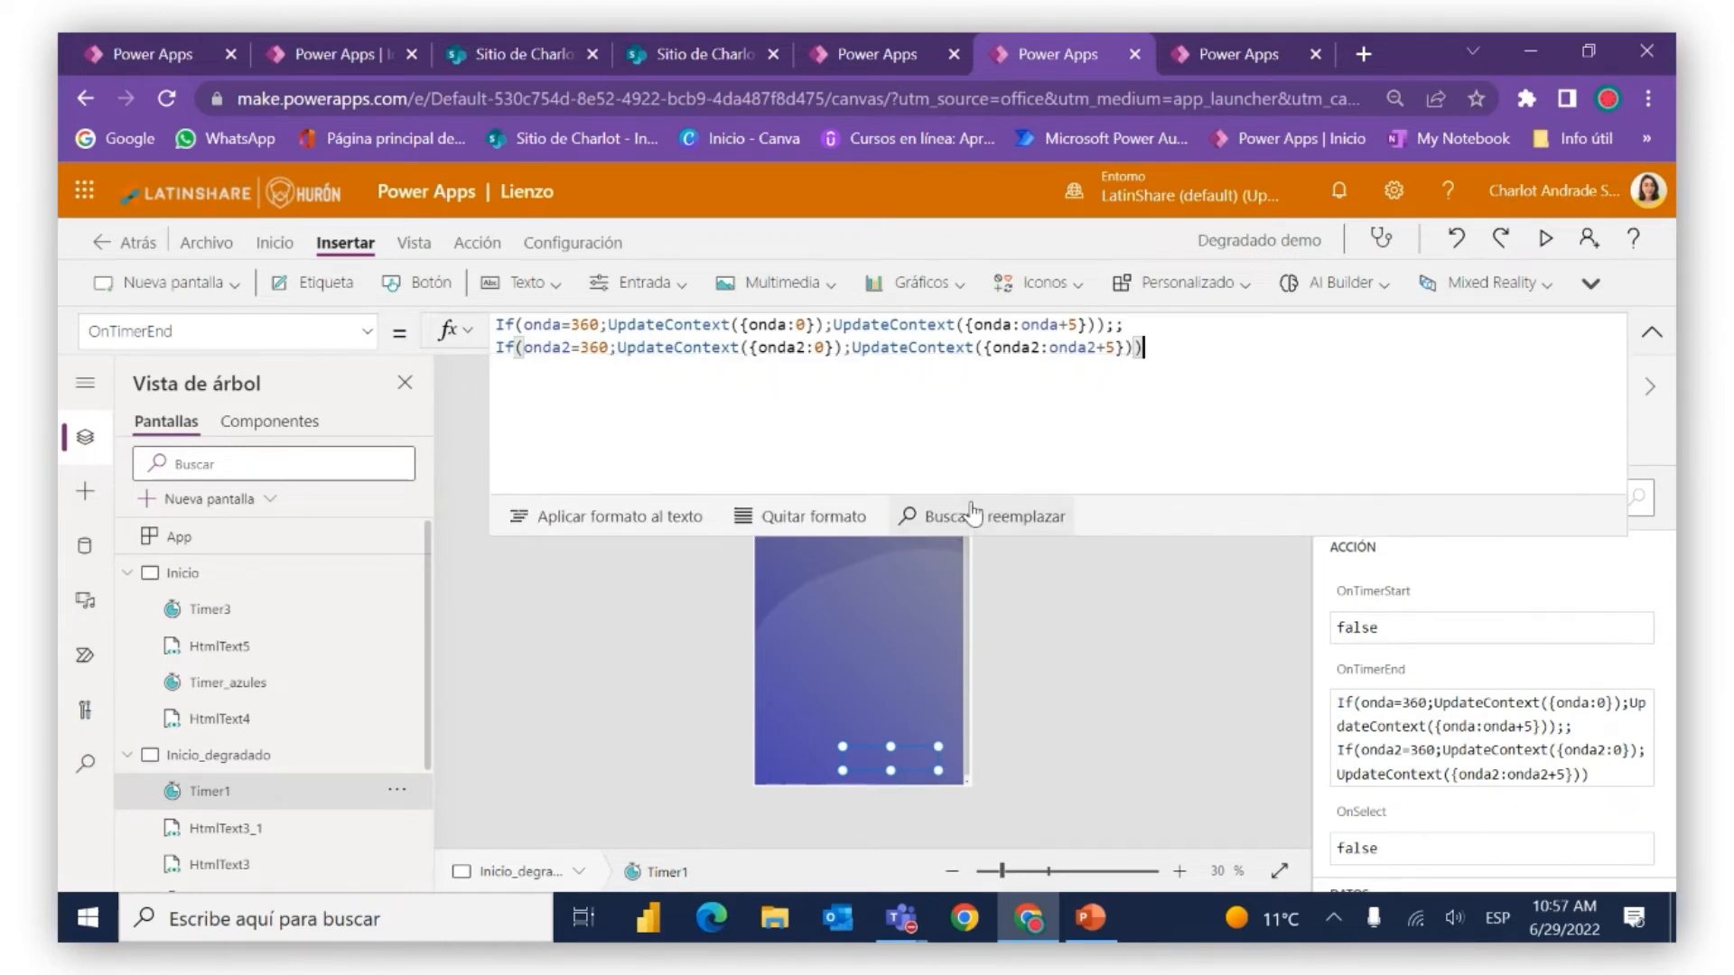
{"action": "left_click", "coordinate": [1128, 327]}
{"action": "left_click_drag", "start_coordinate": [1128, 327], "coordinate": [521, 314]}
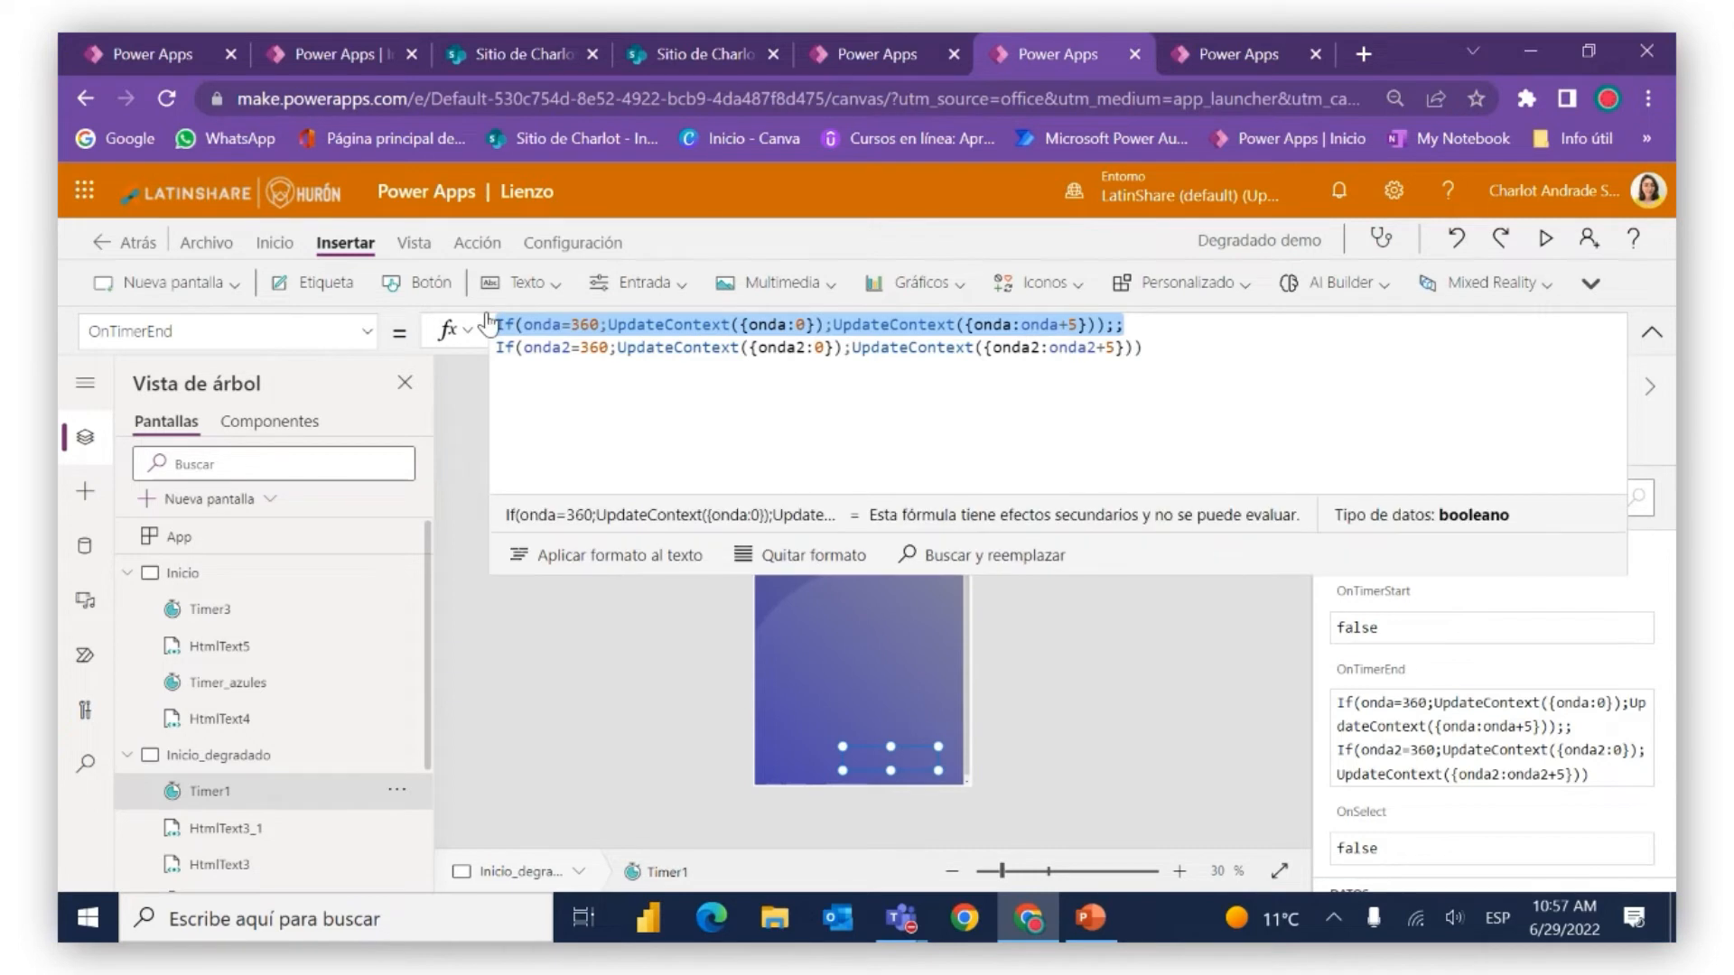
Replace the OnTimerEnd formula of Timer3 on Inicio with If(onda=360;UpdateContext({onda:0});UpdateContext({onda:onda+5}));;
{"action": "left_click", "coordinate": [237, 655]}
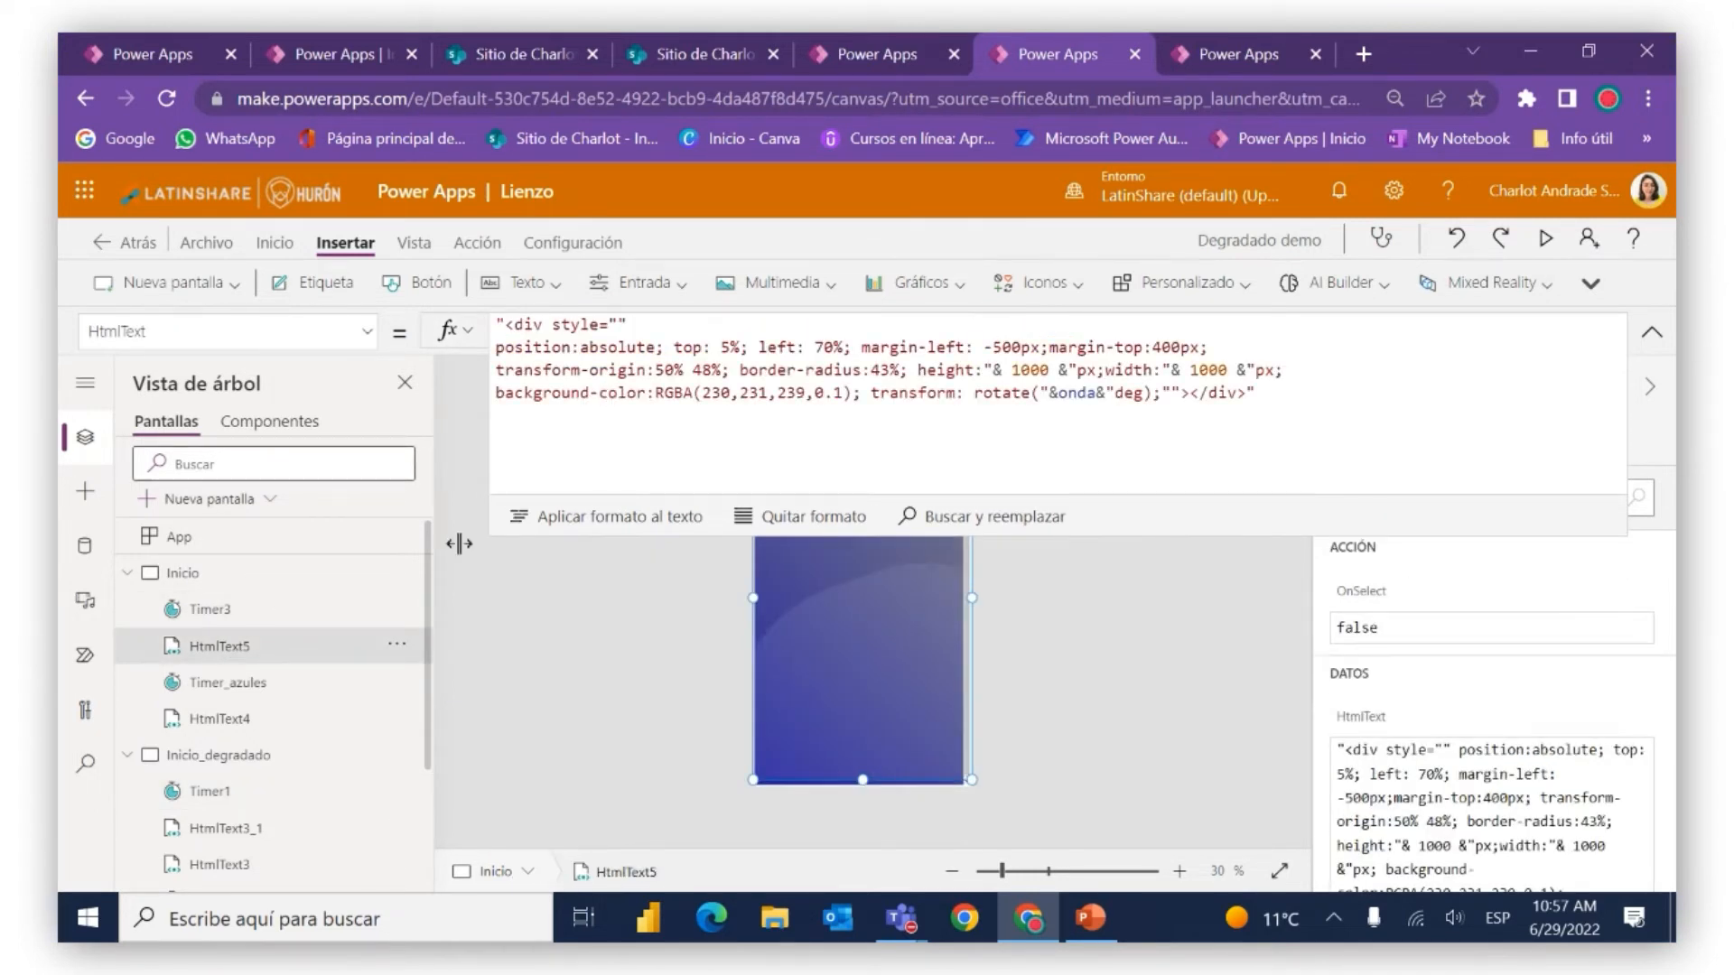
{"action": "left_click", "coordinate": [180, 610]}
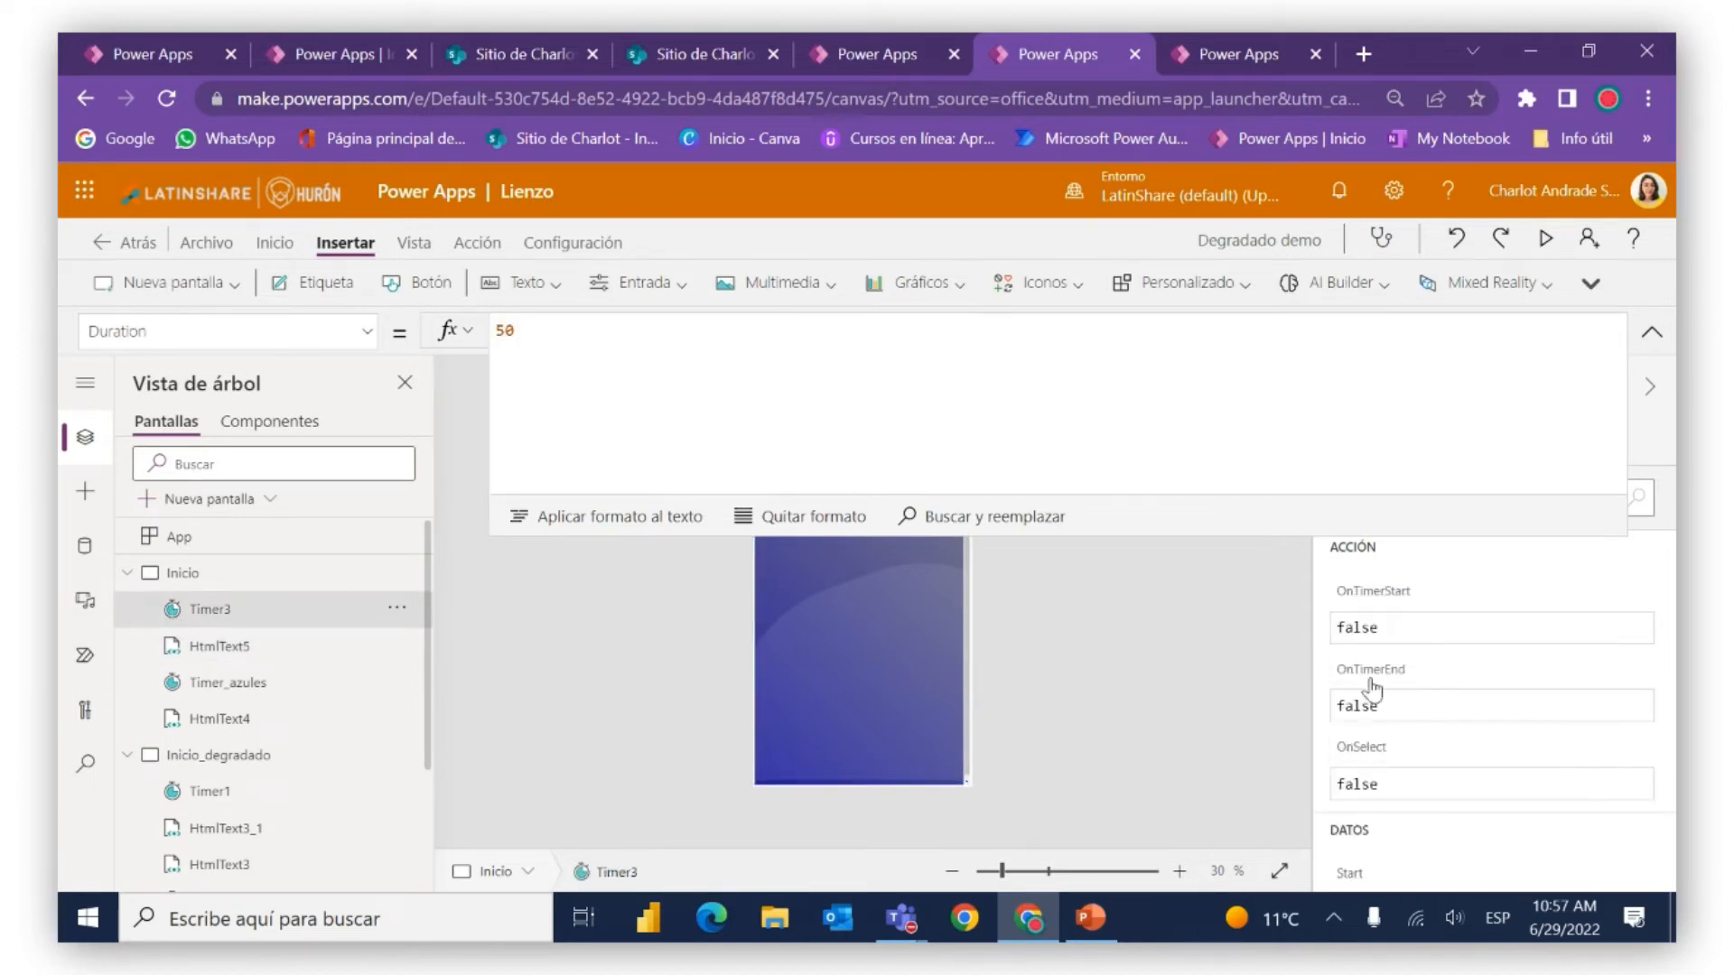
{"action": "left_click", "coordinate": [1381, 705]}
{"action": "left_click", "coordinate": [718, 410]}
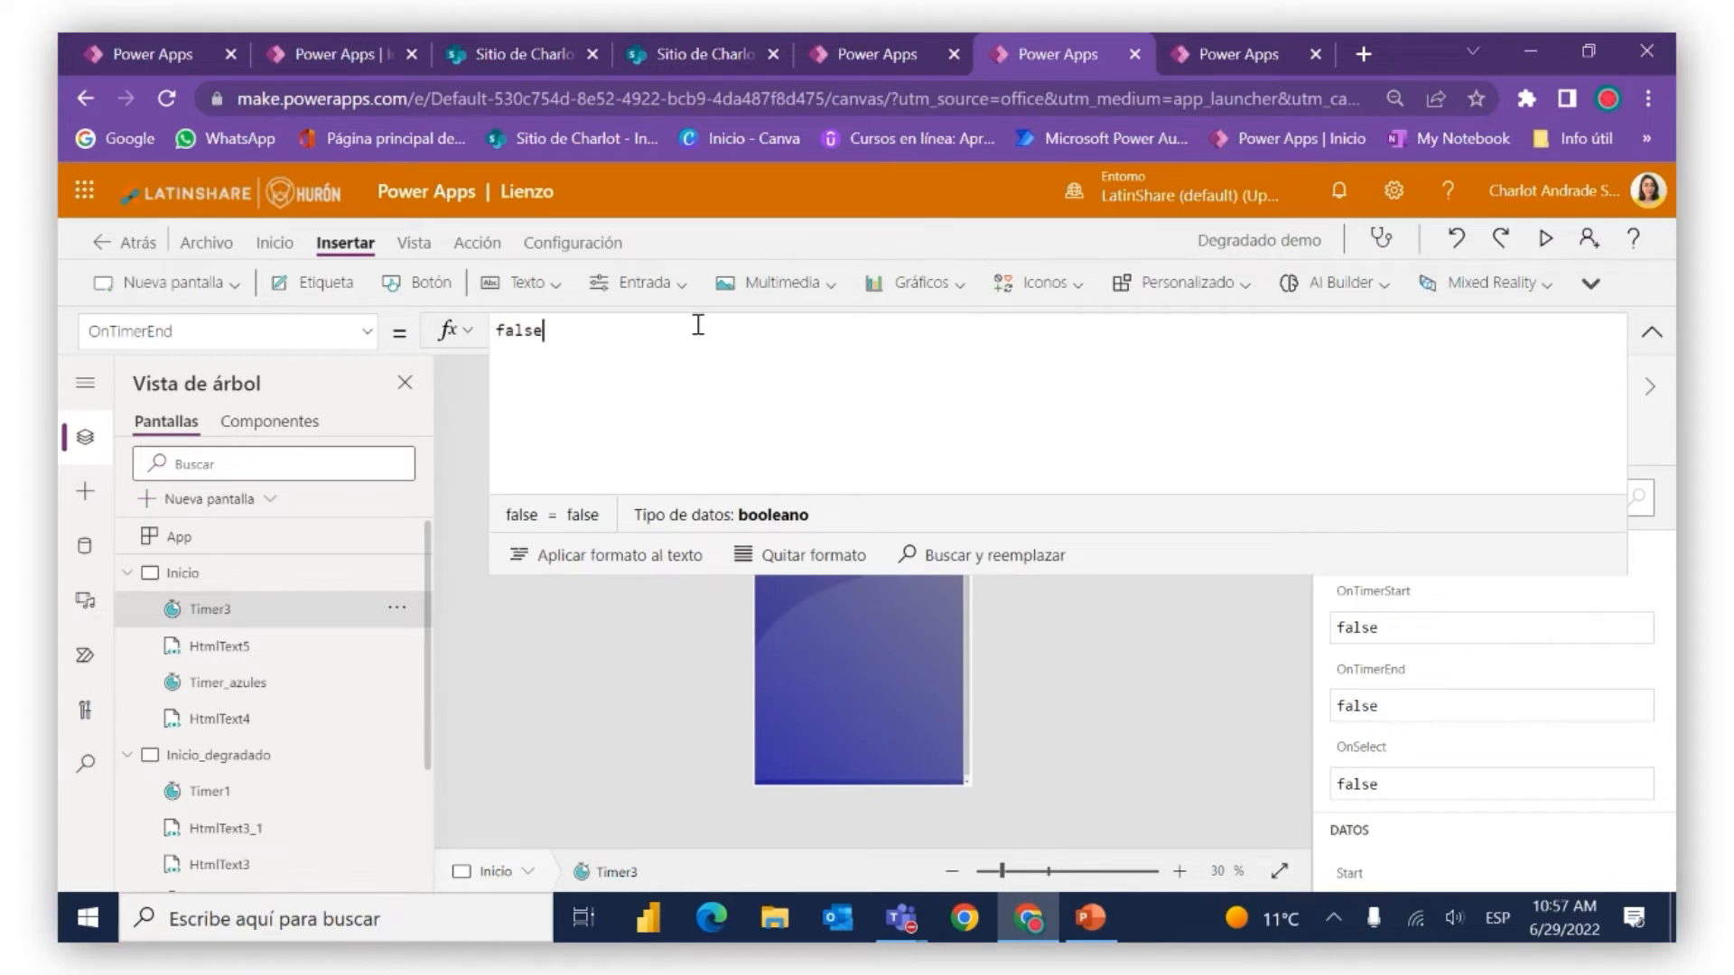
{"action": "key", "text": "BackSpace"}
{"action": "key", "text": "BackSpace"}
{"action": "key", "text": "BackSpace"}
{"action": "key", "text": "BackSpace"}
{"action": "key", "text": "BackSpace"}
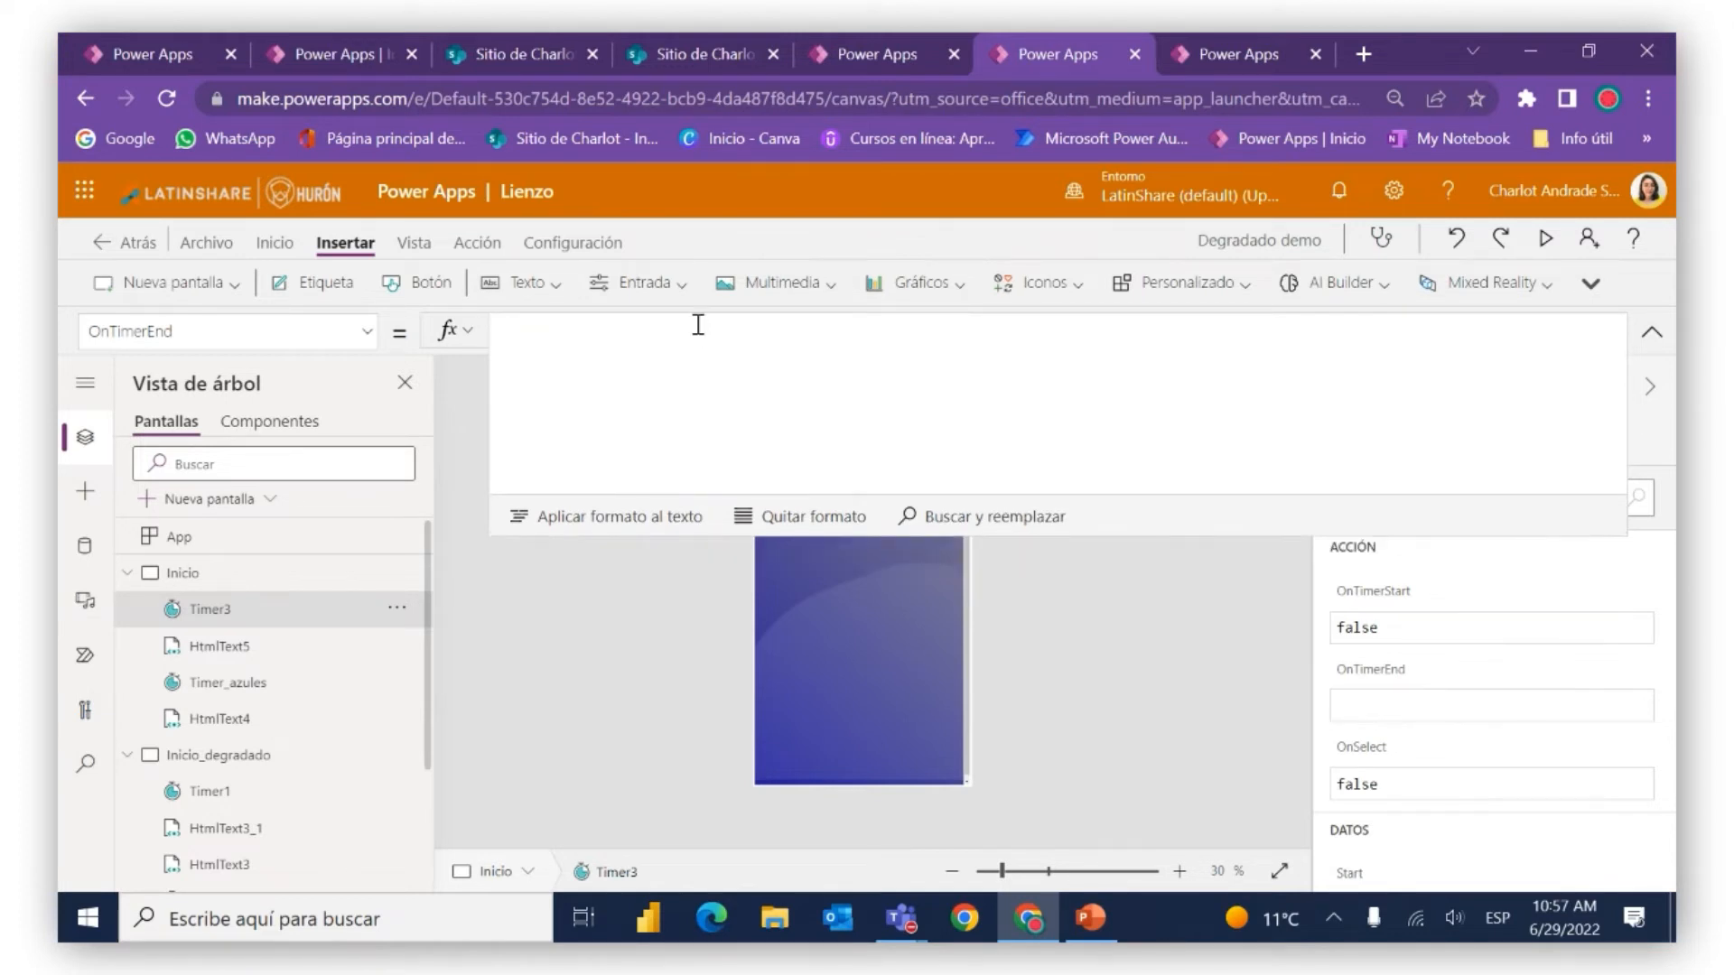
{"action": "type", "text": "If(onda=360;UpdateContext({onda:0});UpdateContext({onda:onda+5}));;"}
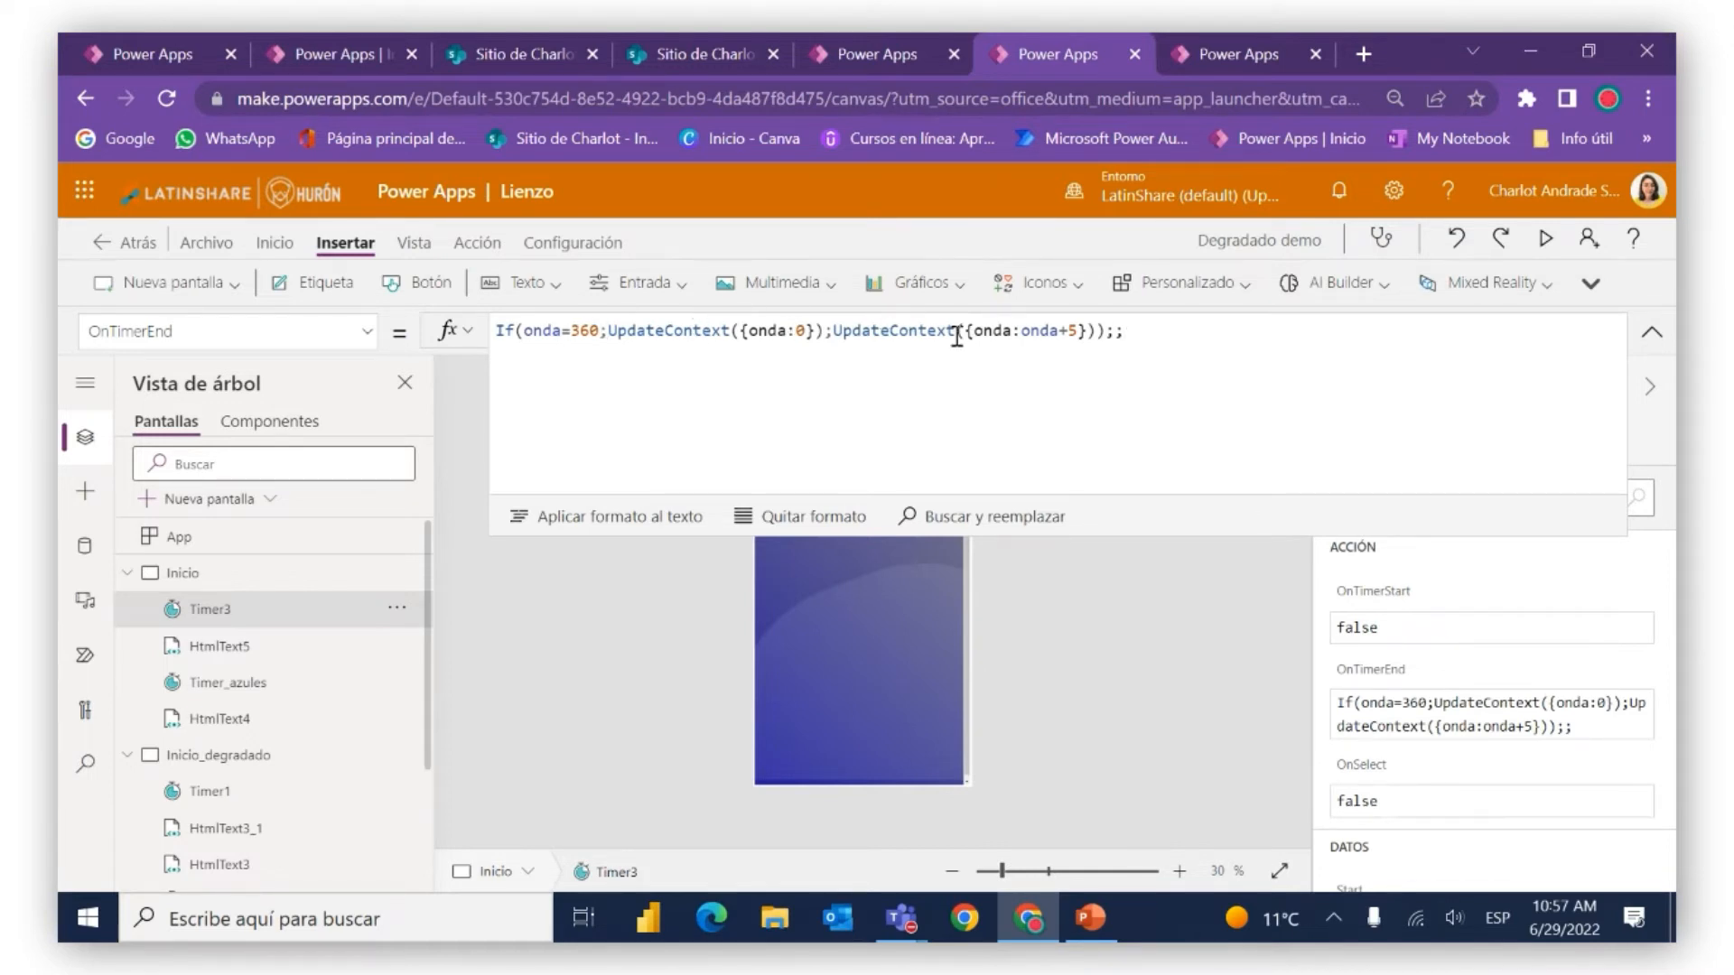
{"action": "left_click", "coordinate": [1651, 337]}
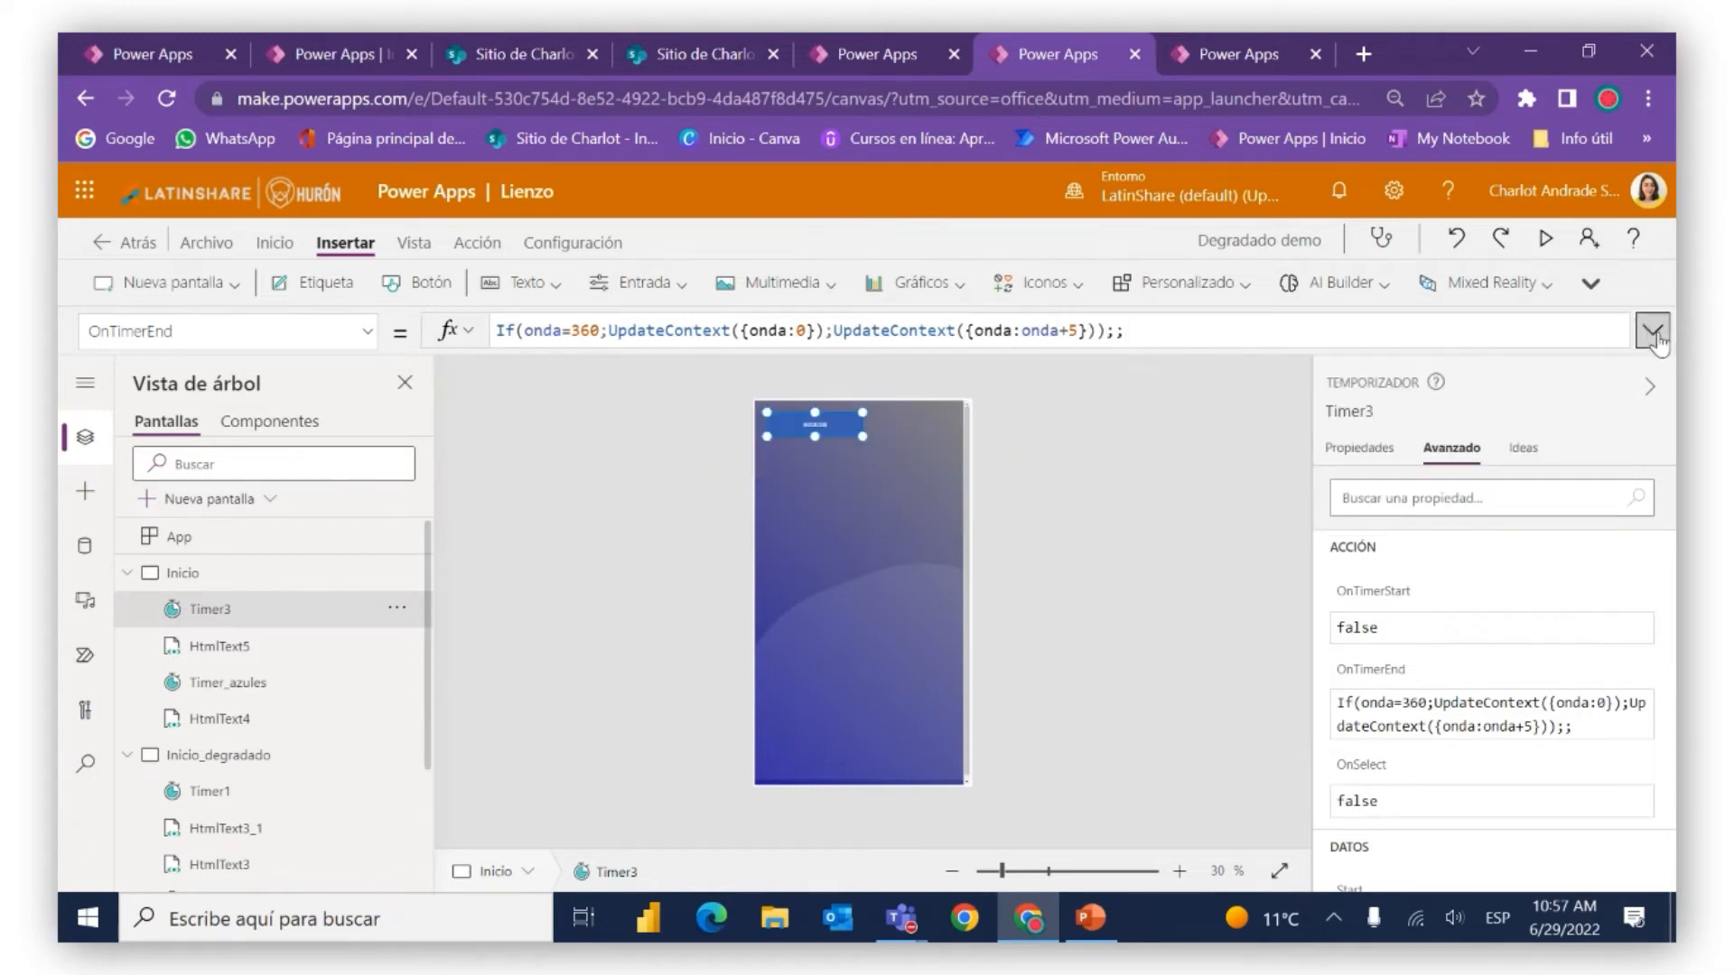
Preview the wave animation on the Inicio screen and return to editing
{"action": "left_click", "coordinate": [1541, 240]}
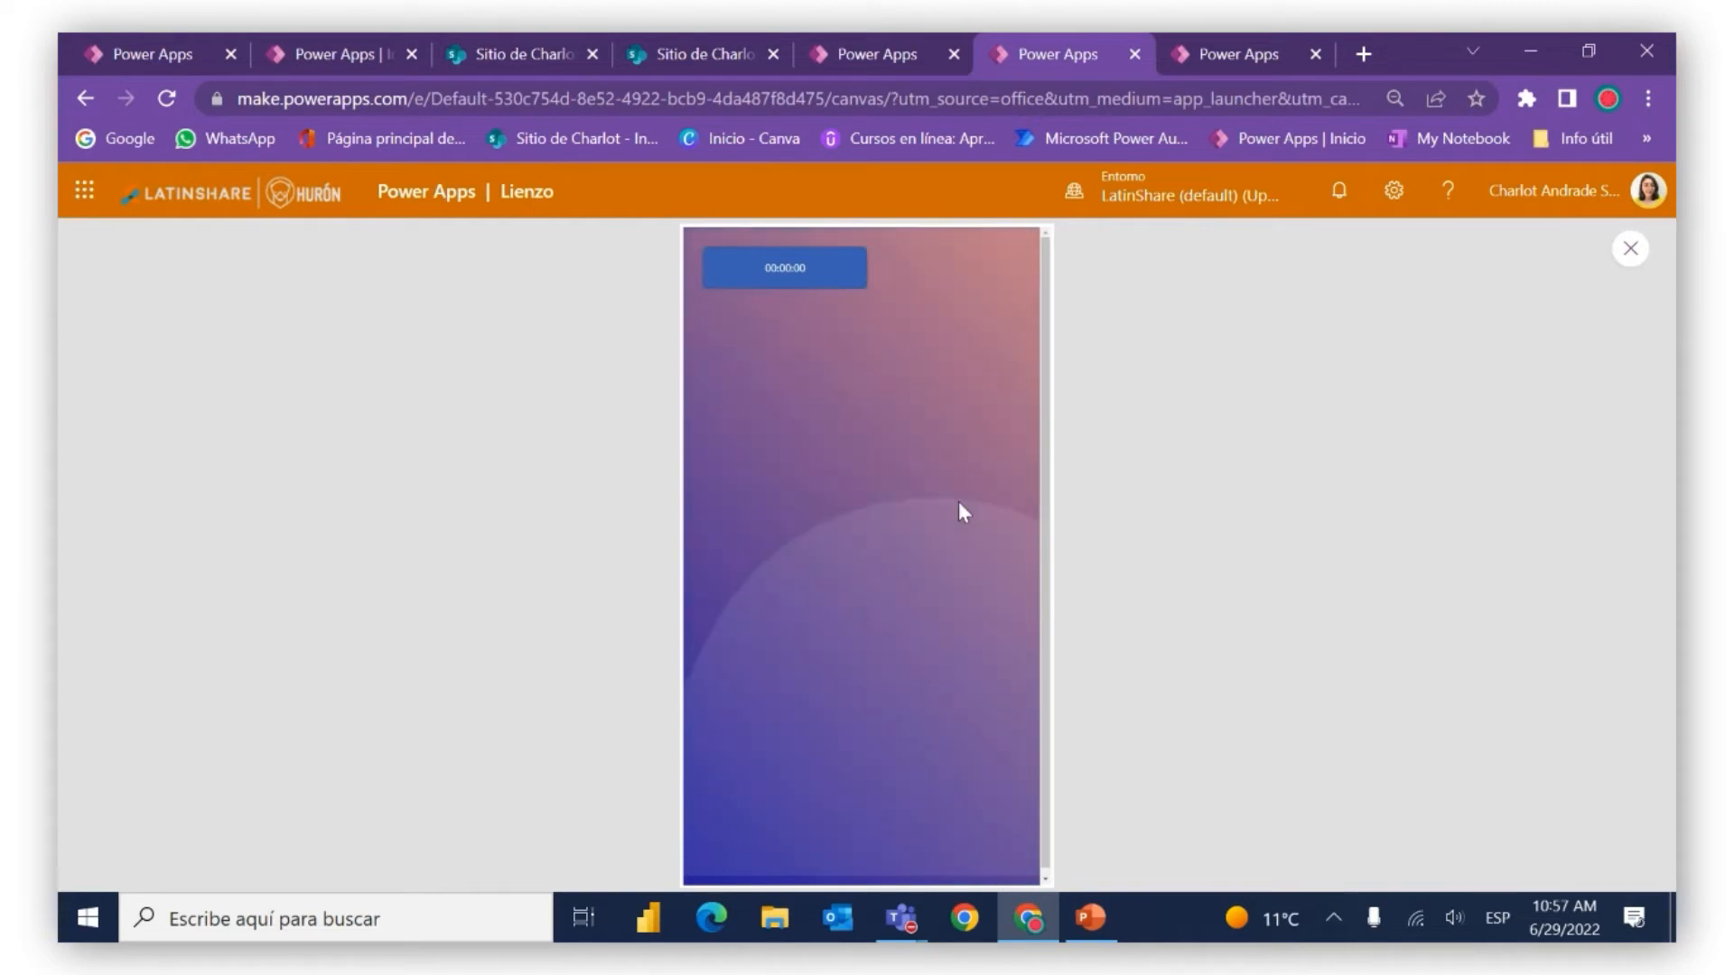
{"action": "left_click", "coordinate": [1630, 249]}
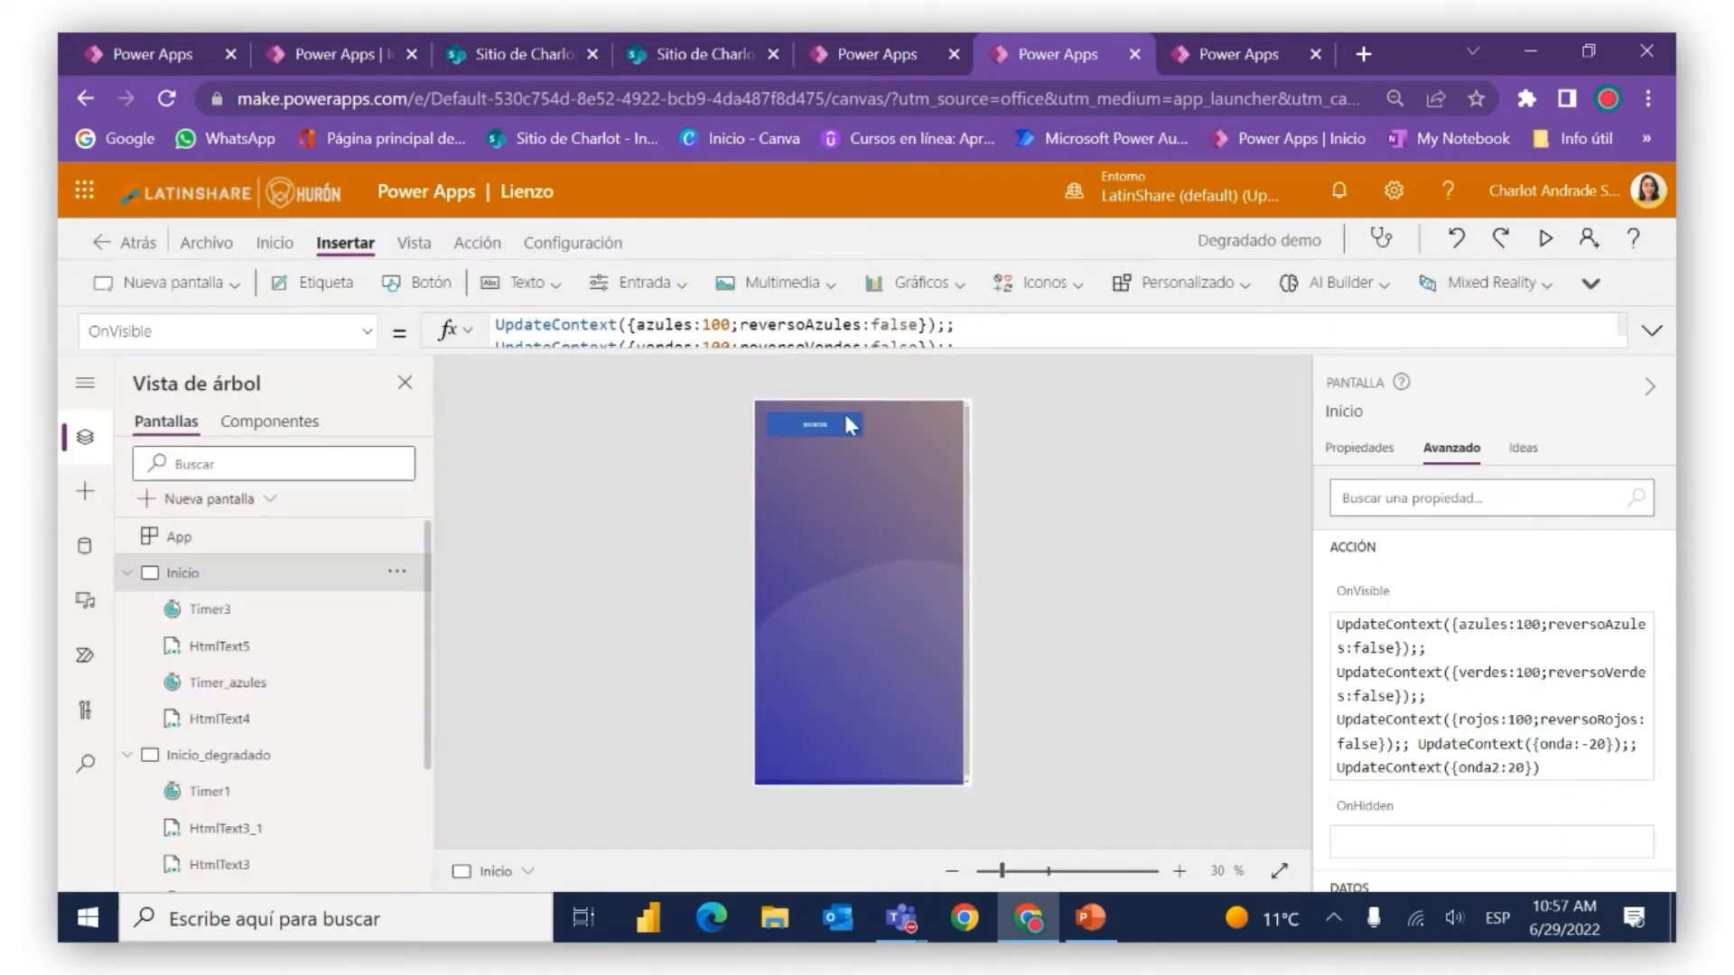
Review the general properties of Timer3 on Inicio, and open the Inicio_degradado screen for comparison
{"action": "left_click", "coordinate": [845, 417]}
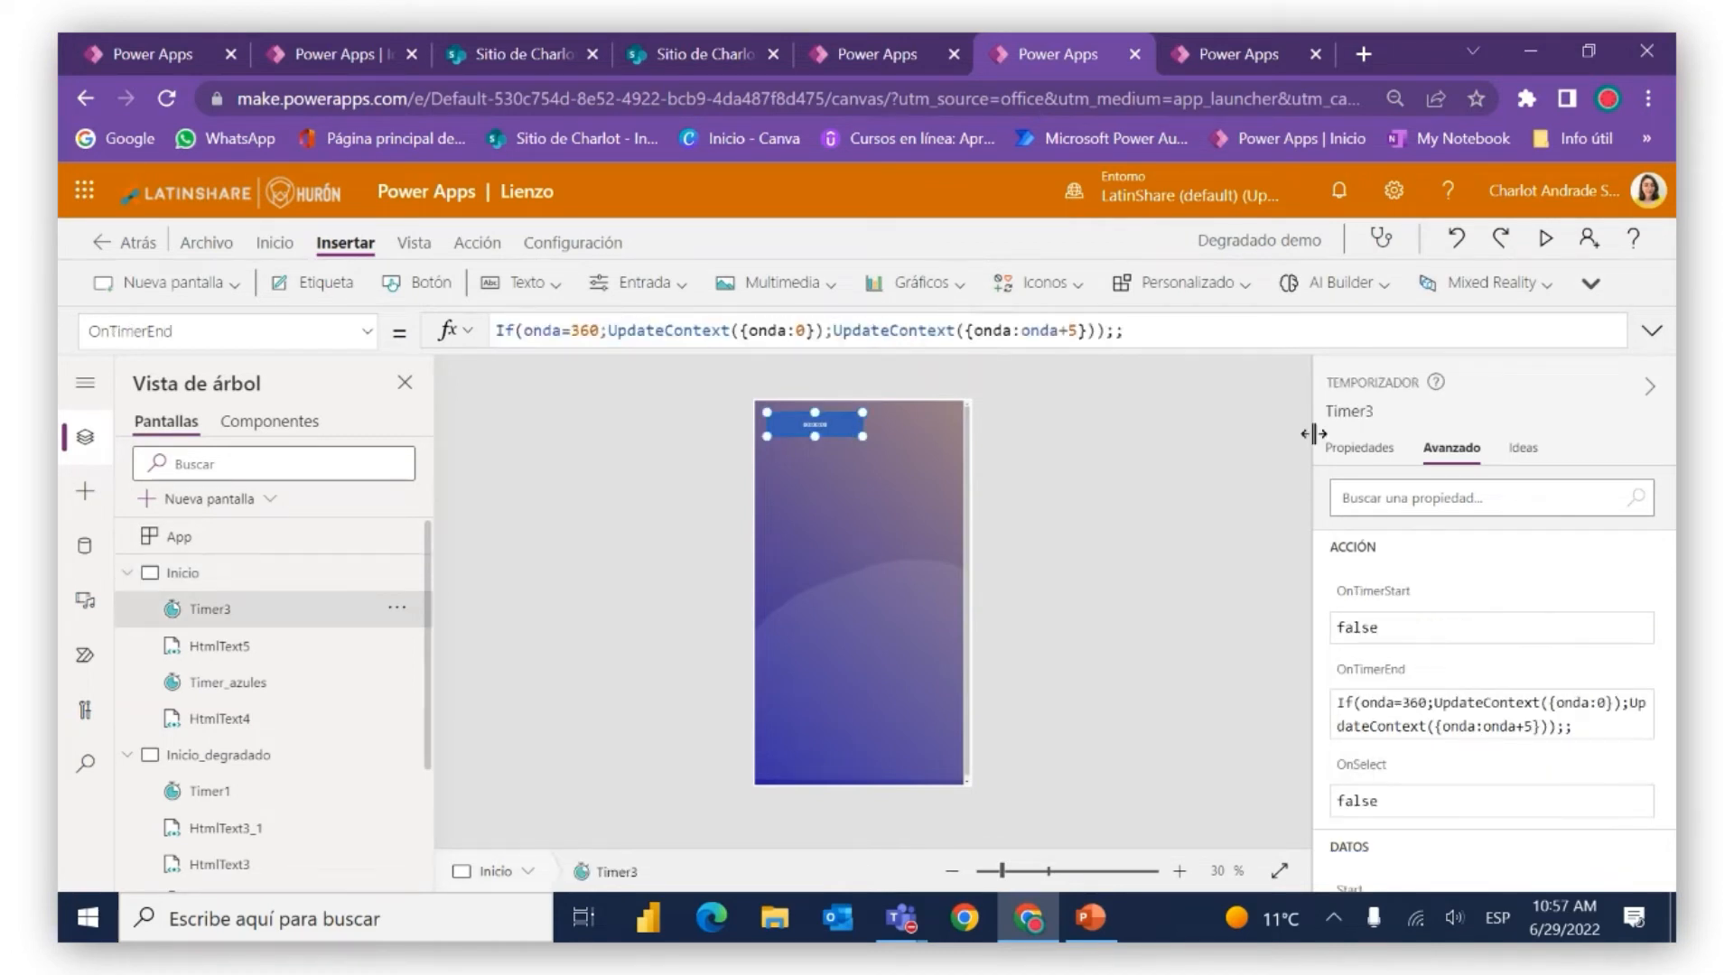
{"action": "left_click", "coordinate": [1345, 451]}
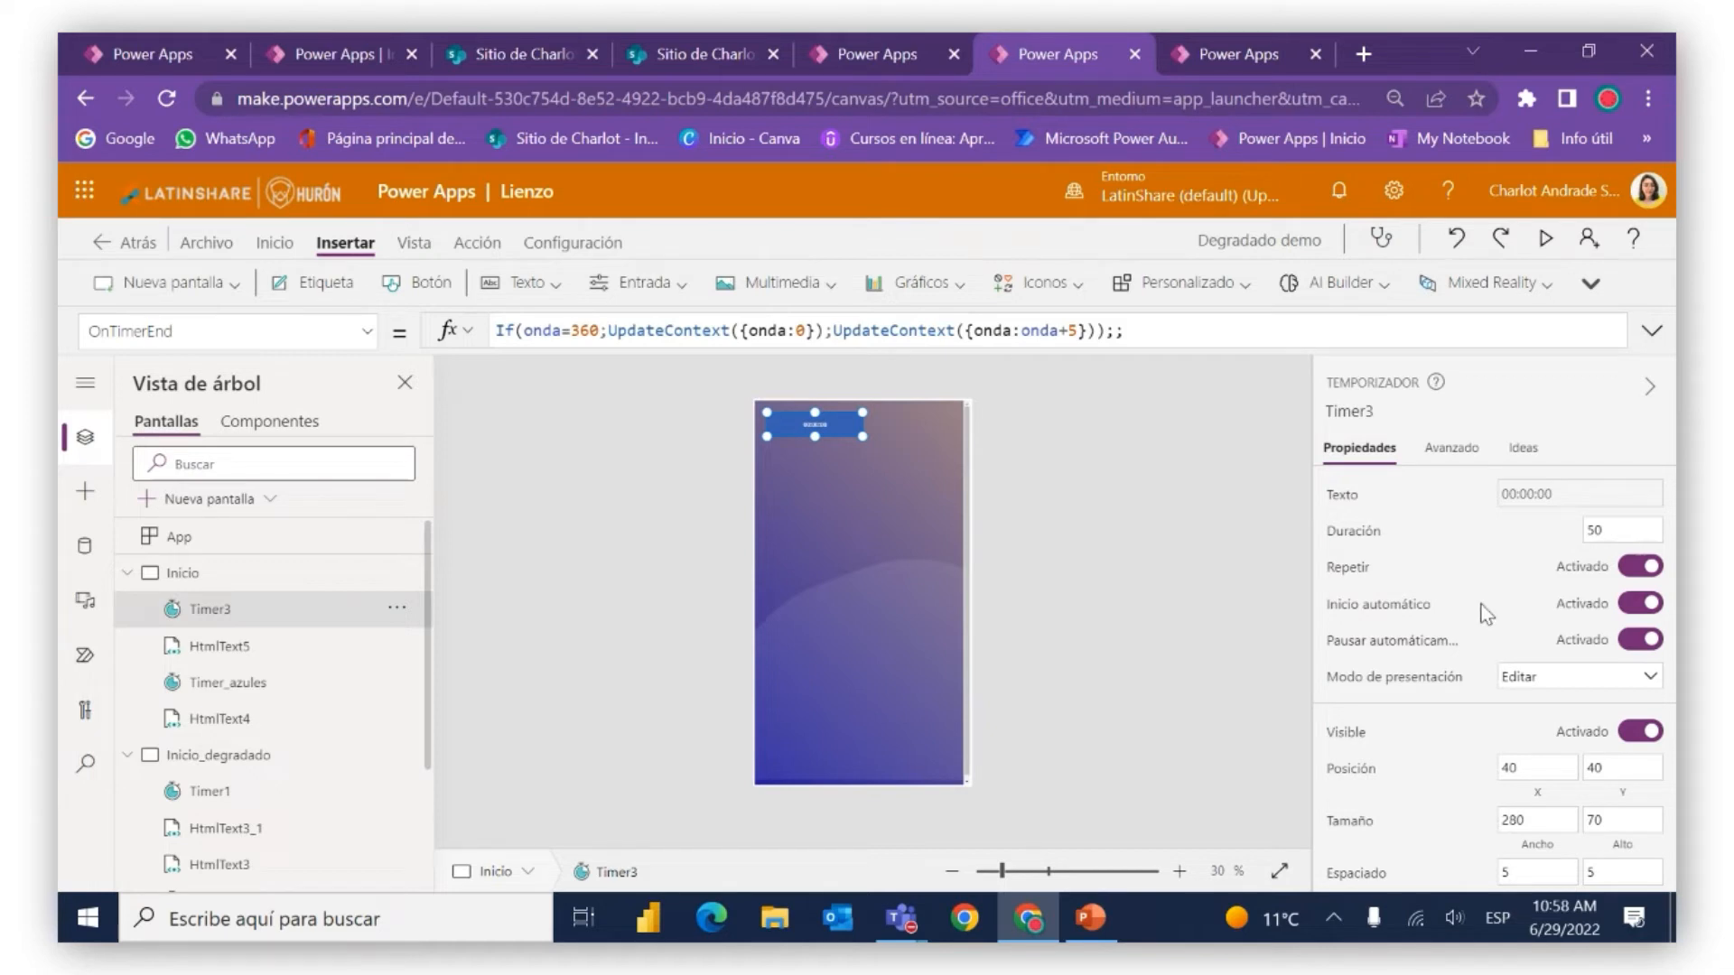
{"action": "scroll", "coordinate": [1483, 610], "scroll_direction": "down", "scroll_amount": 2}
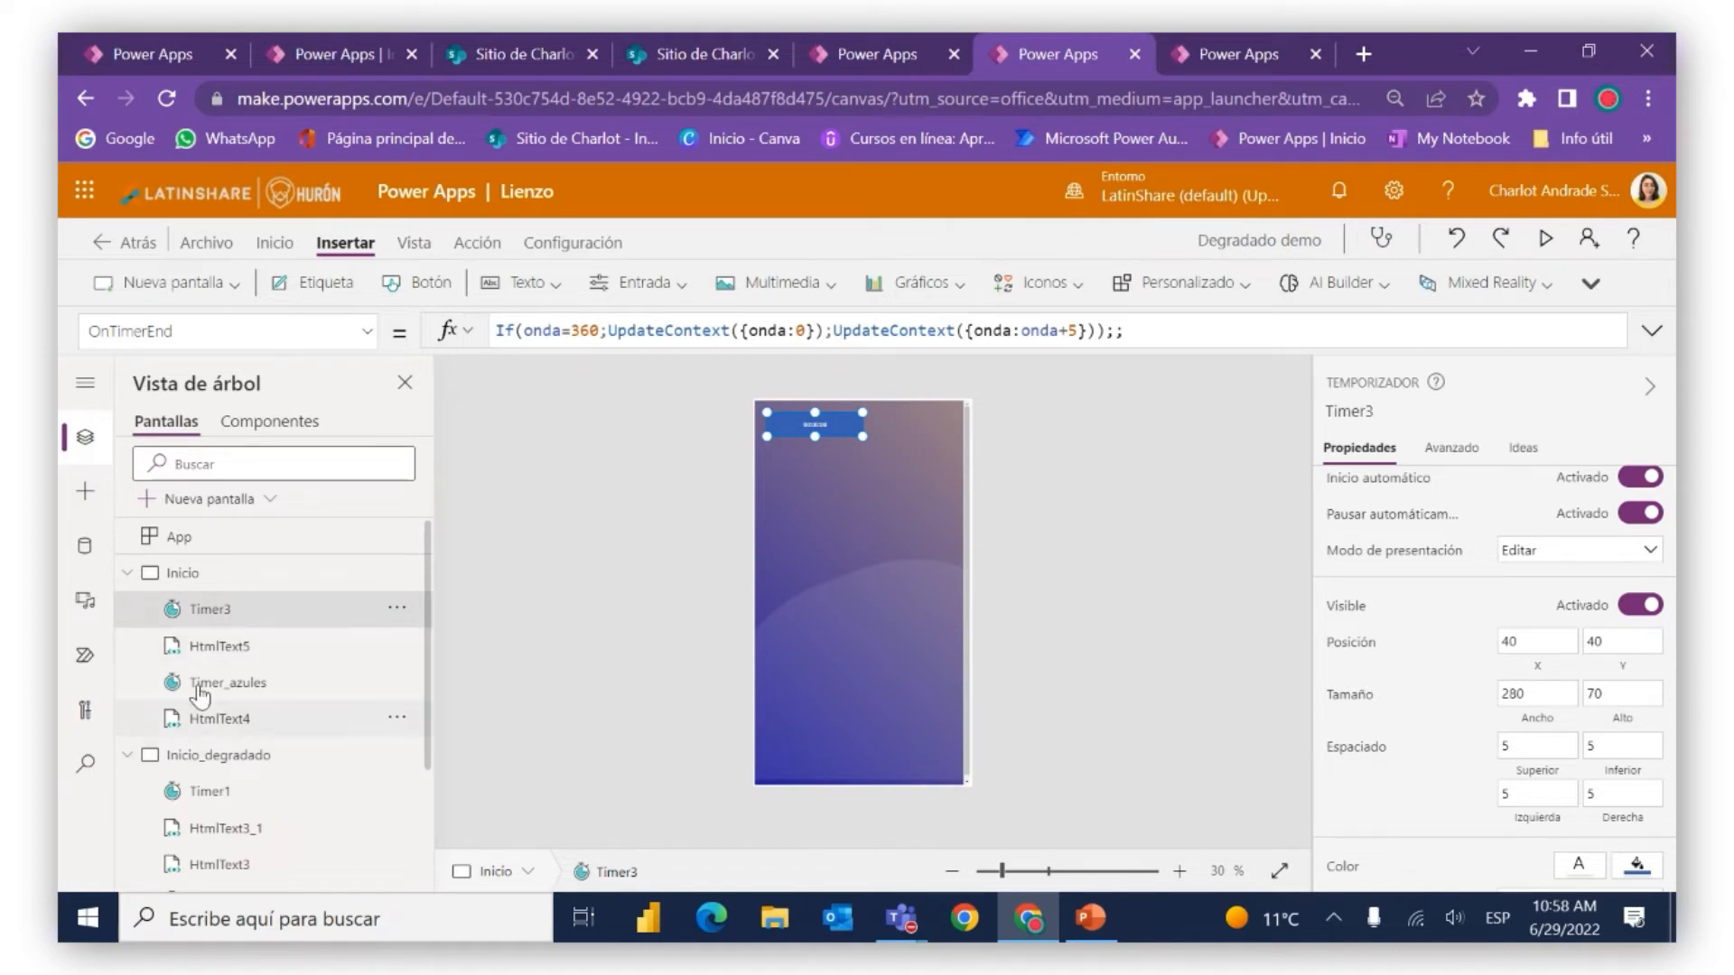
{"action": "left_click", "coordinate": [132, 573]}
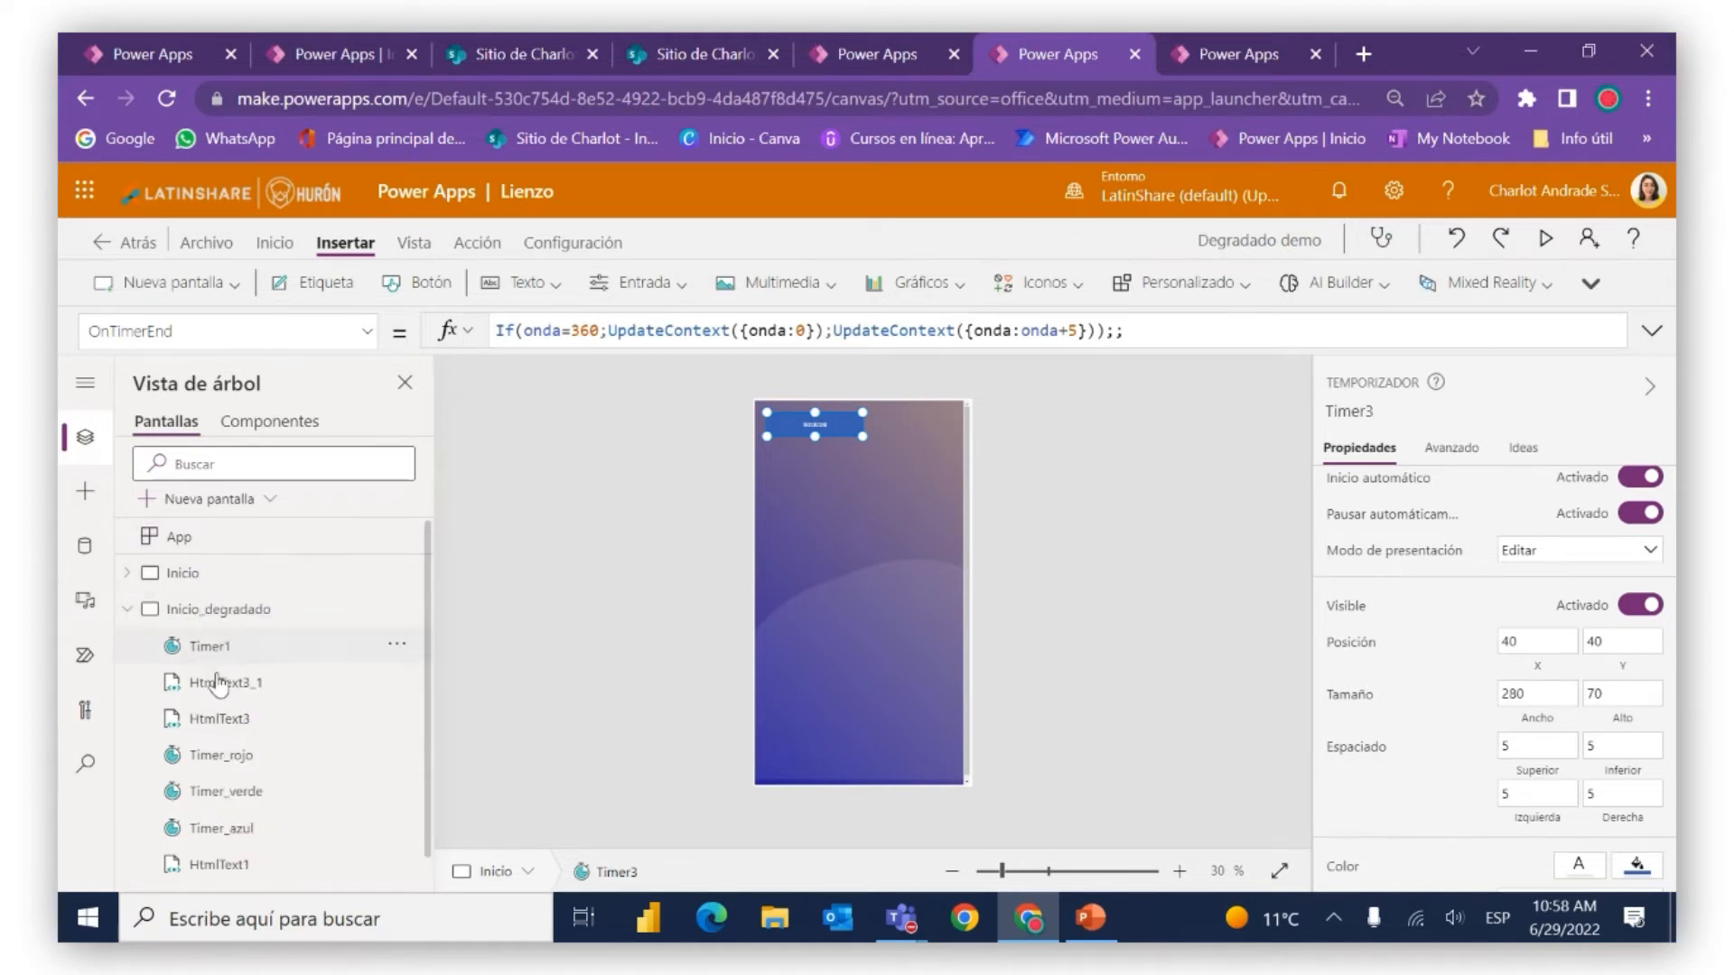
{"action": "left_click", "coordinate": [220, 609]}
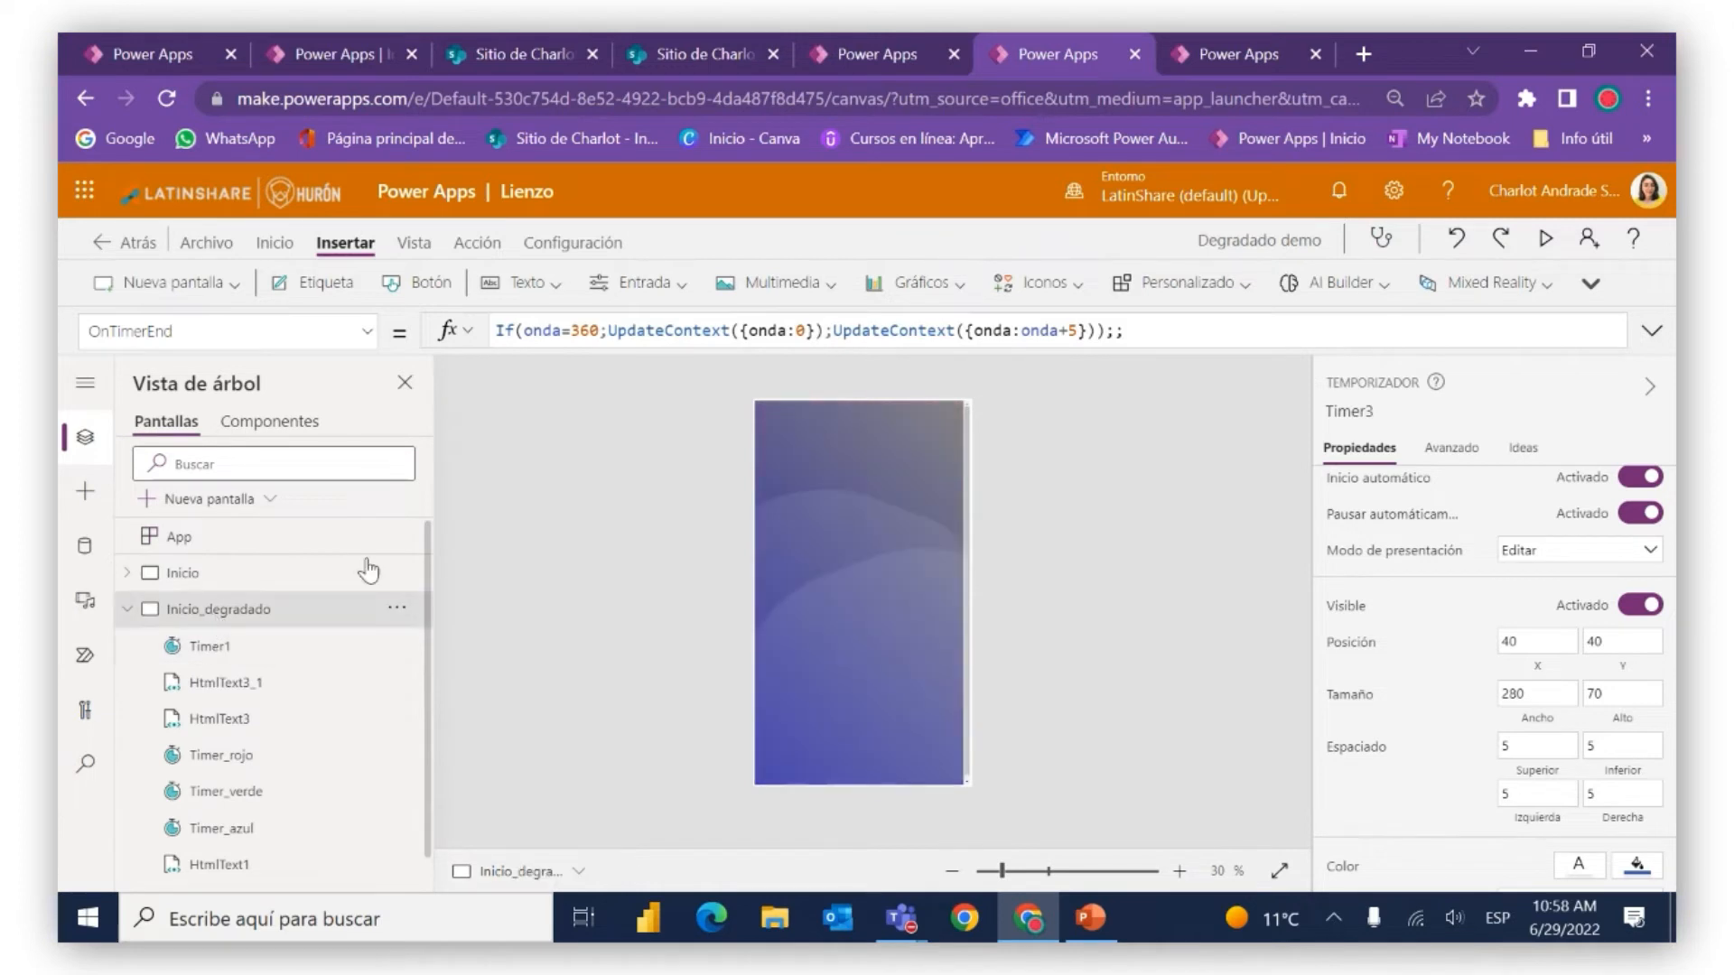
Preview the animated gradient and waves on the Inicio_degradado screen and return to editing
{"action": "left_click", "coordinate": [1545, 239]}
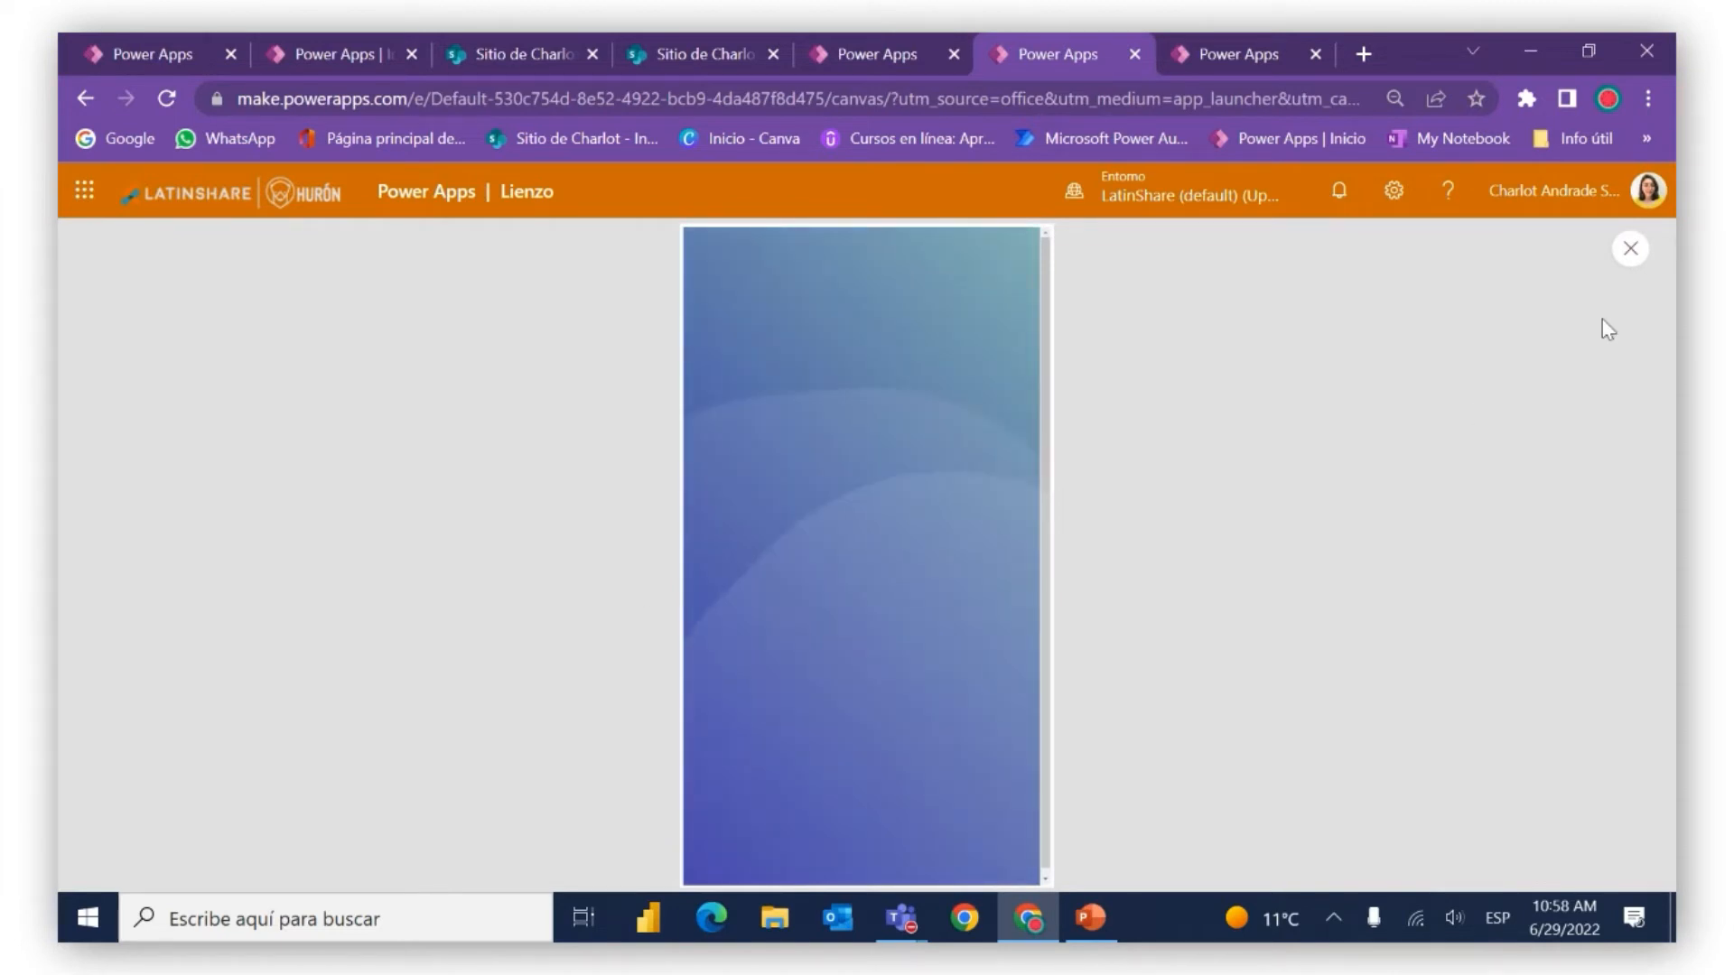
{"action": "left_click", "coordinate": [1630, 248]}
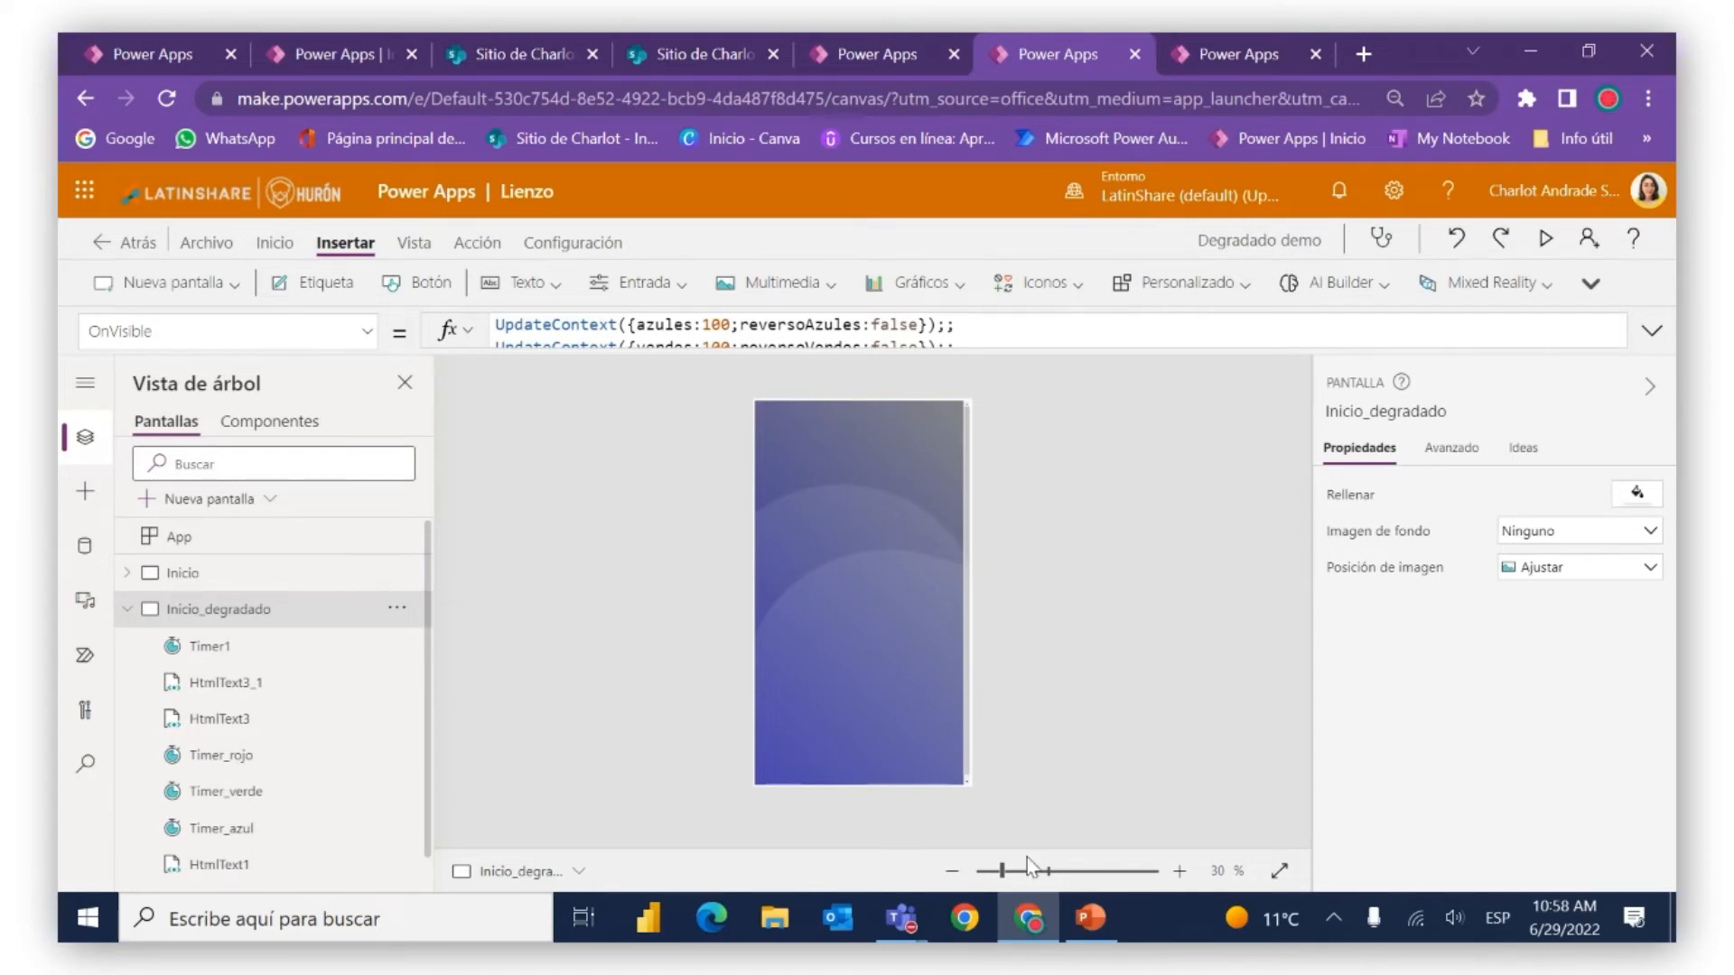
Switch to the PowerPoint presentation, present slide 13 about personalizing an application, and end the slide show
{"action": "left_click", "coordinate": [1091, 917]}
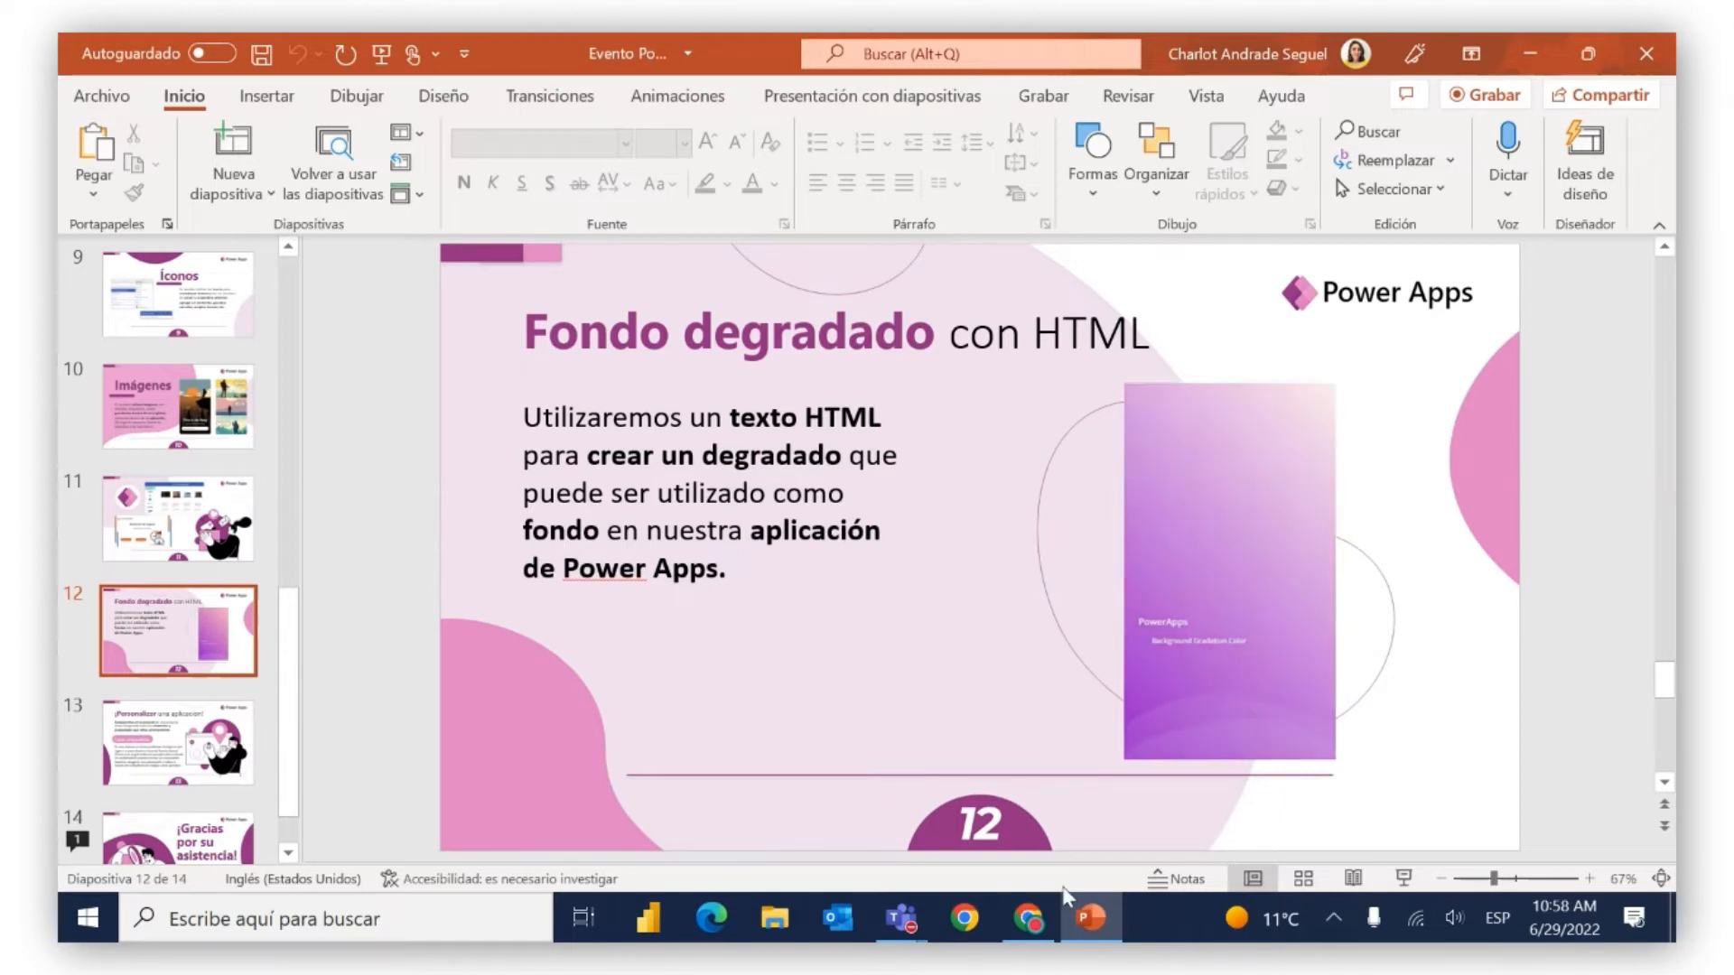
{"action": "left_click", "coordinate": [178, 772]}
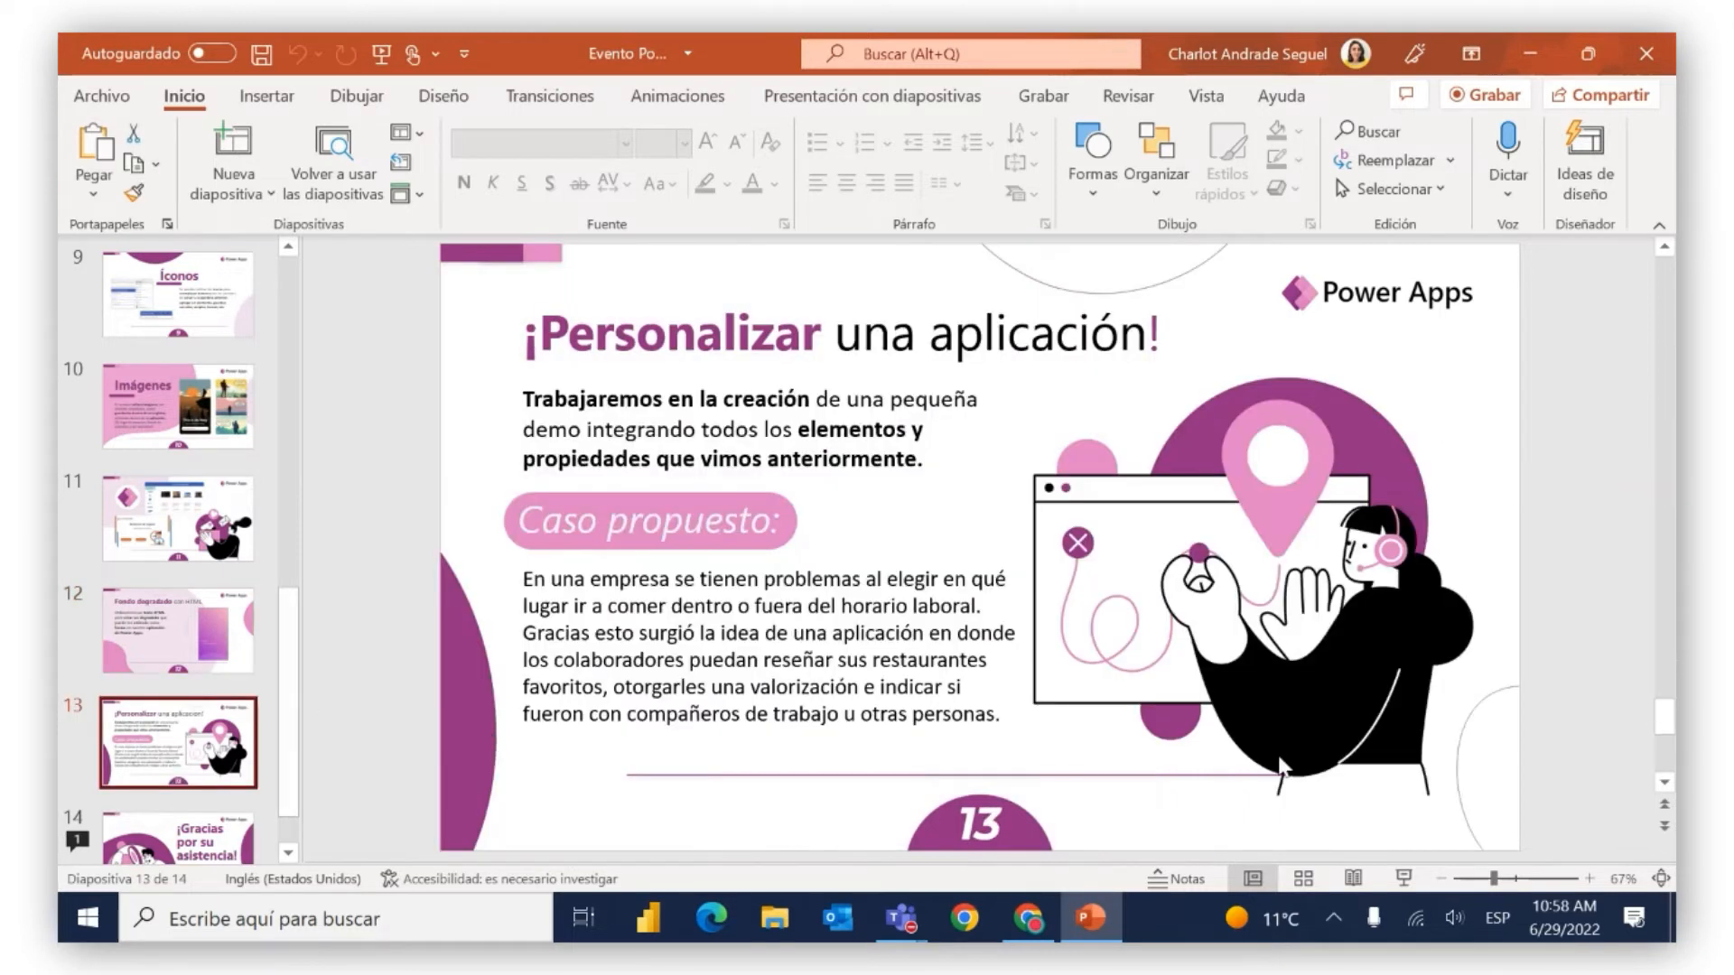
{"action": "left_click", "coordinate": [1404, 878]}
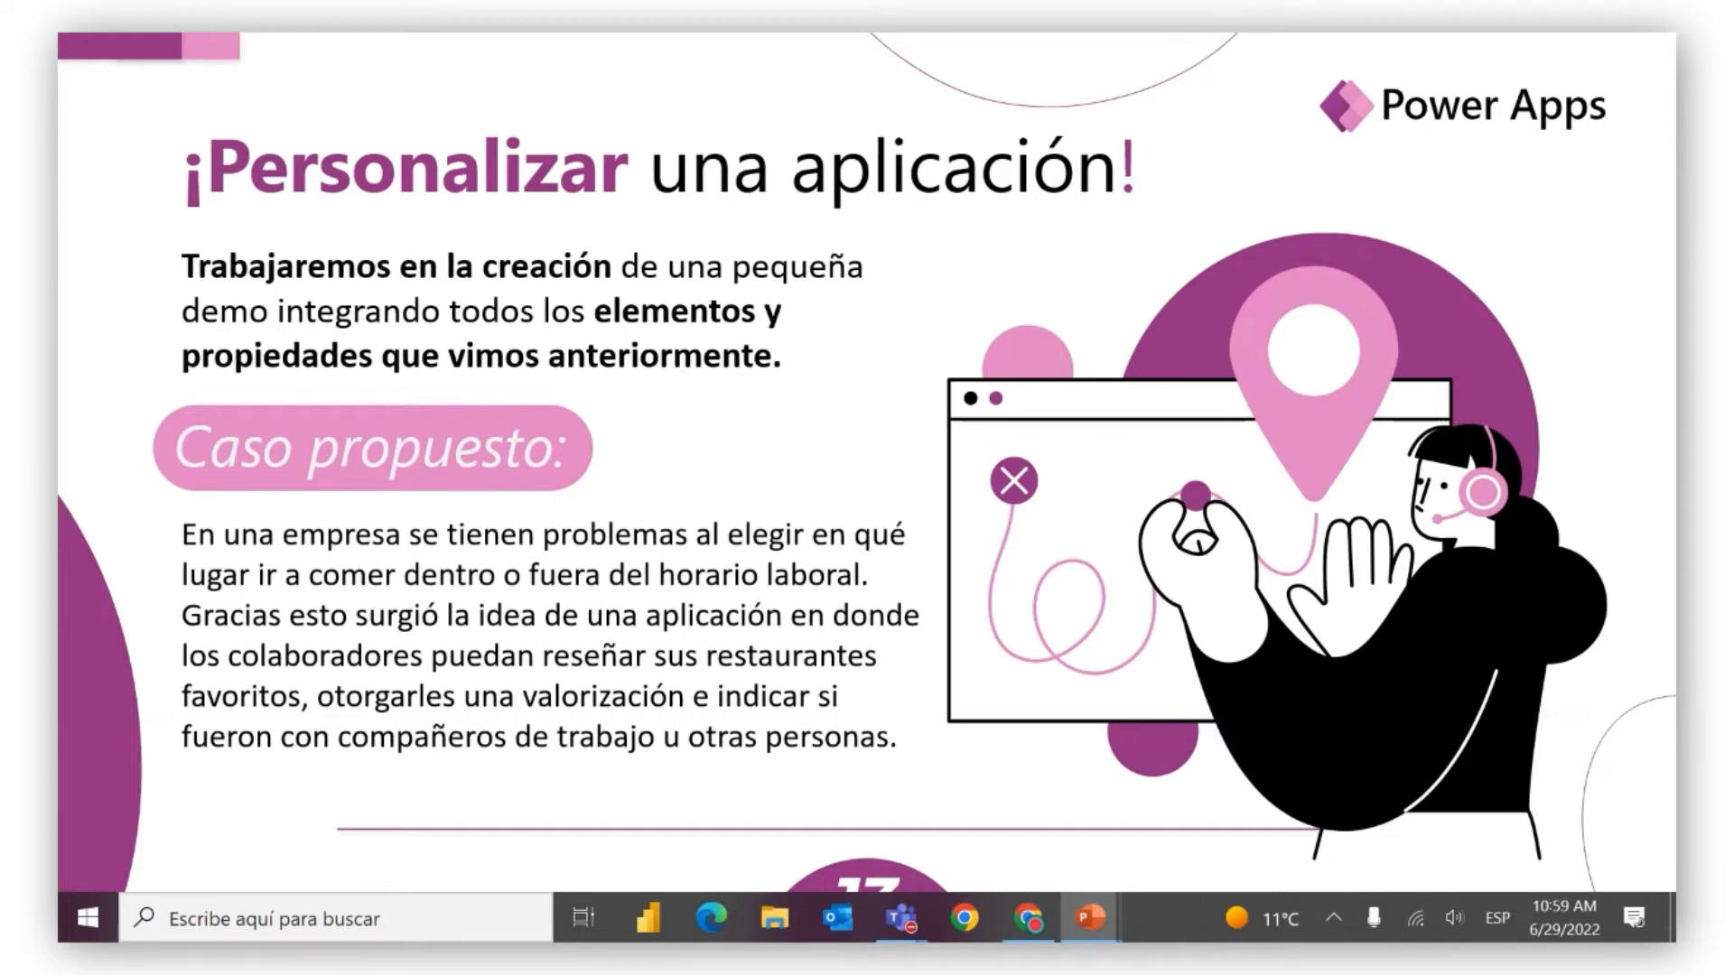
{"action": "key", "text": "Escape"}
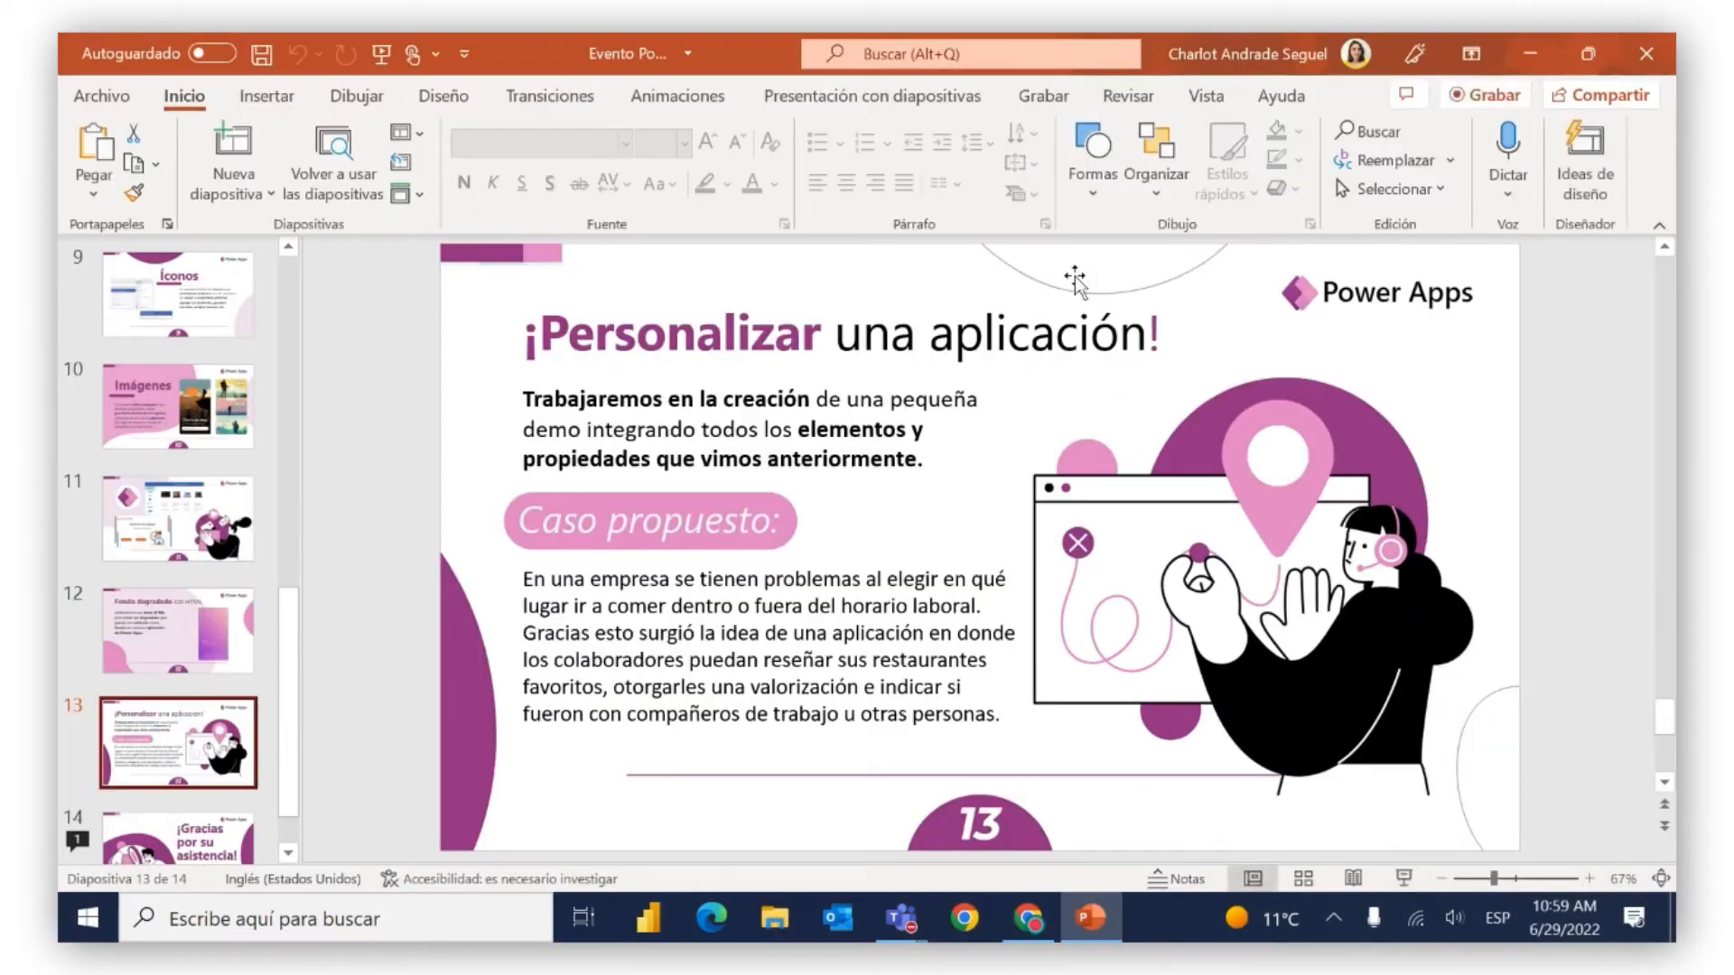
Return to the browser and review the SharePoint lists Locales reseña and Reseñas
{"action": "left_click", "coordinate": [1007, 930]}
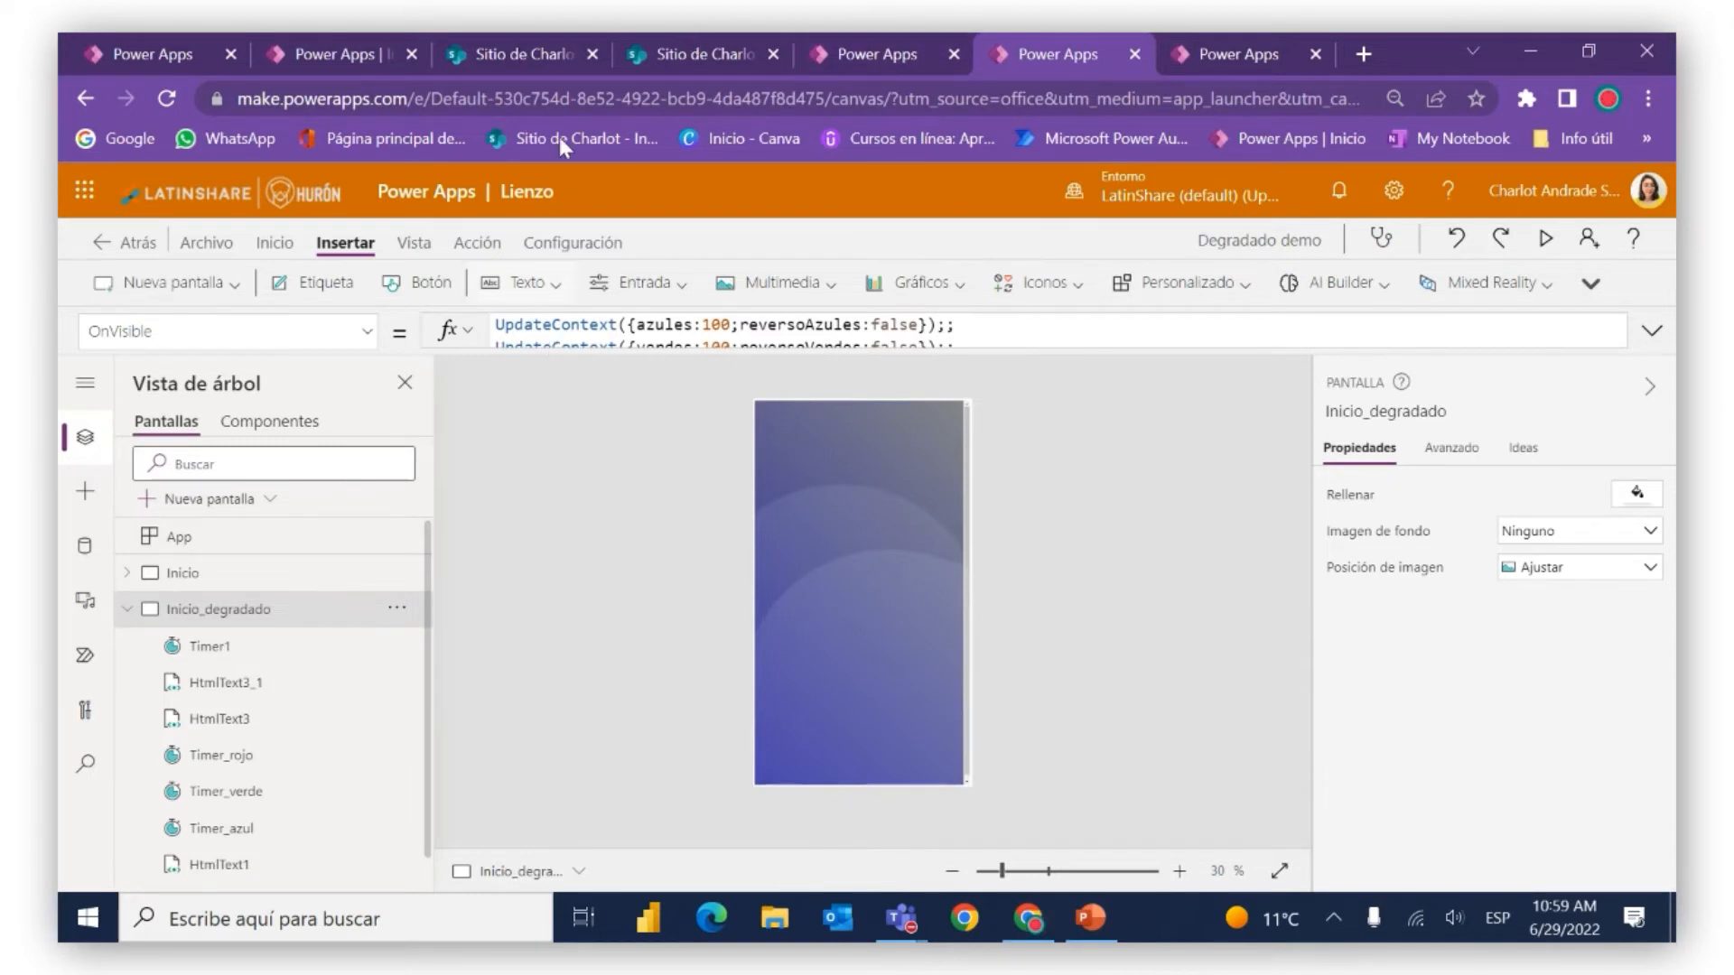
{"action": "left_click", "coordinate": [554, 54]}
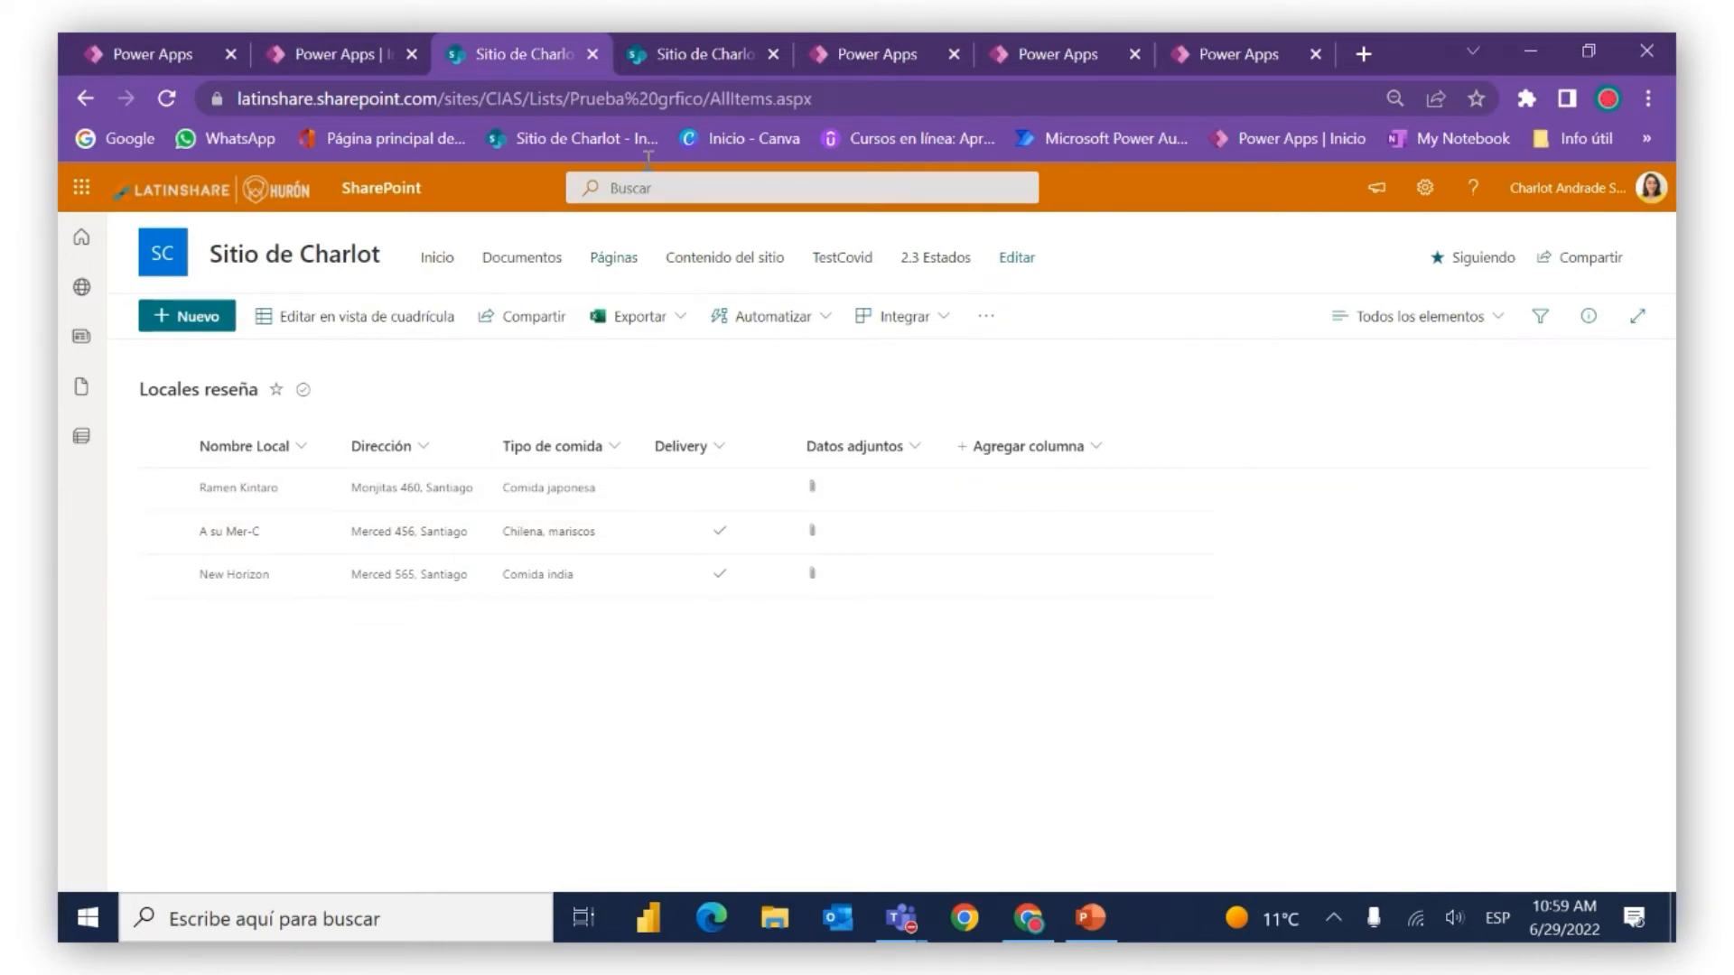
{"action": "left_click", "coordinate": [728, 56]}
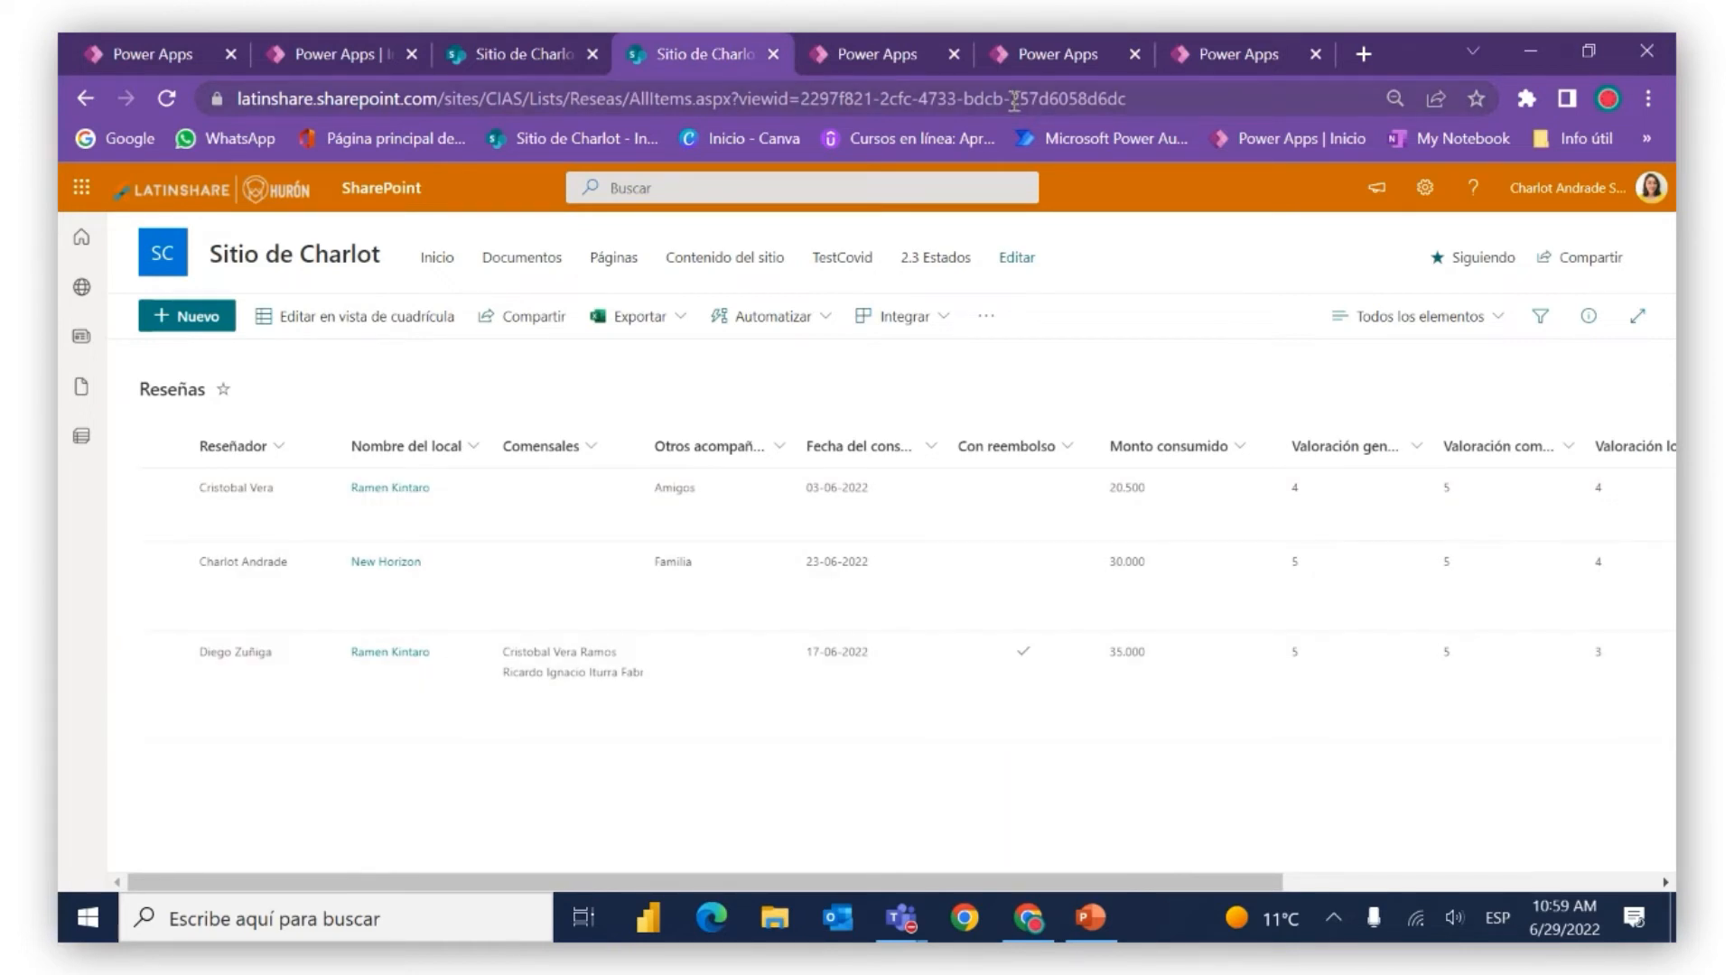
In AppDemo, review the Ingresar local, Galería locales, Galería reseñas and Información reseña screens, and return to Inicio
{"action": "left_click", "coordinate": [1237, 54]}
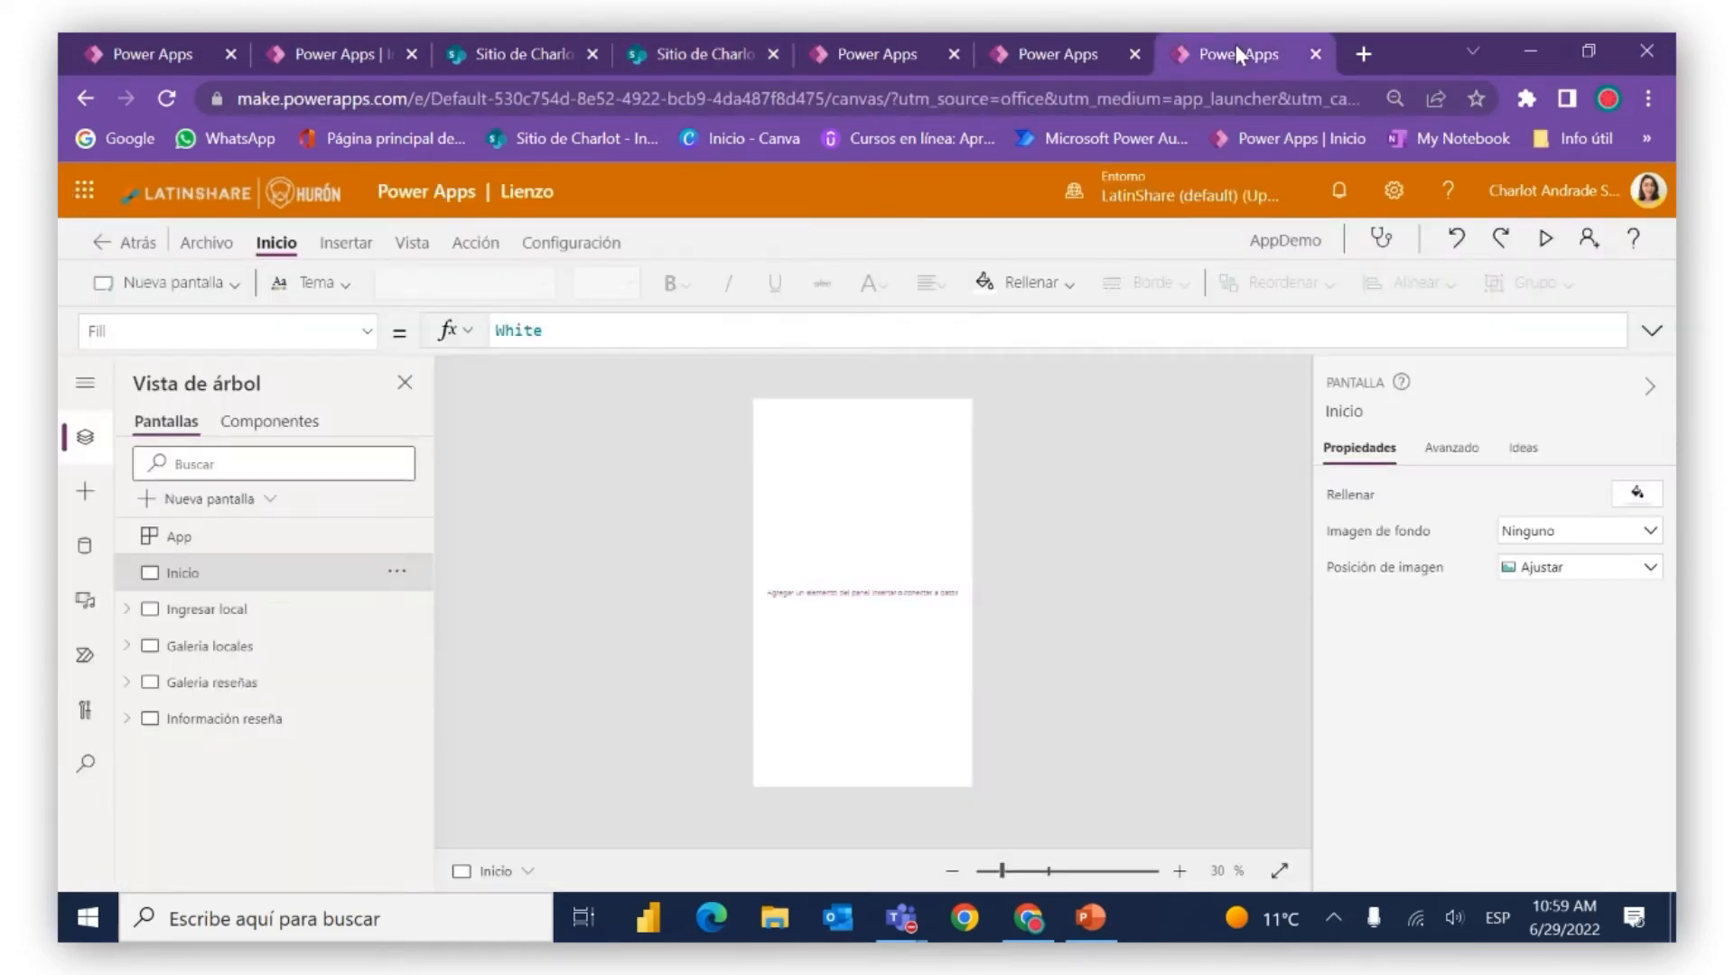
{"action": "left_click", "coordinate": [299, 621]}
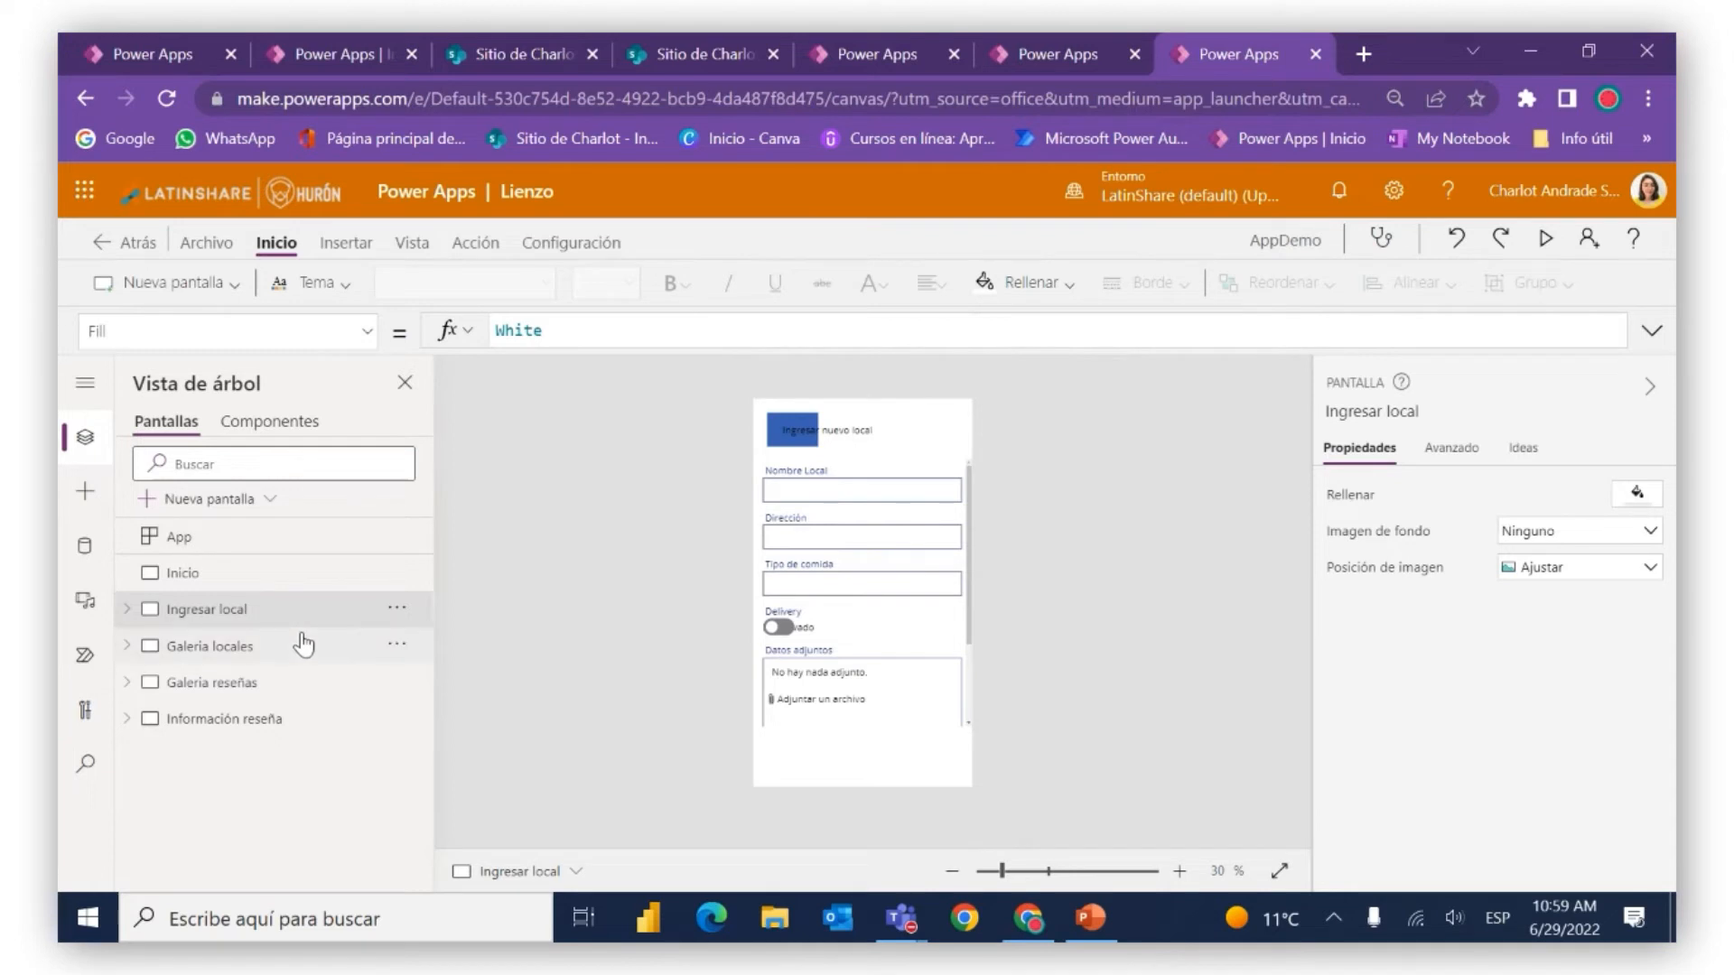
{"action": "left_click", "coordinate": [302, 645]}
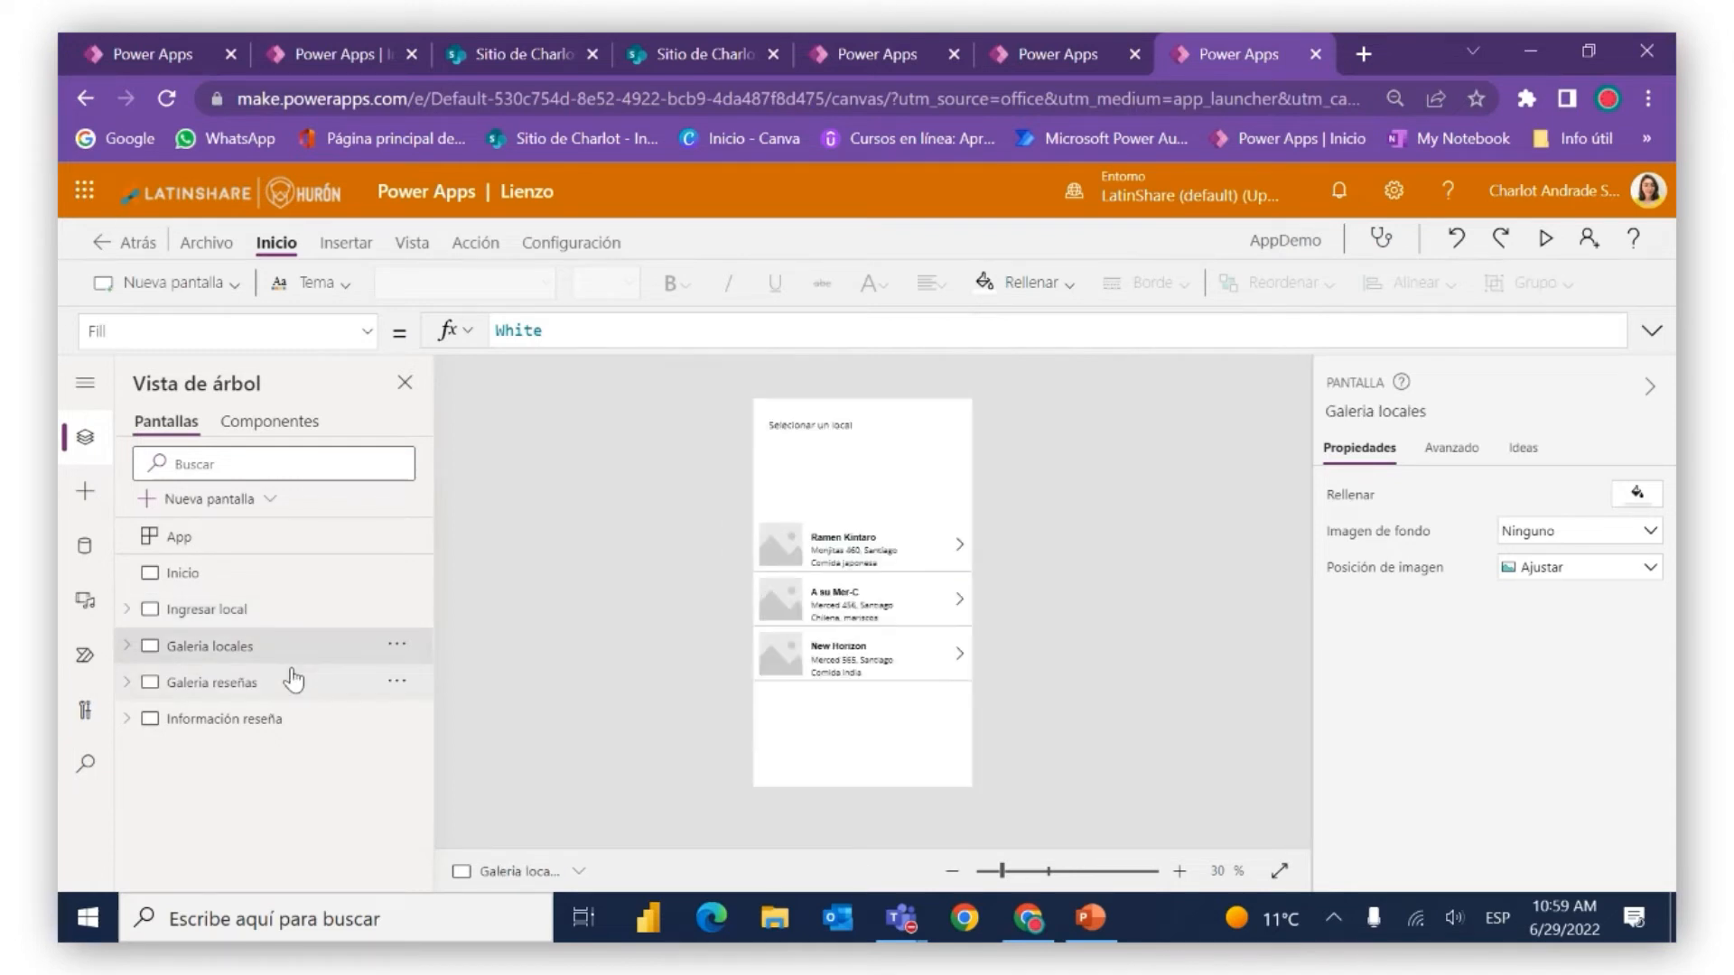
{"action": "left_click", "coordinate": [293, 682]}
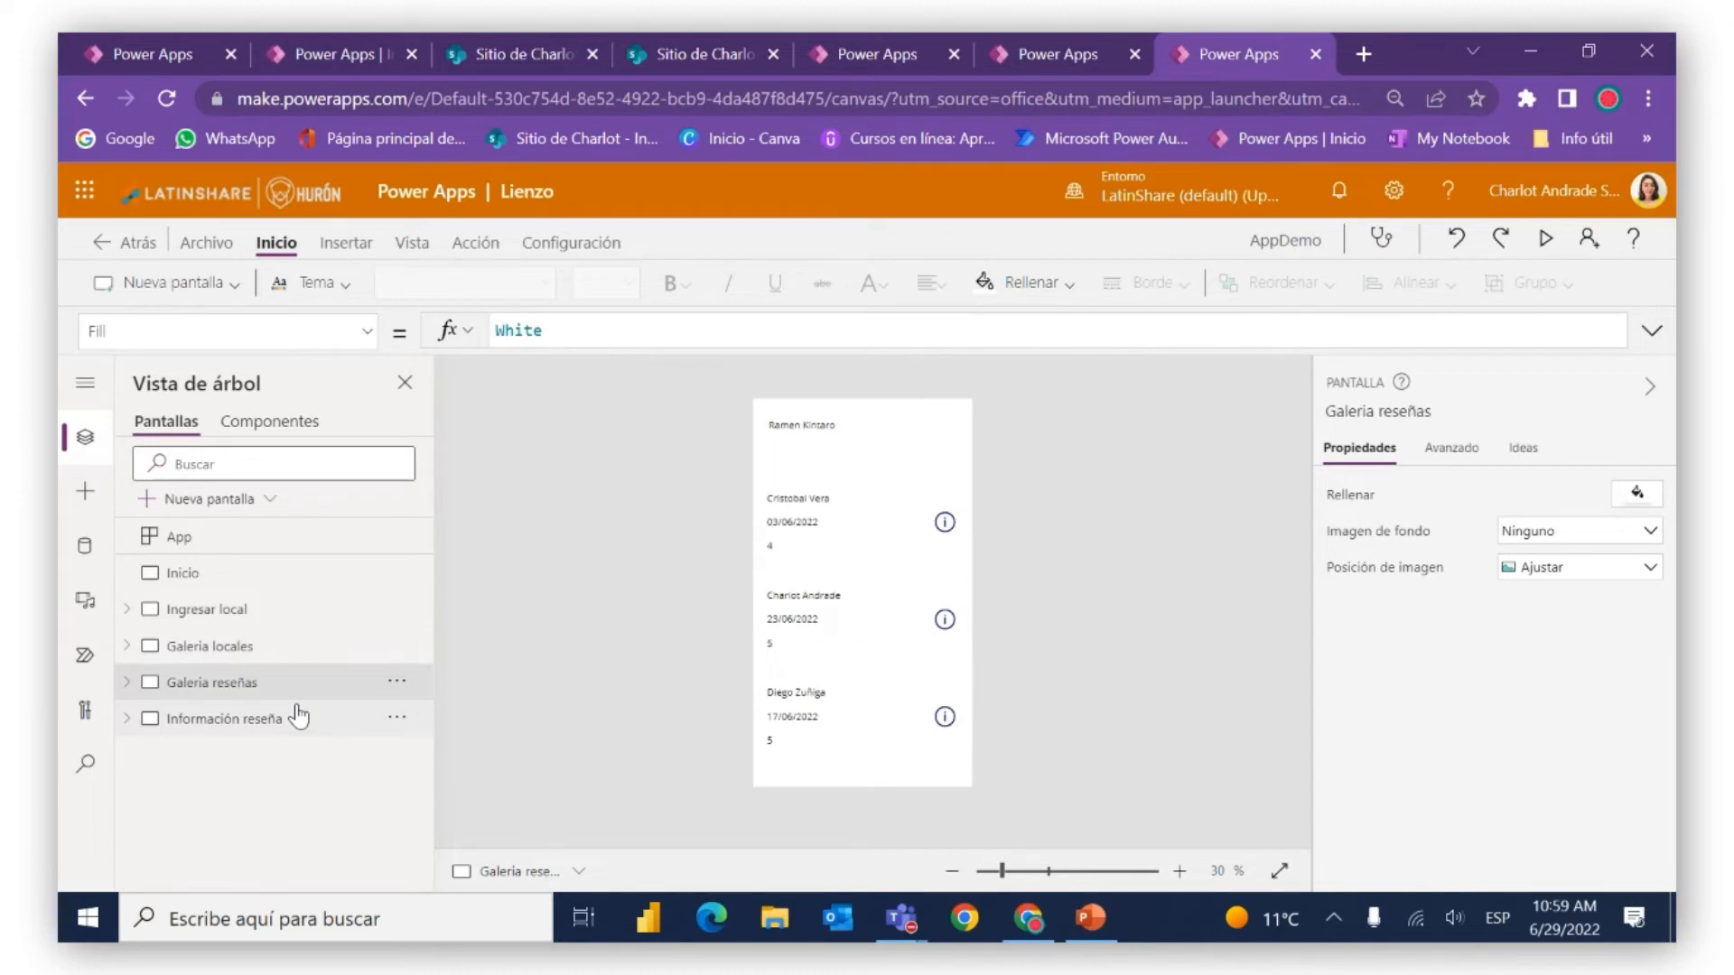
{"action": "left_click", "coordinate": [303, 727]}
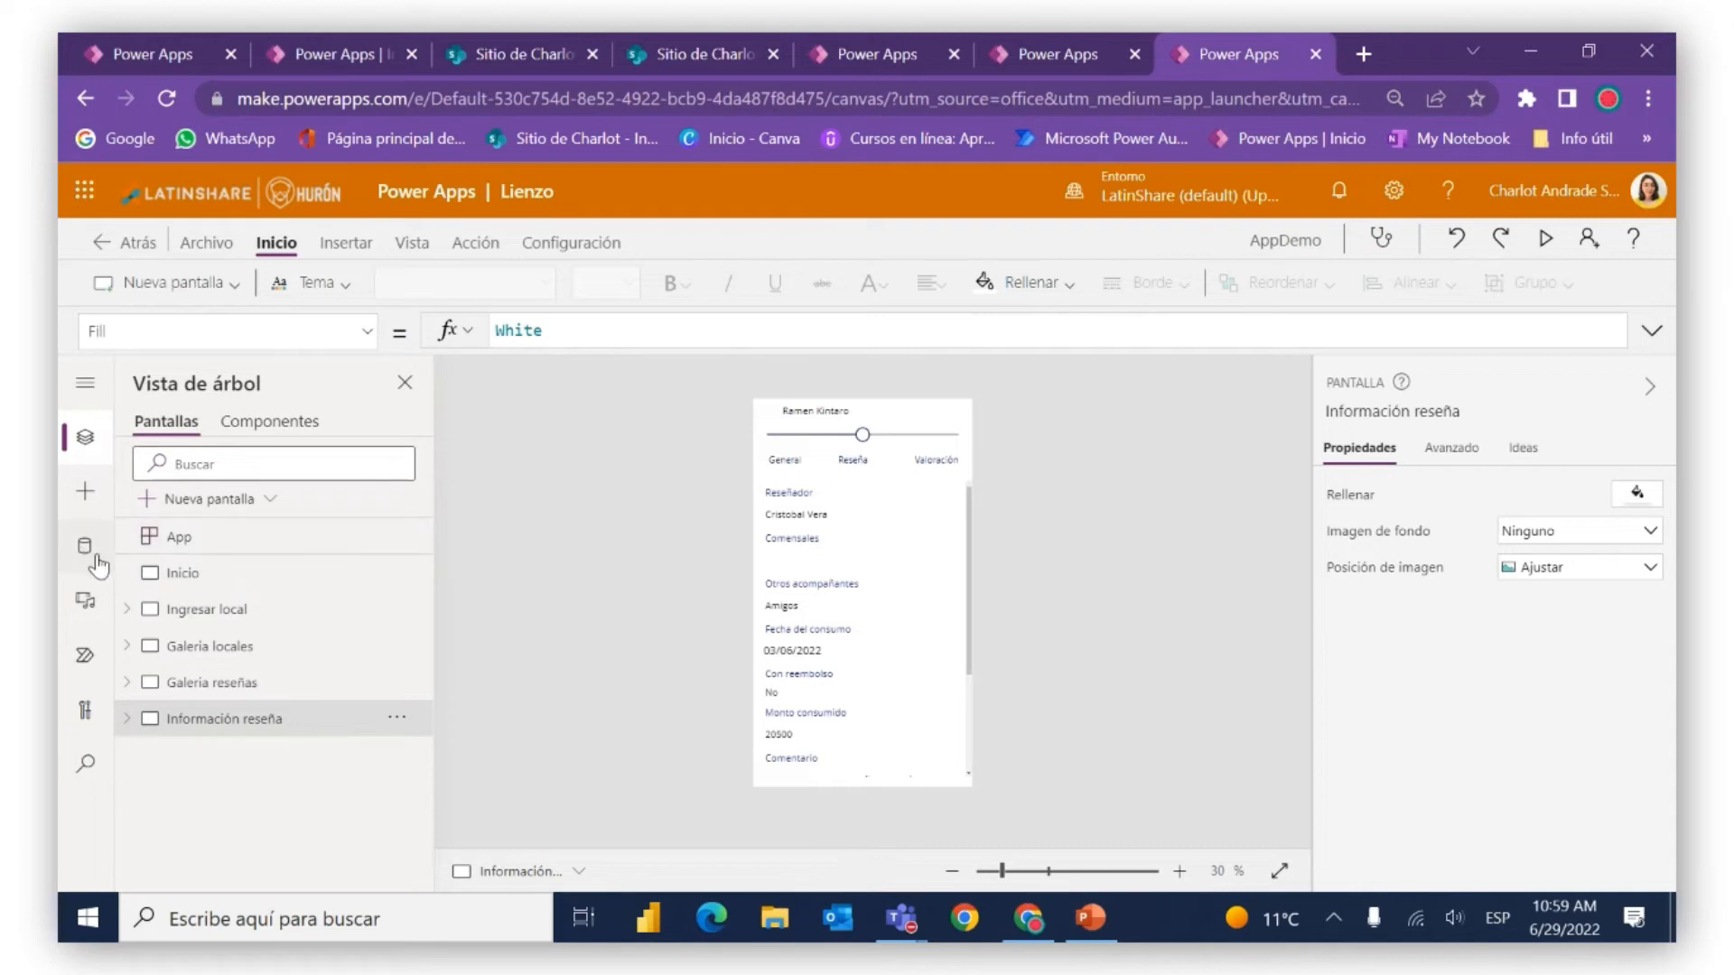
{"action": "left_click", "coordinate": [206, 580]}
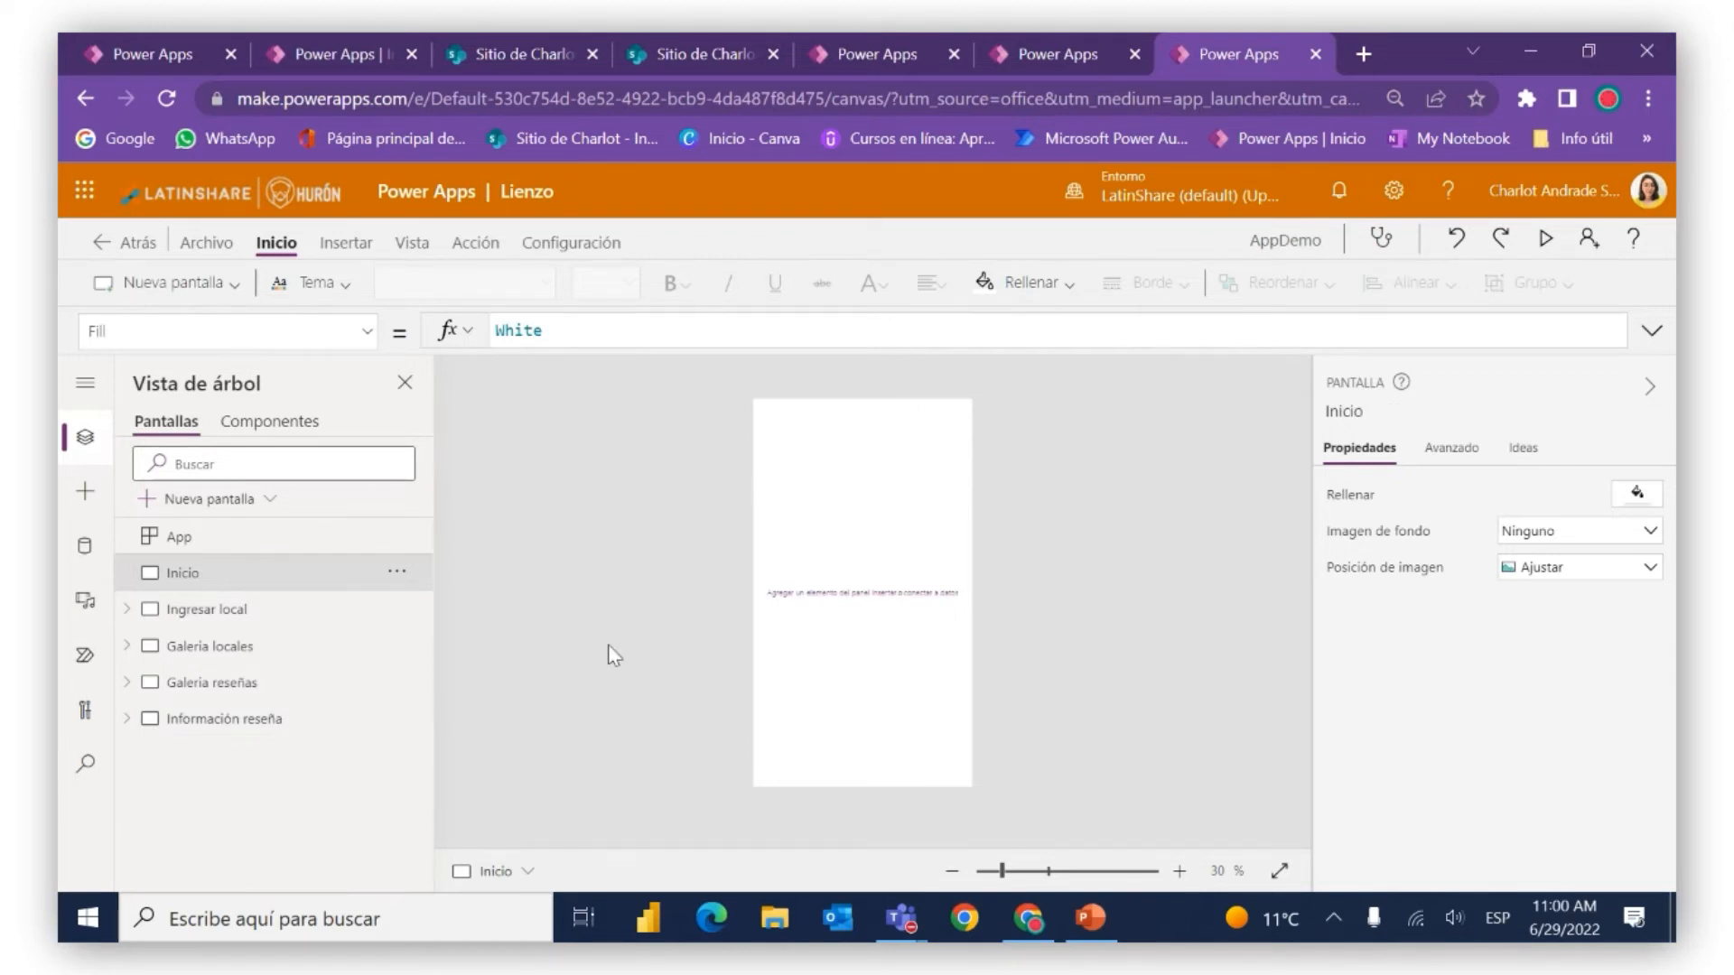
Copy Timer3, HtmlText5, Timer_azules and HtmlText4 from the Inicio screen of Degradado demo and paste them into AppDemo's Inicio screen
{"action": "left_click", "coordinate": [1022, 72]}
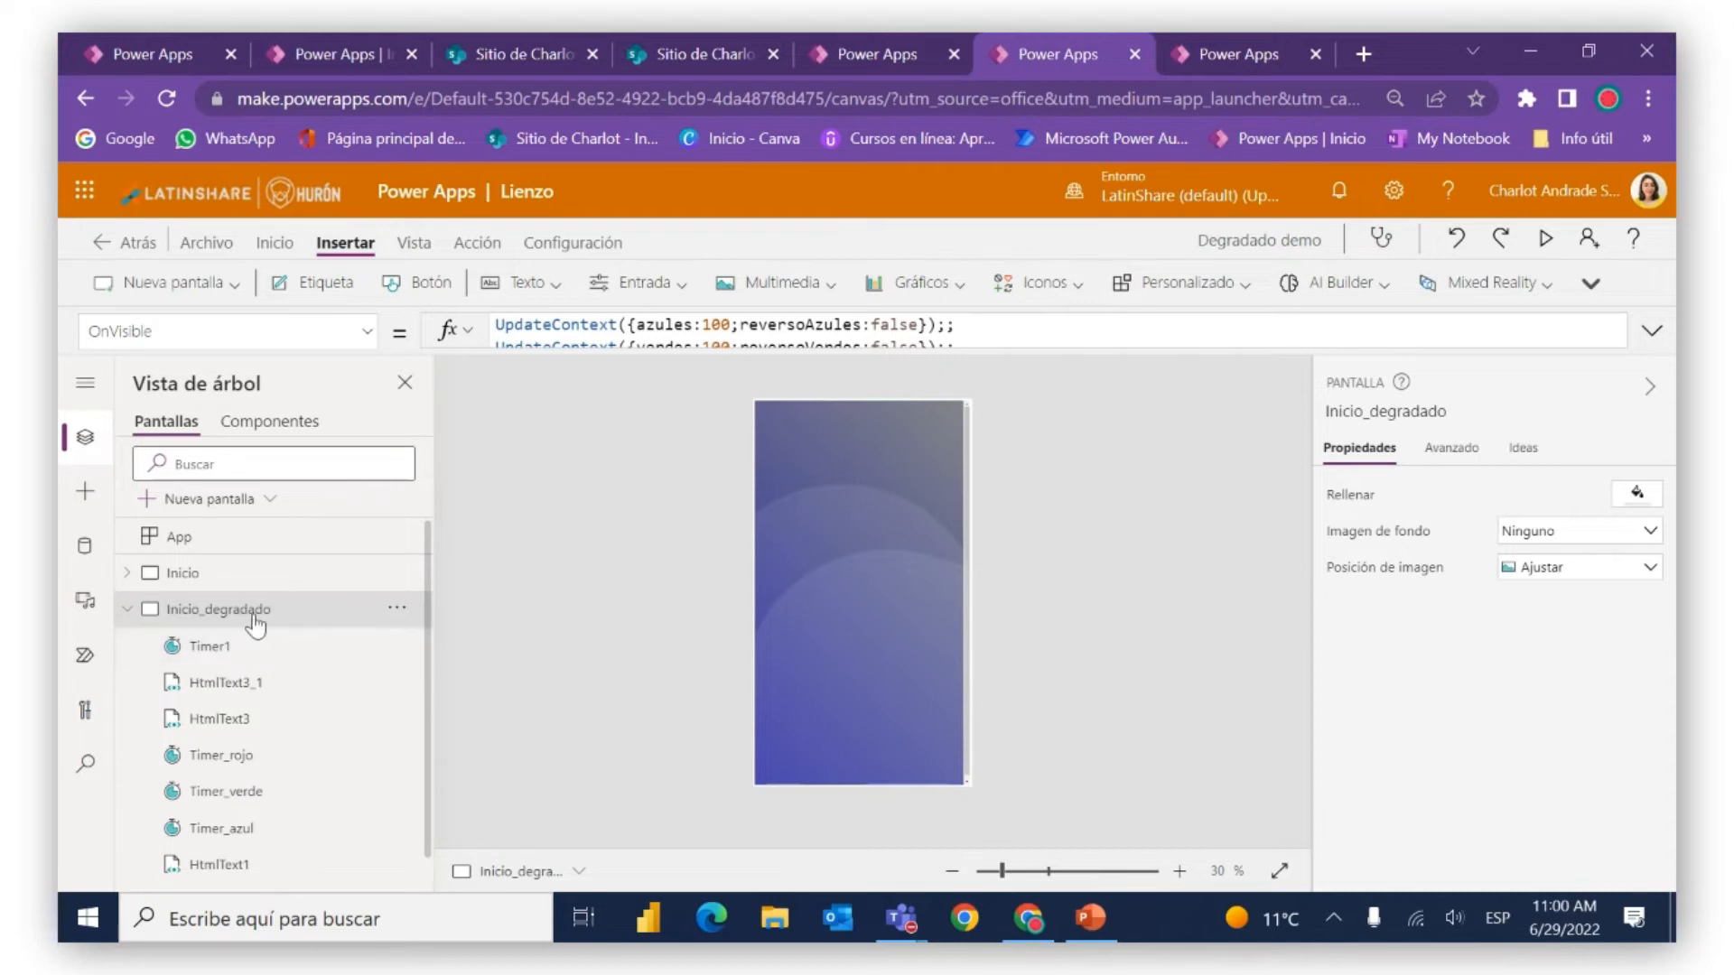
{"action": "left_click", "coordinate": [263, 650]}
{"action": "scroll", "coordinate": [263, 650], "scroll_direction": "down", "scroll_amount": 1}
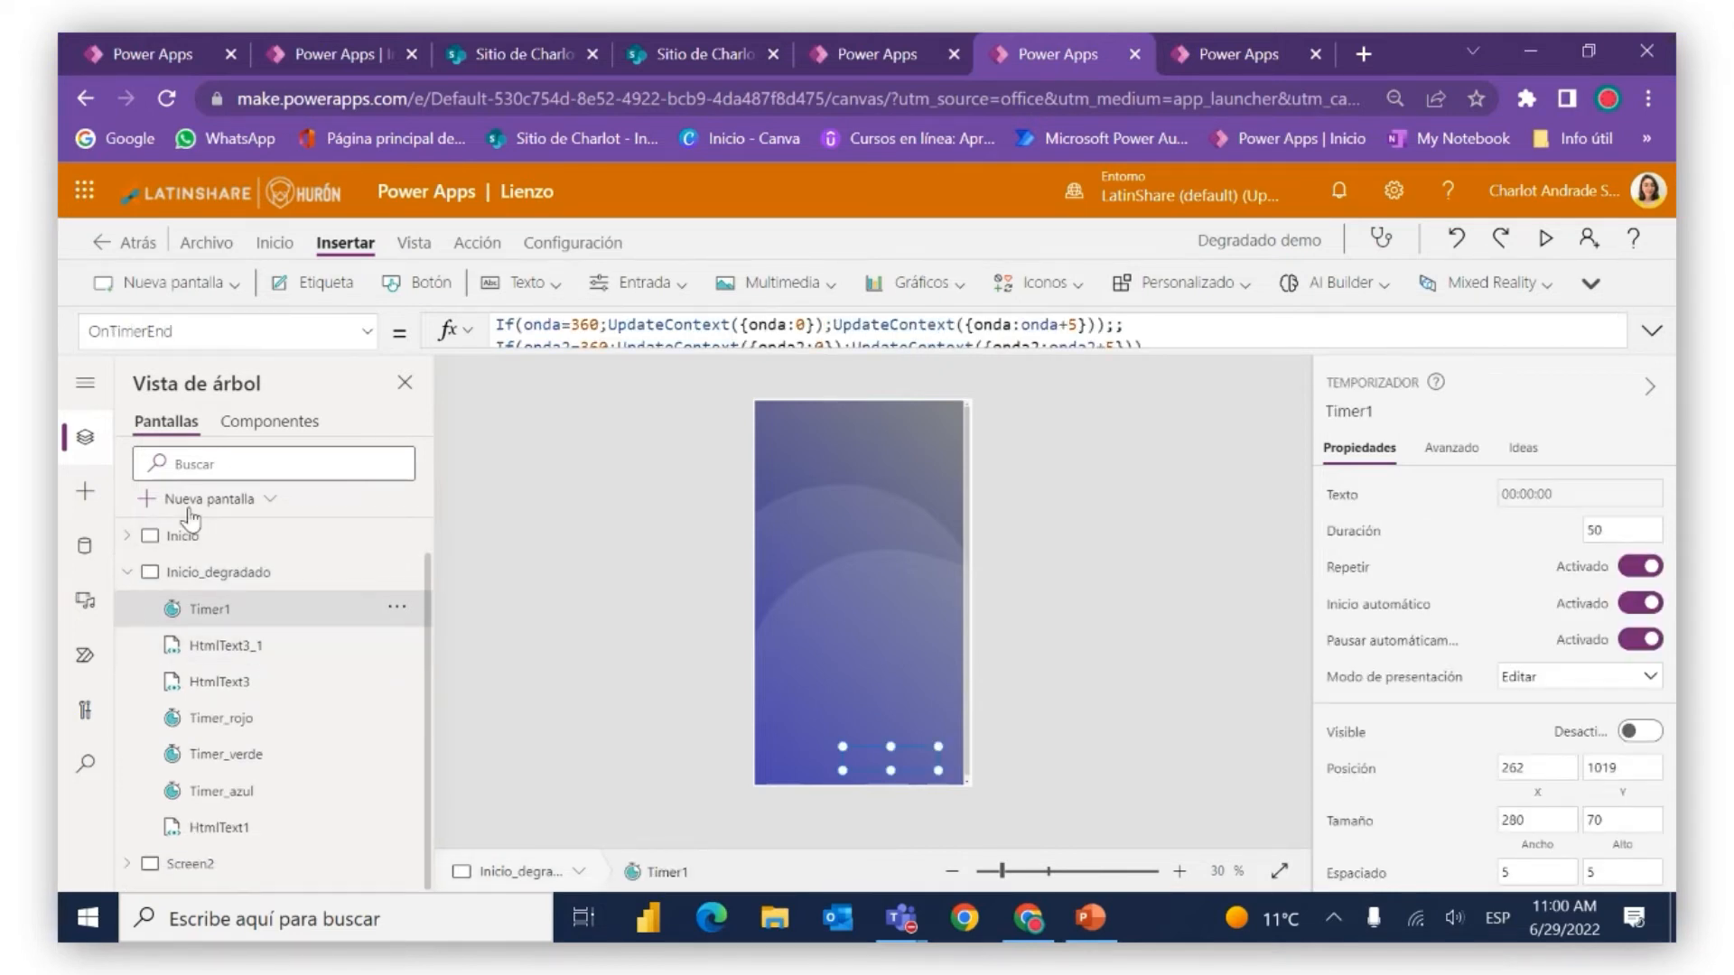
{"action": "left_click", "coordinate": [124, 536]}
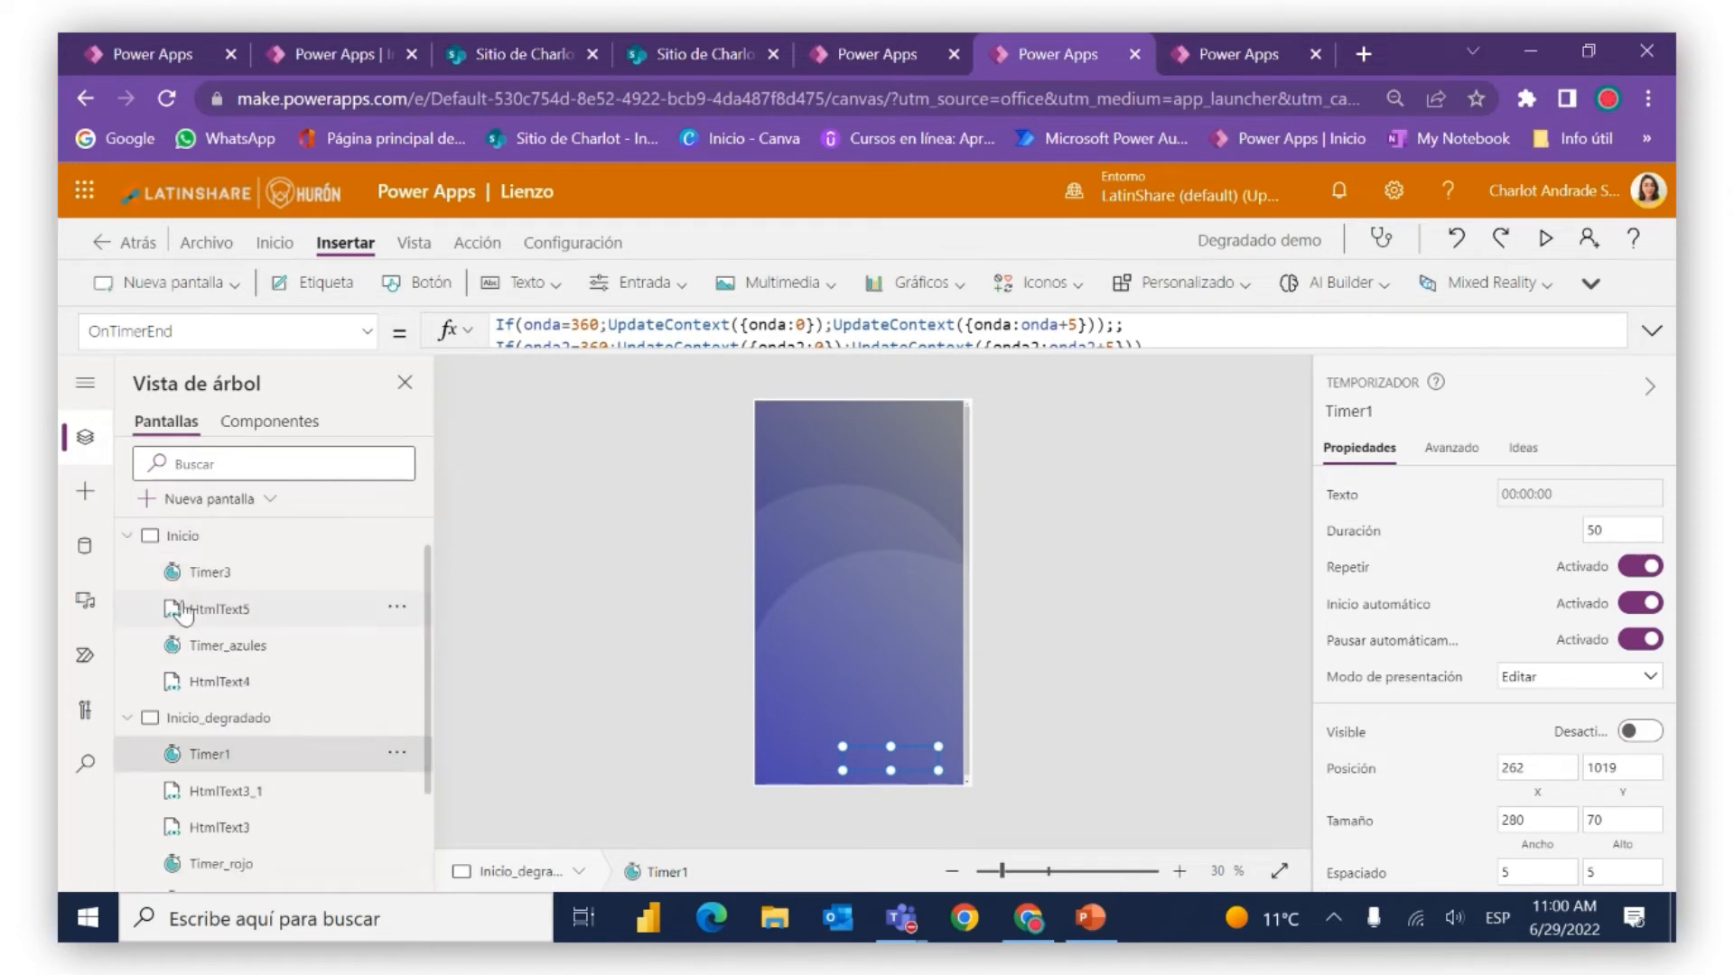
{"action": "left_click", "coordinate": [211, 576]}
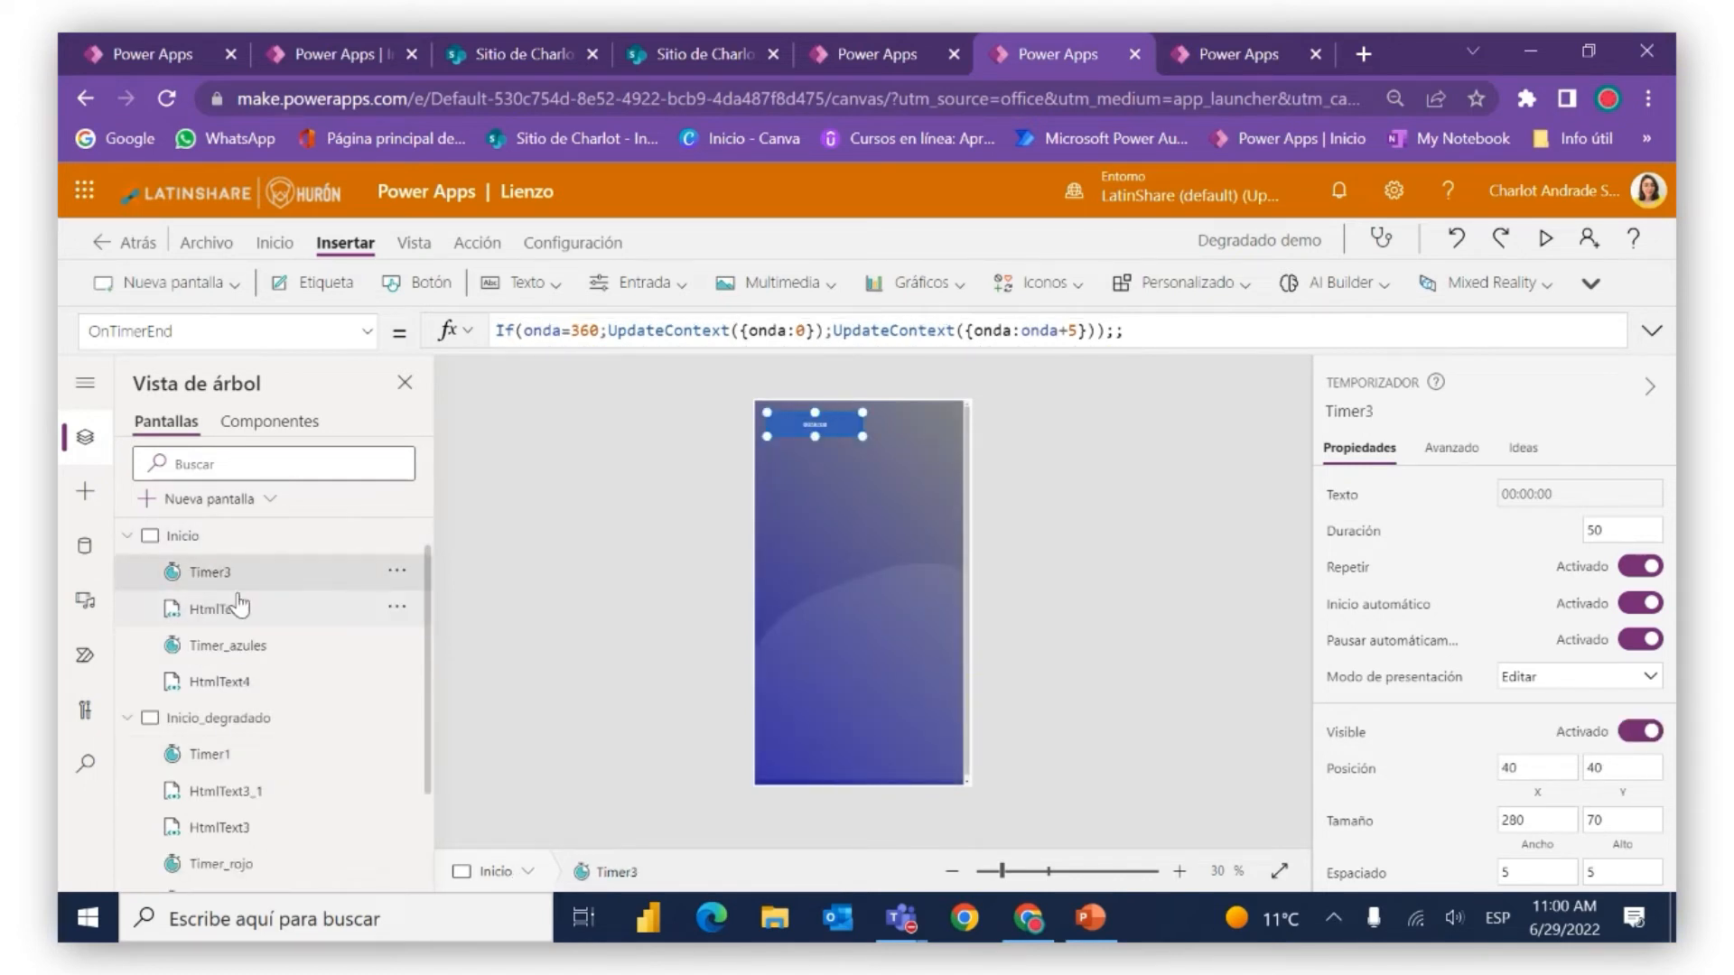
{"action": "left_click", "coordinate": [228, 613], "text": "ctrl"}
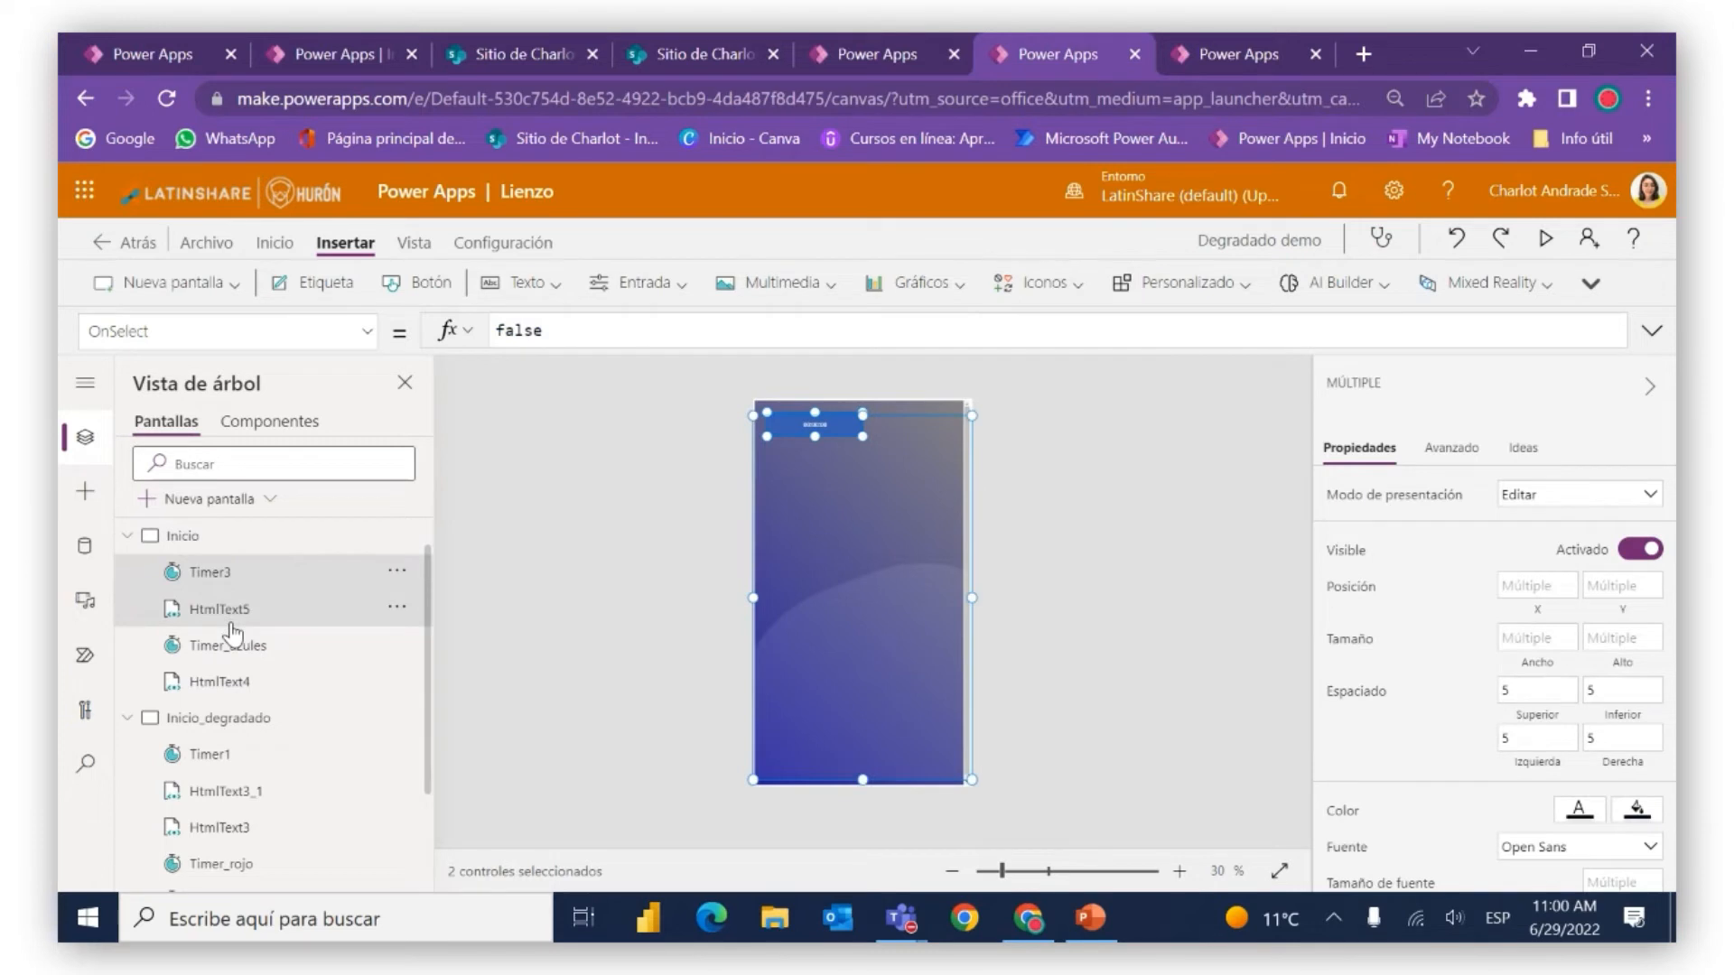
{"action": "left_click", "coordinate": [236, 647], "text": "ctrl"}
{"action": "left_click", "coordinate": [222, 683], "text": "ctrl"}
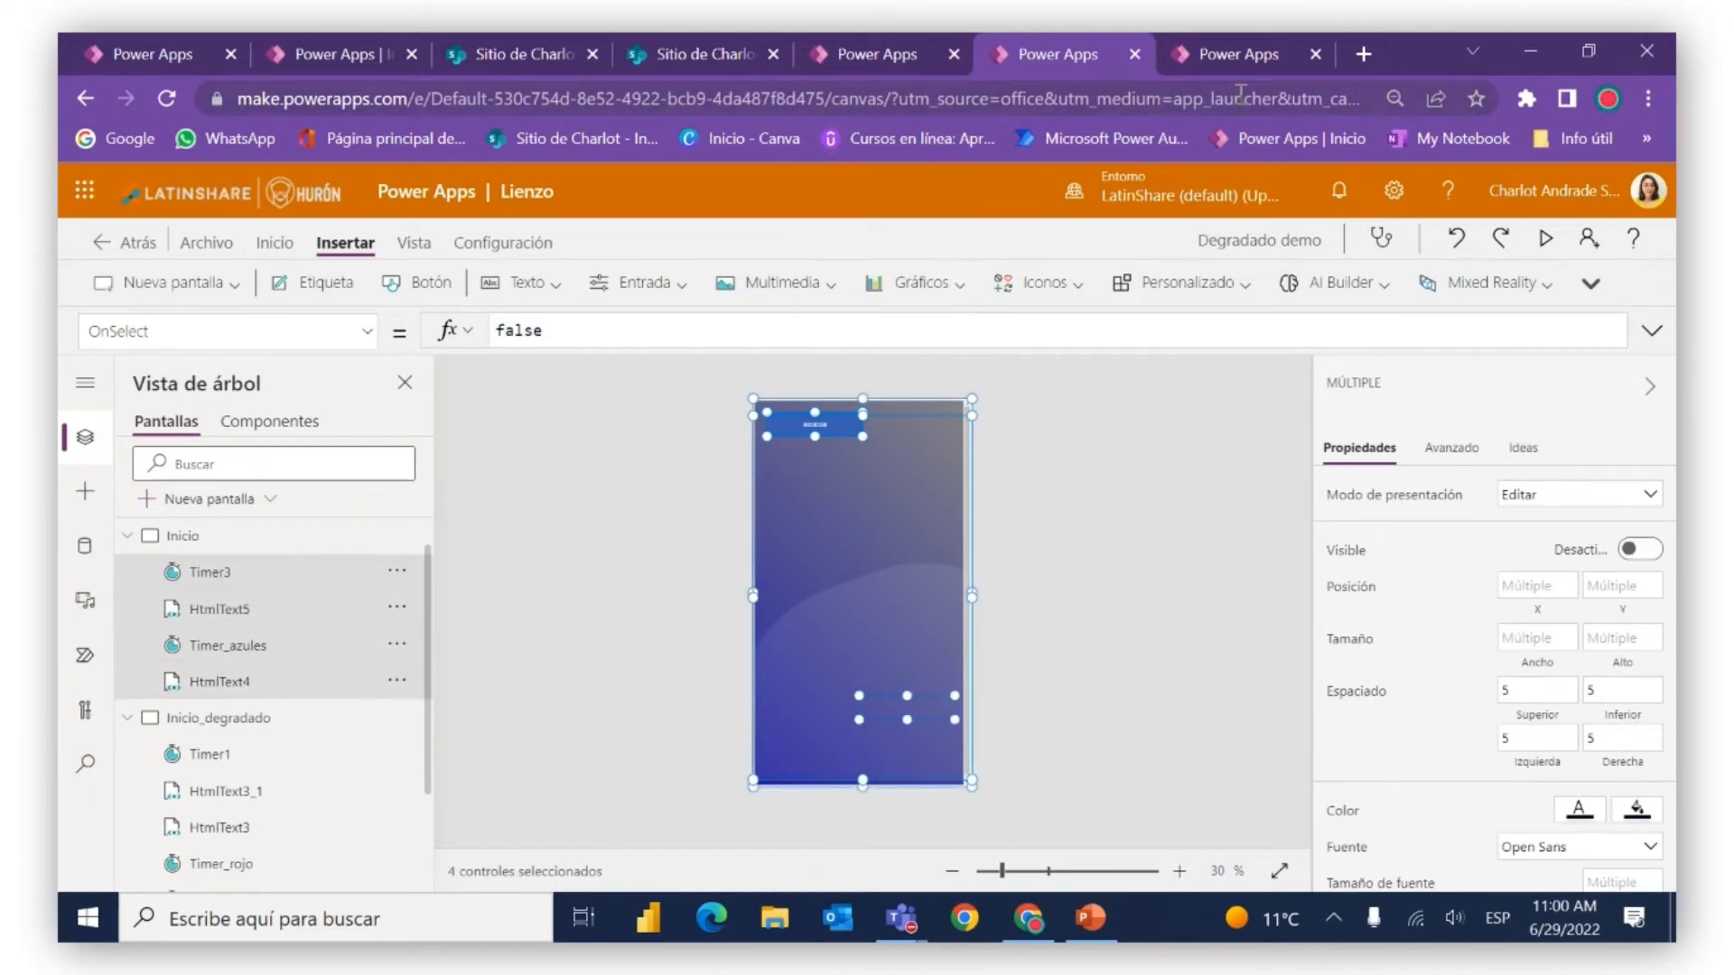
{"action": "left_click", "coordinate": [1251, 52]}
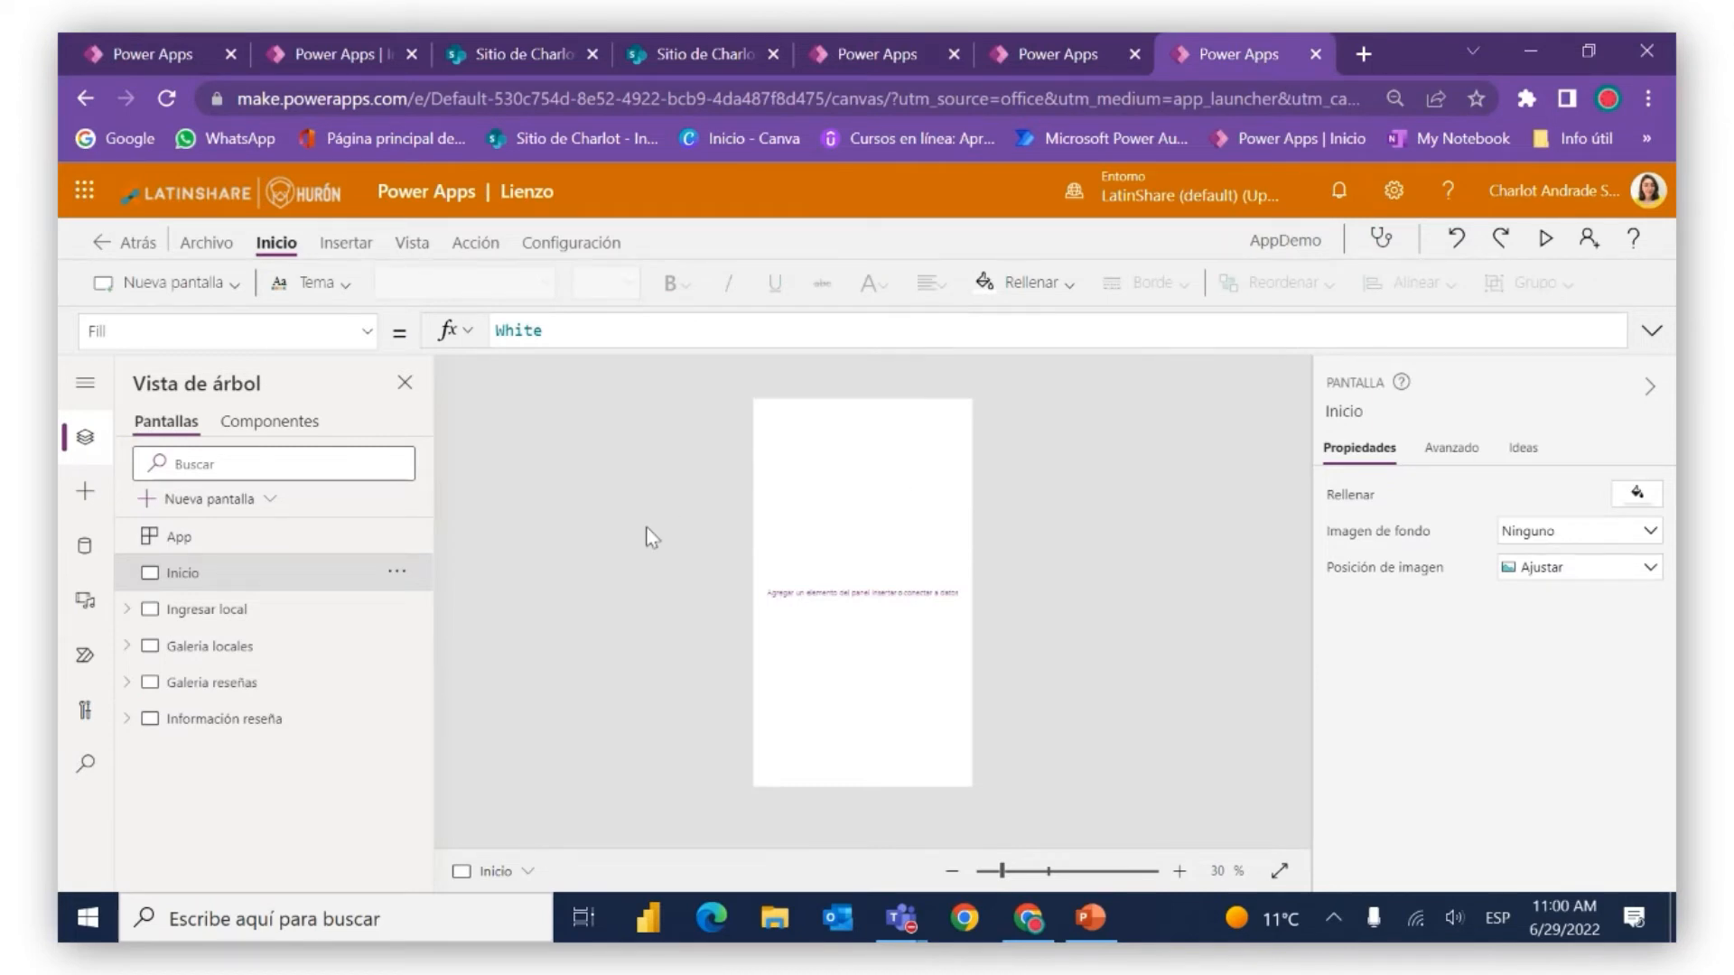
{"action": "key", "text": "ctrl+v"}
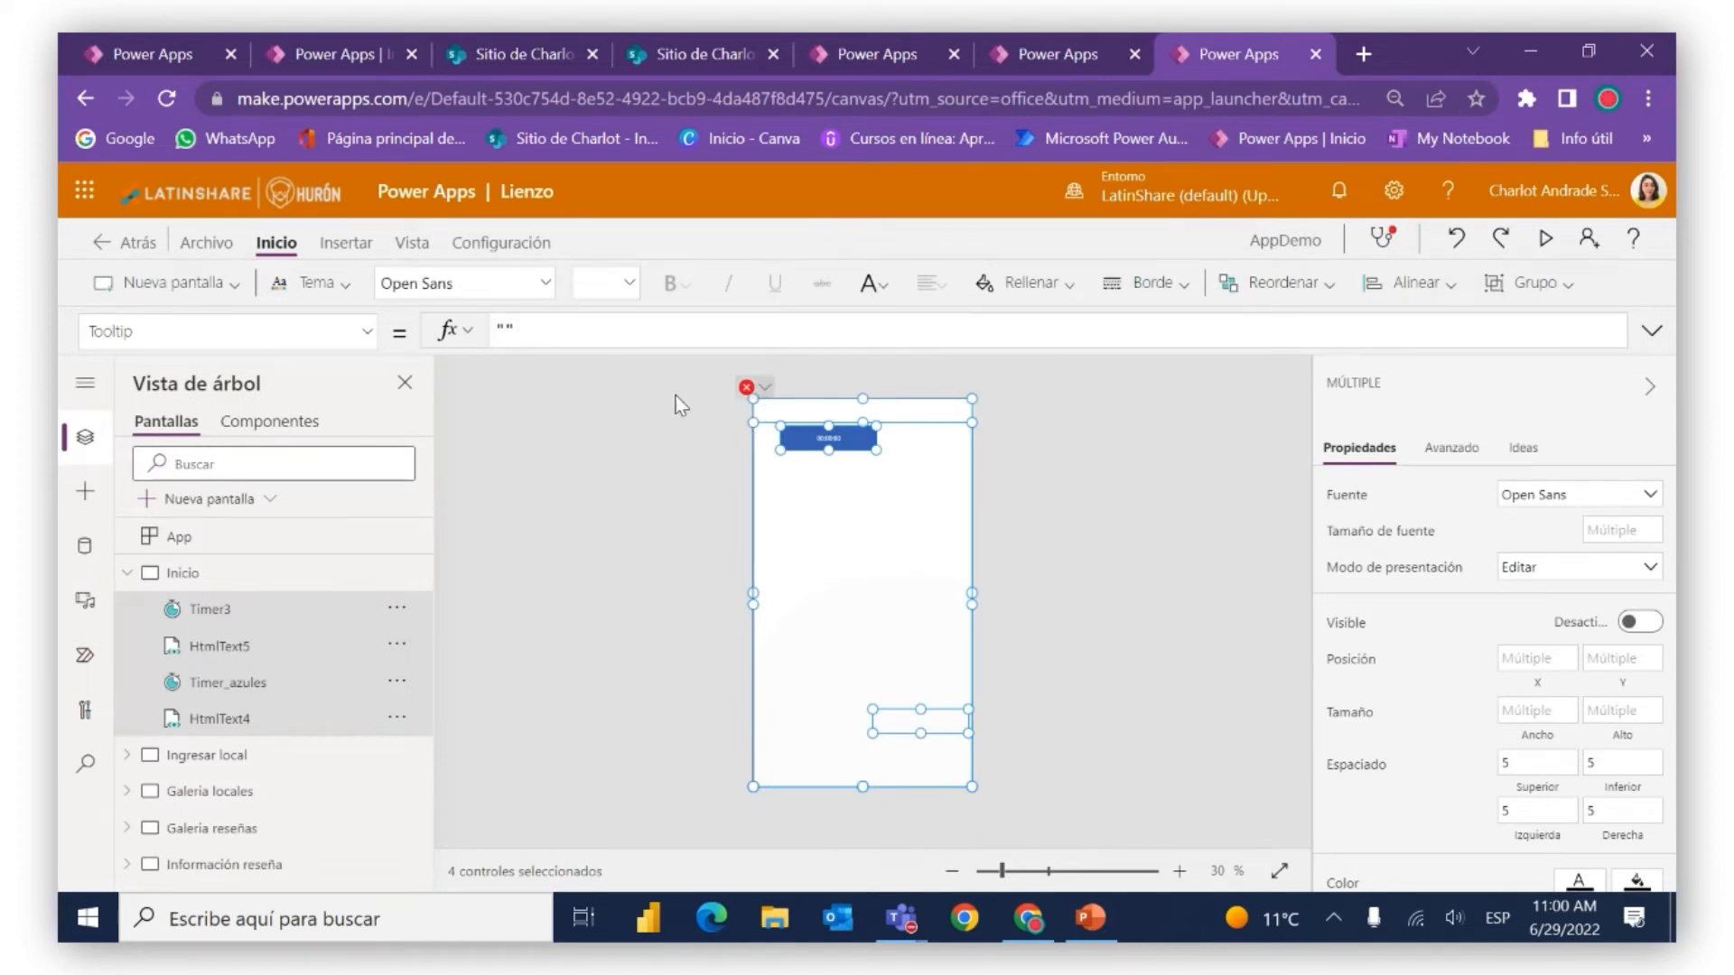
Copy the azules, verdes, rojos and onda UpdateContext lines from Degradado demo's Inicio OnVisible formula into the OnVisible property of AppDemo's Inicio
{"action": "left_click", "coordinate": [203, 583]}
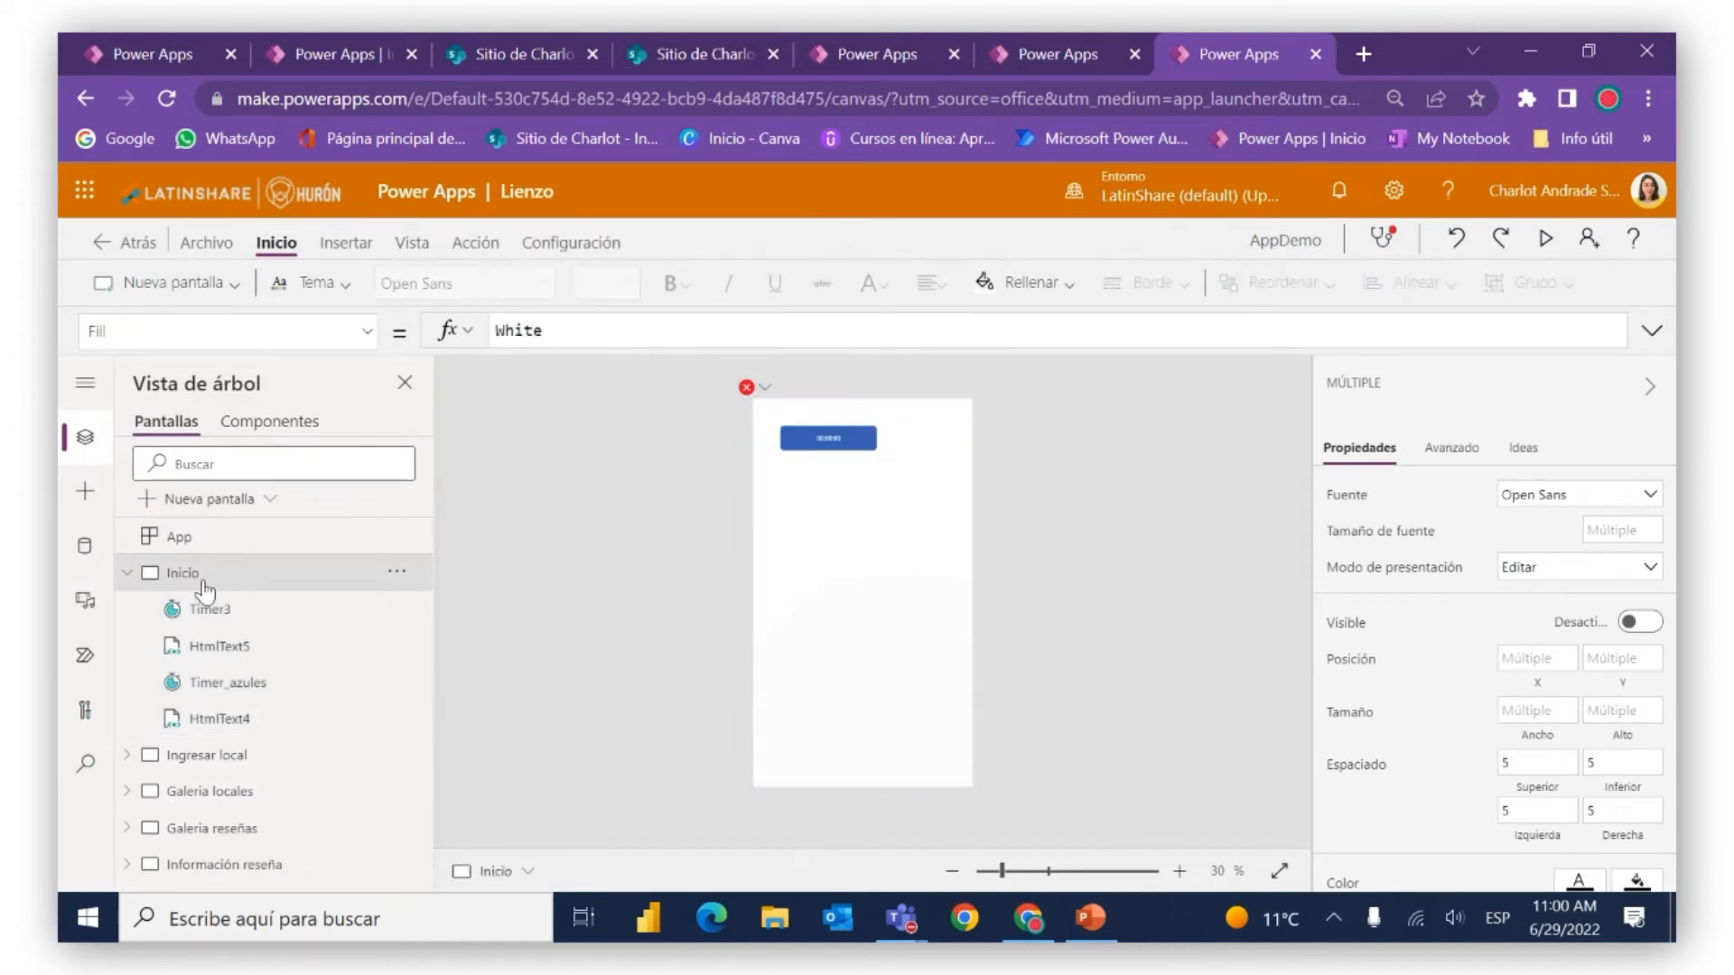
{"action": "left_click", "coordinate": [367, 335]}
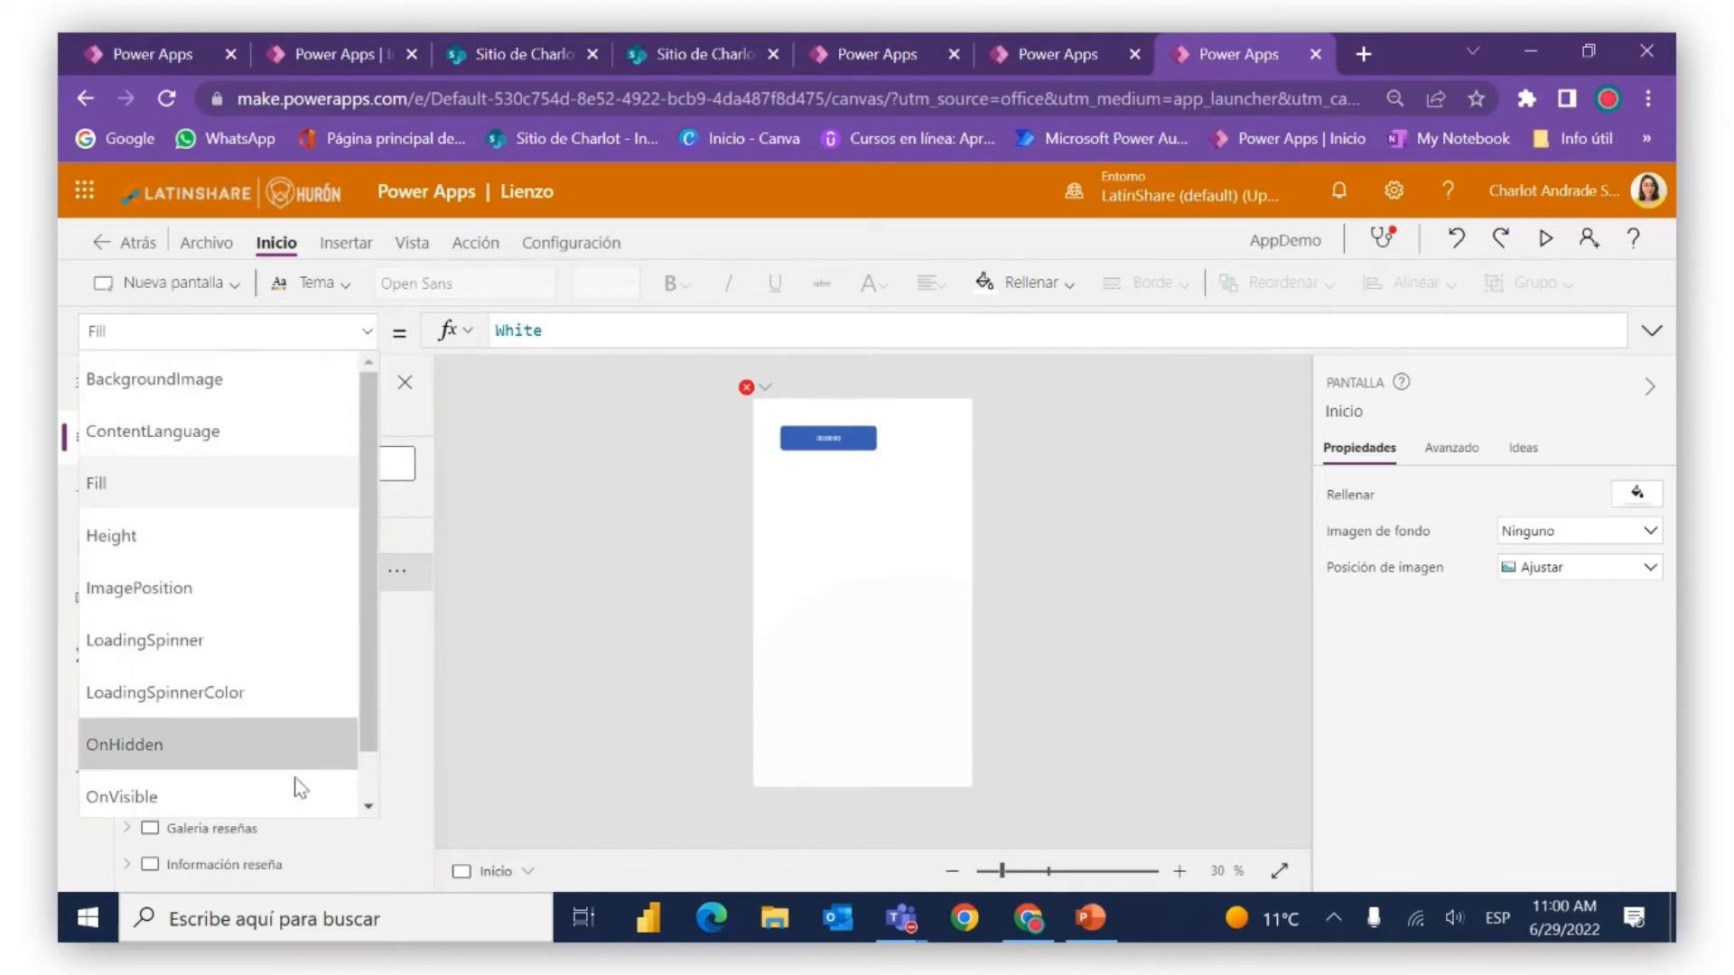
{"action": "left_click", "coordinate": [348, 794]}
{"action": "left_click", "coordinate": [1002, 49]}
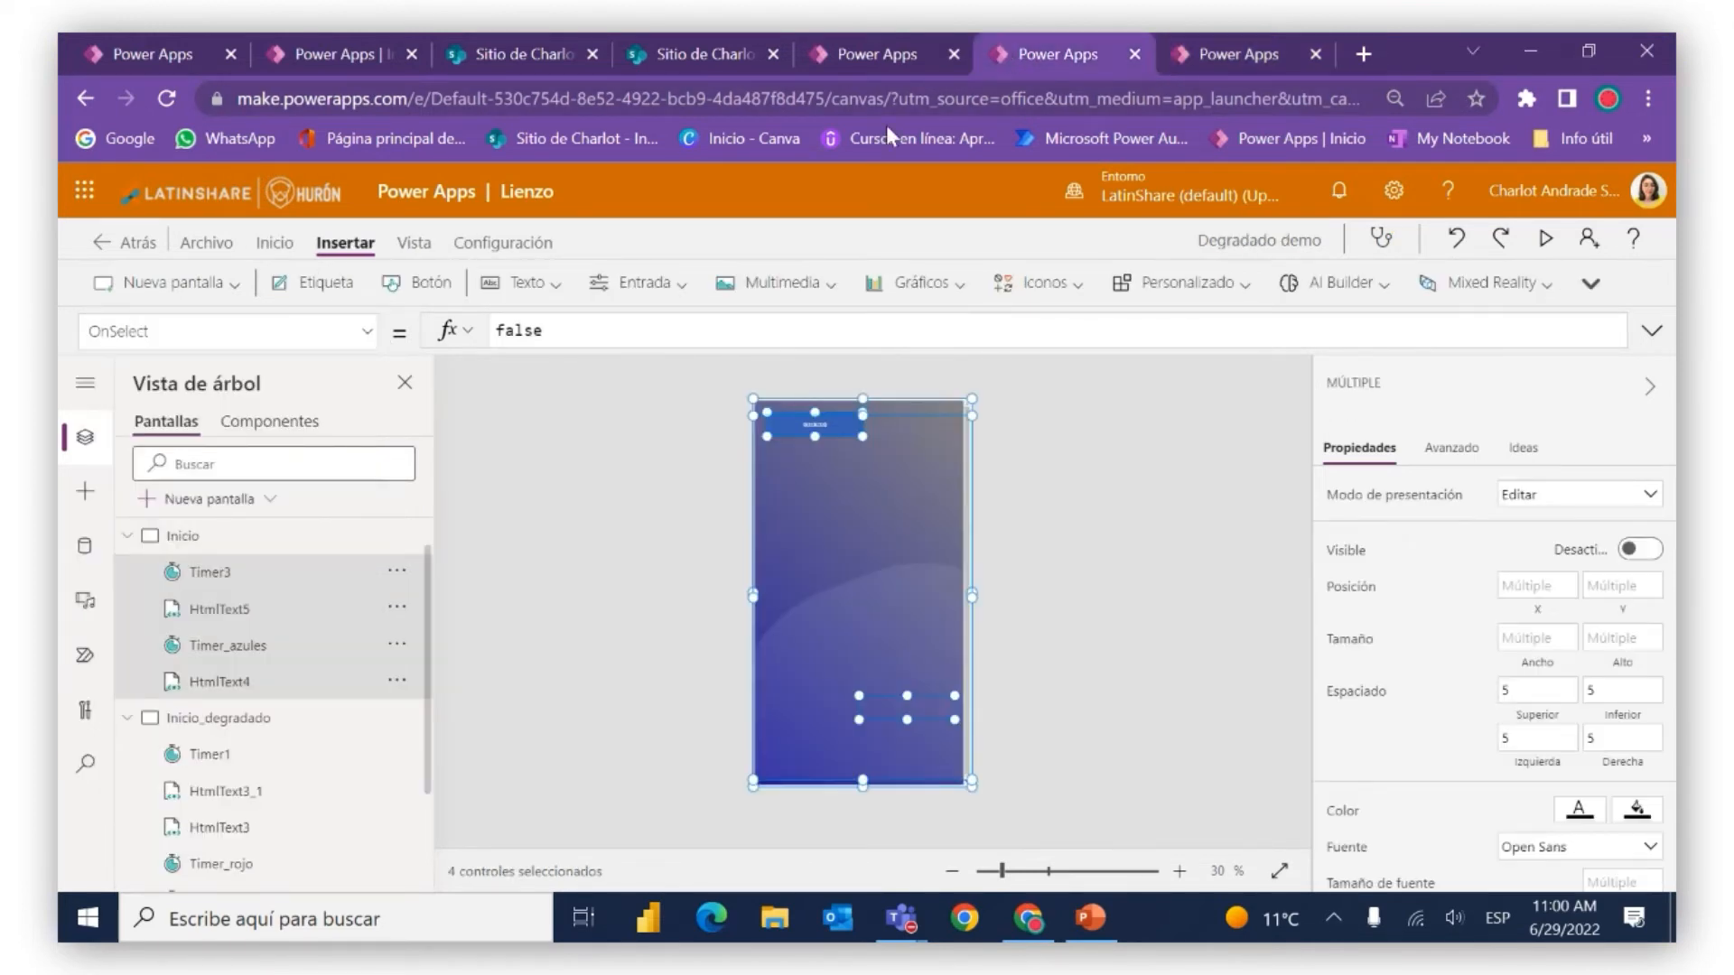
{"action": "left_click", "coordinate": [206, 540]}
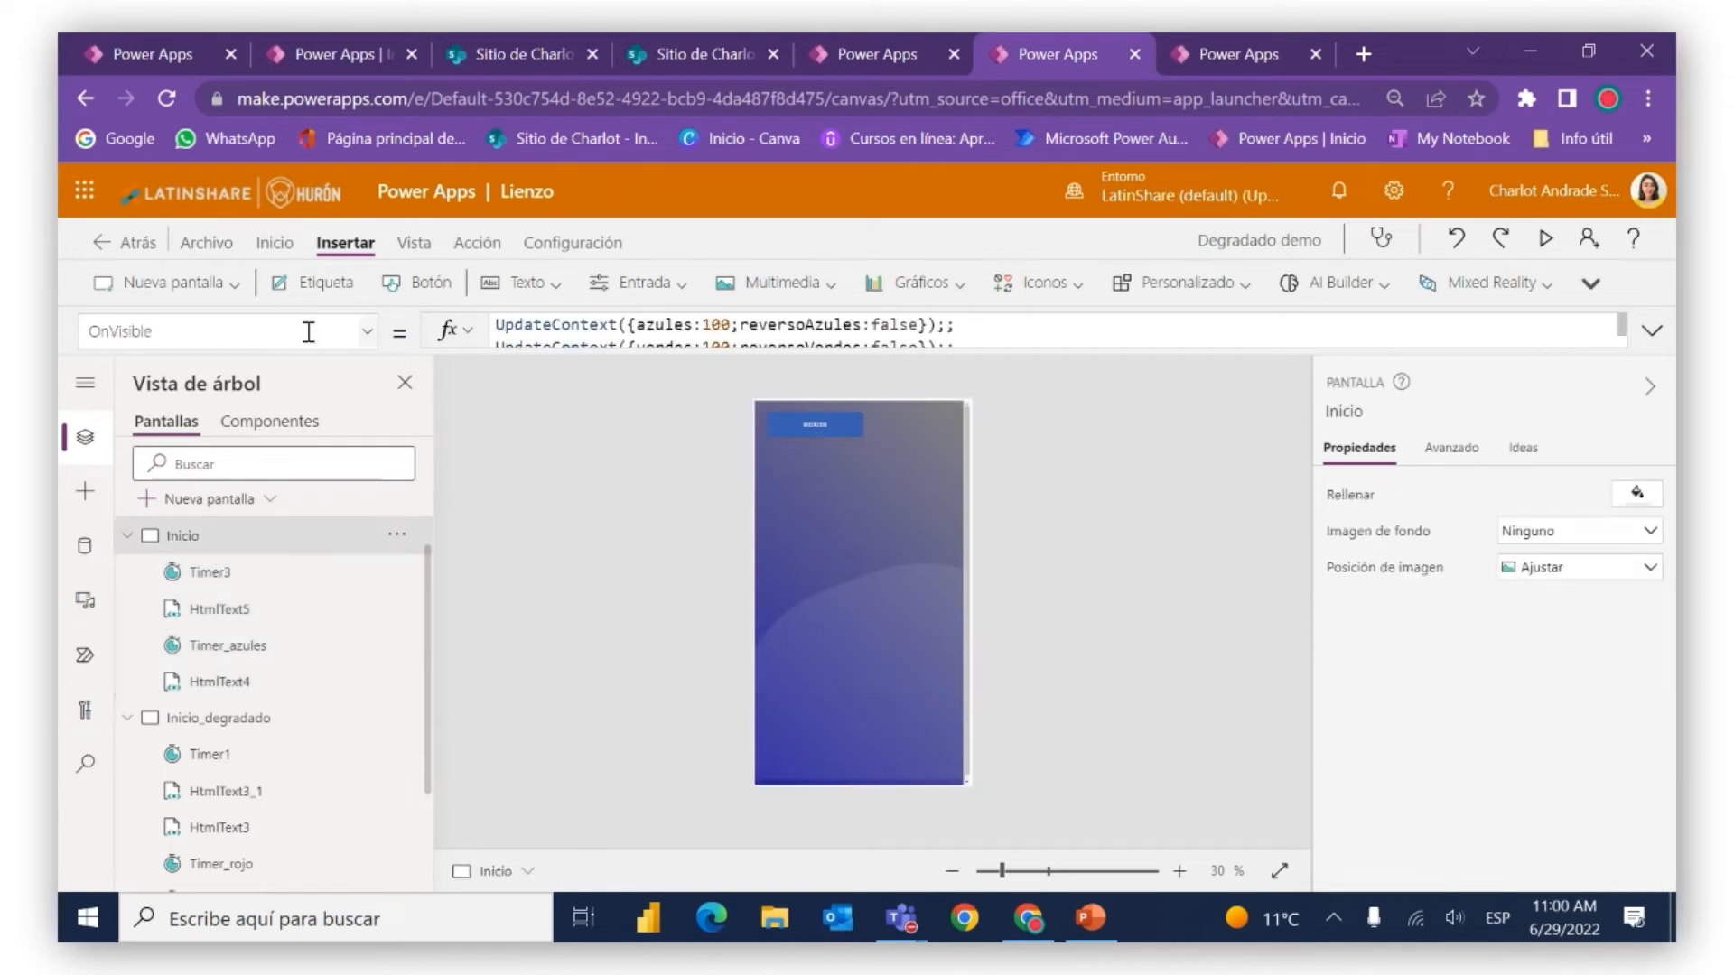
{"action": "left_click_drag", "start_coordinate": [710, 349], "coordinate": [488, 323]}
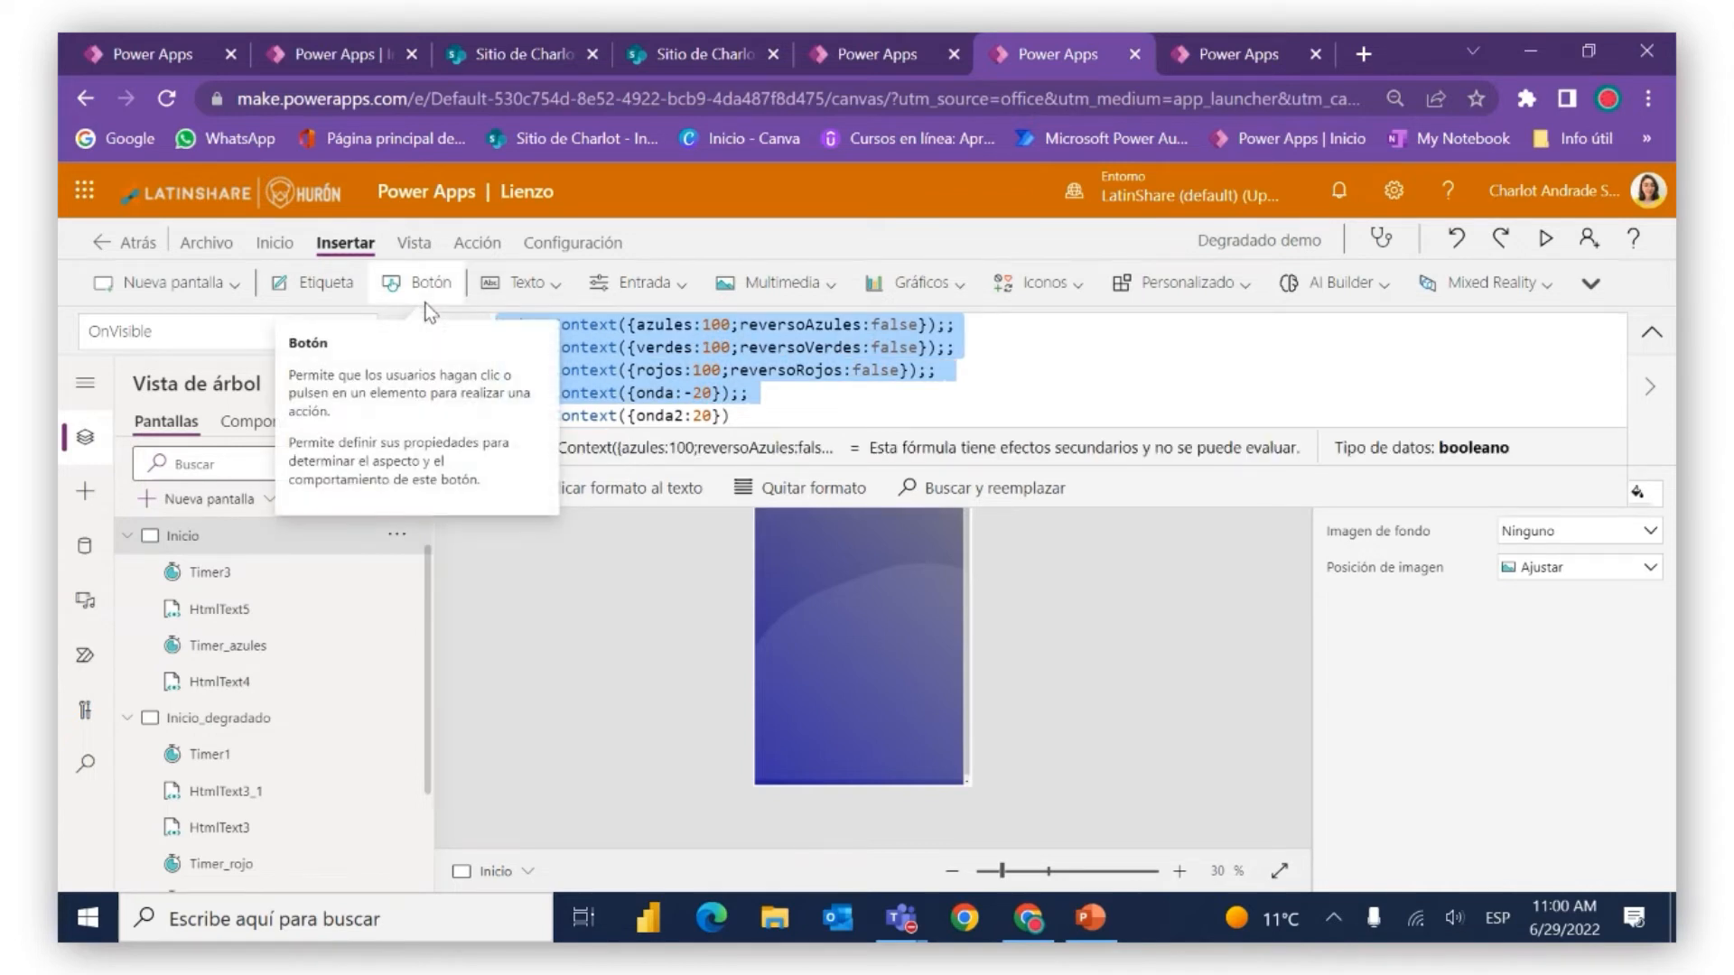
{"action": "left_click", "coordinate": [1182, 57]}
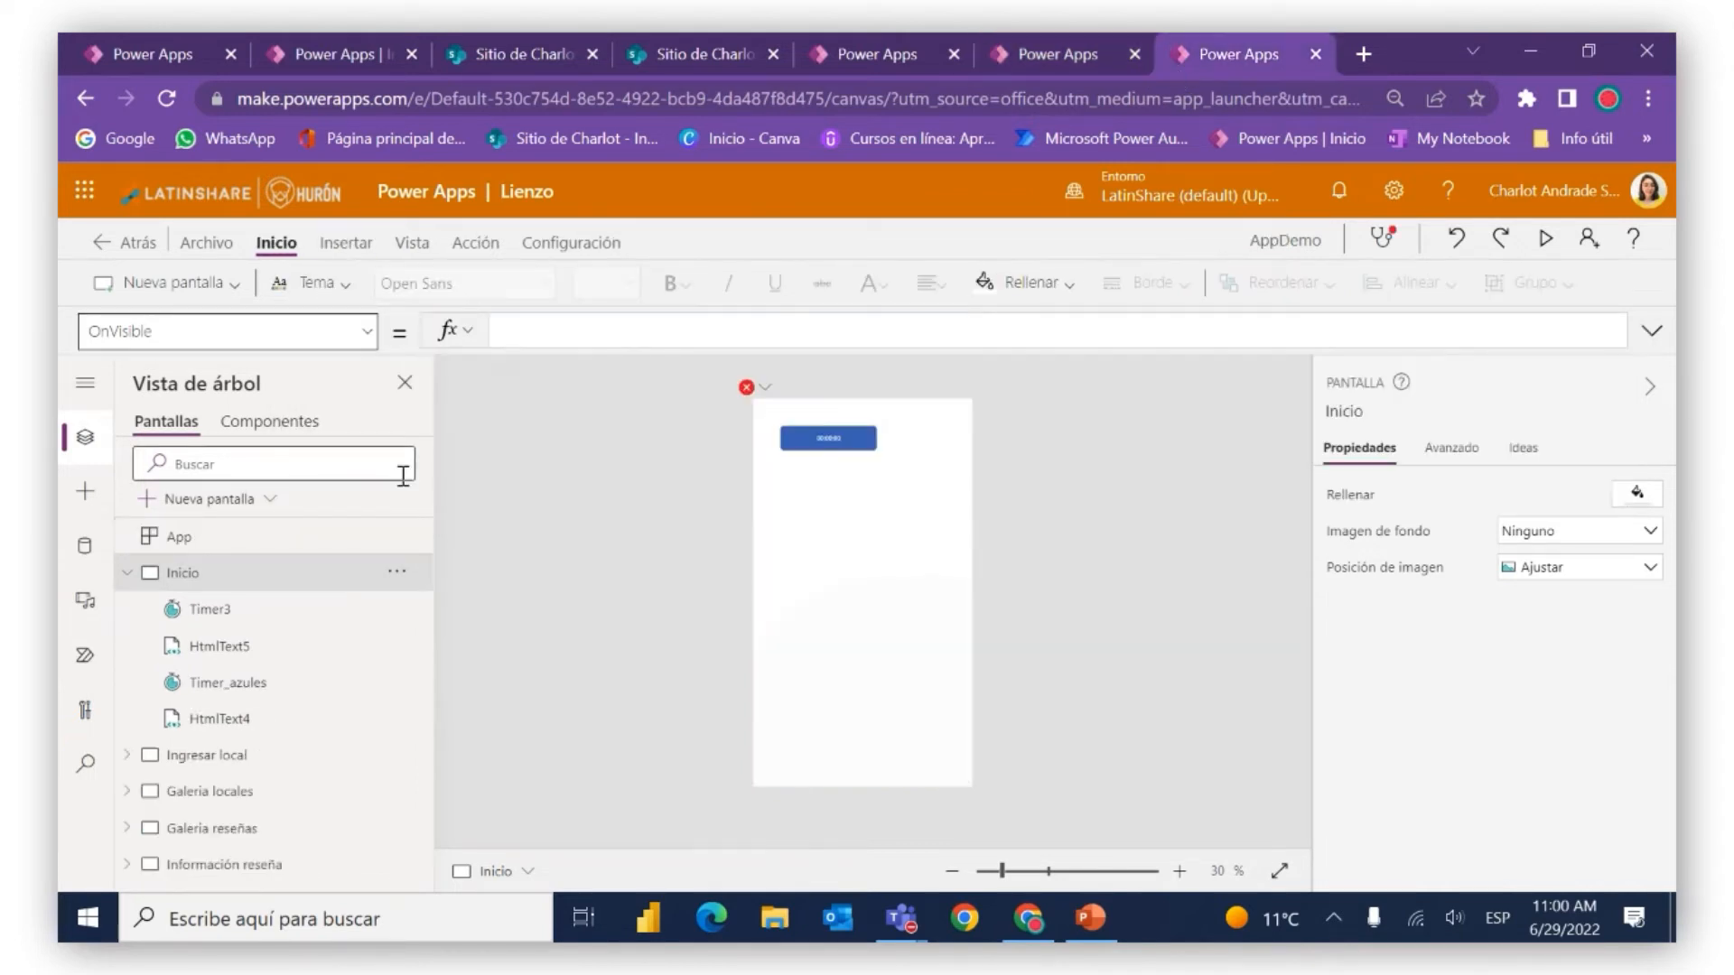
{"action": "left_click", "coordinate": [529, 327]}
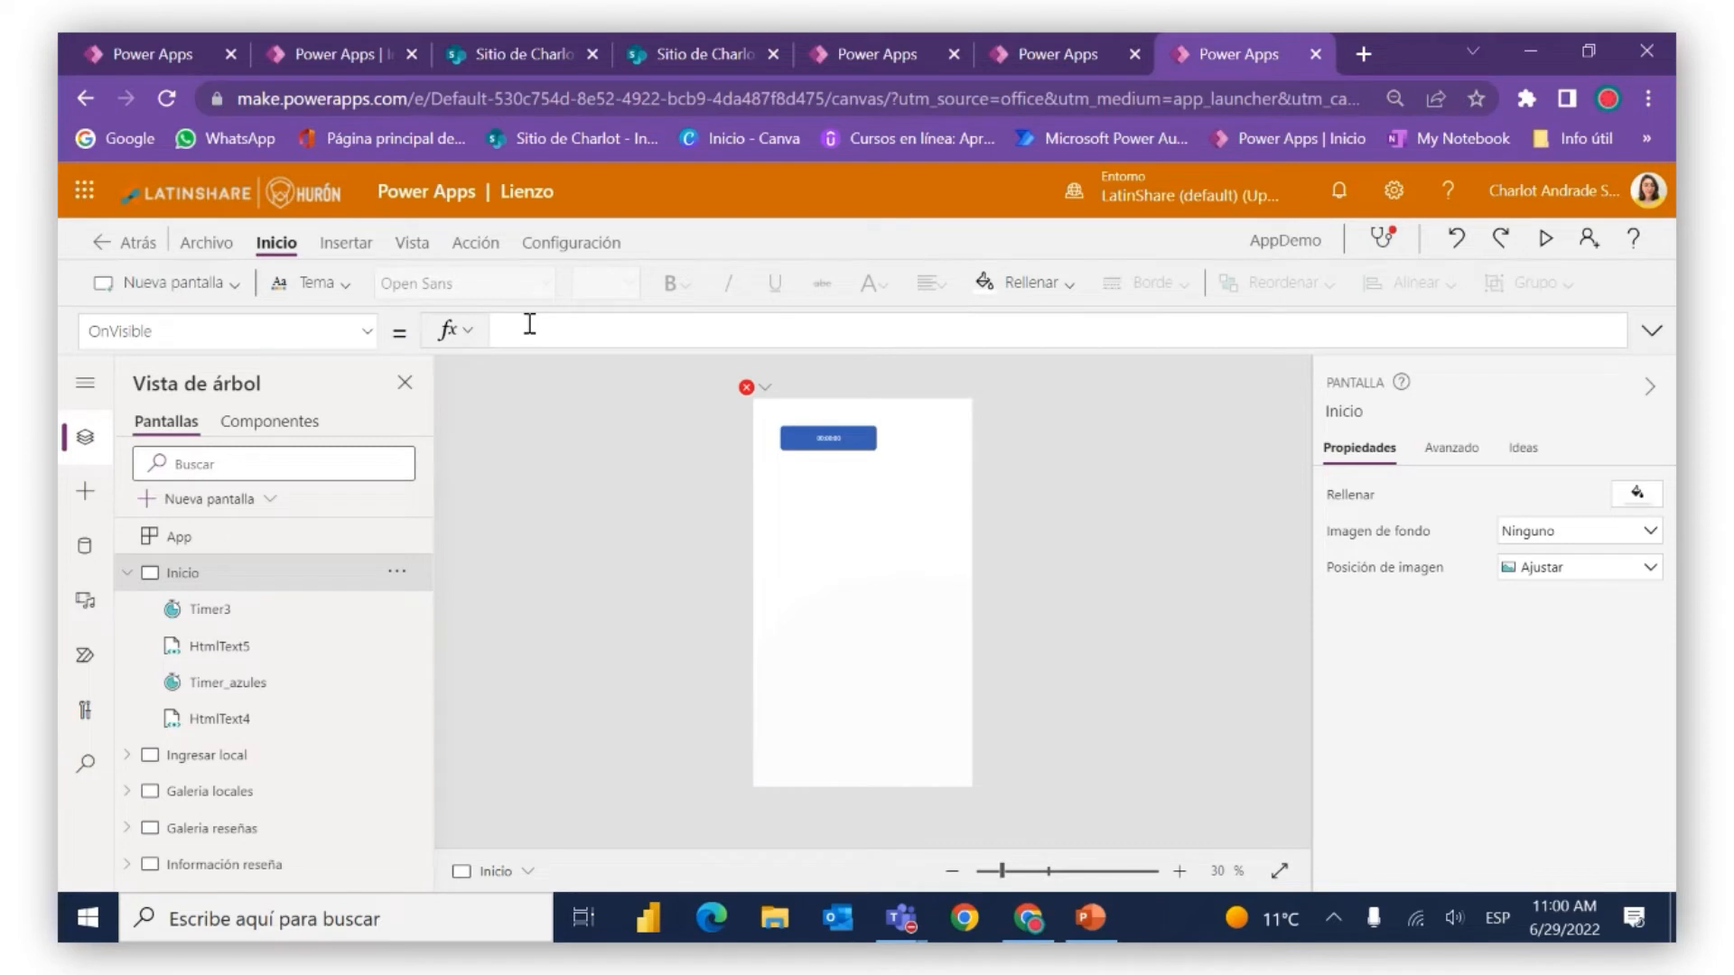
{"action": "key", "text": "ctrl+v"}
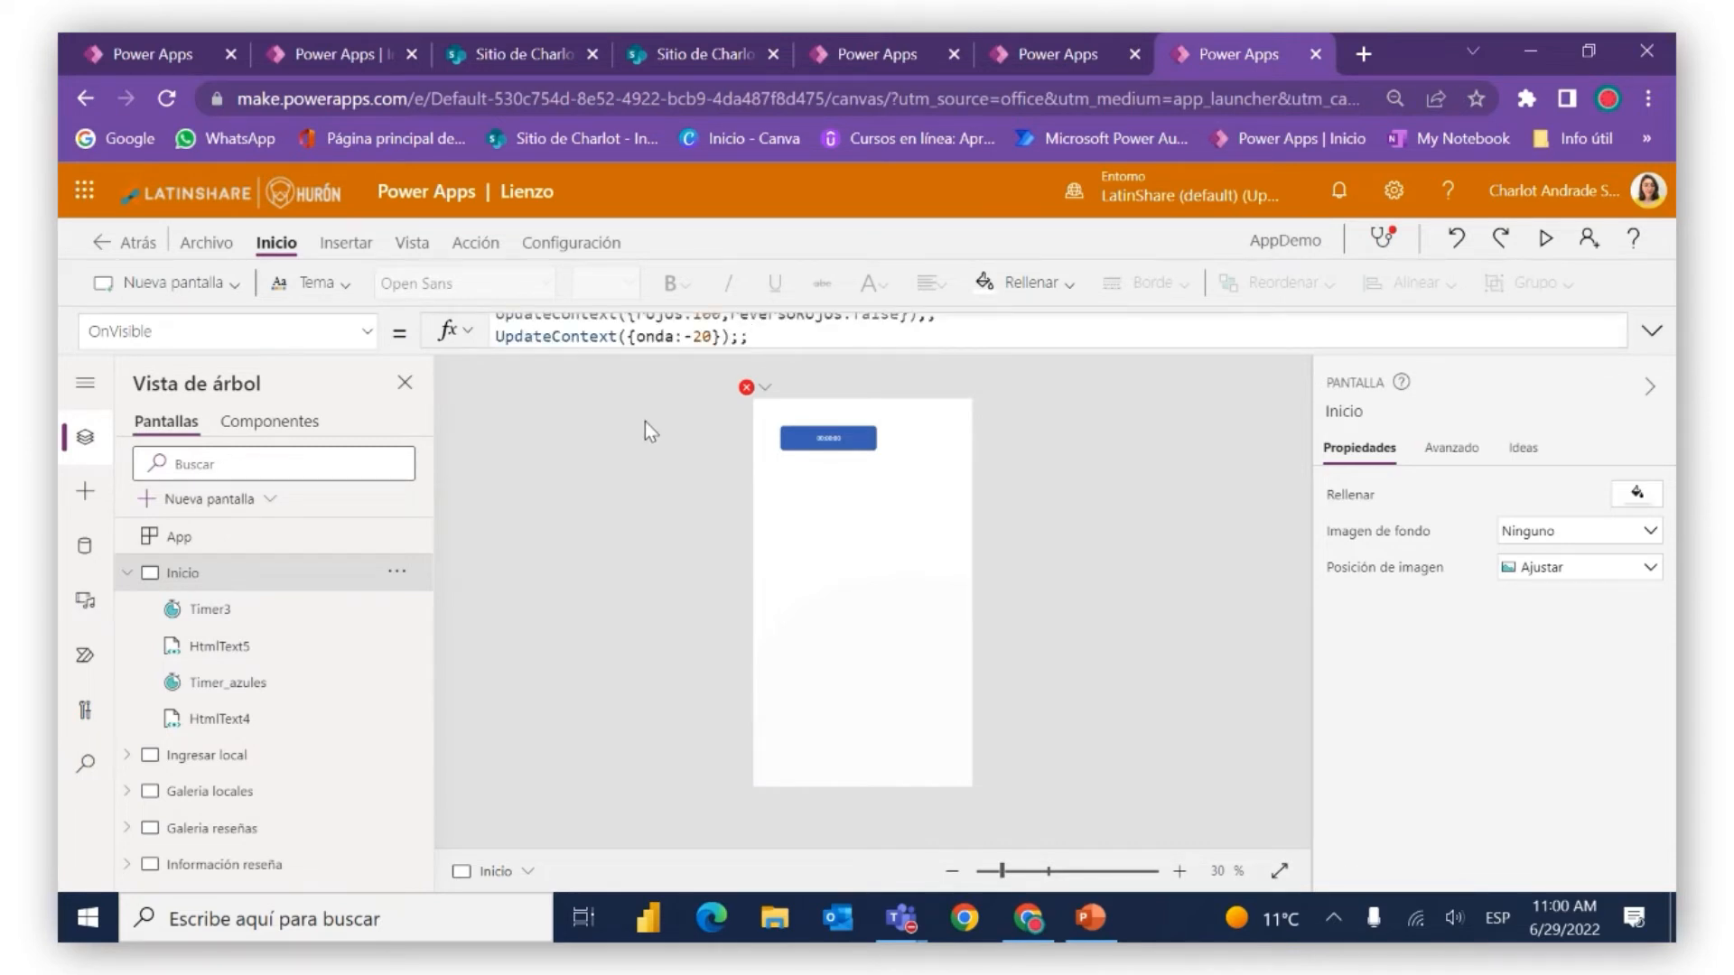
Fix the error in HtmlText4's HtmlText formula on AppDemo's Inicio screen by replacing Inicio_degradado.Height with Inicio.Height
{"action": "left_click", "coordinate": [212, 759]}
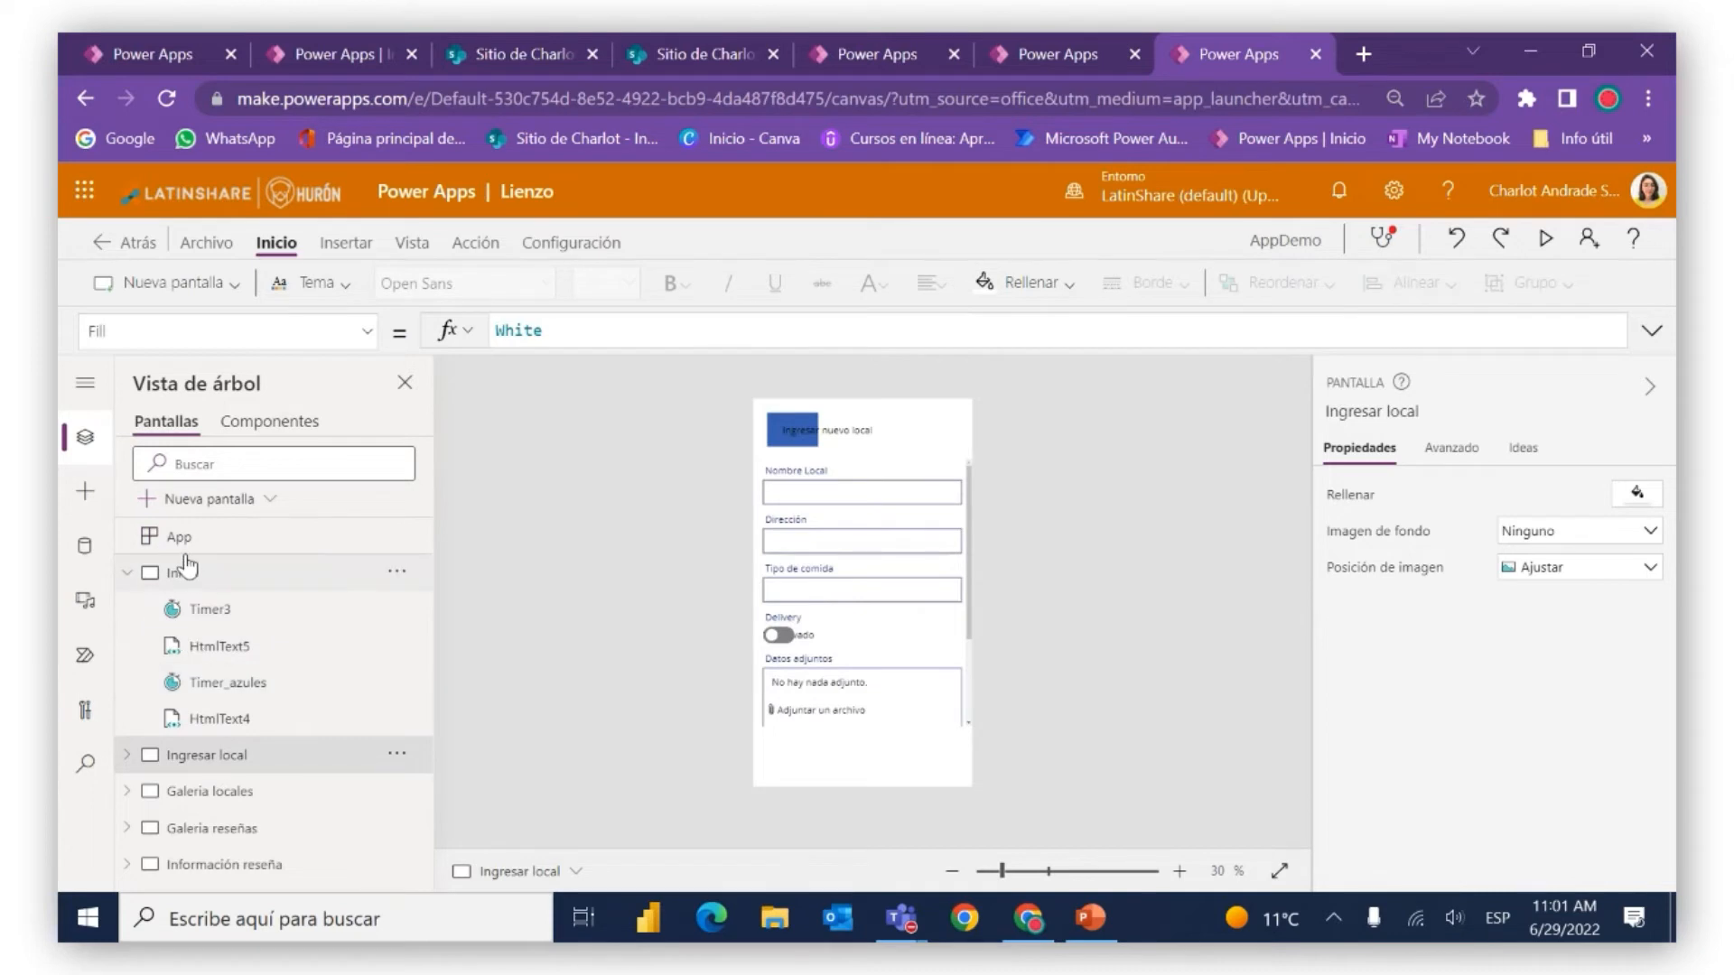
{"action": "left_click", "coordinate": [185, 569]}
{"action": "left_click", "coordinate": [763, 388]}
{"action": "left_click", "coordinate": [794, 406]}
{"action": "left_click", "coordinate": [749, 341]}
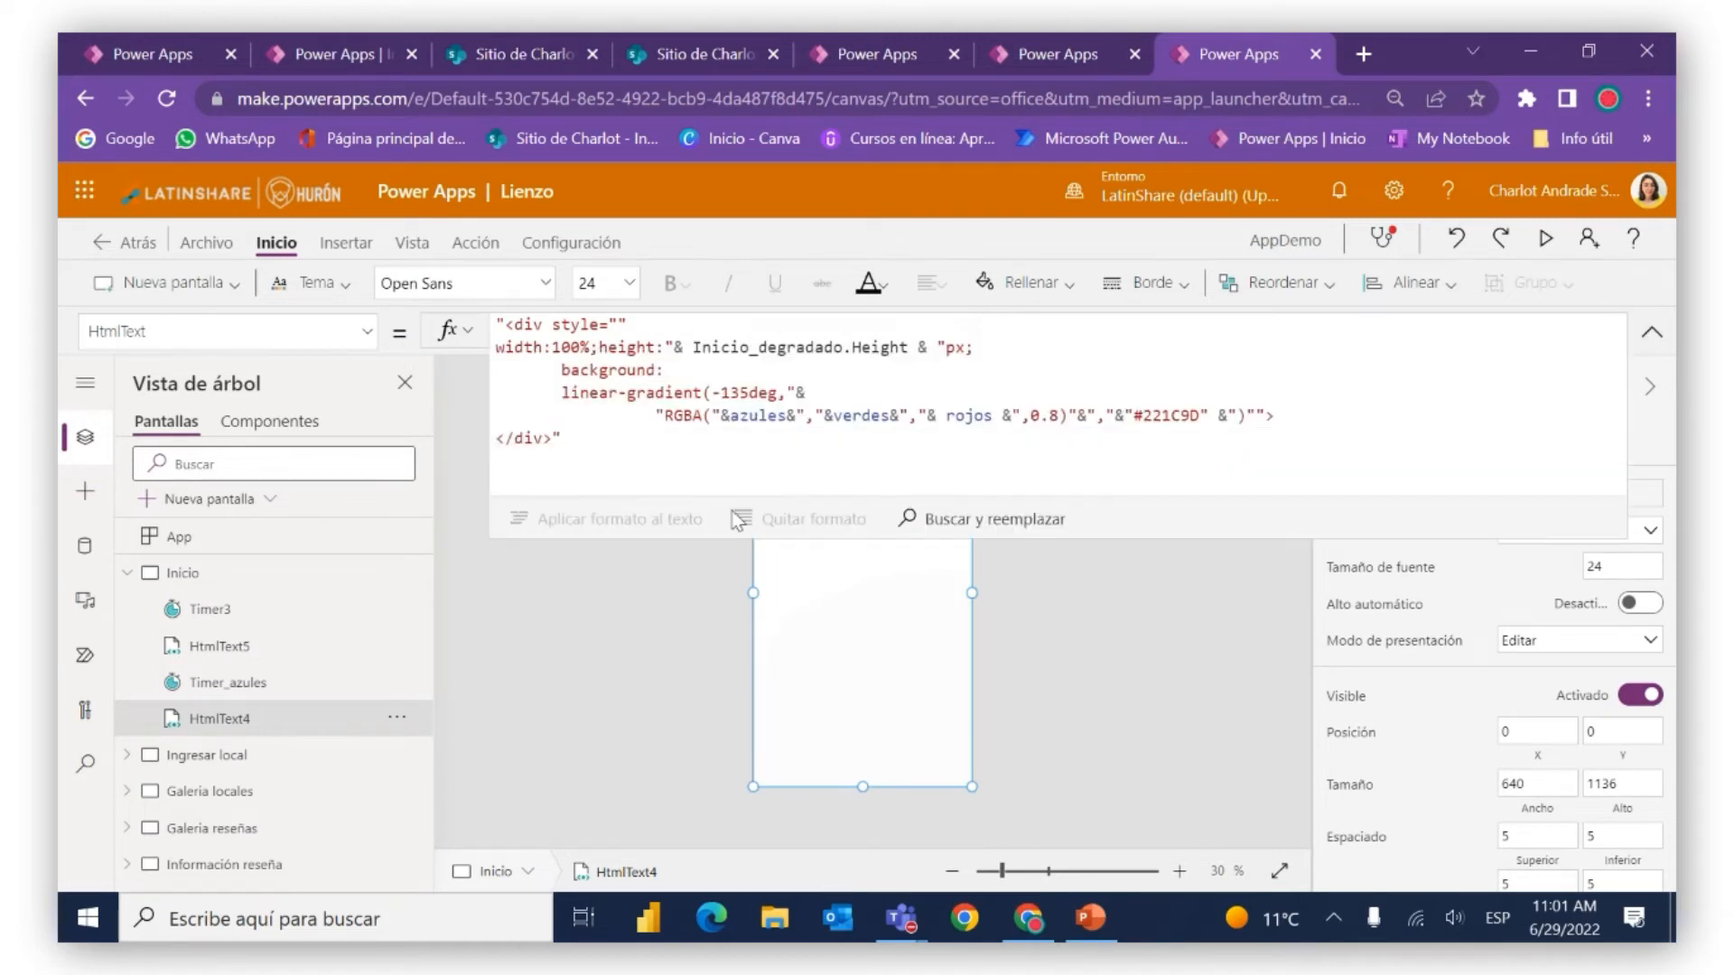
{"action": "left_click", "coordinate": [815, 370]}
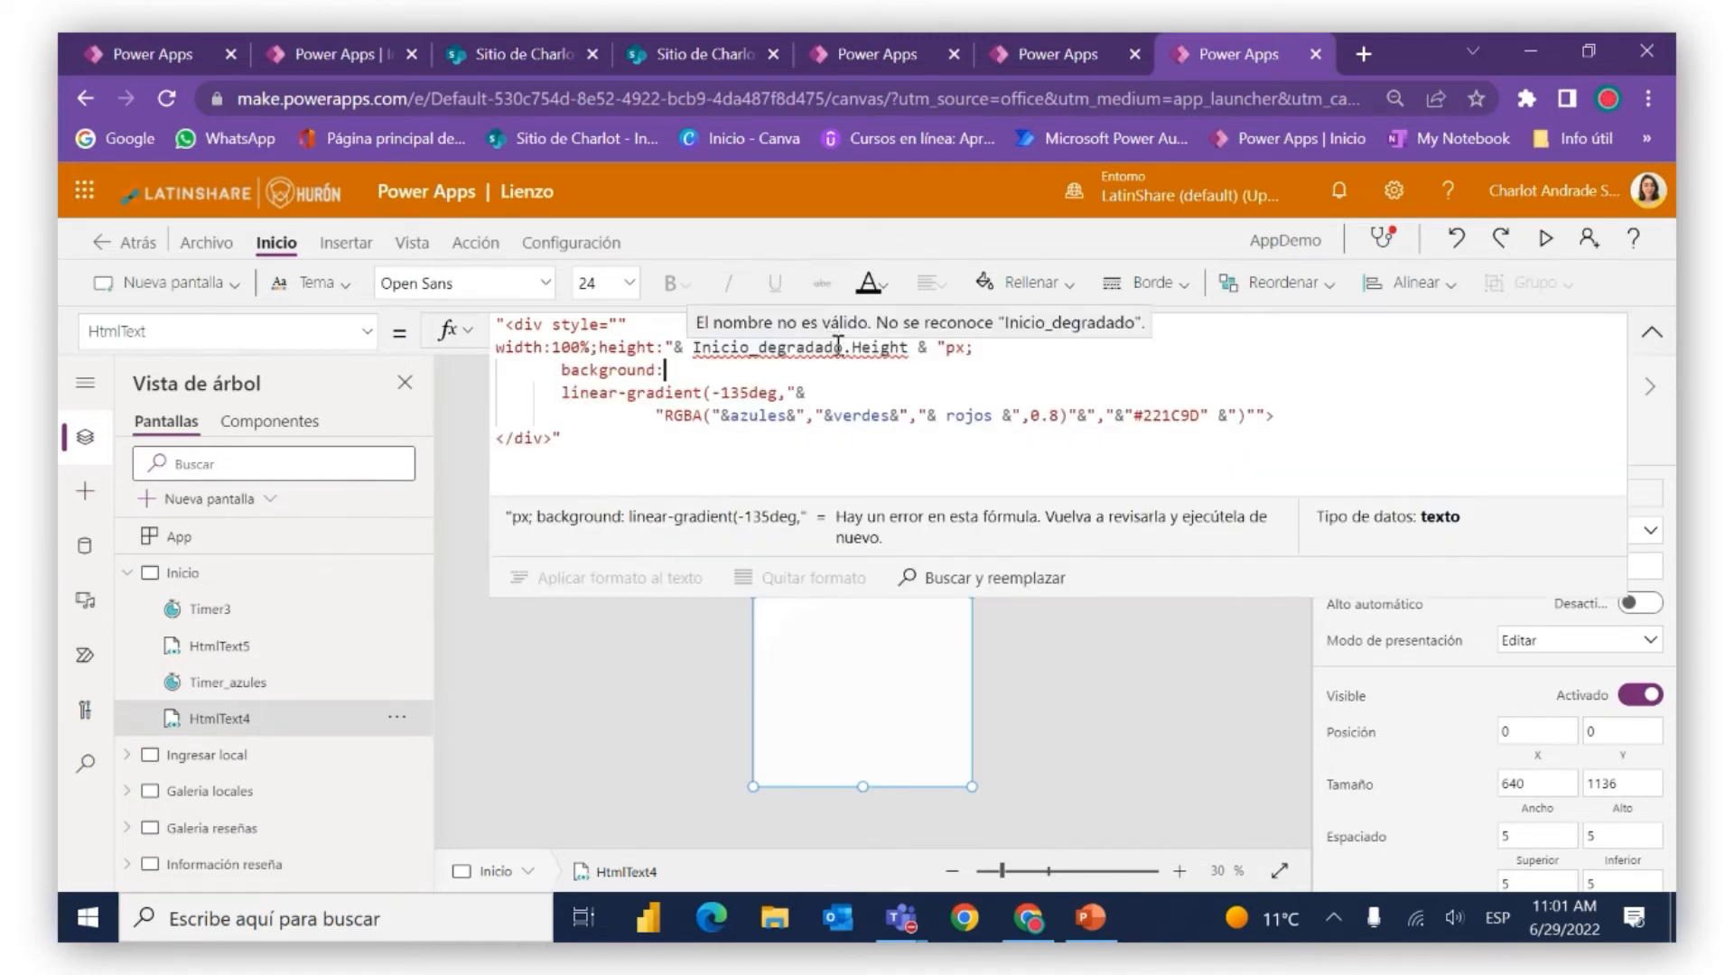
{"action": "left_click", "coordinate": [844, 347]}
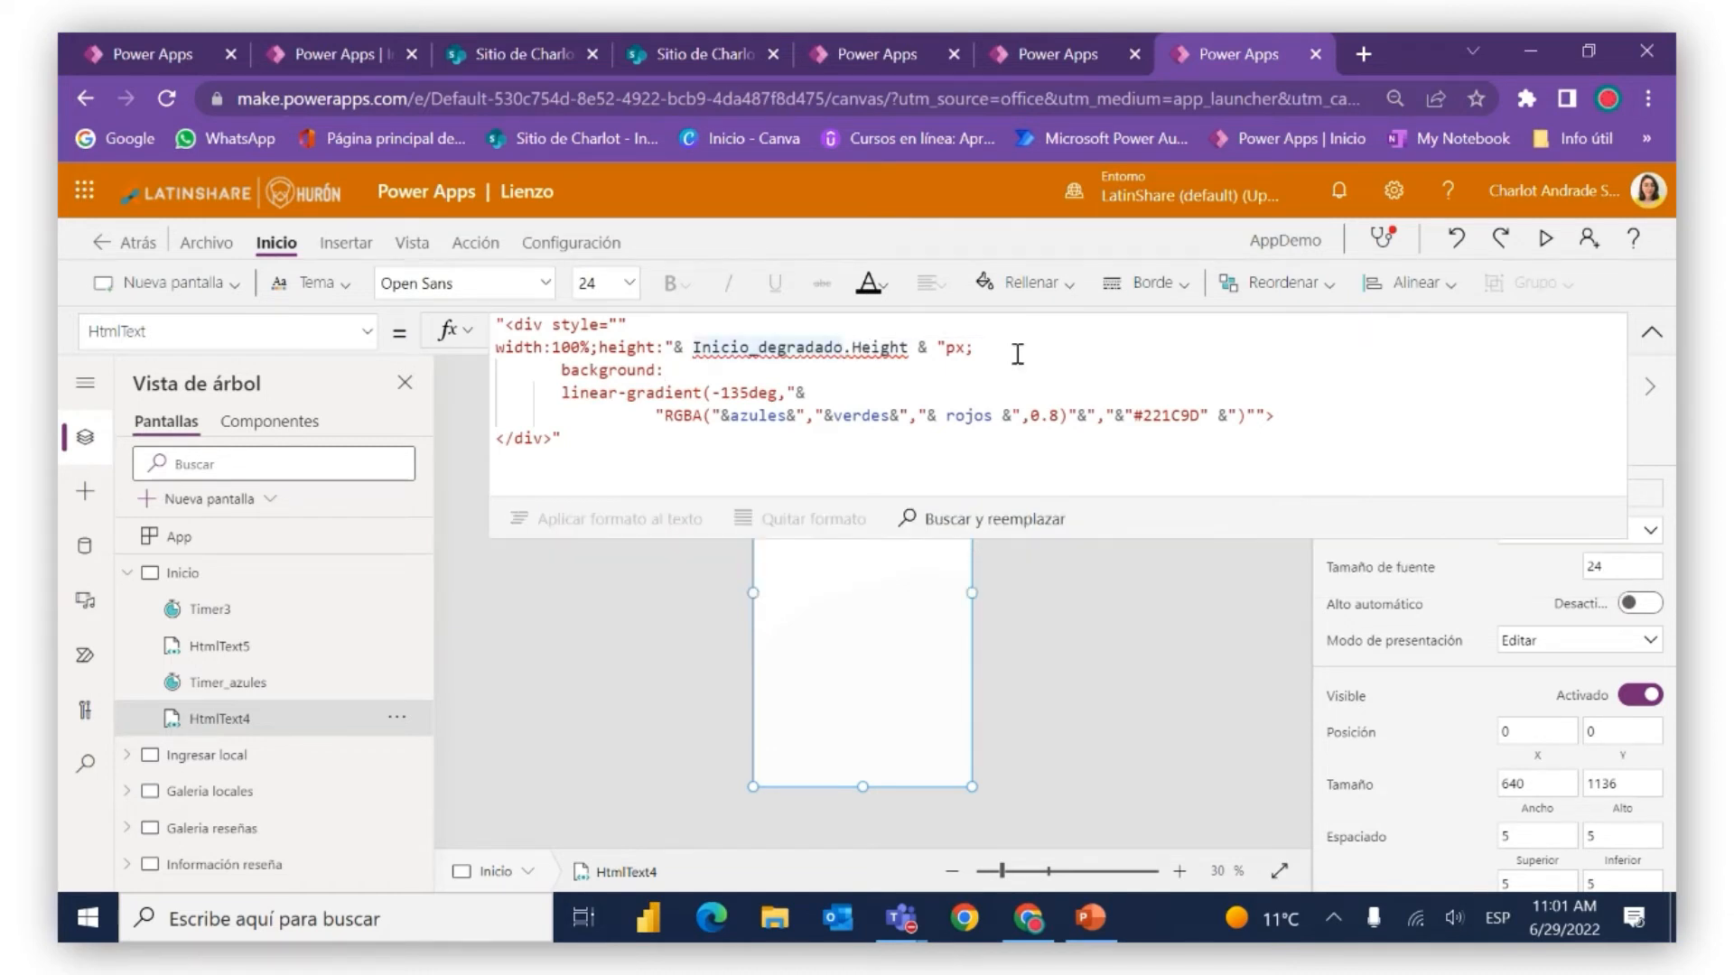
{"action": "key", "text": "BackSpace"}
{"action": "key", "text": "BackSpace"}
{"action": "key", "text": "BackSpace"}
{"action": "key", "text": "BackSpace"}
{"action": "key", "text": "BackSpace"}
{"action": "key", "text": "BackSpace"}
{"action": "key", "text": "BackSpace"}
{"action": "key", "text": "BackSpace"}
{"action": "key", "text": "BackSpace"}
{"action": "key", "text": "BackSpace"}
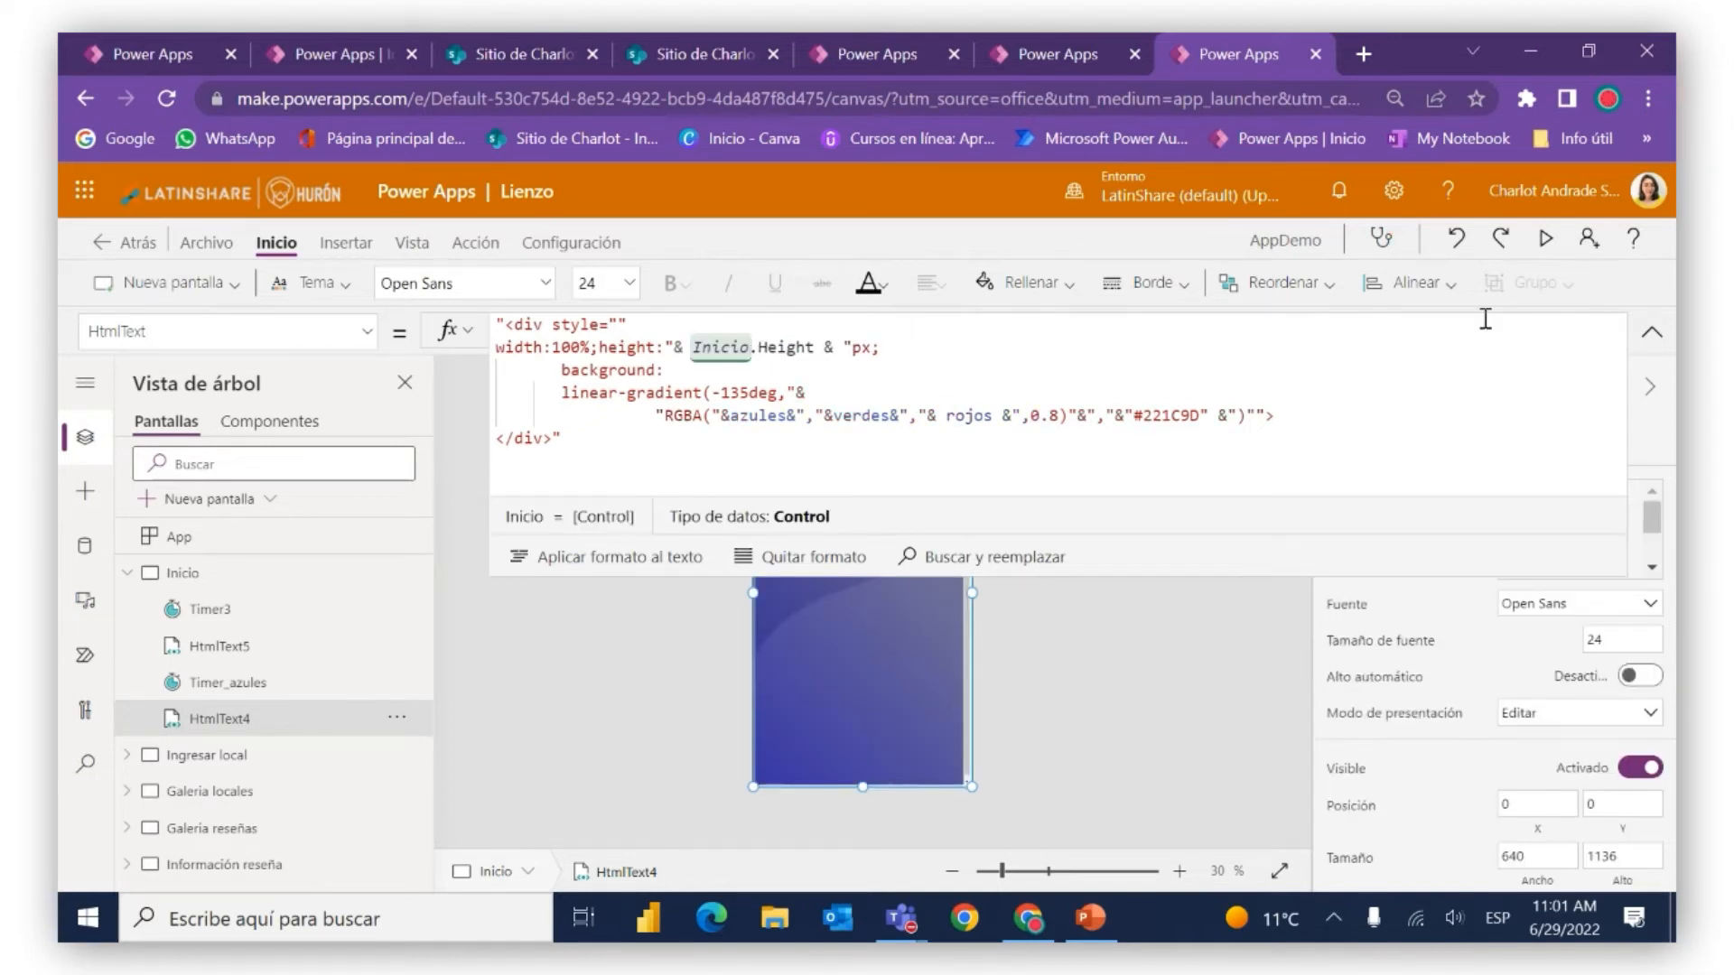
{"action": "left_click", "coordinate": [1651, 335]}
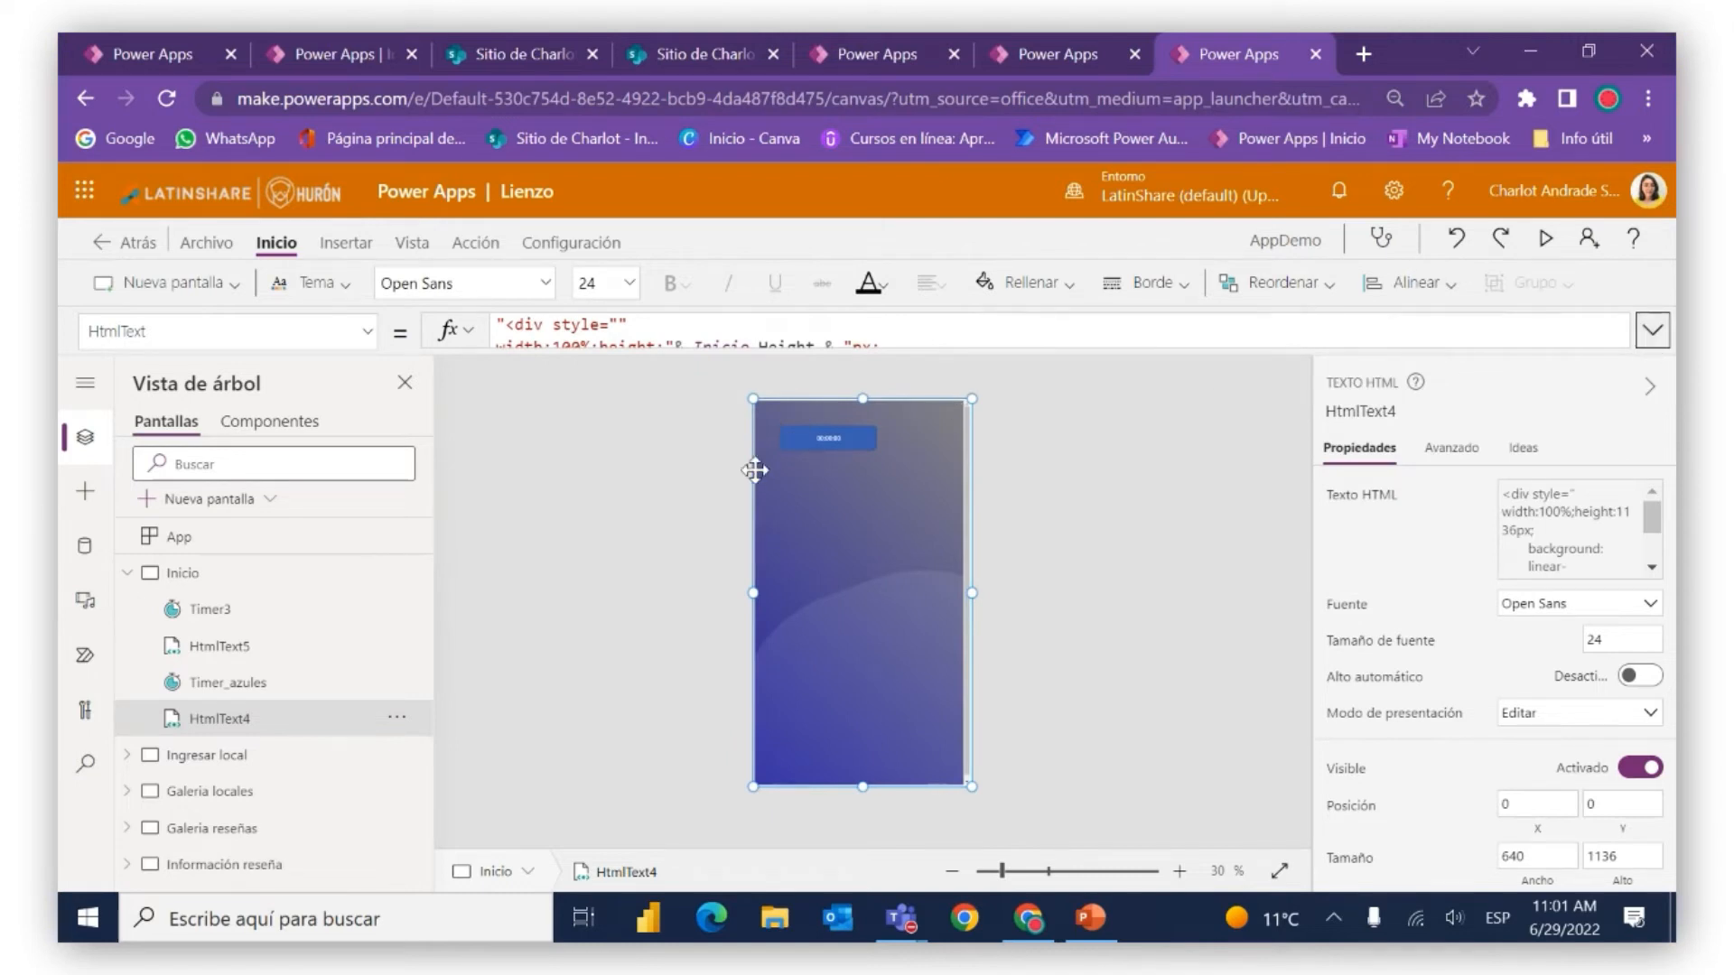
Turn off the visibility of Timer3 on the Inicio screen
{"action": "left_click", "coordinate": [290, 609]}
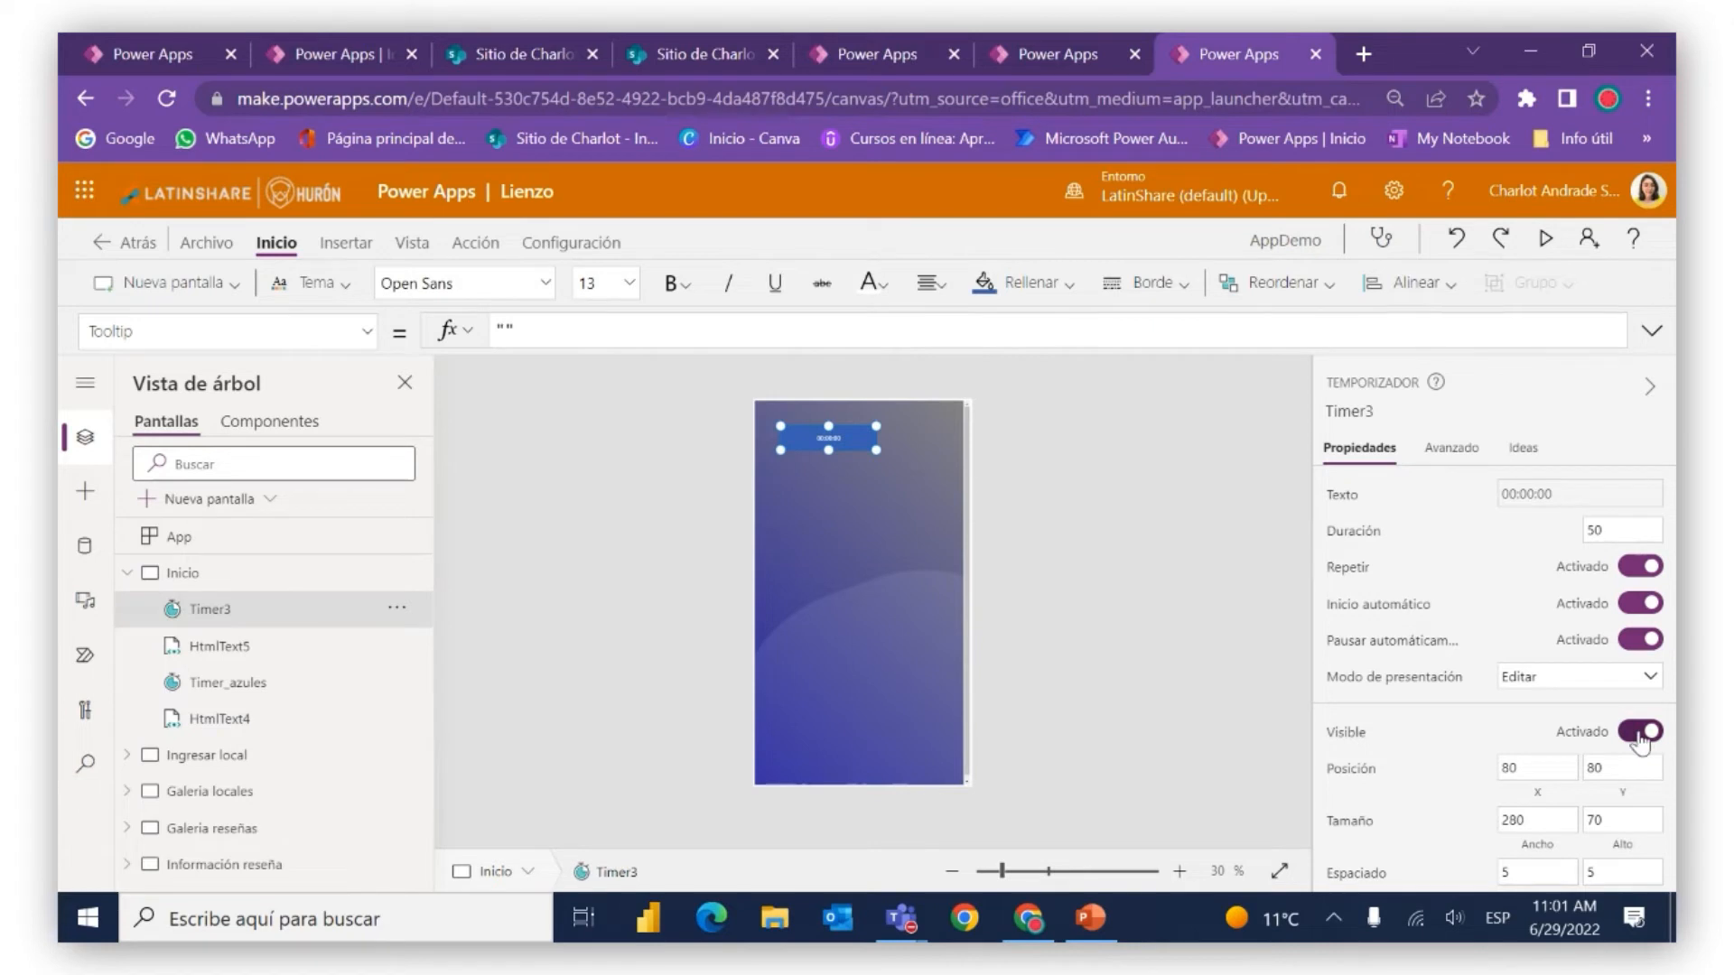
{"action": "left_click", "coordinate": [1641, 734]}
{"action": "left_click", "coordinate": [1071, 506]}
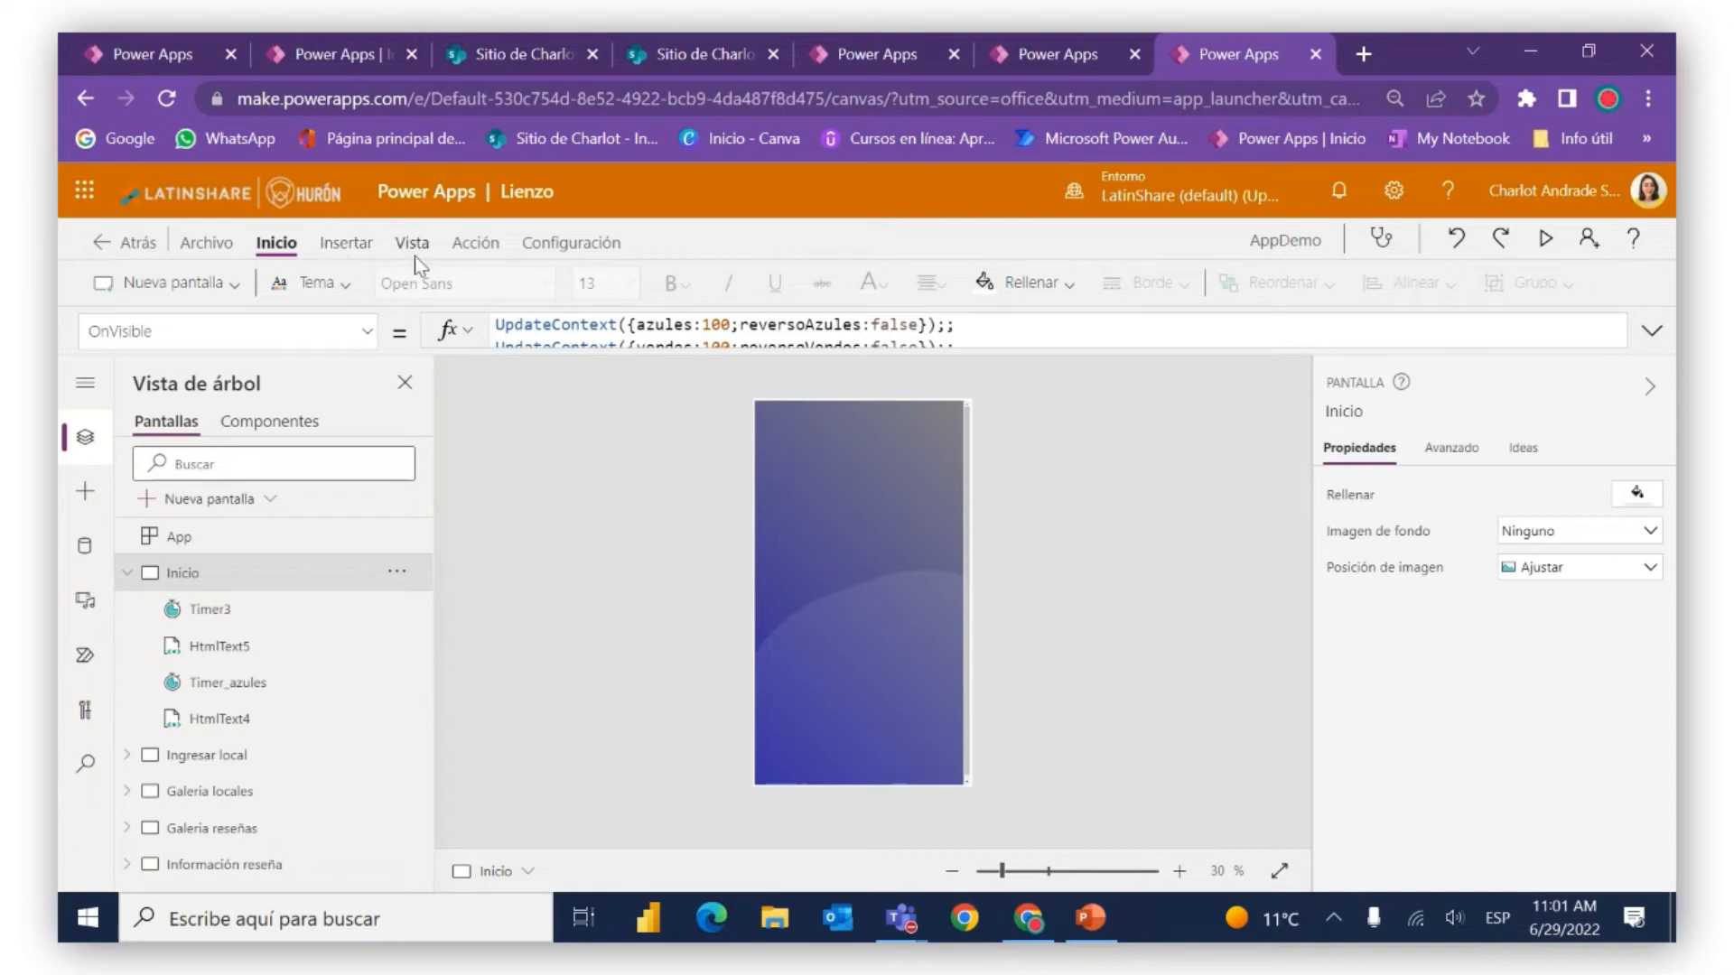
Insert a text label on the Inicio screen with the text "Aplicación de resañas"
{"action": "left_click", "coordinate": [340, 248]}
{"action": "left_click", "coordinate": [542, 284]}
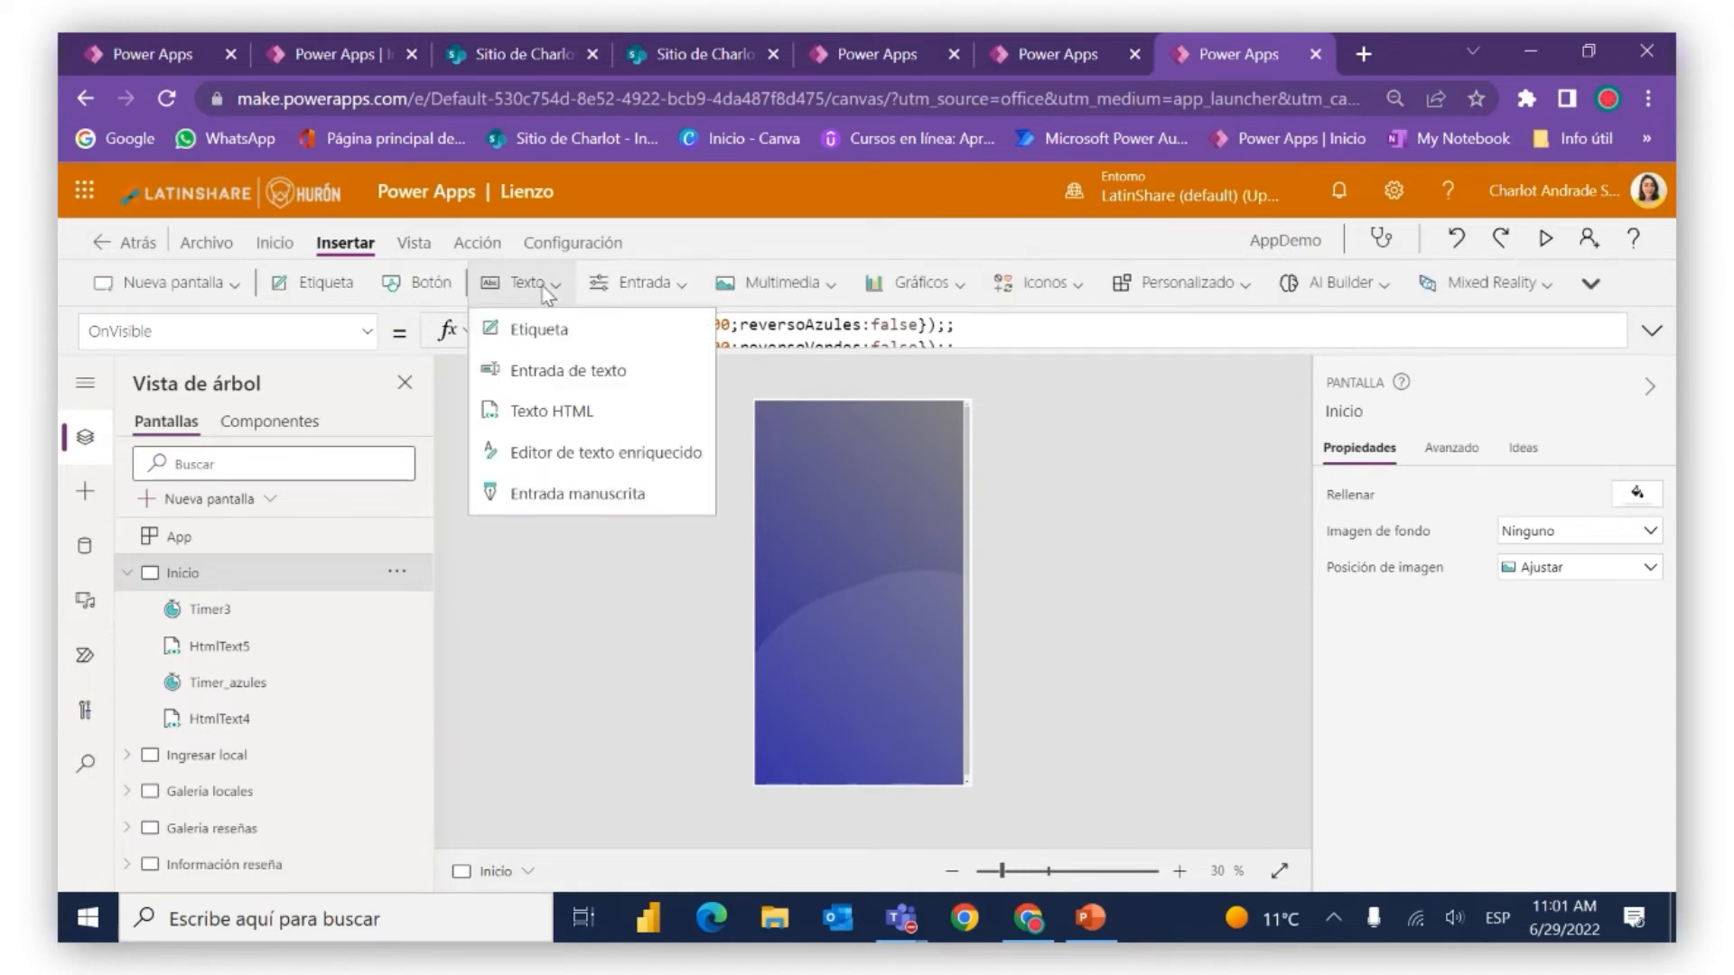
{"action": "left_click", "coordinate": [607, 343]}
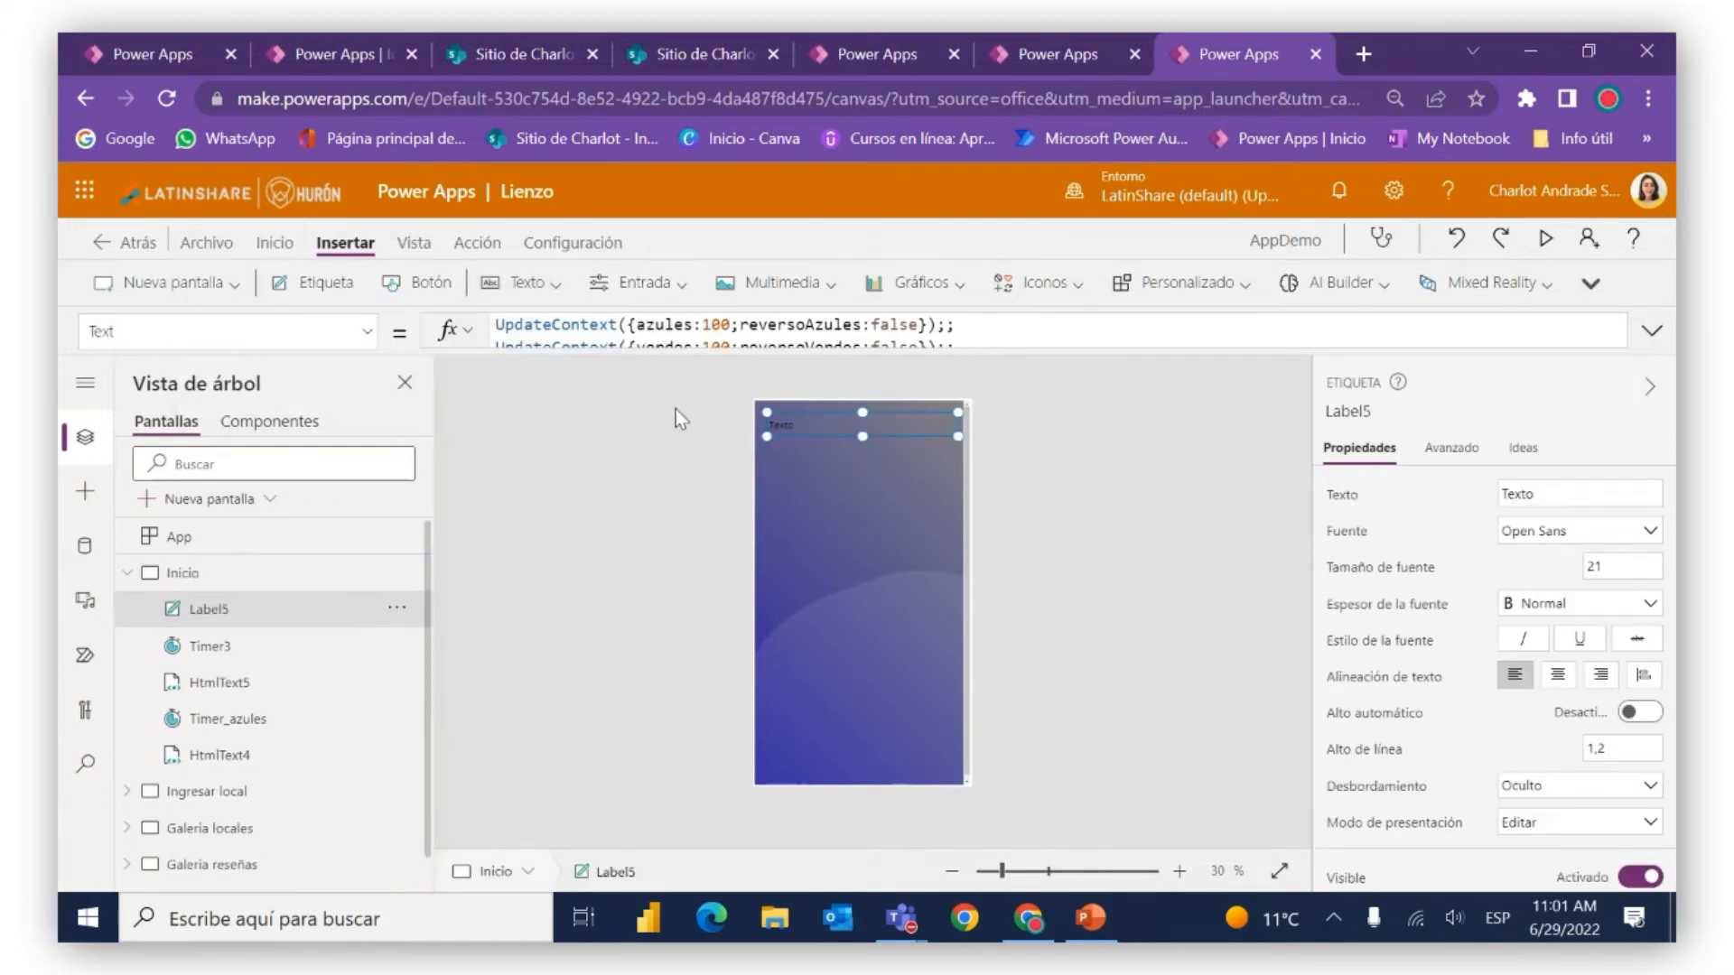
{"action": "left_click_drag", "start_coordinate": [1544, 493], "coordinate": [1494, 499]}
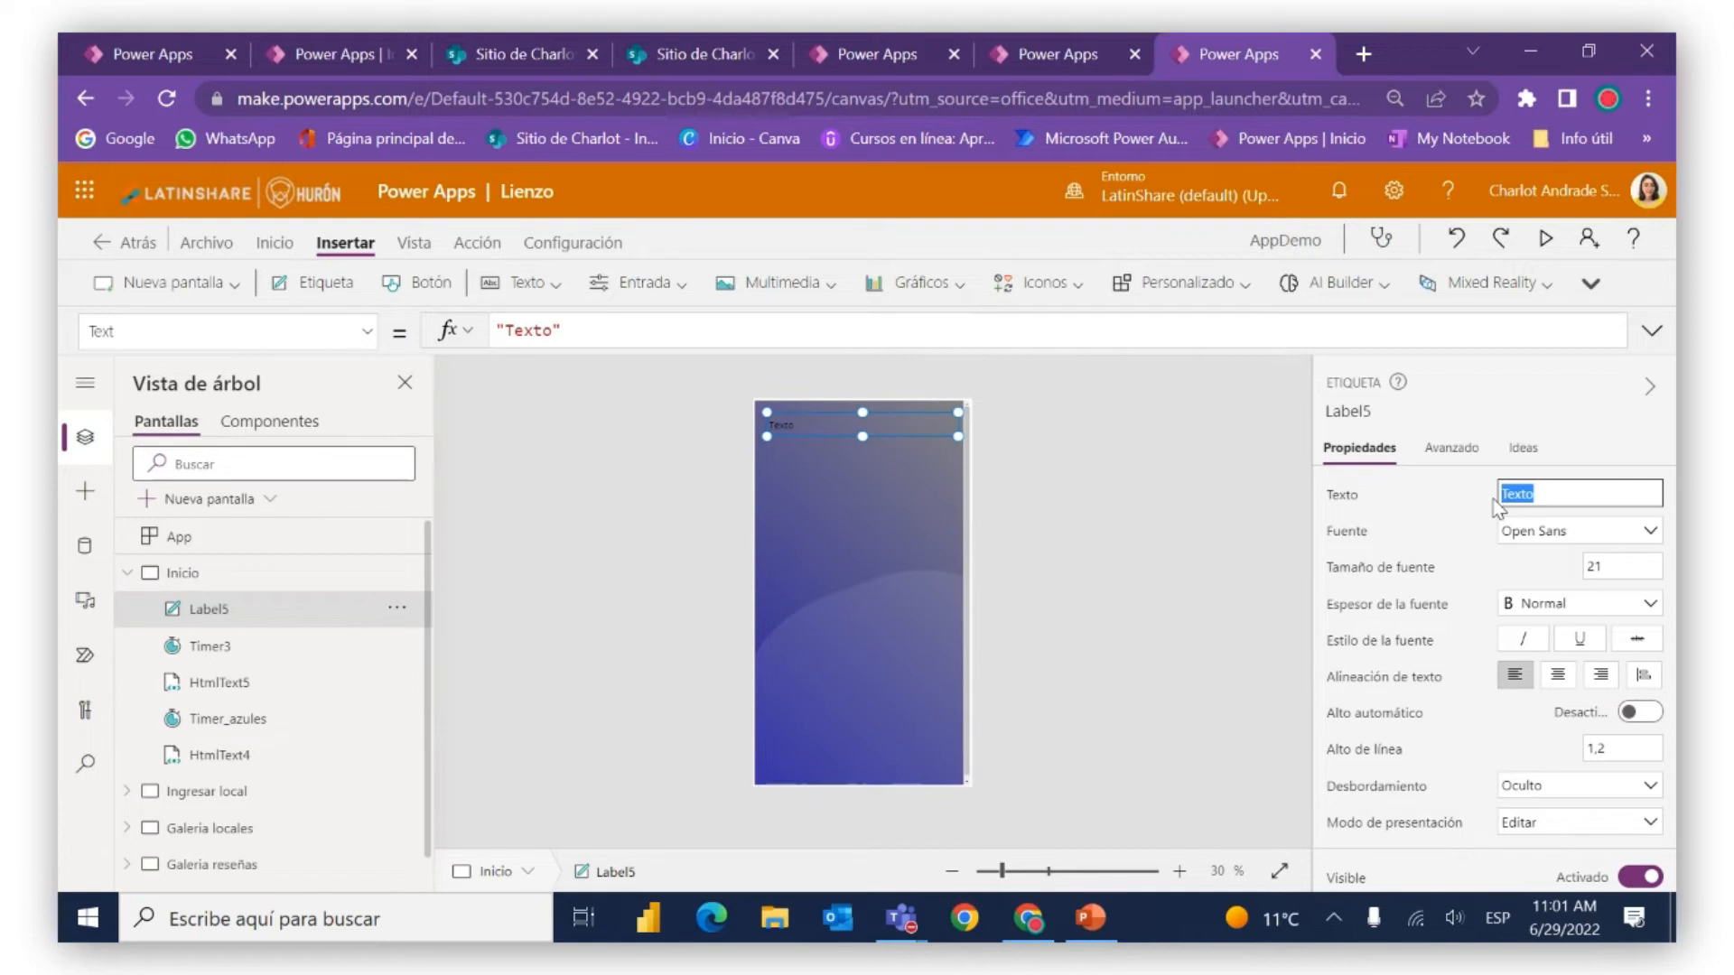
{"action": "type", "text": "Aplicación de resañas"}
Format the title label with font size 35, Seminegrita weight and white text, and move it down to just above the wave
{"action": "left_click", "coordinate": [1606, 566]}
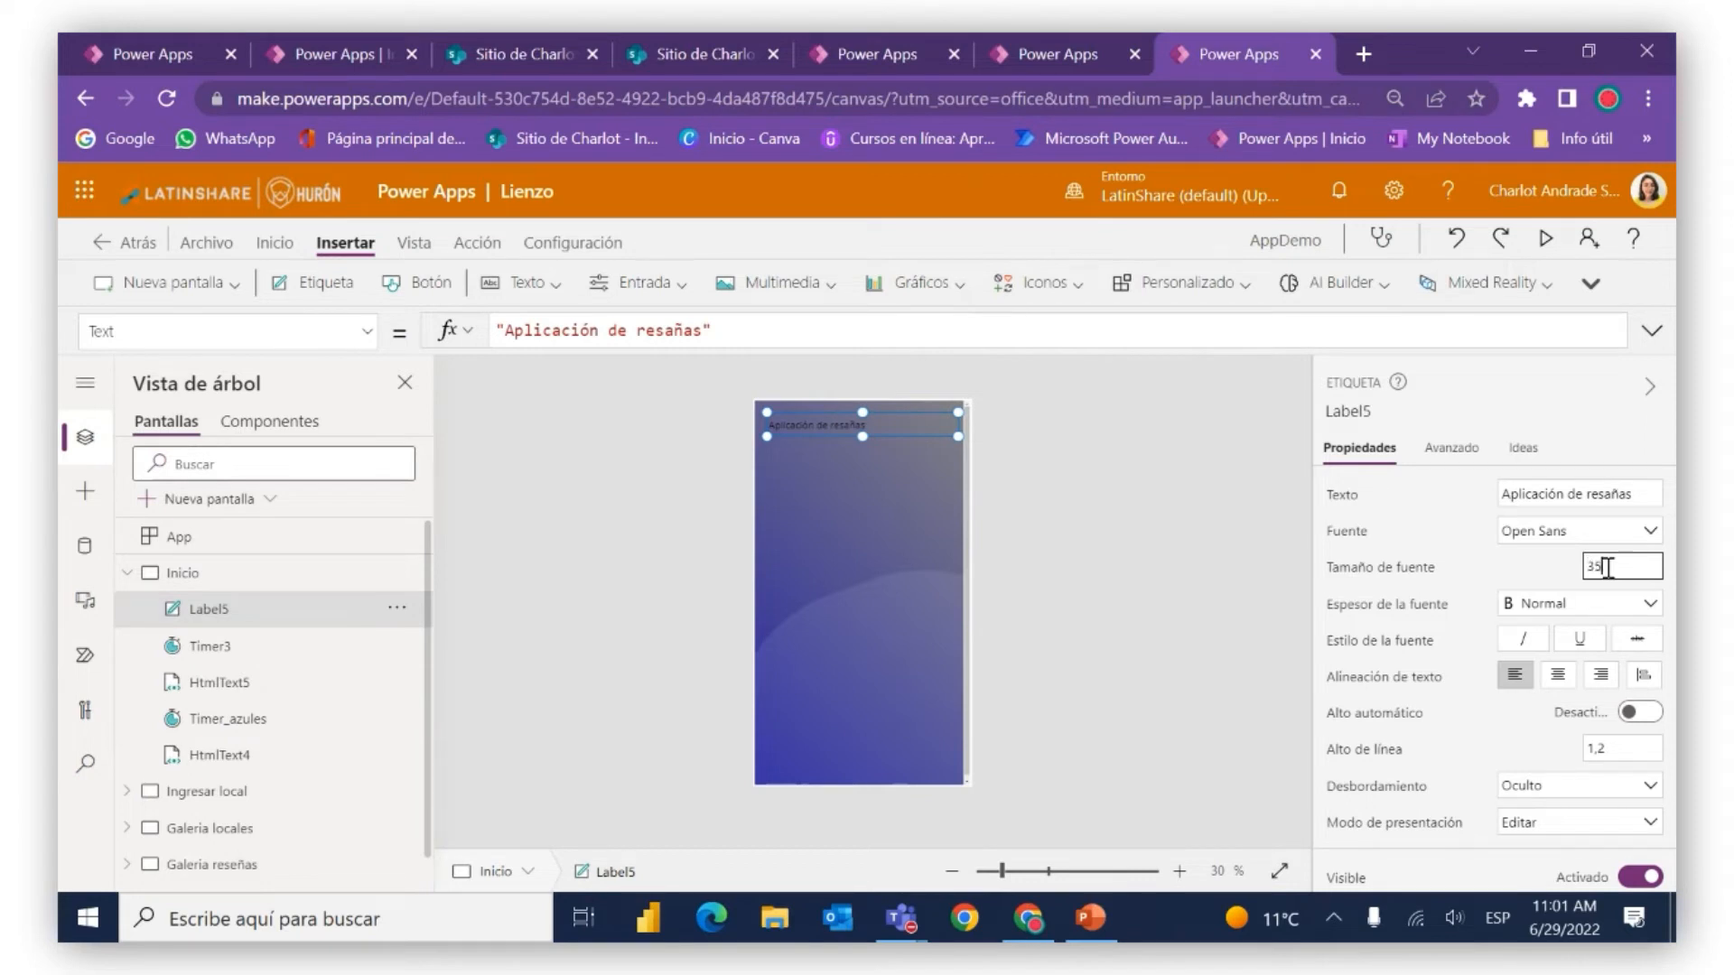
{"action": "left_click", "coordinate": [1561, 583]}
{"action": "left_click", "coordinate": [1569, 612]}
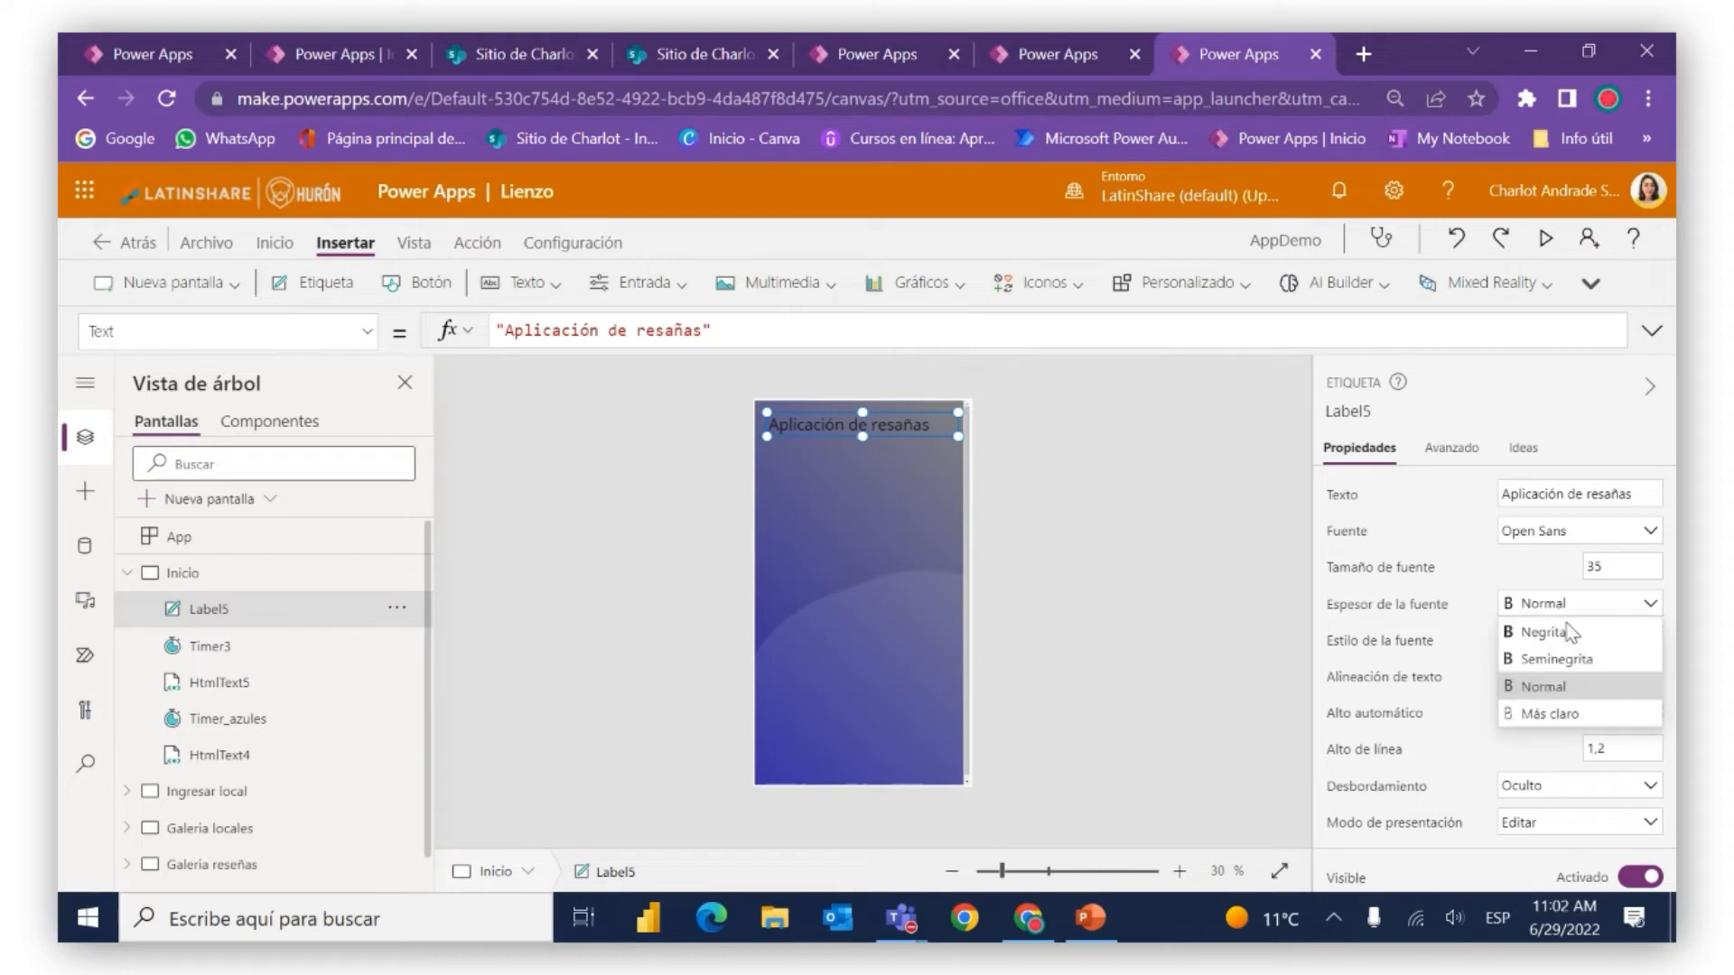
{"action": "left_click", "coordinate": [1546, 660]}
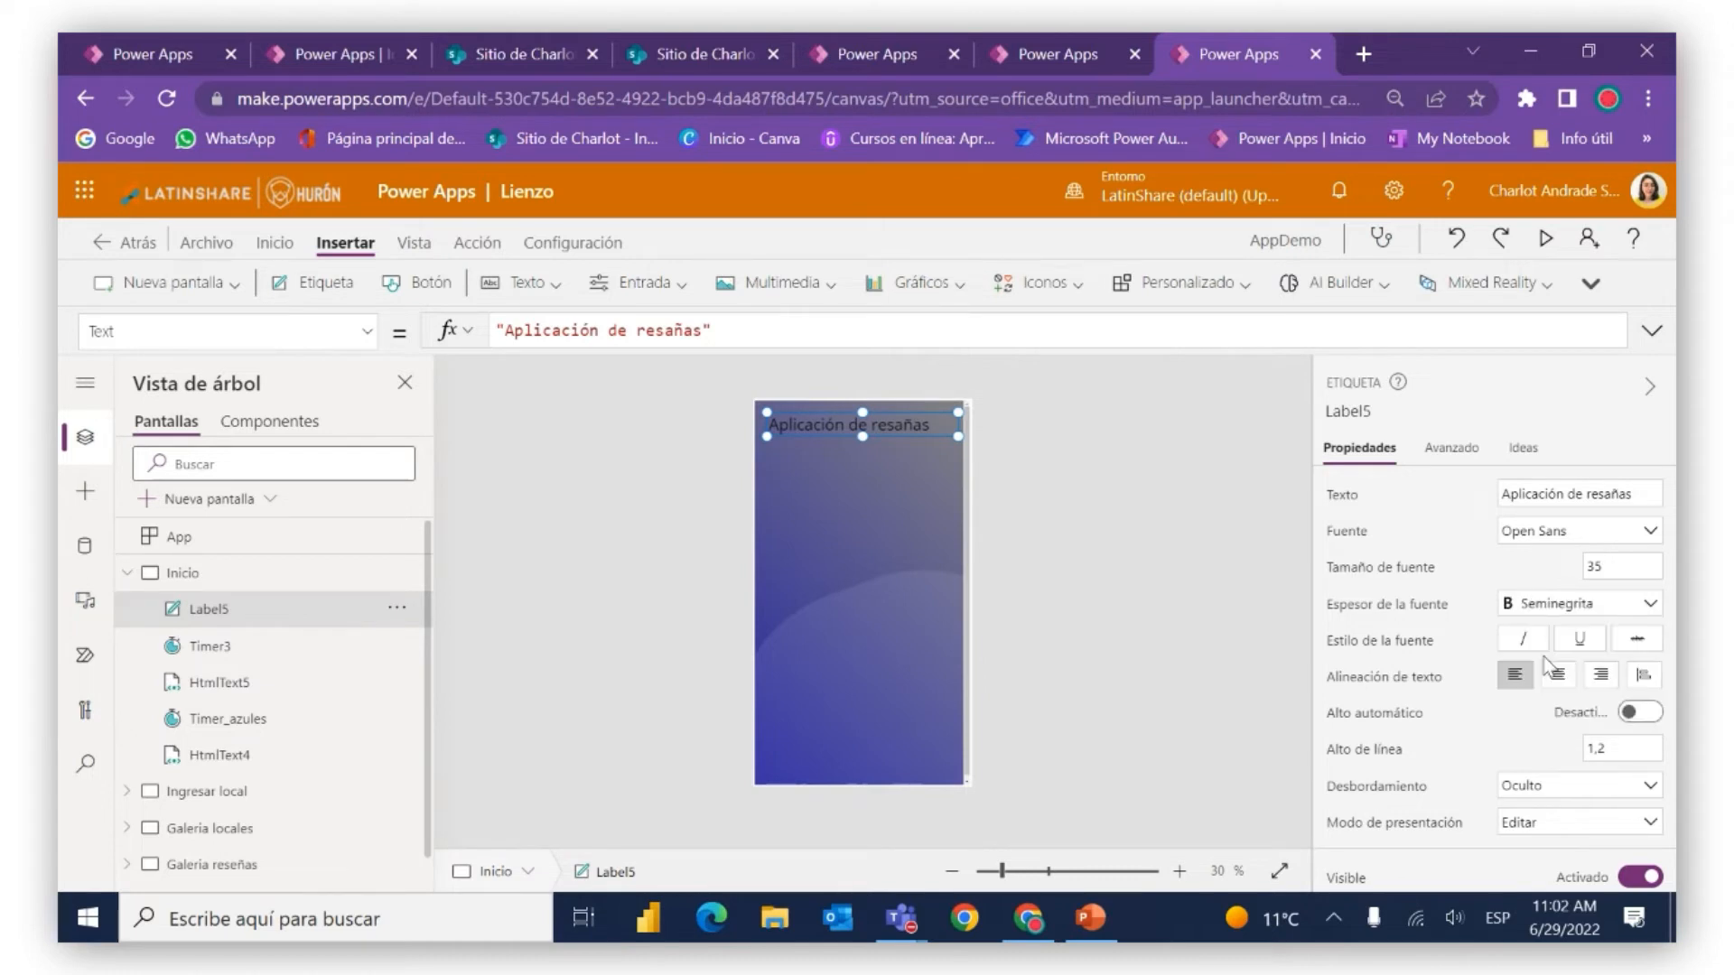
{"action": "scroll", "coordinate": [1579, 685], "scroll_direction": "down", "scroll_amount": 1}
{"action": "scroll", "coordinate": [1579, 685], "scroll_direction": "down", "scroll_amount": 5}
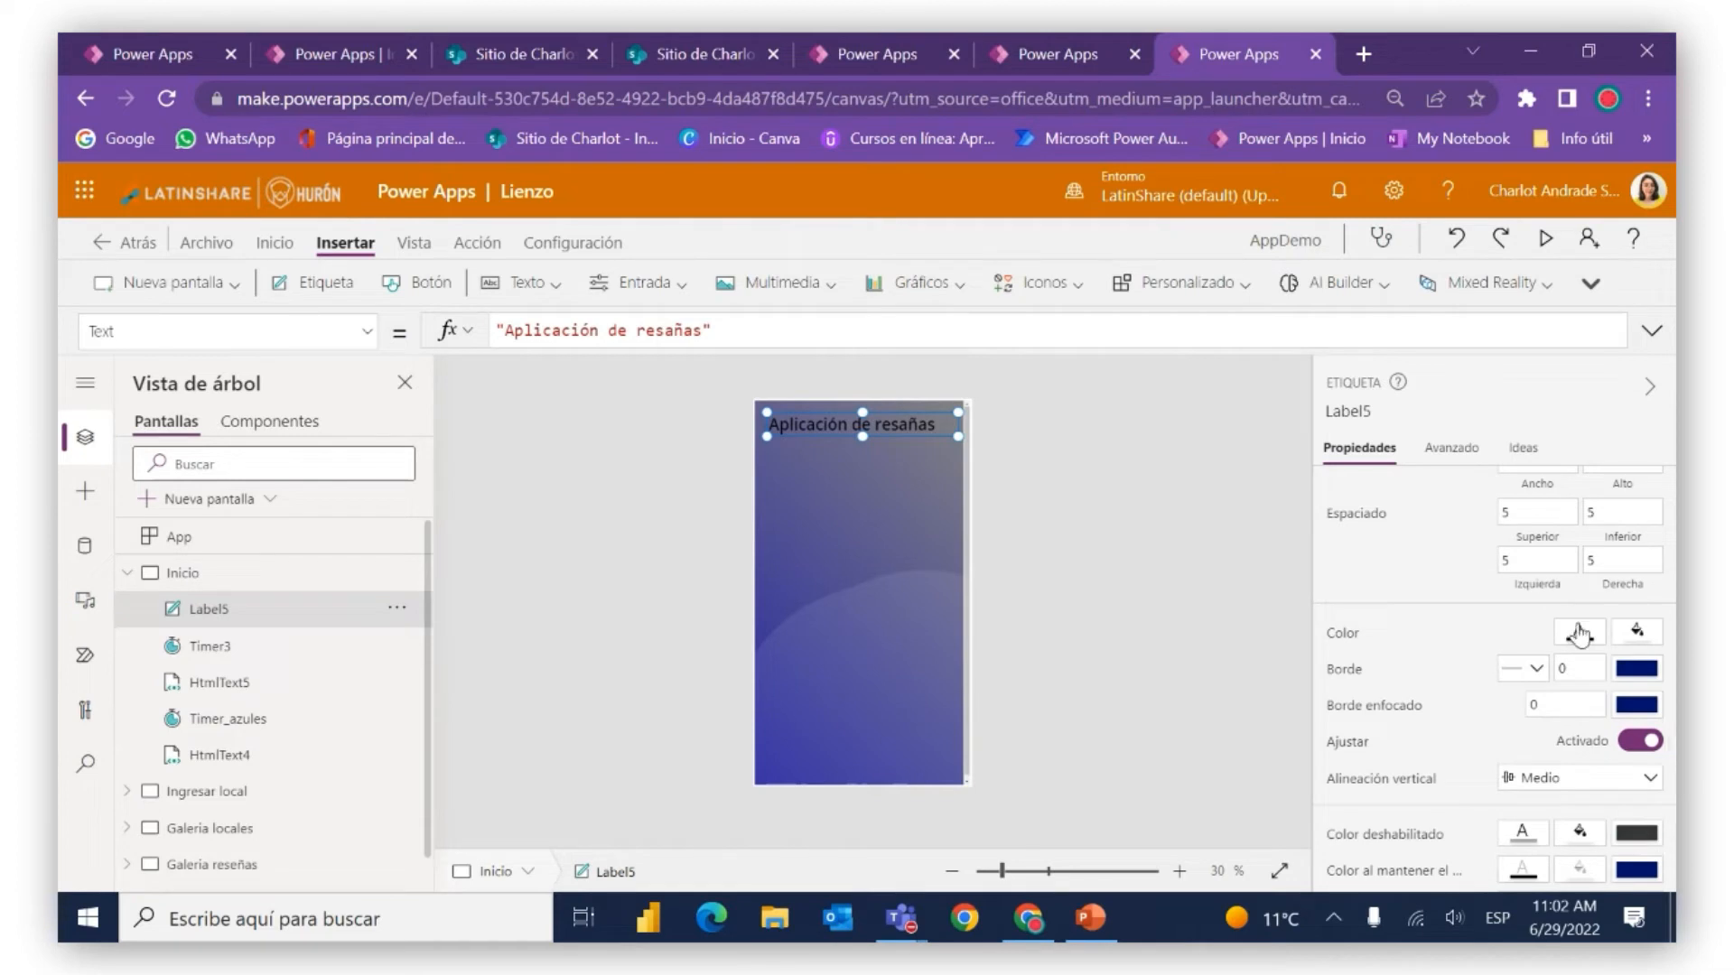
{"action": "left_click", "coordinate": [1578, 632]}
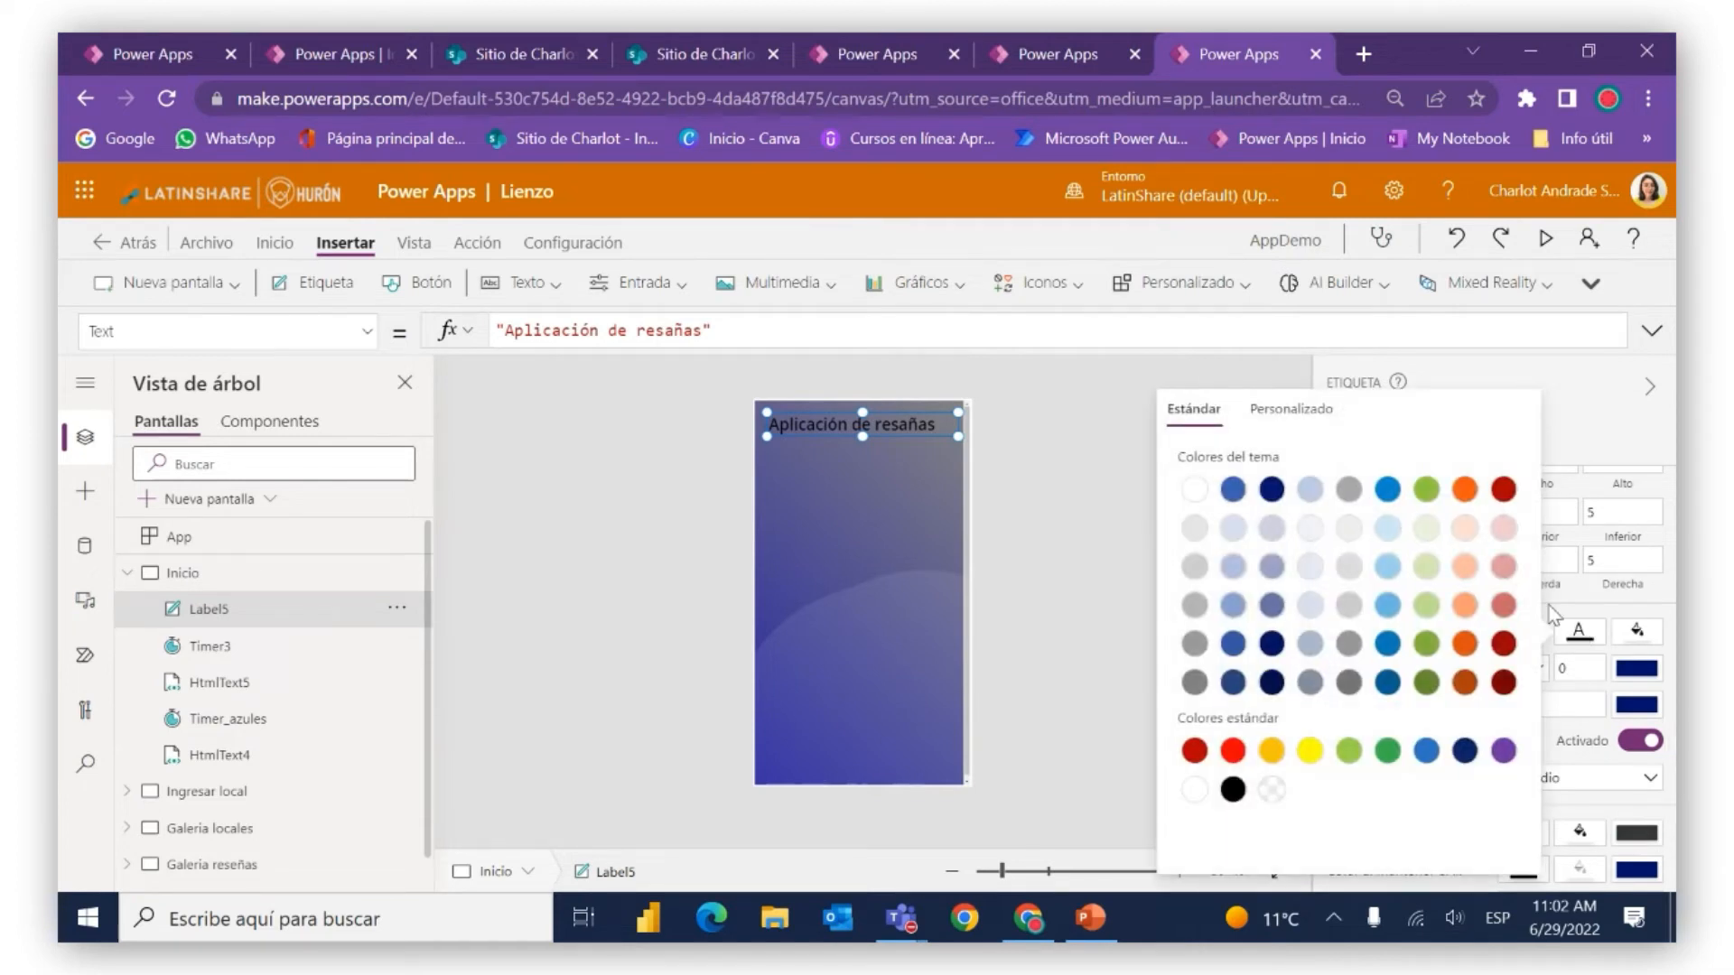
{"action": "left_click", "coordinate": [1194, 488]}
{"action": "left_click_drag", "start_coordinate": [901, 405], "coordinate": [919, 516]}
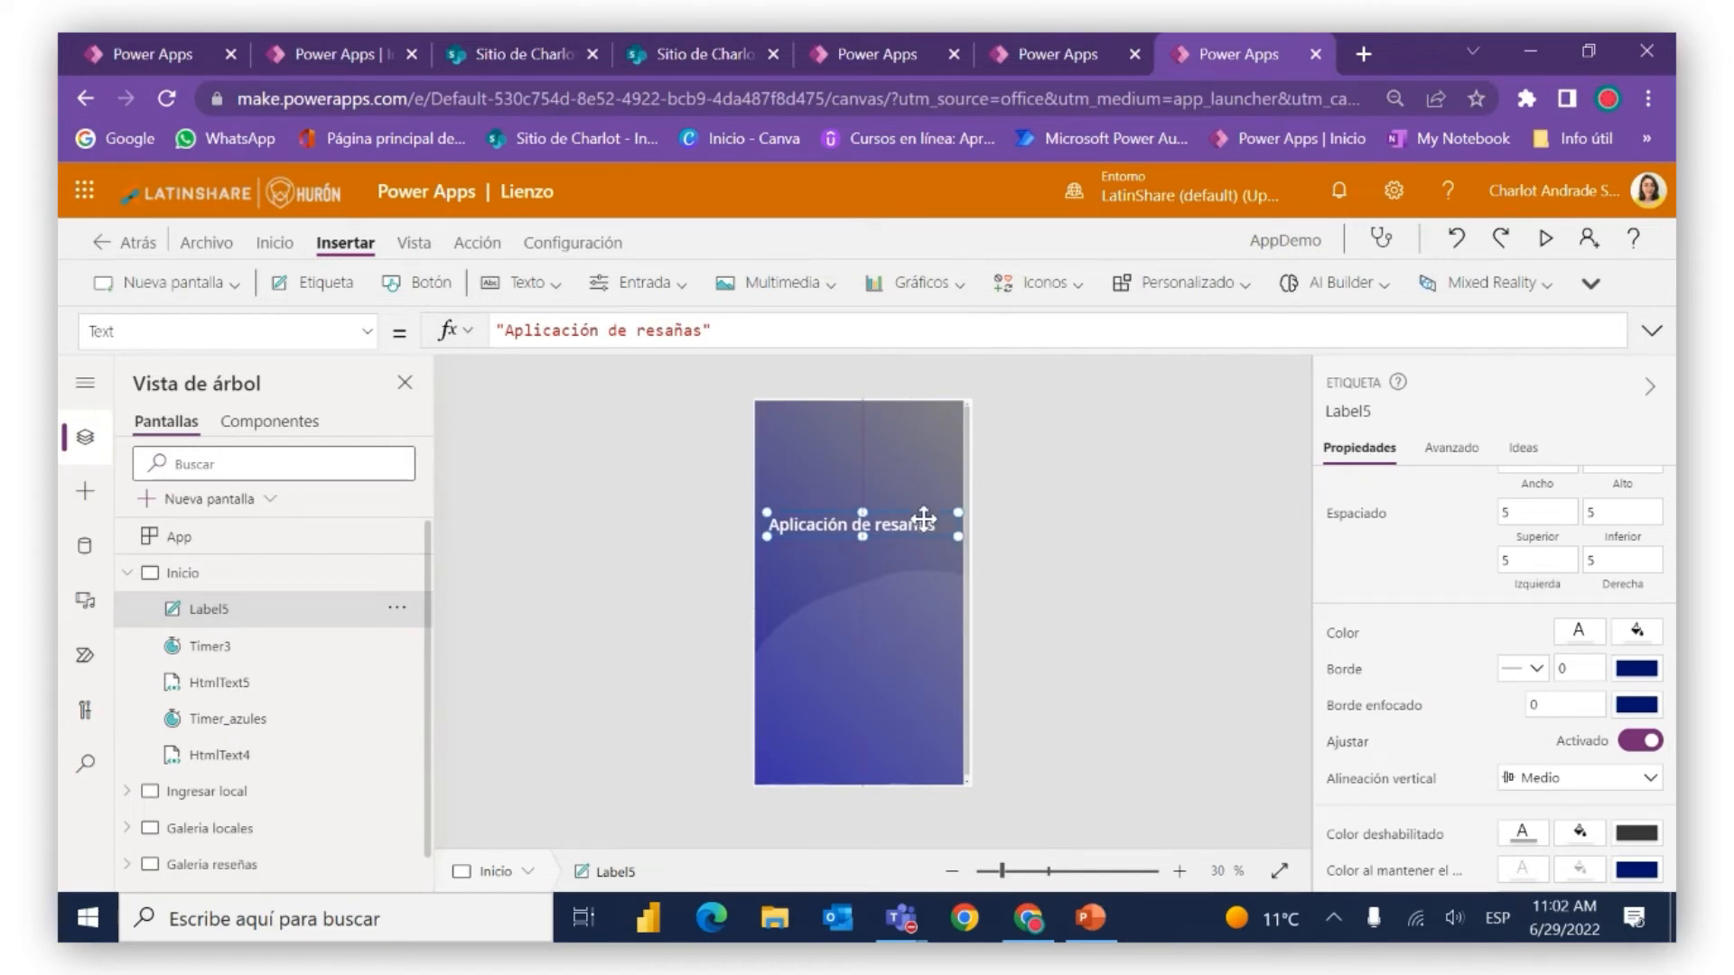
Preview the animated Inicio screen, and review the Ingresar local and Galería locales screens before returning to Inicio
{"action": "left_click", "coordinate": [1550, 242]}
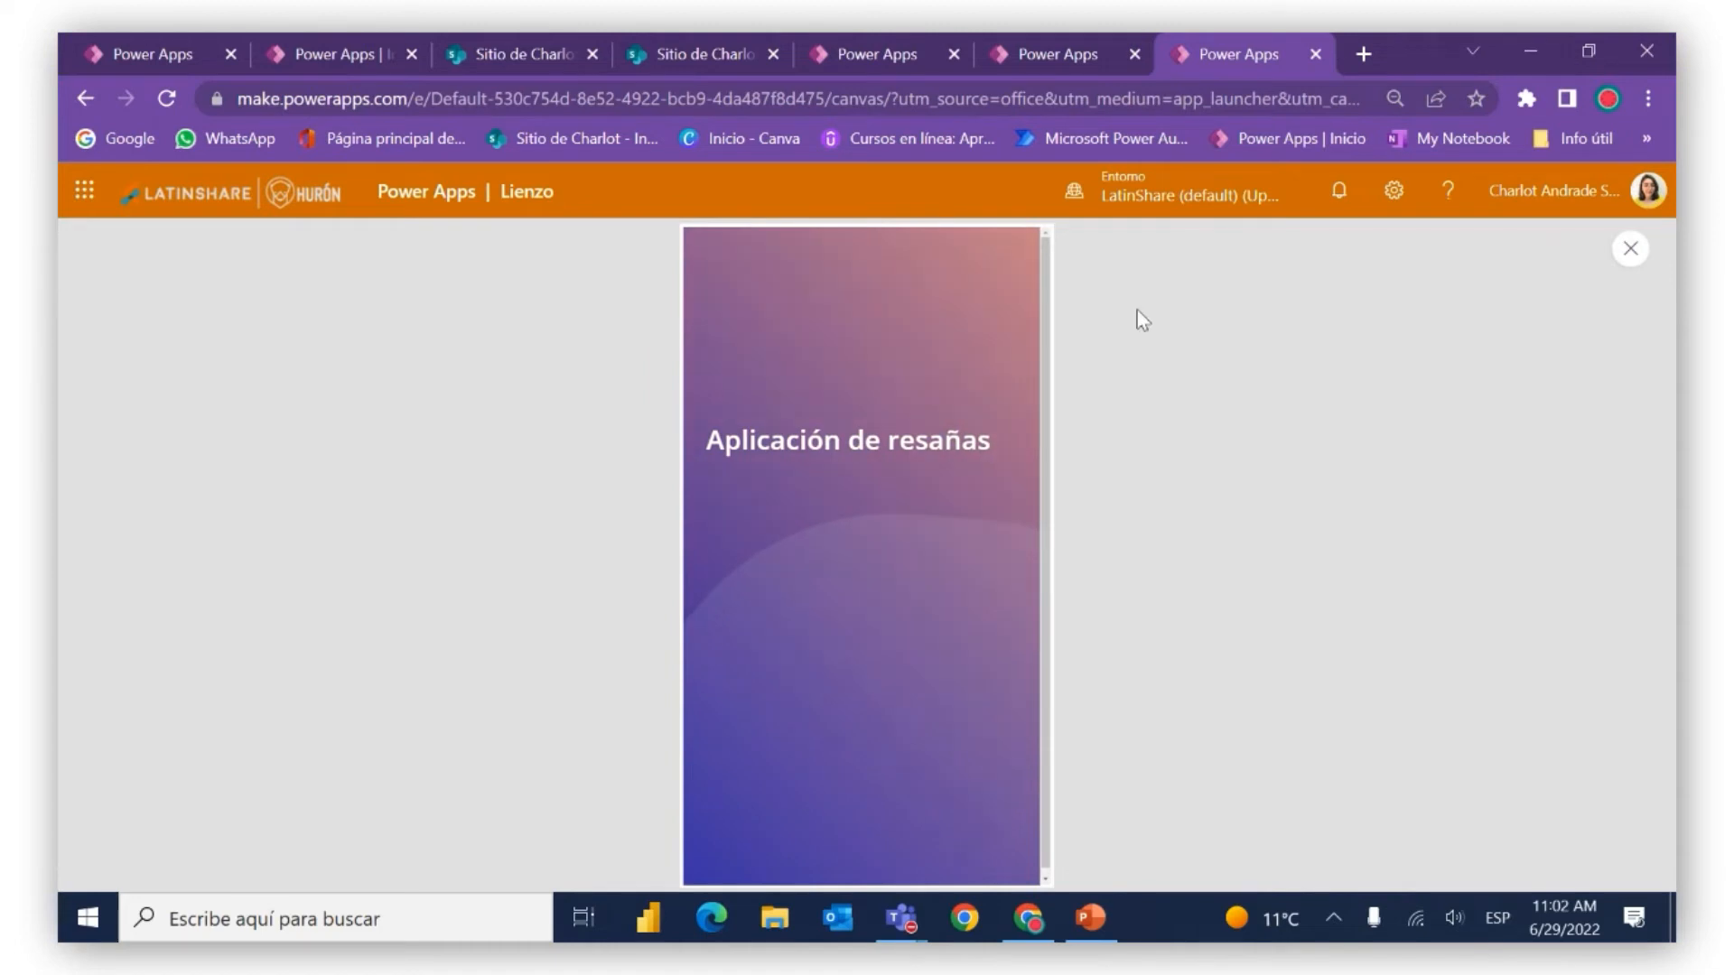
{"action": "left_click", "coordinate": [1630, 249]}
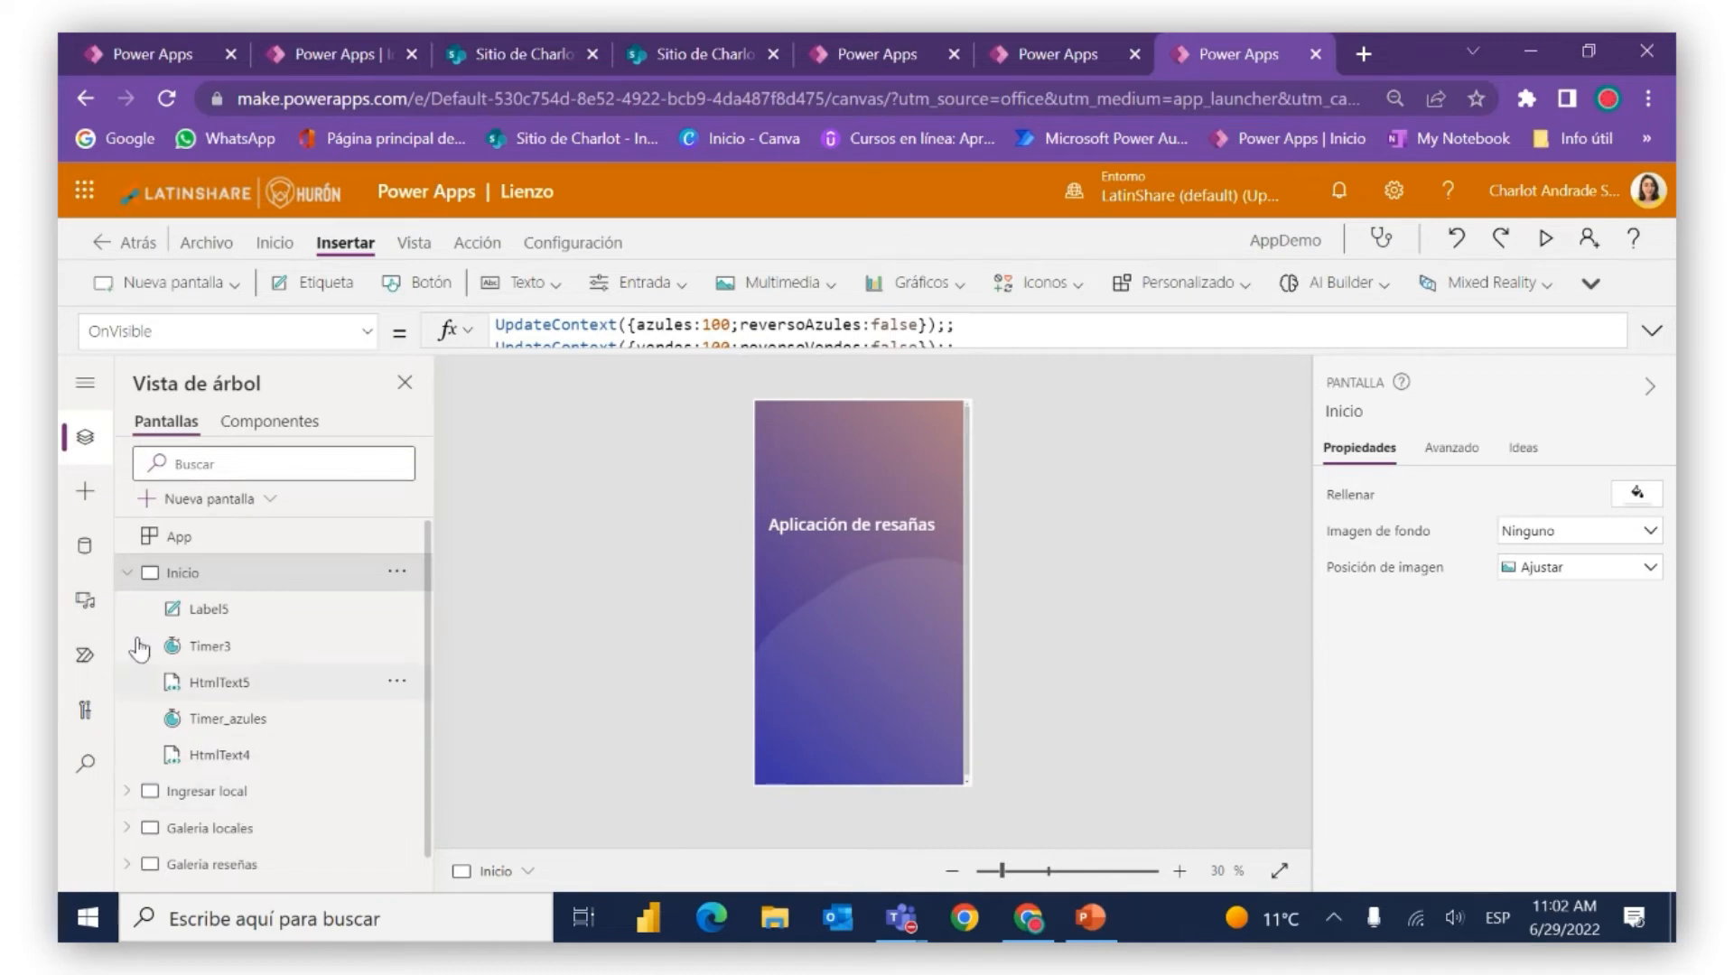
{"action": "left_click", "coordinate": [129, 575]}
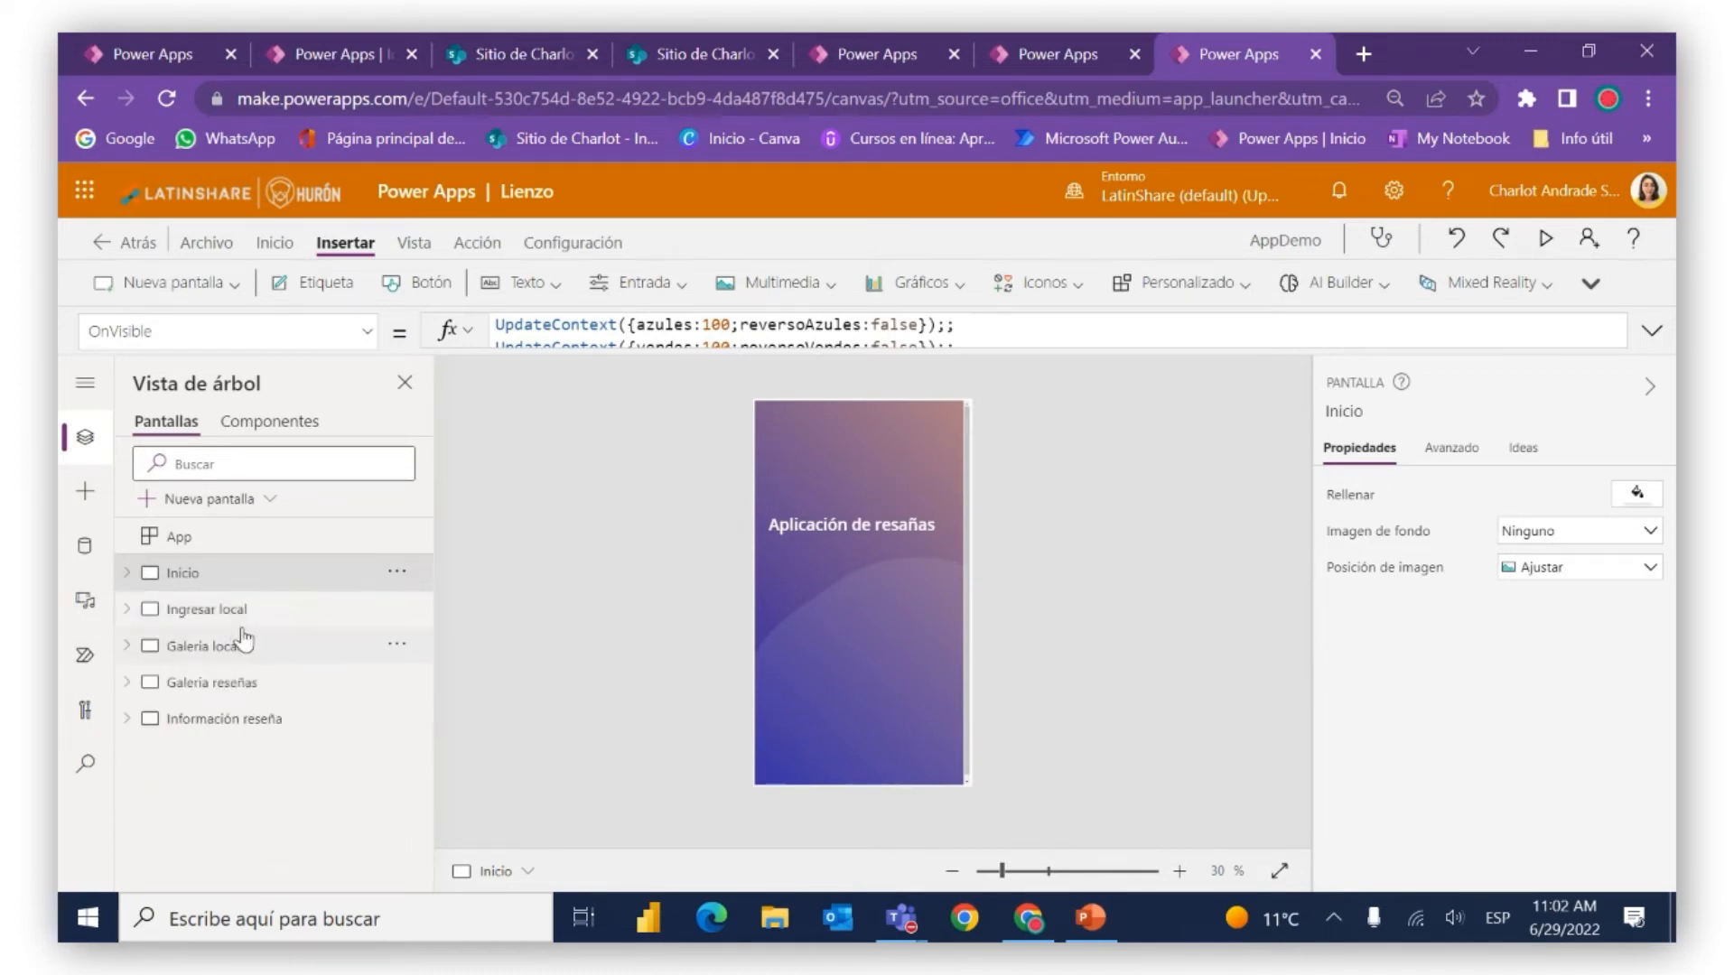
{"action": "left_click", "coordinate": [252, 612]}
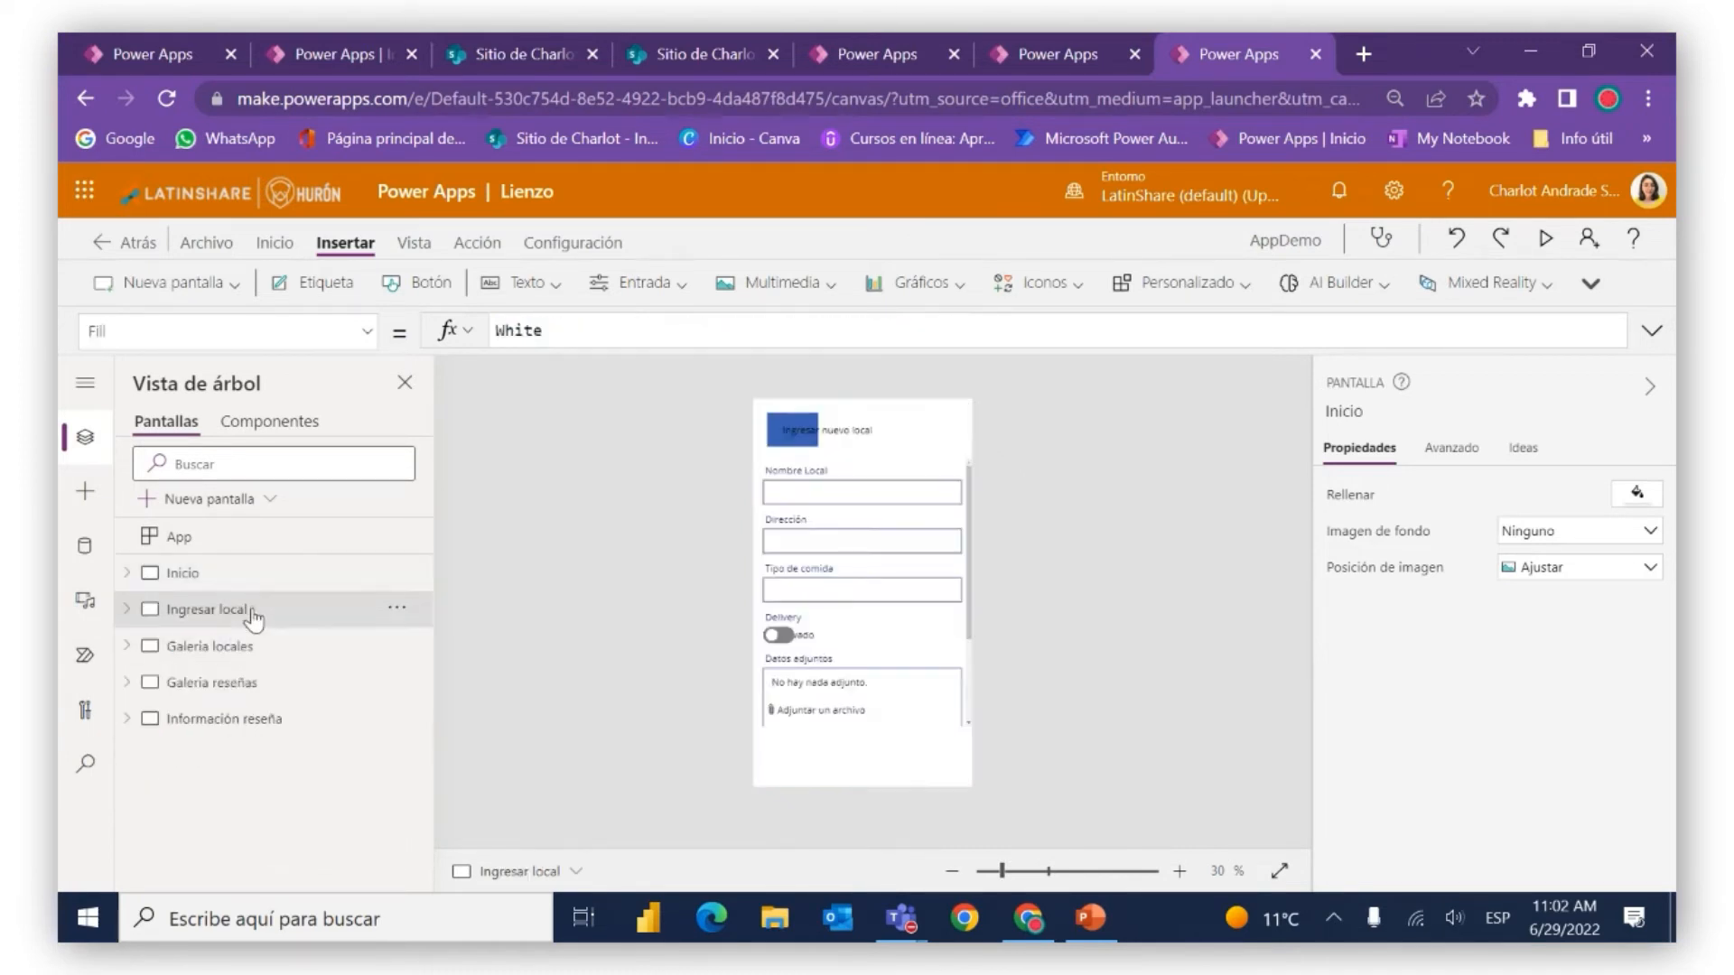
{"action": "left_click", "coordinate": [271, 666]}
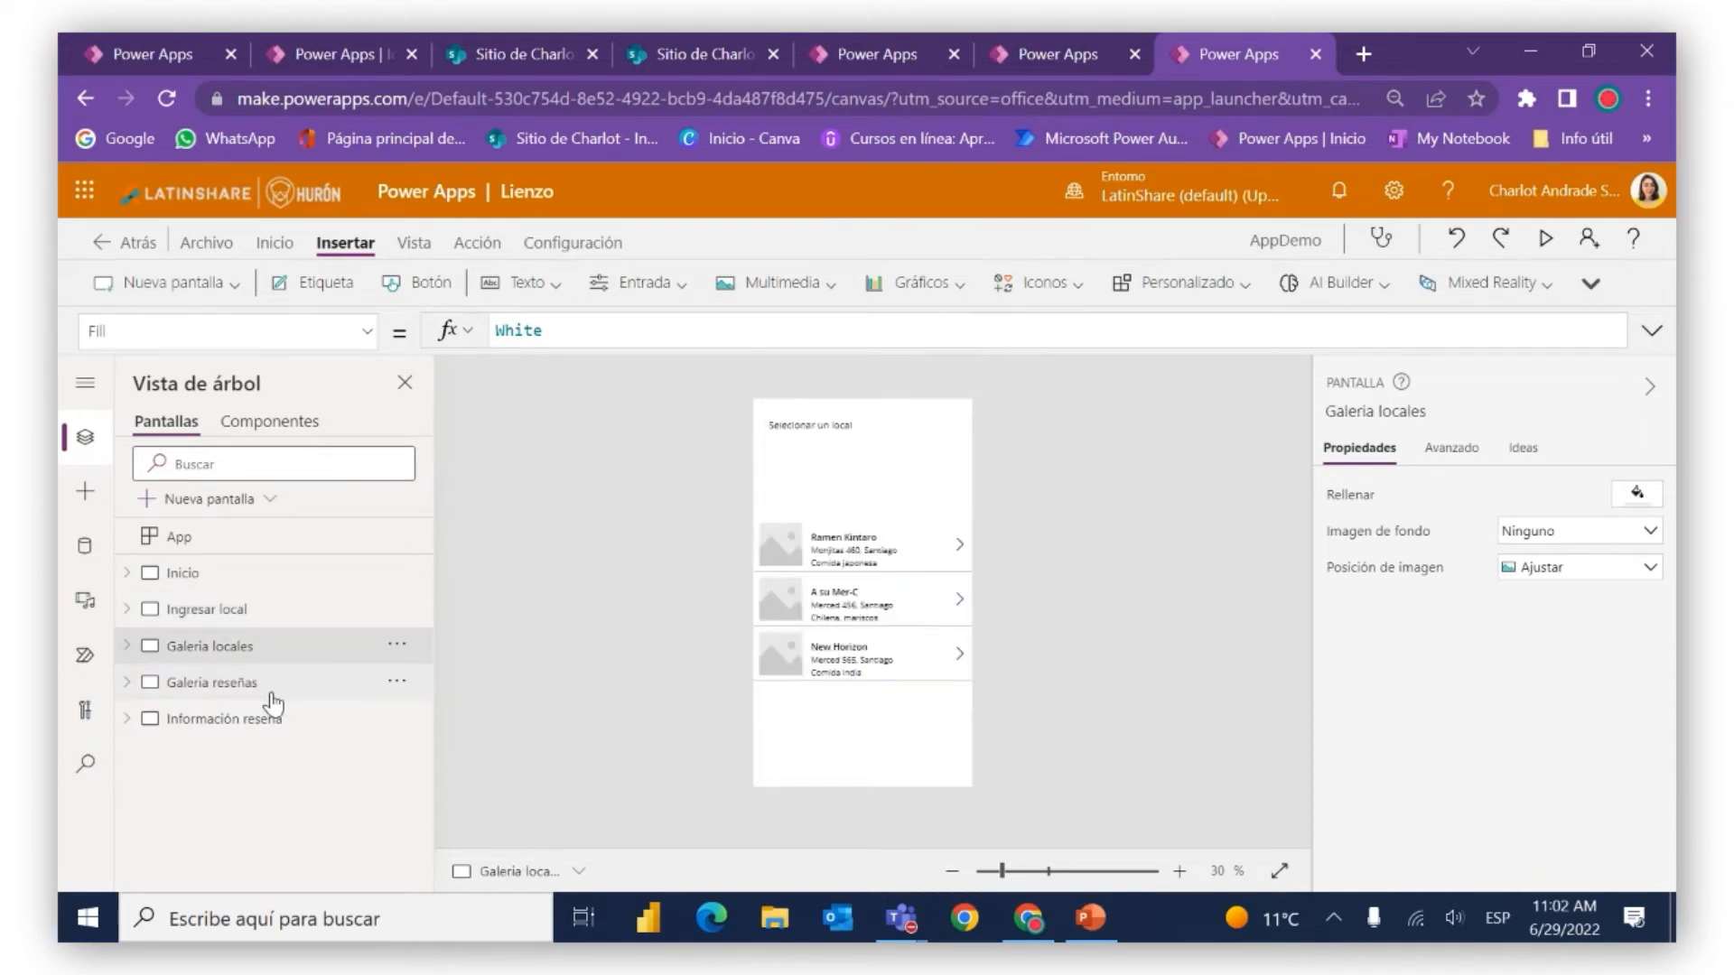
{"action": "left_click", "coordinate": [244, 582]}
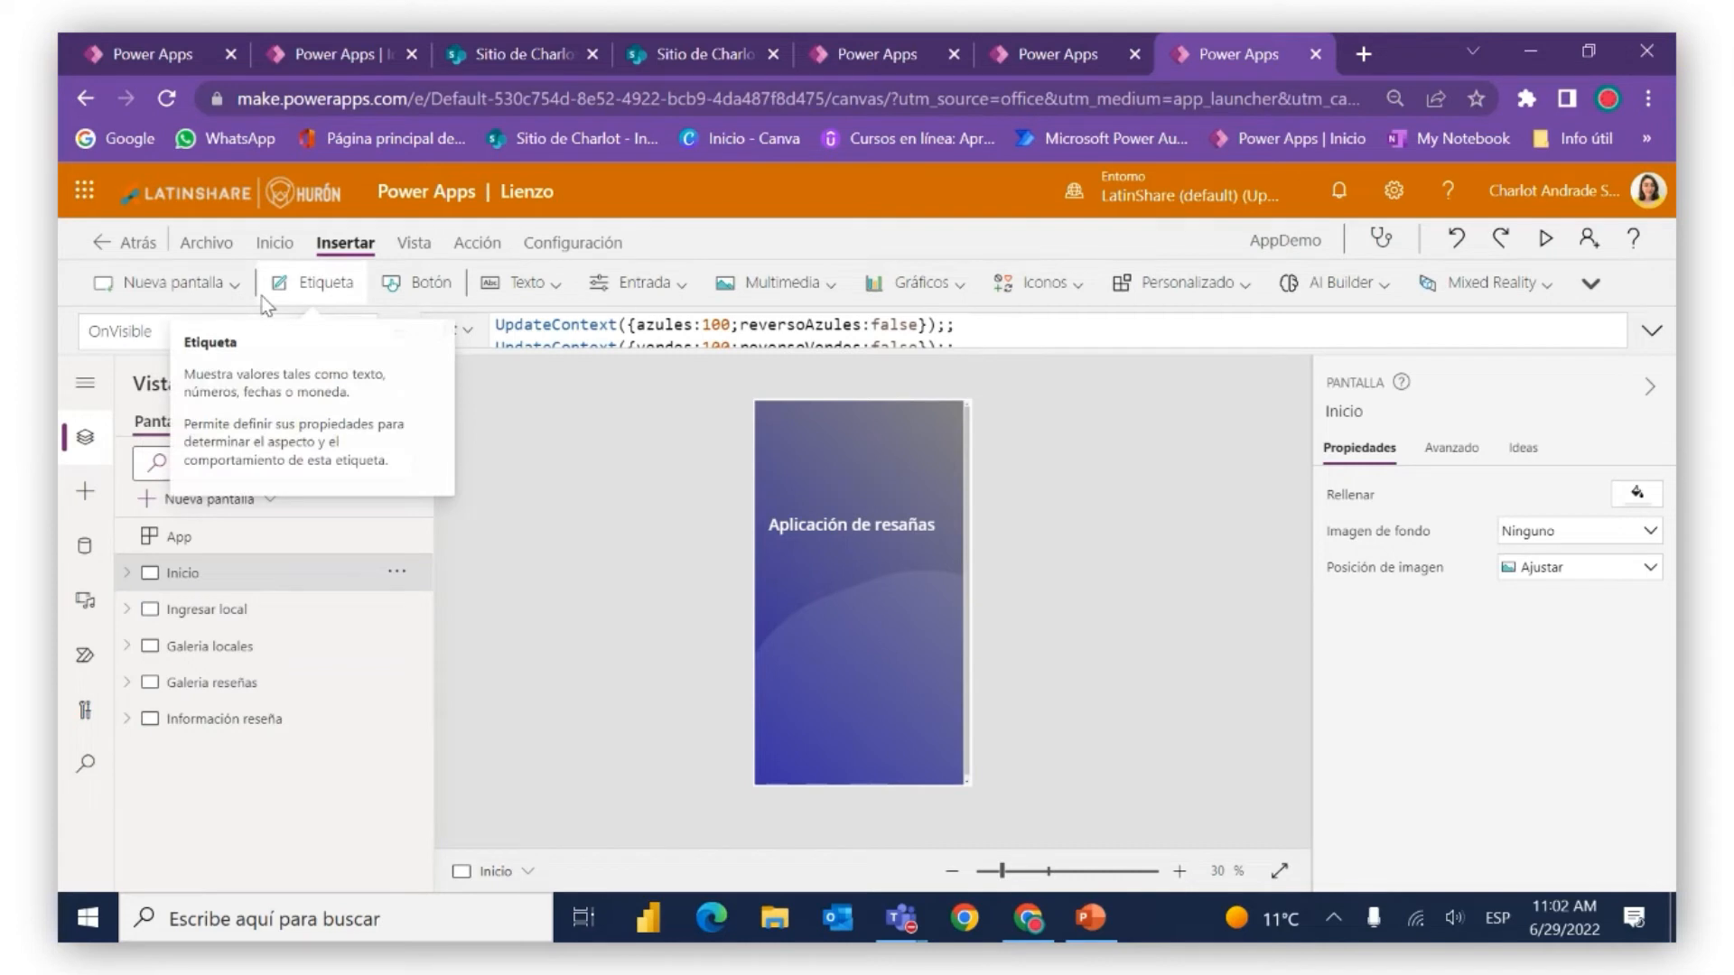
Apply the Office theme Azul oscuro to the app
{"action": "left_click", "coordinate": [276, 244]}
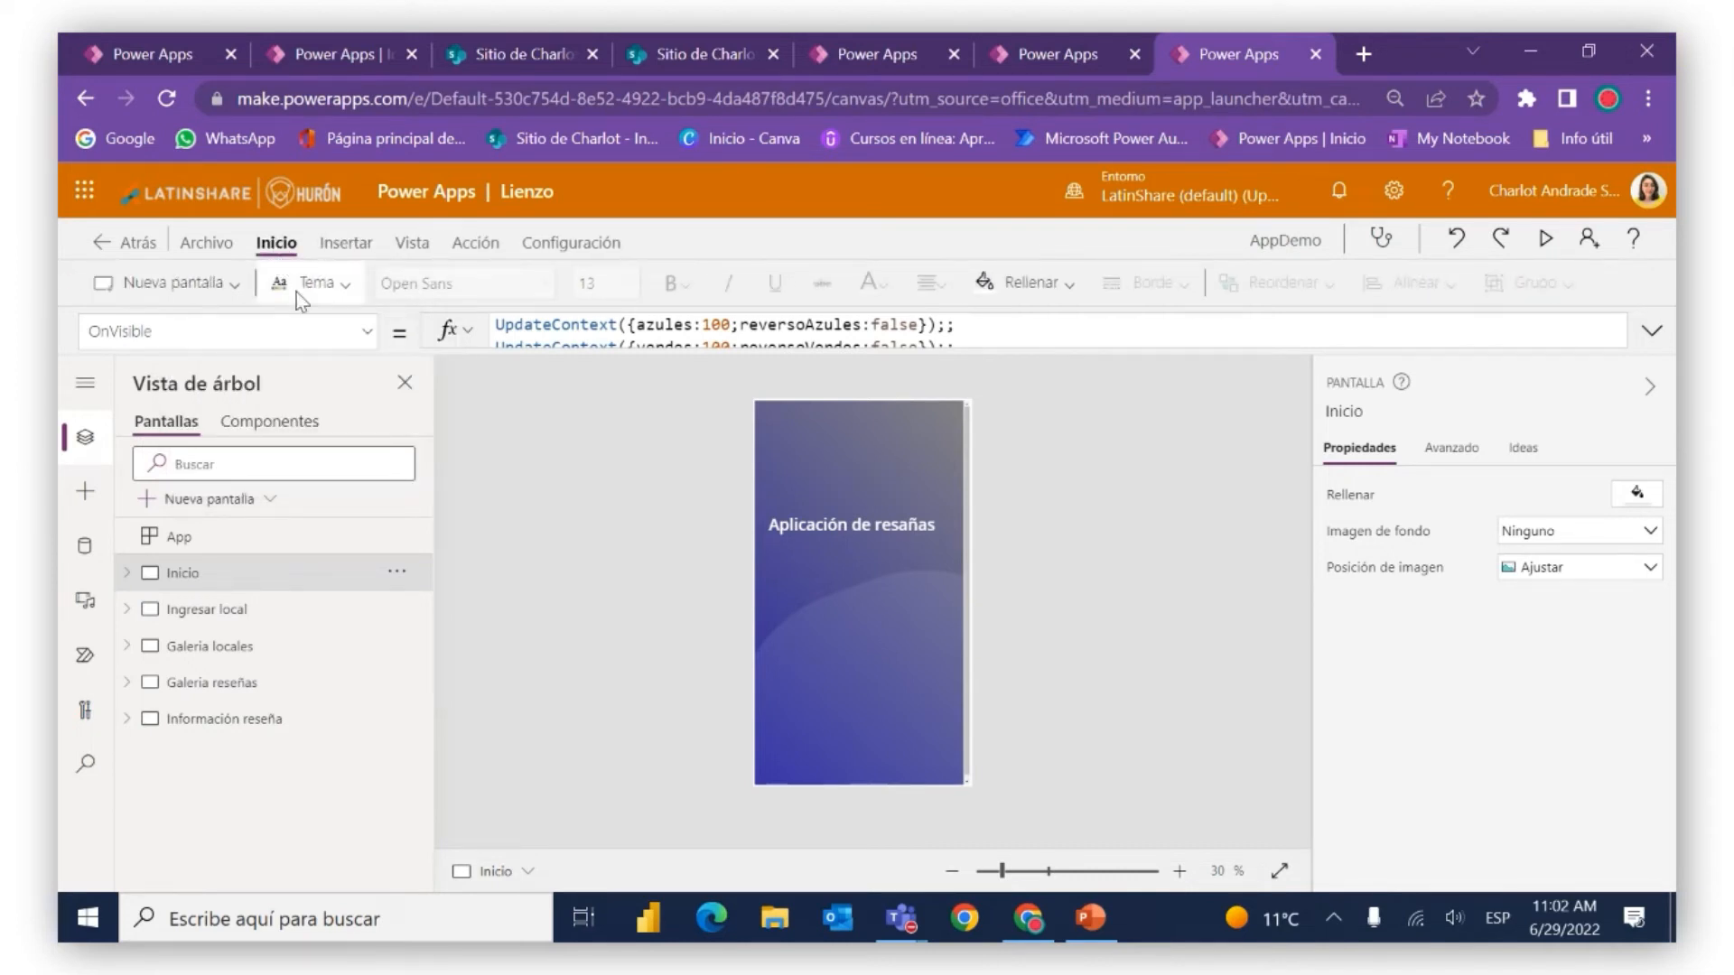
{"action": "left_click", "coordinate": [320, 284]}
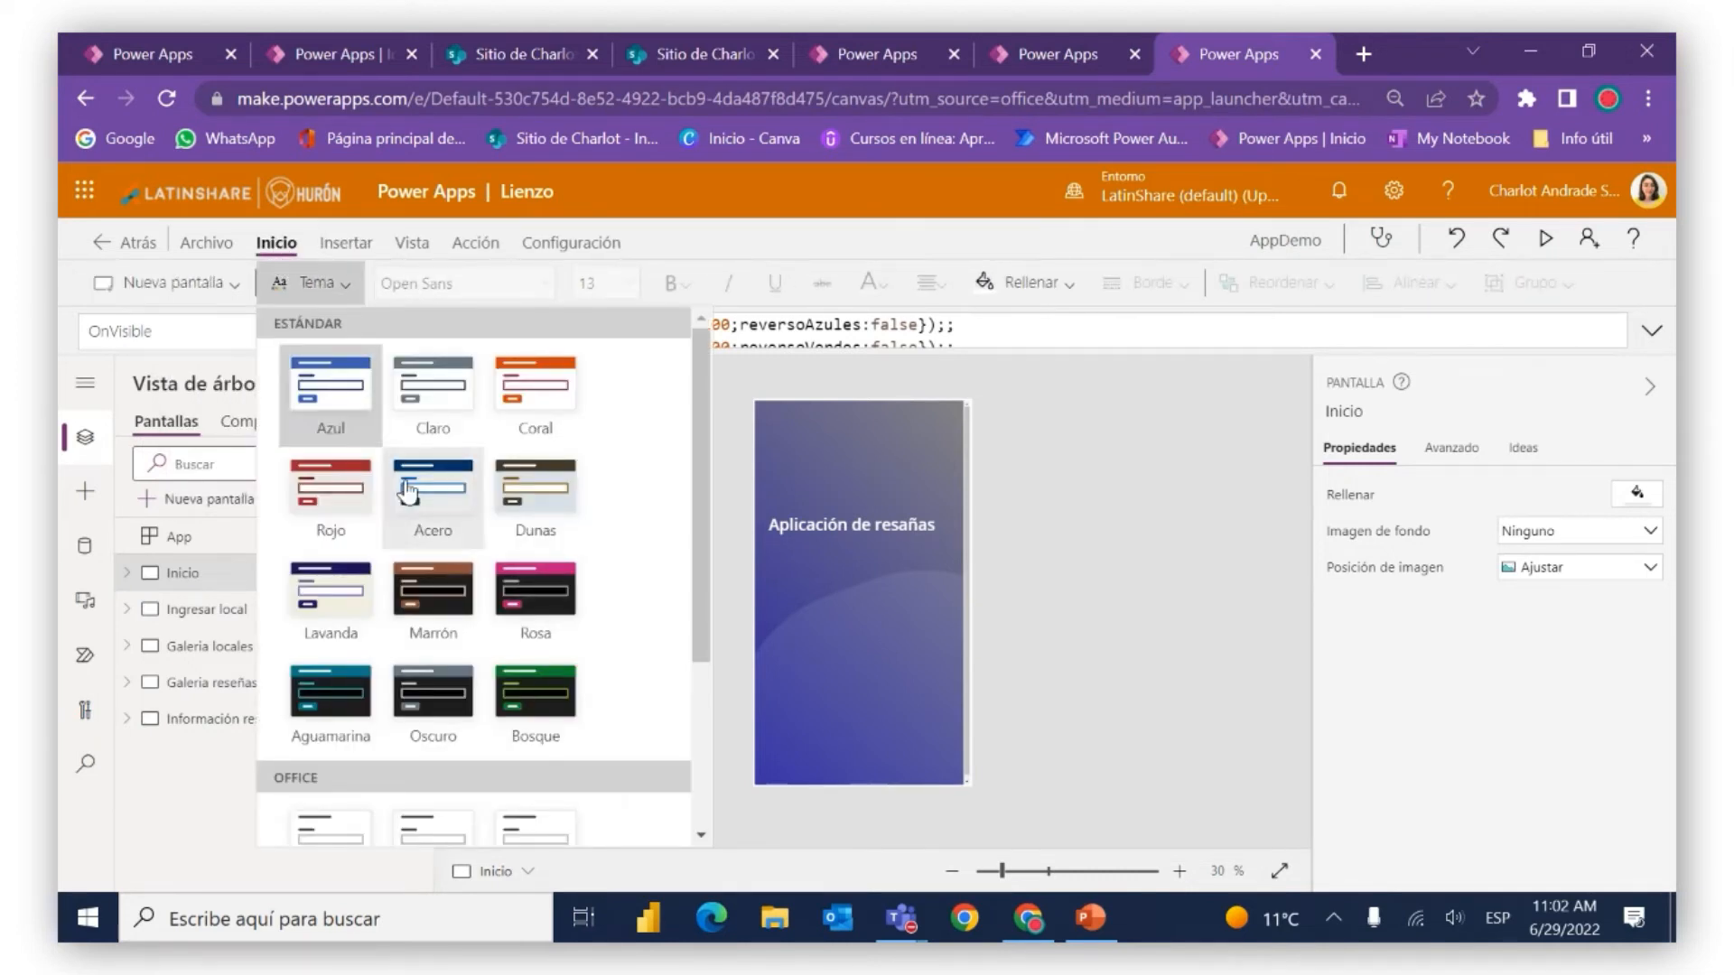
{"action": "scroll", "coordinate": [435, 512], "scroll_direction": "down", "scroll_amount": 3}
{"action": "scroll", "coordinate": [434, 512], "scroll_direction": "down", "scroll_amount": 1}
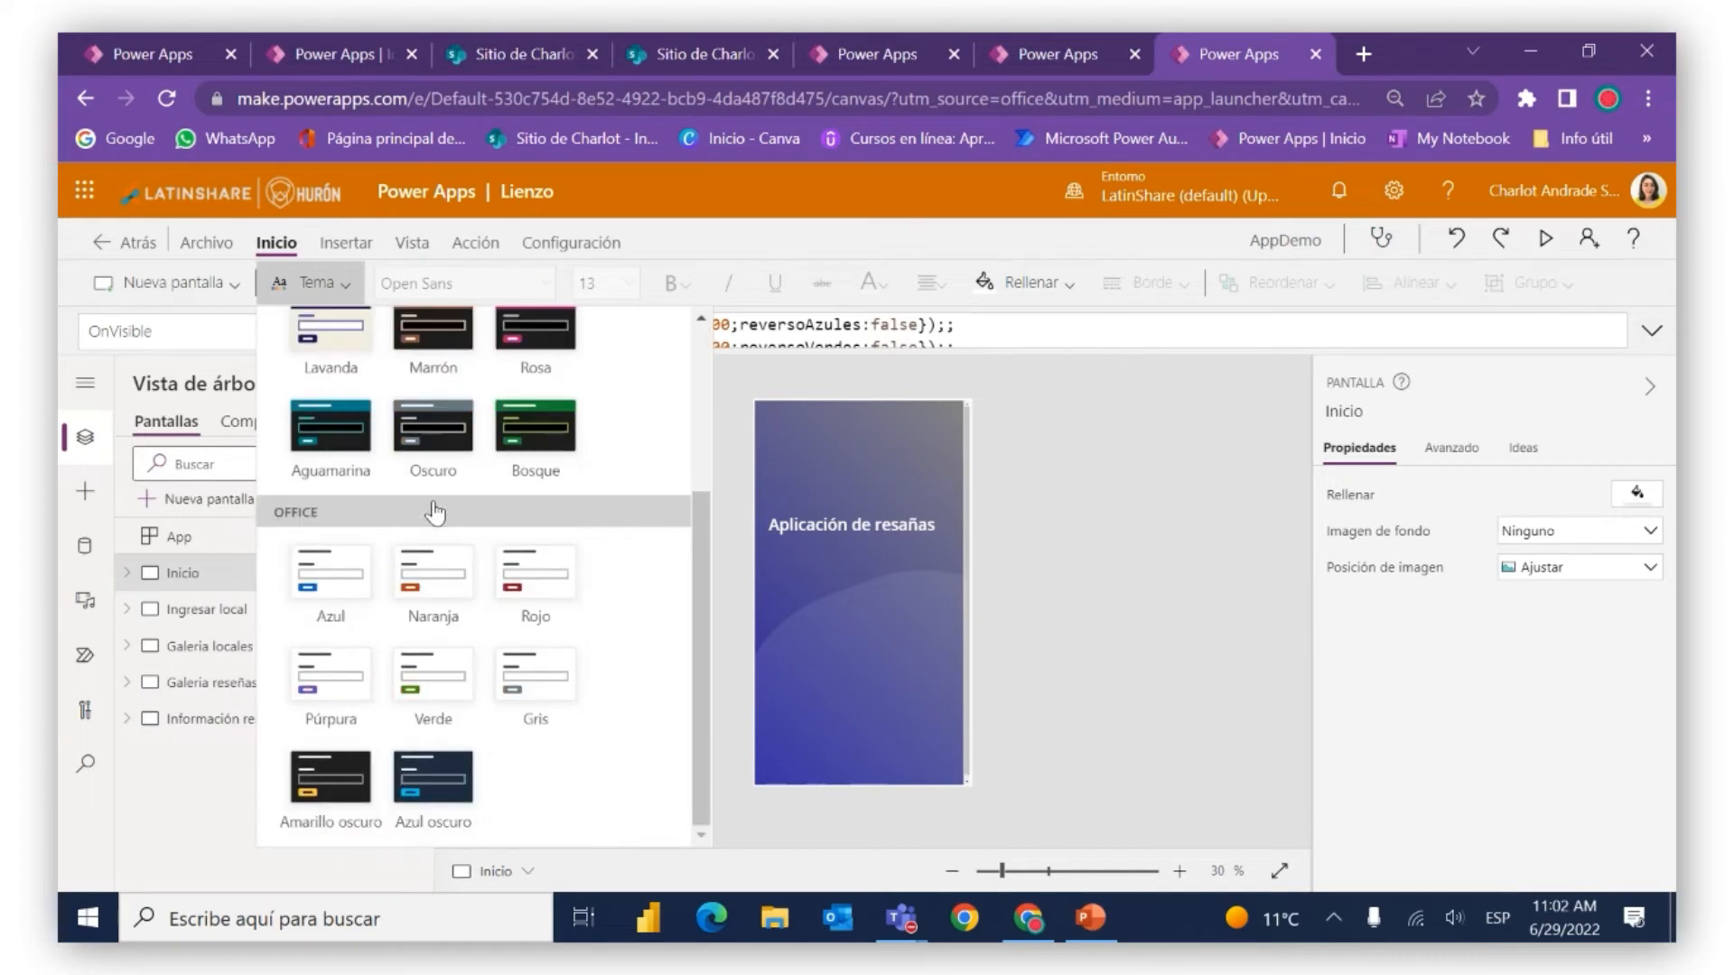
{"action": "left_click", "coordinate": [456, 778]}
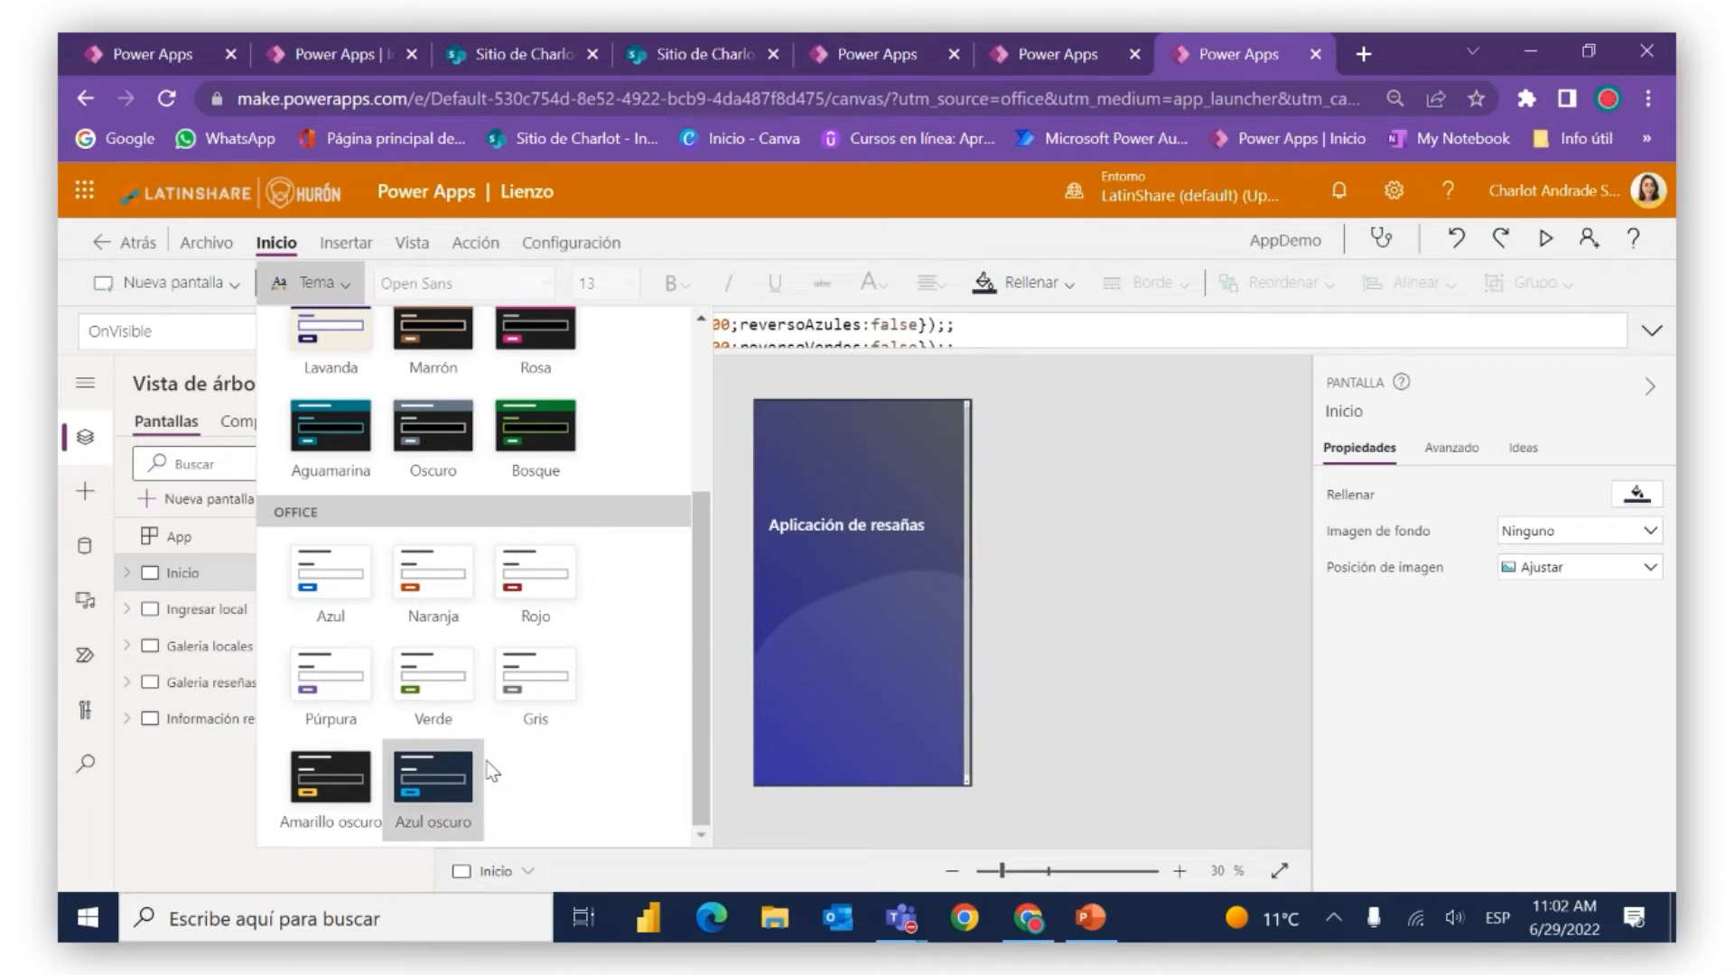
{"action": "left_click", "coordinate": [722, 437]}
{"action": "left_click", "coordinate": [801, 776]}
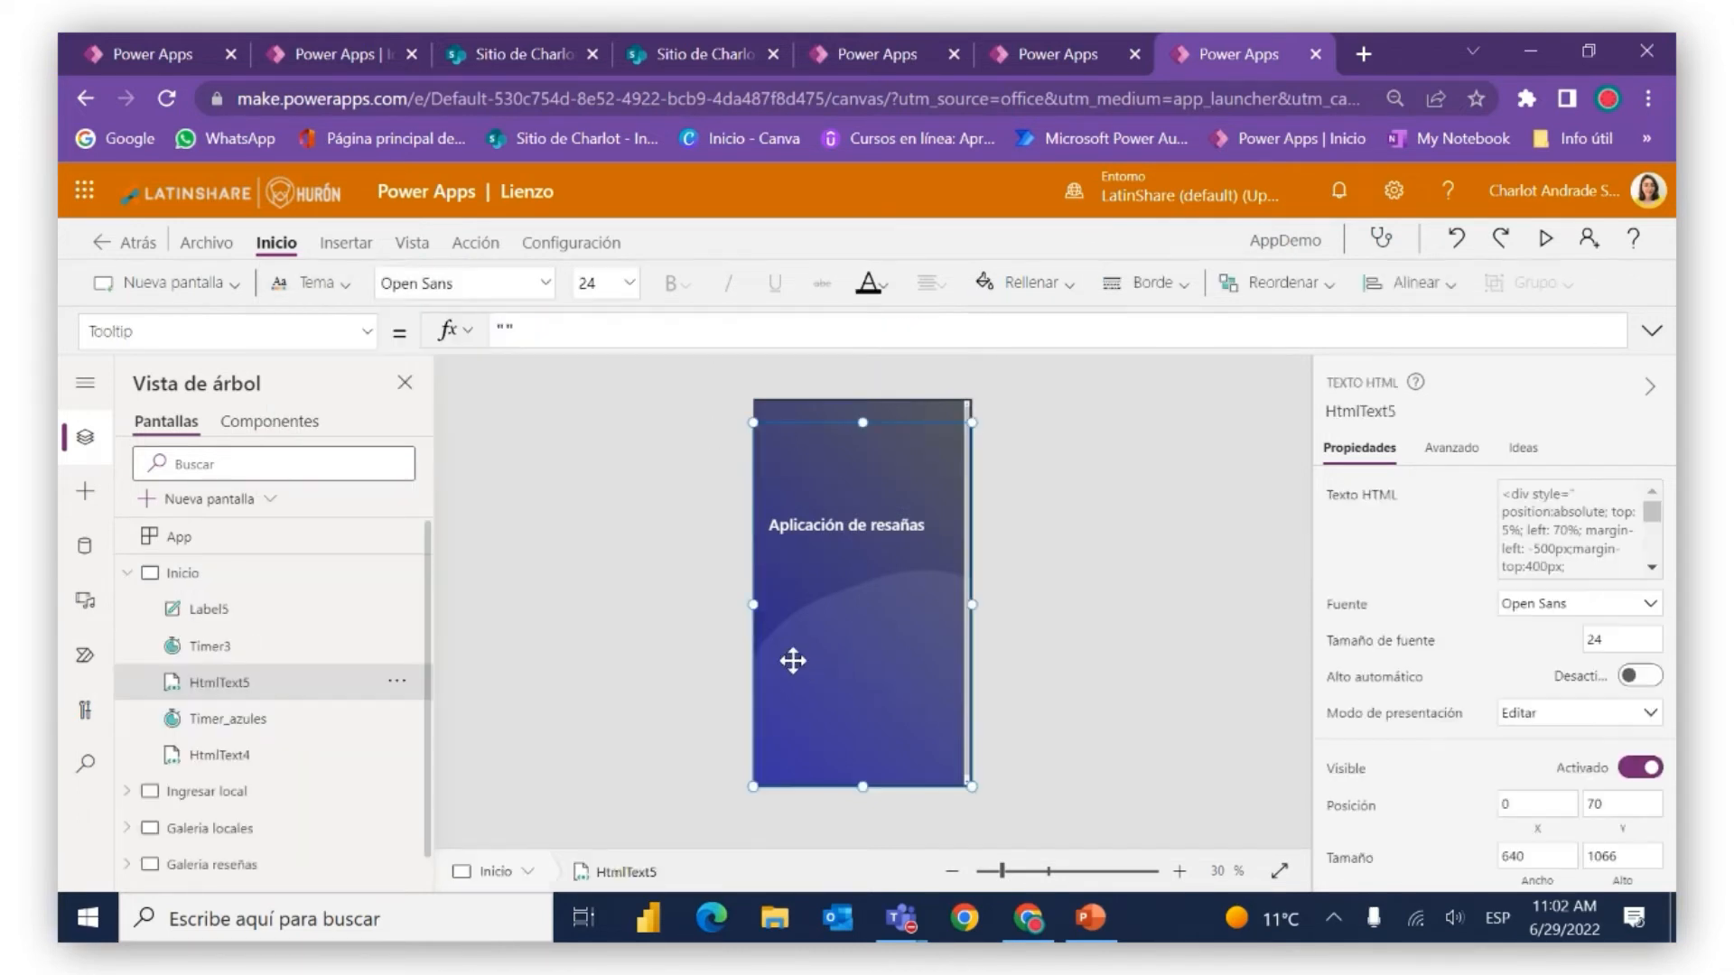
{"action": "left_click", "coordinate": [587, 587]}
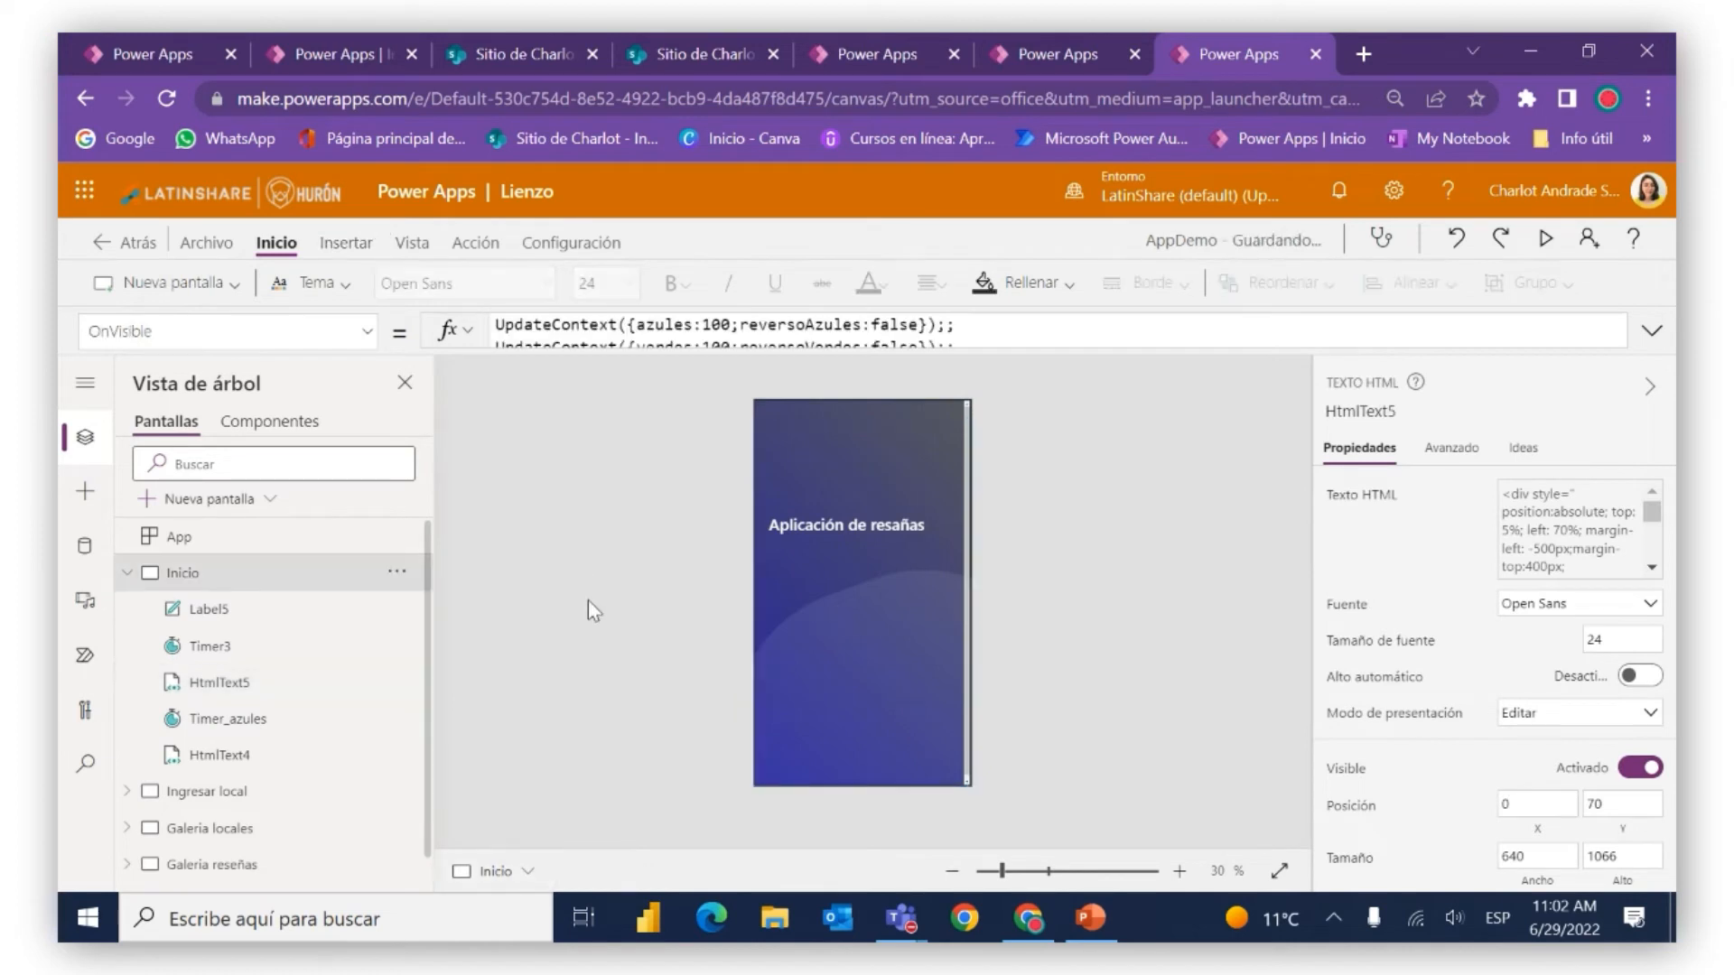
Insert a button on Inicio, place it below the title at about X 40, Y 853, and set its text to "Agregar Local"
{"action": "left_click", "coordinate": [345, 243]}
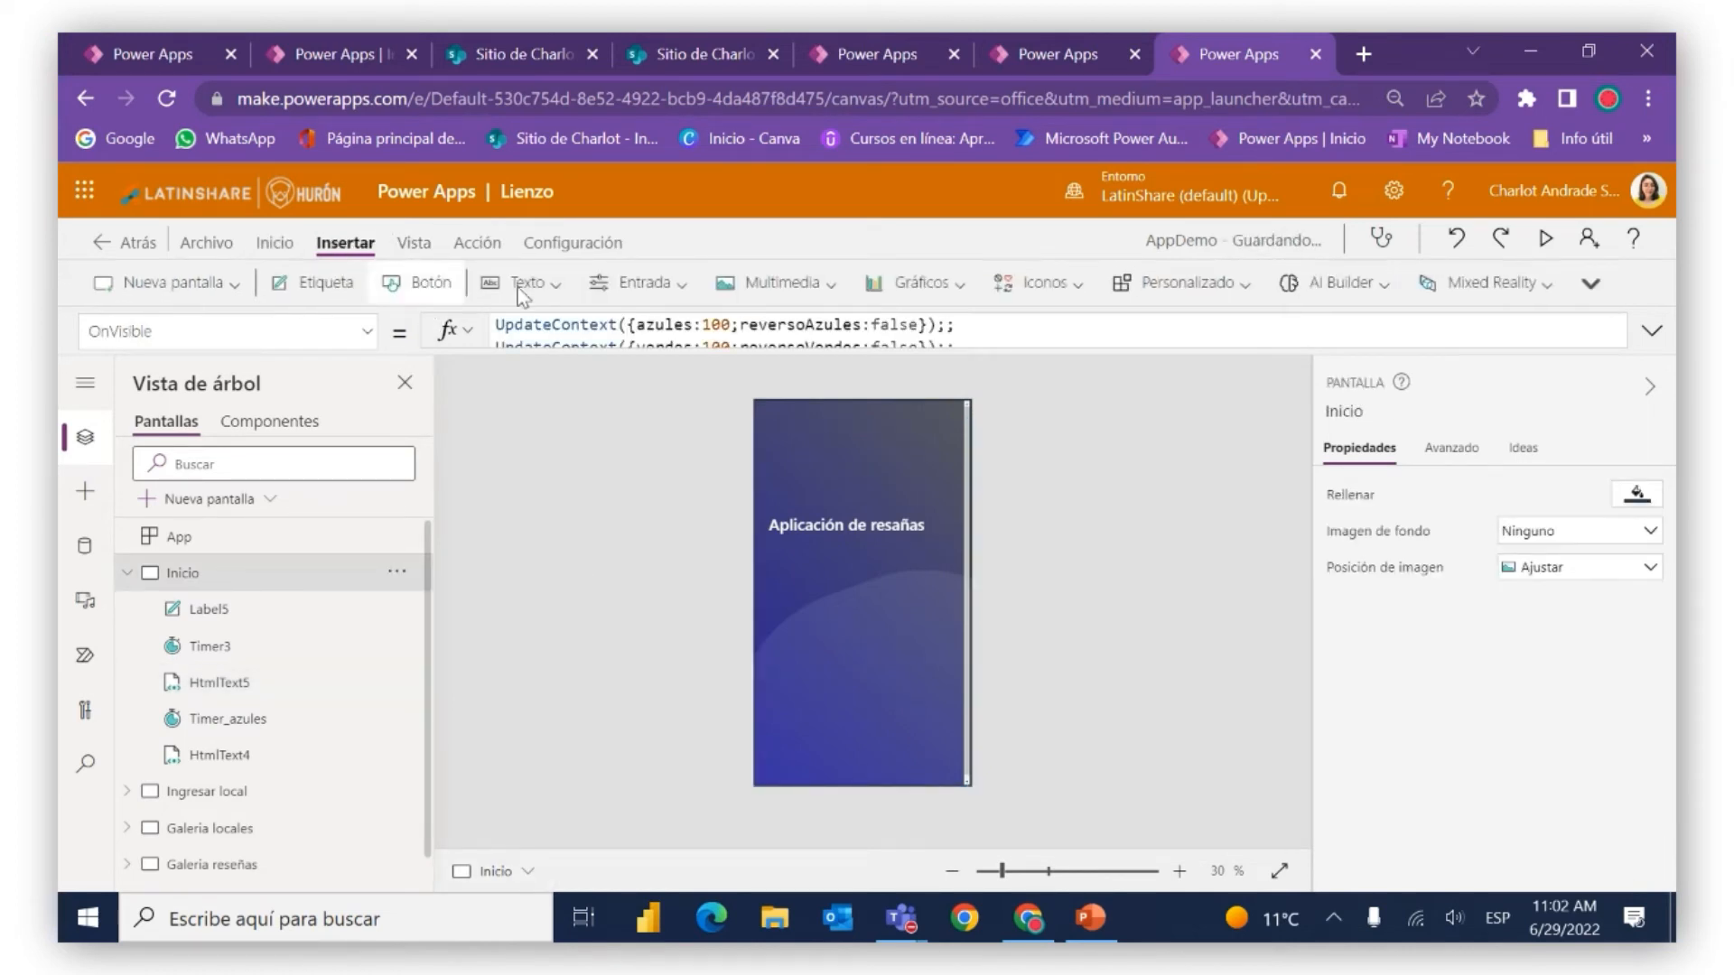
{"action": "left_click", "coordinate": [406, 285]}
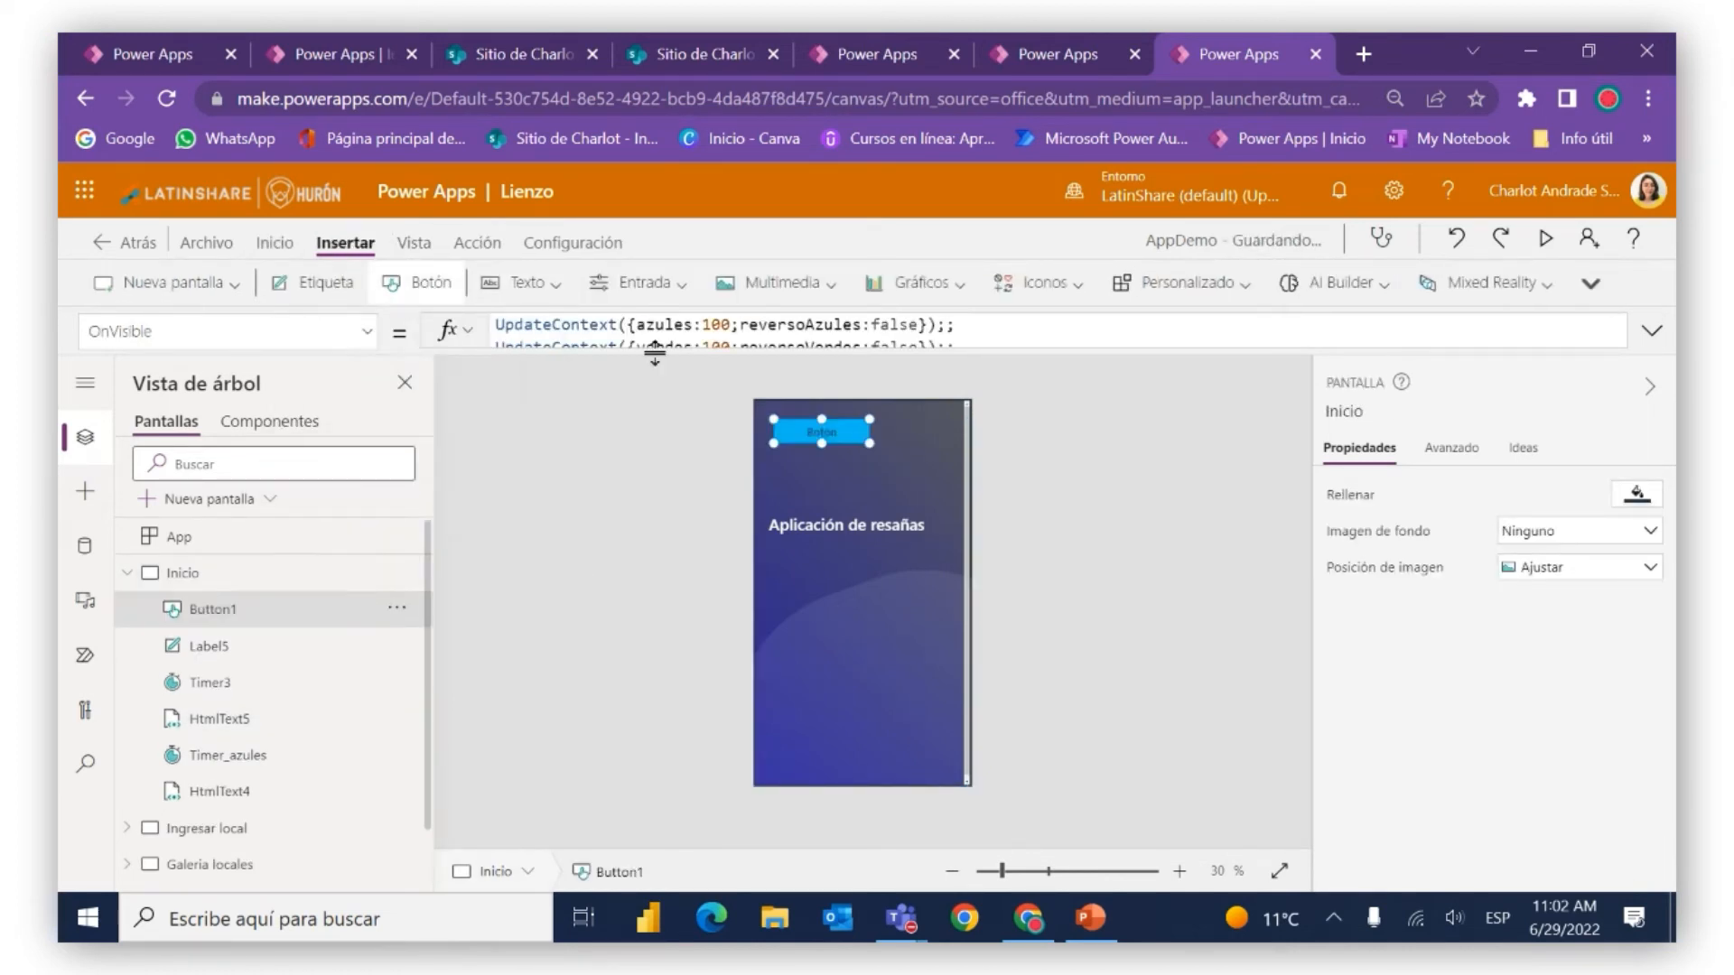
{"action": "left_click_drag", "start_coordinate": [815, 430], "coordinate": [812, 700]}
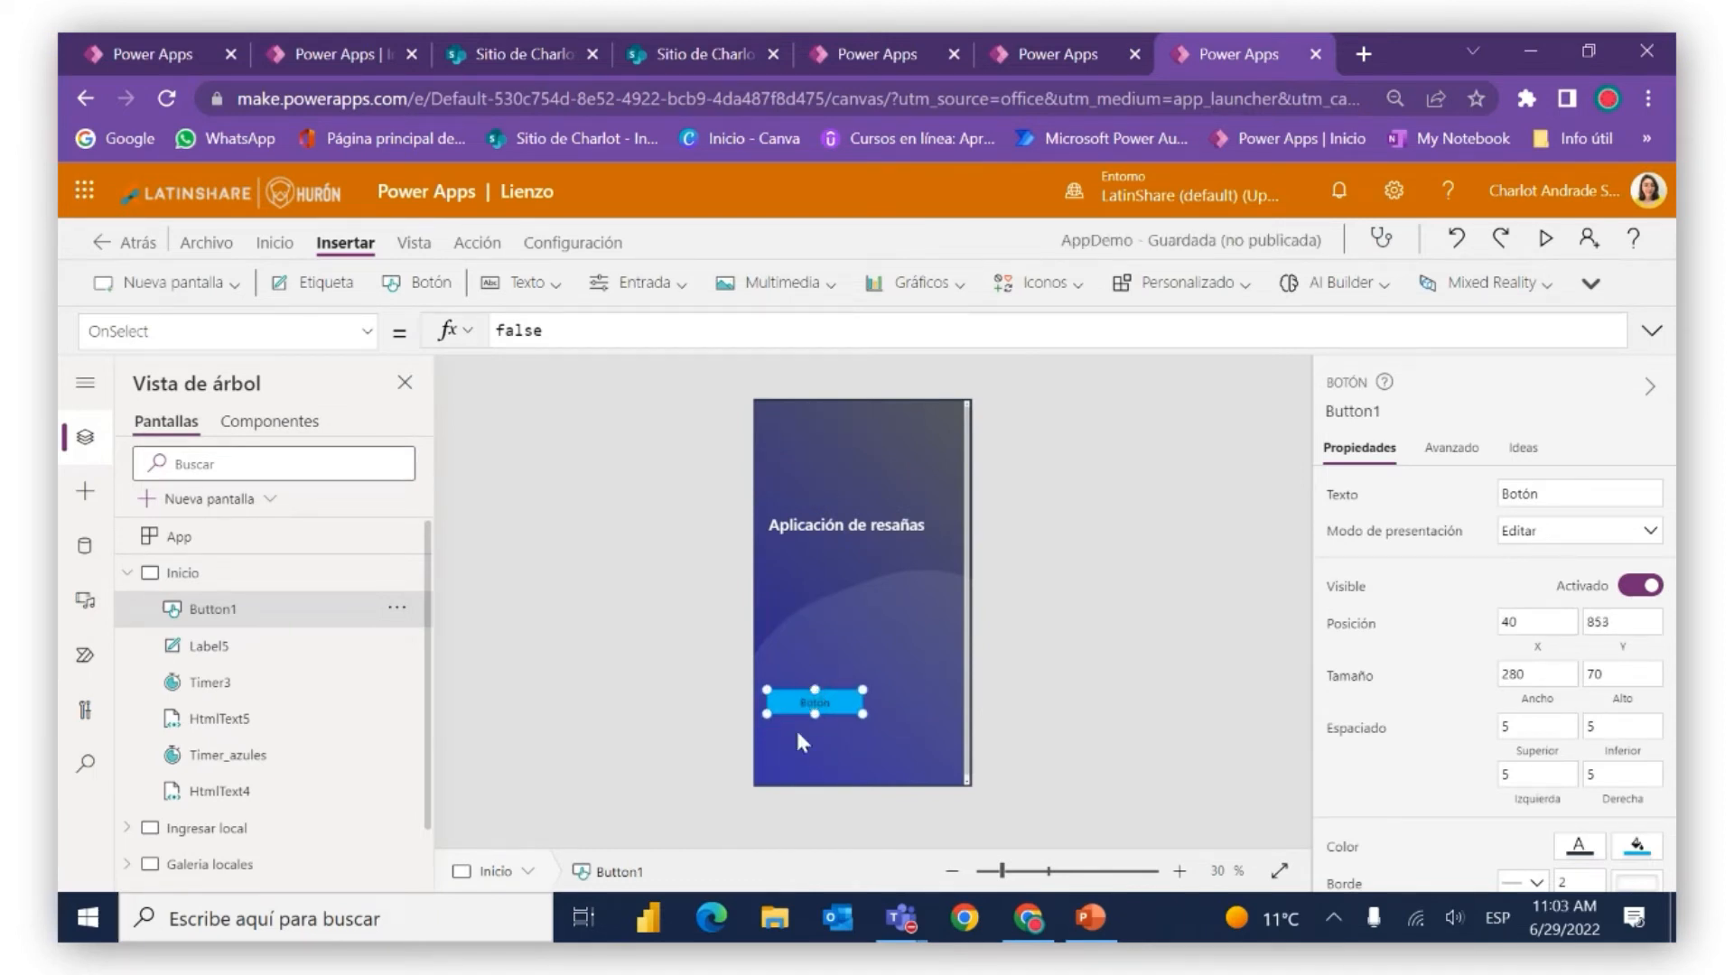
{"action": "left_click", "coordinate": [1555, 492]}
{"action": "type", "text": "Local"}
Set the Agregar Local button's text color to white, RGBA(255, 255, 255, 1)
{"action": "scroll", "coordinate": [1522, 680], "scroll_direction": "down", "scroll_amount": 3}
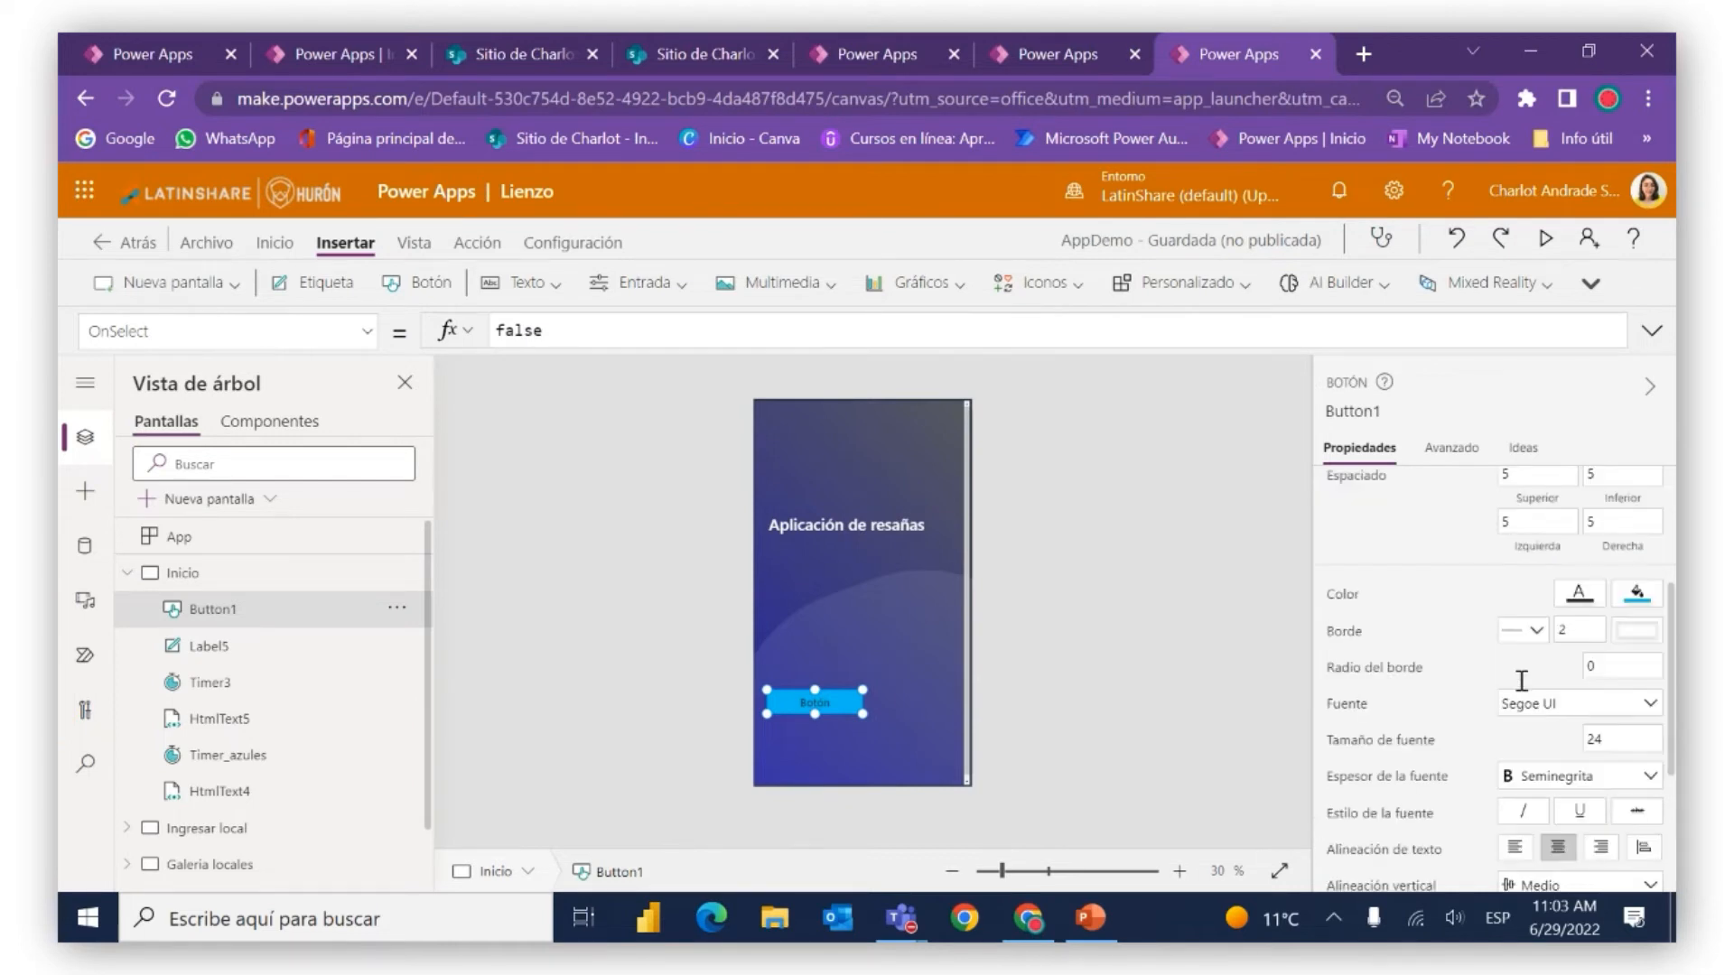
{"action": "left_click", "coordinate": [1580, 596]}
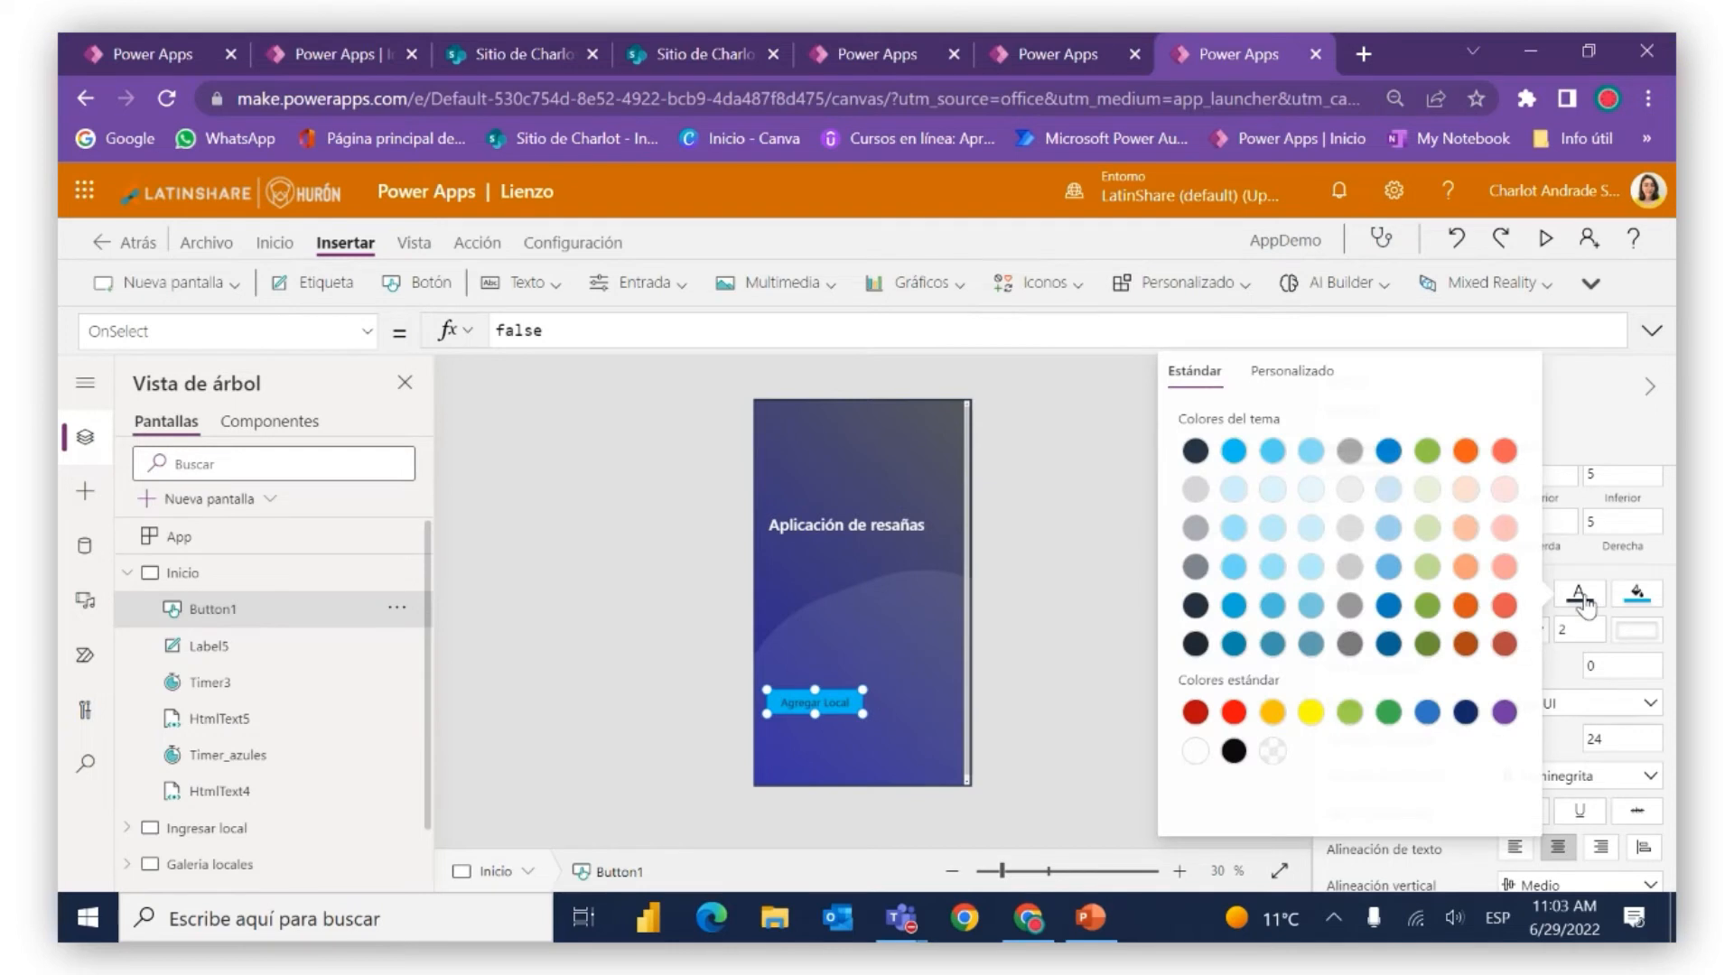
{"action": "left_click", "coordinate": [1196, 751]}
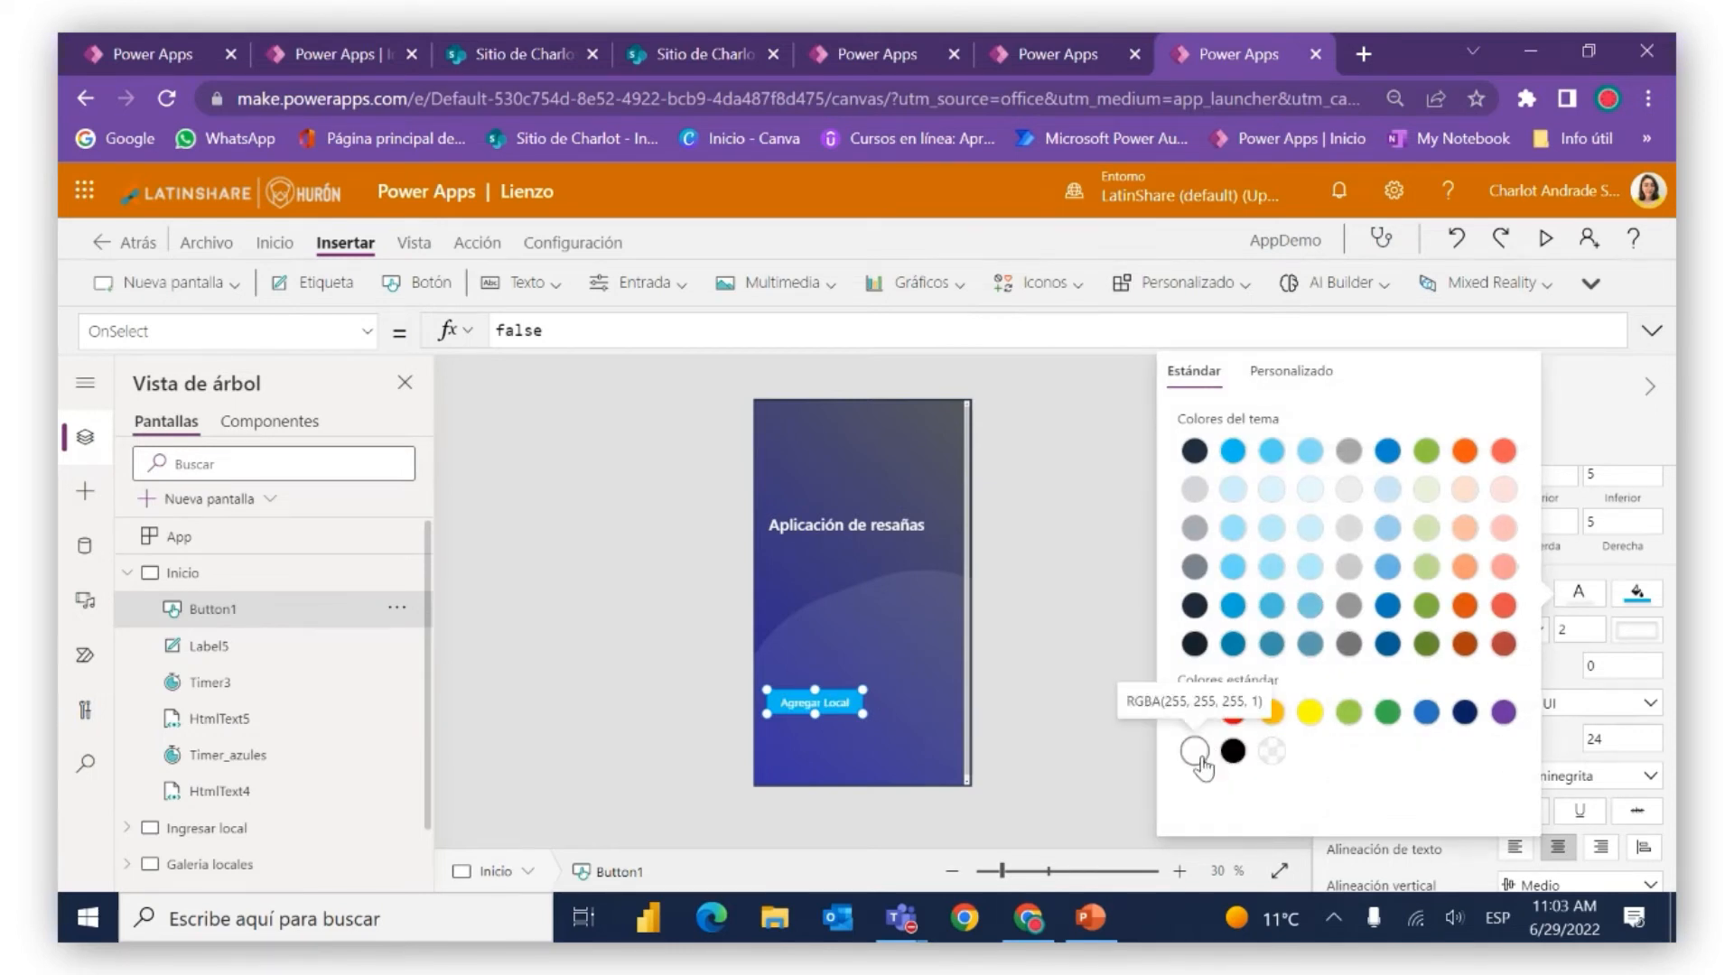
Round the corners of the Agregar Local button on Inicio with a border radius of 30
{"action": "left_click", "coordinate": [935, 691]}
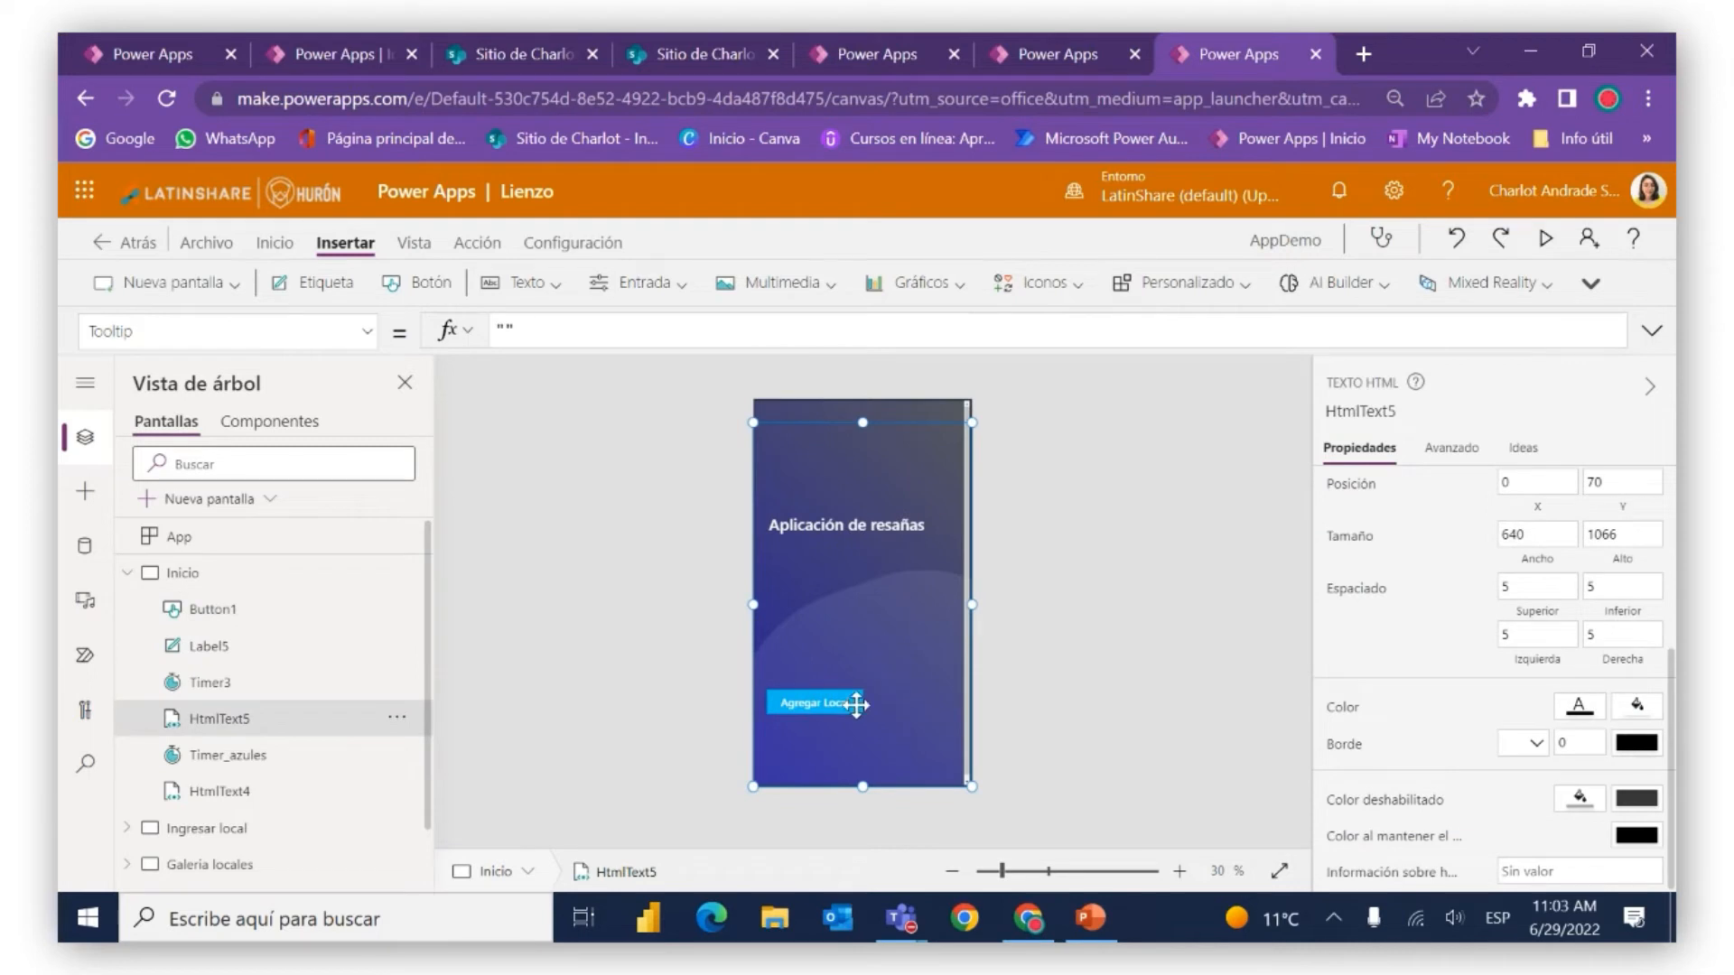
{"action": "left_click", "coordinate": [1048, 711]}
{"action": "left_click", "coordinate": [815, 705]}
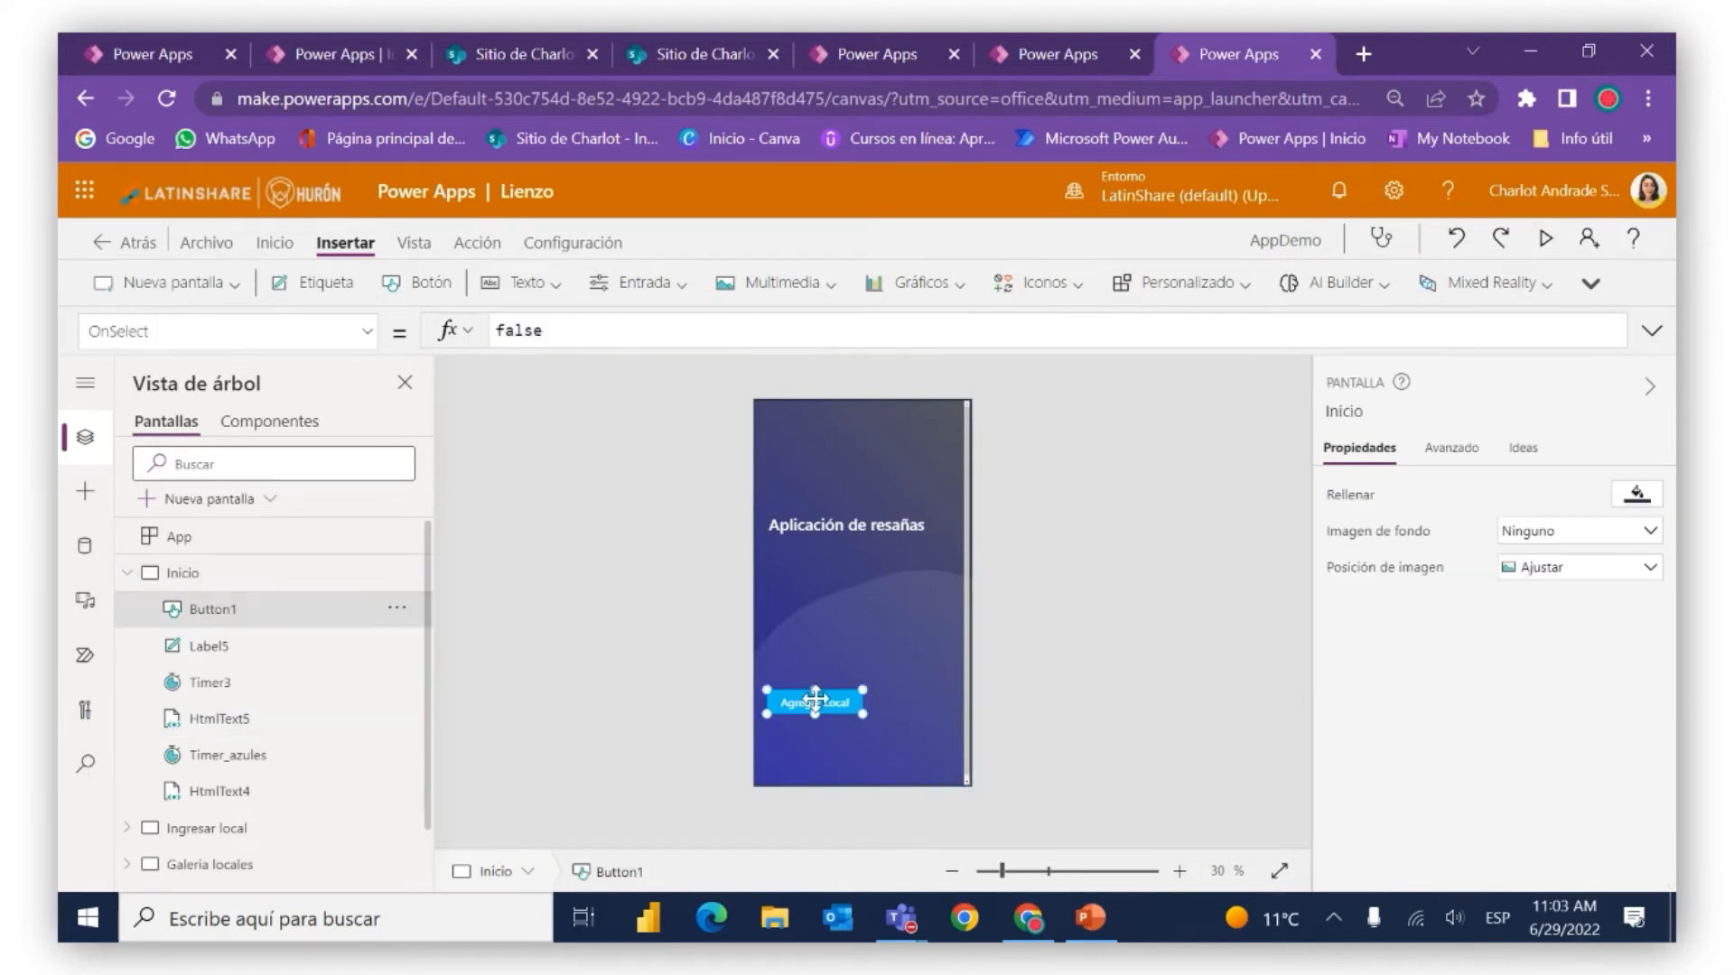
{"action": "scroll", "coordinate": [1491, 659], "scroll_direction": "down", "scroll_amount": 1}
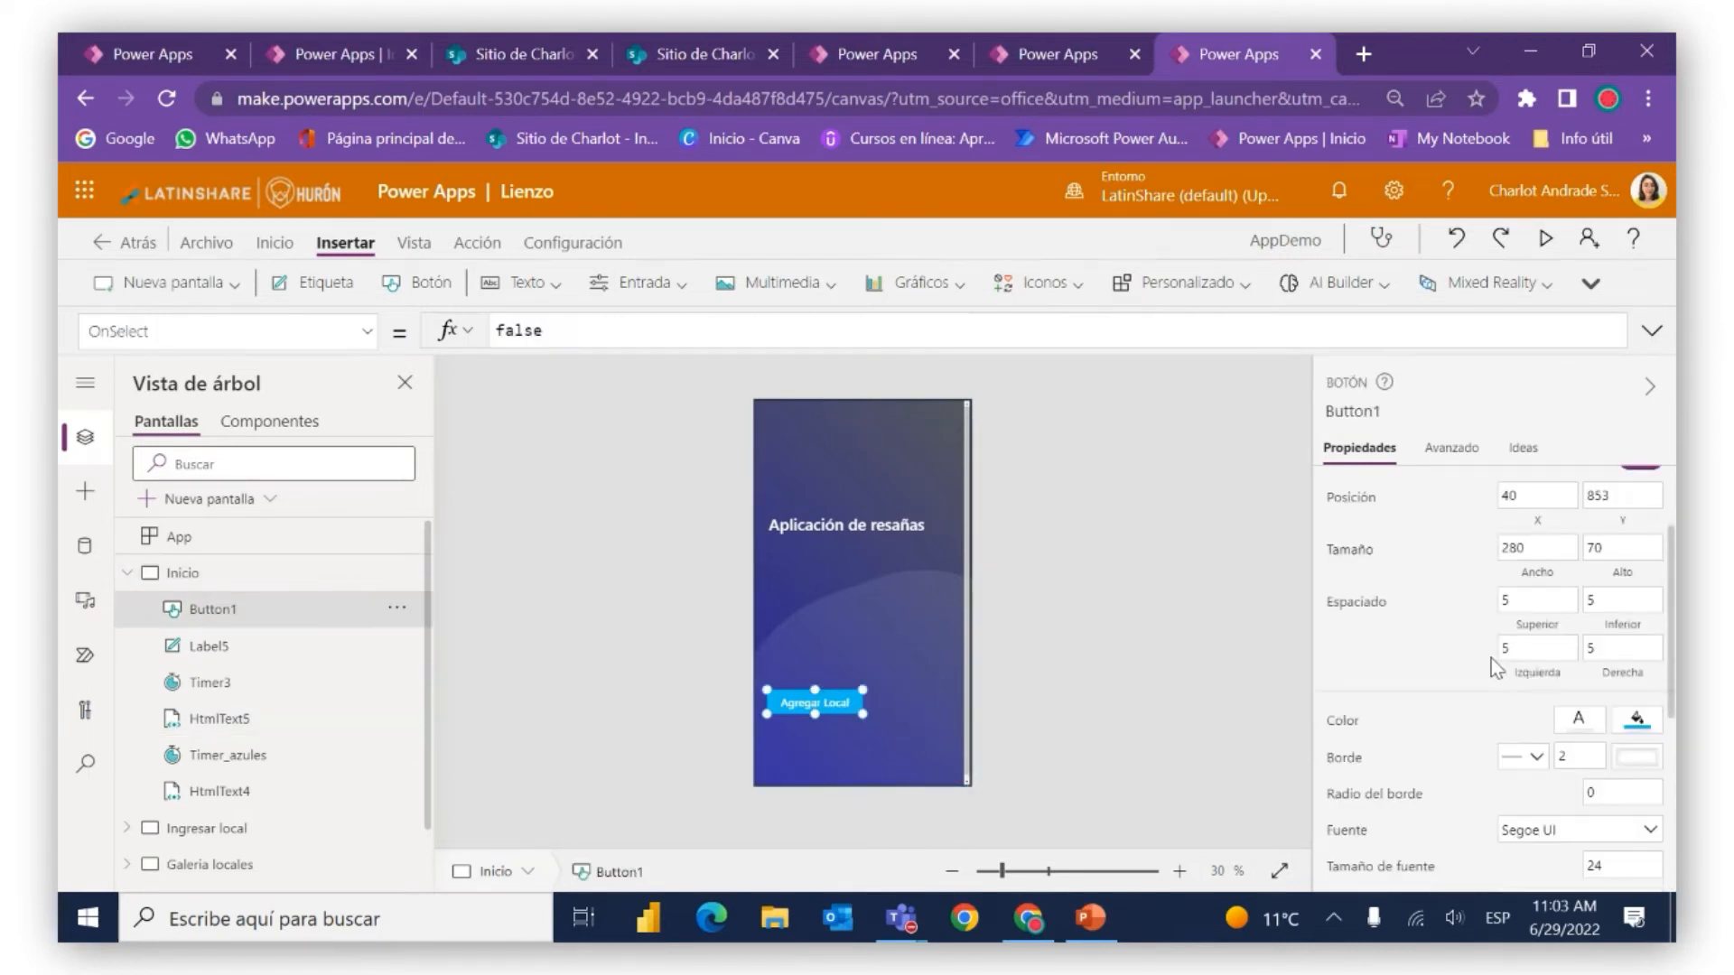
{"action": "left_click", "coordinate": [1600, 793]}
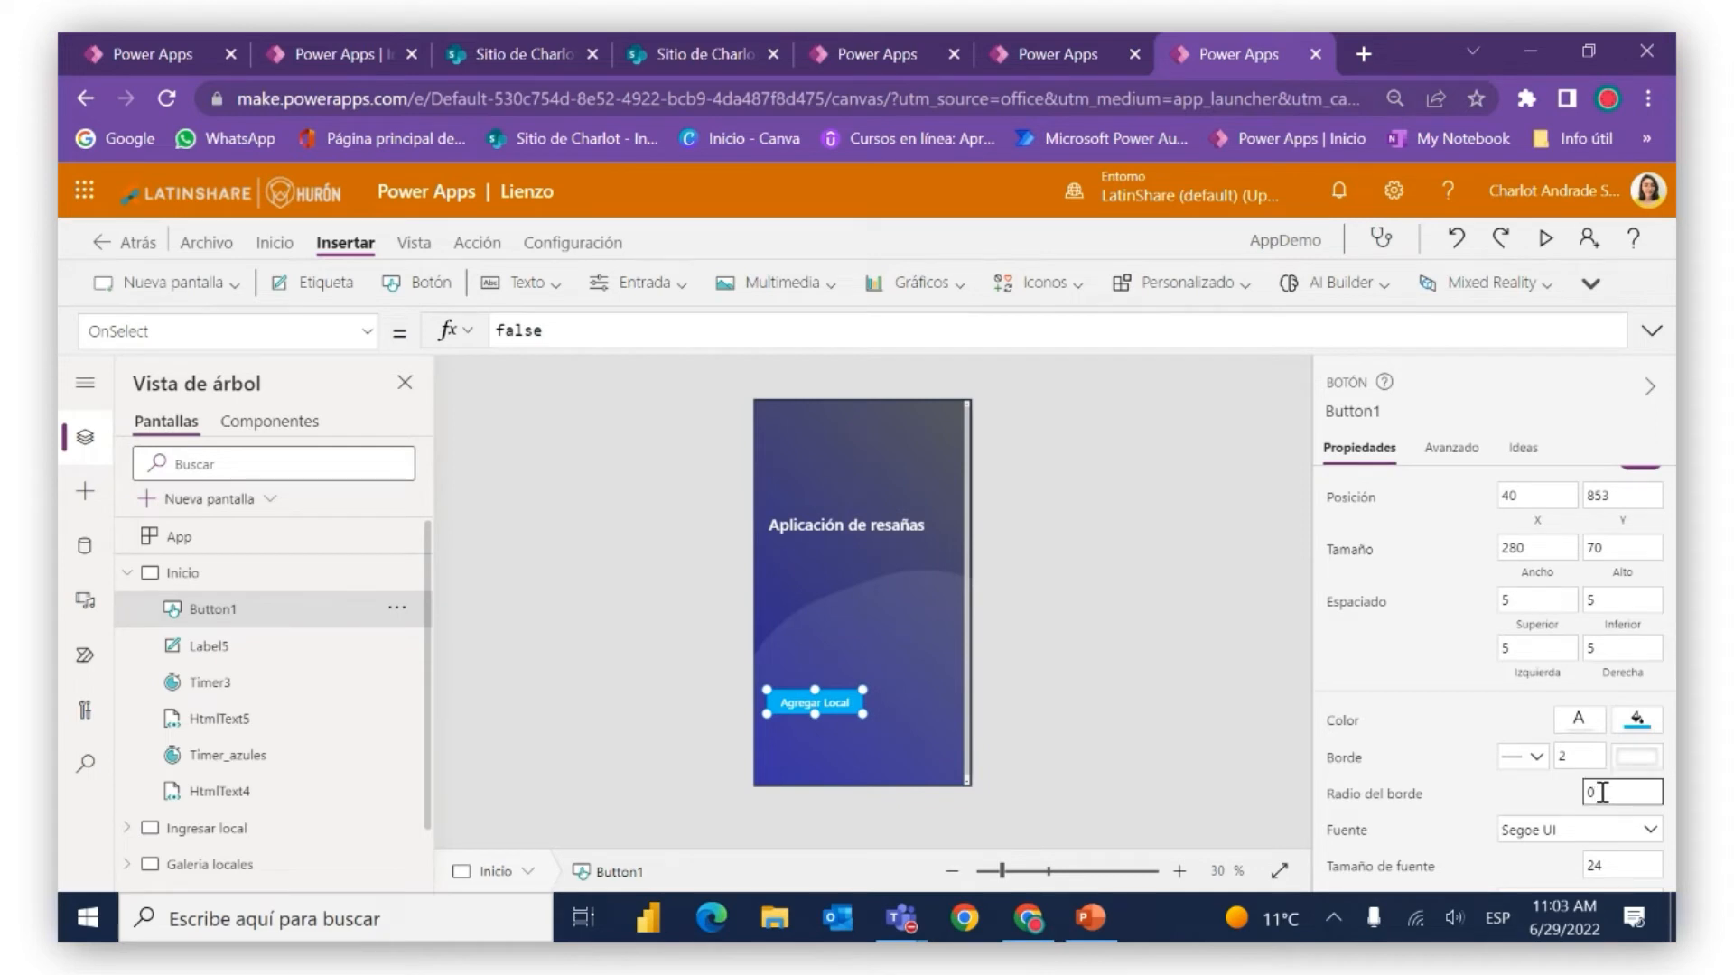
{"action": "type", "text": "30"}
{"action": "left_click", "coordinate": [1490, 720]}
{"action": "left_click", "coordinate": [895, 737]}
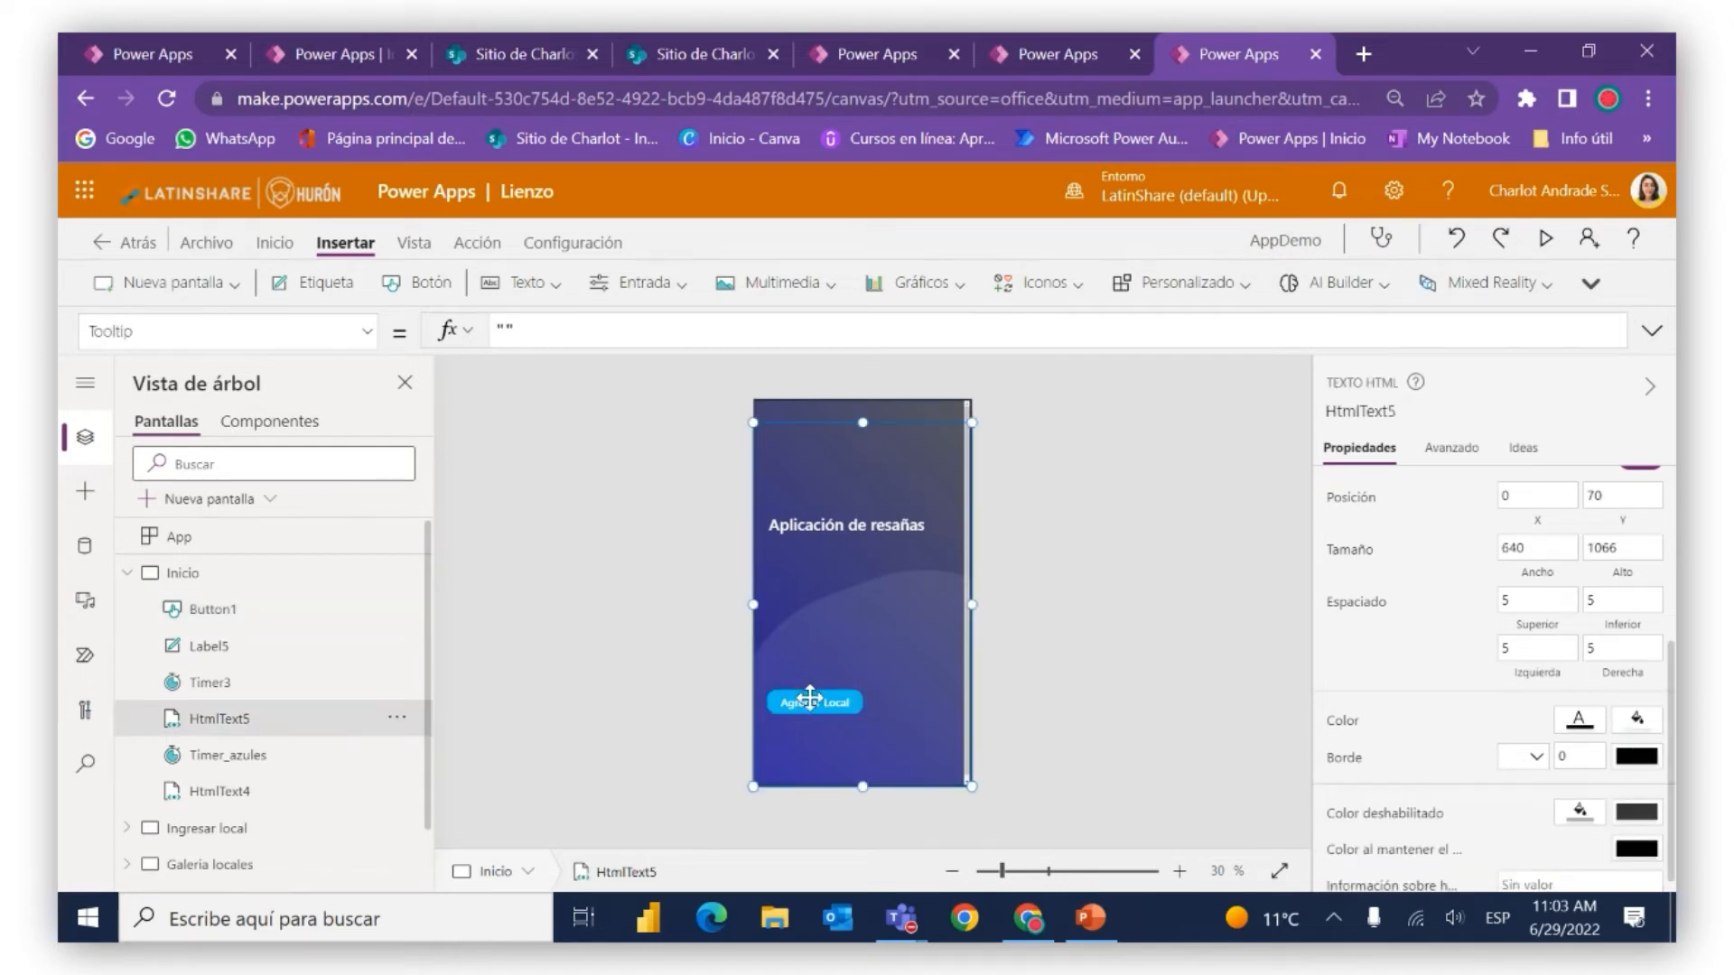
{"action": "left_click", "coordinate": [1073, 681]}
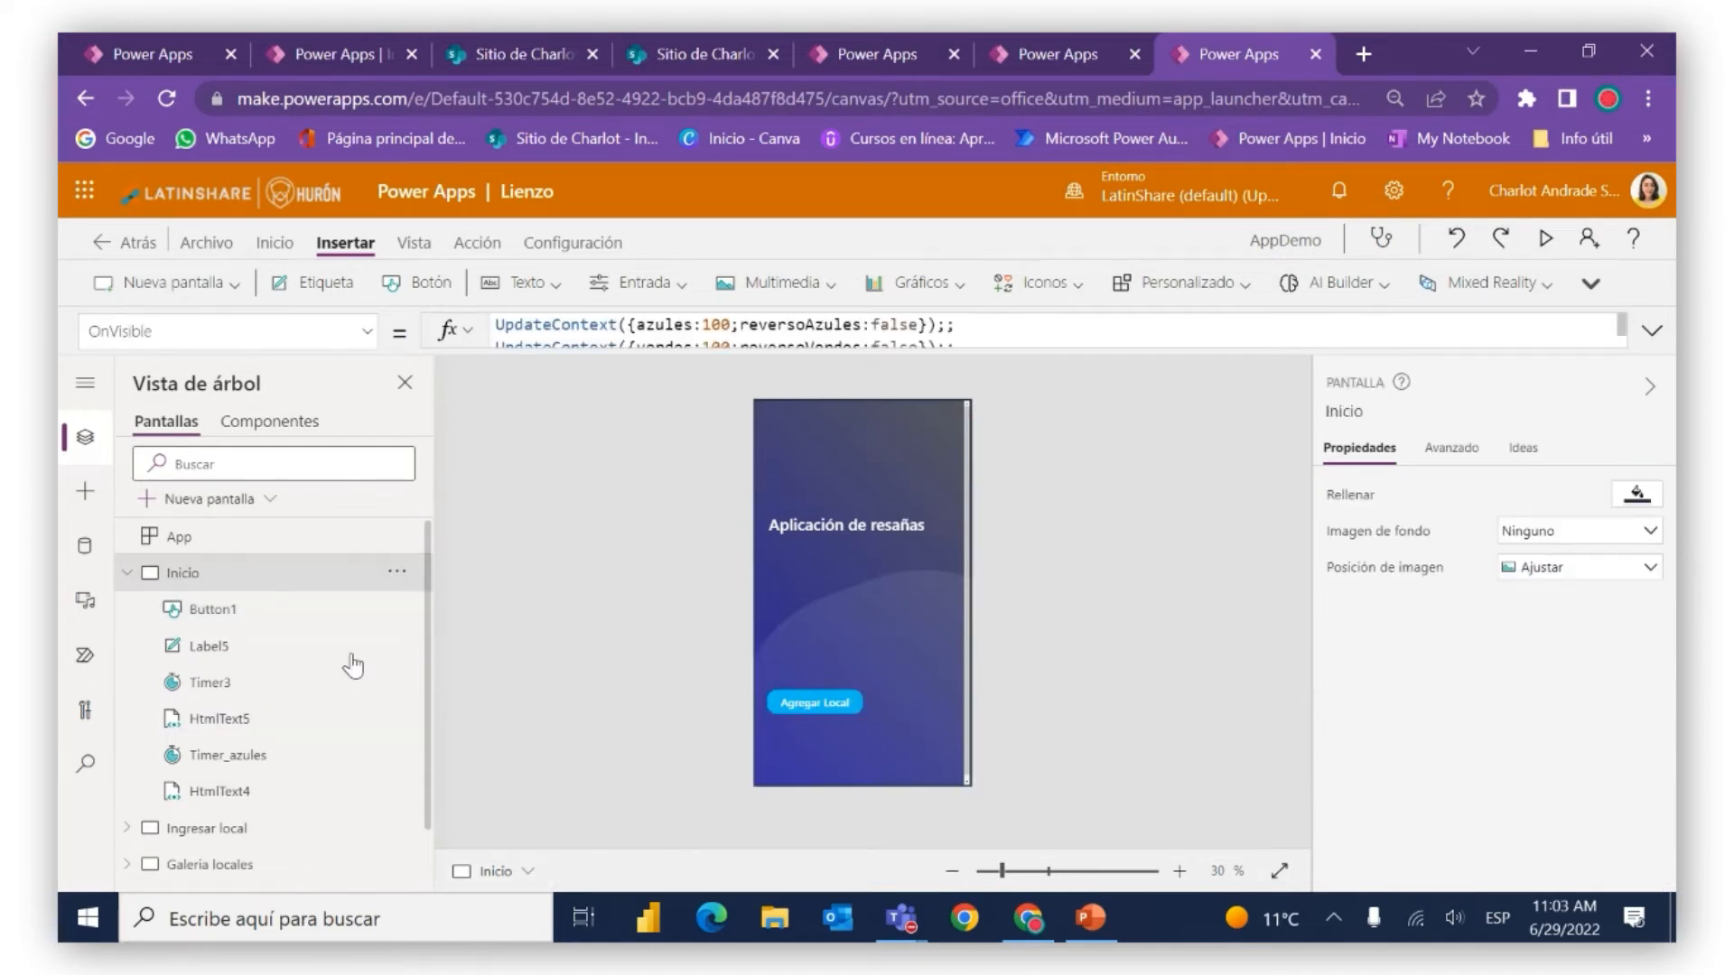
Duplicate the Agregar Local button and place the copy directly beneath it at X 40, Y 943
{"action": "left_click", "coordinate": [238, 611]}
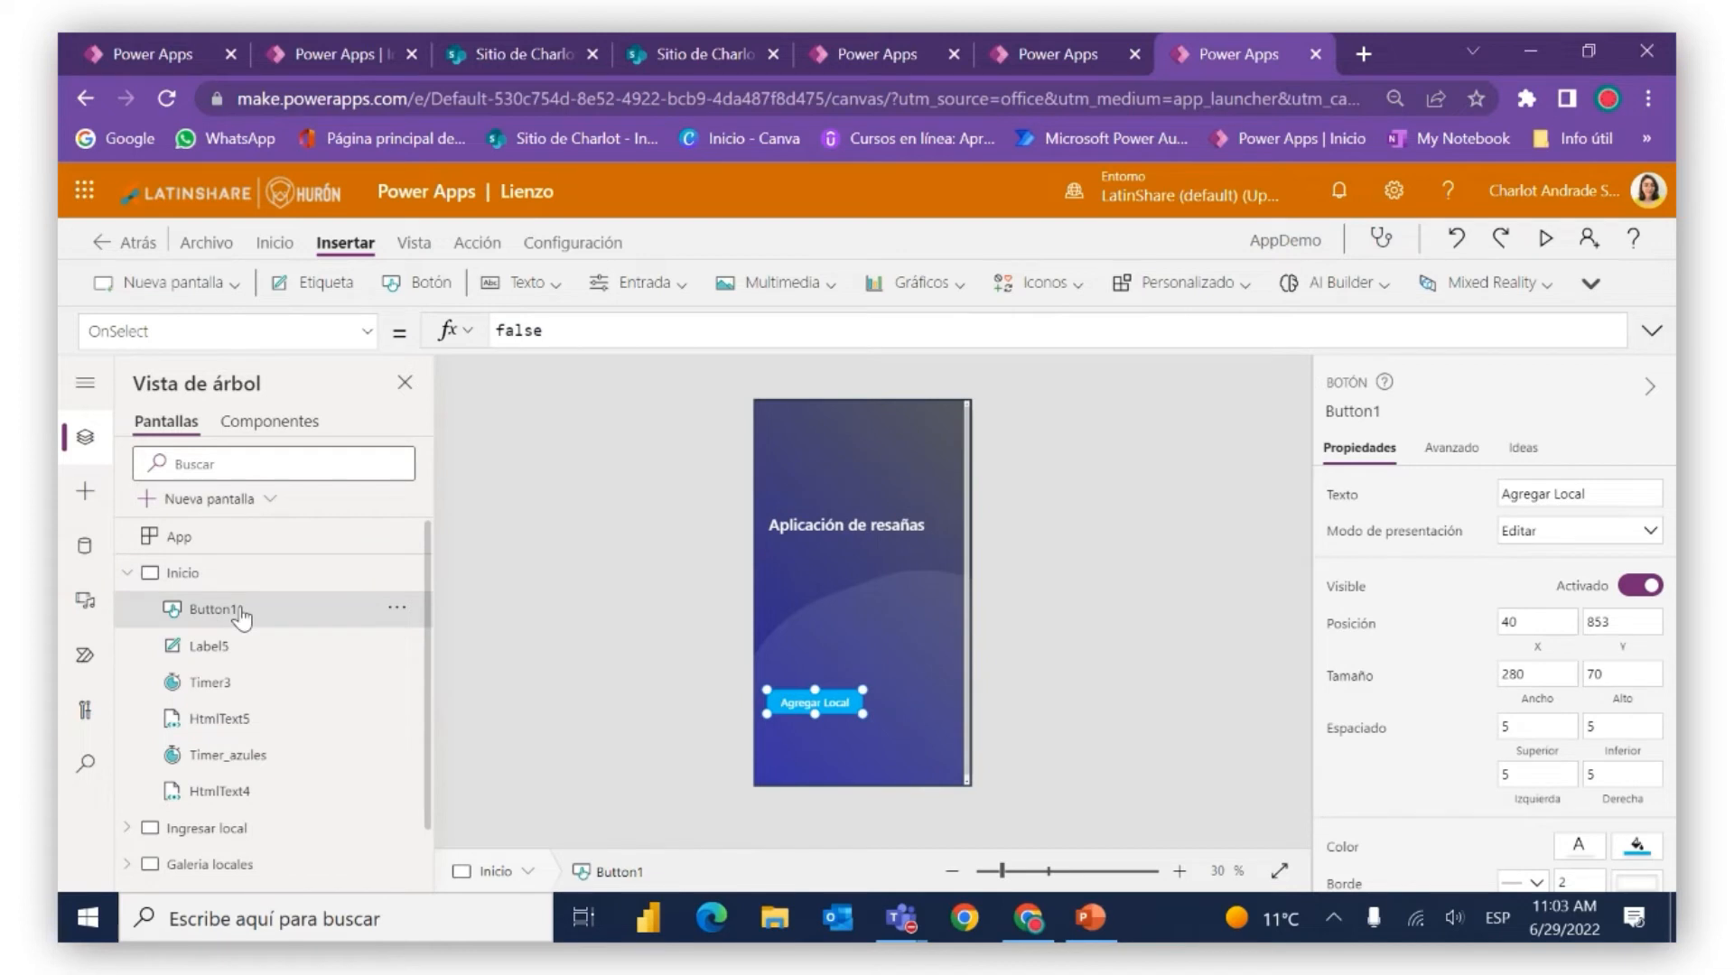
{"action": "key", "text": "ctrl+c"}
{"action": "key", "text": "ctrl+v"}
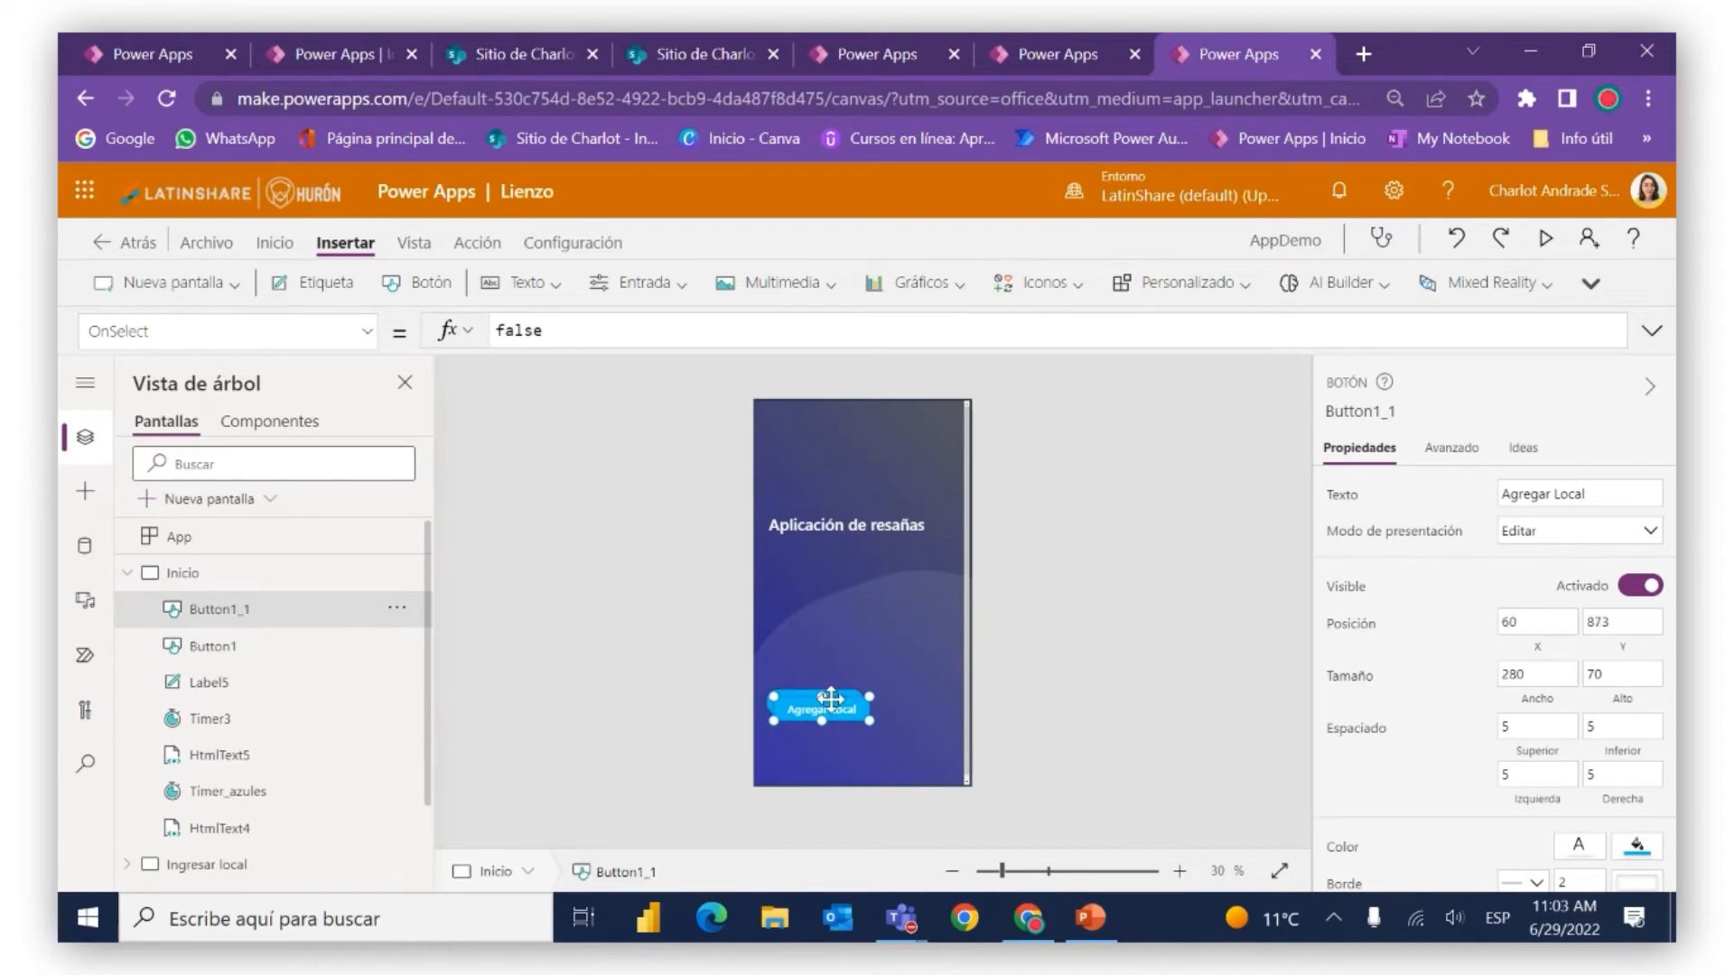
{"action": "left_click_drag", "start_coordinate": [831, 698], "coordinate": [826, 735]}
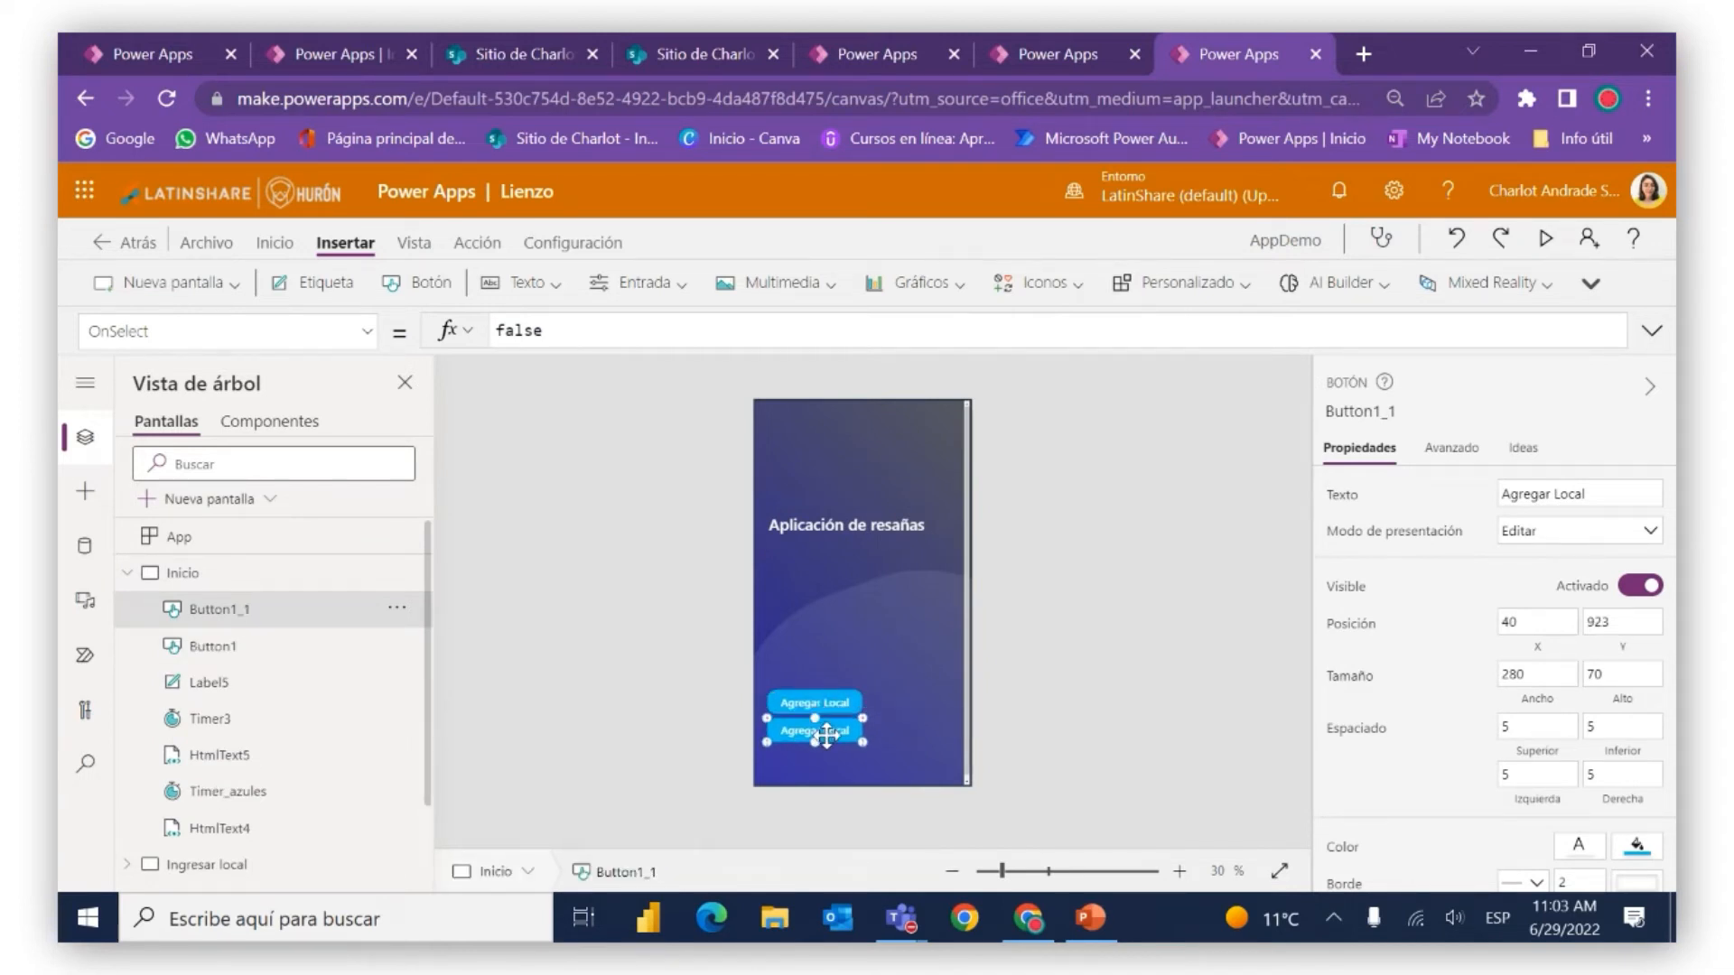
{"action": "left_click", "coordinate": [1168, 717]}
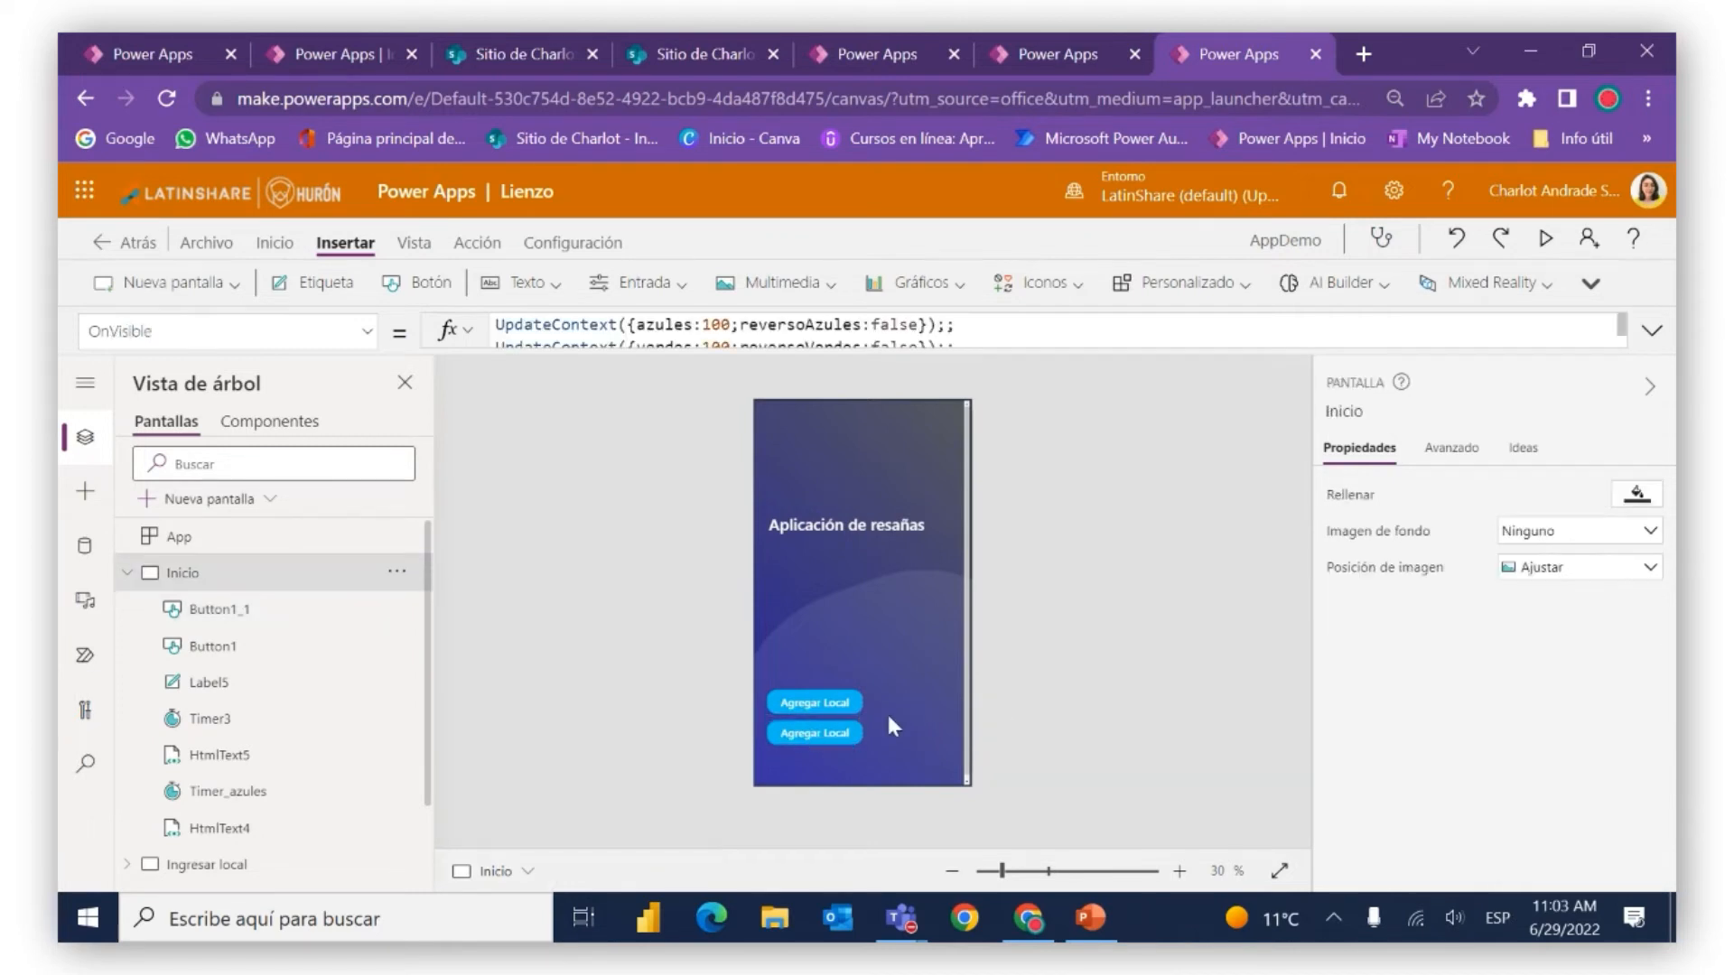
Change the text of the lower duplicate button to "Reseñas"
{"action": "left_click", "coordinate": [846, 733]}
{"action": "left_click", "coordinate": [1607, 494]}
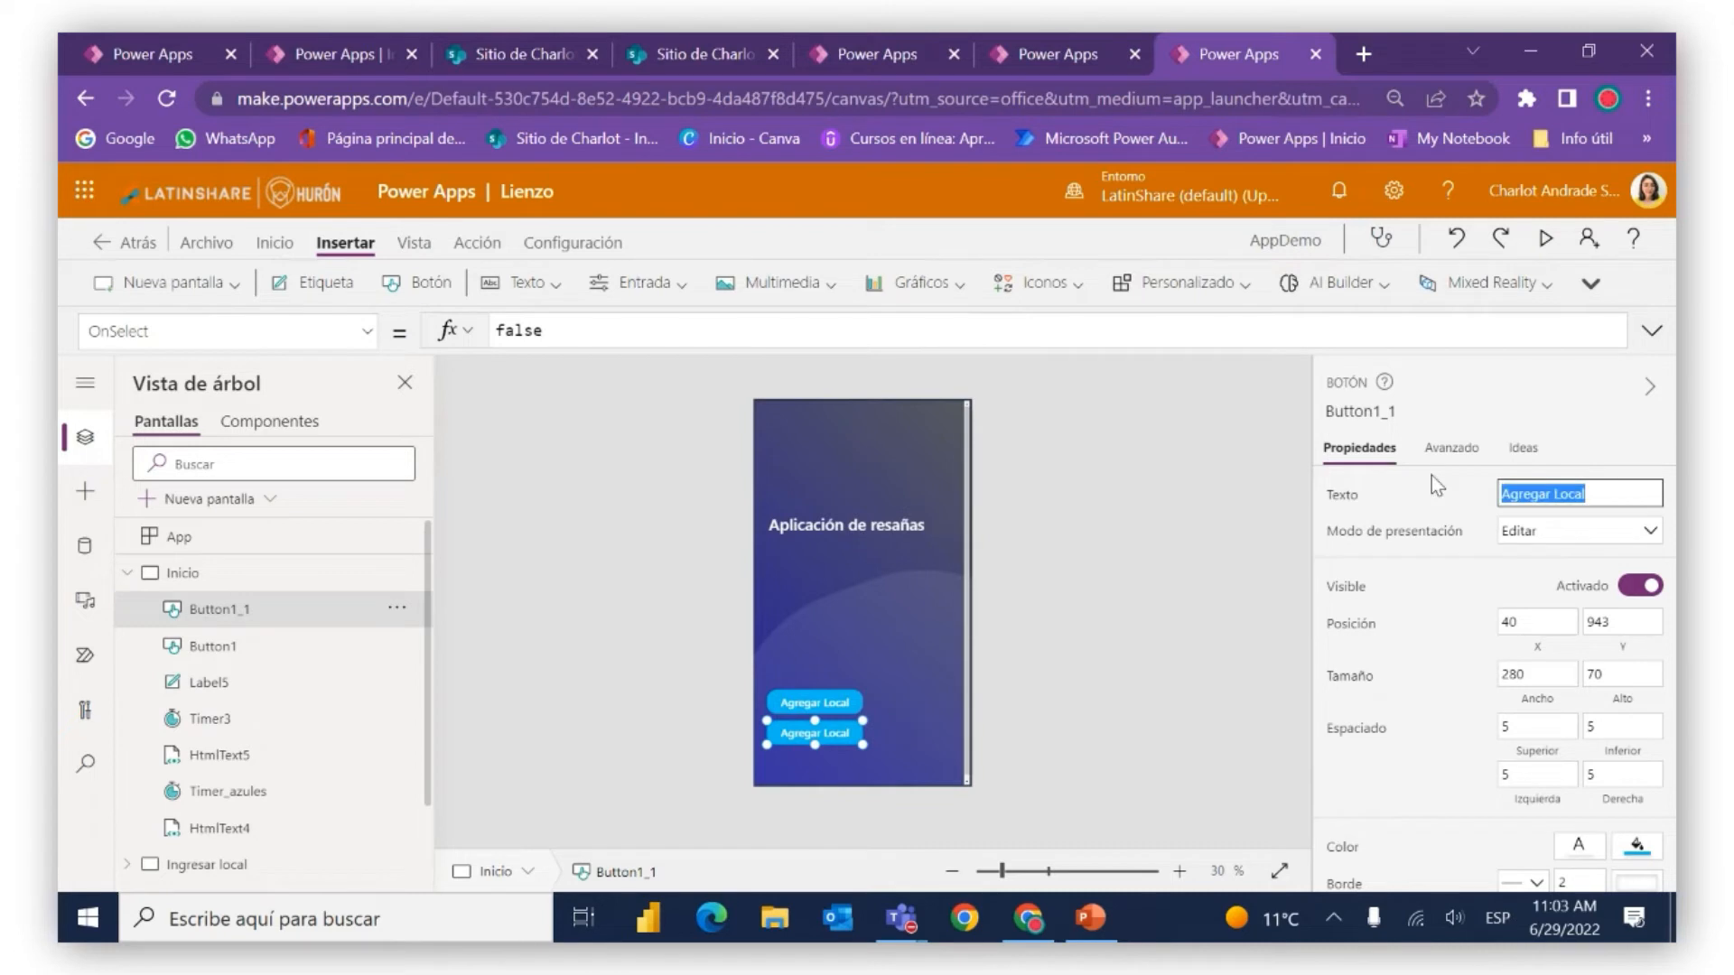
{"action": "type", "text": "Reseña"}
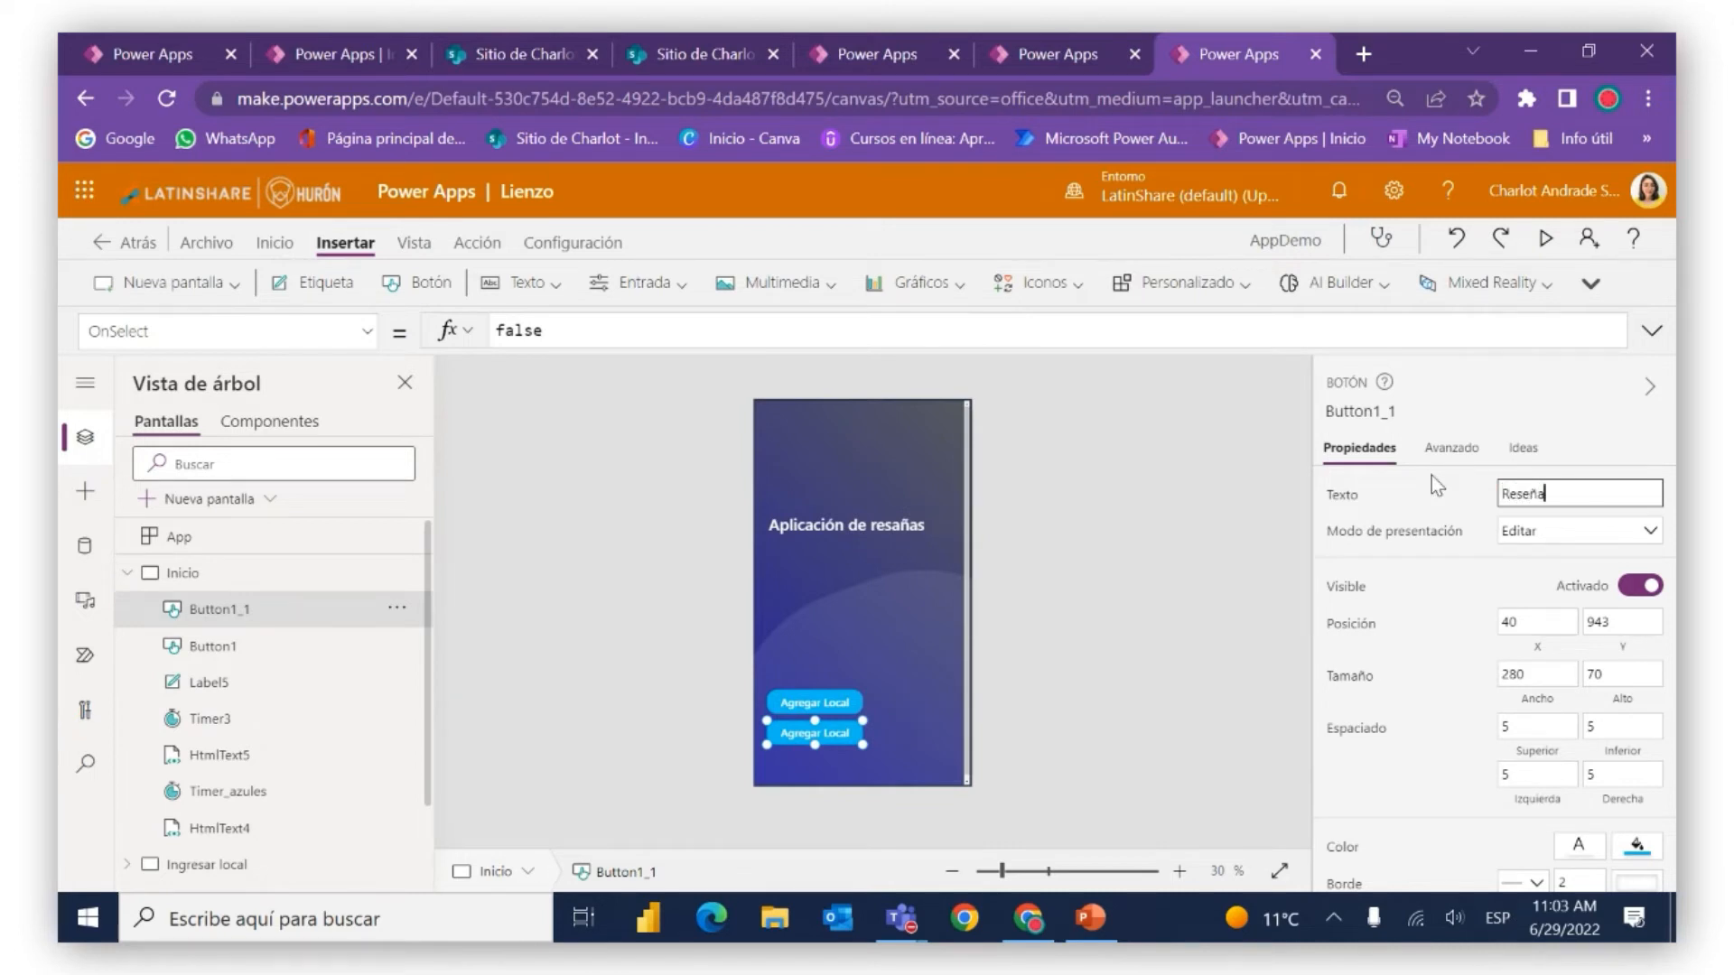
{"action": "type", "text": "s"}
{"action": "left_click", "coordinate": [1281, 532]}
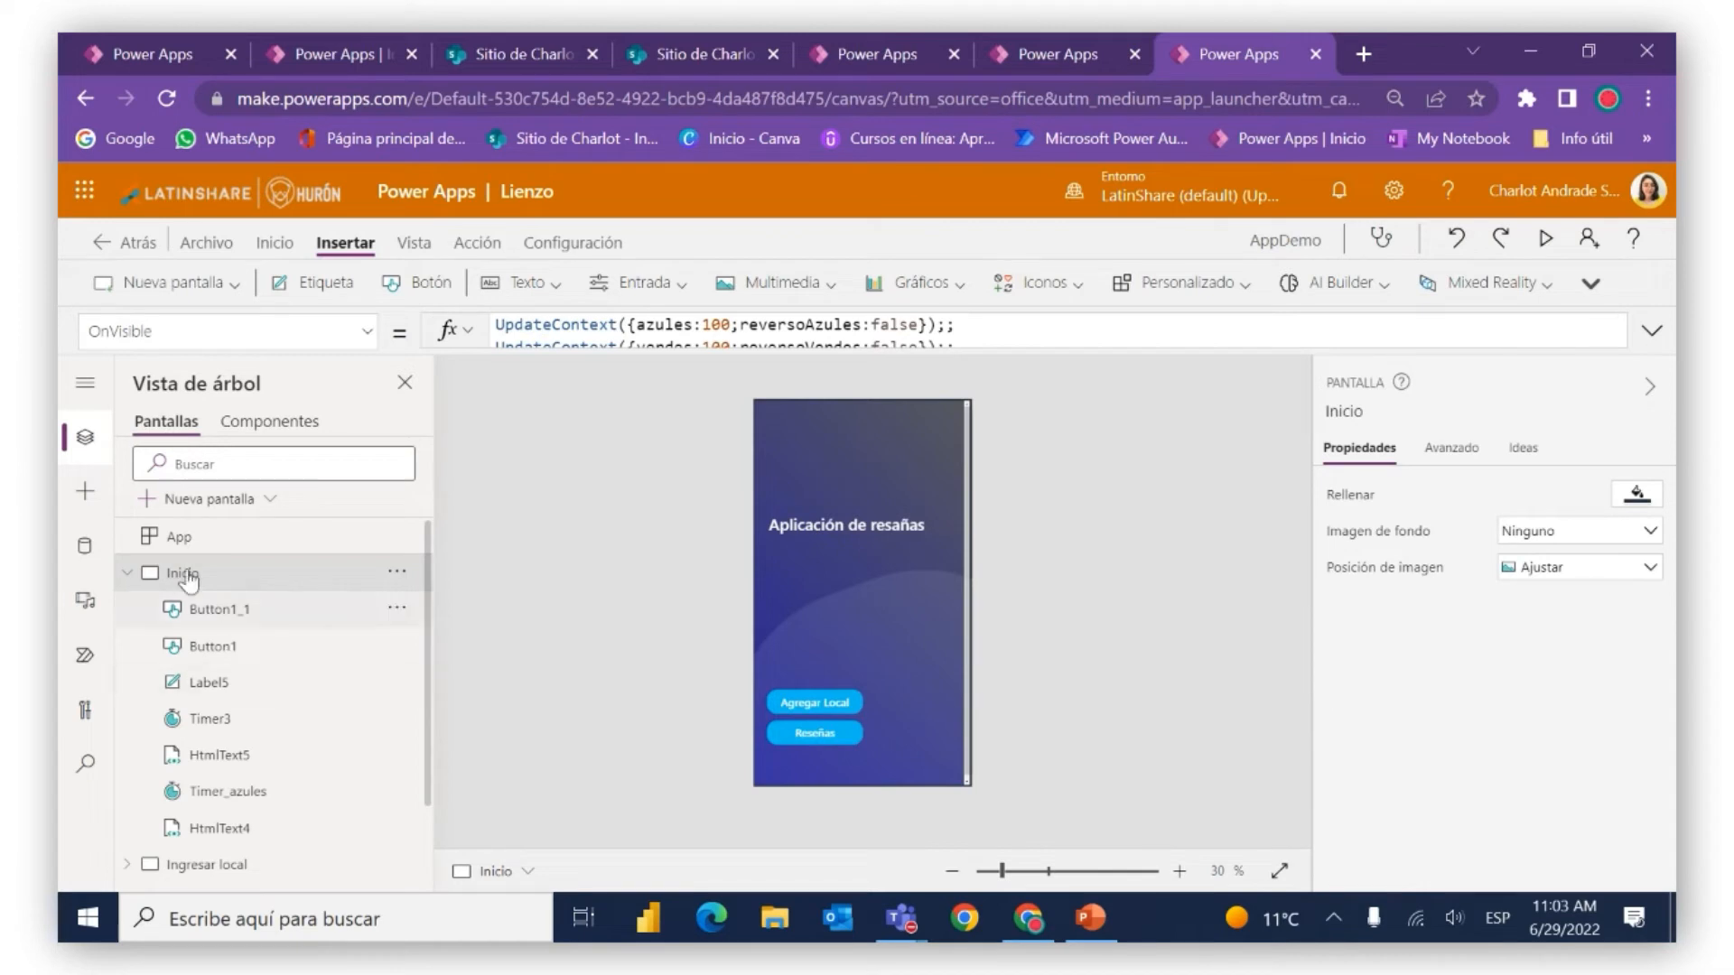
Set the Agregar Local button's OnSelect formula to Navigate('Ingresar local')
{"action": "left_click", "coordinate": [127, 573]}
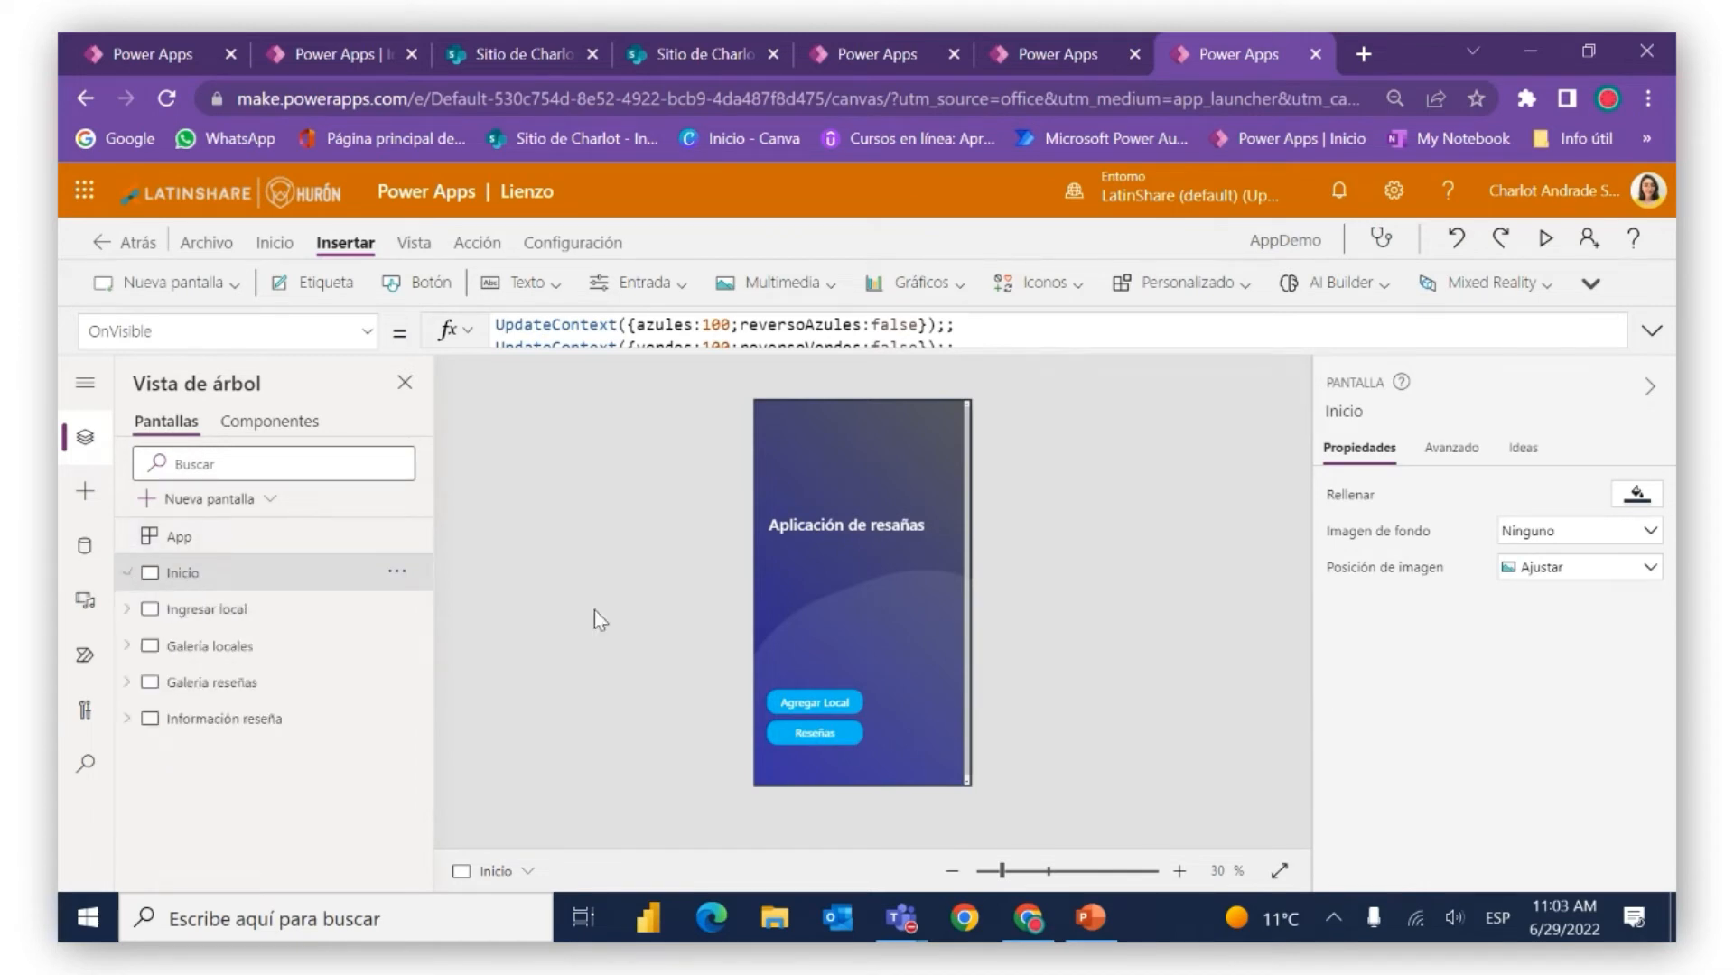
{"action": "left_click", "coordinate": [817, 703]}
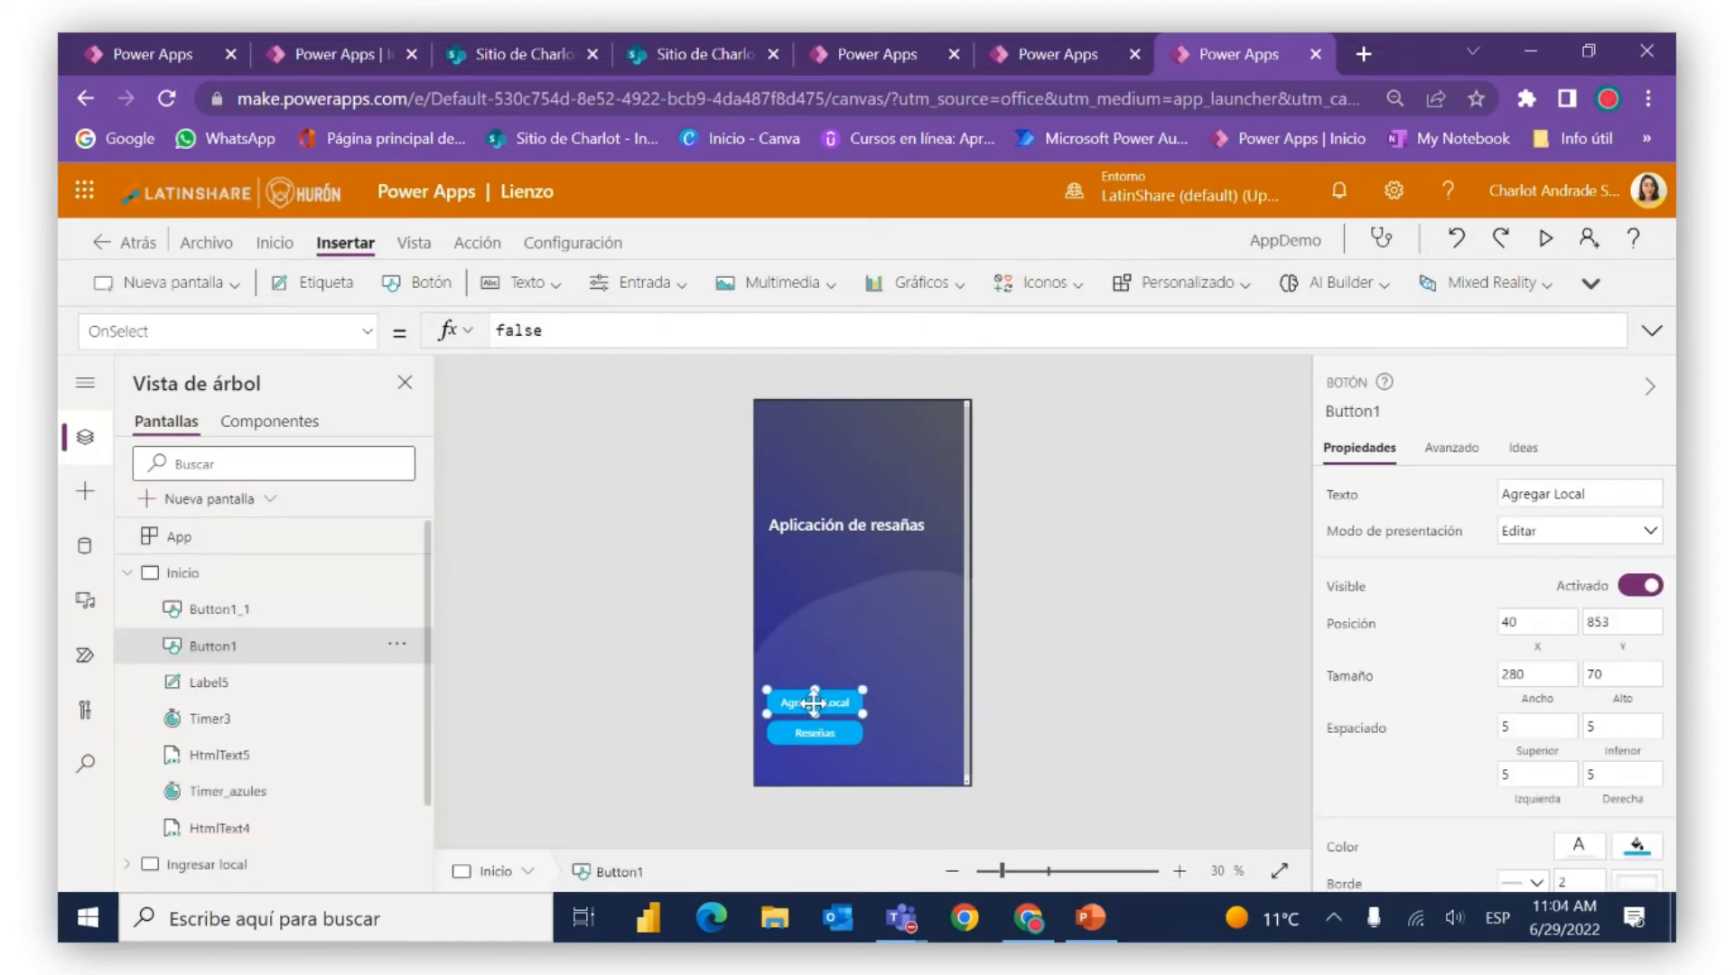
{"action": "left_click", "coordinate": [562, 333]}
{"action": "key", "text": "BackSpace"}
{"action": "key", "text": "BackSpace"}
{"action": "key", "text": "BackSpace"}
{"action": "key", "text": "BackSpace"}
{"action": "key", "text": "BackSpace"}
{"action": "type", "text": "navig"}
{"action": "left_click", "coordinate": [573, 381]}
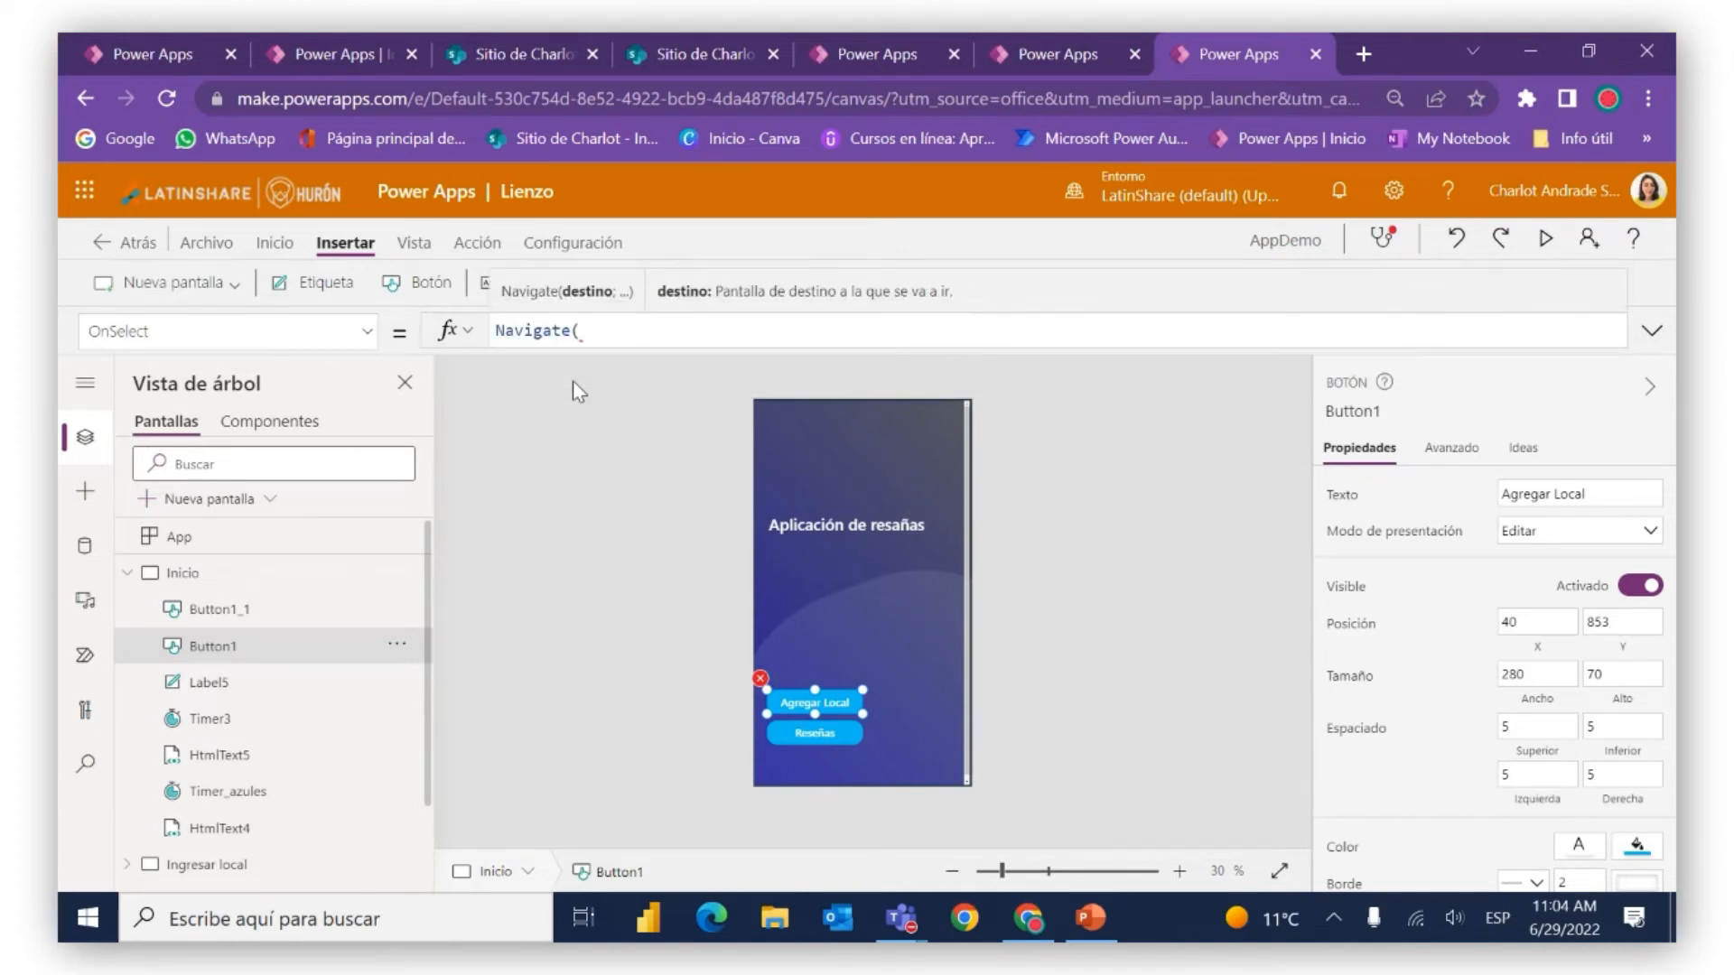
{"action": "type", "text": "ingr"}
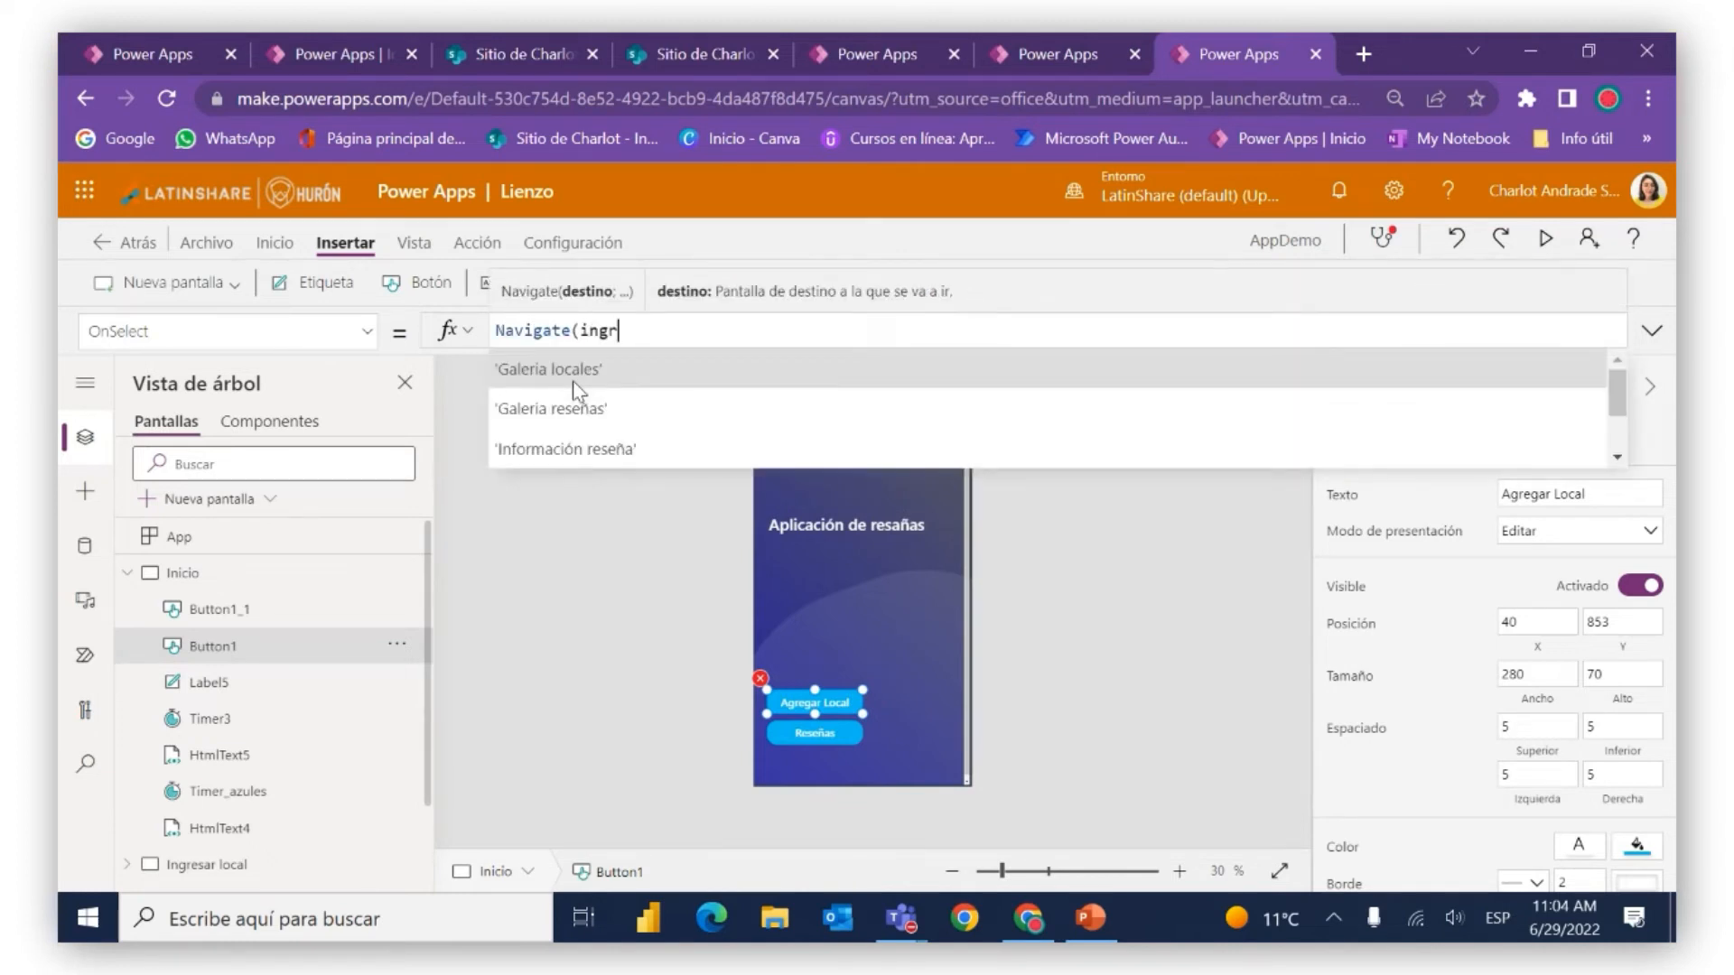
{"action": "left_click", "coordinate": [573, 381]}
{"action": "type", "text": ")"}
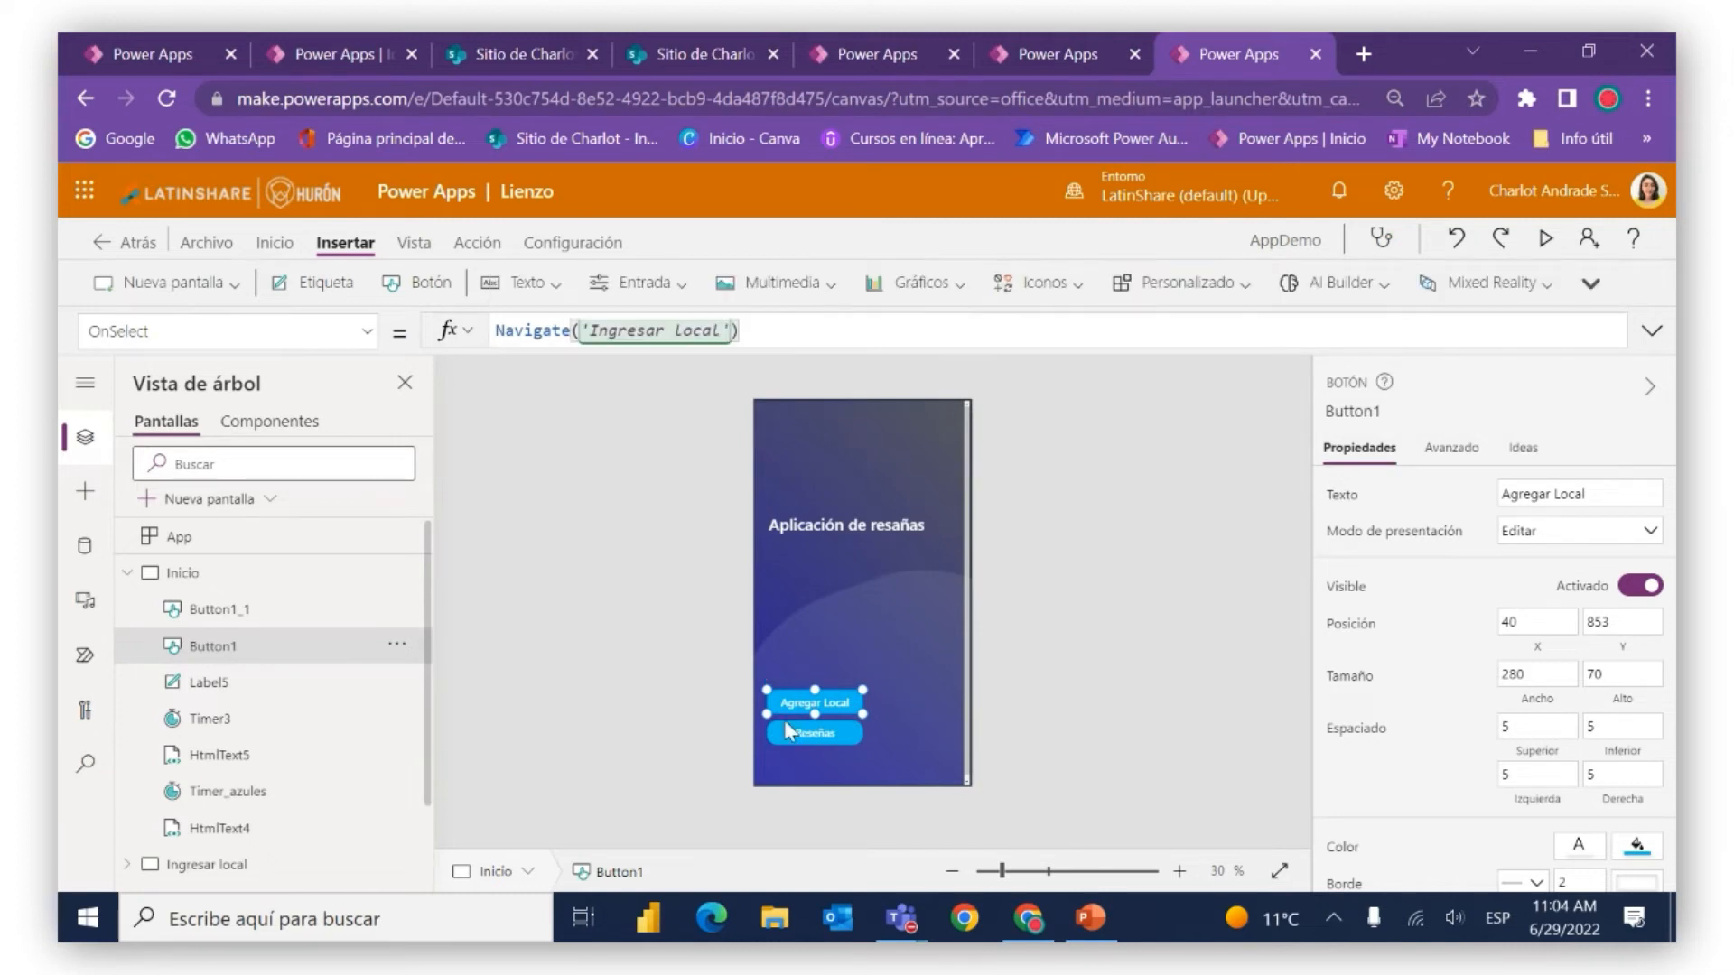
Set the Reseñas button's OnSelect formula to Navigate('Galería locales')
{"action": "left_click", "coordinate": [820, 735]}
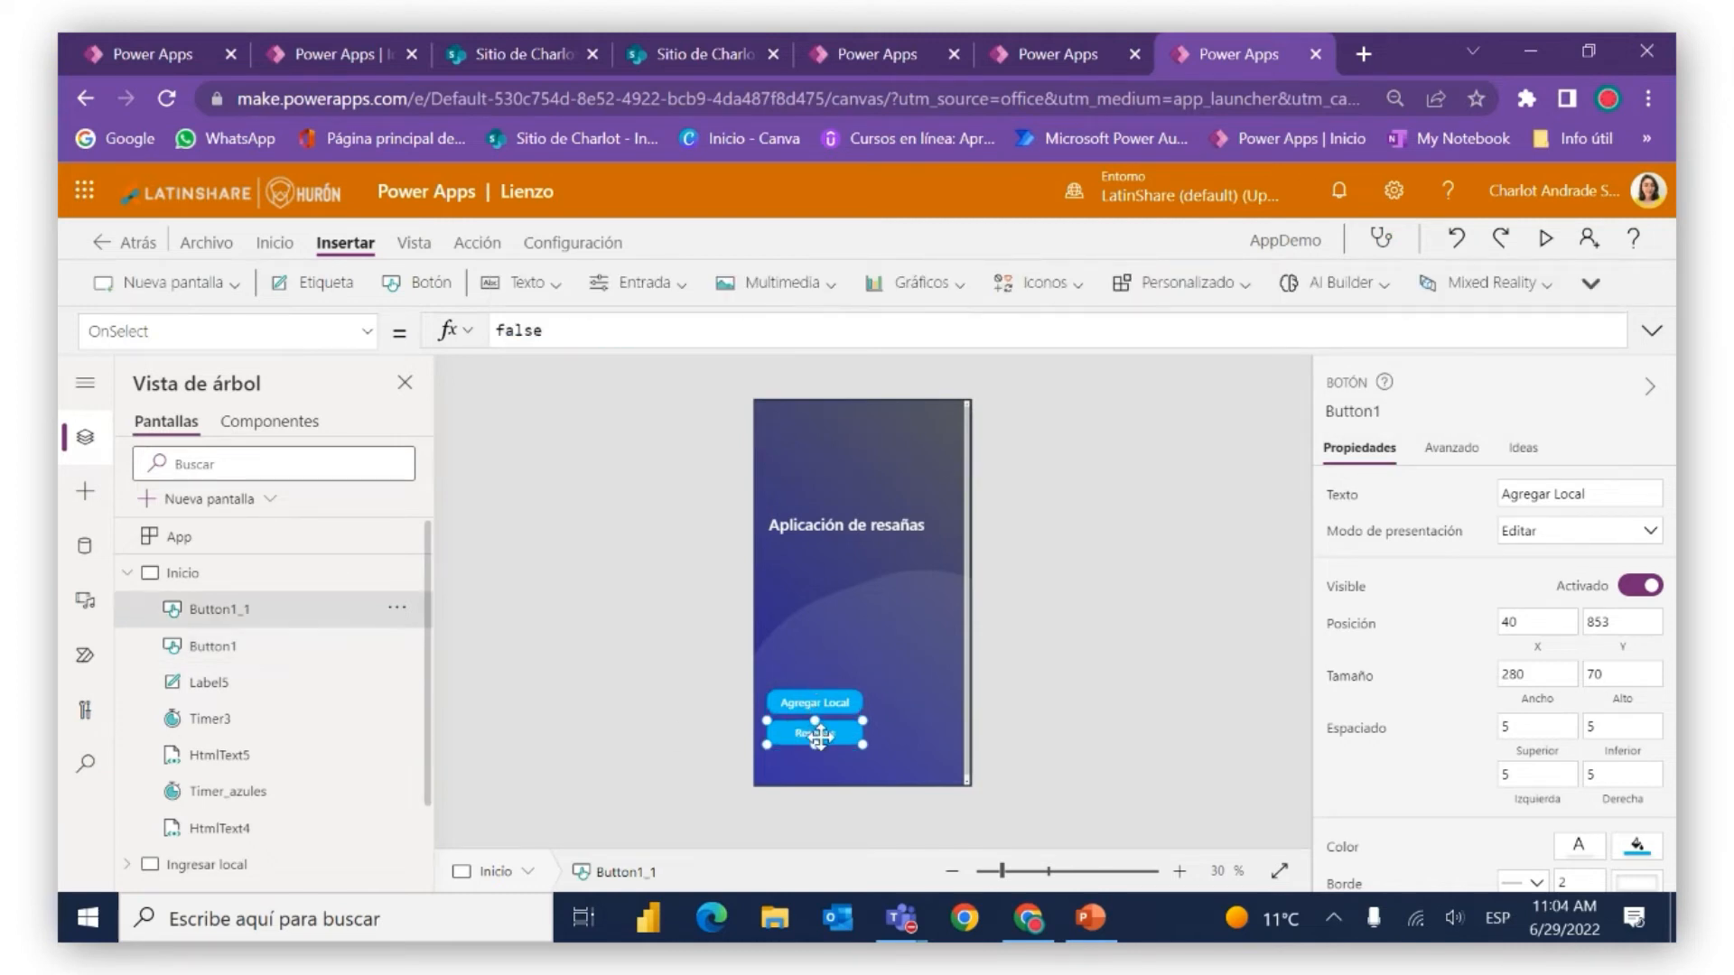
{"action": "left_click", "coordinate": [127, 572]}
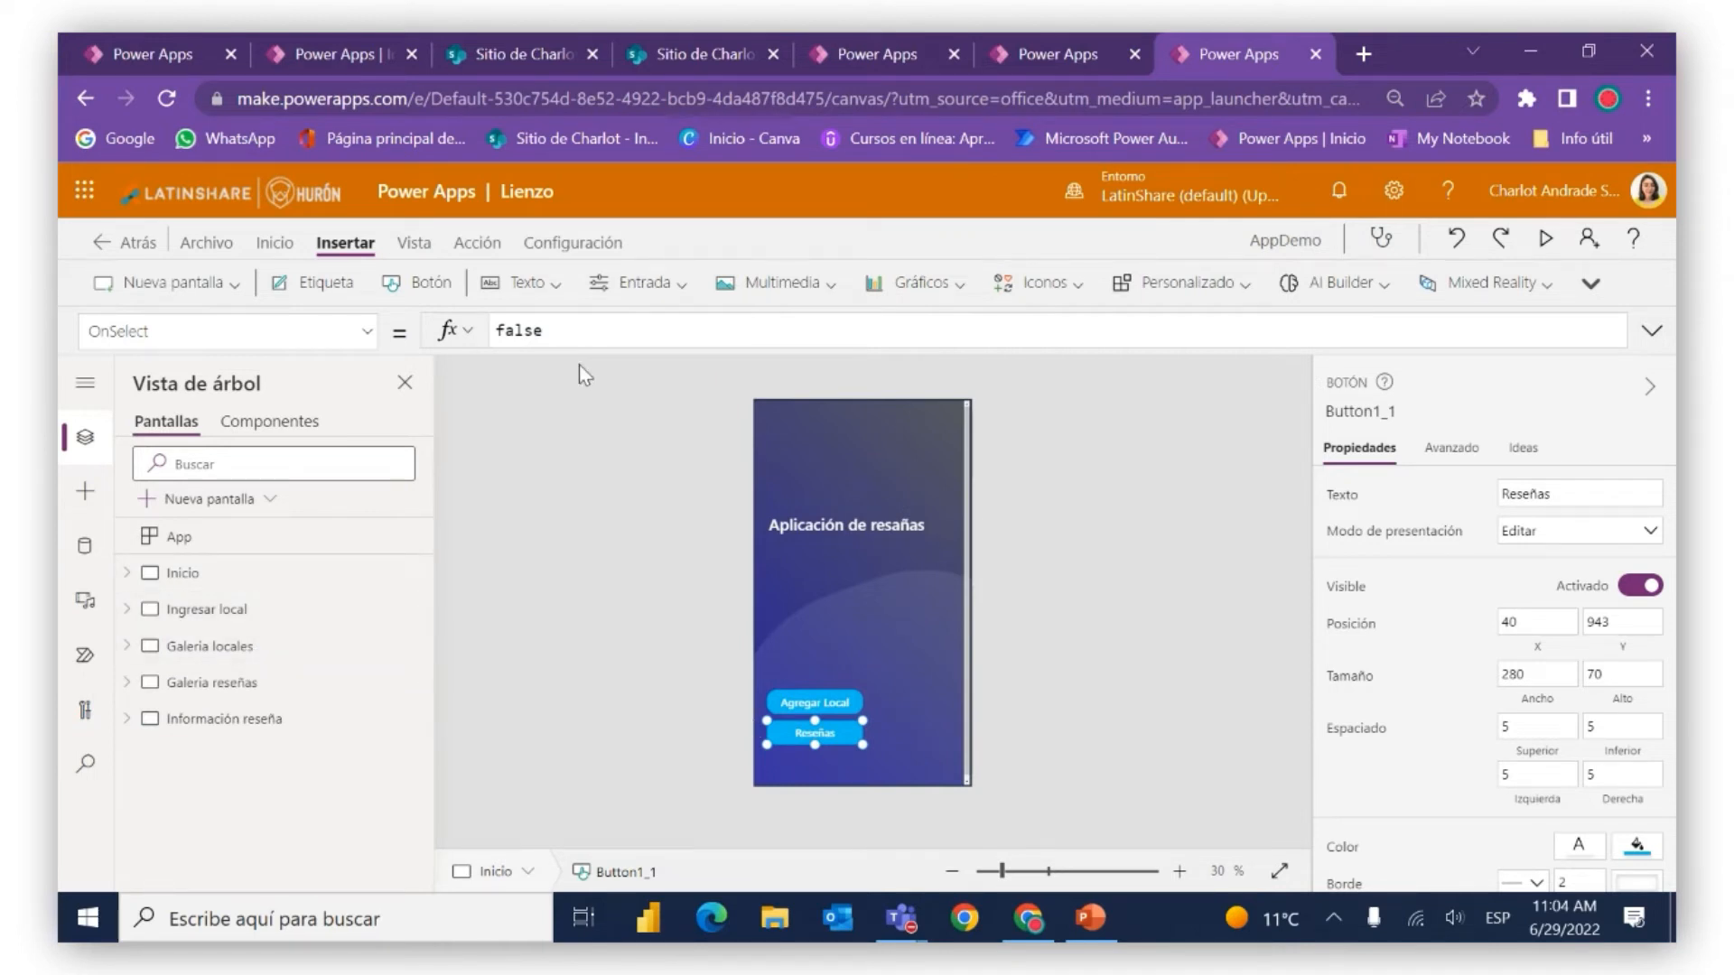
{"action": "left_click", "coordinate": [549, 331]}
{"action": "key", "text": "BackSpace"}
{"action": "key", "text": "BackSpace"}
{"action": "key", "text": "BackSpace"}
{"action": "key", "text": "BackSpace"}
{"action": "key", "text": "BackSpace"}
{"action": "type", "text": "navi"}
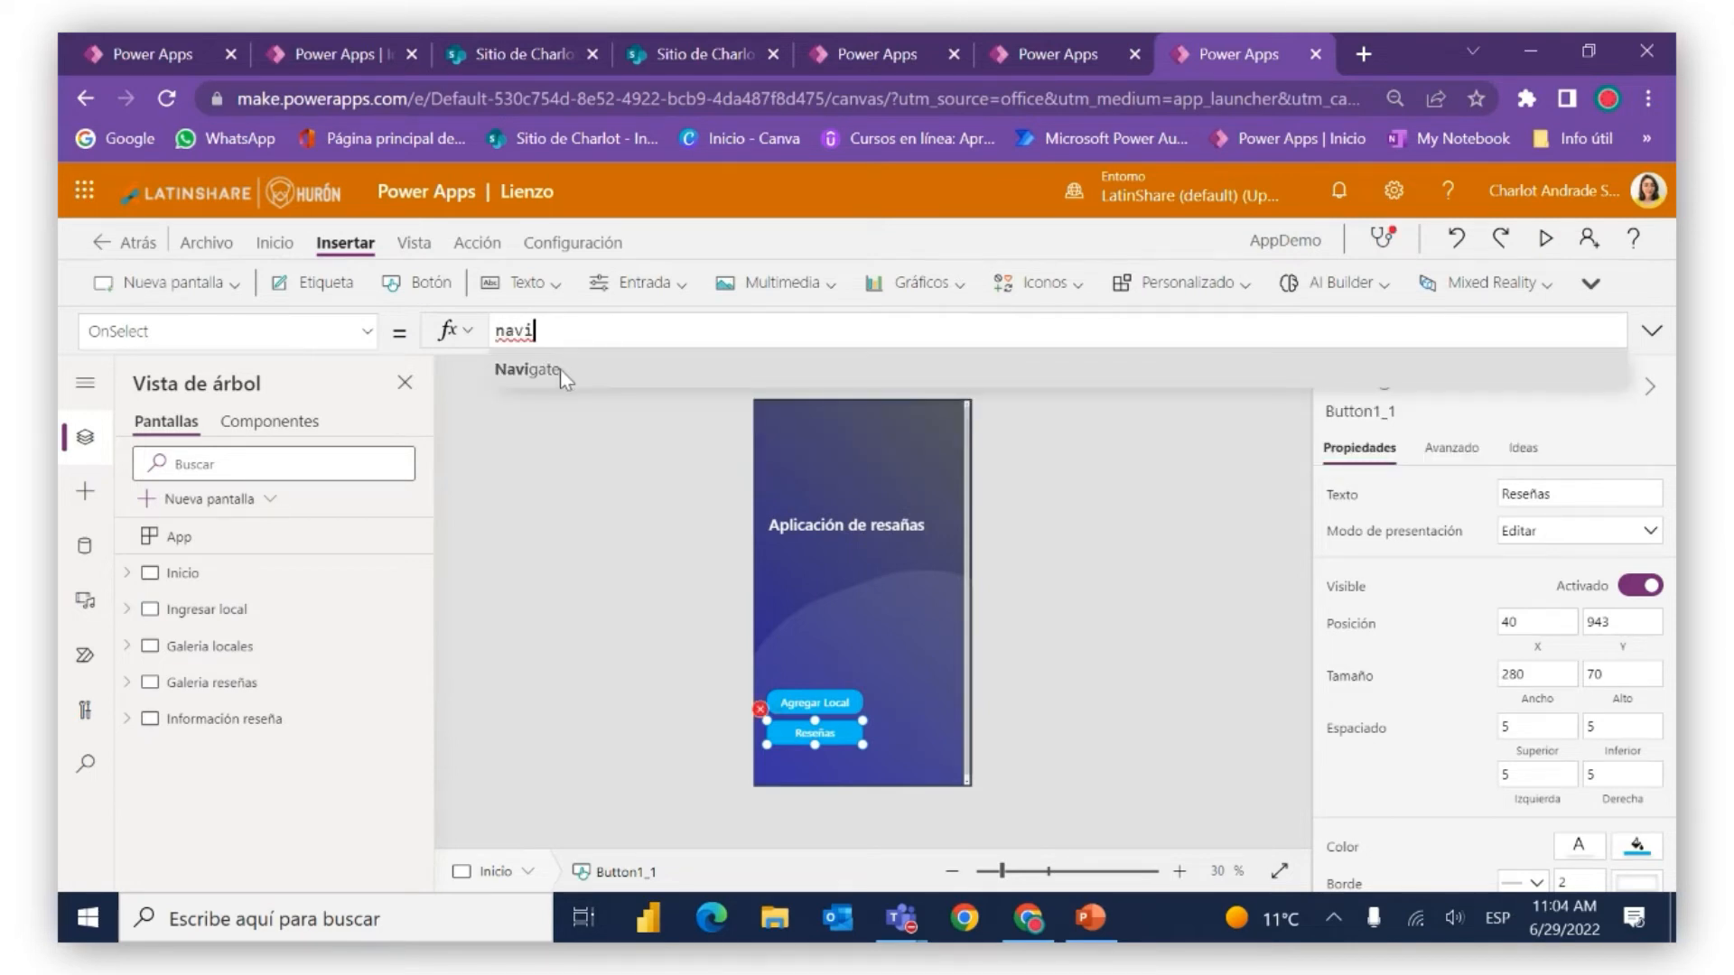
{"action": "left_click", "coordinate": [560, 368]}
{"action": "type", "text": "gate(ga"}
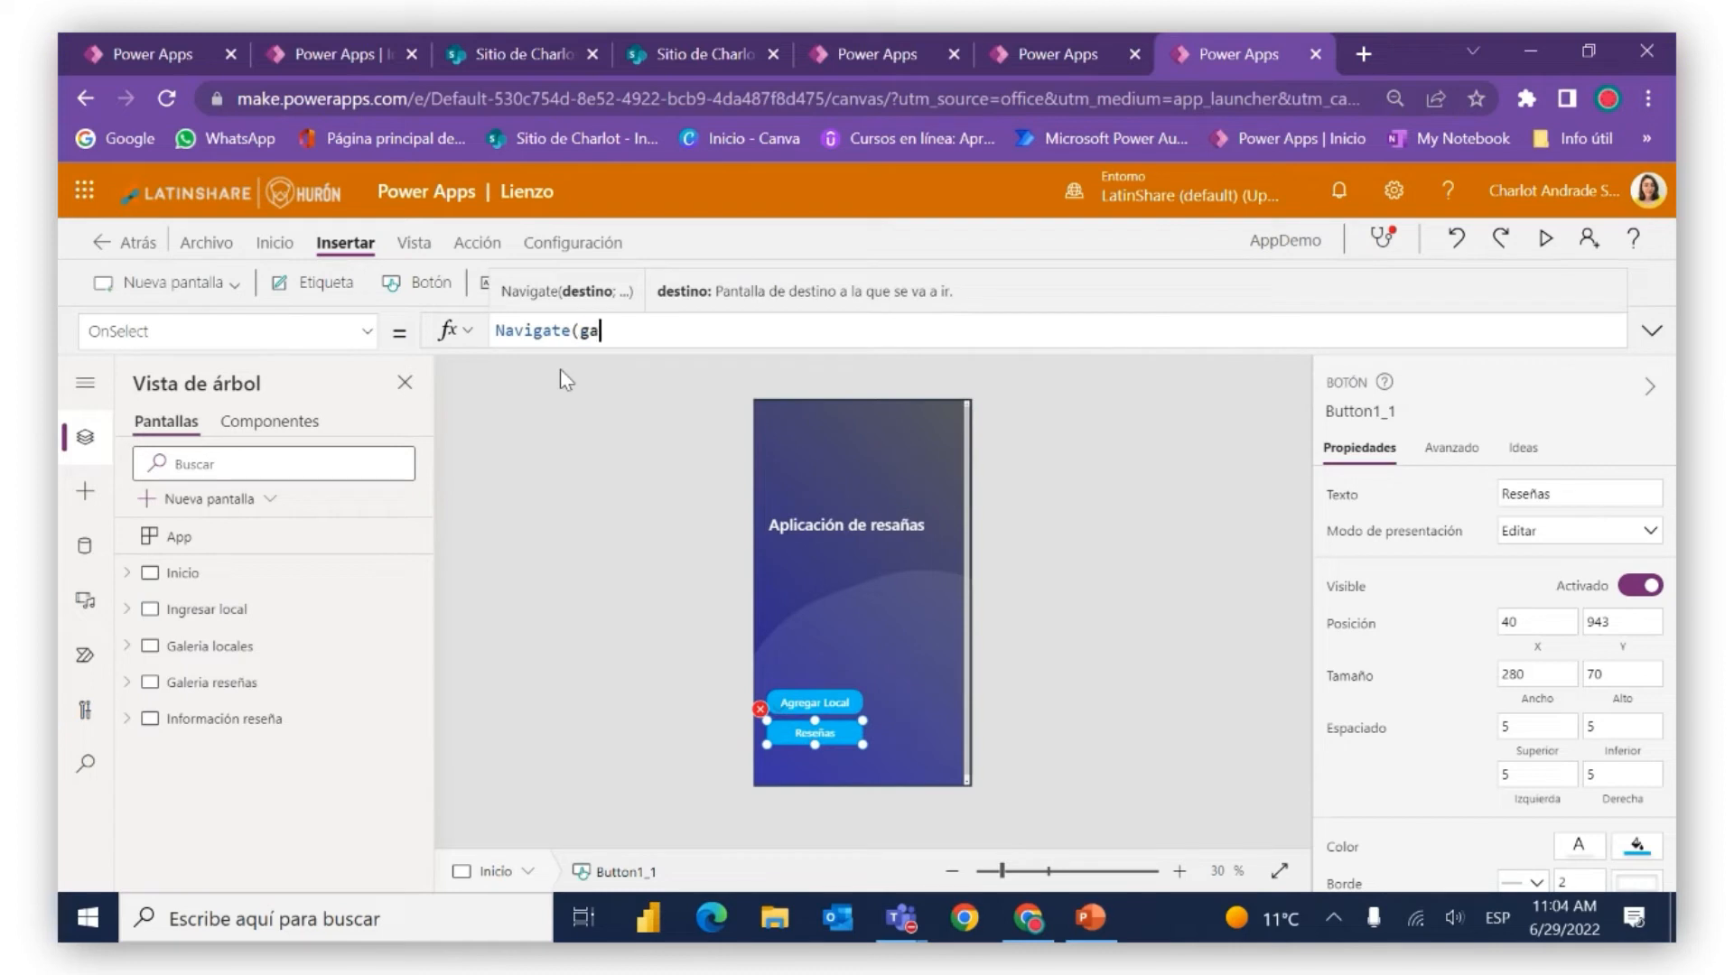
{"action": "type", "text": "le"}
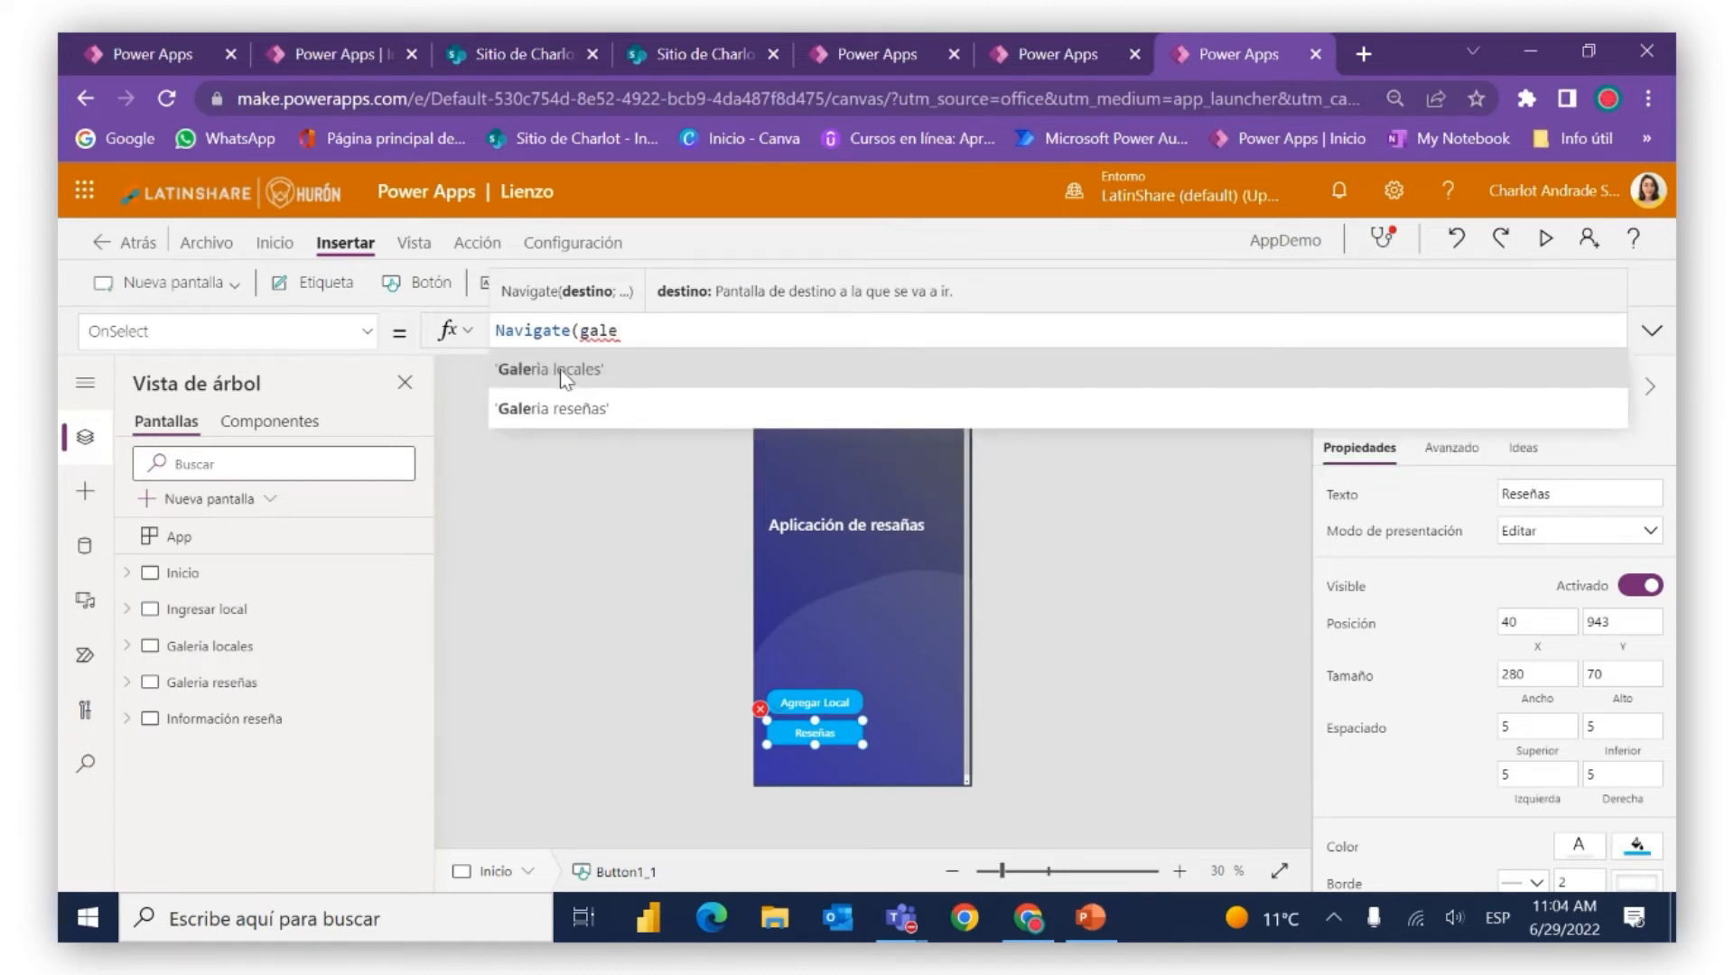
{"action": "left_click", "coordinate": [561, 372]}
{"action": "type", "text": ")"}
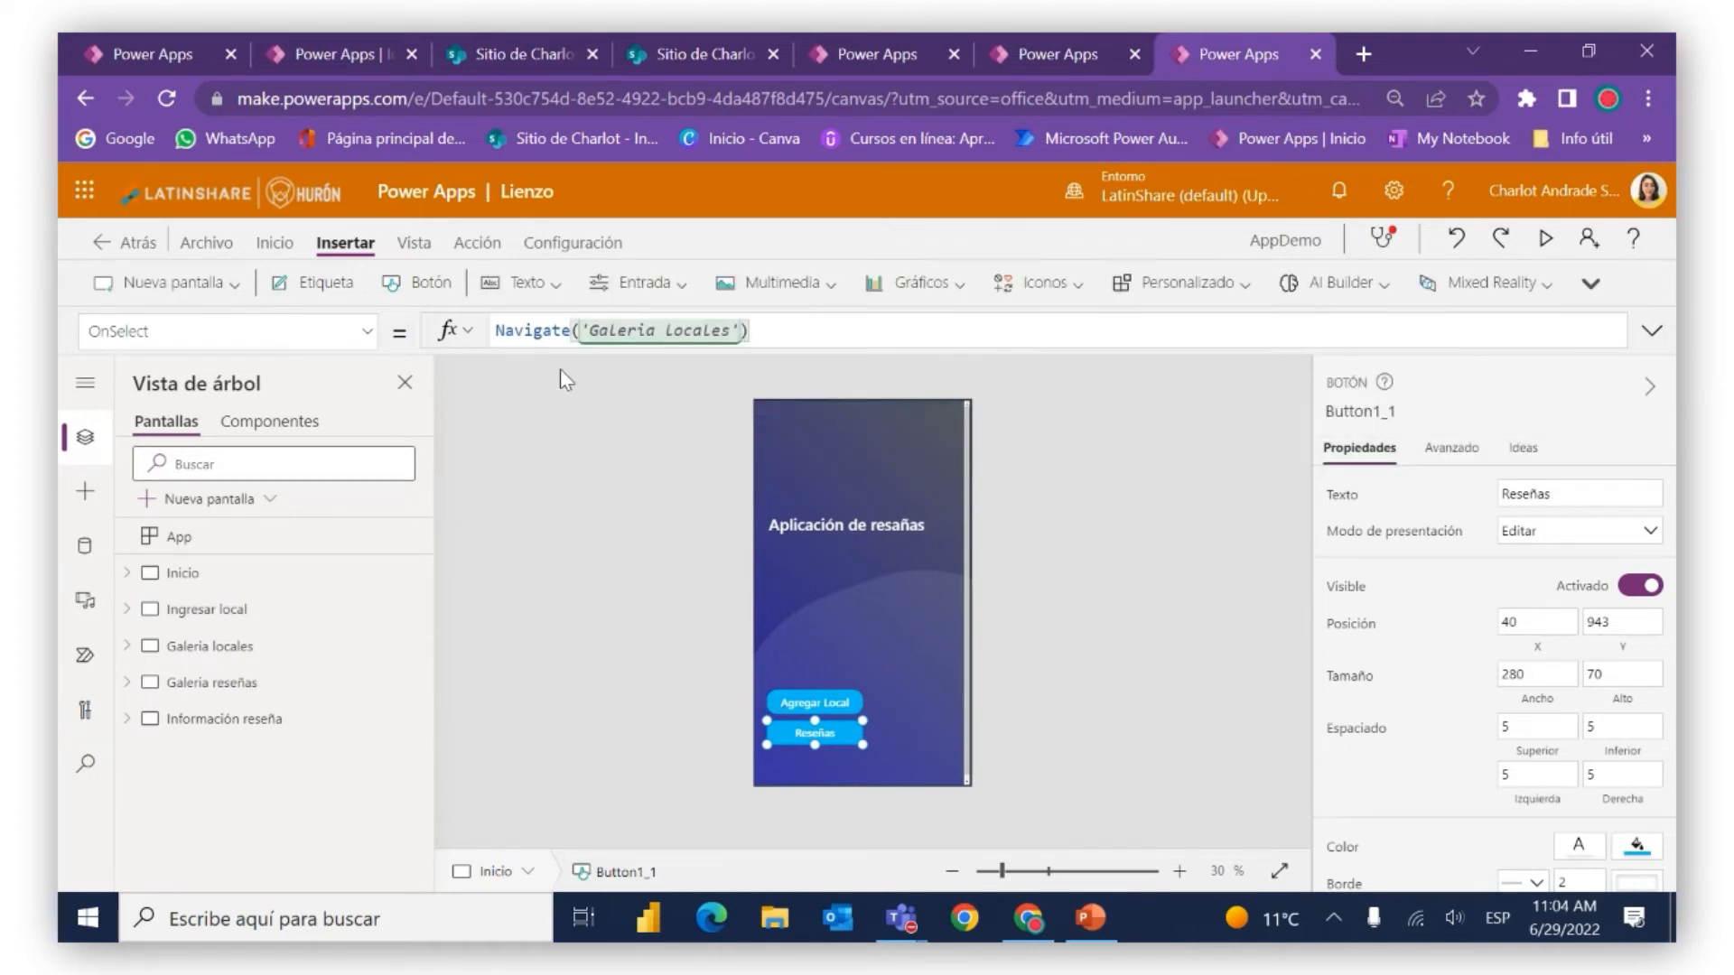
{"action": "left_click", "coordinate": [598, 555]}
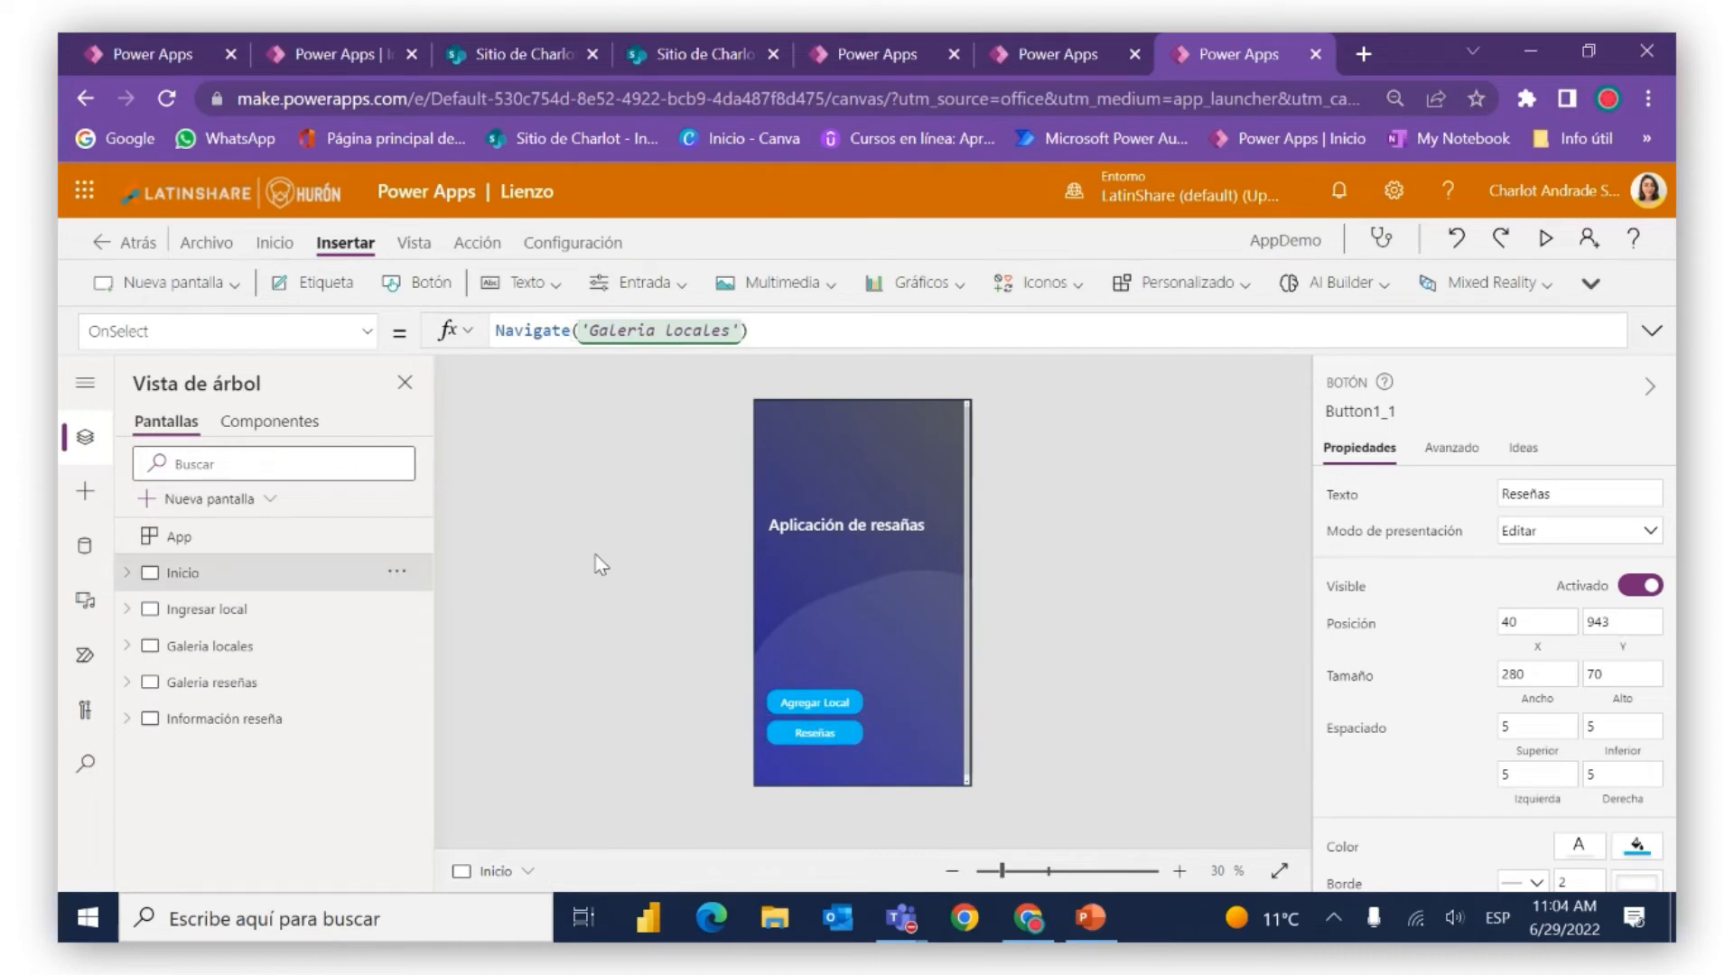
On the Ingresar local screen, stretch the blue rectangle behind the title to about 600 wide and 73 high
{"action": "left_click", "coordinate": [286, 617]}
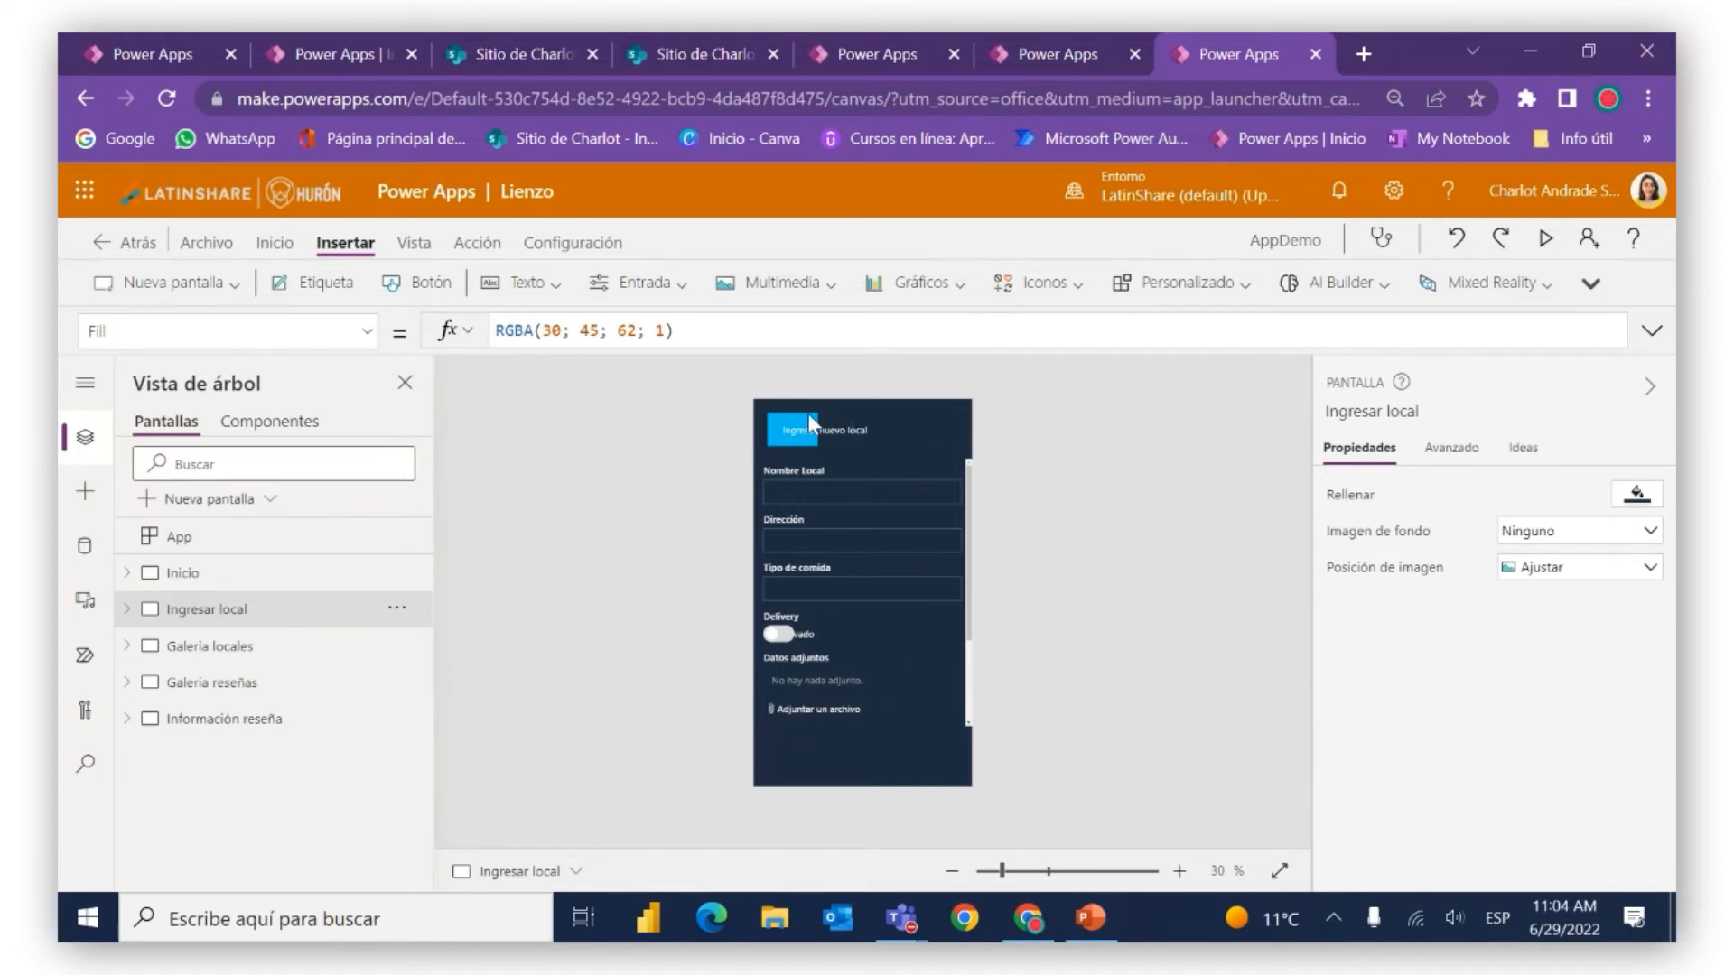
{"action": "left_click", "coordinate": [797, 434]}
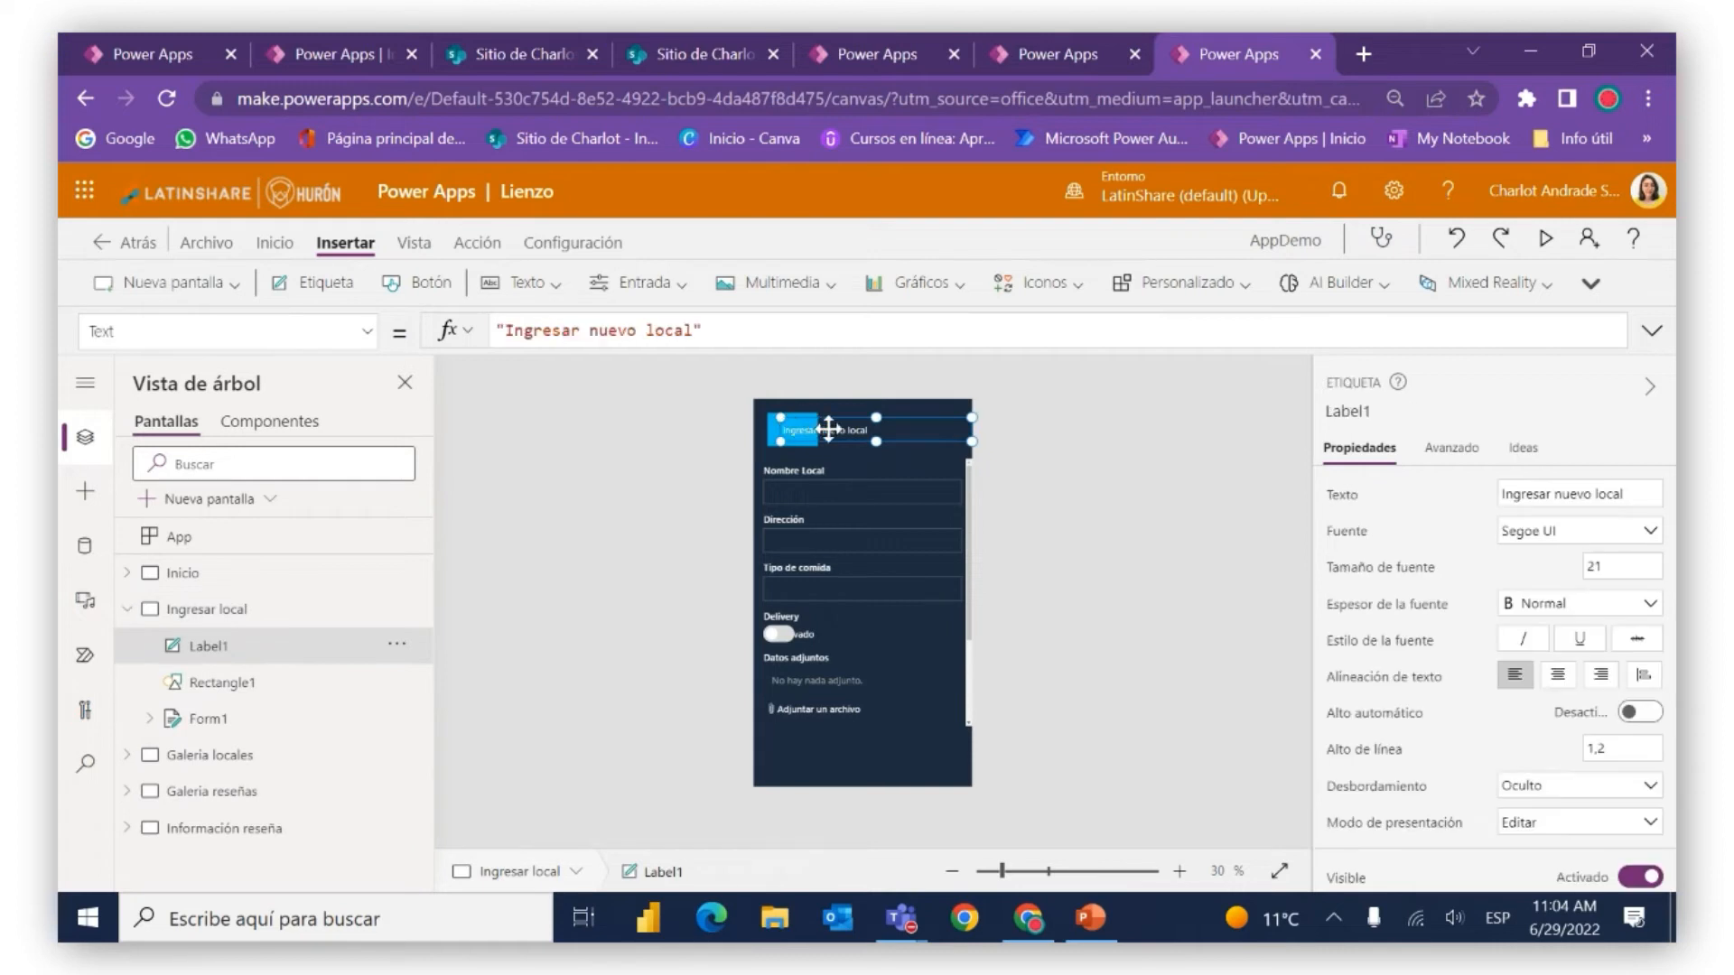
{"action": "left_click", "coordinate": [776, 442]}
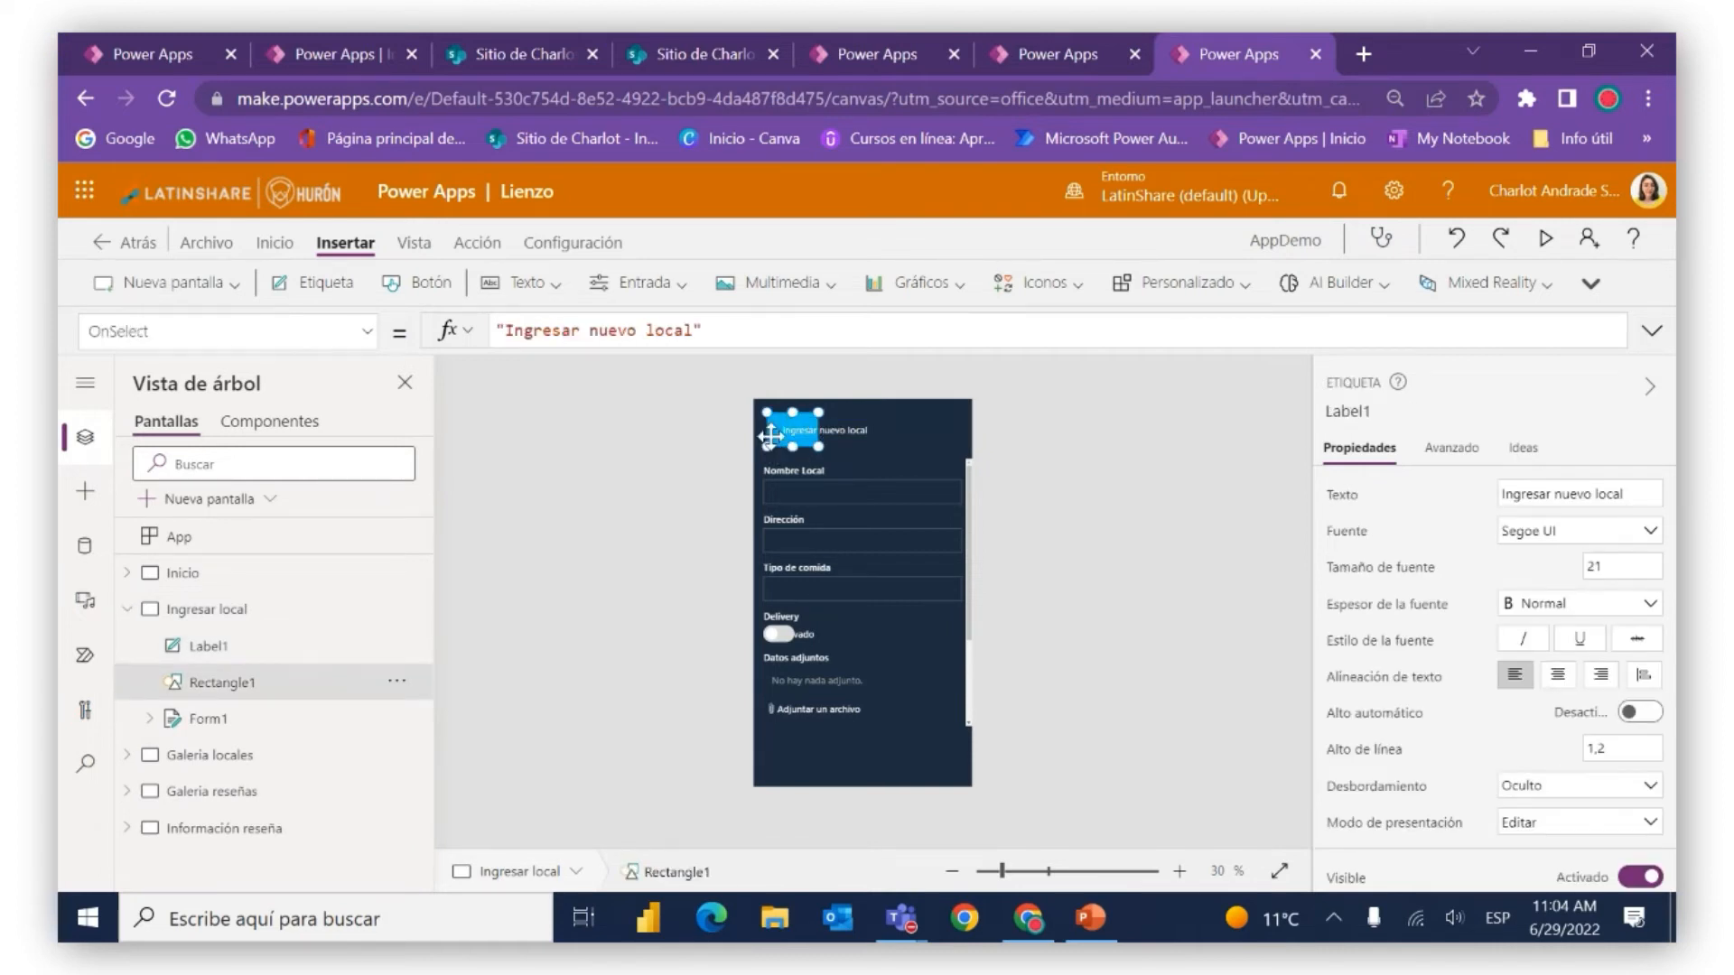
{"action": "left_click_drag", "start_coordinate": [817, 447], "coordinate": [1012, 434]}
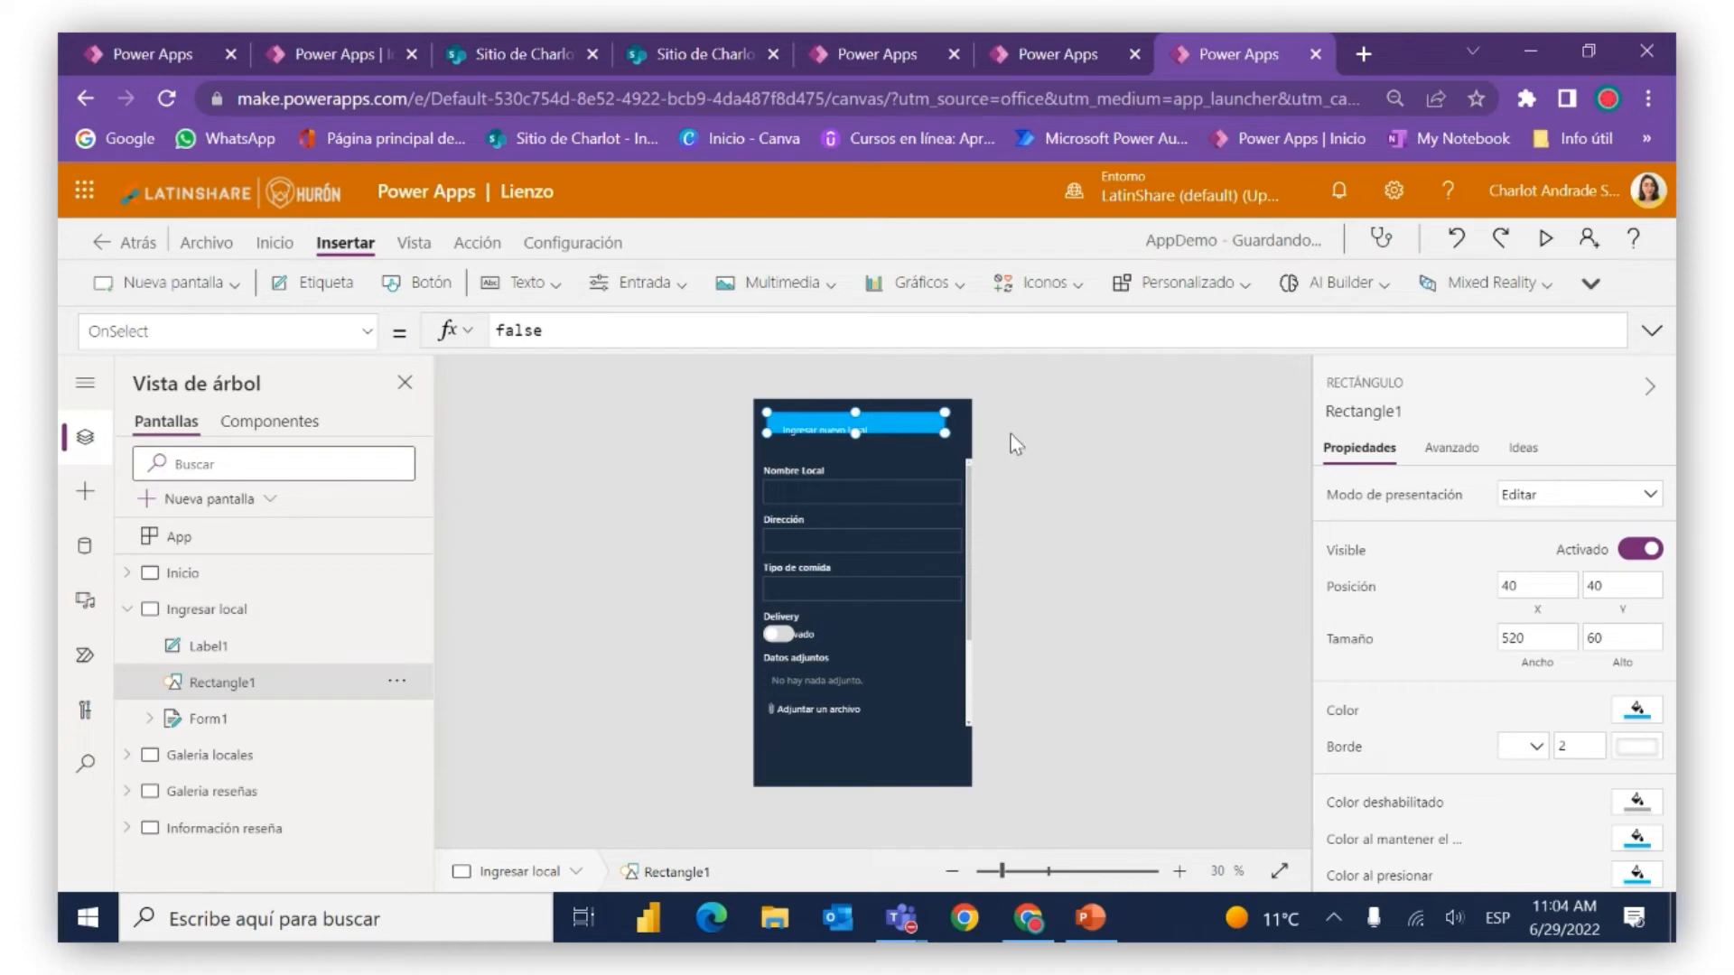
Check the header of the default app's browse screen, and delete the blue rectangle from AppDemo's Ingresar local screen
{"action": "left_click", "coordinate": [925, 50]}
{"action": "scroll", "coordinate": [1143, 567], "scroll_direction": "up", "scroll_amount": 1}
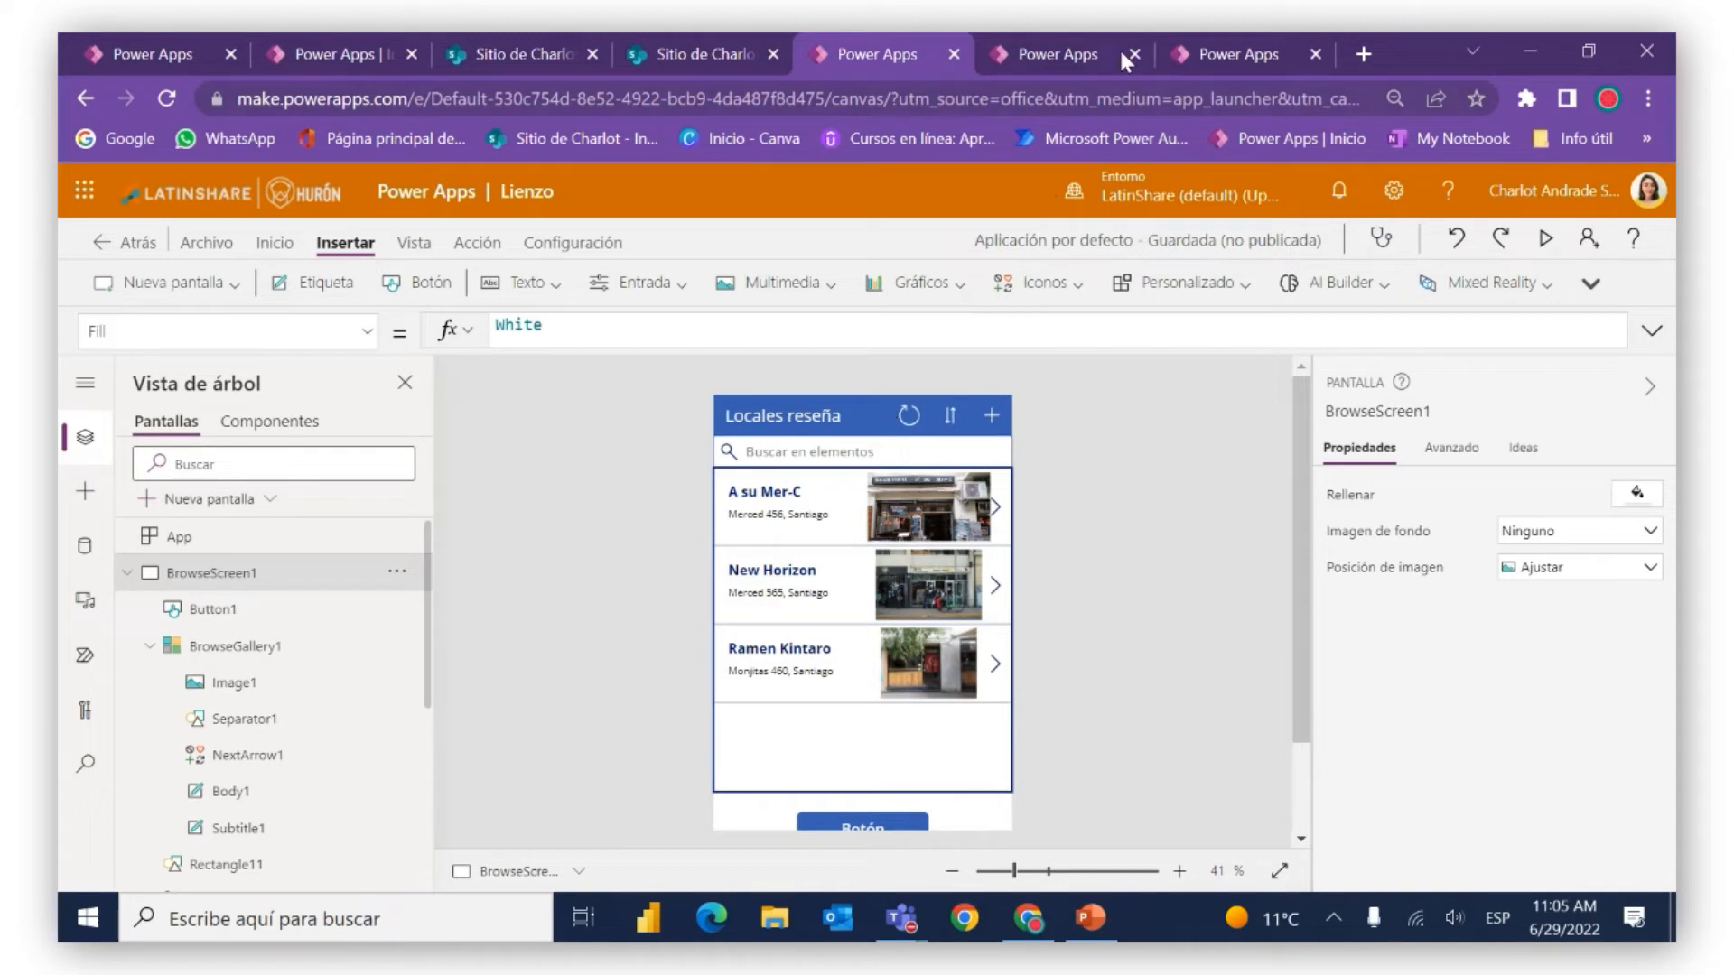
{"action": "left_click", "coordinate": [1200, 60]}
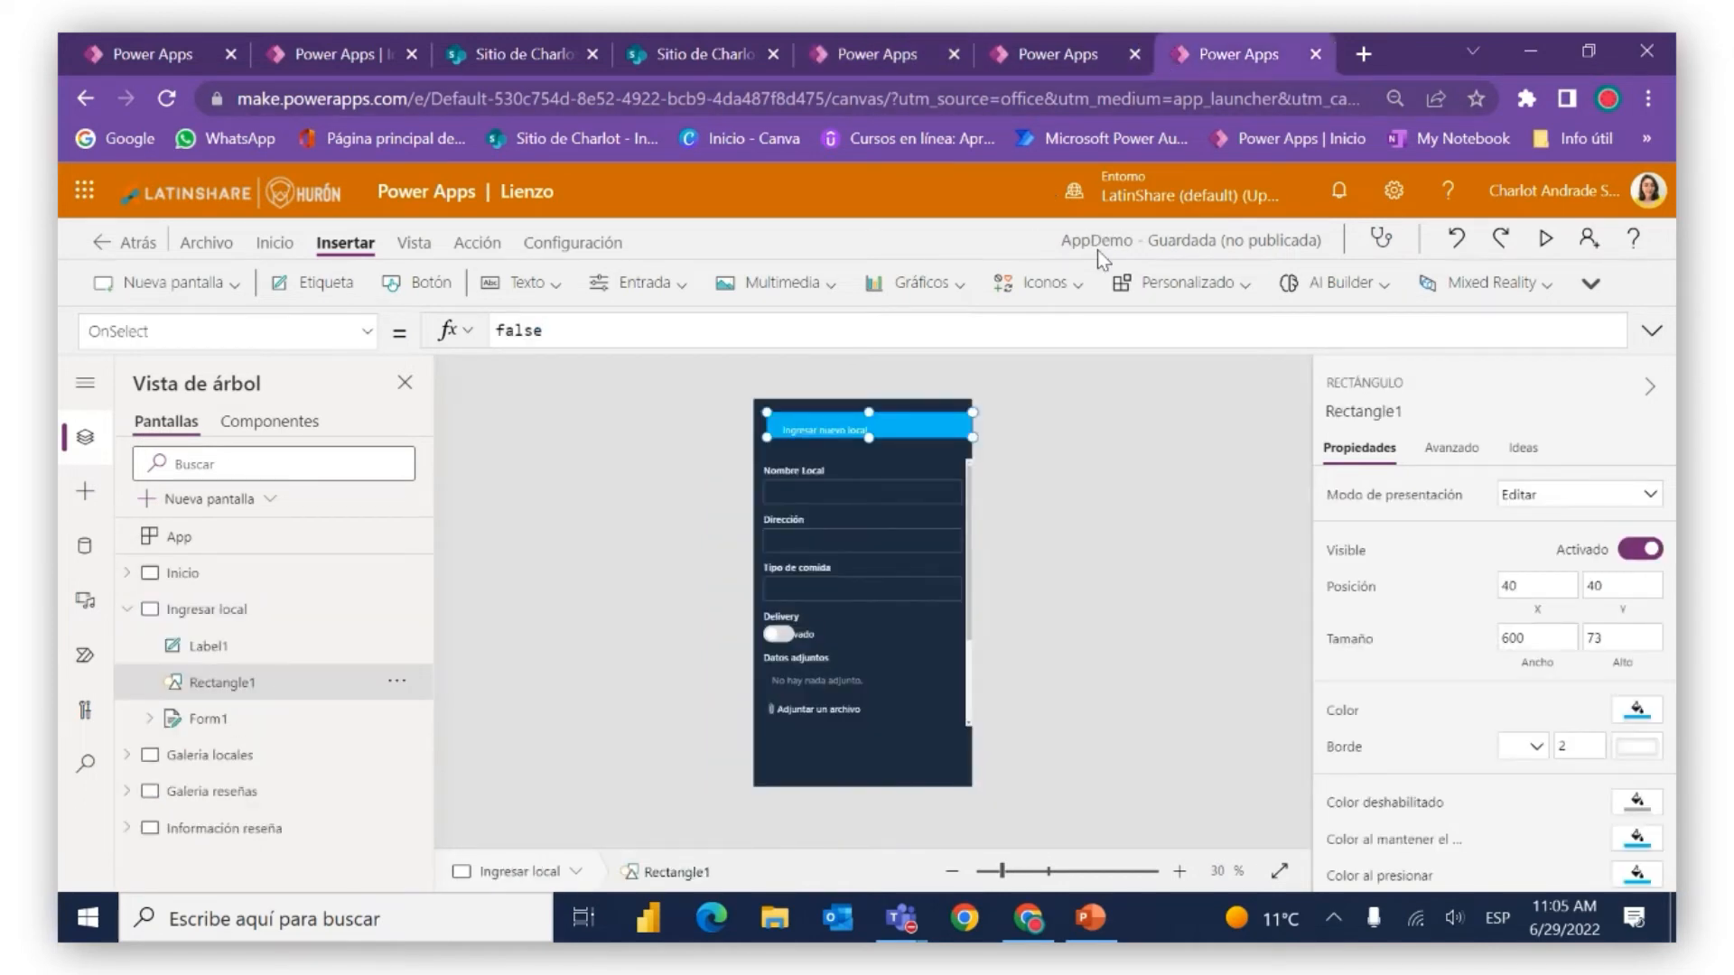
{"action": "key", "text": "Delete"}
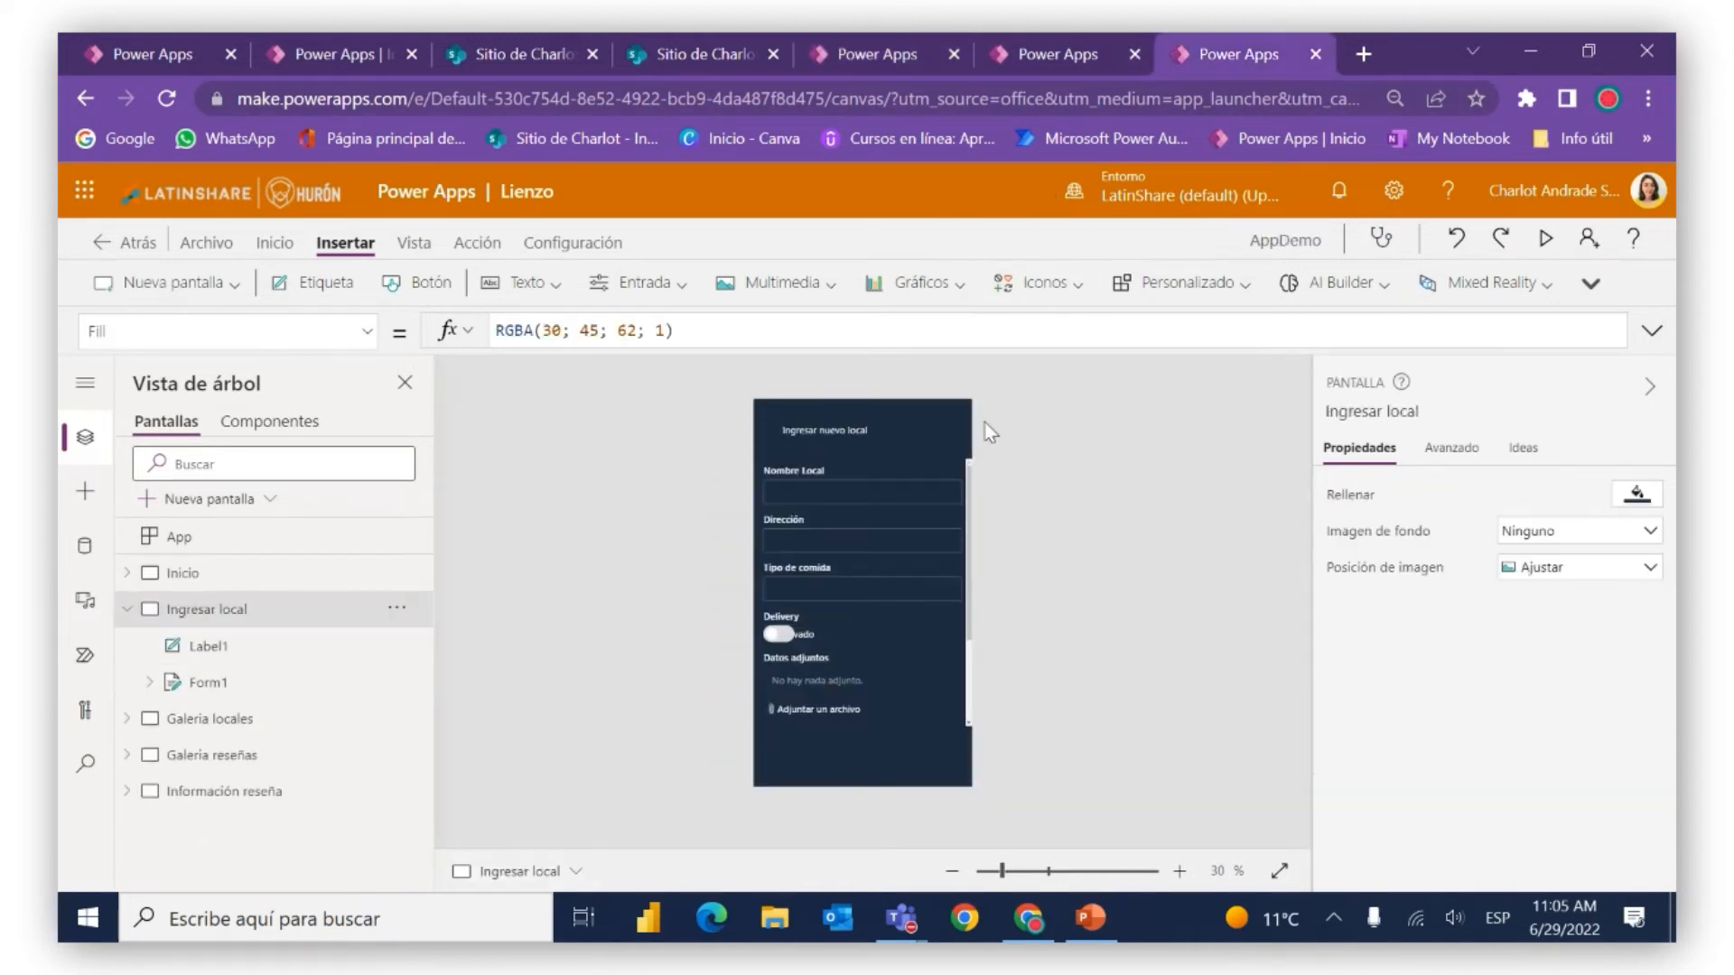
Insert a rectangle on the Ingresar local screen and stretch it across the top edge, 640 wide and about 78 high
{"action": "left_click", "coordinate": [1018, 289]}
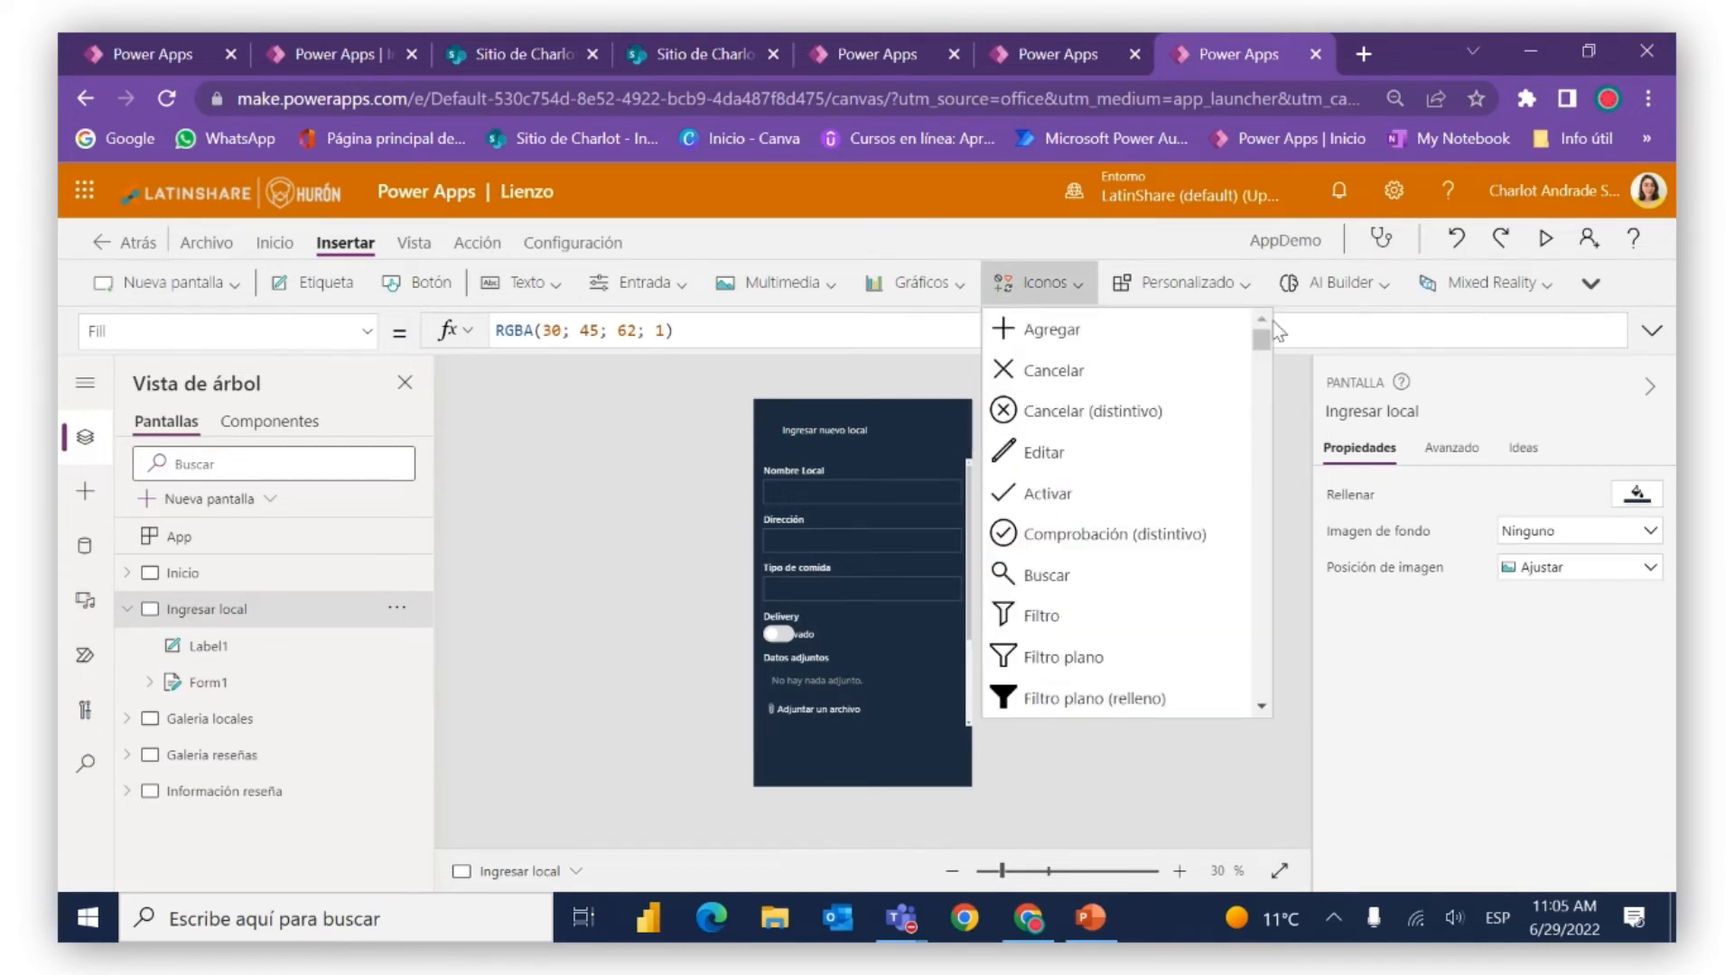
{"action": "left_click_drag", "start_coordinate": [1261, 341], "coordinate": [1239, 683]}
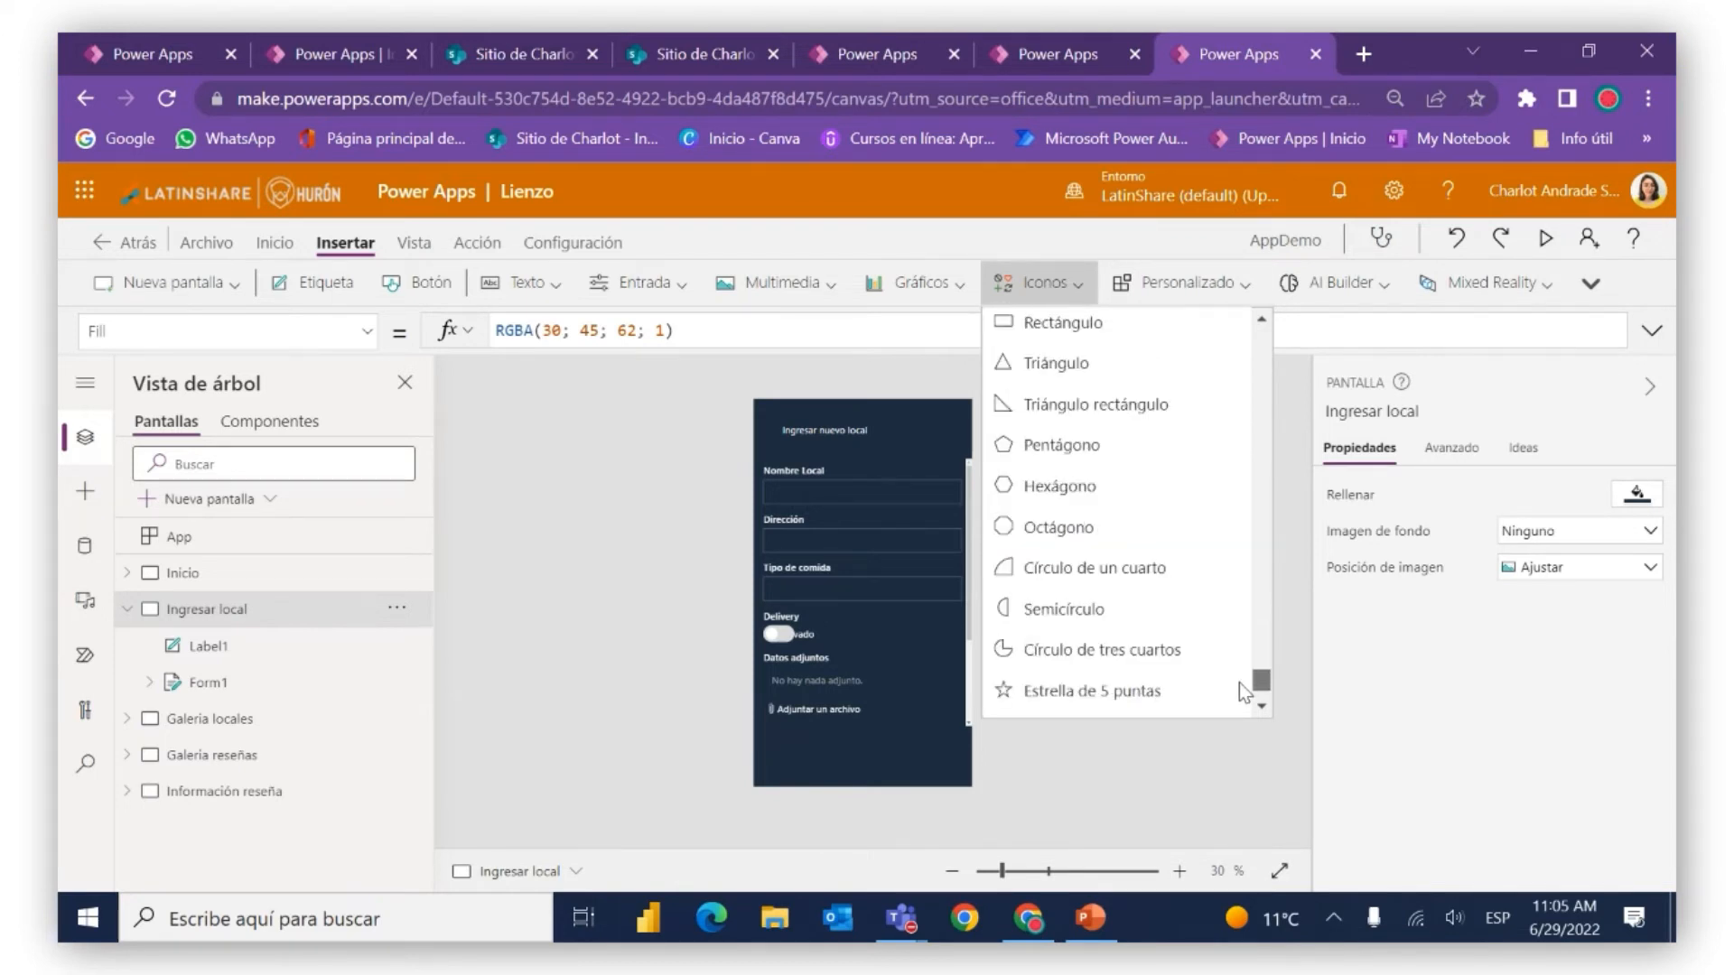
{"action": "left_click_drag", "start_coordinate": [1239, 682], "coordinate": [1232, 674]}
{"action": "scroll", "coordinate": [1232, 673], "scroll_direction": "up", "scroll_amount": 1}
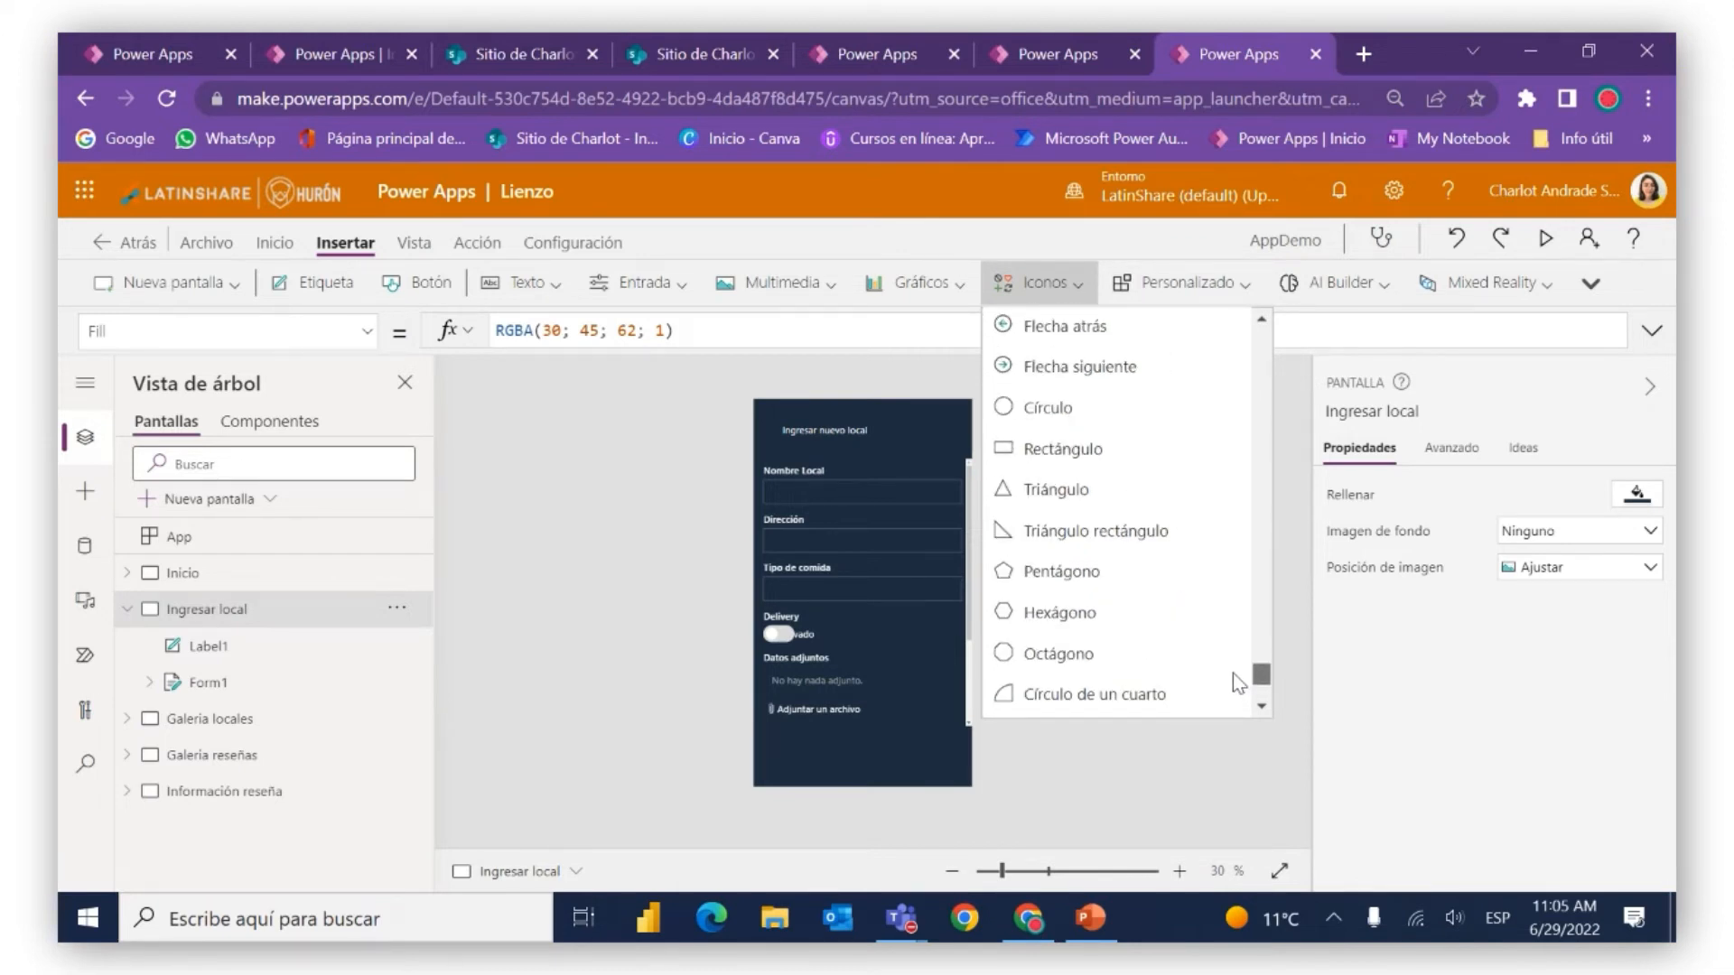
{"action": "scroll", "coordinate": [1232, 674], "scroll_direction": "up", "scroll_amount": 3}
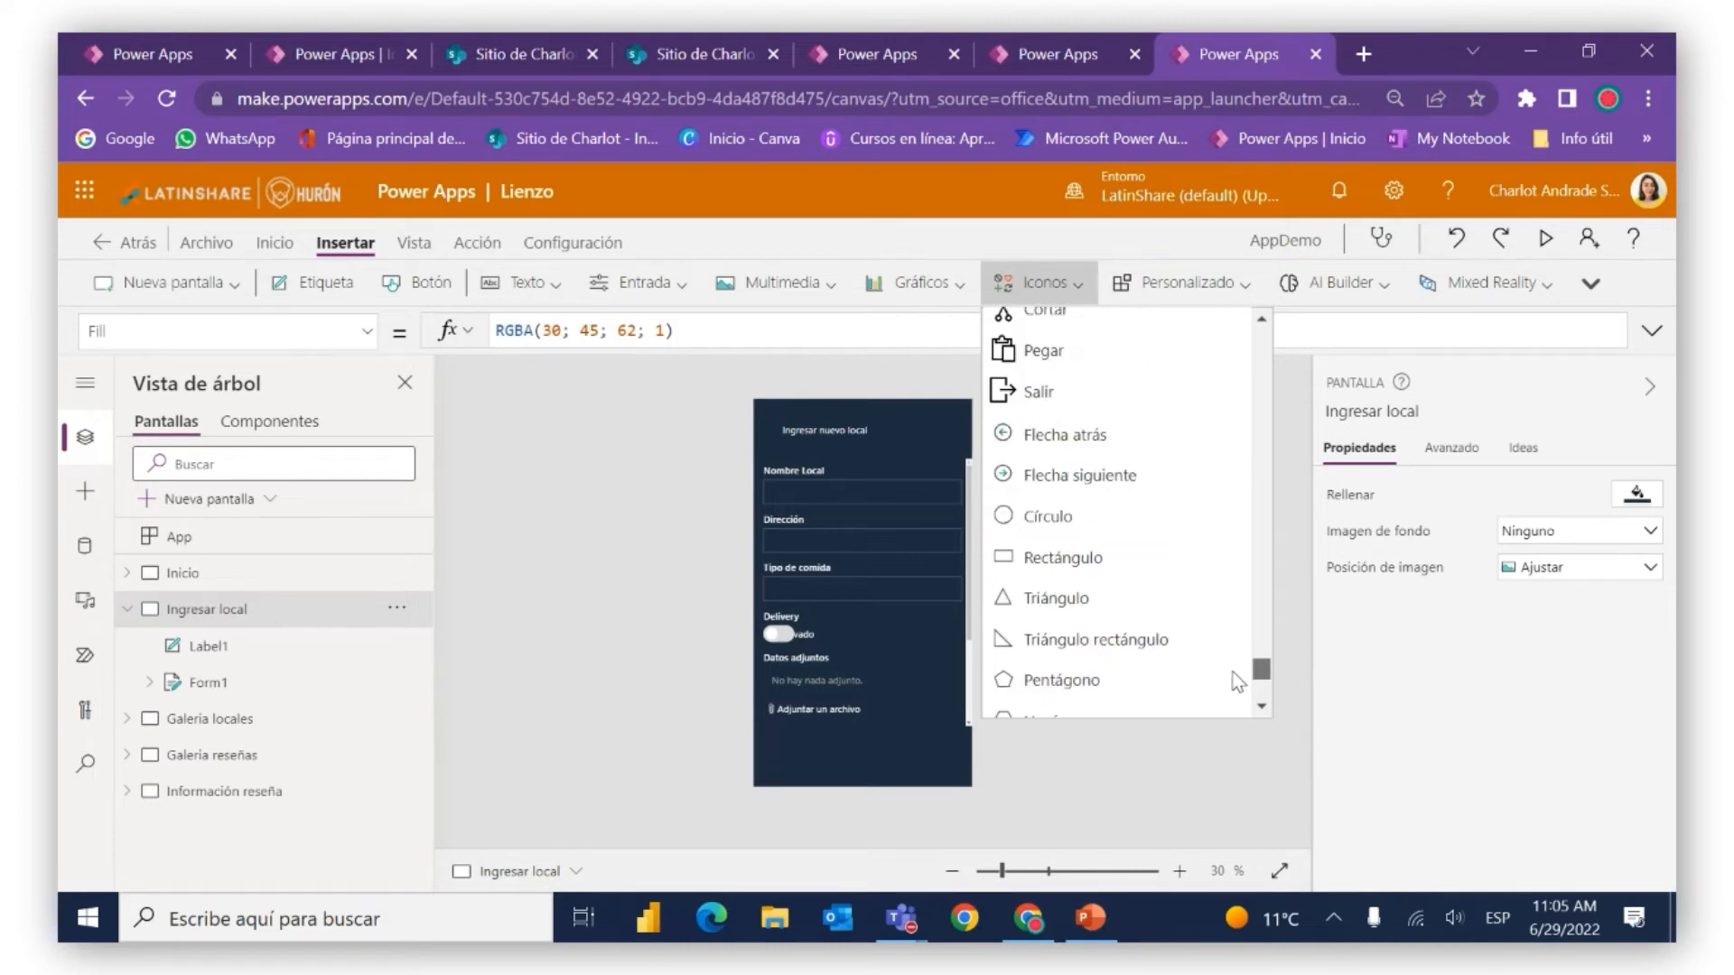
{"action": "left_click", "coordinate": [1081, 567]}
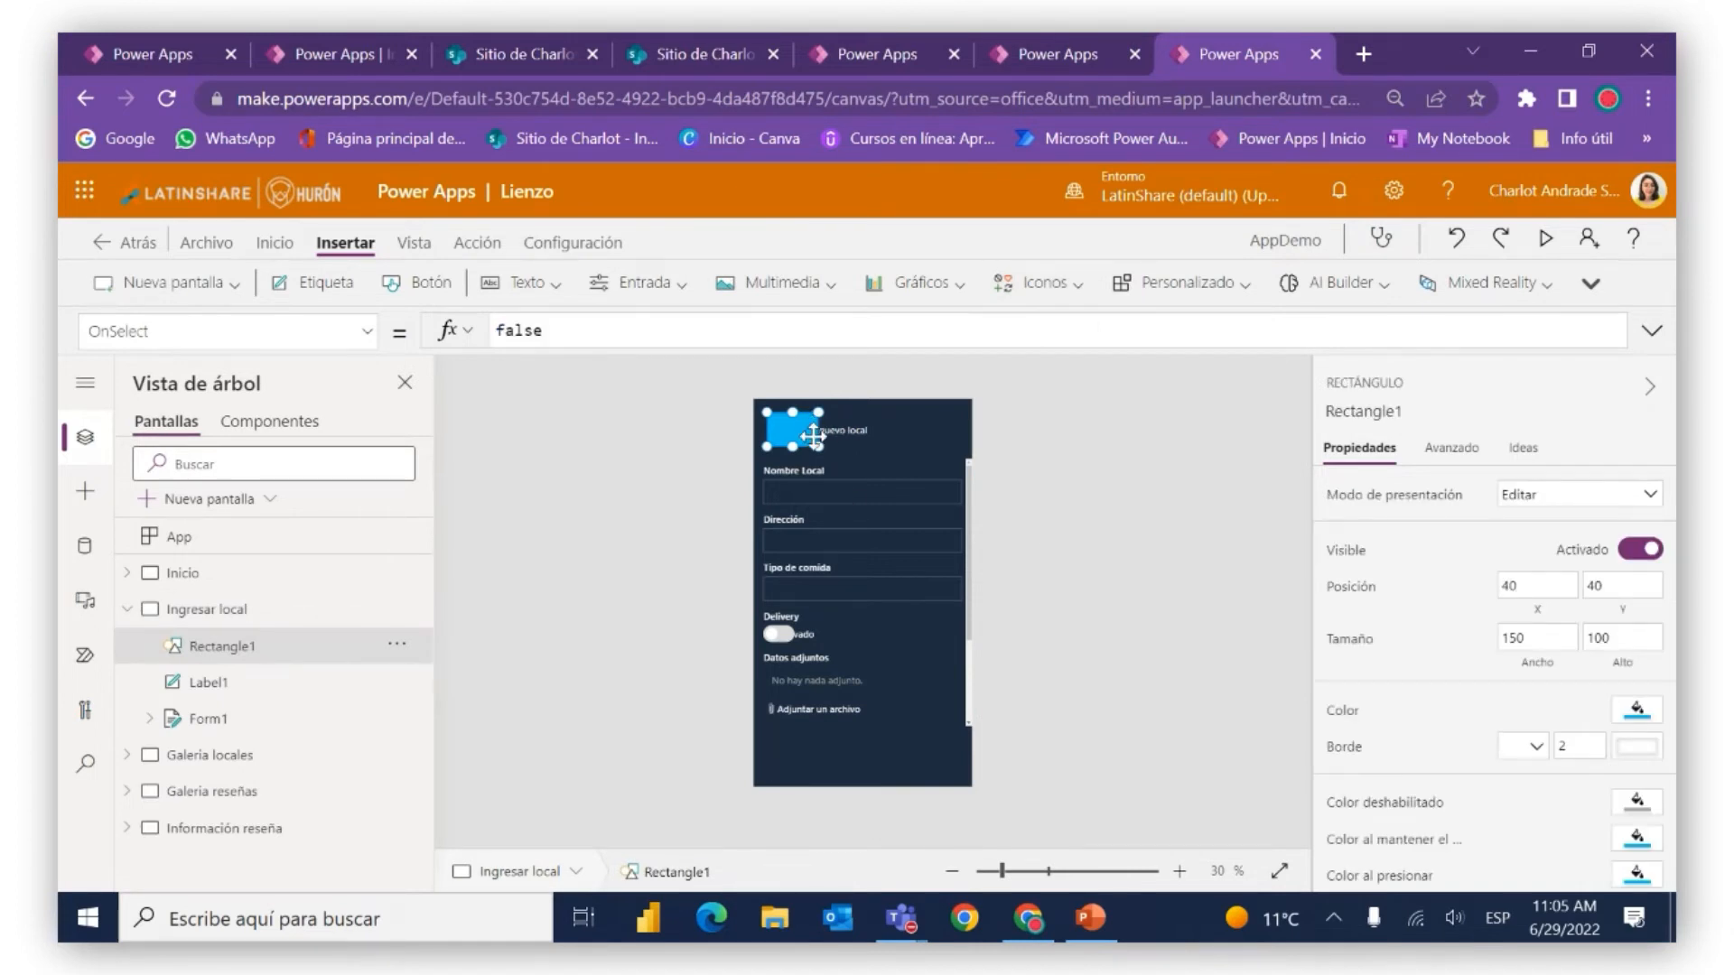
{"action": "left_click_drag", "start_coordinate": [818, 446], "coordinate": [972, 417]}
{"action": "left_click_drag", "start_coordinate": [759, 417], "coordinate": [745, 439]}
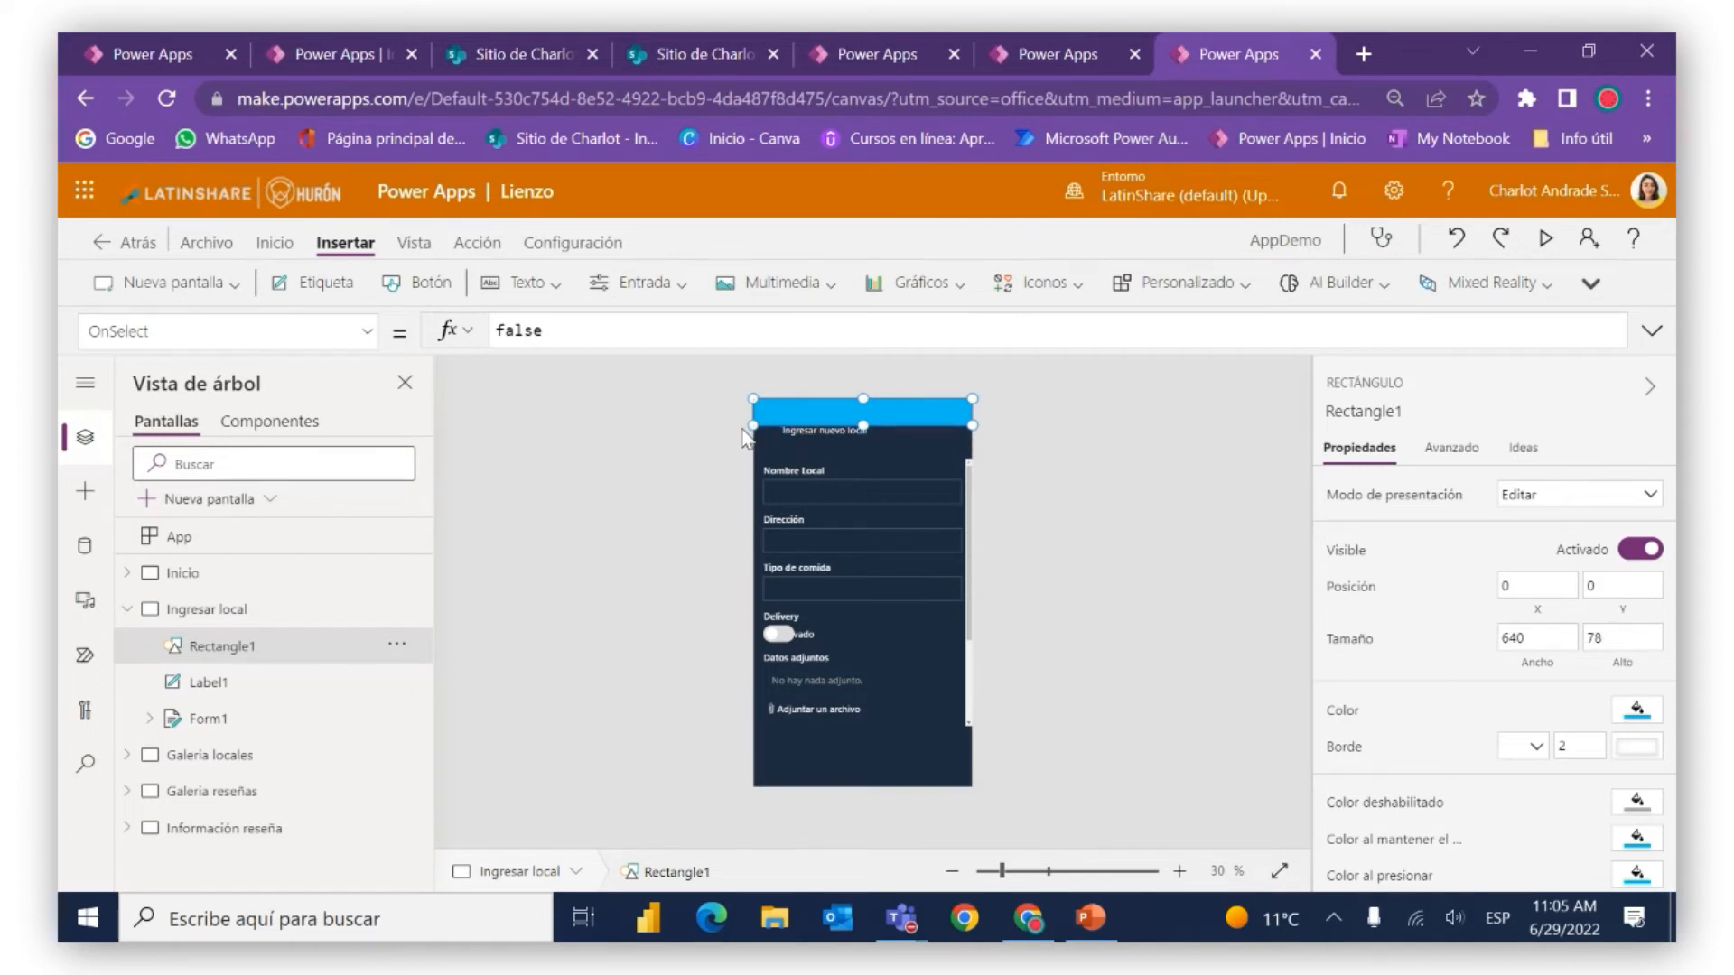
Send the new header rectangle to the back of the Ingresar local screen
{"action": "left_click", "coordinate": [397, 644]}
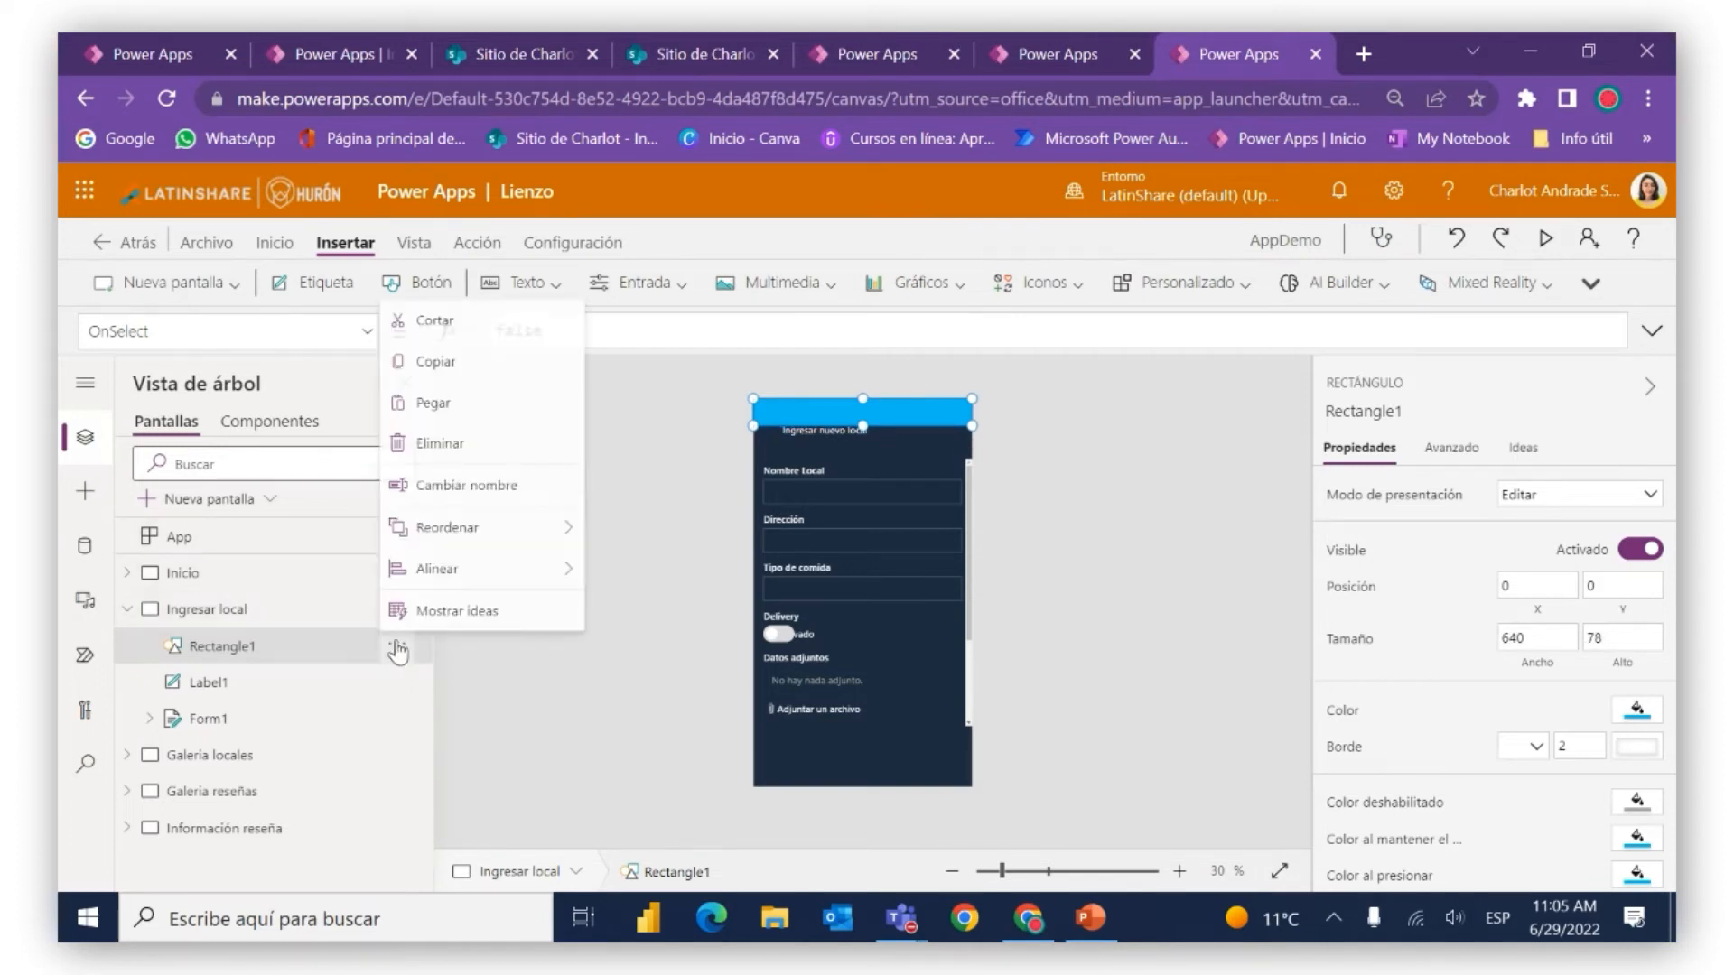
{"action": "mouse_move", "coordinate": [559, 525]}
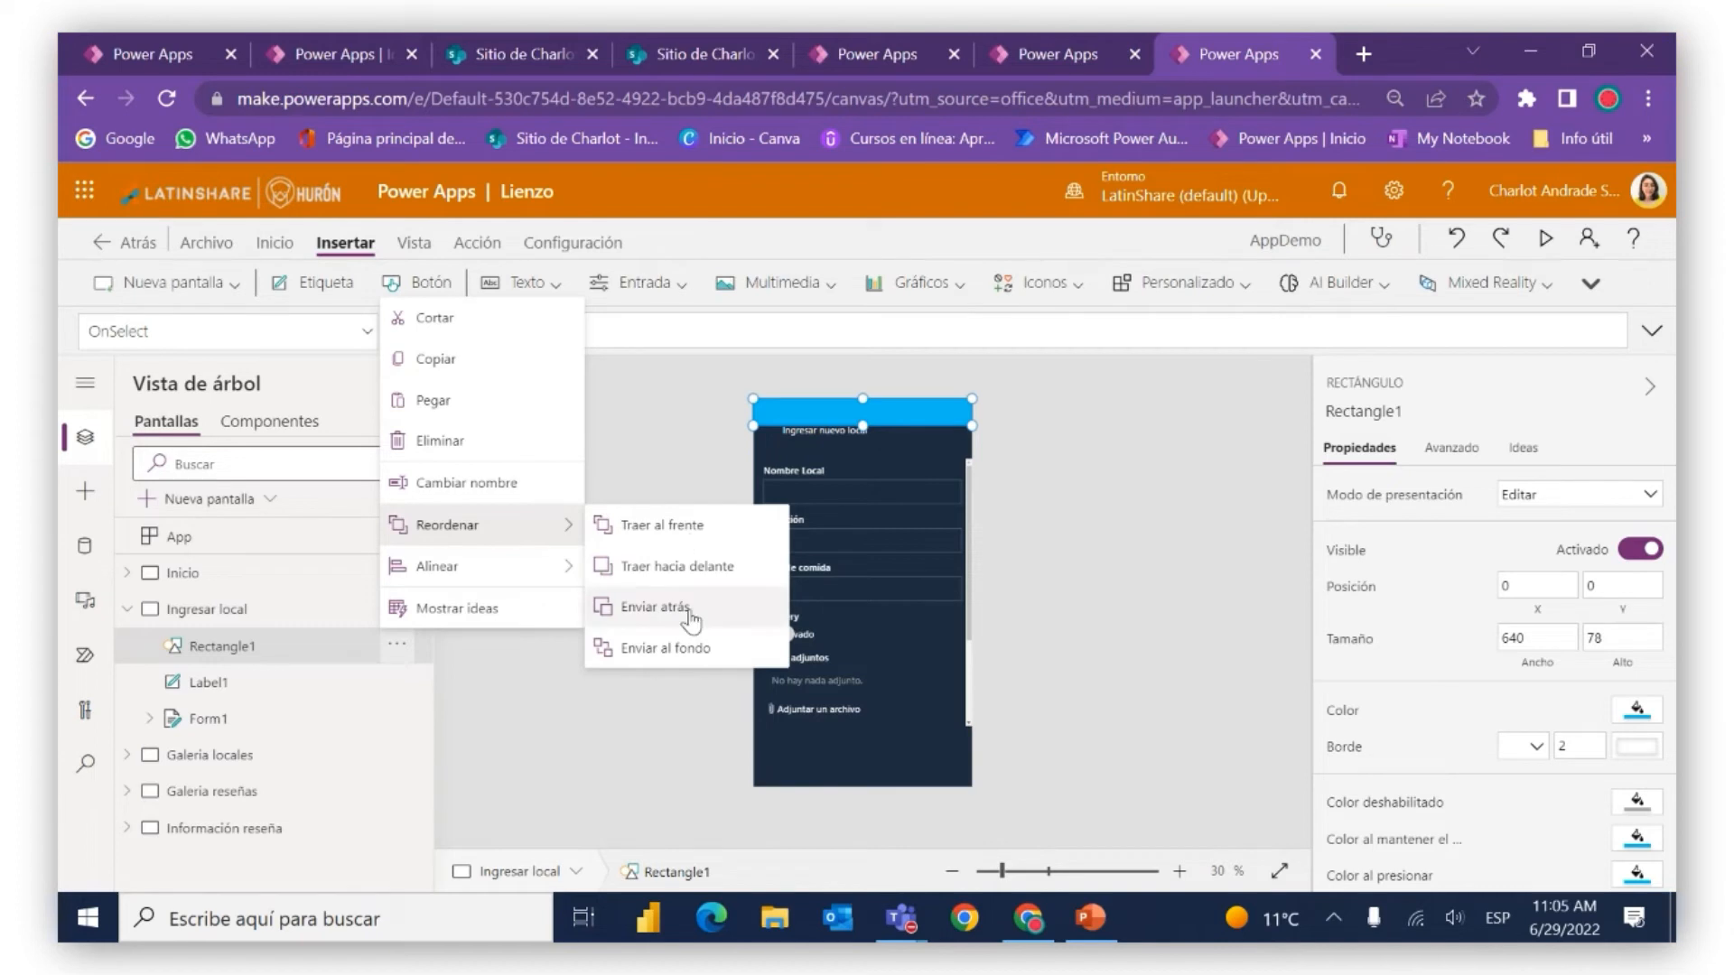
{"action": "left_click", "coordinate": [694, 648]}
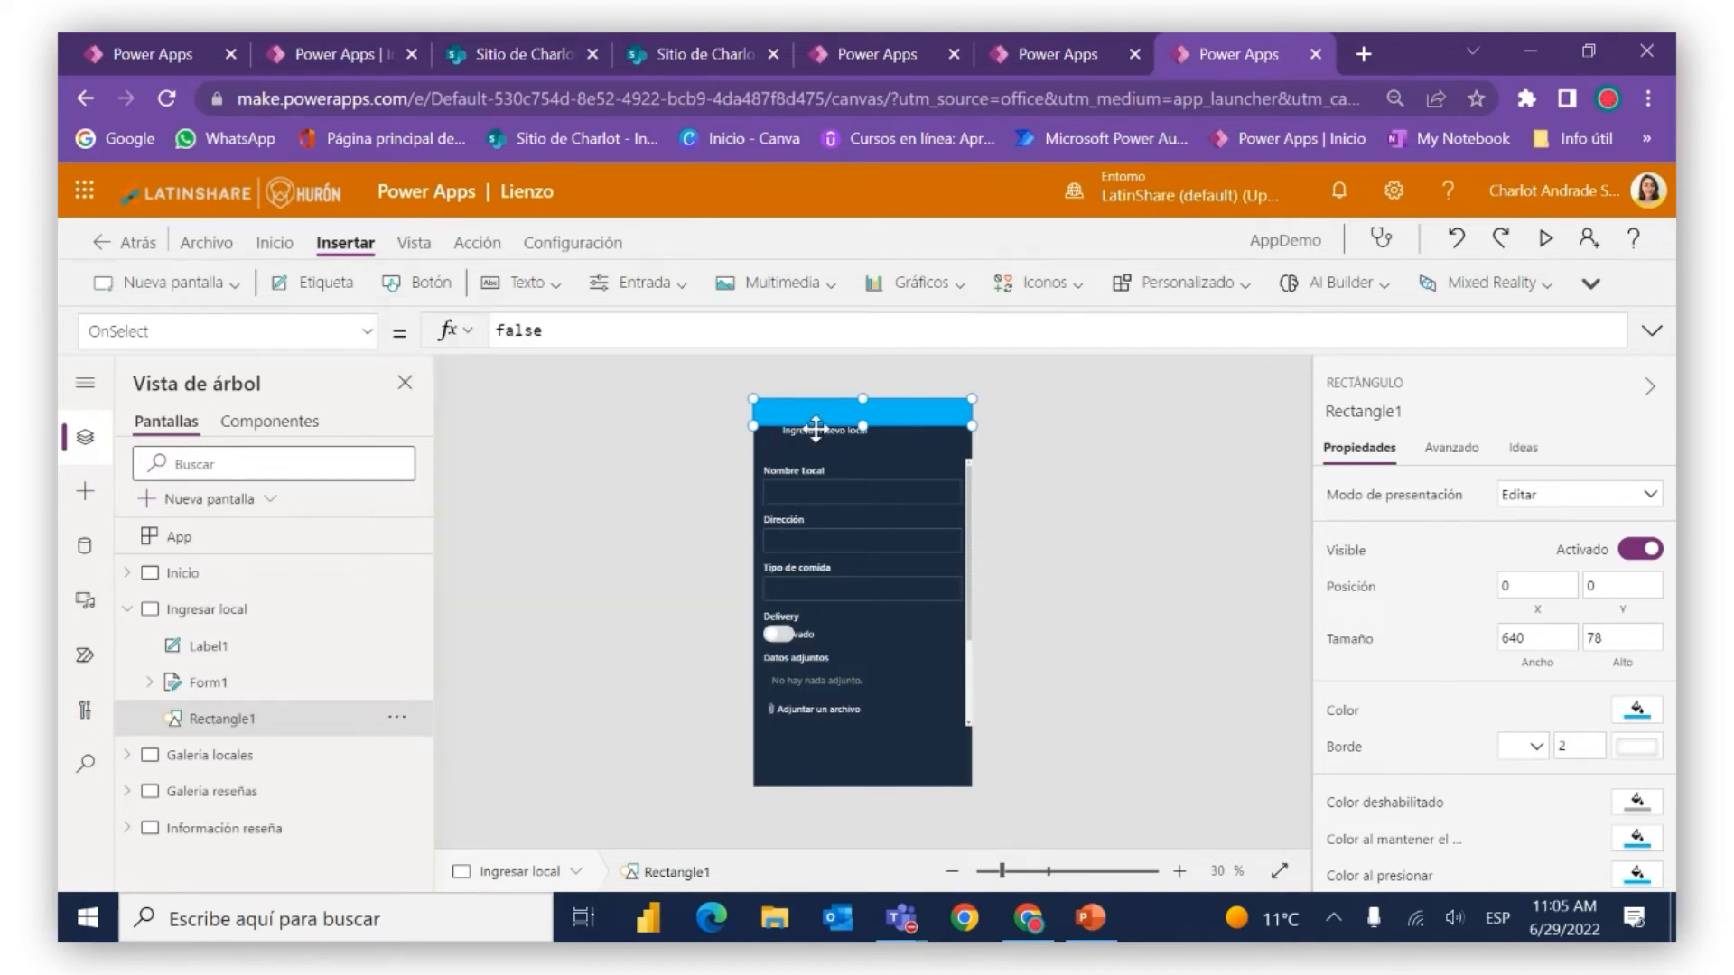
Move the Ingresar nuevo local label onto the blue header bar, narrow it to fit the title, and centre it horizontally
{"action": "left_click", "coordinate": [822, 433]}
{"action": "mouse_move", "coordinate": [824, 434]}
{"action": "left_mouse_down"}
{"action": "mouse_move", "coordinate": [831, 416]}
{"action": "mouse_move", "coordinate": [812, 410]}
{"action": "left_mouse_up"}
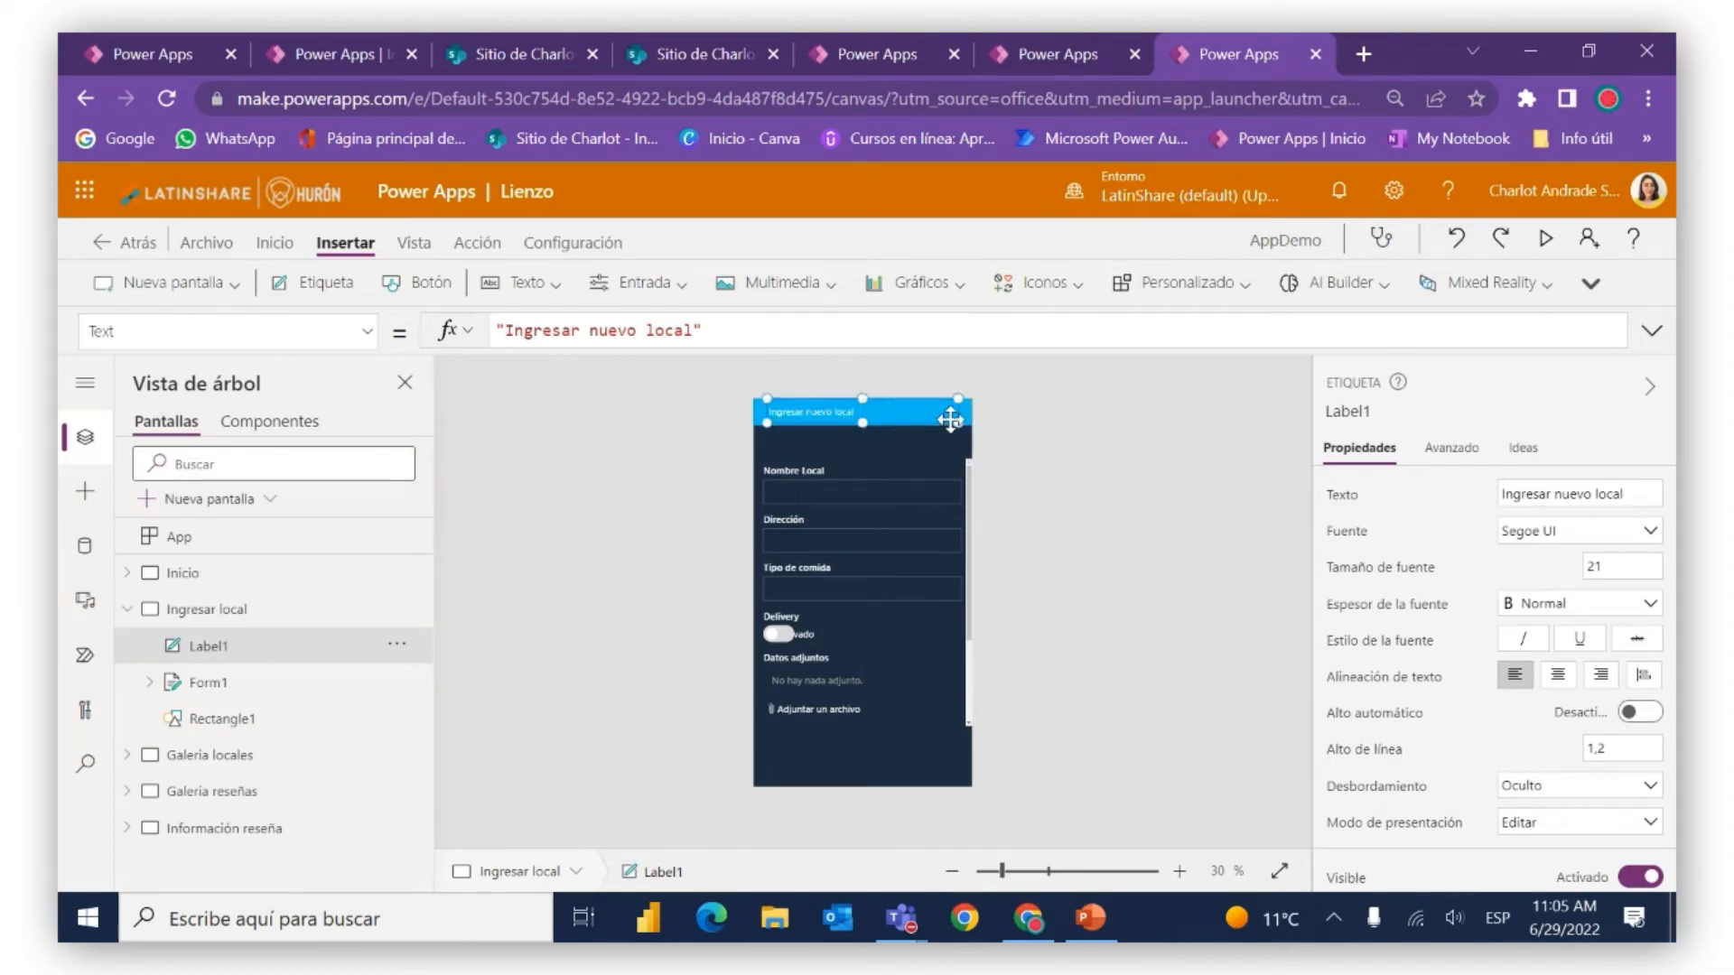
{"action": "left_click_drag", "start_coordinate": [957, 422], "coordinate": [910, 424]}
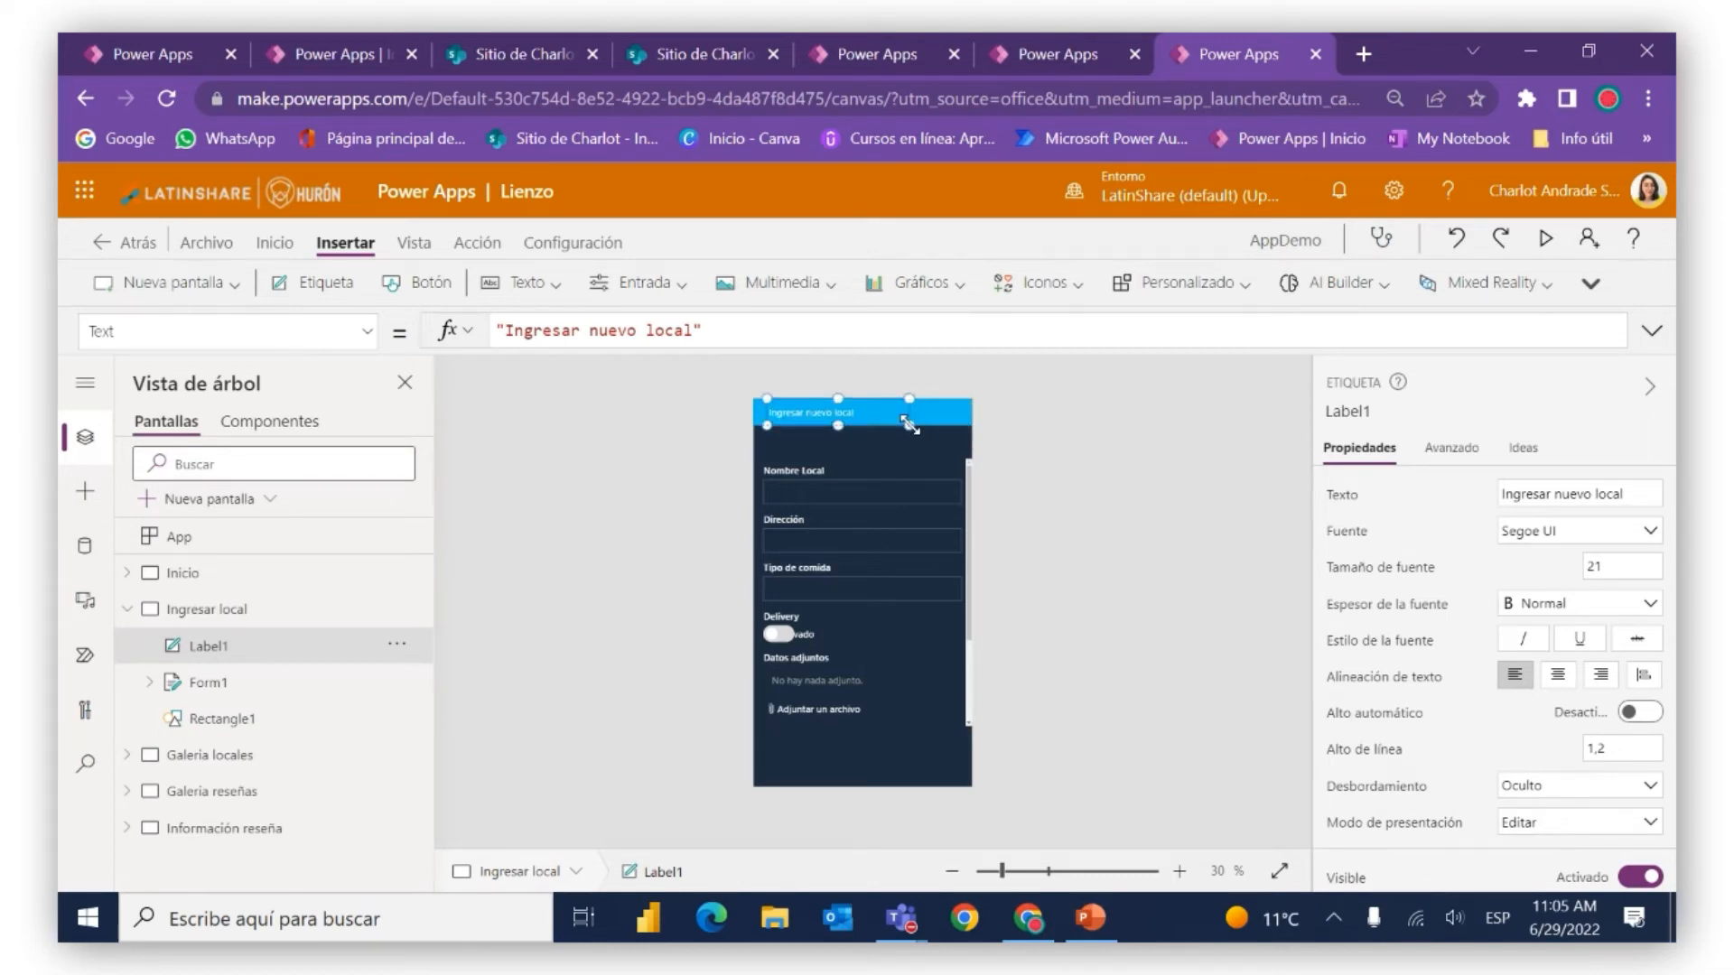
{"action": "left_click_drag", "start_coordinate": [870, 412], "coordinate": [899, 412]}
Format the Ingresar nuevo local title with font size 25, Negrita weight and centred text alignment
{"action": "left_click", "coordinate": [1598, 565]}
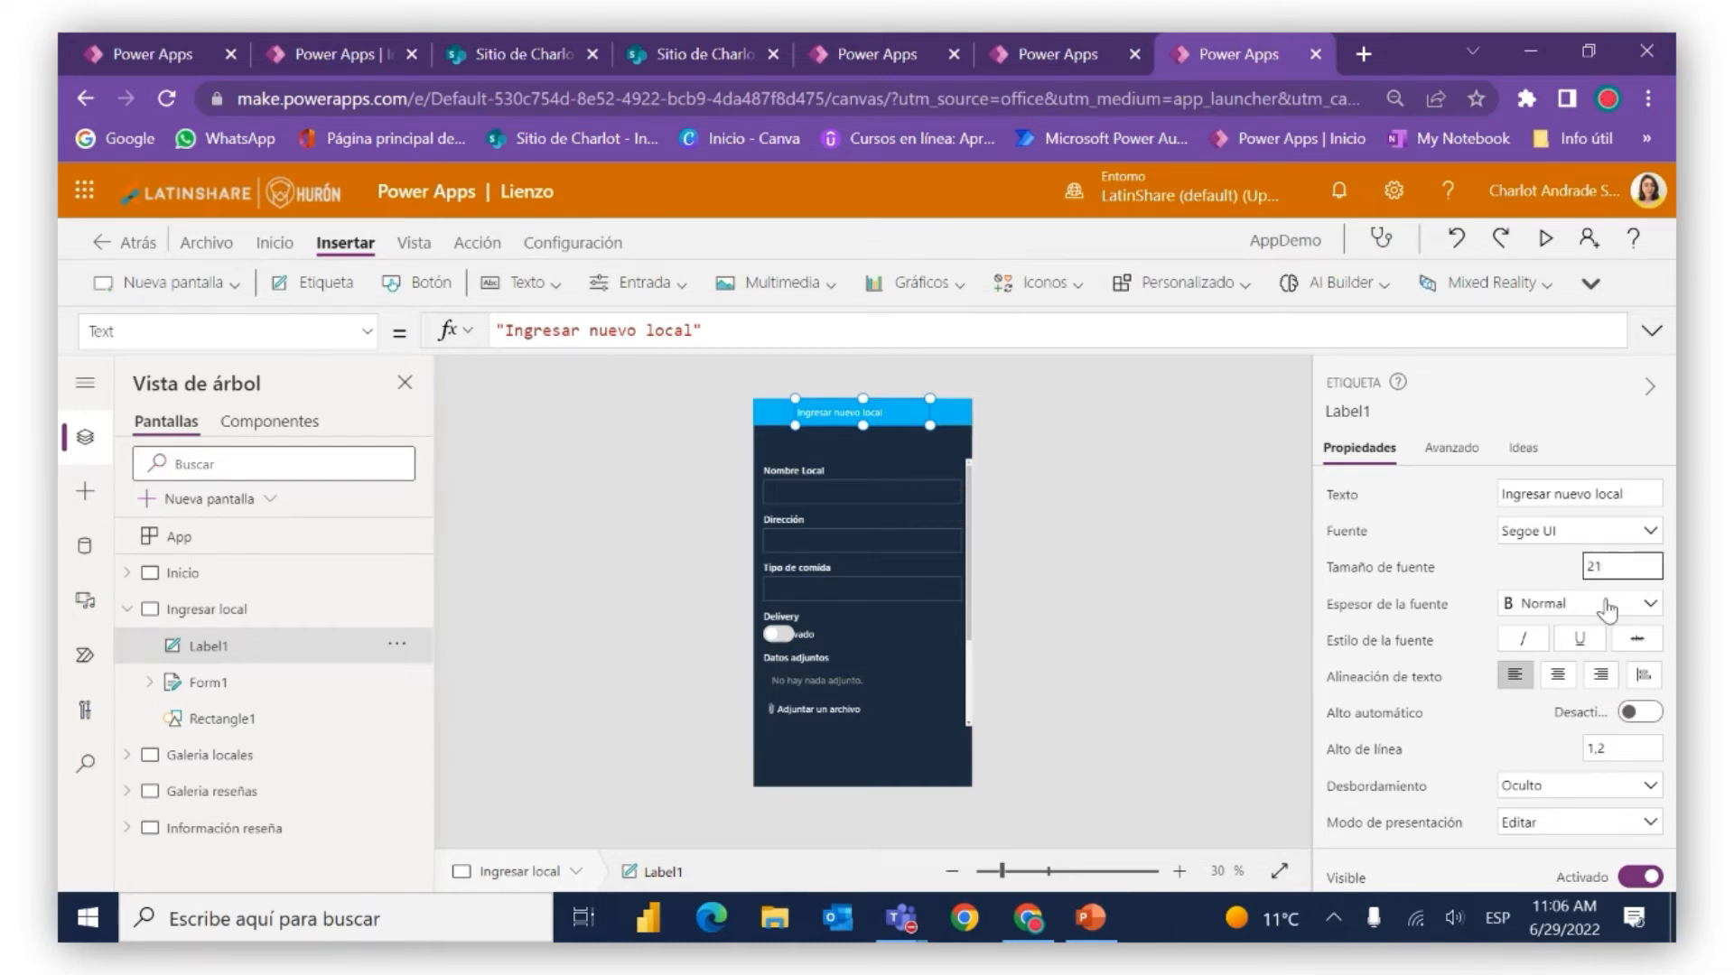
{"action": "key", "text": "BackSpace"}
{"action": "type", "text": "5"}
{"action": "key", "text": "Return"}
{"action": "left_click", "coordinate": [1559, 603]}
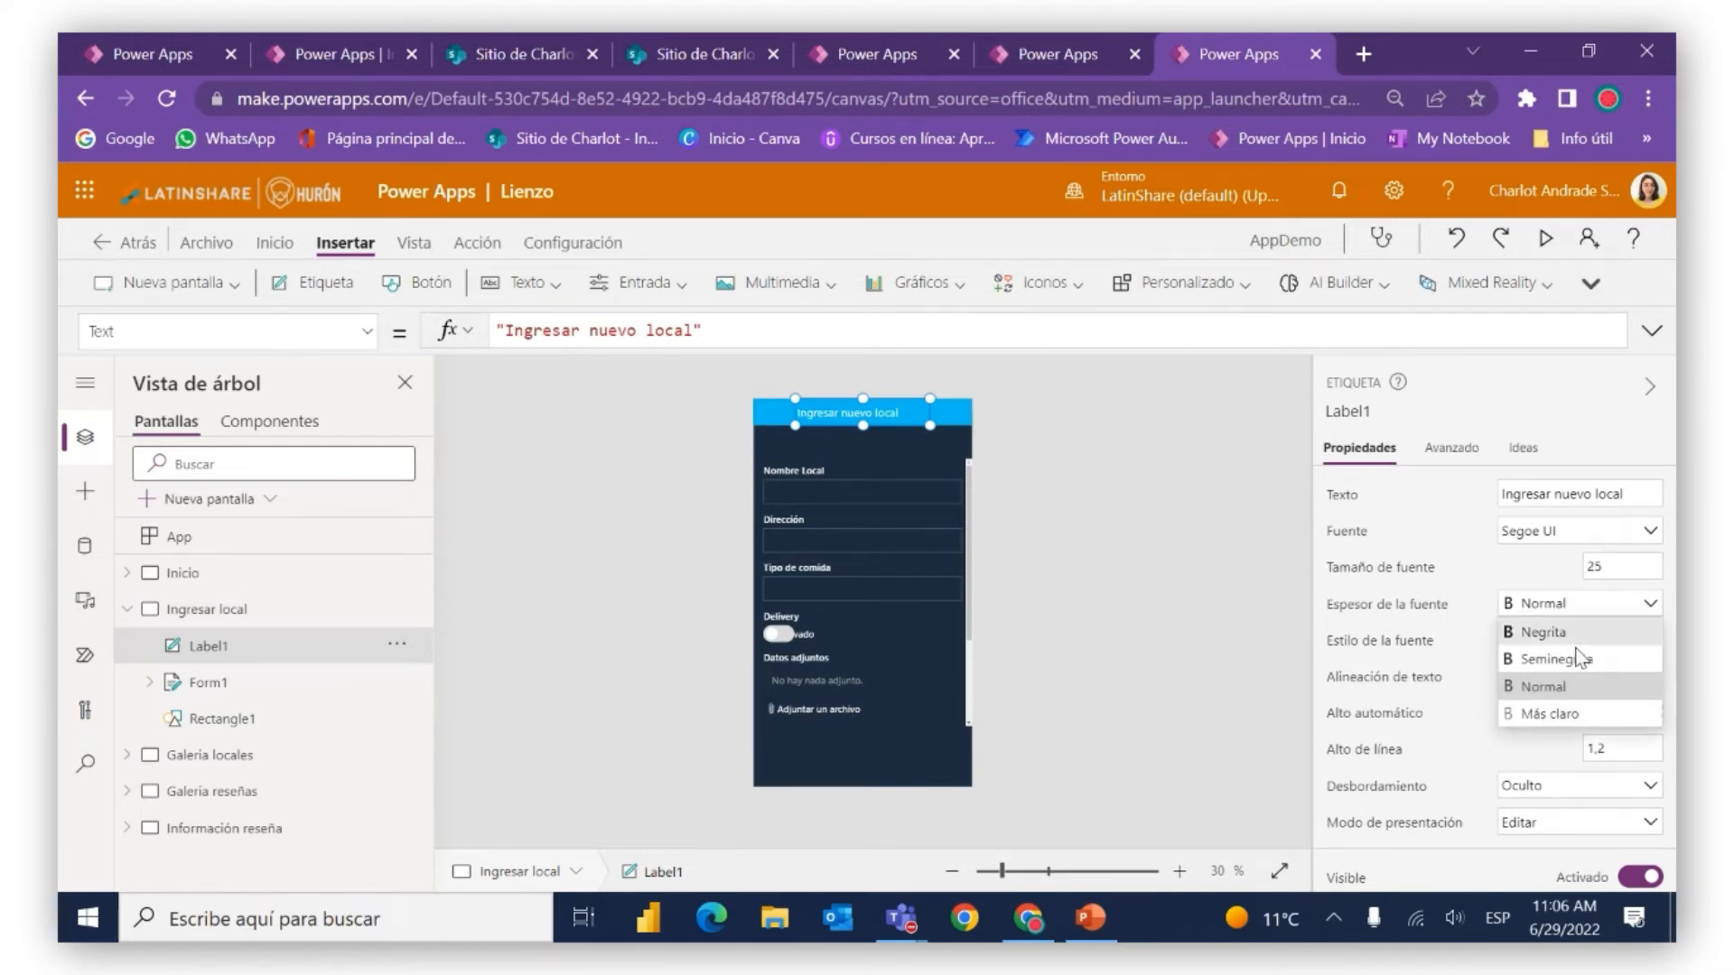
{"action": "left_click", "coordinate": [1571, 633]}
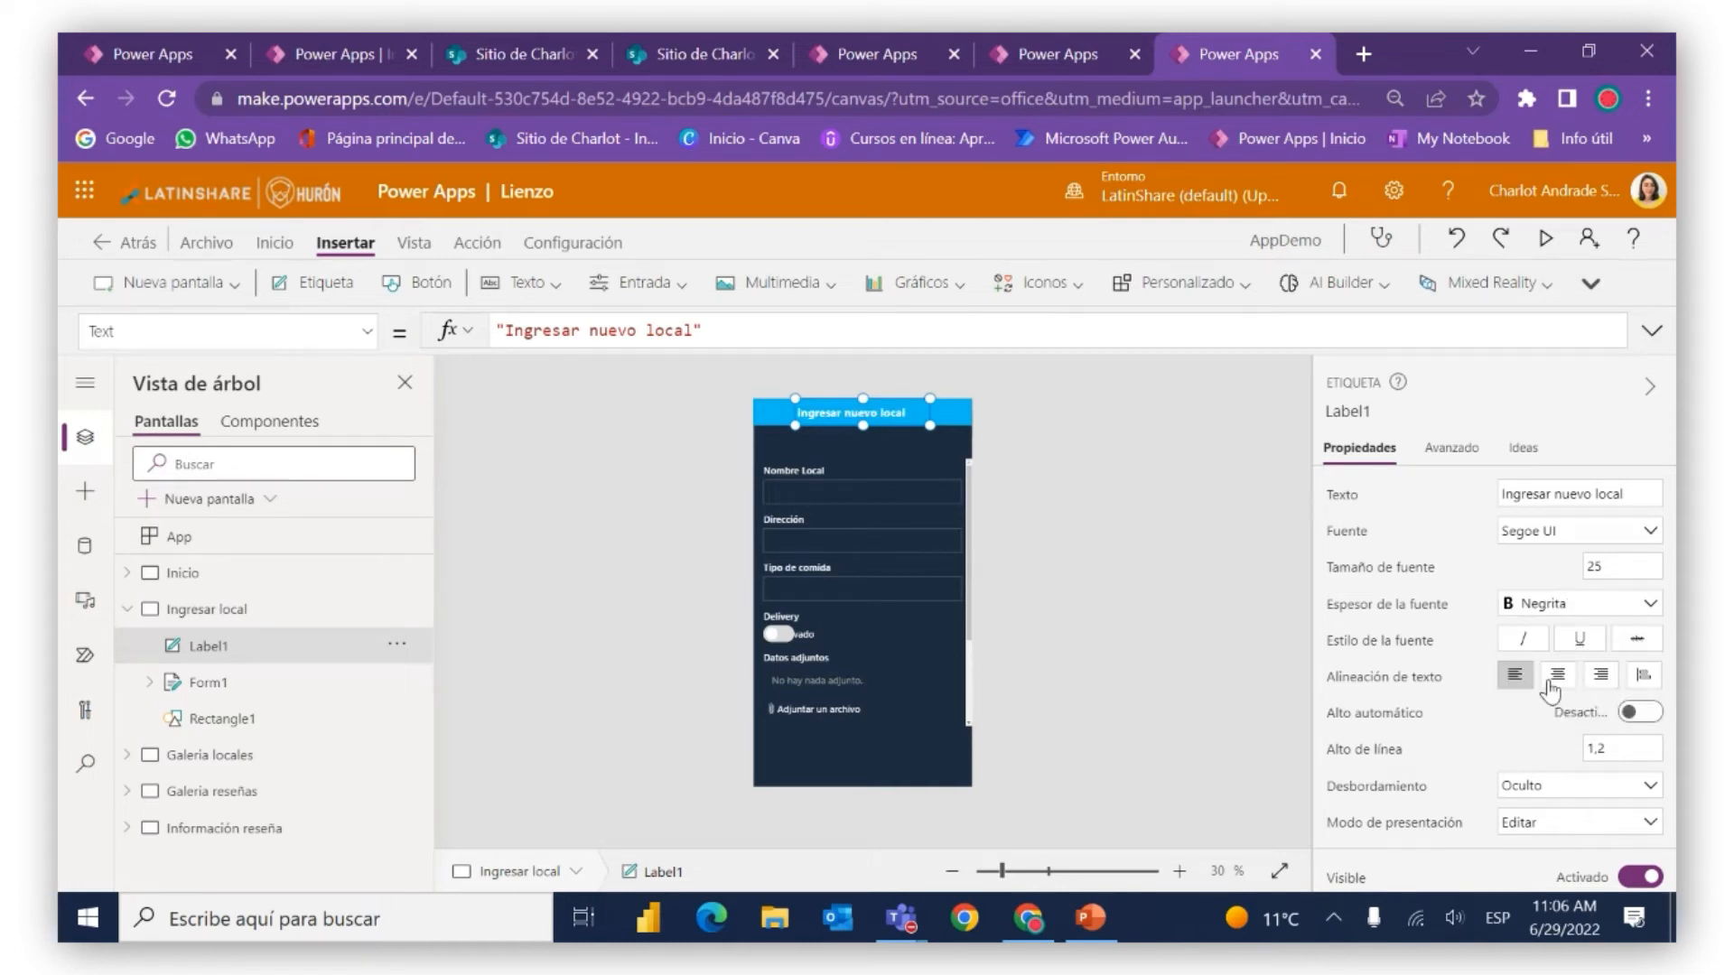
{"action": "left_click", "coordinate": [1545, 682]}
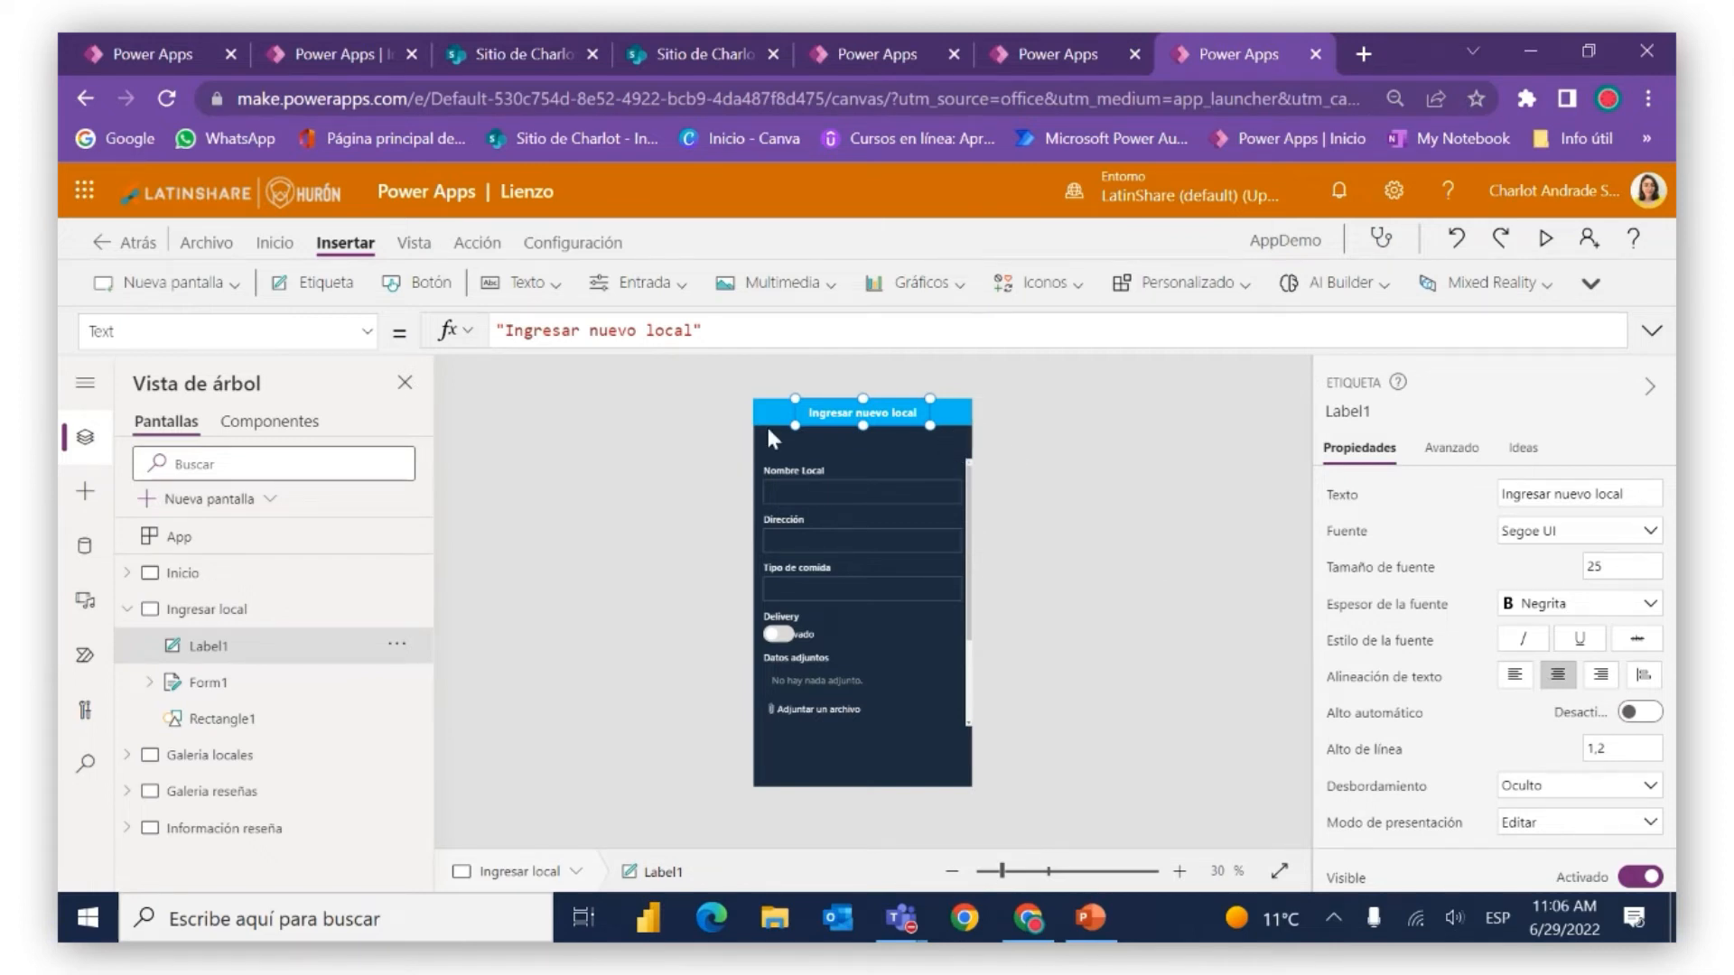
Extend the form's top edge up to Y 132 and enlarge the Delivery toggle to about 337 wide and 59 high
{"action": "left_click", "coordinate": [970, 468]}
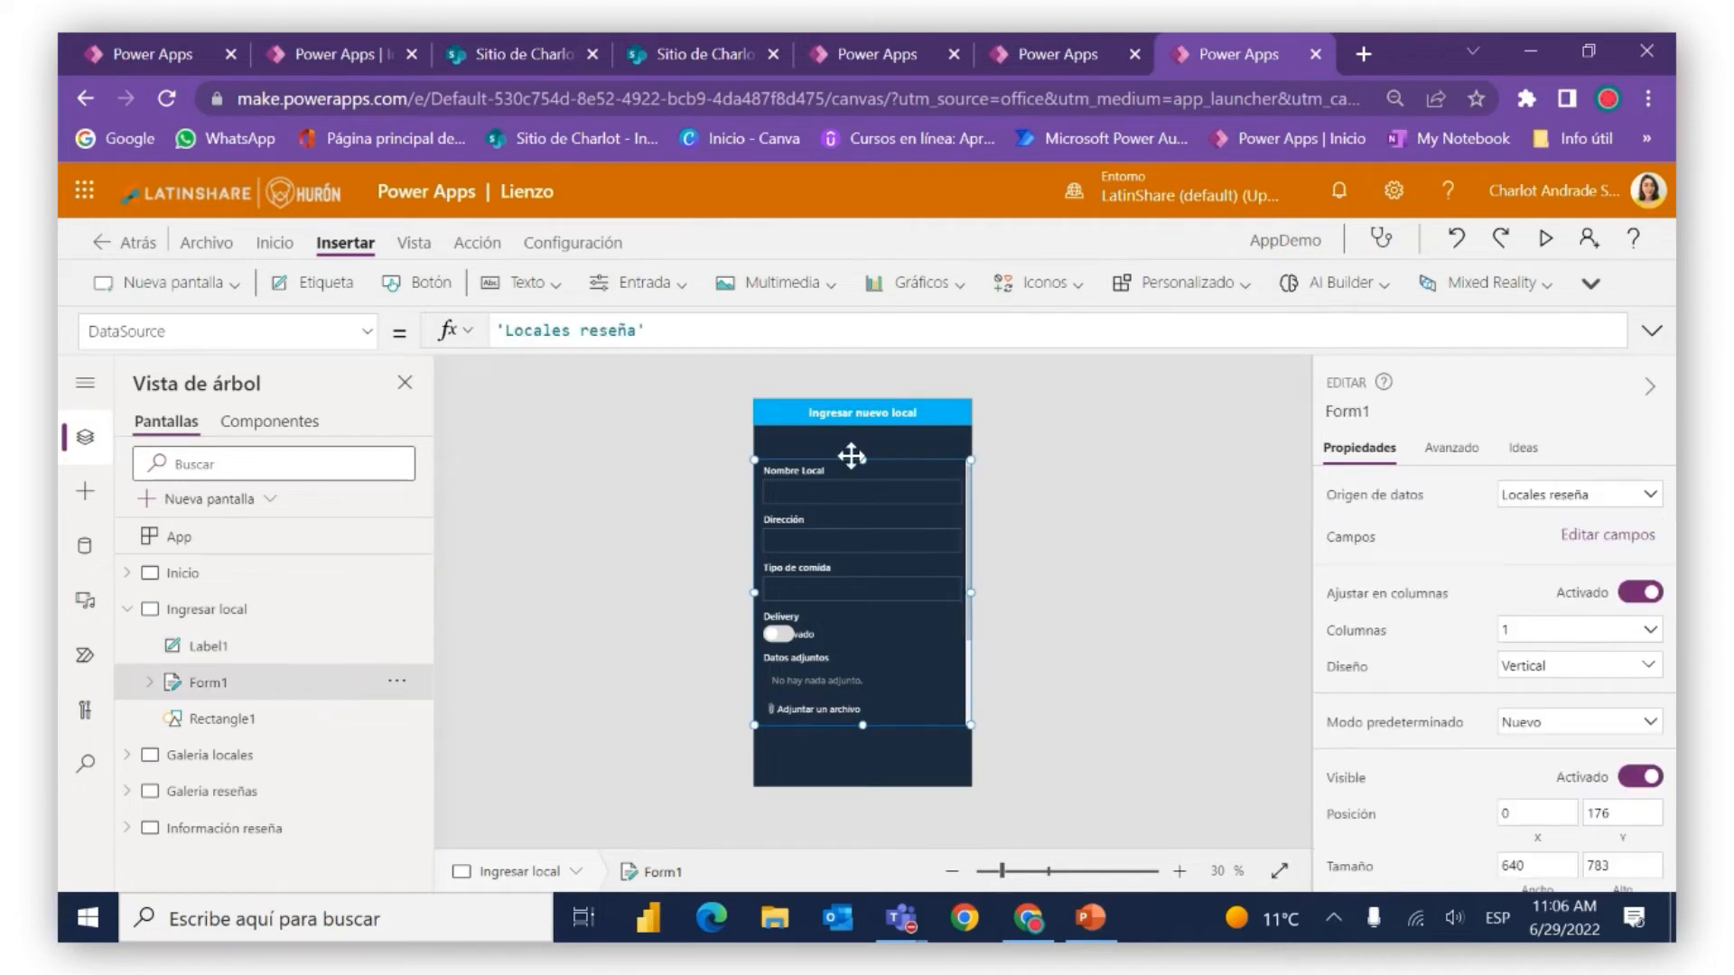
{"action": "left_click_drag", "start_coordinate": [861, 455], "coordinate": [862, 444]}
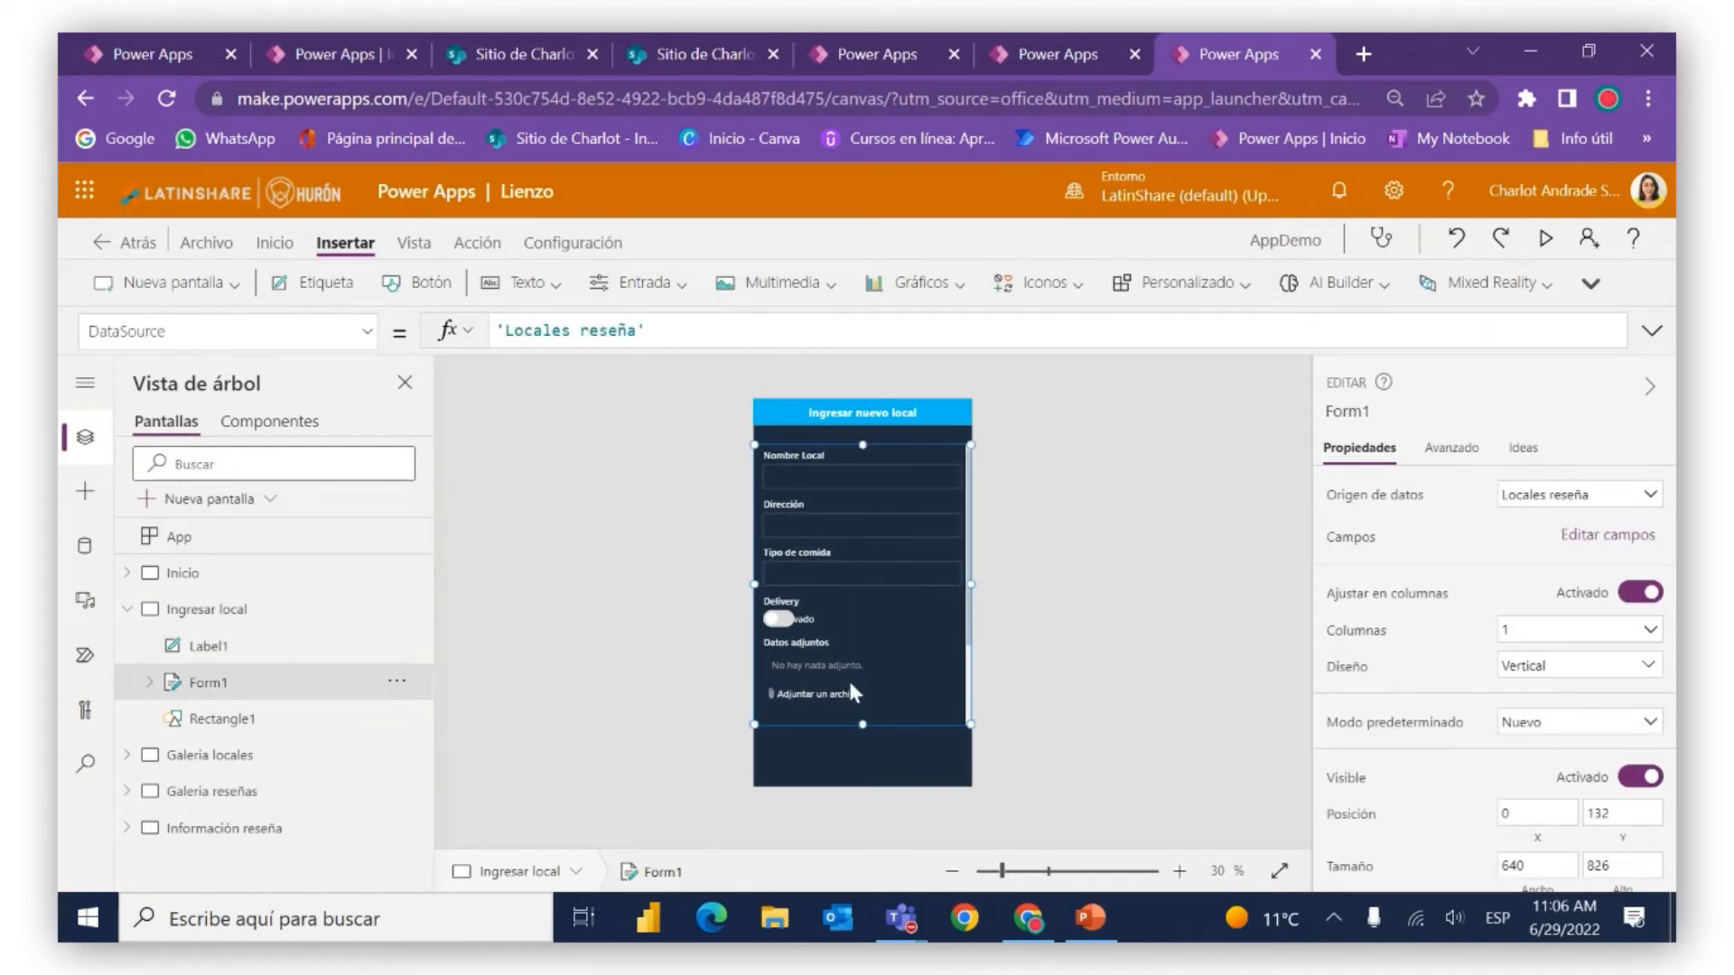
{"action": "left_click", "coordinate": [814, 619]}
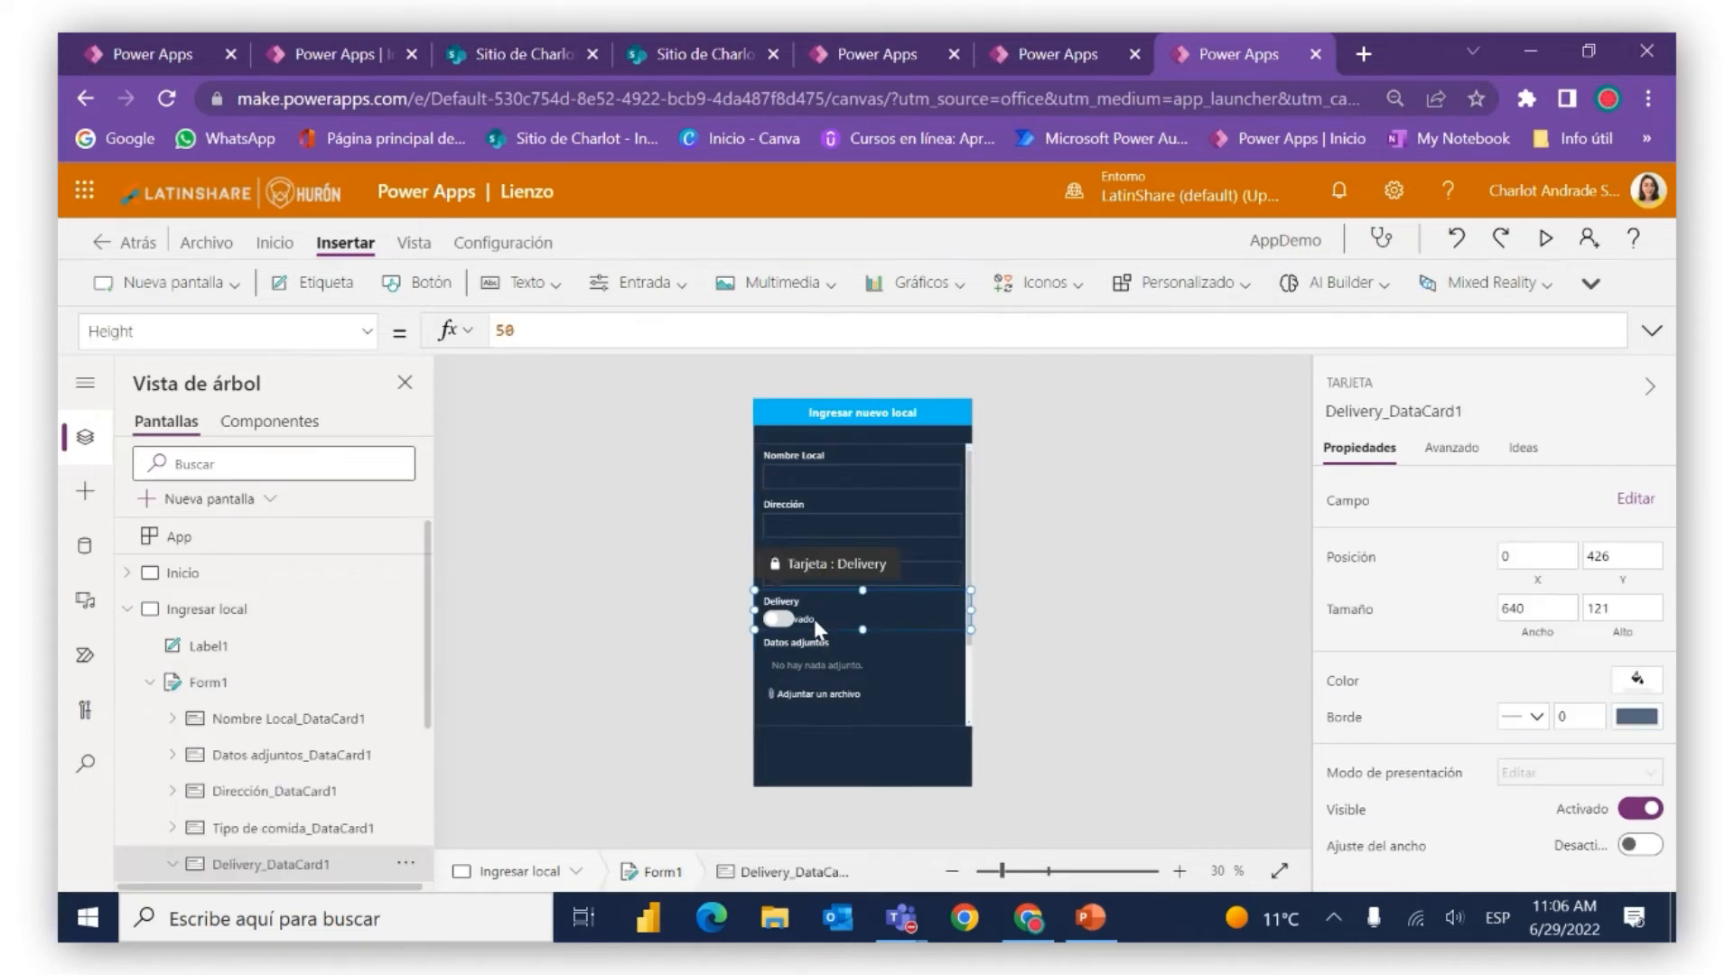
{"action": "left_click_drag", "start_coordinate": [792, 629], "coordinate": [883, 636]}
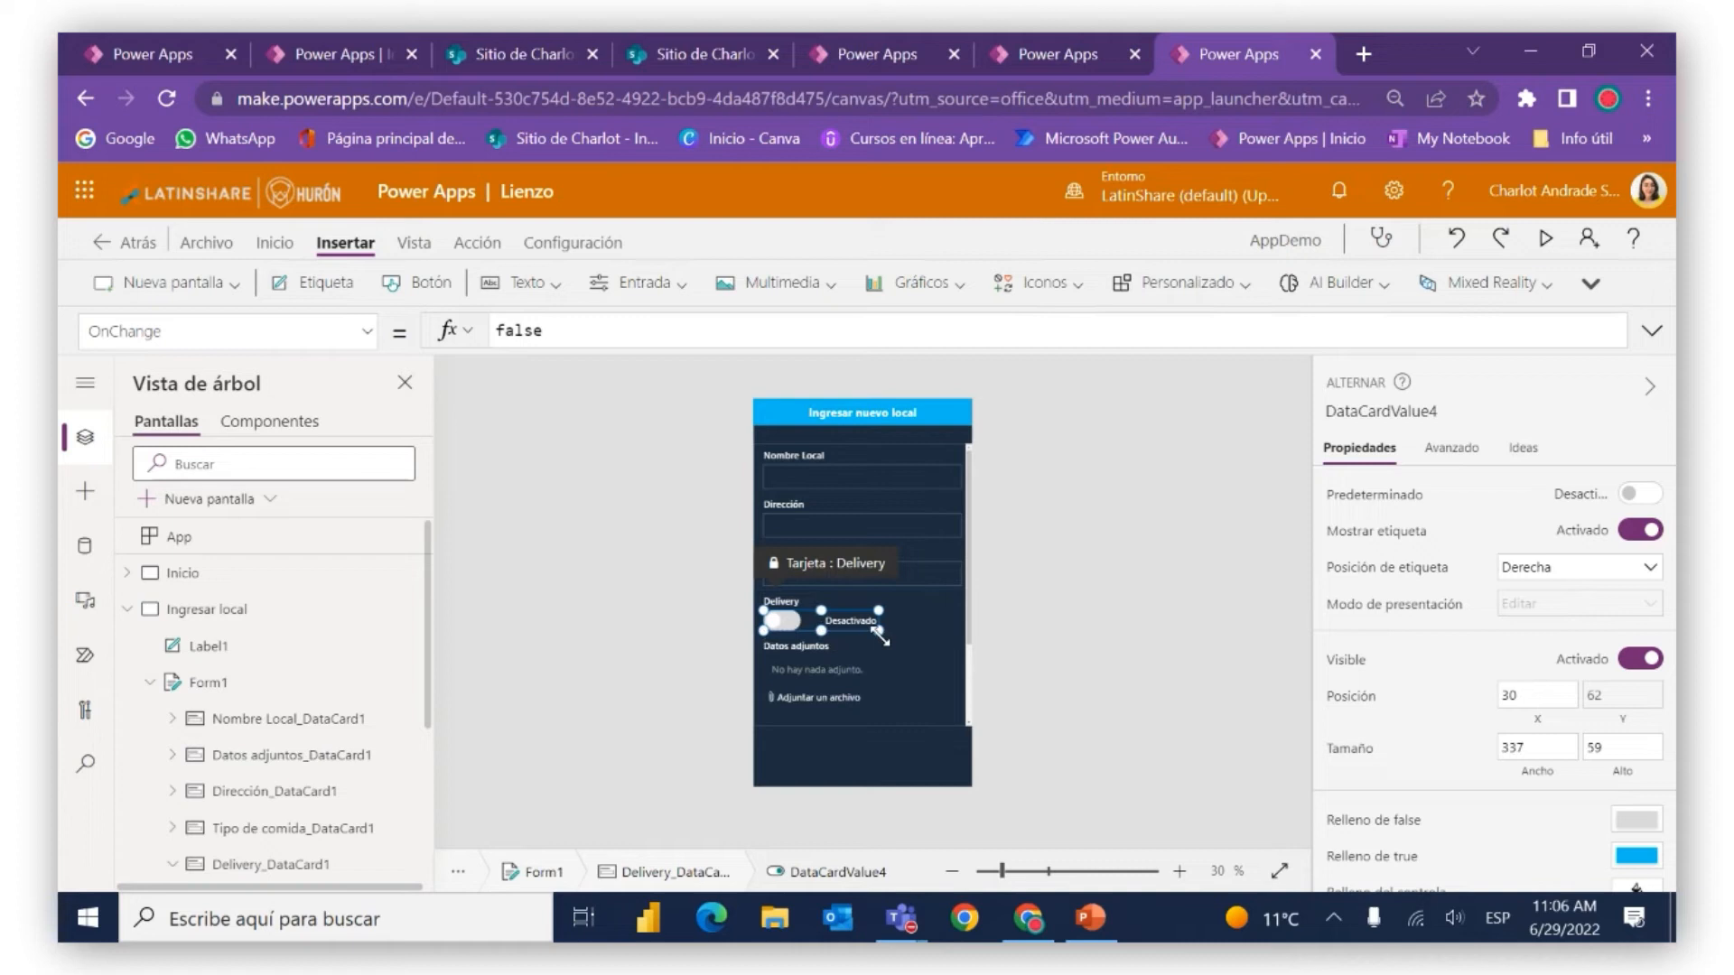
{"action": "left_click", "coordinate": [862, 760]}
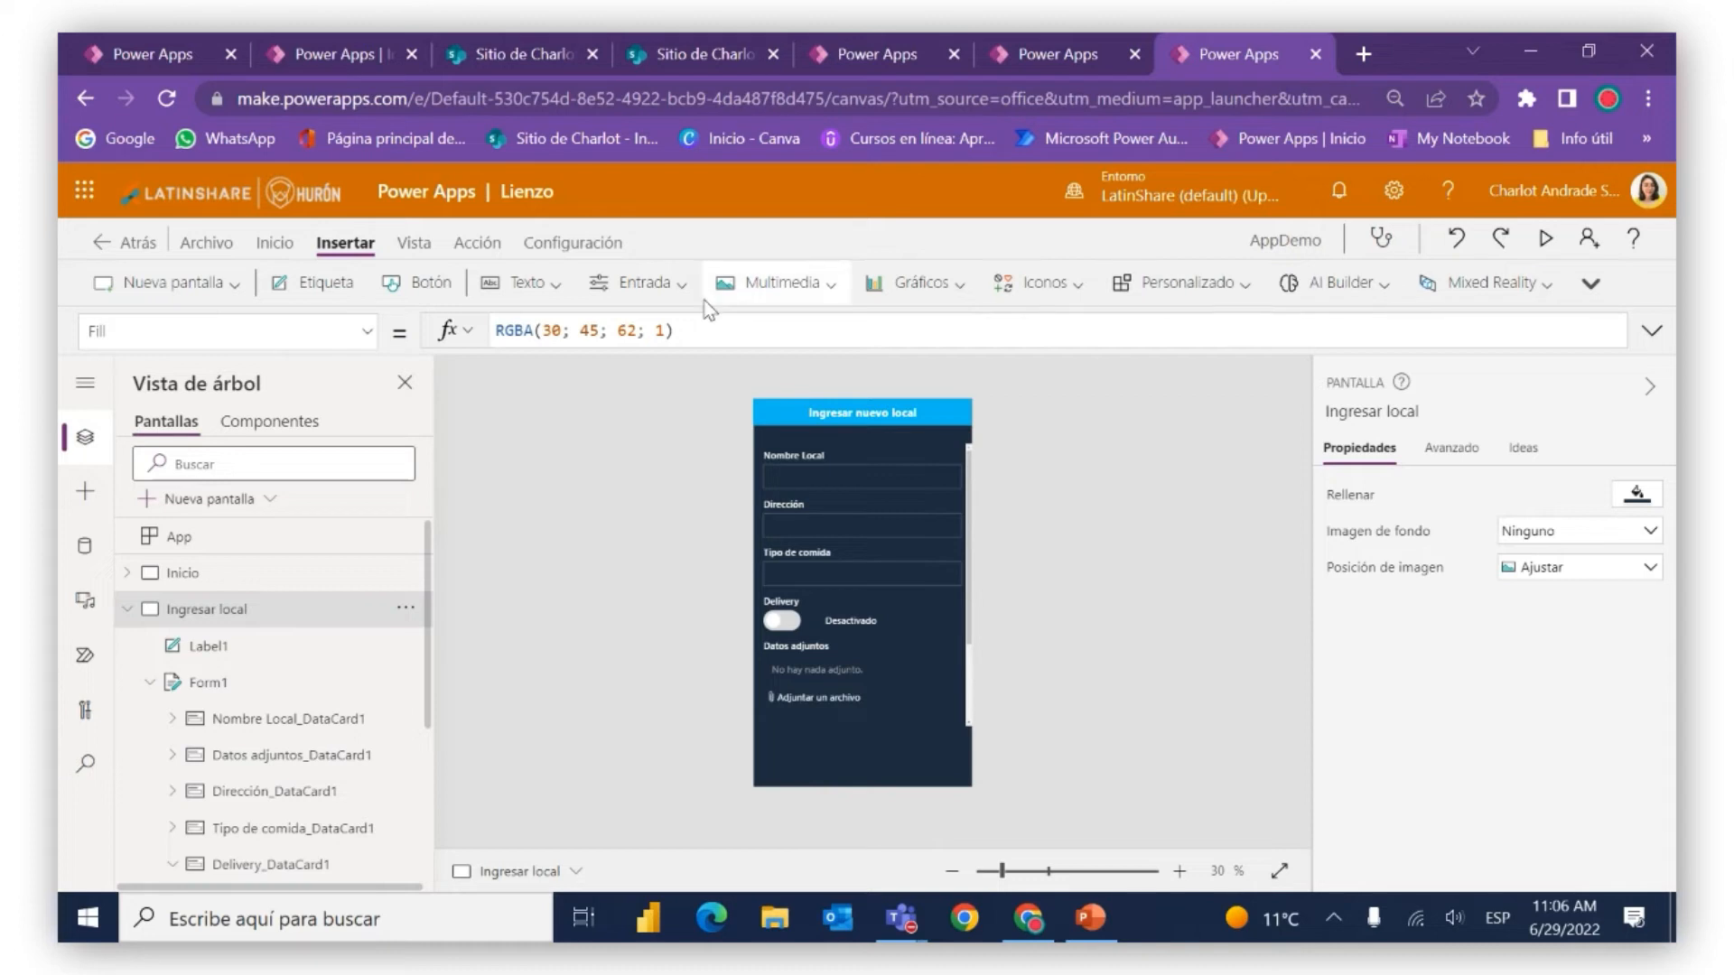
Insert a Guardar icon on the Ingresar local screen and place it at the header bar's right end, about X 546, Y 7
{"action": "left_click", "coordinate": [1024, 295]}
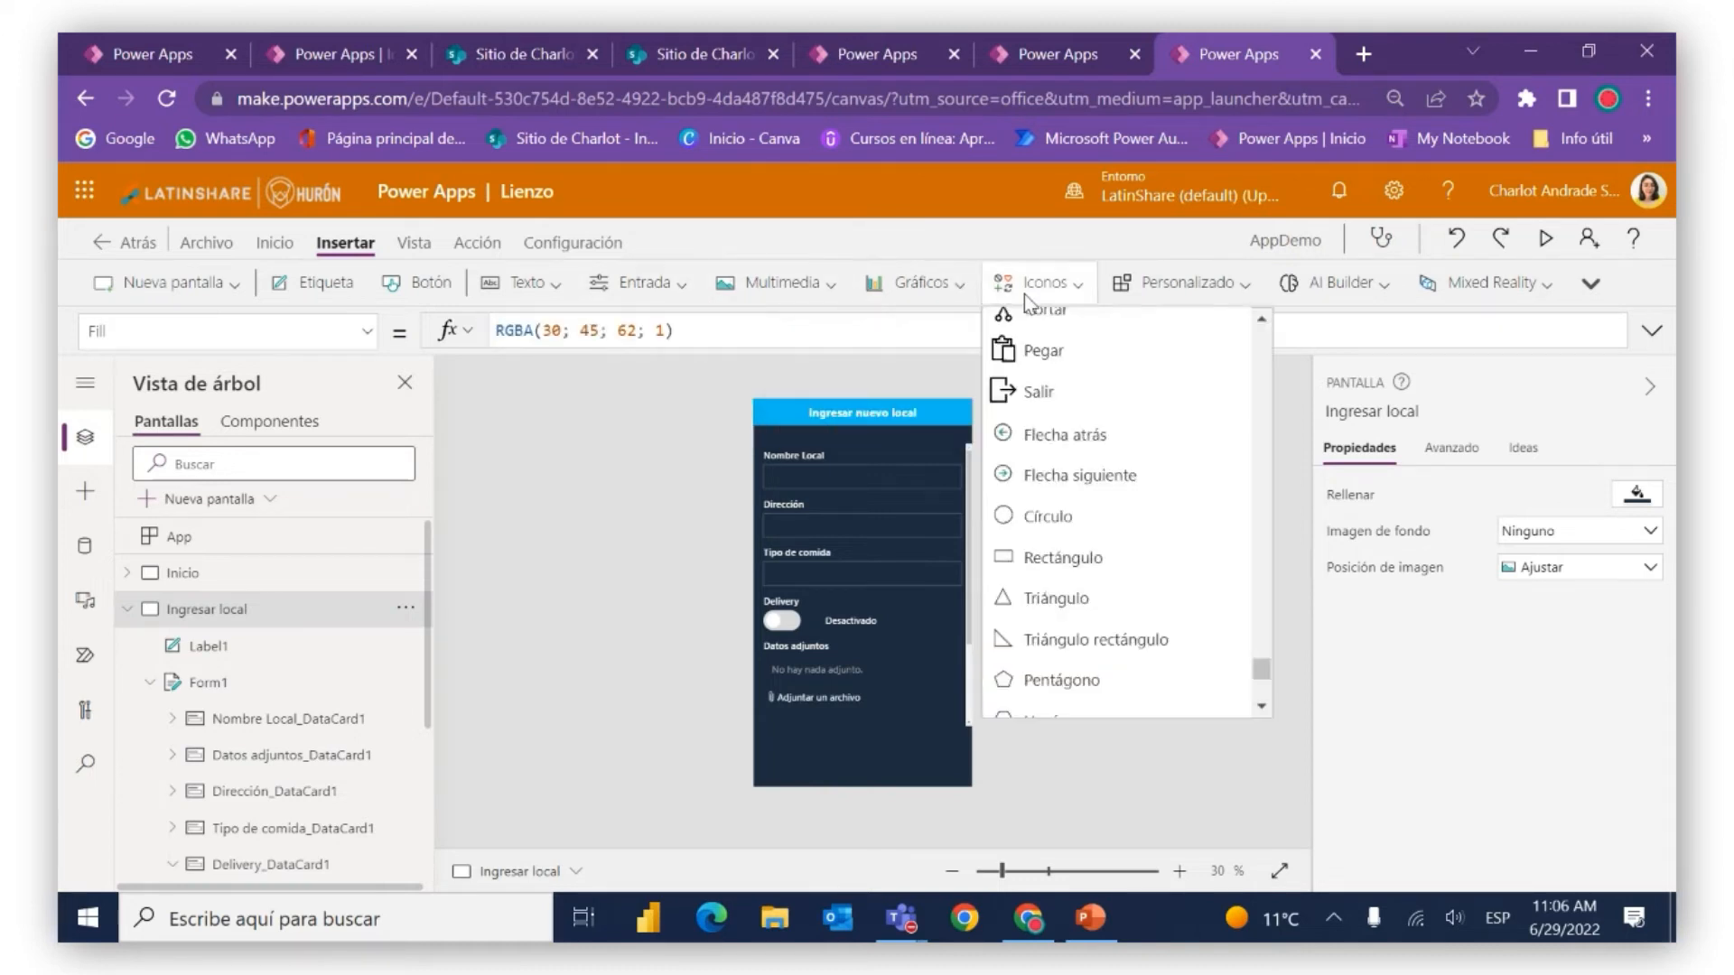
{"action": "scroll", "coordinate": [1102, 479], "scroll_direction": "down", "scroll_amount": 2}
{"action": "scroll", "coordinate": [1102, 478], "scroll_direction": "down", "scroll_amount": 4}
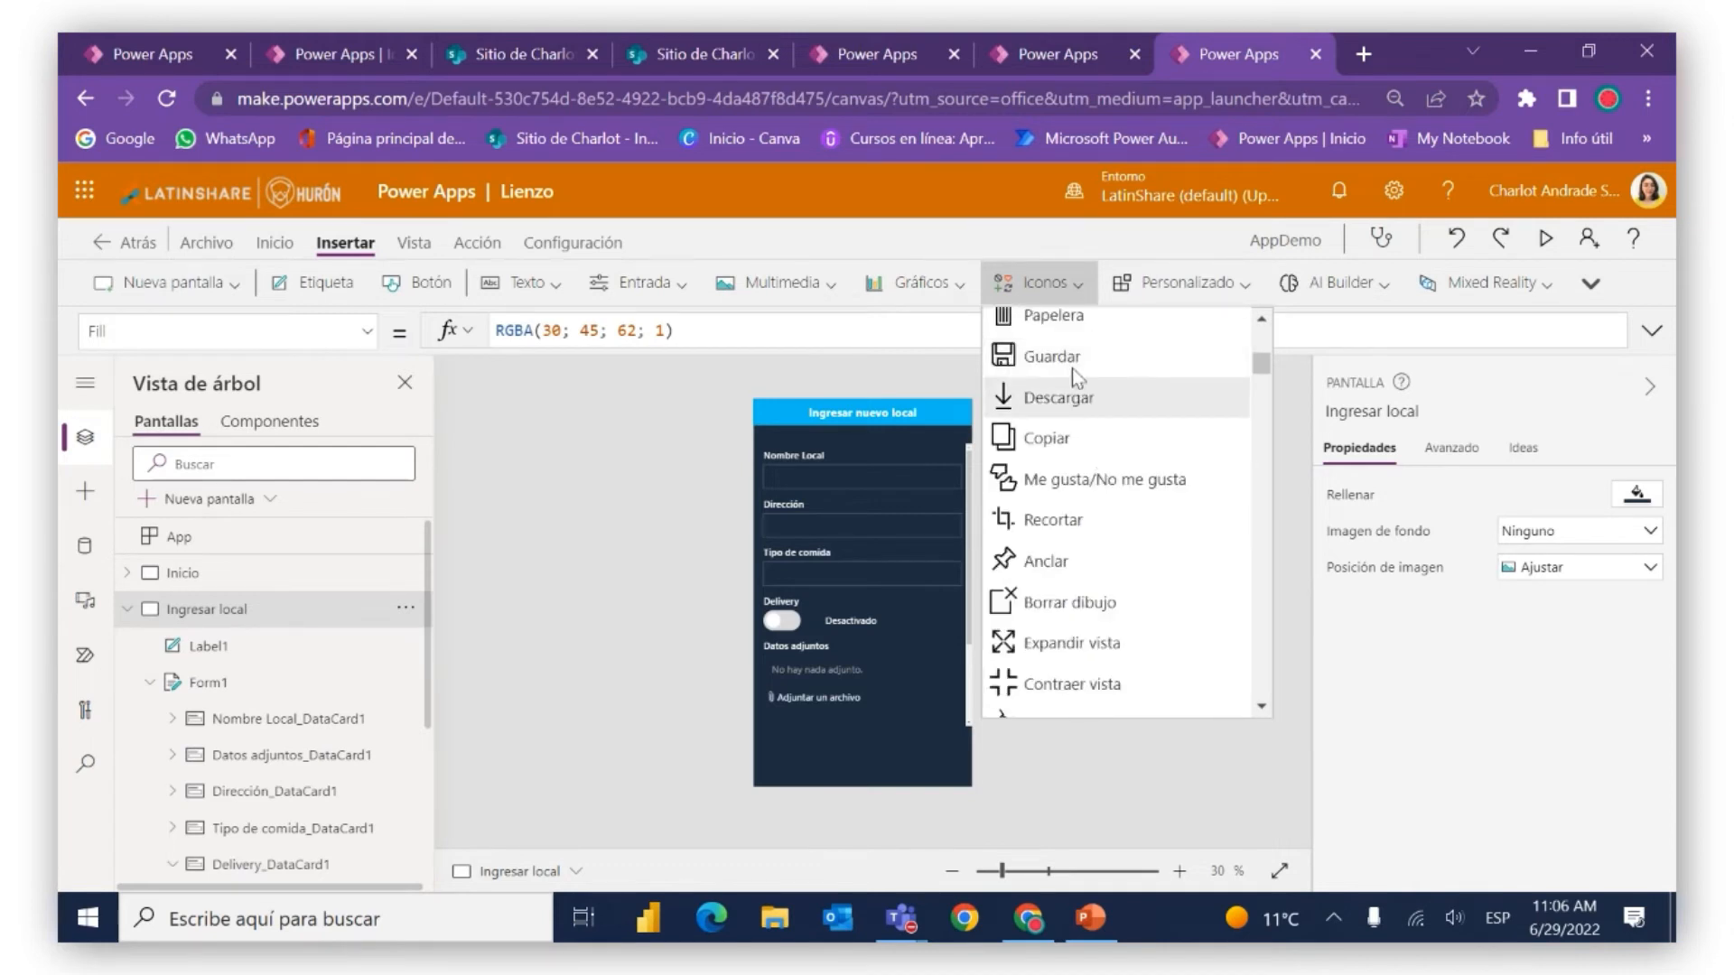
{"action": "left_click", "coordinate": [1072, 366]}
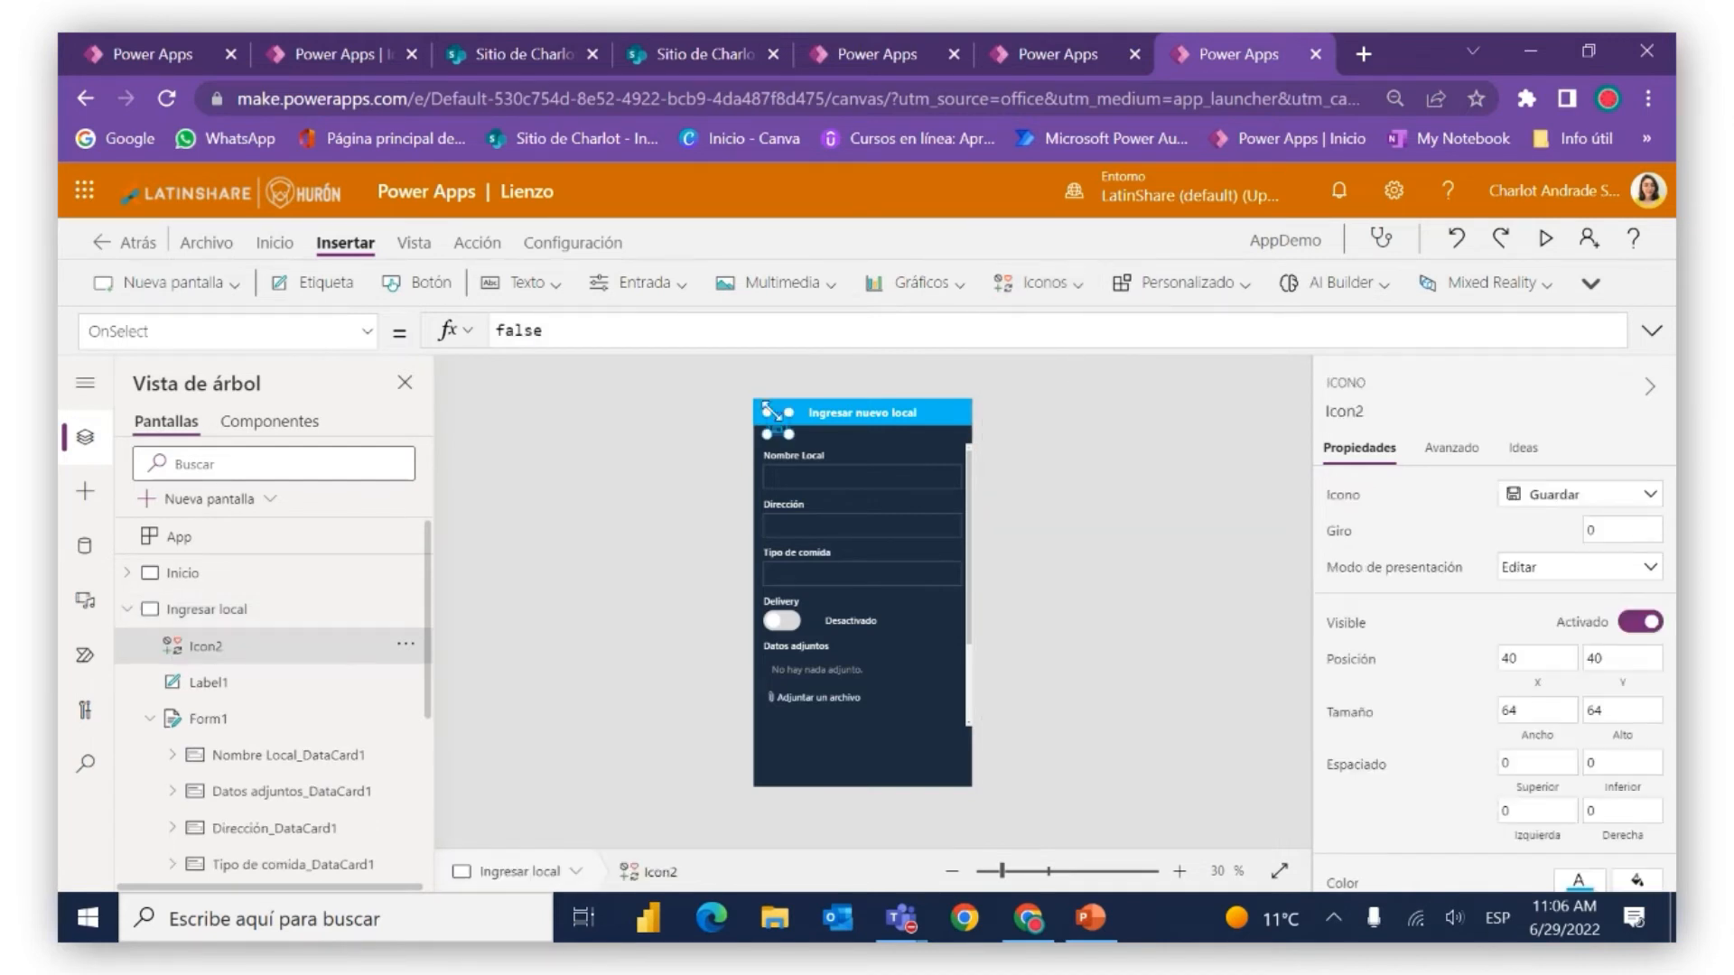
{"action": "left_click_drag", "start_coordinate": [783, 423], "coordinate": [957, 413]}
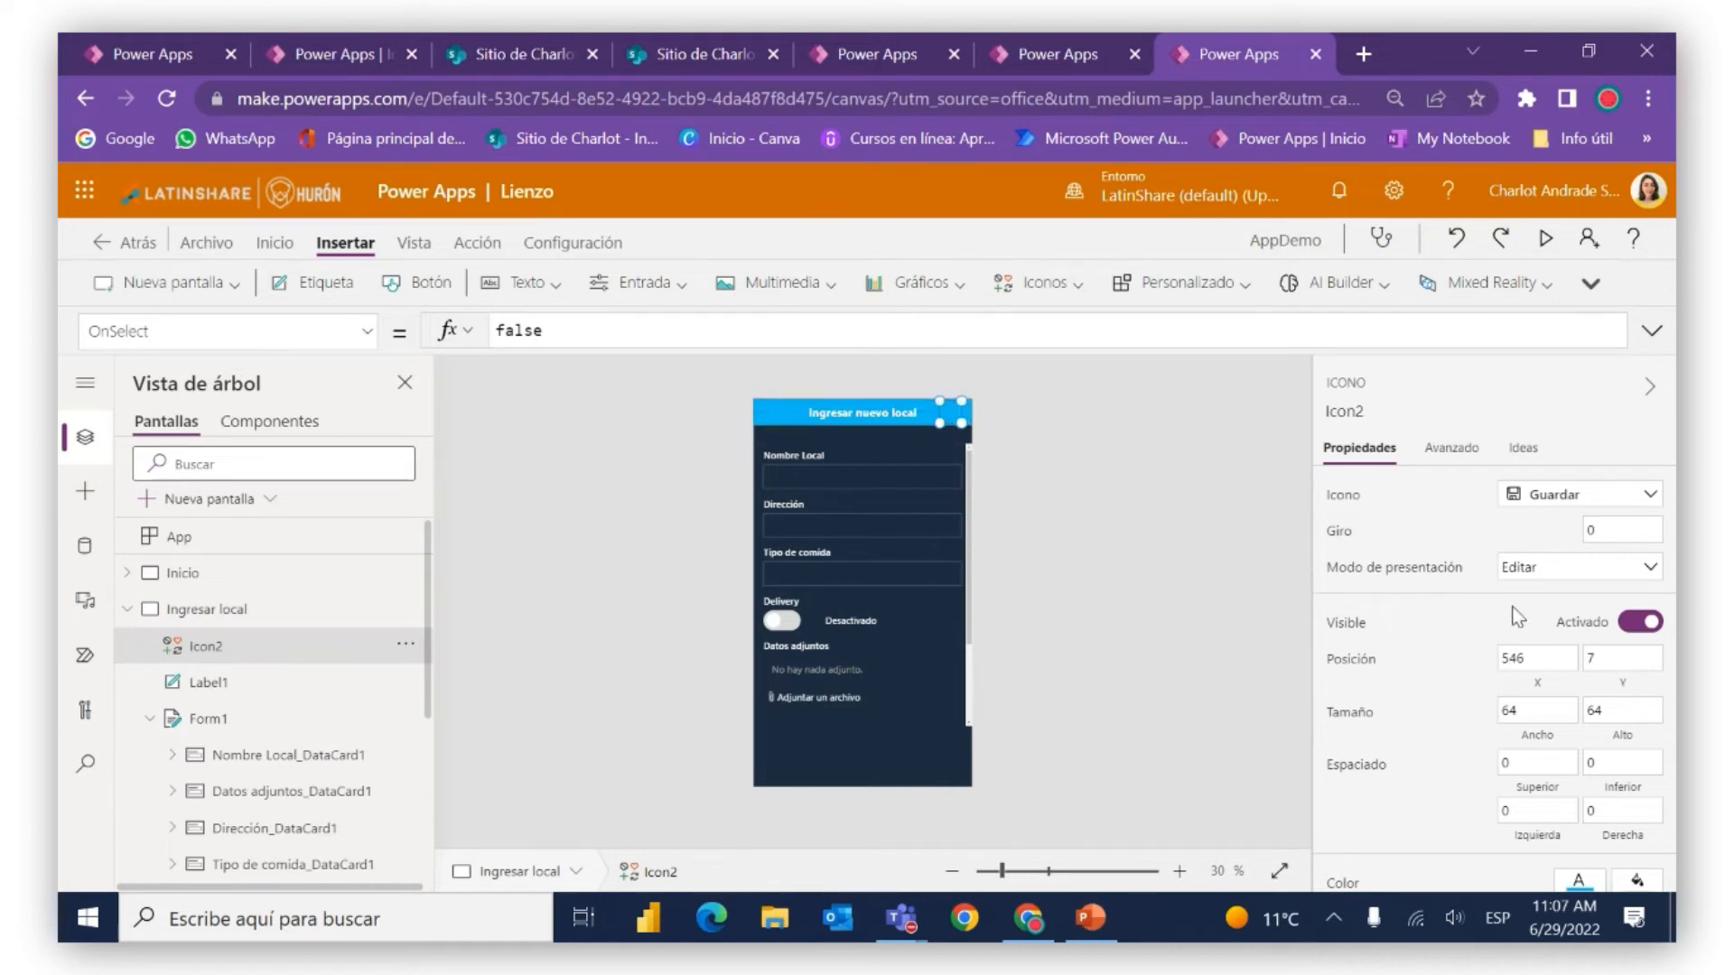
Set the Guardar icon's color to white, RGBA(255, 255, 255, 1)
{"action": "scroll", "coordinate": [1517, 617], "scroll_direction": "down", "scroll_amount": 3}
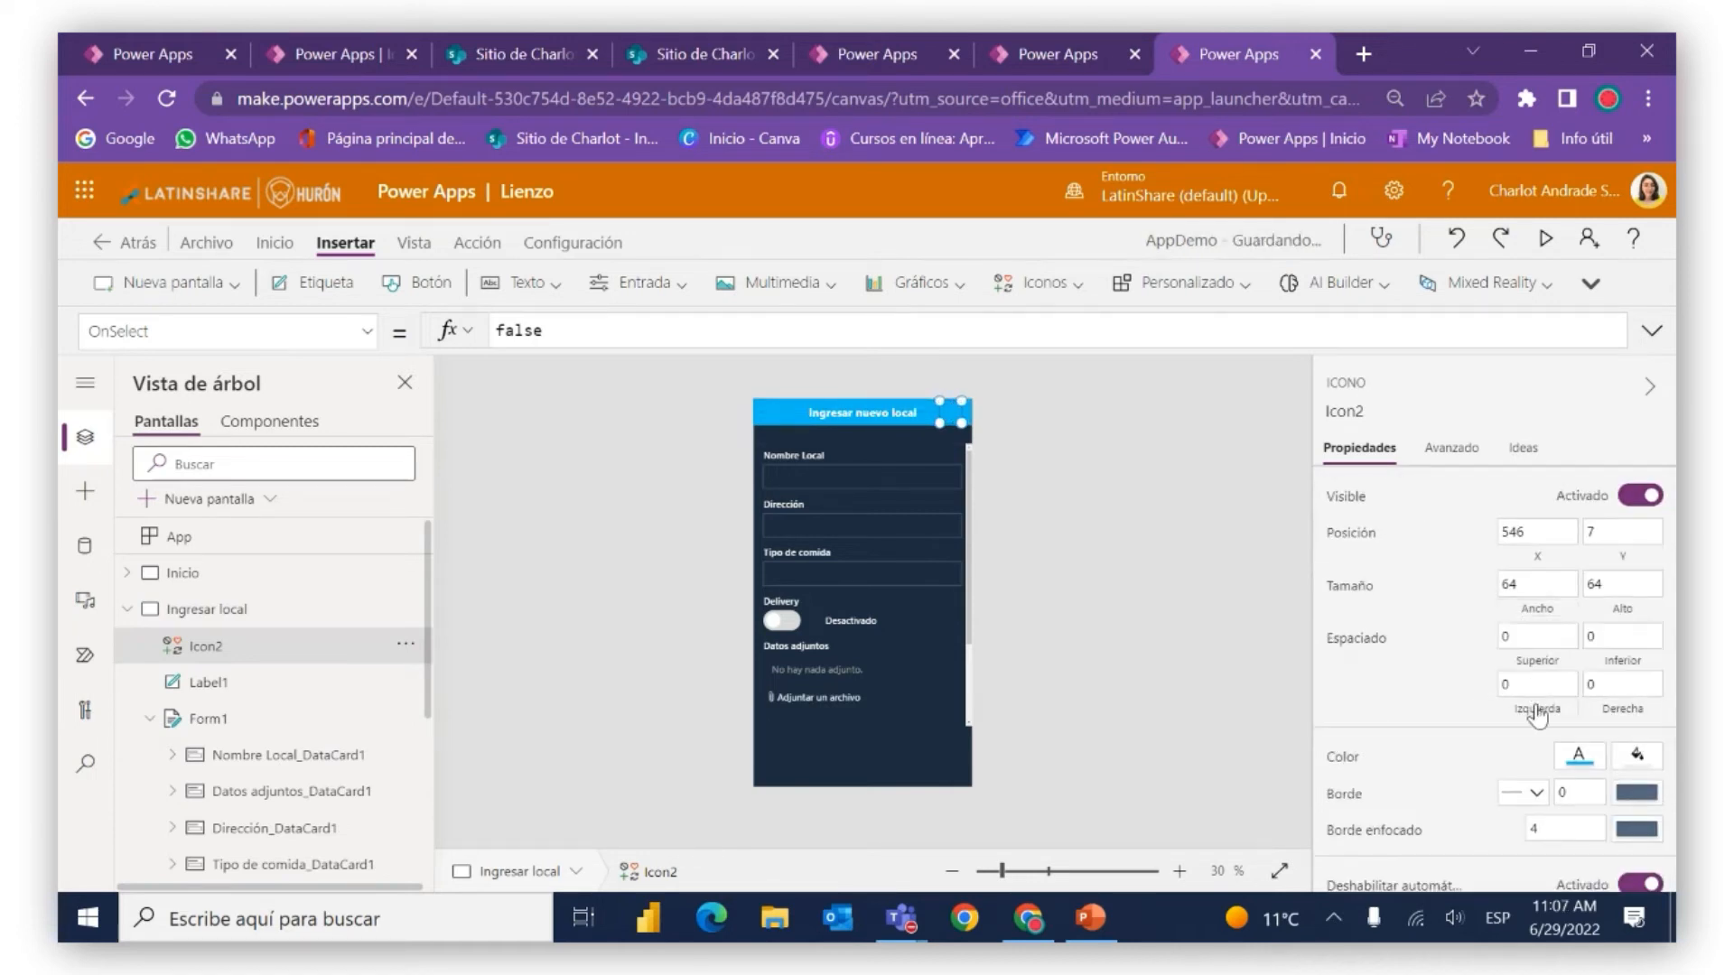
{"action": "left_click", "coordinate": [1568, 759]}
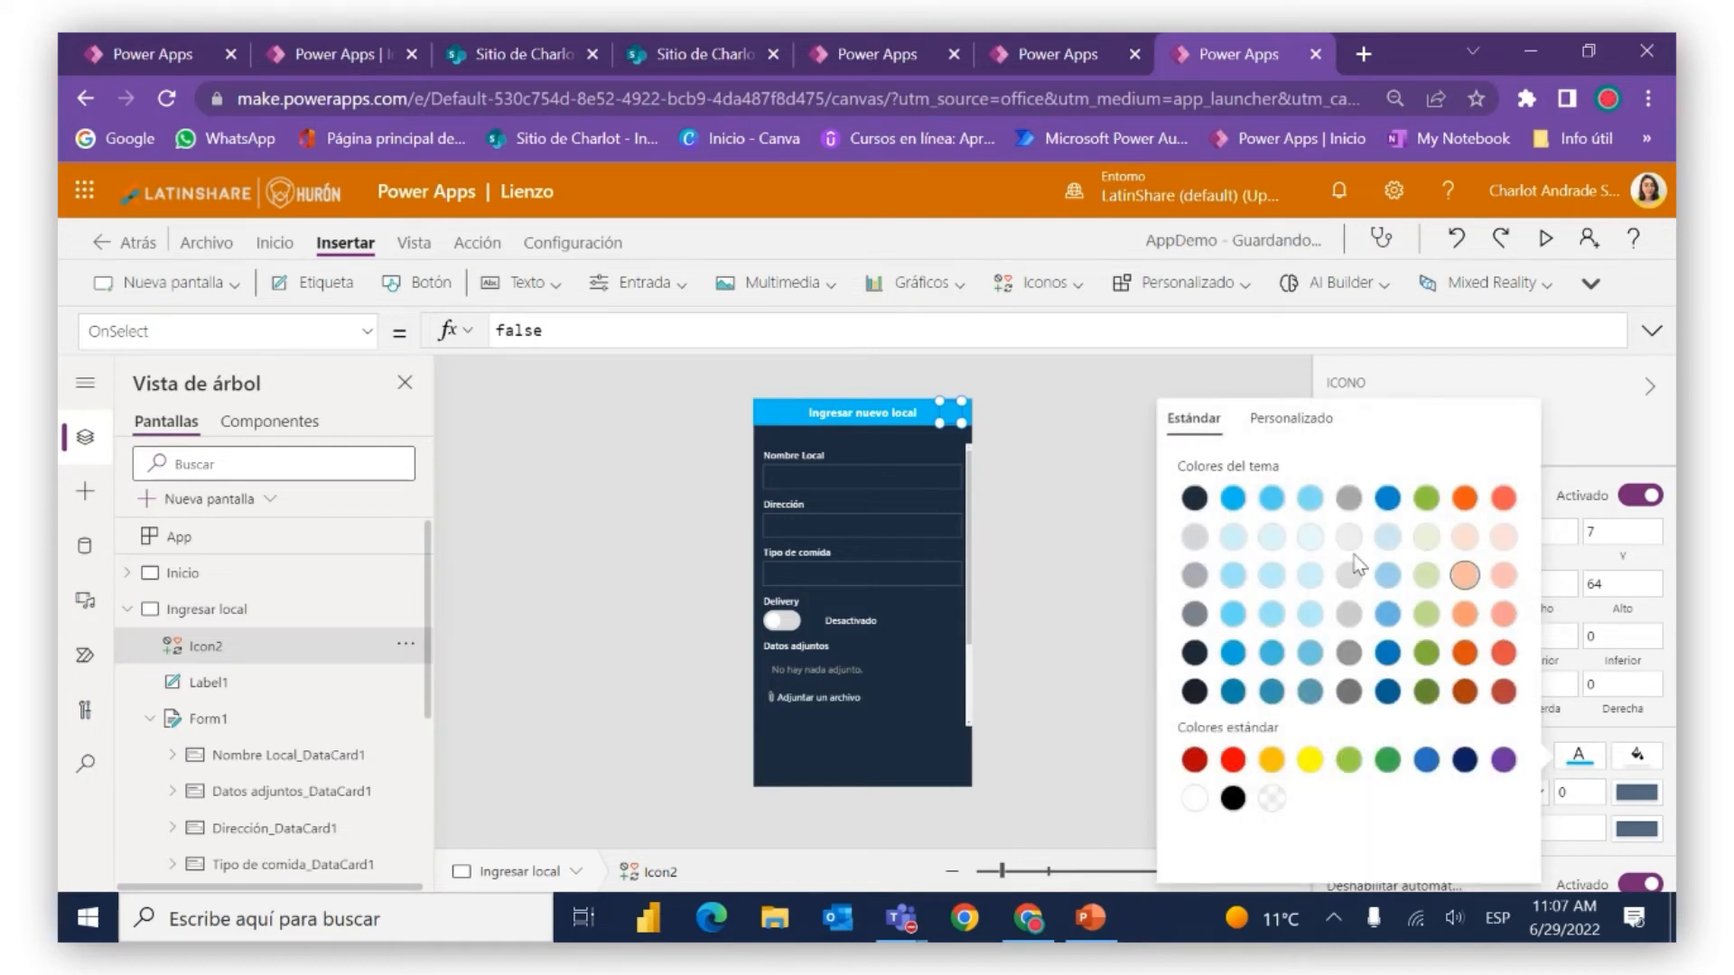
{"action": "left_click", "coordinate": [1194, 806]}
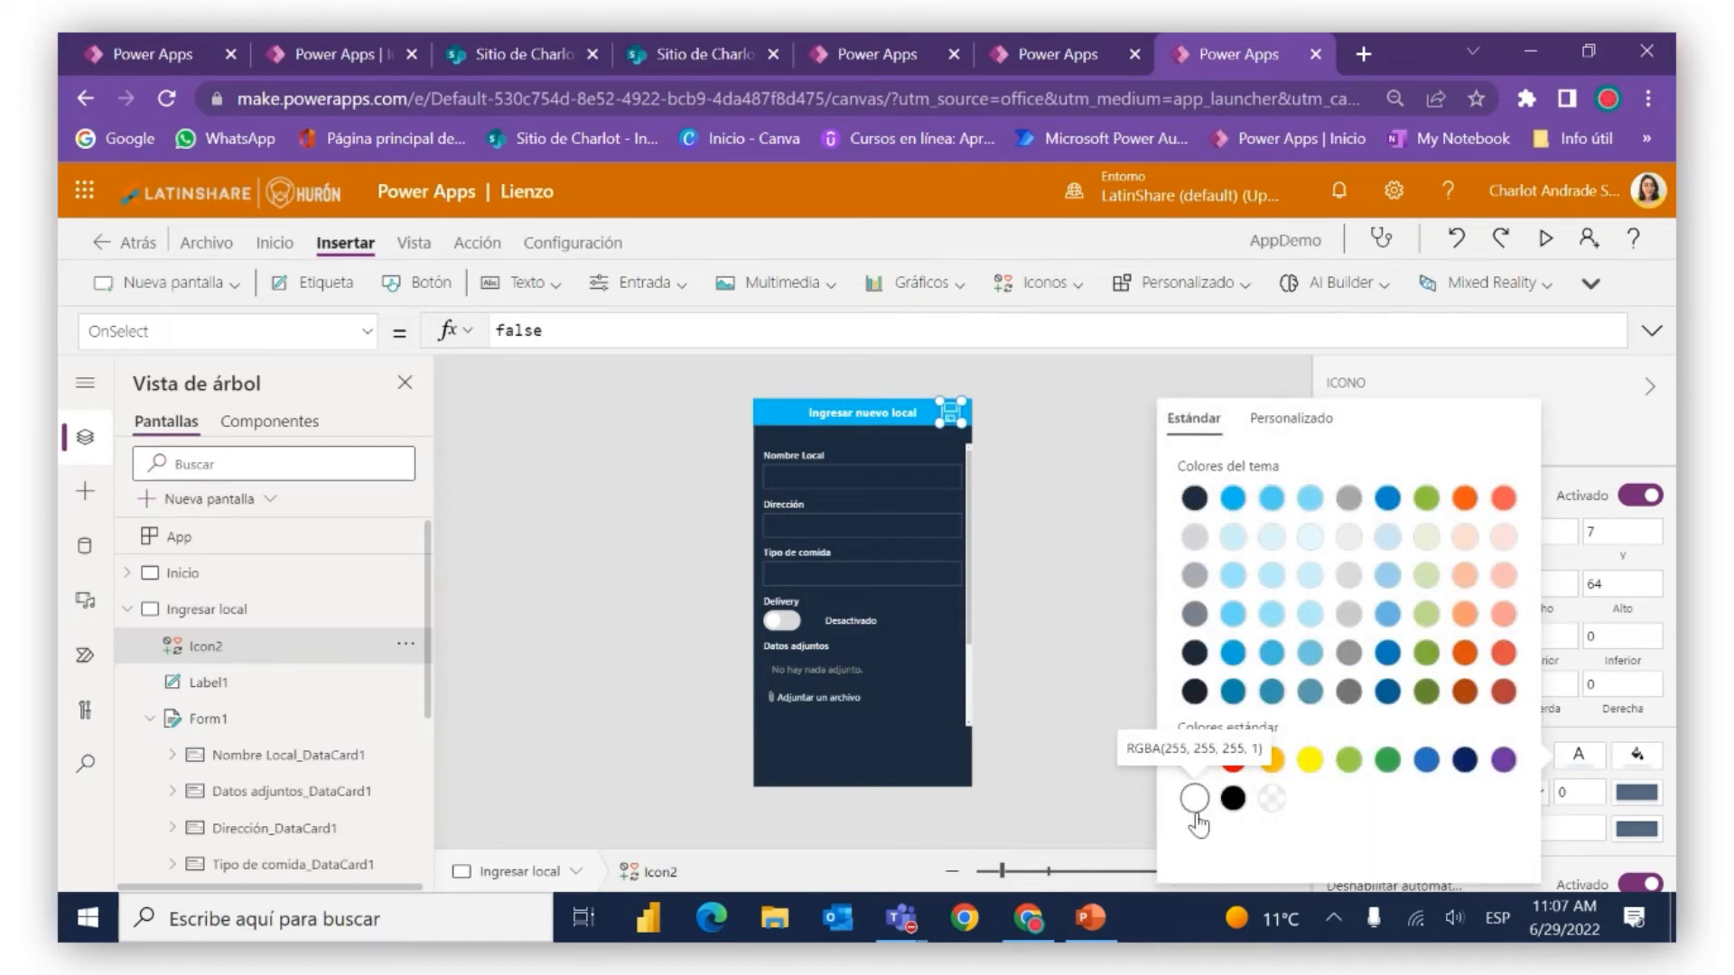
Set the Guardar icon's OnSelect formula to SubmitForm(Form1)
{"action": "left_click", "coordinate": [603, 330]}
{"action": "key", "text": "BackSpace"}
{"action": "key", "text": "BackSpace"}
{"action": "key", "text": "BackSpace"}
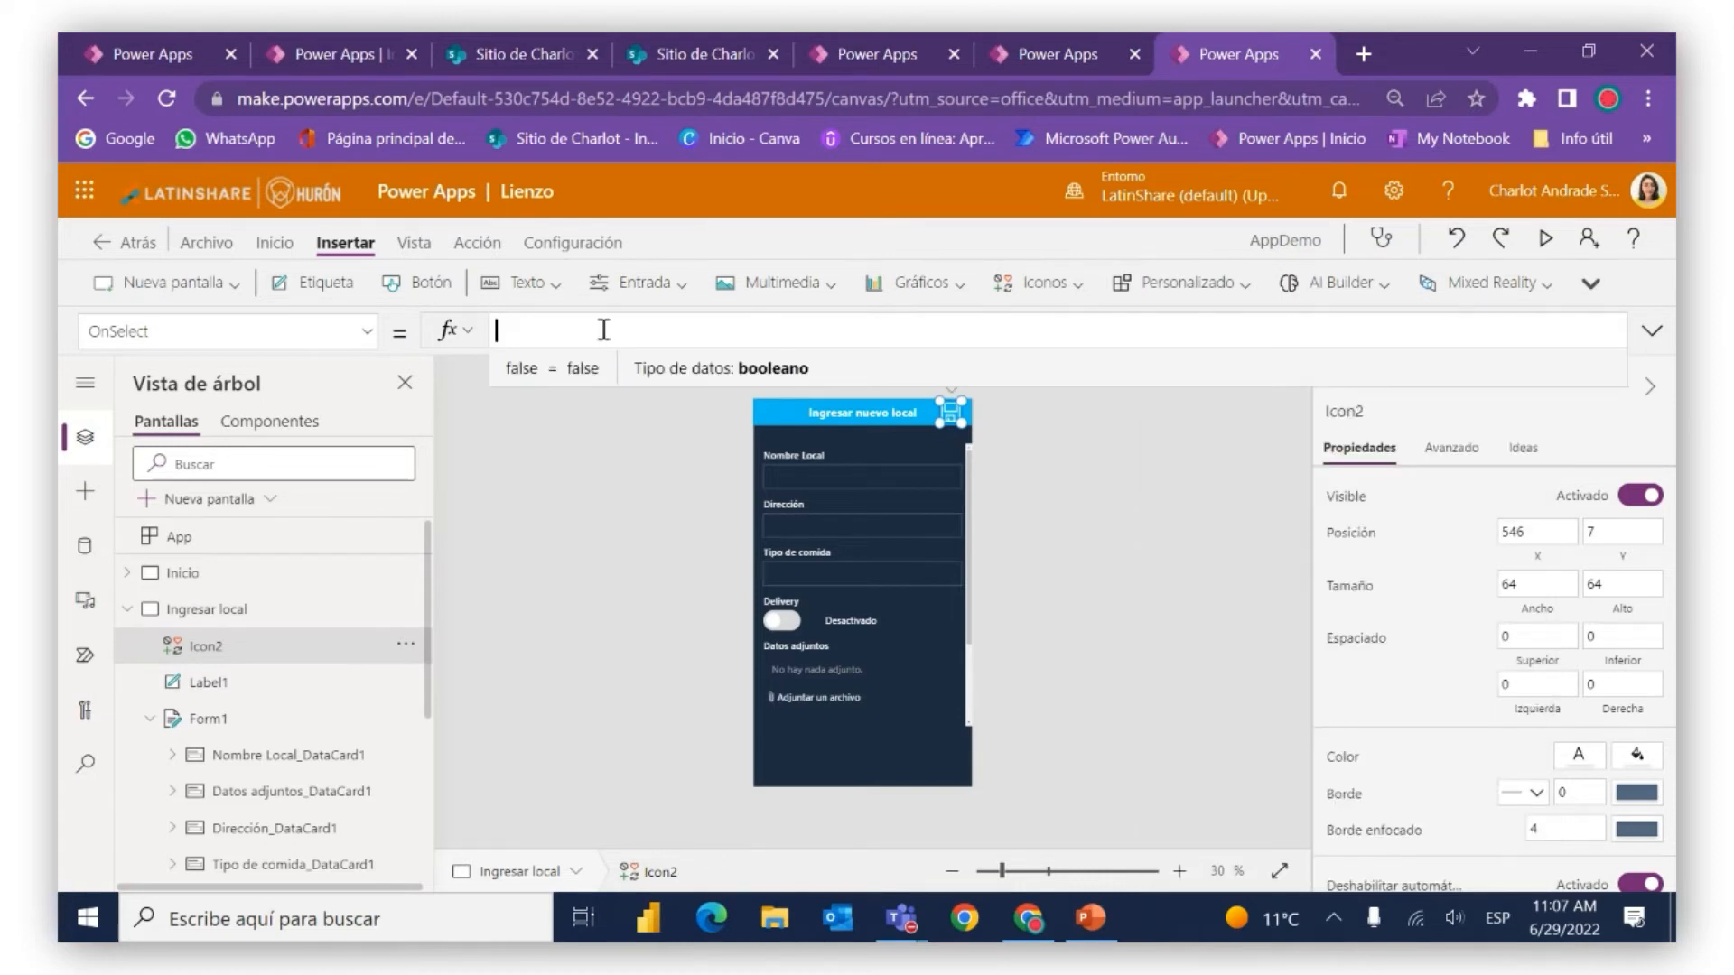
{"action": "type", "text": "Sib"}
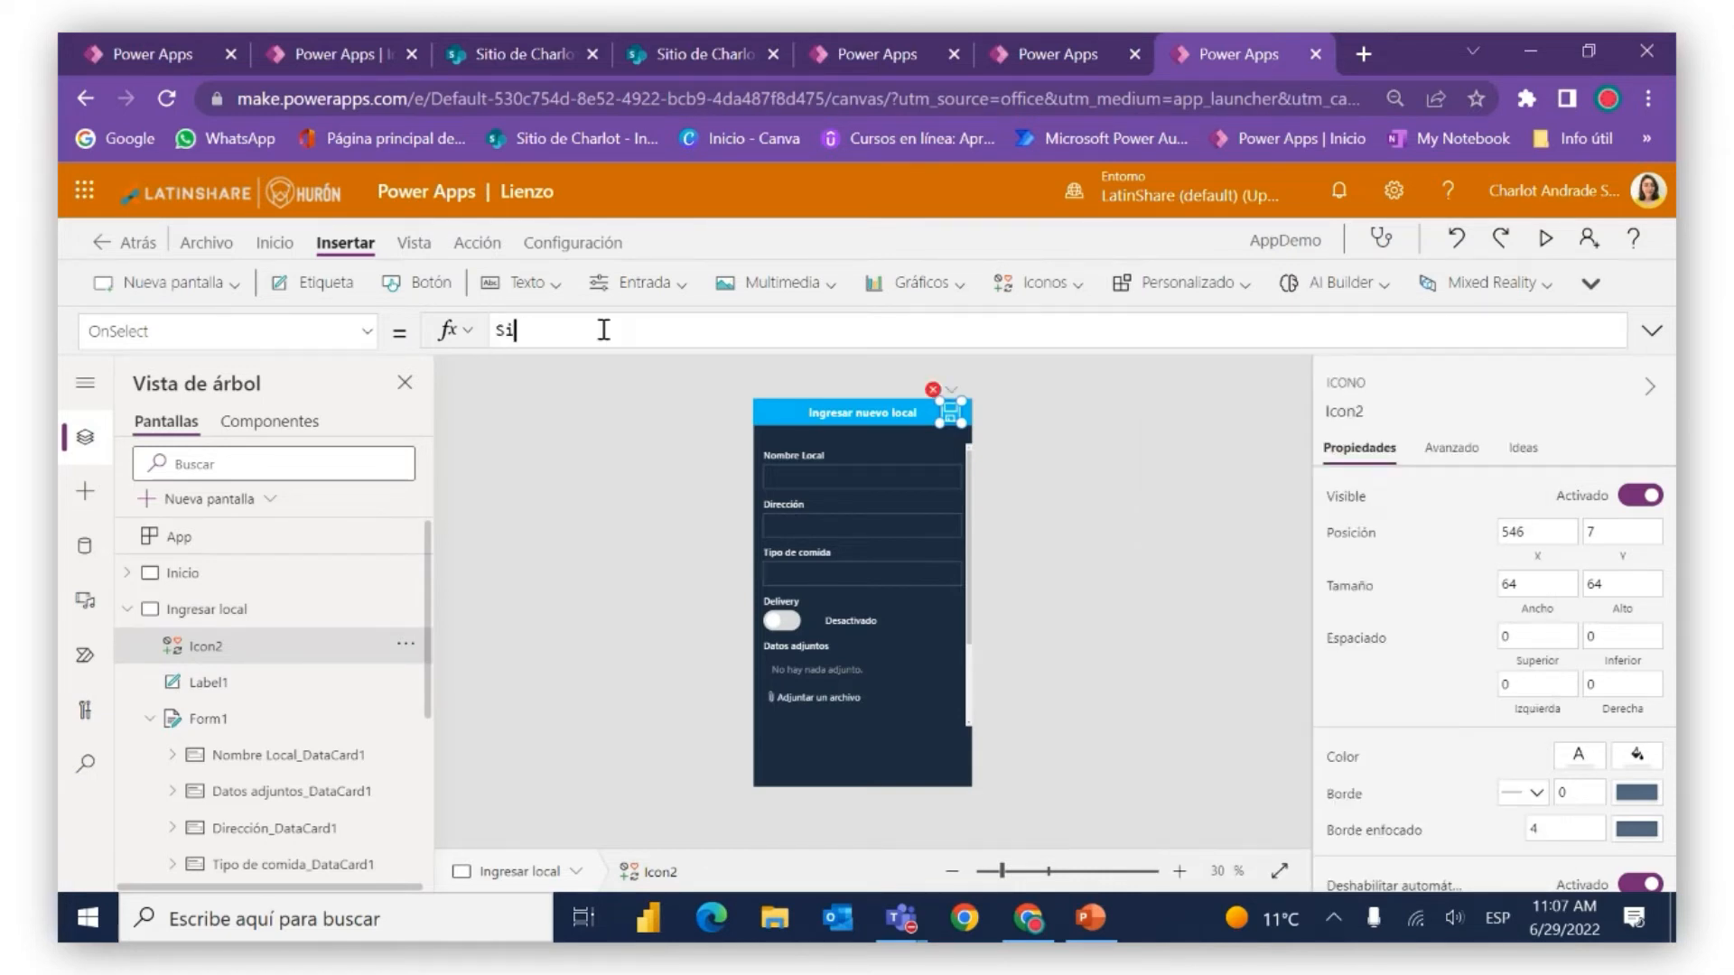
{"action": "key", "text": "BackSpace"}
{"action": "key", "text": "BackSpace"}
{"action": "key", "text": "BackSpace"}
{"action": "type", "text": "subm"}
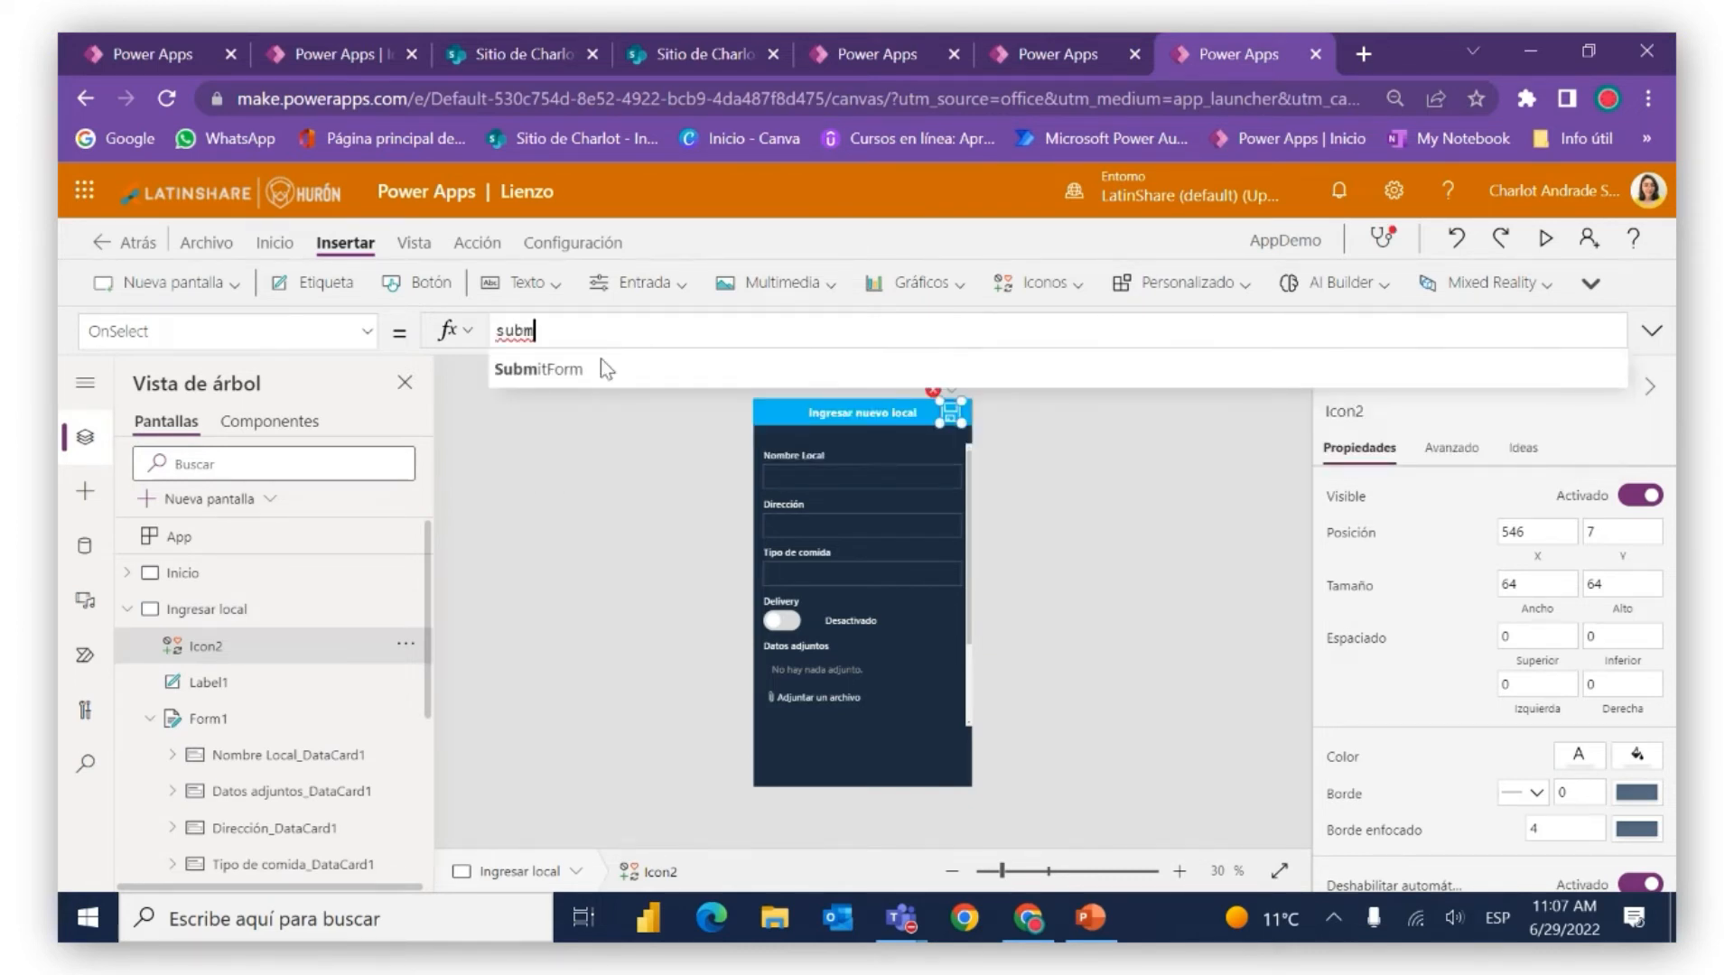
{"action": "left_click", "coordinate": [604, 368]}
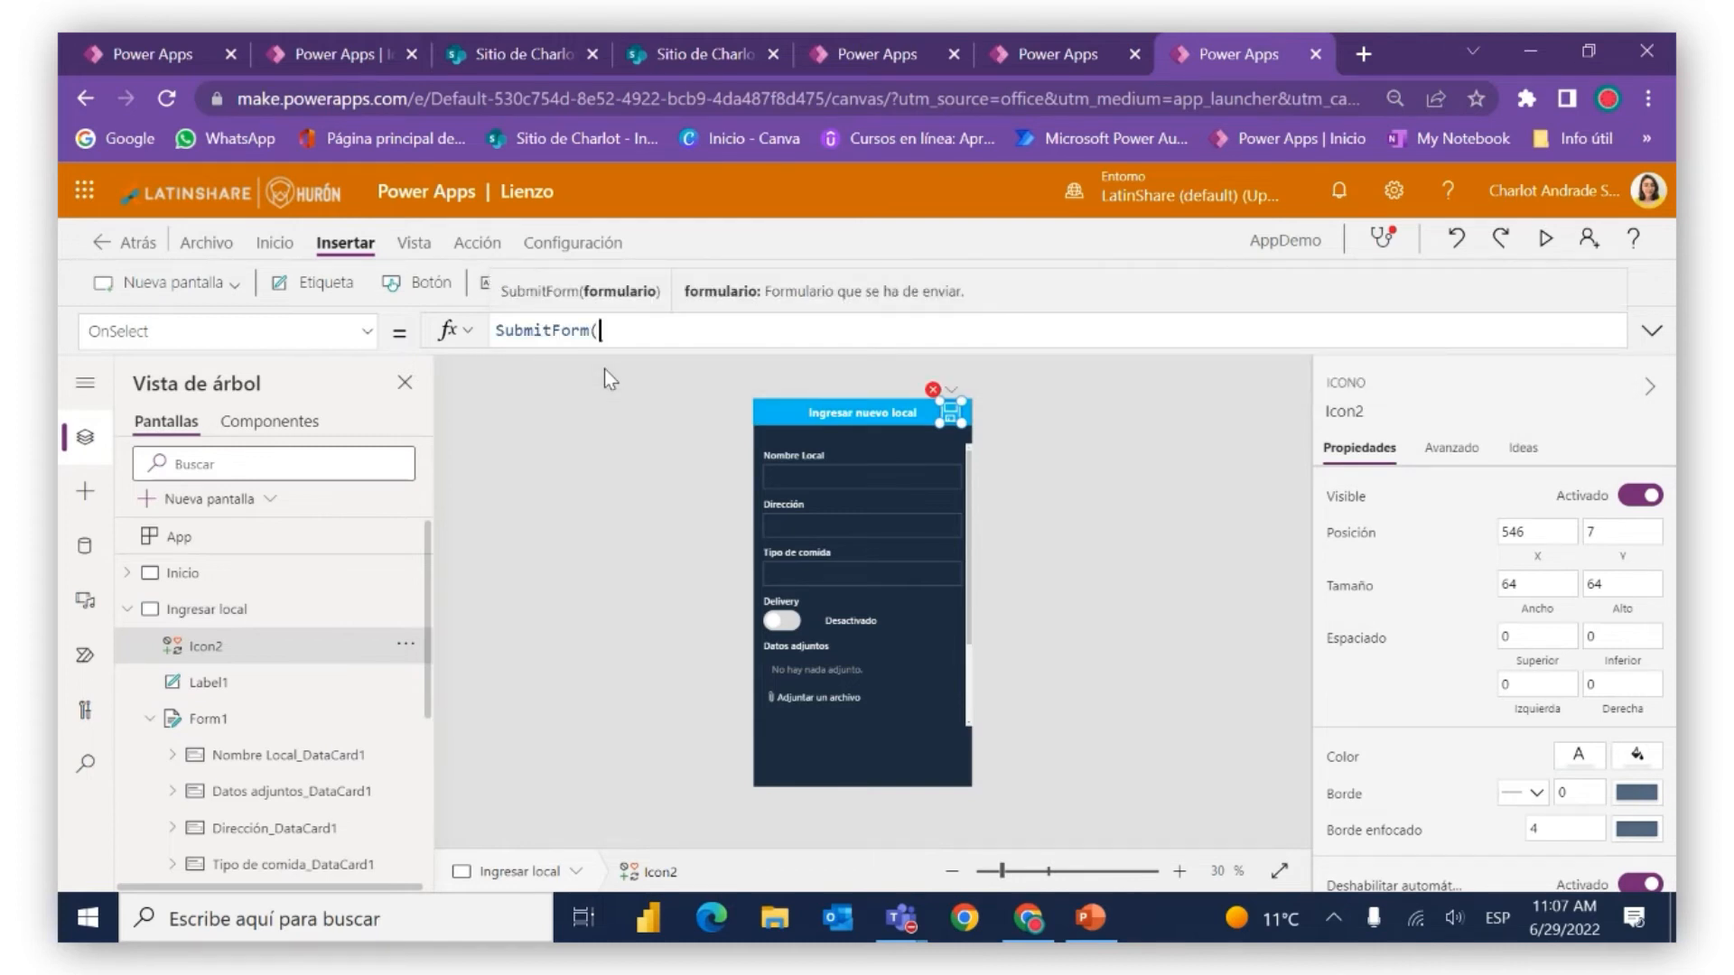
{"action": "type", "text": "for"}
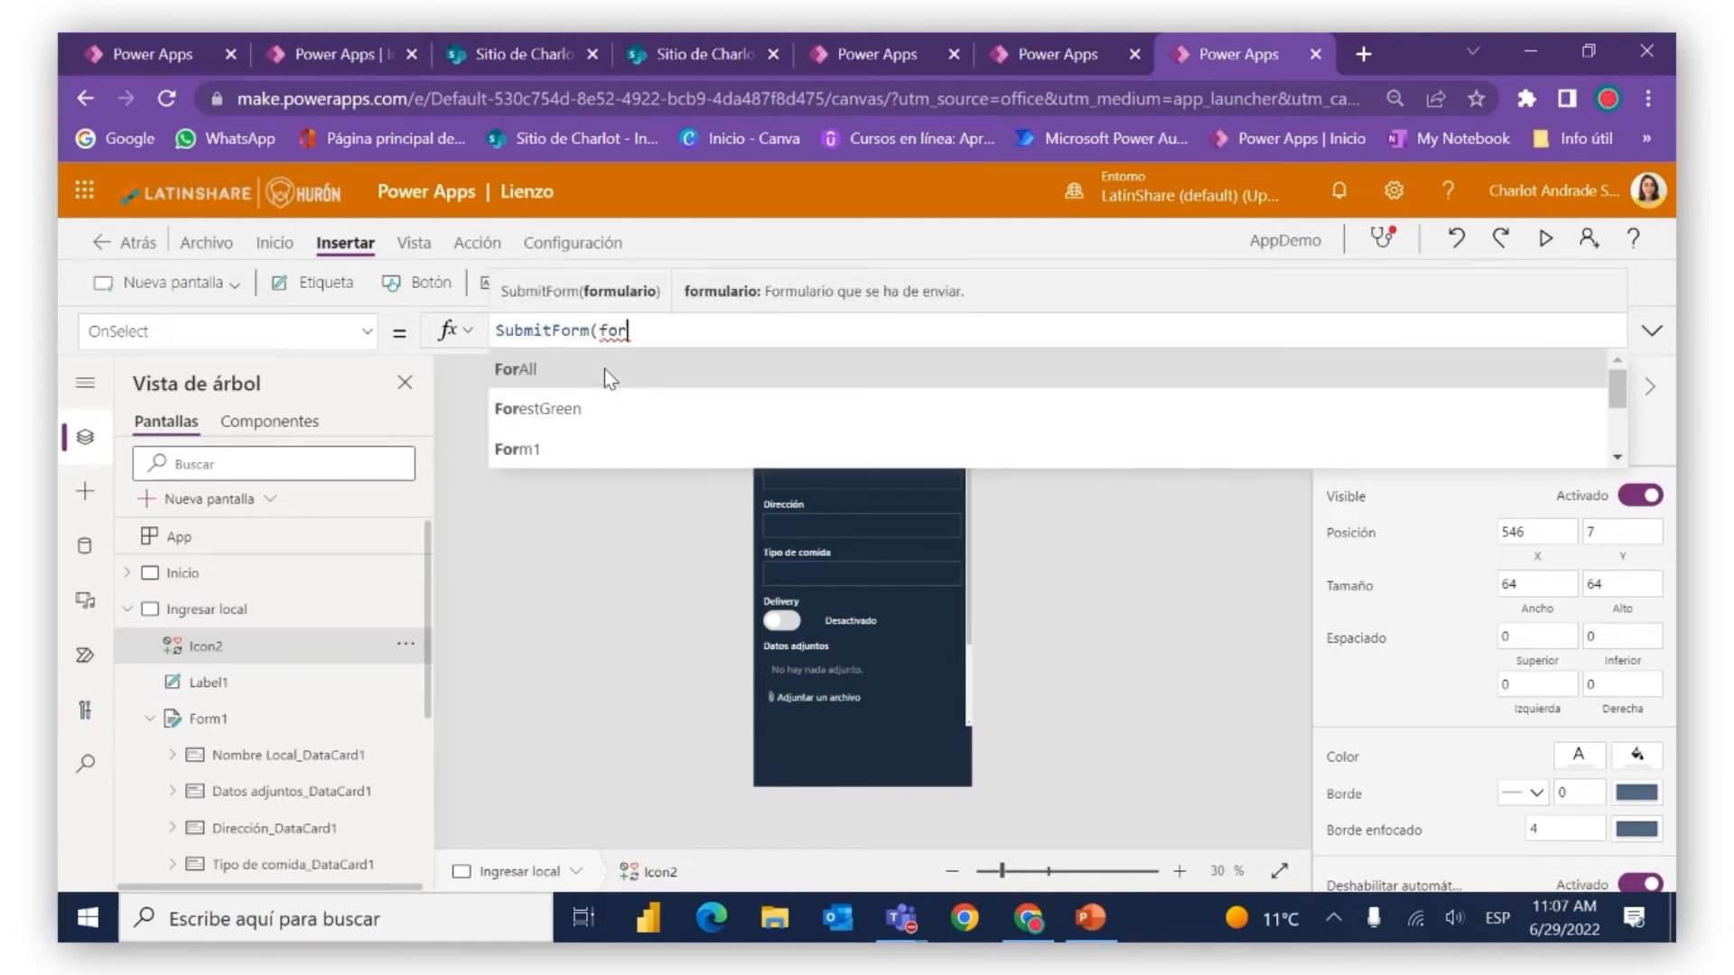
{"action": "left_click", "coordinate": [586, 466]}
{"action": "type", "text": ")"}
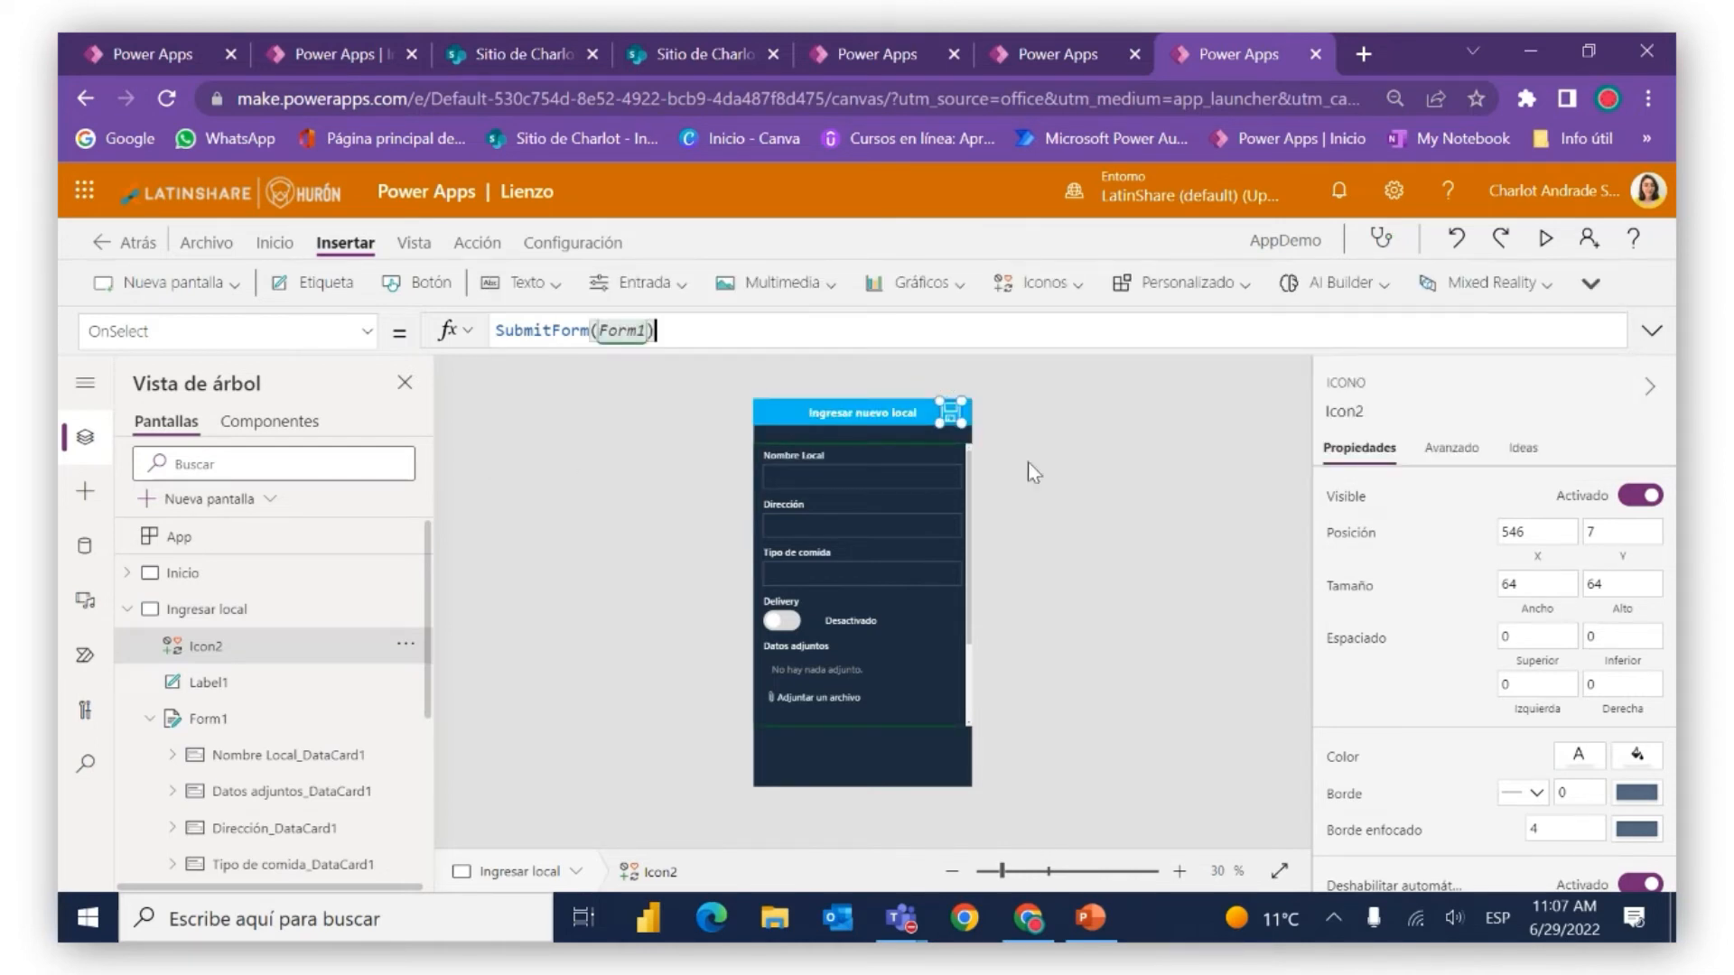
Insert an Atrás icon on the Ingresar local screen
{"action": "left_click", "coordinate": [990, 418]}
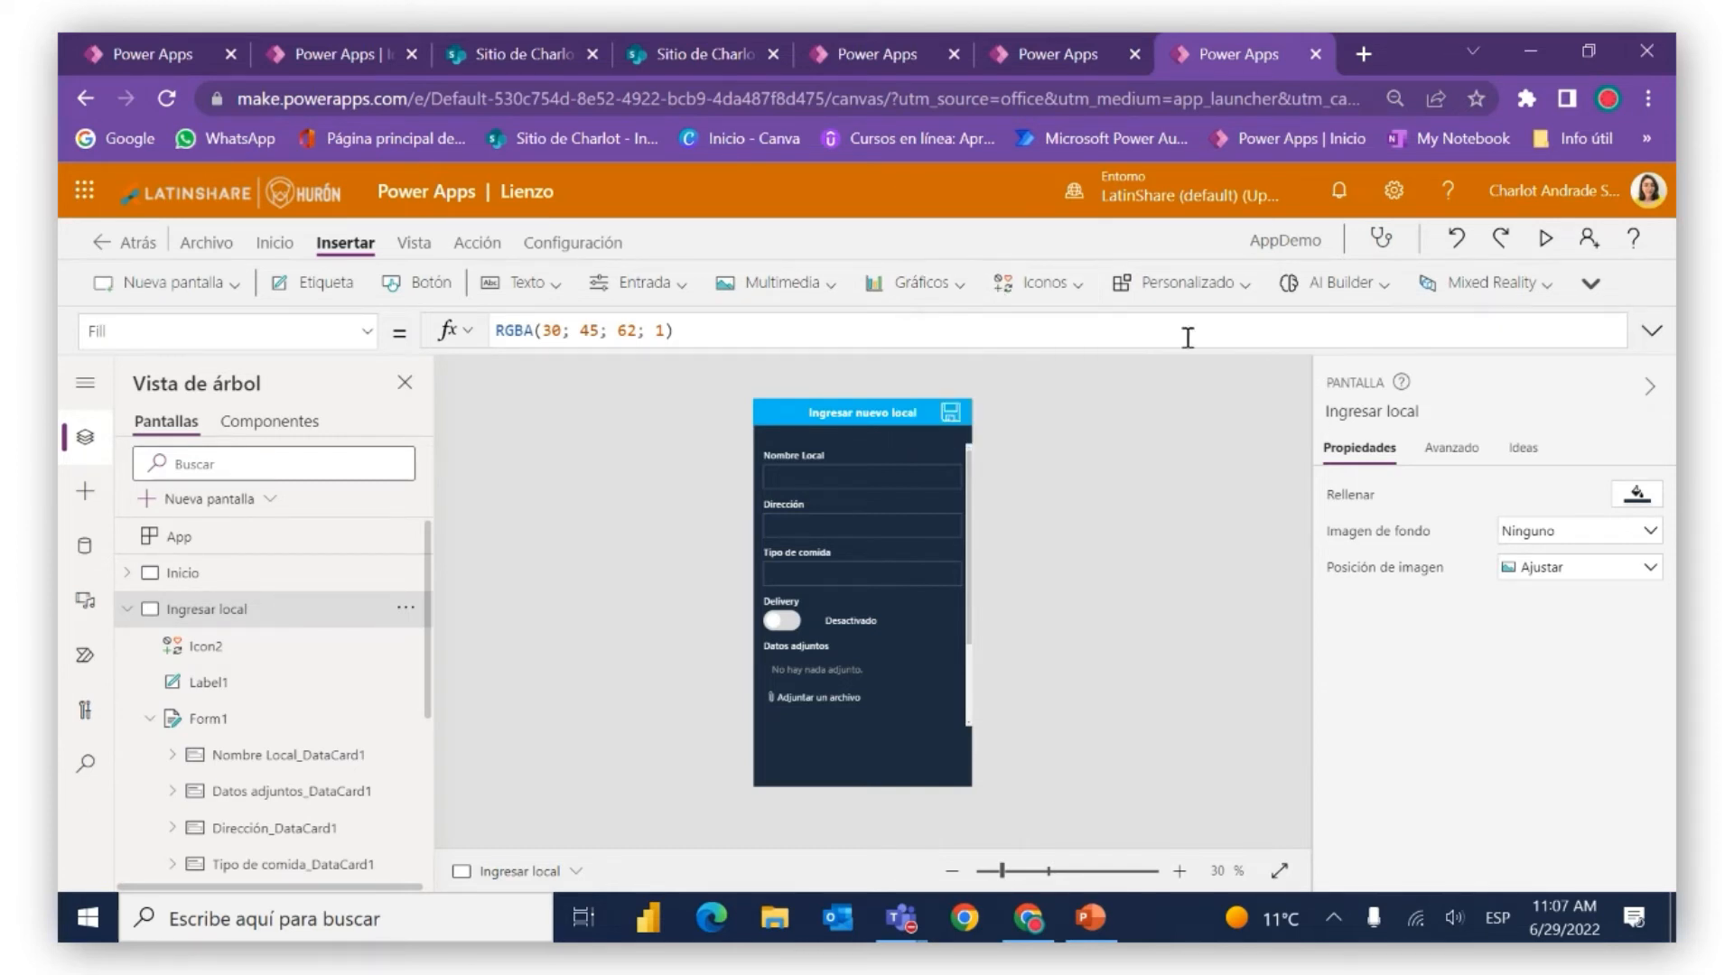
{"action": "left_click", "coordinate": [1074, 280]}
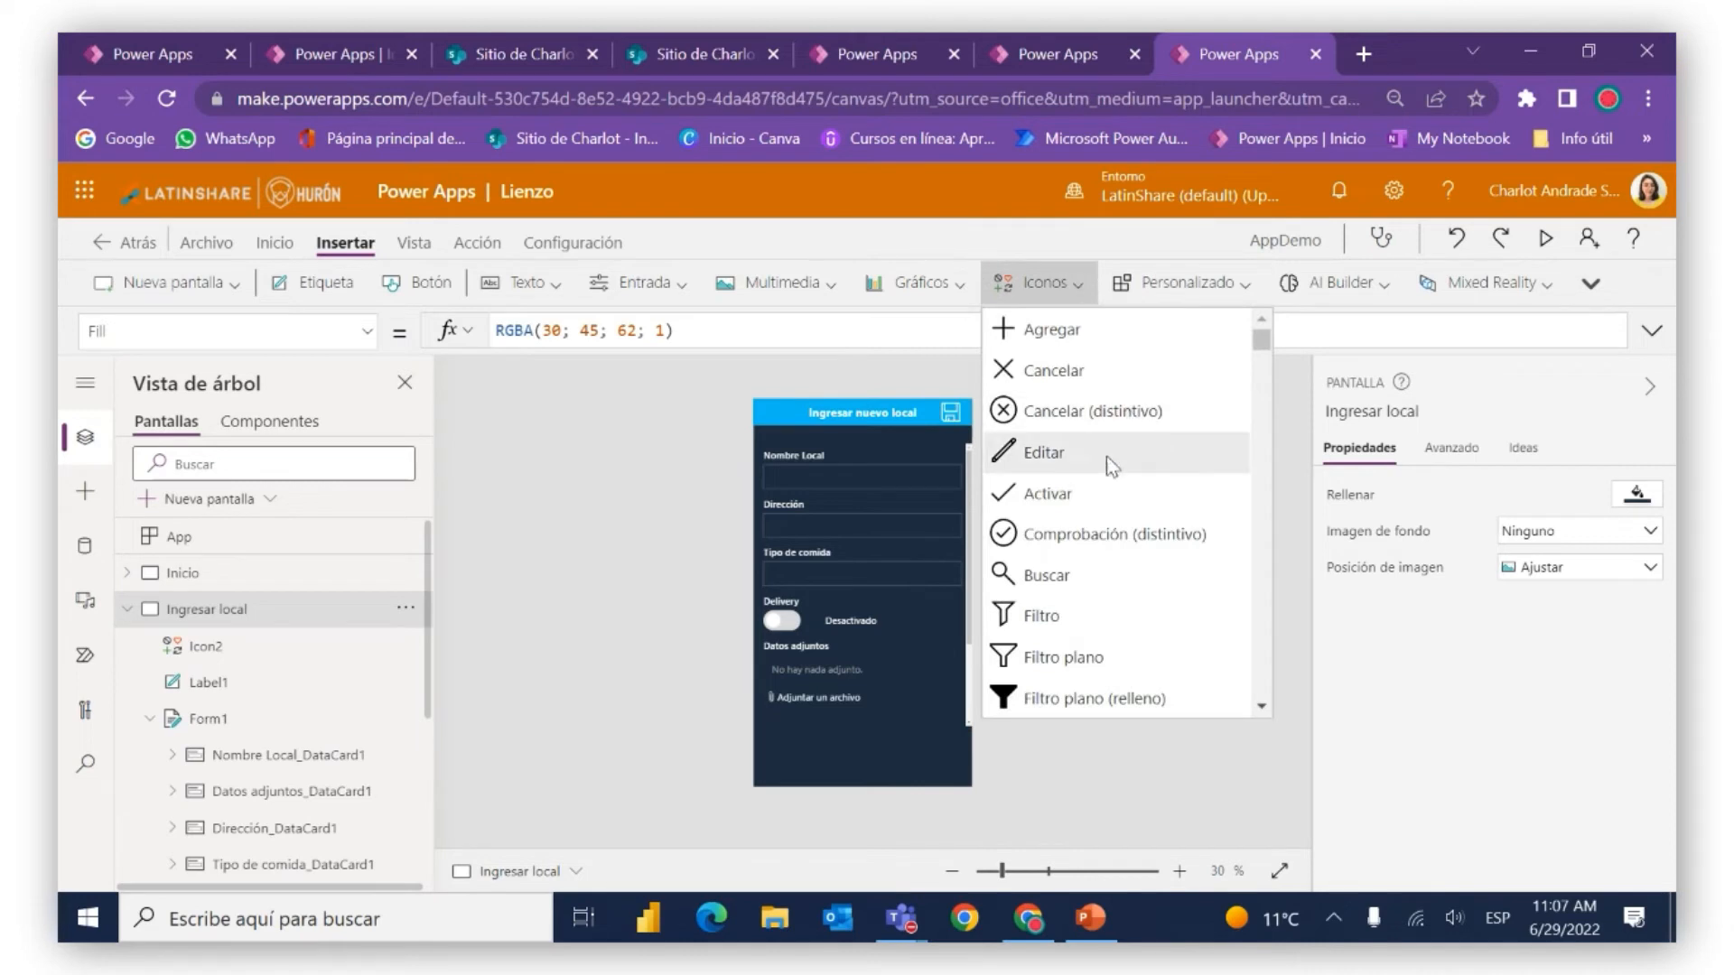
{"action": "scroll", "coordinate": [1107, 457], "scroll_direction": "down", "scroll_amount": 8}
{"action": "scroll", "coordinate": [1107, 460], "scroll_direction": "down", "scroll_amount": 10}
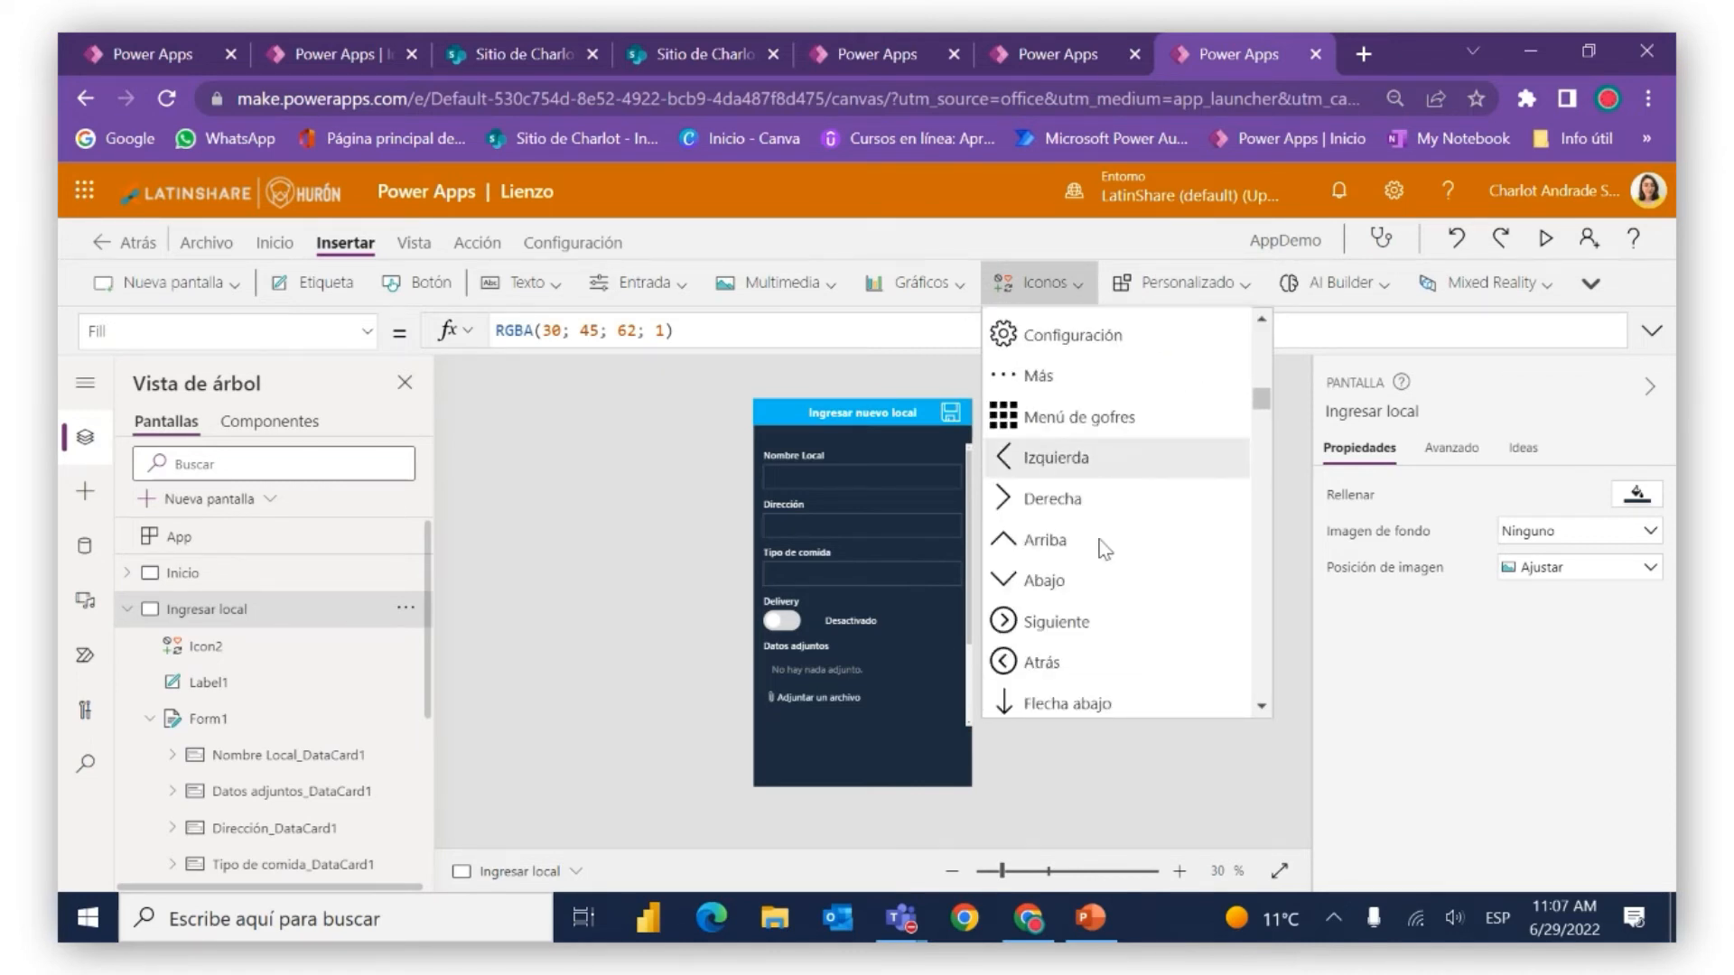
{"action": "left_click", "coordinate": [1062, 652]}
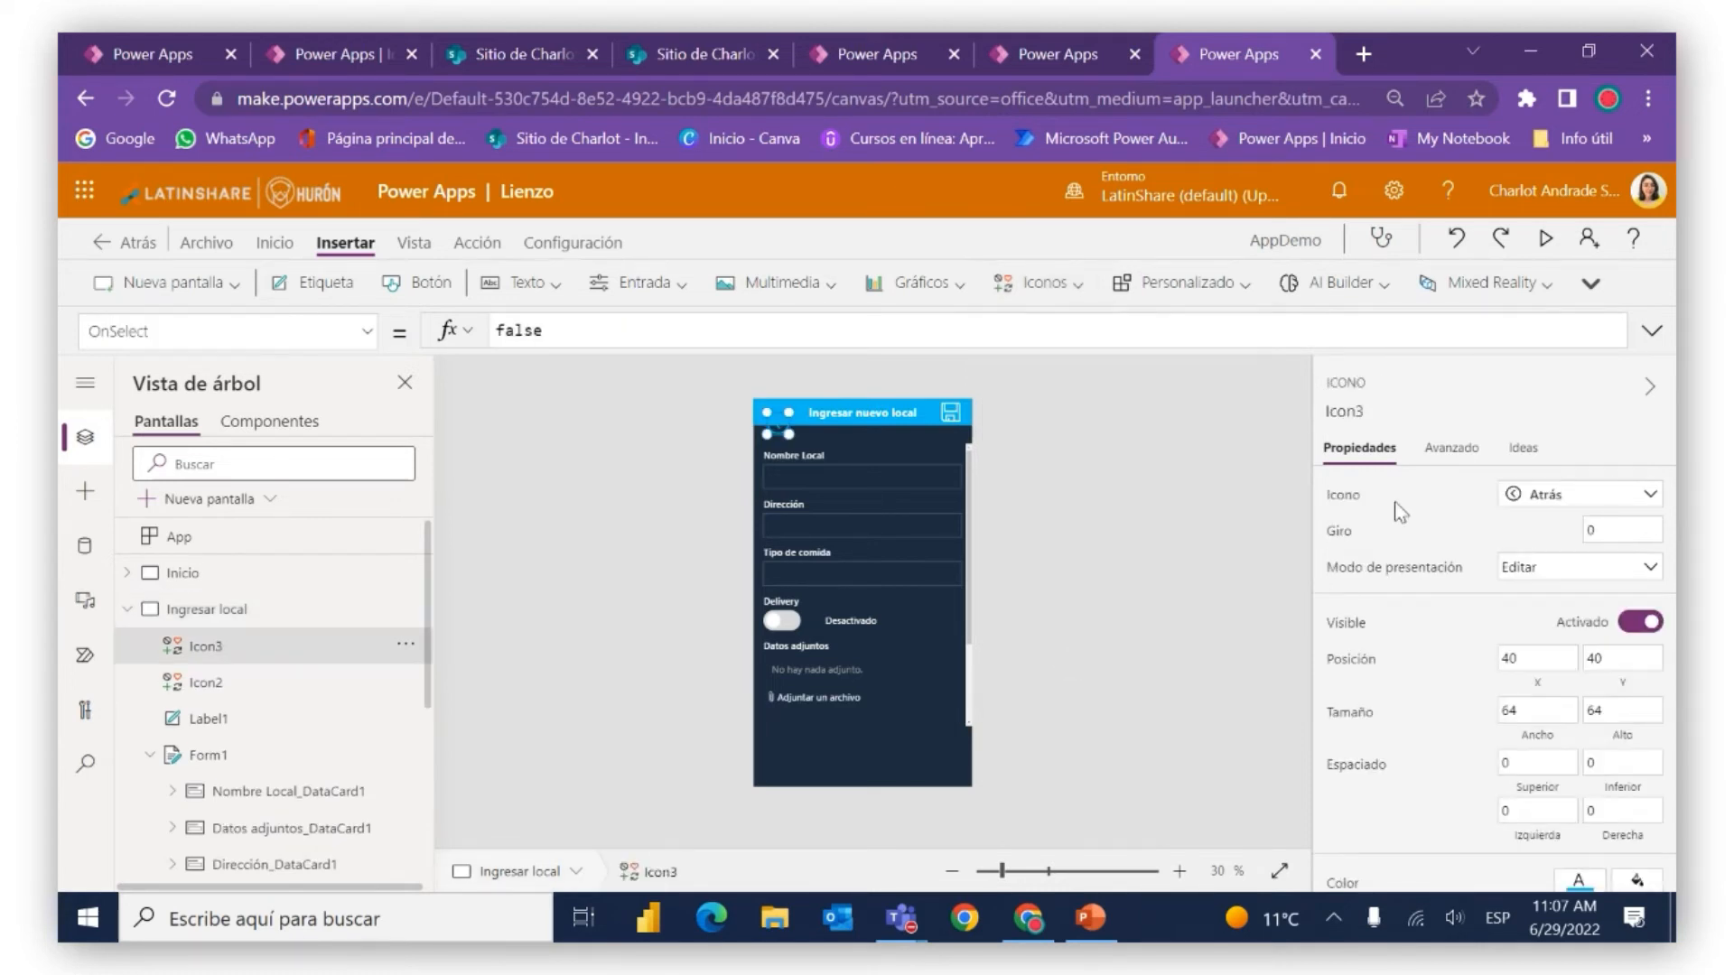
Color the Atrás icon white and place it at the header bar's left end, about X 26, Y 7
{"action": "scroll", "coordinate": [1542, 628], "scroll_direction": "down", "scroll_amount": 3}
{"action": "left_click", "coordinate": [1567, 635]}
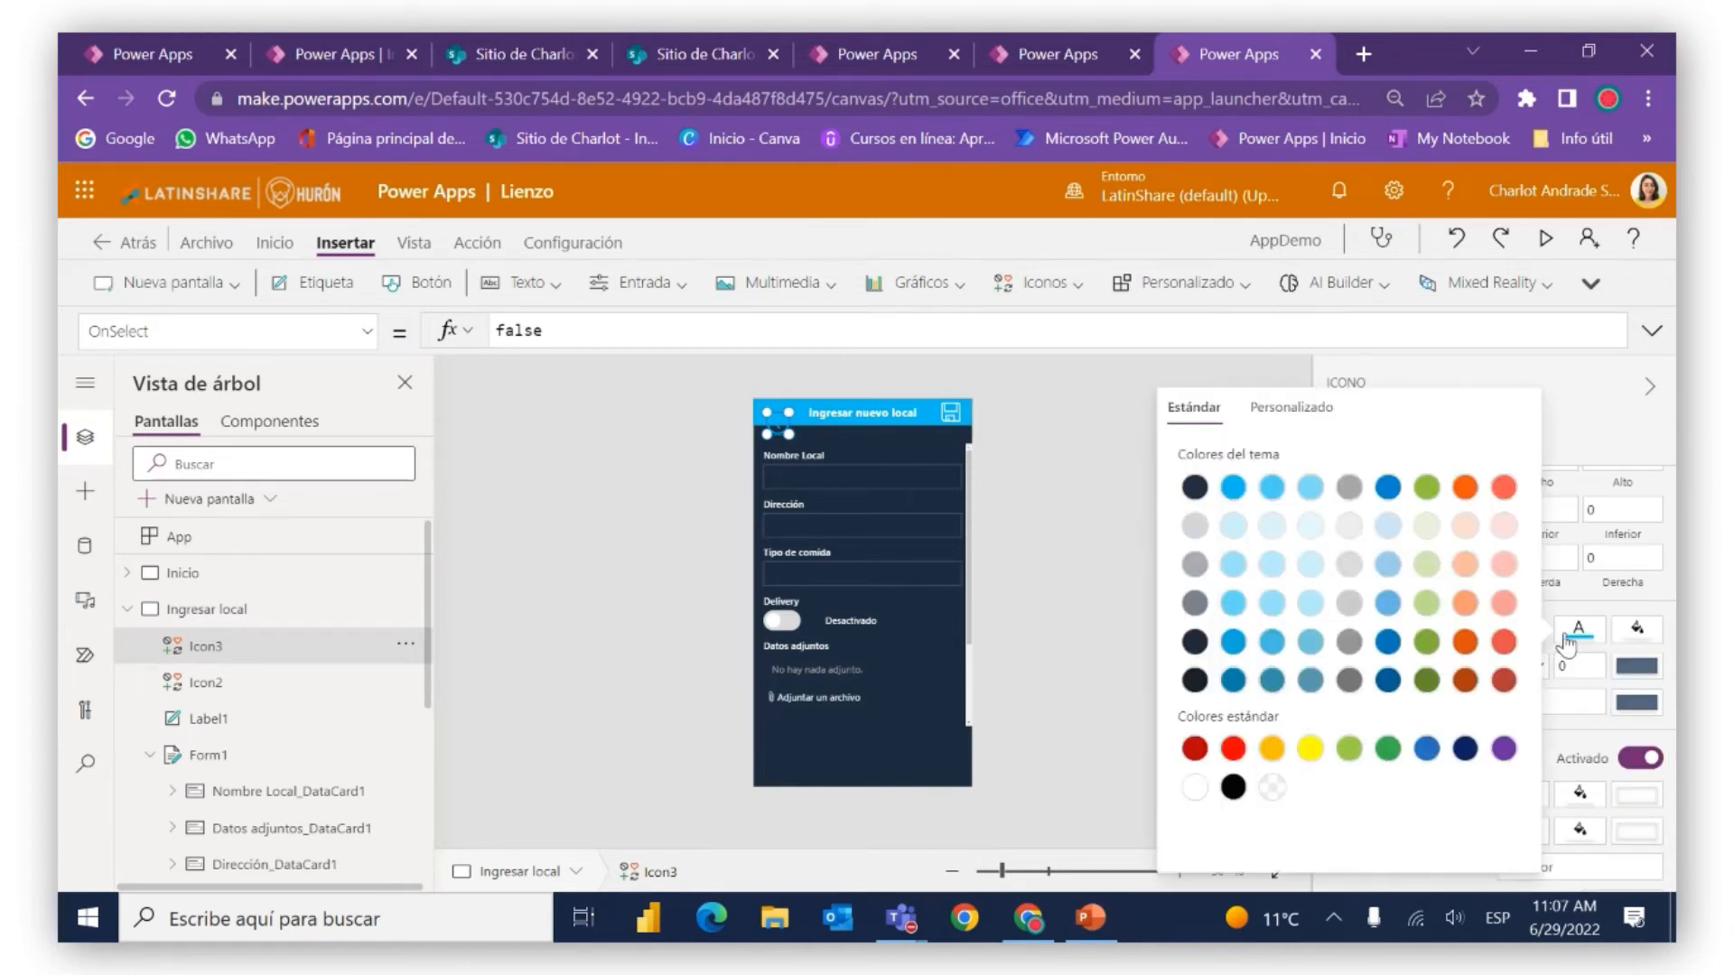
{"action": "left_click", "coordinate": [1195, 786]}
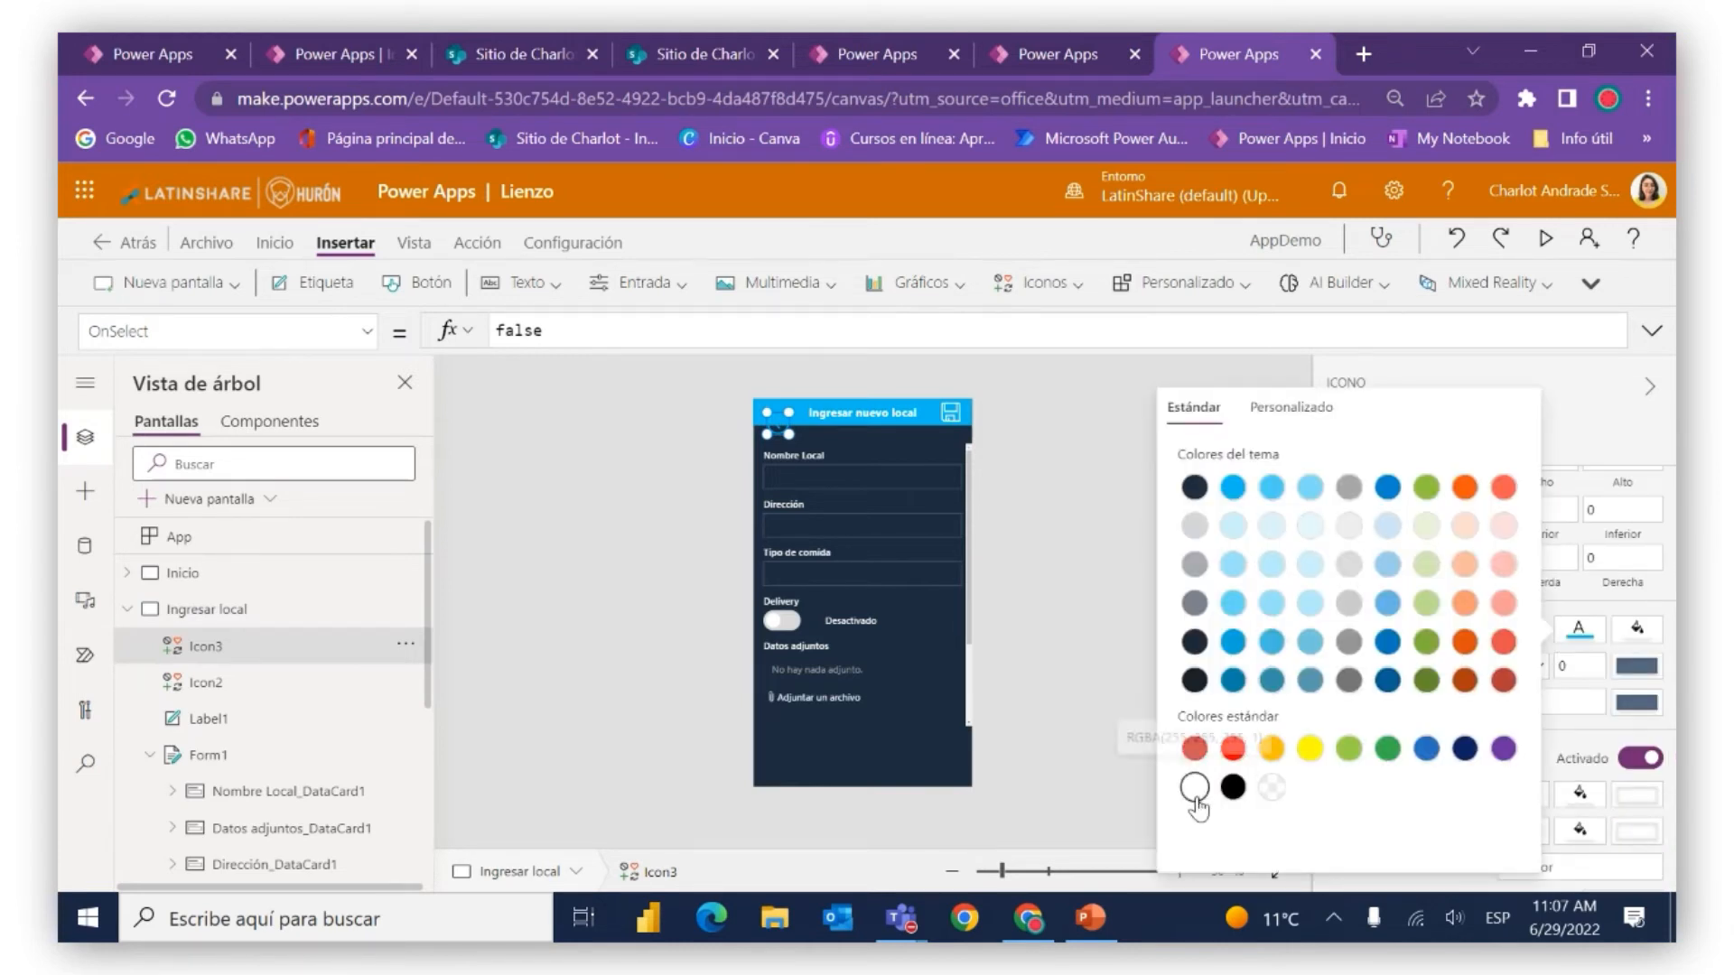
{"action": "left_click", "coordinate": [774, 405]}
{"action": "left_click_drag", "start_coordinate": [774, 410], "coordinate": [770, 408]}
Set the Atrás icon's OnSelect formula to Navigate(Inicio)
{"action": "left_click", "coordinate": [551, 333]}
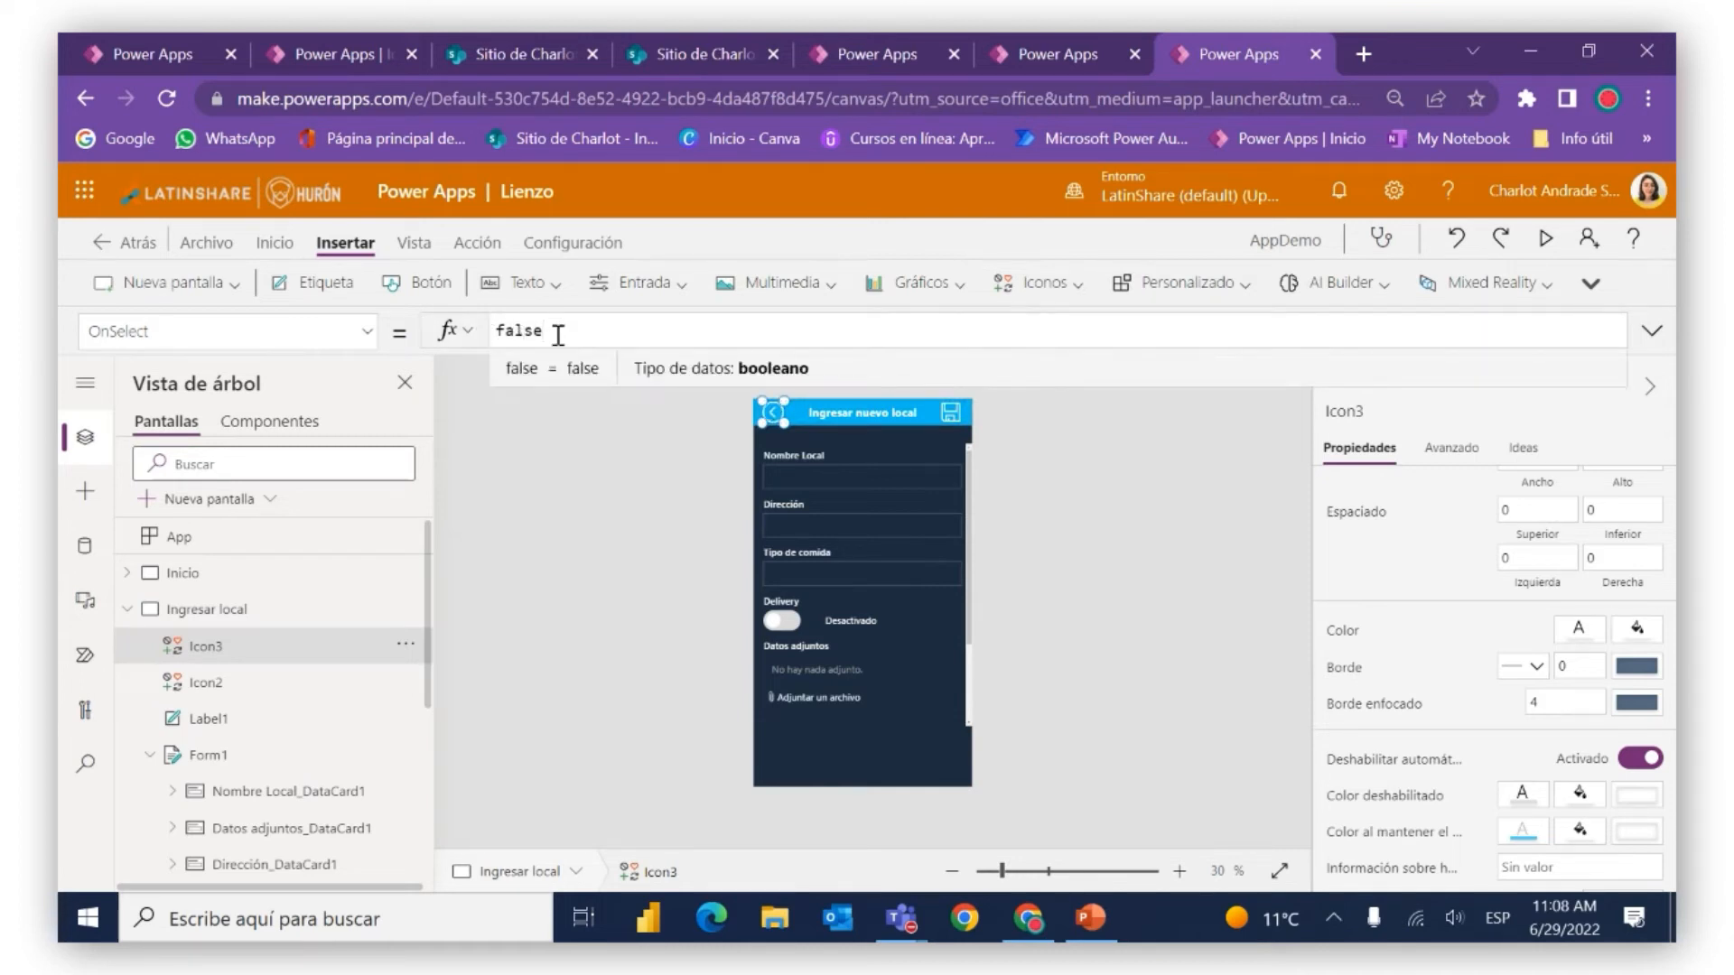
{"action": "key", "text": "BackSpace"}
{"action": "key", "text": "BackSpace"}
{"action": "key", "text": "BackSpace"}
{"action": "key", "text": "BackSpace"}
{"action": "key", "text": "BackSpace"}
{"action": "type", "text": "nav"}
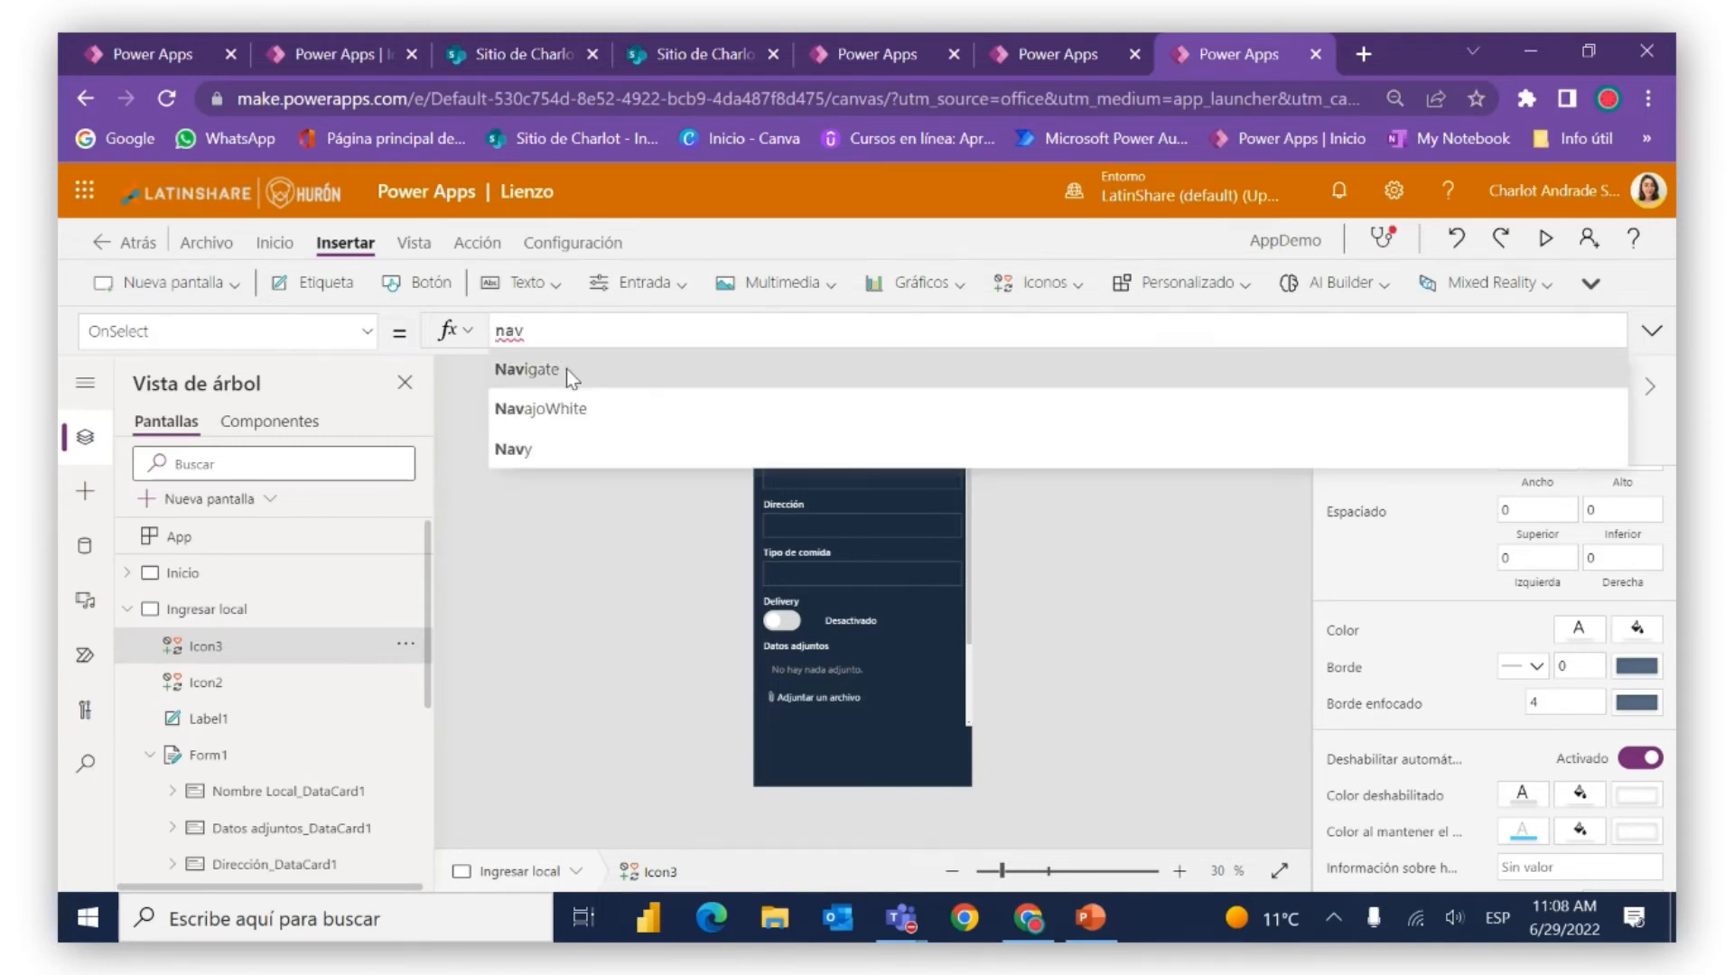
{"action": "left_click", "coordinate": [567, 368]}
{"action": "type", "text": "igate(I"}
{"action": "type", "text": "ni"}
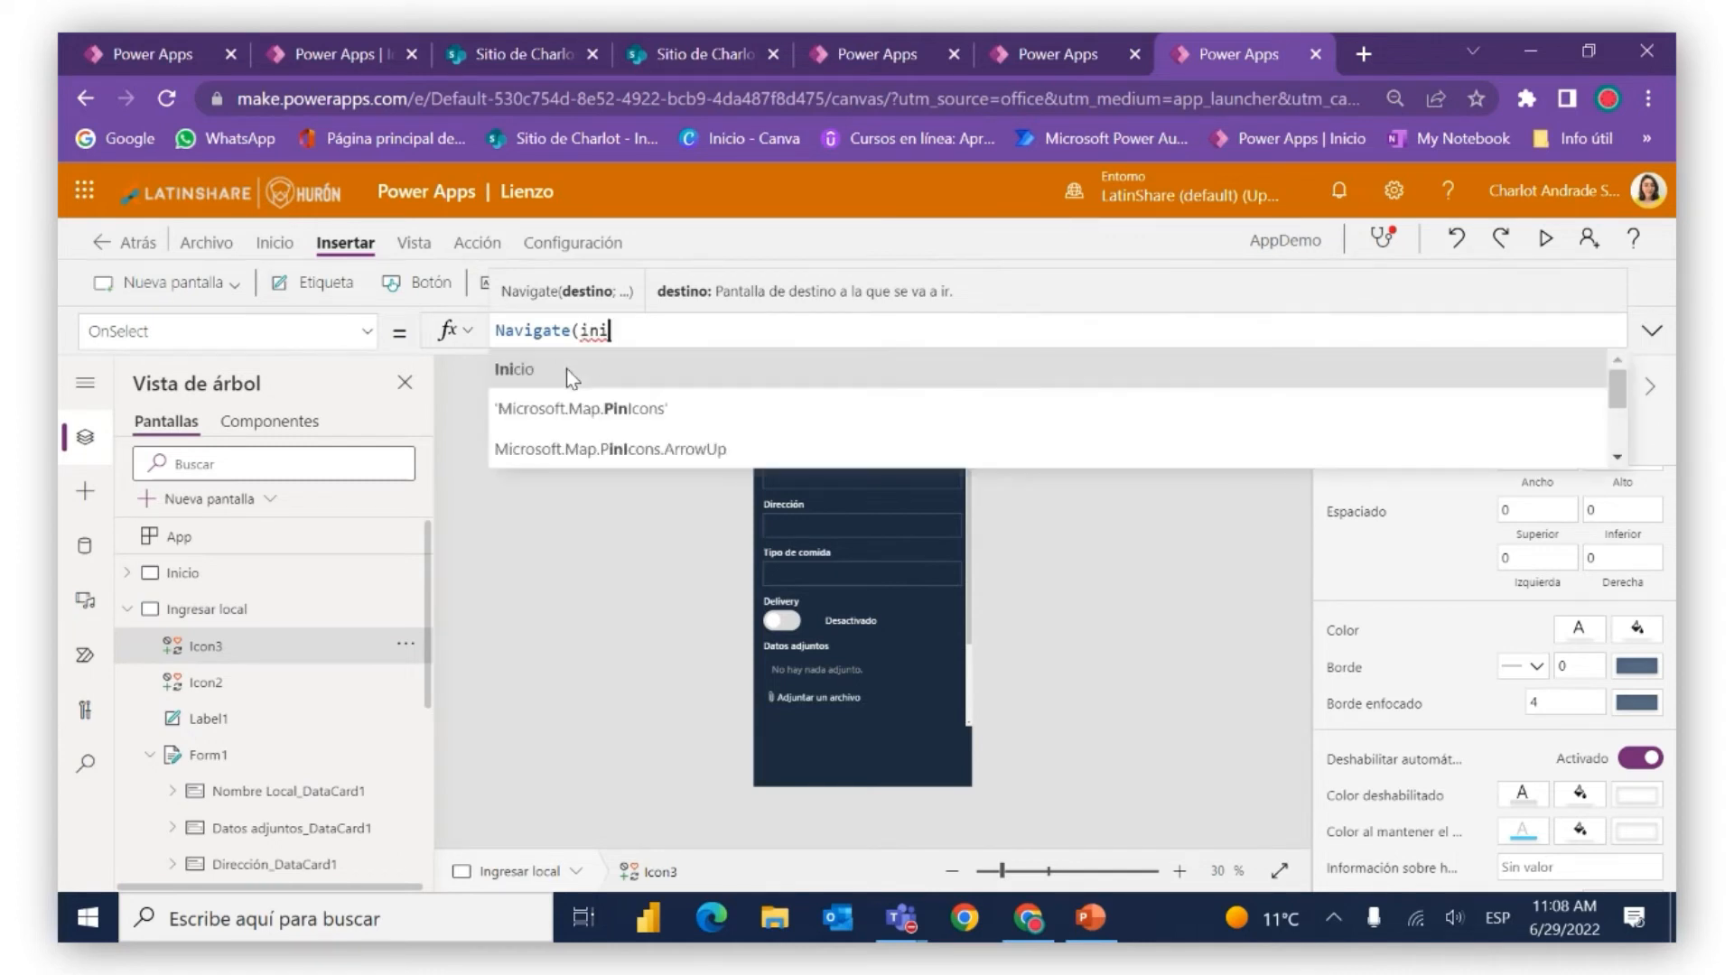
{"action": "type", "text": "cio)"}
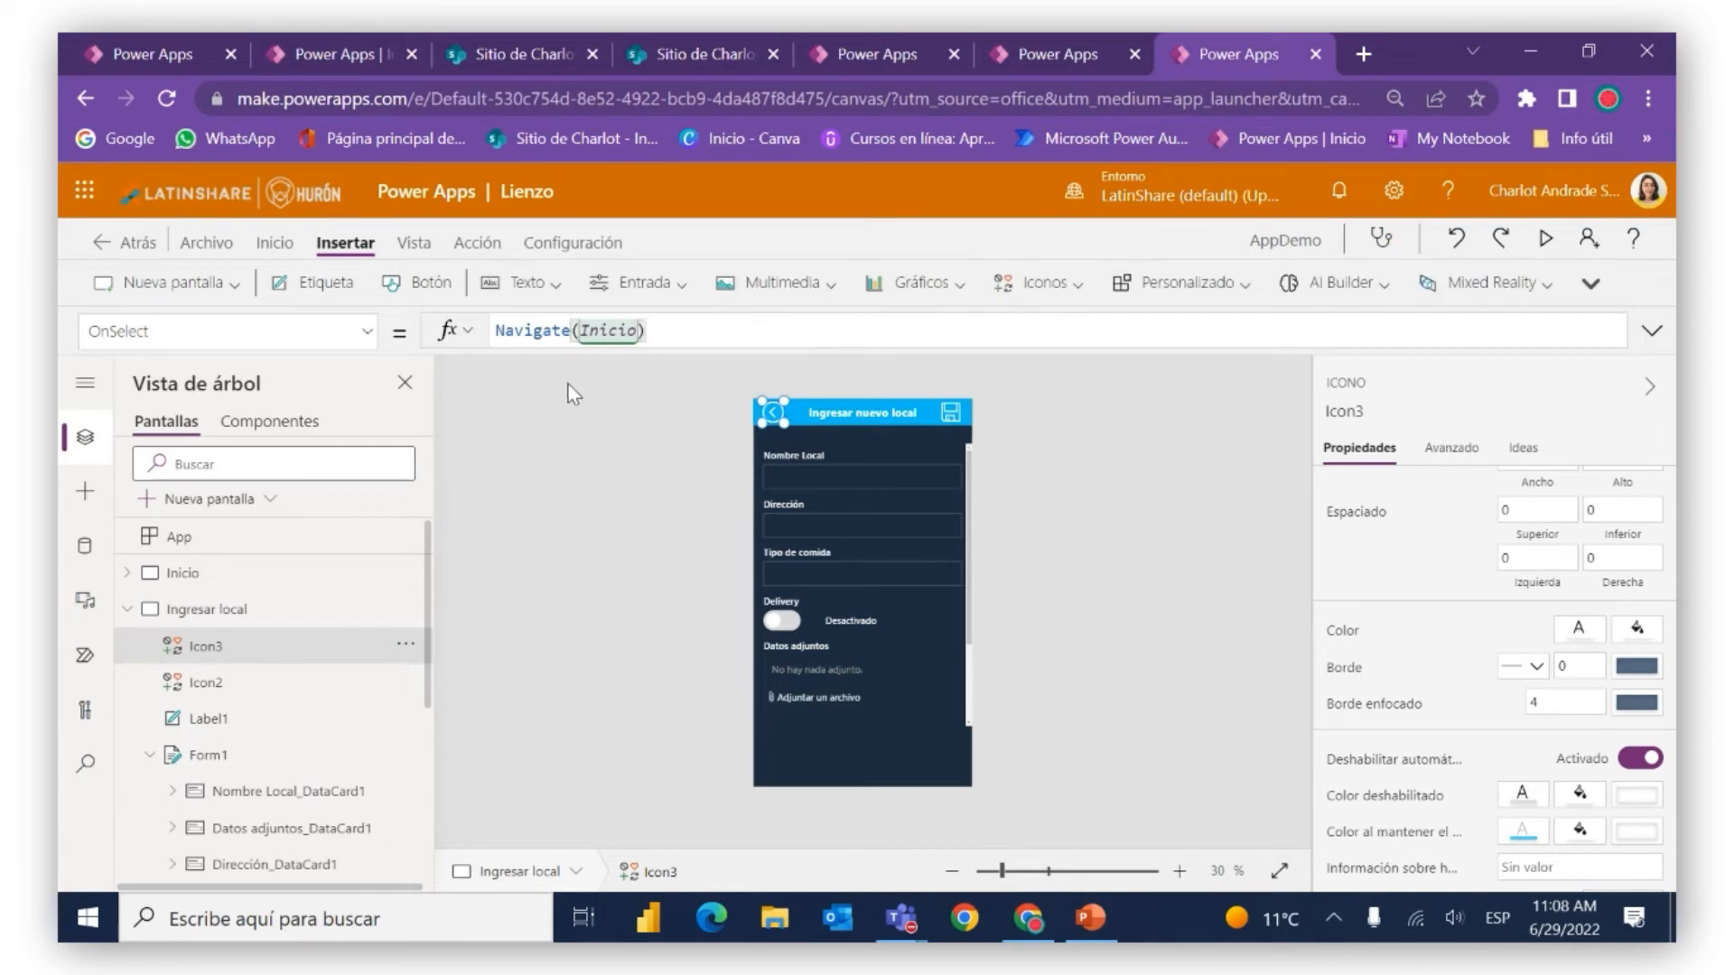
Preview the Ingresar local screen to check how the form scrolls, and return to editing
{"action": "left_click", "coordinate": [1560, 237]}
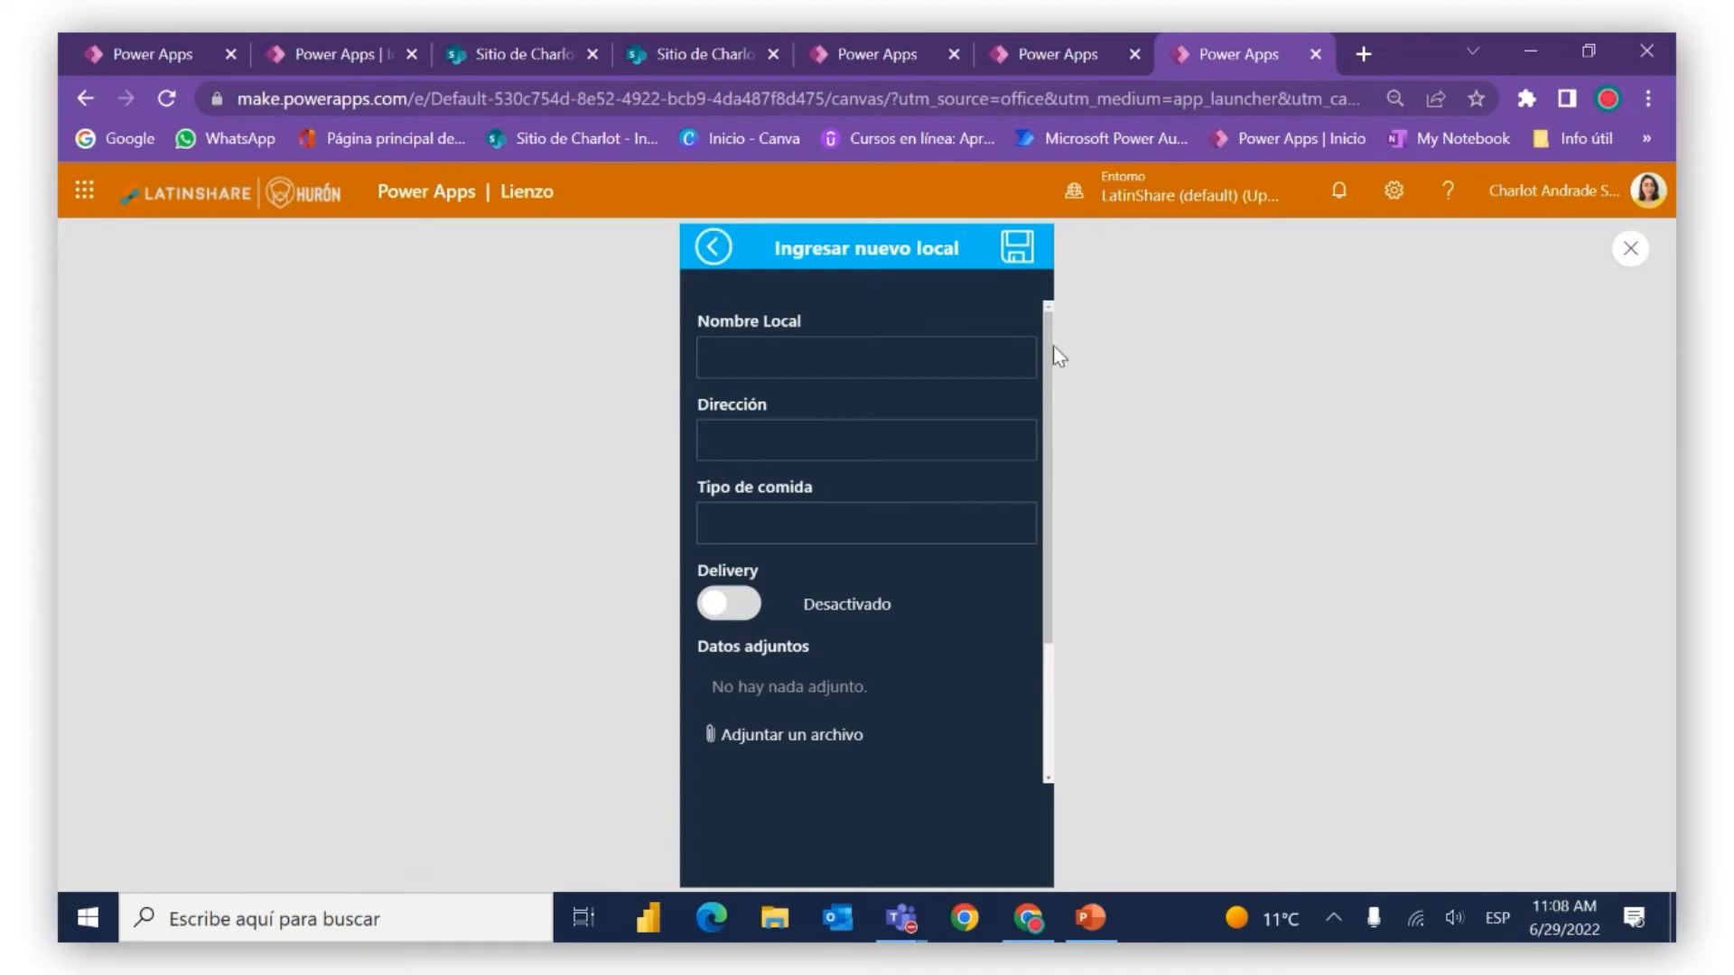
{"action": "left_click_drag", "start_coordinate": [1049, 347], "coordinate": [1049, 233]}
{"action": "left_click", "coordinate": [1630, 248]}
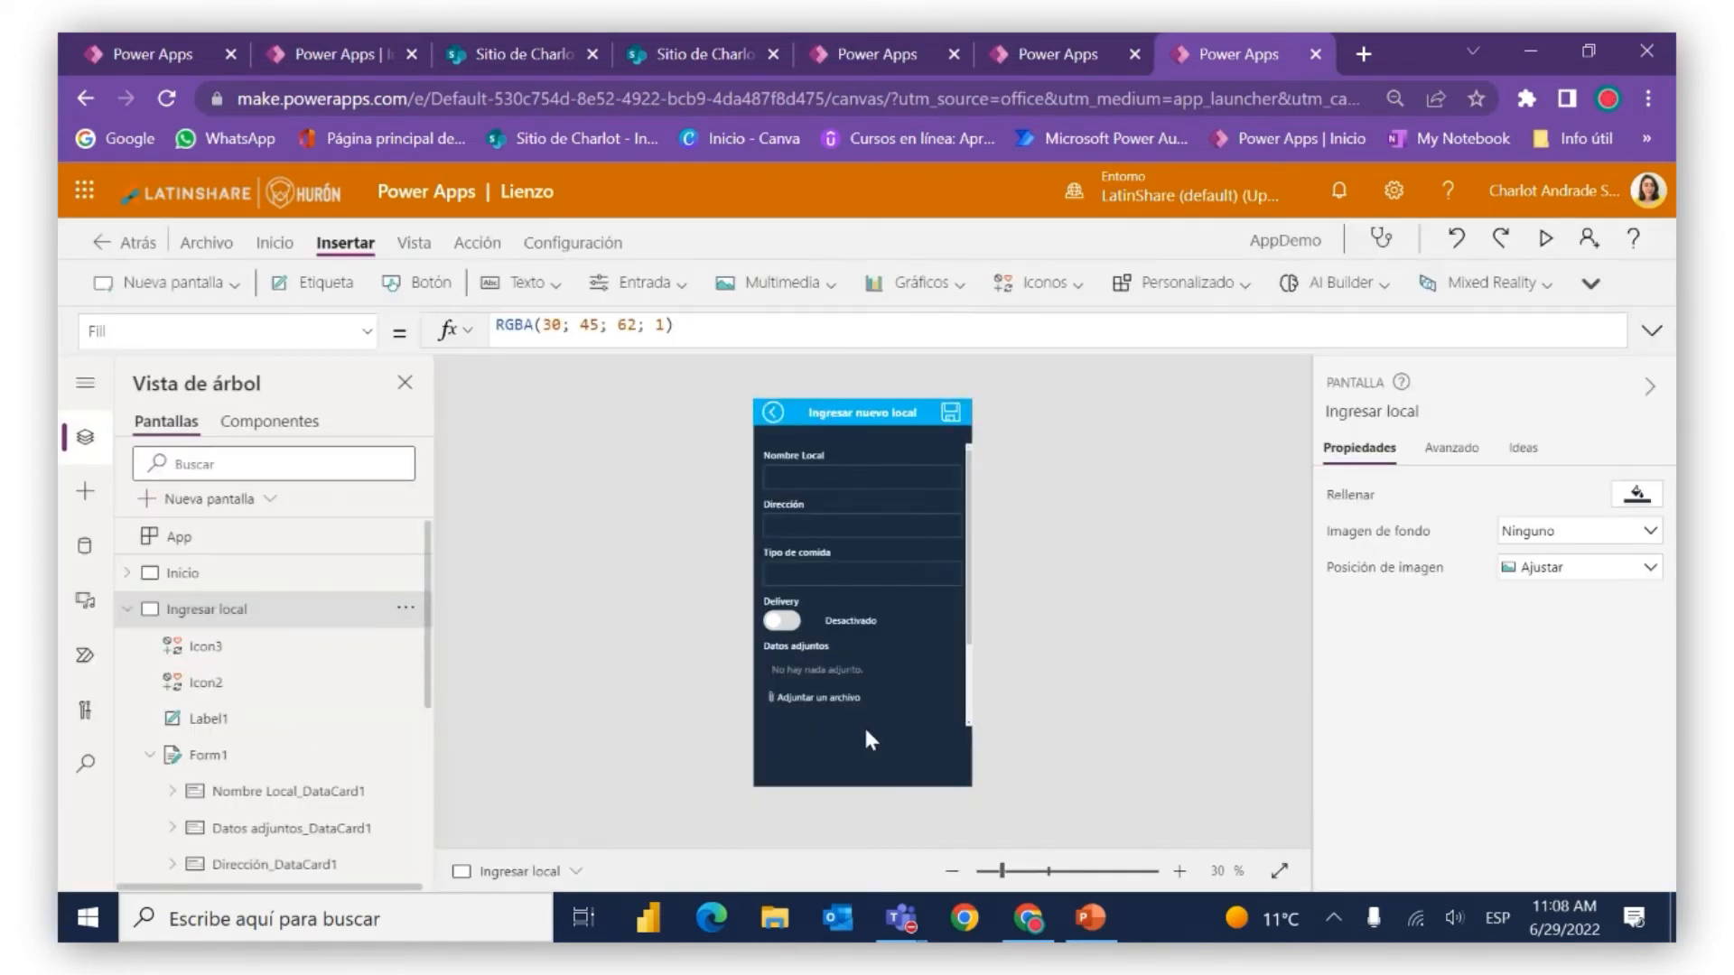
Shorten the attachments control in the form's Datos adjuntos card to about 190 high
{"action": "left_click", "coordinate": [844, 693]}
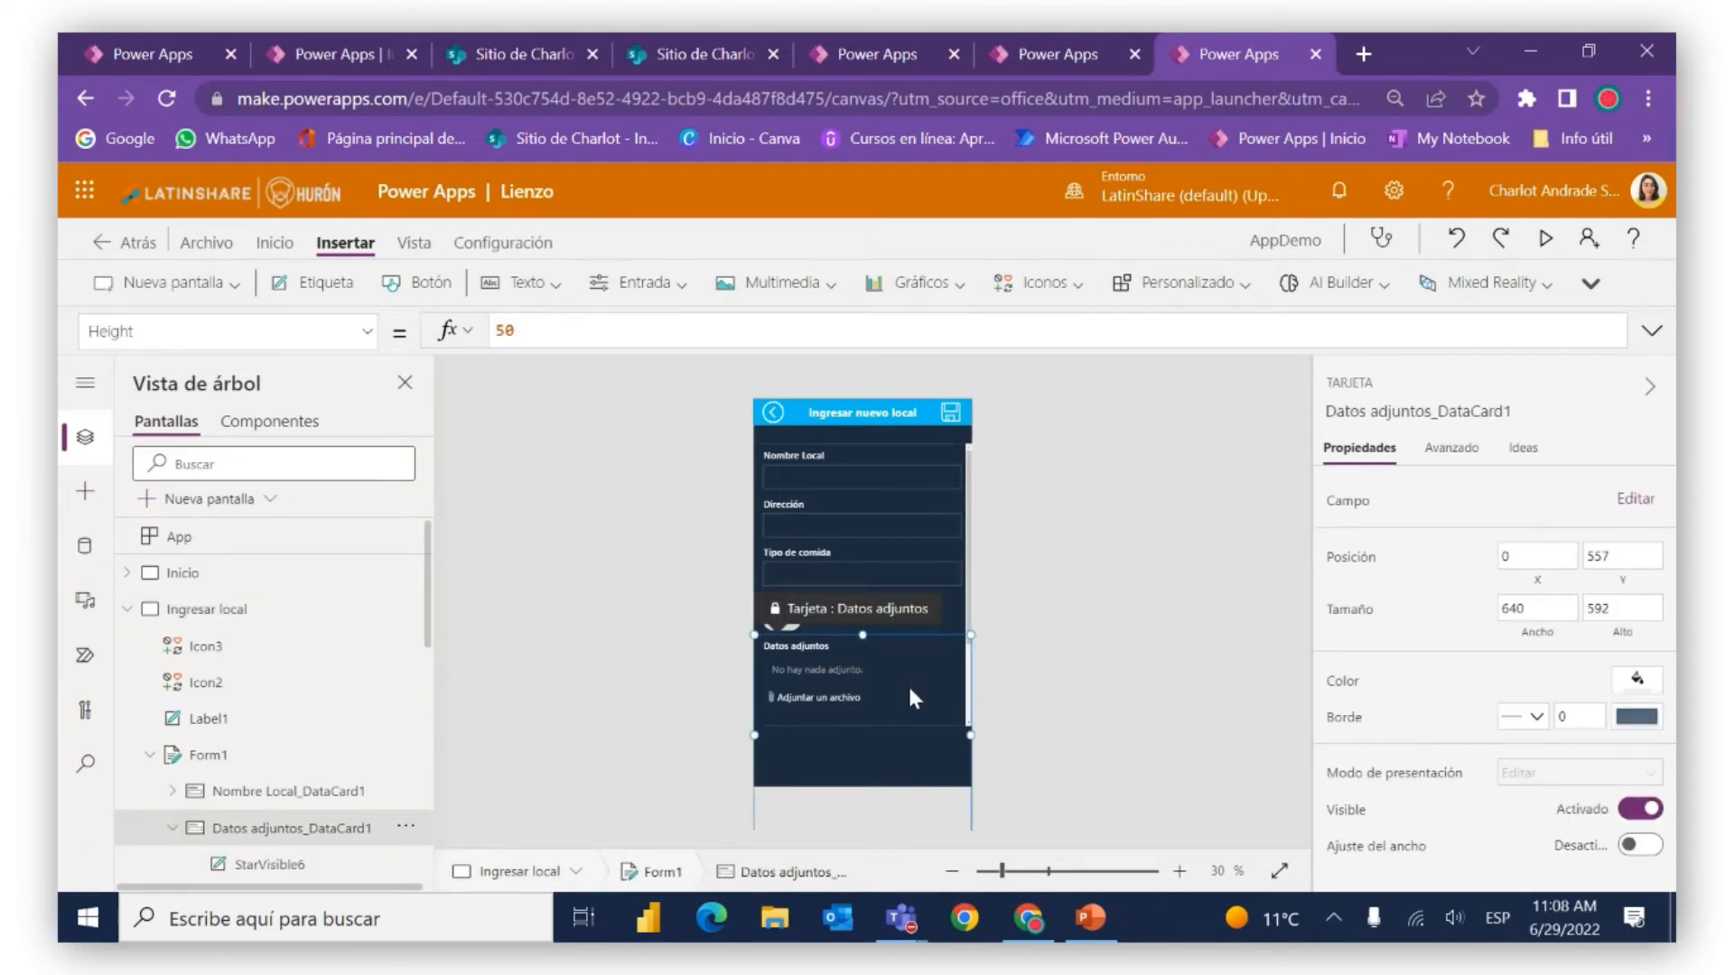
{"action": "left_click", "coordinate": [878, 701]}
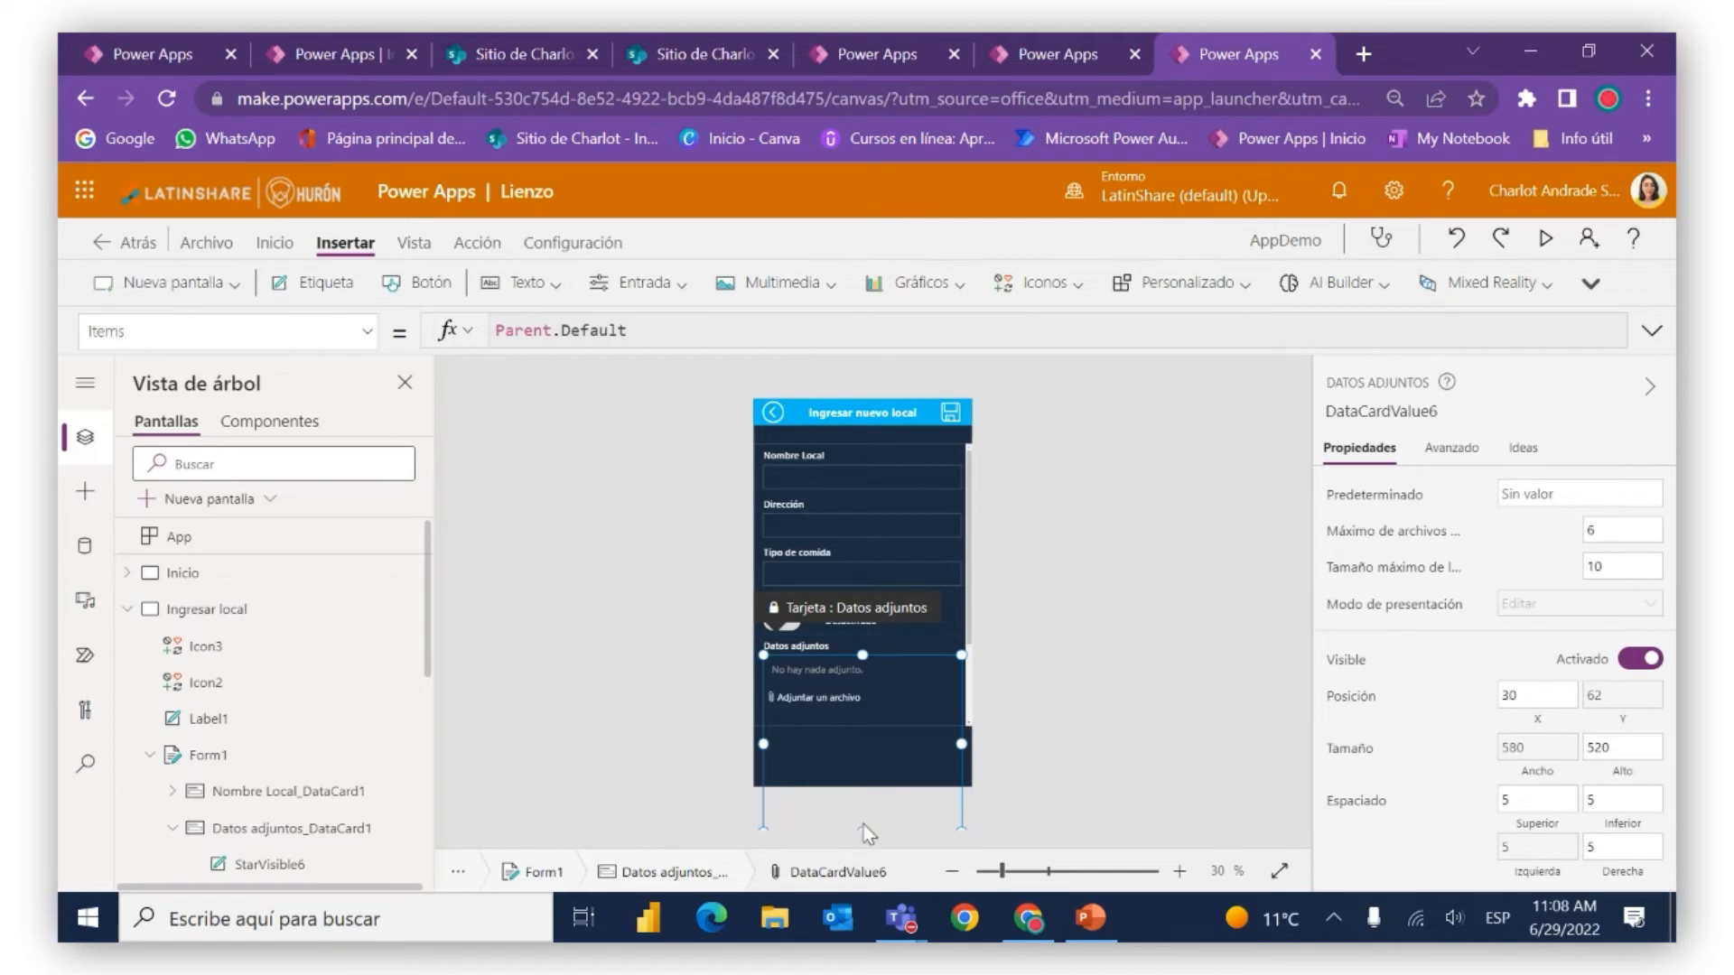
{"action": "left_click_drag", "start_coordinate": [863, 827], "coordinate": [862, 720]}
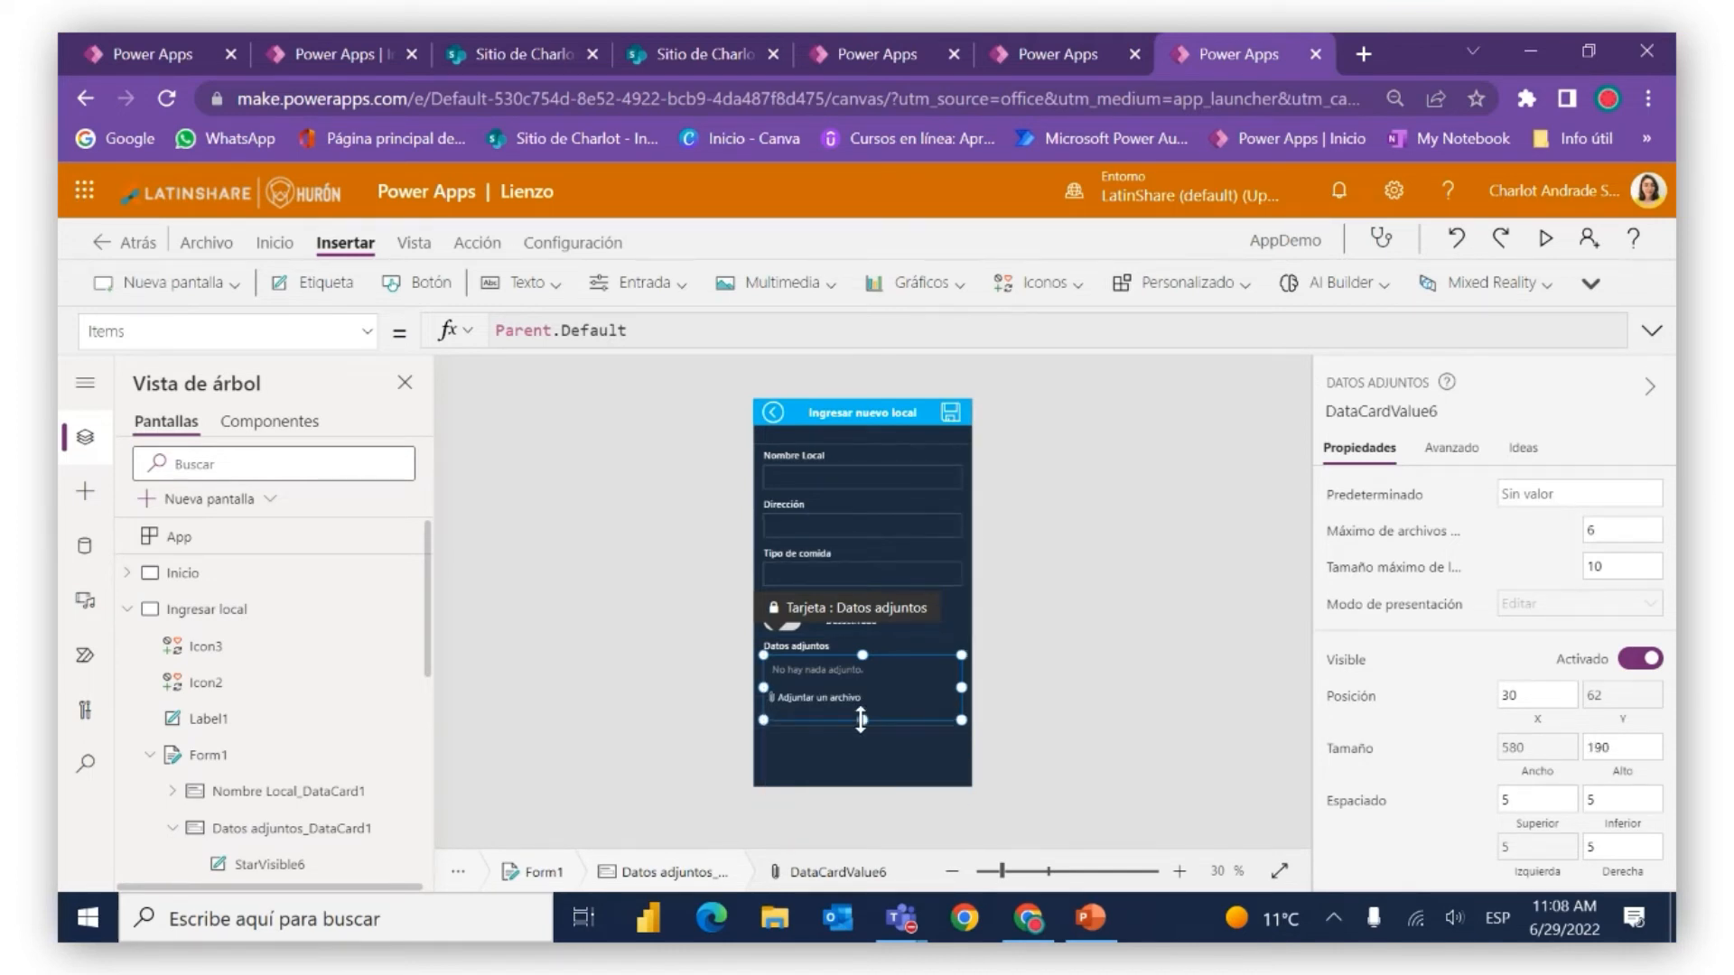
{"action": "left_click", "coordinate": [871, 741]}
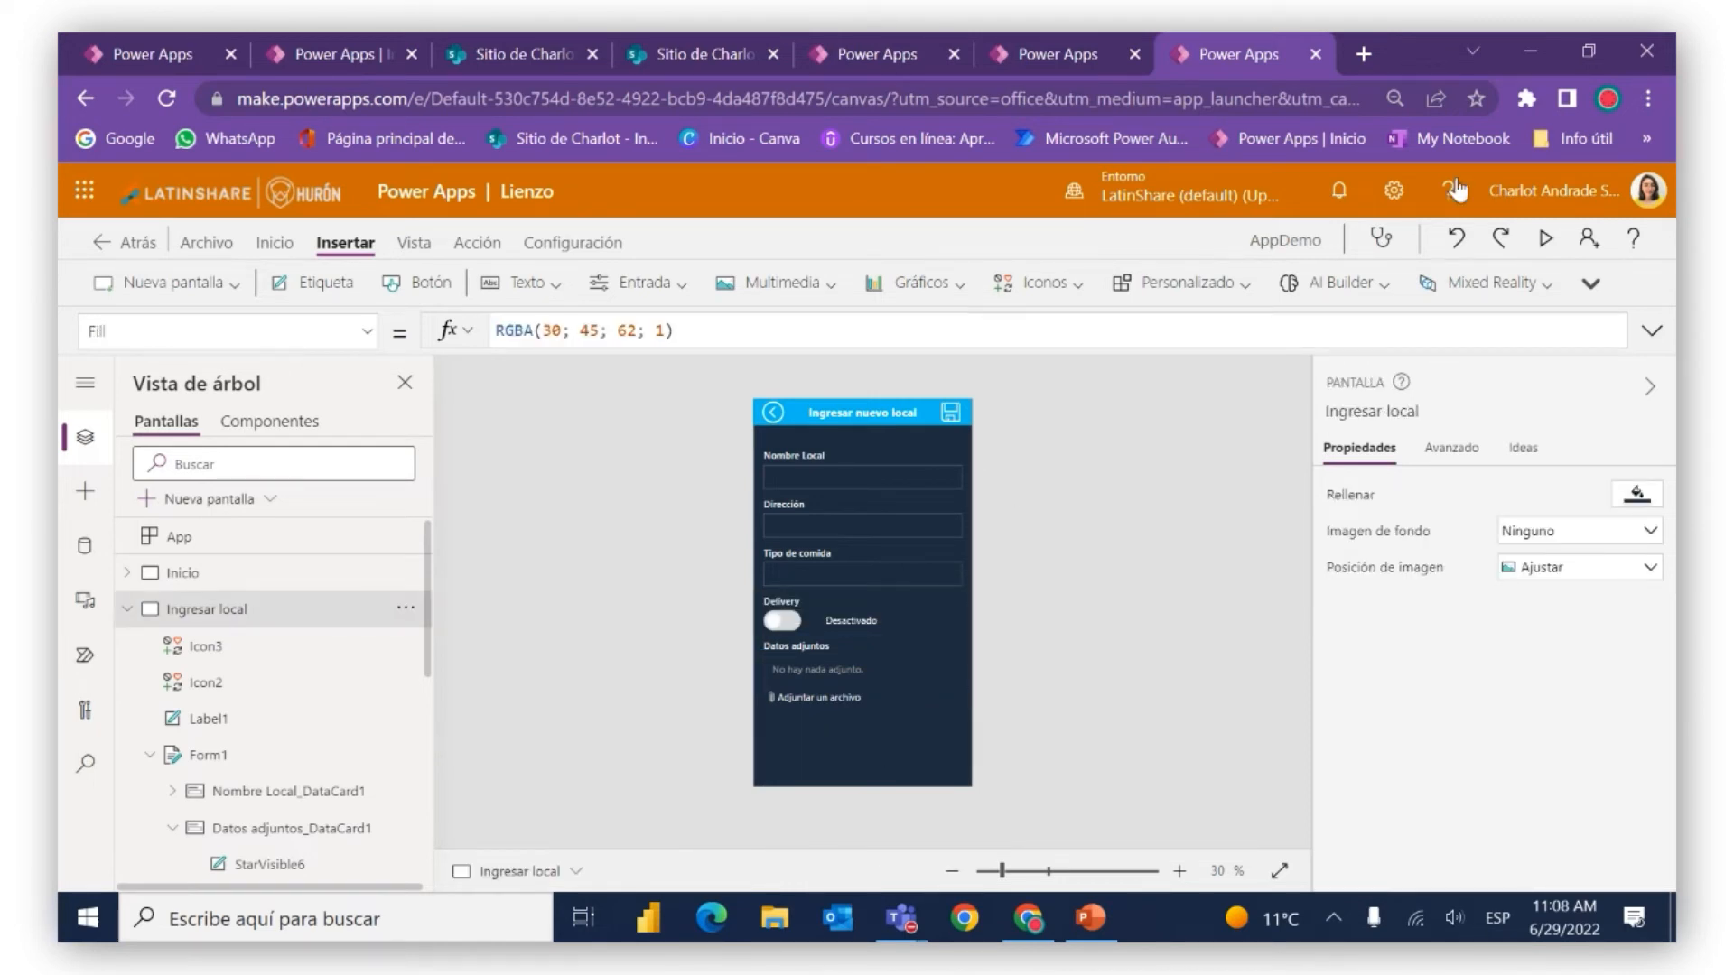
Preview the Ingresar local screen and test the Delivery toggle by switching it on and off
{"action": "left_click", "coordinate": [1550, 242]}
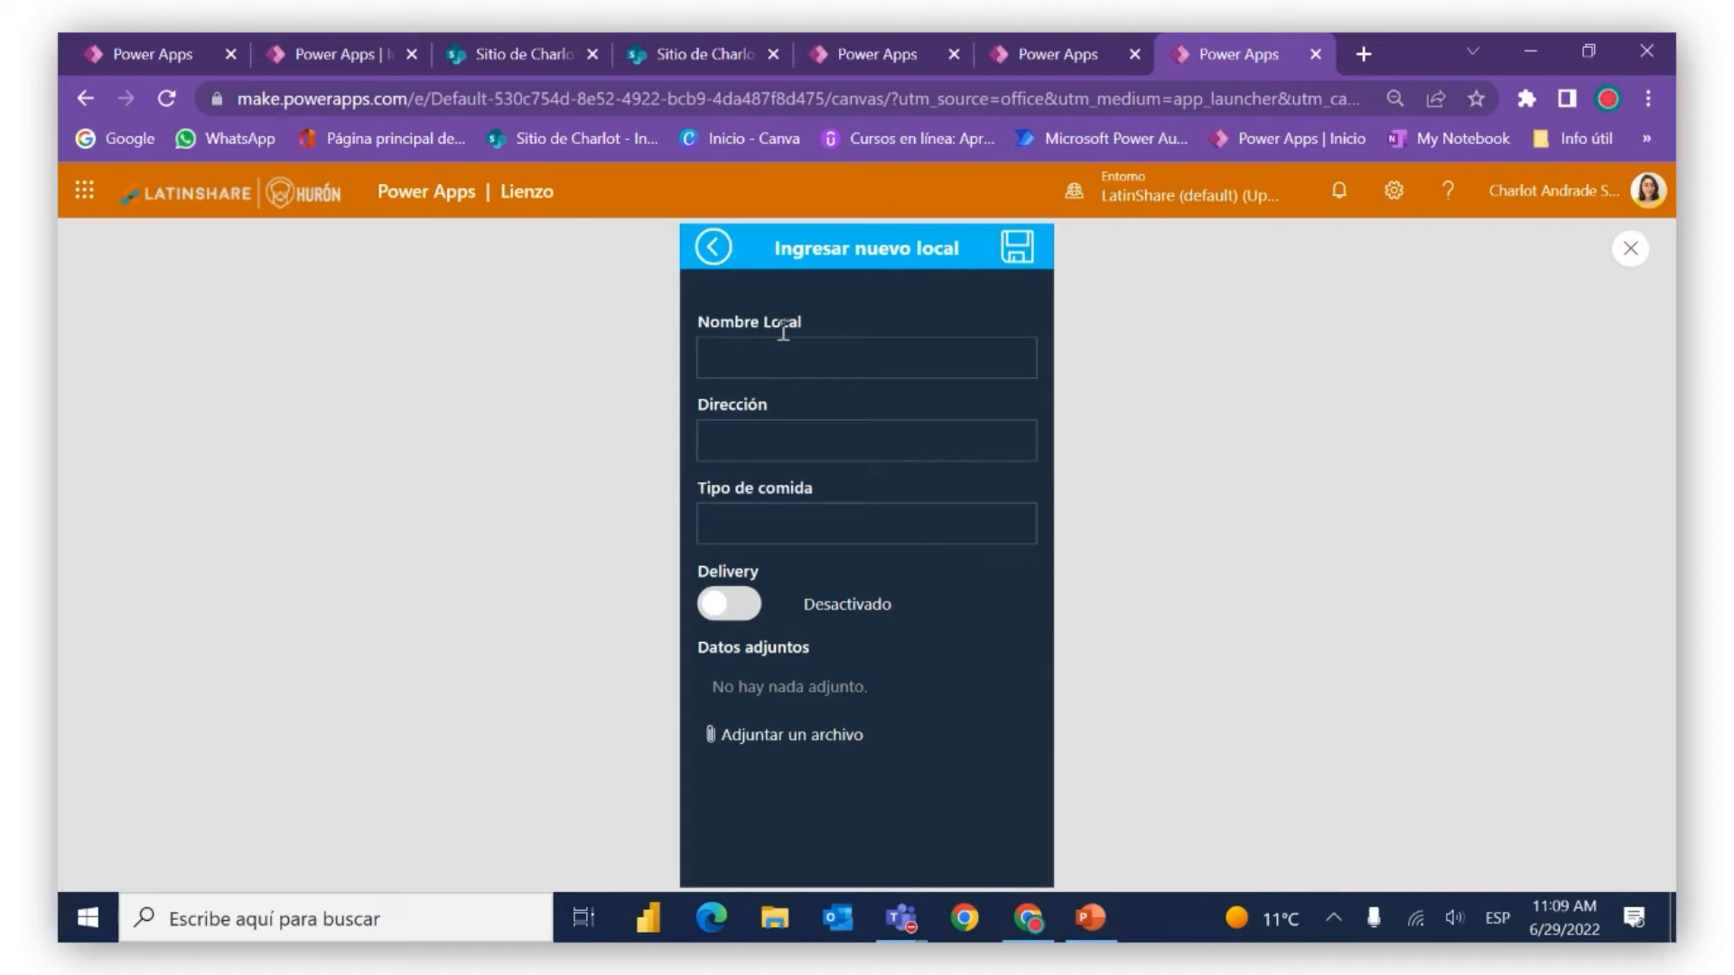
{"action": "left_click", "coordinate": [729, 618]}
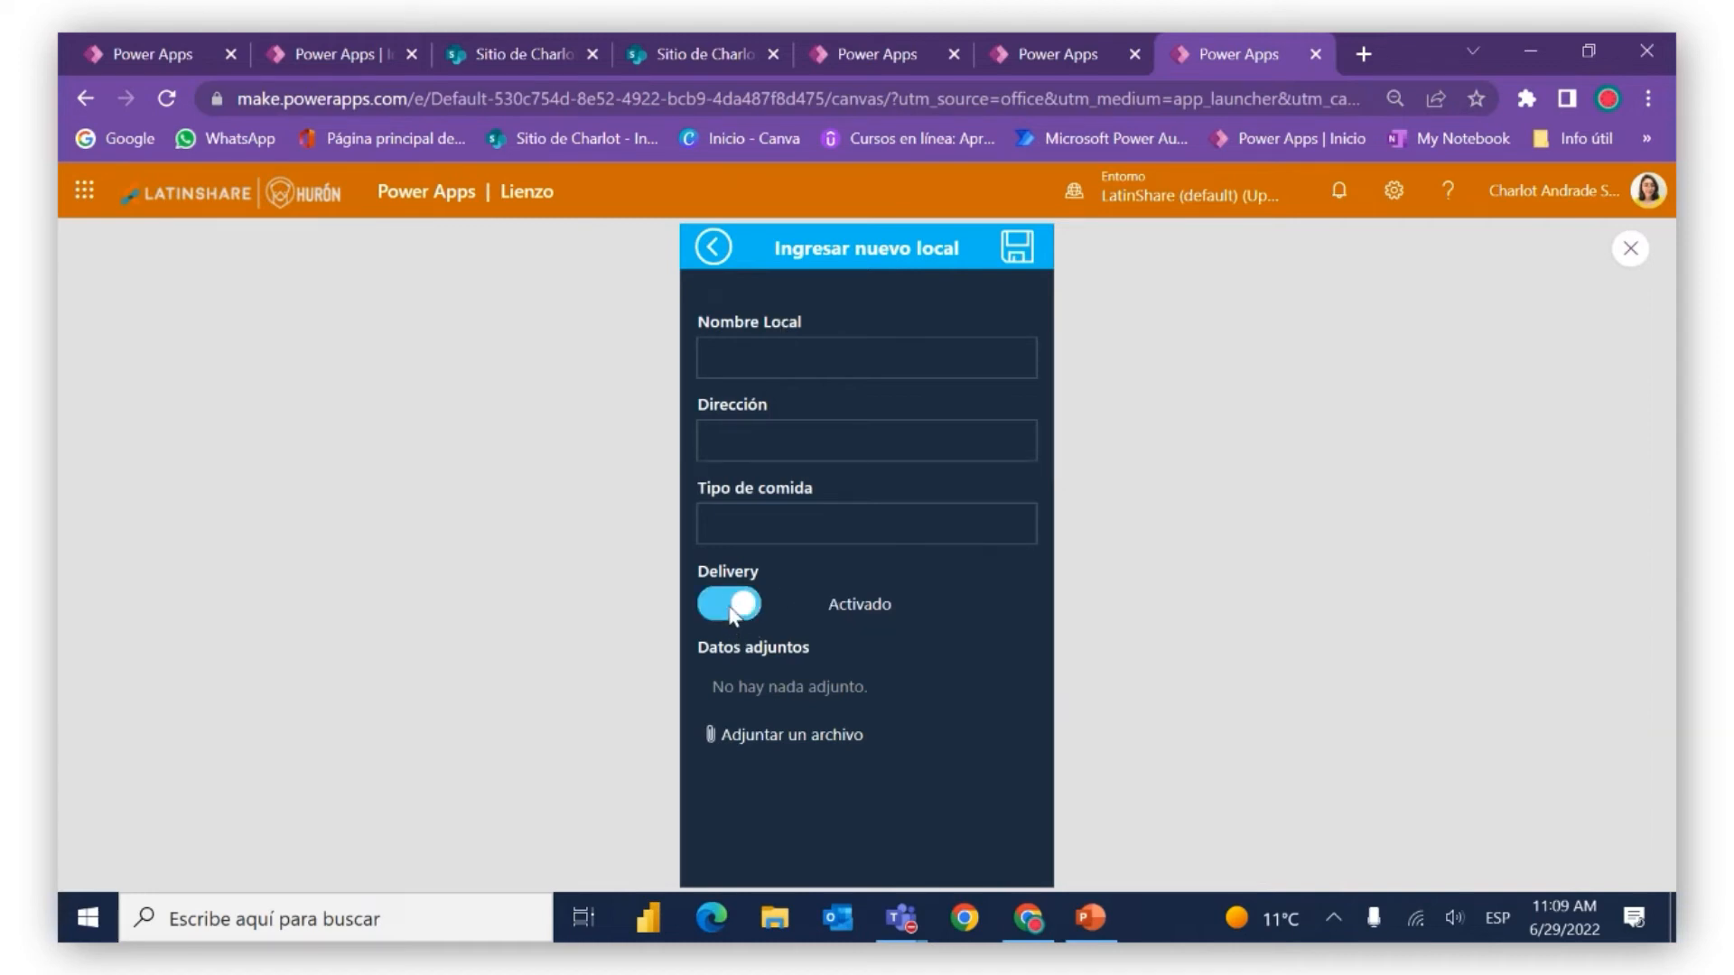
{"action": "left_click", "coordinate": [742, 613]}
{"action": "left_click", "coordinate": [739, 617]}
{"action": "left_click", "coordinate": [748, 614]}
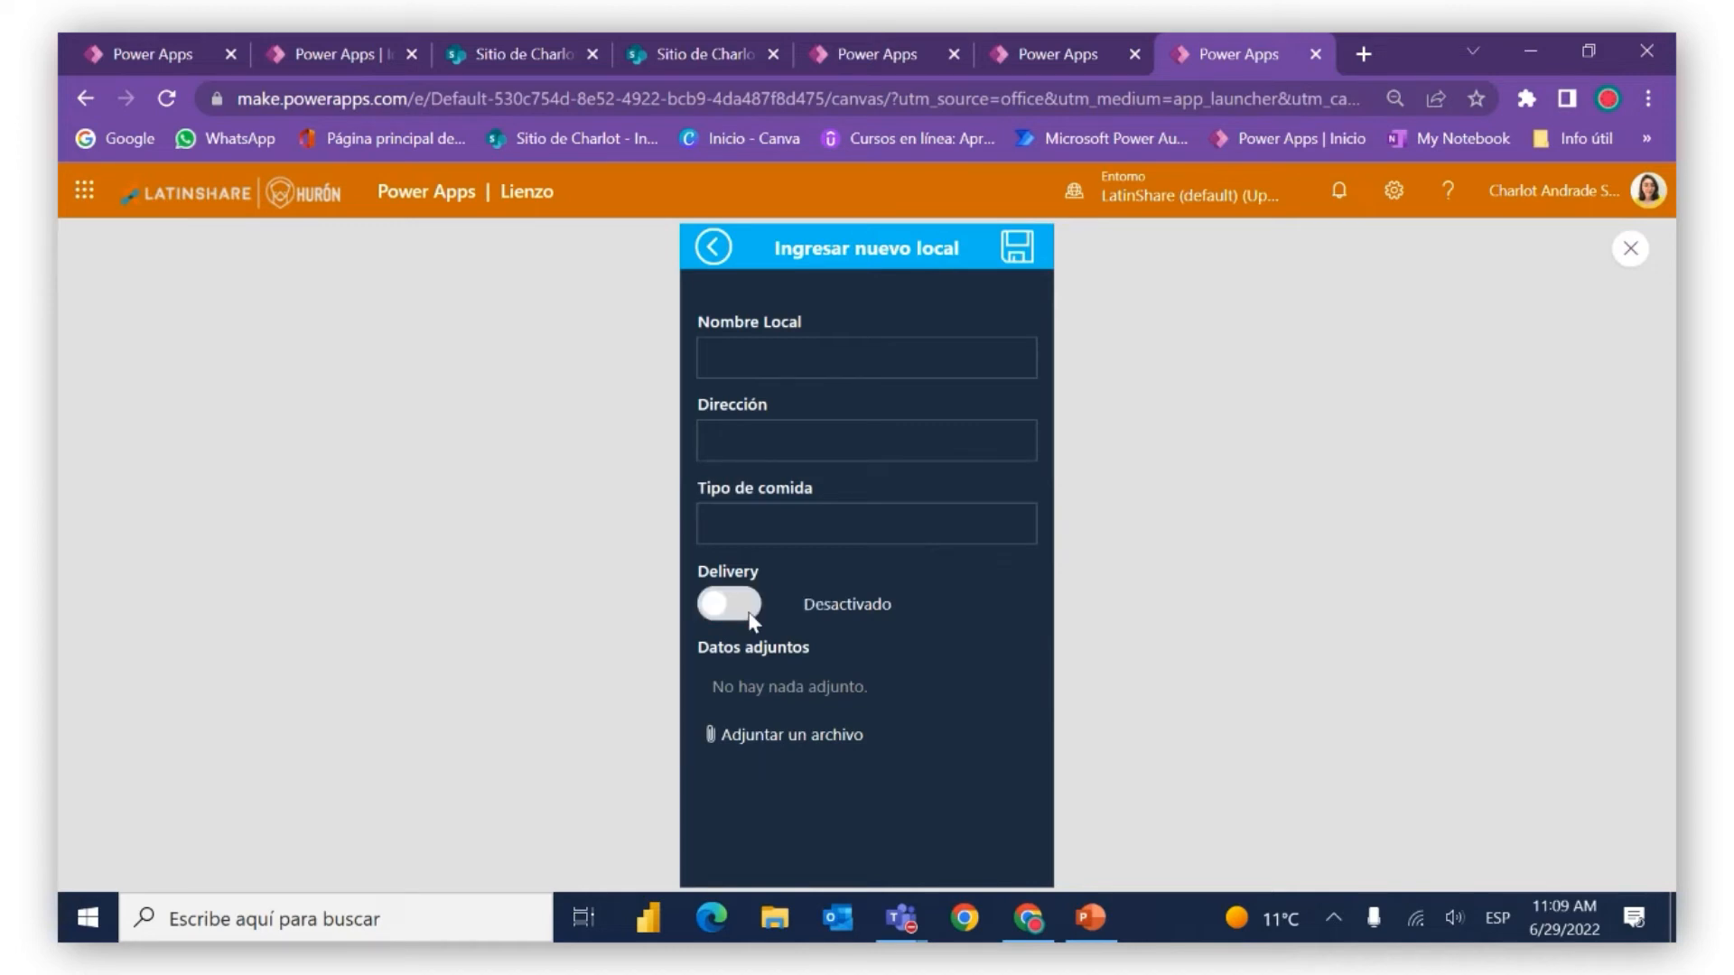
Test the Atrás icon, open Reseñas from the start screen, and exit the preview
{"action": "left_click", "coordinate": [713, 249]}
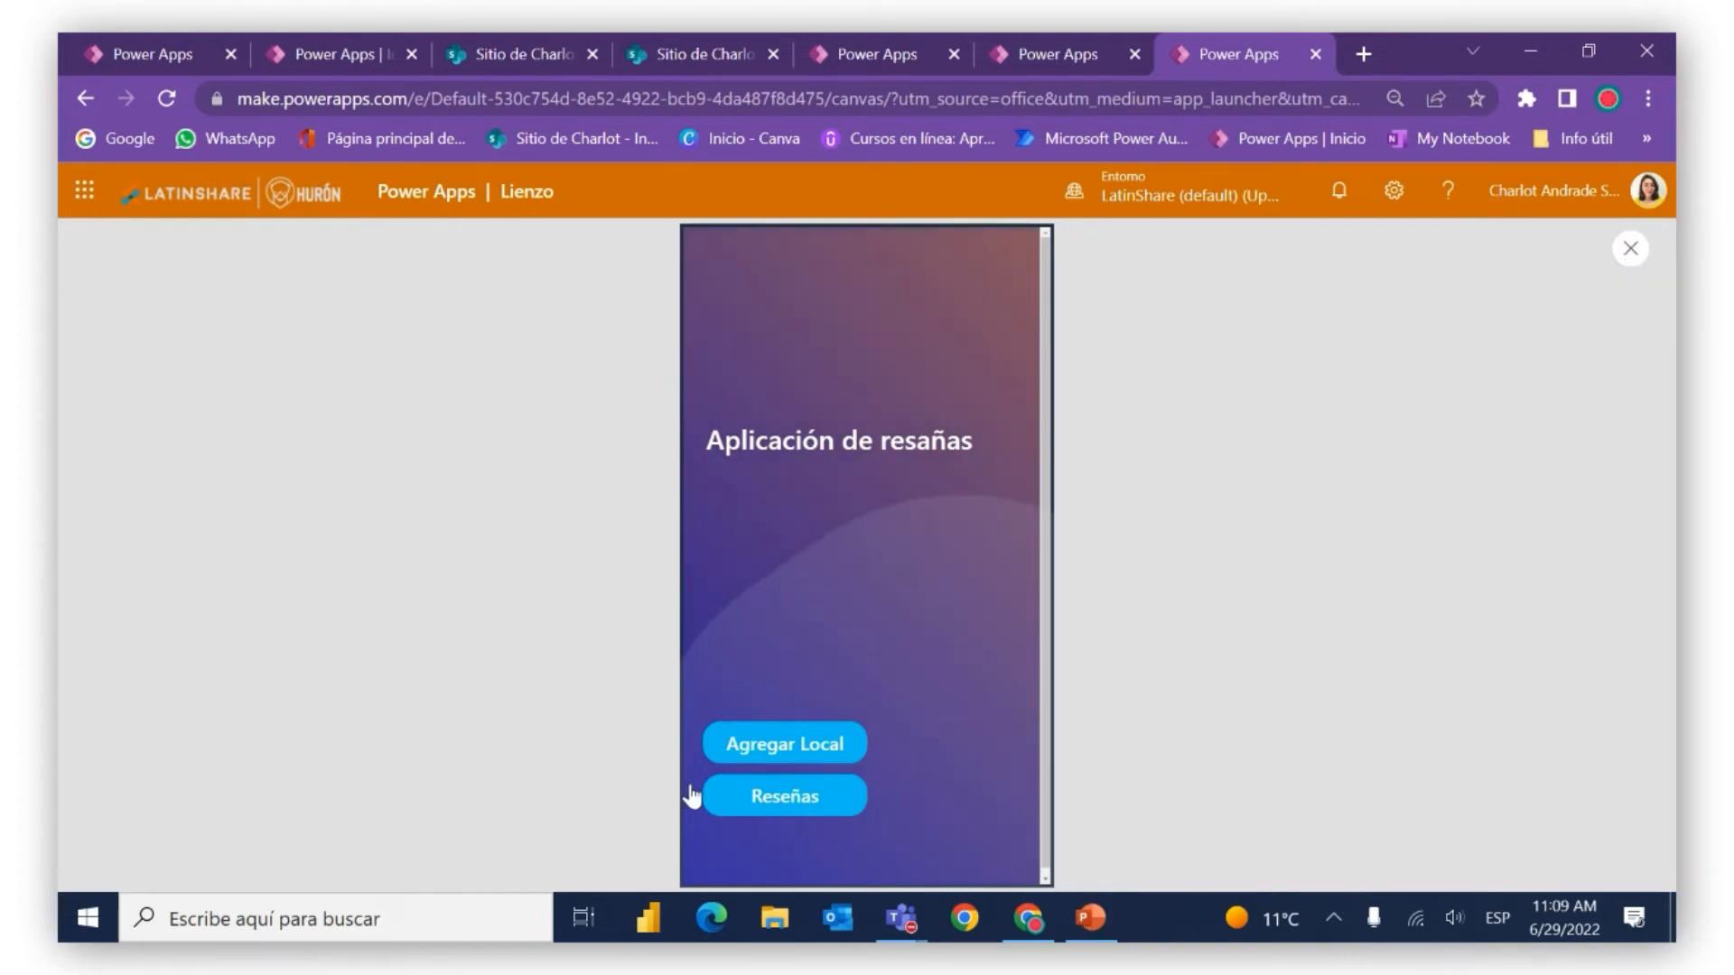
{"action": "left_click", "coordinate": [761, 799]}
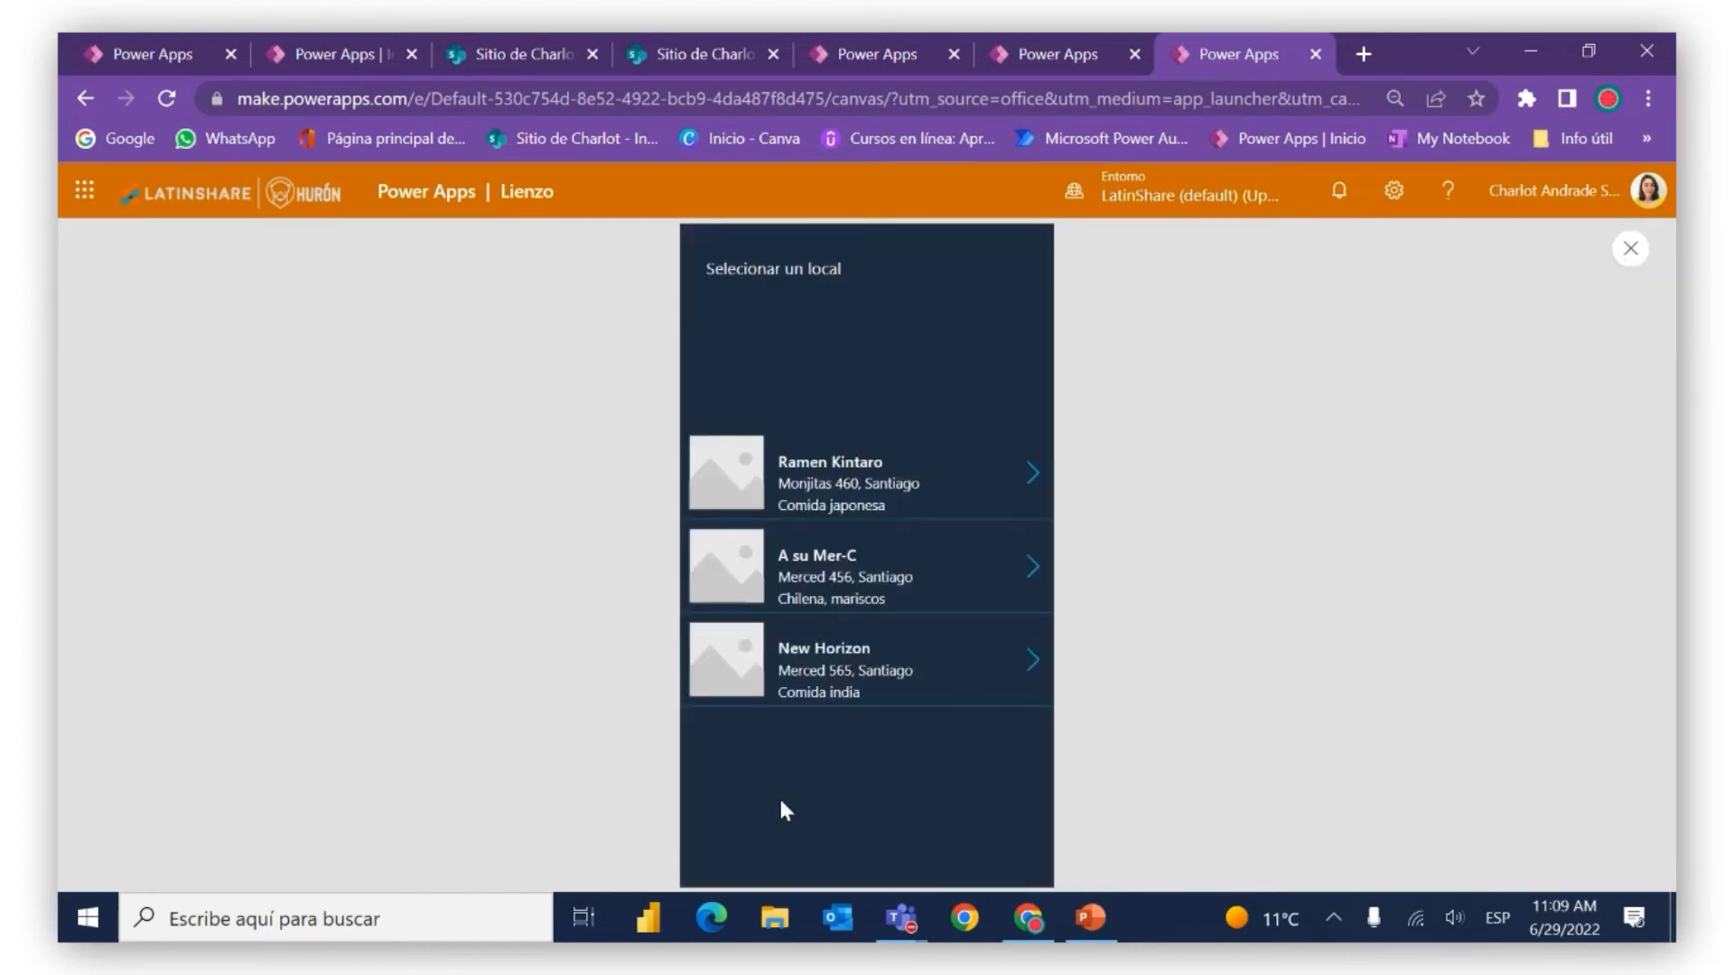
{"action": "left_click", "coordinate": [1630, 251]}
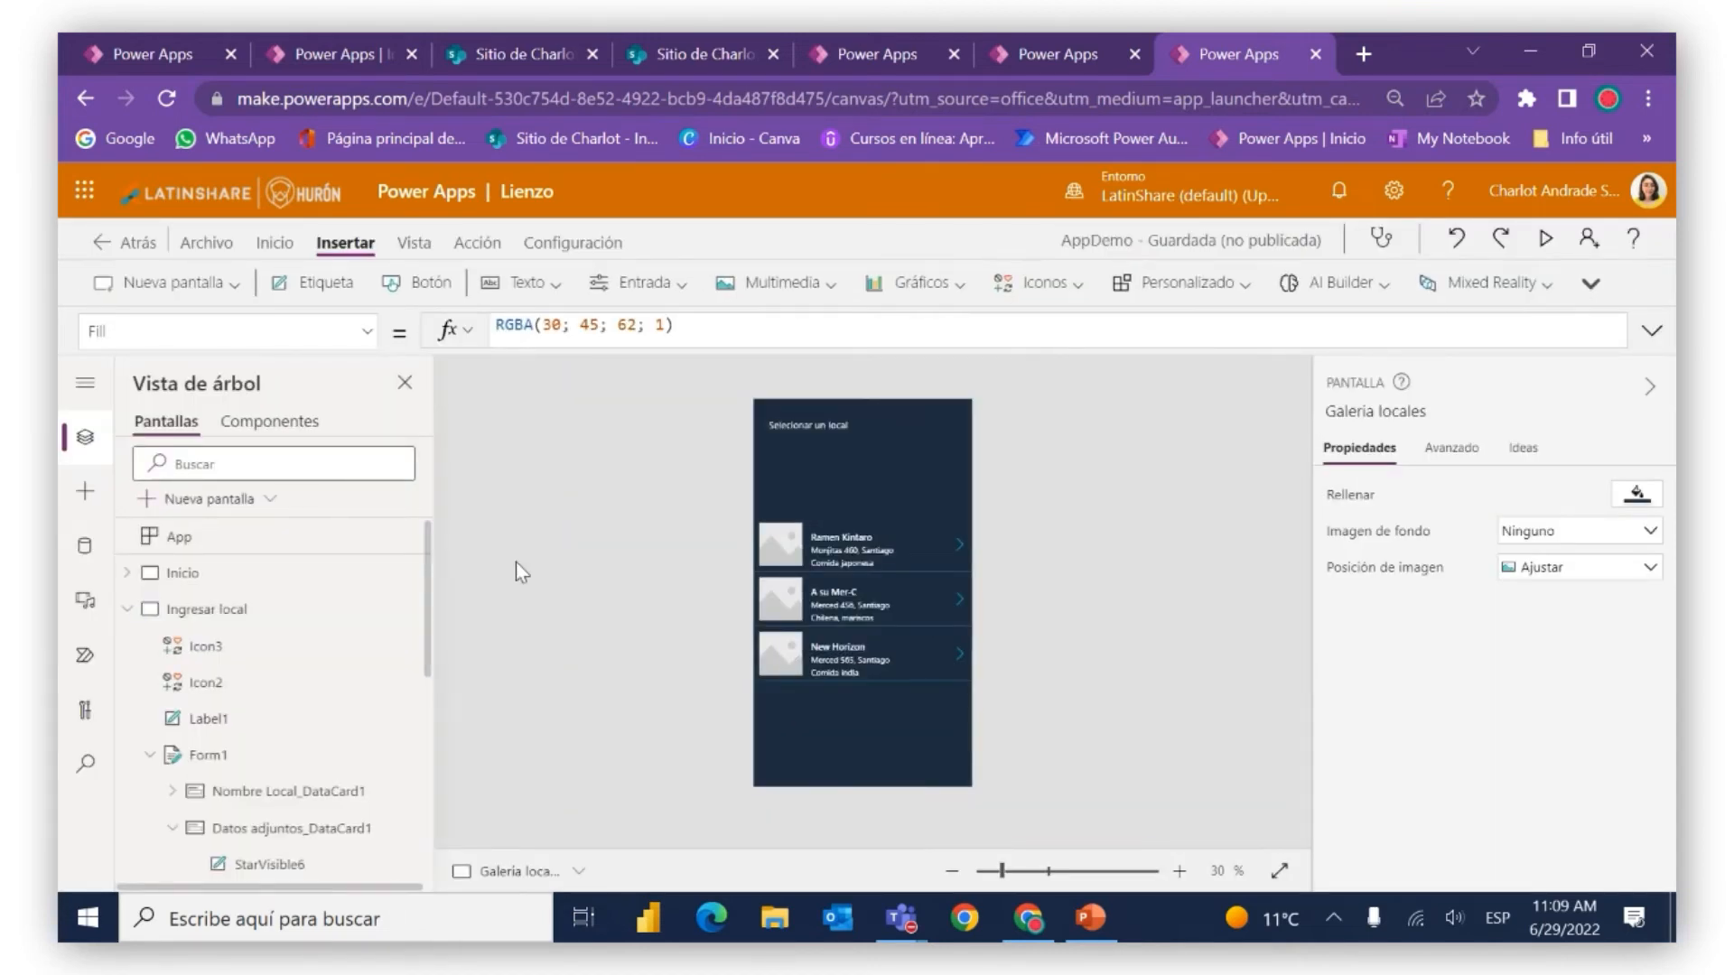
Copy the Atrás icon and the header rectangle from the Ingresar local screen onto the Galería locales screen
{"action": "left_click", "coordinate": [269, 623]}
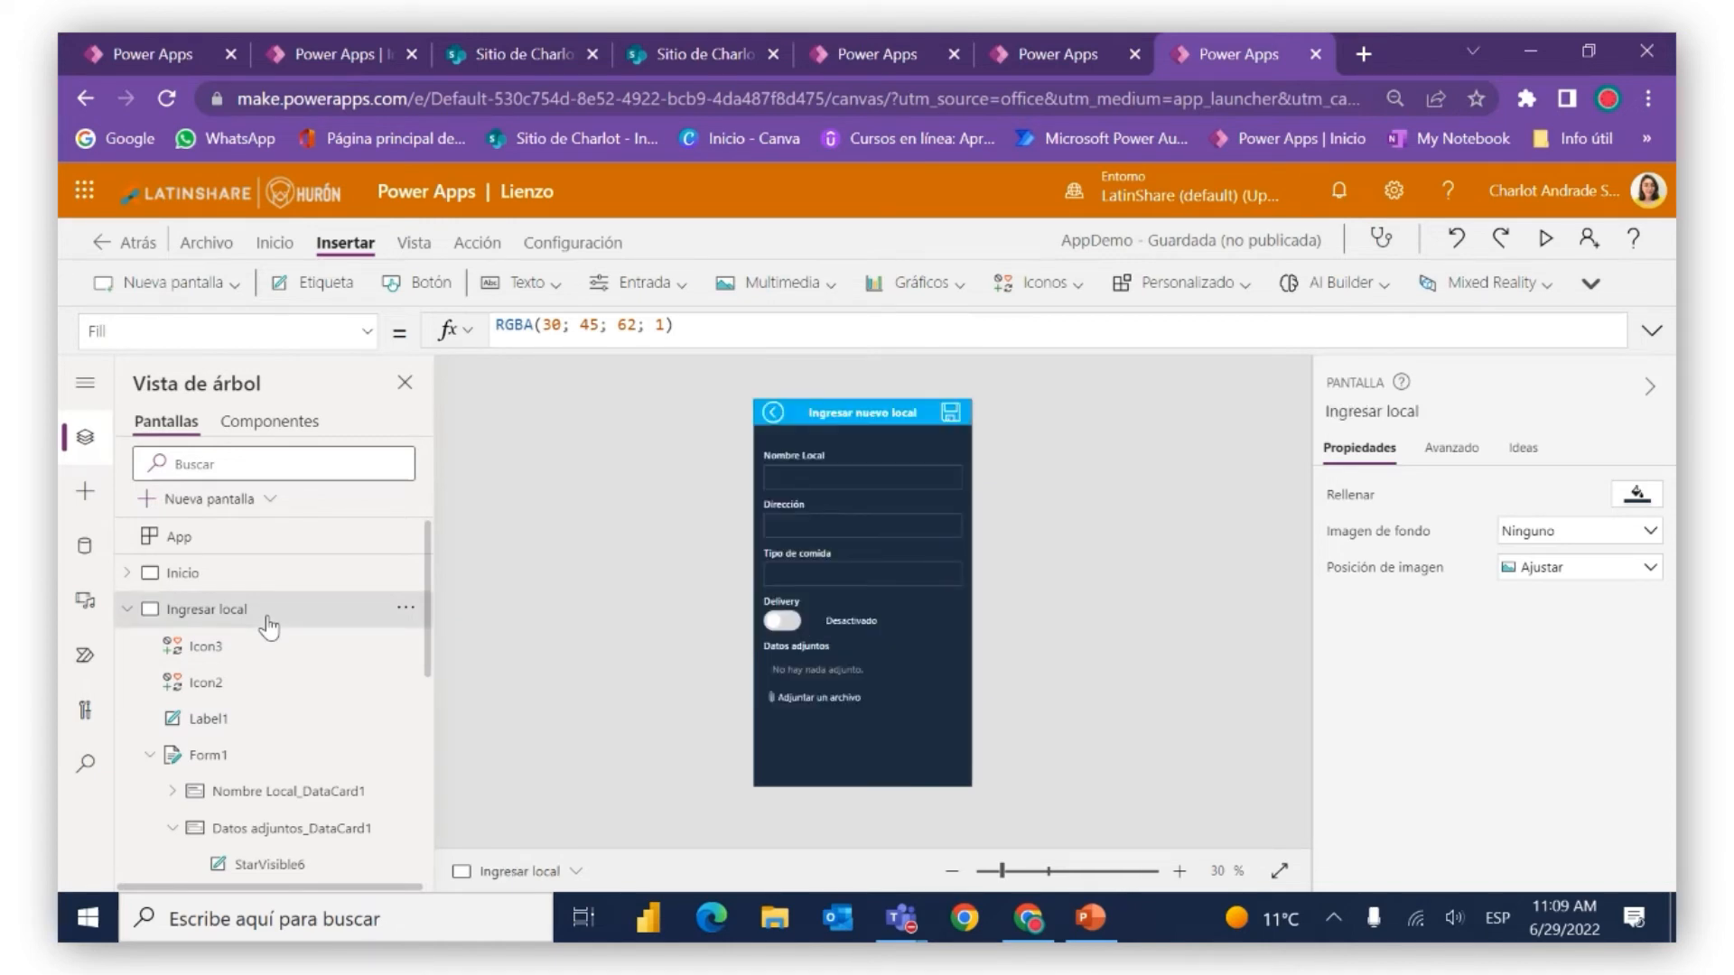
{"action": "left_click", "coordinate": [241, 648]}
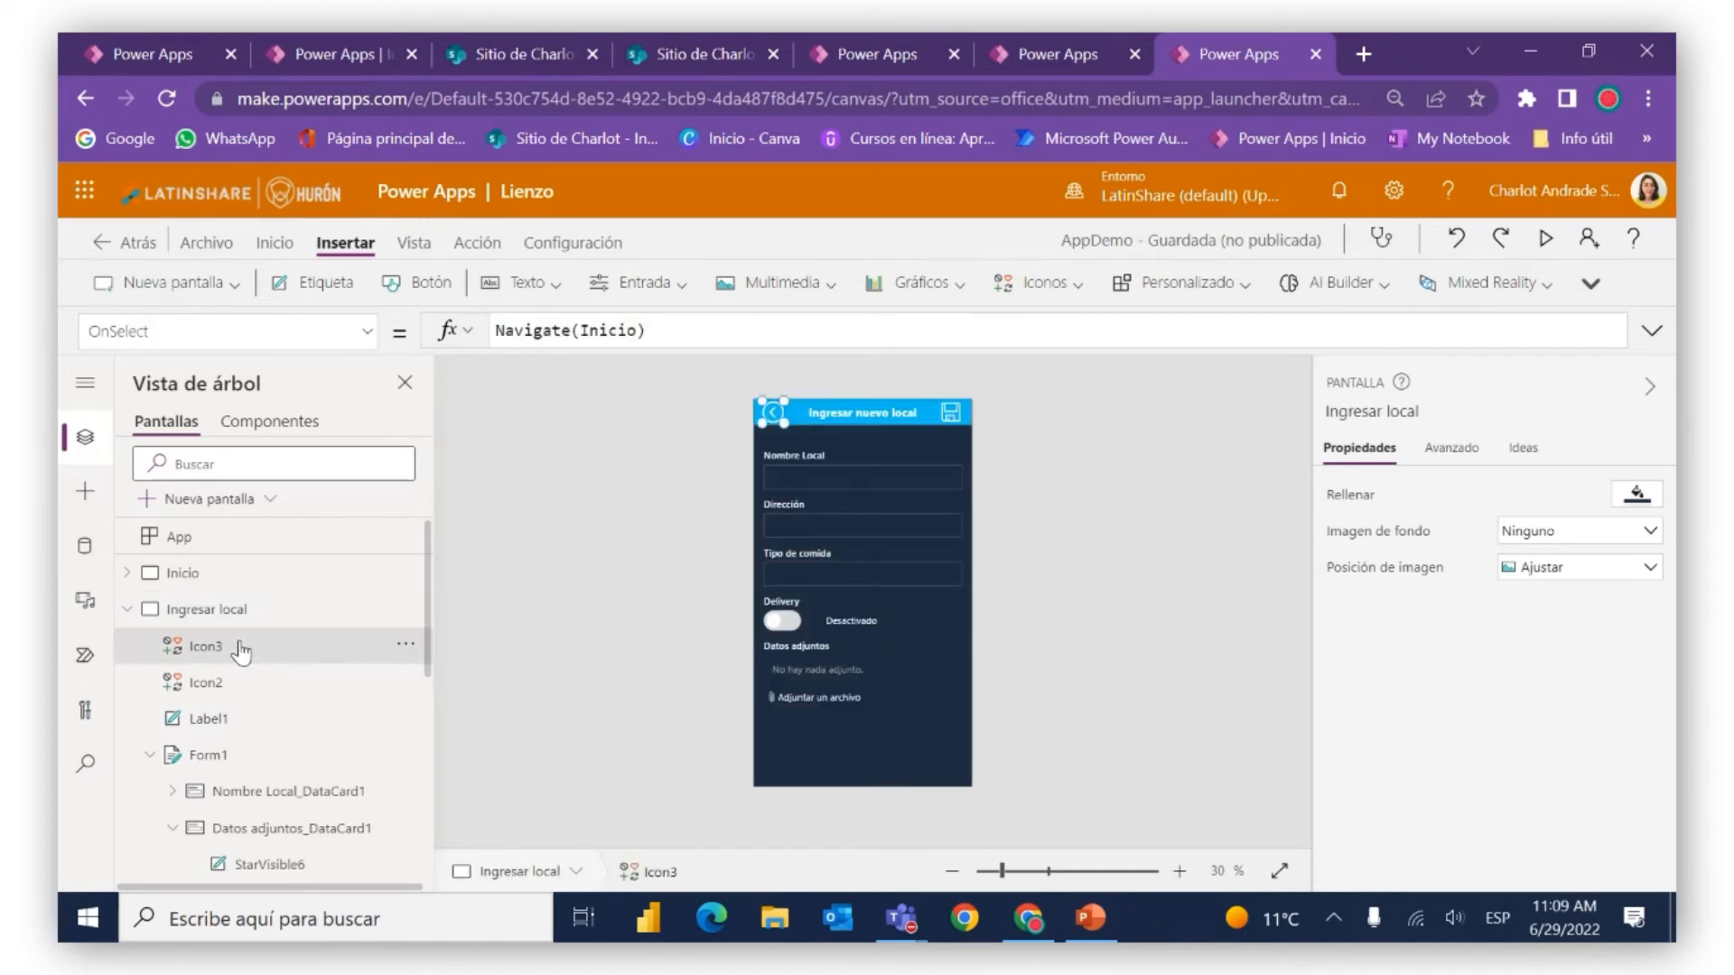
{"action": "left_click", "coordinate": [249, 690], "text": "ctrl"}
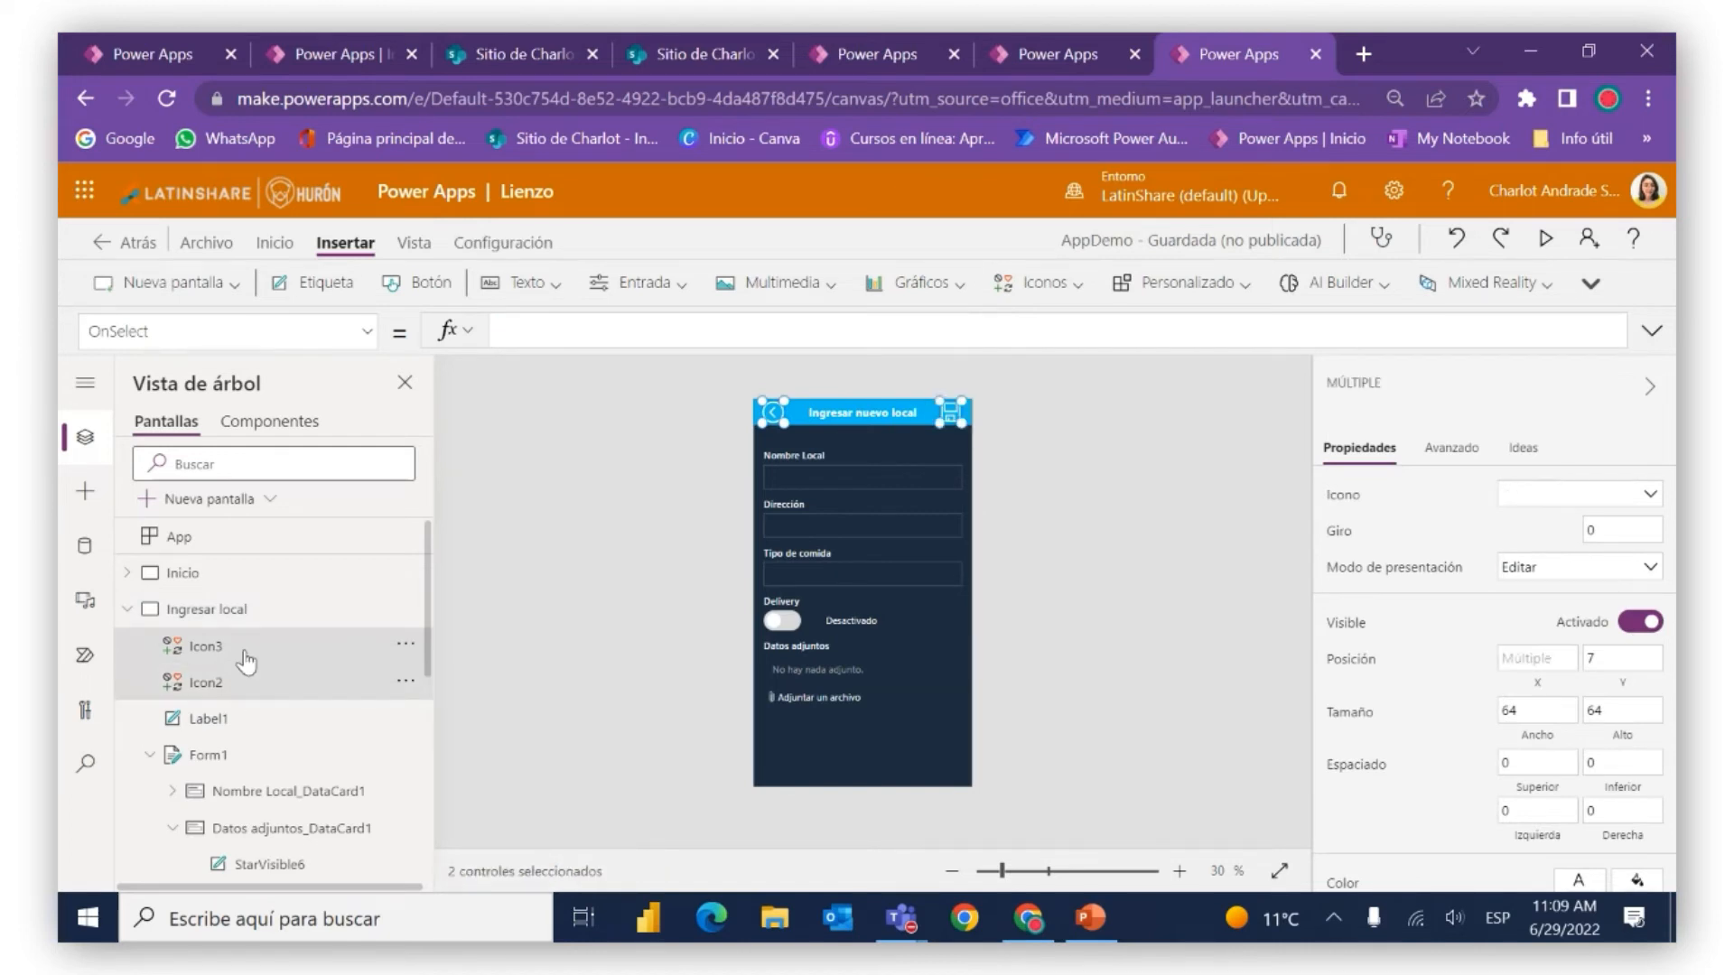
{"action": "left_click", "coordinate": [249, 690], "text": "ctrl"}
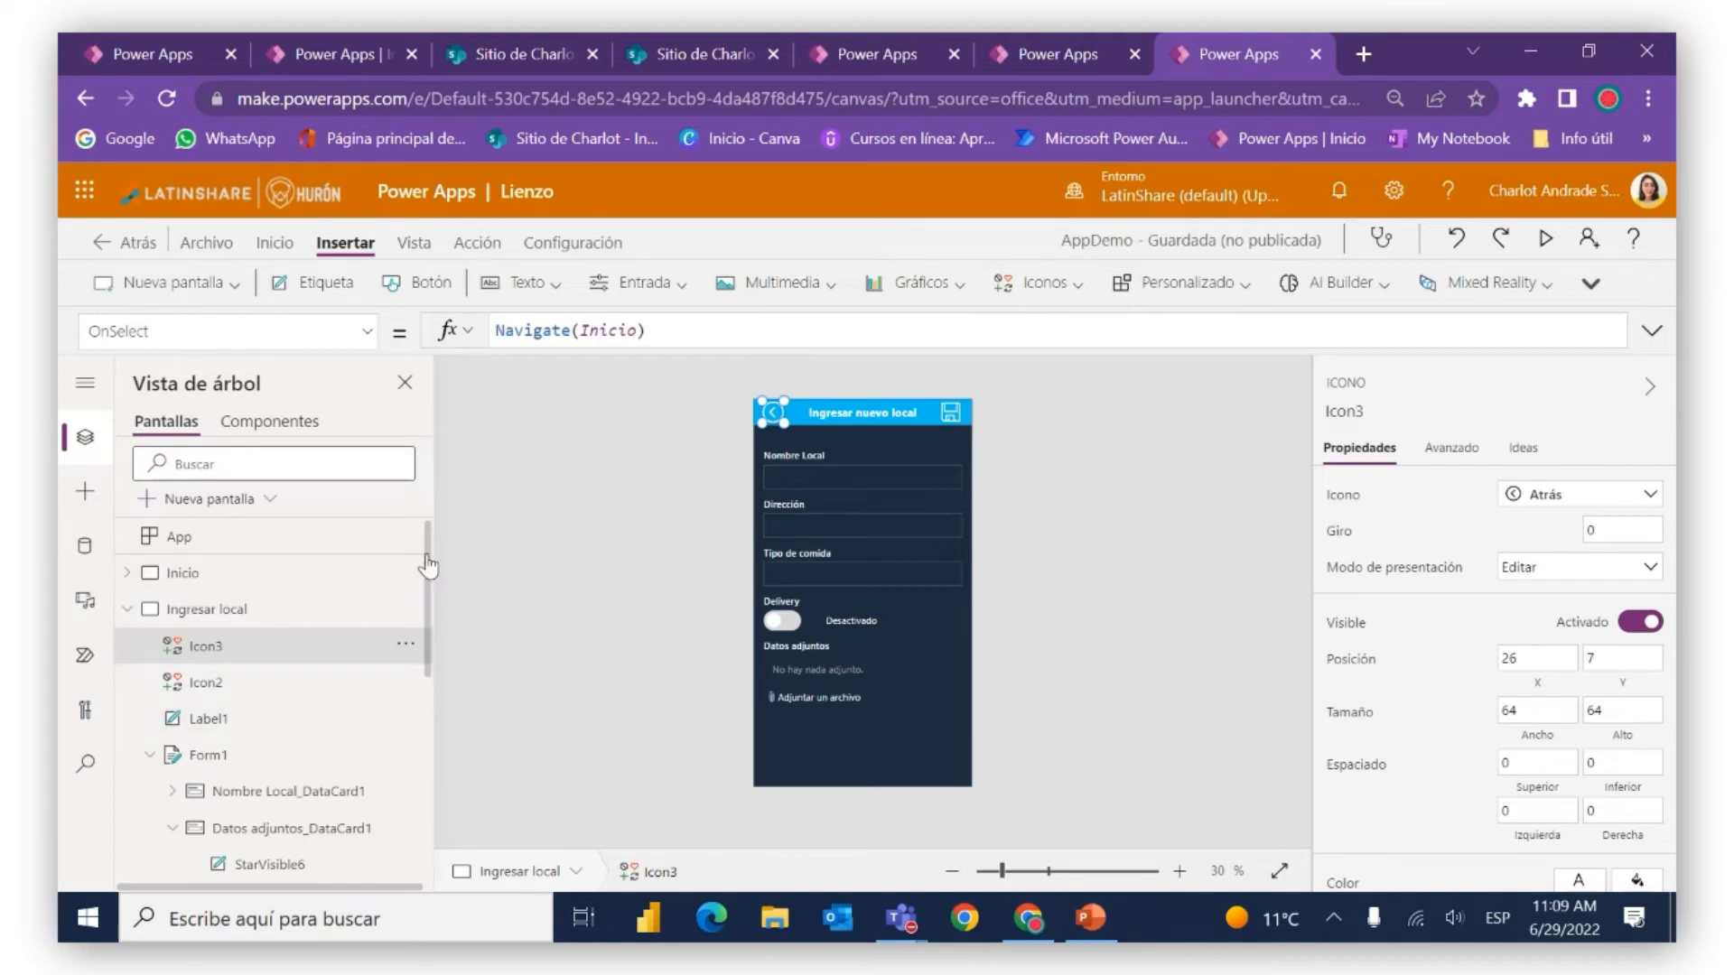
{"action": "left_click_drag", "start_coordinate": [428, 566], "coordinate": [420, 652]}
{"action": "scroll", "coordinate": [298, 623], "scroll_direction": "up", "scroll_amount": 5}
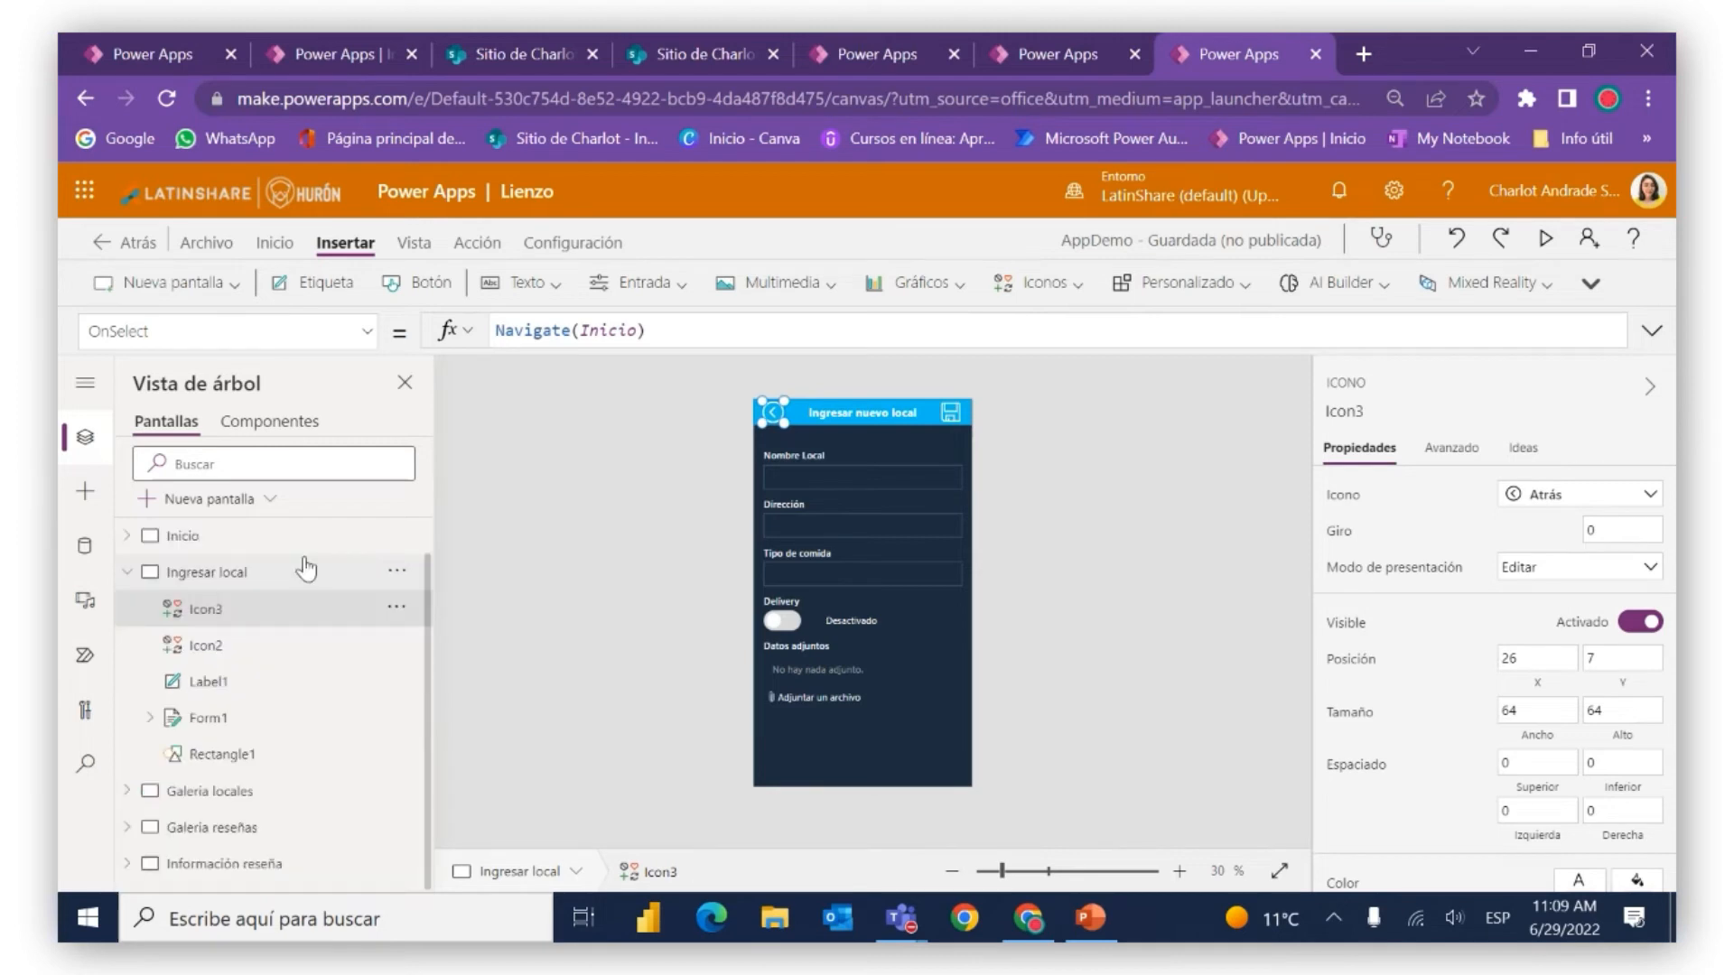
{"action": "left_click", "coordinate": [252, 754], "text": "ctrl"}
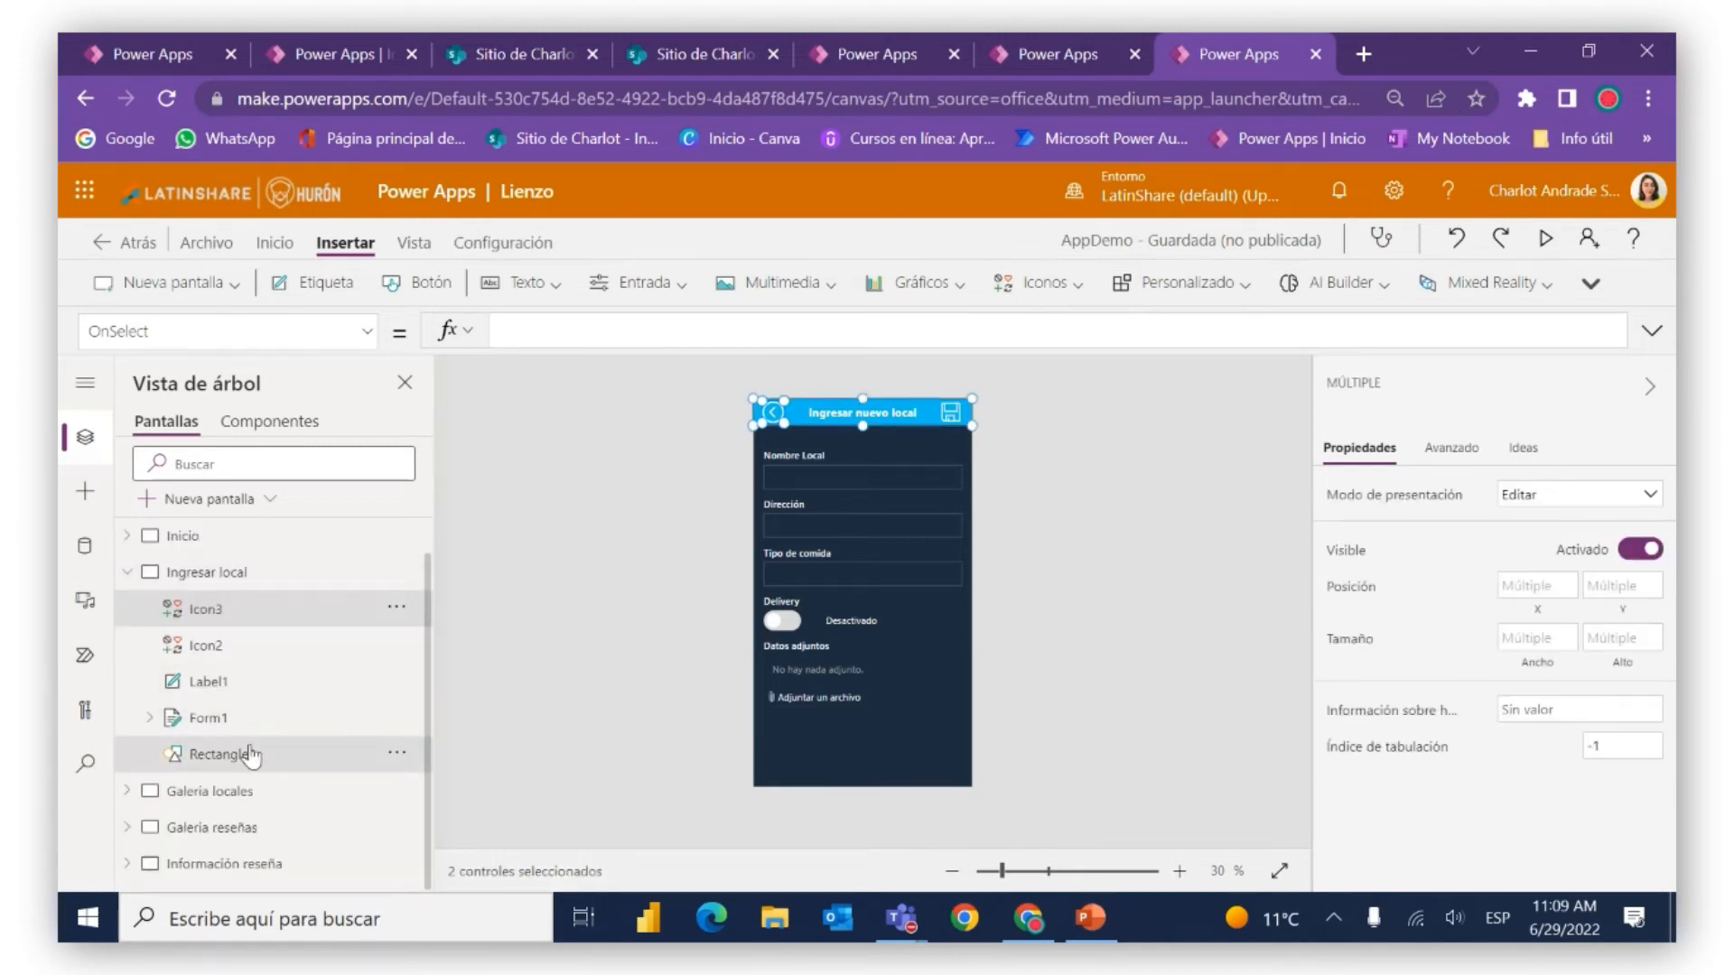
{"action": "left_click", "coordinate": [127, 571]}
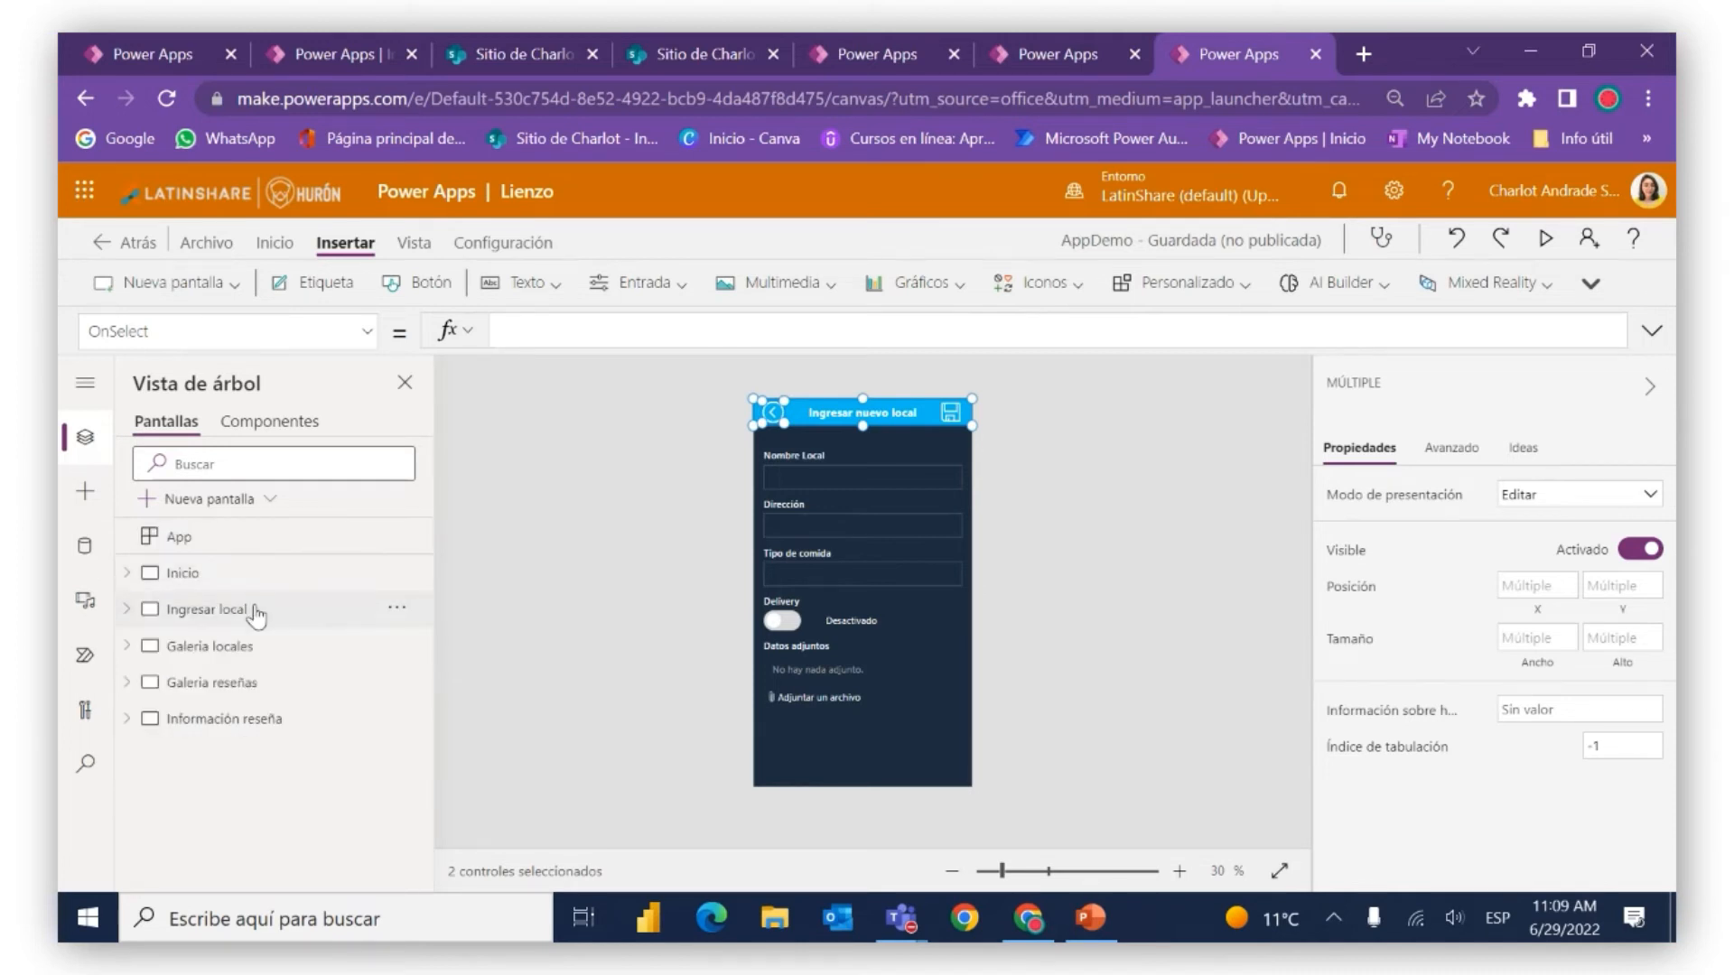
{"action": "left_click", "coordinate": [255, 646]}
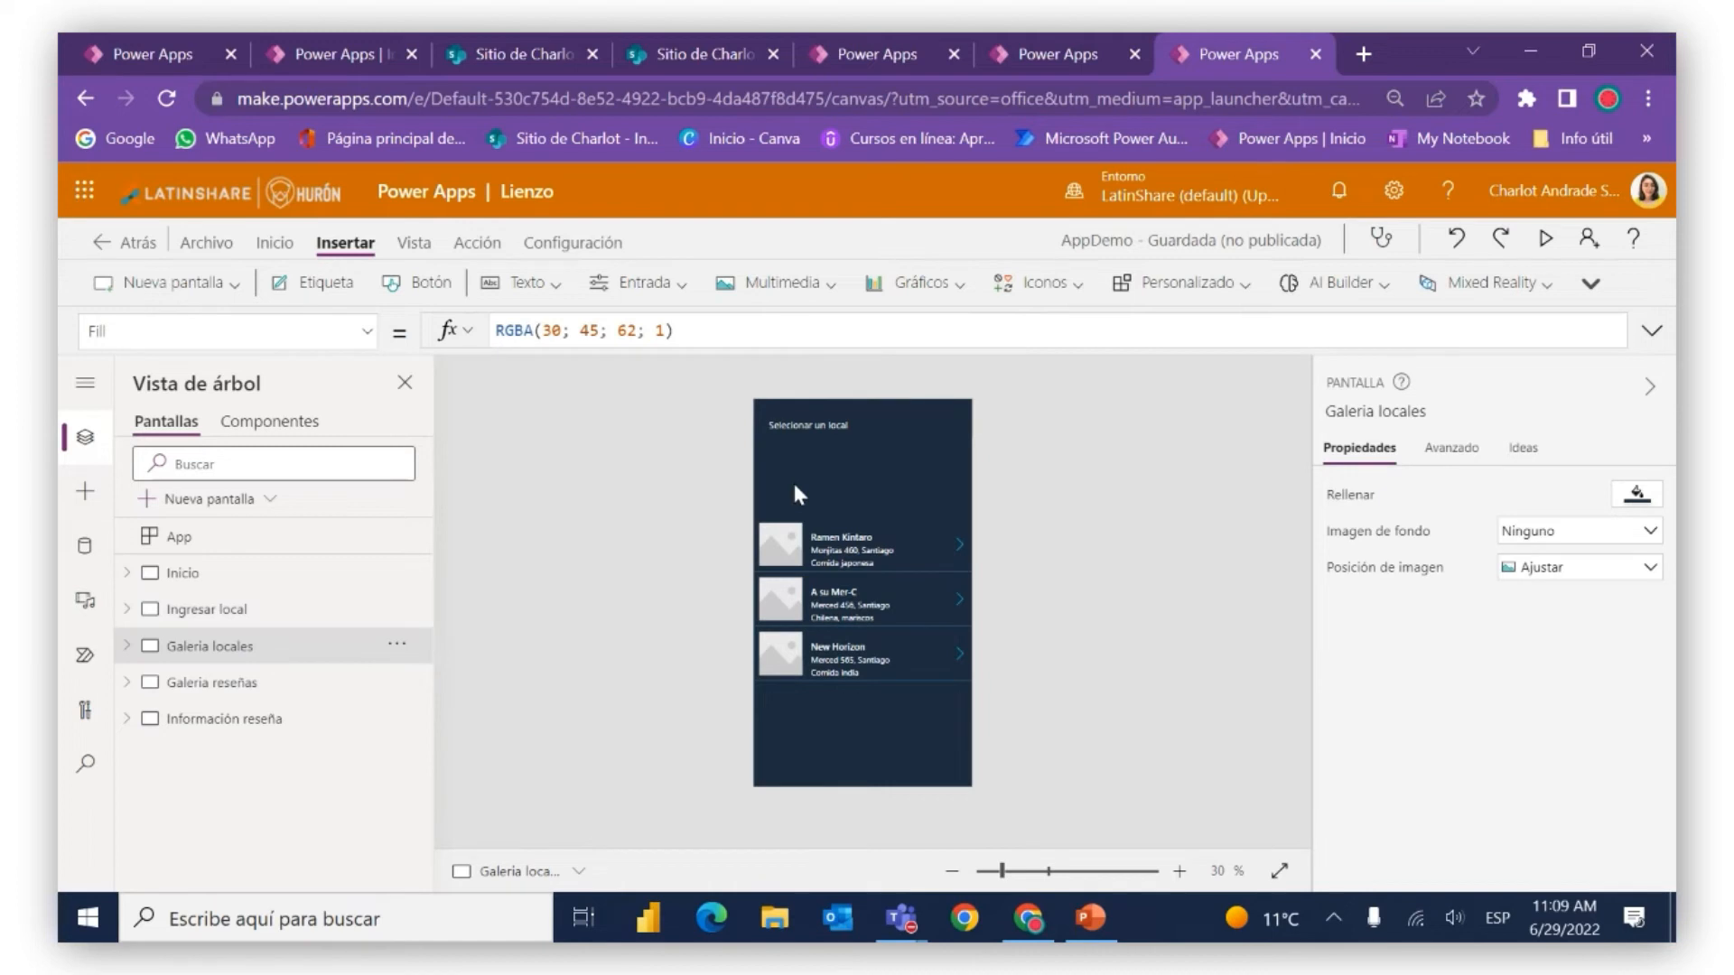
{"action": "key", "text": "ctrl+v"}
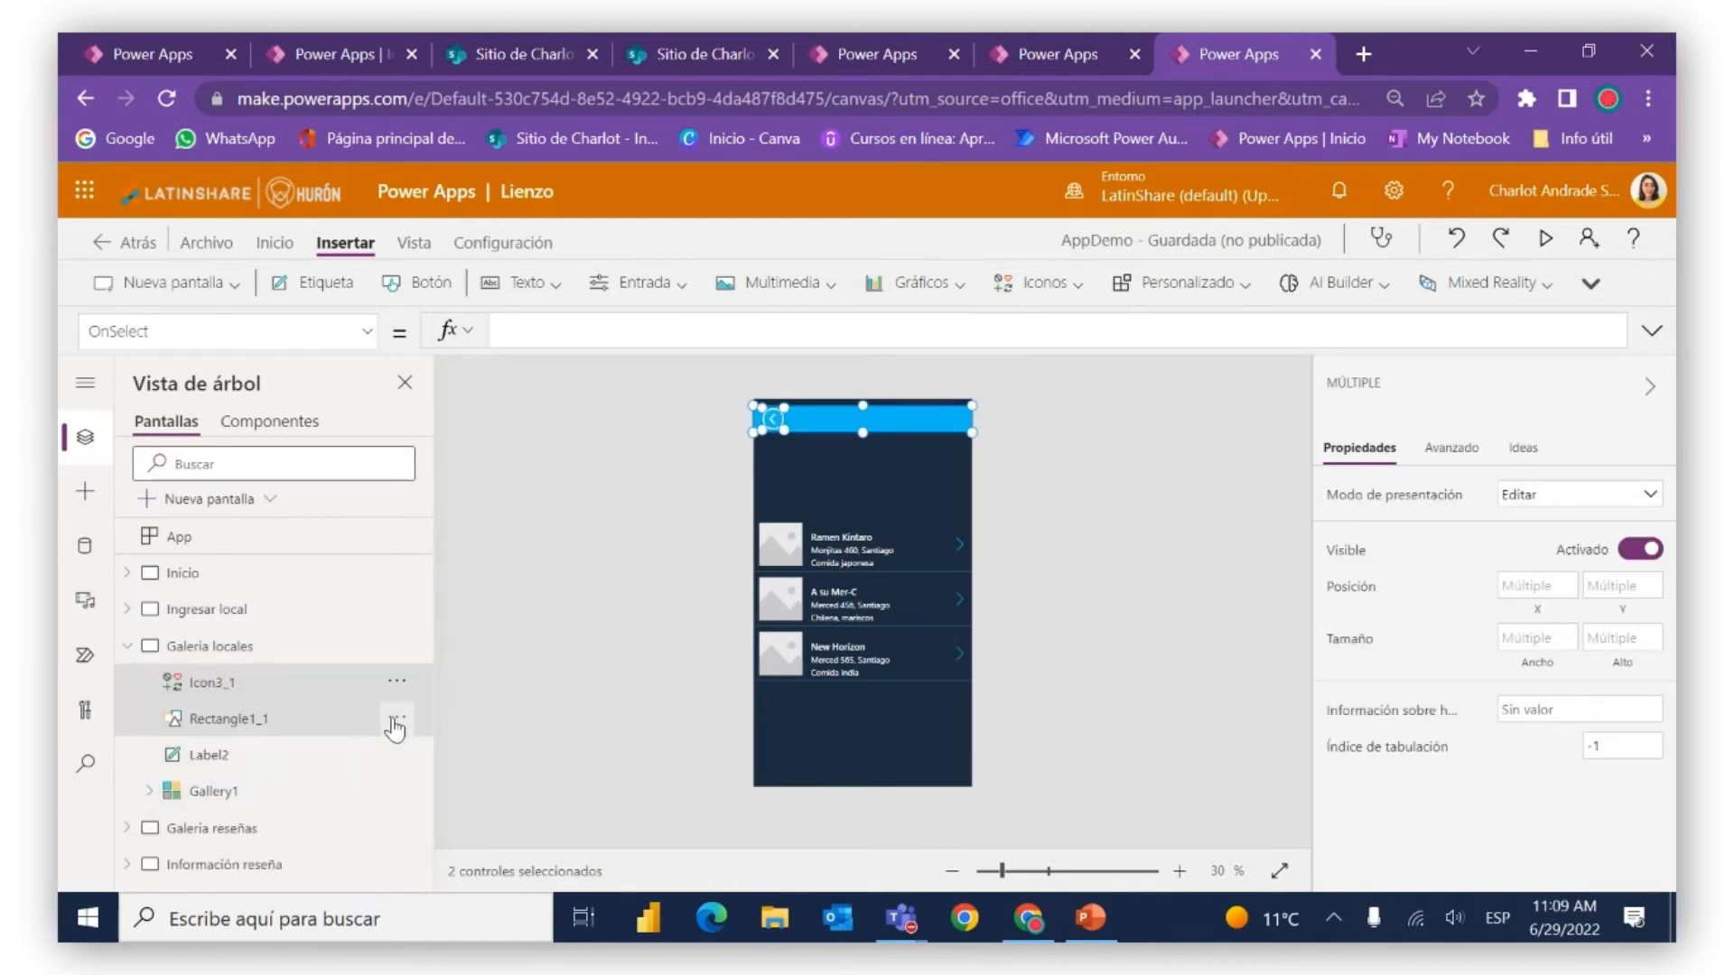
Send the pasted icon and rectangle to the back and move them up flush with the Galería locales screen's top edge
{"action": "left_click", "coordinate": [396, 717]}
{"action": "mouse_move", "coordinate": [474, 637]}
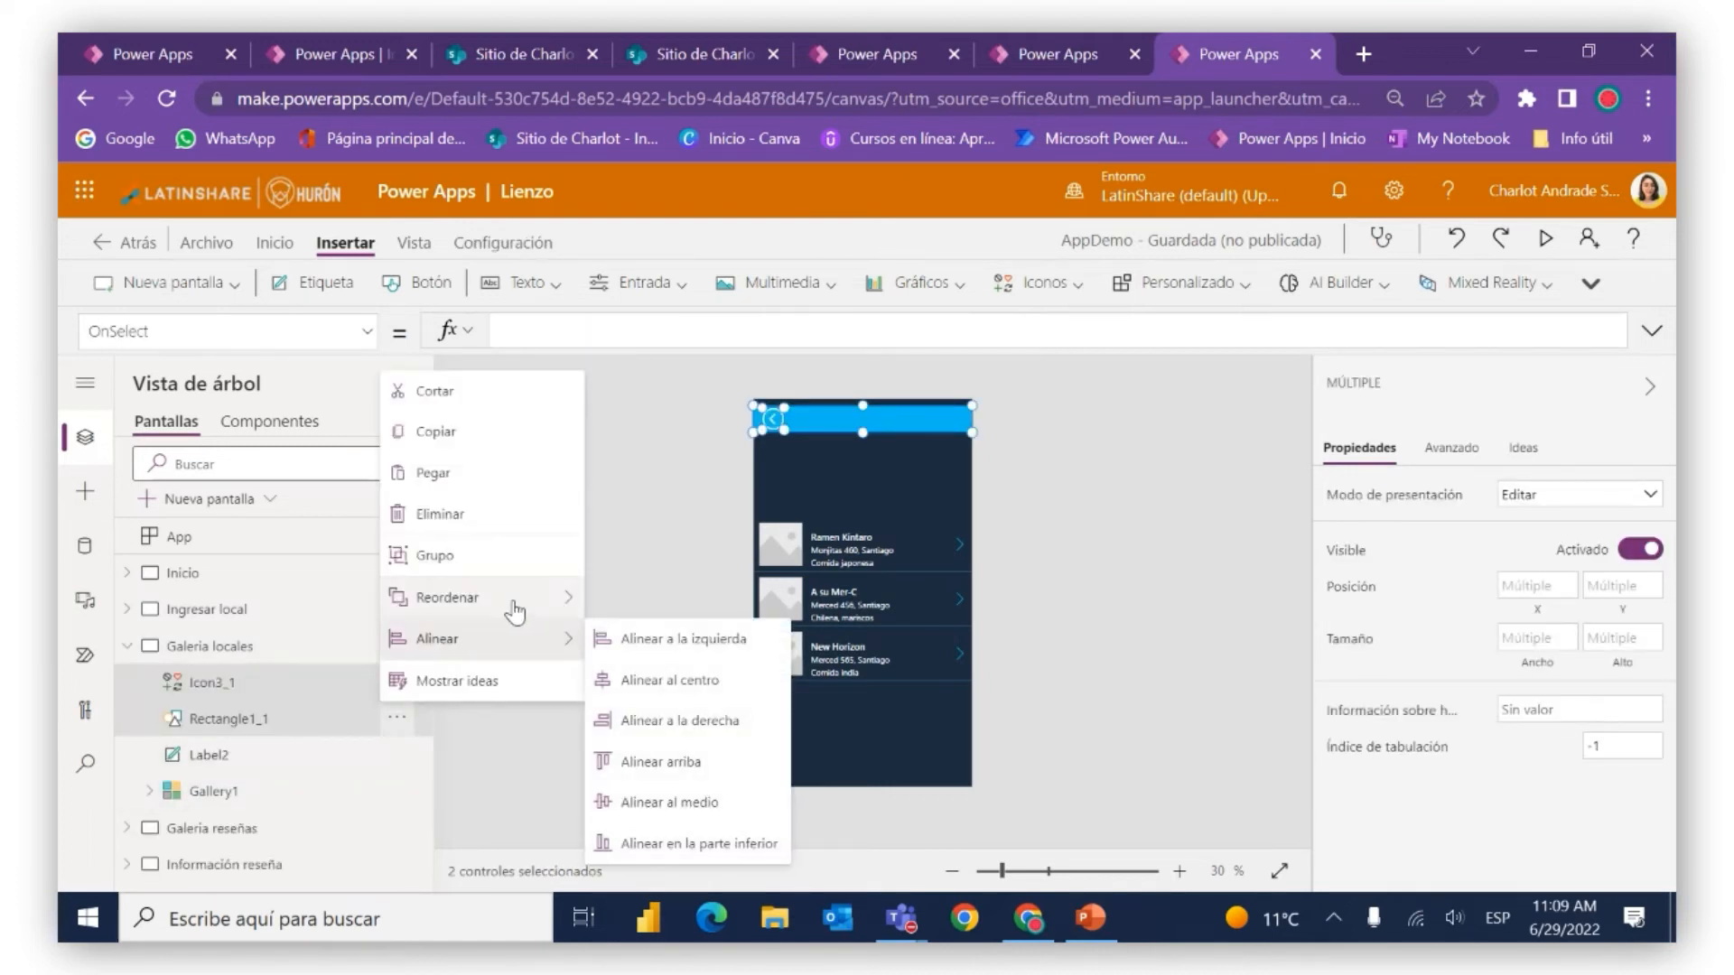
{"action": "mouse_move", "coordinate": [511, 603]}
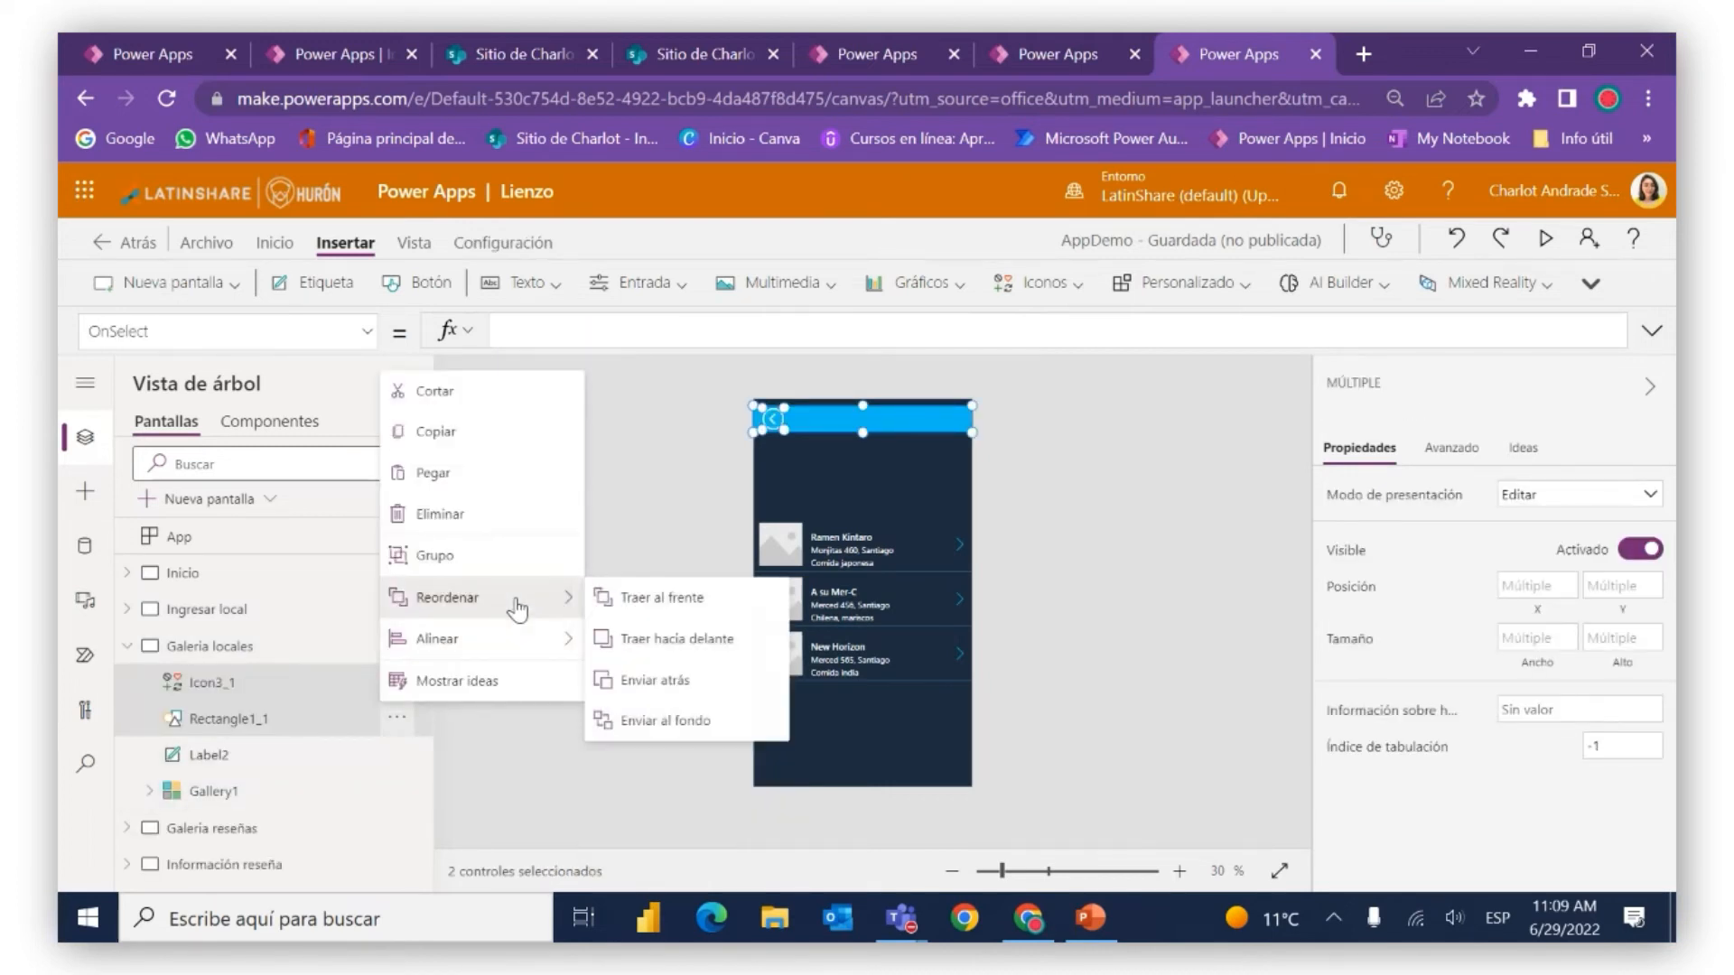
{"action": "left_click", "coordinate": [670, 722]}
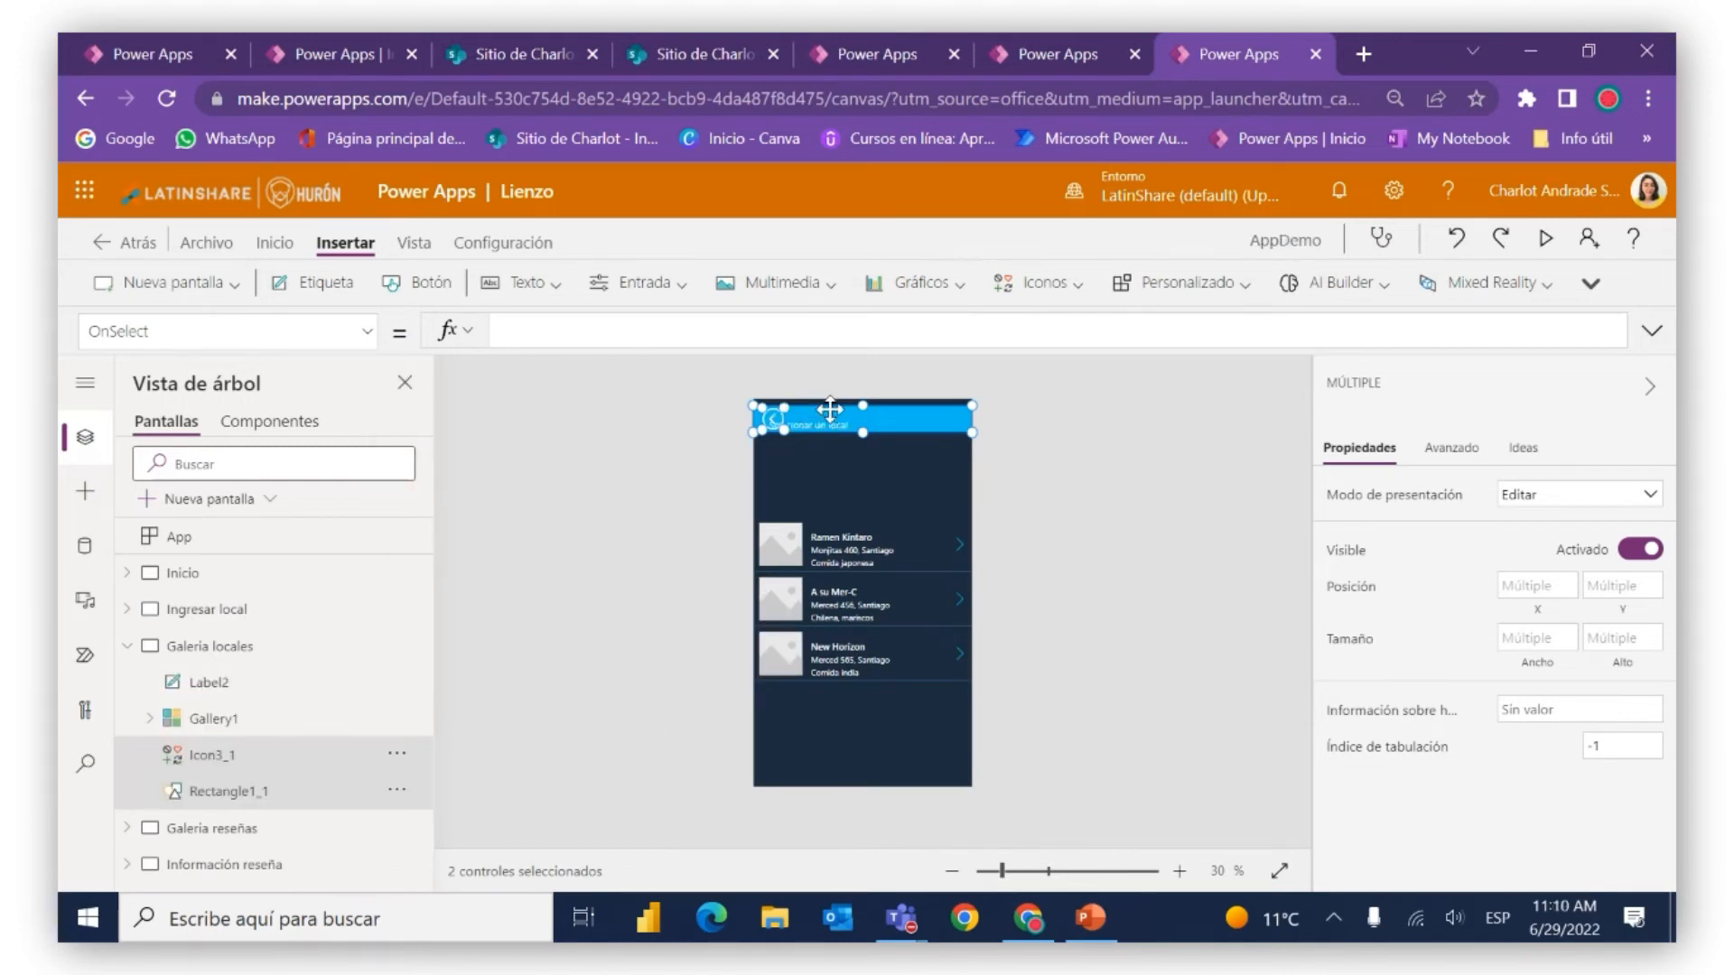
{"action": "left_click_drag", "start_coordinate": [830, 413], "coordinate": [831, 407]}
{"action": "left_click", "coordinate": [822, 471]}
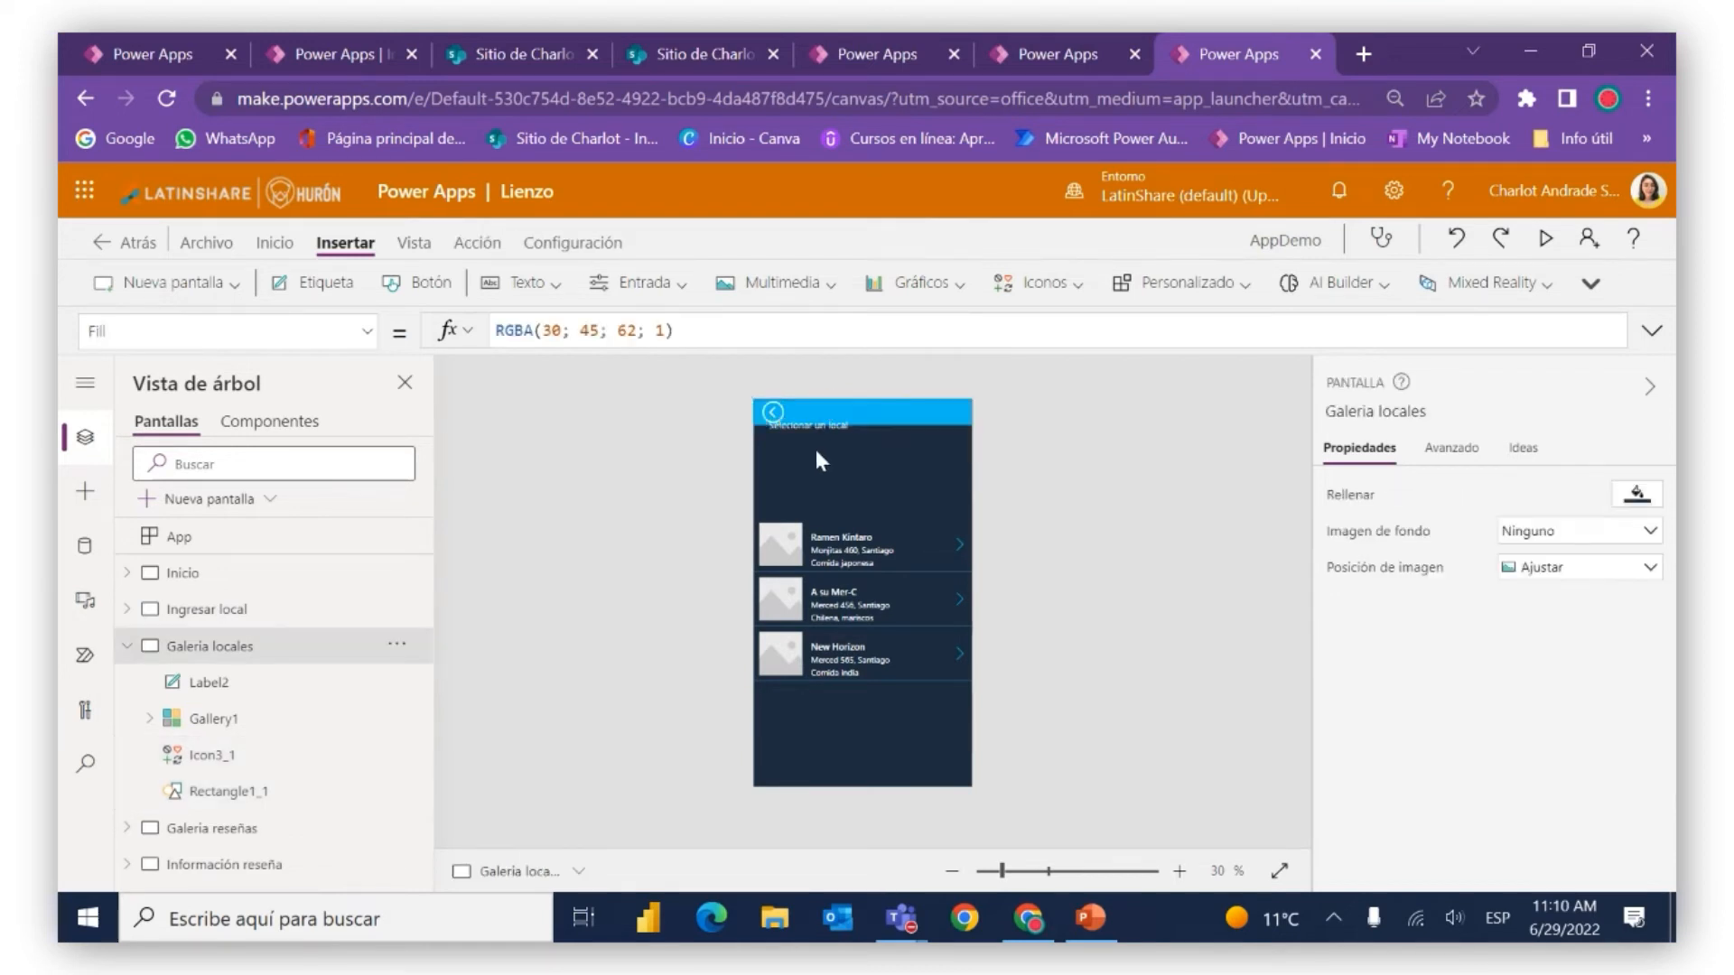
Move the "Selecionar un local" label up into the blue header beside the back icon and center its text
{"action": "left_click", "coordinate": [807, 428]}
{"action": "left_click_drag", "start_coordinate": [807, 430], "coordinate": [832, 414]}
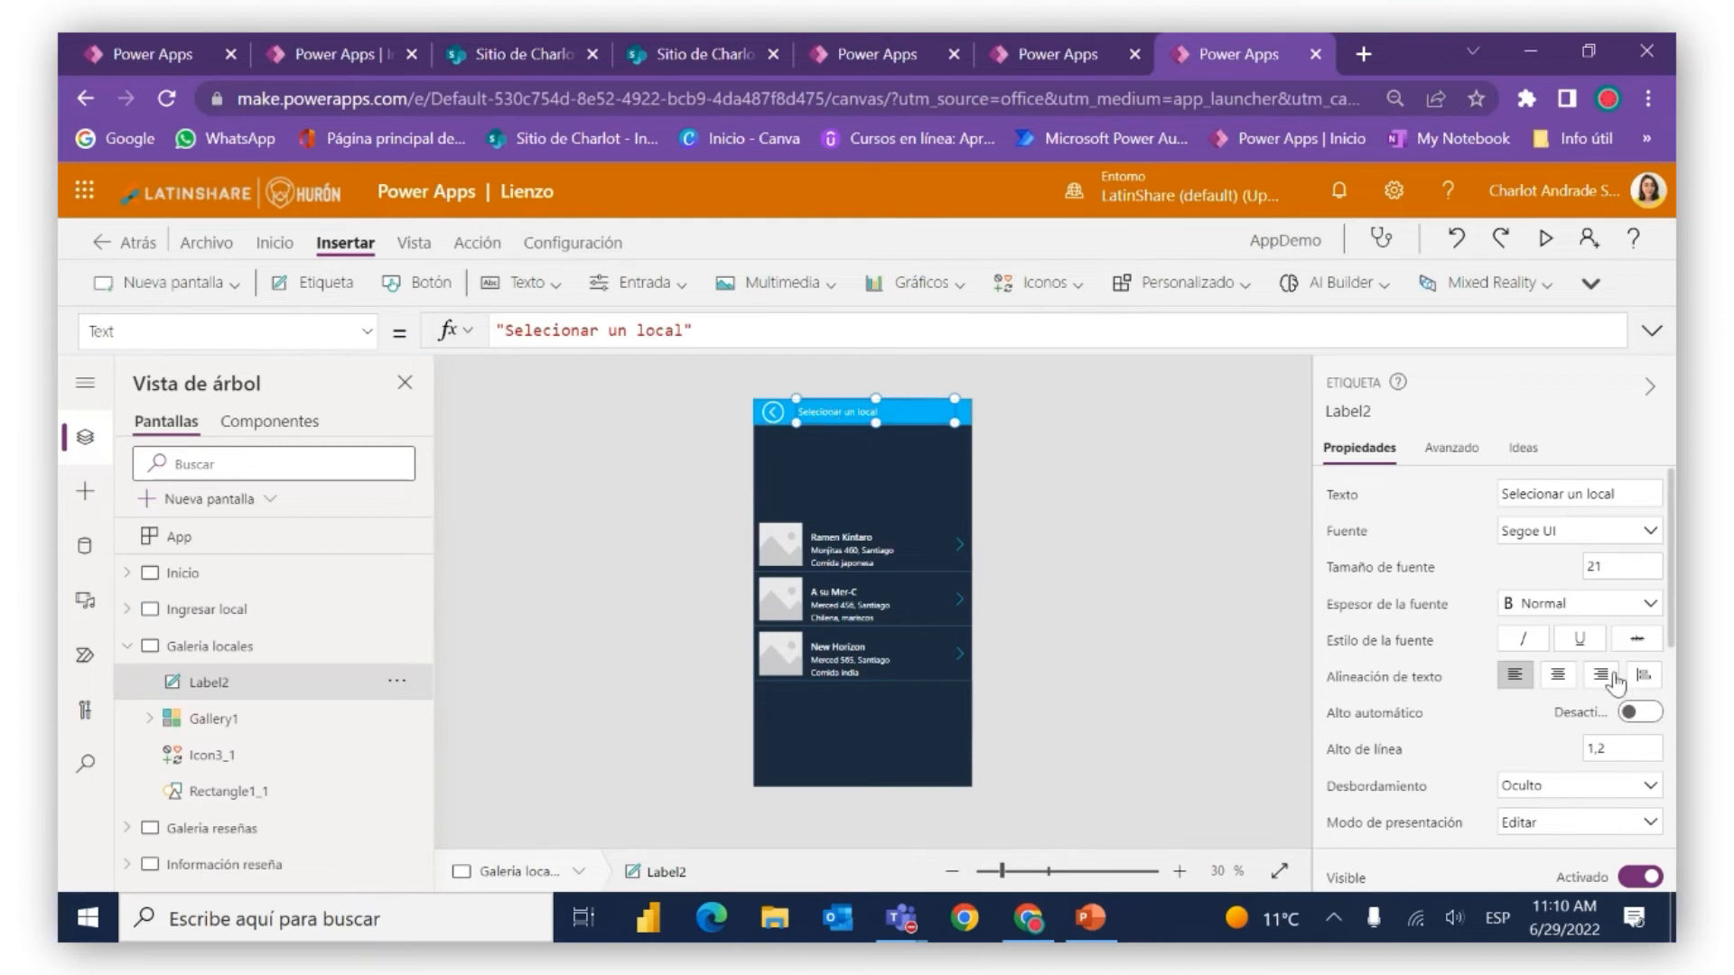
{"action": "left_click", "coordinate": [1556, 674]}
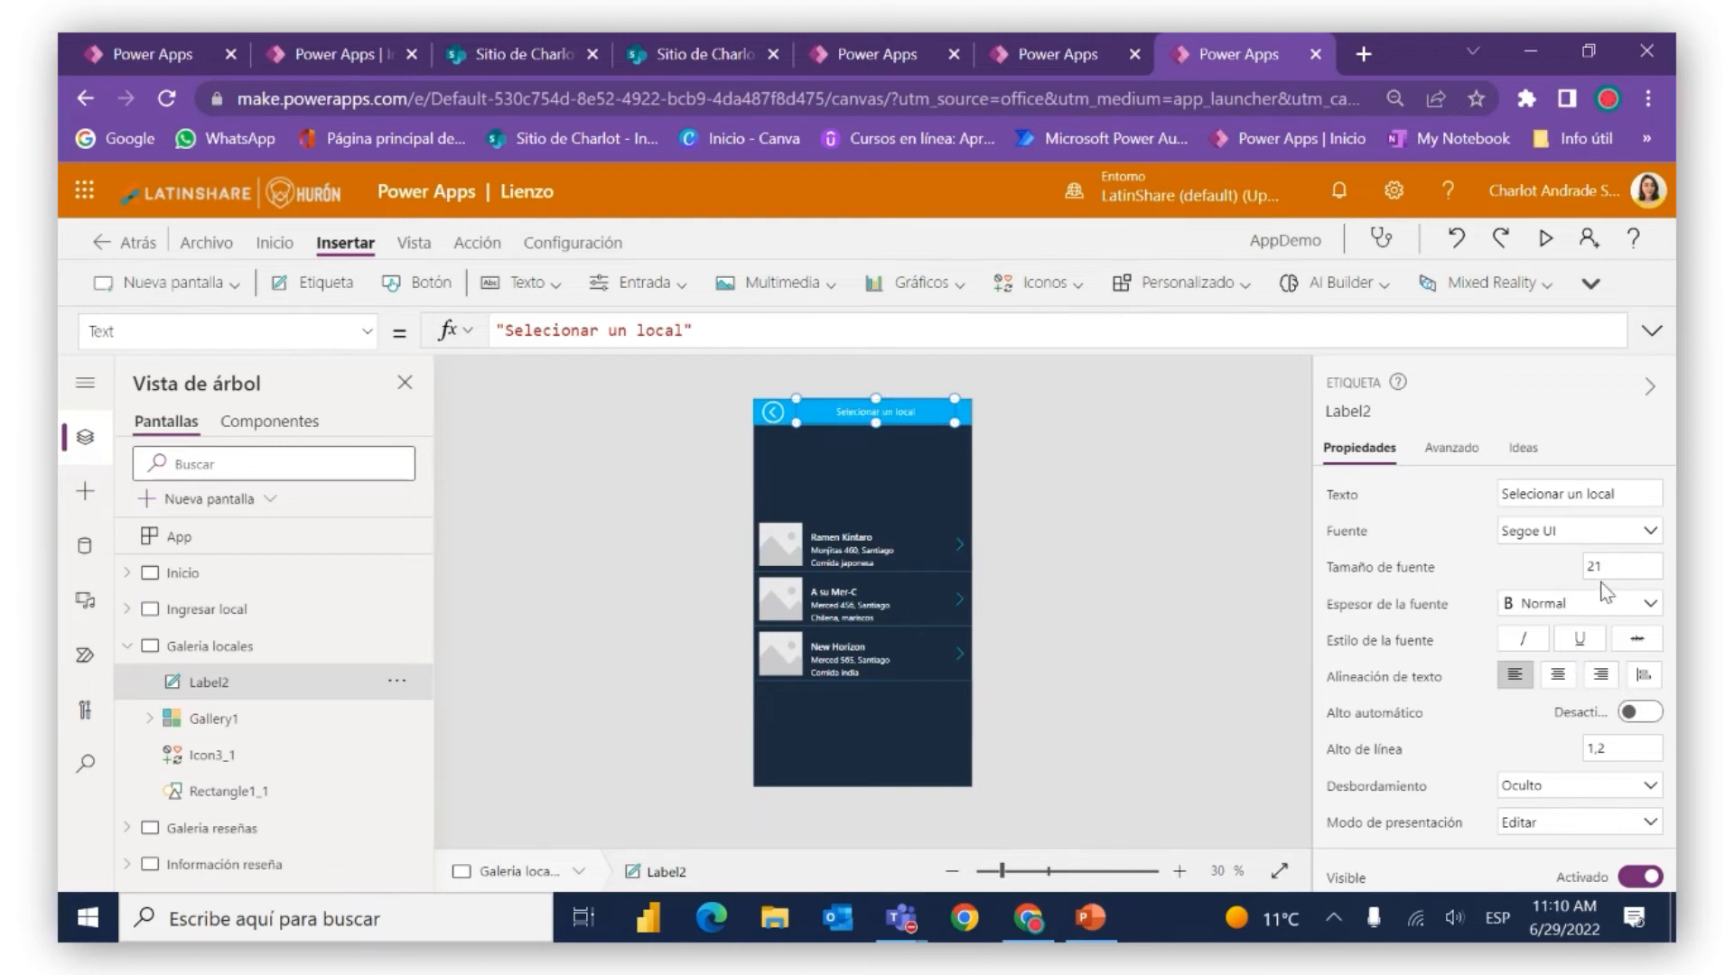
Set the header label's font size to 25 and its font weight to Seminegrita
{"action": "left_click", "coordinate": [1613, 567]}
{"action": "key", "text": "BackSpace"}
{"action": "key", "text": "BackSpace"}
{"action": "type", "text": "25"}
{"action": "left_click", "coordinate": [1526, 567]}
{"action": "left_click", "coordinate": [1546, 603]}
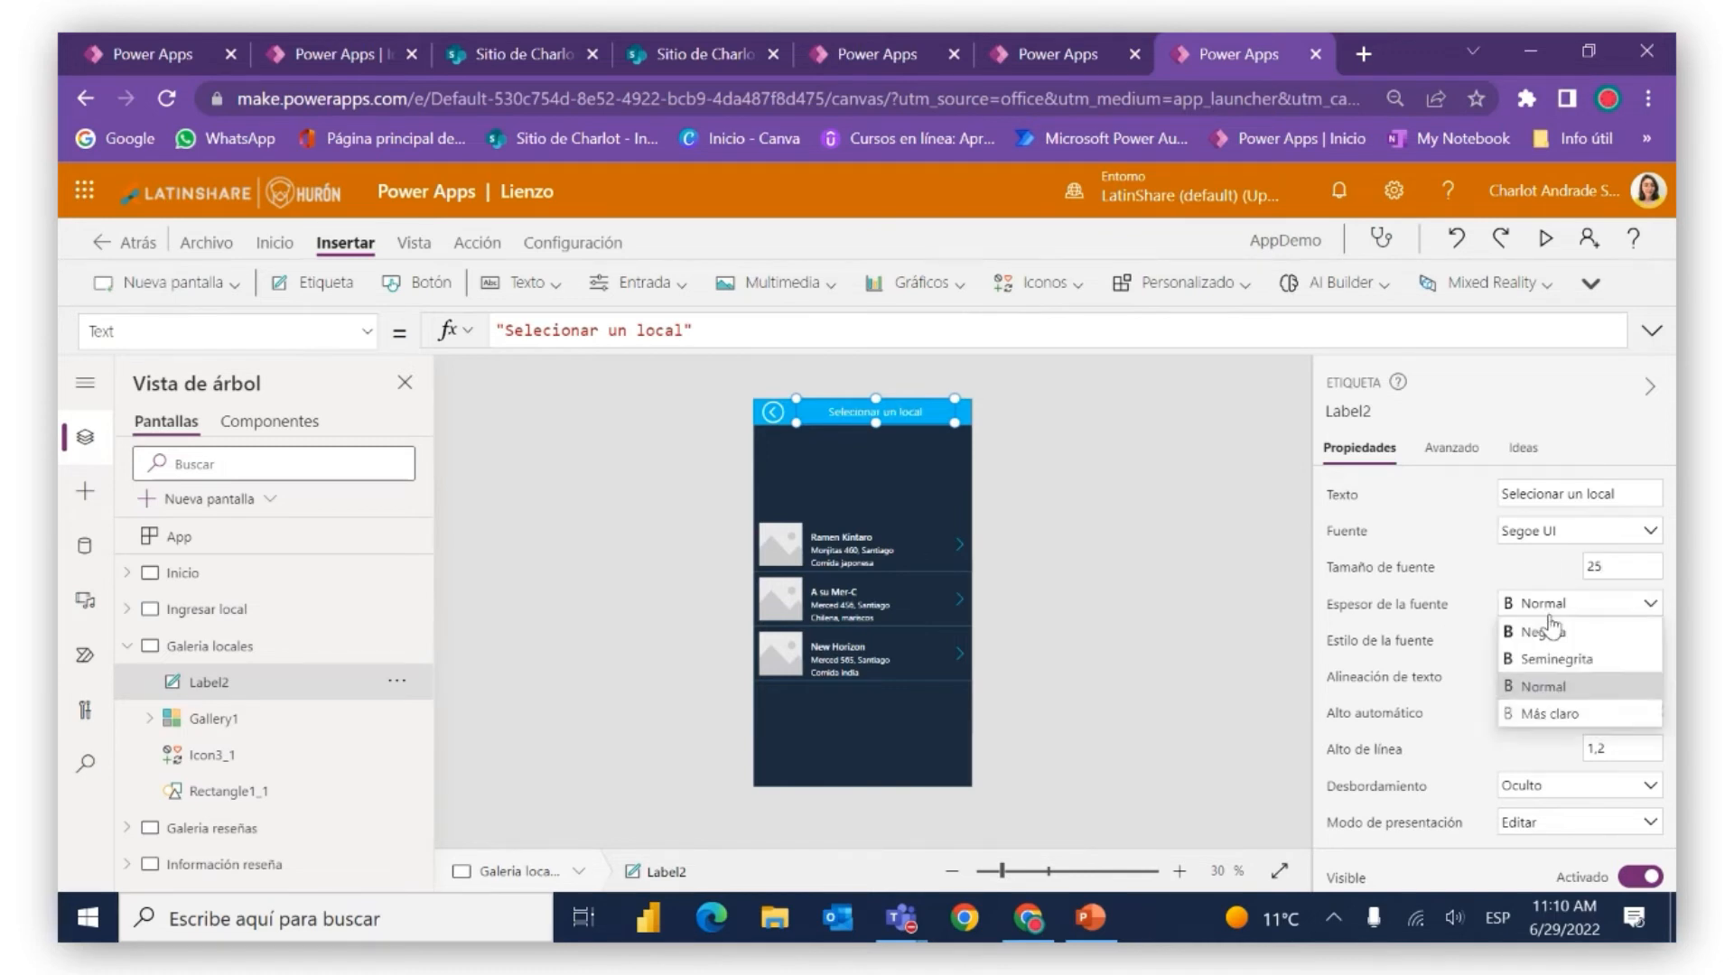
{"action": "left_click", "coordinate": [1524, 659]}
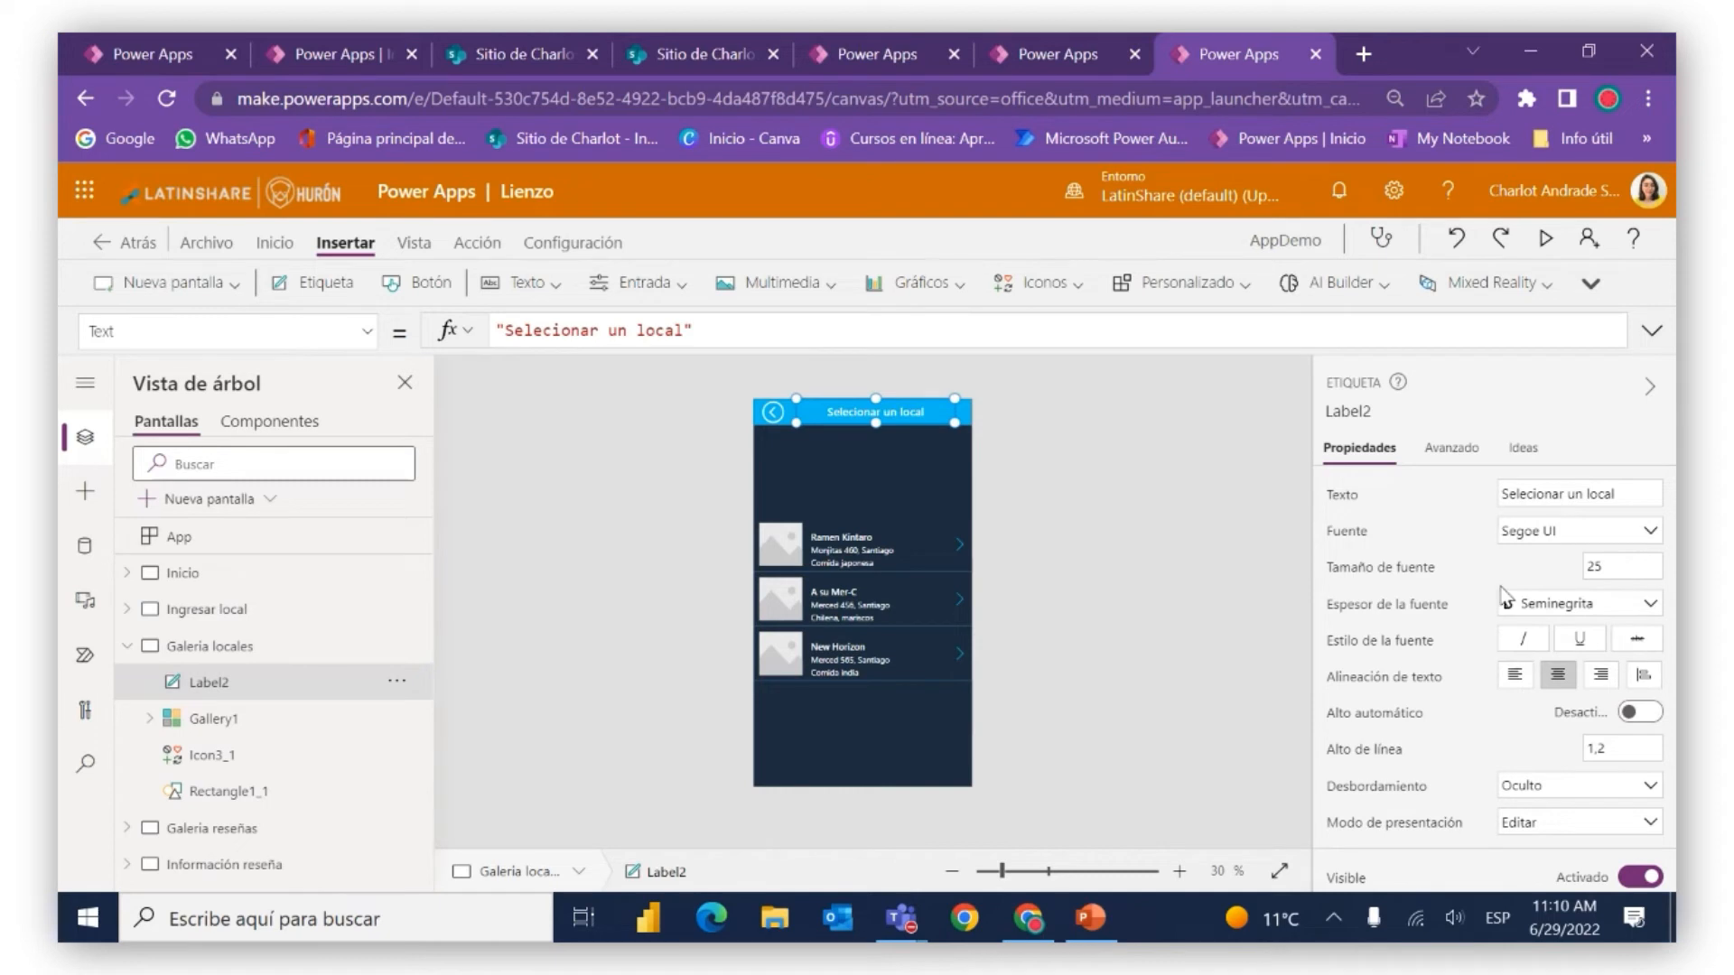
Extend the locales gallery upward to just below the header, giving it a height of about 818
{"action": "left_click", "coordinate": [865, 709]}
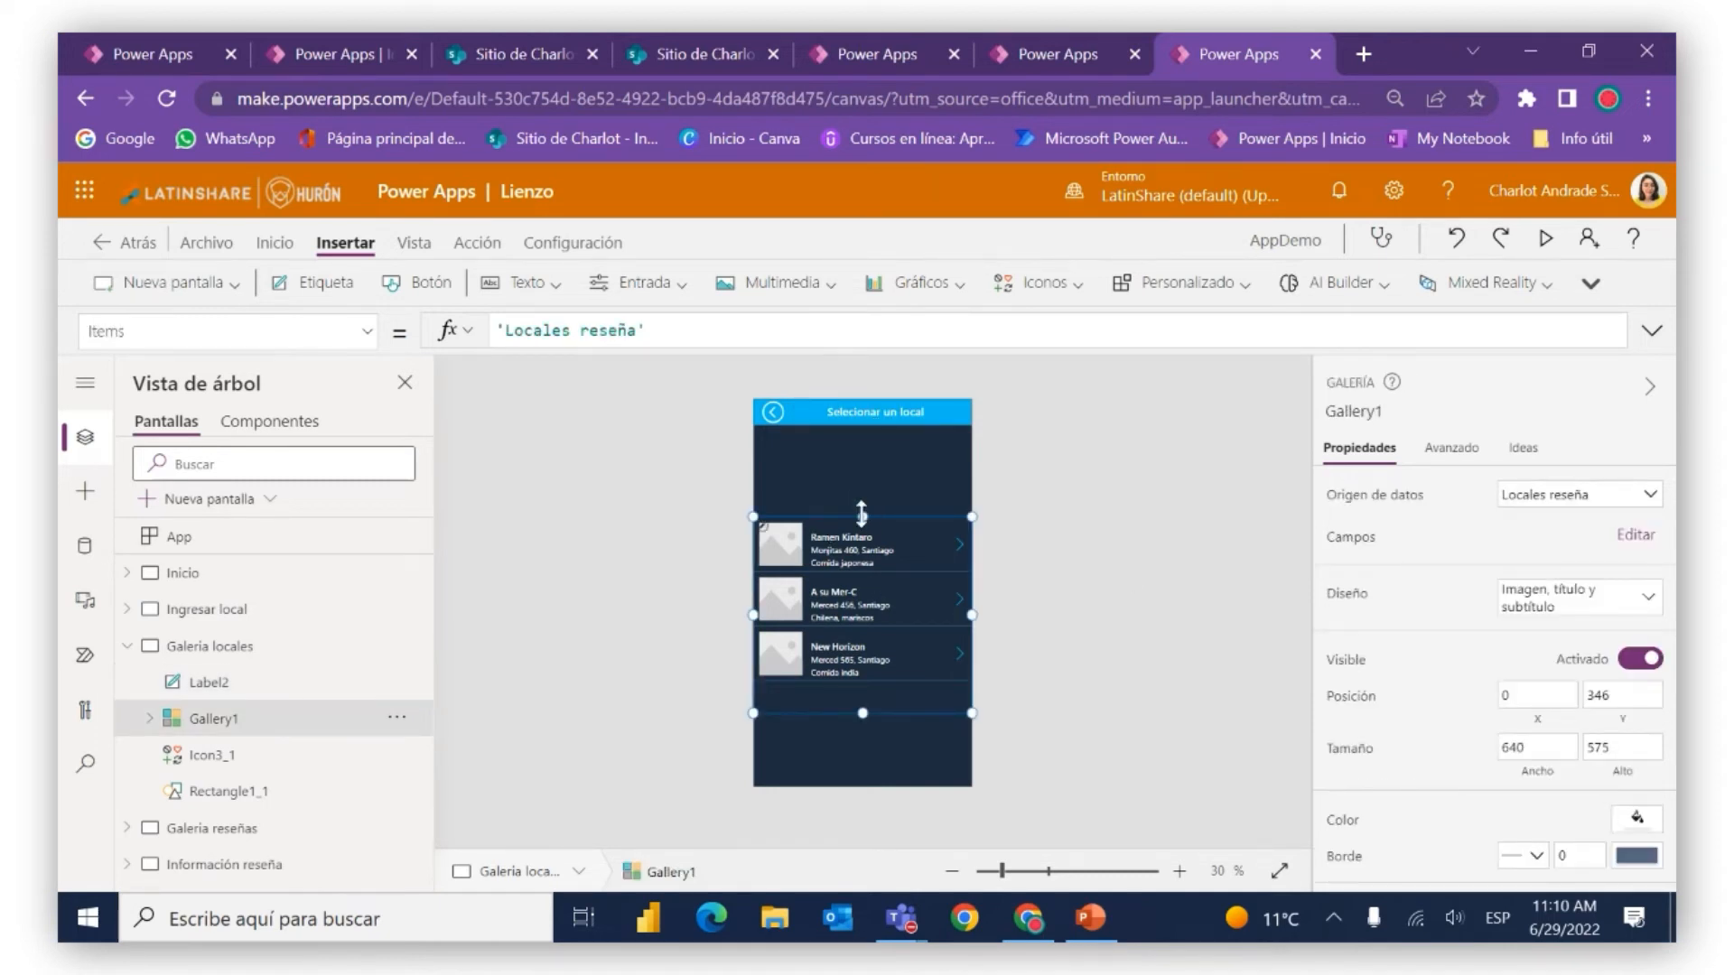
{"action": "left_click_drag", "start_coordinate": [862, 516], "coordinate": [865, 424]}
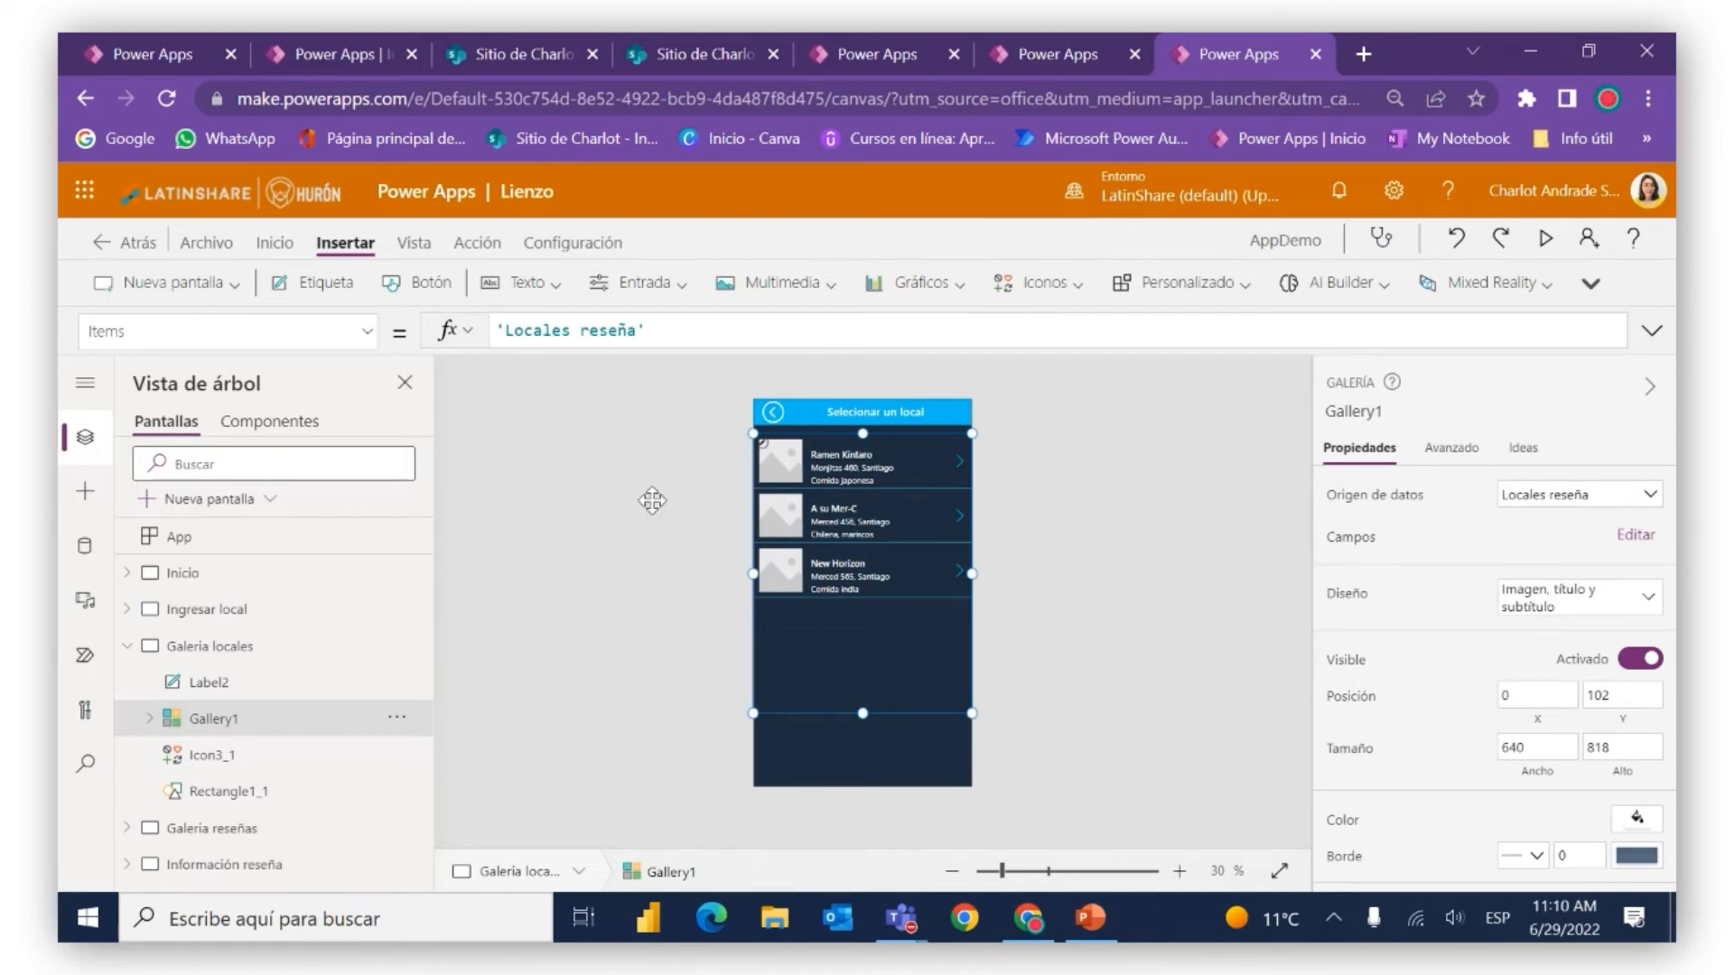
Check the Reseñas and Locales reseña lists in SharePoint for the attachments column, and return to the Power Apps editor
{"action": "left_click", "coordinate": [639, 50]}
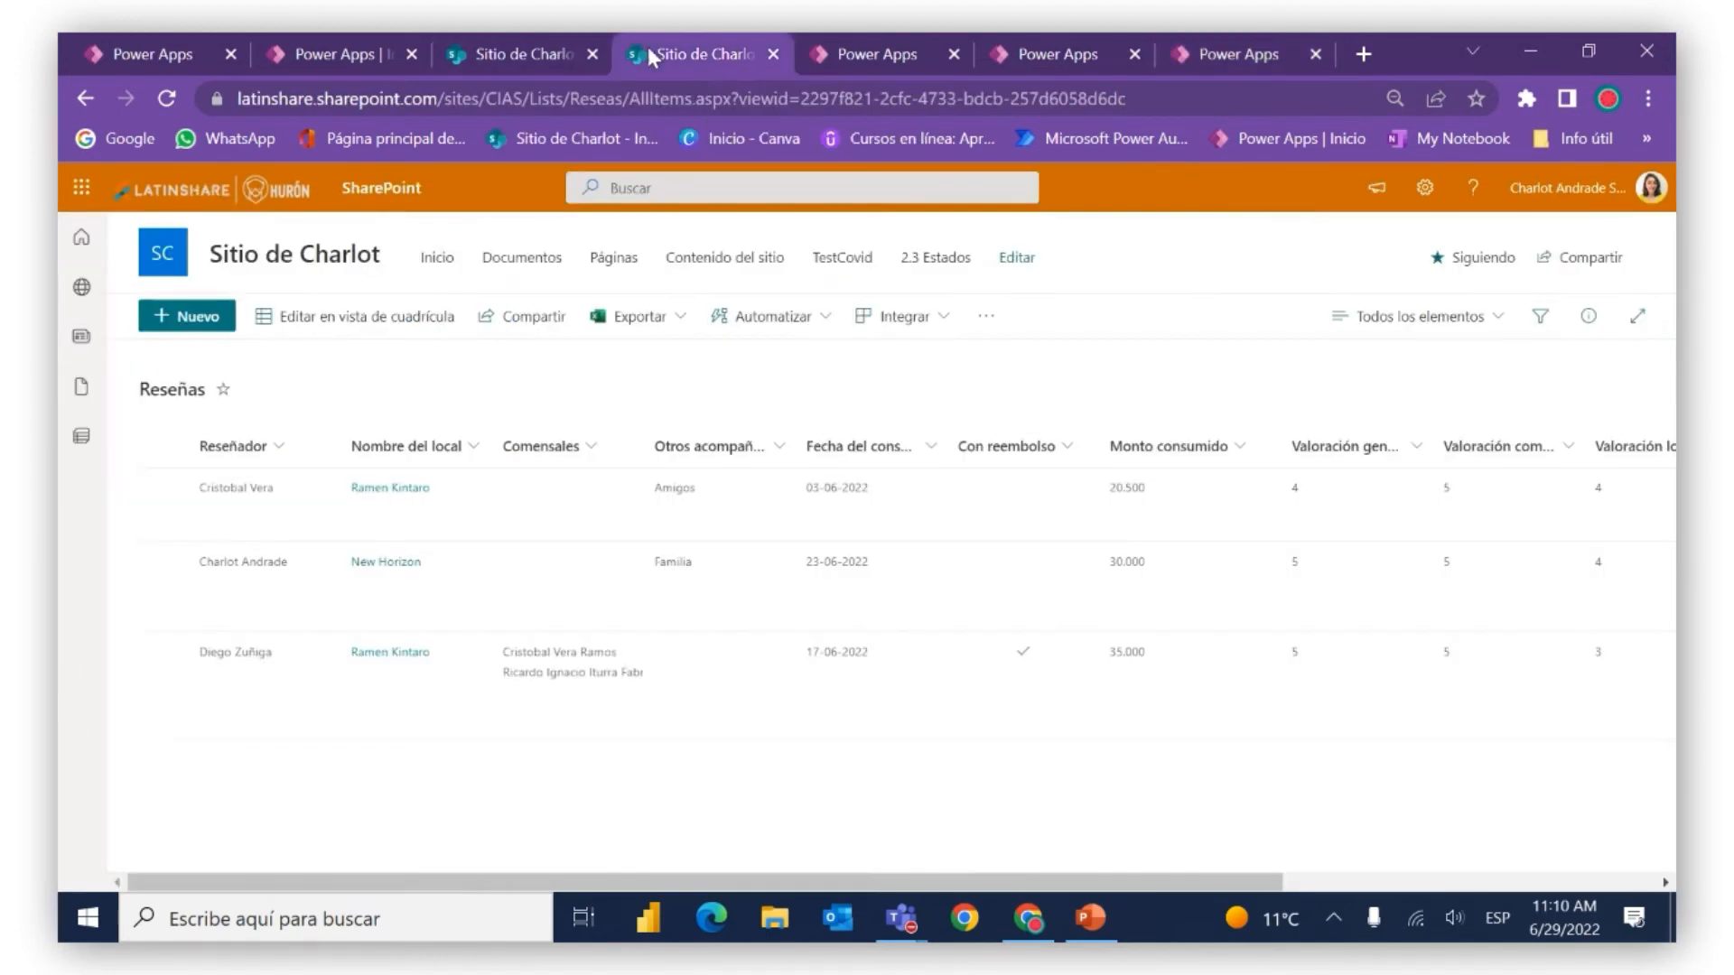
{"action": "left_click", "coordinate": [551, 49]}
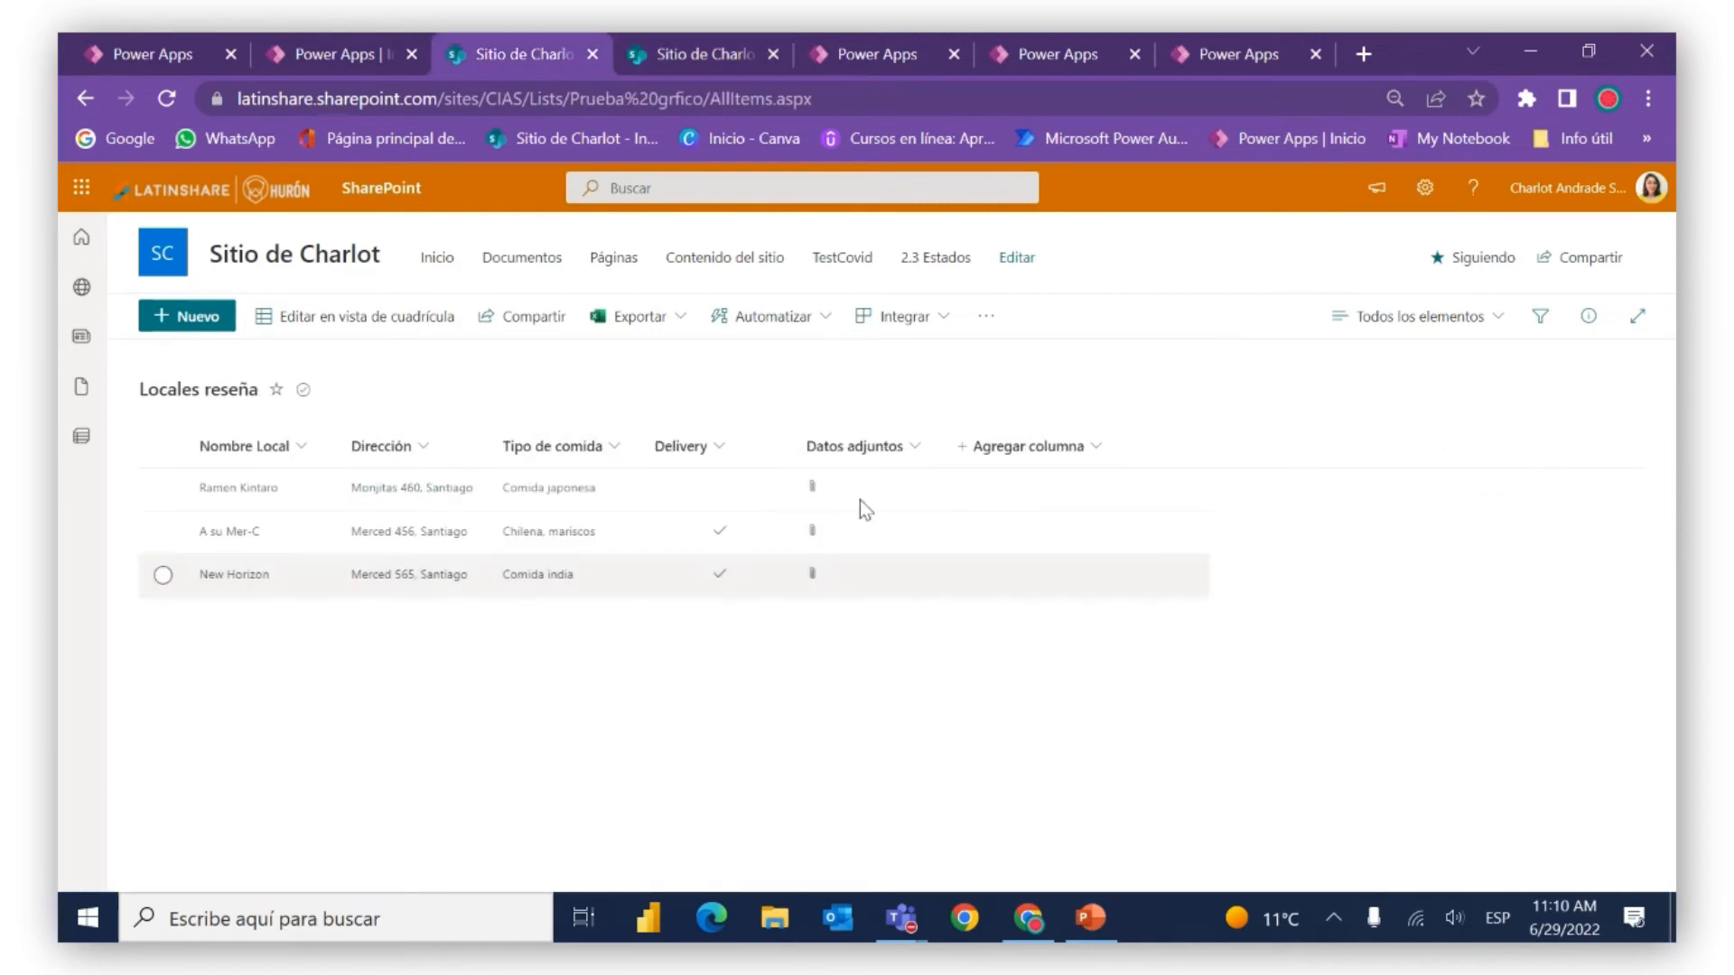
{"action": "left_click", "coordinate": [1193, 42]}
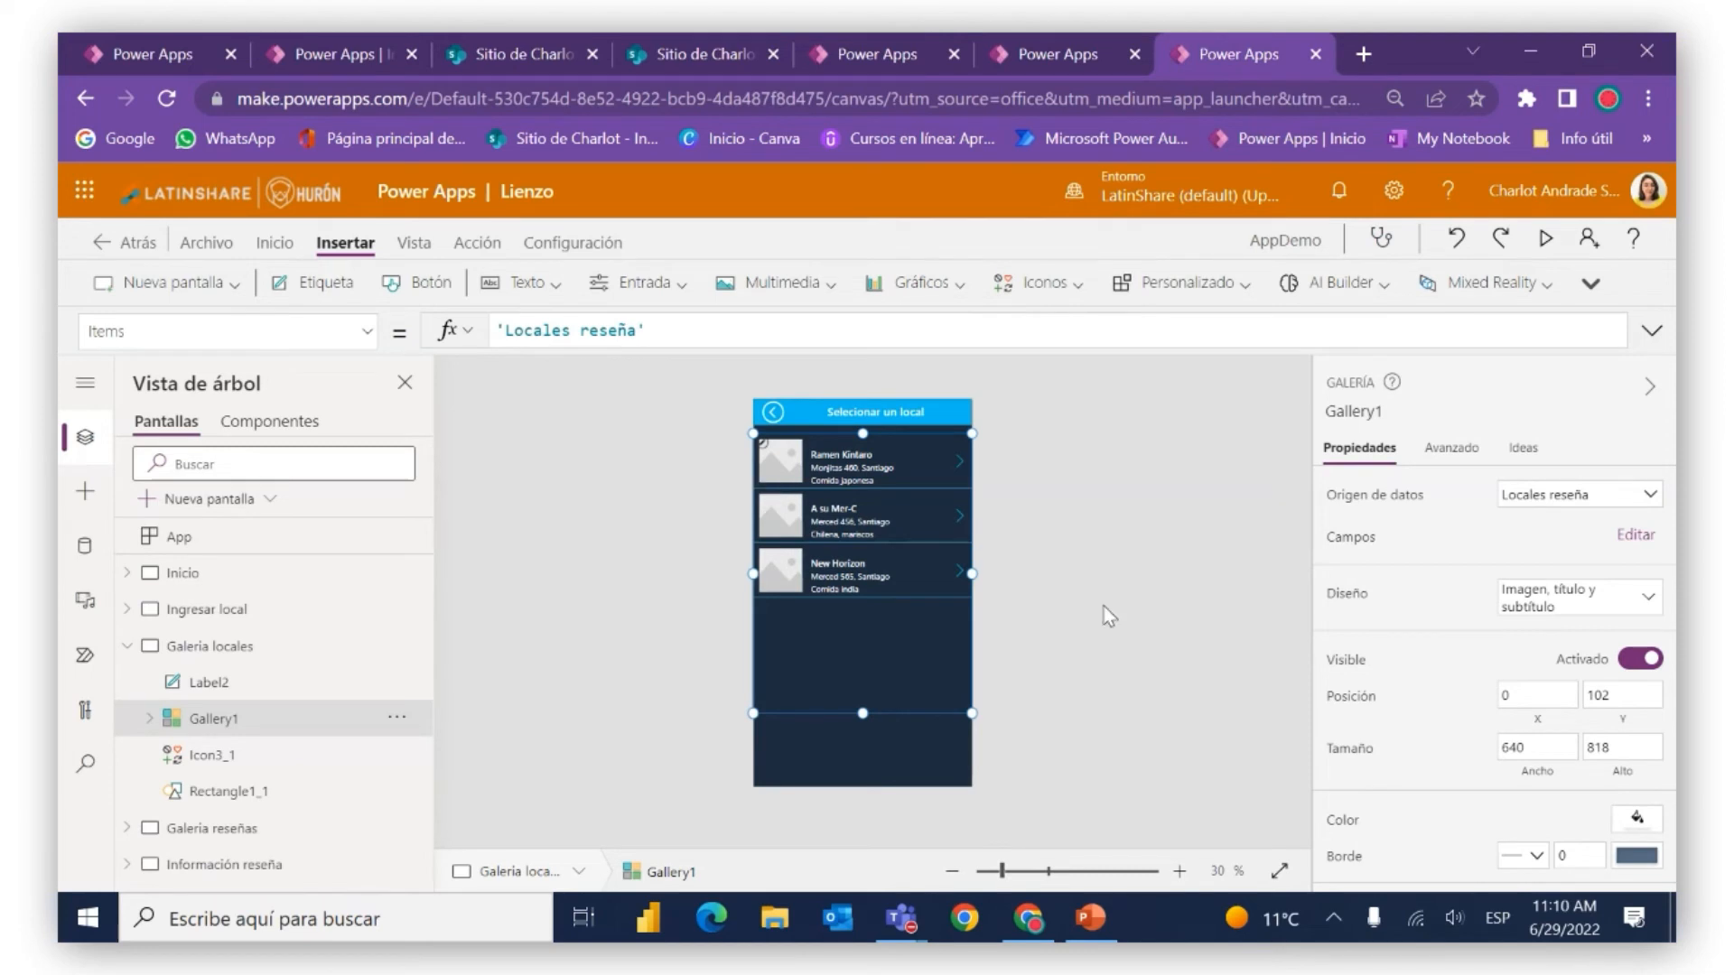
{"action": "left_click", "coordinate": [1077, 617]}
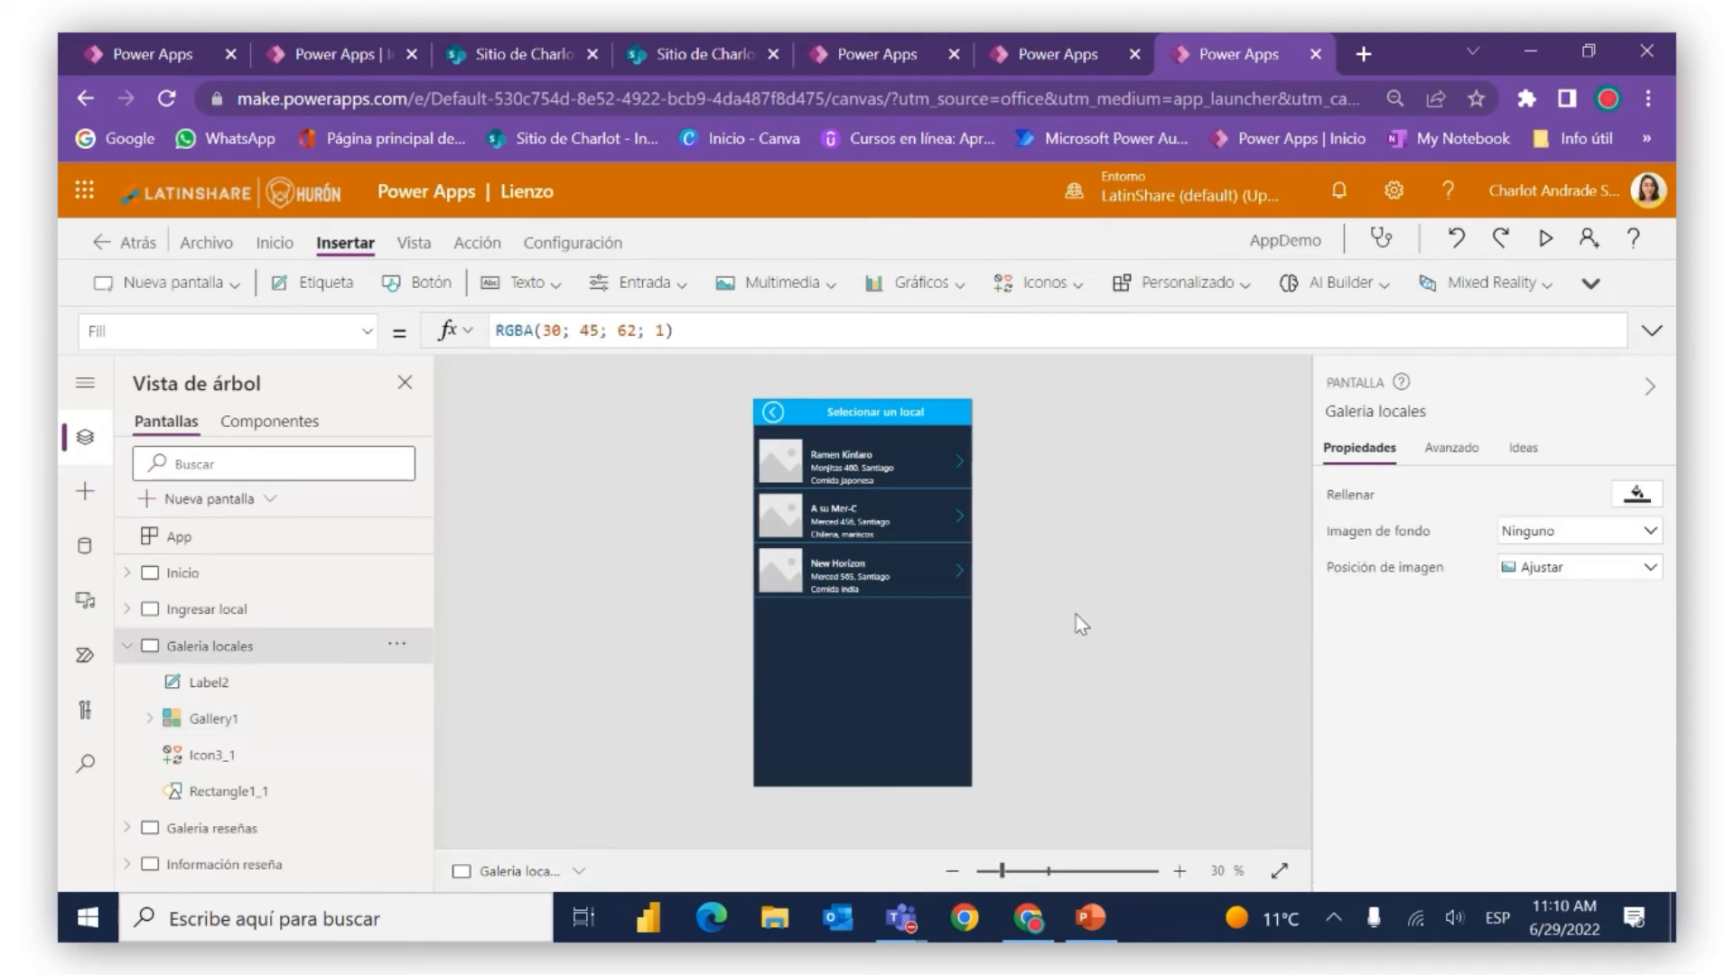
Replace the gallery image's sample source with the formula First(ThisItem.'Datos adjuntos').Value
{"action": "left_click", "coordinate": [792, 468]}
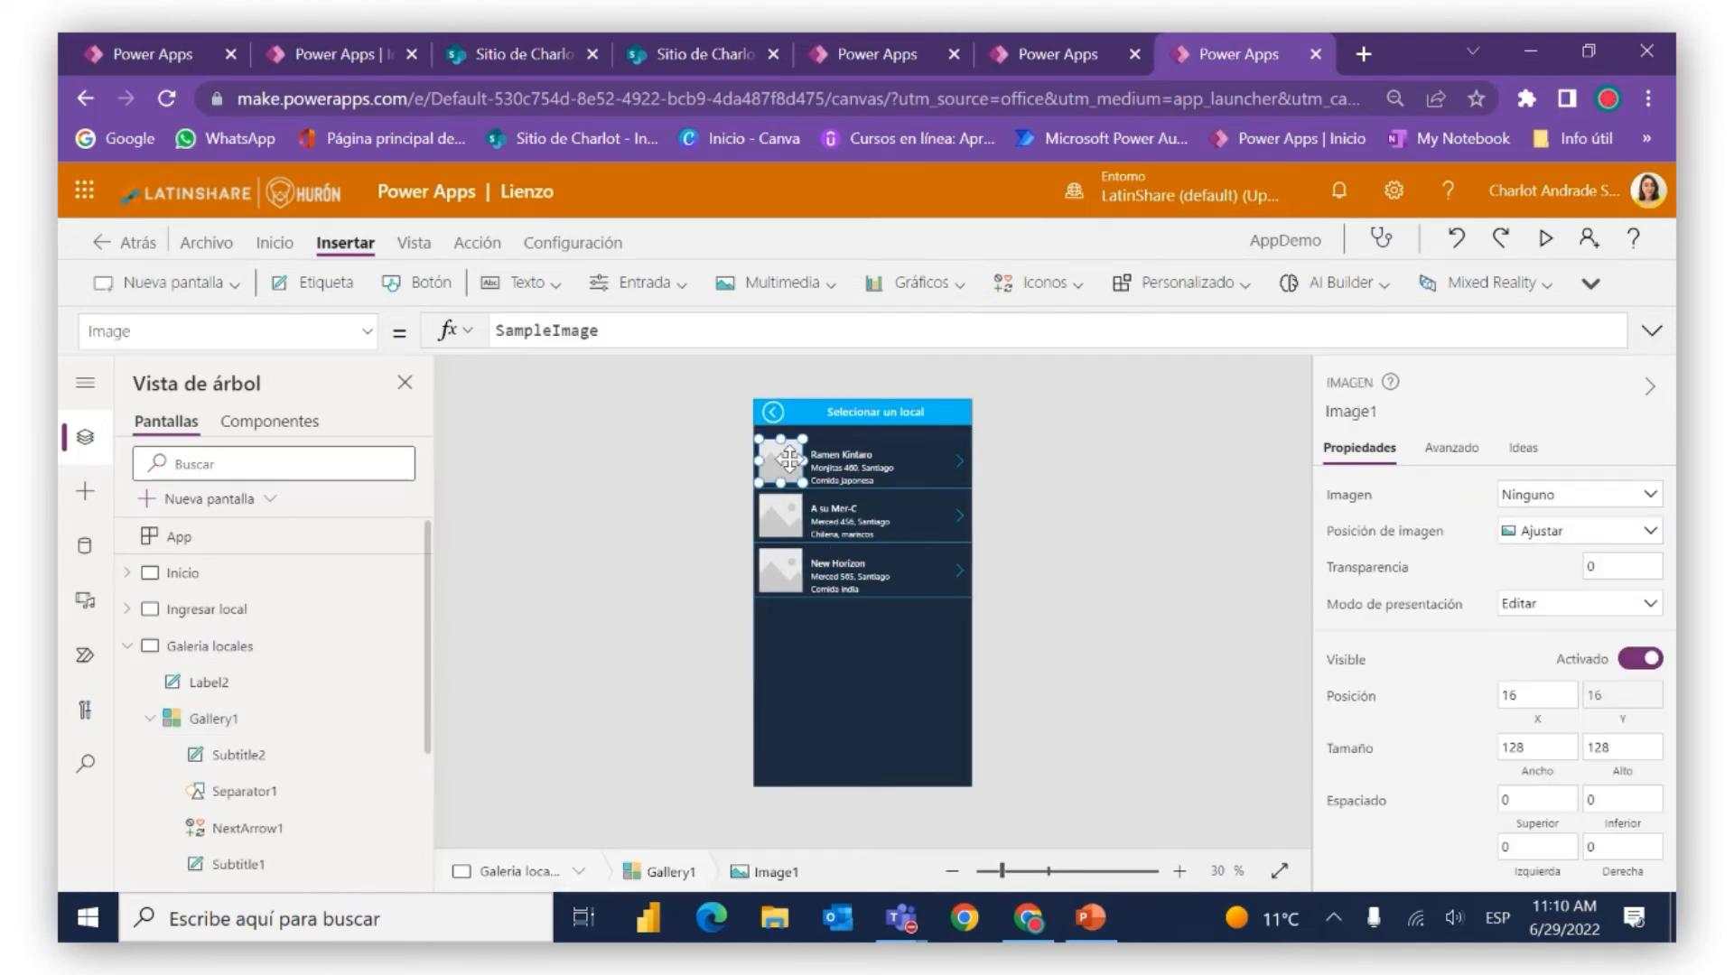
{"action": "left_click", "coordinate": [642, 323]}
{"action": "key", "text": "BackSpace"}
{"action": "key", "text": "BackSpace"}
{"action": "key", "text": "BackSpace"}
{"action": "key", "text": "BackSpace"}
{"action": "key", "text": "BackSpace"}
{"action": "key", "text": "BackSpace"}
{"action": "key", "text": "BackSpace"}
{"action": "key", "text": "BackSpace"}
{"action": "key", "text": "BackSpace"}
{"action": "key", "text": "BackSpace"}
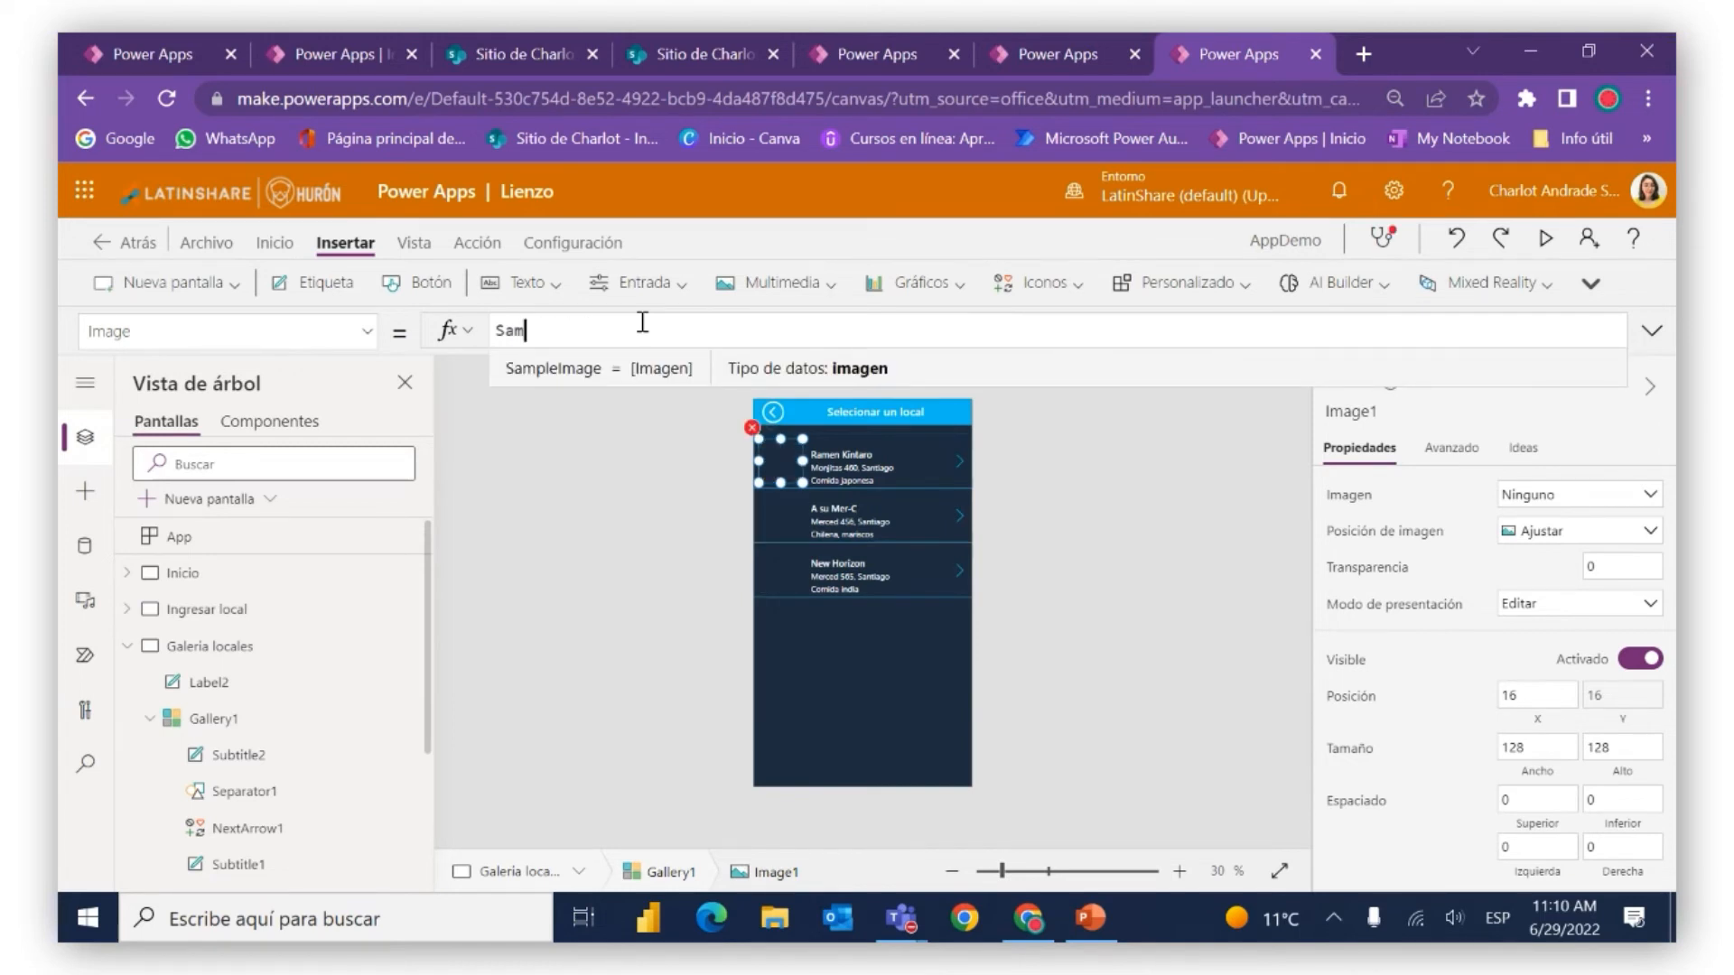
{"action": "key", "text": "BackSpace"}
{"action": "type", "text": "fir"}
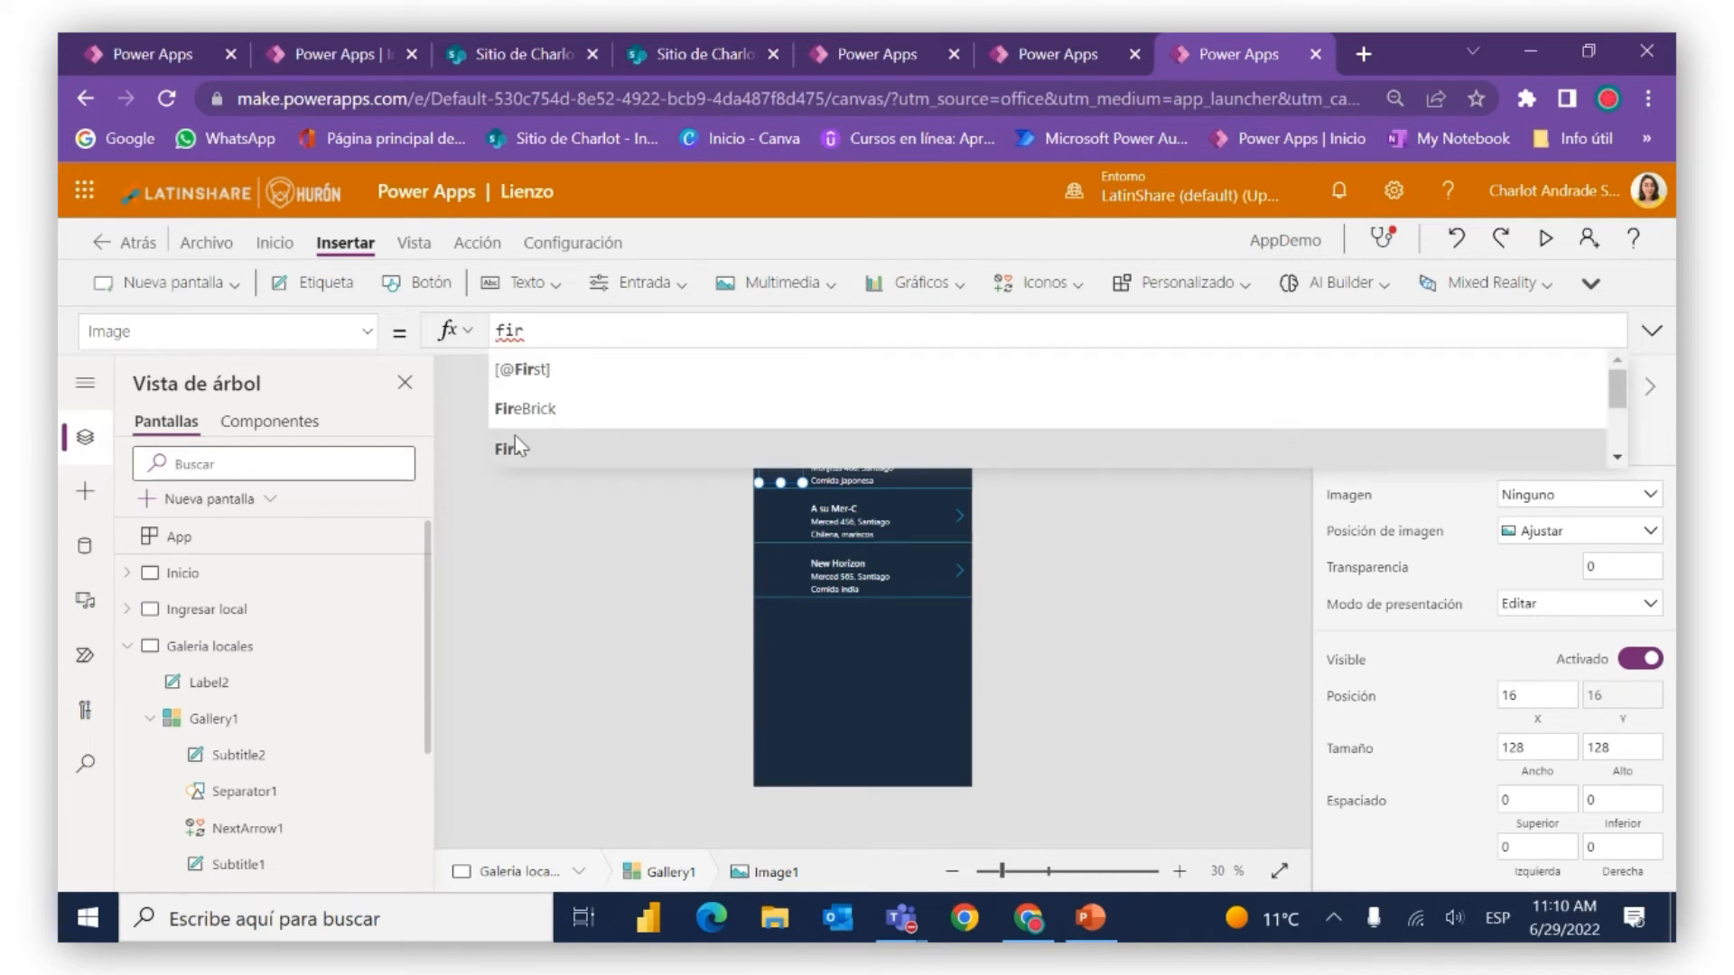
{"action": "left_click", "coordinate": [519, 451]}
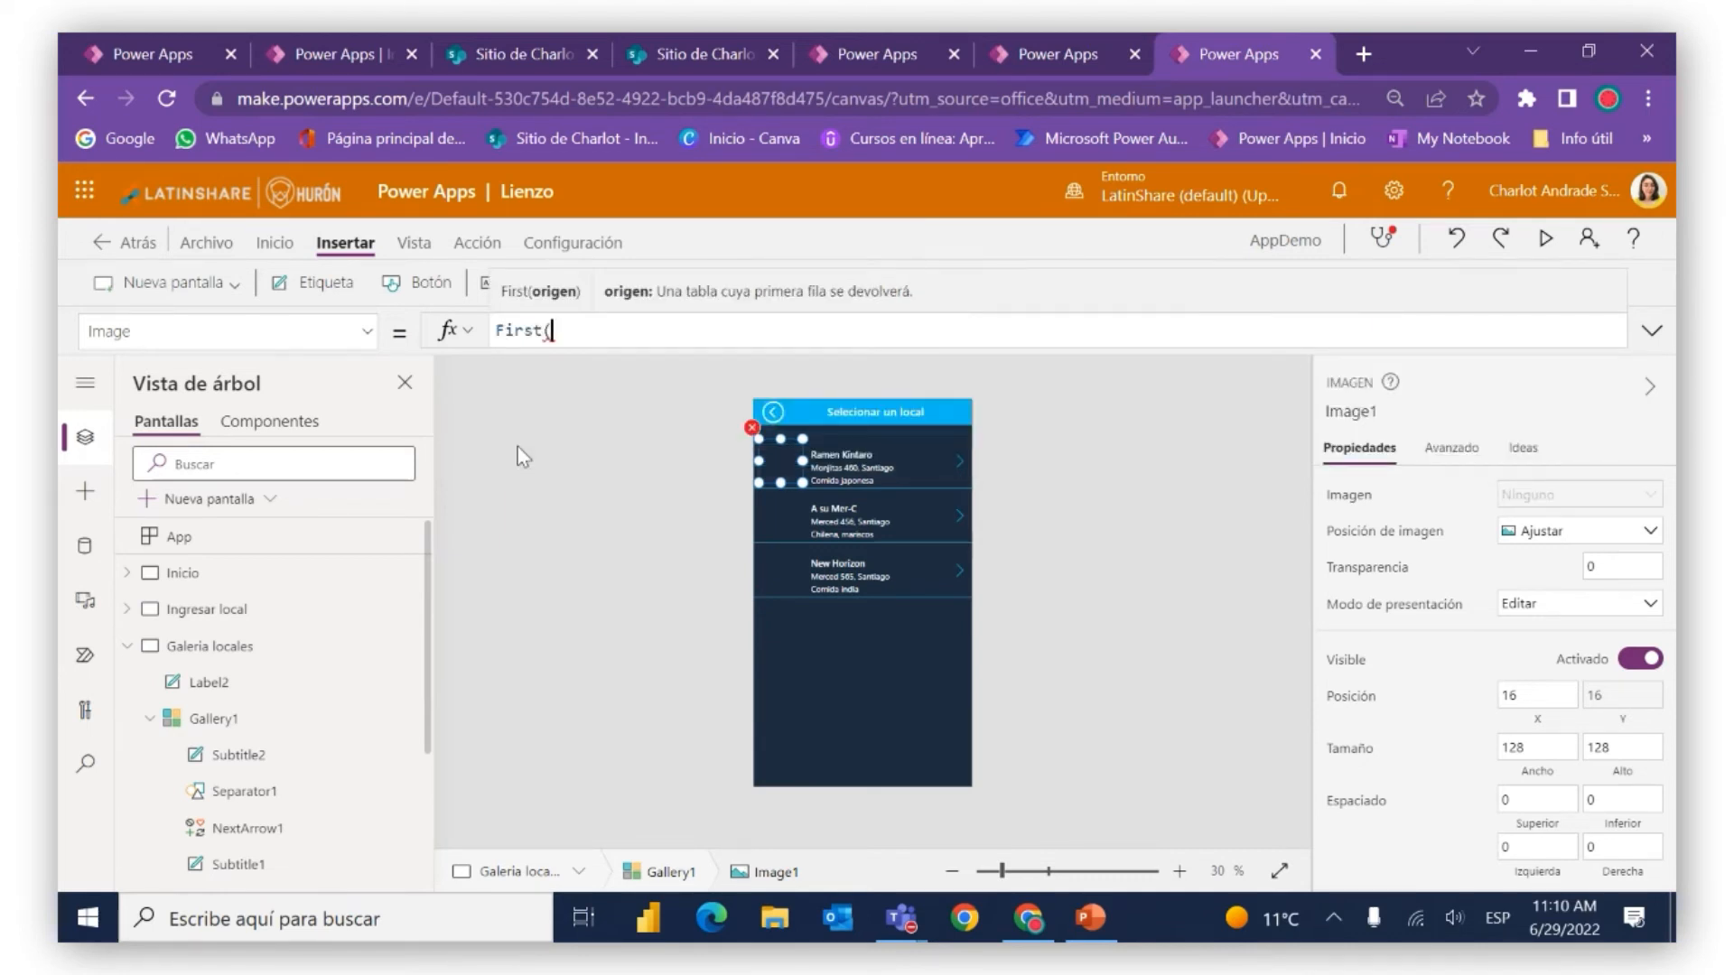
{"action": "type", "text": "thi"}
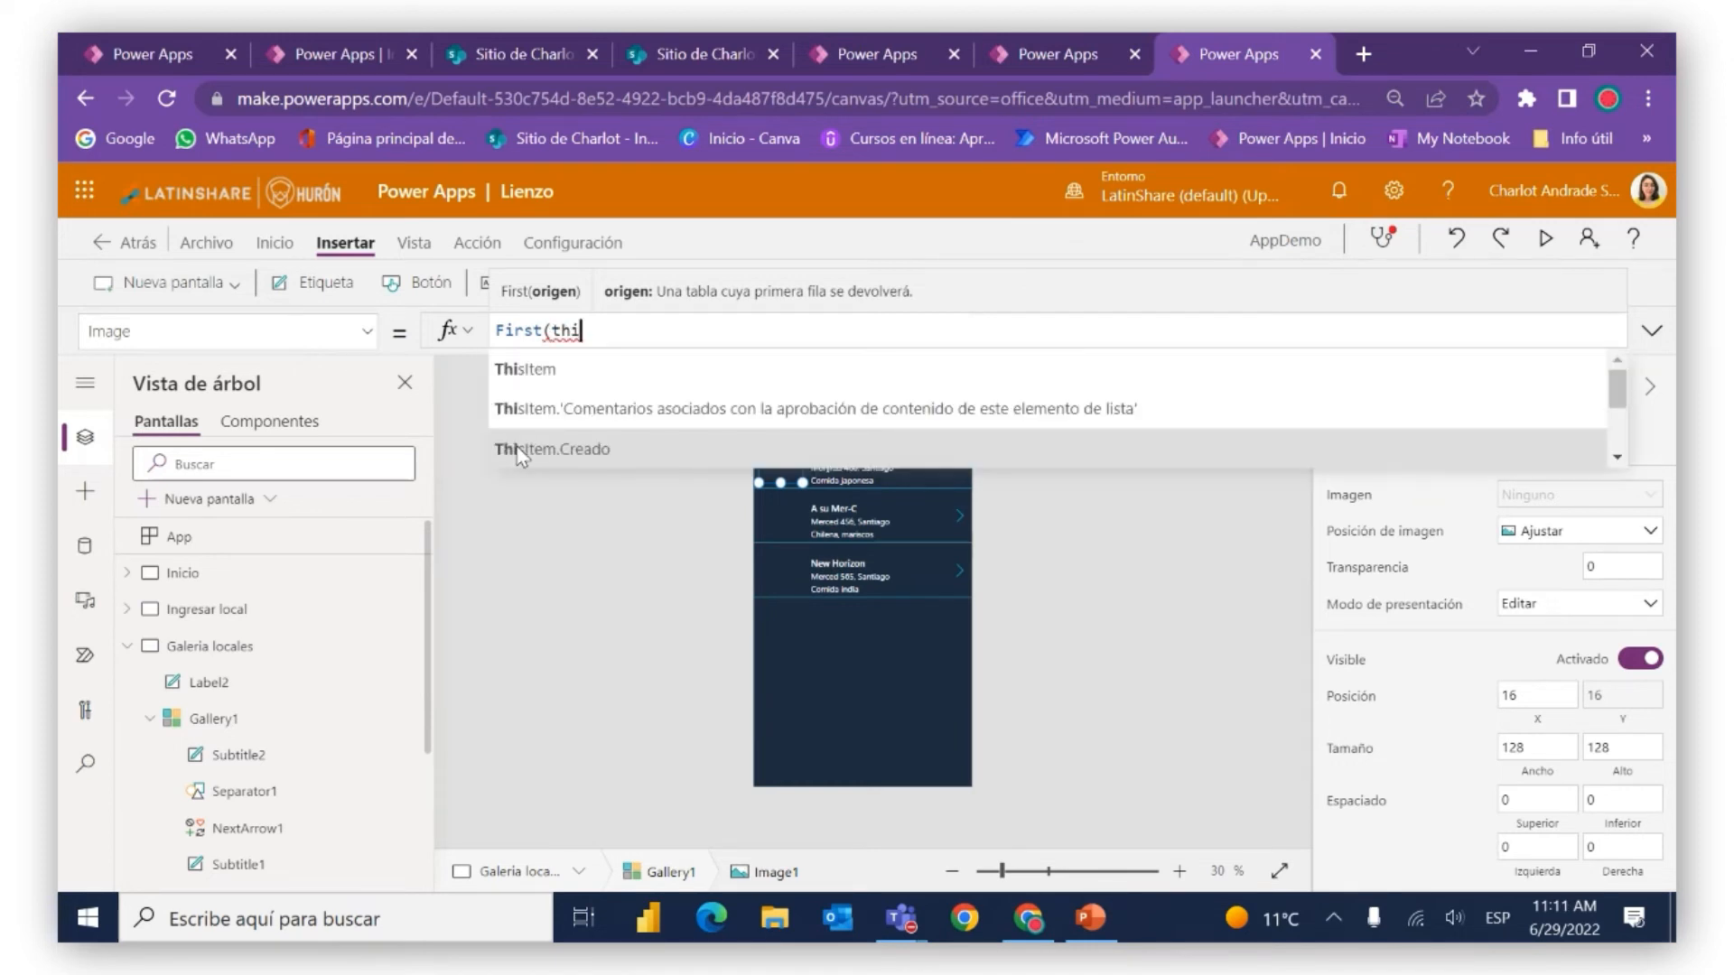
{"action": "left_click", "coordinate": [578, 377]}
{"action": "type", "text": ".da"}
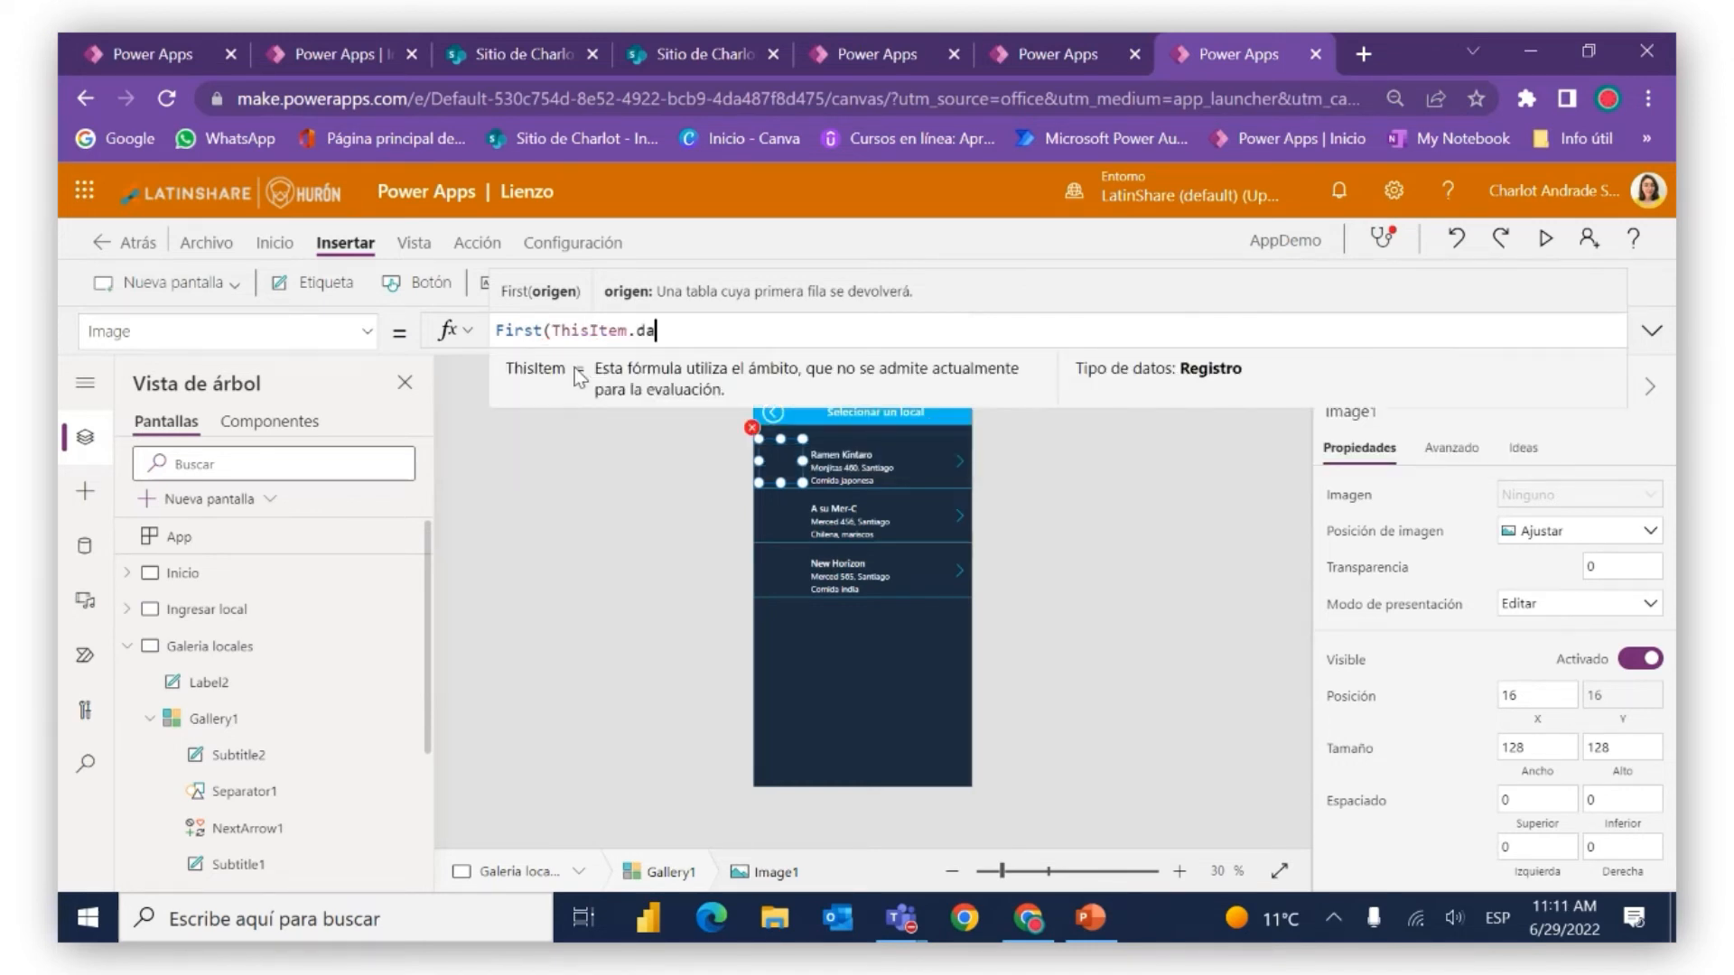
{"action": "left_click", "coordinate": [579, 376]}
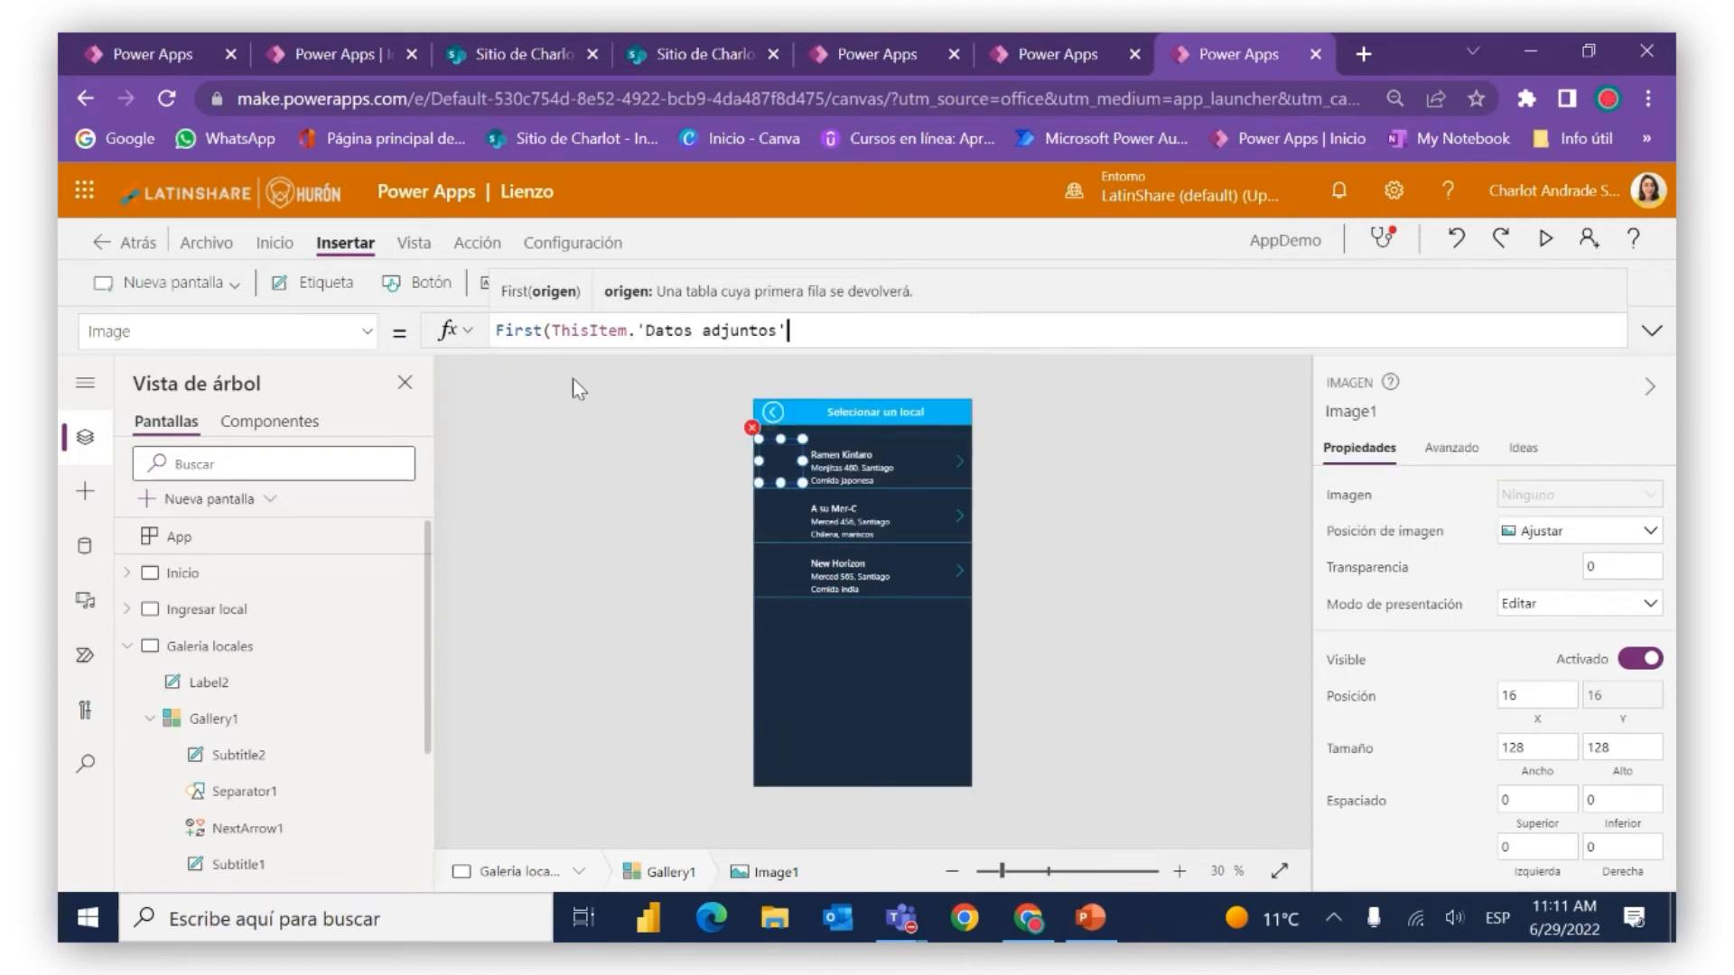
{"action": "type", "text": ").v"}
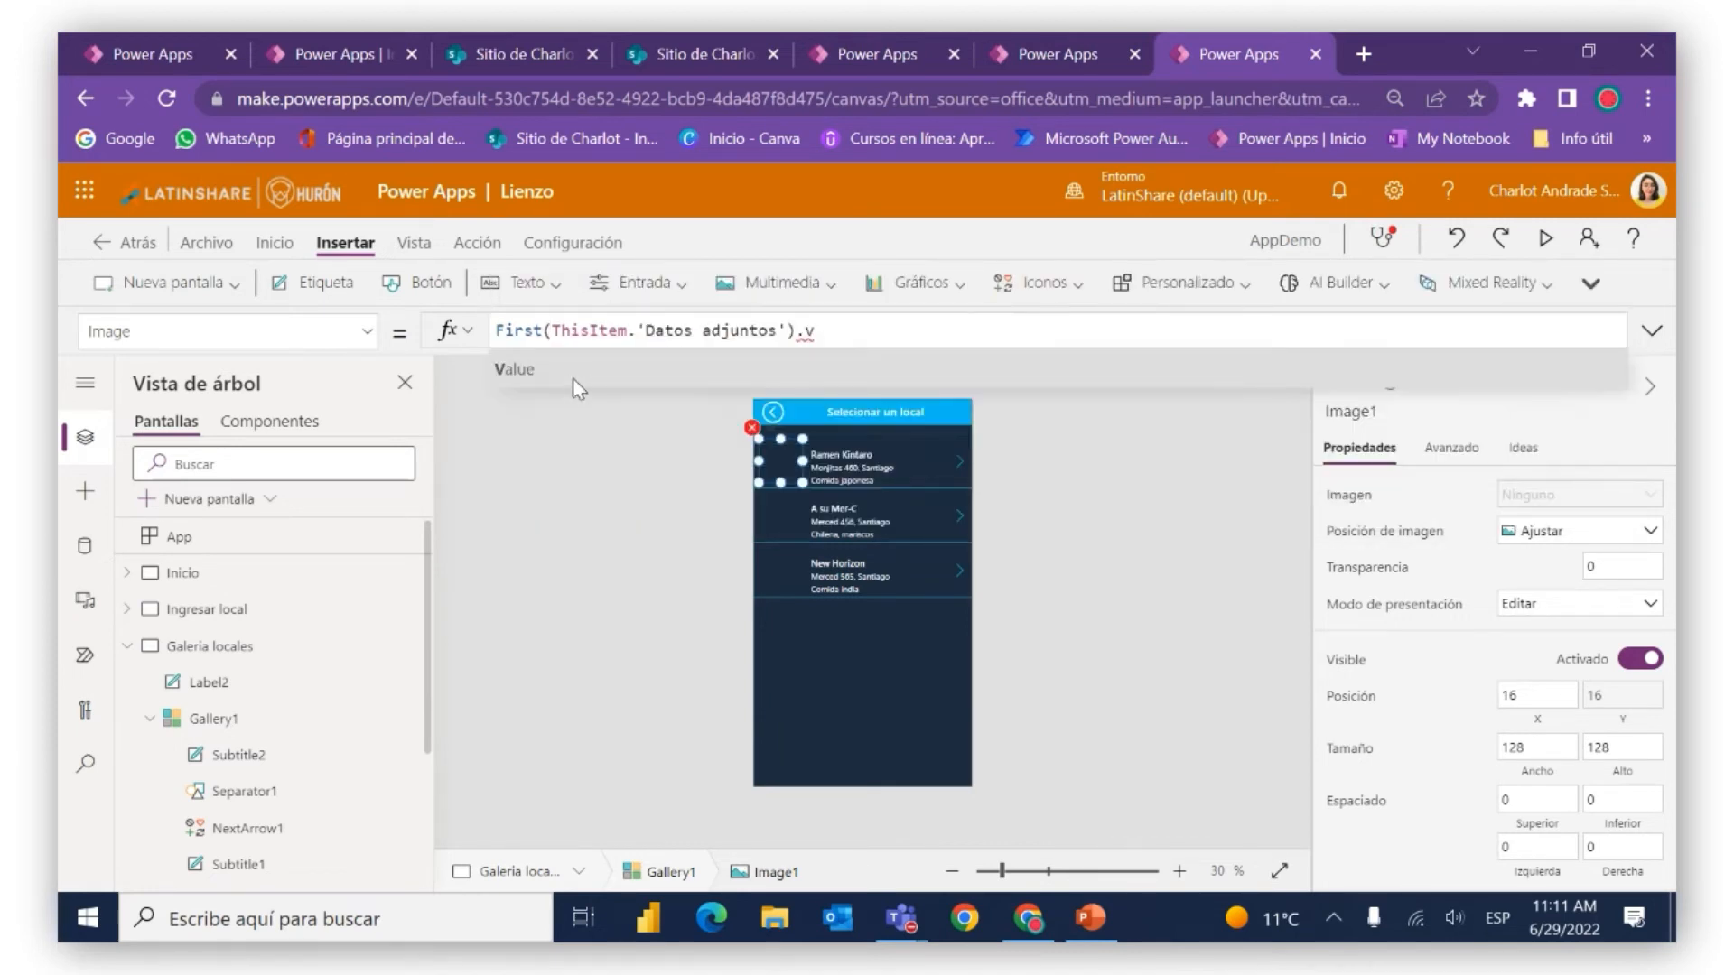
{"action": "left_click", "coordinate": [572, 377]}
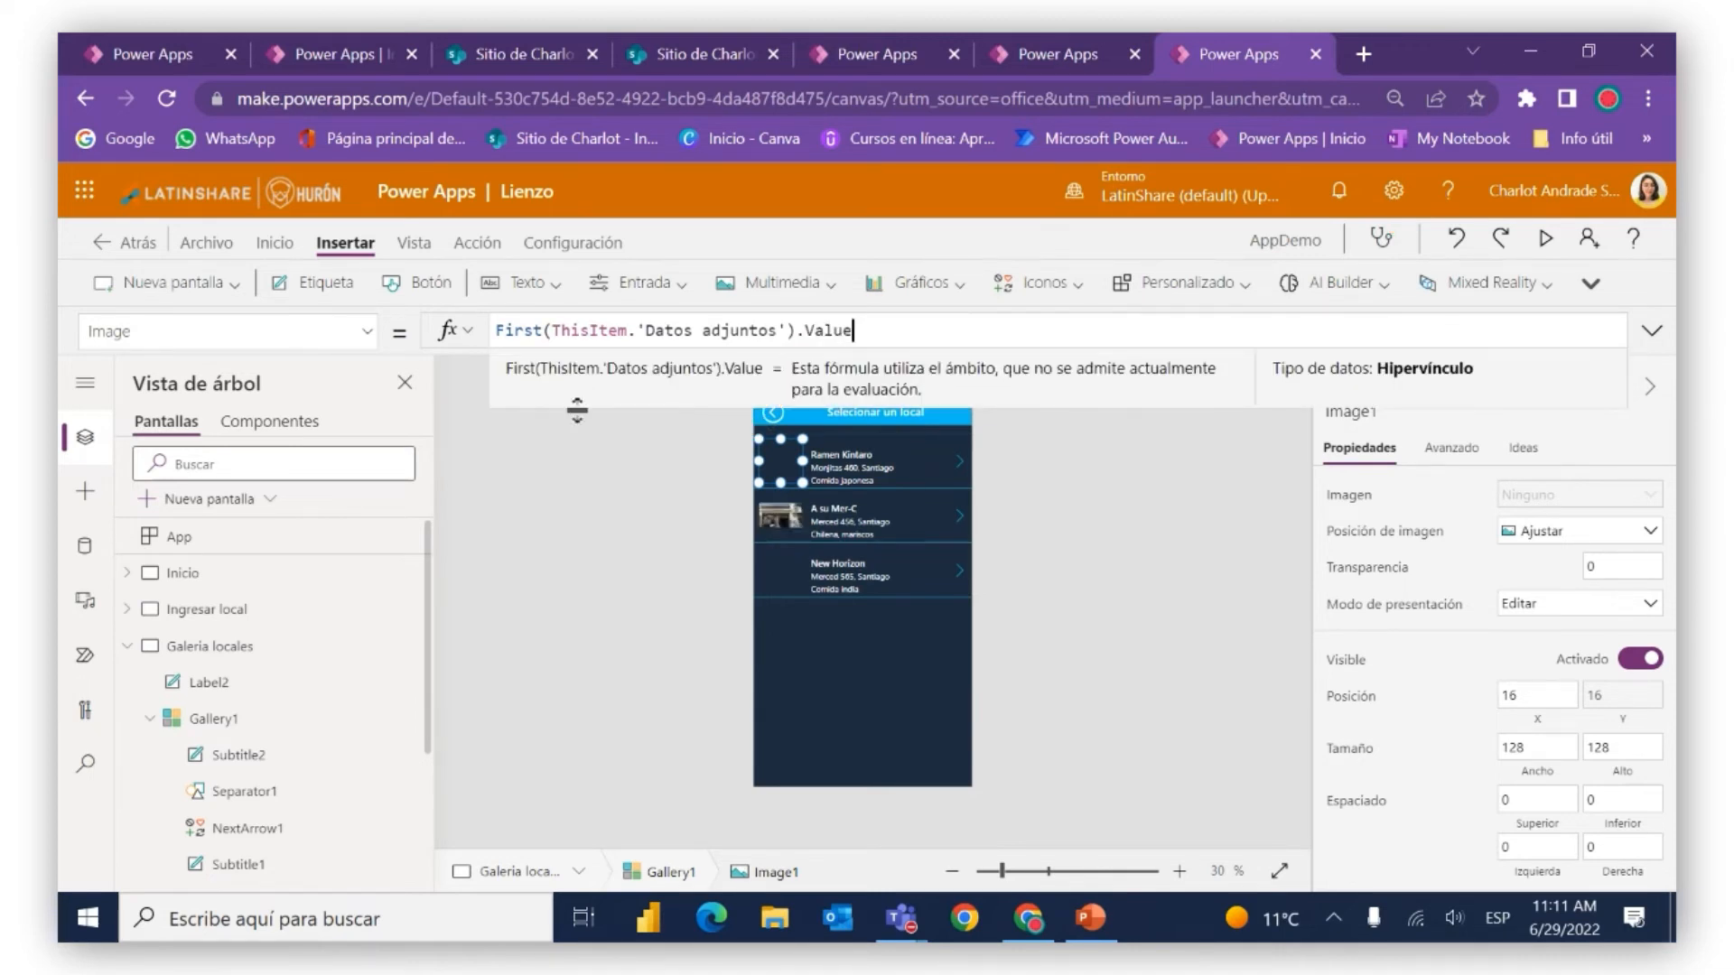
{"action": "left_click", "coordinate": [605, 526]}
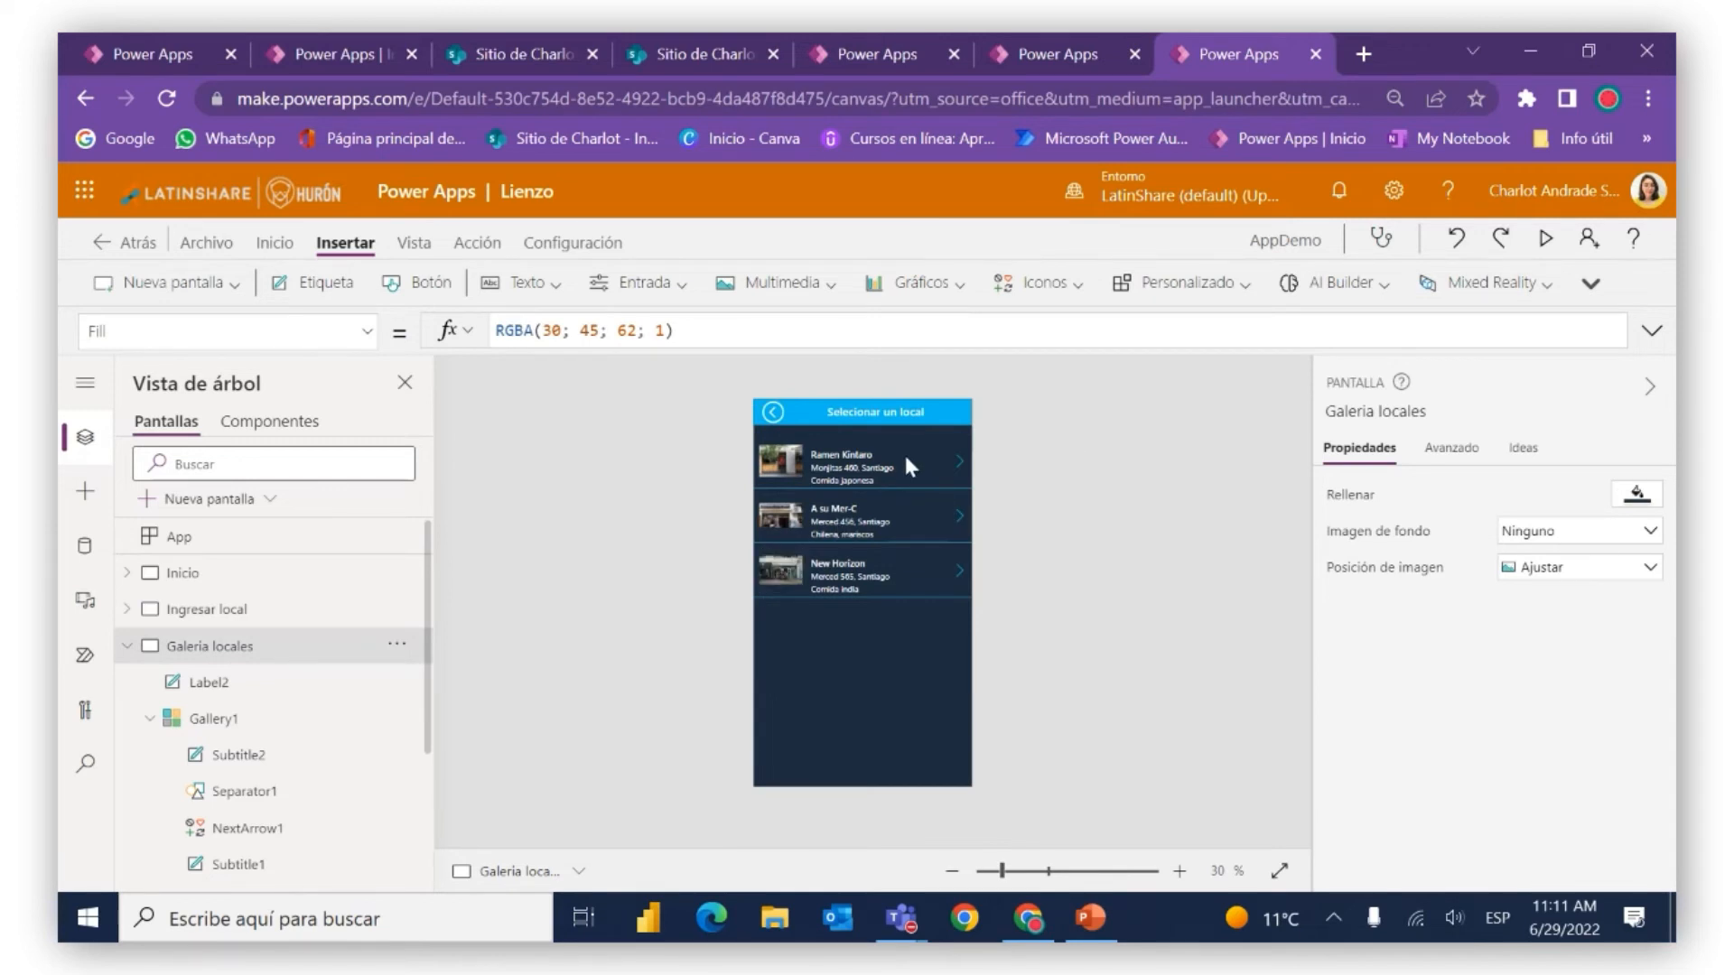
Check the gallery arrow's OnSelect action, preview the screen, open the Ramen Kintaro reviews, and exit the preview
{"action": "left_click", "coordinate": [958, 459]}
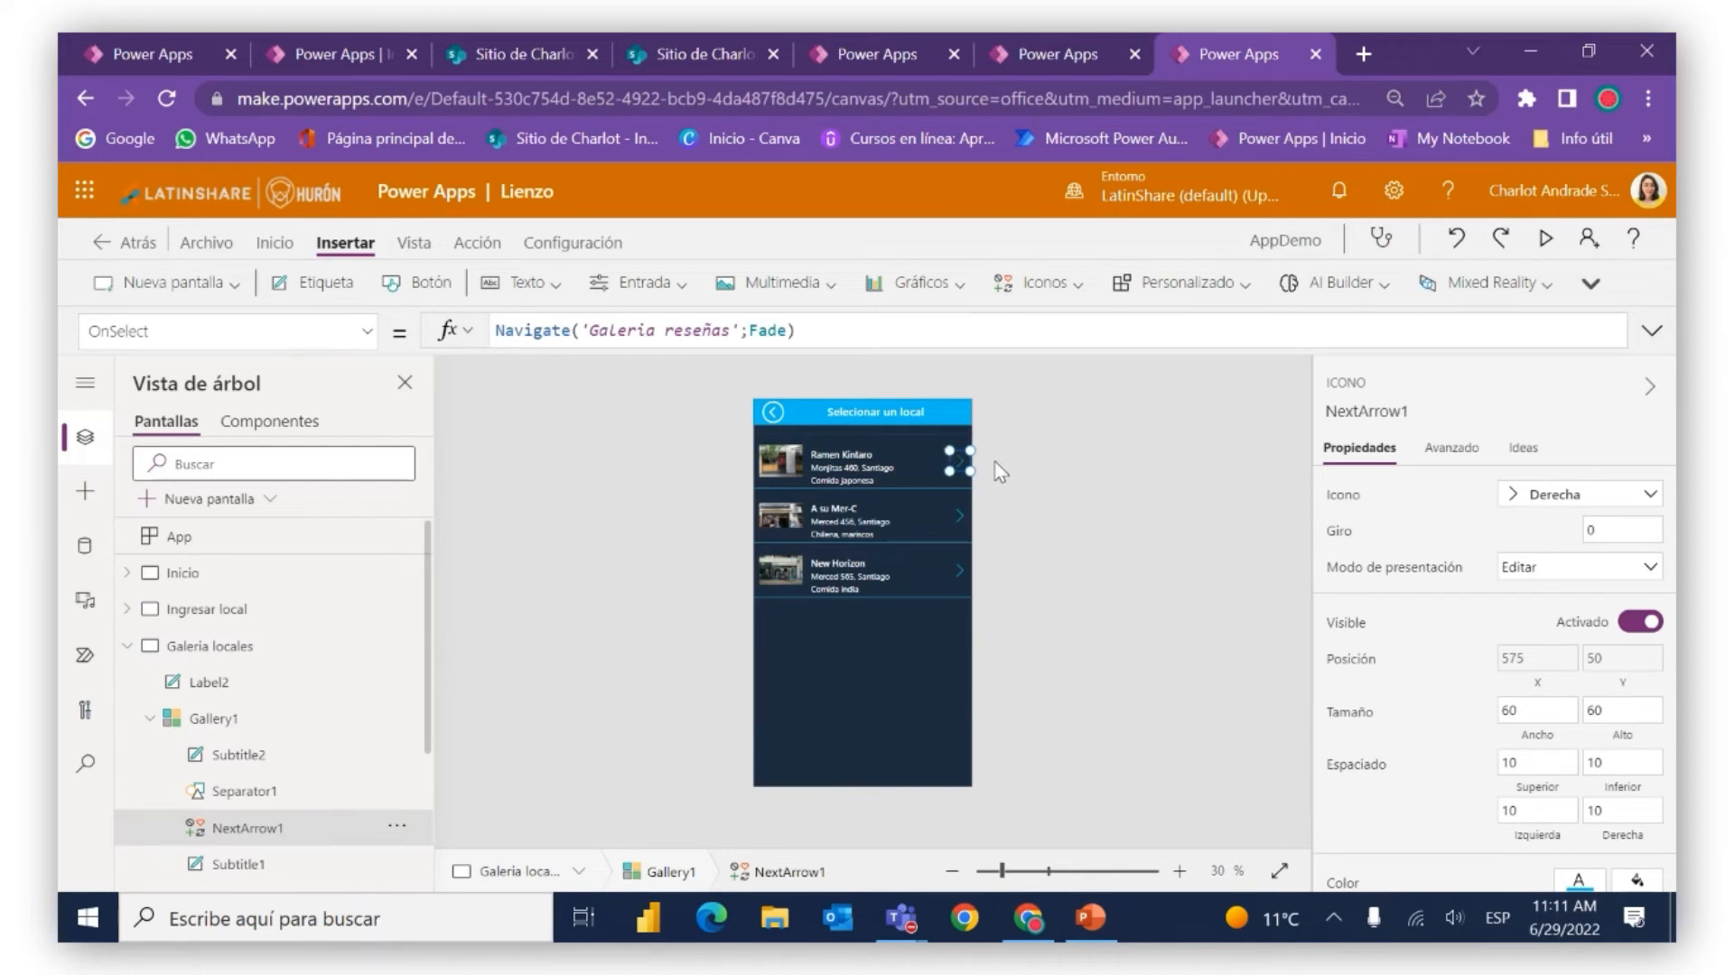
{"action": "left_click", "coordinate": [1547, 241]}
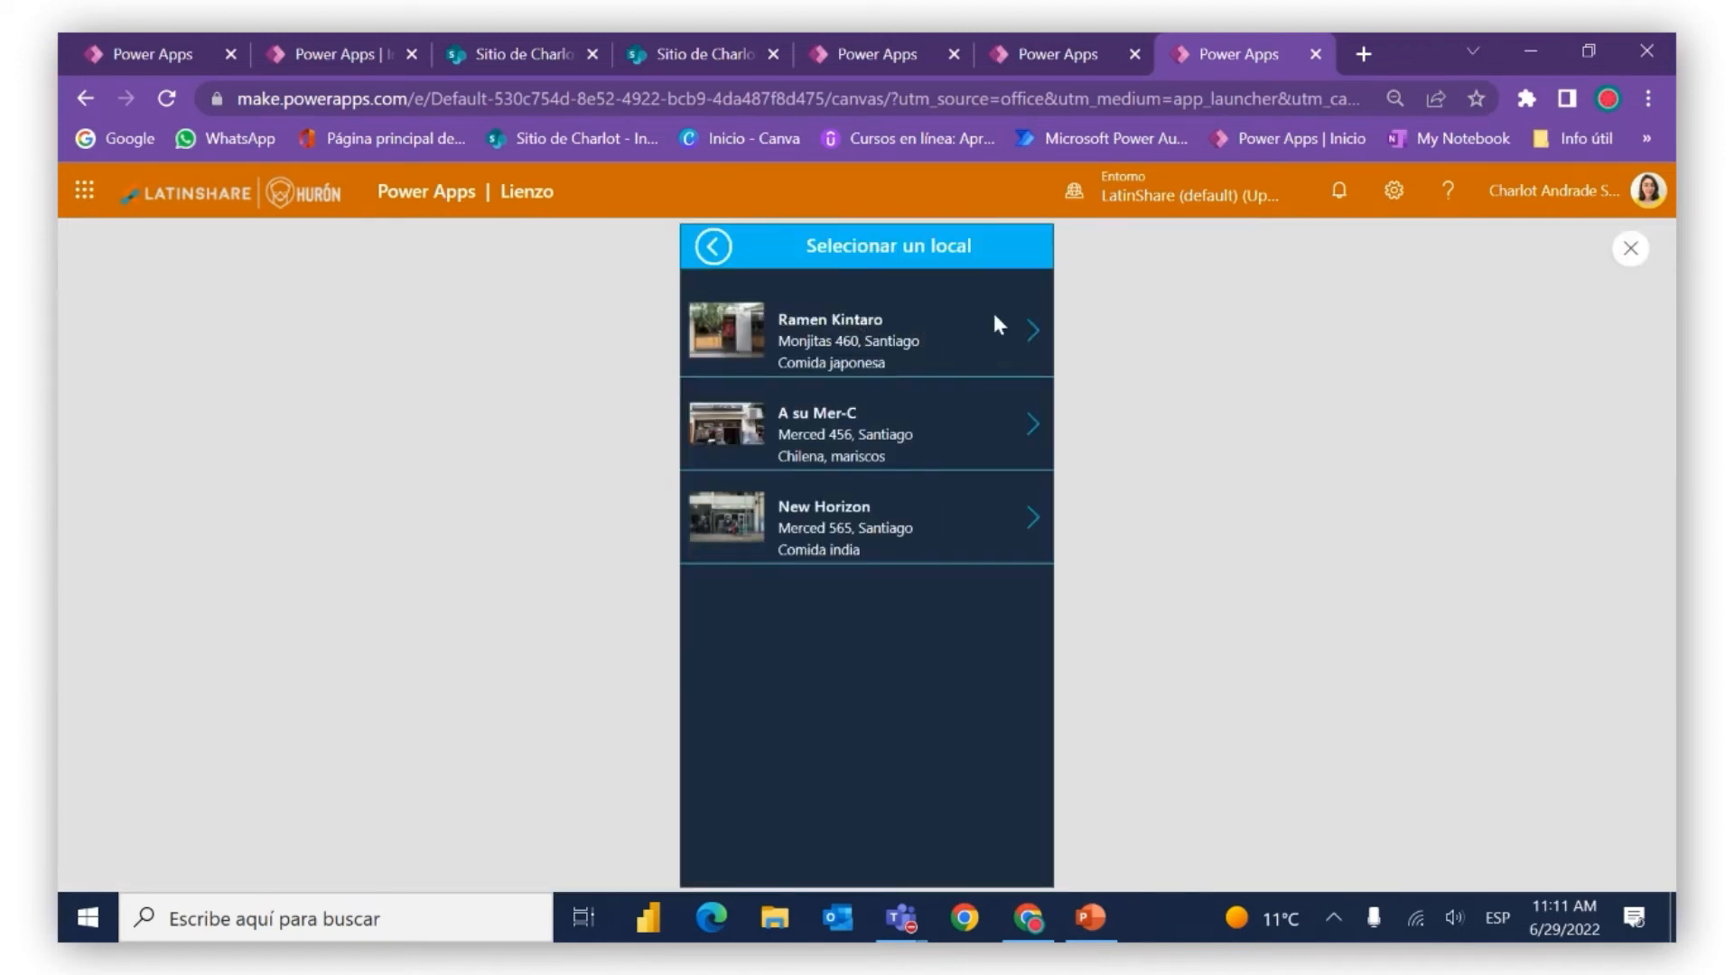
{"action": "left_click", "coordinate": [1033, 341]}
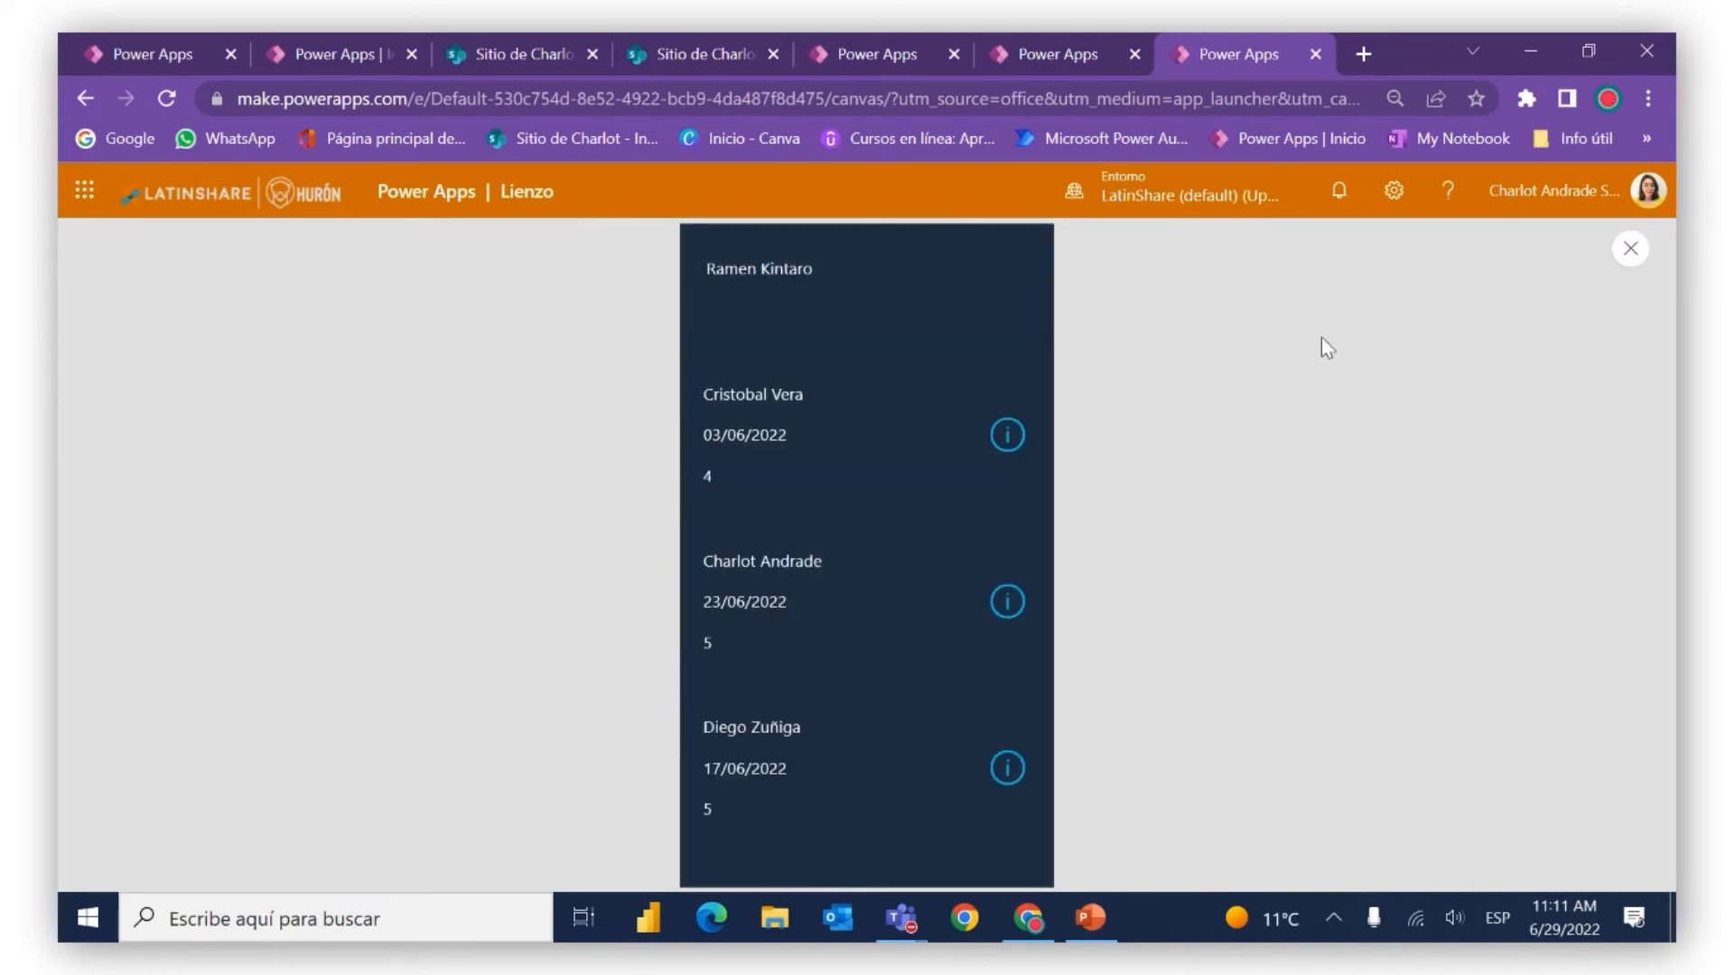
{"action": "left_click", "coordinate": [1632, 250]}
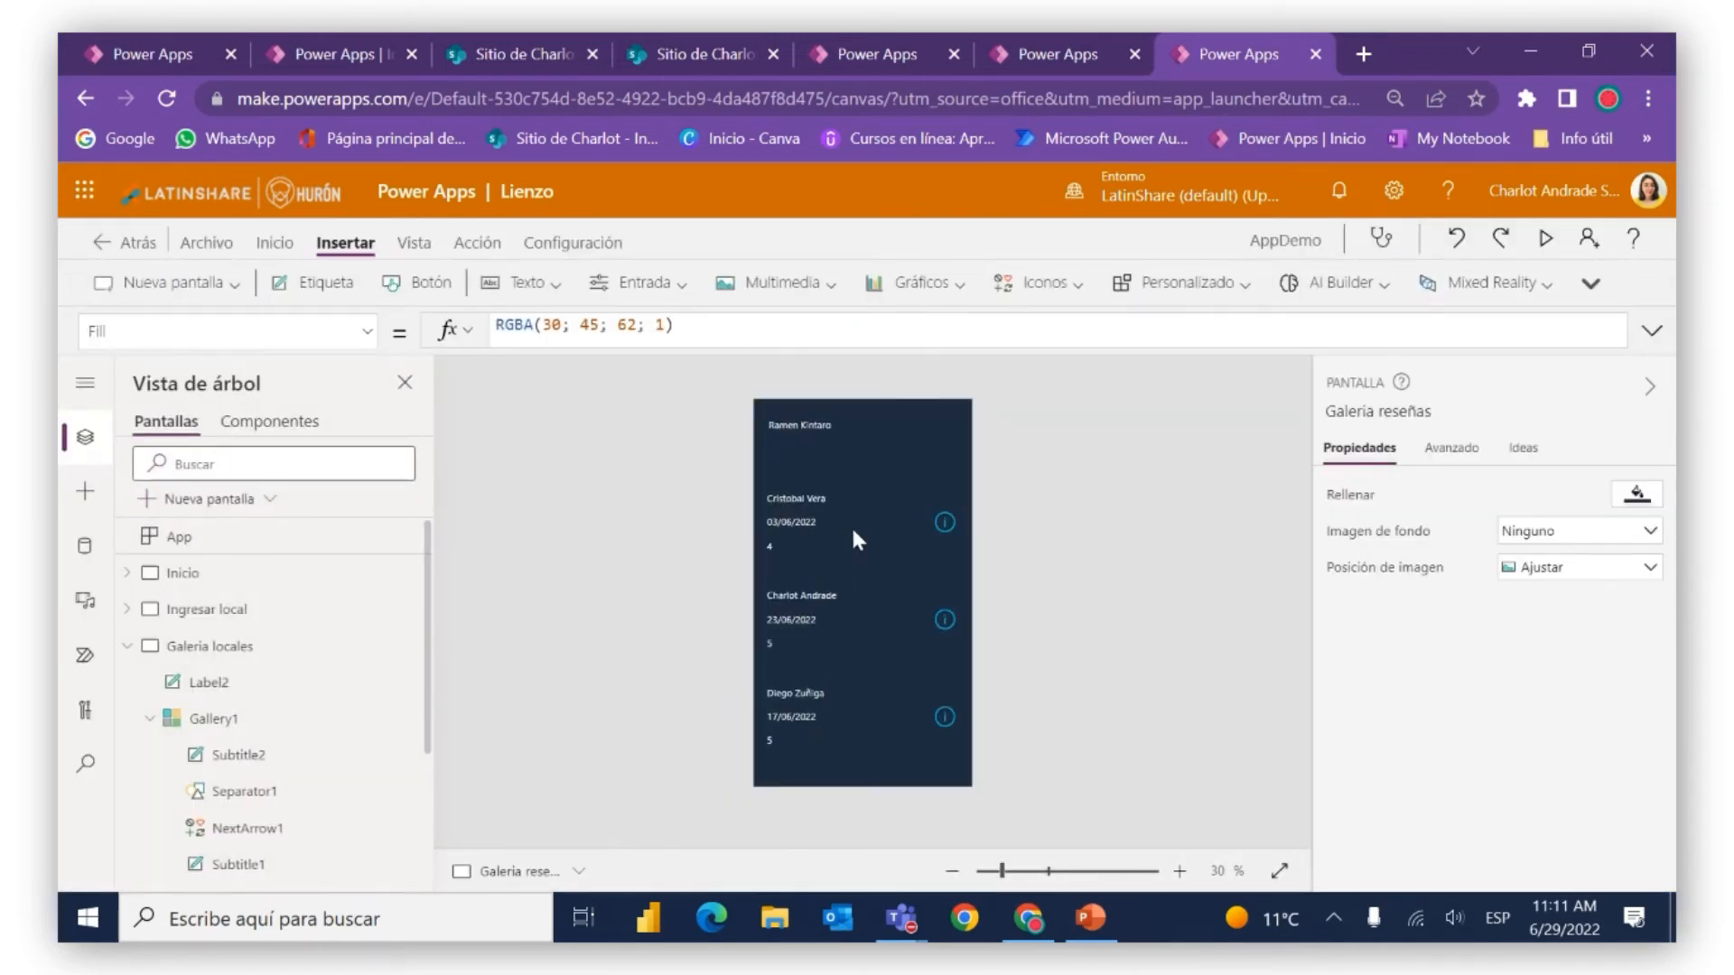
Select the back icon and the header rectangle together on the Ingresar local screen
{"action": "left_click", "coordinate": [885, 521]}
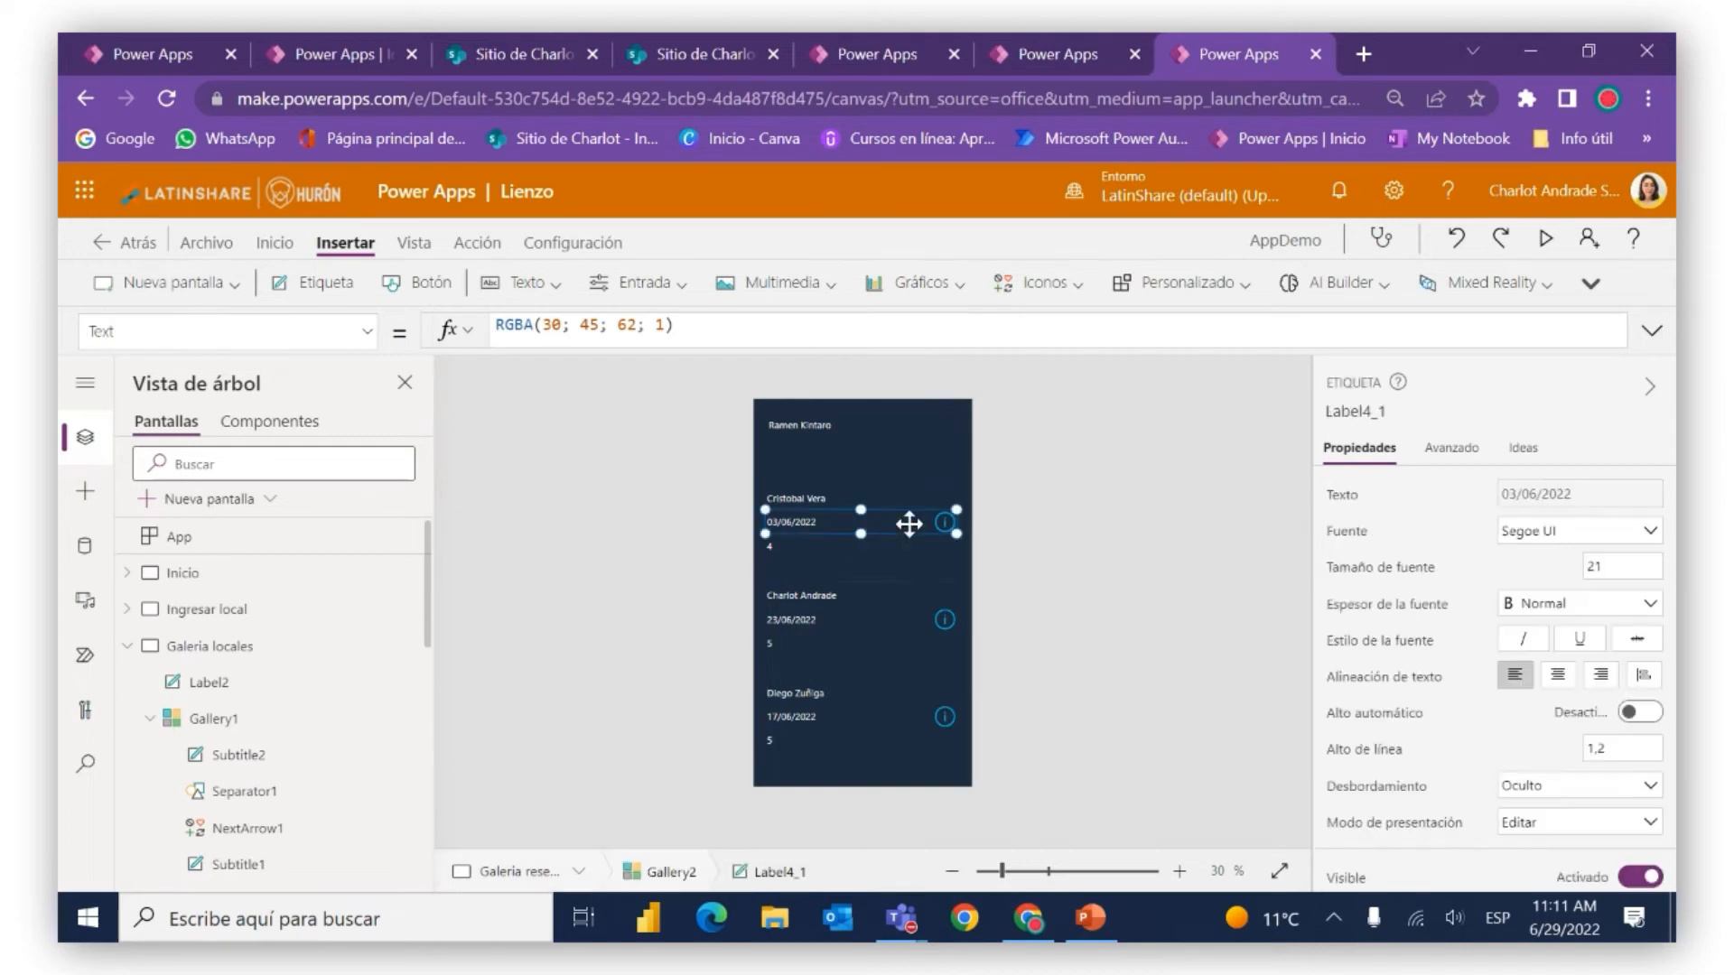
{"action": "left_click", "coordinate": [902, 563]}
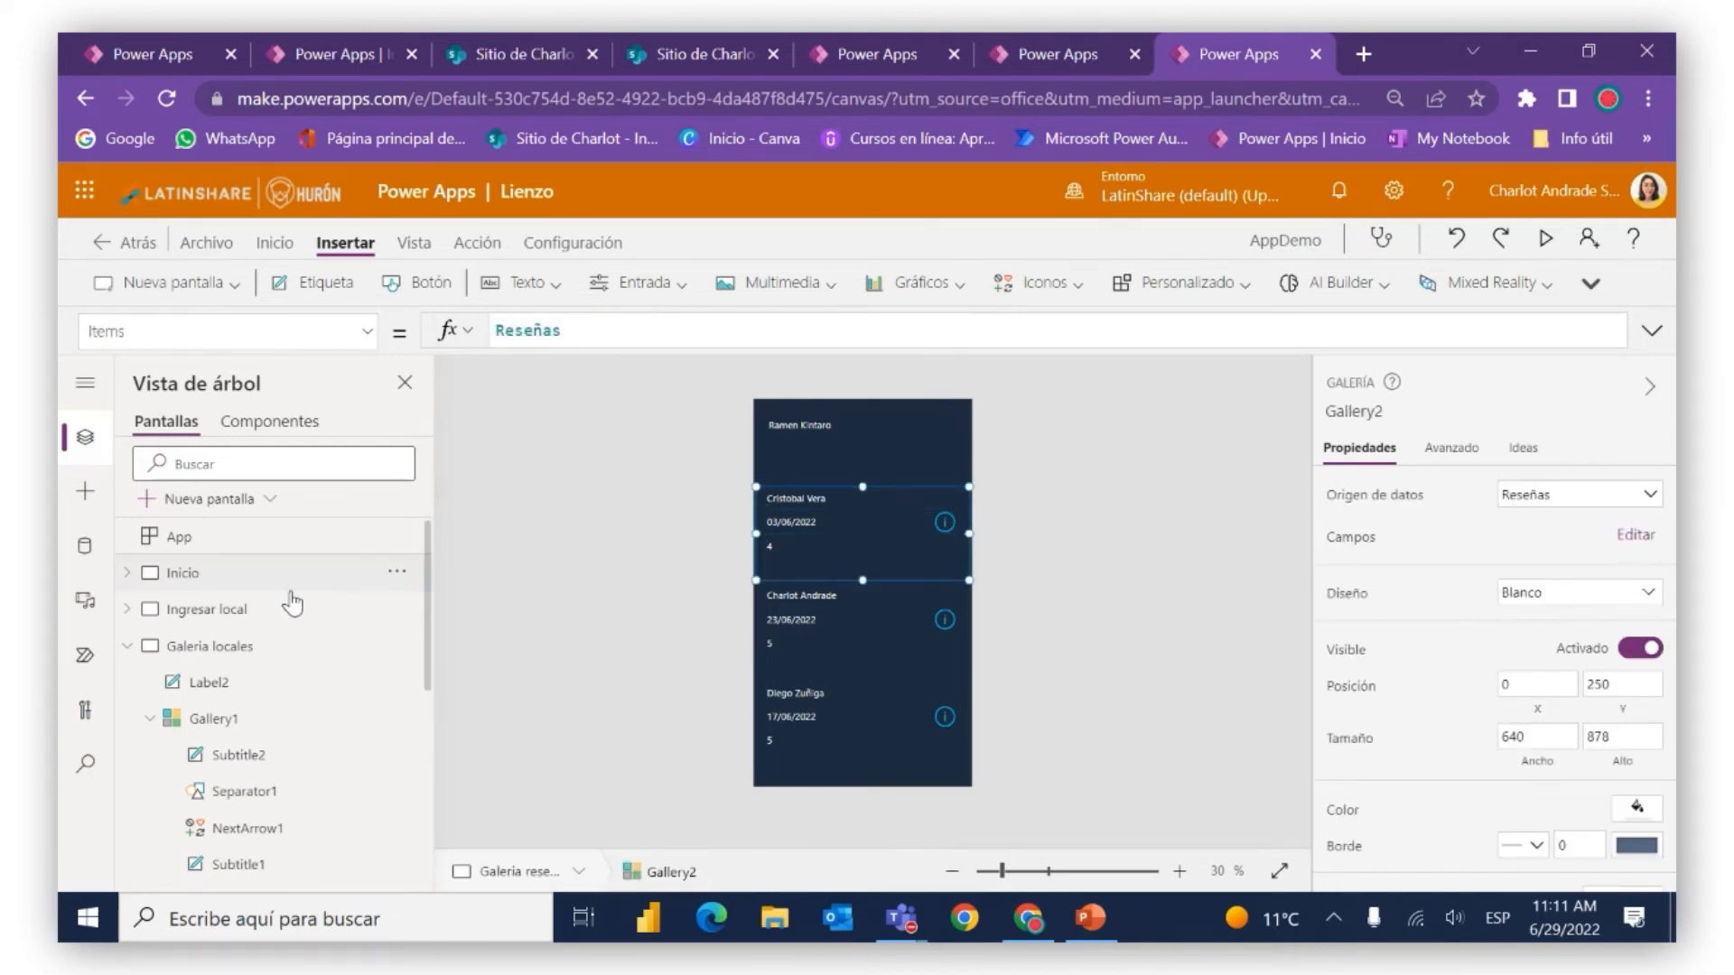
{"action": "left_click", "coordinate": [255, 618]}
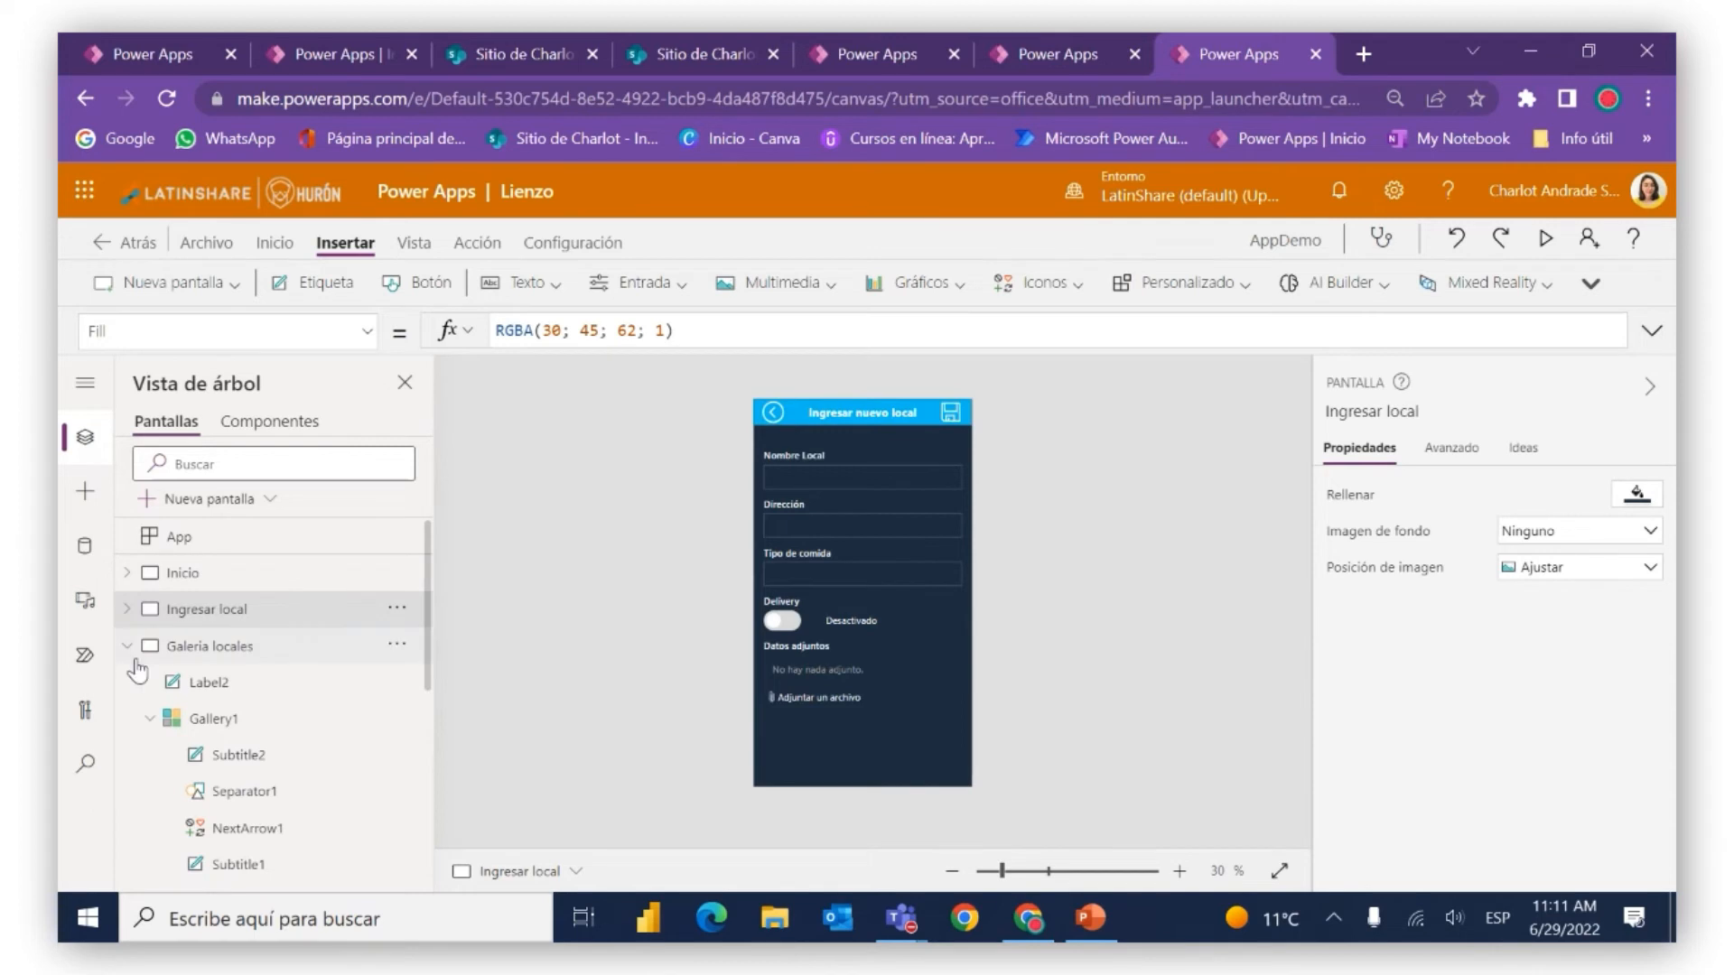
{"action": "left_click", "coordinate": [127, 610]}
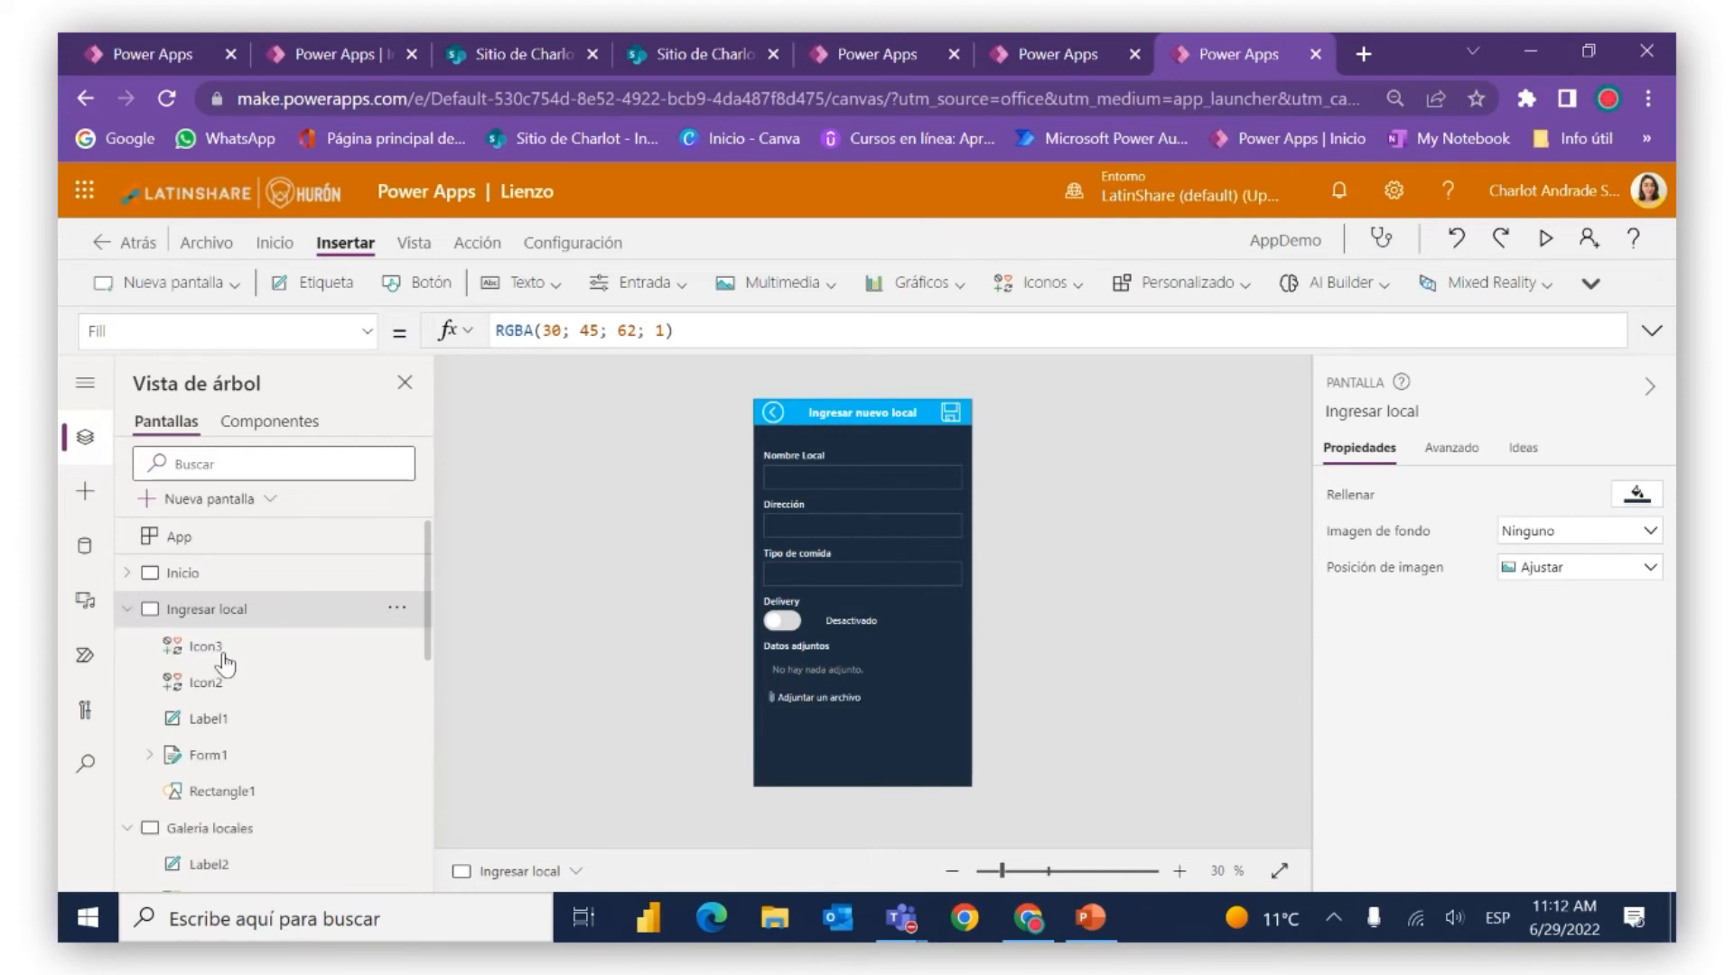
{"action": "left_click", "coordinate": [229, 793]}
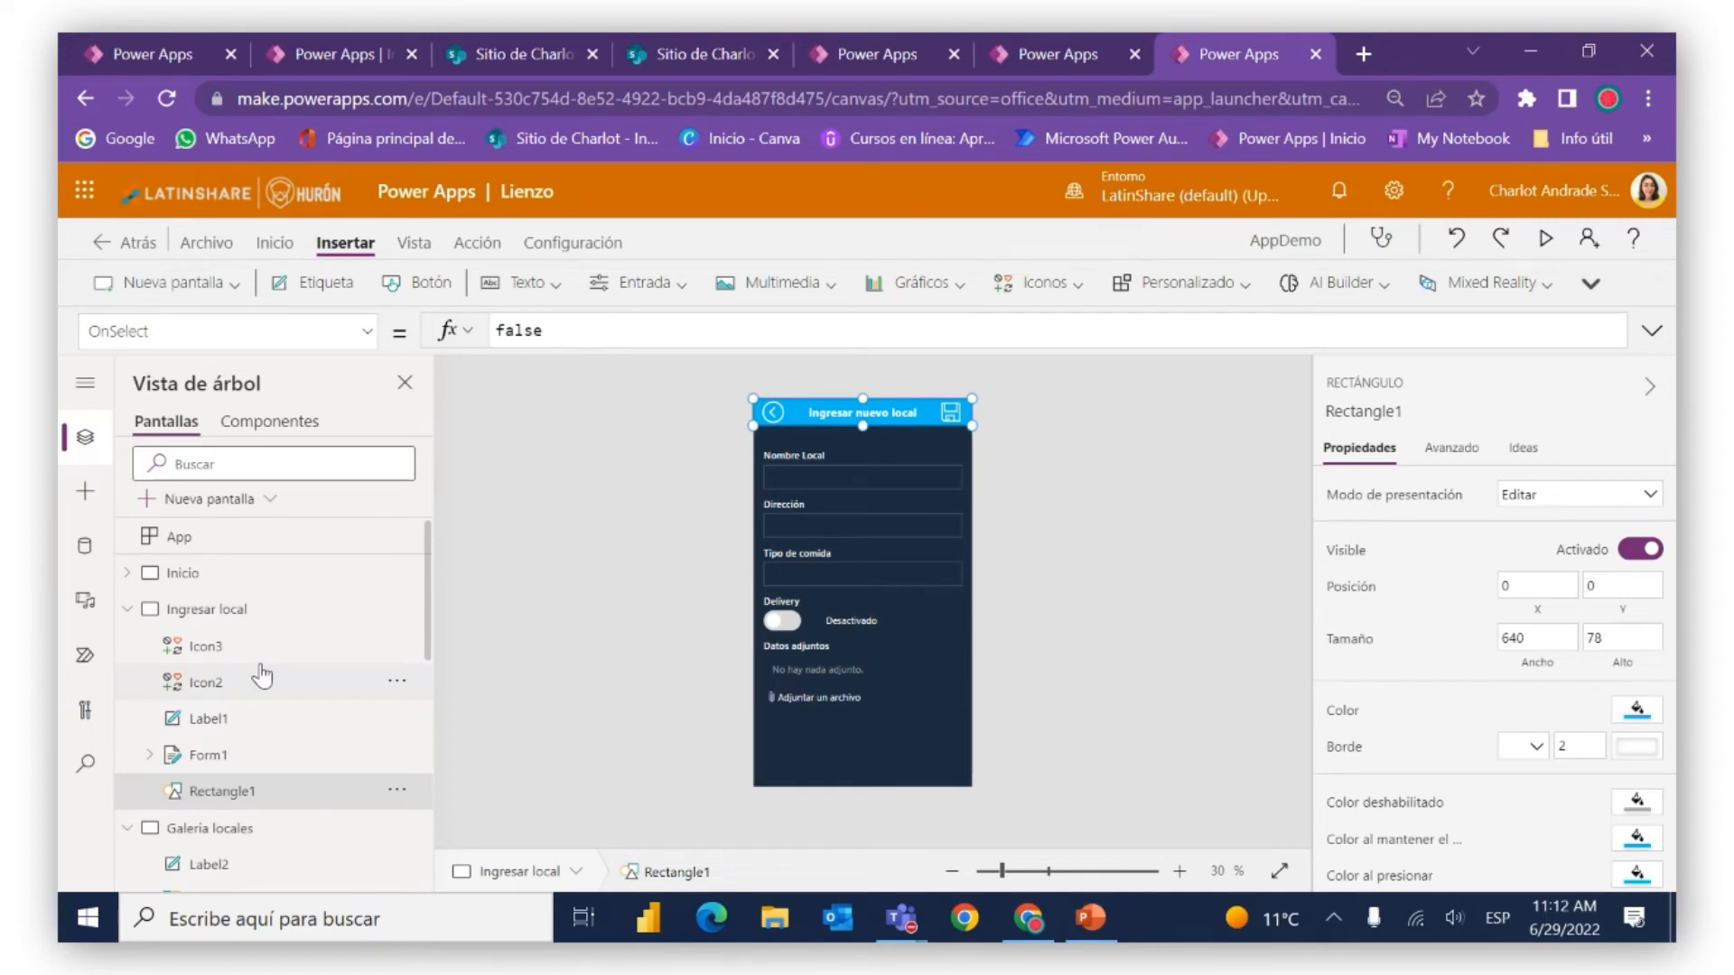
{"action": "left_click", "coordinate": [241, 683], "text": "ctrl"}
{"action": "left_click", "coordinate": [240, 684], "text": "ctrl"}
{"action": "left_click", "coordinate": [240, 652], "text": "ctrl"}
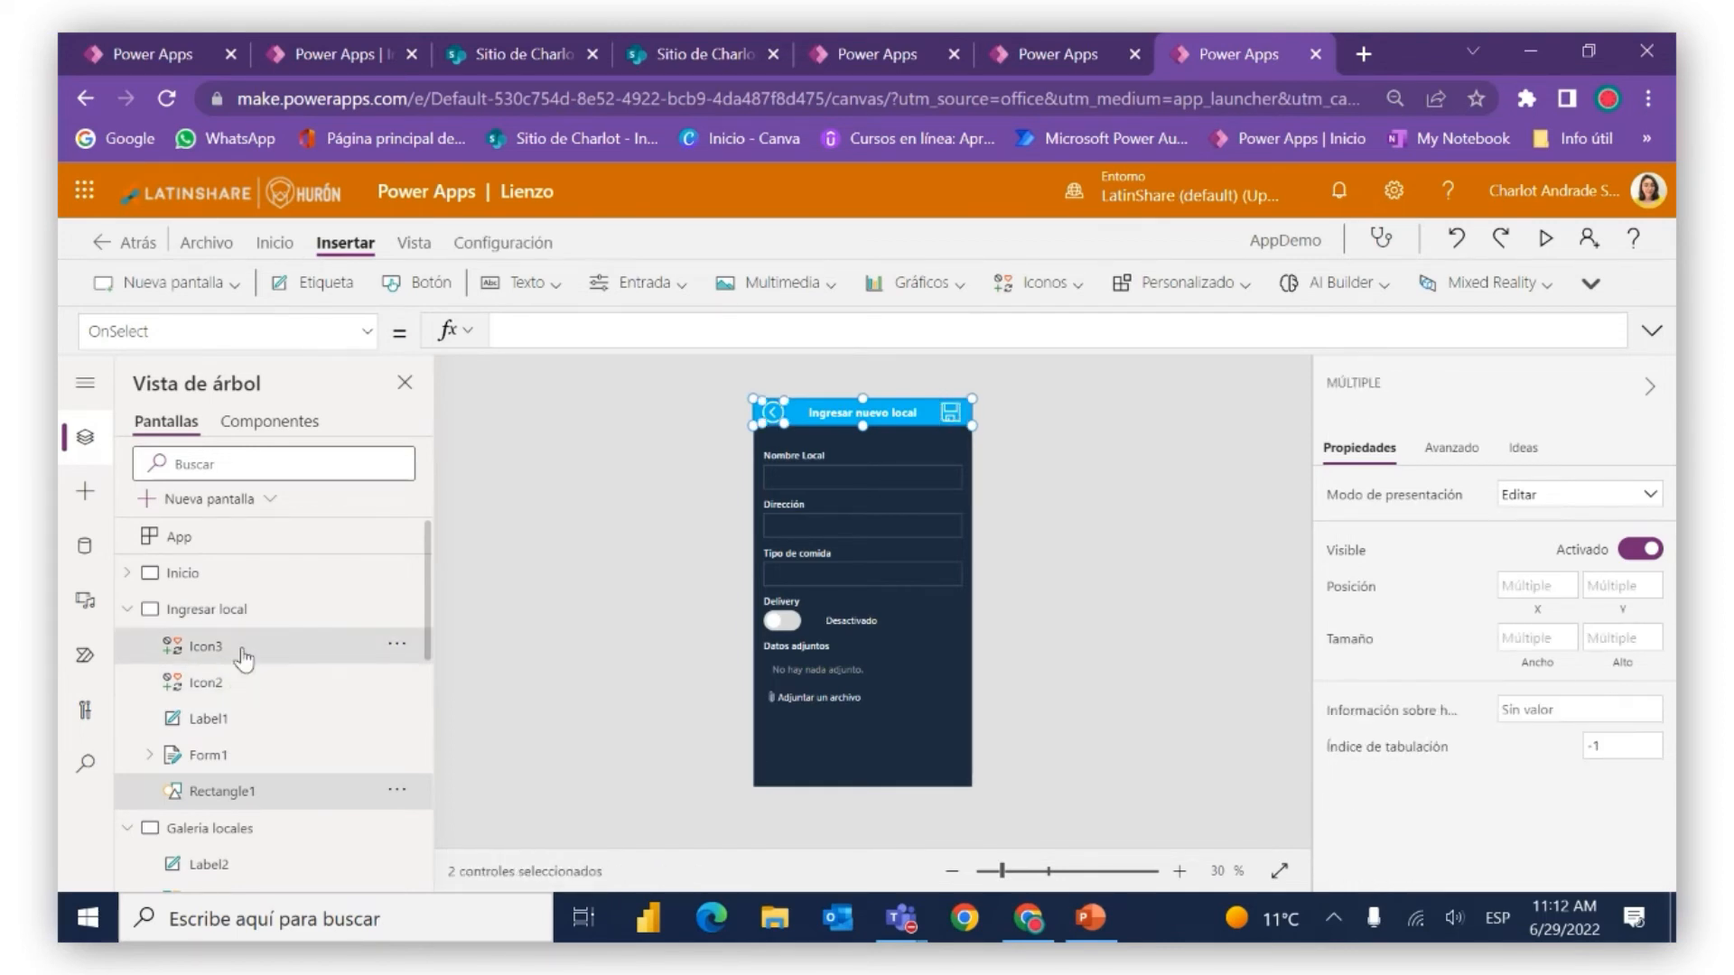
{"action": "left_click", "coordinate": [241, 721], "text": "ctrl"}
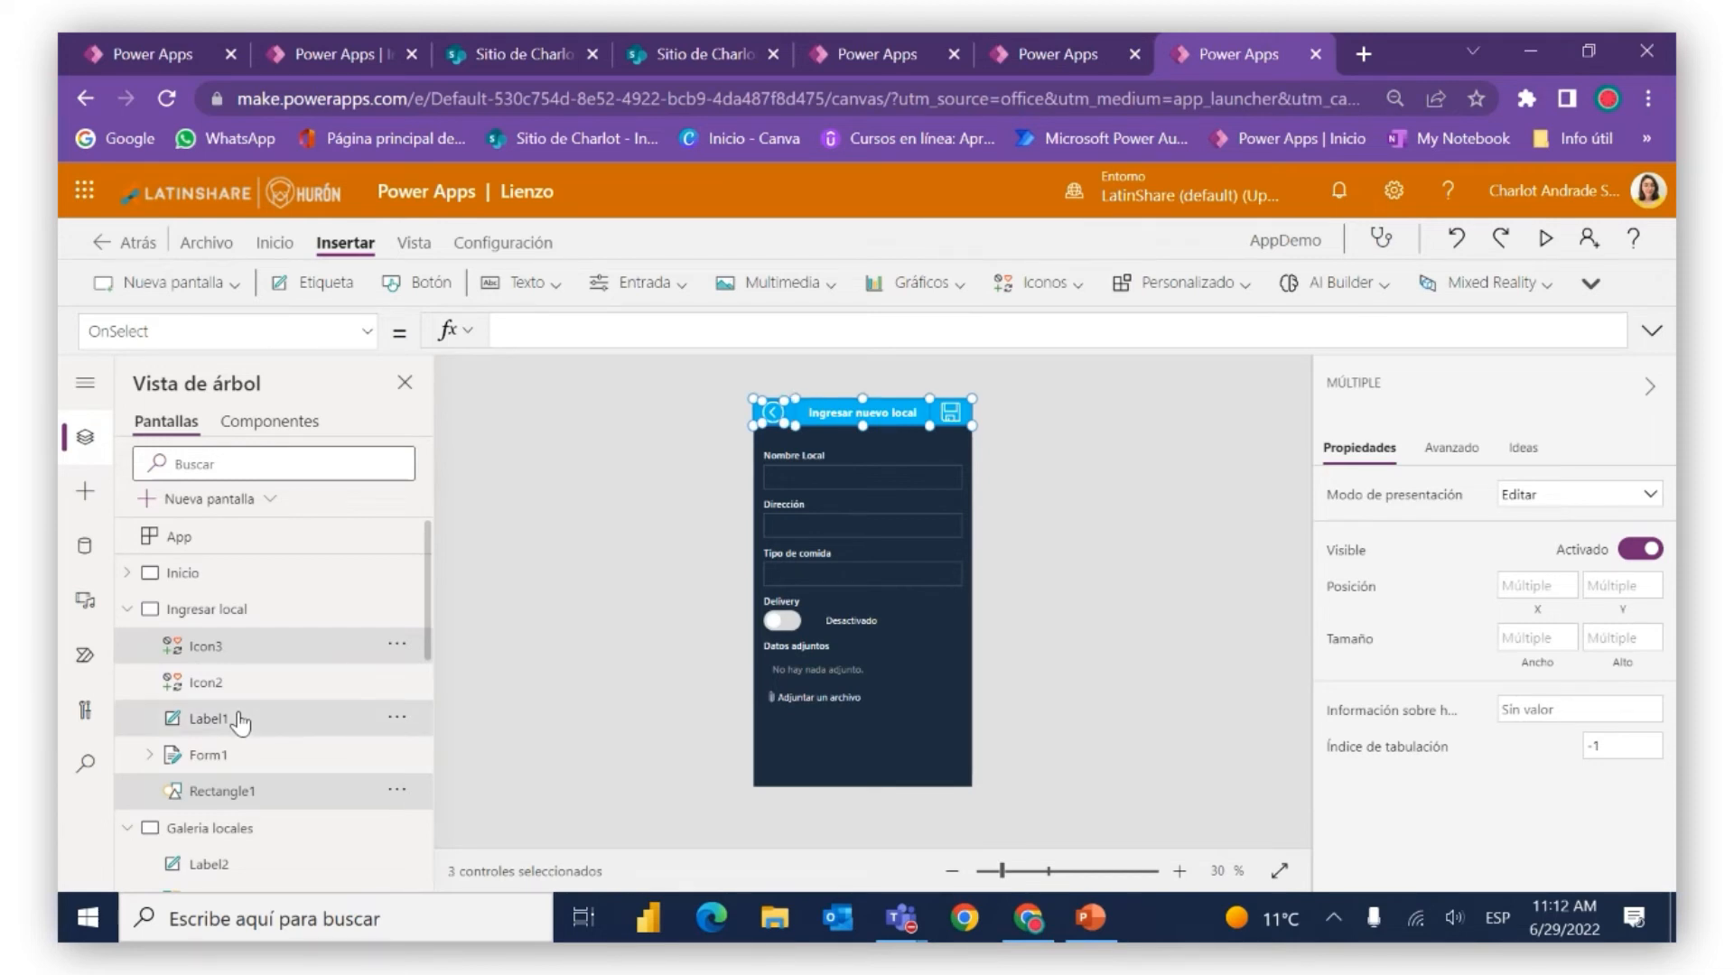
{"action": "left_click", "coordinate": [240, 720], "text": "ctrl"}
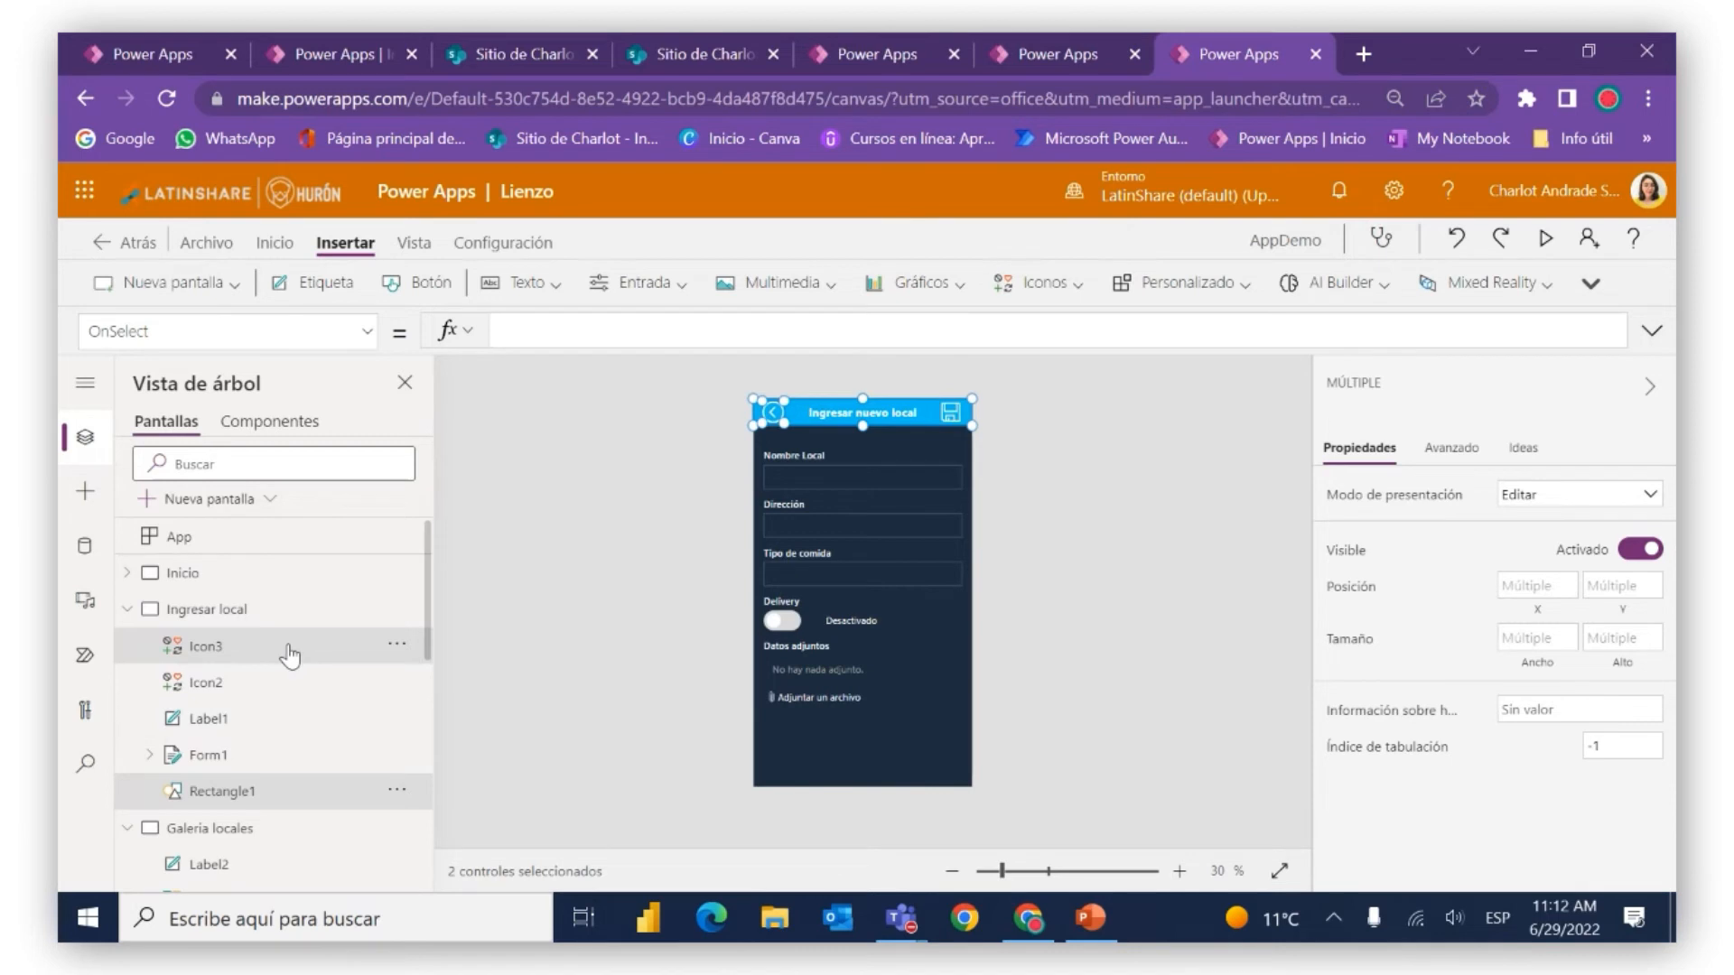
Paste the copied back icon and header rectangle onto the Galería reseñas screen
{"action": "left_click", "coordinate": [127, 608]}
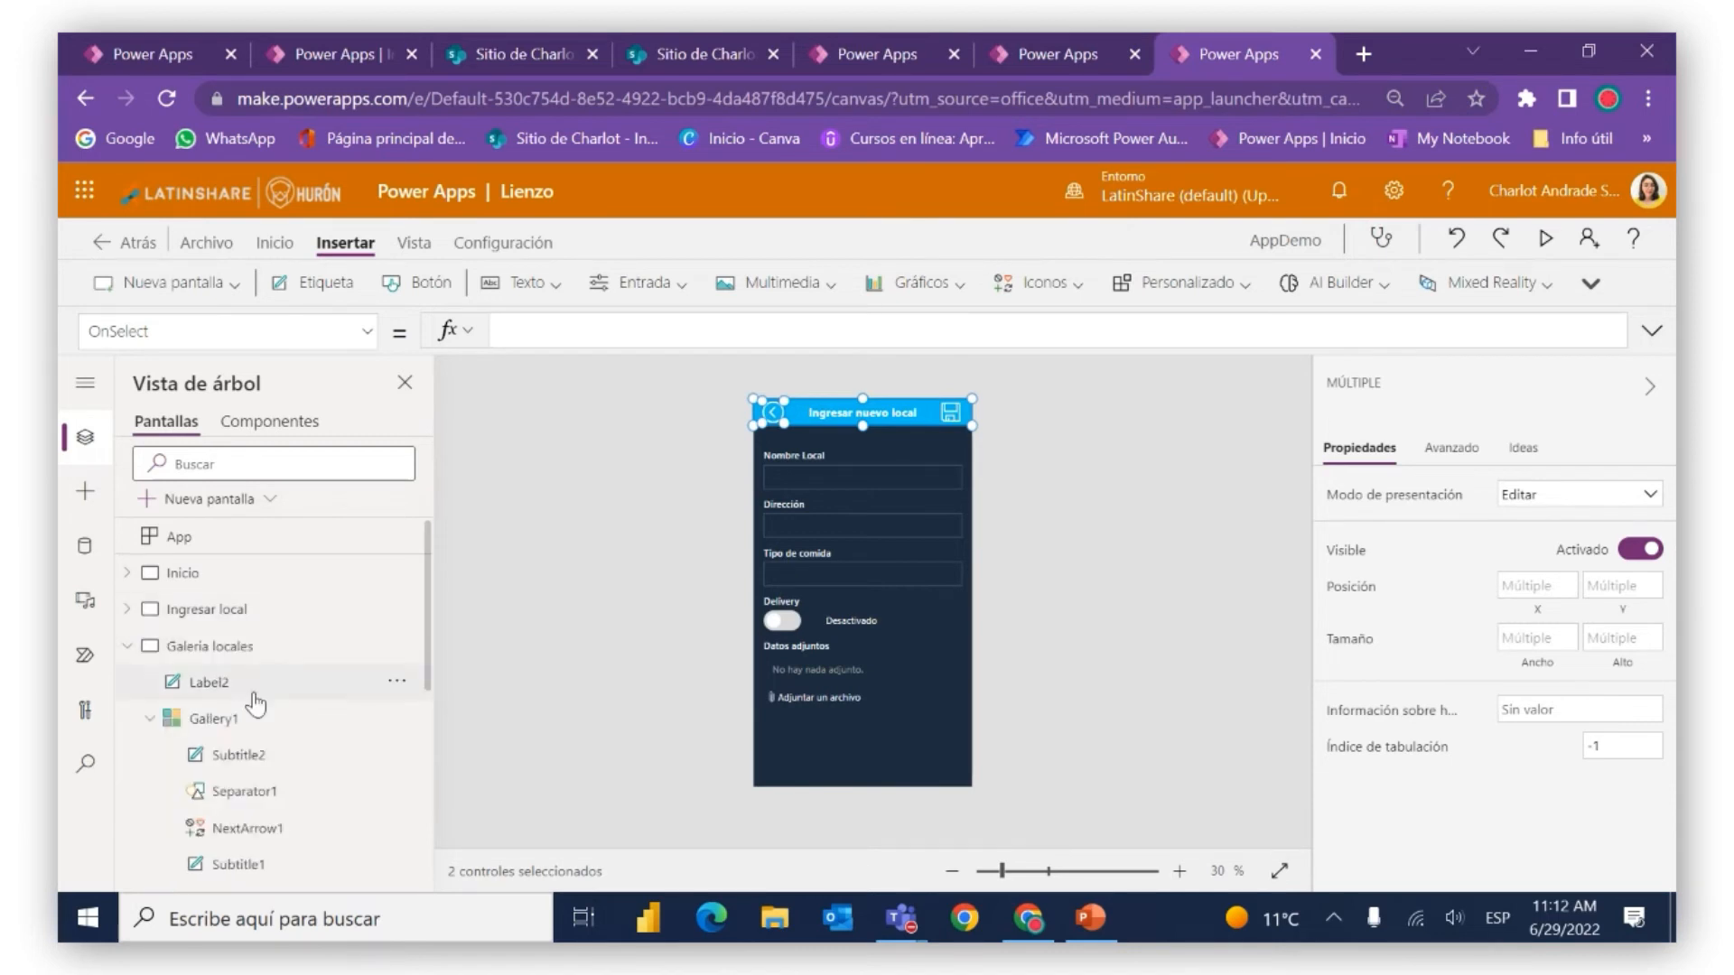
{"action": "left_click", "coordinate": [245, 723]}
{"action": "left_click", "coordinate": [214, 654]}
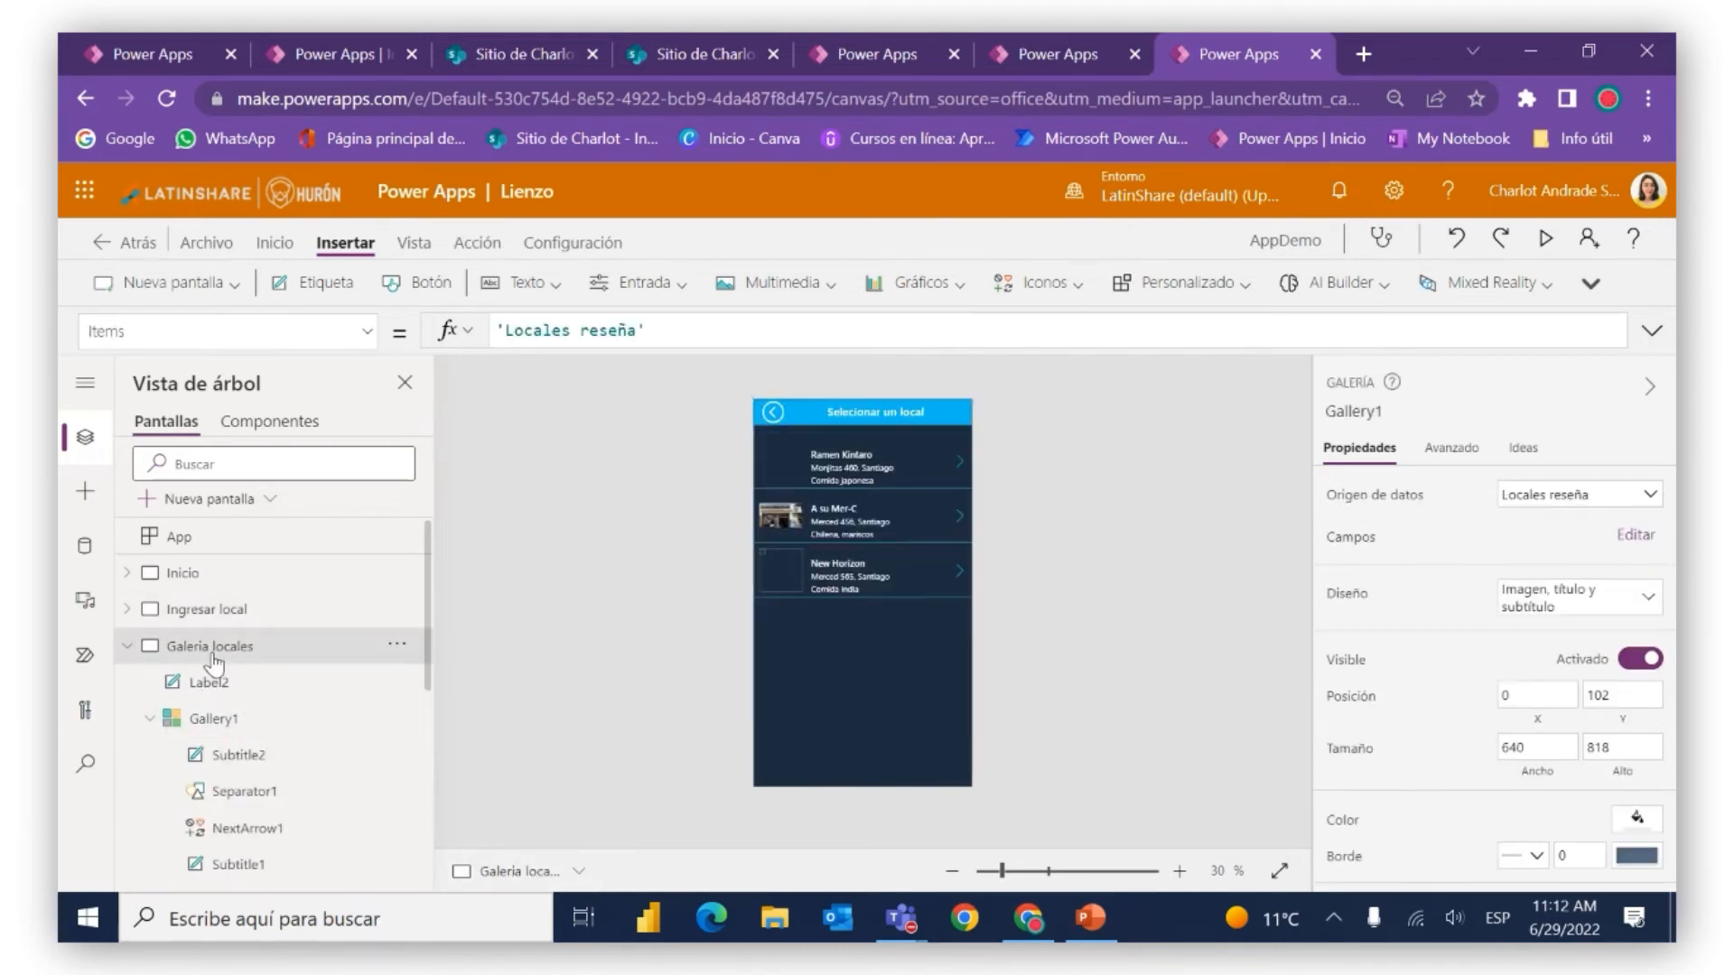
{"action": "left_click", "coordinate": [127, 645]}
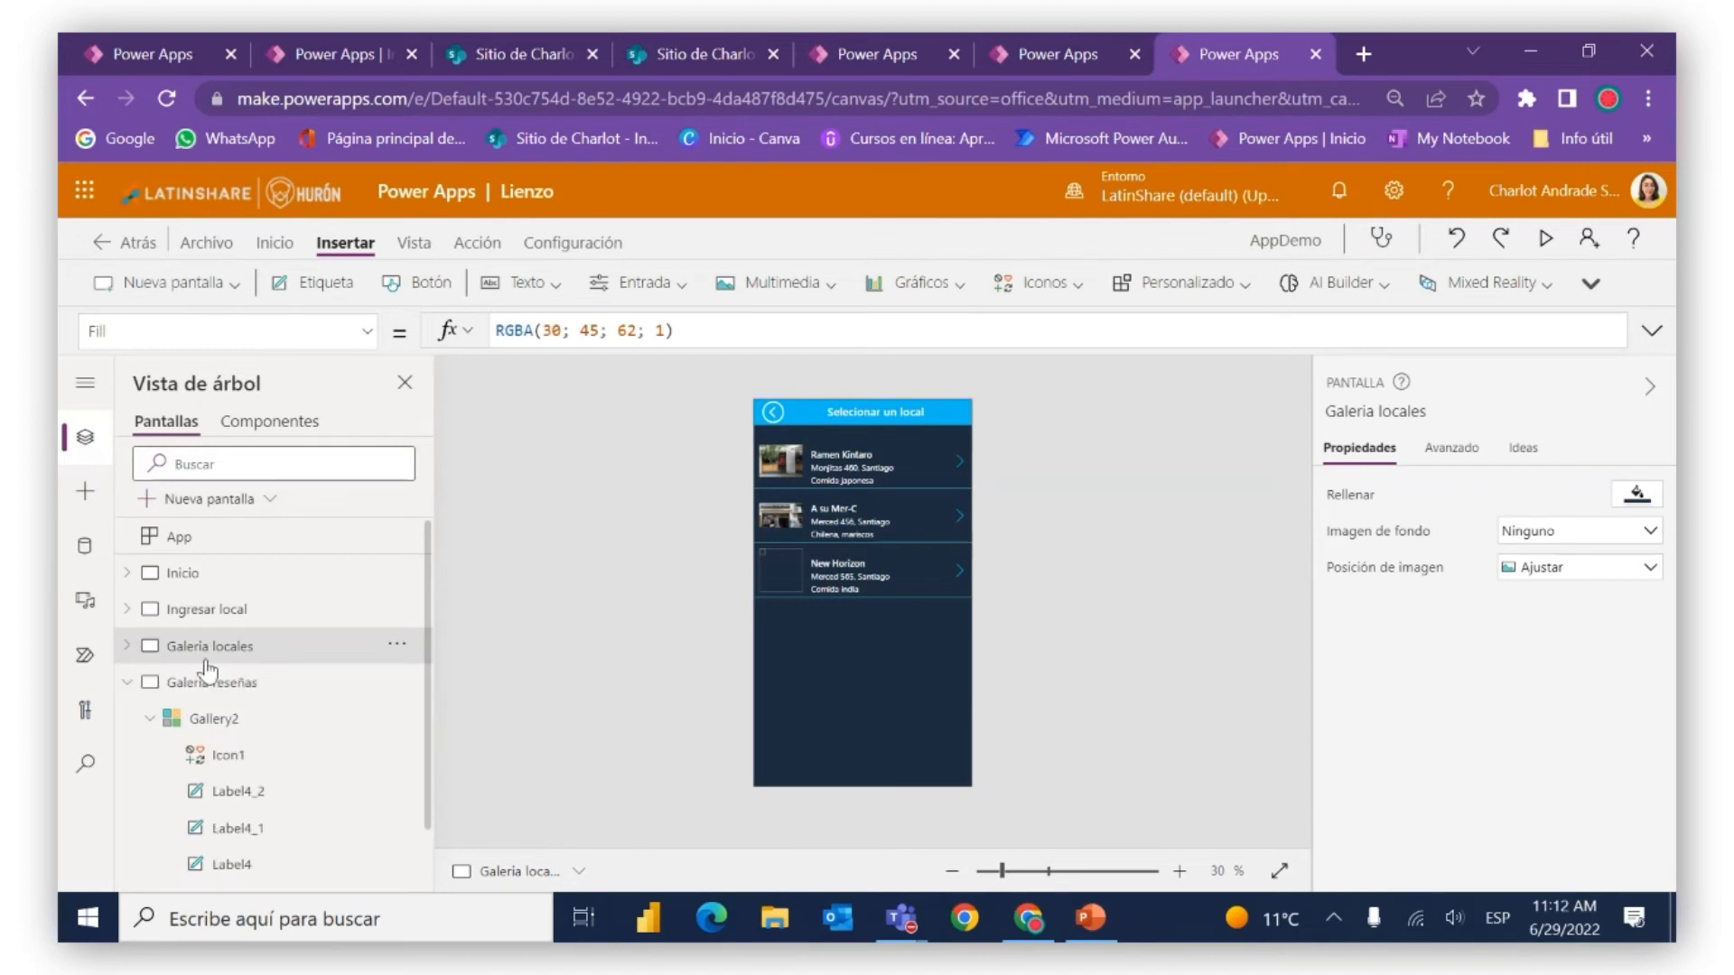
{"action": "left_click", "coordinate": [207, 681]}
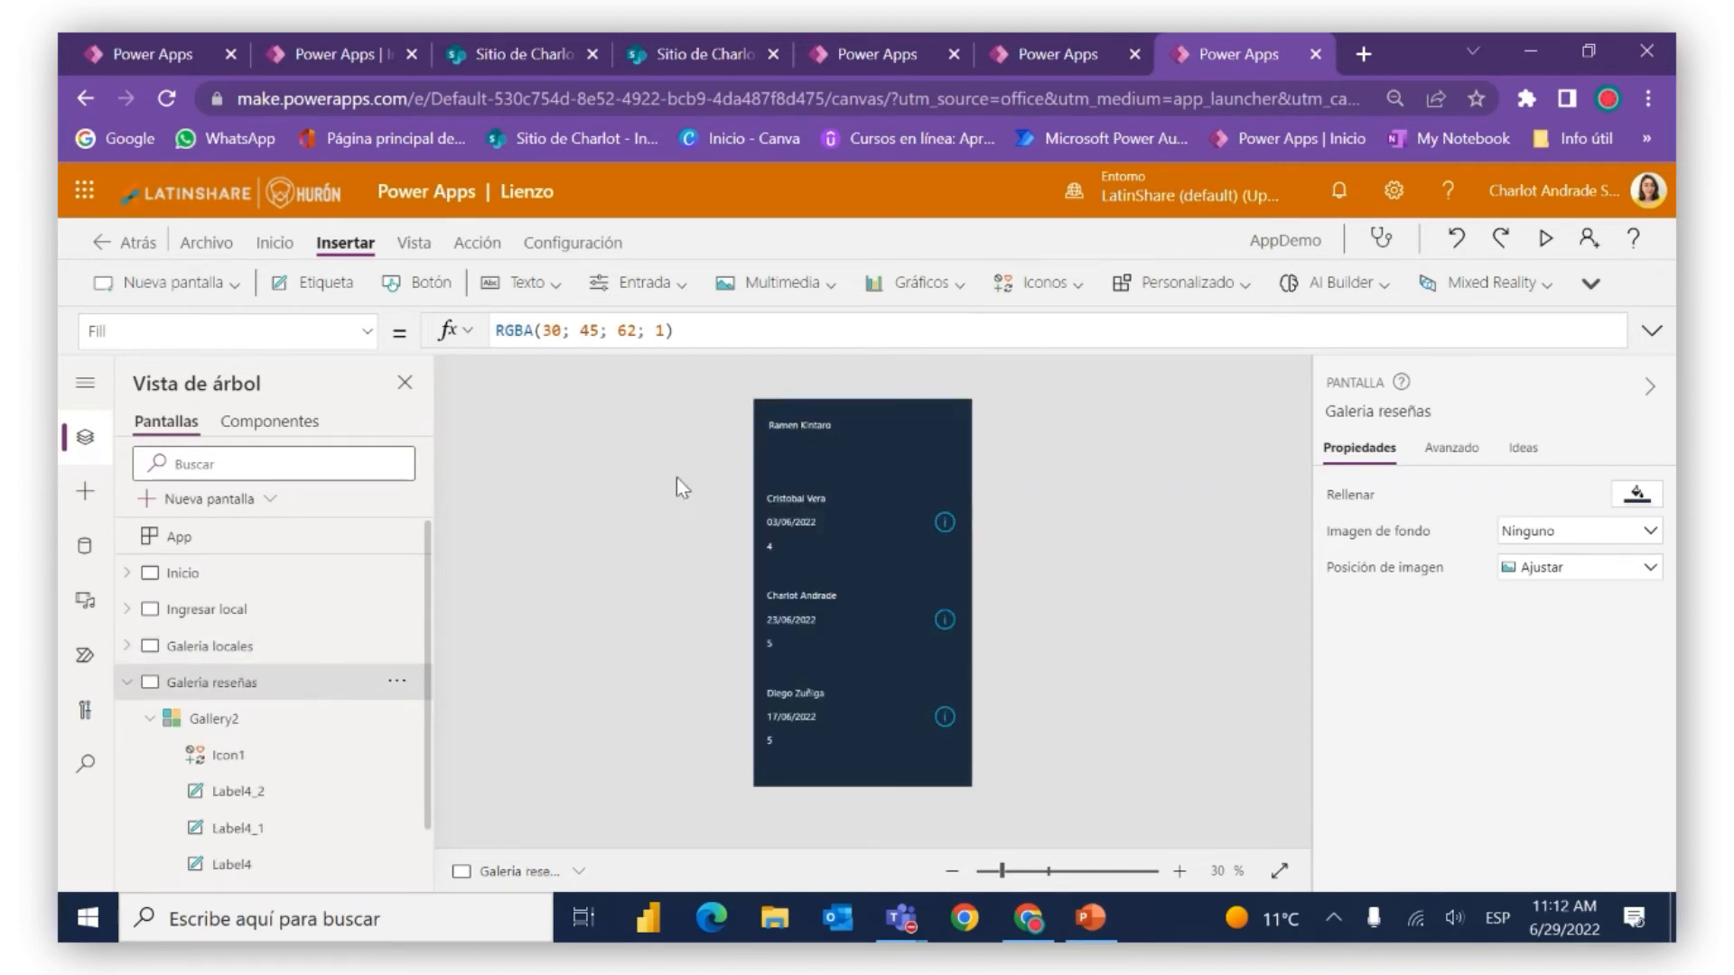
{"action": "left_click", "coordinate": [149, 718]}
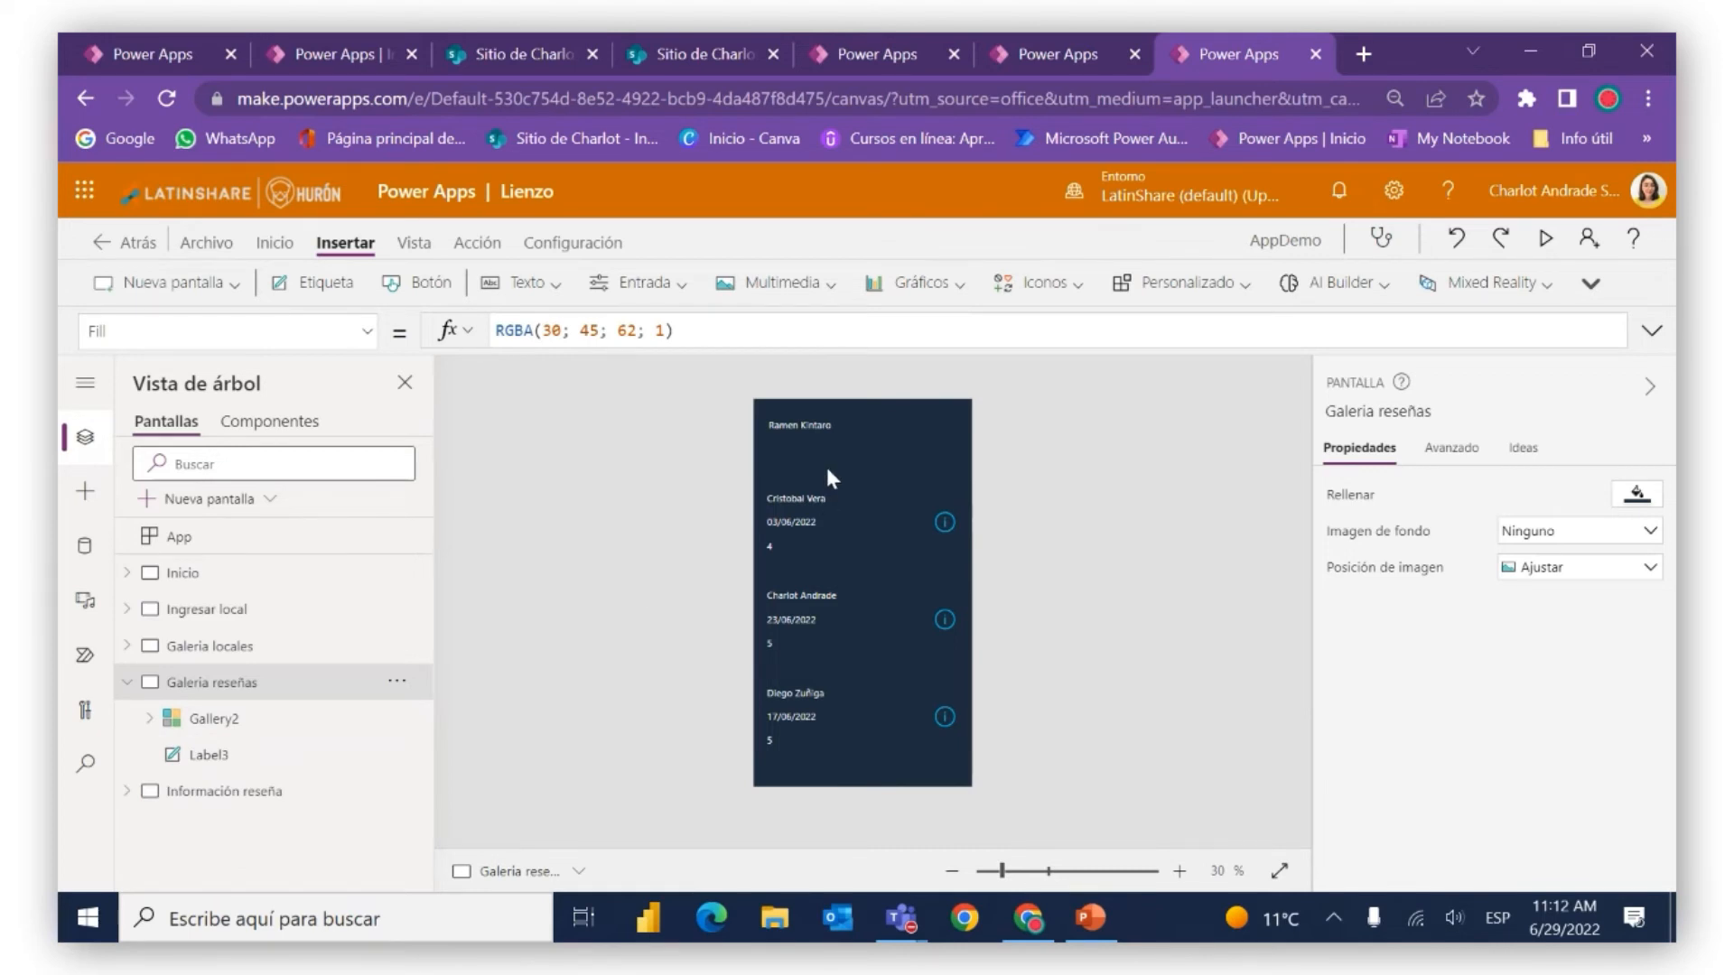
{"action": "key", "text": "ctrl+v"}
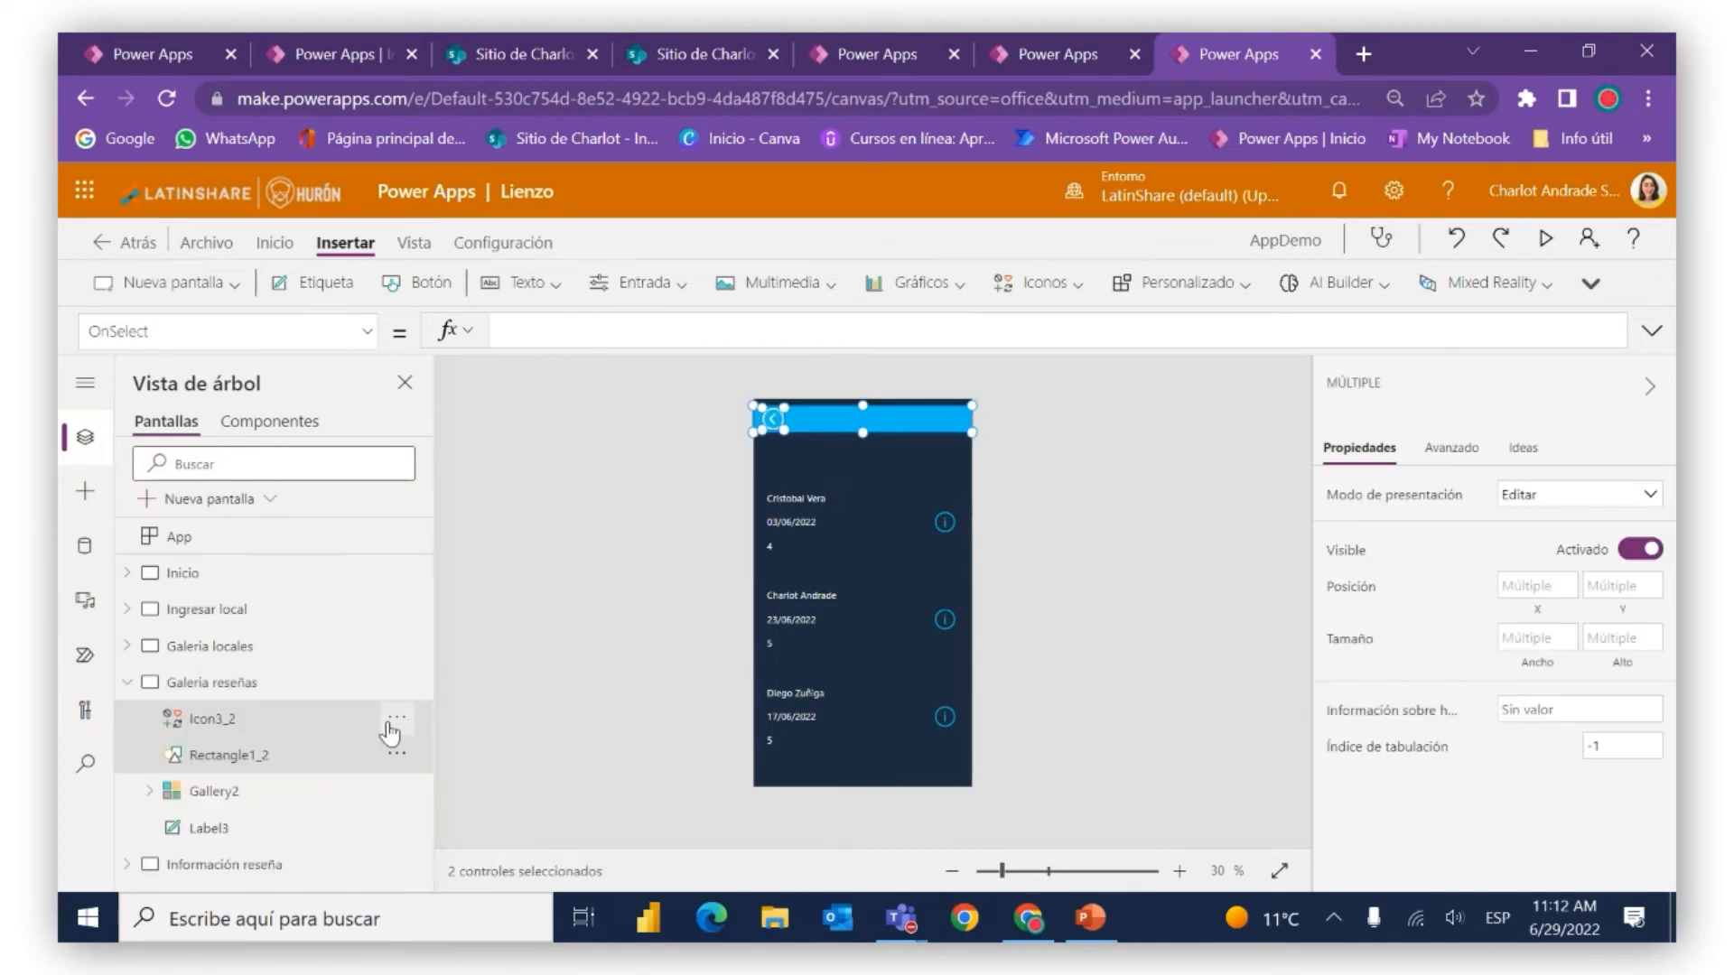
Send the pasted back icon and header rectangle to the back and align them with the screen's upper edge
{"action": "left_click", "coordinate": [396, 719]}
{"action": "mouse_move", "coordinate": [503, 611]}
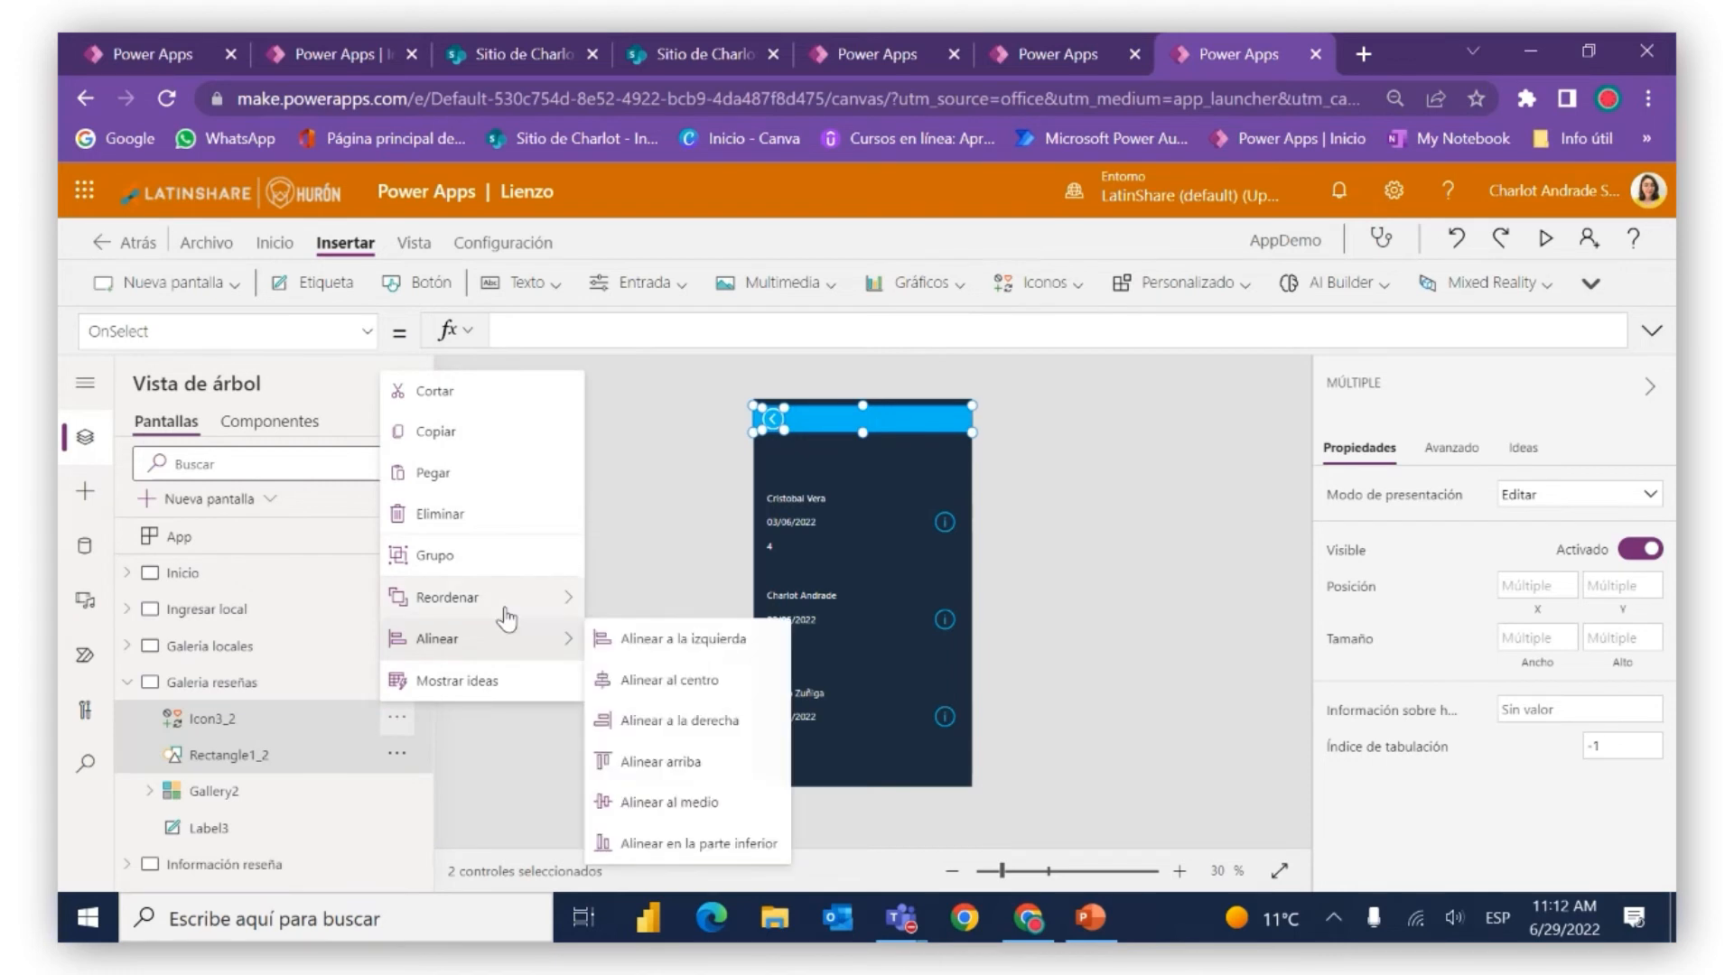
{"action": "left_click", "coordinate": [591, 722]}
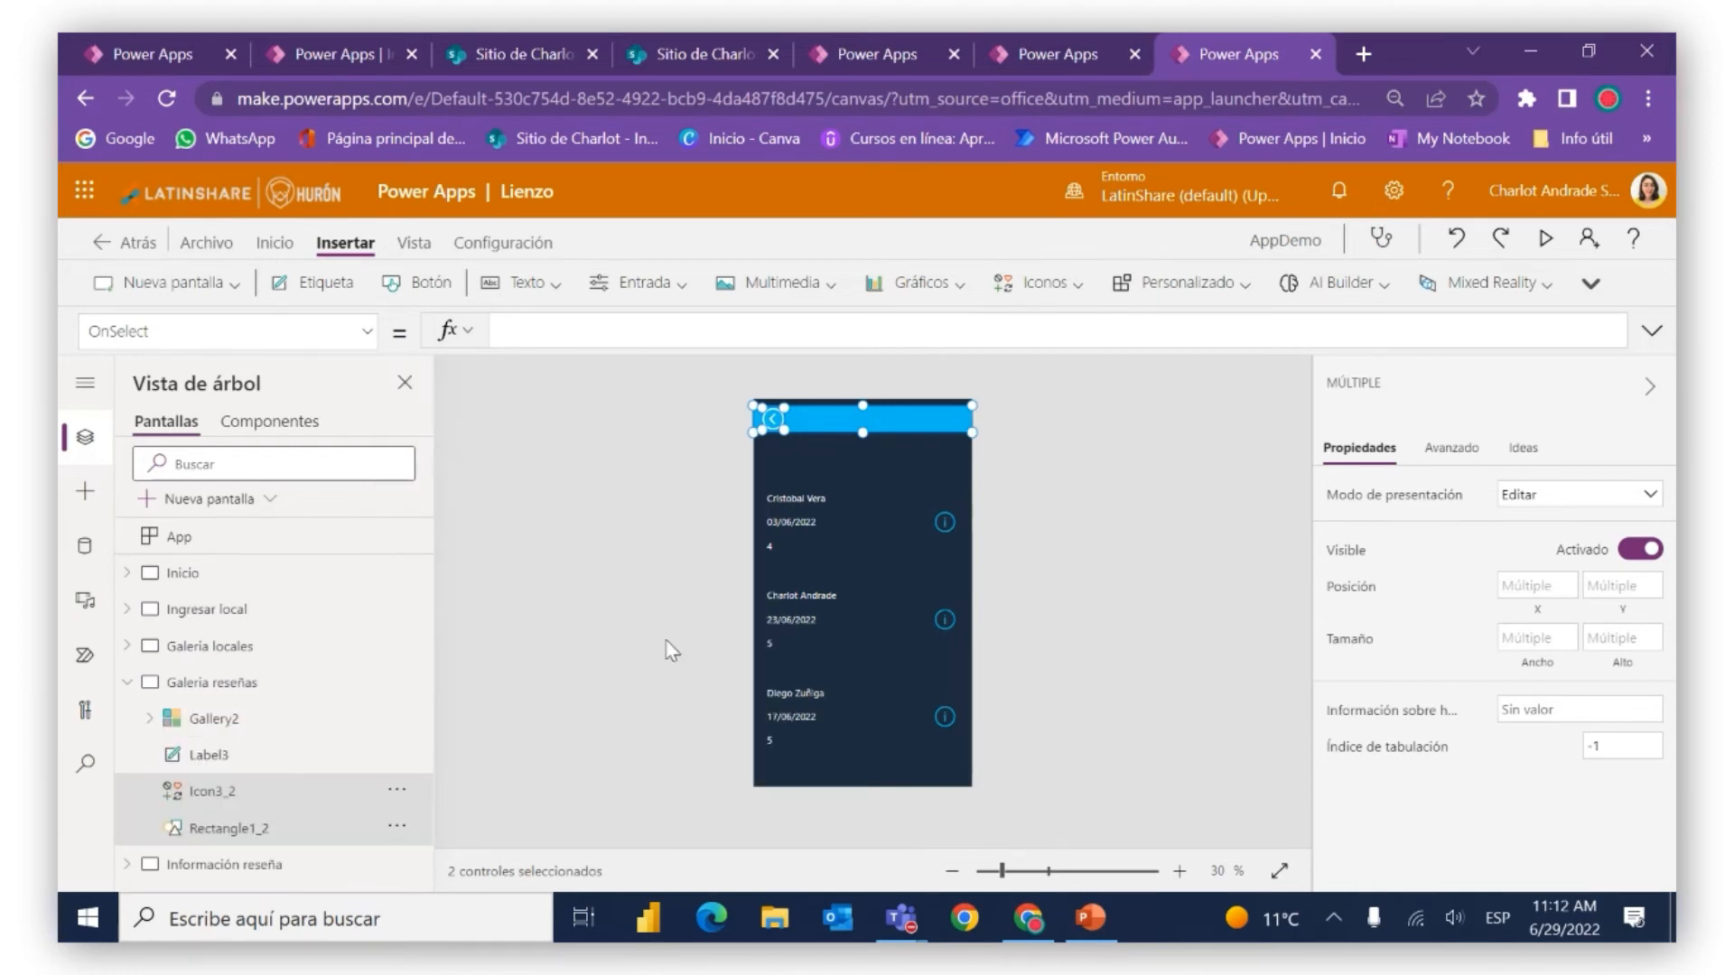
{"action": "left_click_drag", "start_coordinate": [909, 425], "coordinate": [905, 414]}
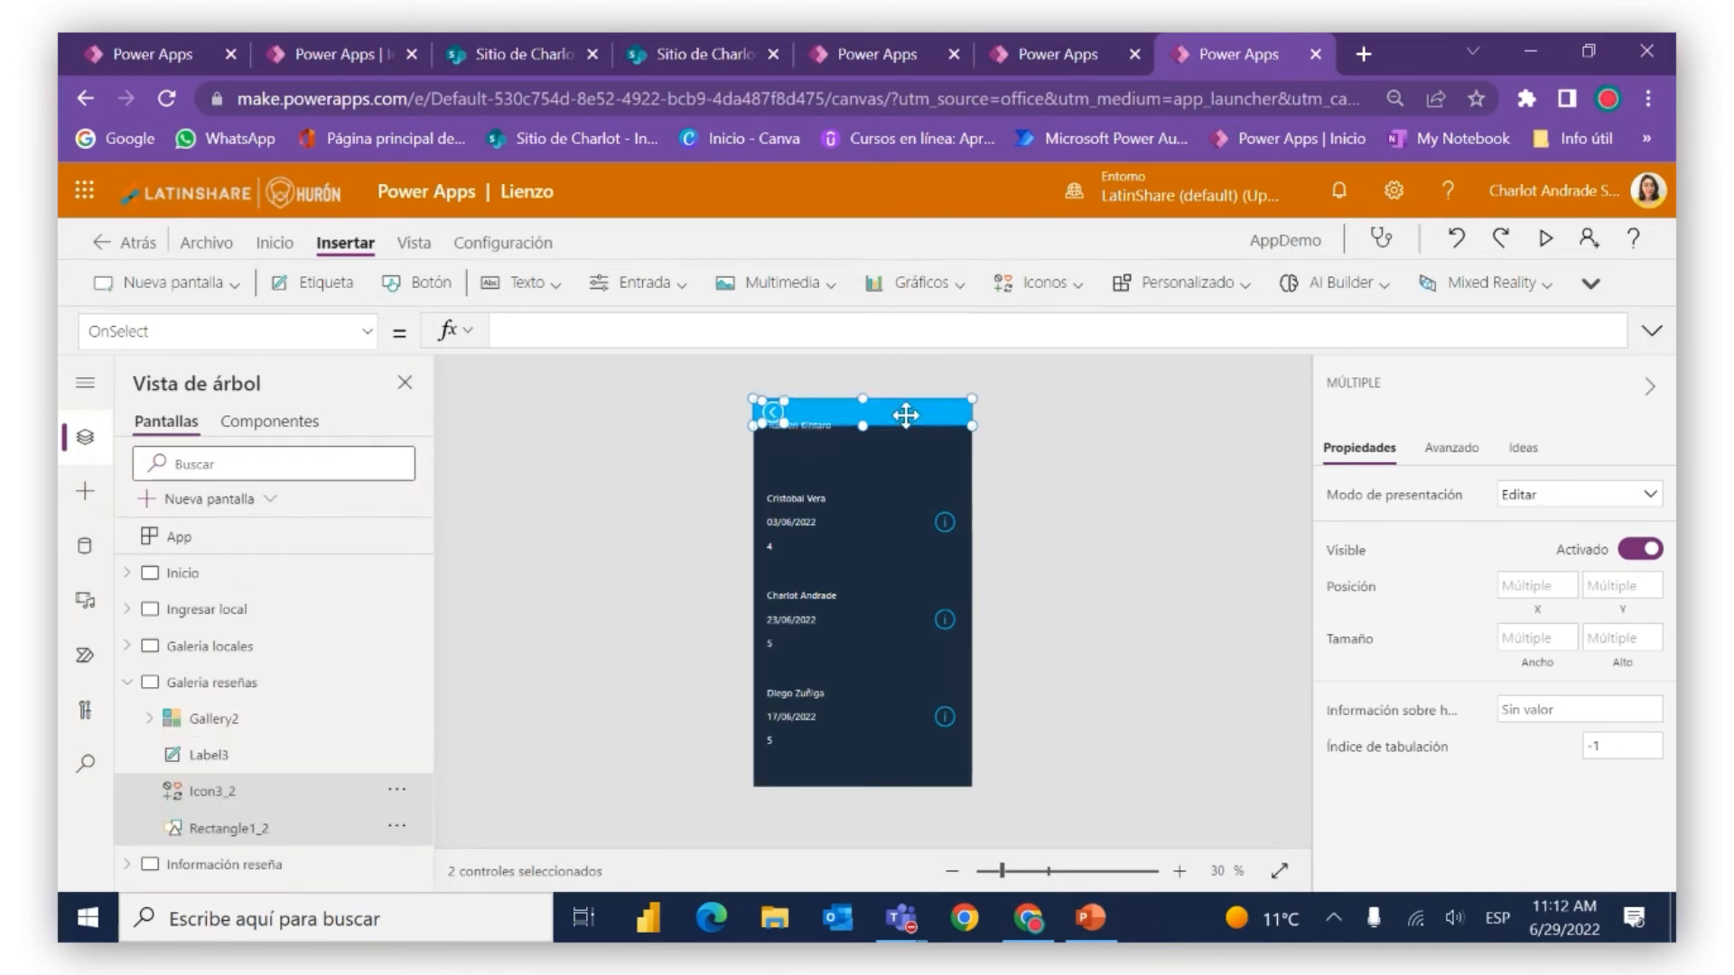
Move the restaurant name label into the blue header beside the back icon and narrow it to fit
{"action": "left_click", "coordinate": [814, 443]}
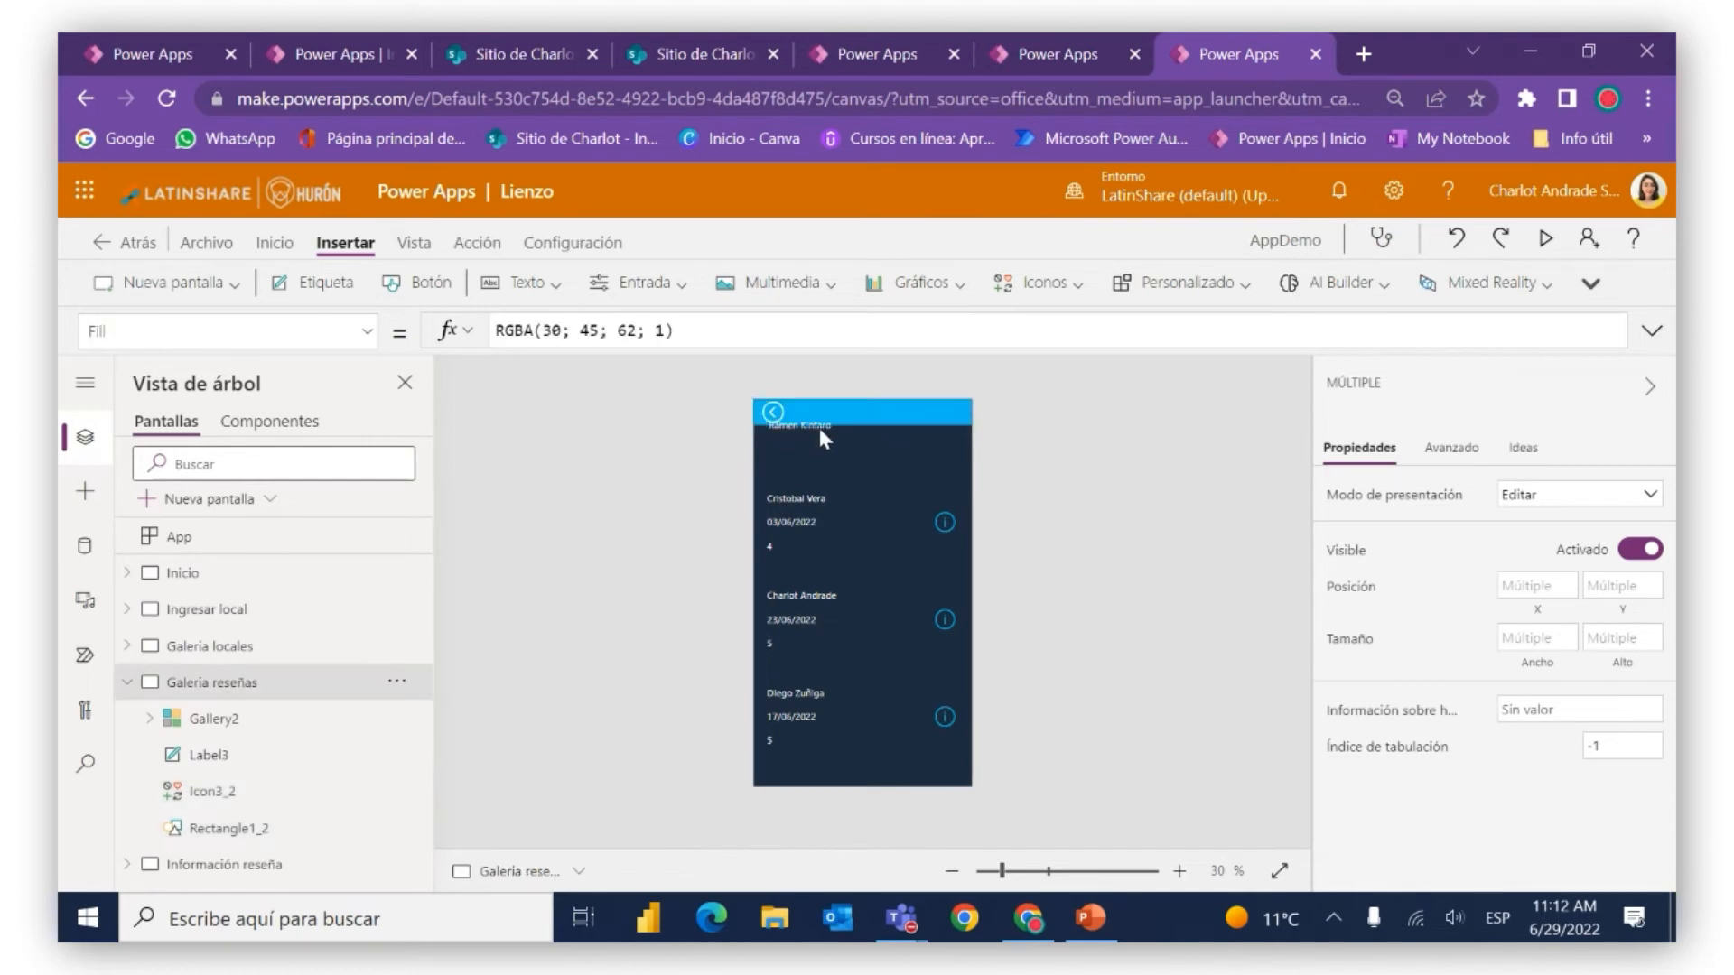
{"action": "left_click", "coordinate": [820, 428]}
{"action": "left_click_drag", "start_coordinate": [826, 422], "coordinate": [844, 404]}
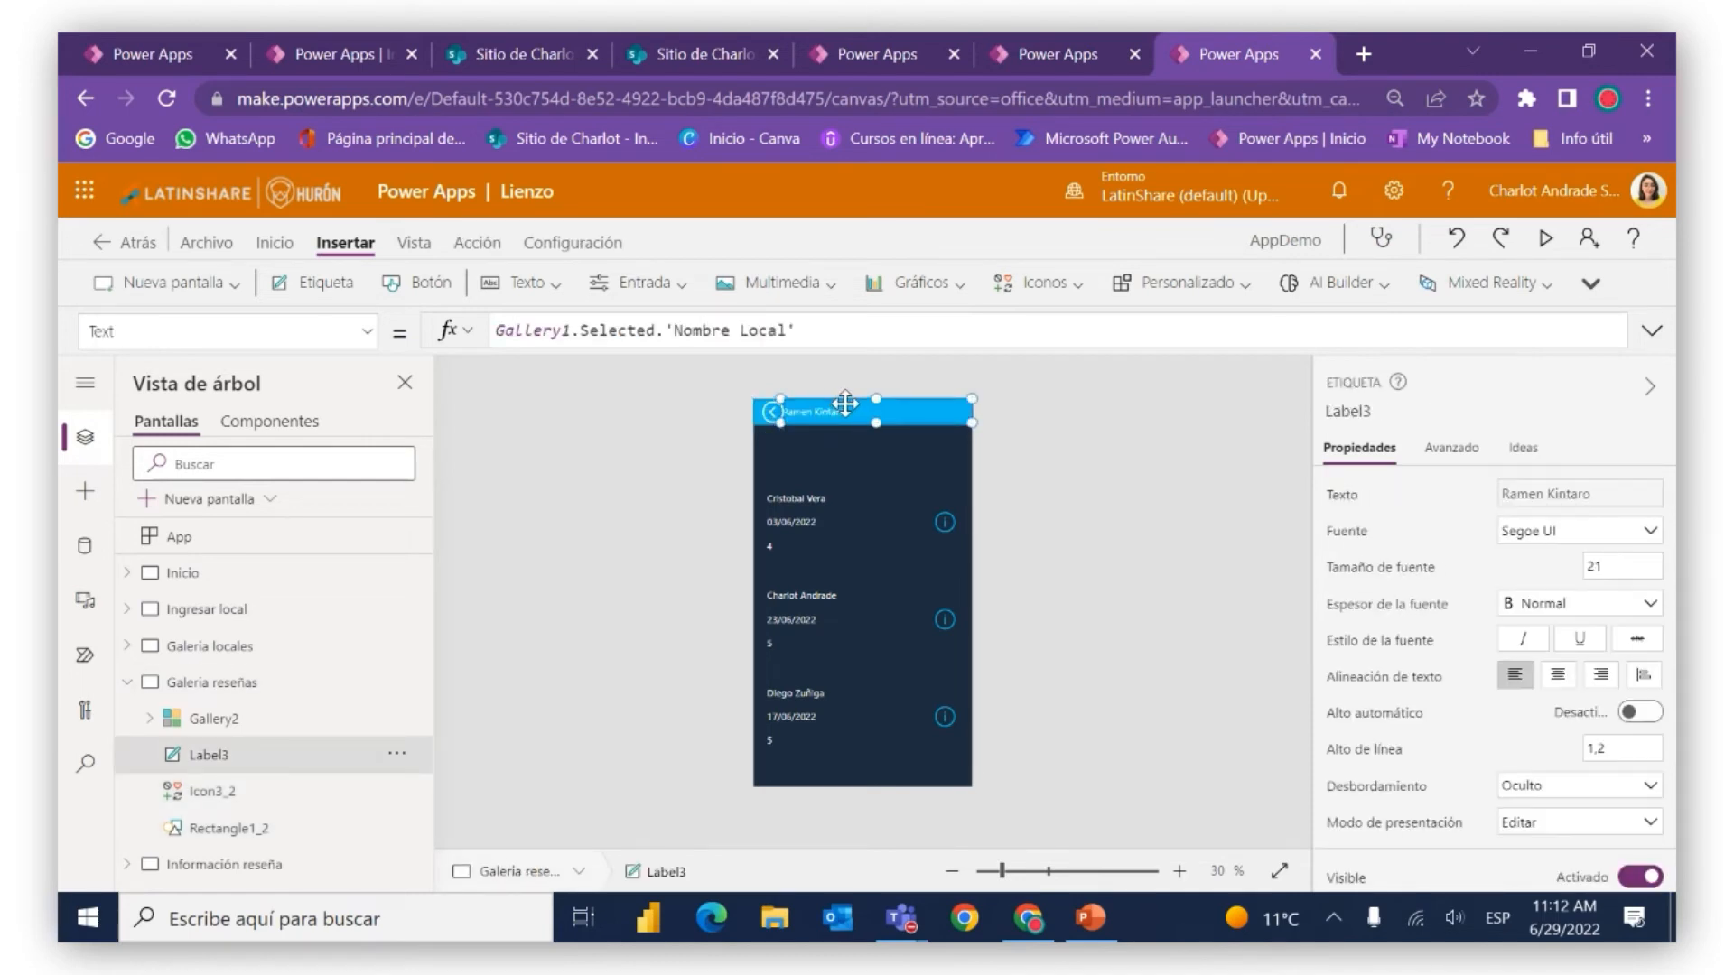
{"action": "left_click_drag", "start_coordinate": [968, 425], "coordinate": [891, 397]}
Set the restaurant name label's font size to 25 and its weight to Seminegrita
{"action": "left_click", "coordinate": [1613, 571]}
{"action": "key", "text": "BackSpace"}
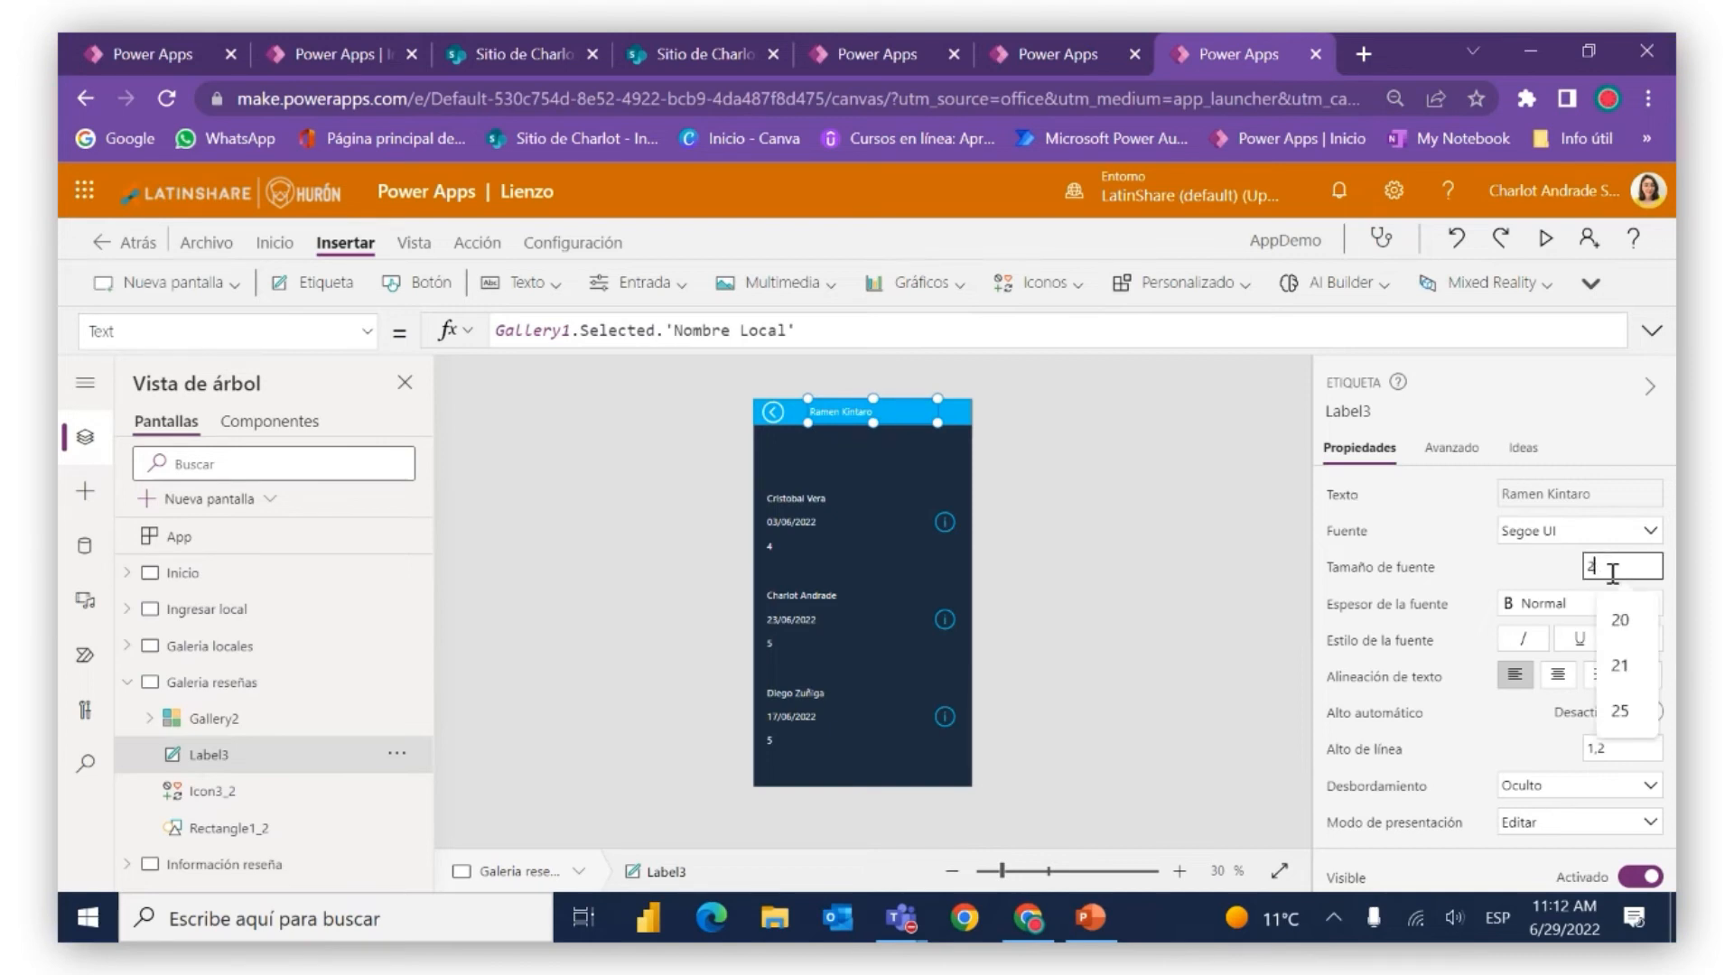
{"action": "type", "text": "5"}
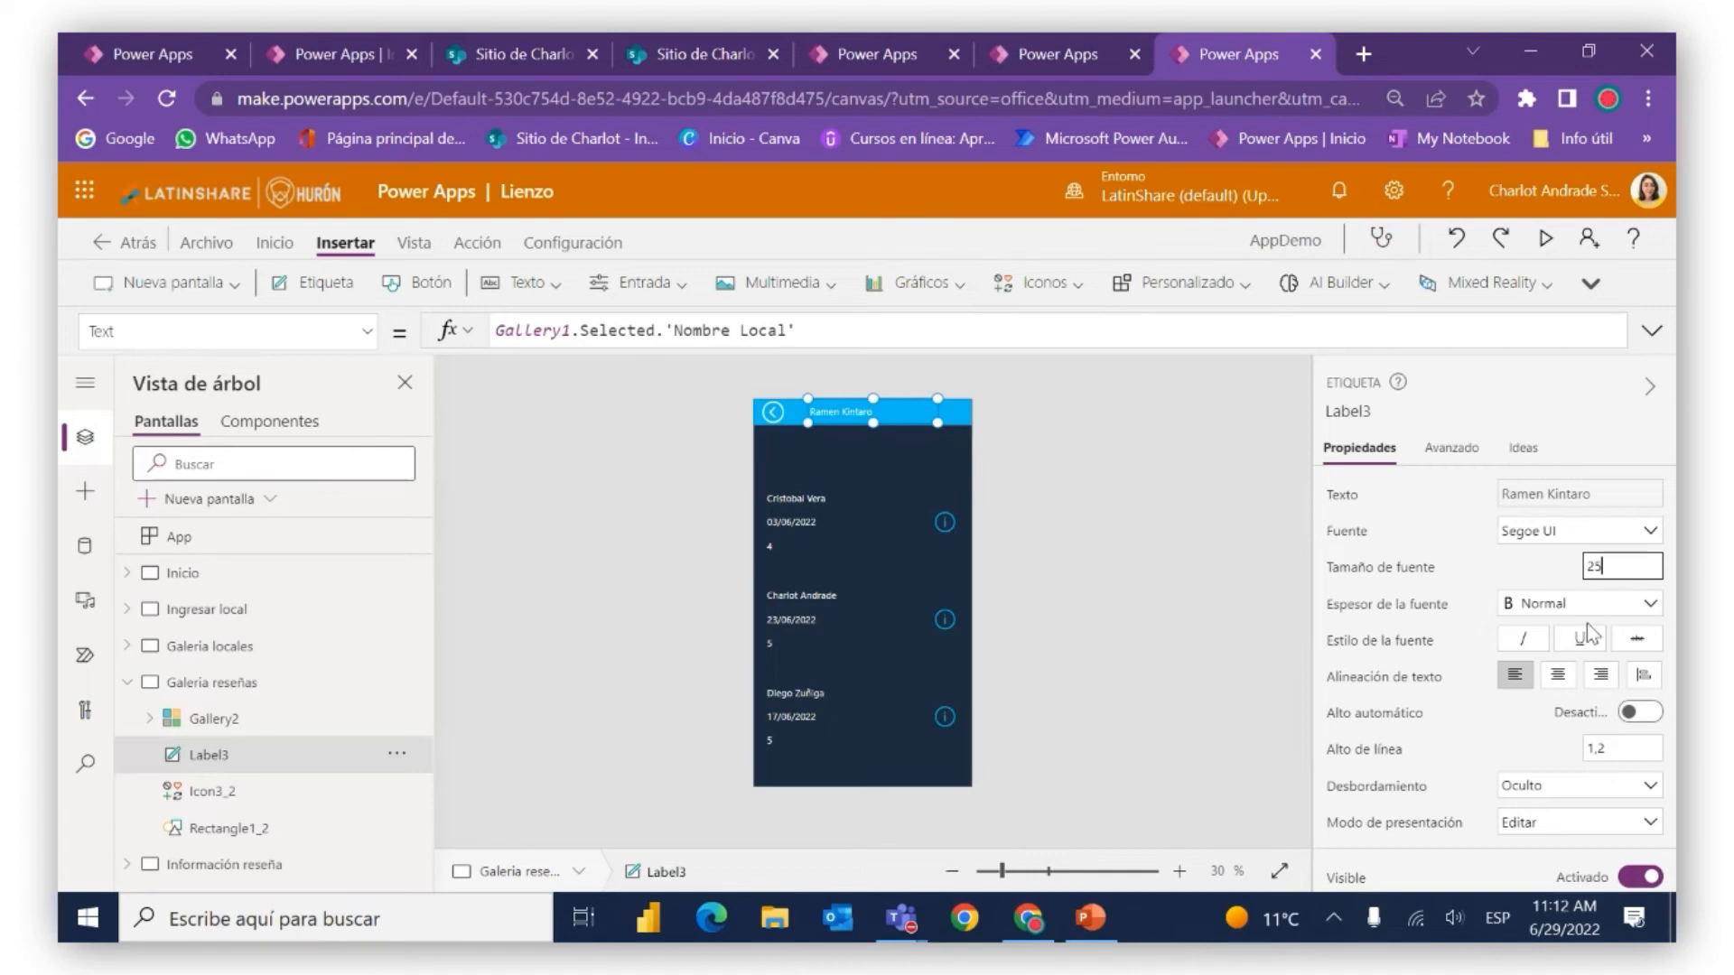
{"action": "left_click", "coordinate": [1542, 608]}
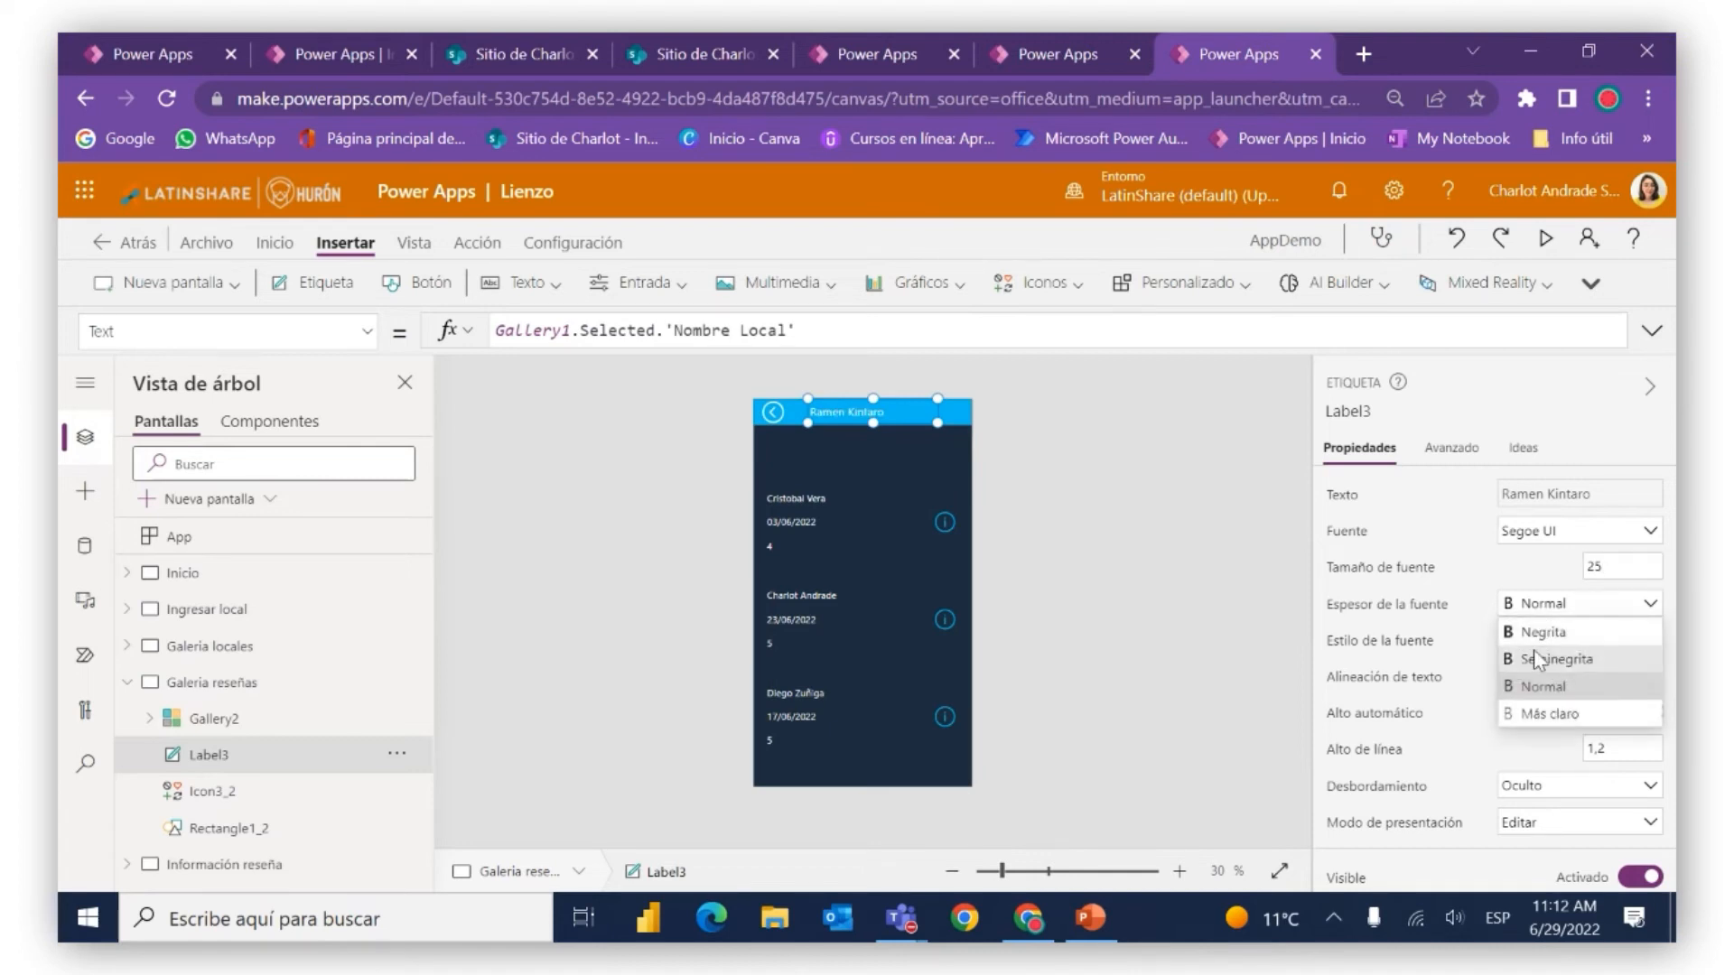
{"action": "left_click", "coordinate": [1534, 656]}
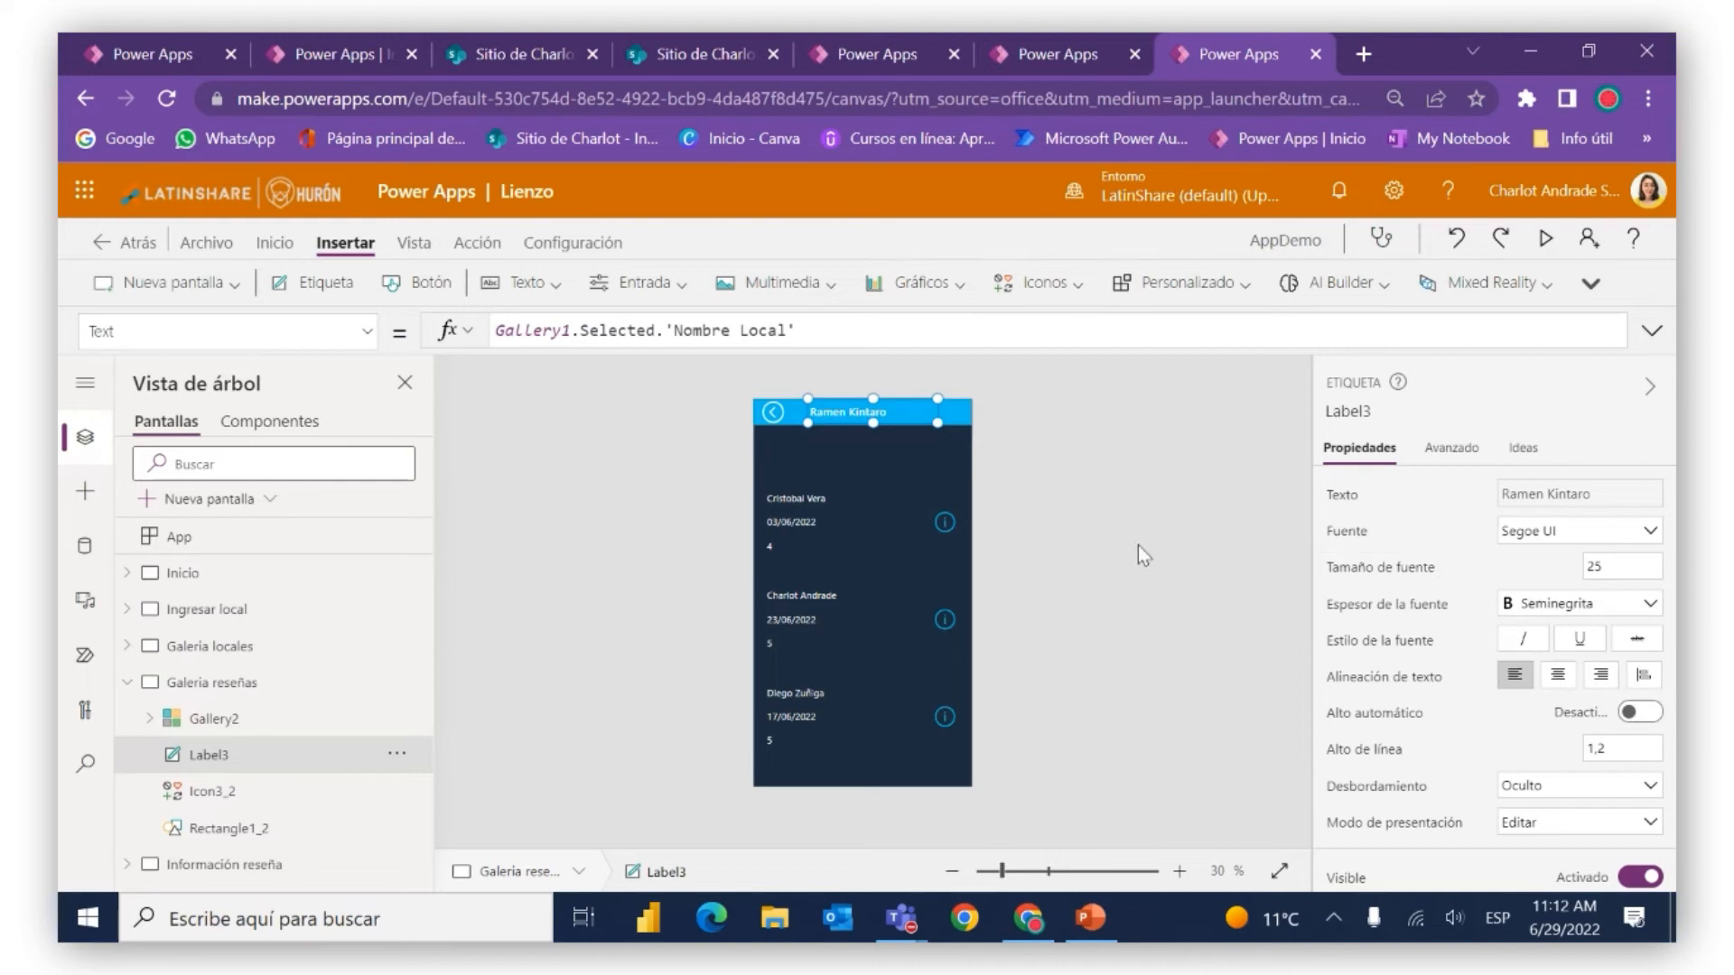
Raise the reviews gallery so that it starts just below the header
{"action": "left_click", "coordinate": [858, 533]}
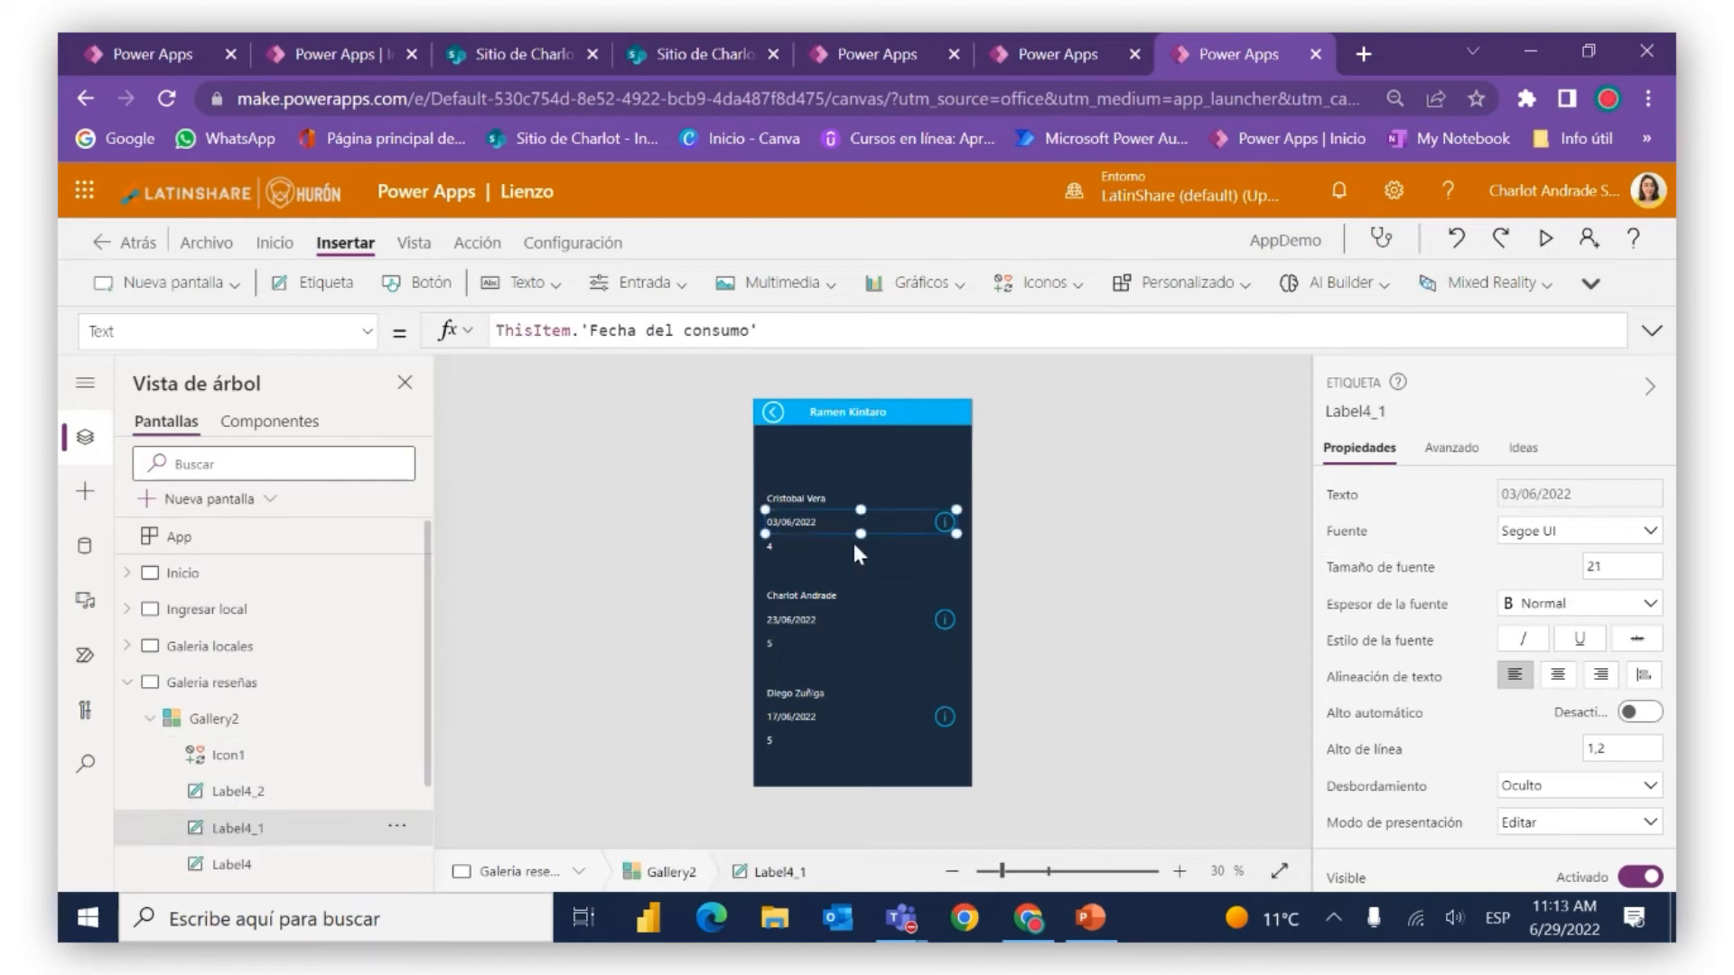
{"action": "left_click", "coordinate": [872, 590]}
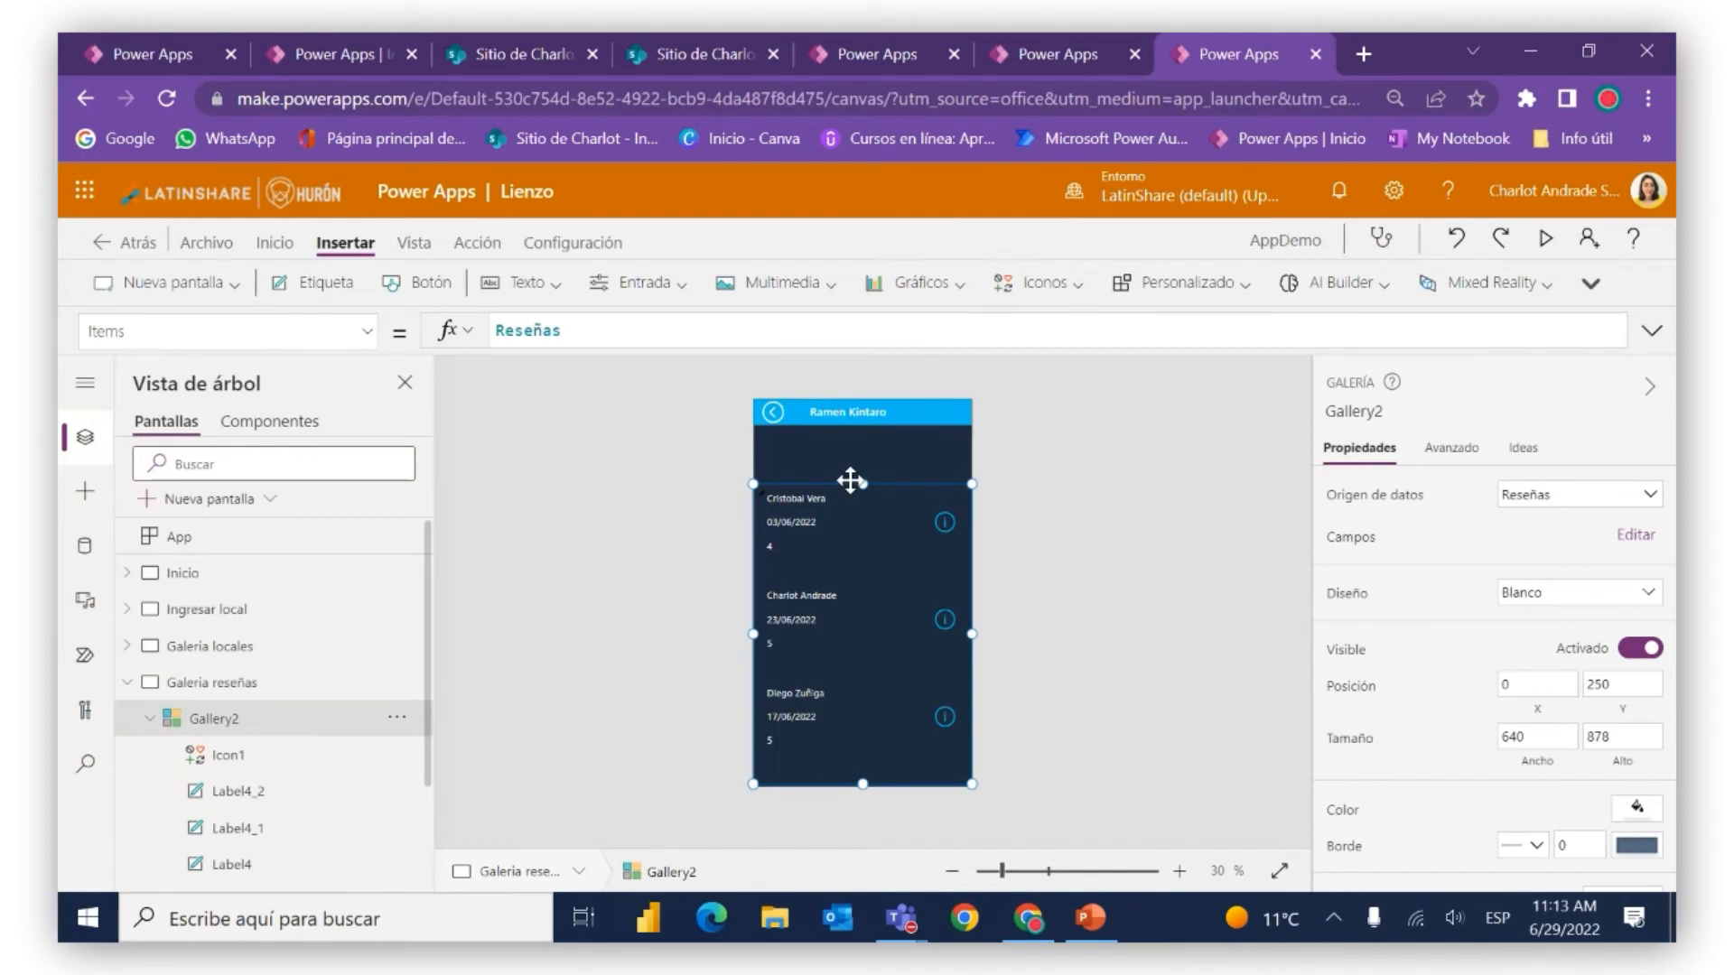
{"action": "left_click_drag", "start_coordinate": [862, 482], "coordinate": [865, 439]}
Check the gallery's reviewer, consumption date and overall rating labels and the information icon's action, and reselect the reviewer label
{"action": "left_click", "coordinate": [835, 455]}
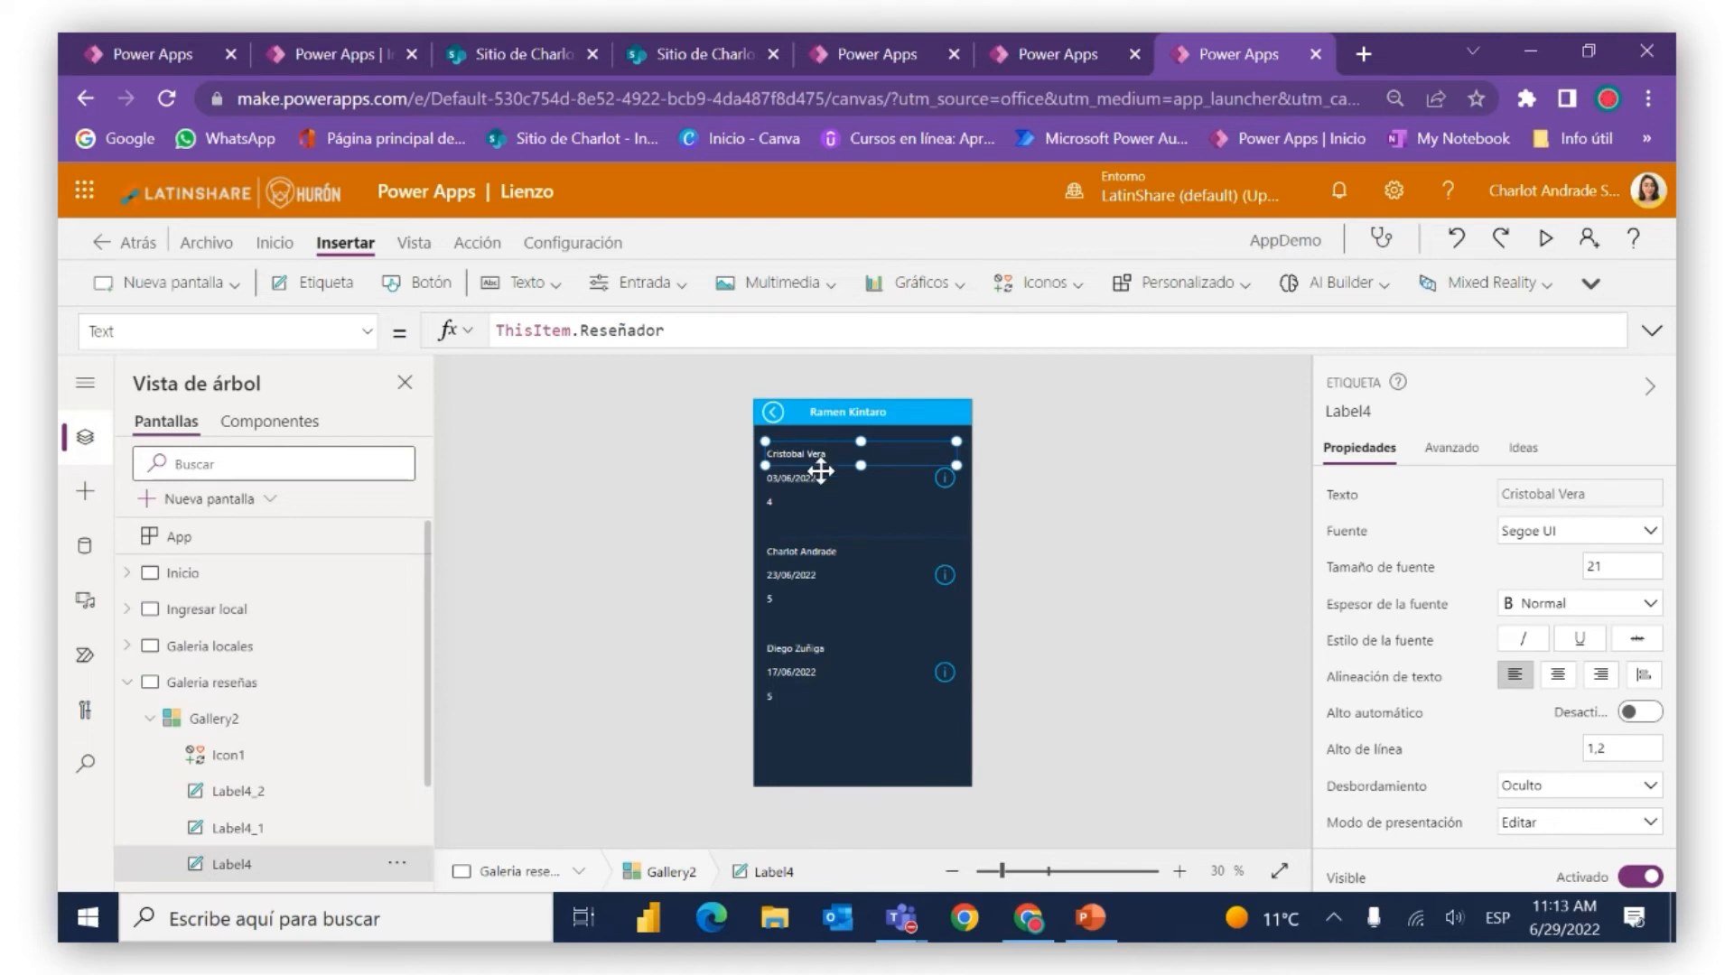
{"action": "left_click", "coordinate": [834, 477]}
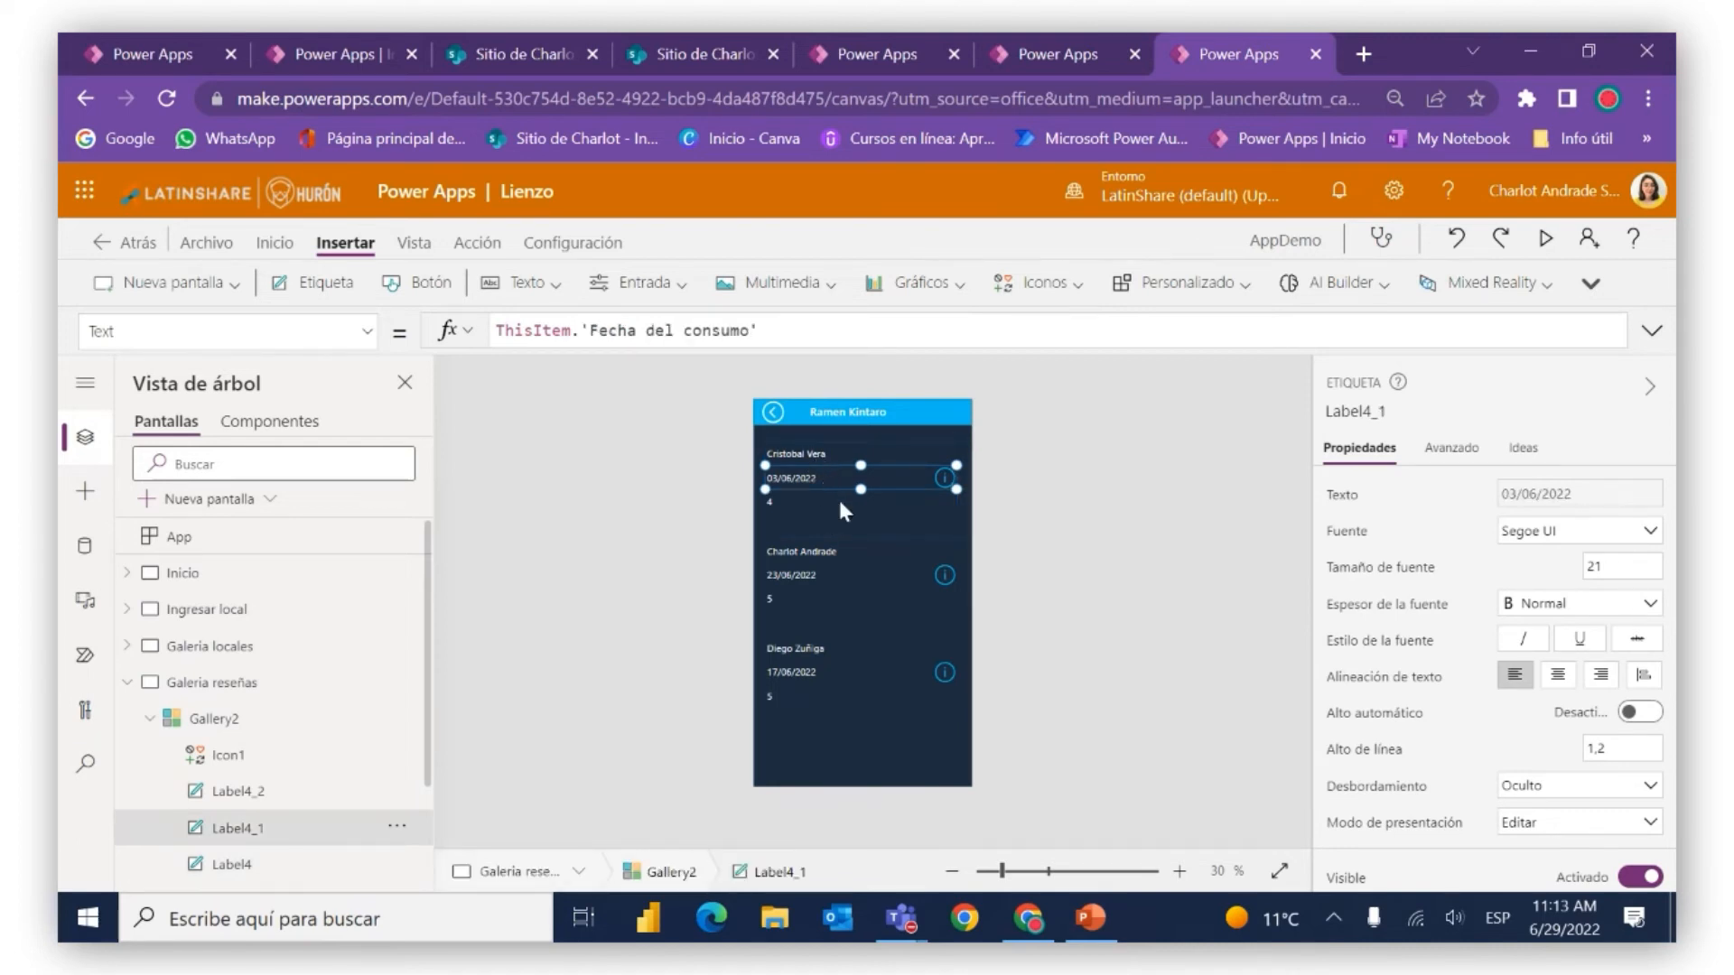
{"action": "left_click", "coordinate": [825, 500]}
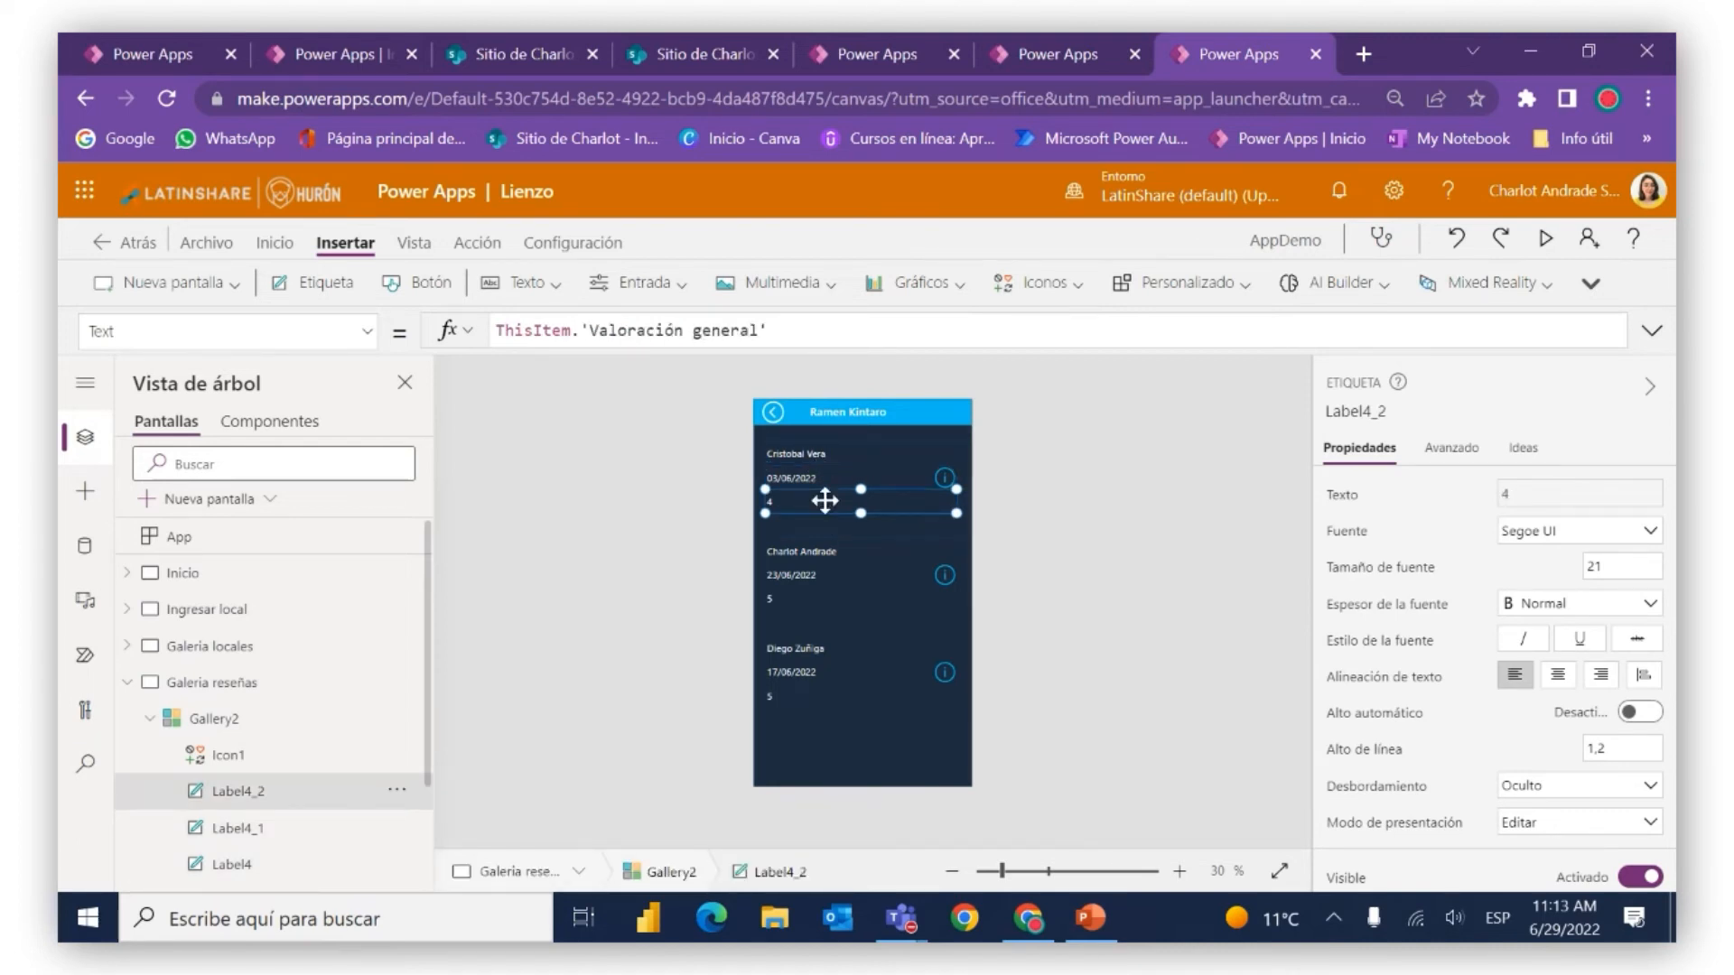
{"action": "left_click", "coordinate": [943, 479]}
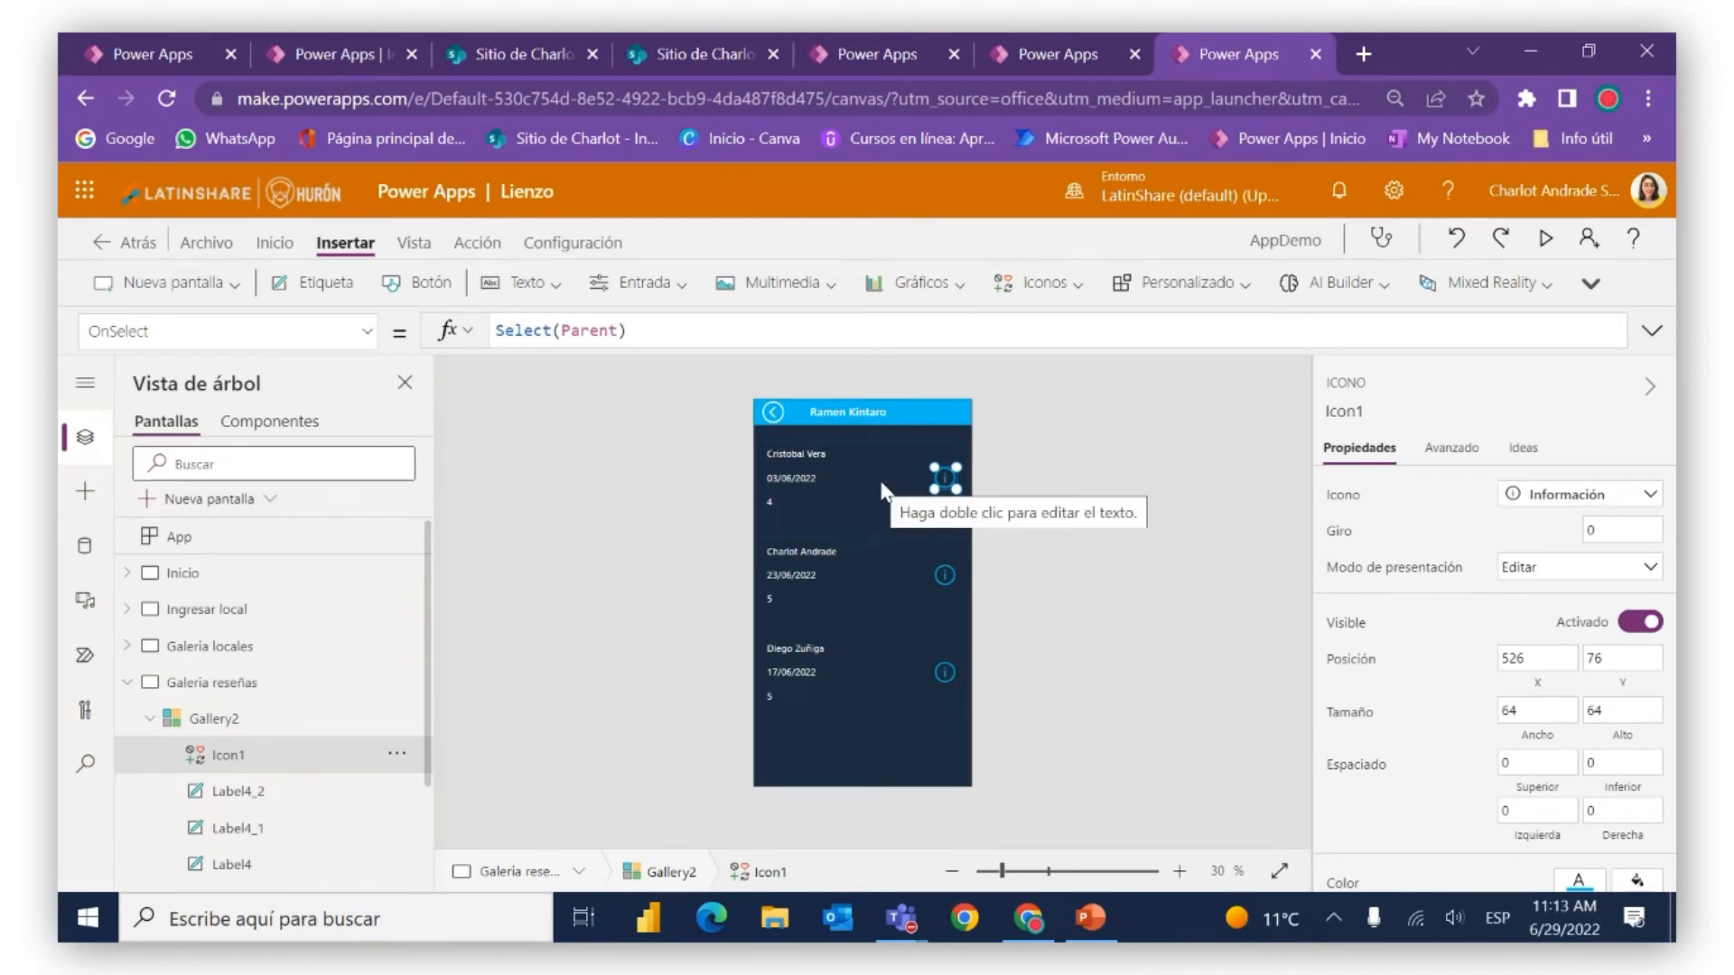
{"action": "left_click", "coordinate": [818, 451]}
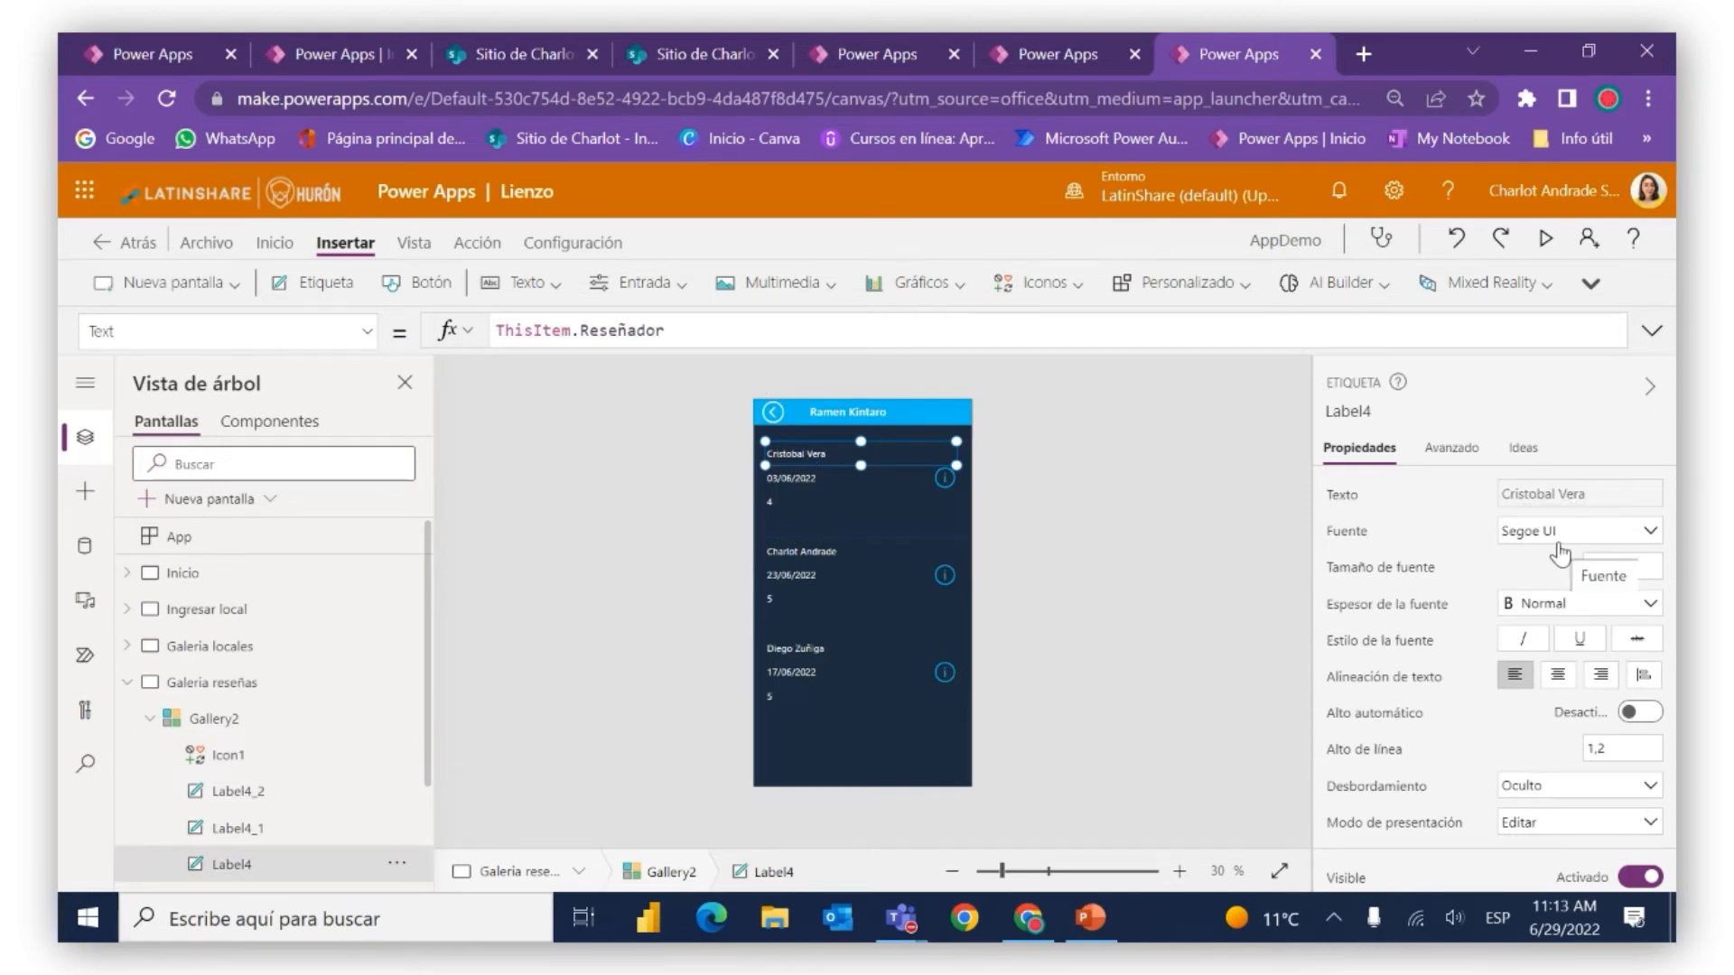
Set the reviewer name label's font size to 25 and its font weight to Seminegrita
{"action": "left_click", "coordinate": [1603, 567]}
{"action": "key", "text": "BackSpace"}
{"action": "type", "text": "5"}
{"action": "key", "text": "Return"}
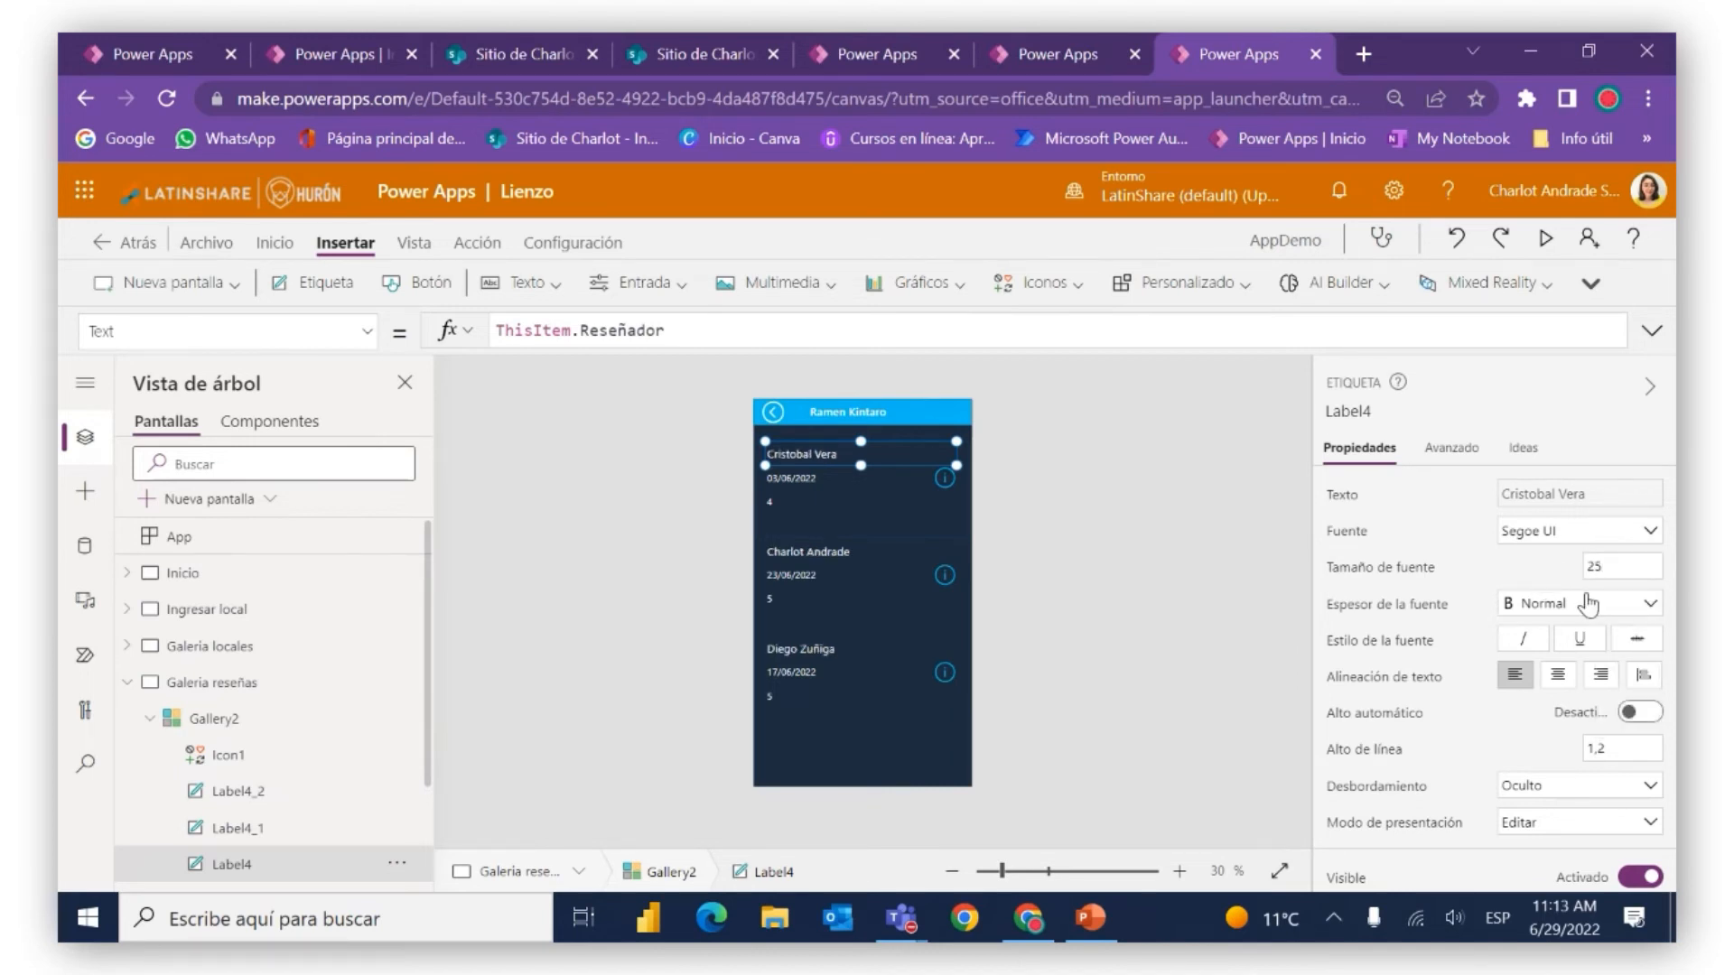
{"action": "left_click", "coordinate": [1587, 603]}
{"action": "left_click", "coordinate": [1567, 657]}
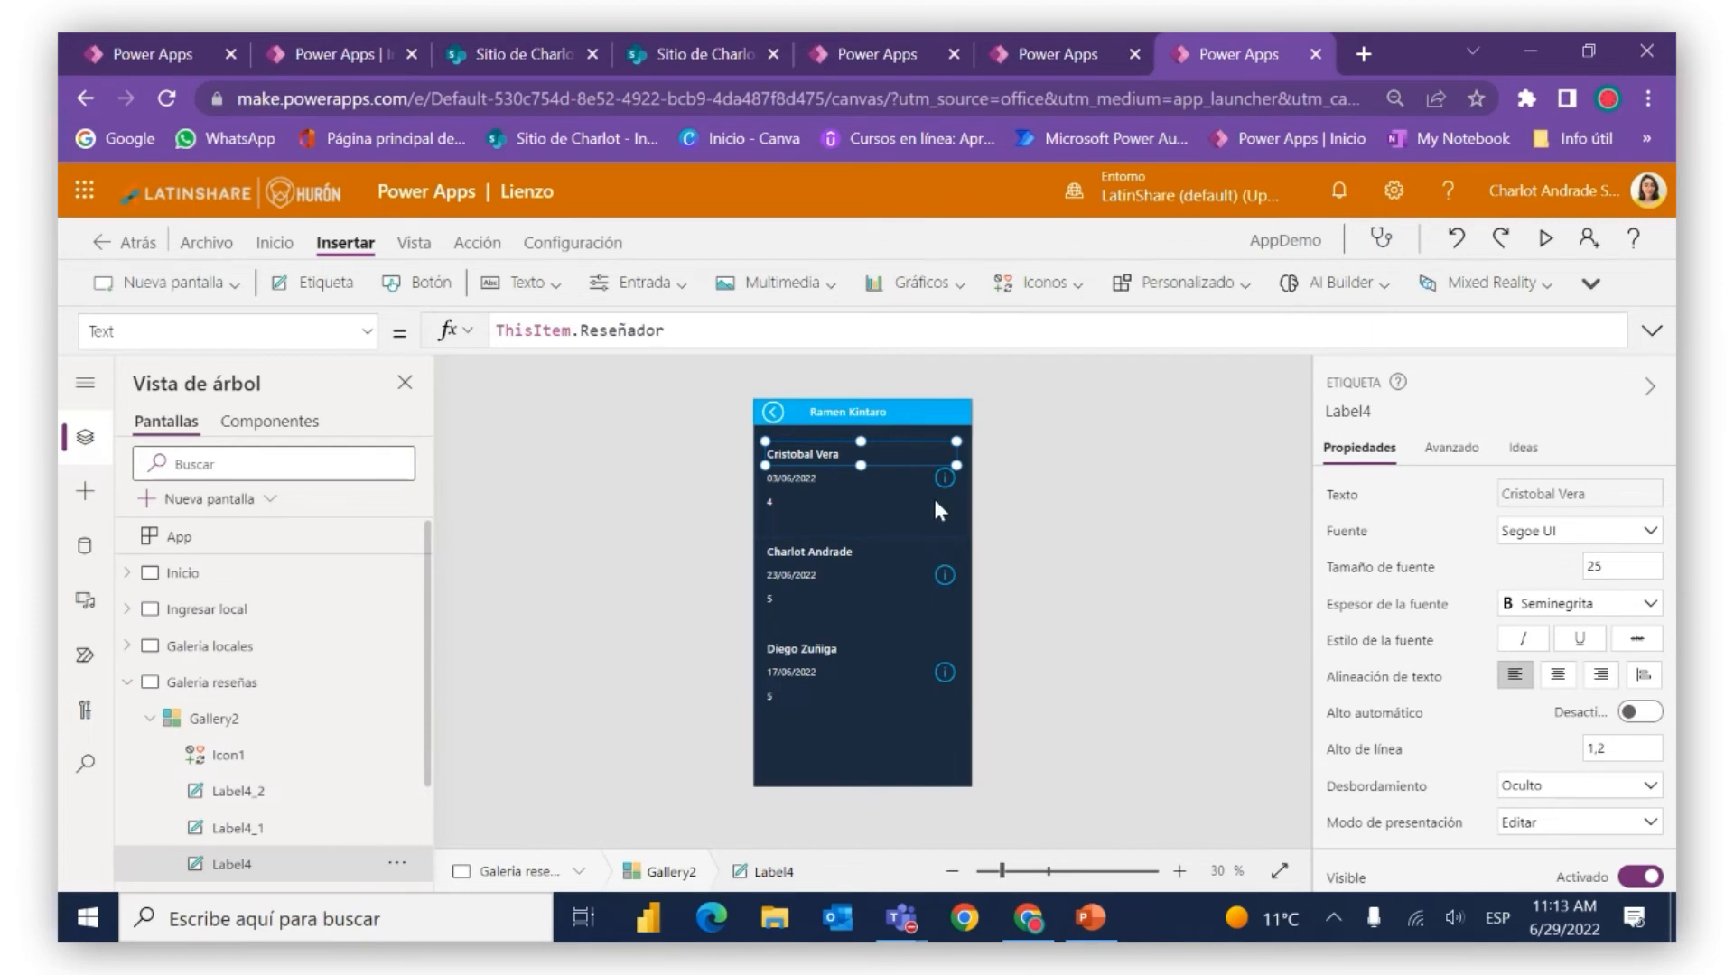
Prefix the consumption date label's Text formula with "Fecha de consumo: "& before ThisItem.'Fecha del consumo'
{"action": "left_click", "coordinate": [813, 482]}
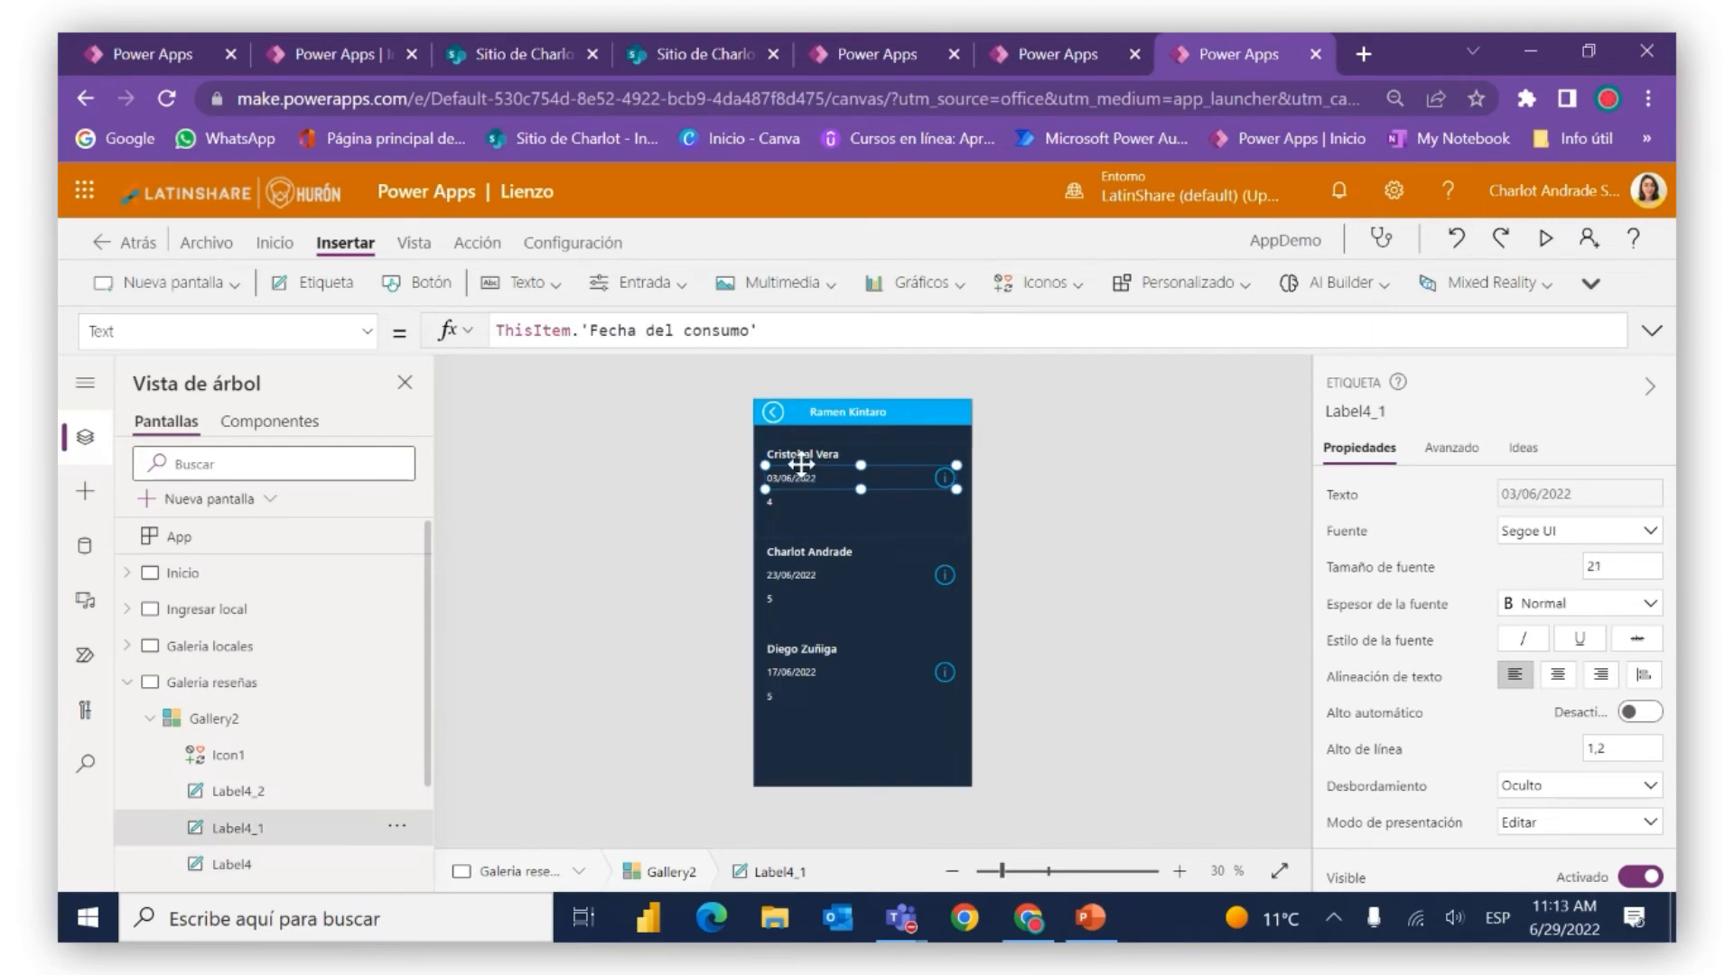
{"action": "left_click", "coordinate": [498, 330]}
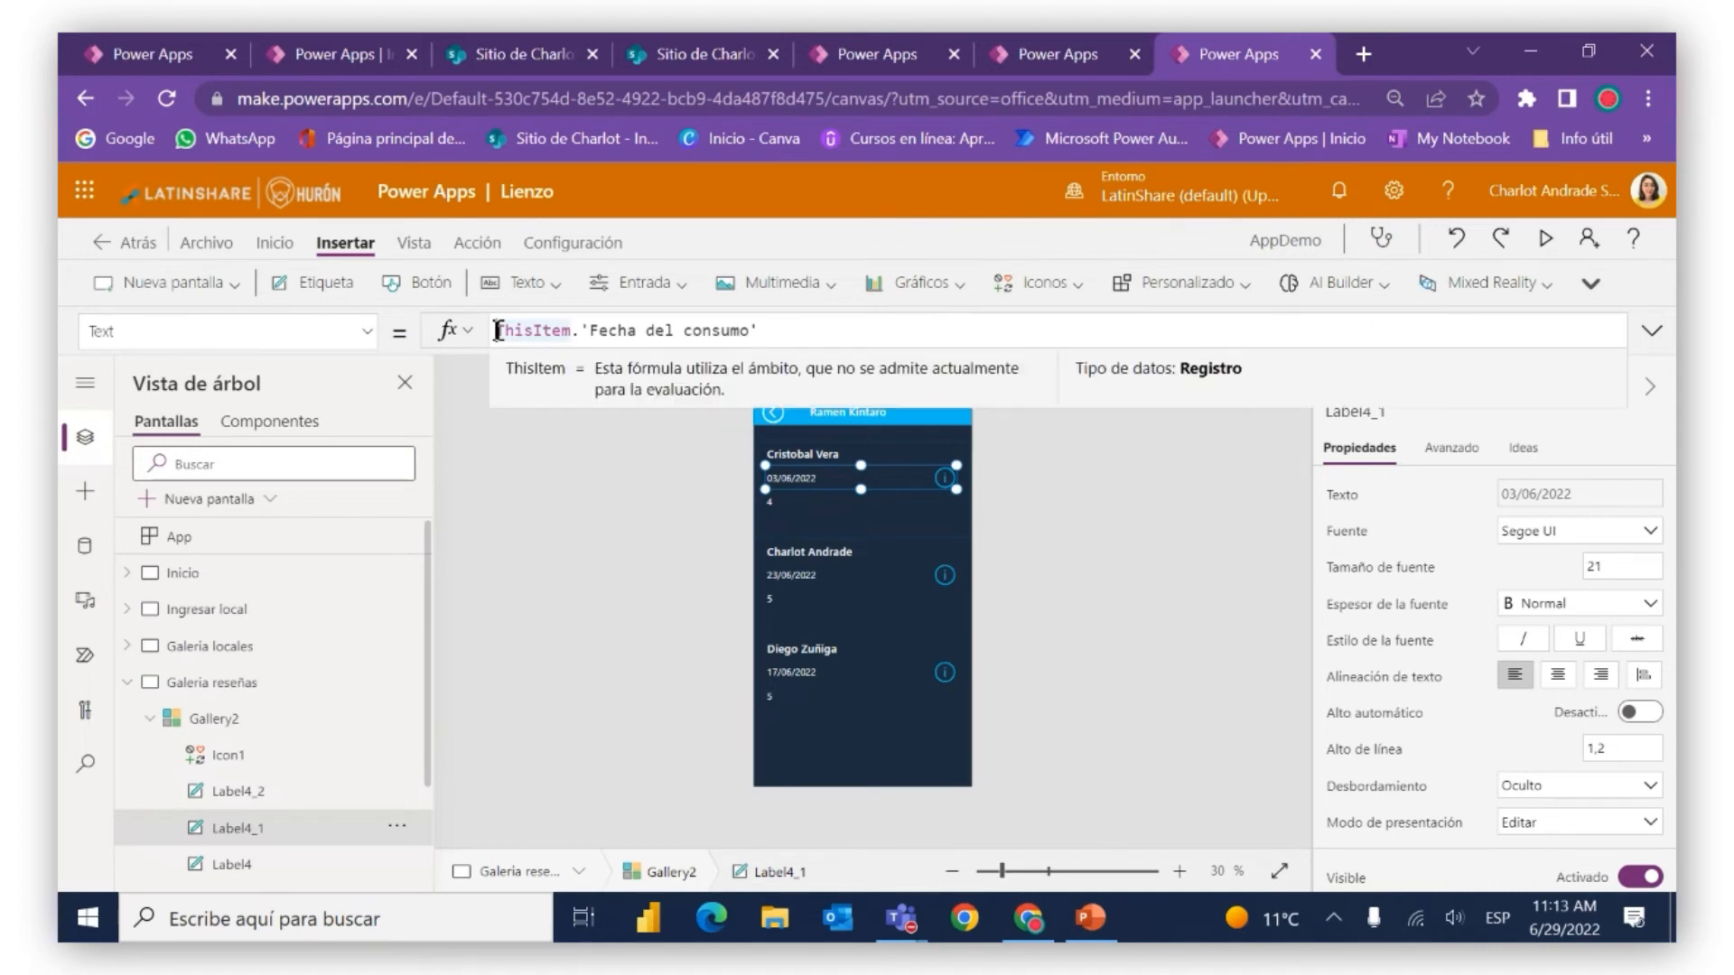
{"action": "type", "text": "\"\""}
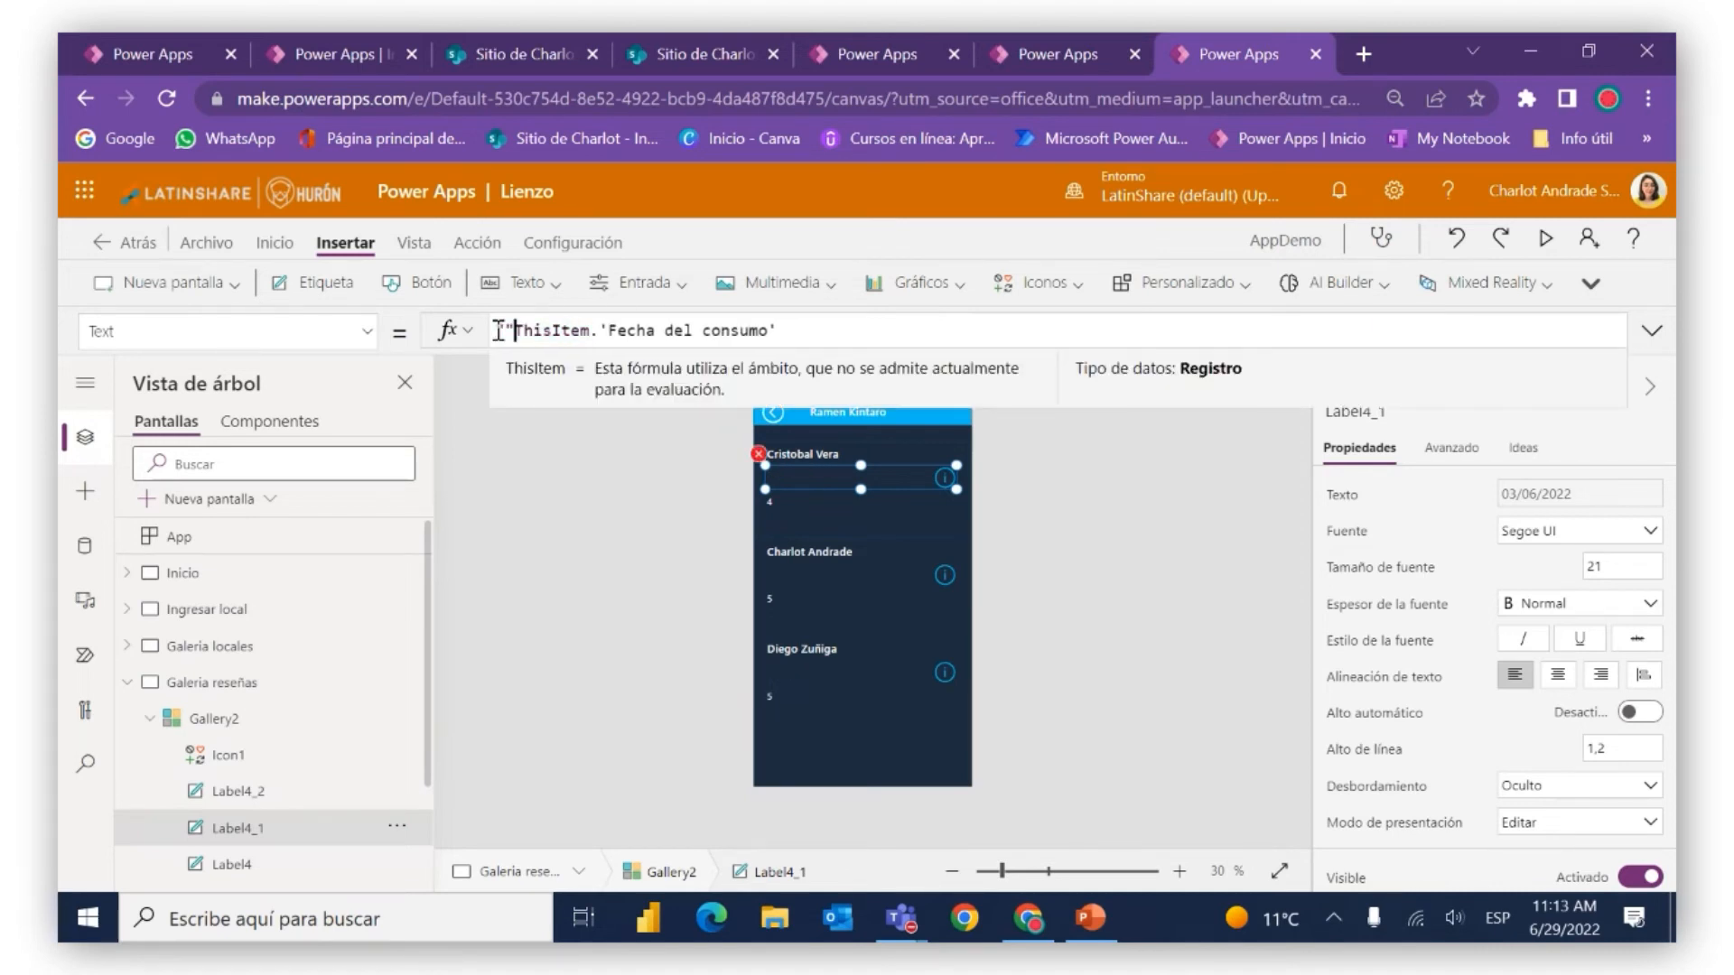
{"action": "type", "text": "&"}
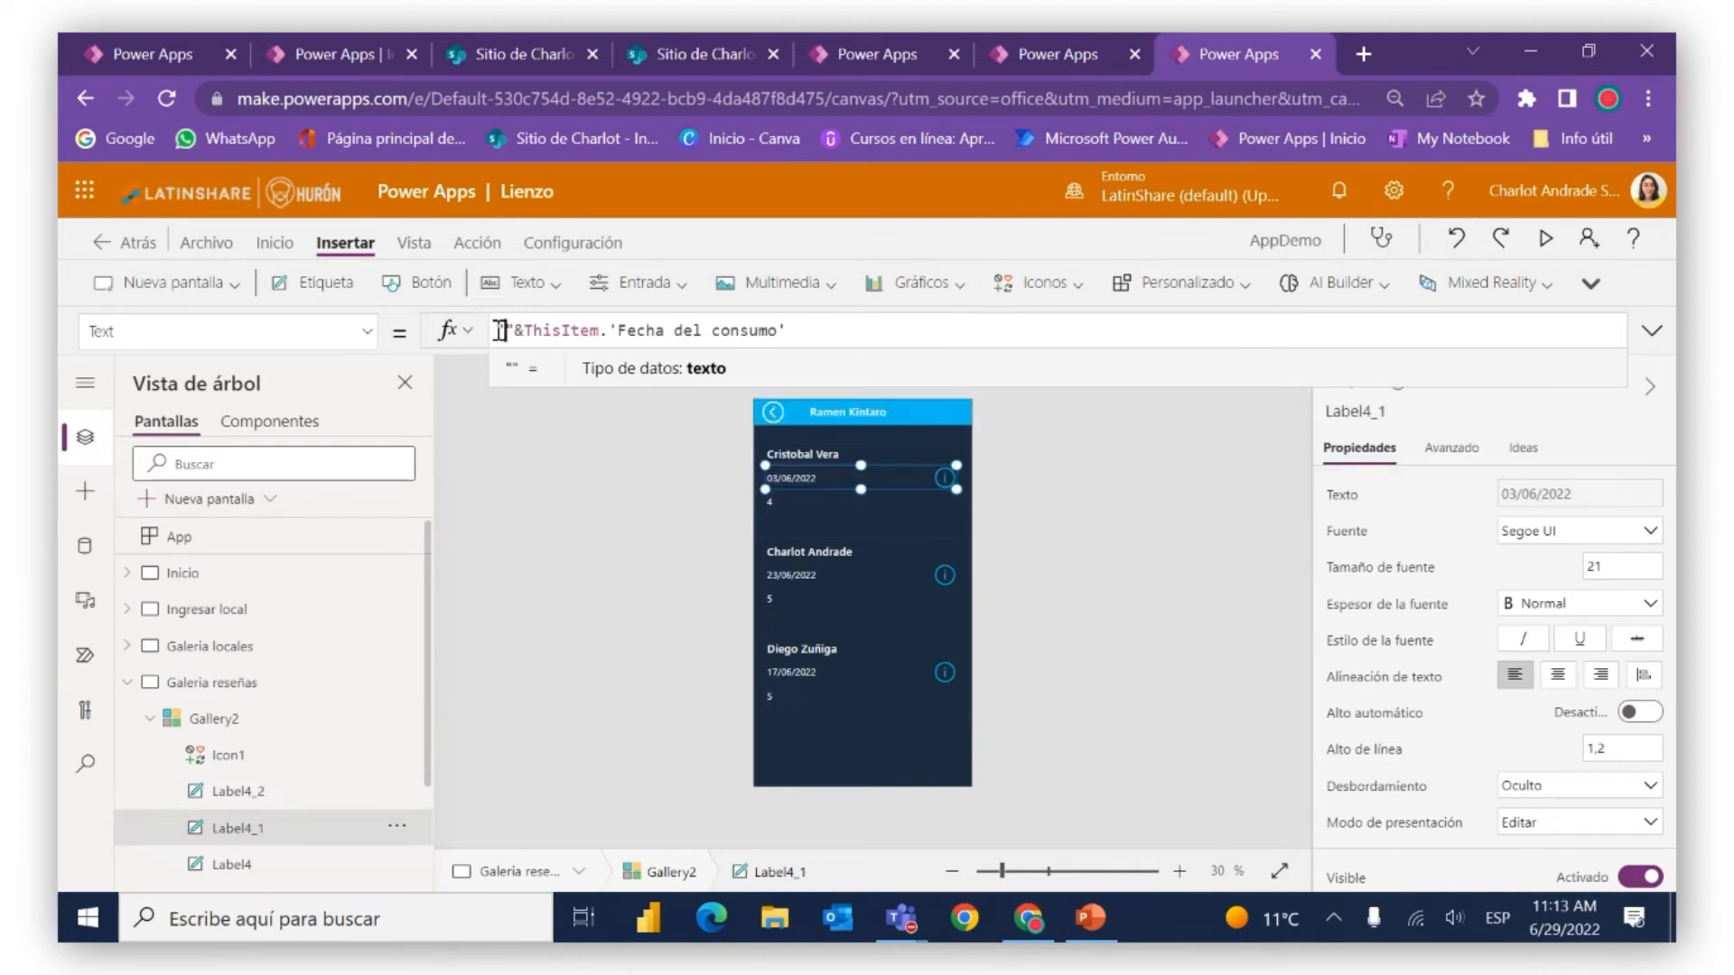
{"action": "type", "text": "Fecha de "}
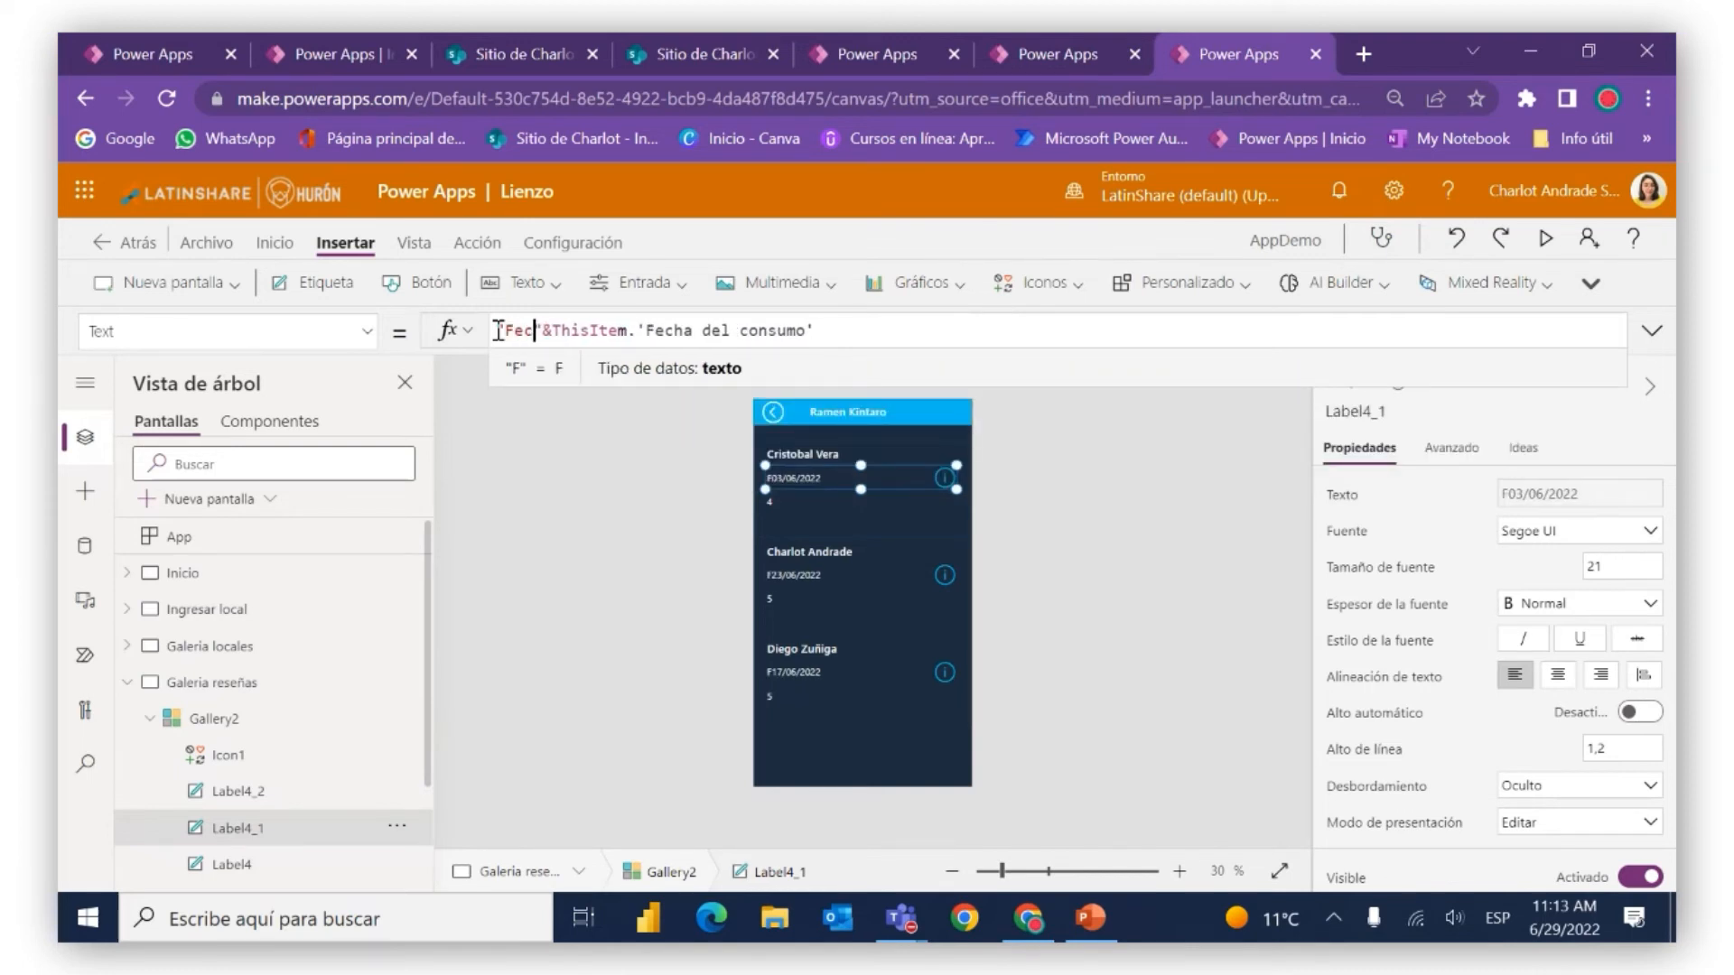
{"action": "type", "text": "consumo:"}
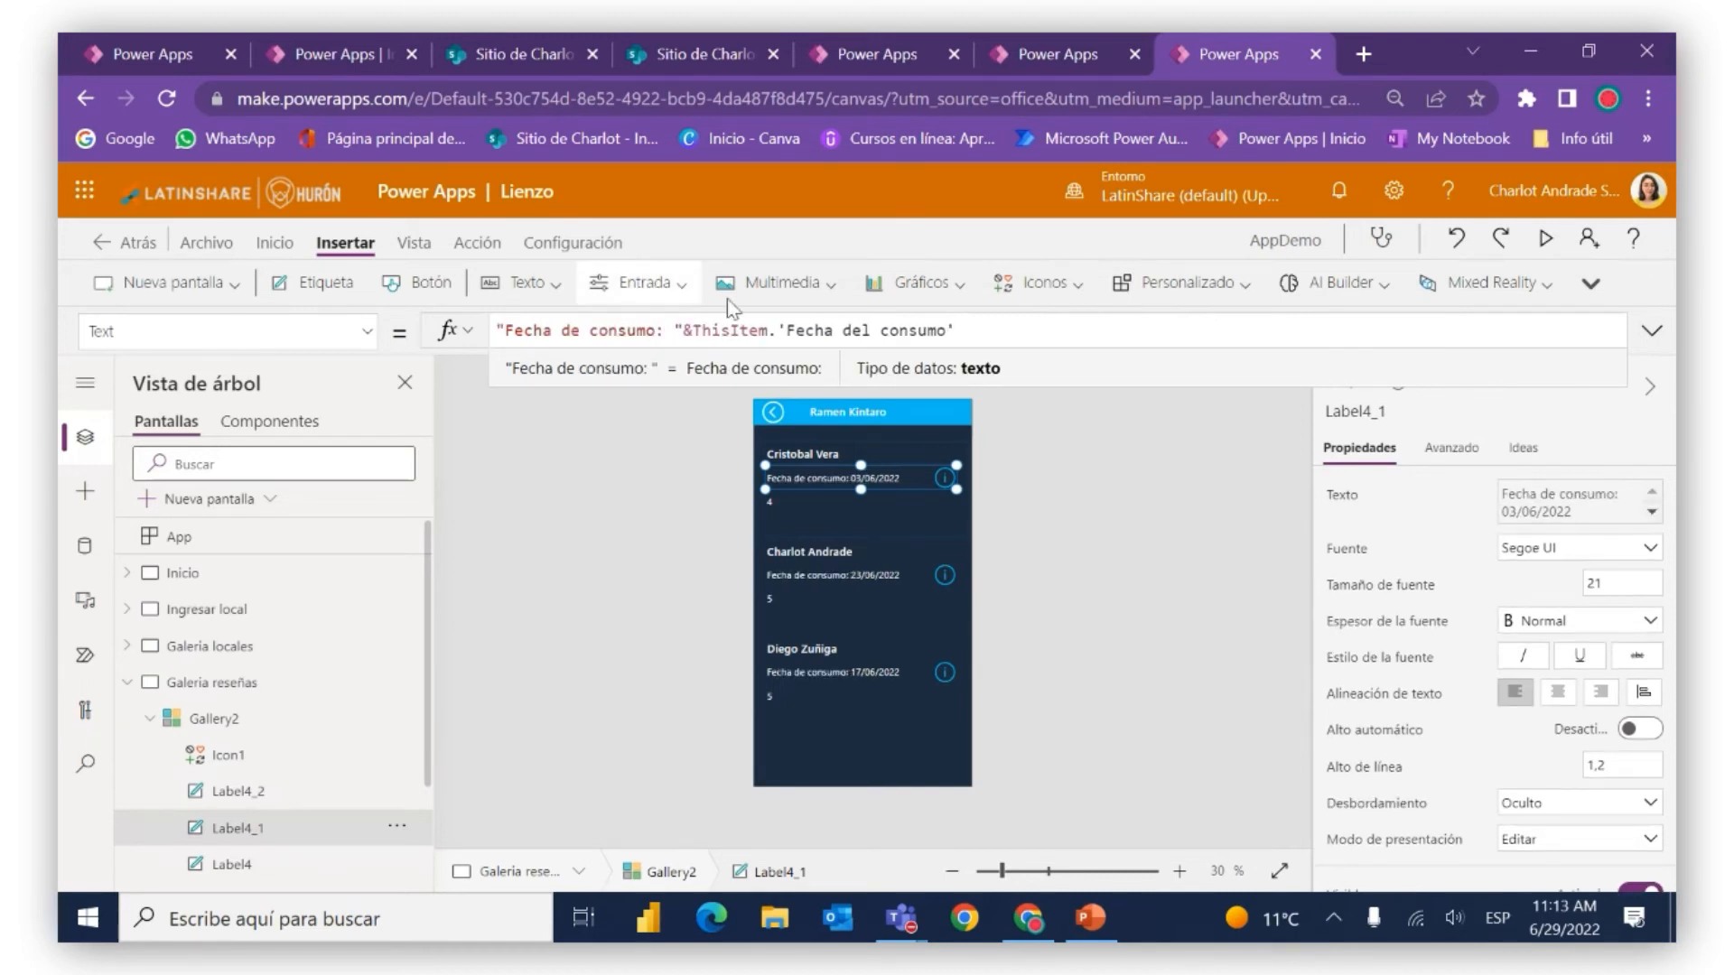
Replace the numeric general rating label in the gallery with a Clasificación star control placed below the consumption date
{"action": "left_click", "coordinate": [796, 496]}
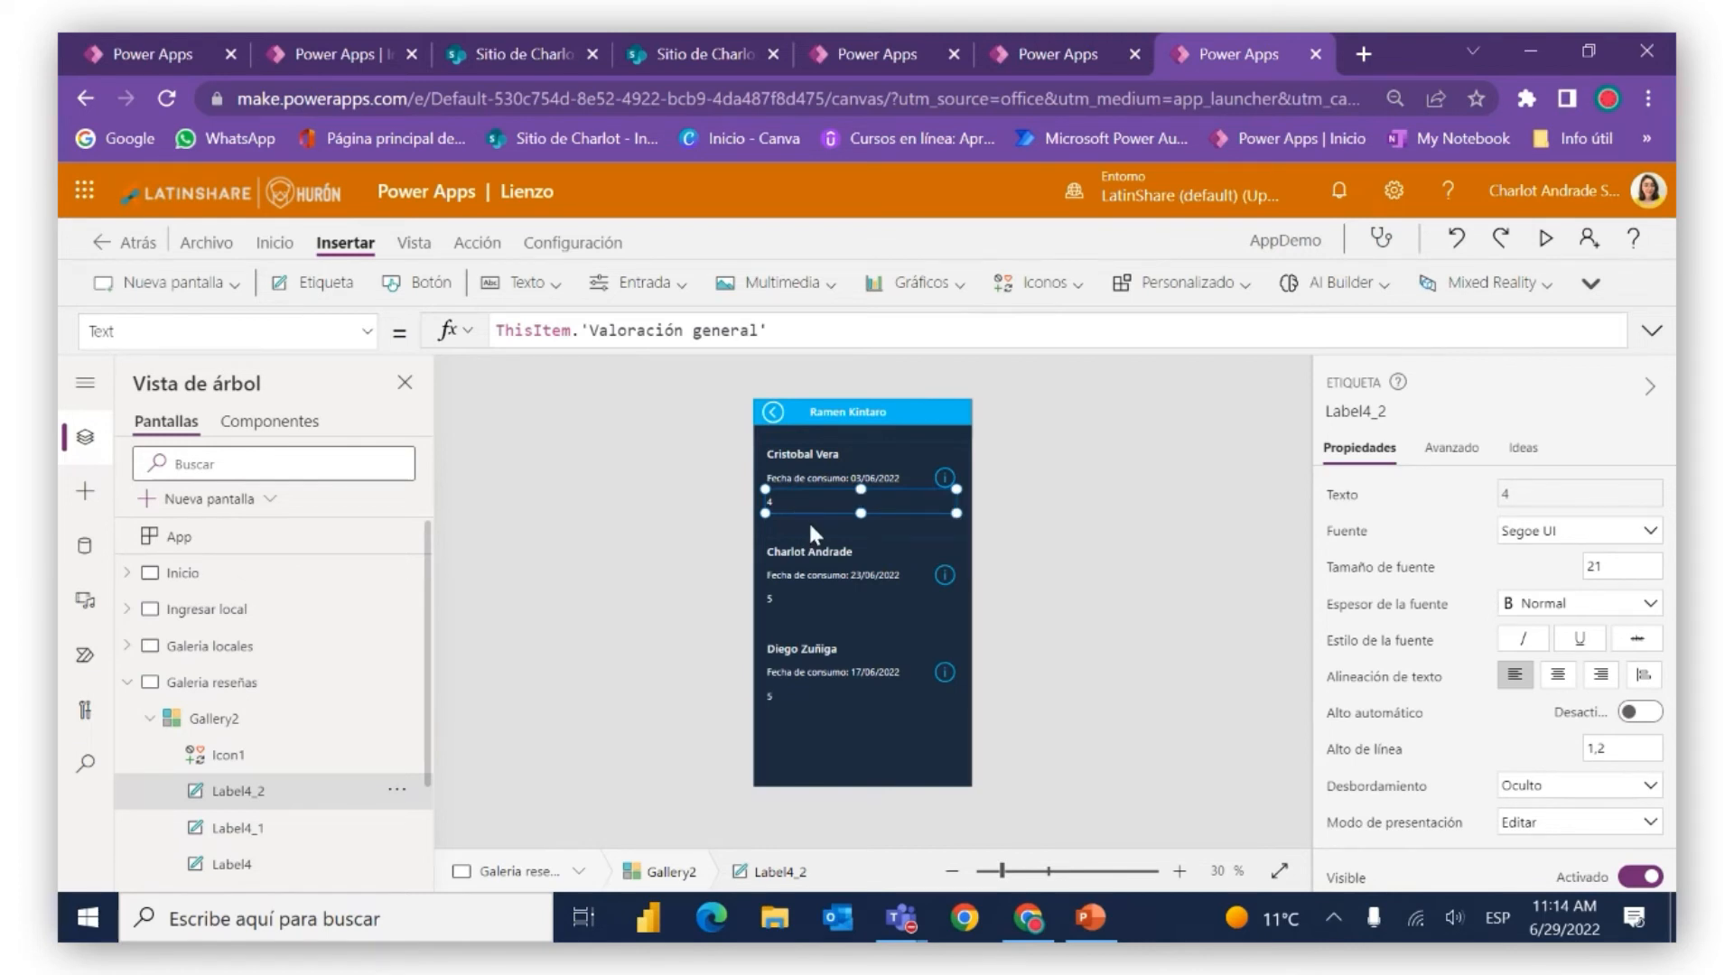
{"action": "key", "text": "Delete"}
{"action": "left_click", "coordinate": [810, 522]}
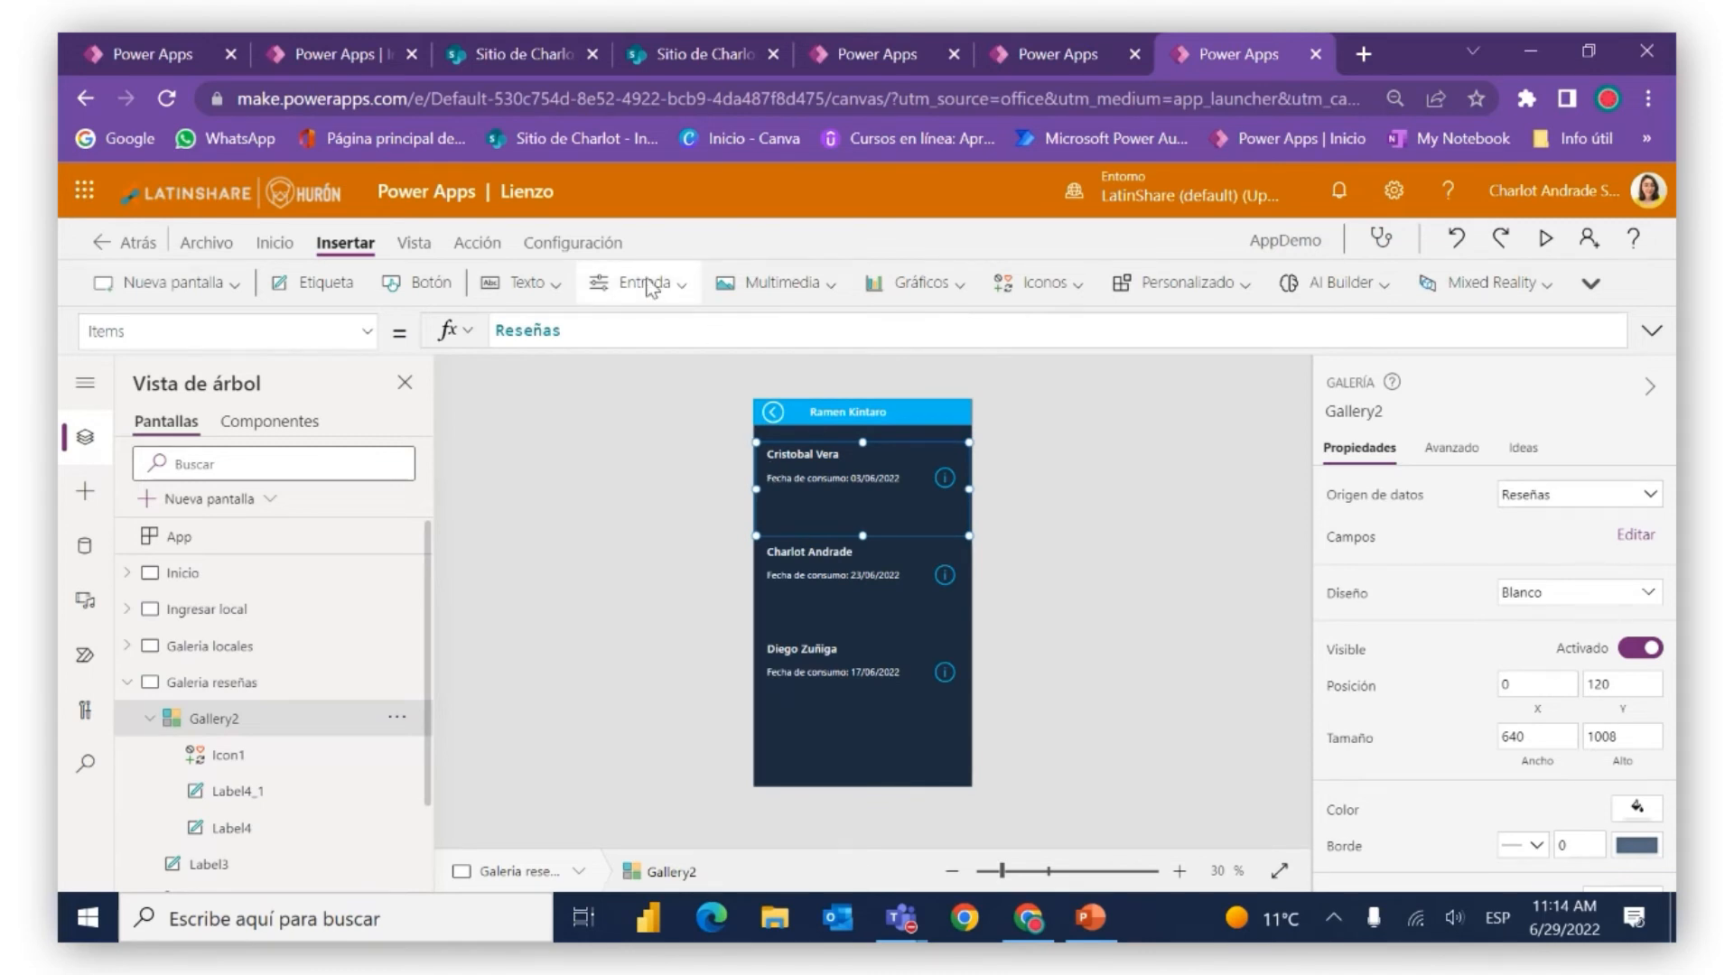
{"action": "left_click", "coordinate": [685, 285]}
{"action": "scroll", "coordinate": [758, 454], "scroll_direction": "down", "scroll_amount": 3}
{"action": "scroll", "coordinate": [756, 446], "scroll_direction": "down", "scroll_amount": 2}
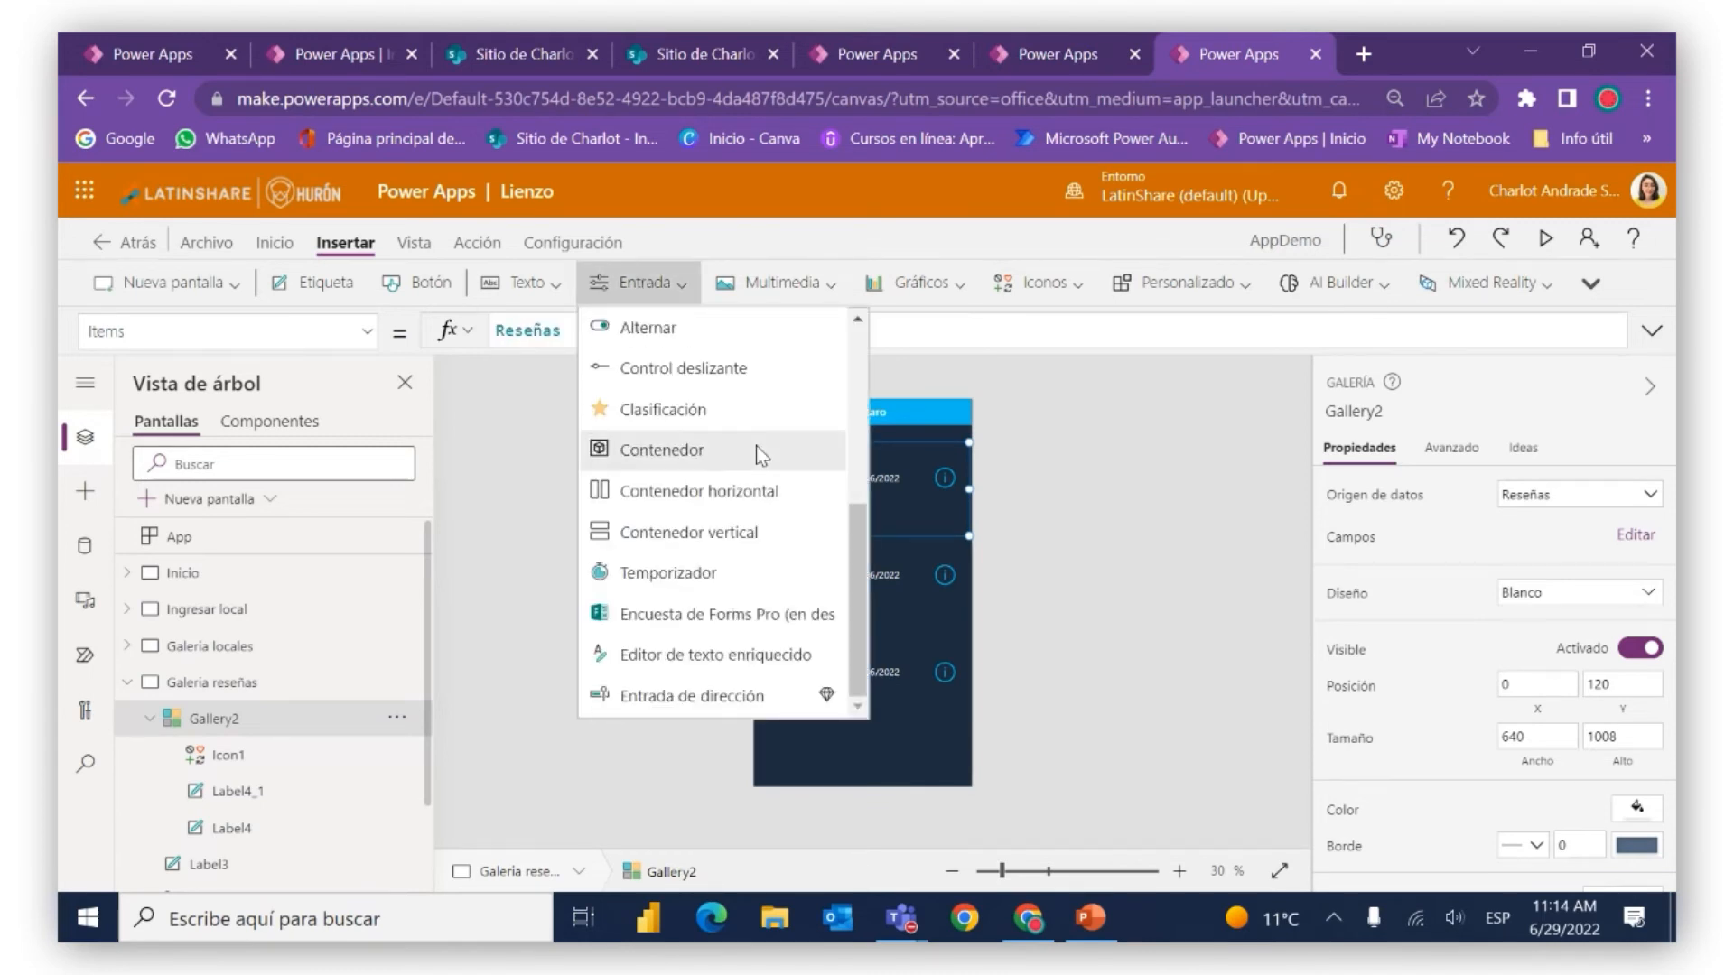
{"action": "left_click", "coordinate": [737, 410]}
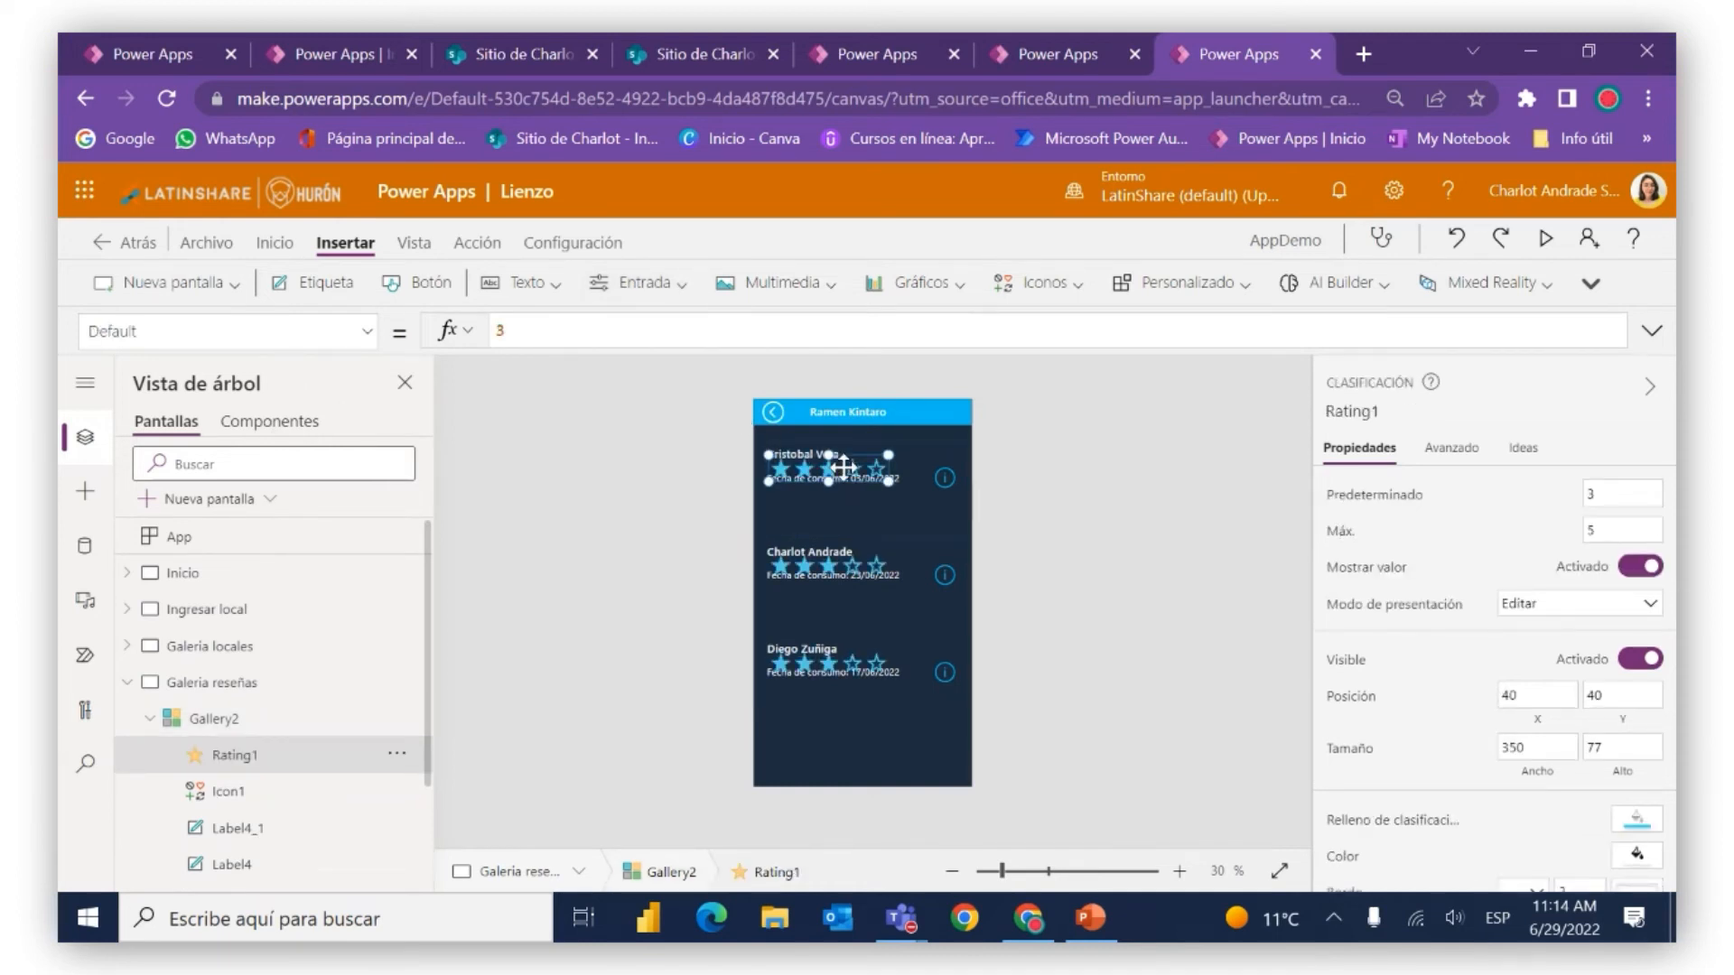
{"action": "left_click_drag", "start_coordinate": [842, 467], "coordinate": [838, 510]}
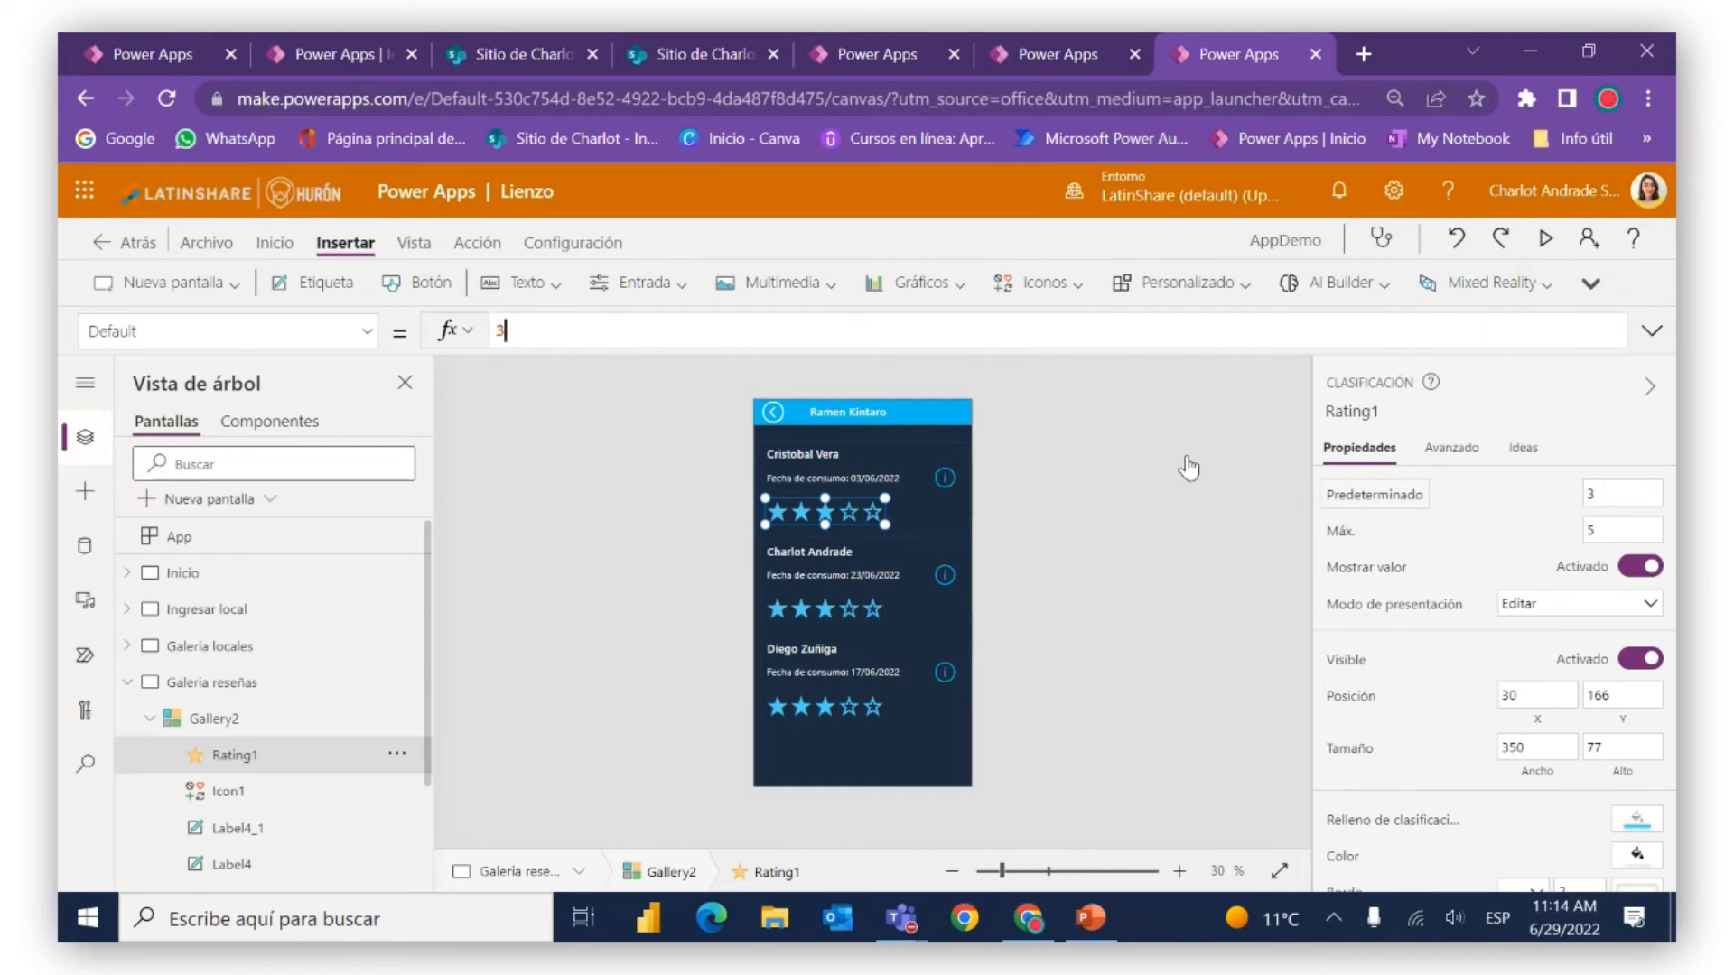
Set the star rating's Default formula to ThisItem.'Valoración general'
{"action": "left_click", "coordinate": [650, 322]}
{"action": "key", "text": "BackSpace"}
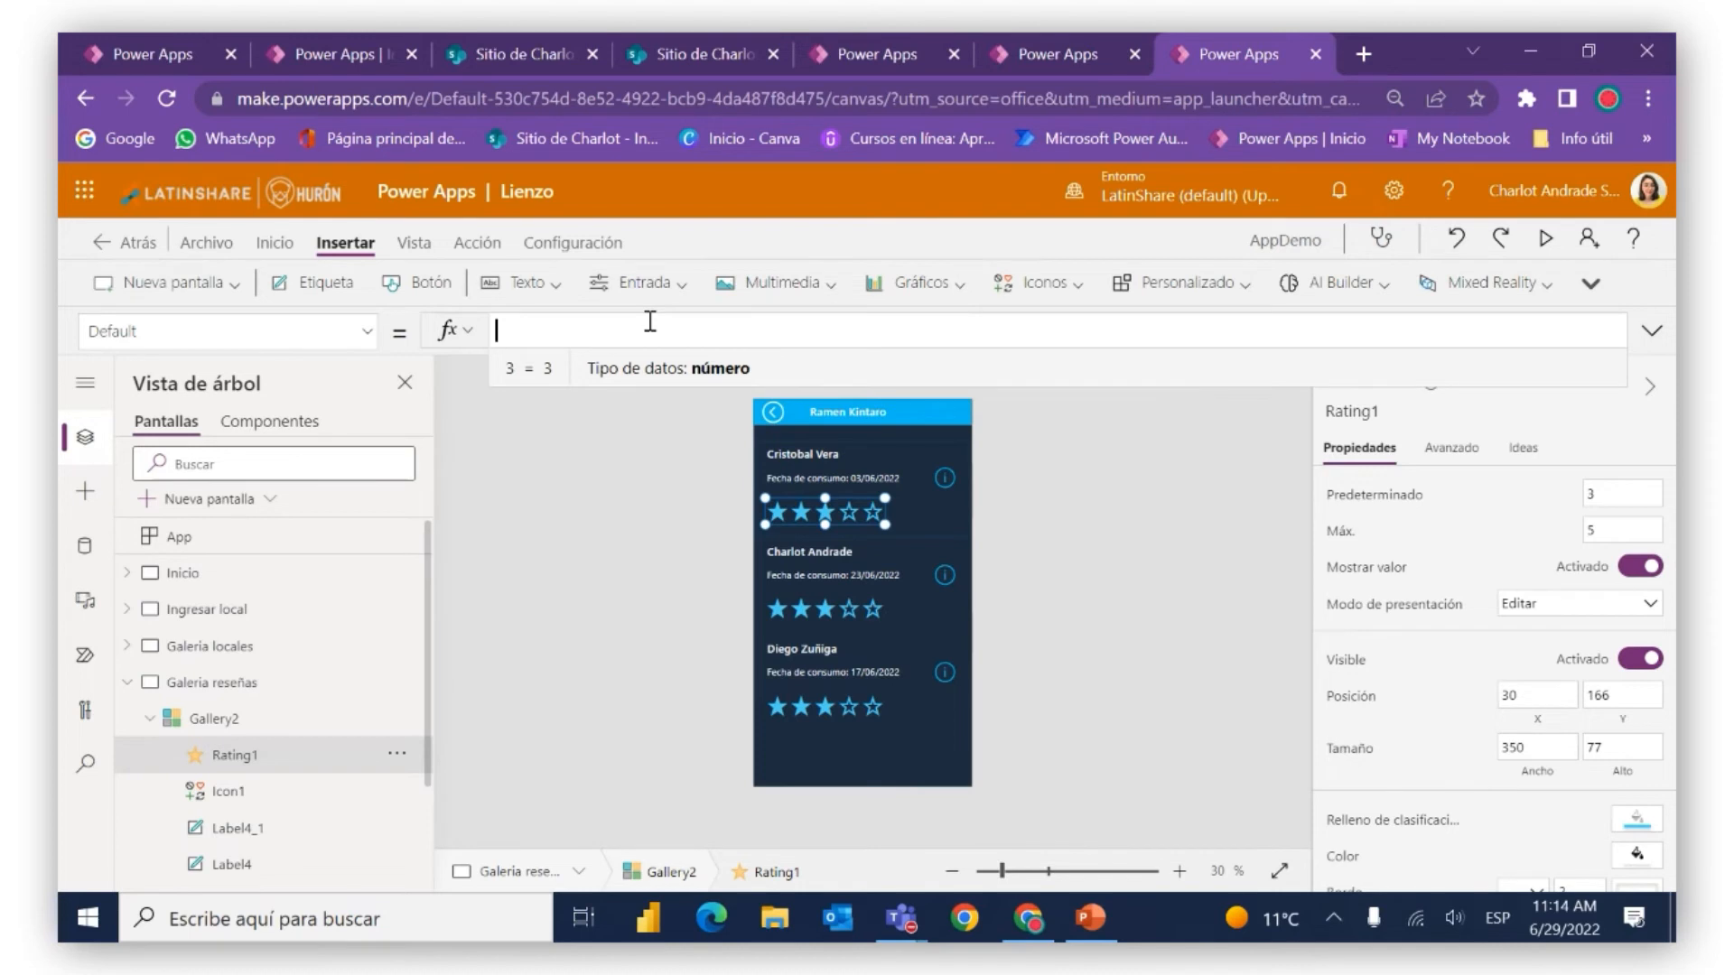
{"action": "type", "text": "this"}
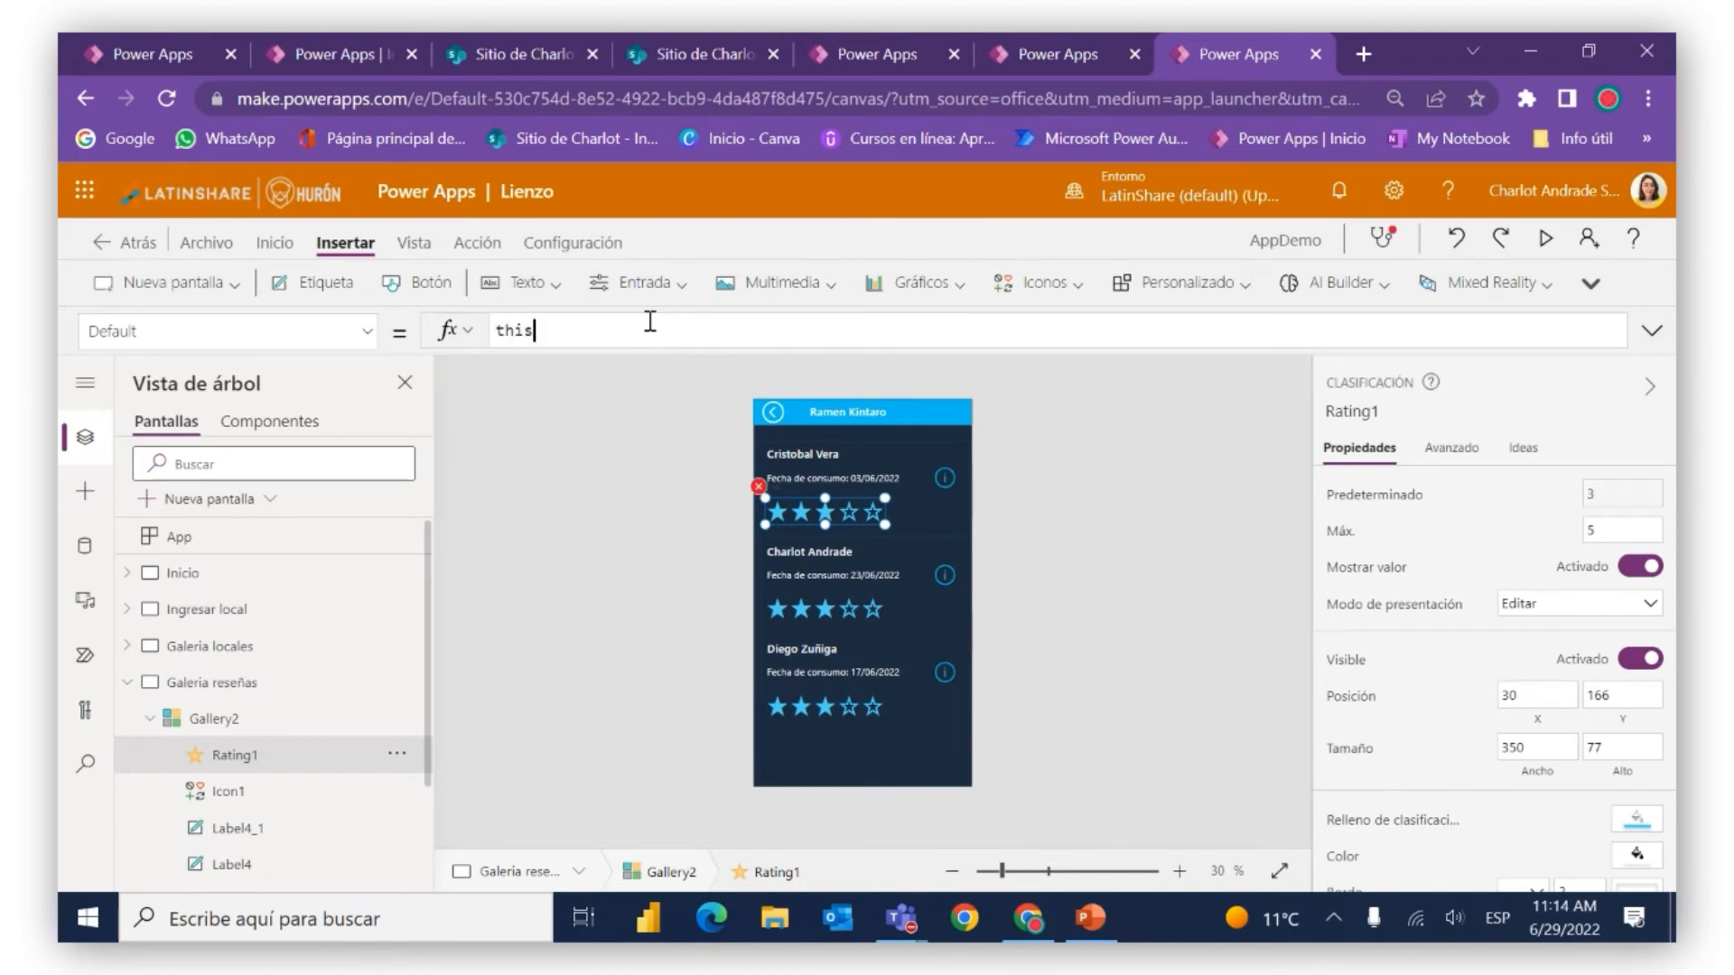
{"action": "left_click", "coordinate": [591, 380]}
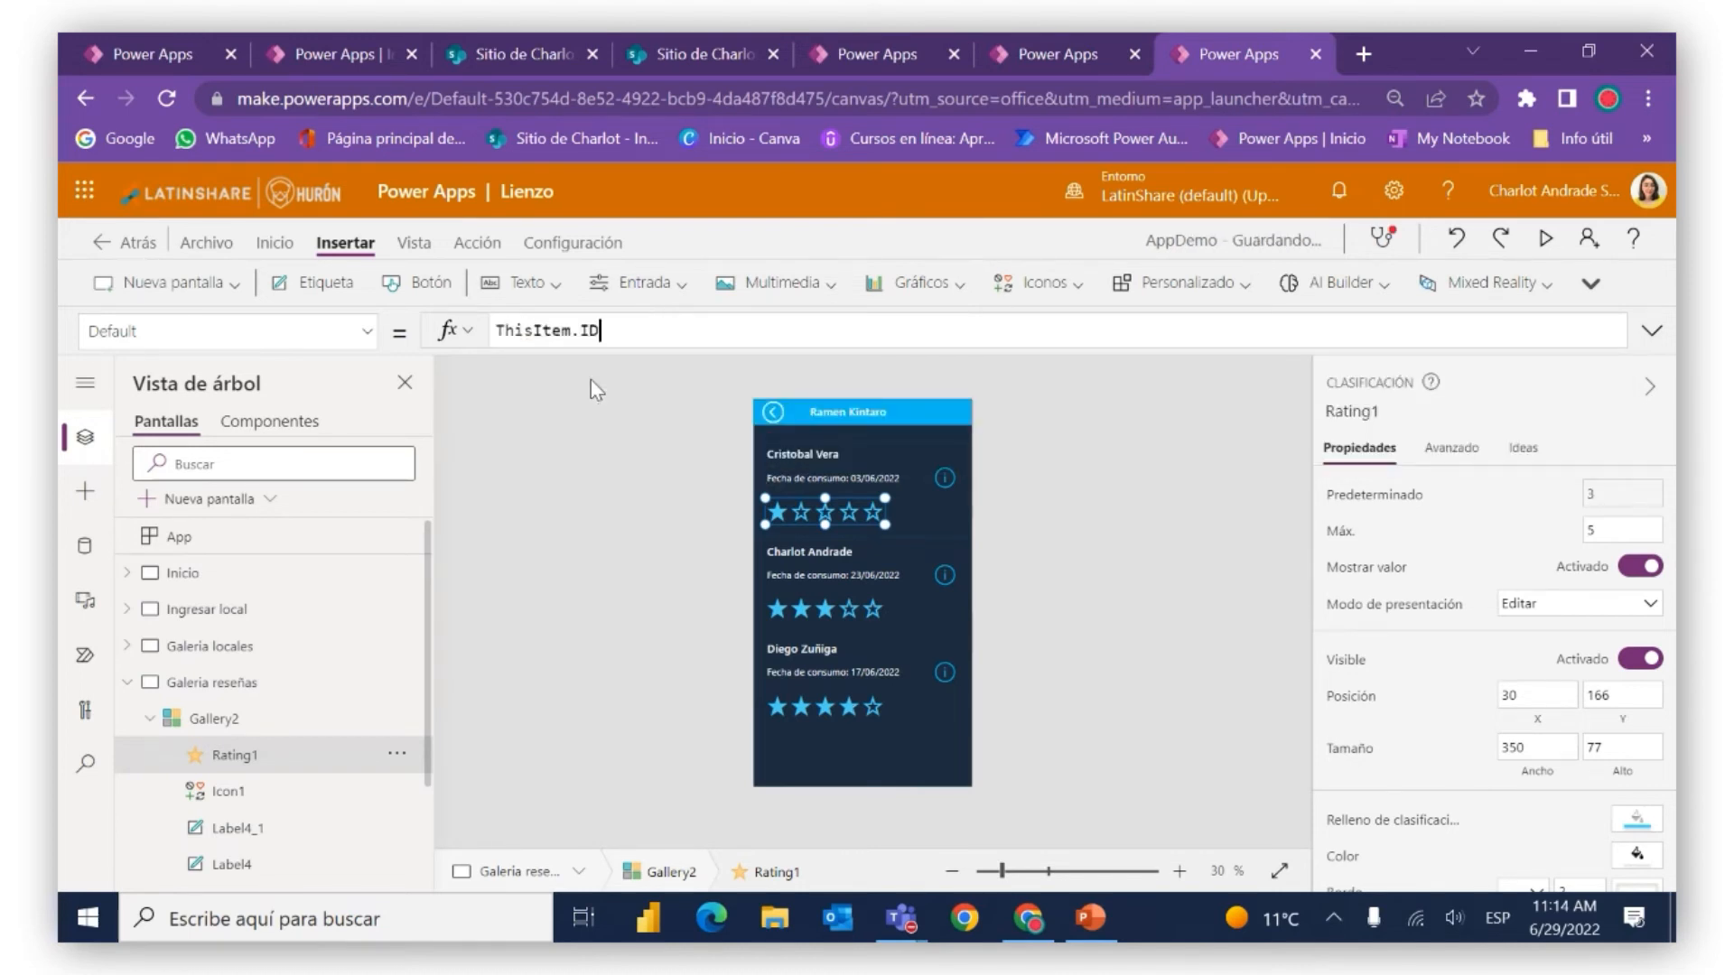
{"action": "key", "text": "BackSpace"}
{"action": "key", "text": "BackSpace"}
{"action": "key", "text": "BackSpace"}
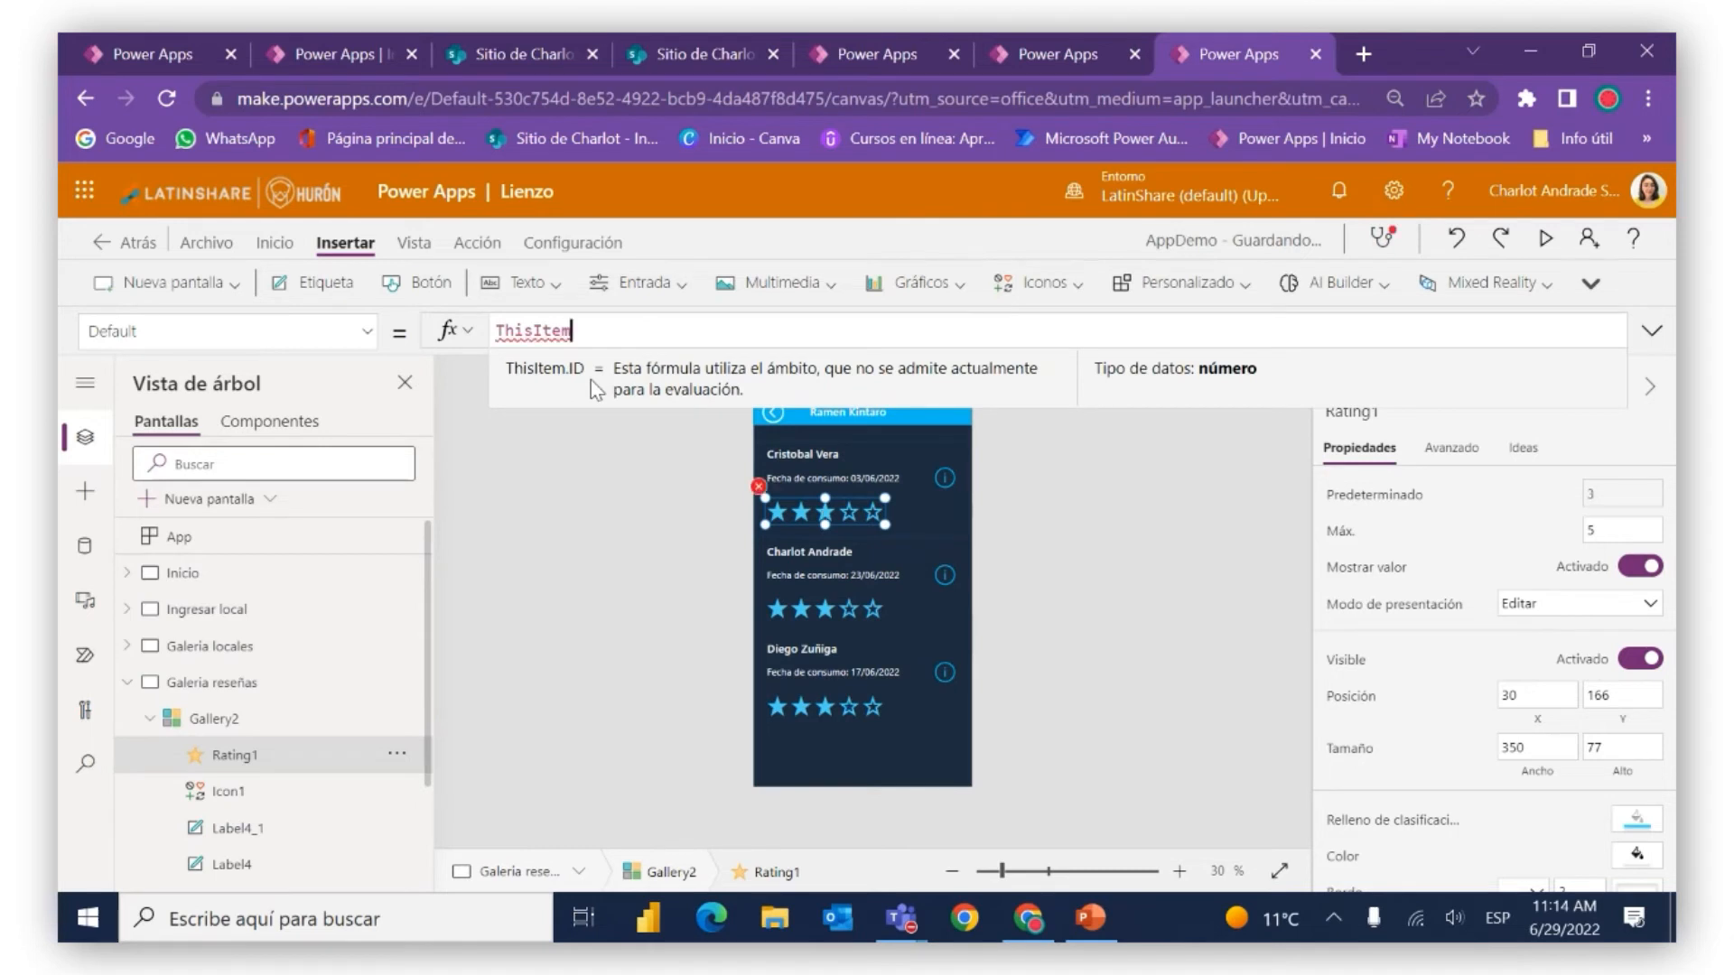
{"action": "type", "text": ".valo"}
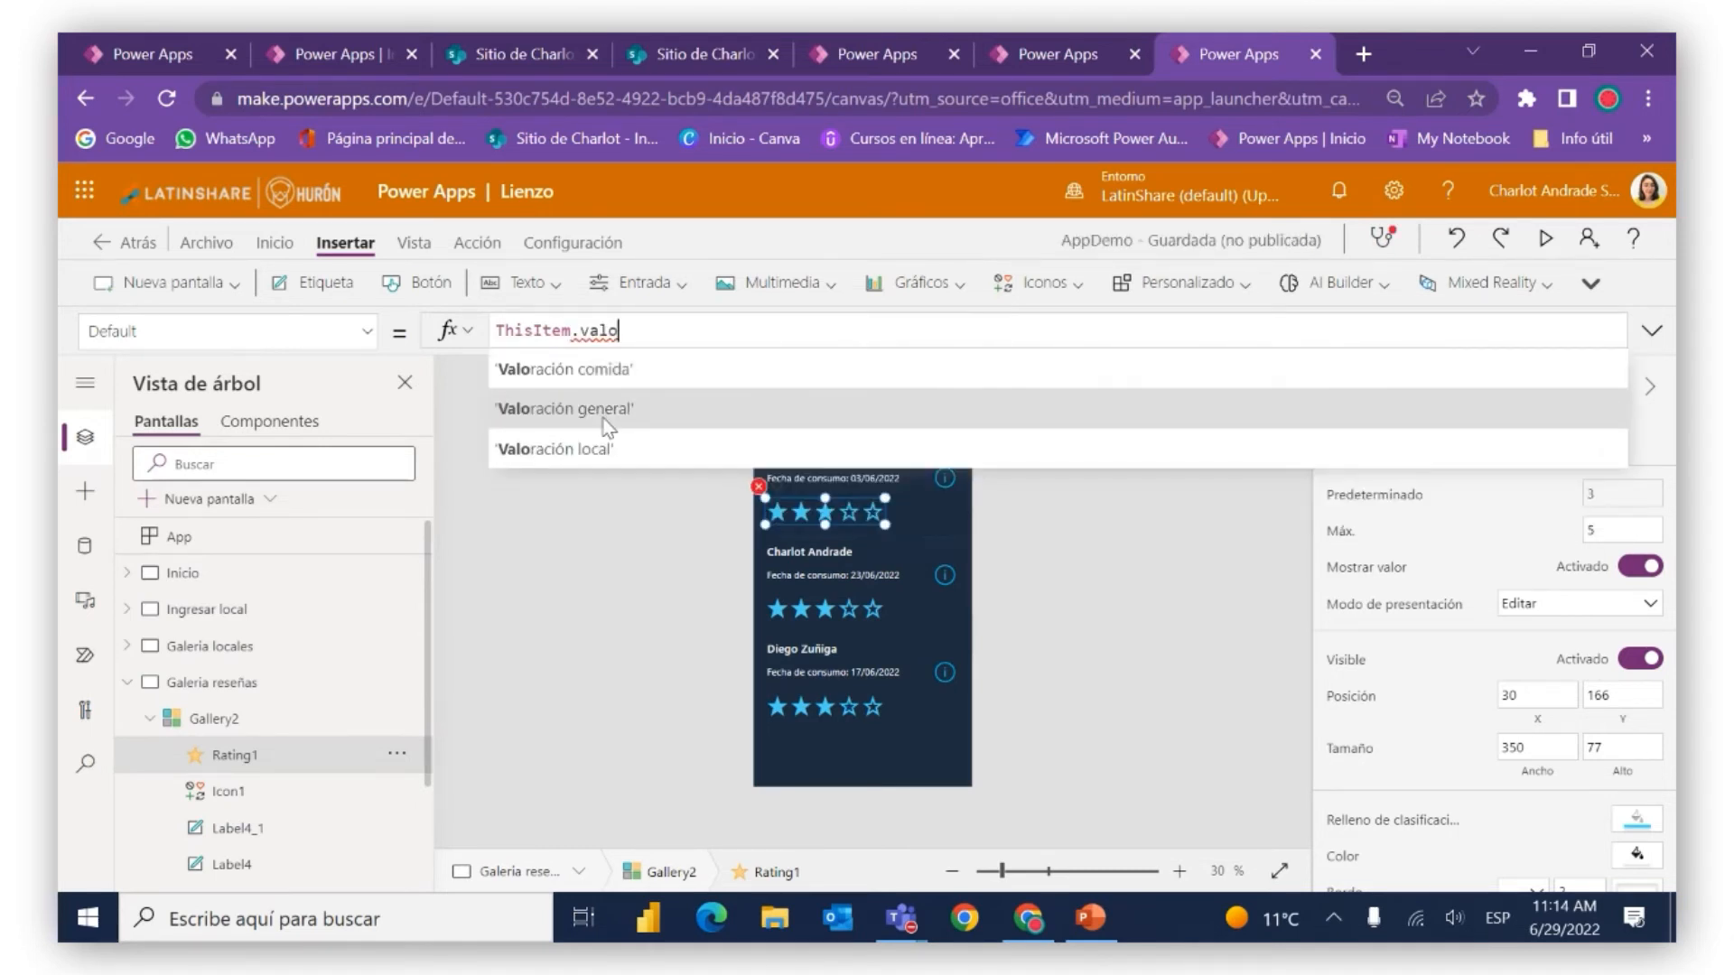
{"action": "left_click", "coordinate": [606, 425]}
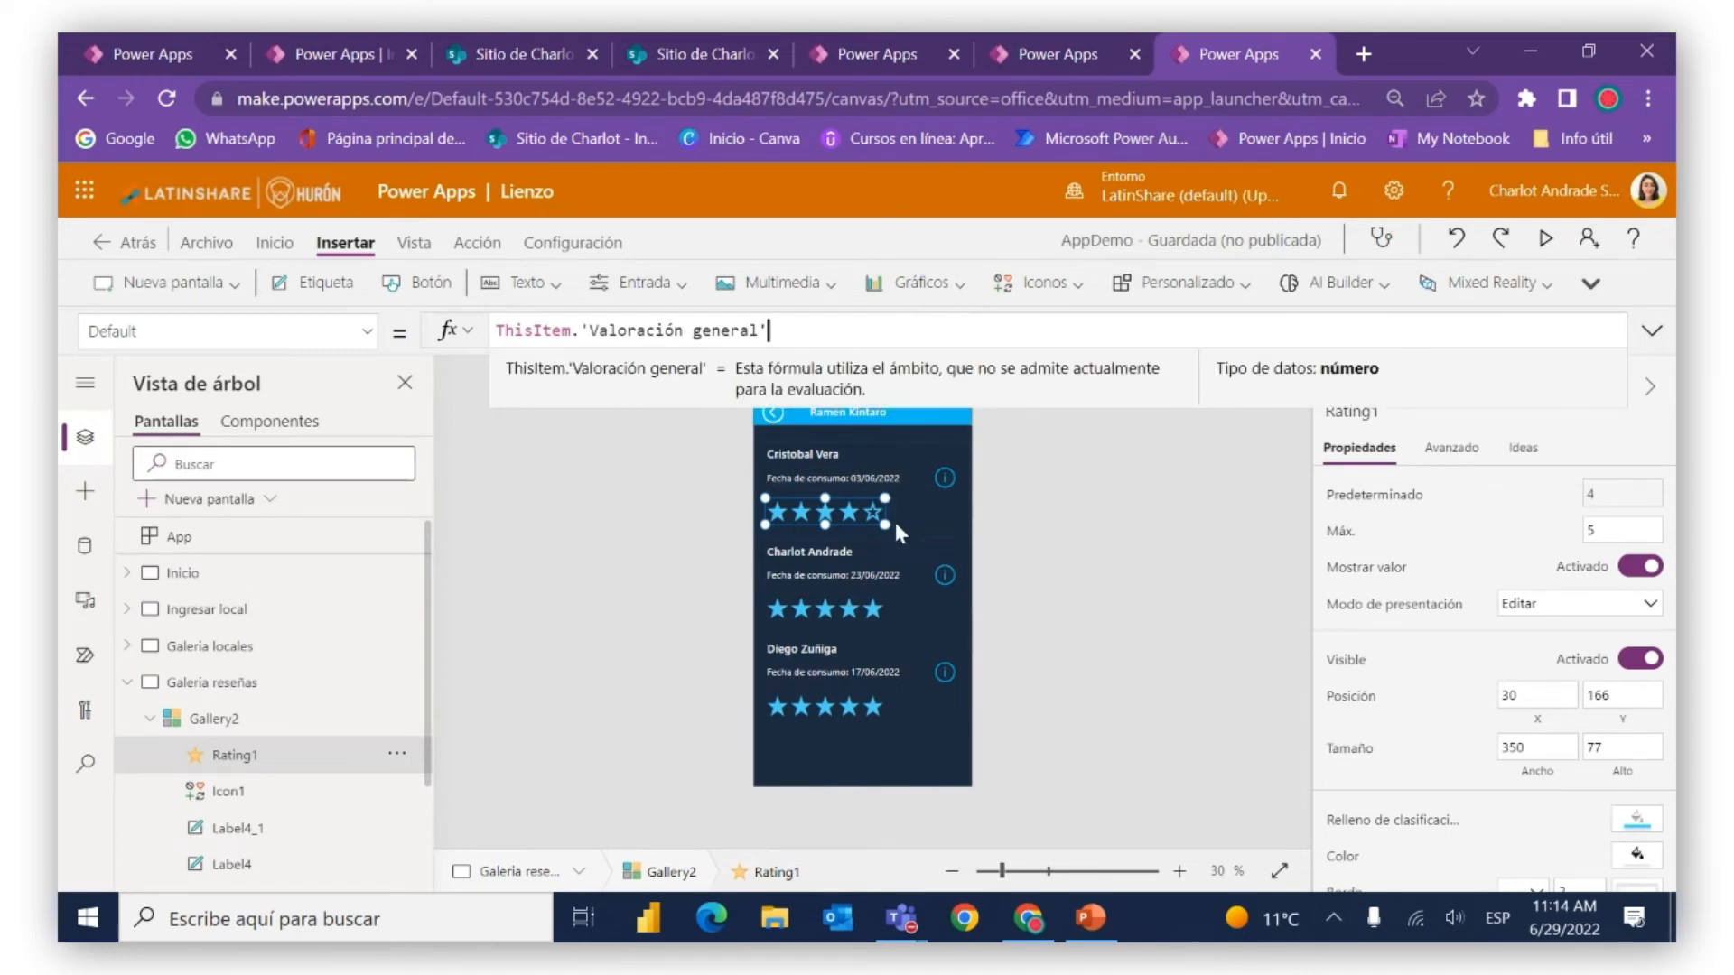
{"action": "left_click", "coordinate": [919, 515]}
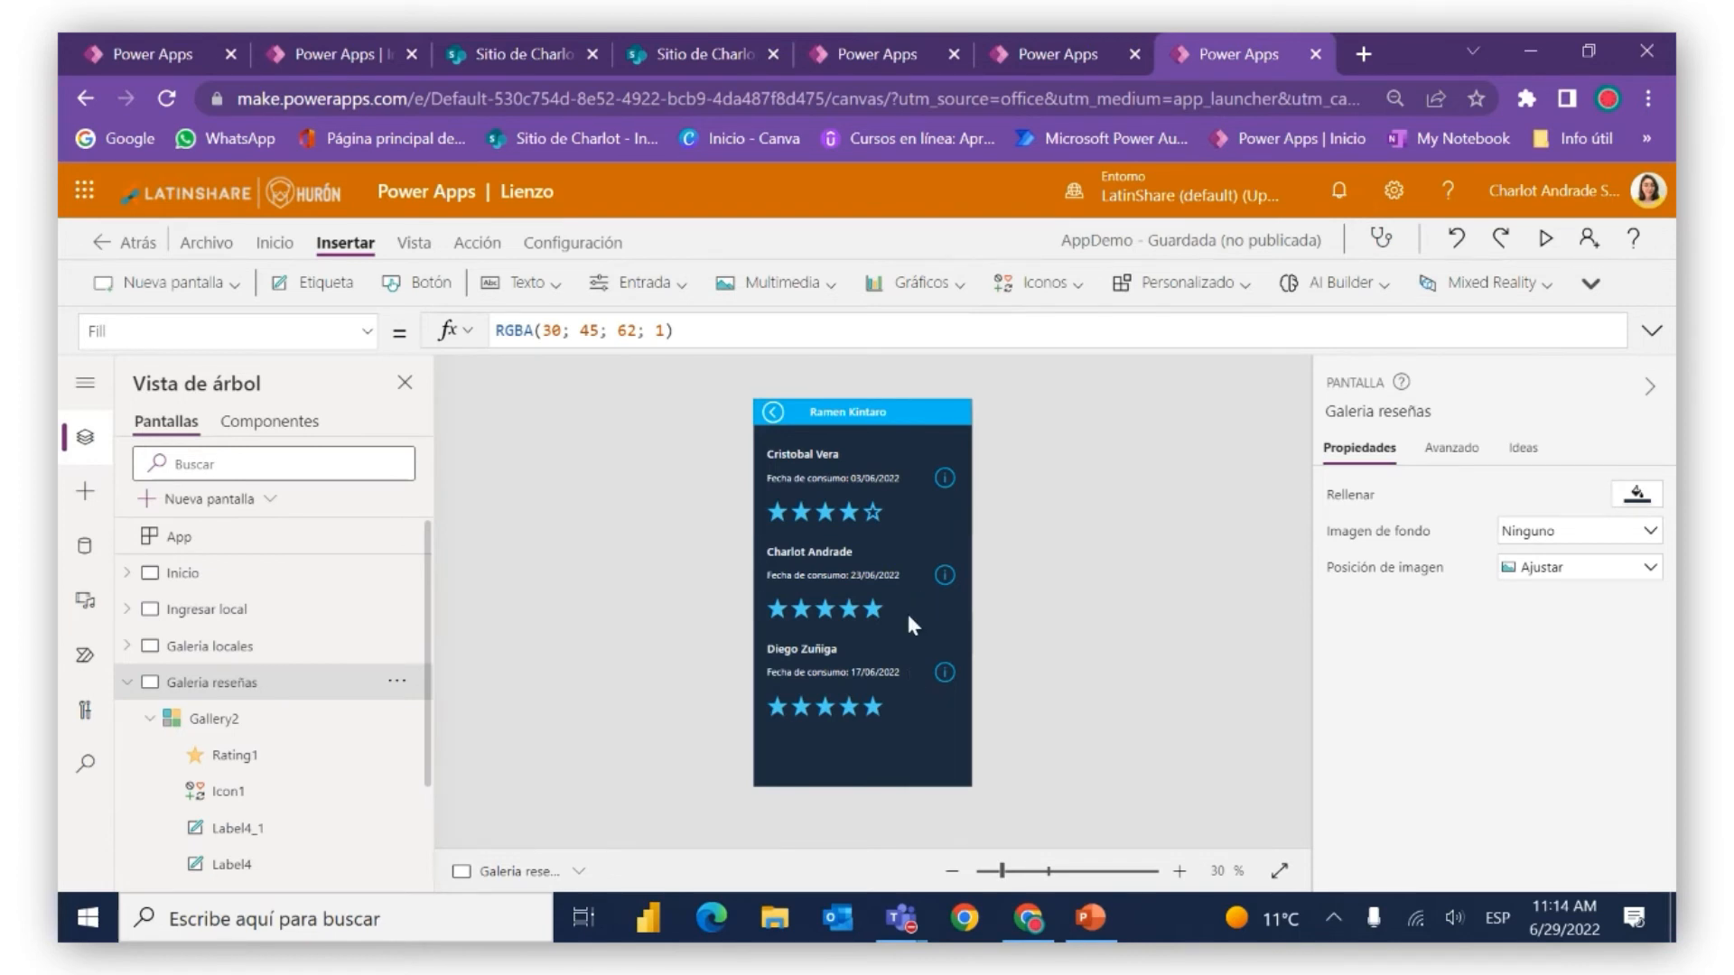
{"action": "left_click", "coordinate": [929, 509]}
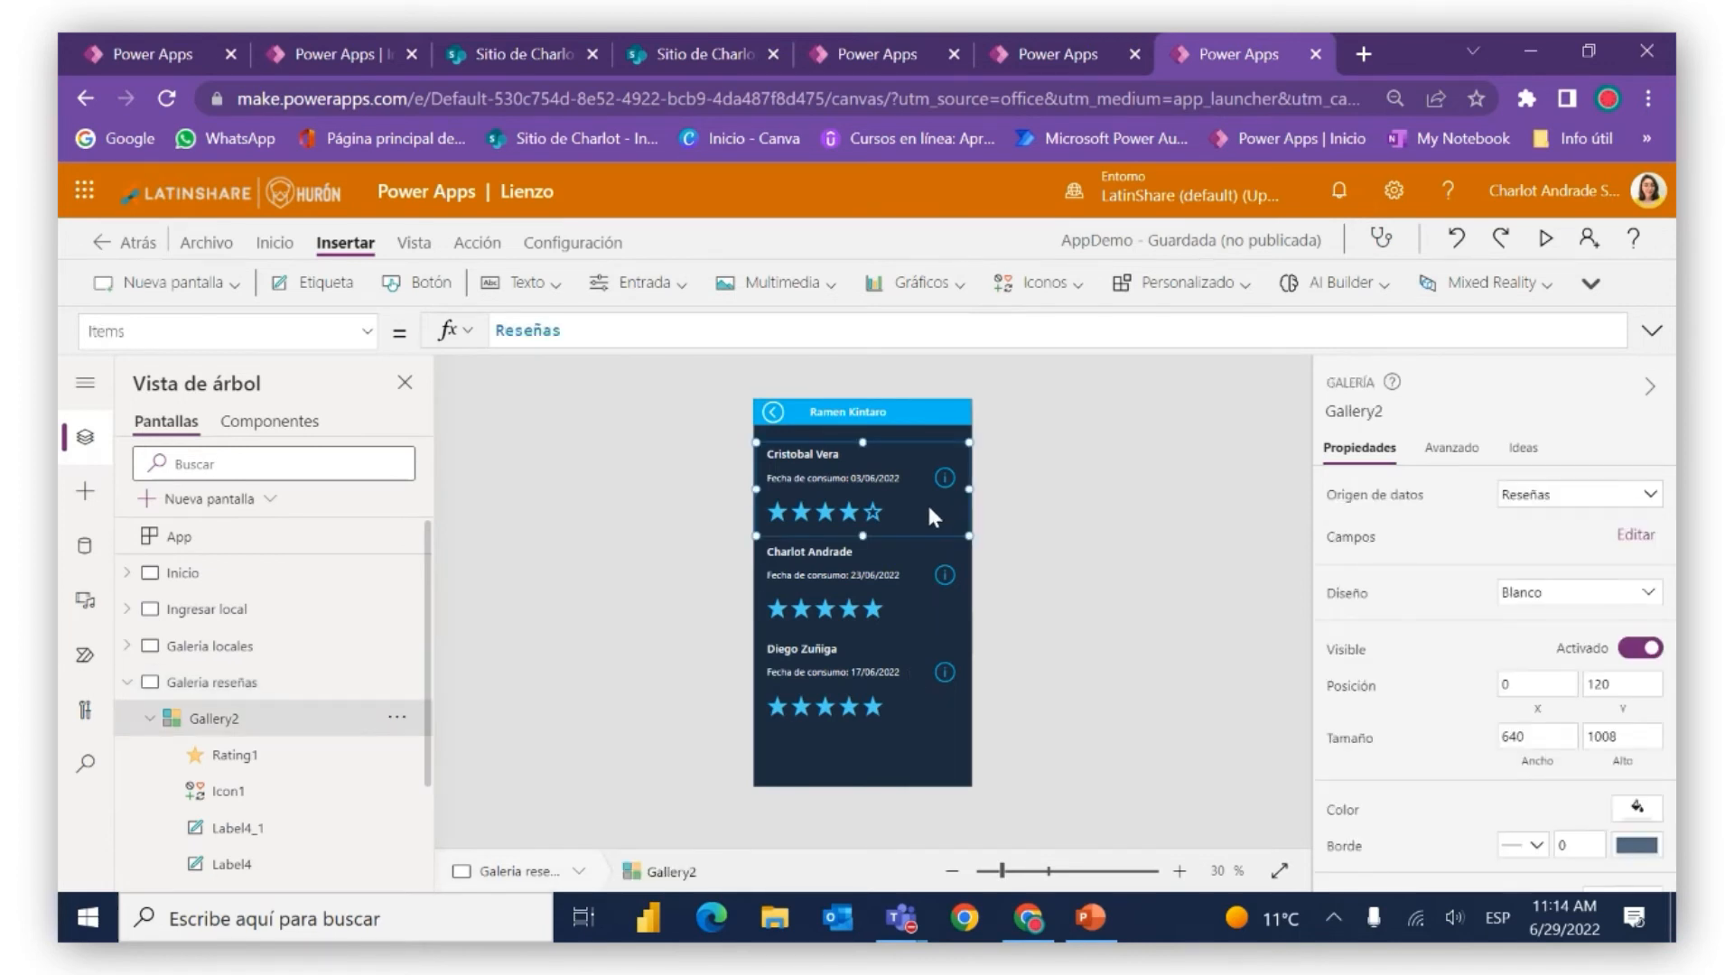
{"action": "left_click", "coordinate": [1257, 560]}
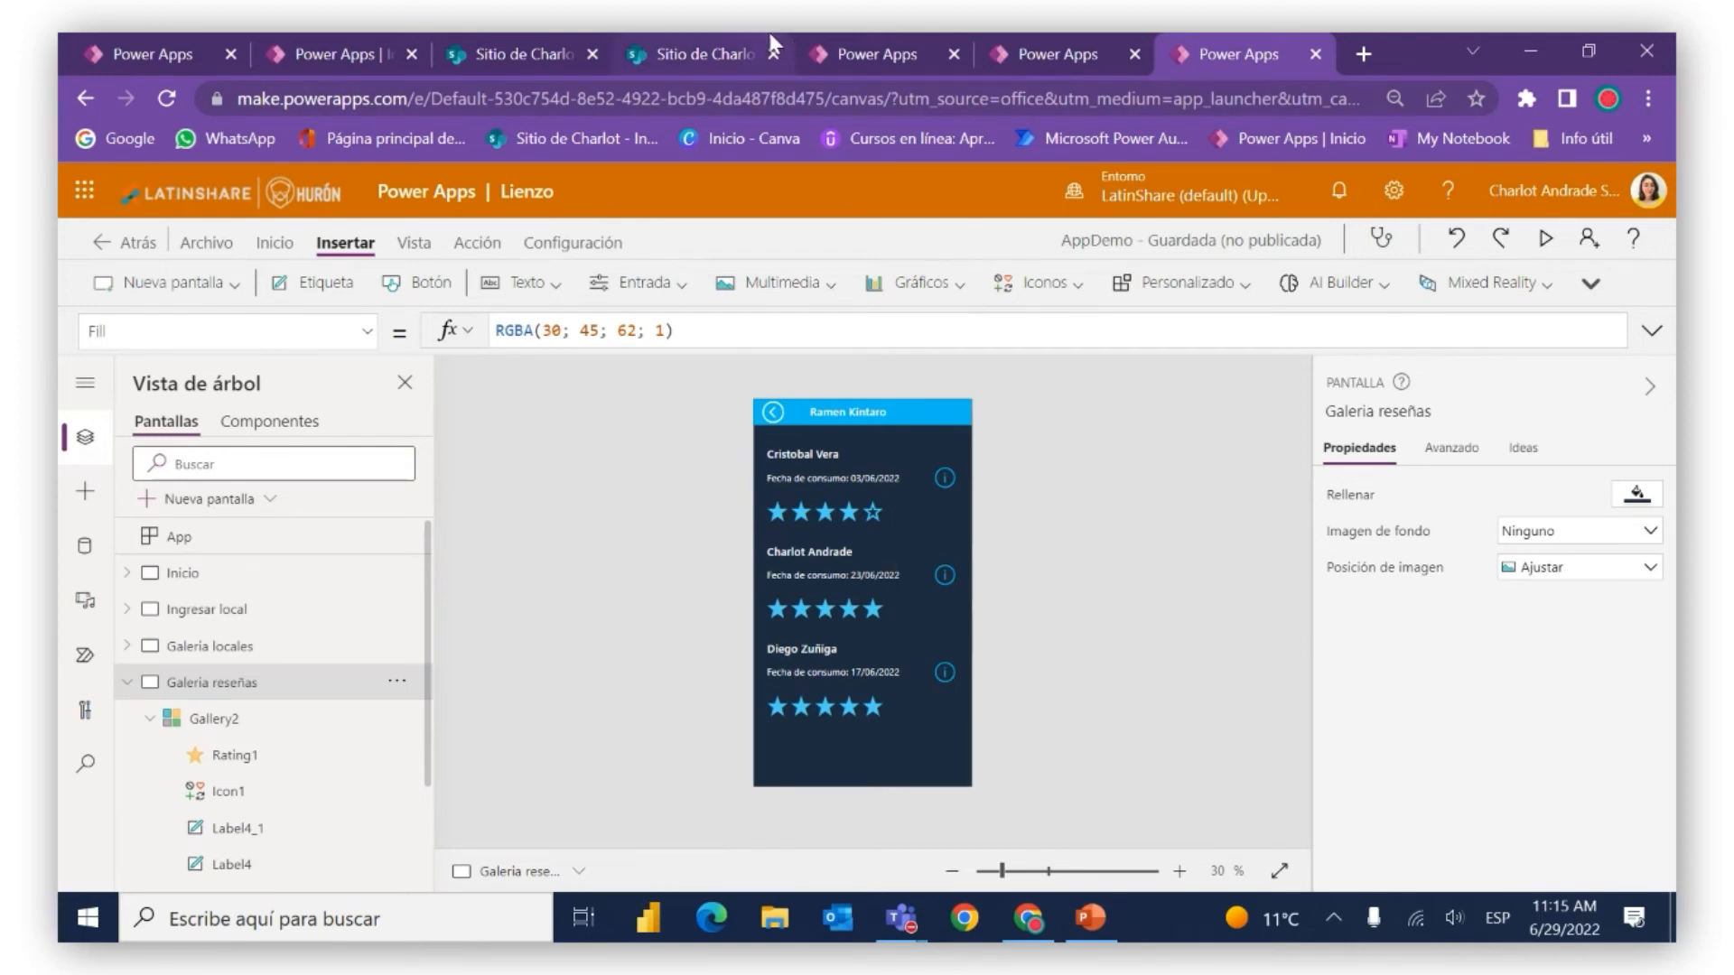
{"action": "left_click", "coordinate": [843, 57]}
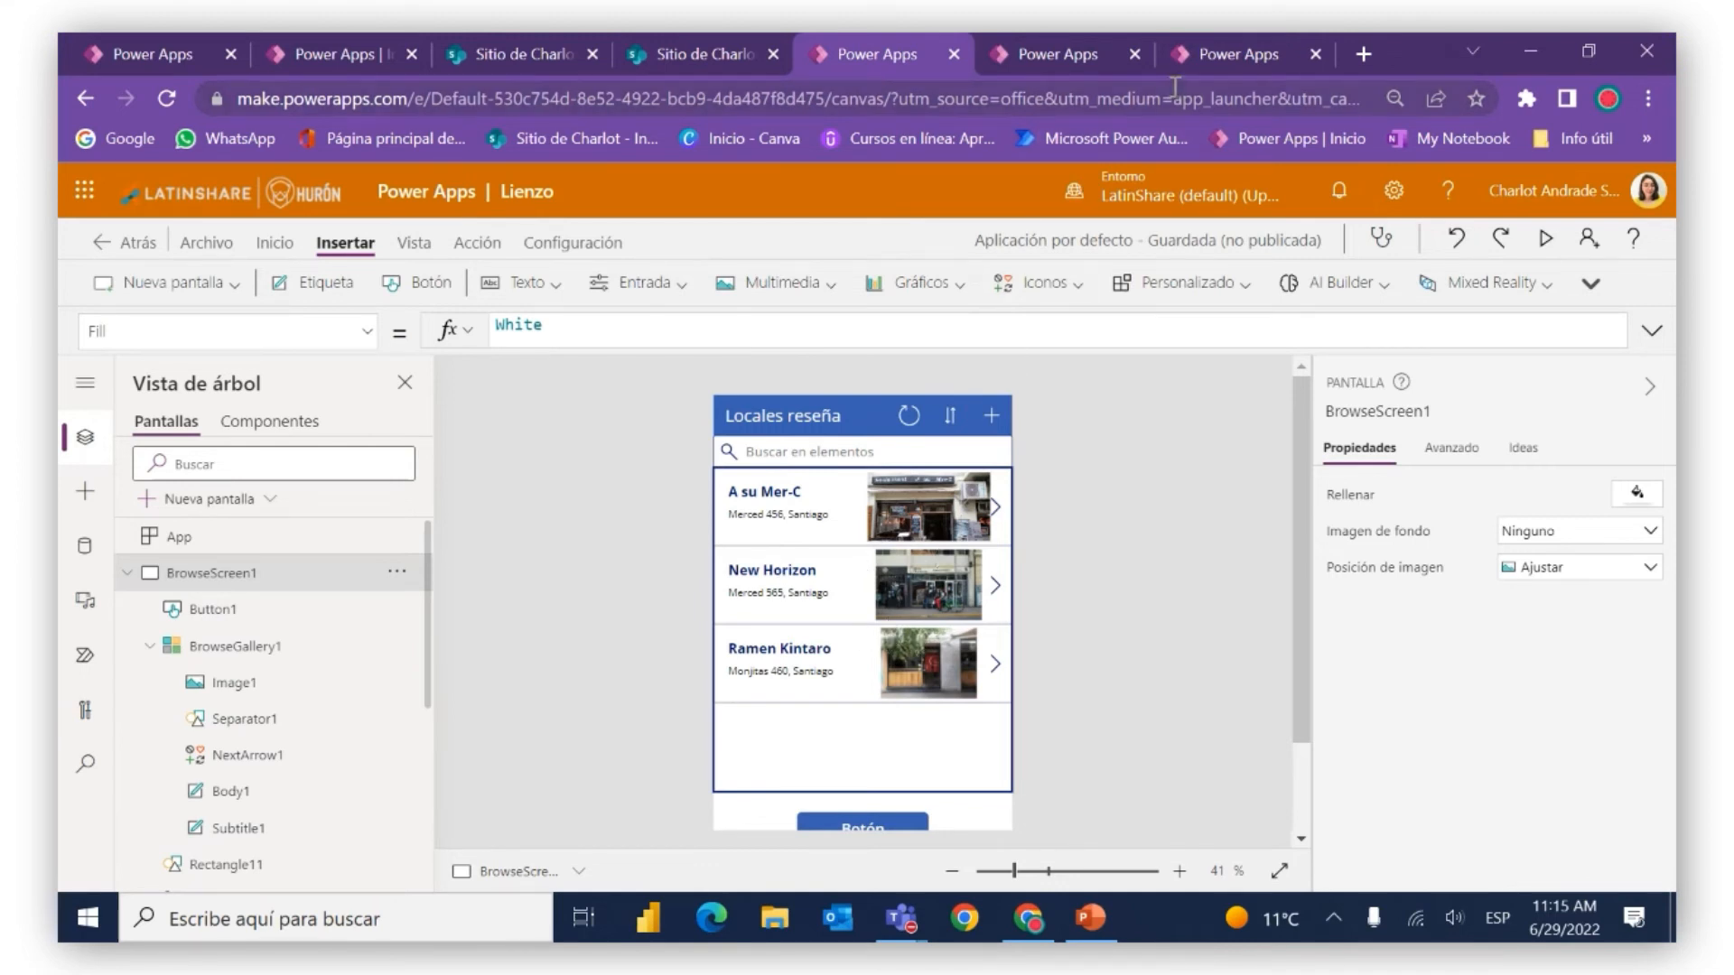
{"action": "left_click", "coordinate": [1189, 58]}
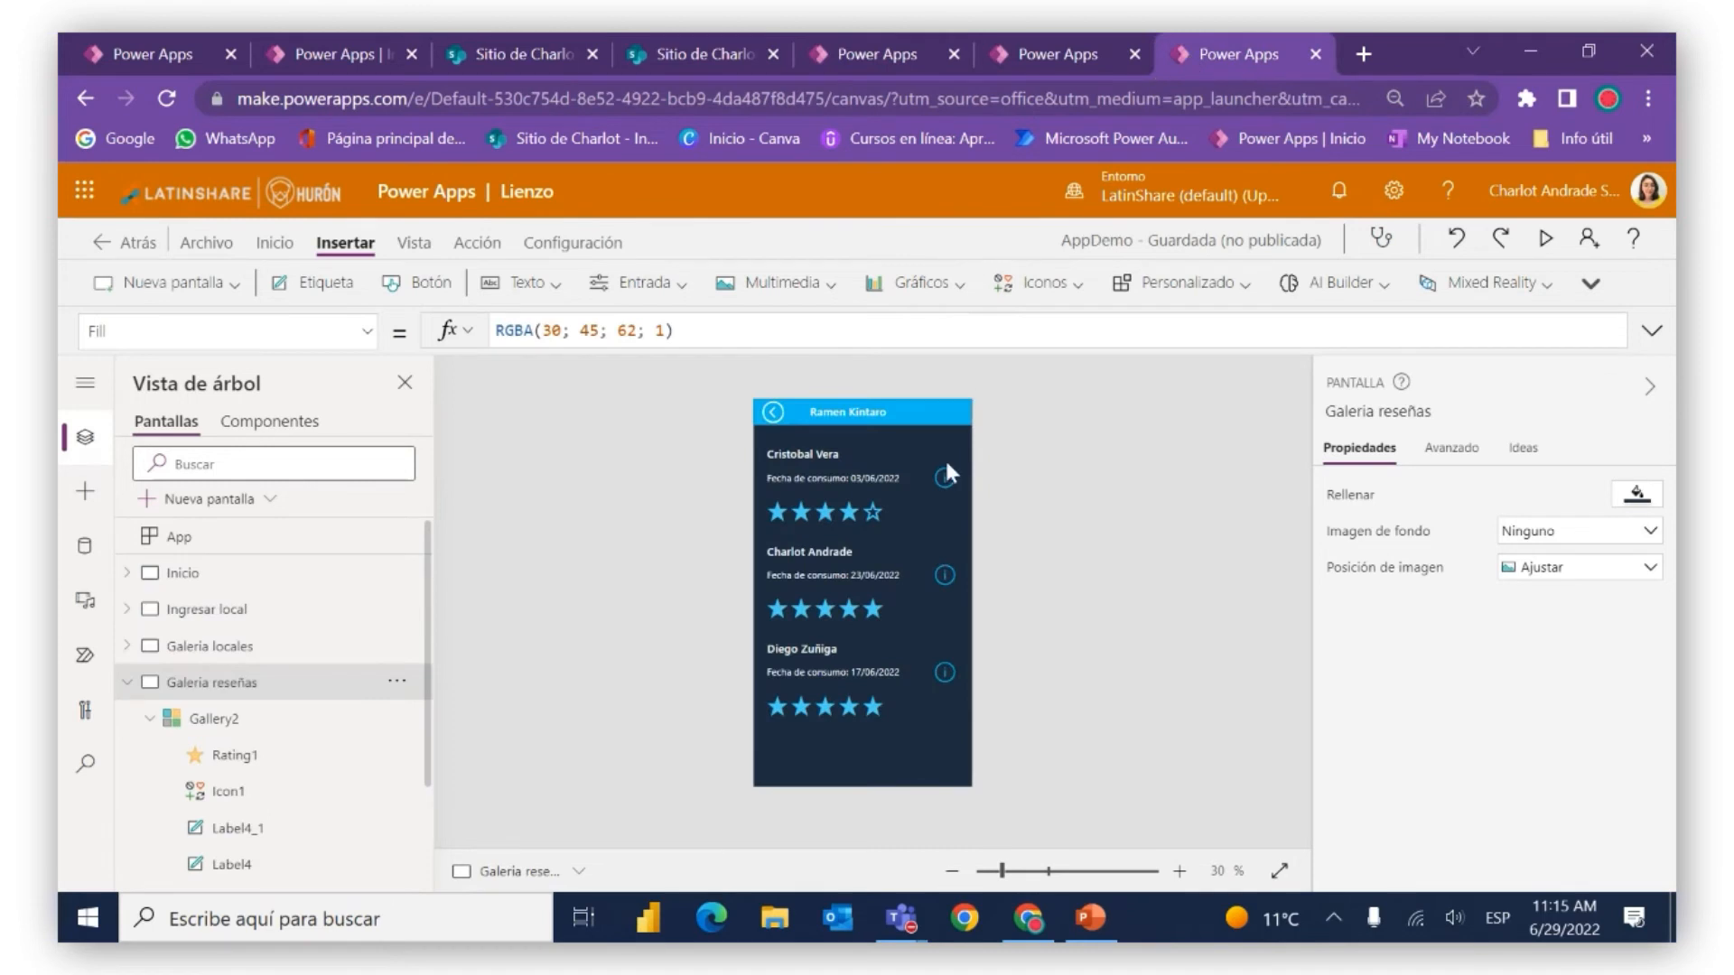
Insert a Rectángulo shape into the reviews gallery's item template
{"action": "left_click", "coordinate": [908, 515]}
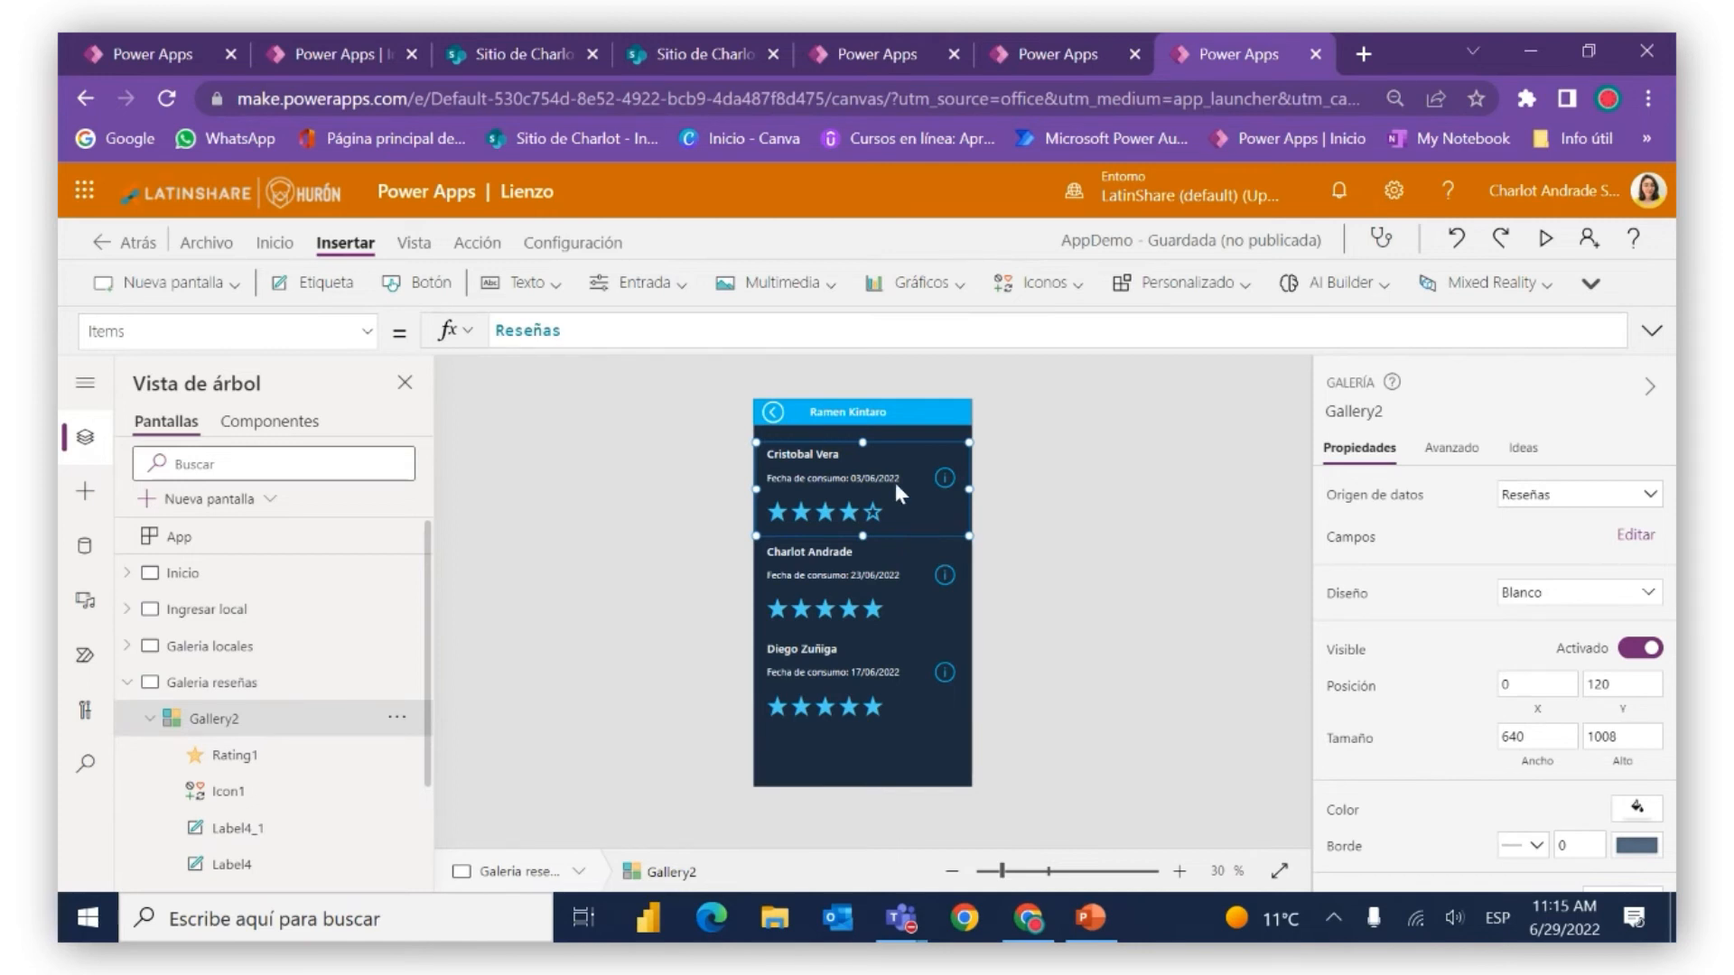
{"action": "left_click", "coordinate": [1024, 290]}
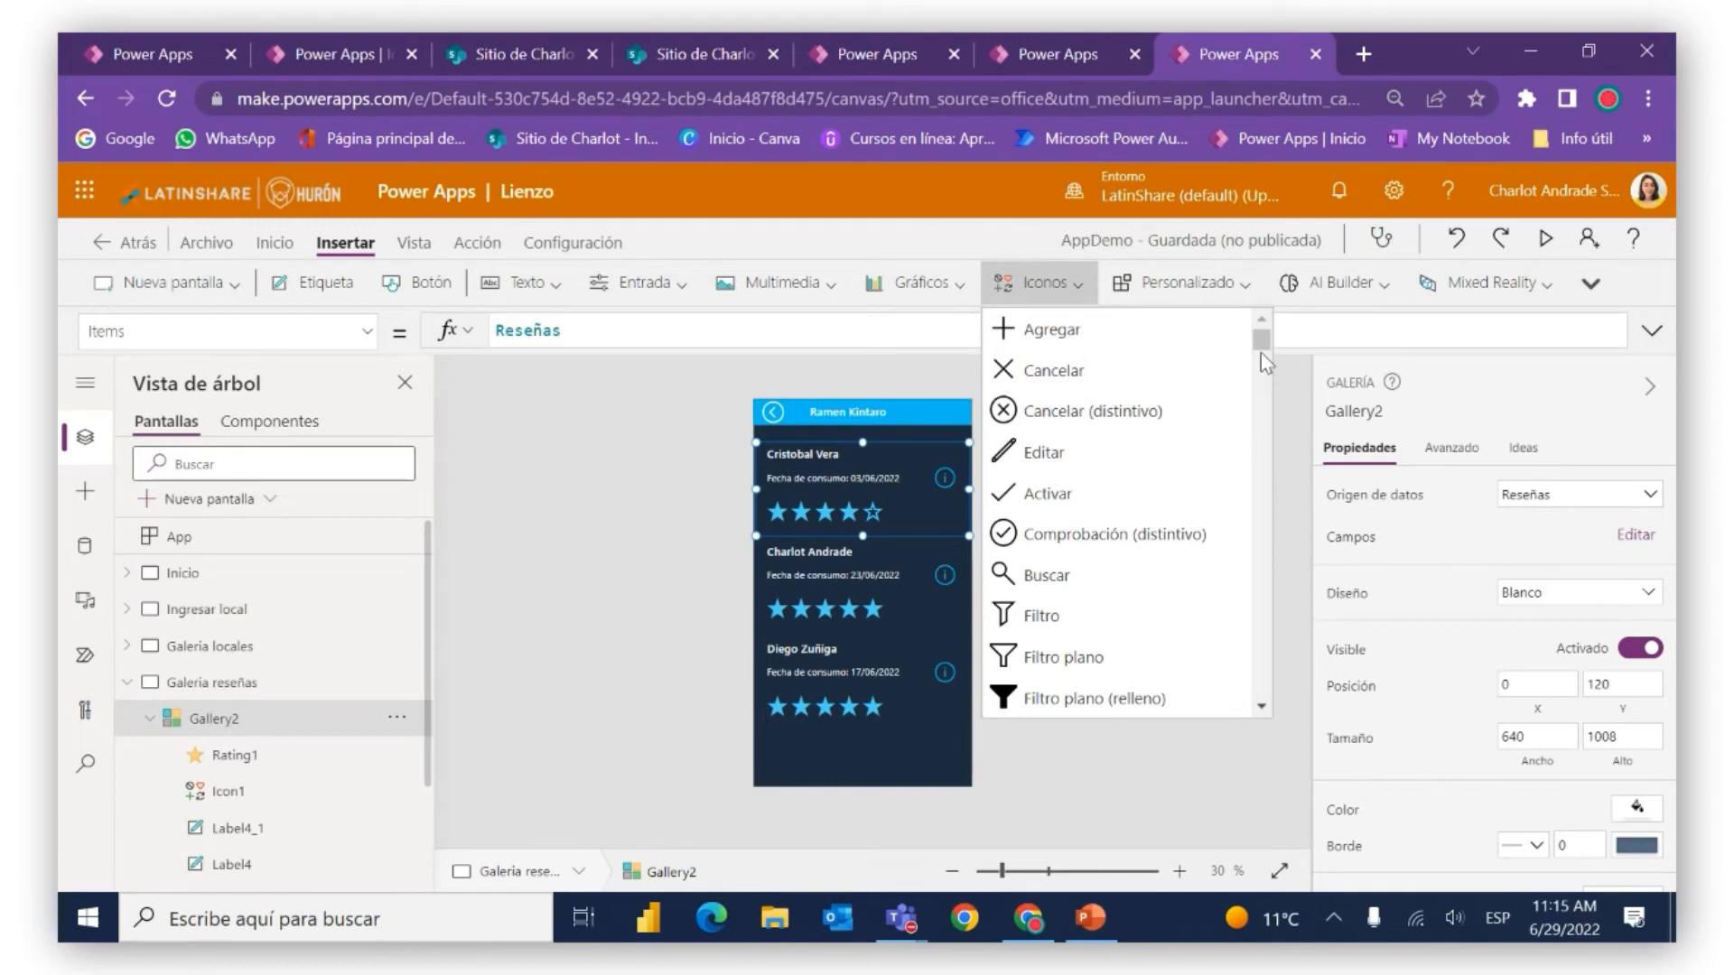
{"action": "scroll", "coordinate": [1261, 353], "scroll_direction": "down", "scroll_amount": 10}
{"action": "scroll", "coordinate": [1263, 602], "scroll_direction": "down", "scroll_amount": 10}
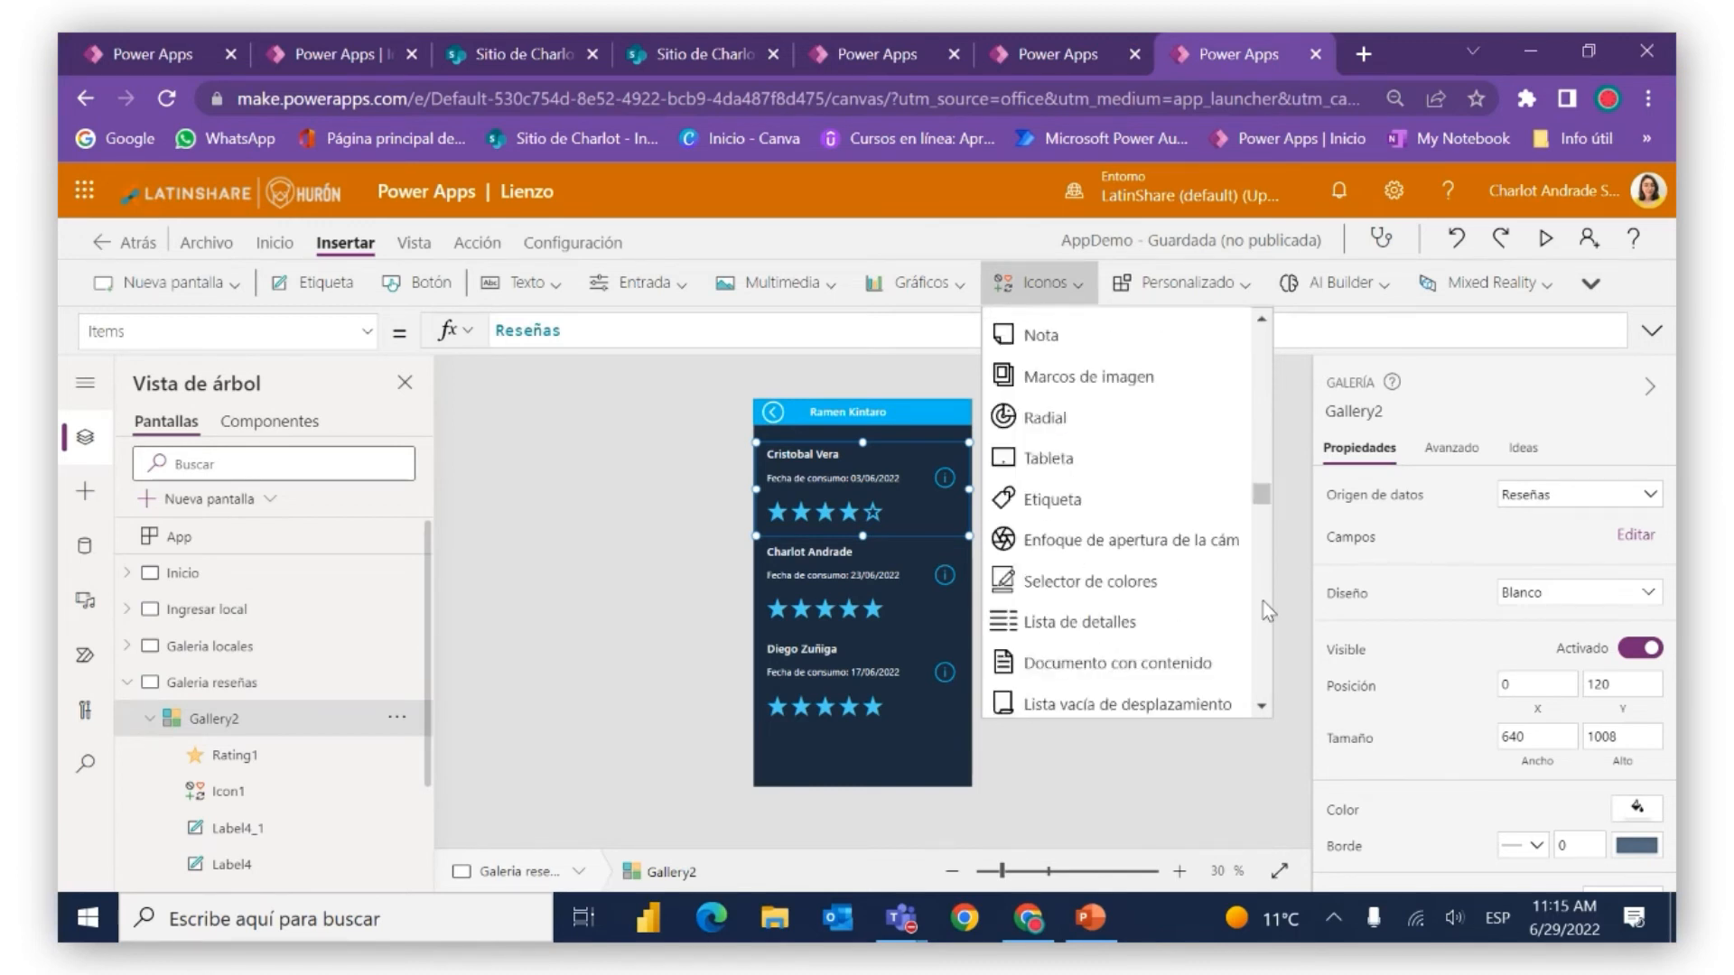
{"action": "scroll", "coordinate": [1264, 636], "scroll_direction": "down", "scroll_amount": 10}
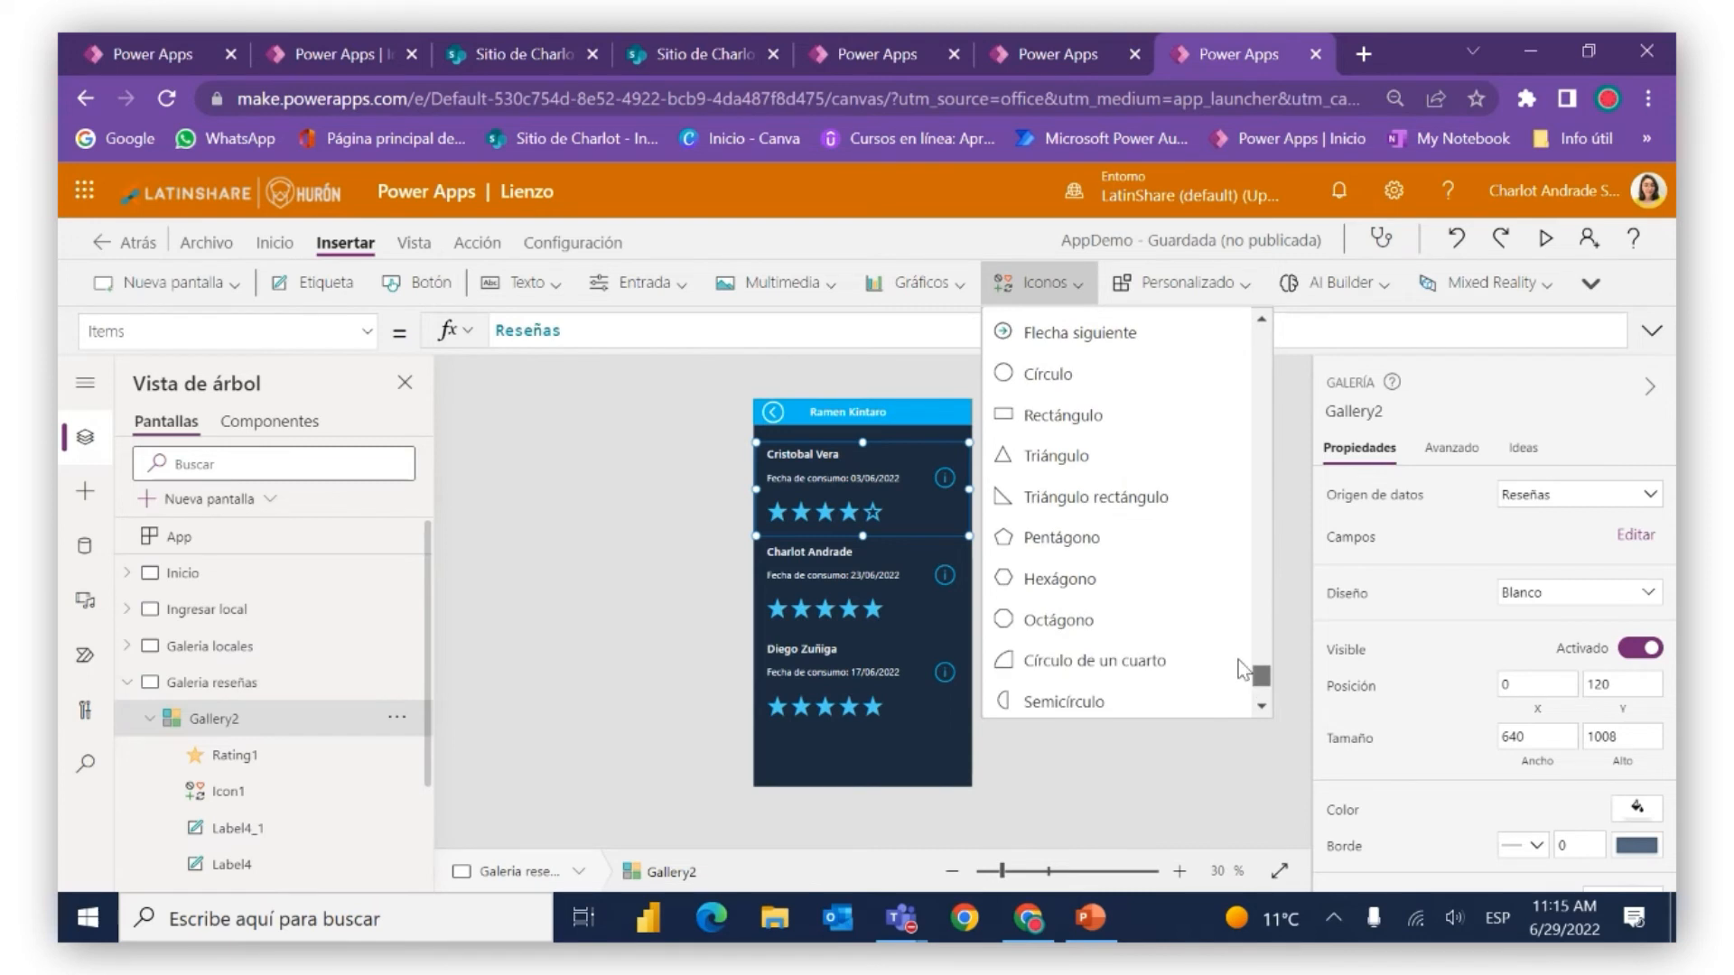
{"action": "left_click", "coordinate": [1118, 413]}
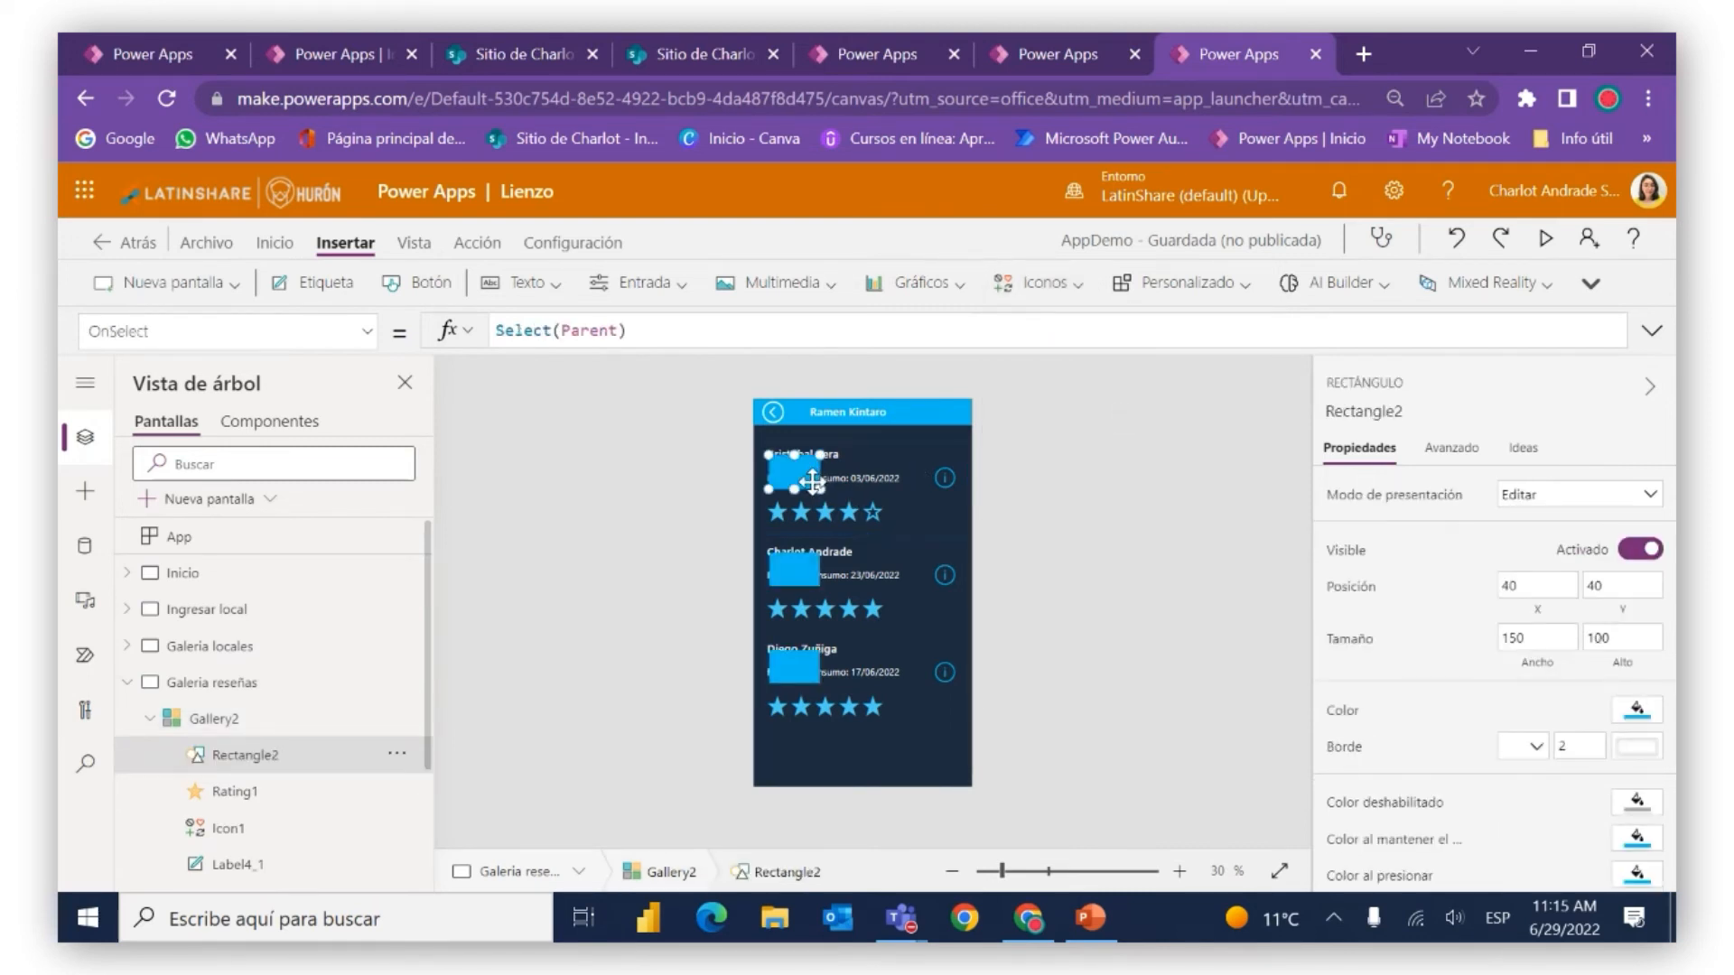
Stretch the rectangle across the gallery item to about 630 wide, starting at X 0 and Y about 124
{"action": "left_click_drag", "start_coordinate": [820, 488], "coordinate": [1011, 507]}
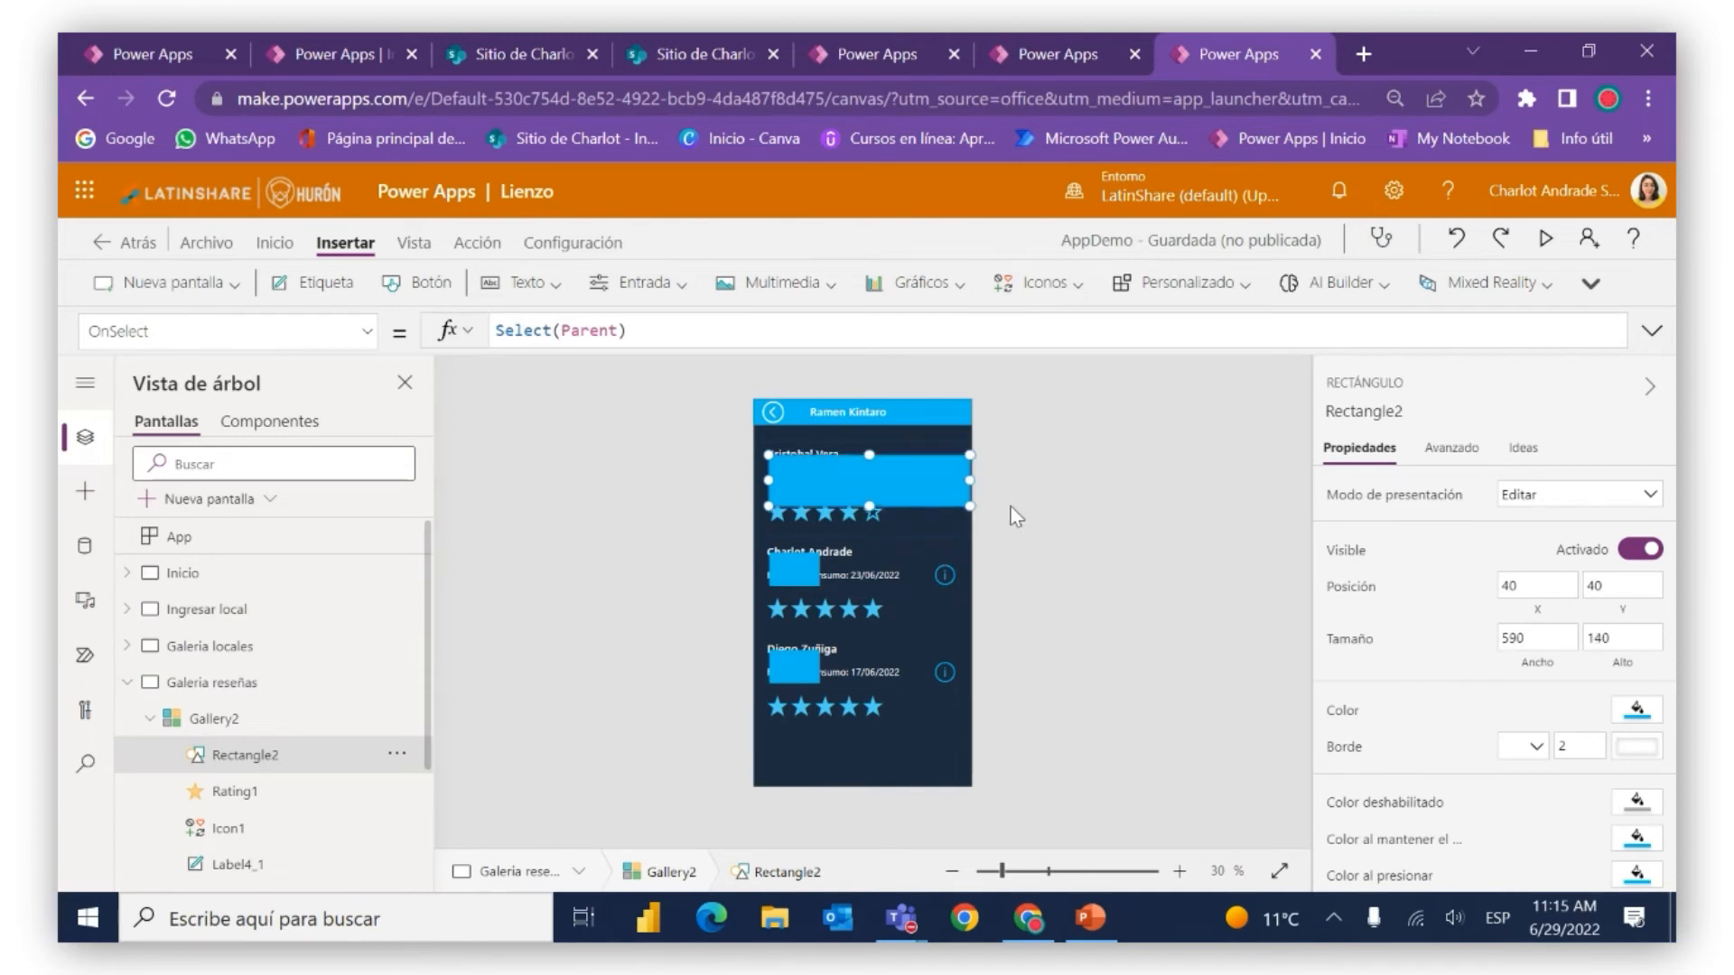
{"action": "left_click_drag", "start_coordinate": [765, 472], "coordinate": [754, 475]}
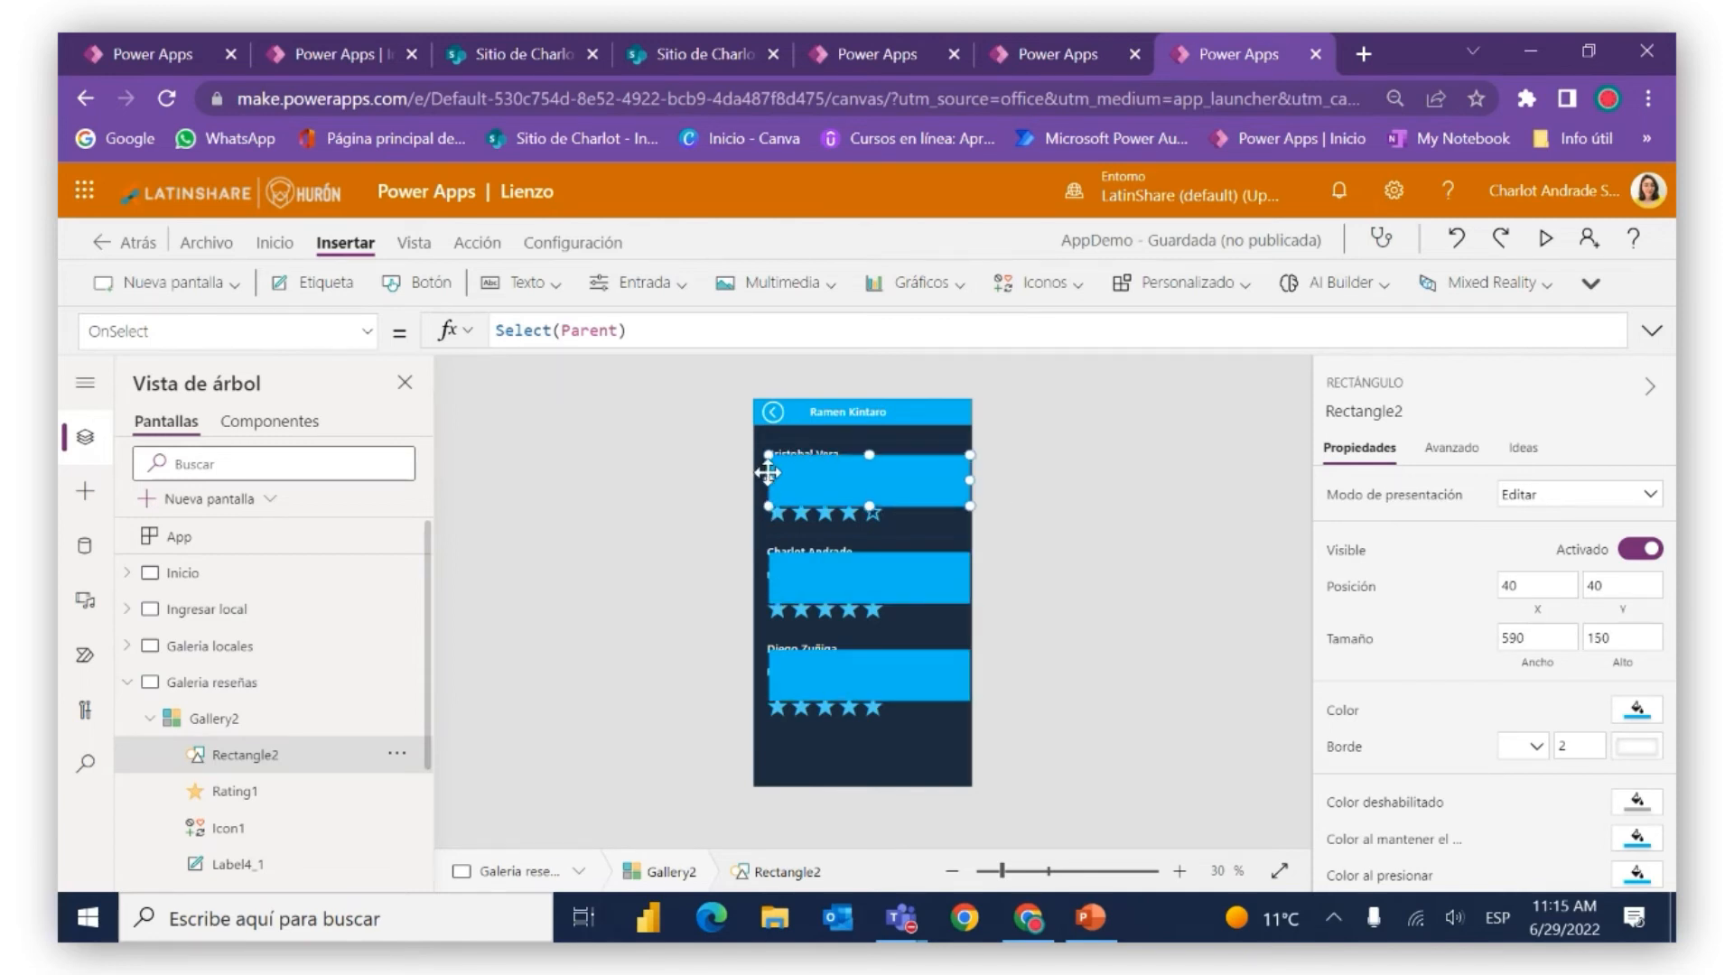
{"action": "left_click_drag", "start_coordinate": [864, 455], "coordinate": [869, 485]}
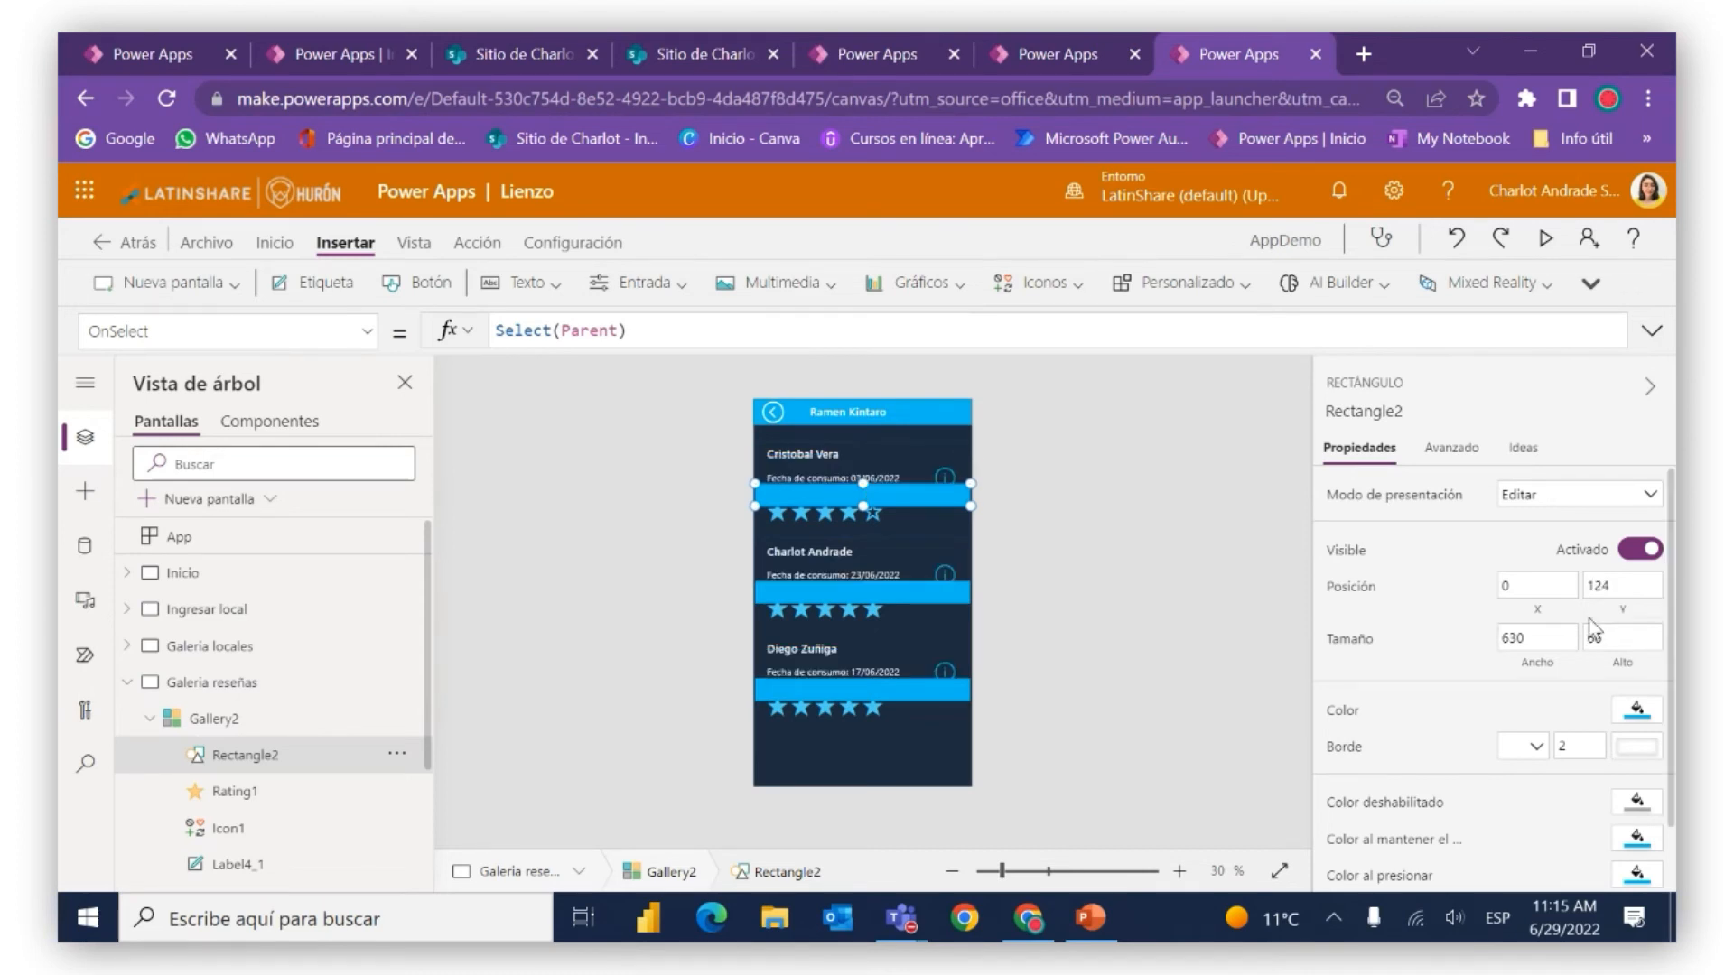
Set the rectangle's height to 3 and move it below the stars to Y about 264 as a separator line
{"action": "left_click", "coordinate": [1604, 639]}
{"action": "key", "text": "BackSpace"}
{"action": "key", "text": "BackSpace"}
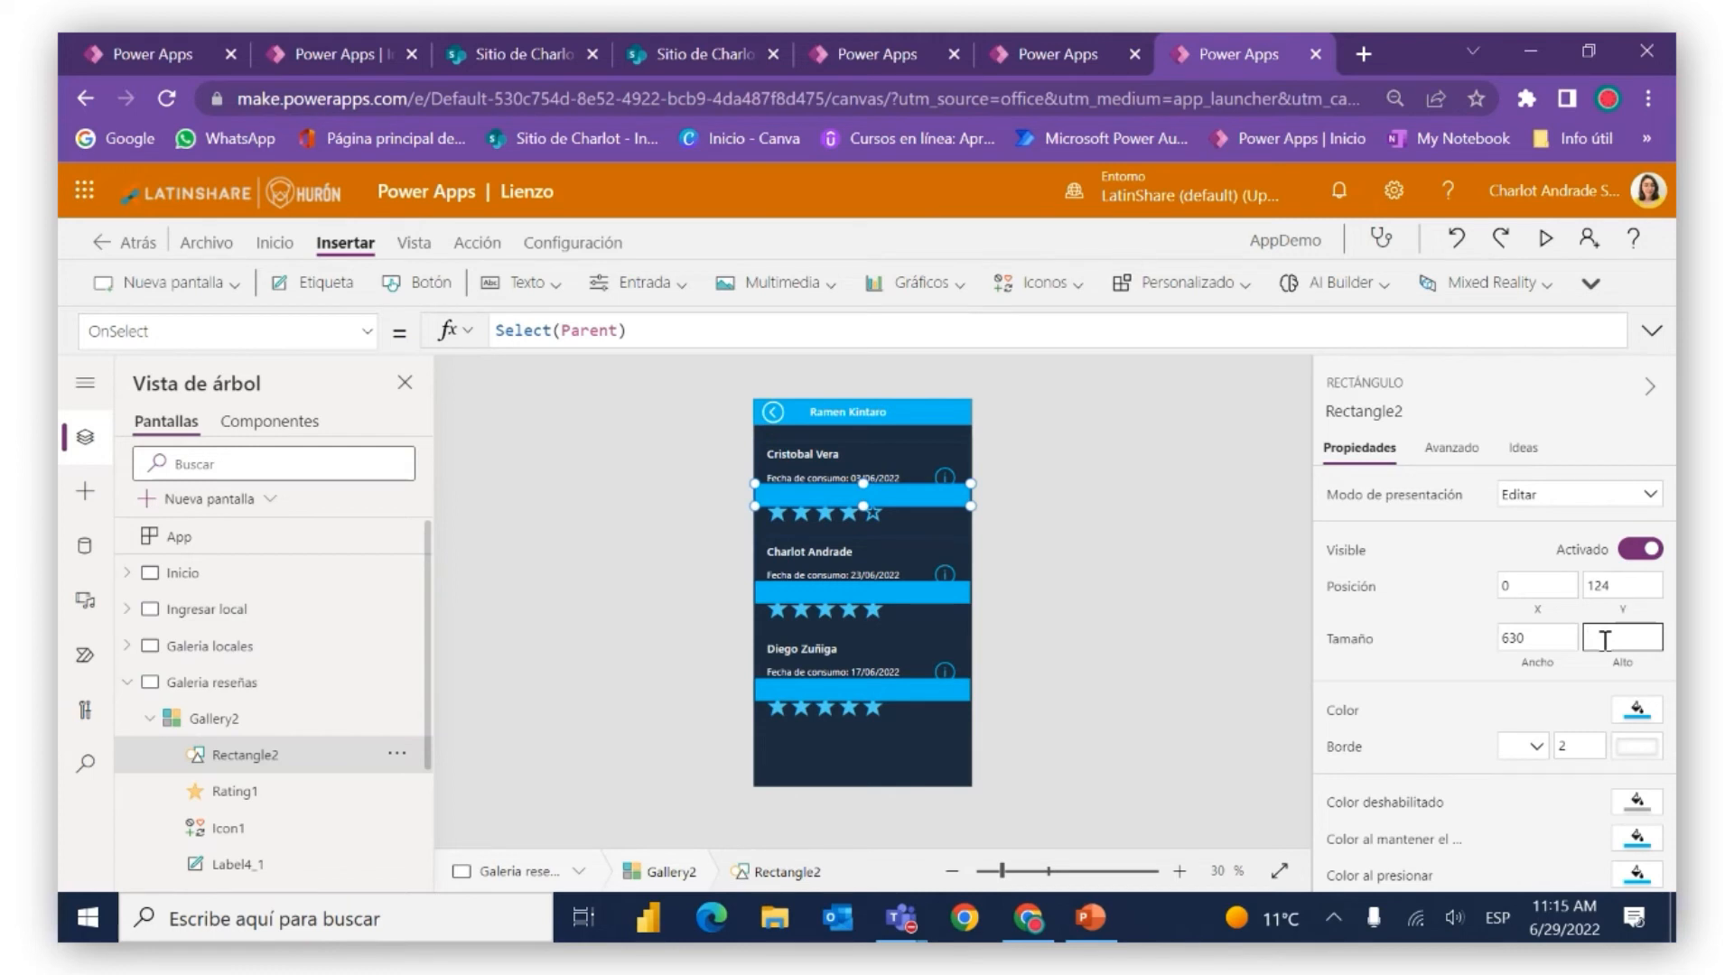
{"action": "type", "text": "3"}
{"action": "left_click", "coordinate": [1445, 610]}
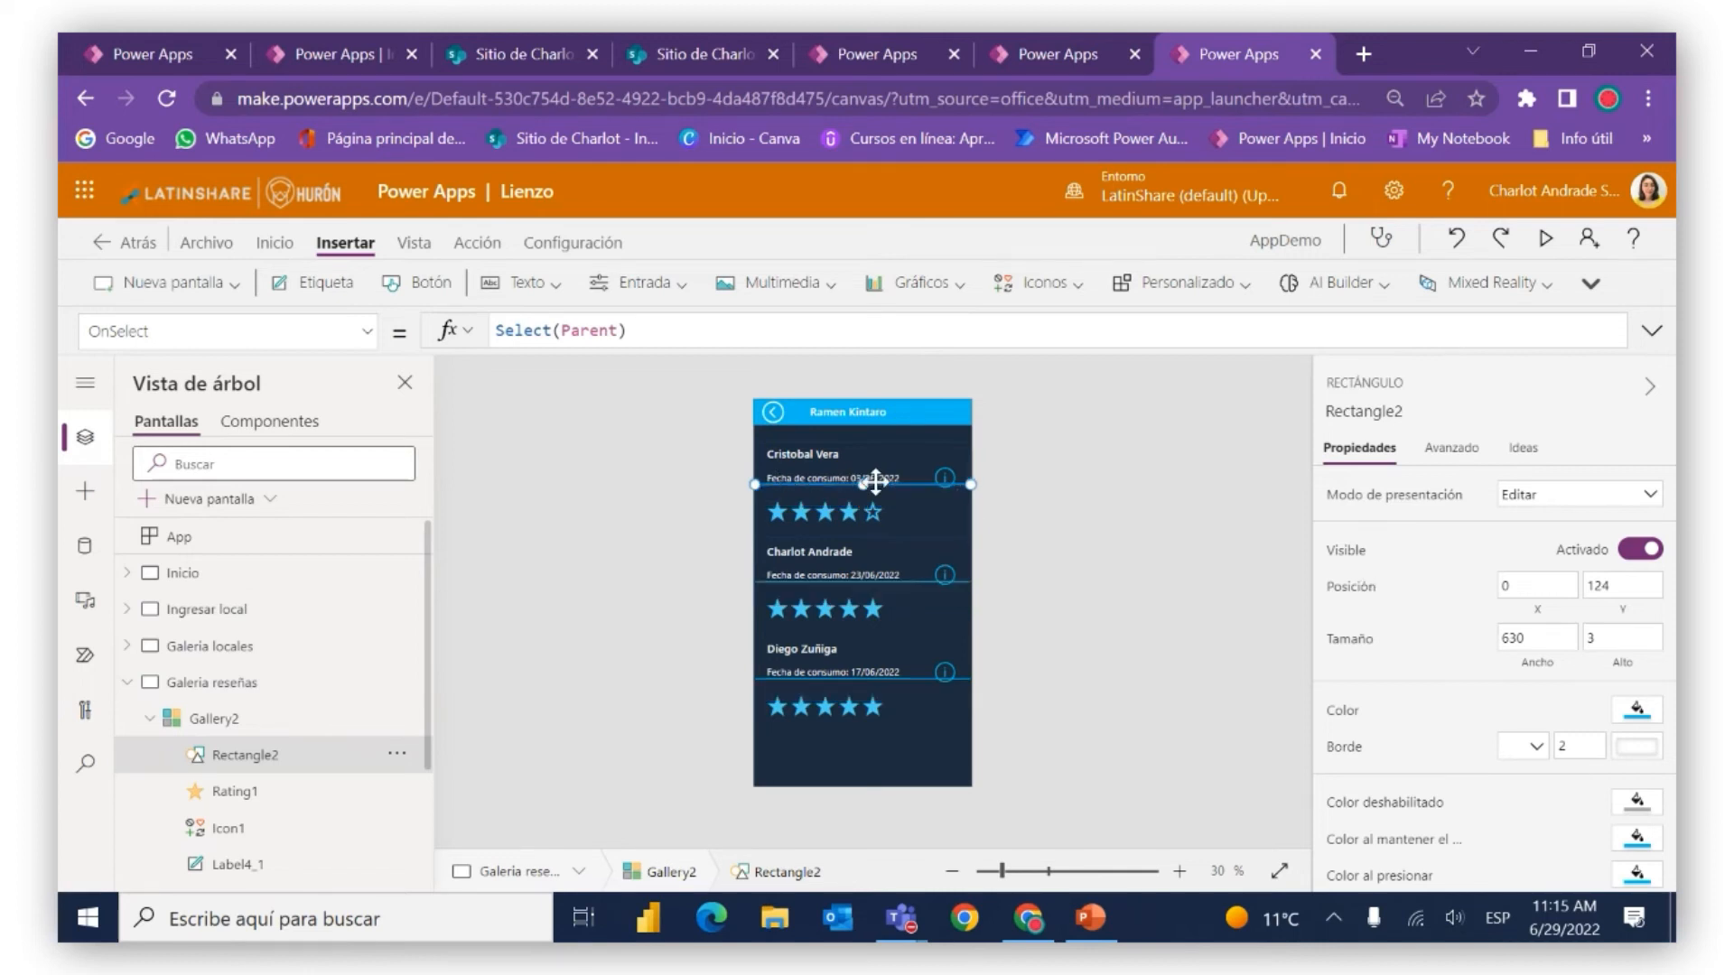
{"action": "left_click_drag", "start_coordinate": [875, 483], "coordinate": [878, 538]}
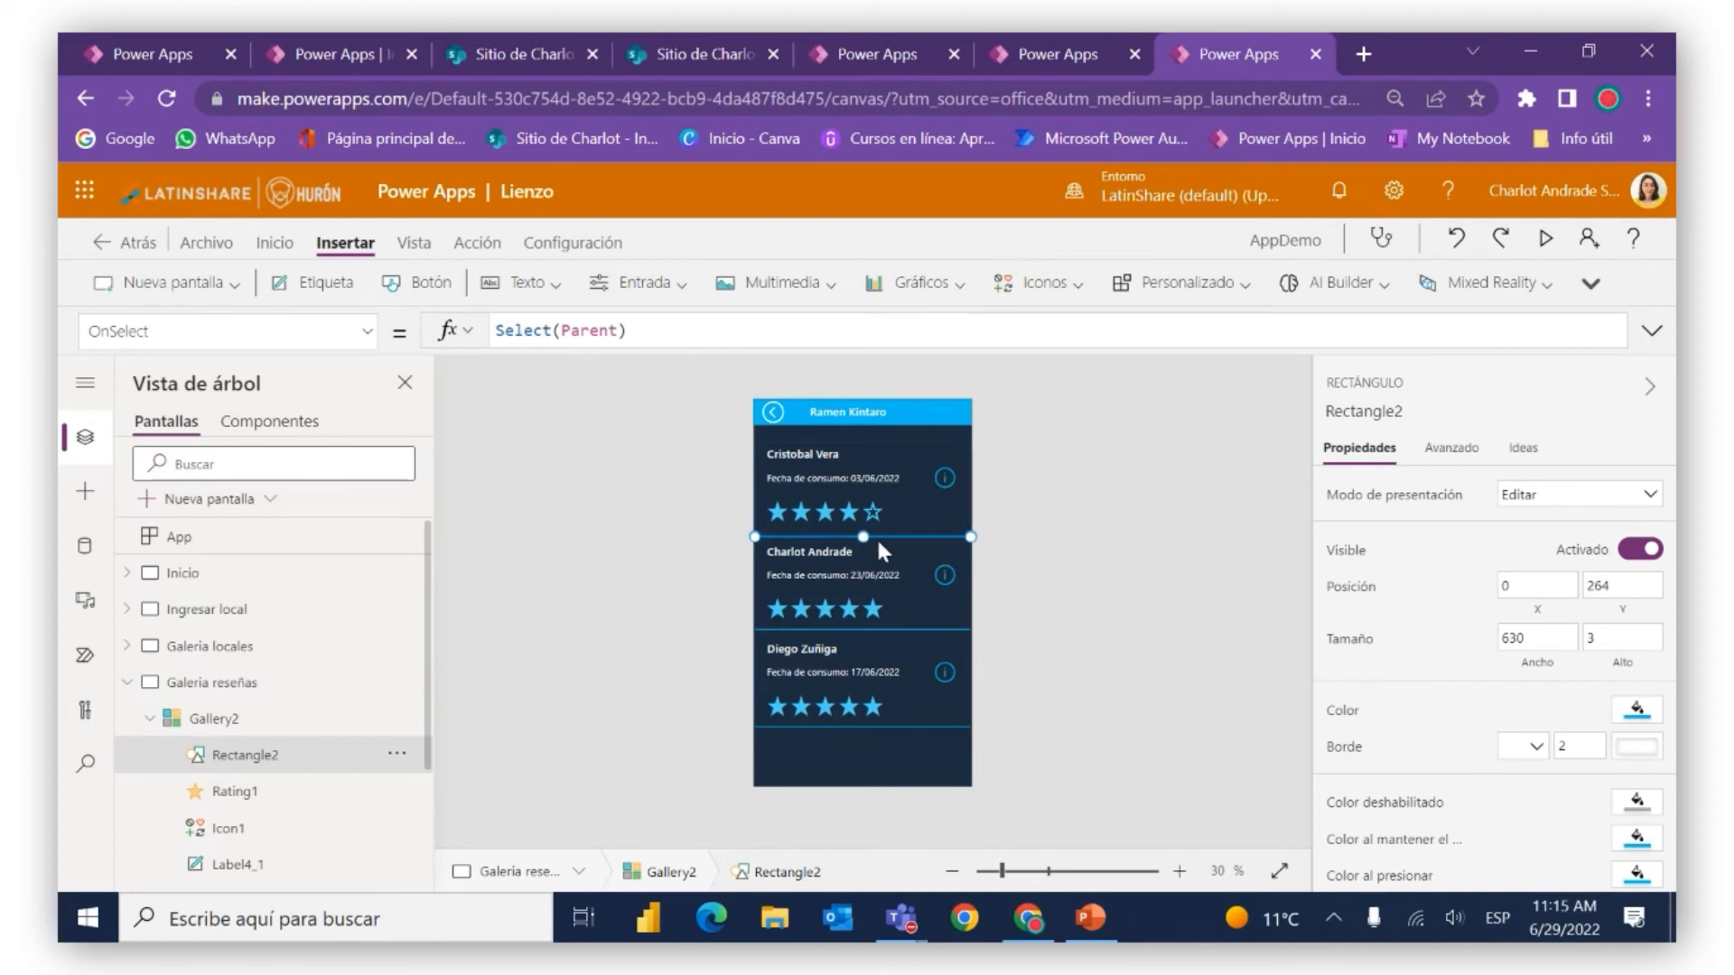
Move the gallery's separator line down to Y about 270, keeping X at 0
{"action": "left_click_drag", "start_coordinate": [878, 538], "coordinate": [878, 533]}
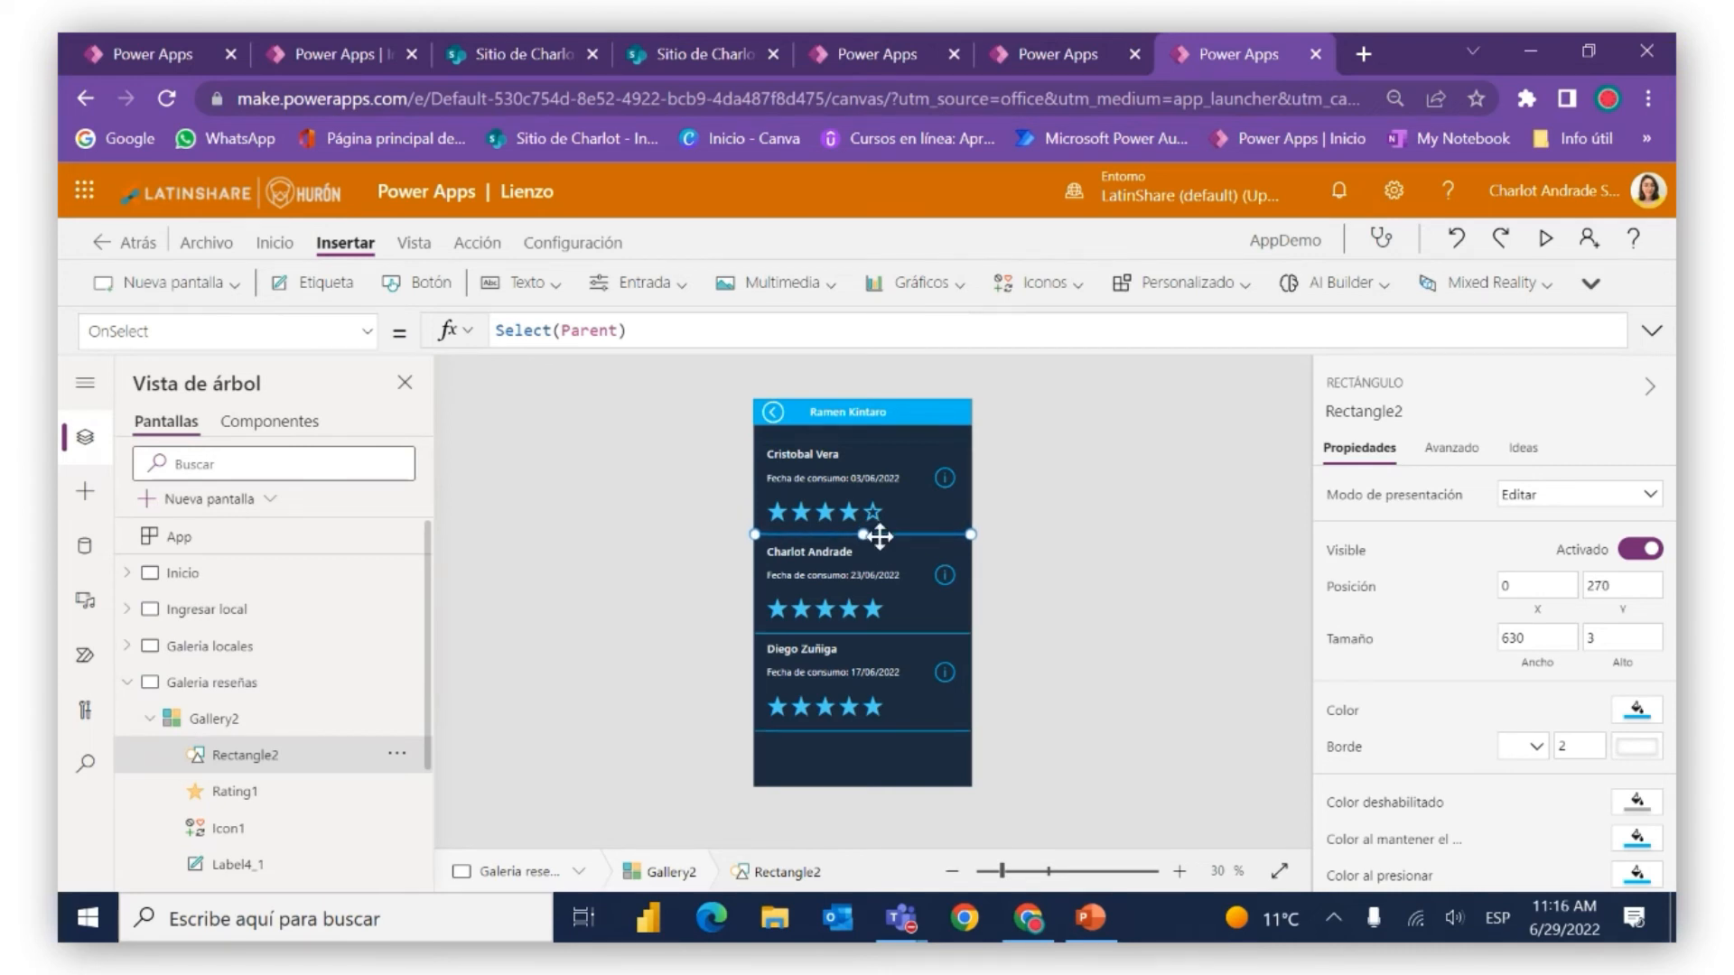
{"action": "left_click", "coordinate": [1151, 552]}
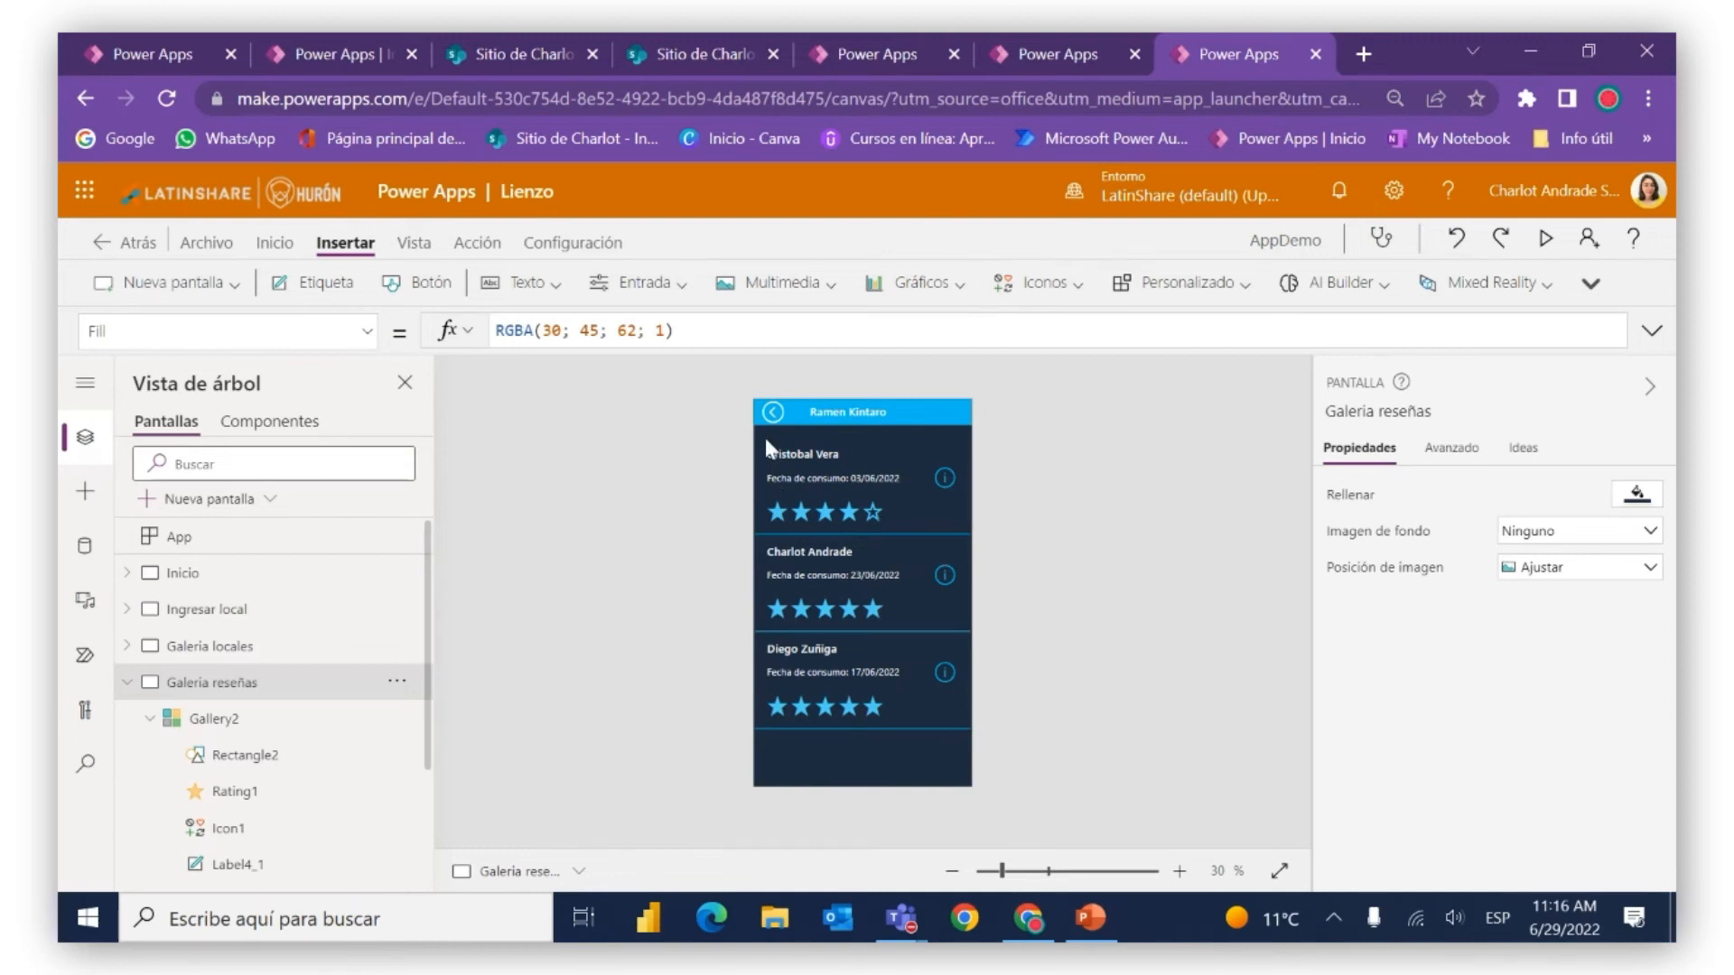
{"action": "left_click", "coordinate": [129, 682]}
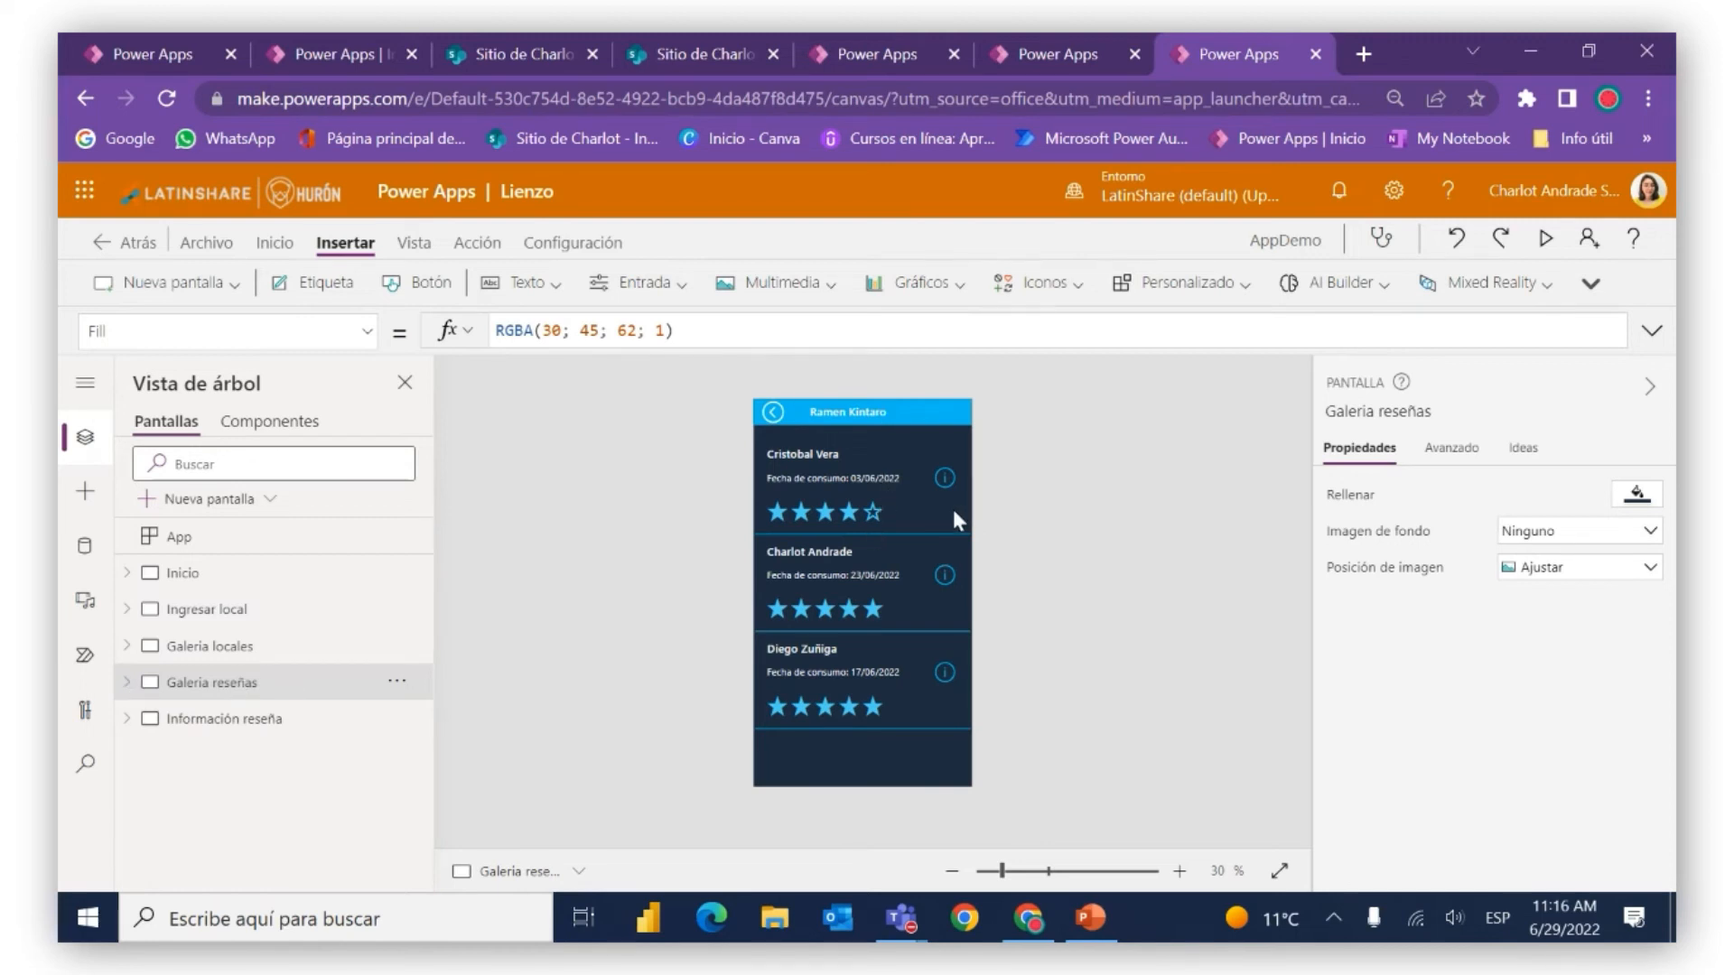
Preview the reviews gallery screen in play mode and return to editing
{"action": "left_click", "coordinate": [1546, 237]}
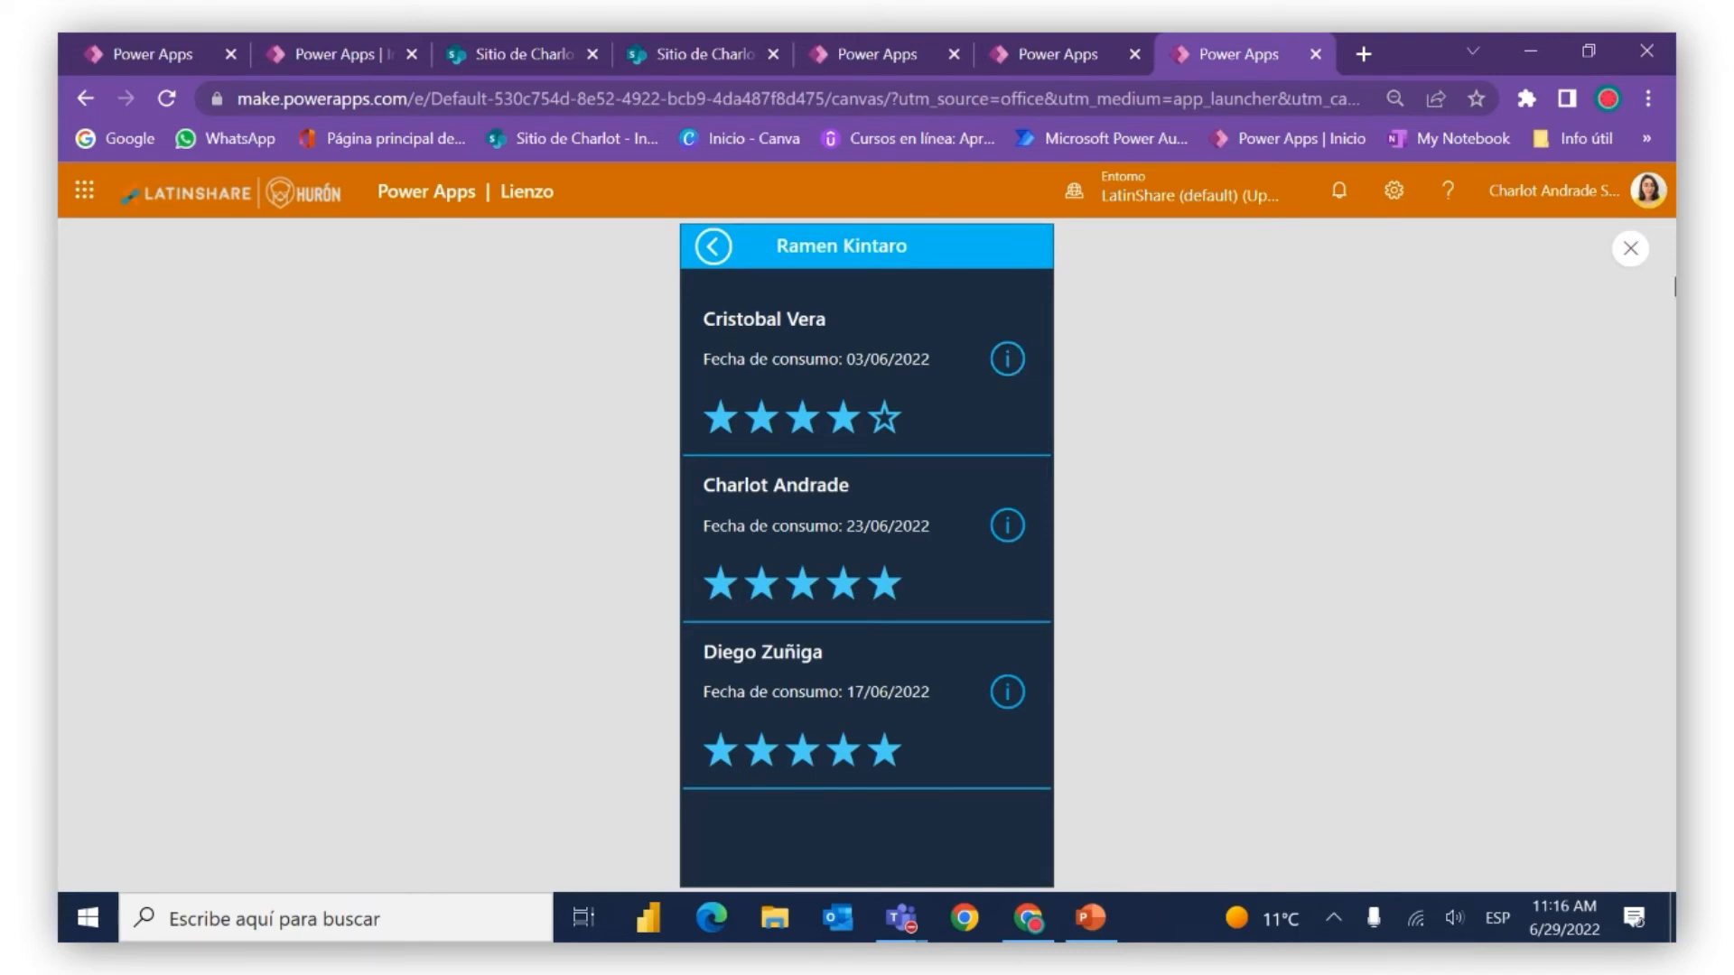
{"action": "left_click", "coordinate": [1640, 253]}
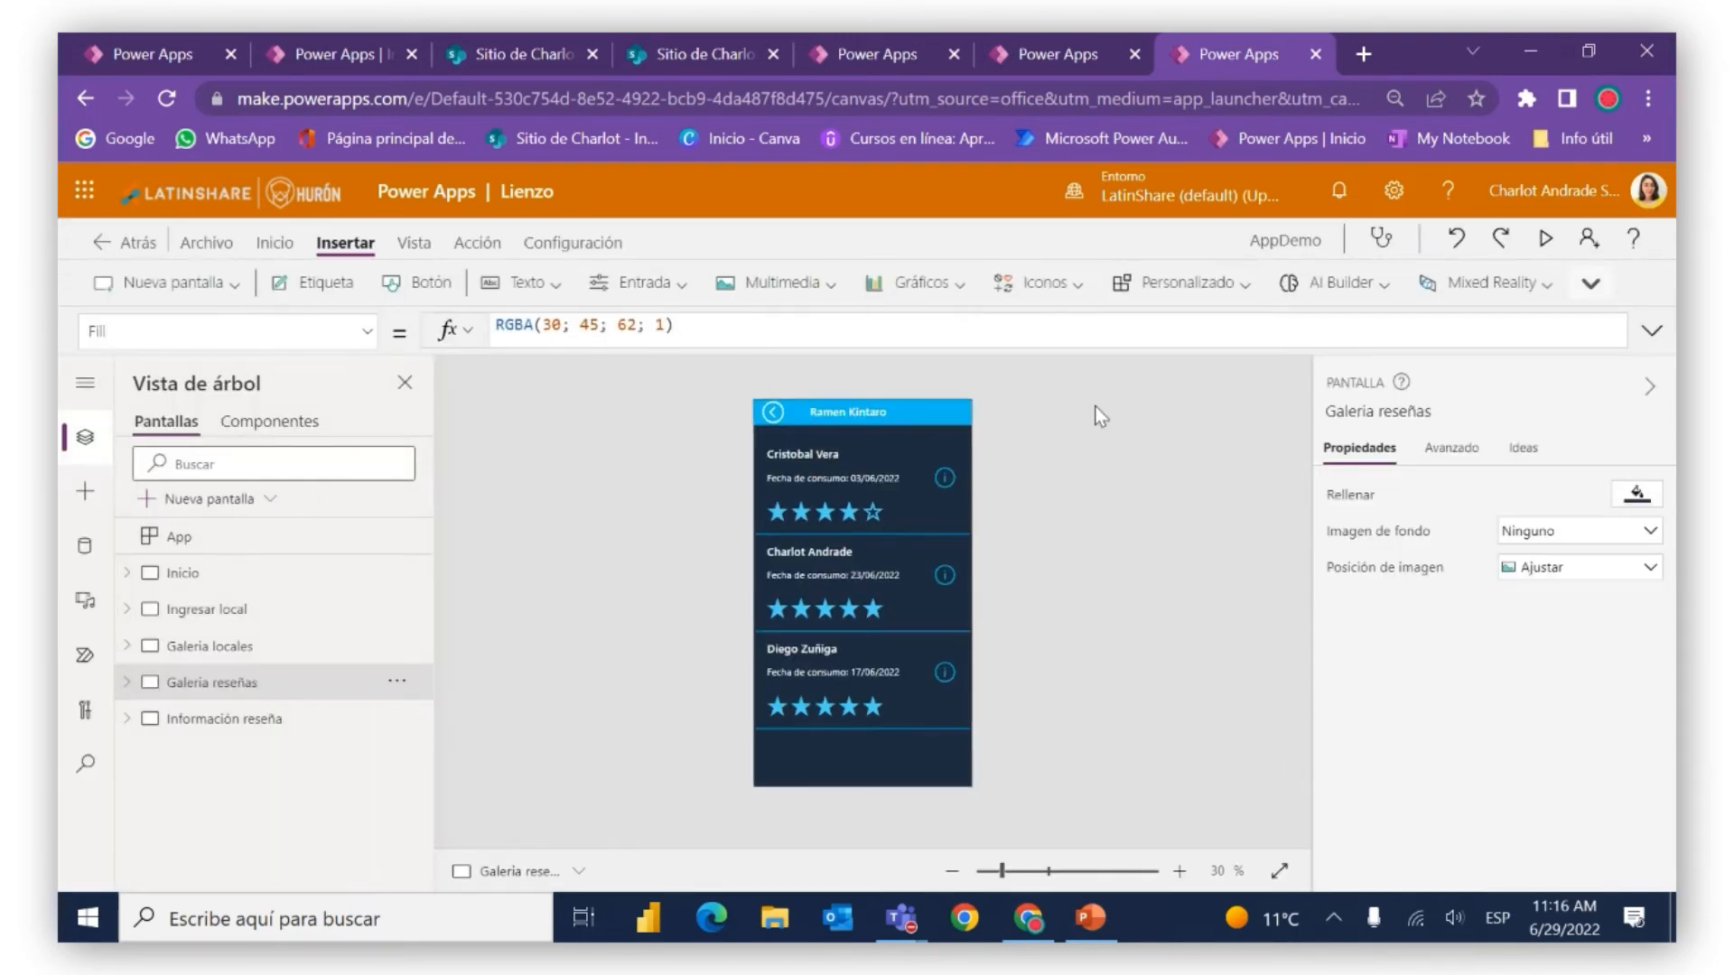
{"action": "left_click", "coordinate": [944, 478]}
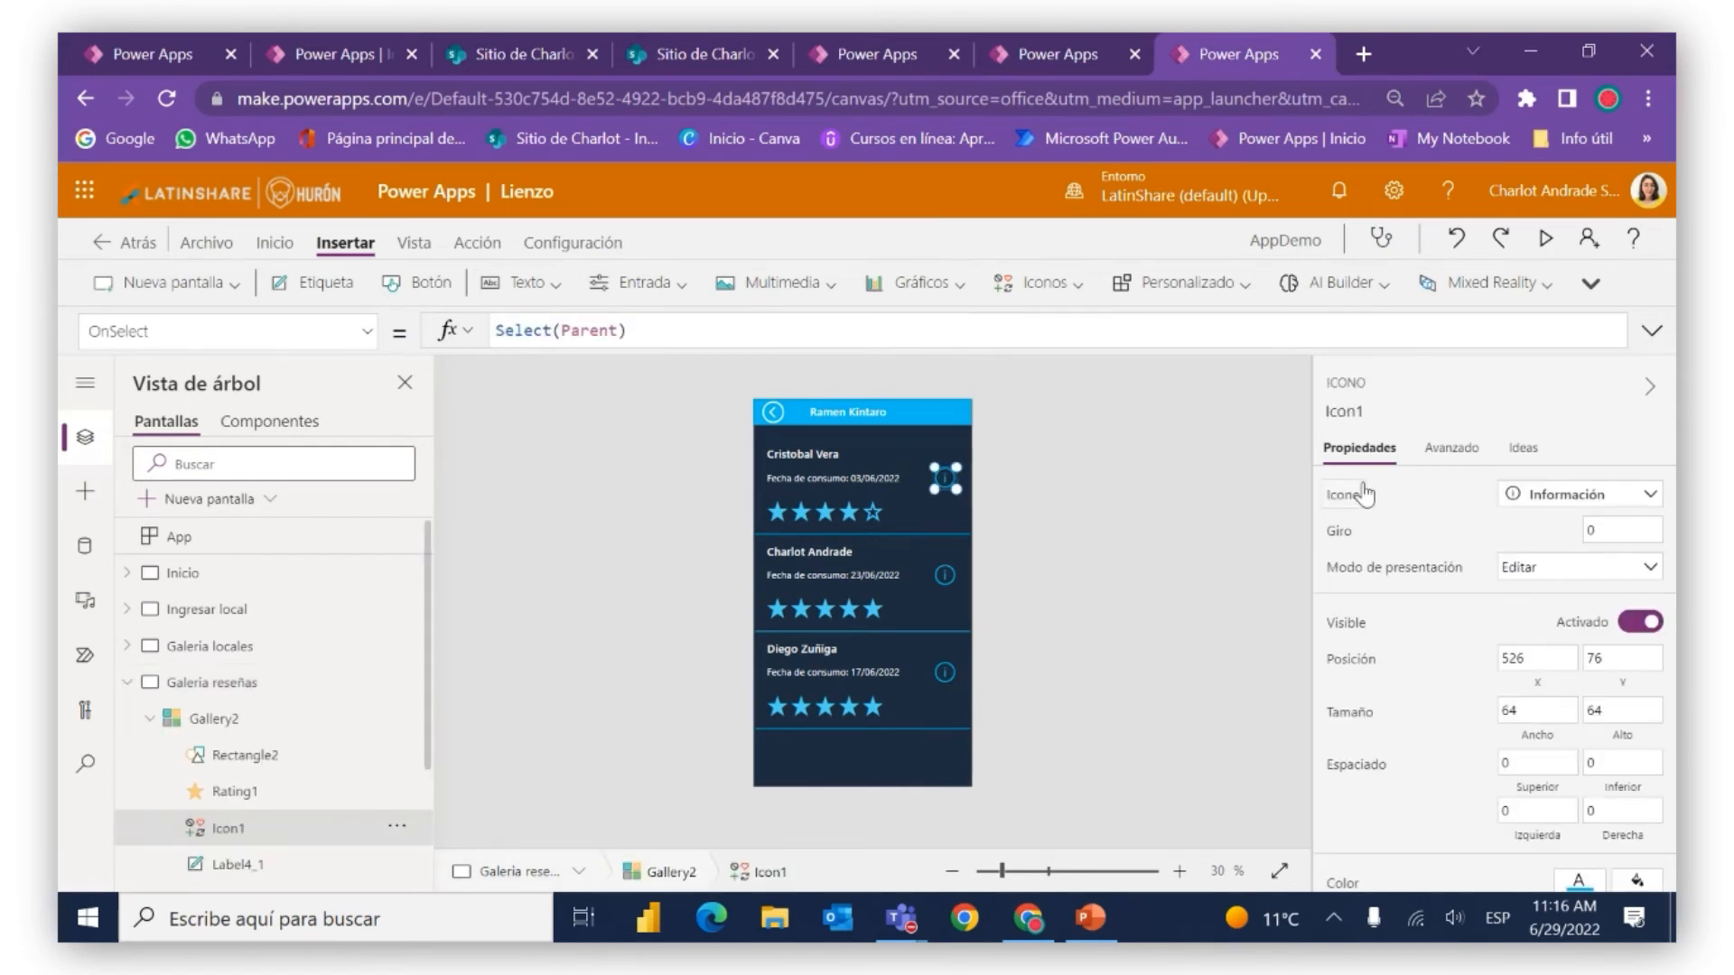
{"action": "left_click", "coordinate": [1542, 242]}
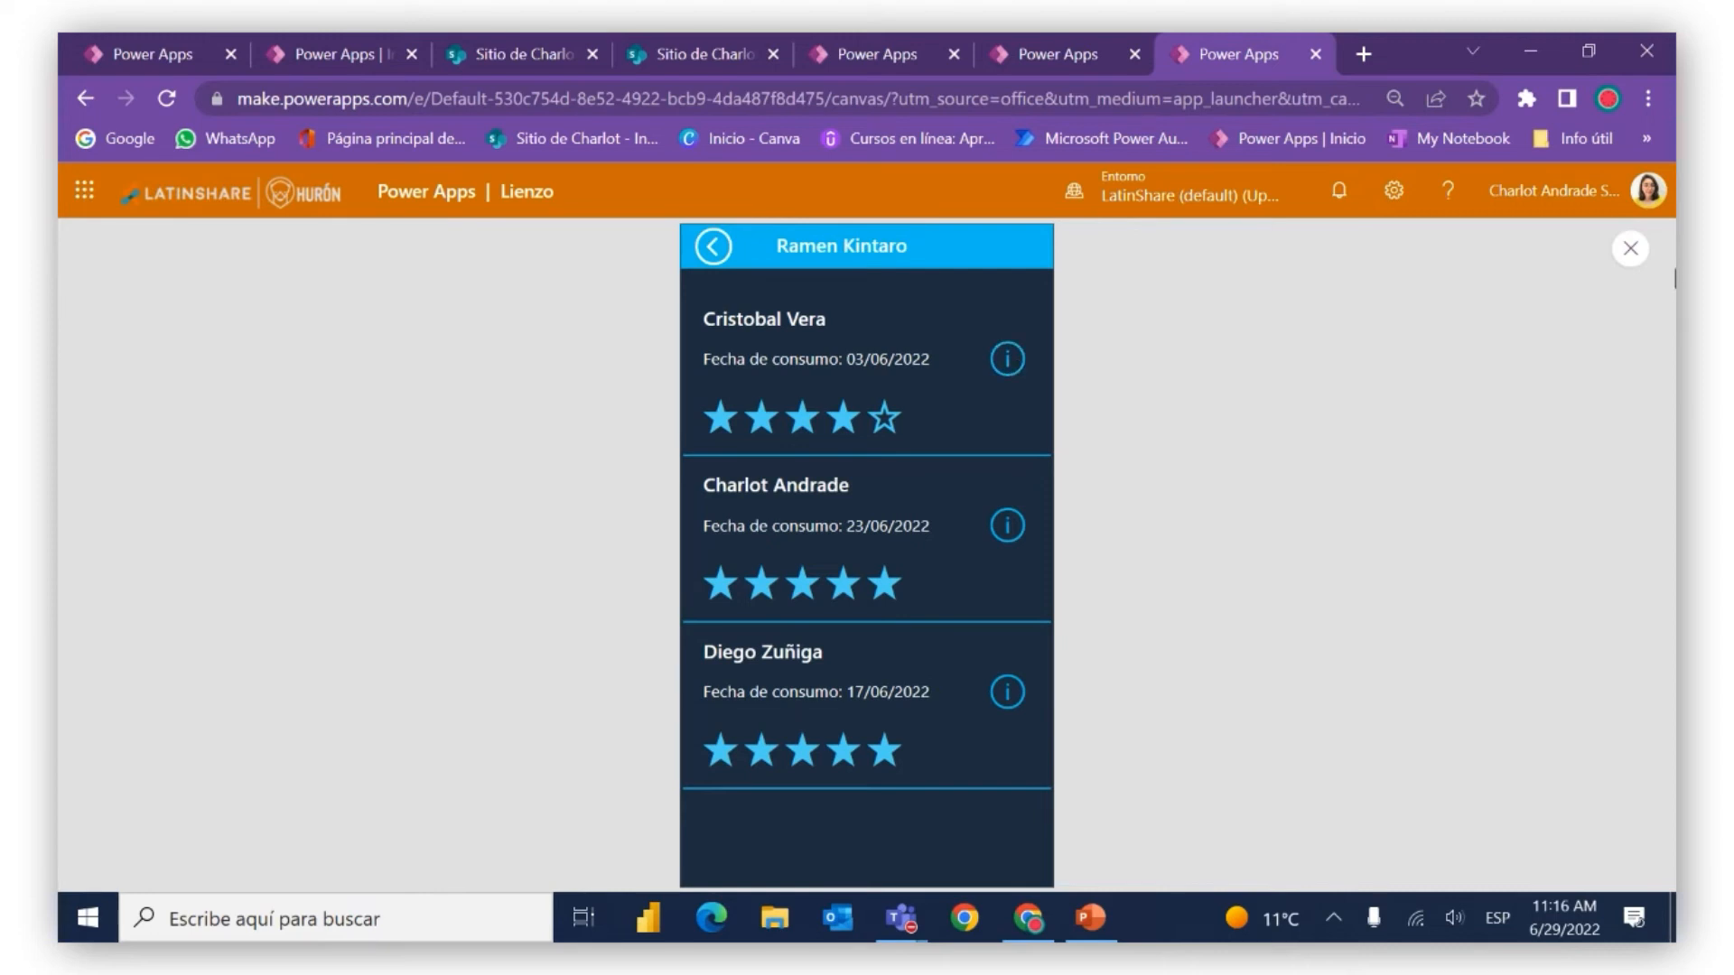
{"action": "left_click", "coordinate": [1630, 249]}
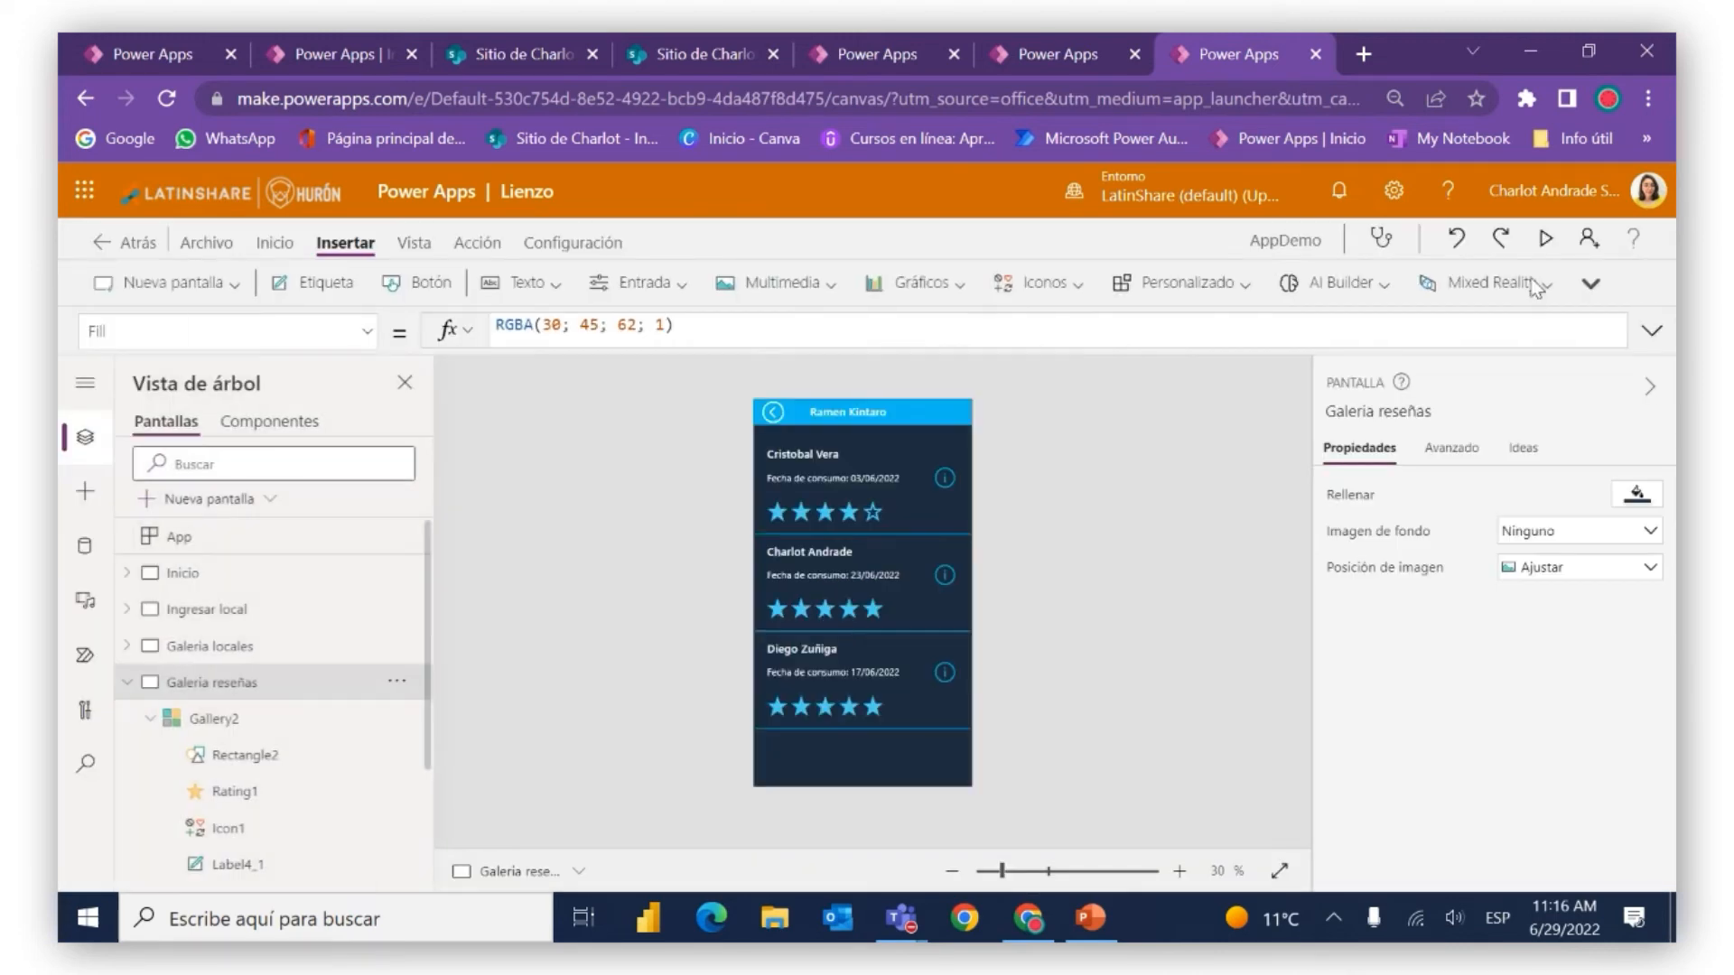
Set the Tooltip property of the gallery's information icon to "Detaslles de reseña"
{"action": "left_click", "coordinate": [948, 478]}
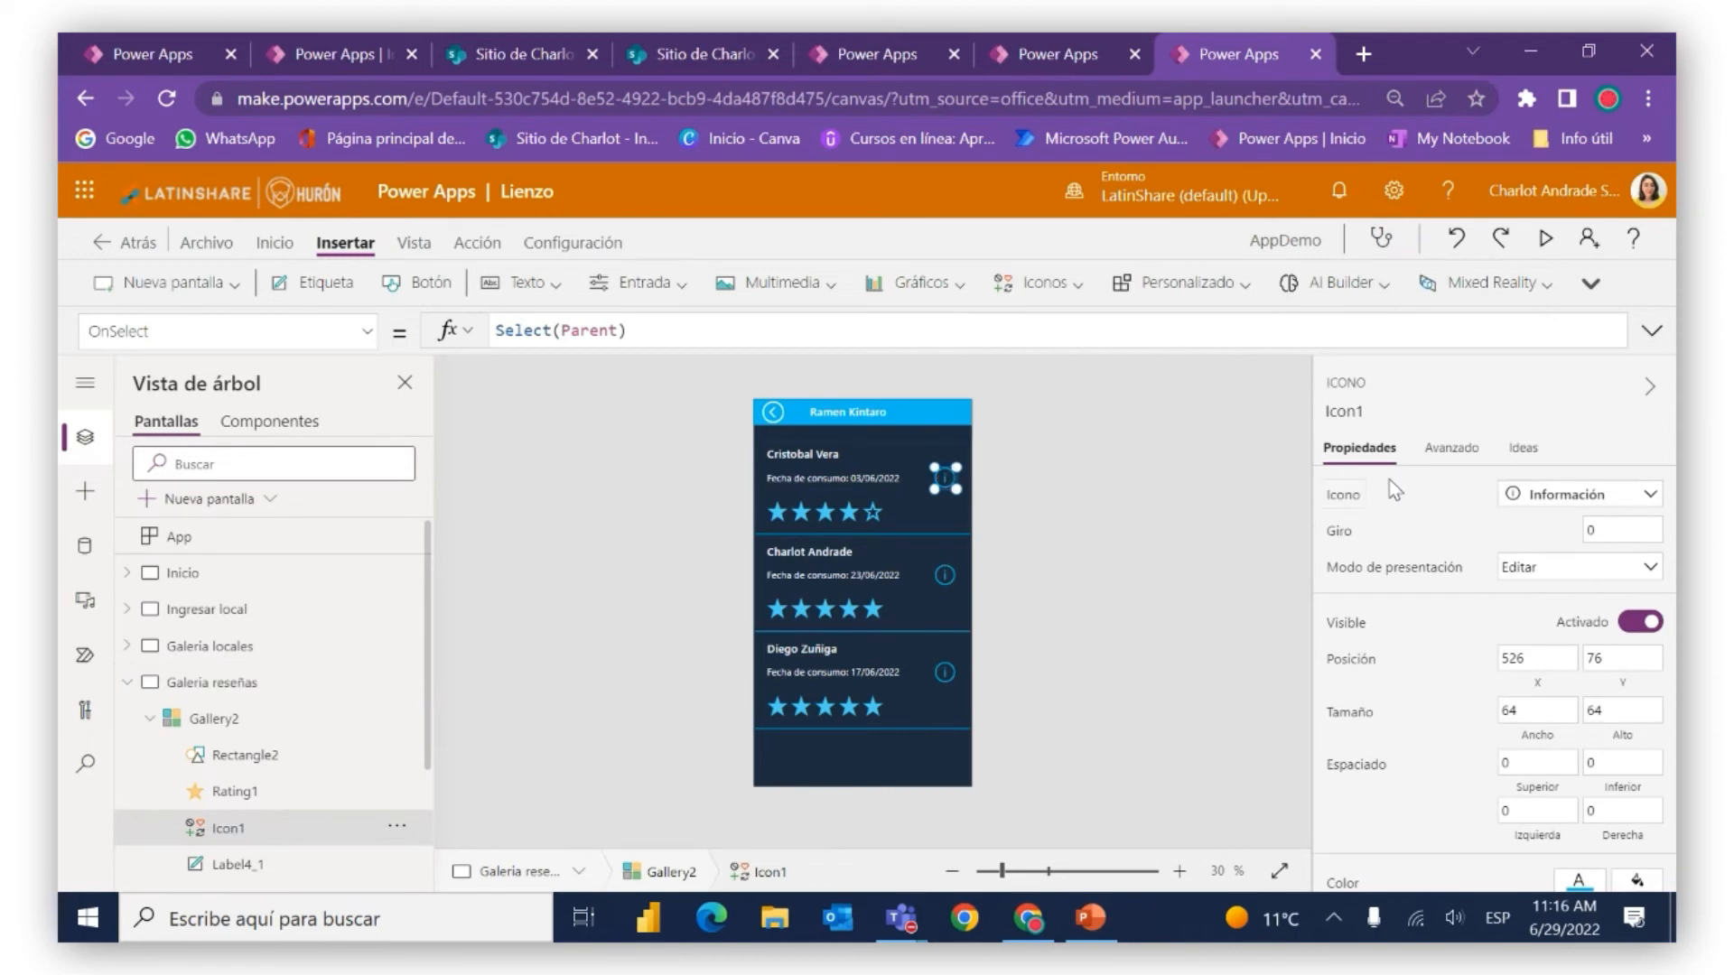
{"action": "left_click", "coordinate": [1438, 452]}
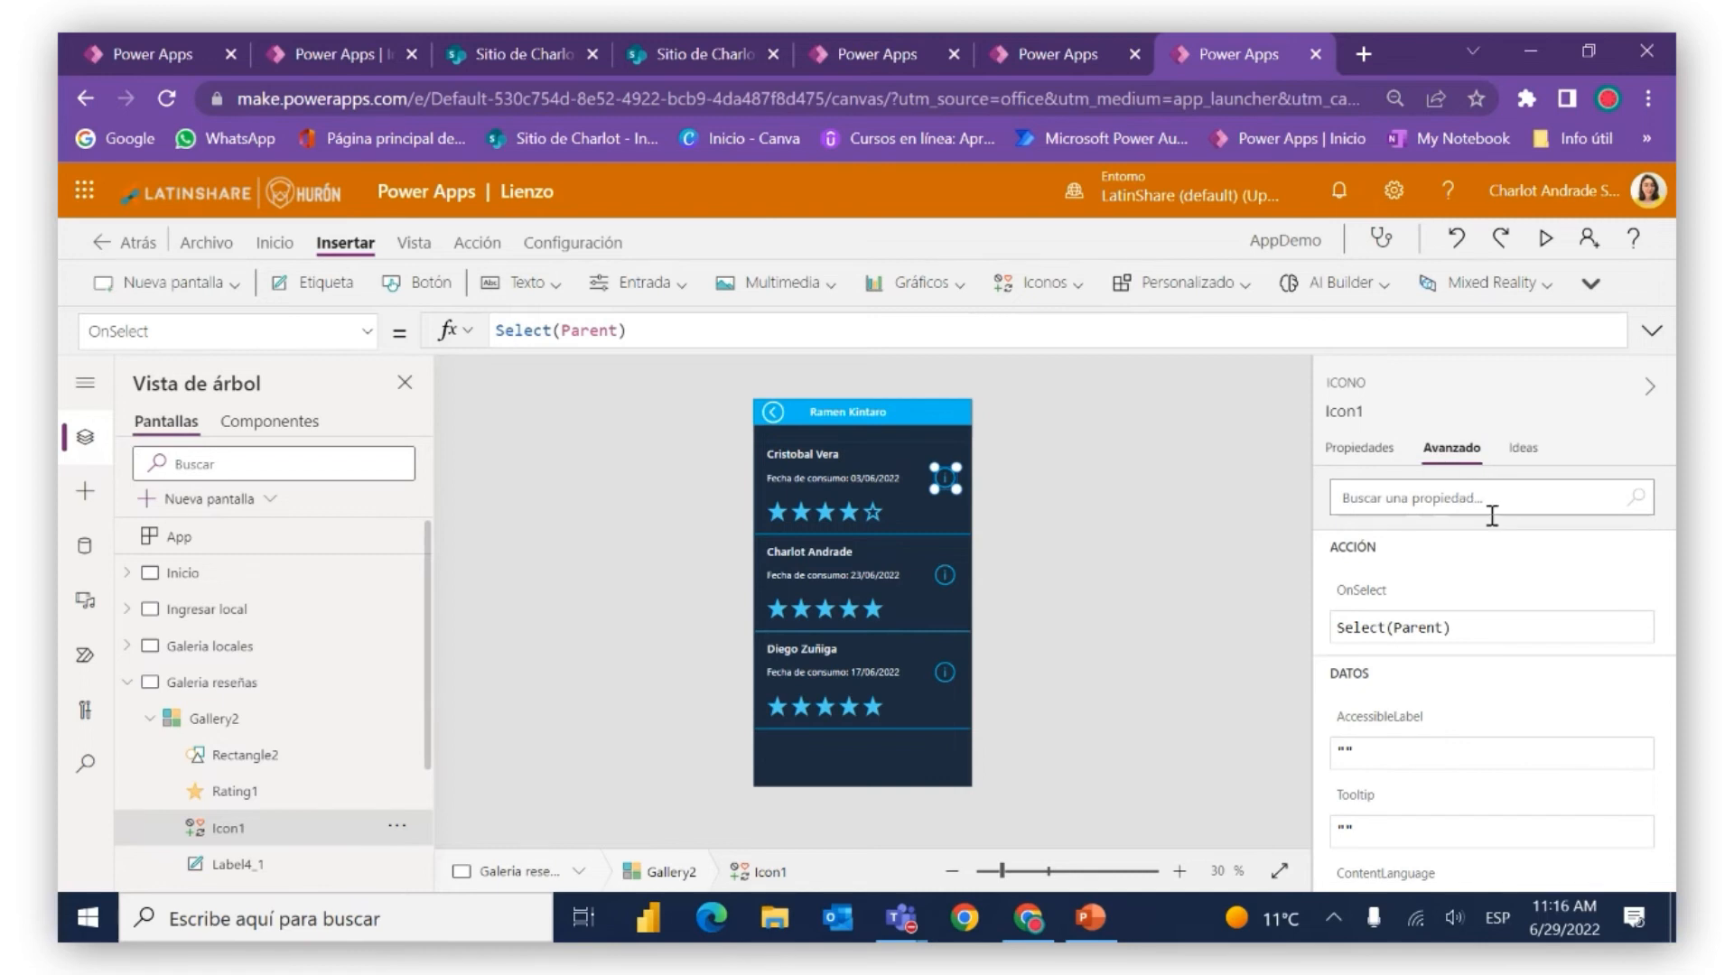
{"action": "scroll", "coordinate": [1481, 619], "scroll_direction": "down", "scroll_amount": 2}
{"action": "scroll", "coordinate": [1478, 610], "scroll_direction": "down", "scroll_amount": 2}
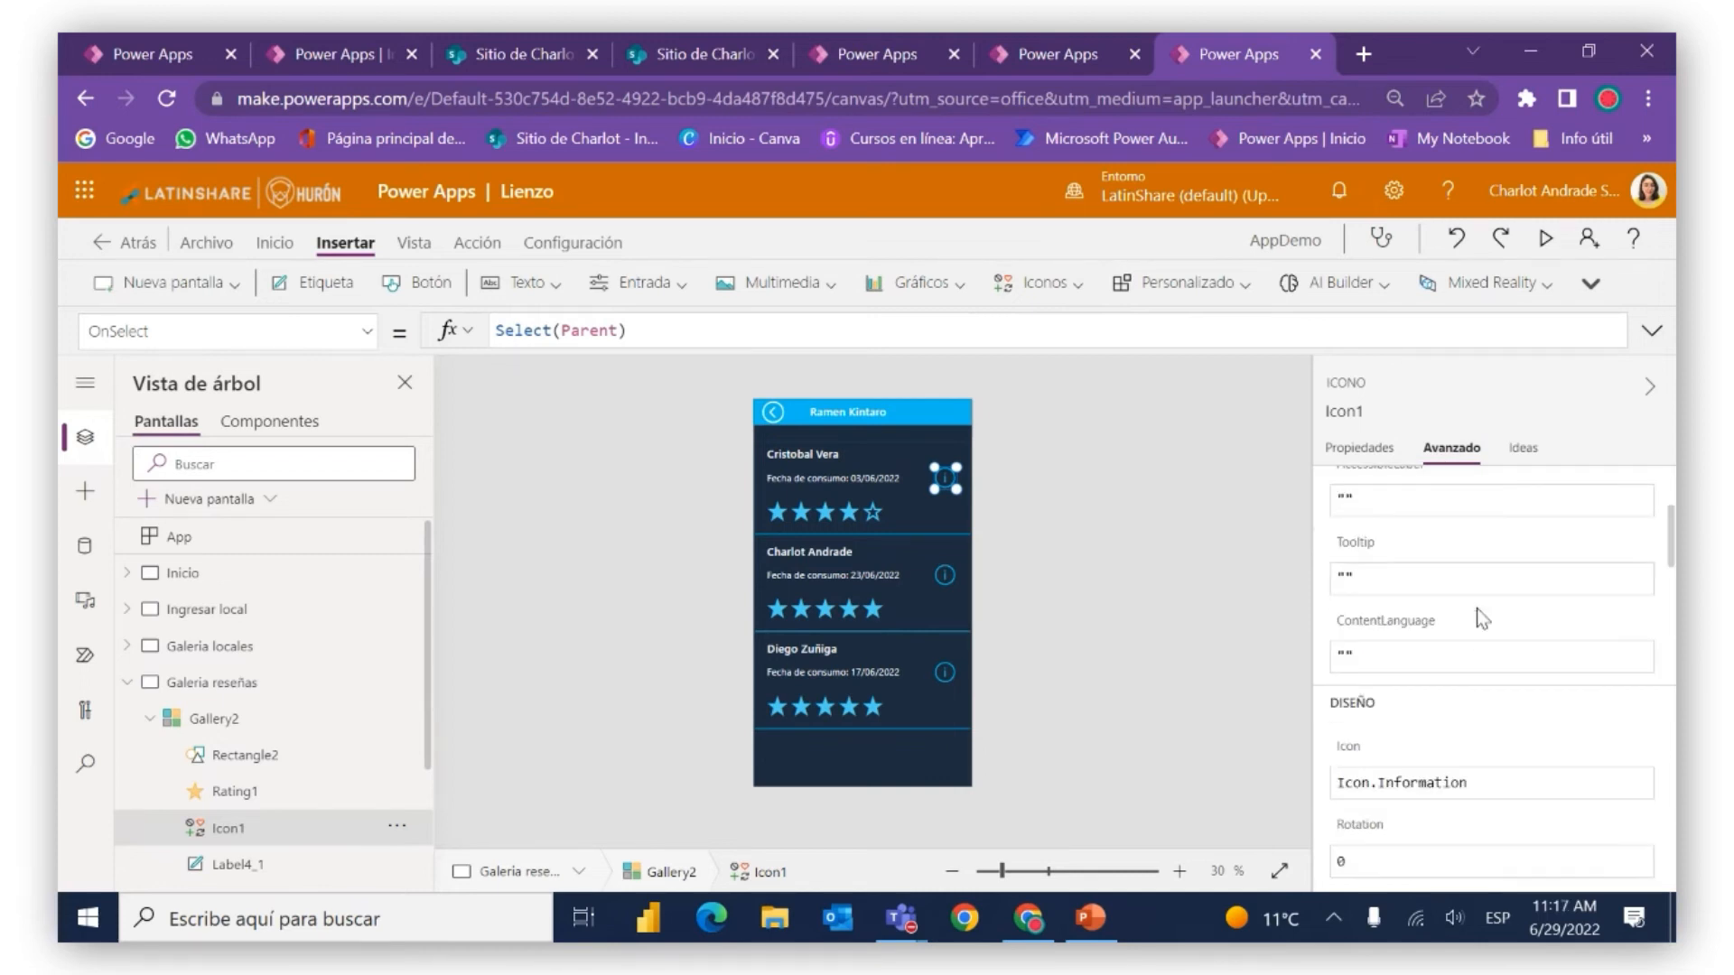
{"action": "scroll", "coordinate": [1478, 611], "scroll_direction": "up", "scroll_amount": 2}
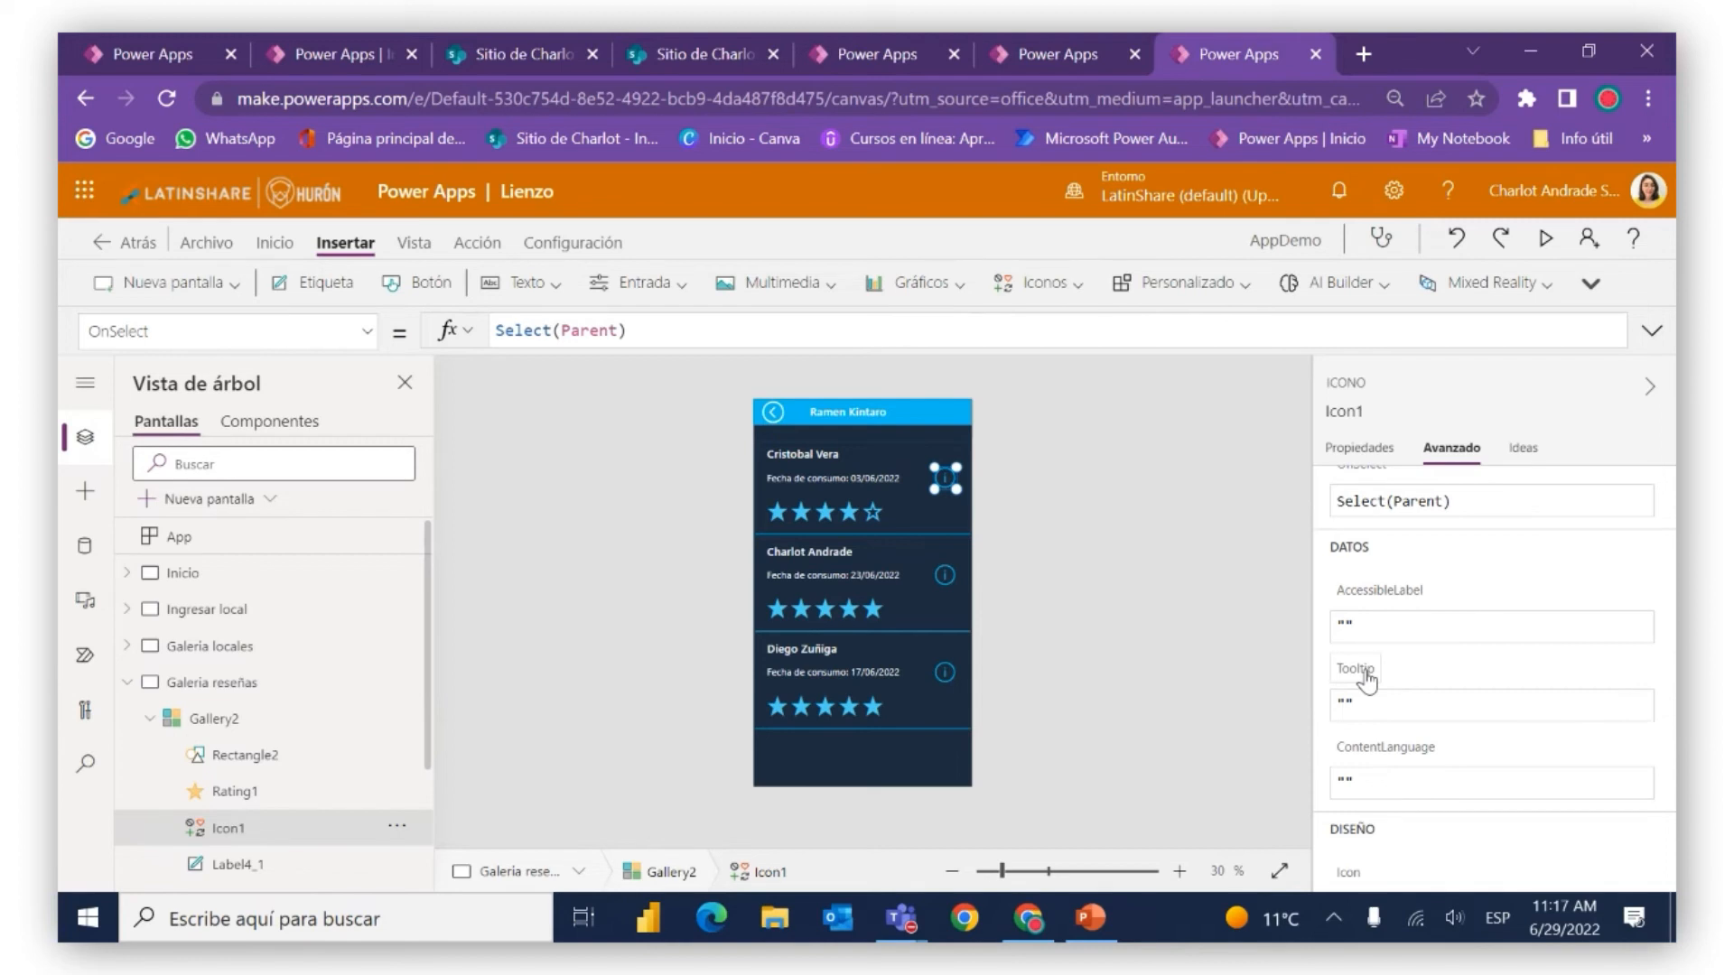
{"action": "mouse_move", "coordinate": [1368, 675]}
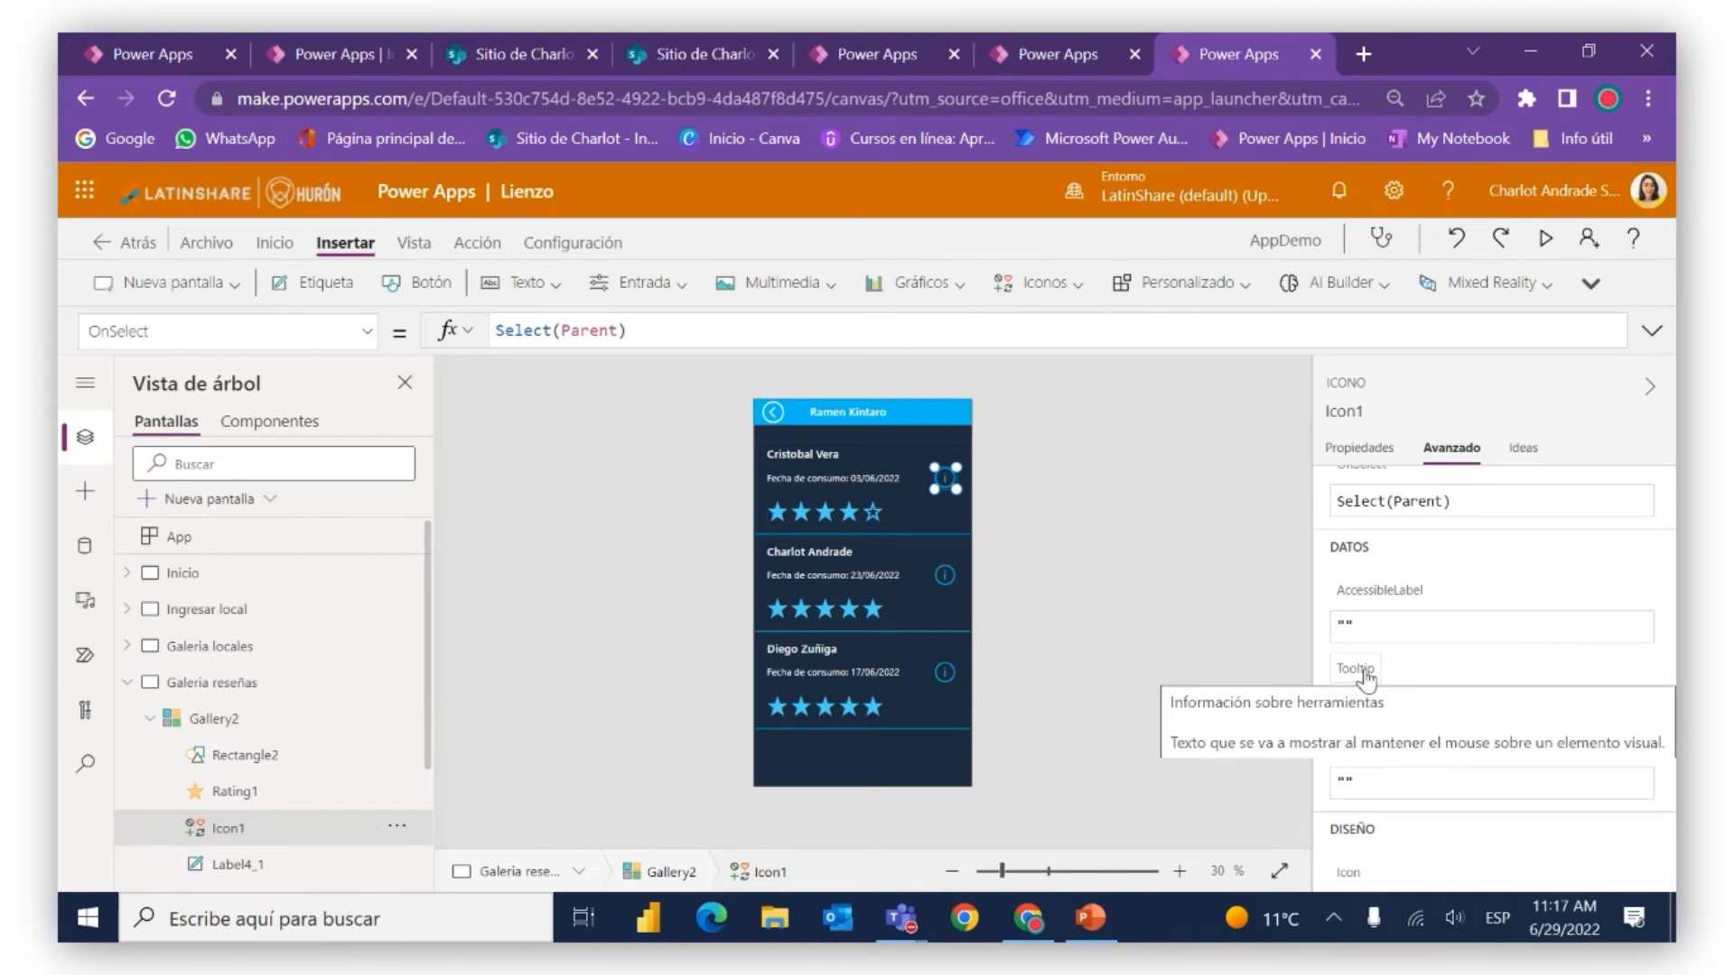
{"action": "left_click", "coordinate": [1355, 707]}
{"action": "key", "text": "Left"}
{"action": "type", "text": "De"}
{"action": "type", "text": "lles"}
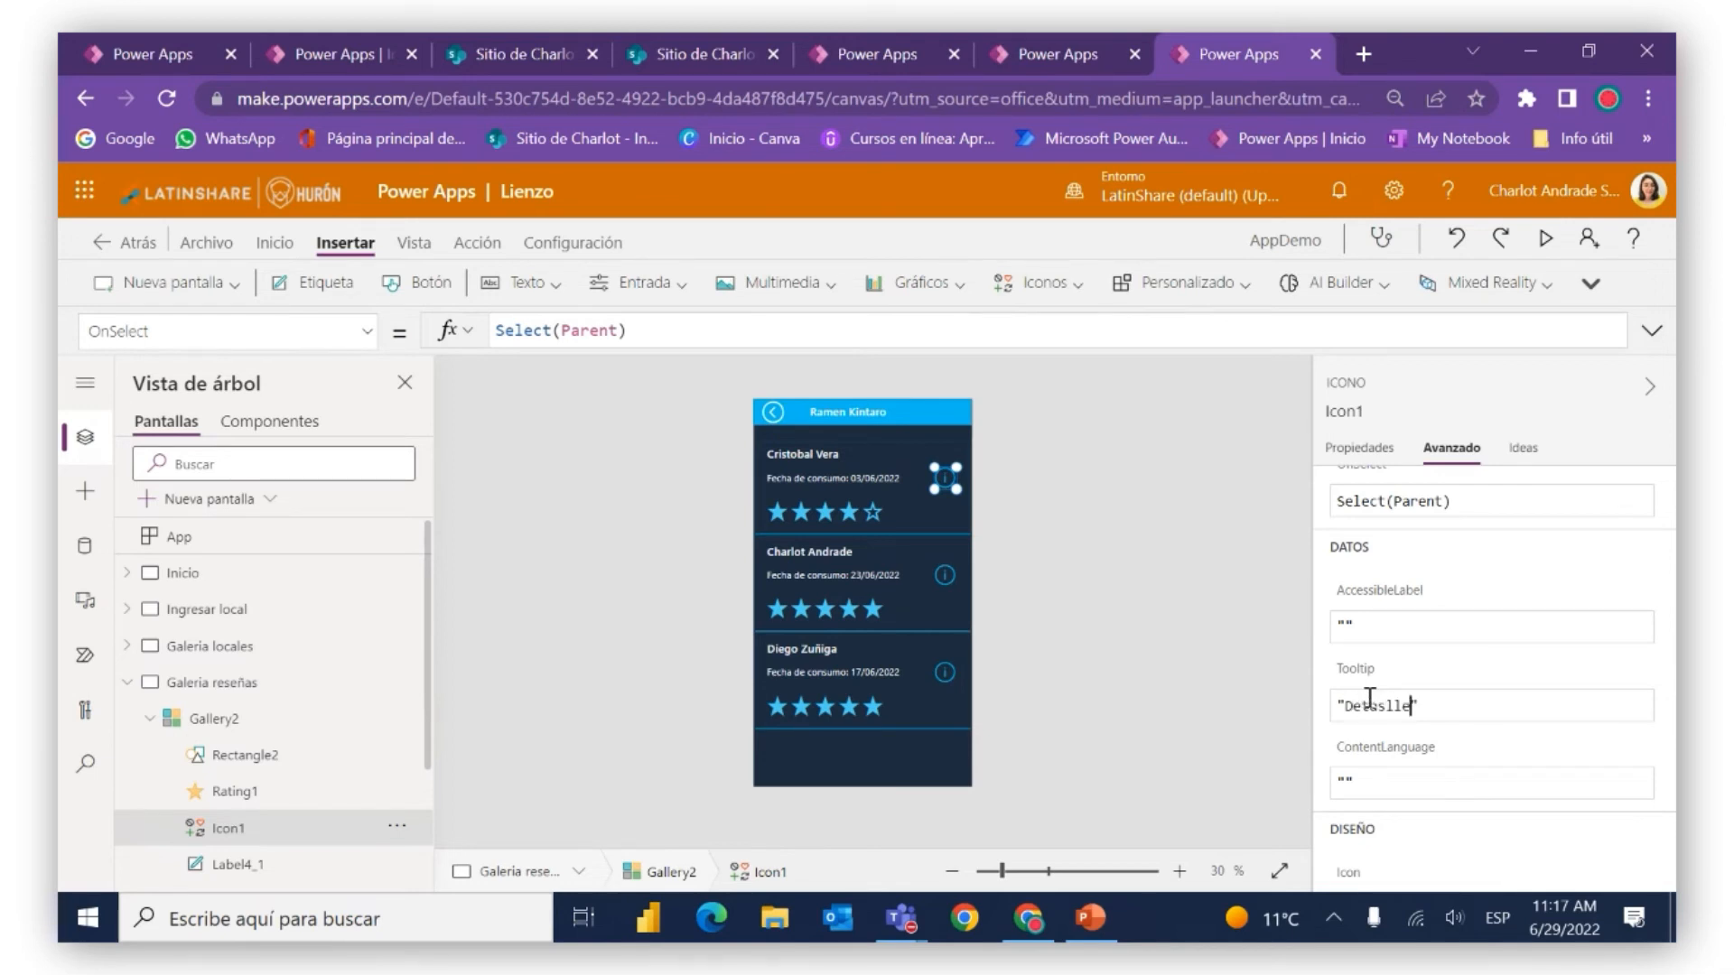
{"action": "type", "text": " de reseña"}
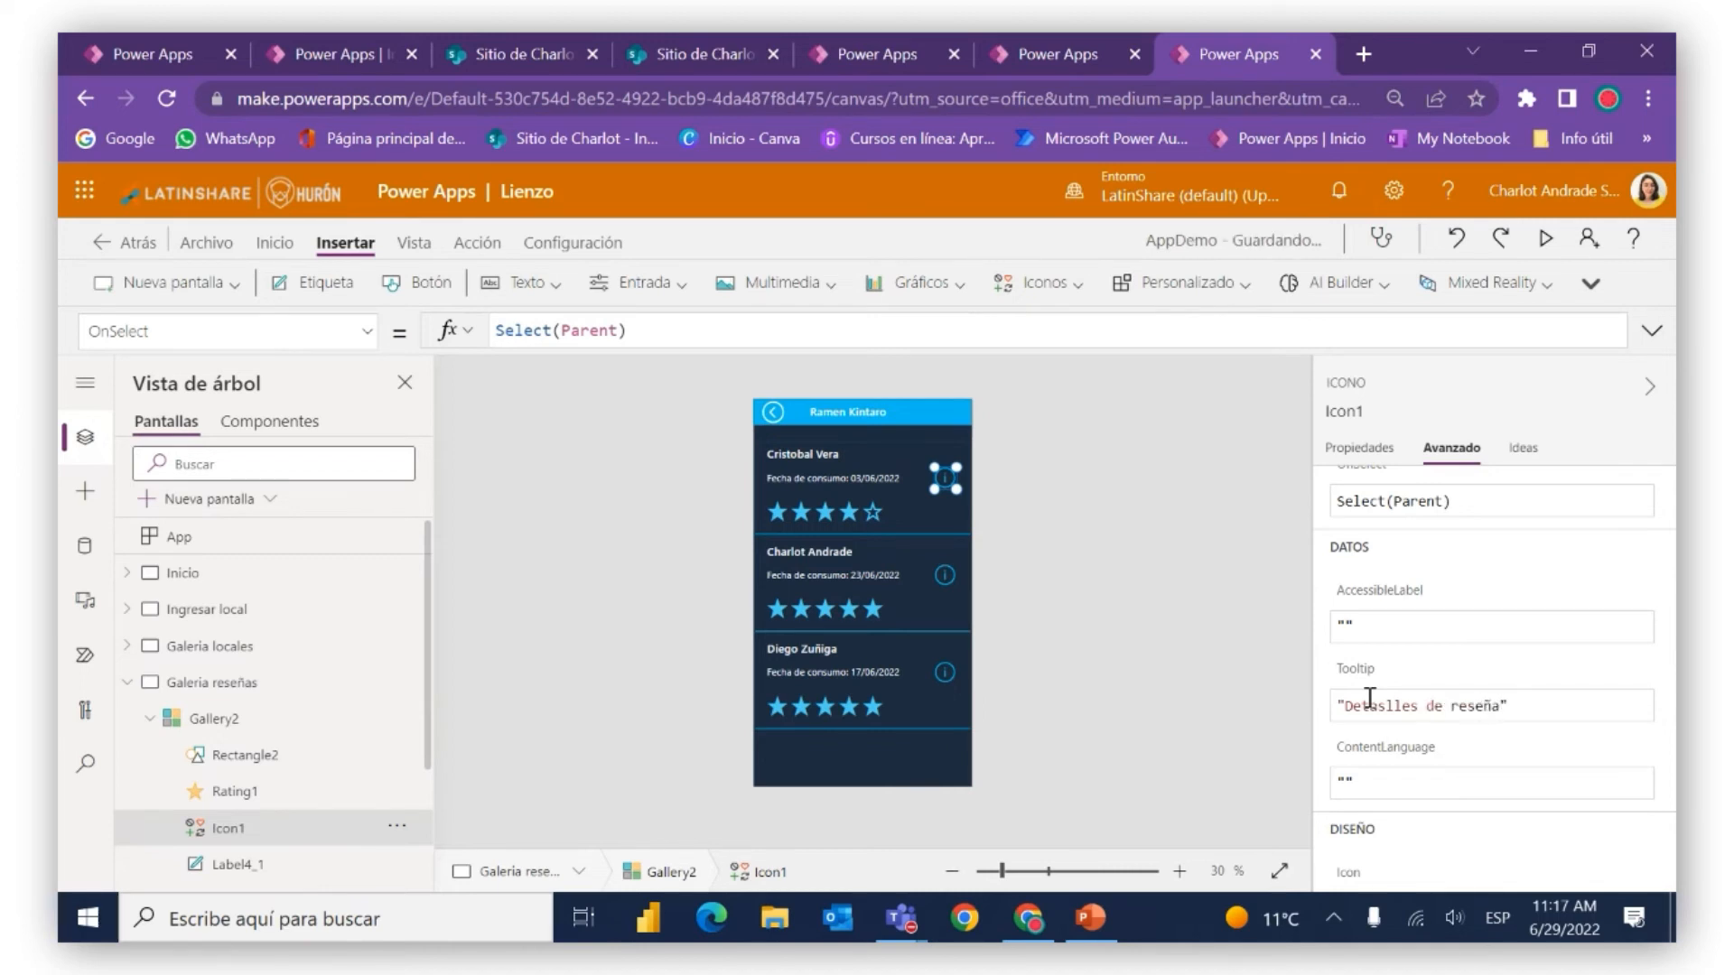
Check the information icon's tooltip in preview and correct its text to "Detalles de reseña"
{"action": "left_click", "coordinate": [1549, 240]}
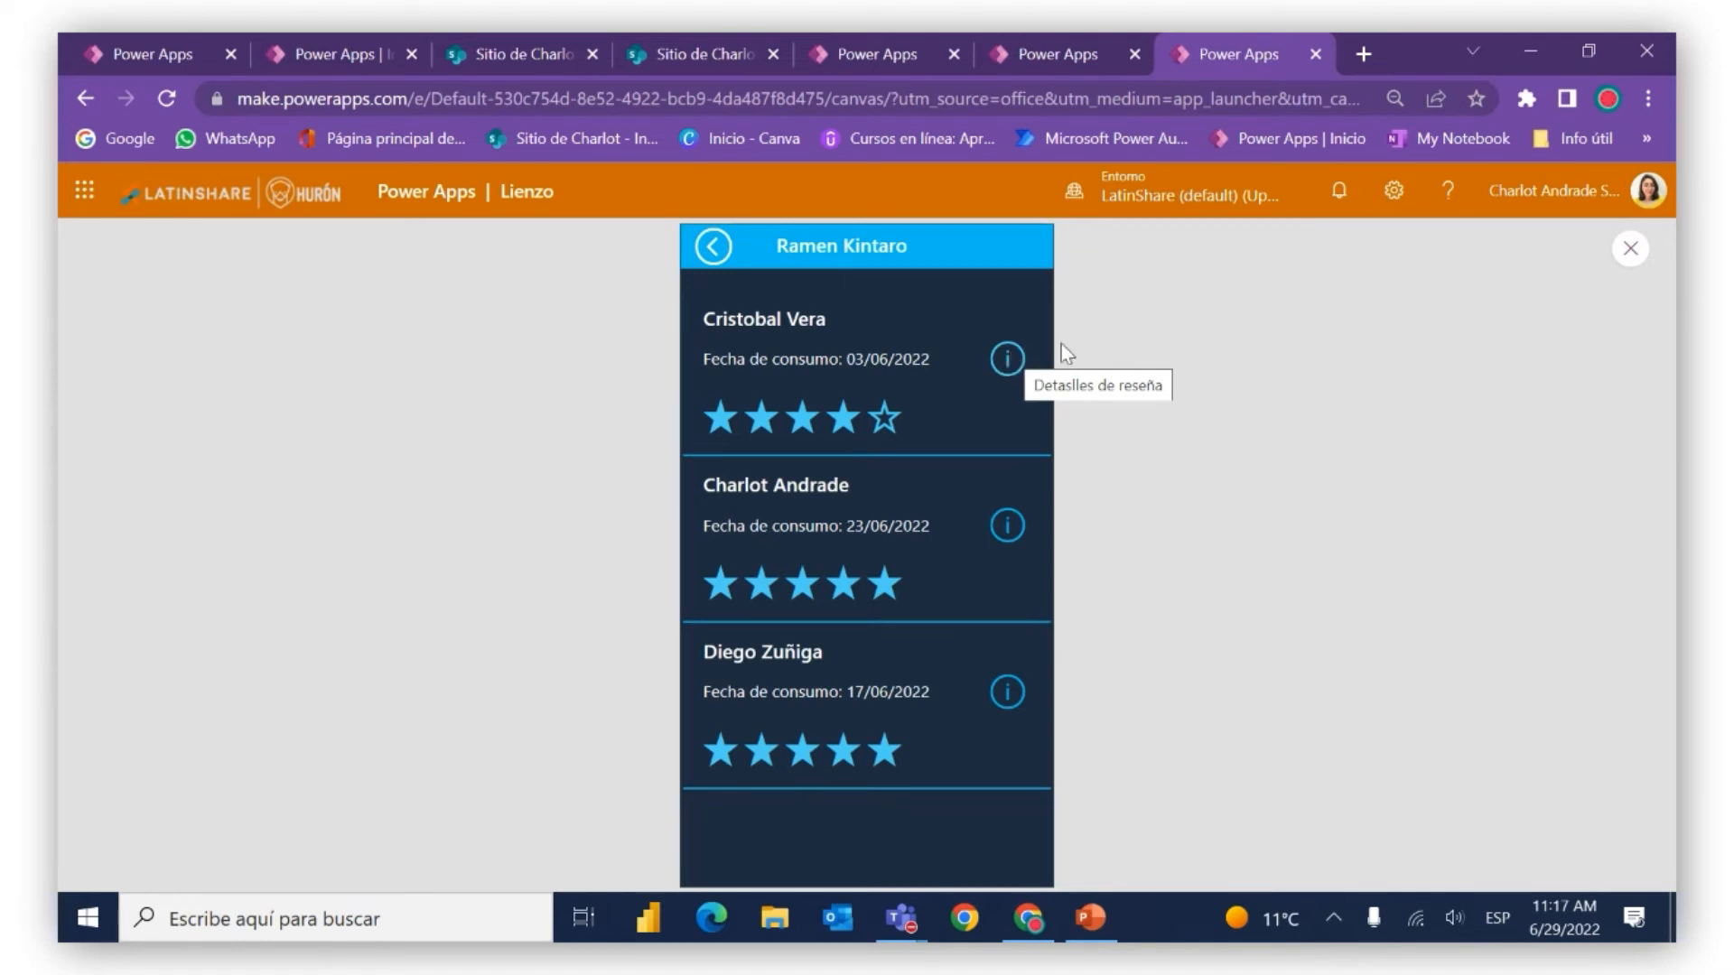
{"action": "left_click", "coordinate": [1633, 250]}
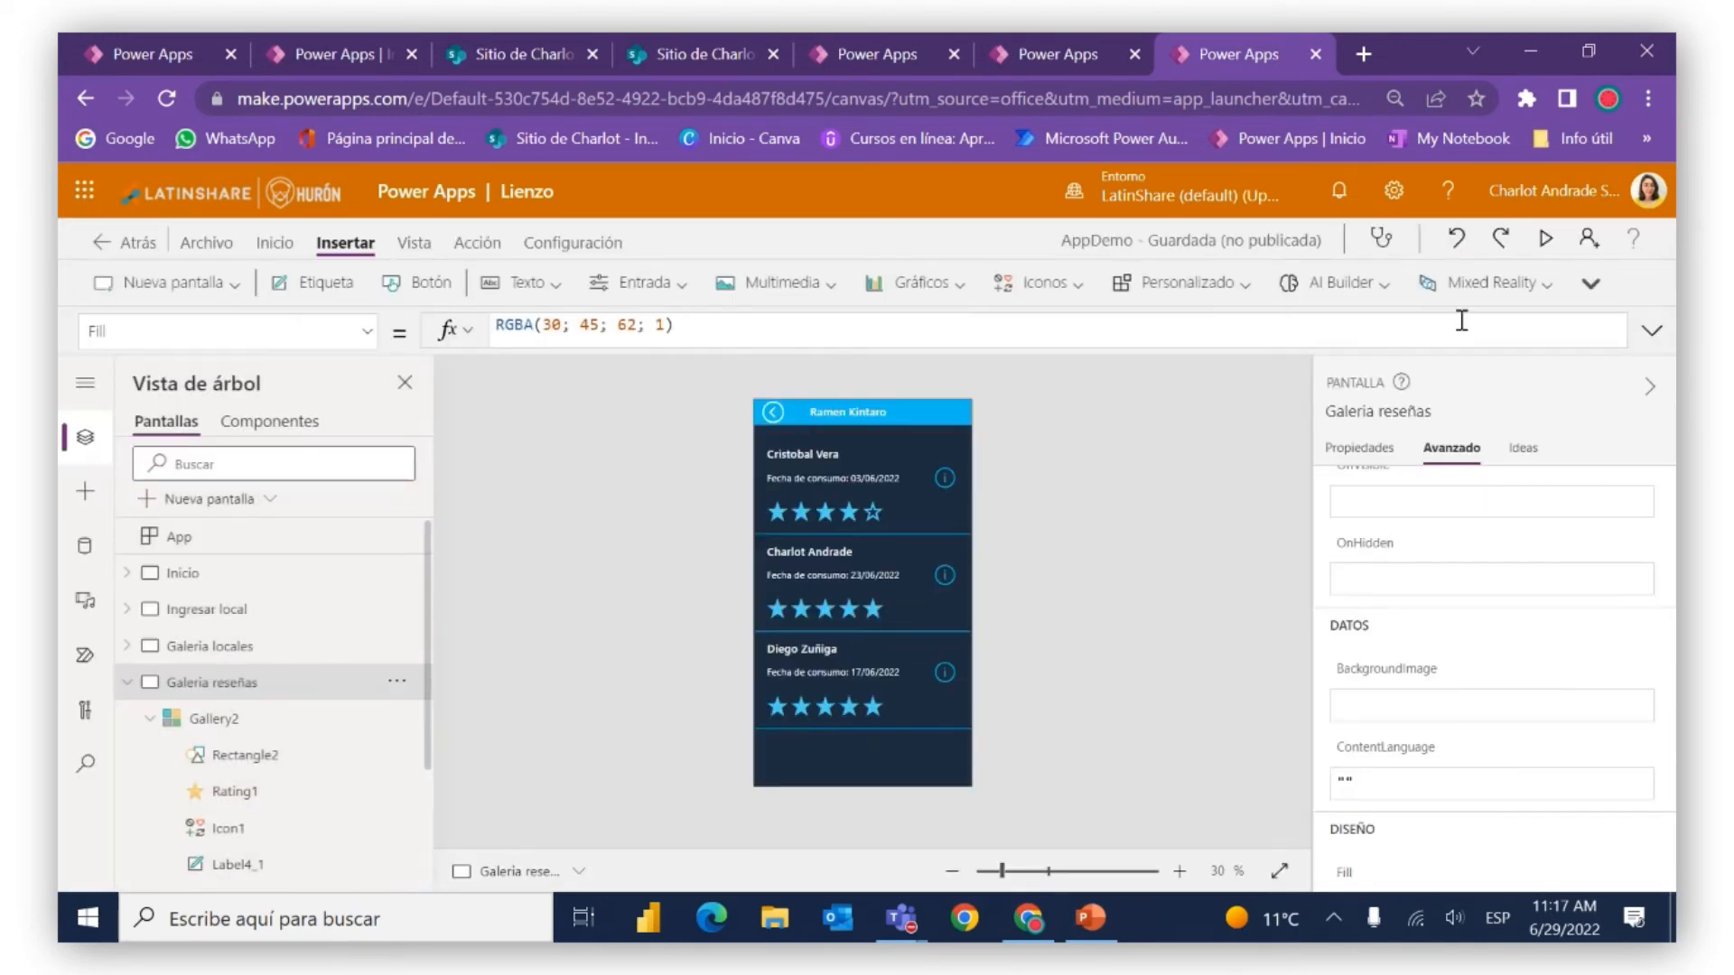
{"action": "left_click", "coordinate": [944, 476]}
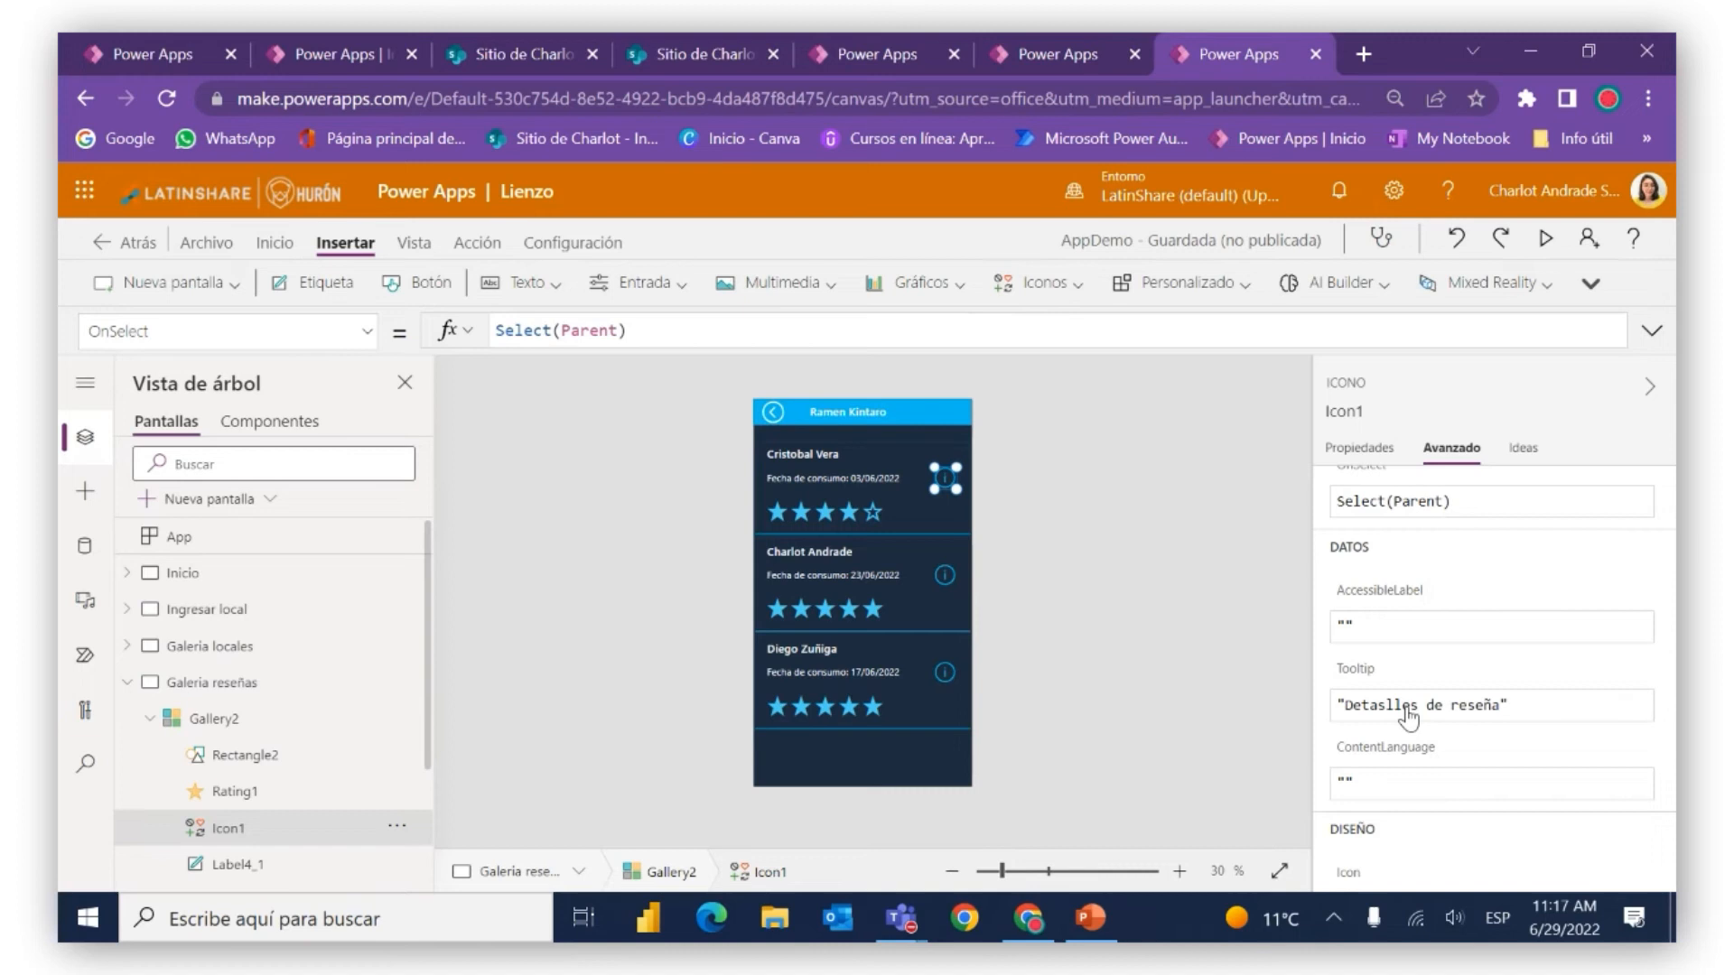
{"action": "left_click", "coordinate": [1384, 711]}
{"action": "left_click", "coordinate": [1388, 706]}
{"action": "key", "text": "BackSpace"}
{"action": "left_click", "coordinate": [1233, 666]}
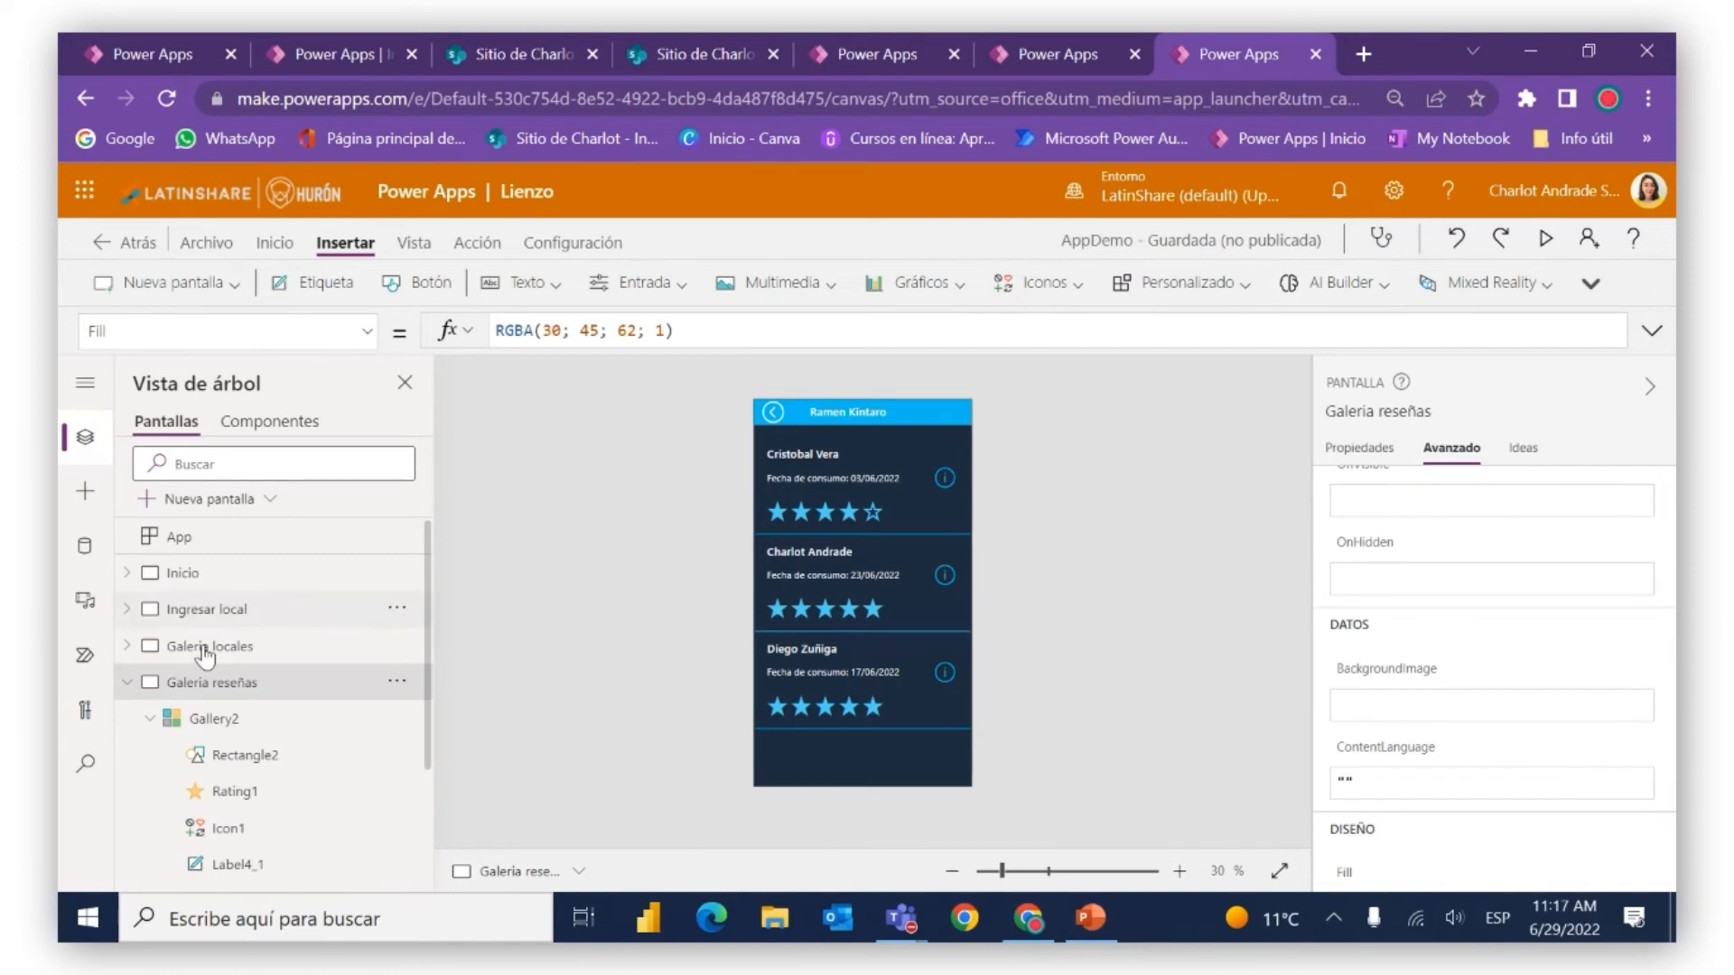
Look at the Información reseña screen and return to the reviews gallery screen
{"action": "left_click", "coordinate": [127, 684]}
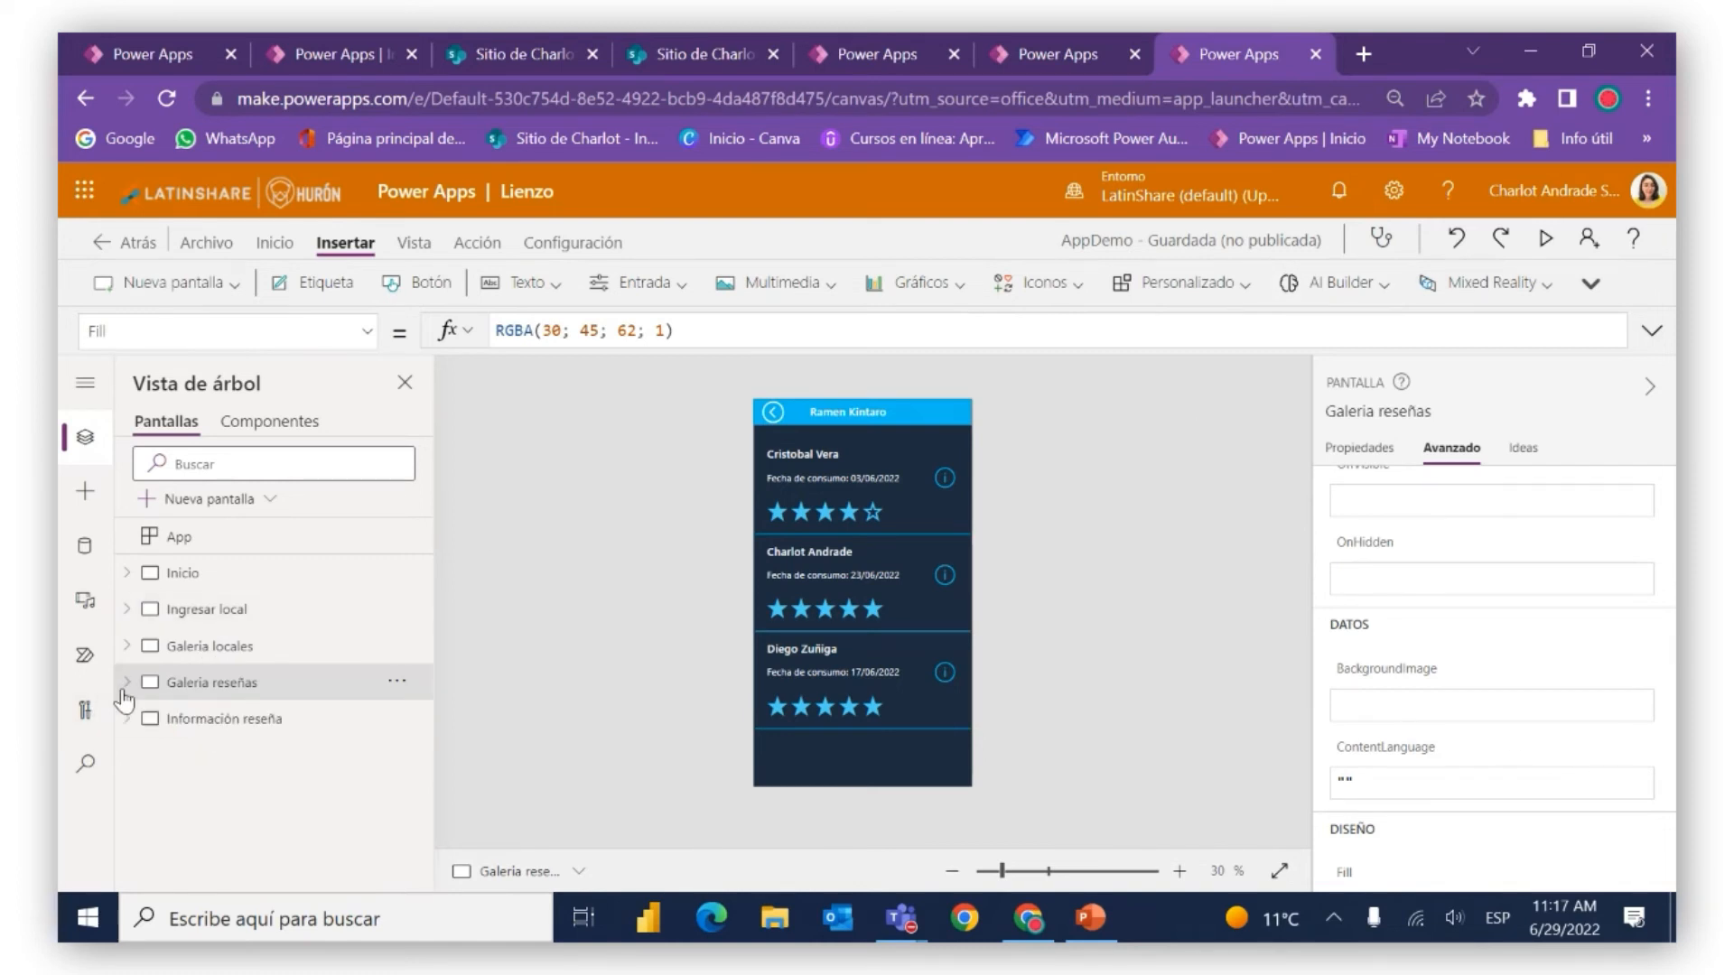
{"action": "left_click", "coordinate": [196, 722]}
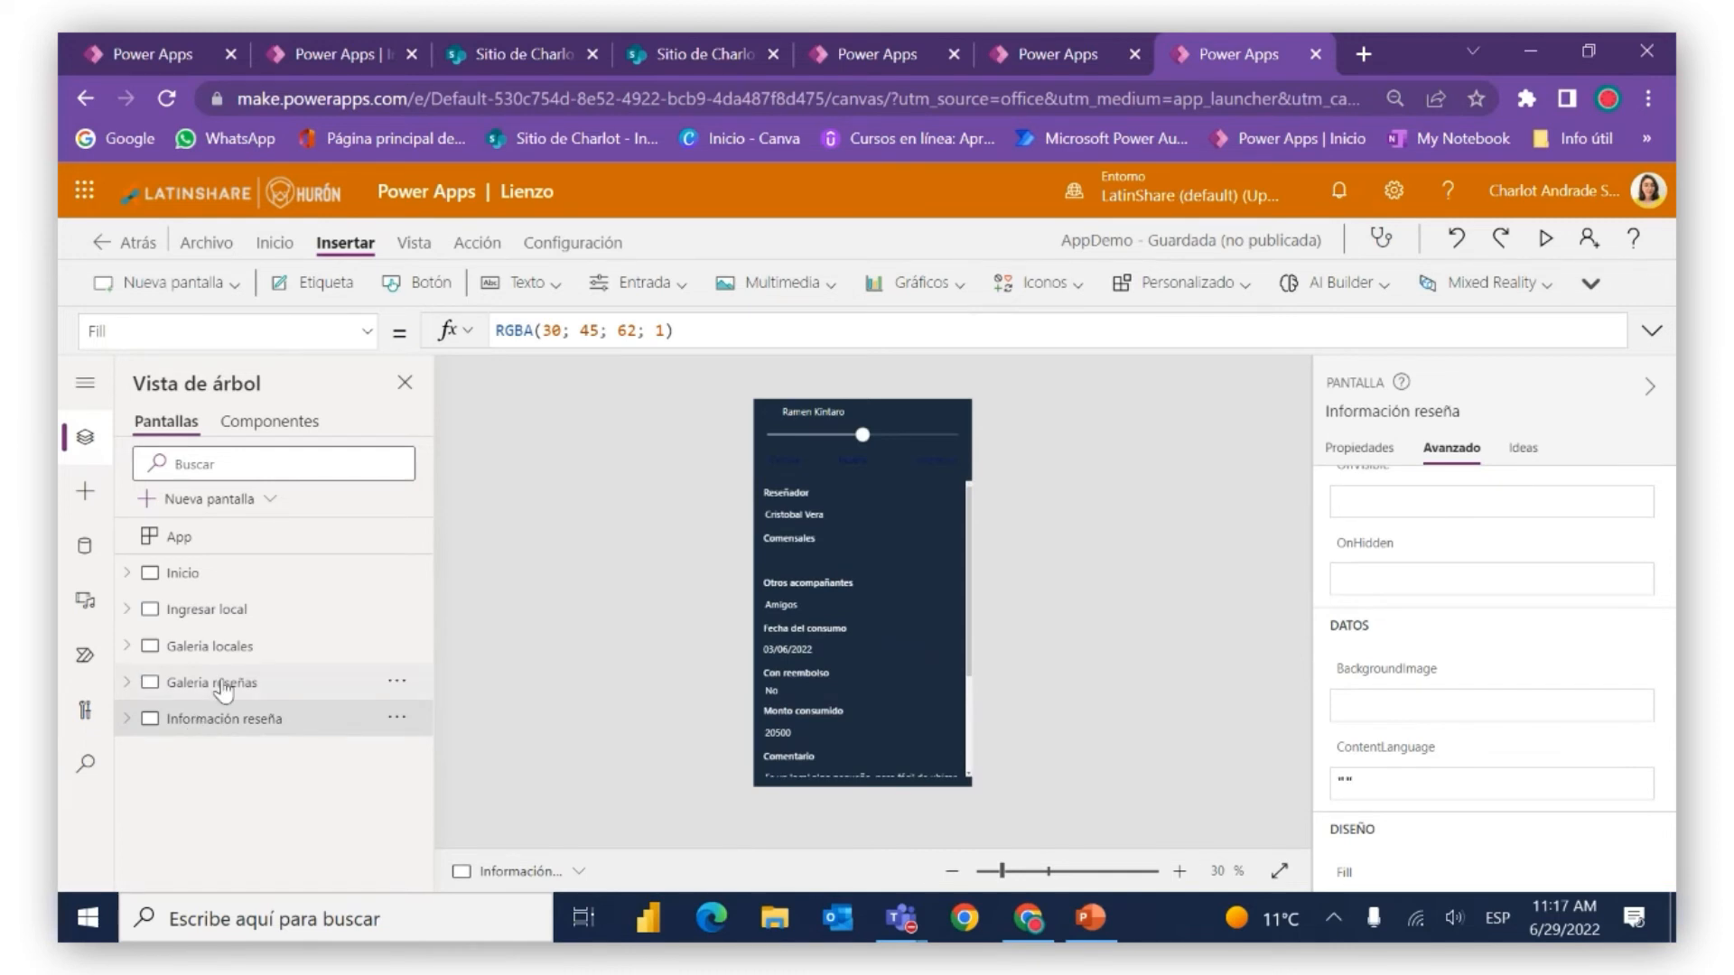
{"action": "left_click", "coordinate": [223, 687]}
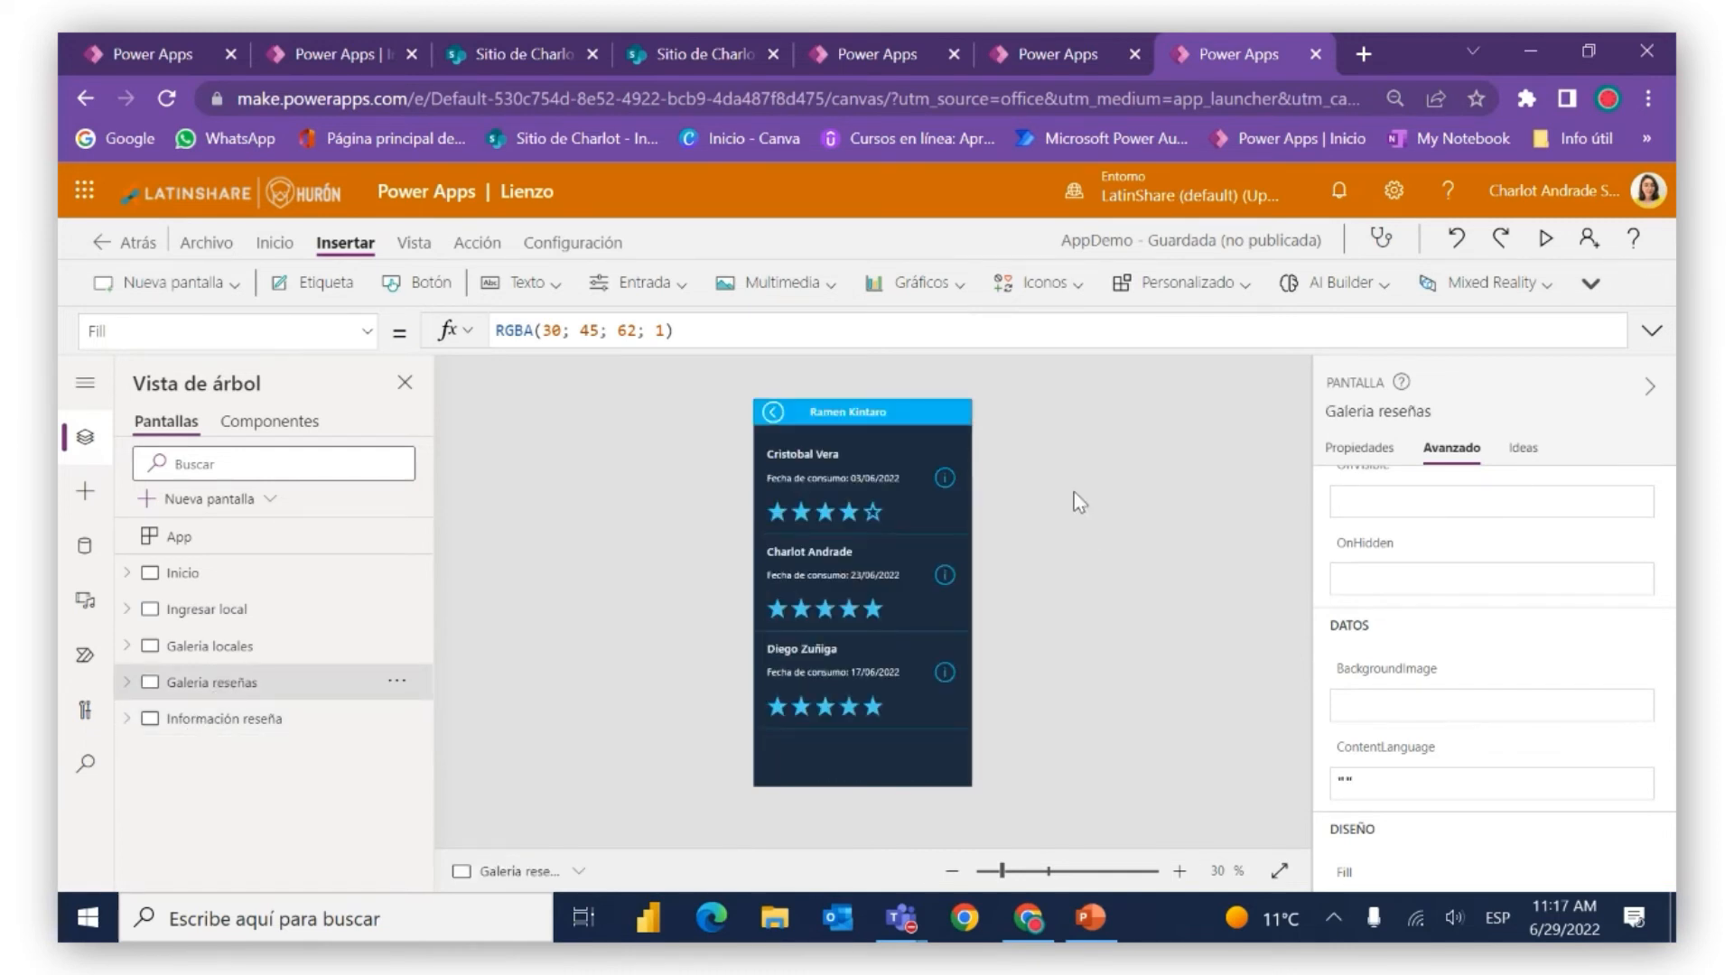
Replace the information icon's OnSelect formula with Navigate('Información reseña')
{"action": "left_click", "coordinate": [944, 481]}
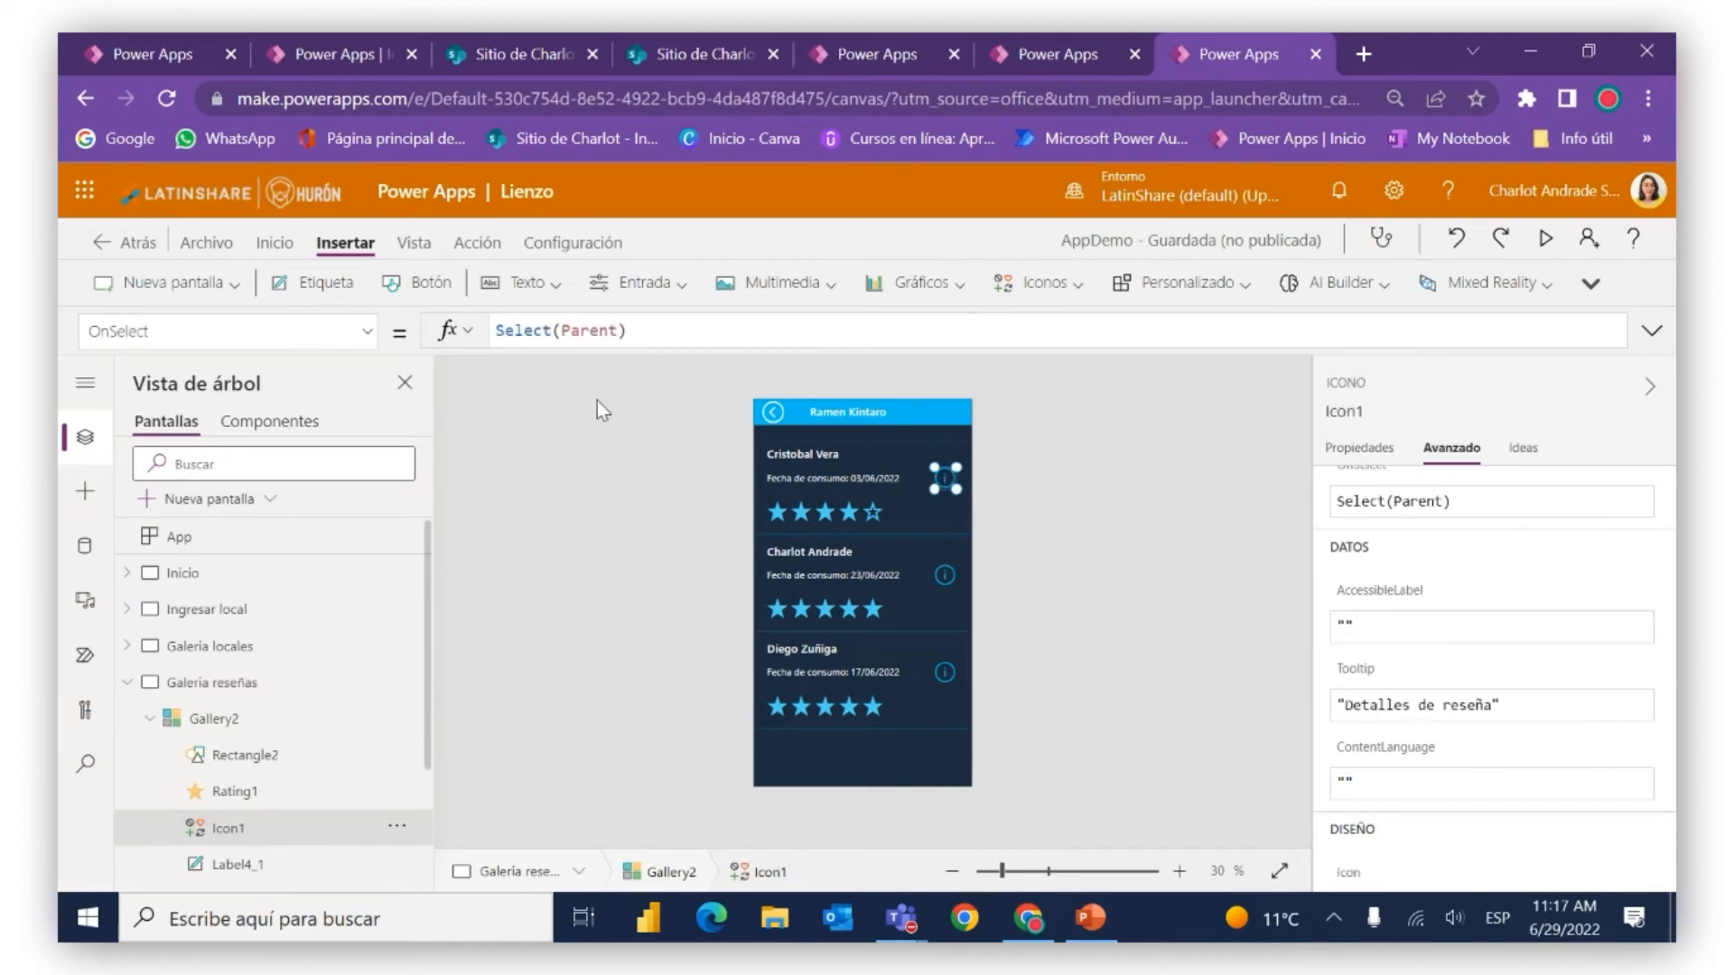
{"action": "left_click", "coordinate": [635, 333]}
{"action": "key", "text": "BackSpace"}
{"action": "key", "text": "BackSpace"}
{"action": "key", "text": "BackSpace"}
{"action": "key", "text": "BackSpace"}
{"action": "key", "text": "BackSpace"}
{"action": "key", "text": "BackSpace"}
{"action": "key", "text": "BackSpace"}
{"action": "key", "text": "BackSpace"}
{"action": "key", "text": "BackSpace"}
{"action": "key", "text": "BackSpace"}
{"action": "key", "text": "BackSpace"}
{"action": "key", "text": "BackSpace"}
{"action": "key", "text": "BackSpace"}
{"action": "key", "text": "BackSpace"}
{"action": "type", "text": "naviga"}
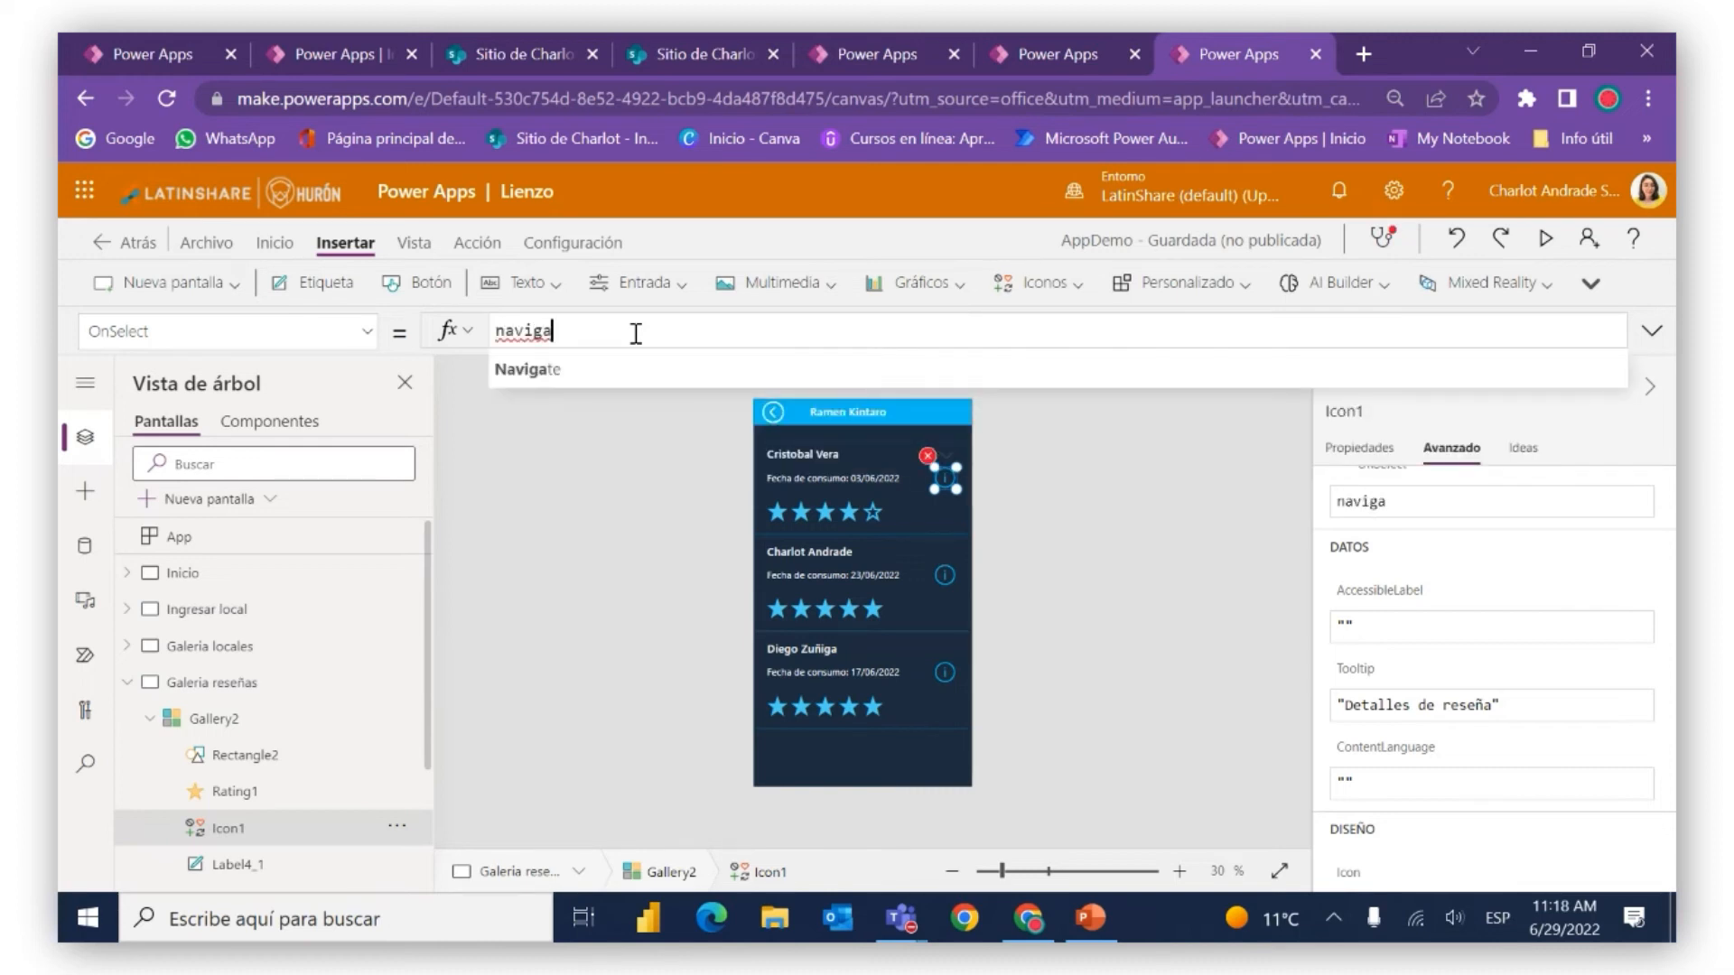
{"action": "left_click", "coordinate": [642, 367]}
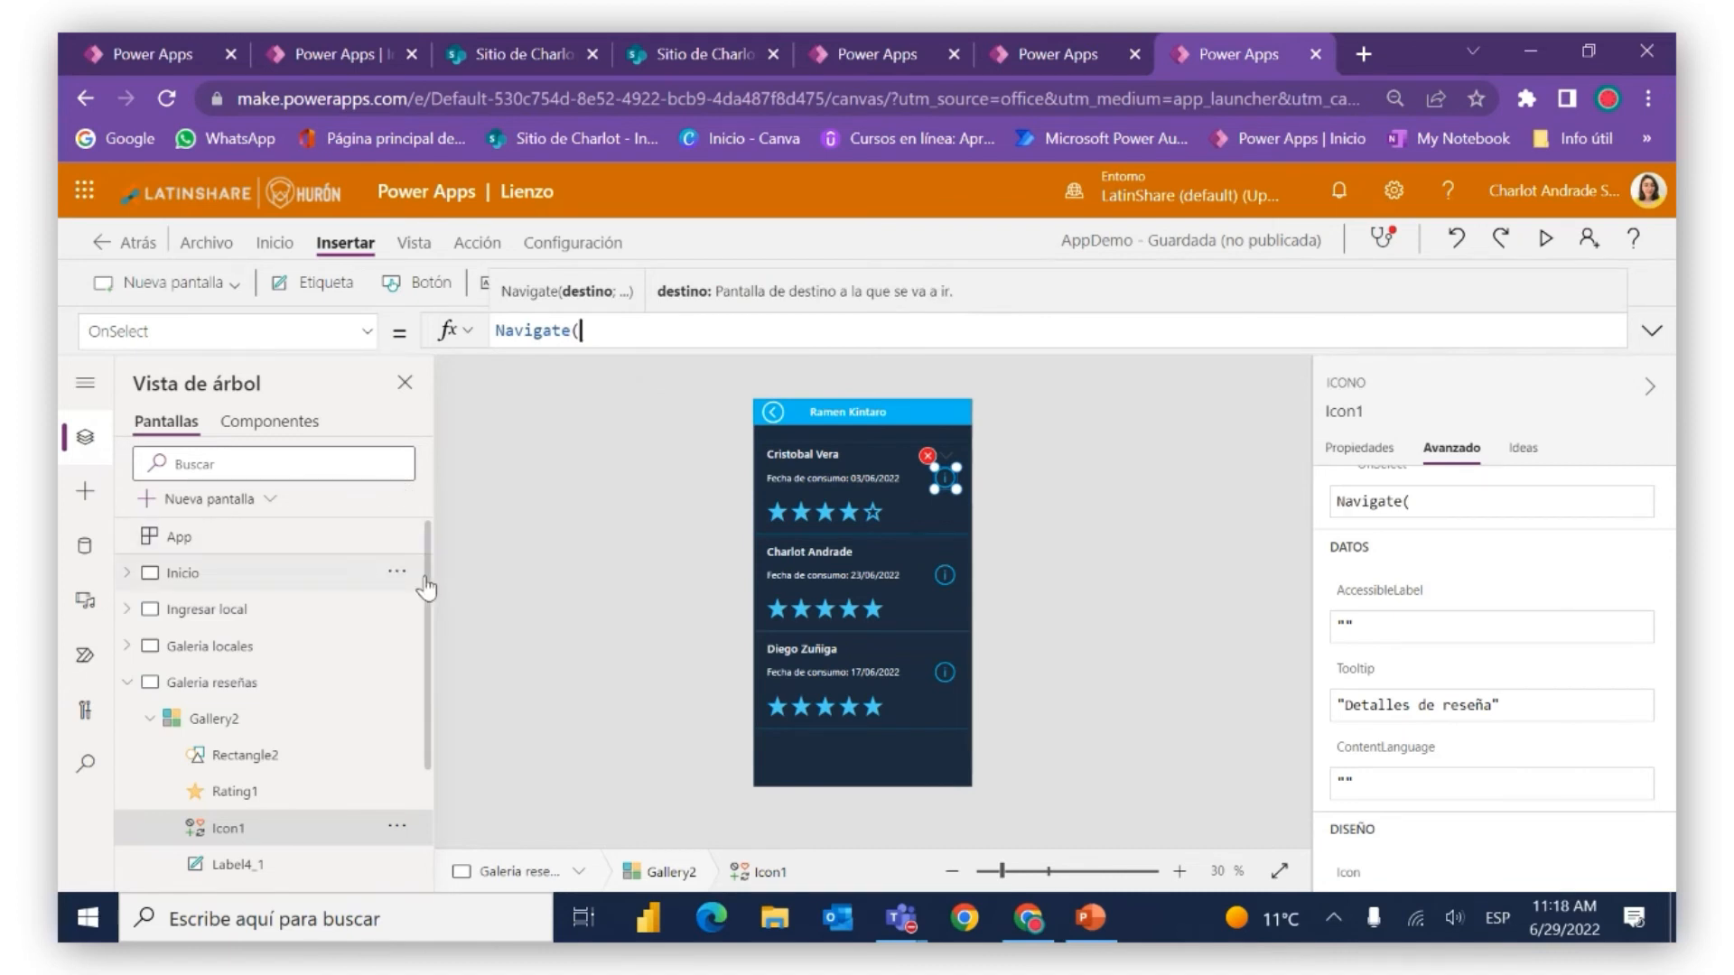
{"action": "left_click_drag", "start_coordinate": [430, 607], "coordinate": [406, 709]}
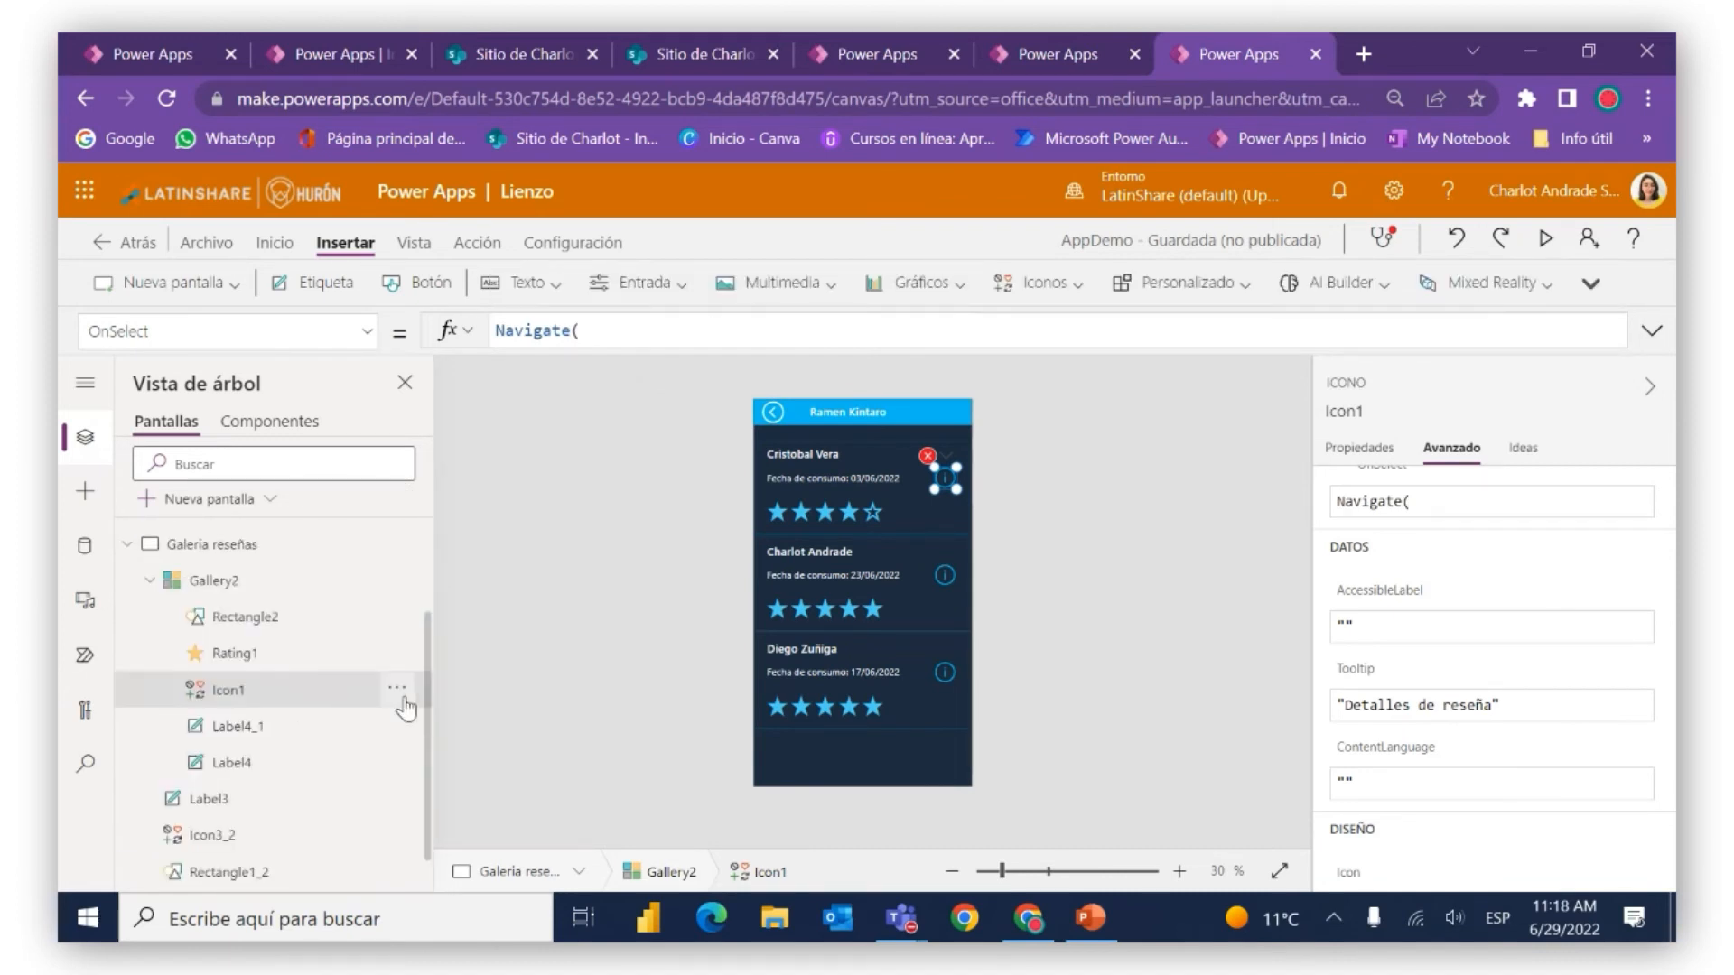
{"action": "scroll", "coordinate": [406, 709], "scroll_direction": "down", "scroll_amount": 2}
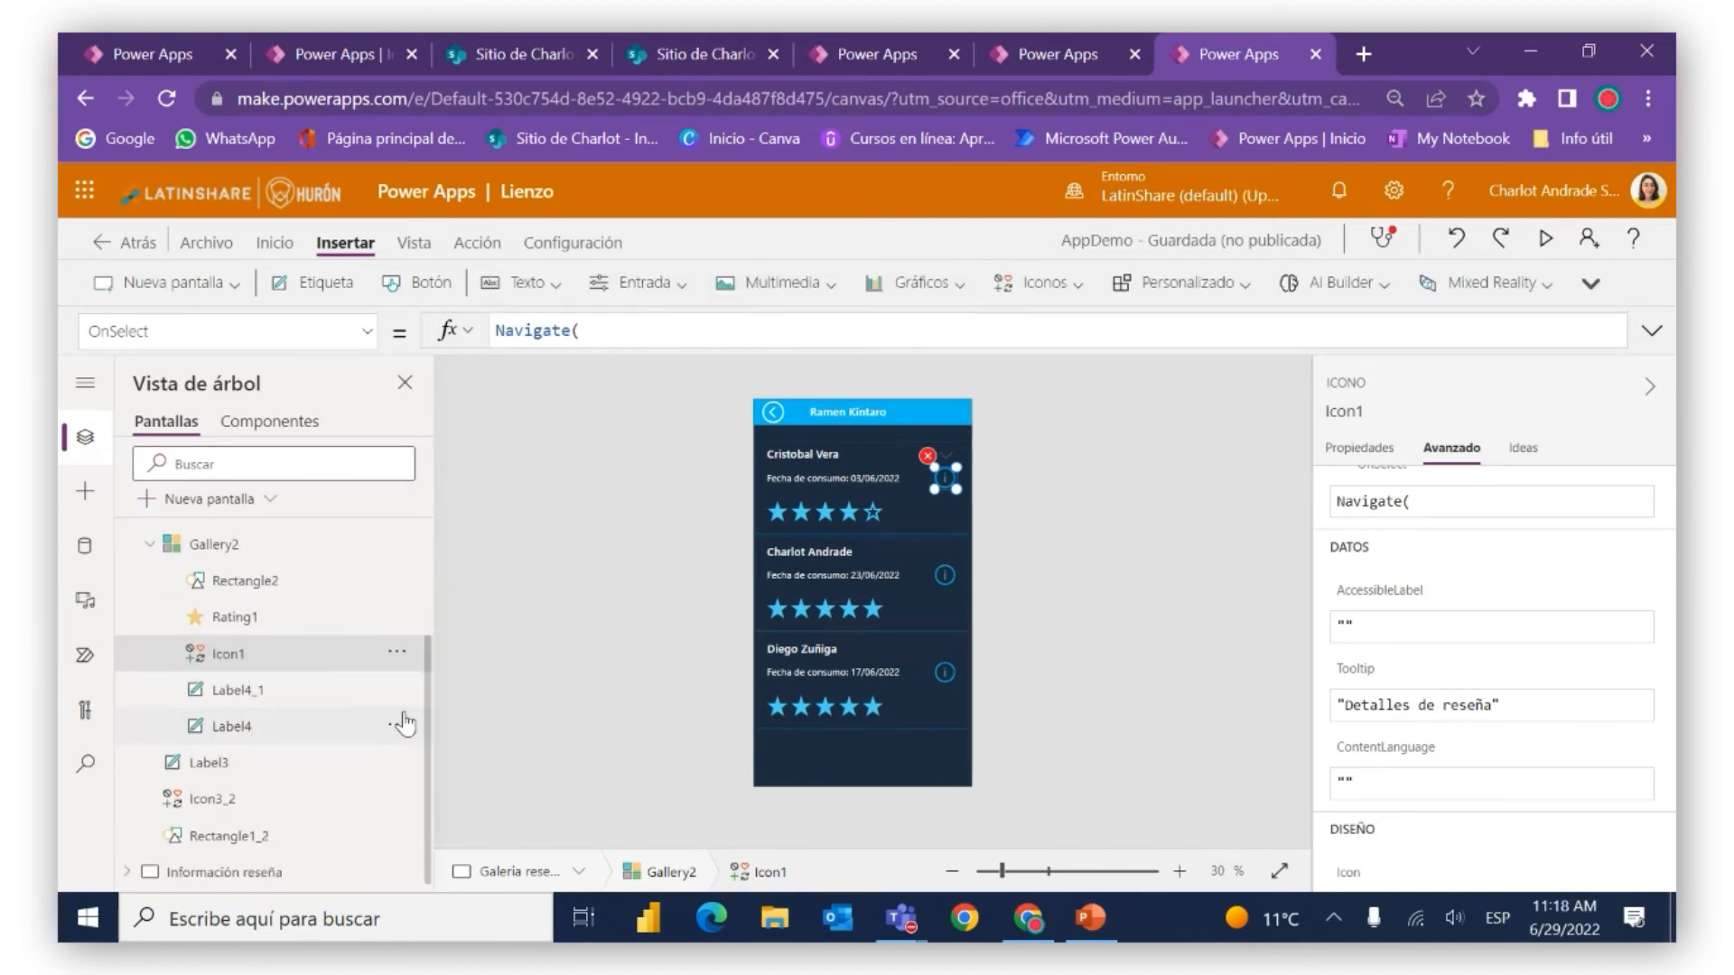
{"action": "left_click", "coordinate": [664, 327]}
{"action": "type", "text": "inform"}
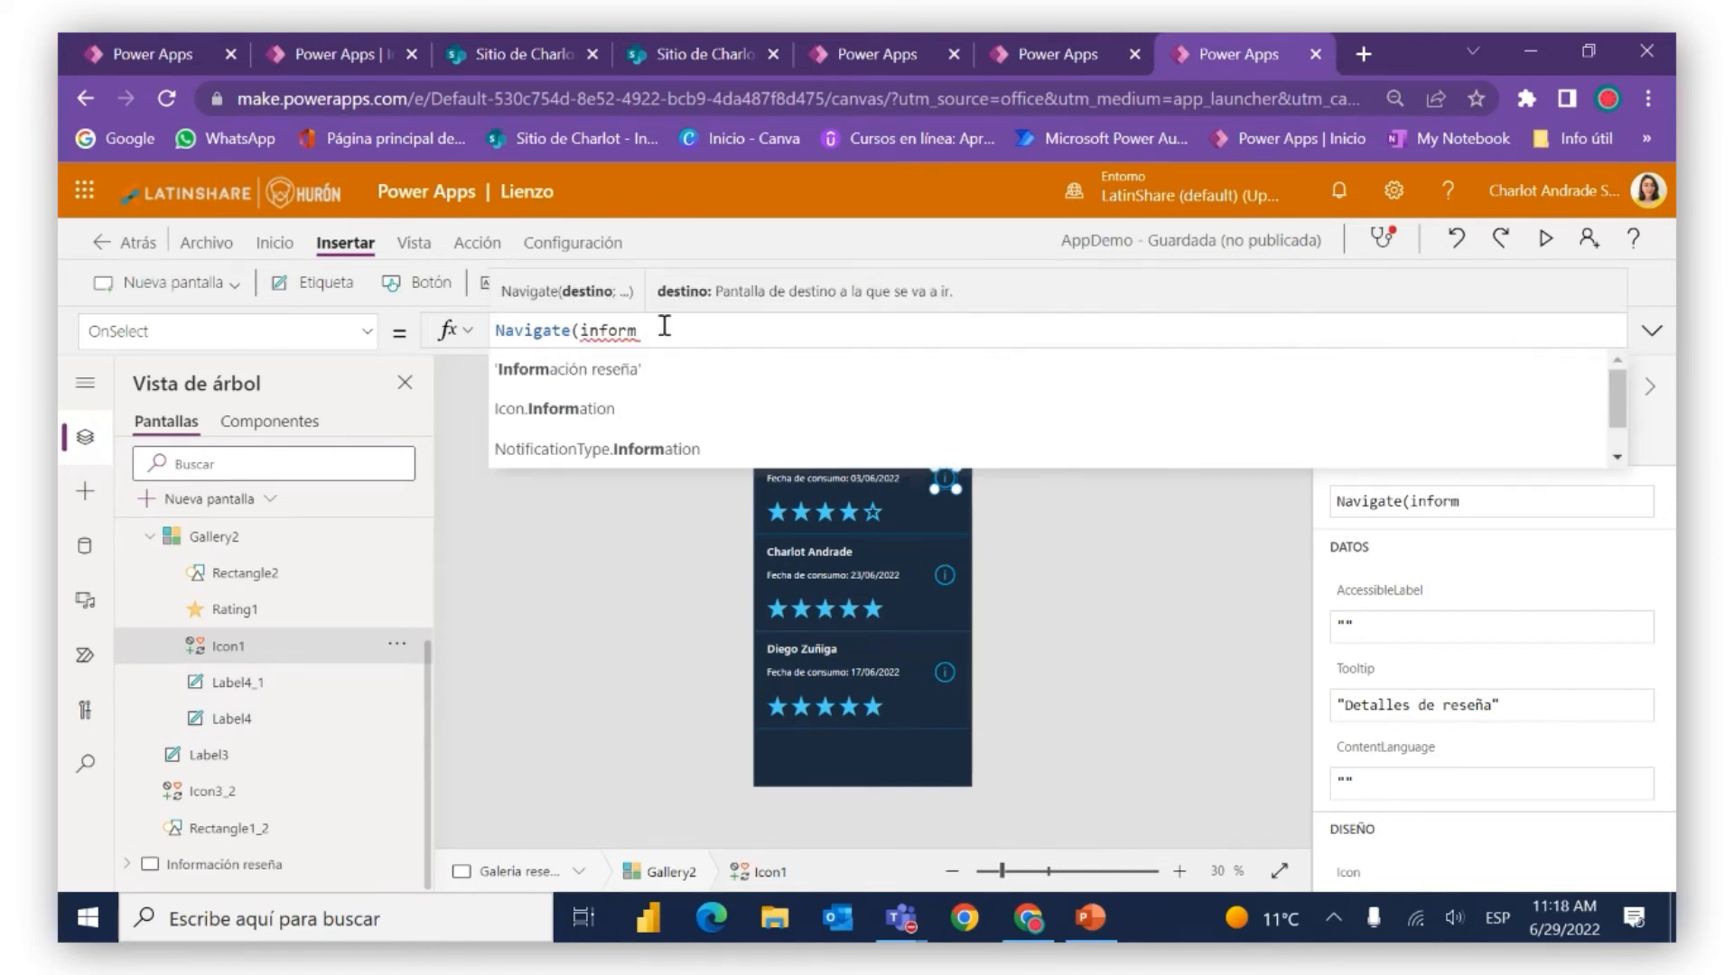
{"action": "left_click", "coordinate": [660, 374]}
{"action": "type", "text": ")"}
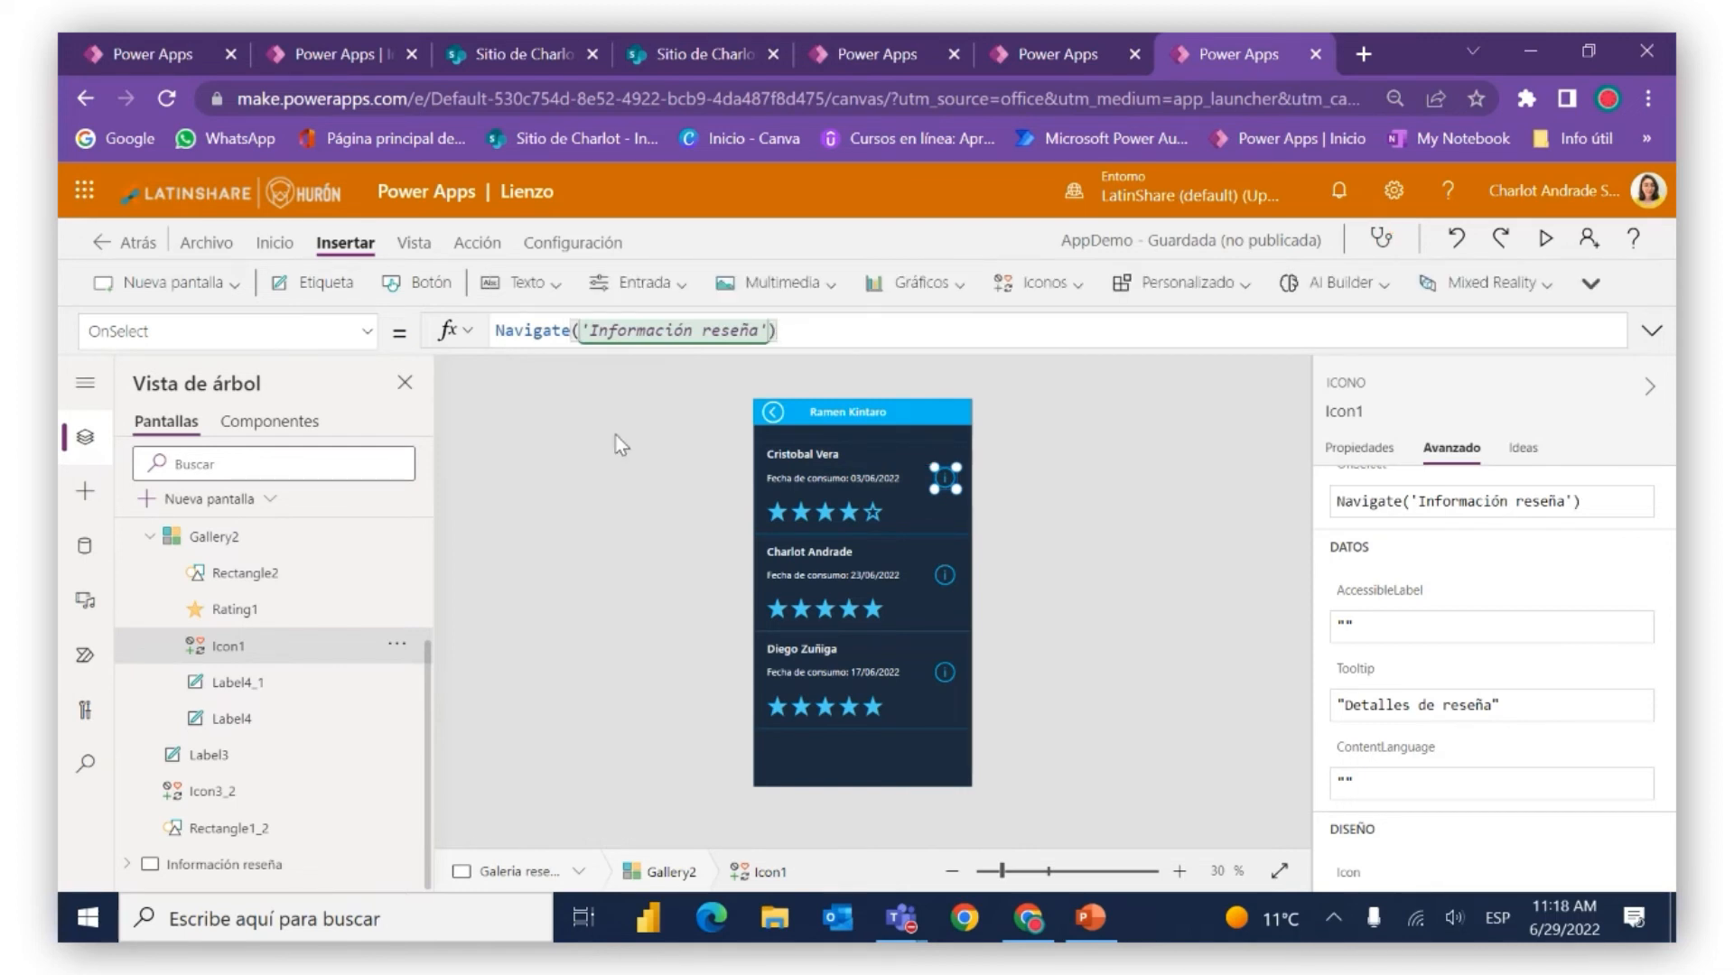
Preview the app and test that the first review's information icon opens its detail screen, checking the details shown
{"action": "left_click", "coordinate": [1544, 242]}
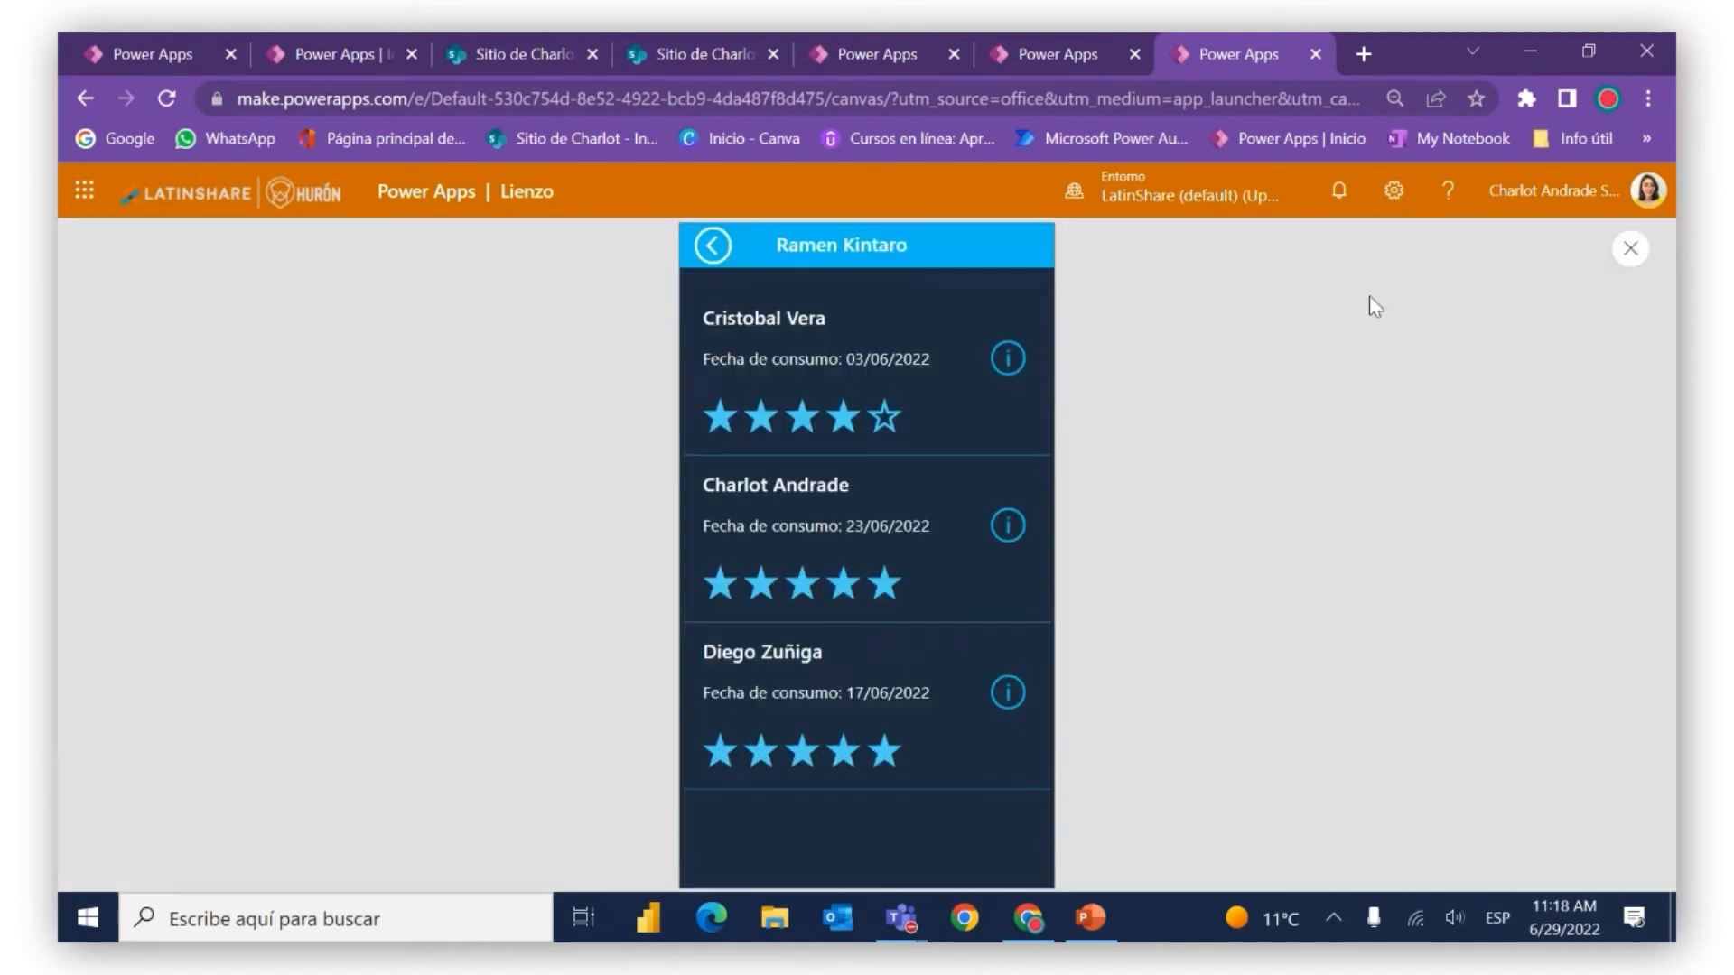
{"action": "left_click", "coordinate": [1018, 358]}
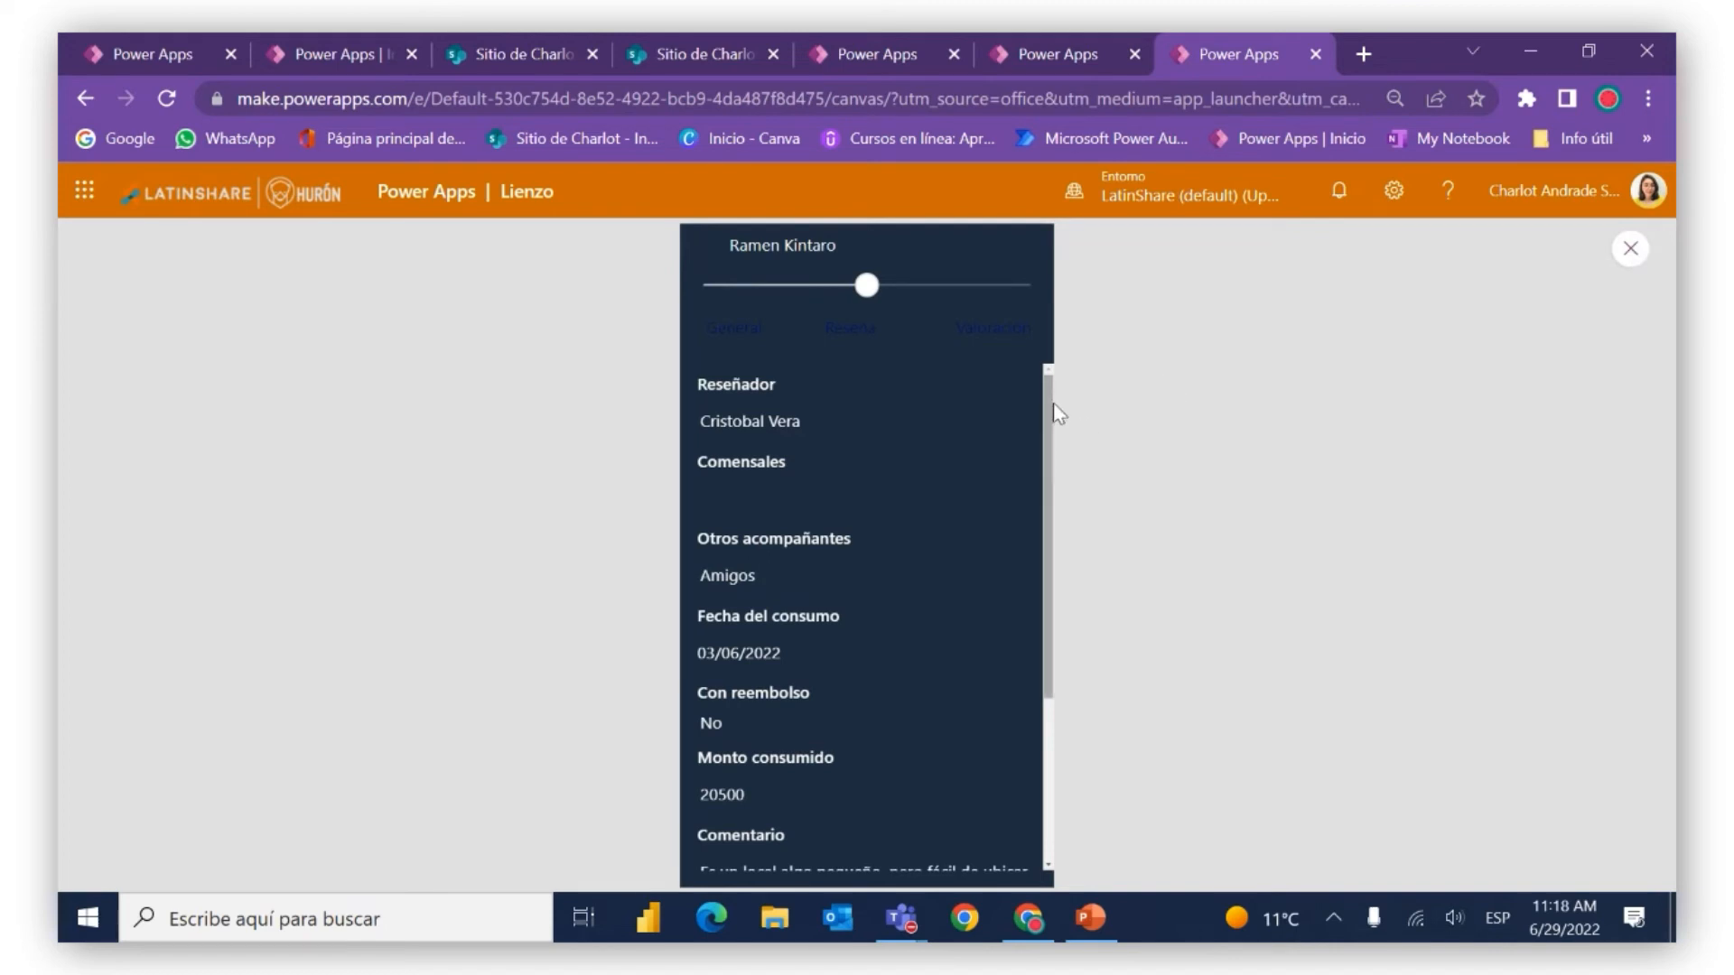
{"action": "left_click_drag", "start_coordinate": [1049, 401], "coordinate": [1035, 313]}
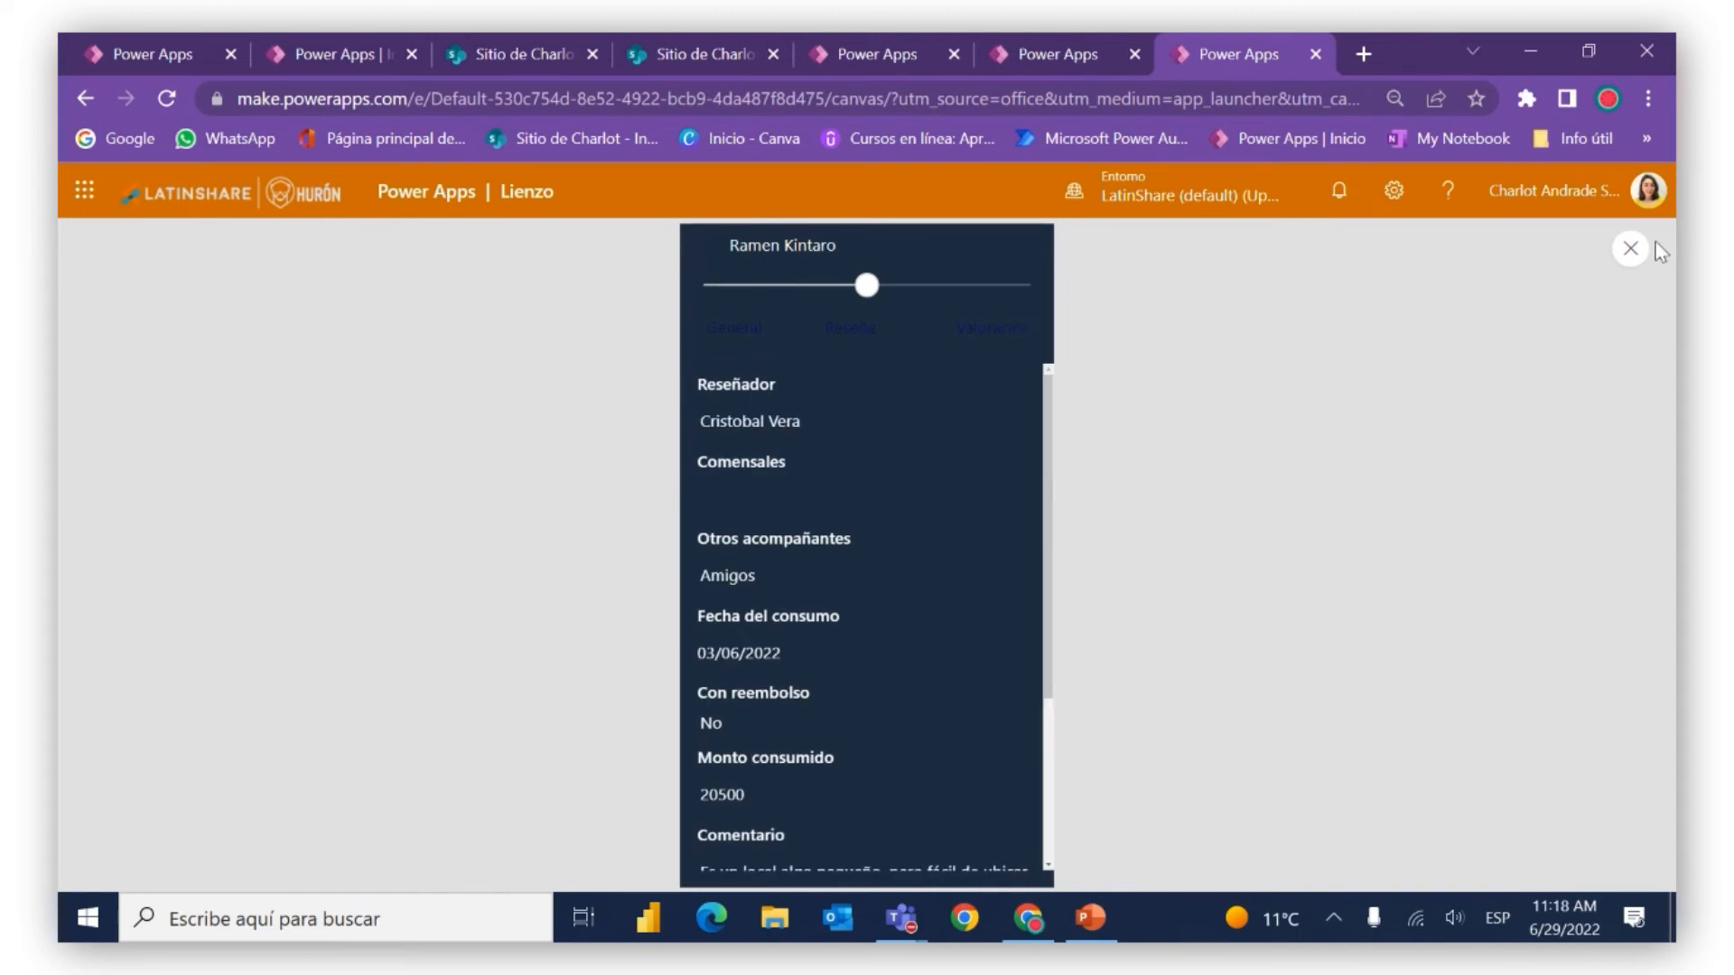
{"action": "left_click", "coordinate": [1629, 252]}
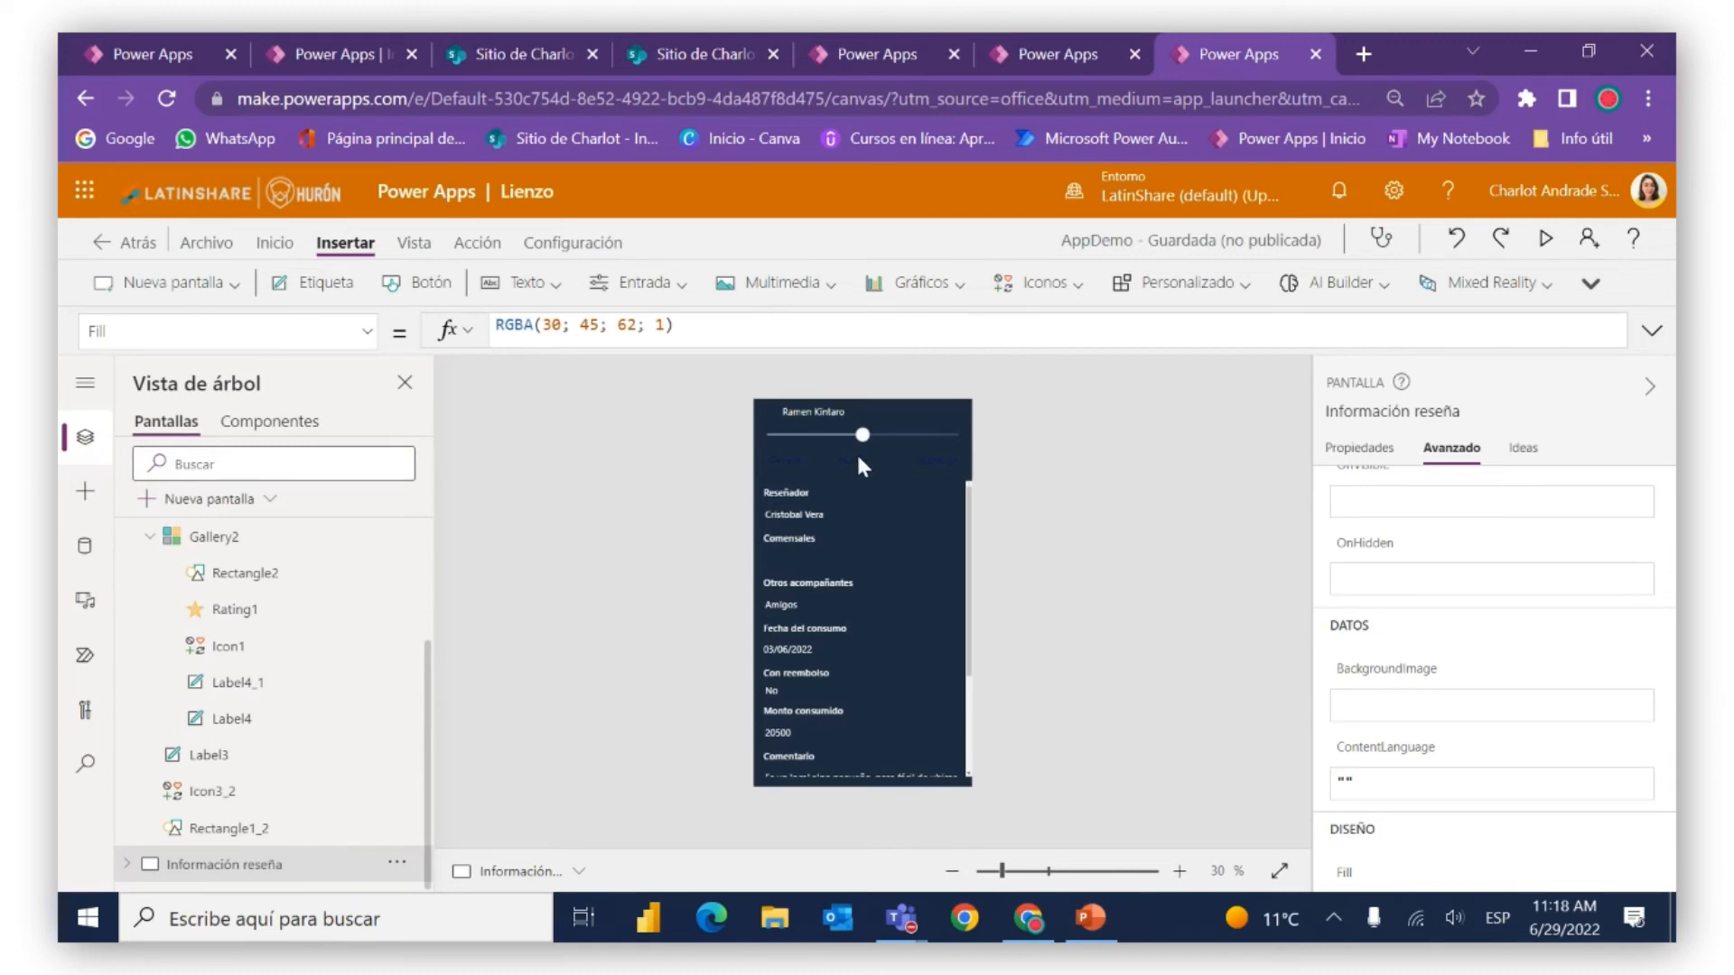
{"action": "left_click", "coordinate": [793, 460]}
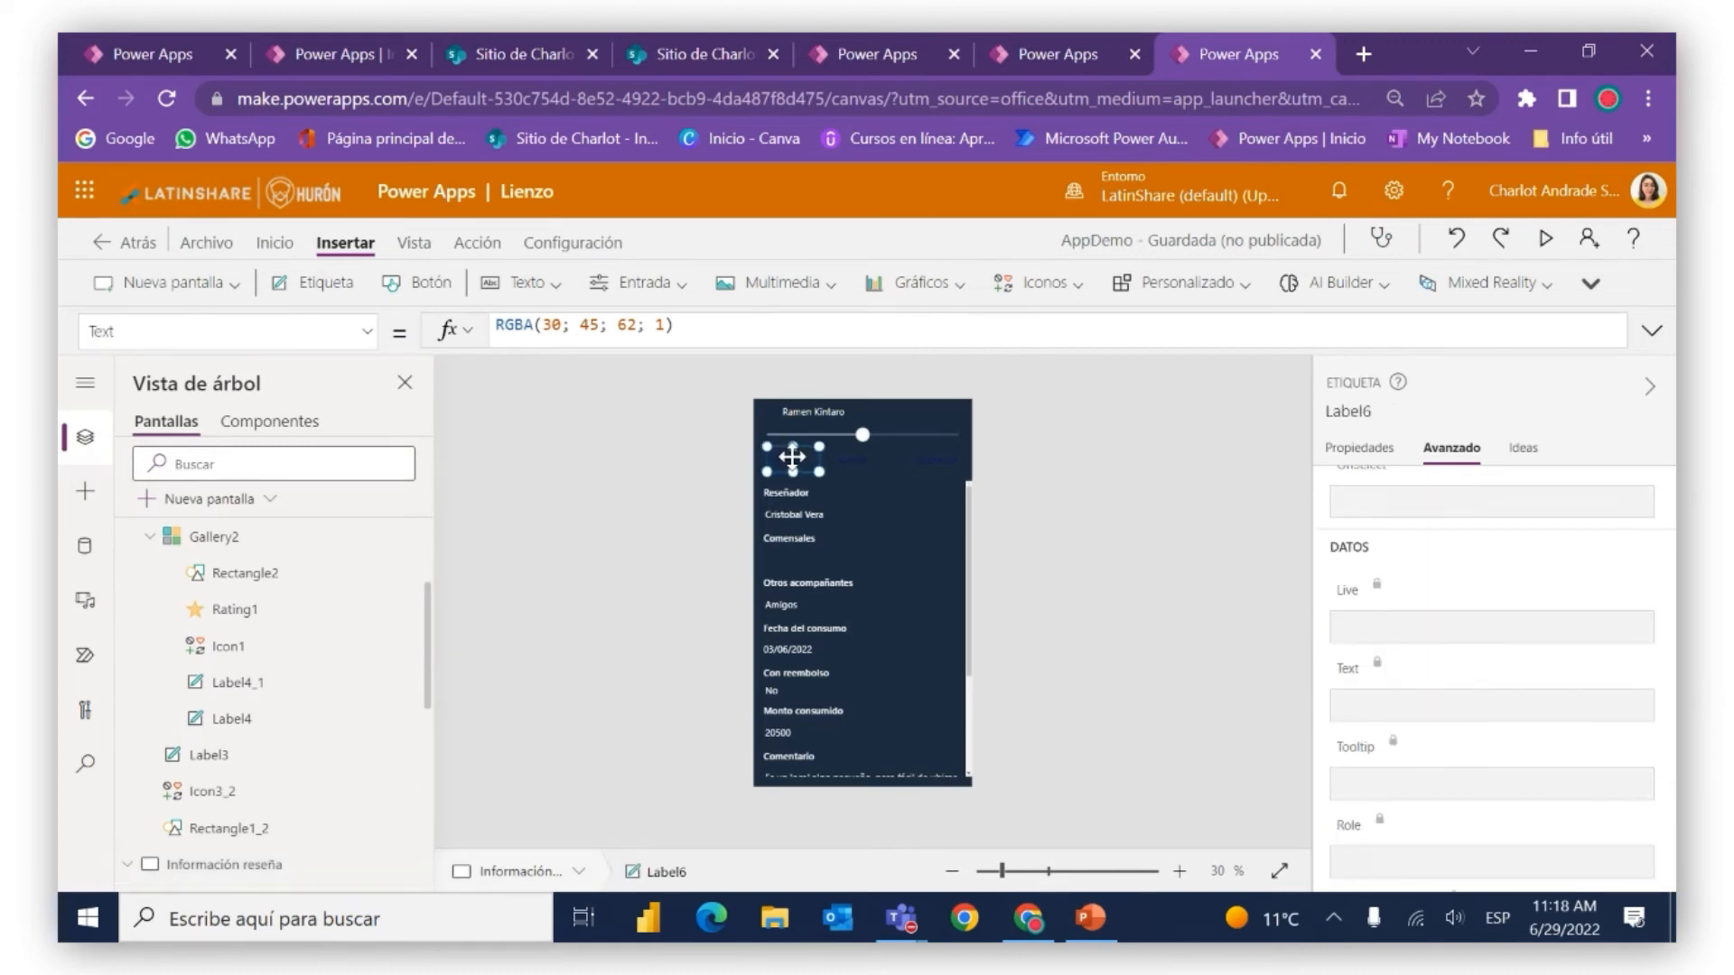
{"action": "left_click", "coordinate": [1390, 447]}
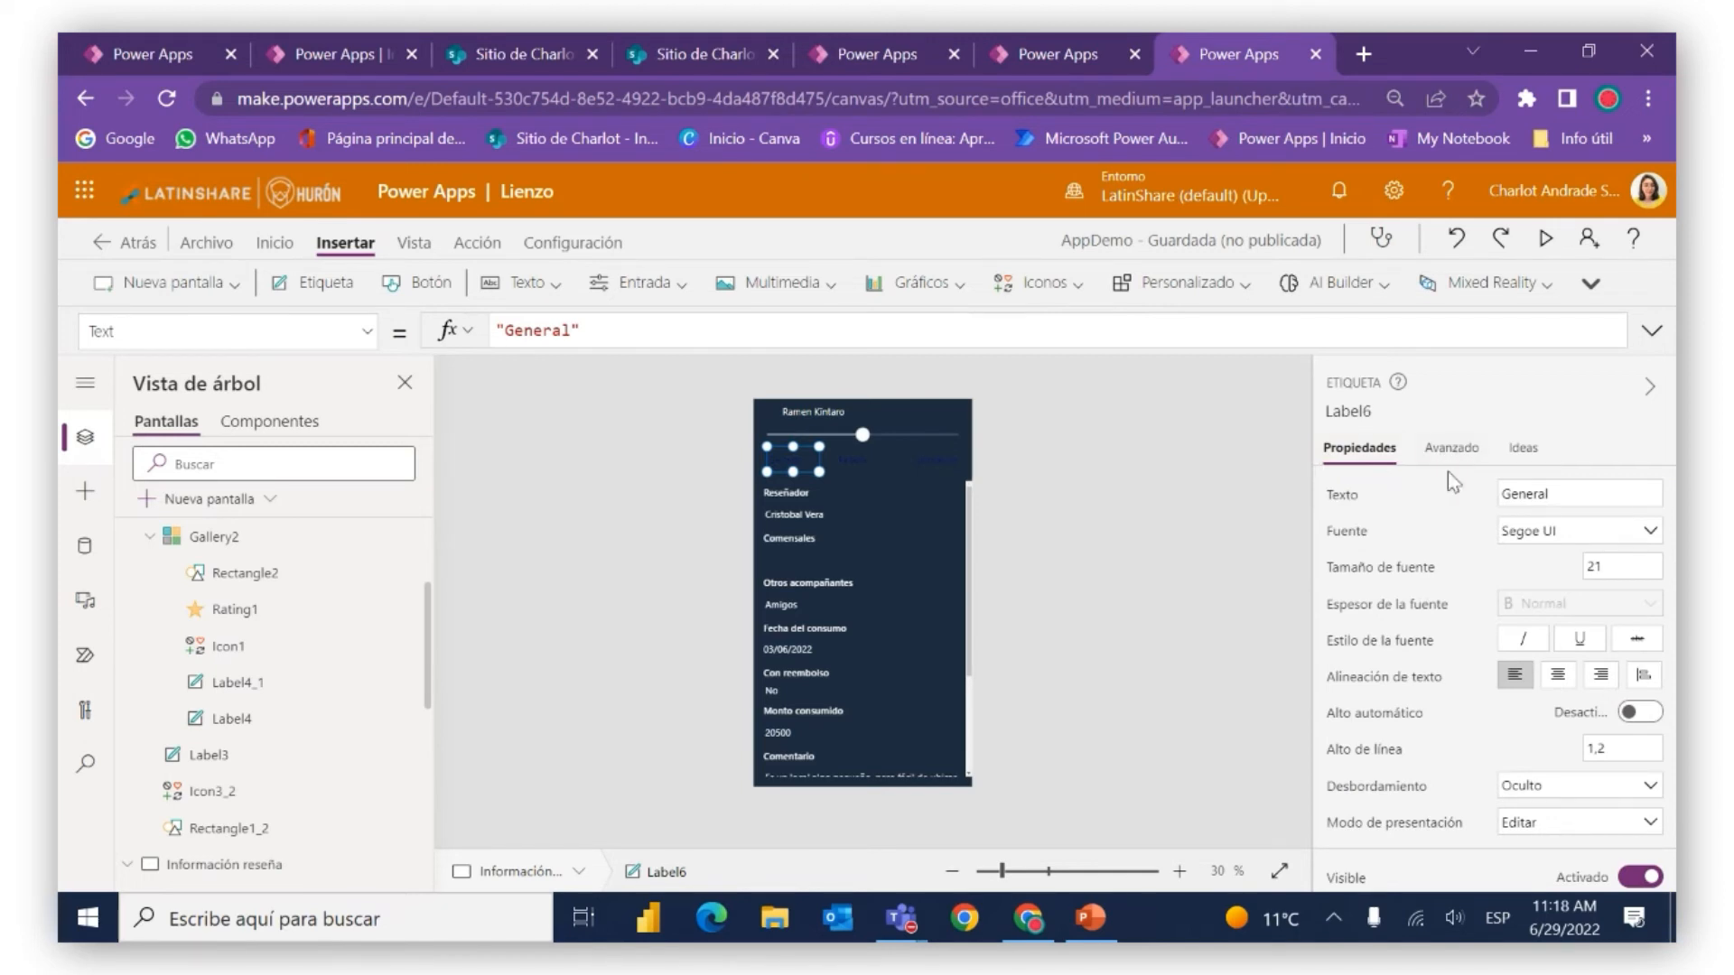
{"action": "left_click", "coordinate": [841, 417]}
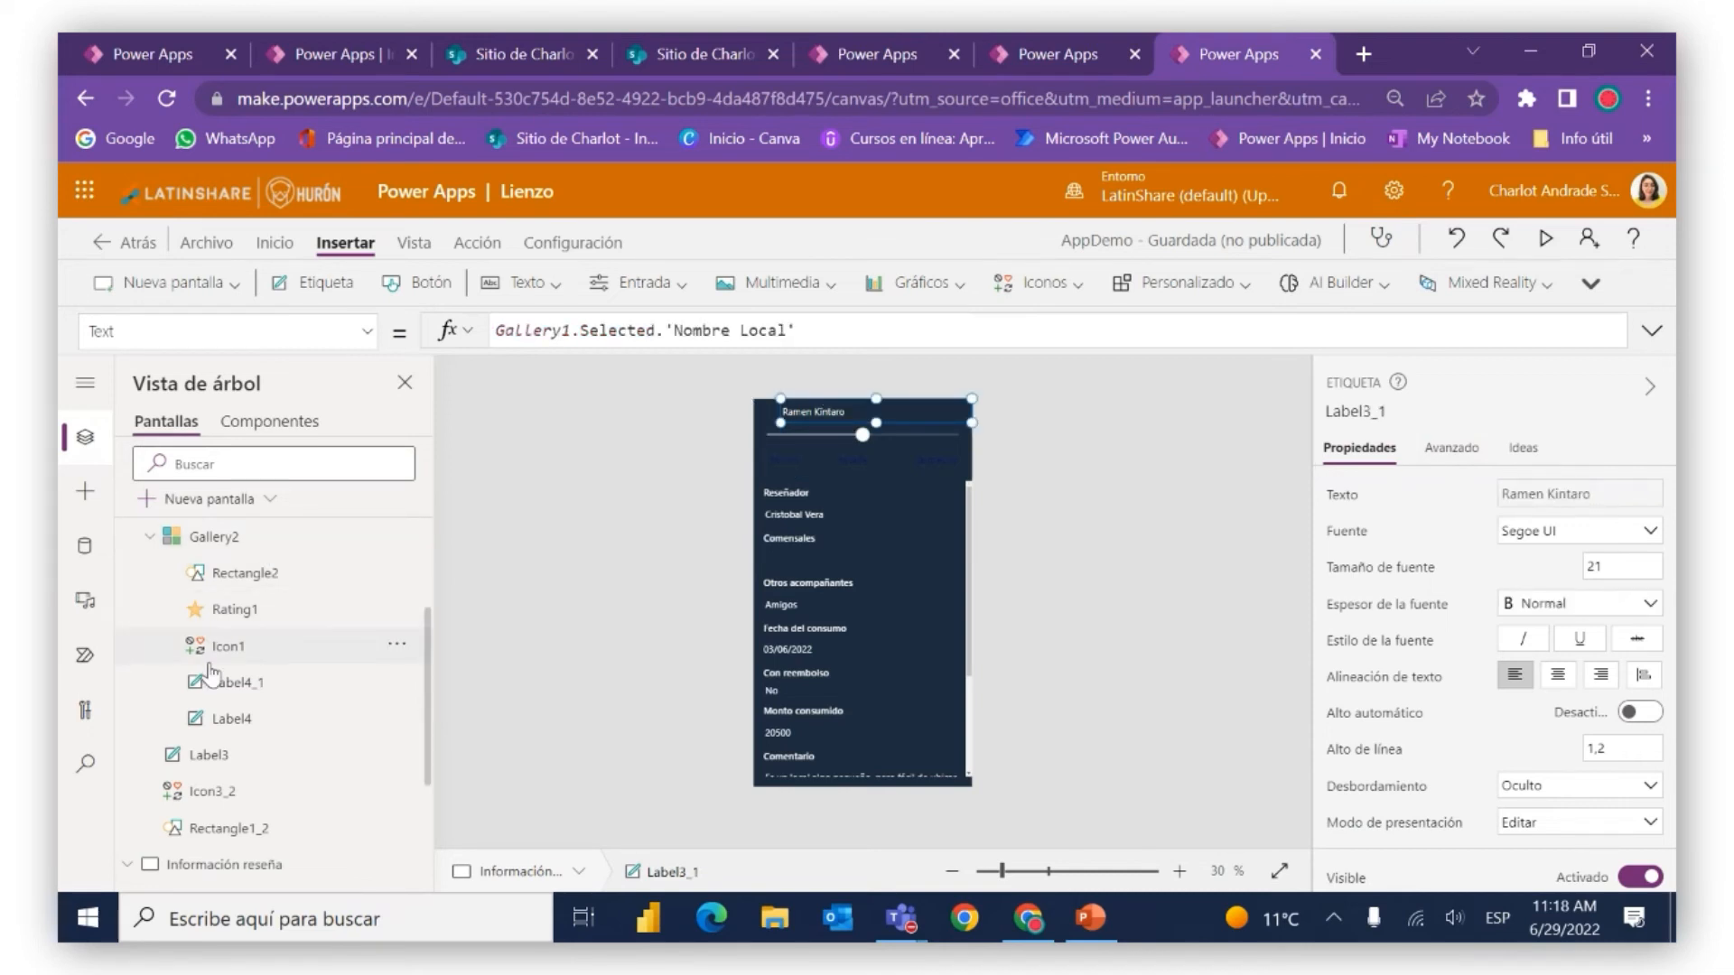
Copy the header rectangle and back icon from the Galería reseñas screen onto the Información reseña screen
{"action": "scroll", "coordinate": [199, 673], "scroll_direction": "up", "scroll_amount": 1}
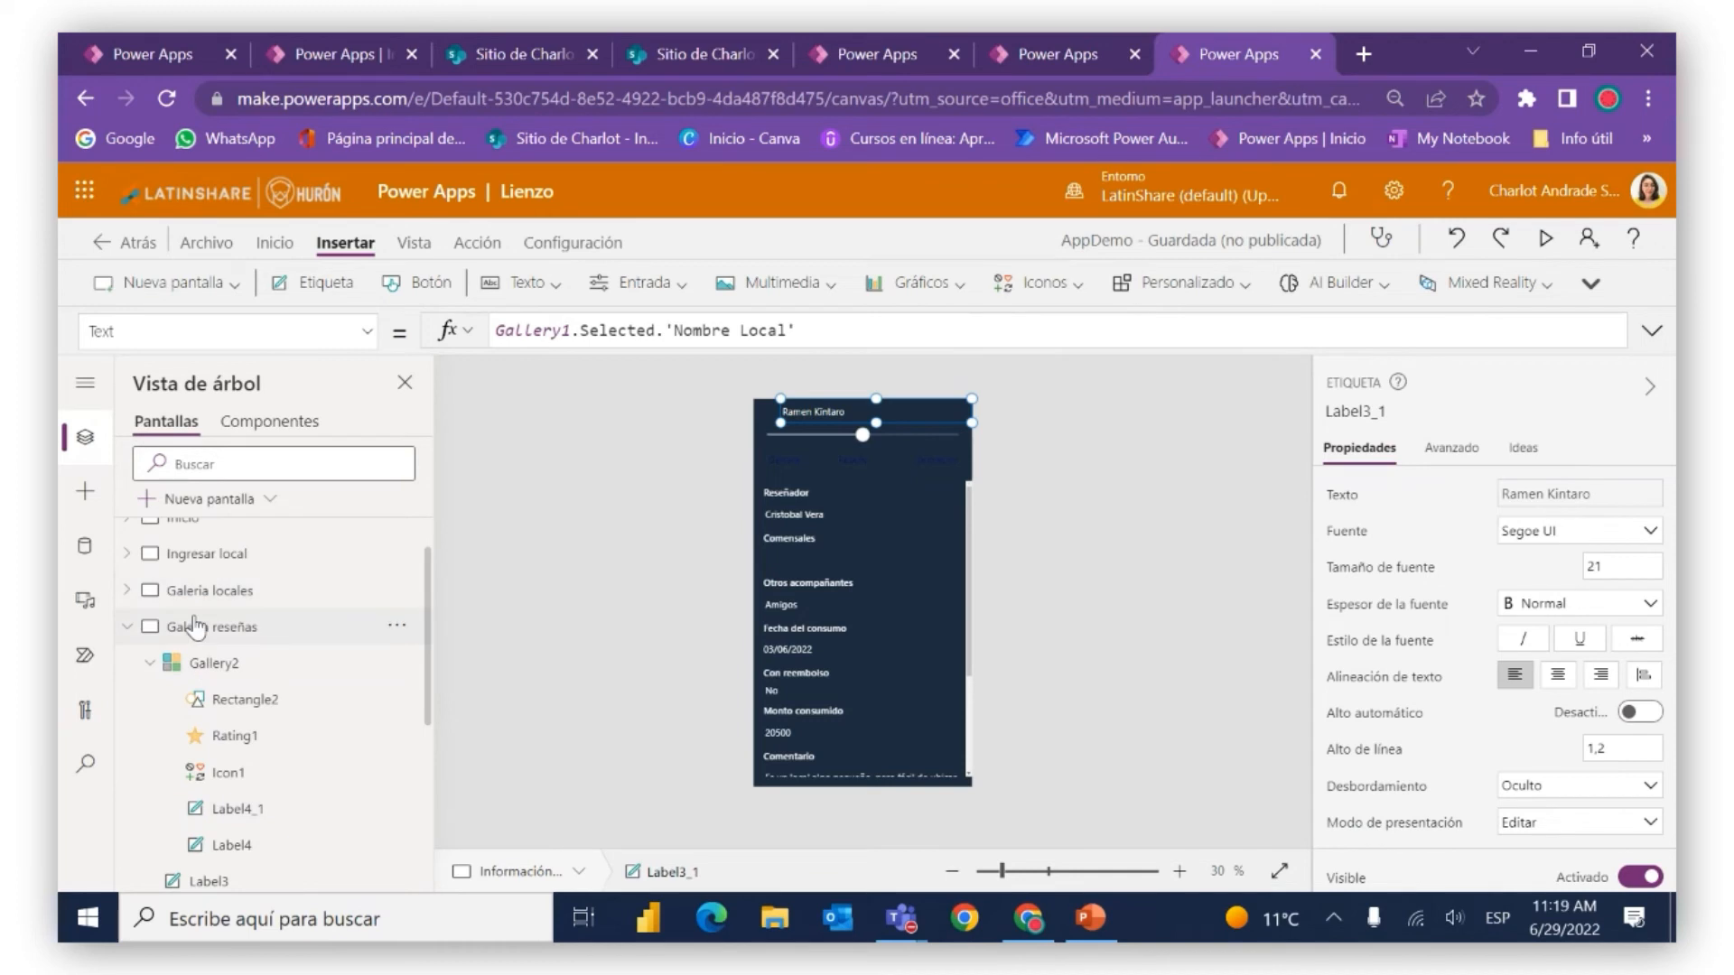
{"action": "left_click", "coordinate": [168, 623]}
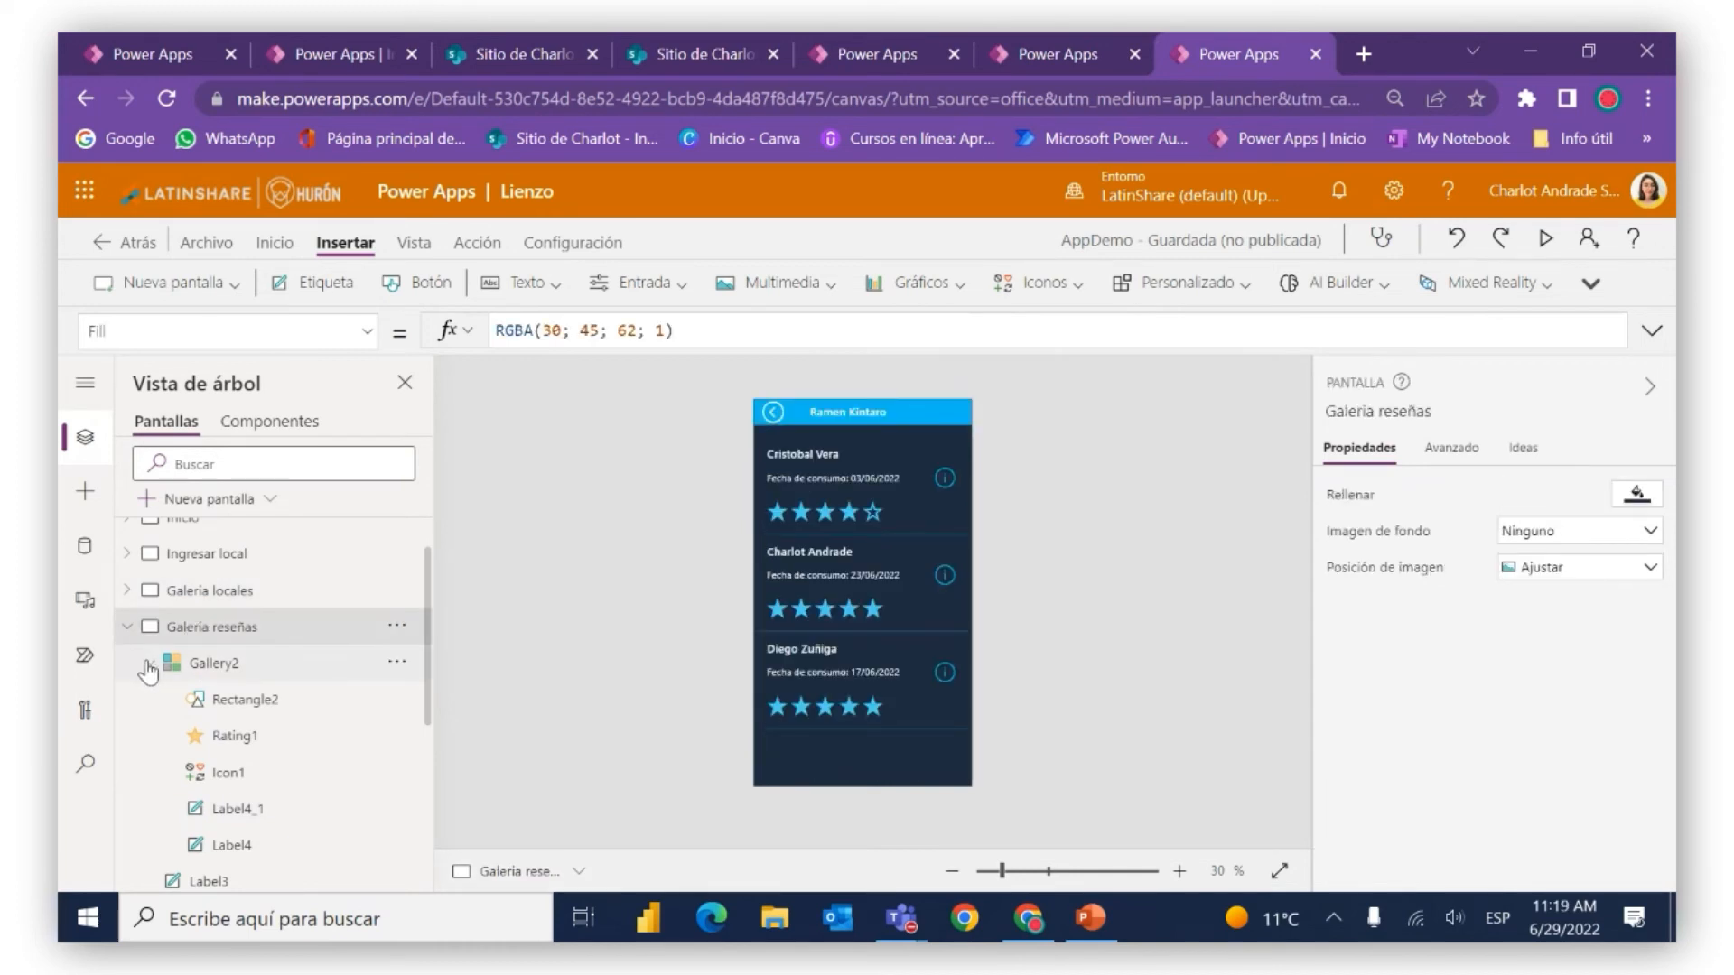
{"action": "left_click", "coordinate": [144, 665]}
{"action": "left_click", "coordinate": [275, 786]}
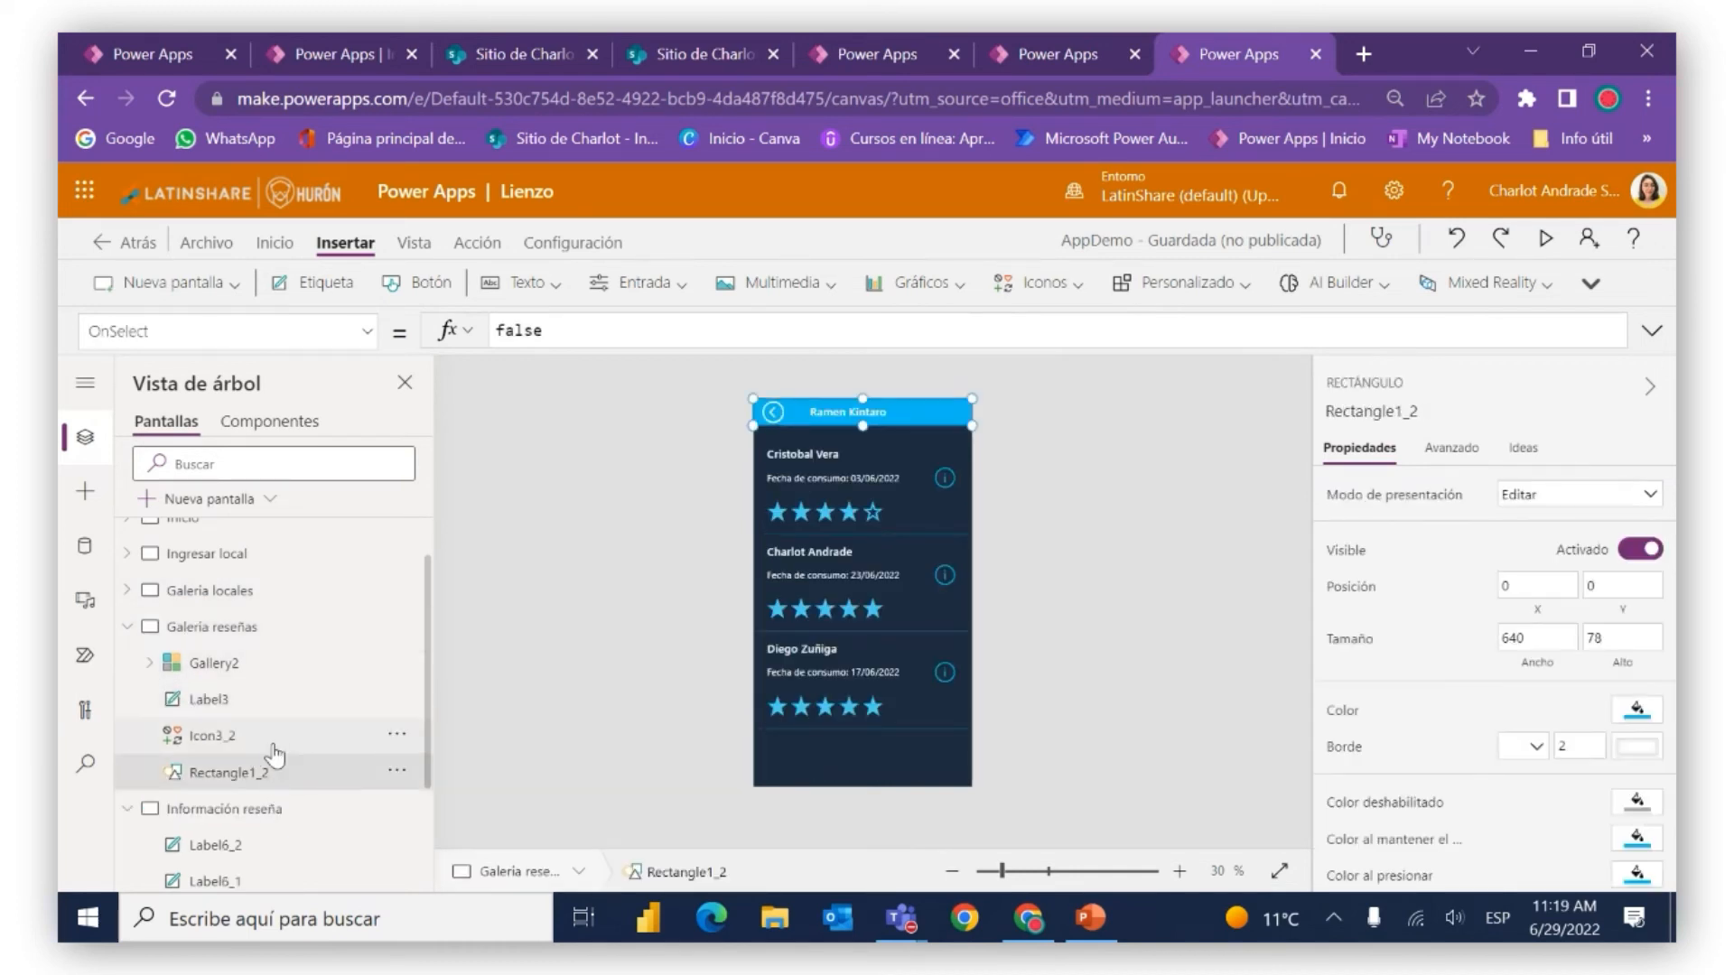
{"action": "left_click", "coordinate": [275, 742], "text": "ctrl"}
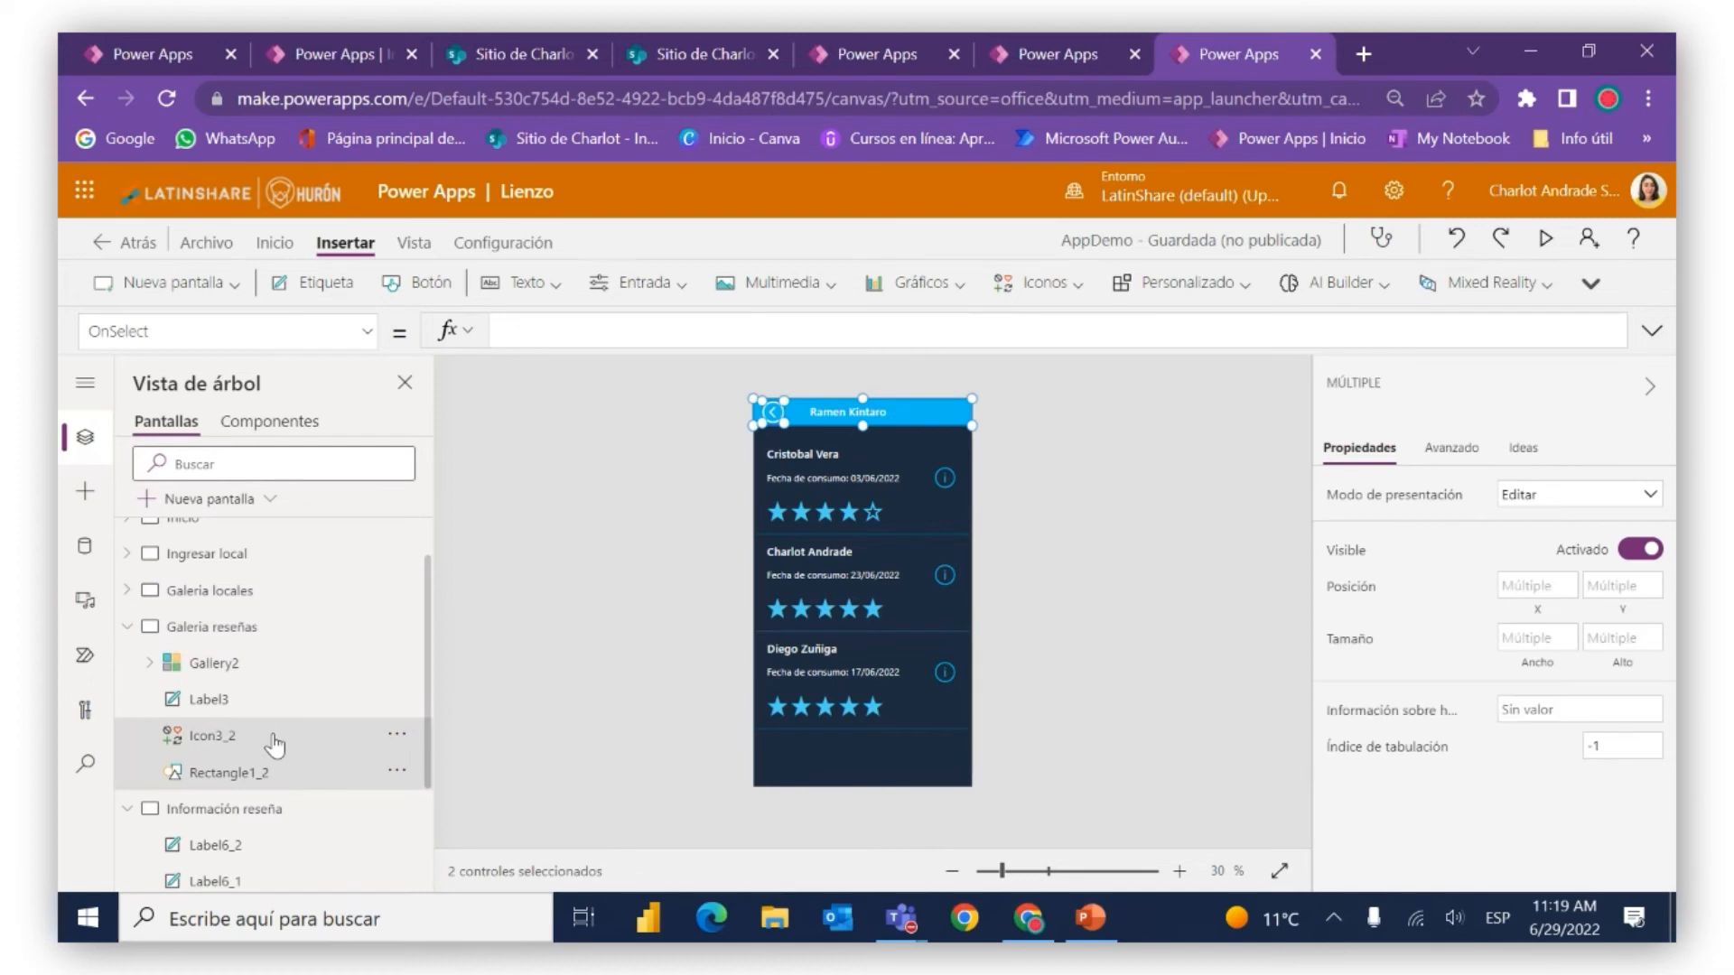
{"action": "left_click", "coordinate": [127, 626]}
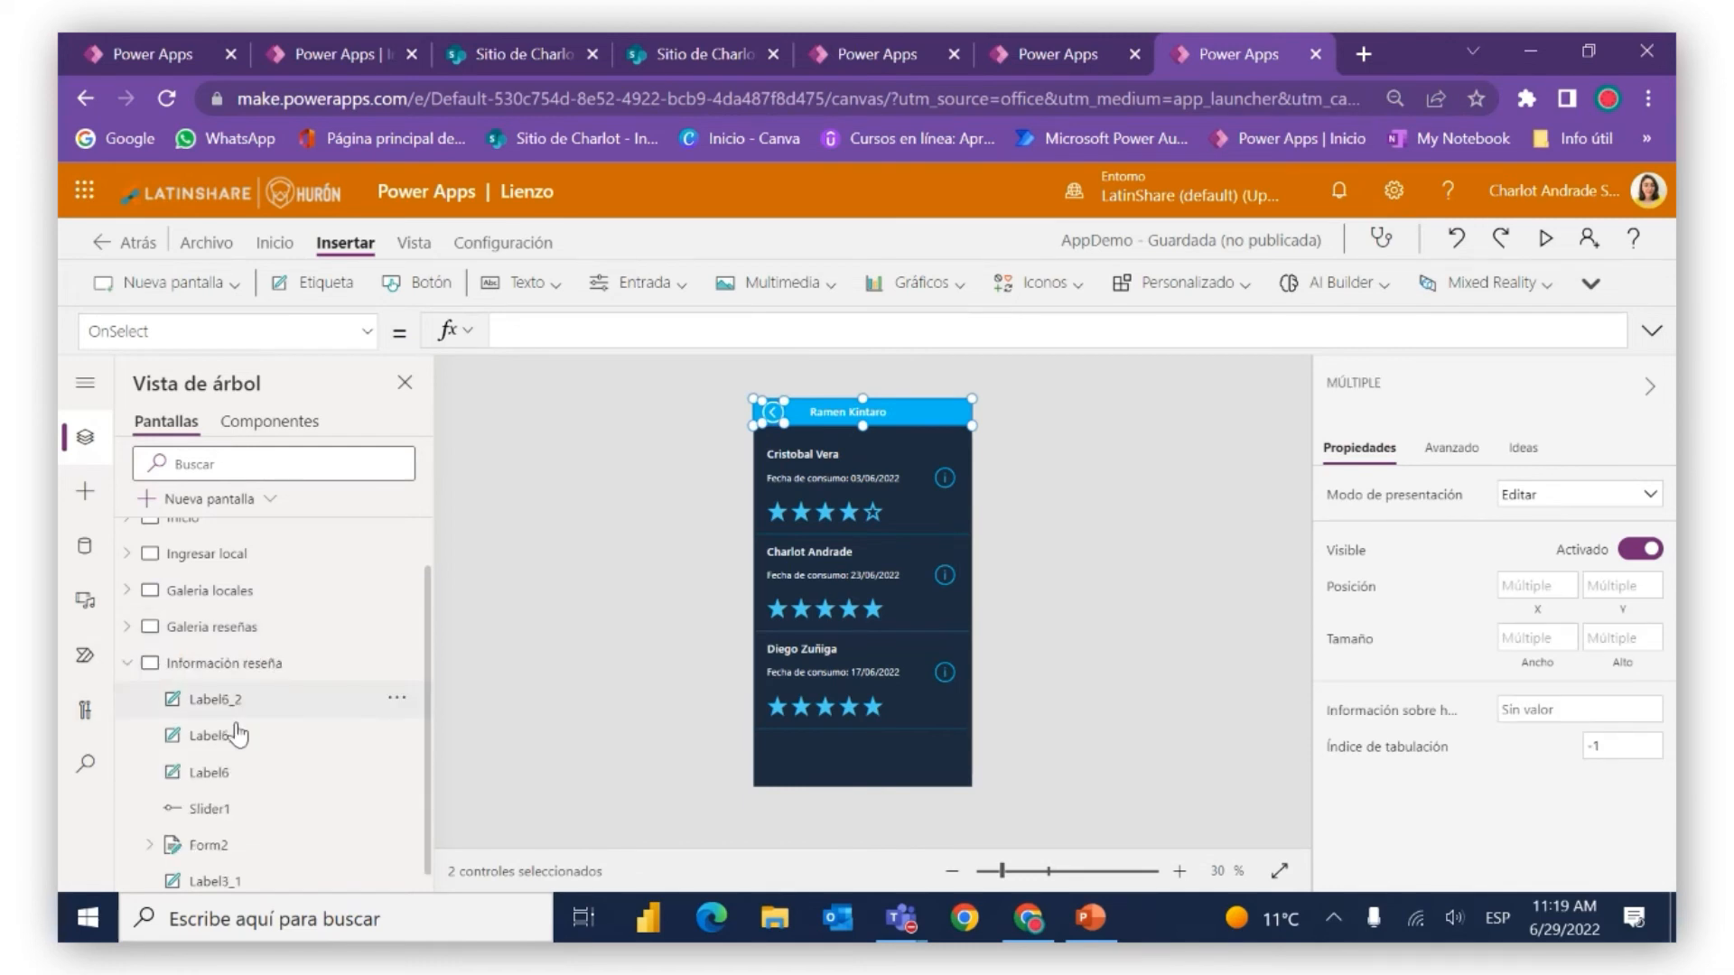
{"action": "left_click", "coordinate": [223, 666]}
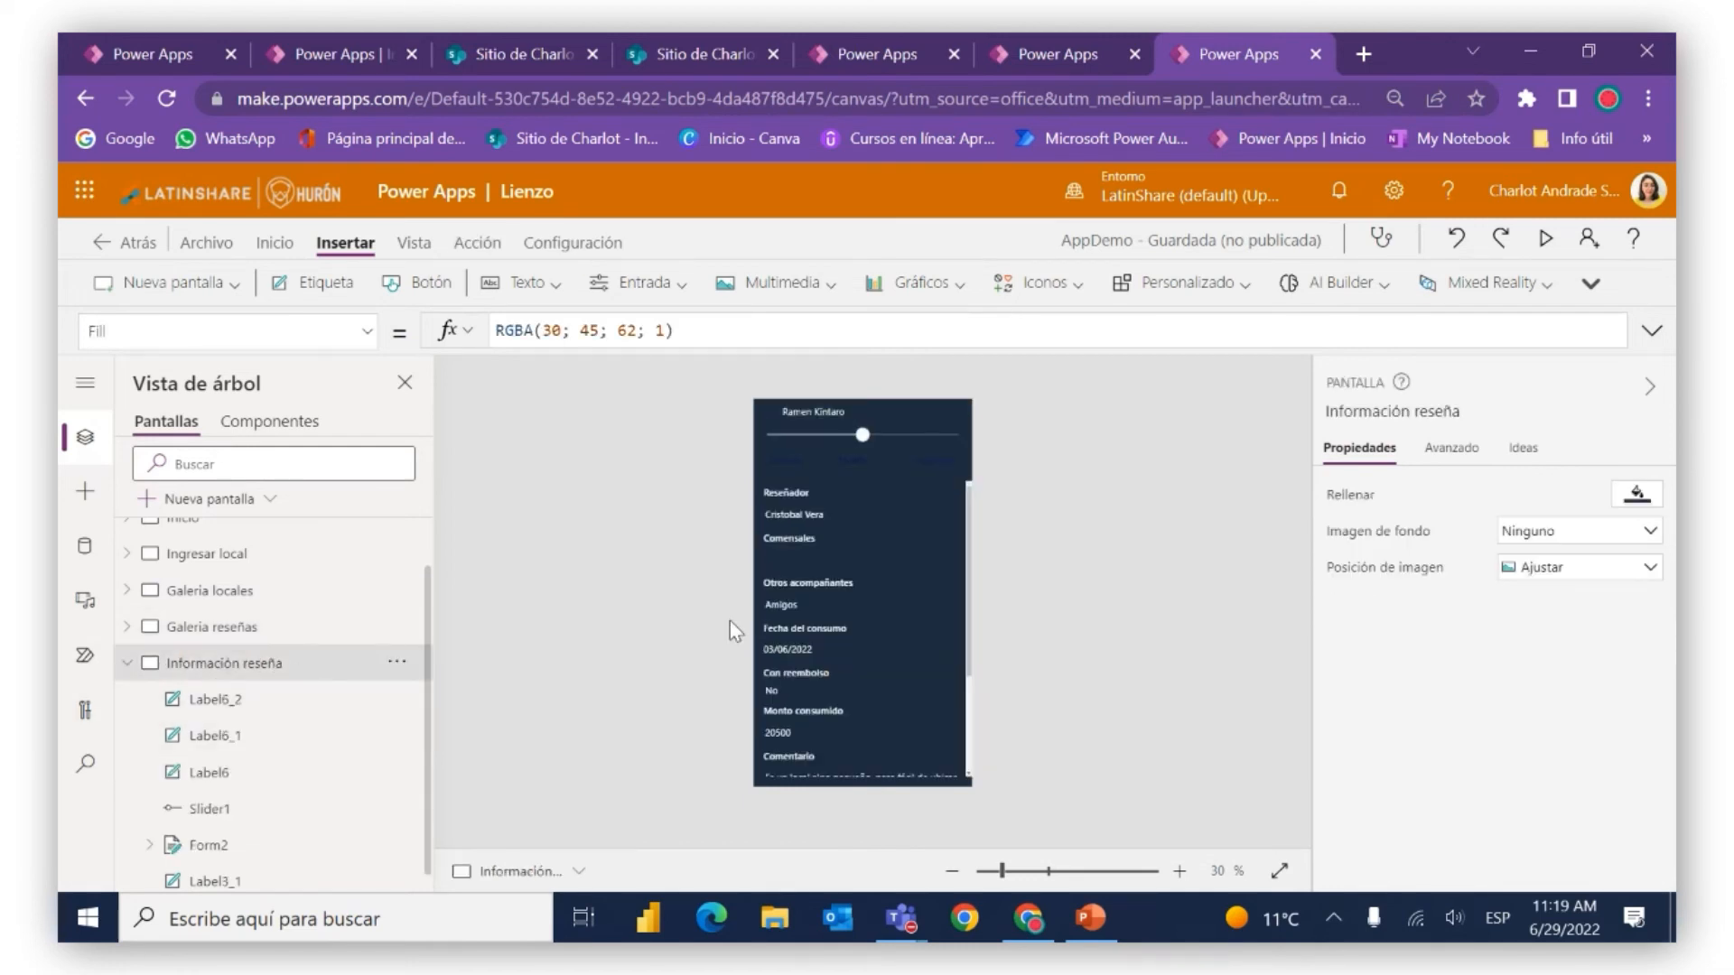
{"action": "key", "text": "ctrl+v"}
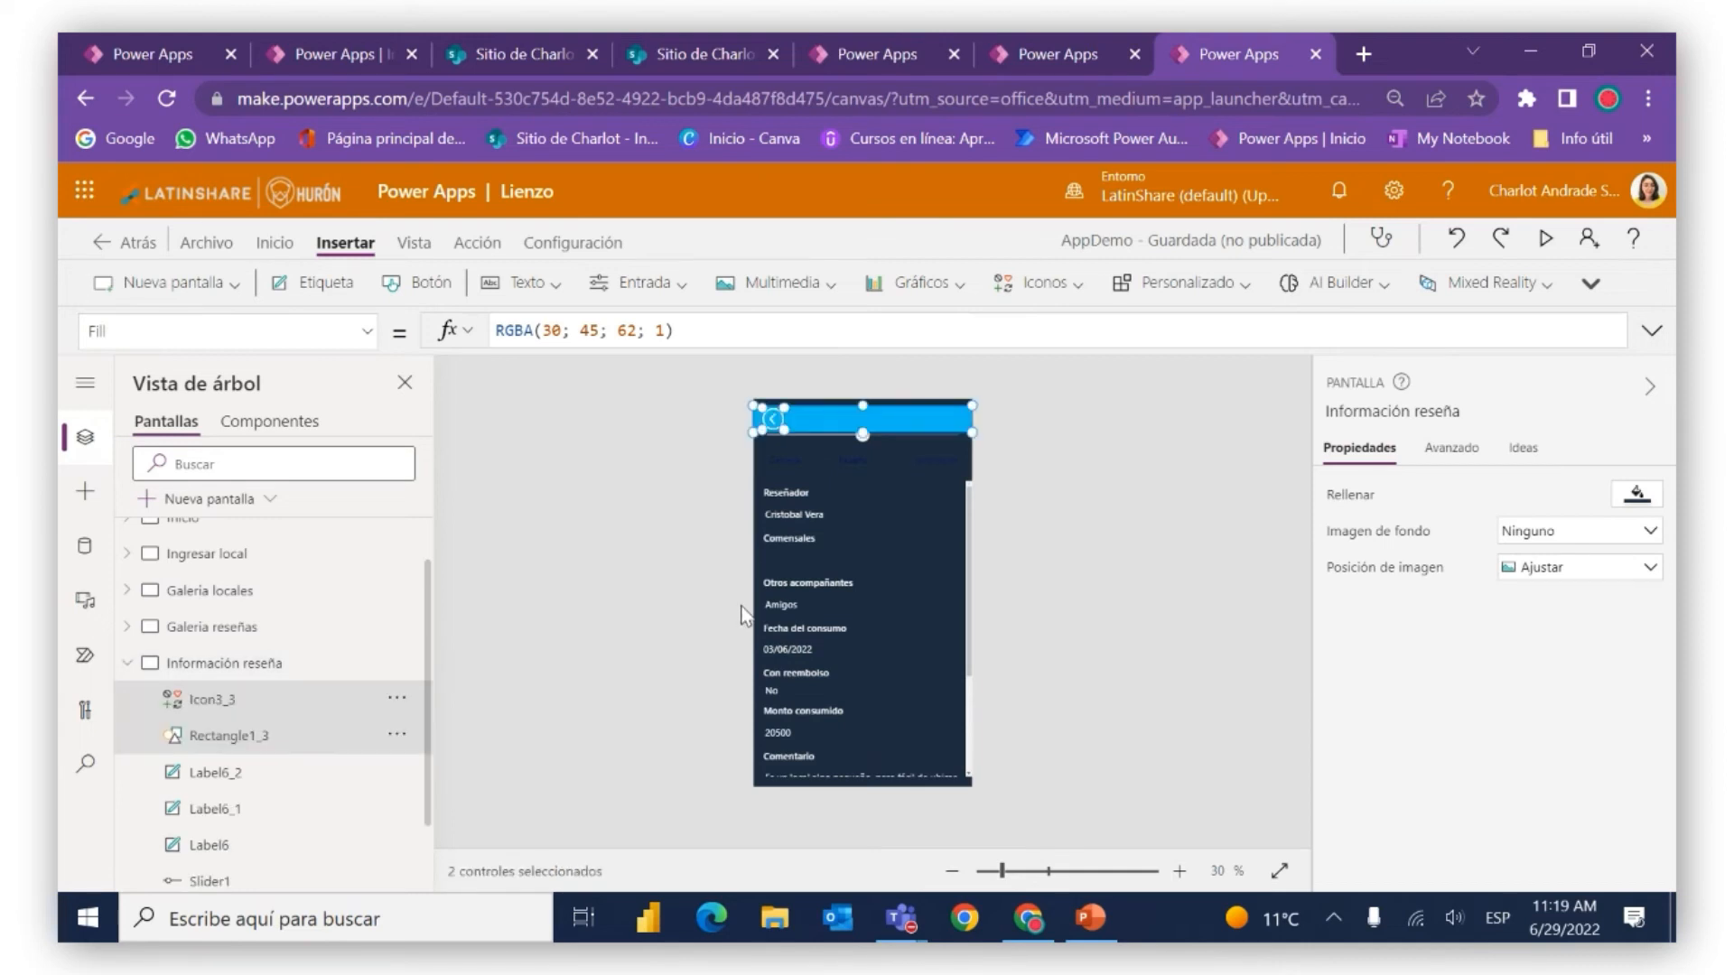
Send the pasted header rectangle and back icon to the back and align them with the screen's upper edge
{"action": "left_click", "coordinate": [396, 701]}
{"action": "mouse_move", "coordinate": [489, 595]}
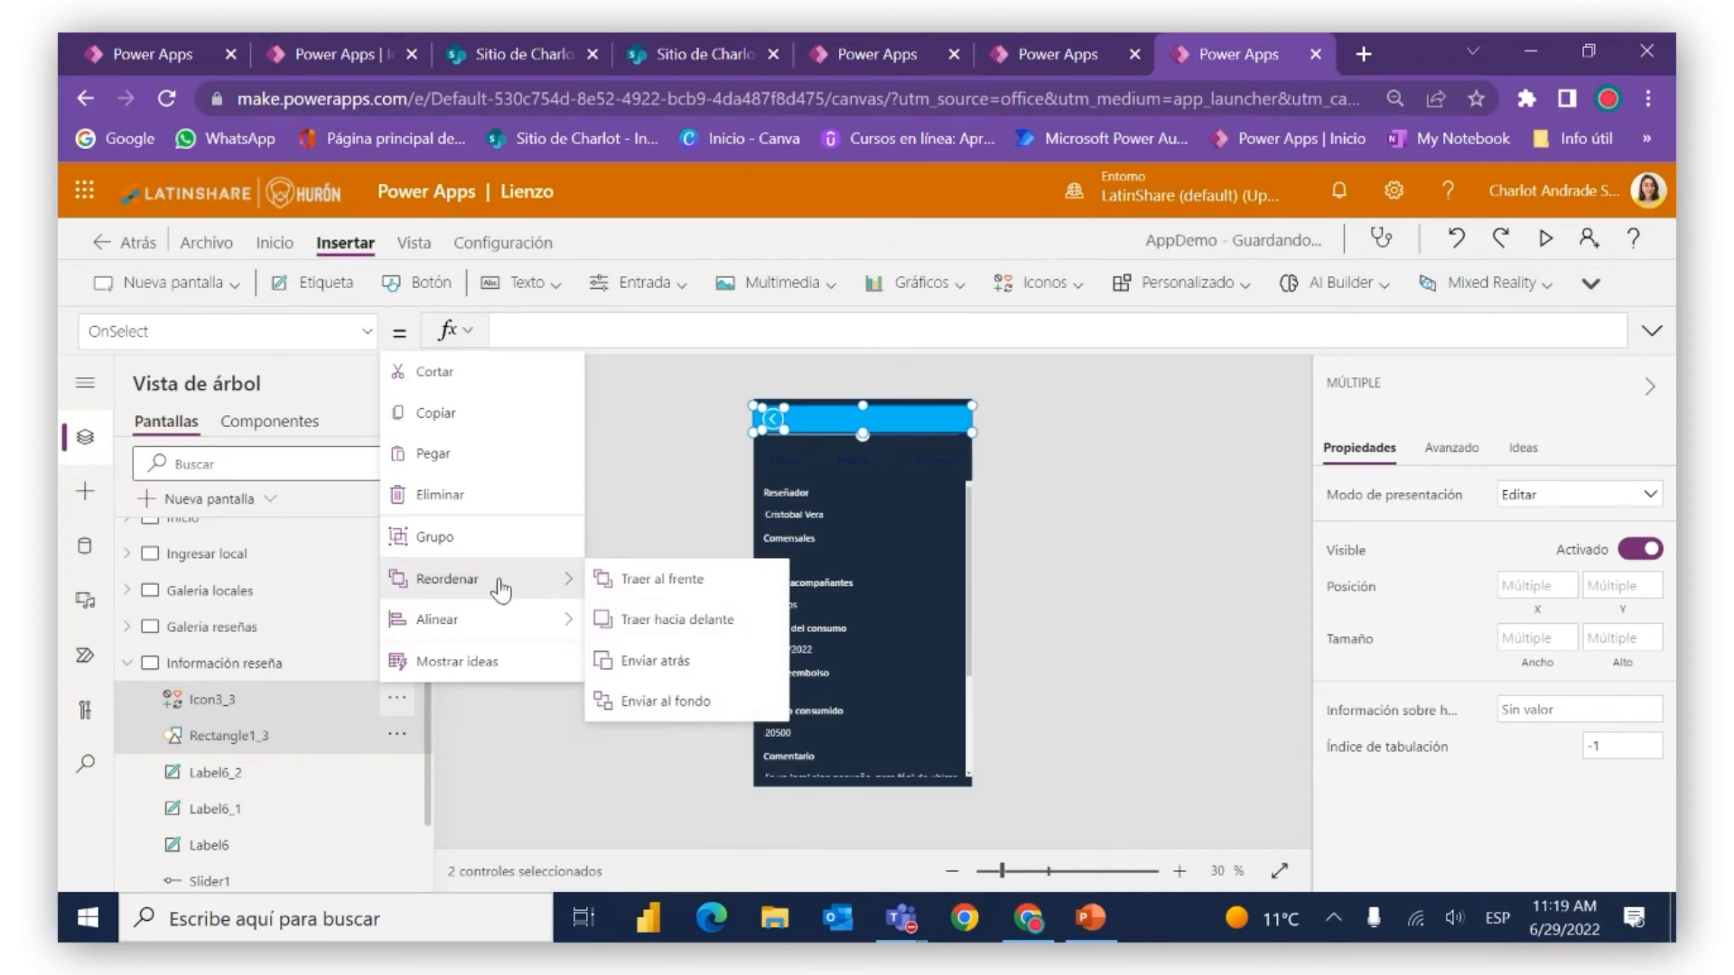
{"action": "left_click", "coordinate": [693, 702]}
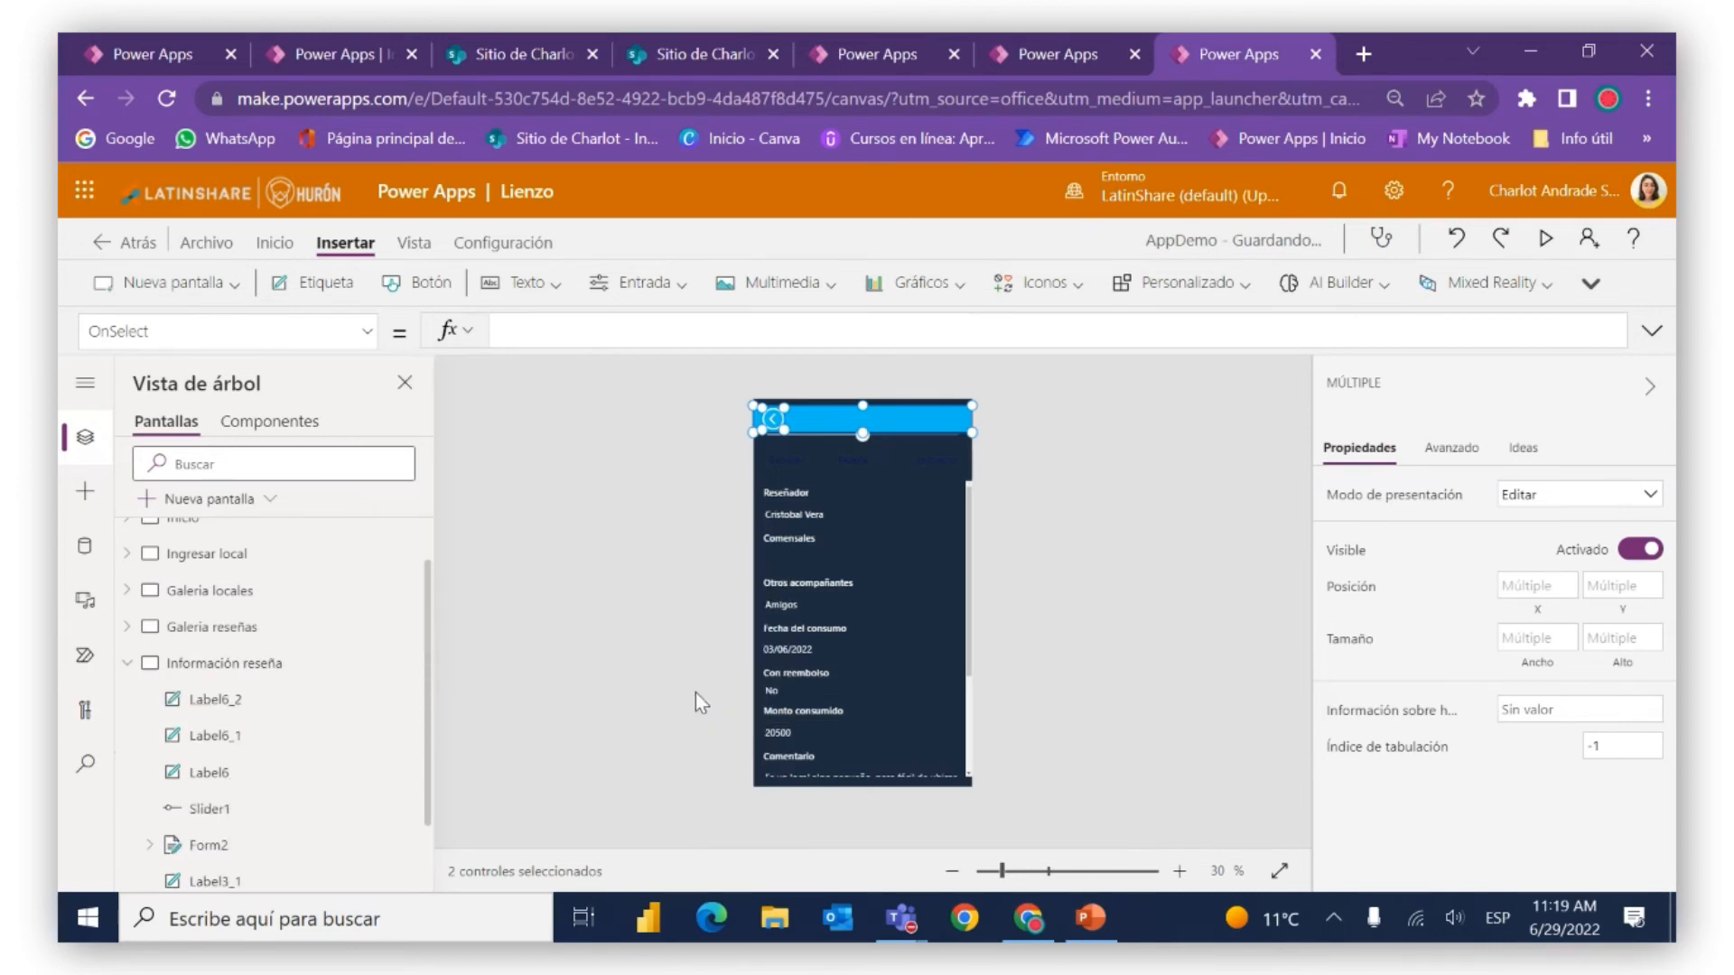
{"action": "left_click_drag", "start_coordinate": [895, 431], "coordinate": [894, 424]}
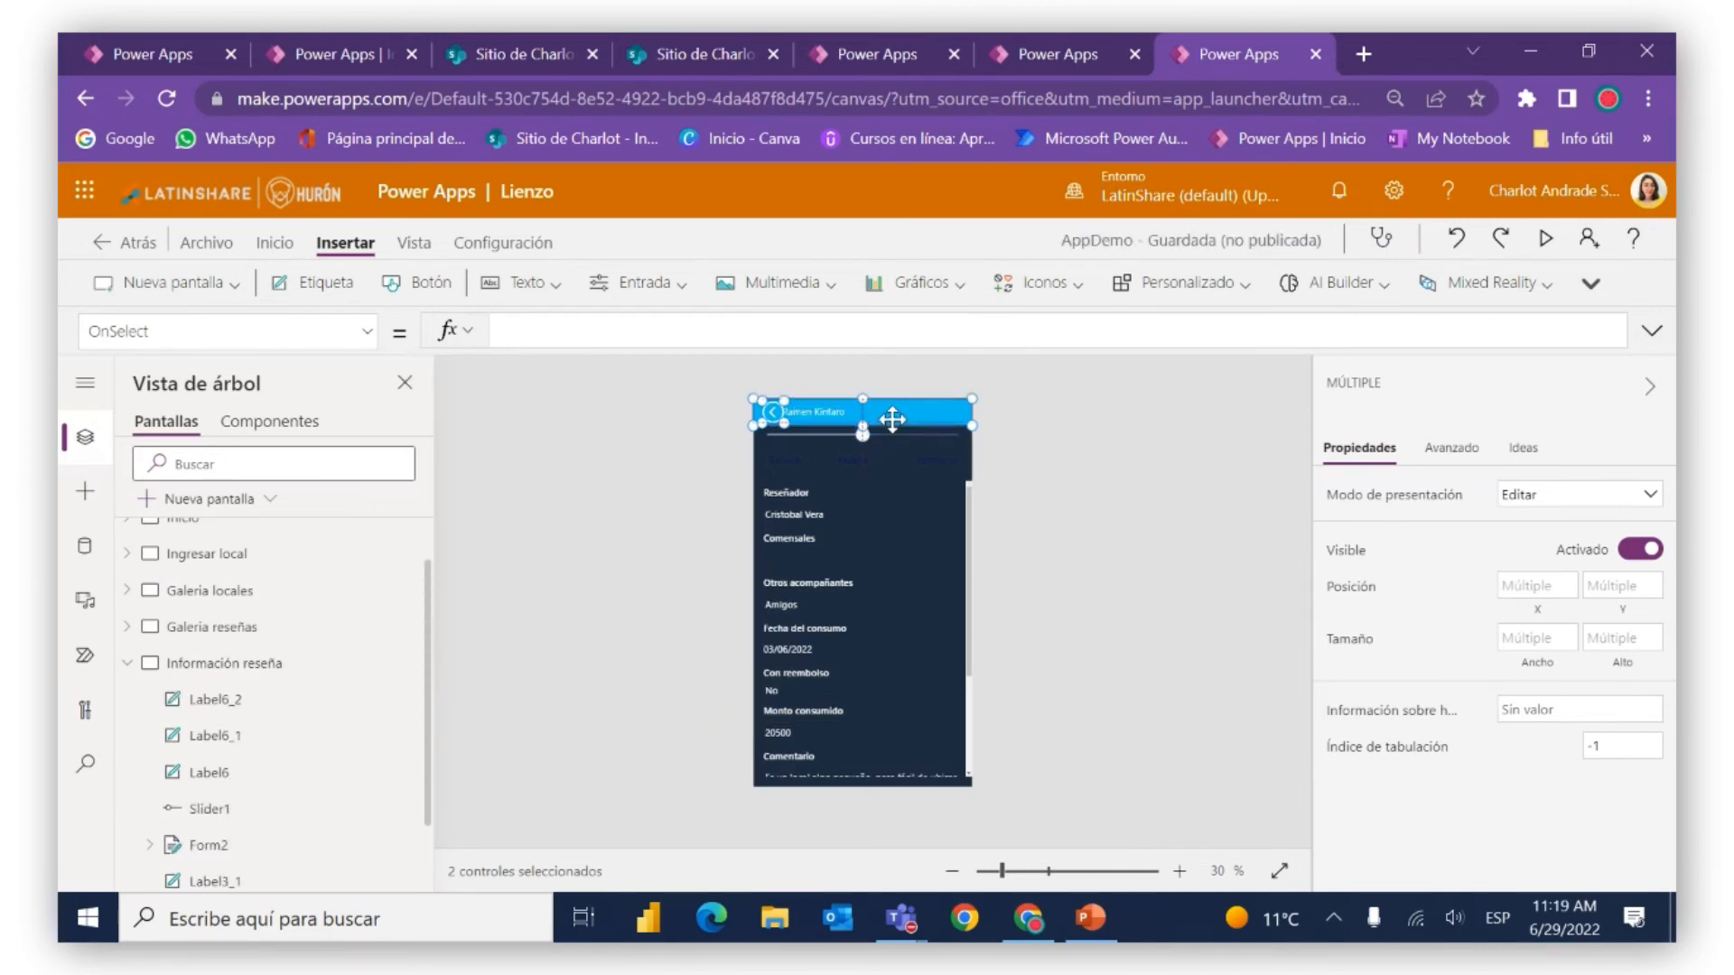
{"action": "left_click", "coordinate": [663, 549]}
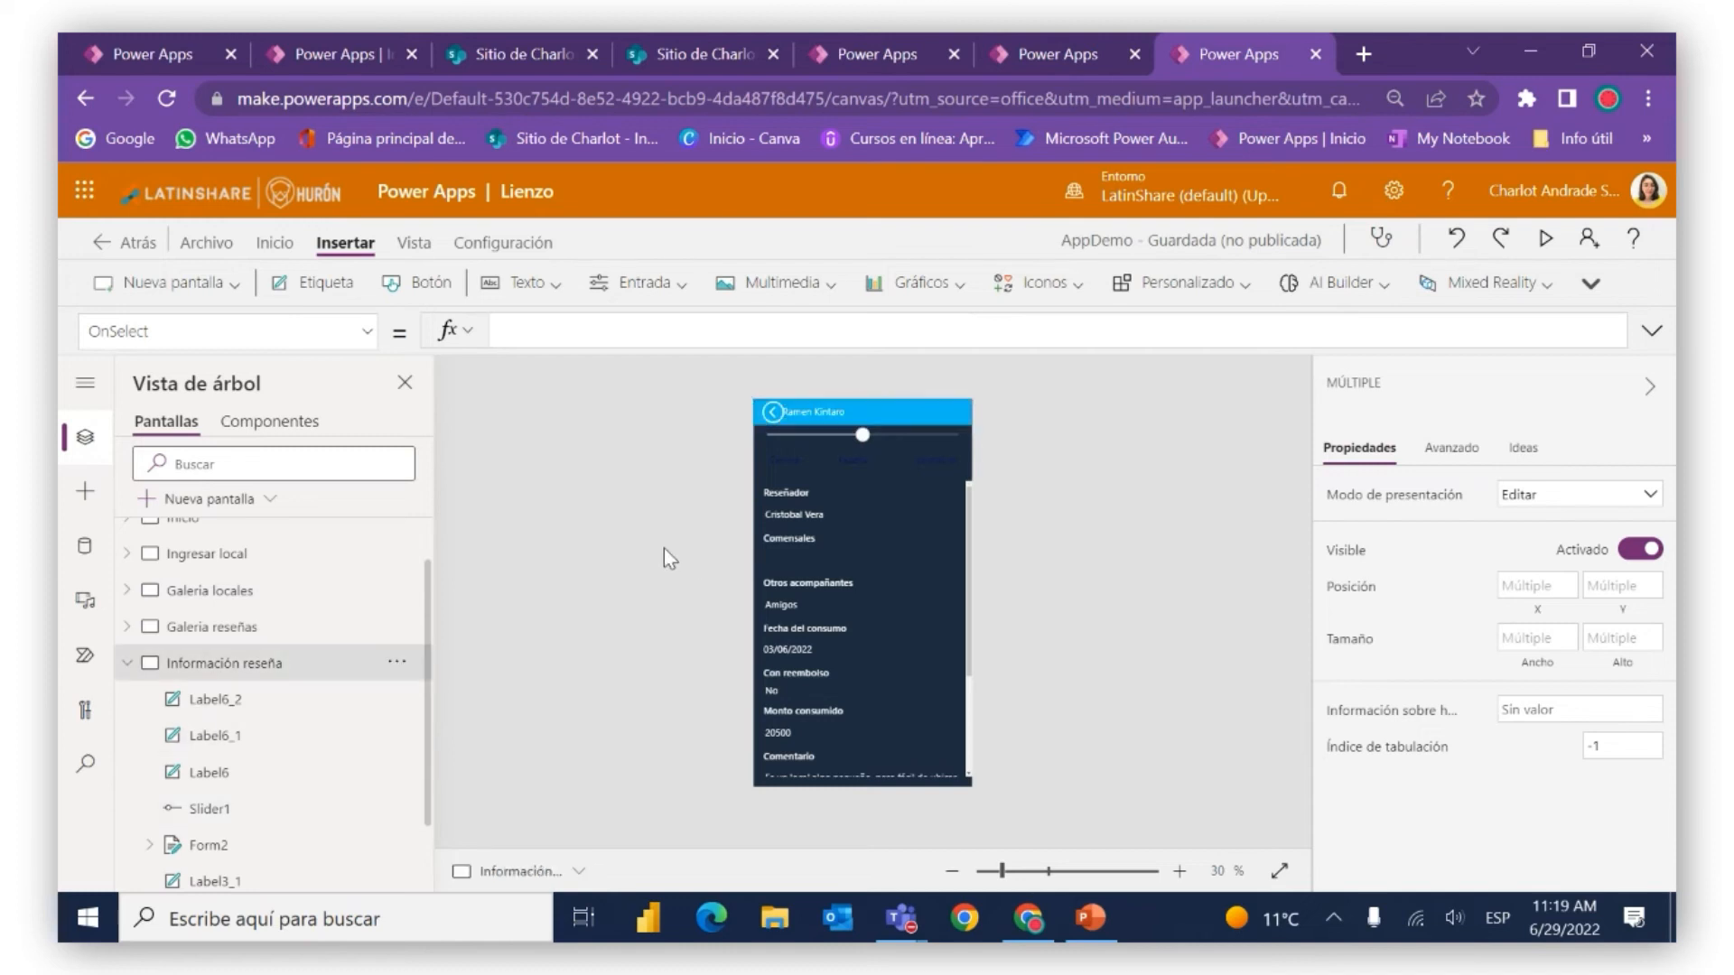
Narrow the restaurant name label and position it mid-header, and format its text as size 25, Seminegrita and centred
{"action": "left_click", "coordinate": [816, 423]}
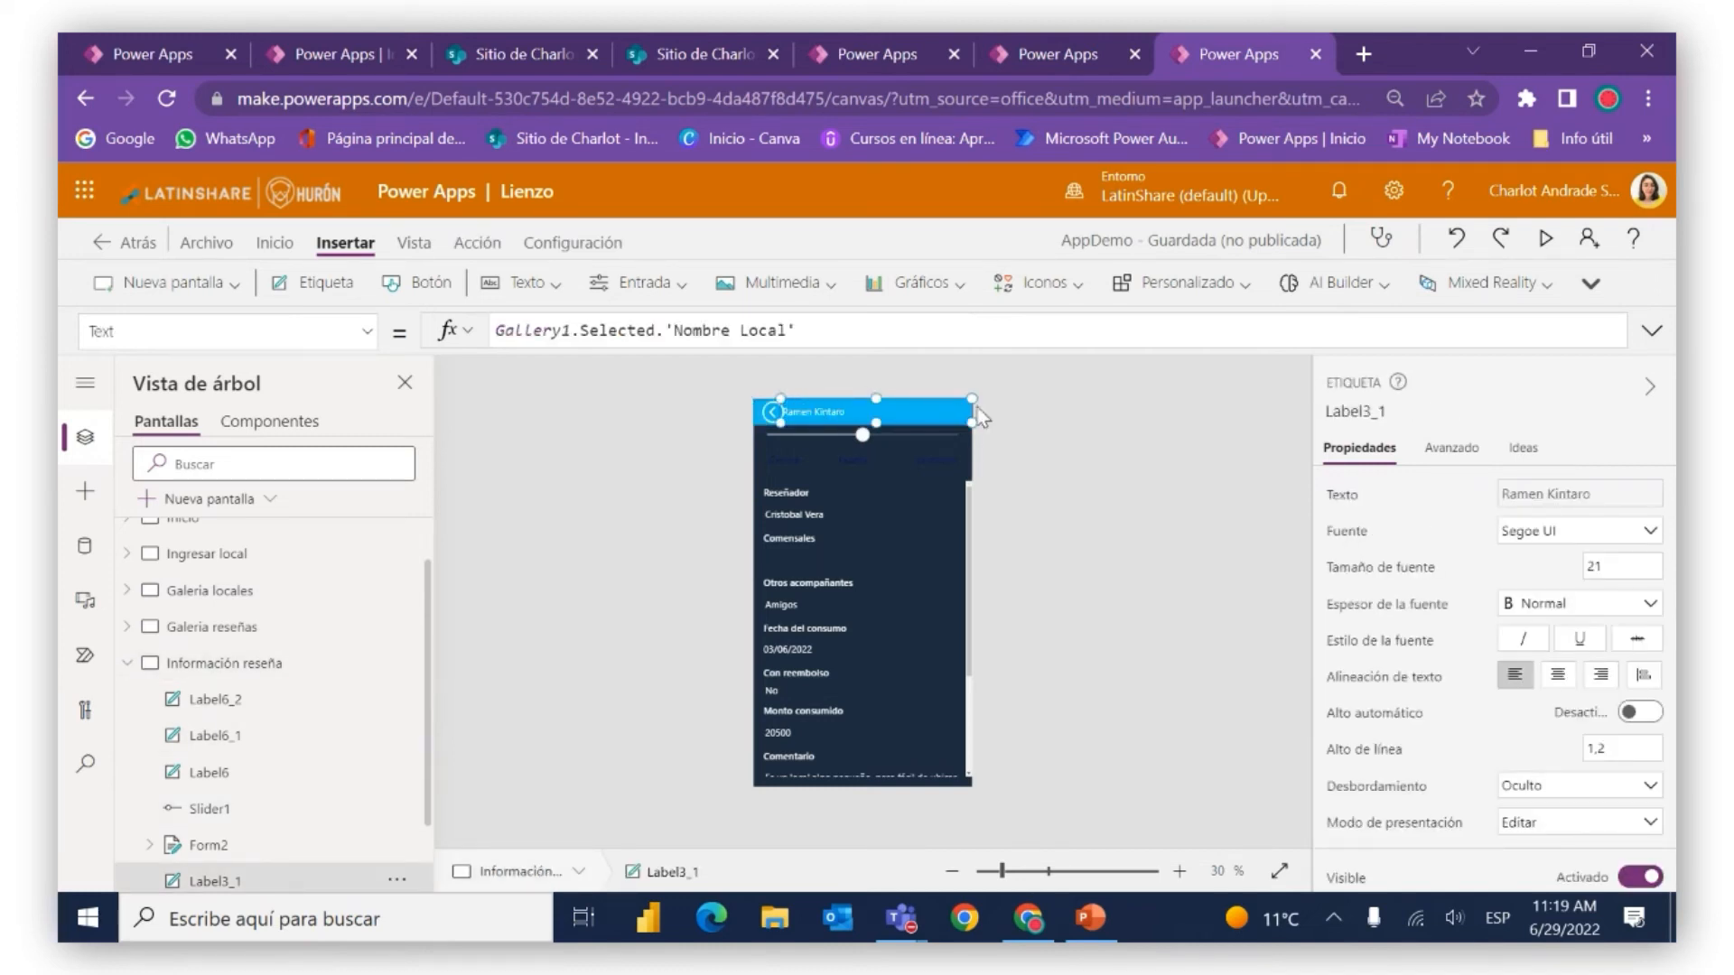
{"action": "left_click_drag", "start_coordinate": [966, 415], "coordinate": [872, 416]}
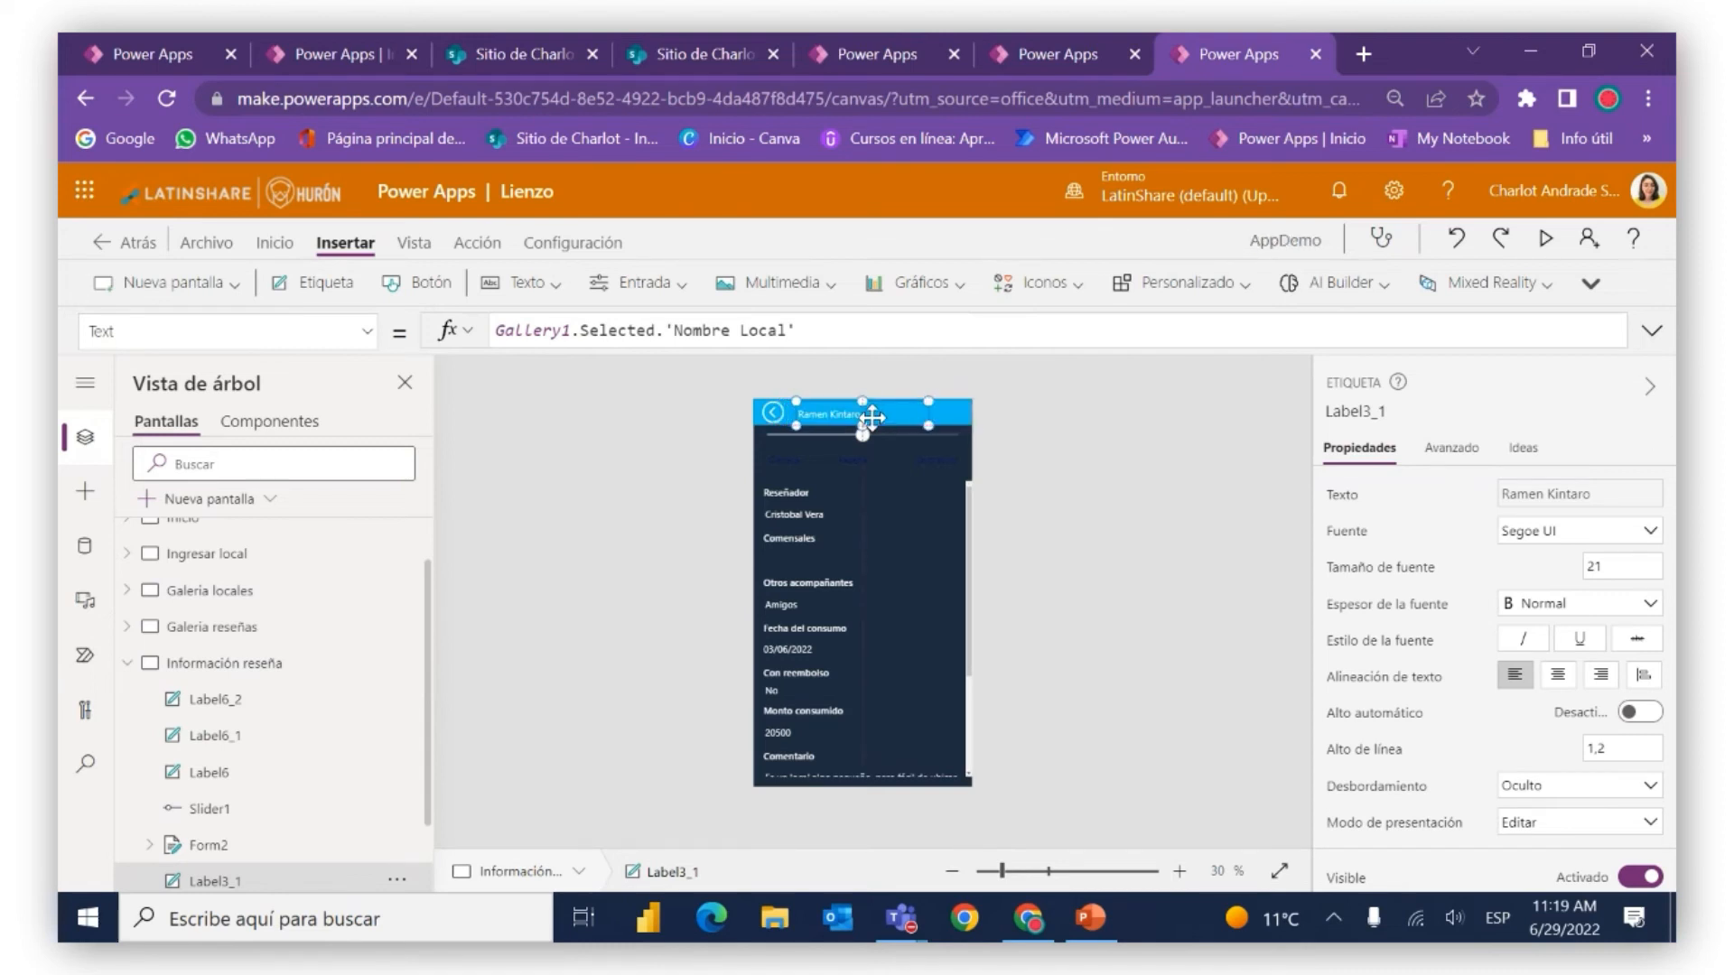
{"action": "left_click", "coordinate": [1608, 565]}
{"action": "key", "text": "BackSpace"}
{"action": "key", "text": "BackSpace"}
{"action": "type", "text": "25"}
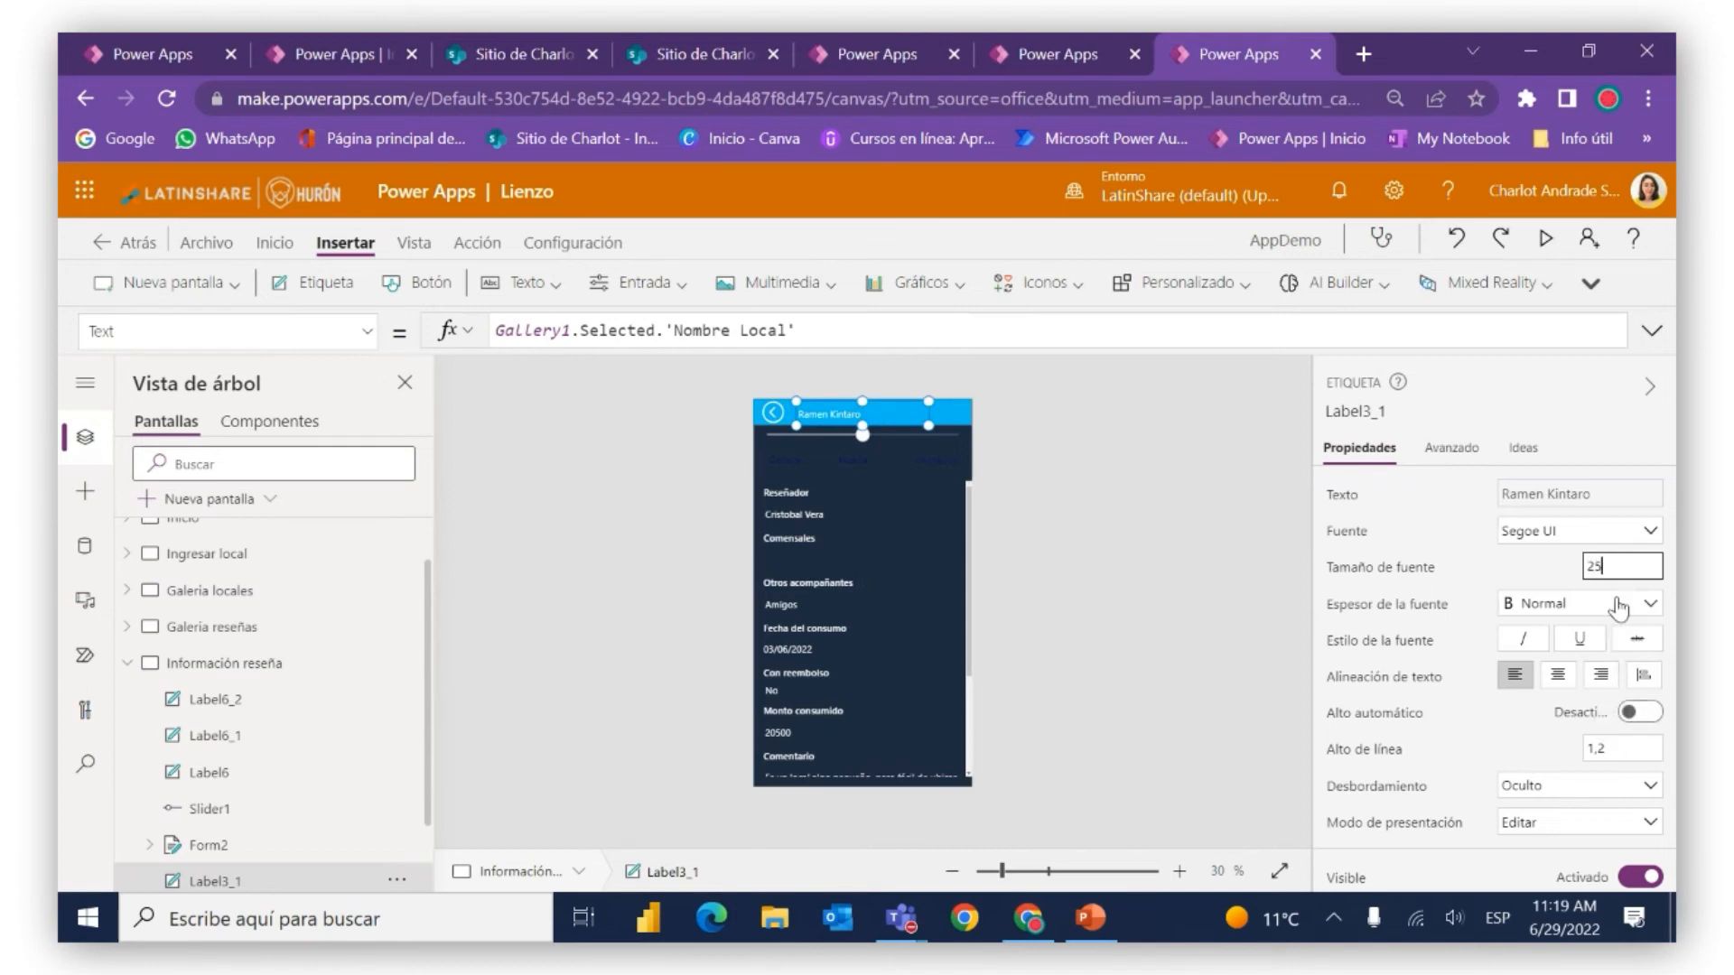
{"action": "key", "text": "Return"}
{"action": "left_click", "coordinate": [1614, 604]}
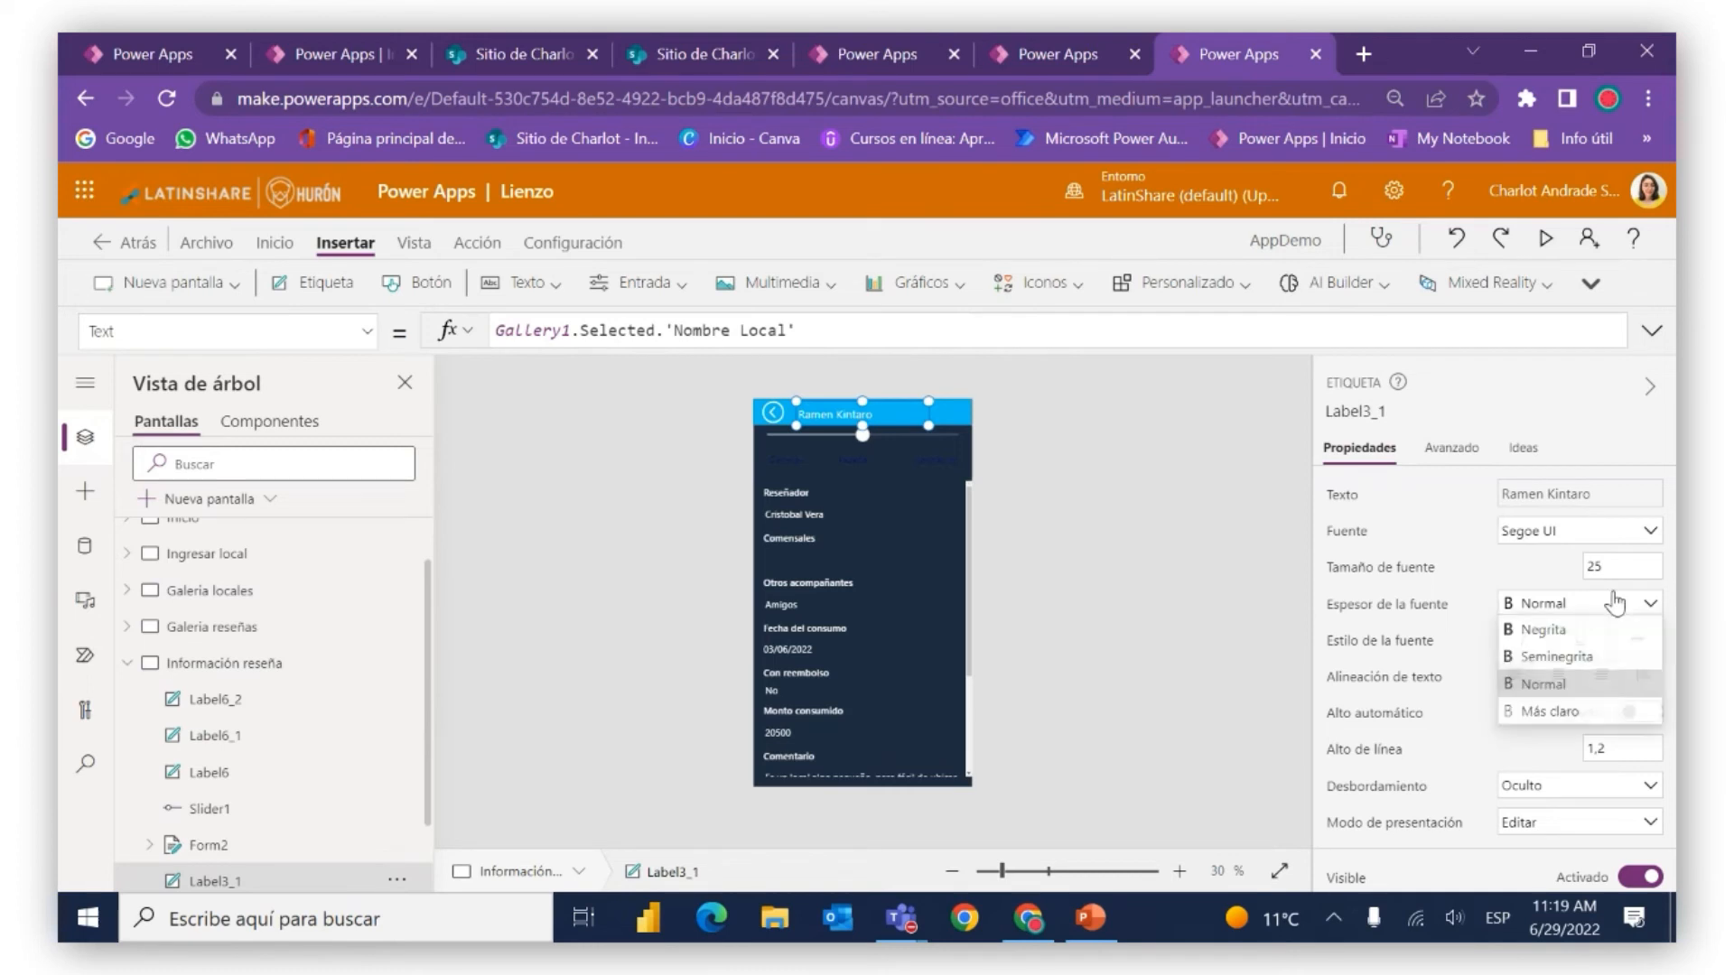
{"action": "left_click", "coordinate": [1571, 664]}
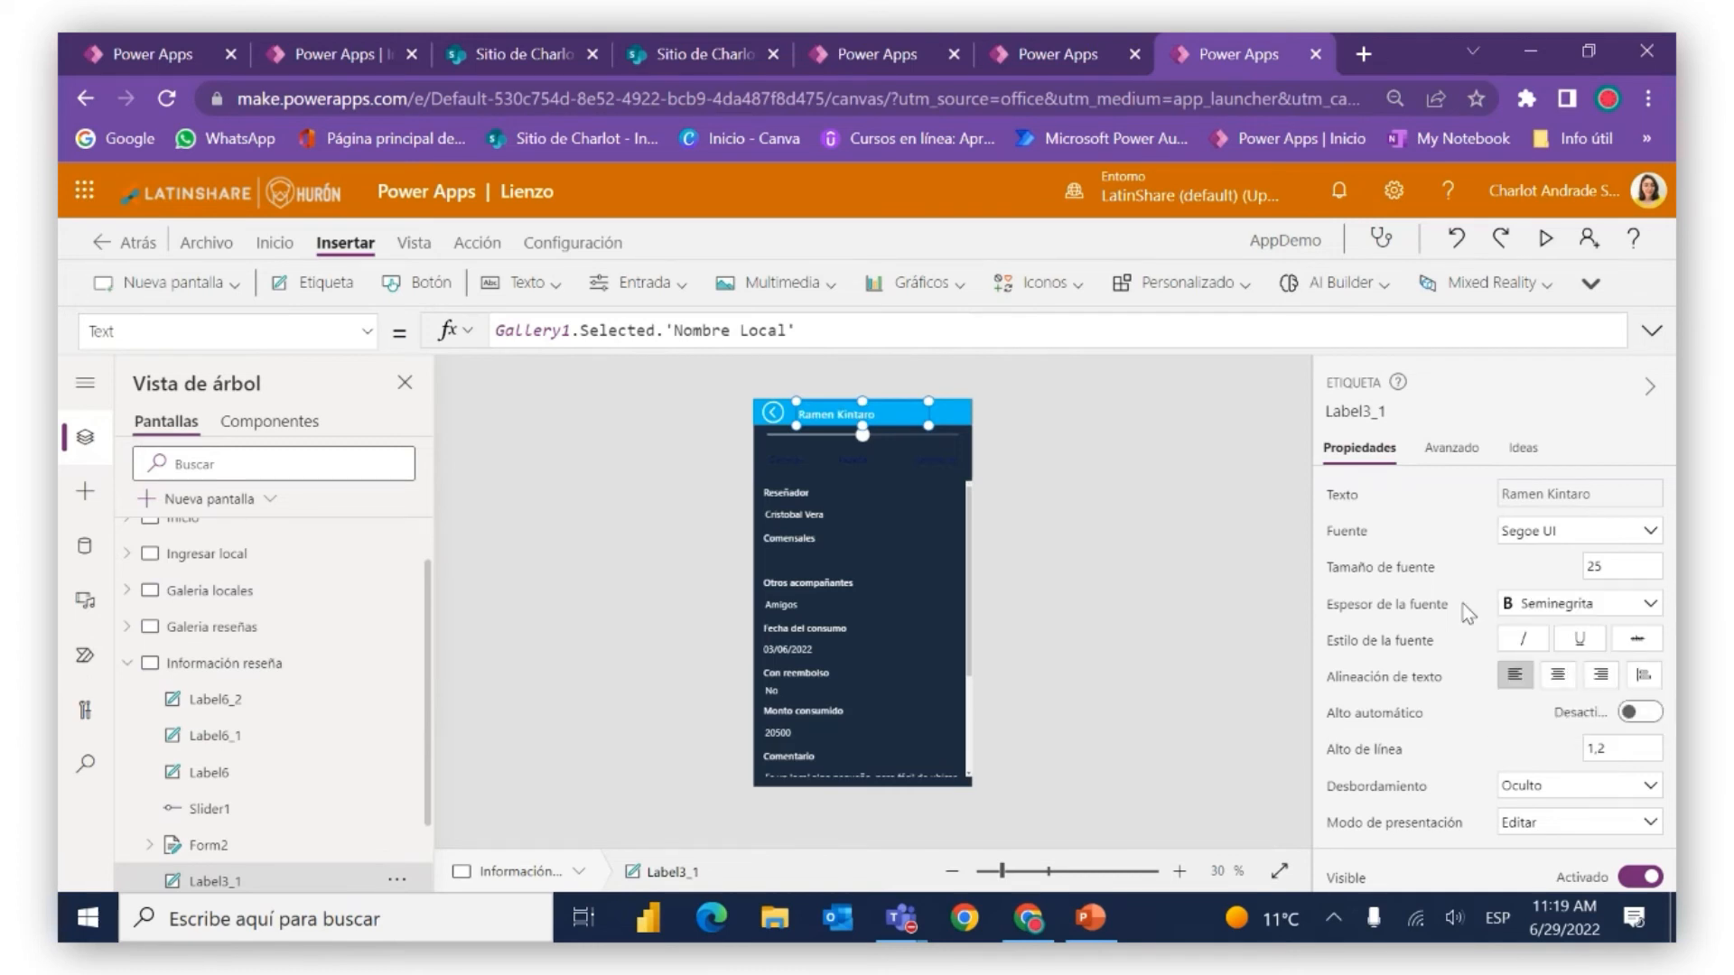
{"action": "left_click", "coordinate": [1553, 679]}
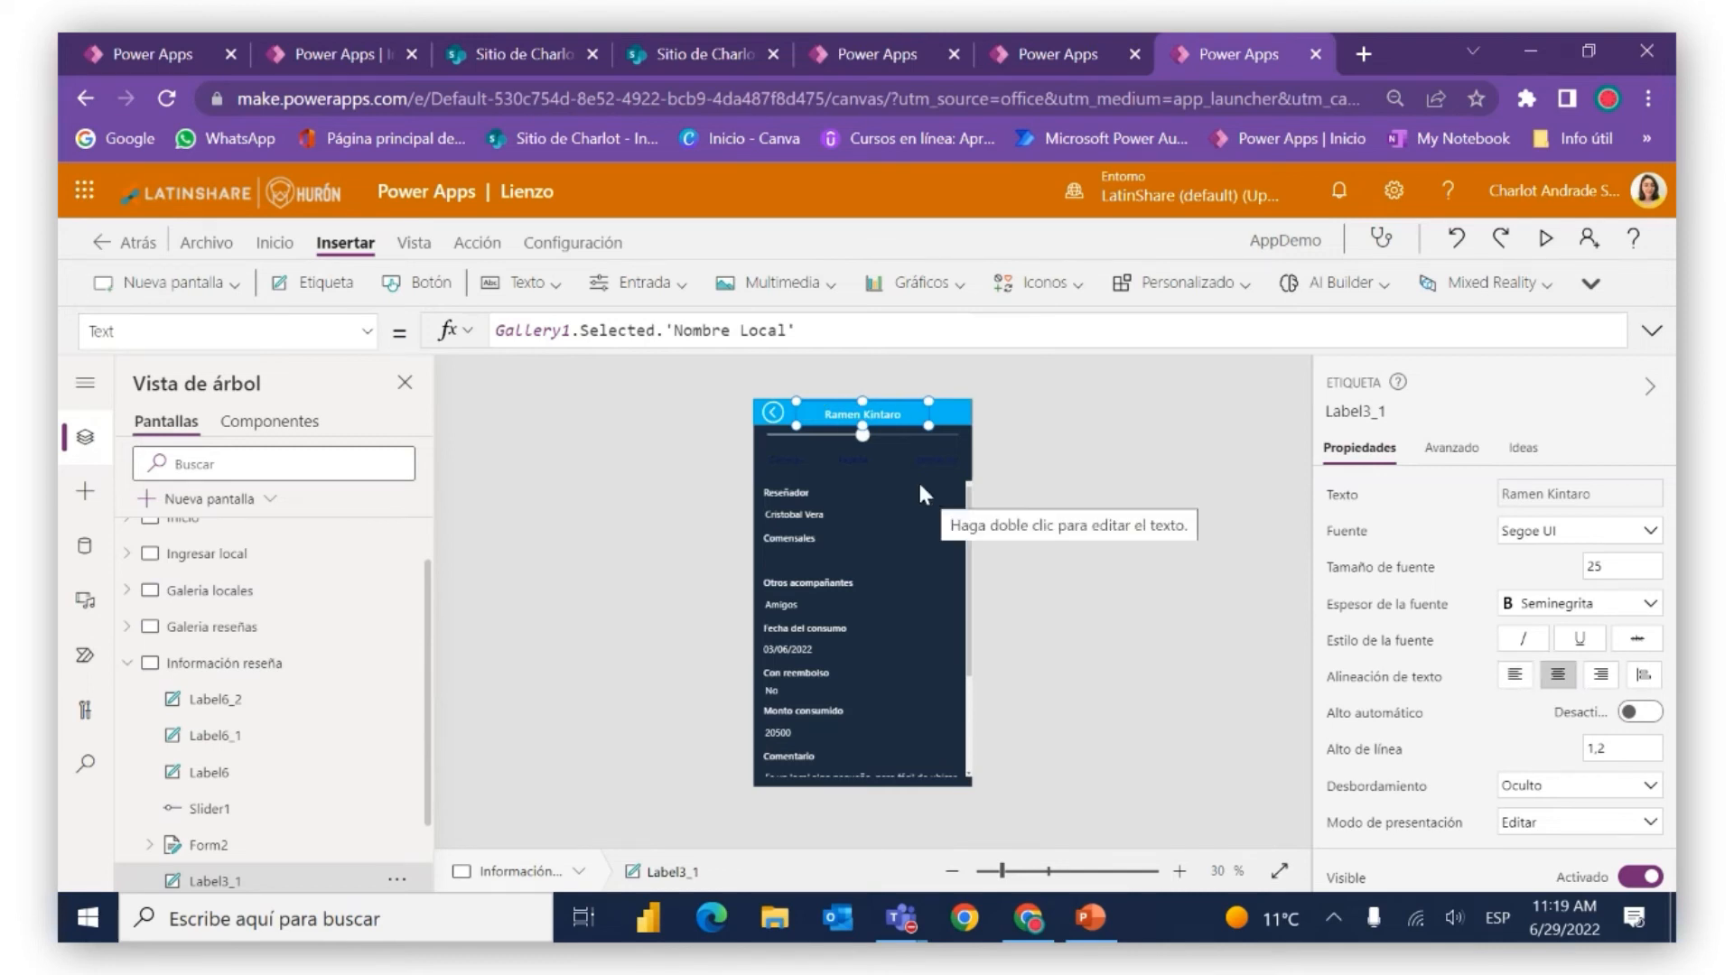
Move the slider down to Y position 100, clear of the header, and set its default value to 0
{"action": "left_click", "coordinate": [896, 435]}
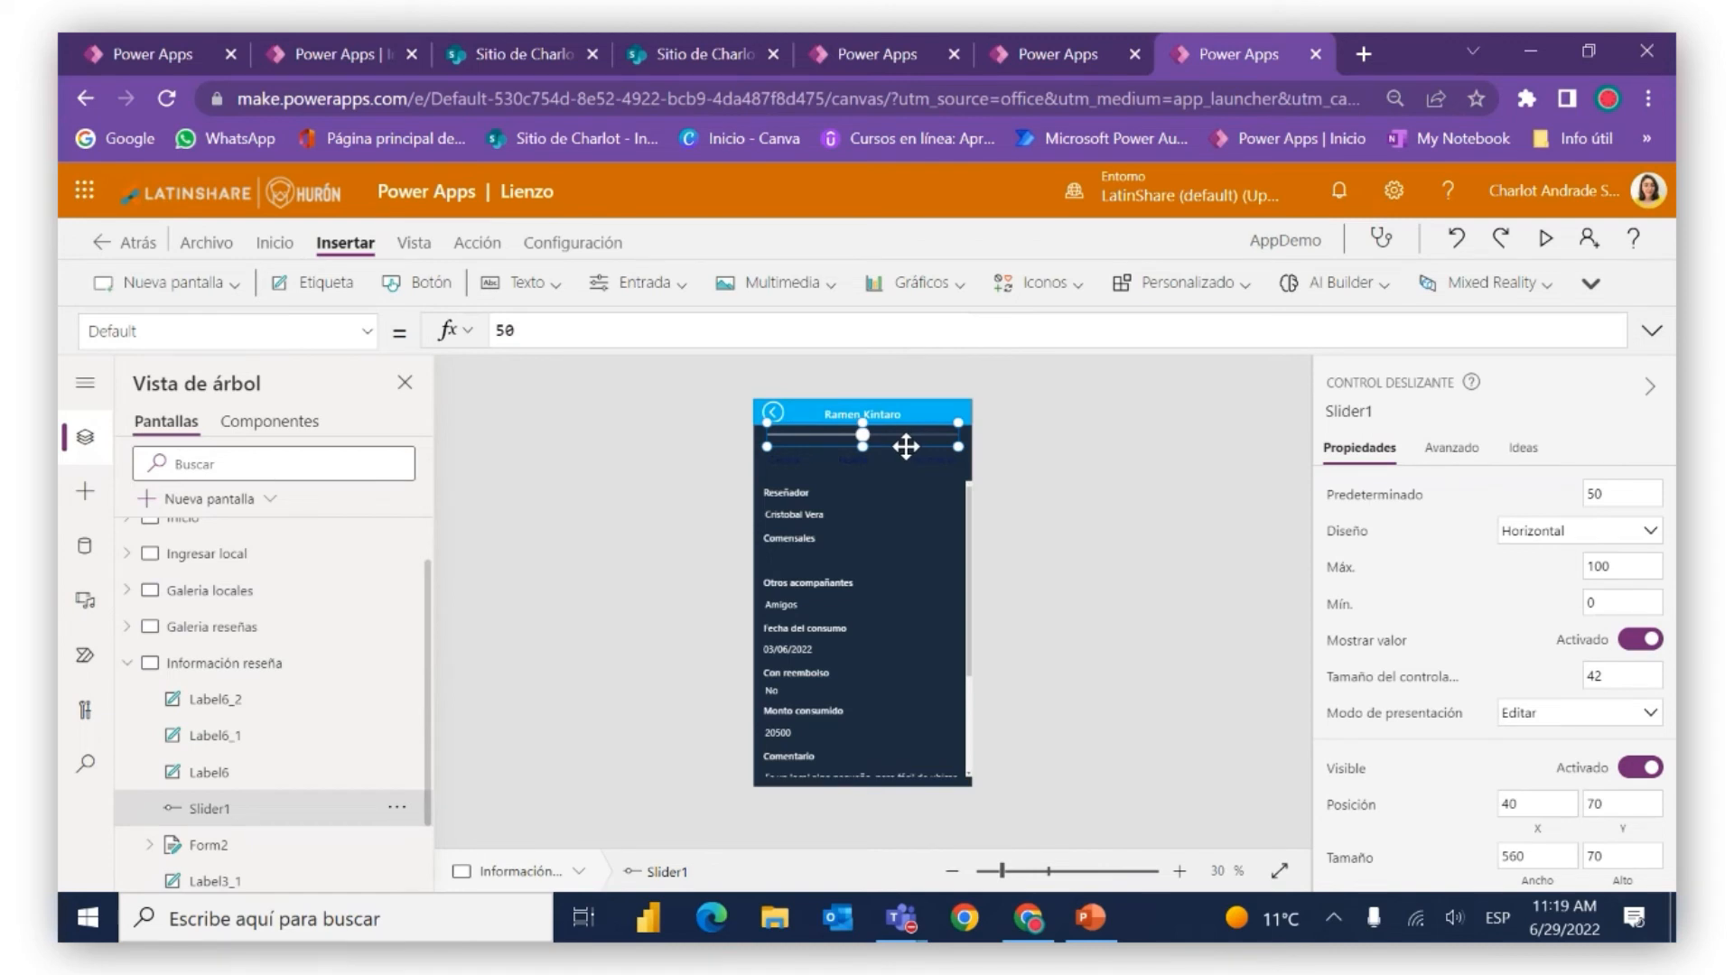
{"action": "left_click_drag", "start_coordinate": [903, 438], "coordinate": [904, 443]}
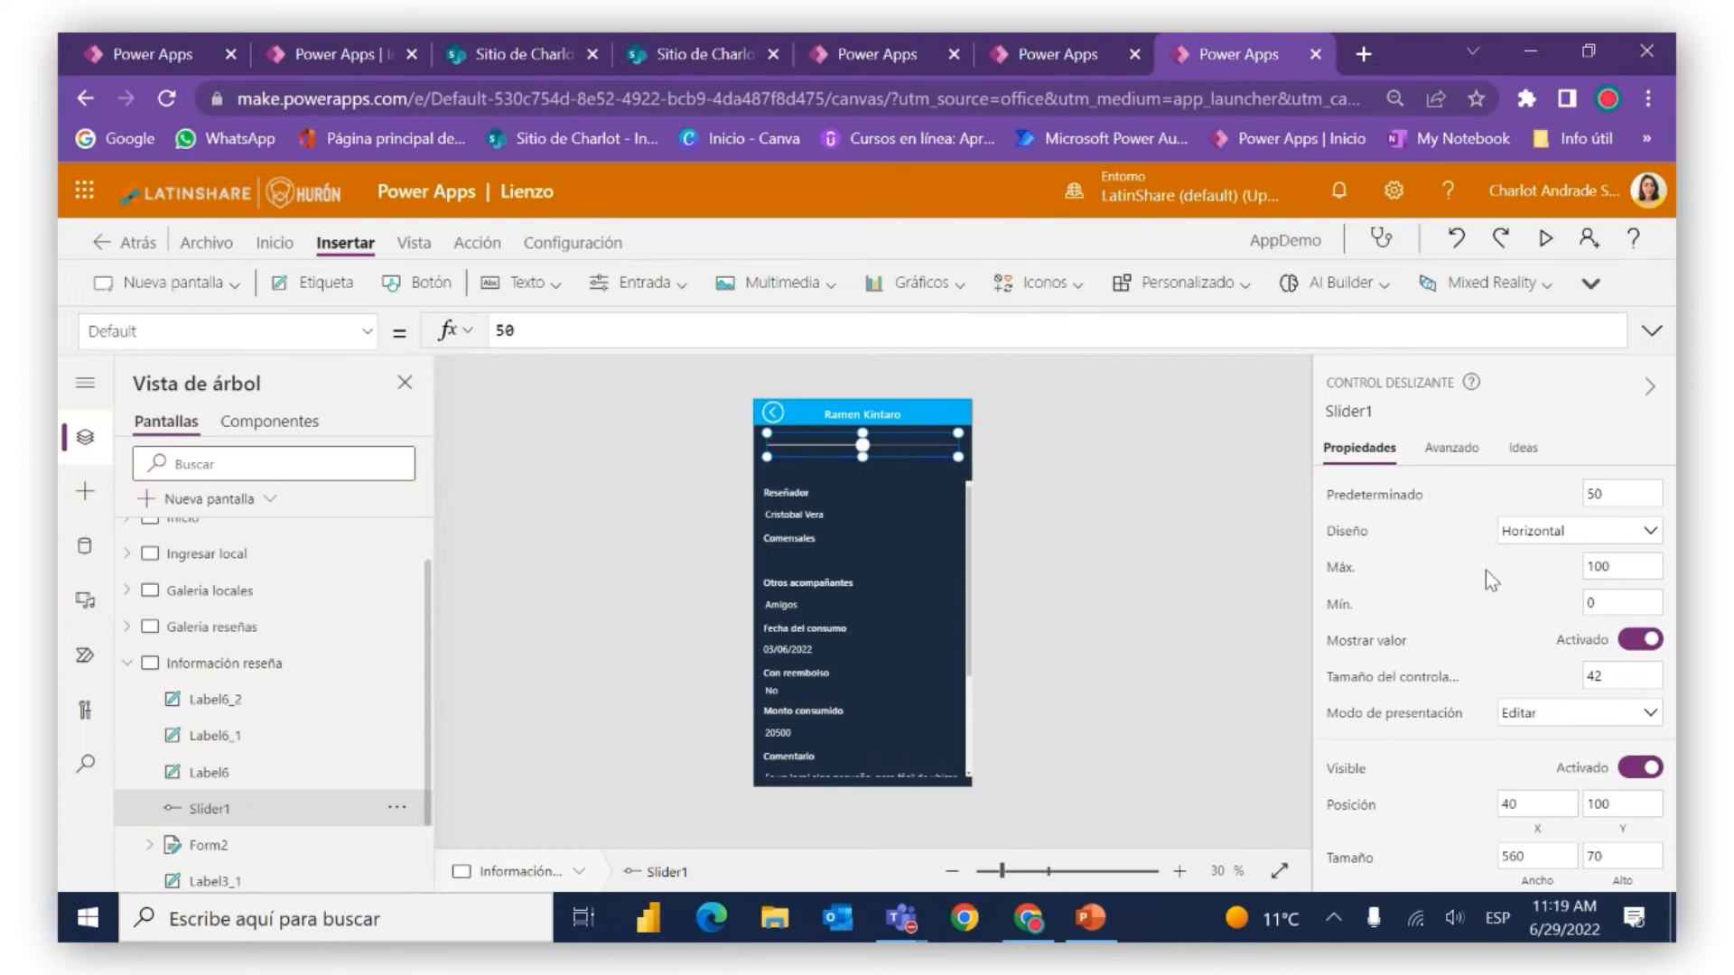
{"action": "scroll", "coordinate": [1486, 570], "scroll_direction": "down", "scroll_amount": 3}
{"action": "scroll", "coordinate": [1486, 571], "scroll_direction": "up", "scroll_amount": 3}
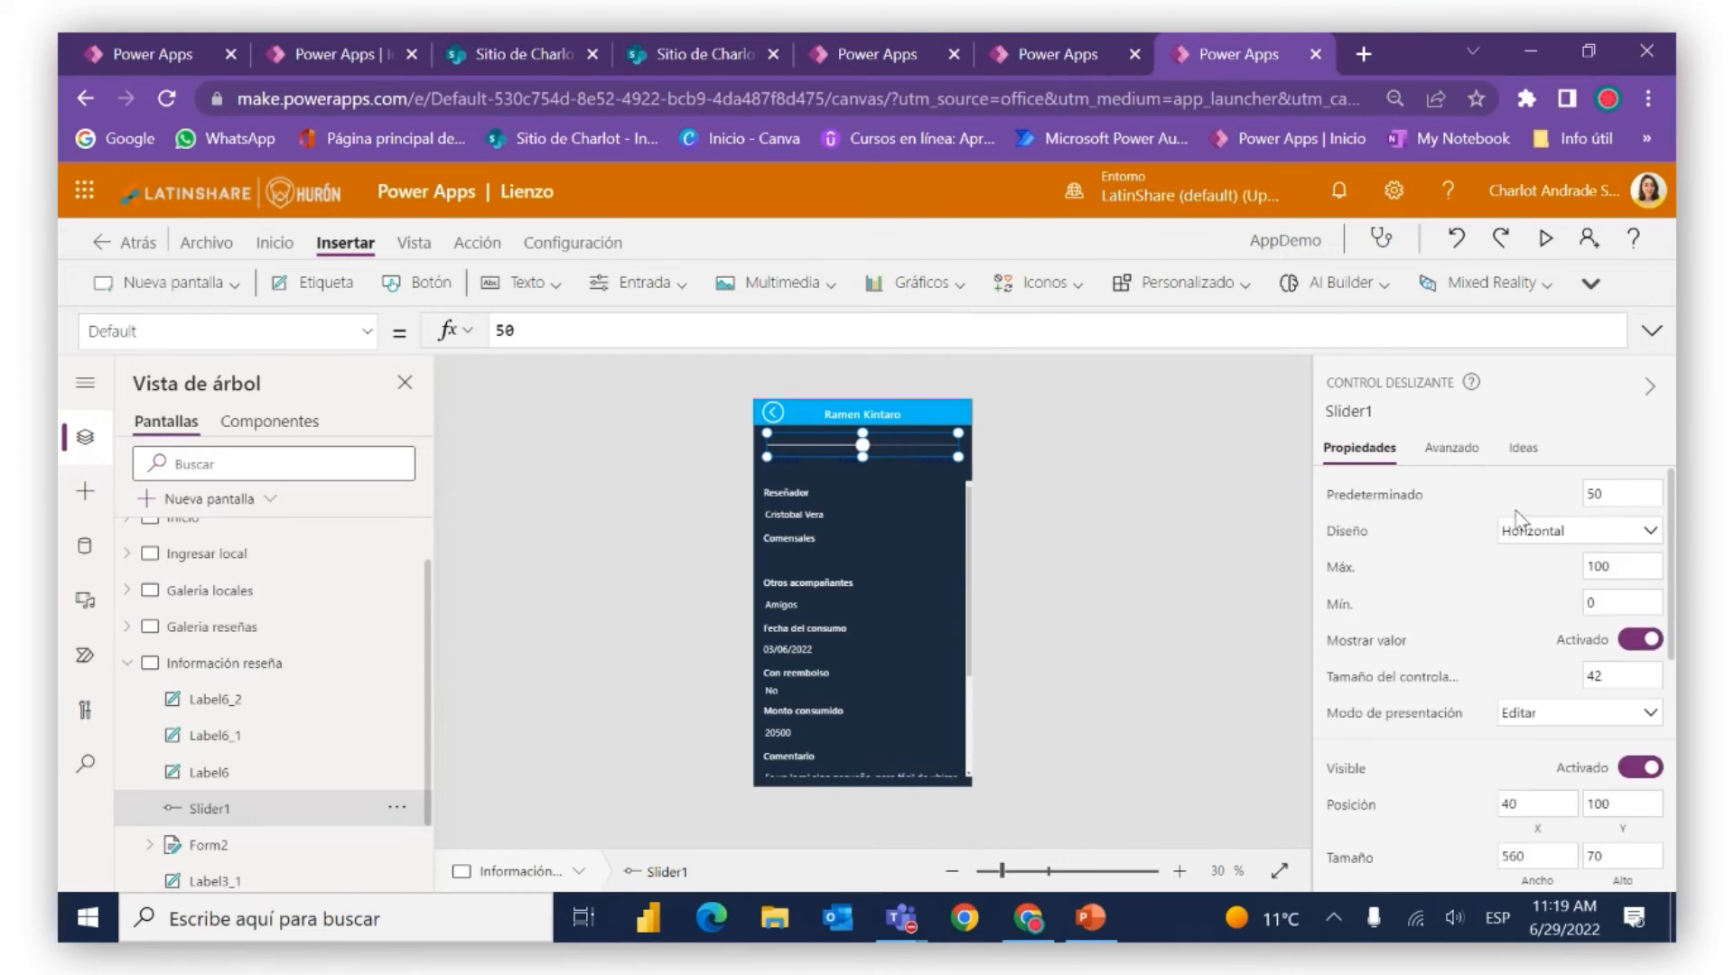
{"action": "left_click", "coordinate": [1626, 494]}
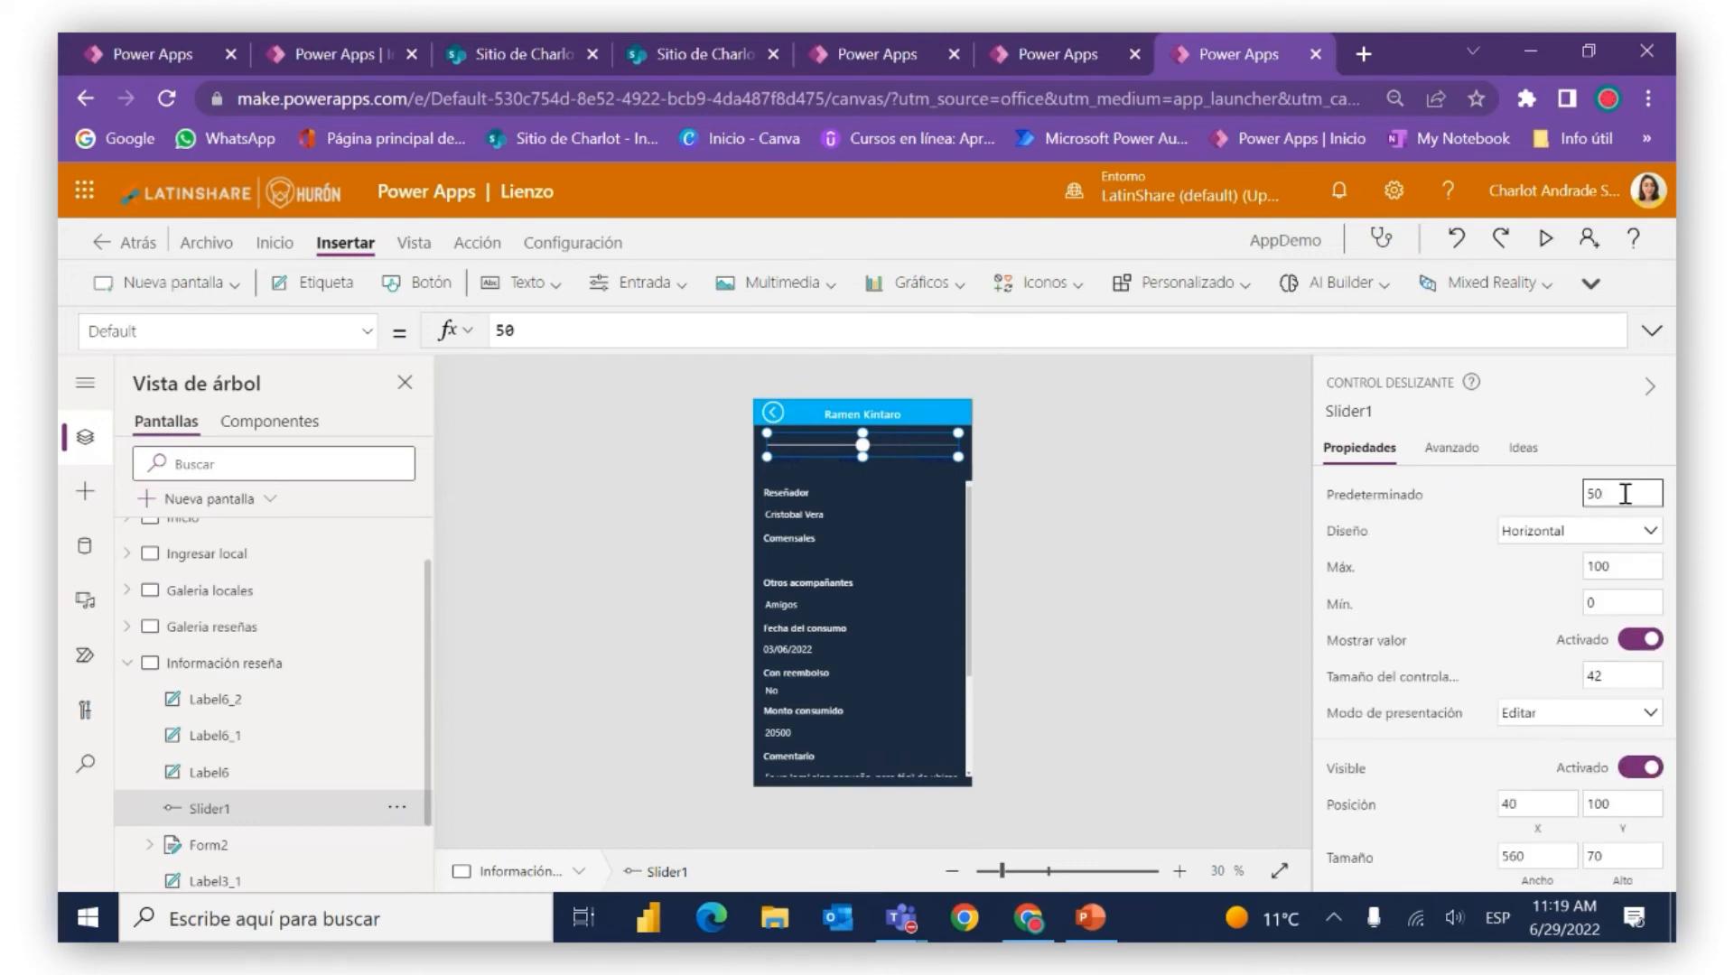
{"action": "key", "text": "BackSpace"}
{"action": "key", "text": "BackSpace"}
{"action": "type", "text": "0"}
Set the slider's maximum value to 3
{"action": "left_click", "coordinate": [1616, 576]}
{"action": "key", "text": "BackSpace"}
{"action": "key", "text": "BackSpace"}
{"action": "key", "text": "BackSpace"}
{"action": "type", "text": "3"}
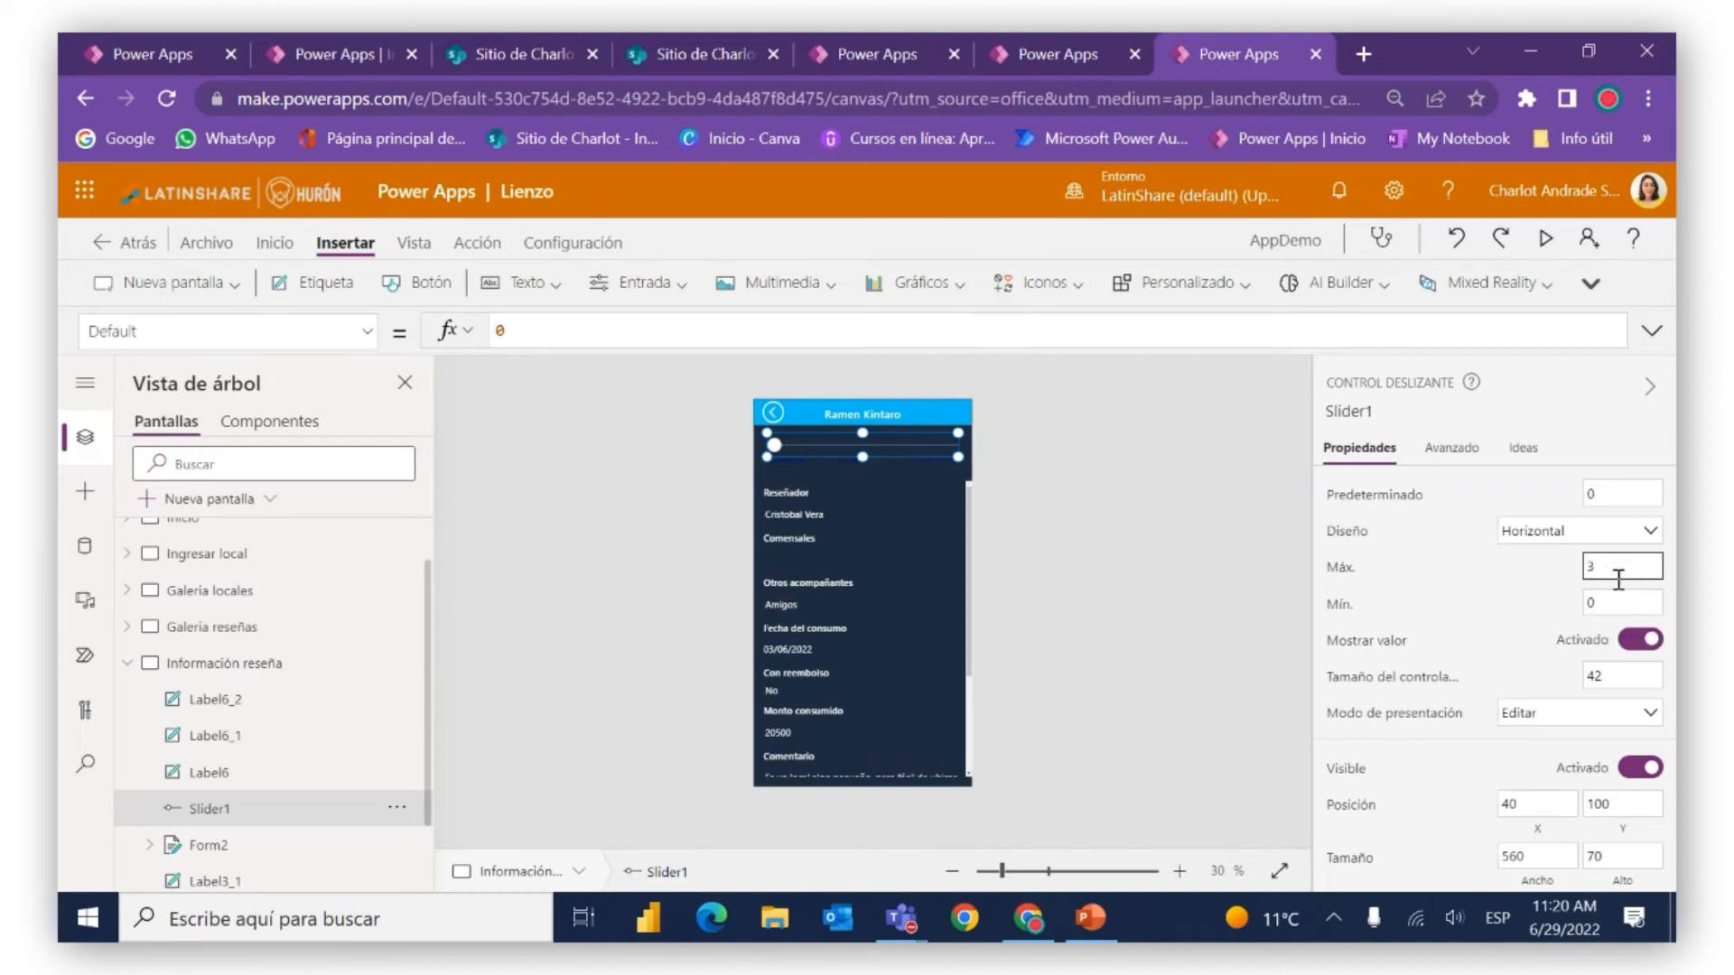
{"action": "left_click", "coordinate": [1536, 565]}
{"action": "scroll", "coordinate": [1533, 562], "scroll_direction": "down", "scroll_amount": 2}
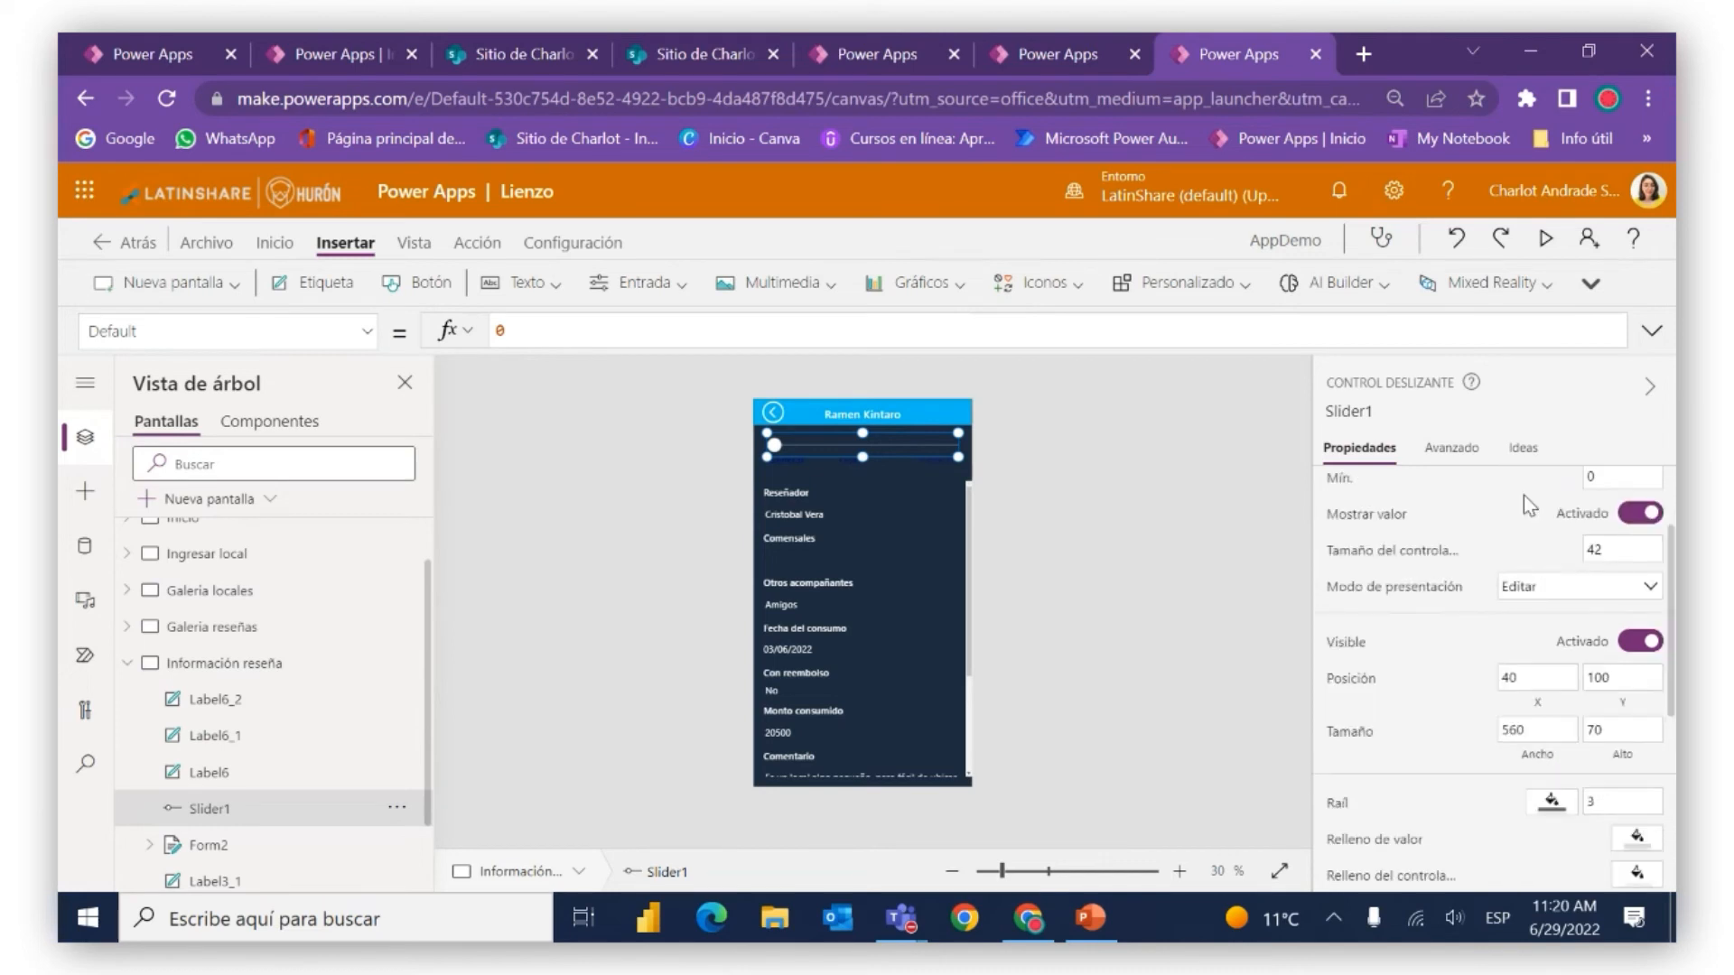
Preview the app and test the slider along its range up to the maximum, and return to editing
{"action": "left_click", "coordinate": [1545, 239]}
{"action": "mouse_move", "coordinate": [711, 308]}
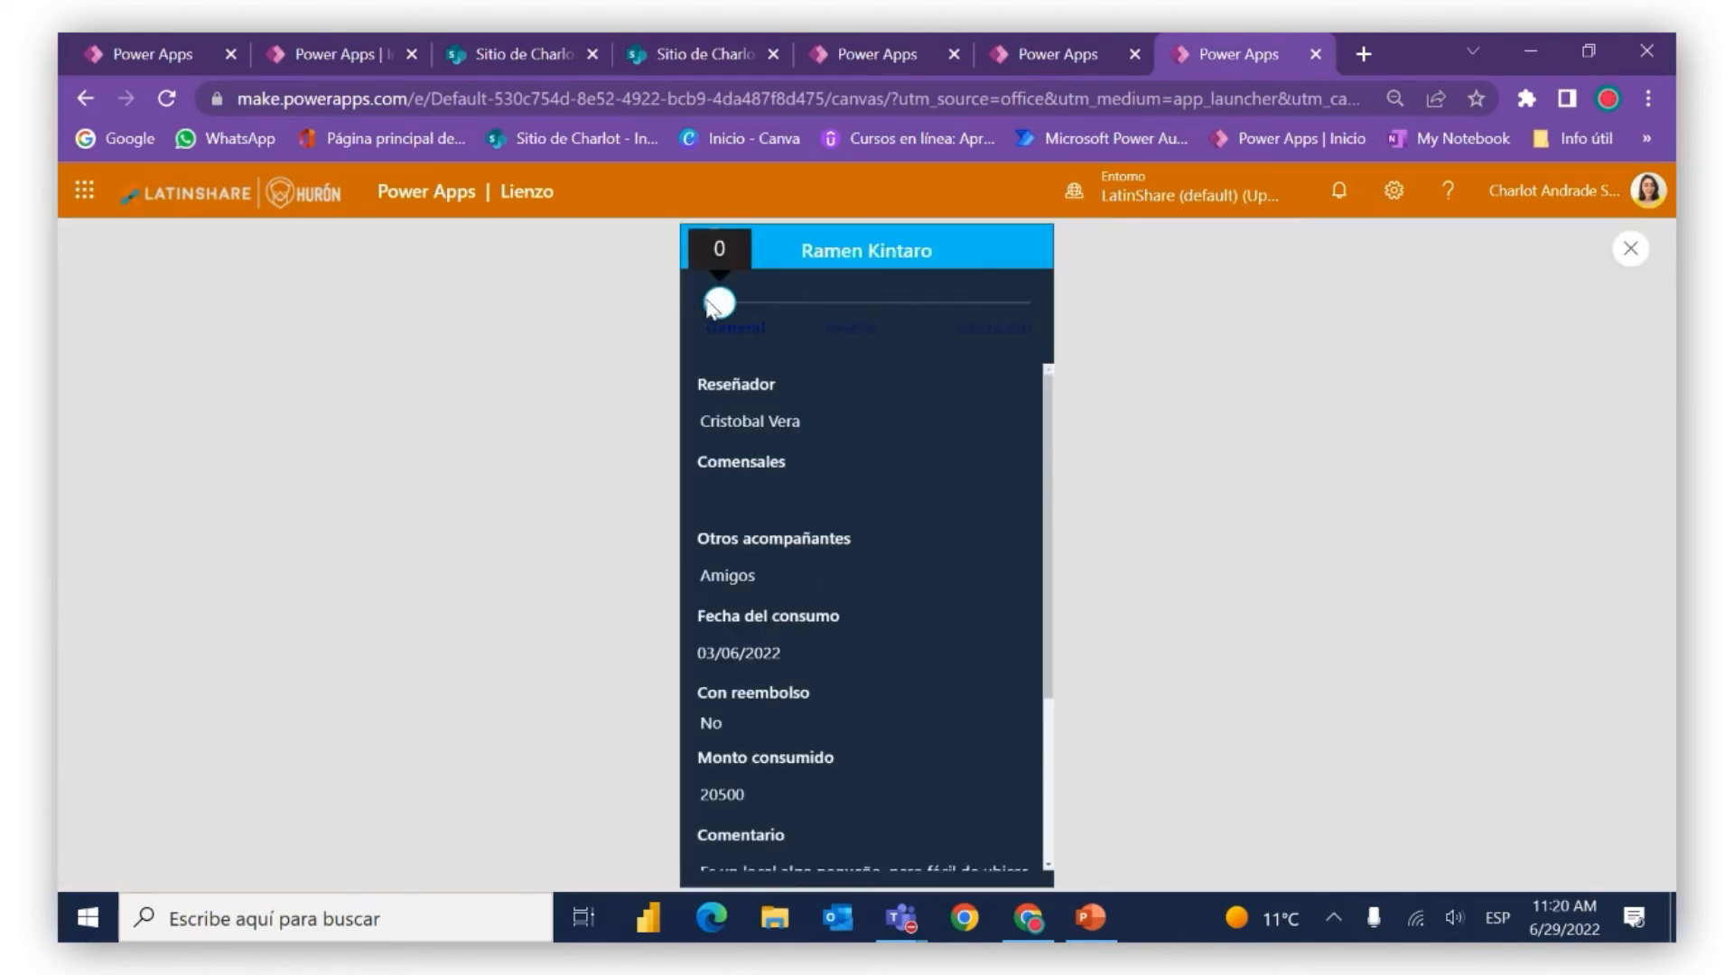
{"action": "left_click_drag", "start_coordinate": [711, 307], "coordinate": [906, 282]}
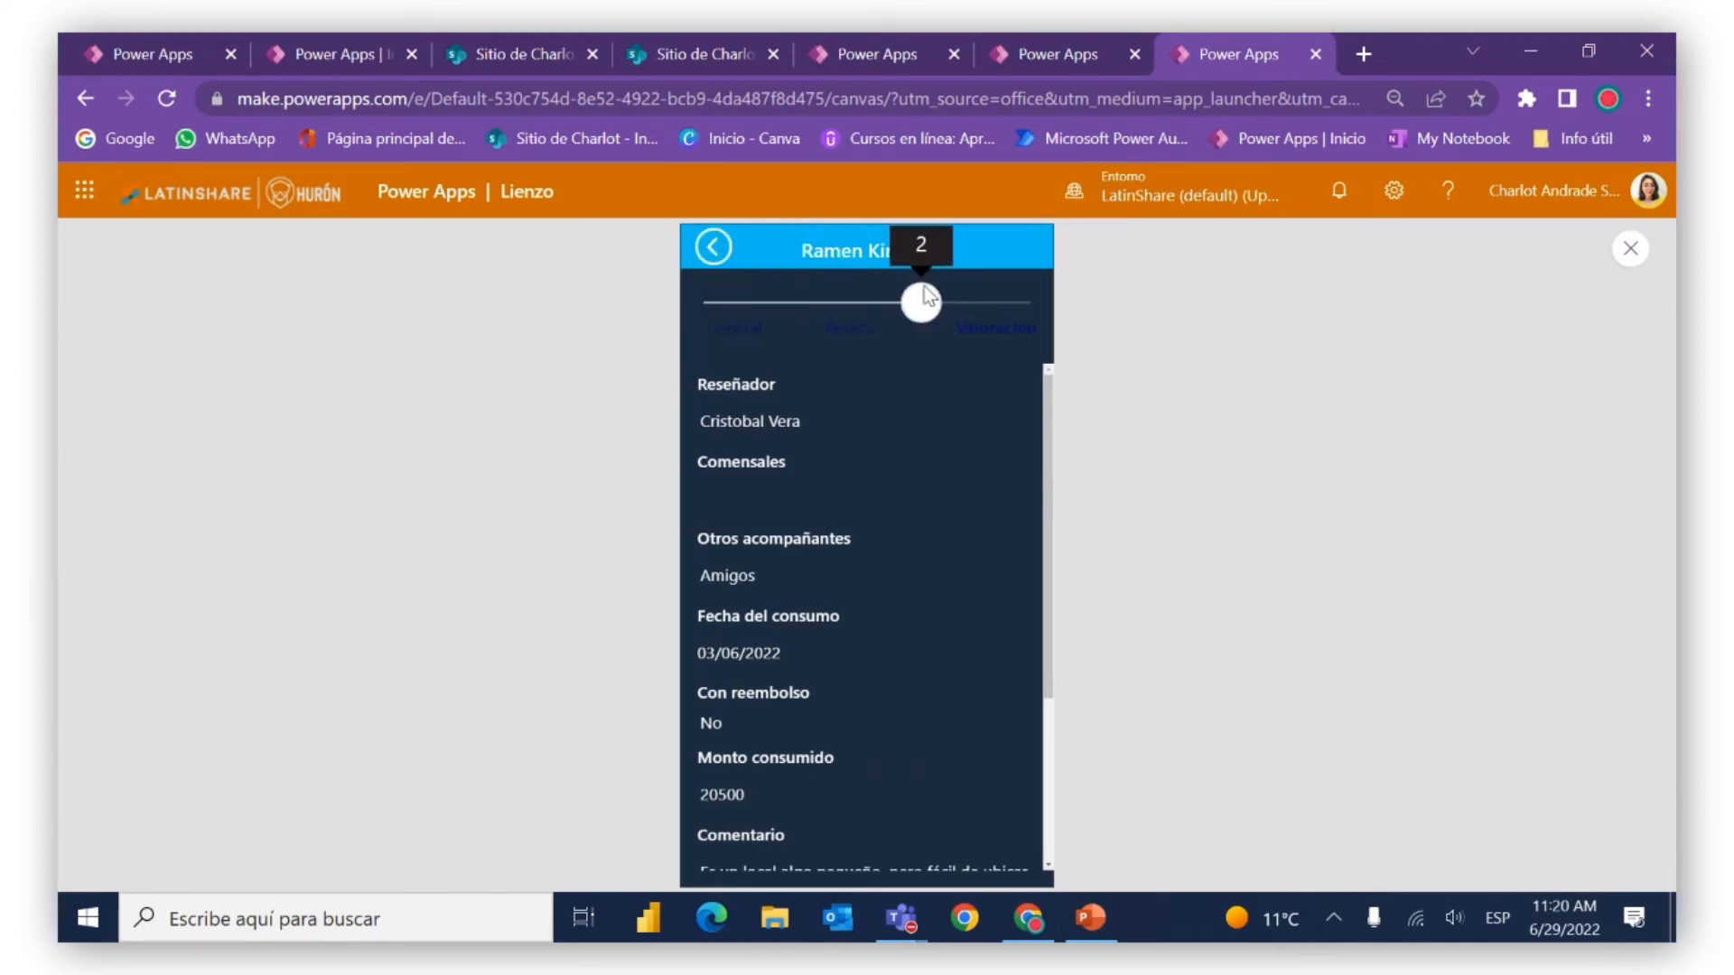
{"action": "left_click", "coordinate": [973, 298]}
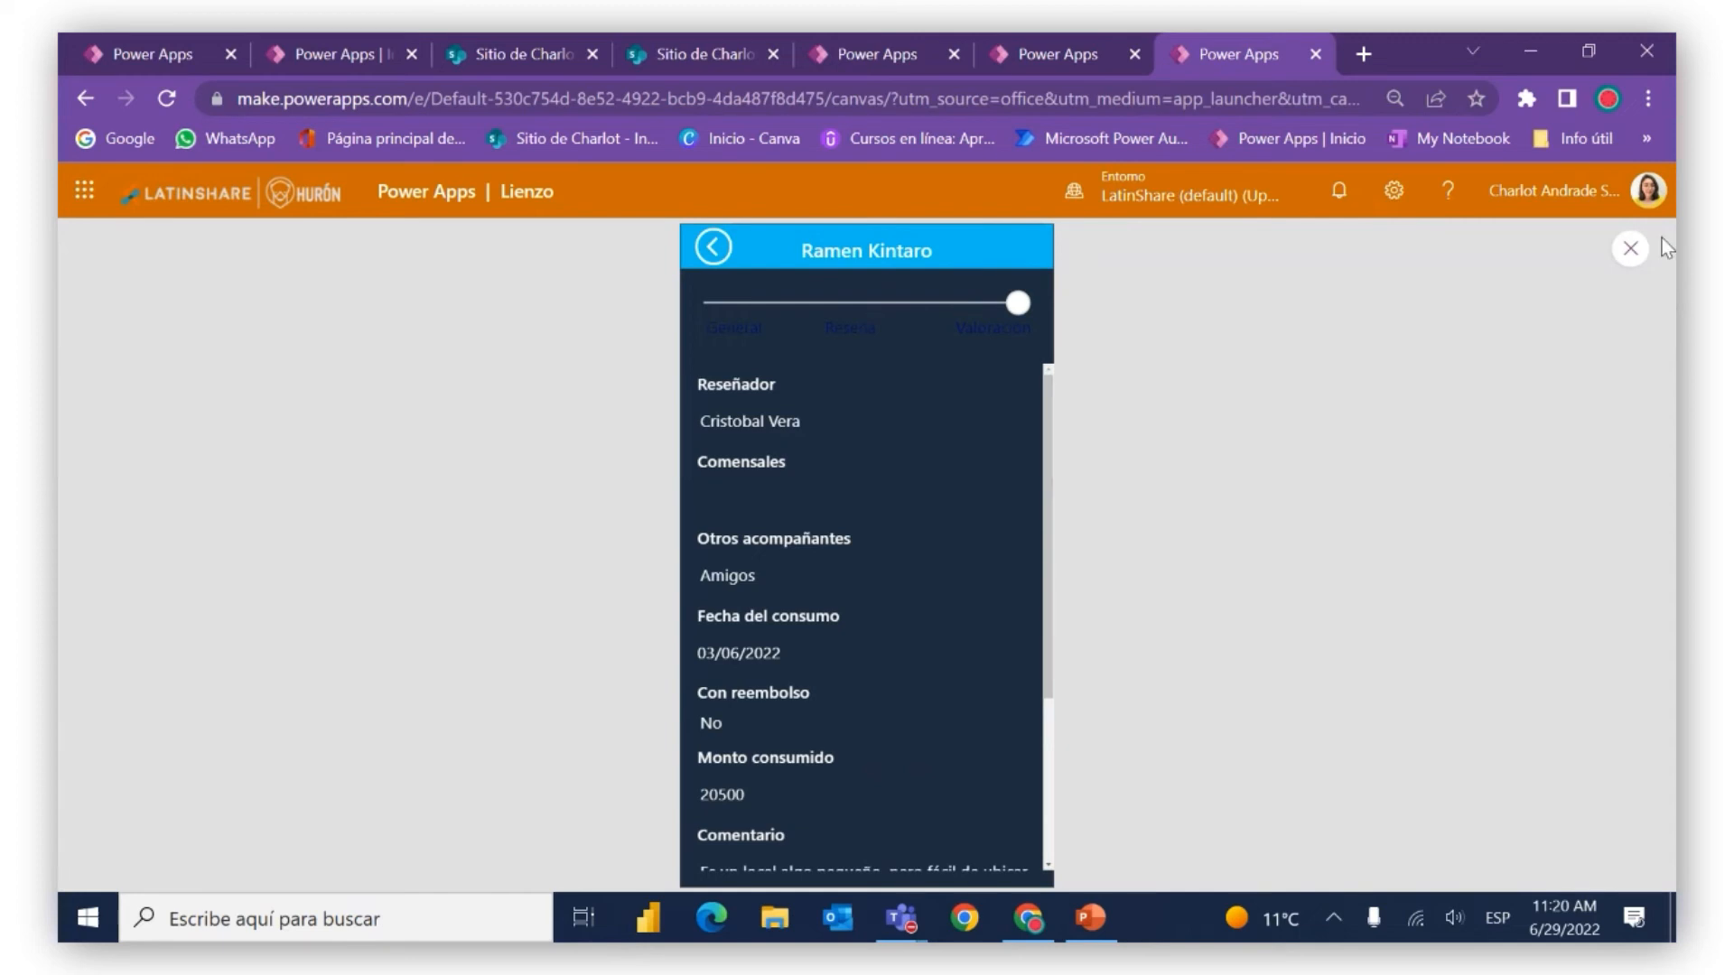
{"action": "left_click", "coordinate": [1631, 249]}
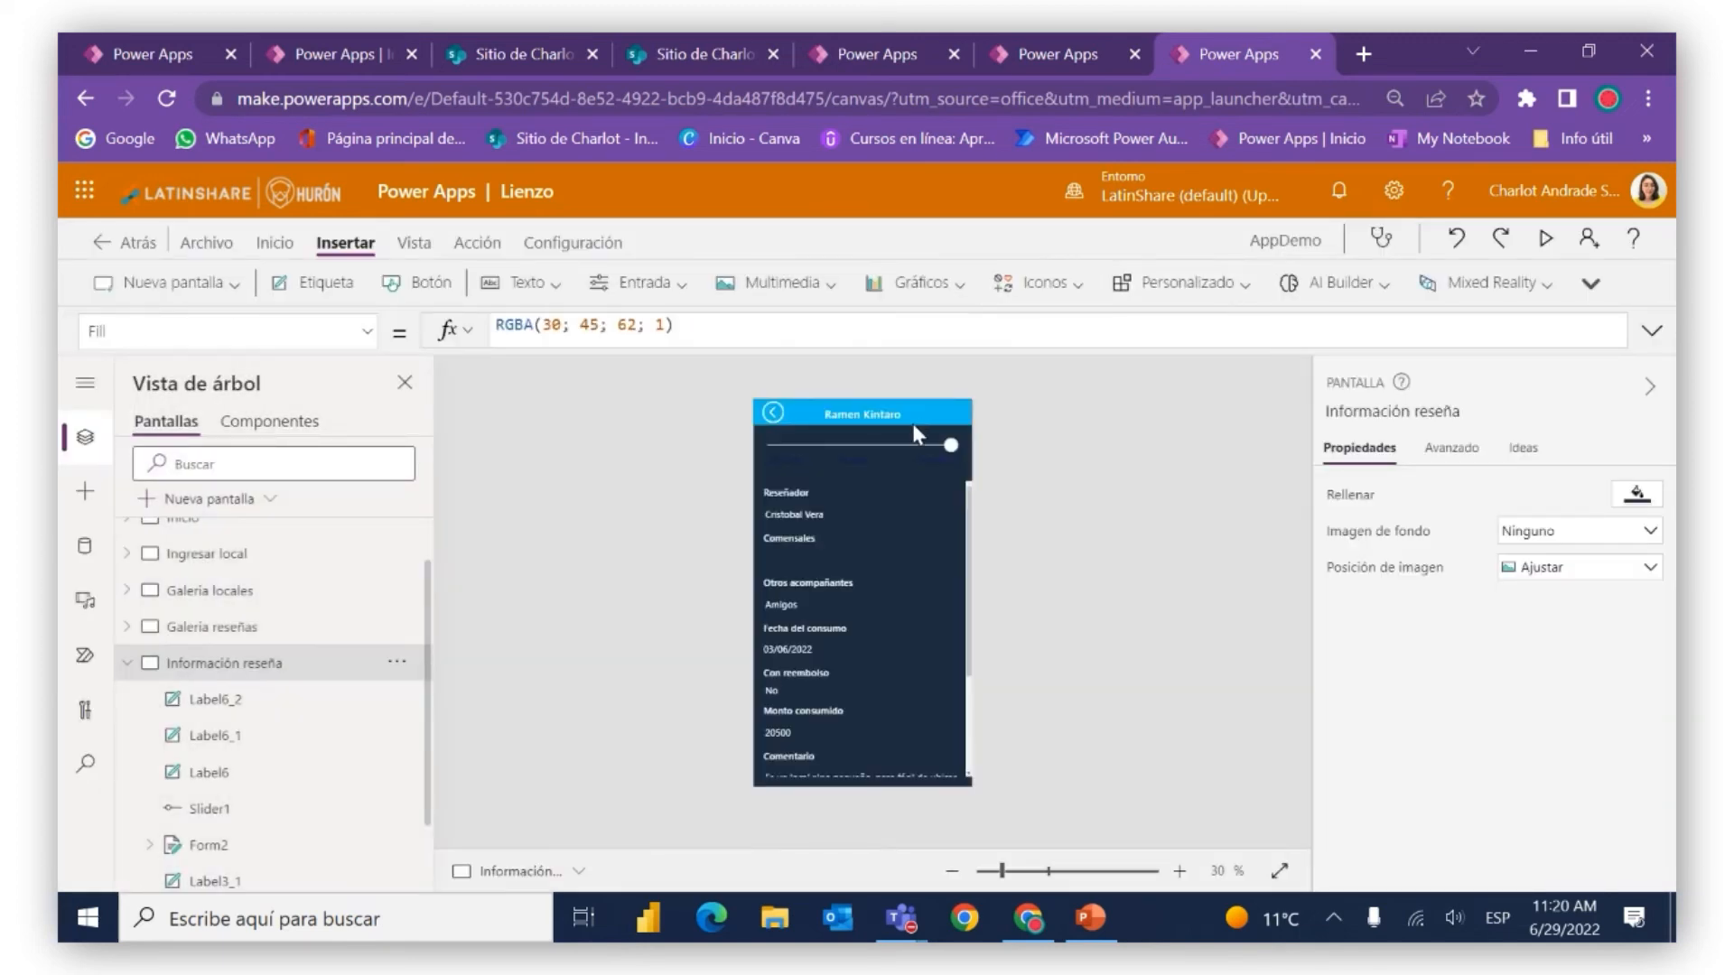
Set the slider's maximum value to 5
{"action": "left_click", "coordinate": [917, 437]}
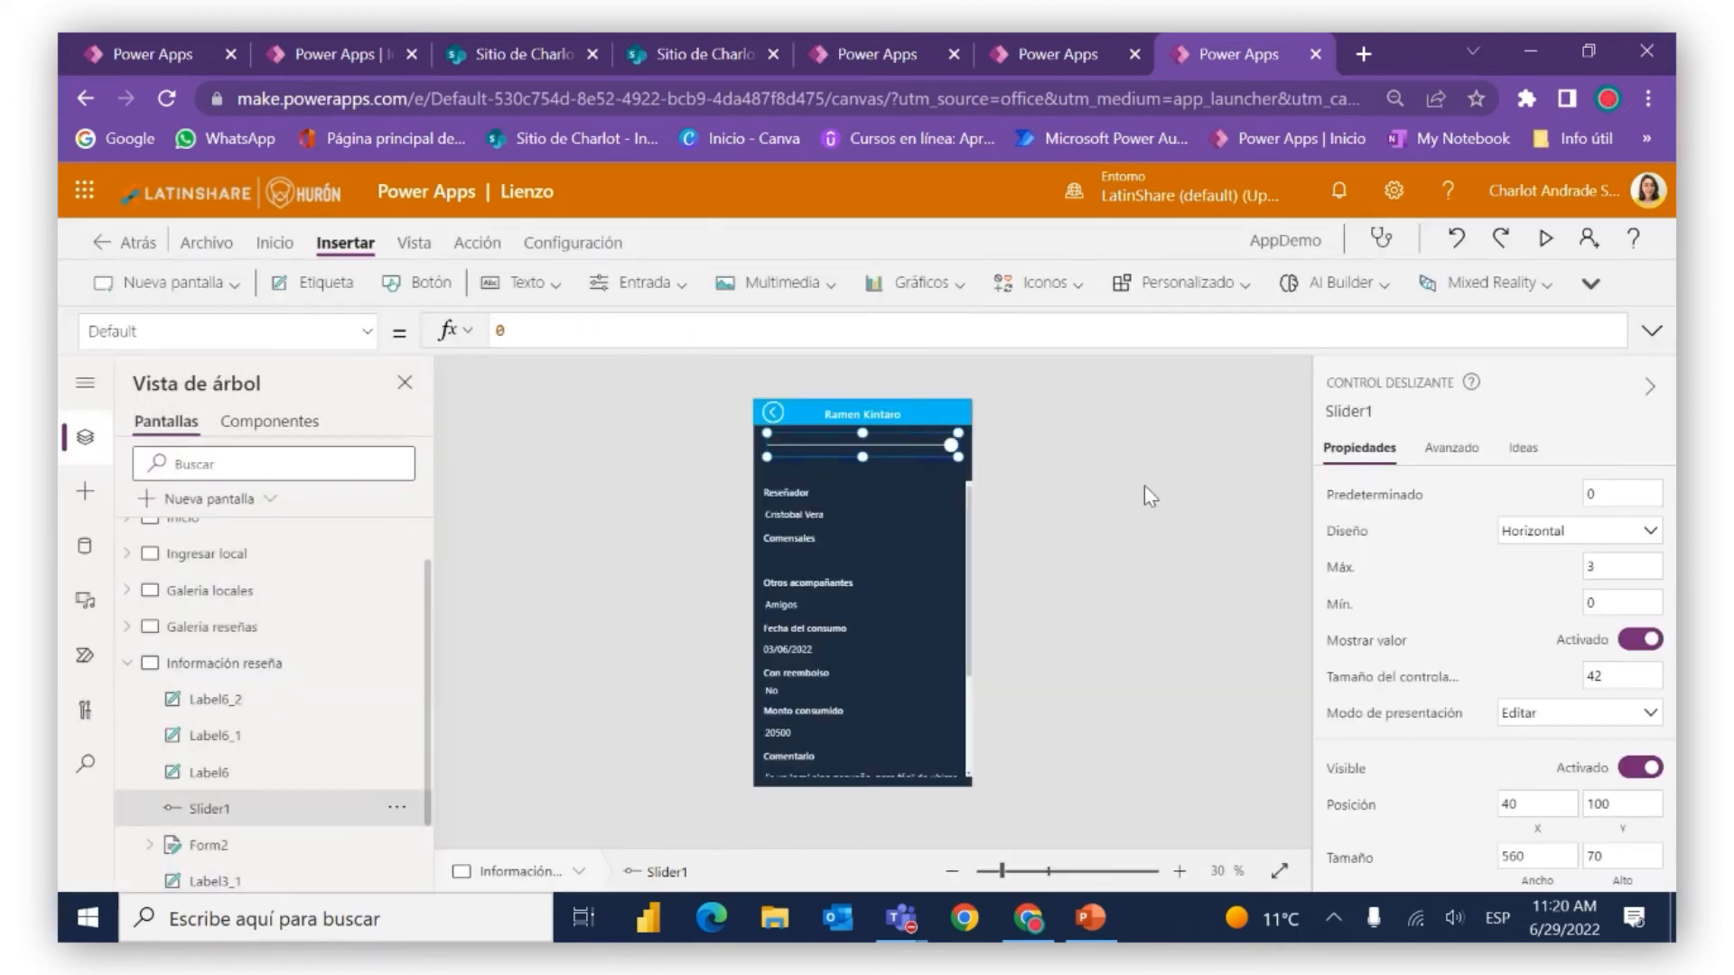
{"action": "left_click", "coordinate": [1614, 567]}
{"action": "key", "text": "BackSpace"}
{"action": "type", "text": "5"}
Move the General, Reseña and Valoración labels slightly down so they sit below the slider
{"action": "left_click", "coordinate": [794, 462]}
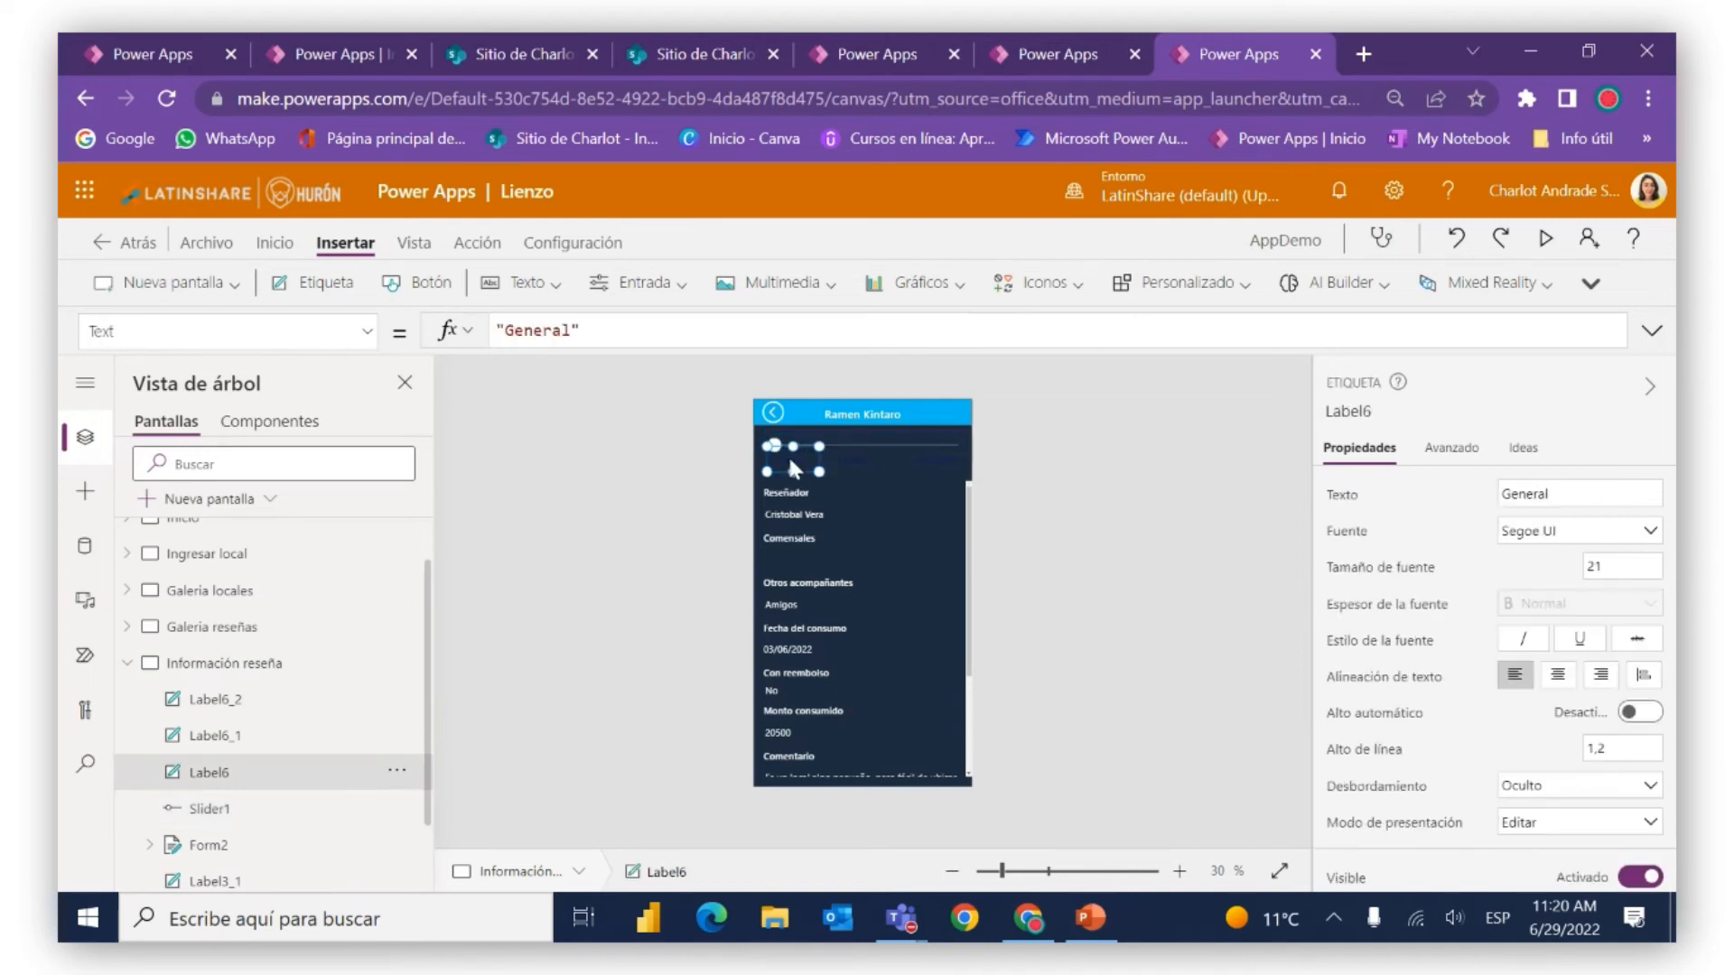
{"action": "left_click_drag", "start_coordinate": [789, 468], "coordinate": [789, 467]}
{"action": "left_click", "coordinate": [850, 456]}
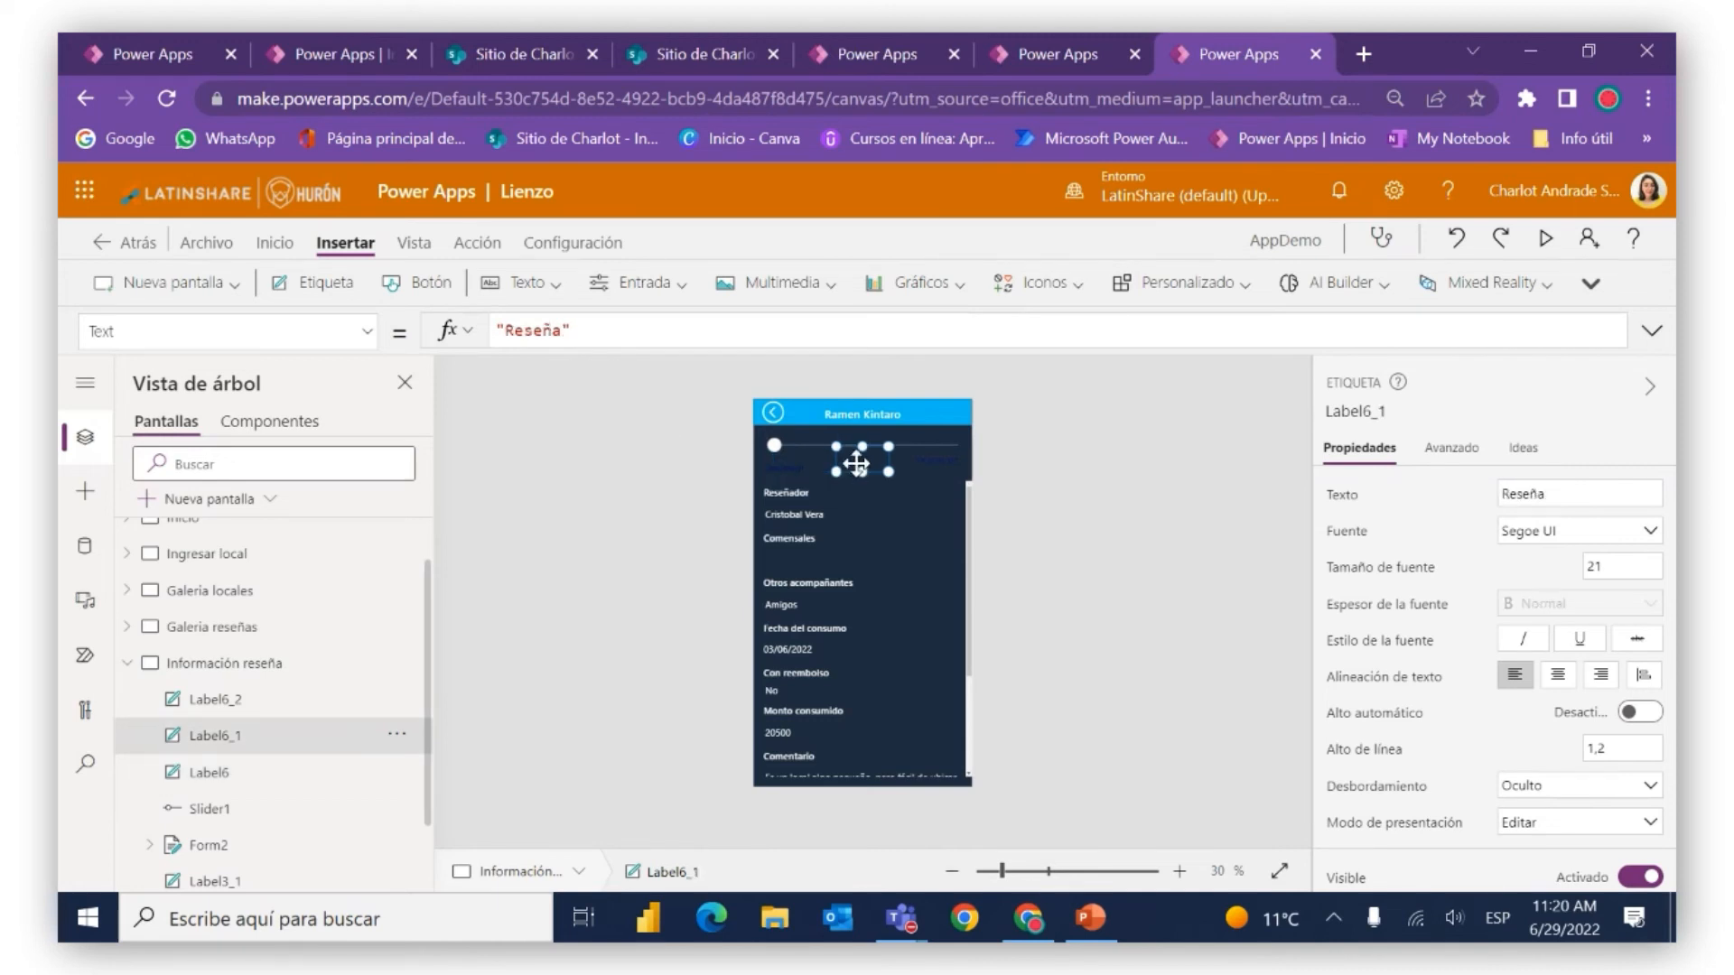
{"action": "left_click_drag", "start_coordinate": [856, 466], "coordinate": [859, 472]}
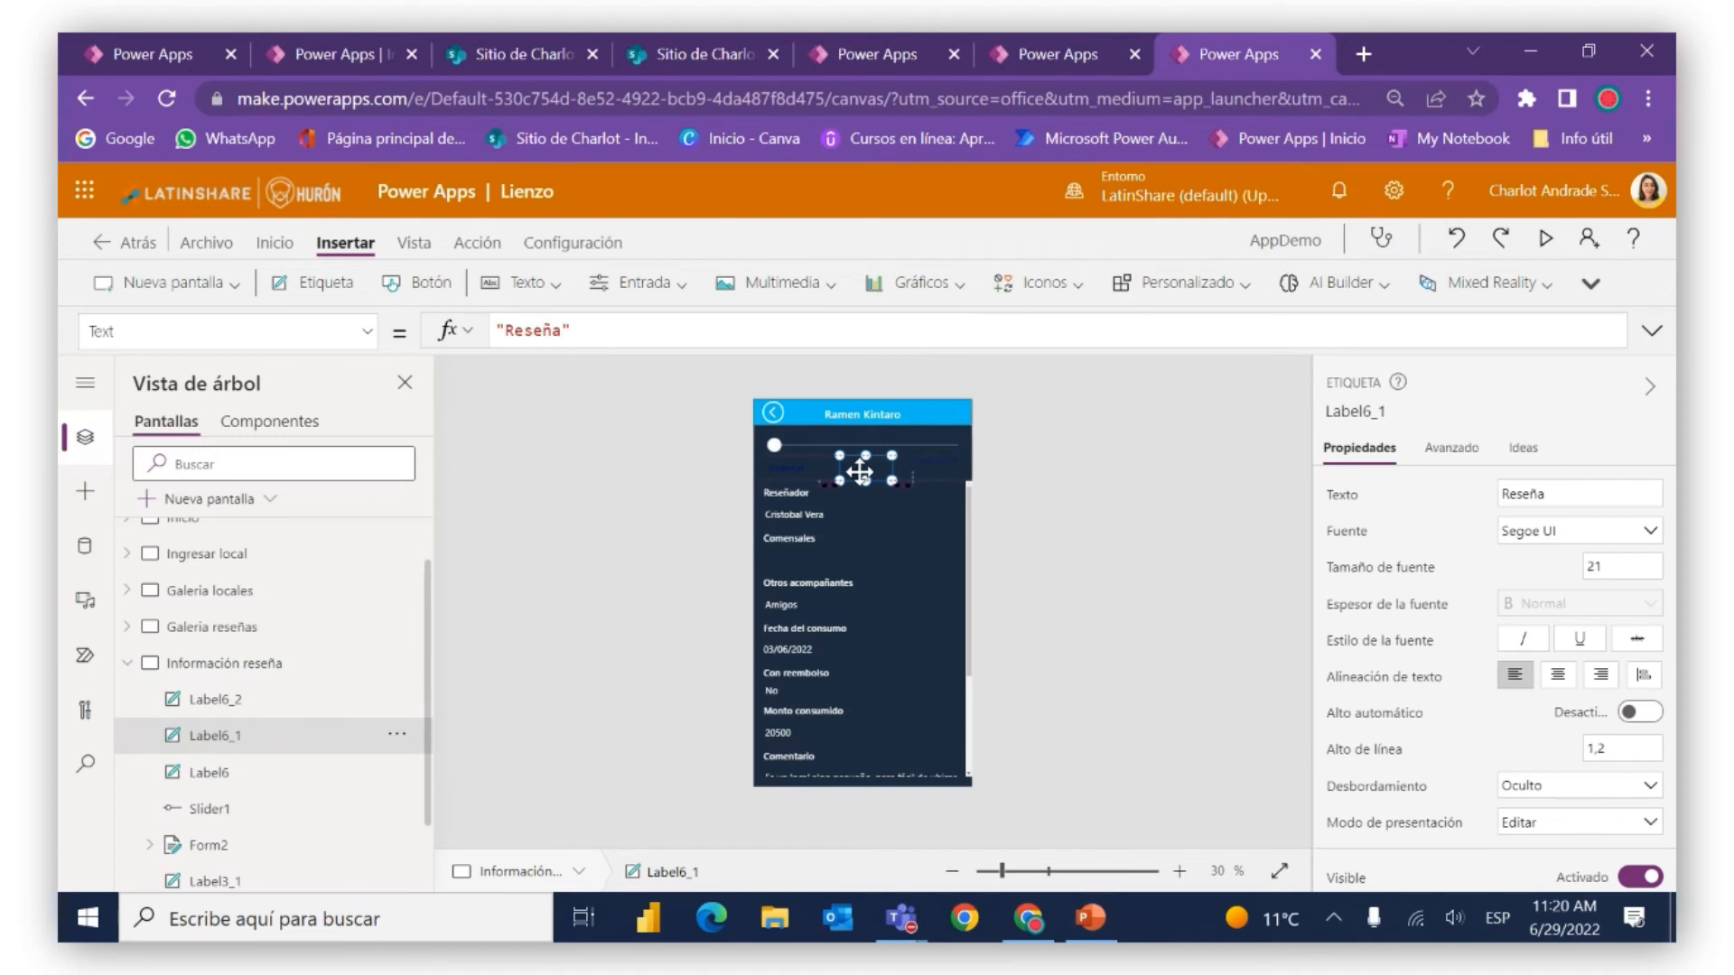
{"action": "left_click", "coordinate": [924, 462]}
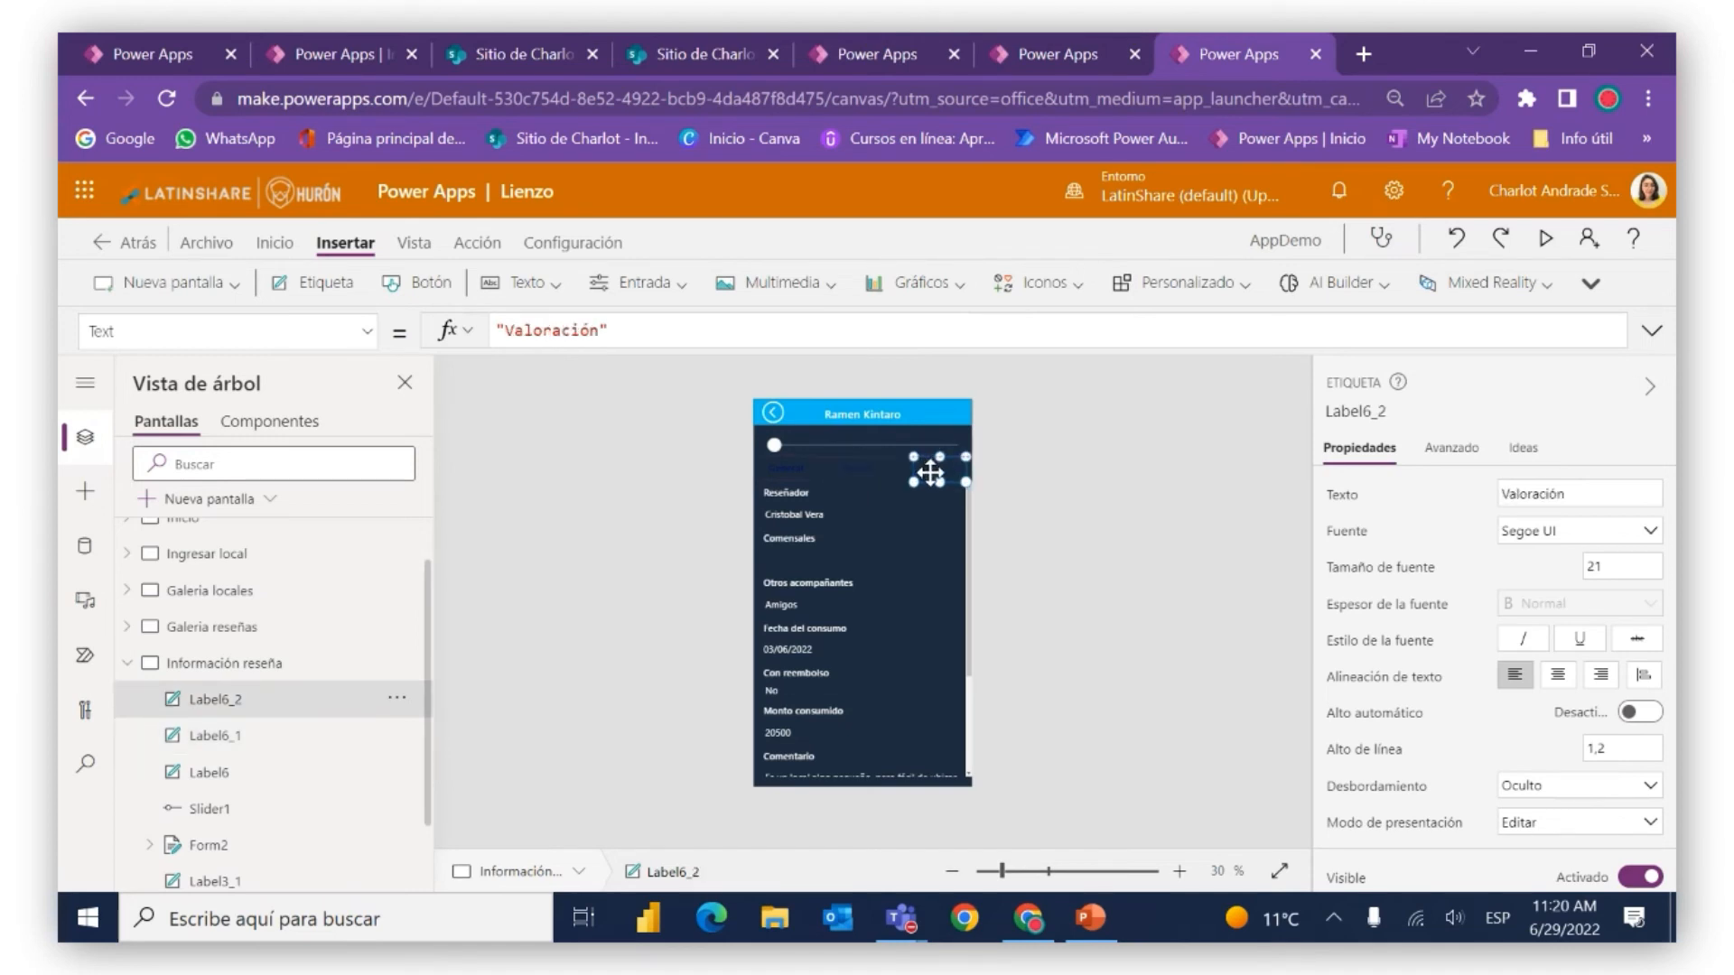
Check the General label's FontWeight formula and set the label's text colour to white
{"action": "left_click", "coordinate": [778, 466]}
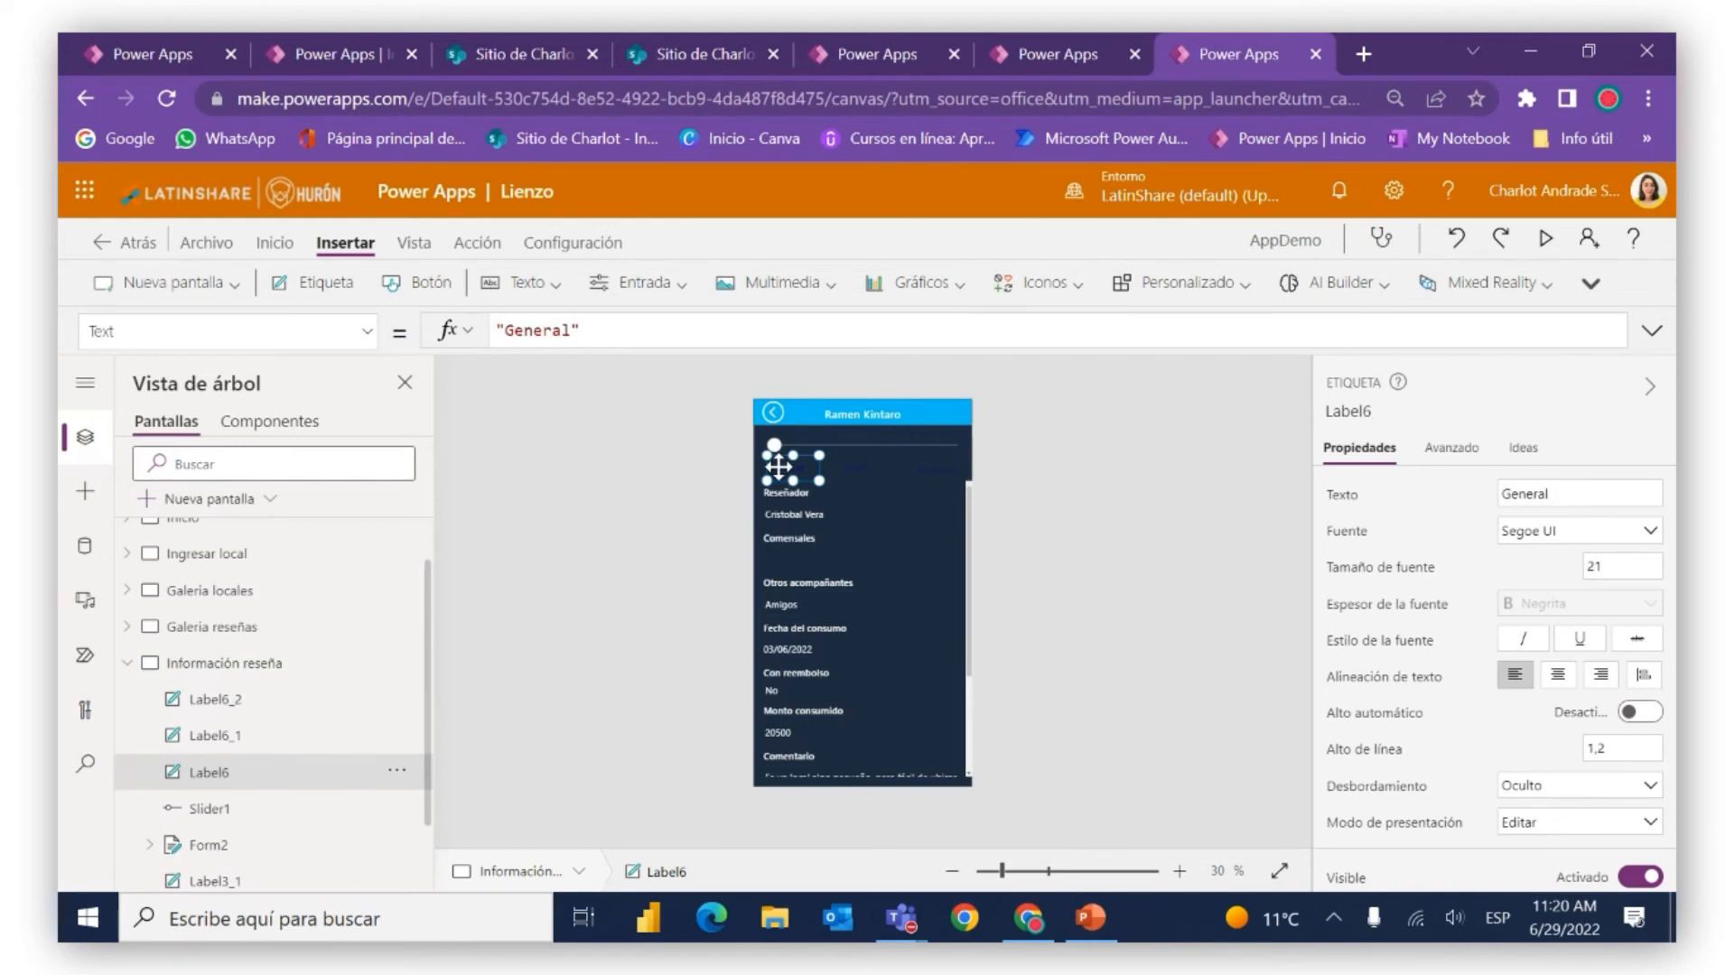
{"action": "left_click", "coordinate": [366, 331]}
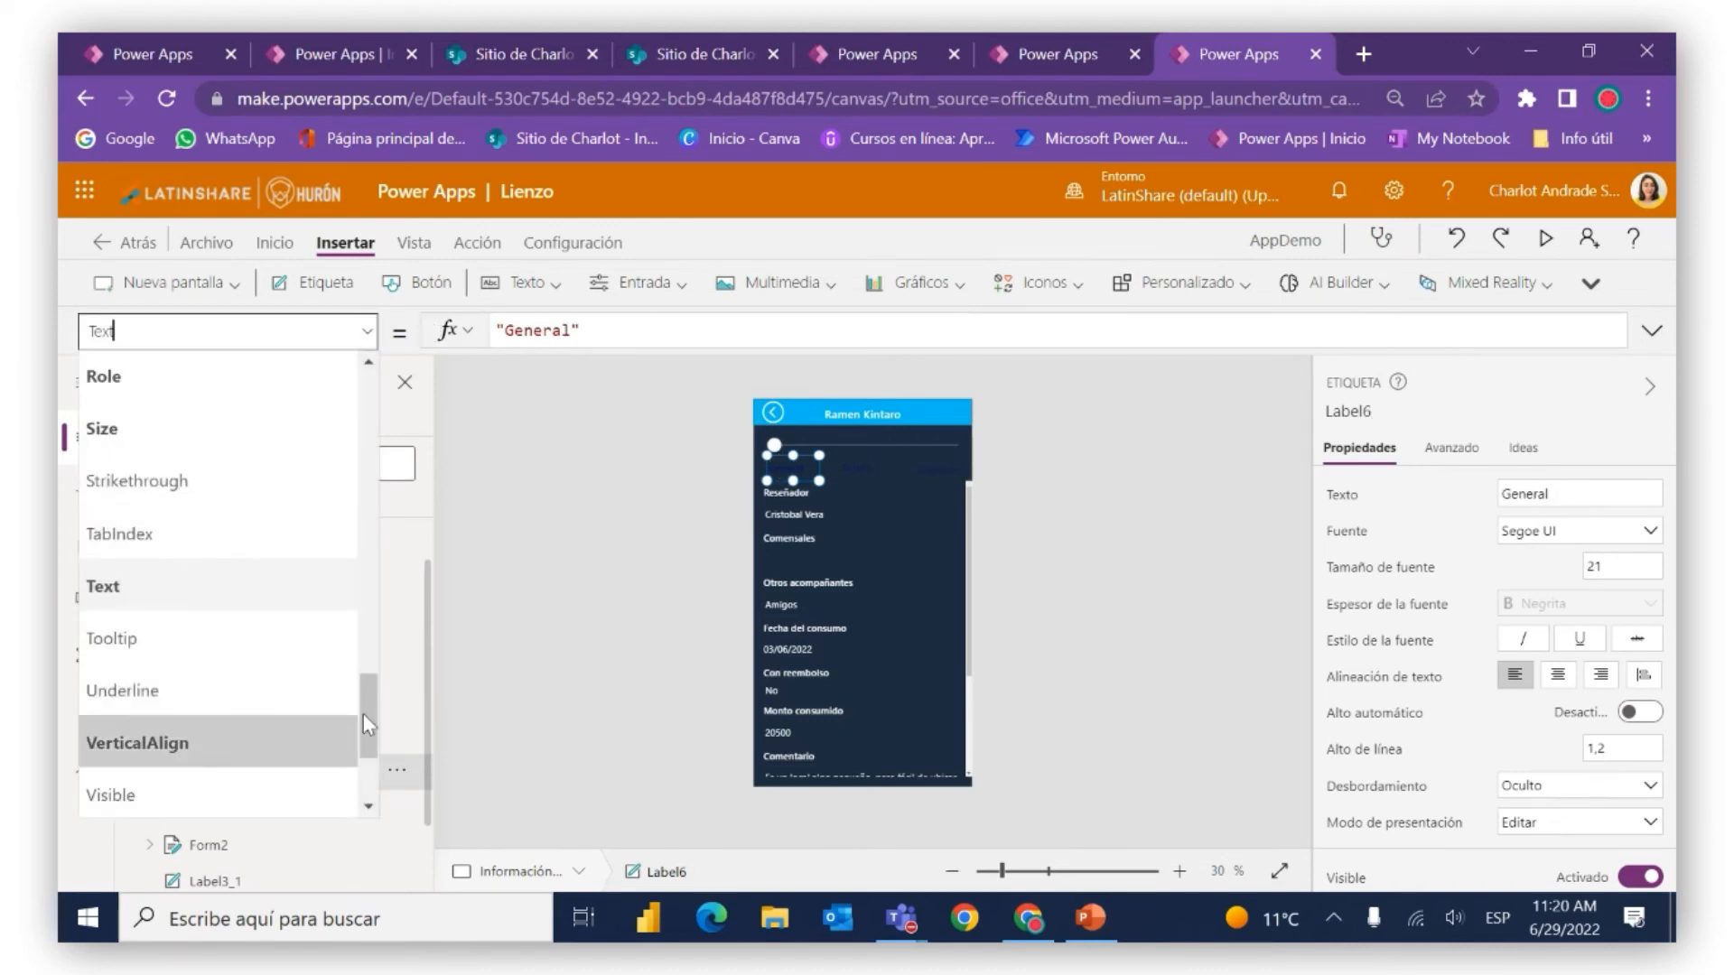
{"action": "left_click_drag", "start_coordinate": [363, 713], "coordinate": [372, 533]}
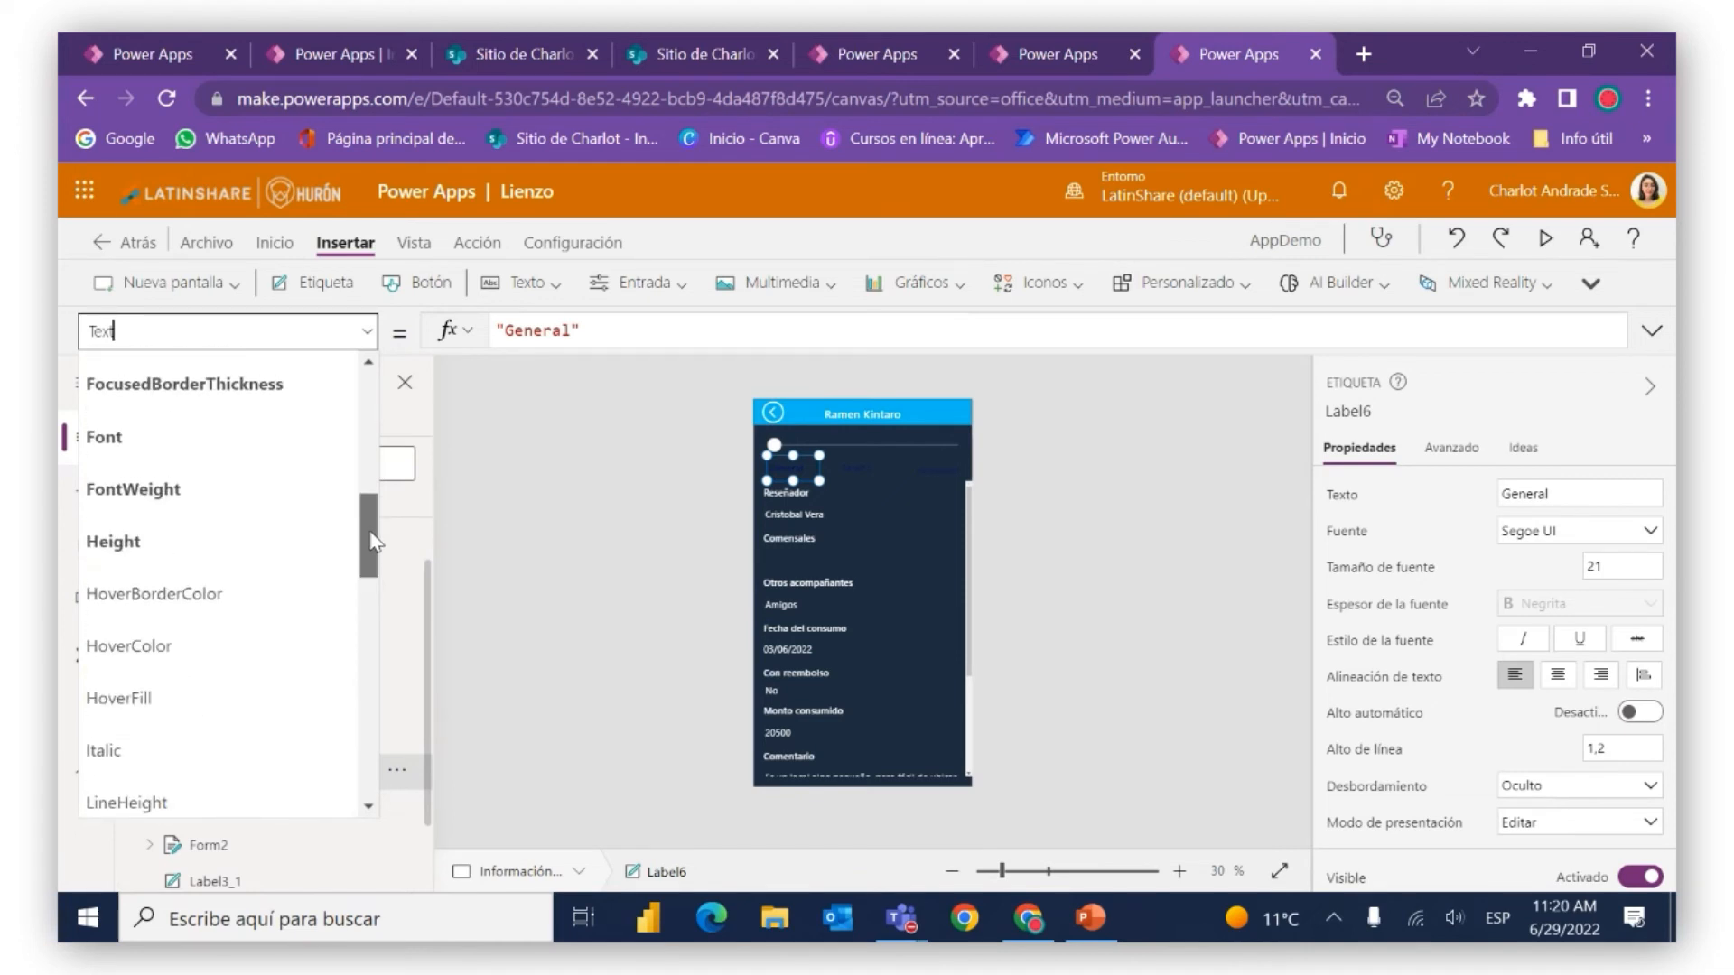
{"action": "left_click", "coordinate": [255, 492]}
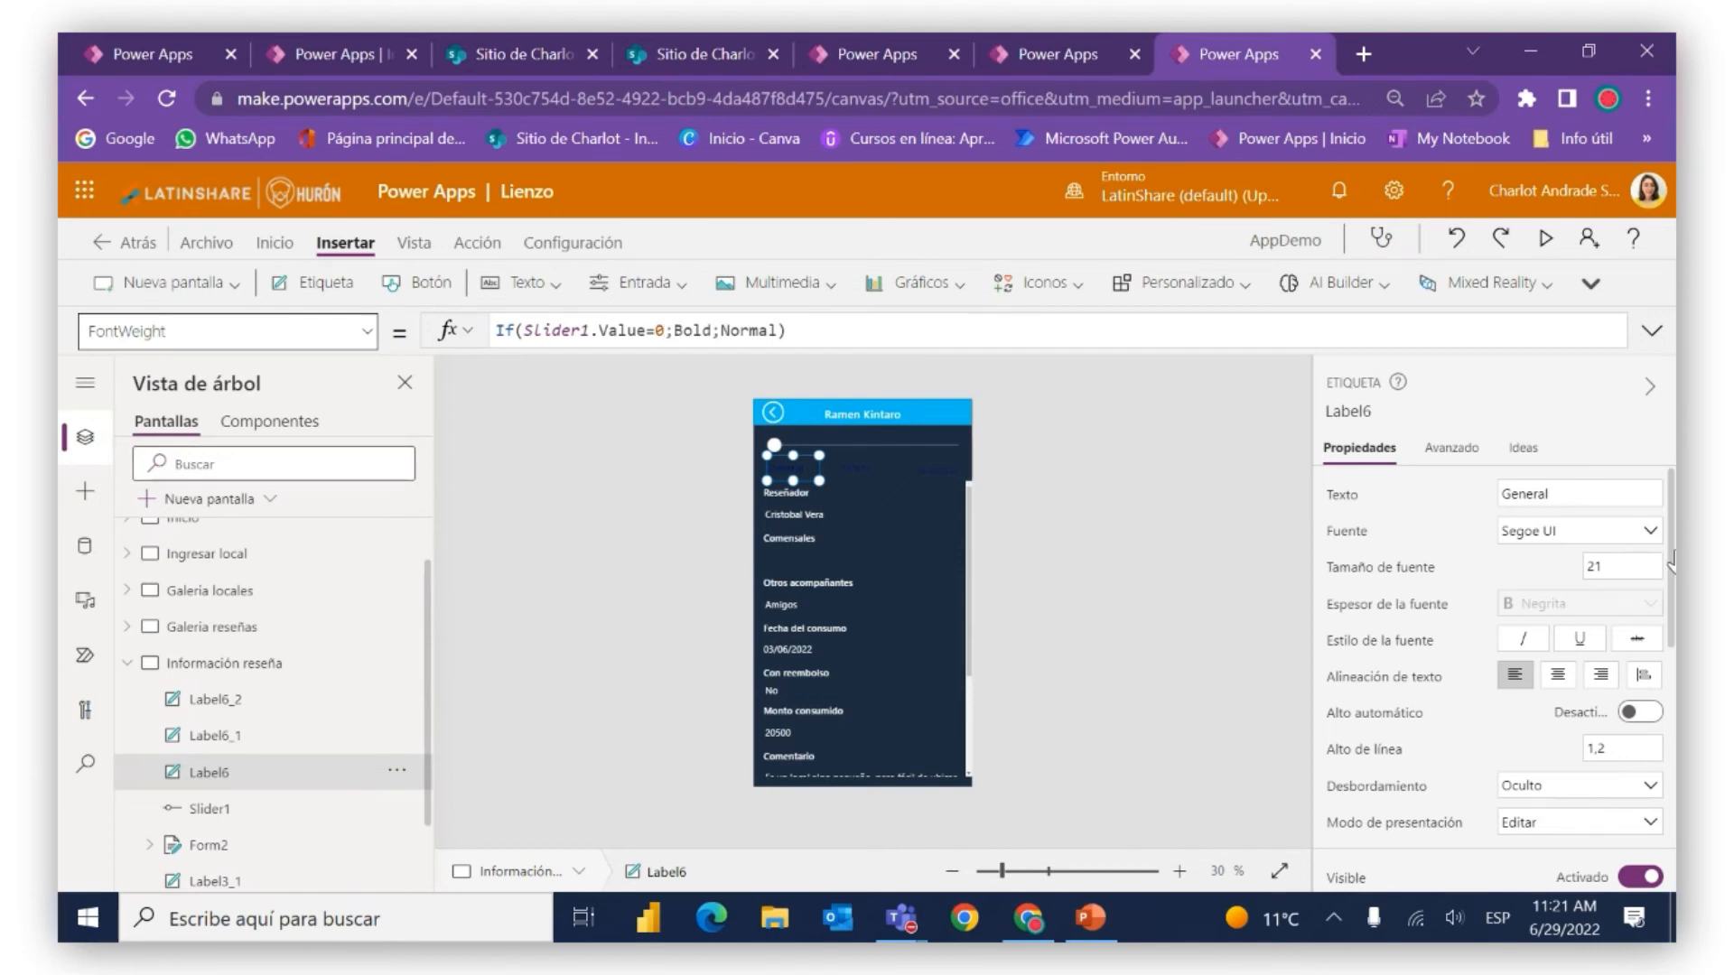
{"action": "scroll", "coordinate": [1558, 623], "scroll_direction": "down", "scroll_amount": 1}
{"action": "scroll", "coordinate": [1555, 614], "scroll_direction": "down", "scroll_amount": 5}
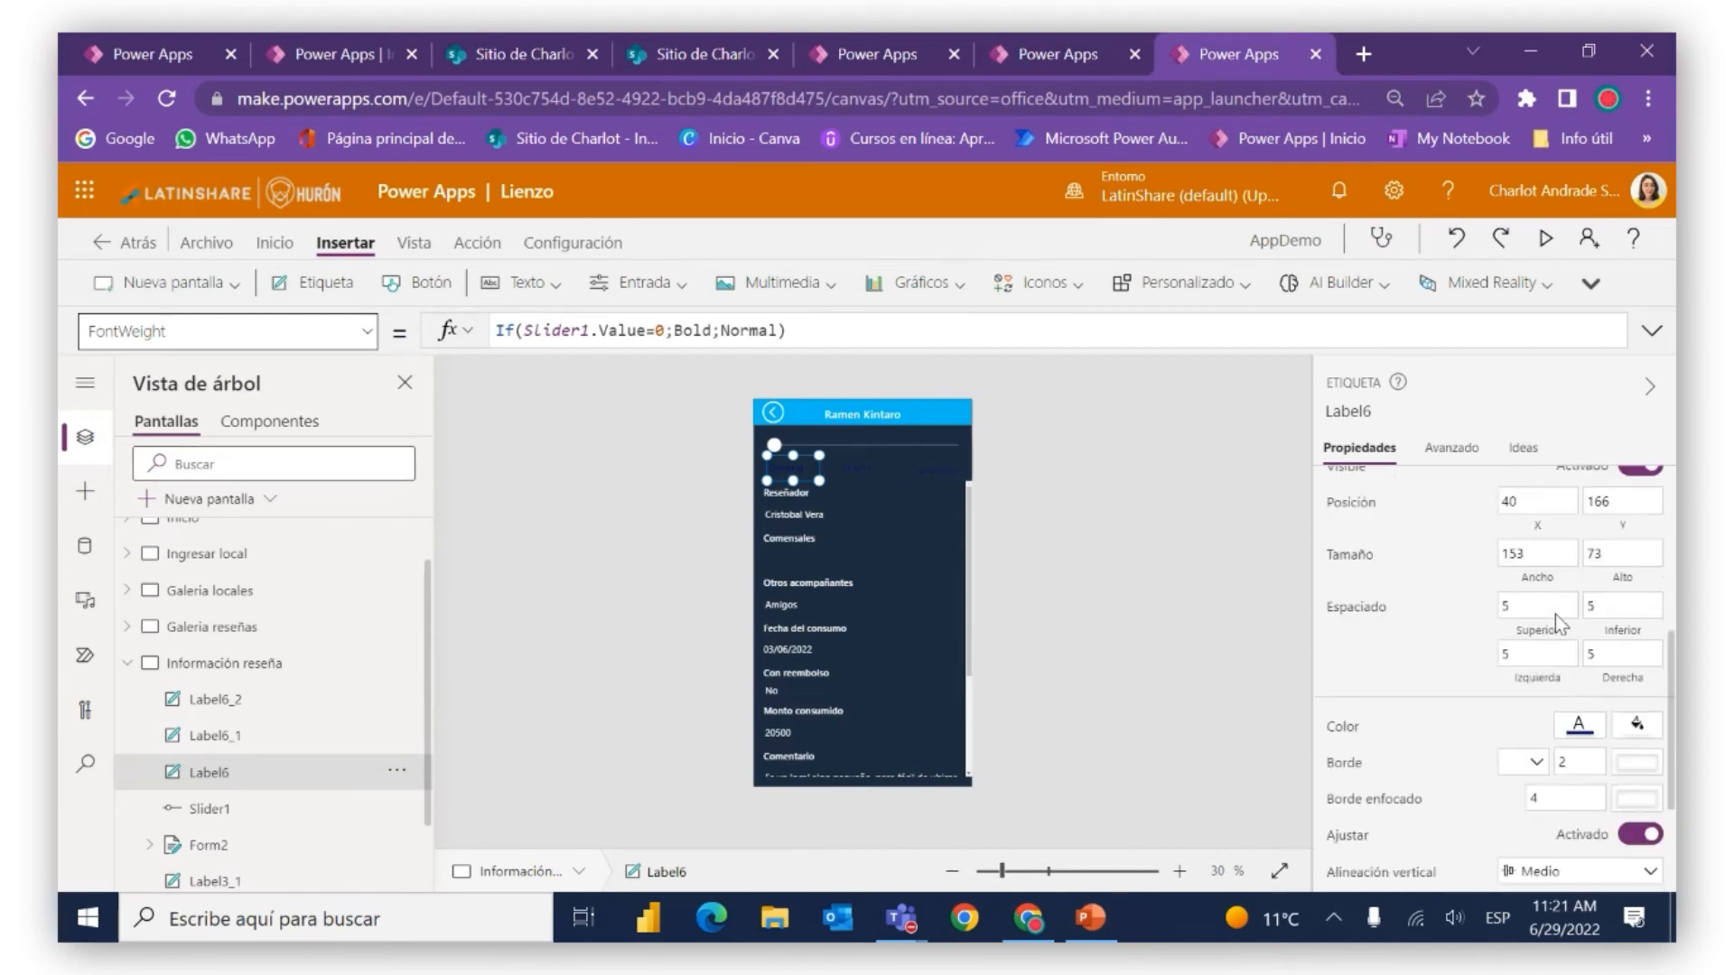
{"action": "left_click", "coordinate": [1576, 565]}
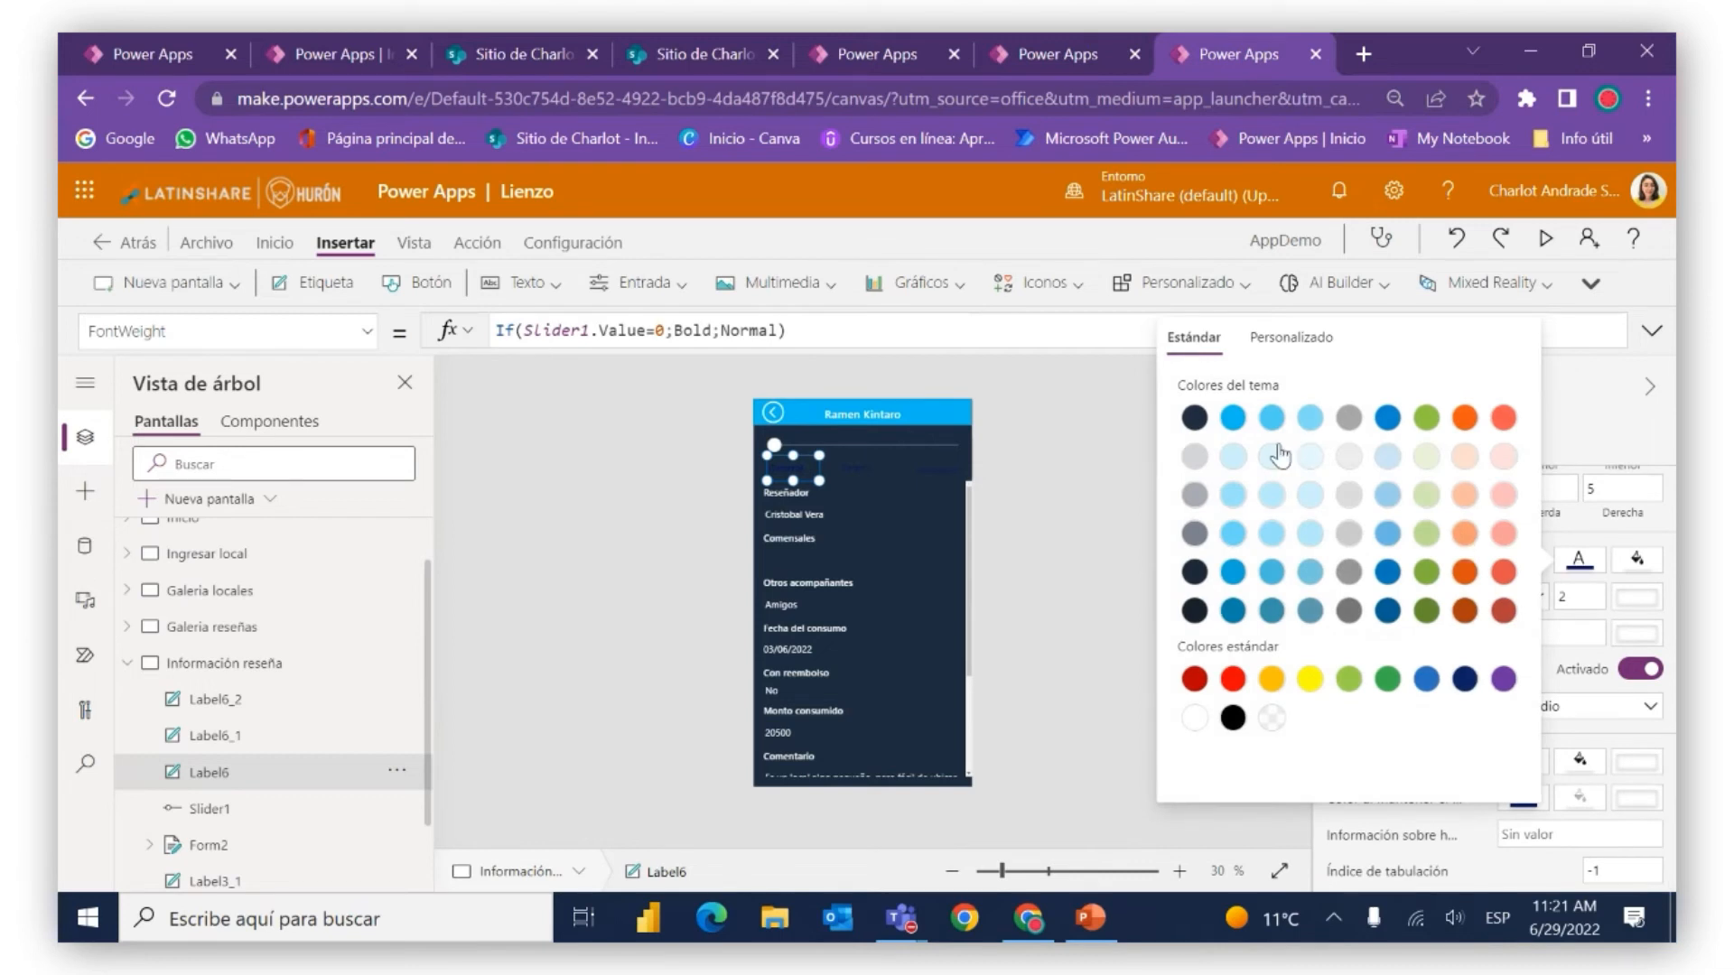
{"action": "left_click", "coordinate": [1197, 718]}
{"action": "left_click", "coordinate": [181, 331]}
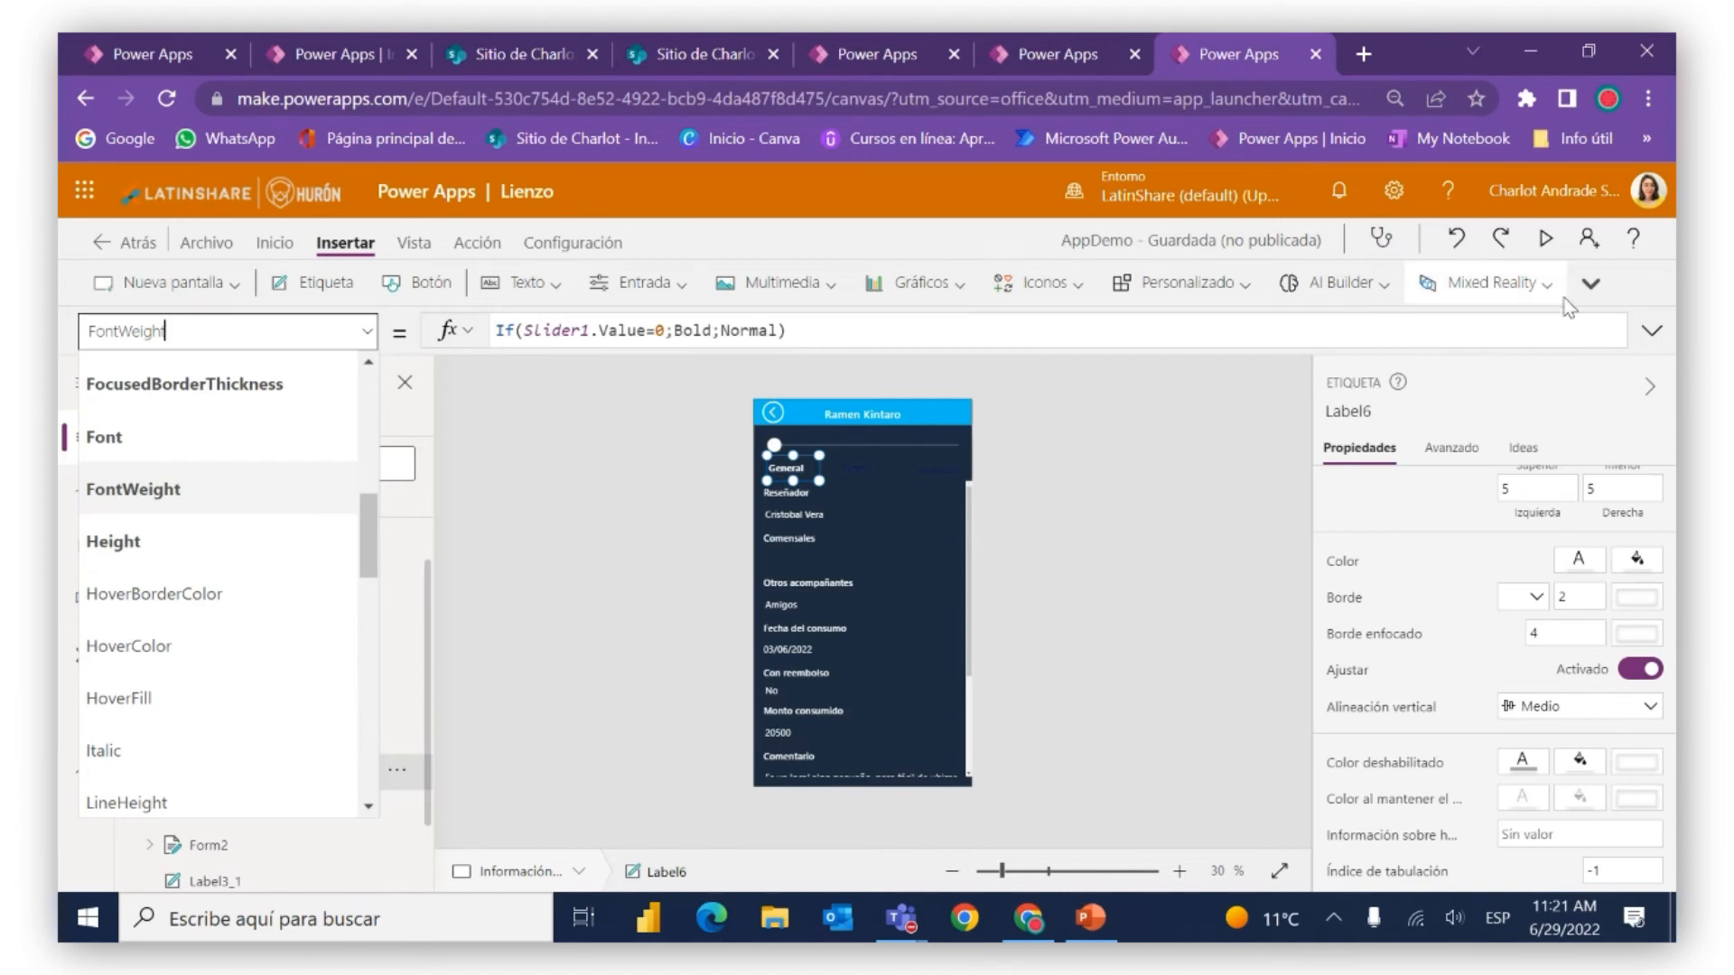
Set the text colour of the Reseña and Valoración labels to white
{"action": "left_click", "coordinate": [851, 475]}
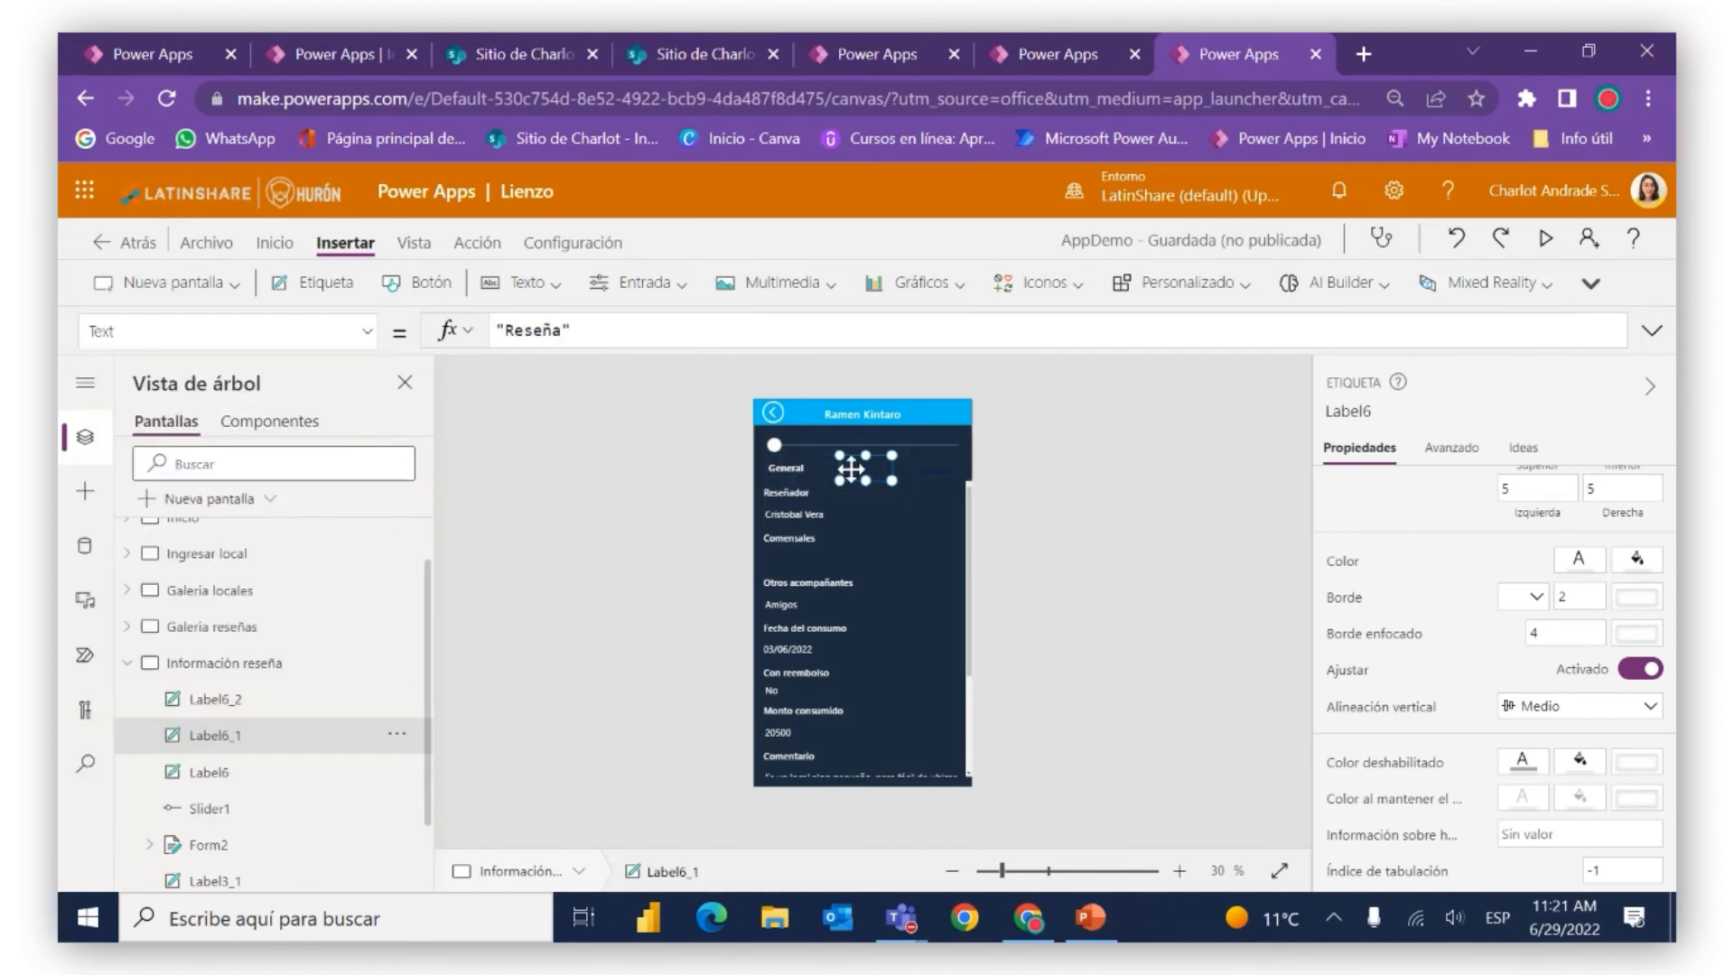
{"action": "left_click", "coordinate": [1582, 560]}
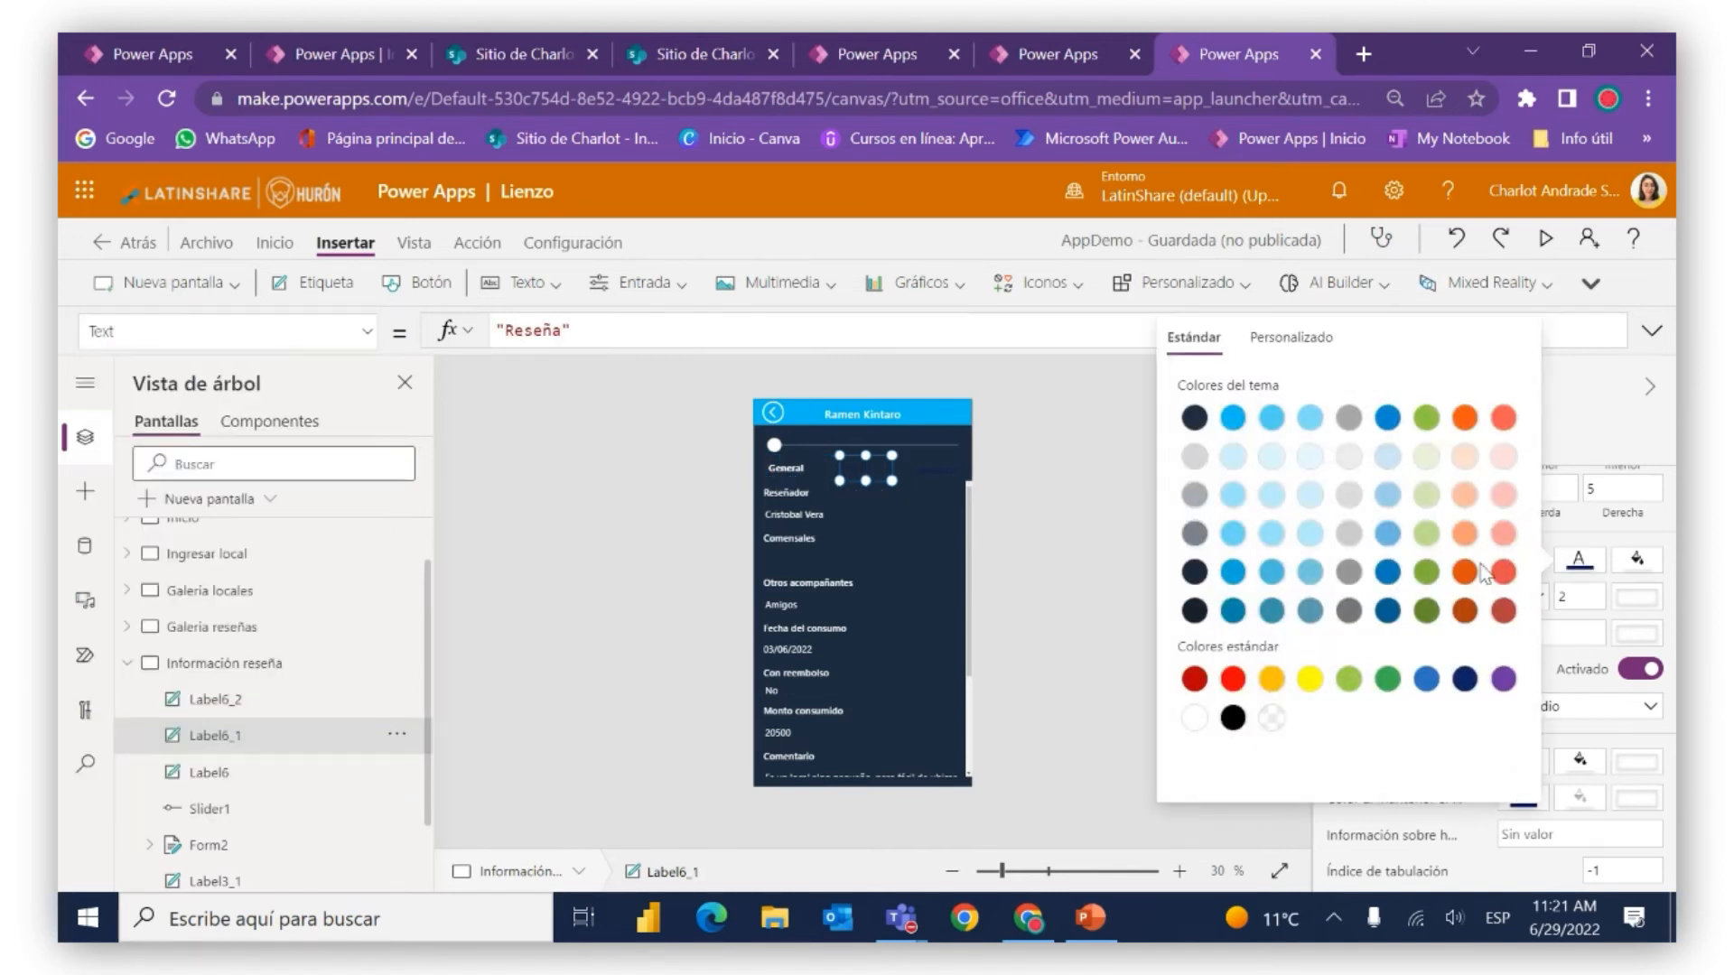
{"action": "left_click", "coordinate": [1195, 718]}
{"action": "left_click", "coordinate": [945, 457]}
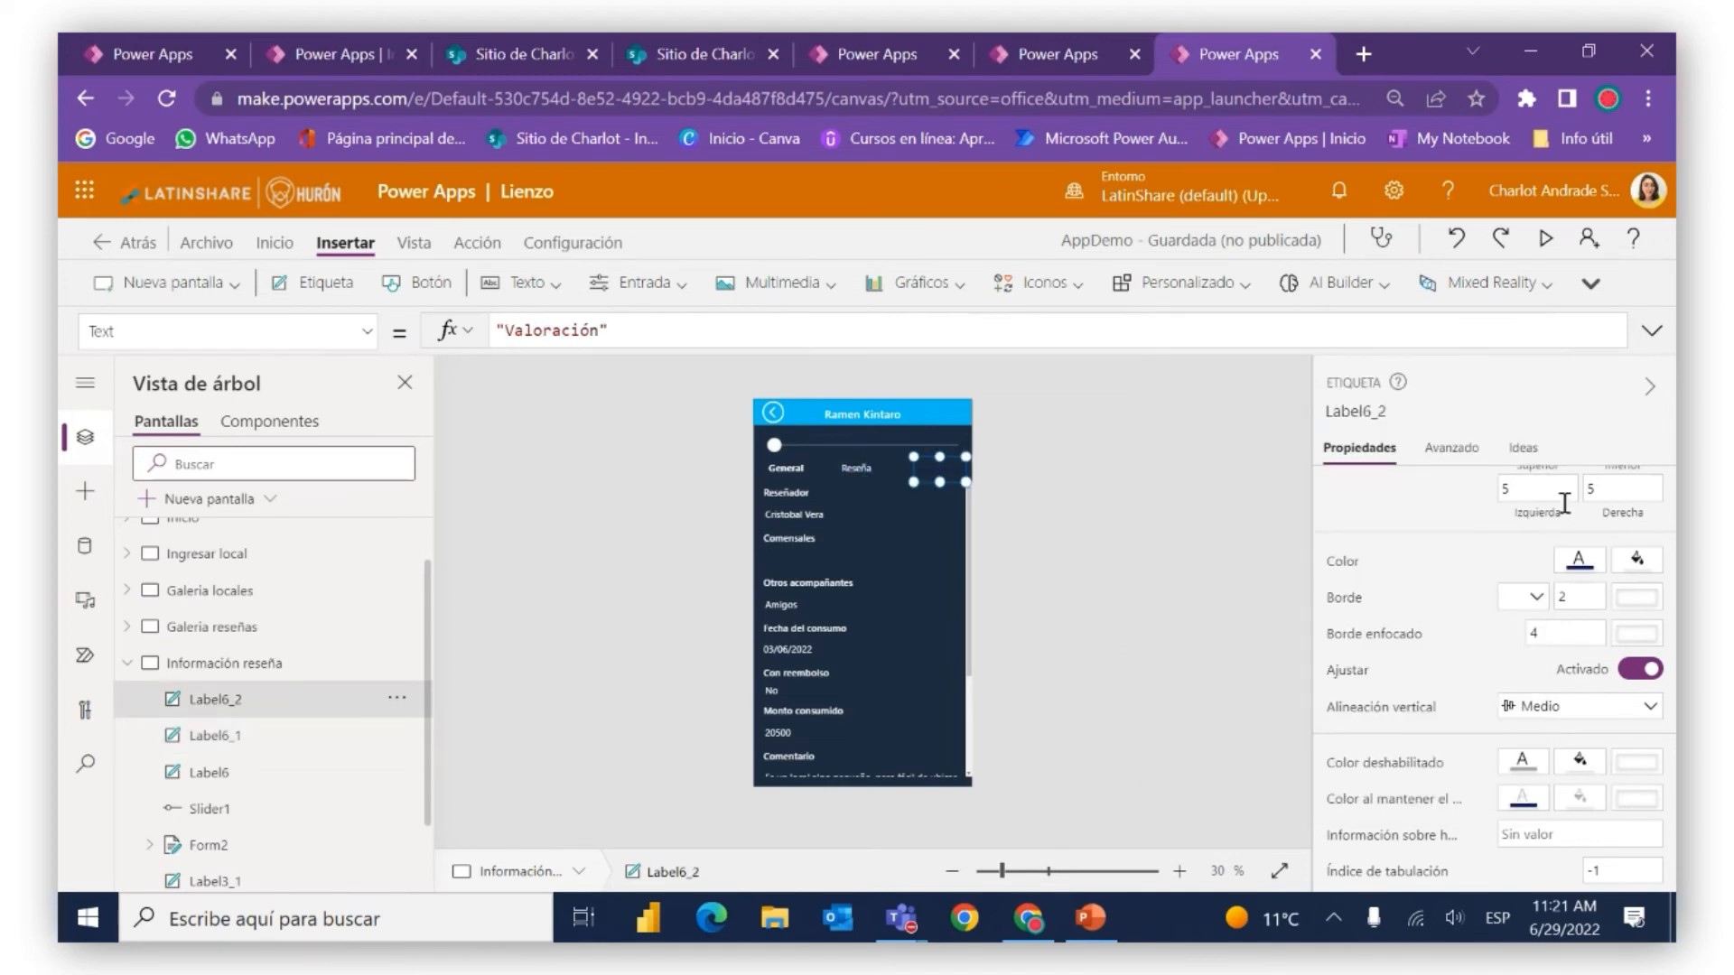
{"action": "left_click", "coordinate": [1578, 560]}
{"action": "left_click", "coordinate": [1195, 718]}
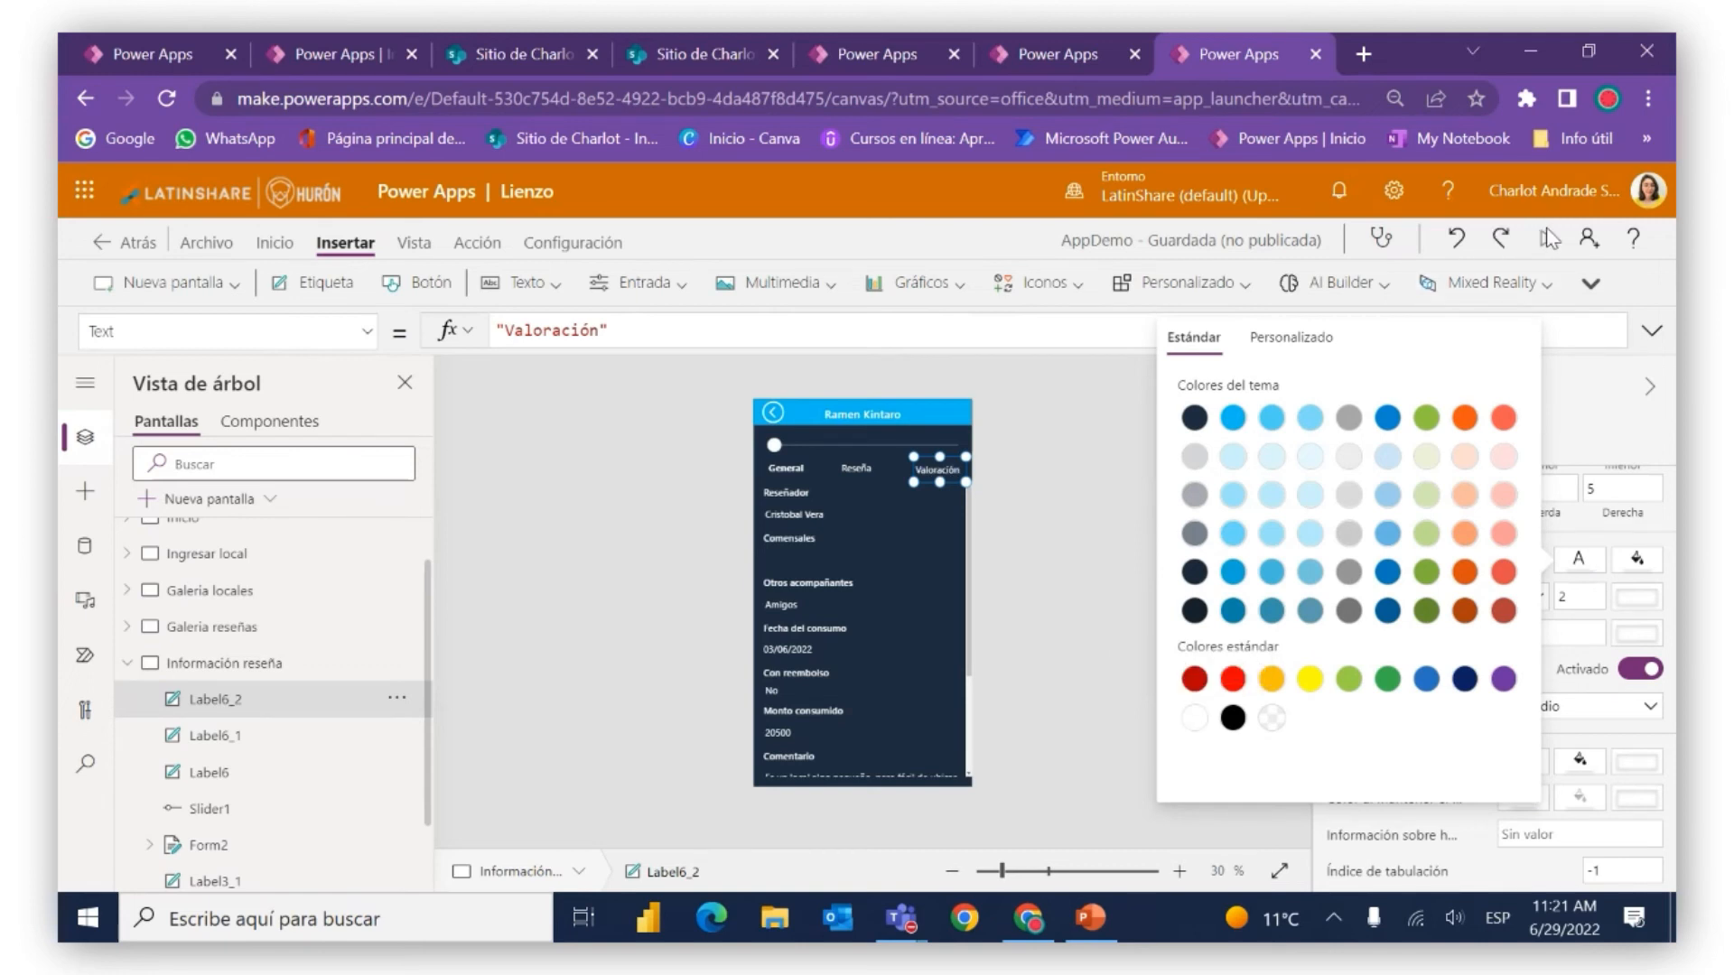
Preview the app, move the slider back and forth through positions 0, 1 and 2 to test the label highlighting, and return to editing
{"action": "left_click", "coordinate": [1542, 235]}
{"action": "mouse_move", "coordinate": [721, 300]}
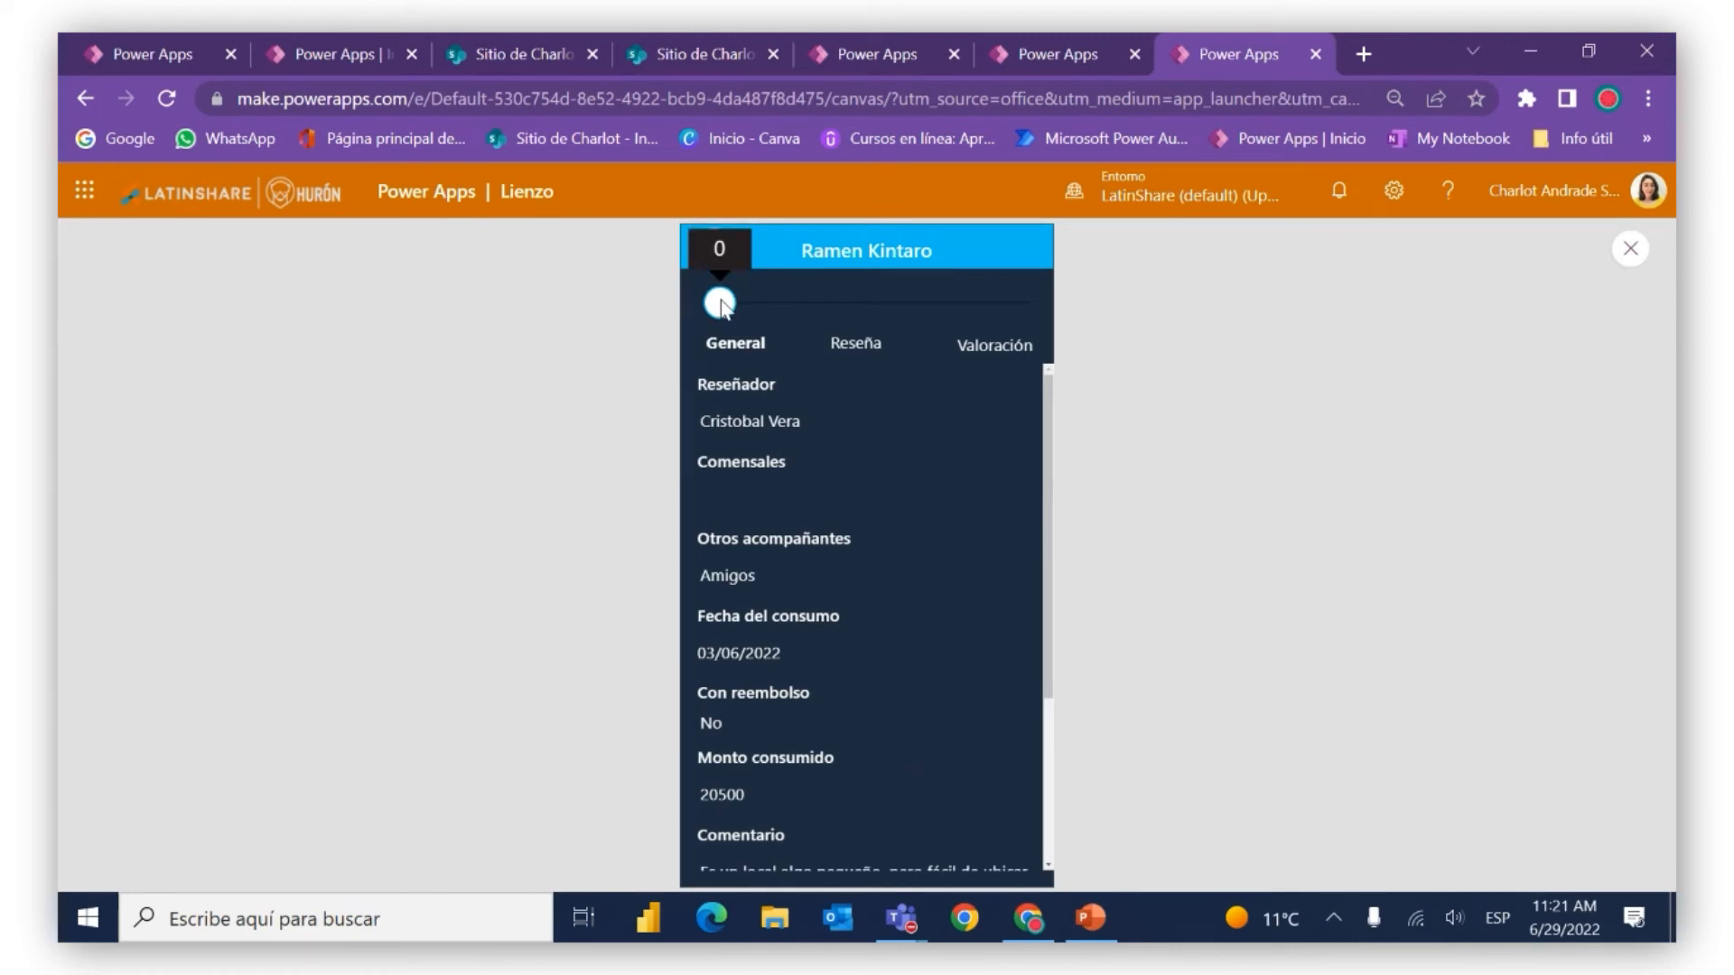
{"action": "left_click_drag", "start_coordinate": [720, 304], "coordinate": [816, 289]}
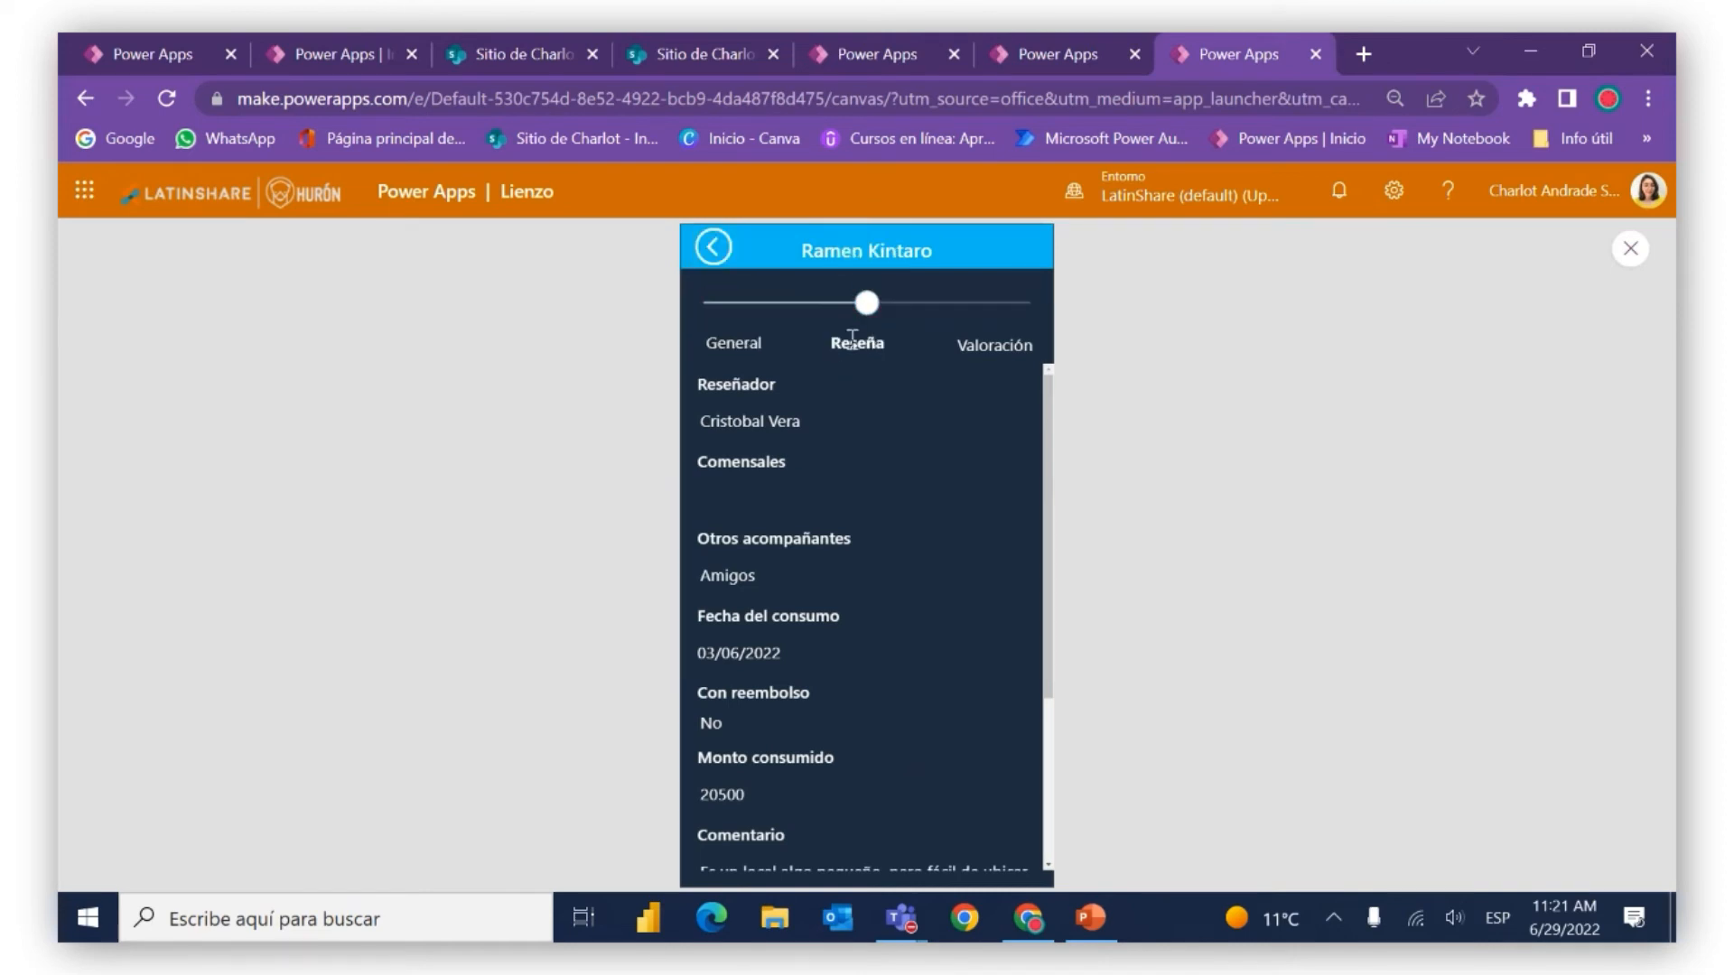
{"action": "left_click_drag", "start_coordinate": [887, 302], "coordinate": [978, 302]}
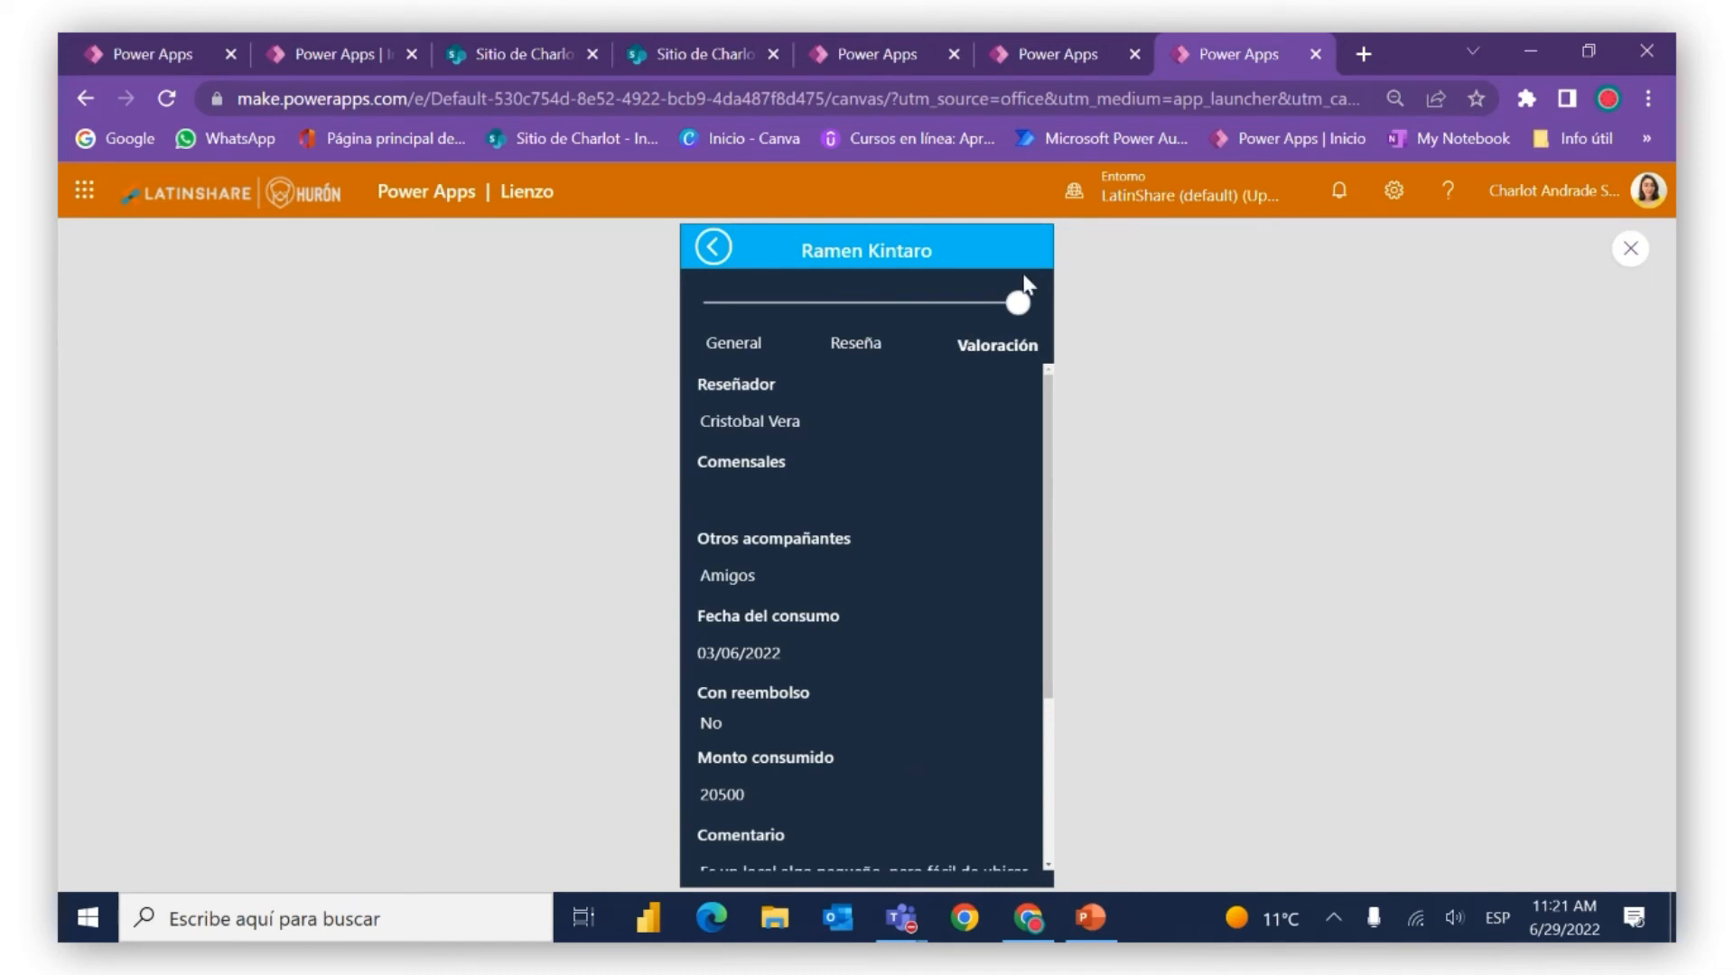
{"action": "mouse_move", "coordinate": [1016, 304]}
{"action": "left_click_drag", "start_coordinate": [1017, 304], "coordinate": [606, 318]}
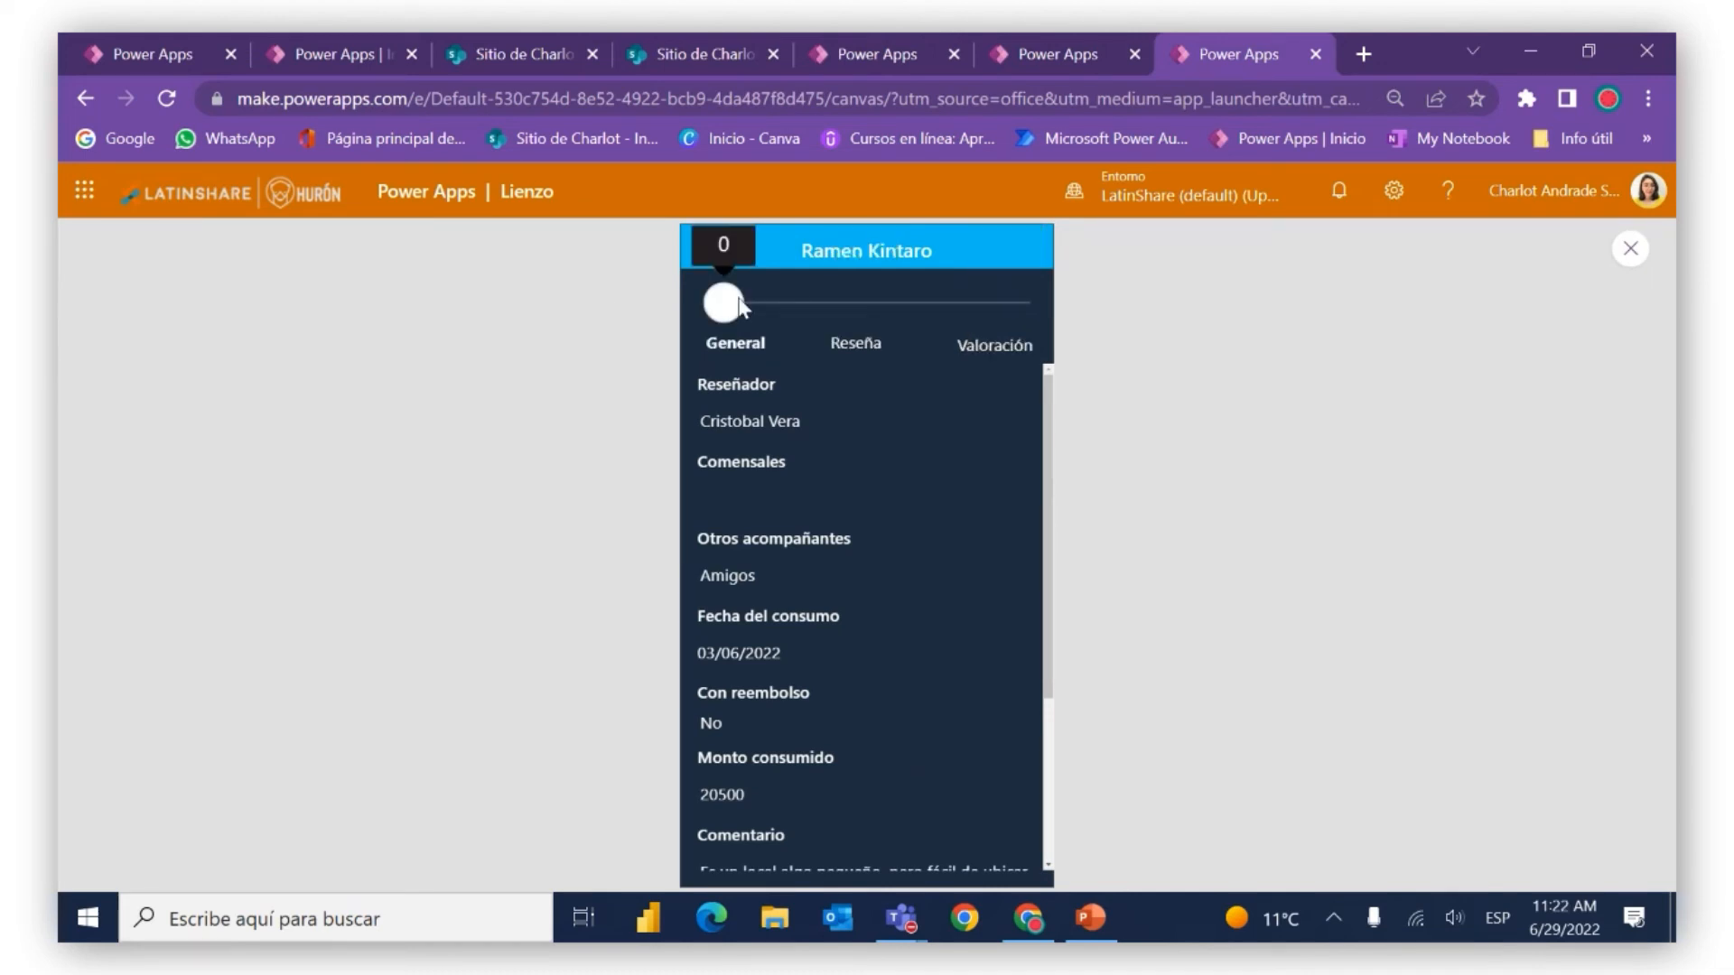
{"action": "left_click", "coordinate": [815, 298]}
{"action": "mouse_move", "coordinate": [865, 312]}
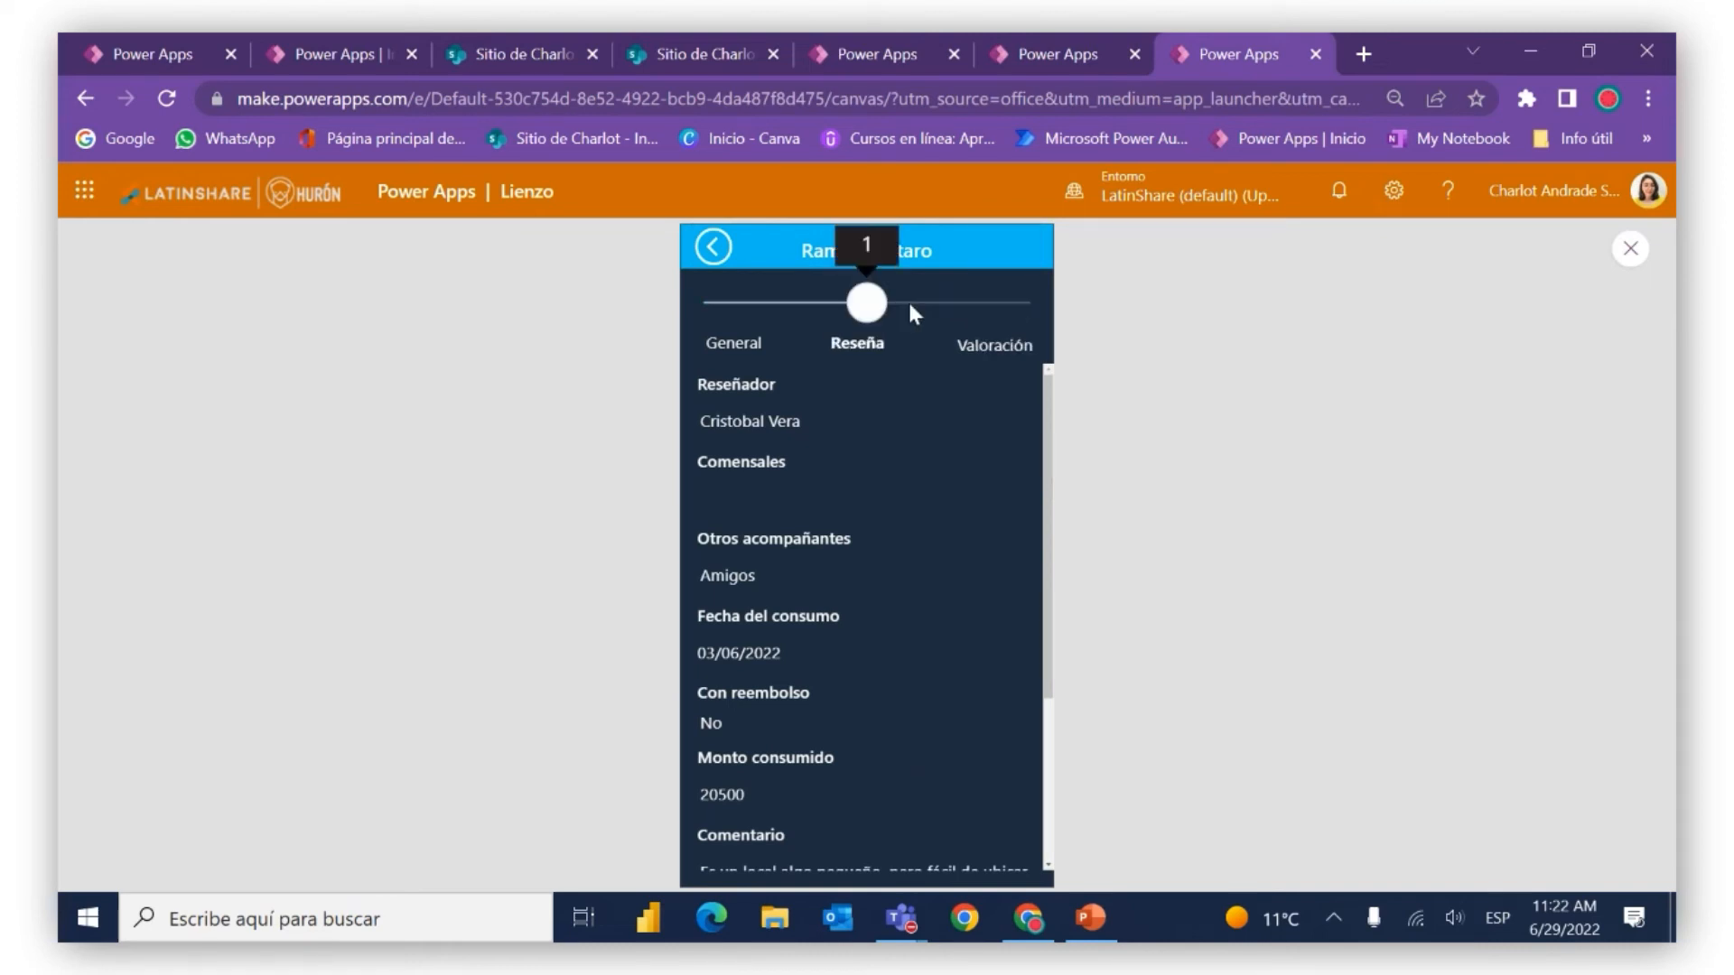
{"action": "left_click", "coordinate": [948, 303]}
{"action": "left_click", "coordinate": [865, 303]}
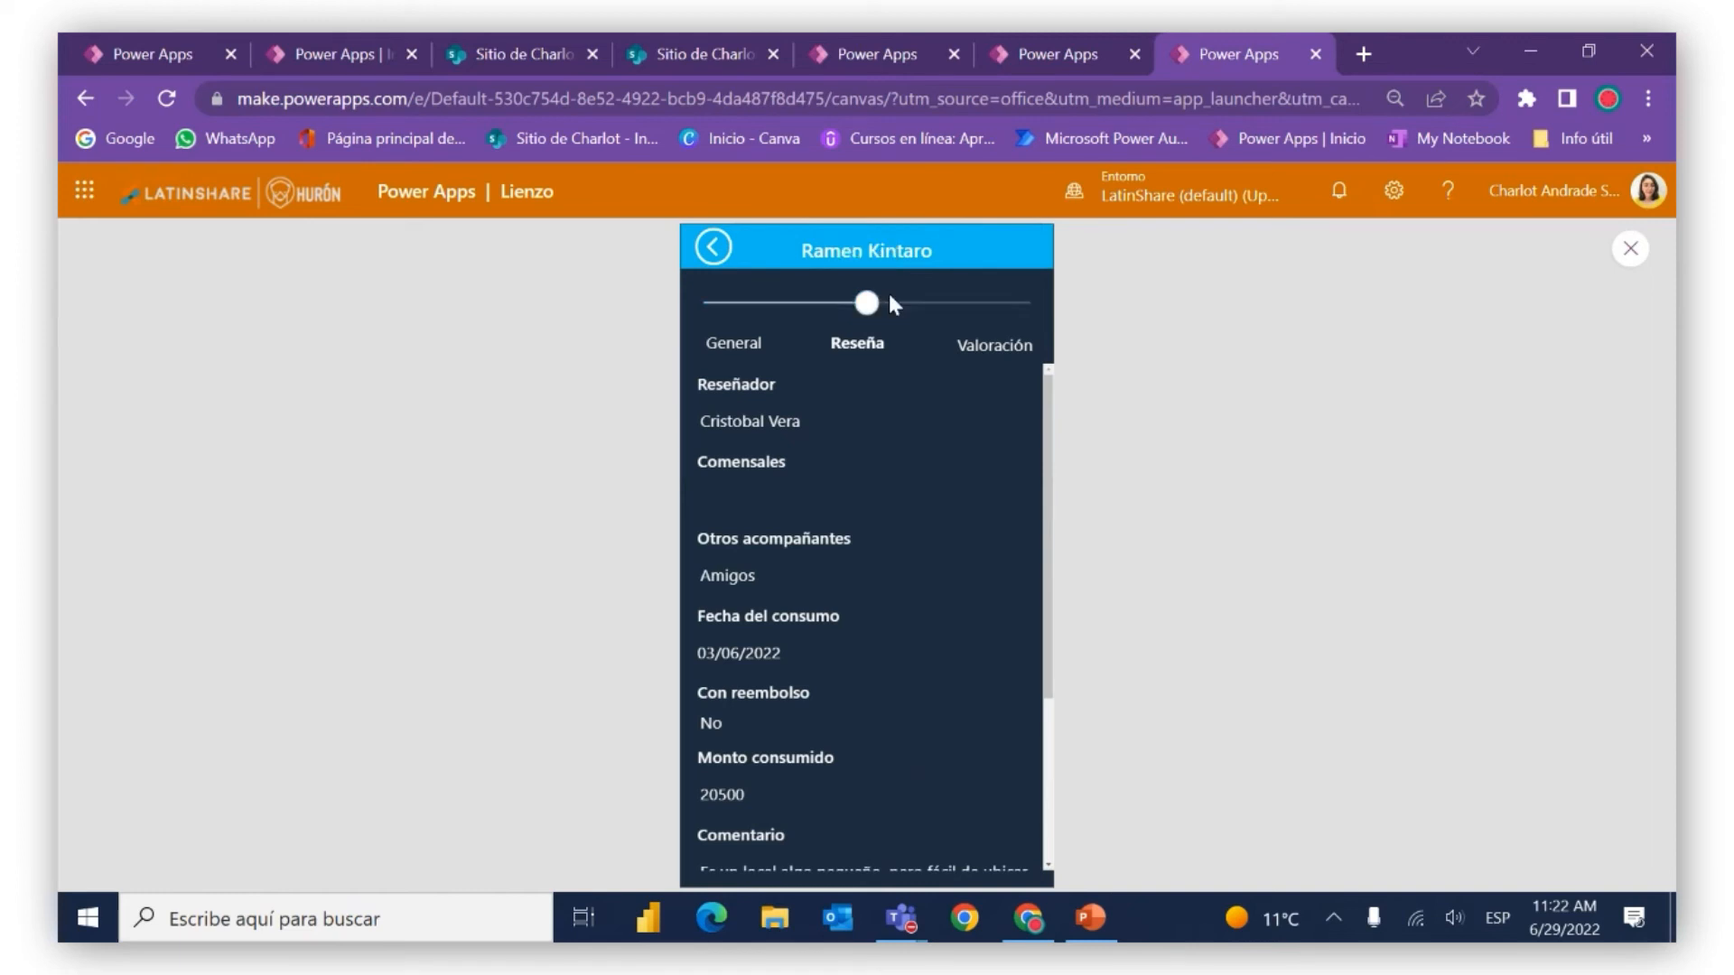
{"action": "left_click", "coordinate": [1010, 304]}
{"action": "left_click", "coordinate": [863, 305]}
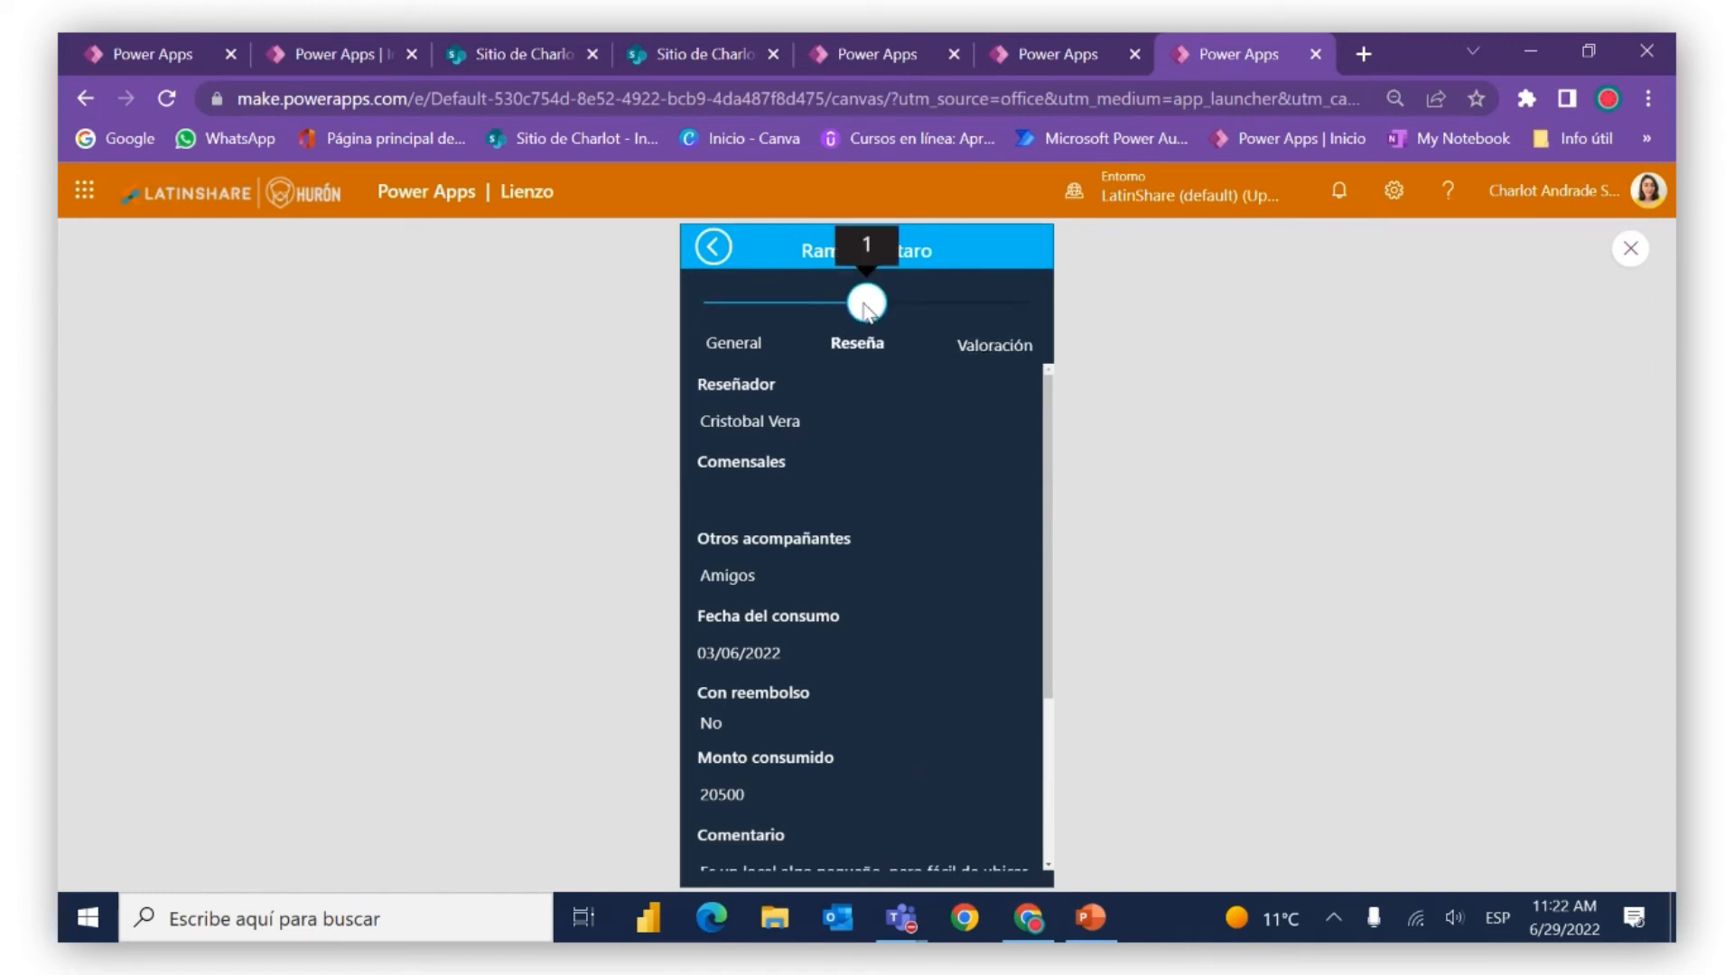
{"action": "left_click_drag", "start_coordinate": [865, 307], "coordinate": [619, 309]}
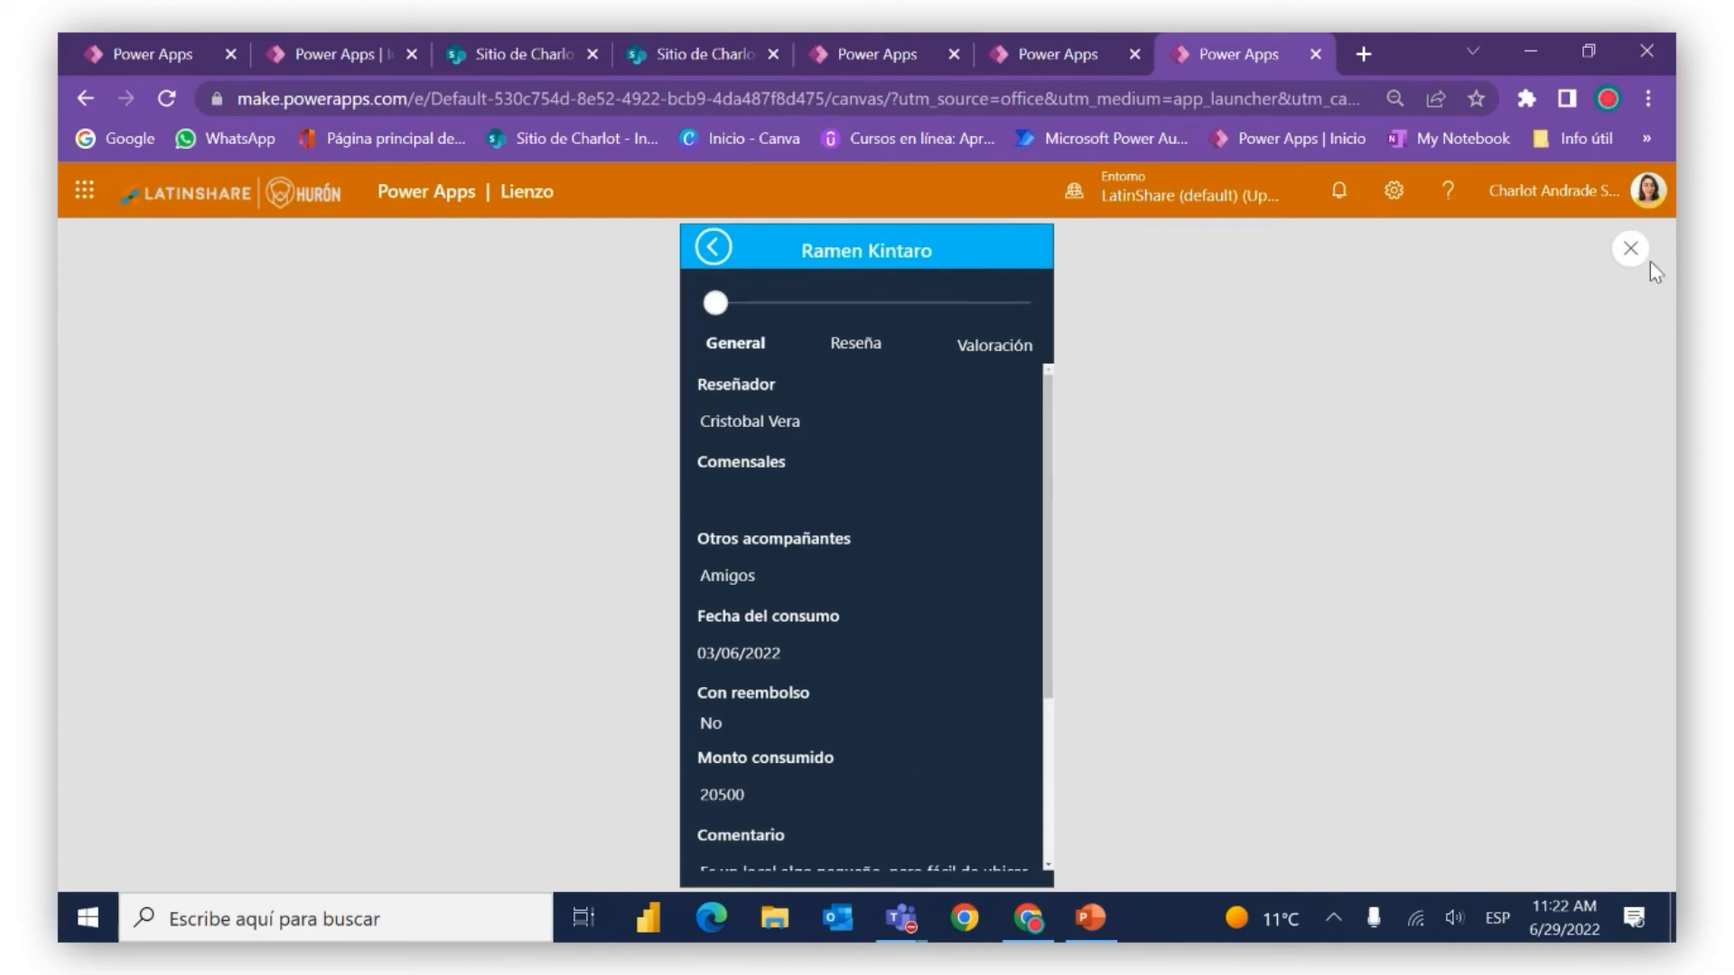
{"action": "left_click", "coordinate": [1630, 249]}
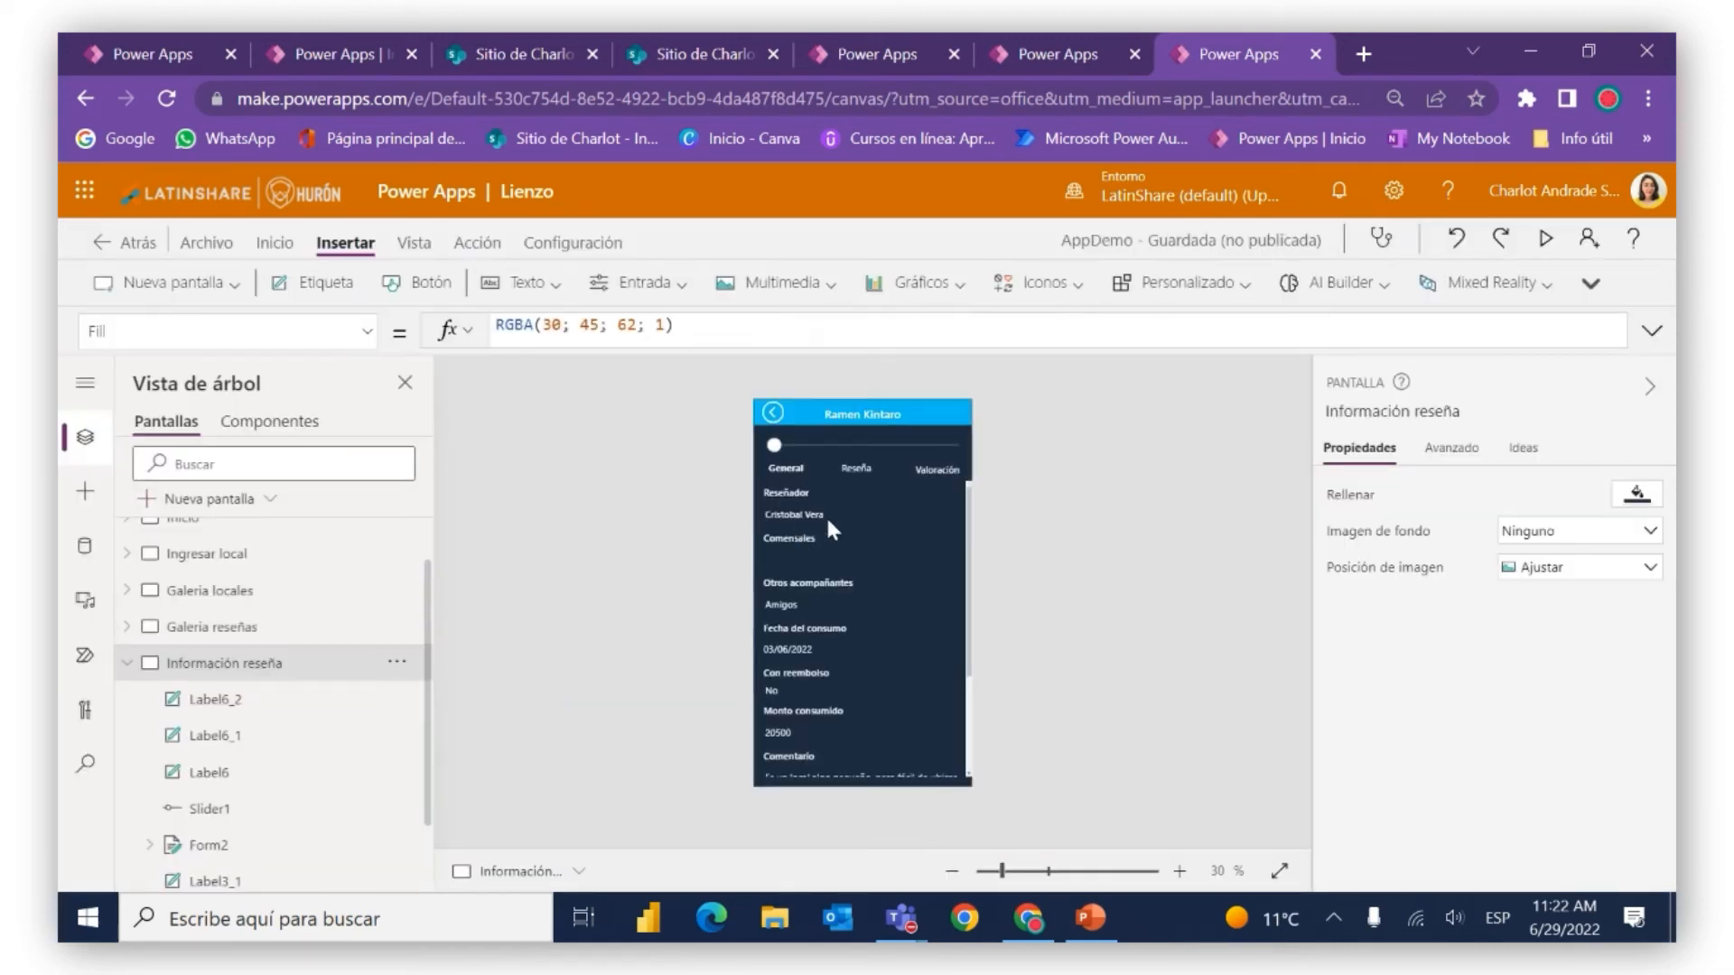
Set the mode of the Comentario text field in the review form to Multilínea
{"action": "left_click_drag", "start_coordinate": [967, 503], "coordinate": [949, 593]}
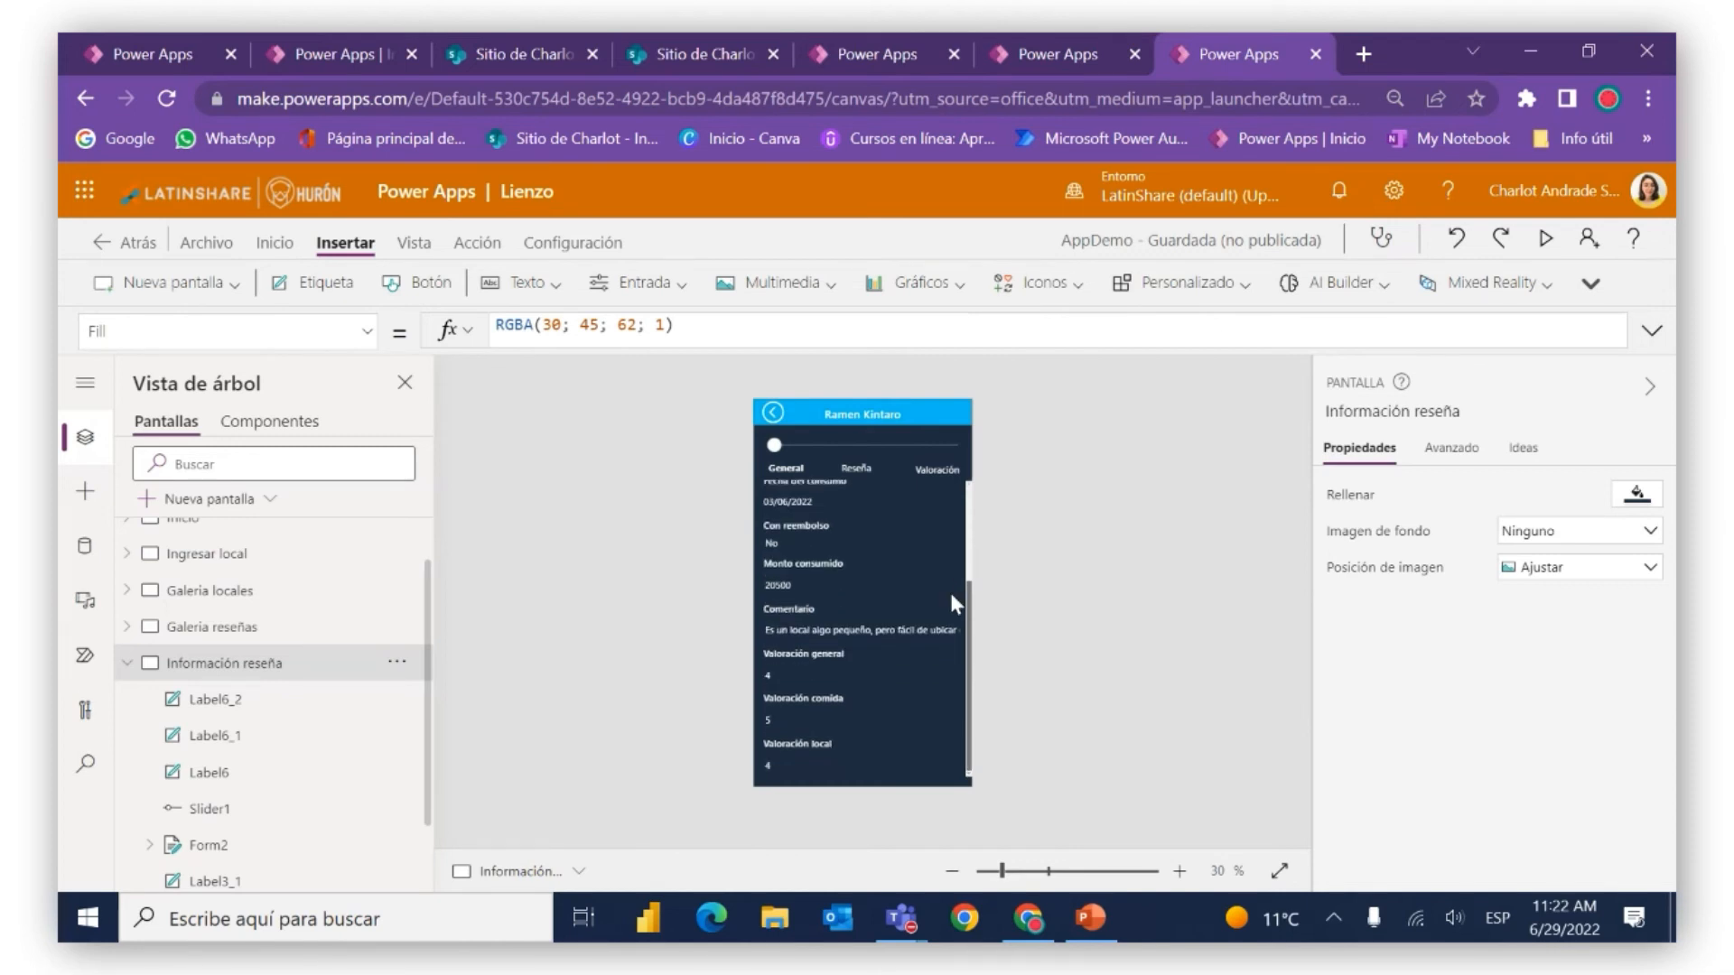
{"action": "left_click", "coordinate": [870, 620]}
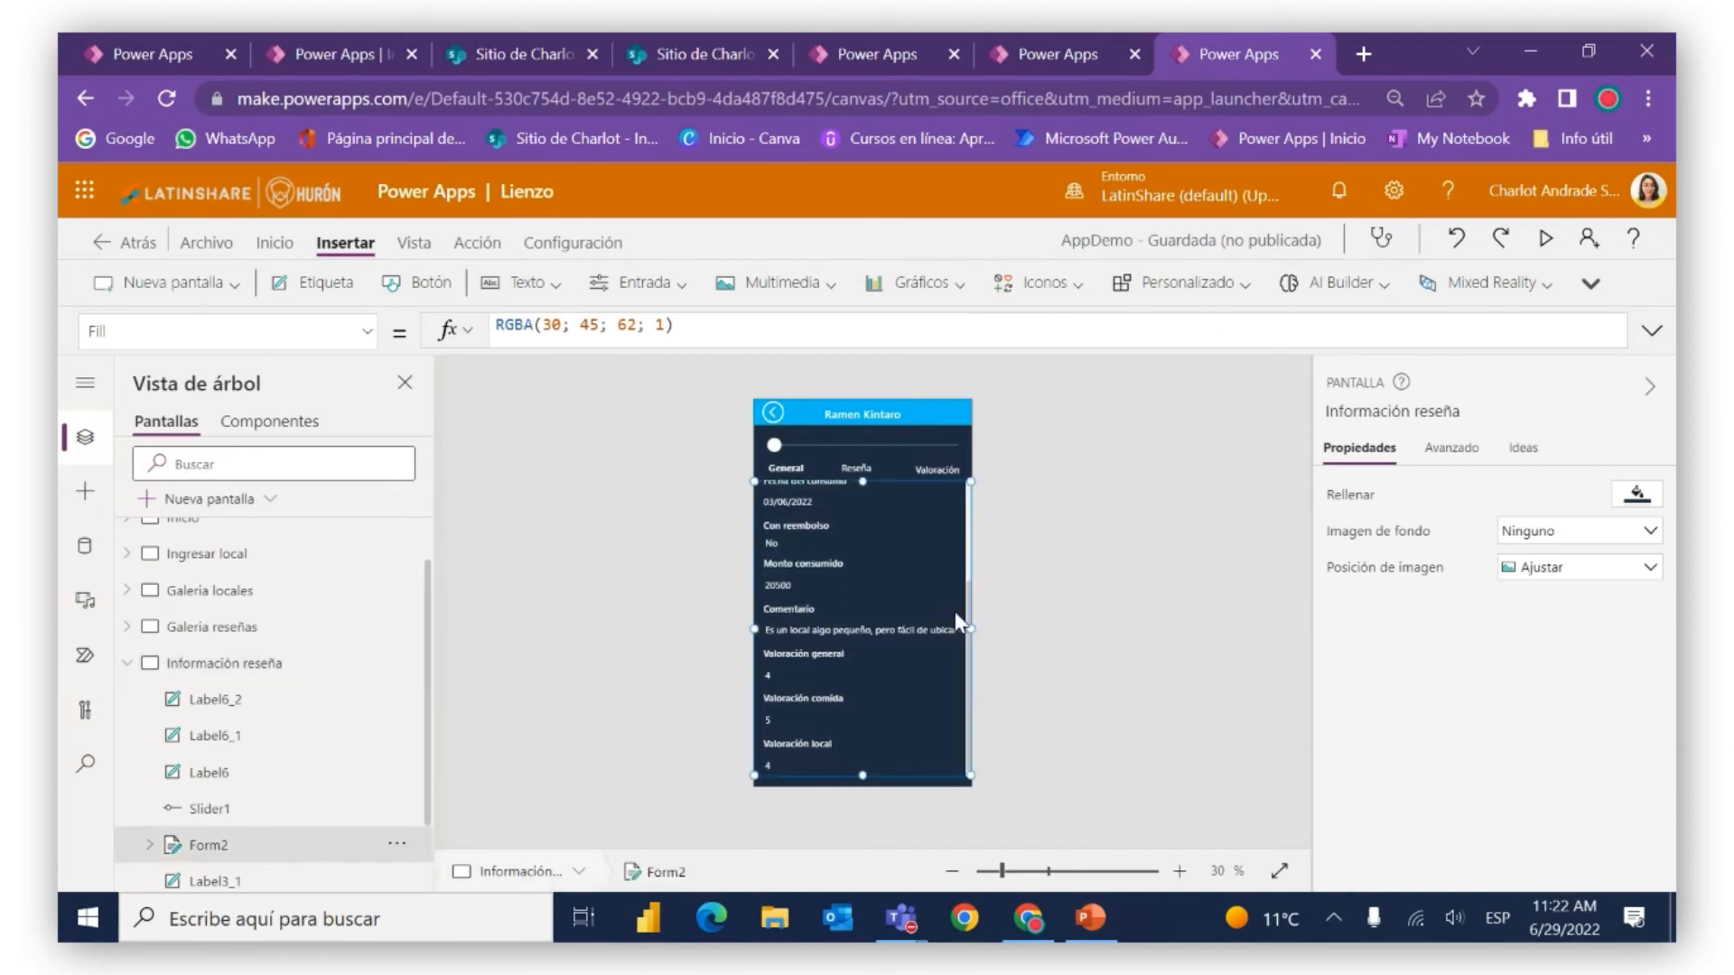
{"action": "left_click", "coordinate": [869, 621]}
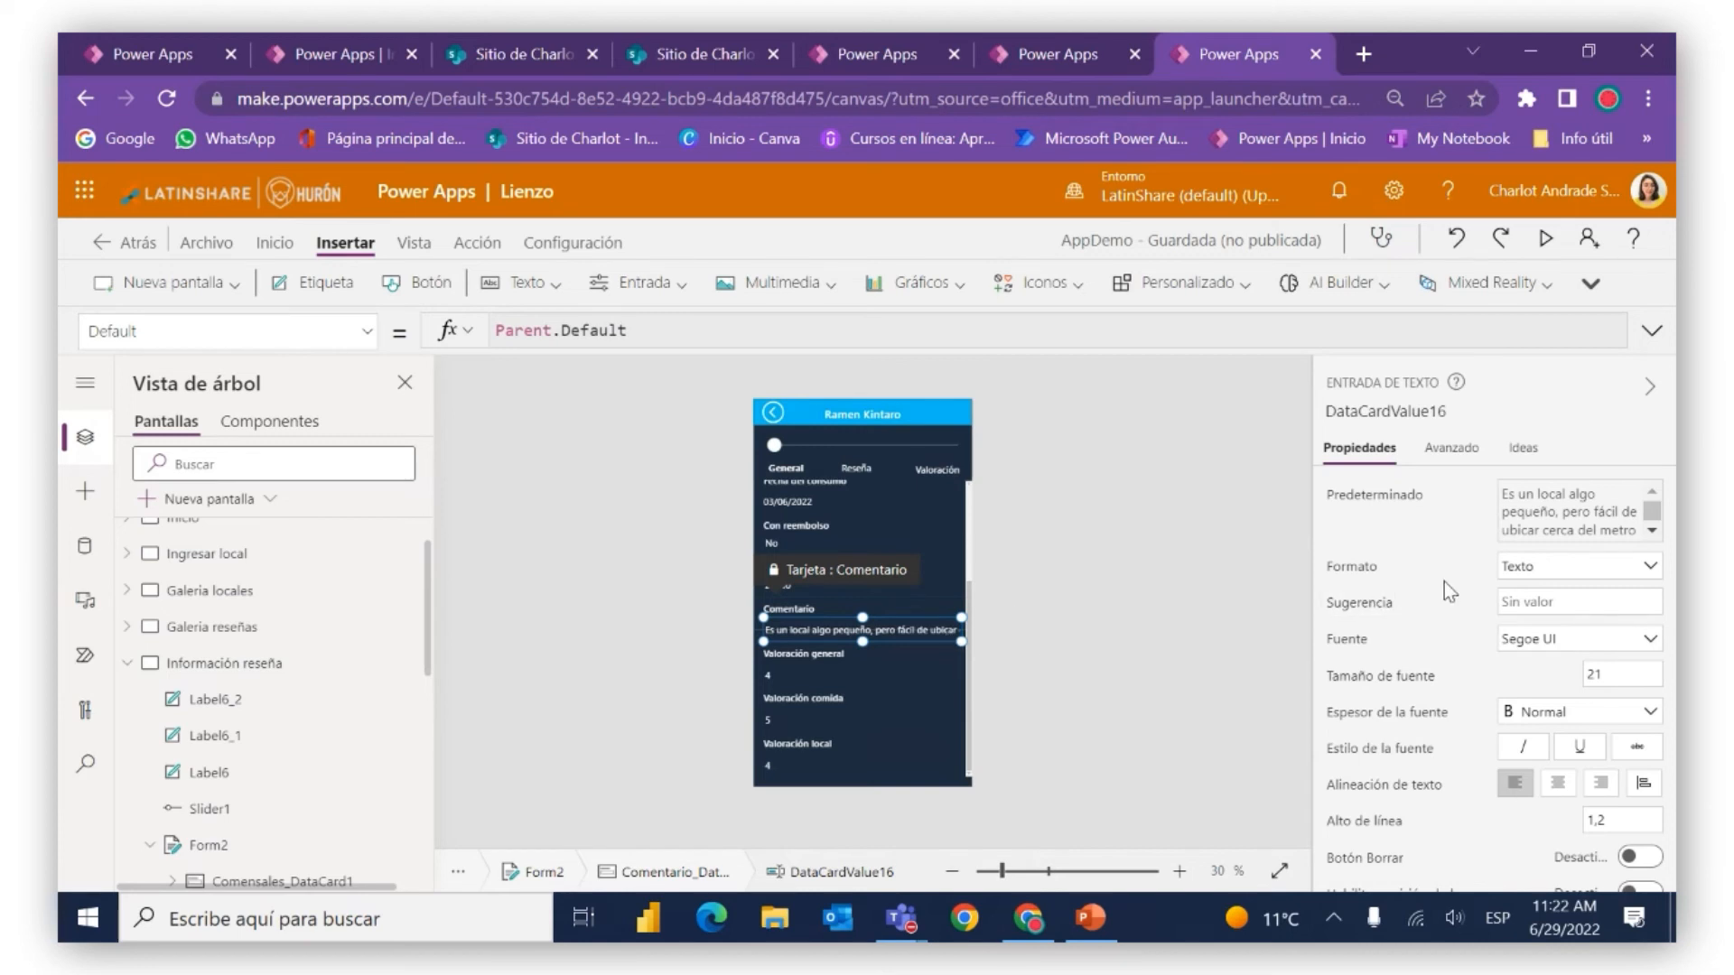
{"action": "scroll", "coordinate": [1444, 581], "scroll_direction": "down", "scroll_amount": 3}
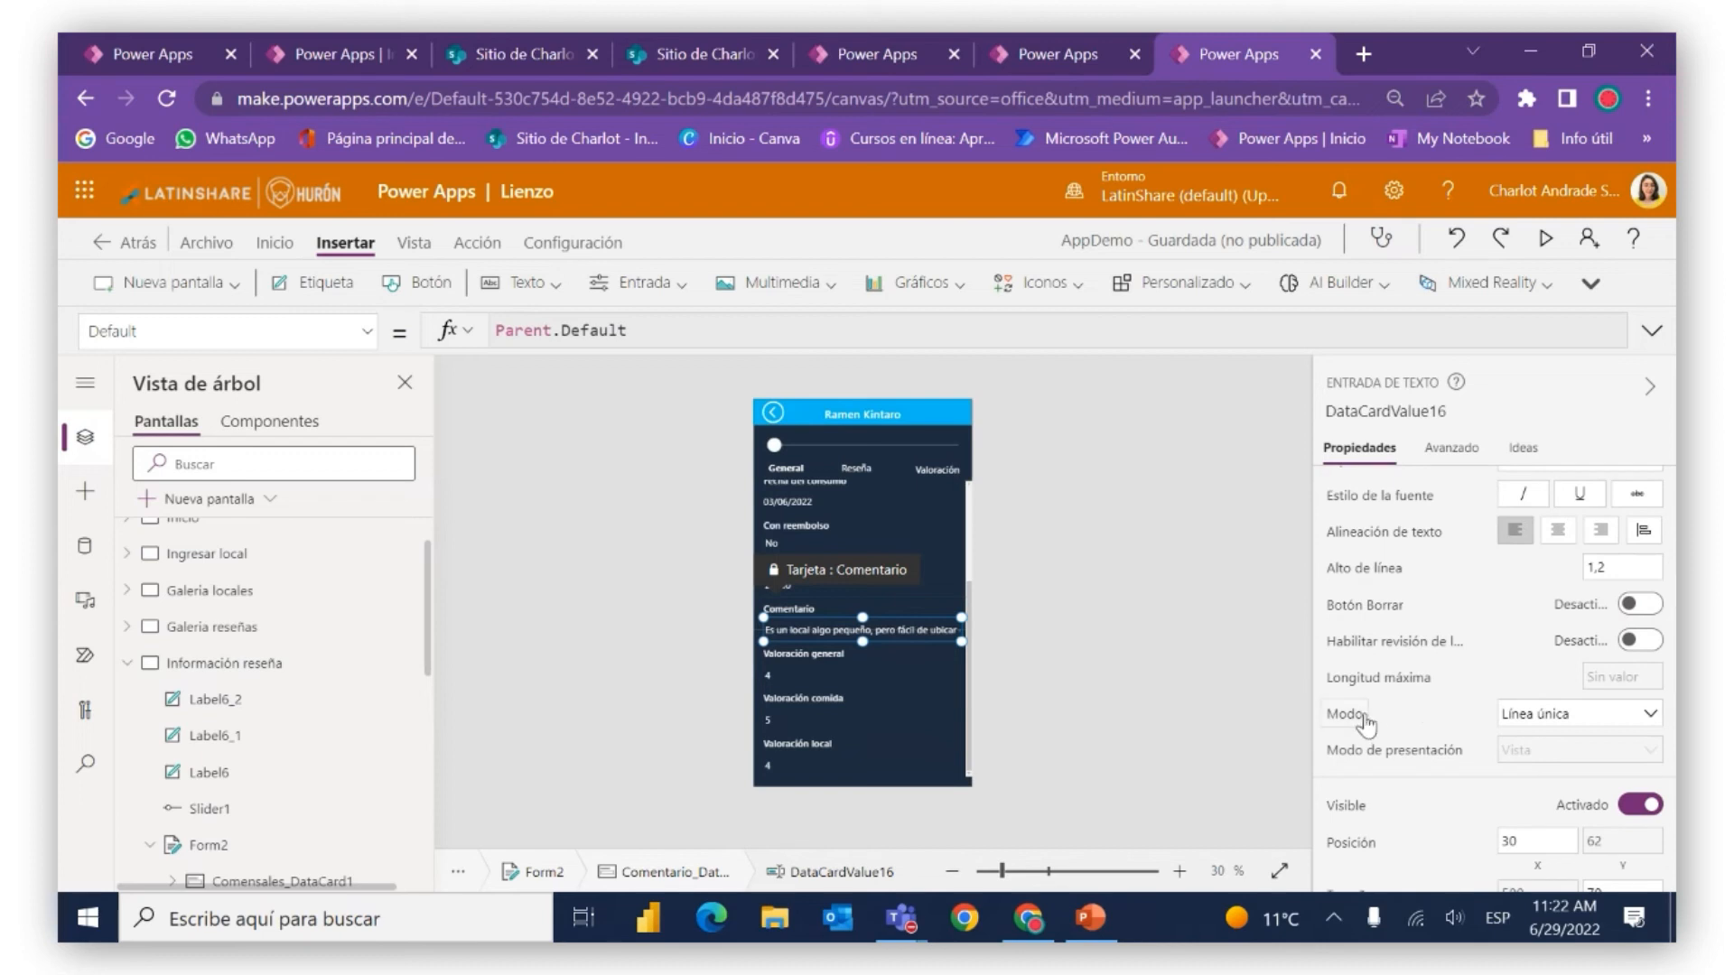
{"action": "left_click", "coordinate": [1652, 720]}
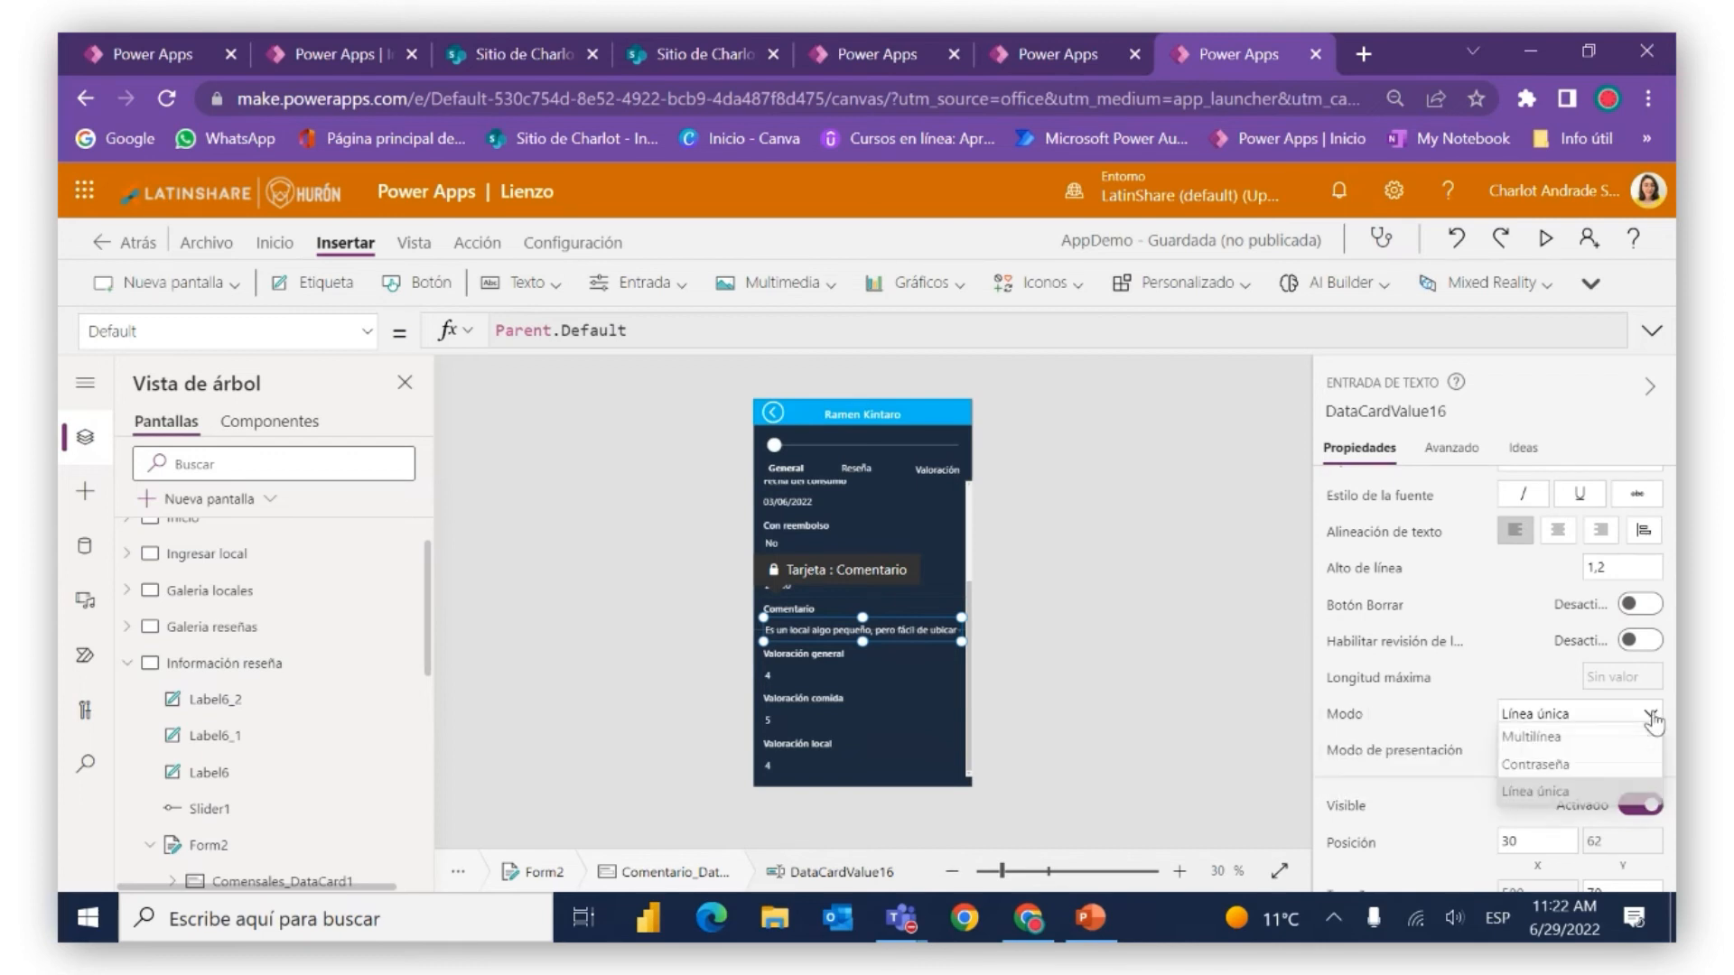
{"action": "left_click", "coordinate": [1546, 743]}
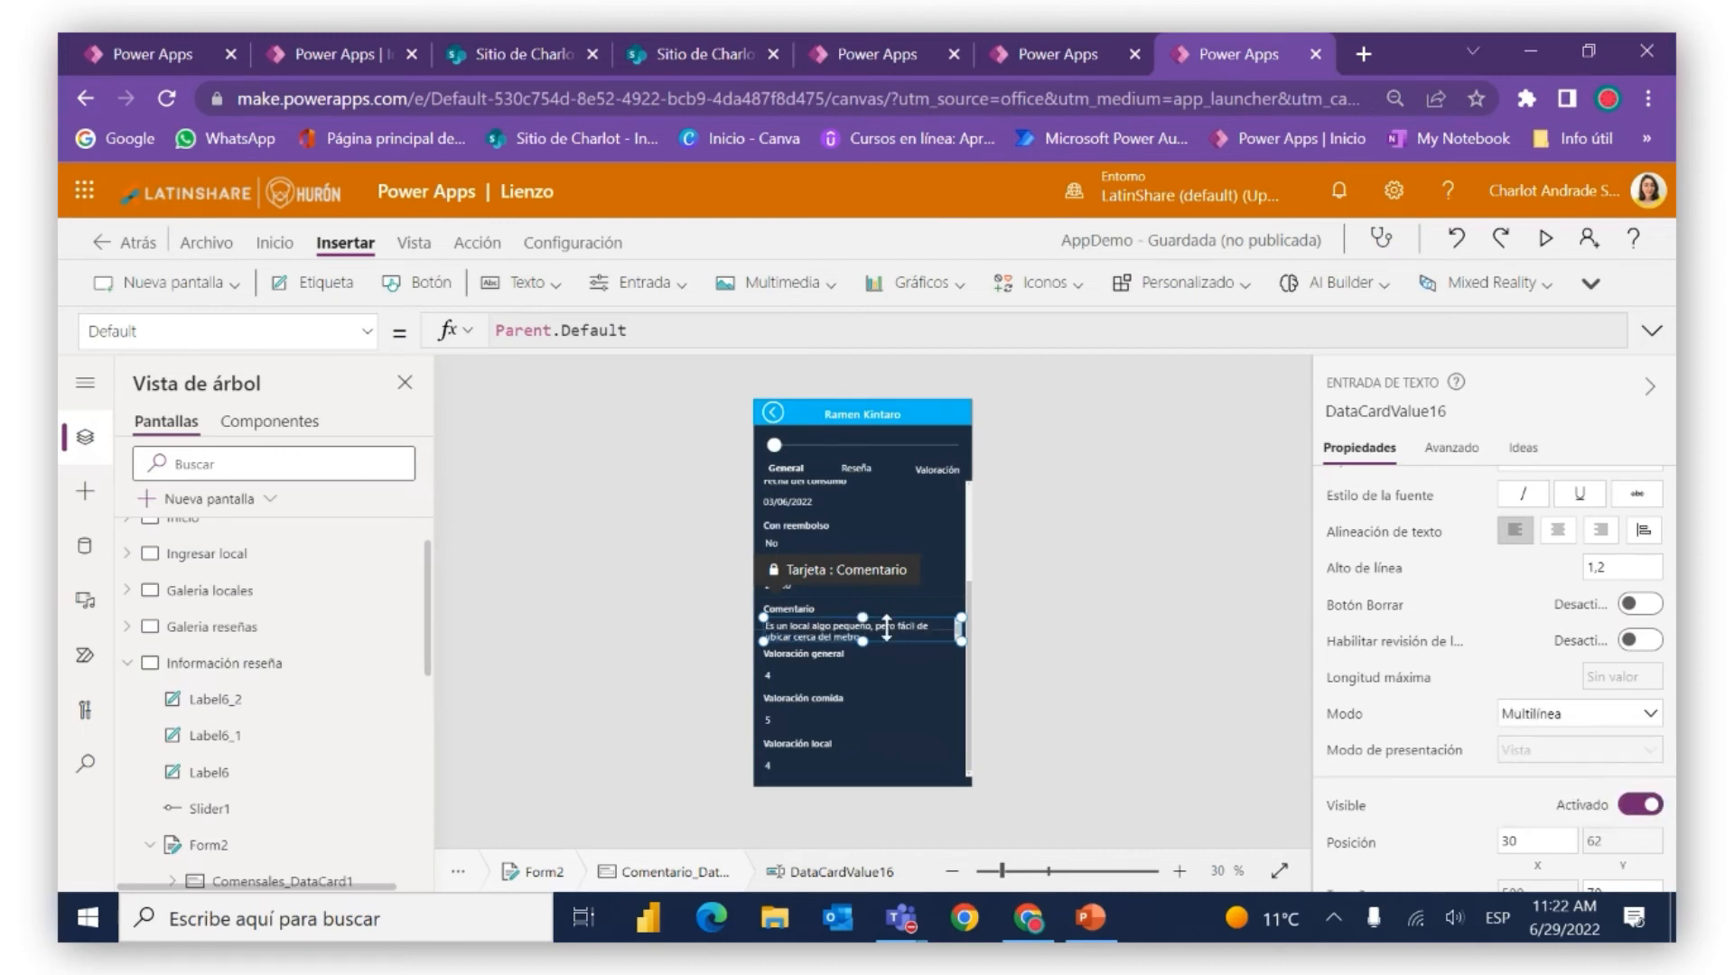
Increase the Comentario card's height to 185 and stretch its text field down to fill the enlarged card
{"action": "left_click", "coordinate": [924, 605]}
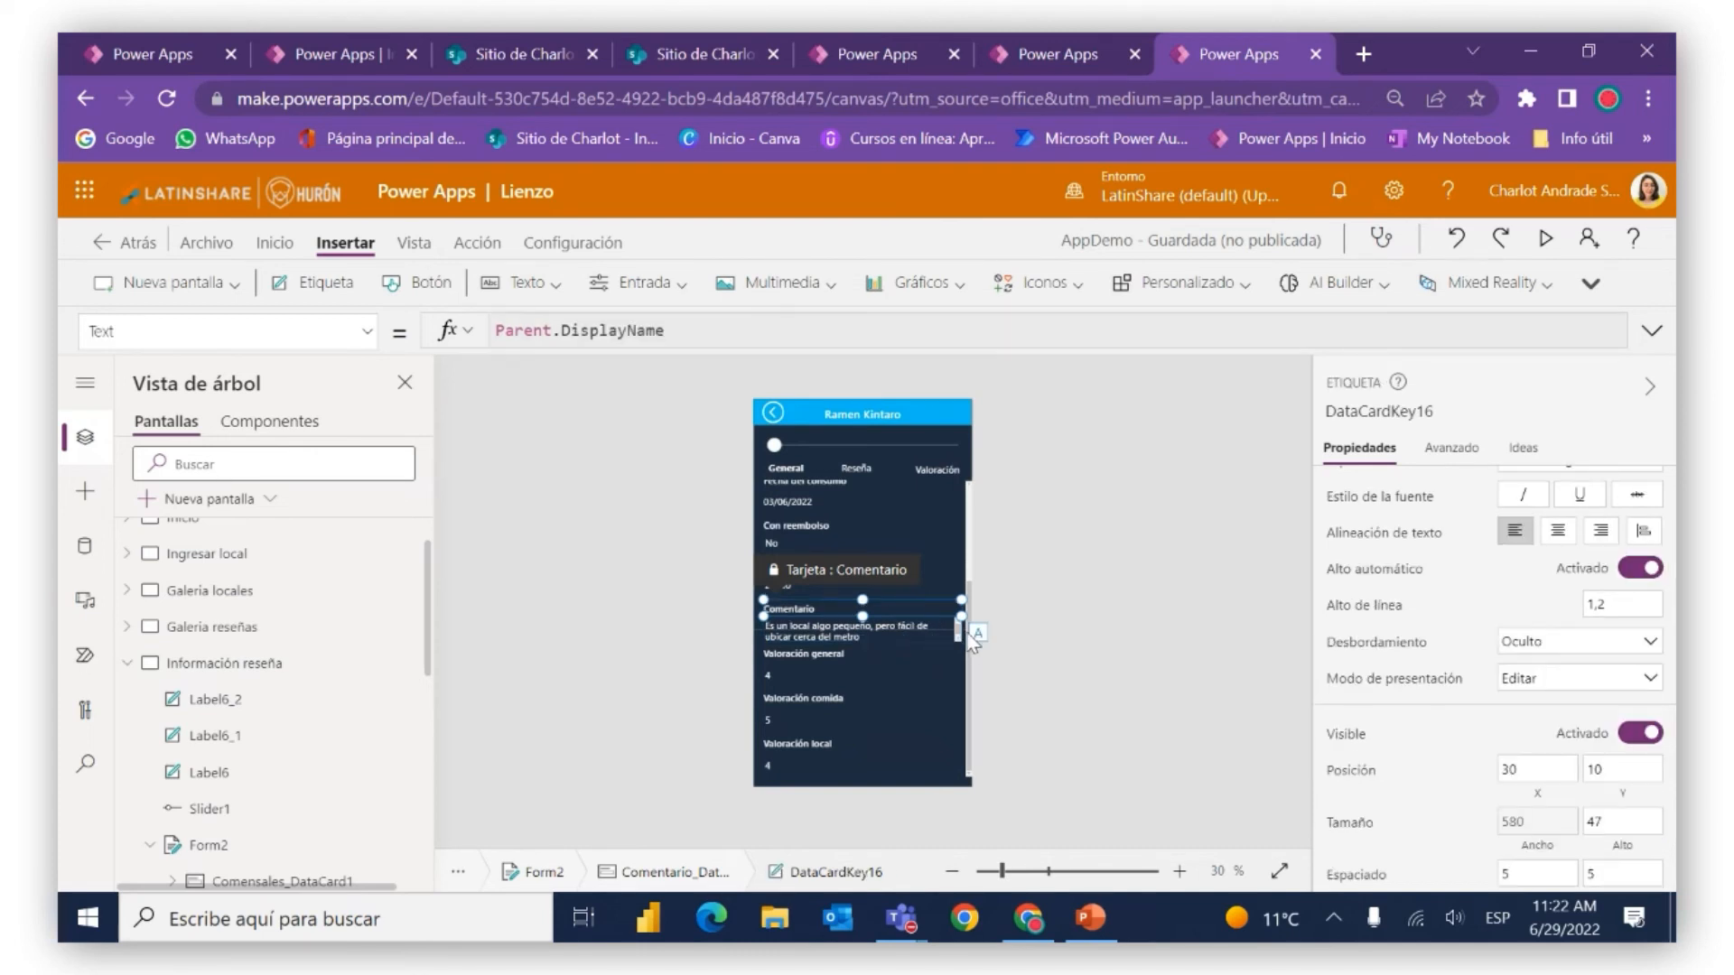
{"action": "left_click", "coordinate": [964, 635]}
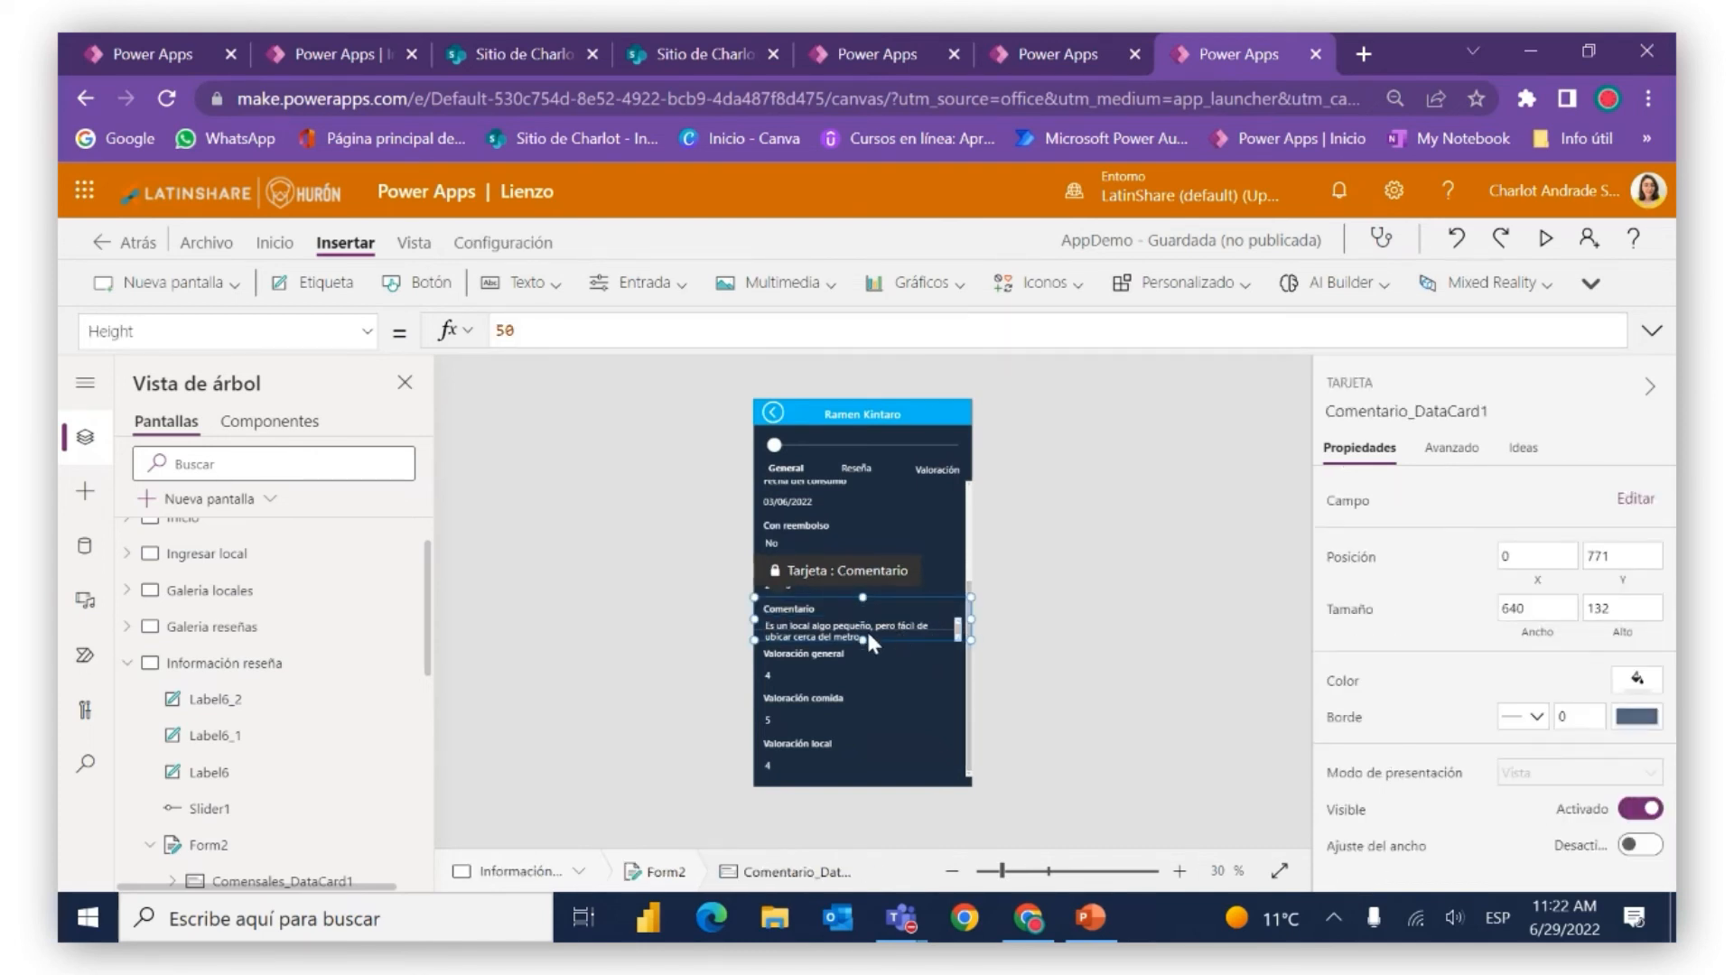
{"action": "left_click_drag", "start_coordinate": [863, 640], "coordinate": [865, 658]}
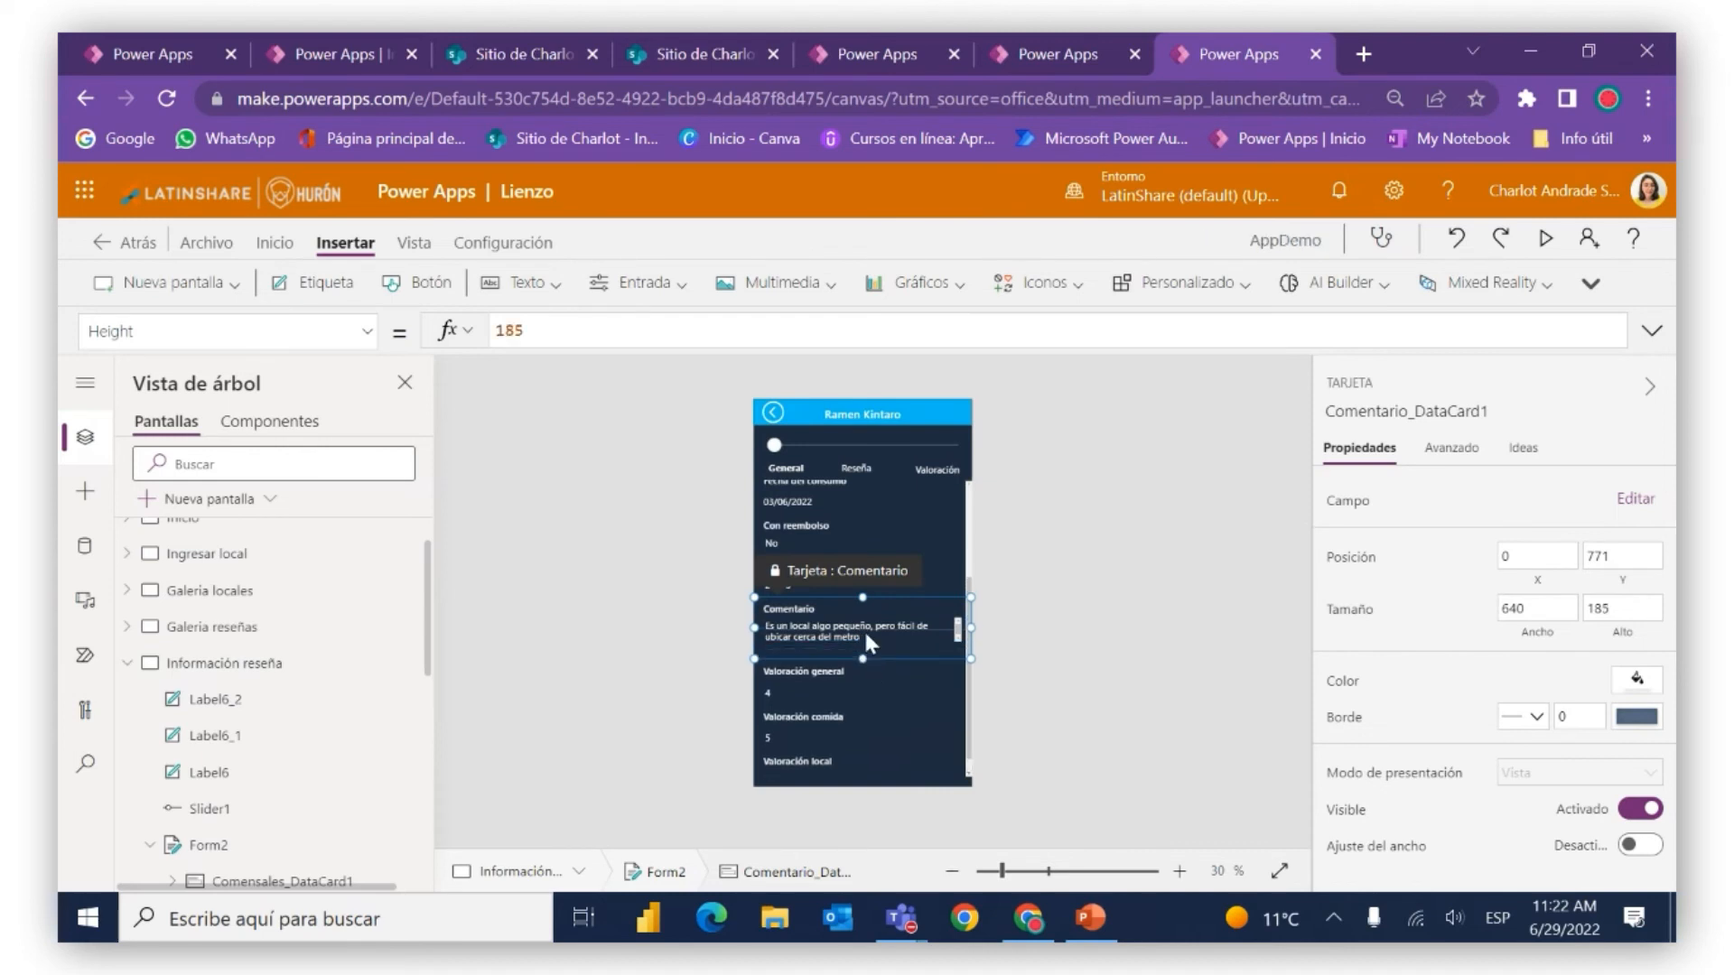
{"action": "left_click", "coordinate": [863, 630]}
{"action": "left_click_drag", "start_coordinate": [862, 643], "coordinate": [868, 657]}
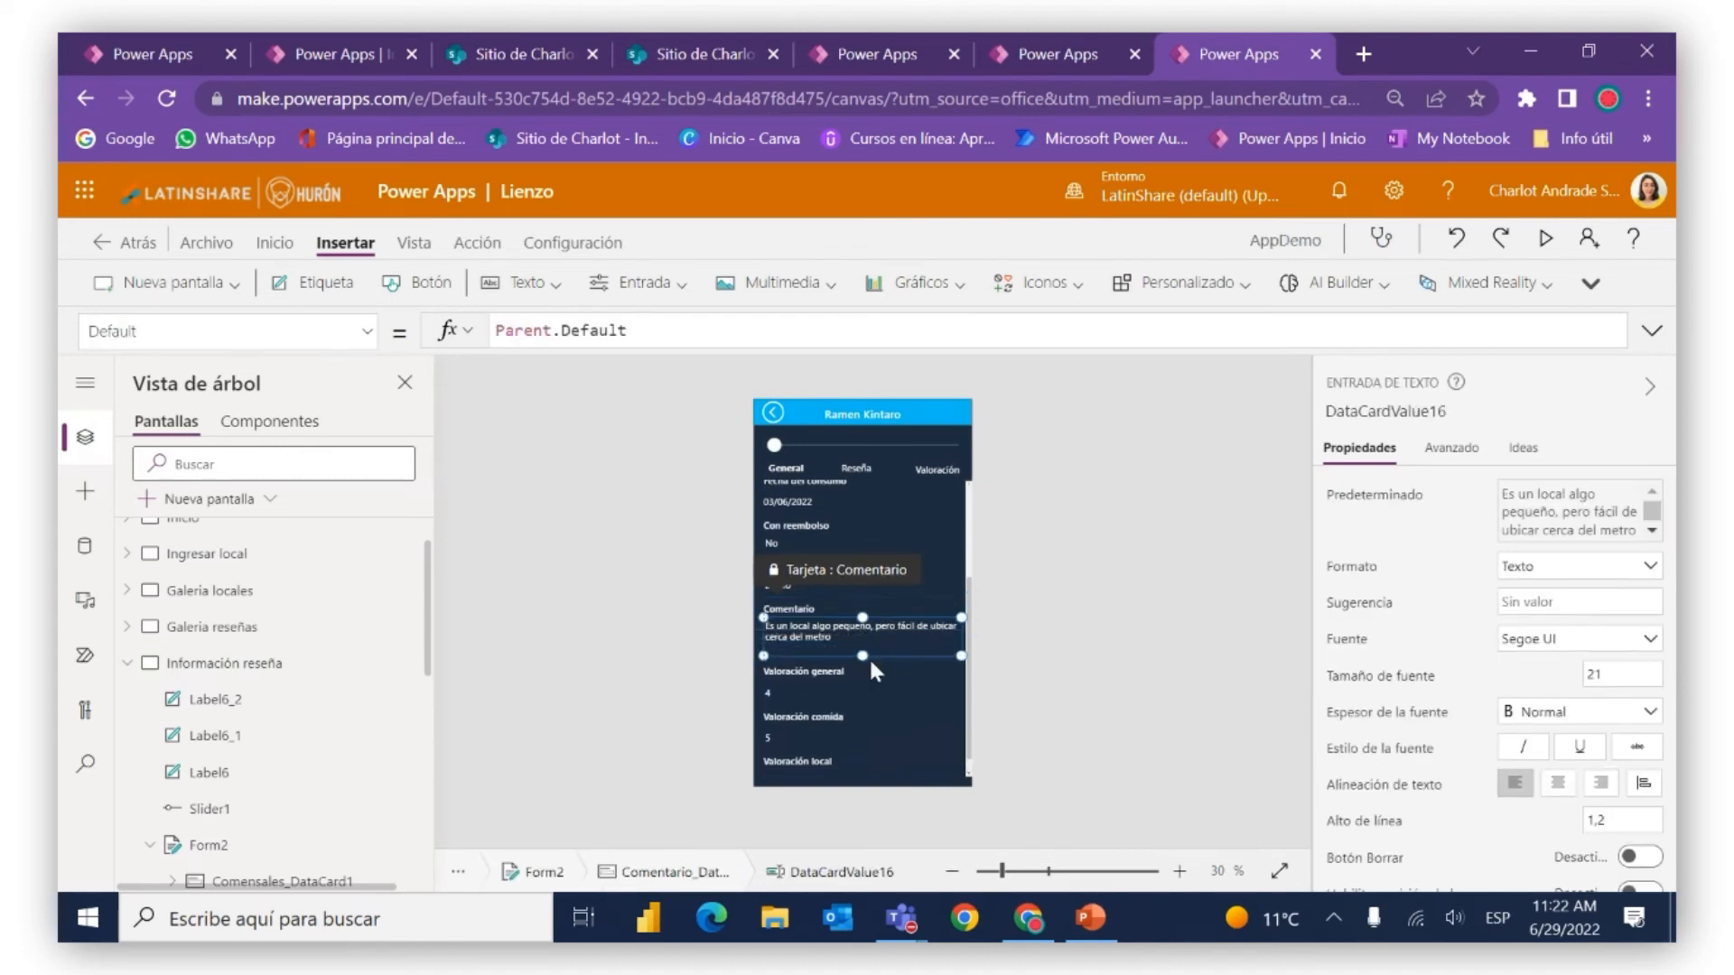
{"action": "left_click", "coordinate": [1038, 613]}
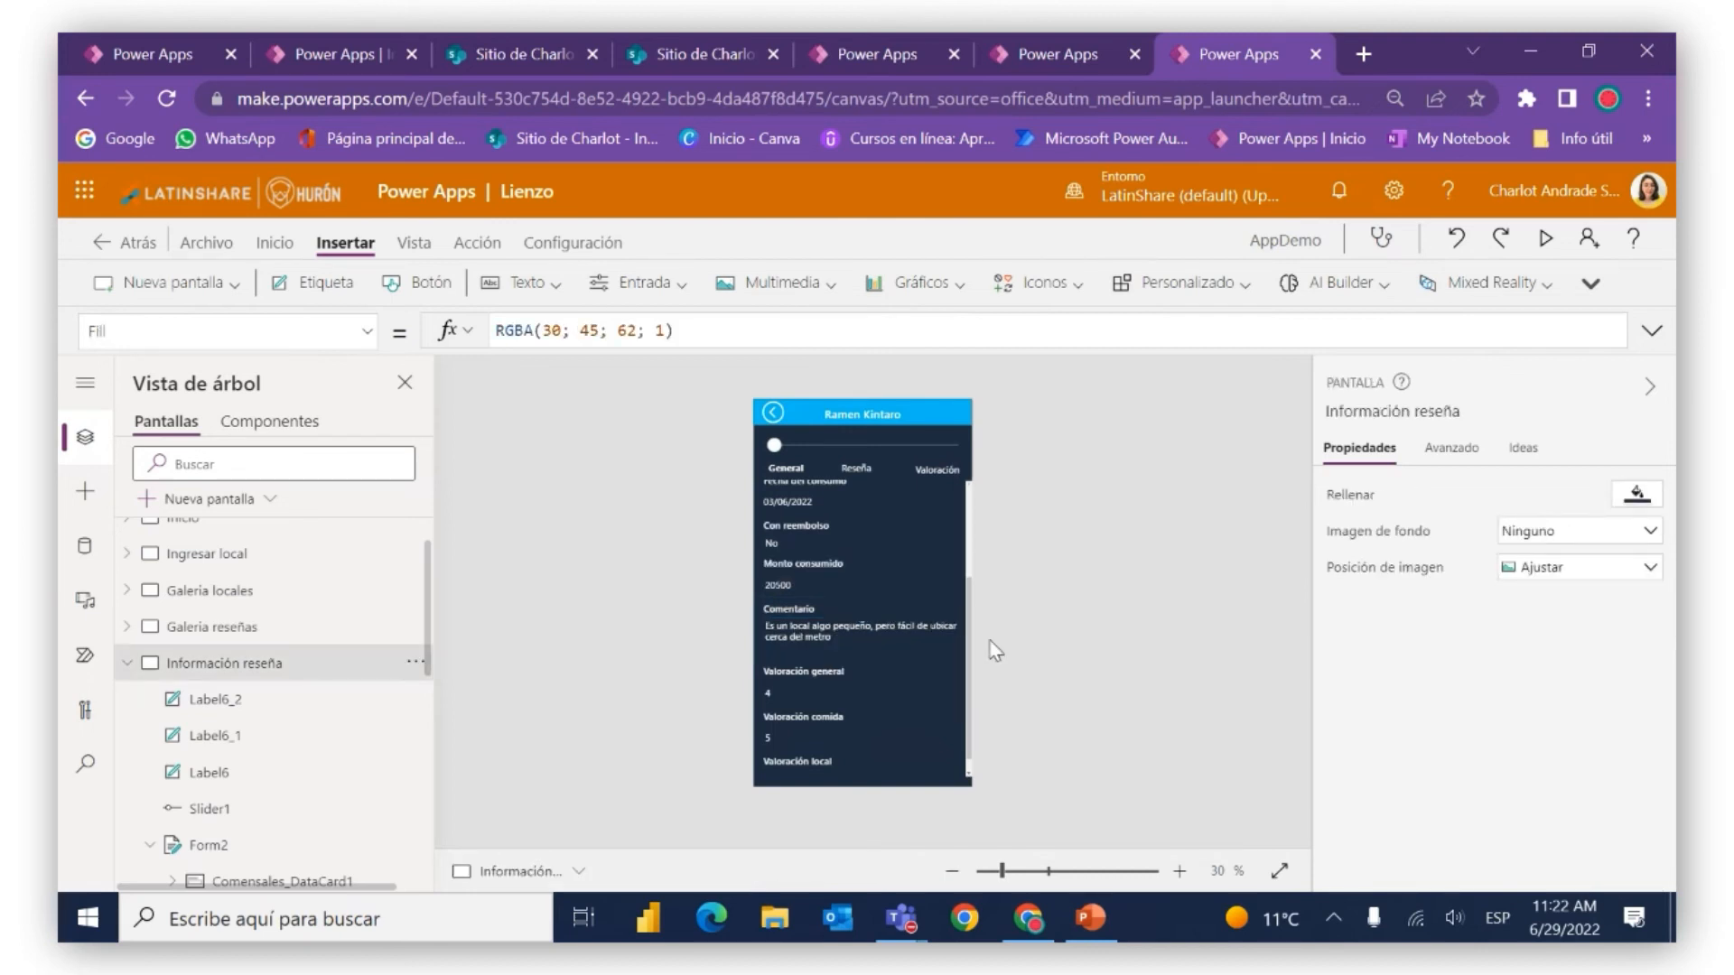
Unlock the Valoración general, Valoración comida and Valoración local cards of the review form so their properties can be changed
{"action": "left_click", "coordinate": [813, 685]}
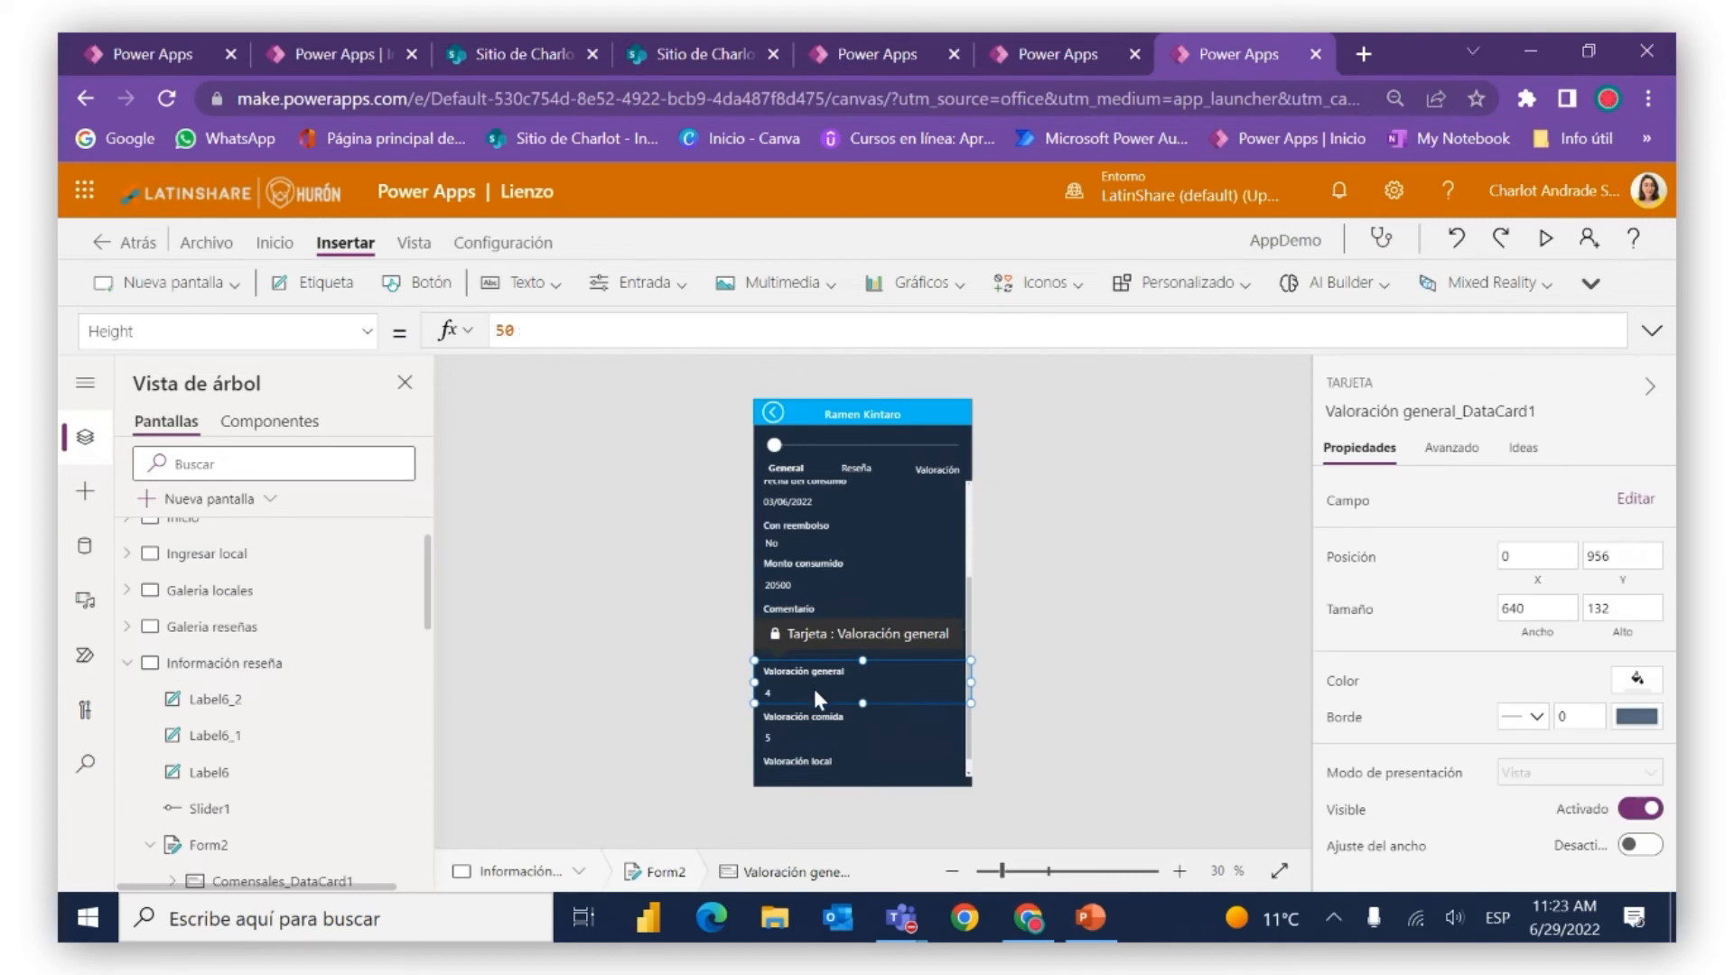
{"action": "left_click", "coordinate": [814, 688]}
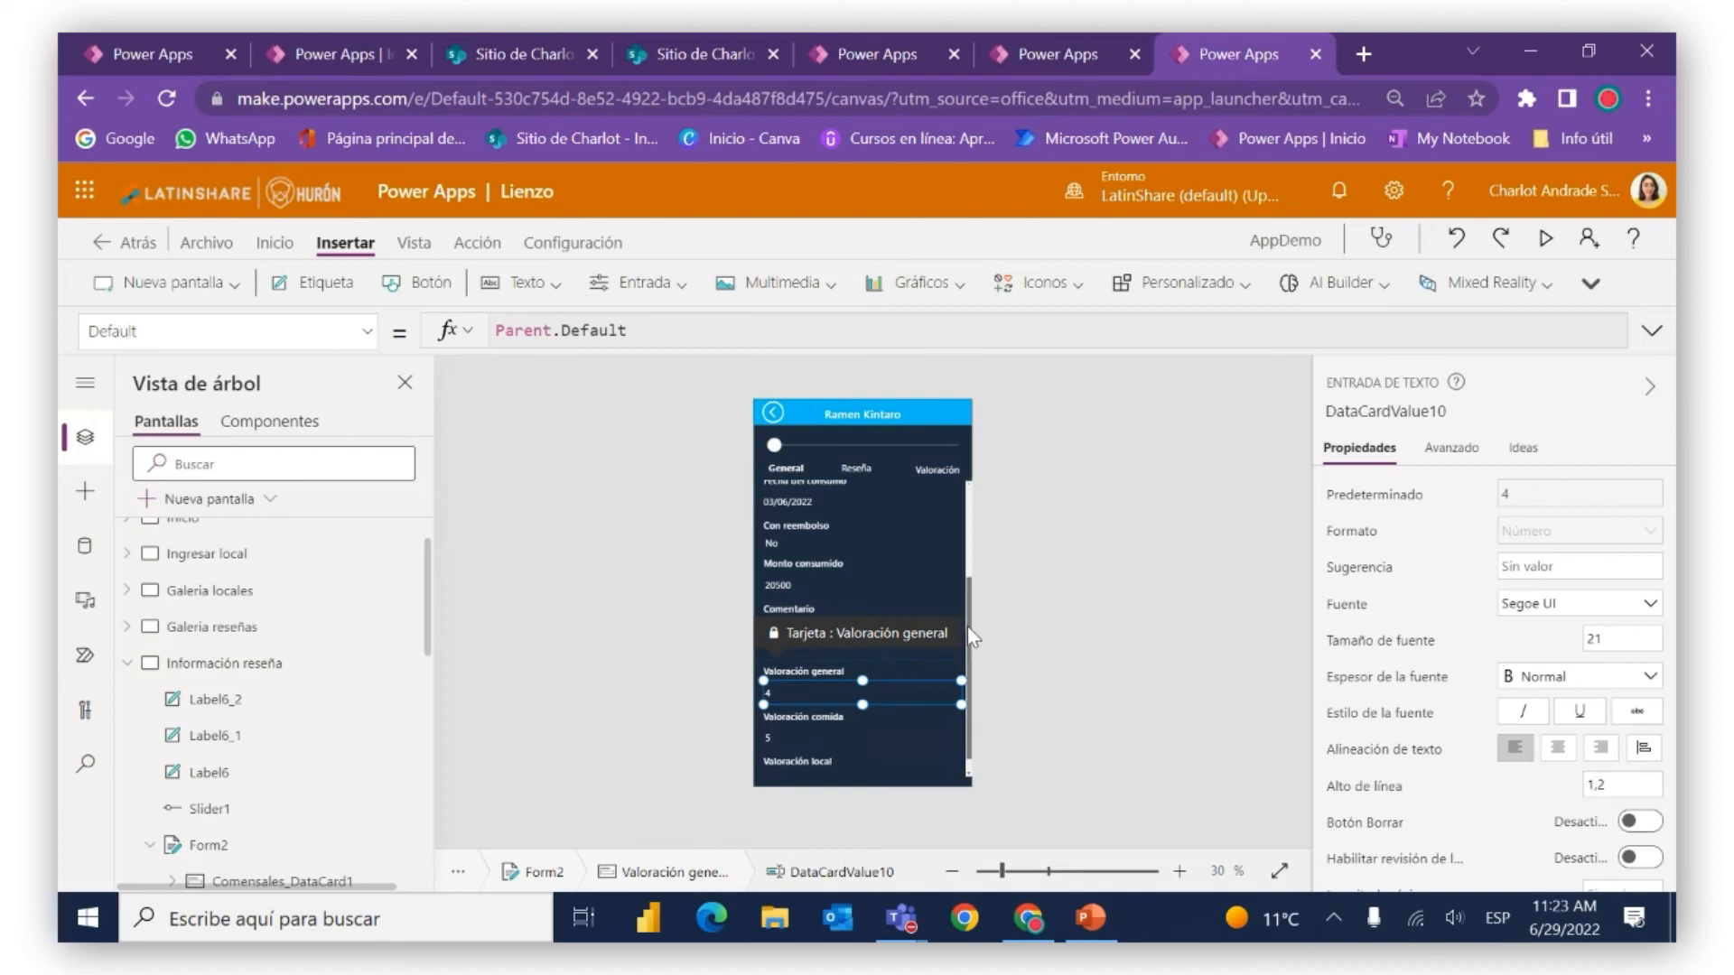
{"action": "scroll", "coordinate": [966, 626], "scroll_direction": "down", "scroll_amount": 1}
{"action": "left_click", "coordinate": [918, 616]}
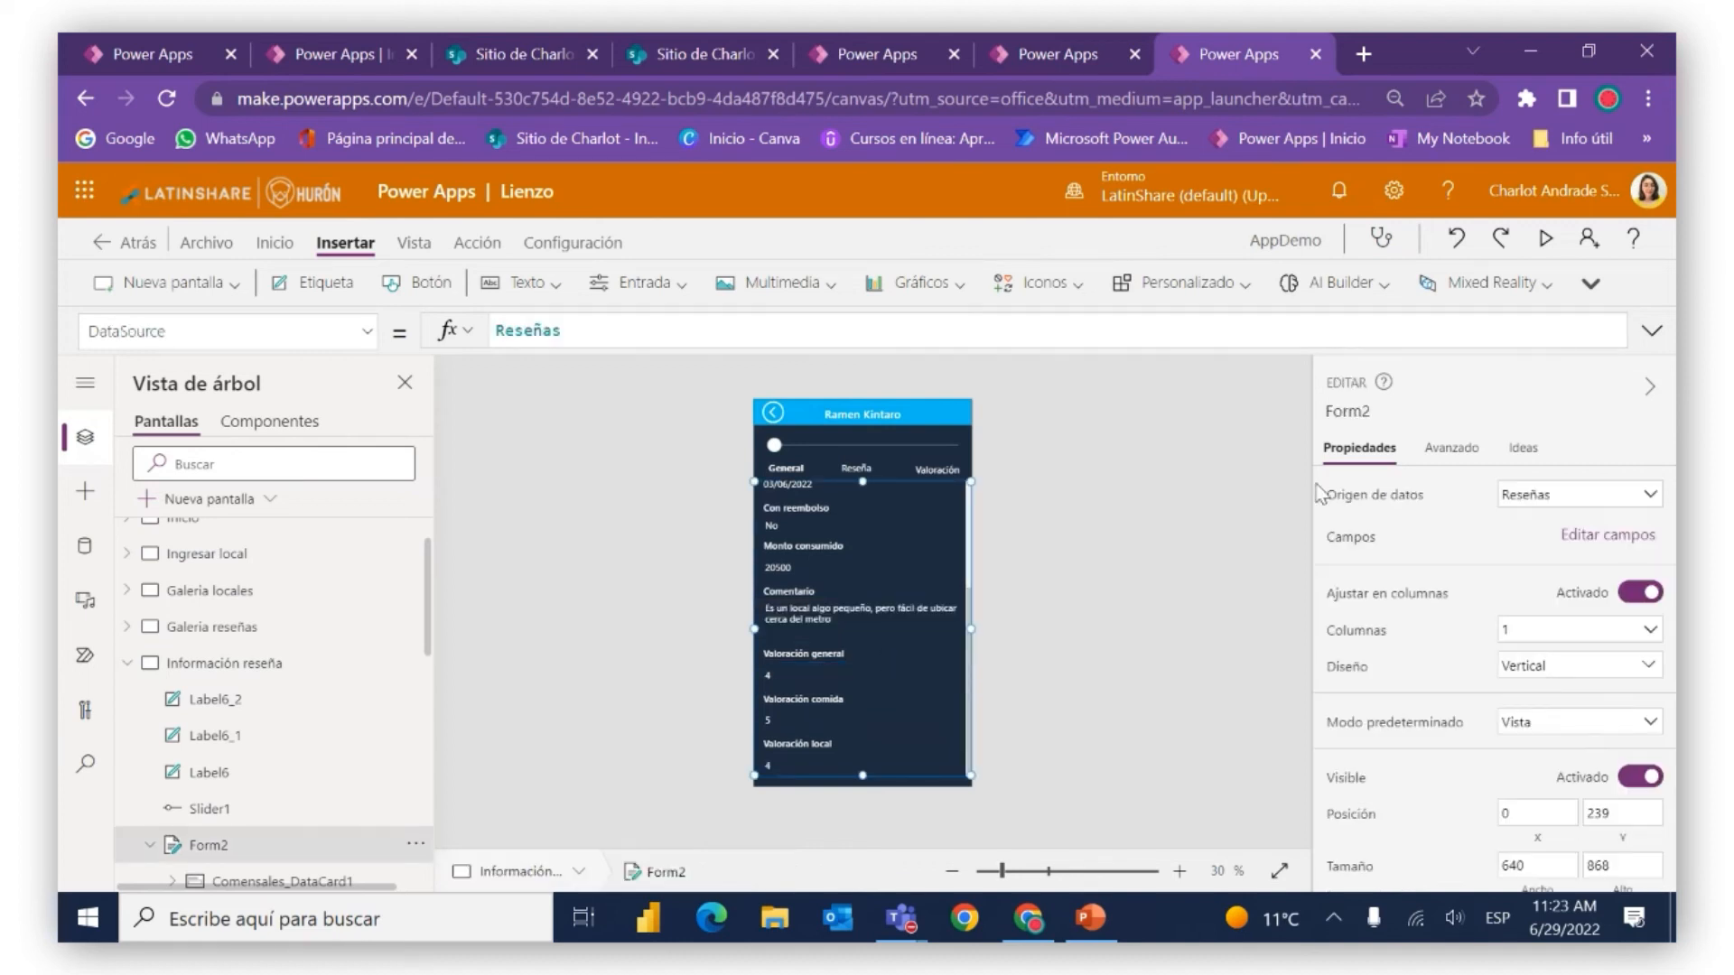
{"action": "left_click", "coordinate": [821, 669]}
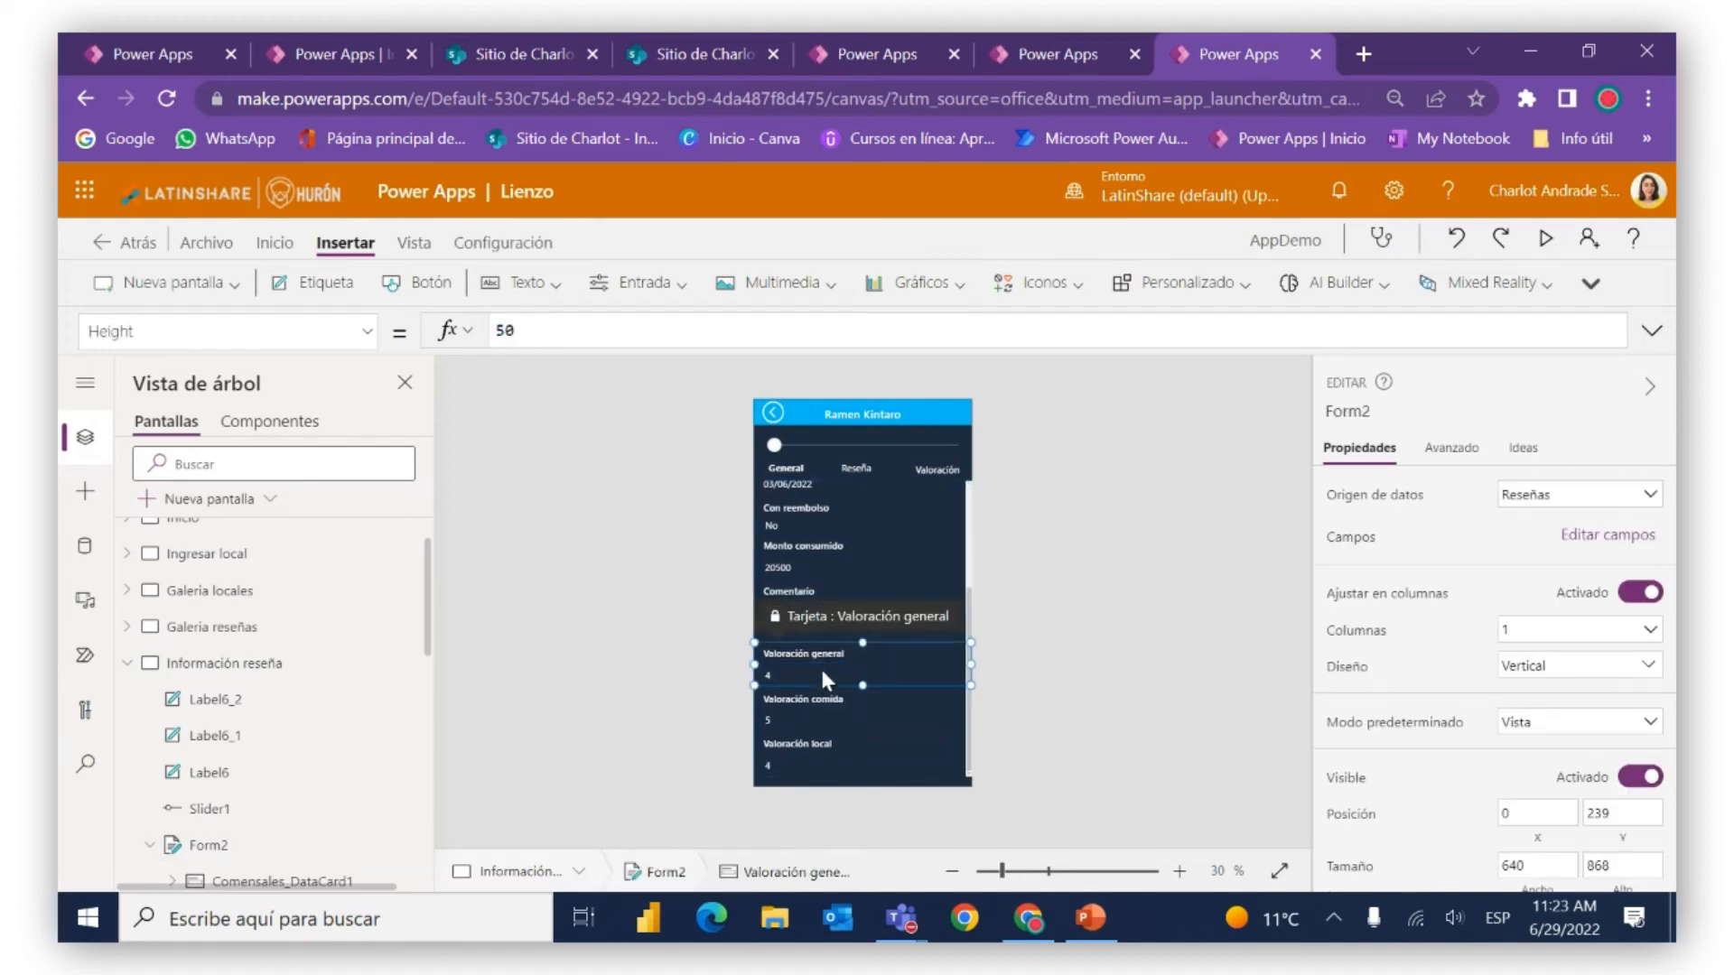
{"action": "left_click", "coordinate": [821, 669]}
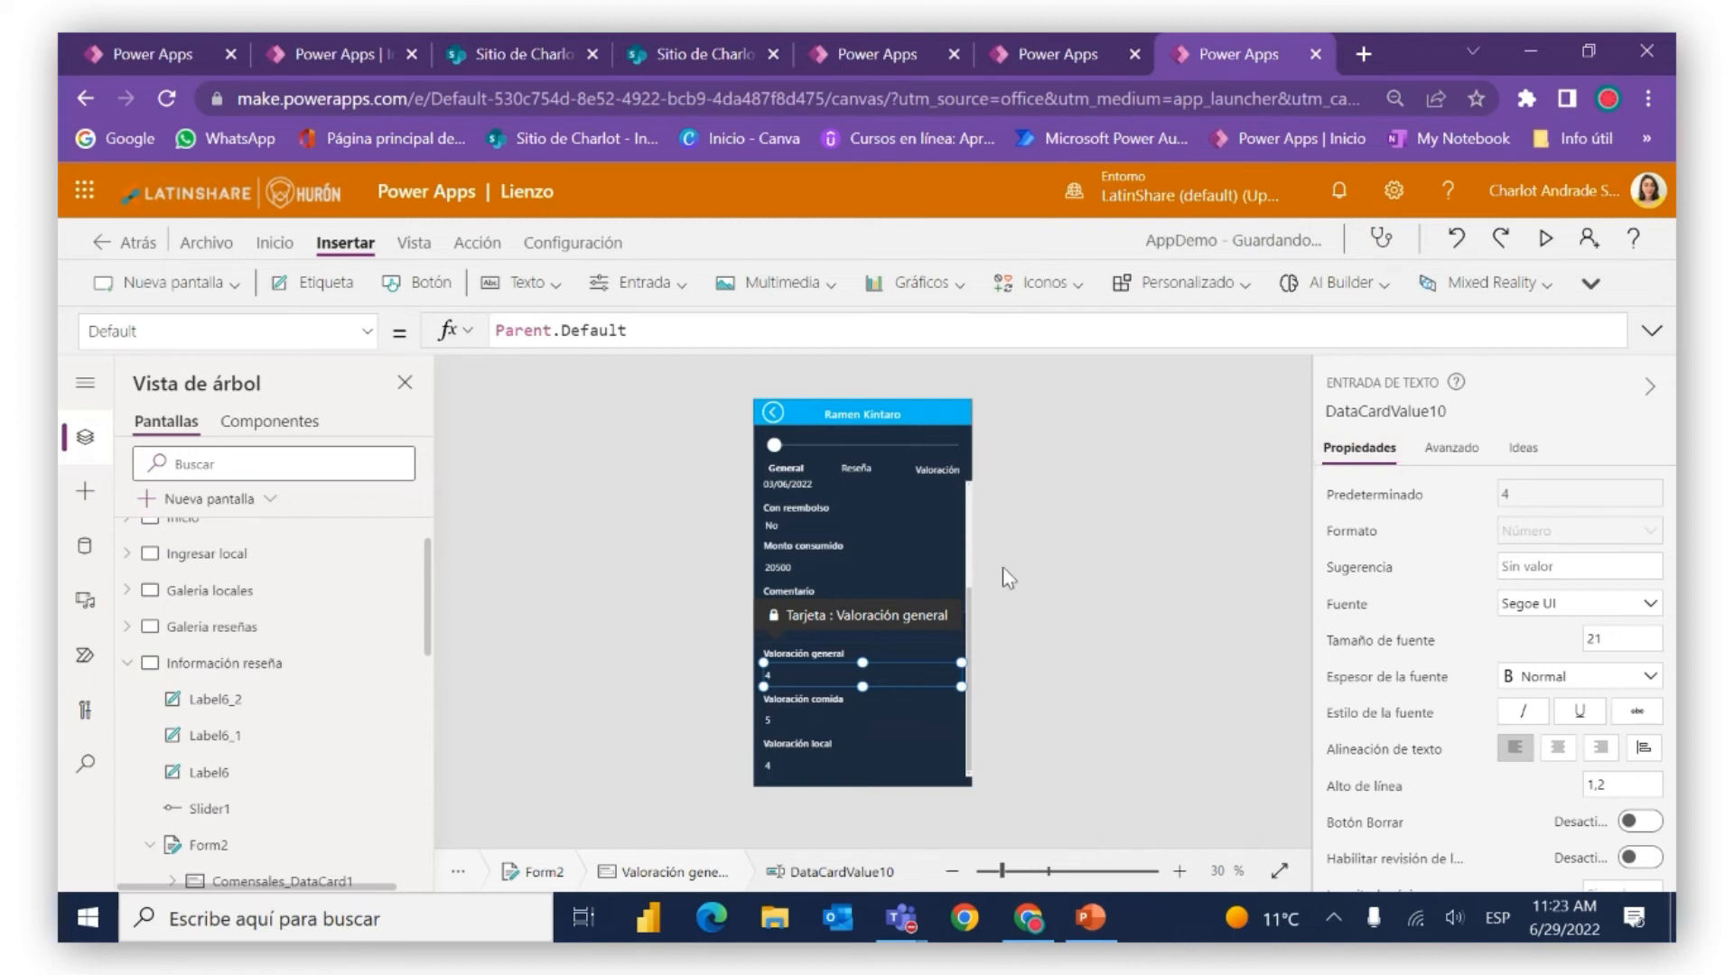
{"action": "left_click", "coordinate": [1459, 448]}
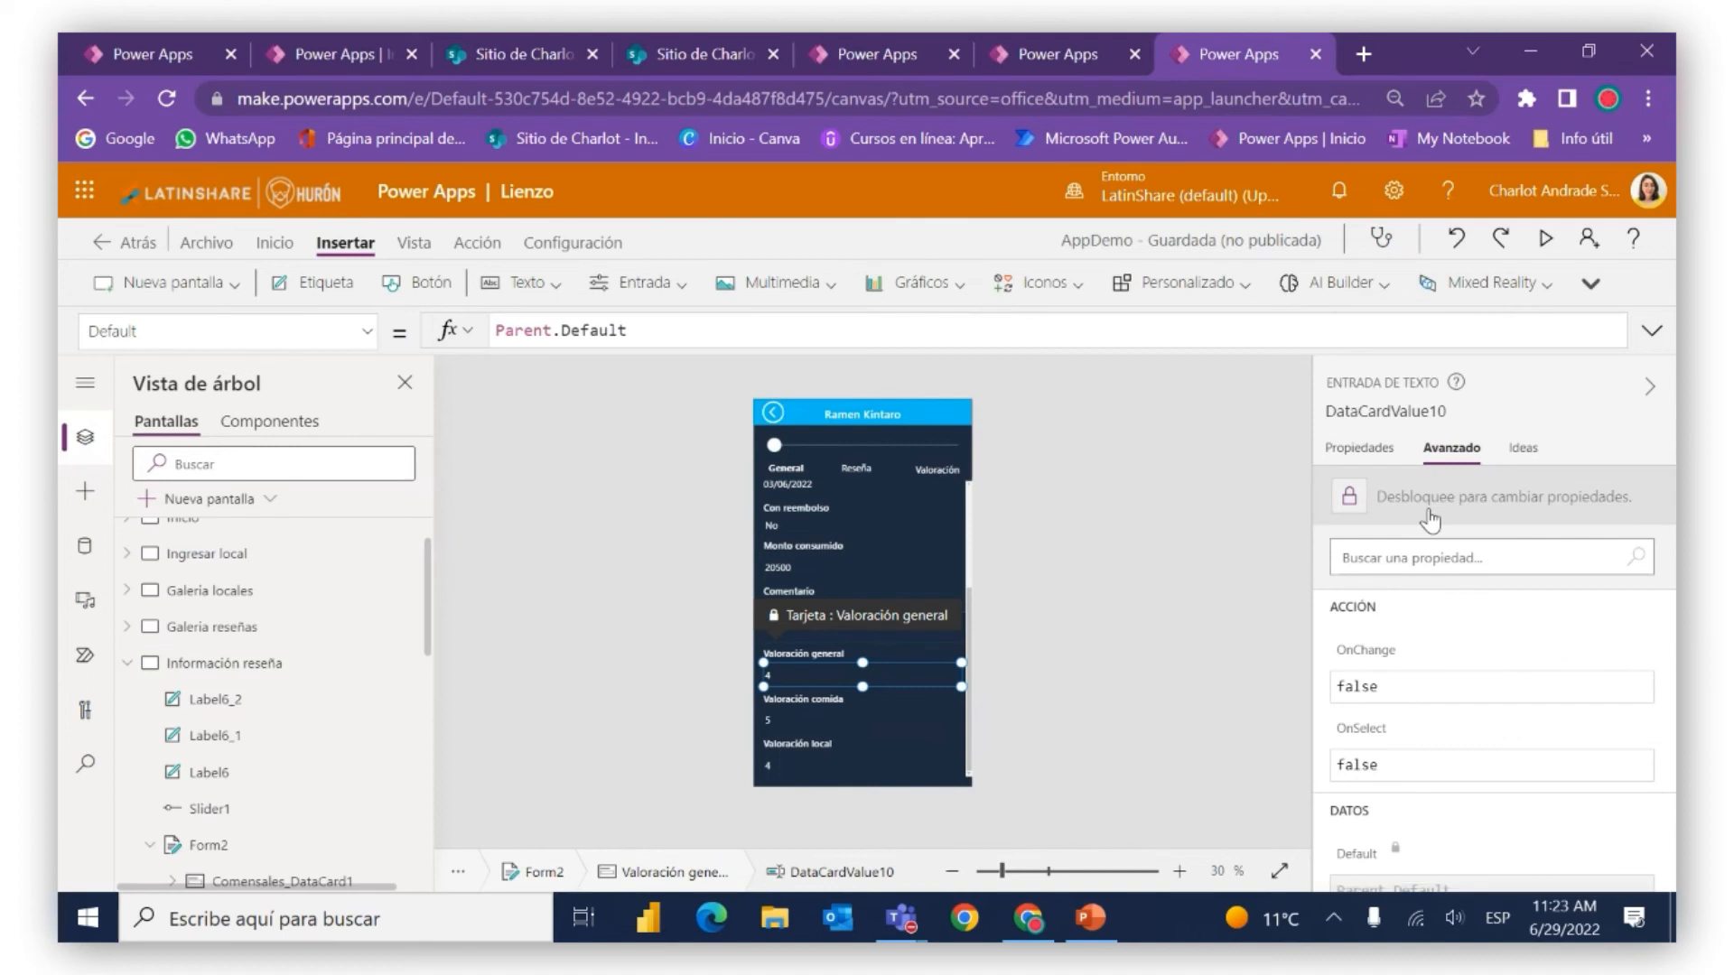
{"action": "left_click", "coordinate": [1429, 519]}
{"action": "left_click", "coordinate": [919, 714]}
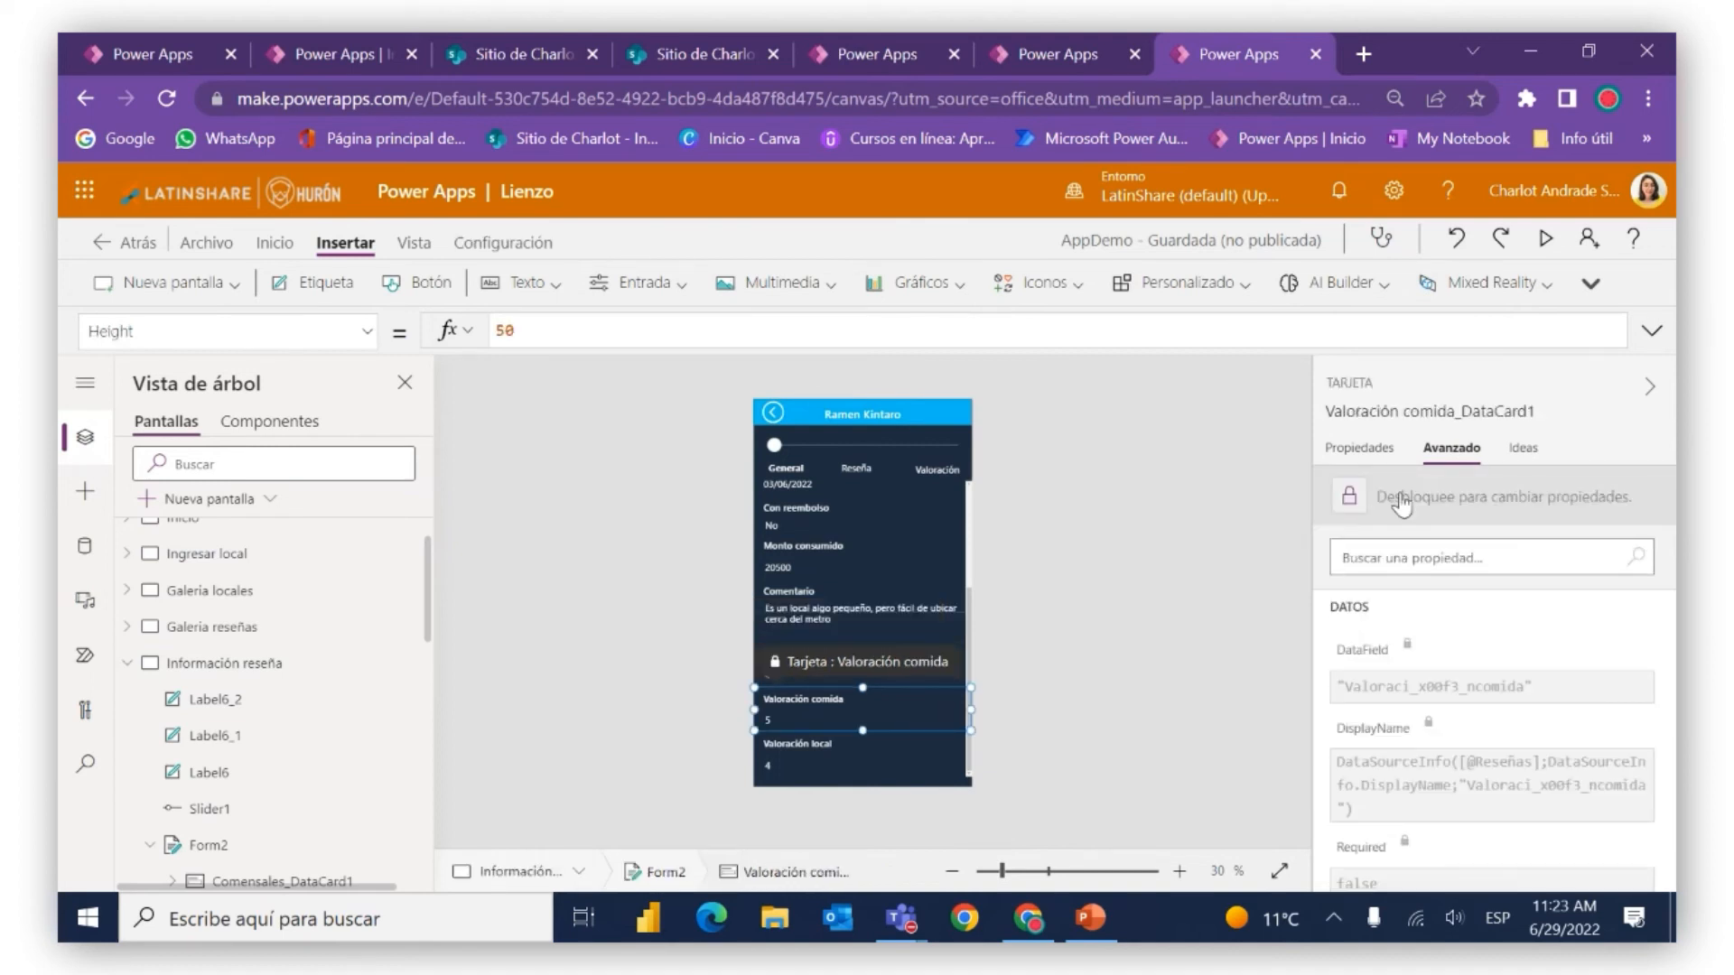
{"action": "left_click", "coordinate": [894, 751]}
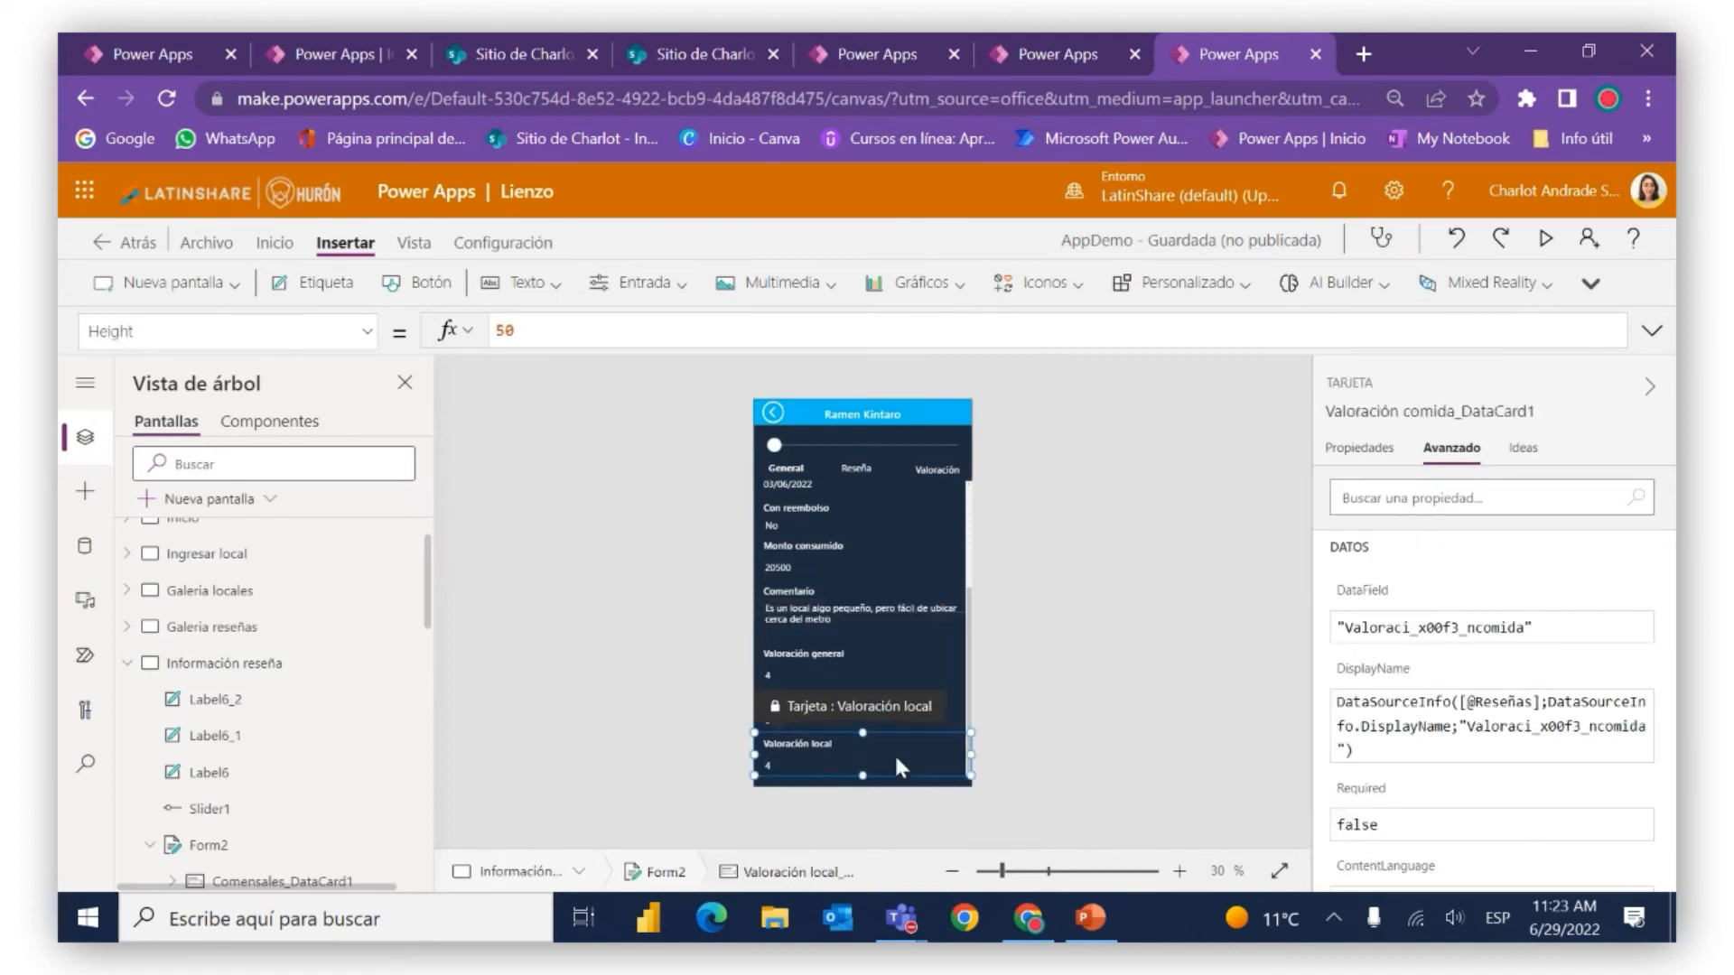
{"action": "left_click", "coordinate": [1439, 512]}
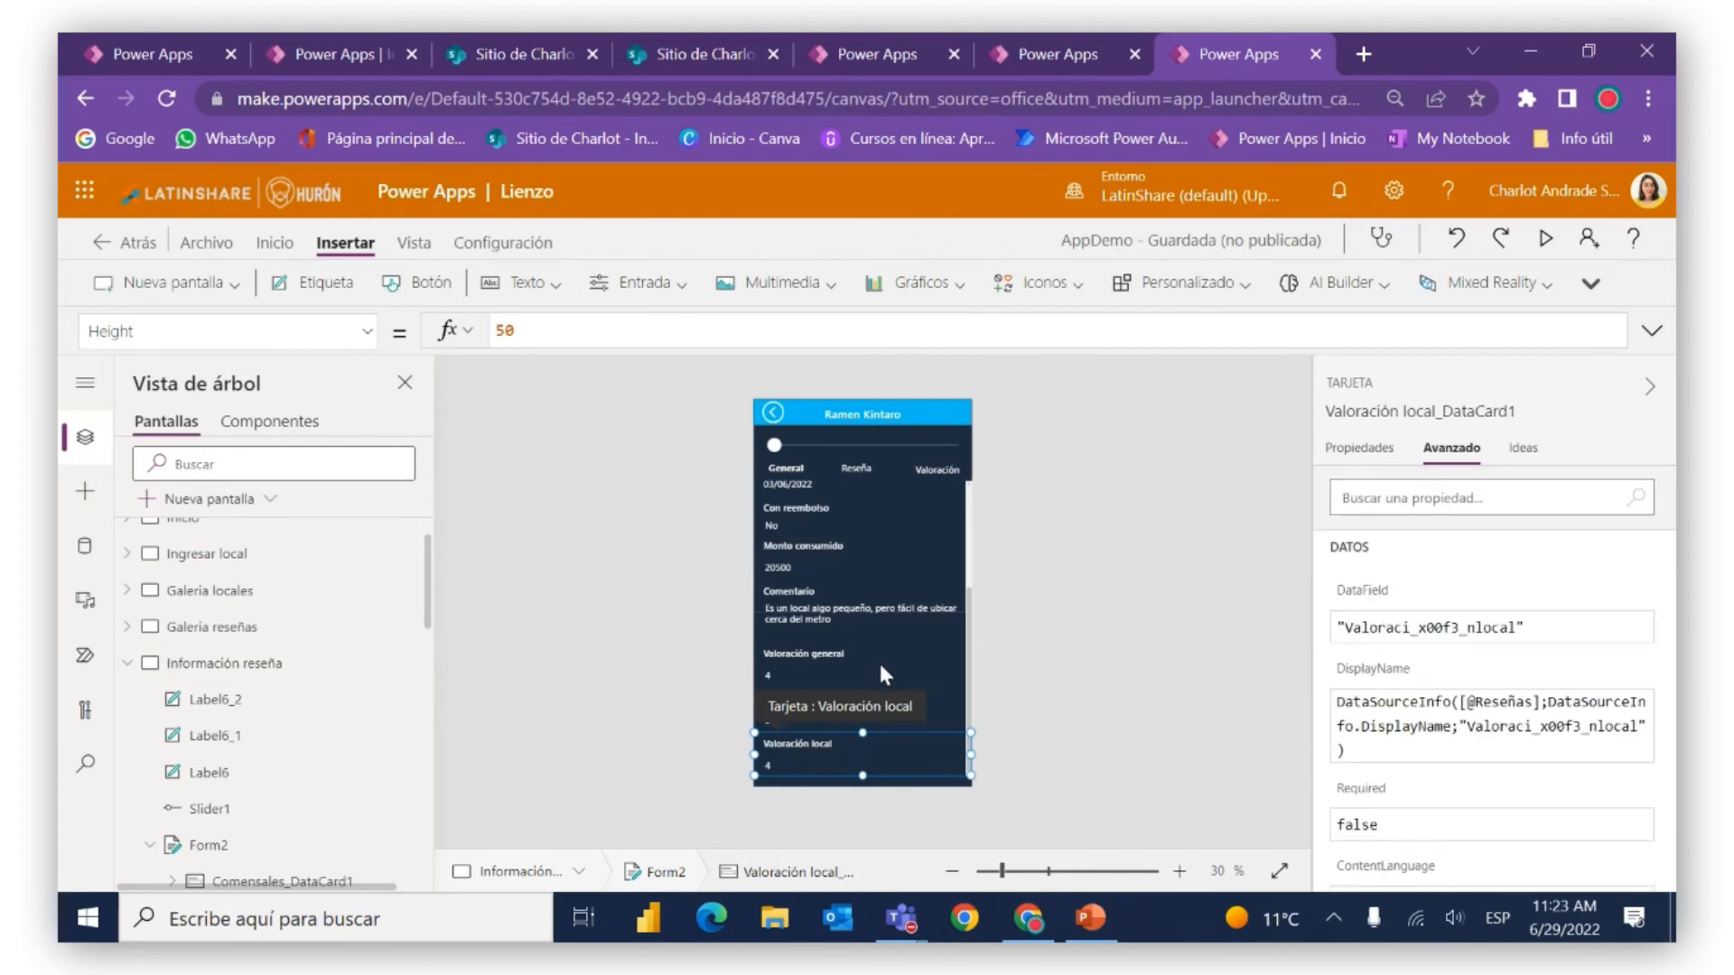
Replace the text field in the Valoración general card with a Clasificación star rating control
{"action": "left_click", "coordinate": [763, 666]}
{"action": "left_click", "coordinate": [789, 670]}
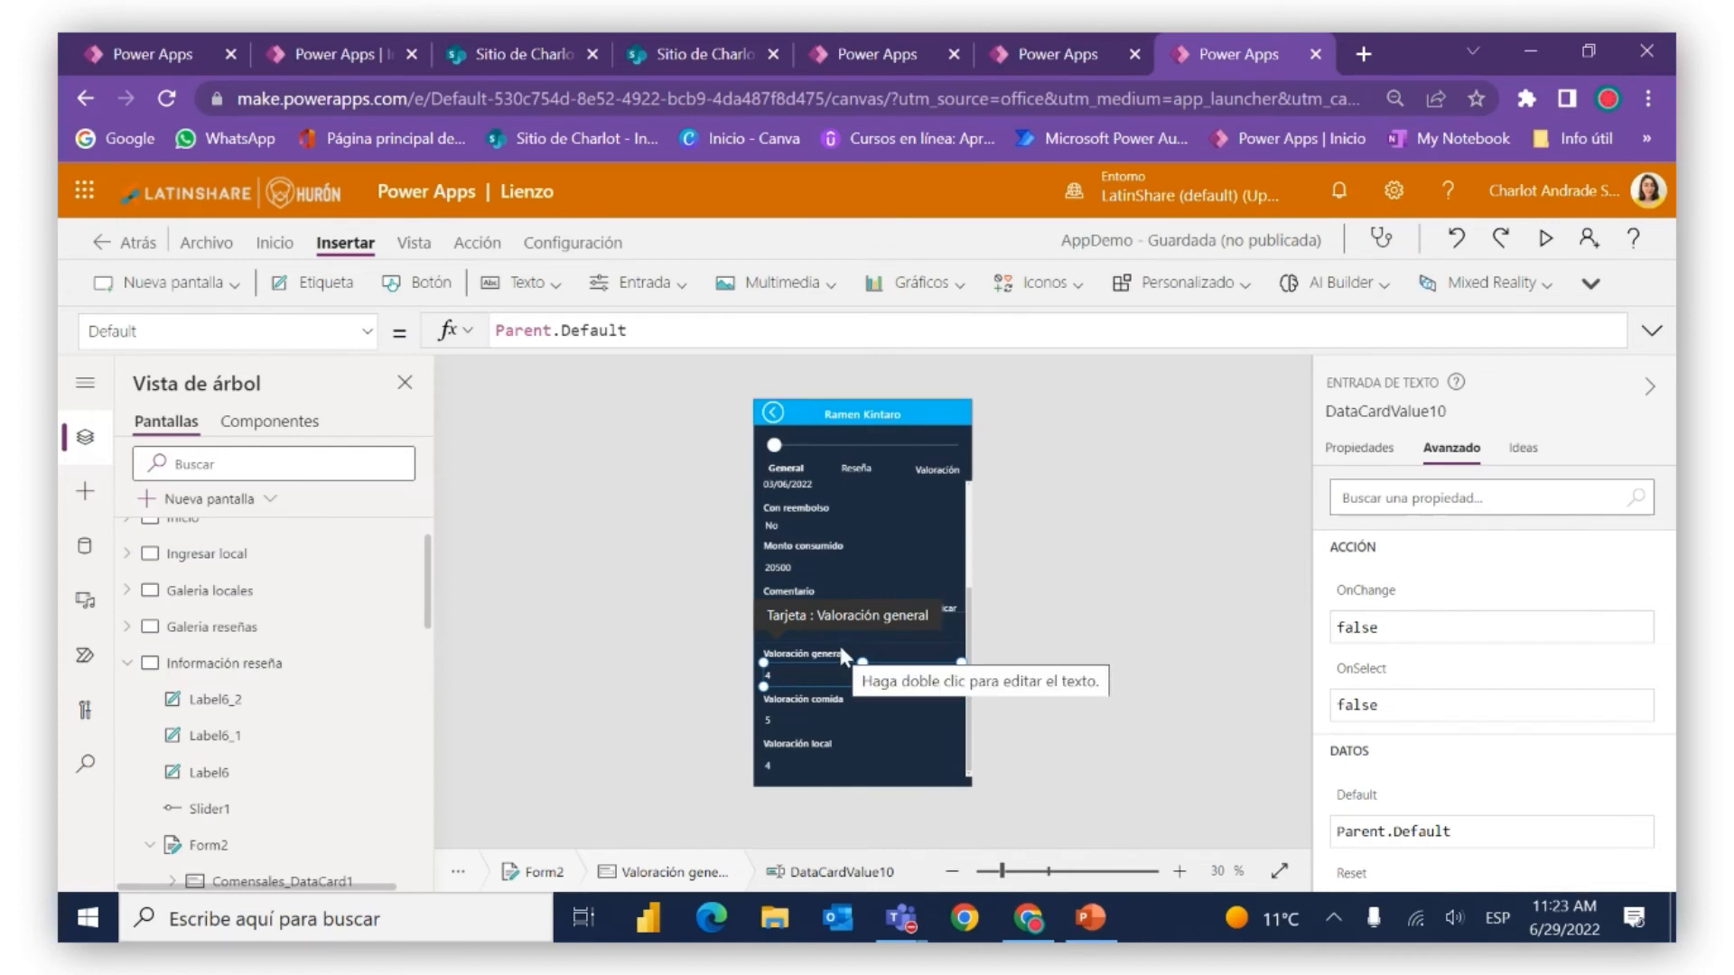
{"action": "key", "text": "Delete"}
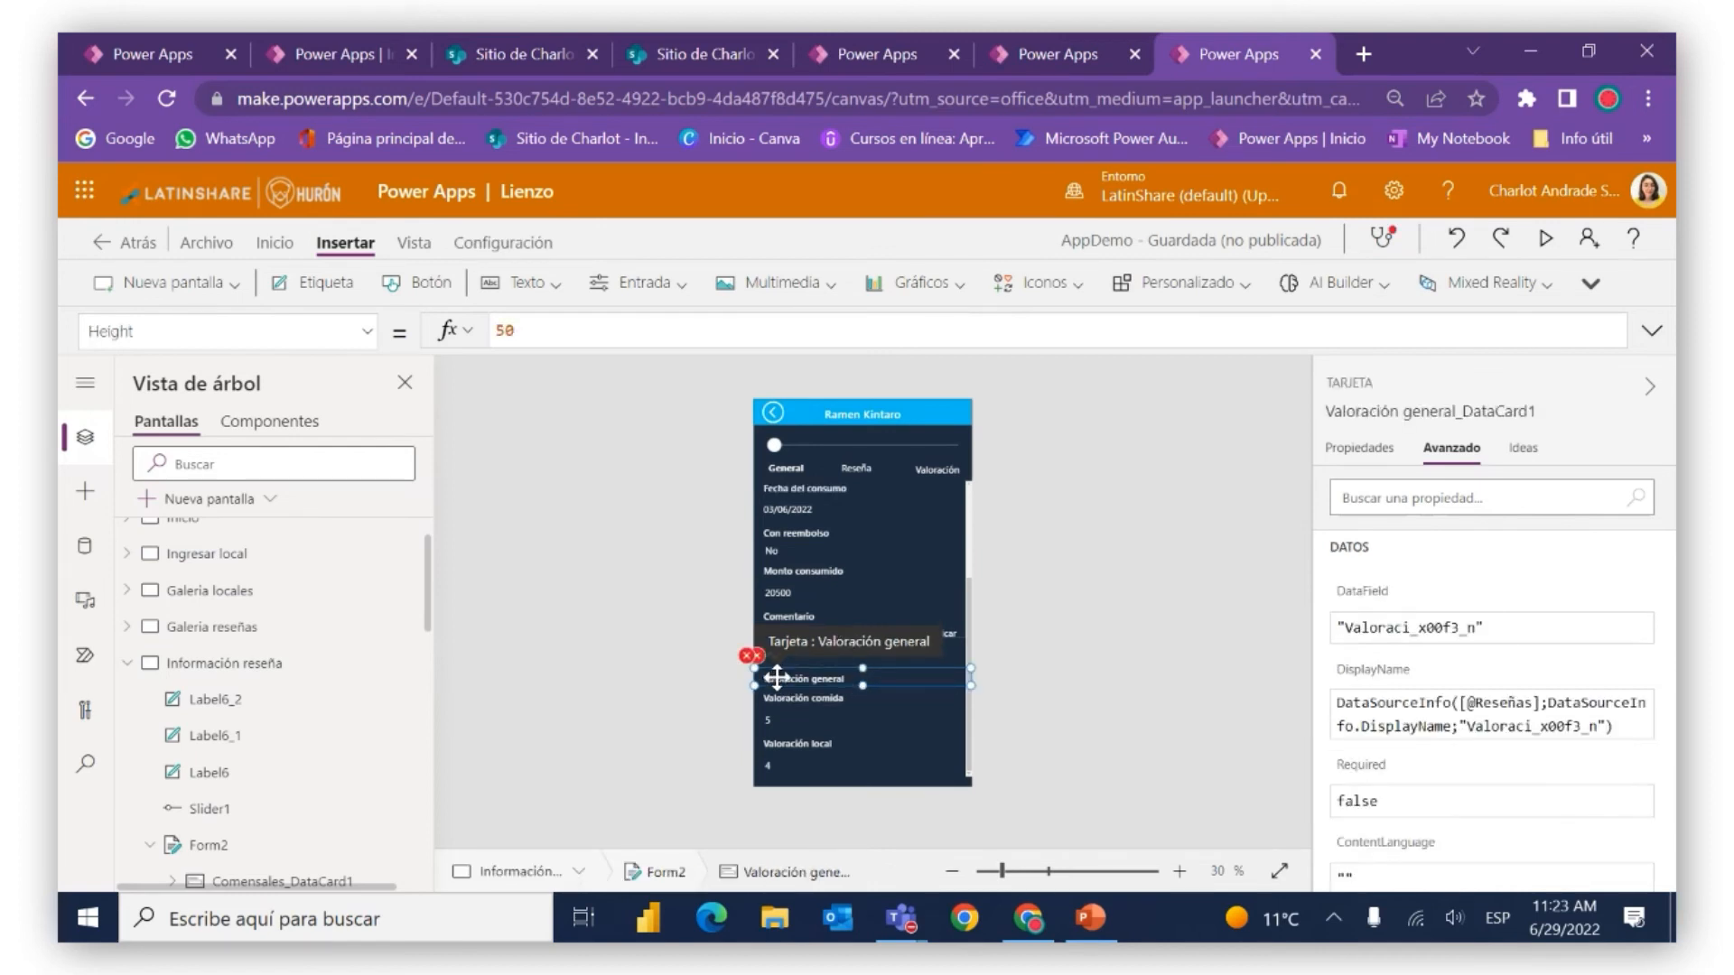
{"action": "left_click", "coordinate": [654, 286]}
{"action": "scroll", "coordinate": [682, 443], "scroll_direction": "down", "scroll_amount": 3}
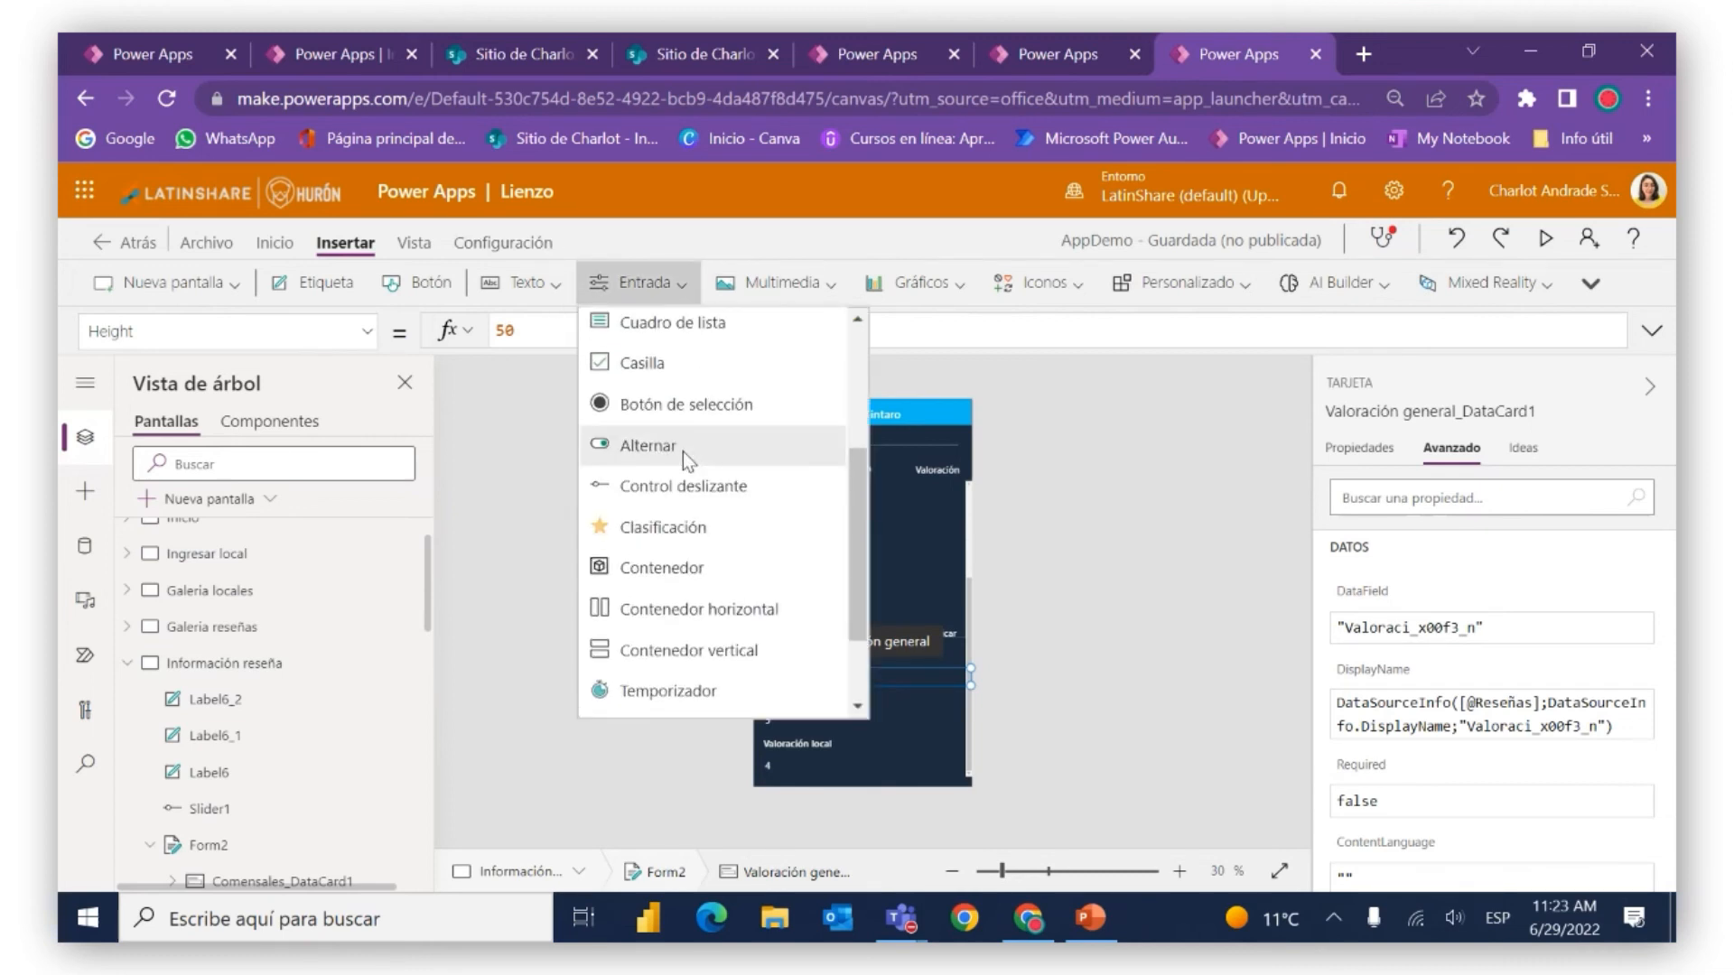
{"action": "left_click", "coordinate": [679, 385]}
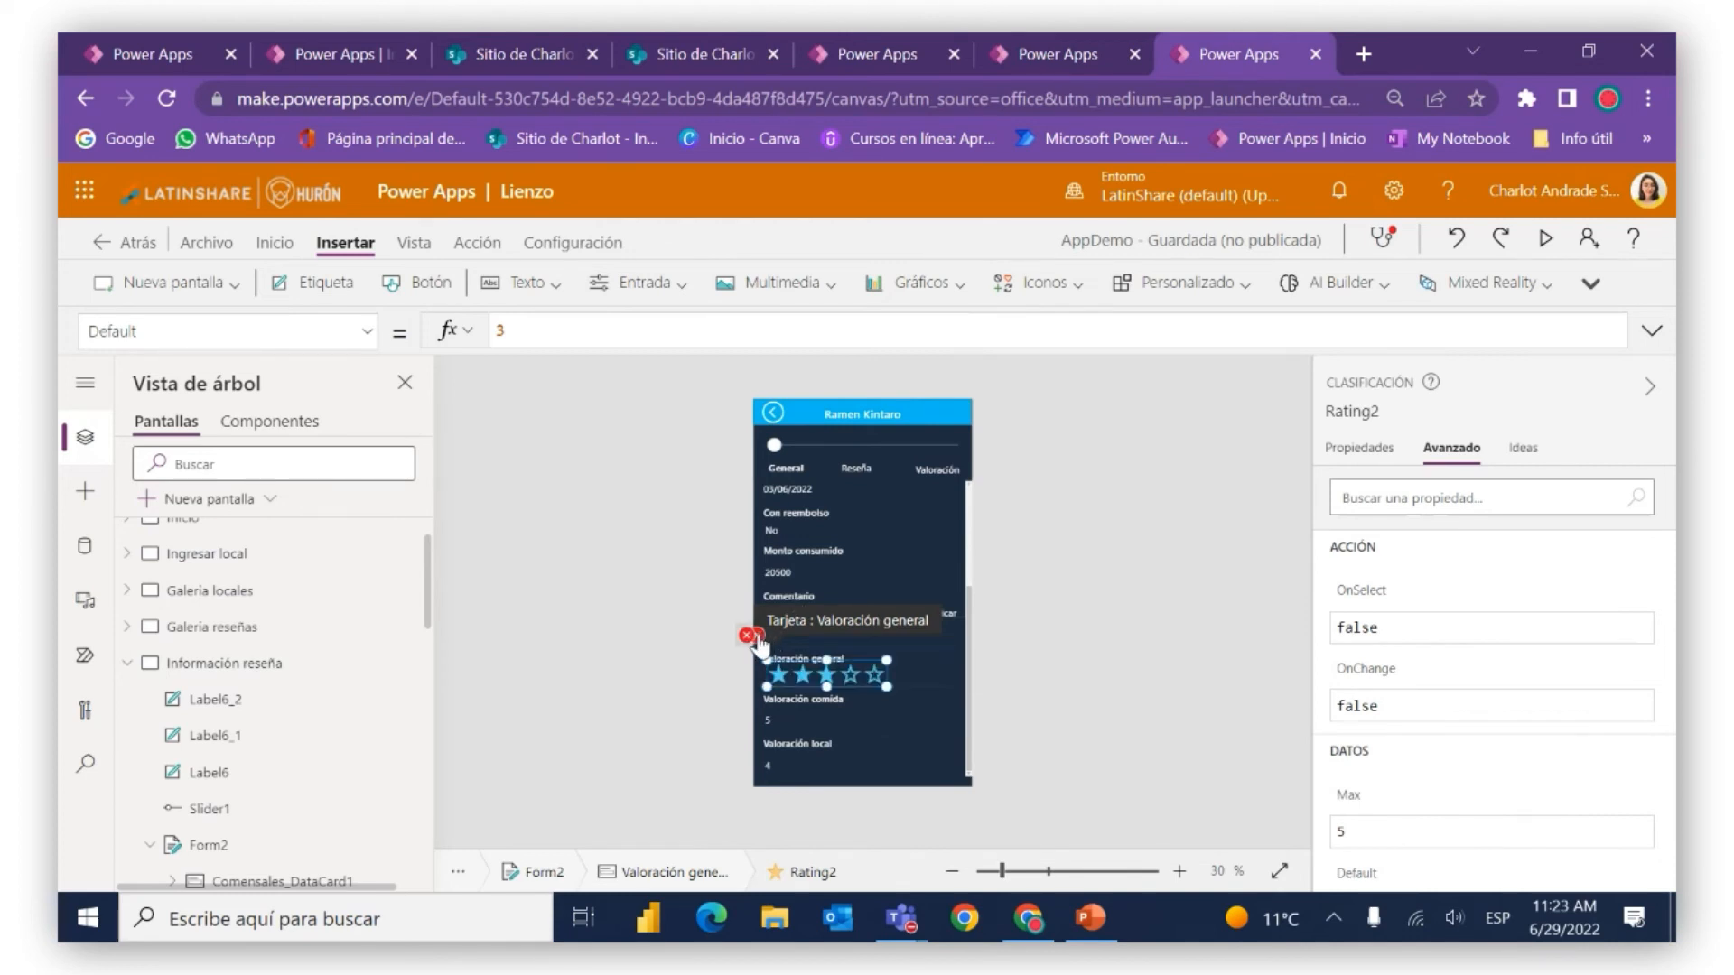
Set the Valoración general card's Update property to Rating2.Value
{"action": "left_click", "coordinate": [1379, 412]}
{"action": "key", "text": "ctrl+c"}
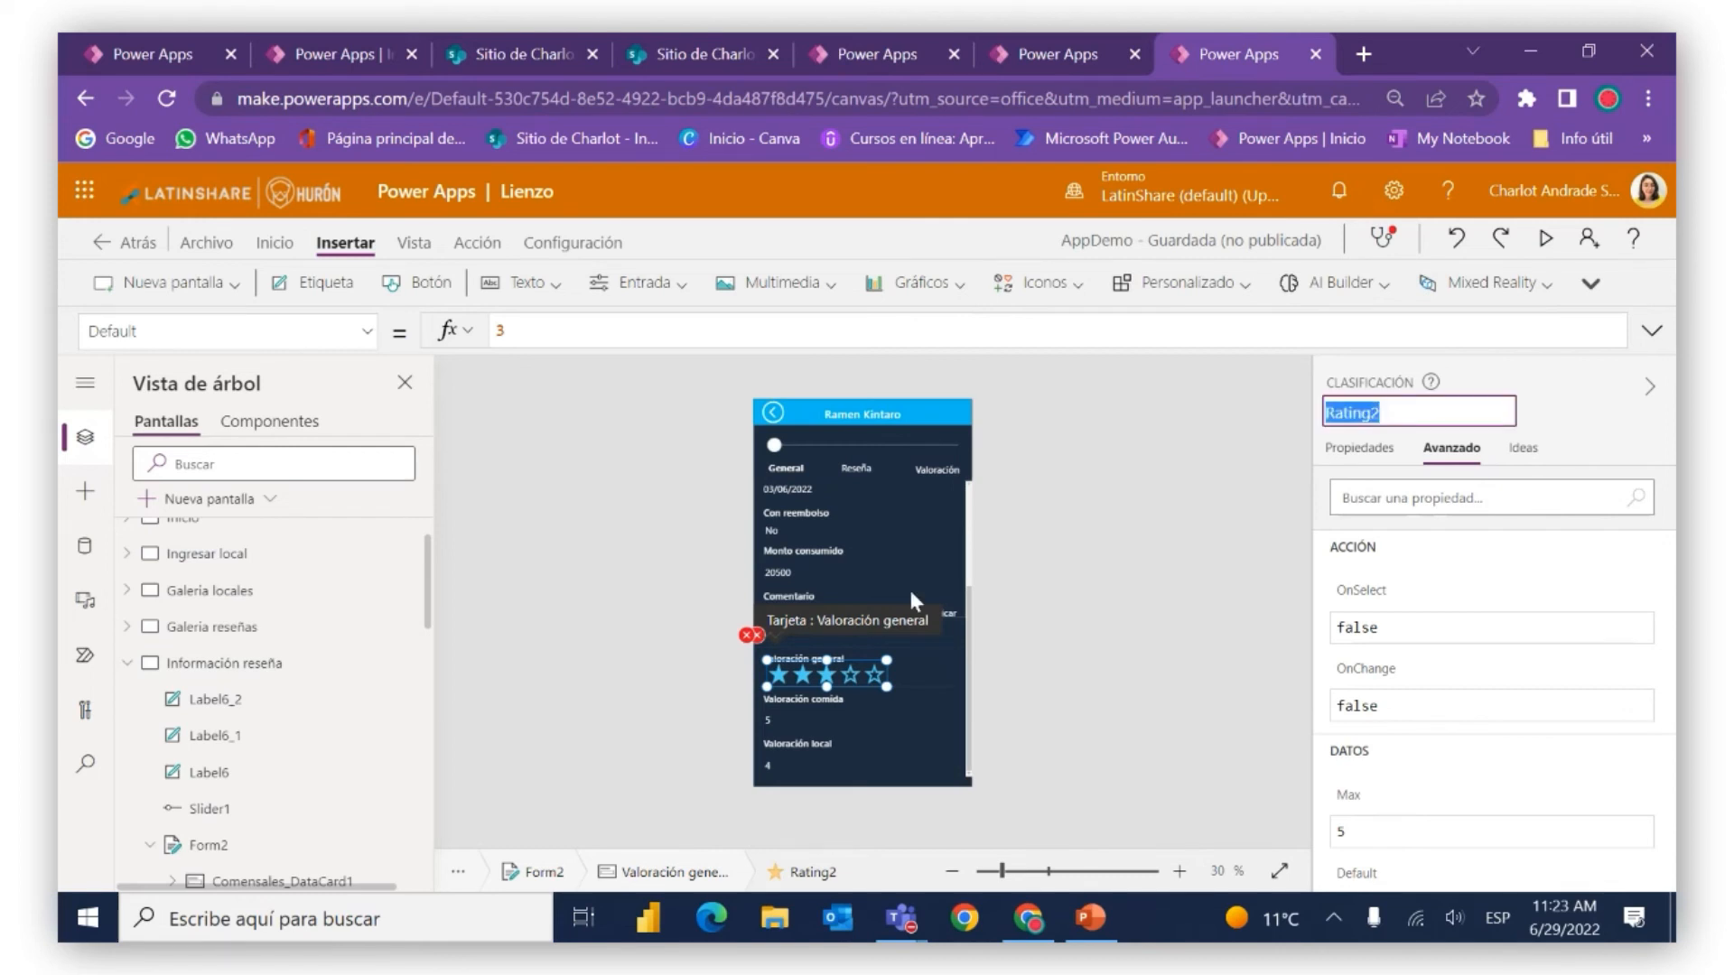
{"action": "left_click", "coordinate": [749, 638]}
{"action": "left_click", "coordinate": [780, 664]}
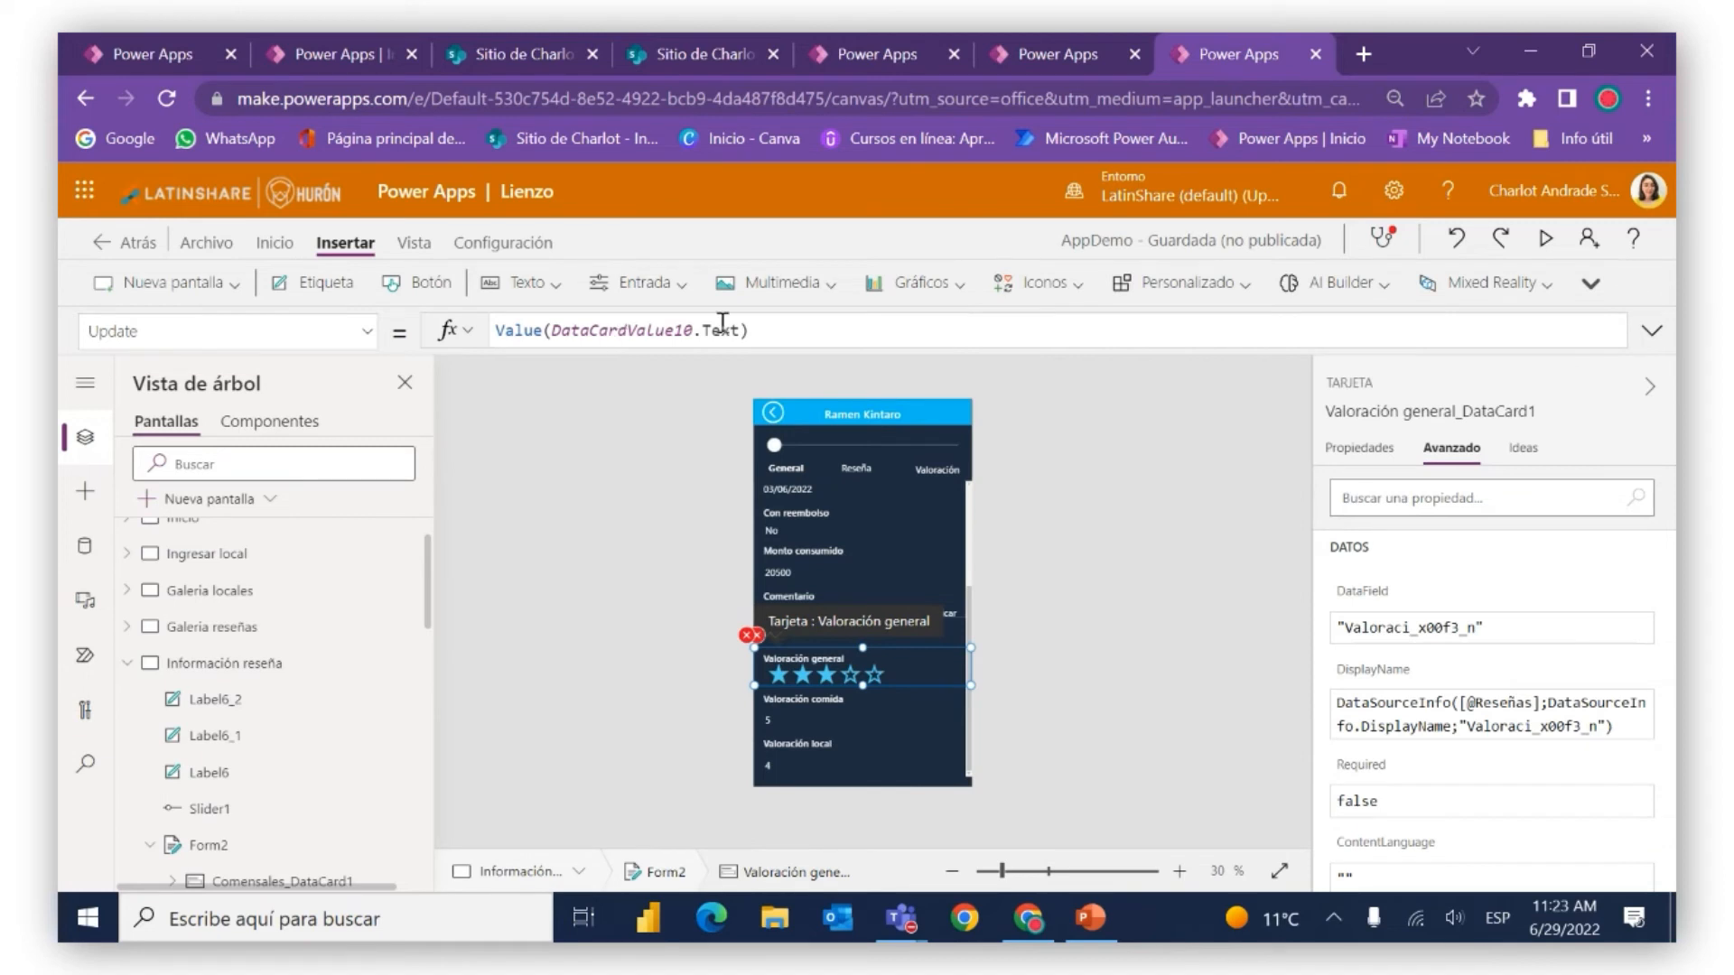
{"action": "triple_click", "coordinate": [763, 329]}
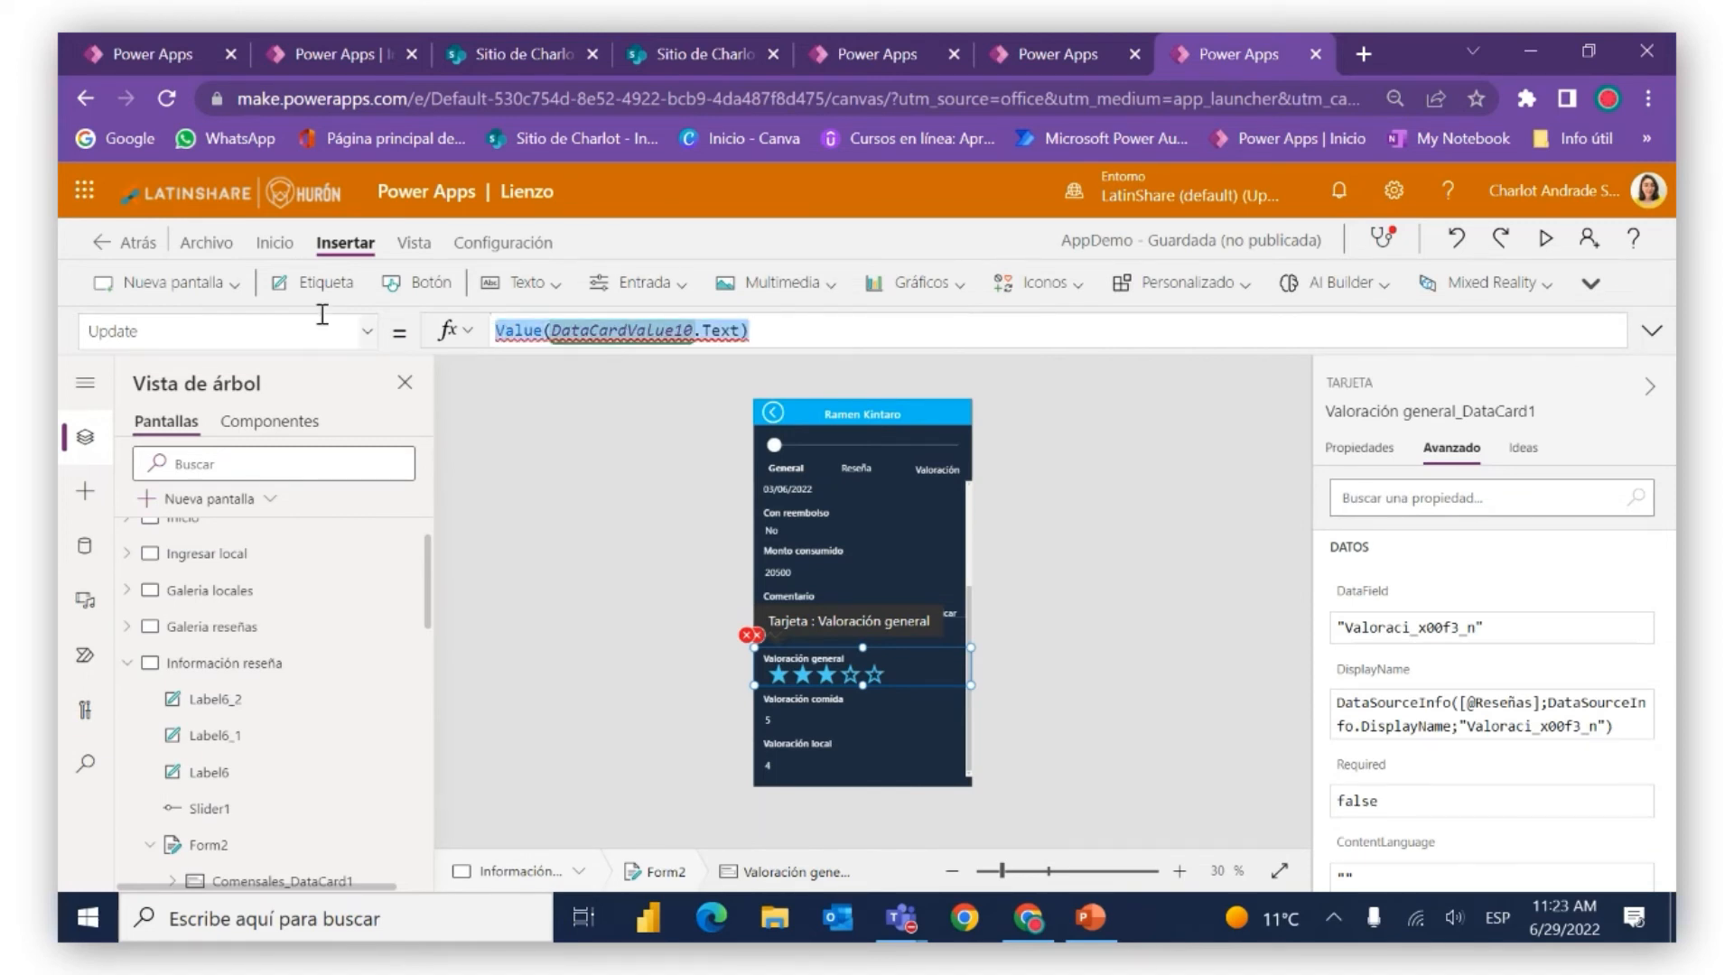
{"action": "type", "text": "Rating2"}
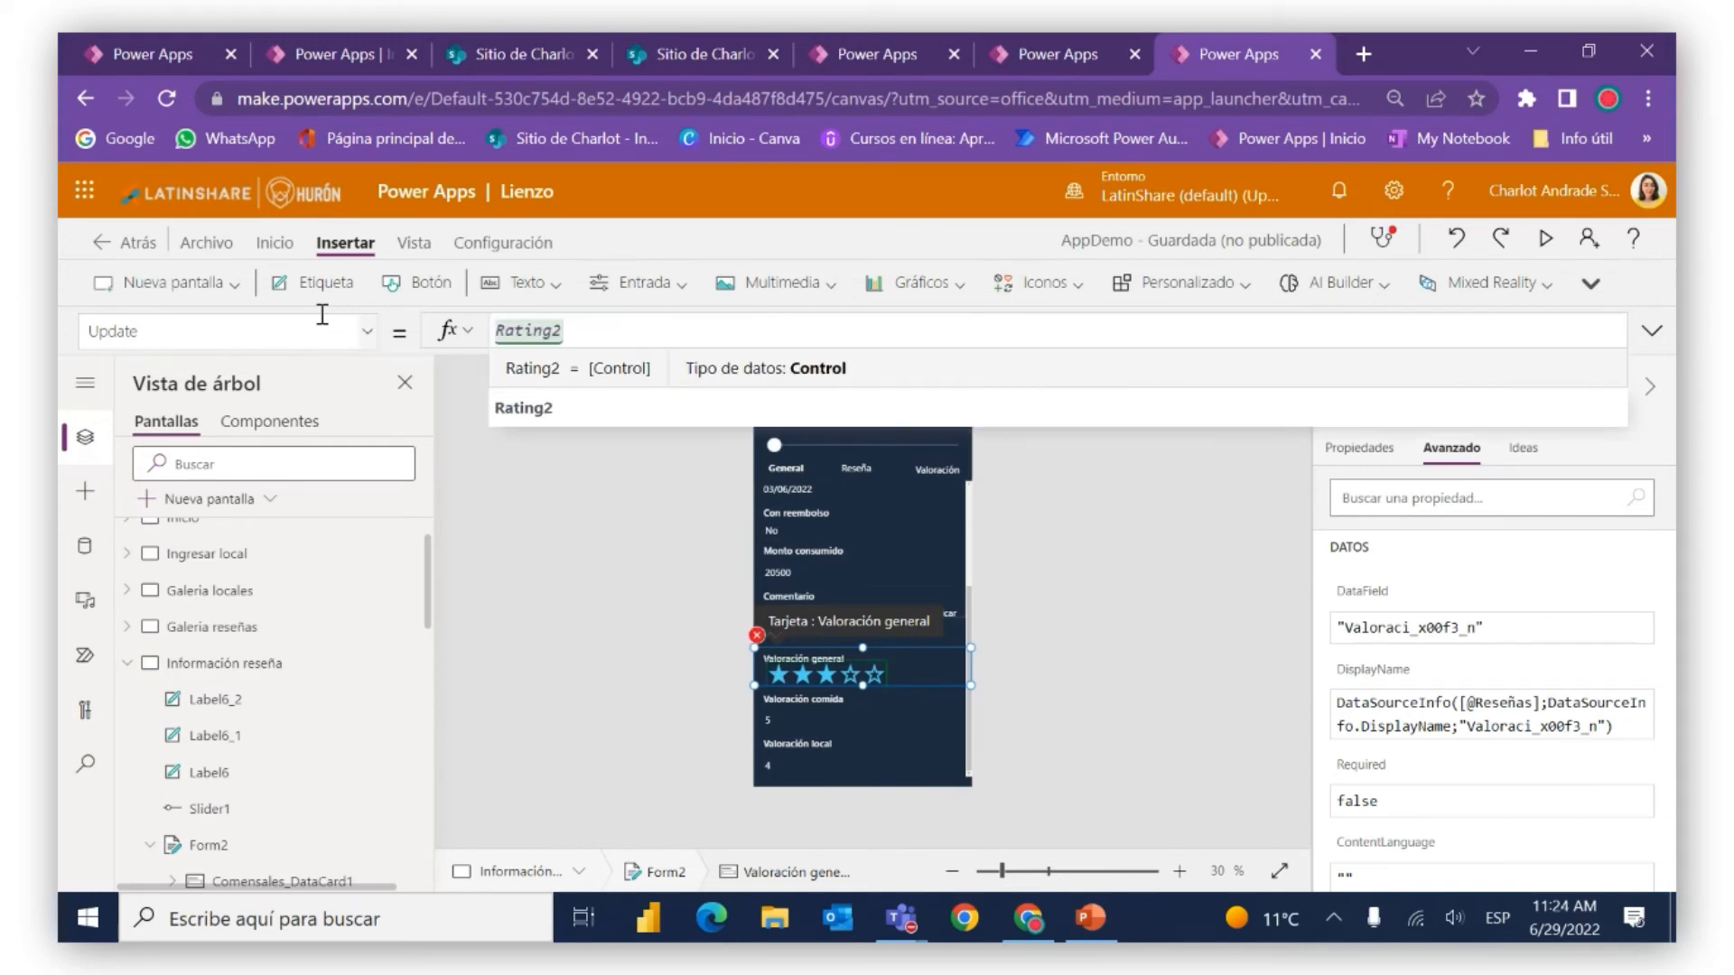
{"action": "type", "text": "."}
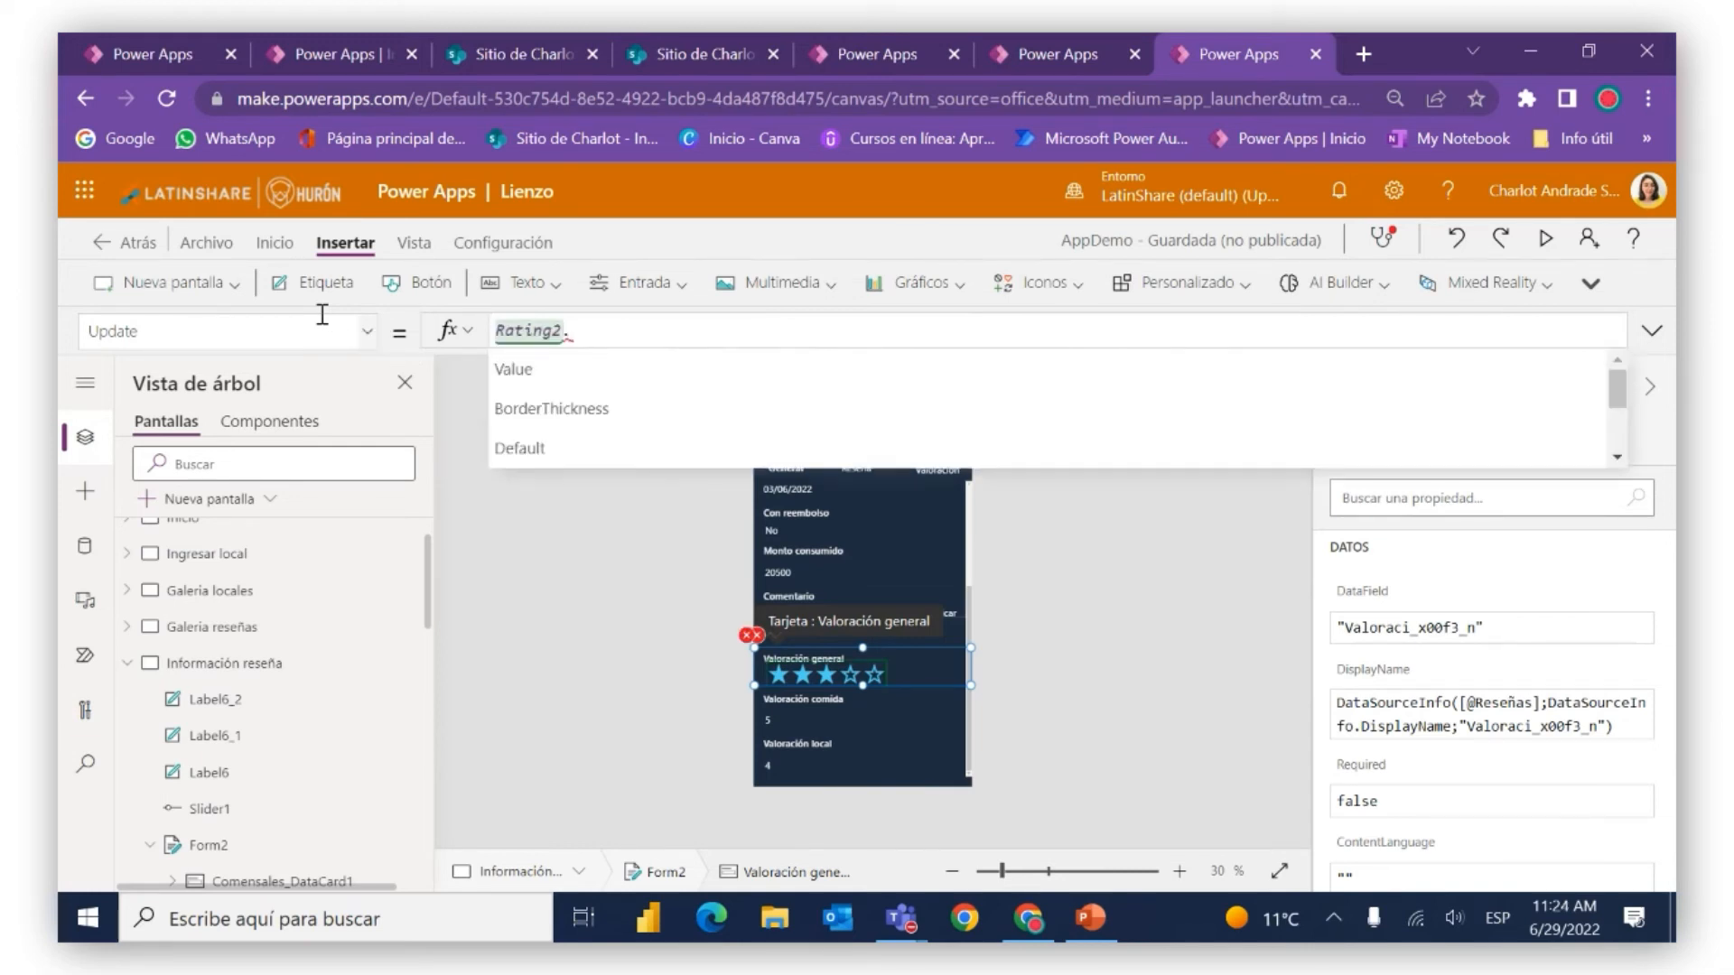
{"action": "left_click", "coordinate": [510, 370]}
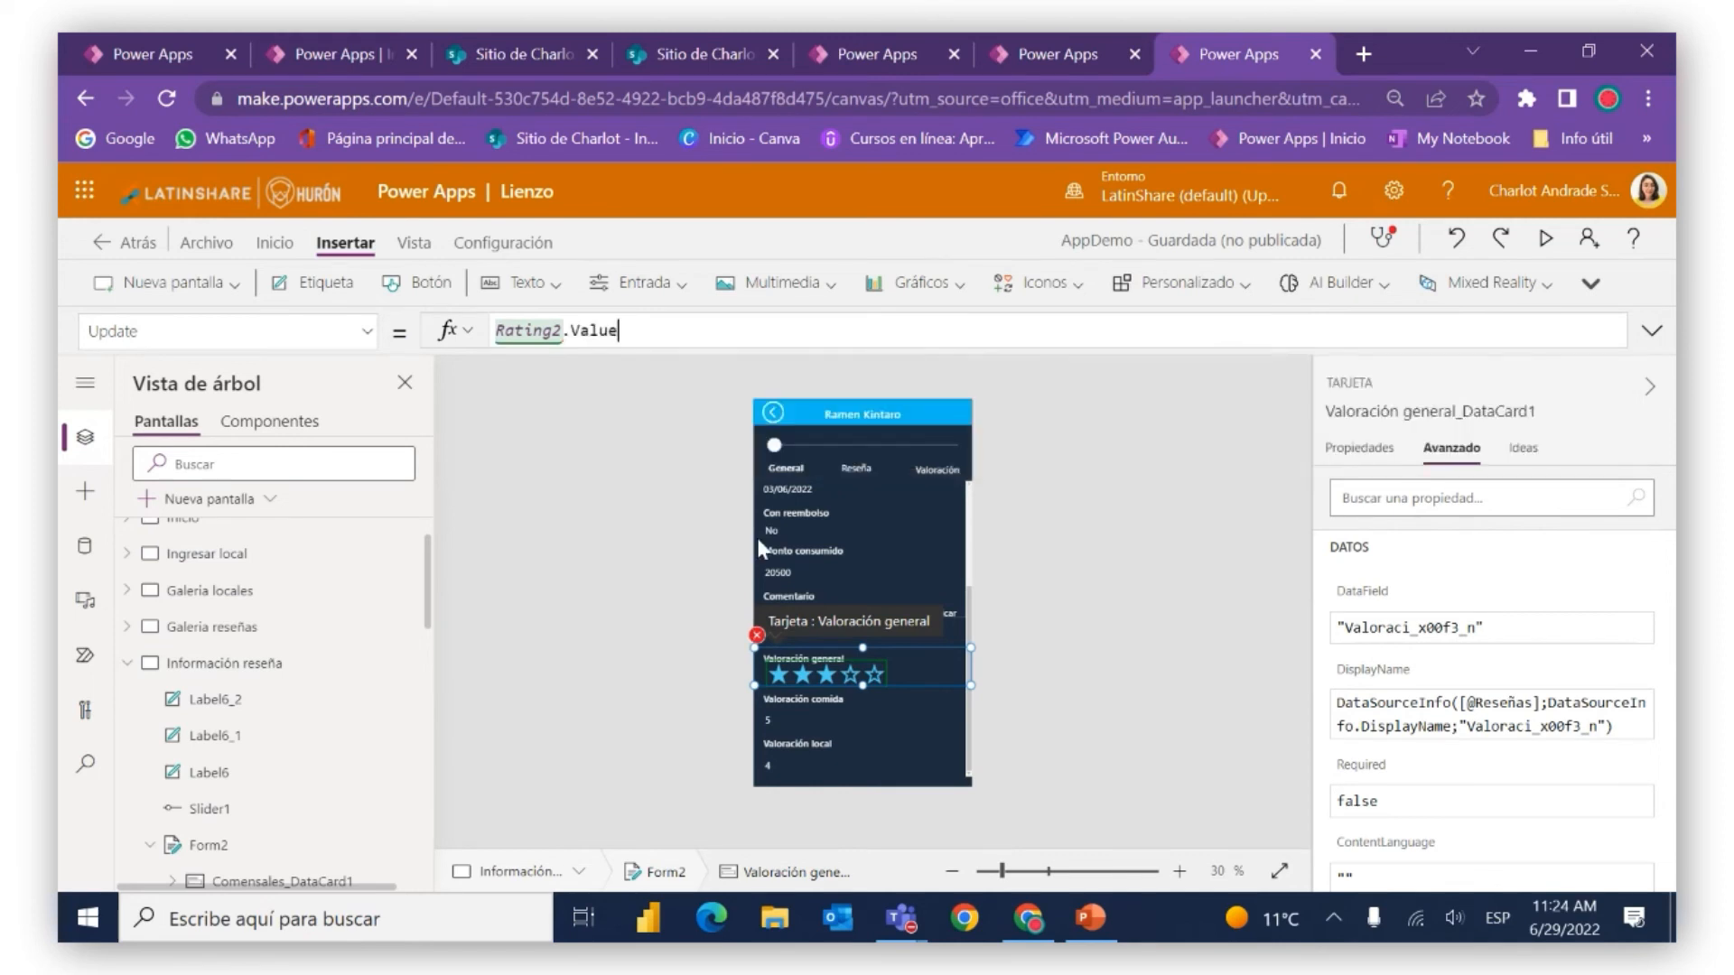
Set the Y property of the Valoración general card's error message label to Rating2.Y + Rating2.Height
{"action": "left_click", "coordinate": [757, 635]}
{"action": "left_click", "coordinate": [790, 666]}
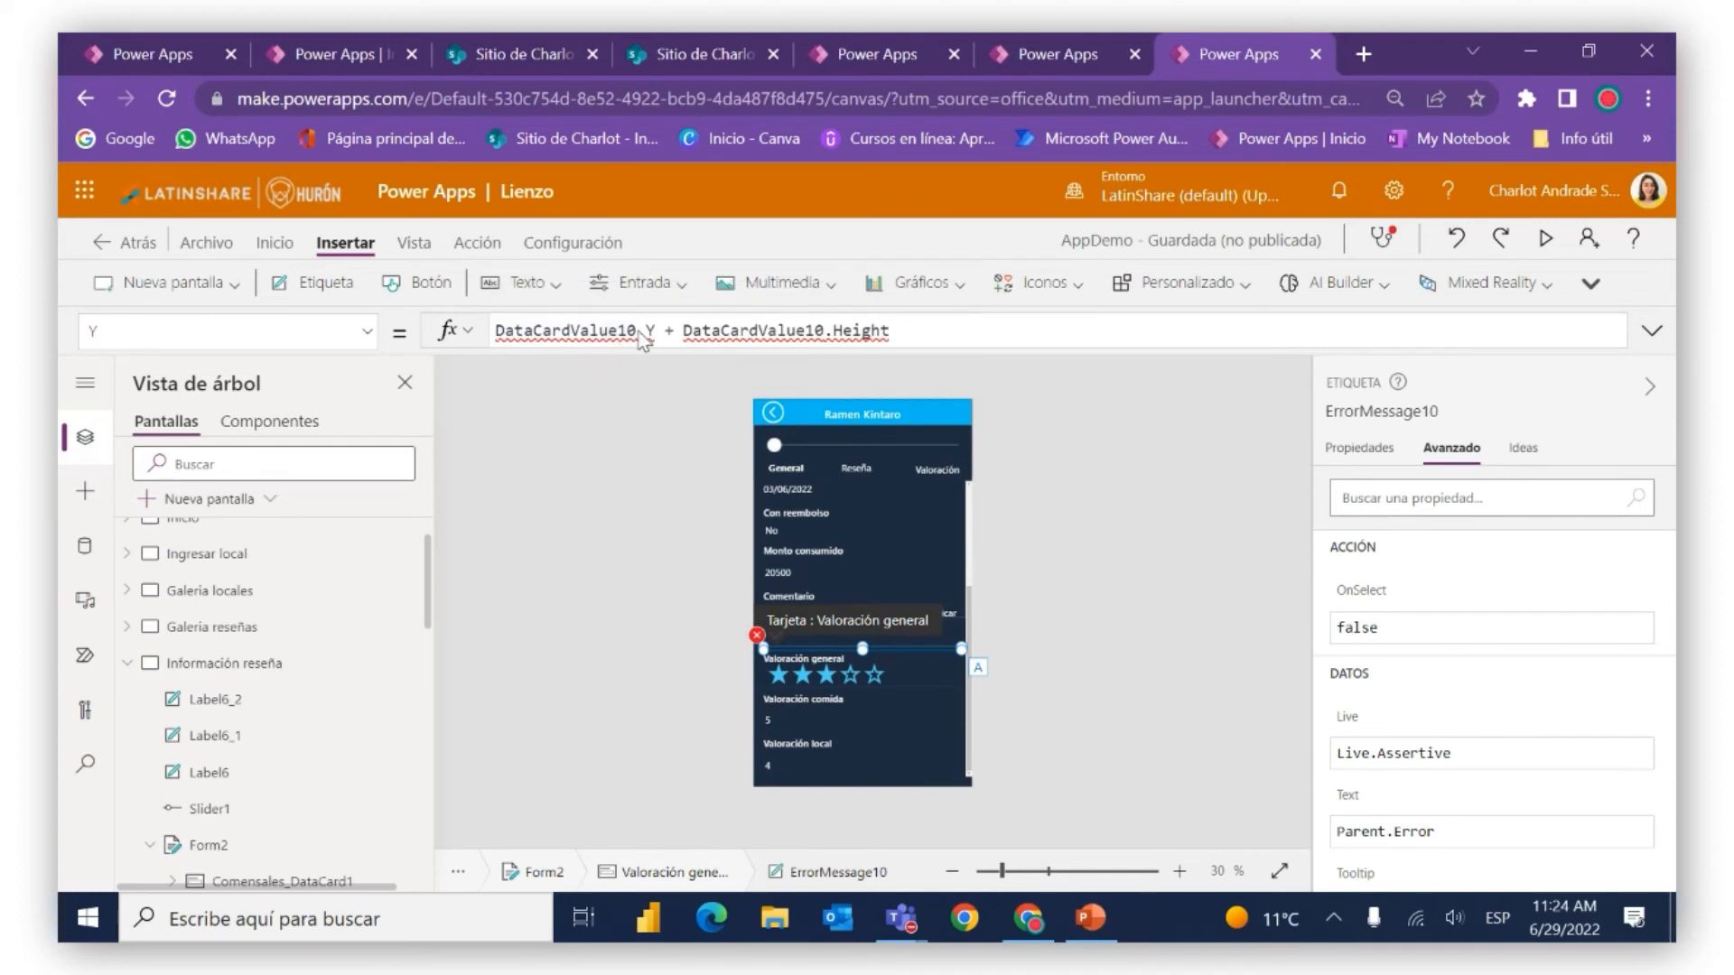
{"action": "left_click_drag", "start_coordinate": [639, 331], "coordinate": [503, 326]}
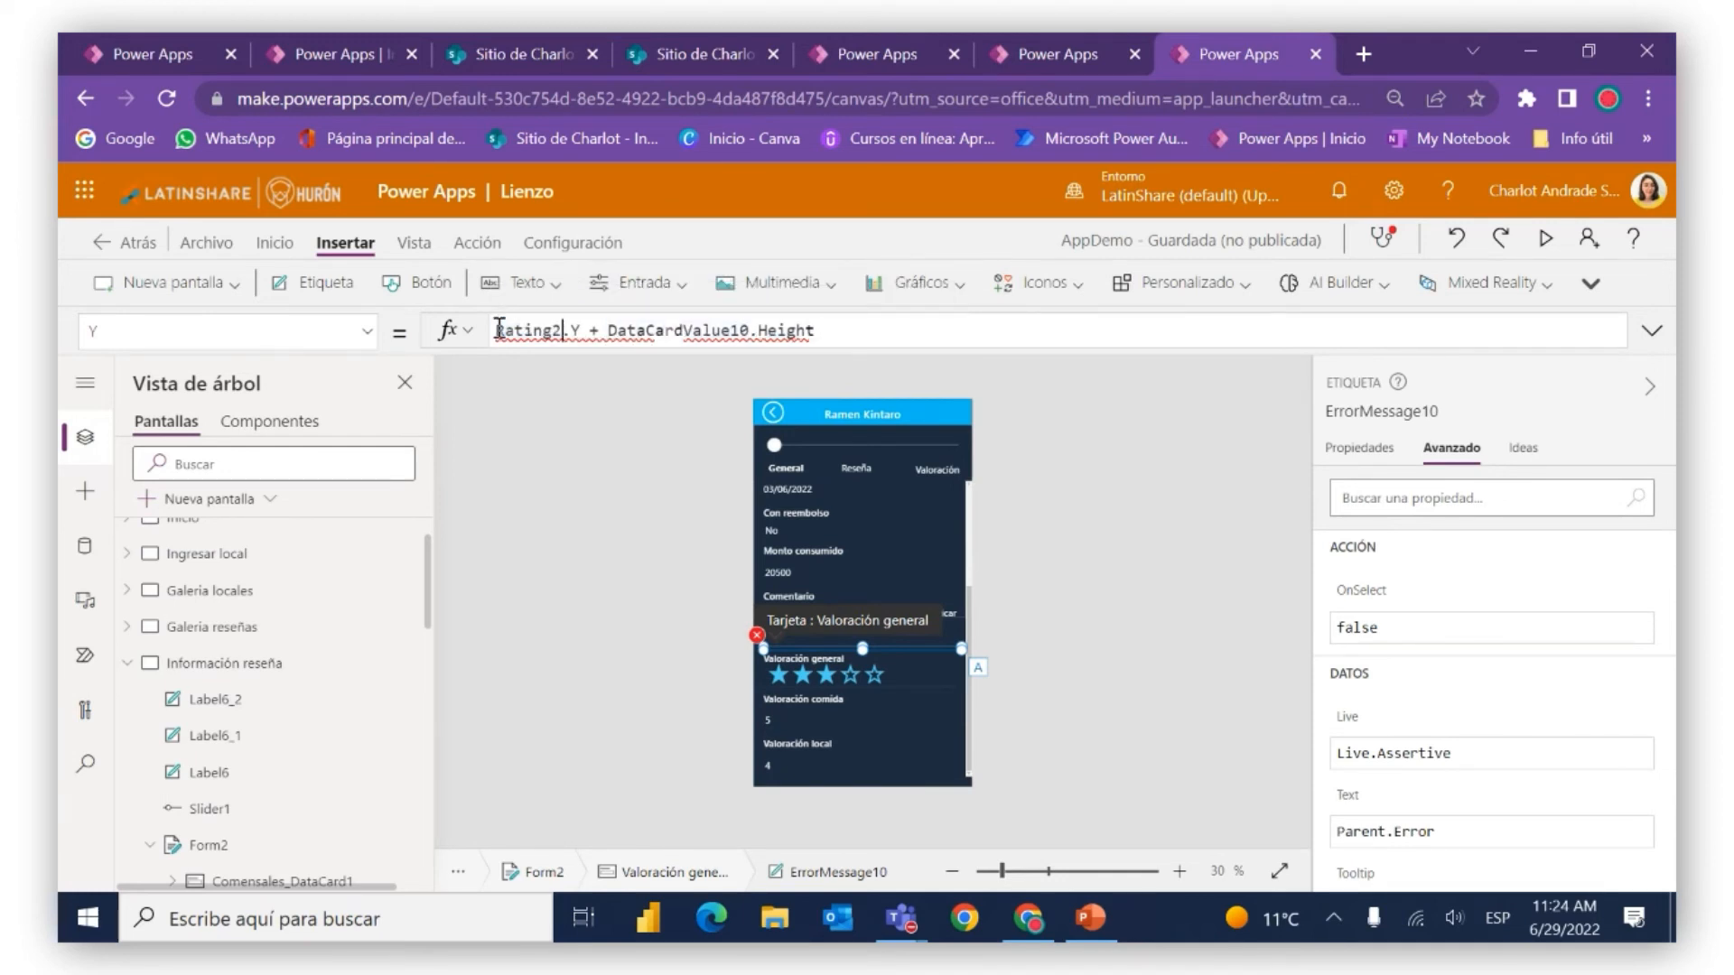
{"action": "key", "text": "ctrl+v"}
{"action": "left_click_drag", "start_coordinate": [755, 332], "coordinate": [610, 331]}
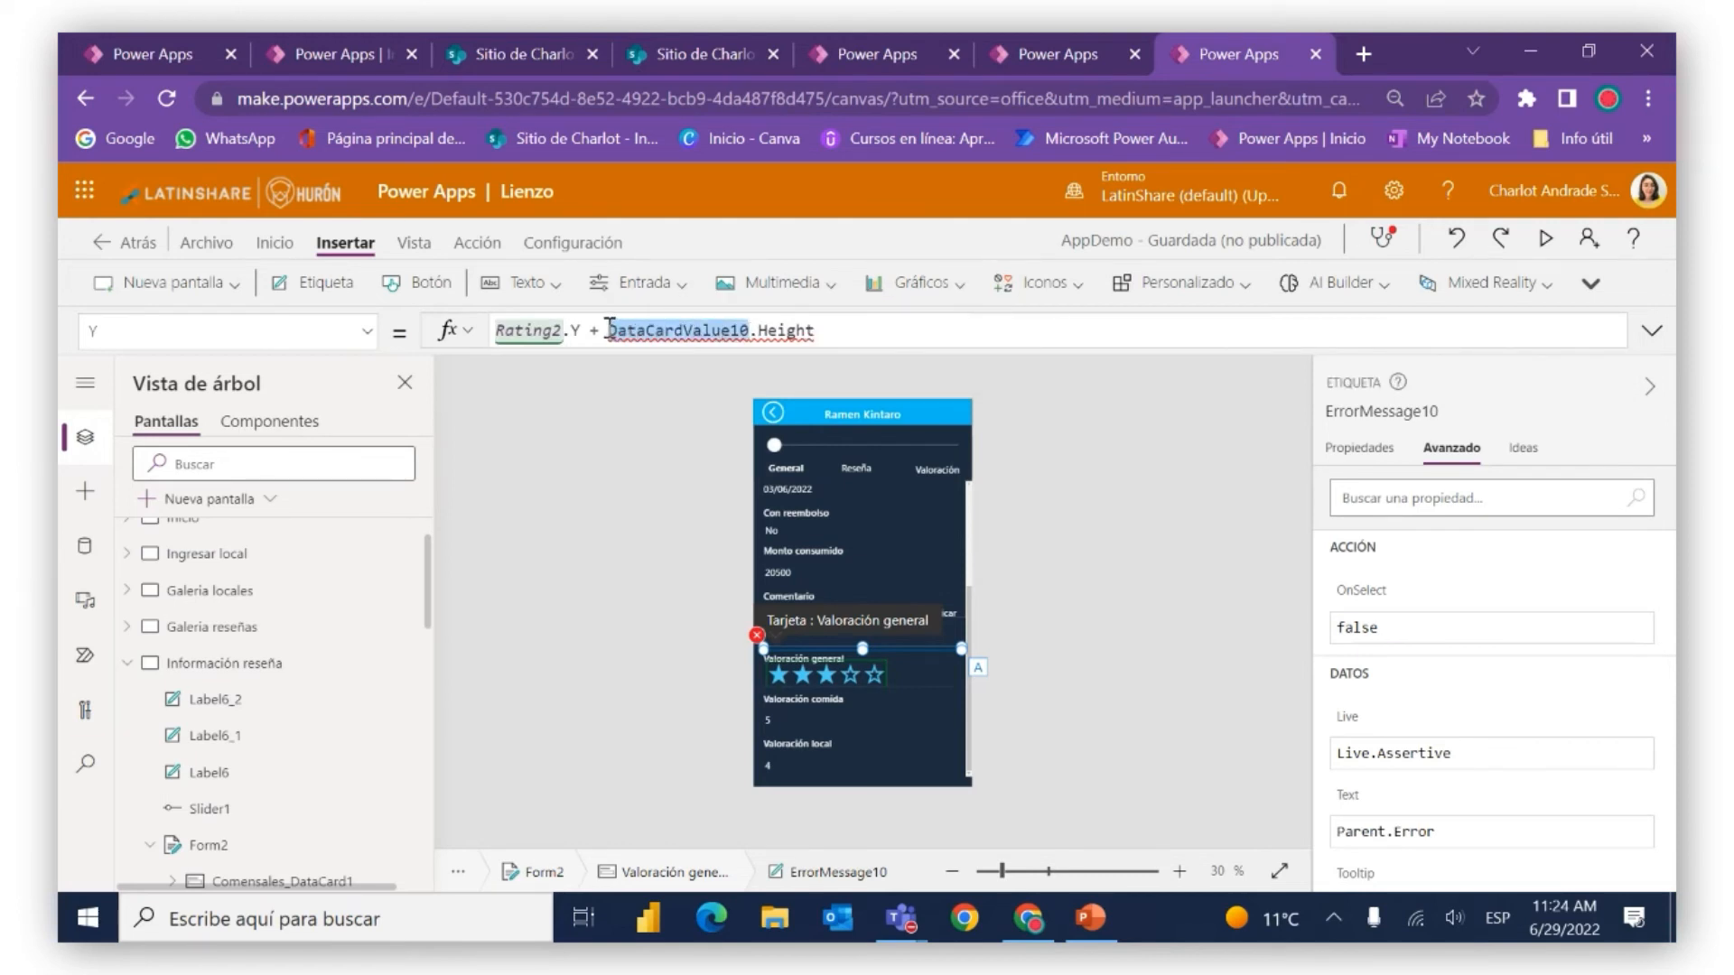
{"action": "key", "text": "ctrl+v"}
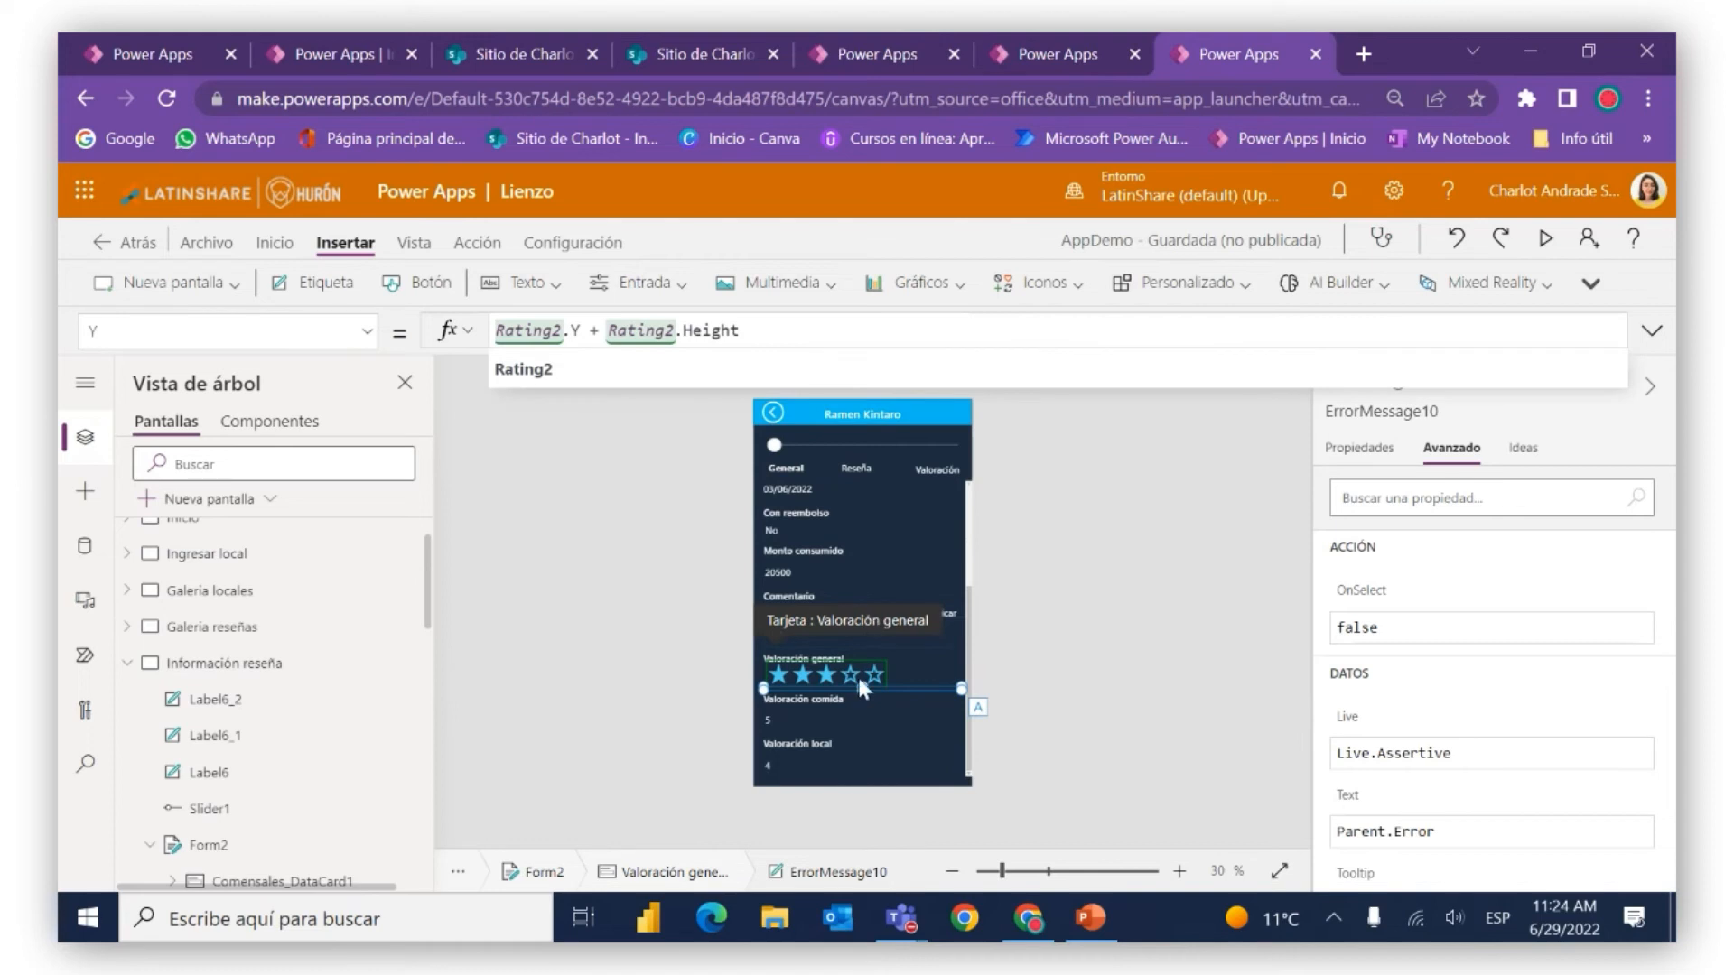
Make the Valoración general card slightly taller and shift its stars down and into line with the card title
{"action": "left_click", "coordinate": [906, 675]}
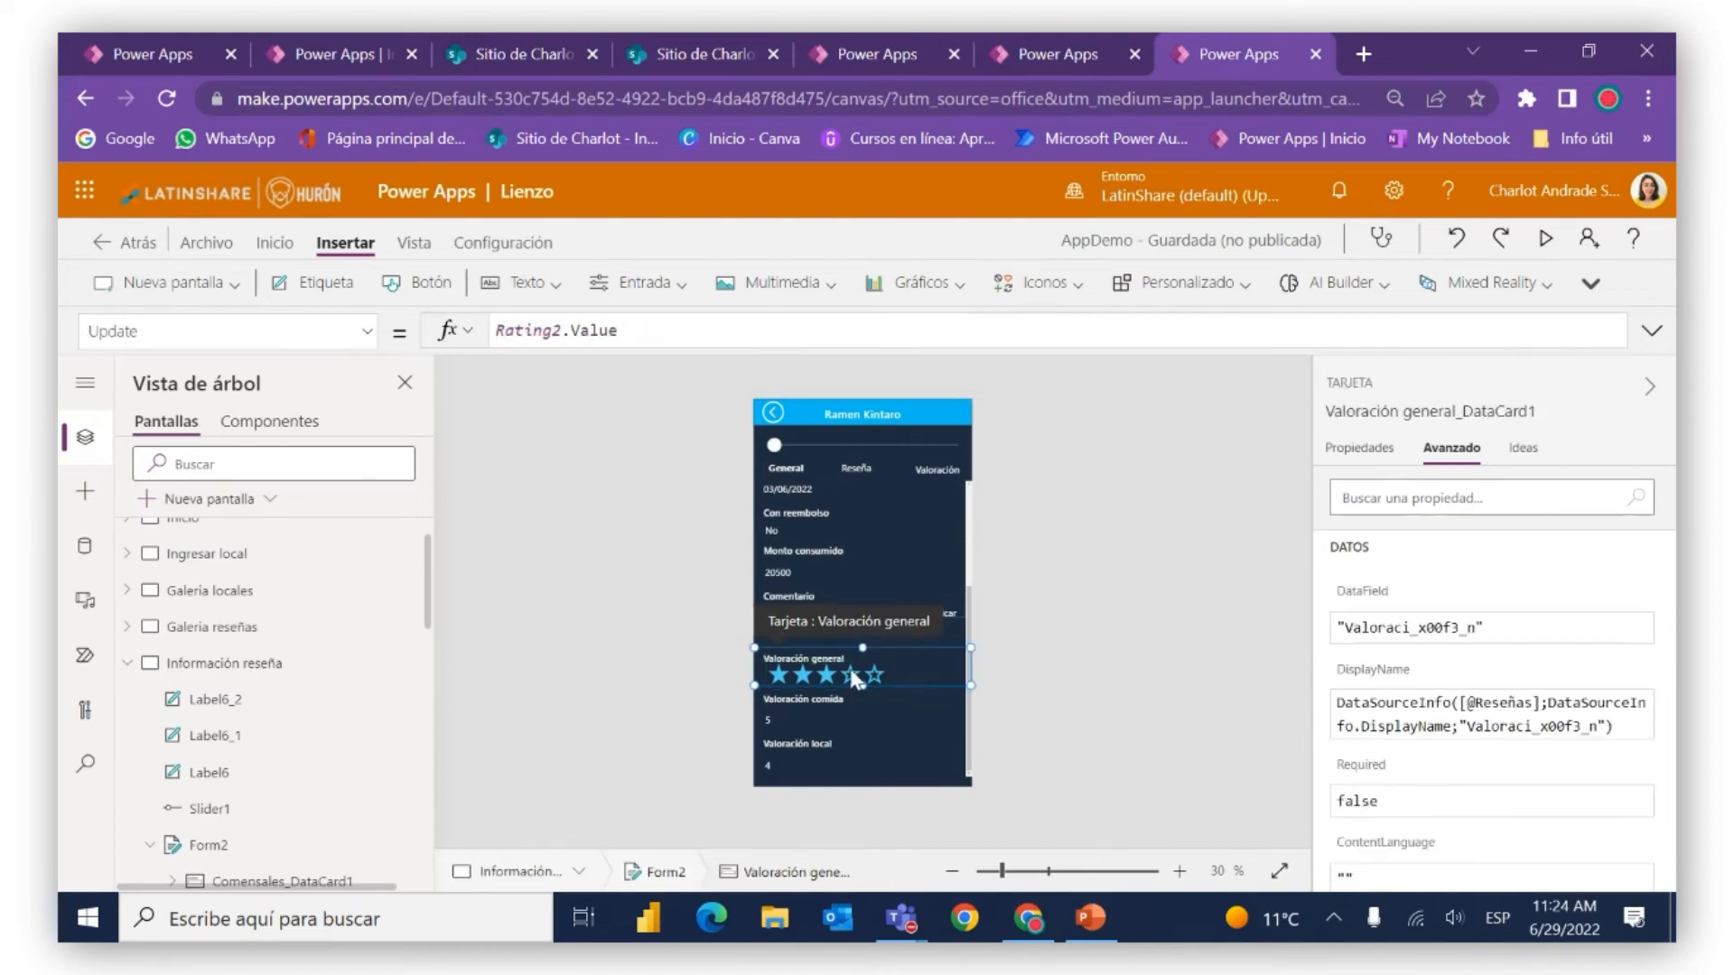
{"action": "left_click", "coordinate": [908, 675]}
{"action": "left_click", "coordinate": [914, 676]}
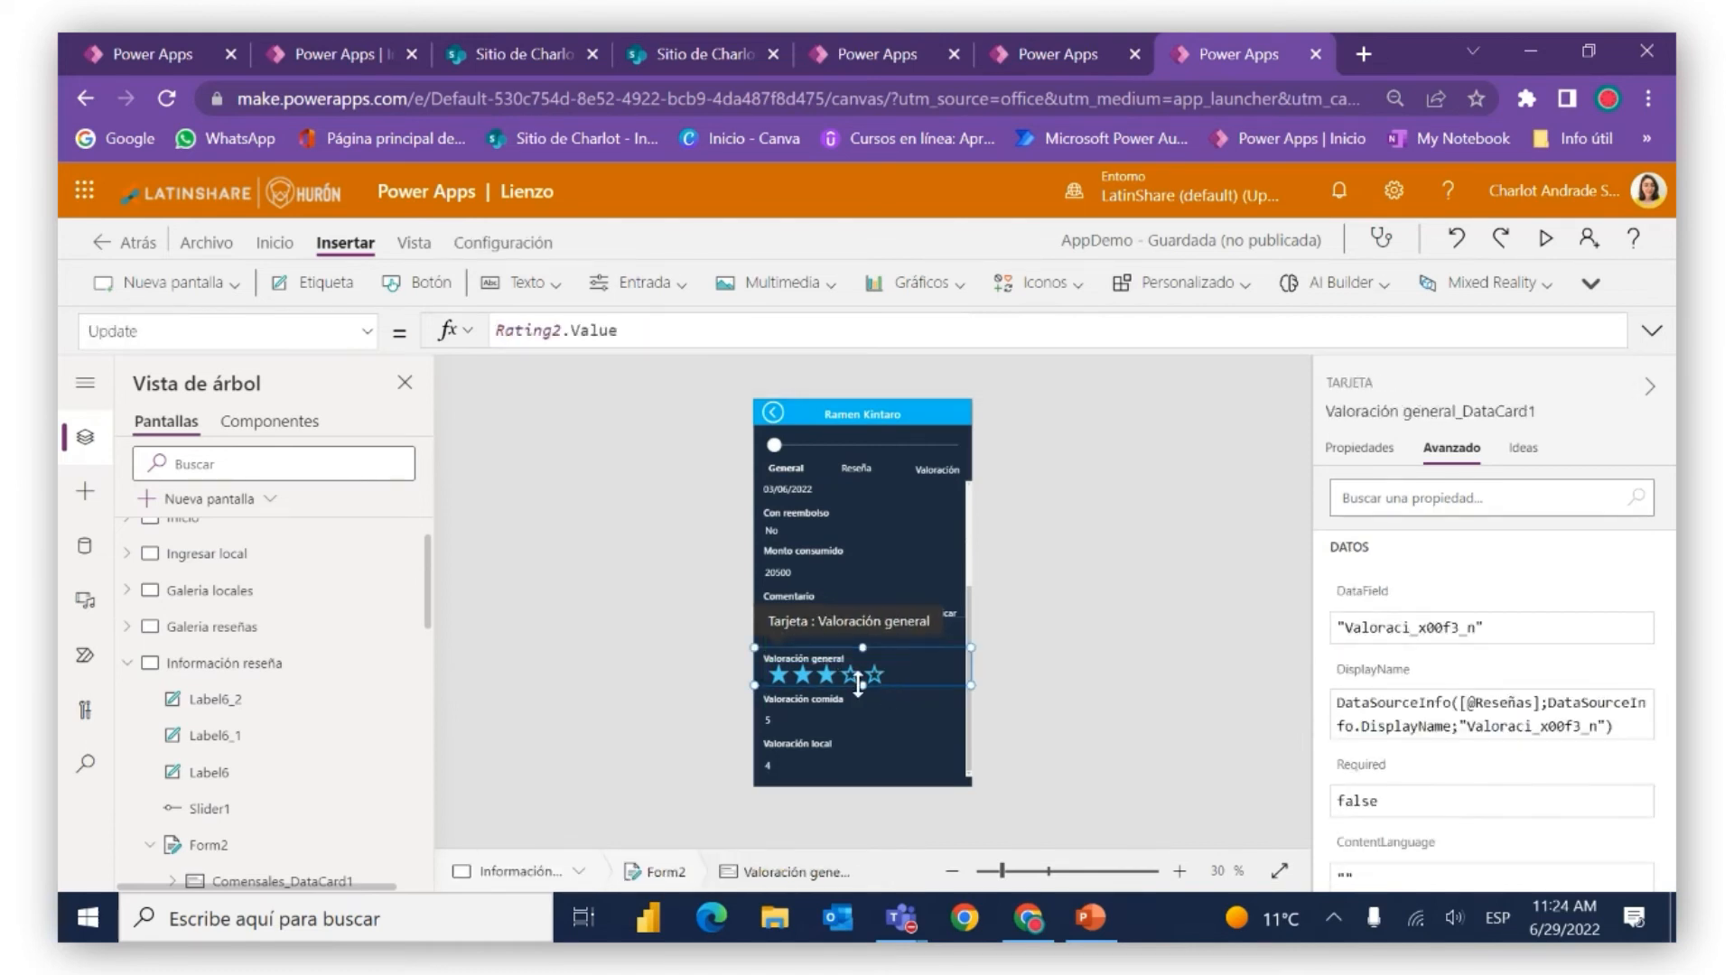
{"action": "left_click", "coordinate": [861, 692]}
{"action": "left_click", "coordinate": [861, 690]}
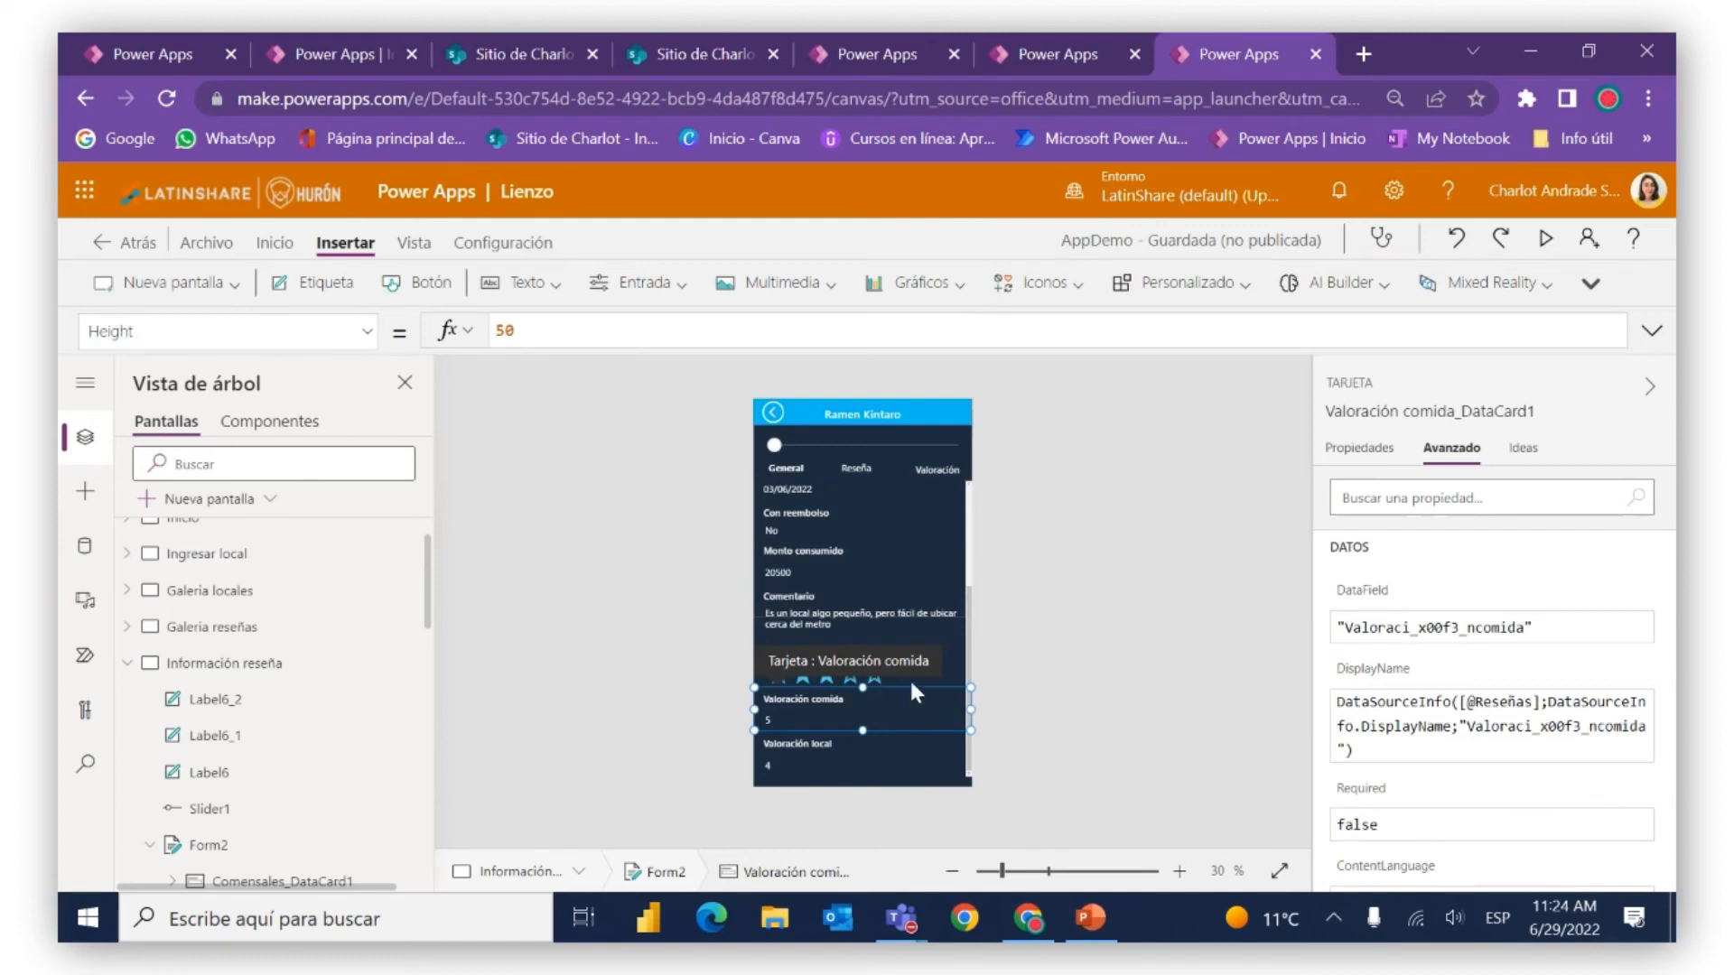
{"action": "left_click", "coordinate": [910, 684]}
{"action": "left_click_drag", "start_coordinate": [1010, 874], "coordinate": [1032, 874]}
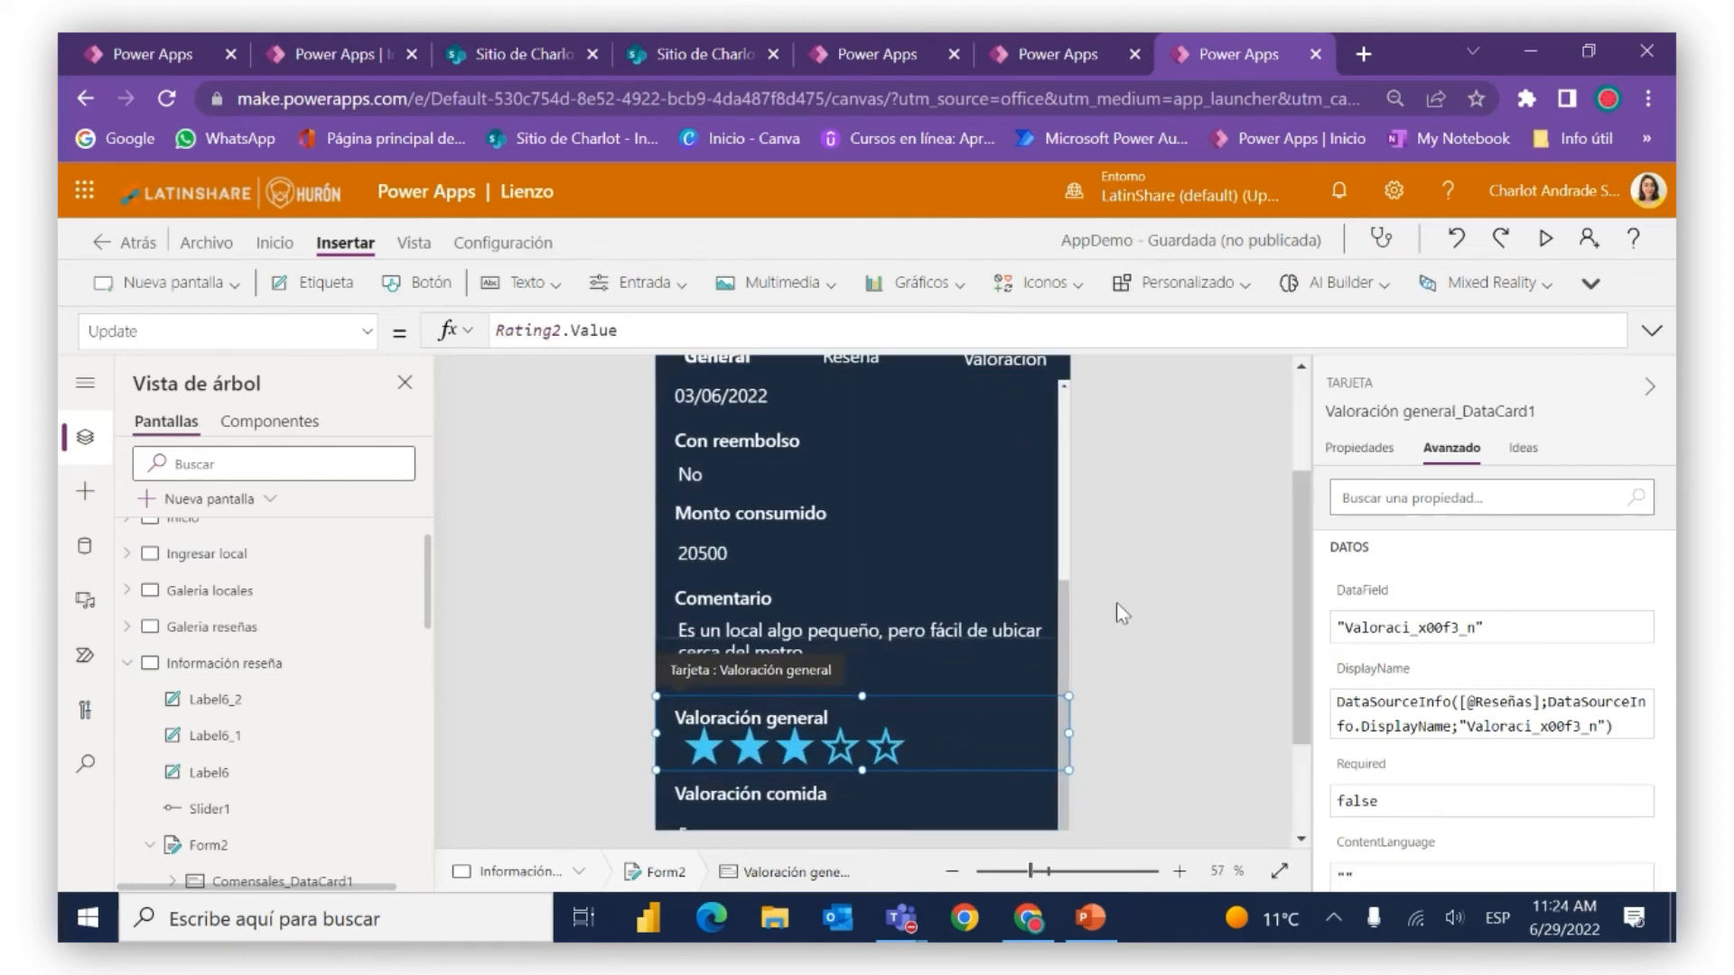
{"action": "left_click_drag", "start_coordinate": [1297, 524], "coordinate": [1273, 643]}
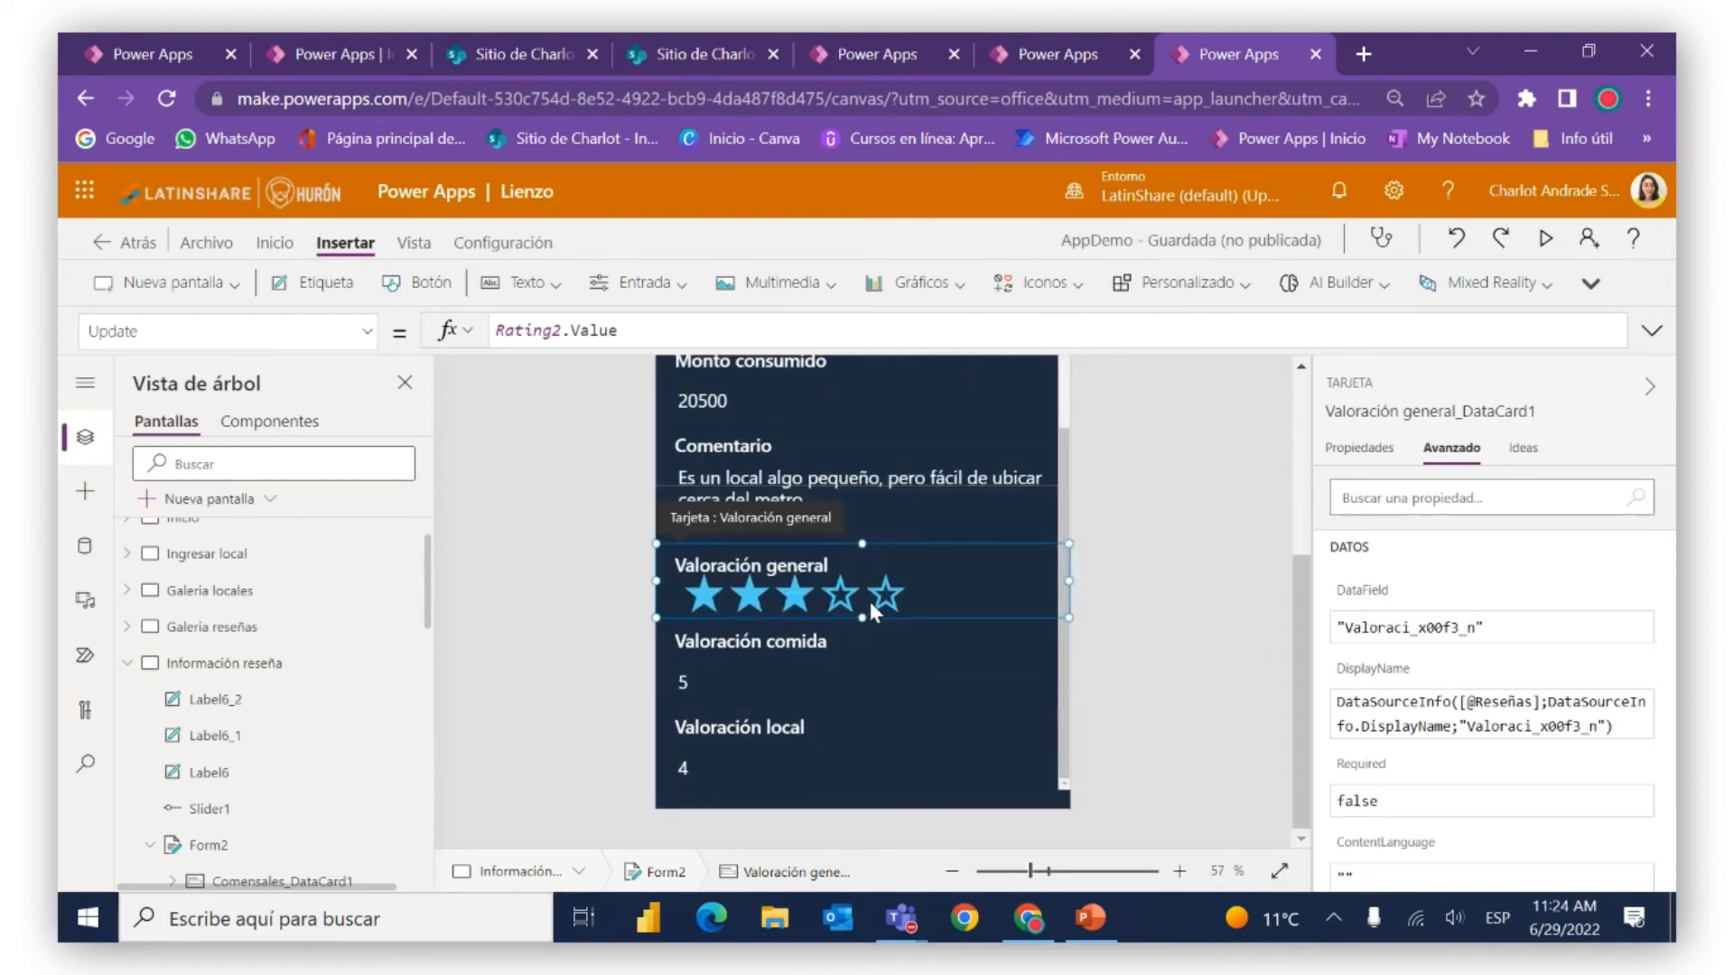
{"action": "left_click_drag", "start_coordinate": [864, 617], "coordinate": [868, 636]}
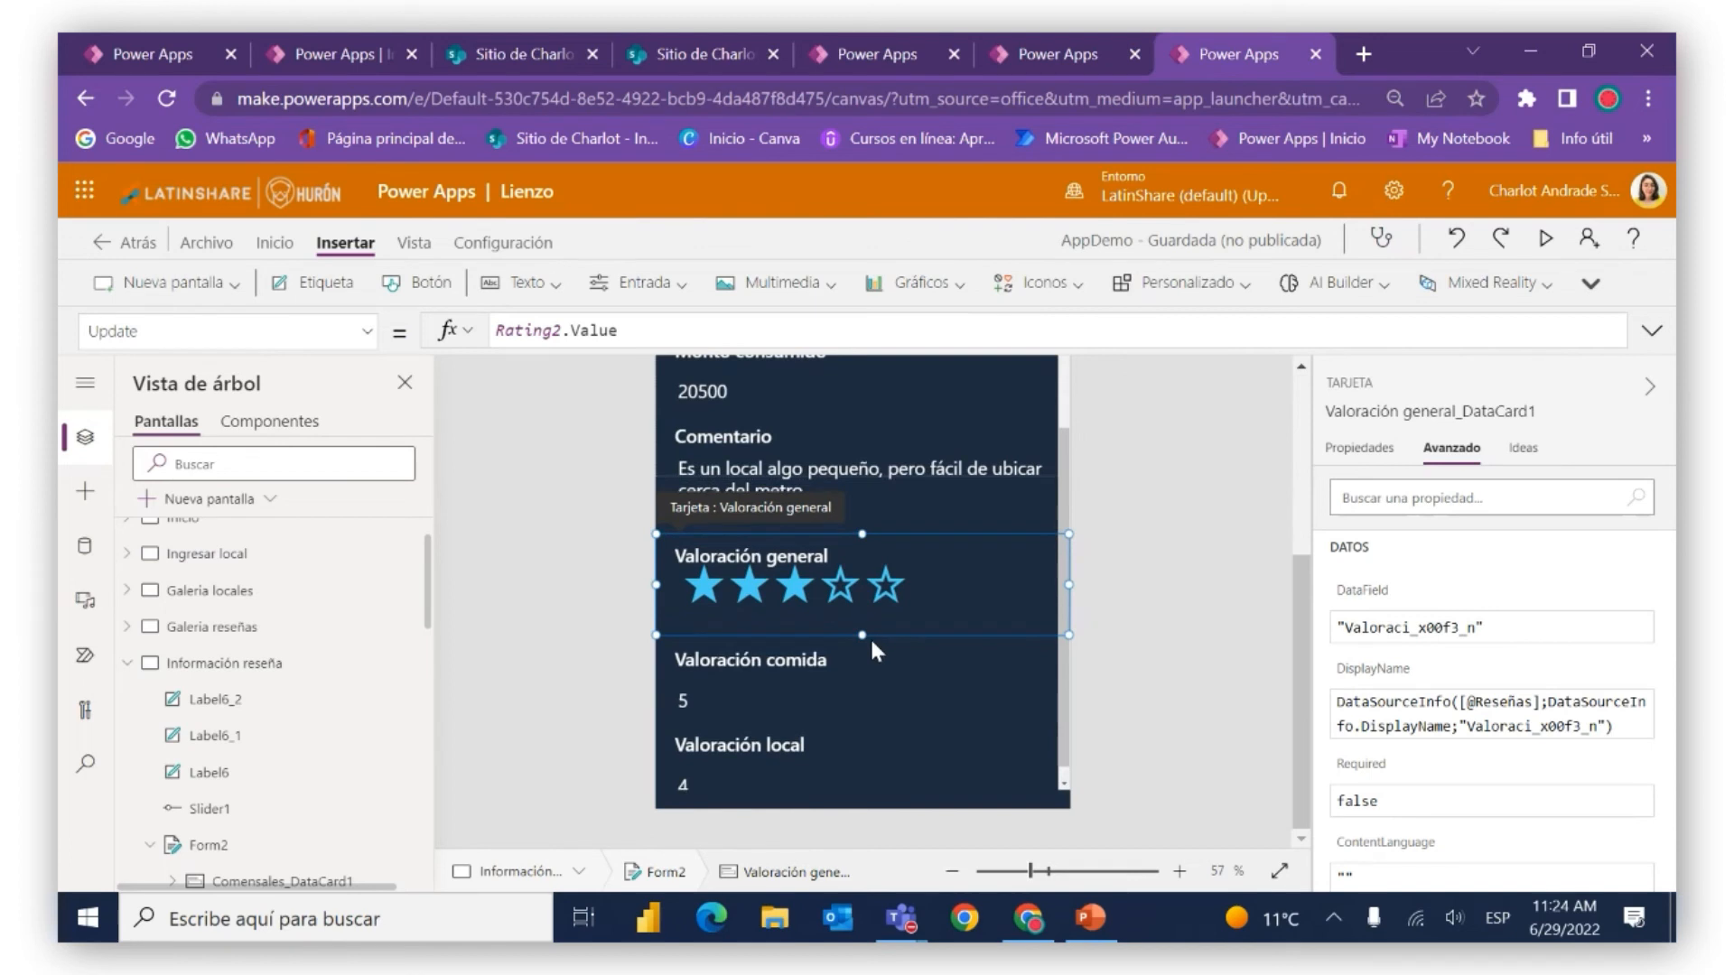
{"action": "left_click", "coordinate": [843, 594]}
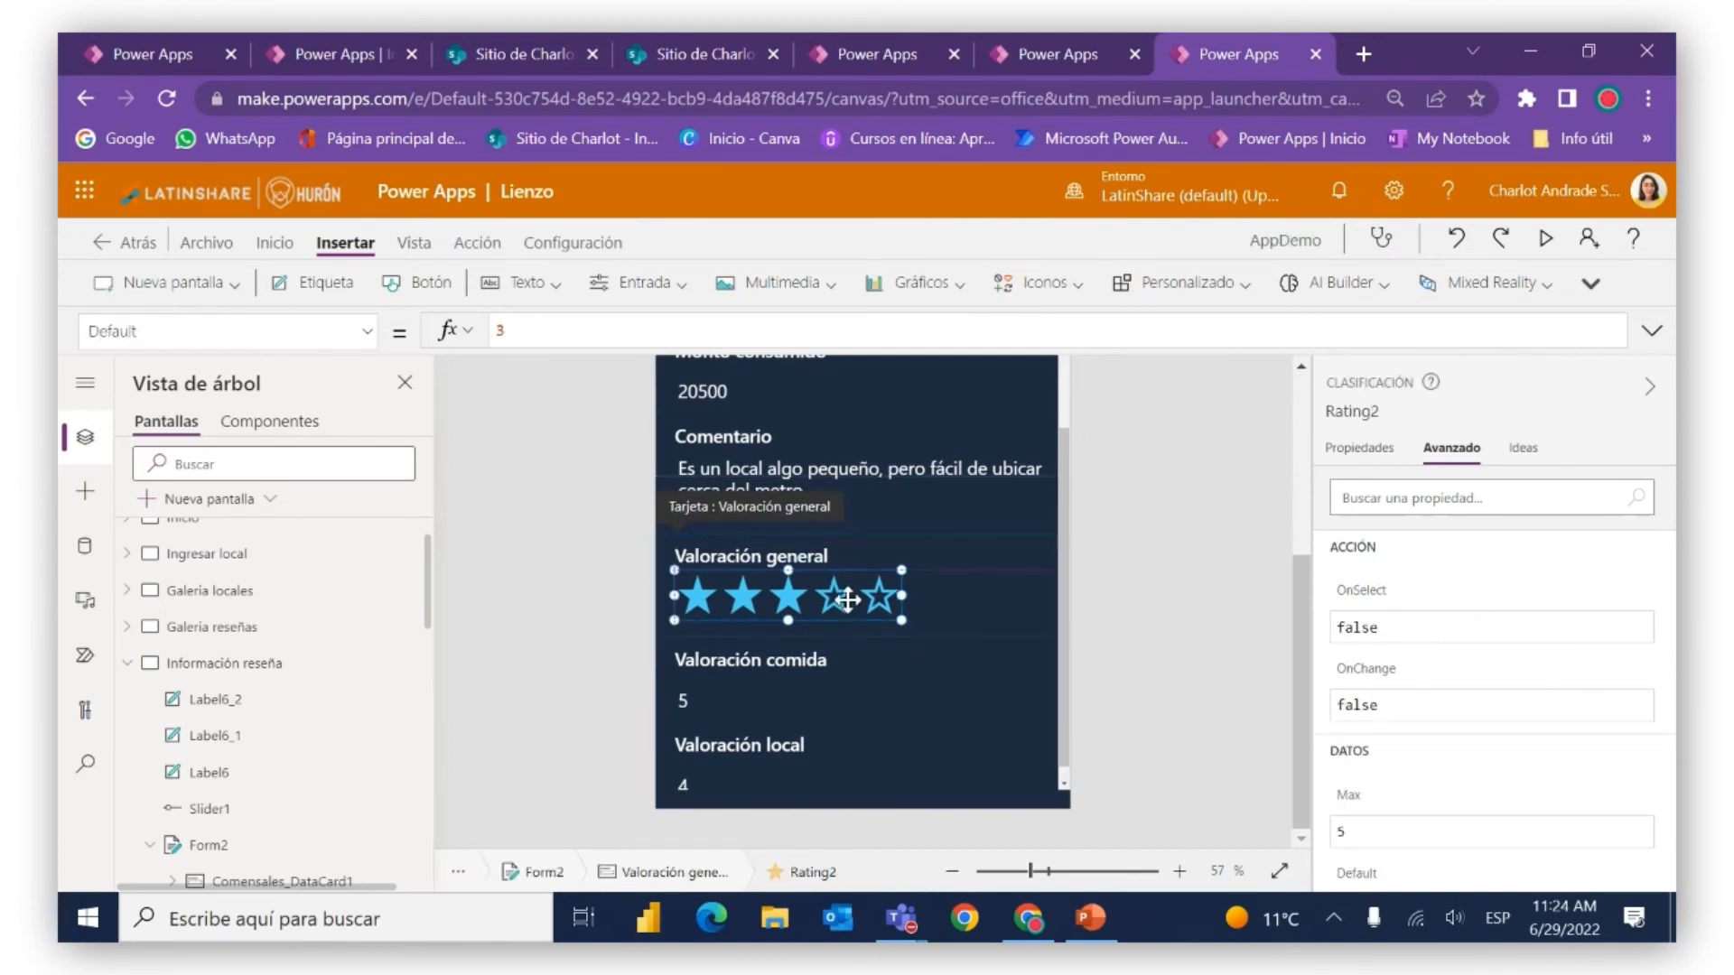
{"action": "left_click", "coordinate": [763, 705]}
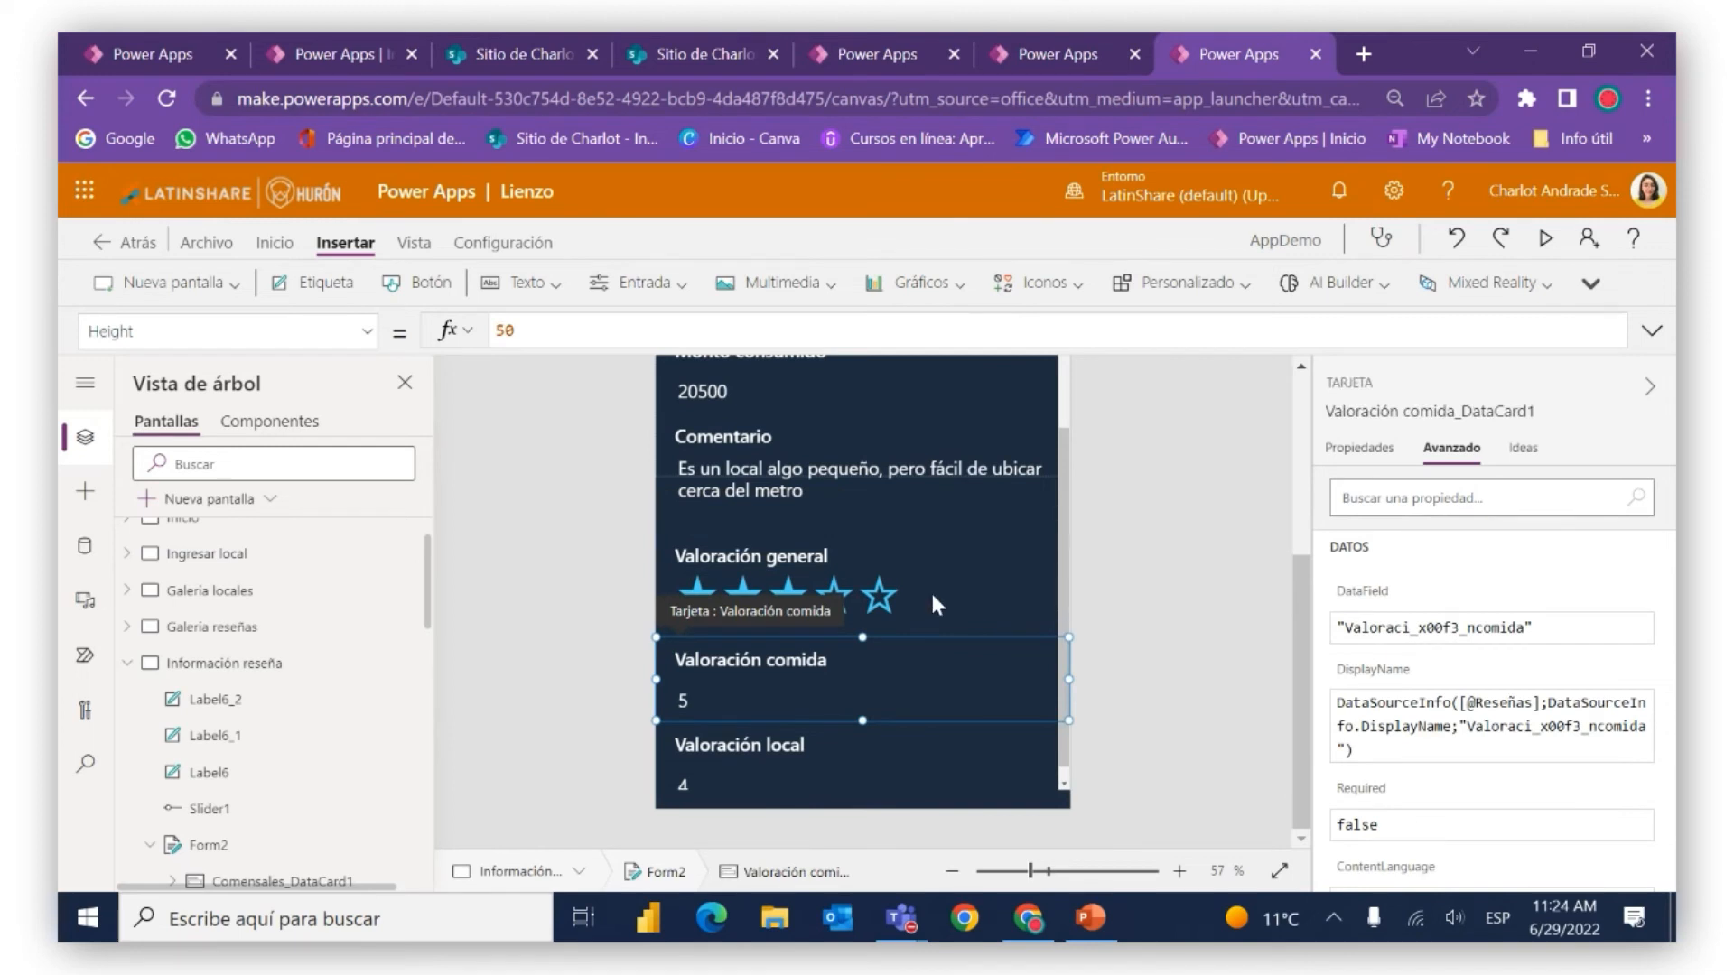
Set the Default property of the Valoración general star rating to Parent.Default
{"action": "left_click", "coordinate": [886, 594]}
{"action": "left_click", "coordinate": [884, 594]}
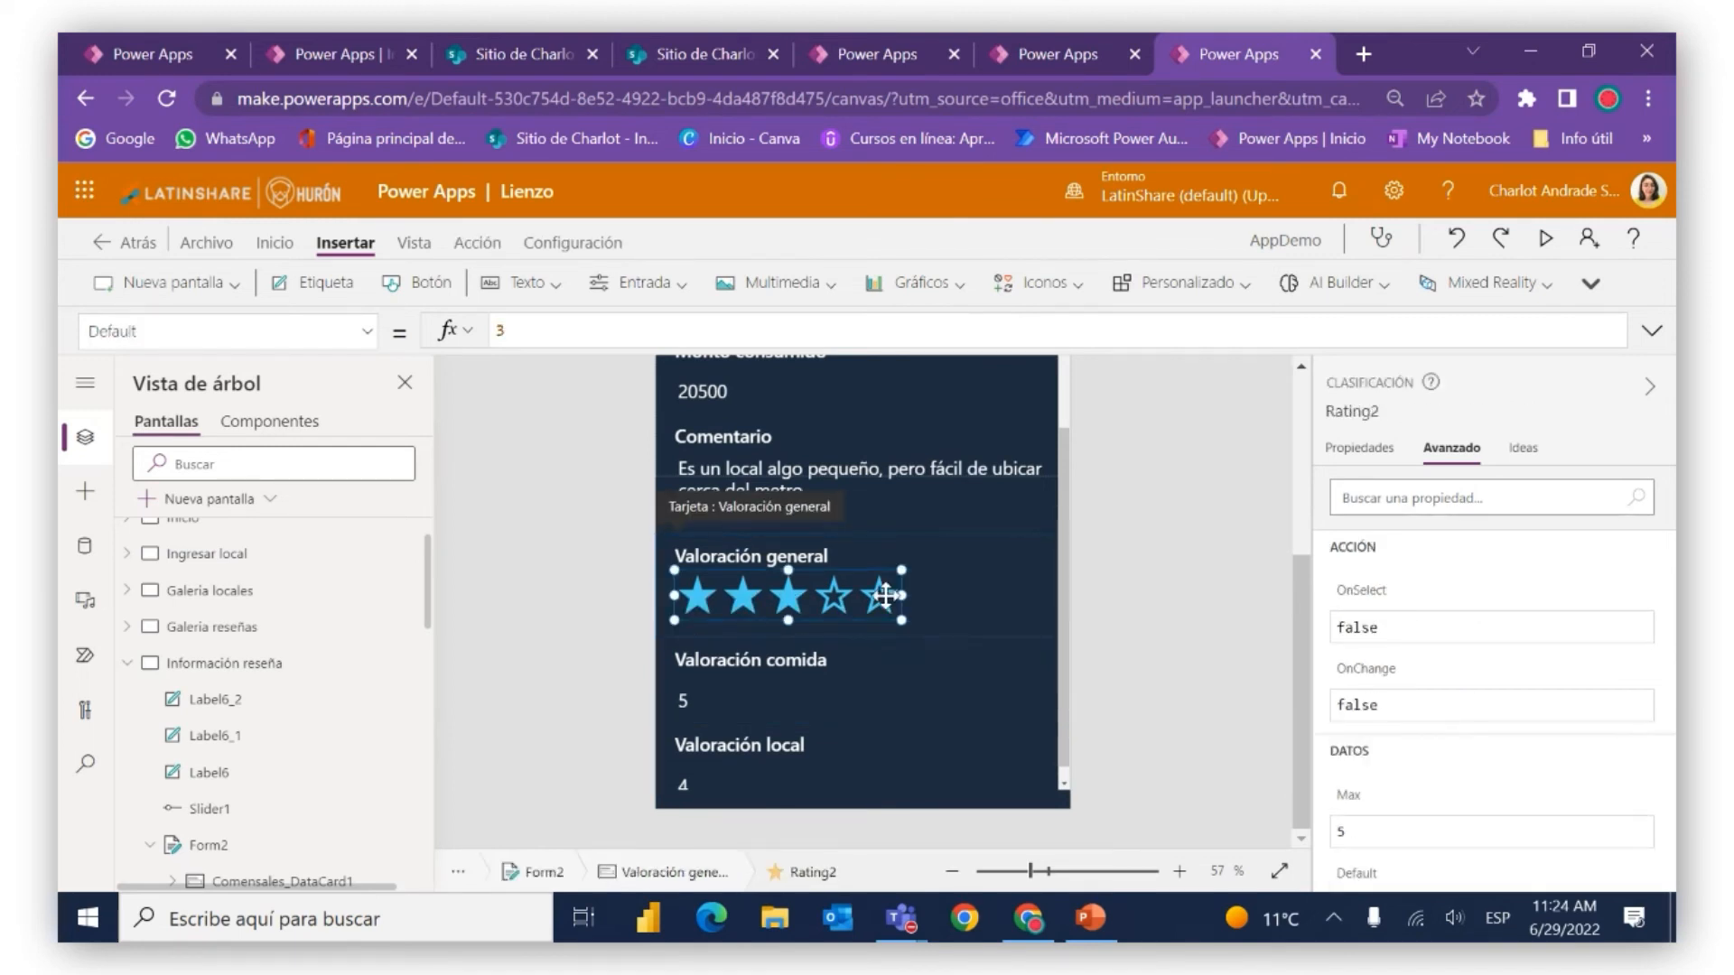
{"action": "left_click", "coordinate": [545, 326]}
{"action": "type", "text": "pe"}
{"action": "key", "text": "BackSpace"}
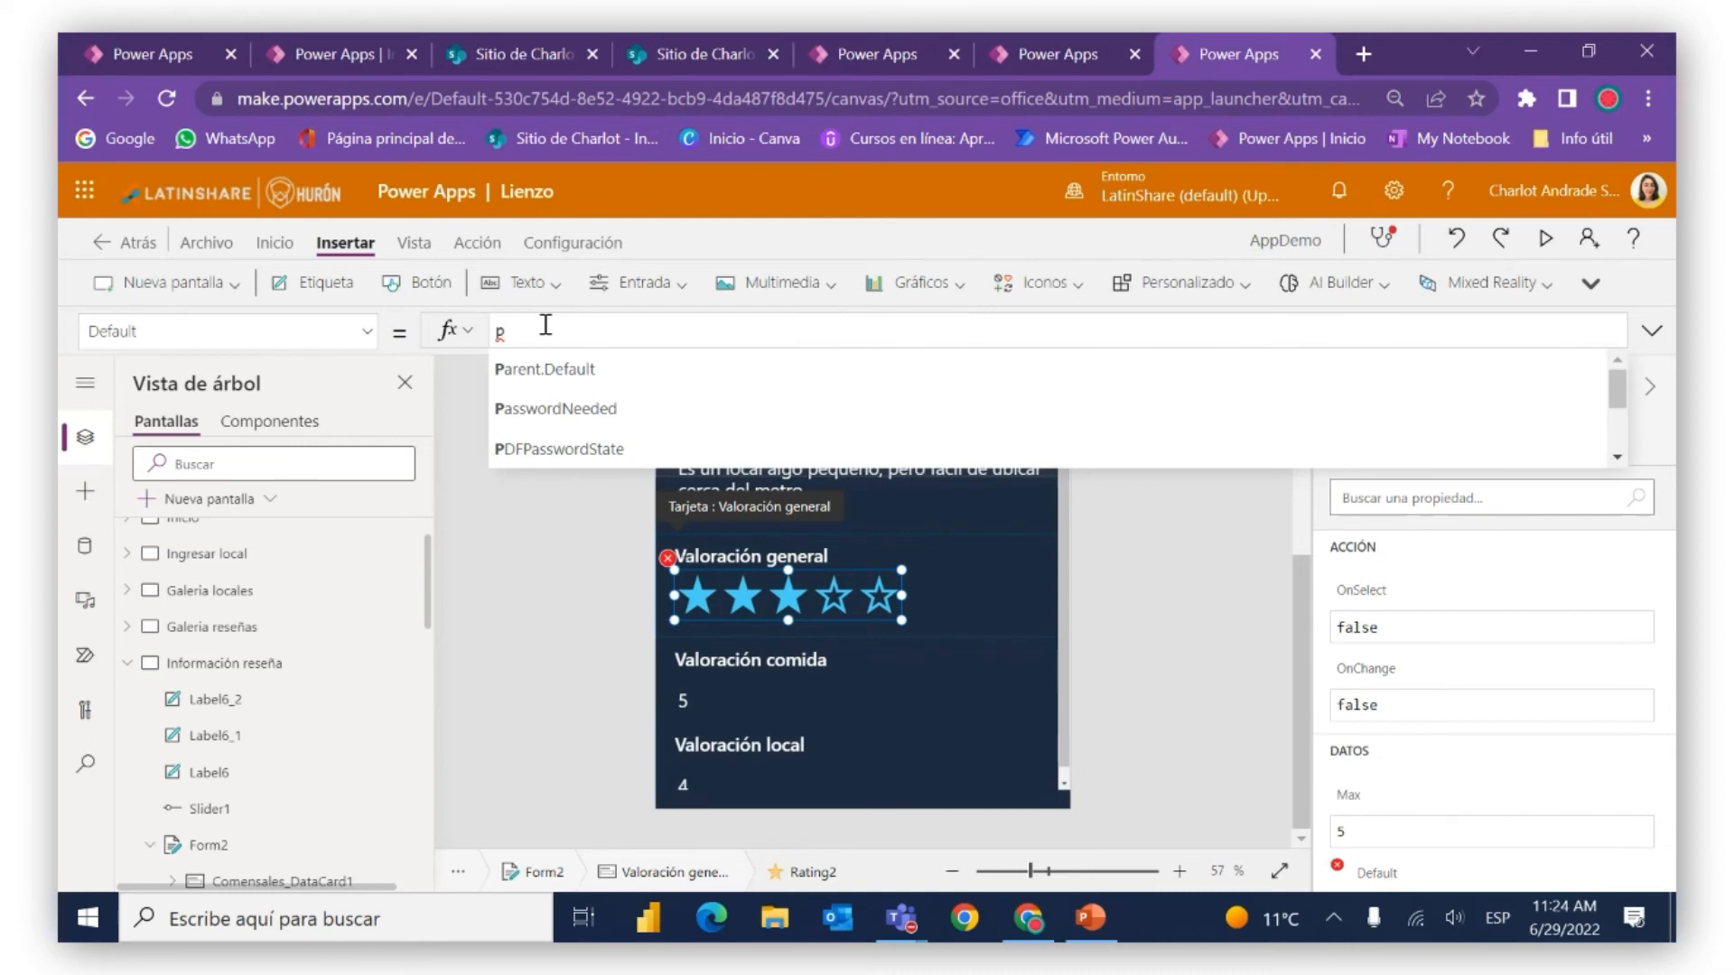
{"action": "type", "text": "par"}
{"action": "left_click", "coordinate": [556, 378]}
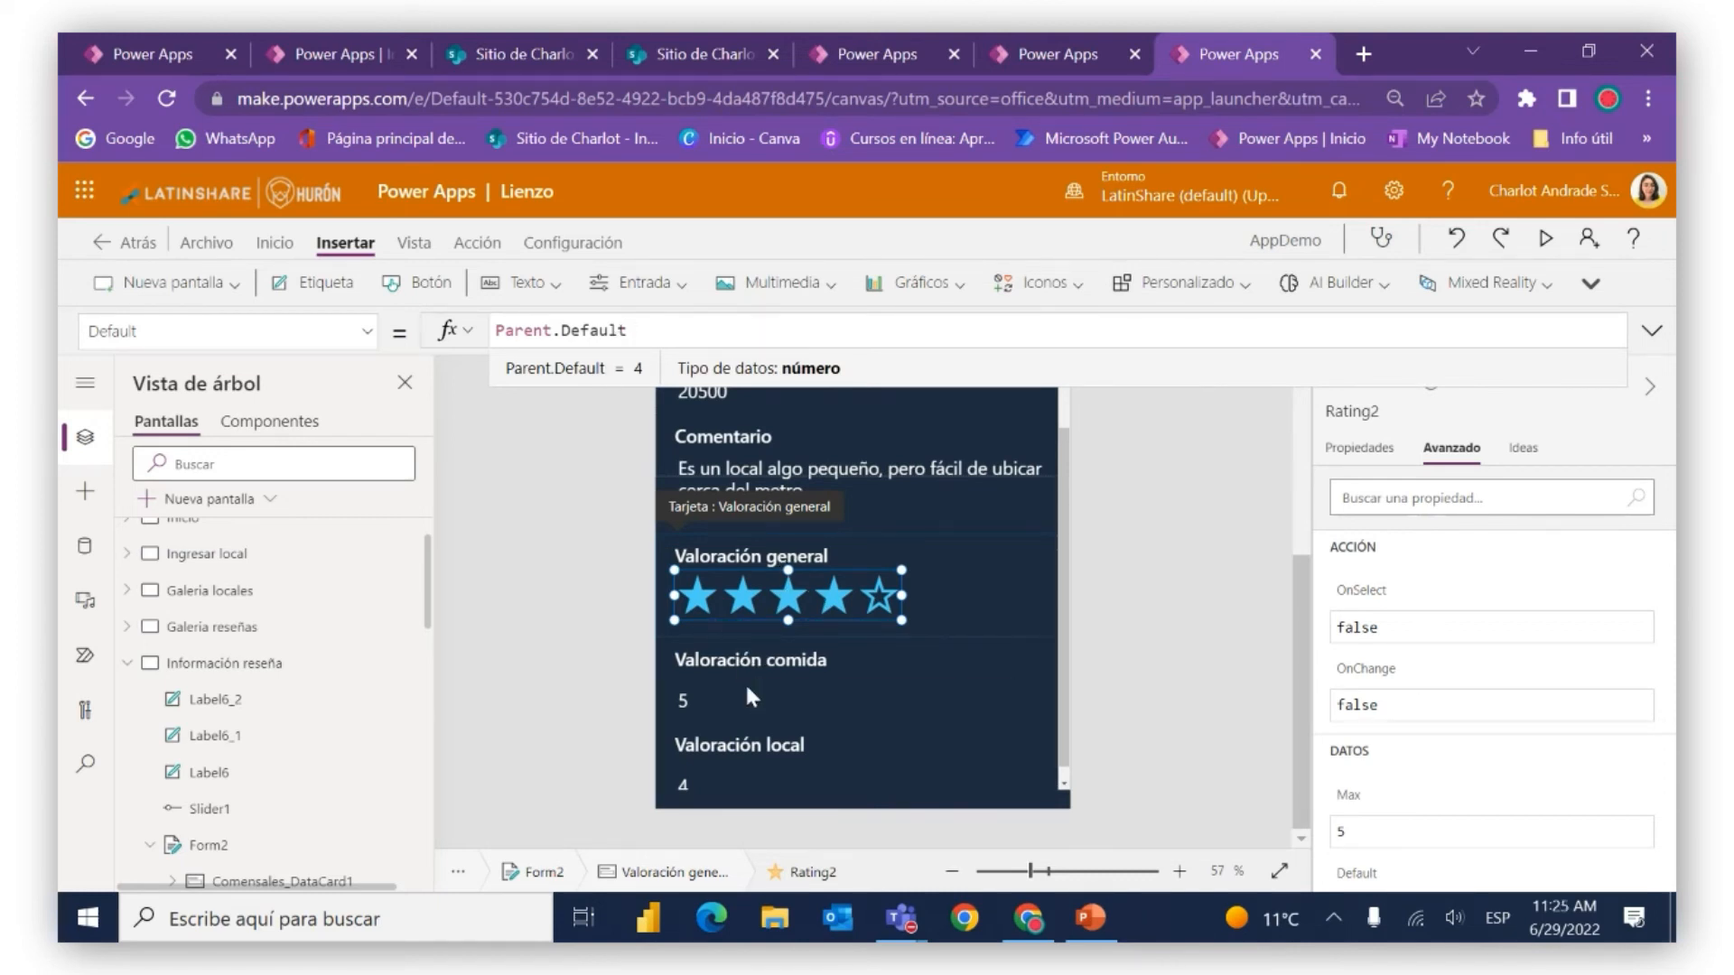
{"action": "left_click", "coordinate": [752, 696]}
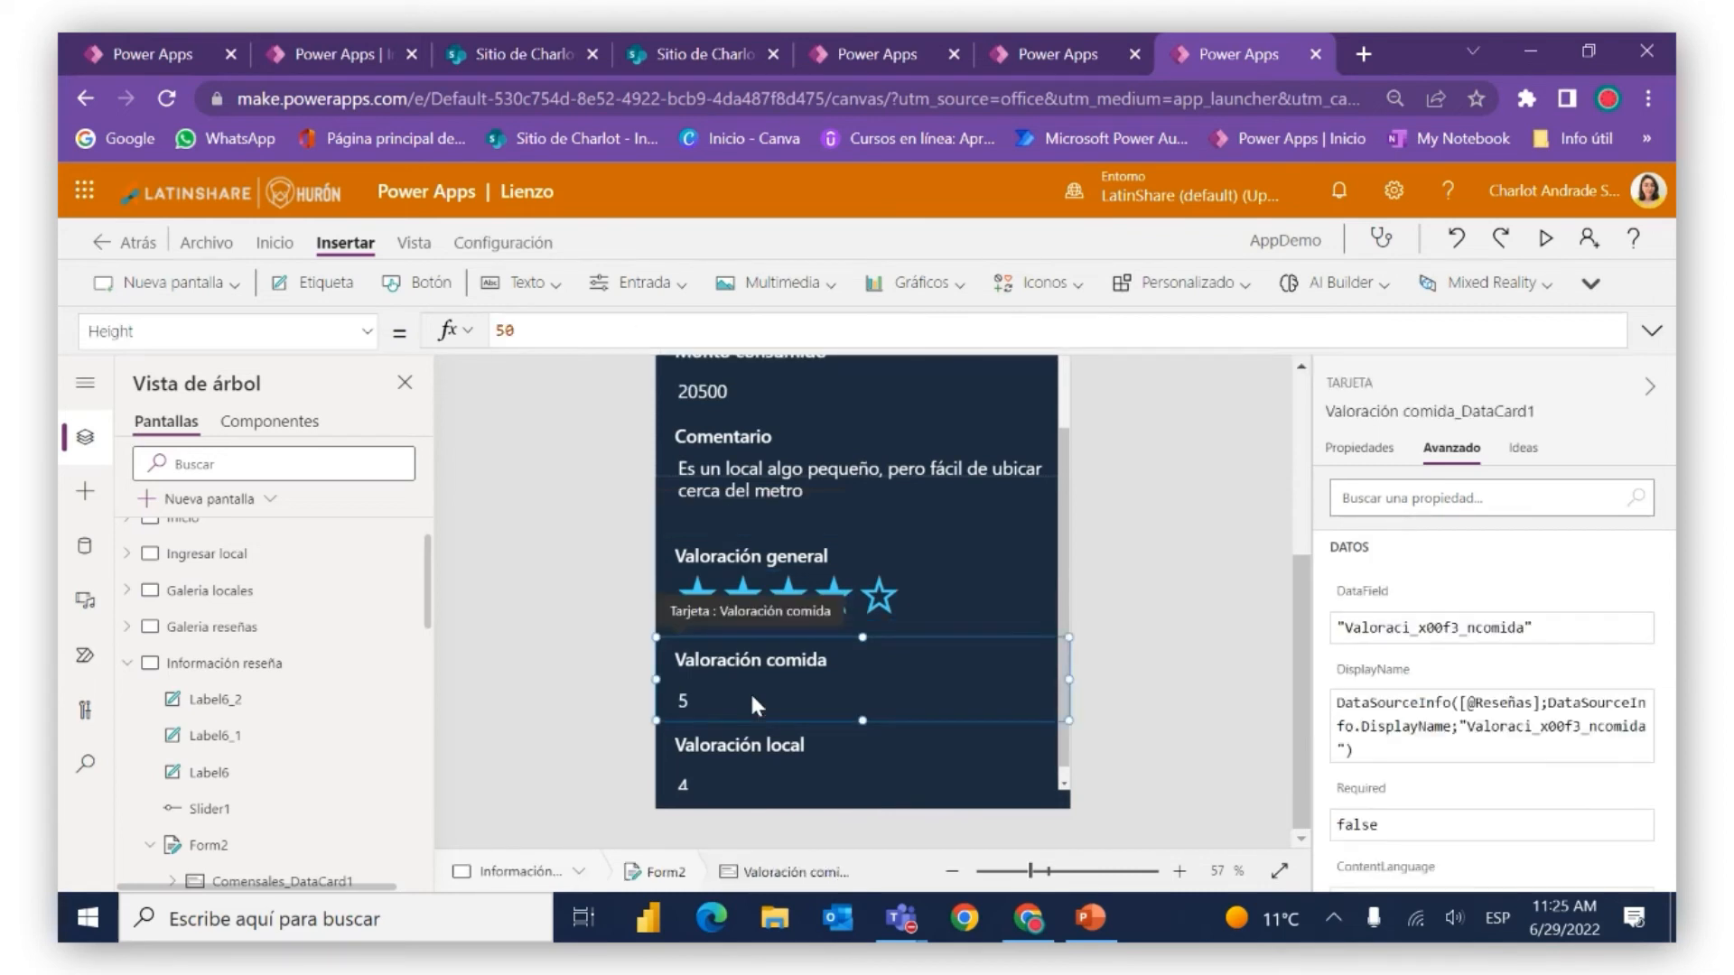
Replace the text input in the Valoración comida card with a Clasificación star rating control
{"action": "left_click", "coordinate": [751, 696]}
{"action": "key", "text": "Delete"}
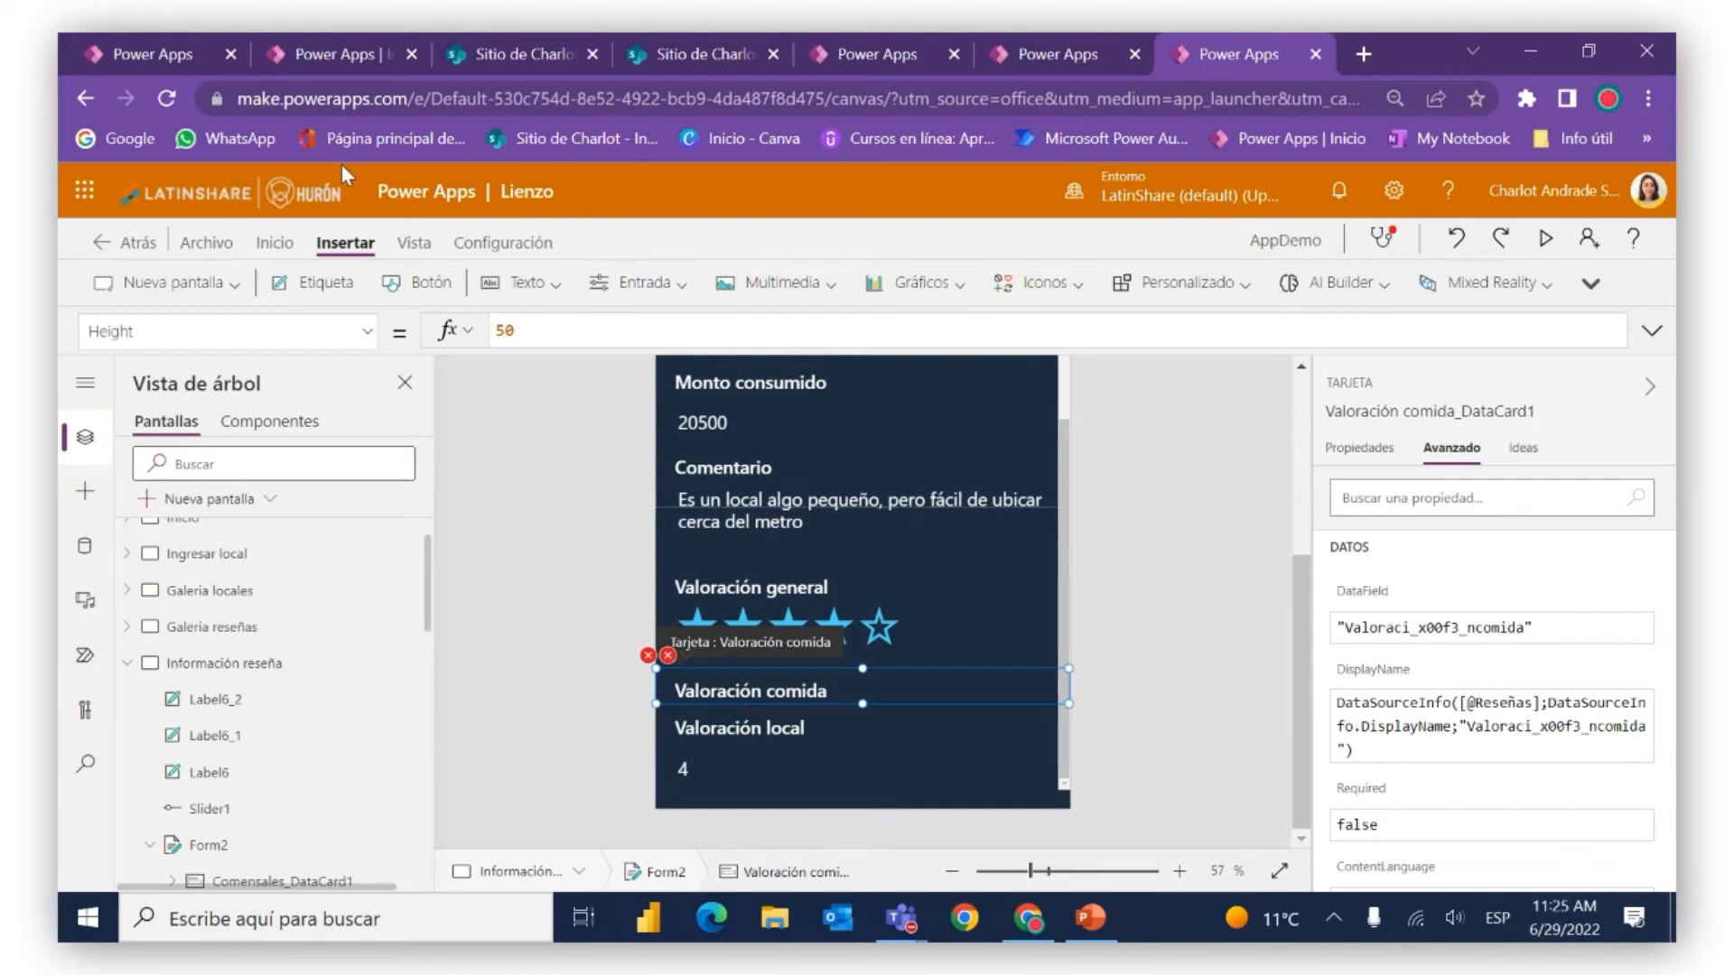
{"action": "left_click", "coordinate": [636, 282]}
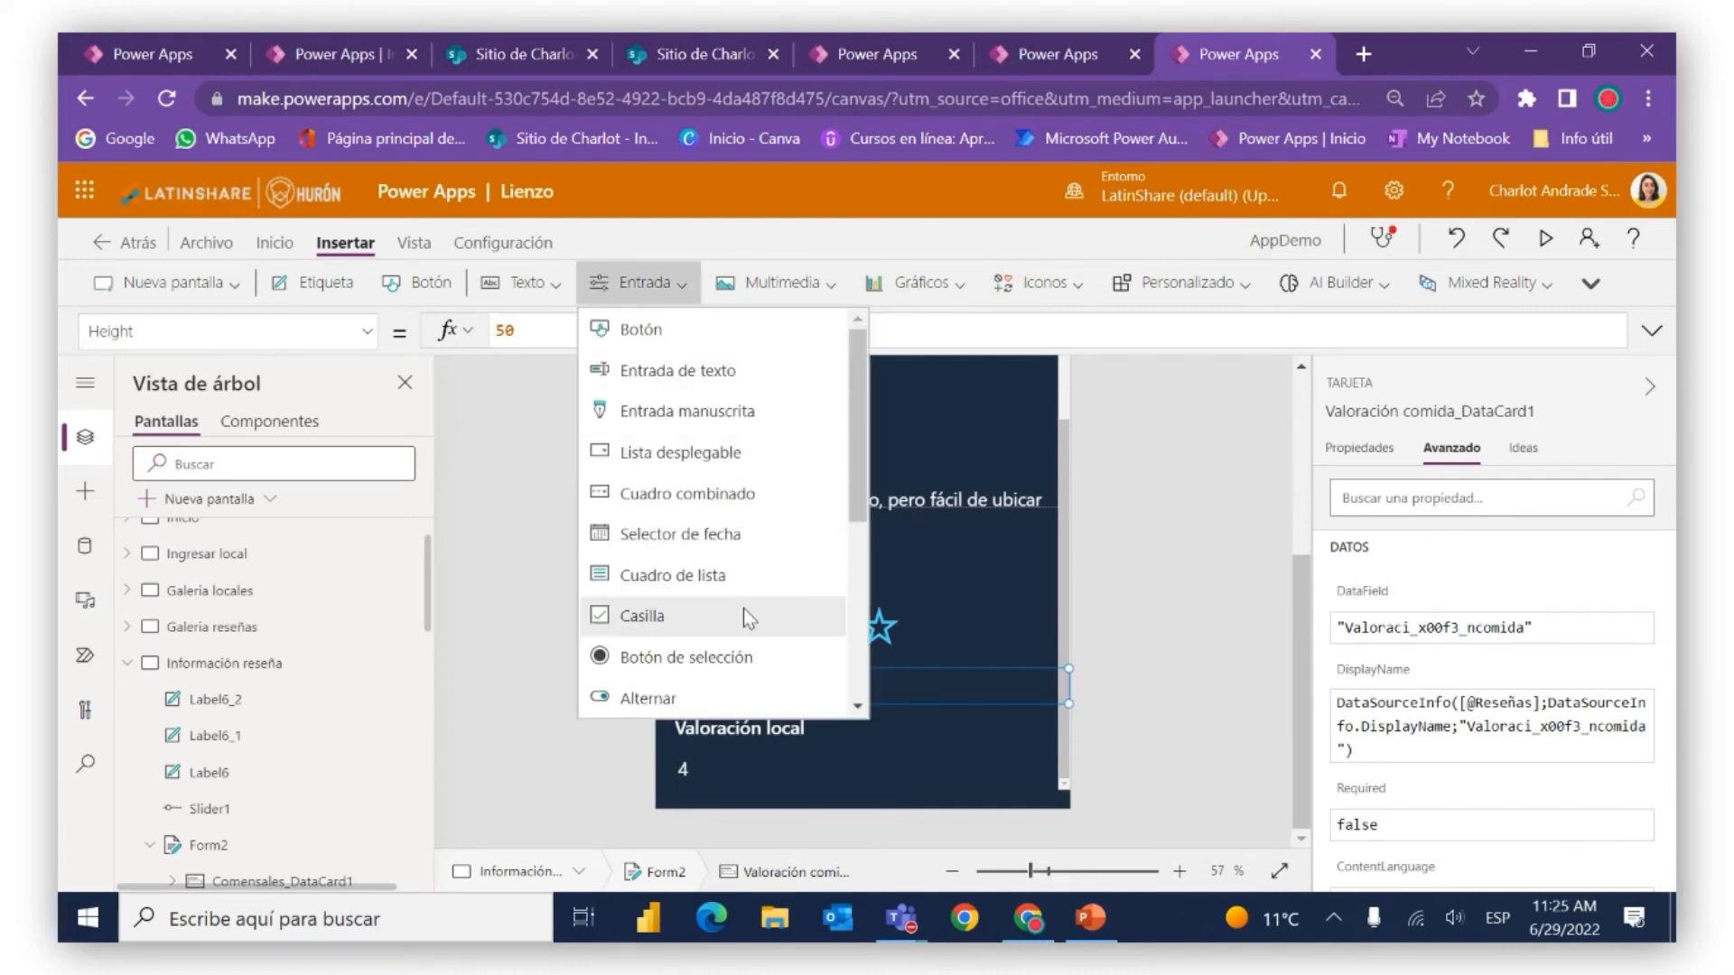
{"action": "scroll", "coordinate": [744, 608], "scroll_direction": "down", "scroll_amount": 2}
{"action": "left_click", "coordinate": [749, 667]}
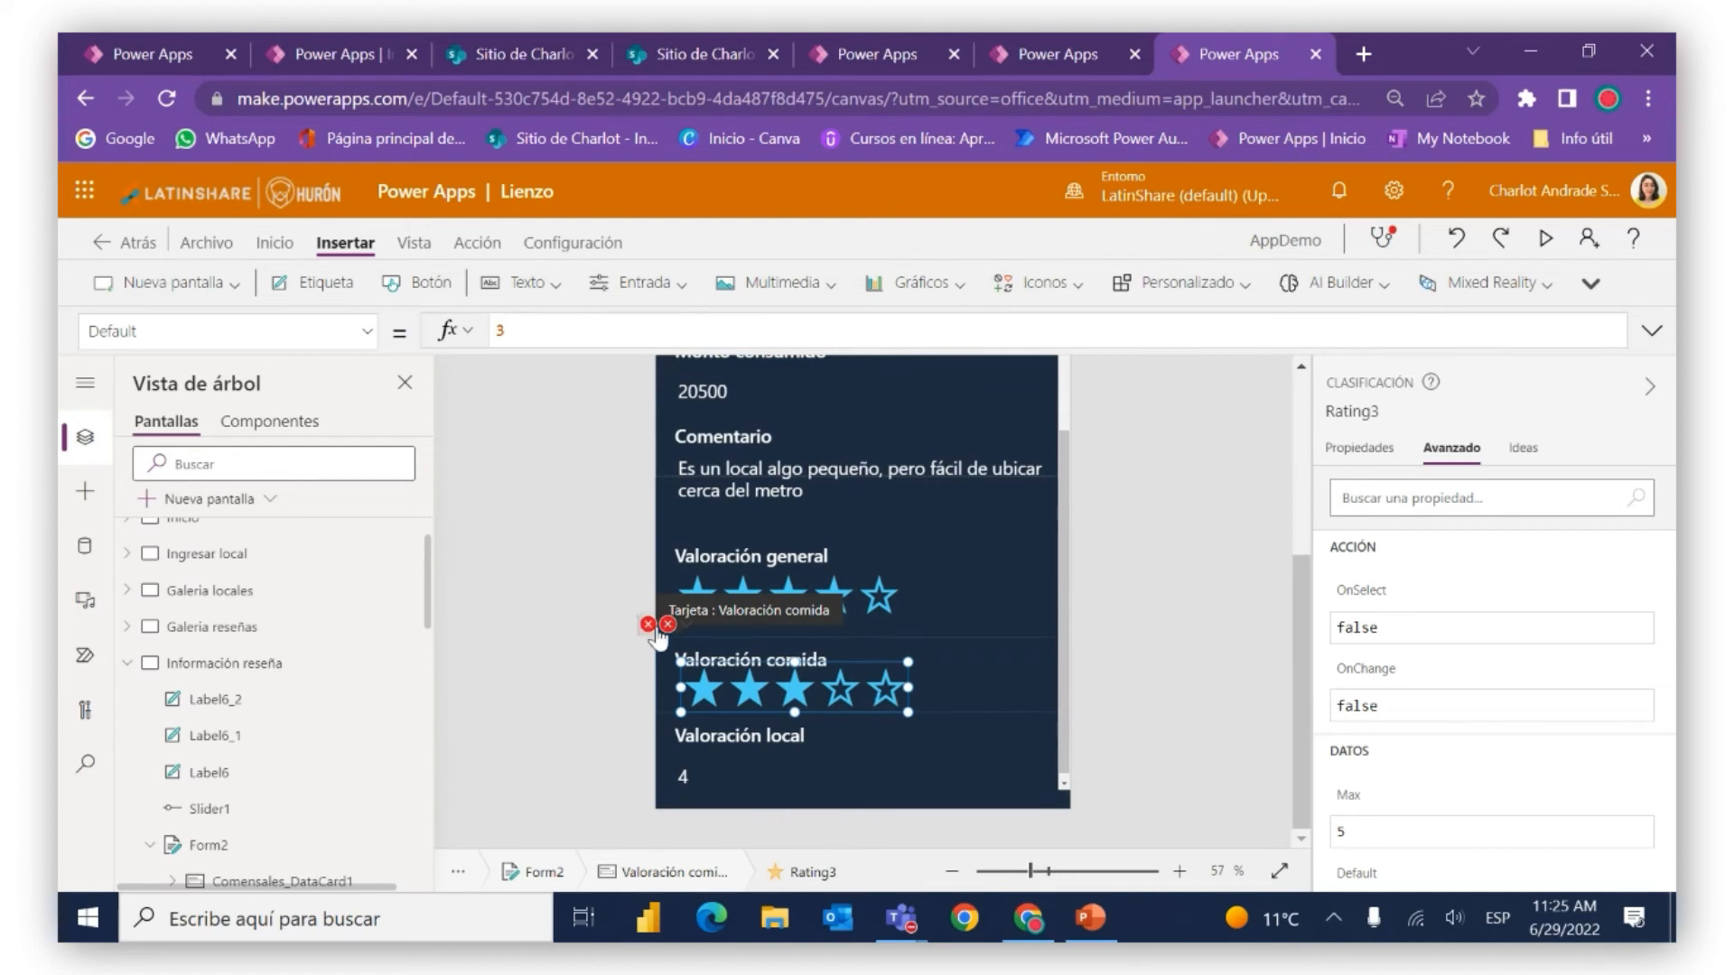
Set the Valoración comida card's Update property to Rating3.Value
{"action": "left_click", "coordinate": [1384, 407]}
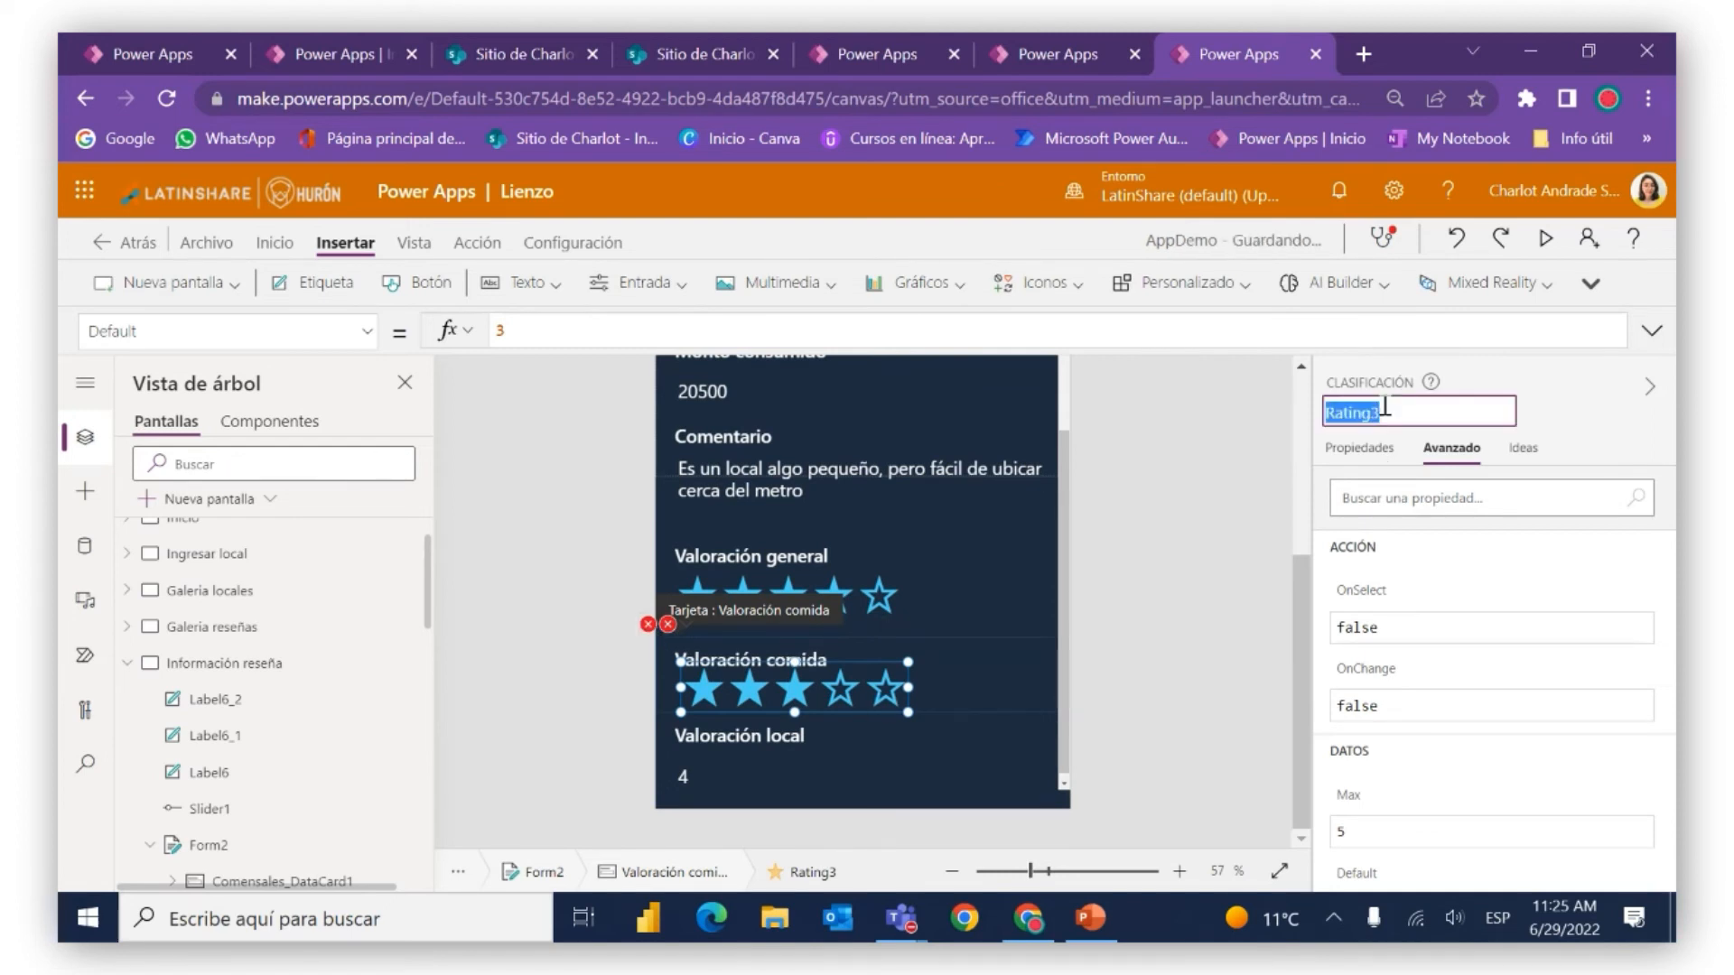
{"action": "left_click", "coordinate": [667, 625]}
{"action": "left_click", "coordinate": [673, 656]}
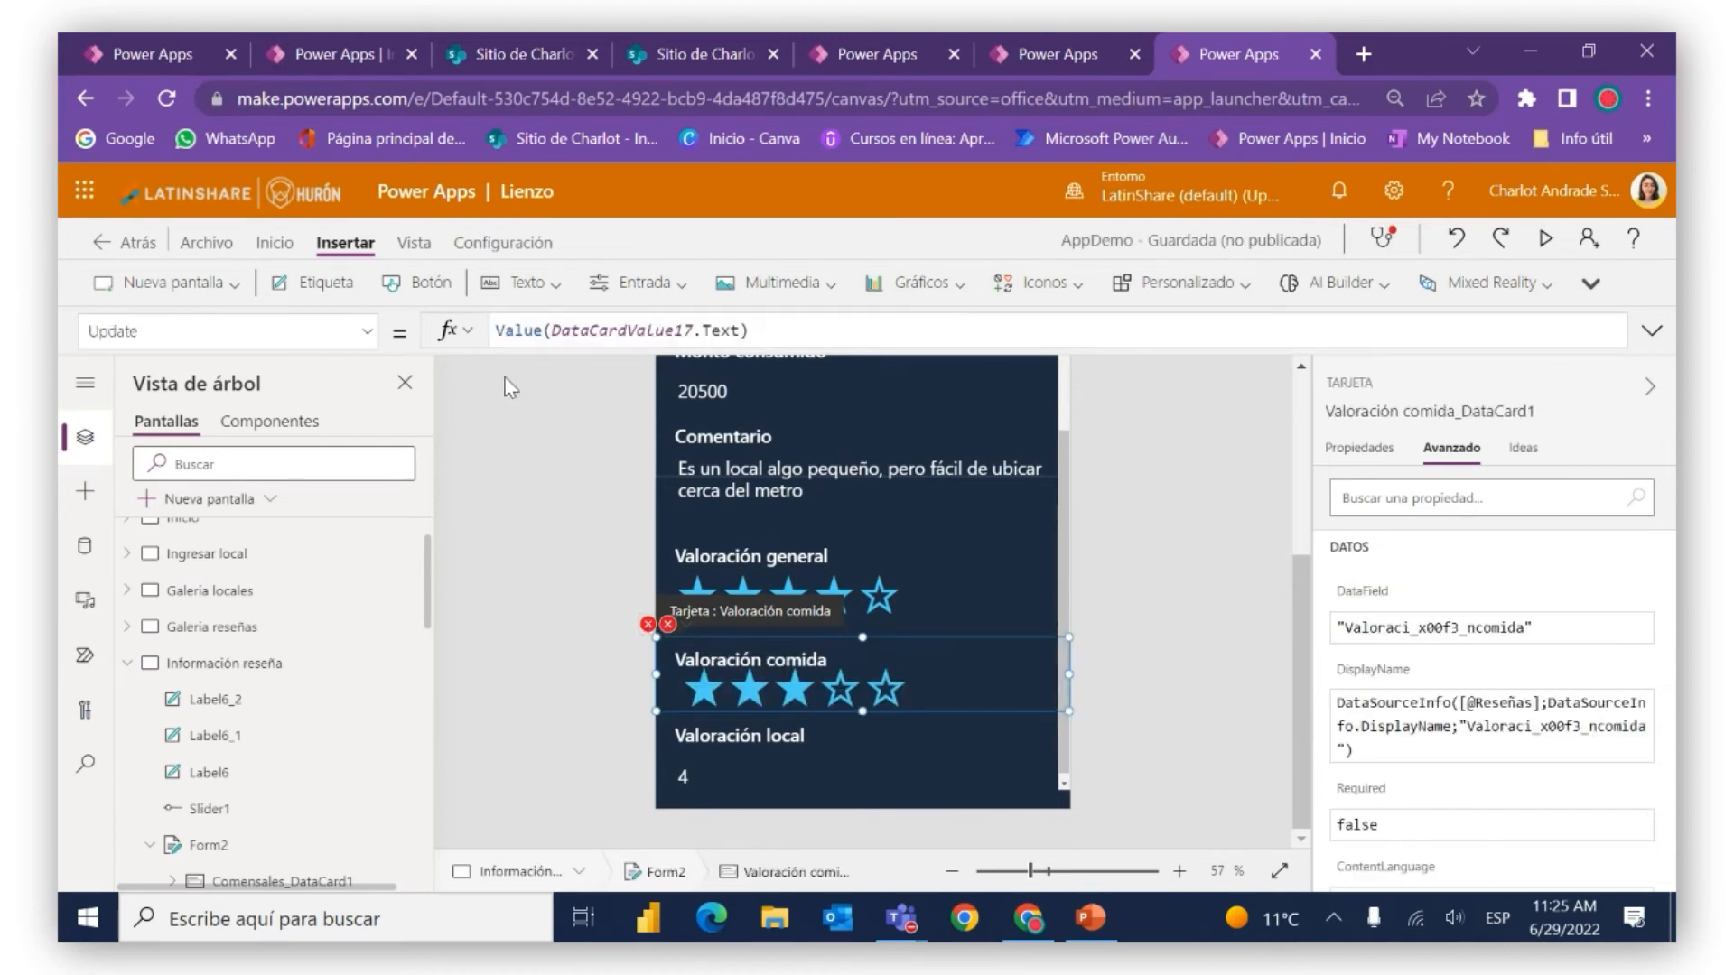
{"action": "left_click_drag", "start_coordinate": [778, 325], "coordinate": [455, 339]}
{"action": "type", "text": "Rating3.va"}
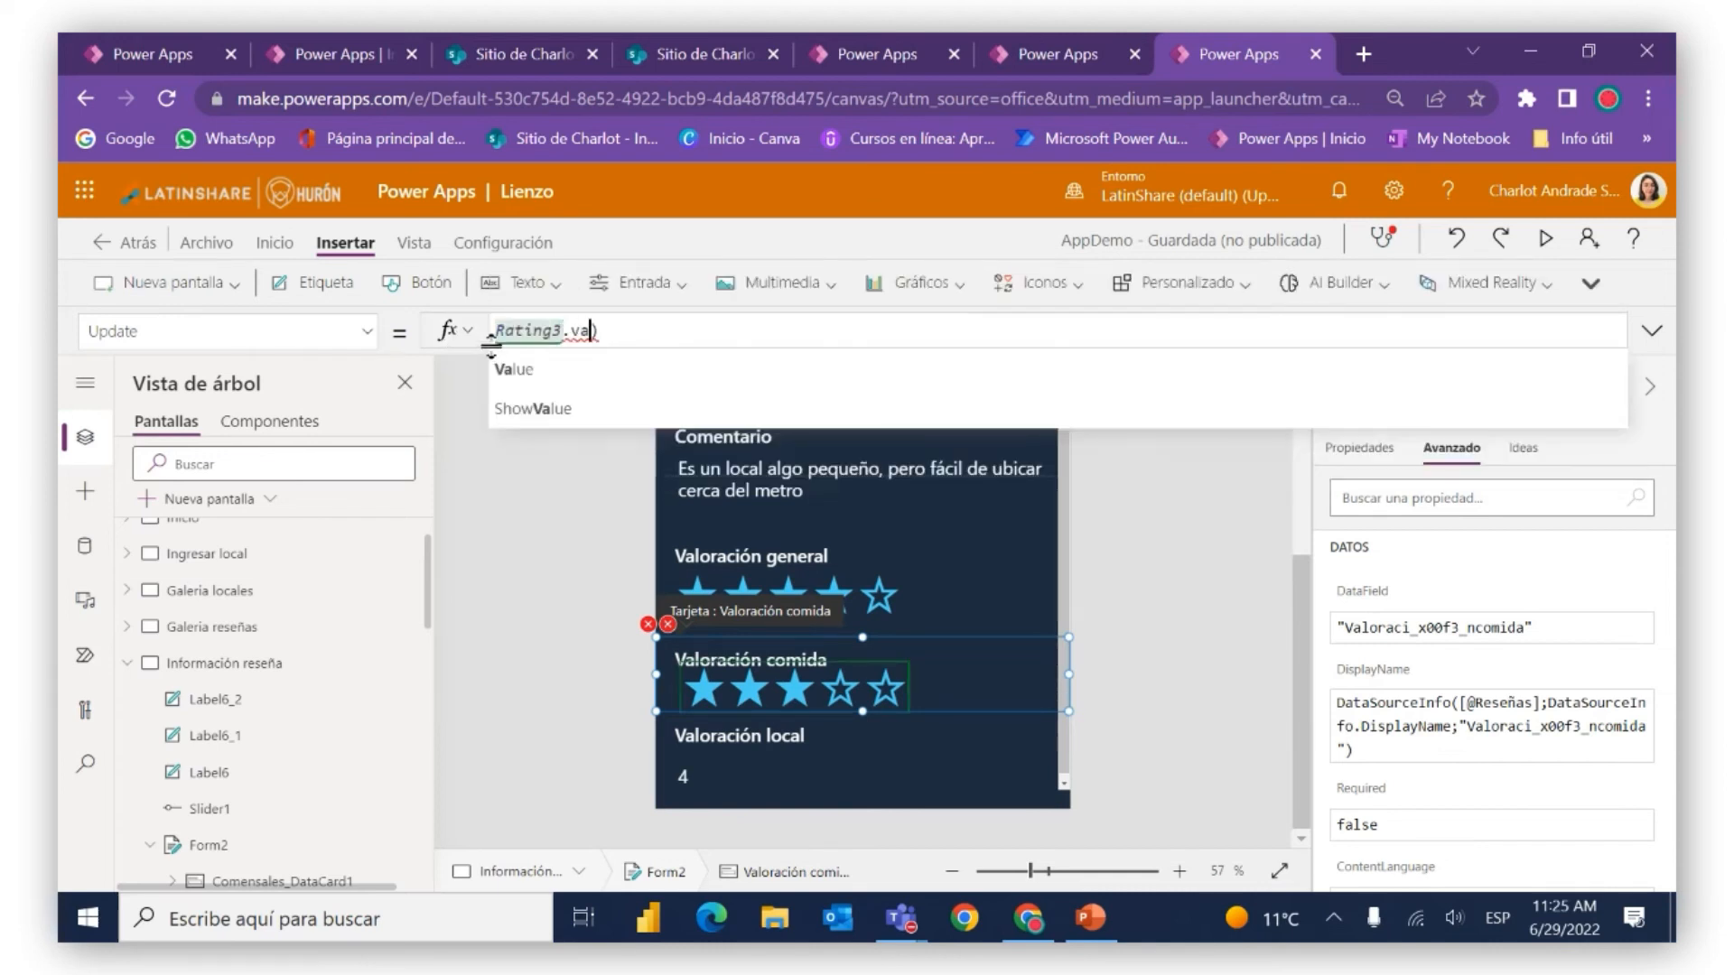
{"action": "left_click", "coordinate": [512, 369]}
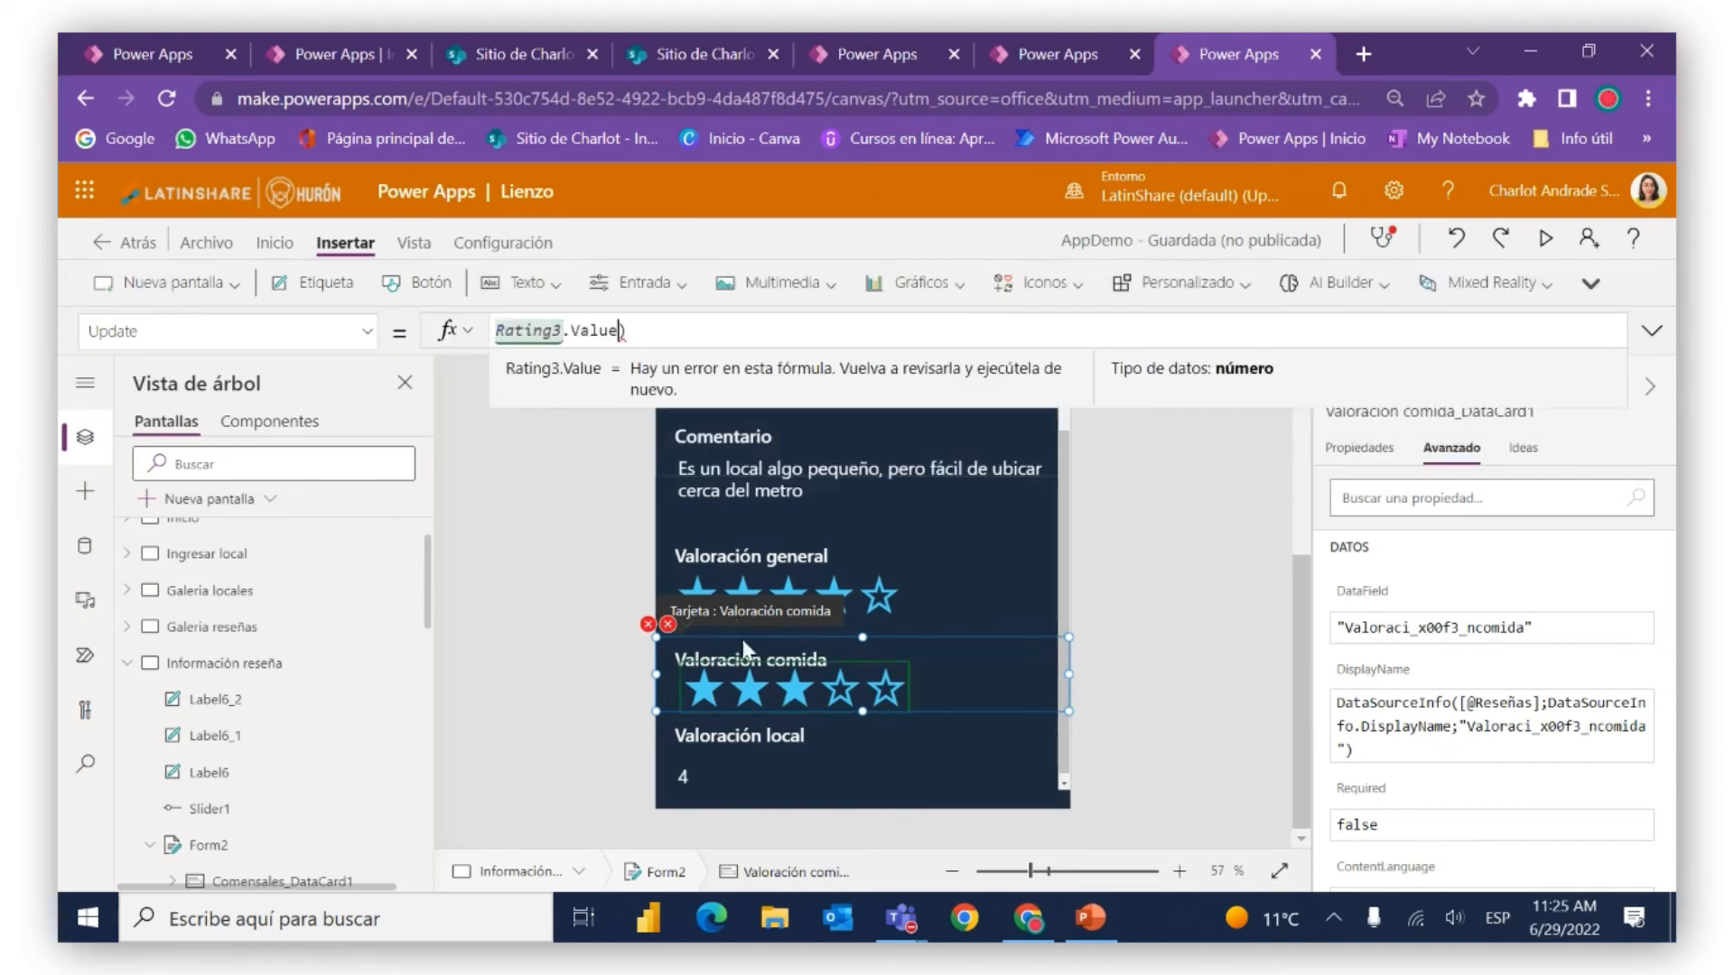
{"action": "left_click", "coordinate": [667, 624]}
{"action": "left_click", "coordinate": [665, 657]}
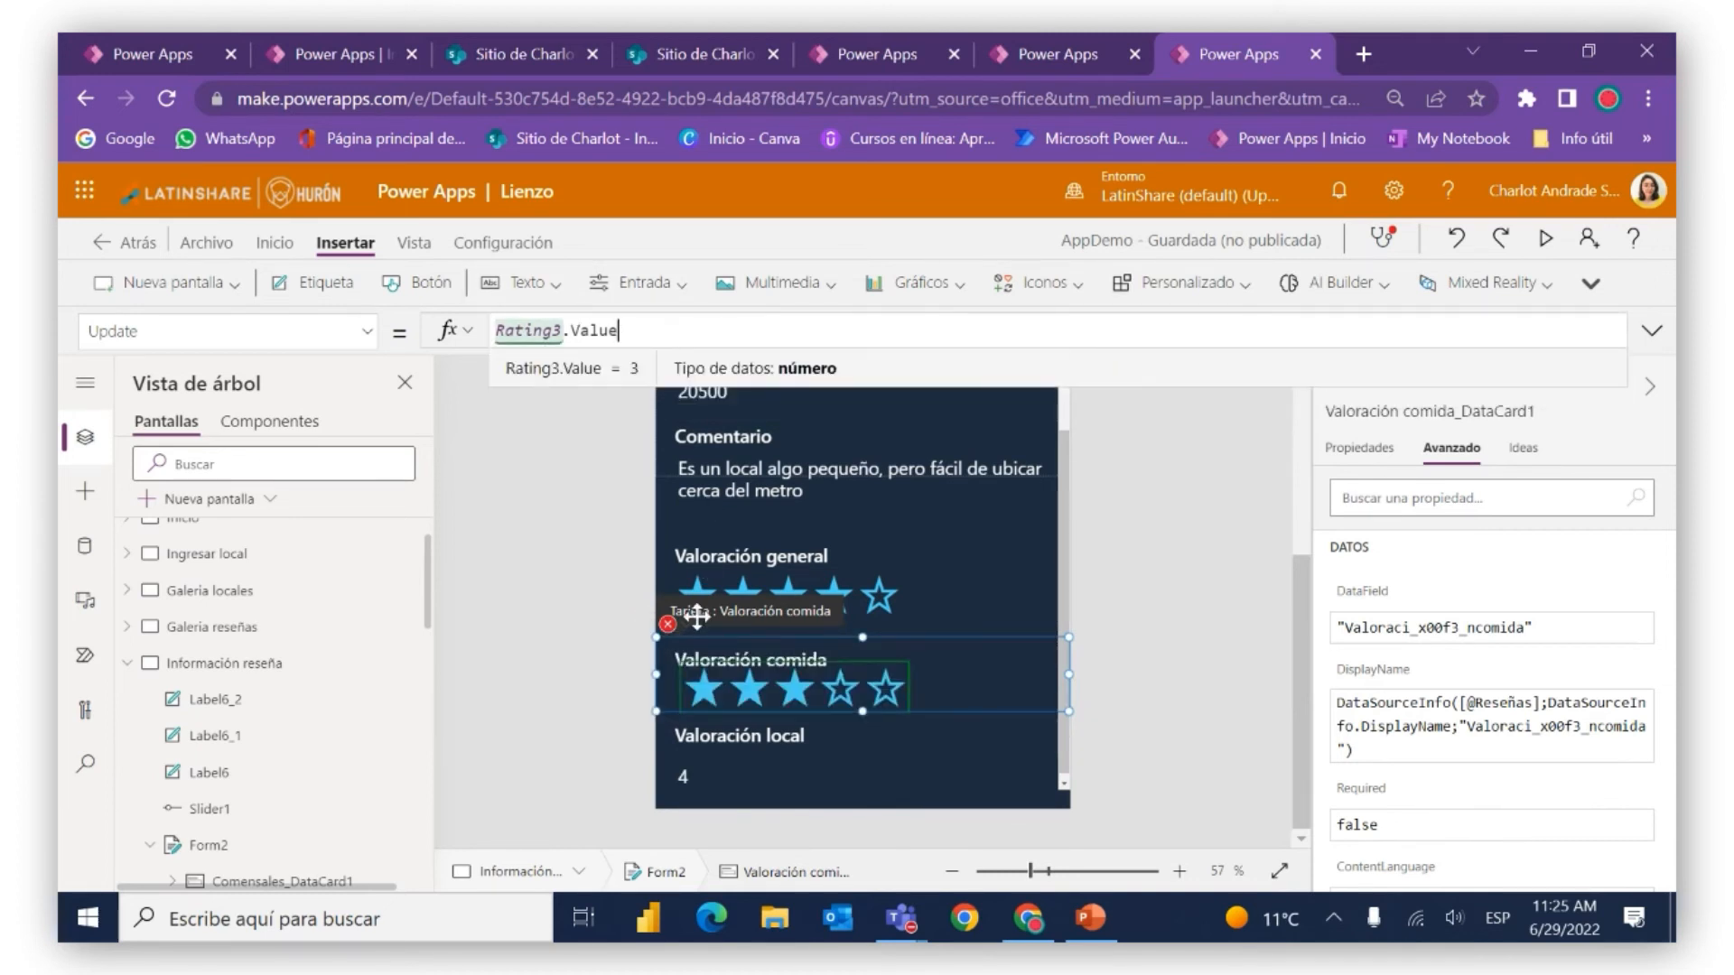
Clear the invalid Y formula of the Valoración comida card's error message label
{"action": "left_click", "coordinate": [667, 623]}
{"action": "left_click", "coordinate": [713, 652]}
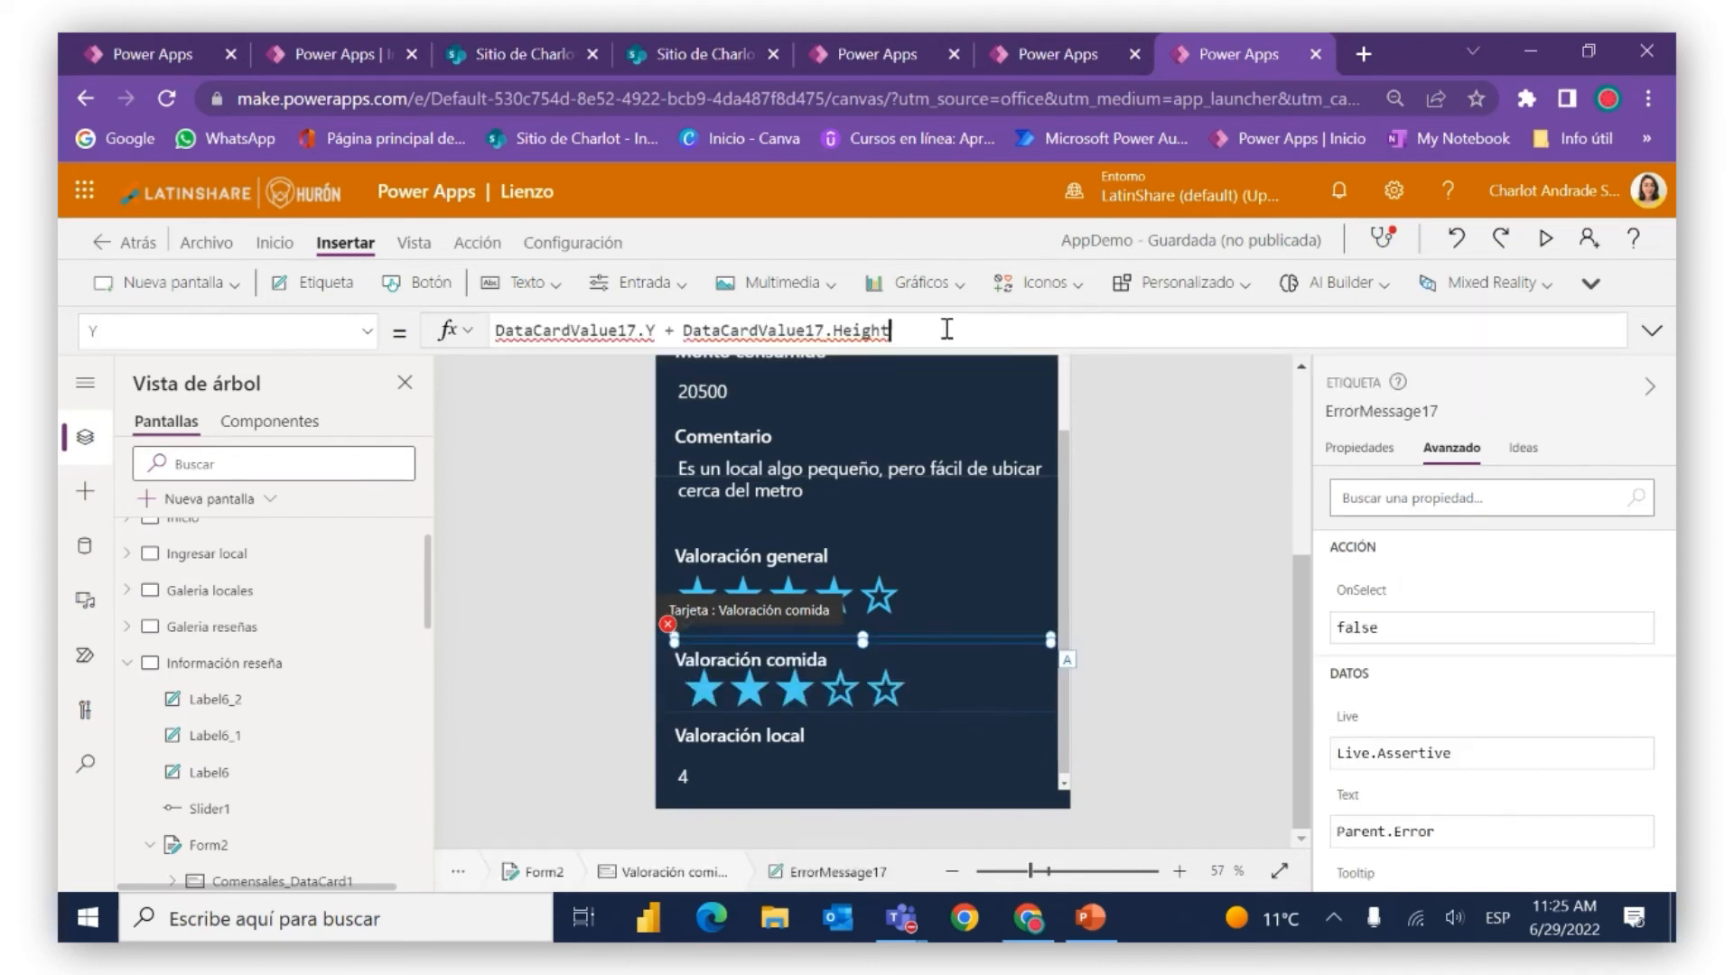
{"action": "key", "text": "ctrl+a"}
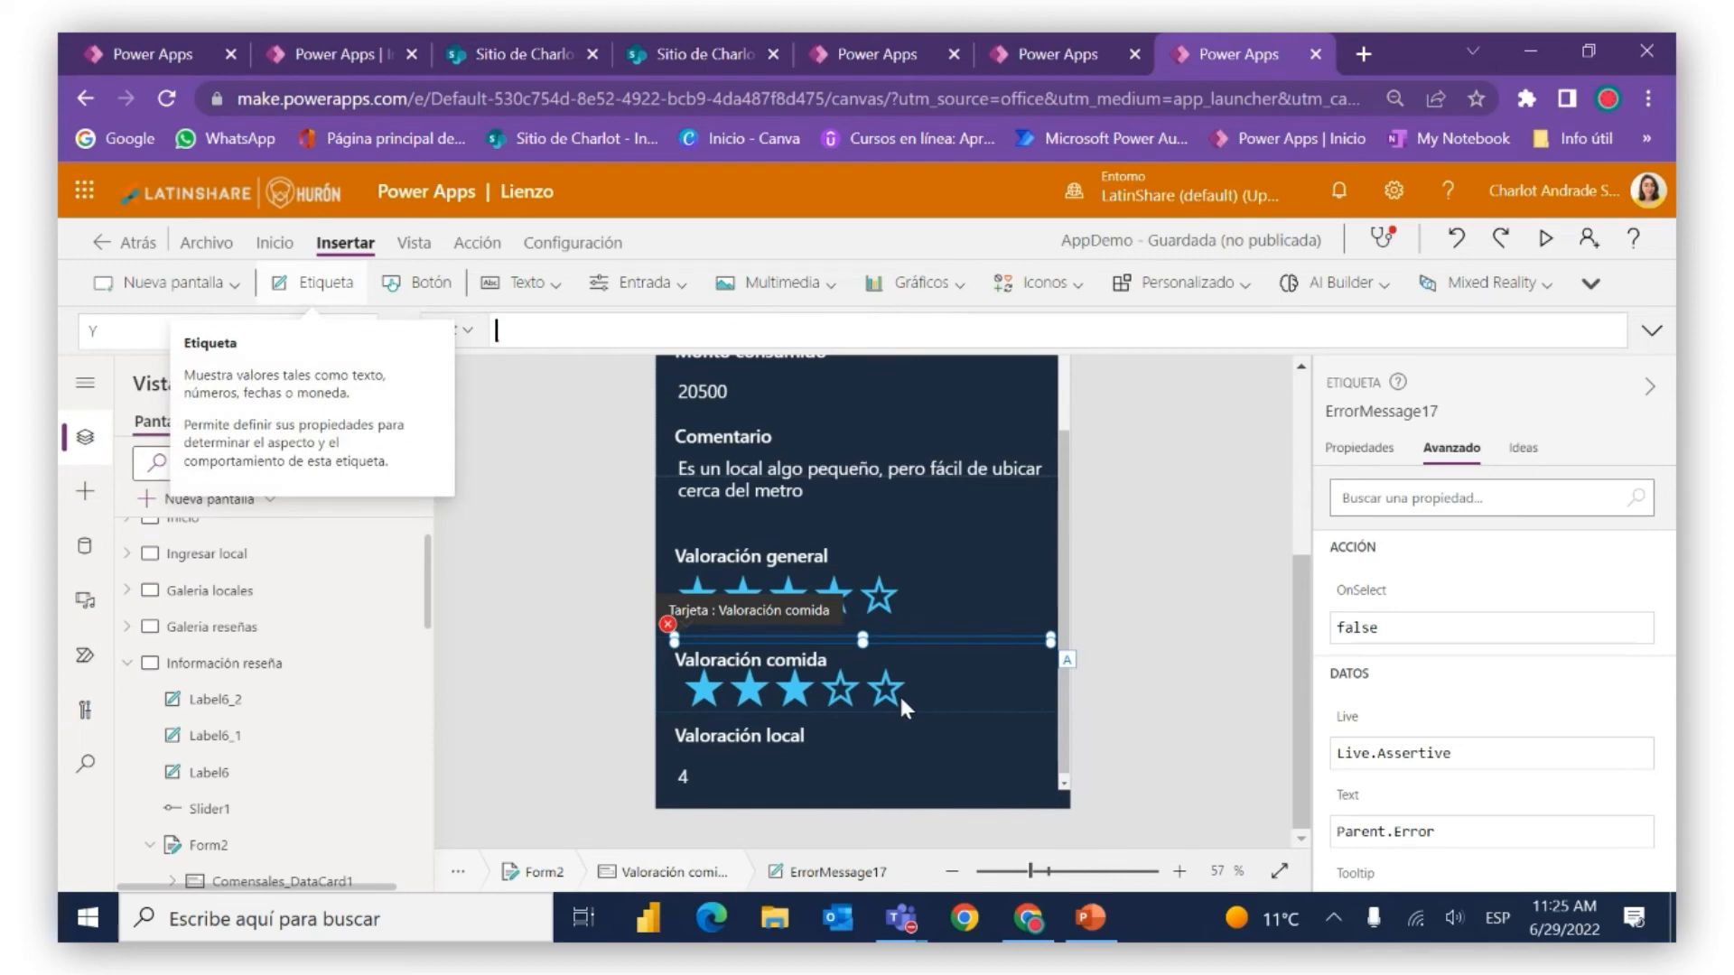
{"action": "left_click", "coordinate": [853, 691]}
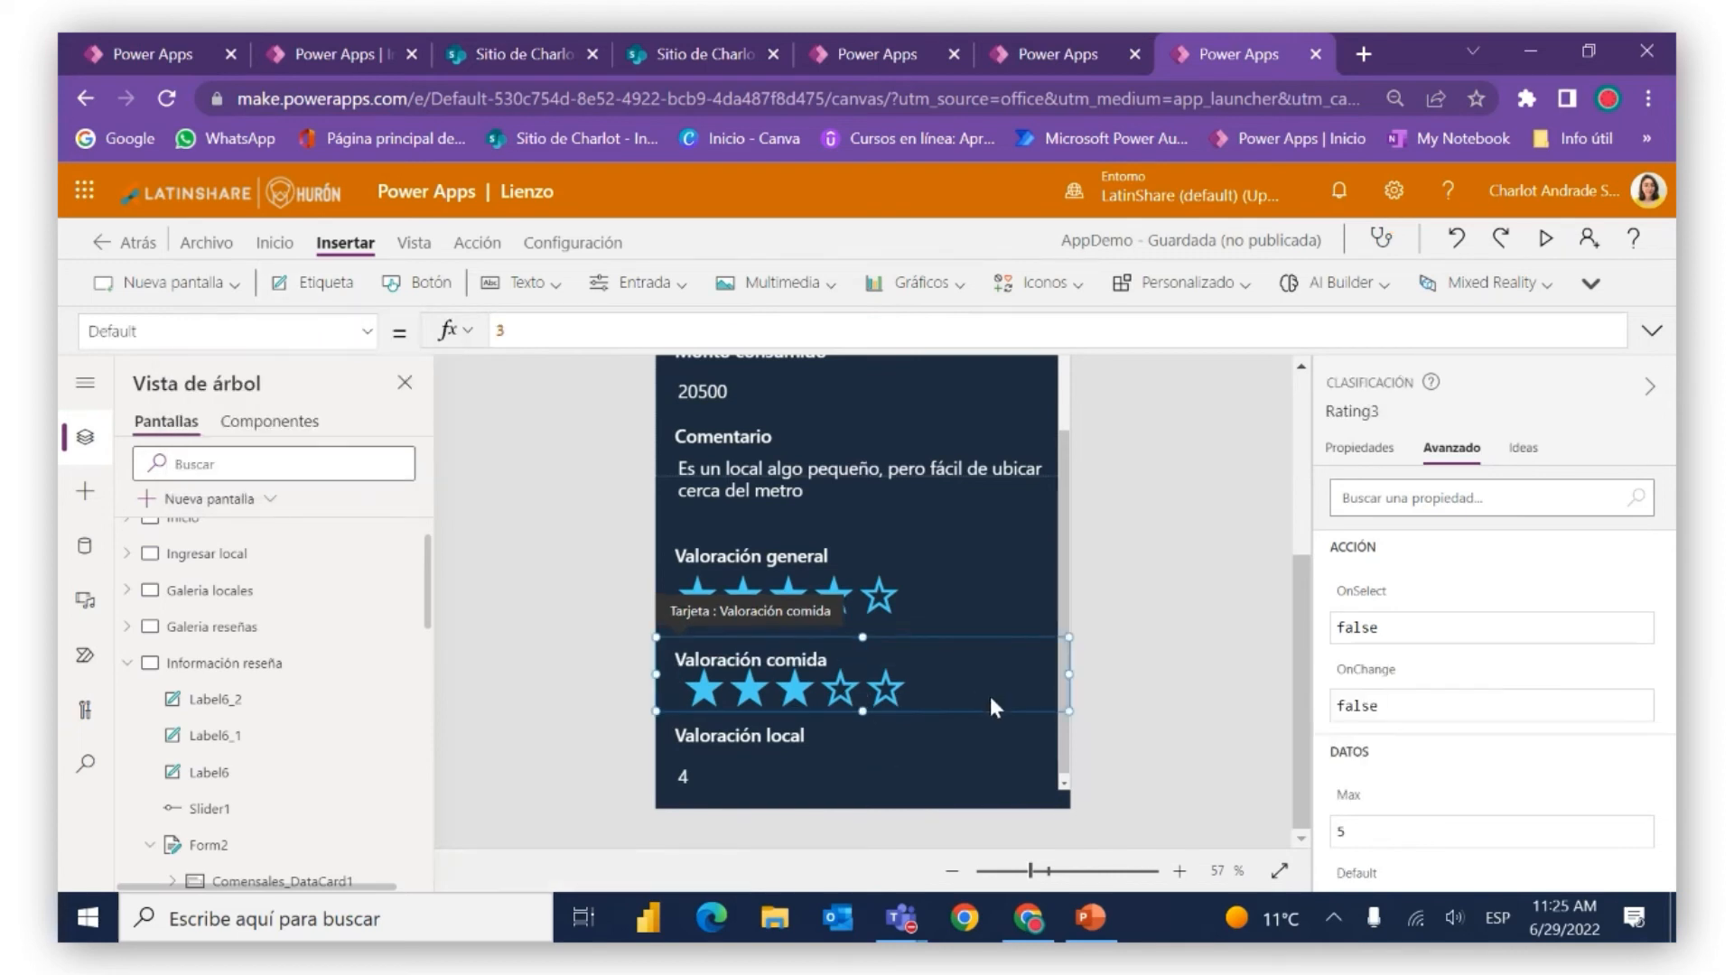
Make the Valoración comida card slightly taller and shift its stars down and into line with the card title
{"action": "left_click", "coordinate": [990, 696]}
{"action": "left_click_drag", "start_coordinate": [862, 711], "coordinate": [868, 727]}
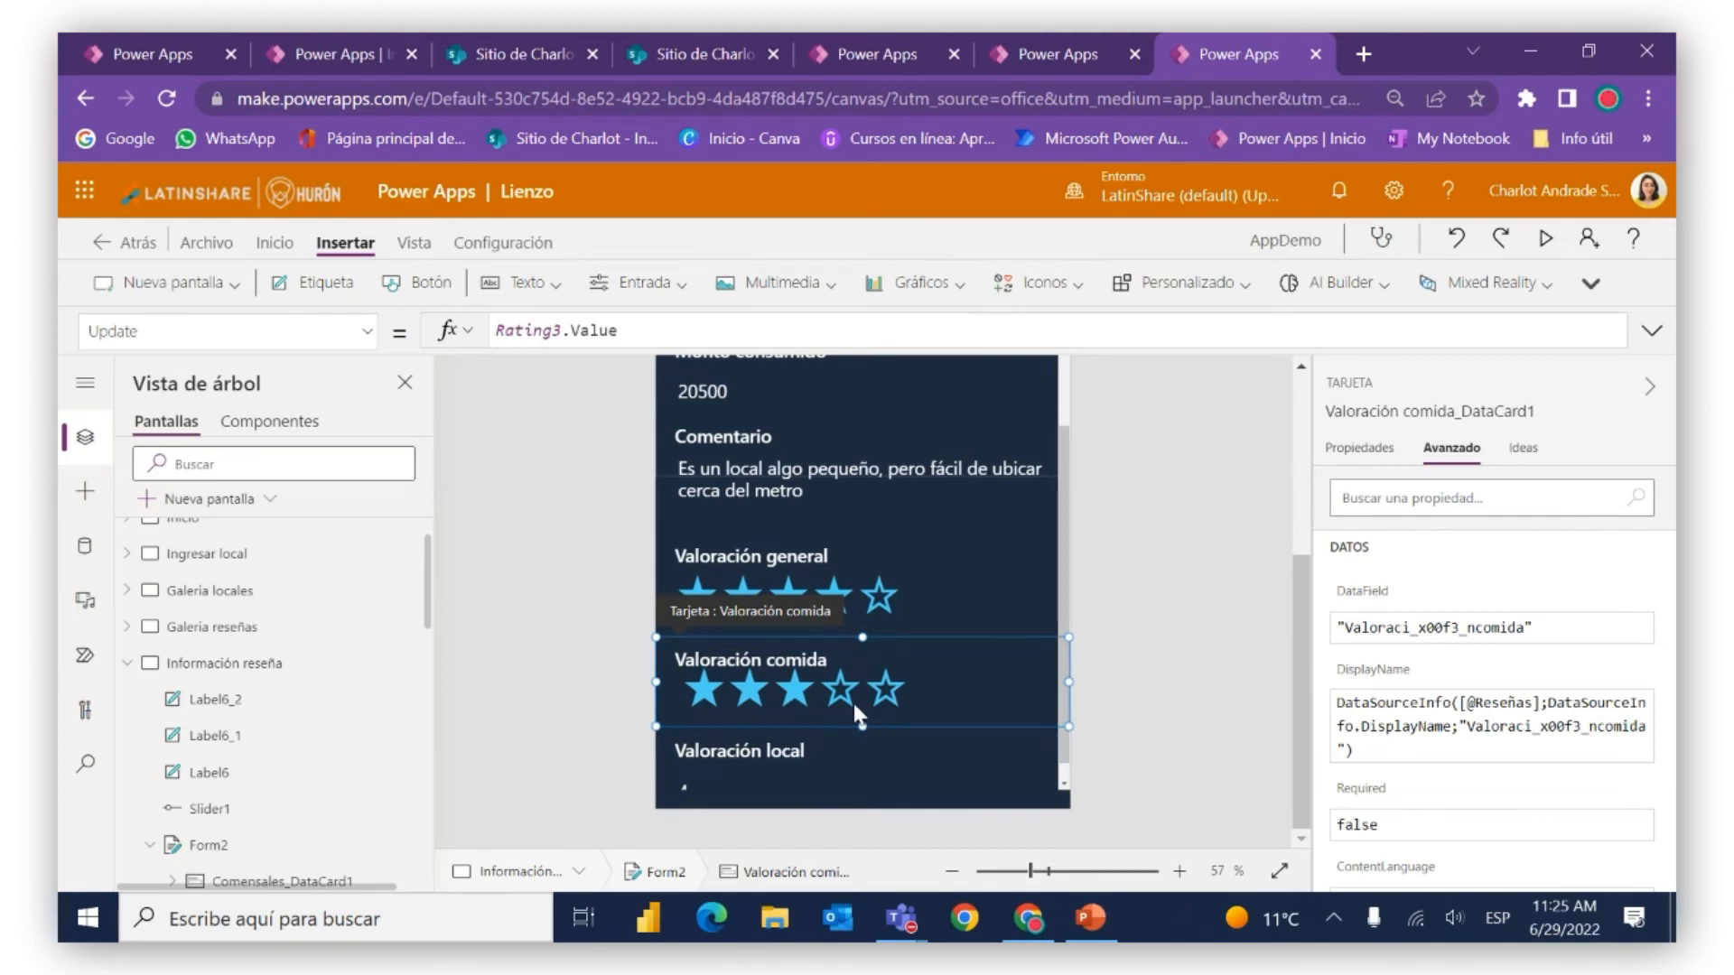
{"action": "left_click", "coordinate": [847, 700]}
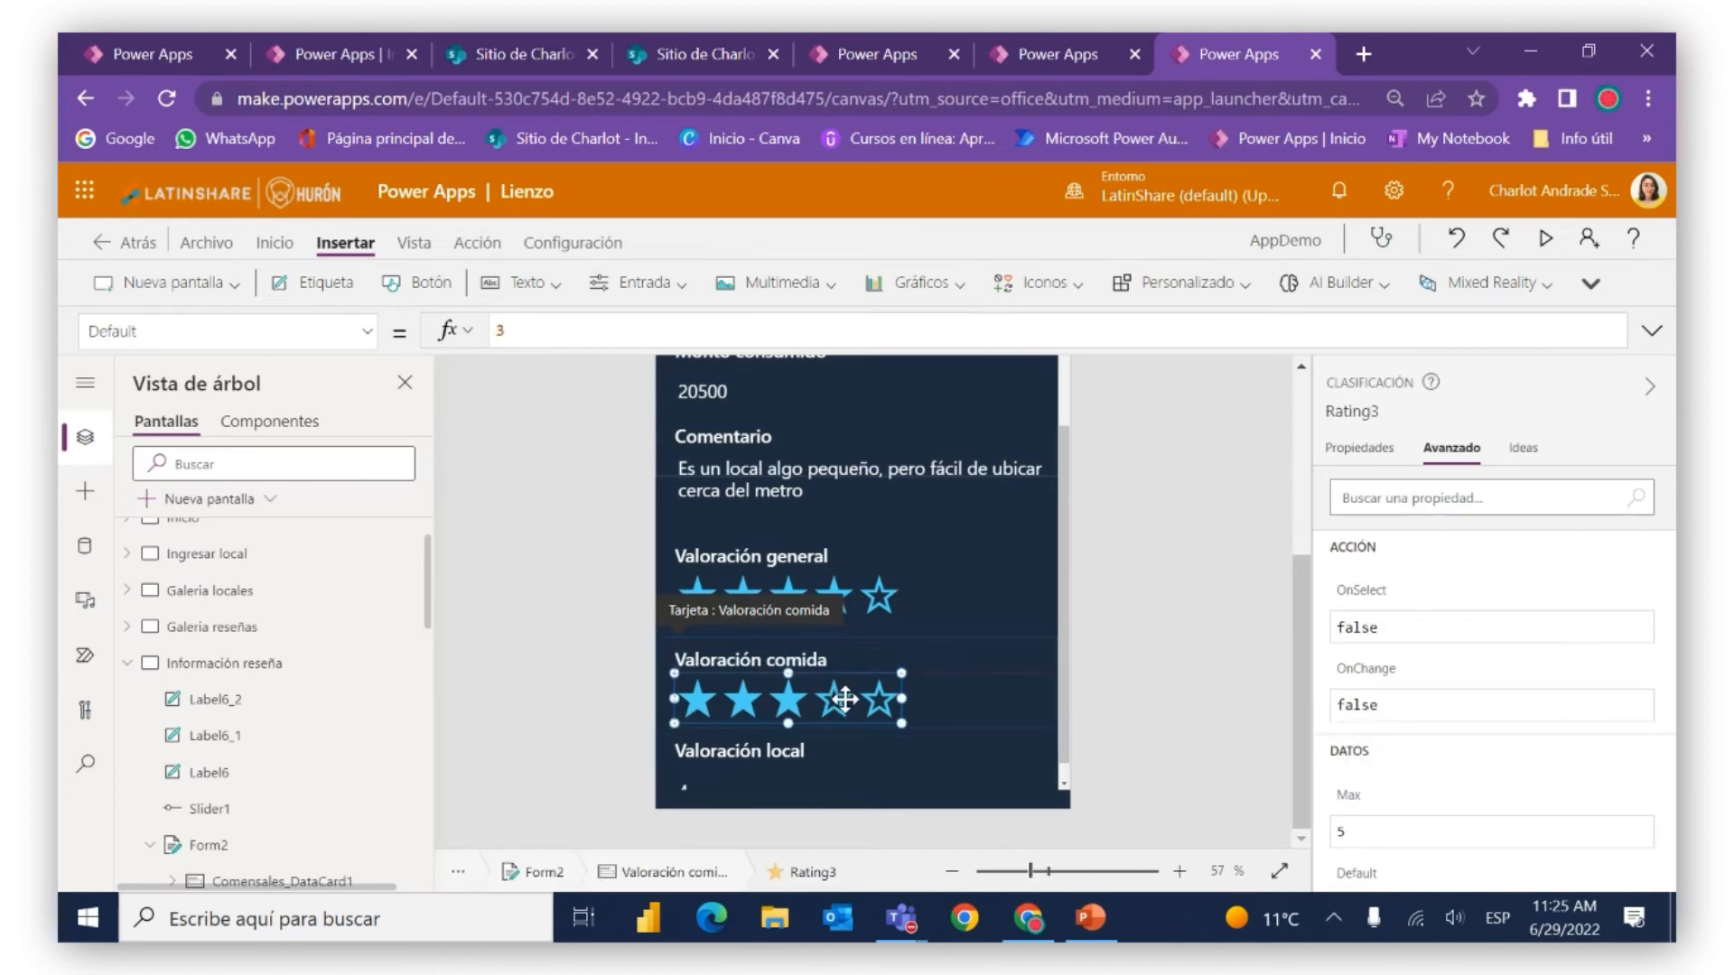
Set the Default property of the Valoración comida star rating to Parent.Default
{"action": "left_click", "coordinate": [835, 770]}
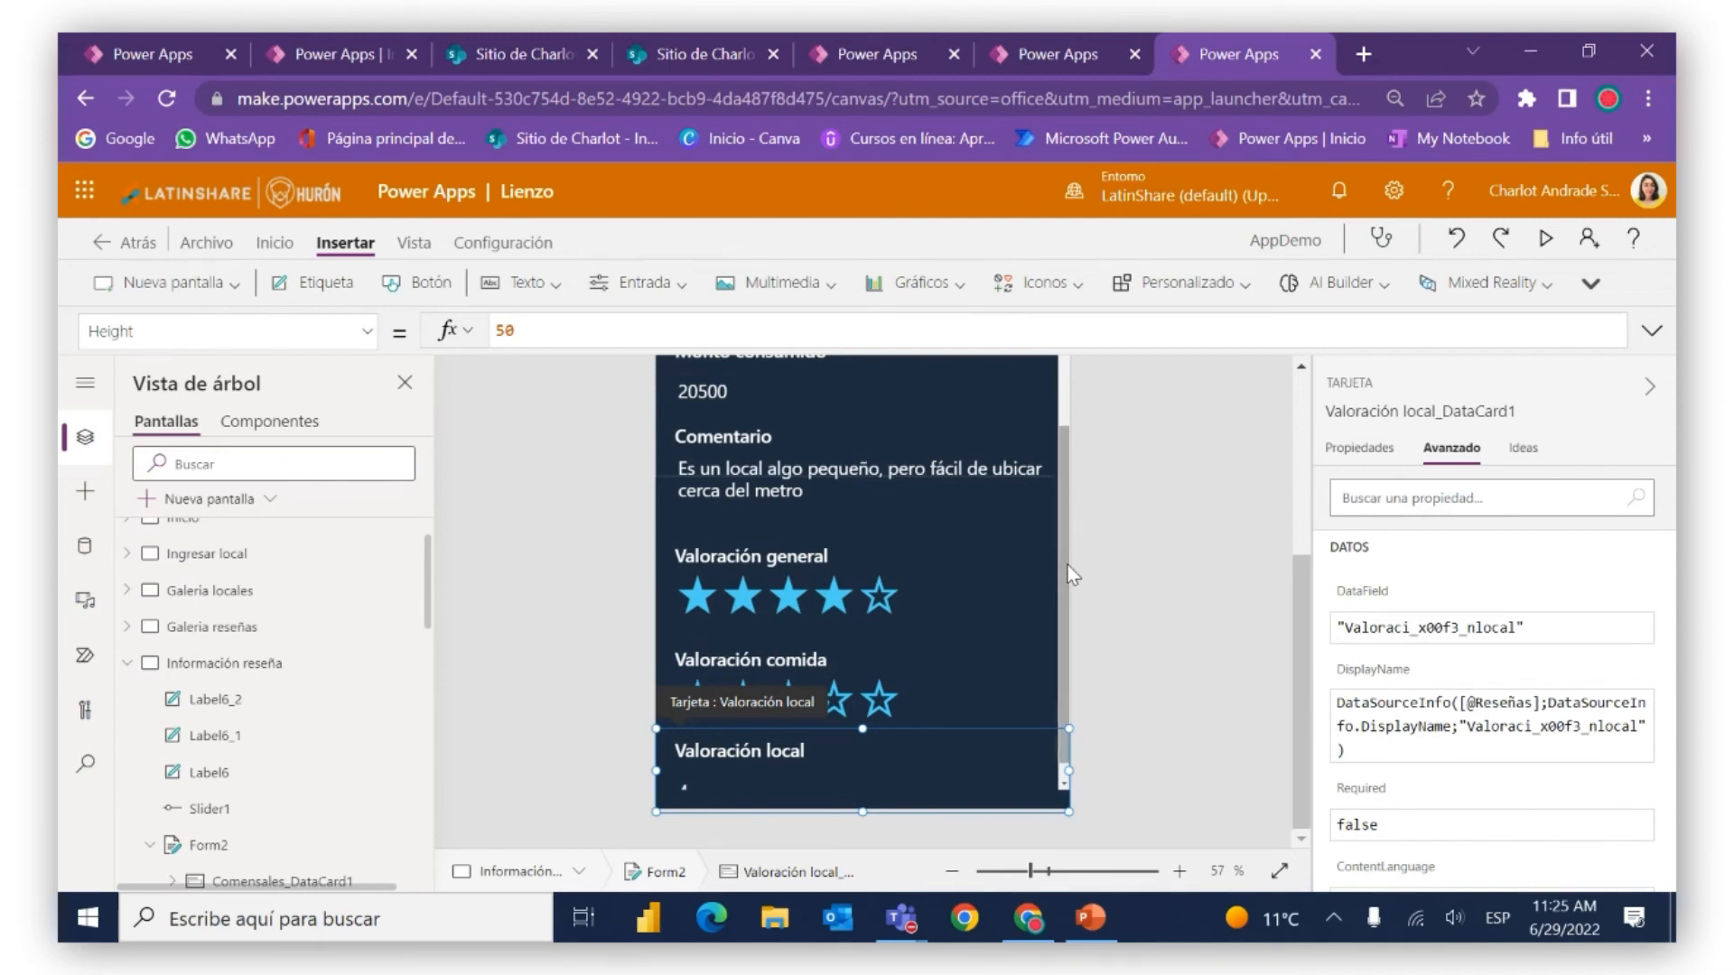
{"action": "left_click_drag", "start_coordinate": [1065, 568], "coordinate": [1055, 657]}
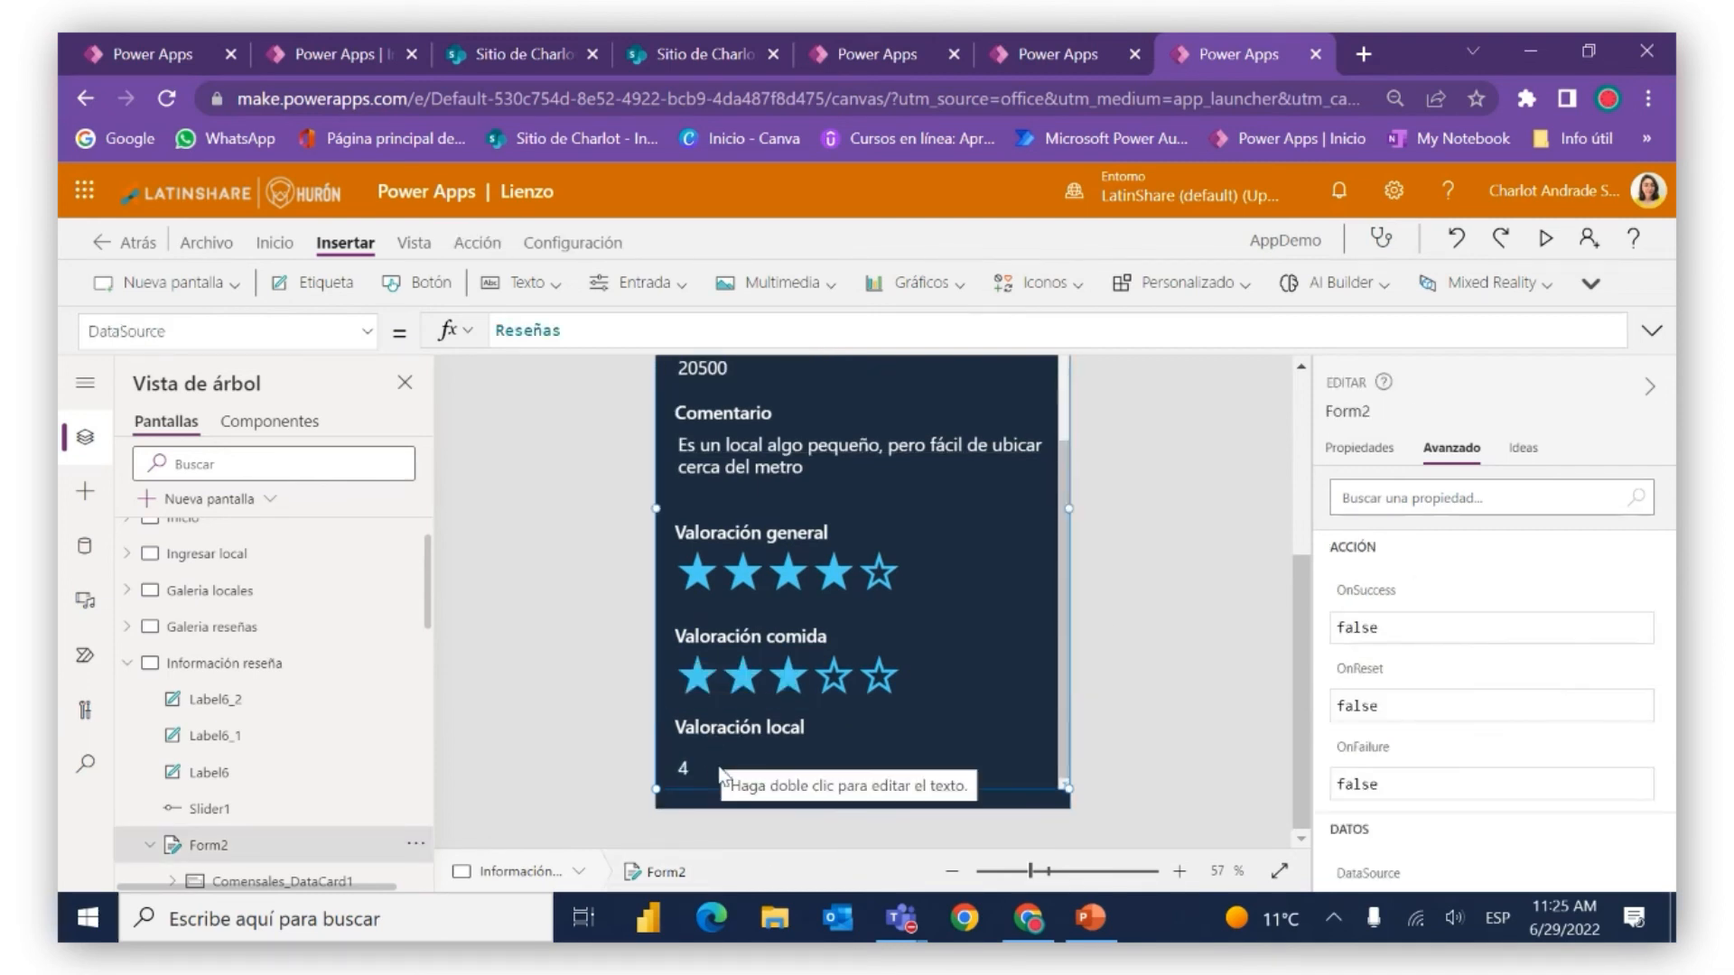
{"action": "left_click", "coordinate": [722, 679]}
{"action": "left_click", "coordinate": [722, 679]}
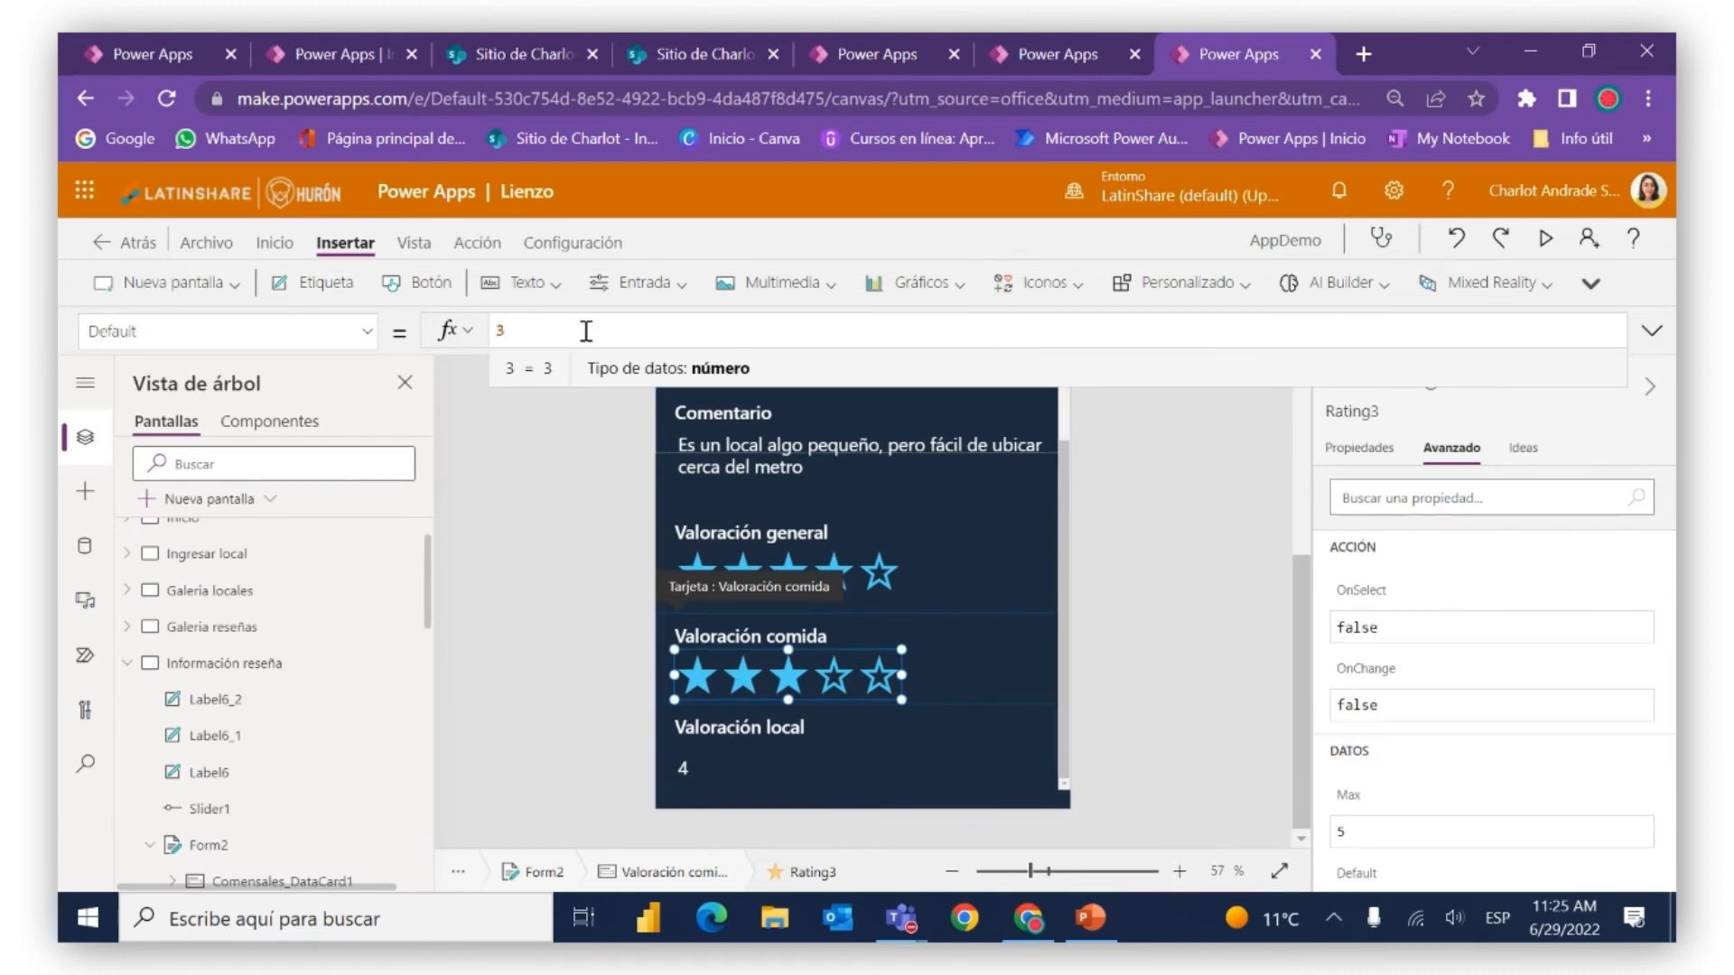
{"action": "type", "text": "par"}
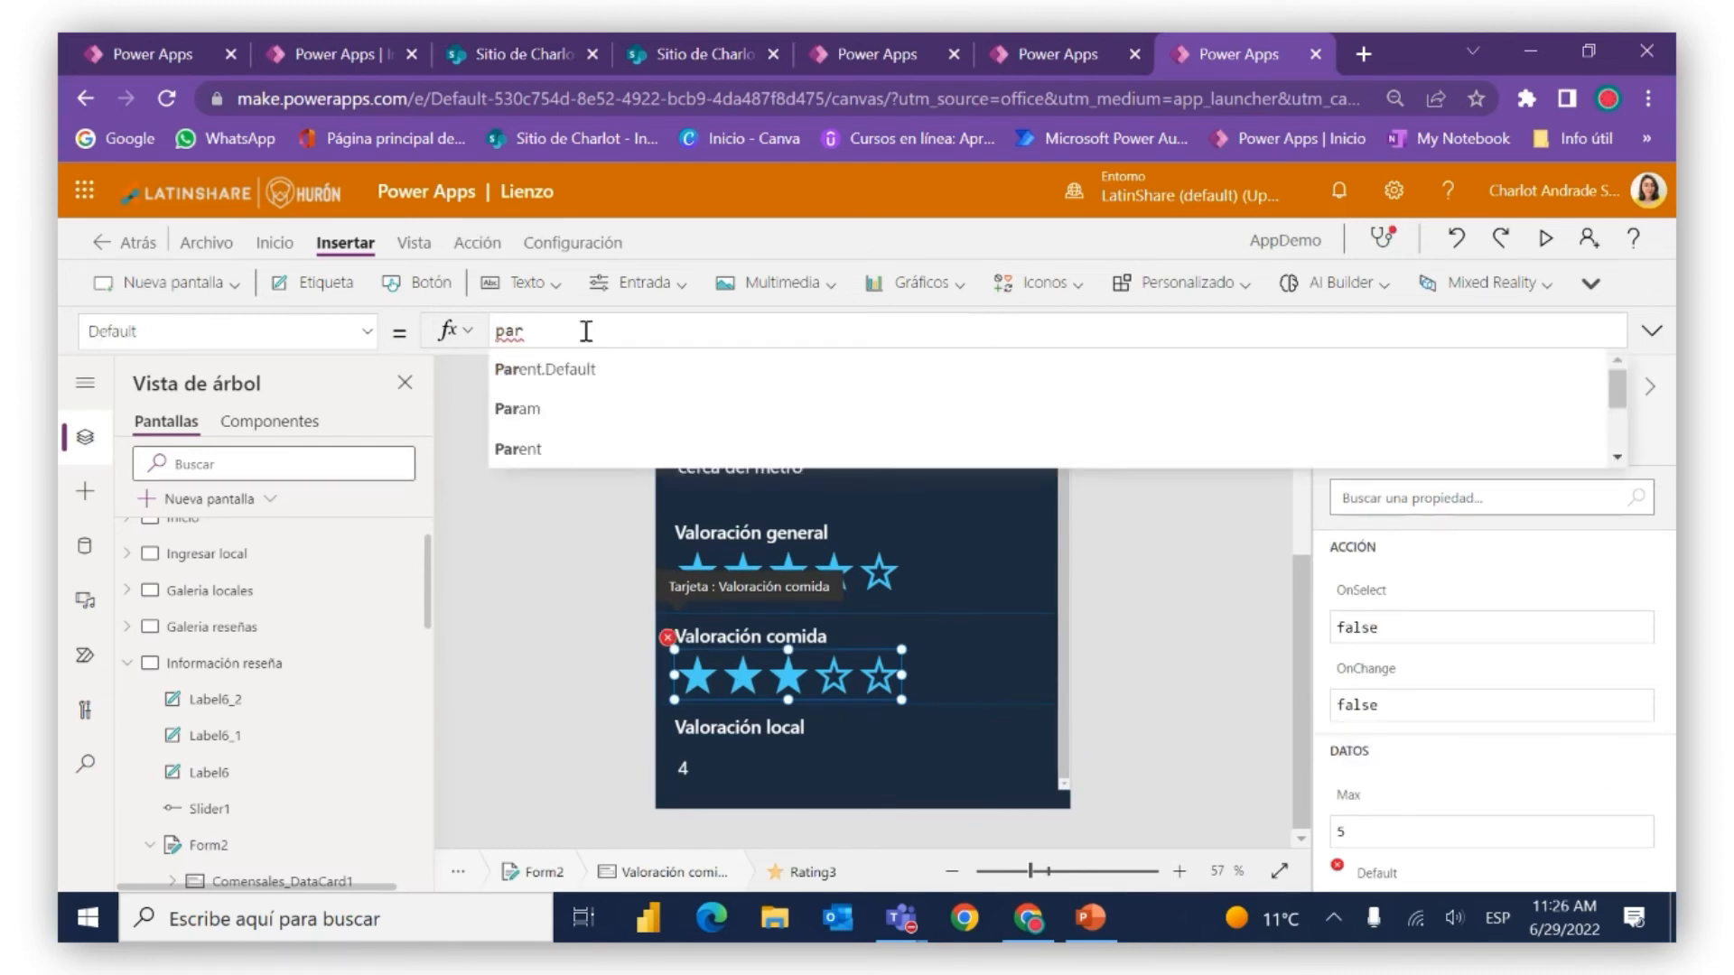
{"action": "left_click", "coordinate": [604, 383]}
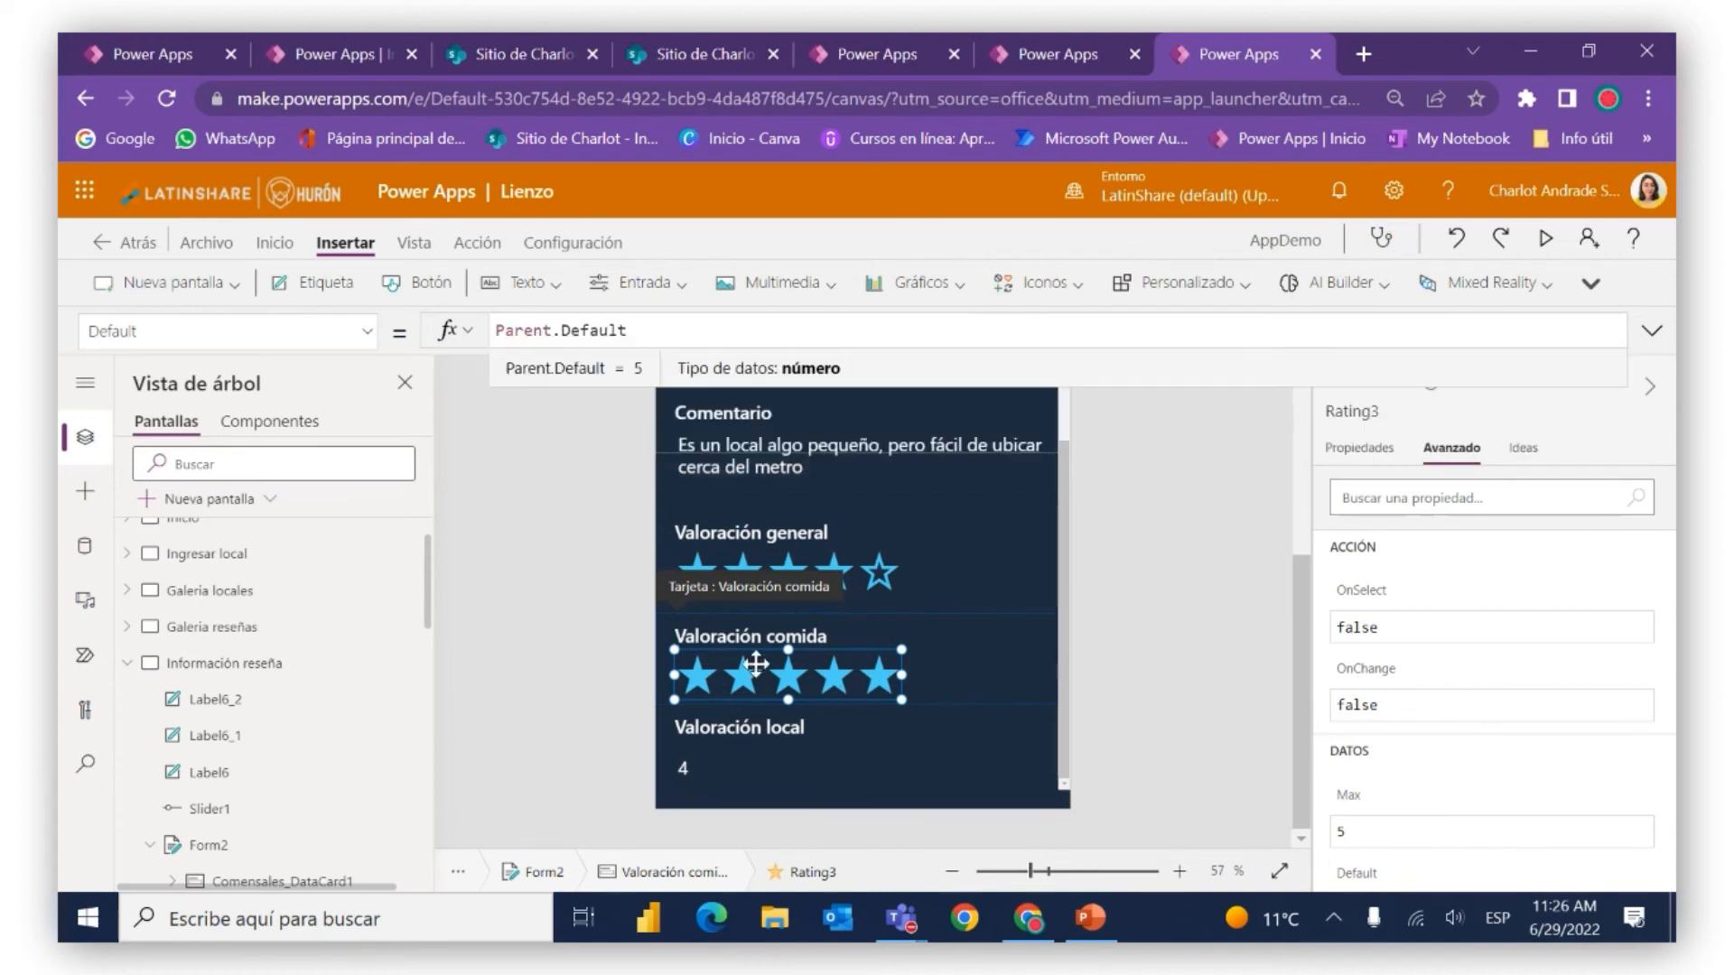
Replace the text input in the Valoración local card with a Clasificación star rating control
{"action": "left_click", "coordinate": [759, 769]}
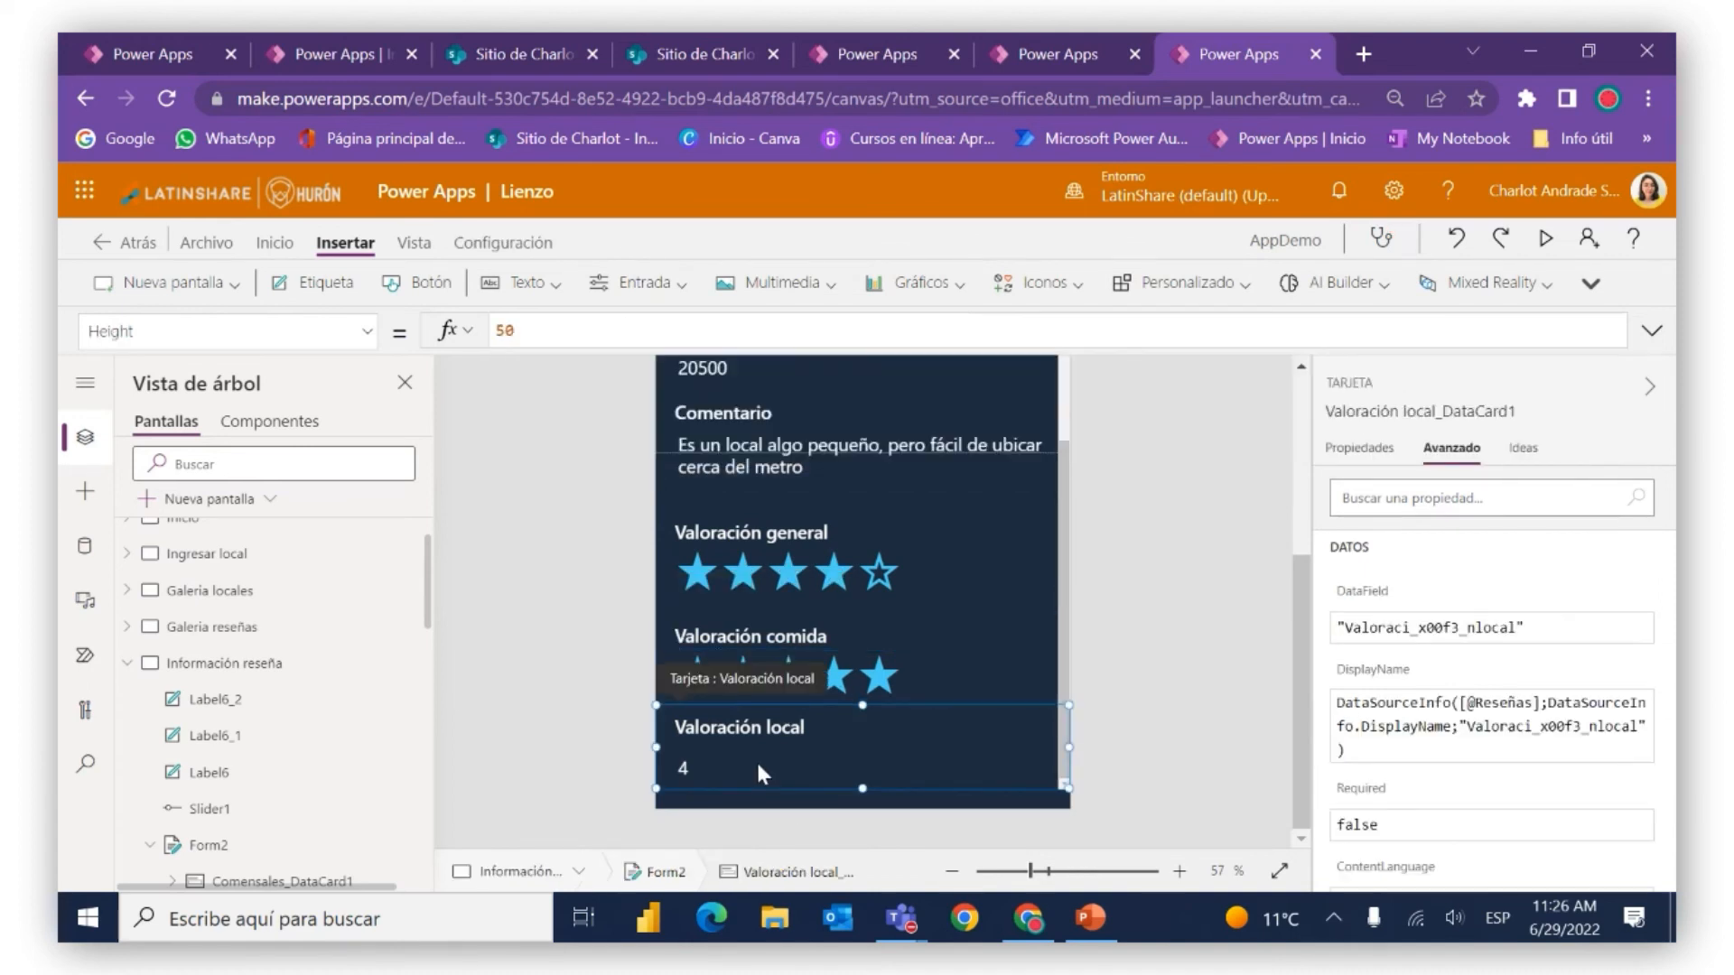
{"action": "left_click", "coordinate": [757, 766]}
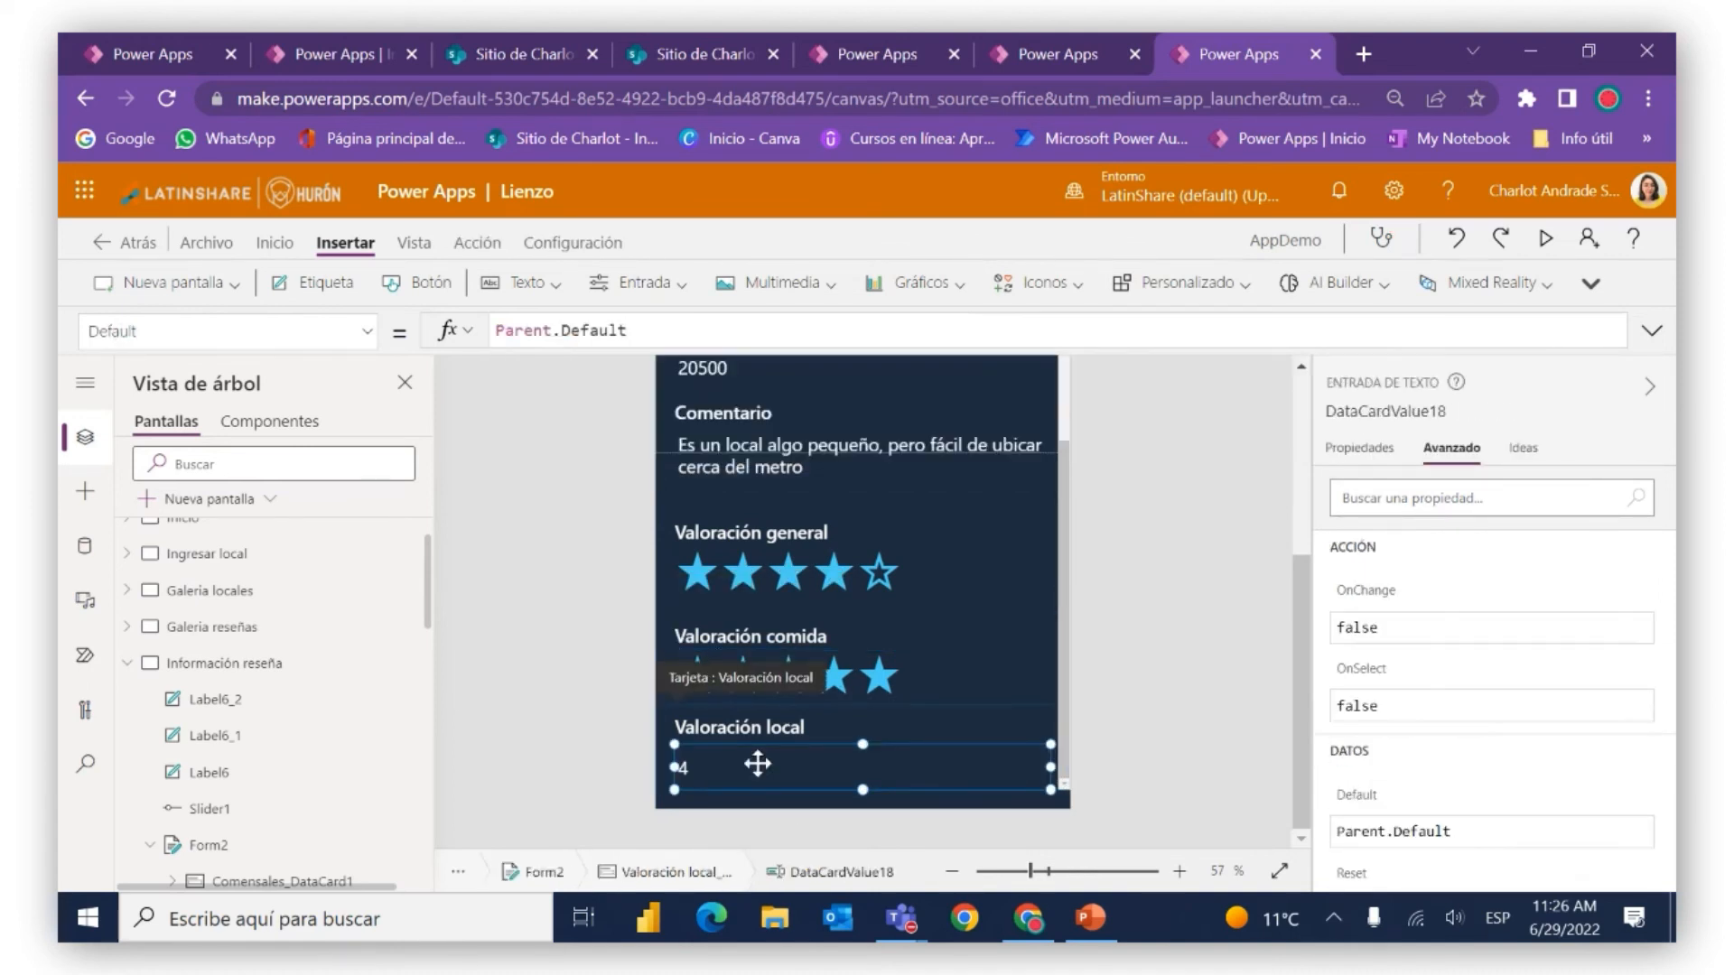
{"action": "key", "text": "Delete"}
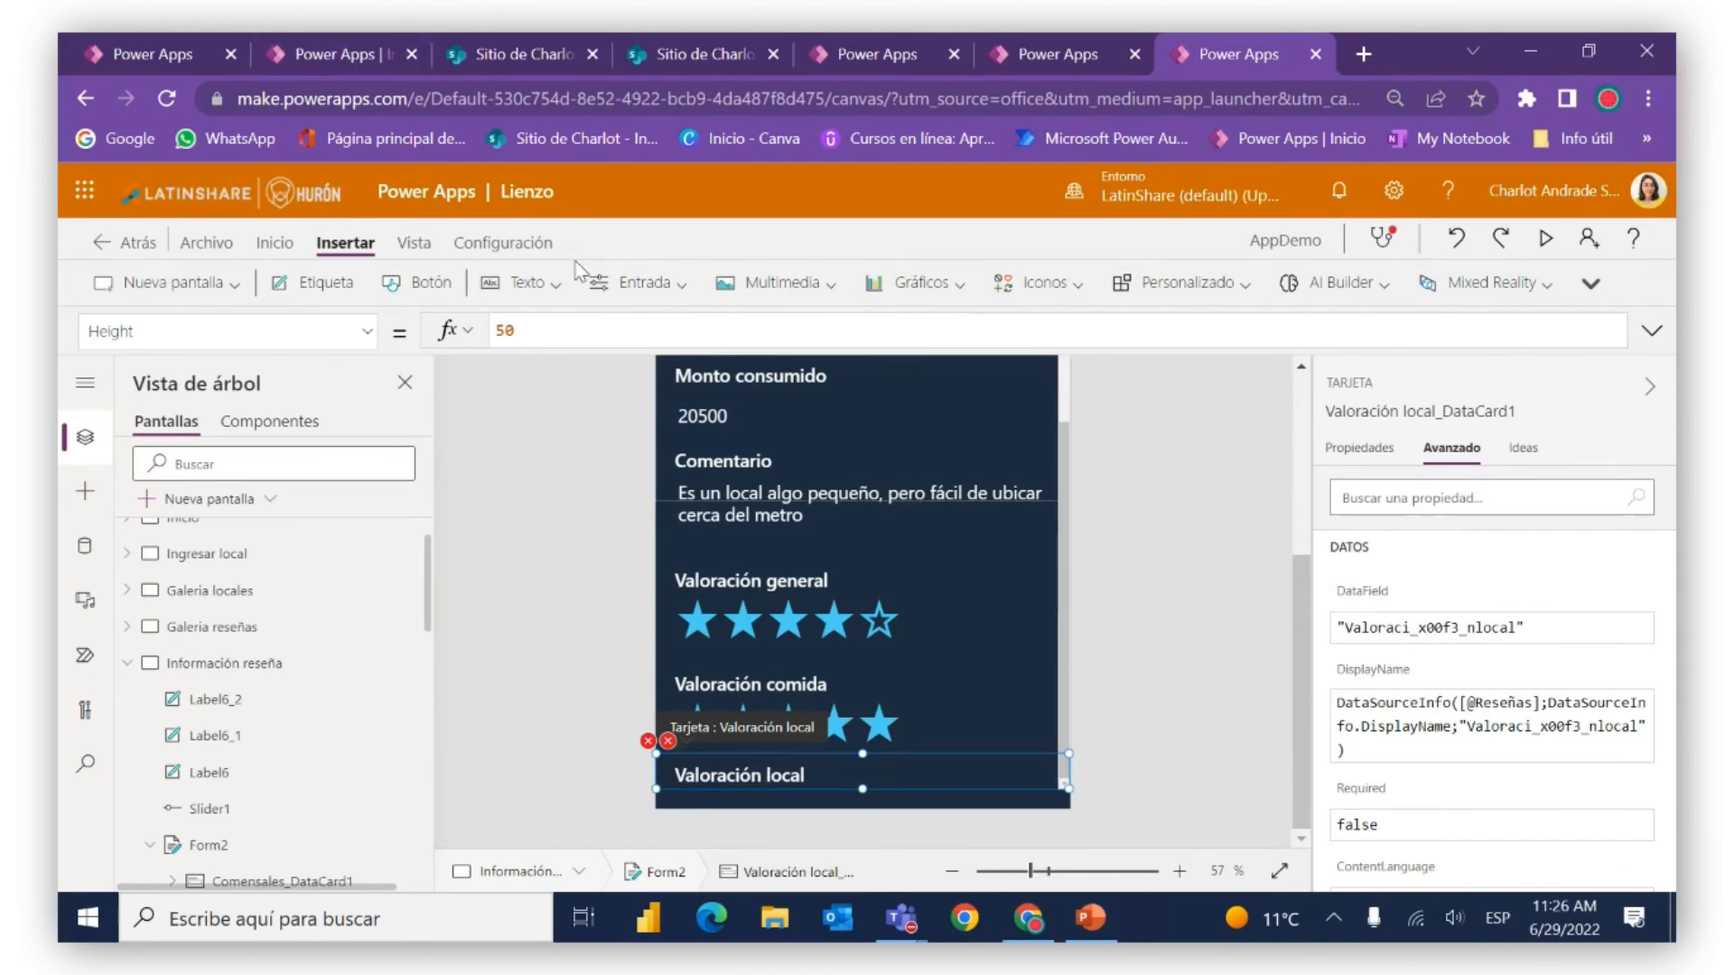
{"action": "left_click", "coordinate": [599, 298]}
{"action": "scroll", "coordinate": [652, 519], "scroll_direction": "down", "scroll_amount": 3}
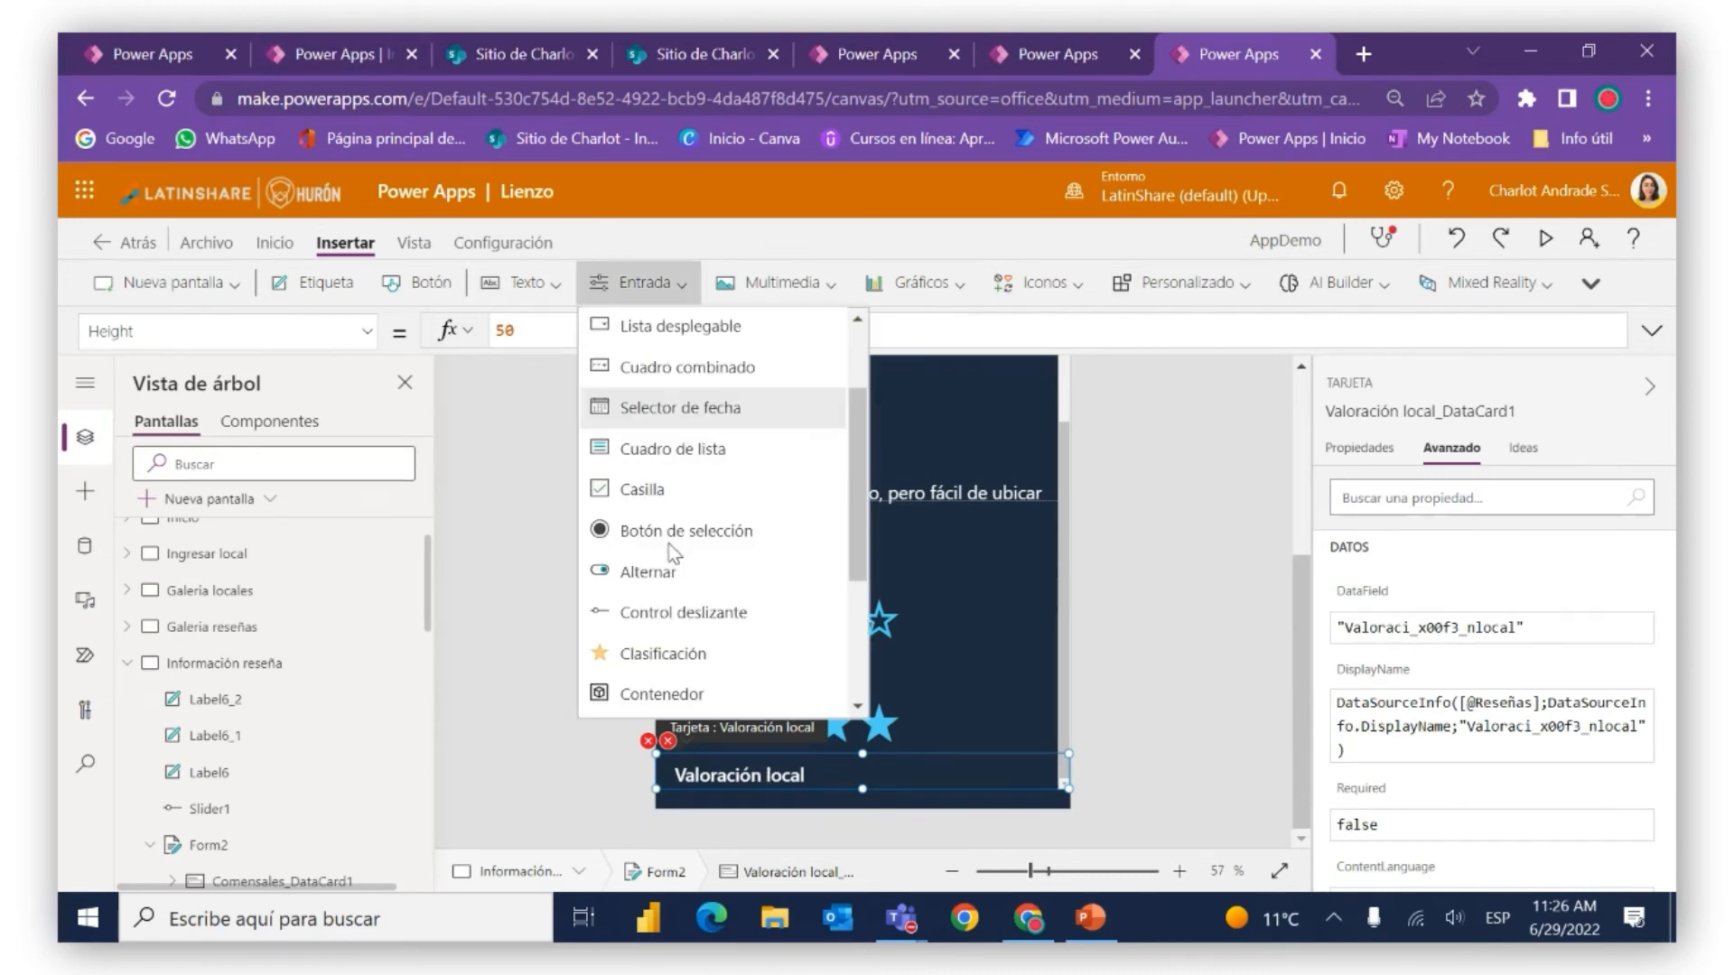
{"action": "left_click", "coordinate": [663, 529]}
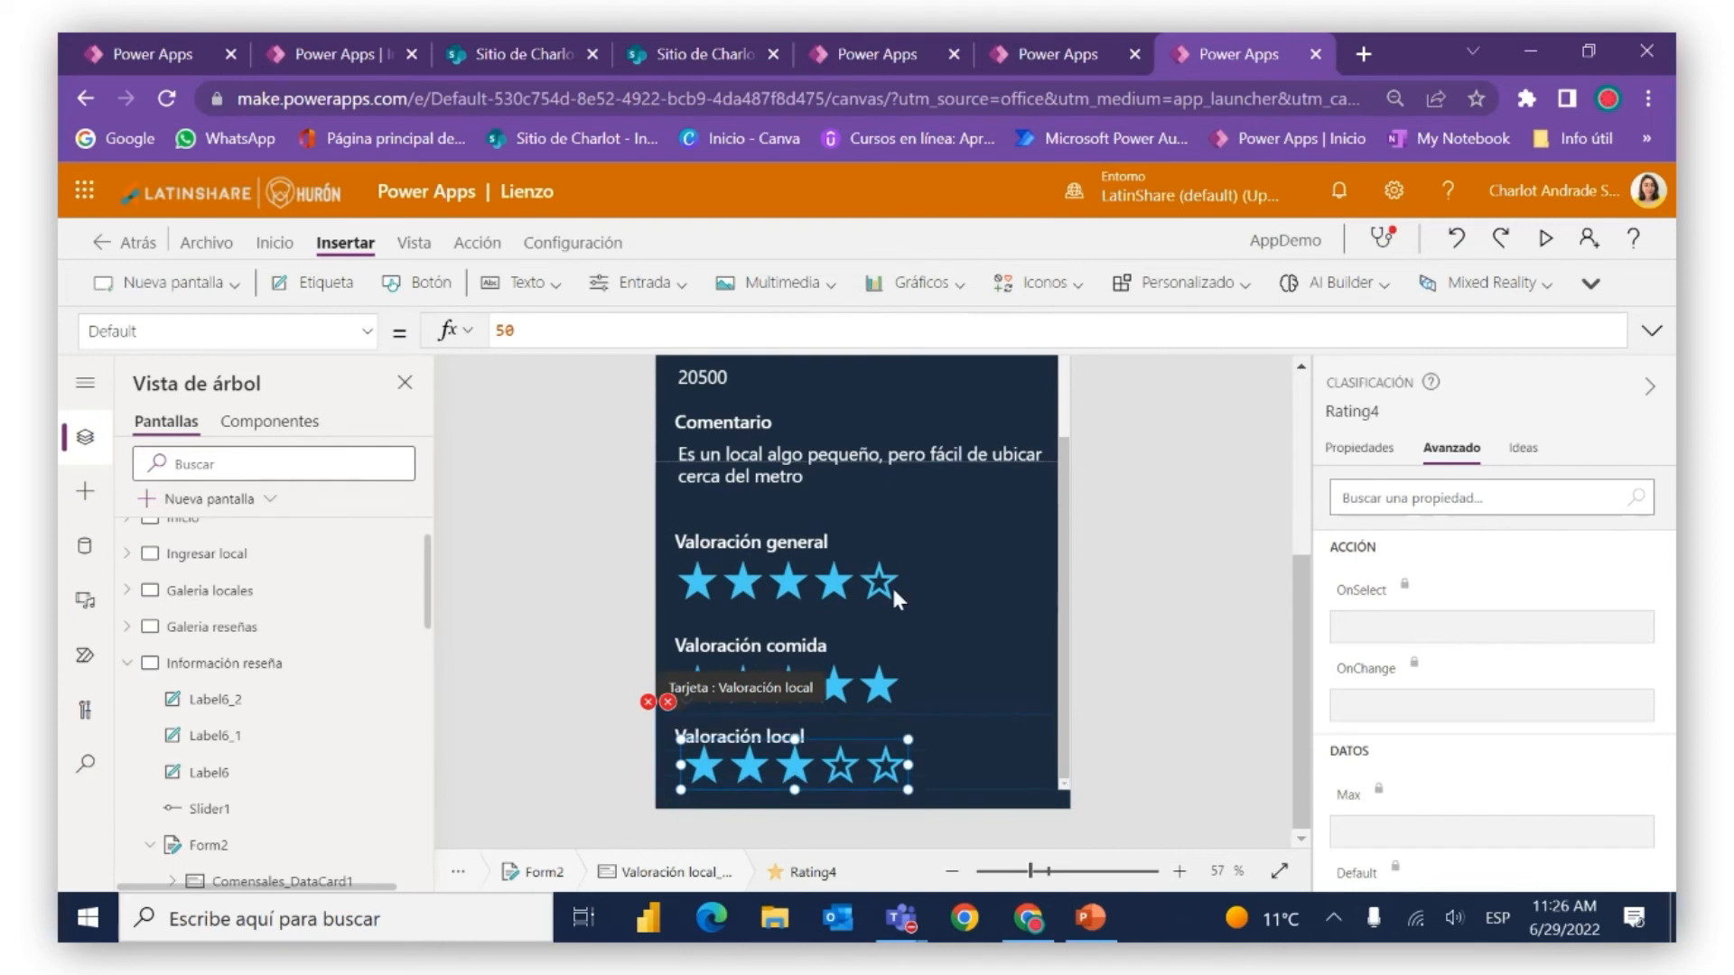
Set the Valoración local card's Update property to Rating4.Value
{"action": "left_click", "coordinate": [659, 706]}
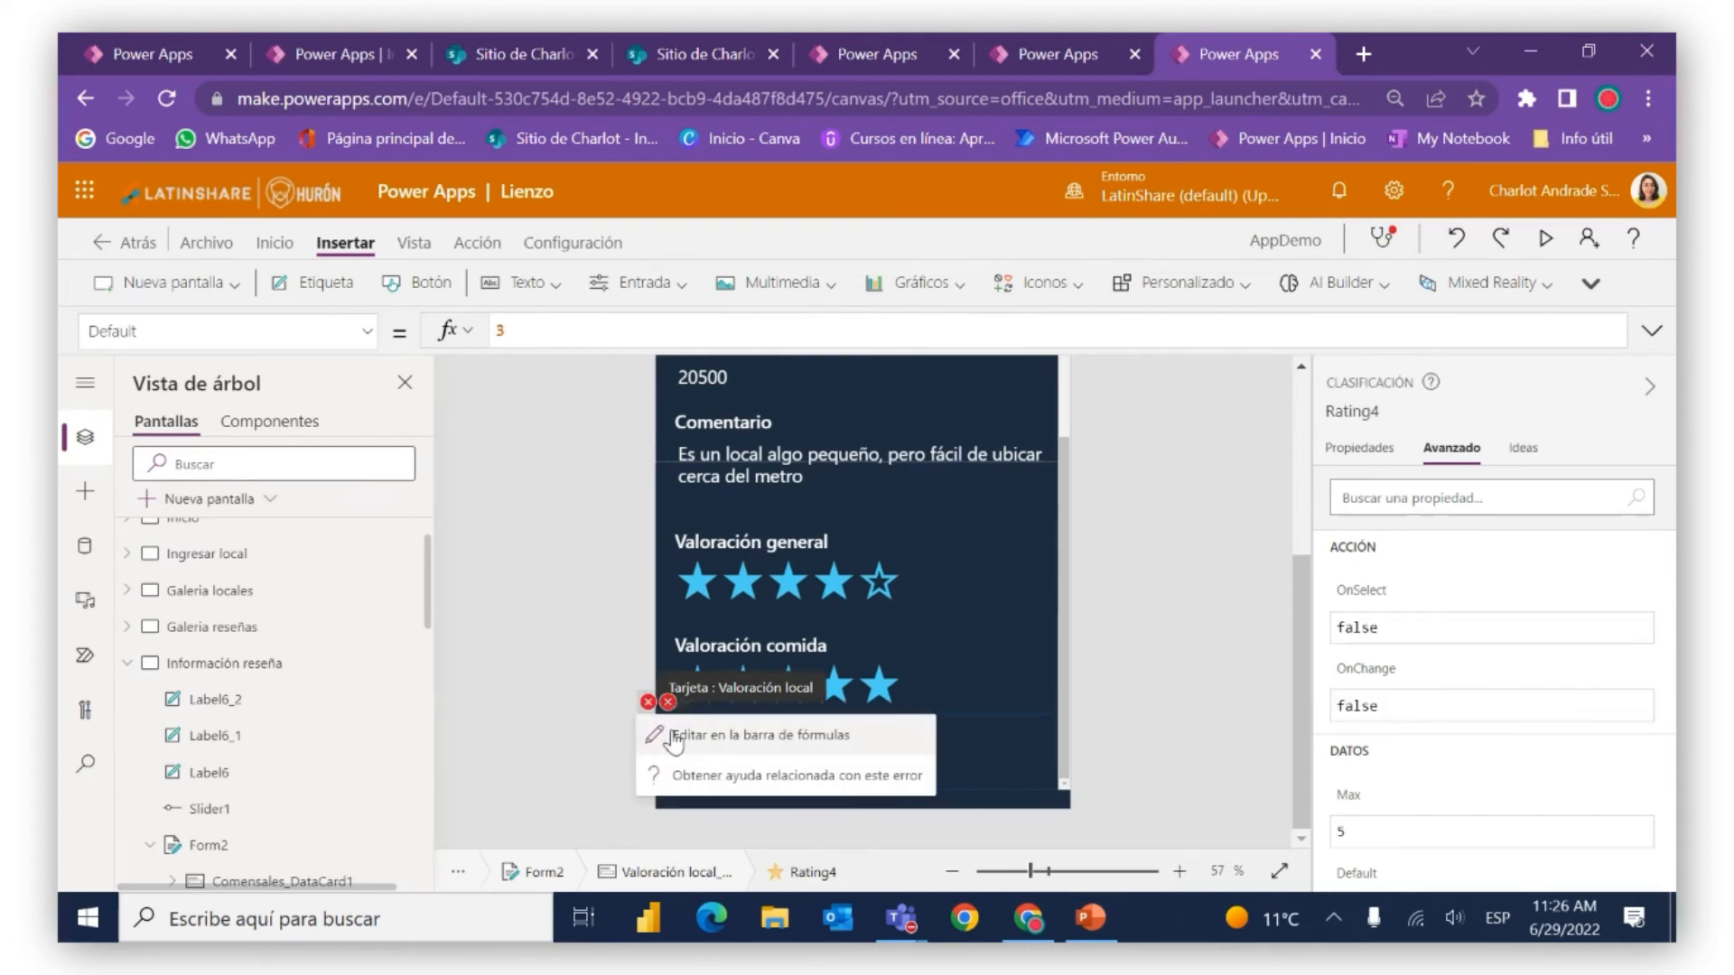
{"action": "left_click", "coordinate": [674, 738]}
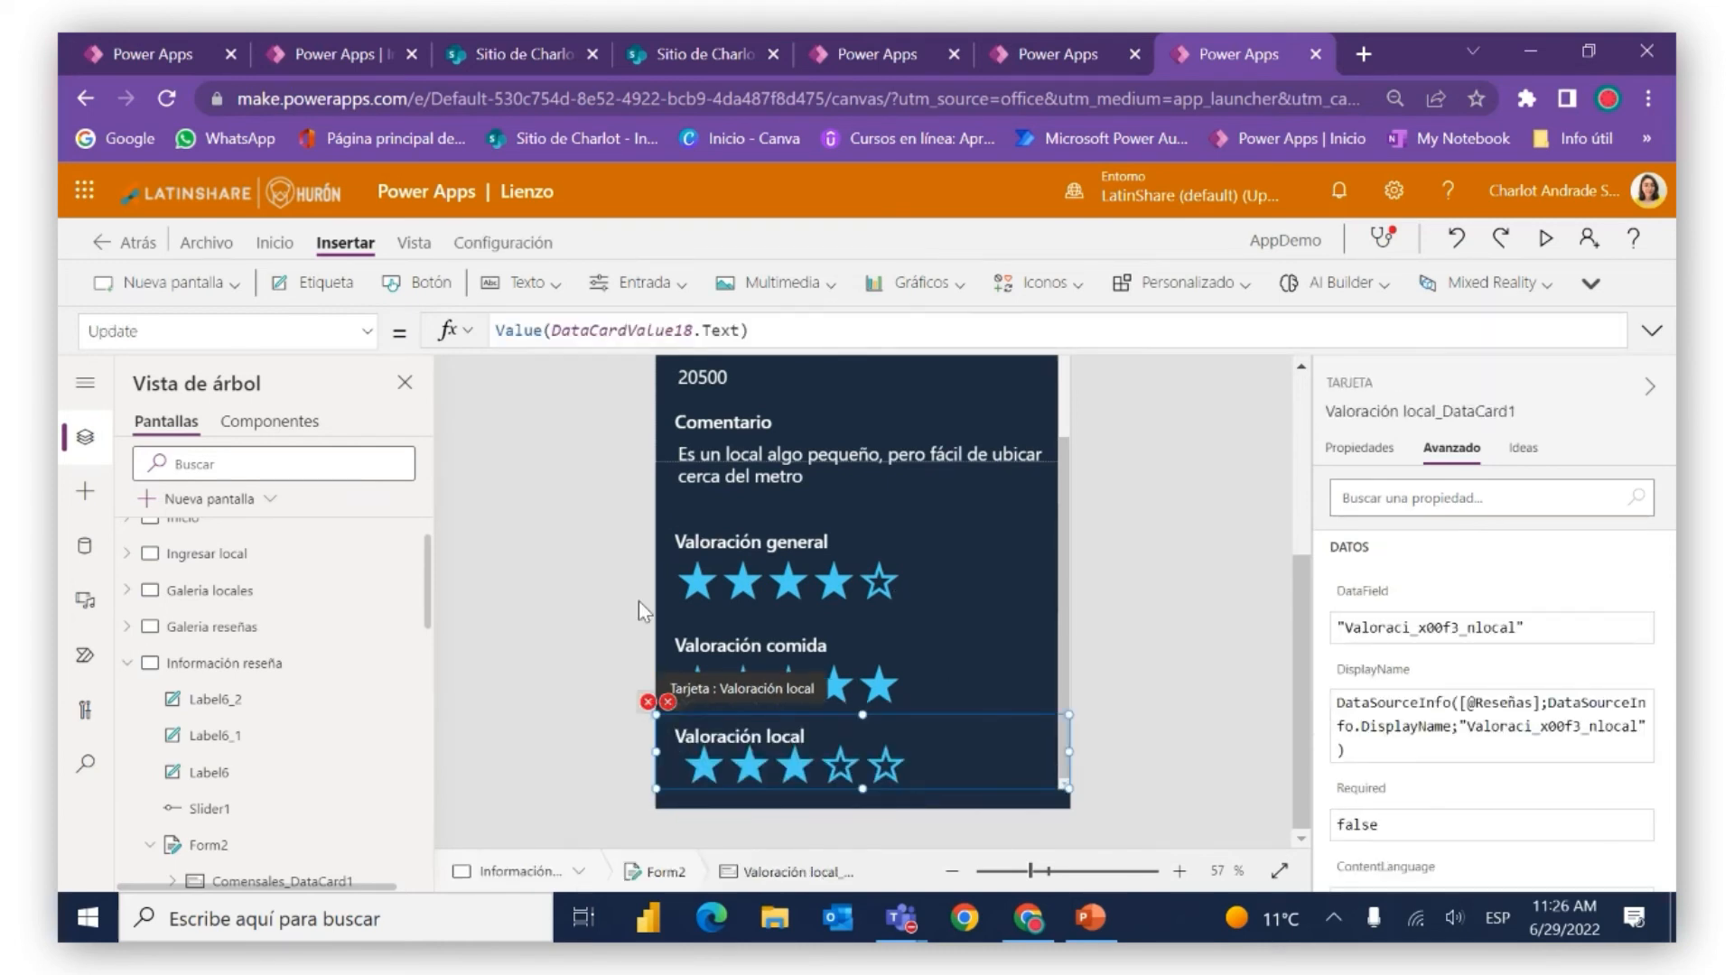
{"action": "left_click", "coordinate": [825, 335]}
{"action": "key", "text": "BackSpace"}
{"action": "key", "text": "BackSpace"}
{"action": "key", "text": "BackSpace"}
{"action": "key", "text": "BackSpace"}
{"action": "key", "text": "BackSpace"}
{"action": "key", "text": "BackSpace"}
{"action": "key", "text": "BackSpace"}
{"action": "key", "text": "BackSpace"}
{"action": "key", "text": "BackSpace"}
{"action": "key", "text": "BackSpace"}
{"action": "key", "text": "BackSpace"}
{"action": "key", "text": "BackSpace"}
{"action": "key", "text": "BackSpace"}
{"action": "key", "text": "BackSpace"}
{"action": "key", "text": "BackSpace"}
{"action": "key", "text": "BackSpace"}
{"action": "key", "text": "BackSpace"}
{"action": "key", "text": "BackSpace"}
{"action": "key", "text": "BackSpace"}
{"action": "key", "text": "BackSpace"}
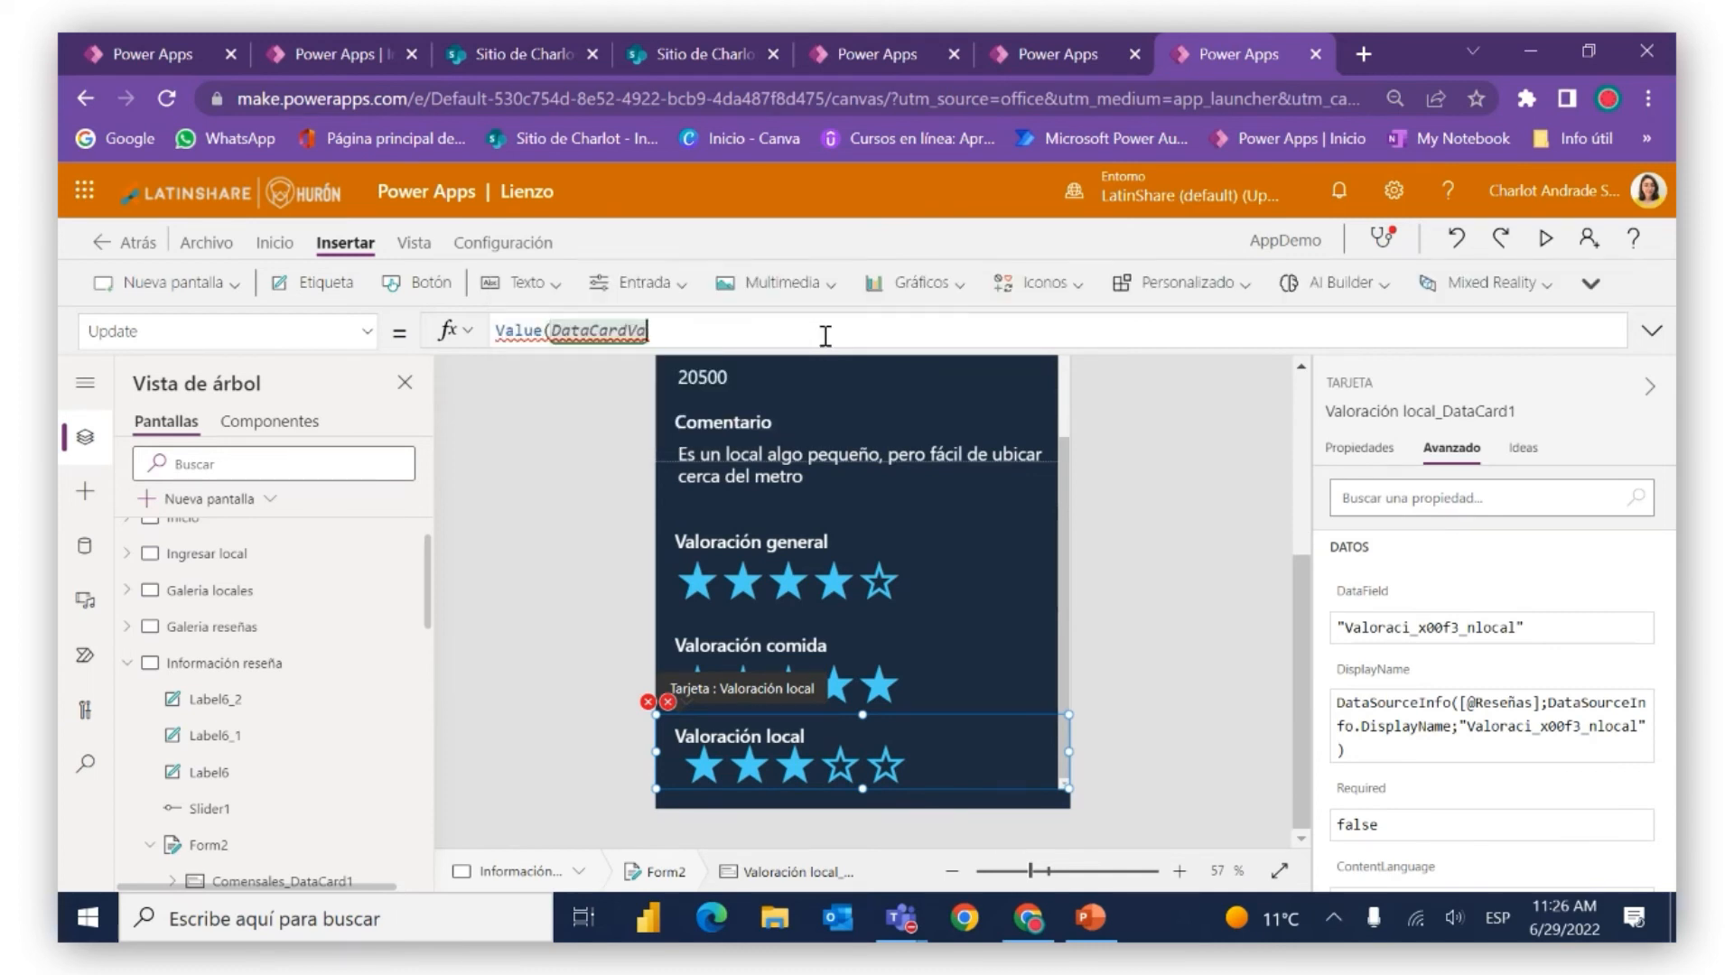
{"action": "type", "text": "Rating3"}
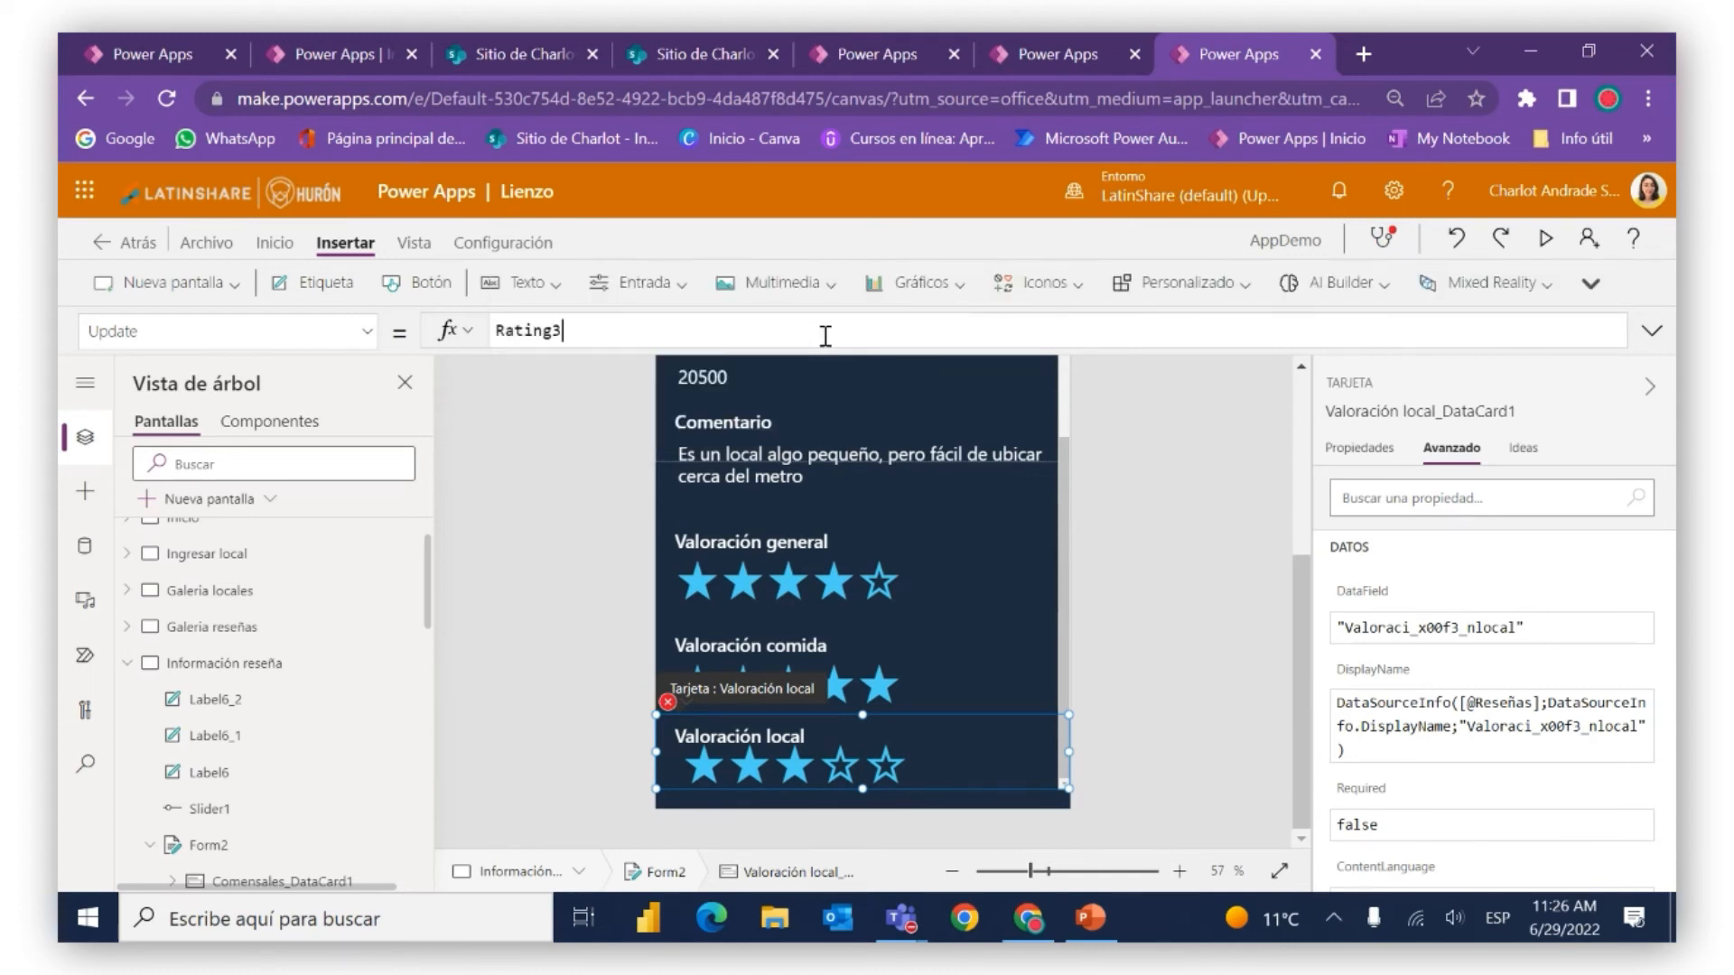
{"action": "key", "text": "BackSpace"}
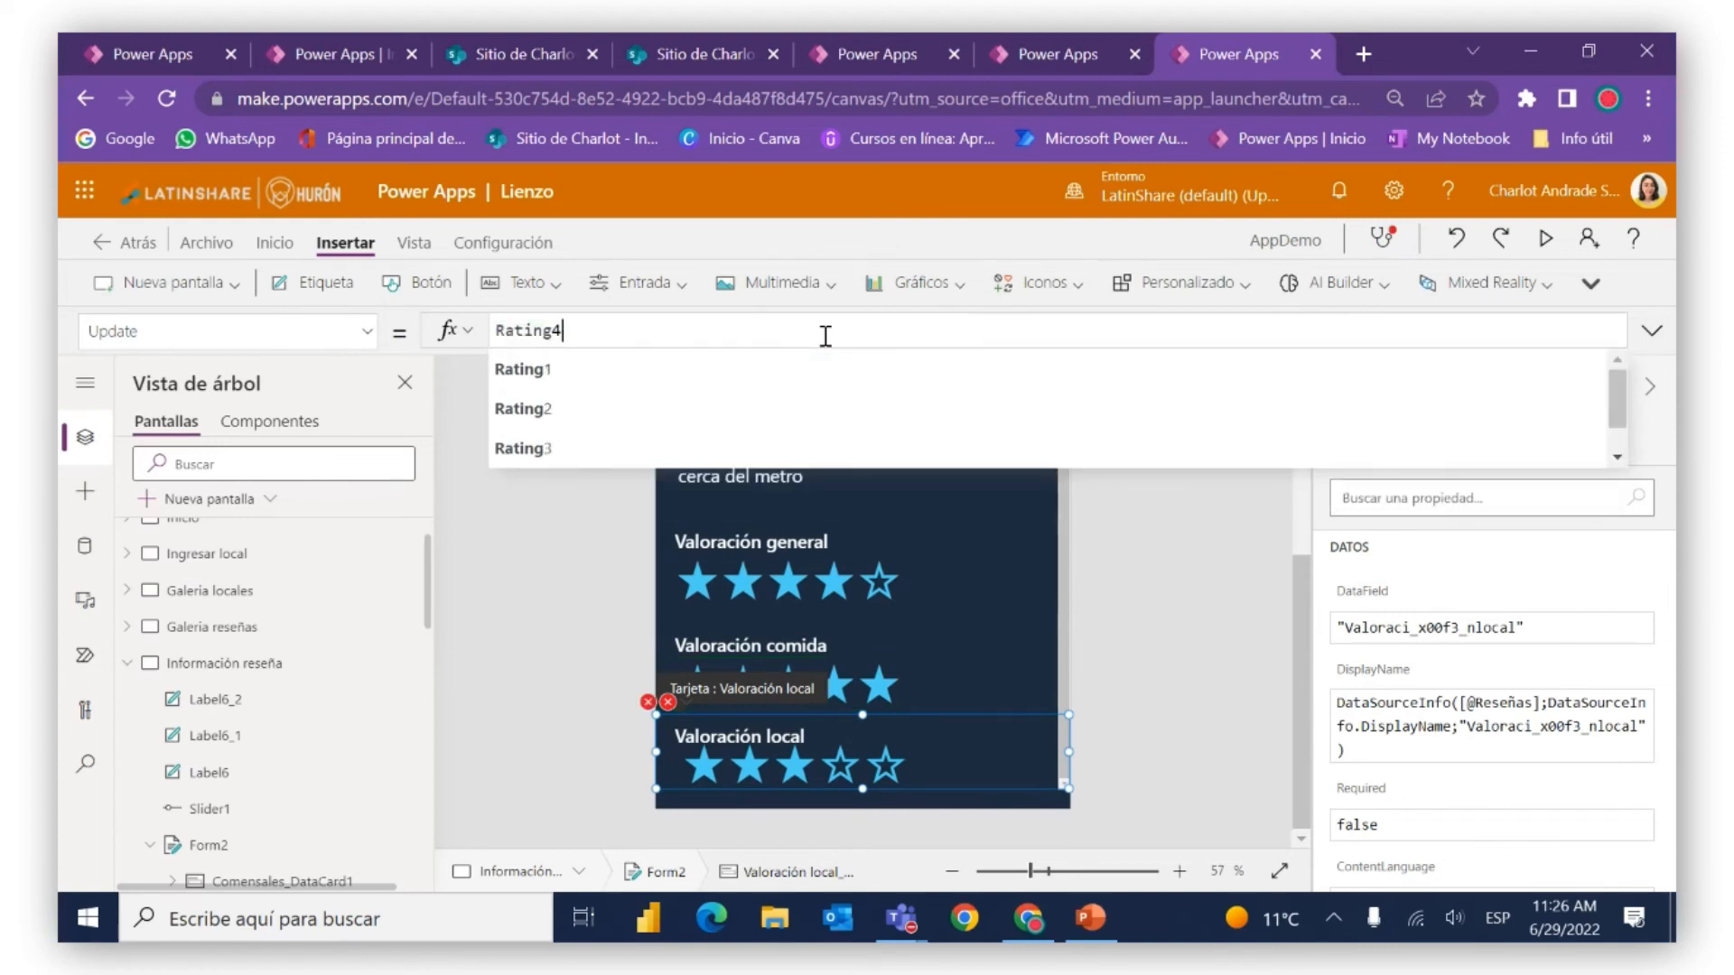
{"action": "type", "text": "4.va"}
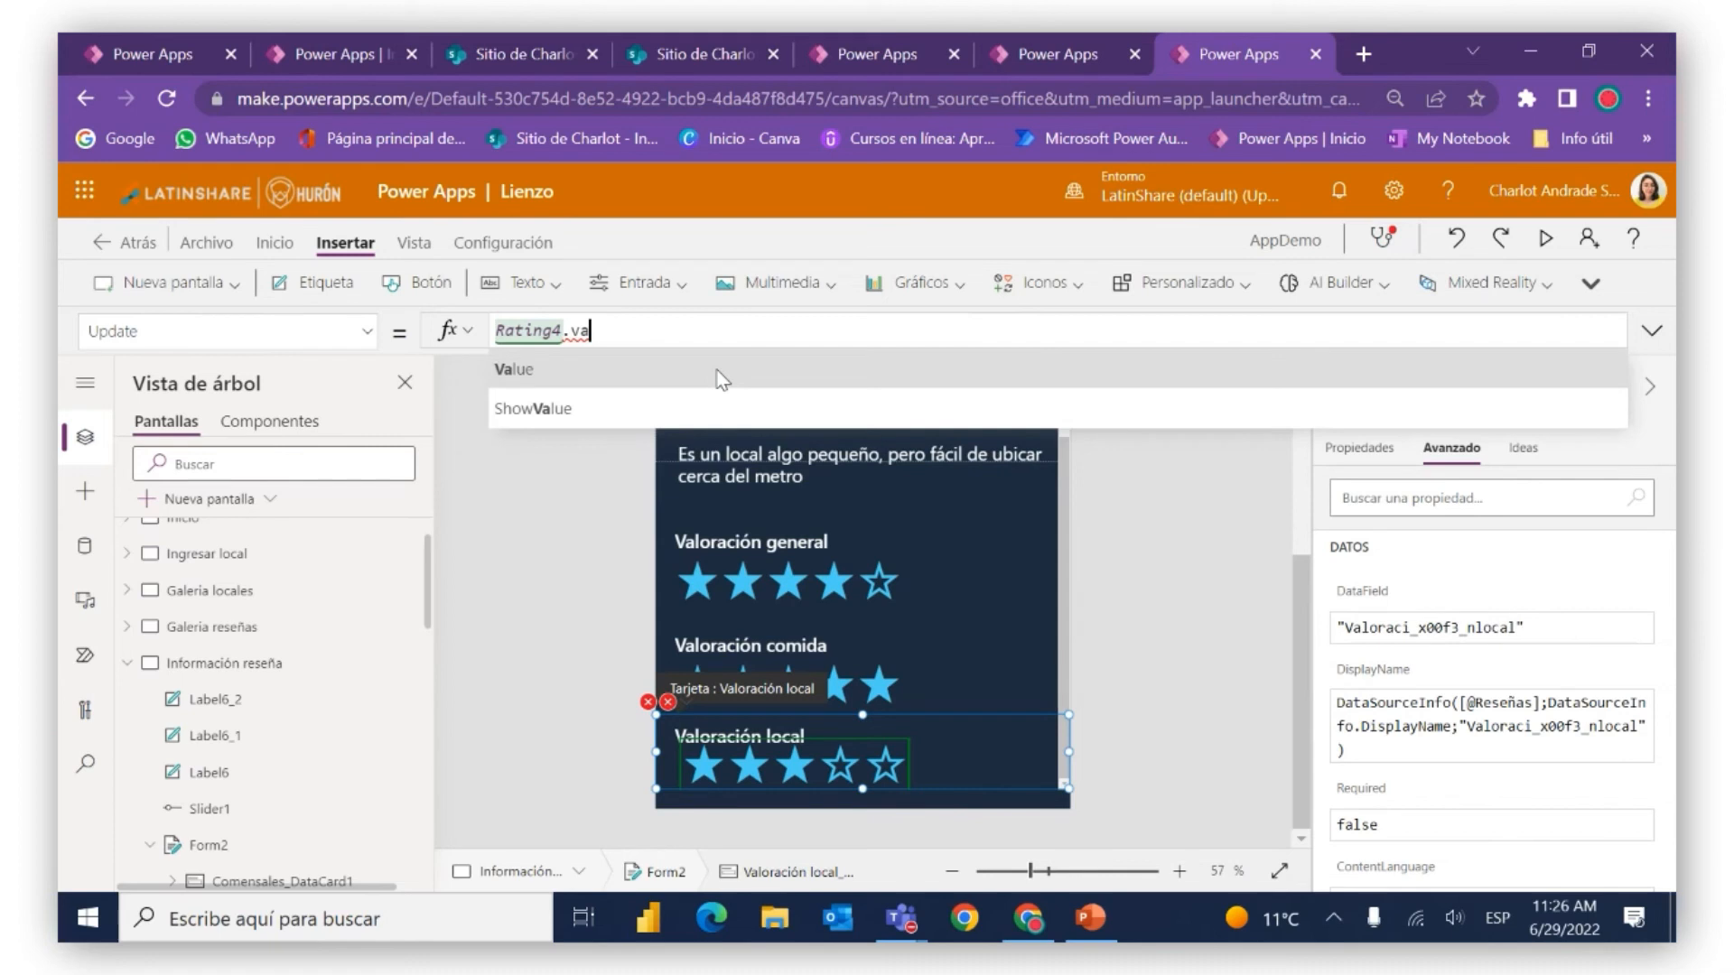
{"action": "left_click", "coordinate": [722, 379]}
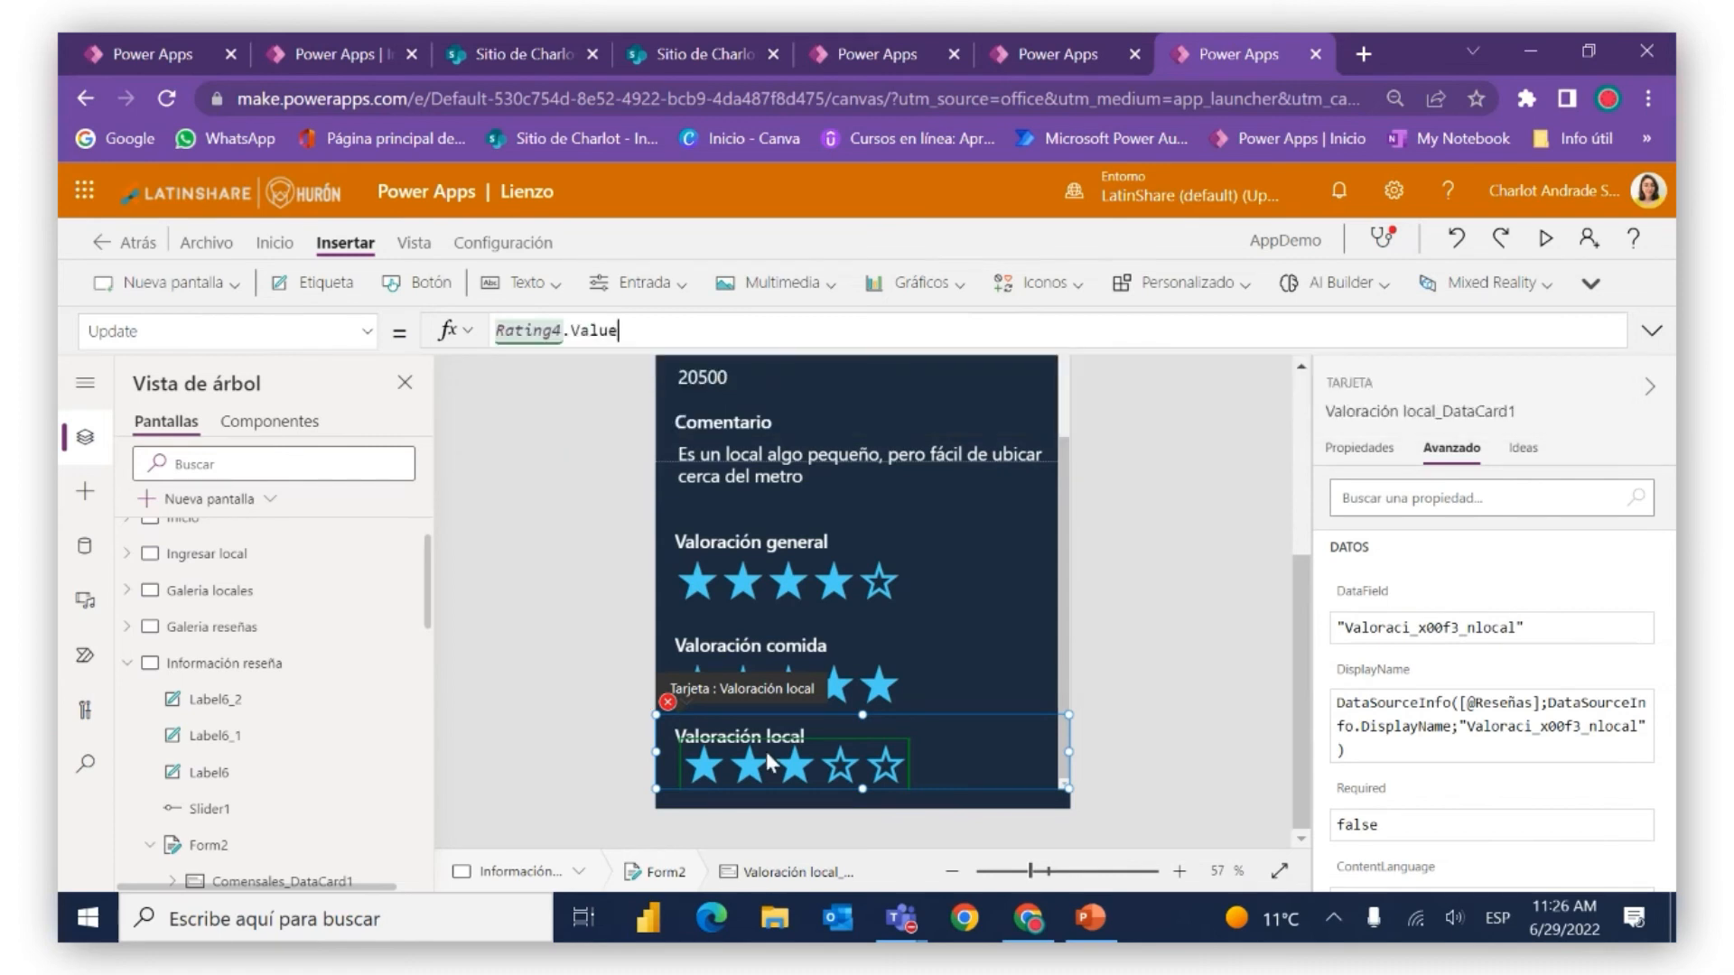
Clear the invalid Y formula of the Valoración local card's error message label
{"action": "left_click", "coordinate": [668, 702]}
{"action": "left_click", "coordinate": [722, 723]}
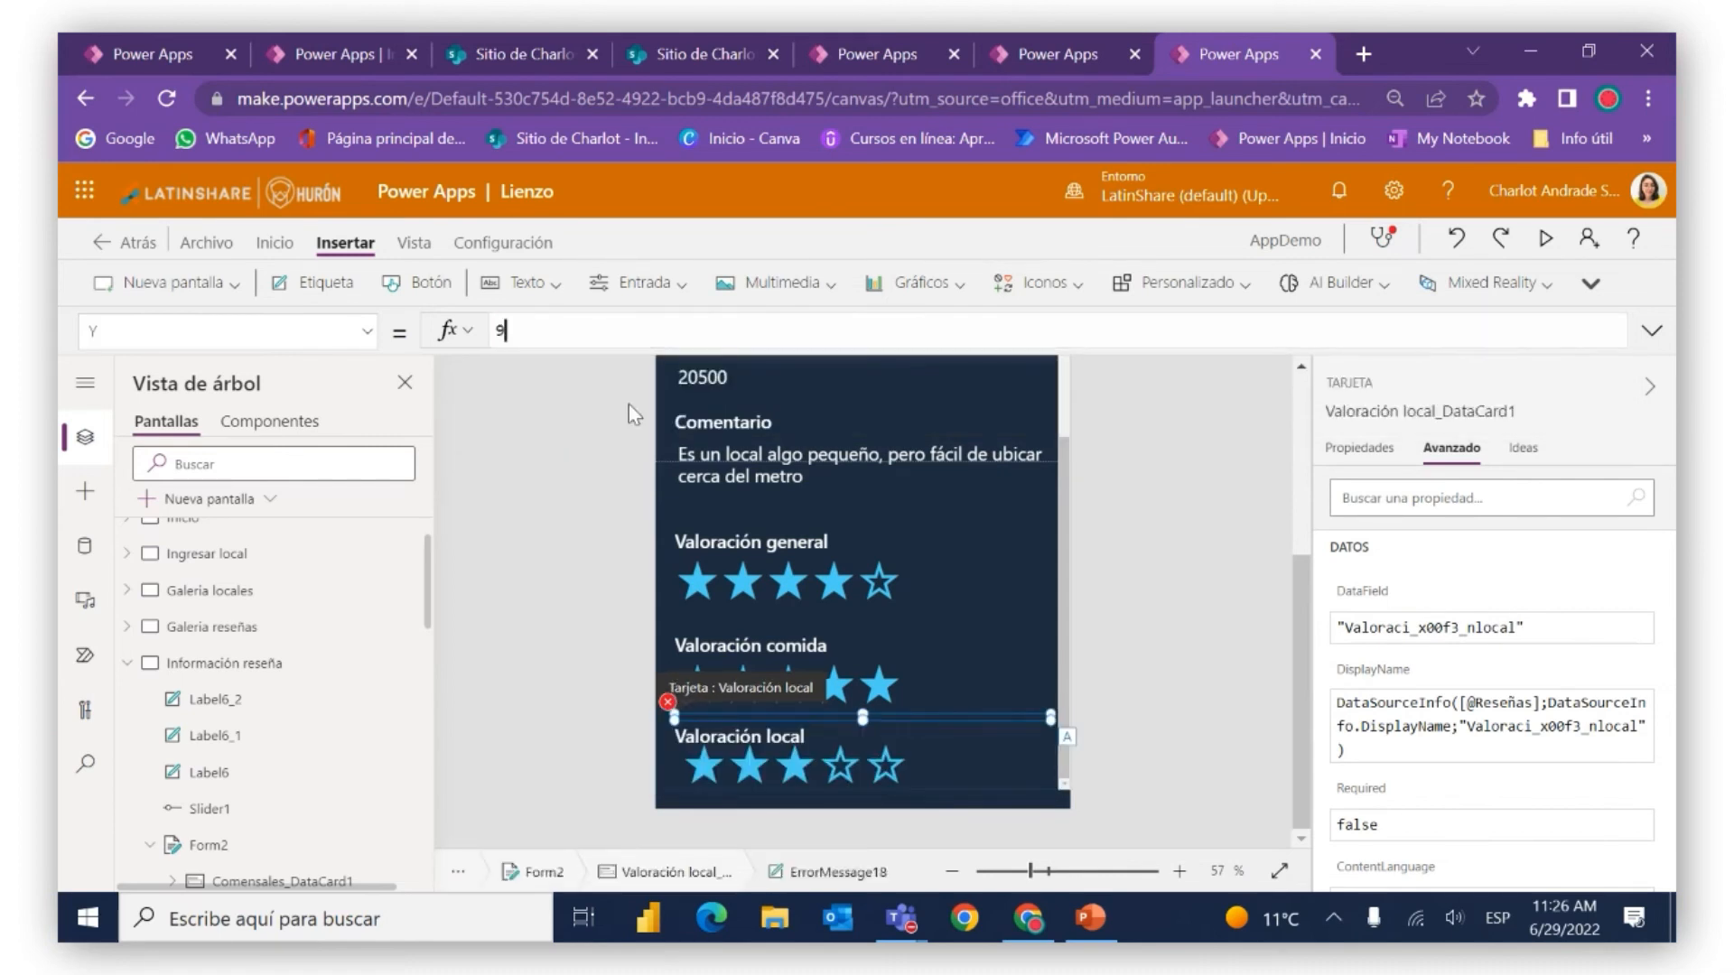
{"action": "left_click_drag", "start_coordinate": [892, 331], "coordinate": [358, 326]}
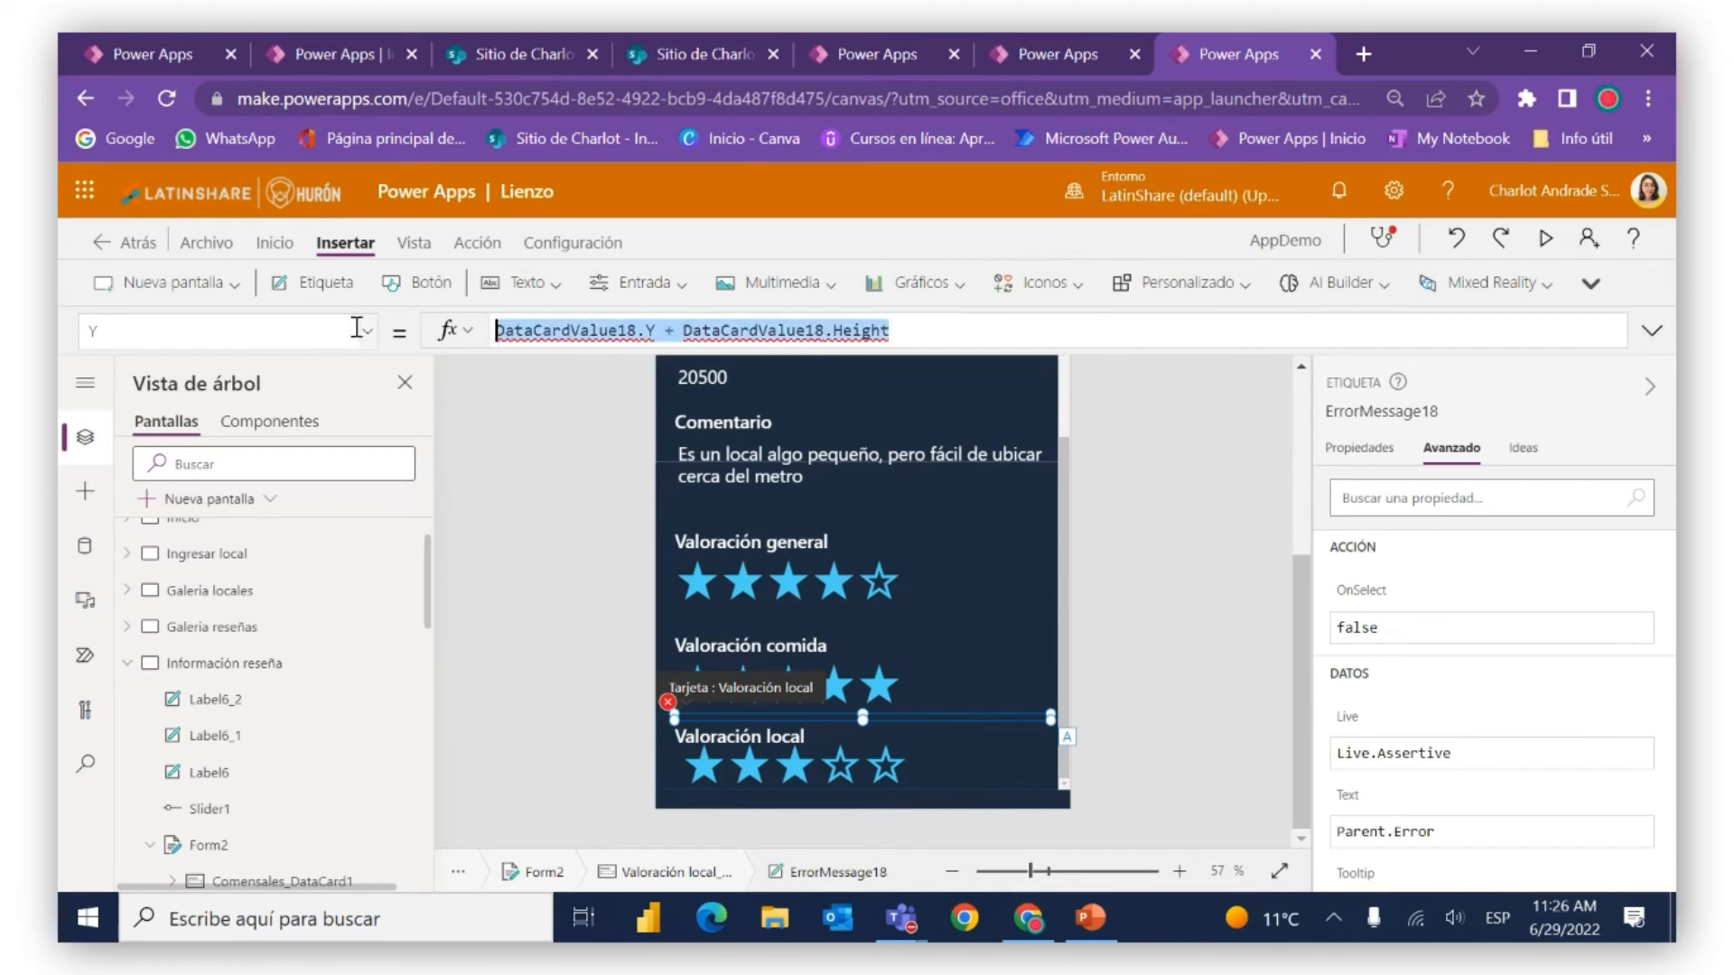
{"action": "key", "text": "Delete"}
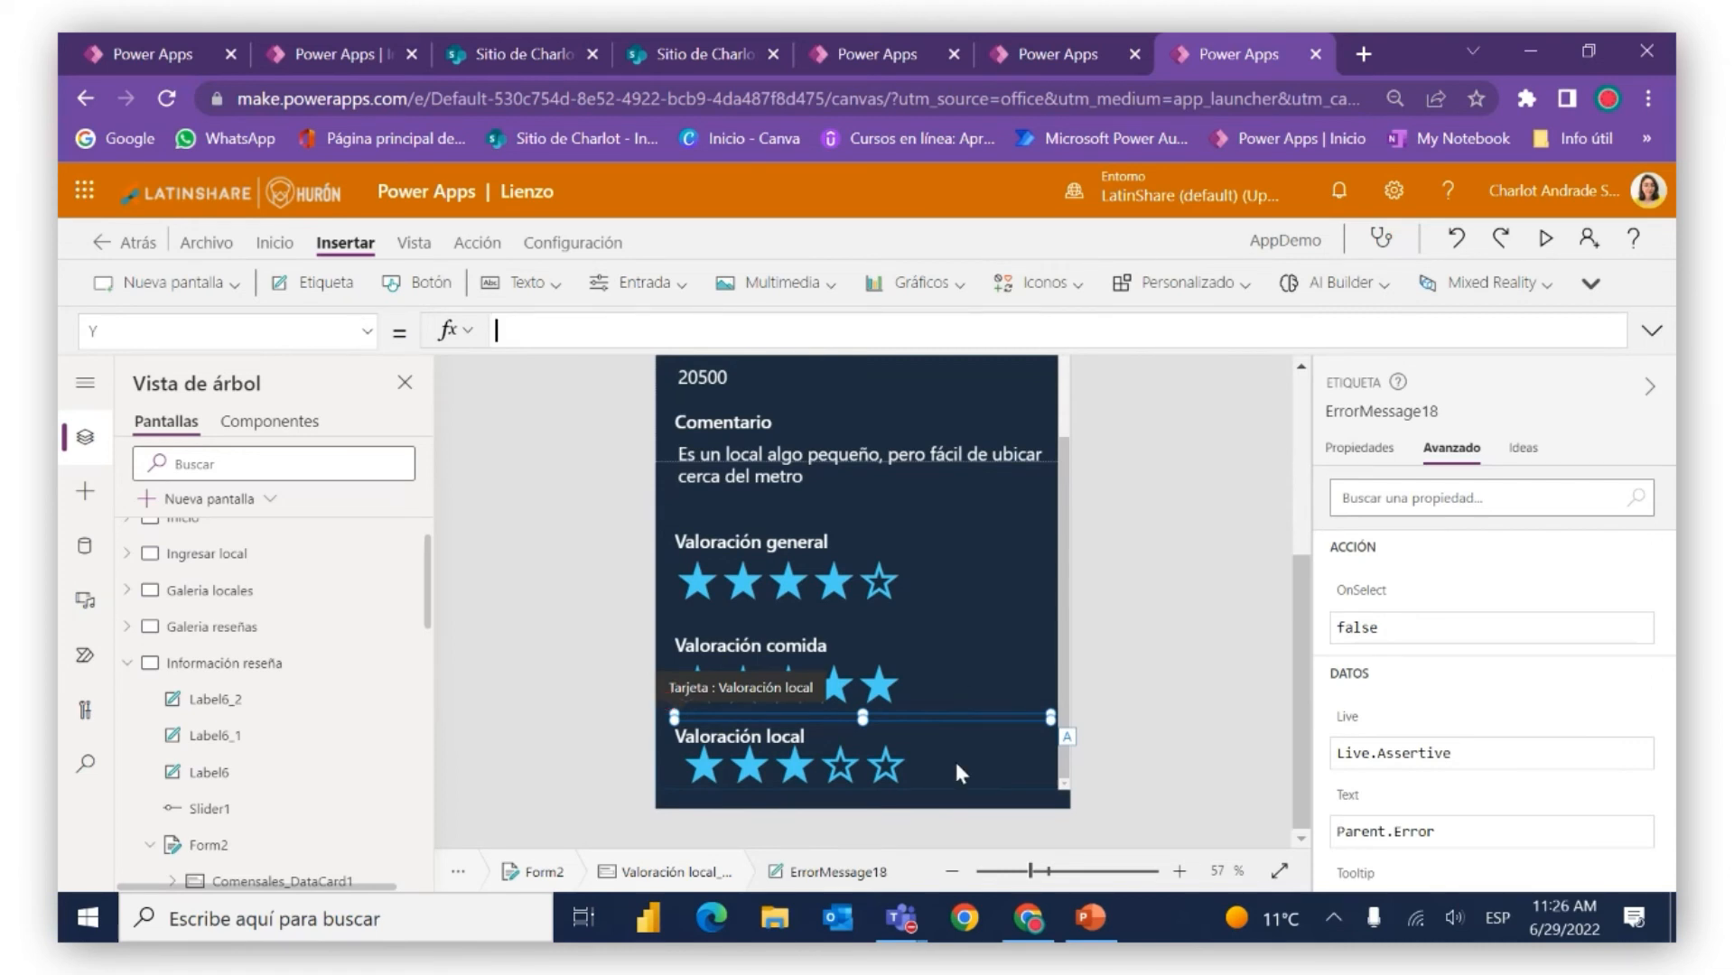
Make the Valoración local card slightly taller and align its star rating beneath the label
{"action": "left_click", "coordinate": [953, 757]}
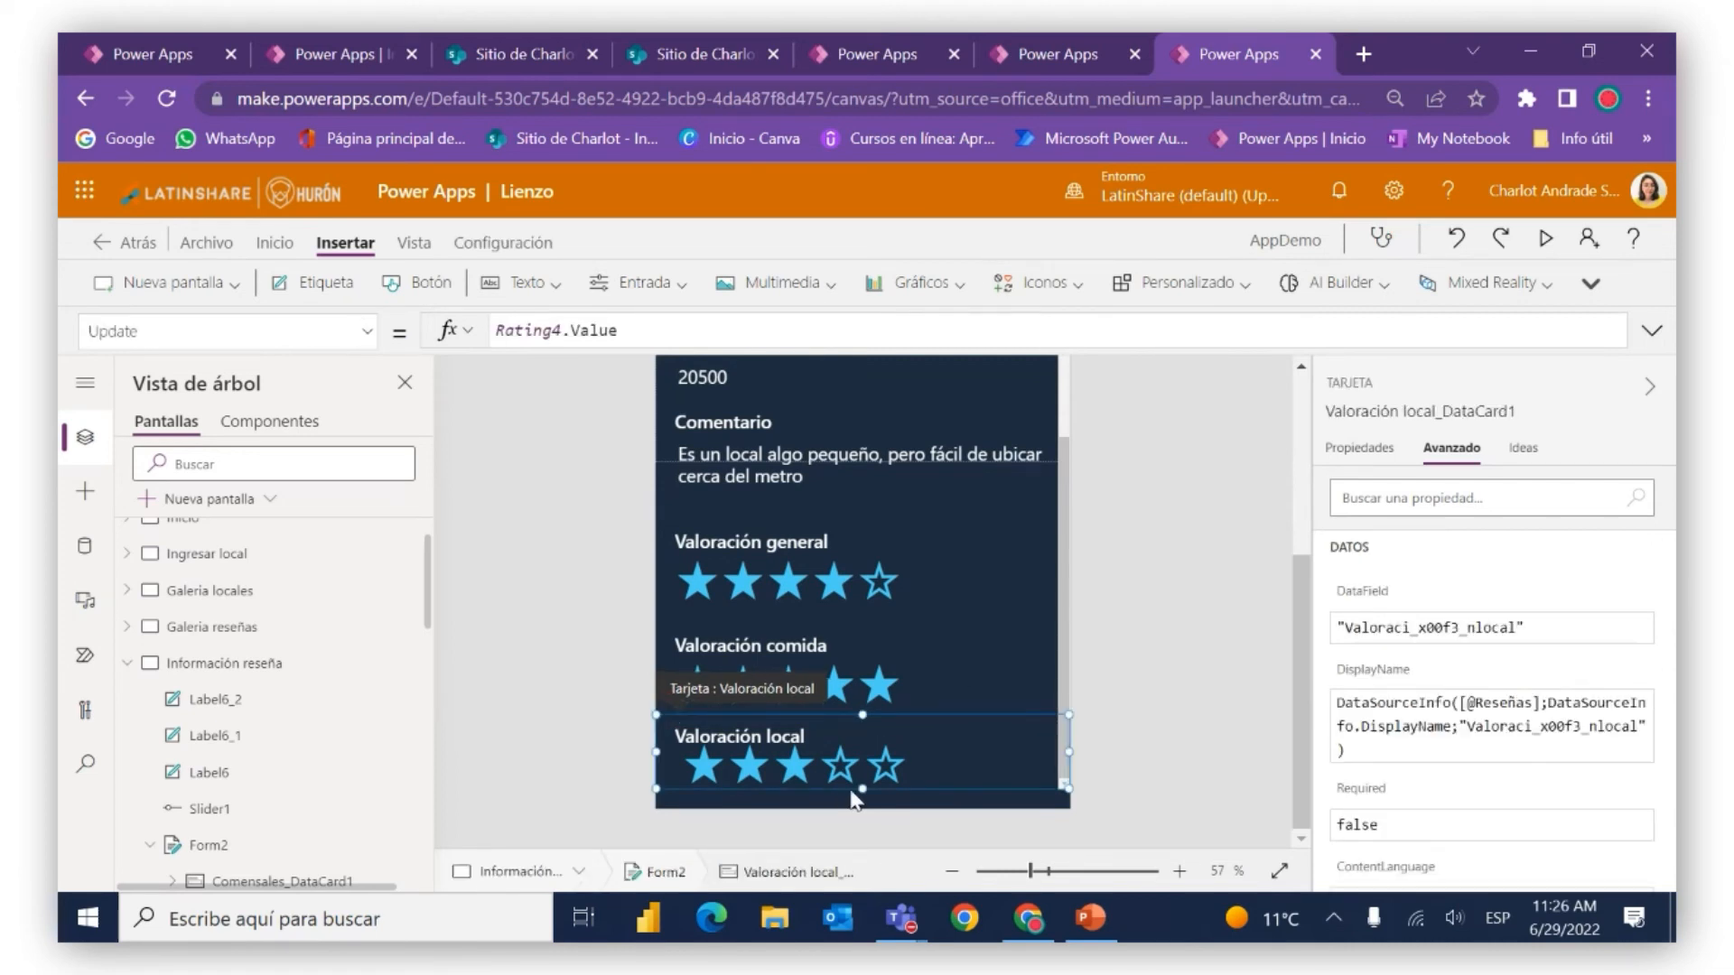
{"action": "left_click_drag", "start_coordinate": [862, 789], "coordinate": [870, 818]}
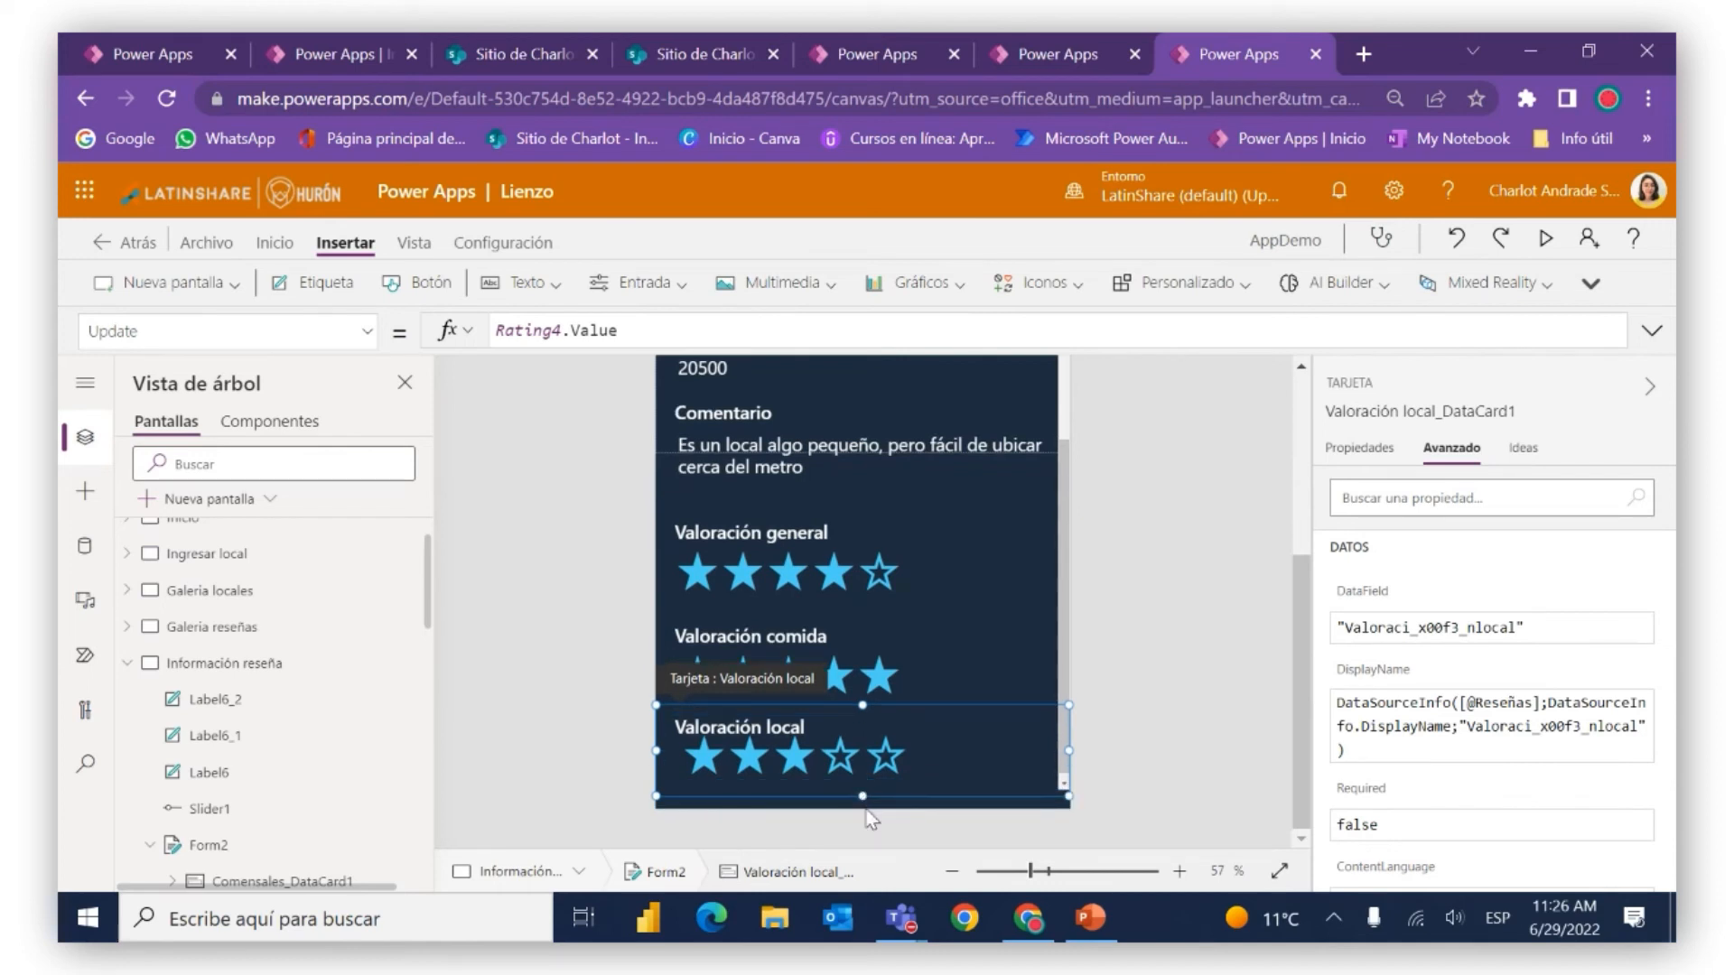
{"action": "left_click", "coordinate": [847, 761]}
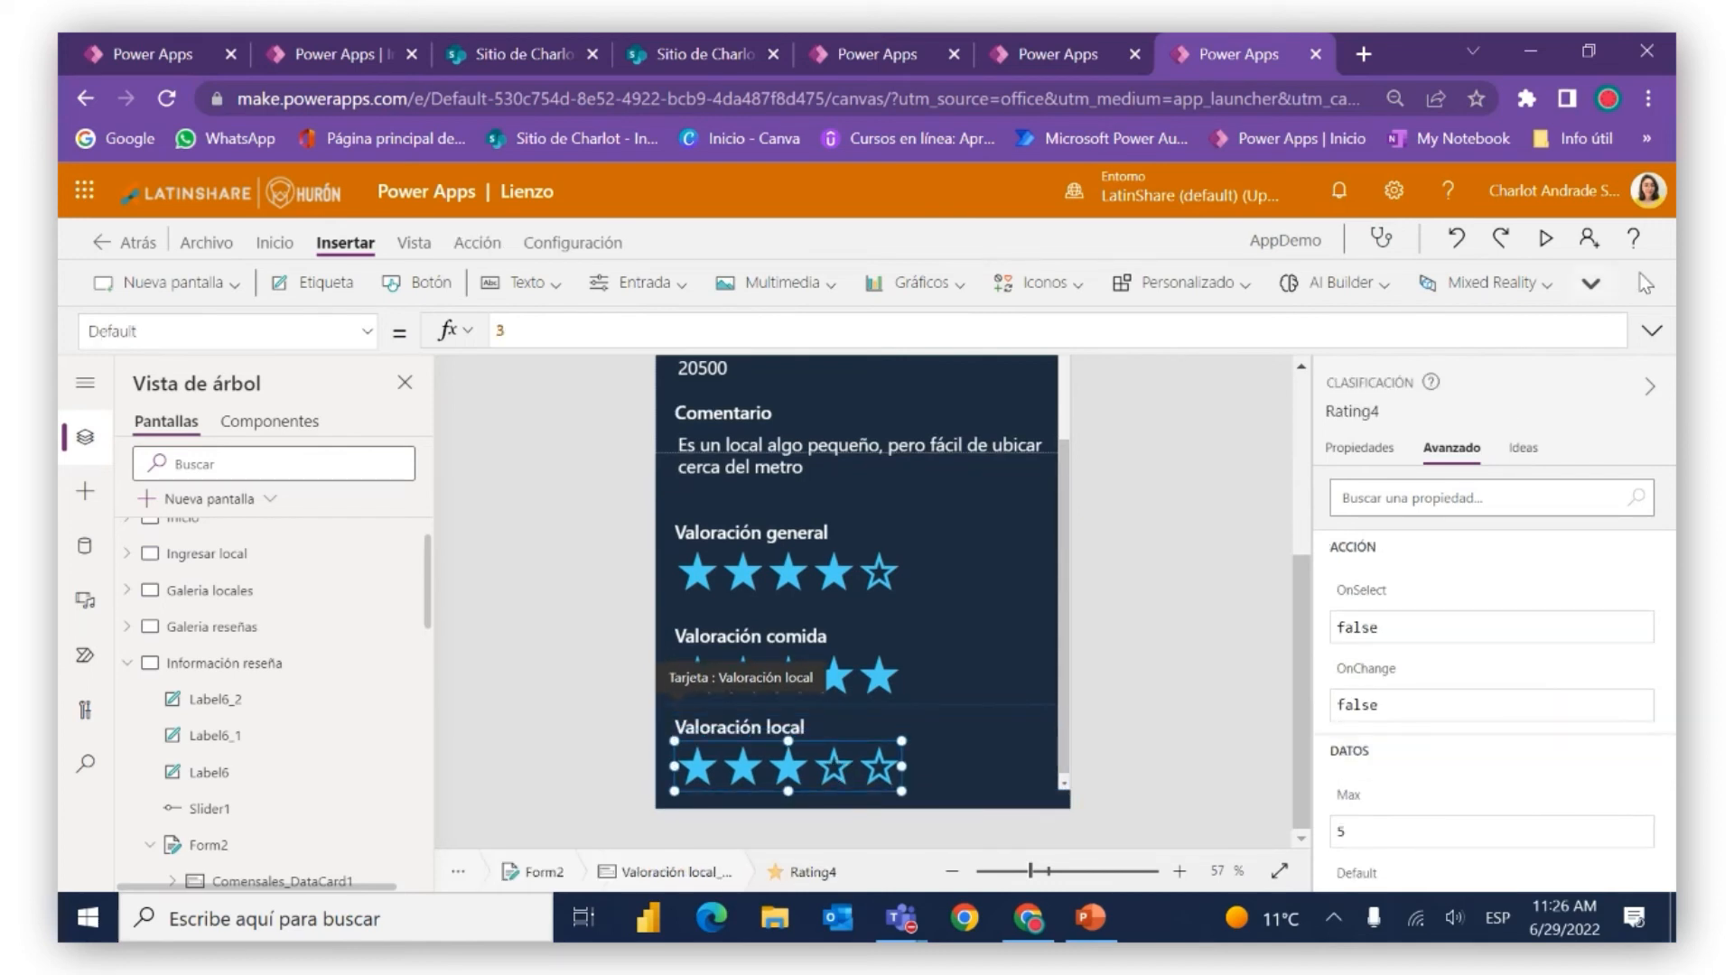
Preview the Información reseña screen, checking the whole review form and trying the slider, and close the preview
{"action": "left_click", "coordinate": [1545, 240]}
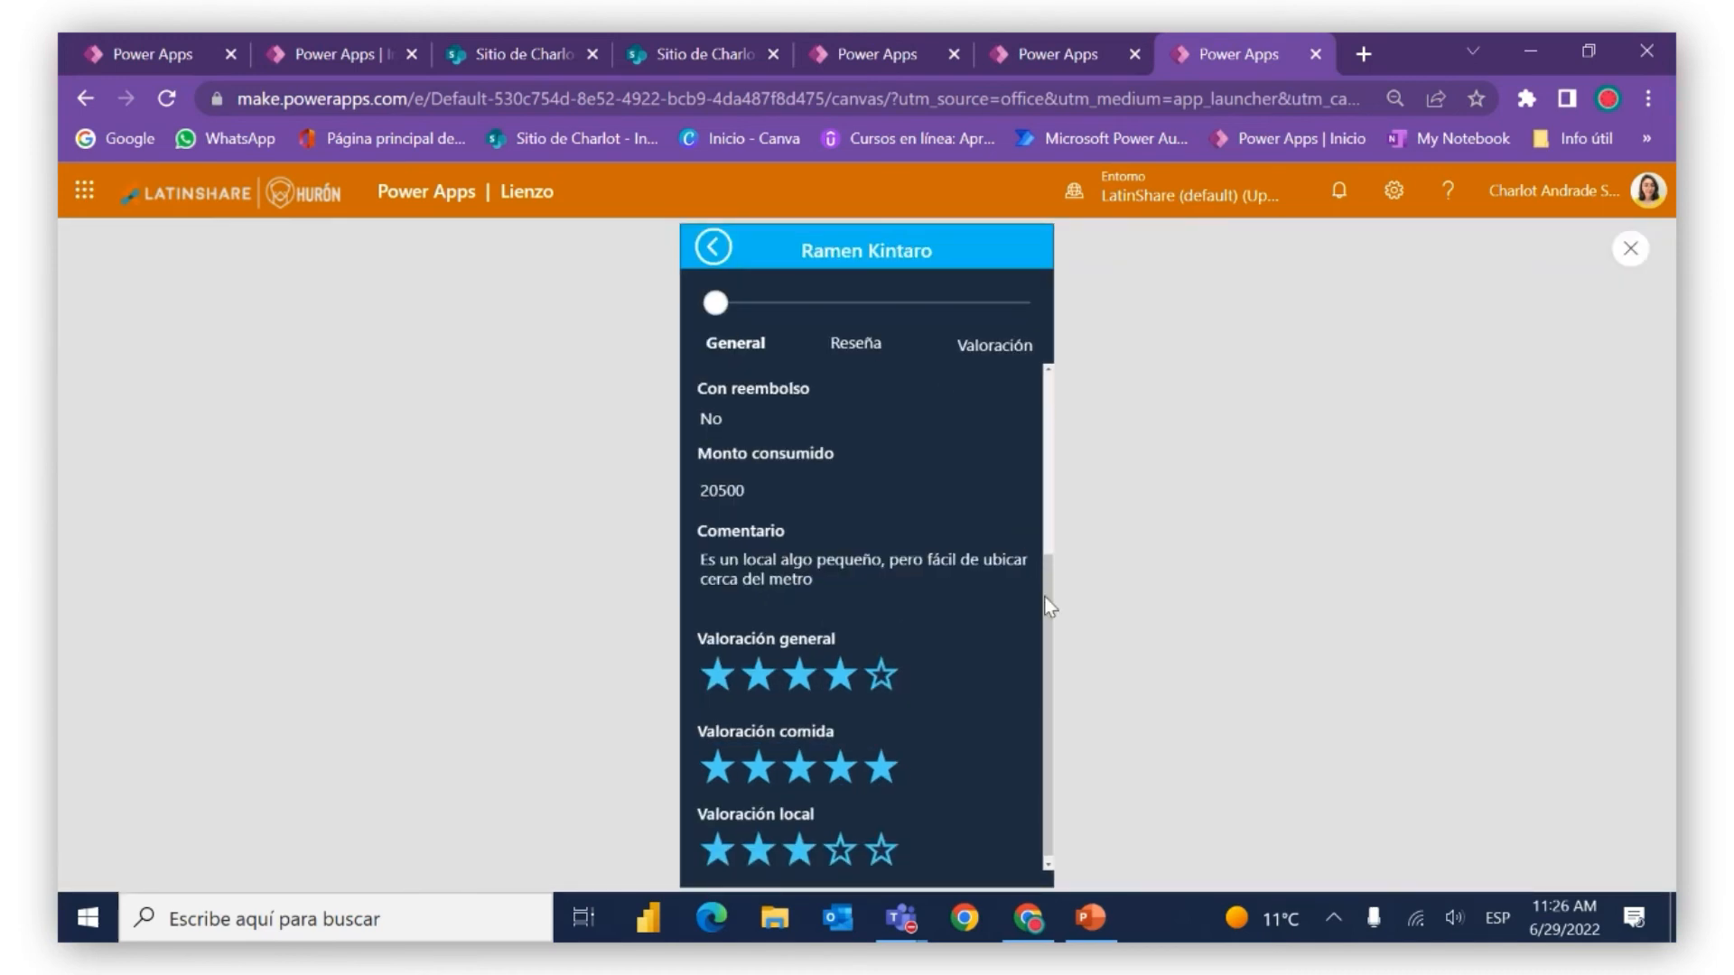
{"action": "left_click_drag", "start_coordinate": [1048, 604], "coordinate": [1054, 357]}
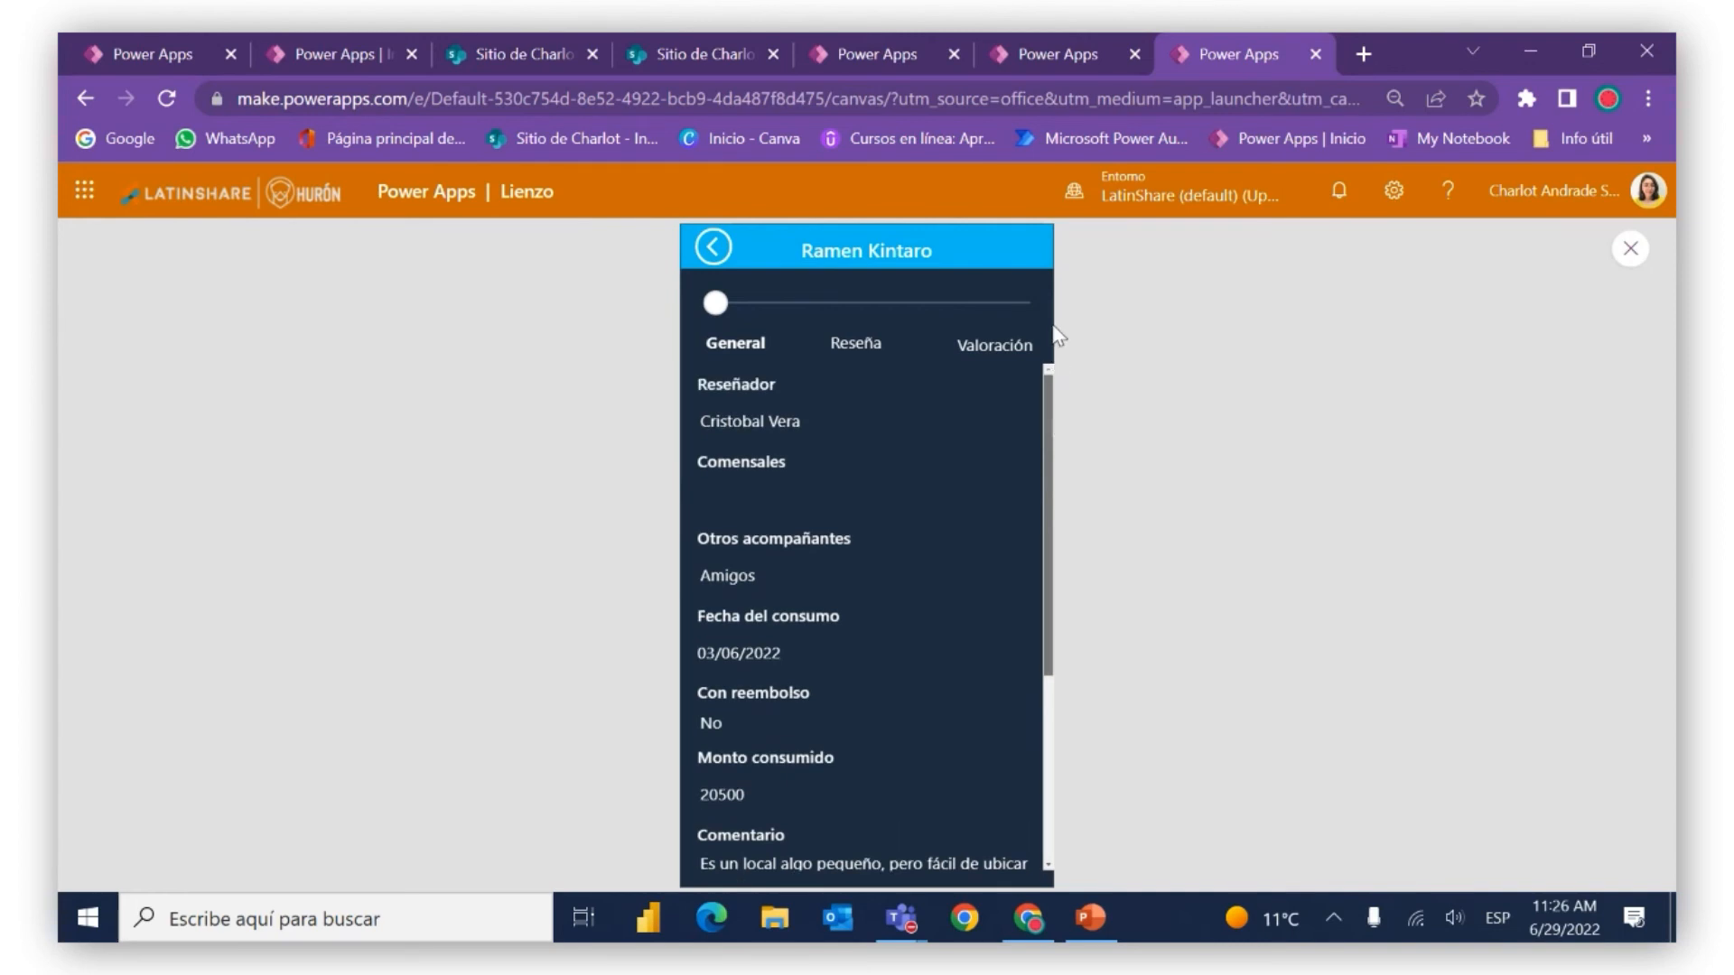
{"action": "scroll", "coordinate": [1014, 614], "scroll_direction": "down", "scroll_amount": 4}
{"action": "left_click_drag", "start_coordinate": [1047, 569], "coordinate": [1045, 375]}
{"action": "scroll", "coordinate": [1026, 747], "scroll_direction": "down", "scroll_amount": 4}
{"action": "scroll", "coordinate": [1036, 528], "scroll_direction": "up", "scroll_amount": 1}
{"action": "left_click_drag", "start_coordinate": [1038, 531], "coordinate": [1044, 398]}
{"action": "scroll", "coordinate": [1022, 652], "scroll_direction": "down", "scroll_amount": 4}
{"action": "left_click_drag", "start_coordinate": [1046, 717], "coordinate": [1081, 368]}
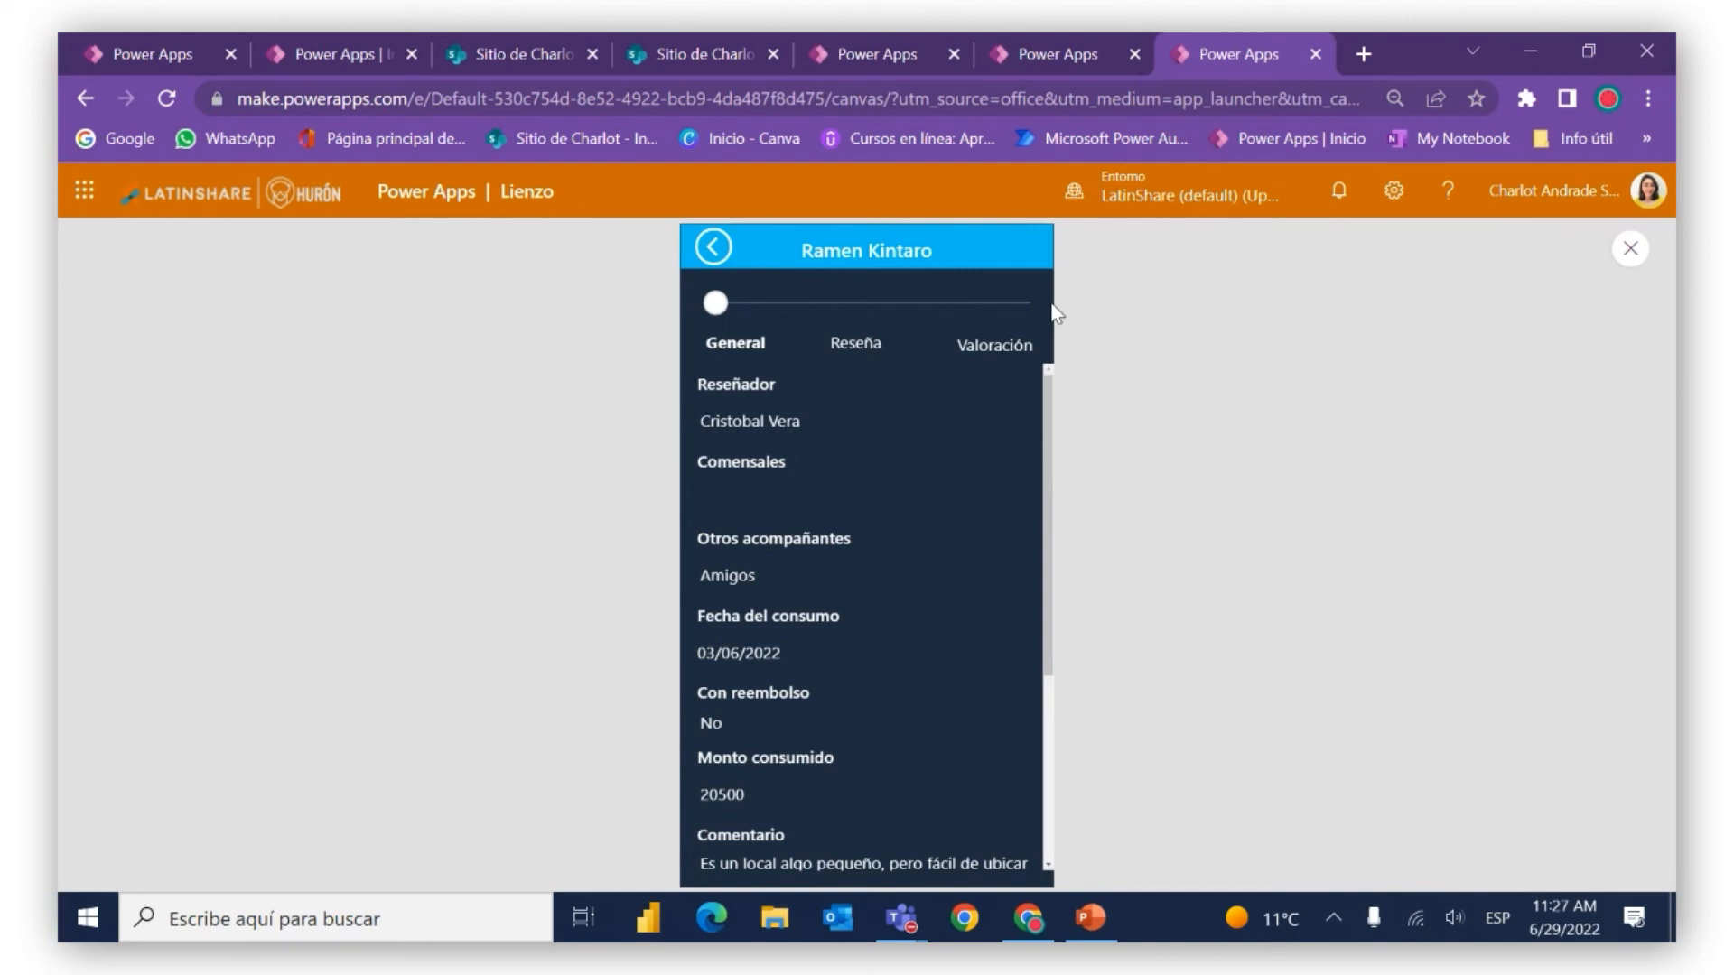
{"action": "mouse_move", "coordinate": [750, 307]}
{"action": "left_click_drag", "start_coordinate": [754, 308], "coordinate": [715, 309]}
{"action": "left_click", "coordinate": [1632, 250]}
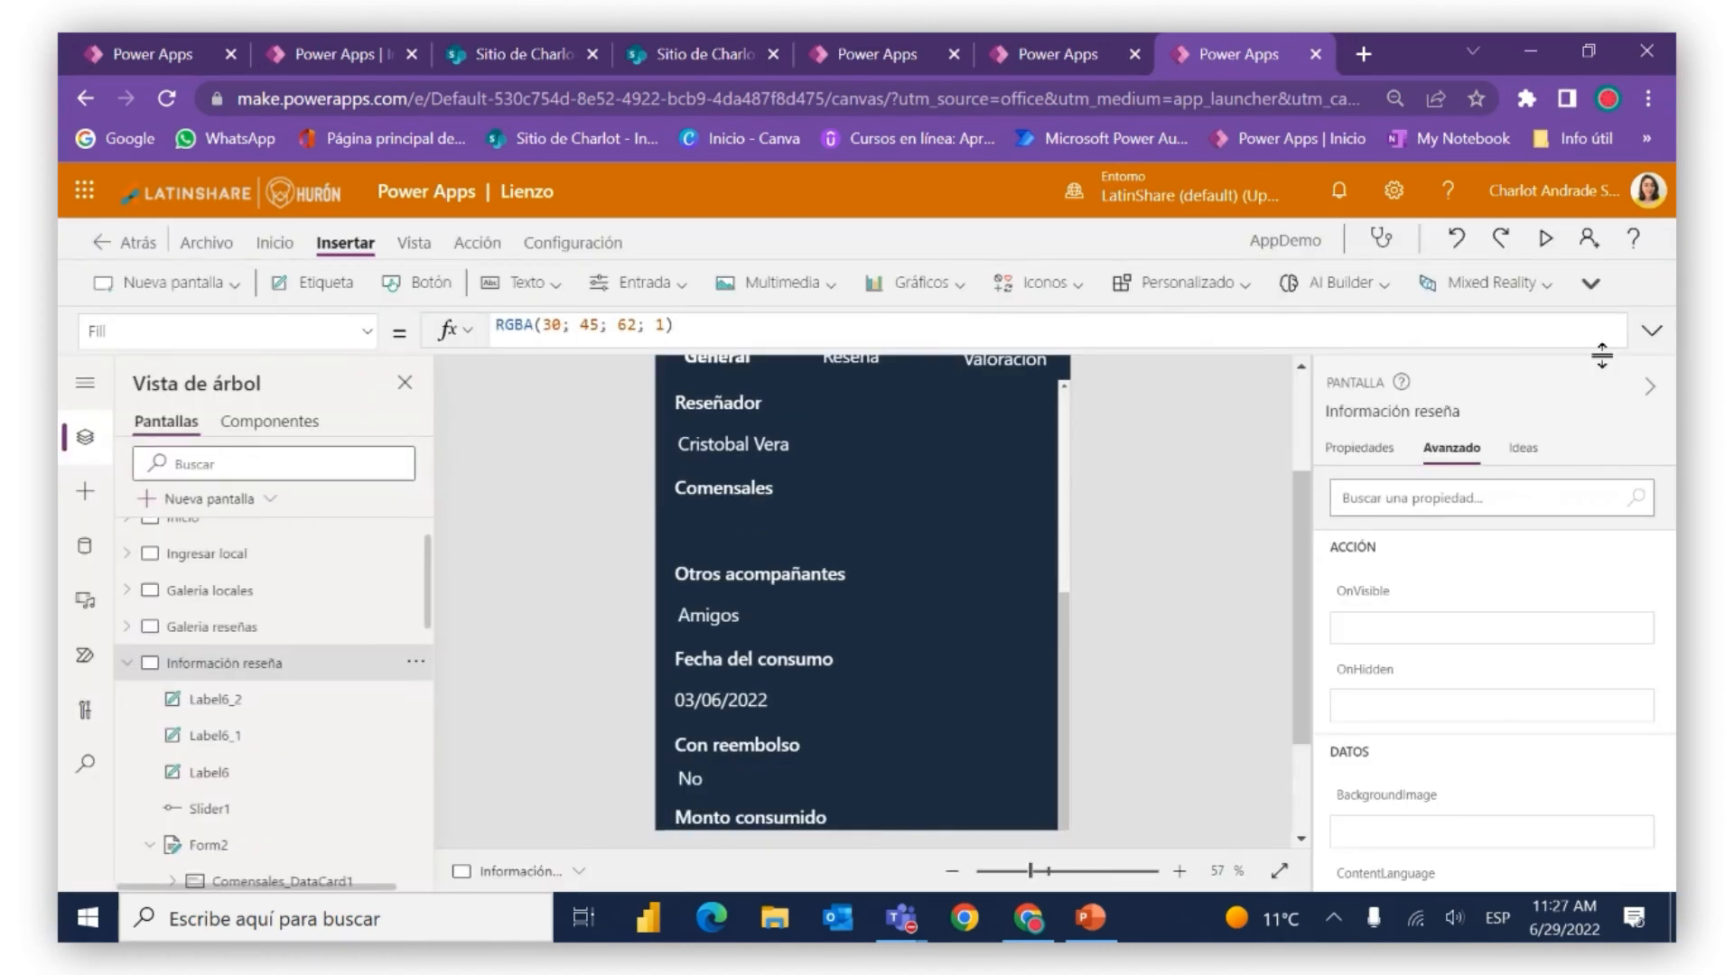
Collapse the expanded data cards of Form2 in the tree view, from Con reembolso through Valoración local
{"action": "scroll", "coordinate": [1306, 515], "scroll_direction": "up", "scroll_amount": 2}
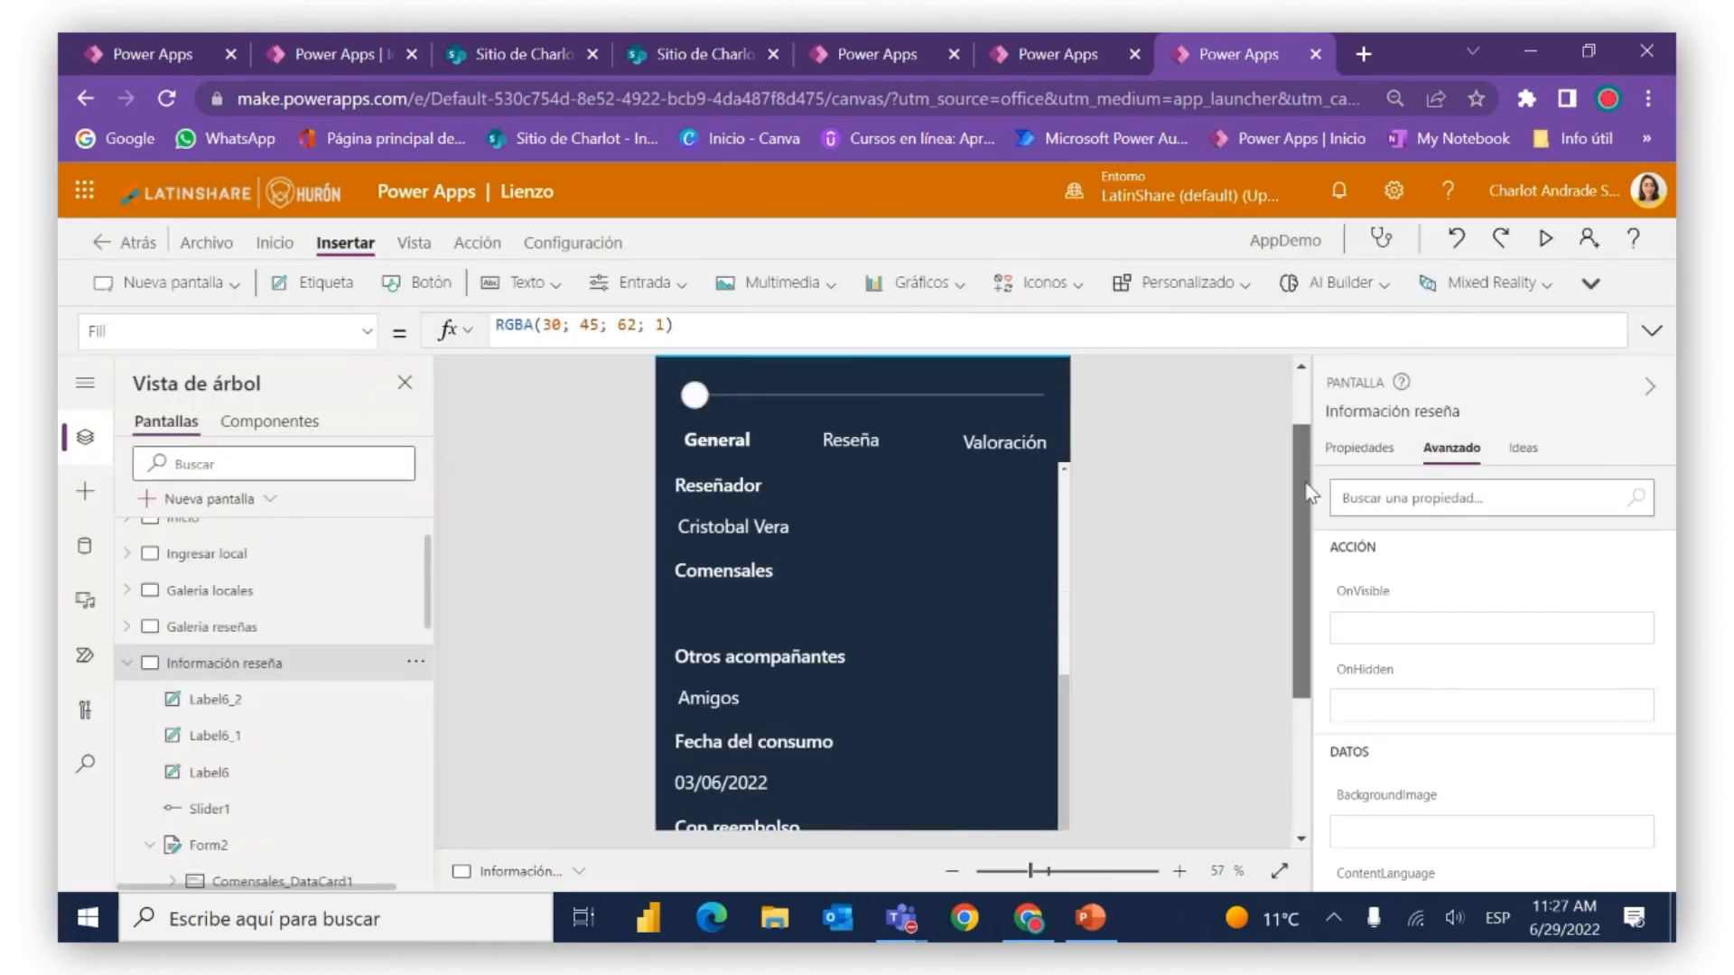
{"action": "scroll", "coordinate": [1310, 492], "scroll_direction": "up", "scroll_amount": 1}
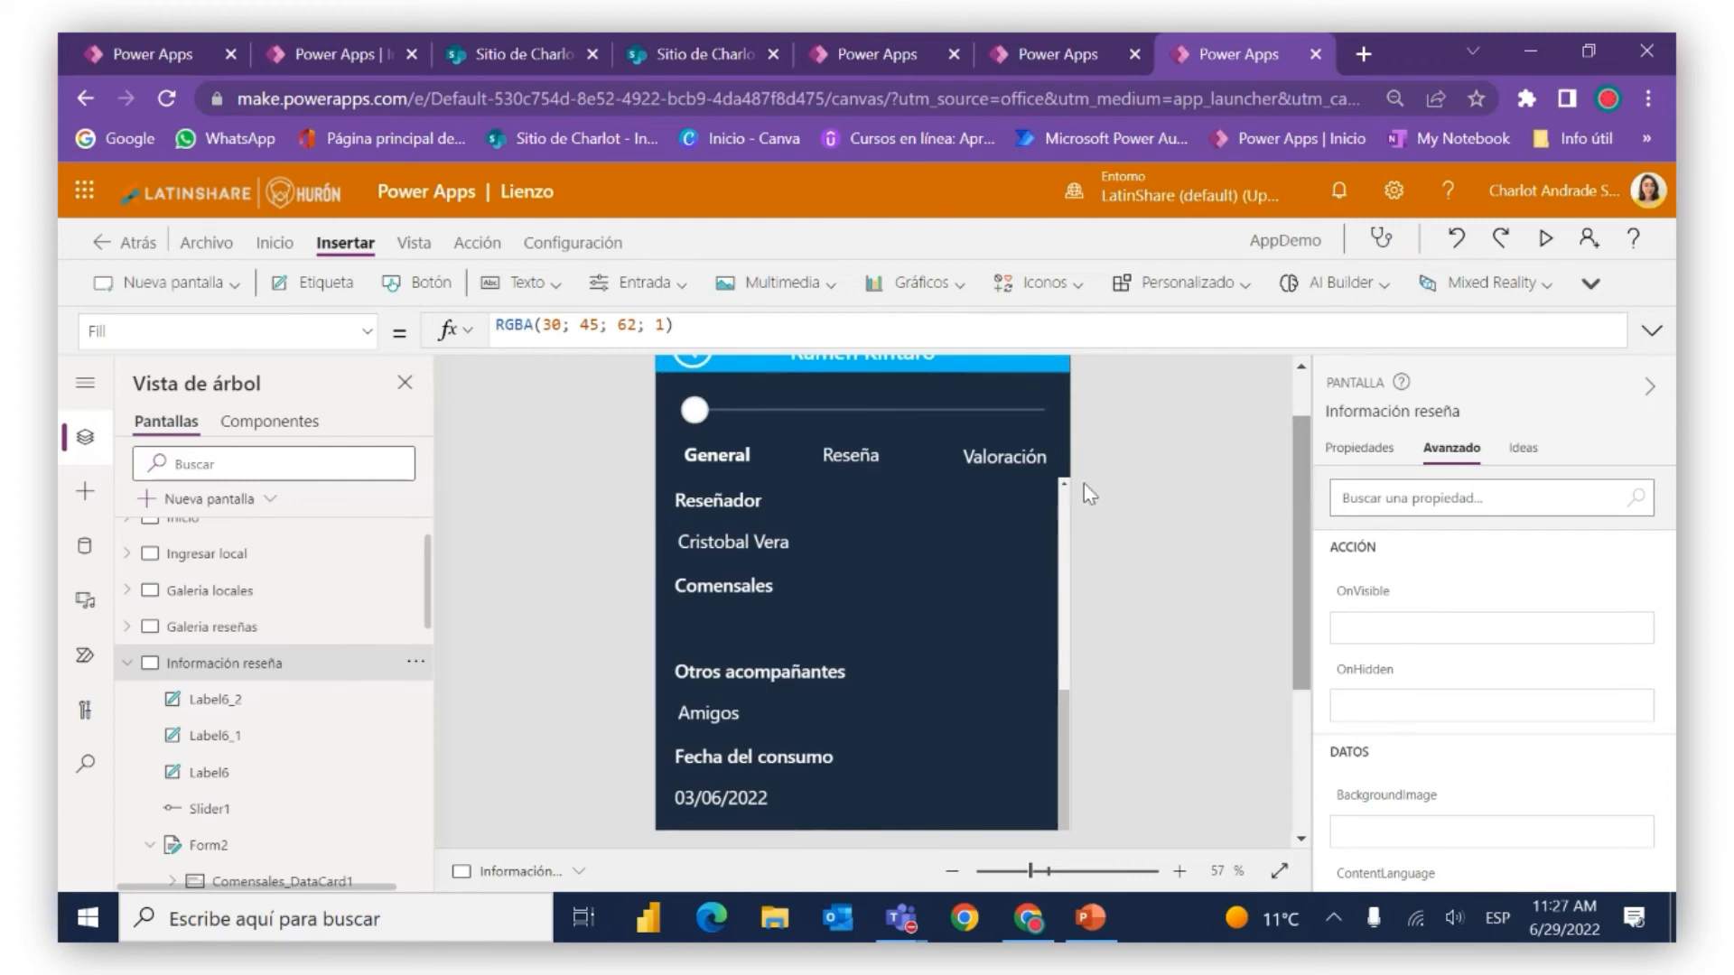
{"action": "left_click", "coordinate": [867, 513]}
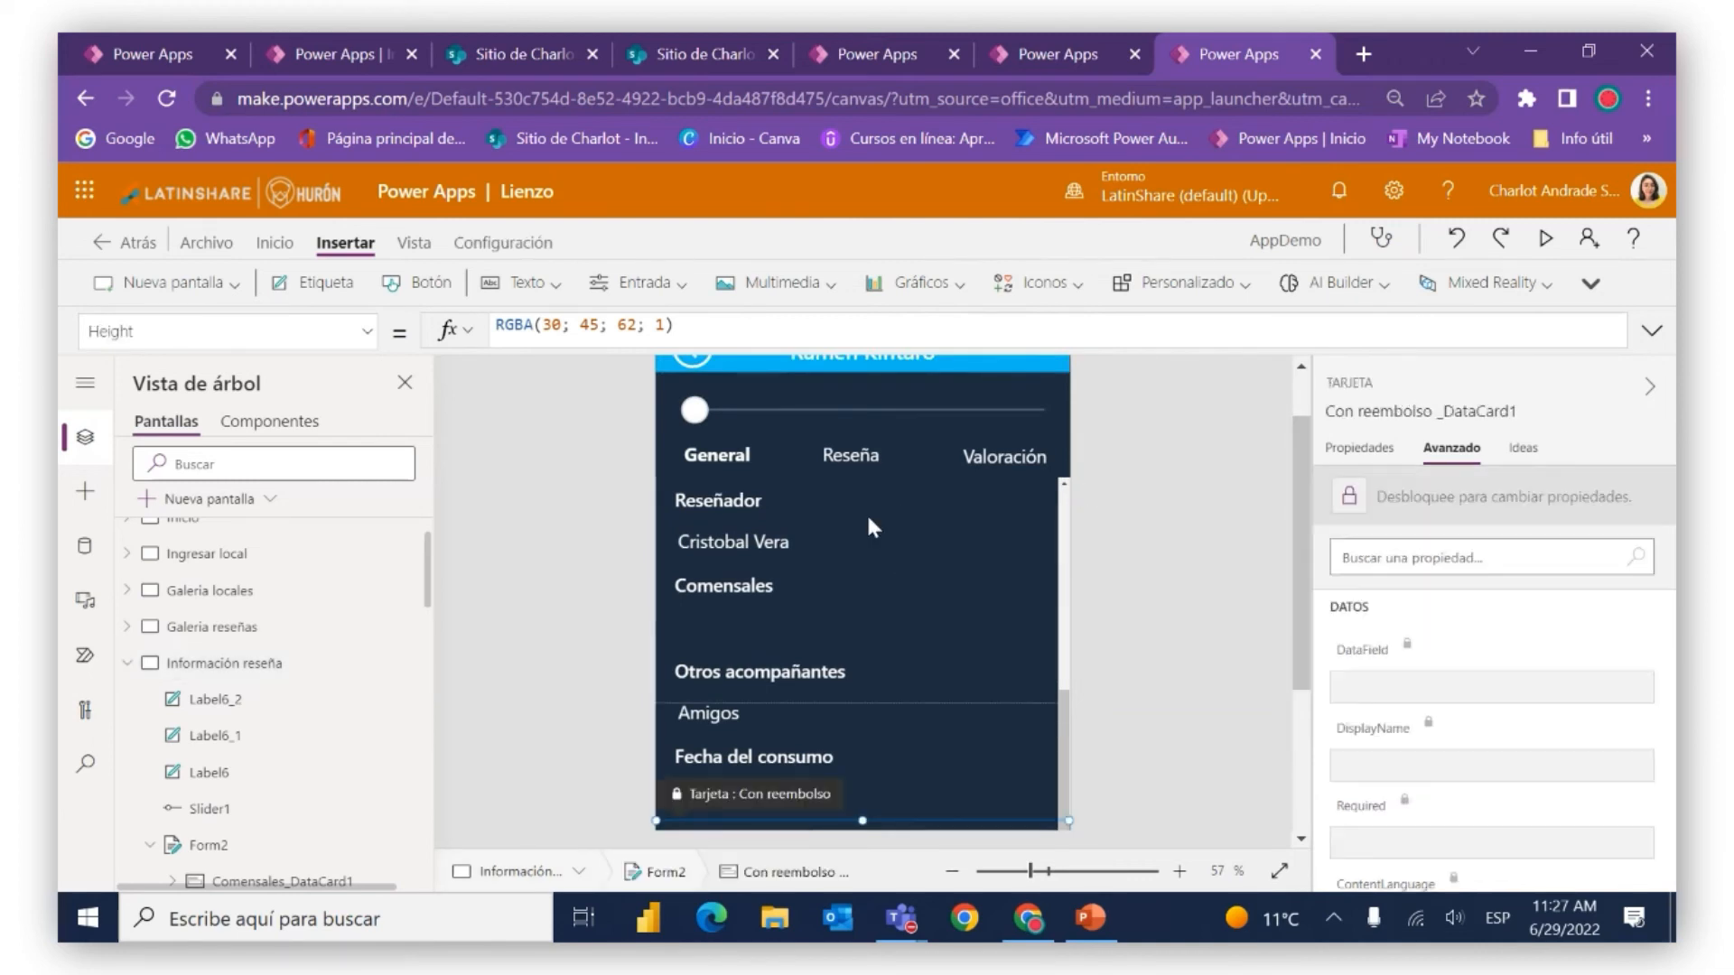
{"action": "left_click", "coordinate": [865, 512]}
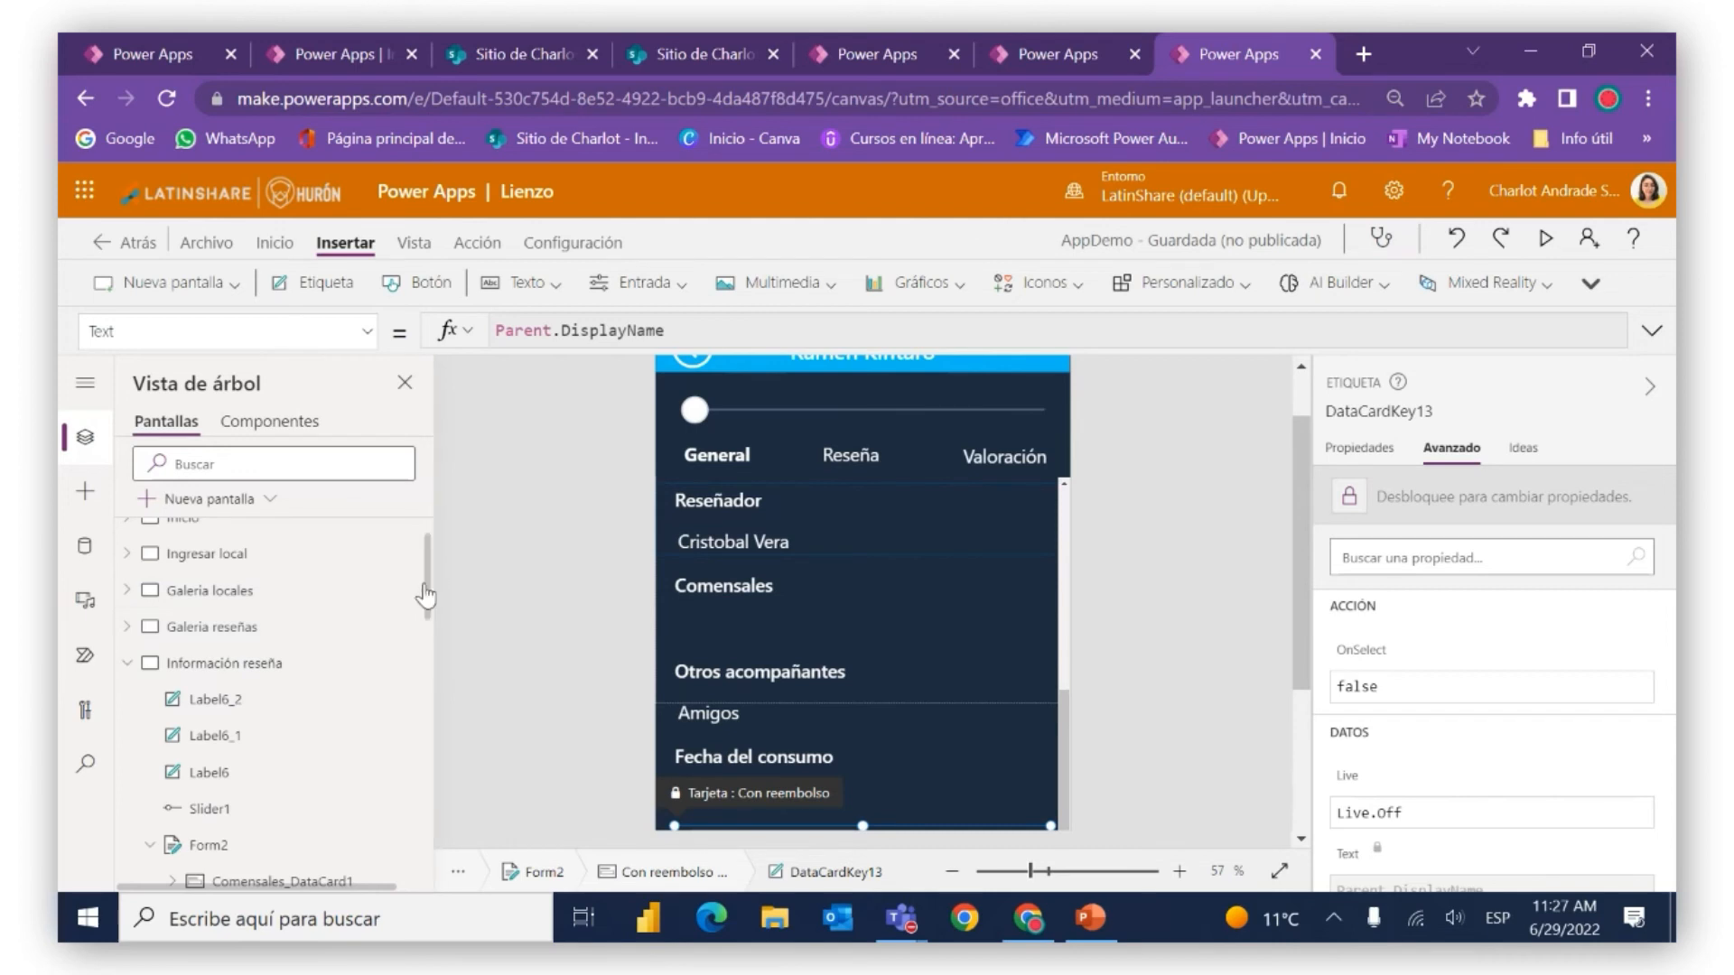
{"action": "scroll", "coordinate": [412, 686], "scroll_direction": "down", "scroll_amount": 4}
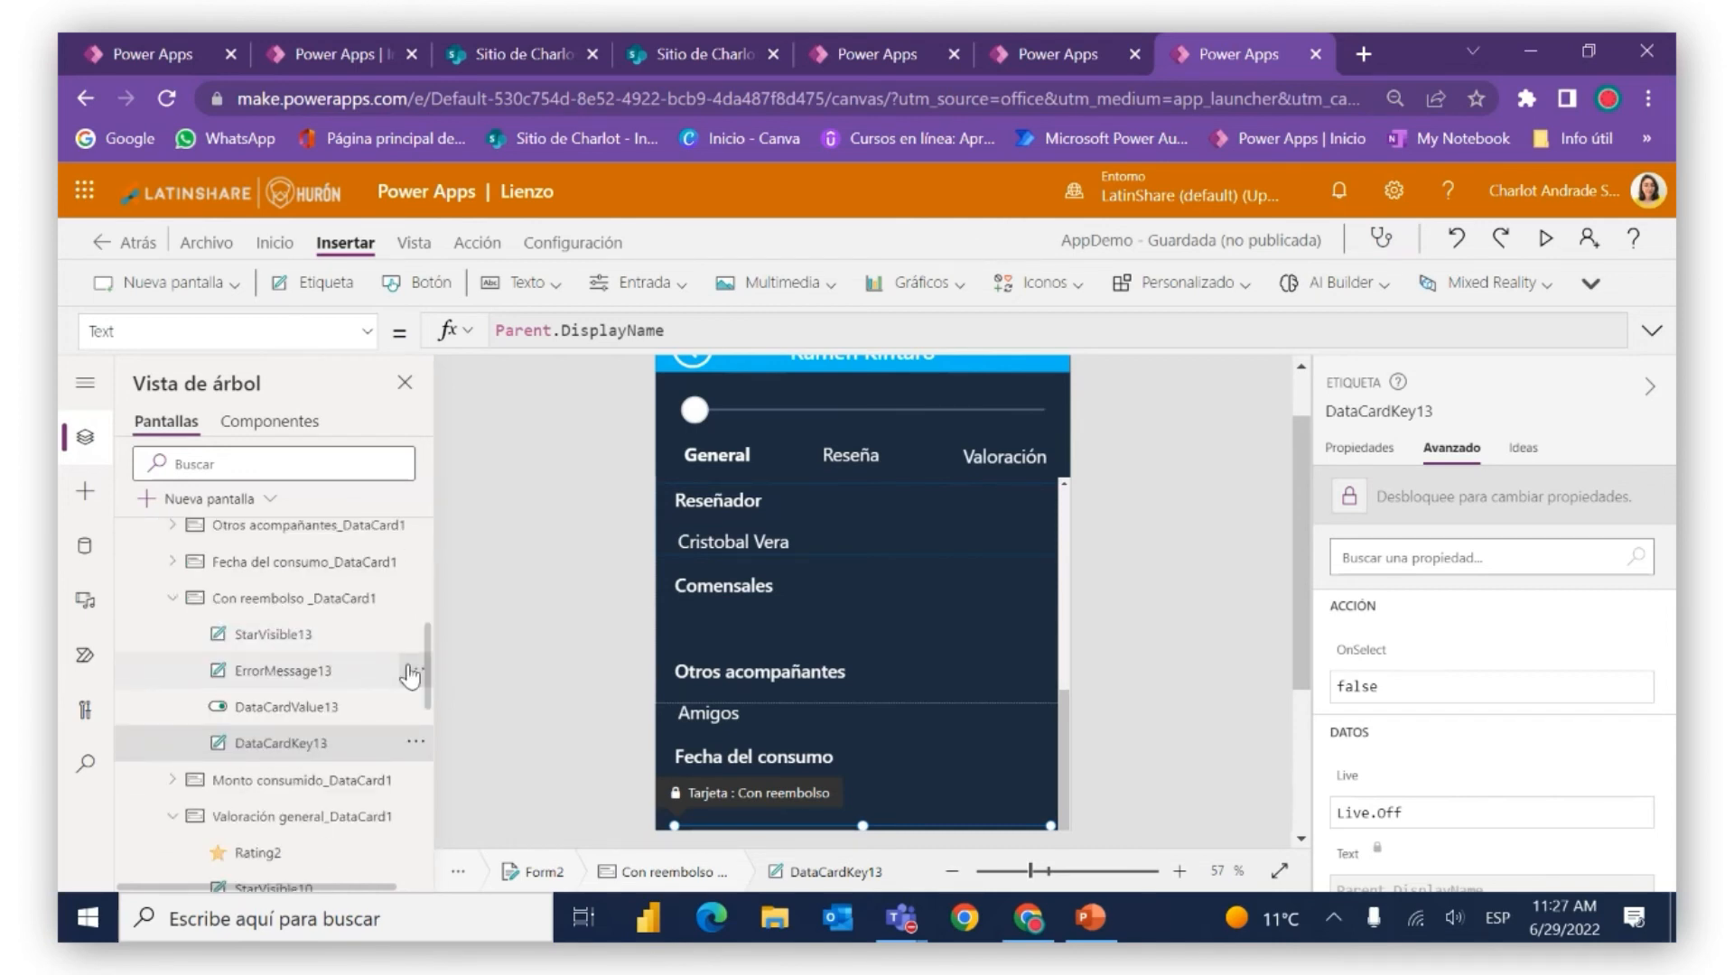
{"action": "scroll", "coordinate": [413, 686], "scroll_direction": "up", "scroll_amount": 1}
{"action": "left_click", "coordinate": [170, 668]}
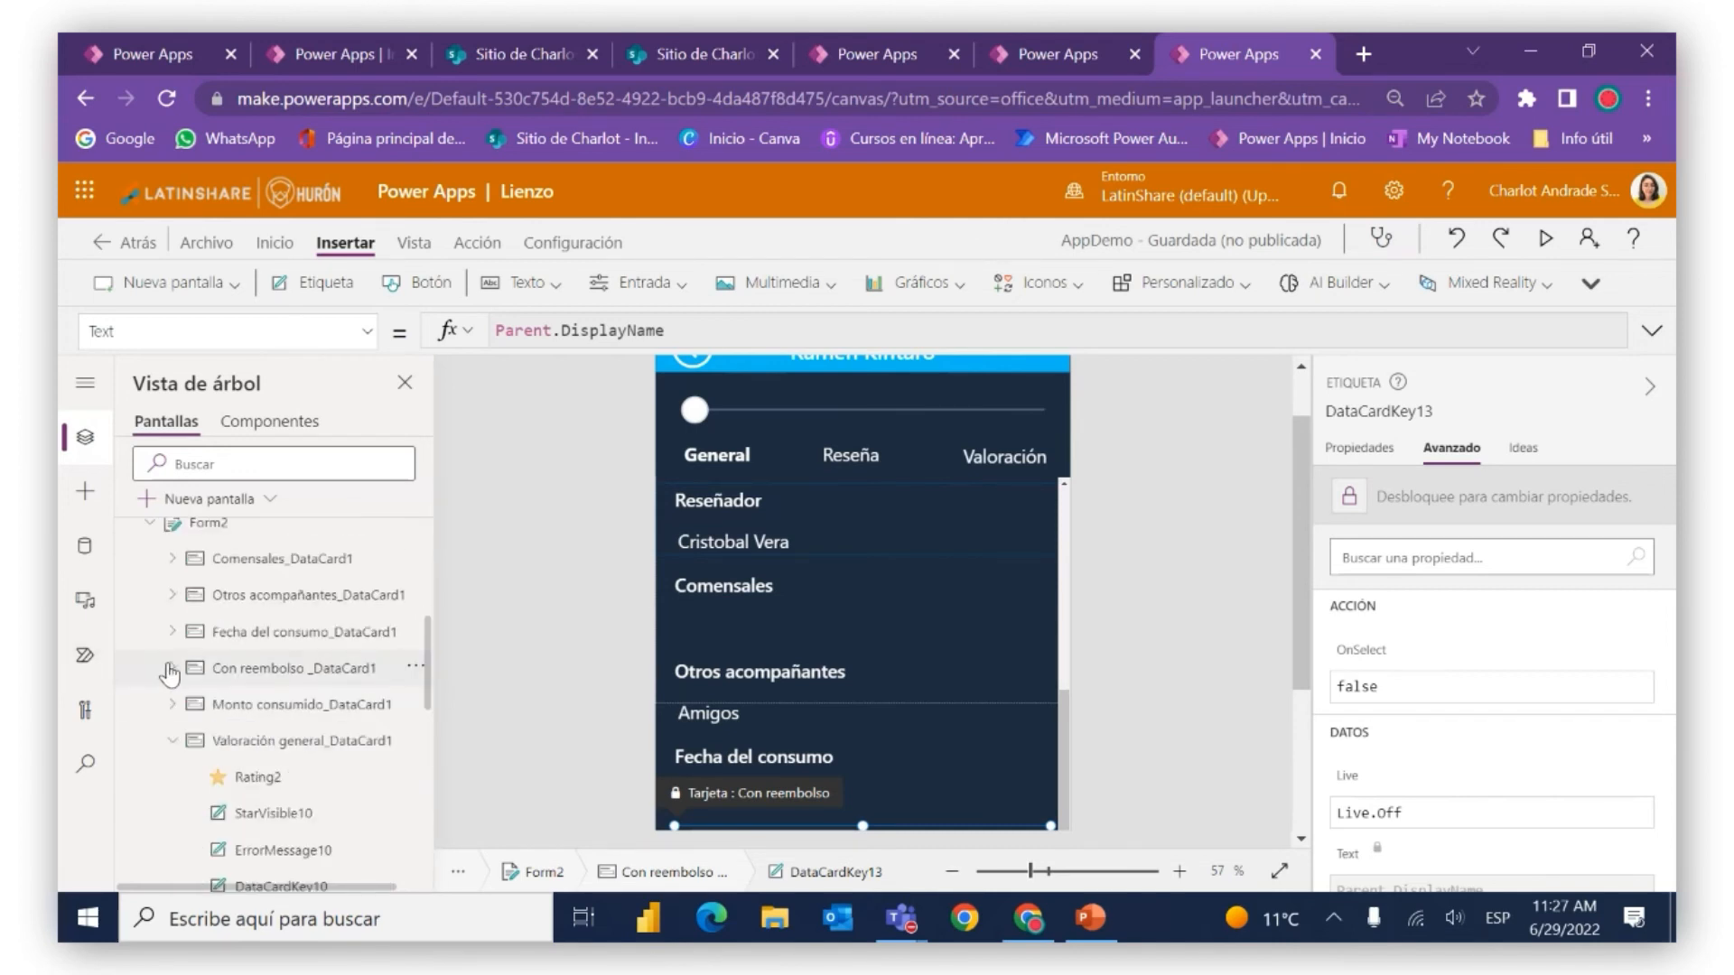
{"action": "left_click", "coordinate": [169, 746]}
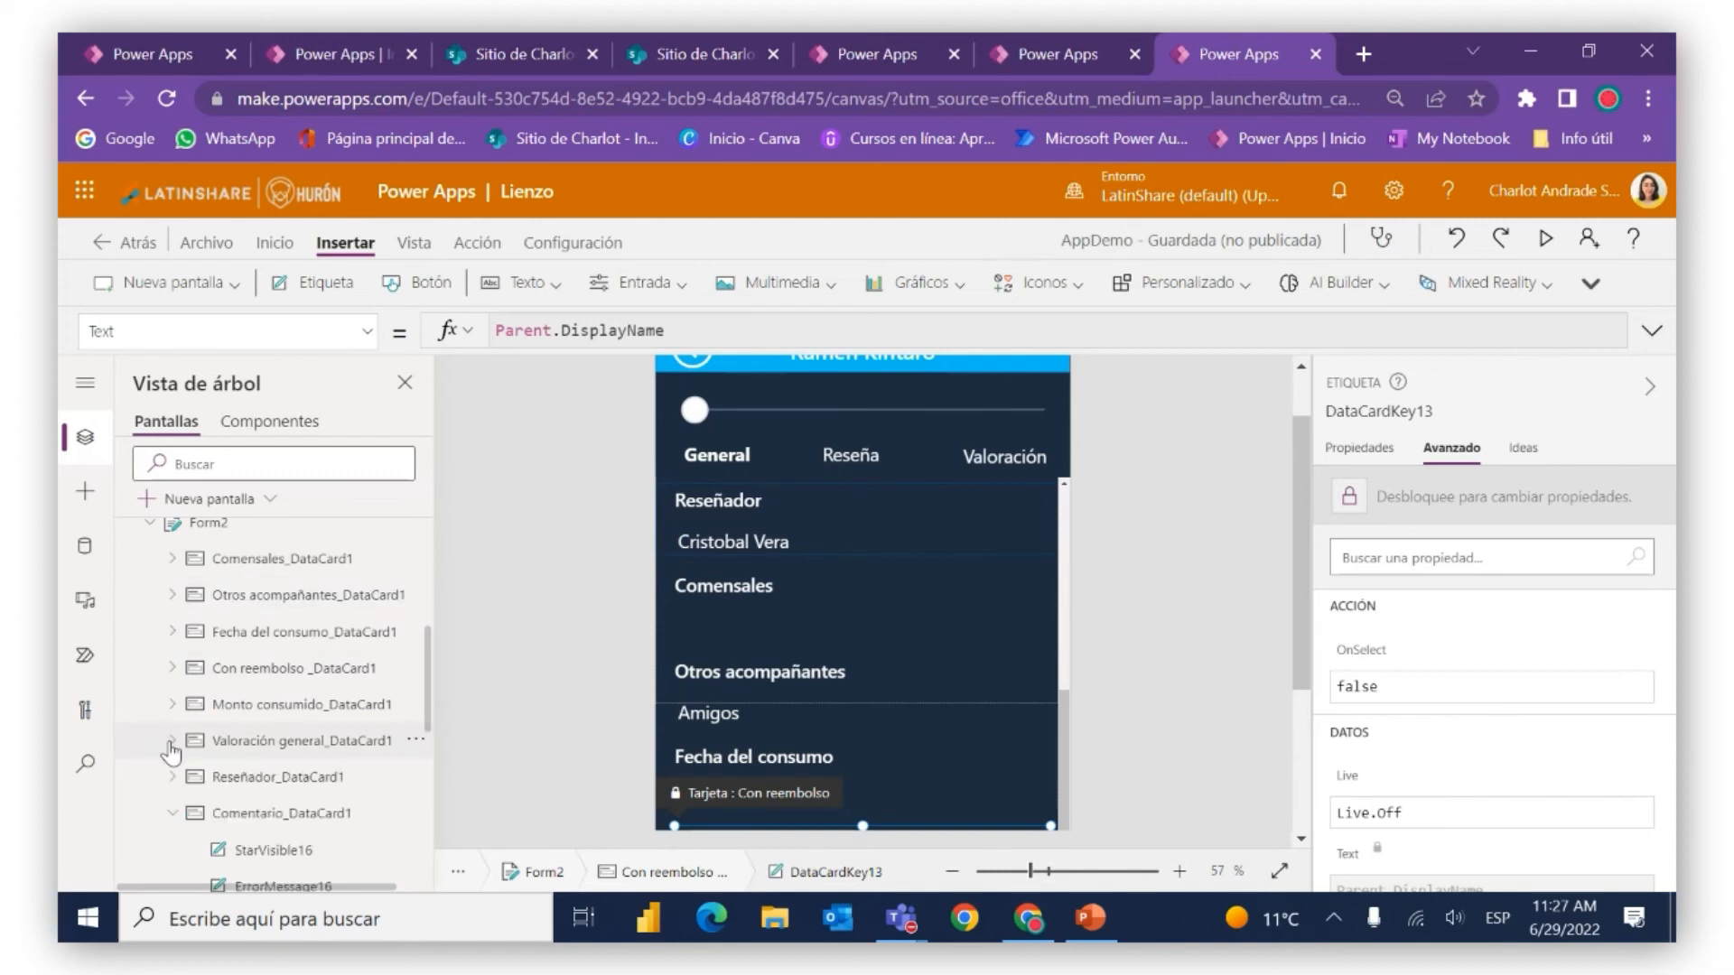
{"action": "left_click", "coordinate": [170, 814]}
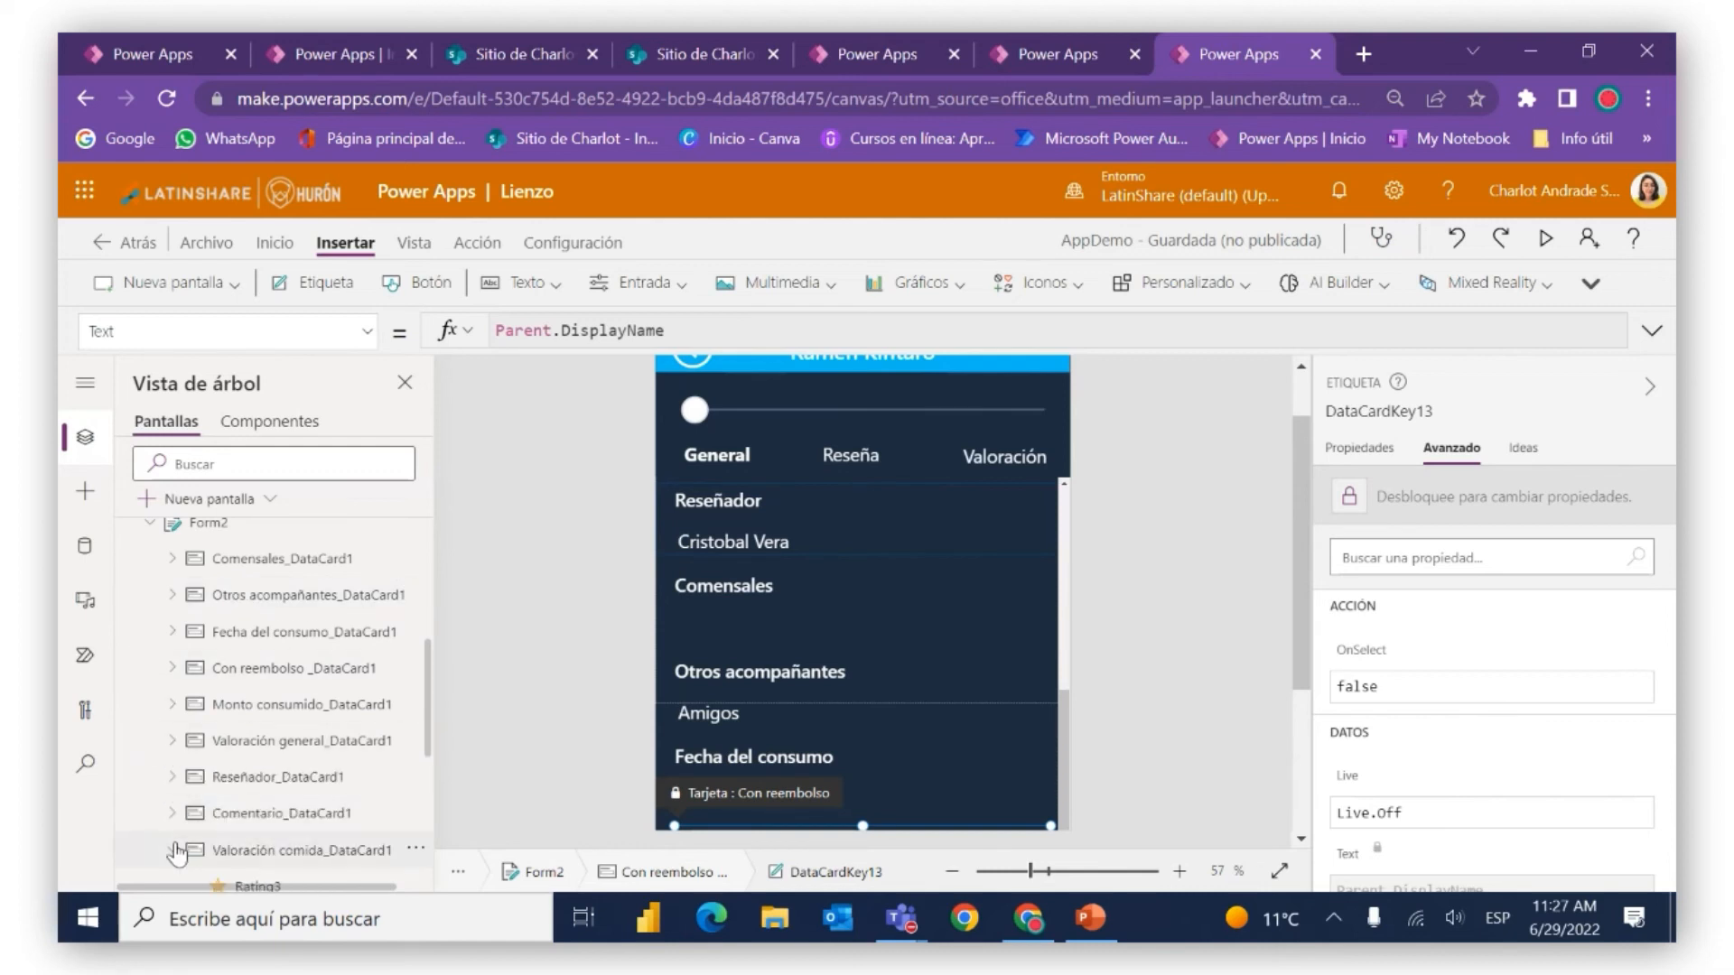
{"action": "left_click", "coordinate": [172, 850]}
{"action": "scroll", "coordinate": [228, 766], "scroll_direction": "down", "scroll_amount": 1}
{"action": "scroll", "coordinate": [228, 766], "scroll_direction": "down", "scroll_amount": 1}
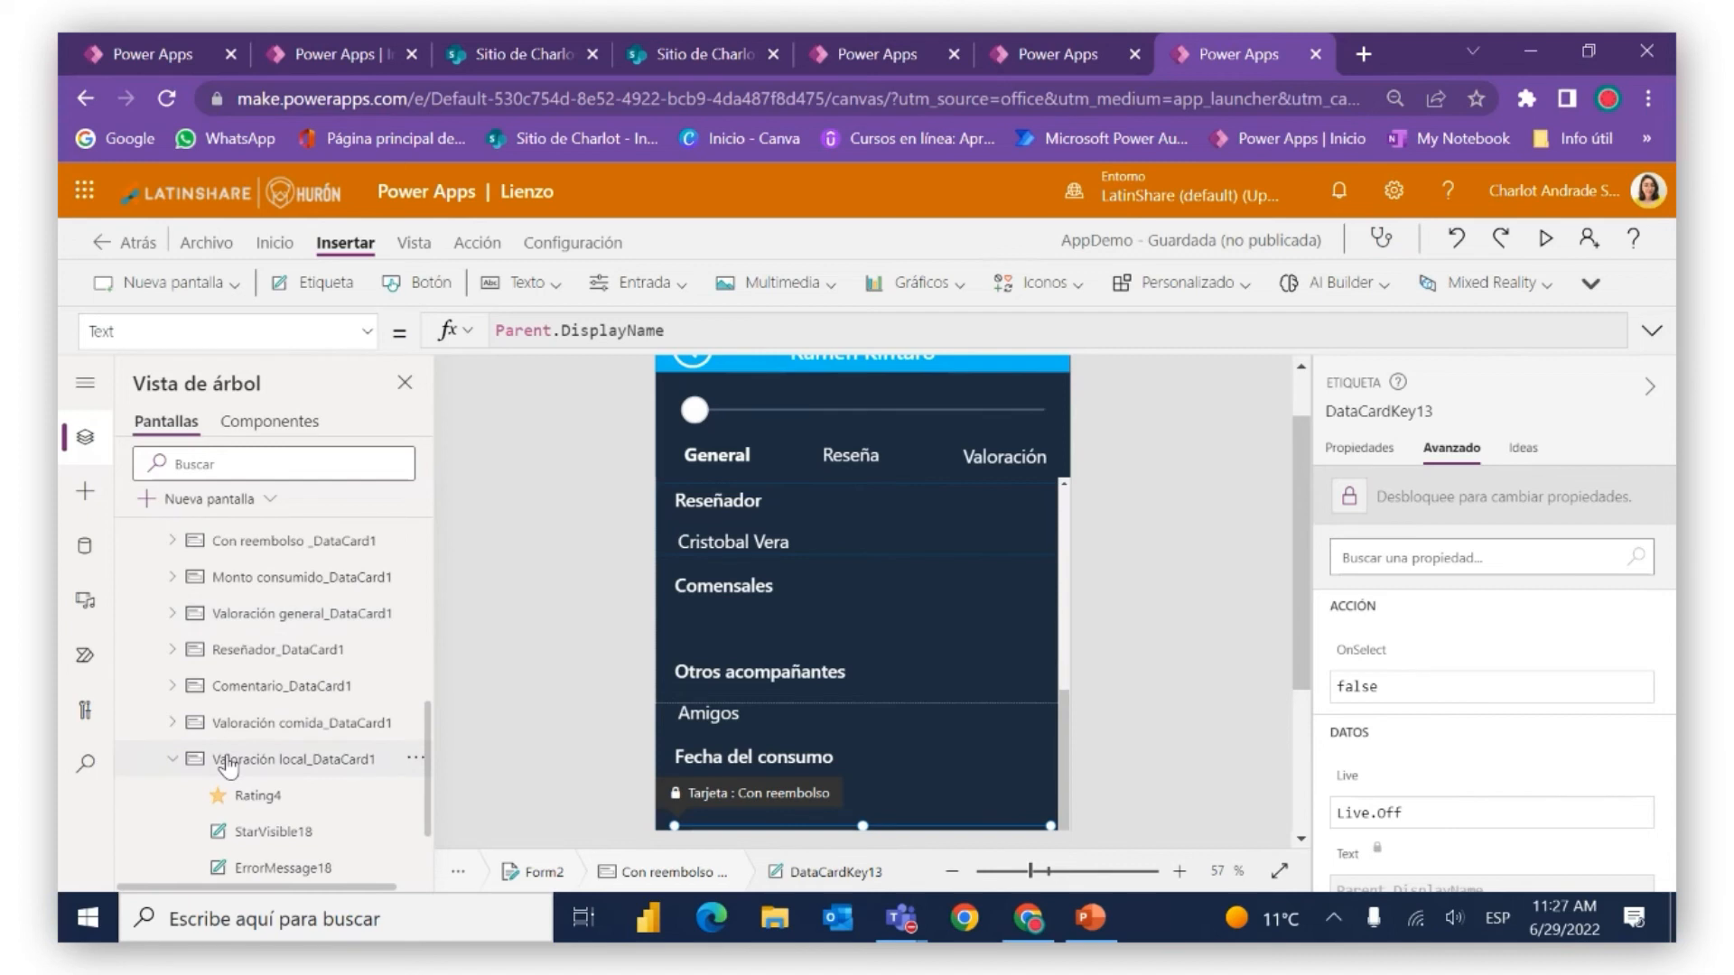
{"action": "left_click", "coordinate": [169, 763]}
{"action": "scroll", "coordinate": [270, 677], "scroll_direction": "up", "scroll_amount": 2}
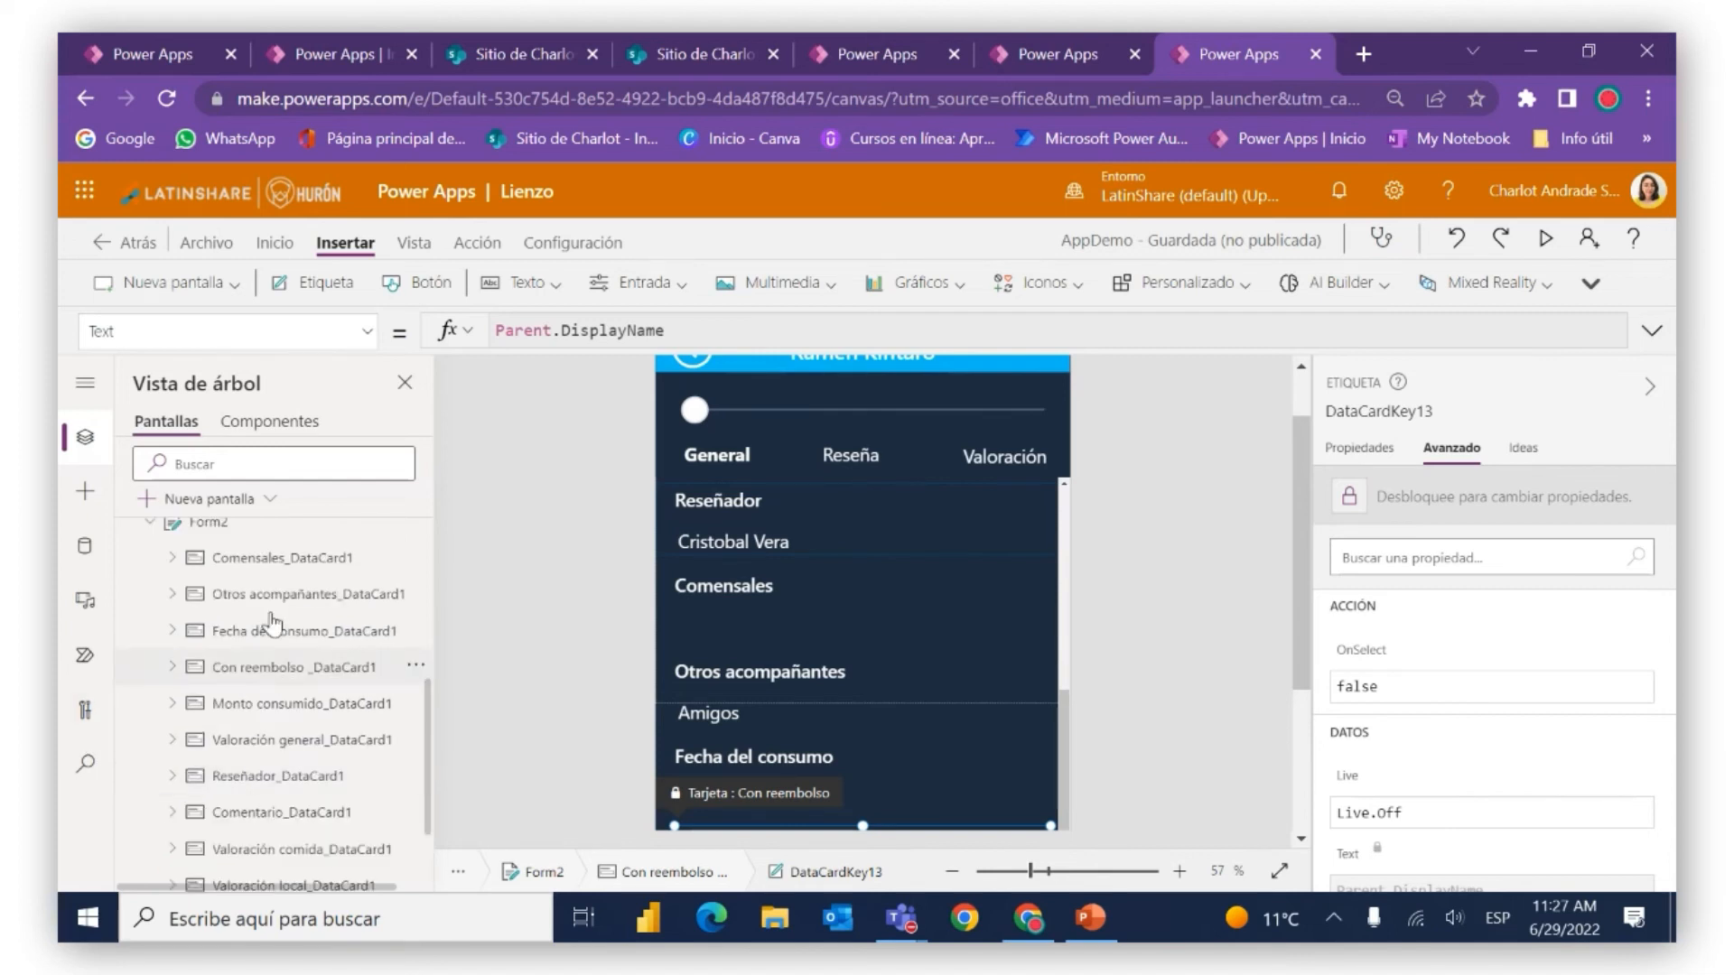
Set the Visible property of the Reseñador, Comensales and Otros acompañantes cards together to If(Slider1.Value=0;true;false)
{"action": "left_click", "coordinate": [271, 773]}
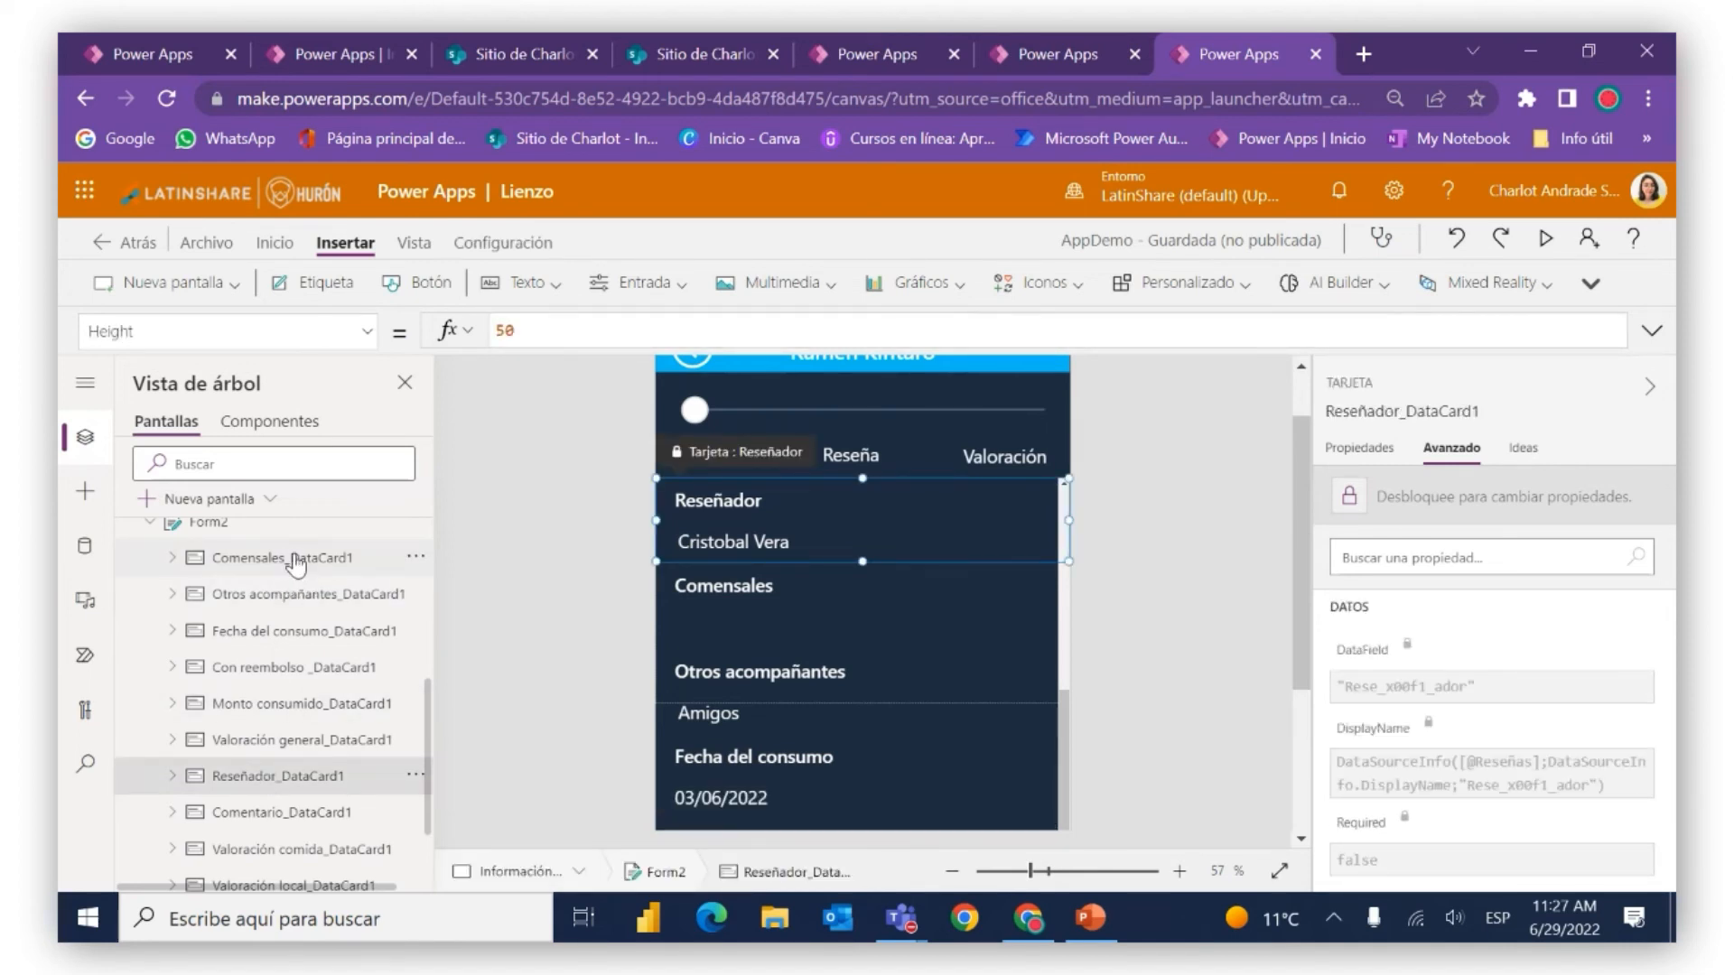
{"action": "left_click", "coordinate": [297, 561]}
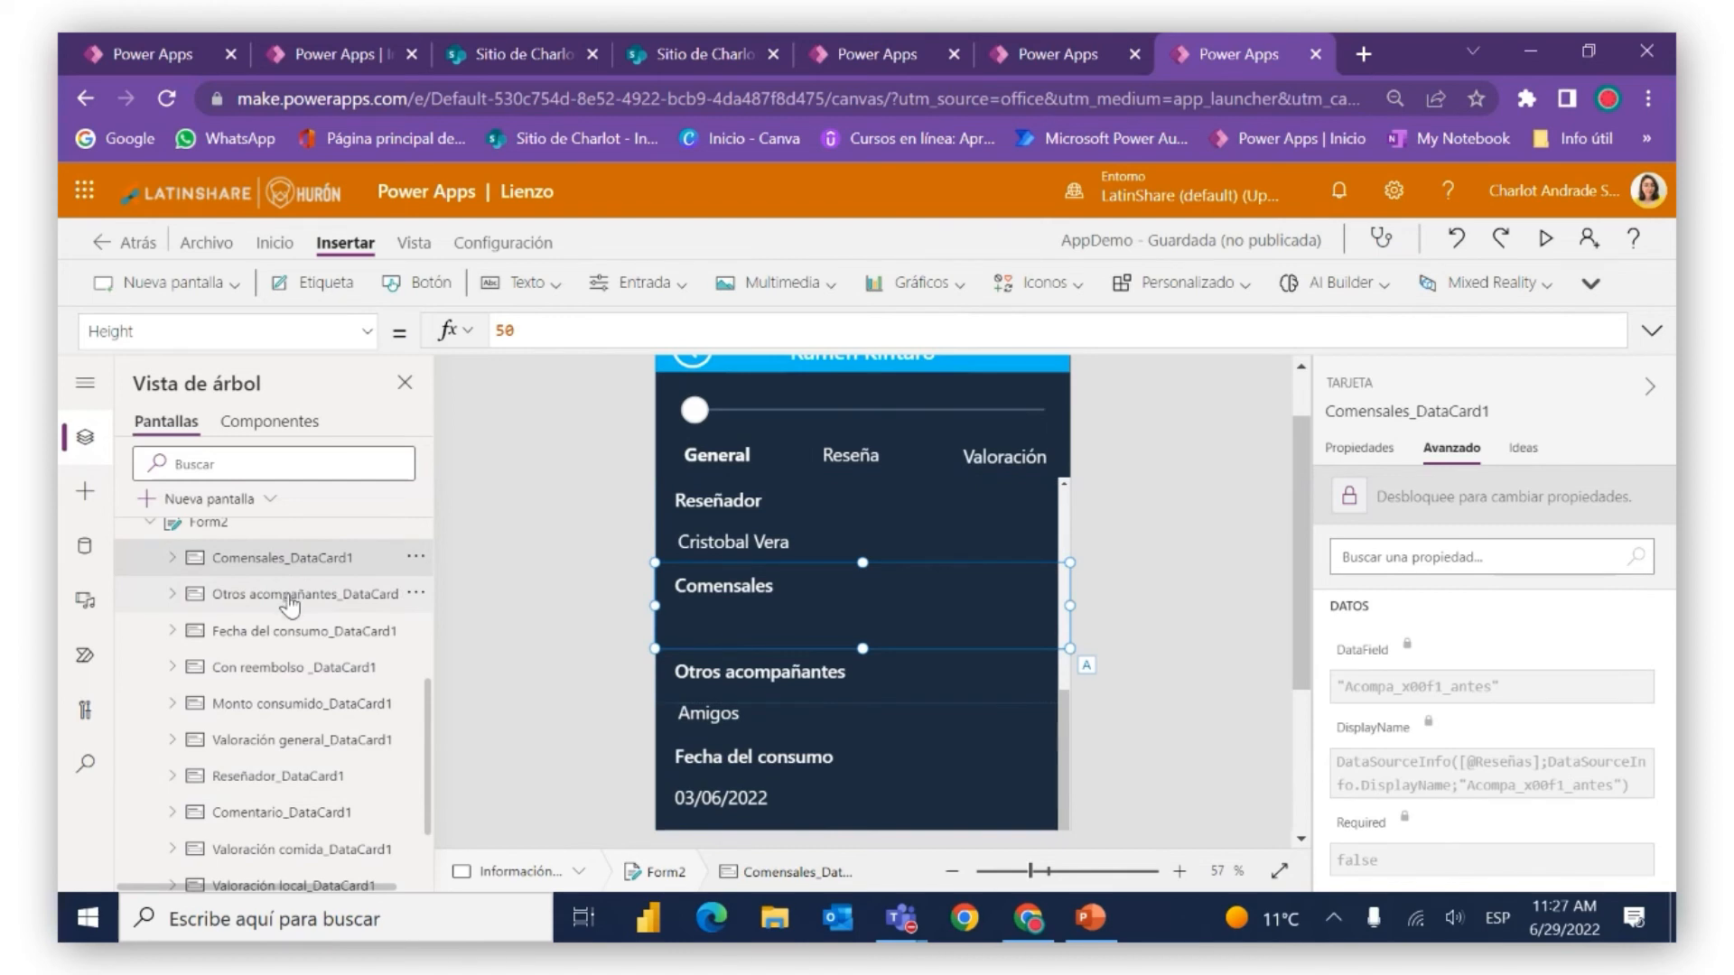
{"action": "left_click", "coordinate": [289, 598], "text": "ctrl"}
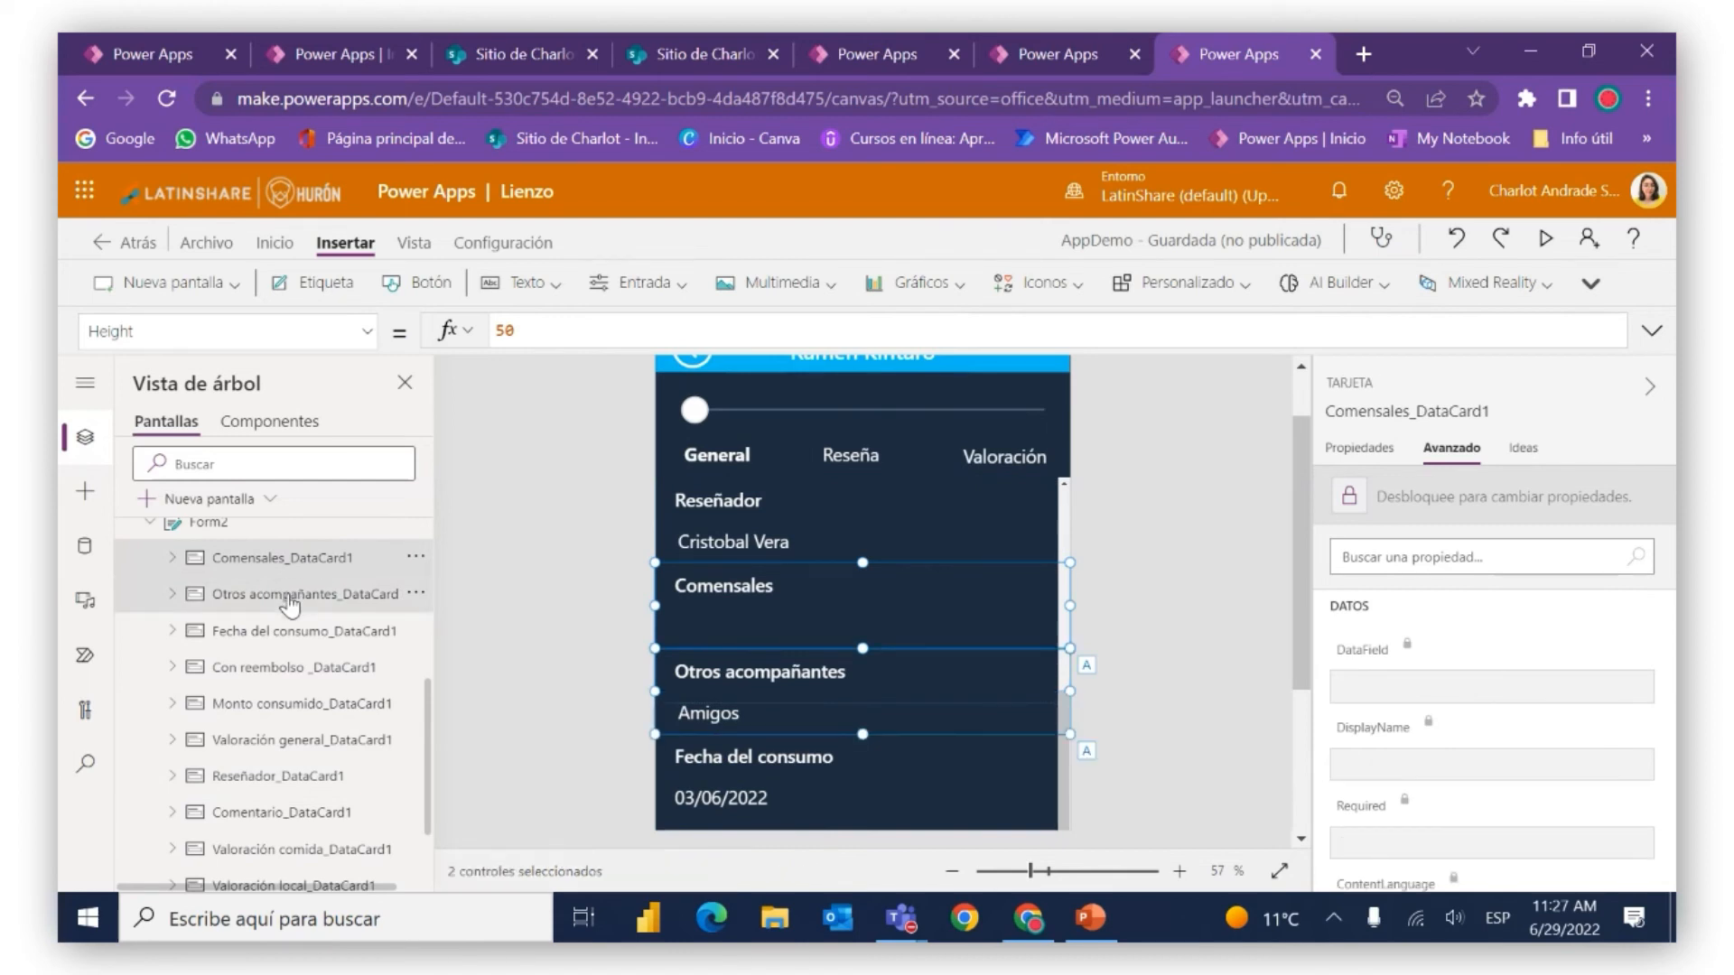
{"action": "left_click", "coordinate": [287, 776], "text": "ctrl"}
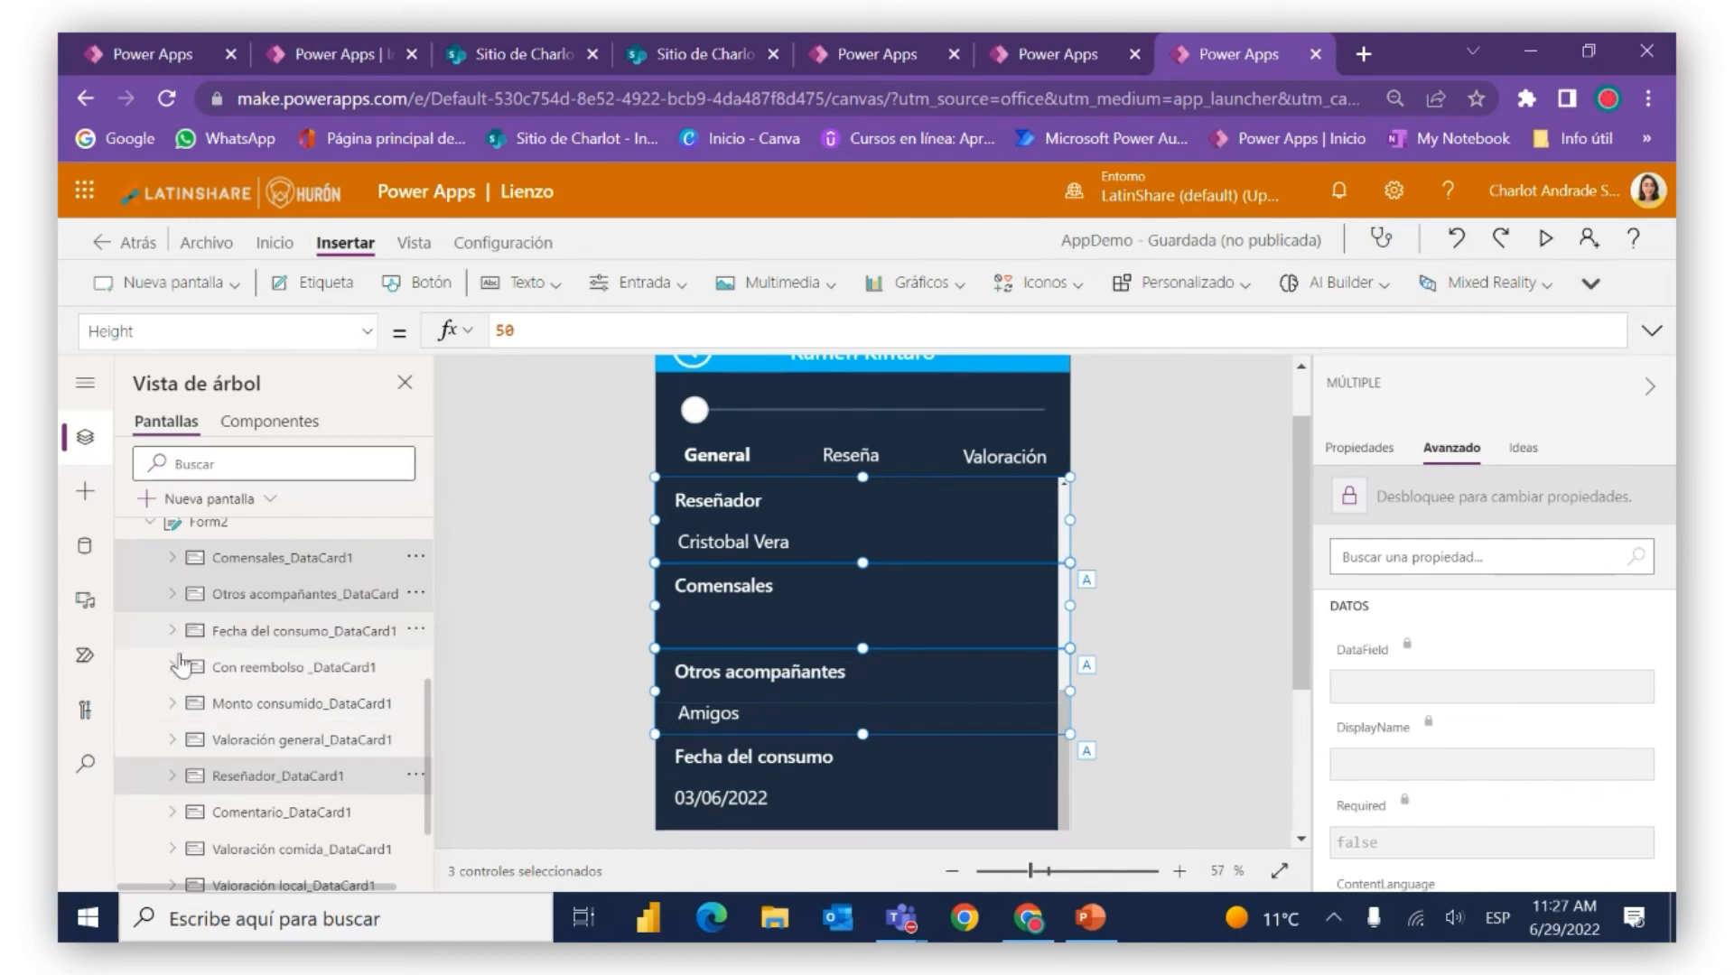
{"action": "left_click", "coordinate": [364, 333]}
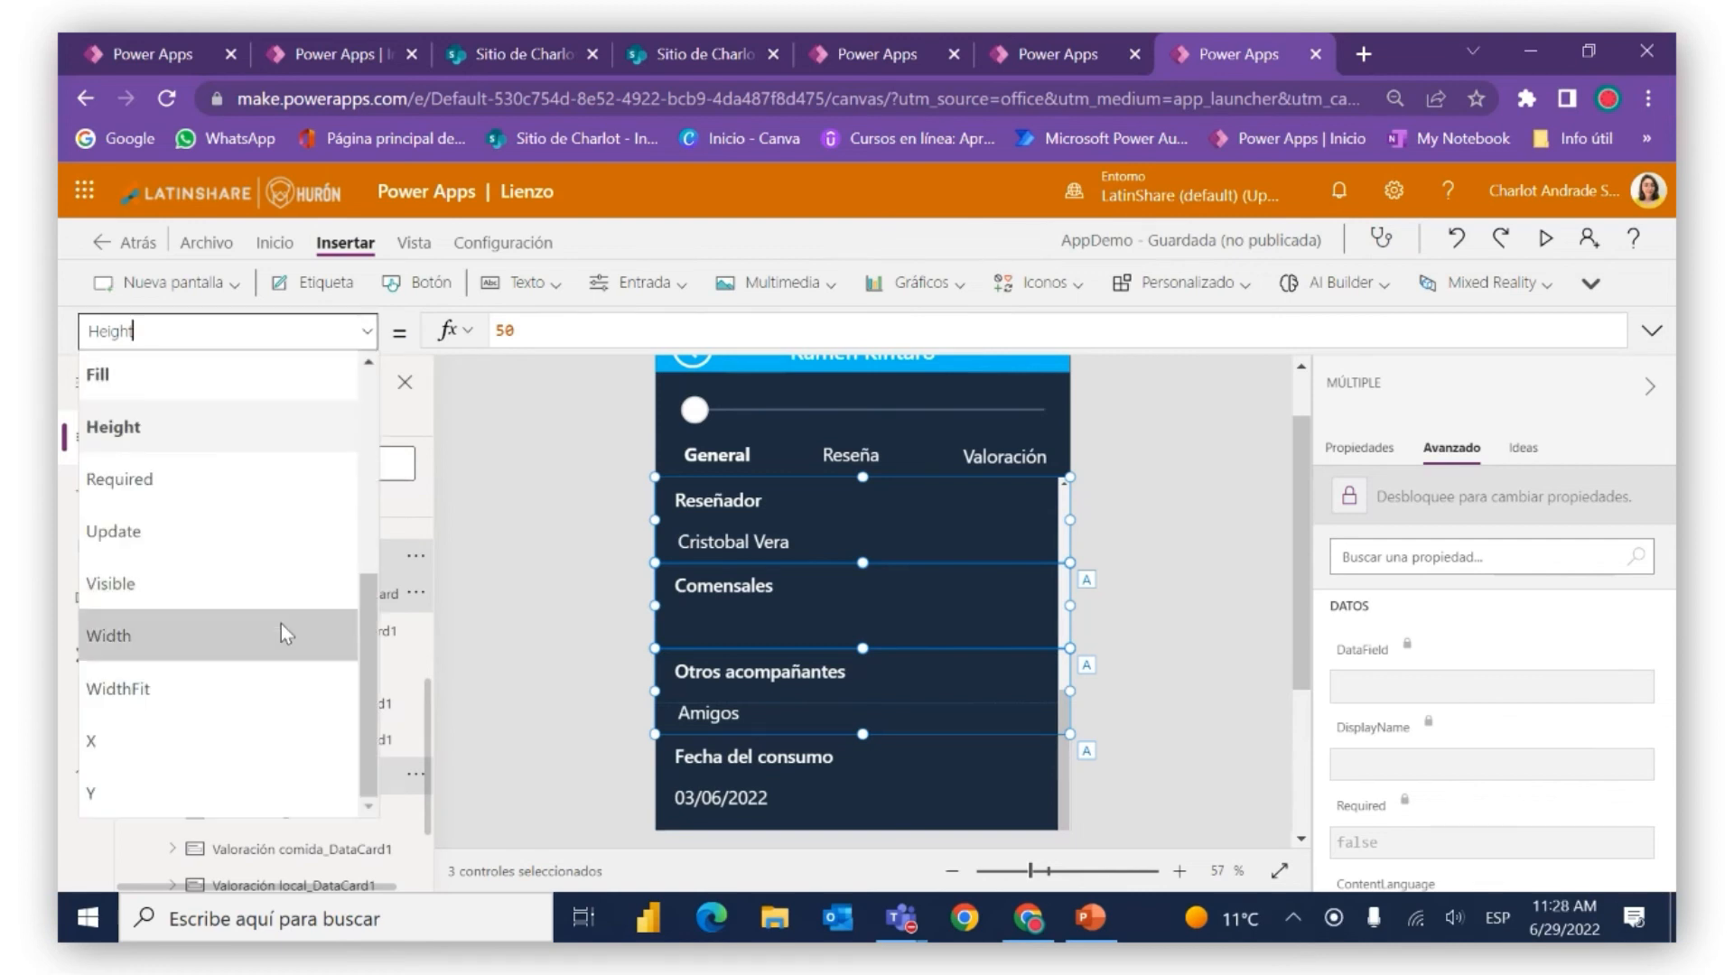
{"action": "left_click", "coordinate": [273, 595]}
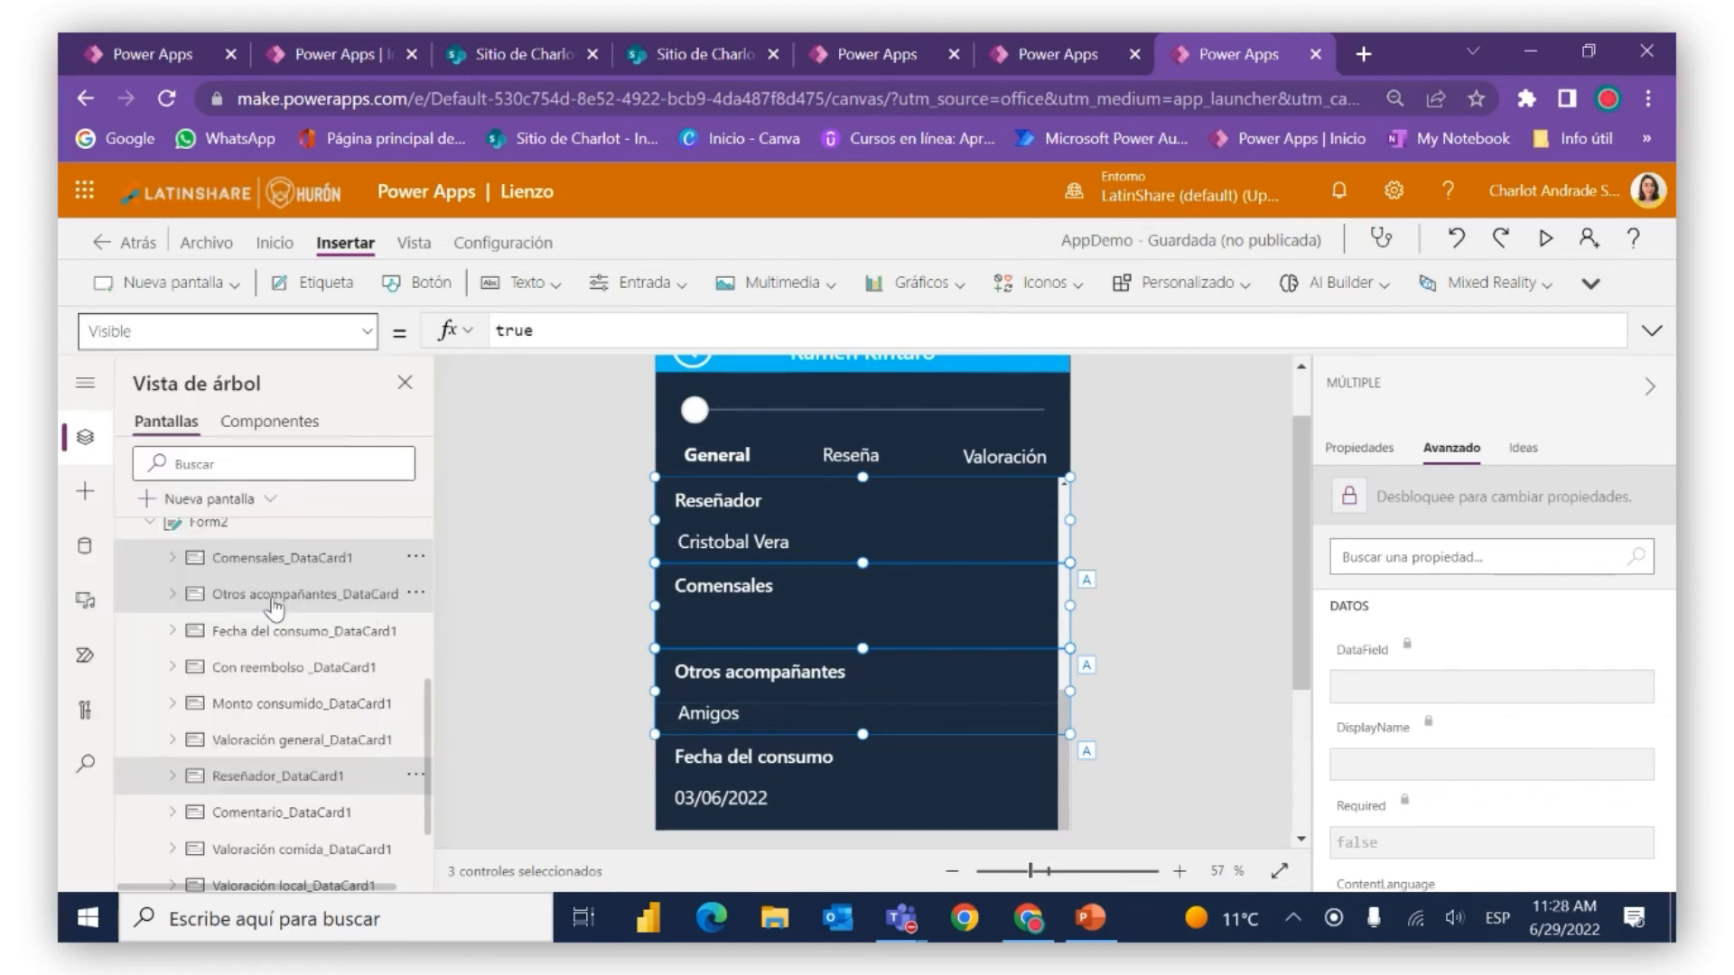
{"action": "left_click", "coordinate": [539, 334]}
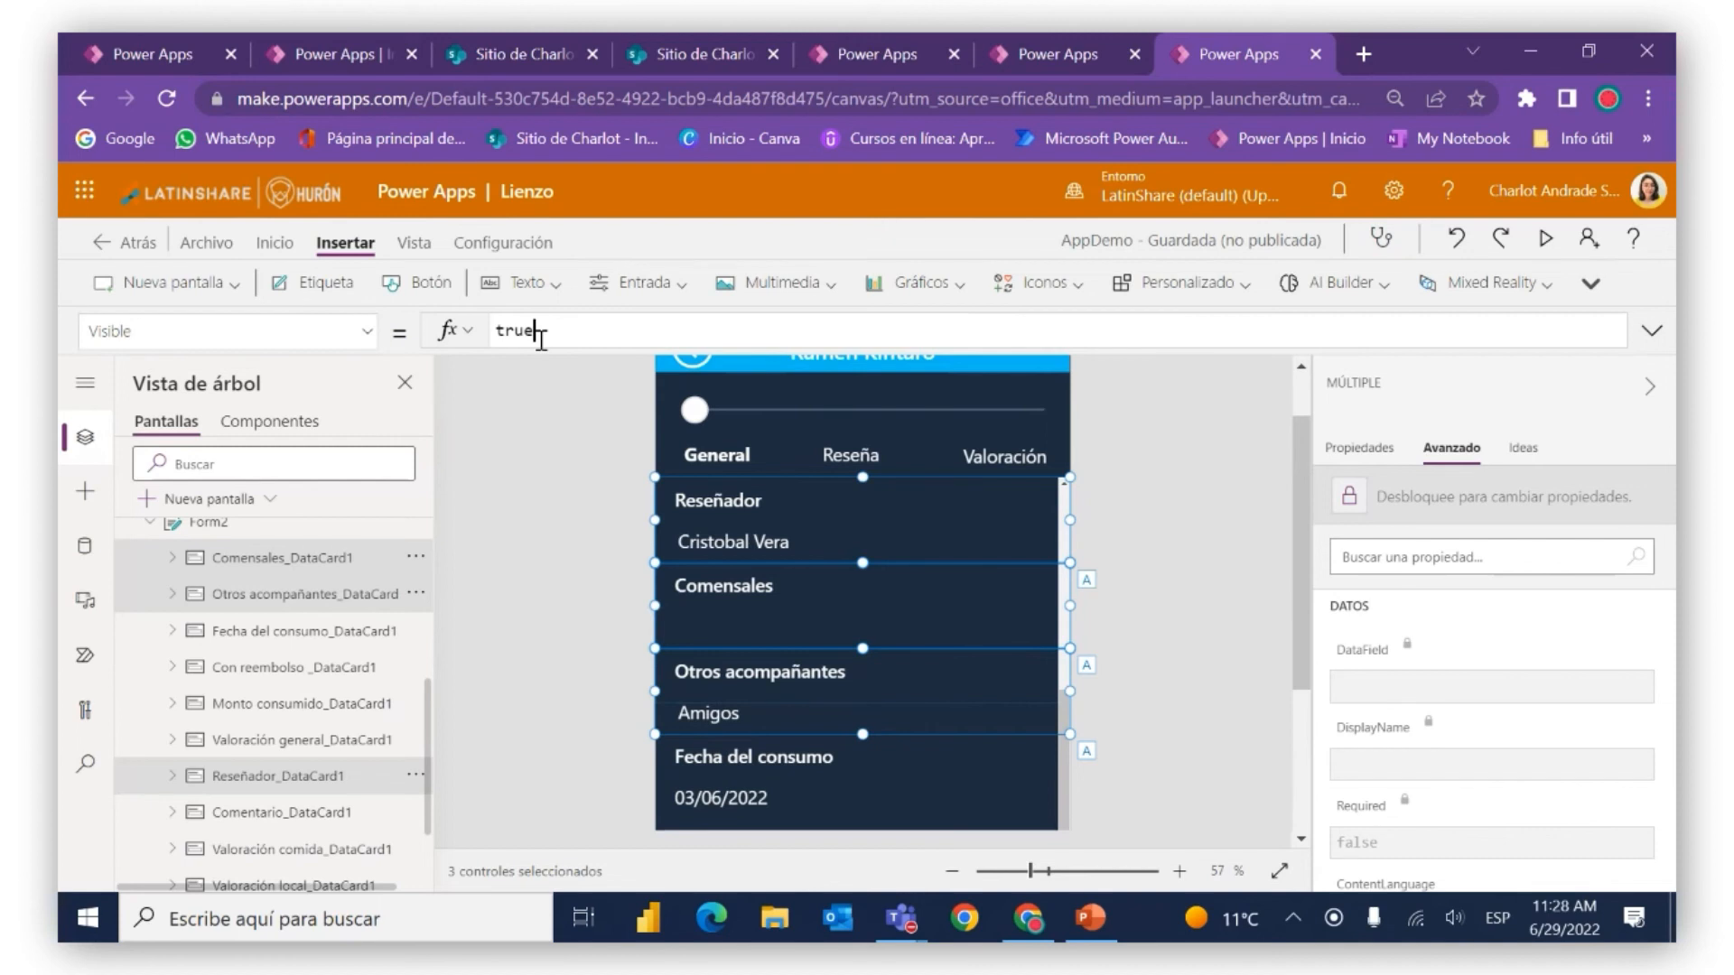
{"action": "key", "text": "BackSpace"}
{"action": "key", "text": "BackSpace"}
{"action": "key", "text": "BackSpace"}
{"action": "key", "text": "BackSpace"}
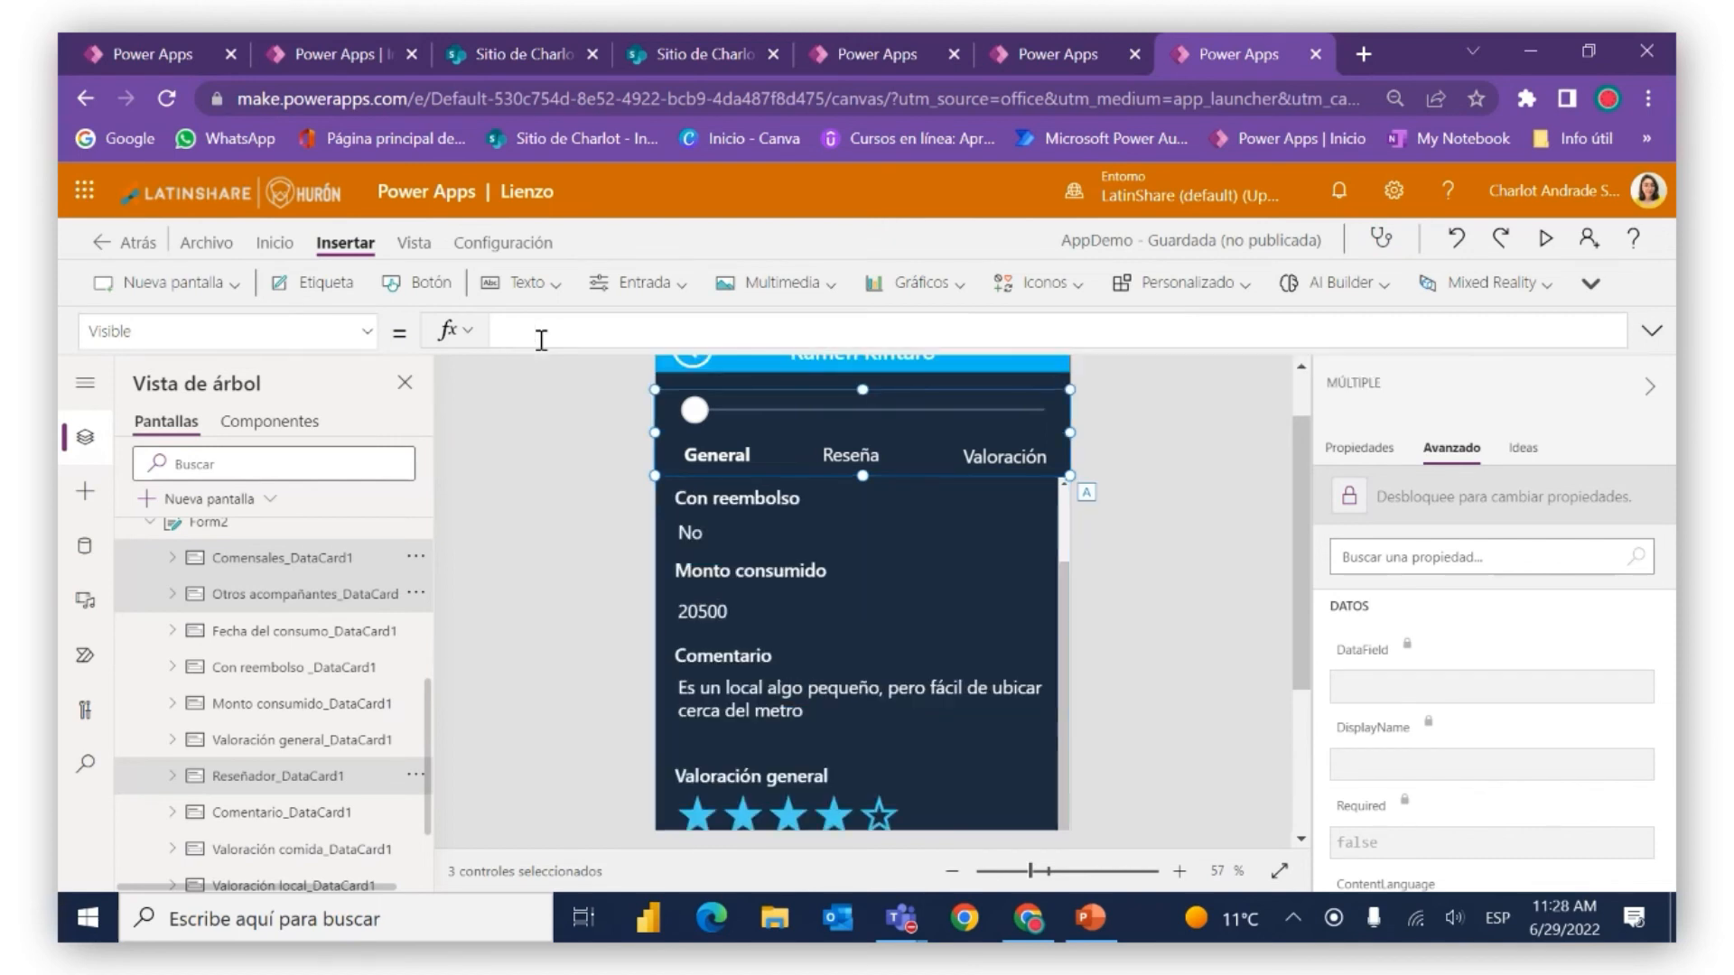
{"action": "type", "text": "if"}
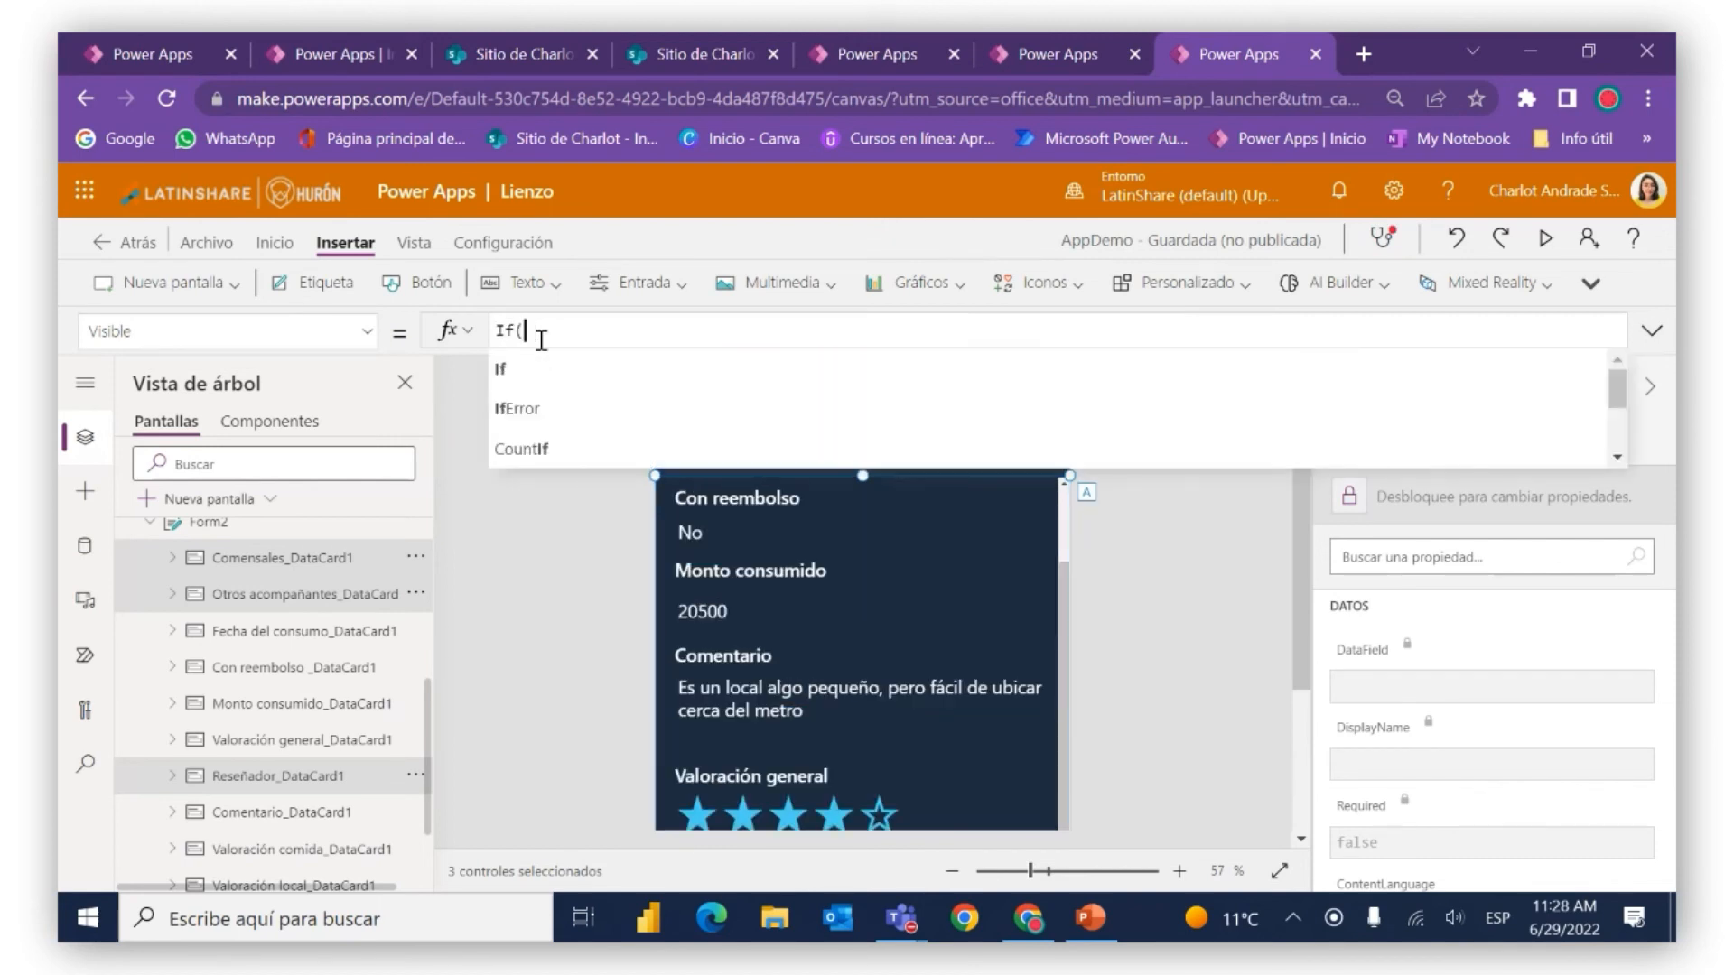
{"action": "type", "text": "sl"}
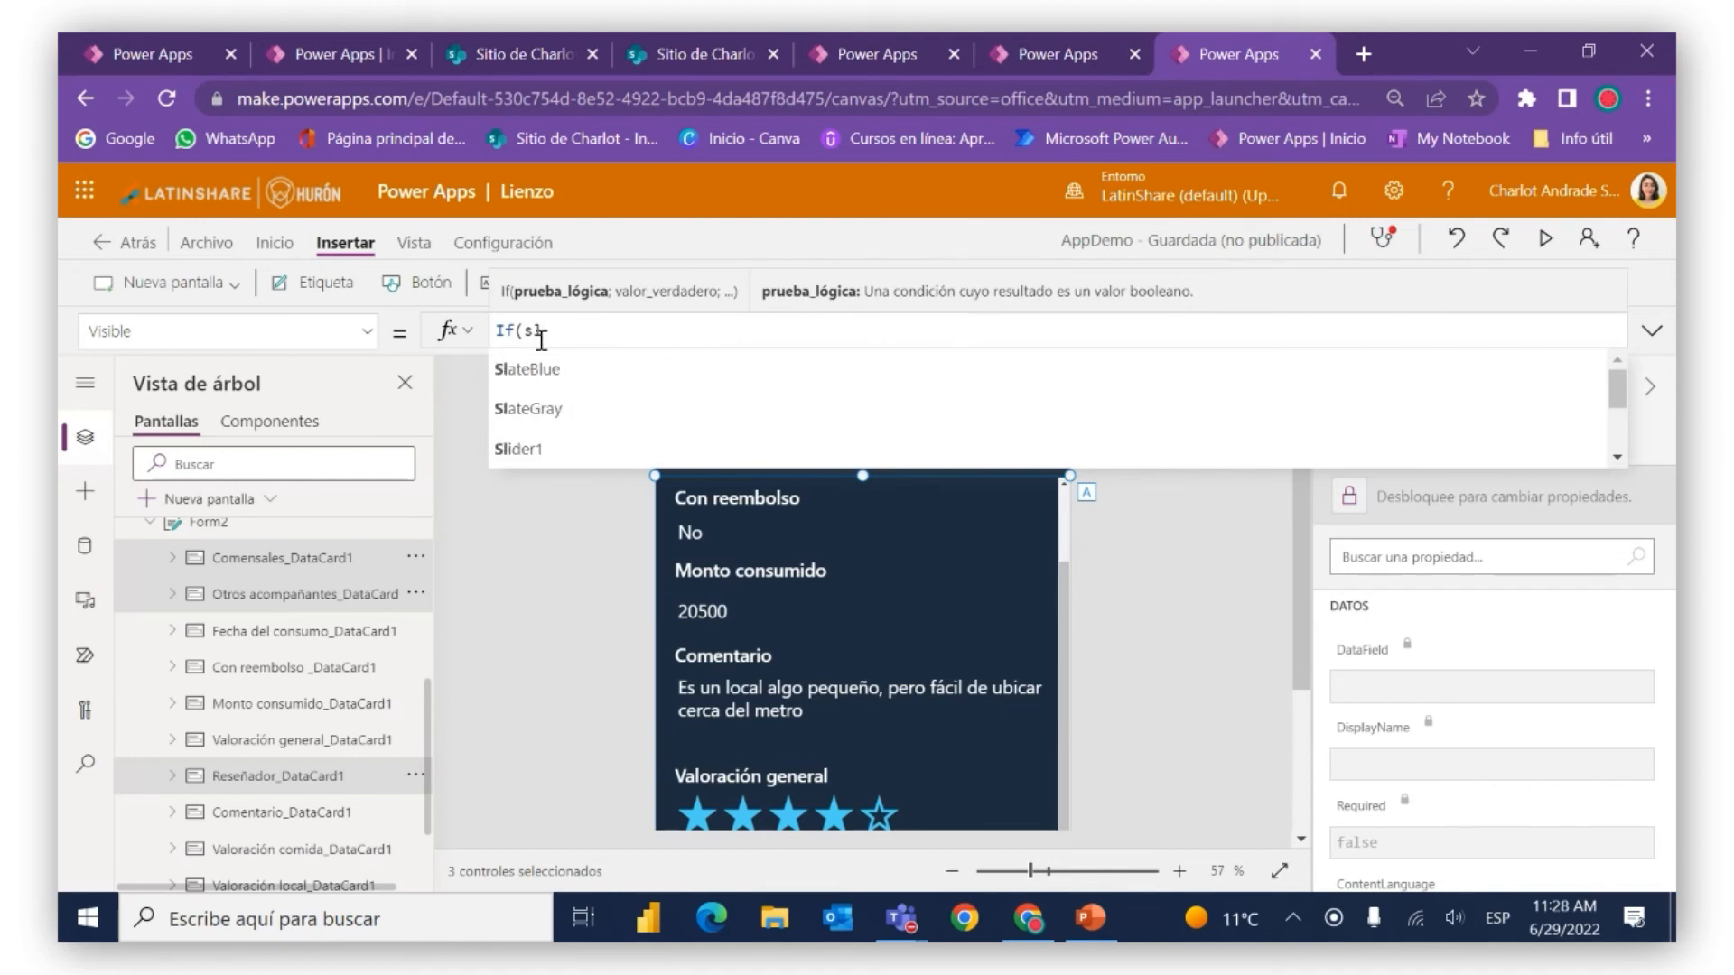
{"action": "key", "text": "BackSpace"}
{"action": "type", "text": "lid"}
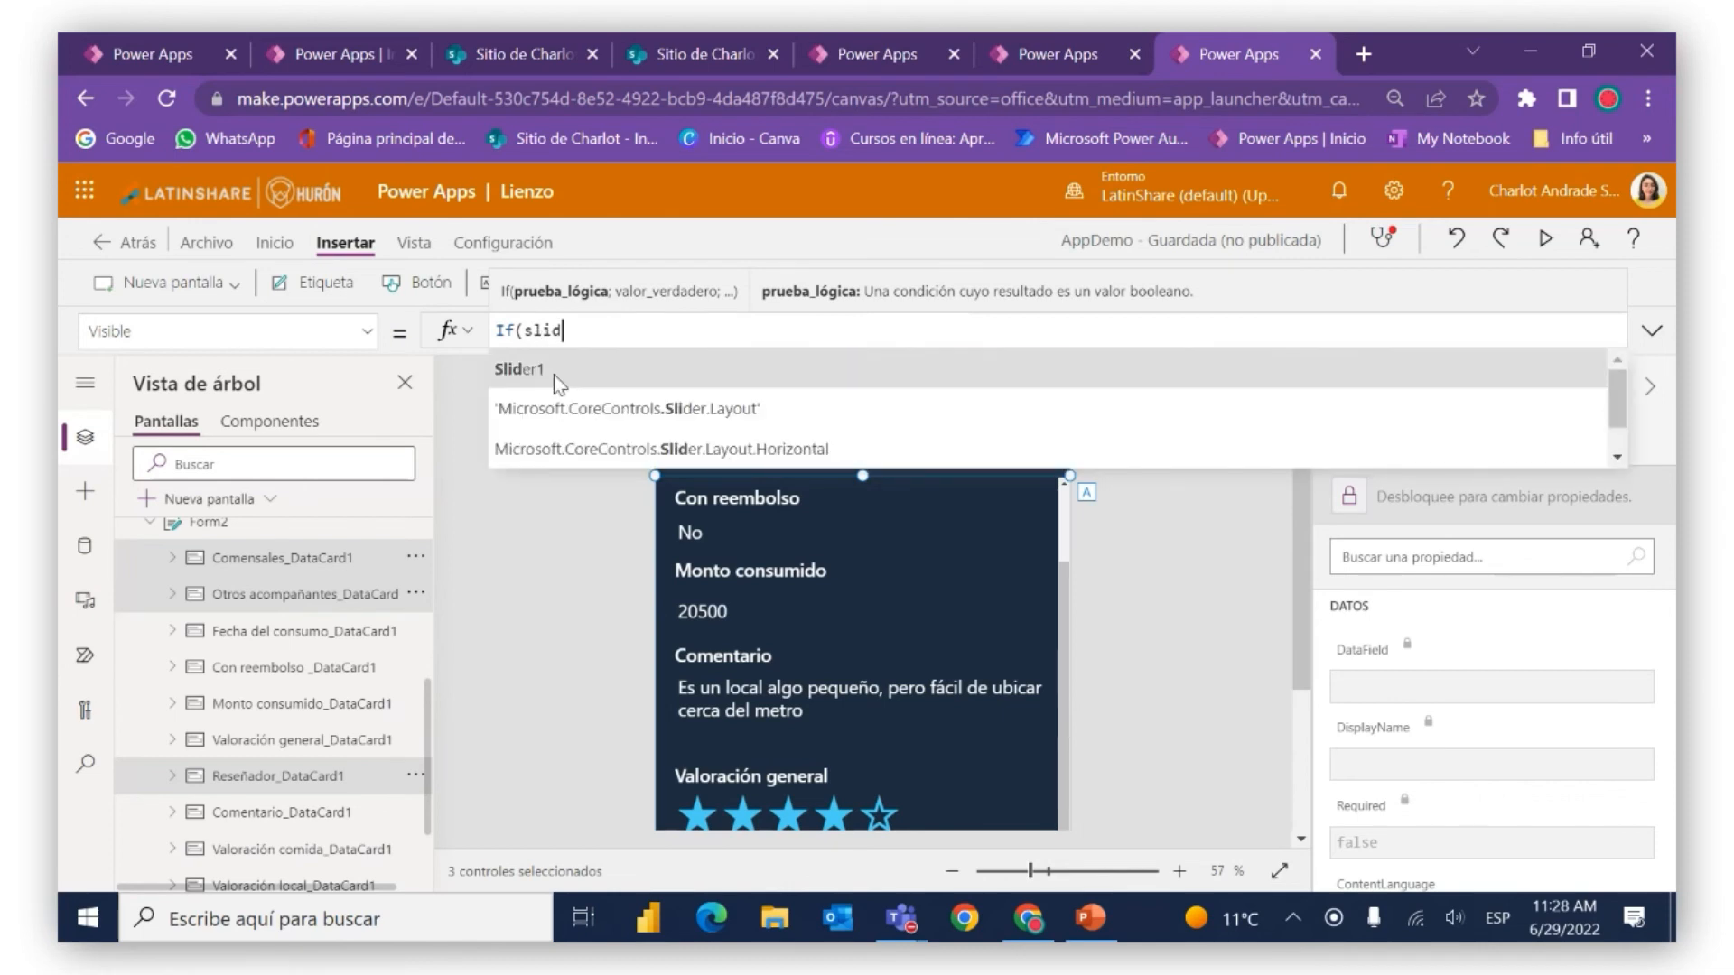
{"action": "left_click", "coordinate": [554, 368]}
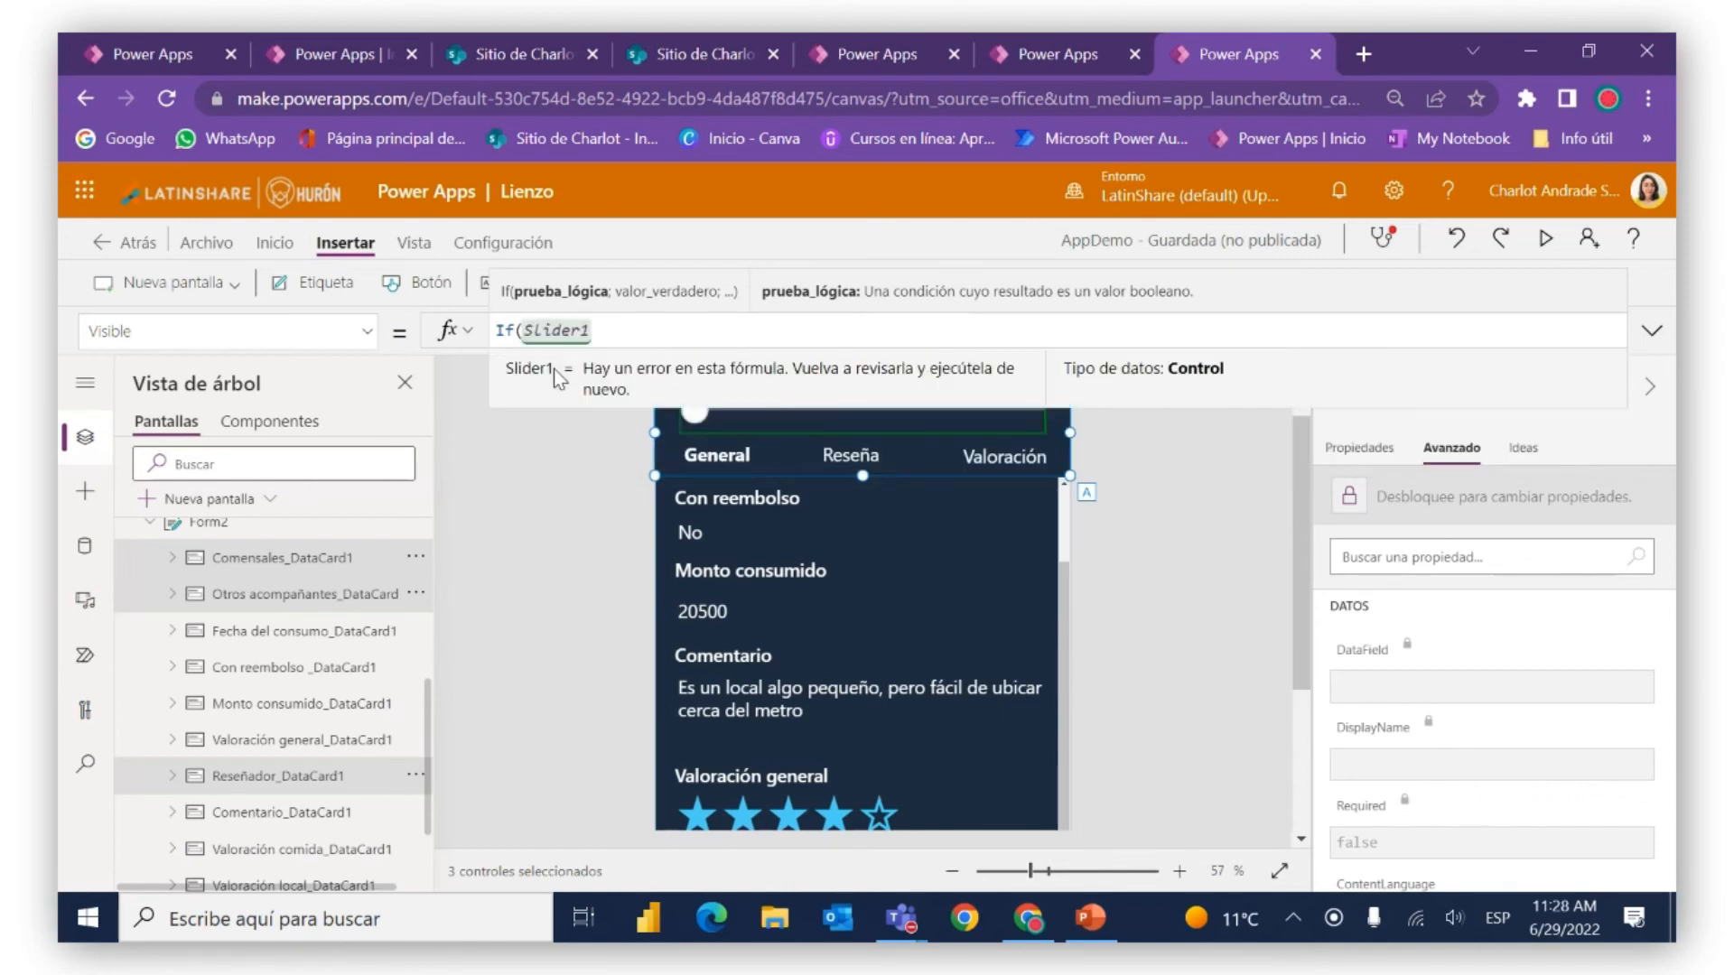
{"action": "type", "text": ".v"}
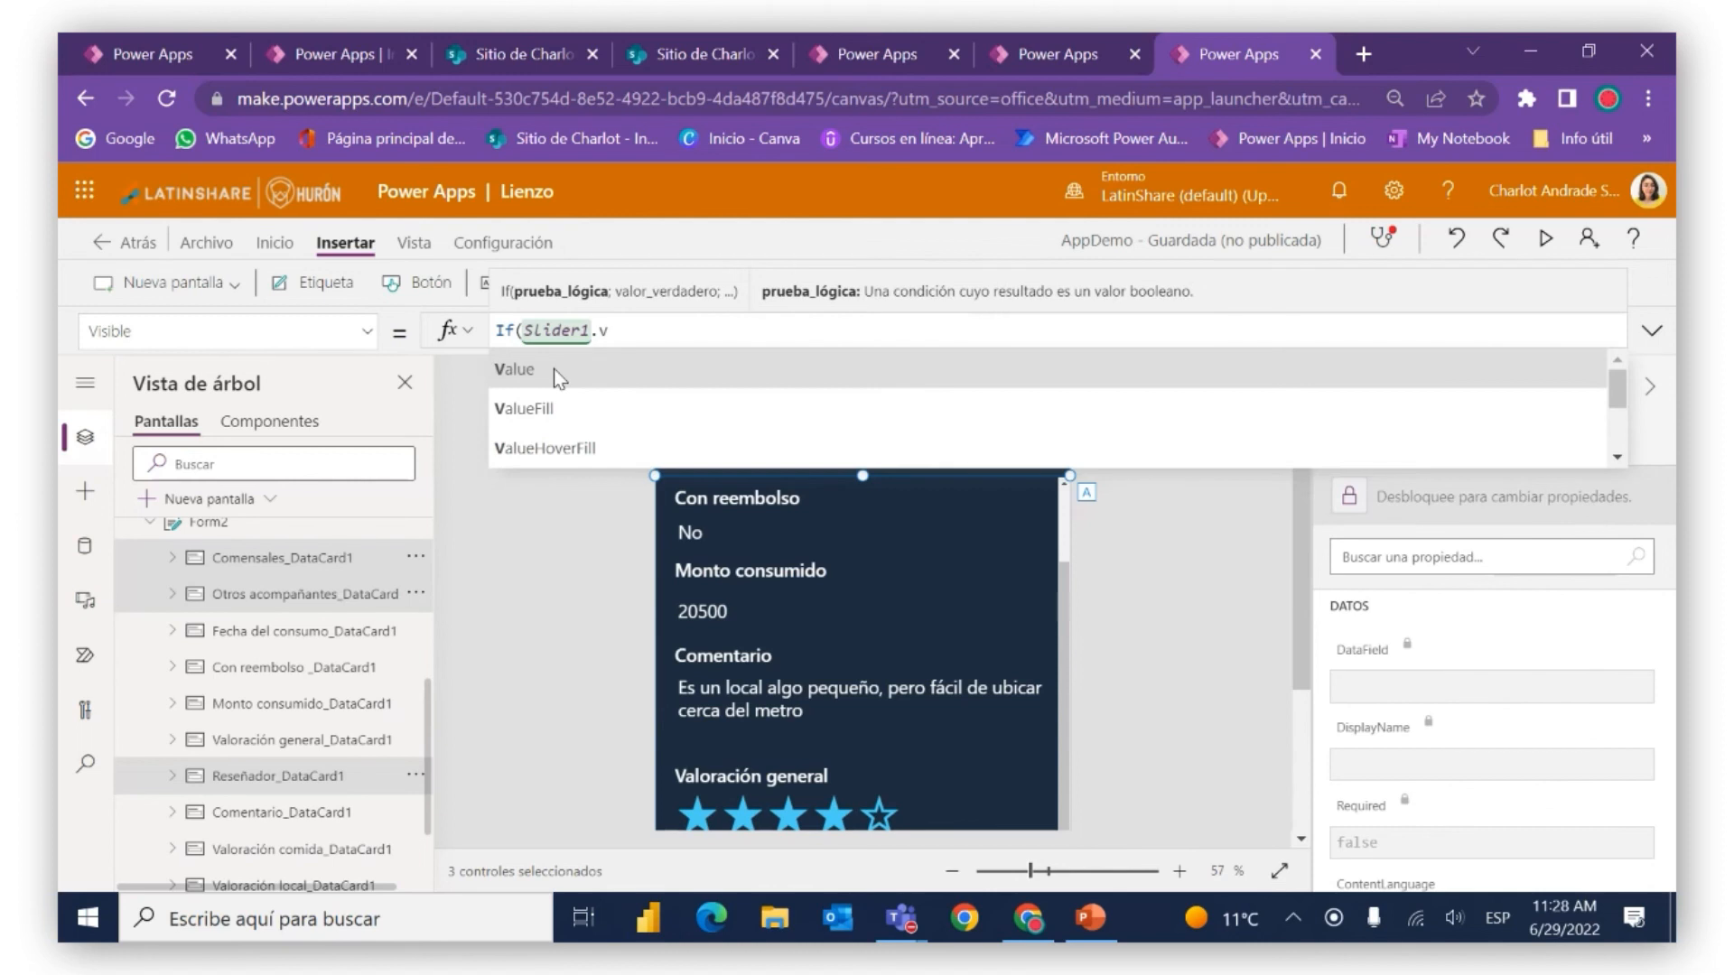
{"action": "left_click", "coordinate": [554, 368]}
{"action": "type", "text": "="}
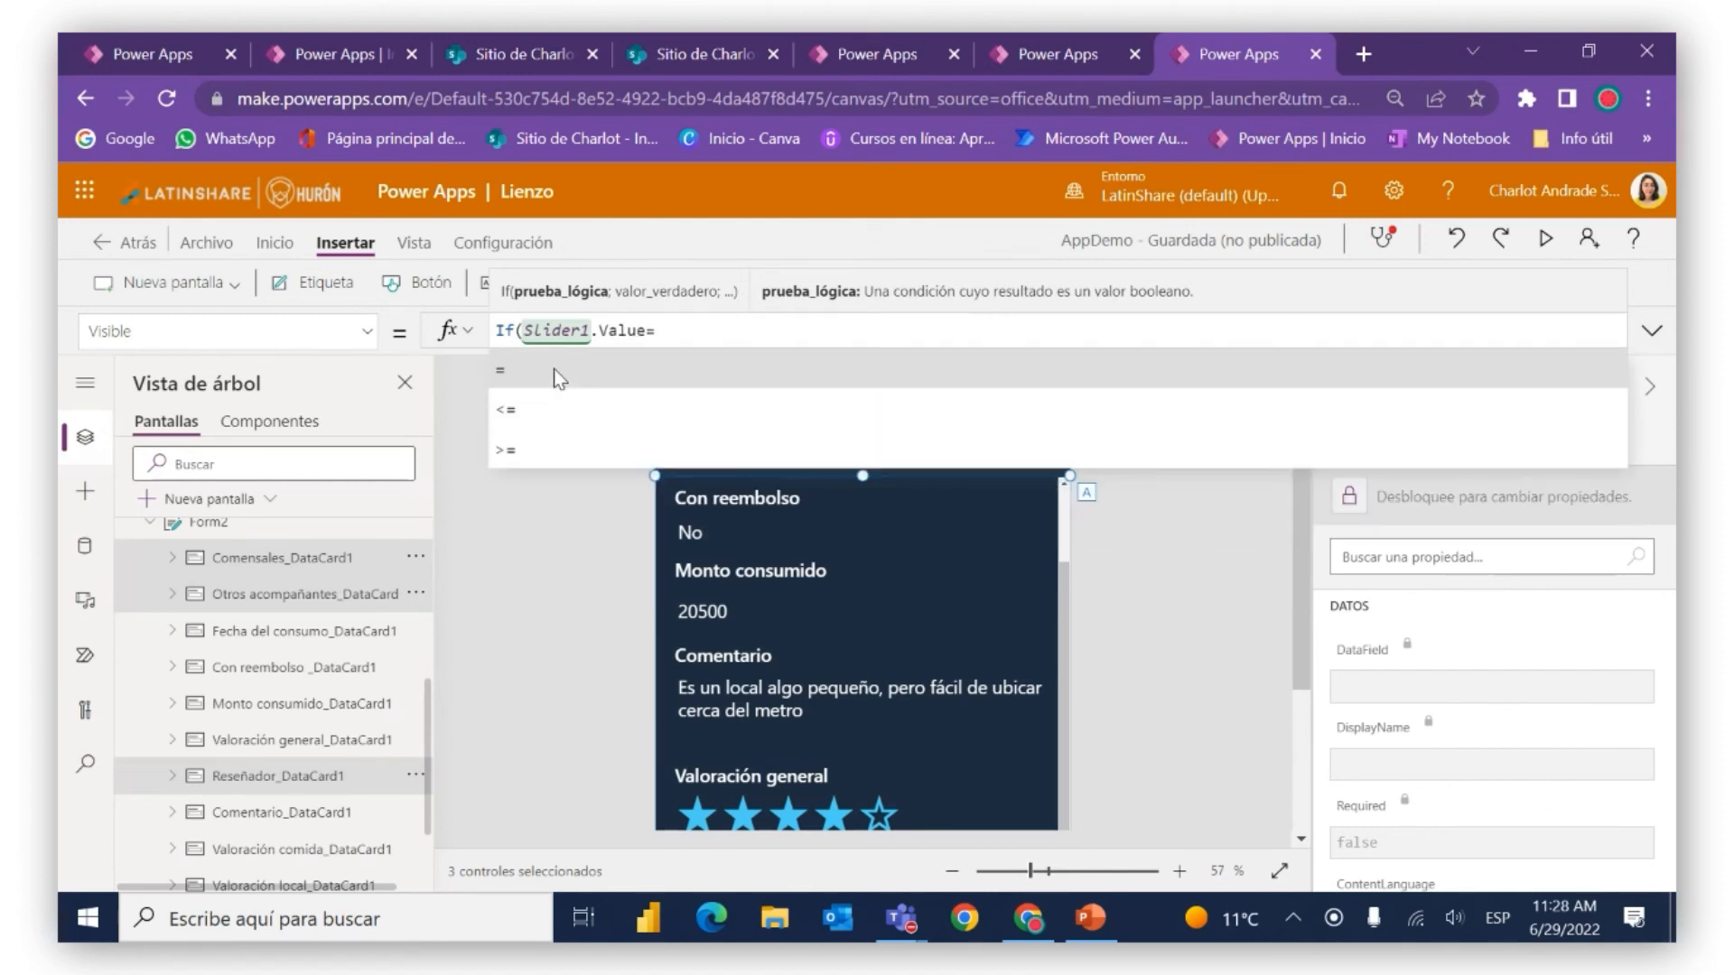
{"action": "type", "text": "0"}
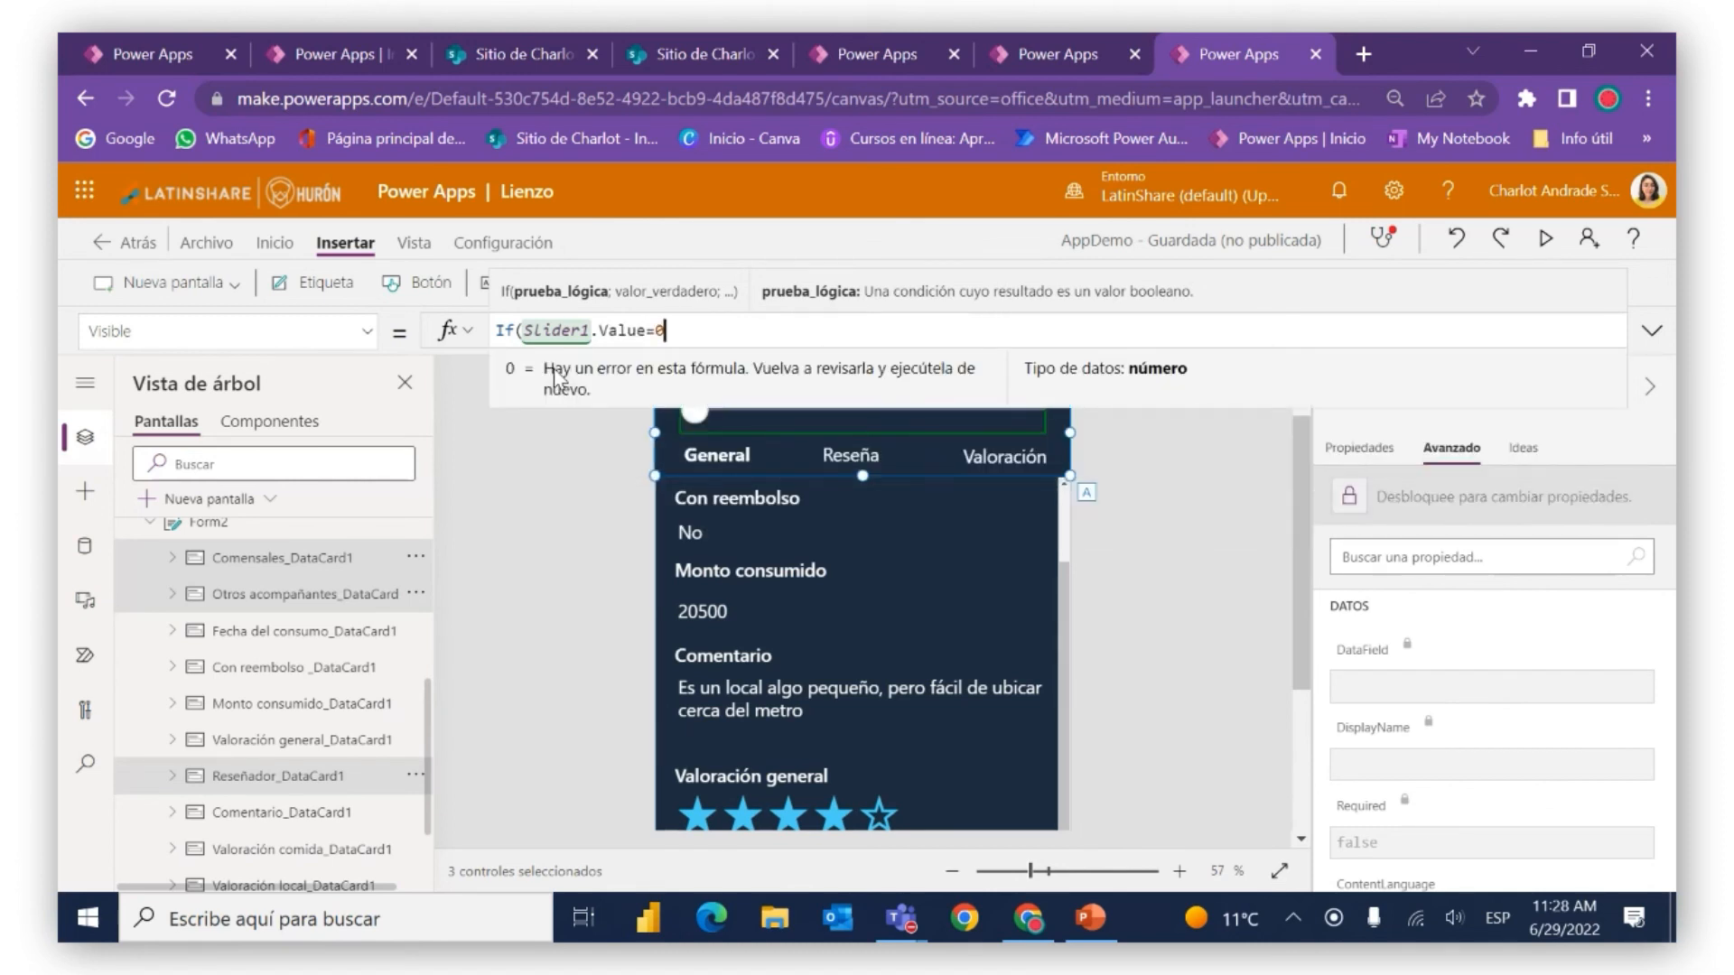
{"action": "type", "text": ";true"}
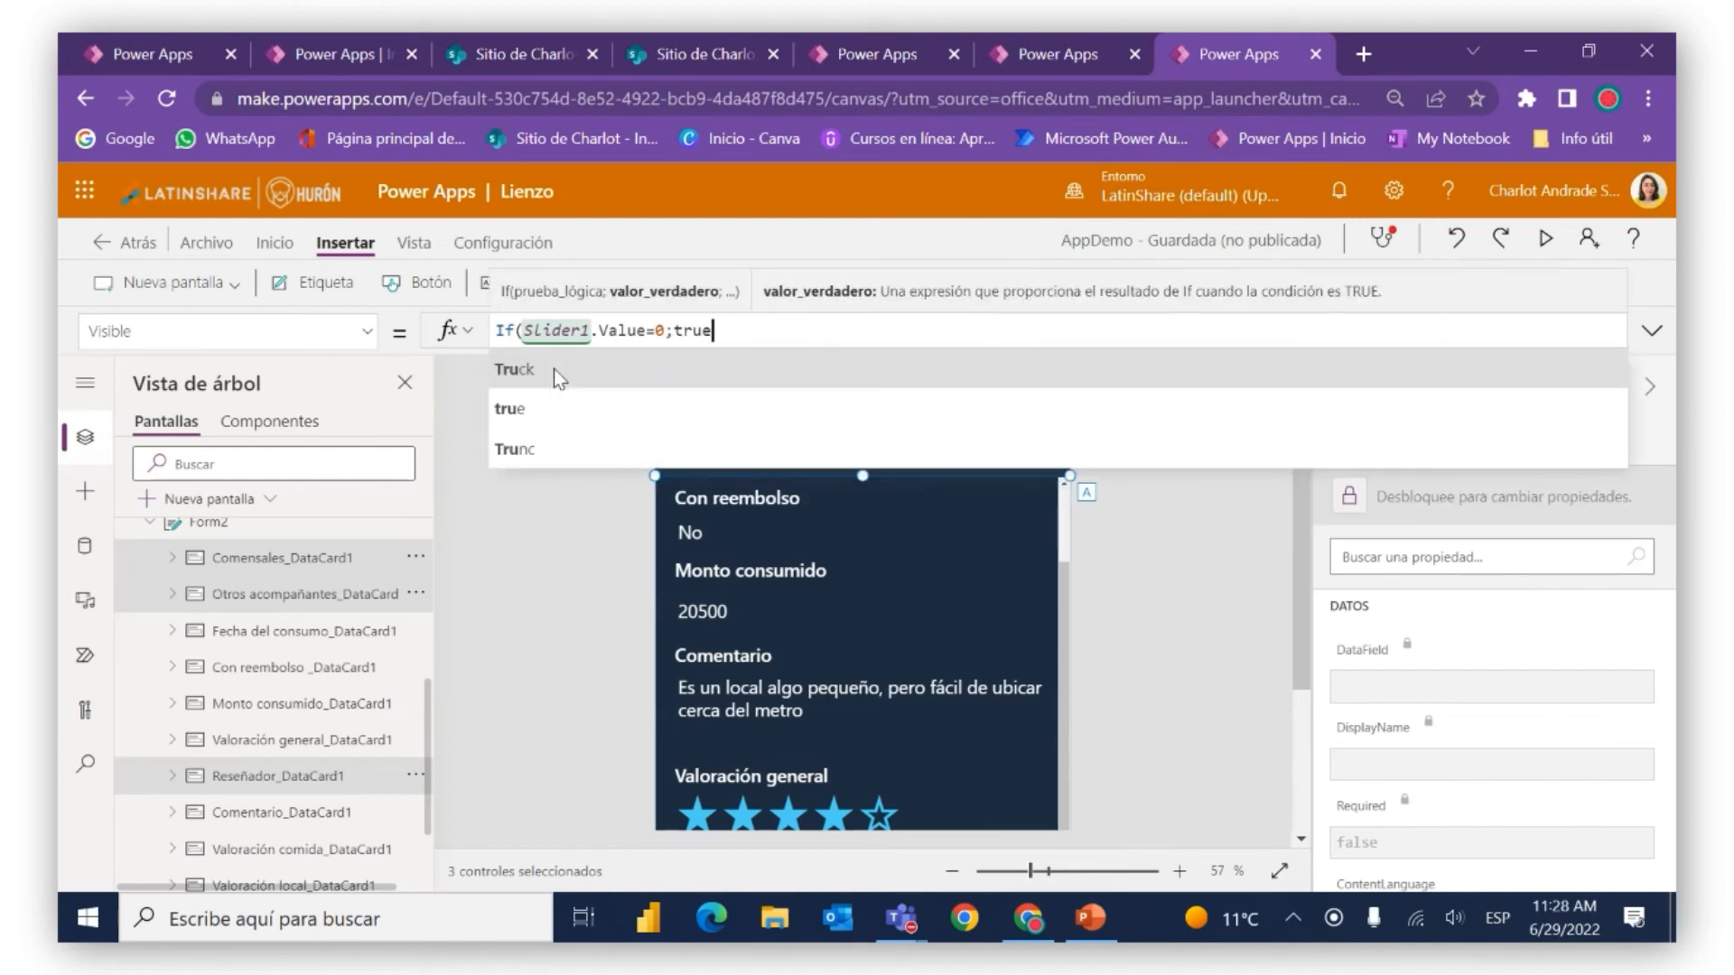
{"action": "type", "text": ";"}
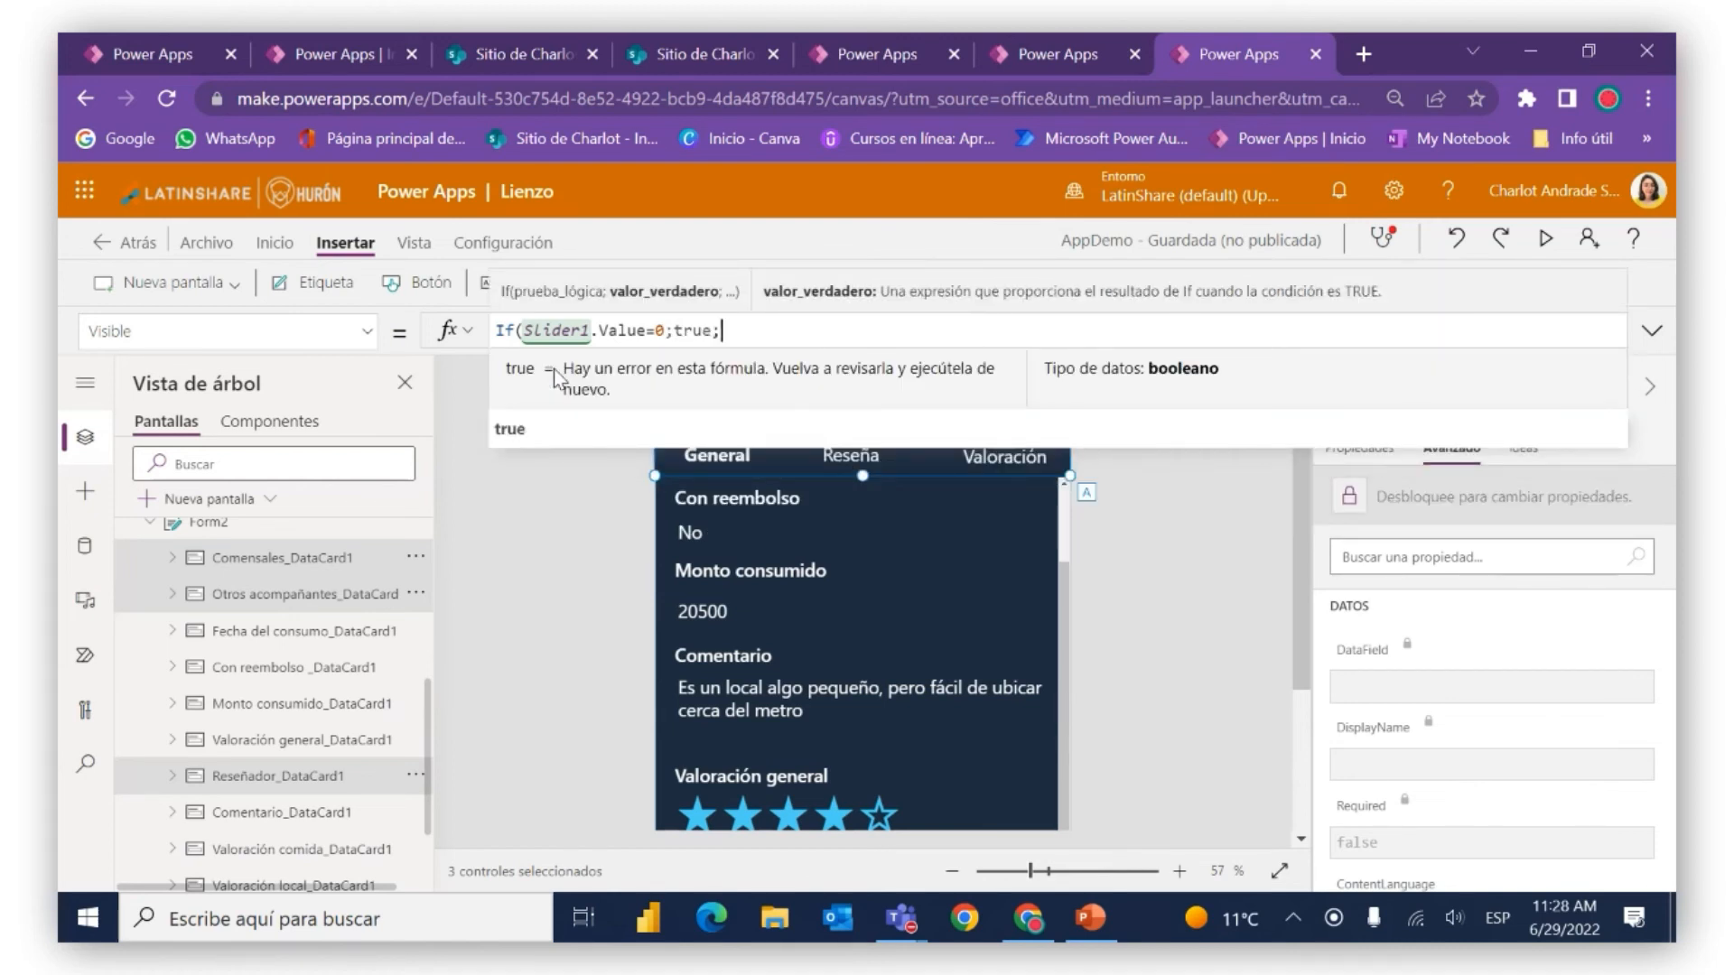
{"action": "type", "text": "false"}
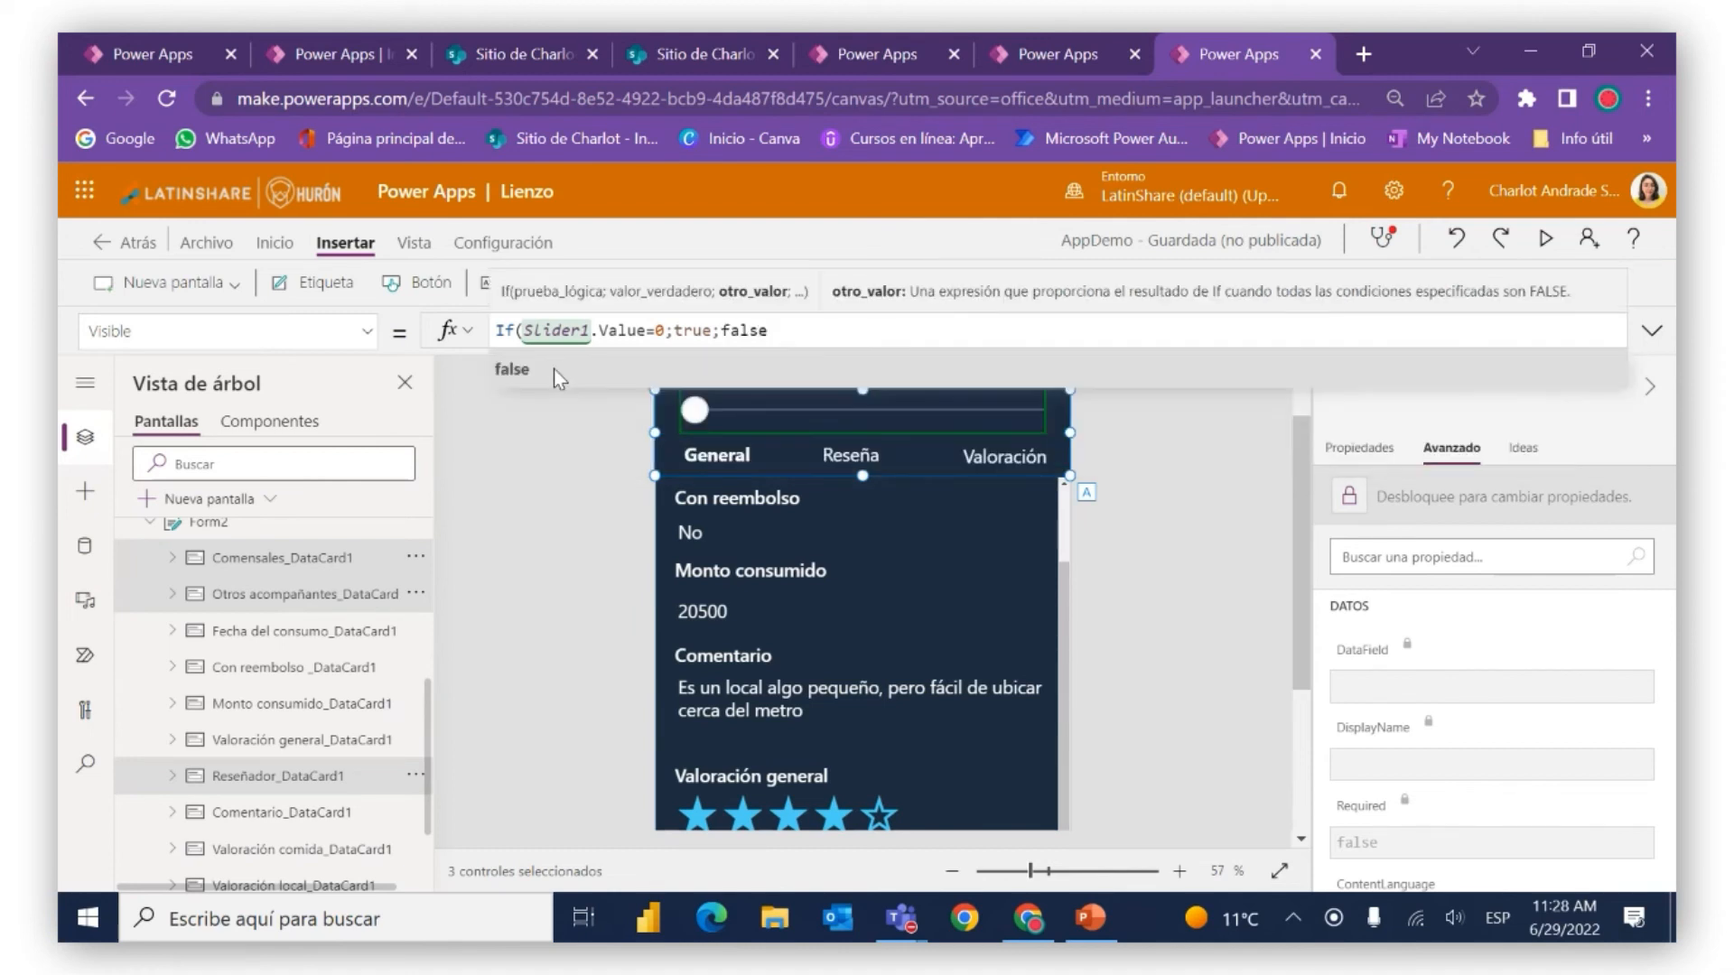
{"action": "type", "text": ")"}
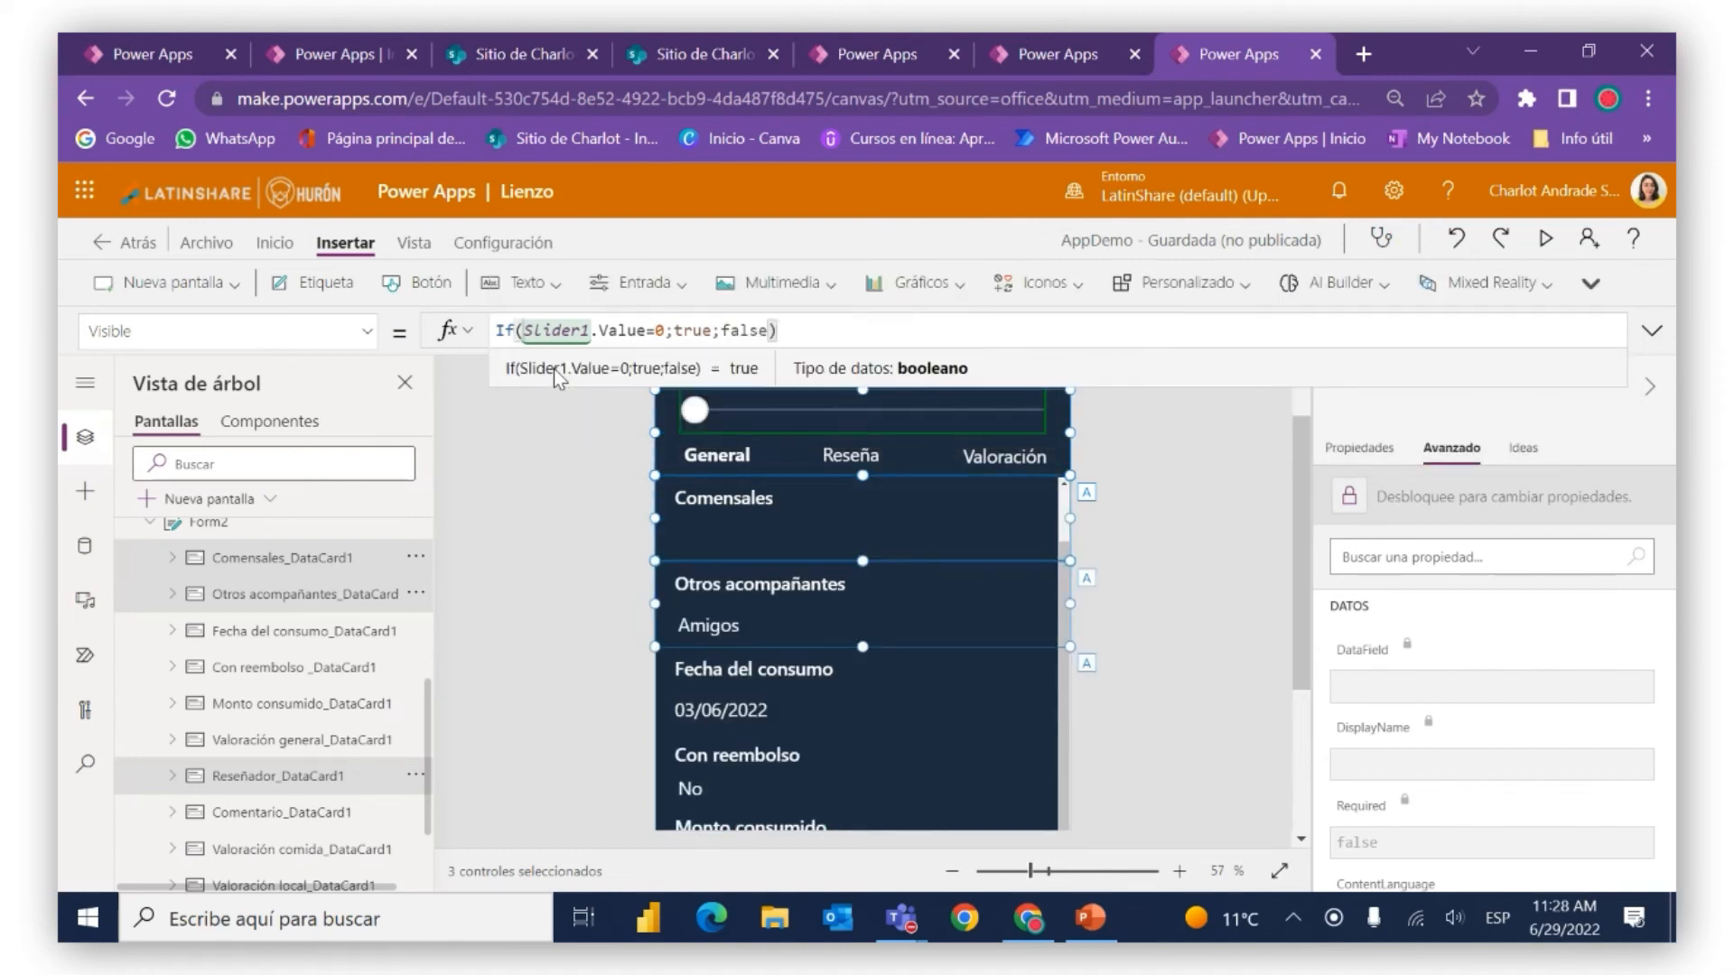
Preview the screen, move the slider from General to Reseña to check which form cards are shown, and close the preview
{"action": "left_click", "coordinate": [1545, 239]}
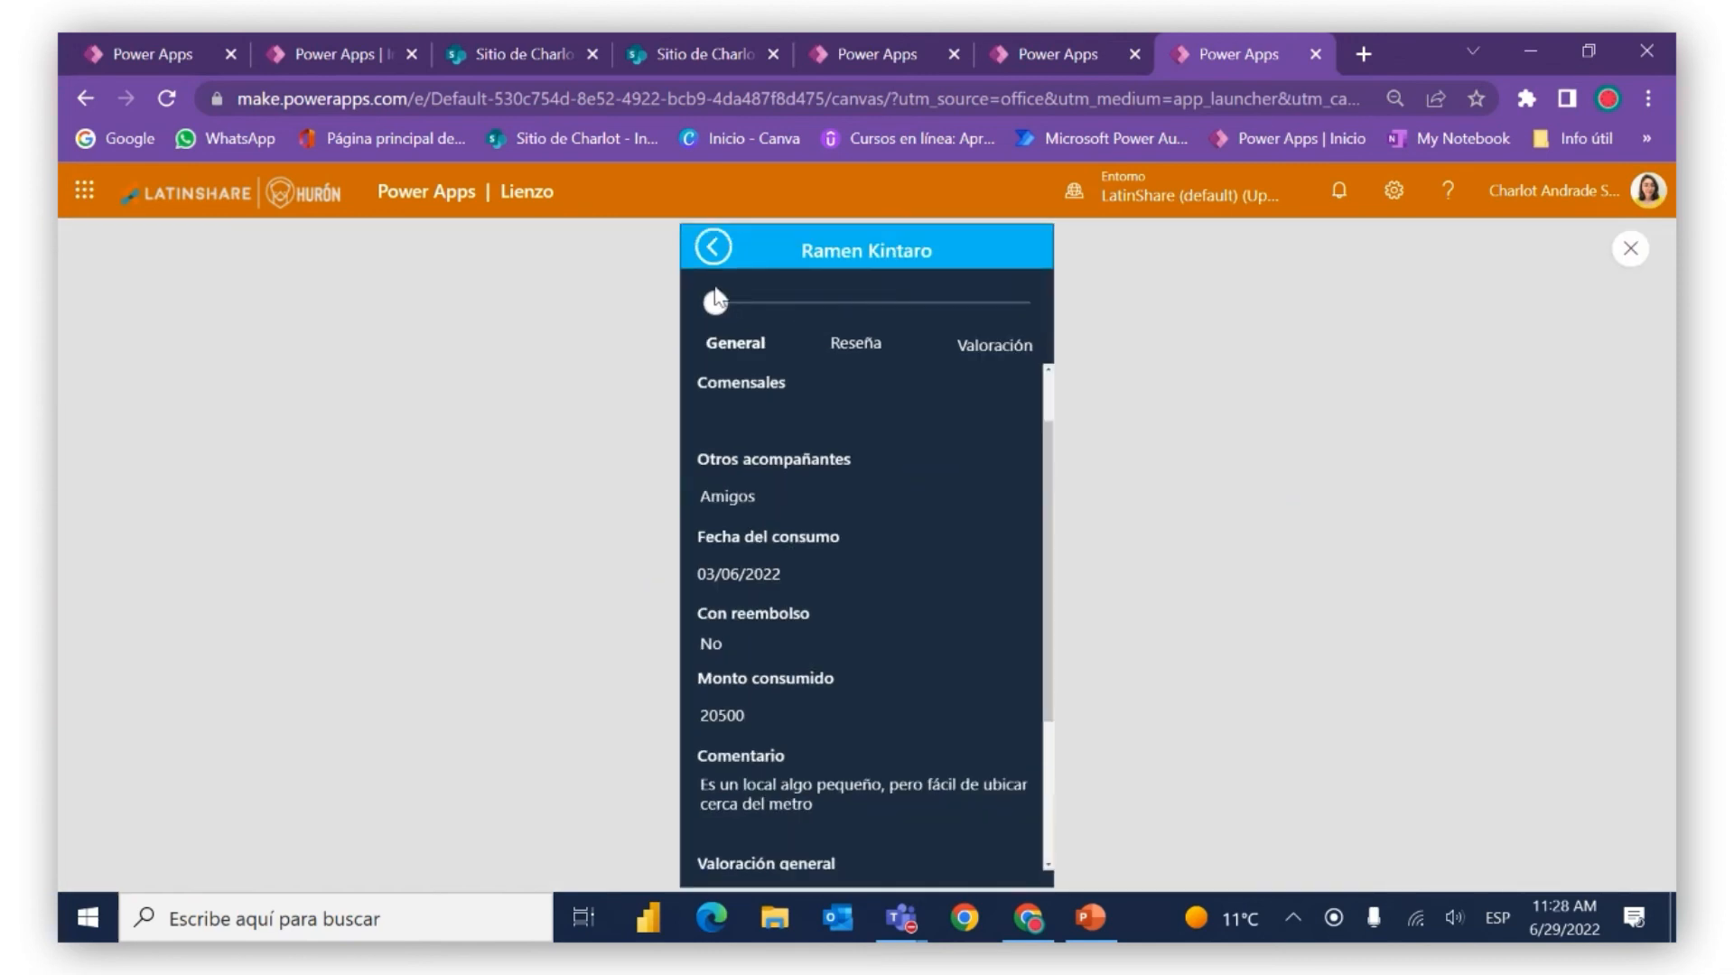
{"action": "mouse_move", "coordinate": [718, 306]}
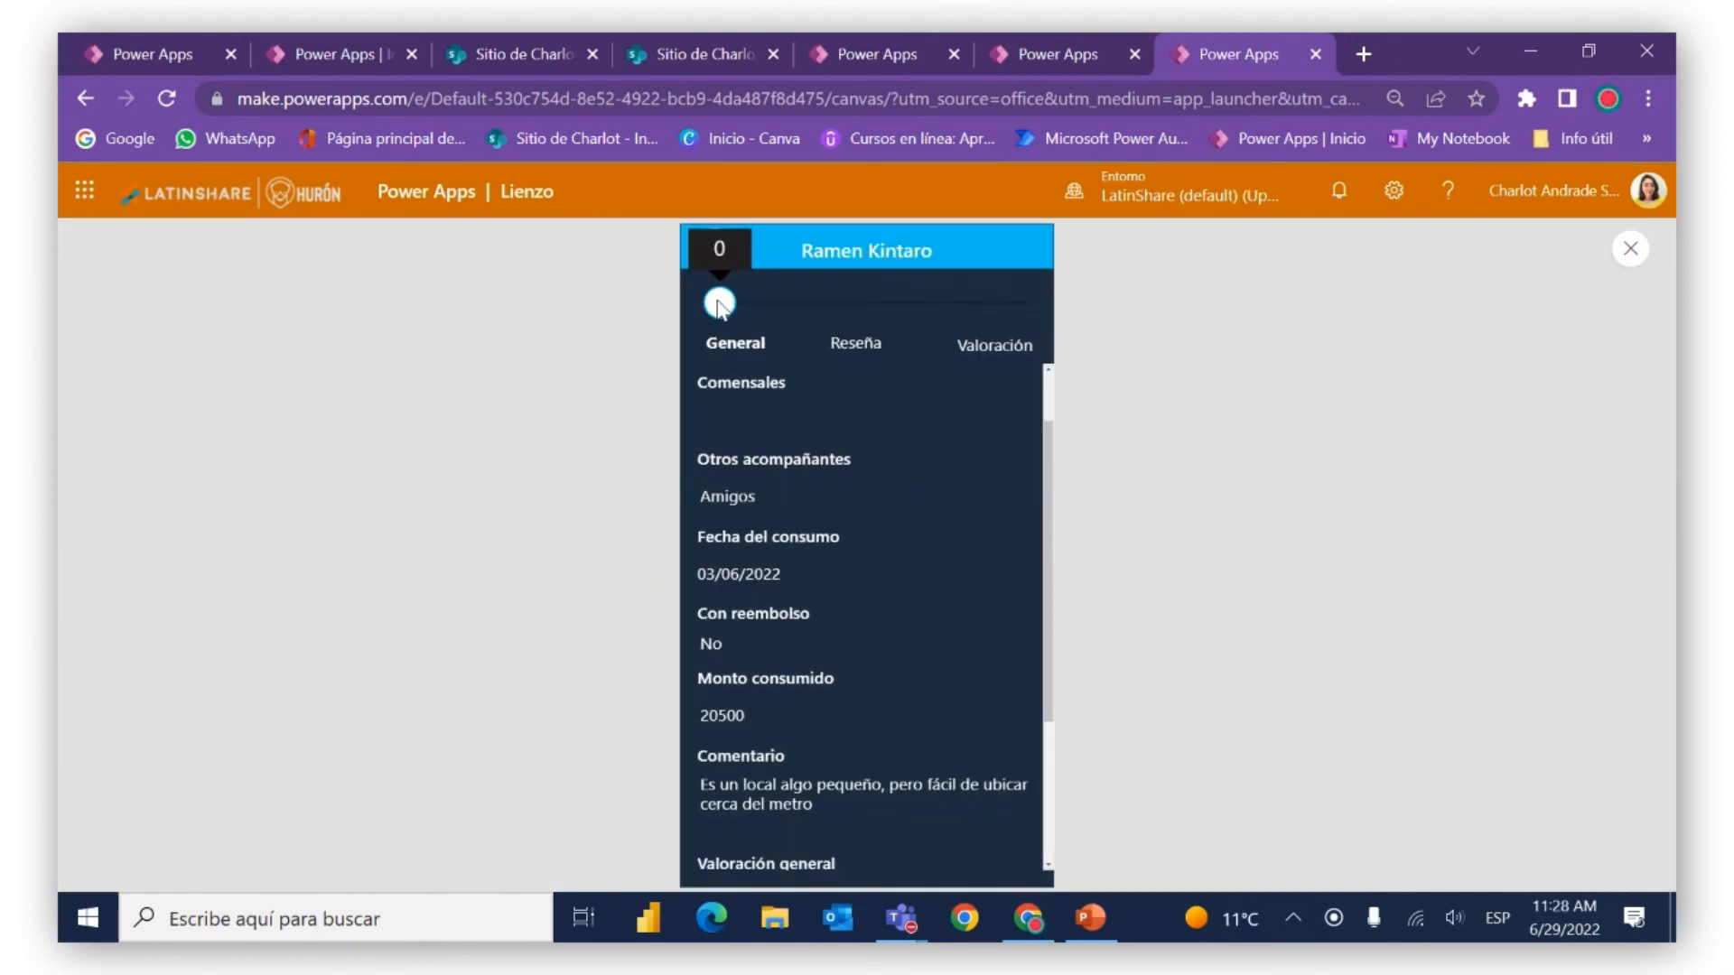
{"action": "left_click_drag", "start_coordinate": [719, 305], "coordinate": [825, 307]}
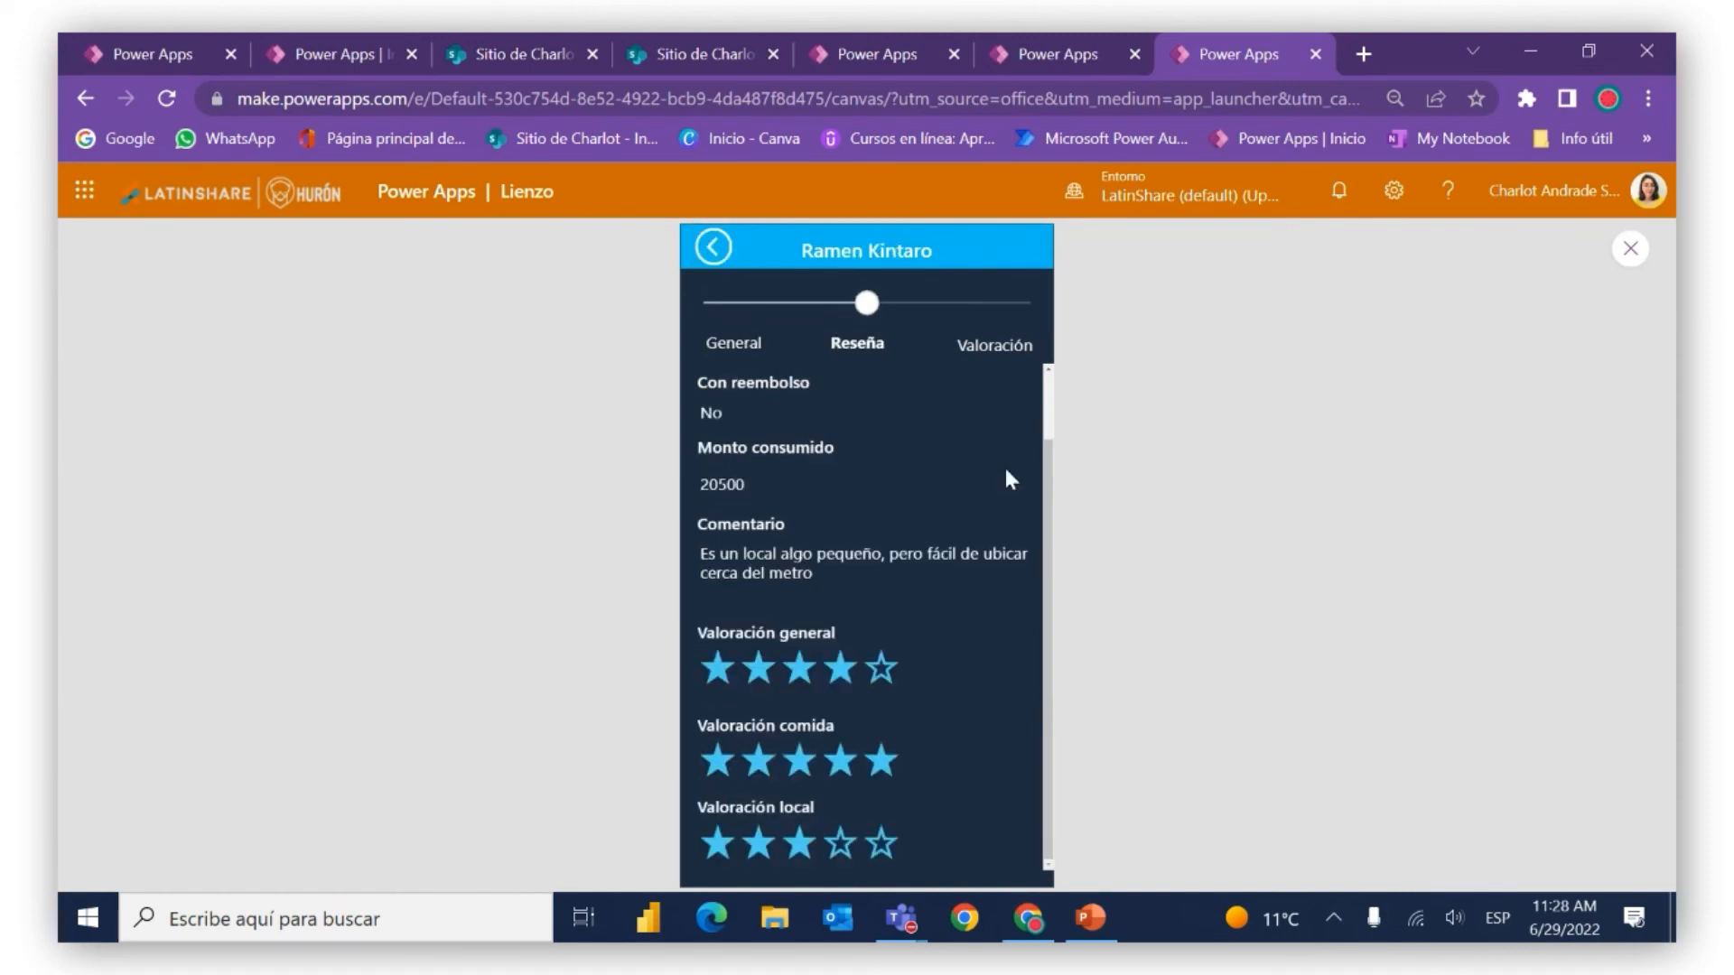
{"action": "scroll", "coordinate": [1046, 516], "scroll_direction": "up", "scroll_amount": 2}
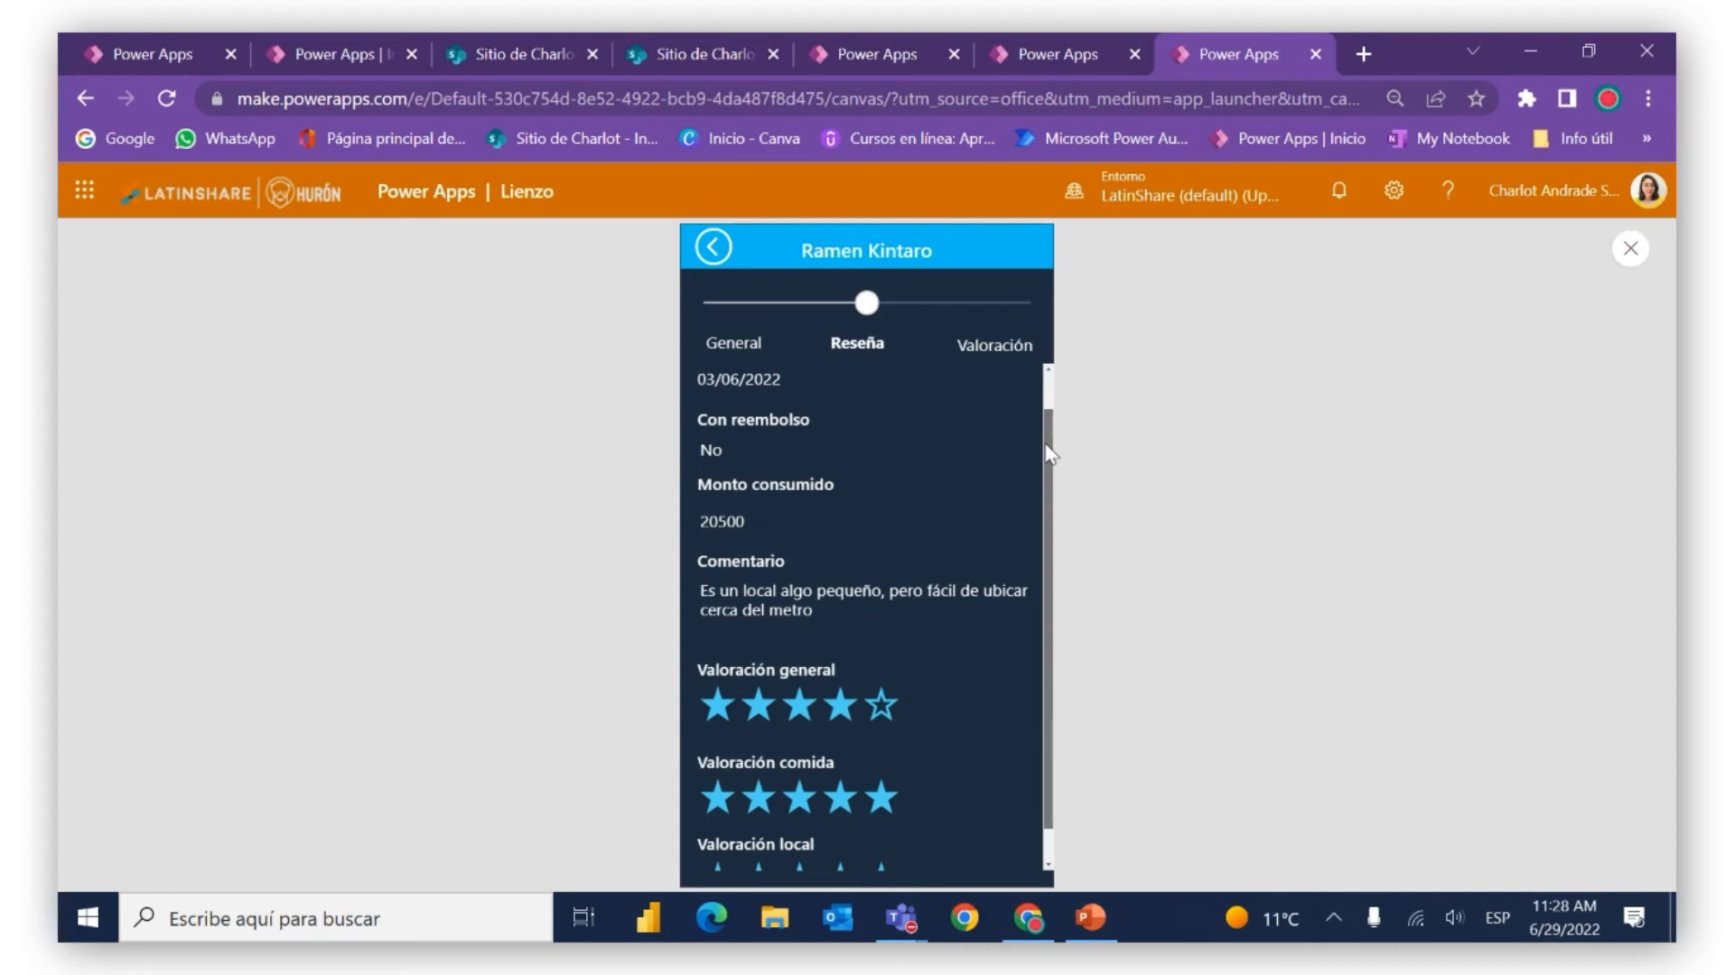
{"action": "left_click_drag", "start_coordinate": [876, 308], "coordinate": [831, 299]}
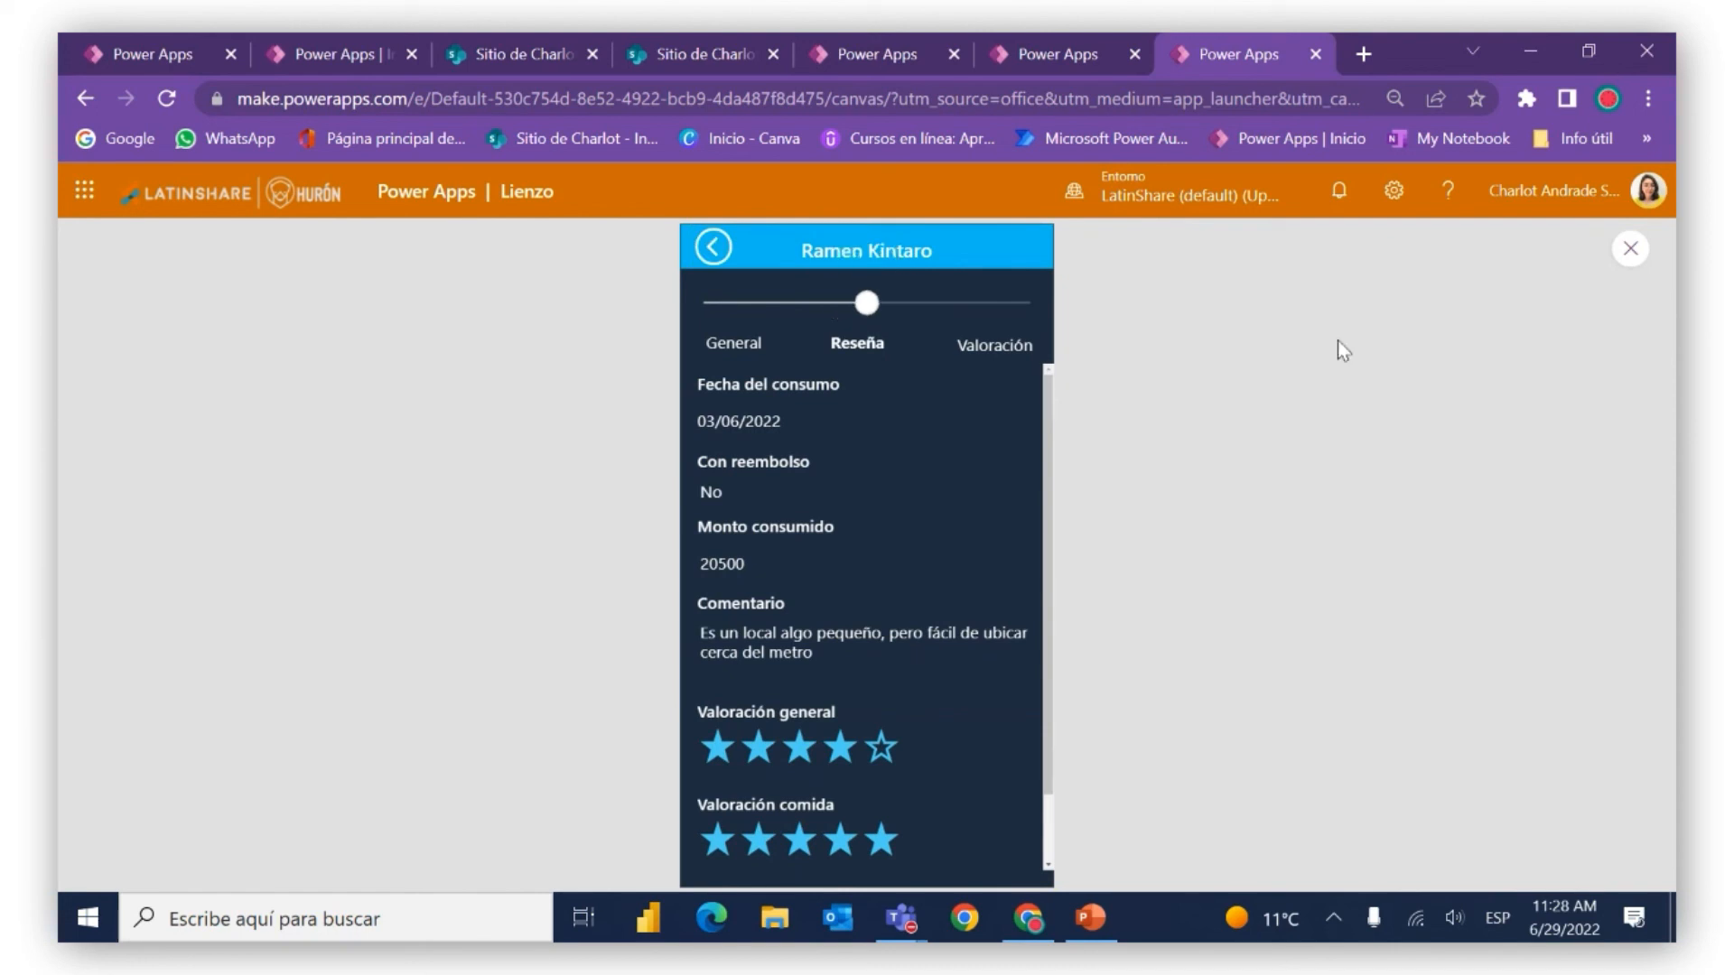
{"action": "left_click", "coordinate": [1628, 251]}
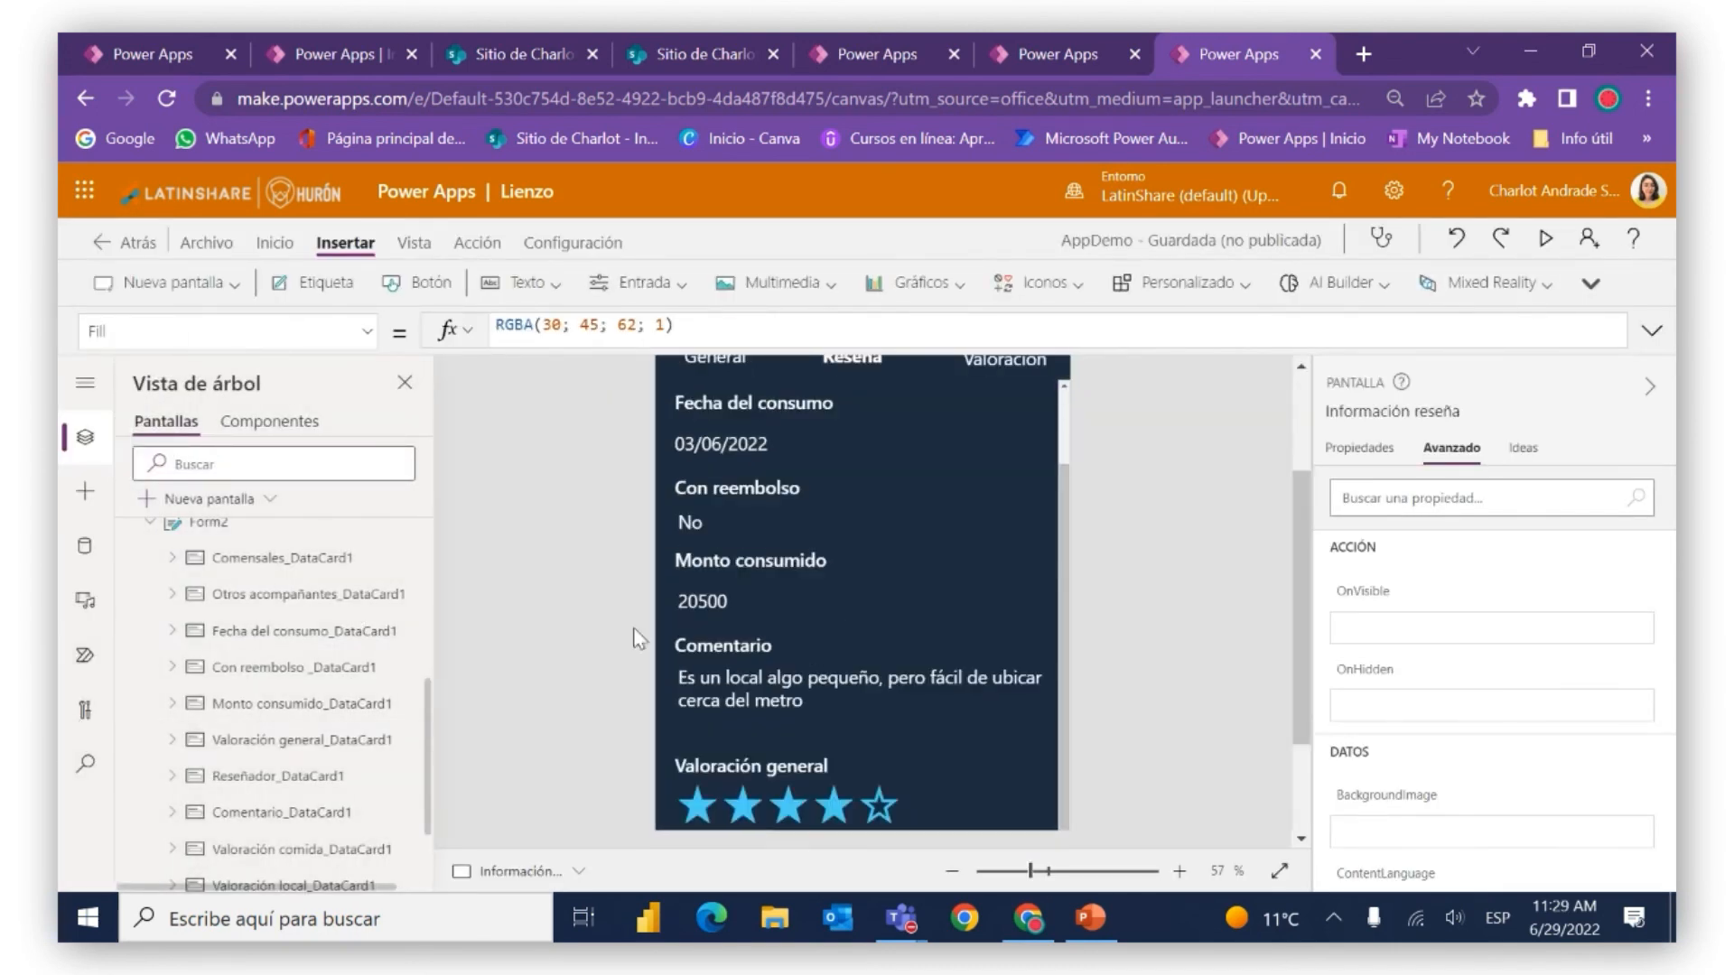
Set the Visible property of the Fecha del consumo, Con reembolso, Monto consumido and Comentario cards together to If(Slider1.Value=1;true;false)
{"action": "left_click", "coordinate": [281, 630]}
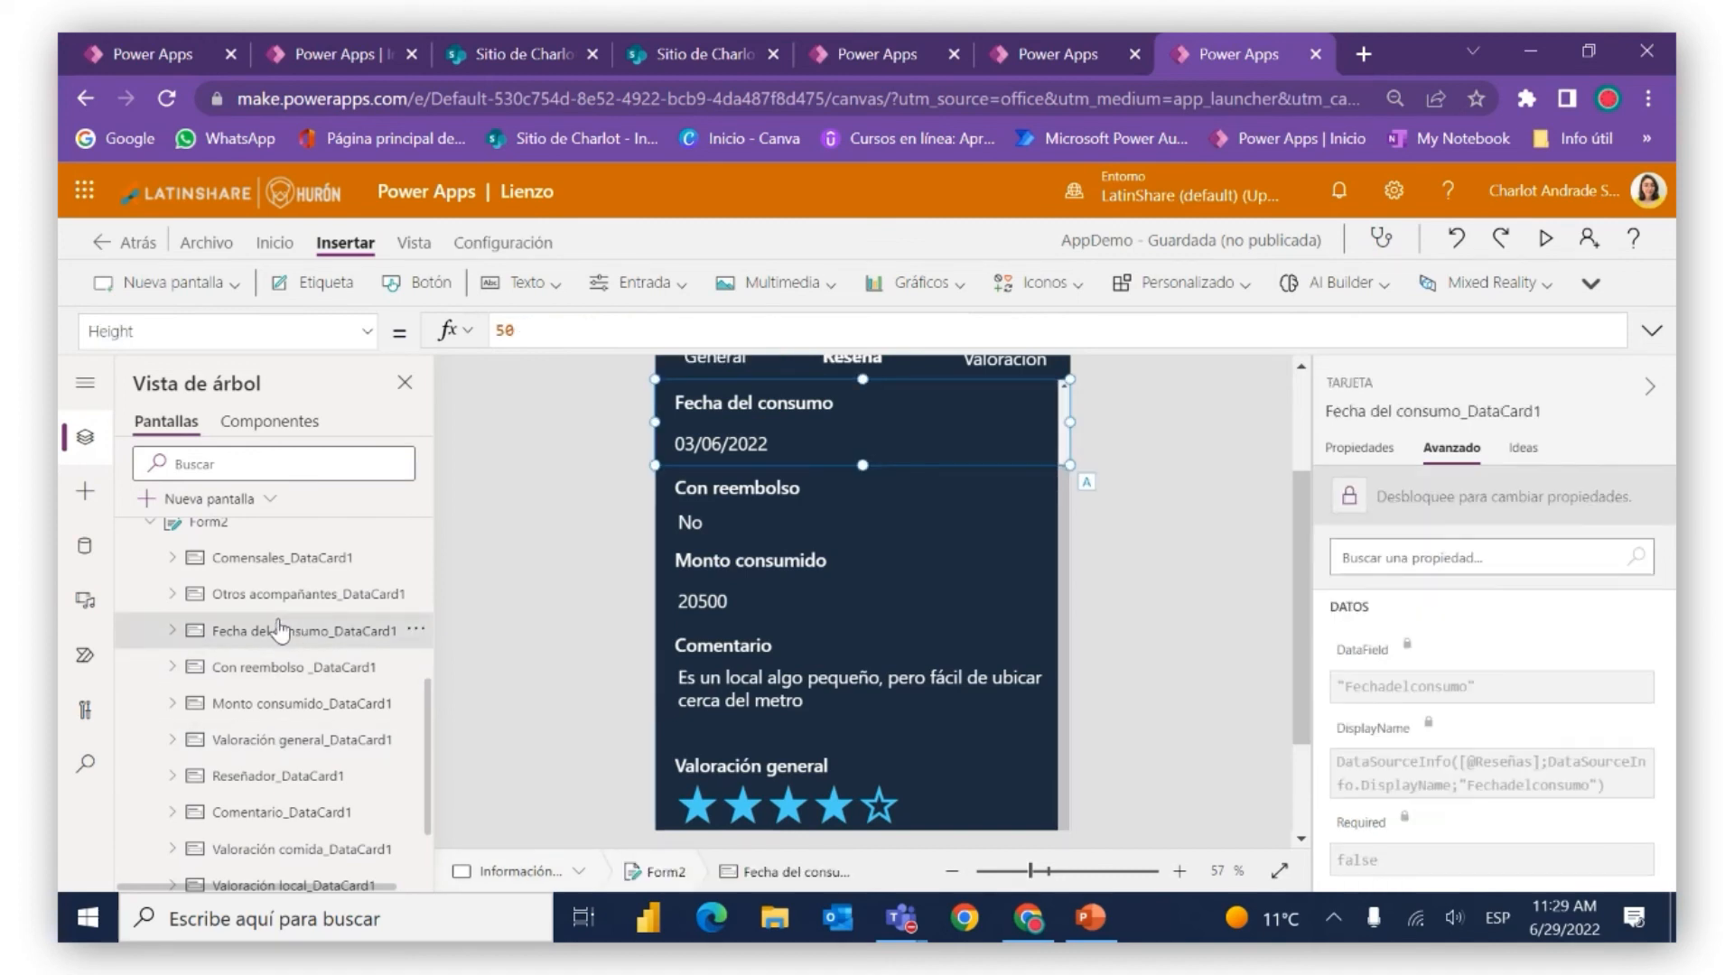
{"action": "left_click", "coordinate": [263, 675], "text": "ctrl"}
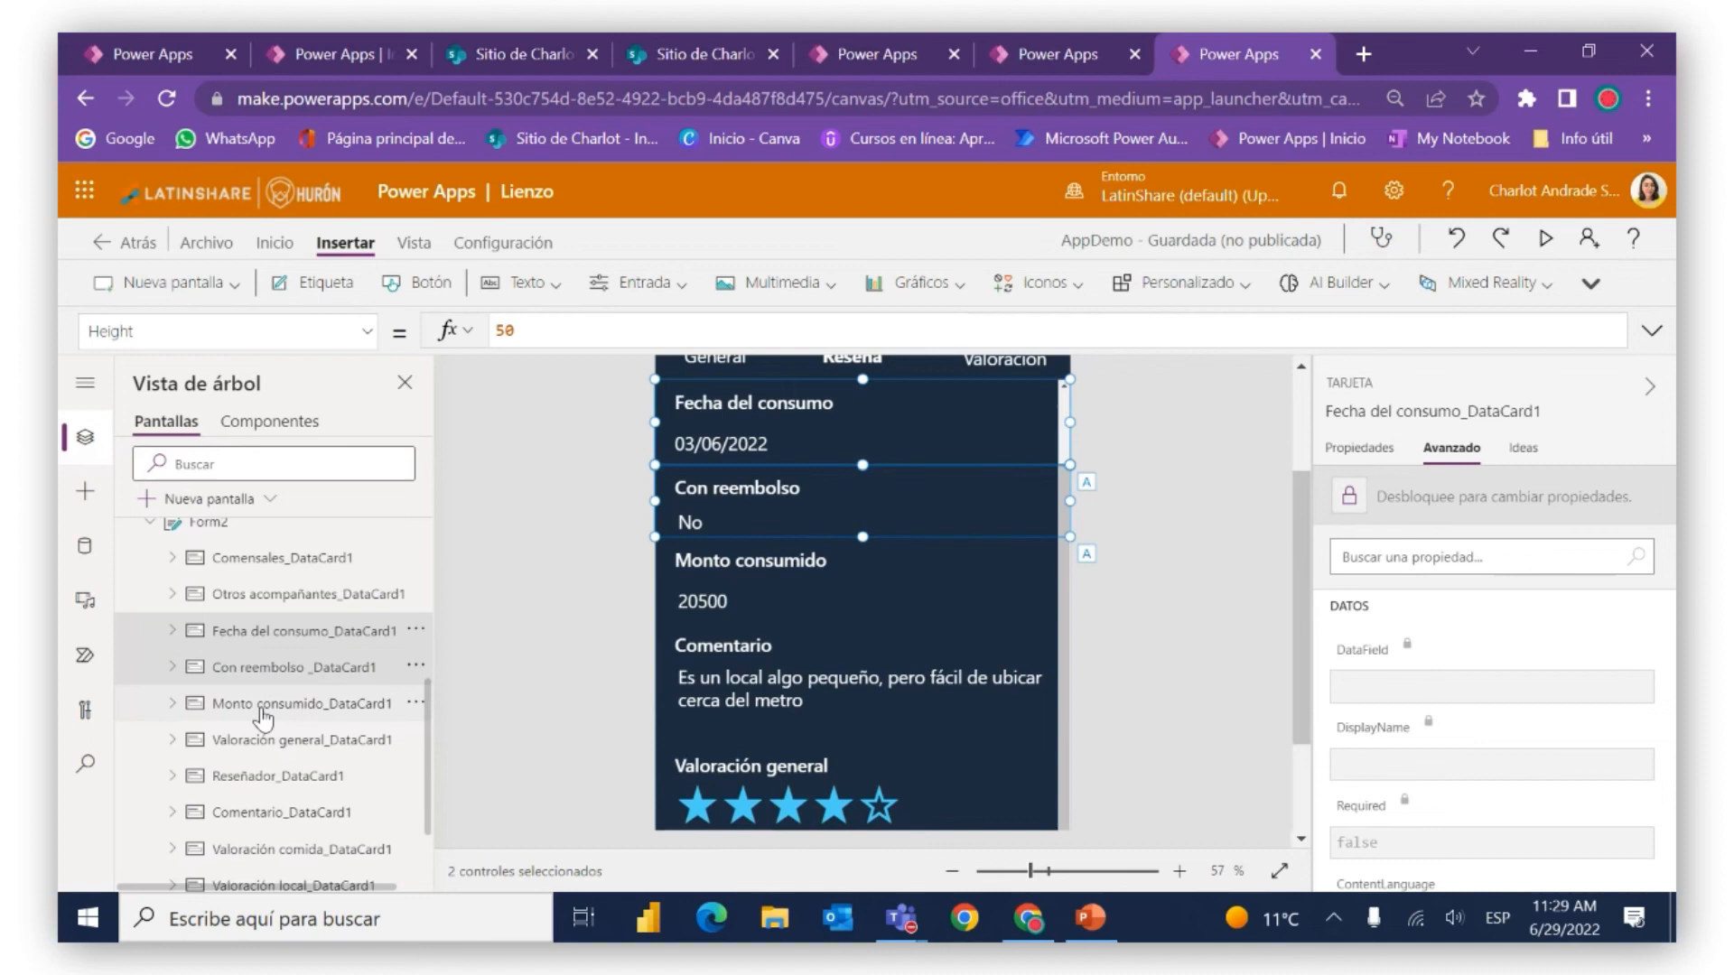
{"action": "left_click", "coordinate": [263, 711], "text": "ctrl"}
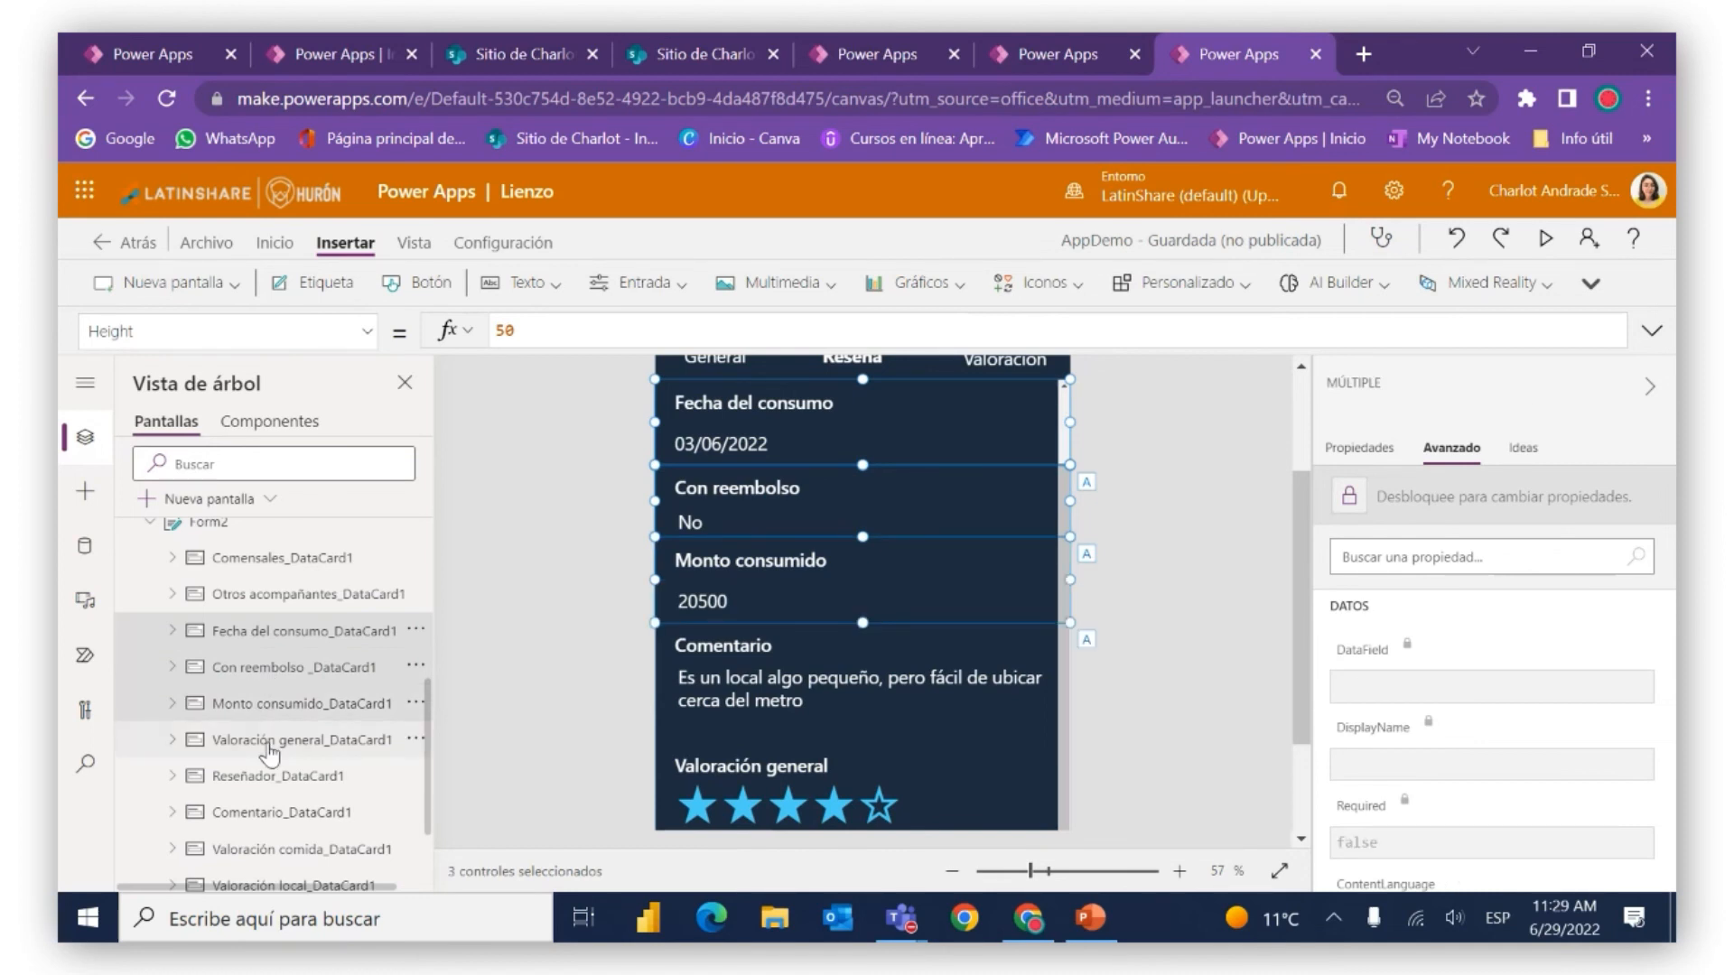
{"action": "left_click", "coordinate": [270, 742], "text": "ctrl"}
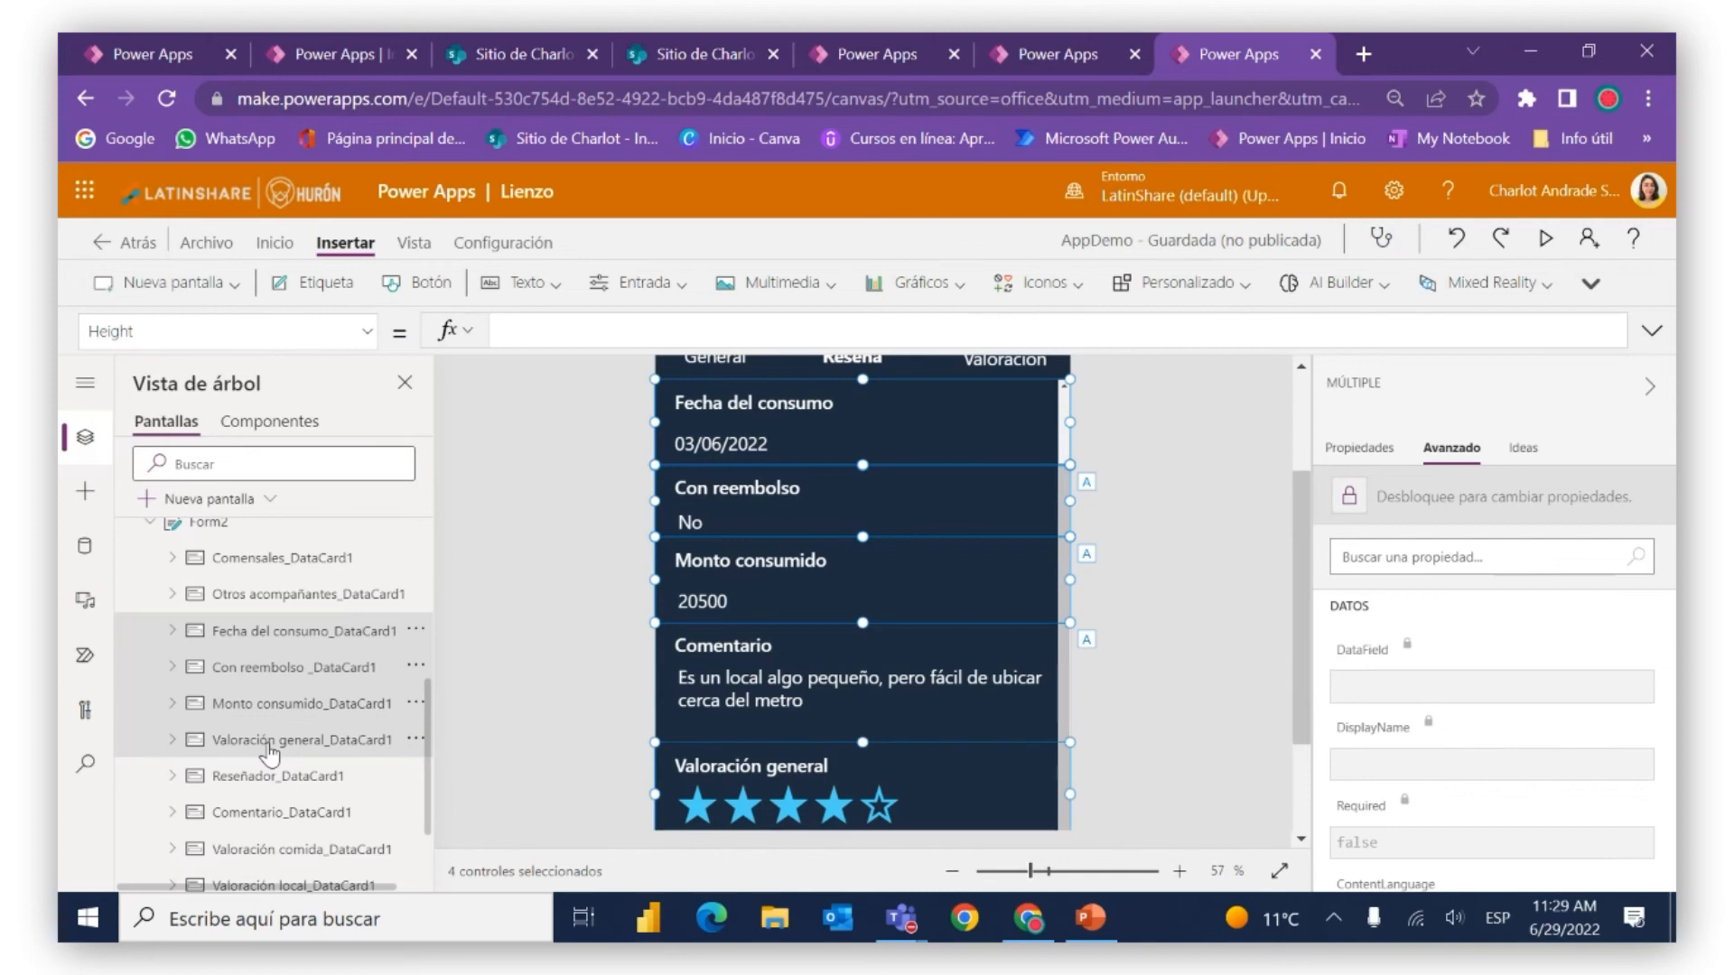
{"action": "left_click", "coordinate": [270, 753], "text": "ctrl"}
{"action": "left_click", "coordinate": [268, 814], "text": "ctrl"}
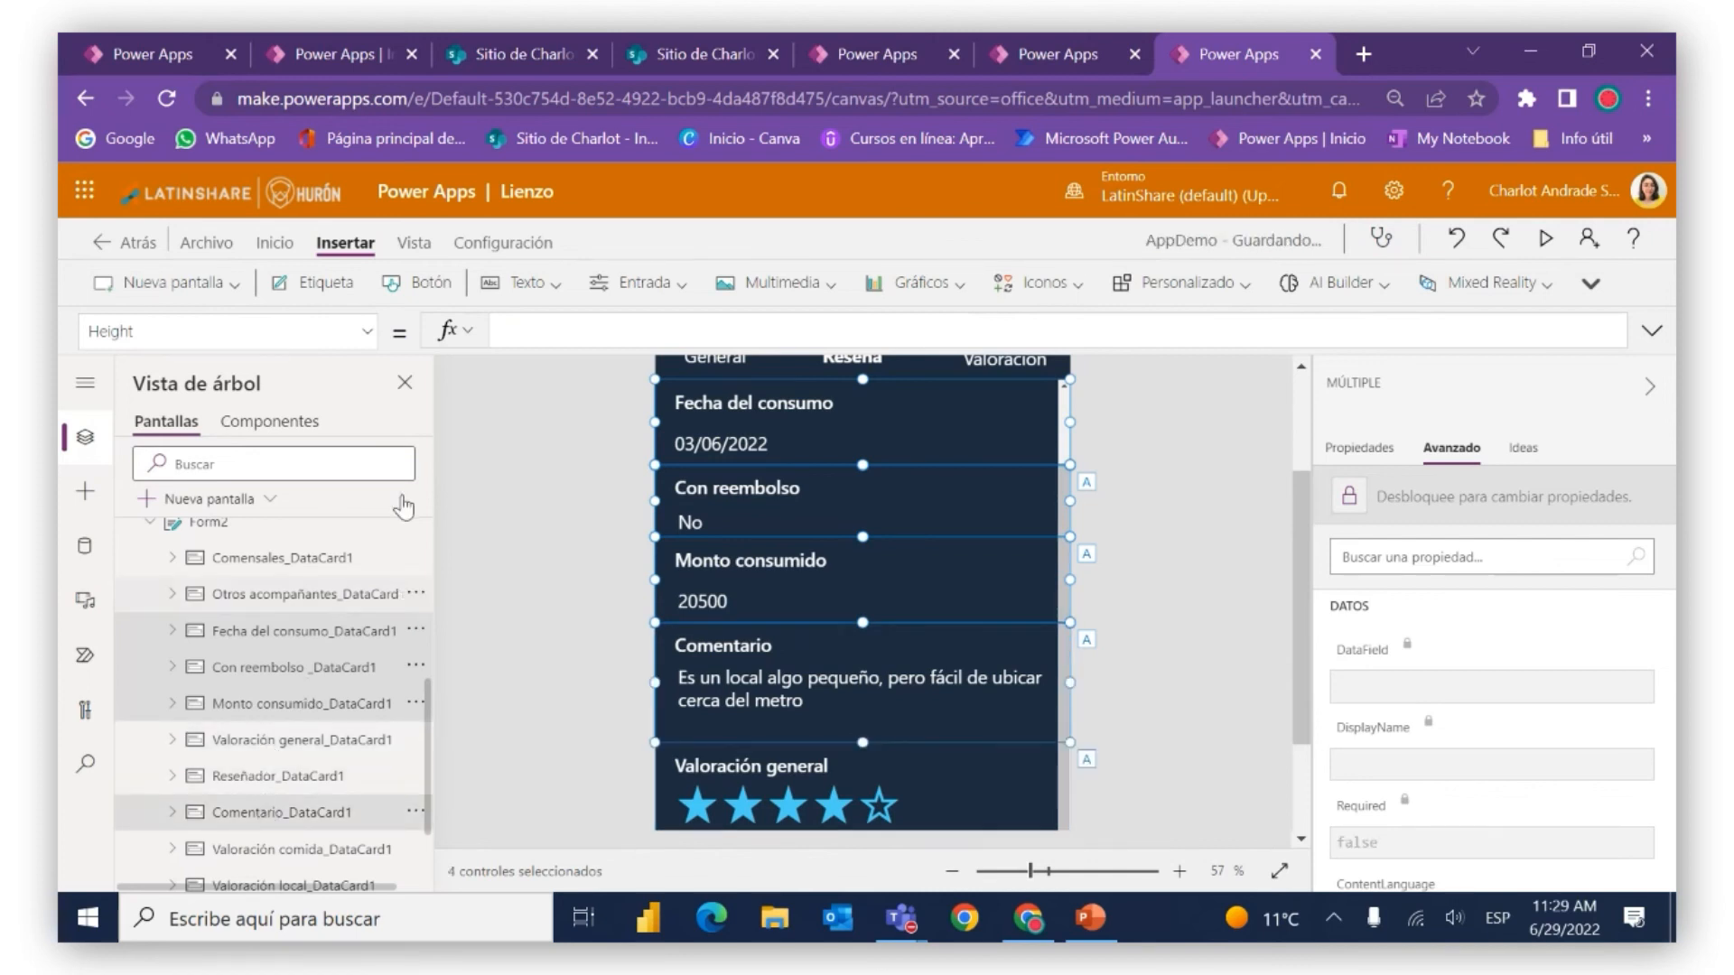
{"action": "left_click", "coordinate": [366, 332]}
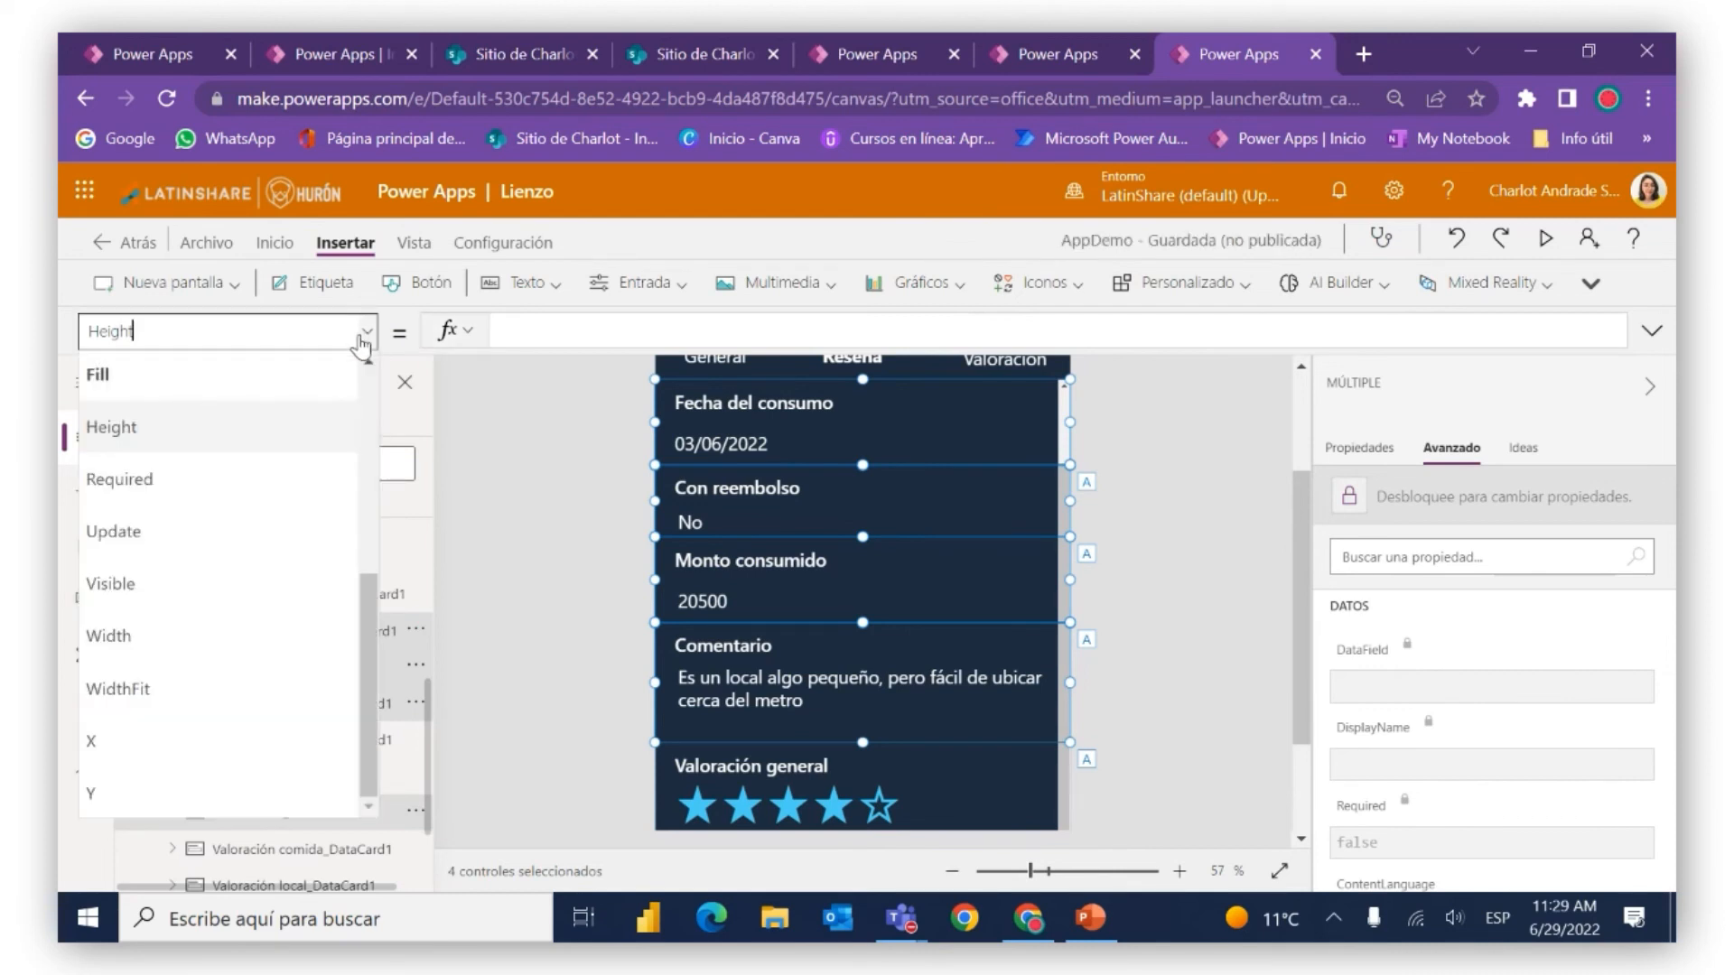
{"action": "left_click", "coordinate": [193, 583]}
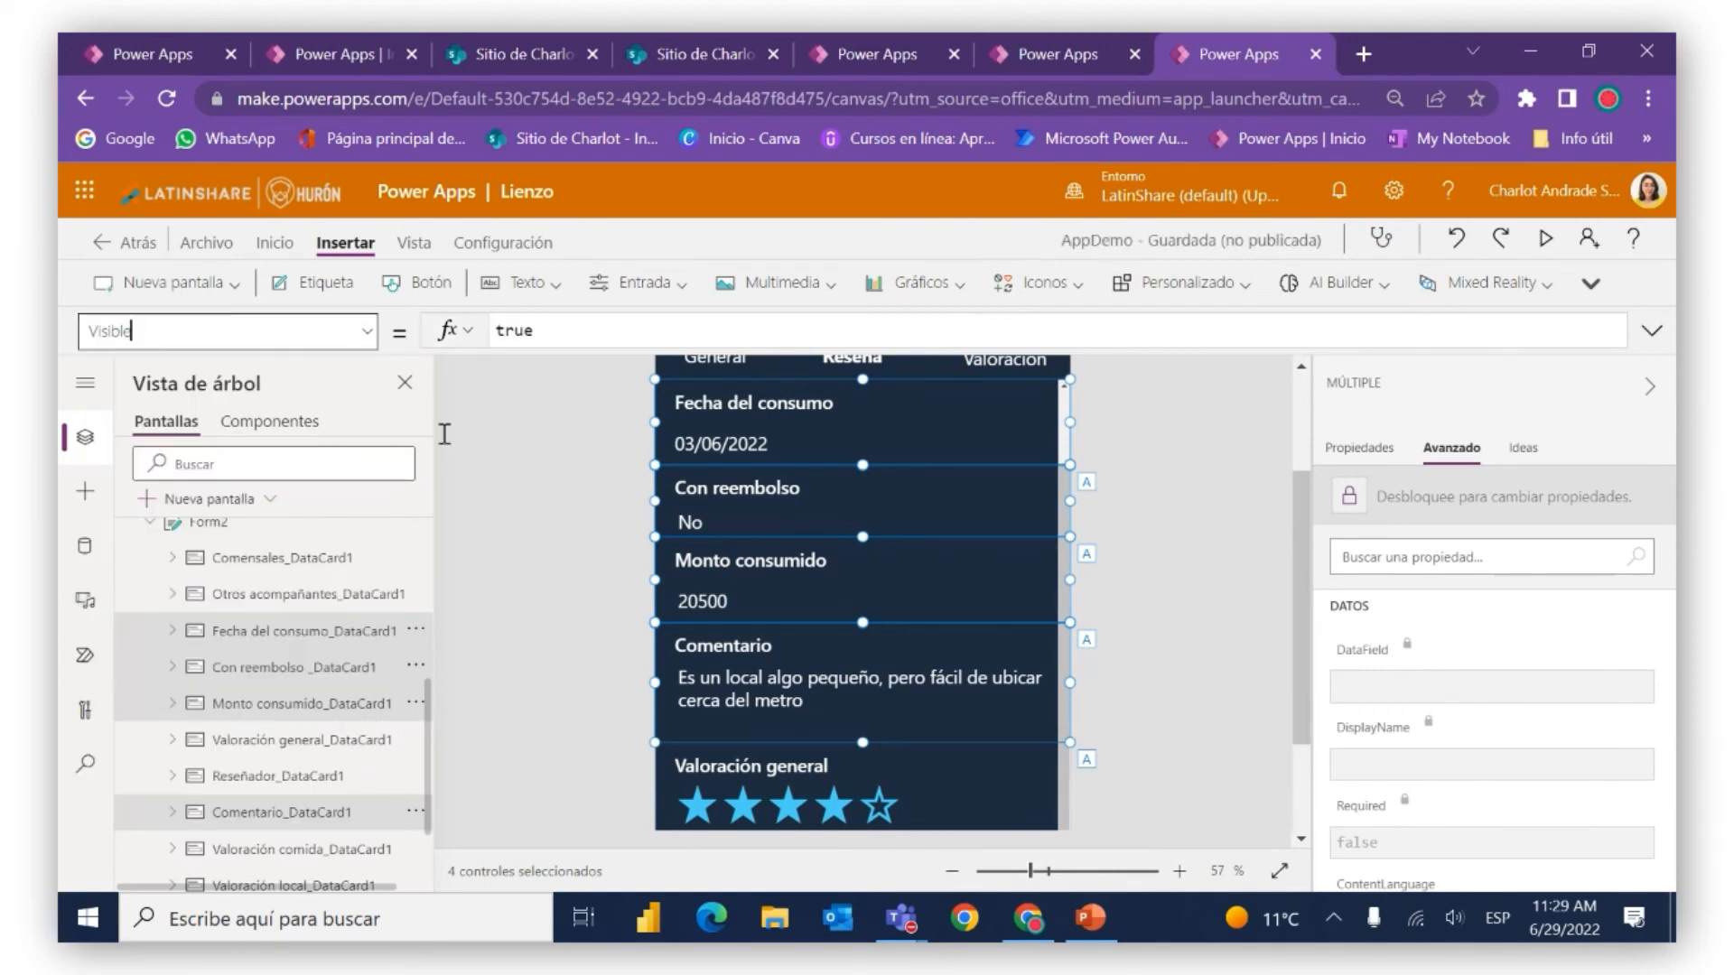
{"action": "left_click", "coordinate": [545, 333]}
{"action": "key", "text": "BackSpace"}
{"action": "key", "text": "BackSpace"}
{"action": "key", "text": "BackSpace"}
{"action": "key", "text": "BackSpace"}
{"action": "type", "text": "if"}
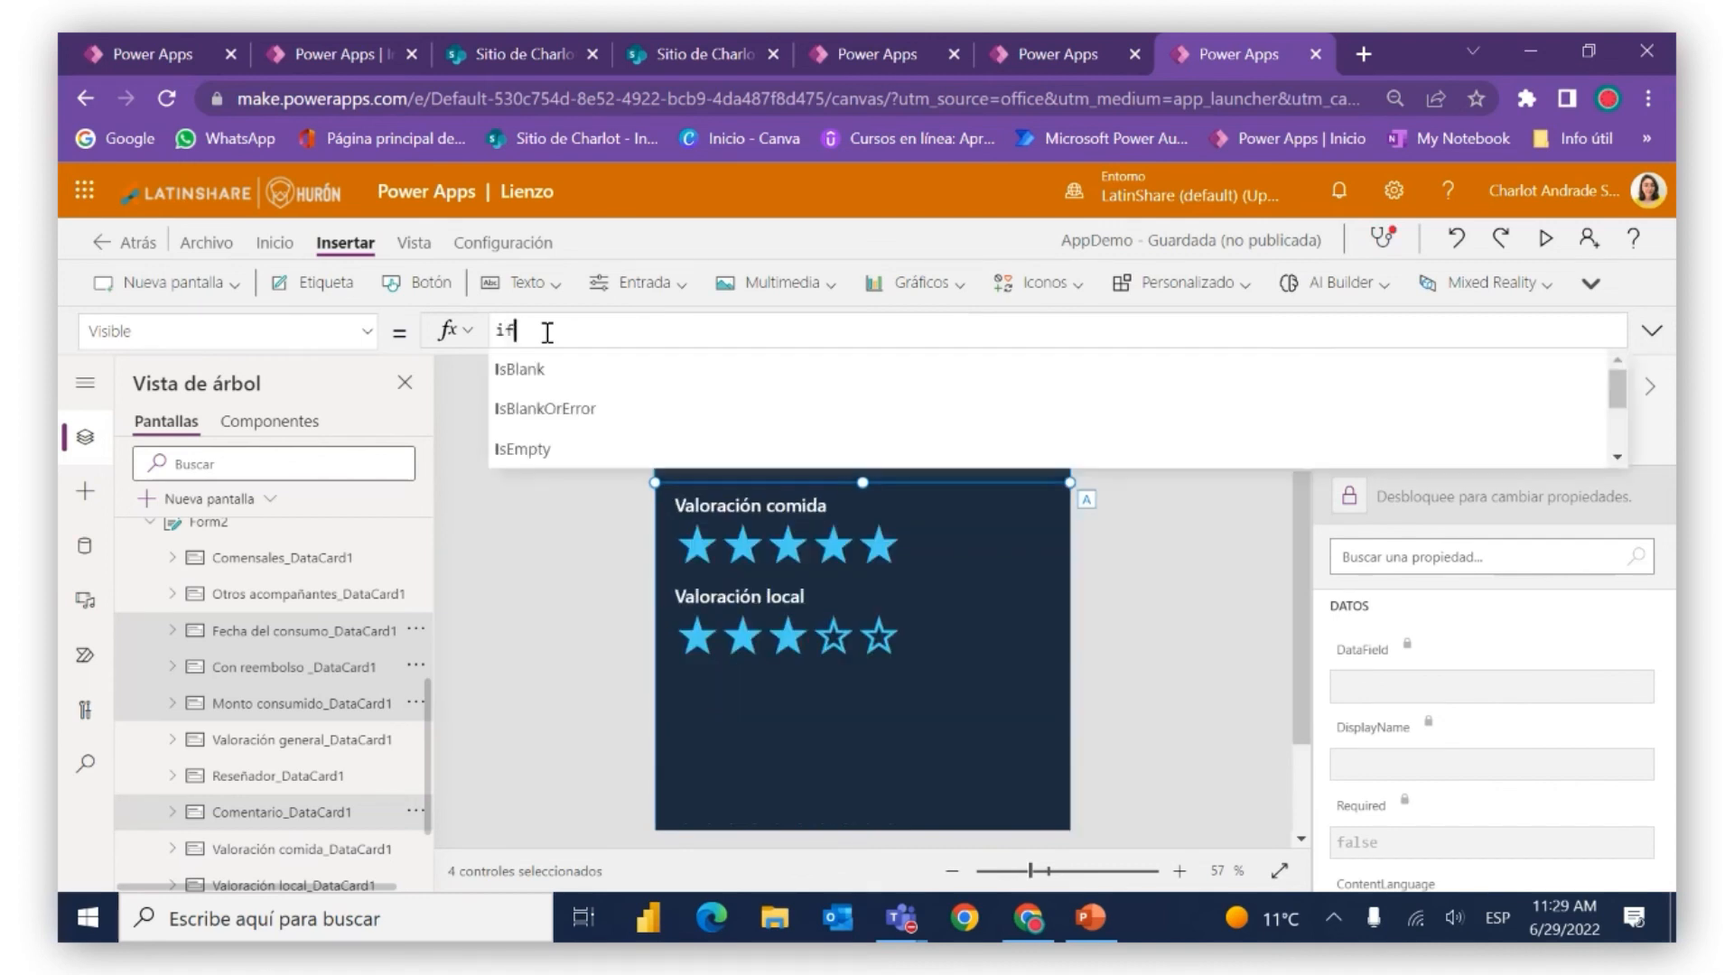
{"action": "type", "text": "(slide"}
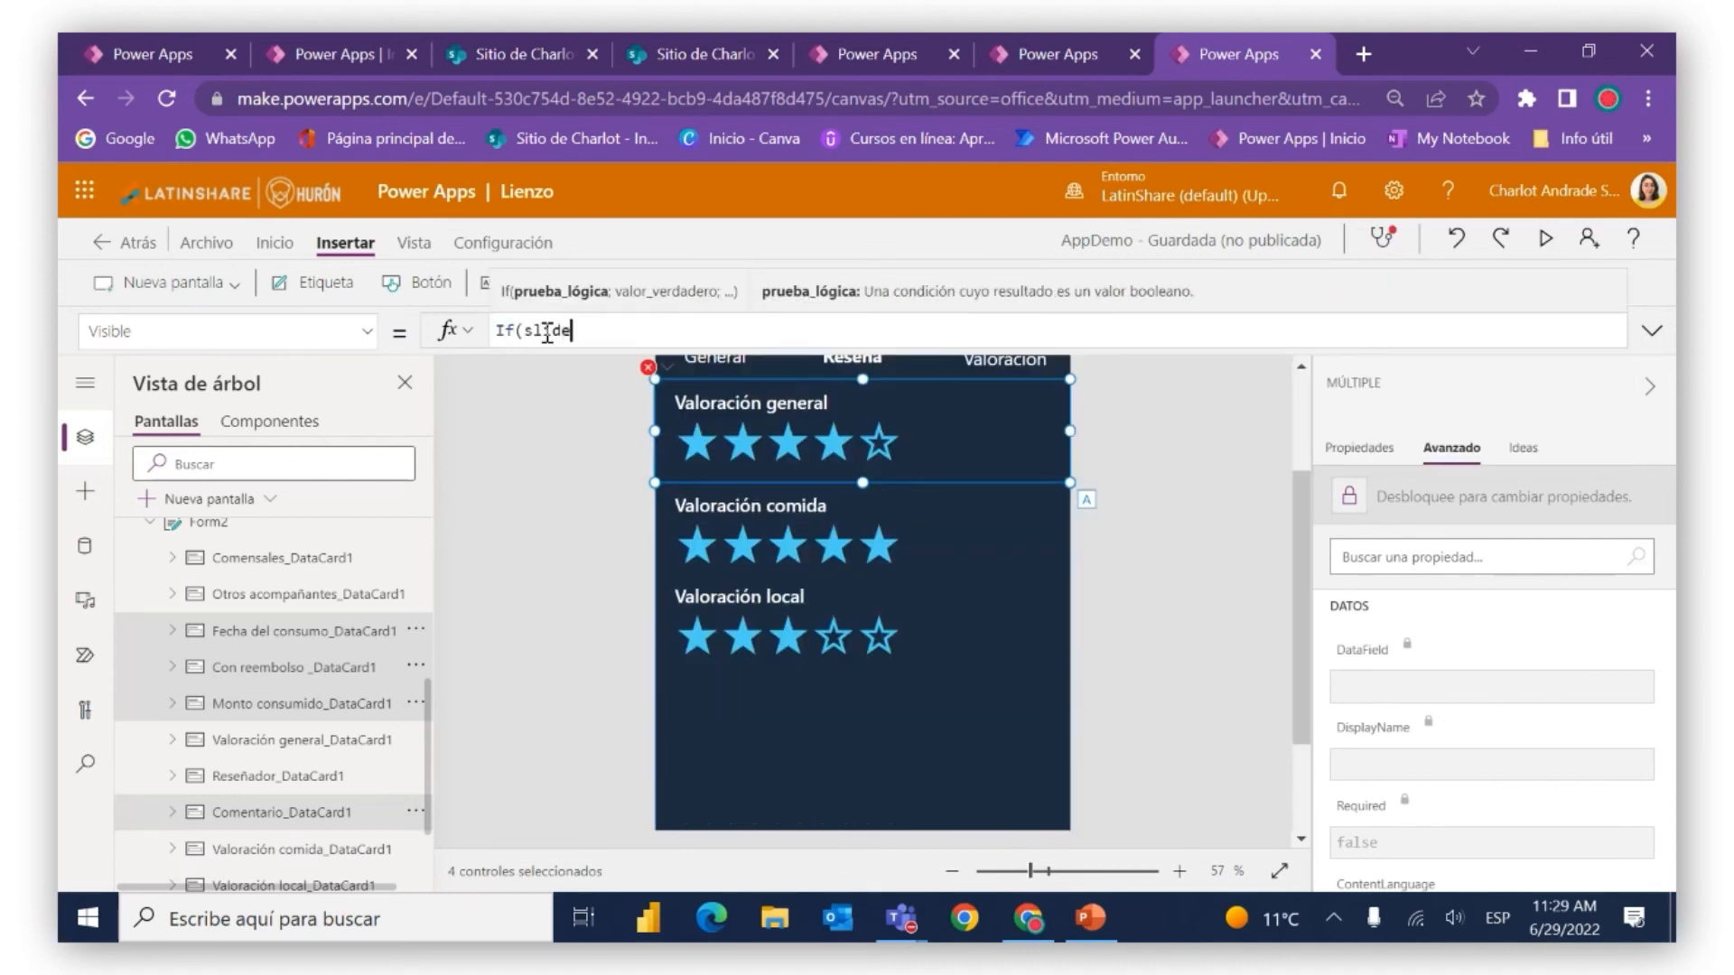
{"action": "left_click", "coordinate": [560, 366]}
{"action": "type", "text": ".va"}
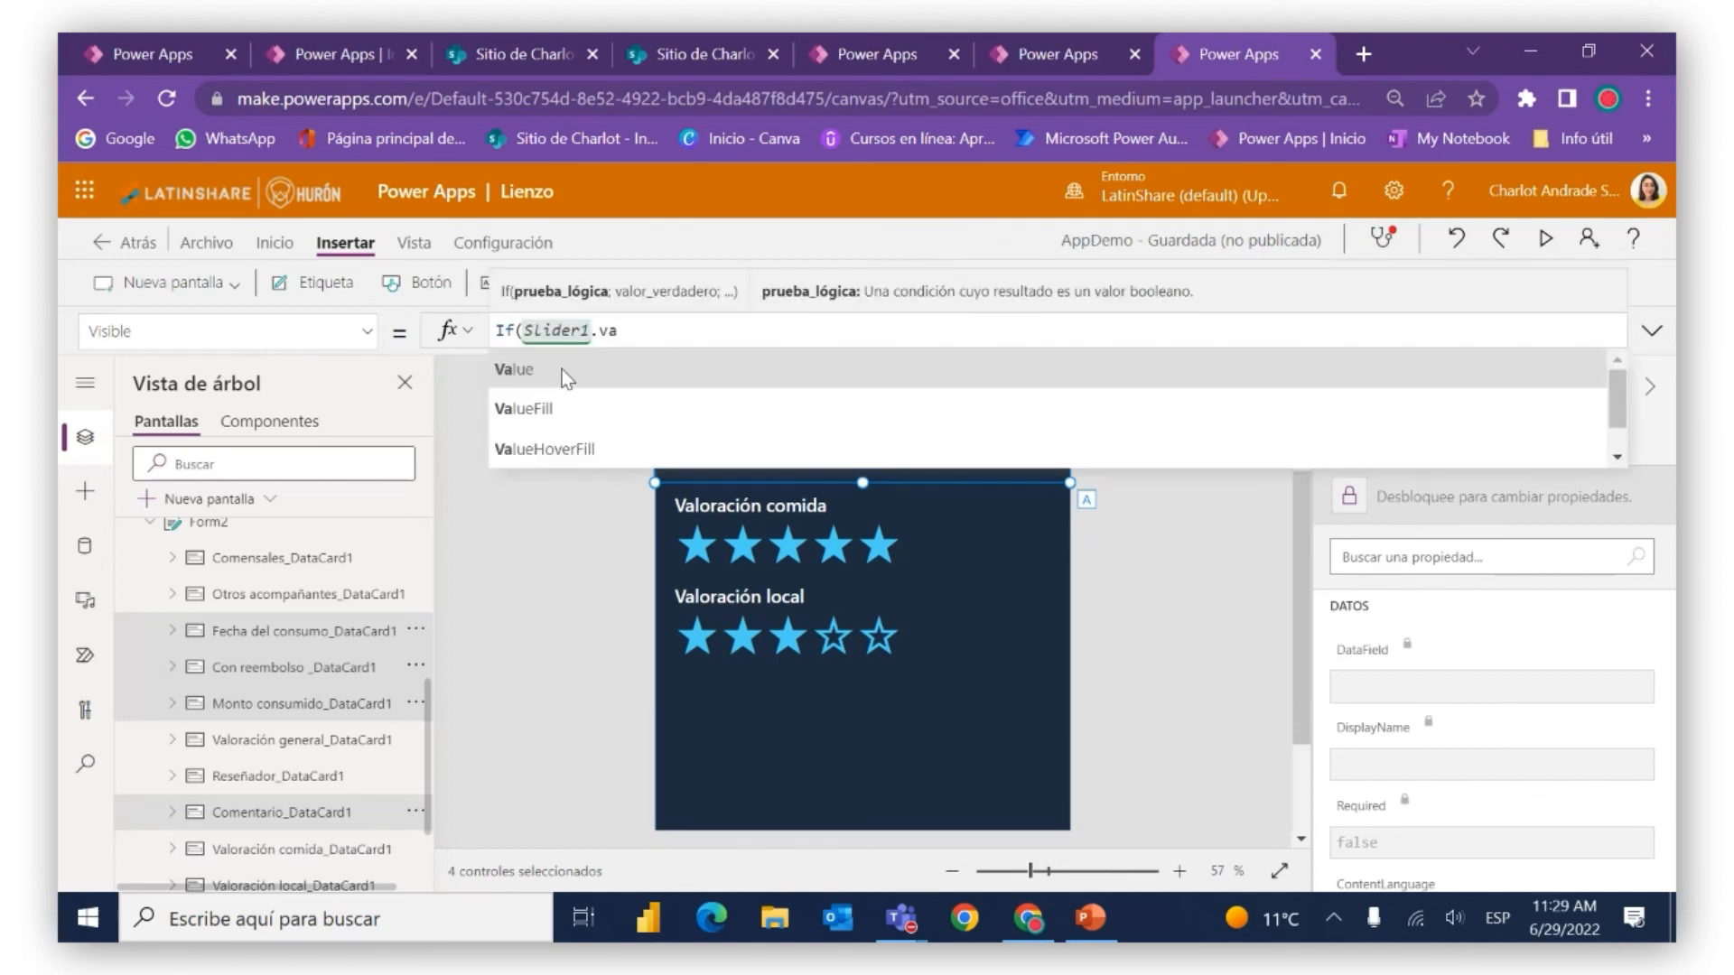
{"action": "left_click", "coordinate": [563, 370]}
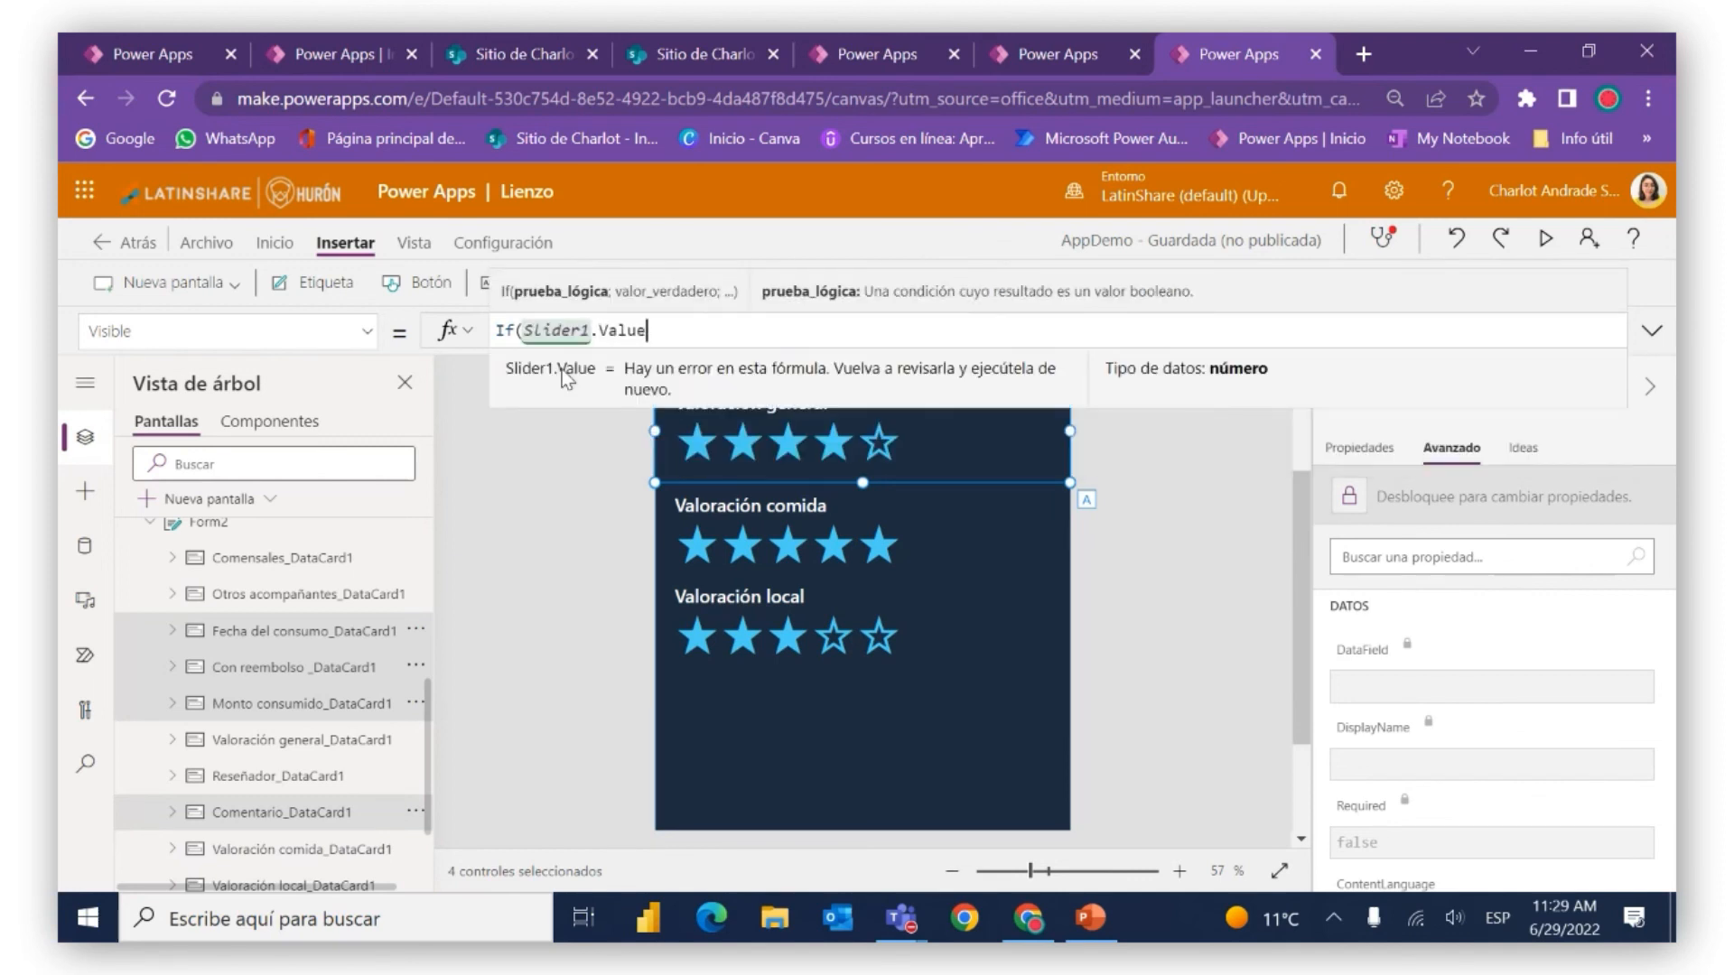
{"action": "type", "text": "="}
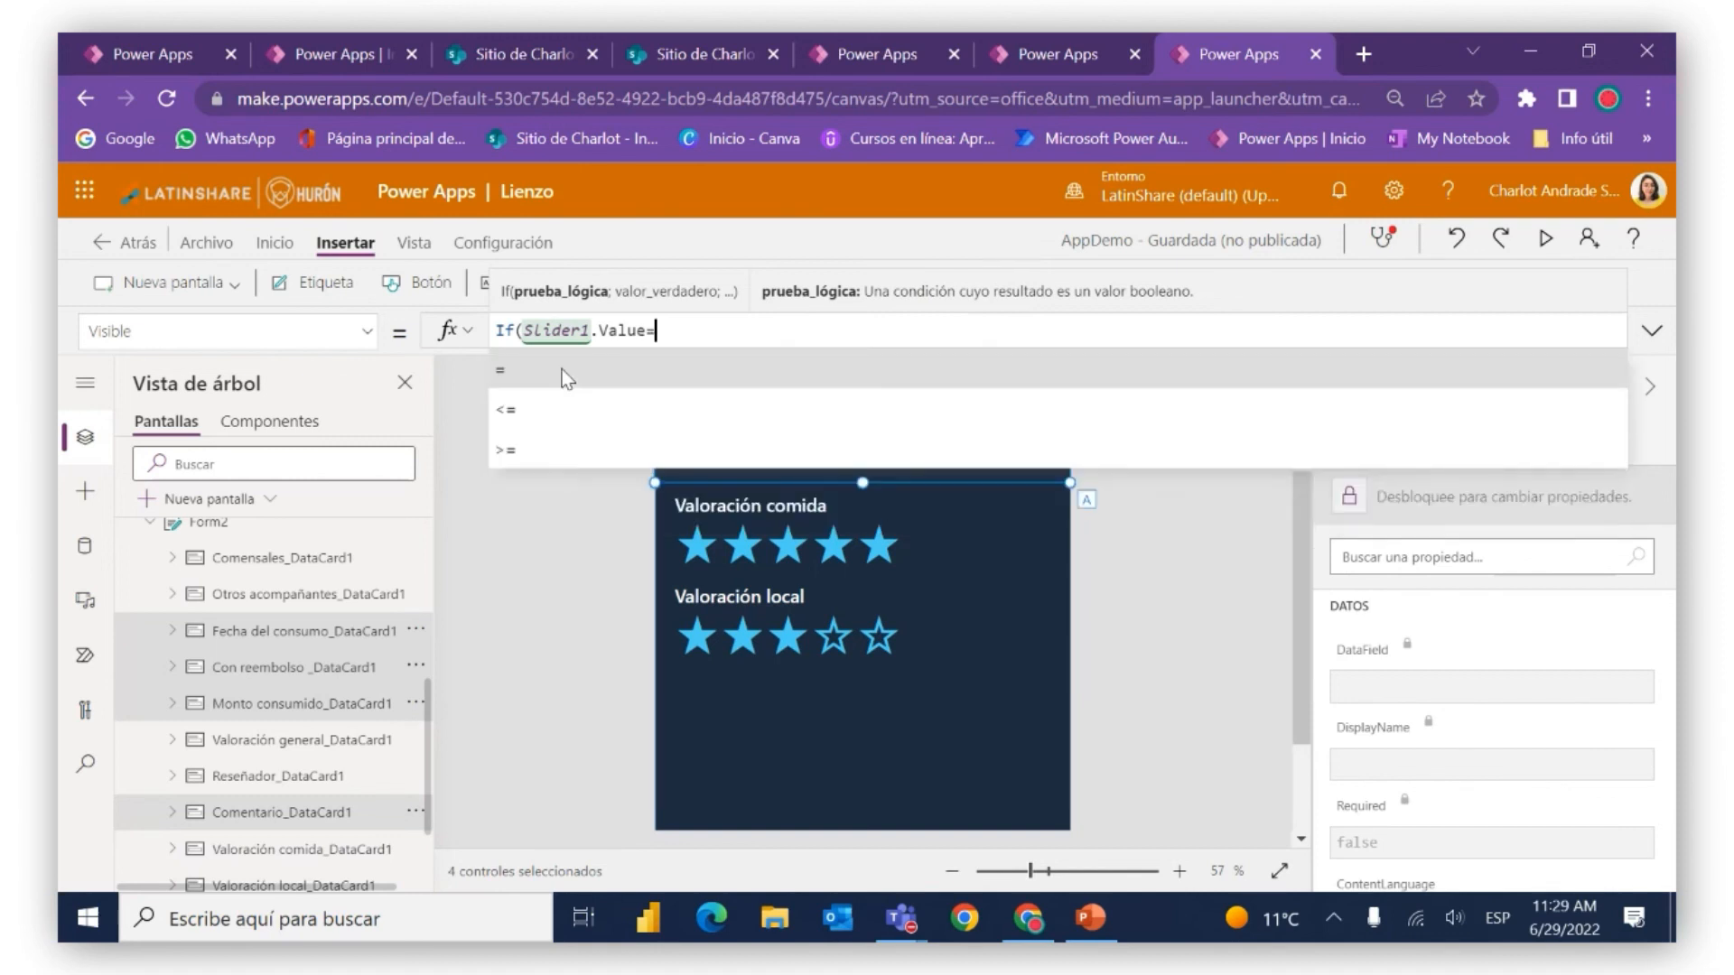
{"action": "type", "text": "1;true"}
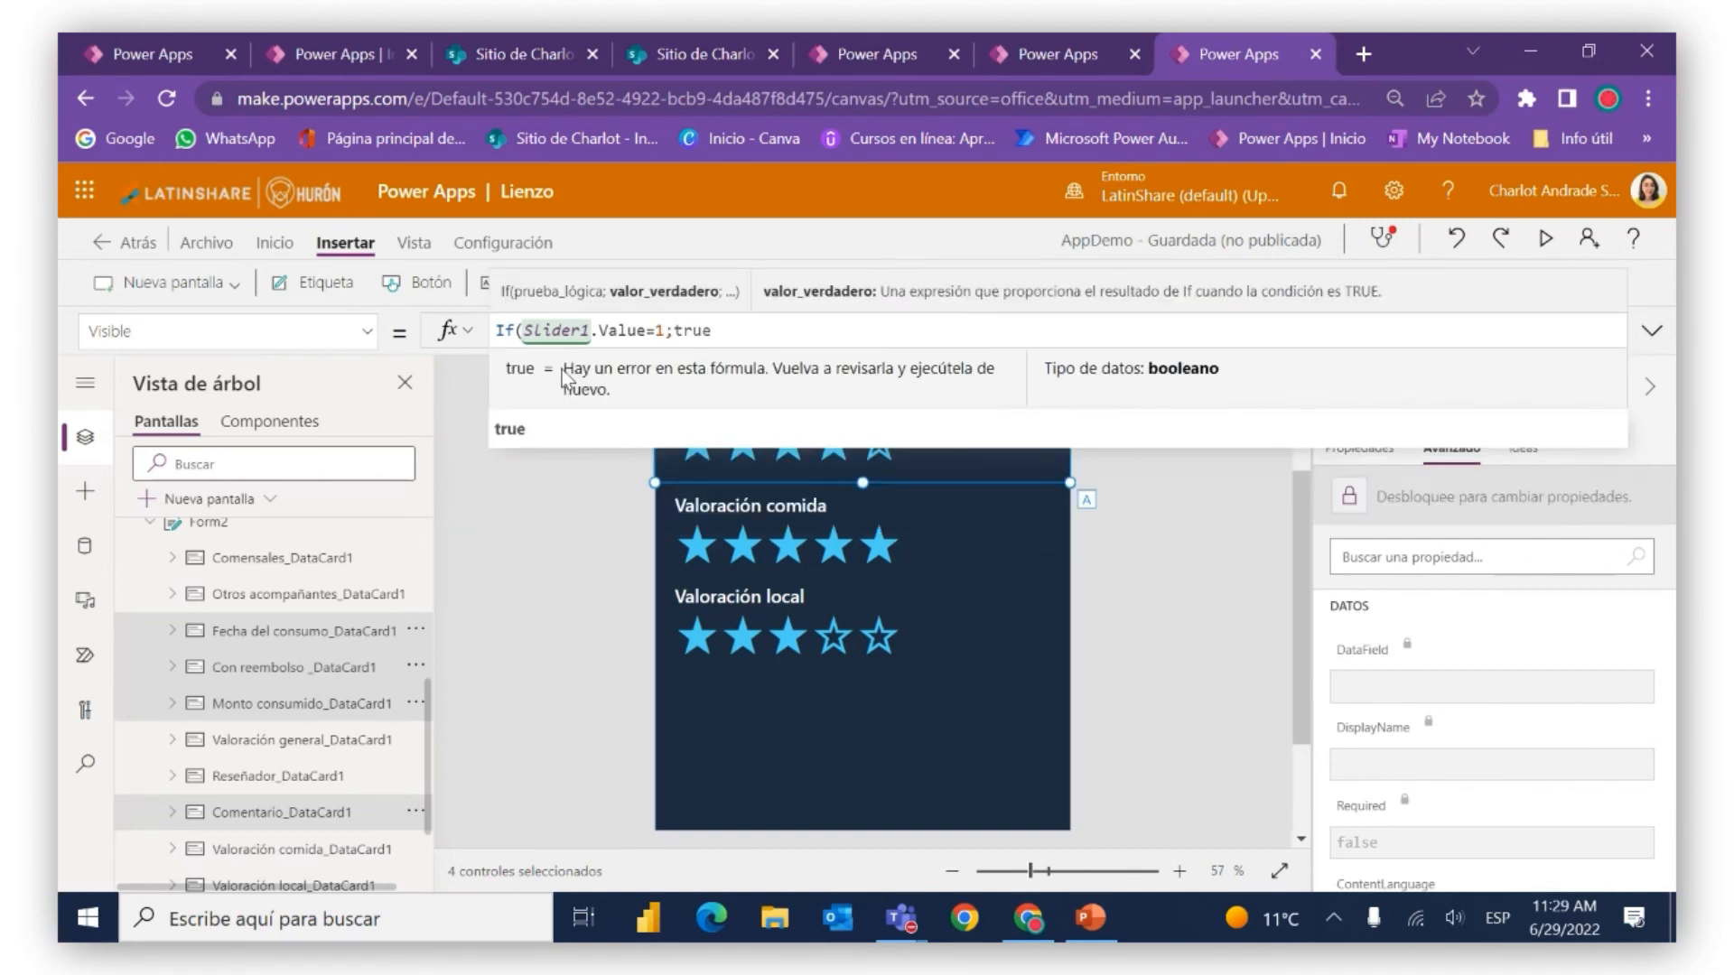
{"action": "type", "text": ";fals"}
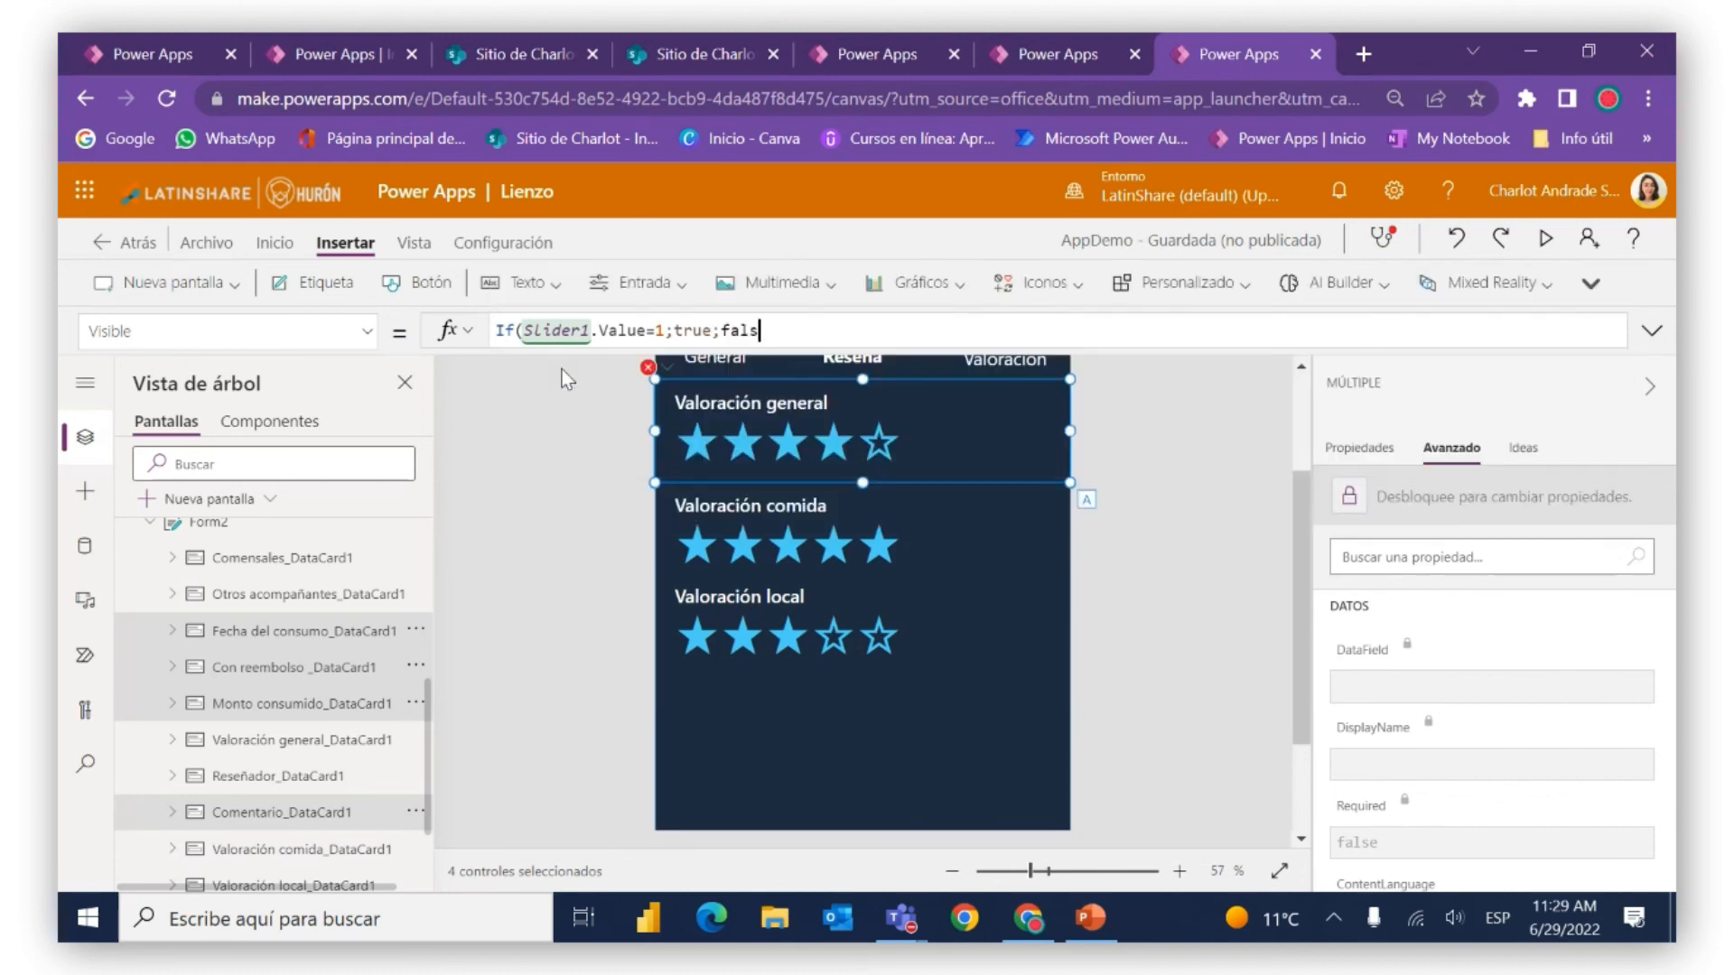
{"action": "type", "text": "e)"}
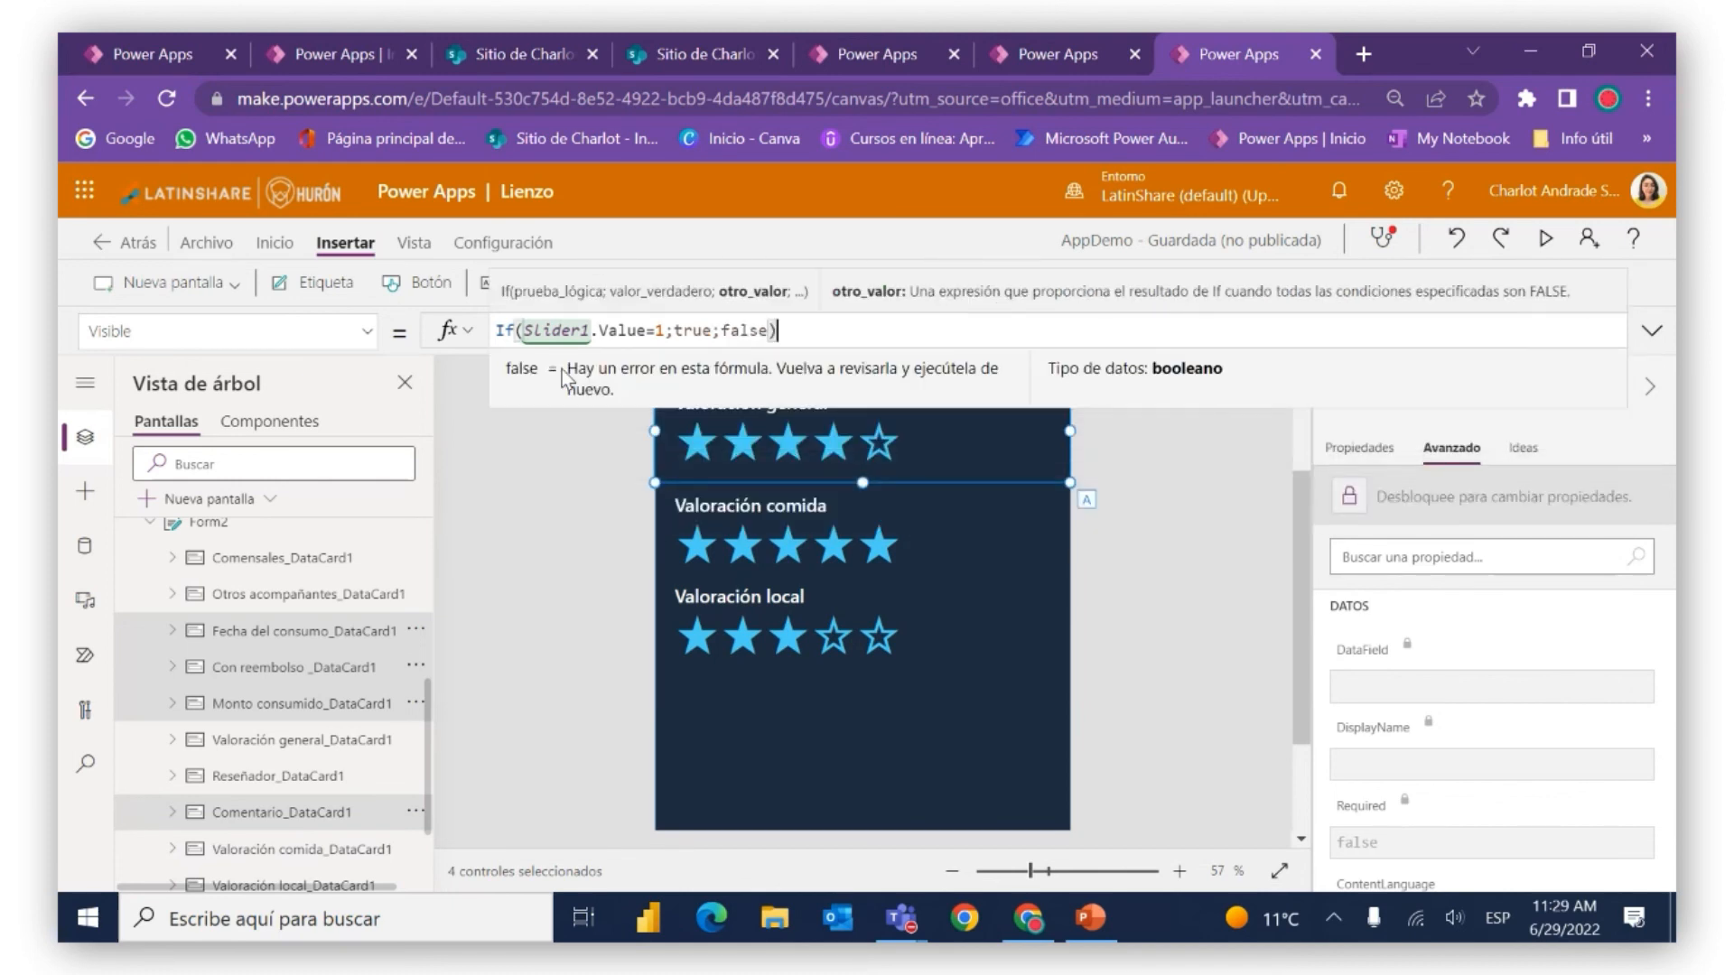
Copy the complete Visible formula of the selected cards and deselect them
{"action": "left_click_drag", "start_coordinate": [778, 333], "coordinate": [478, 331]}
{"action": "key", "text": "ctrl+c"}
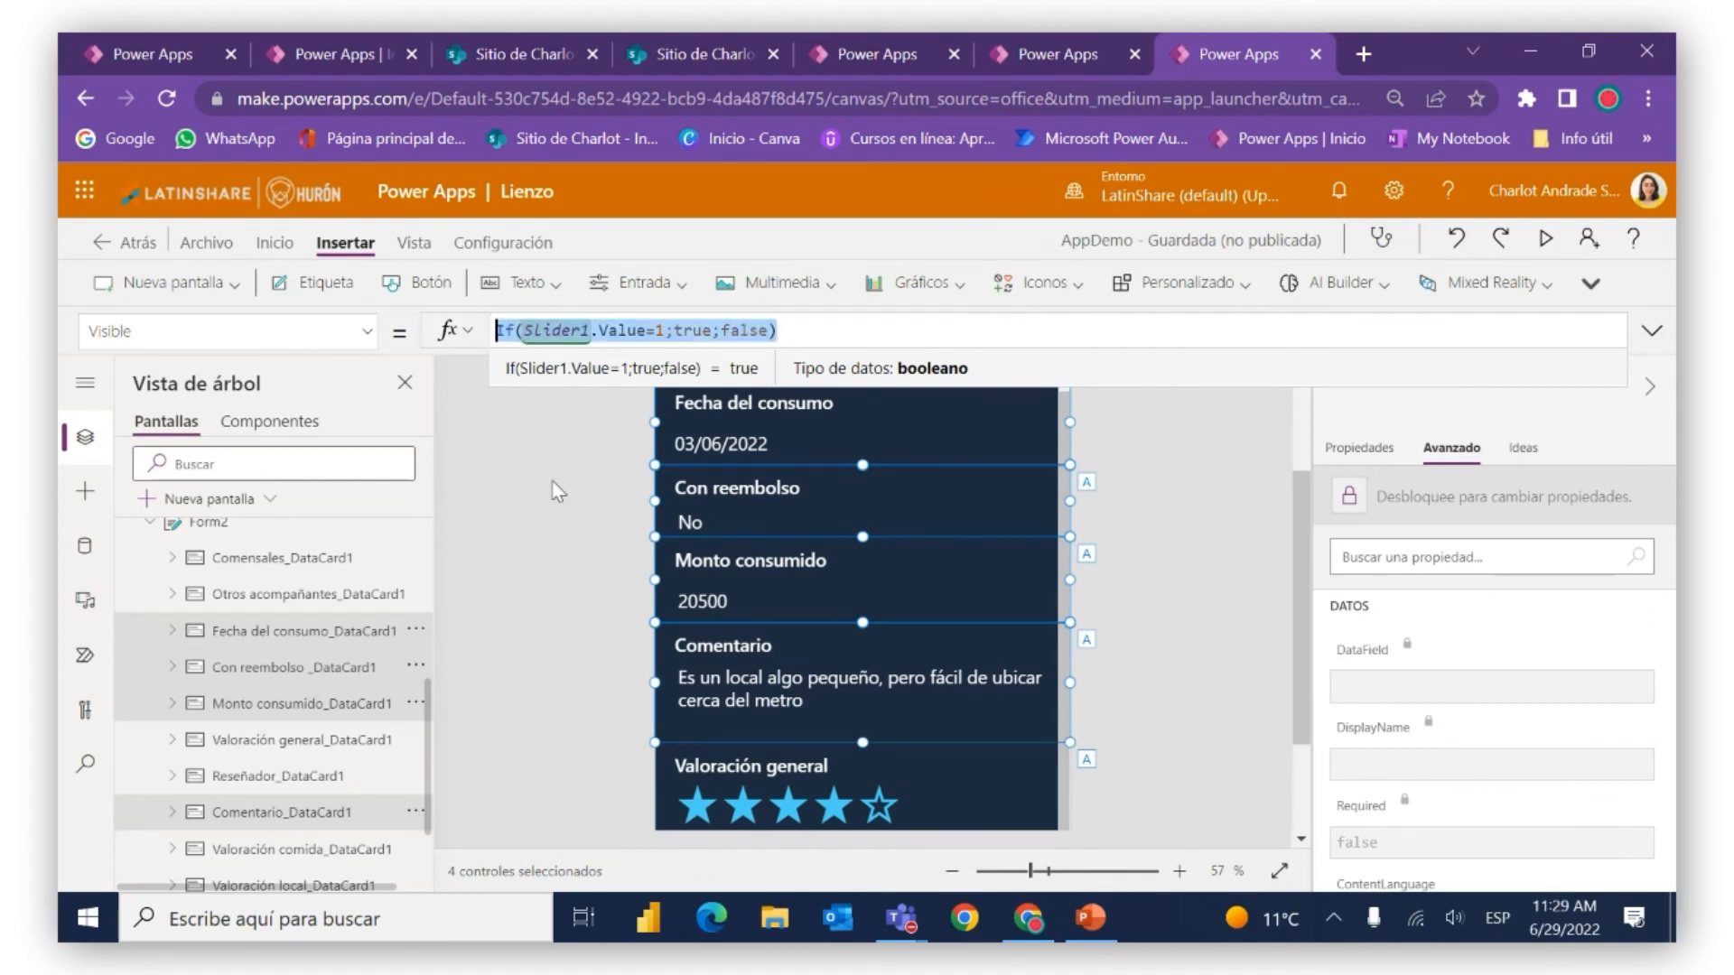
{"action": "left_click", "coordinate": [477, 521]}
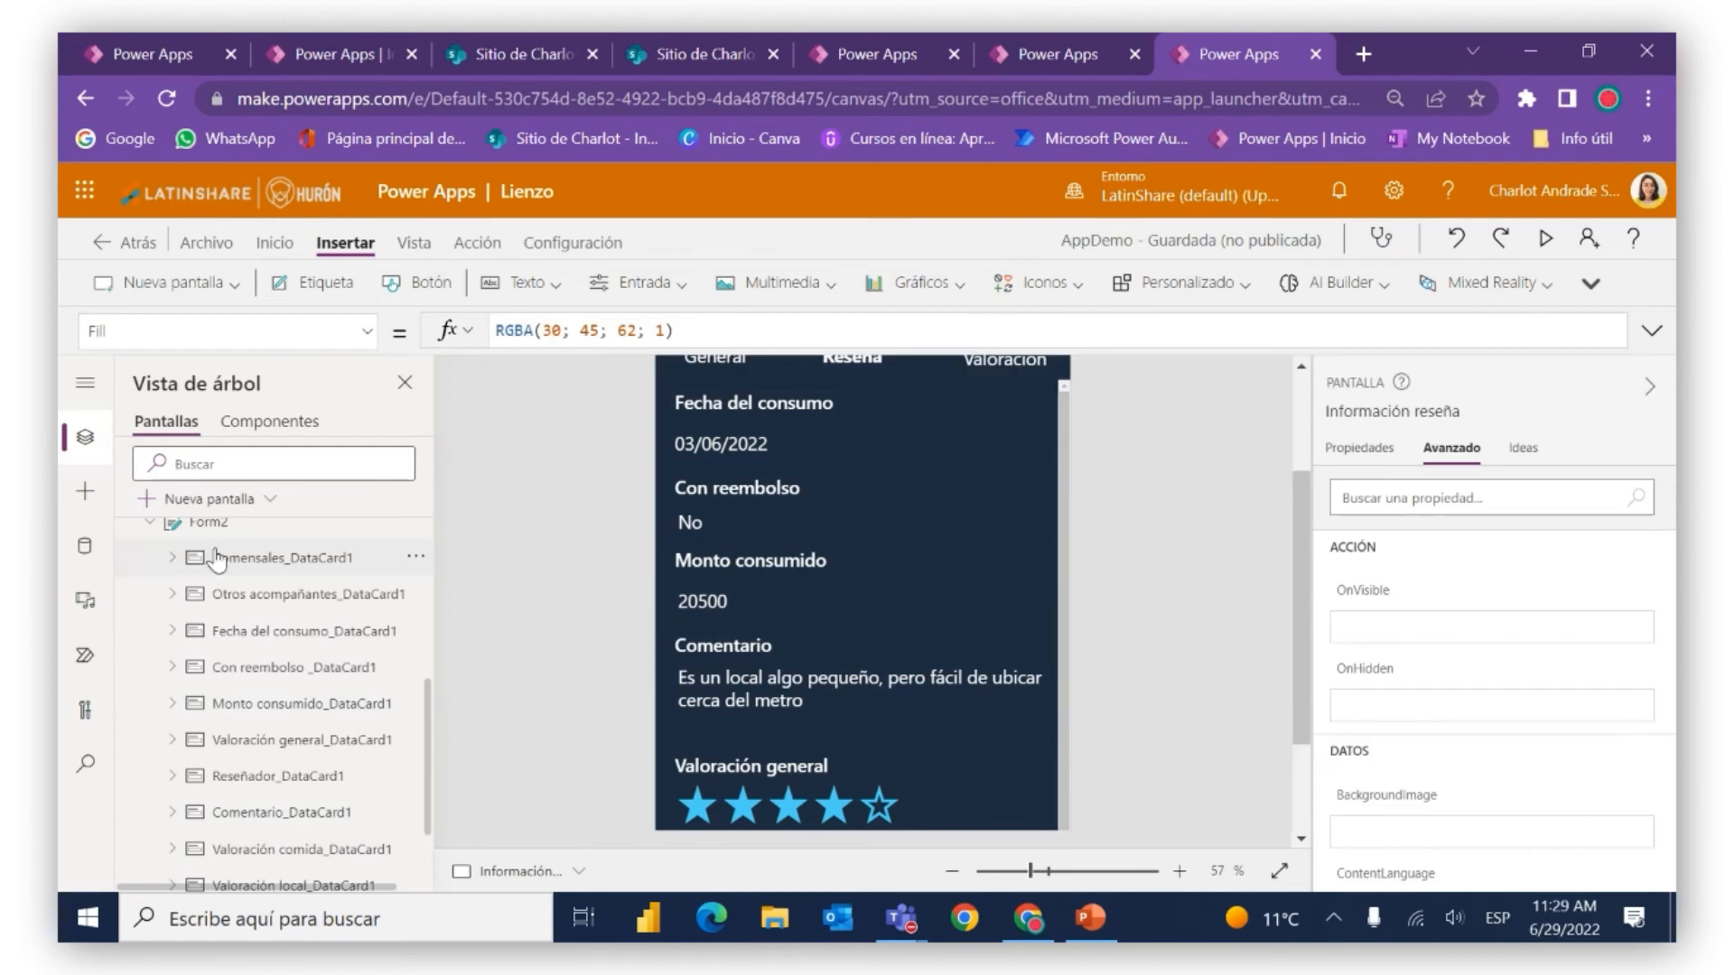
Set the Visible property of the Valoración general, Valoración comida and Valoración local cards together to If(Slider1.Value=2;true;false), reusing the copied formula
{"action": "scroll", "coordinate": [279, 716], "scroll_direction": "down", "scroll_amount": 3}
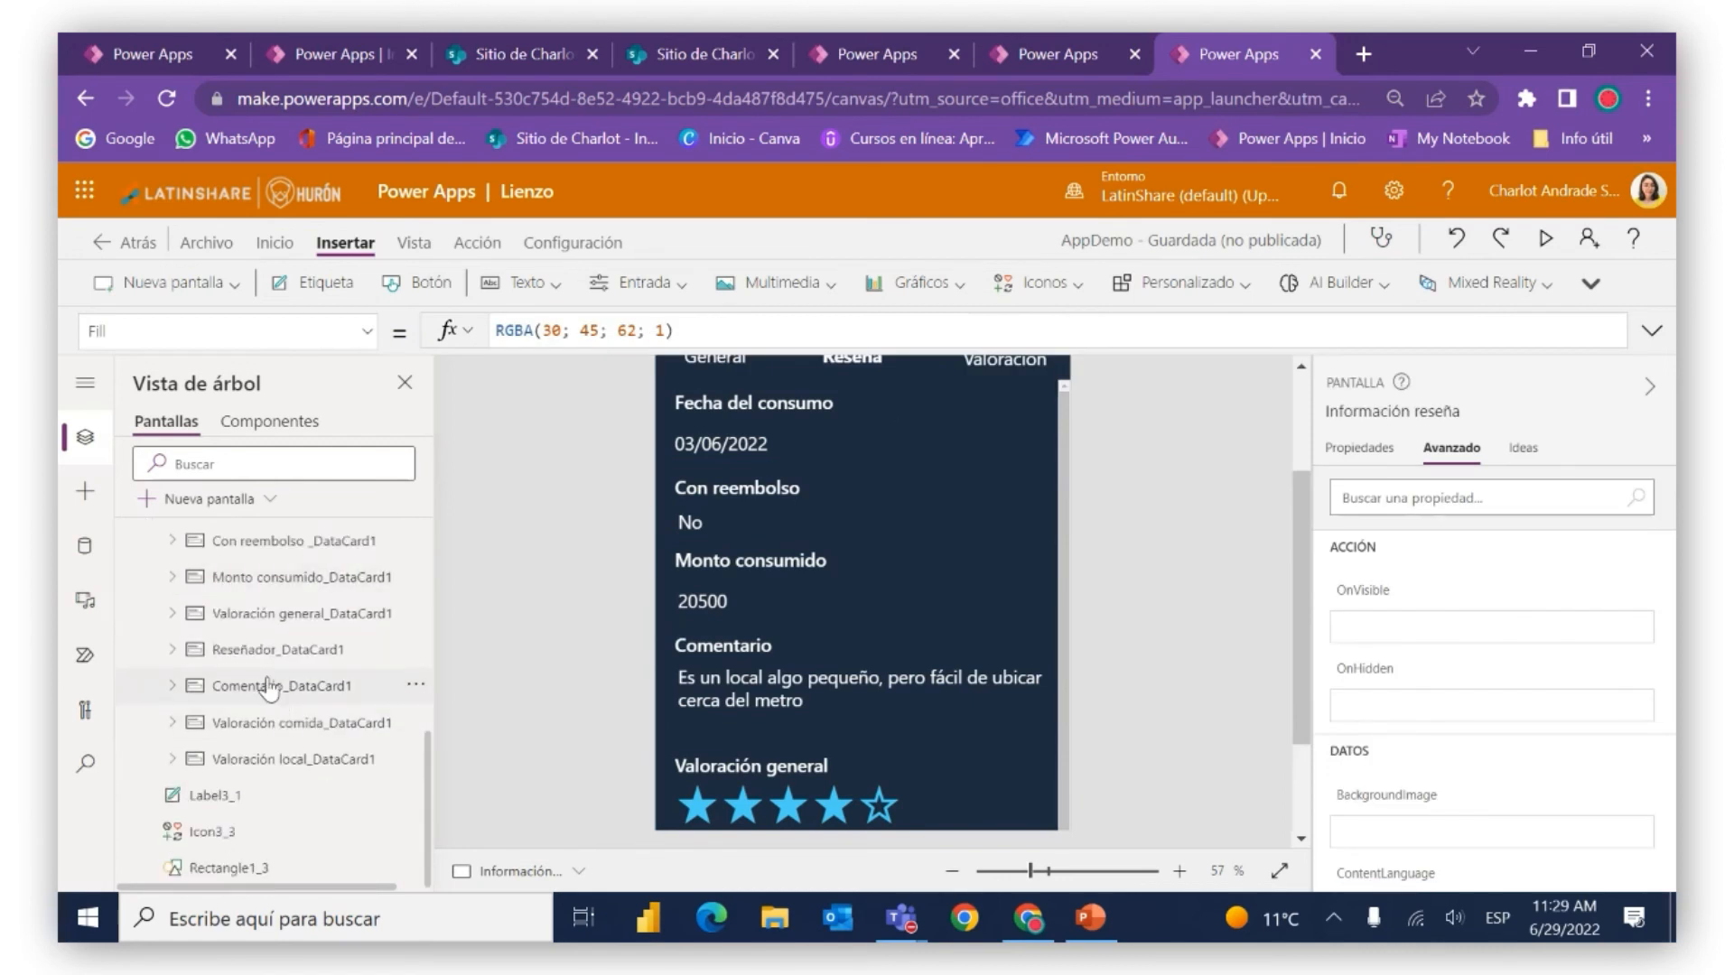
{"action": "left_click", "coordinate": [257, 607]}
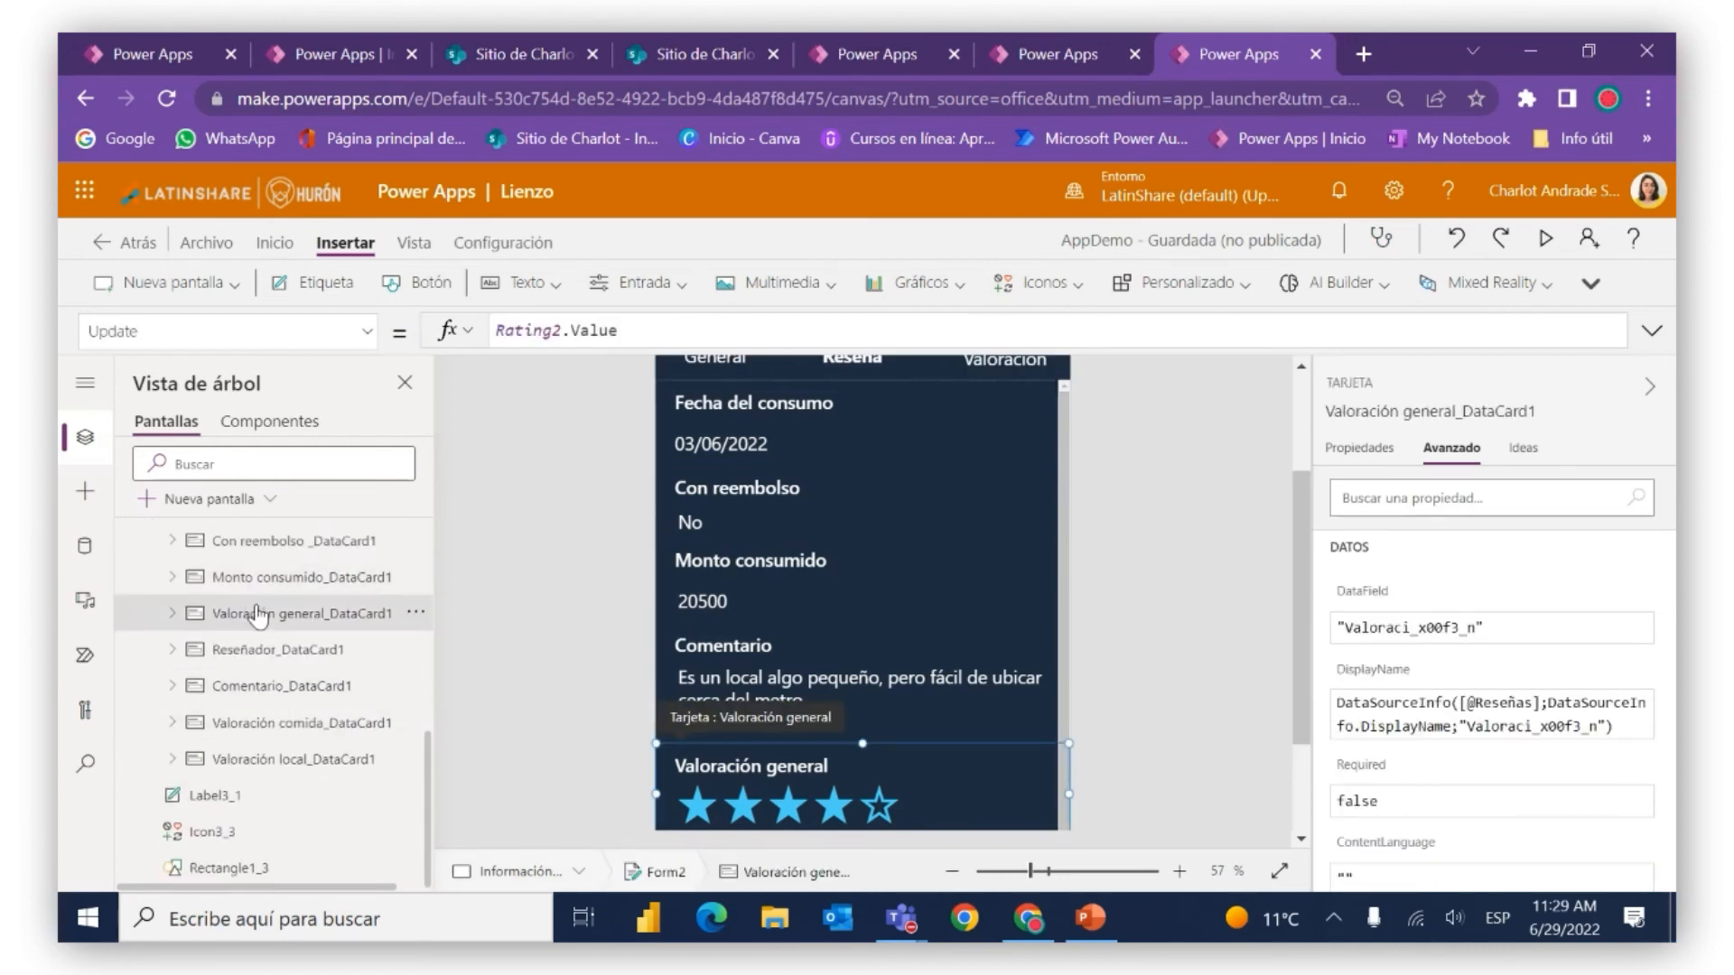
{"action": "left_click", "coordinate": [249, 691]}
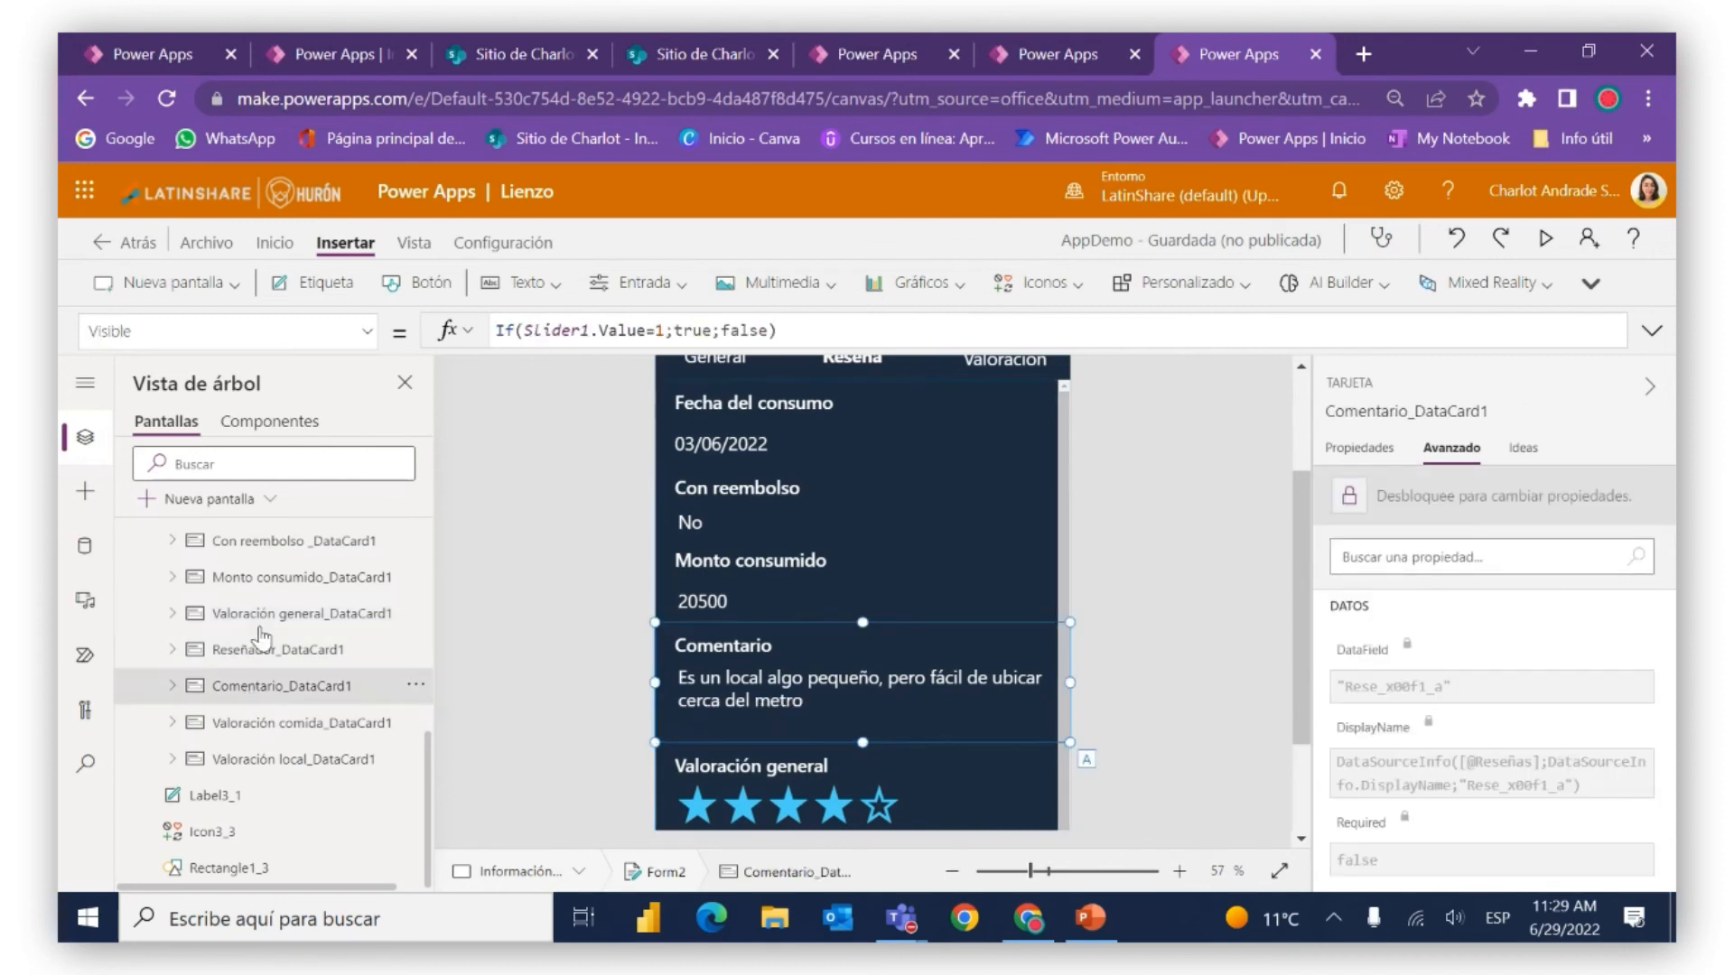
{"action": "left_click", "coordinate": [259, 587], "text": "ctrl"}
{"action": "left_click", "coordinate": [260, 616], "text": "ctrl"}
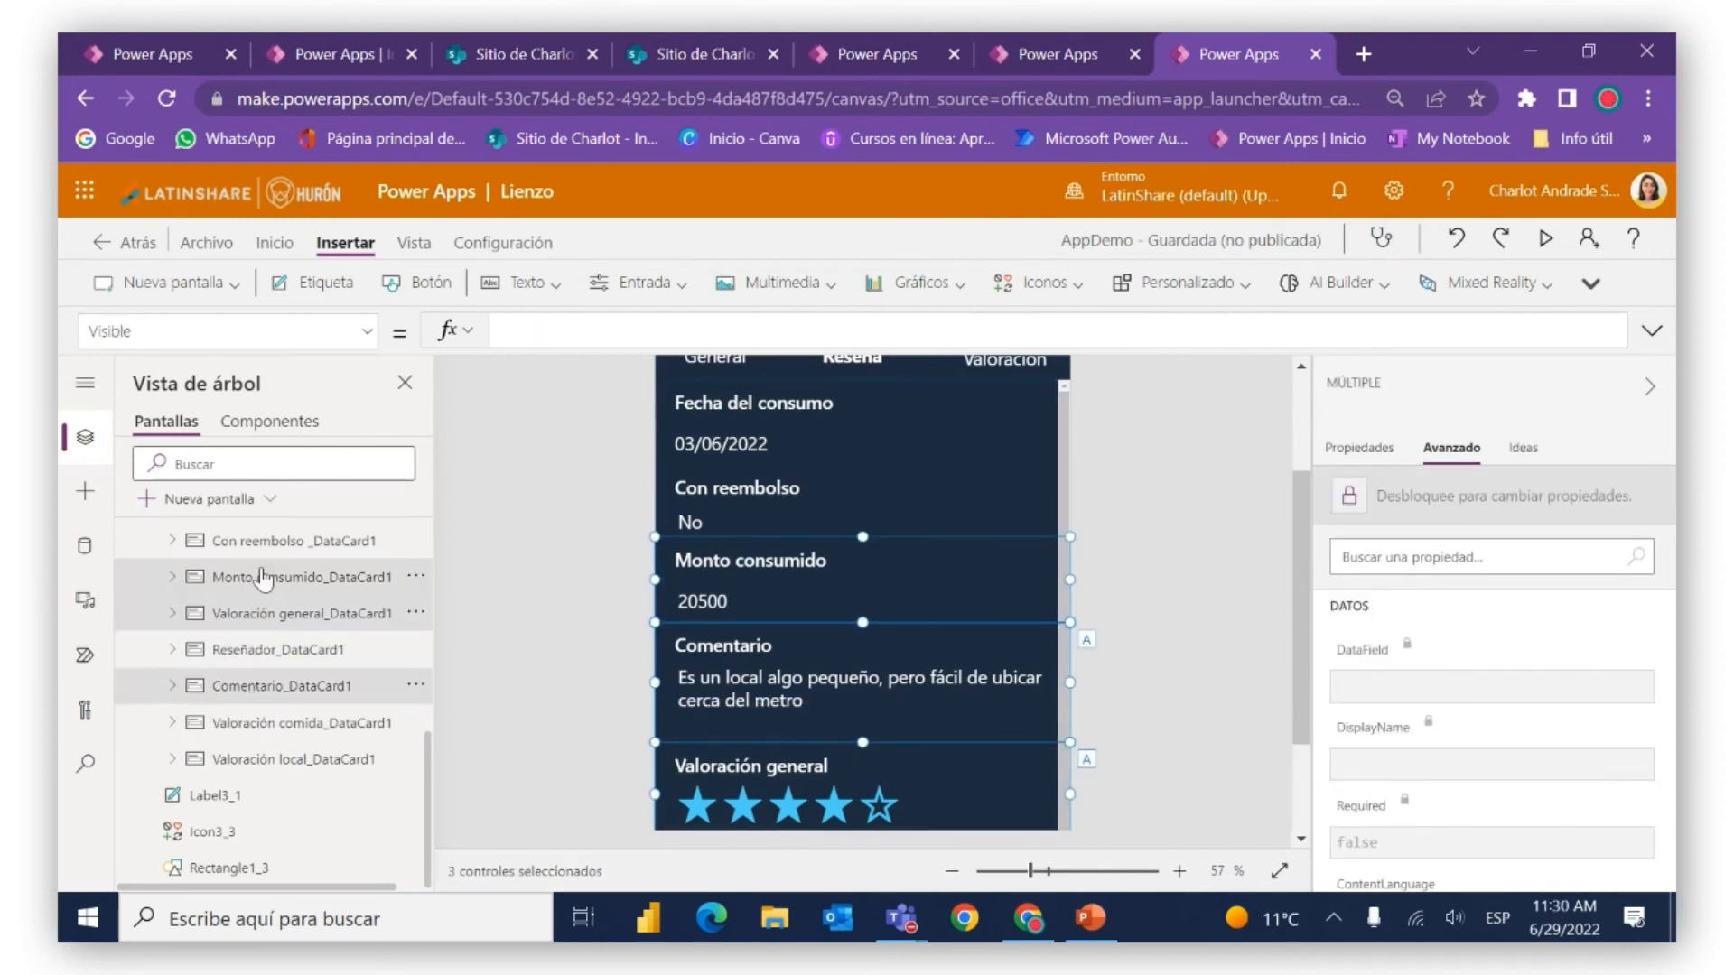
{"action": "left_click", "coordinate": [262, 583], "text": "ctrl"}
{"action": "left_click", "coordinate": [262, 683], "text": "ctrl"}
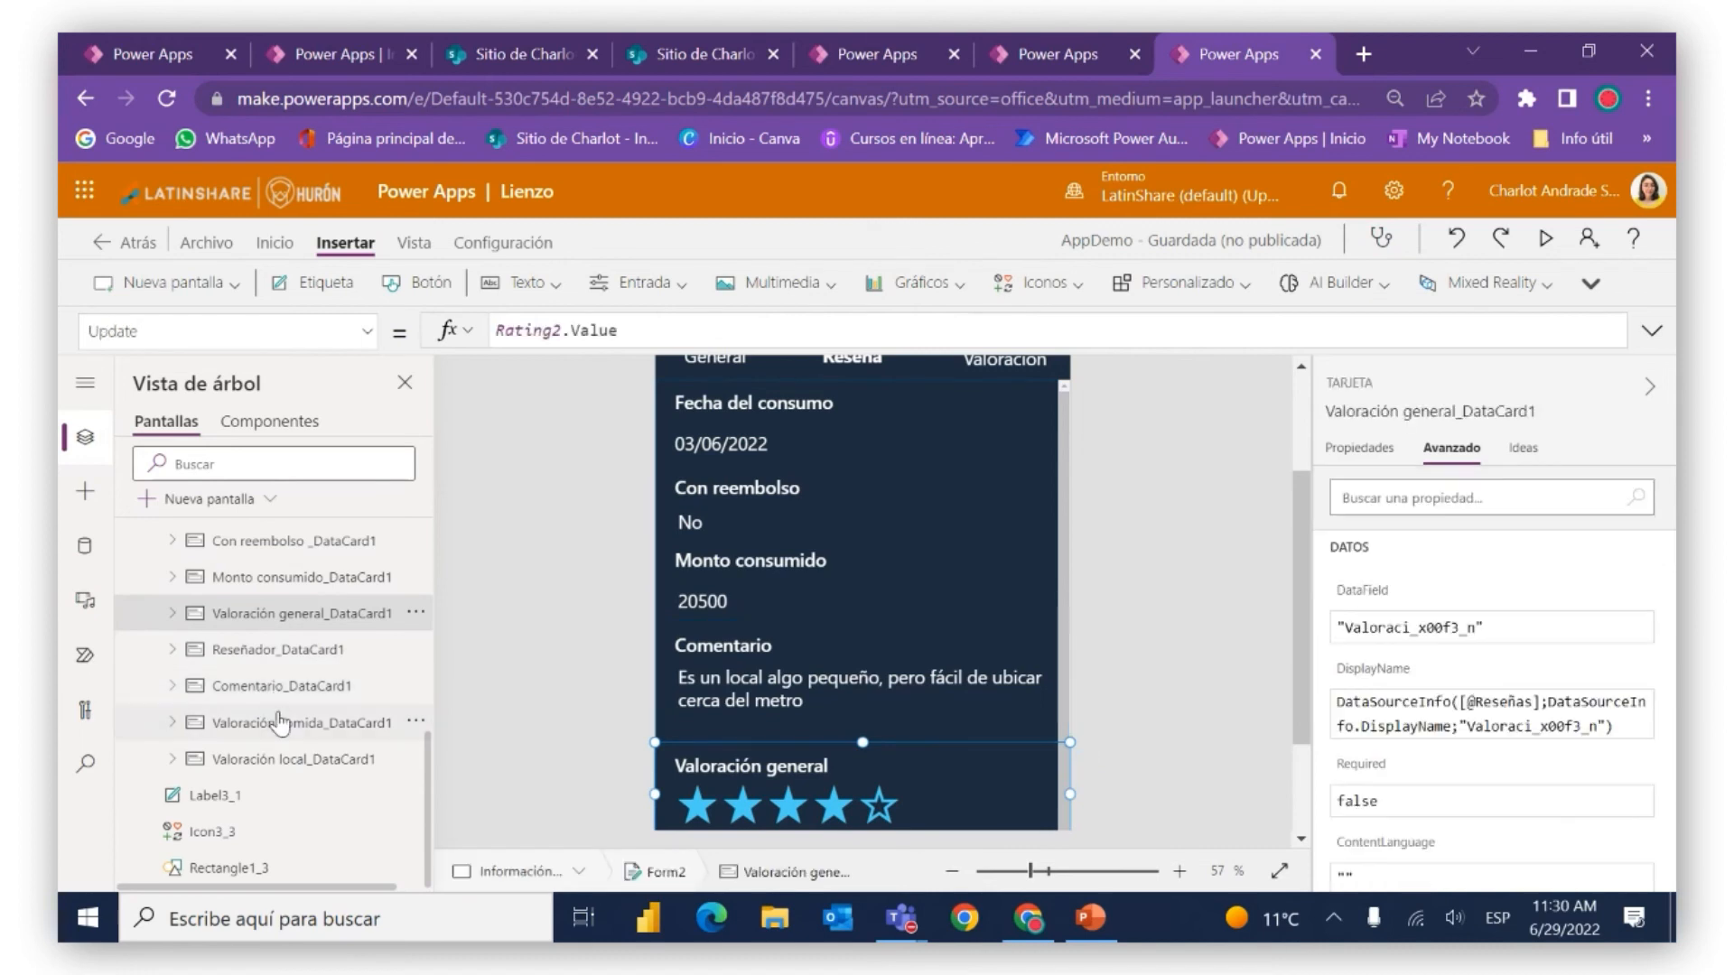
{"action": "left_click", "coordinate": [289, 723], "text": "ctrl"}
{"action": "left_click", "coordinate": [285, 765], "text": "ctrl"}
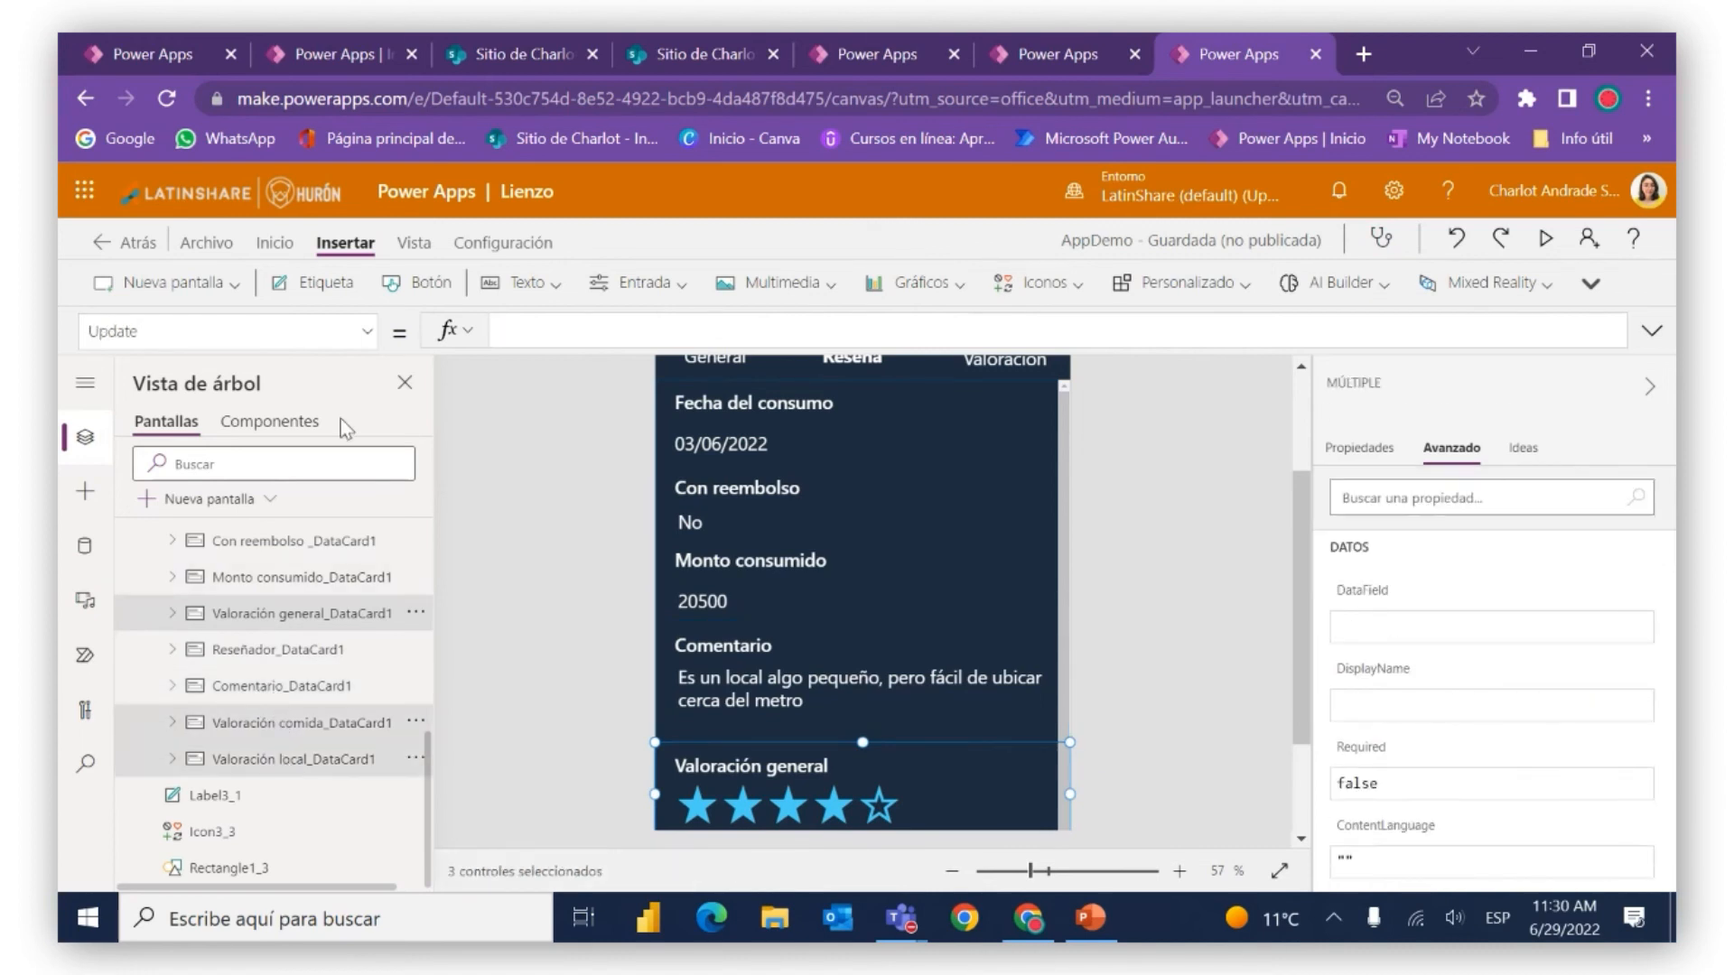
{"action": "left_click", "coordinate": [367, 333]}
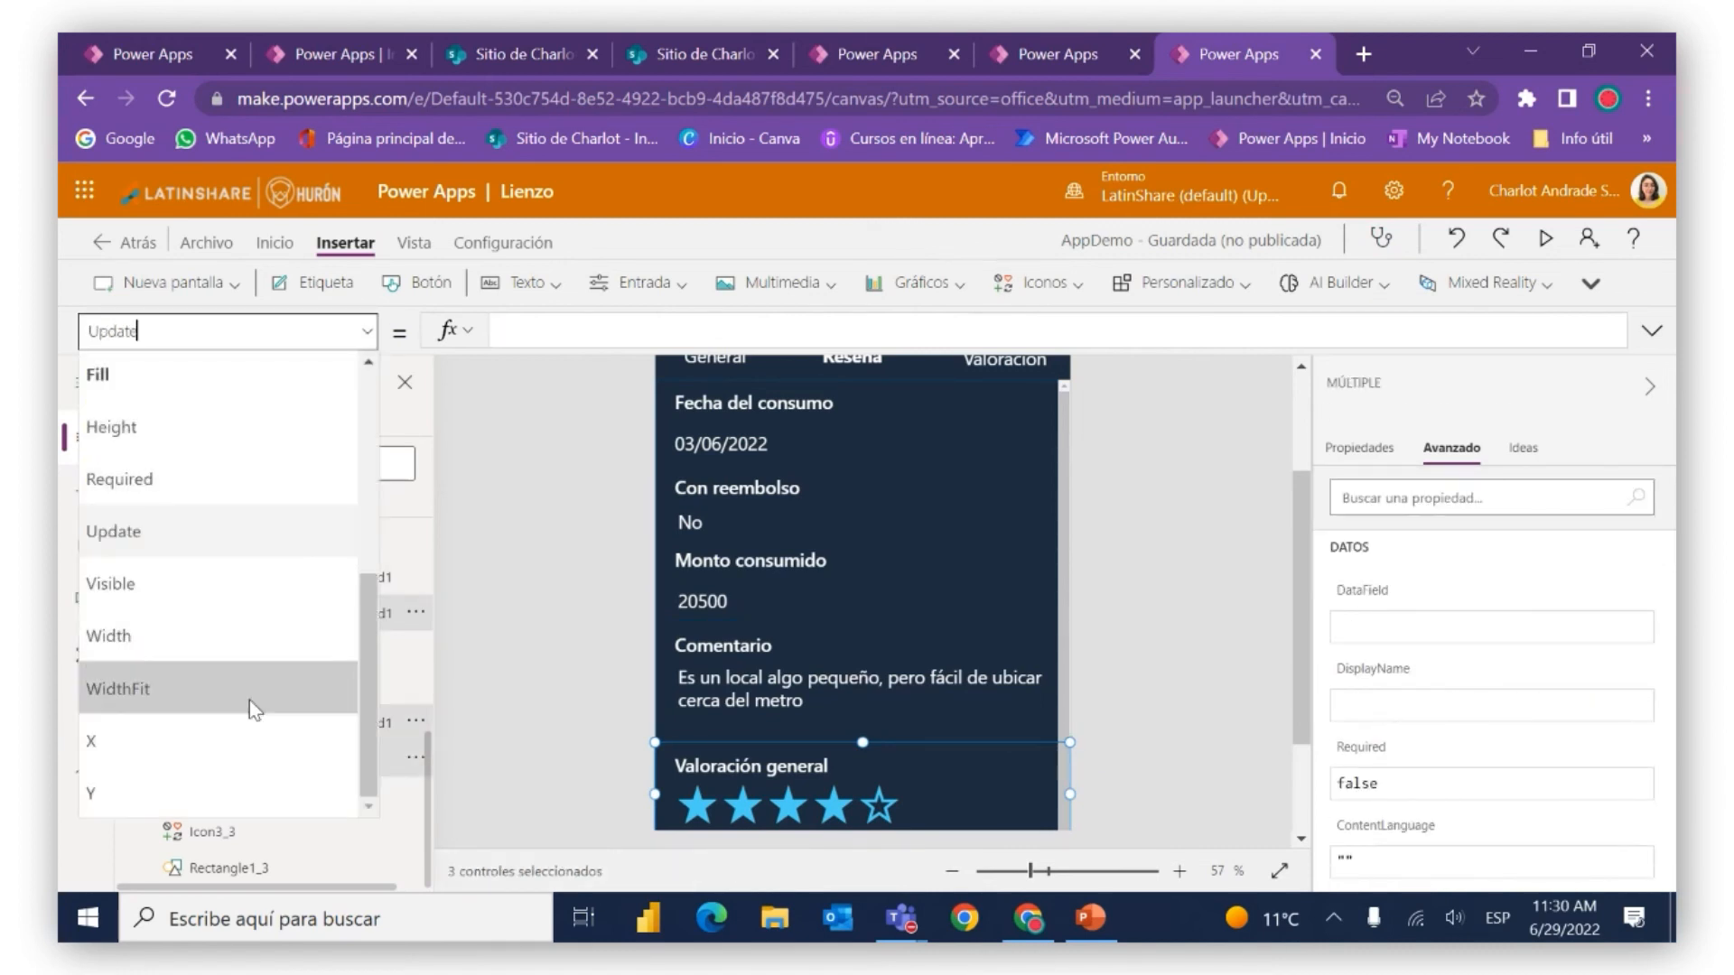
{"action": "left_click", "coordinate": [236, 608]}
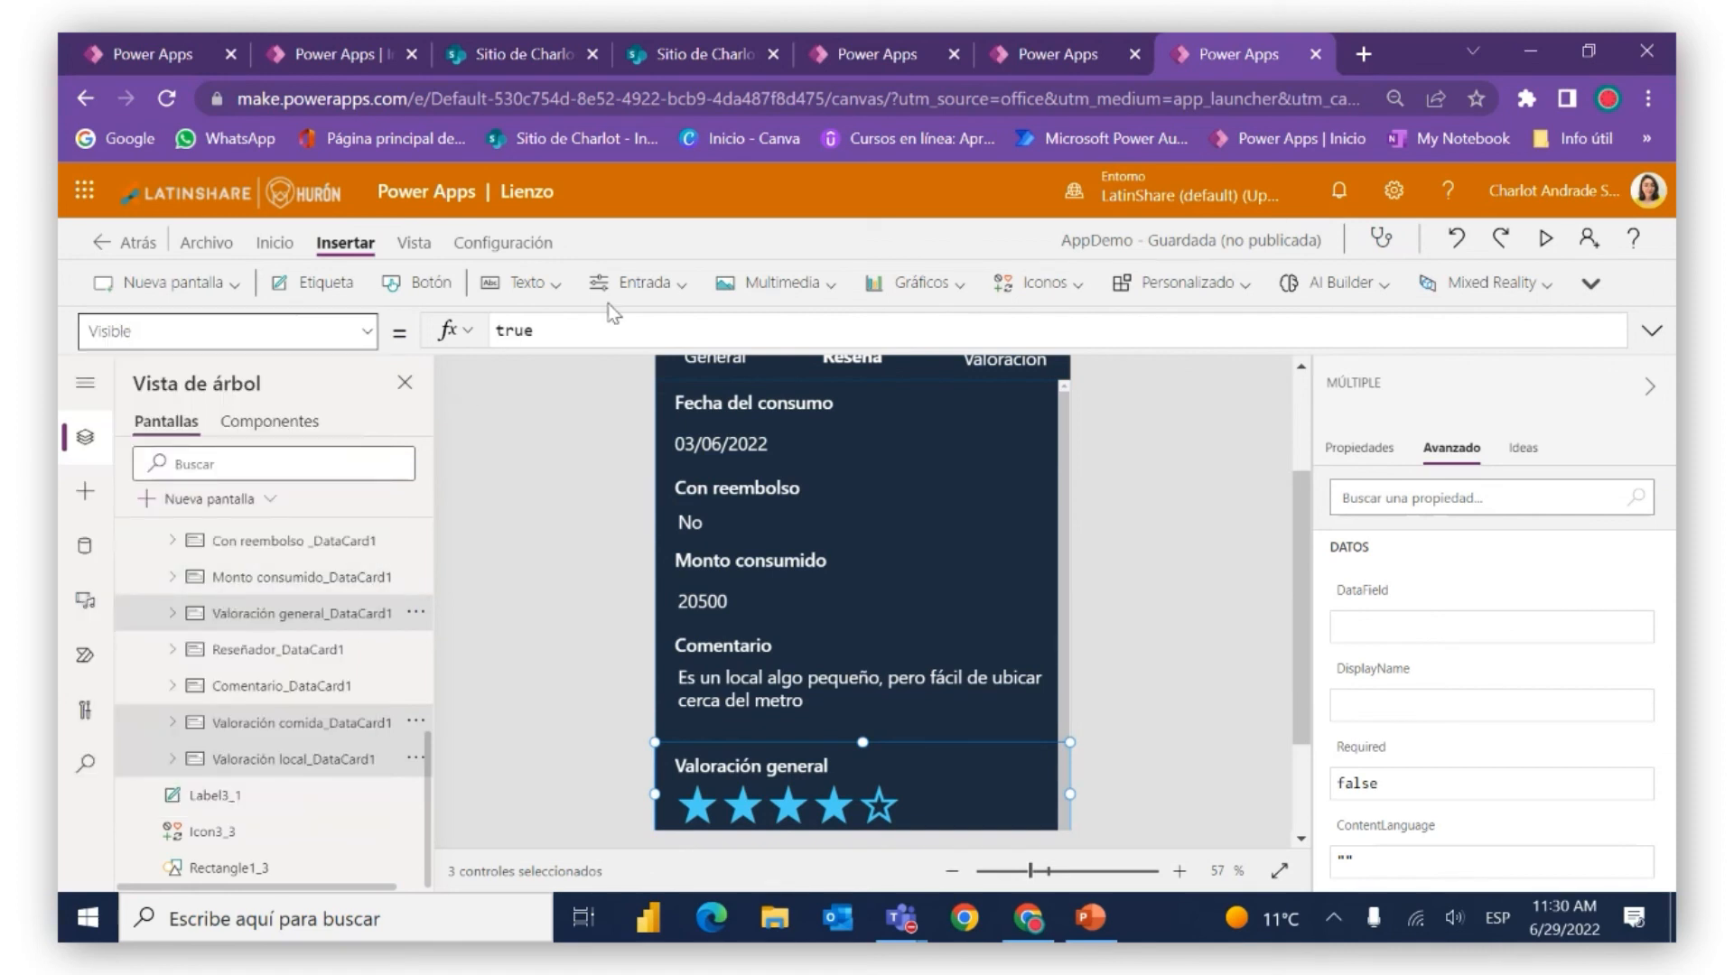
{"action": "left_click", "coordinate": [588, 331]}
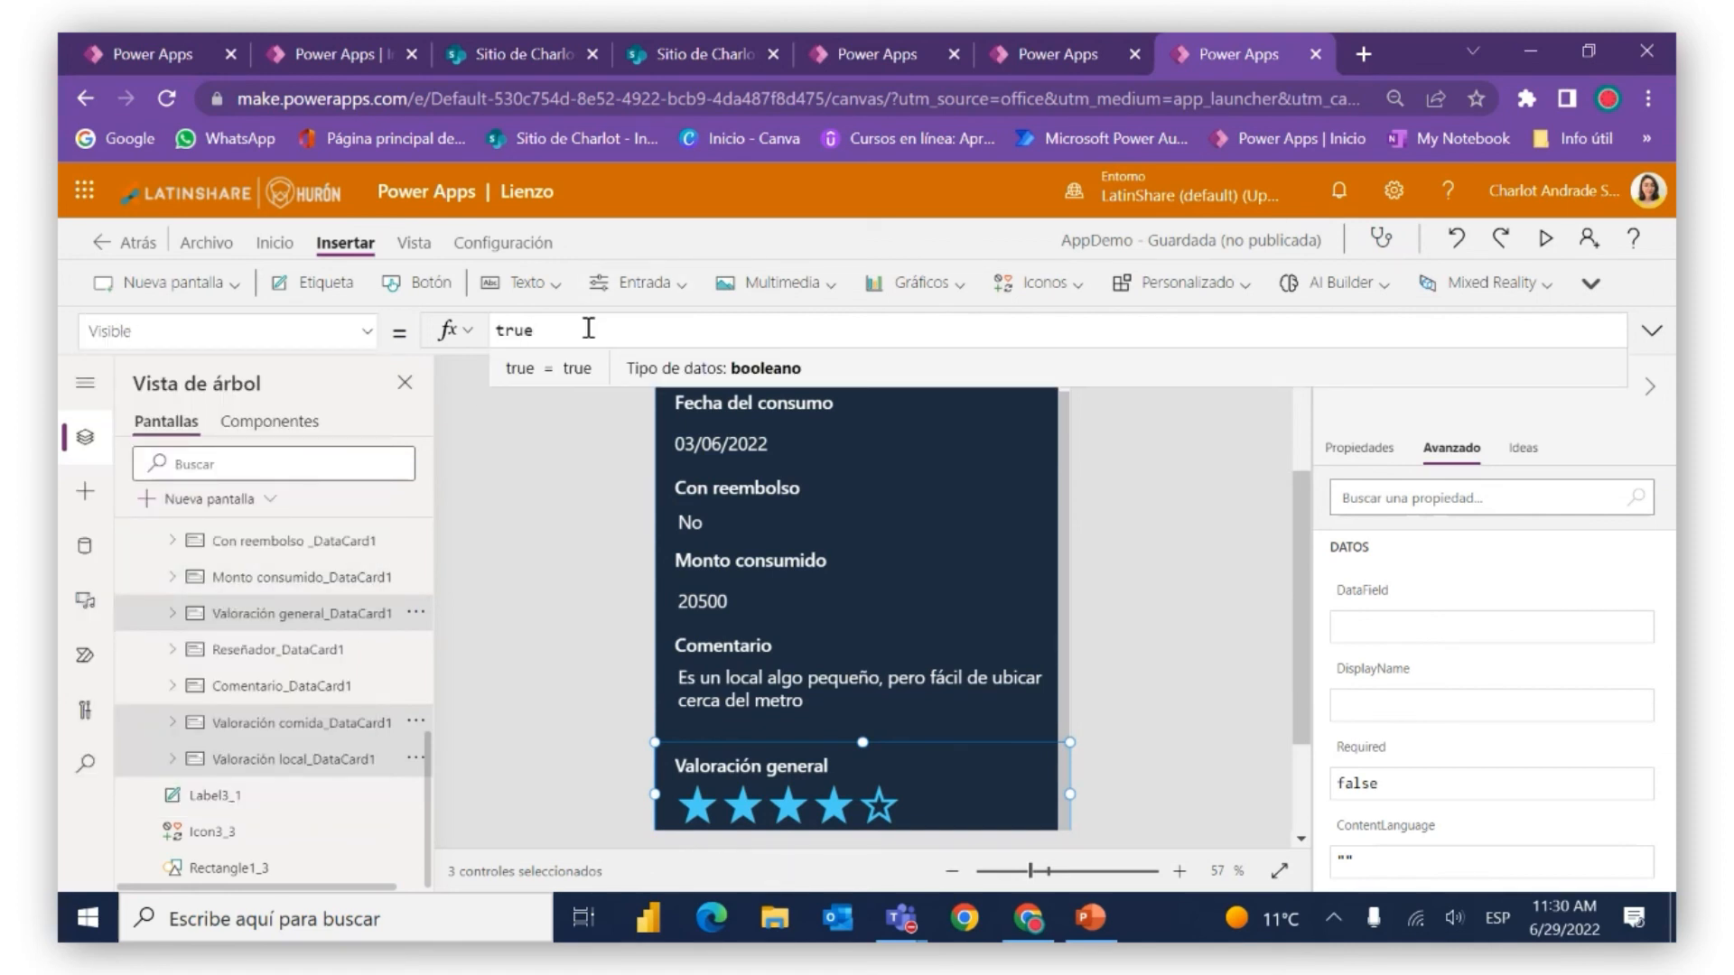
{"action": "key", "text": "BackSpace"}
{"action": "key", "text": "BackSpace"}
{"action": "key", "text": "BackSpace"}
{"action": "key", "text": "BackSpace"}
{"action": "key", "text": "ctrl+v"}
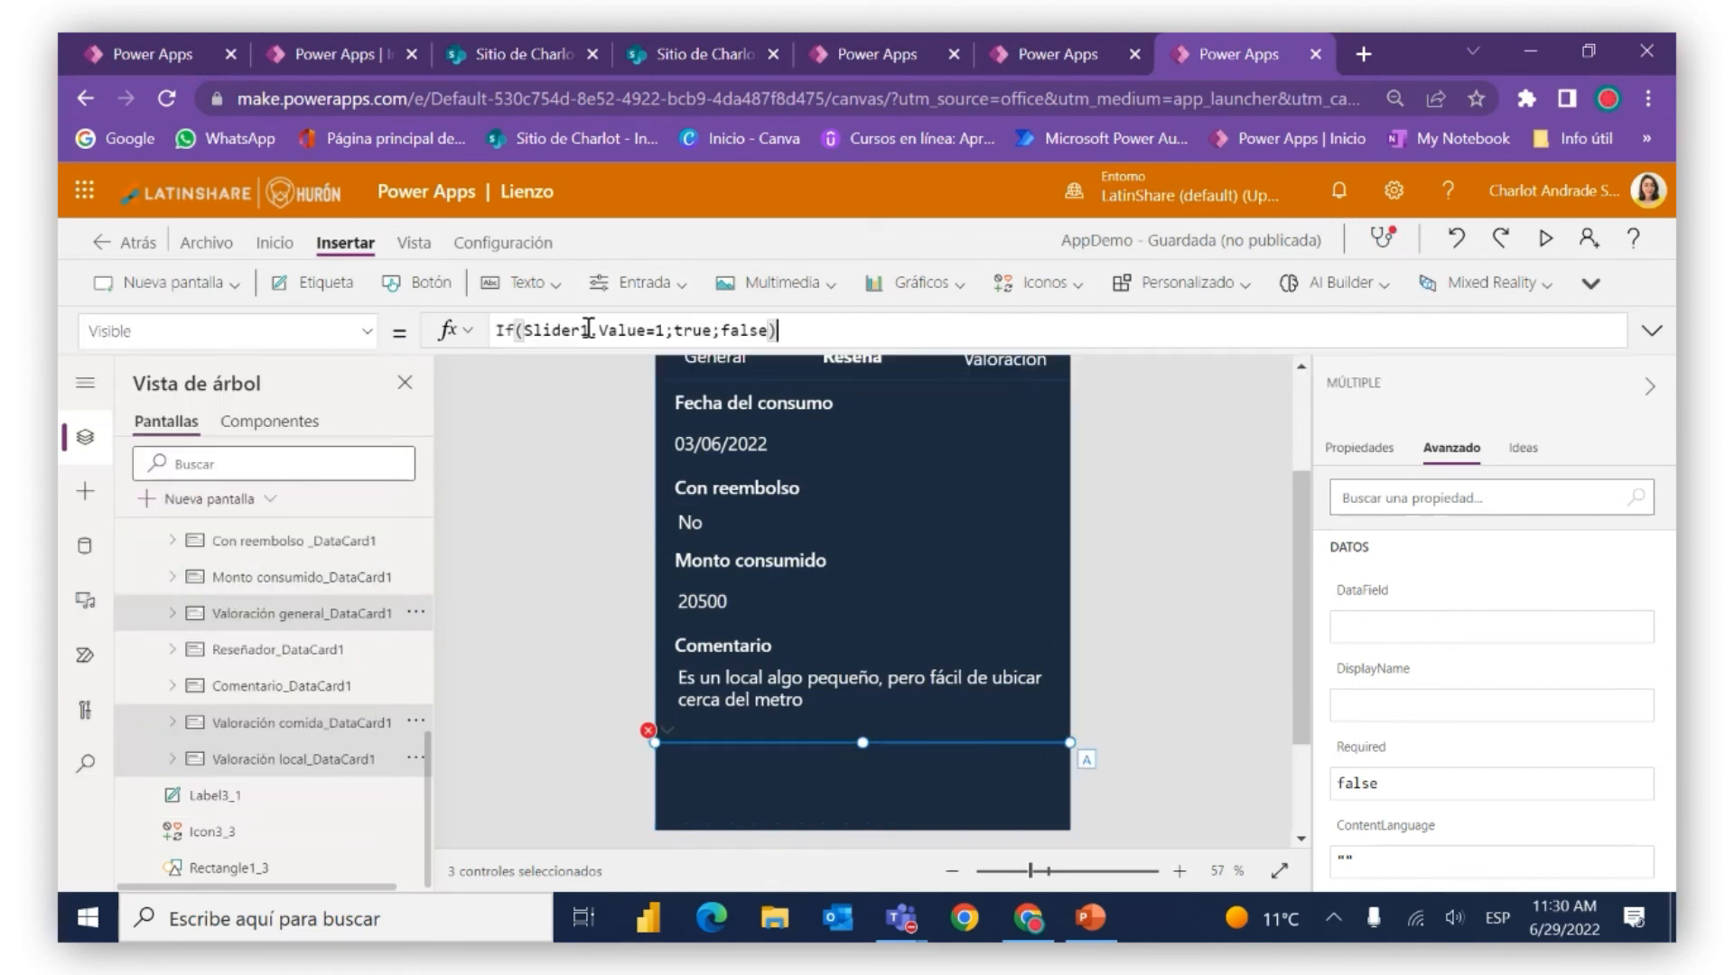
{"action": "left_click", "coordinate": [668, 332]}
{"action": "key", "text": "BackSpace"}
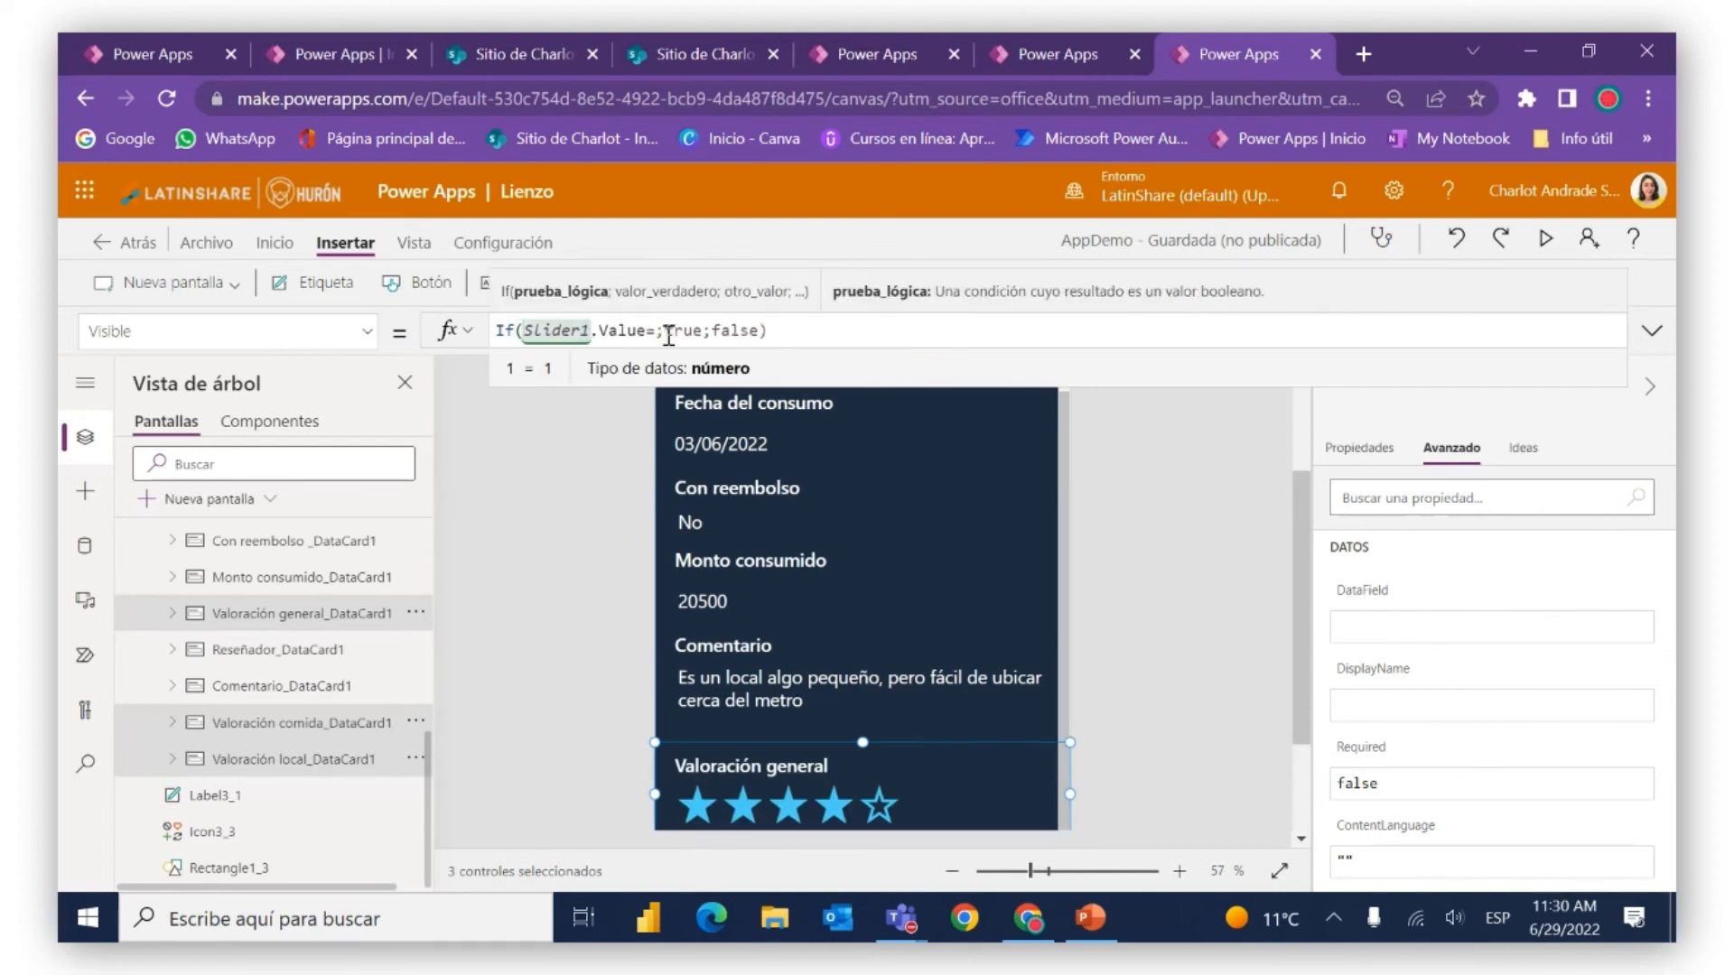
{"action": "type", "text": "2"}
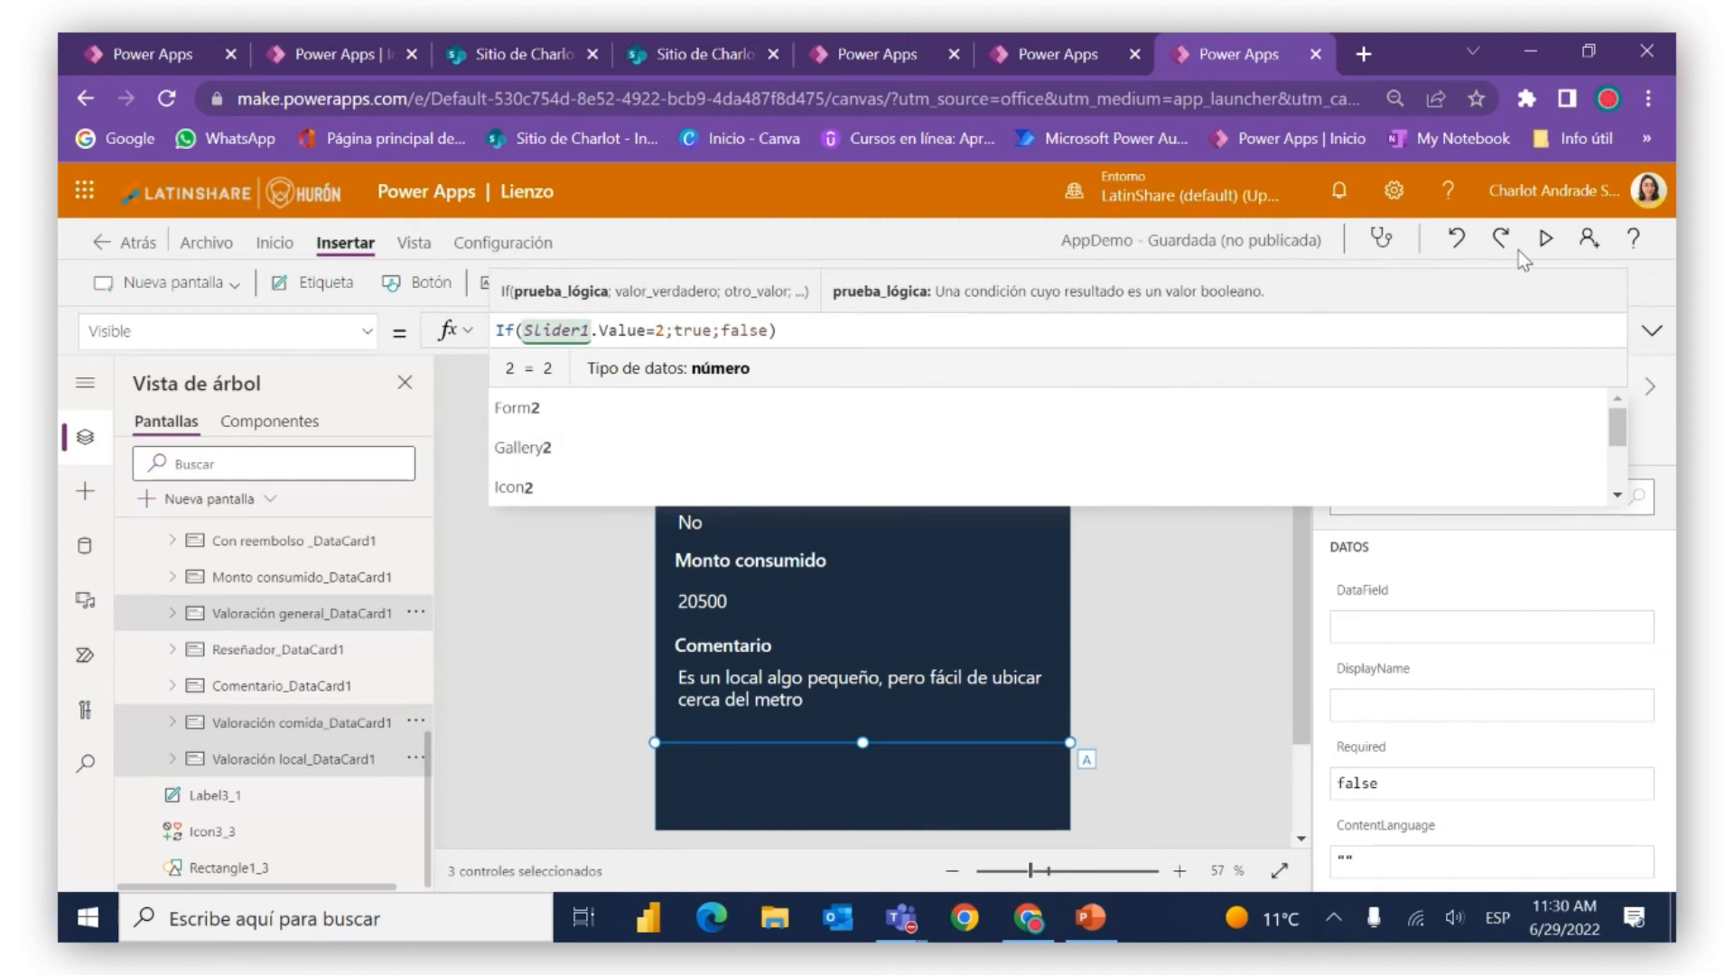
Preview the screen, move the slider through General, Reseña and Valoración to check the form cards shown at each position, and close the preview
{"action": "left_click", "coordinate": [1554, 235]}
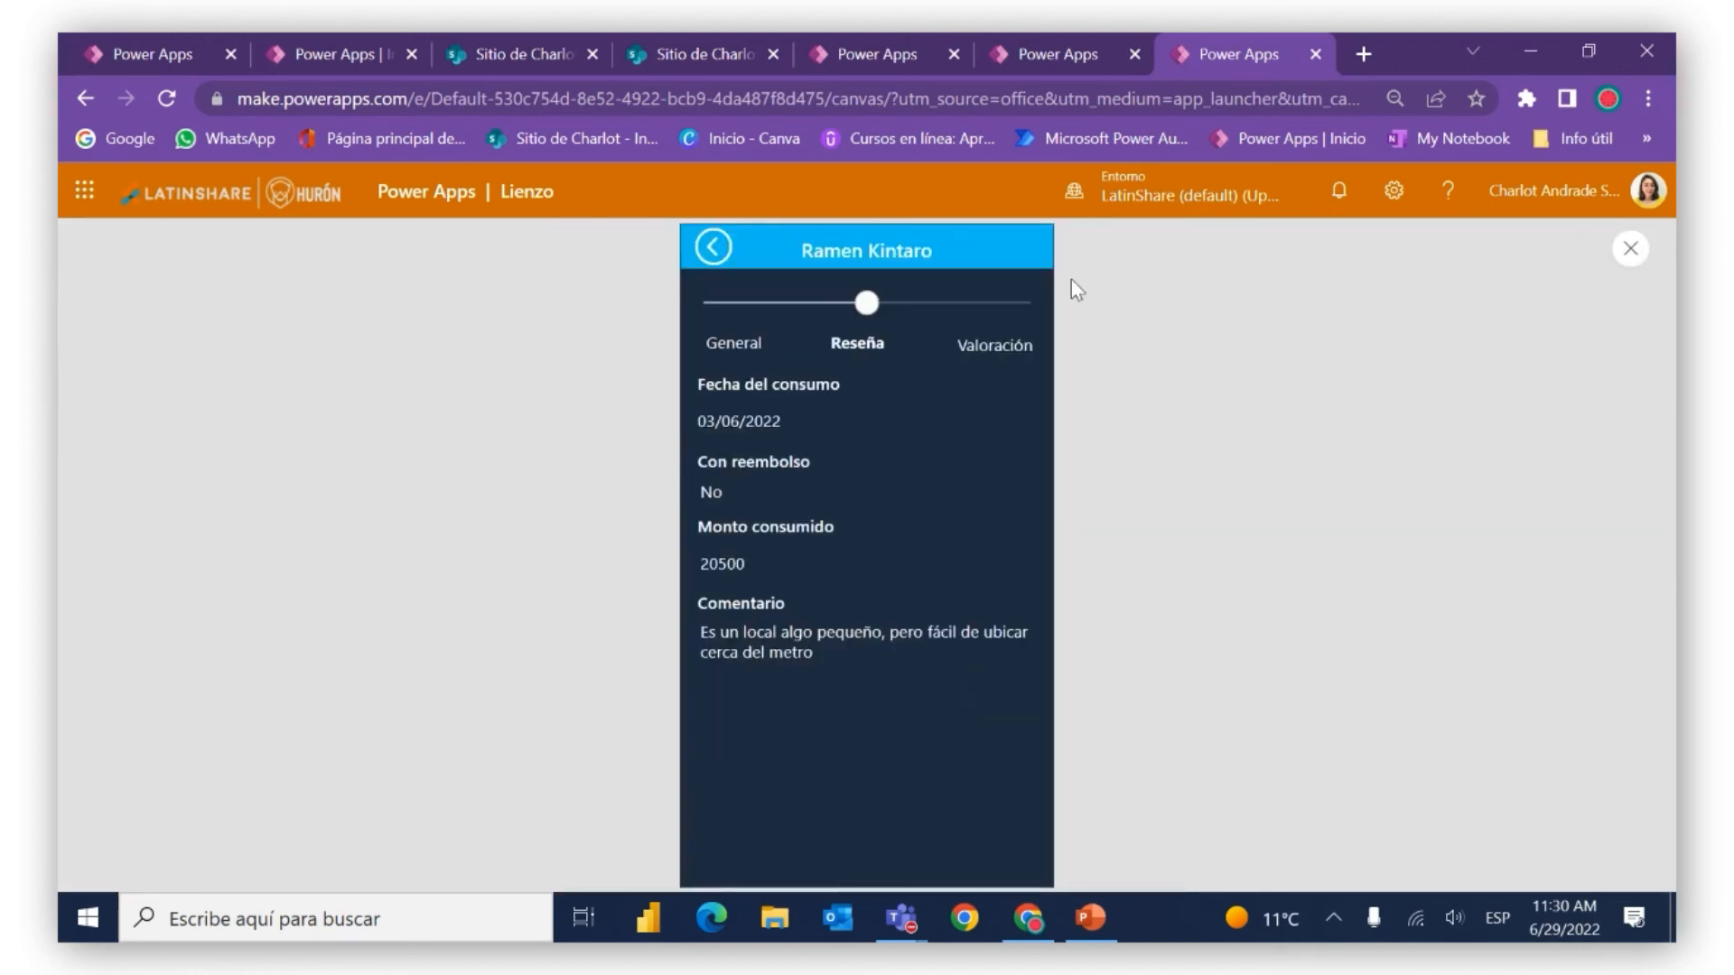
{"action": "left_click_drag", "start_coordinate": [868, 302], "coordinate": [784, 295]}
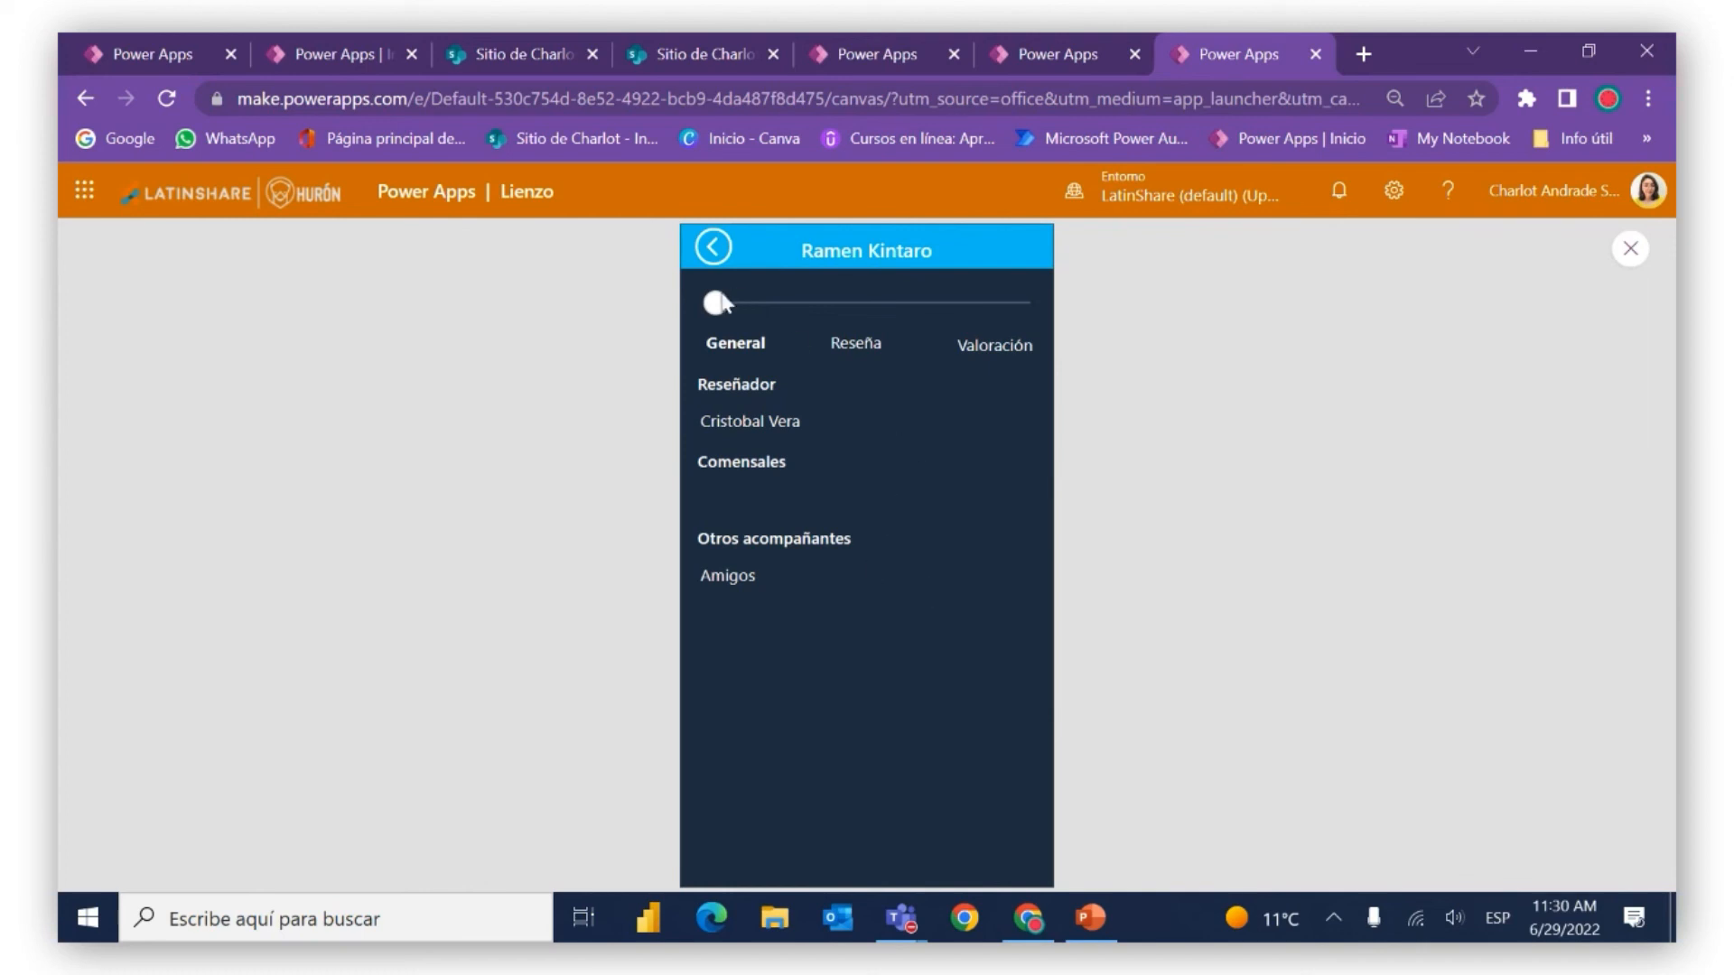
{"action": "mouse_move", "coordinate": [719, 298]}
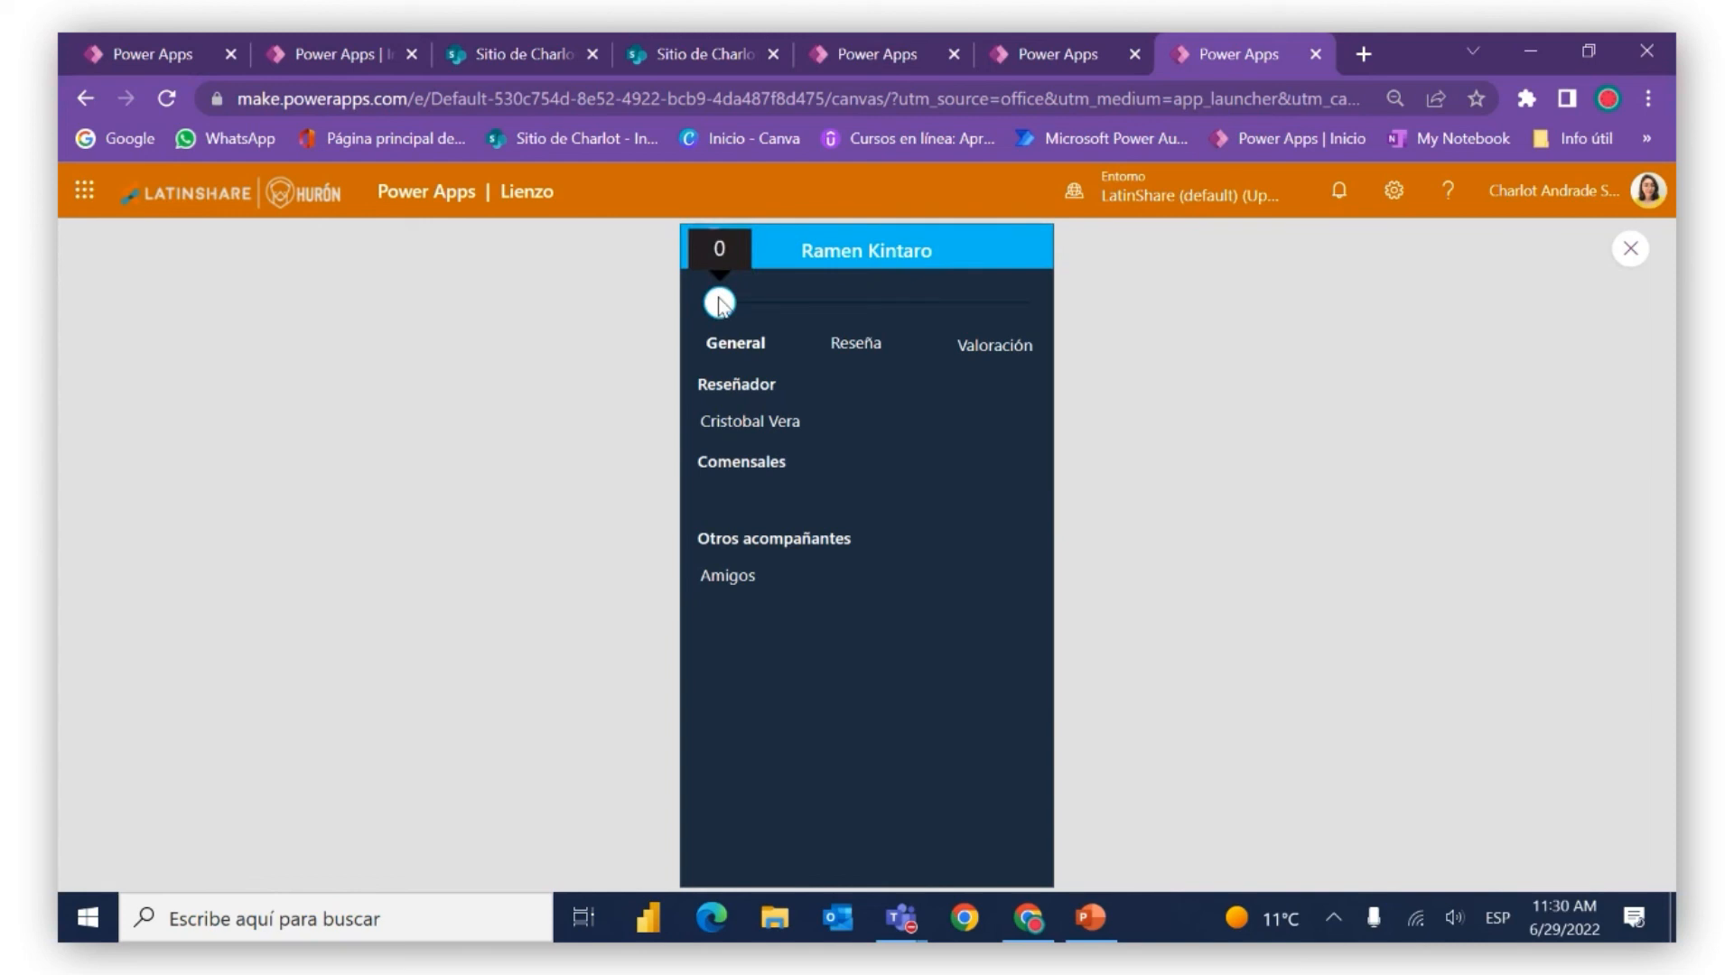
{"action": "left_click_drag", "start_coordinate": [720, 302], "coordinate": [848, 305]}
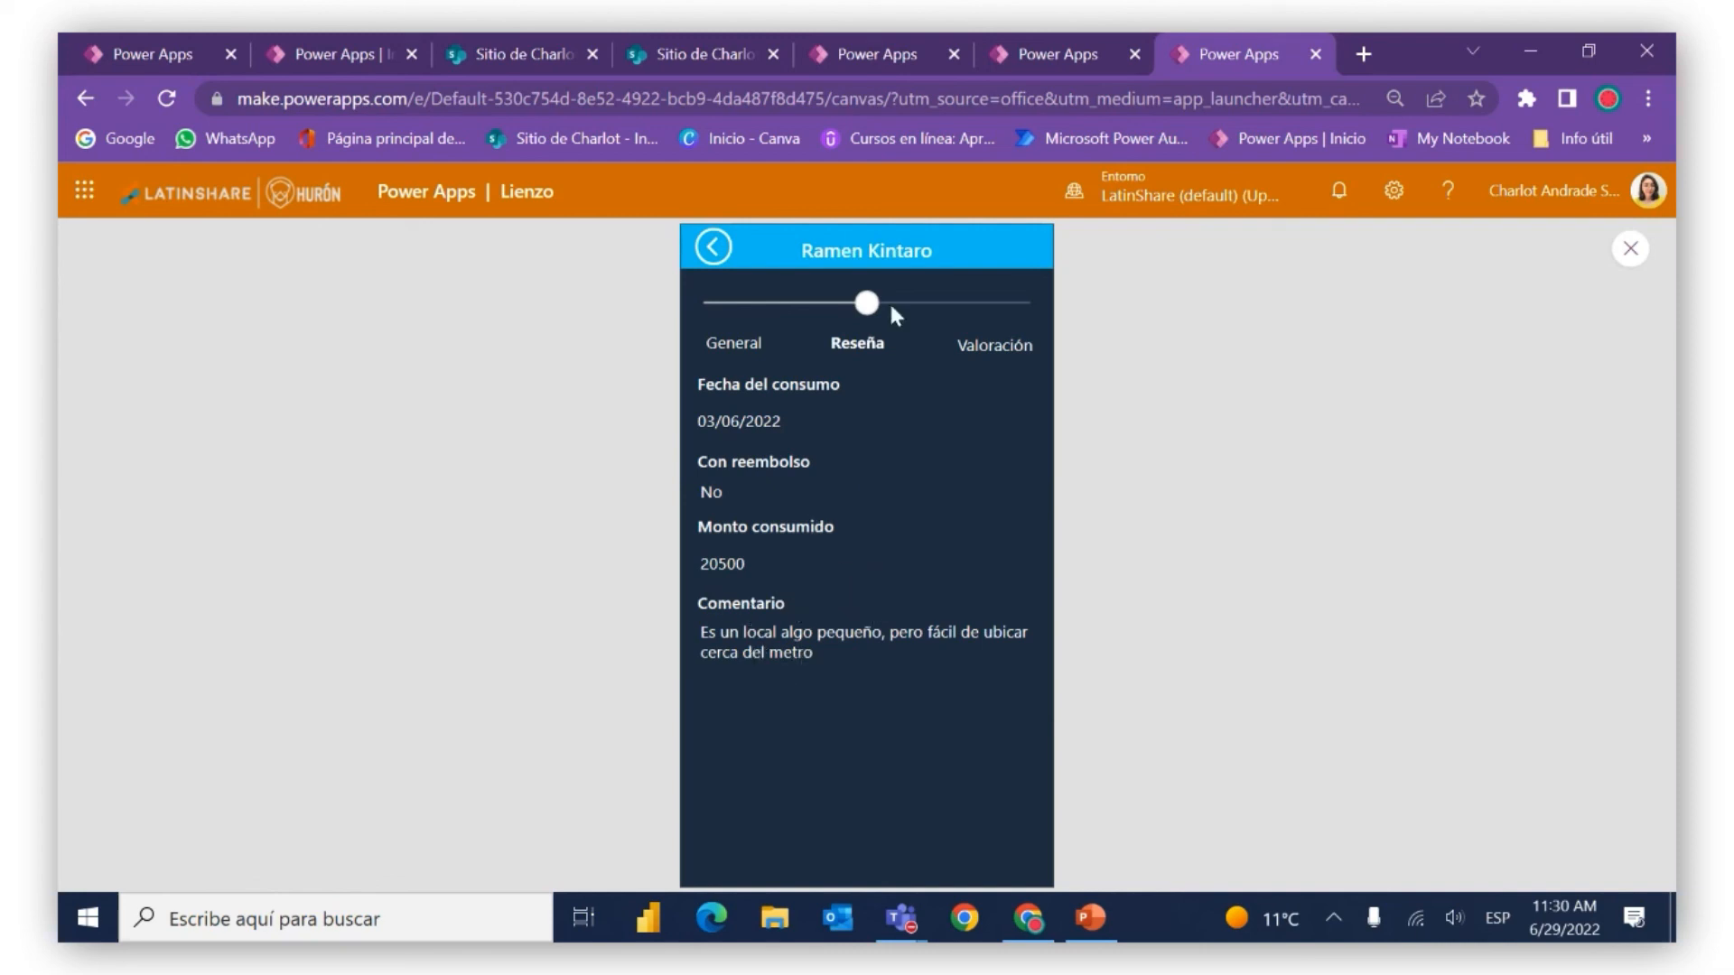
{"action": "left_click_drag", "start_coordinate": [888, 302], "coordinate": [1013, 304]}
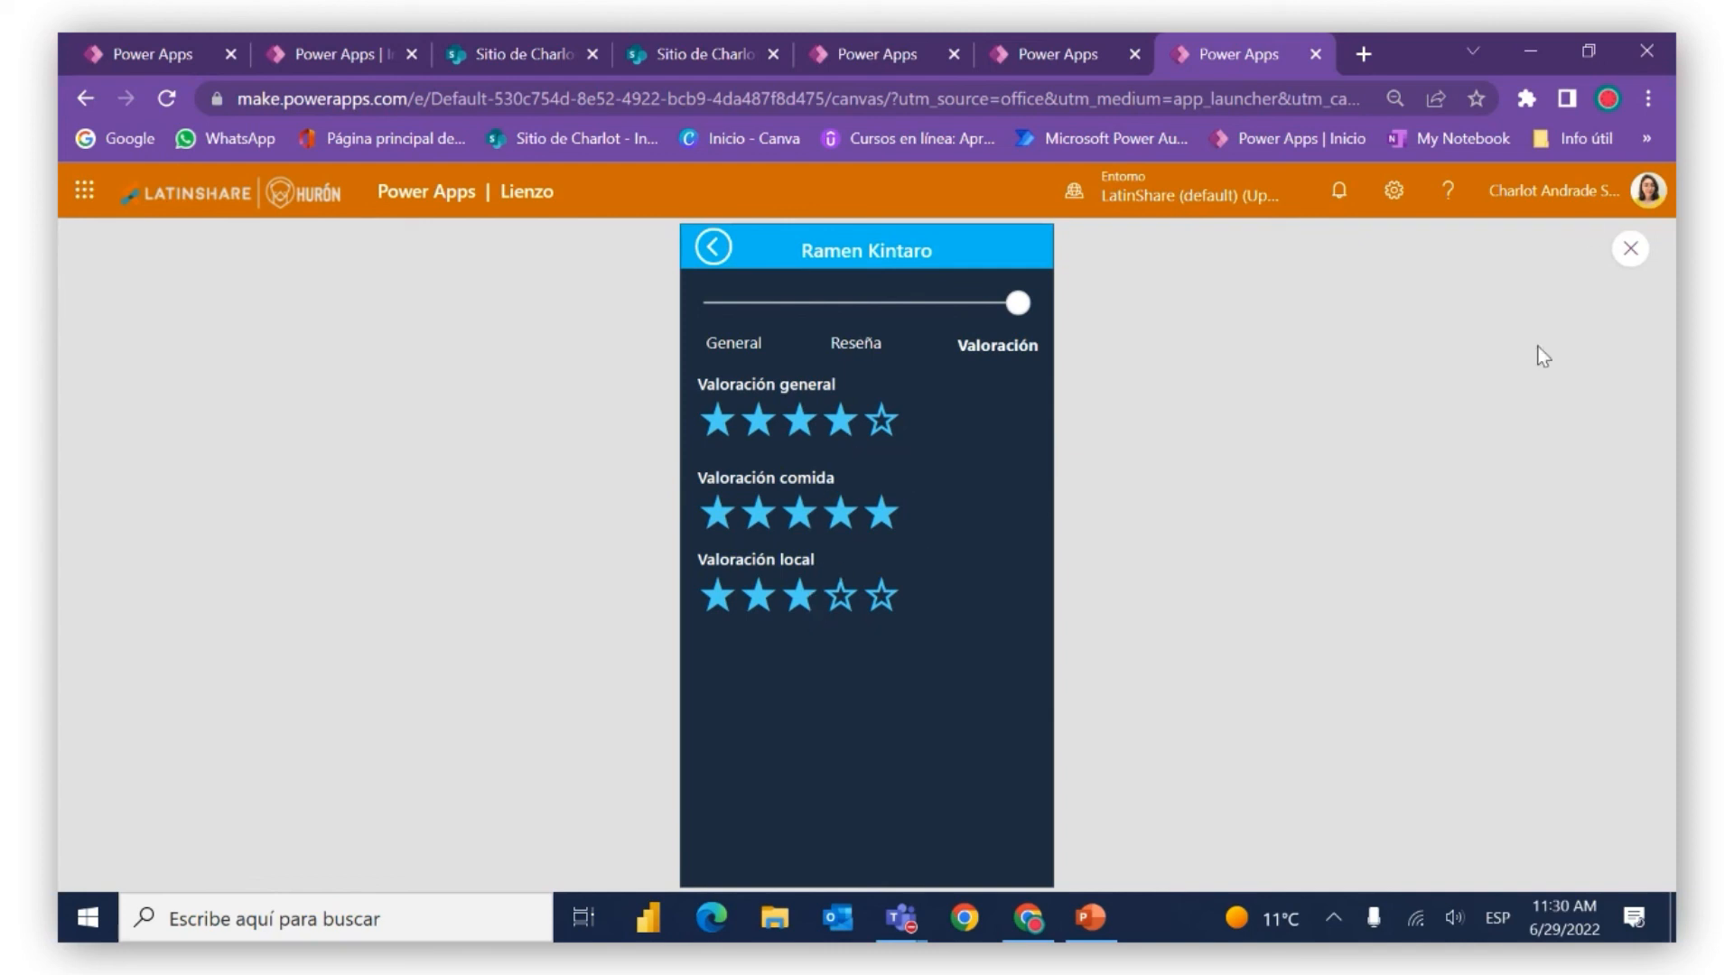
{"action": "left_click", "coordinate": [1631, 251]}
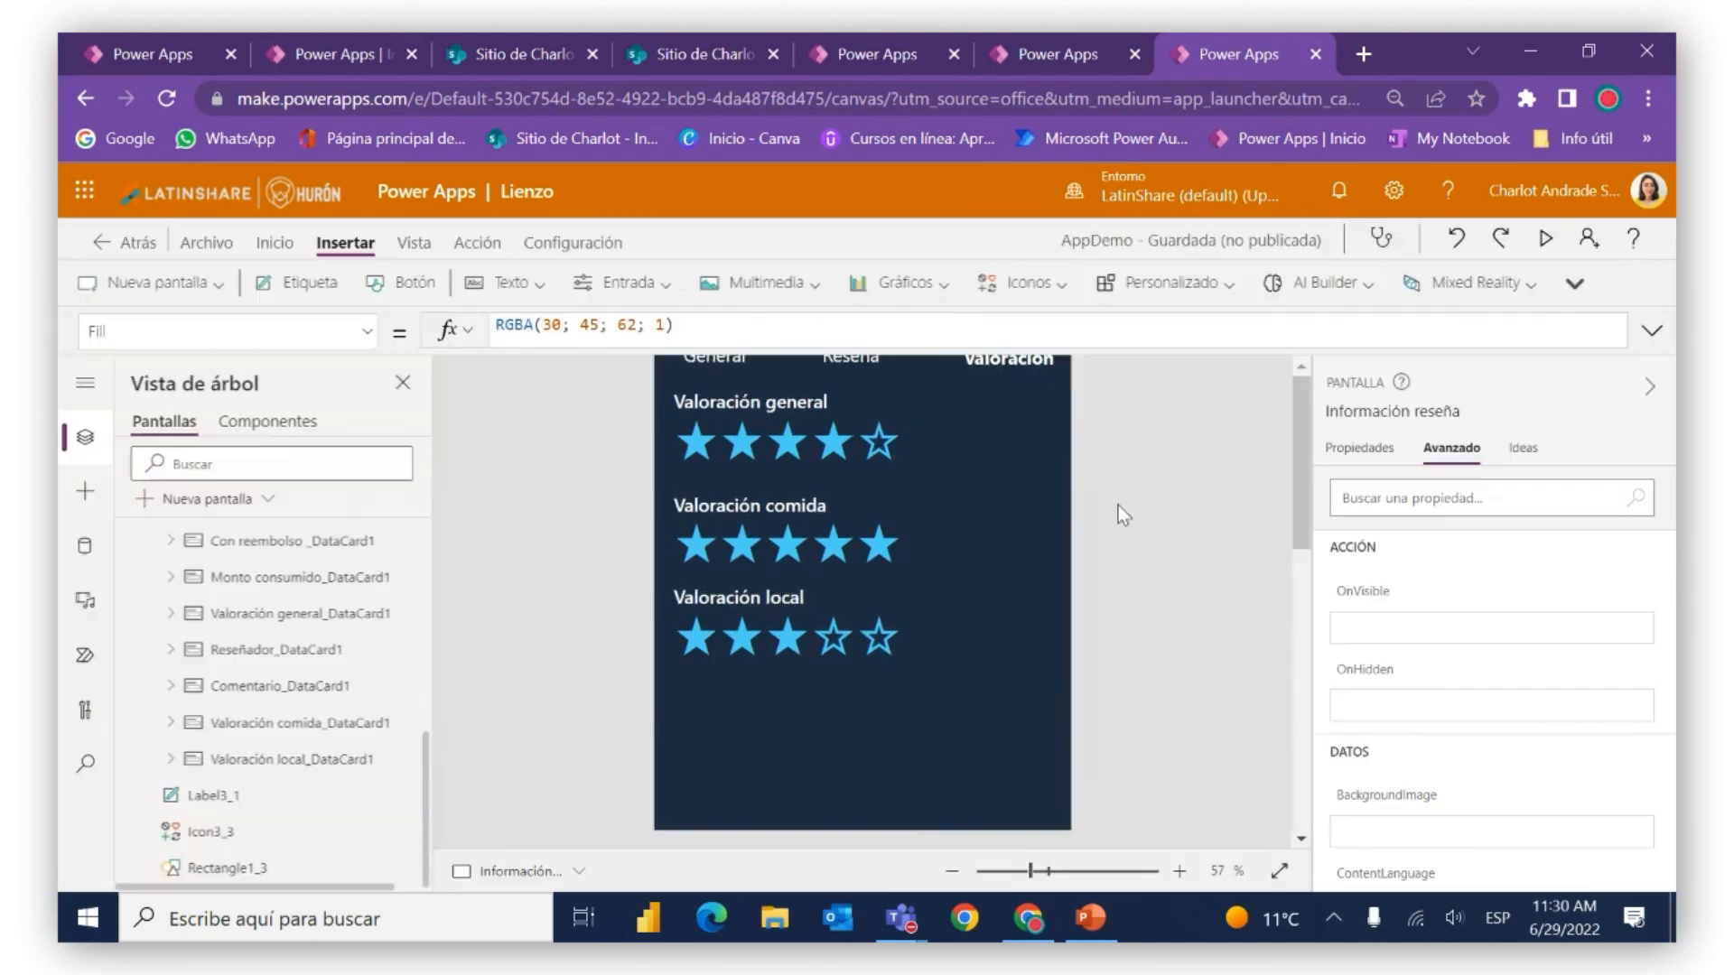
Set the Default property of the Valoración local rating to Parent.Default and check the stars in the preview
{"action": "left_click", "coordinate": [815, 648]}
{"action": "left_click", "coordinate": [815, 646]}
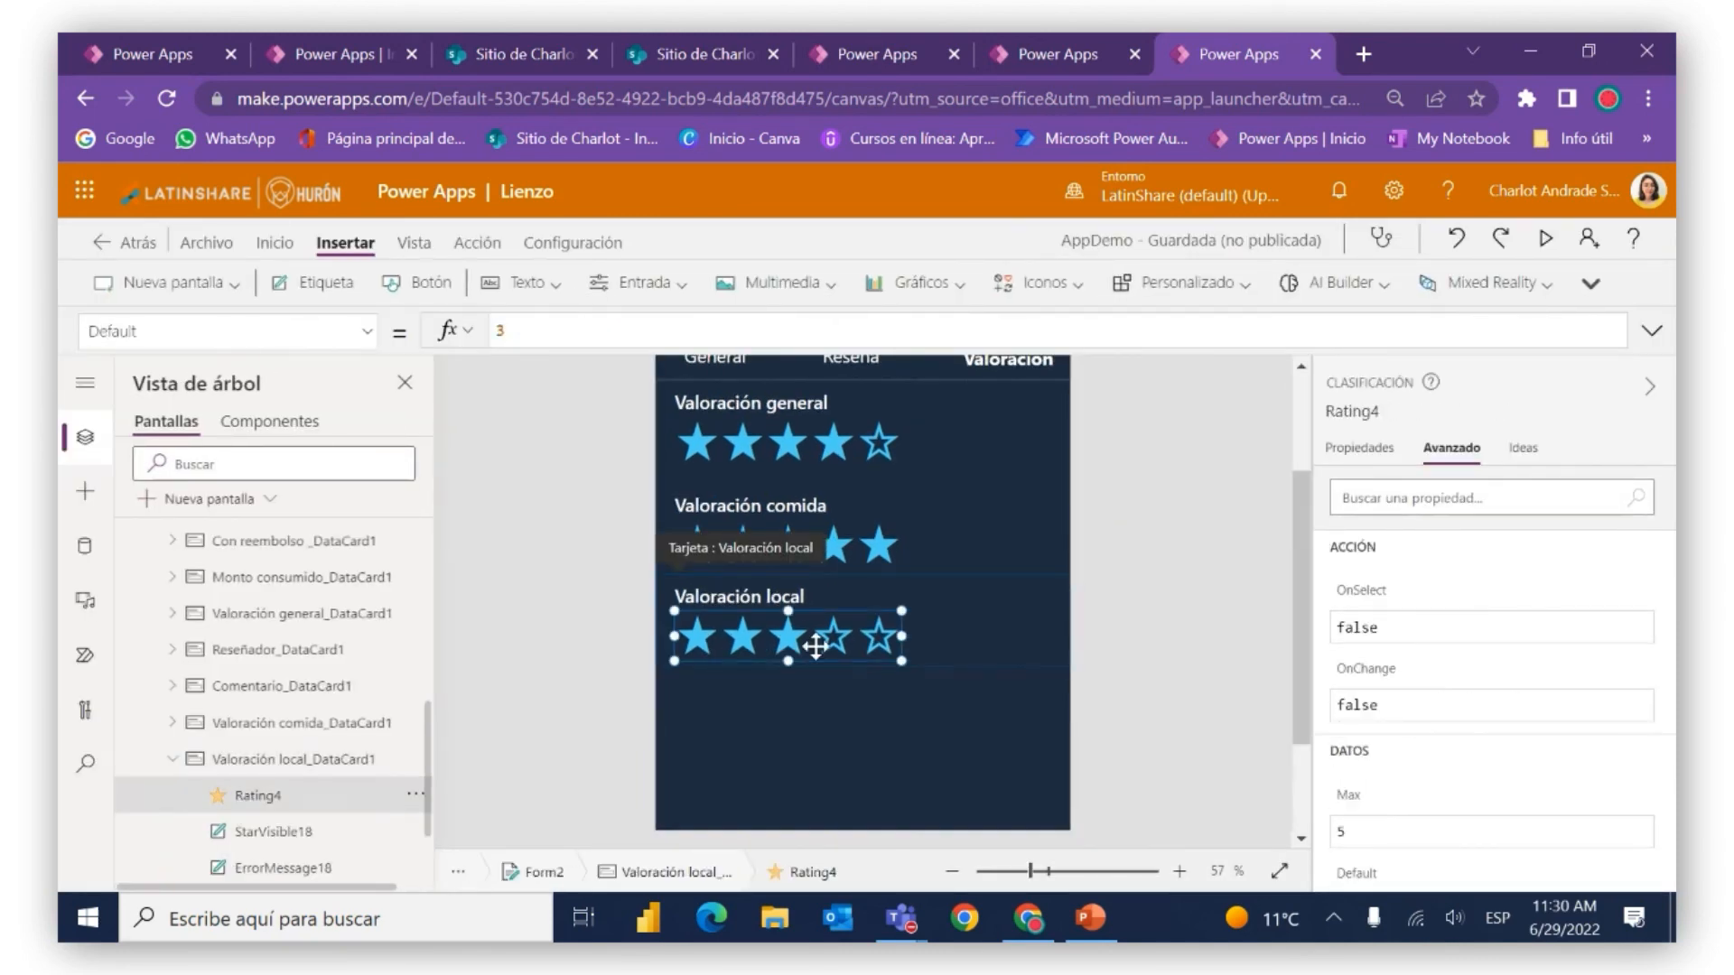
{"action": "left_click", "coordinate": [522, 327]}
{"action": "key", "text": "BackSpace"}
{"action": "type", "text": "pare"}
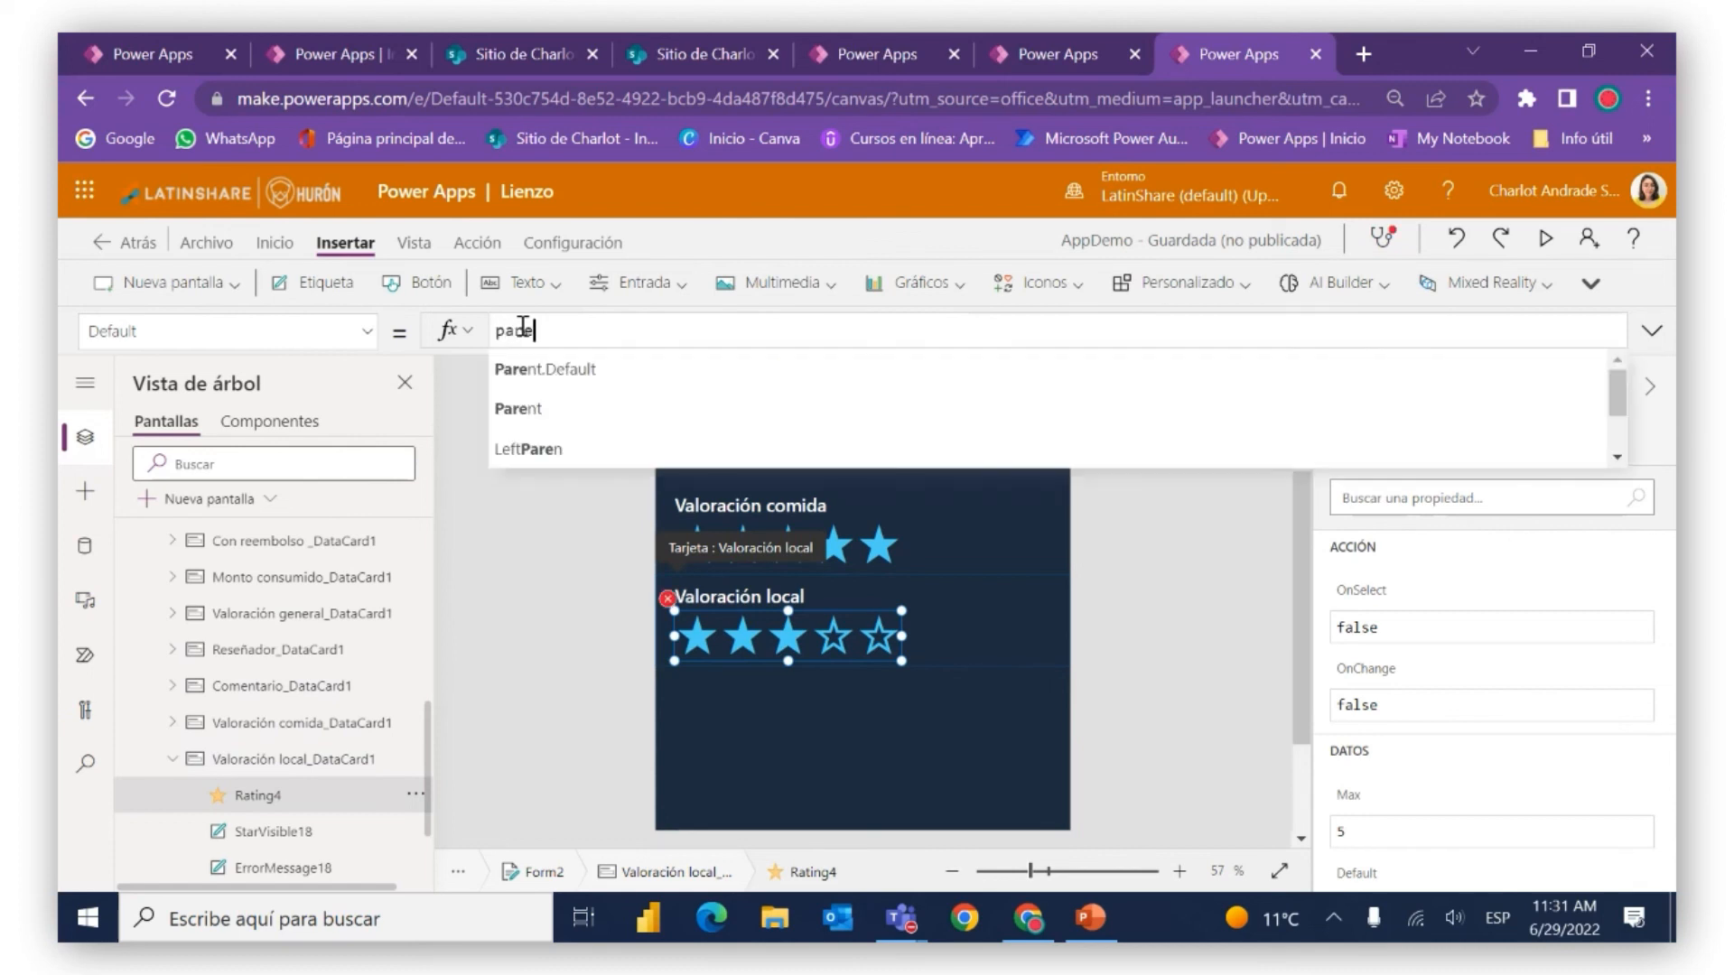
{"action": "left_click", "coordinate": [576, 370]}
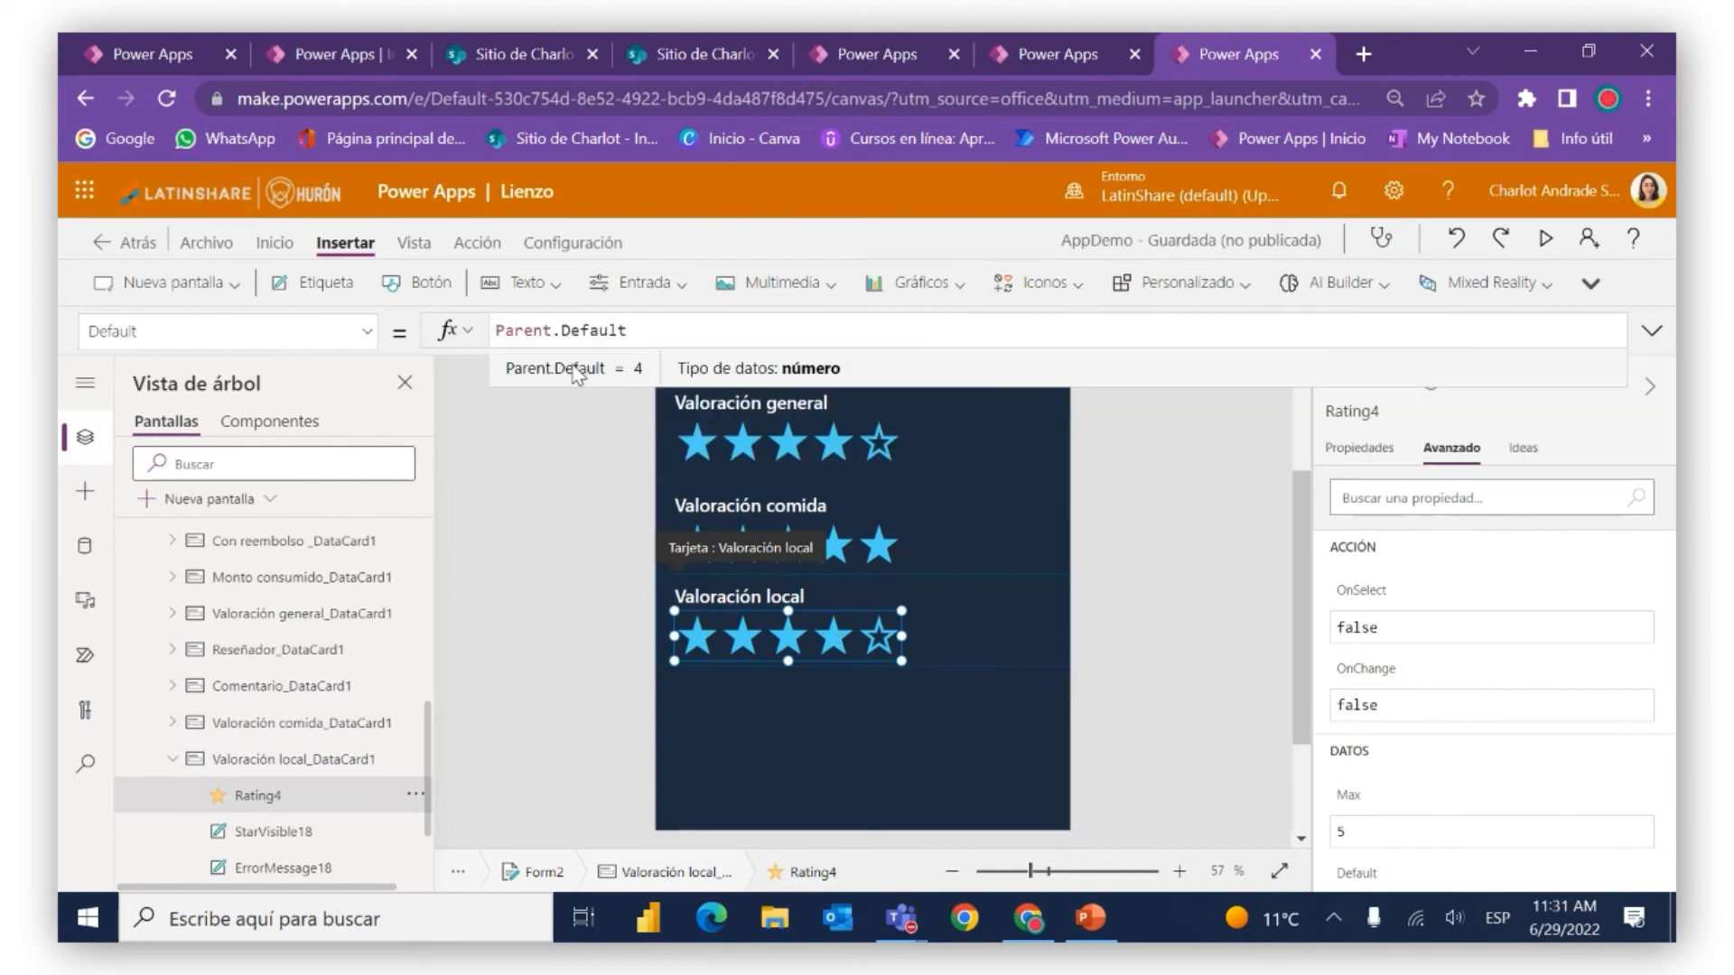
{"action": "left_click", "coordinate": [1228, 438]}
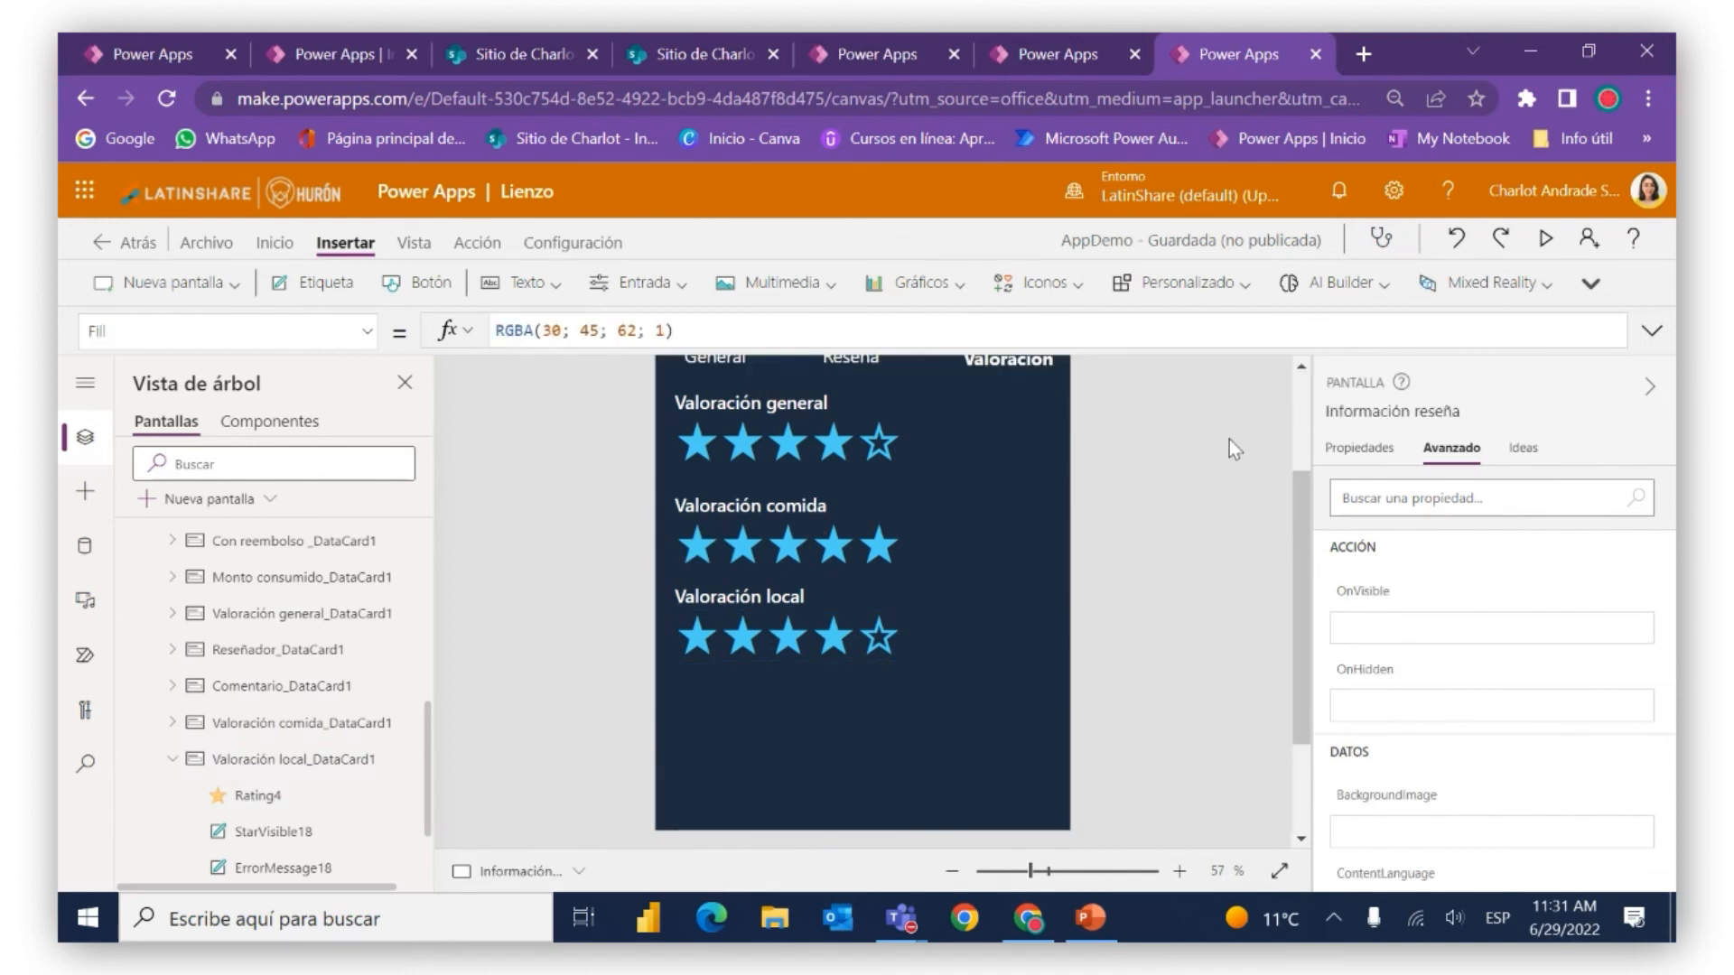
{"action": "left_click", "coordinate": [1547, 243]}
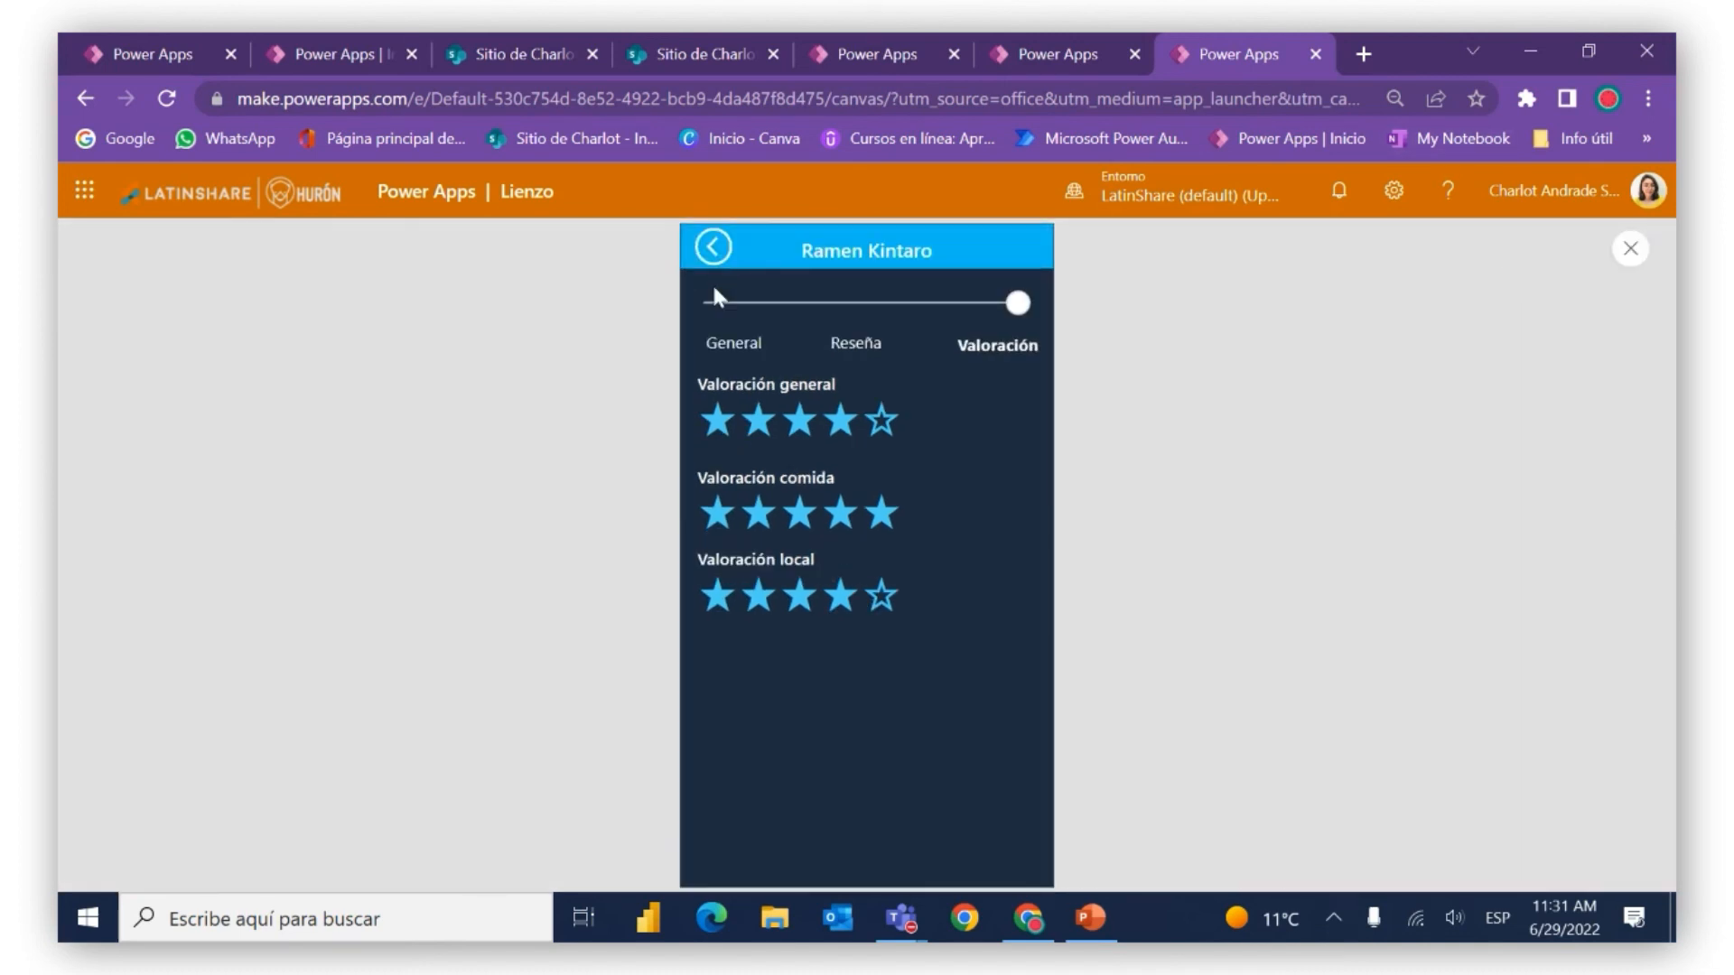
{"action": "left_click", "coordinate": [1632, 247]}
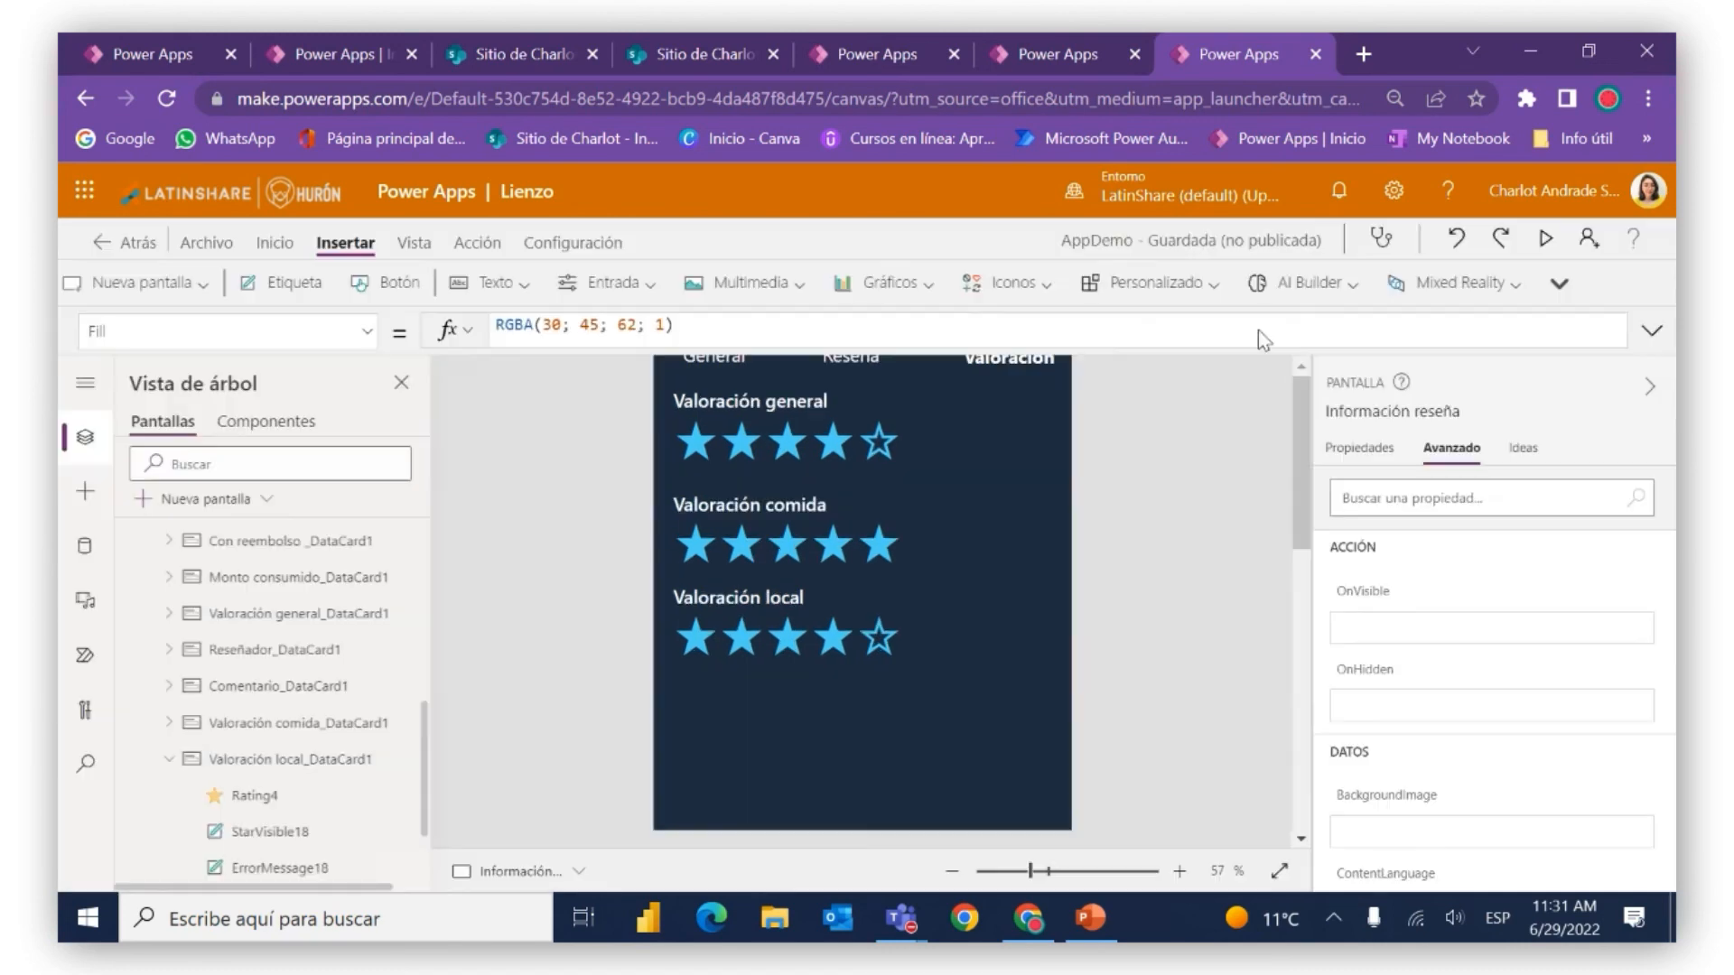
Set the OnSelect property of the header's back arrow icon to Navigate('Galeria reseñas')
{"action": "left_click_drag", "start_coordinate": [1304, 513], "coordinate": [1302, 423]}
{"action": "left_click", "coordinate": [680, 423]}
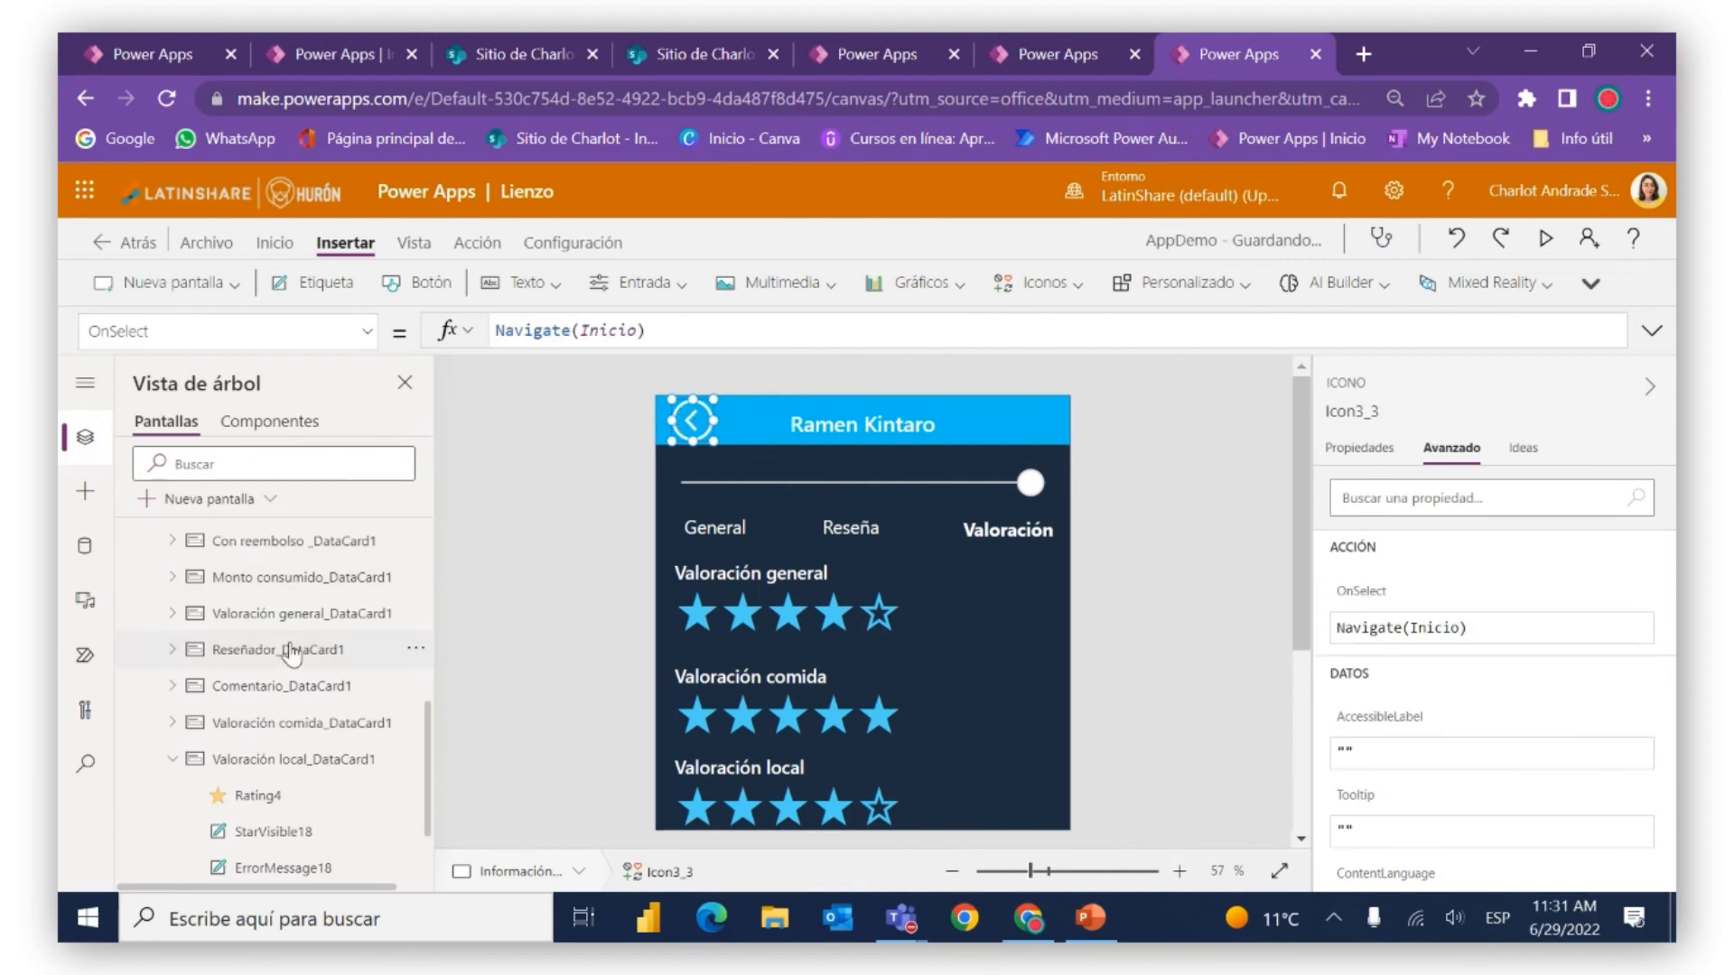
{"action": "scroll", "coordinate": [177, 659], "scroll_direction": "up", "scroll_amount": 3}
{"action": "left_click", "coordinate": [148, 648]}
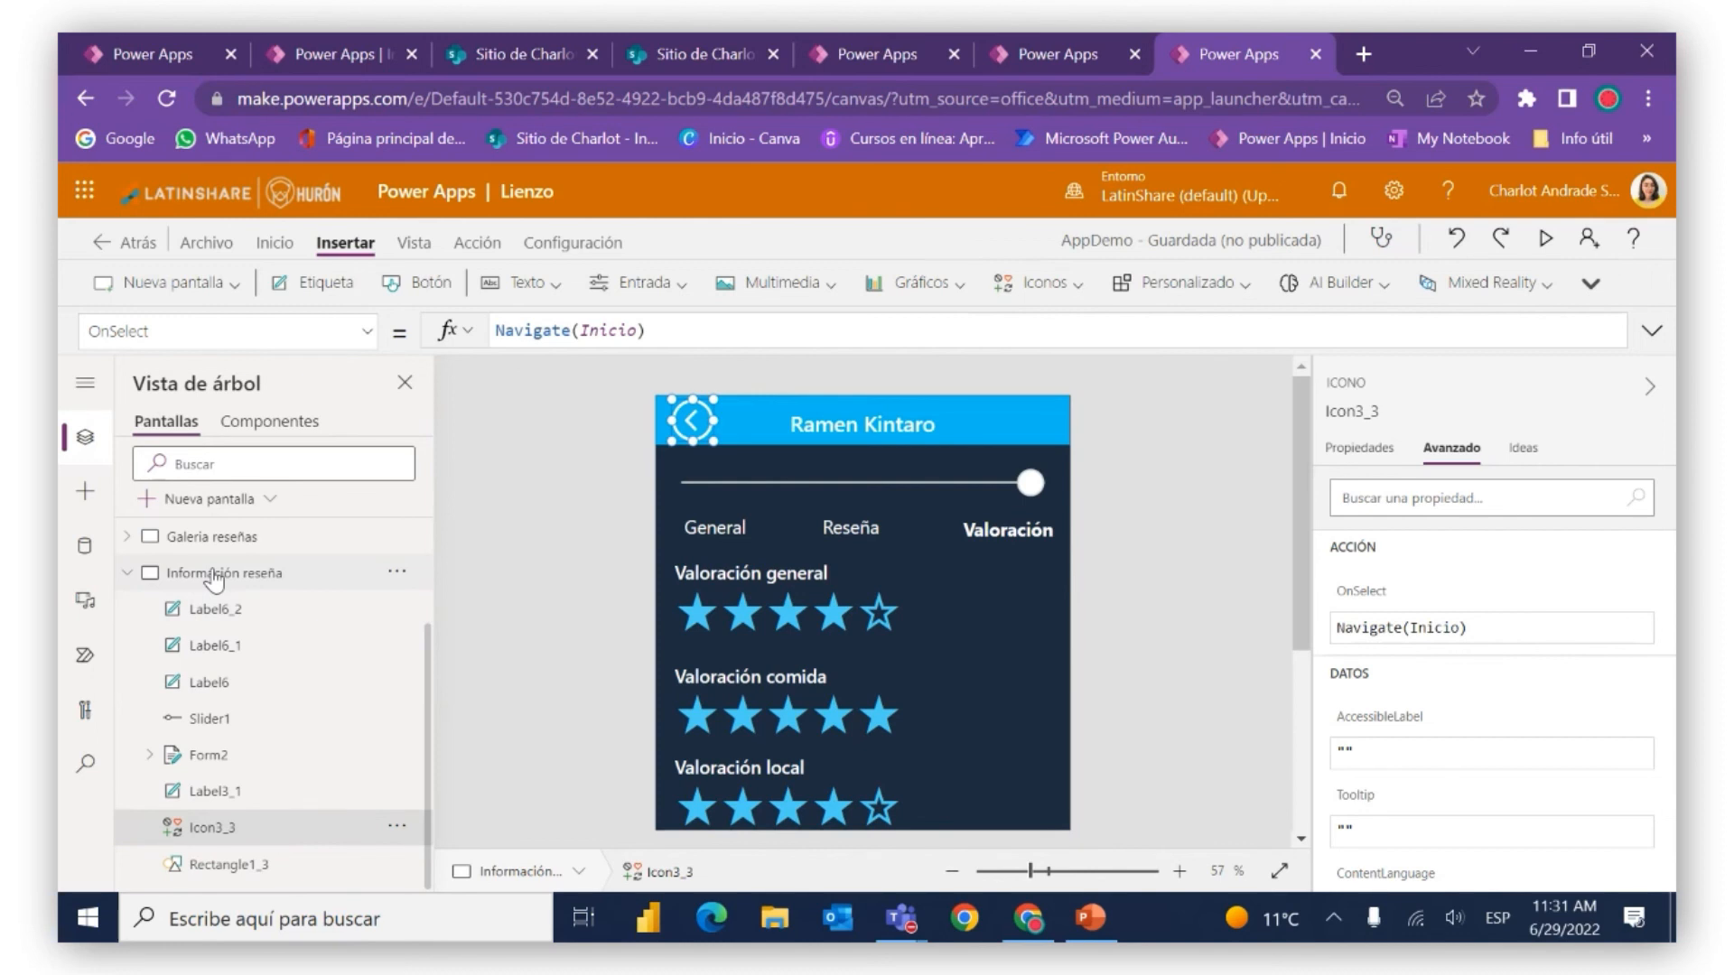
{"action": "double_click", "coordinate": [637, 330]}
{"action": "key", "text": "BackSpace"}
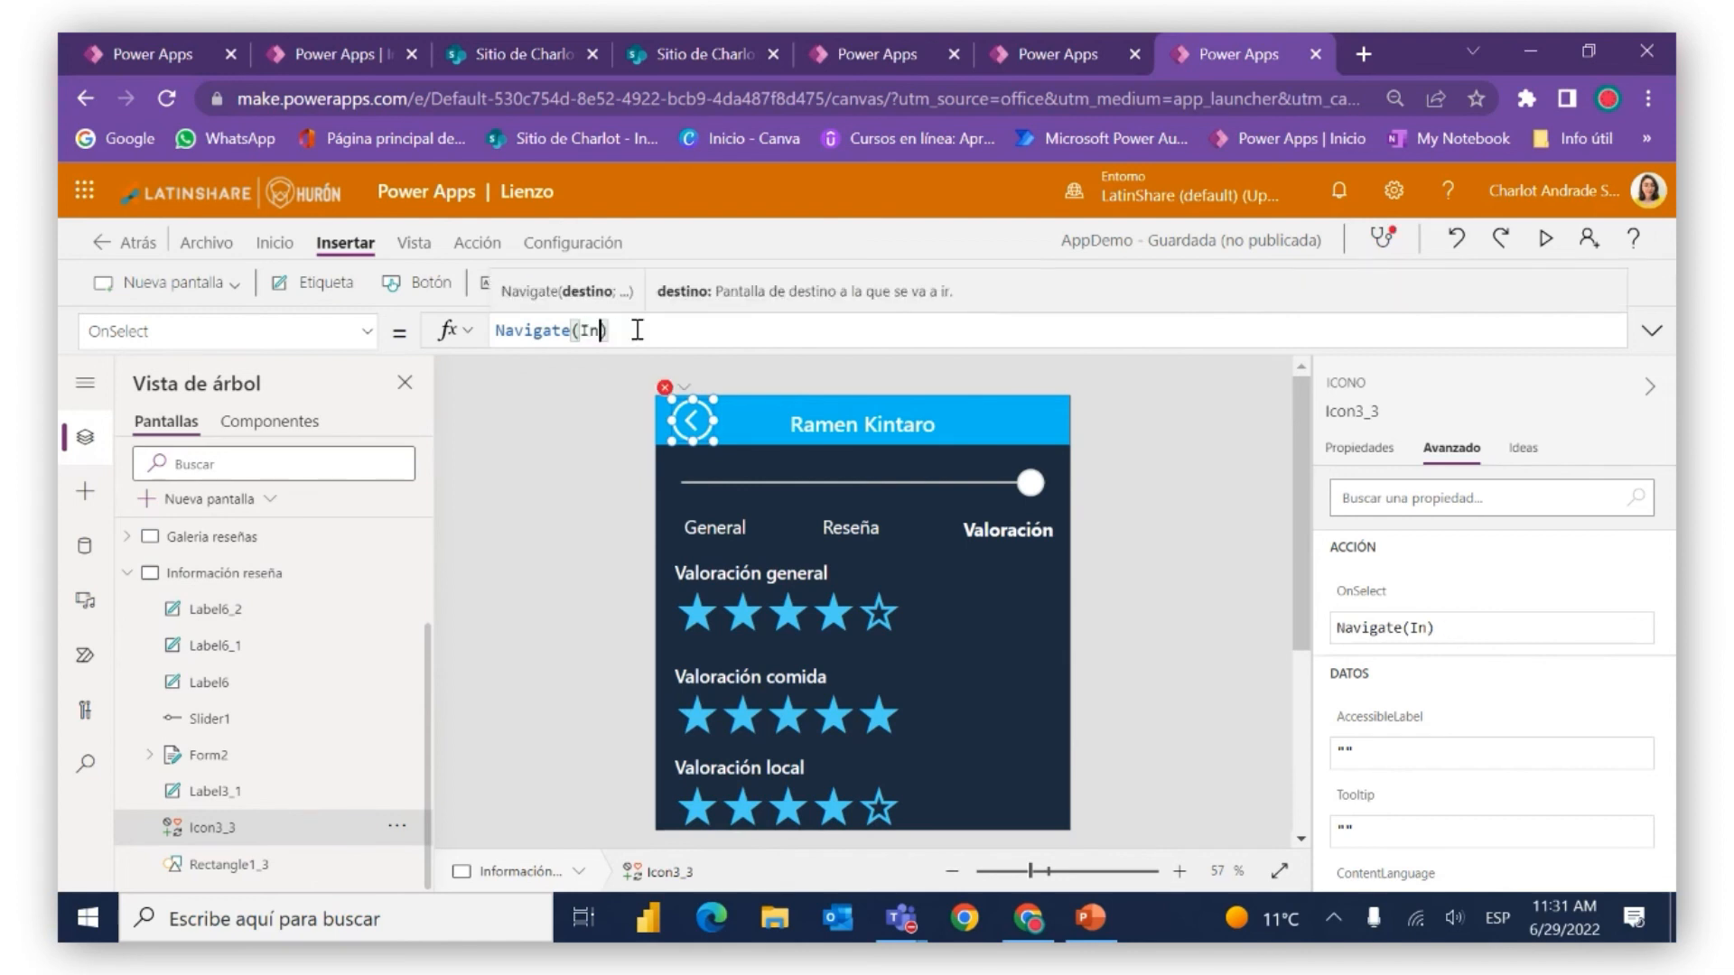
{"action": "type", "text": "ga"}
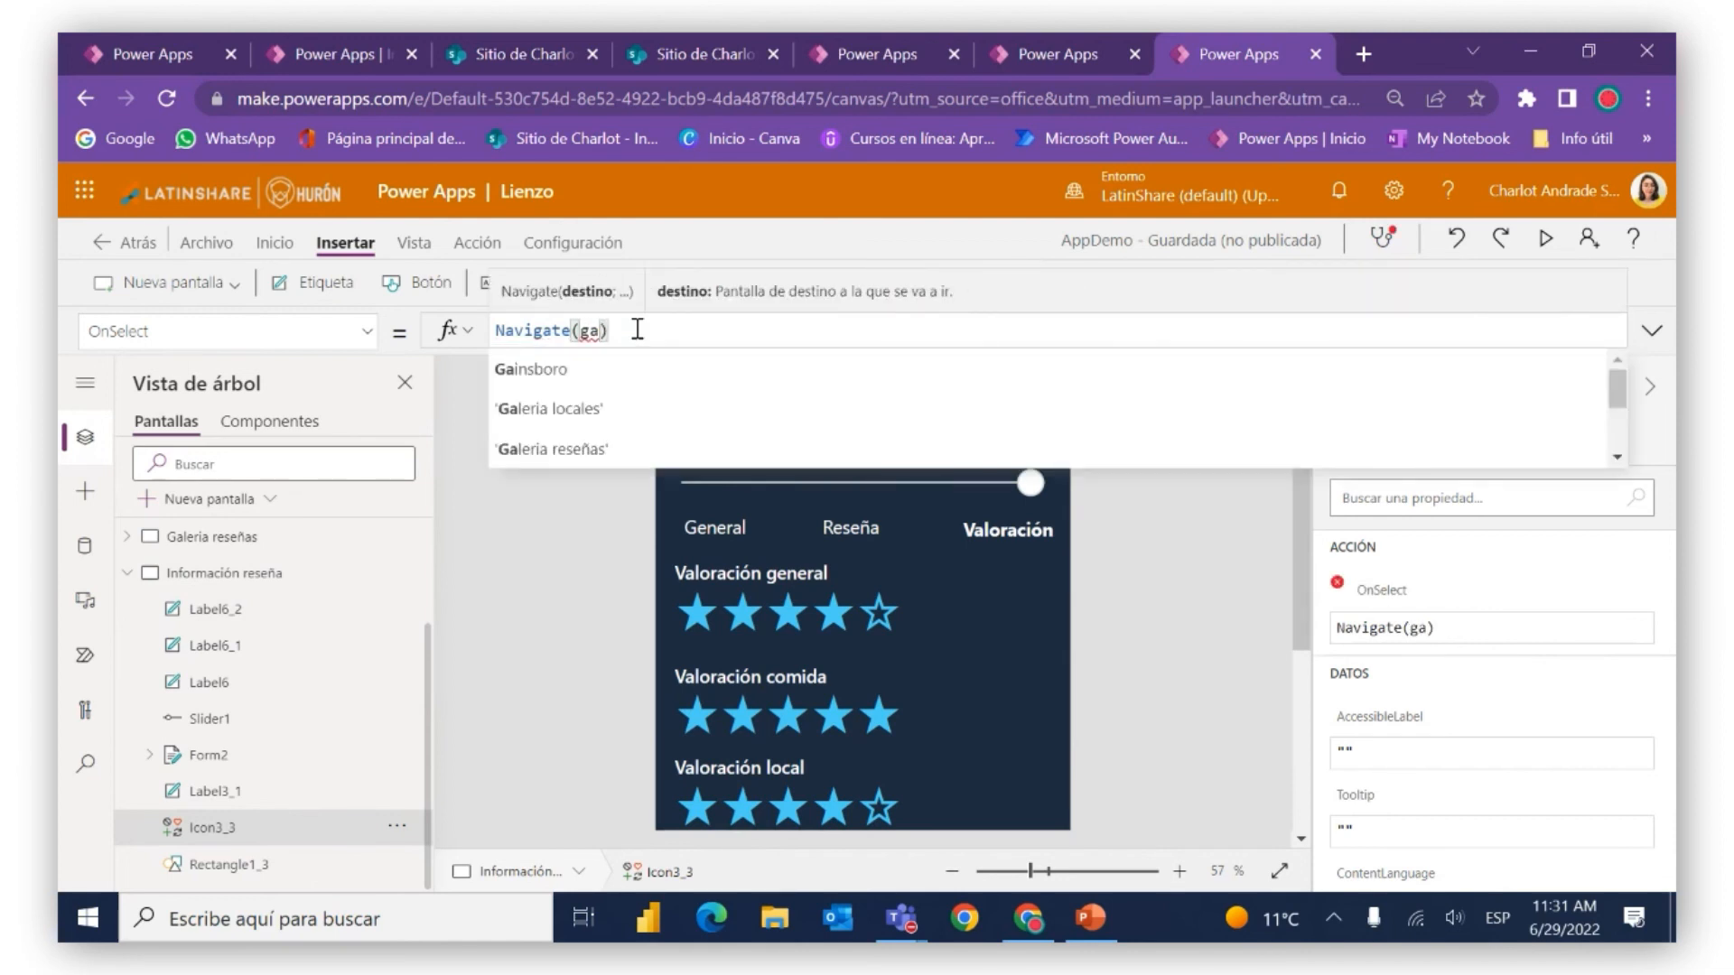
{"action": "left_click", "coordinate": [578, 451]}
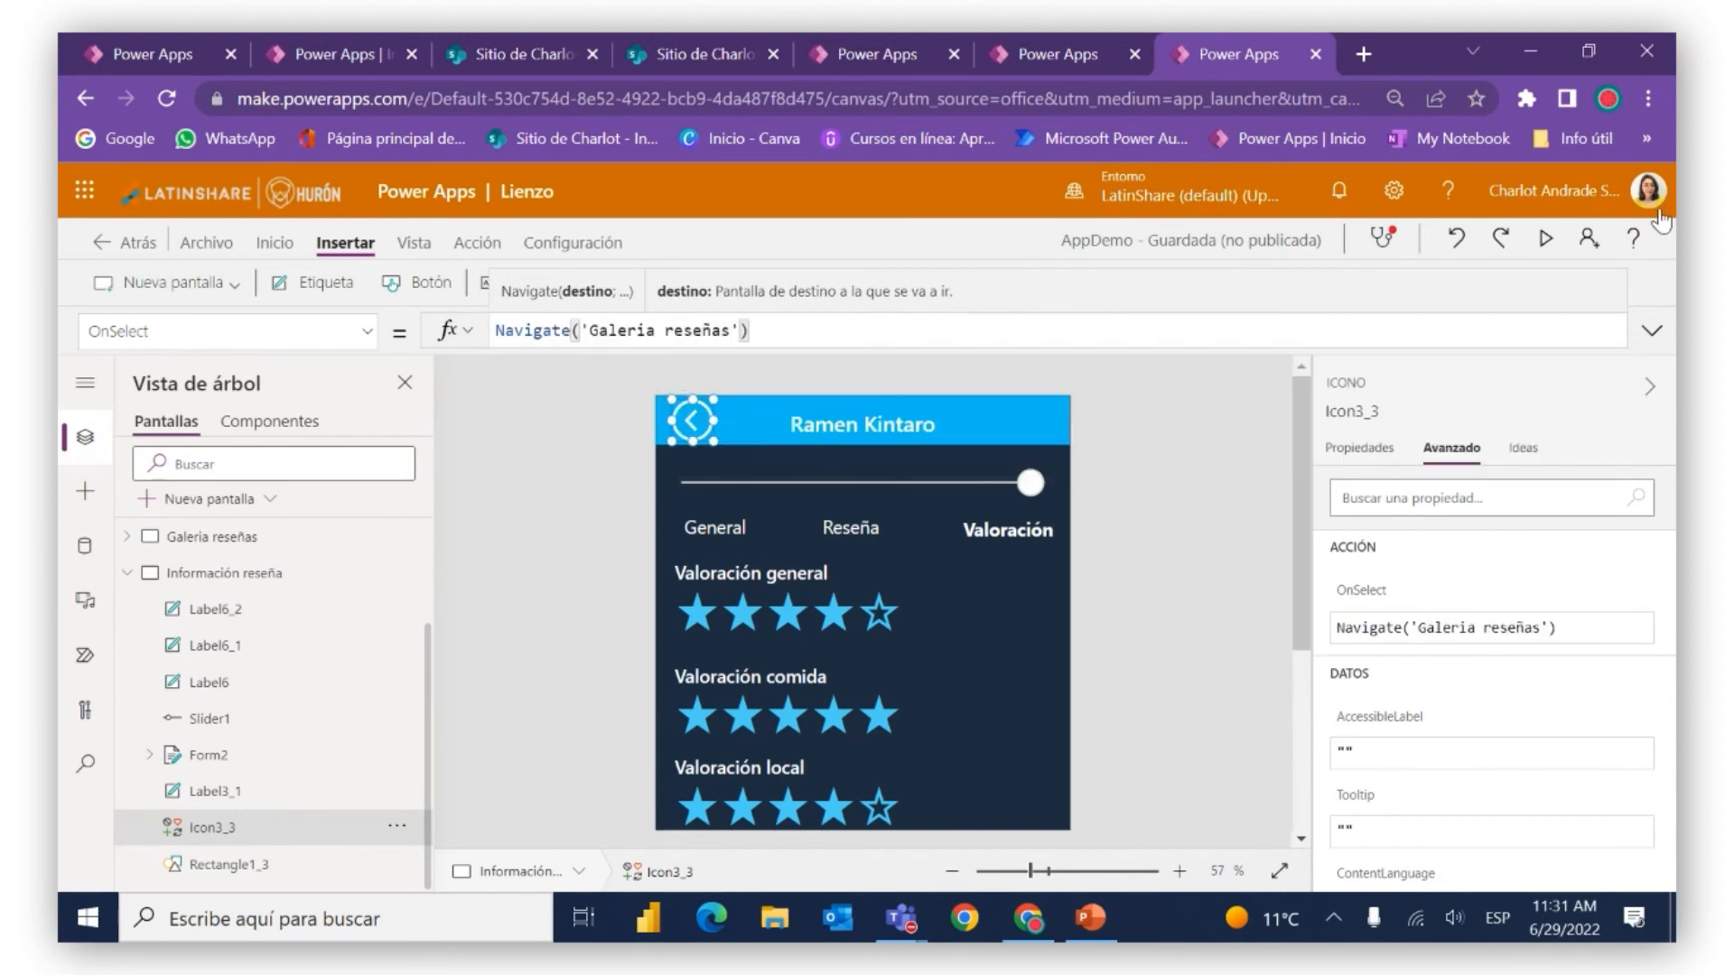
Preview the back navigation to the reviews gallery, open the second review and check its General, Reseña and Valoración sections with the slider
{"action": "left_click", "coordinate": [1545, 239]}
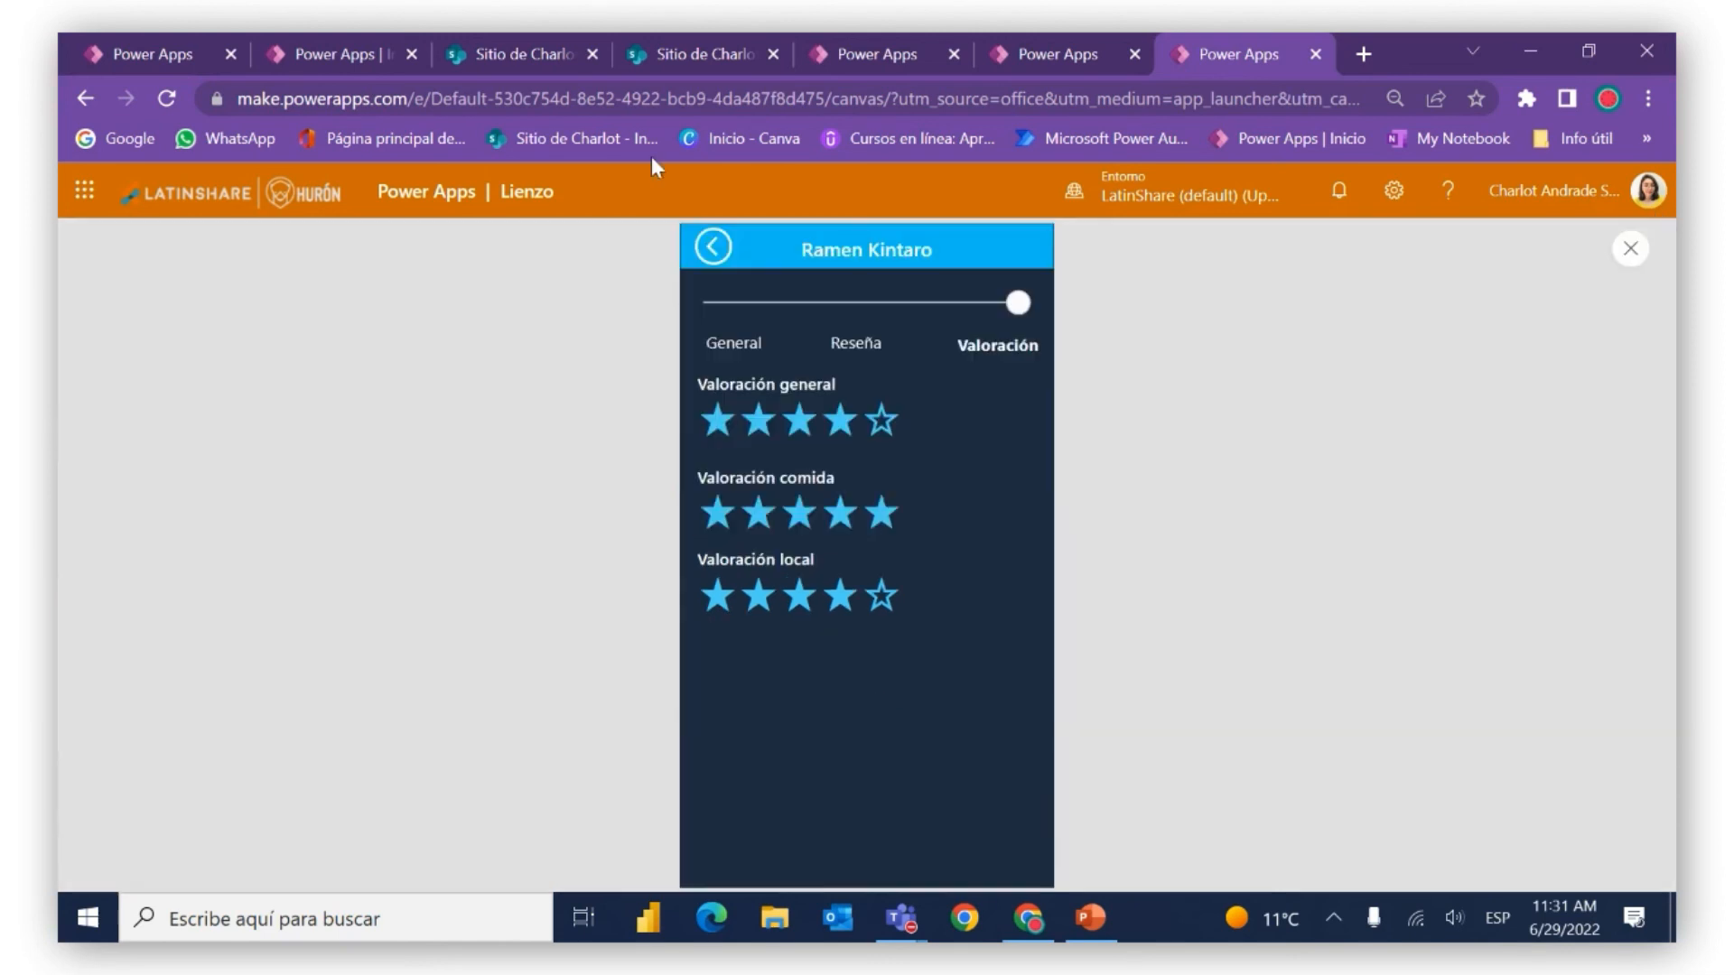
{"action": "left_click", "coordinate": [716, 254]}
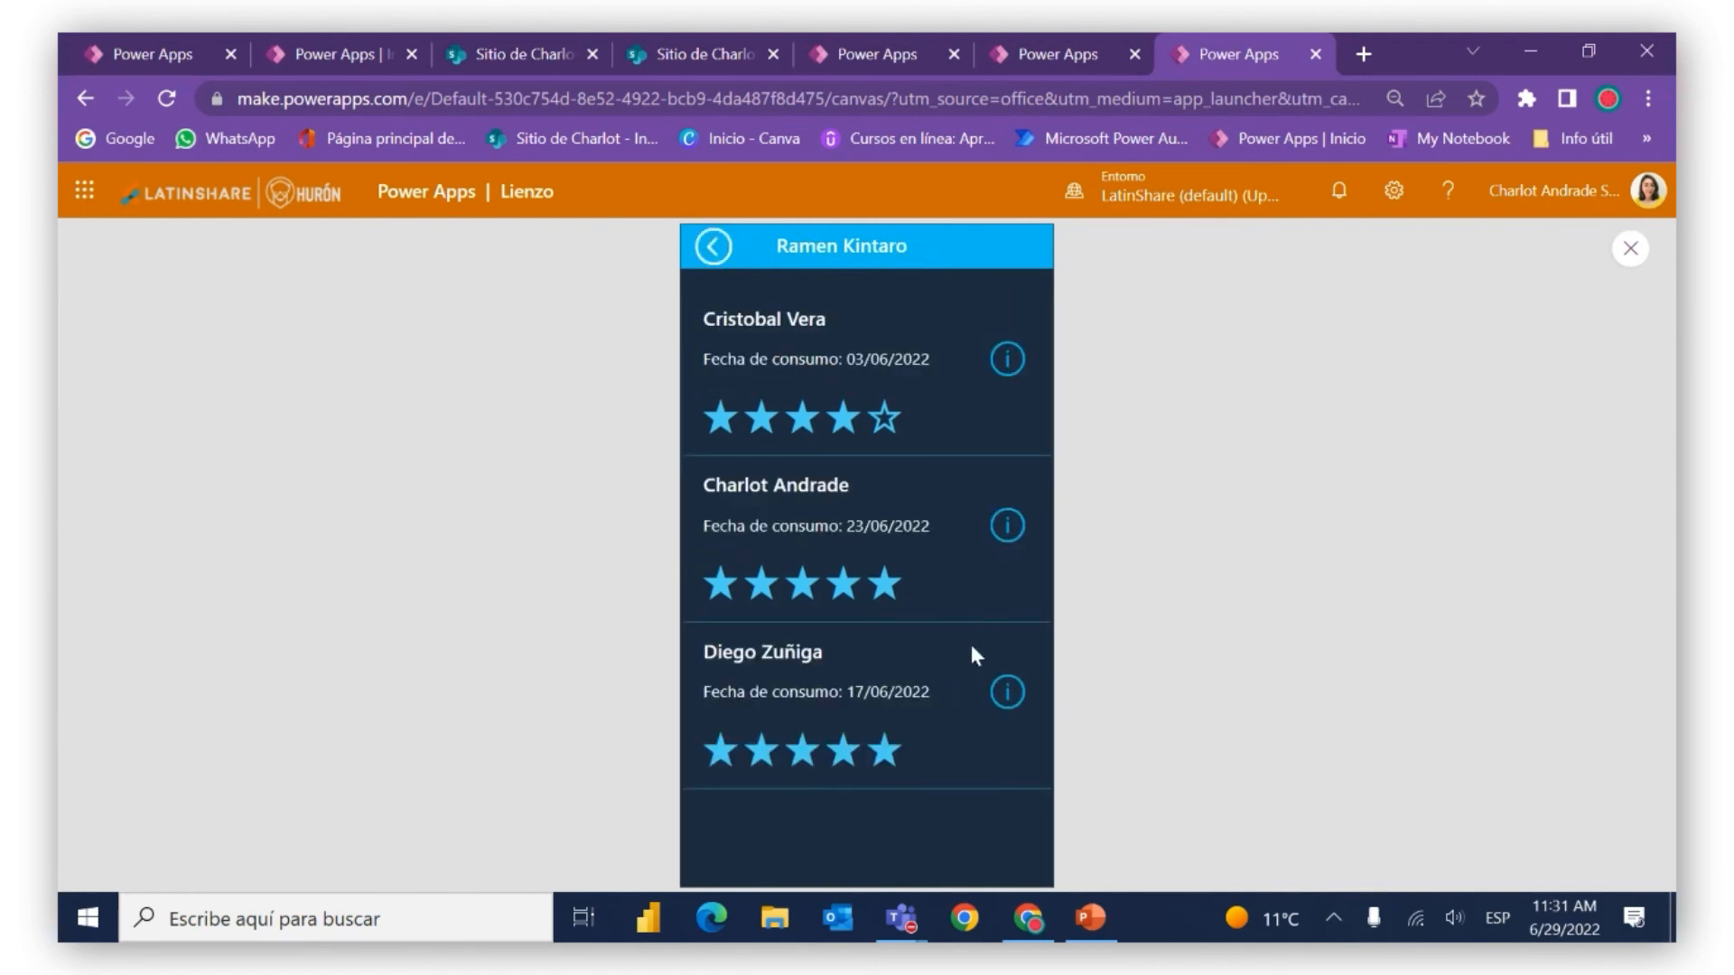
{"action": "left_click", "coordinate": [1006, 527]}
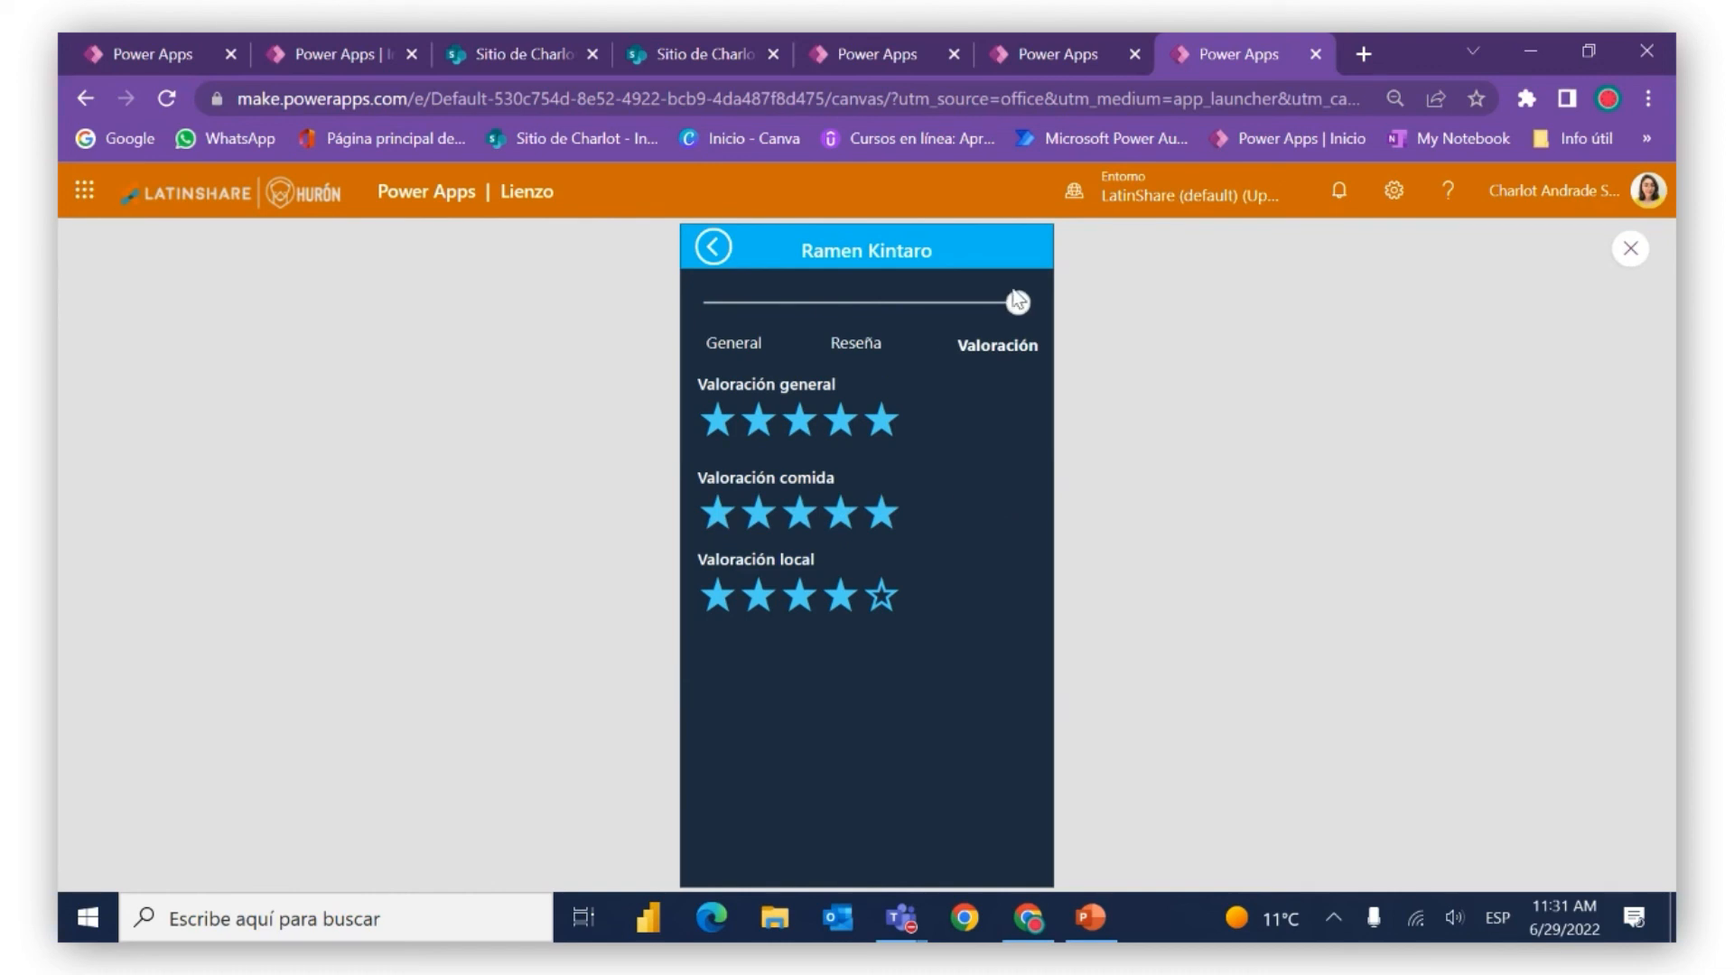
{"action": "left_click_drag", "start_coordinate": [1023, 303], "coordinate": [729, 312]}
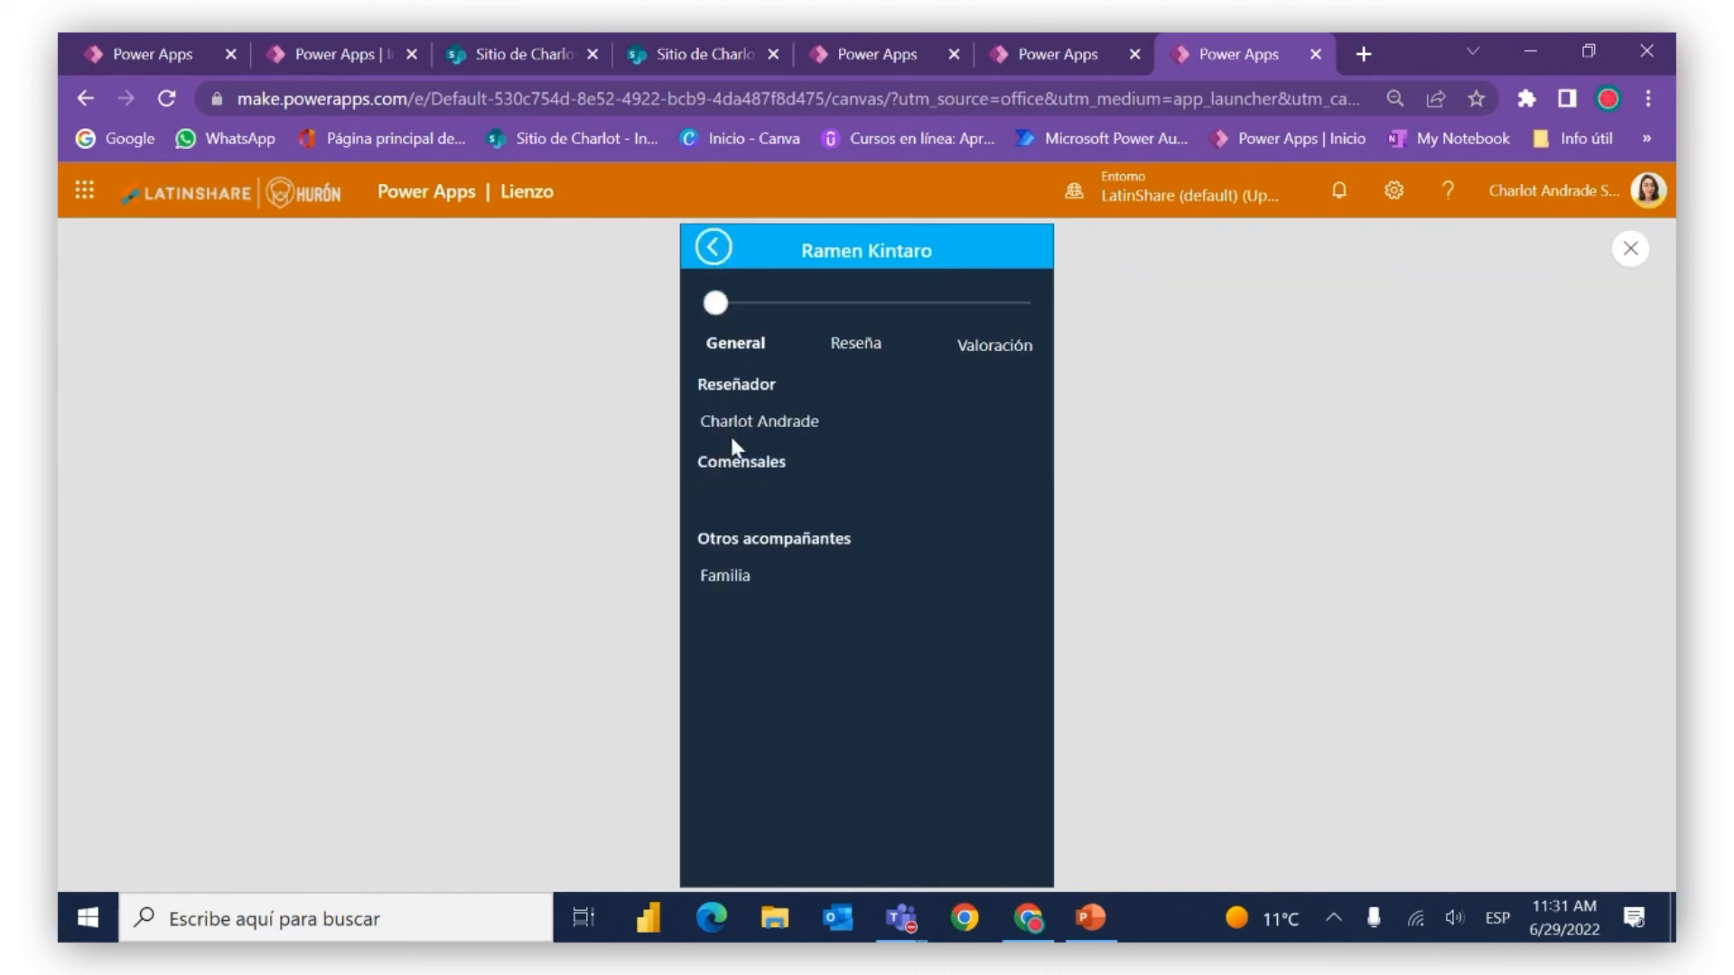
{"action": "mouse_move", "coordinate": [716, 315]}
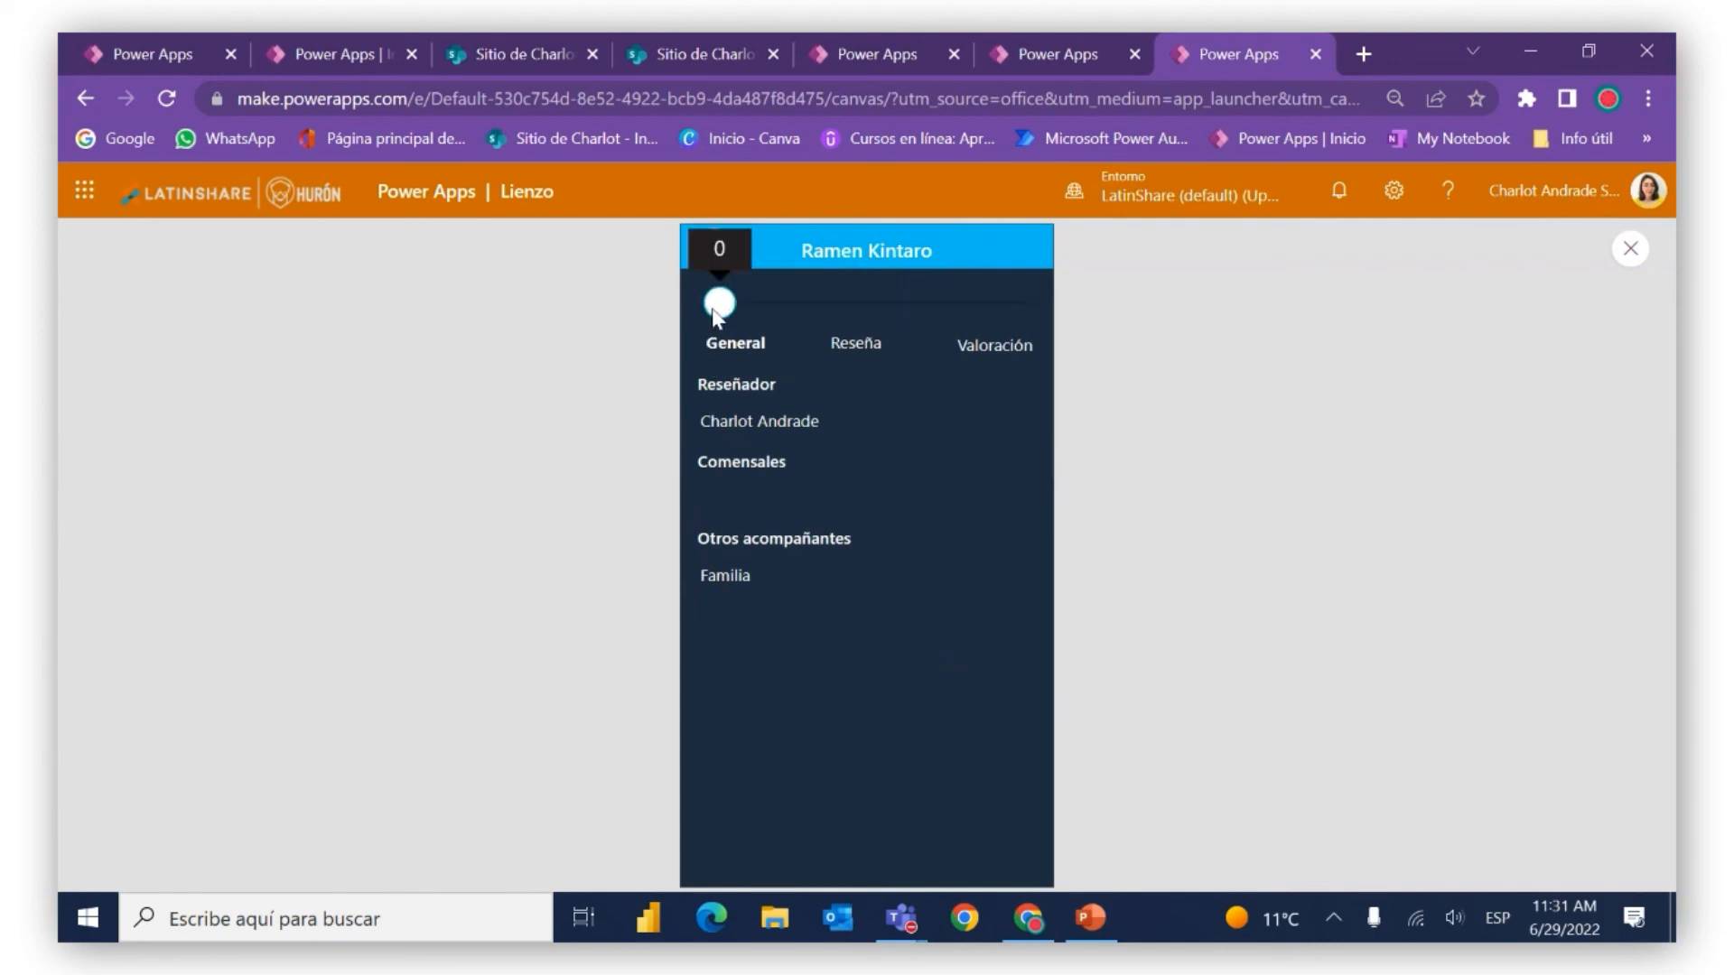
{"action": "left_click_drag", "start_coordinate": [744, 304], "coordinate": [817, 307]}
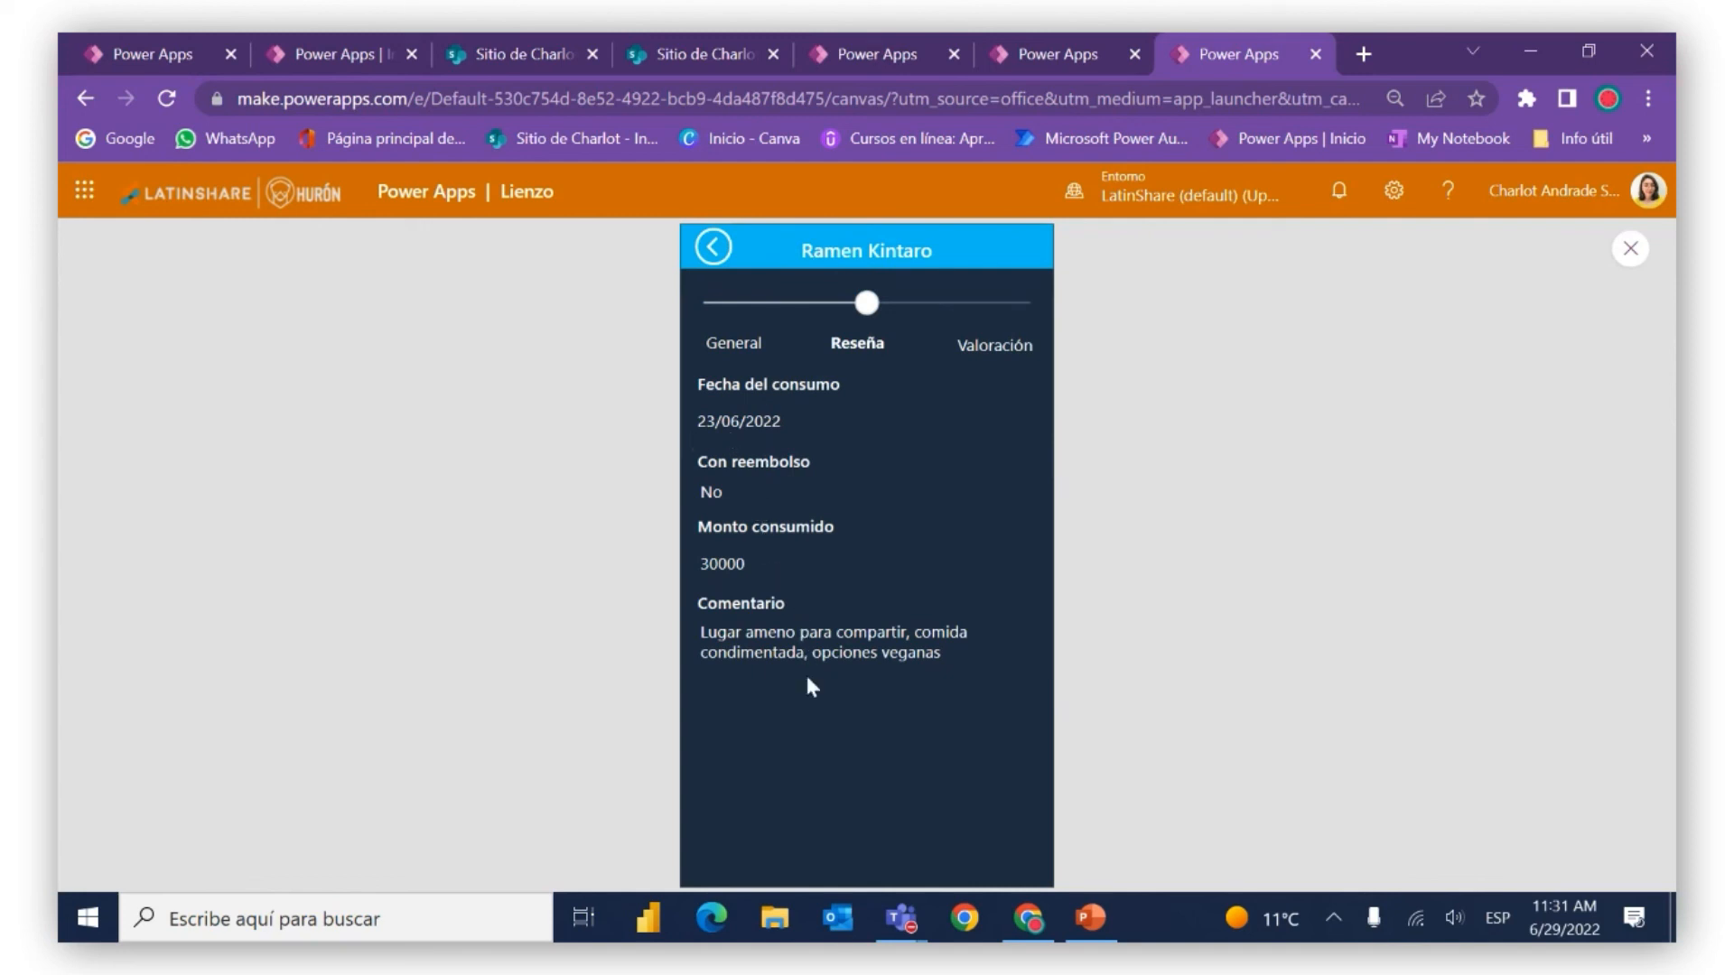
{"action": "mouse_move", "coordinate": [866, 304]}
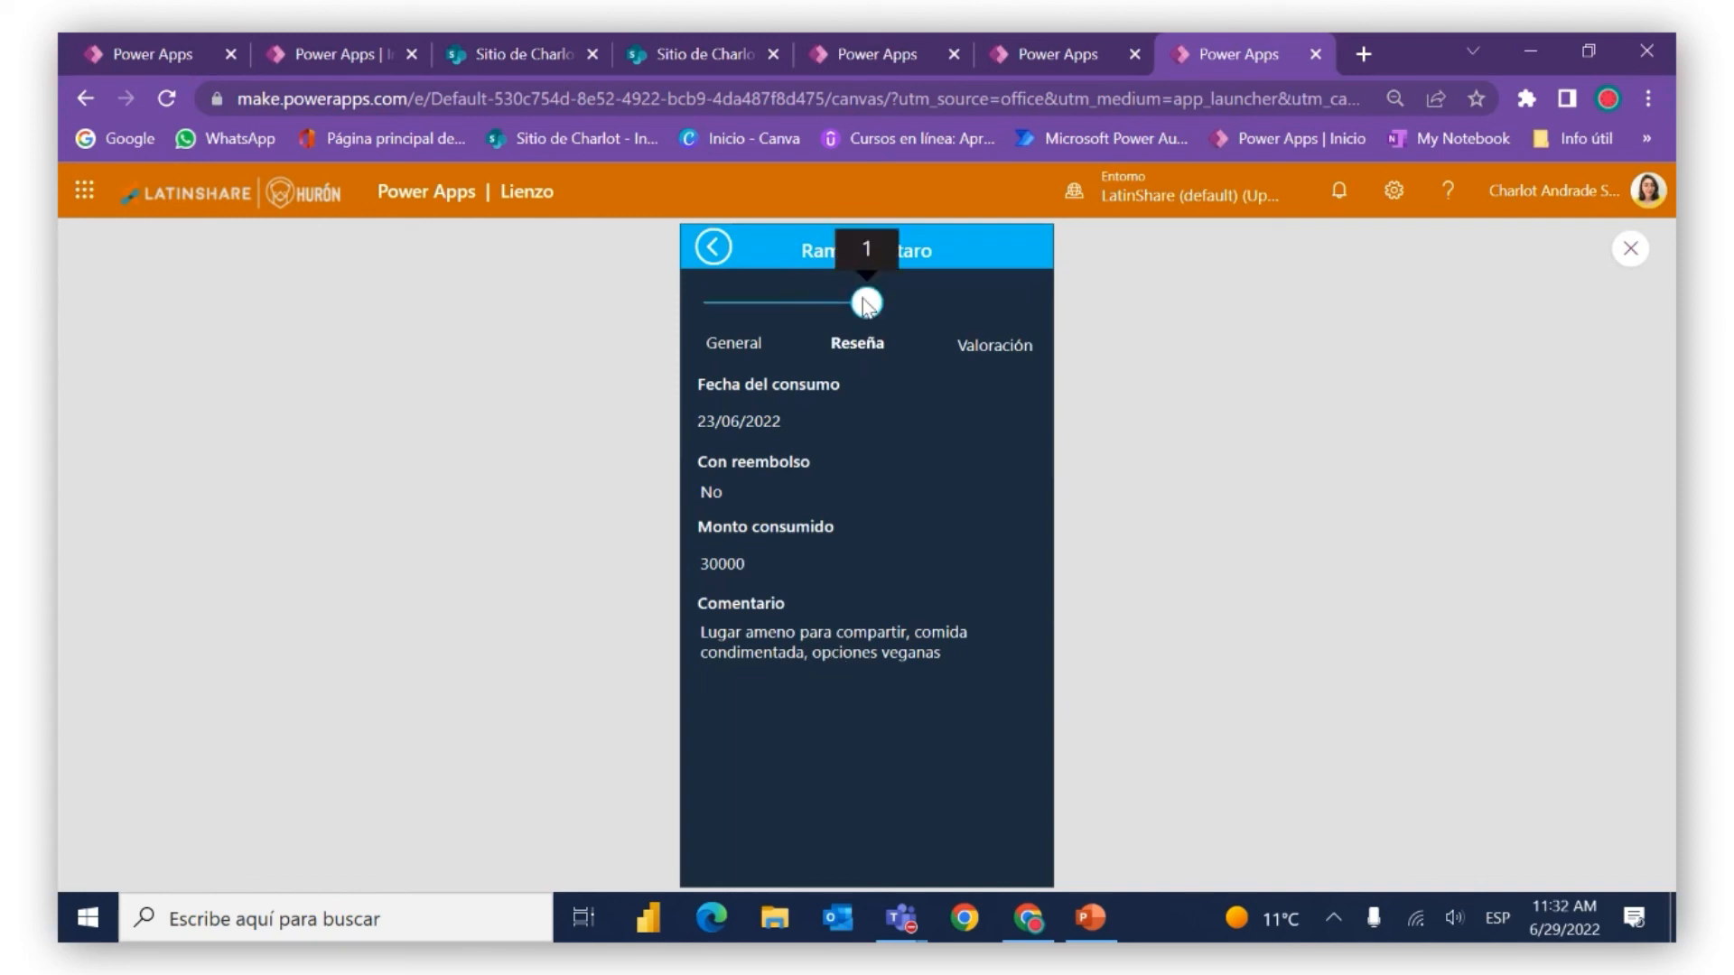
{"action": "left_click_drag", "start_coordinate": [866, 304], "coordinate": [971, 290]}
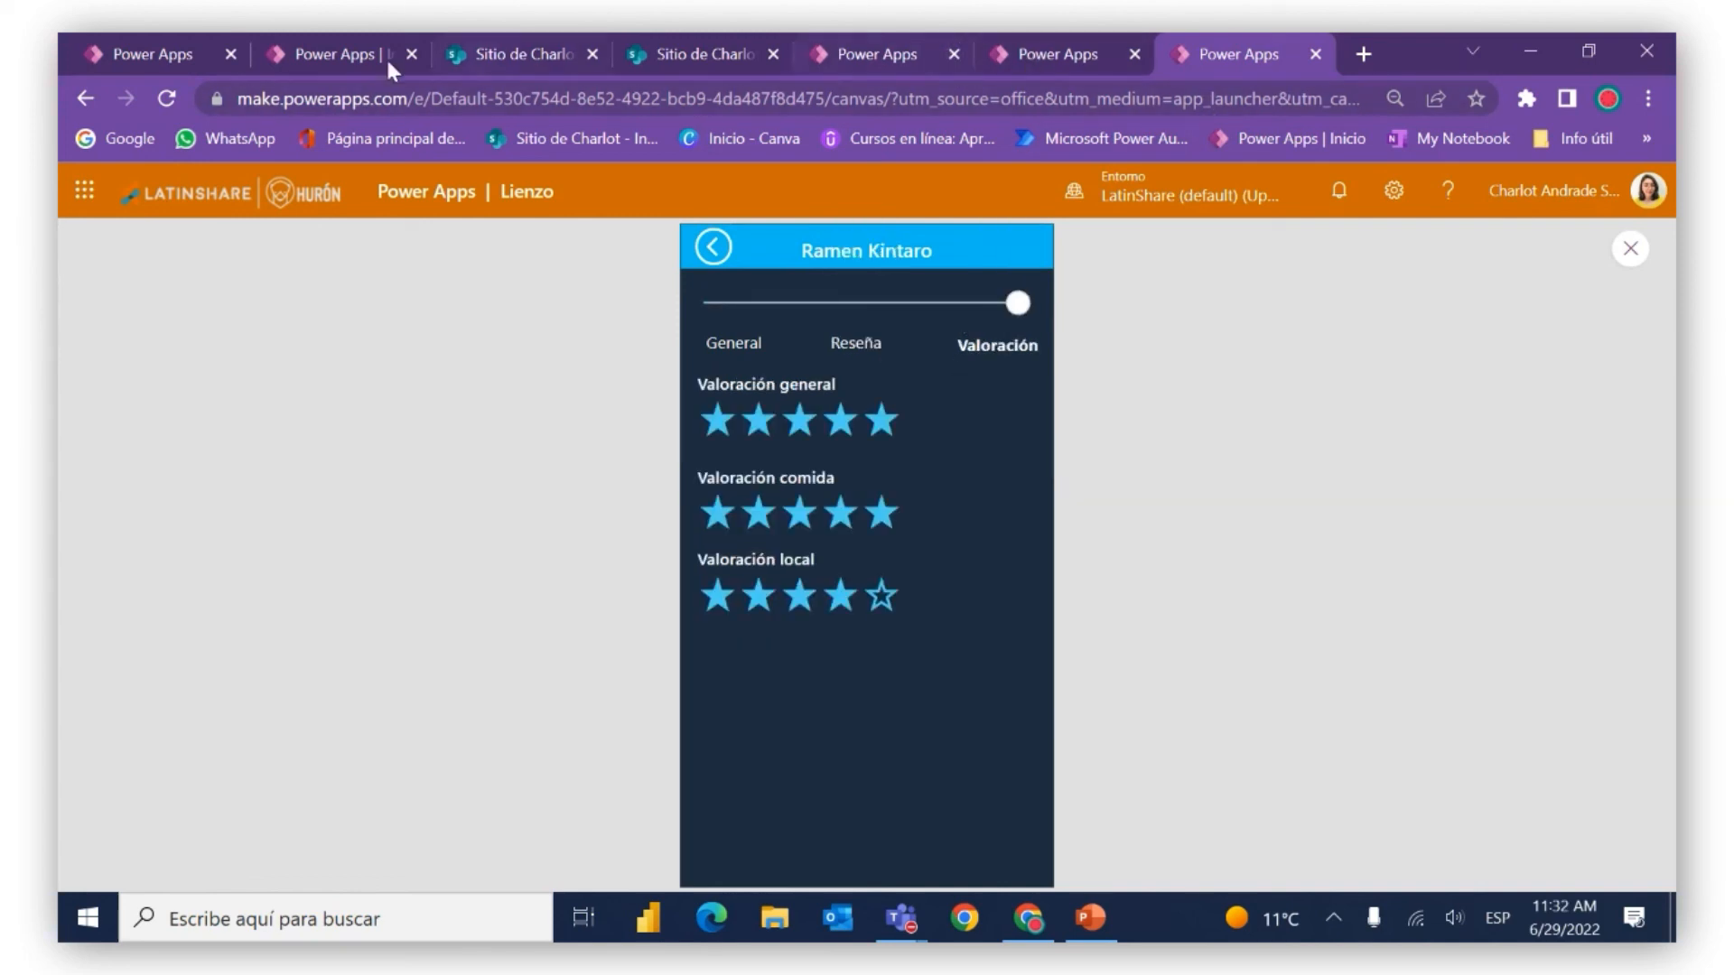
Switch to the App Reseñas project, preview it, view the Nuevo local form and return to the start screen
{"action": "left_click", "coordinate": [319, 59]}
{"action": "left_click", "coordinate": [126, 54]}
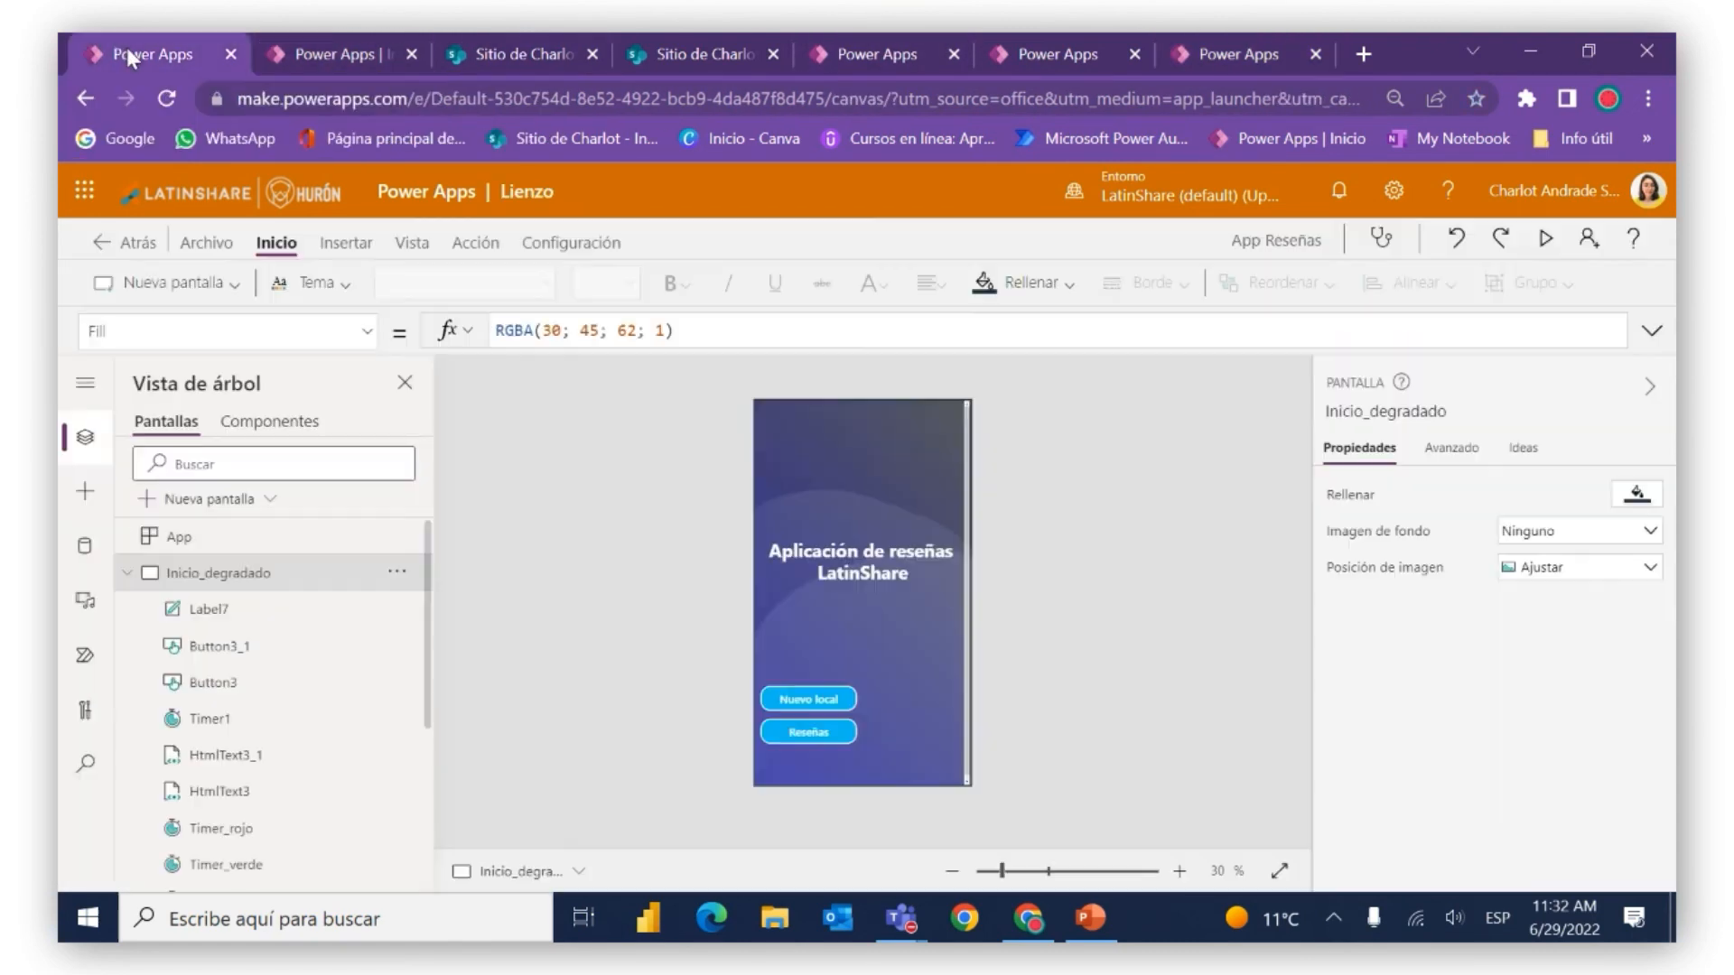
{"action": "left_click", "coordinate": [1544, 241]}
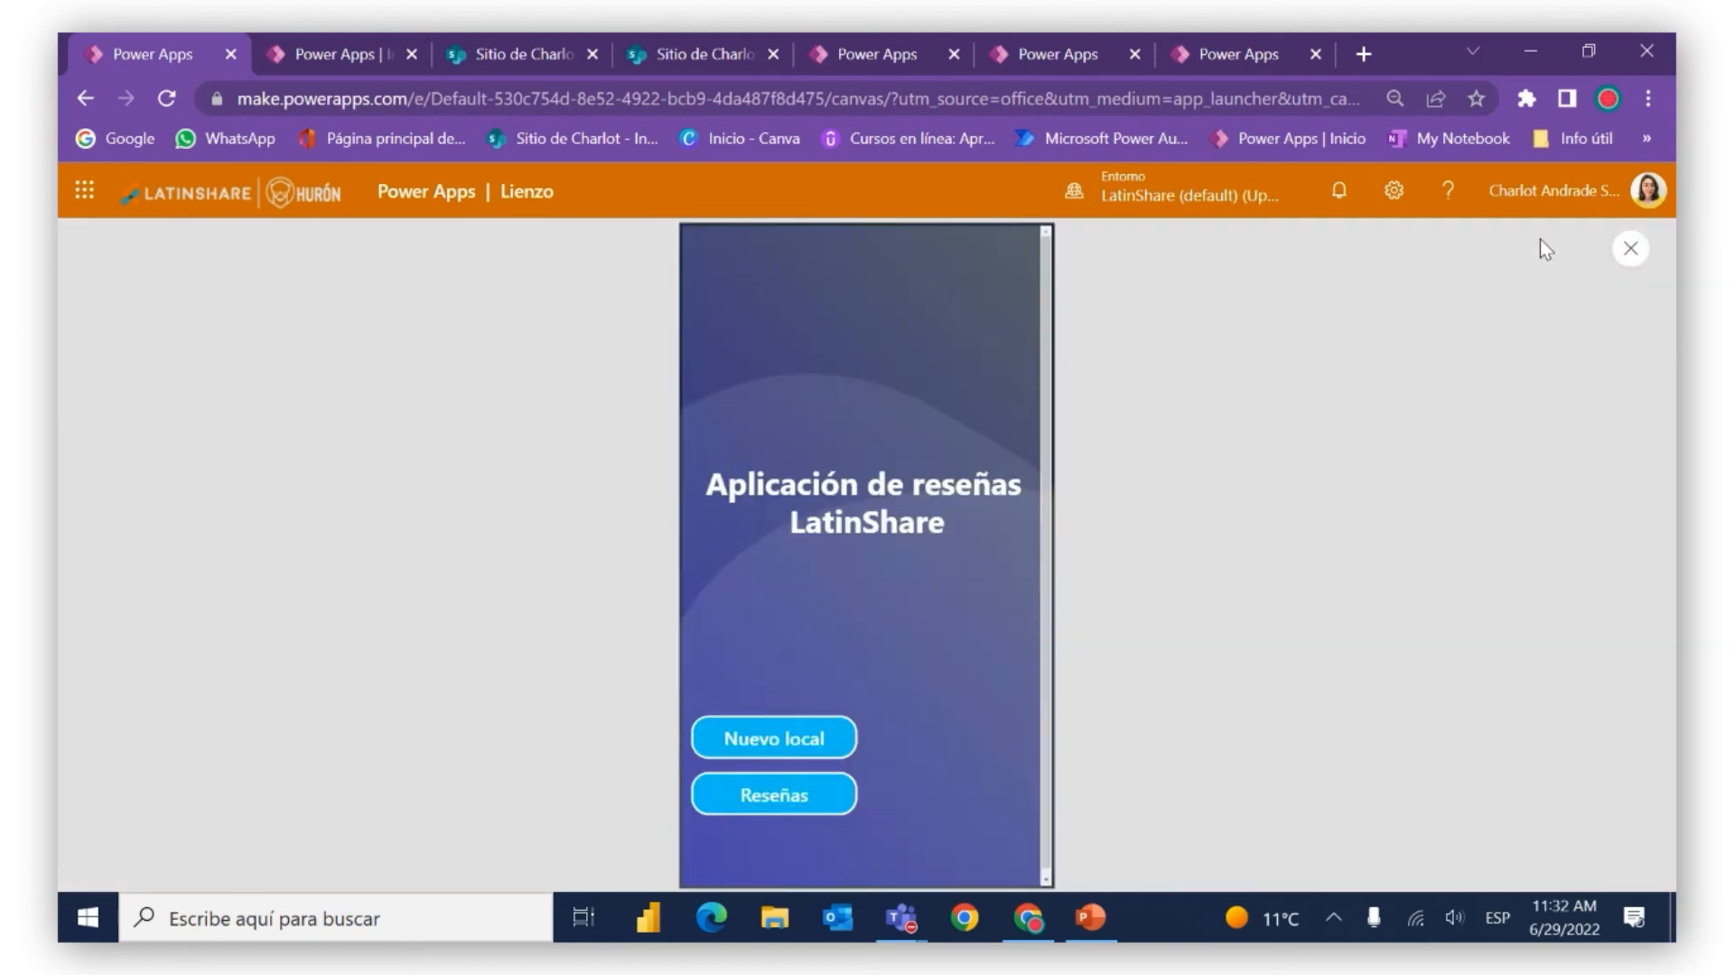
{"action": "left_click", "coordinate": [789, 735]}
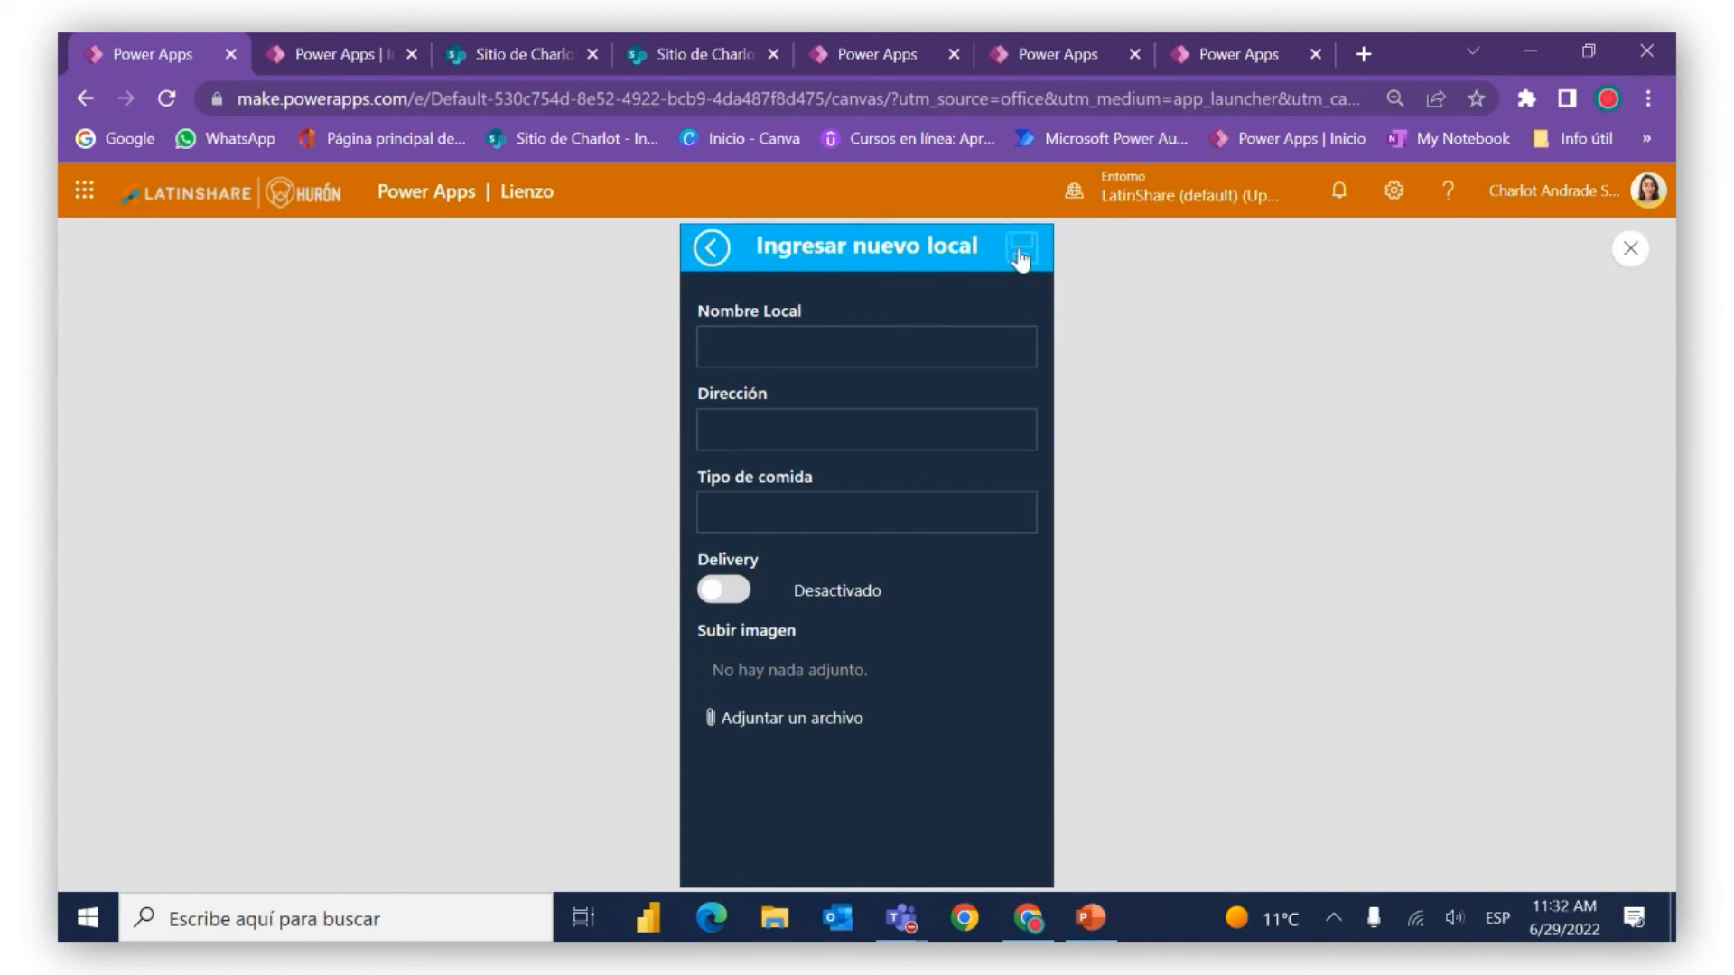
{"action": "left_click", "coordinate": [711, 253]}
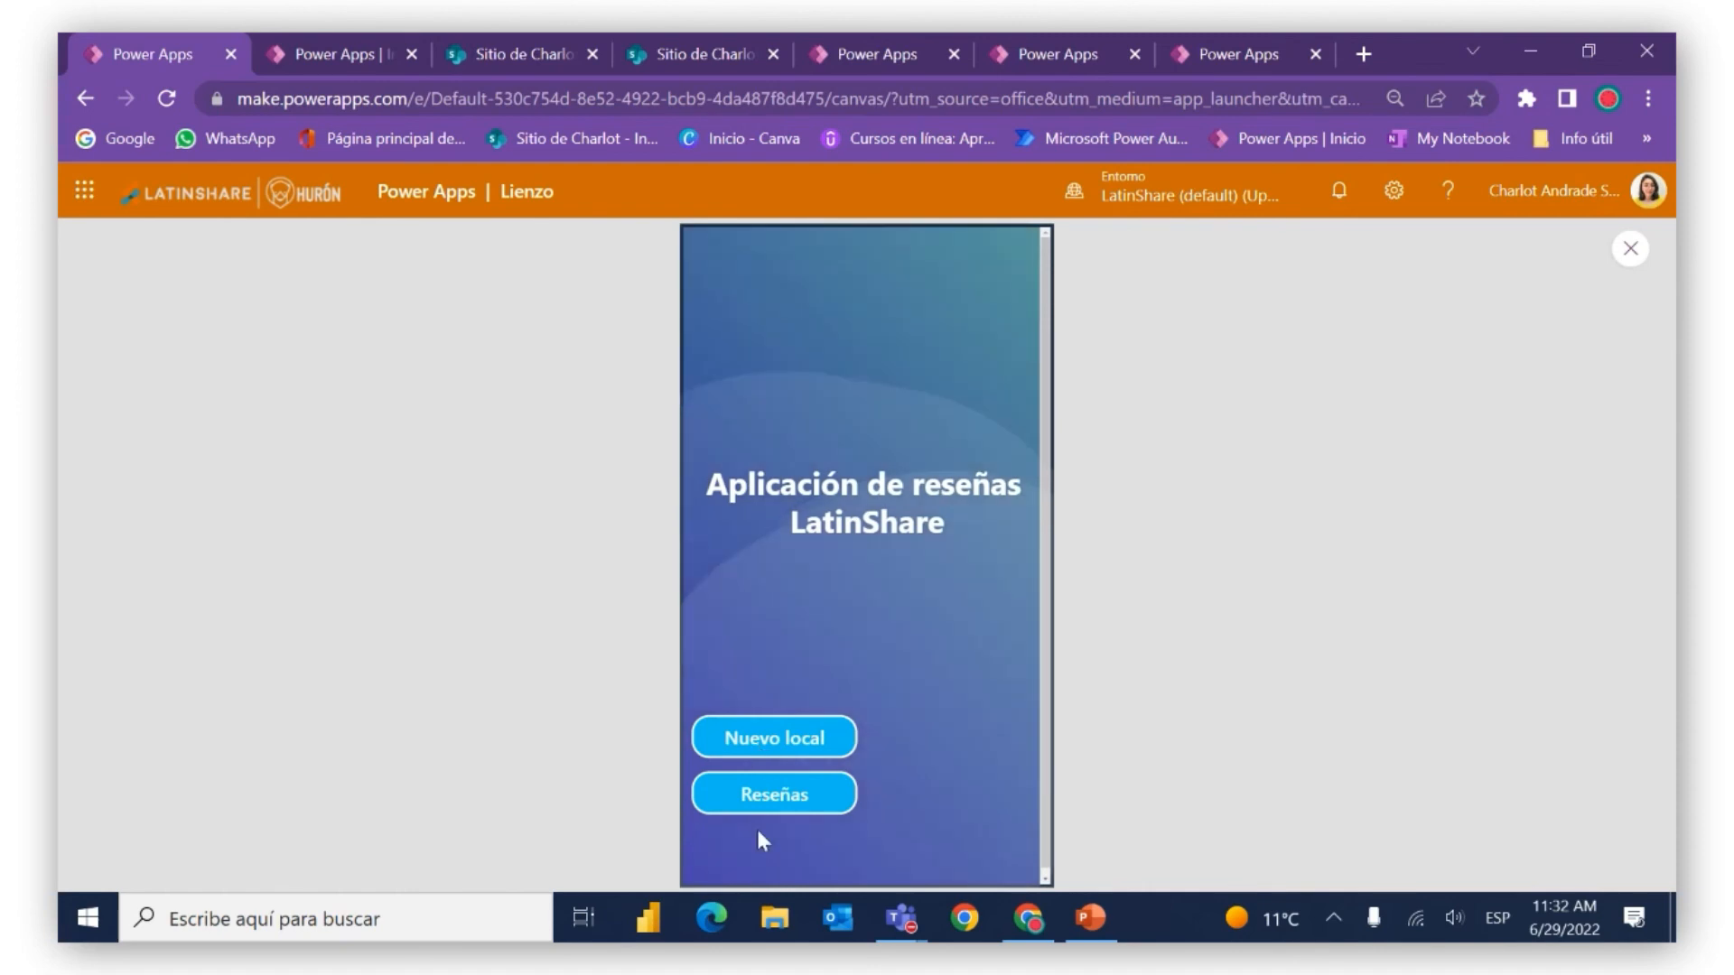
Open the Ramen Kintaro reviews from Reseñas and start a new review, keeping the slider at General
{"action": "left_click", "coordinate": [757, 806]}
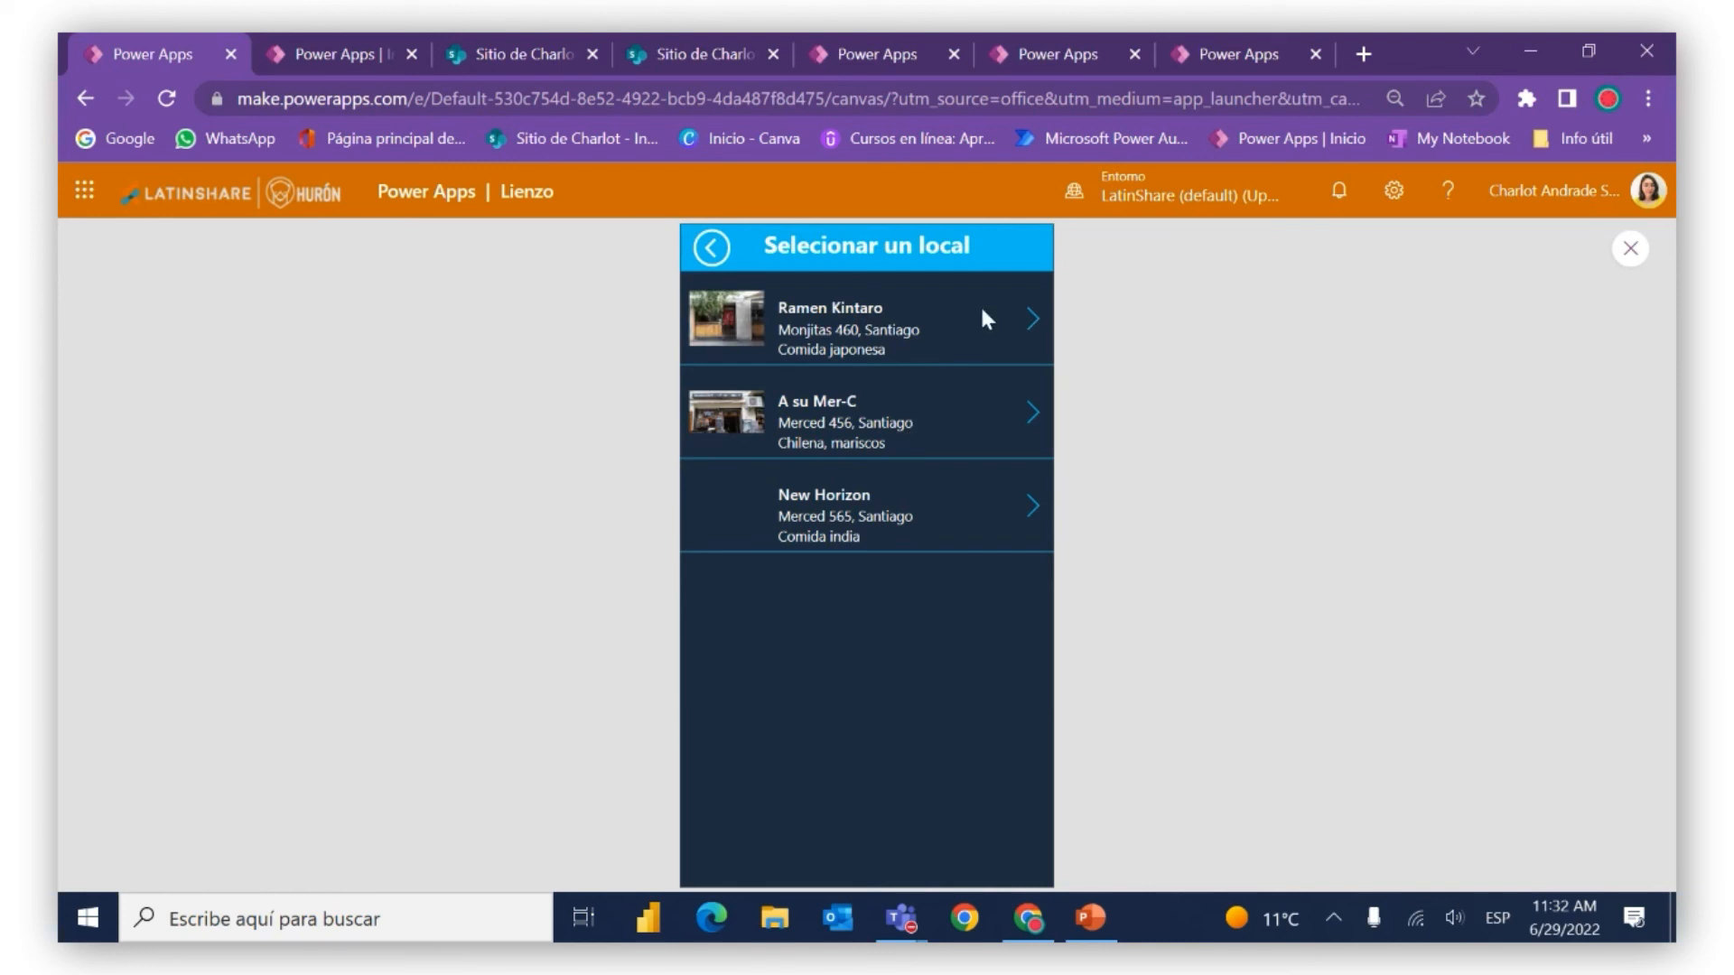
{"action": "left_click", "coordinate": [1027, 331]}
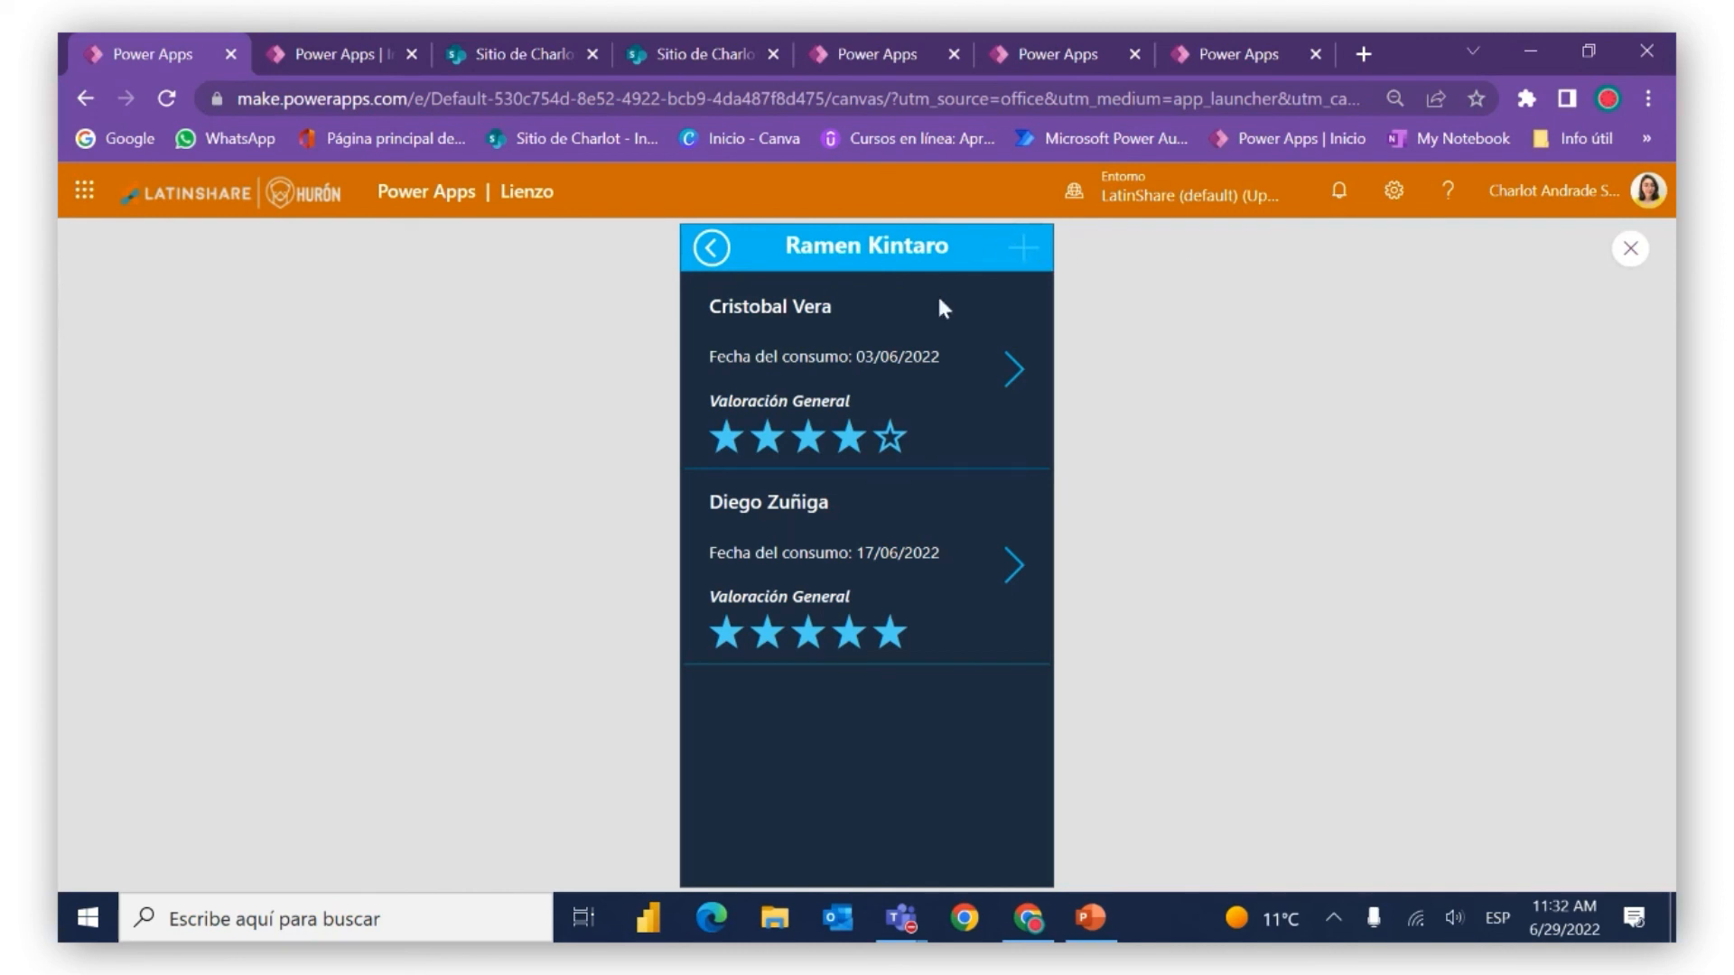
{"action": "left_click", "coordinate": [1029, 258]}
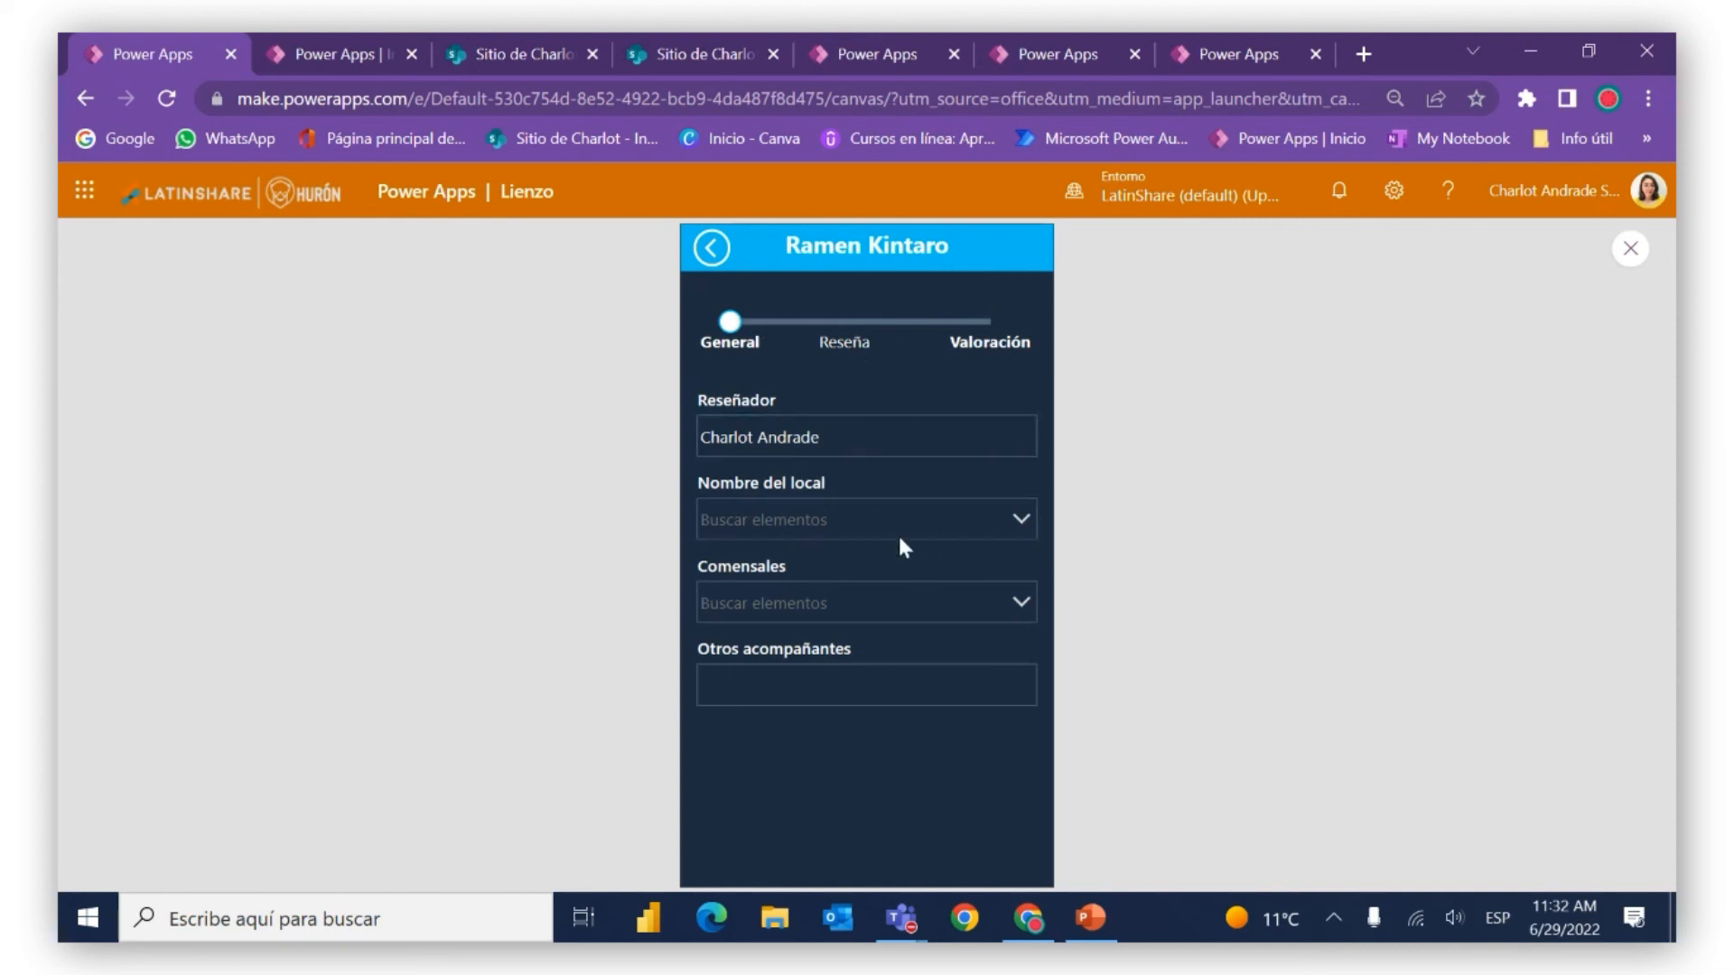
{"action": "left_click", "coordinate": [734, 320]}
{"action": "mouse_move", "coordinate": [731, 322]}
{"action": "left_mouse_down"}
{"action": "mouse_move", "coordinate": [1009, 323]}
{"action": "mouse_move", "coordinate": [738, 339]}
{"action": "left_mouse_up"}
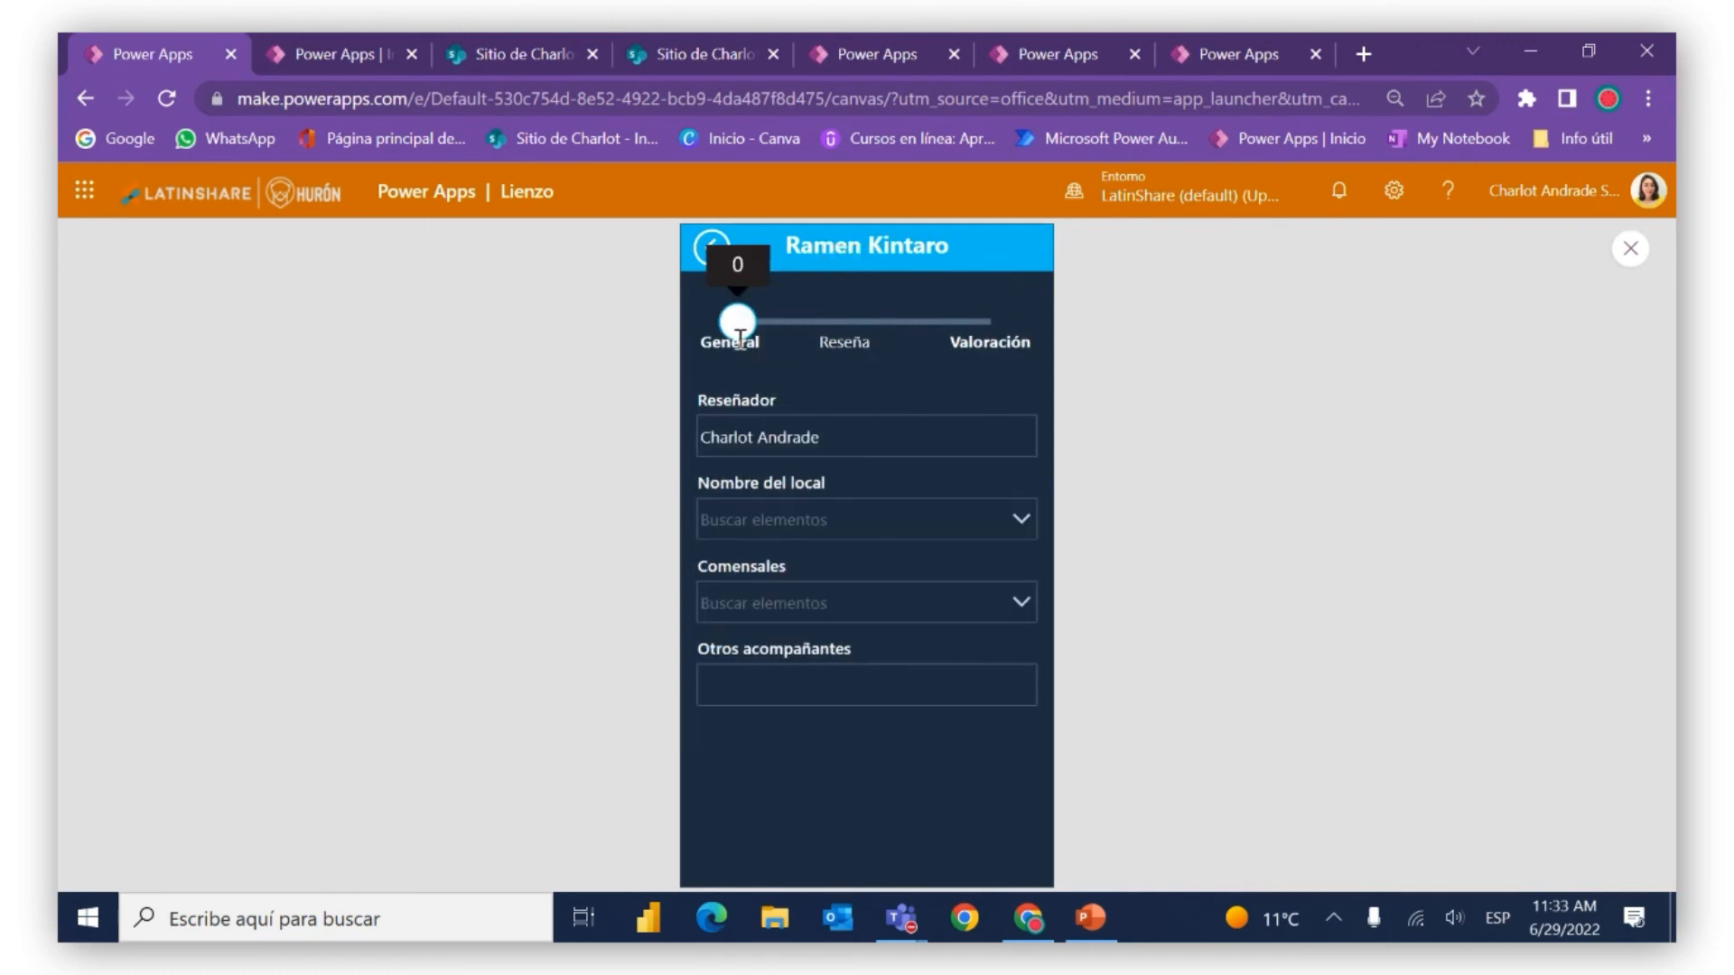
Choose Ramen Kintaro as the Nombre del local in the new review form
{"action": "left_click", "coordinate": [825, 448]}
{"action": "left_click", "coordinate": [852, 513]}
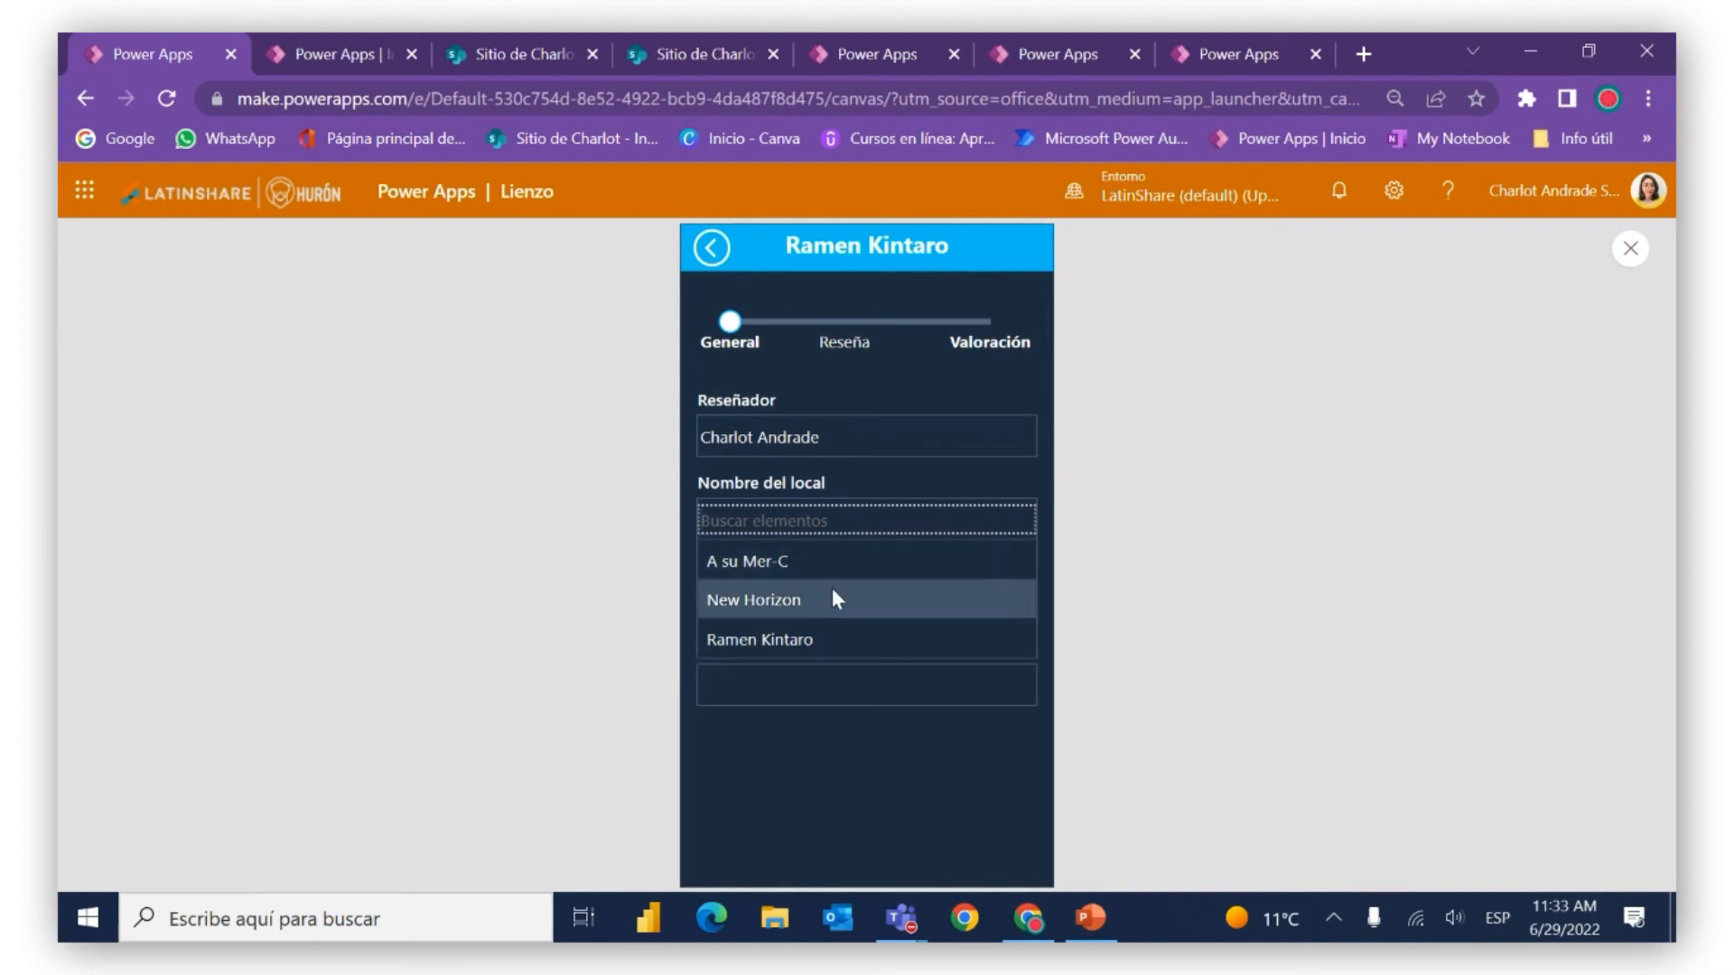
{"action": "left_click", "coordinate": [820, 634]}
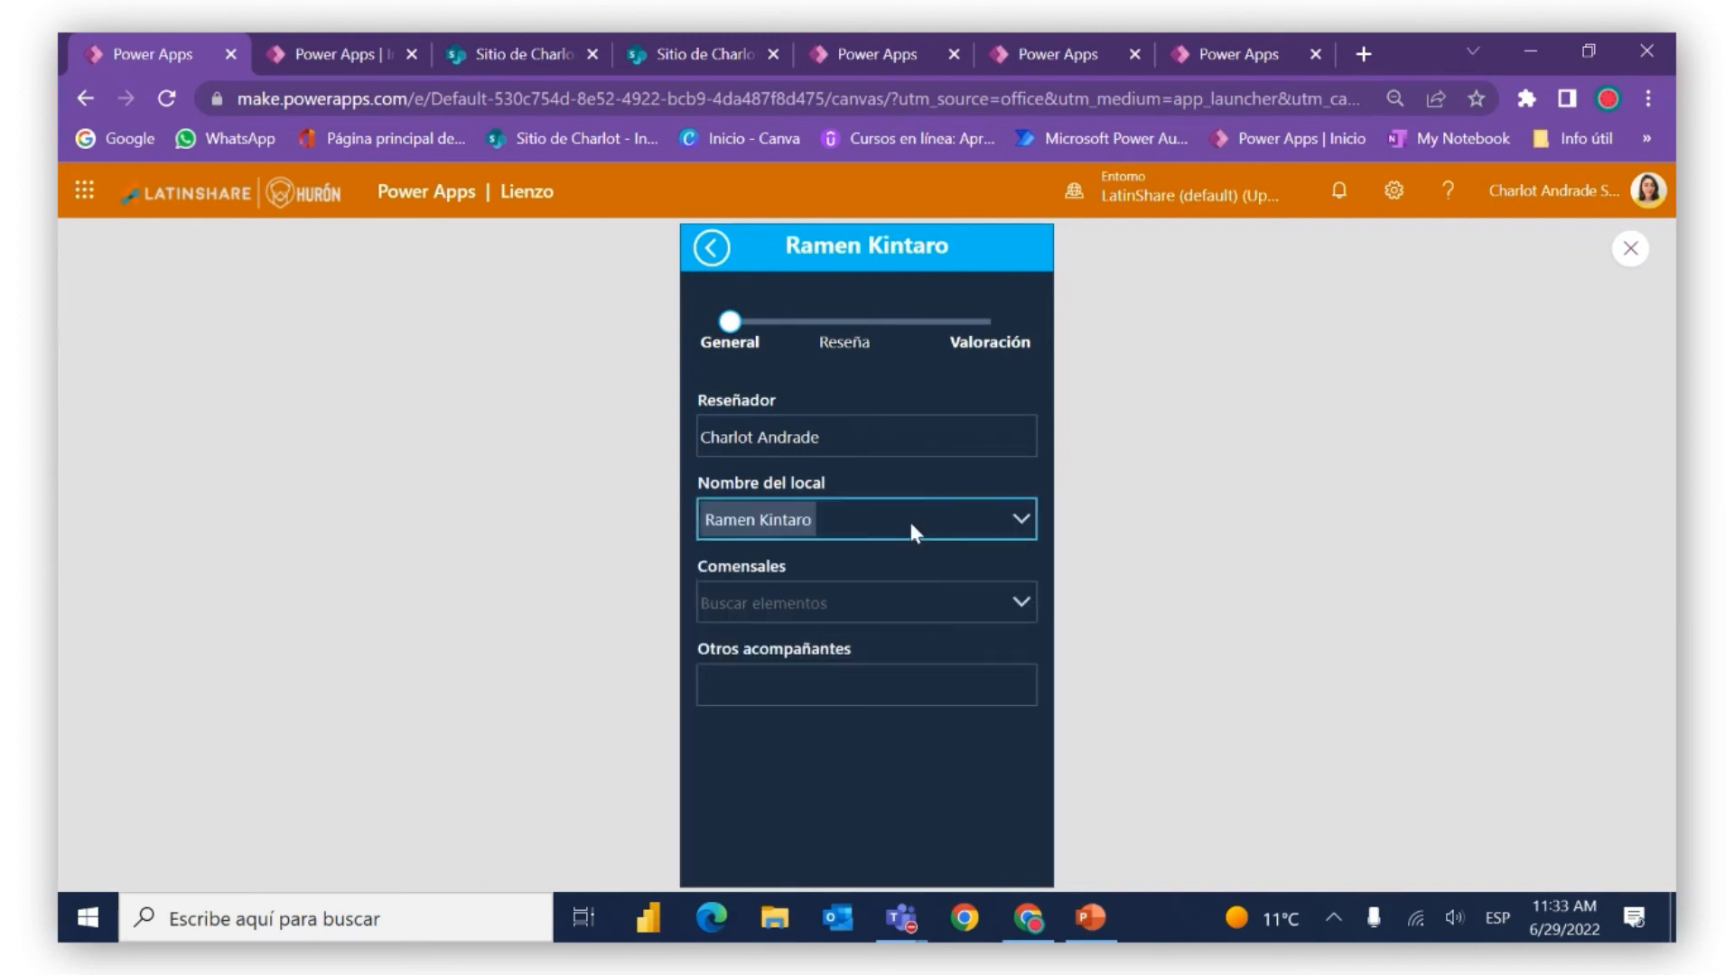
Search for two people by first name and add both to the Comensales field of the review
{"action": "left_click", "coordinate": [871, 603]}
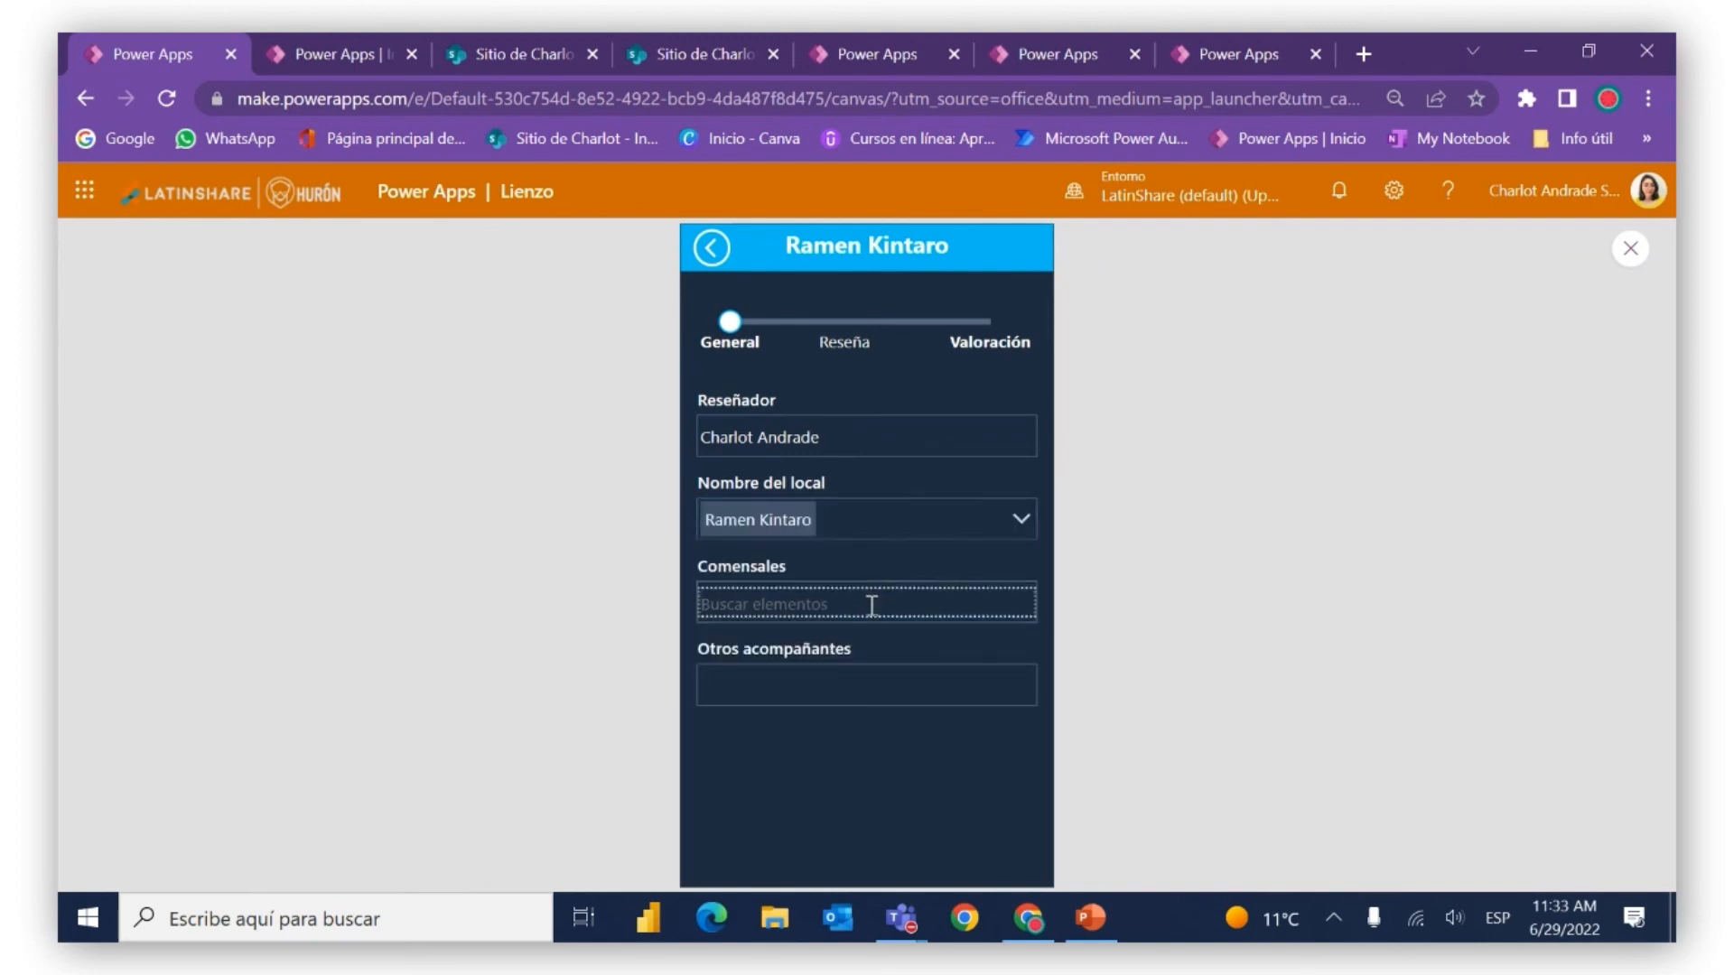
{"action": "type", "text": "diego"}
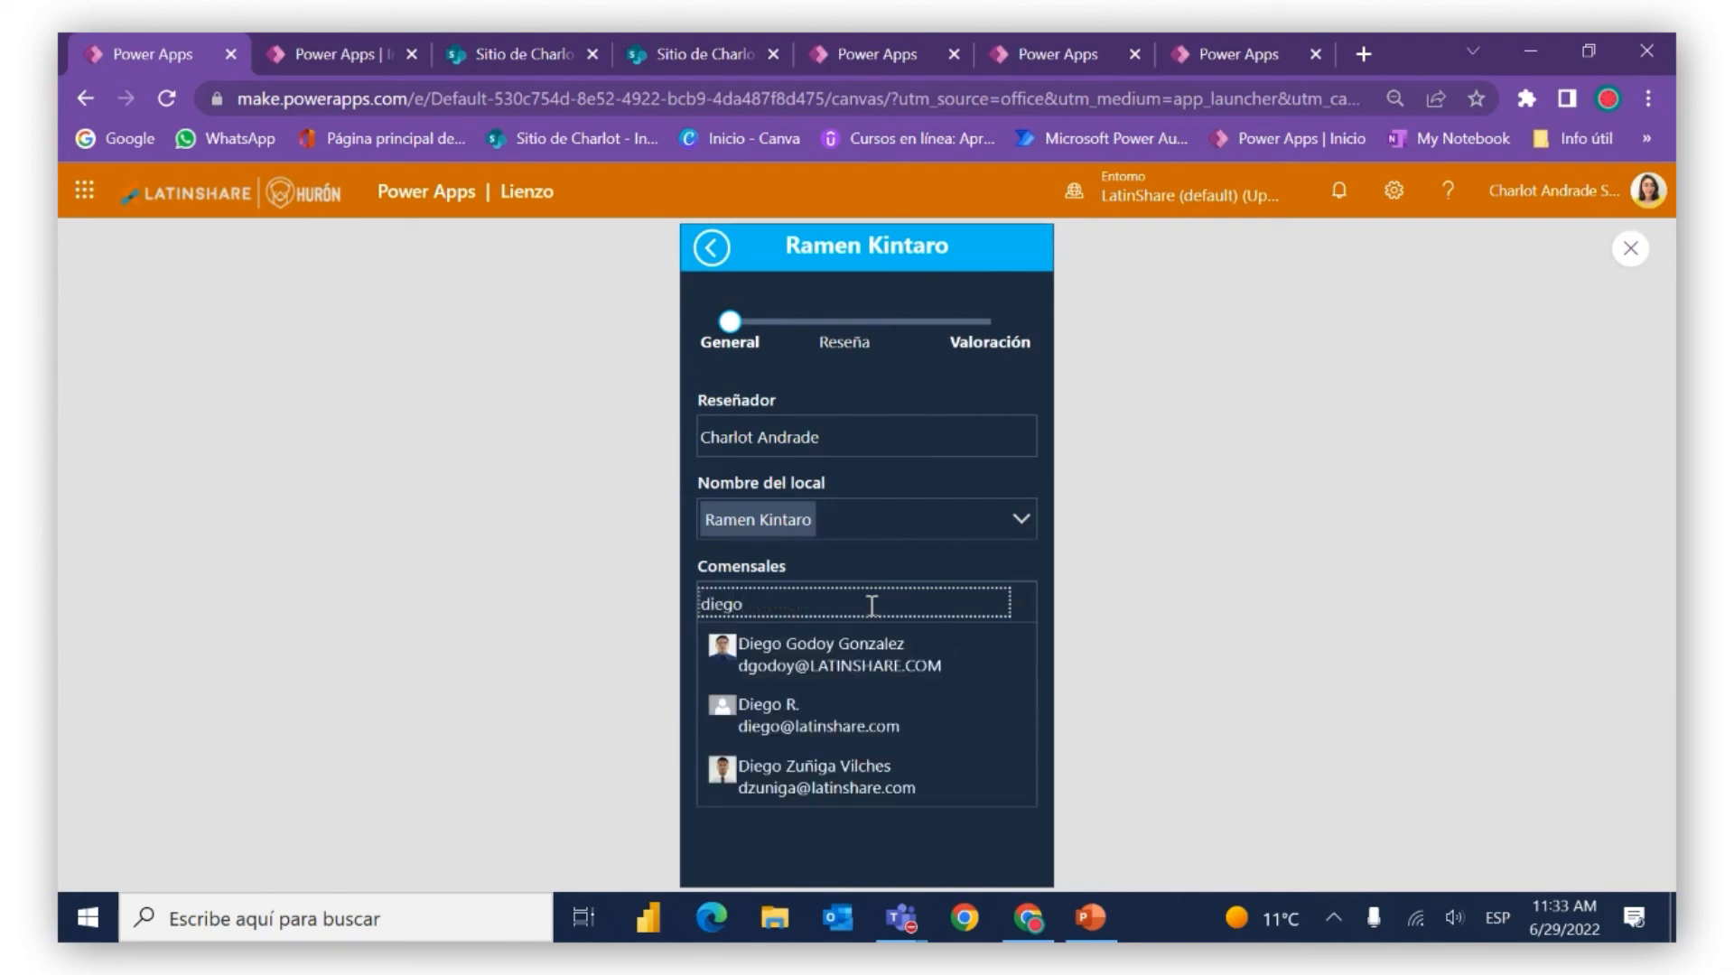
{"action": "left_click", "coordinate": [849, 796]}
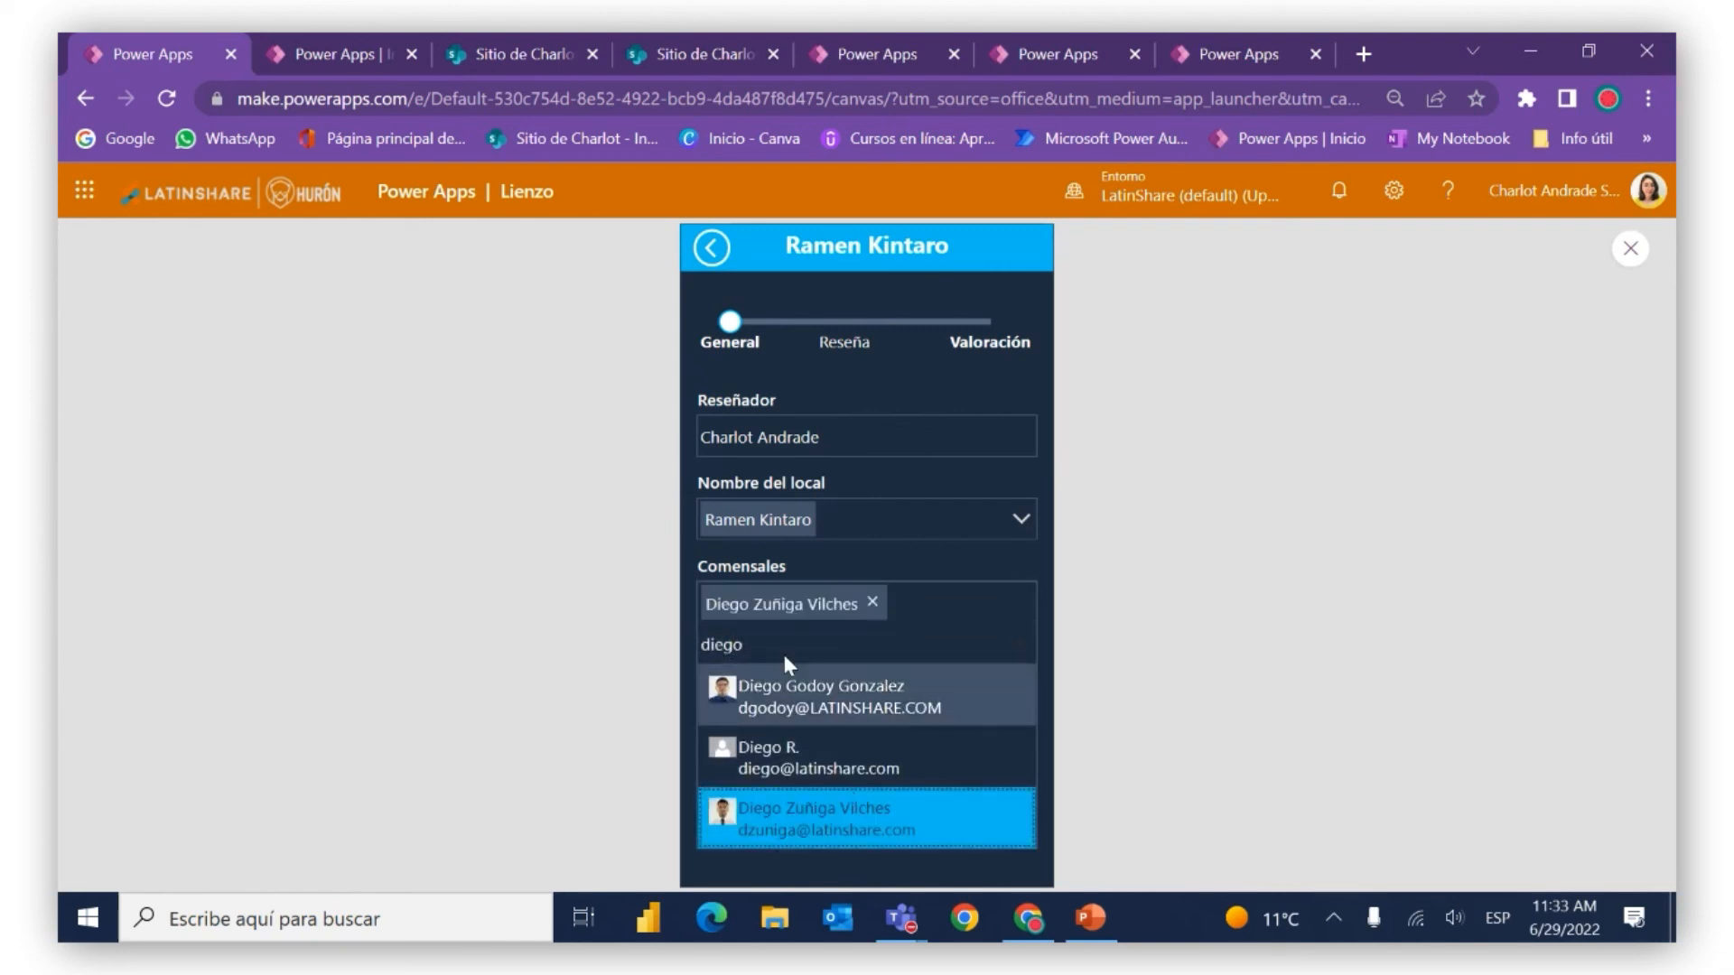
{"action": "left_click", "coordinate": [782, 643]}
{"action": "key", "text": "BackSpace"}
{"action": "key", "text": "BackSpace"}
{"action": "key", "text": "BackSpace"}
{"action": "key", "text": "BackSpace"}
{"action": "key", "text": "BackSpace"}
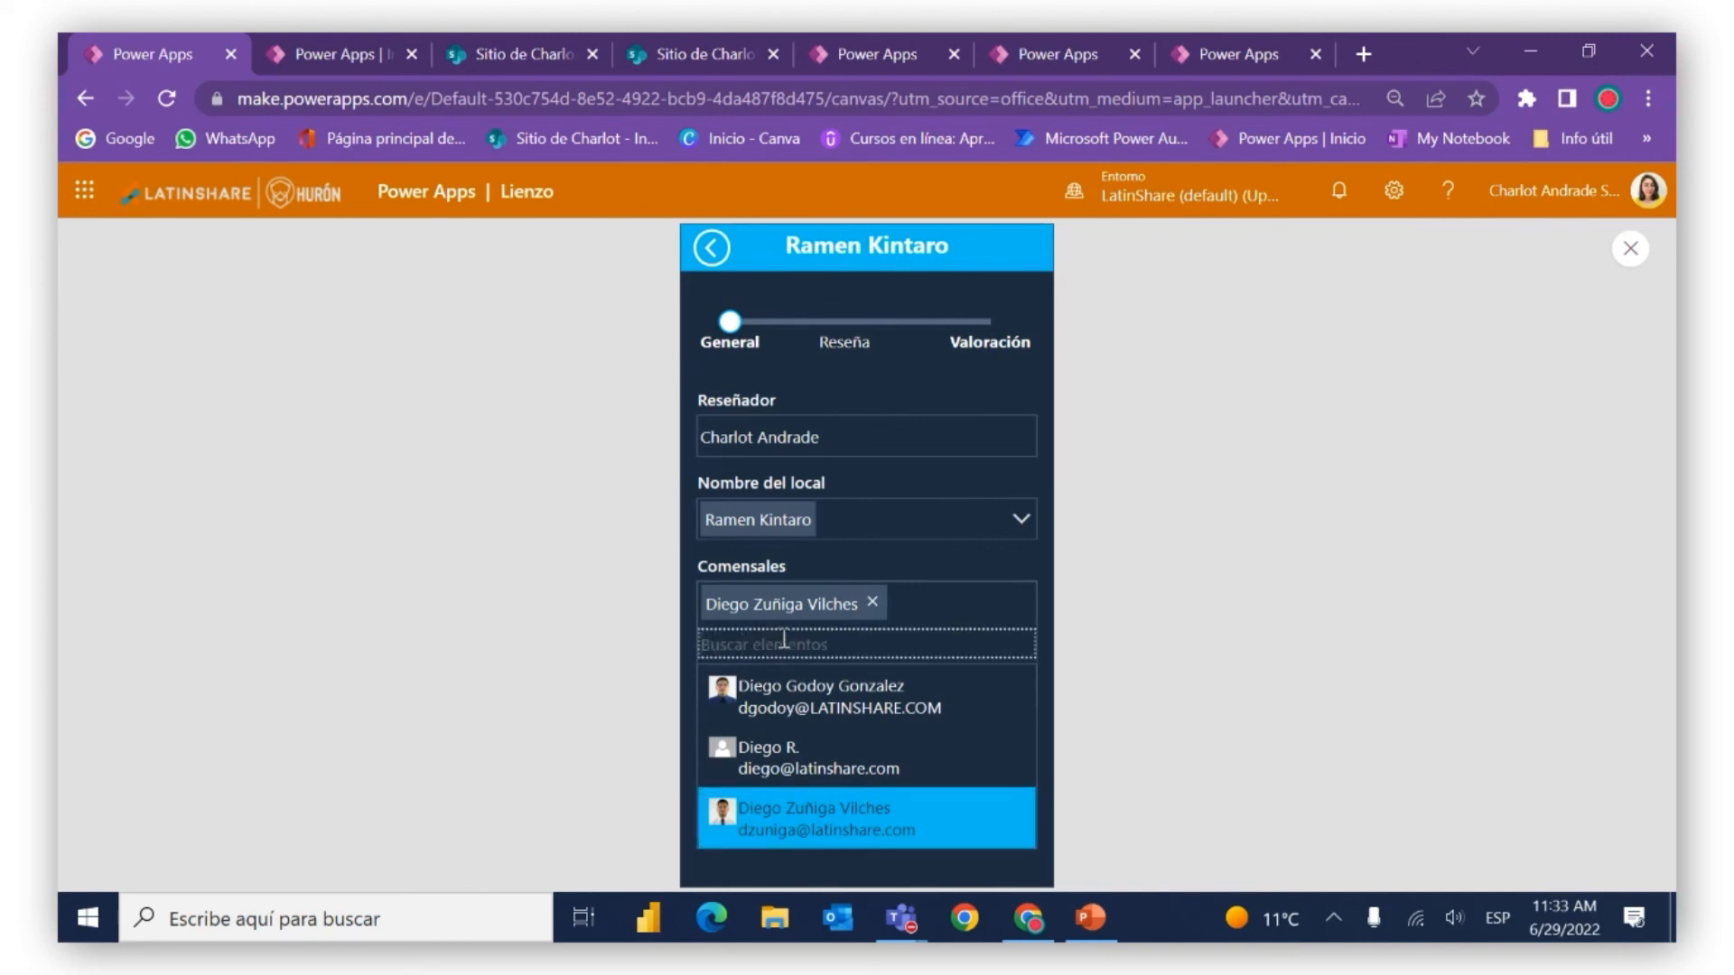
{"action": "type", "text": "matia"}
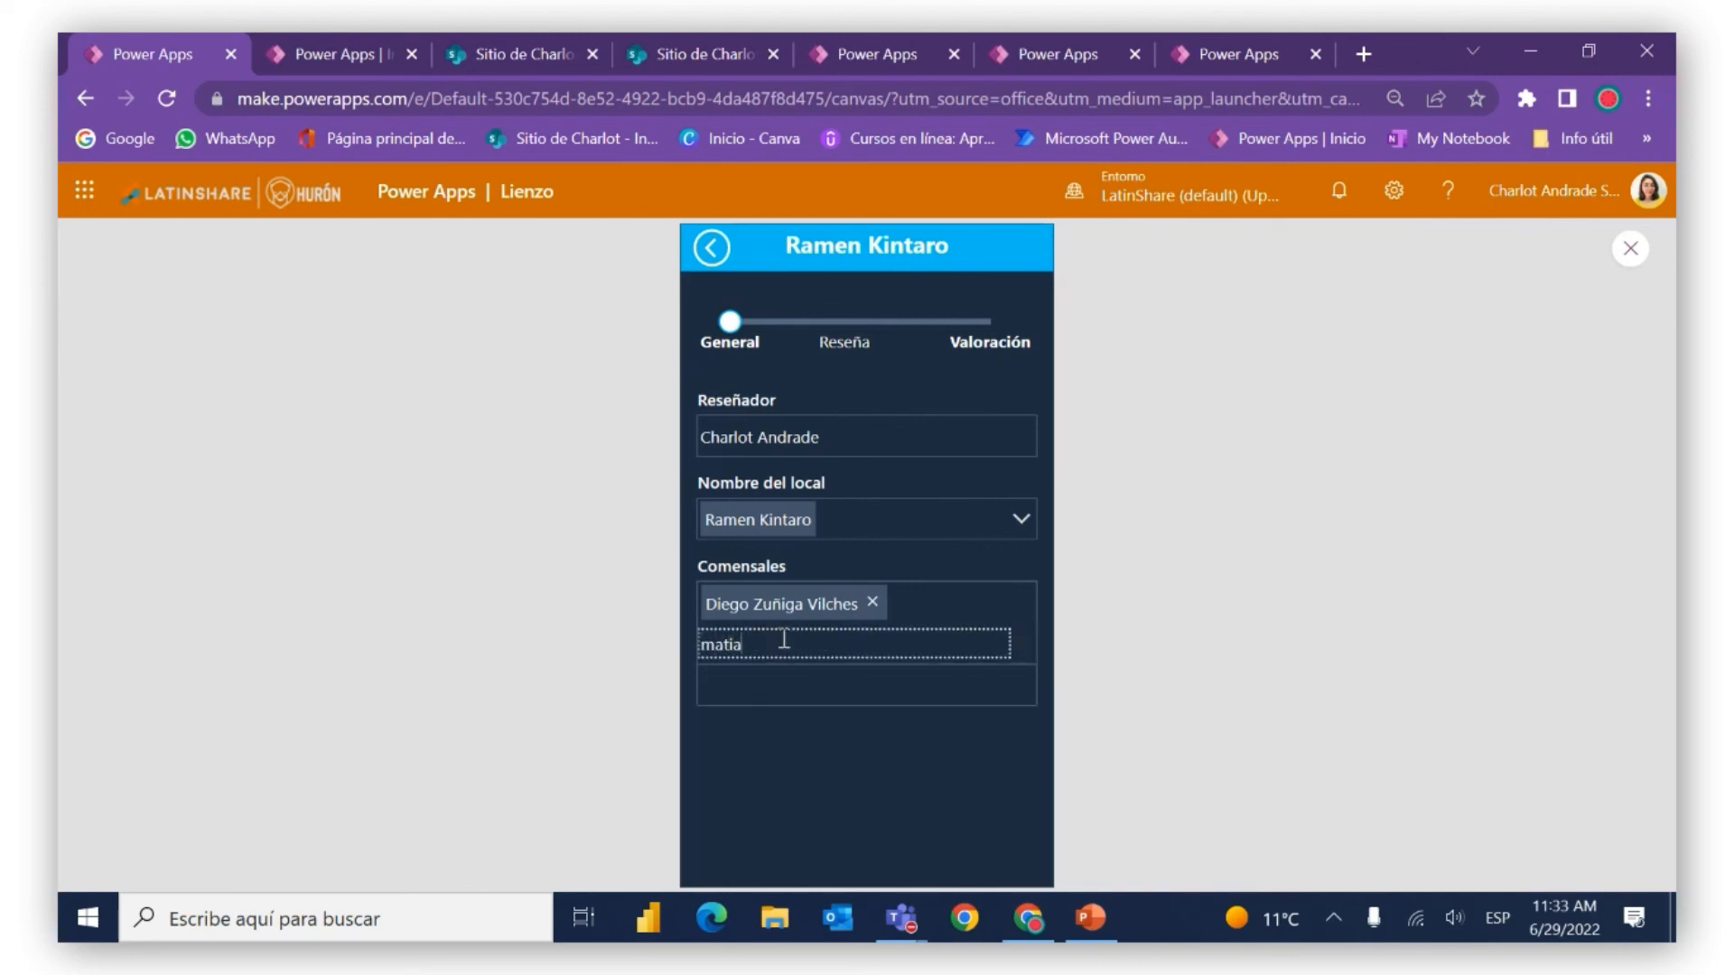
{"action": "left_click", "coordinate": [803, 686]}
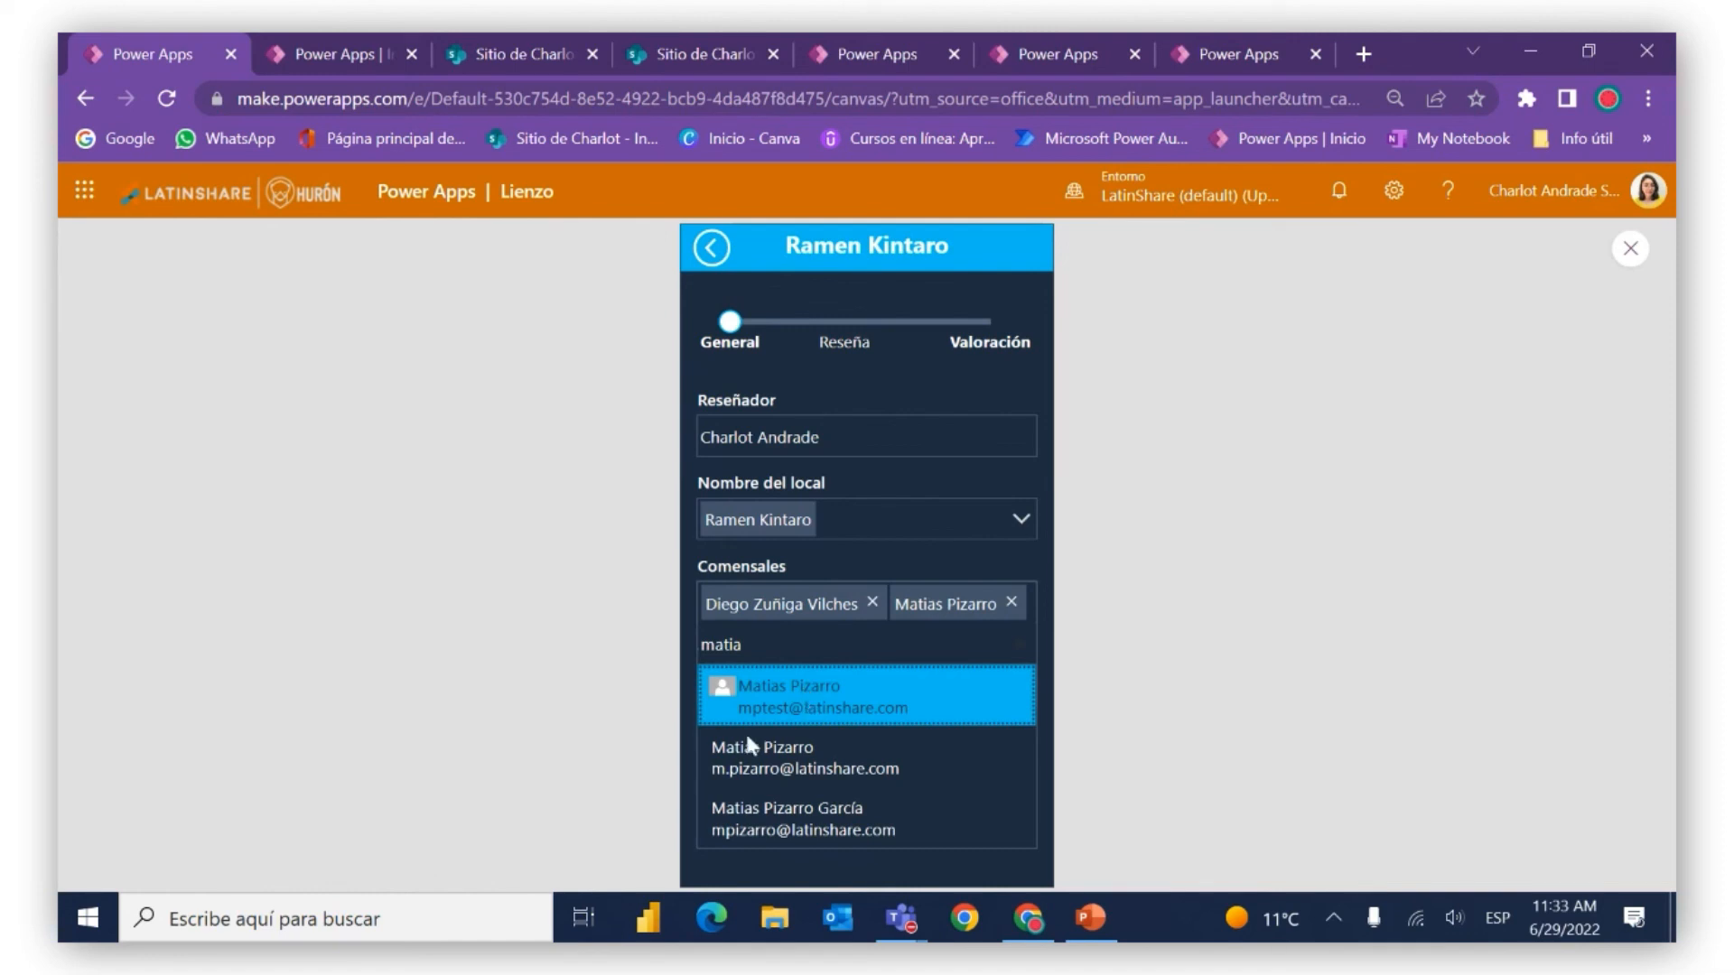
Finish the Comensales selection and advance the review form to its Reseña section
{"action": "left_click", "coordinate": [630, 758]}
{"action": "left_click", "coordinate": [790, 688]}
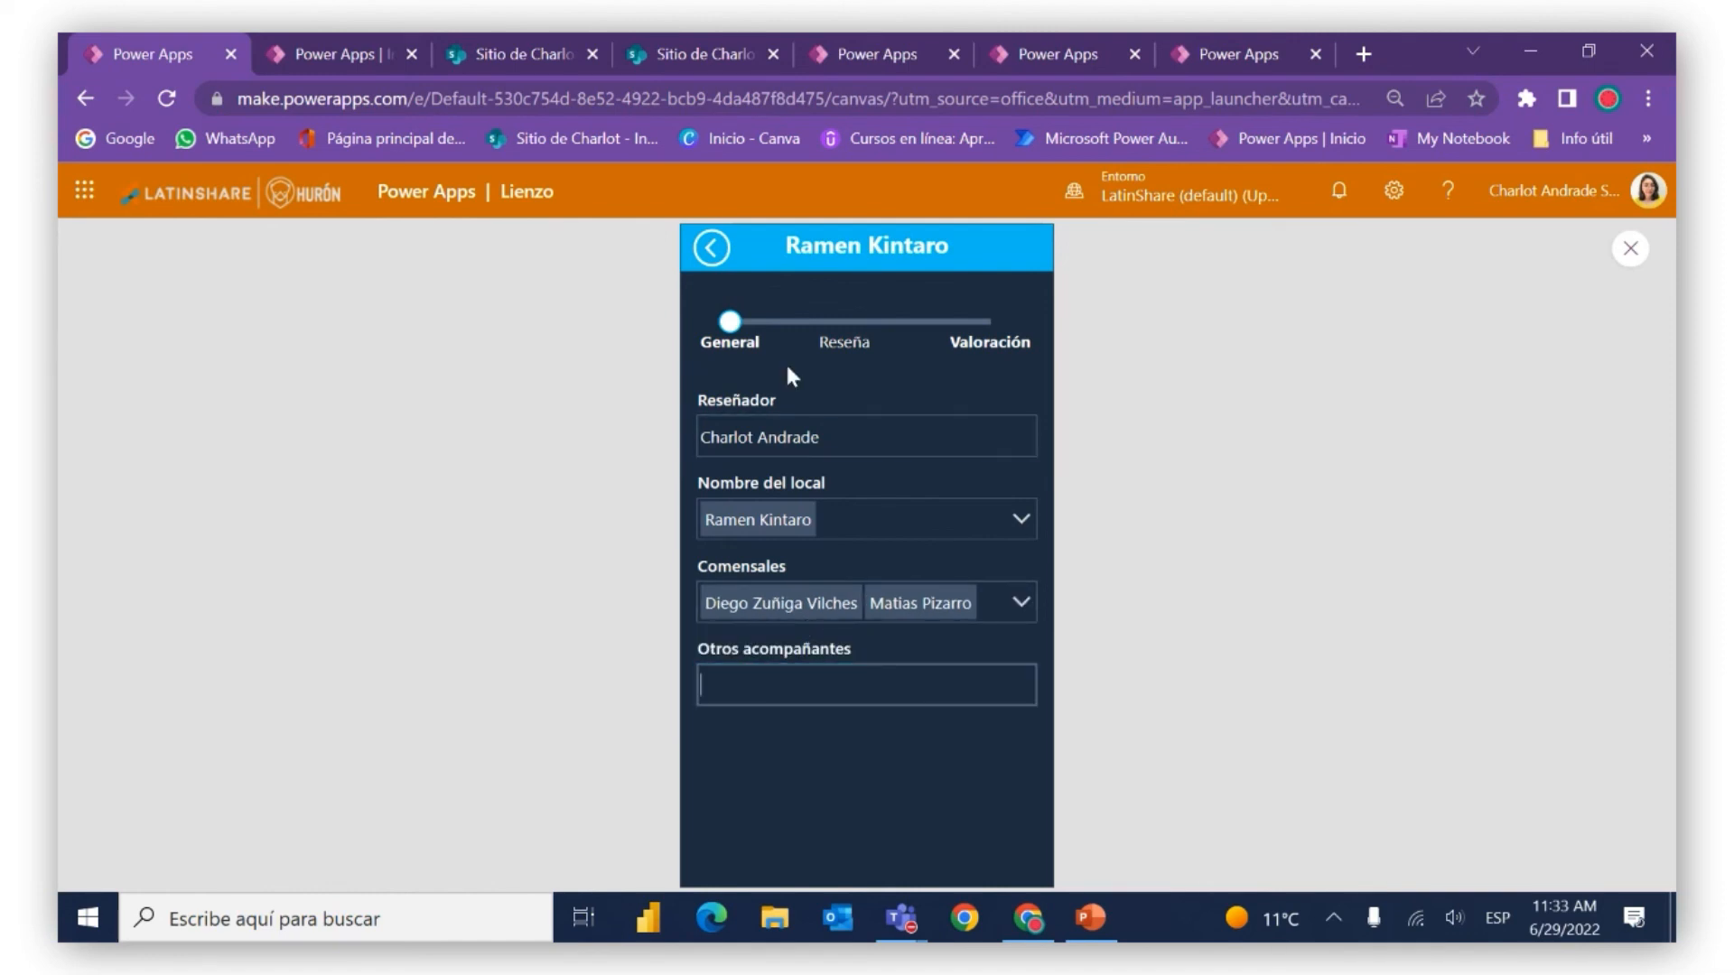
{"action": "left_click", "coordinate": [730, 323]}
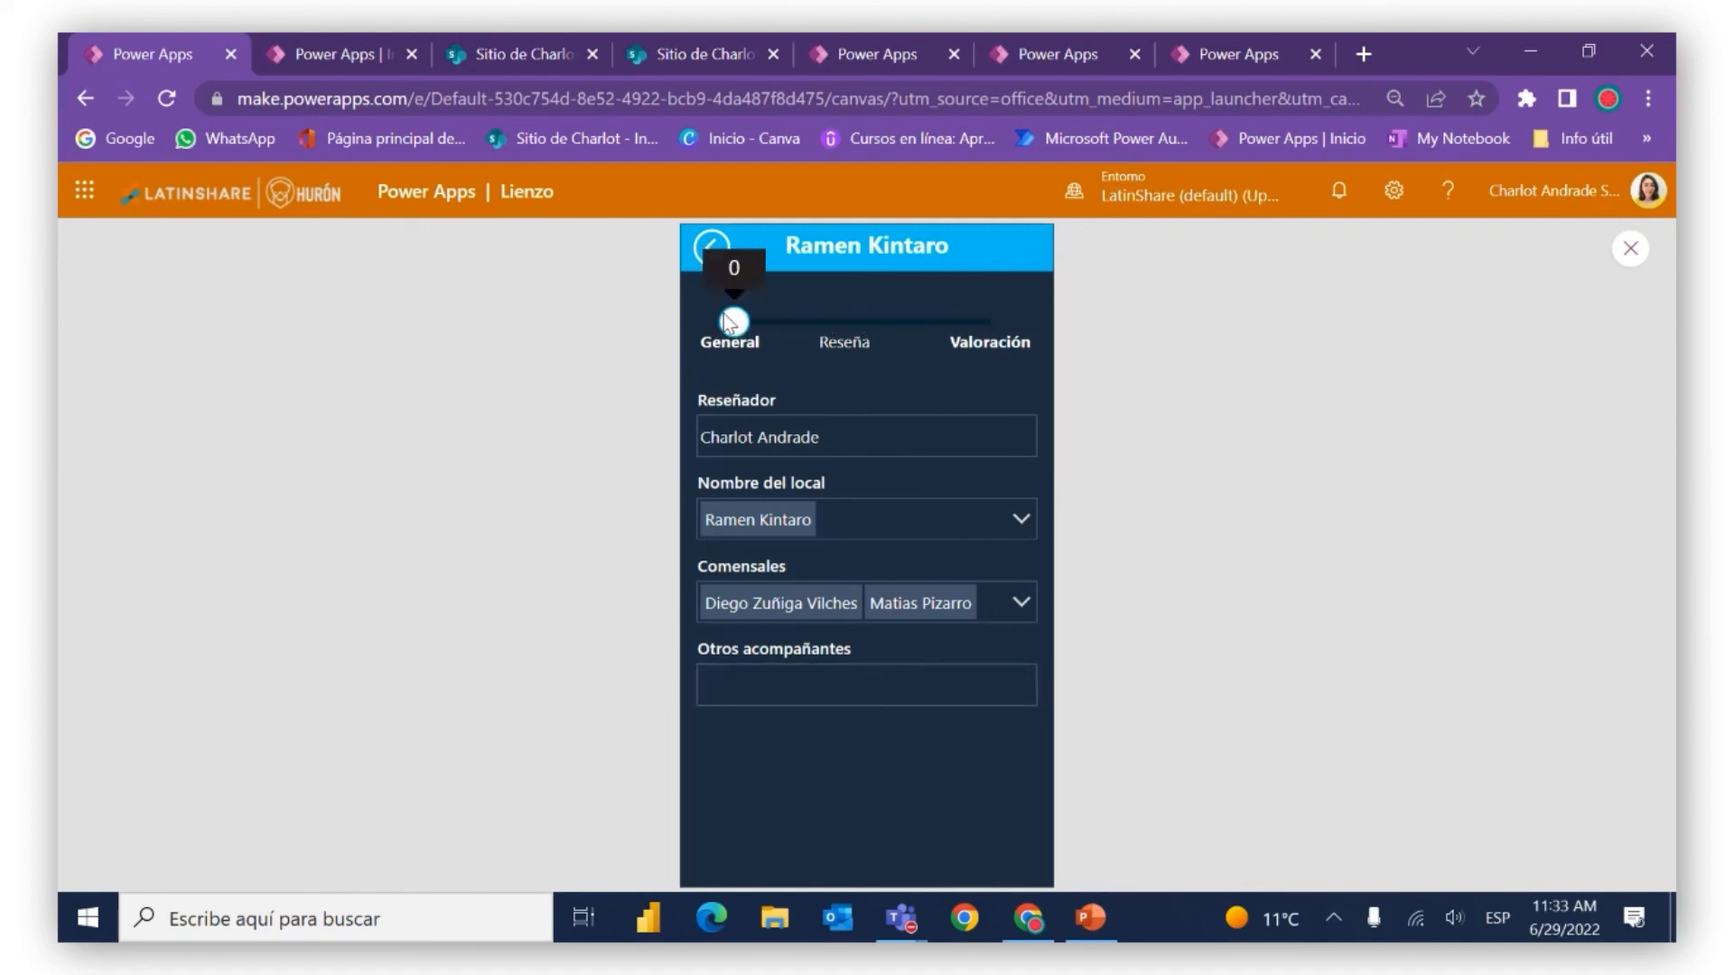
{"action": "left_click_drag", "start_coordinate": [728, 320], "coordinate": [840, 323]}
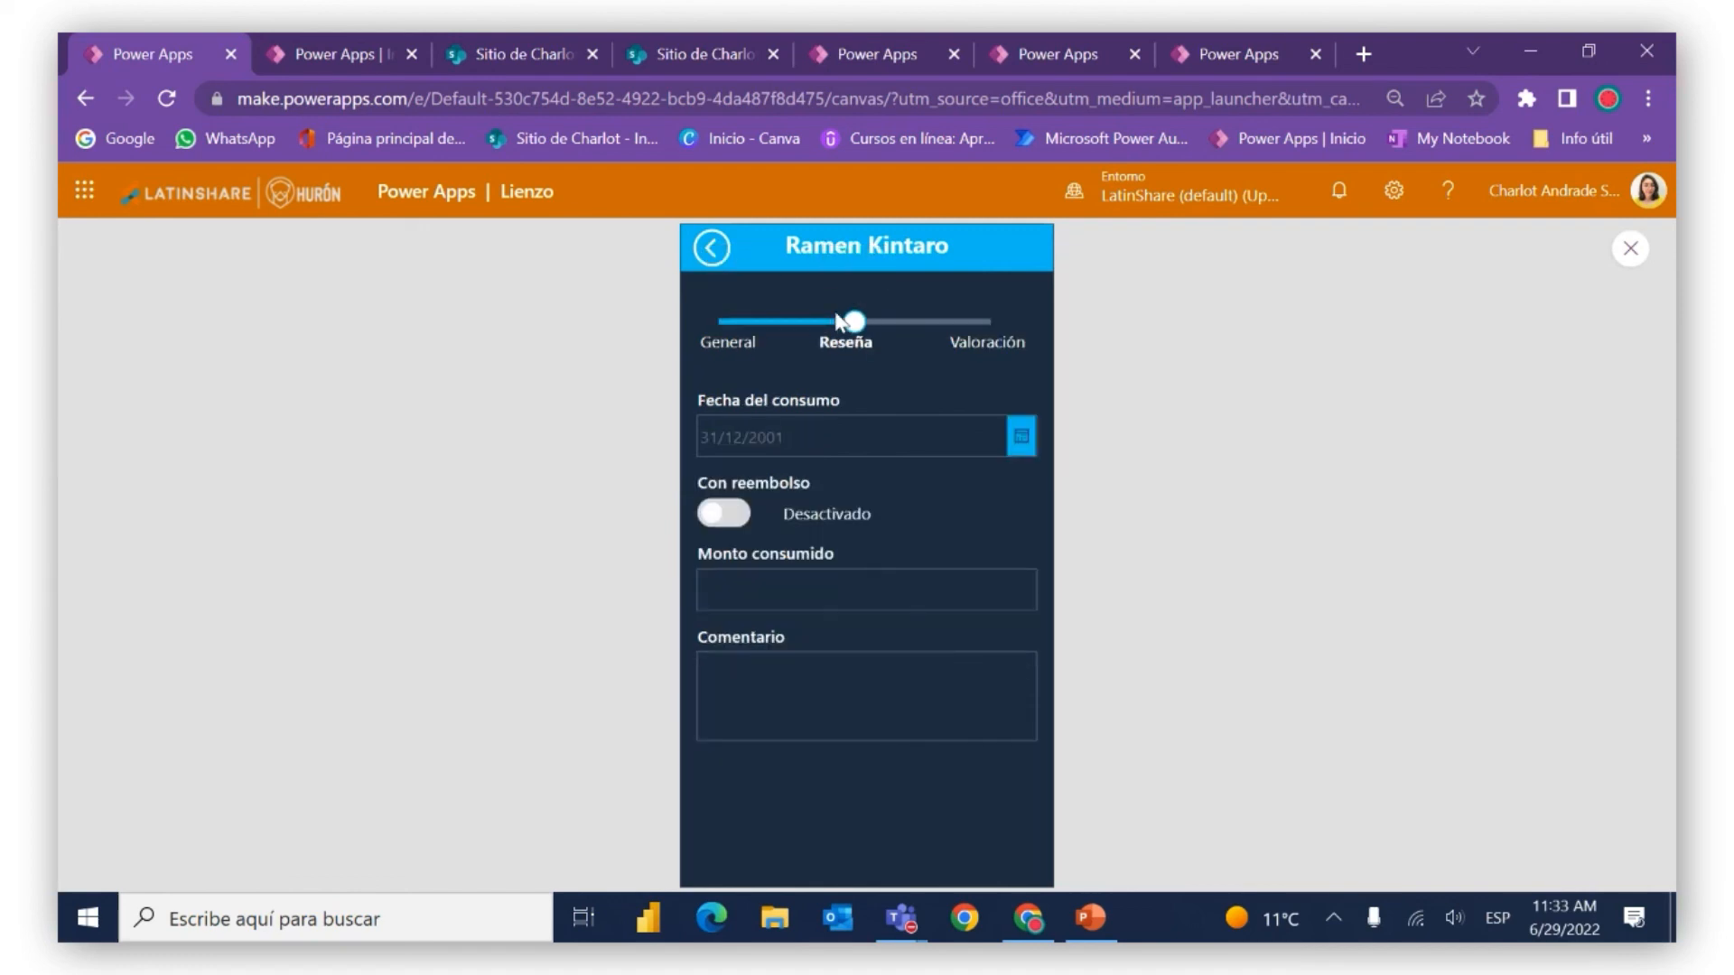
Set the review's Fecha del consumo to 23/06/2022
{"action": "left_click", "coordinate": [1022, 443]}
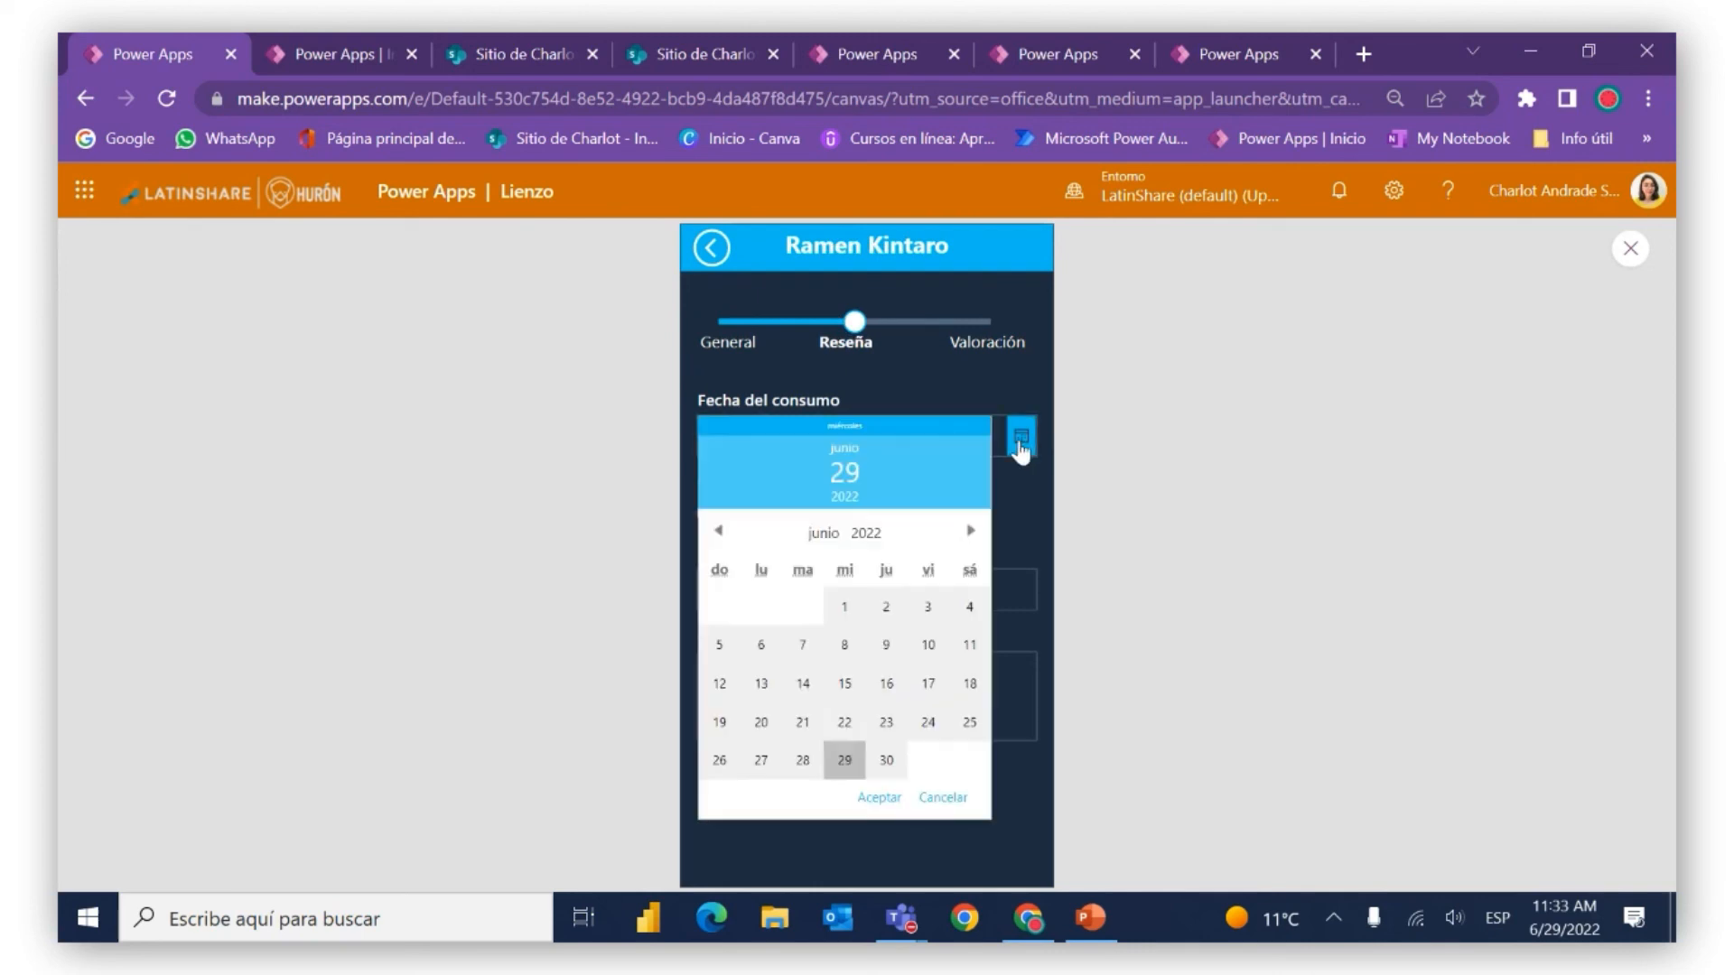
{"action": "left_click", "coordinate": [888, 692]}
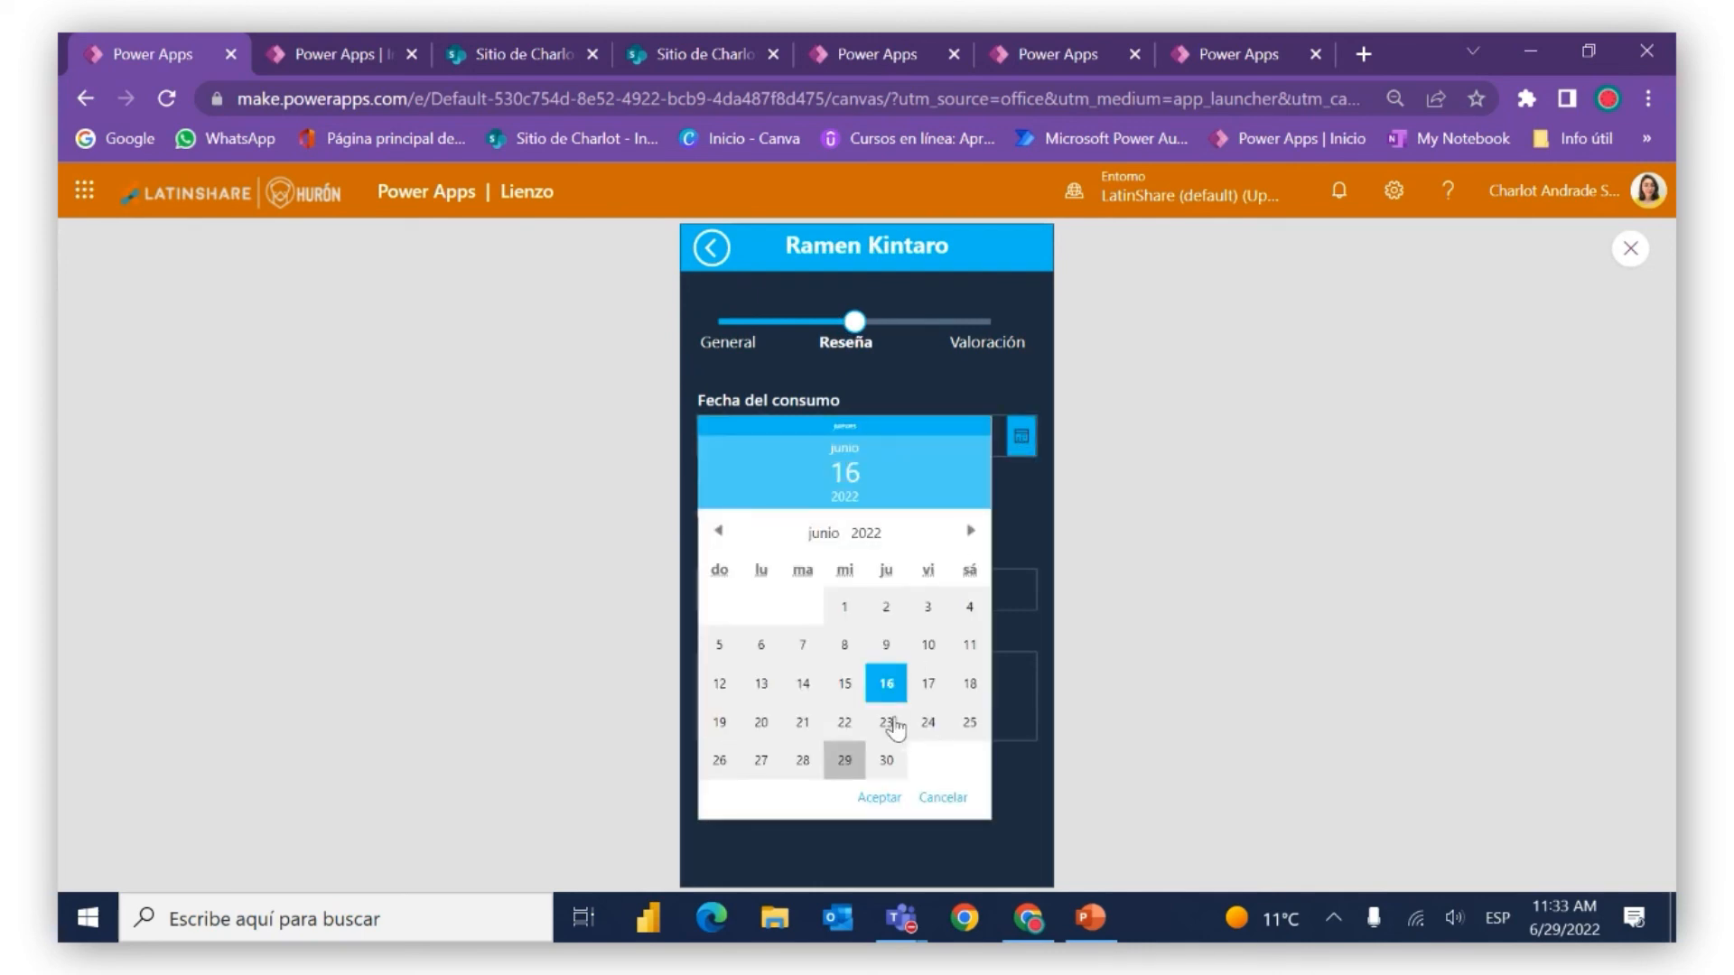
{"action": "left_click", "coordinate": [888, 723]}
{"action": "left_click", "coordinate": [876, 798]}
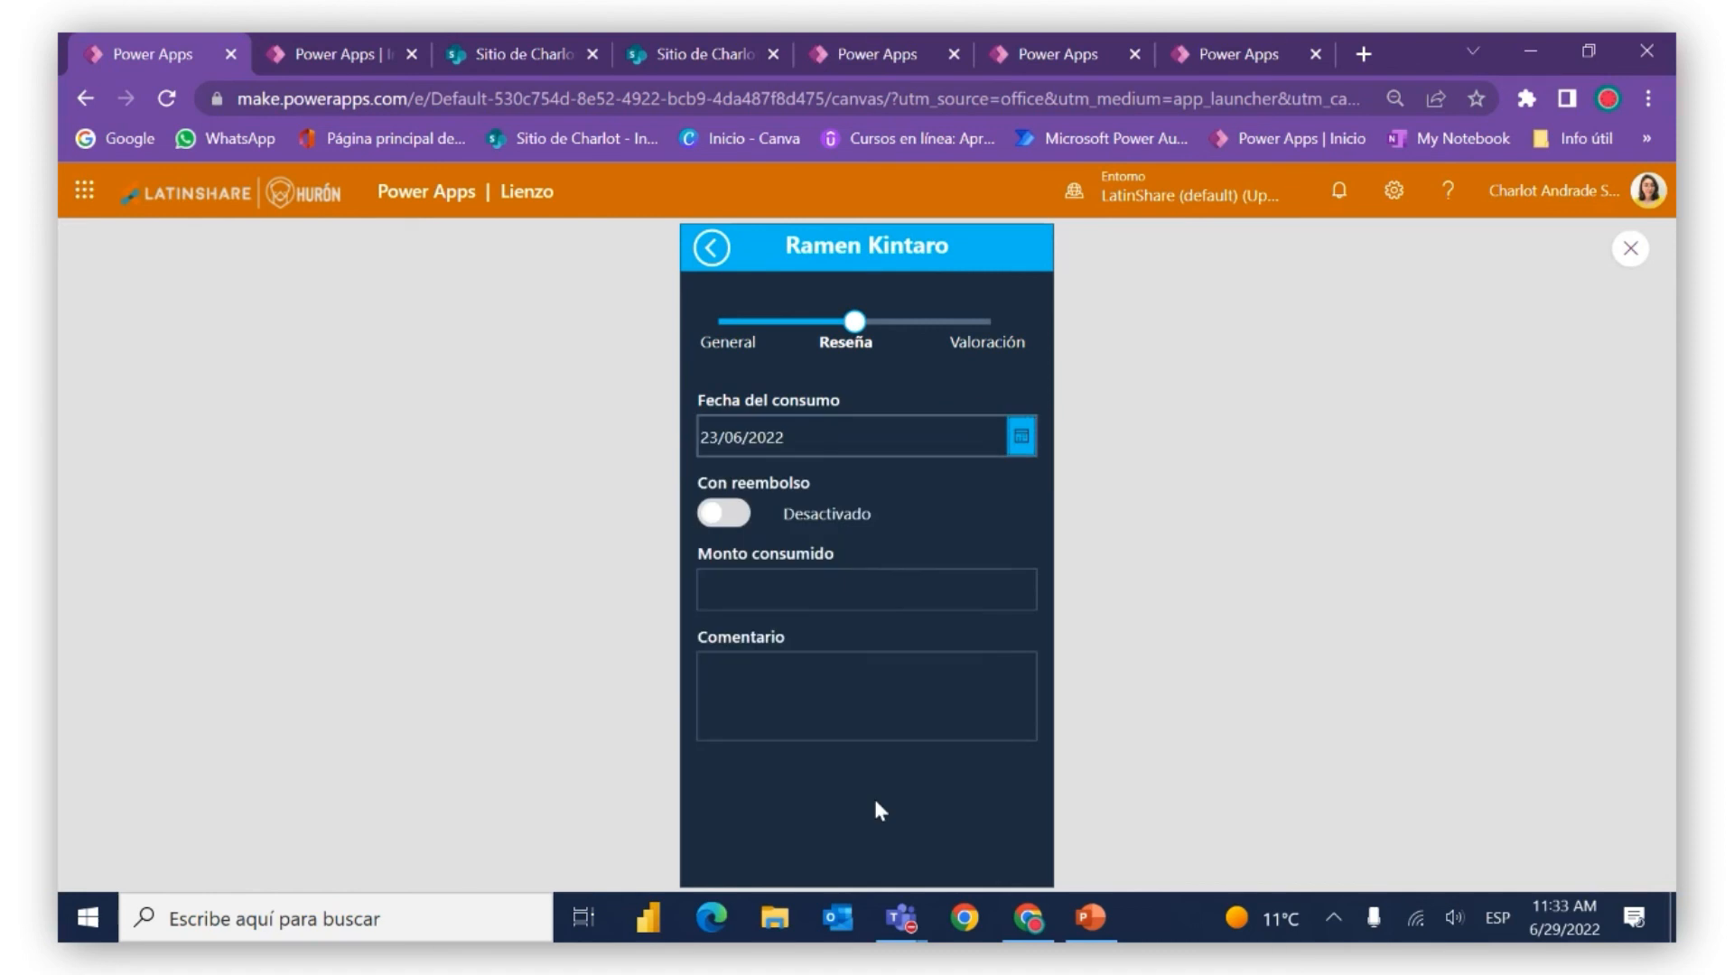
Activate Con reembolso and enter 400000 as the Monto consumido
{"action": "left_click", "coordinate": [736, 513]}
{"action": "left_click", "coordinate": [787, 596]}
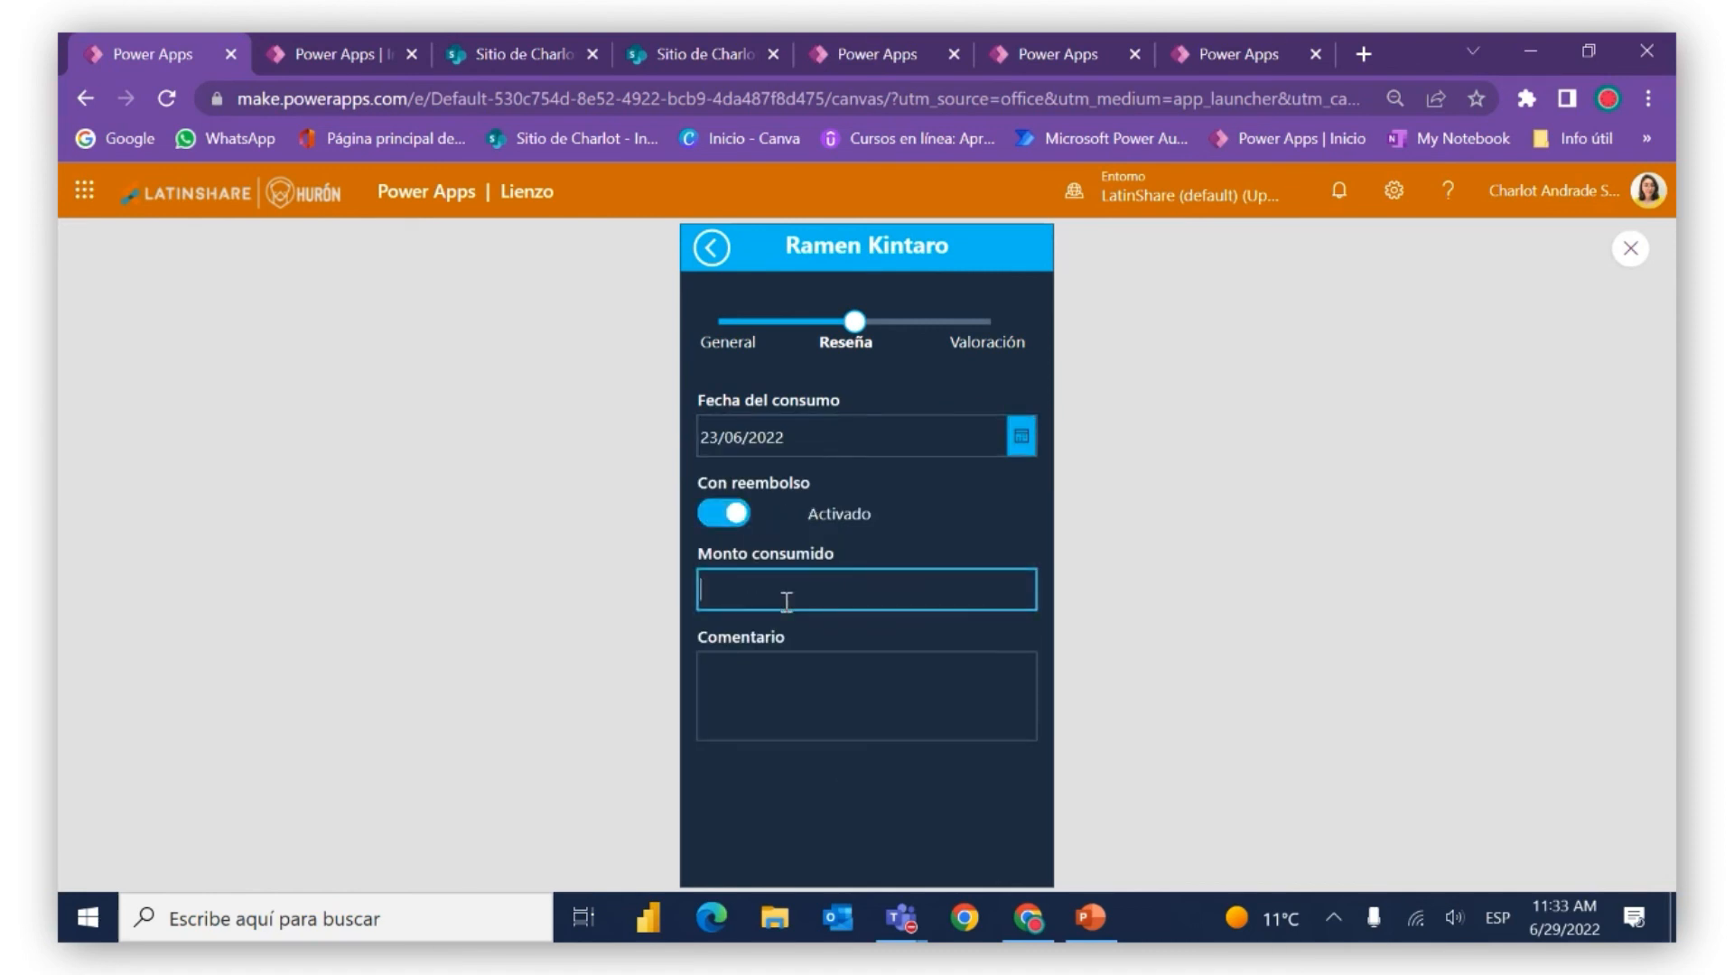
{"action": "type", "text": "4"}
{"action": "type", "text": "00000"}
Write "Ramen de distintos tipo" in the Comentario field, correcting the misspelled word
{"action": "left_click", "coordinate": [802, 701]}
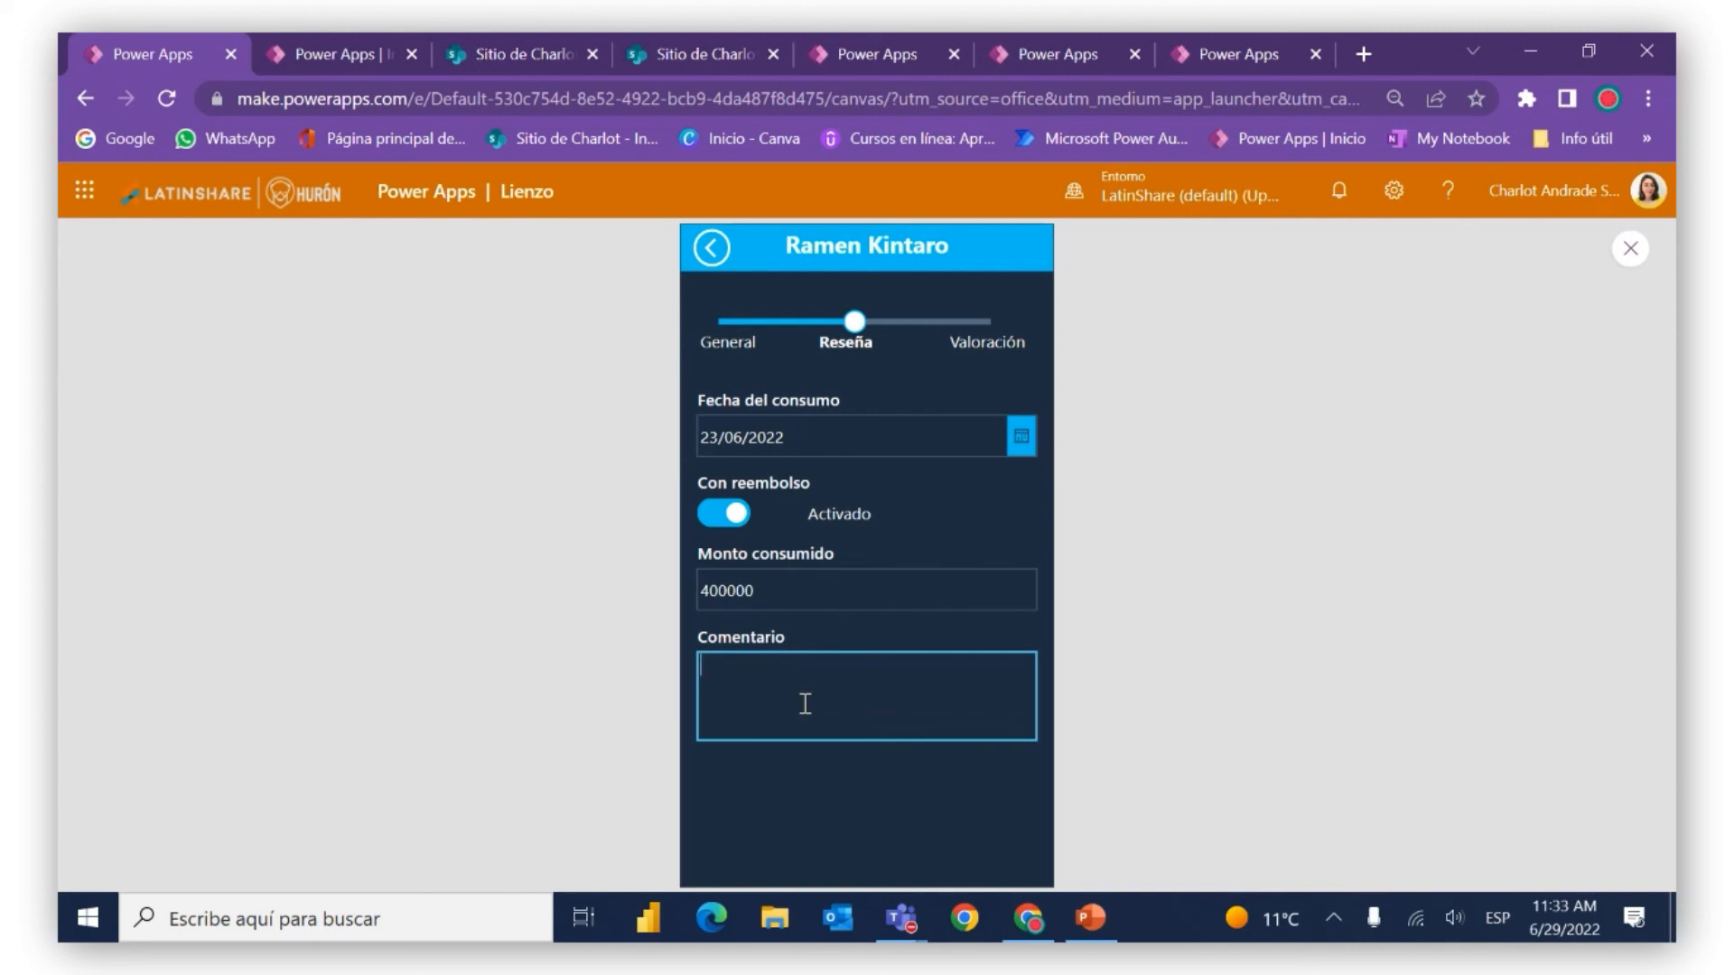
{"action": "type", "text": "Ramen de diostinbtos tipo"}
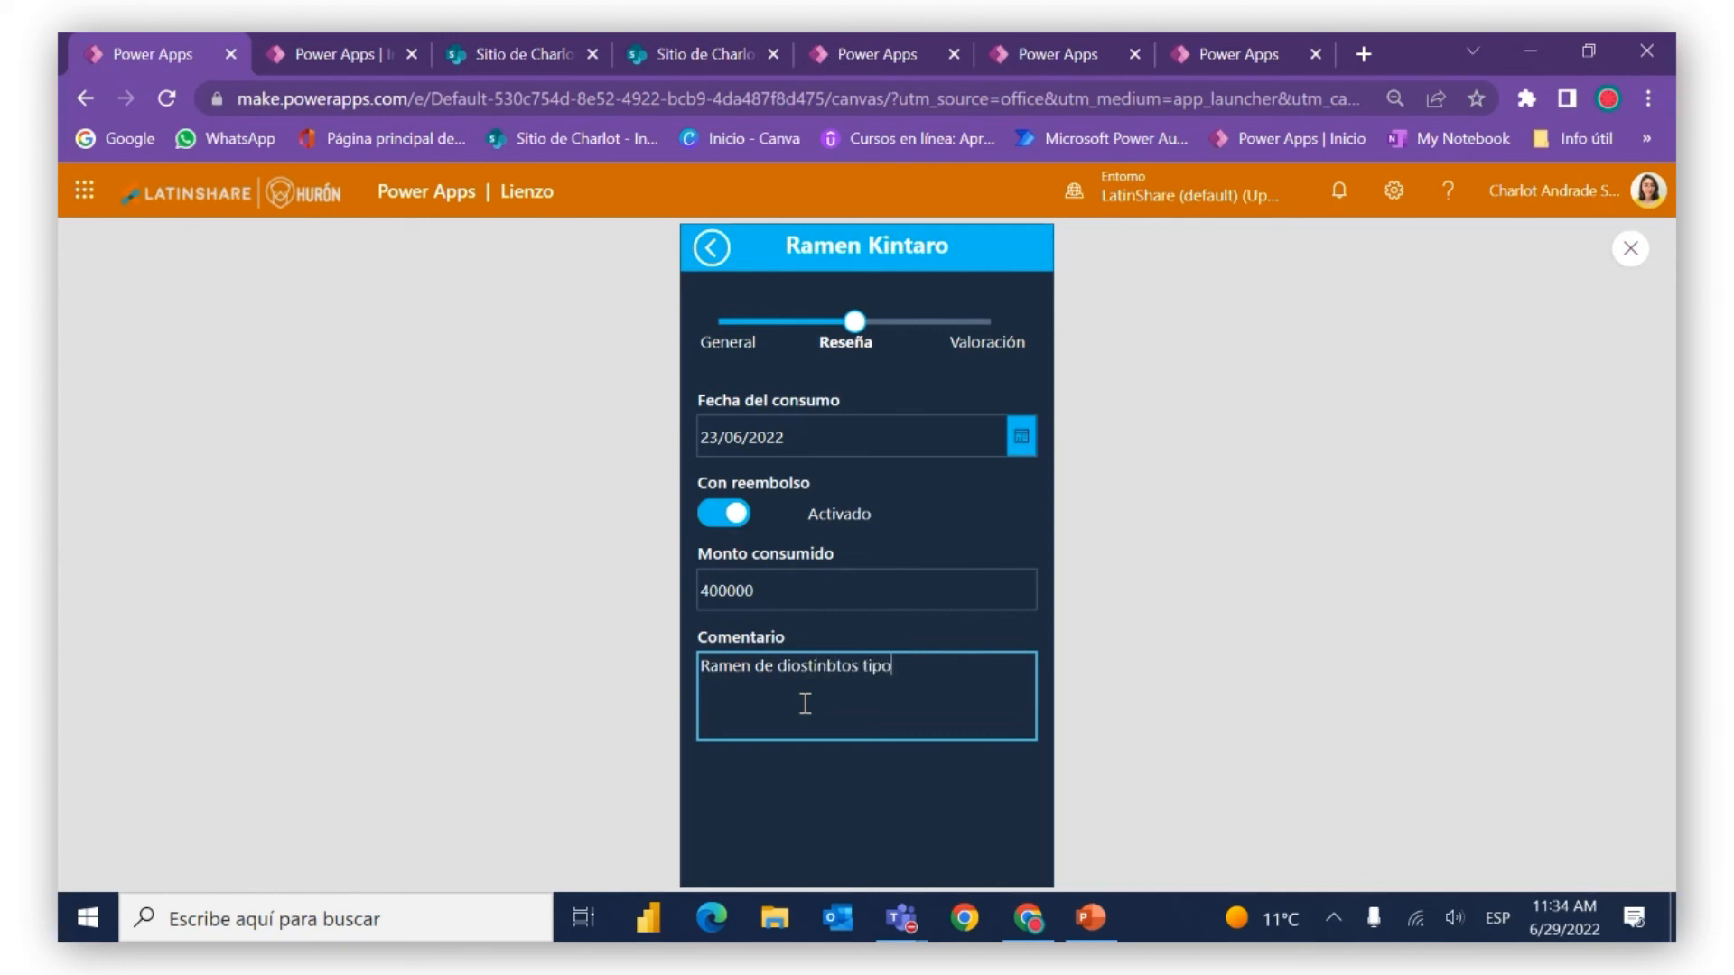
{"action": "left_click", "coordinate": [826, 668]}
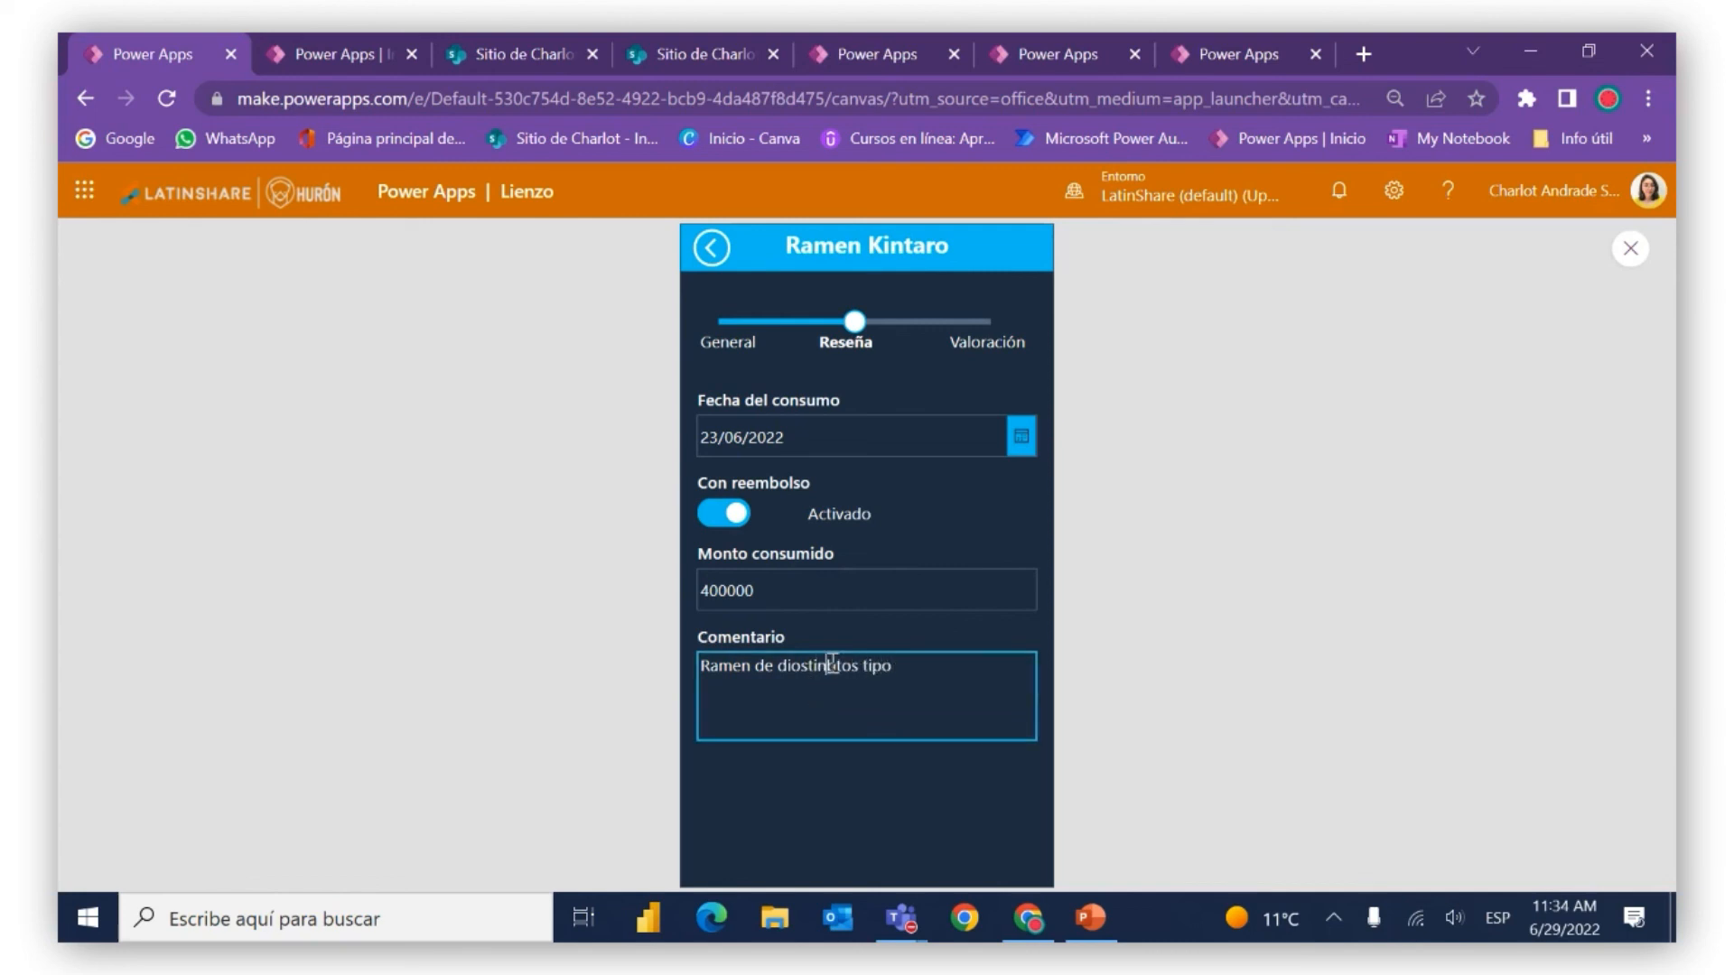
{"action": "key", "text": "Delete"}
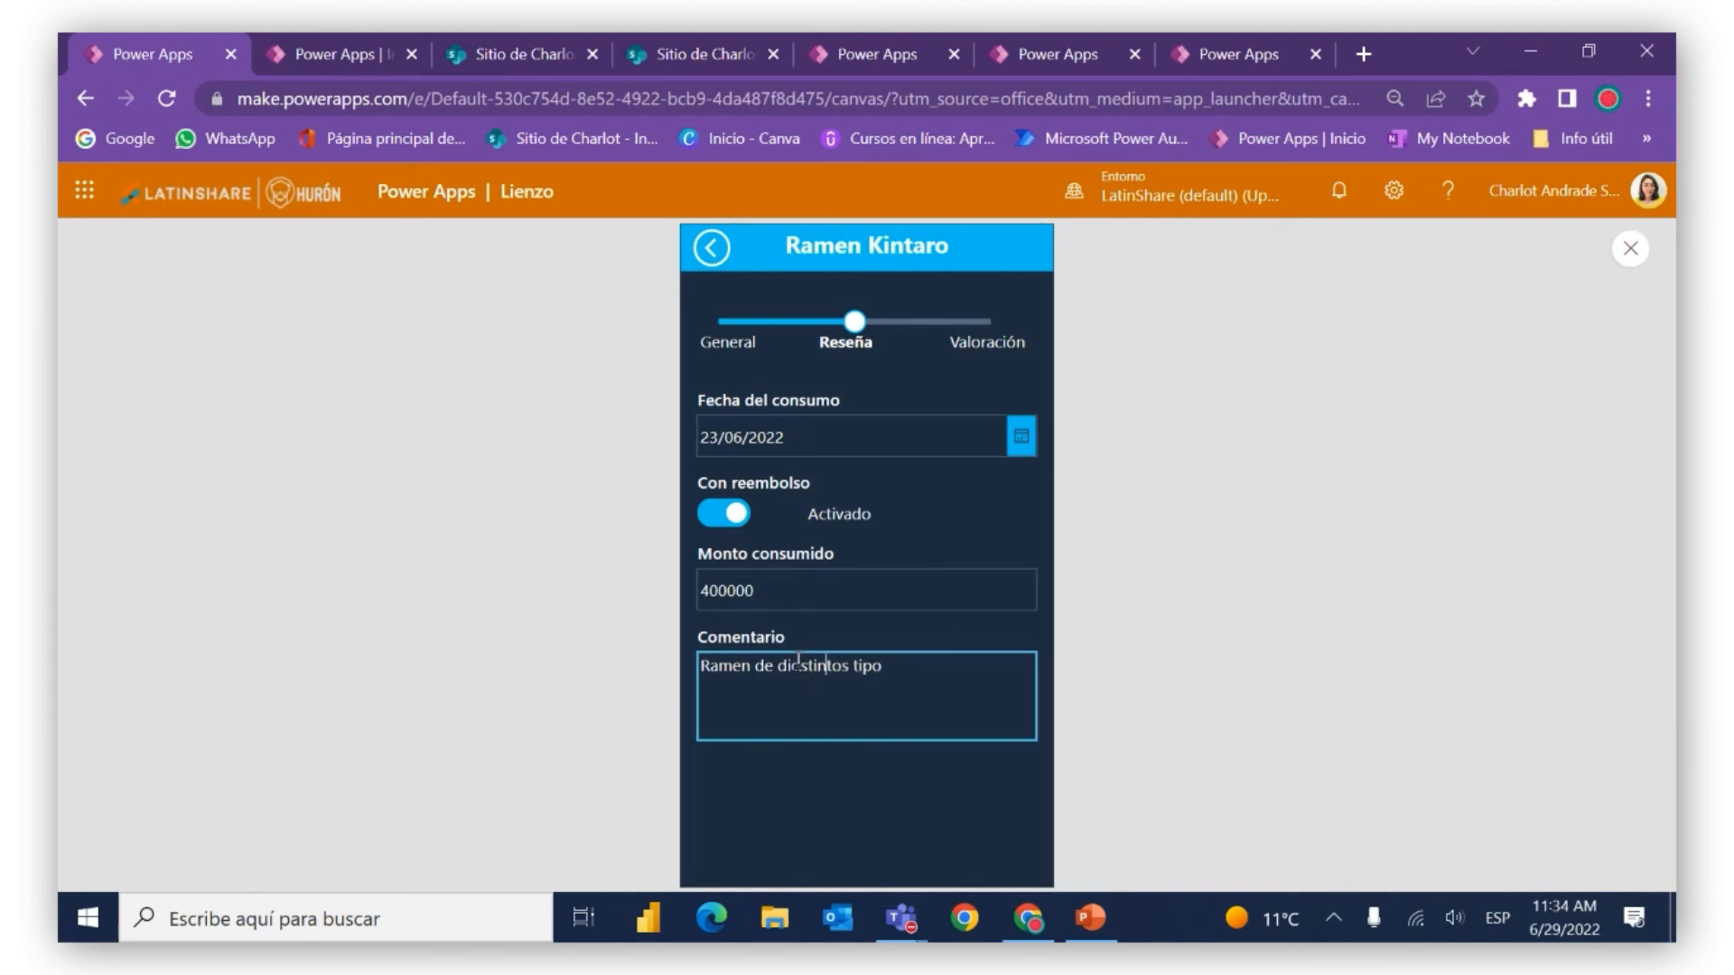
{"action": "left_click", "coordinate": [798, 665]}
{"action": "key", "text": "BackSpace"}
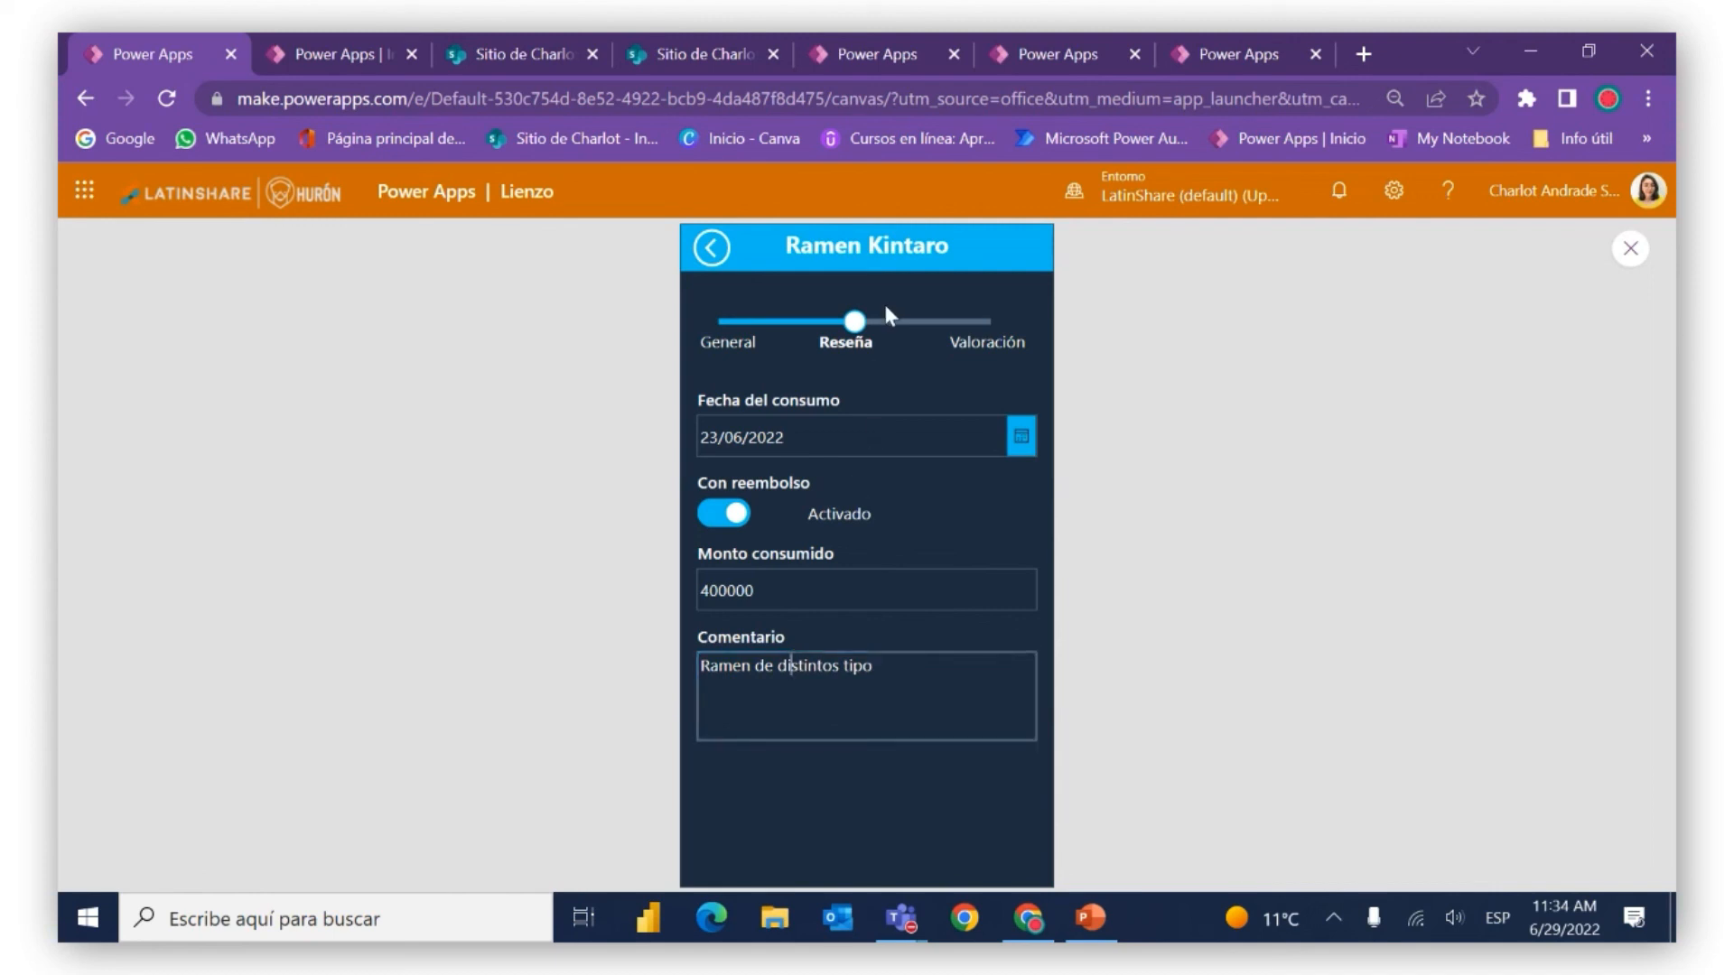
Advance to the Valoración section and give five stars to Valoración general, Valoración local and Valoración comida
{"action": "left_click", "coordinate": [971, 321]}
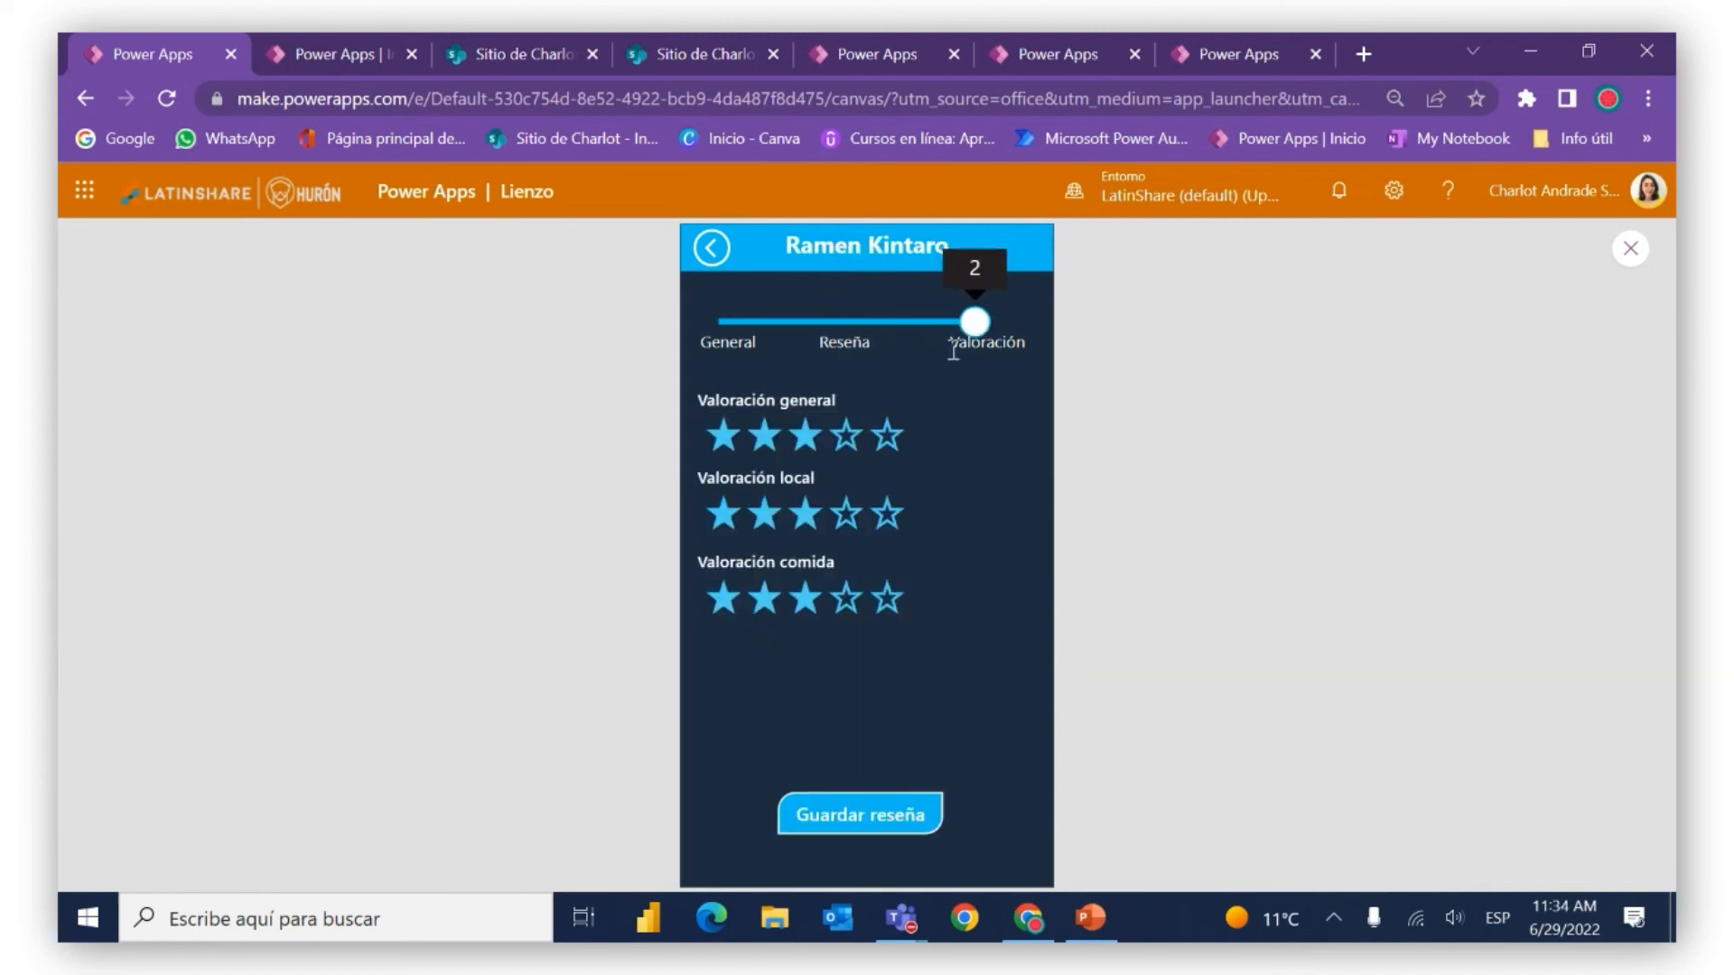
{"action": "left_click", "coordinate": [898, 431]}
{"action": "left_click", "coordinate": [888, 516]}
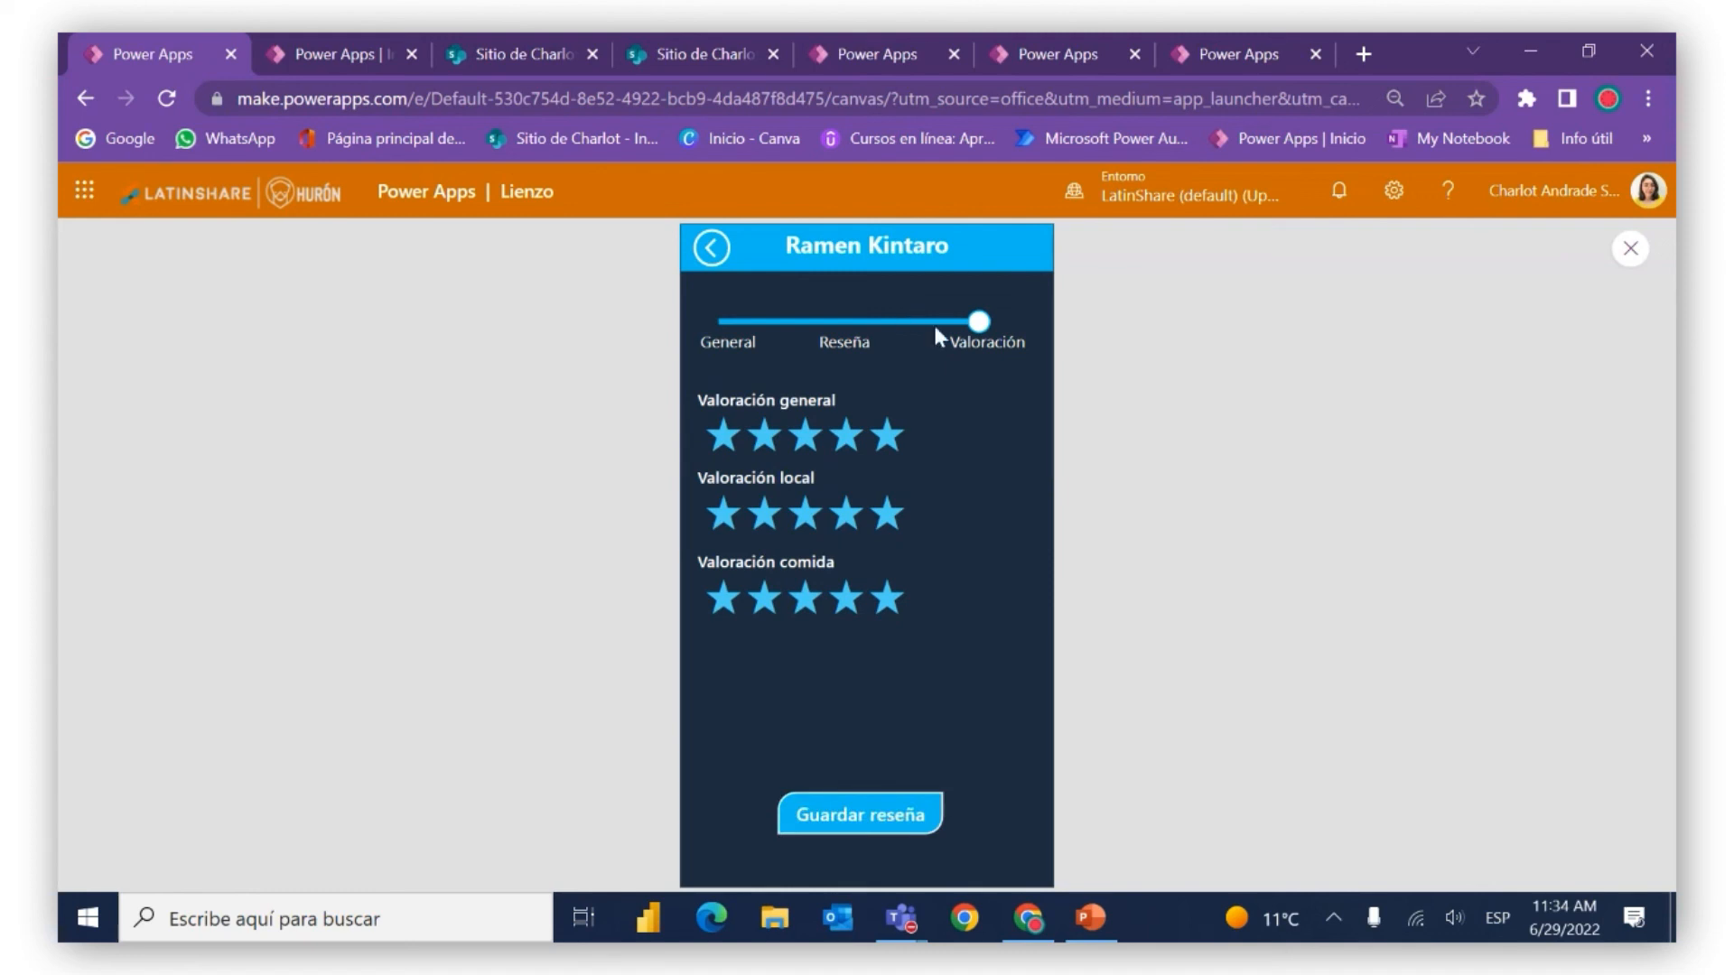
Go back to the Reseña section to review its entries and return to the Valoración section
{"action": "mouse_move", "coordinate": [973, 323]}
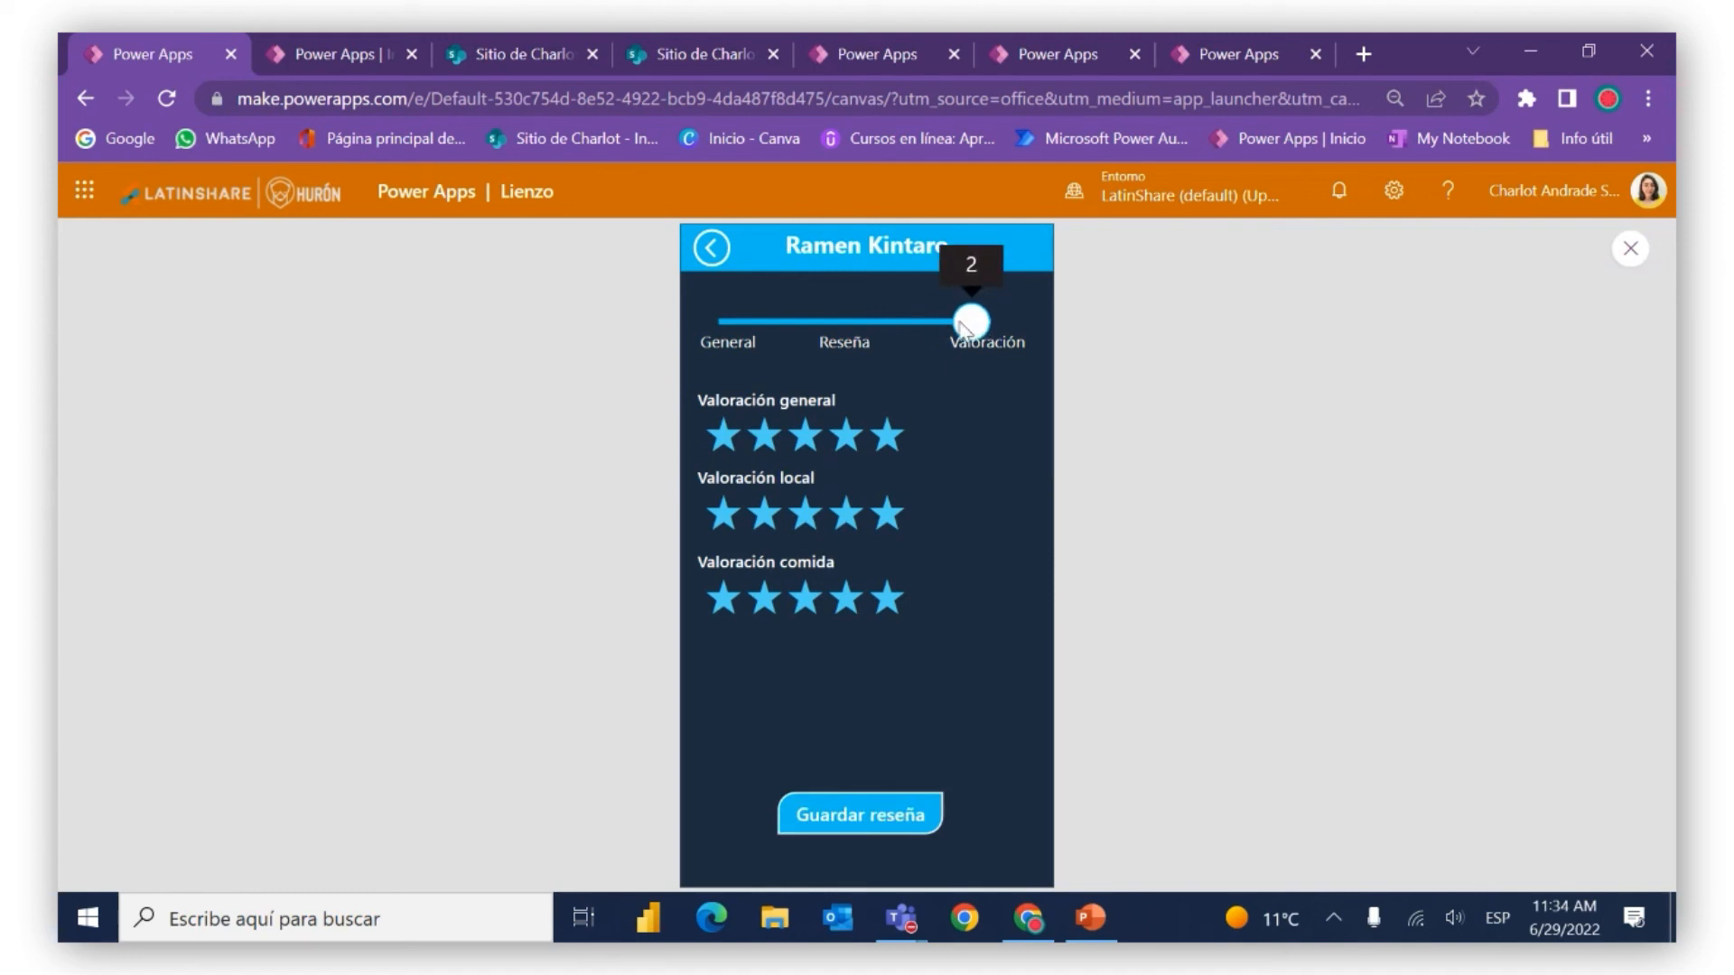
{"action": "left_click", "coordinate": [863, 324]}
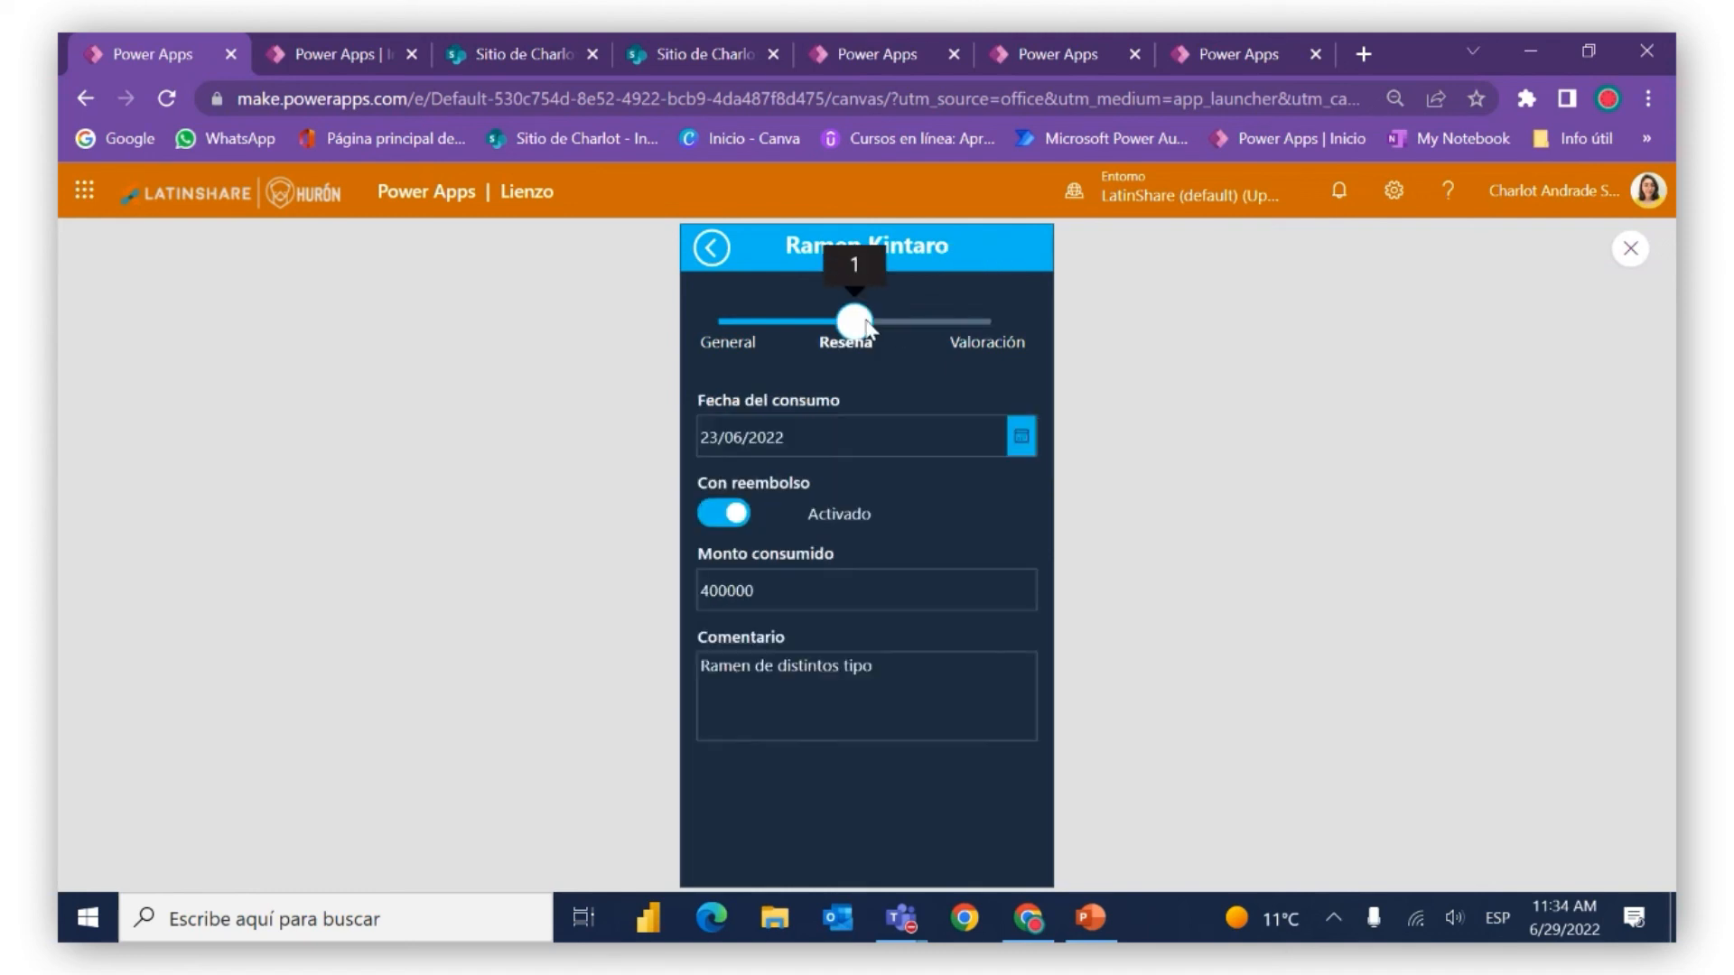
{"action": "left_click", "coordinate": [977, 327]}
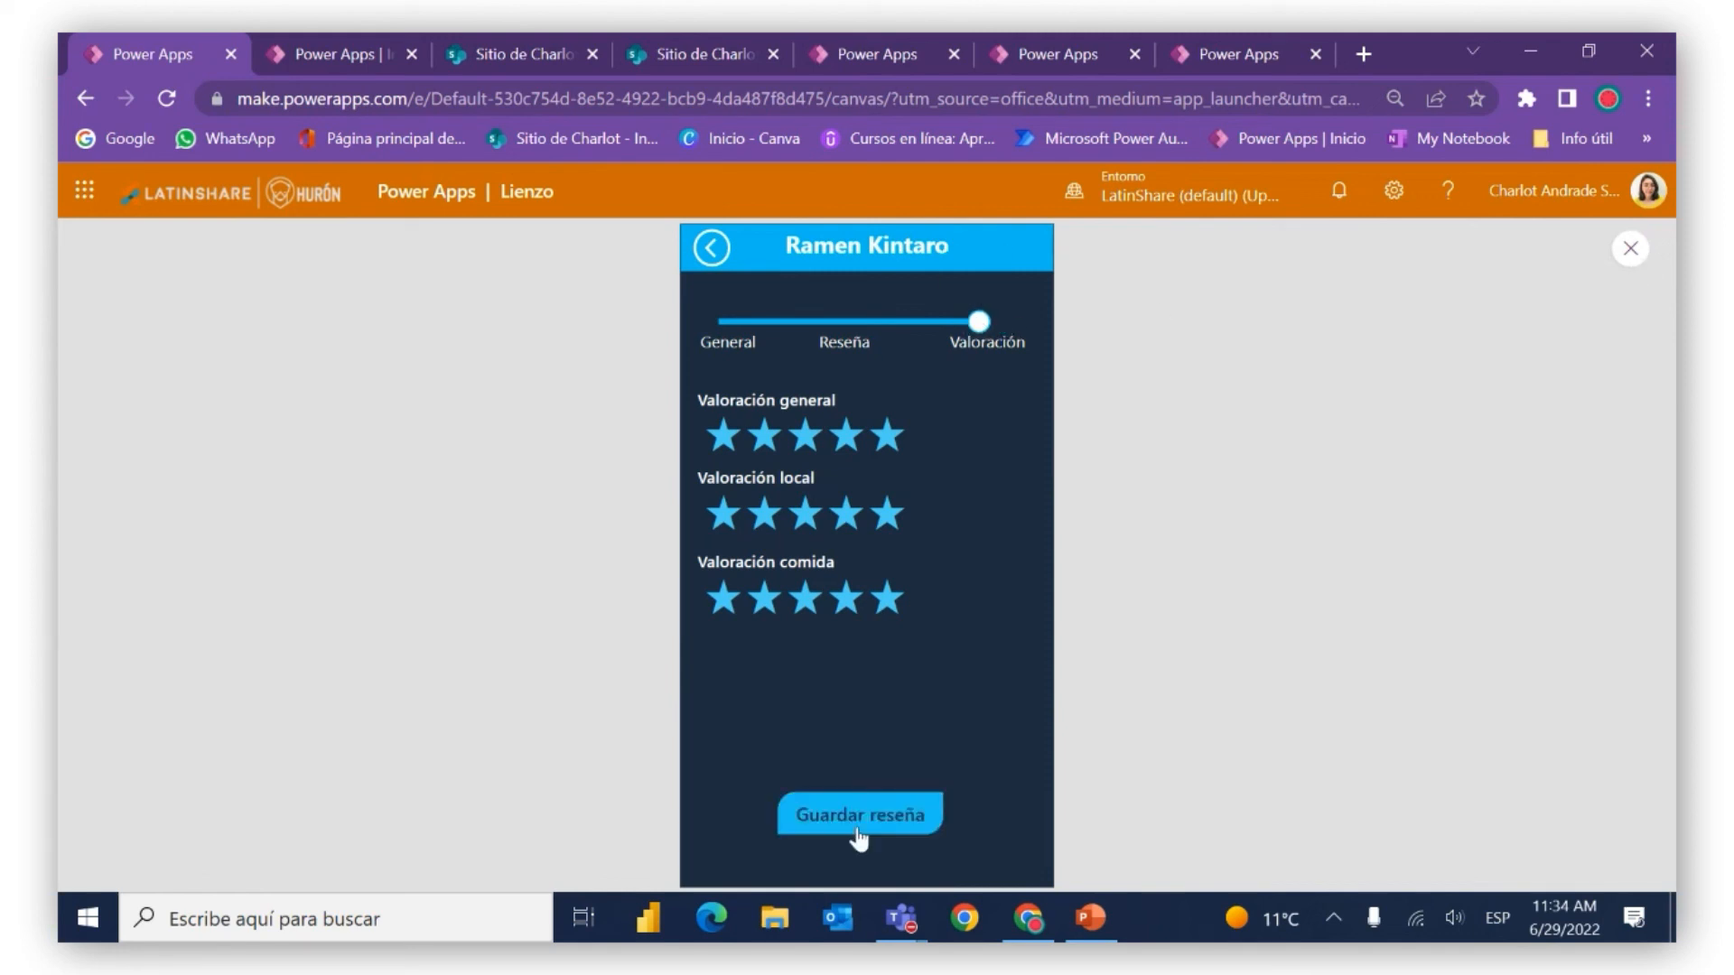
Leave the preview to look at the Guardar reseña button in the editor, and preview the screen again
{"action": "left_click", "coordinate": [1629, 250]}
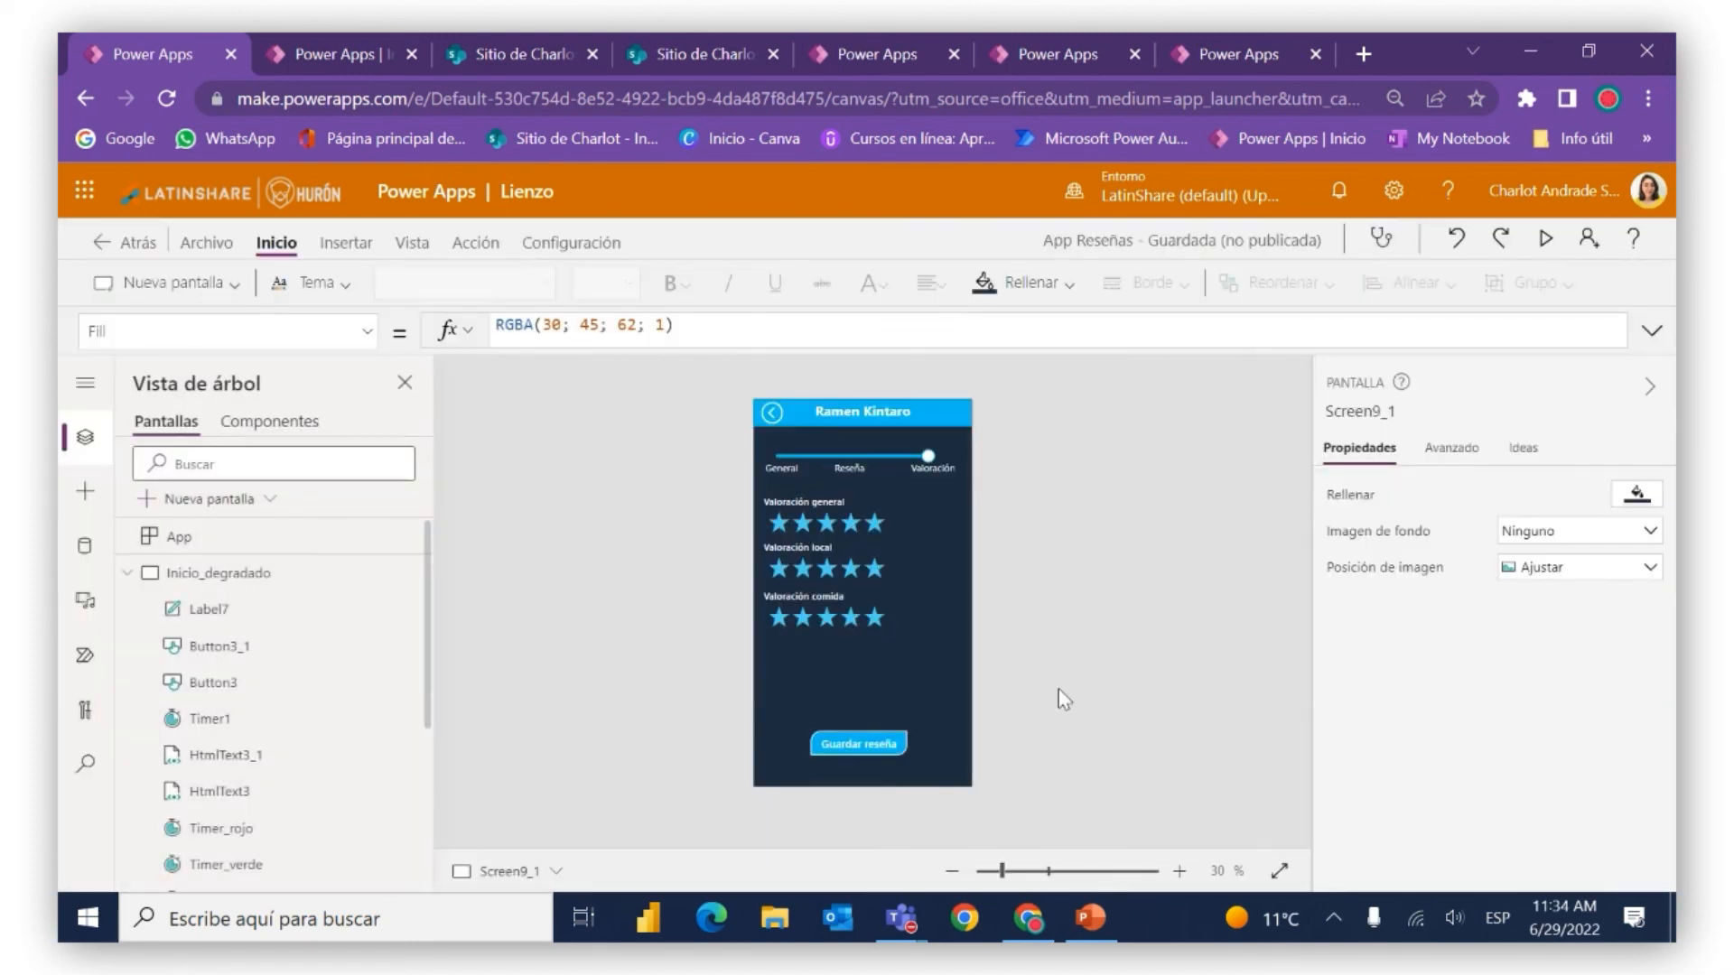
{"action": "left_click", "coordinate": [862, 747]}
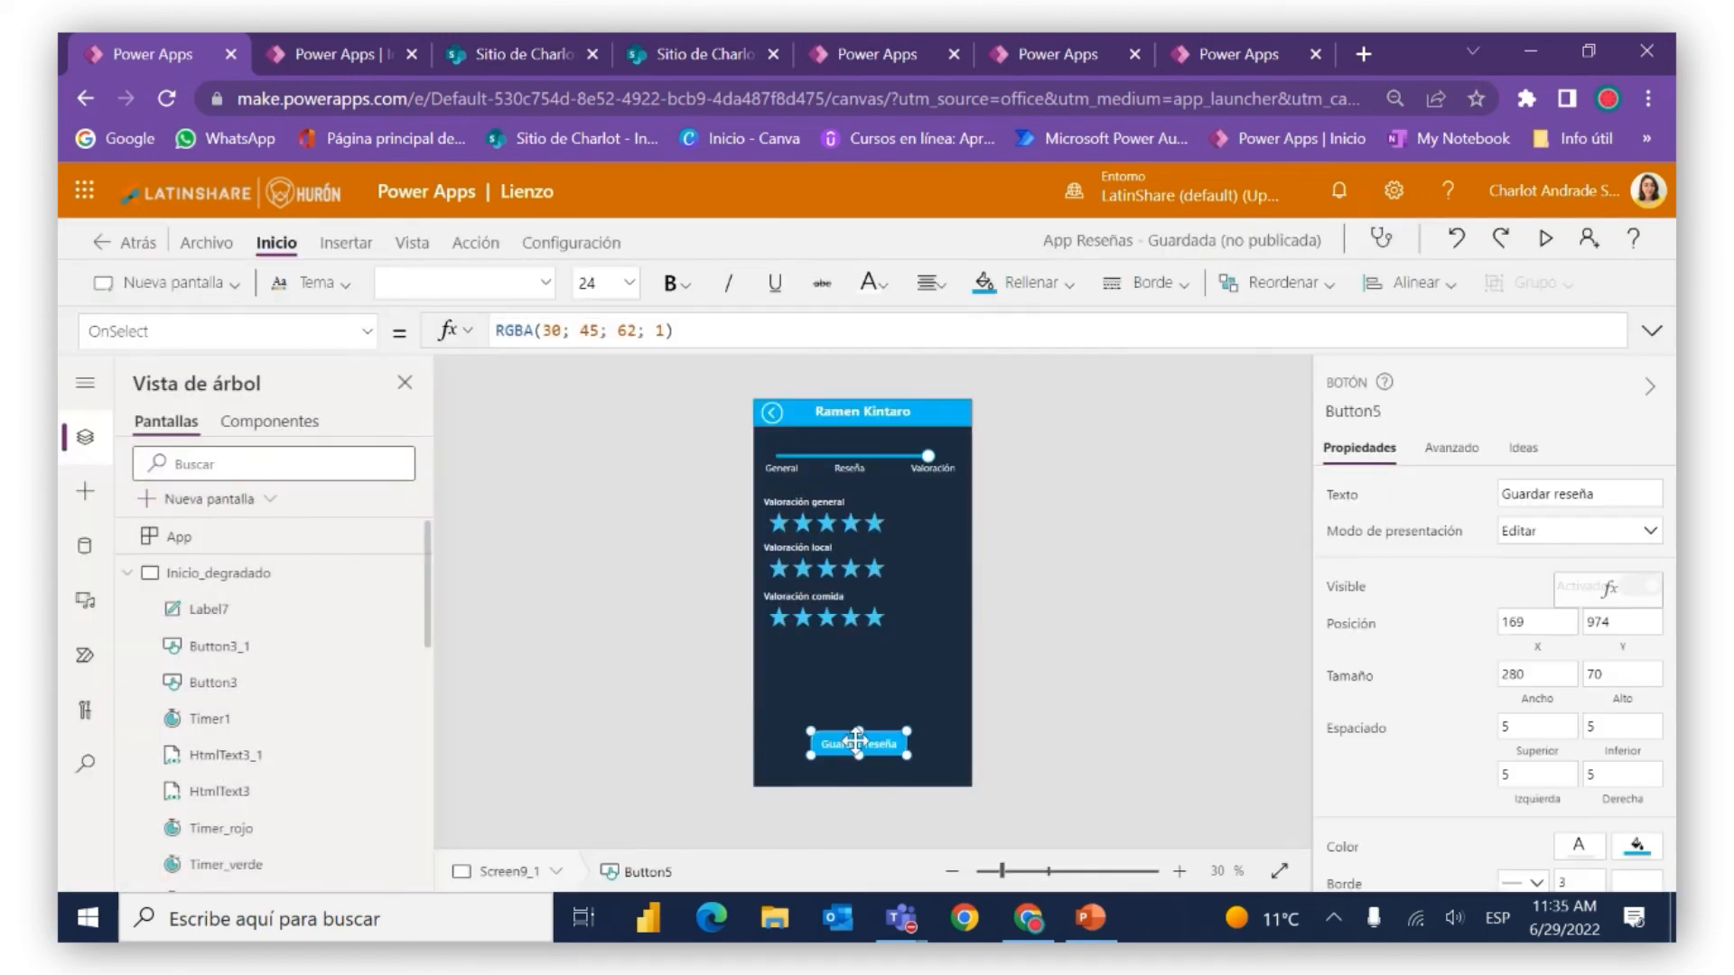
{"action": "left_click", "coordinate": [992, 741]}
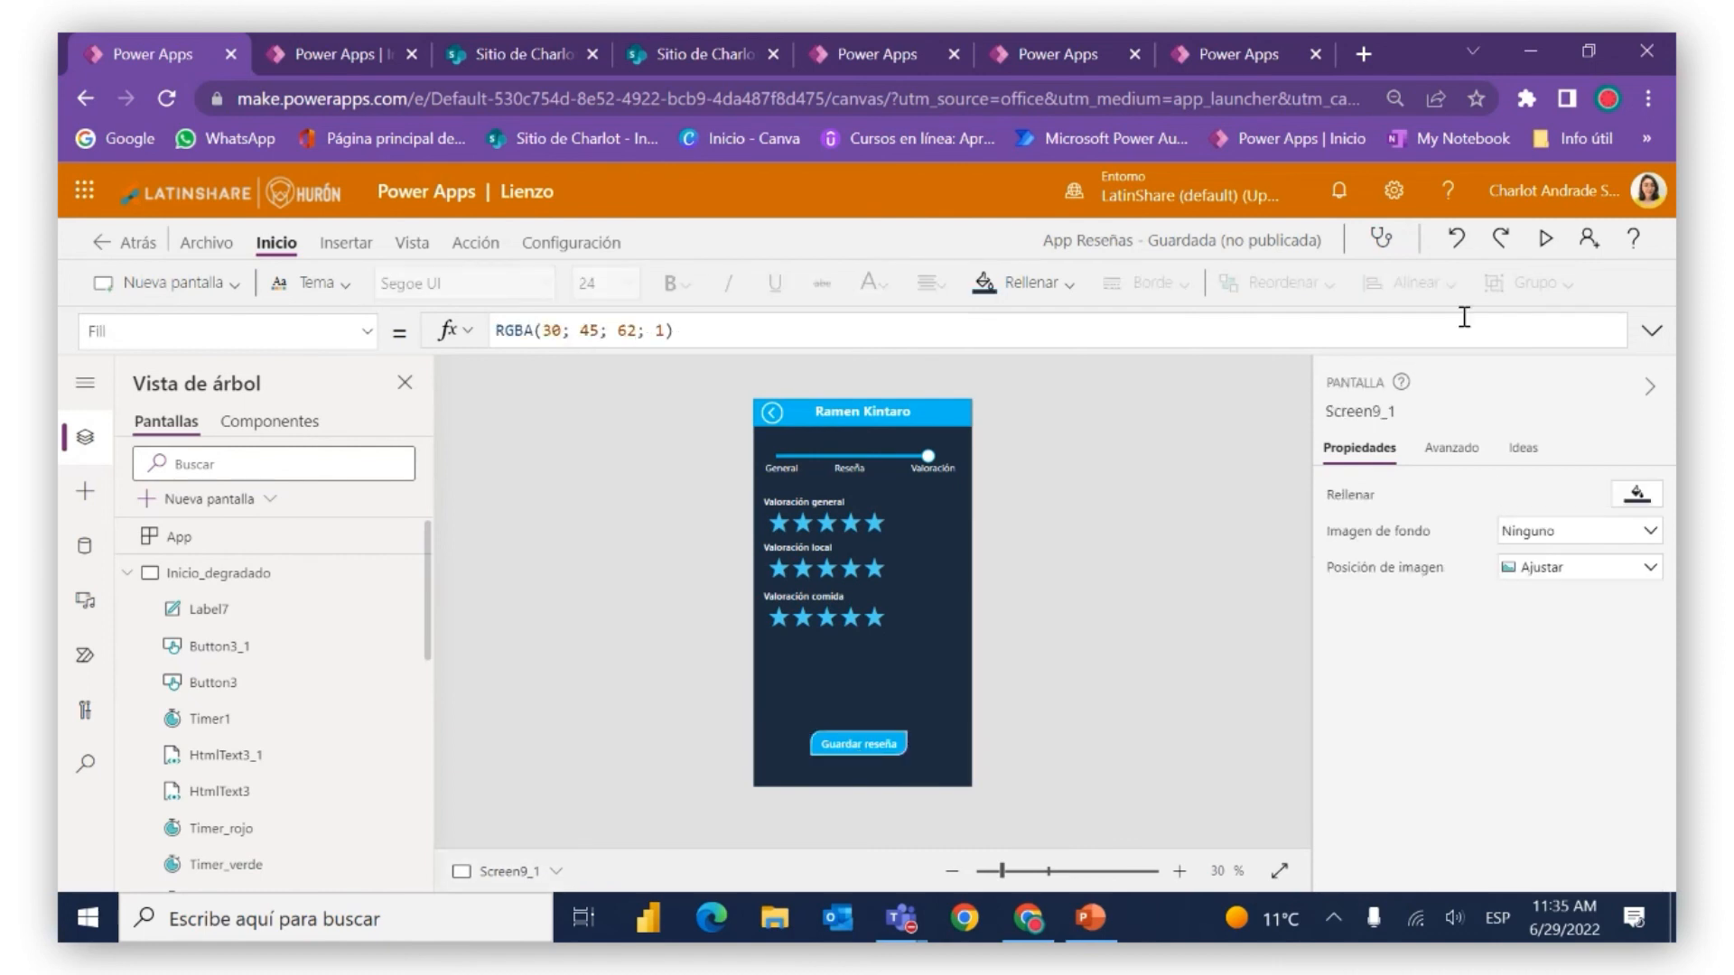
{"action": "left_click", "coordinate": [1546, 240]}
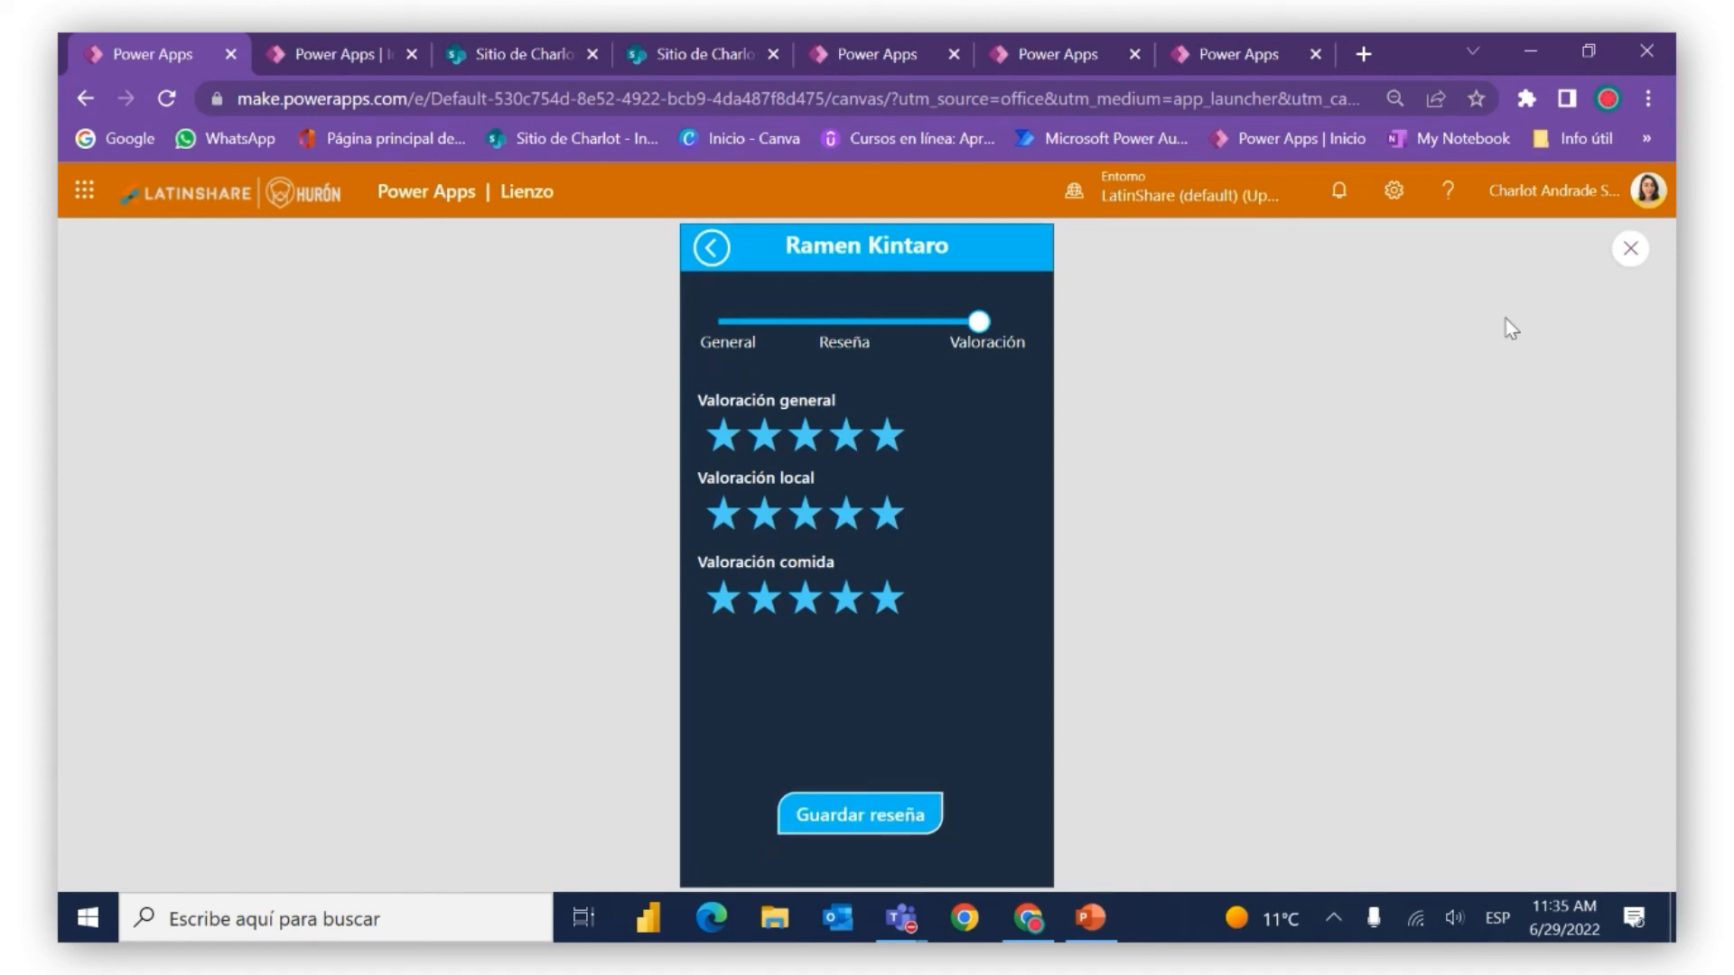
Exit the preview and examine the Guardar reseña button's standard and advanced properties
{"action": "left_click", "coordinate": [1626, 248]}
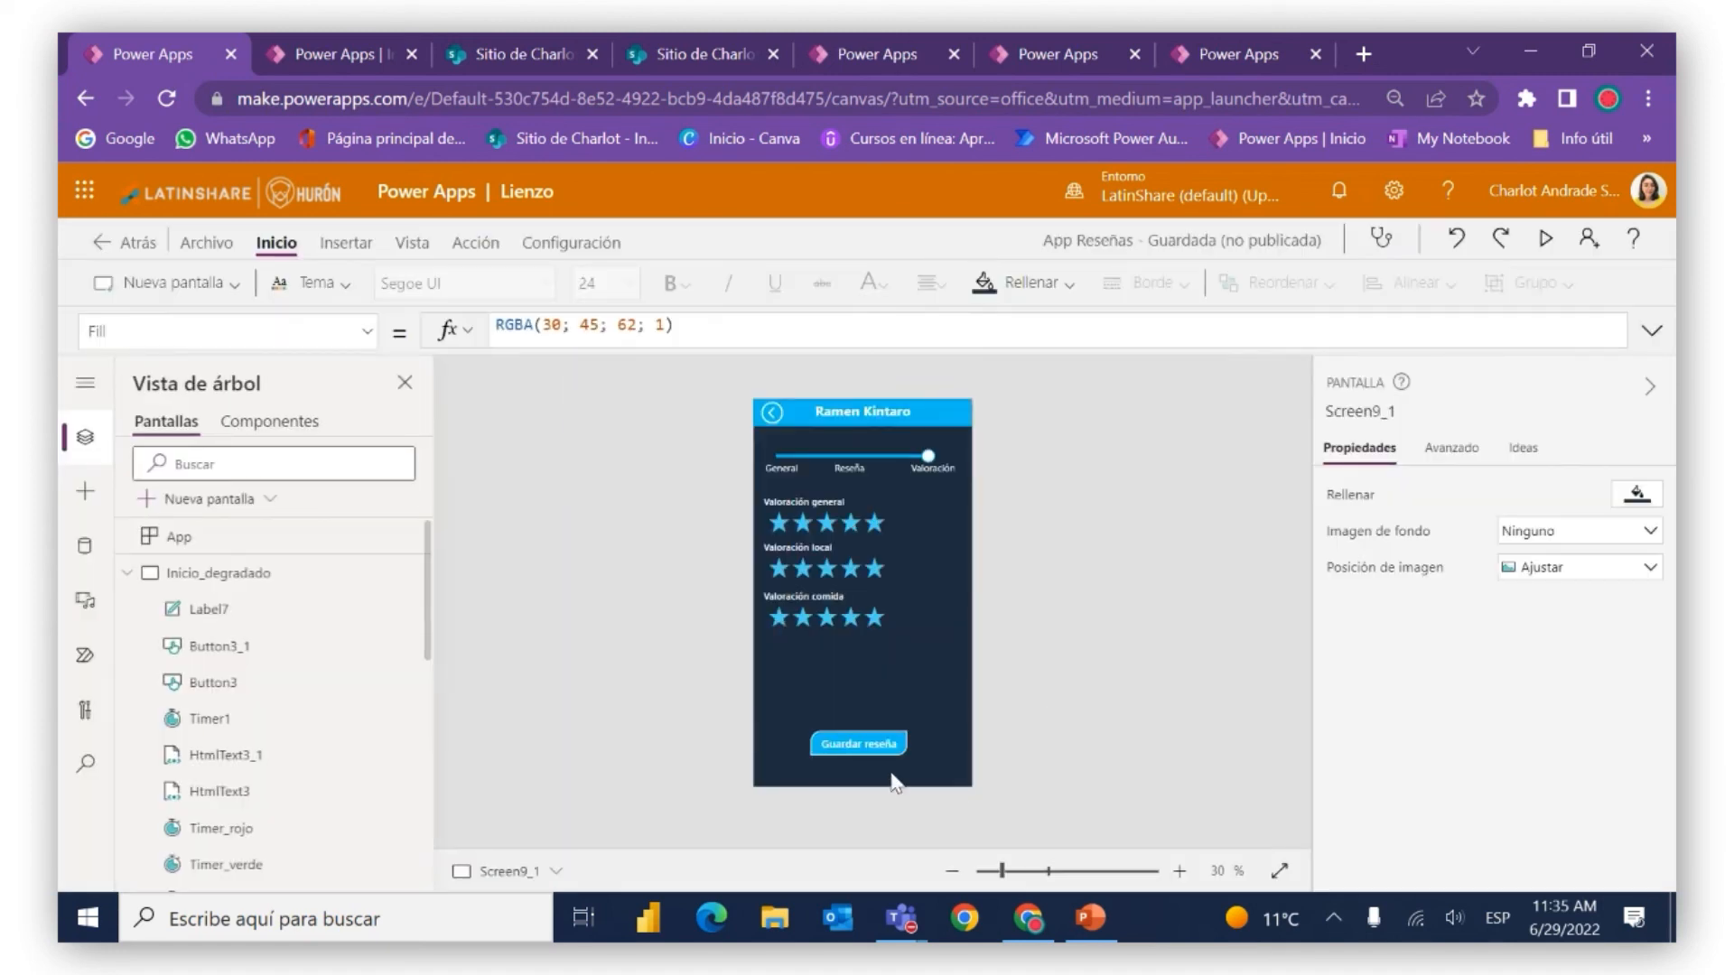
{"action": "left_click", "coordinate": [881, 740]}
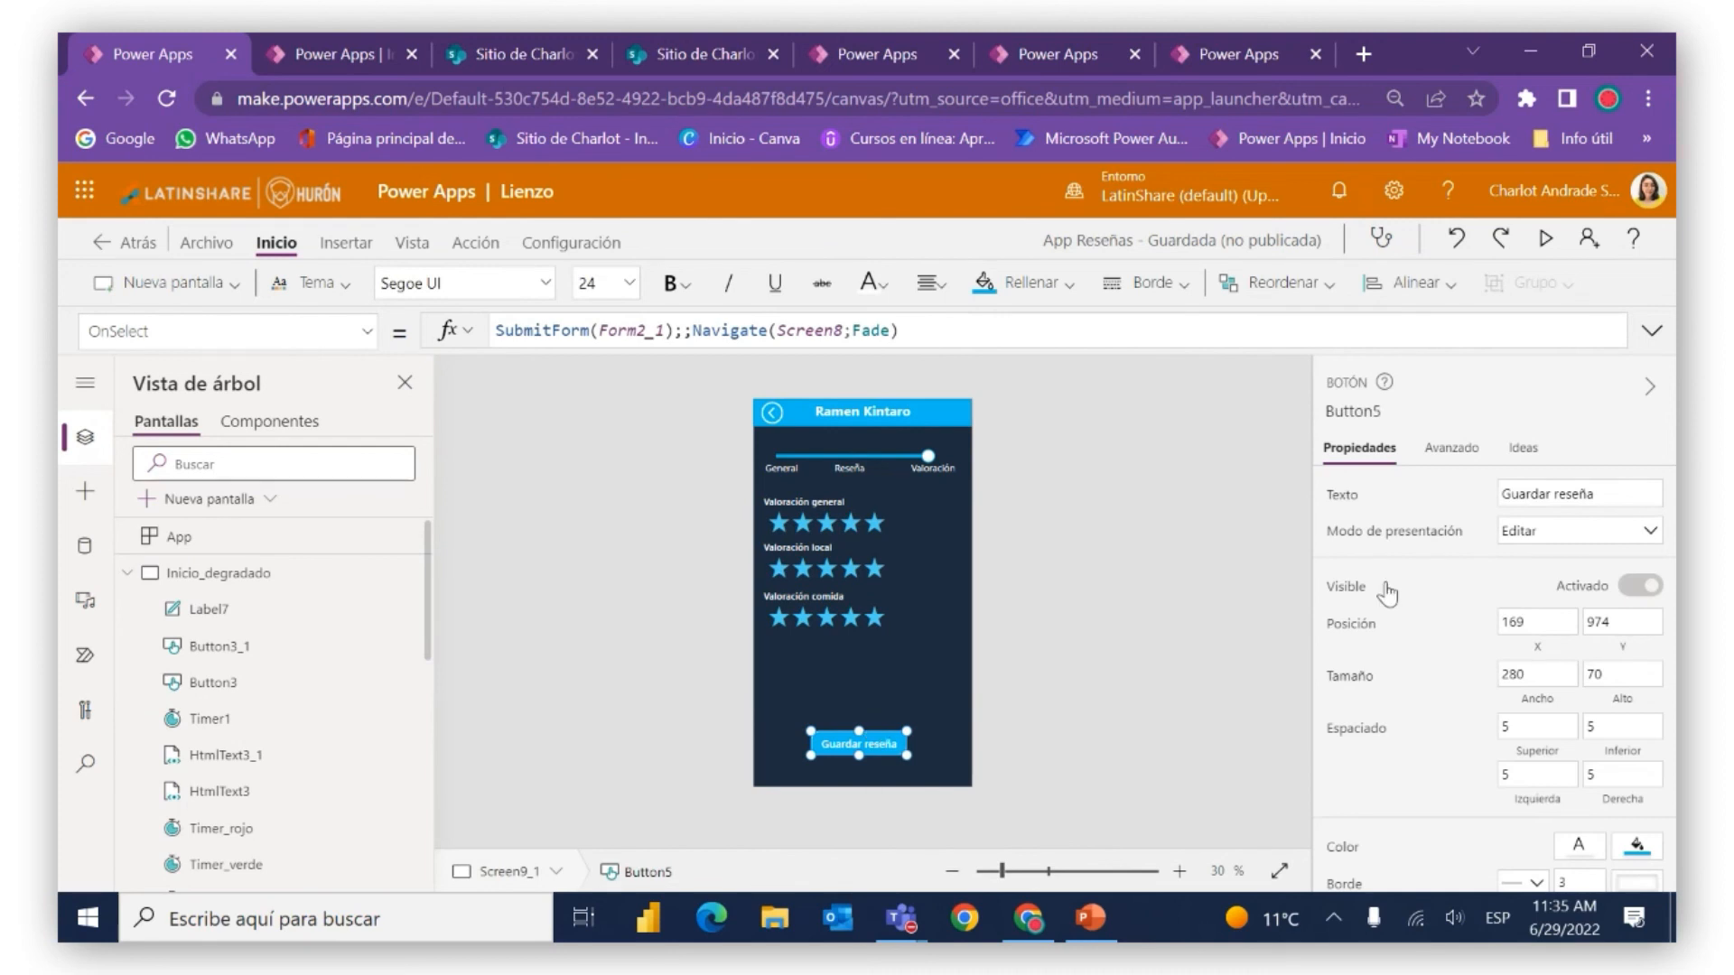
{"action": "scroll", "coordinate": [1450, 582], "scroll_direction": "down", "scroll_amount": 3}
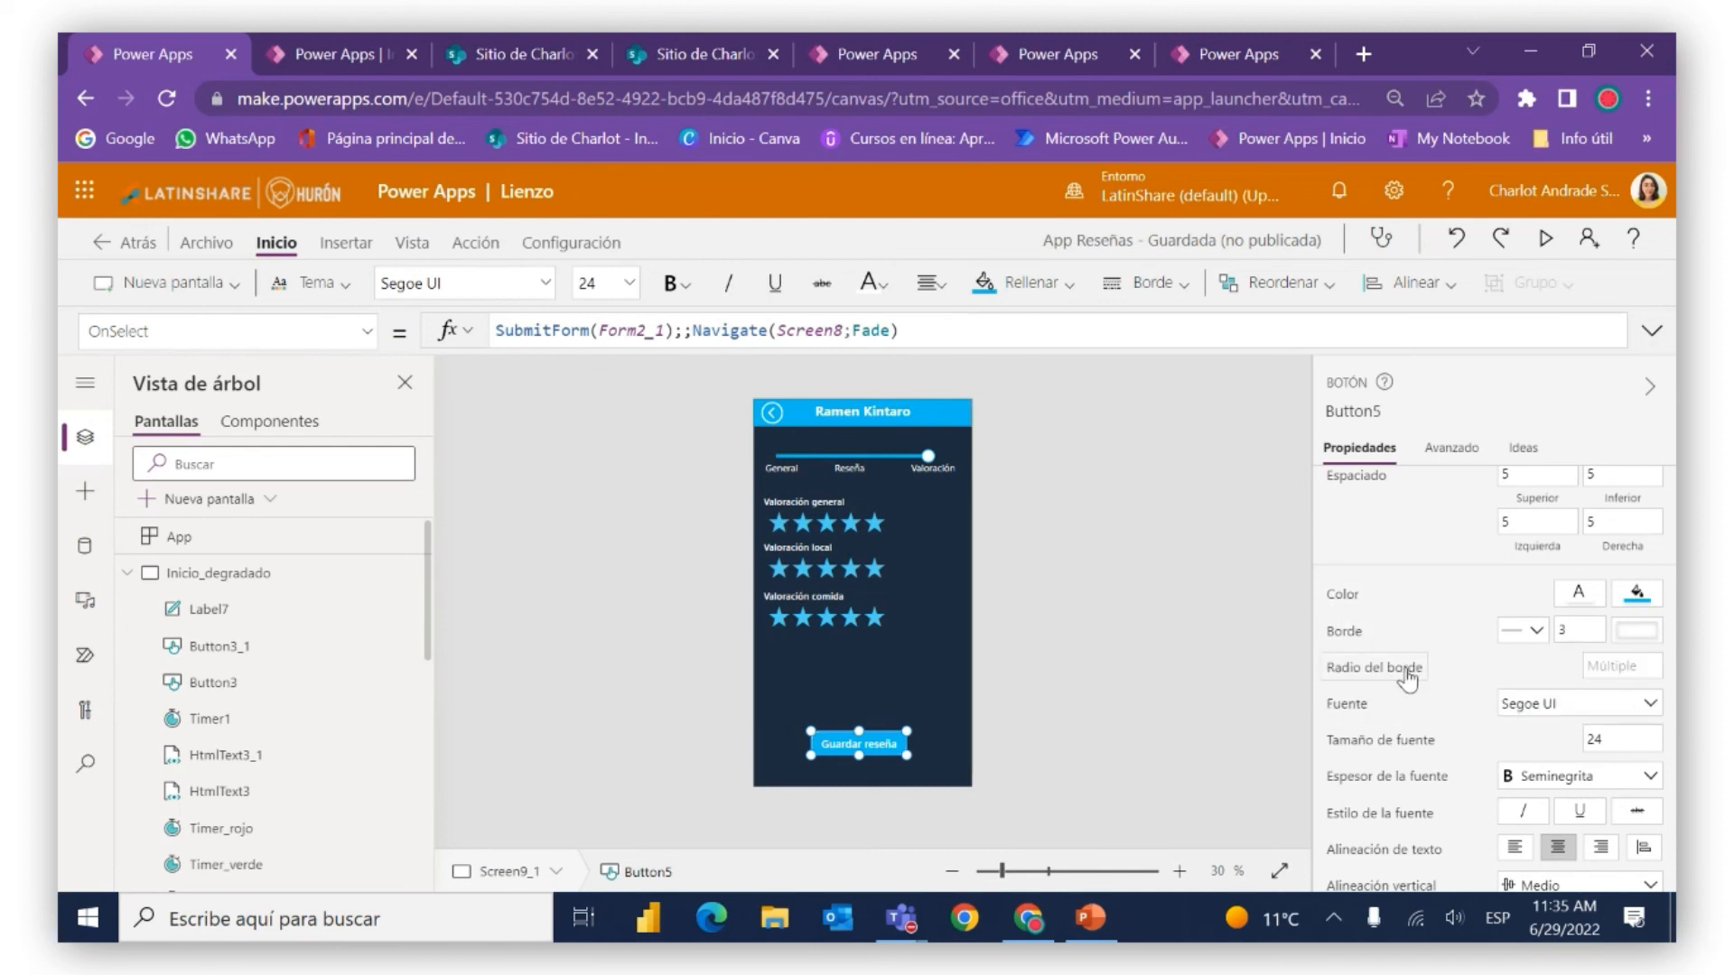
{"action": "left_click", "coordinate": [1448, 449]}
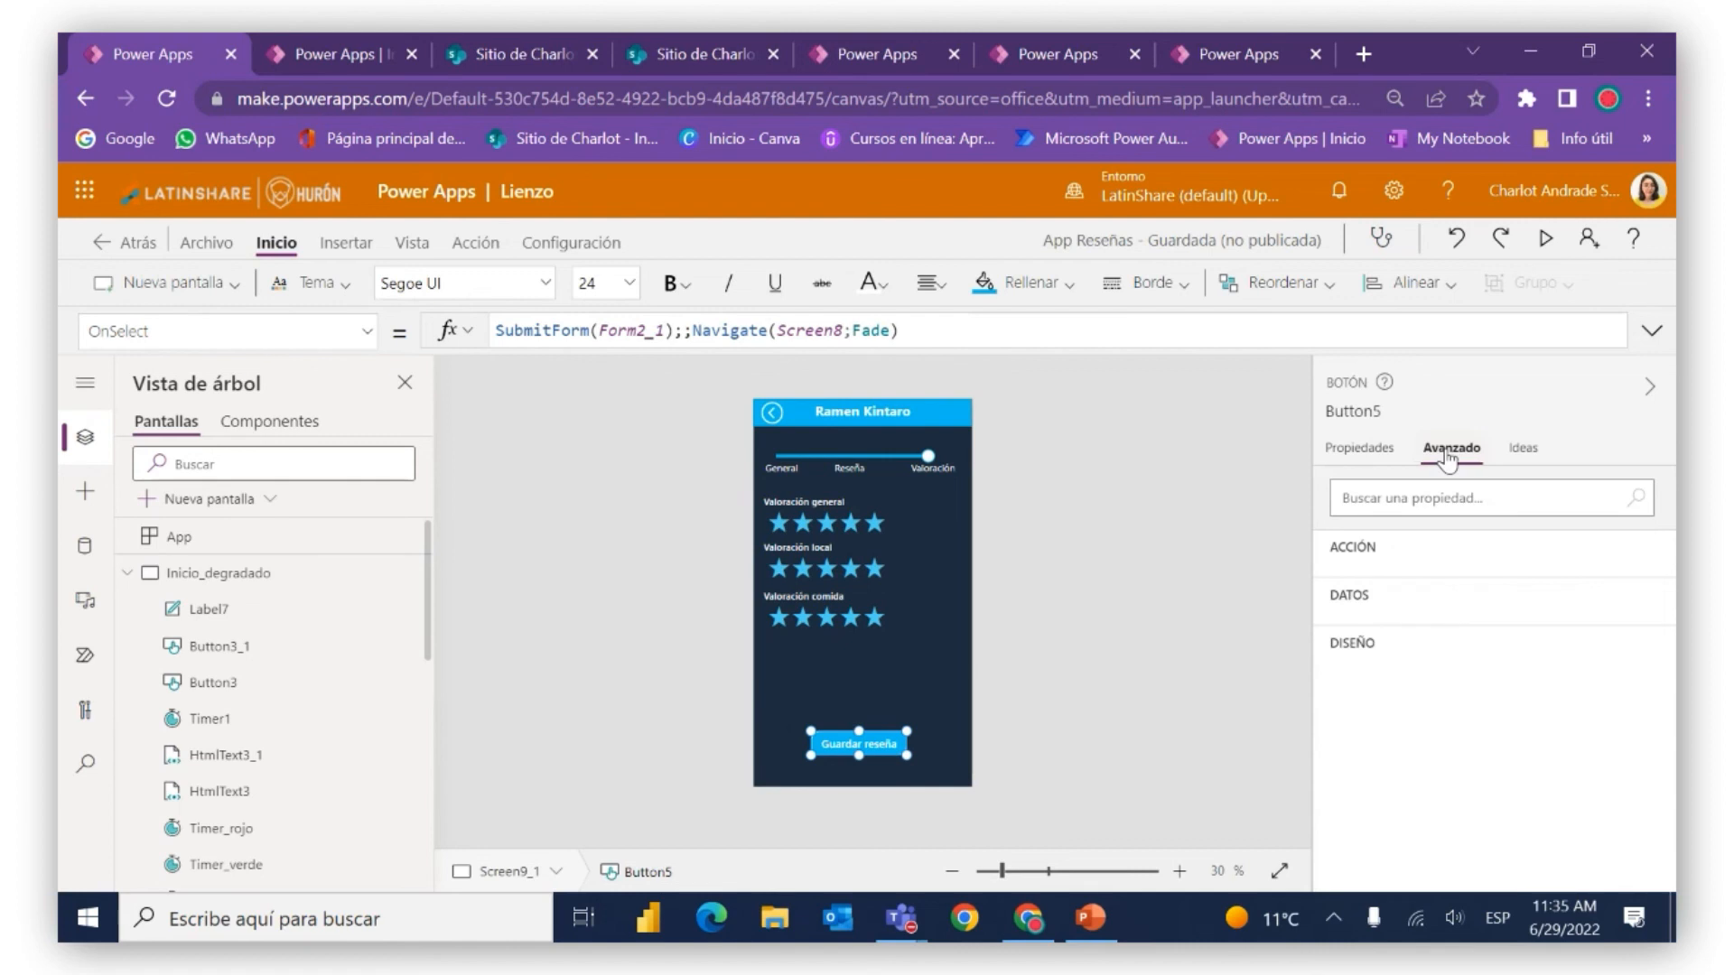
Inspect the RadiusBottomLeft and RadiusBottomRight properties of the Guardar reseña button, and deselect it
{"action": "left_click", "coordinate": [366, 332]}
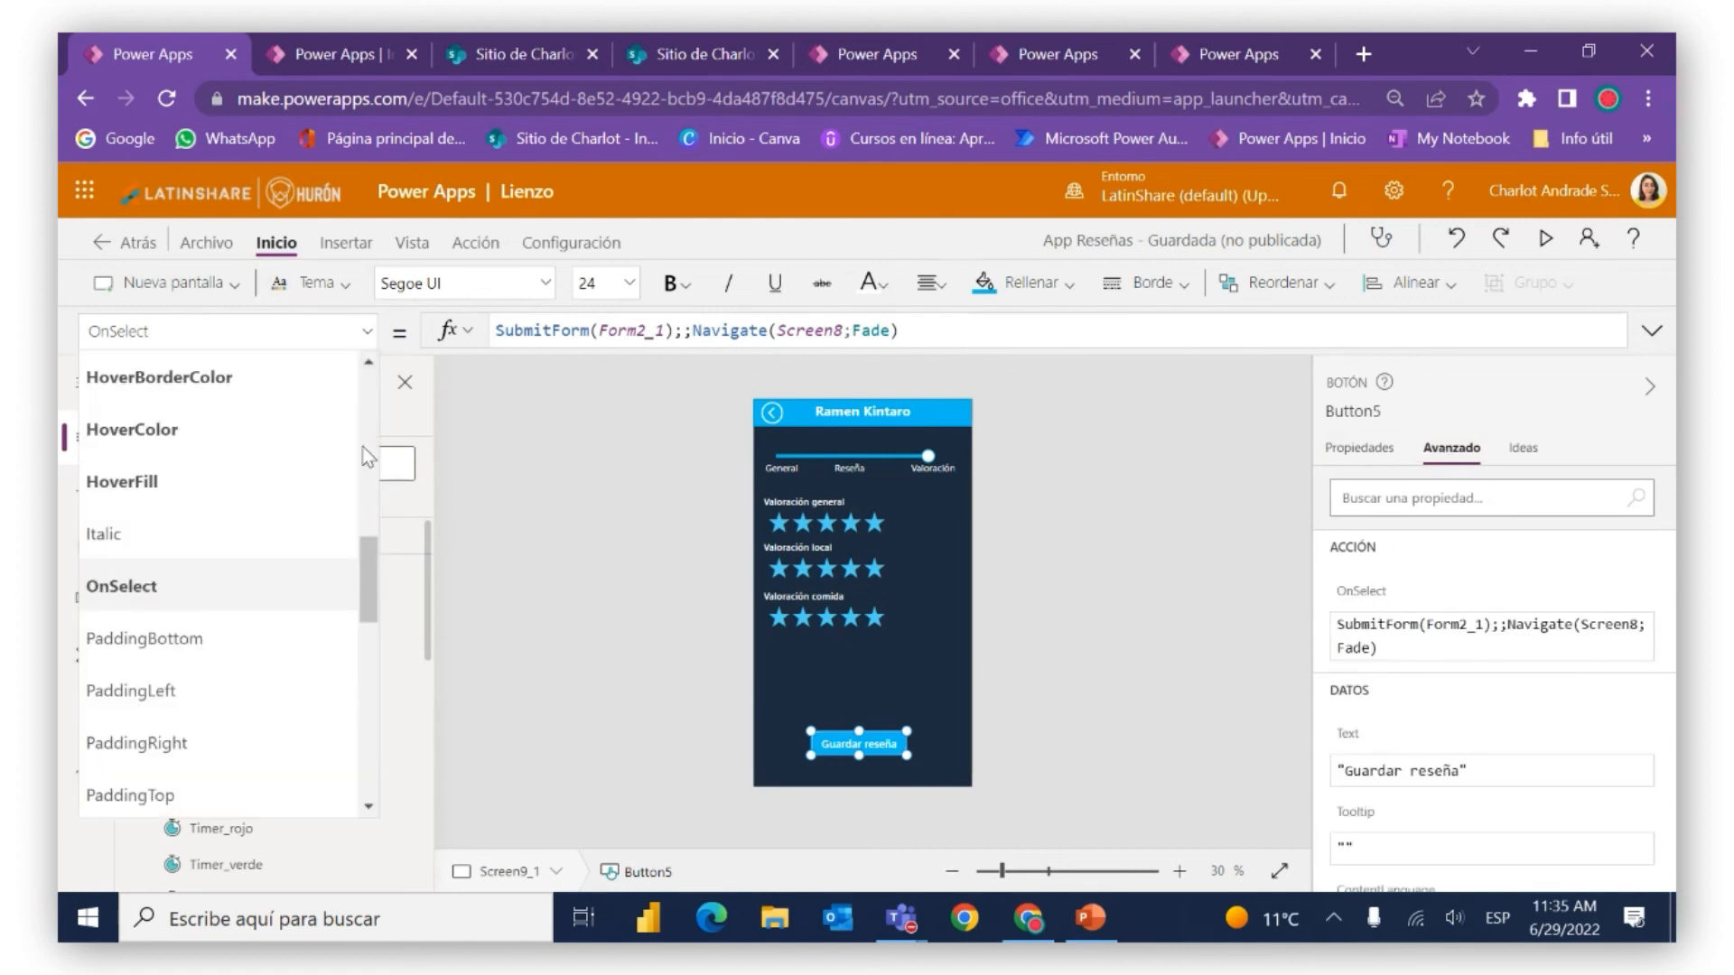
{"action": "left_click_drag", "start_coordinate": [365, 595], "coordinate": [333, 678]}
{"action": "left_click", "coordinate": [180, 532]}
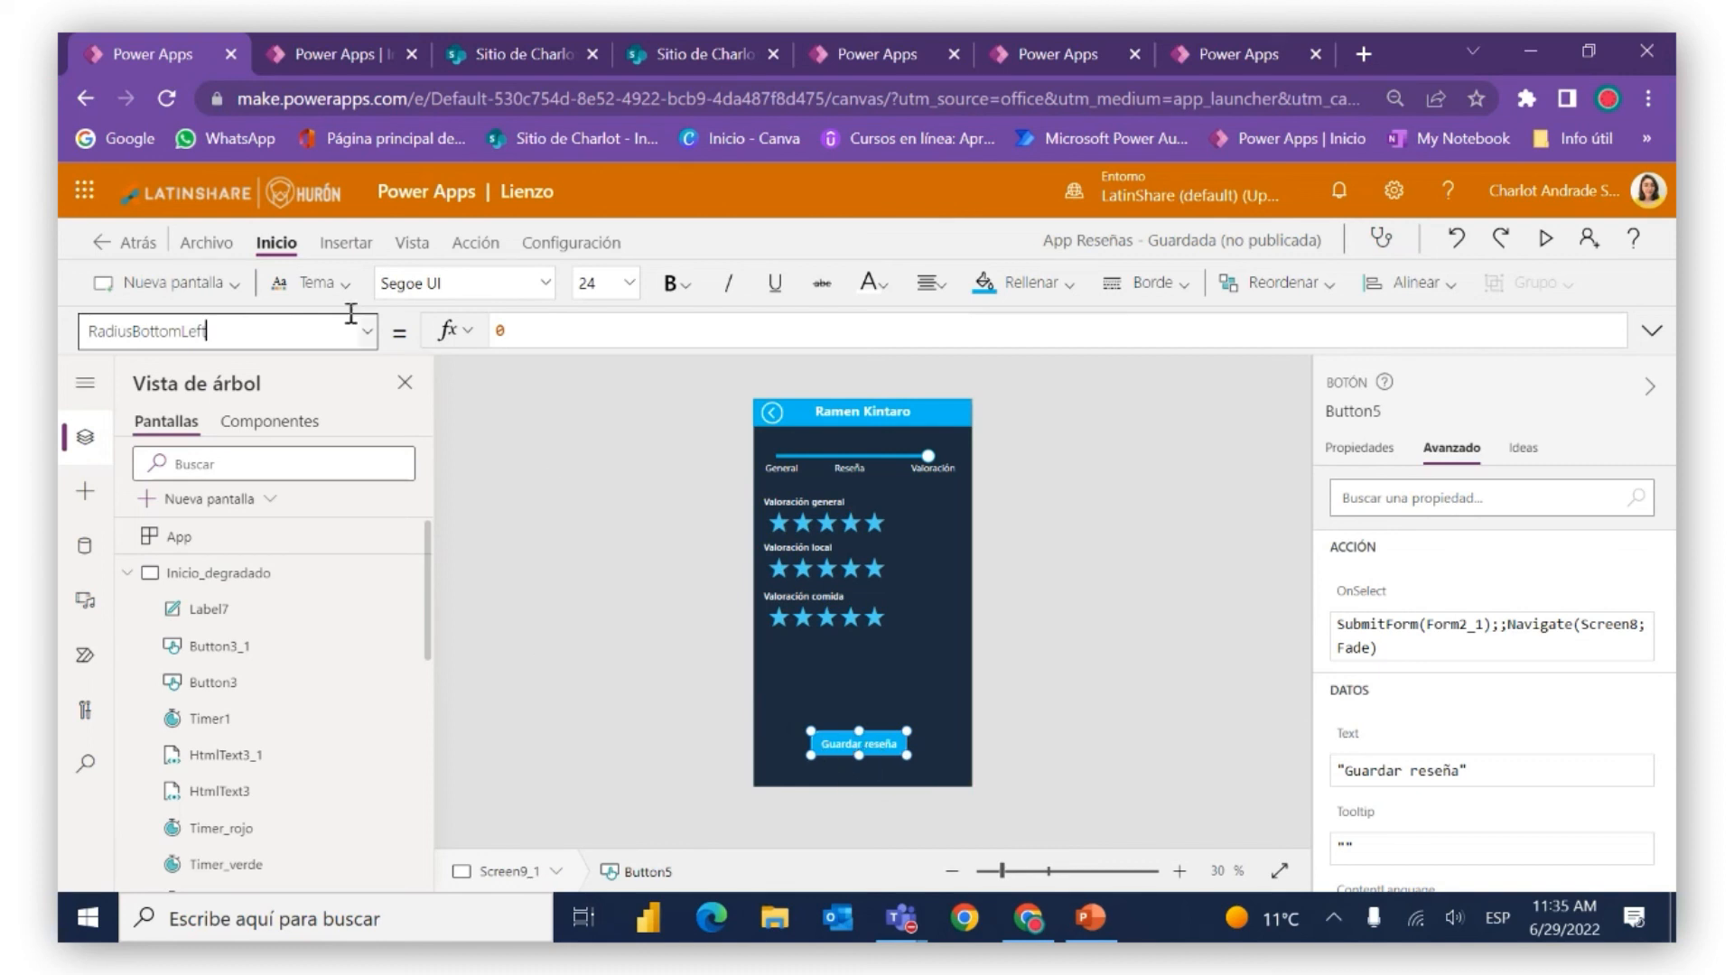
{"action": "left_click", "coordinate": [364, 342]}
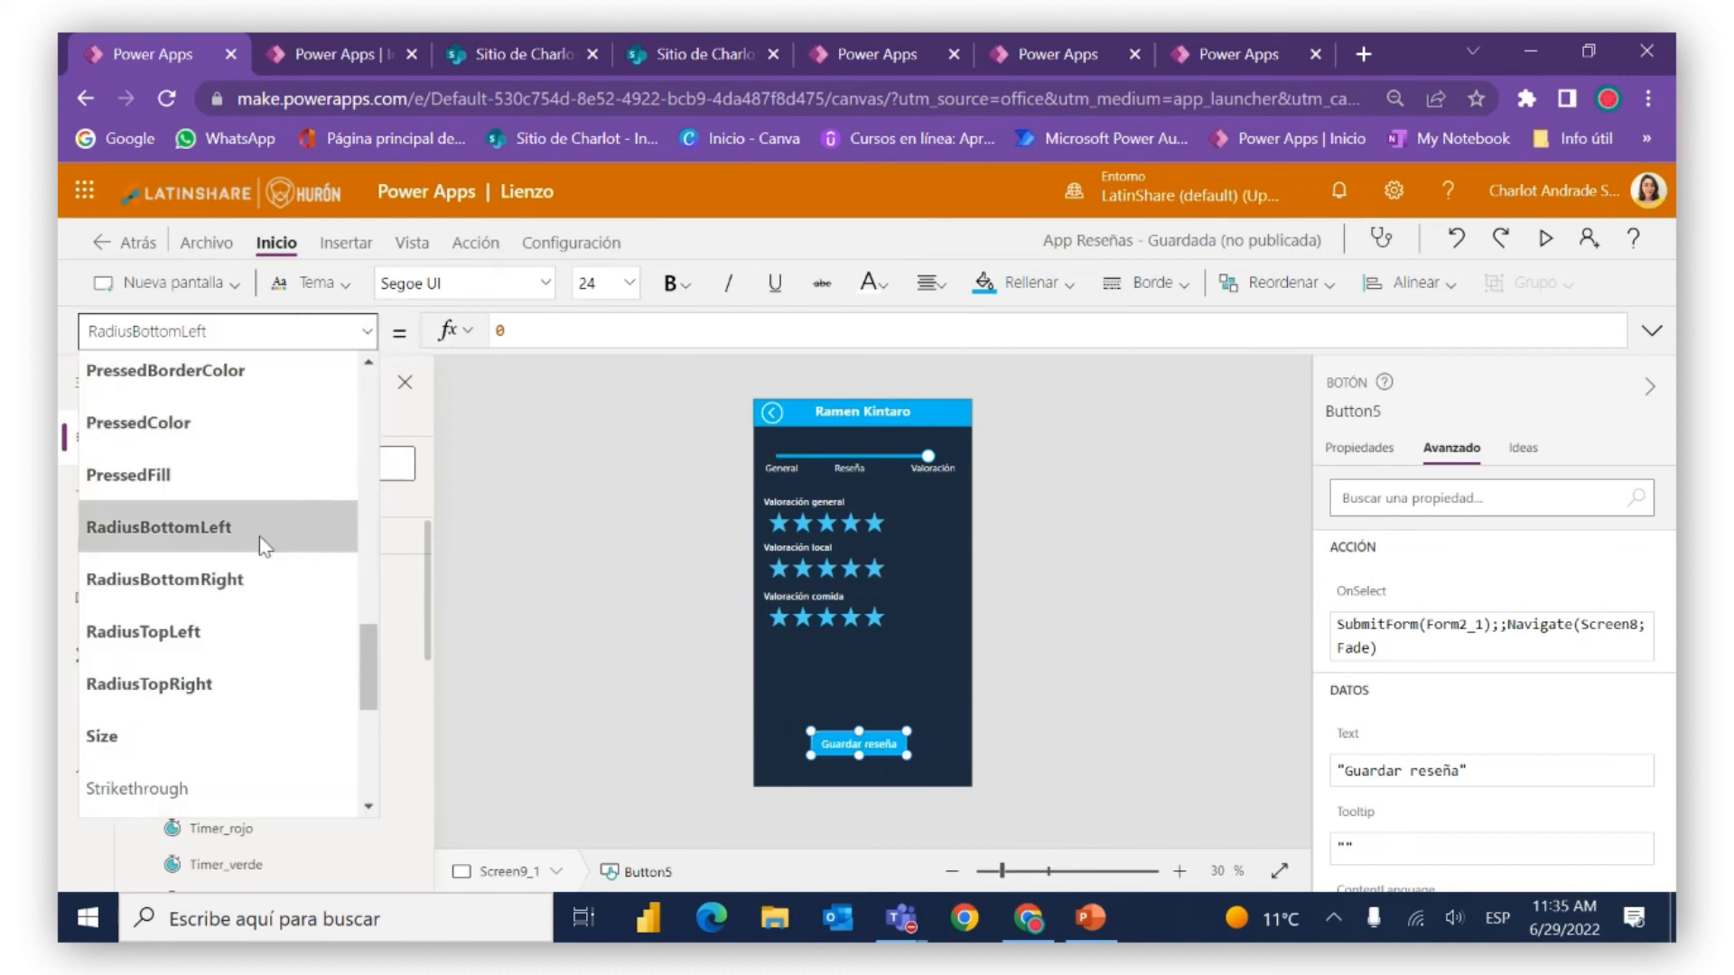
{"action": "left_click", "coordinate": [259, 563]}
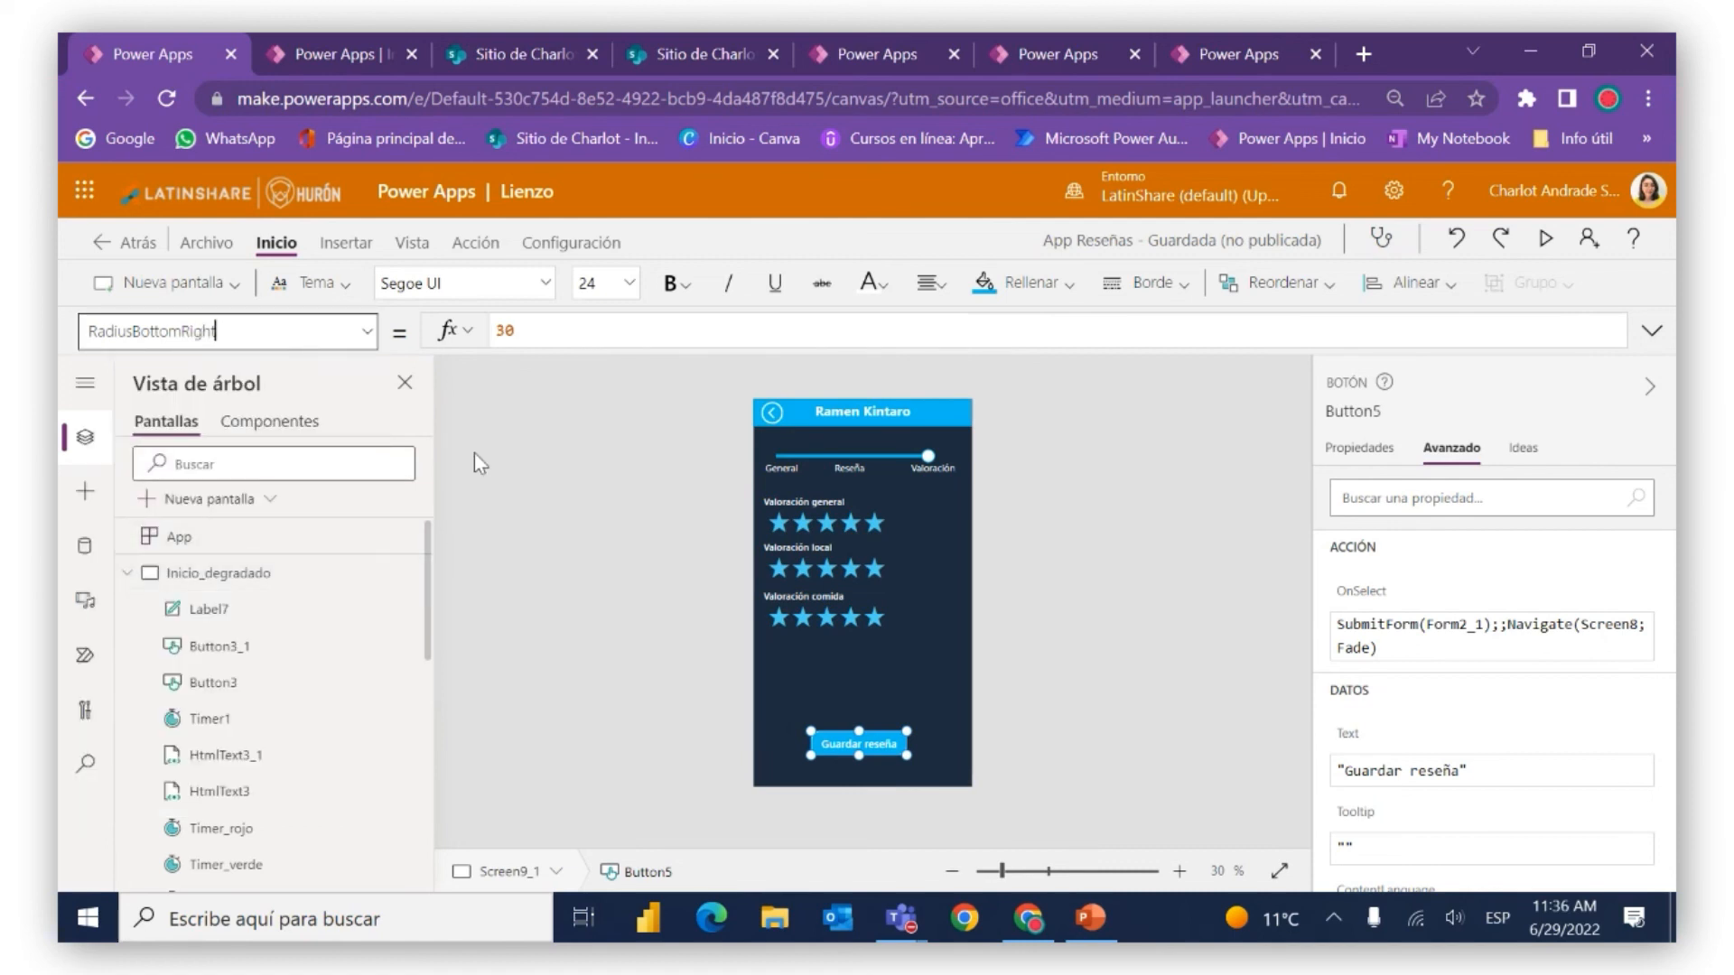
{"action": "left_click", "coordinate": [619, 623]}
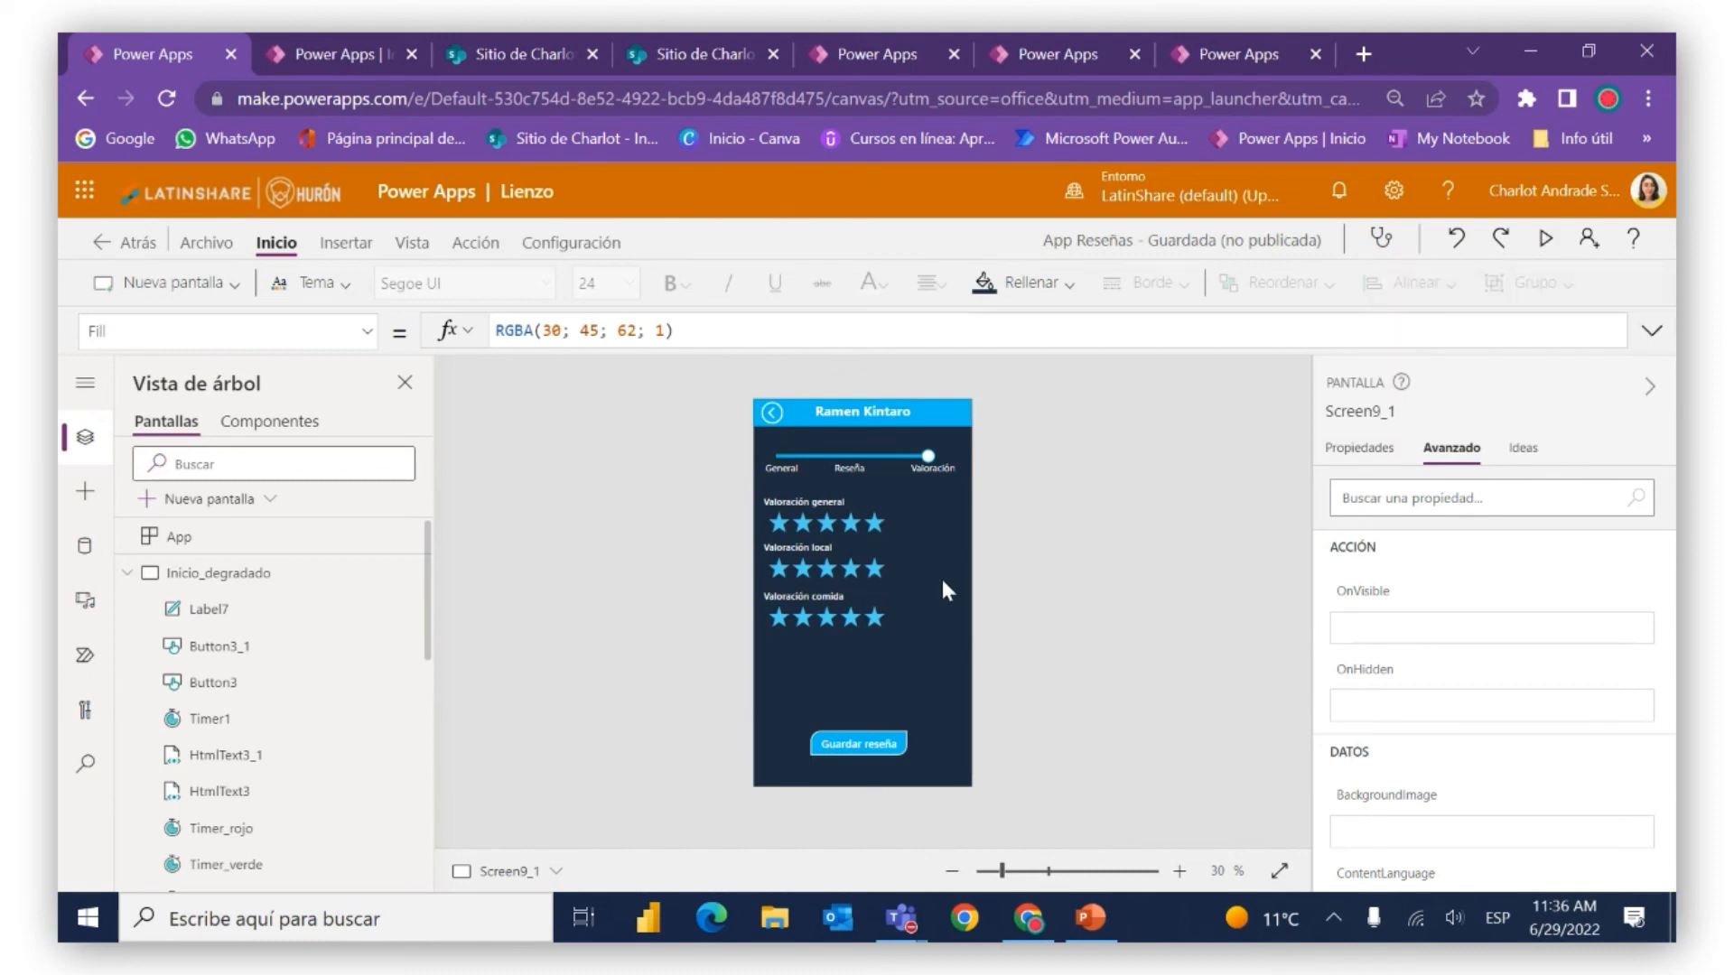
Preview the app, view the first existing Ramen Kintaro review, and return to the start screen
{"action": "left_click", "coordinate": [1547, 242]}
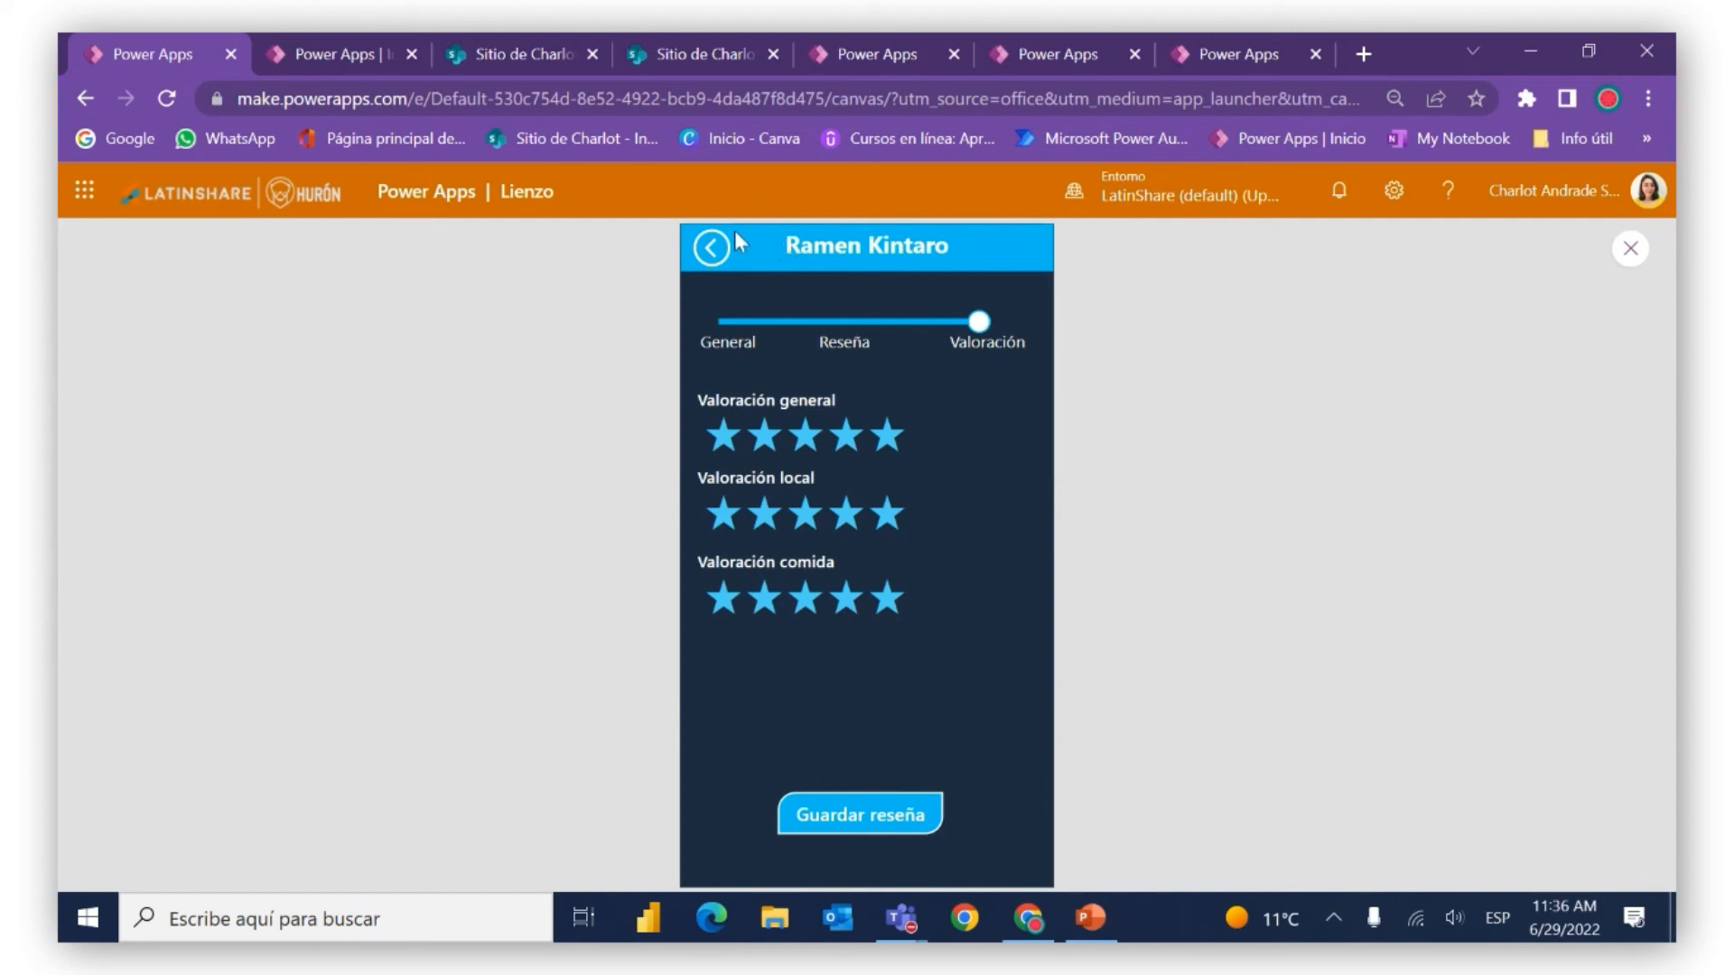
{"action": "left_click", "coordinate": [715, 250]}
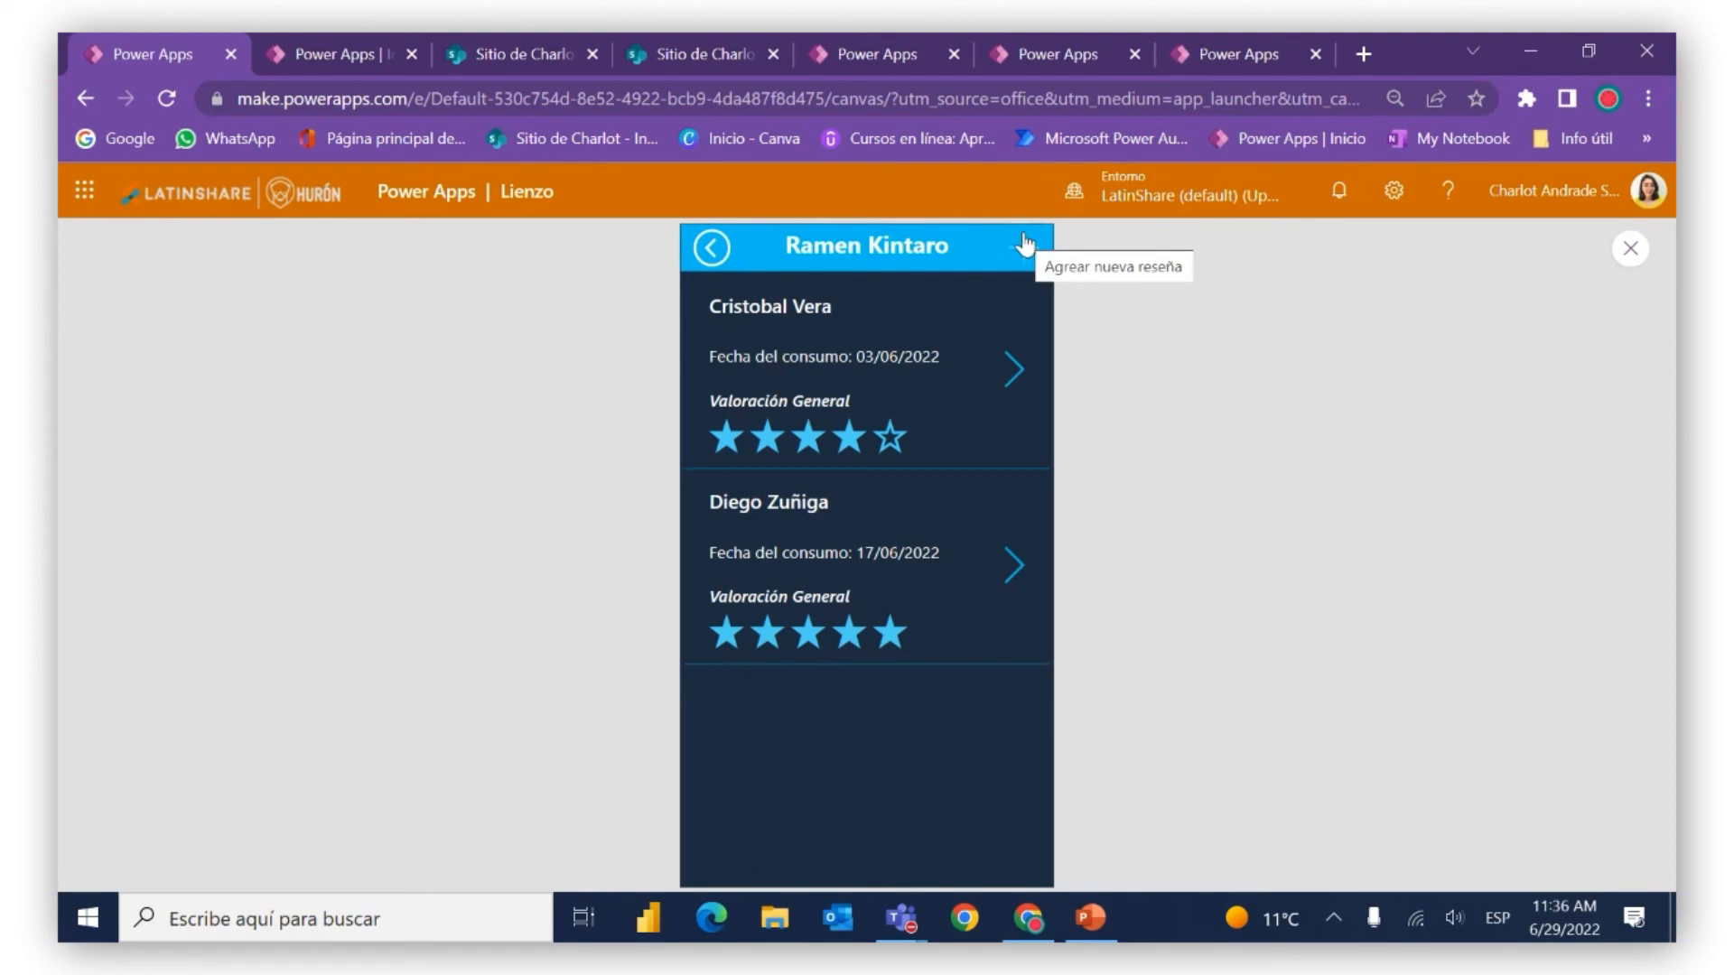
{"action": "left_click", "coordinate": [1008, 383]}
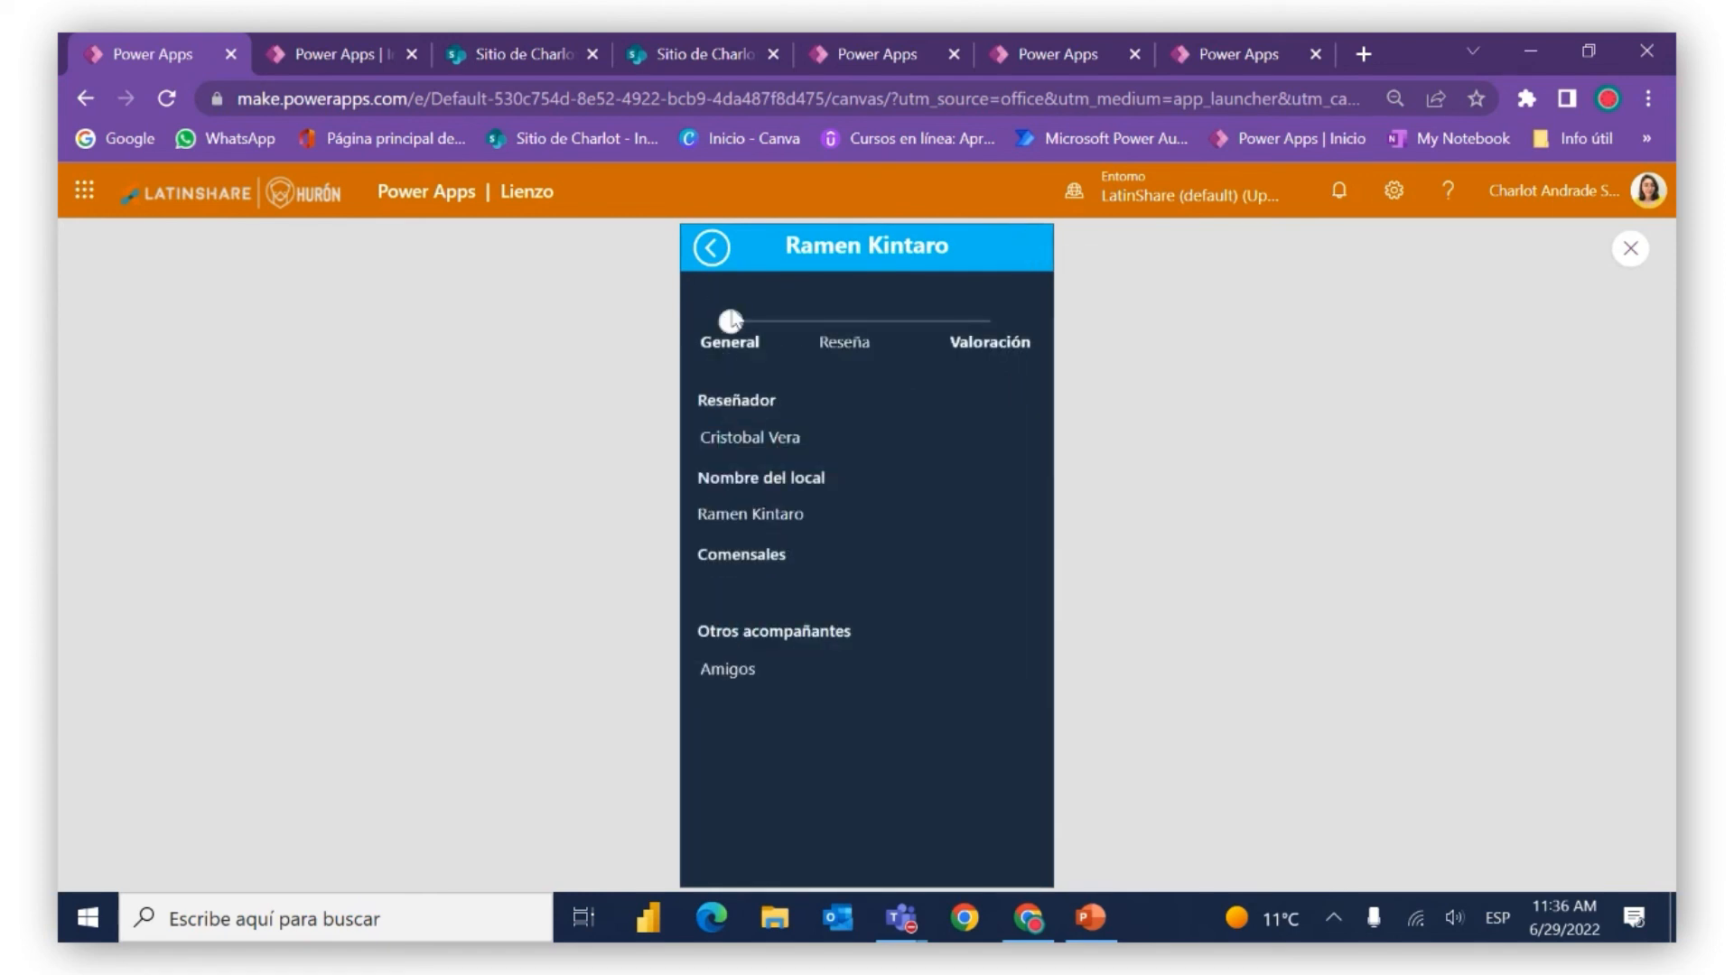
{"action": "left_click", "coordinate": [712, 248]}
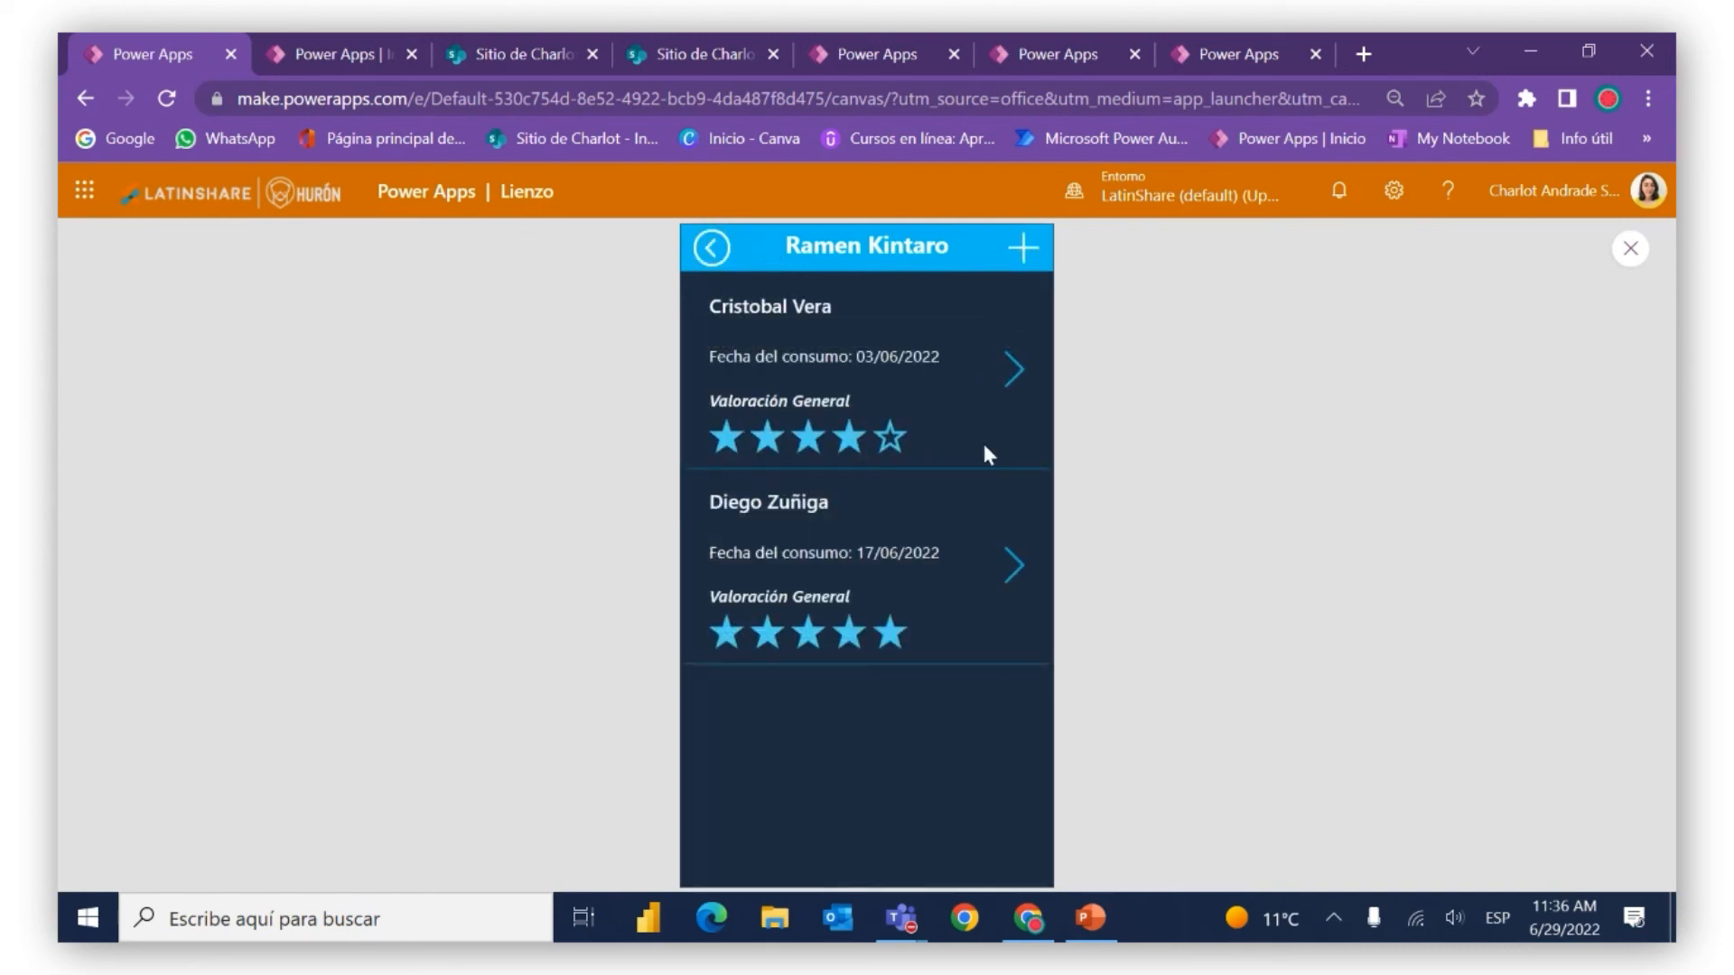
{"action": "left_click", "coordinate": [713, 244]}
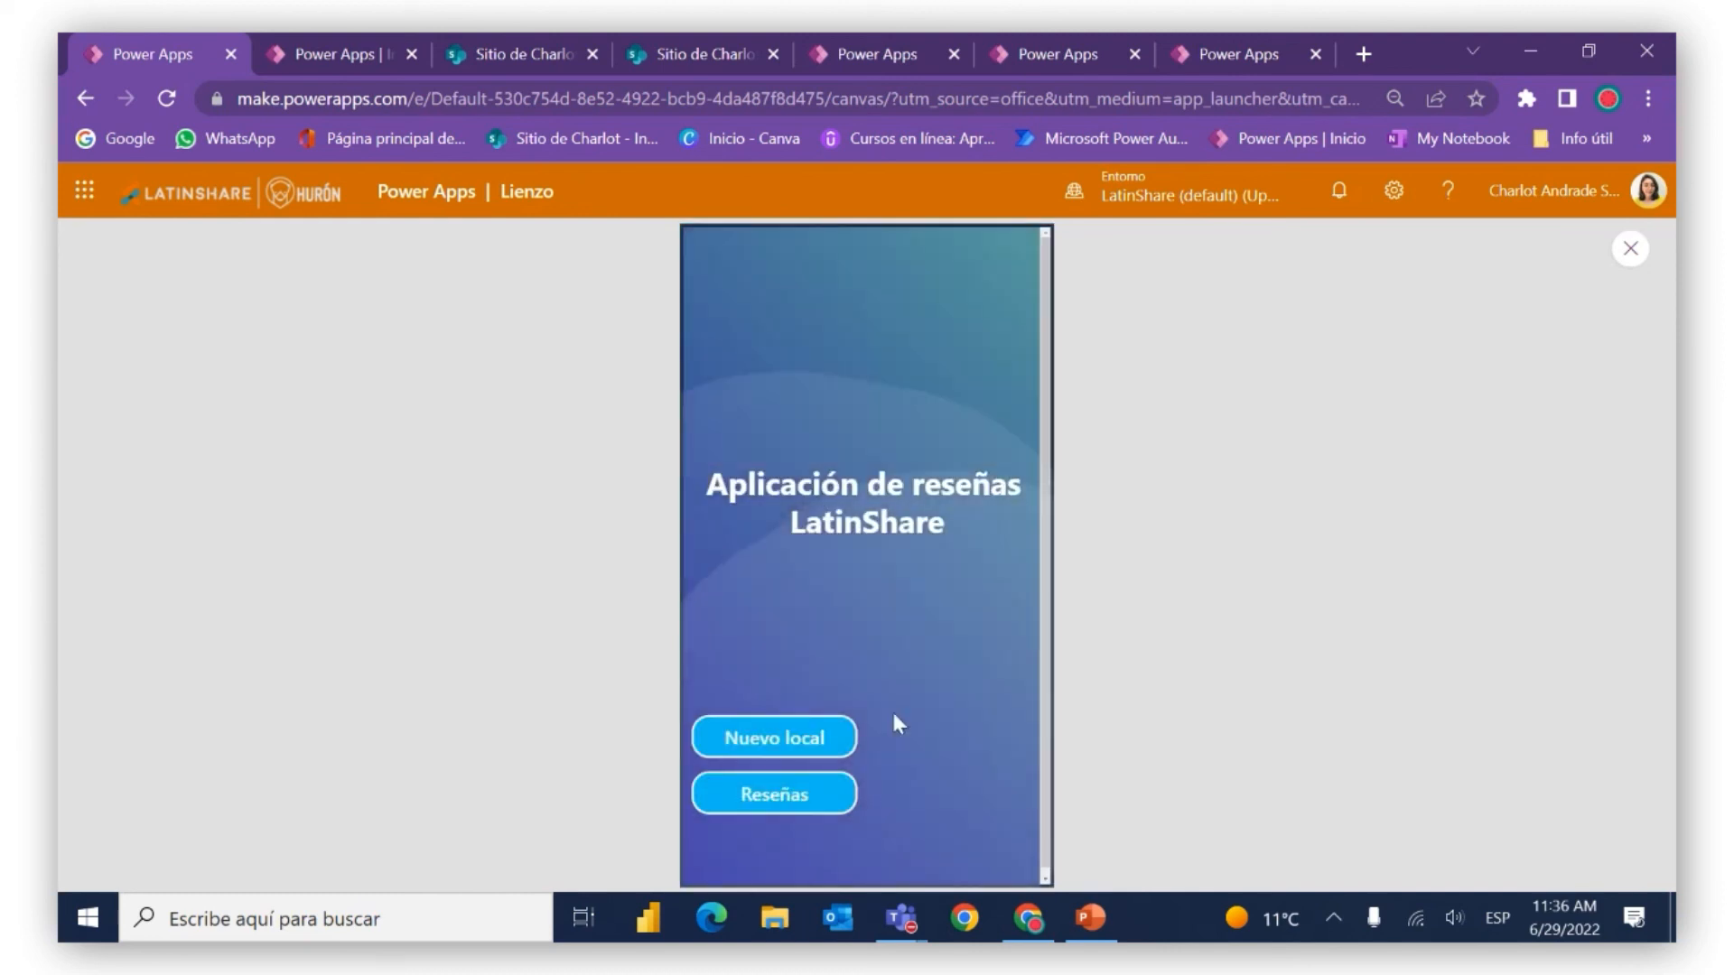
Open the Ramen Kintaro reviews from the start screen, view the first existing review, and return to the review list
{"action": "left_click", "coordinate": [773, 799]}
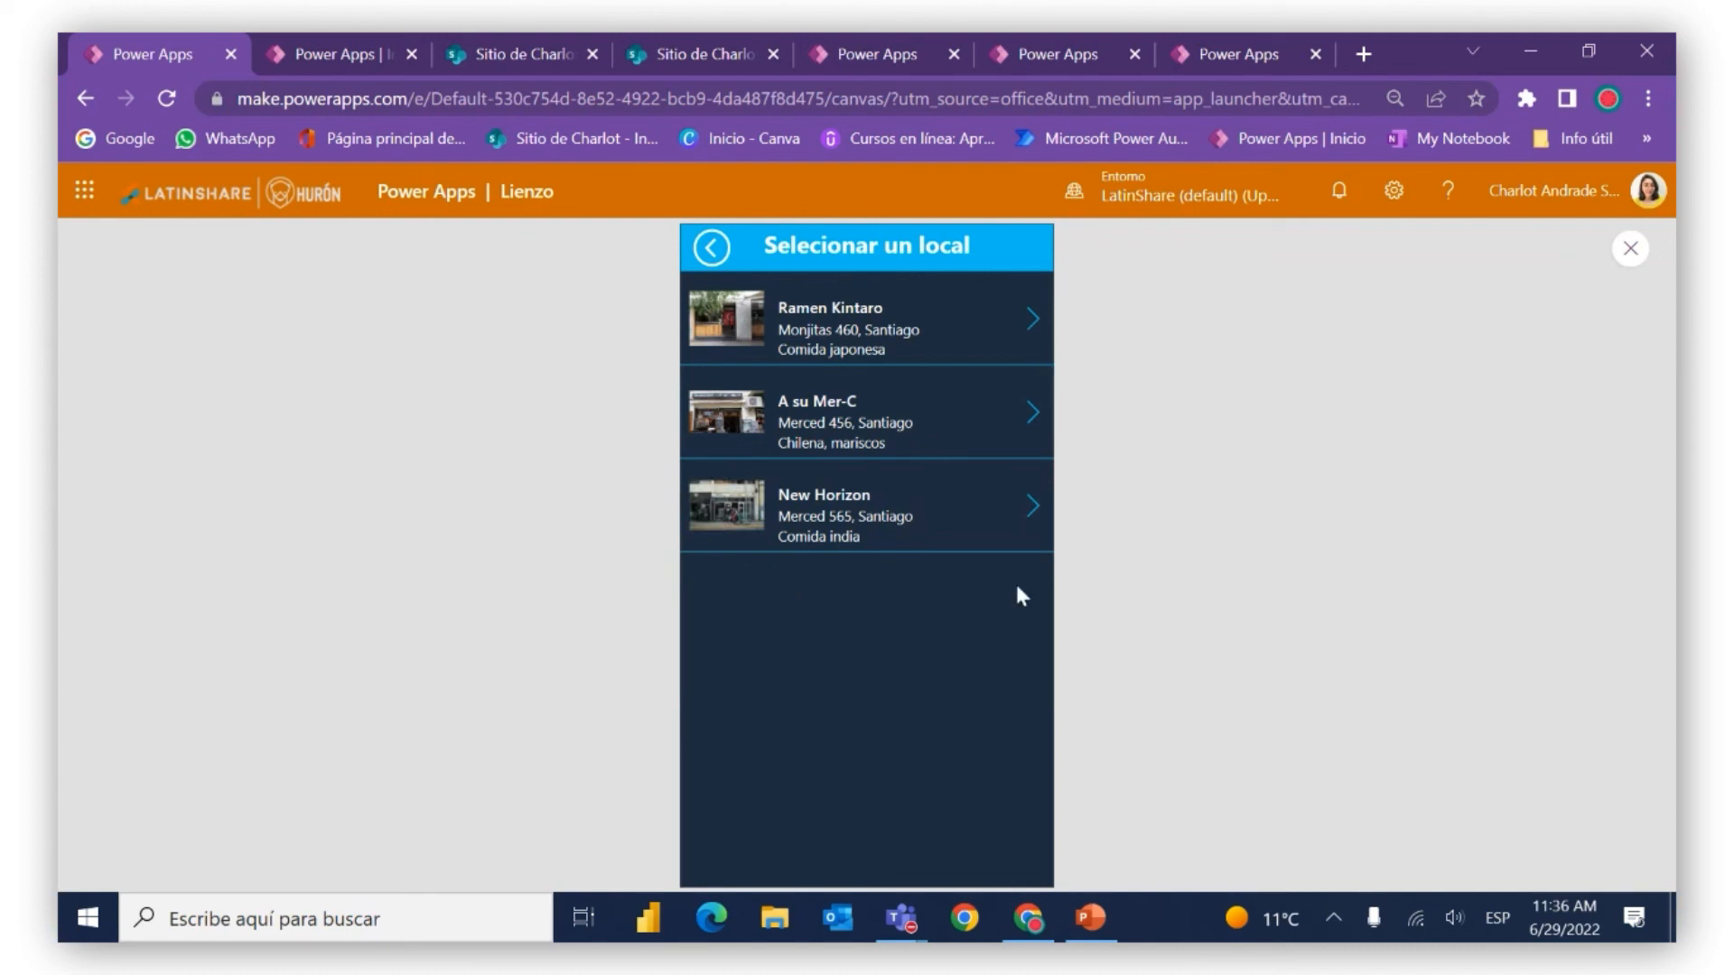
{"action": "left_click", "coordinate": [728, 256]}
{"action": "left_click", "coordinate": [1028, 325]}
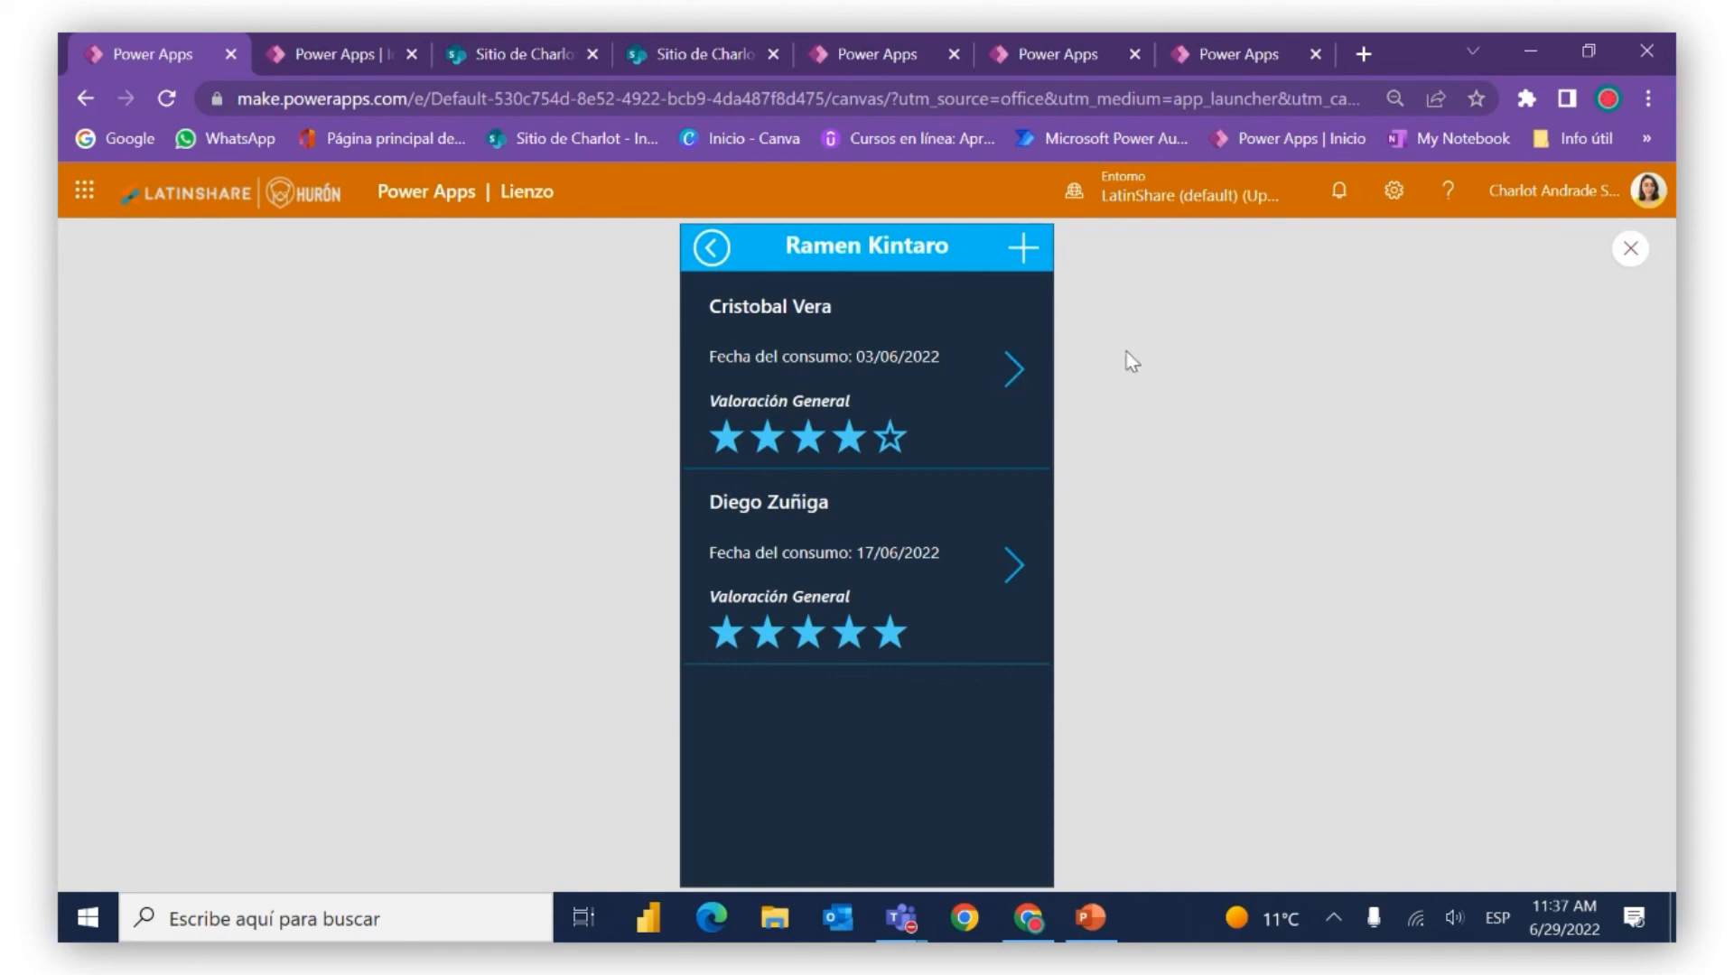
{"action": "left_click", "coordinate": [1022, 370]}
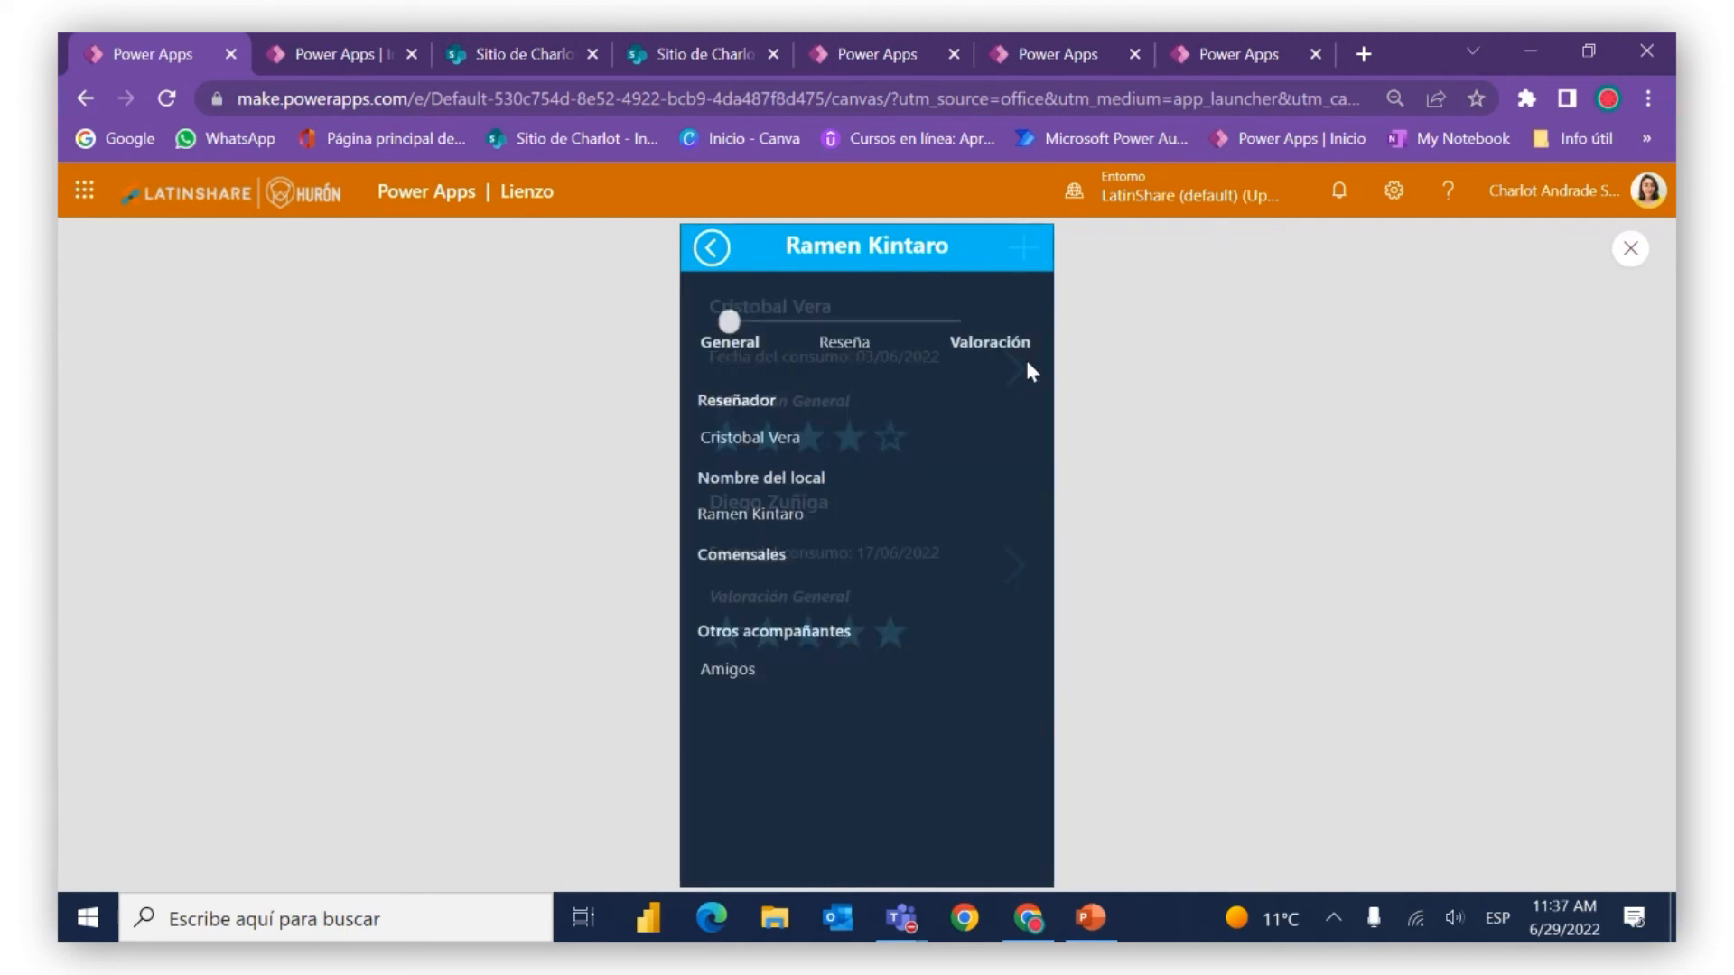
{"action": "left_click", "coordinate": [713, 253]}
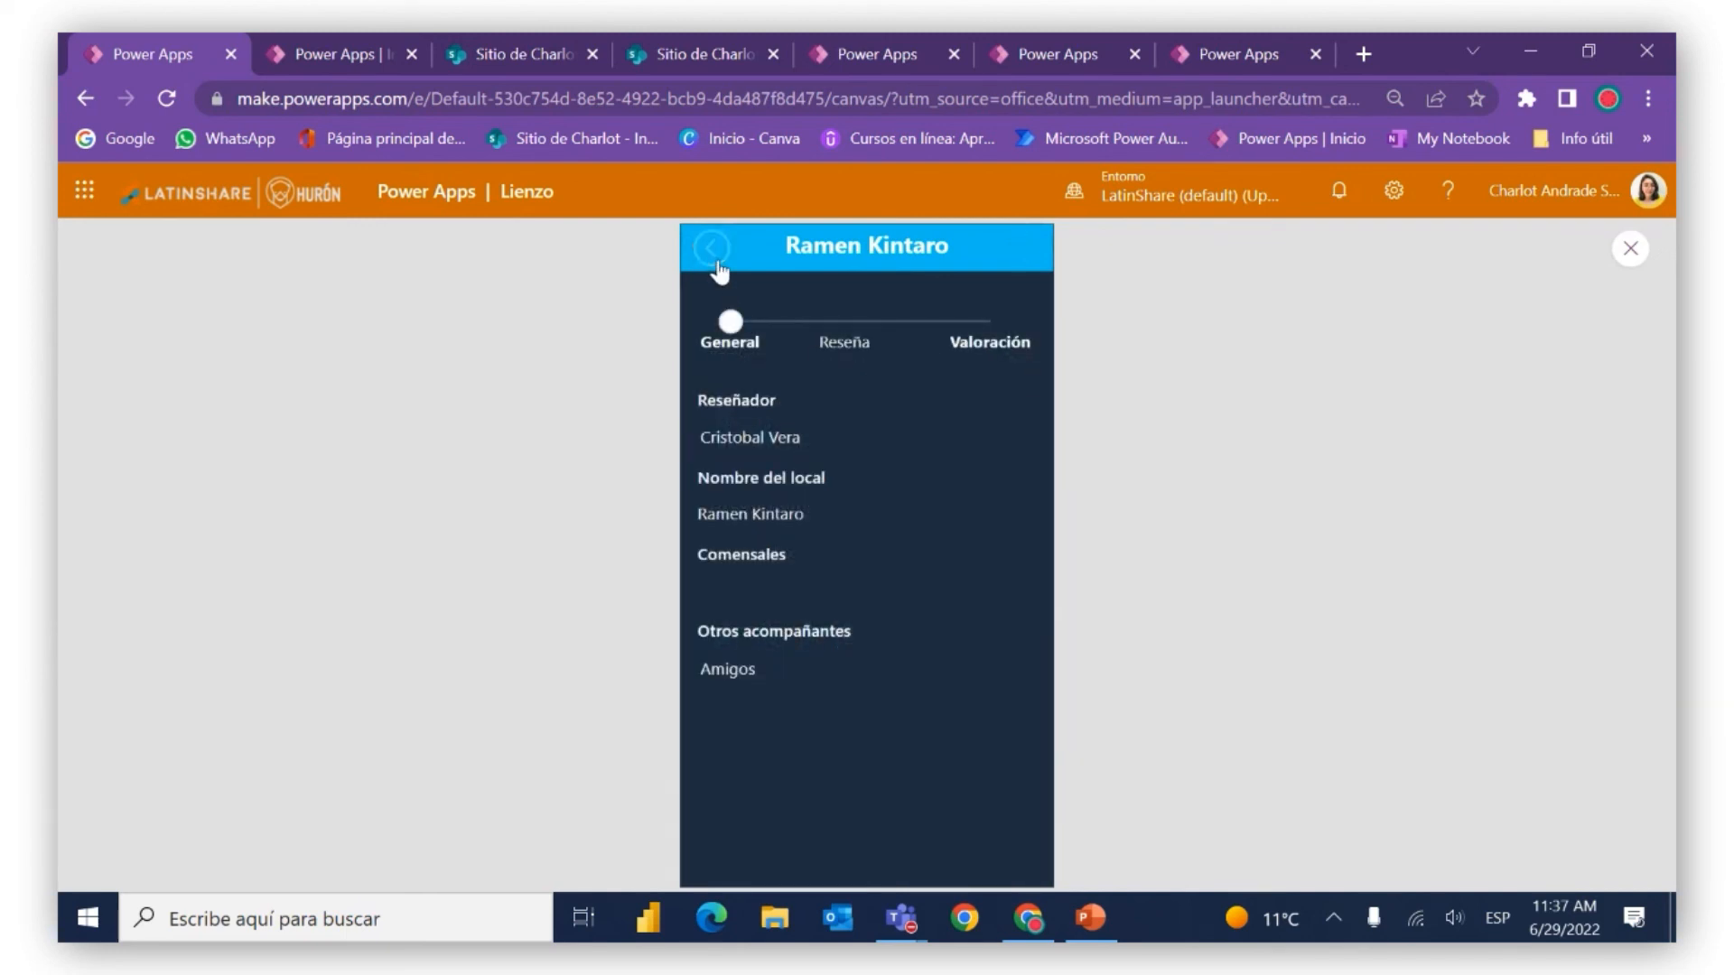
Open the new review form for Ramen Kintaro and look through its General, Reseña and Valoración sections
{"action": "left_click", "coordinate": [1017, 251]}
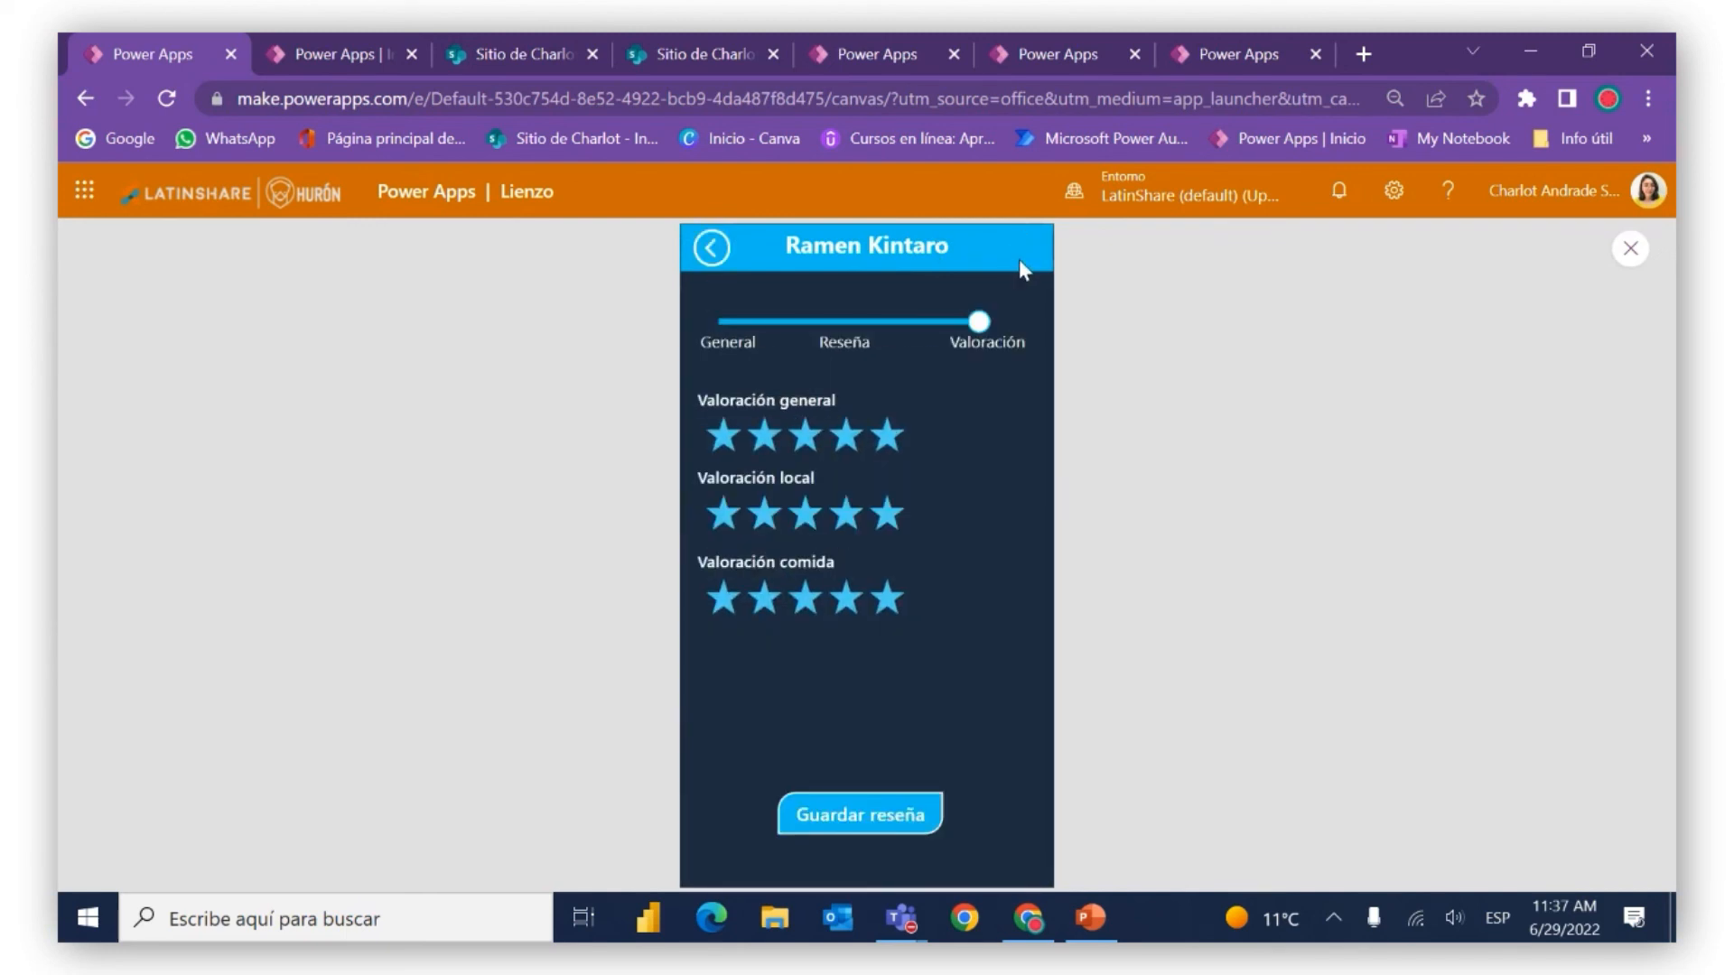
{"action": "left_click", "coordinate": [980, 324]}
{"action": "left_click_drag", "start_coordinate": [980, 327], "coordinate": [715, 324]}
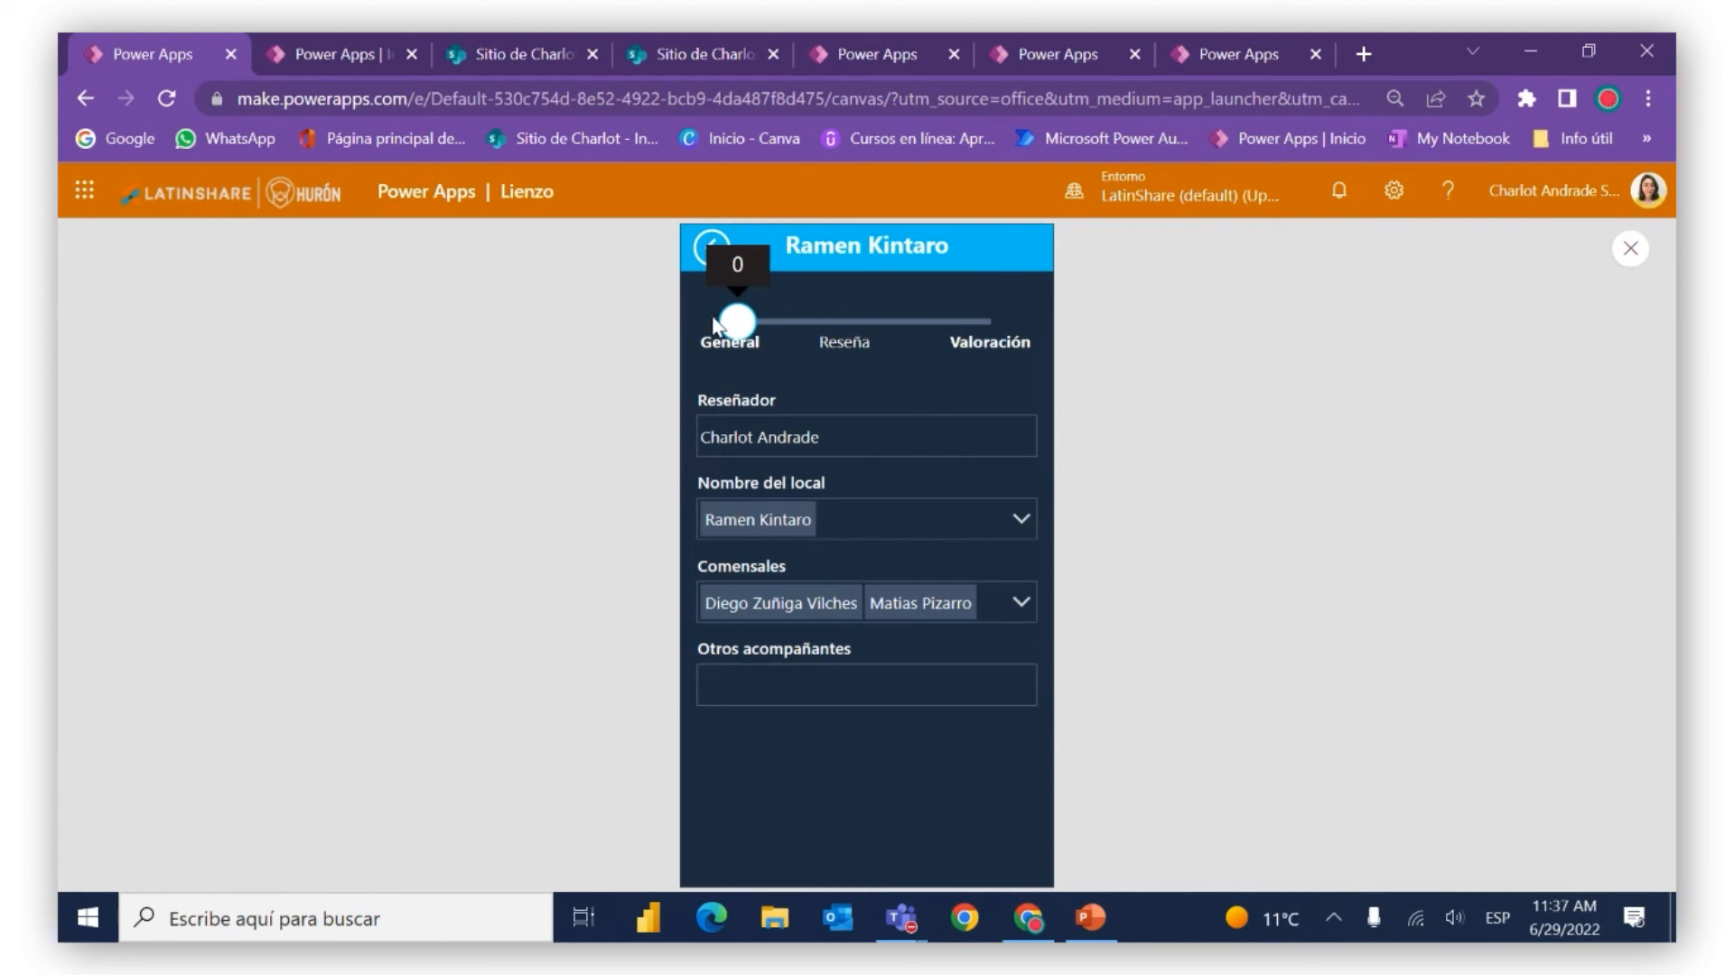
{"action": "left_click", "coordinate": [854, 325]}
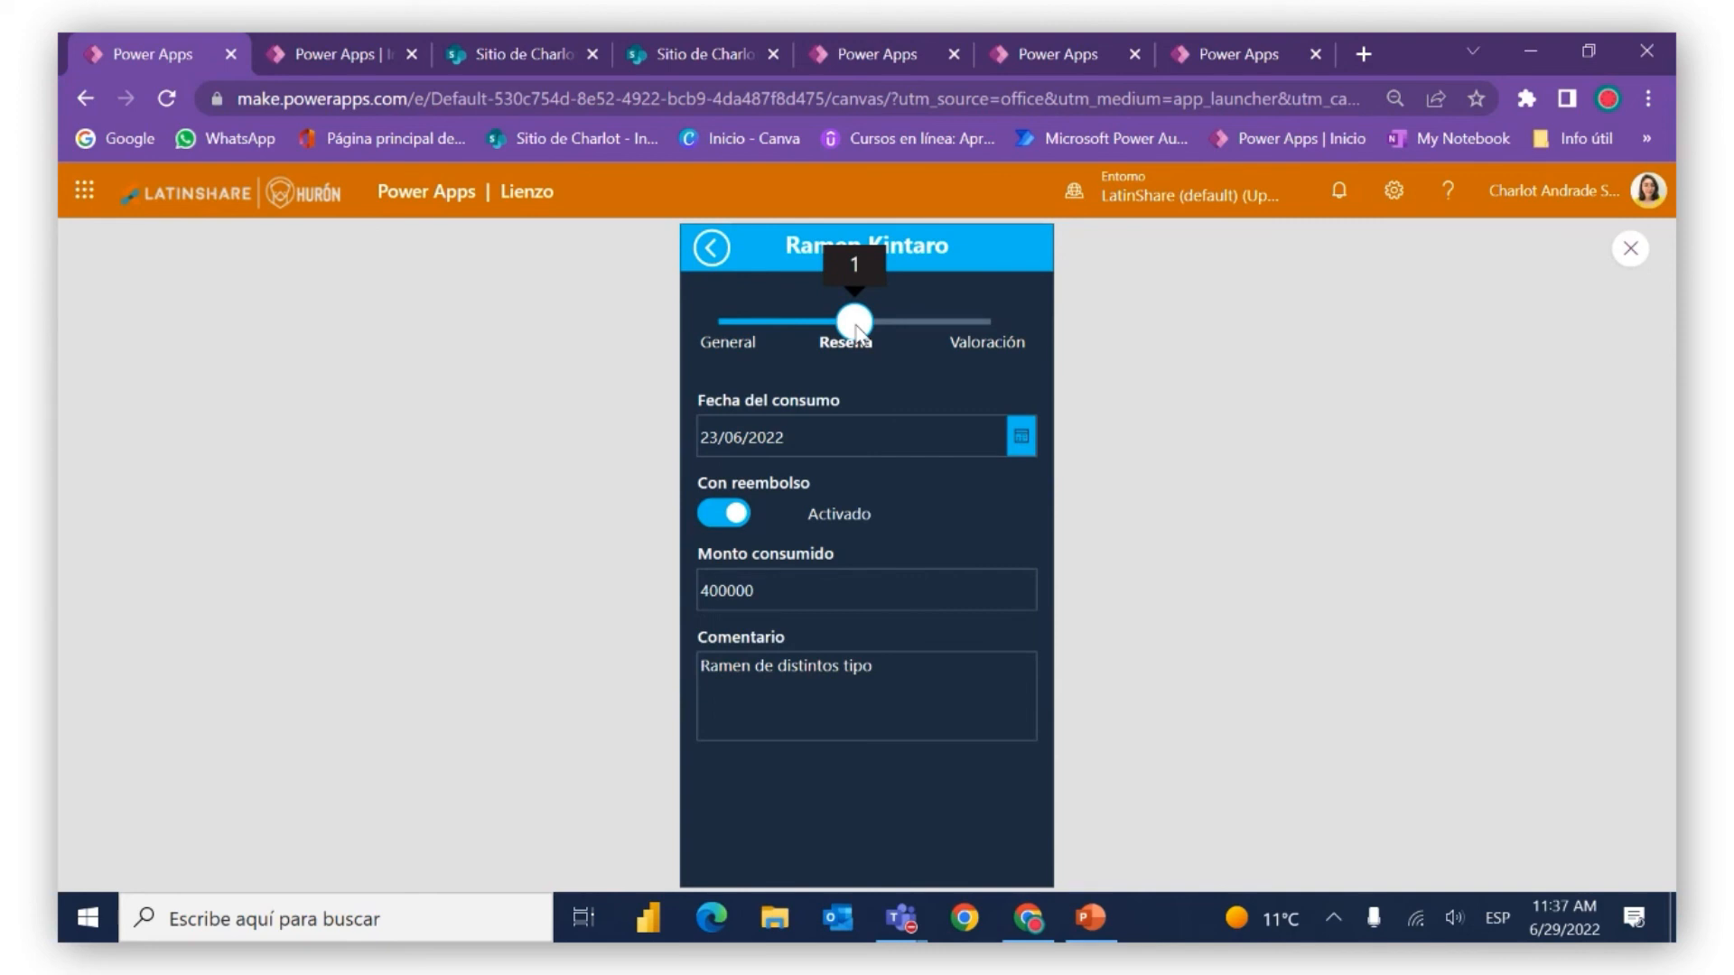
{"action": "mouse_move", "coordinate": [856, 330]}
{"action": "left_mouse_down"}
{"action": "mouse_move", "coordinate": [959, 327]}
{"action": "mouse_move", "coordinate": [698, 300]}
{"action": "mouse_move", "coordinate": [832, 324]}
{"action": "left_mouse_up"}
{"action": "mouse_move", "coordinate": [831, 325]}
{"action": "left_mouse_down"}
{"action": "mouse_move", "coordinate": [982, 332]}
{"action": "mouse_move", "coordinate": [708, 307]}
{"action": "mouse_move", "coordinate": [973, 323]}
{"action": "mouse_move", "coordinate": [851, 322]}
{"action": "left_mouse_up"}
{"action": "left_click_drag", "start_coordinate": [847, 330], "coordinate": [991, 330]}
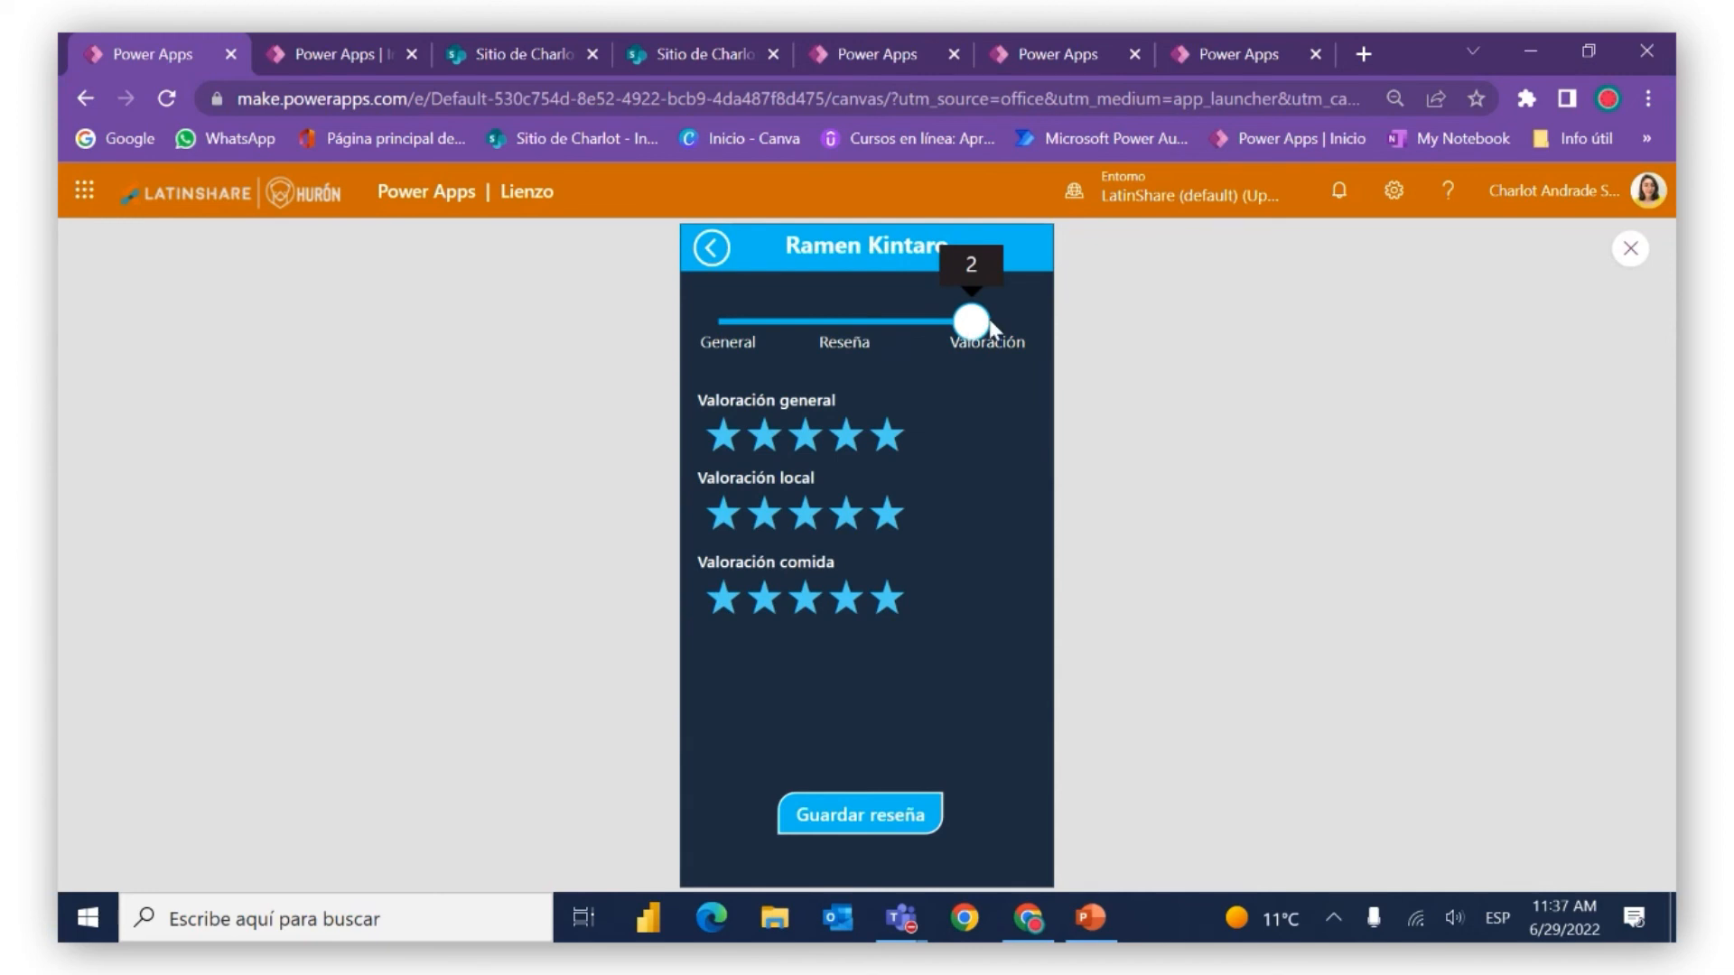
{"action": "left_click_drag", "start_coordinate": [989, 323], "coordinate": [993, 329]}
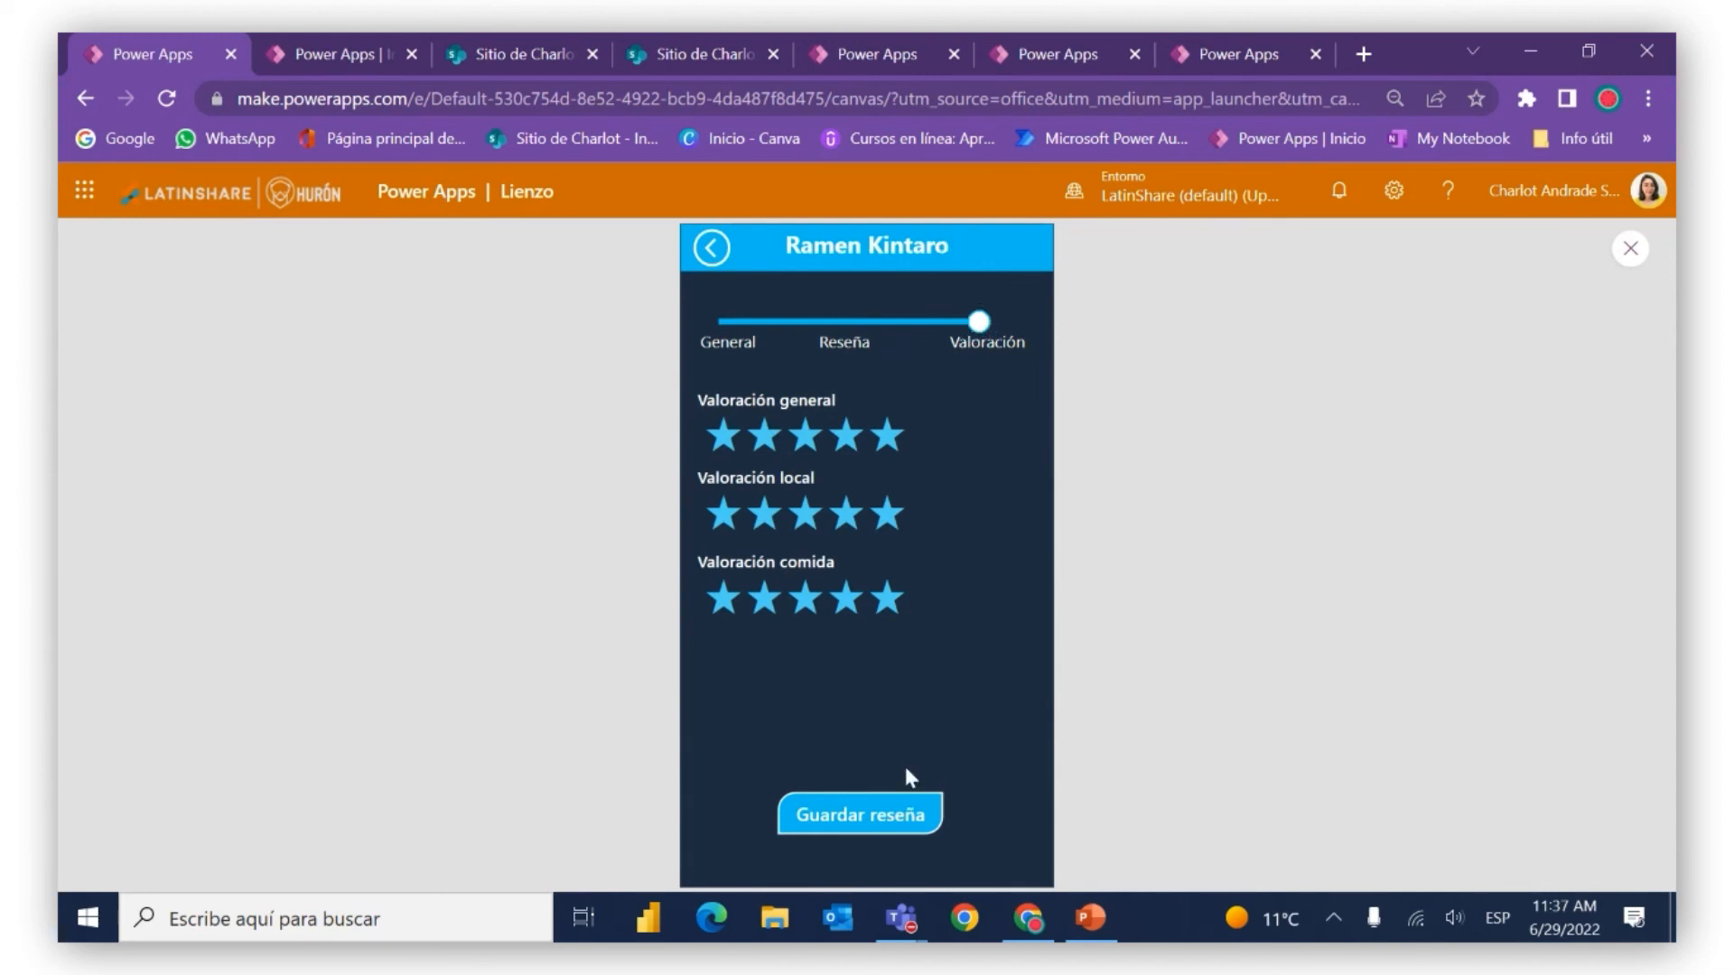